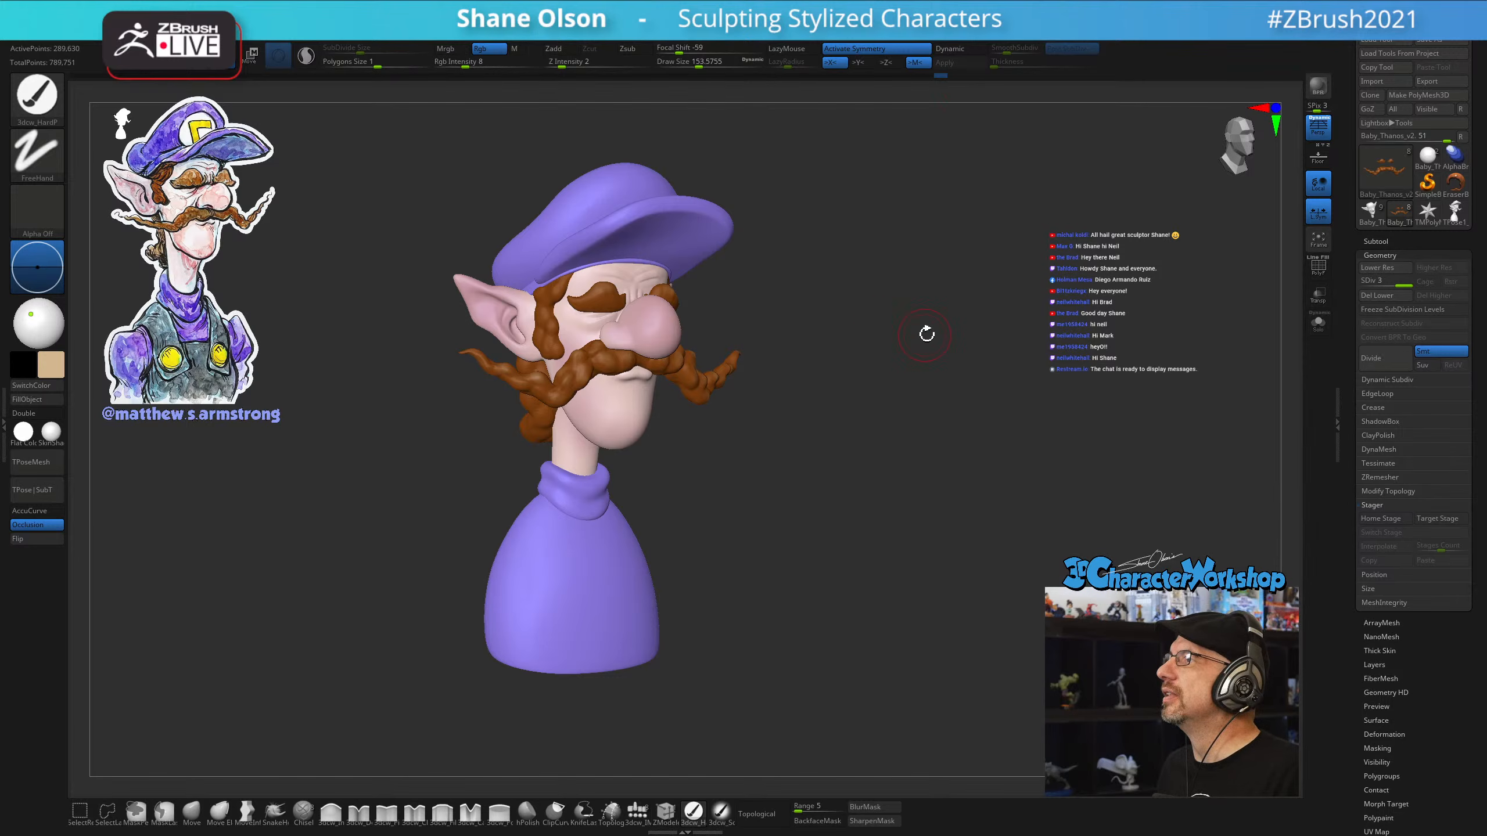
Examine the character bust from the front and both sides
mouse_move(929, 332)
mouse_down()
mouse_move(942, 334)
mouse_move(921, 356)
mouse_up()
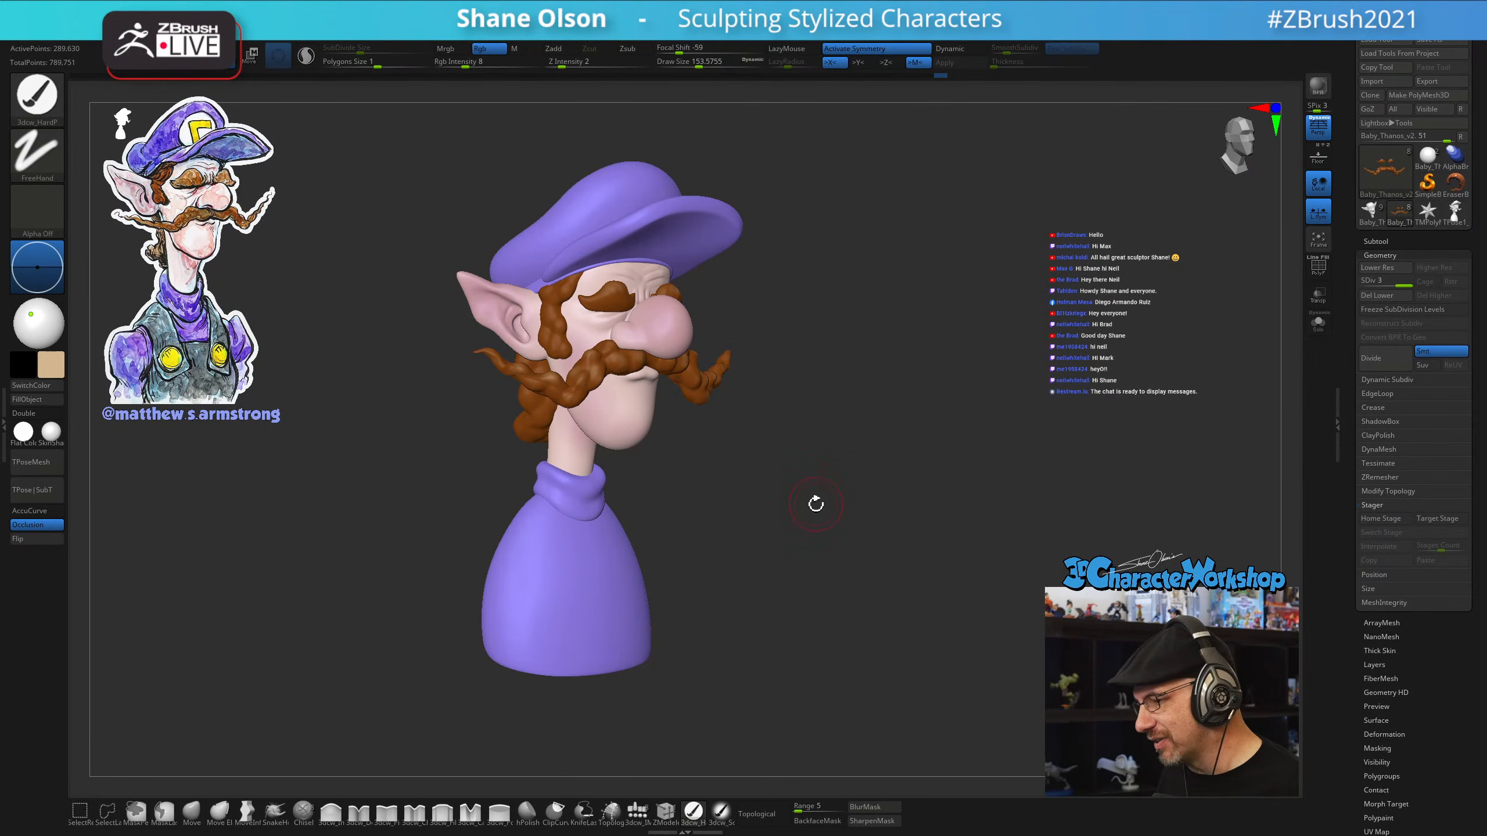
key(s)
click(781, 517)
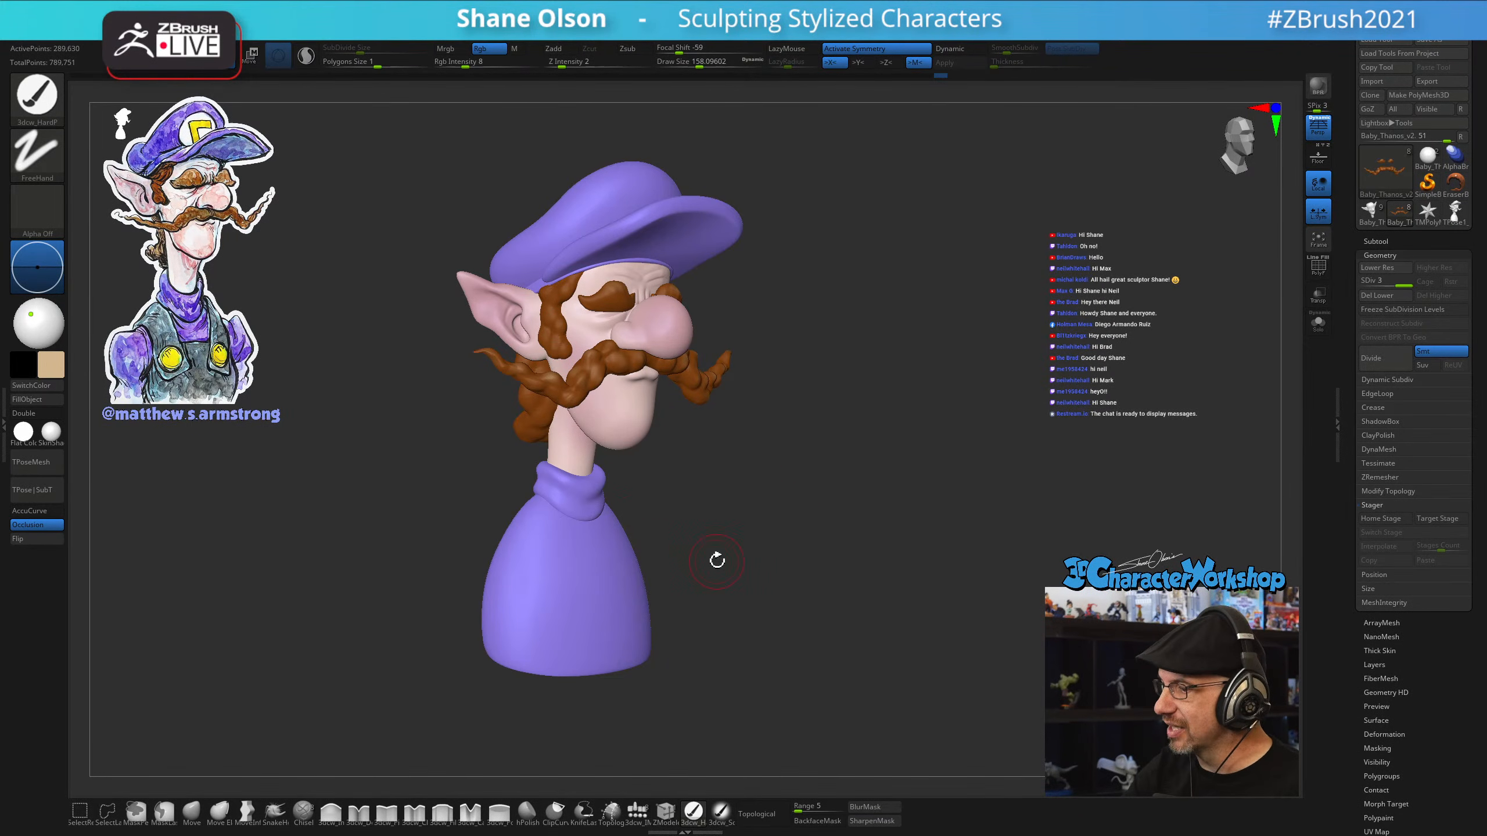
drag(717, 561, 797, 481)
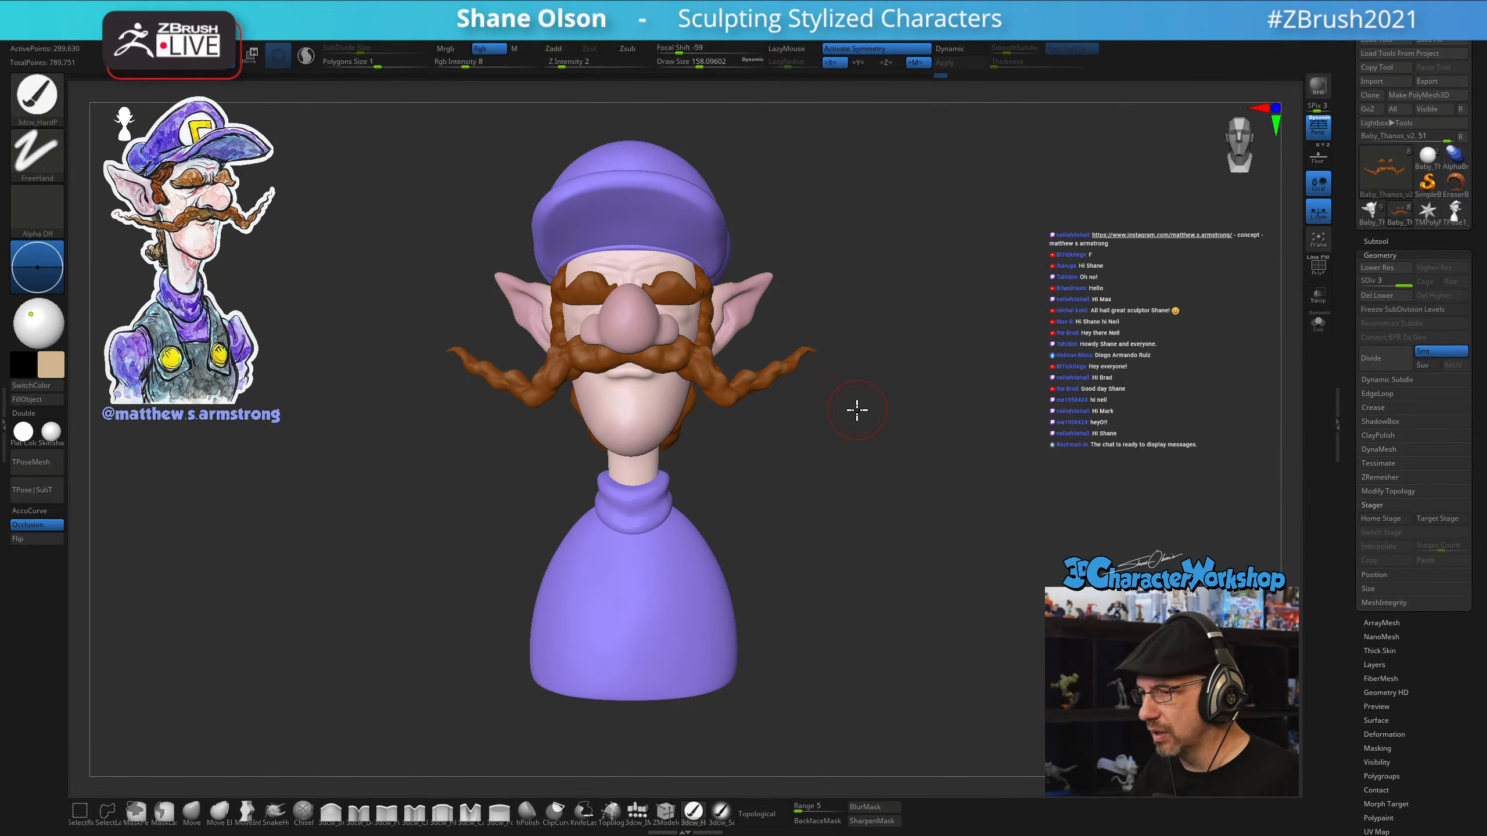
drag(796, 527, 849, 521)
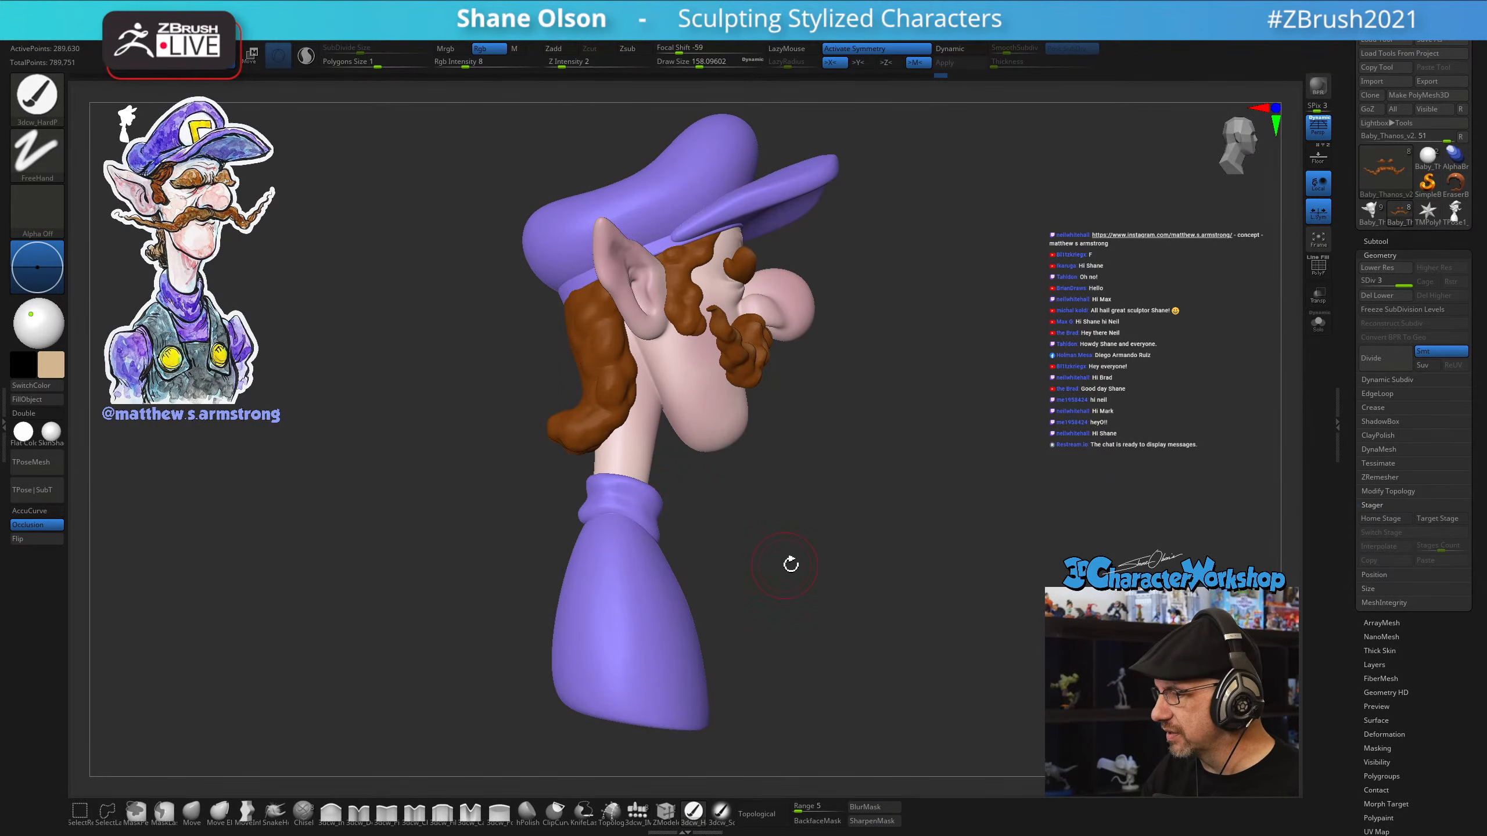
mouse_move(797, 566)
mouse_down()
mouse_move(853, 554)
mouse_move(890, 501)
mouse_move(889, 459)
mouse_move(922, 458)
mouse_move(930, 432)
mouse_move(857, 466)
mouse_up()
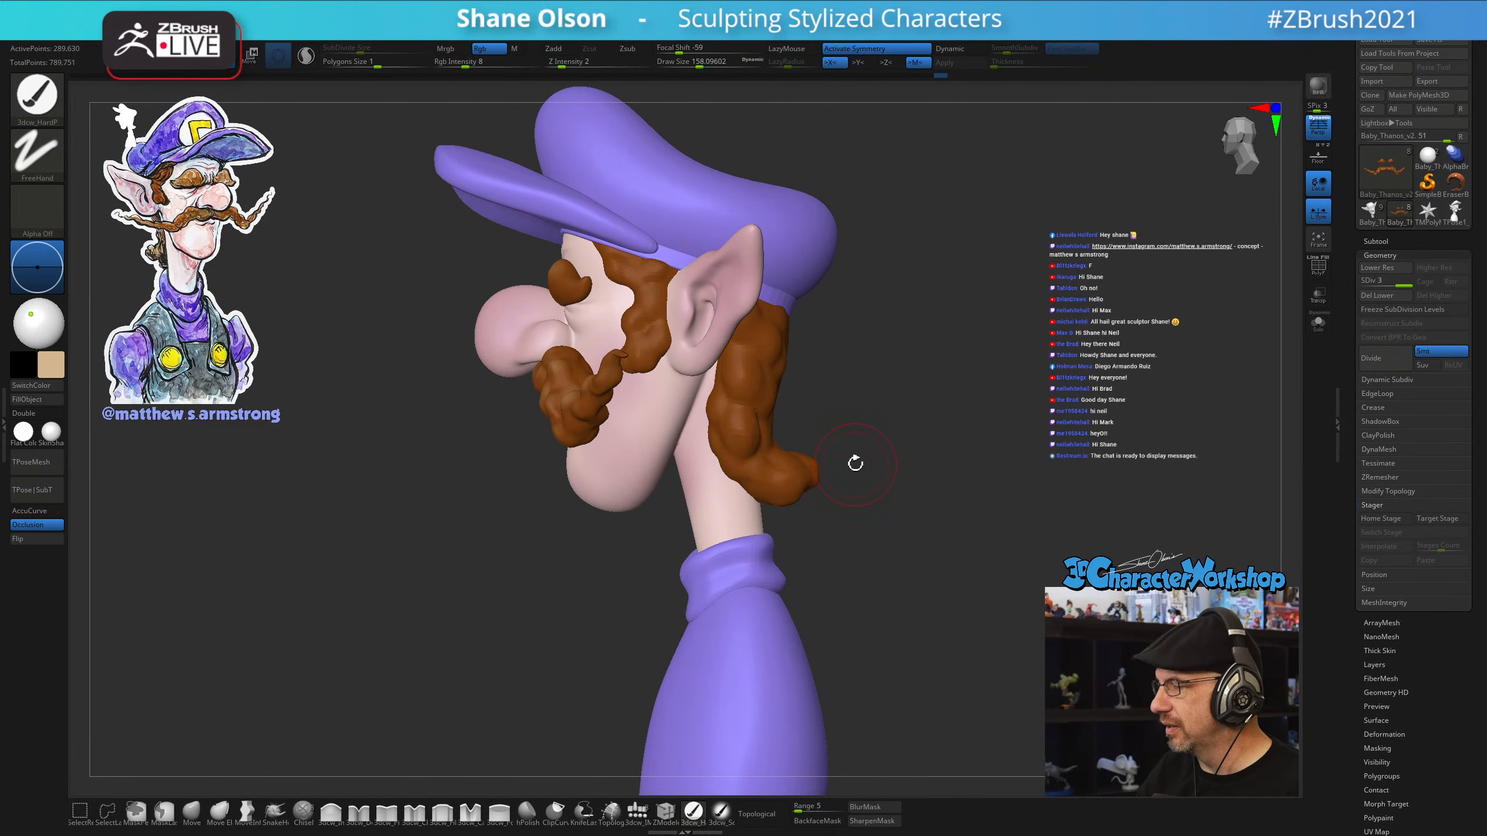
Make the skin-coloured head the active subtool and choose the fill brush with a draw size of about 104
alt+click(680, 466)
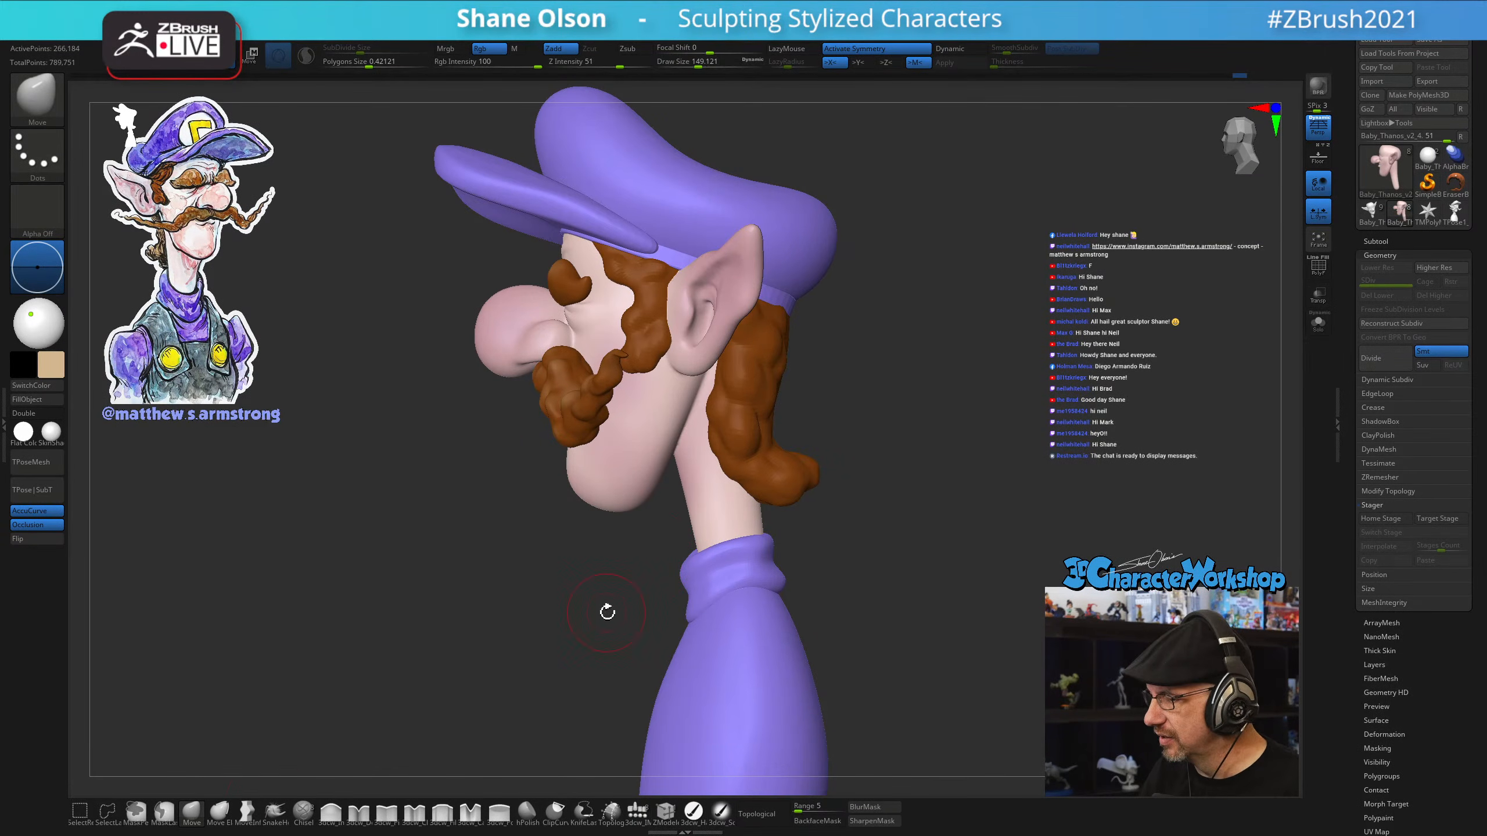
key(shift+f)
mouse_move(604, 620)
mouse_down()
mouse_move(587, 608)
mouse_move(697, 514)
mouse_move(706, 560)
mouse_move(729, 521)
mouse_move(696, 435)
mouse_up()
key(shift+f)
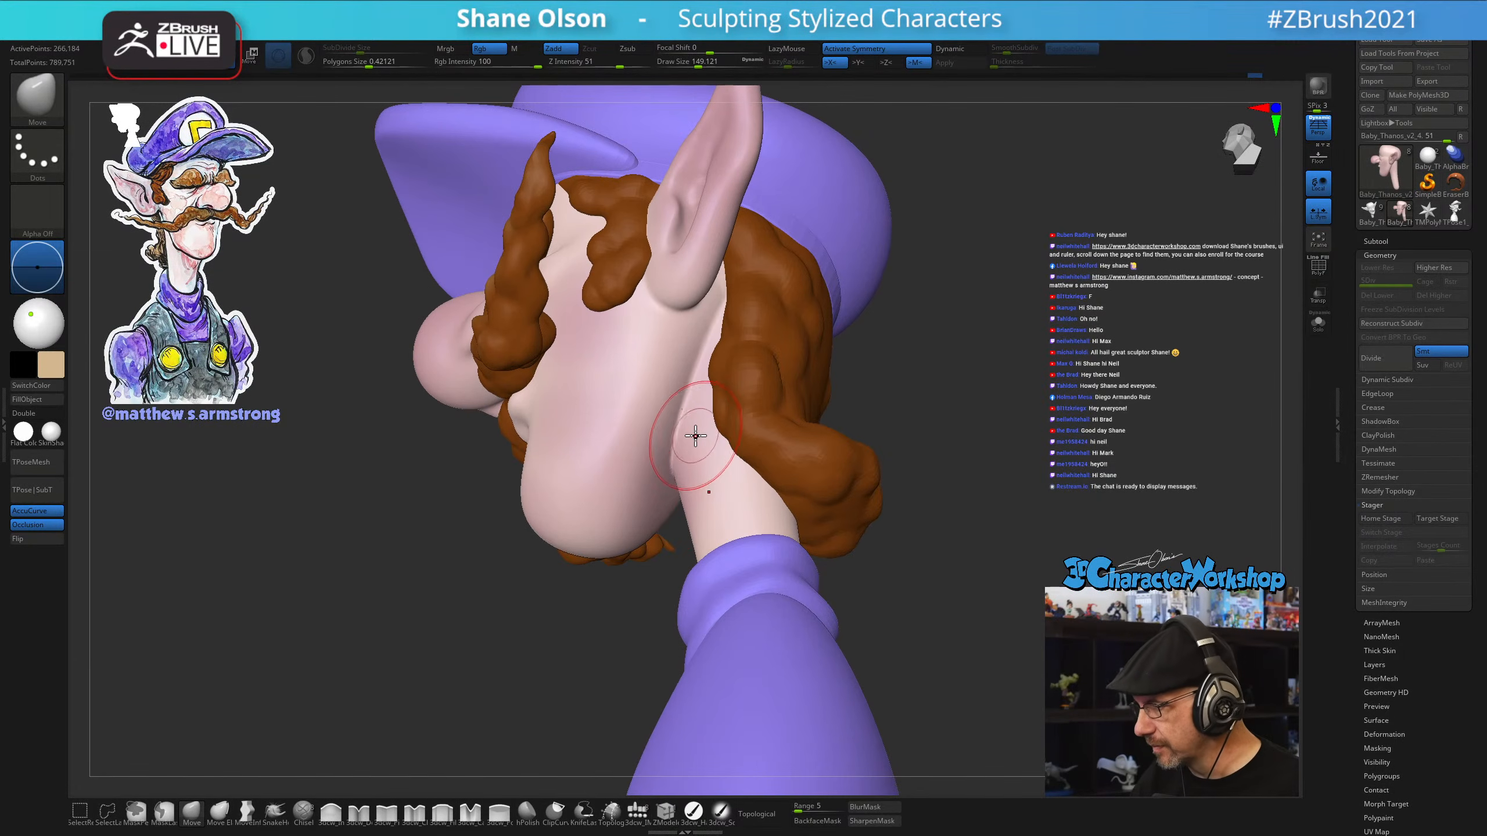
click(442, 812)
key(s)
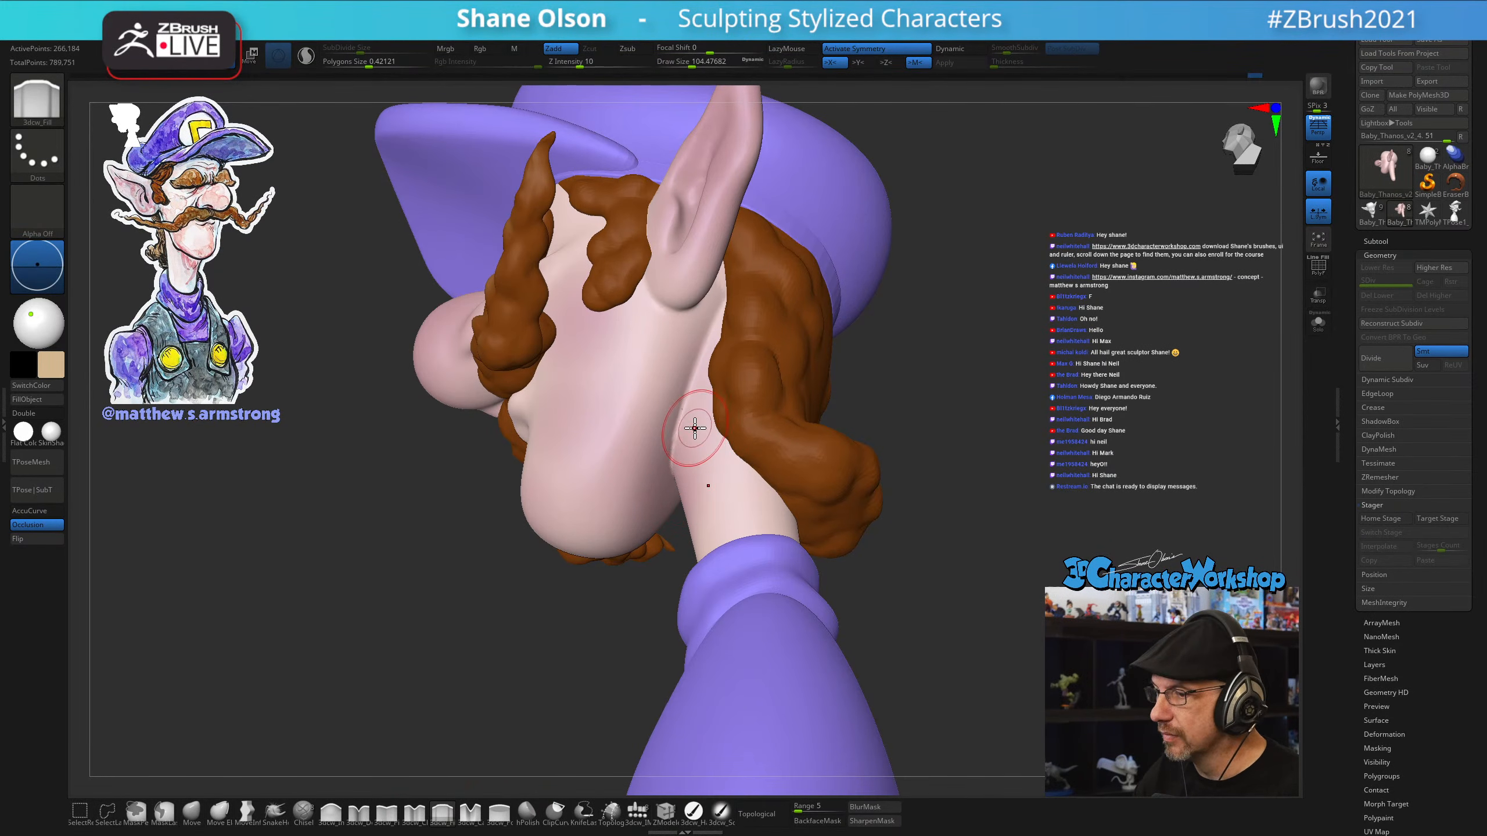
Set the Smooth Stronger brush's intensity to 57 and smooth the crease between the jaw and neck
right_drag(691, 425, 678, 482)
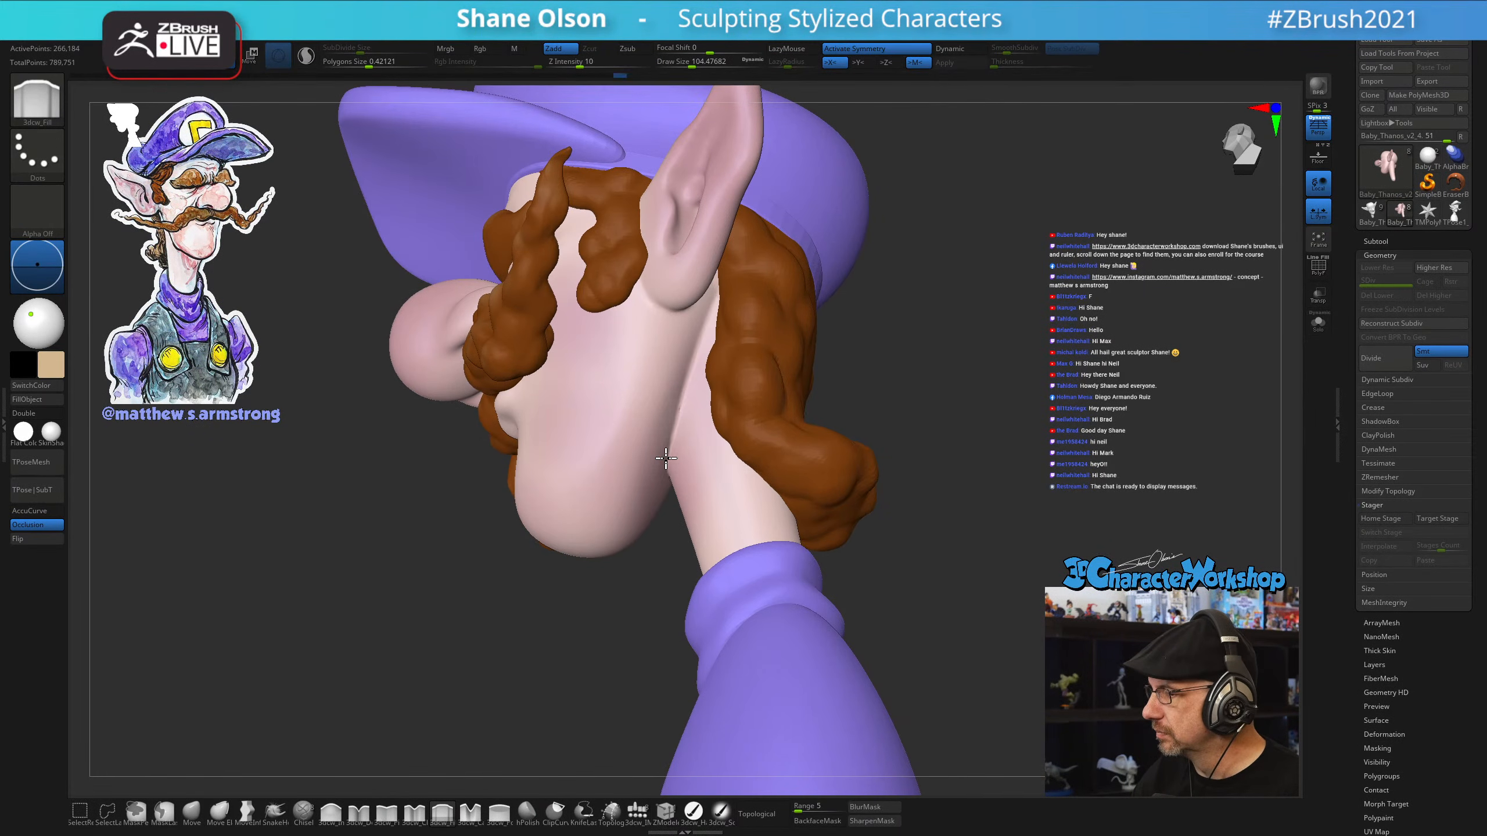
key(shift)
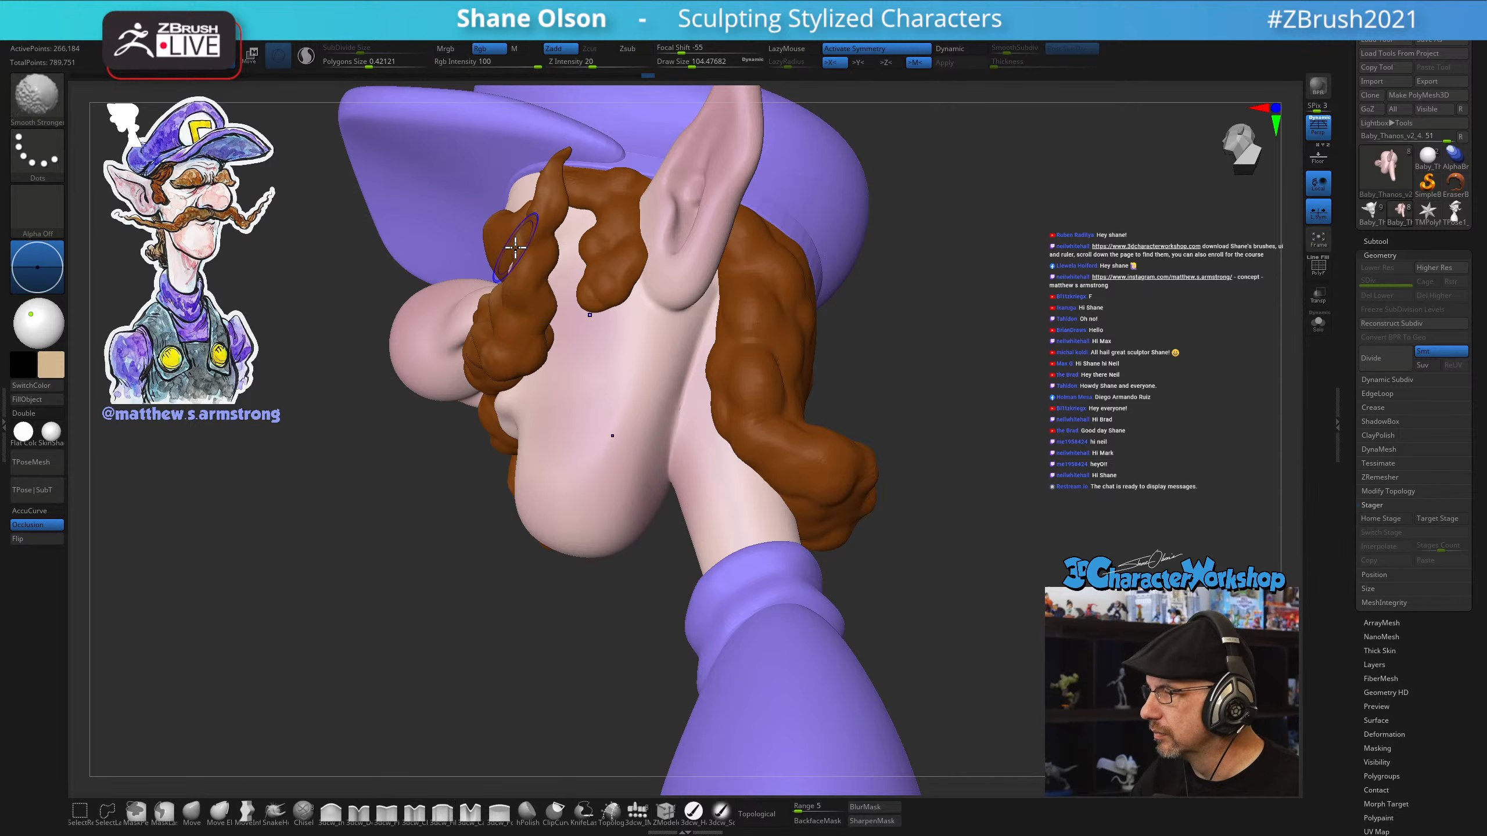
drag(615, 63, 655, 63)
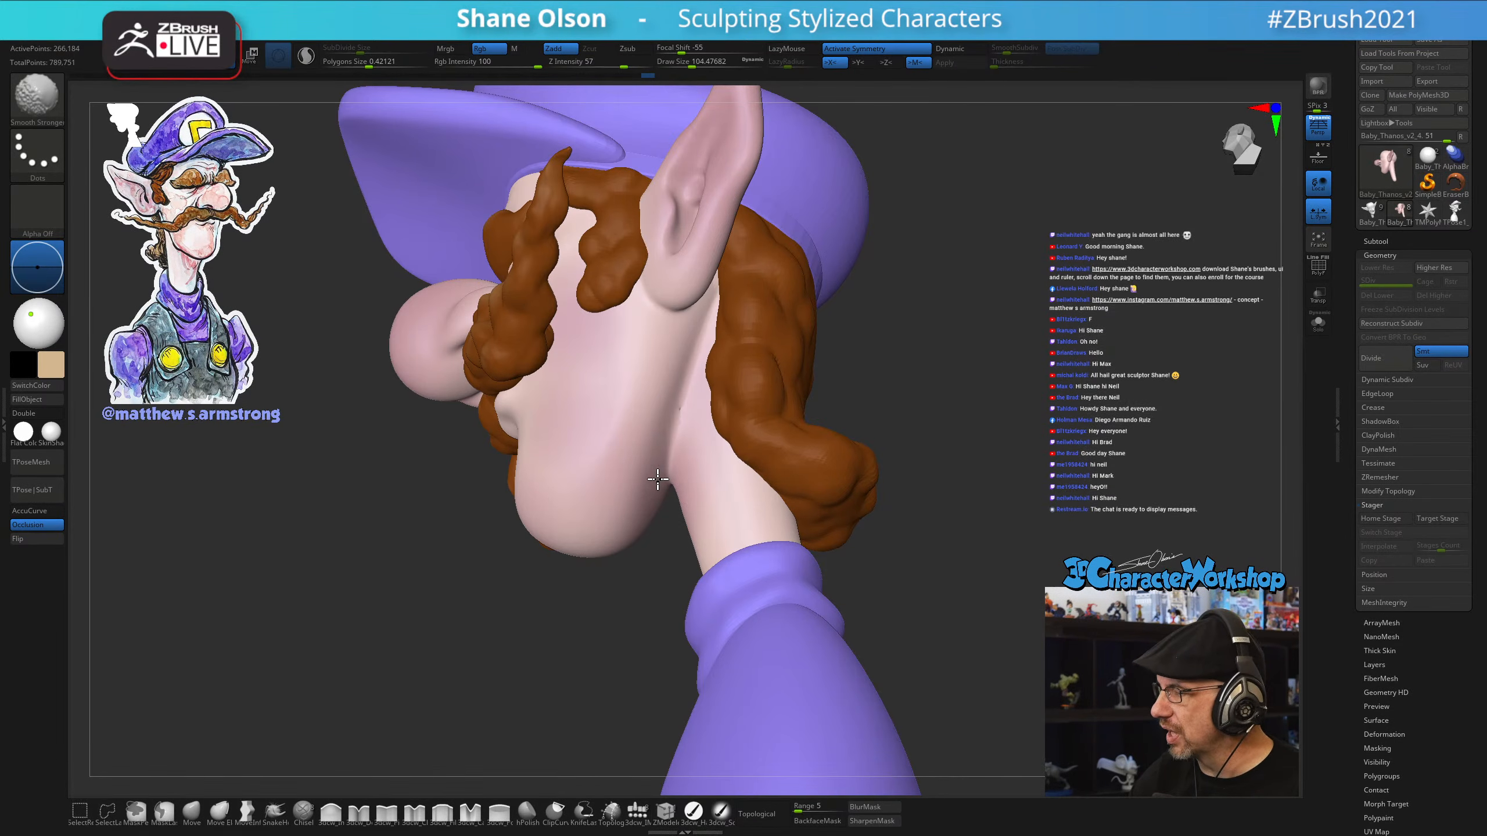
drag(657, 514, 657, 530)
right_drag(657, 530, 659, 437)
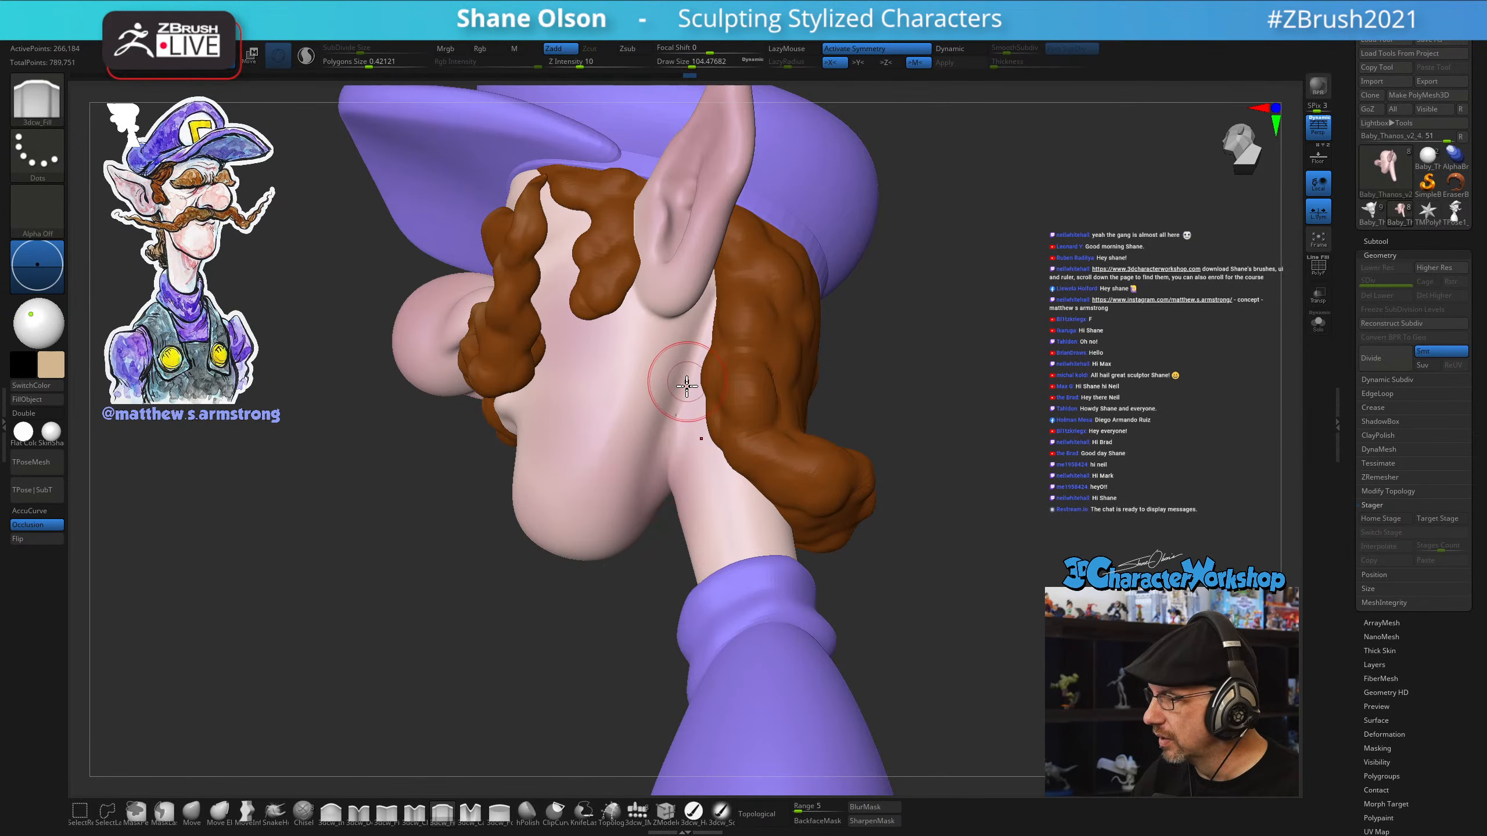
key(shift)
mouse_move(675, 441)
shift+mouse_down()
mouse_move(679, 389)
mouse_move(663, 497)
shift+mouse_up()
Fill and smooth the transition from the jaw into the neck below the ear with Sculptris Pro enabled
mouse_move(662, 497)
right_down()
mouse_move(671, 512)
mouse_move(687, 482)
right_up()
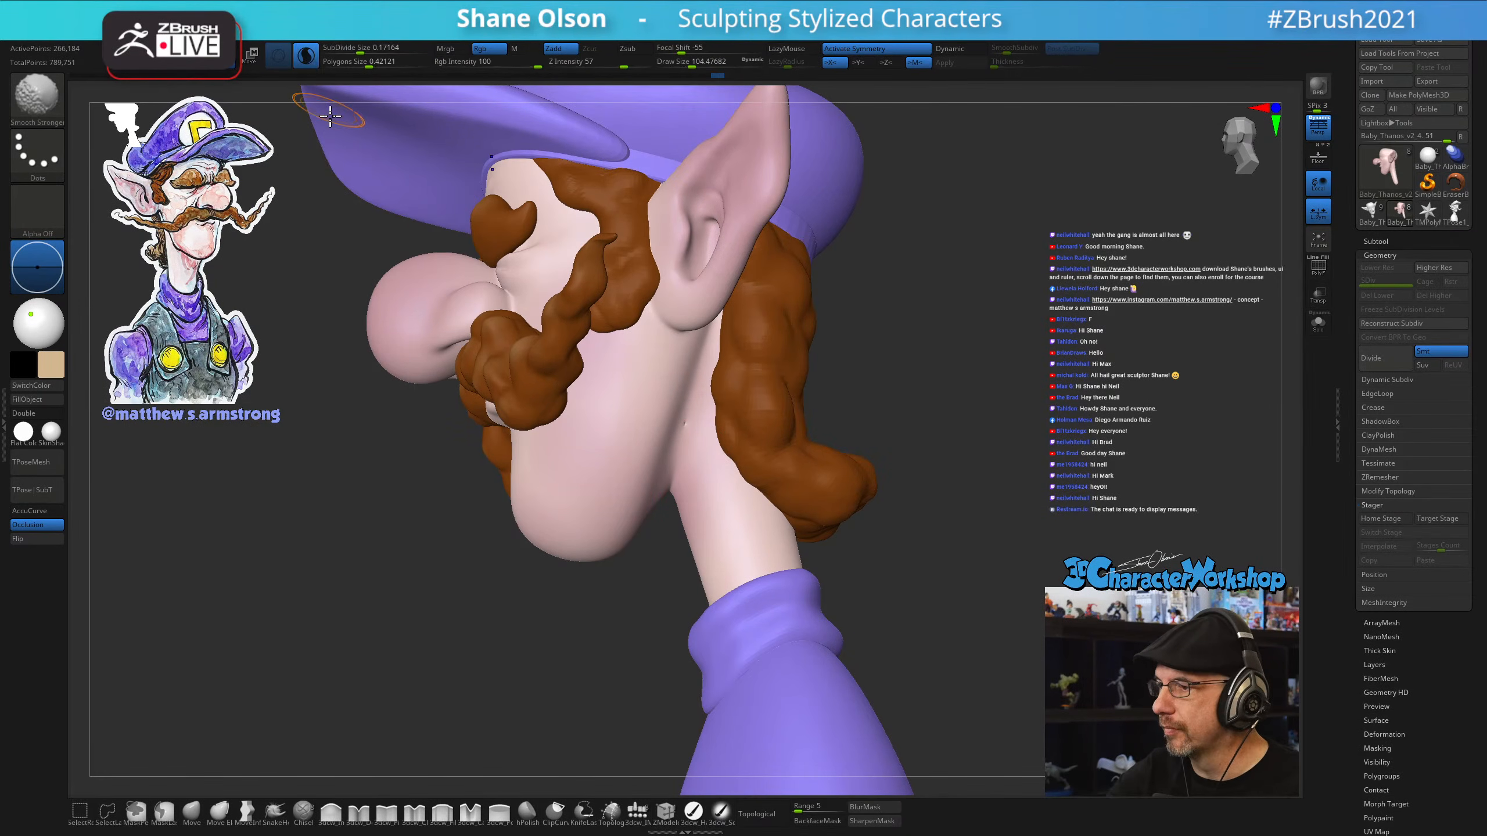
right_drag(708, 474, 704, 434)
mouse_move(703, 434)
shift+mouse_down()
mouse_move(693, 445)
mouse_move(691, 410)
mouse_move(683, 444)
shift+mouse_up()
right_drag(683, 462, 687, 488)
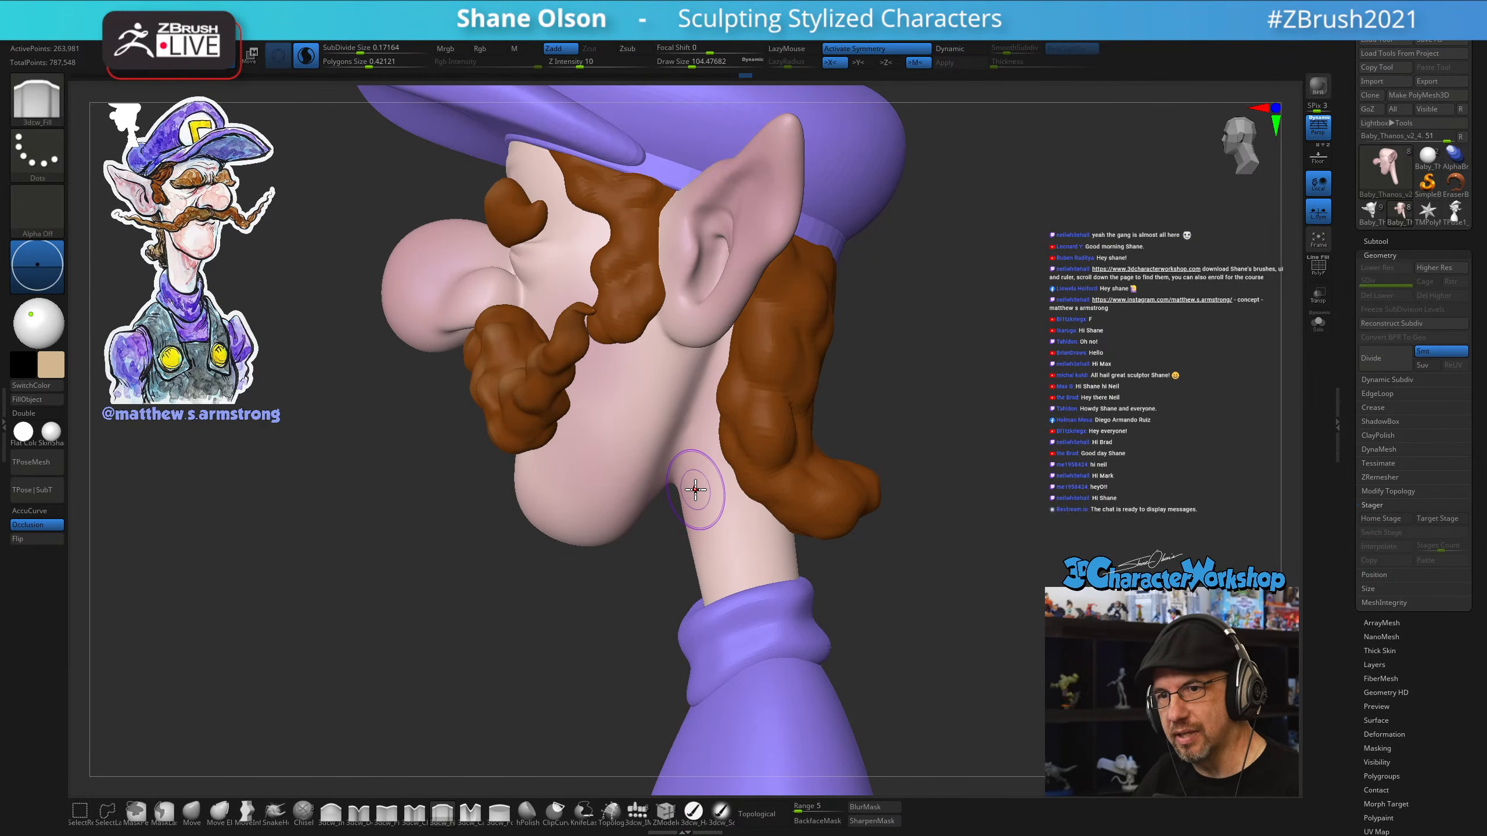
key(shift)
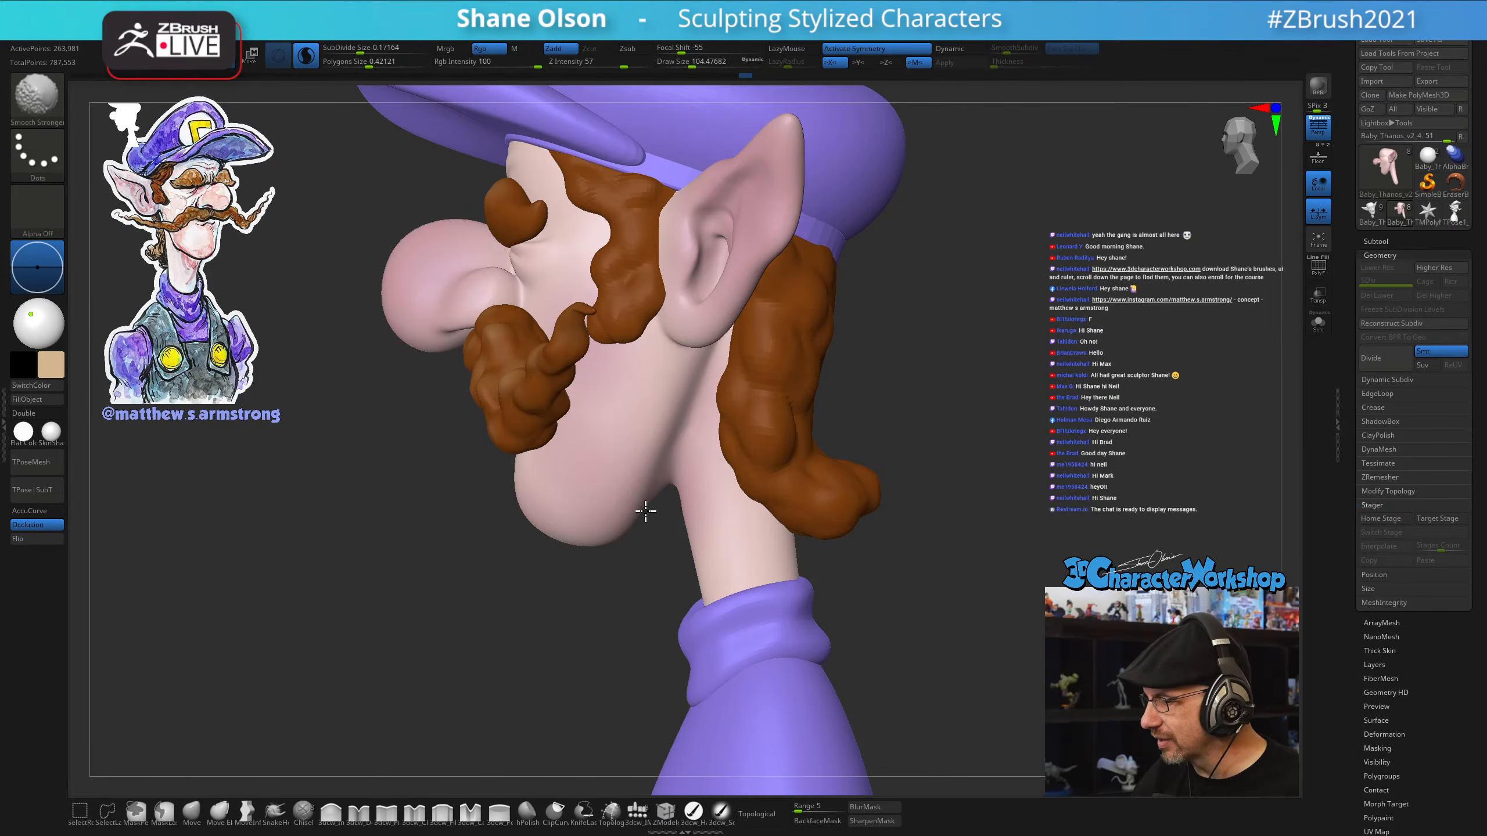
right_drag(611, 591, 617, 601)
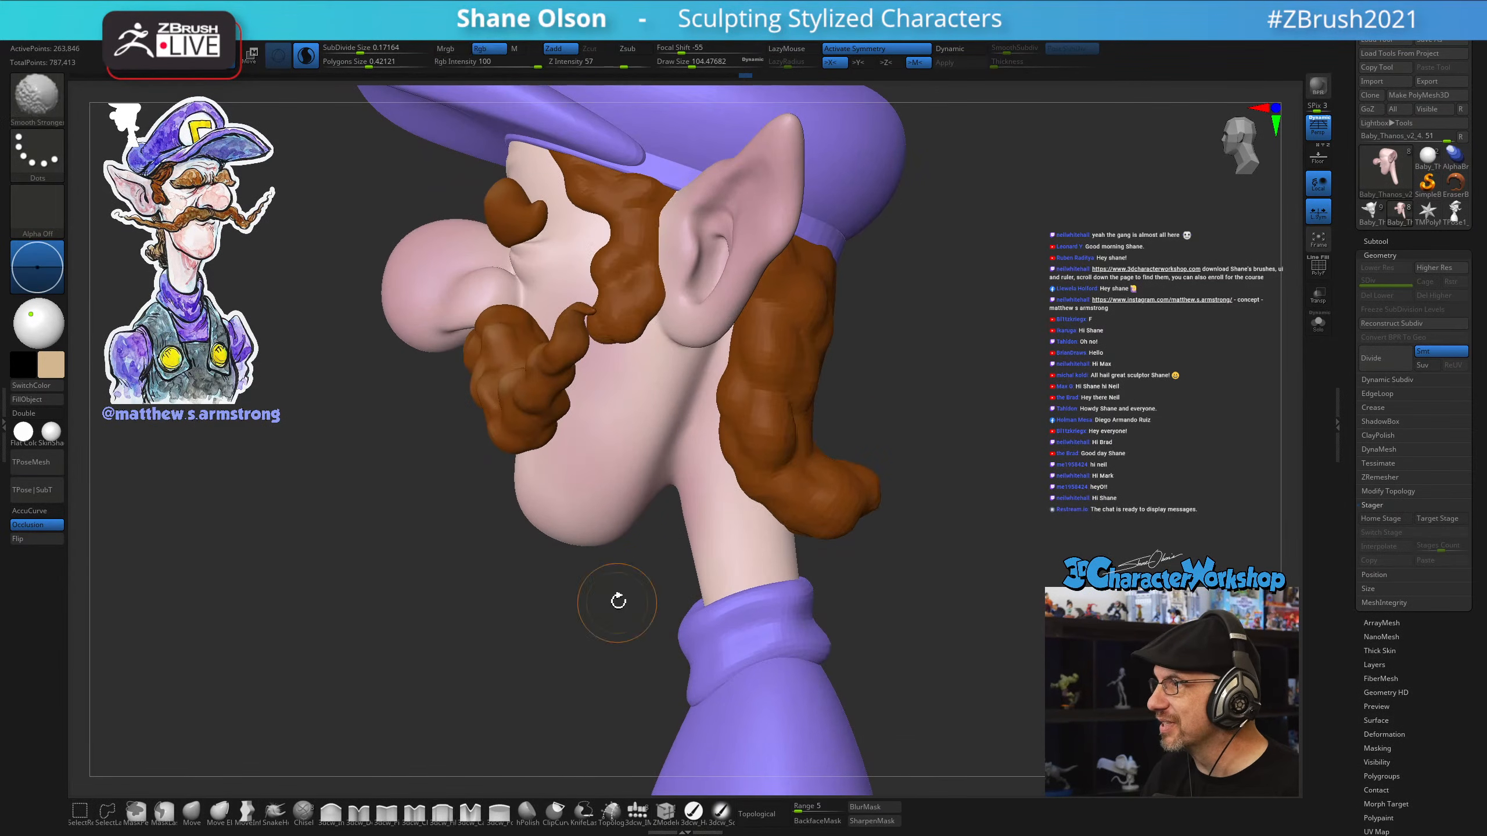
key(shift)
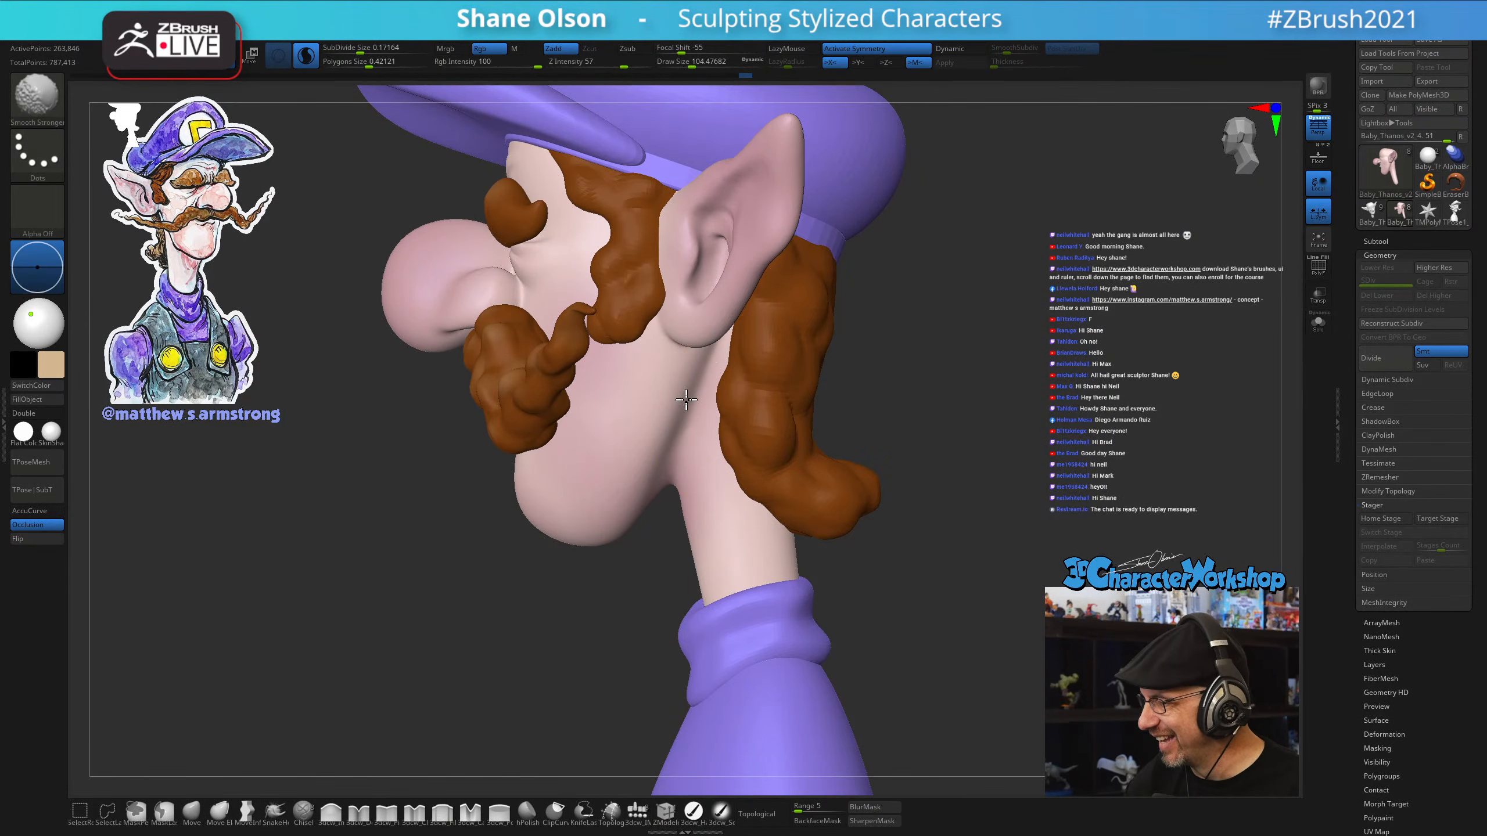
mouse_move(697, 410)
right_down()
mouse_move(691, 381)
mouse_move(644, 635)
mouse_move(696, 629)
right_up()
key(shift)
Refine the jawline and the upper neck up to the ear with fill and smooth strokes at draw size 112
mouse_move(628, 645)
mouse_down()
mouse_move(886, 435)
mouse_move(880, 481)
mouse_move(870, 464)
mouse_move(890, 482)
mouse_move(876, 485)
mouse_up()
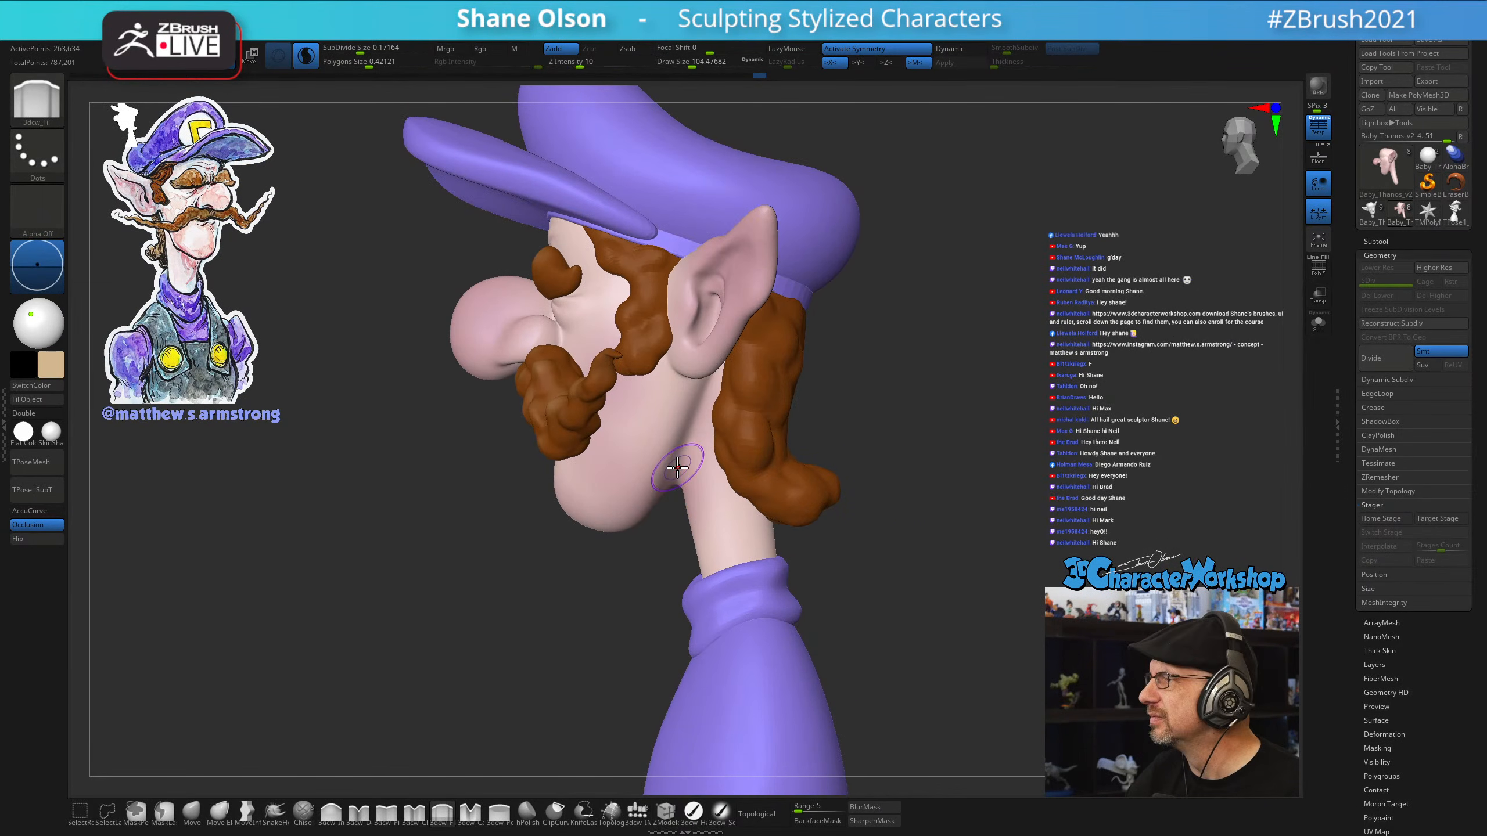
right_drag(683, 465, 687, 464)
shift+drag(688, 464, 674, 491)
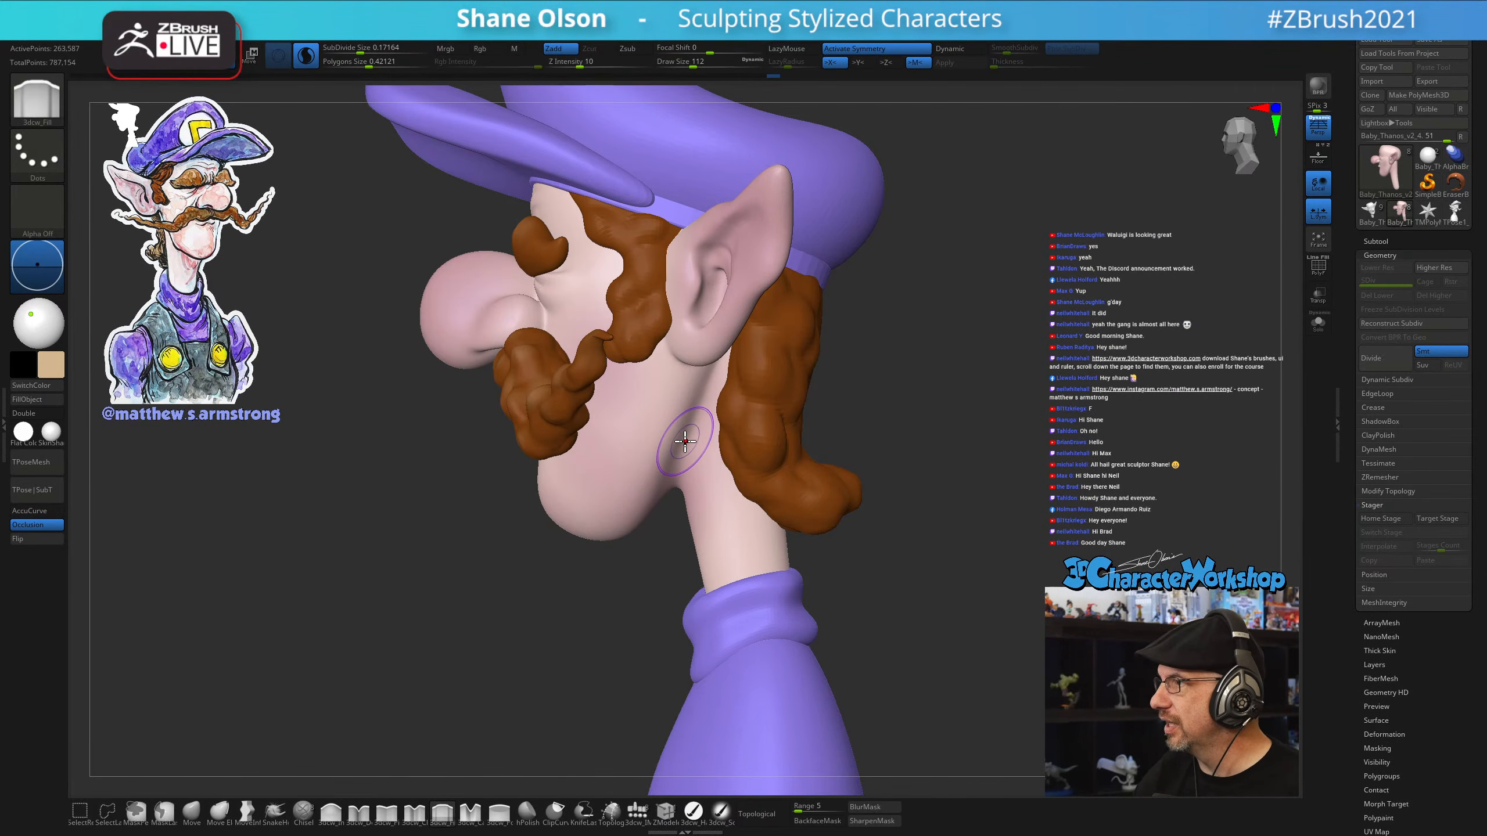
right_drag(690, 436, 700, 426)
key(shift)
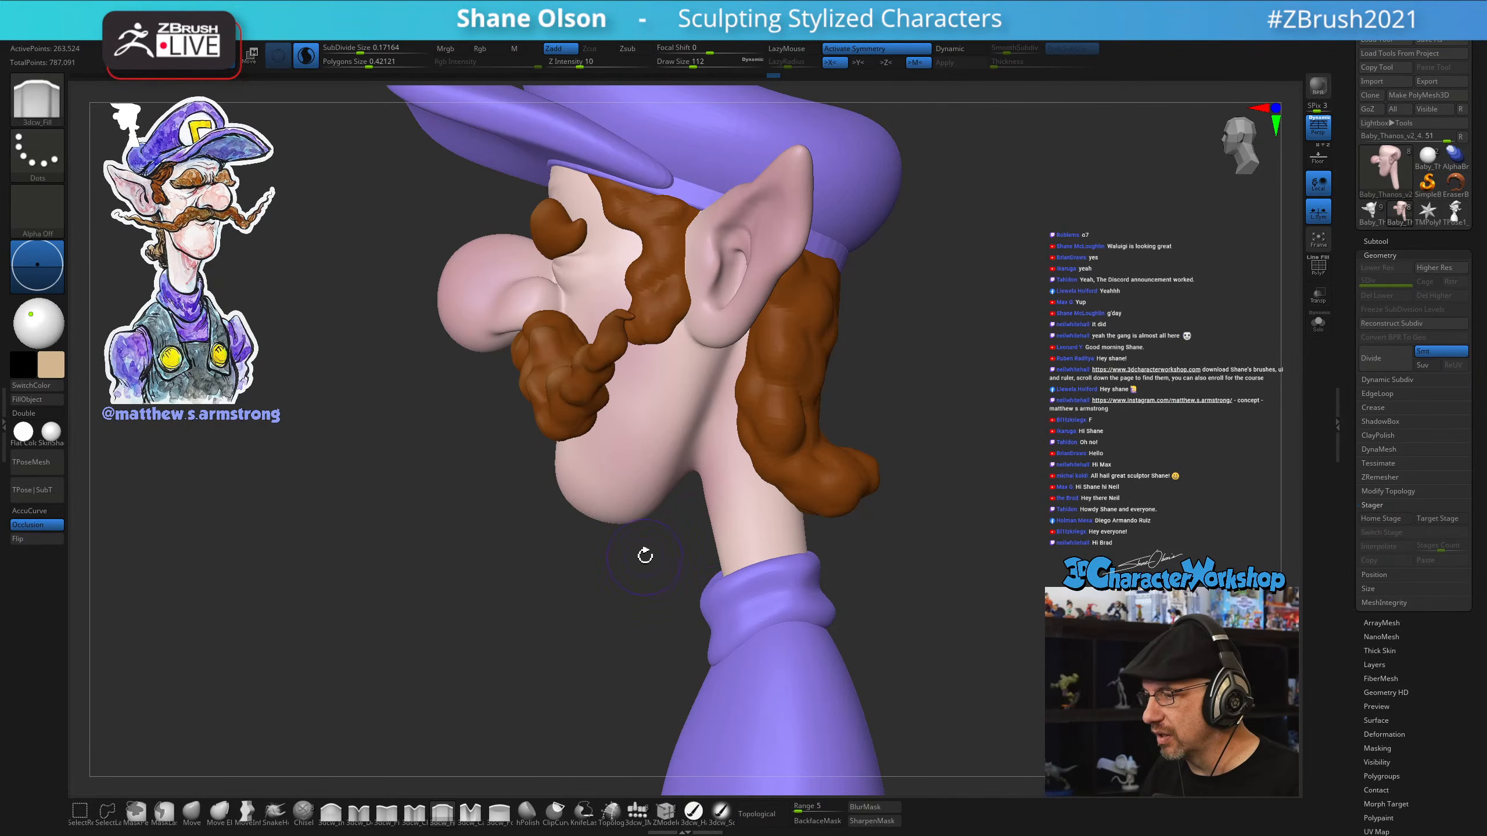
right_drag(716, 389, 743, 335)
key(shift)
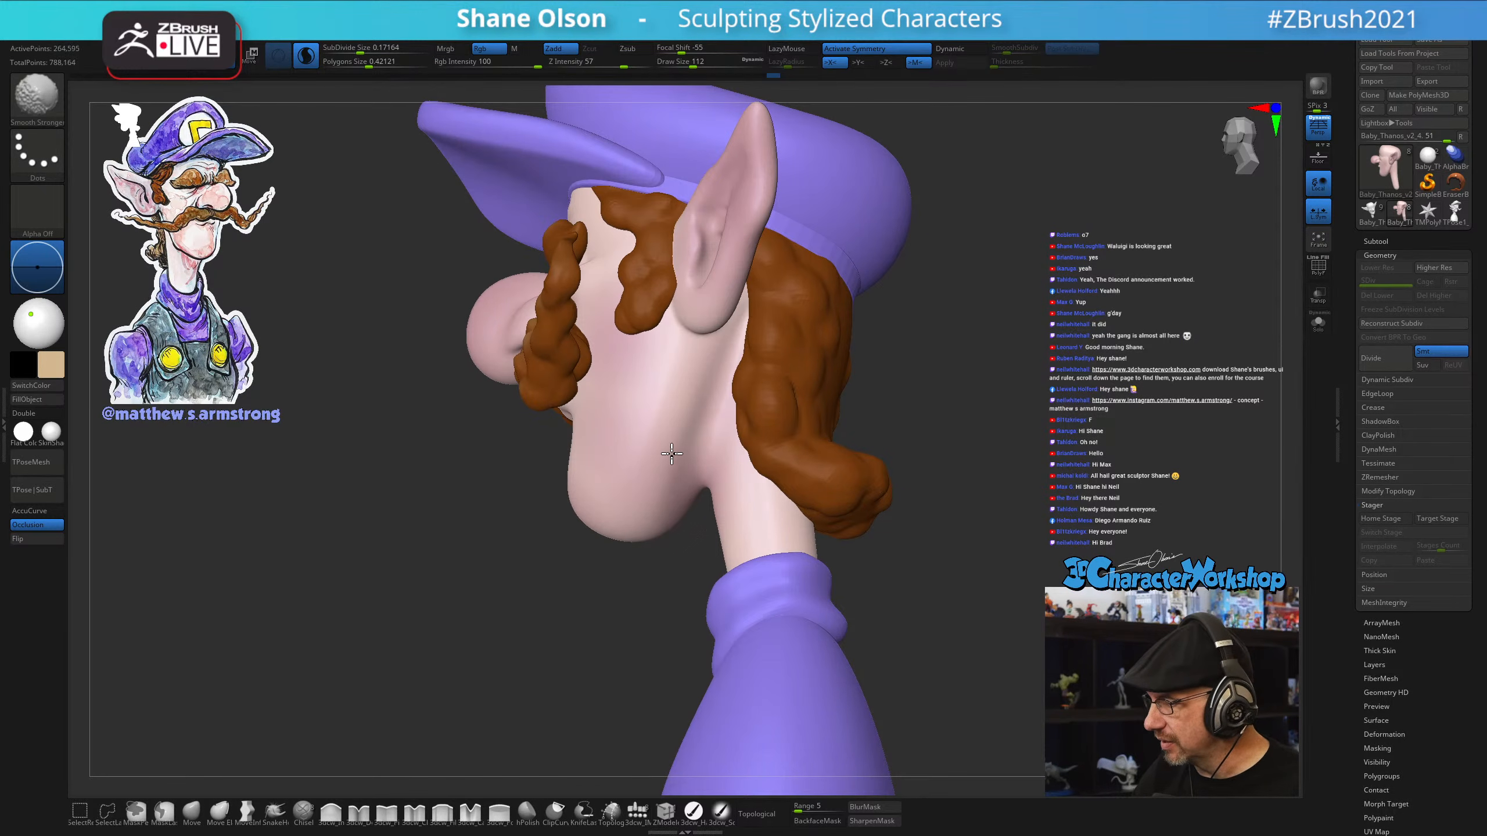
Adjust the shape of the lips under the moustache with the Move brush
mouse_move(620, 461)
right_down()
mouse_move(688, 577)
mouse_move(759, 571)
mouse_move(690, 594)
mouse_move(591, 425)
right_up()
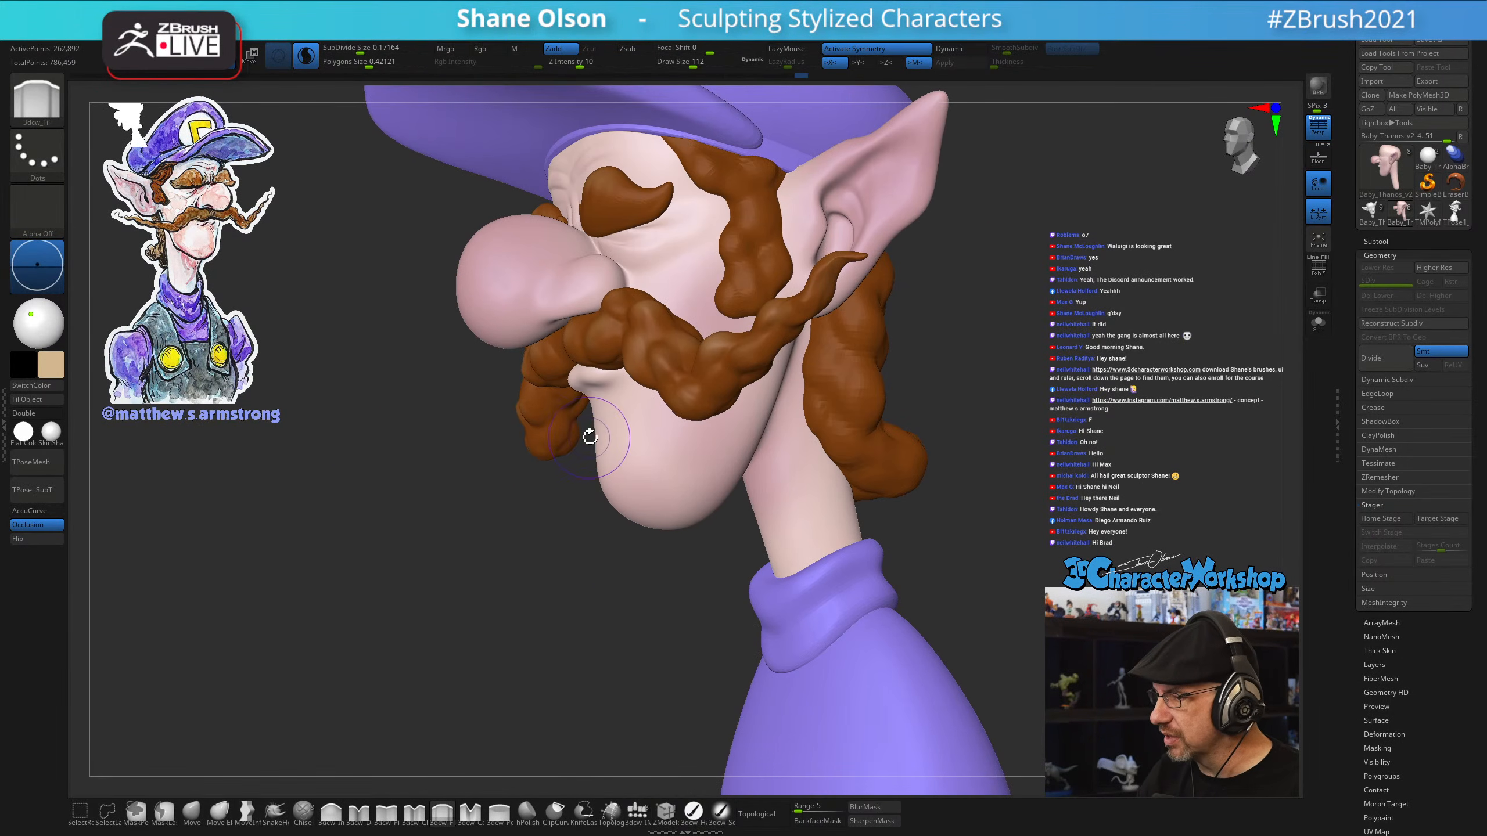
click(193, 813)
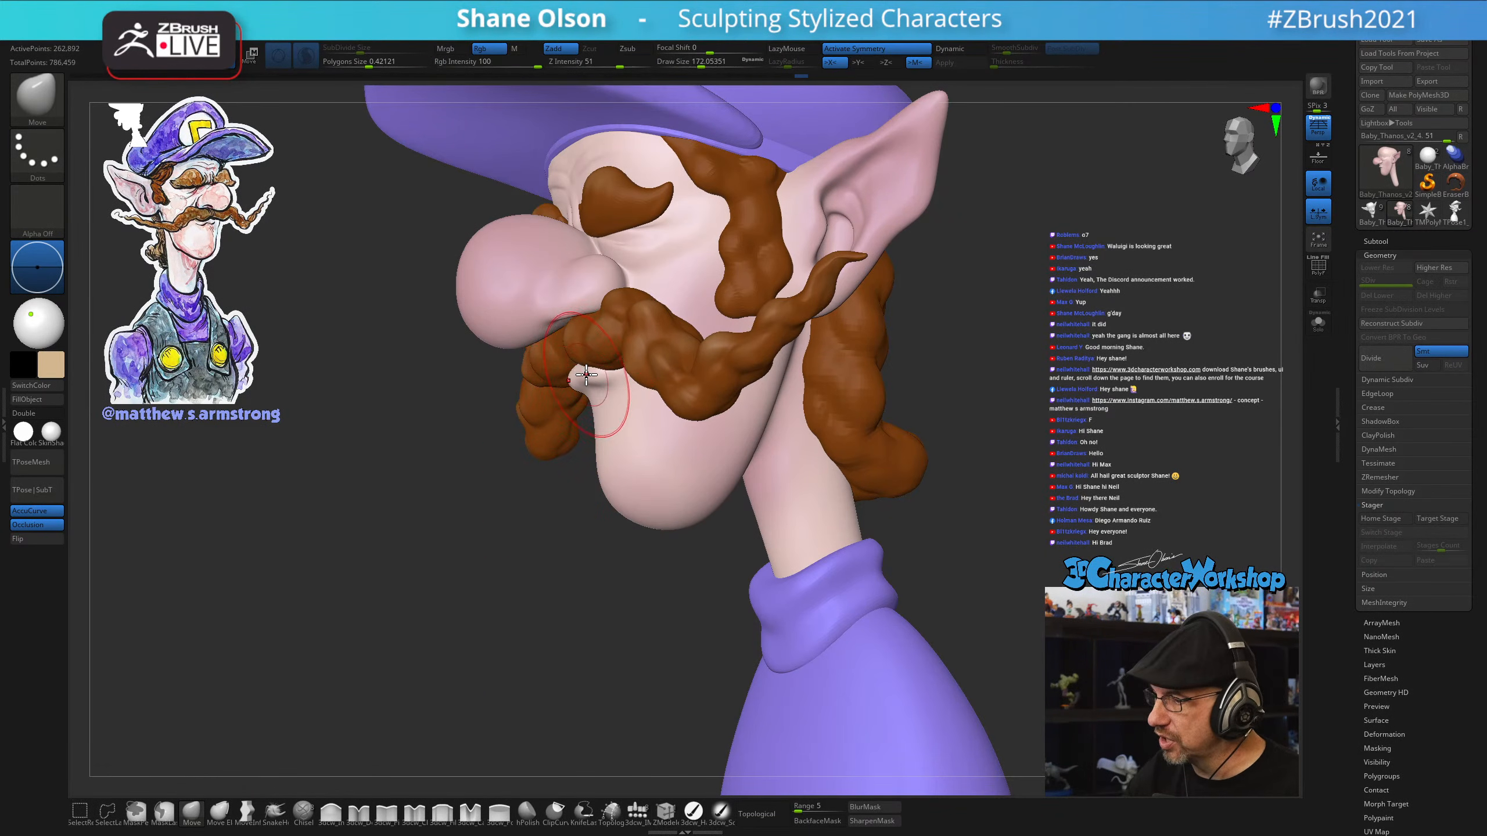
mouse_move(588, 361)
right_down()
mouse_move(597, 333)
mouse_move(633, 475)
mouse_move(651, 408)
mouse_move(641, 442)
mouse_move(843, 554)
mouse_move(822, 558)
mouse_move(800, 650)
mouse_move(860, 625)
mouse_move(869, 595)
mouse_move(806, 606)
right_up()
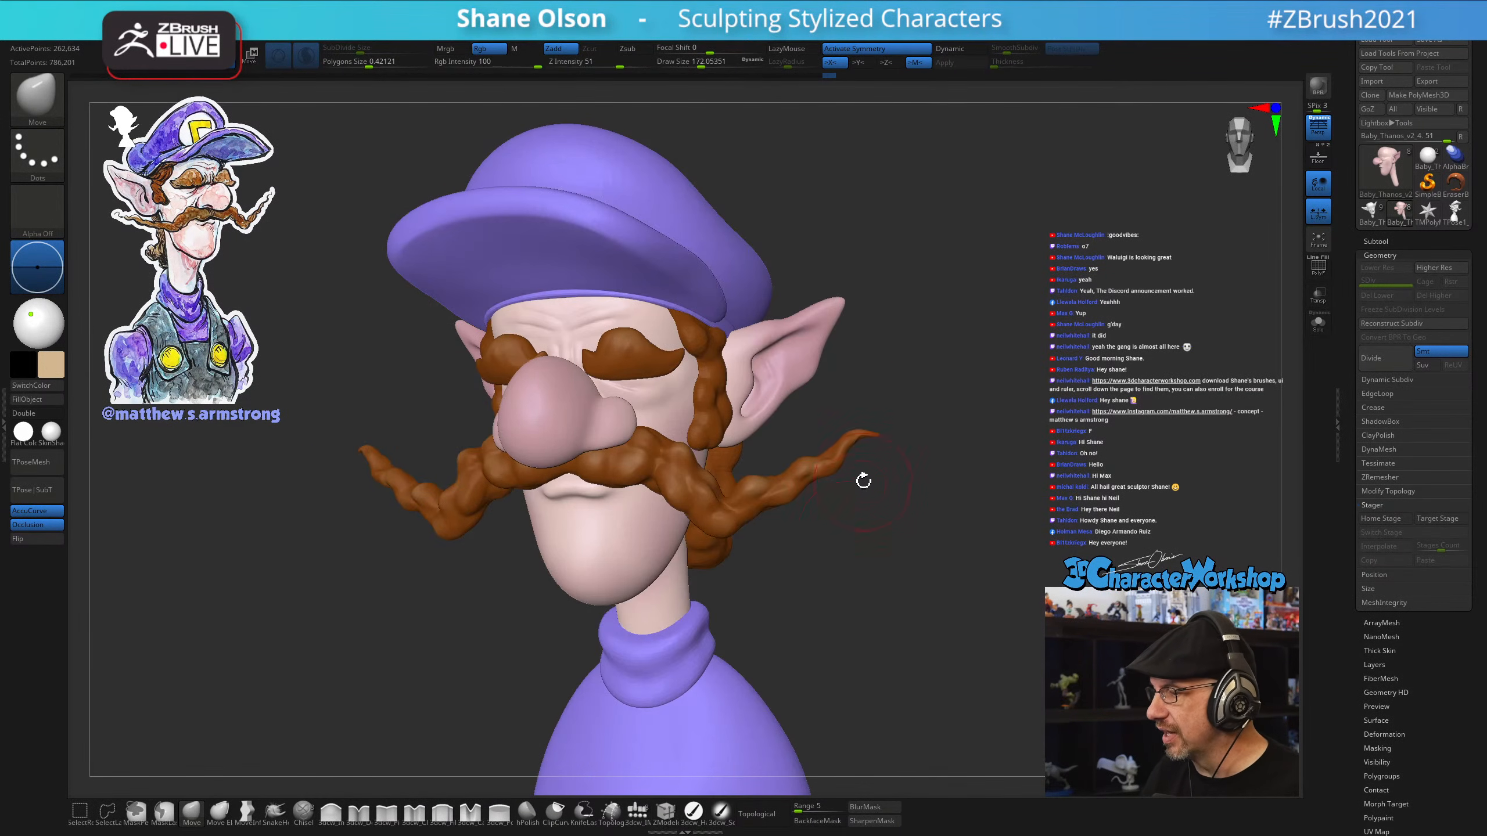
Choose the detail brush with a draw size of about 37 and carve a crease under the eyebrow beside the nose
mouse_move(864, 481)
ctrl+right_down()
mouse_move(814, 707)
mouse_move(809, 514)
ctrl+right_up()
key(s)
drag(814, 514, 784, 516)
click(364, 816)
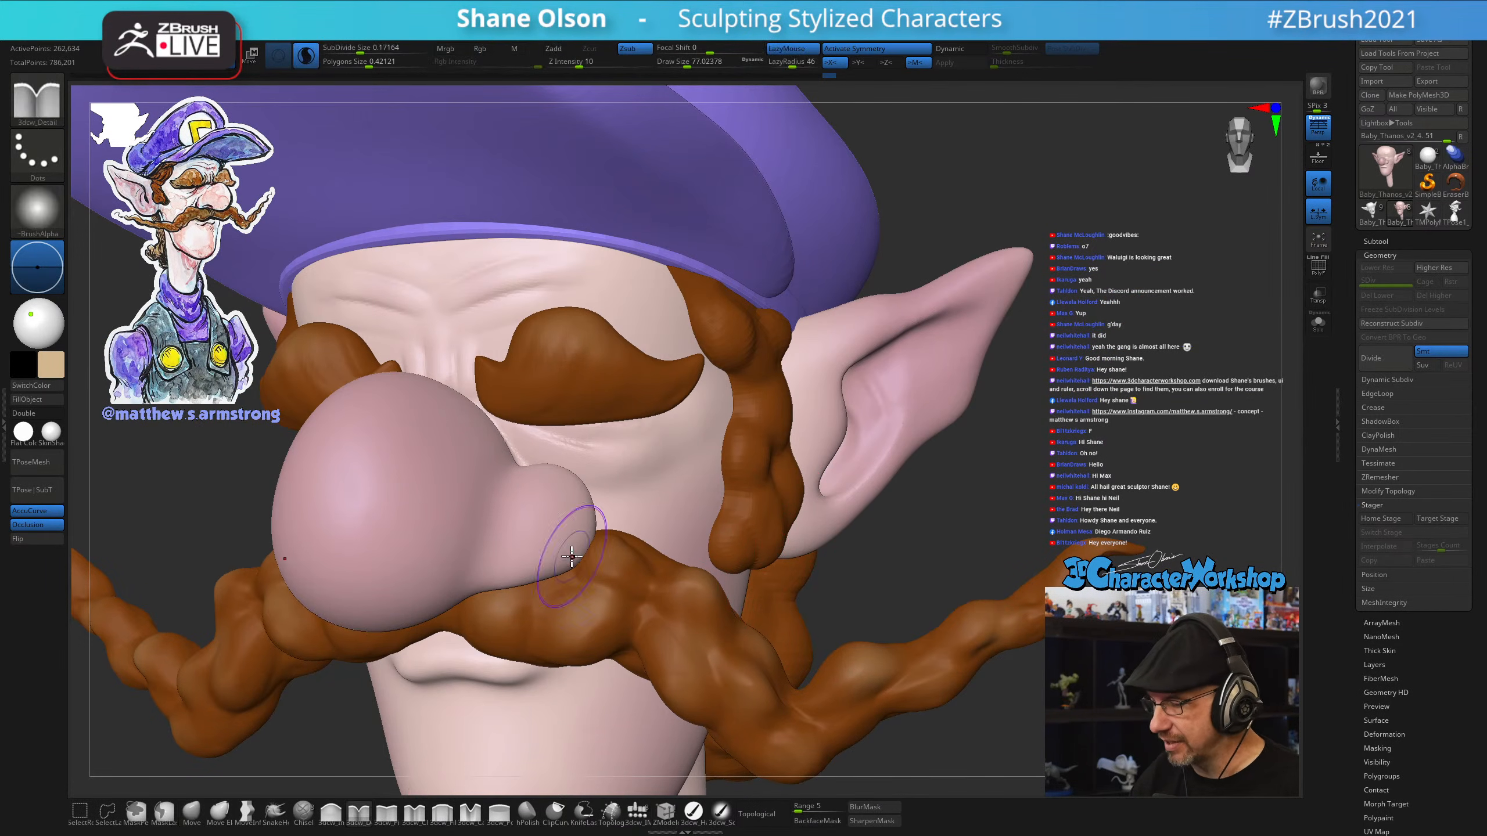
key(s)
drag(591, 458, 530, 422)
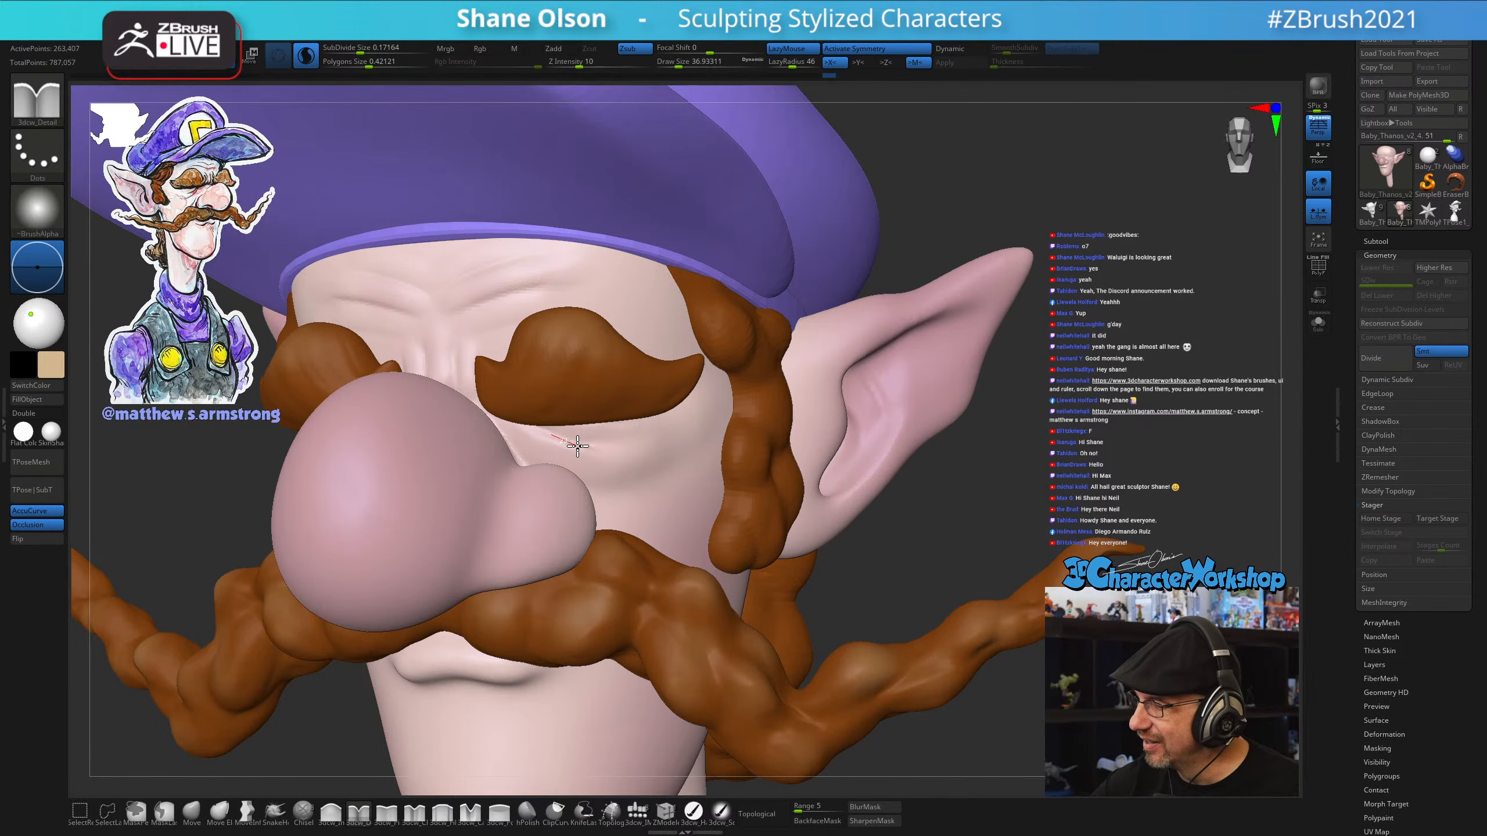
Carve more wrinkles below the eyebrow, from the side of the nose across the upper cheek
drag(631, 449, 656, 450)
right_drag(690, 499, 650, 475)
right_drag(498, 422, 515, 433)
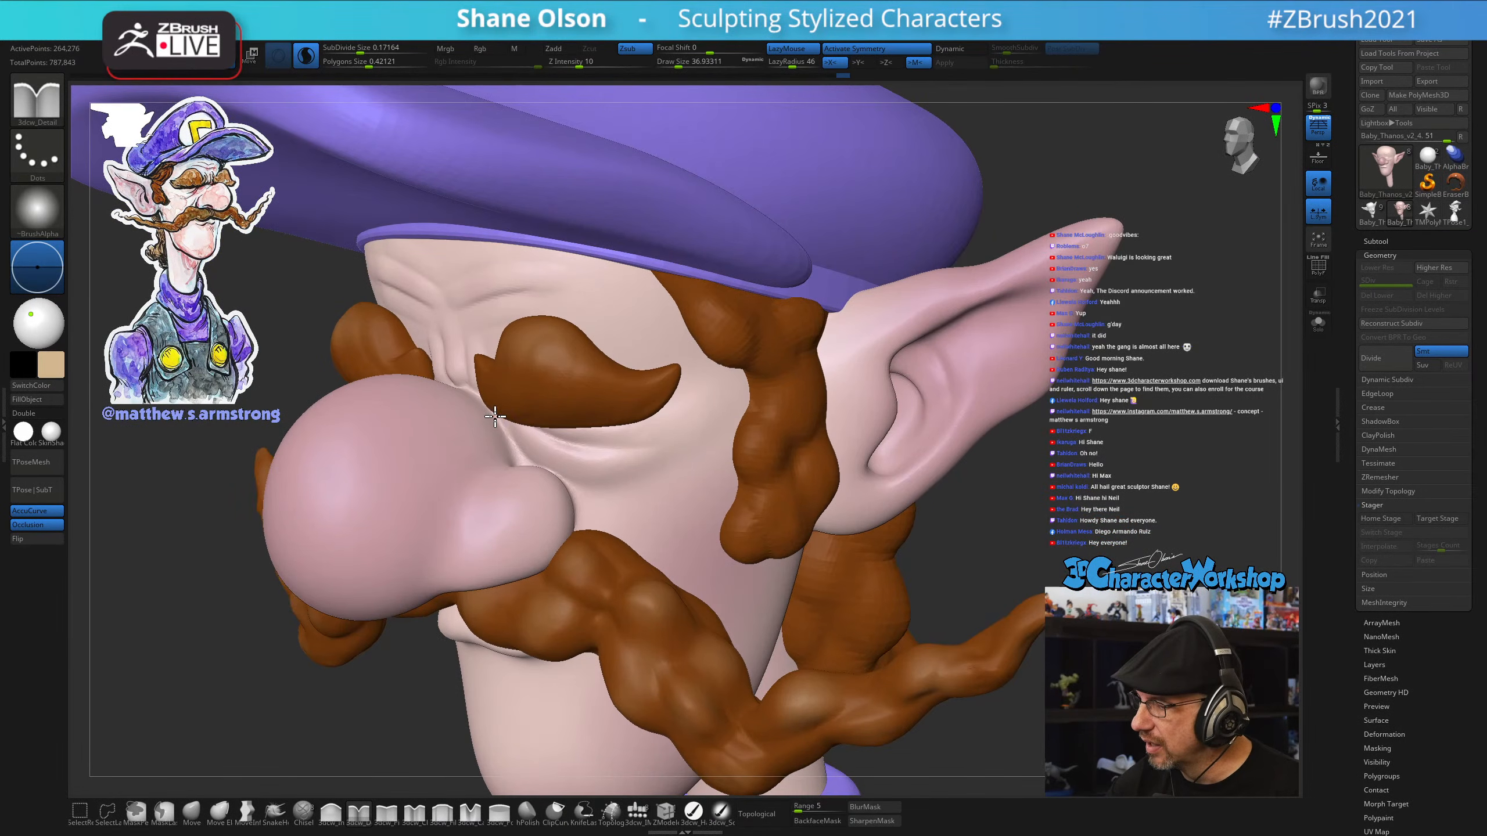
drag(536, 465, 553, 472)
mouse_move(668, 544)
right_down()
mouse_move(687, 498)
mouse_move(724, 489)
mouse_move(682, 495)
right_up()
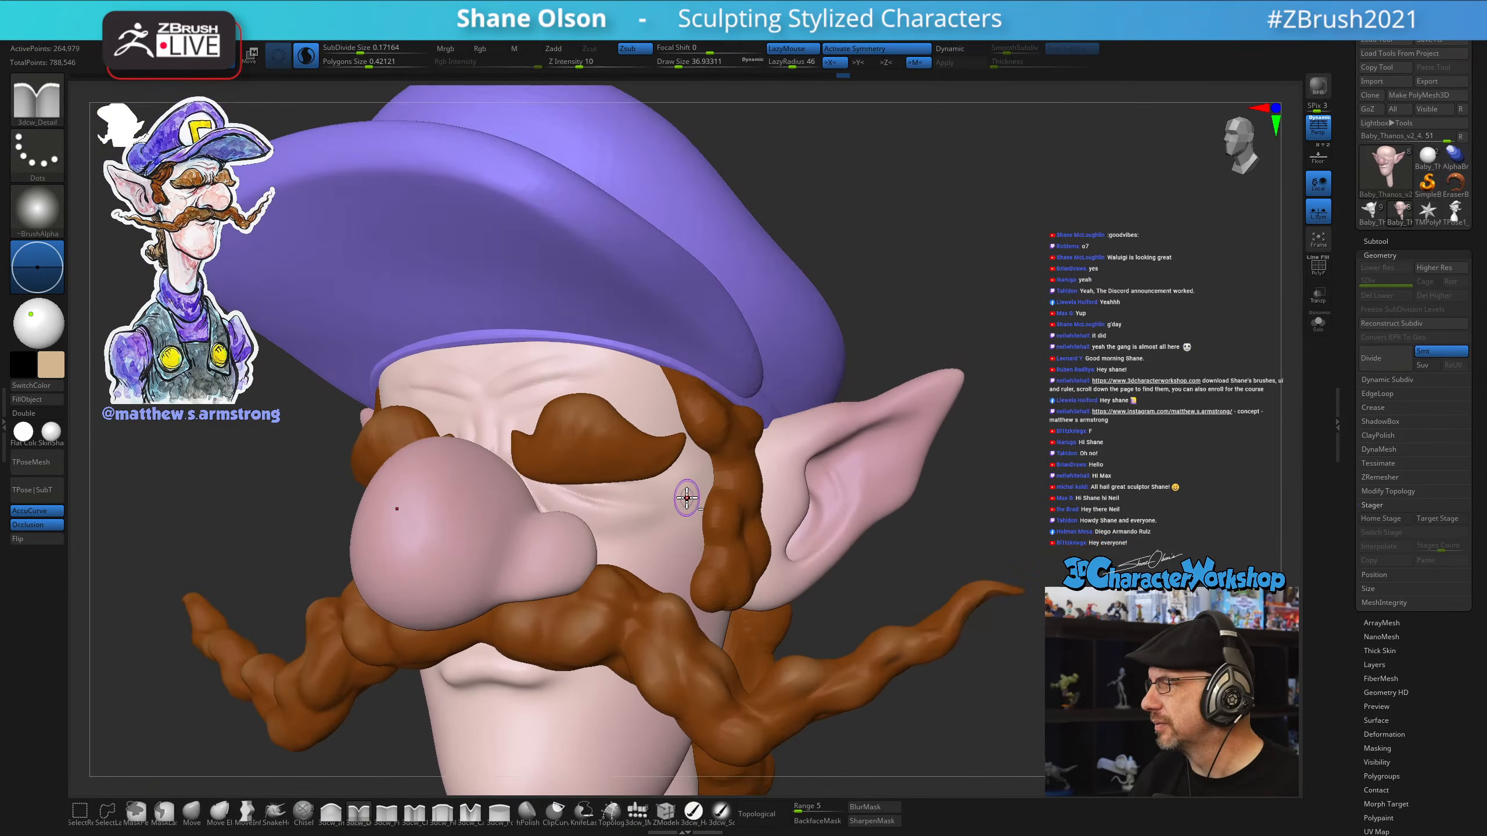
Switch to the soft paint brush for the head and turn off Sculptris Pro
key(c)
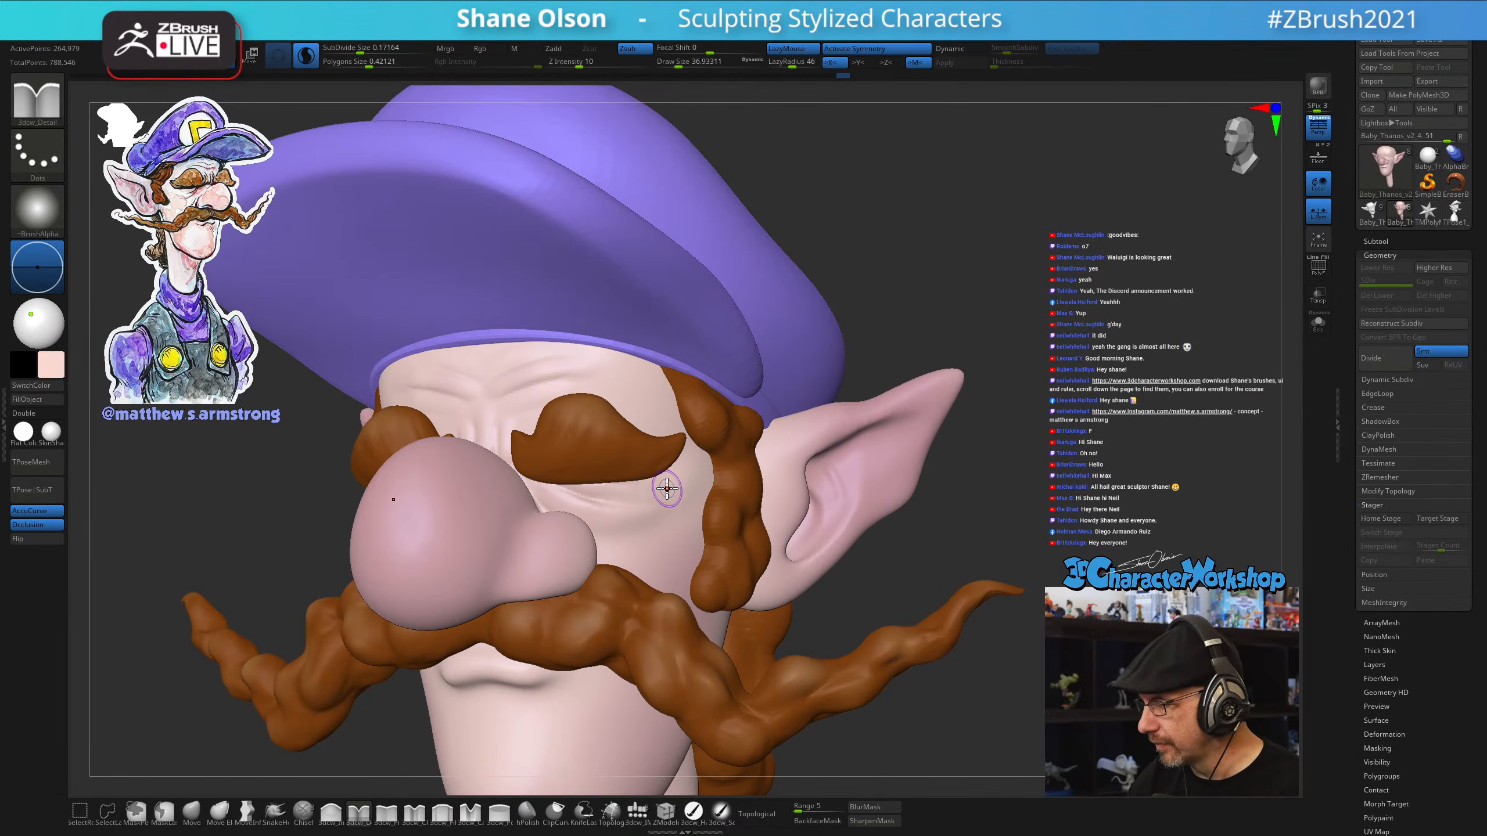
click(693, 811)
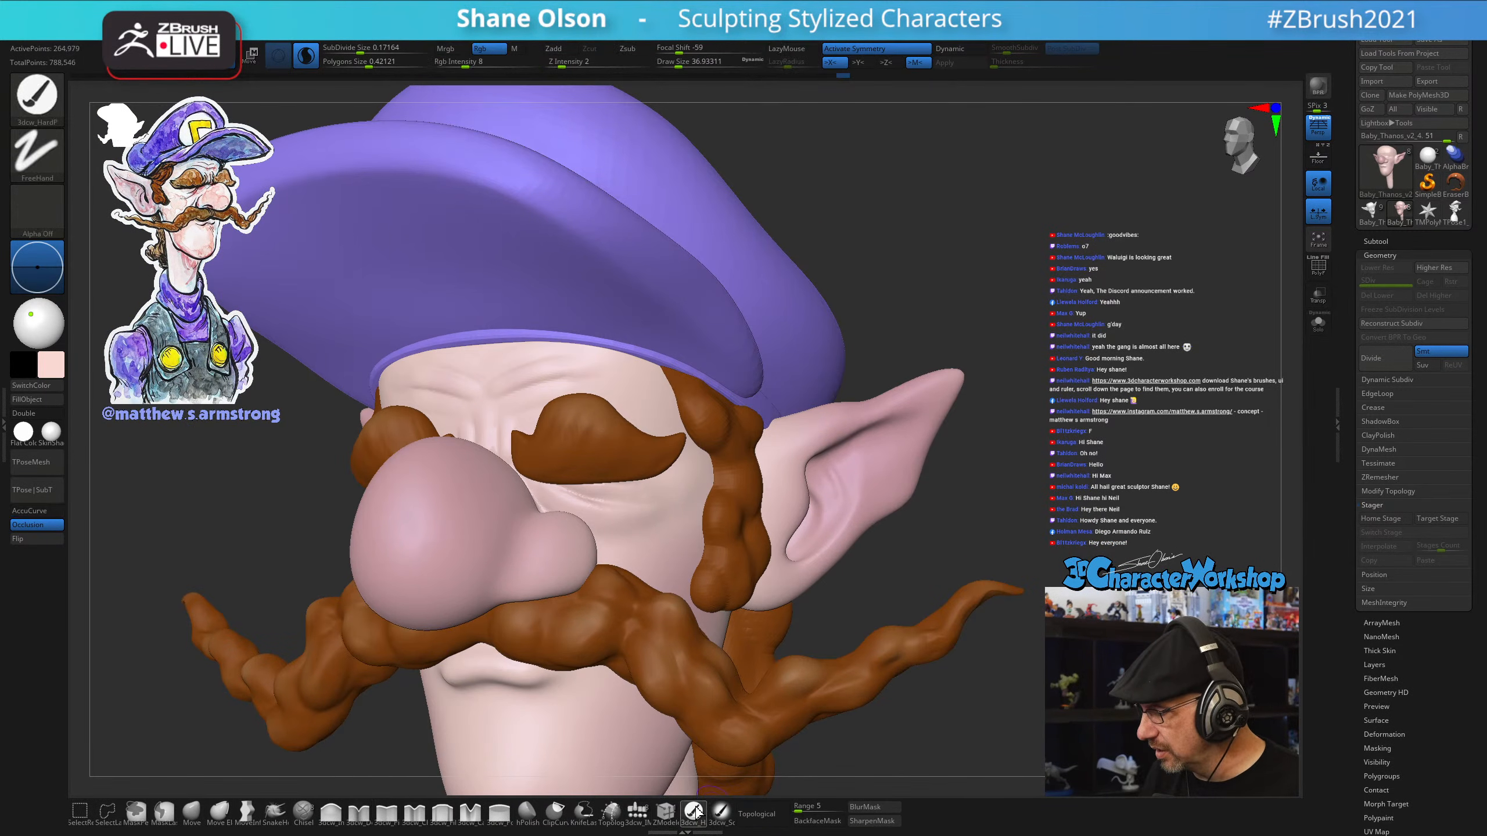
click(721, 813)
right_drag(631, 442, 618, 498)
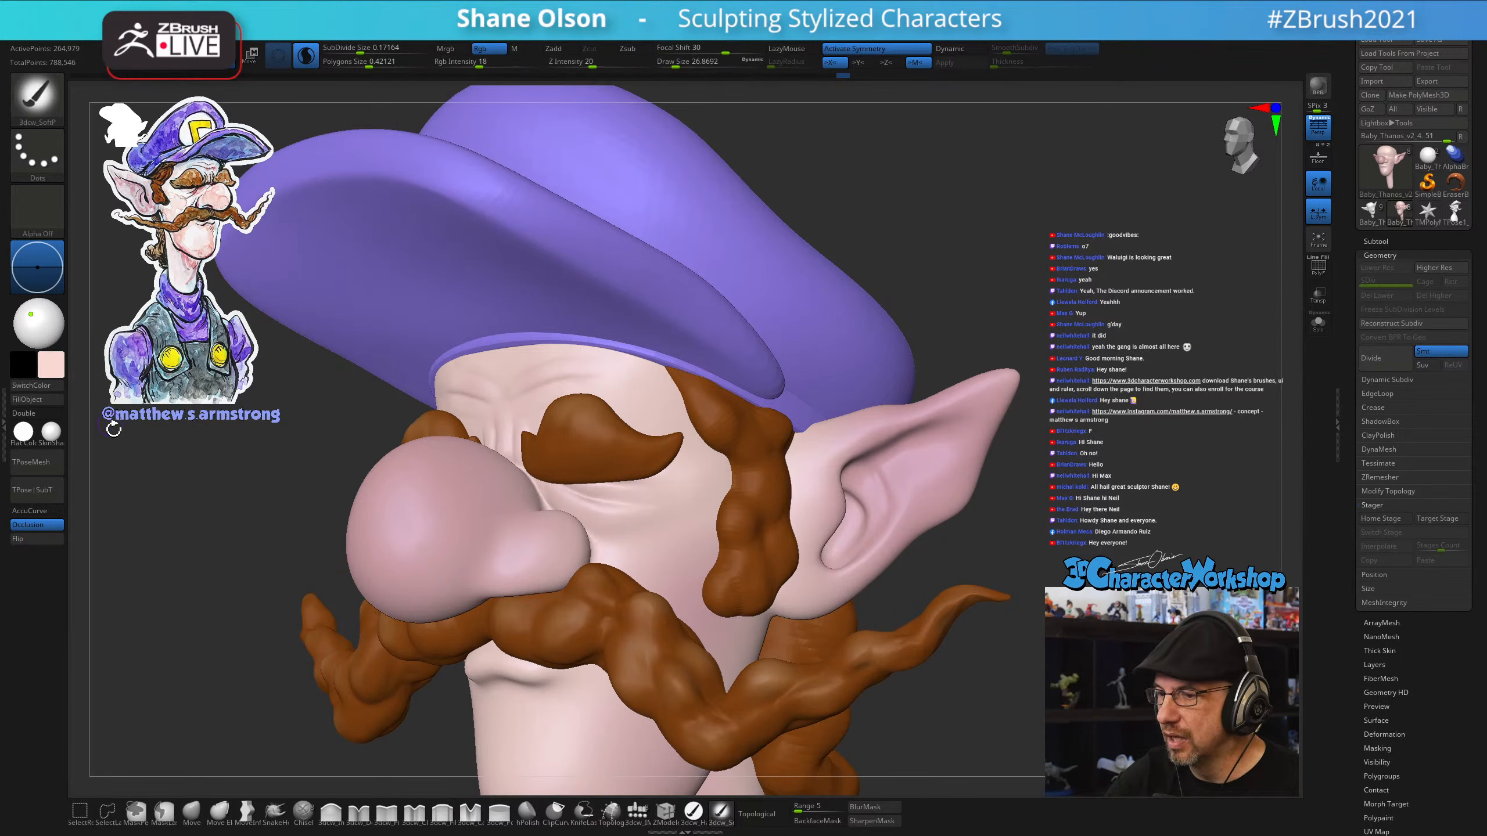
click(305, 56)
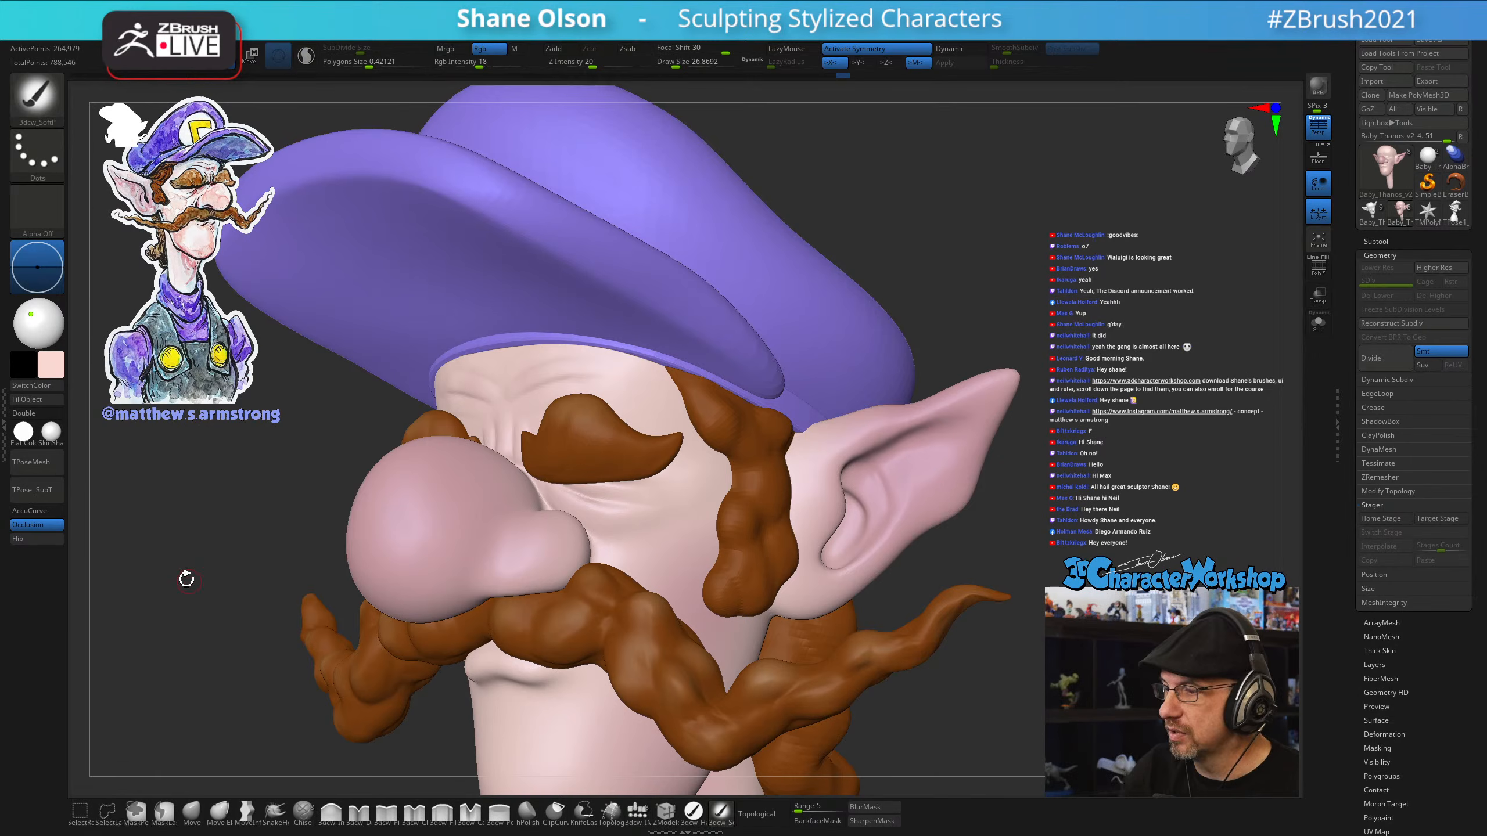
Pick a brick-red paint colour and set the soft paint brush's Rgb Intensity to 12
click(54, 373)
click(153, 349)
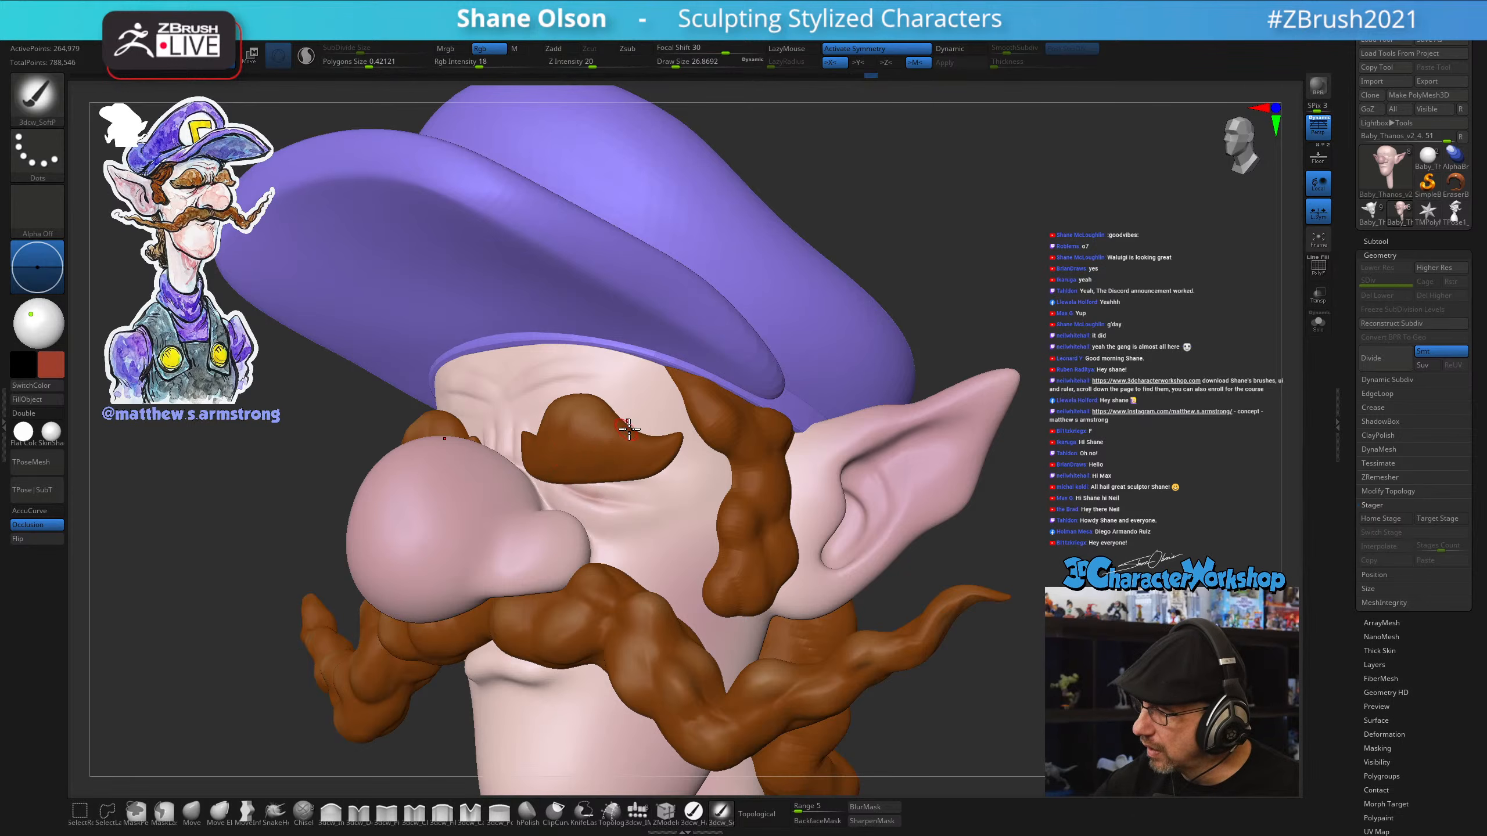
mouse_move(689, 500)
right_down()
mouse_move(714, 518)
mouse_move(687, 517)
right_up()
key(ctrl)
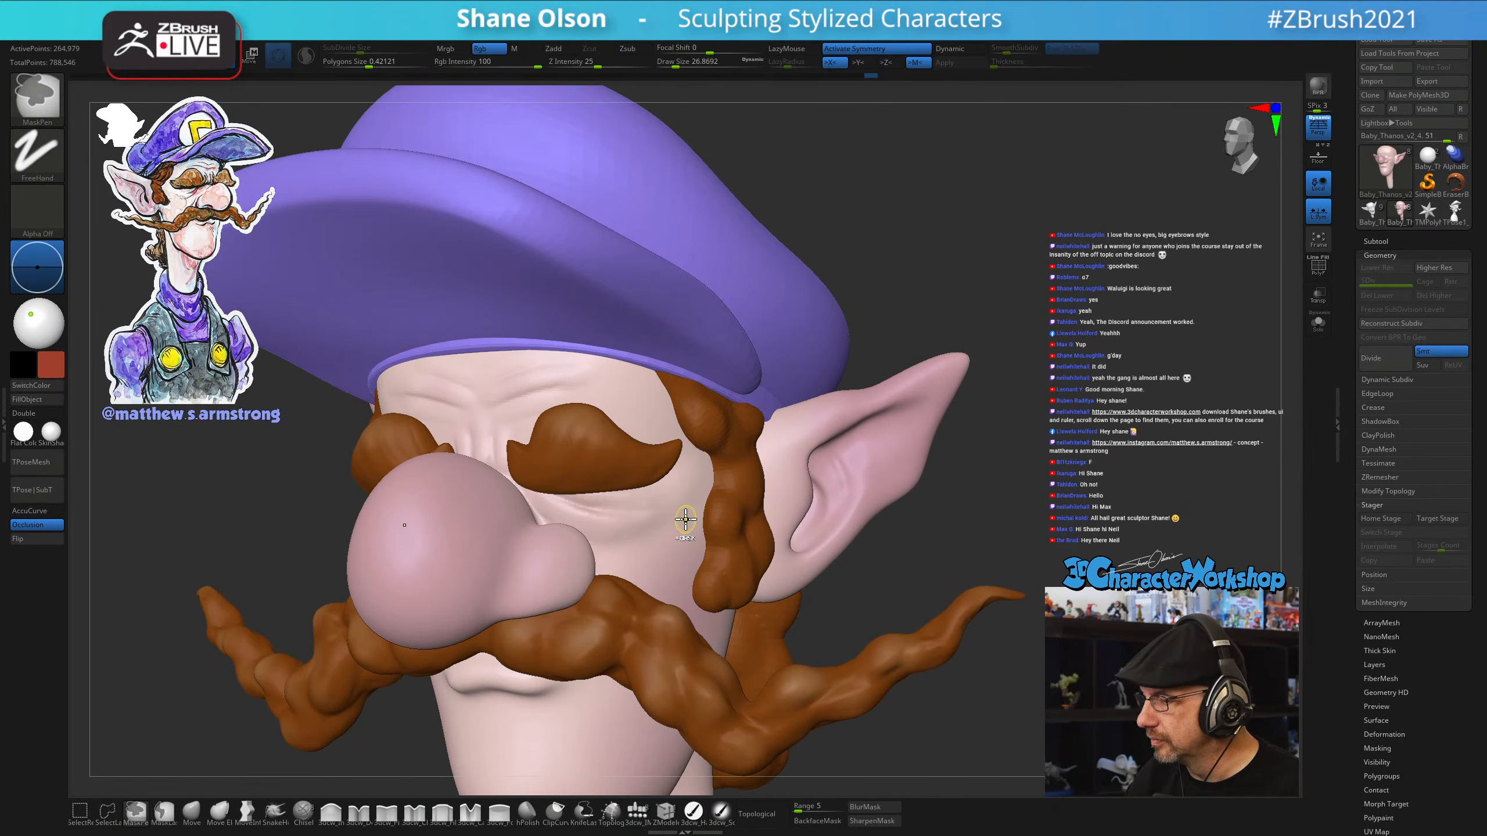
drag(479, 64, 469, 63)
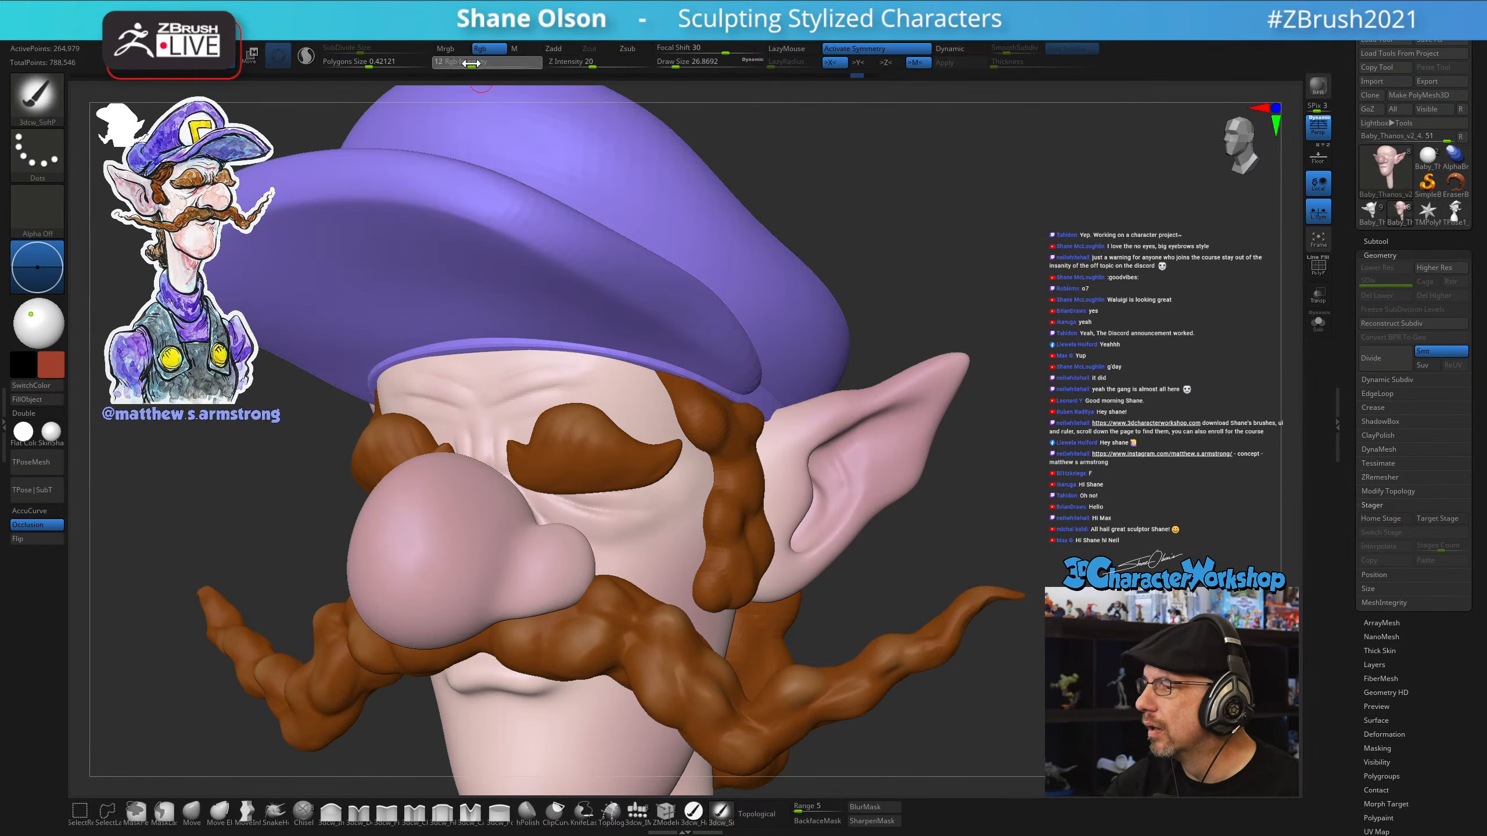
Set the soft paint brush's draw size to about 37 and paint red into the creases under the eyebrow beside the nose
key(s)
drag(586, 449, 589, 447)
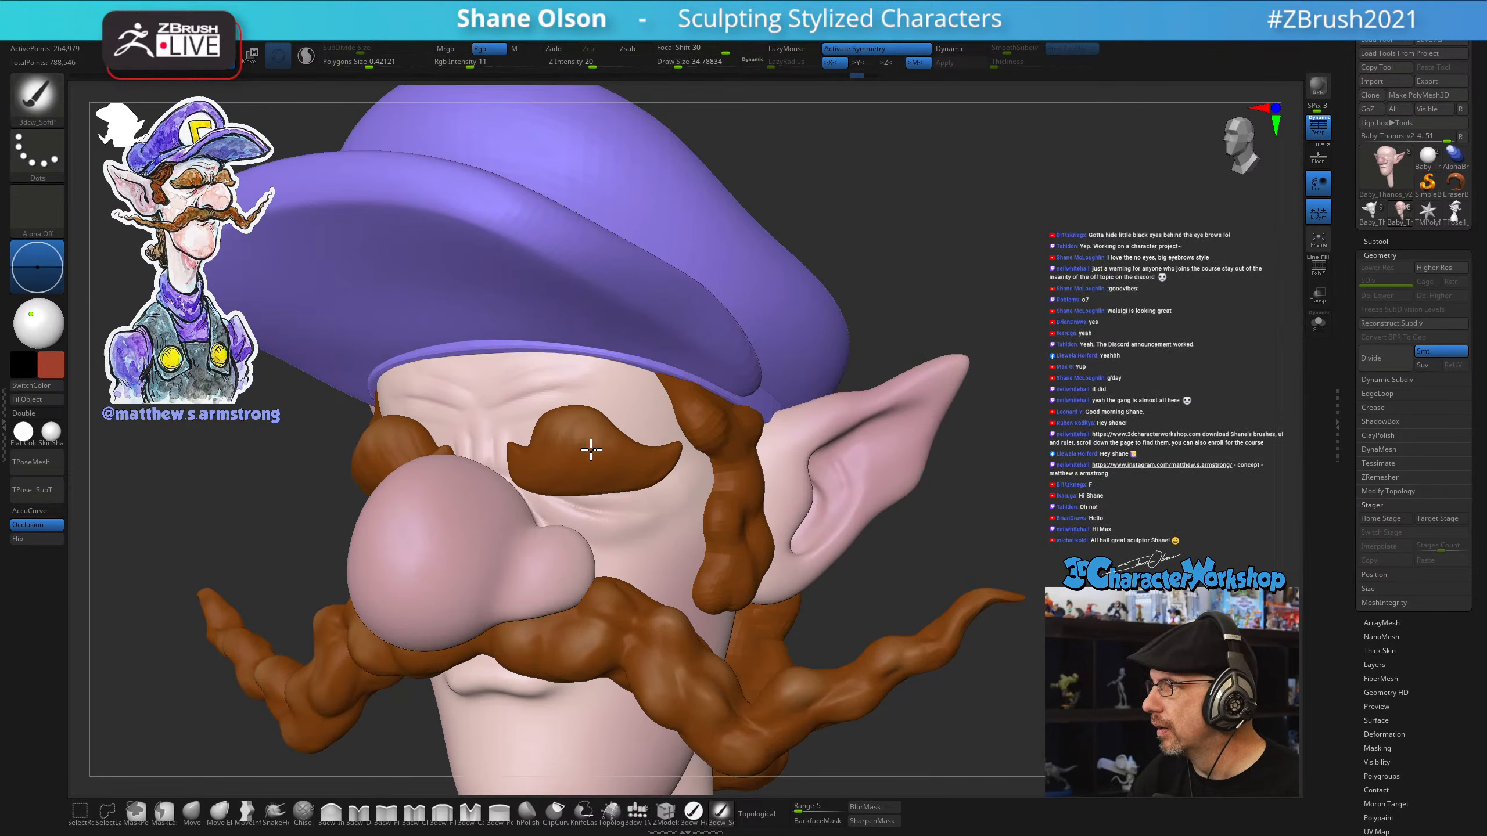
ctrl+right_drag(588, 445, 626, 603)
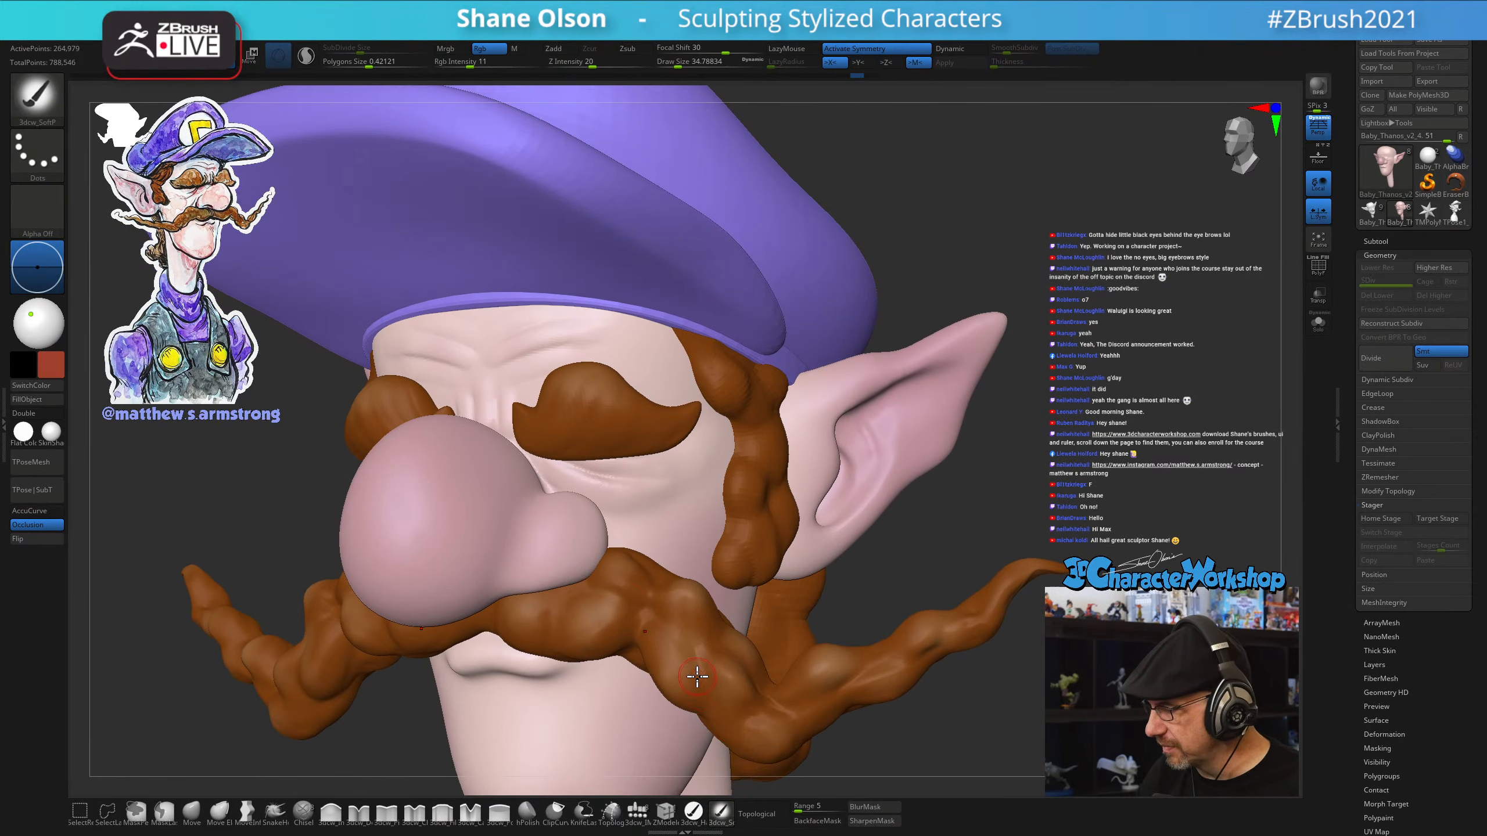
right_drag(607, 404, 617, 412)
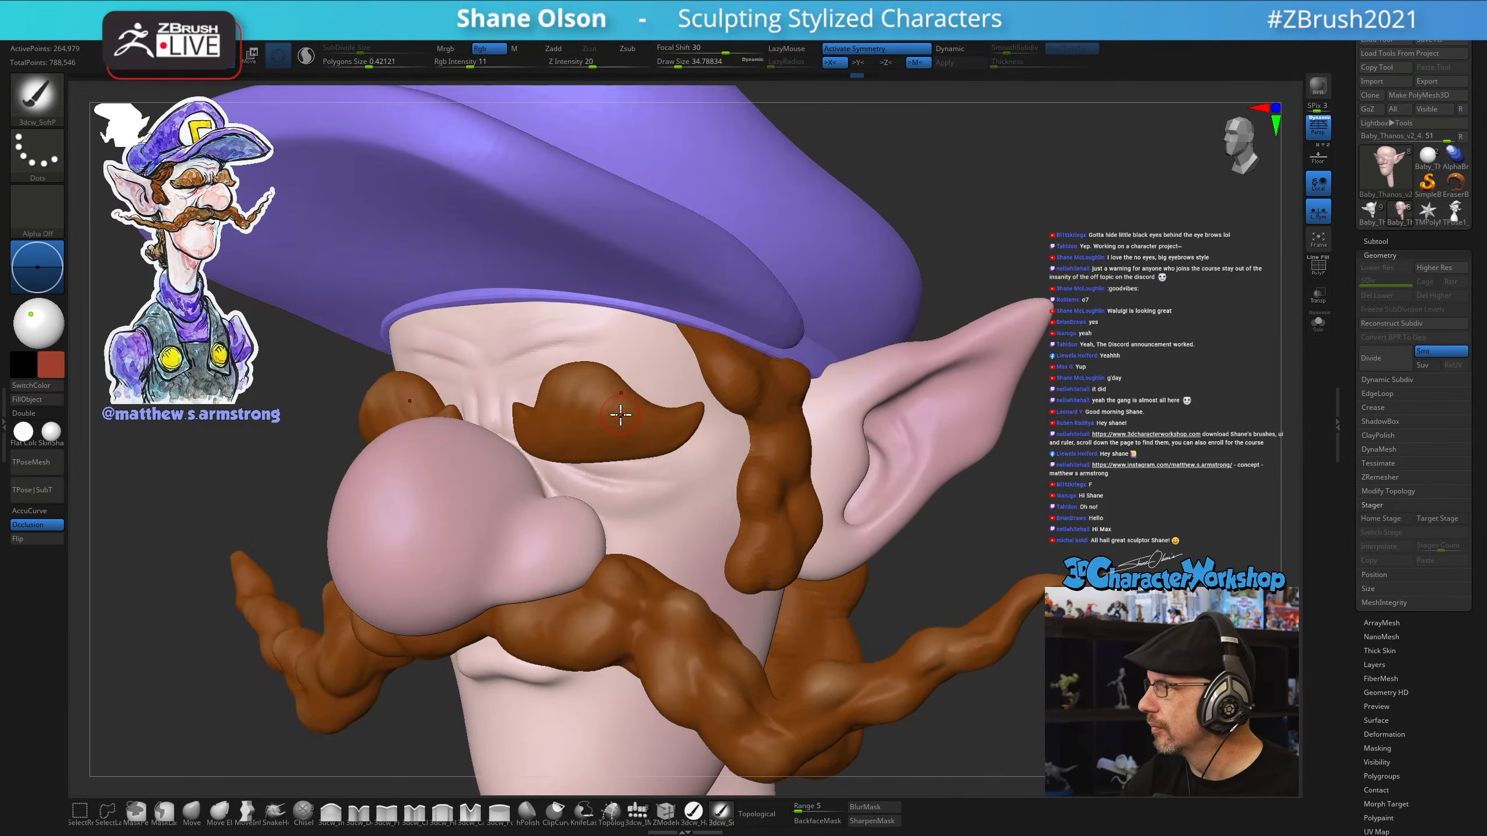
key(s)
drag(624, 403, 625, 403)
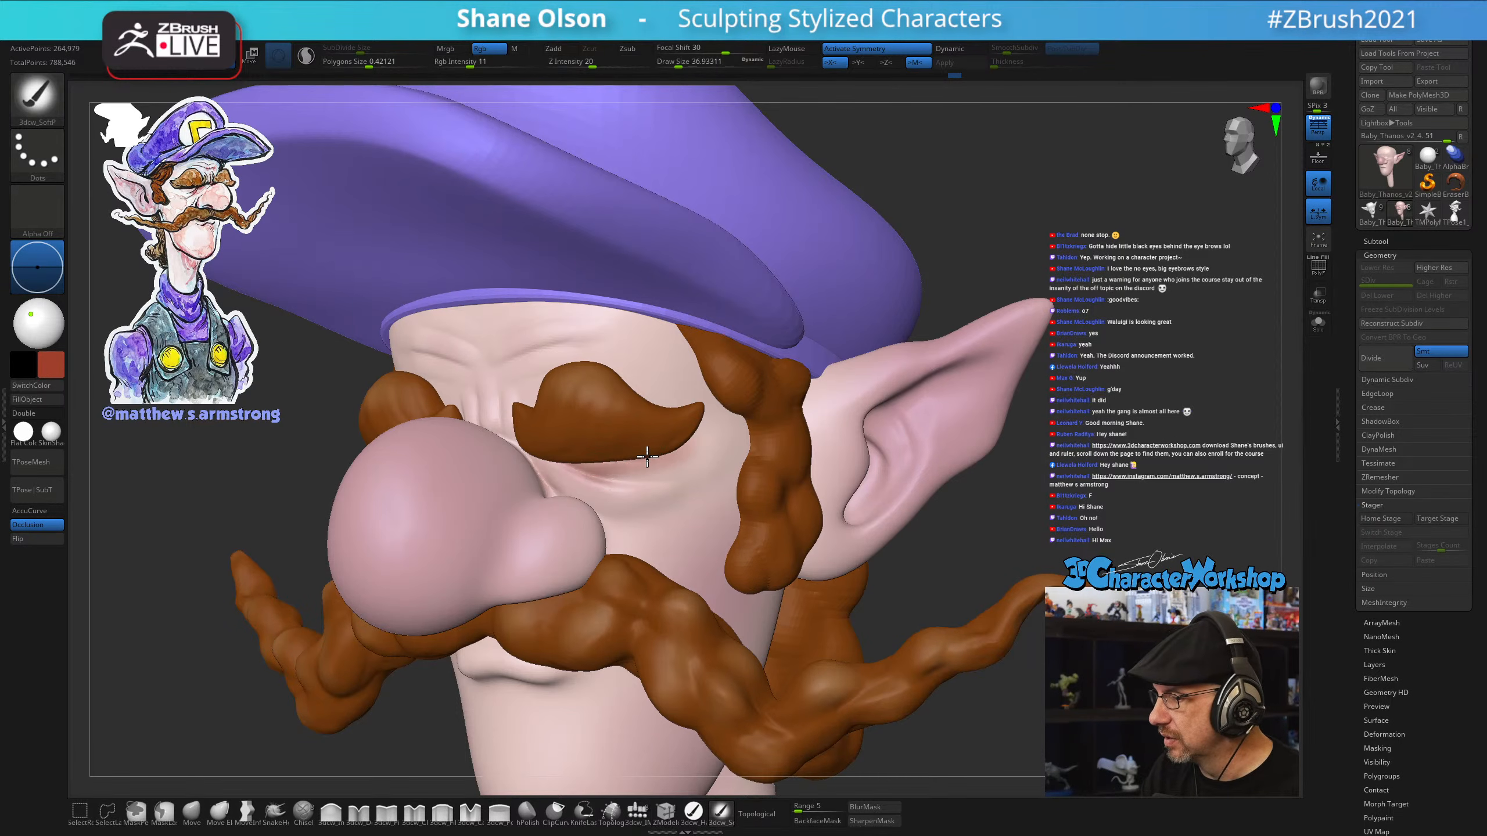
mouse_move(672, 446)
right_down()
mouse_move(756, 455)
mouse_move(652, 467)
mouse_move(624, 435)
mouse_move(556, 437)
mouse_move(583, 483)
mouse_move(562, 463)
mouse_move(617, 477)
right_up()
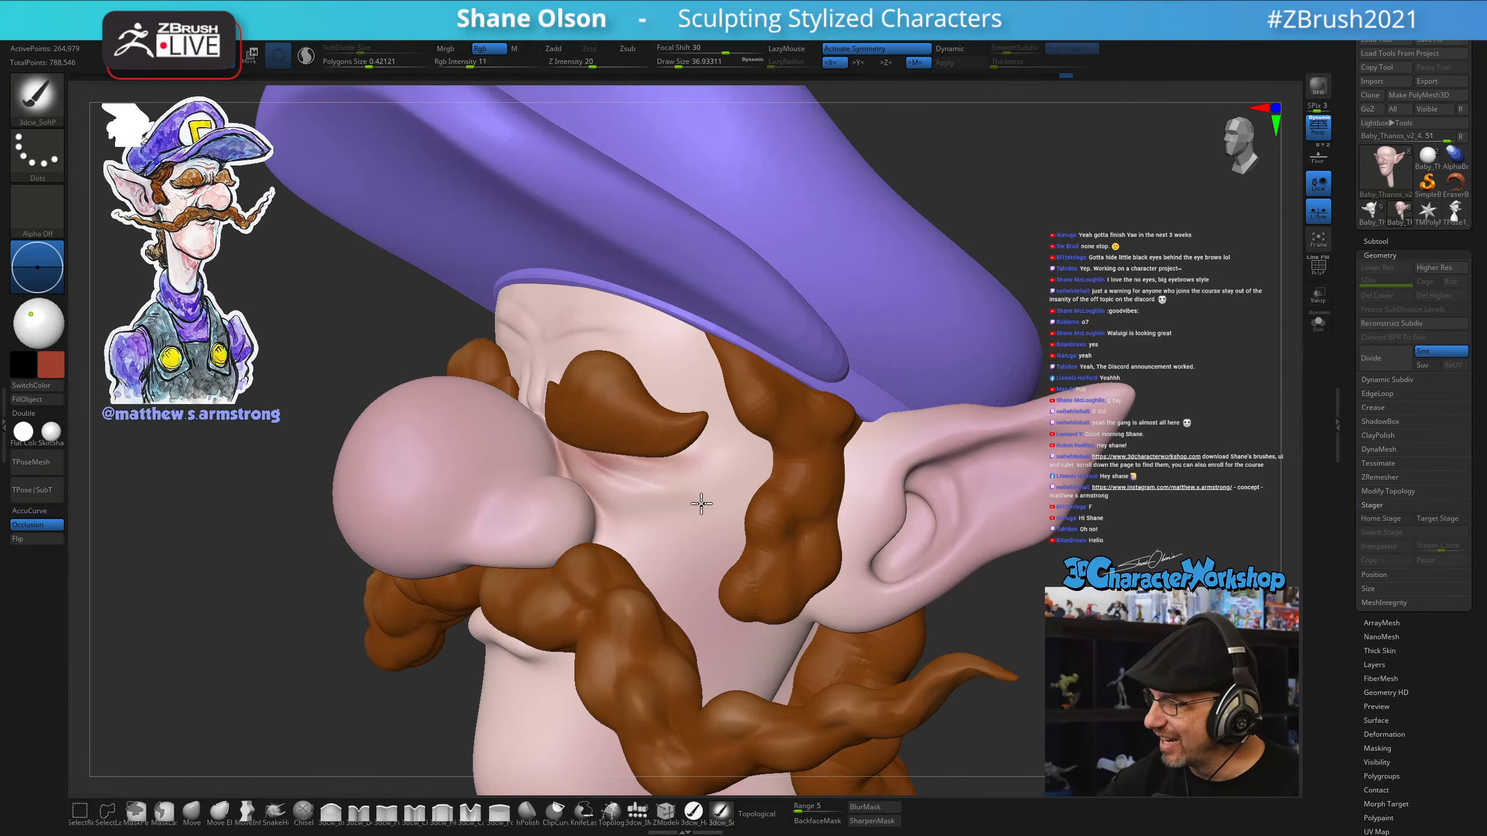
Examine the painted redness under the eyebrows from the front and three-quarter views, up close and with the whole head framed
right_drag(680, 574, 787, 523)
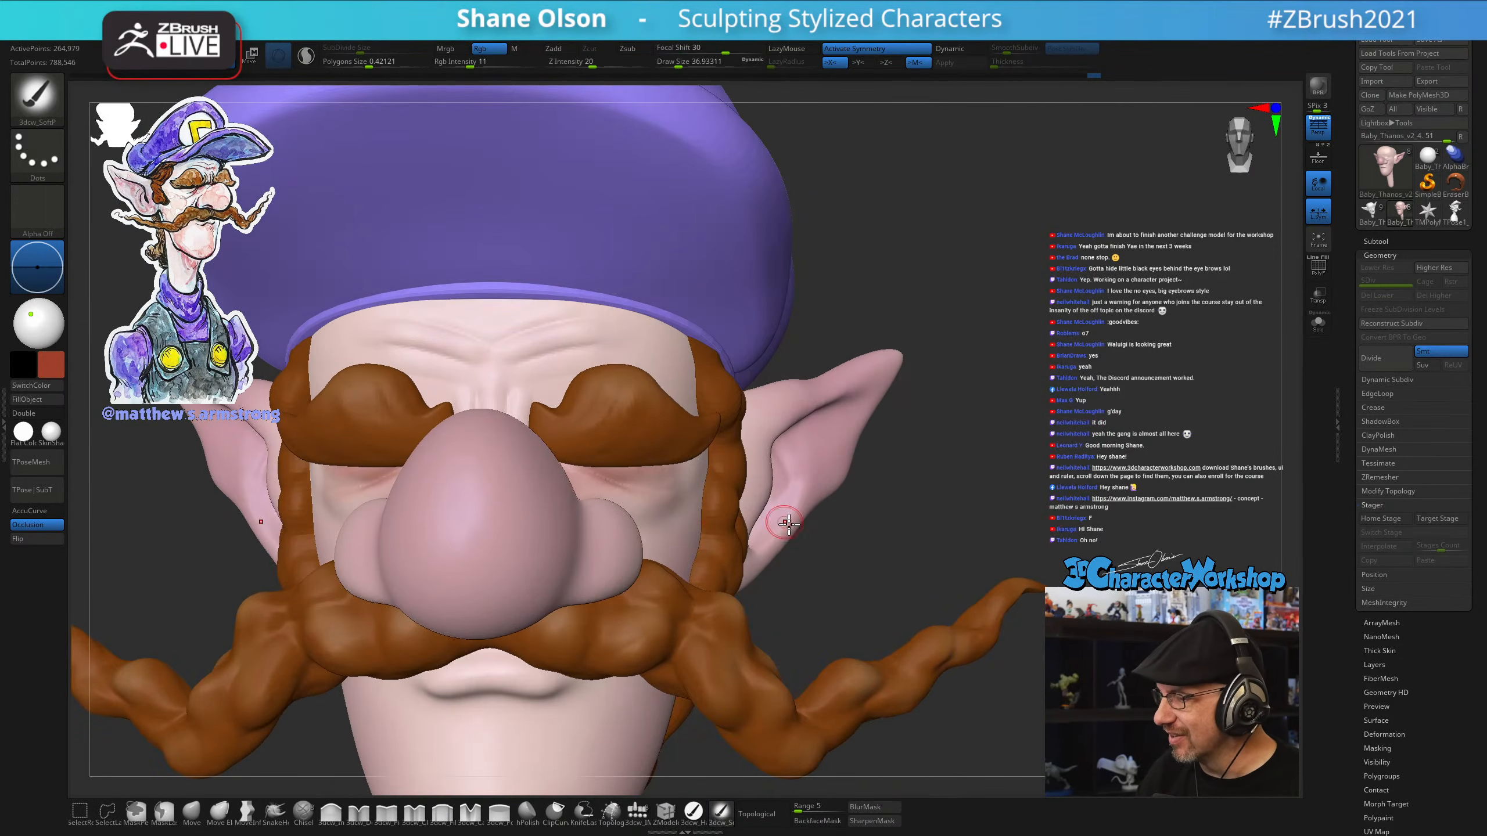
right_drag(1016, 567, 524, 470)
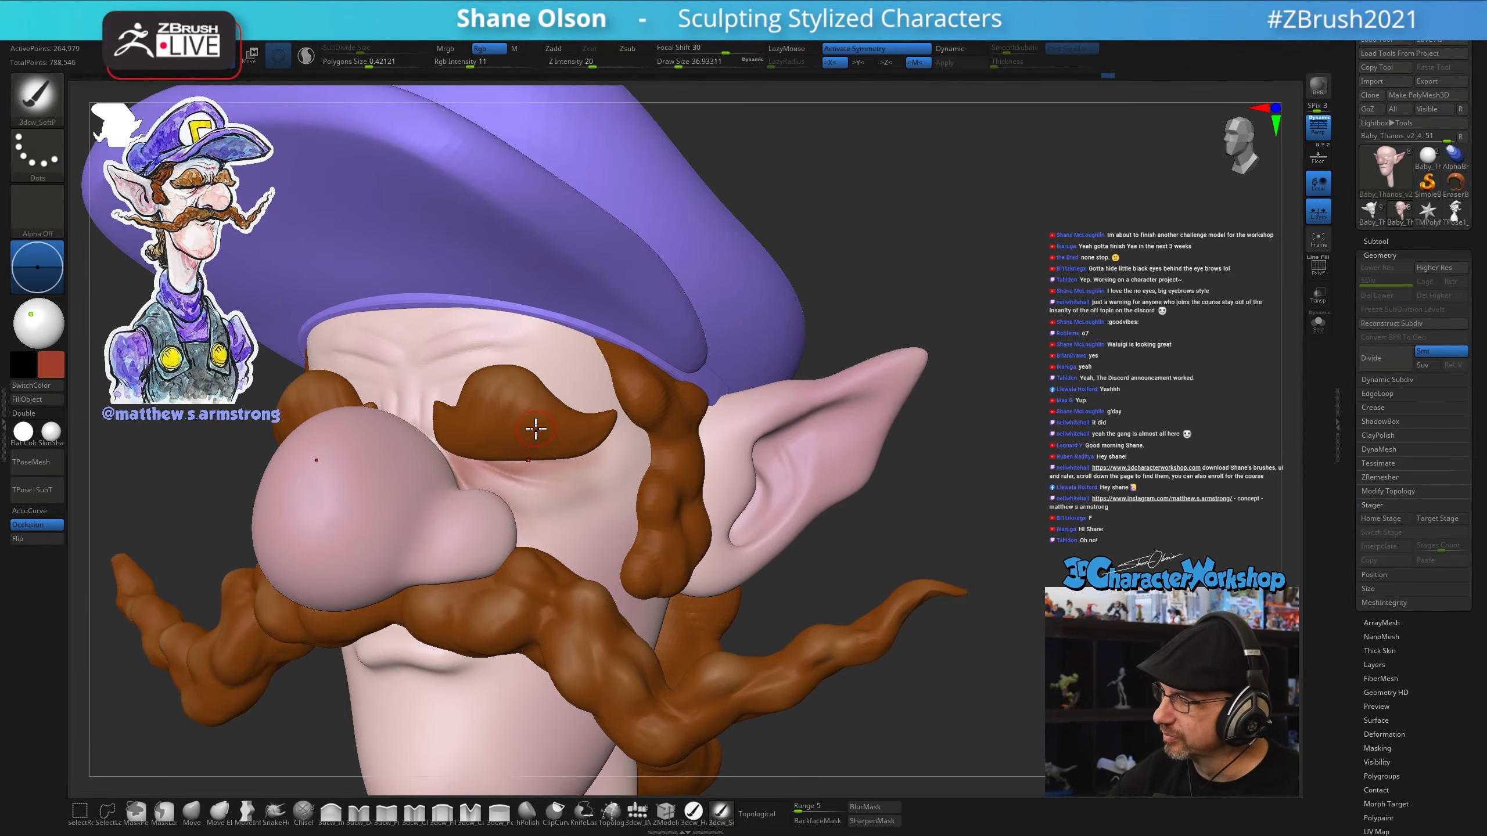
mouse_move(535, 429)
right_down()
mouse_move(521, 426)
mouse_move(548, 453)
right_up()
right_drag(630, 486, 772, 533)
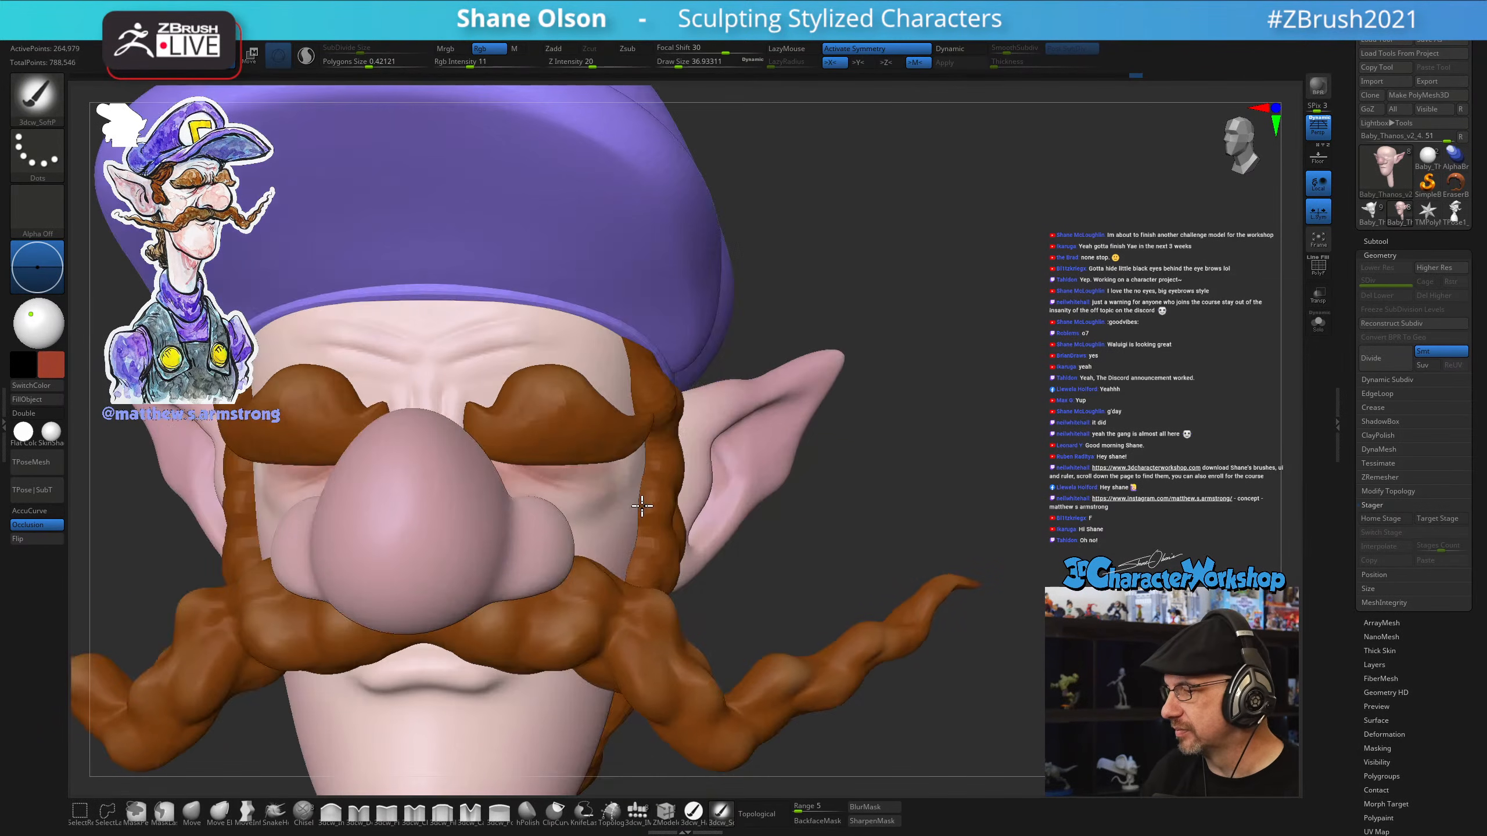
right_drag(995, 658, 930, 564)
key(f)
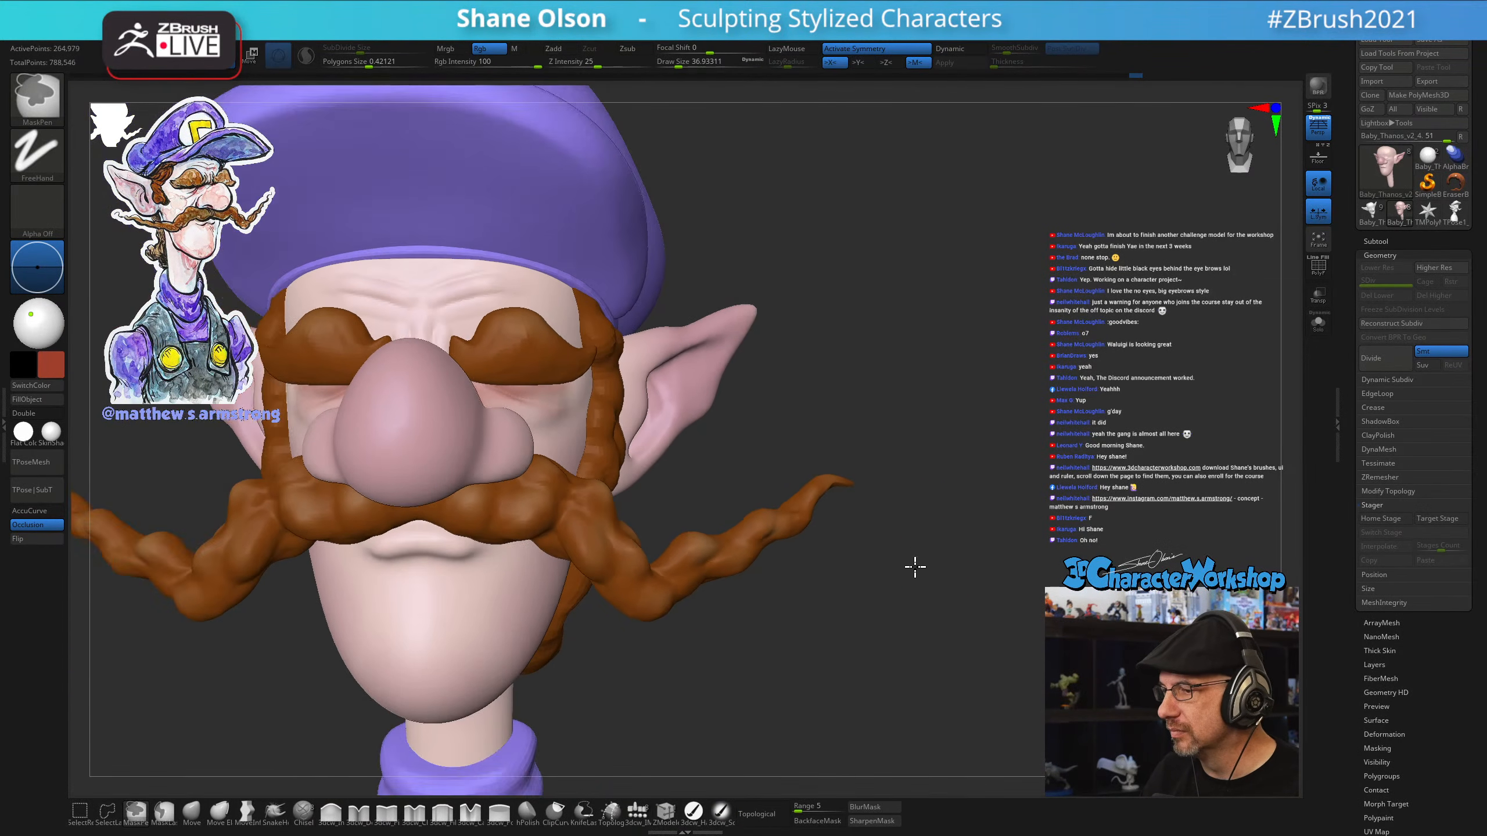
right_drag(820, 525, 886, 493)
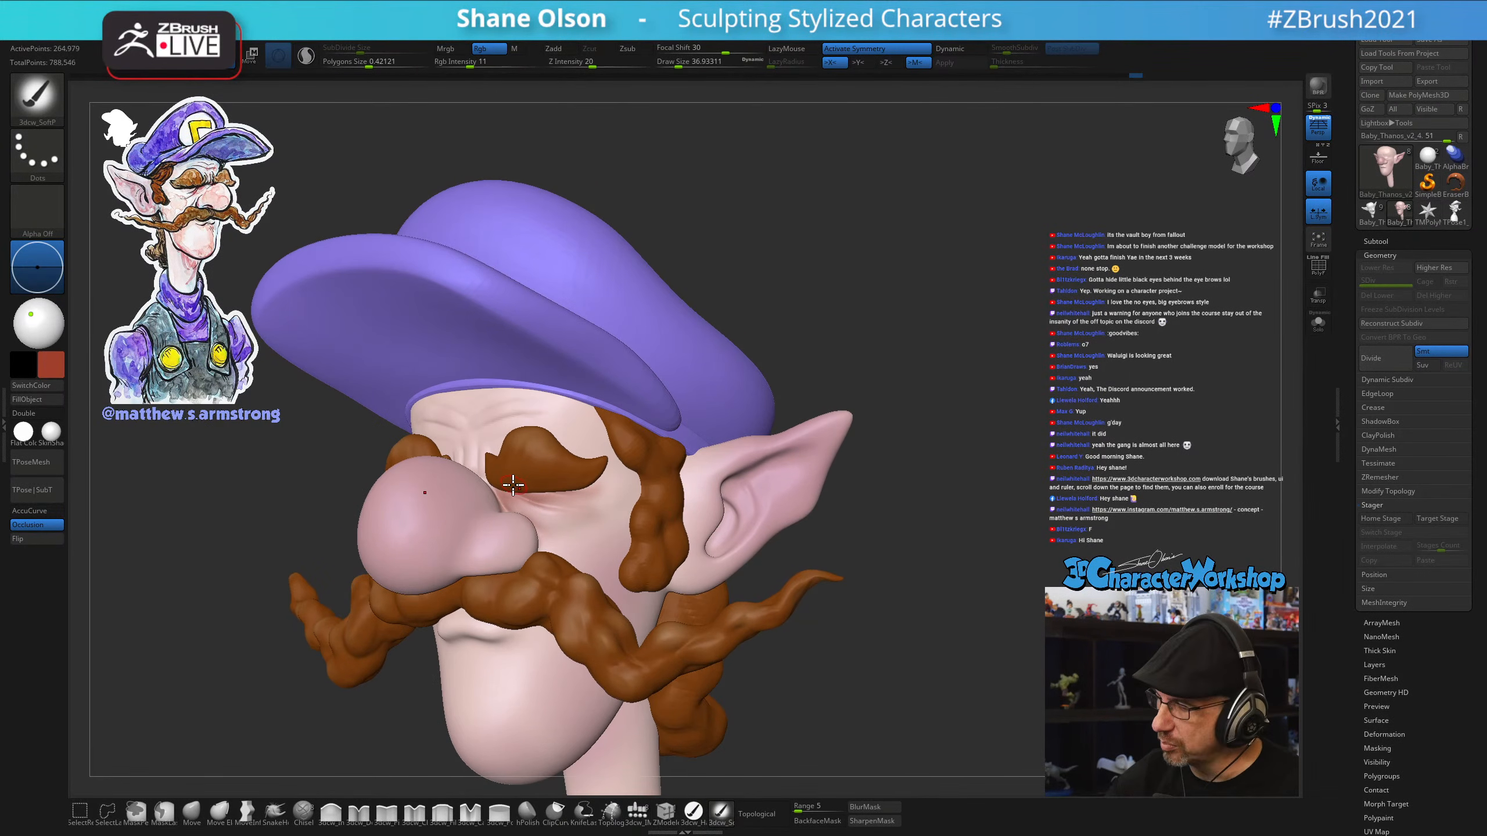
key(ctrl)
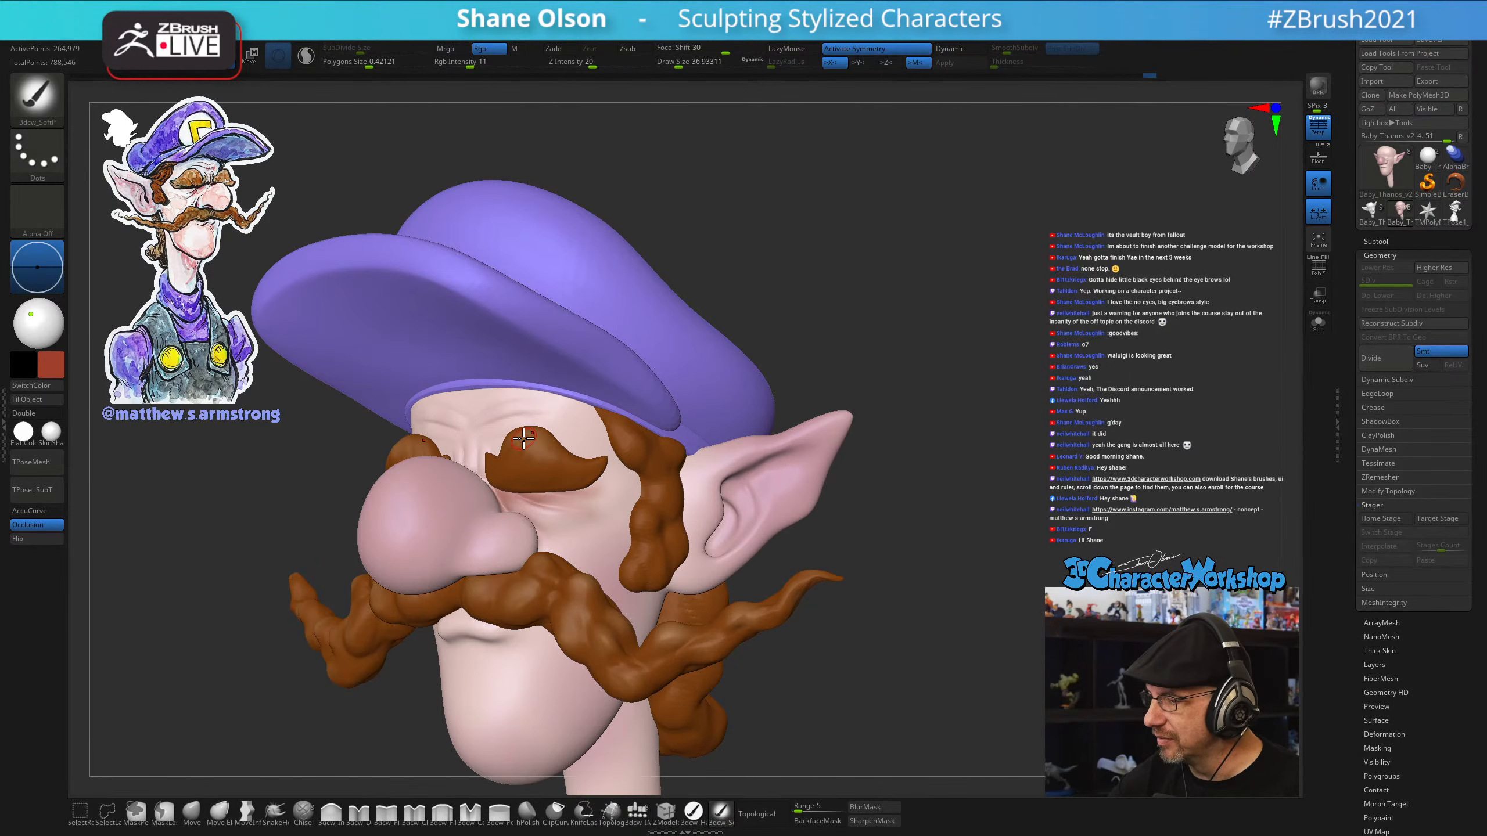
shift+right_drag(526, 436, 496, 436)
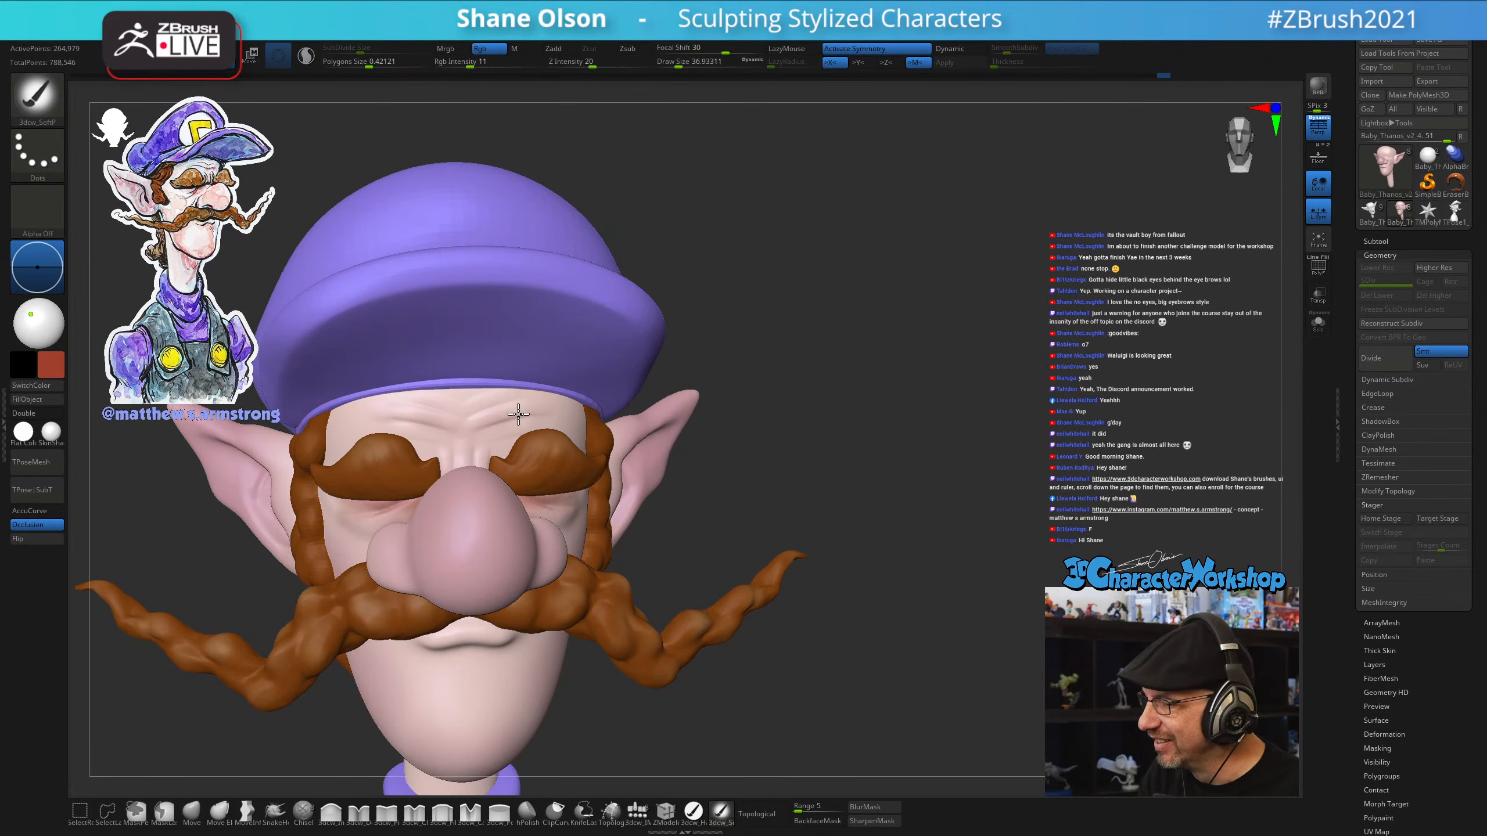
Reduce the draw size to about 29 and paint red into the forehead wrinkles and around the bridge of the nose
key(s)
drag(530, 430, 515, 430)
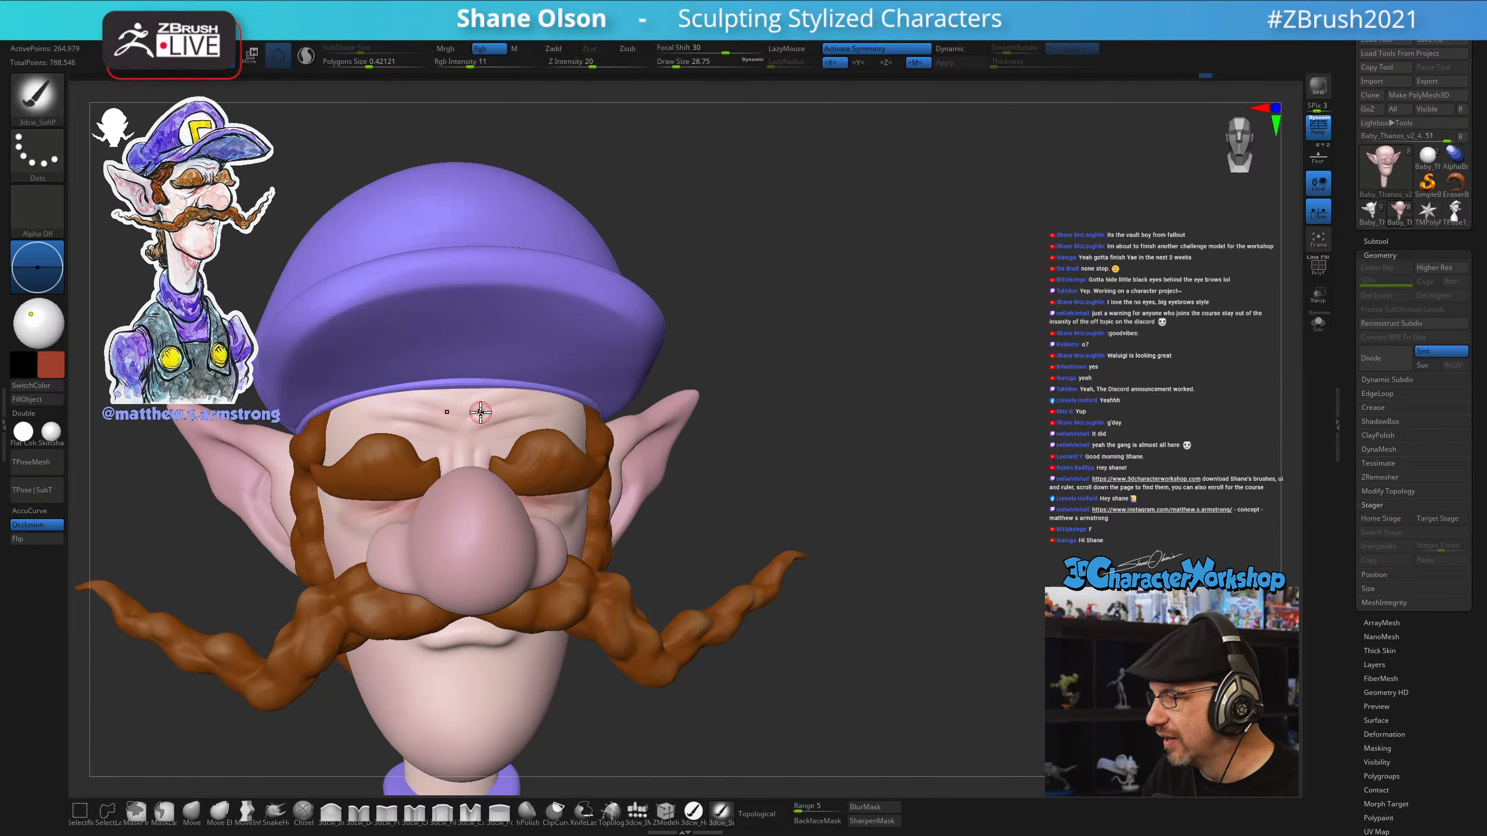
shift+right_drag(628, 468, 462, 434)
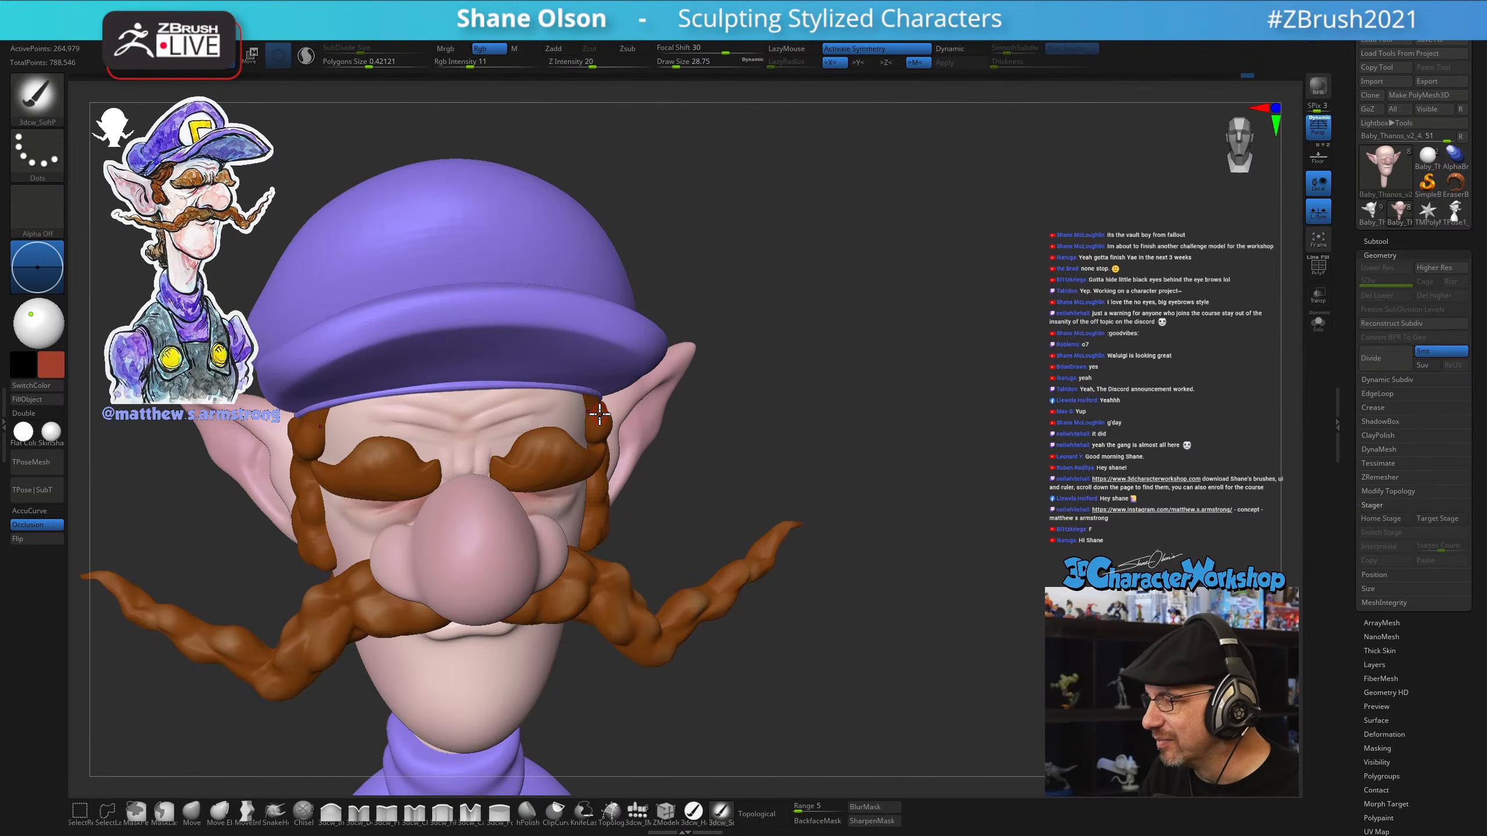
right_drag(490, 441, 488, 469)
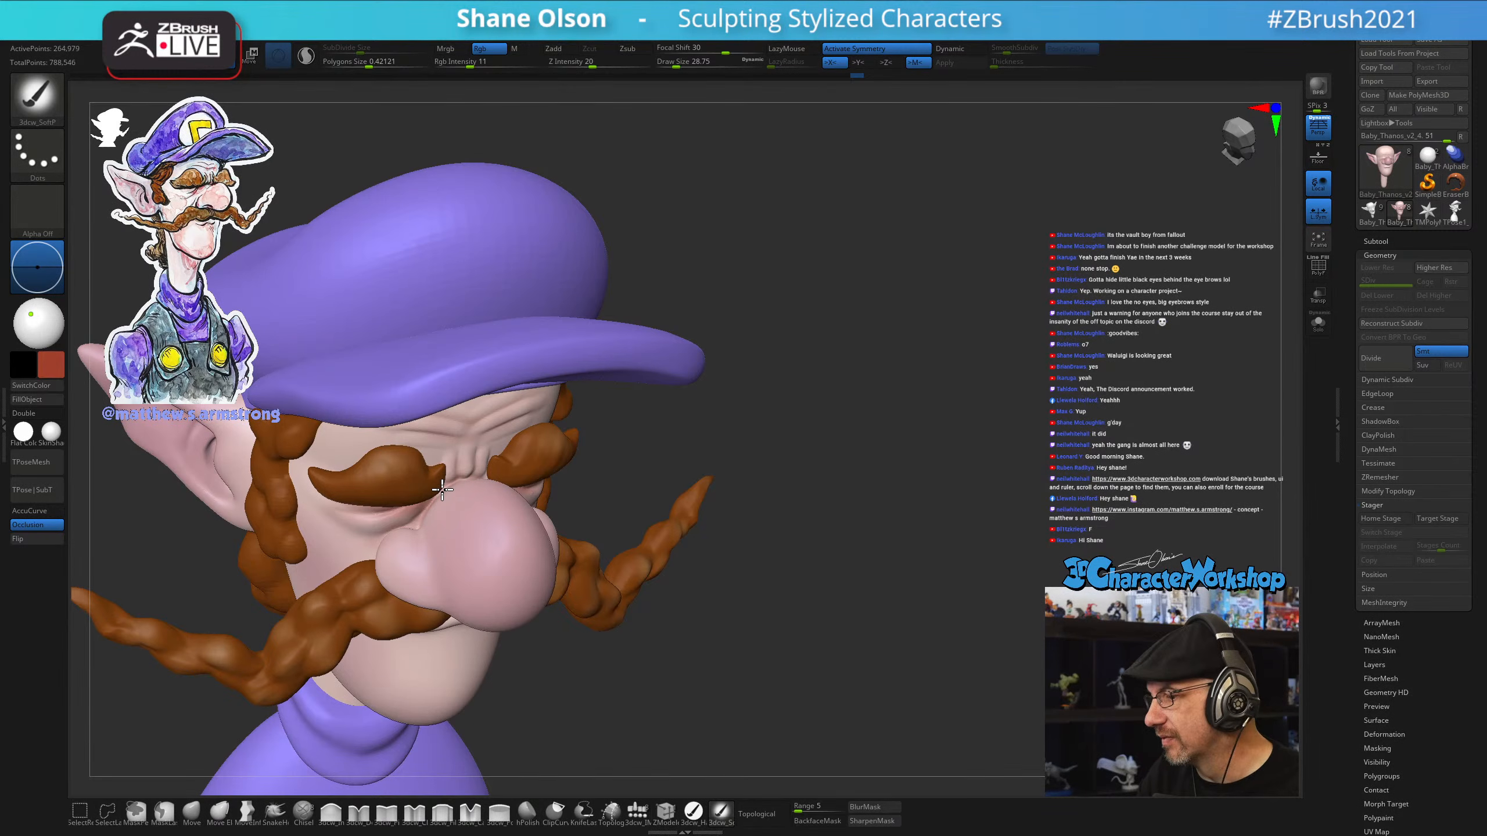
right_drag(715, 515, 494, 486)
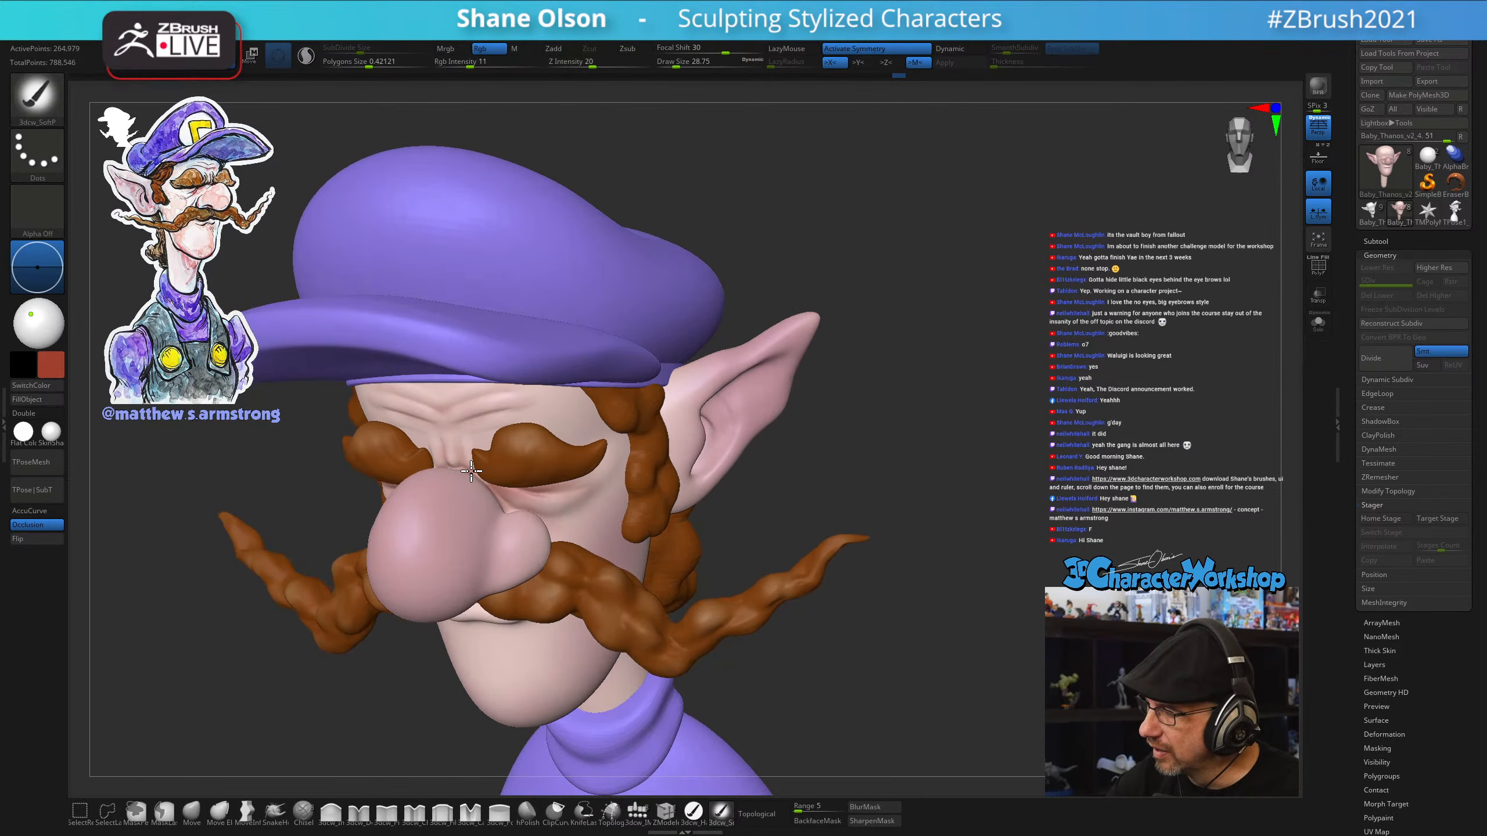
Enlarge the soft paint brush to a draw size of about 94 and tint the nose and side of the face
key(s)
drag(879, 498, 895, 497)
mouse_move(879, 498)
right_down()
mouse_move(512, 514)
mouse_move(480, 494)
right_up()
right_drag(776, 556, 937, 553)
key(s)
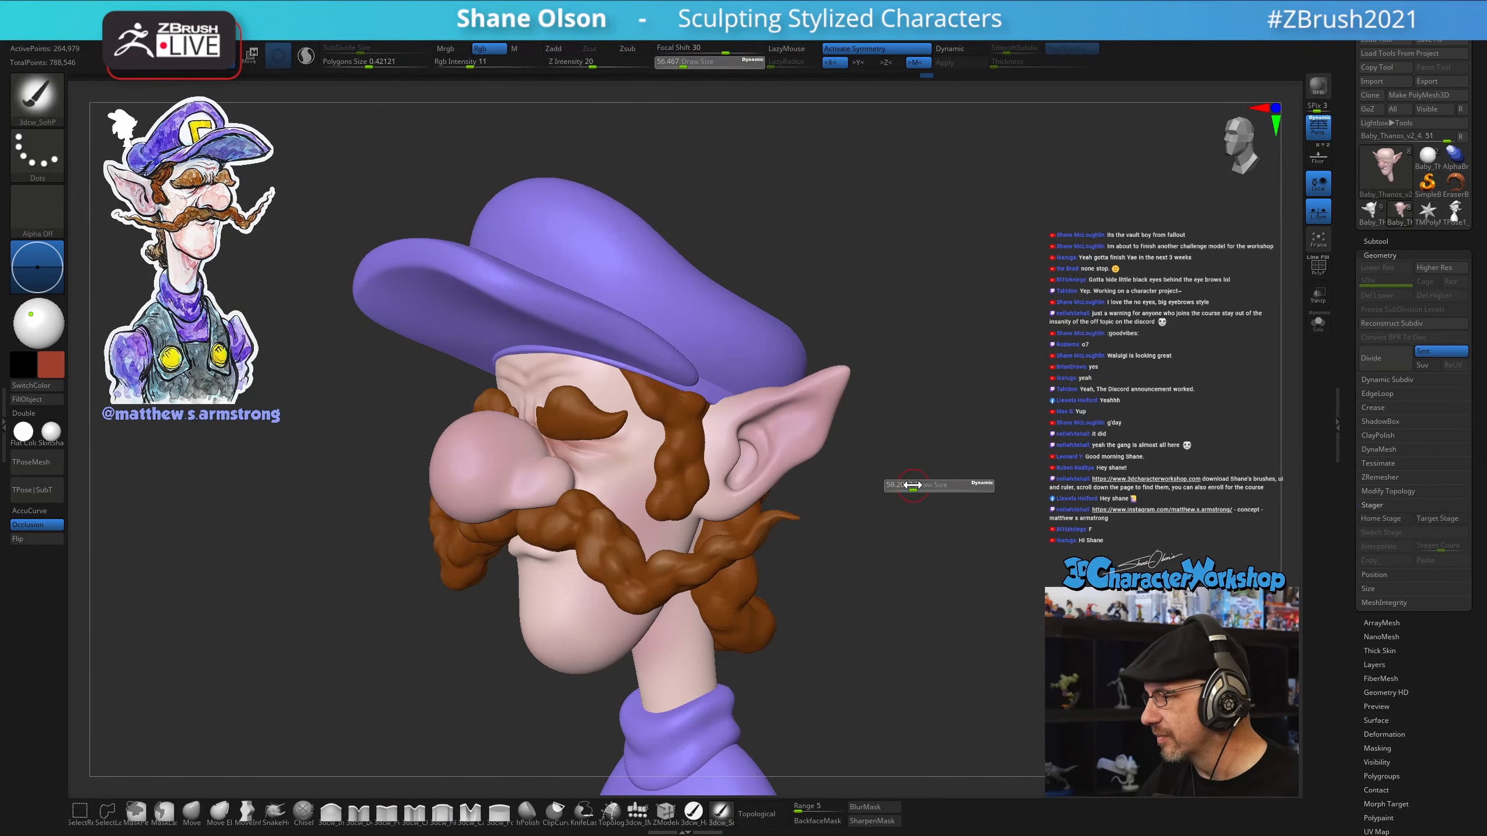
drag(916, 484, 922, 484)
right_drag(923, 466, 886, 469)
Set the draw size to about 145 and paint a soft red tint over the ear
key(s)
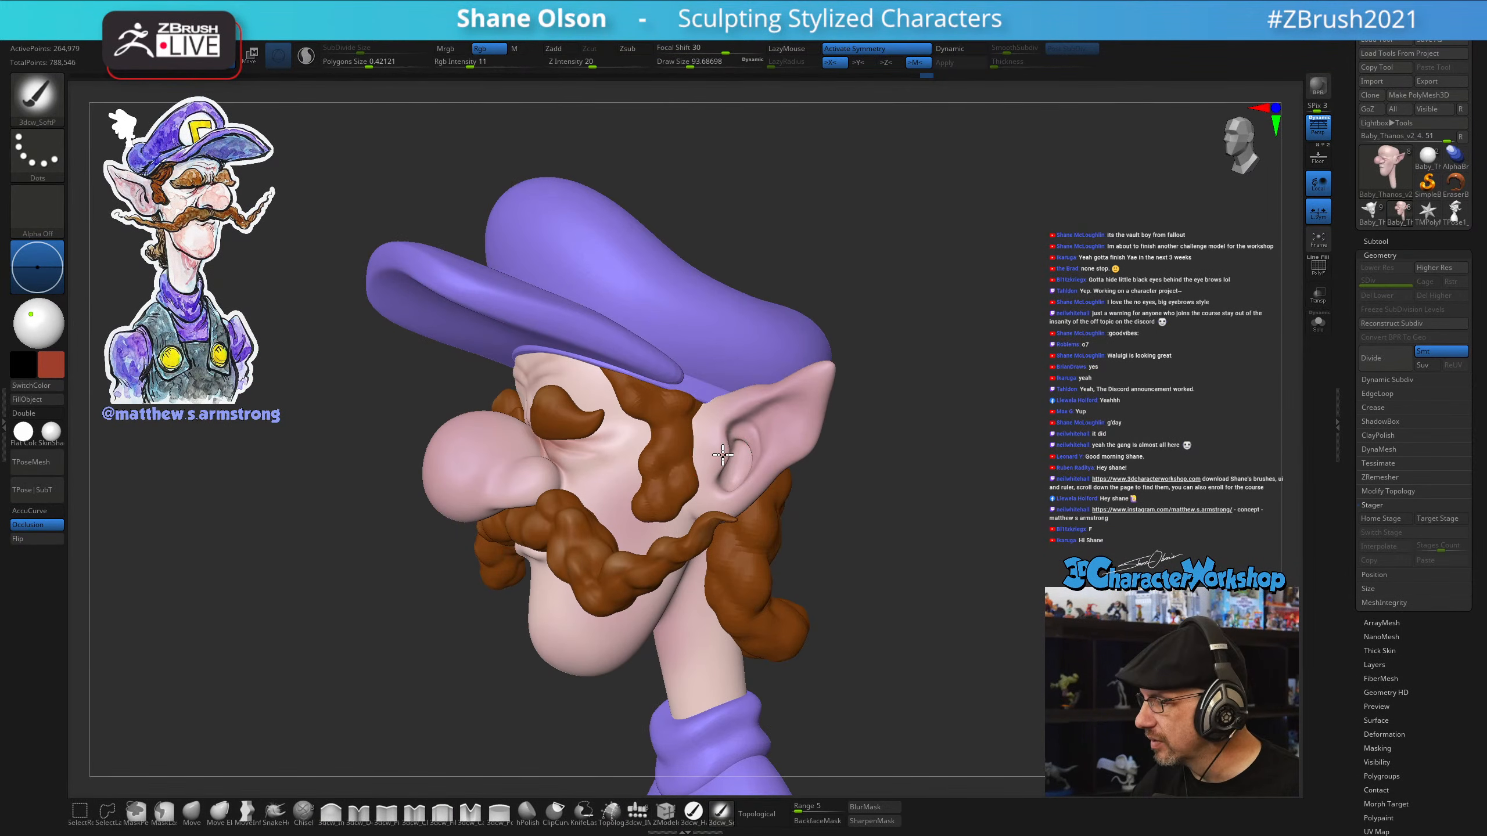
drag(727, 462, 726, 457)
key(s)
key(s)
drag(812, 390, 818, 397)
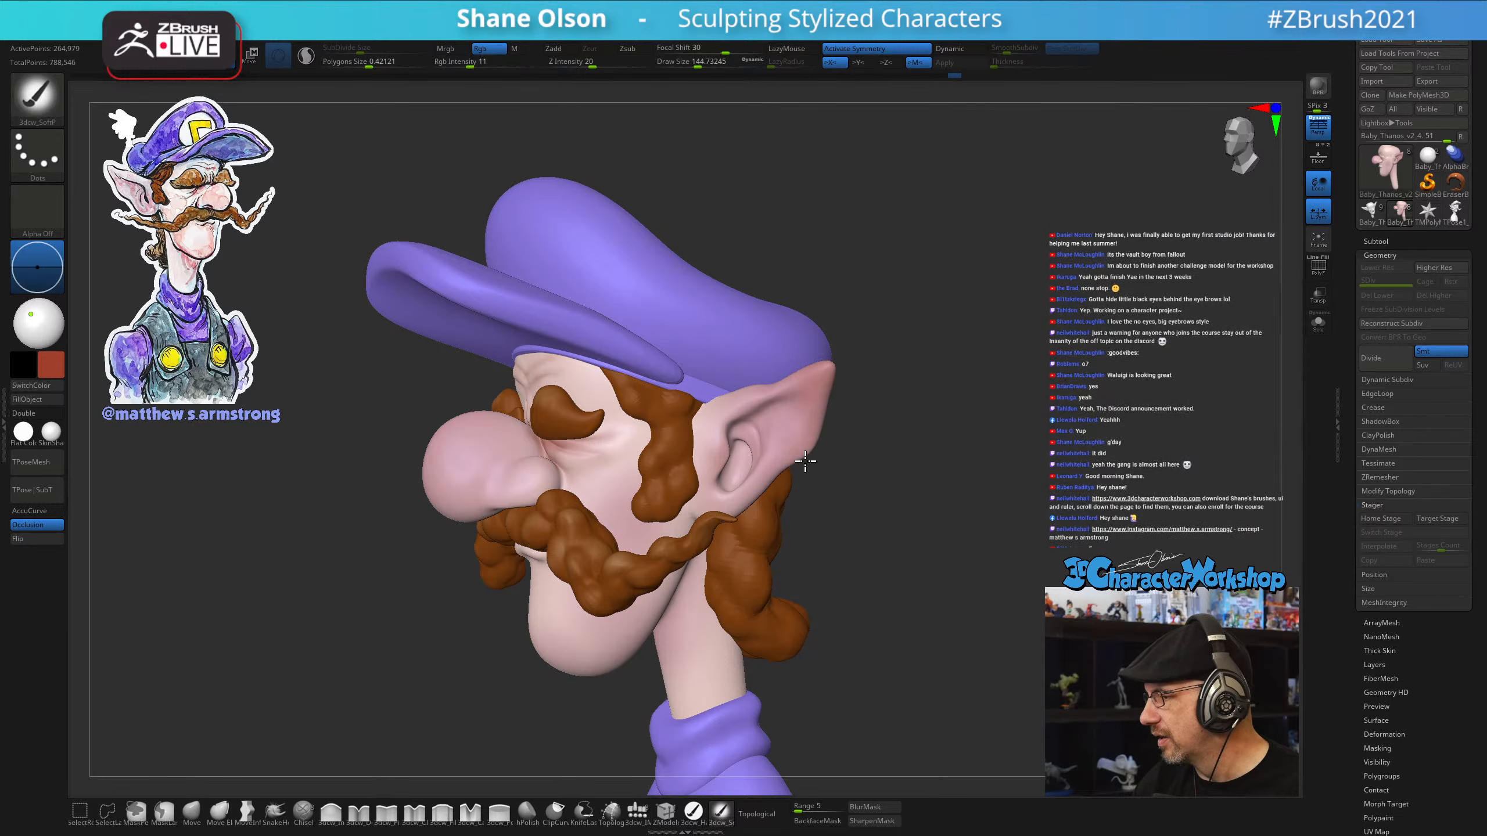
drag(925, 522, 863, 462)
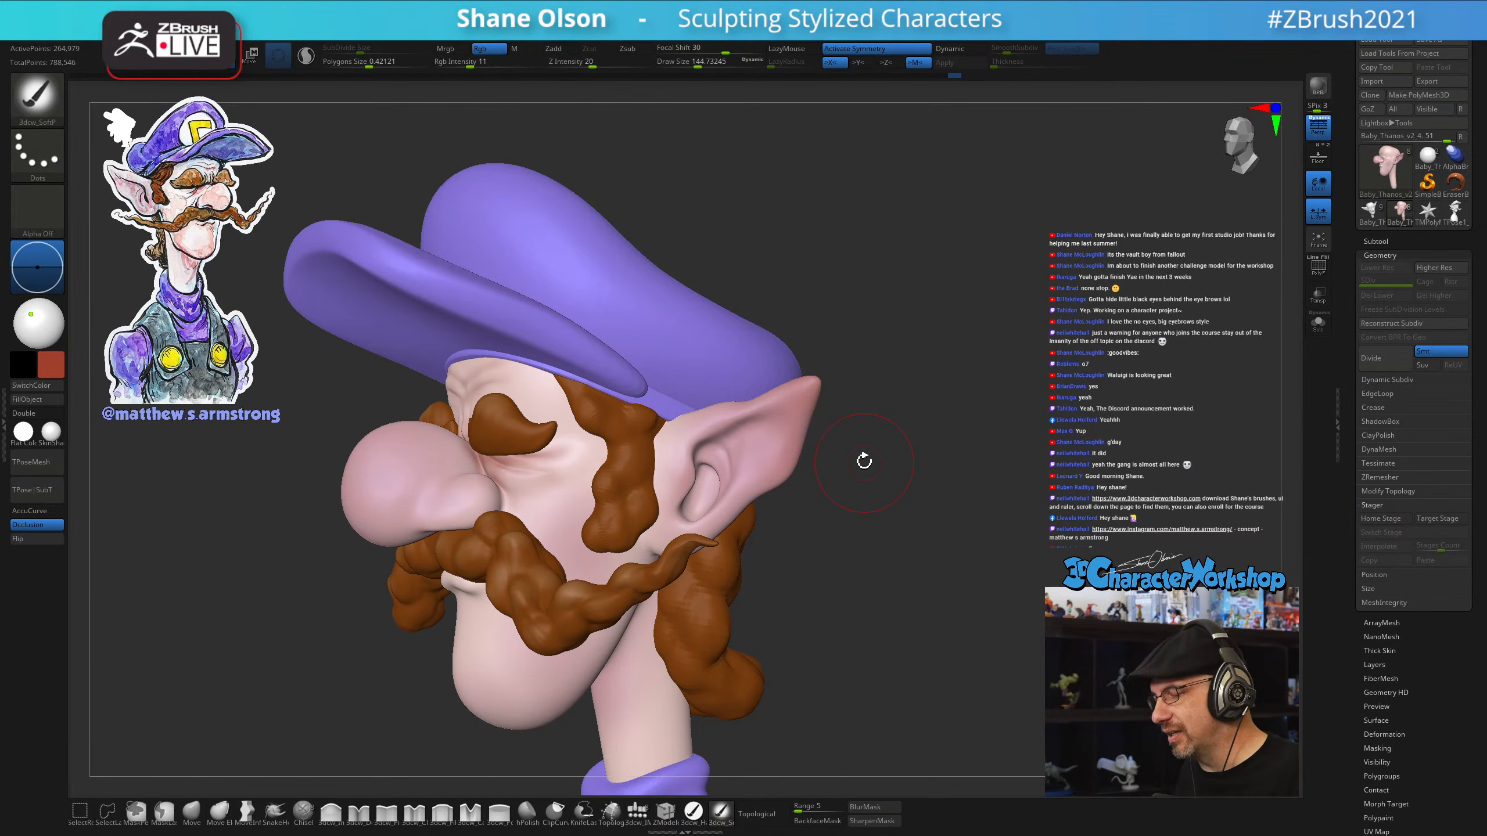
drag(865, 461, 797, 510)
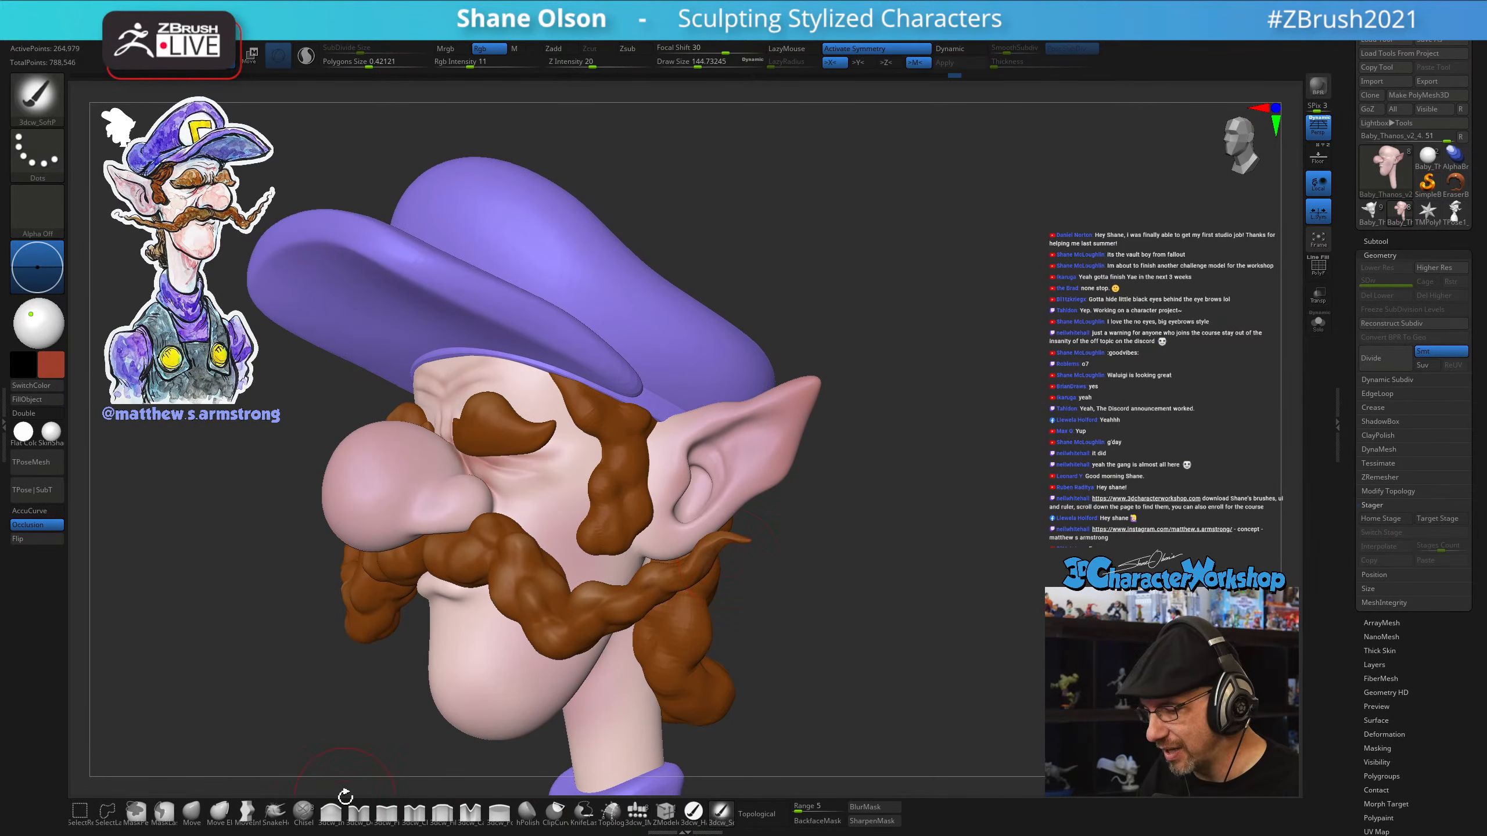
Choose the detail brush with a draw size of about 80 and carve the inner fold toward the ear tip
click(358, 811)
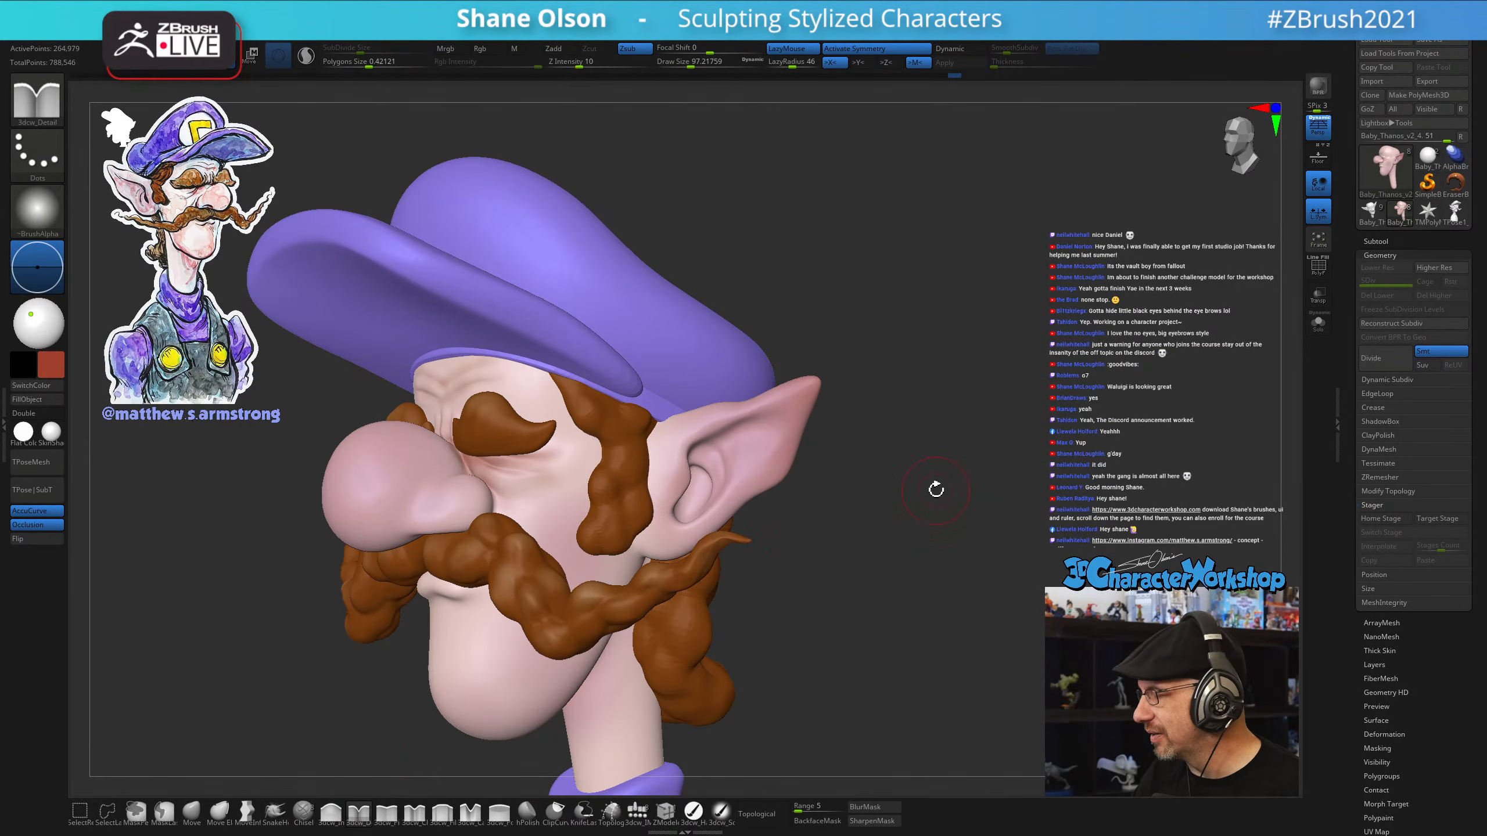
mouse_move(936, 489)
mouse_down()
mouse_move(867, 445)
mouse_move(813, 438)
mouse_move(806, 451)
mouse_up()
key(s)
mouse_move(763, 515)
mouse_down()
mouse_move(683, 519)
mouse_move(703, 505)
mouse_up()
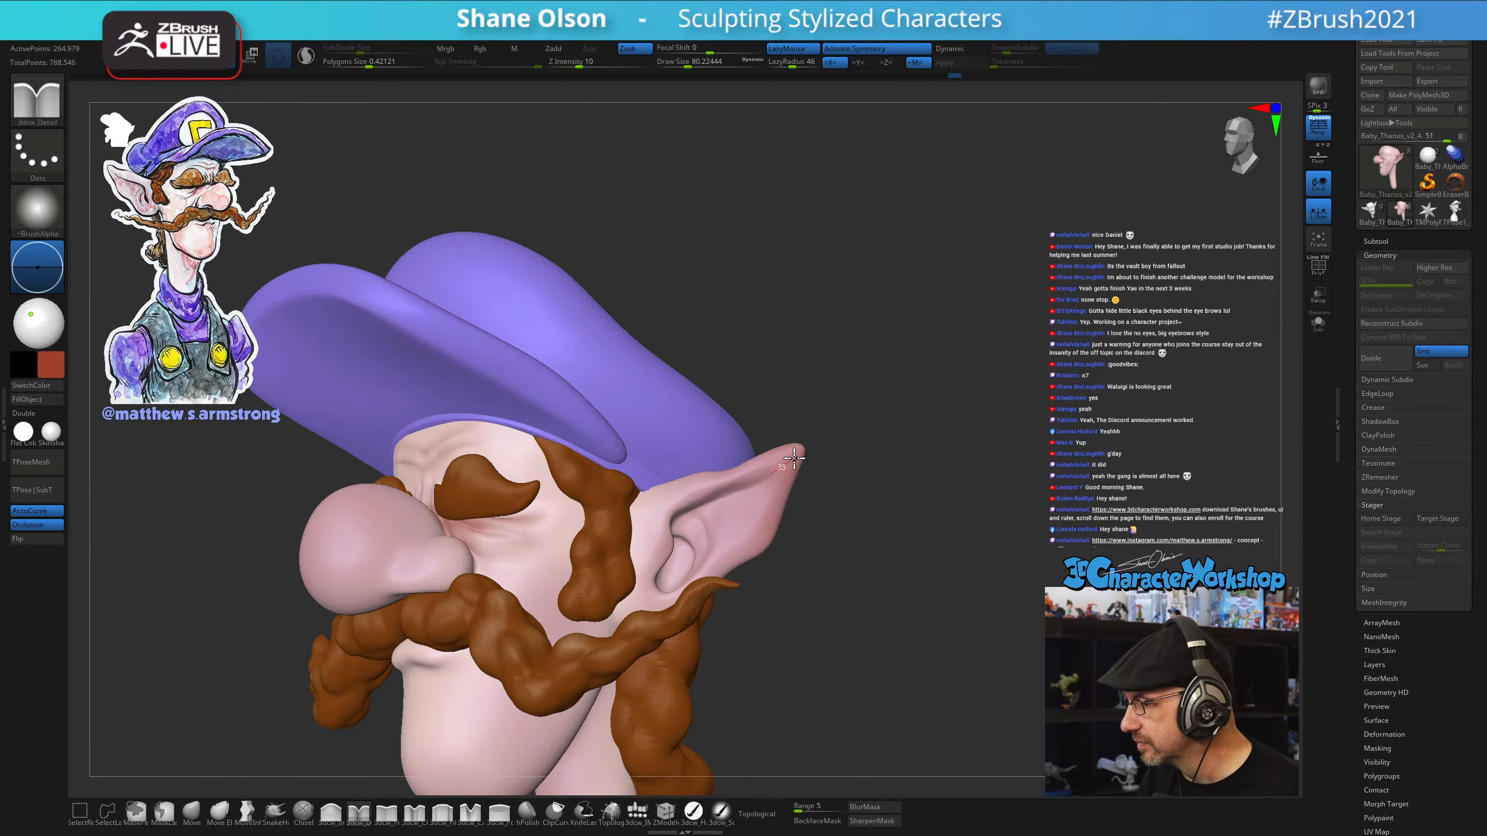
drag(798, 446, 840, 556)
Switch to the inflate brush with a draw size of about 97, thicken the ear's upper rim and smooth it
click(330, 812)
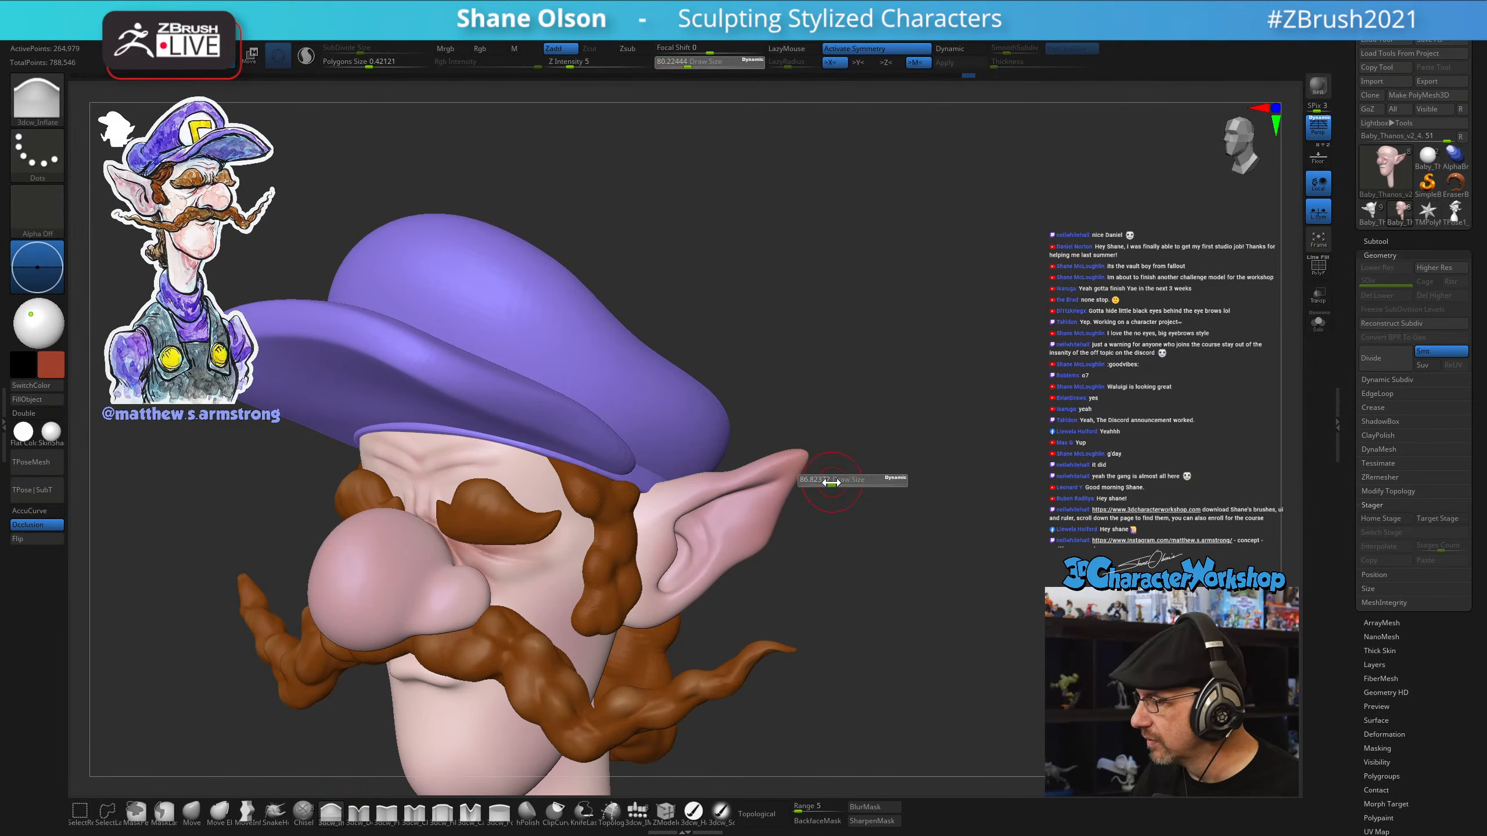
drag(846, 458, 767, 463)
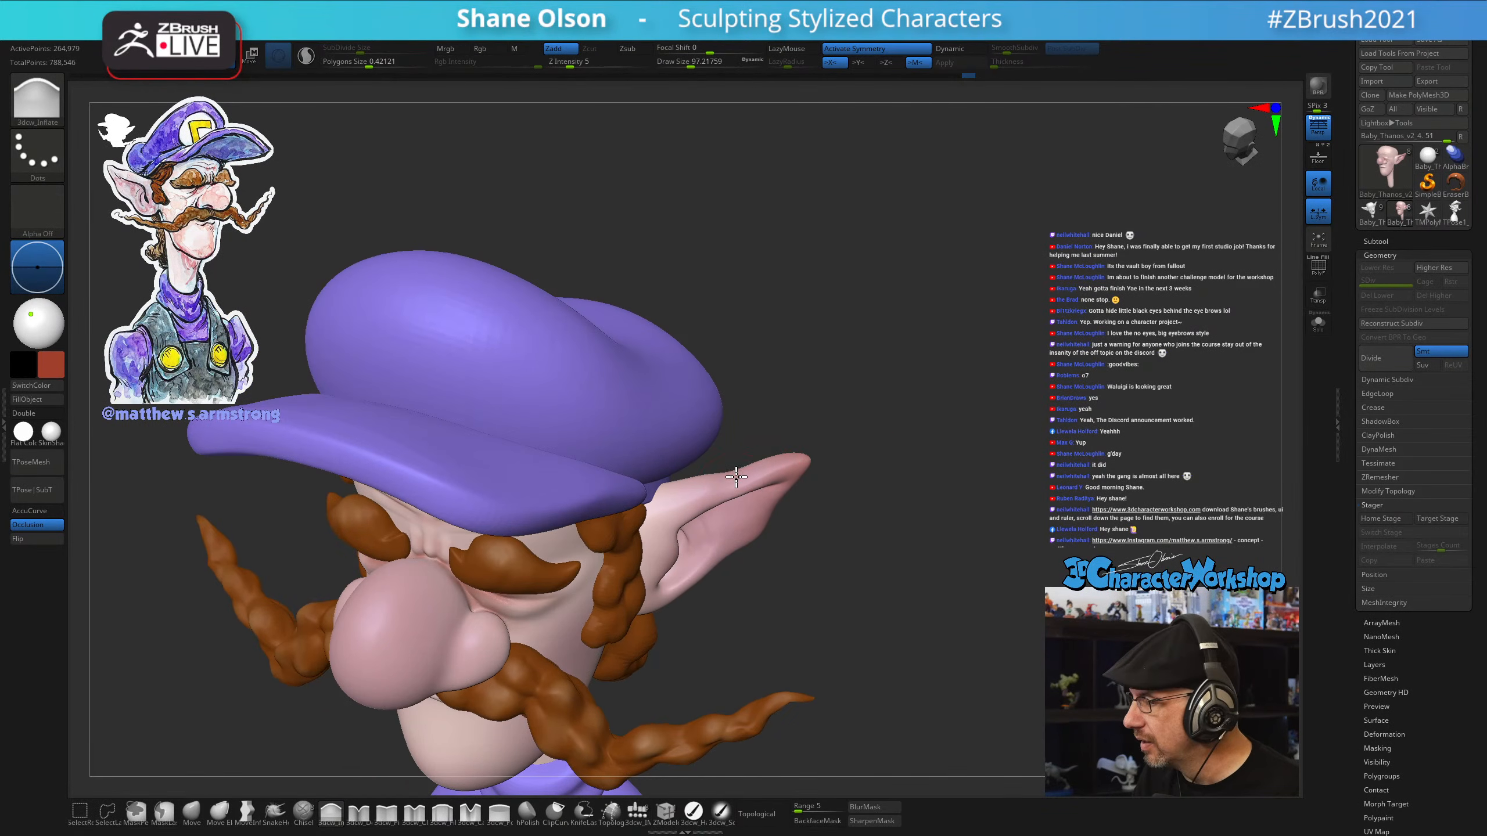
drag(870, 525, 717, 498)
key(shift)
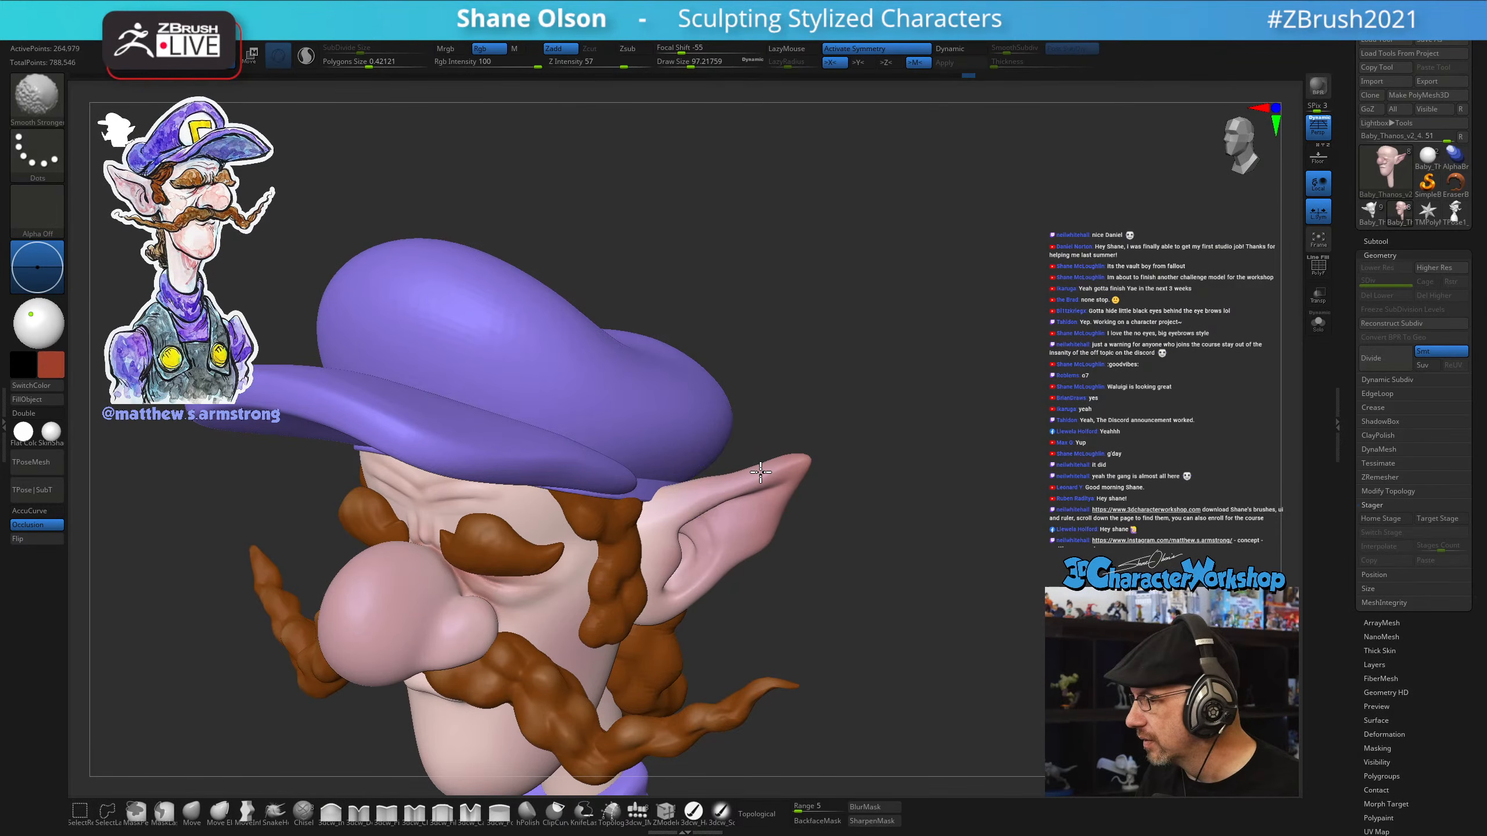
mouse_move(890, 525)
mouse_down()
mouse_move(879, 546)
mouse_move(905, 529)
mouse_move(880, 482)
mouse_up()
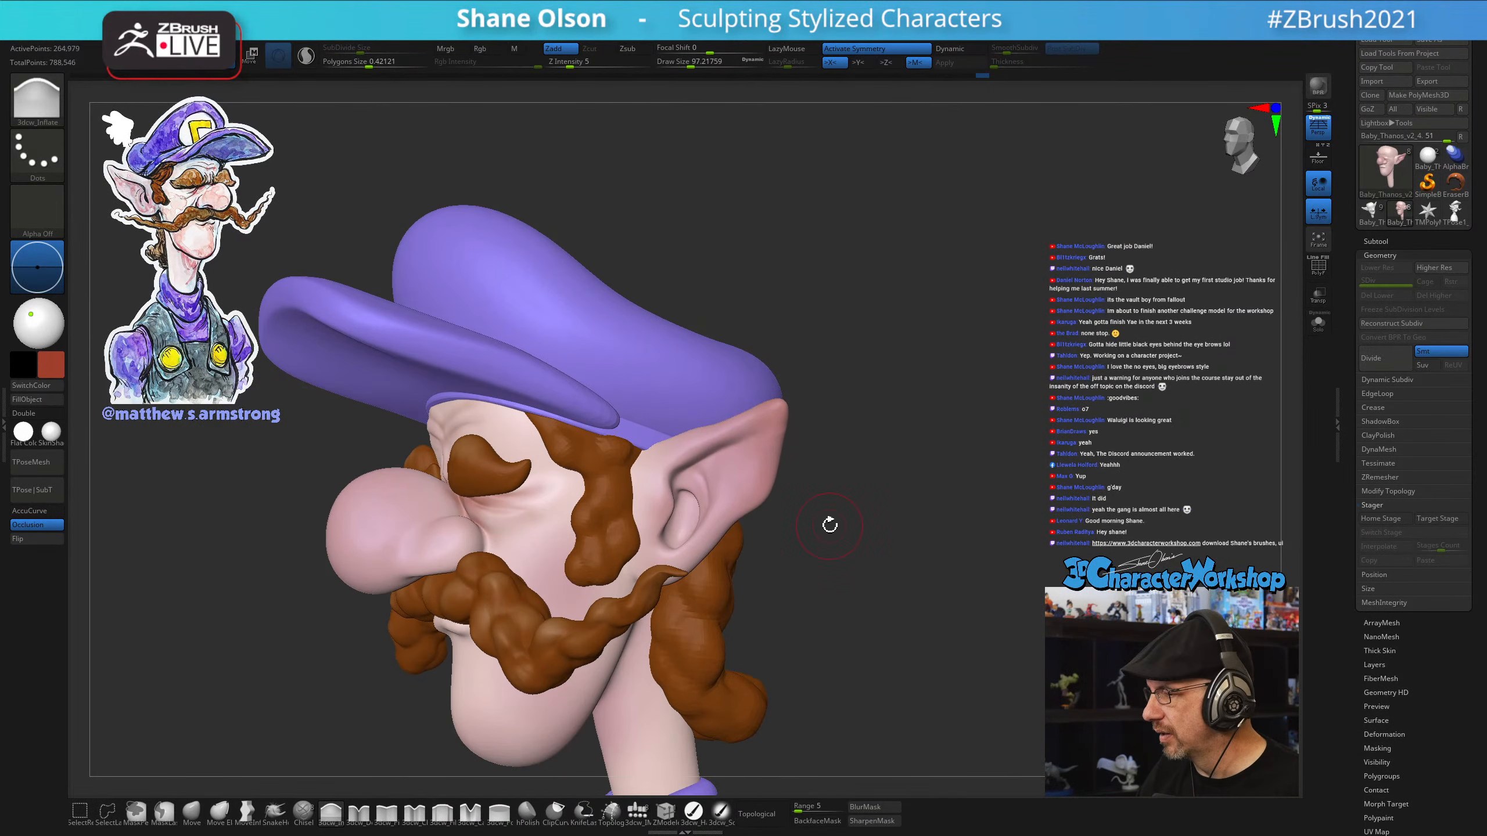
Choose the Move brush, turn off AccuCurve and reshape the ear with a draw size of about 202
click(194, 813)
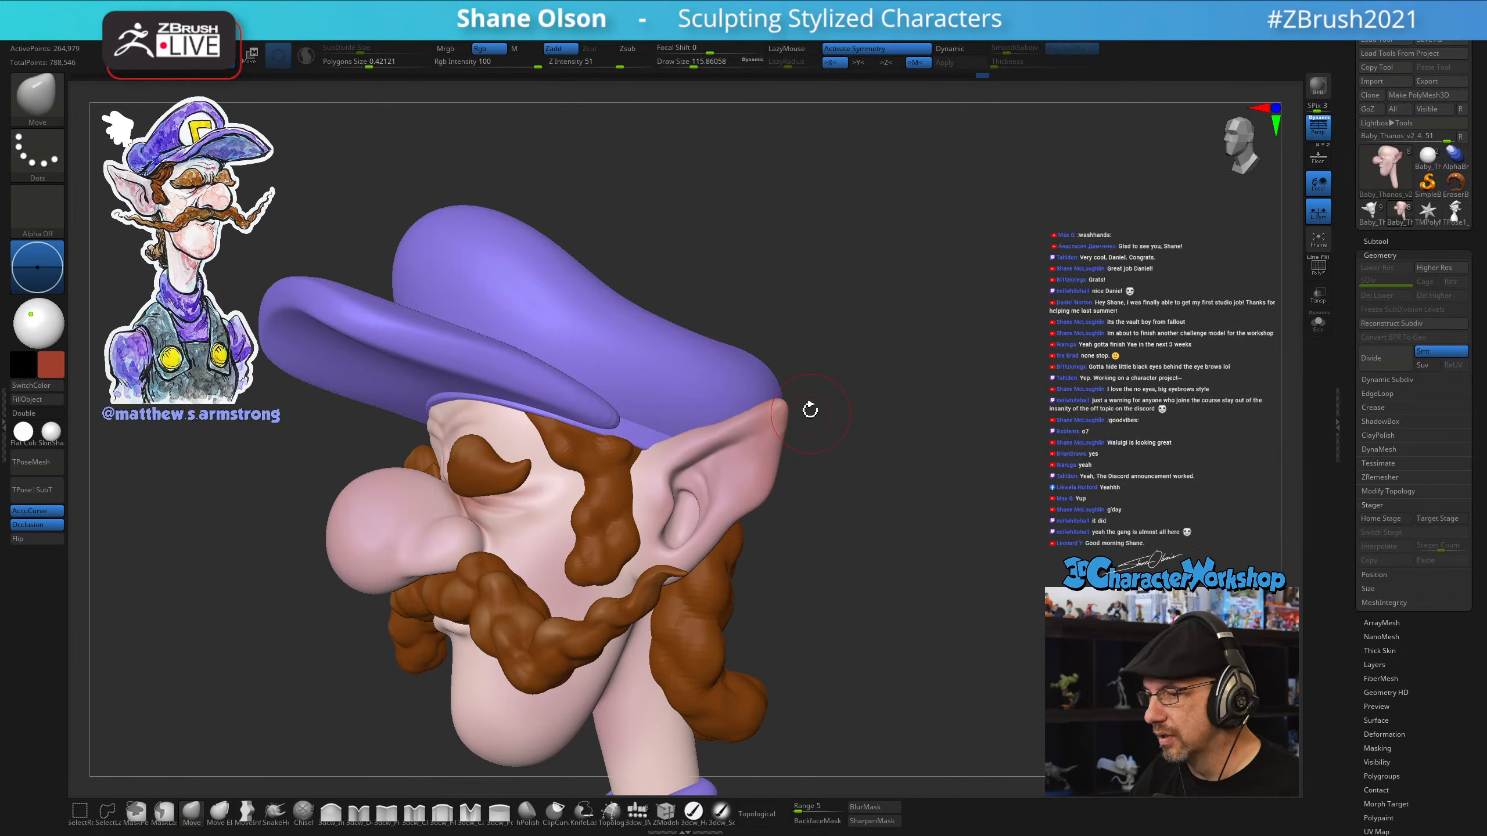
drag(810, 415, 817, 411)
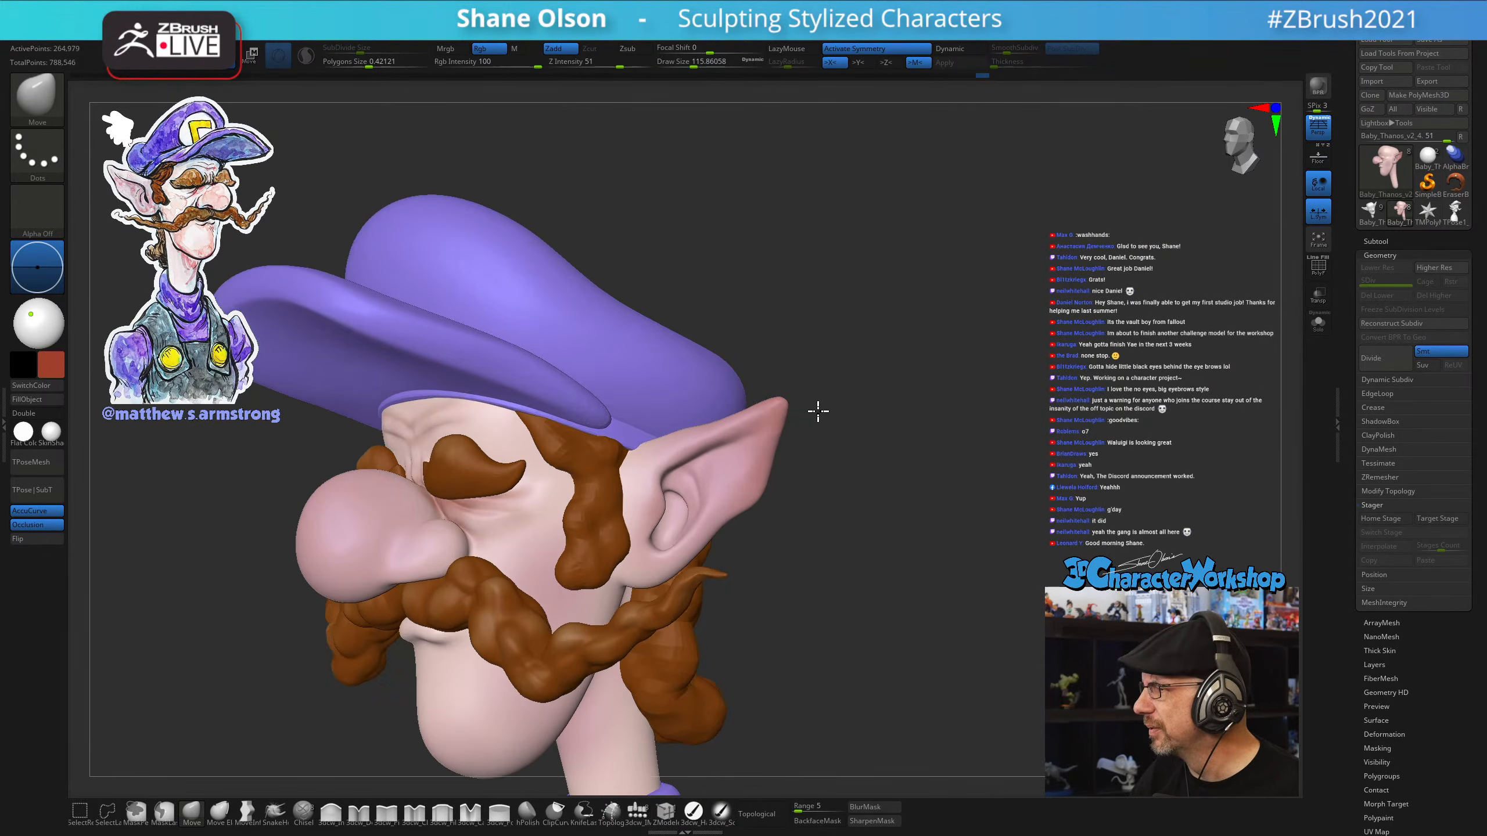
click(32, 510)
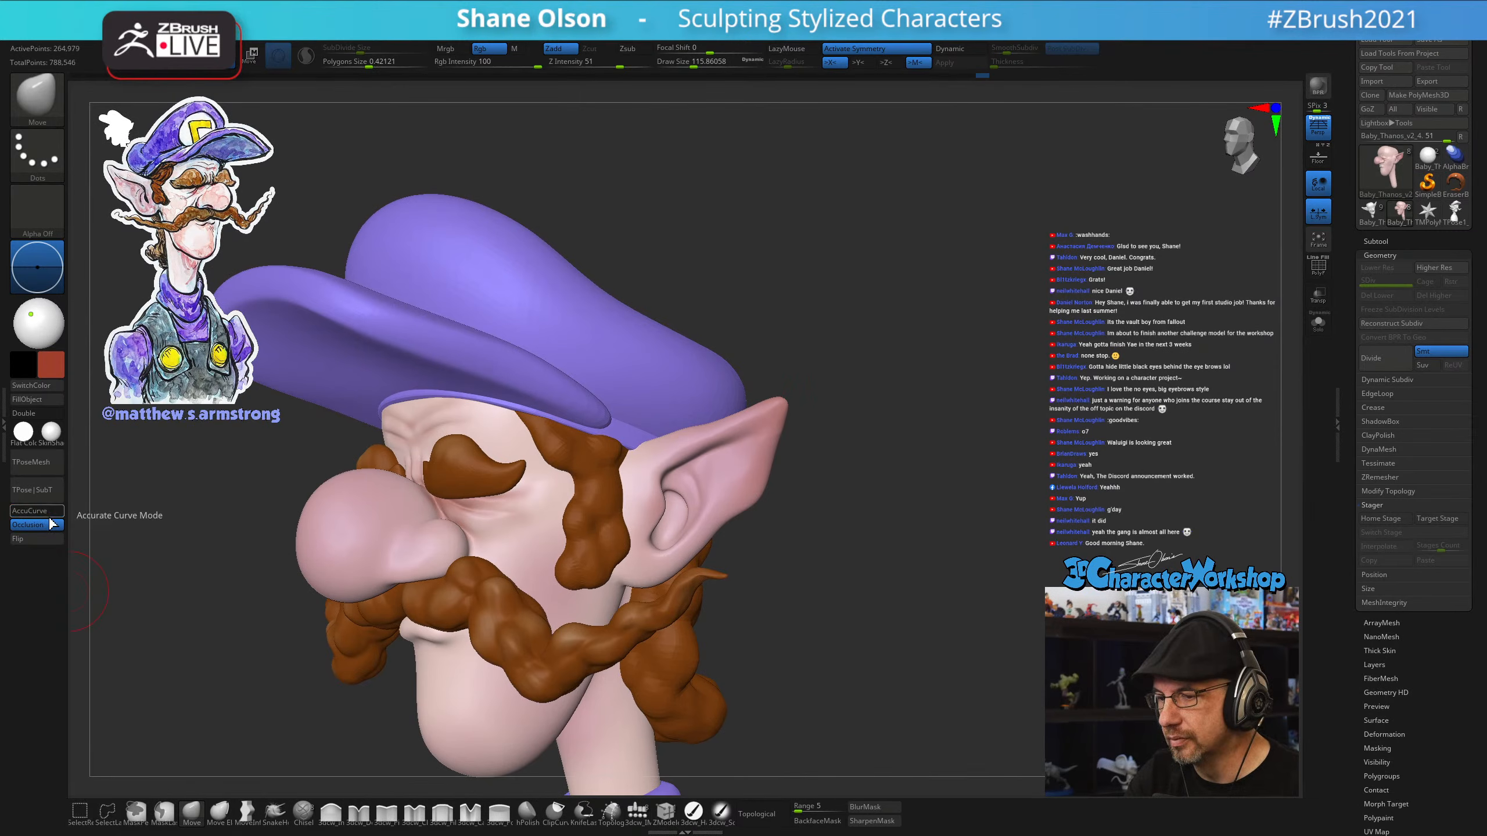
mouse_move(901, 591)
mouse_down()
mouse_move(867, 601)
mouse_move(826, 552)
mouse_up()
key(s)
mouse_move(639, 489)
mouse_down()
mouse_move(632, 476)
mouse_move(679, 436)
mouse_move(677, 466)
mouse_up()
right_drag(678, 467, 682, 466)
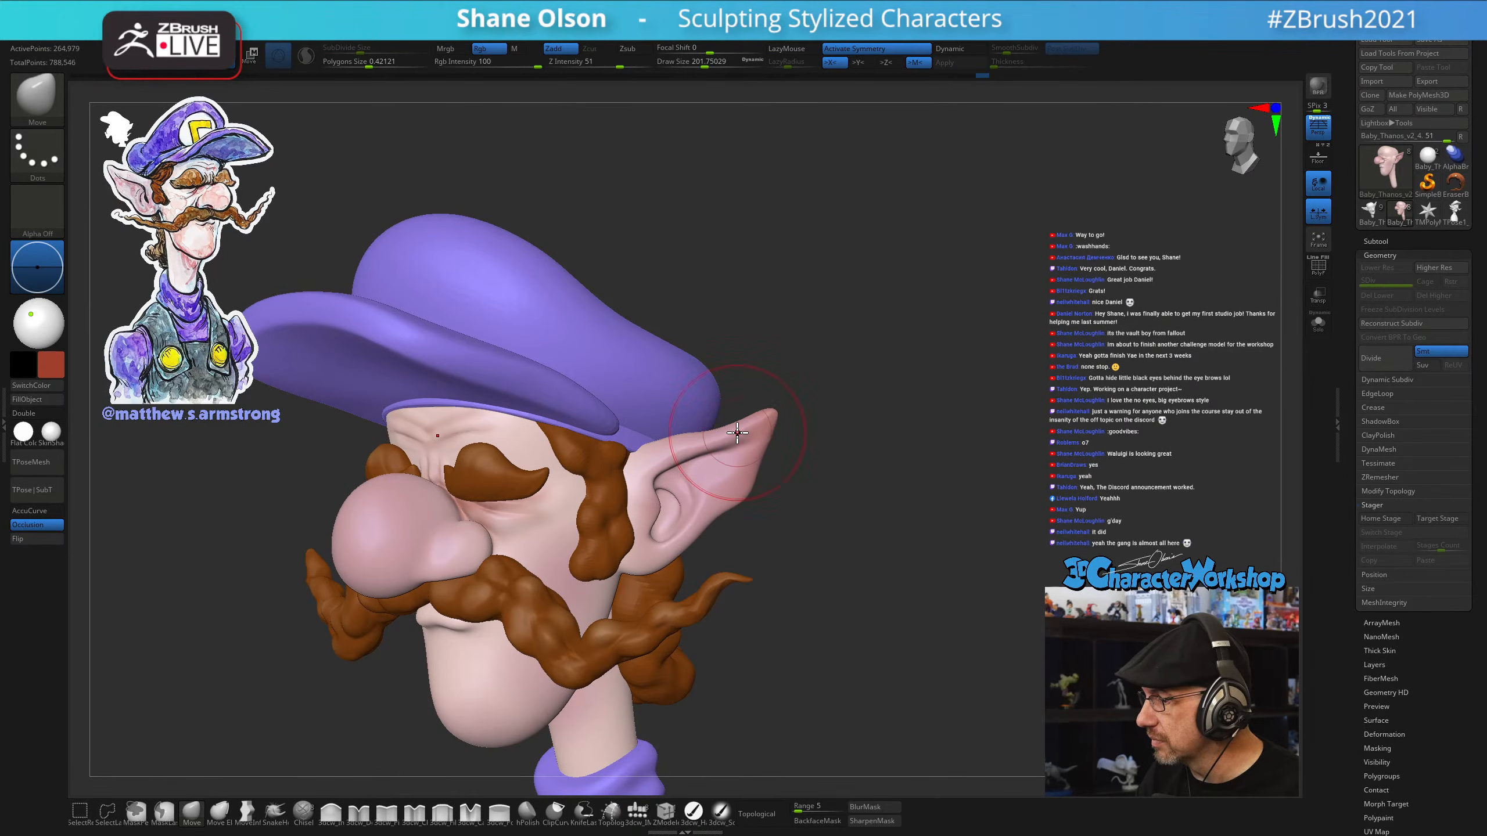
Set the Move brush draw size to about 172 and adjust the ear's outer shape
key(s)
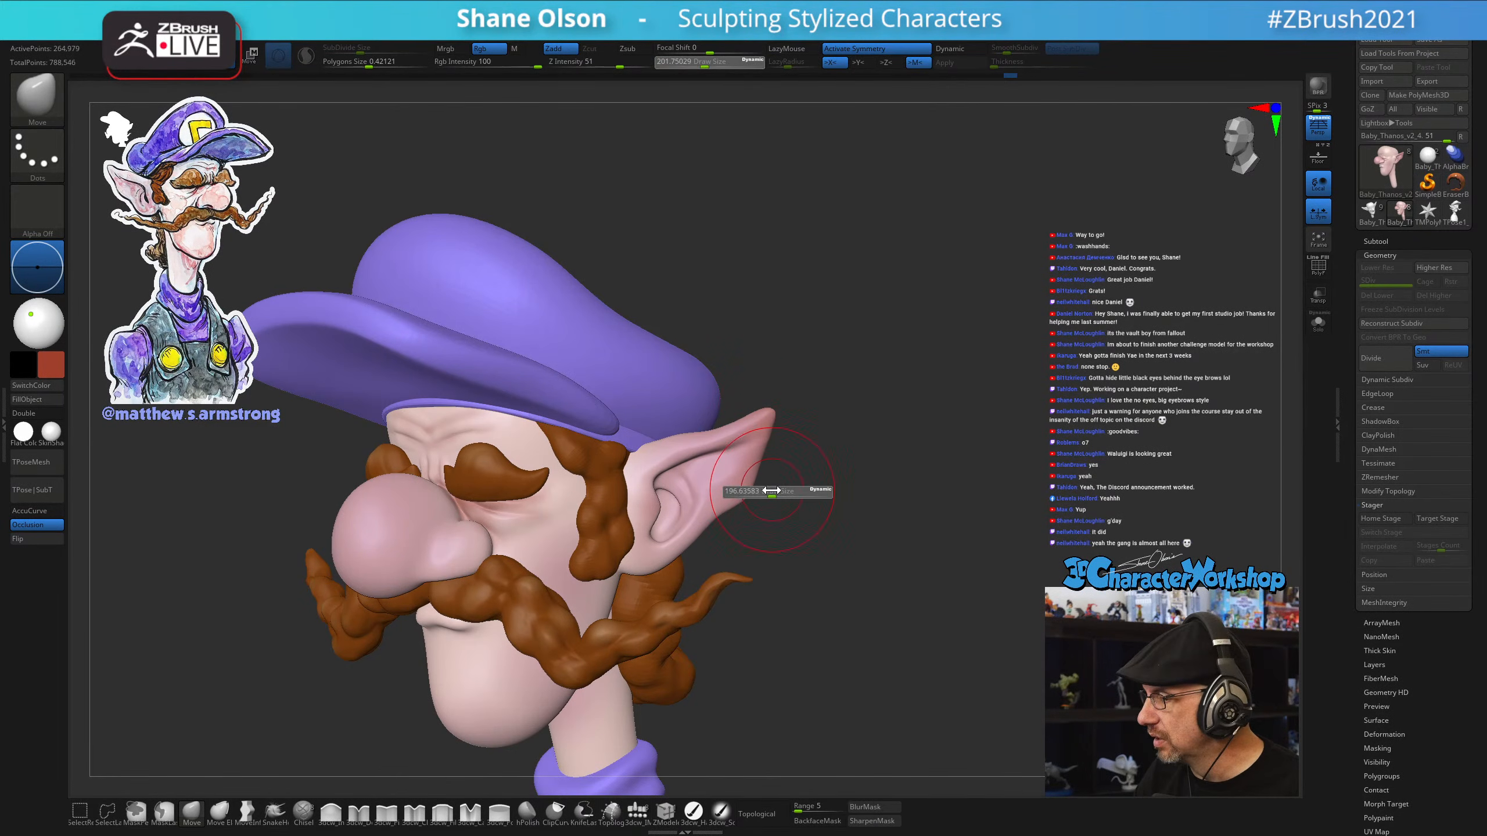
drag(771, 491, 766, 491)
right_drag(772, 454, 776, 450)
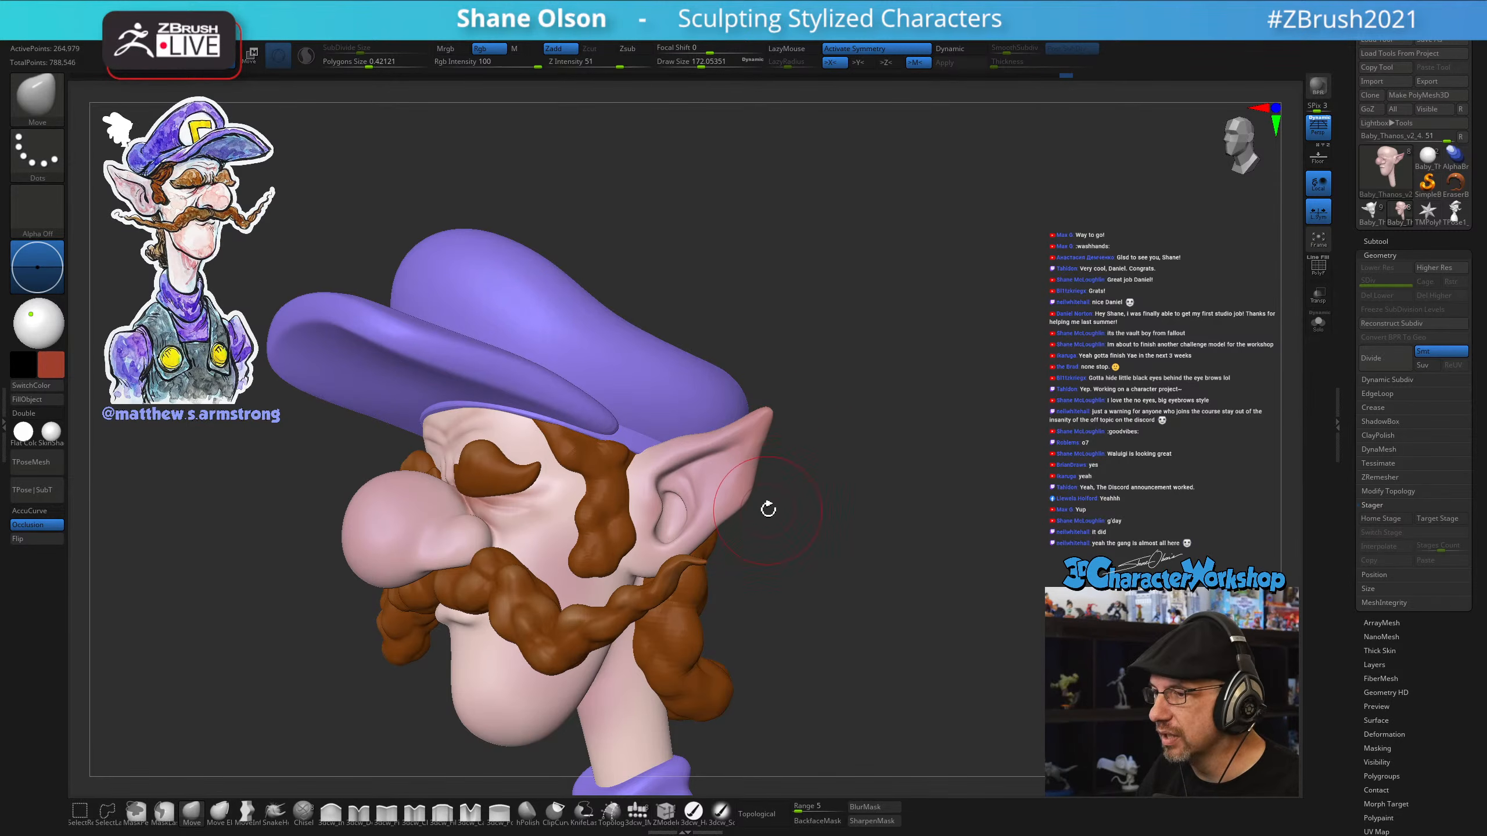
right_drag(768, 508, 798, 485)
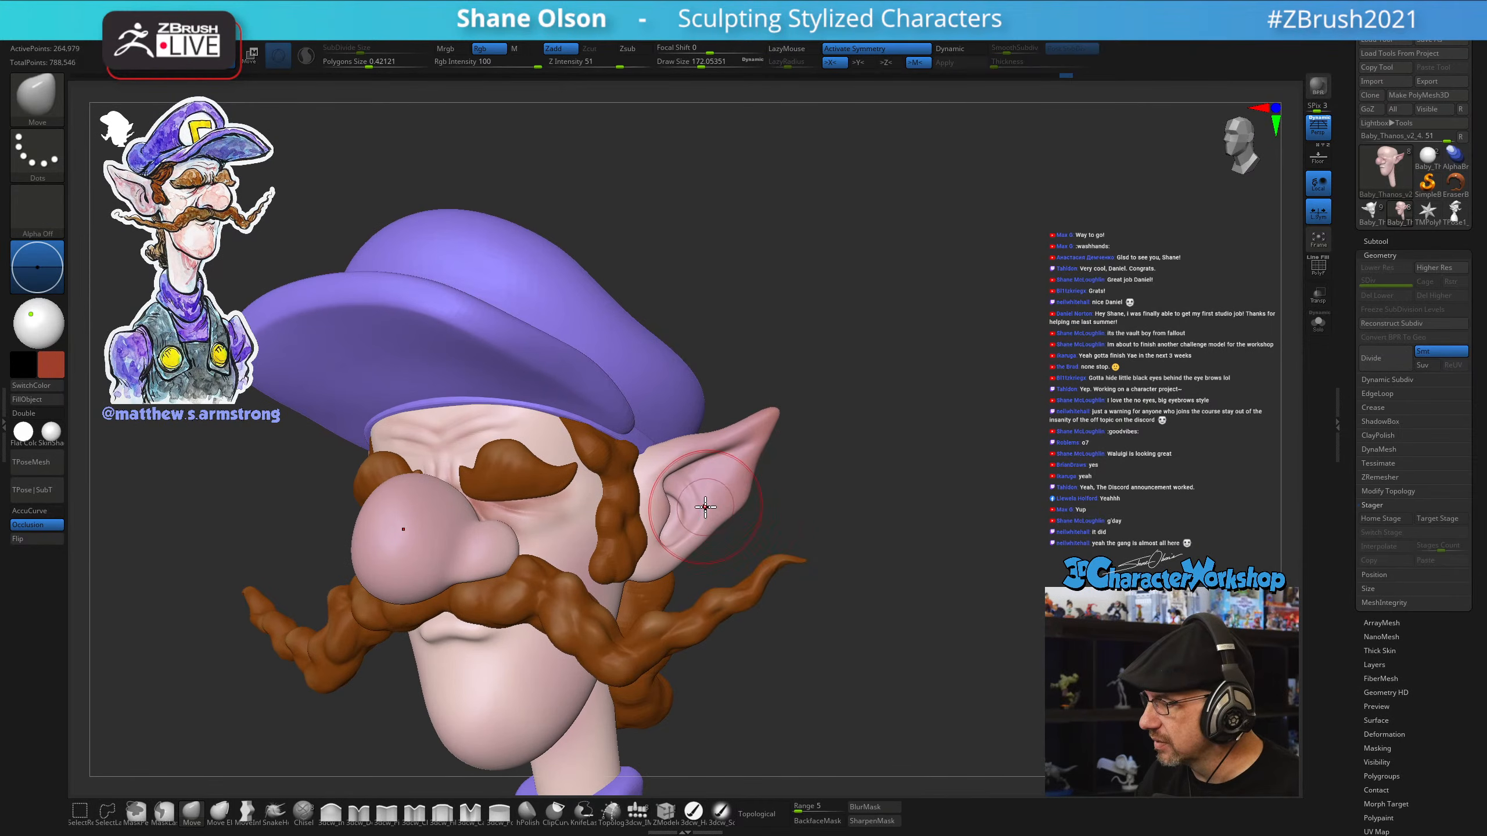
Reduce the draw size to about 140 and reshape the ear's inner fold and lobe
key(bracketleft)
mouse_move(705, 507)
right_down()
mouse_move(695, 485)
mouse_move(719, 473)
right_up()
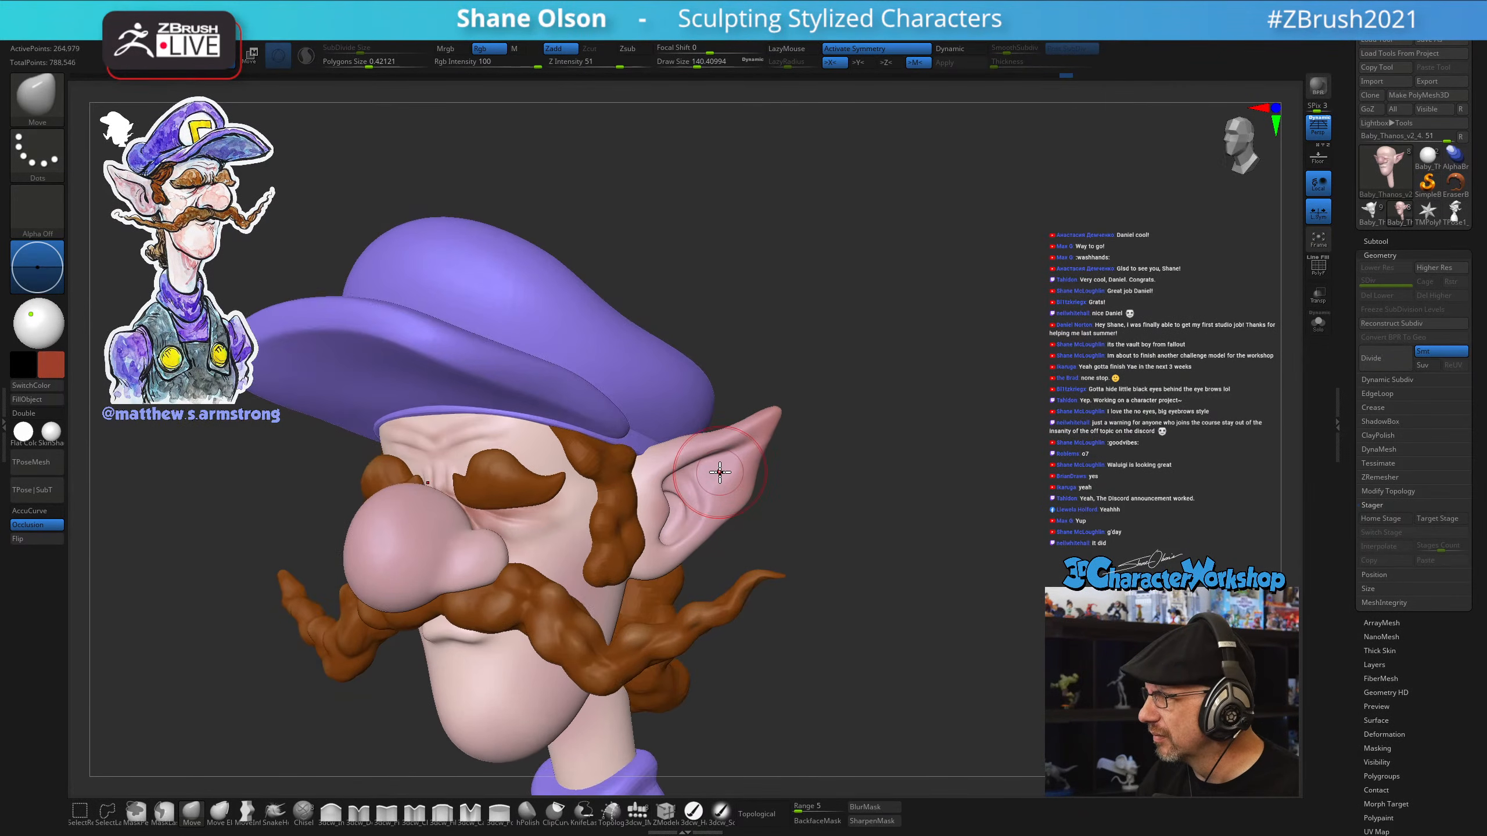
mouse_move(691, 495)
mouse_down()
mouse_move(692, 515)
mouse_move(685, 492)
mouse_up()
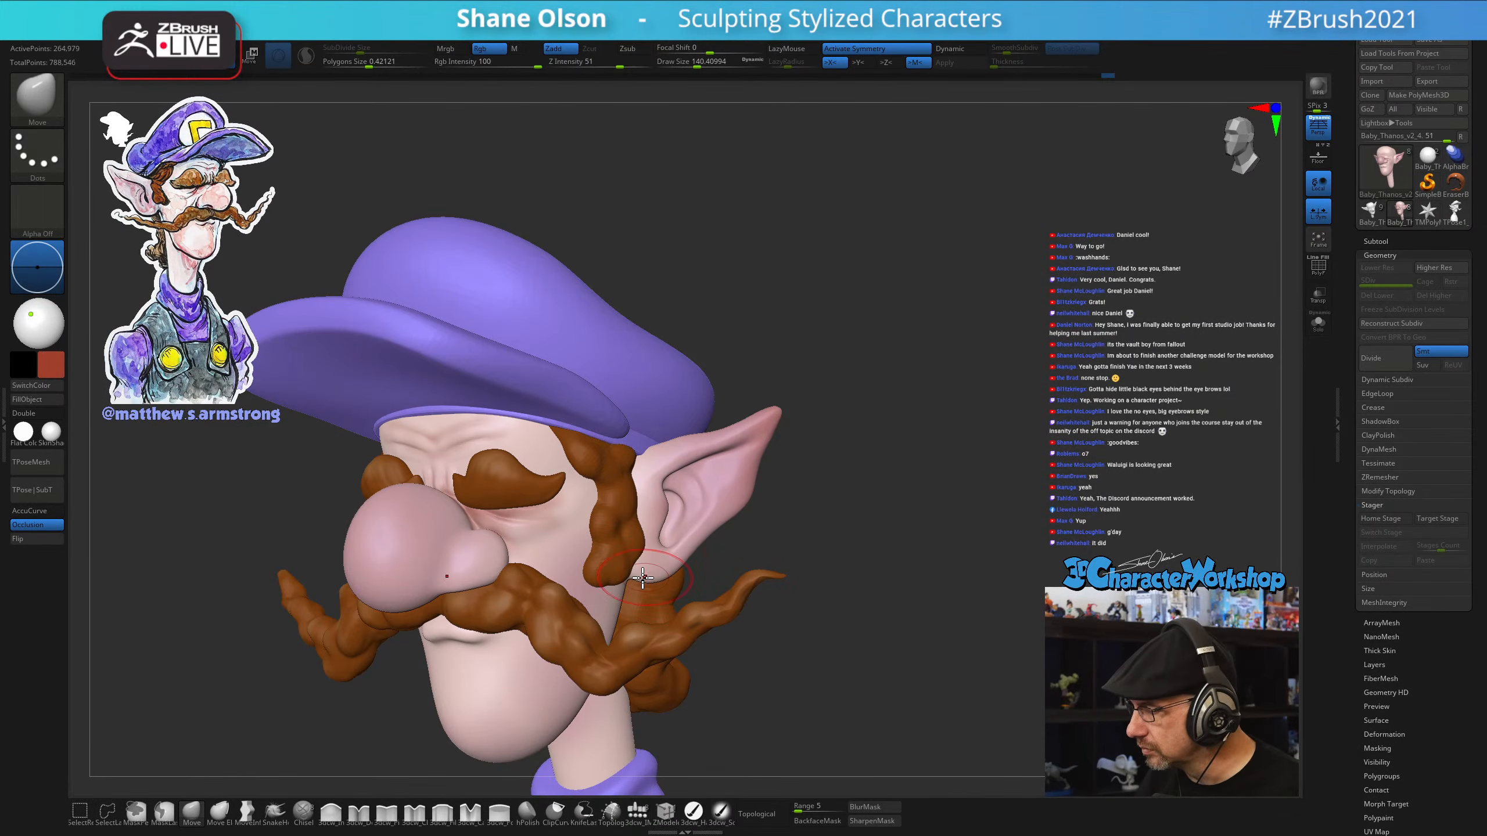
drag(645, 577, 672, 564)
Turn off perspective, show the whole bust from the front and set the draw size to about 217
mouse_move(837, 602)
mouse_down()
mouse_move(863, 587)
mouse_move(797, 605)
mouse_move(849, 597)
mouse_move(832, 573)
mouse_up()
scroll(808, 598, down, 5)
scroll(826, 586, up, 3)
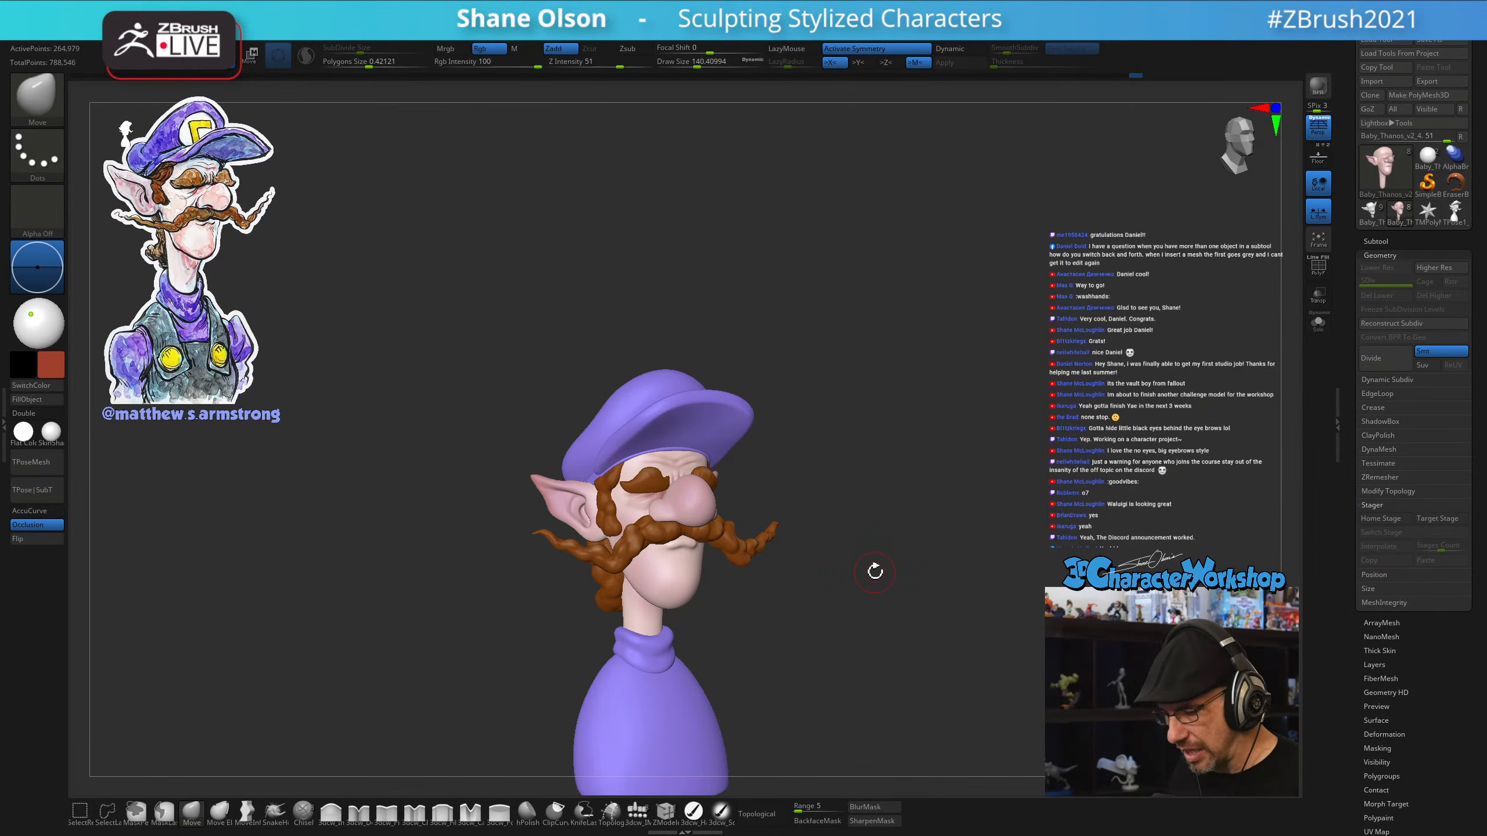
mouse_move(913, 584)
mouse_down()
mouse_move(892, 601)
mouse_move(859, 484)
mouse_up()
mouse_move(861, 511)
mouse_down()
mouse_move(816, 567)
mouse_move(858, 513)
mouse_up()
key(p)
key(s)
click(859, 518)
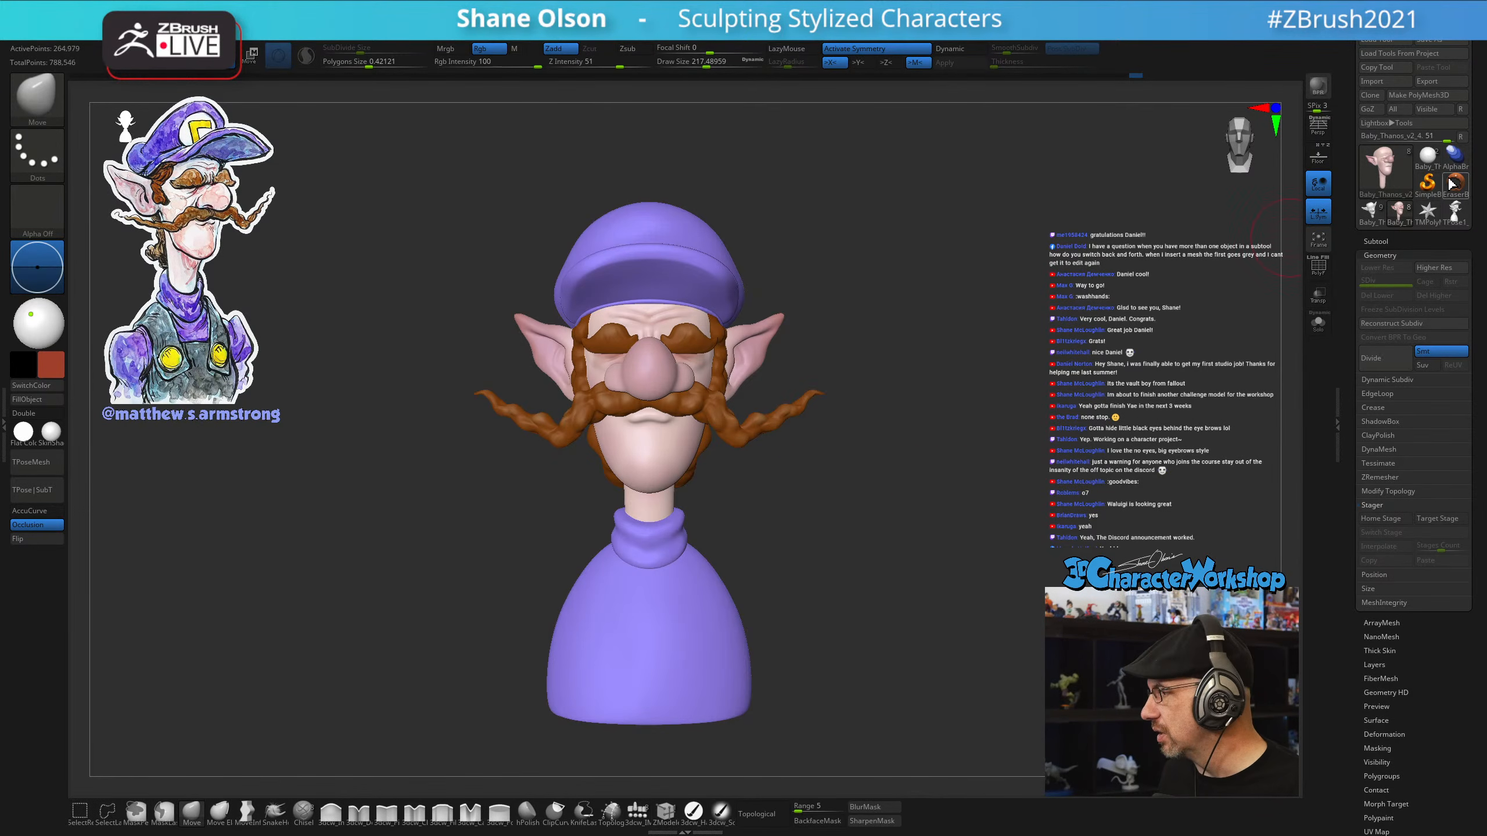
Switch to the tool containing the Baby_Thanos_v1 sphere and hide its 20 cm ruler subtool
click(1428, 157)
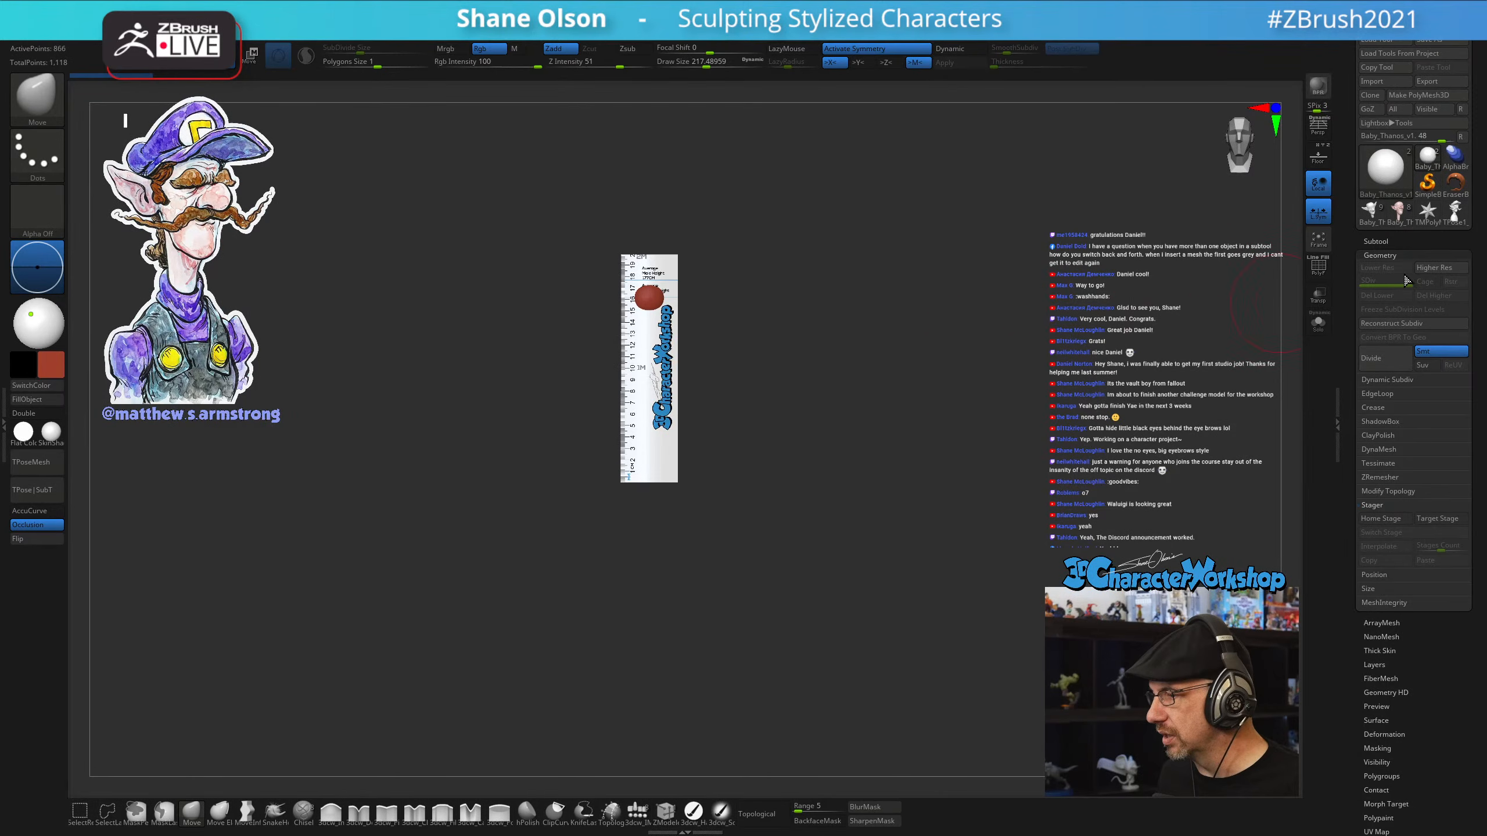
click(1401, 241)
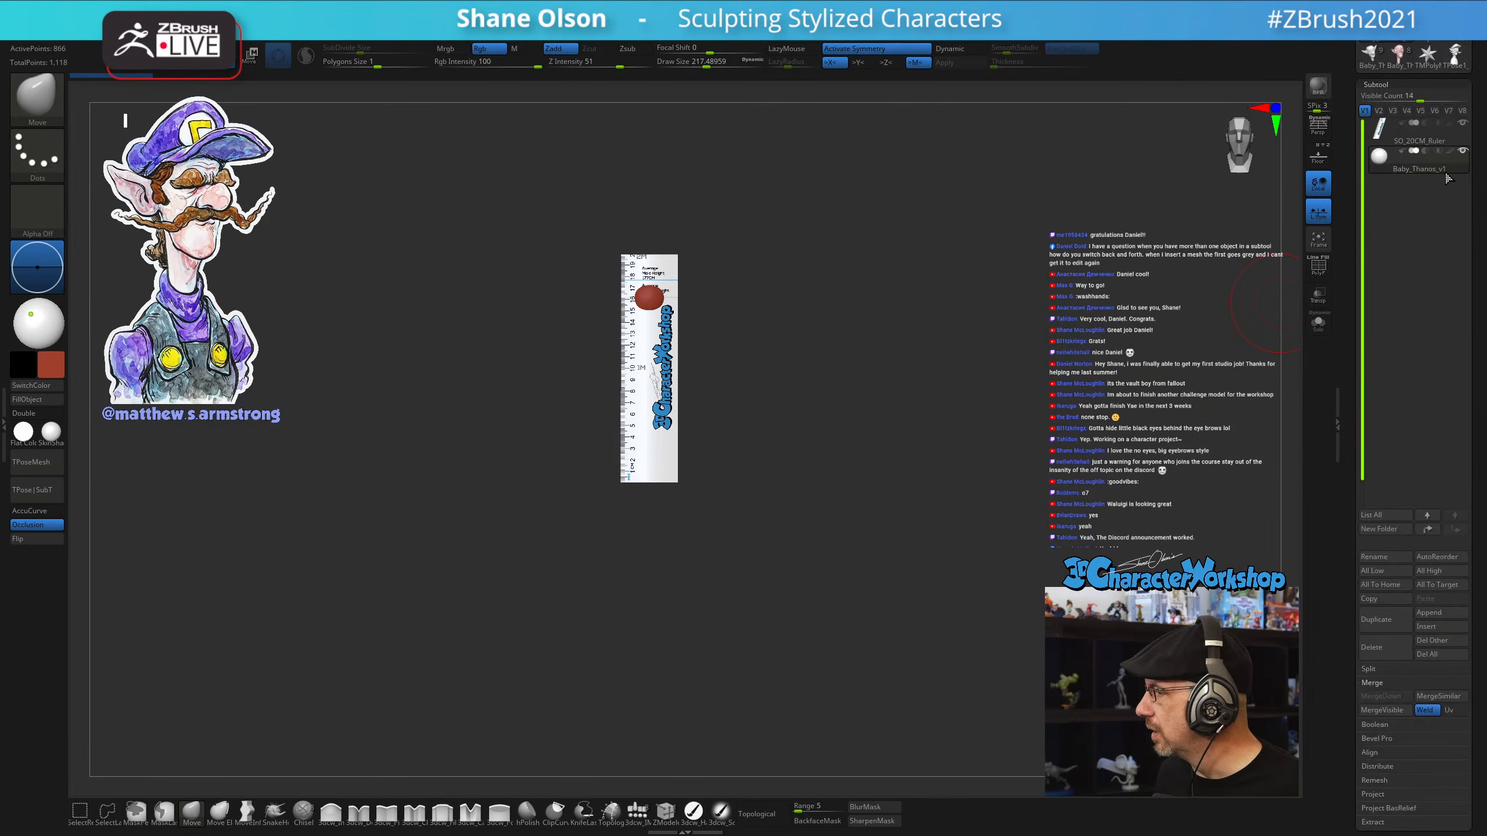
click(1463, 123)
key(f)
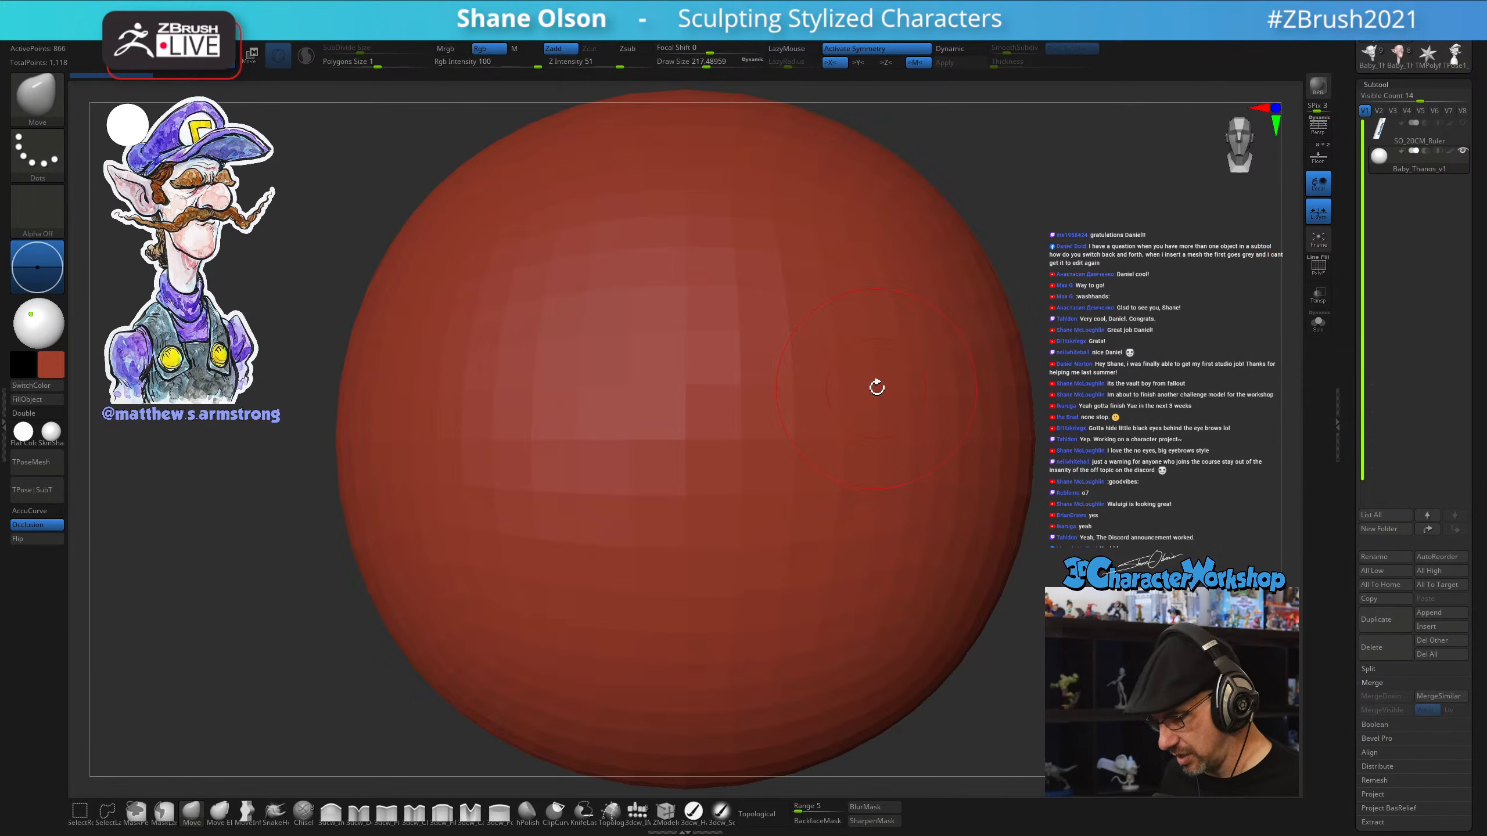
alt+drag(1022, 633, 967, 583)
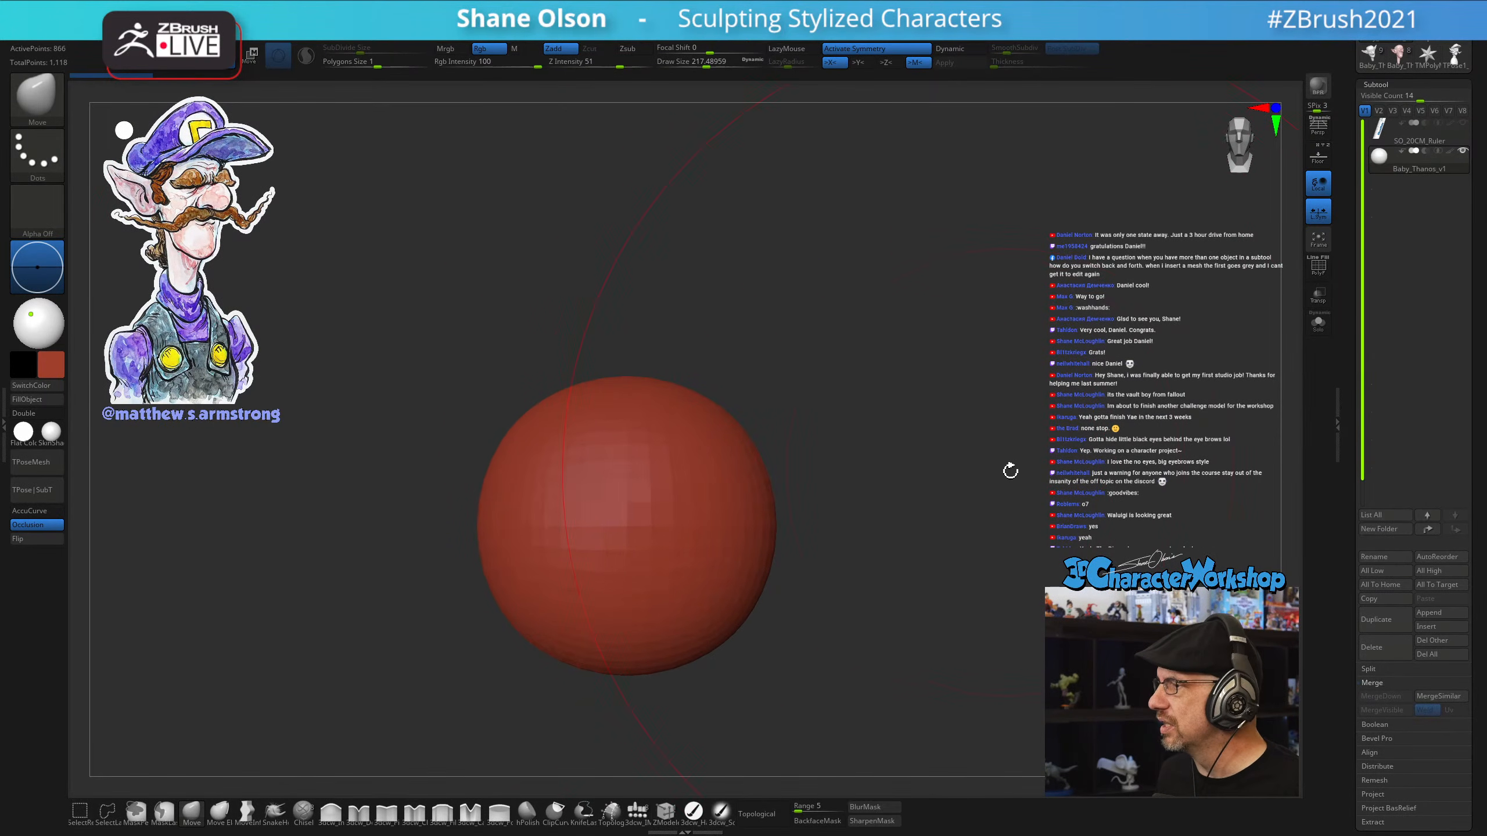
Reduce the draw size to about 35 and show the sphere's polygon wireframe
key(s)
mouse_move(1012, 472)
mouse_down()
mouse_move(993, 473)
mouse_move(984, 500)
mouse_move(914, 495)
mouse_move(941, 475)
mouse_up()
key(s)
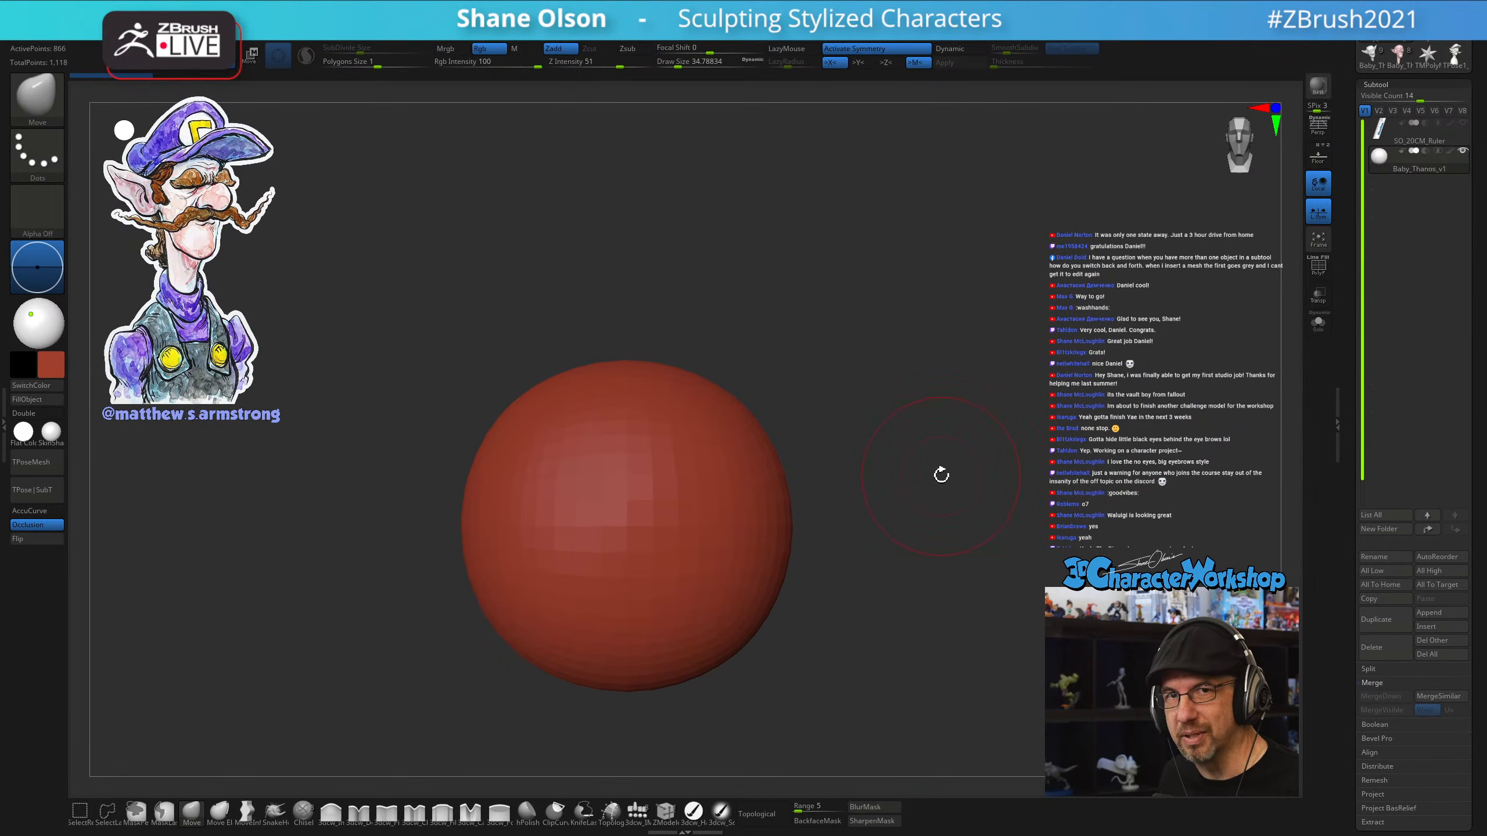
key(shift+f)
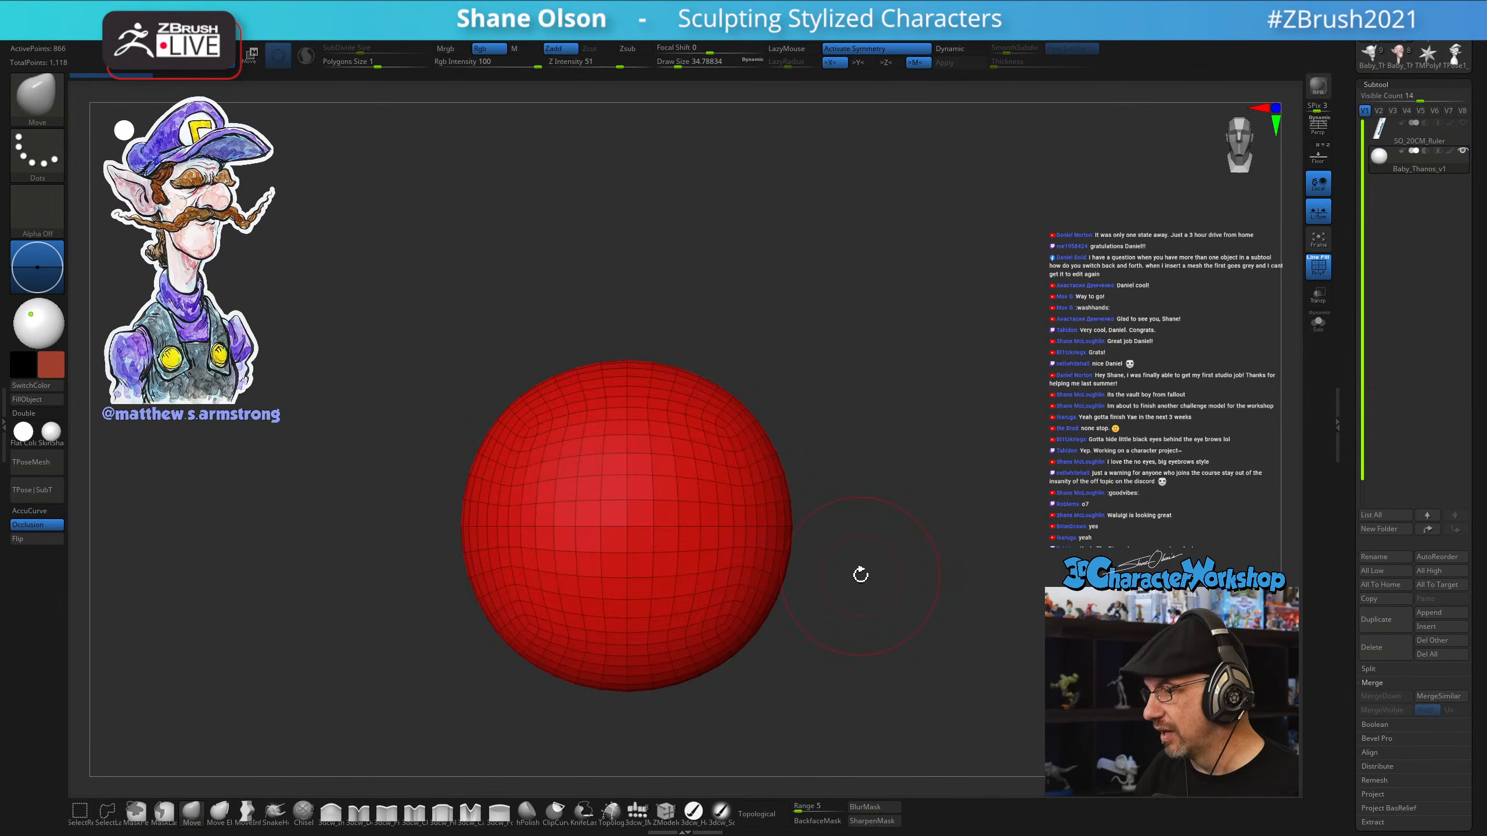
alt+drag(860, 571, 773, 644)
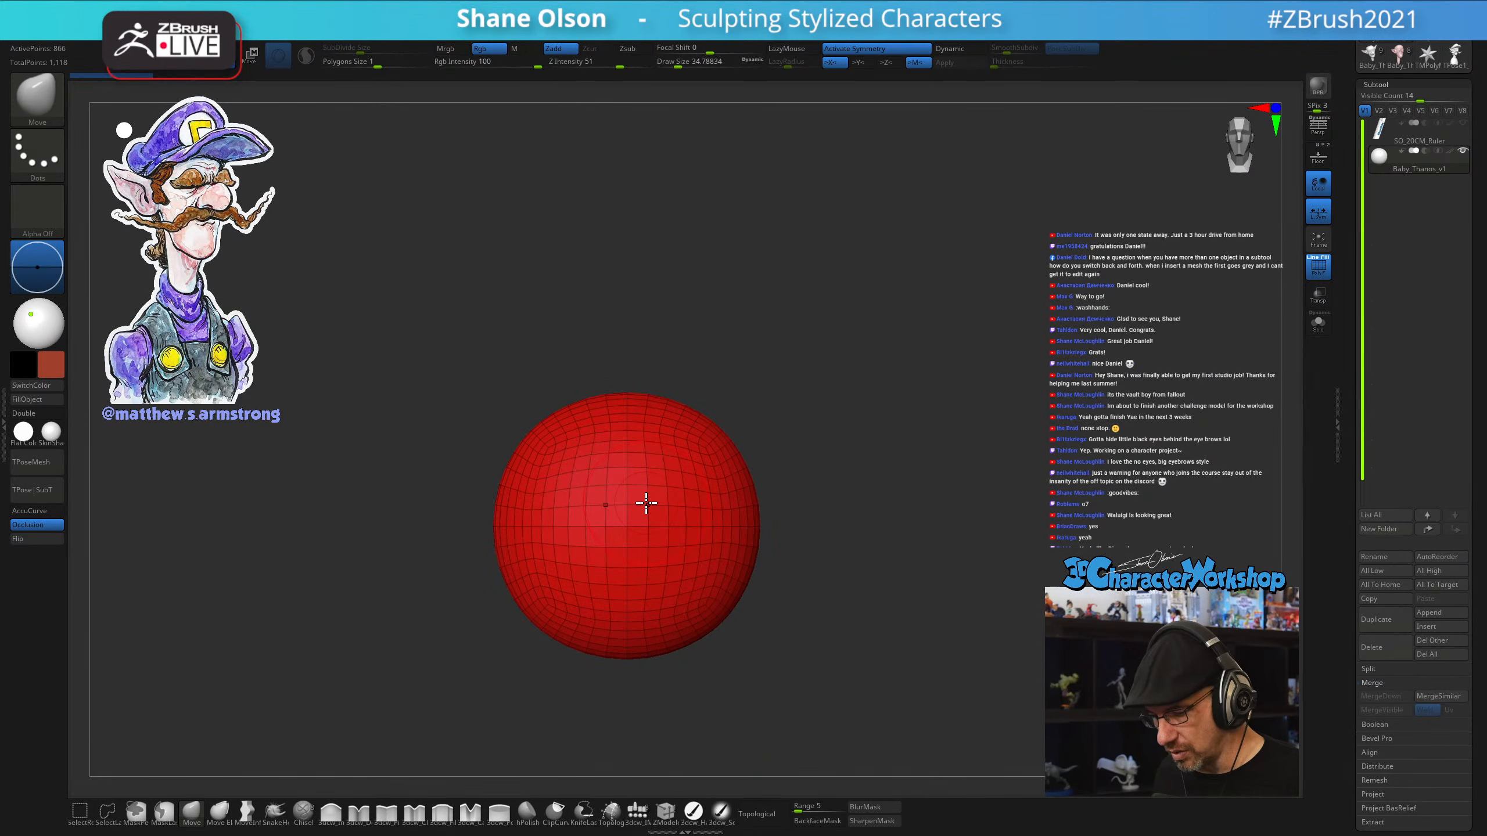
alt+drag(849, 533, 823, 568)
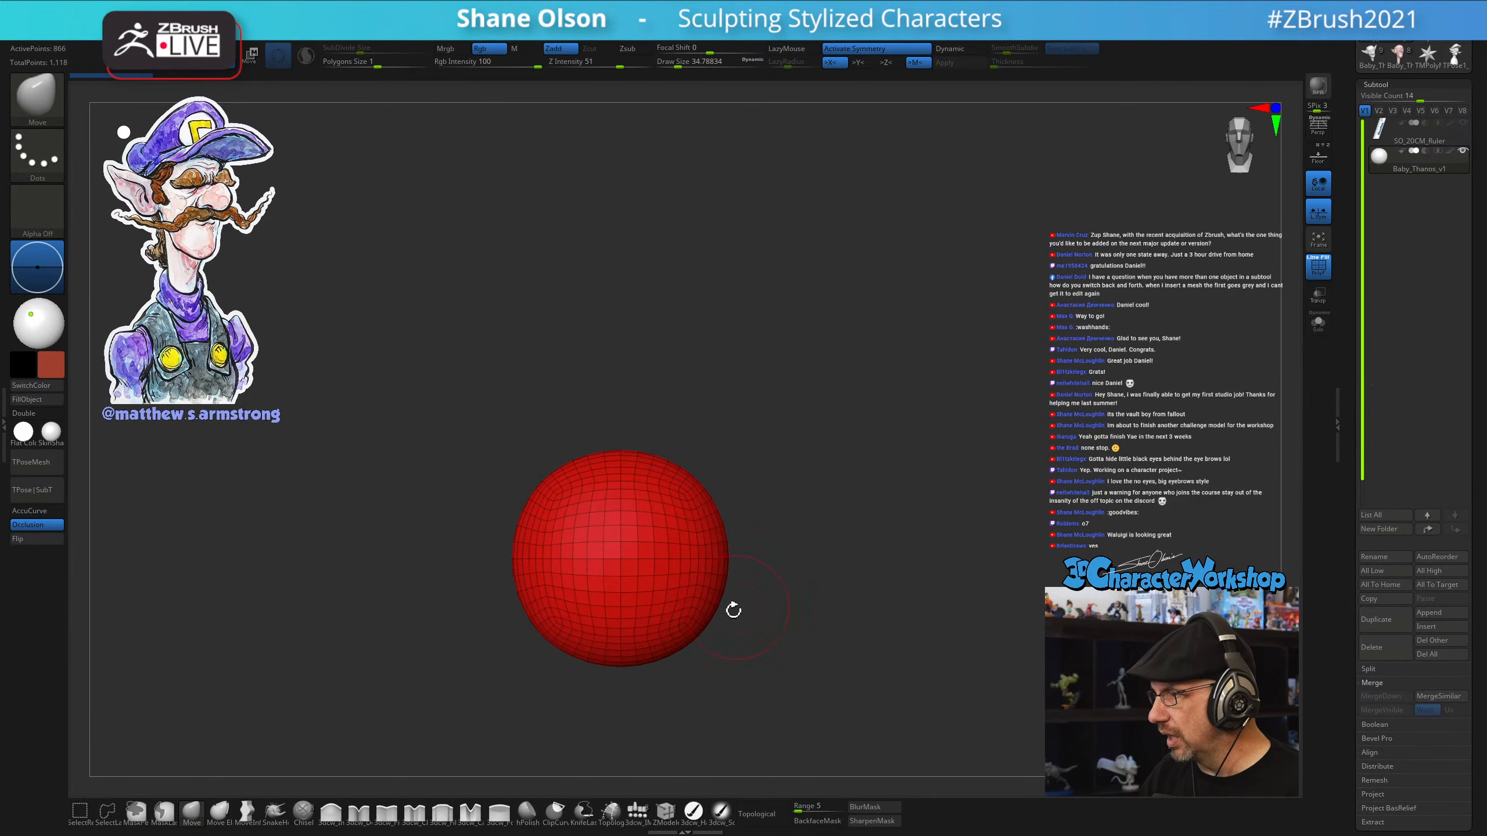
Insert a mirrored pair of QuadSphere-2 meshes beside the sphere at a draw size of about 44, then try and undo a second pair
click(636, 813)
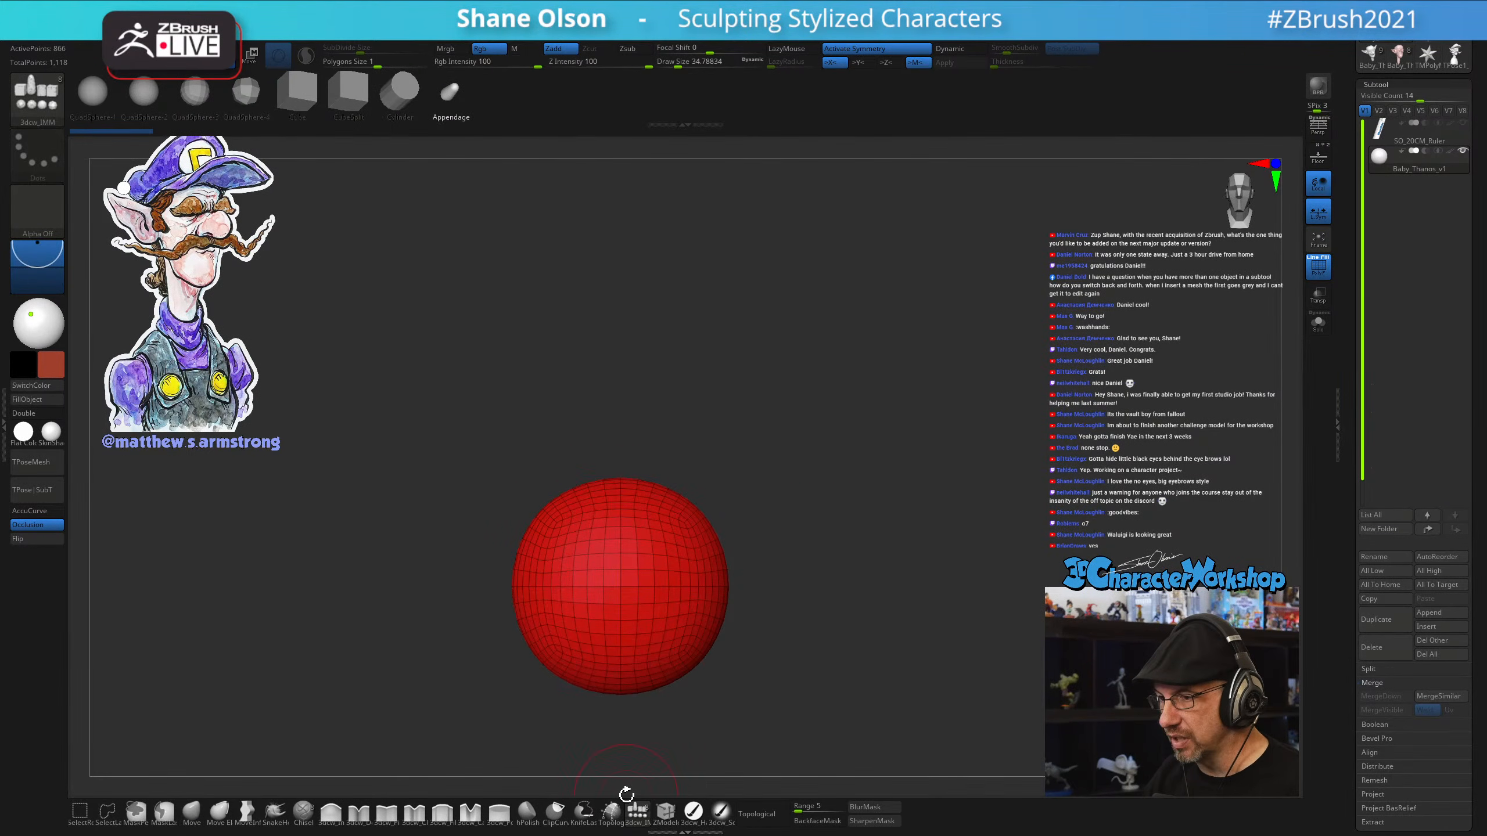
click(143, 100)
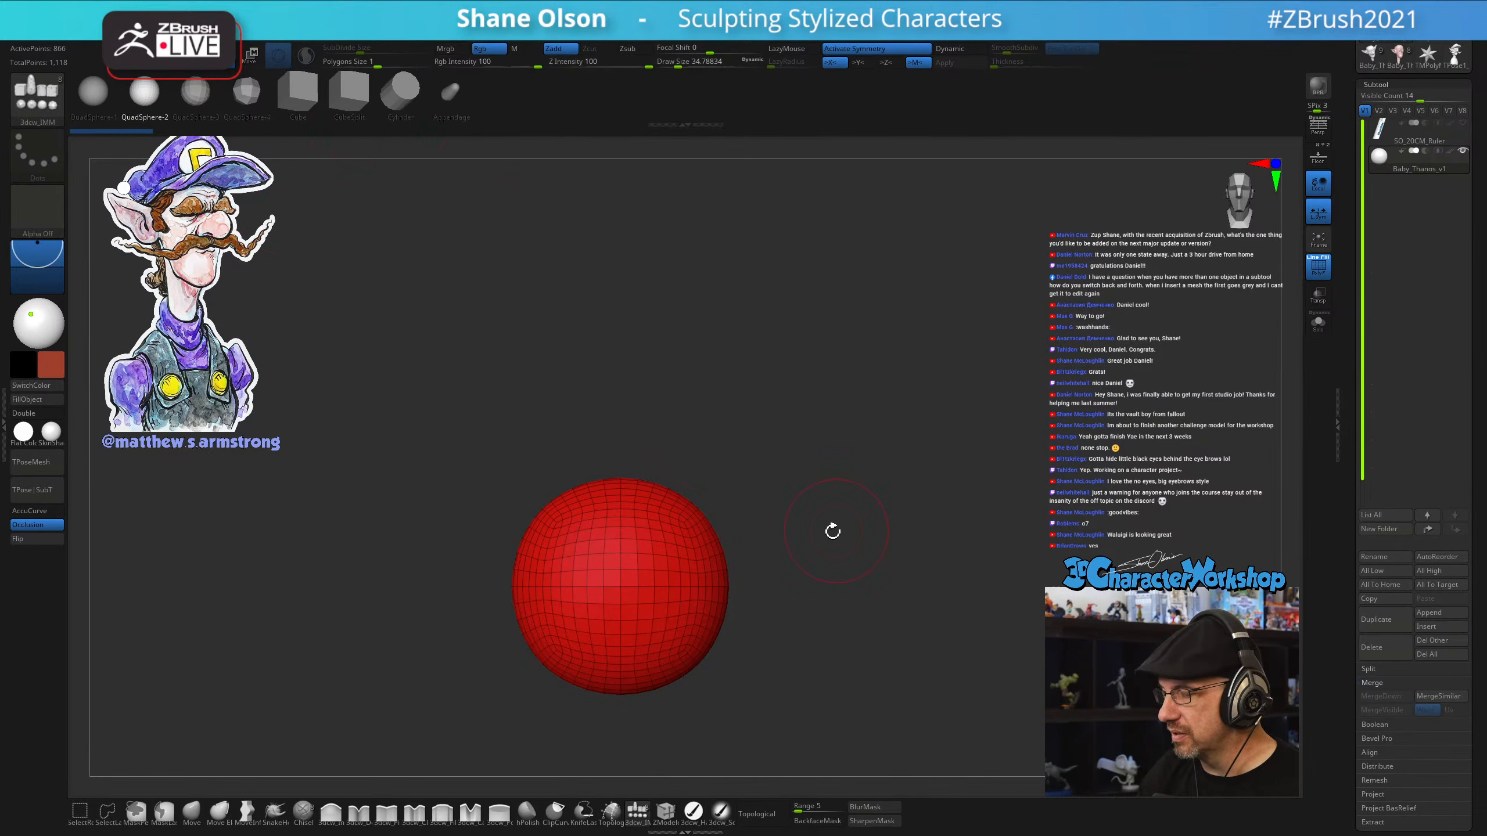
key(s)
drag(757, 525, 780, 525)
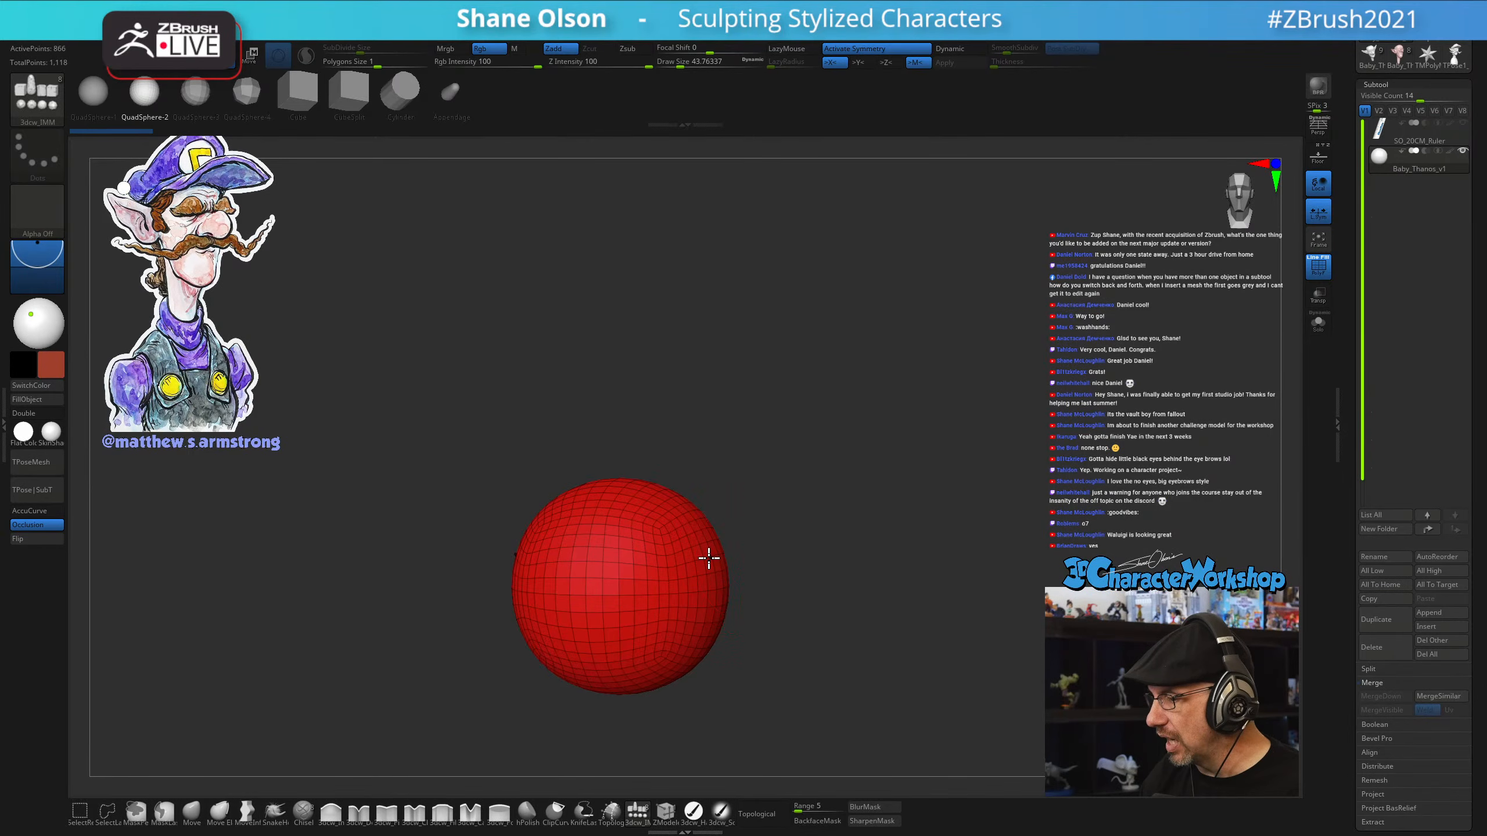
drag(709, 559, 734, 652)
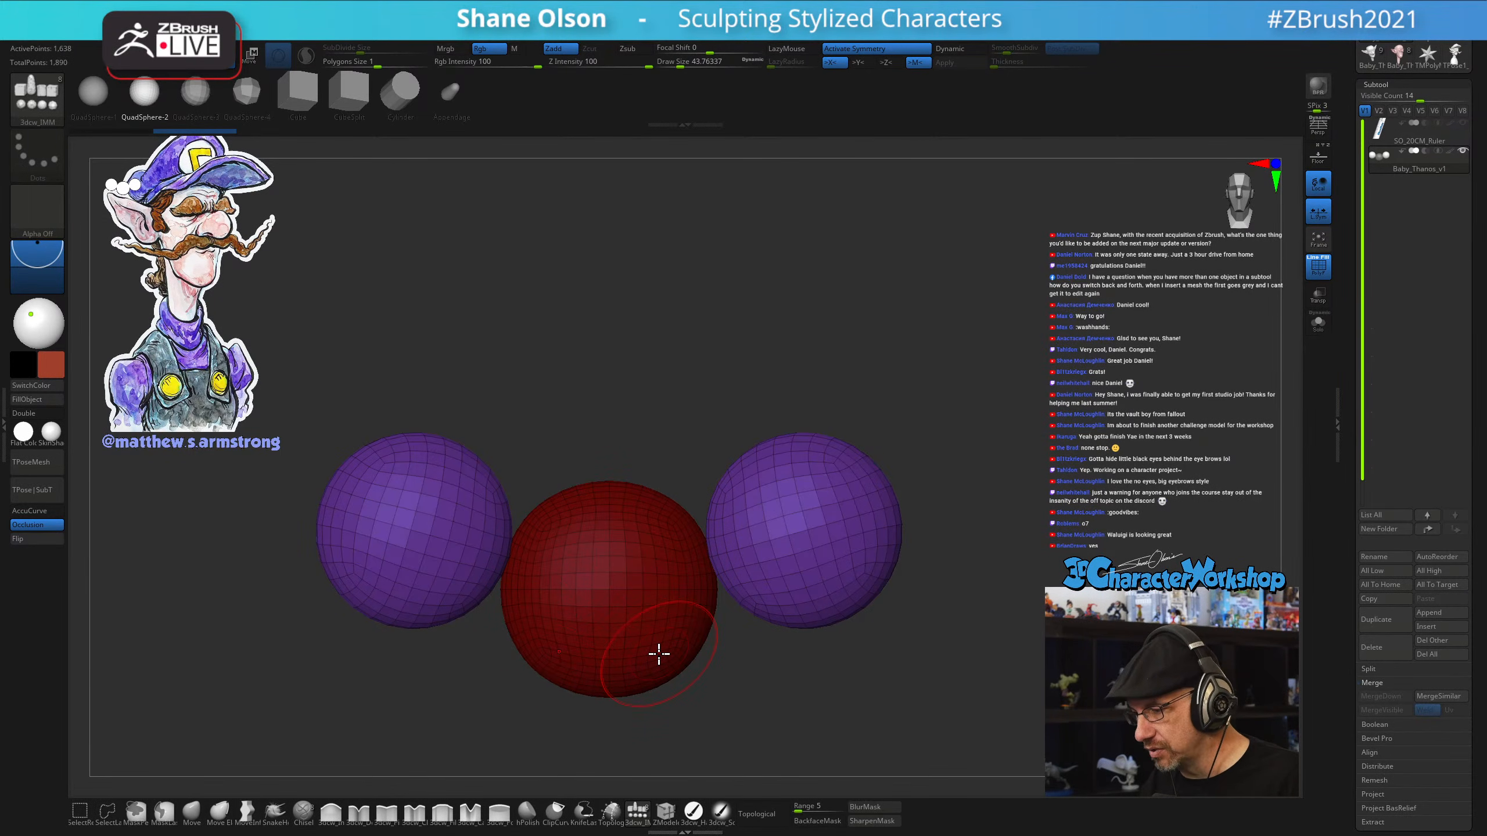
drag(867, 498, 933, 590)
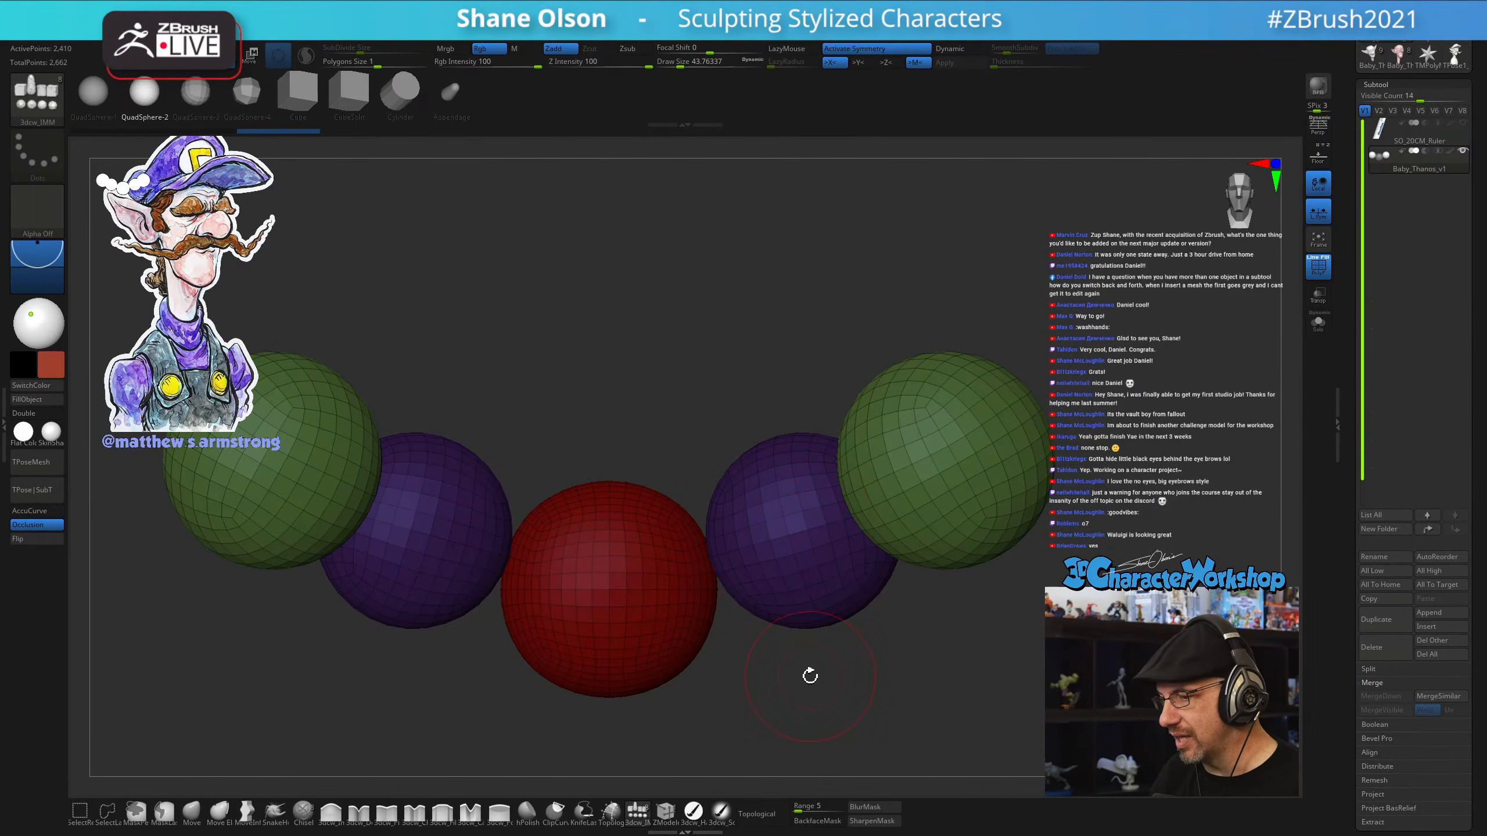
key(ctrl+z)
Stretch the inserted purple spheres into long ellipsoids and position them on either side of the red sphere
key(w)
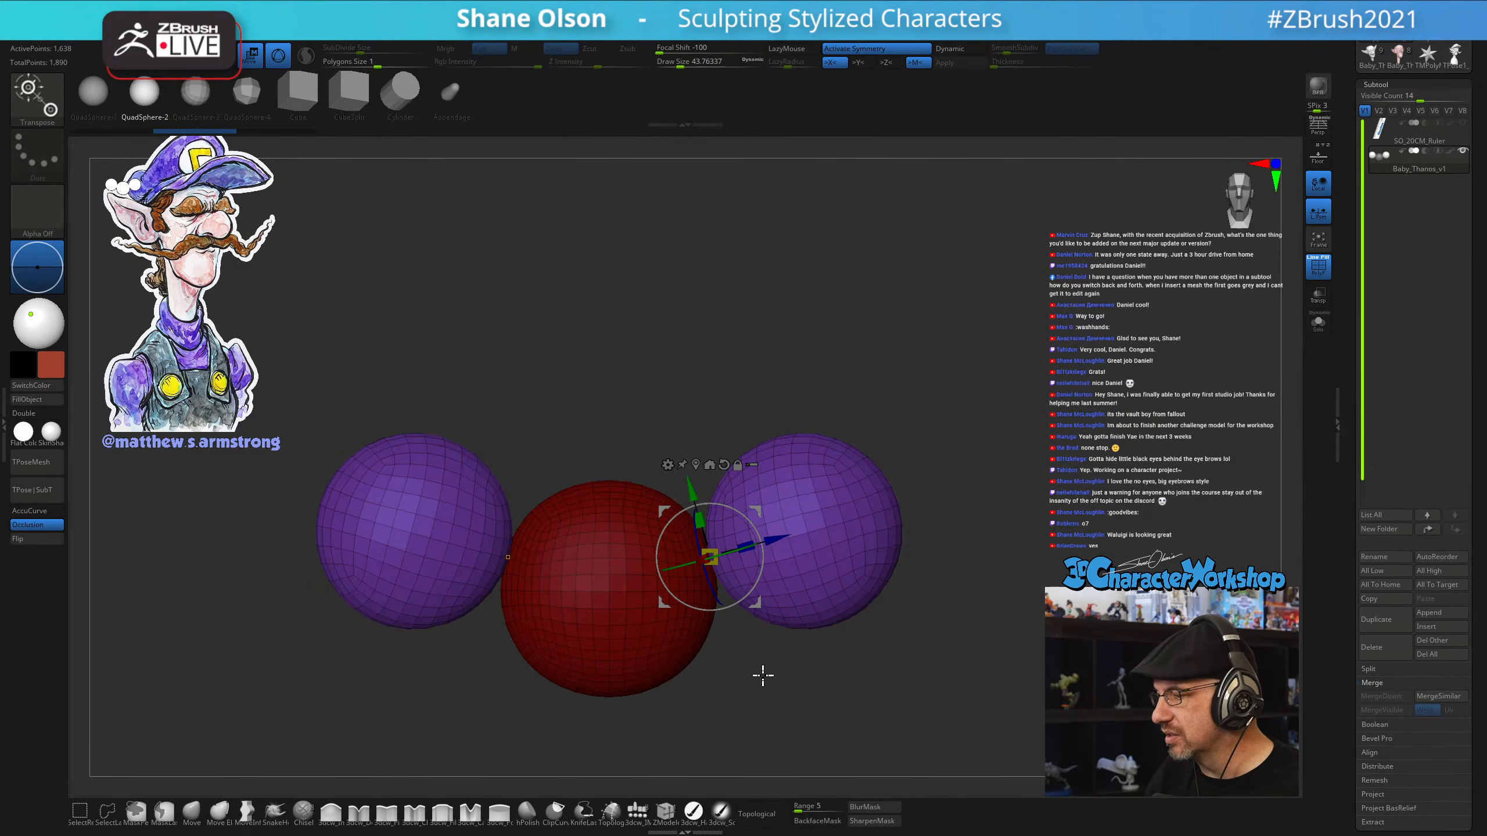
drag(760, 675, 767, 708)
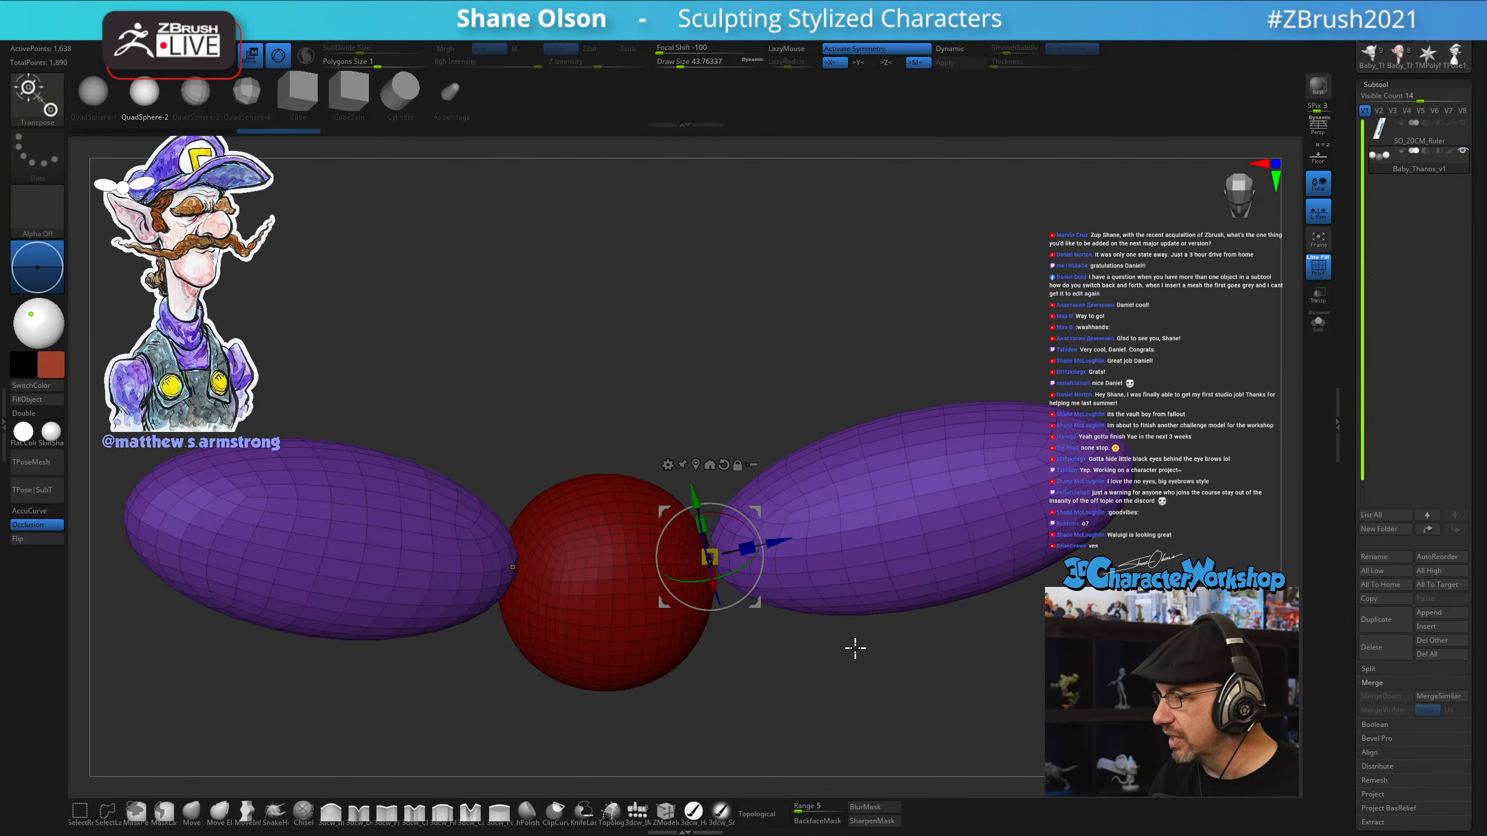
drag(854, 648, 748, 331)
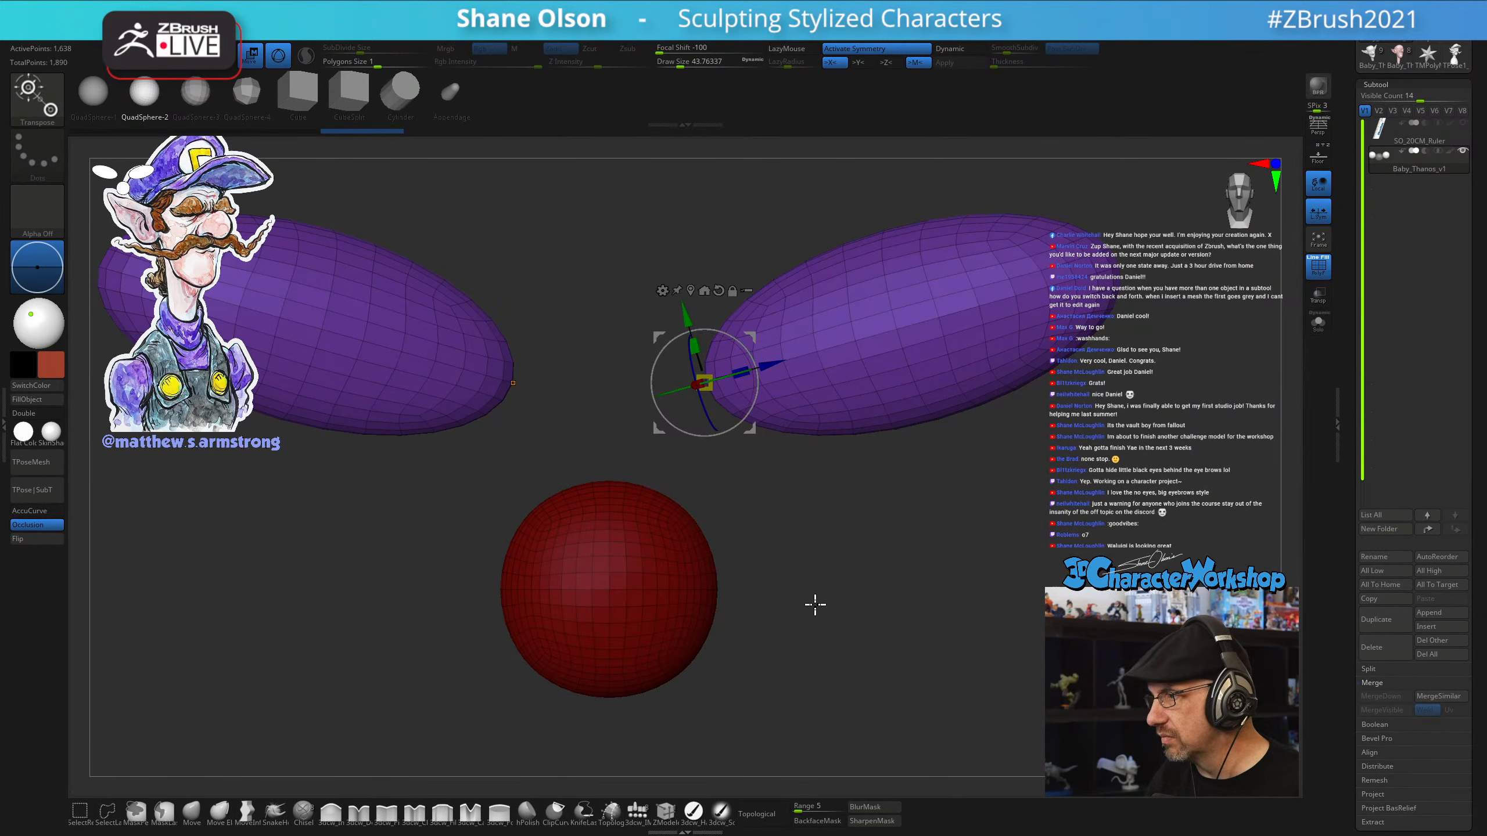
drag(815, 605, 814, 633)
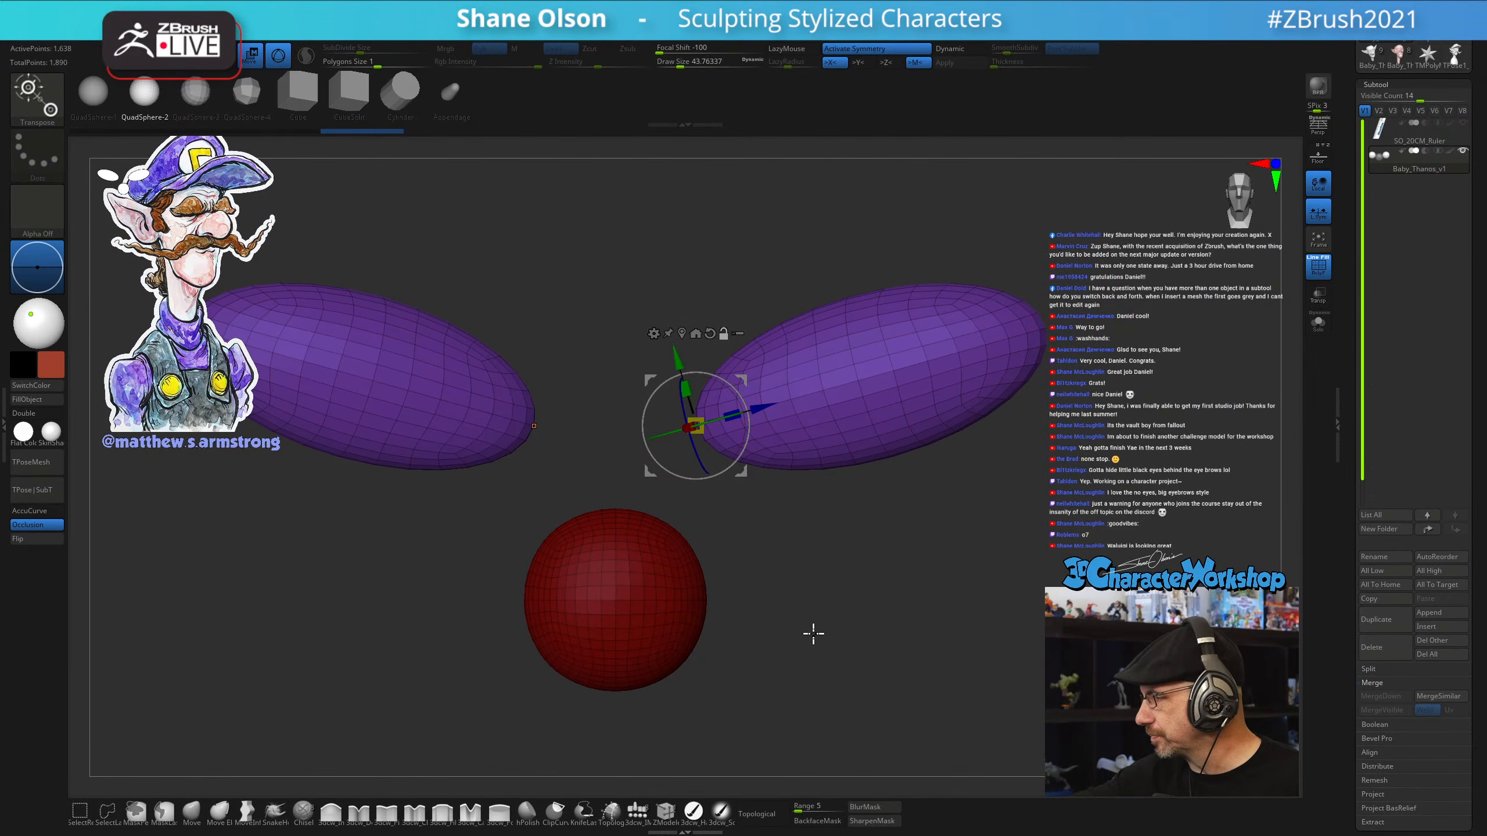
drag(883, 595, 790, 552)
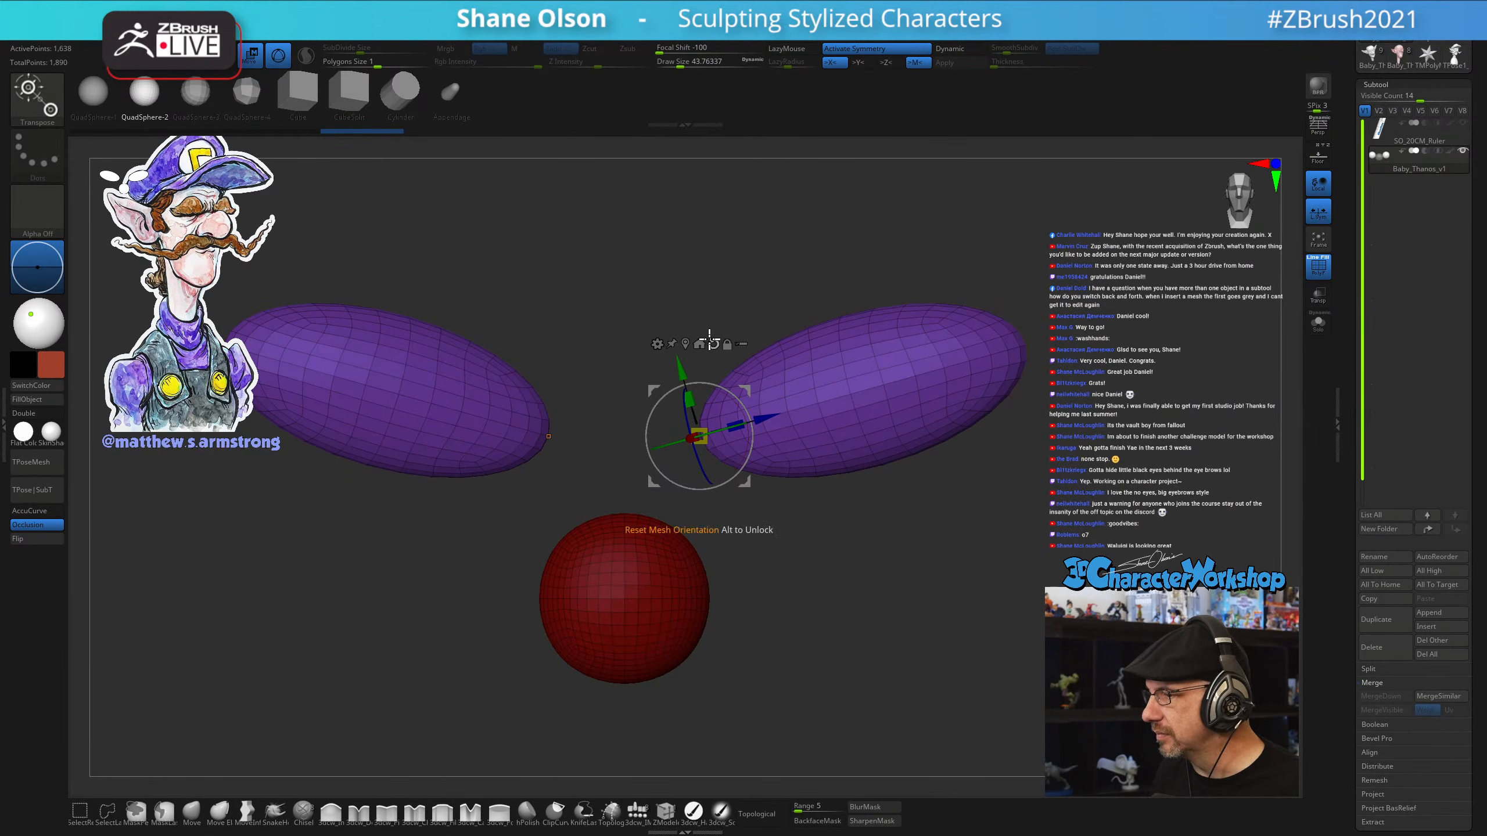
drag(682, 368, 572, 617)
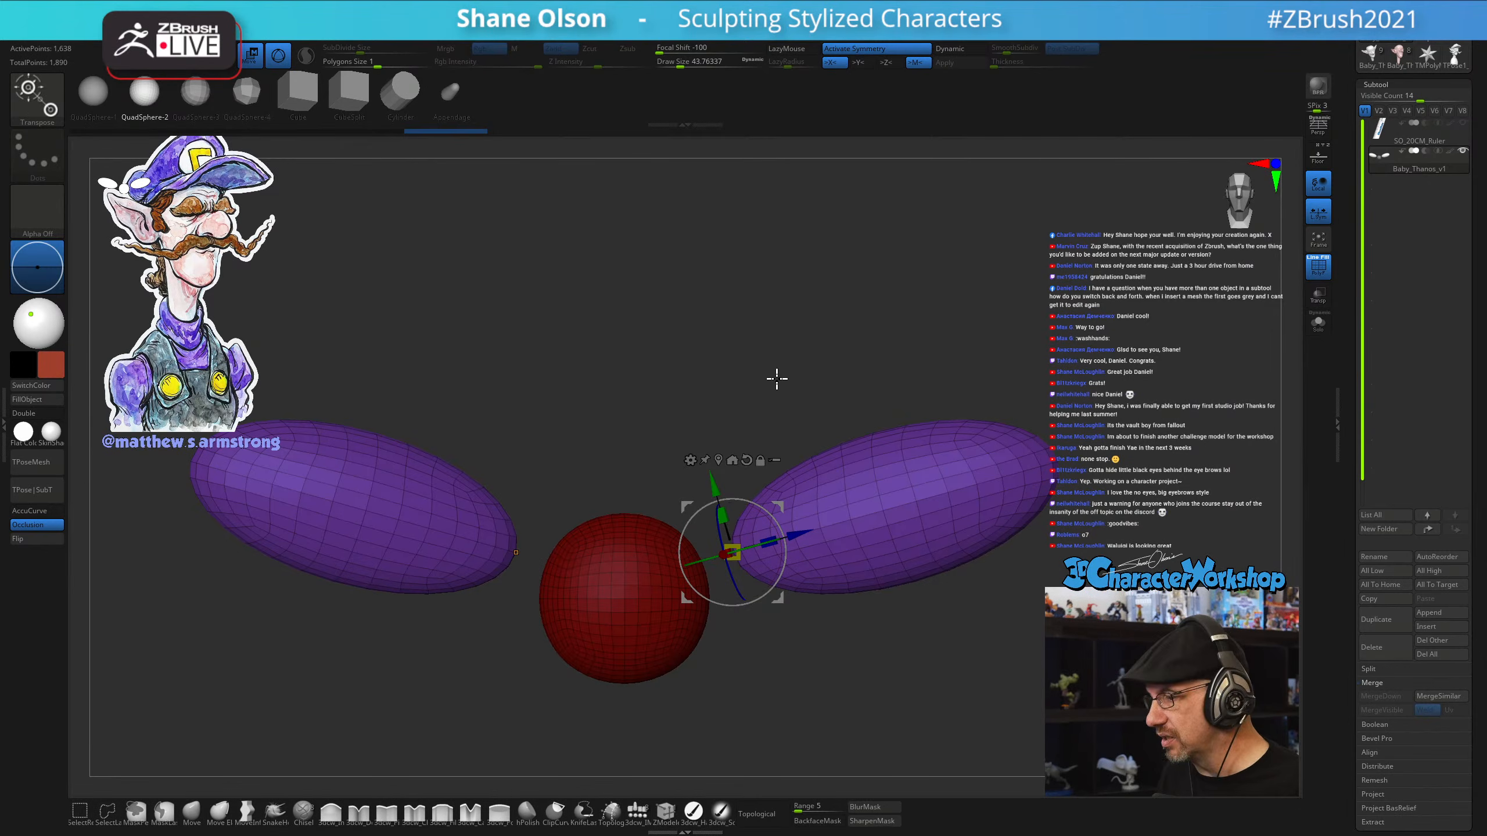
Separate the two inserted ellipsoids into their own subtool with Split Unmasked Points
key(space)
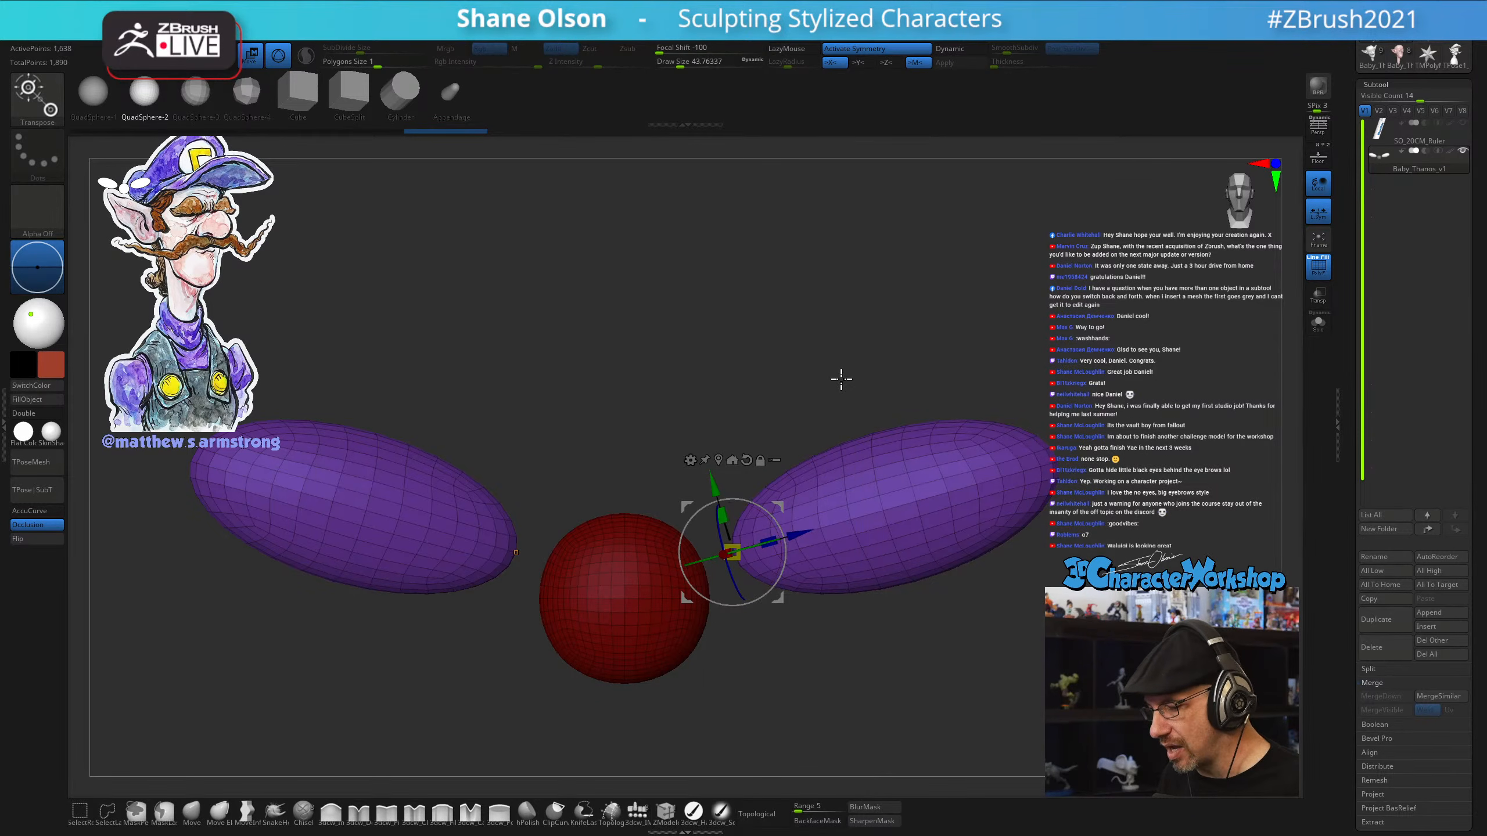
key(space)
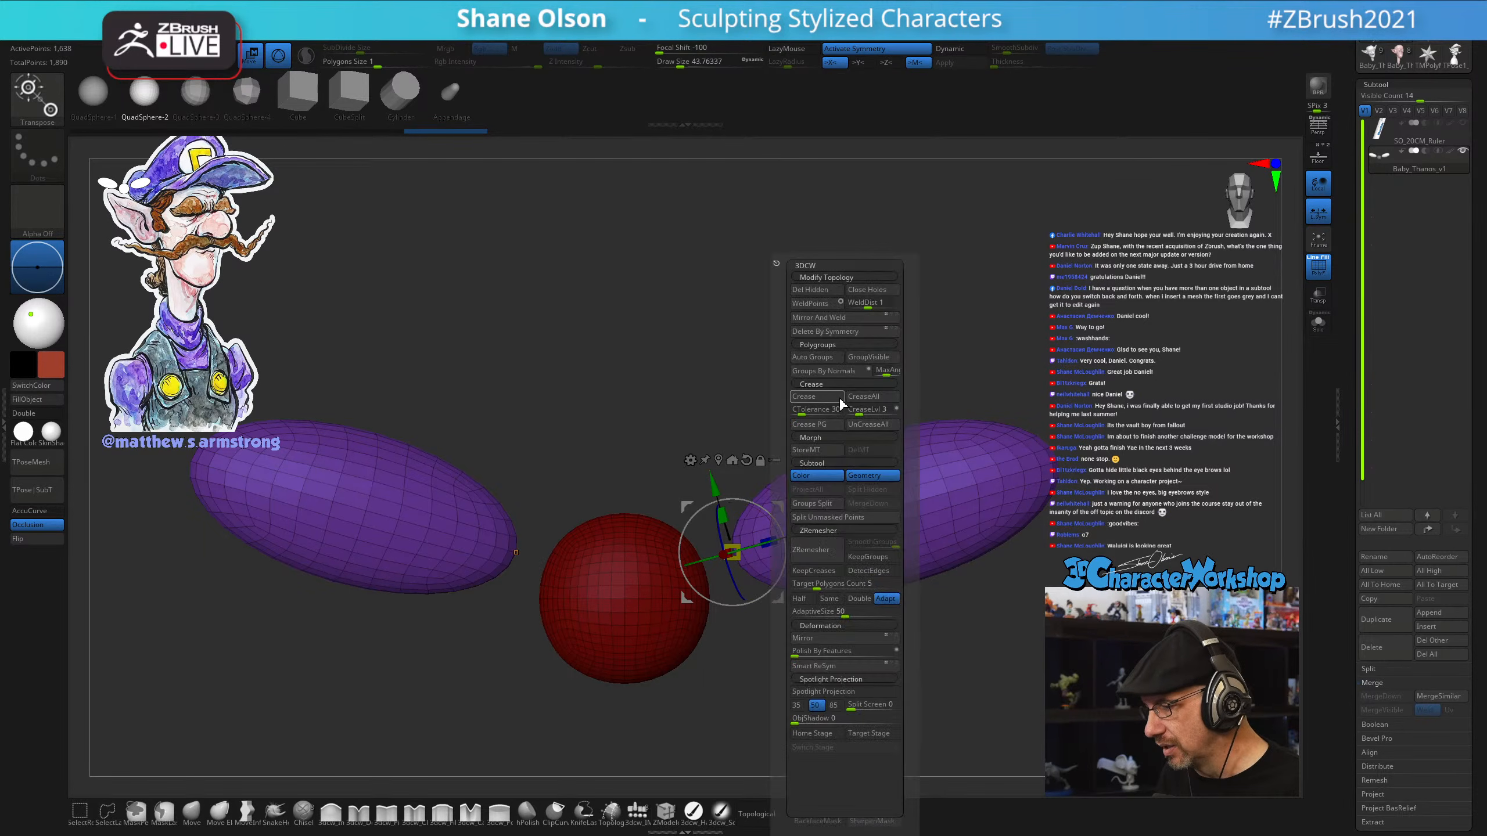
click(839, 518)
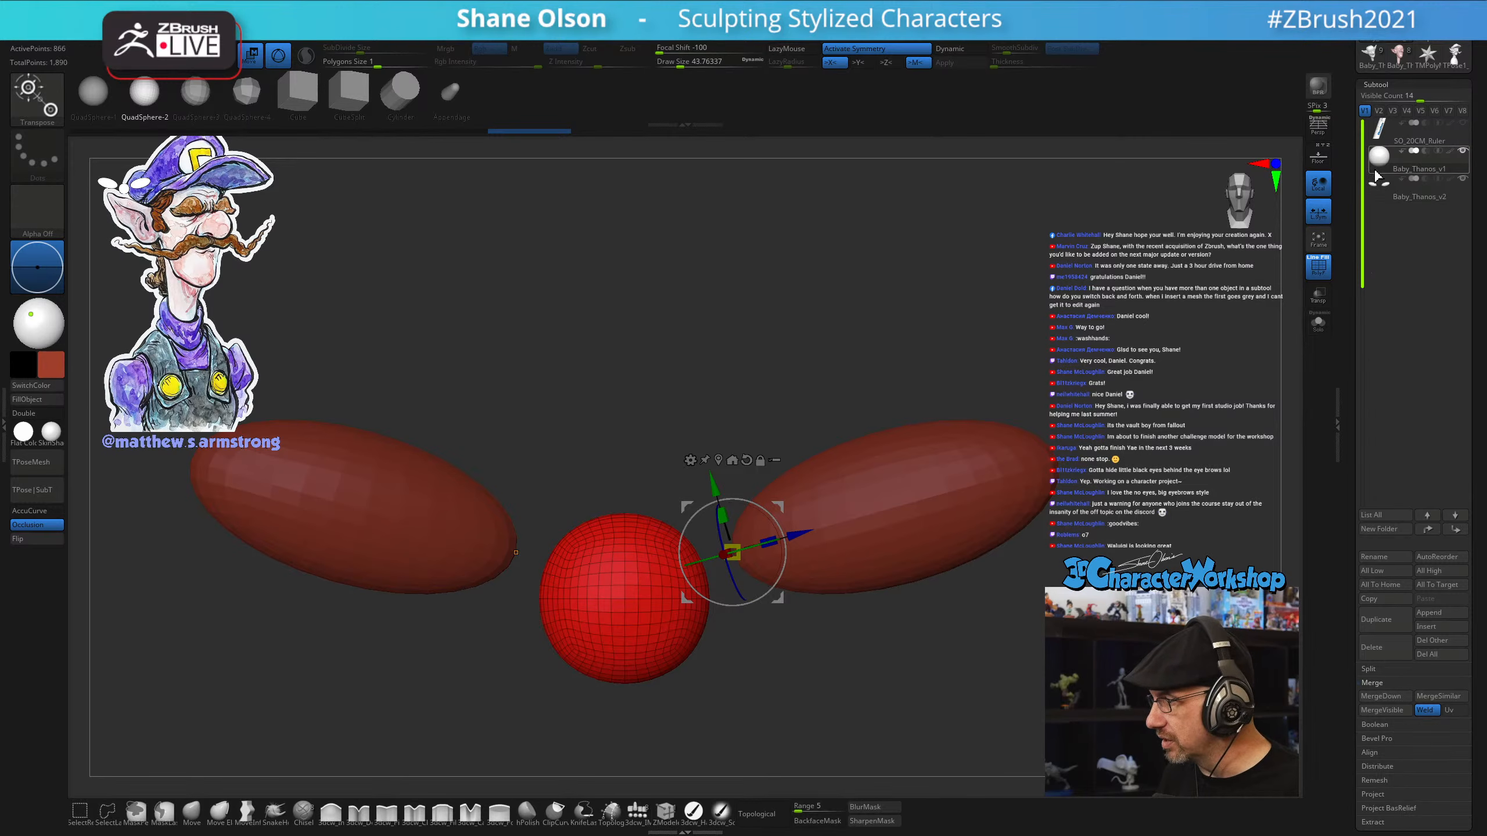
Activate the Baby_Thanos_v2 ellipsoid subtool, then make the Baby_Thanos_v1 sphere active again
mouse_move(1383, 157)
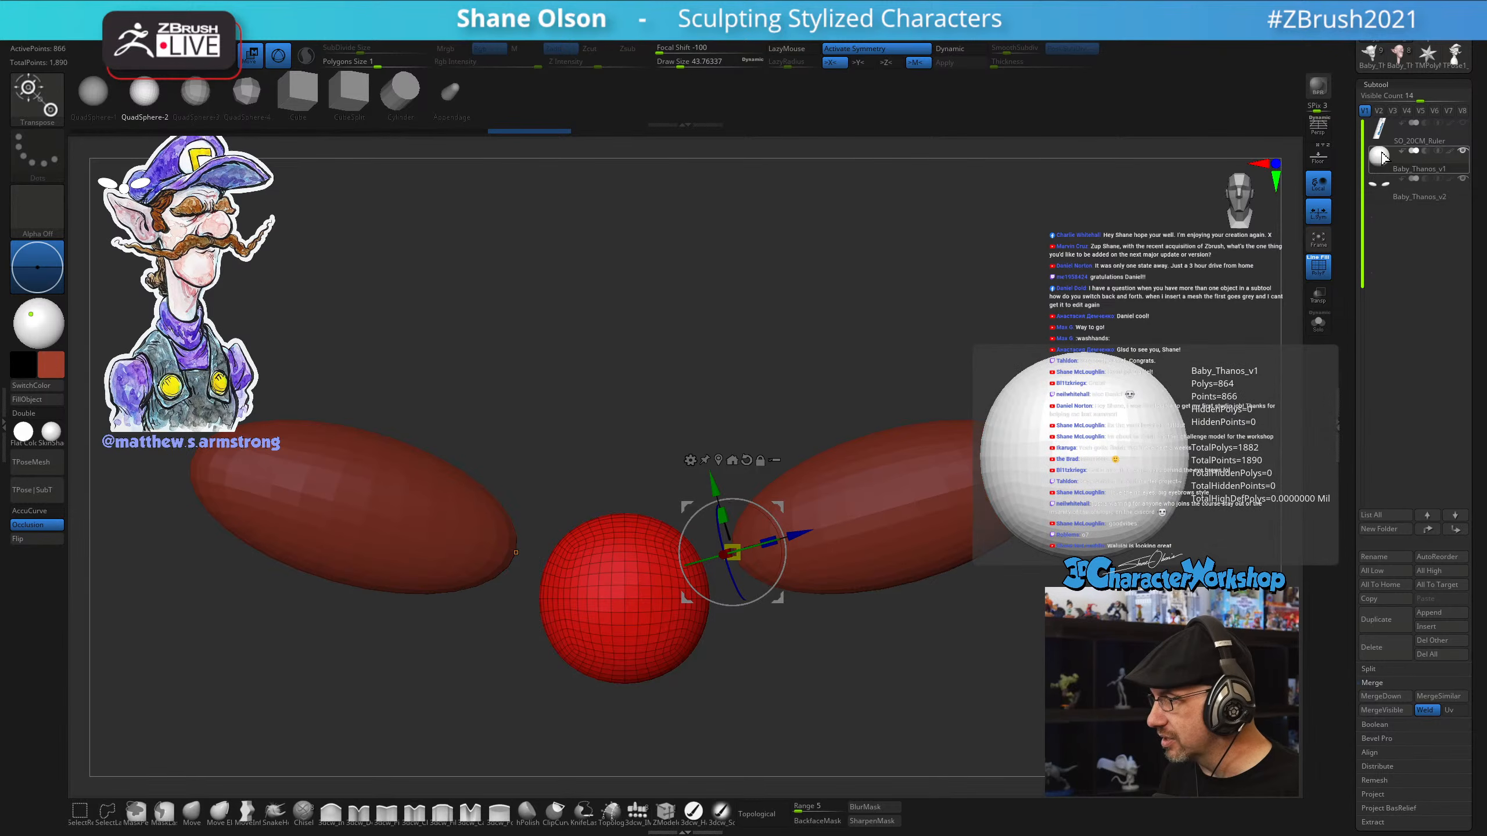
click(1380, 199)
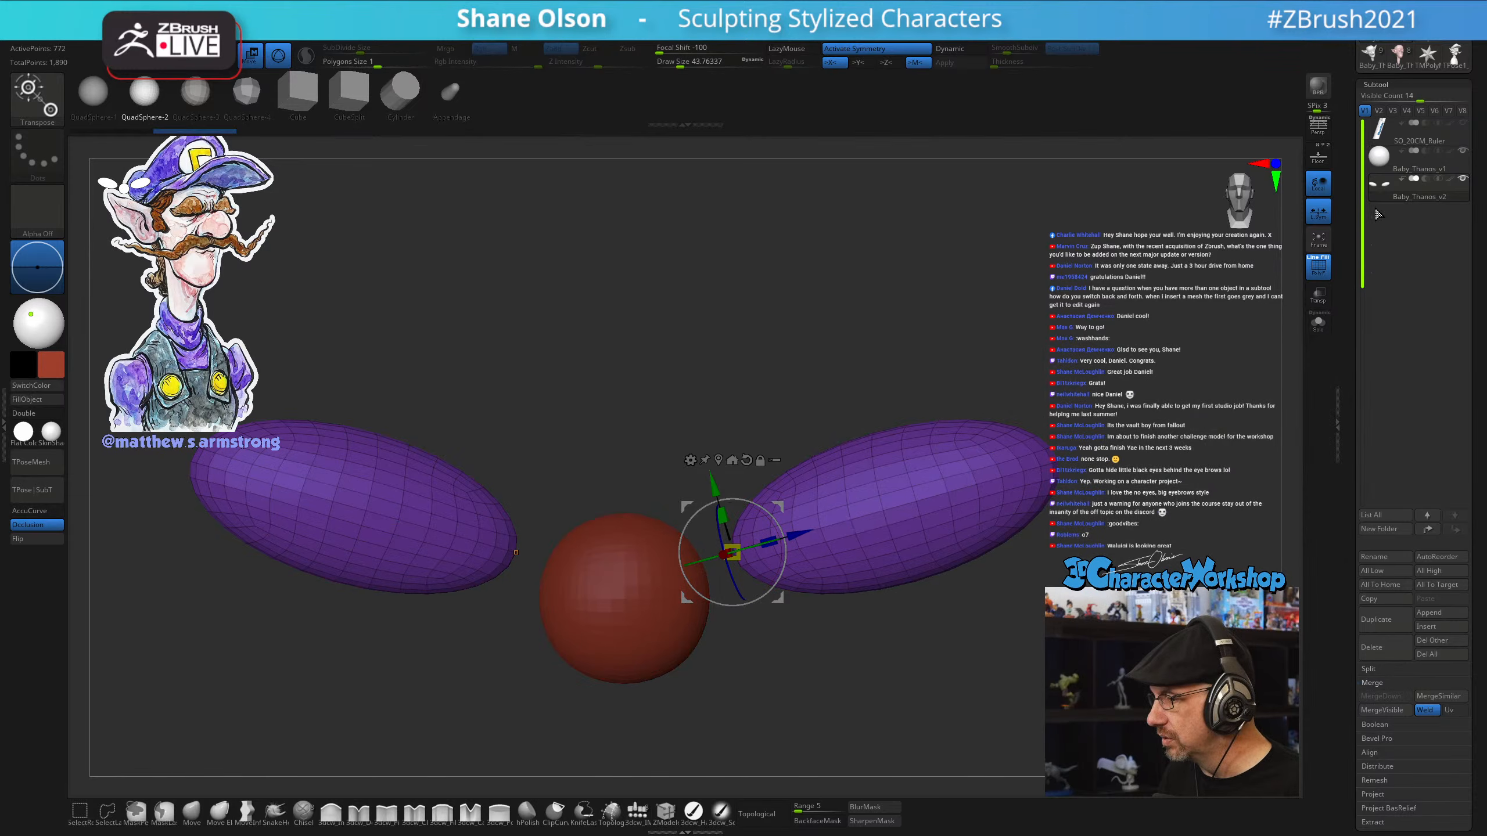
click(1379, 158)
key(ctrl+z)
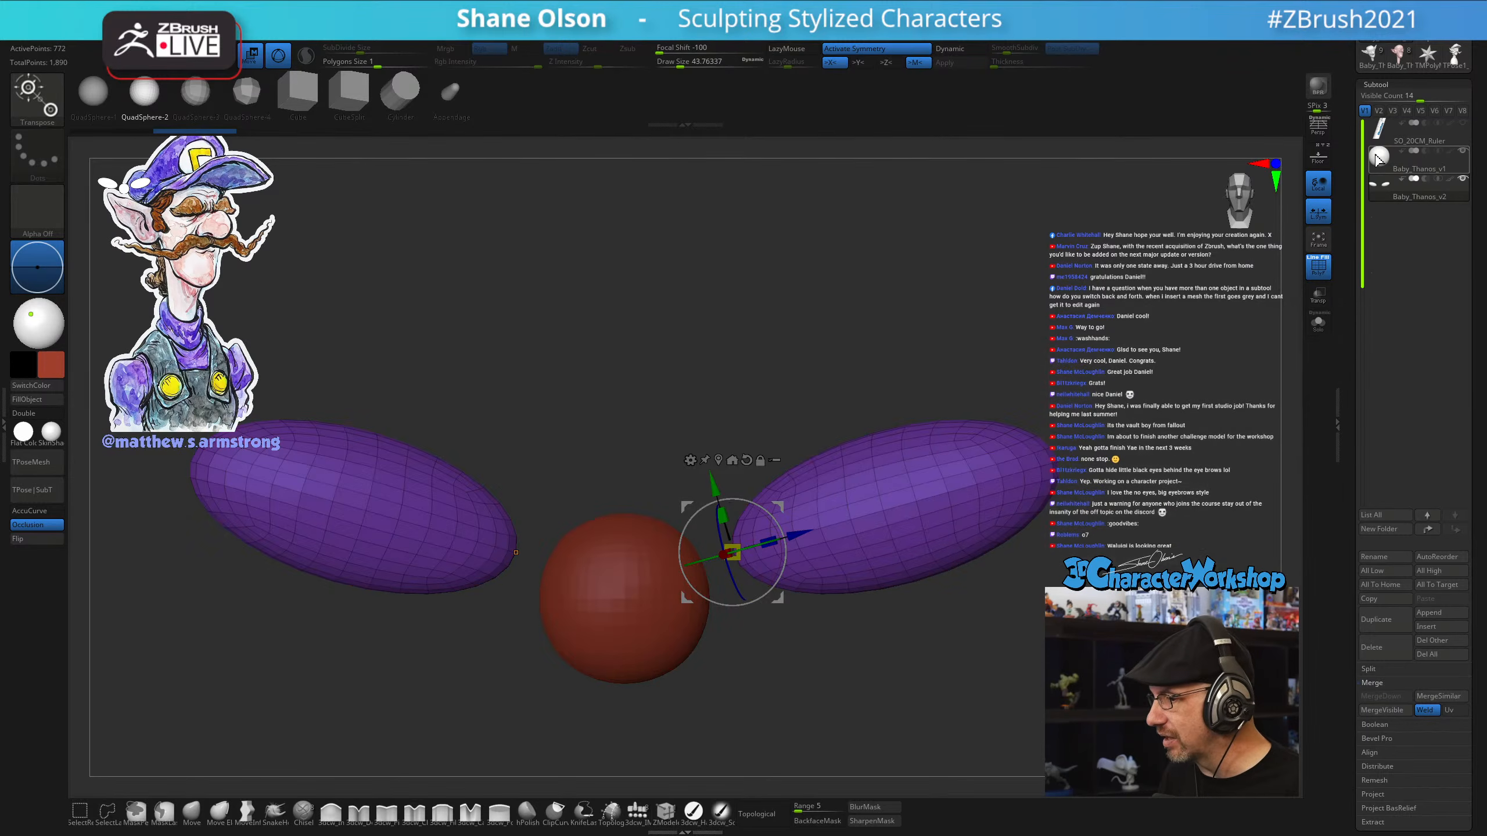
click(1379, 158)
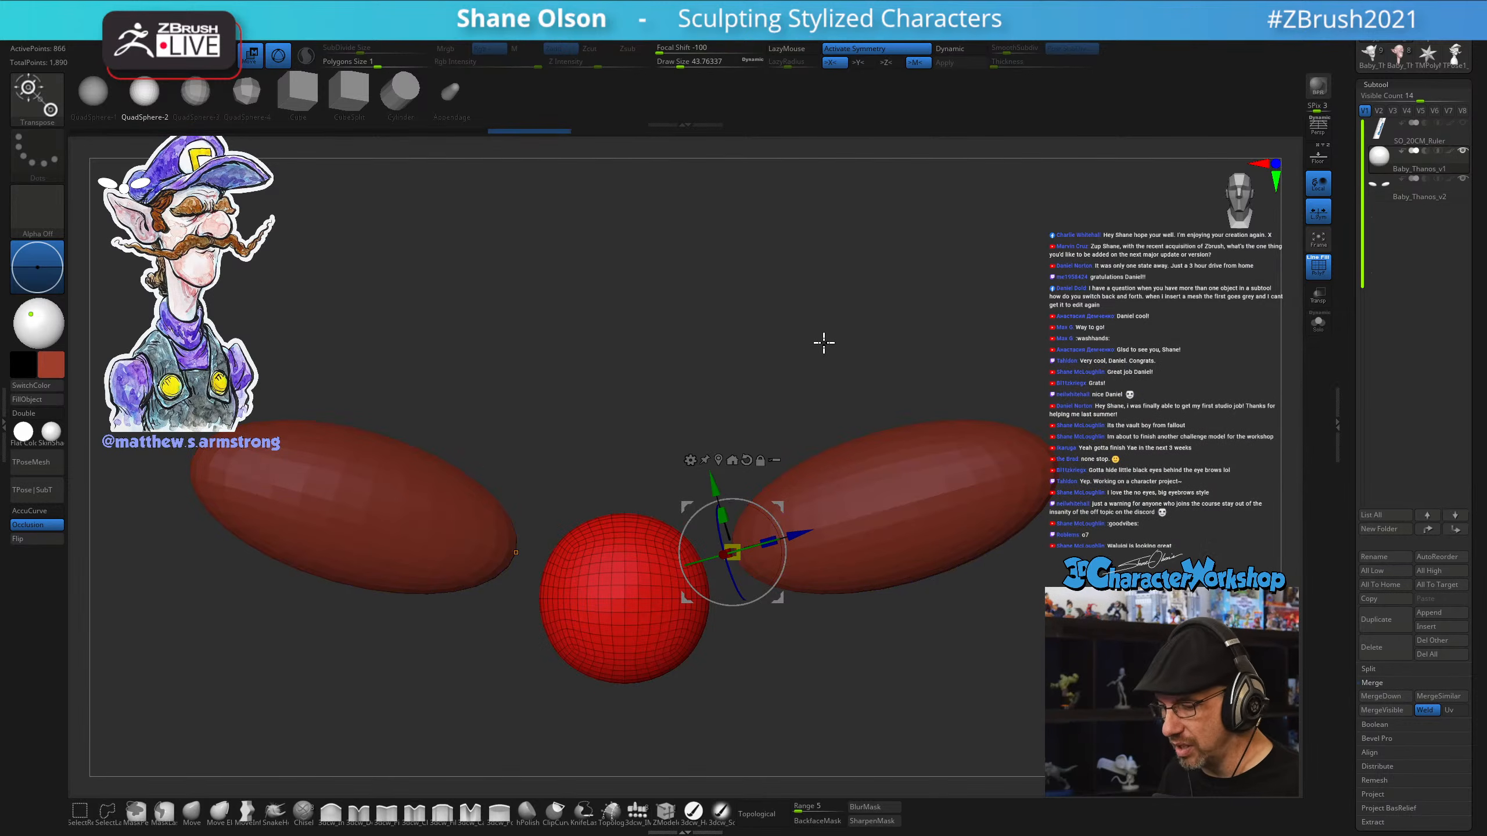
Return to Draw mode and clear any mask on the red sphere
key(q)
ctrl+drag(758, 249, 859, 385)
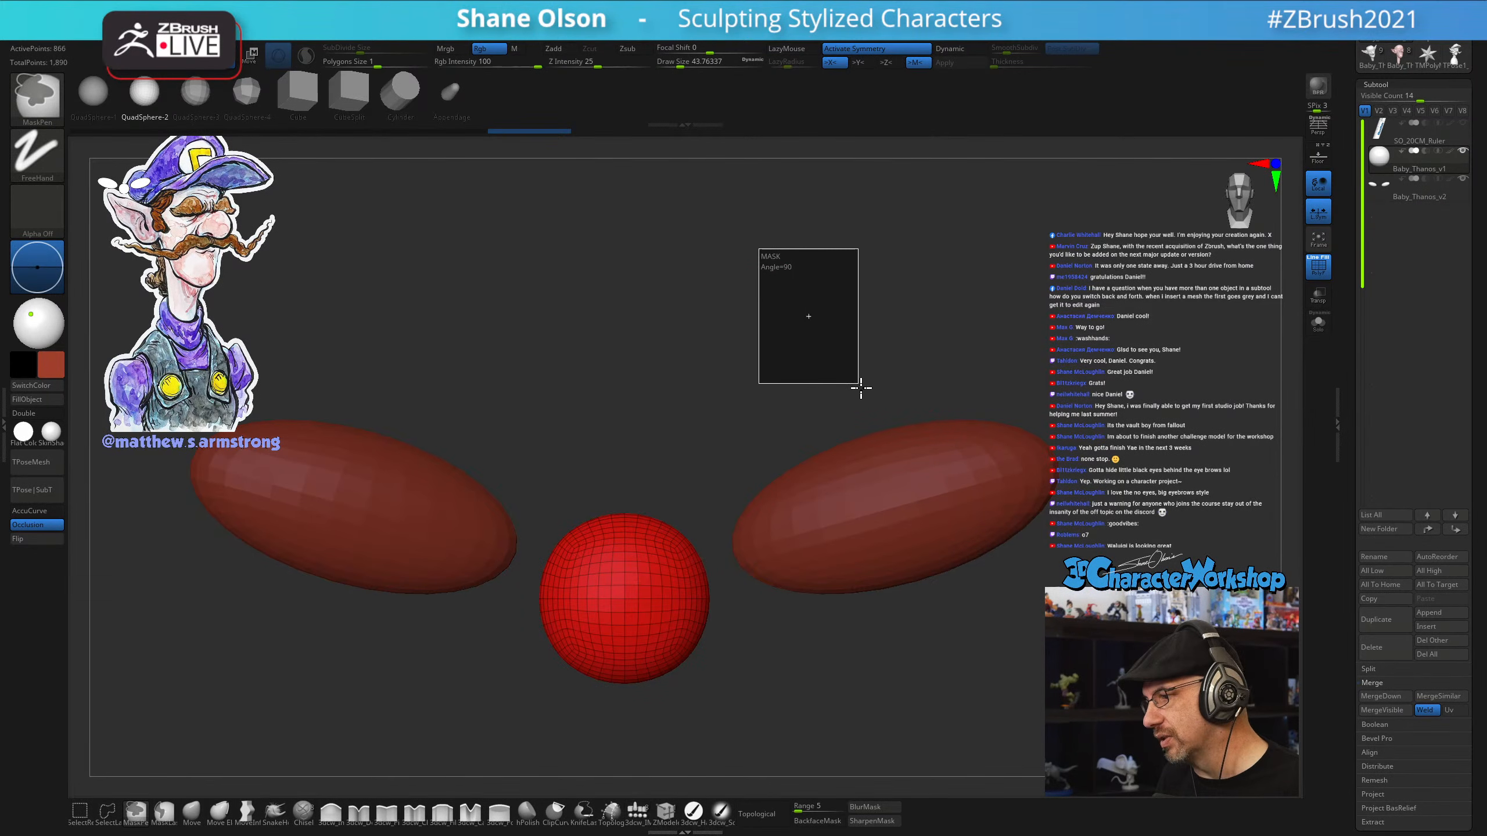
ctrl+drag(786, 239, 804, 263)
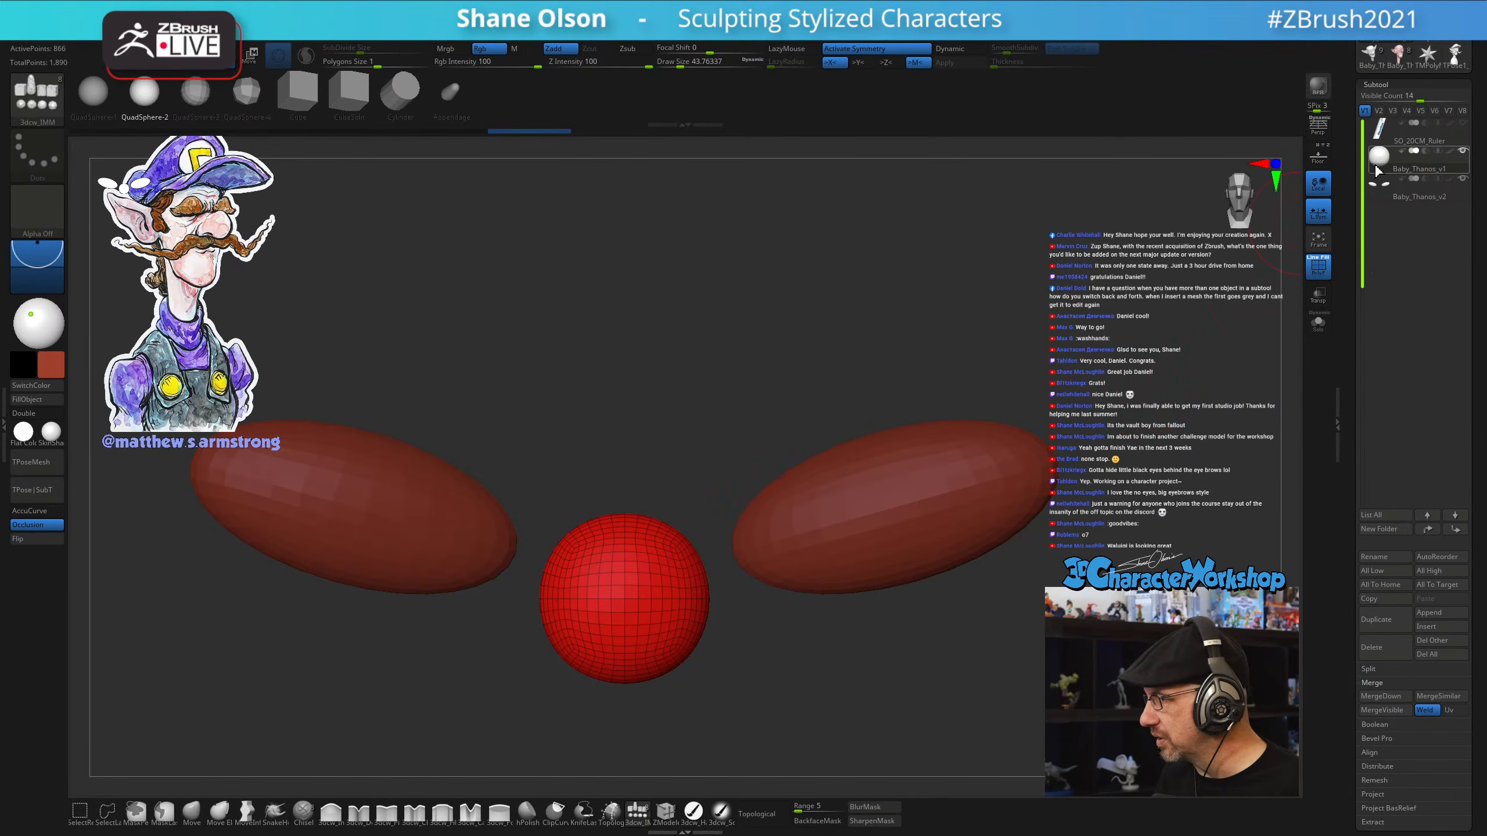
Merge the purple ellipsoids' subtool down into the red sphere's Baby_Thanos_v1 subtool, accepting the non-undoable operation
click(1382, 695)
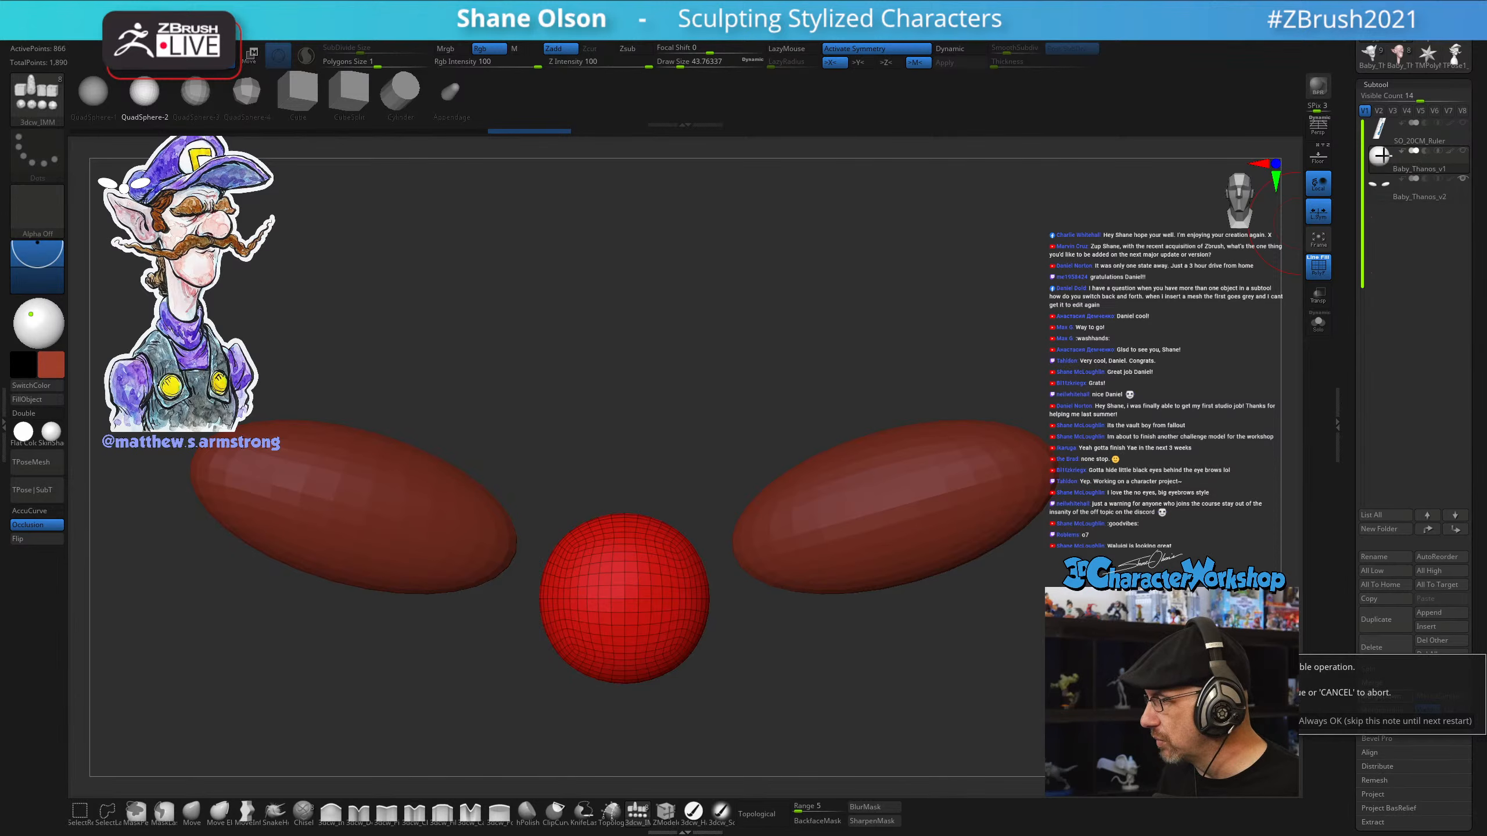
click(1302, 720)
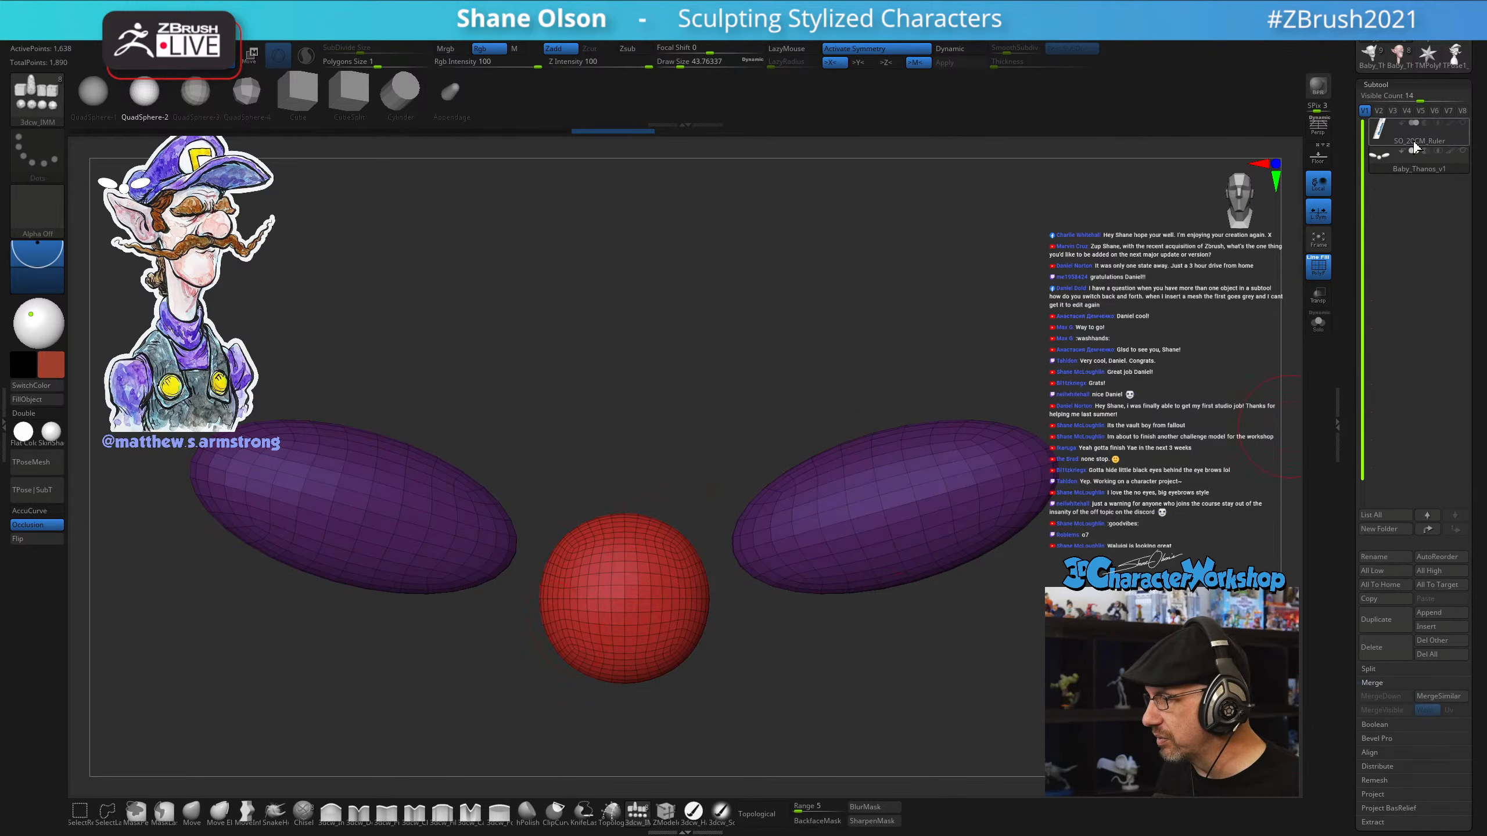
mouse_move(1373, 162)
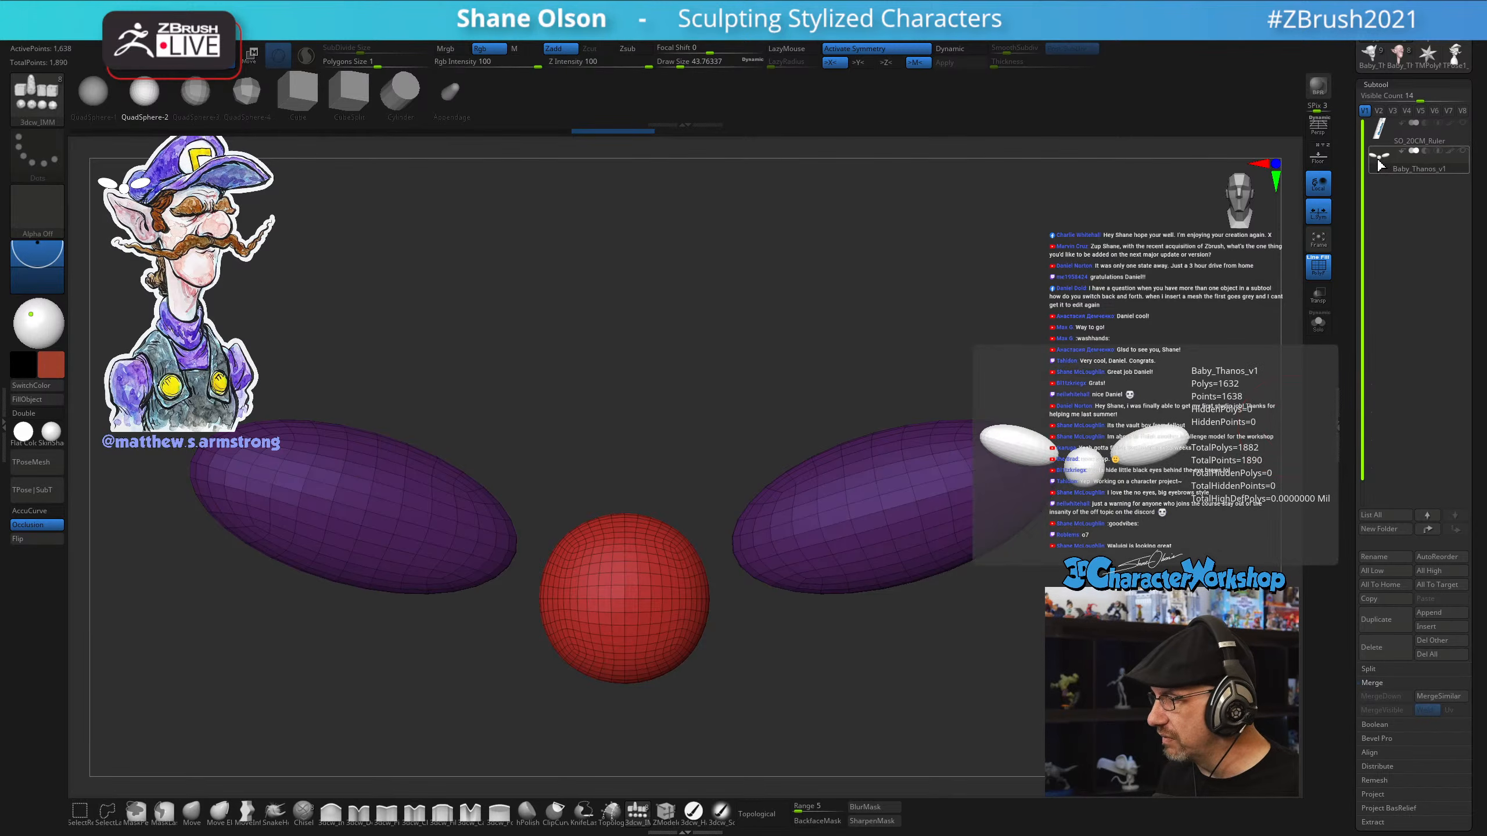
drag(753, 372, 754, 368)
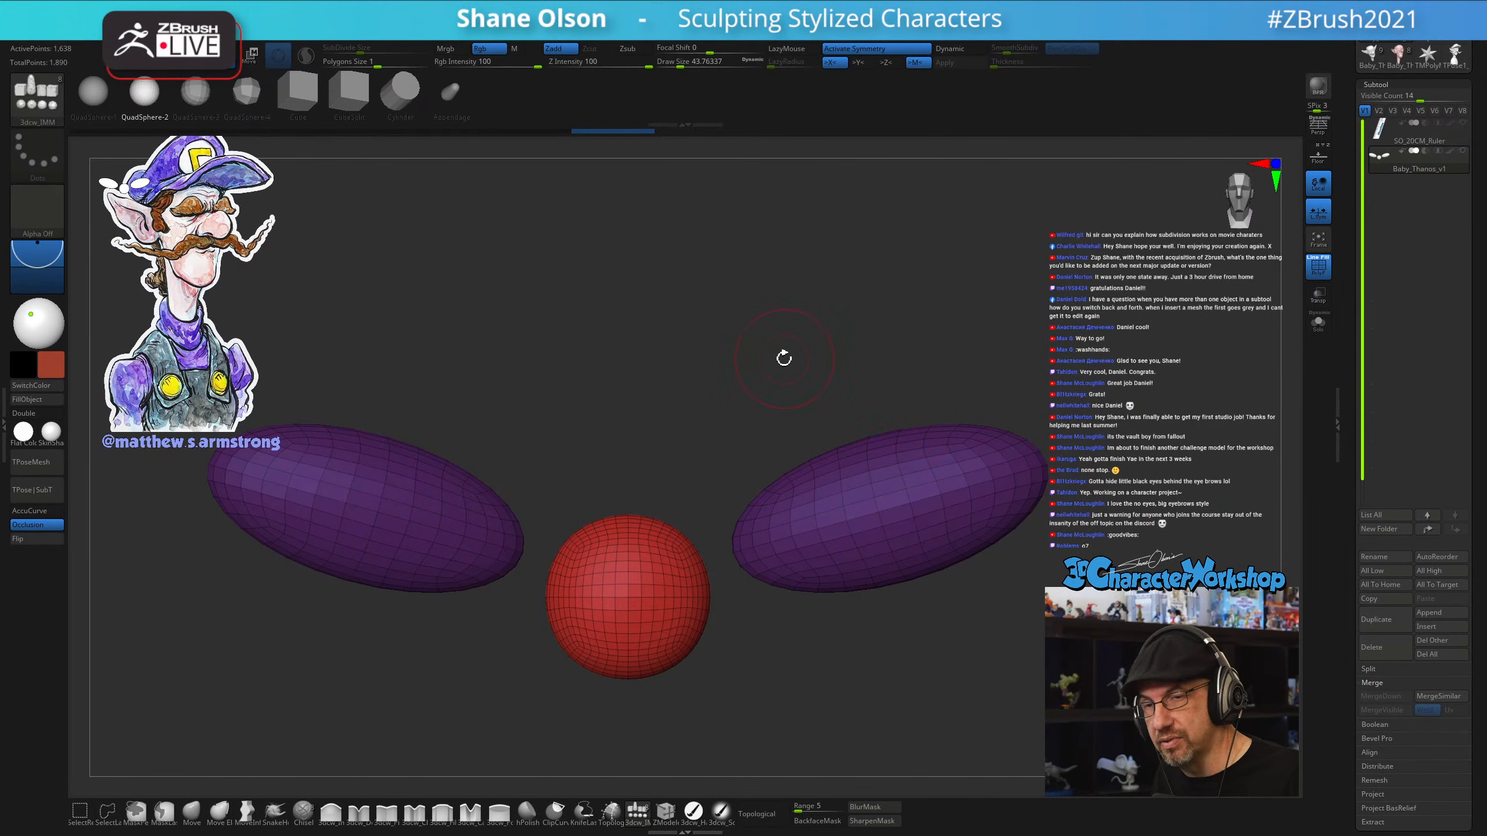
drag(765, 382, 757, 369)
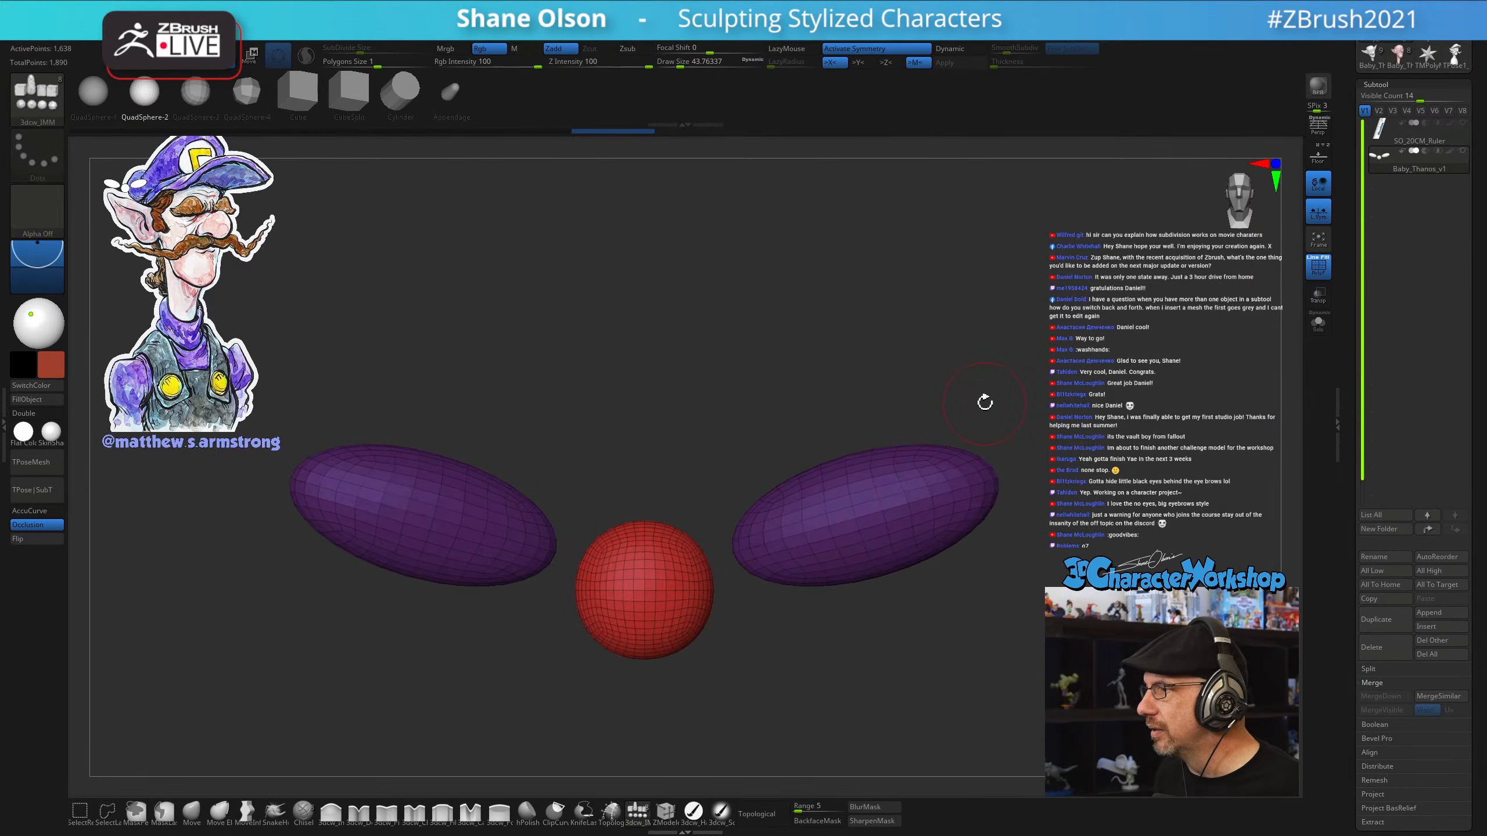
Activate Move mode and alternately isolate the purple ellipsoids and the red sphere by masking the other polygroup
key(w)
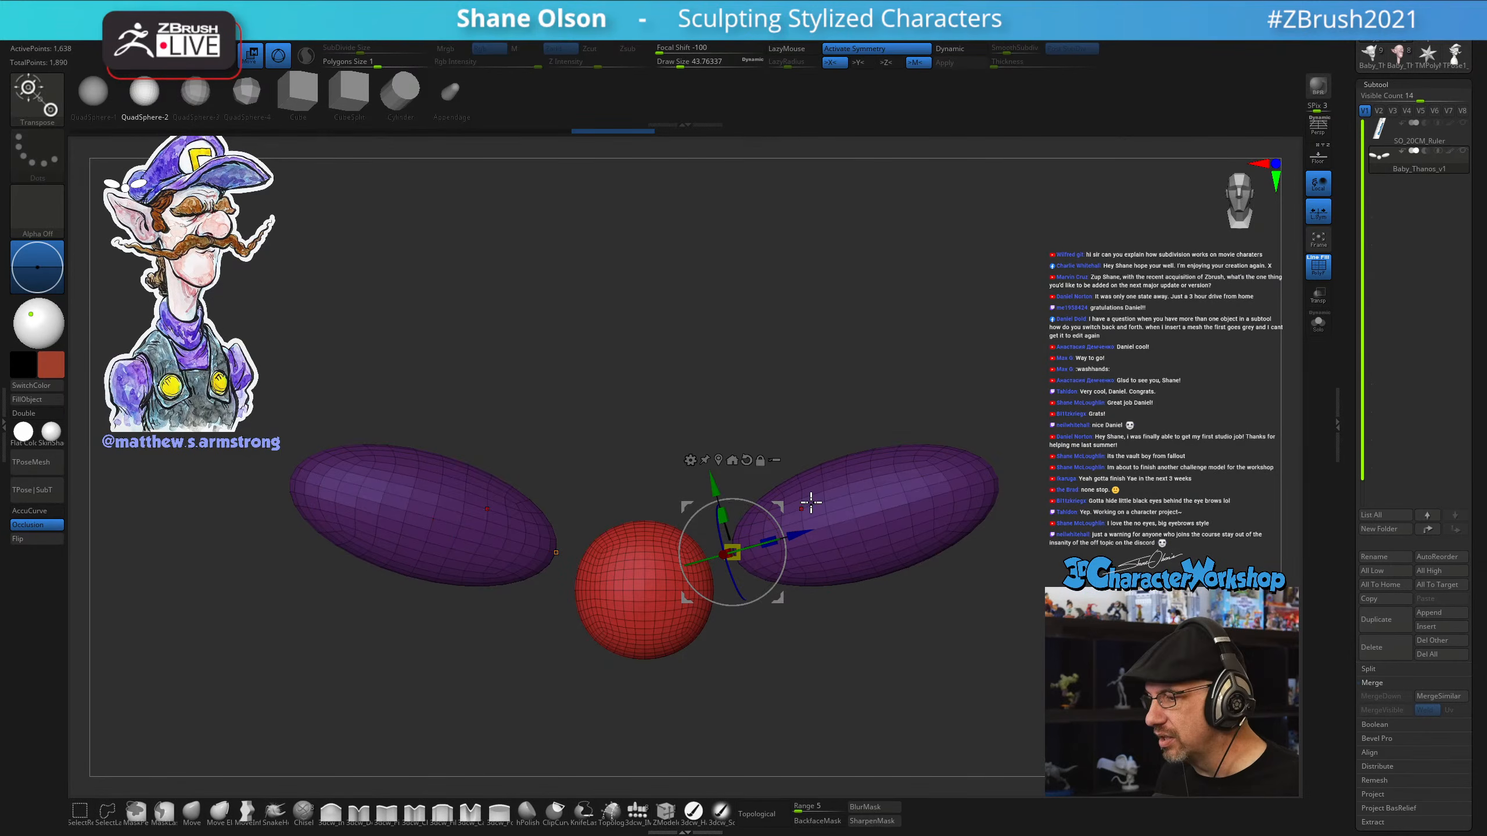
alt+drag(784, 502, 786, 325)
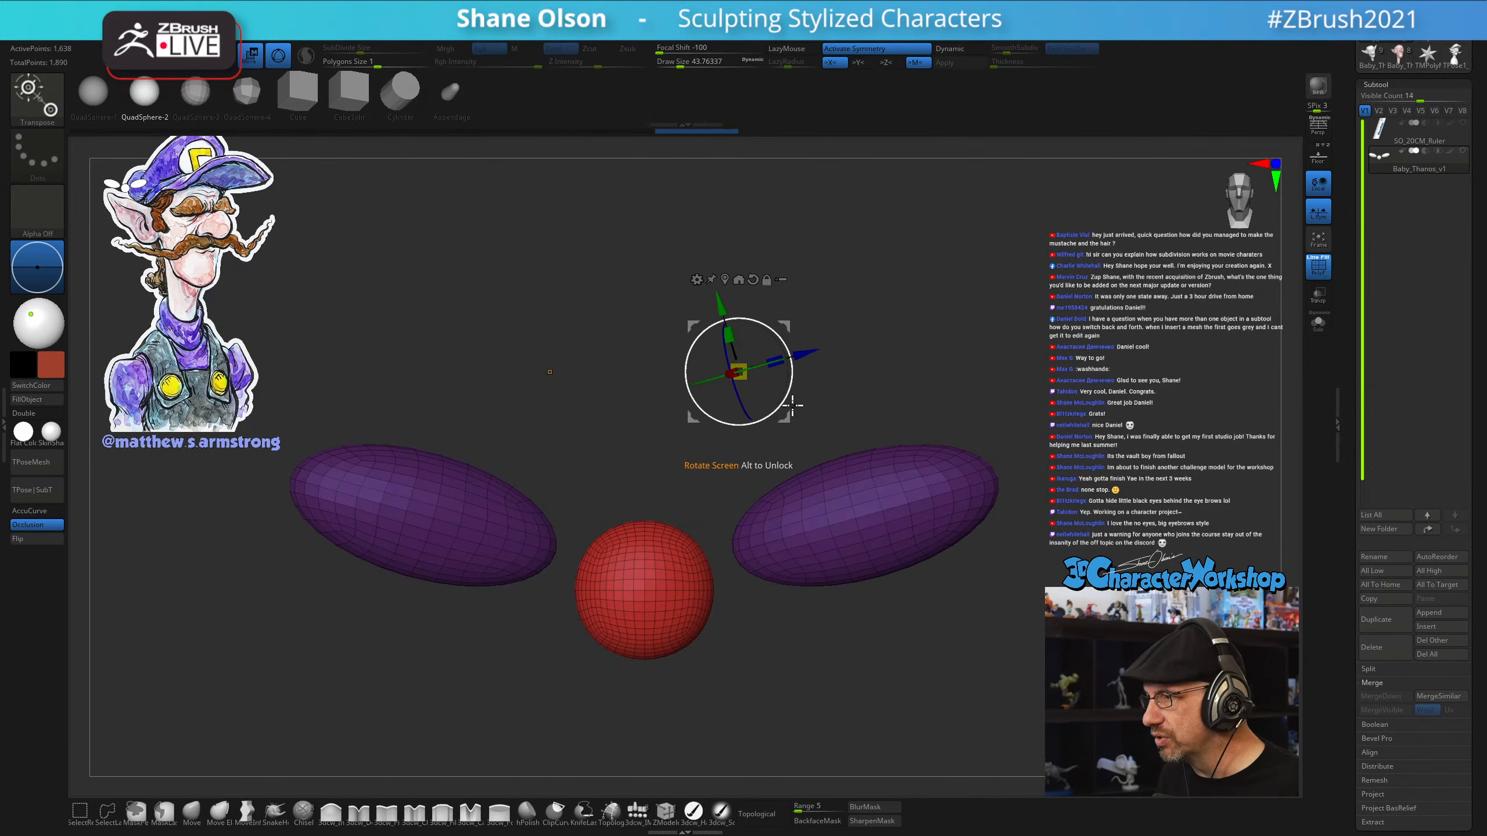
click(843, 521)
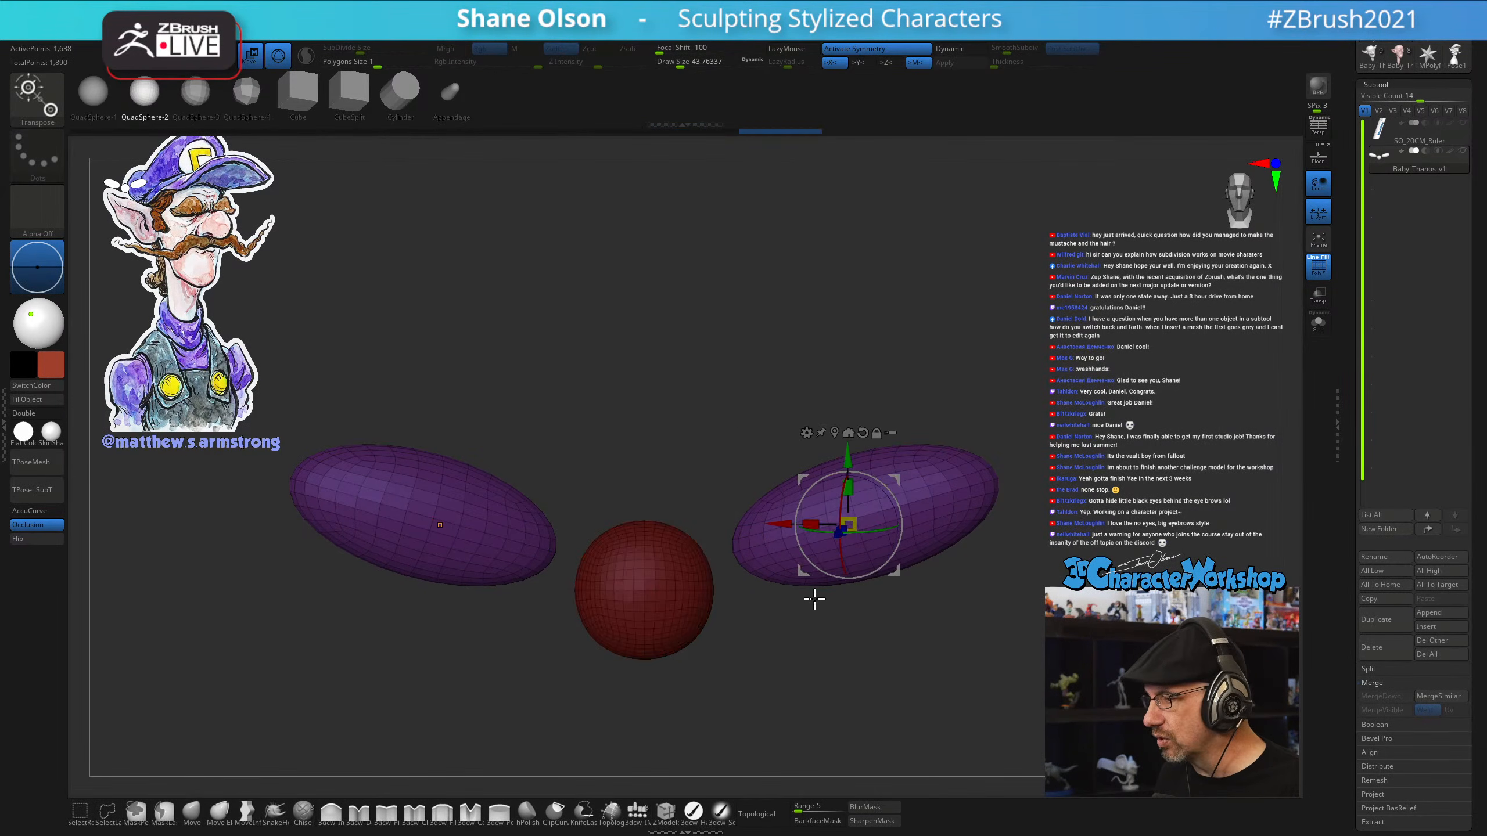
click(634, 586)
click(920, 505)
click(650, 601)
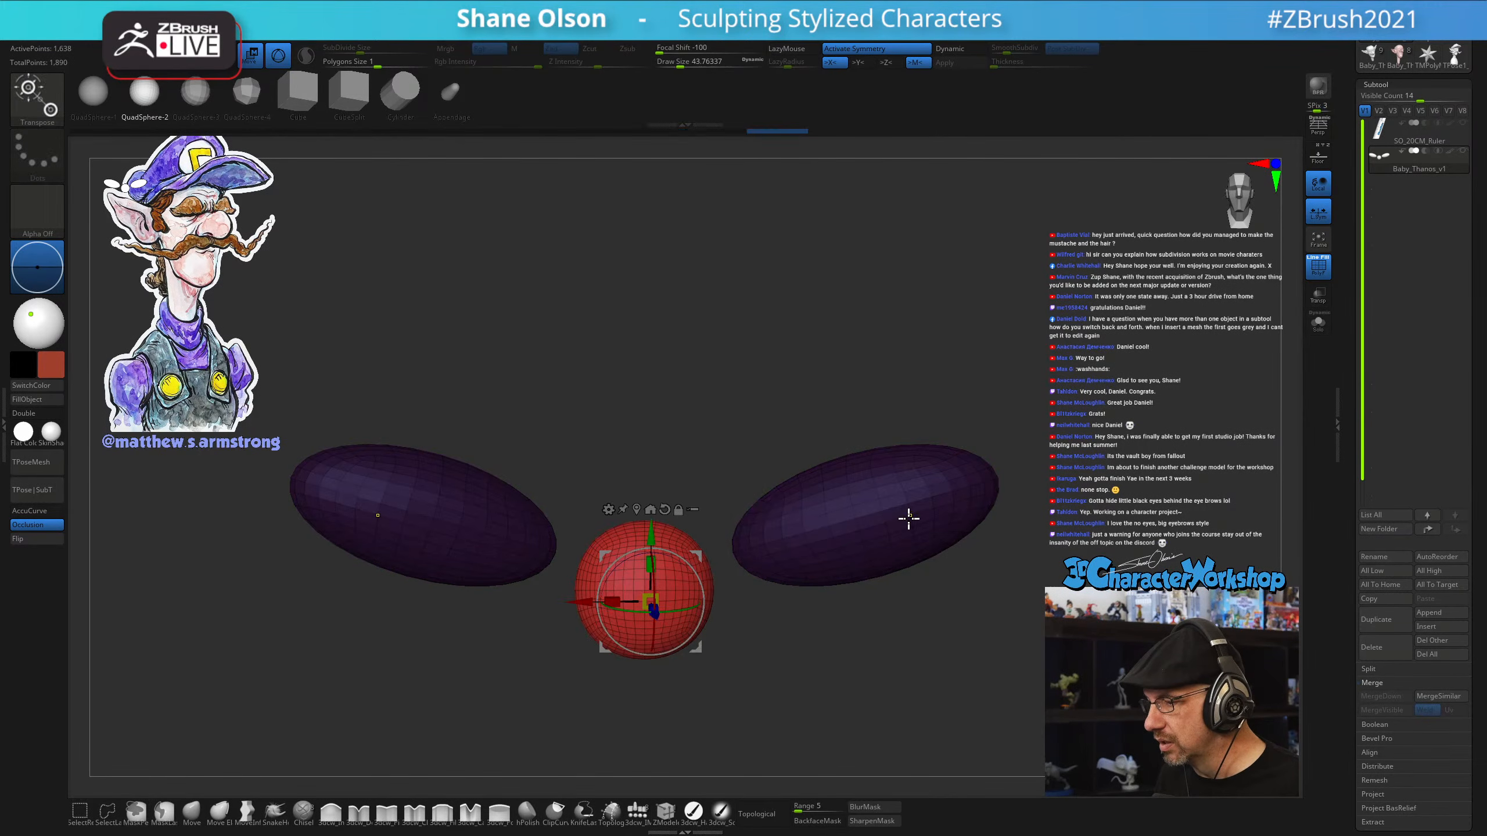
click(906, 514)
click(658, 597)
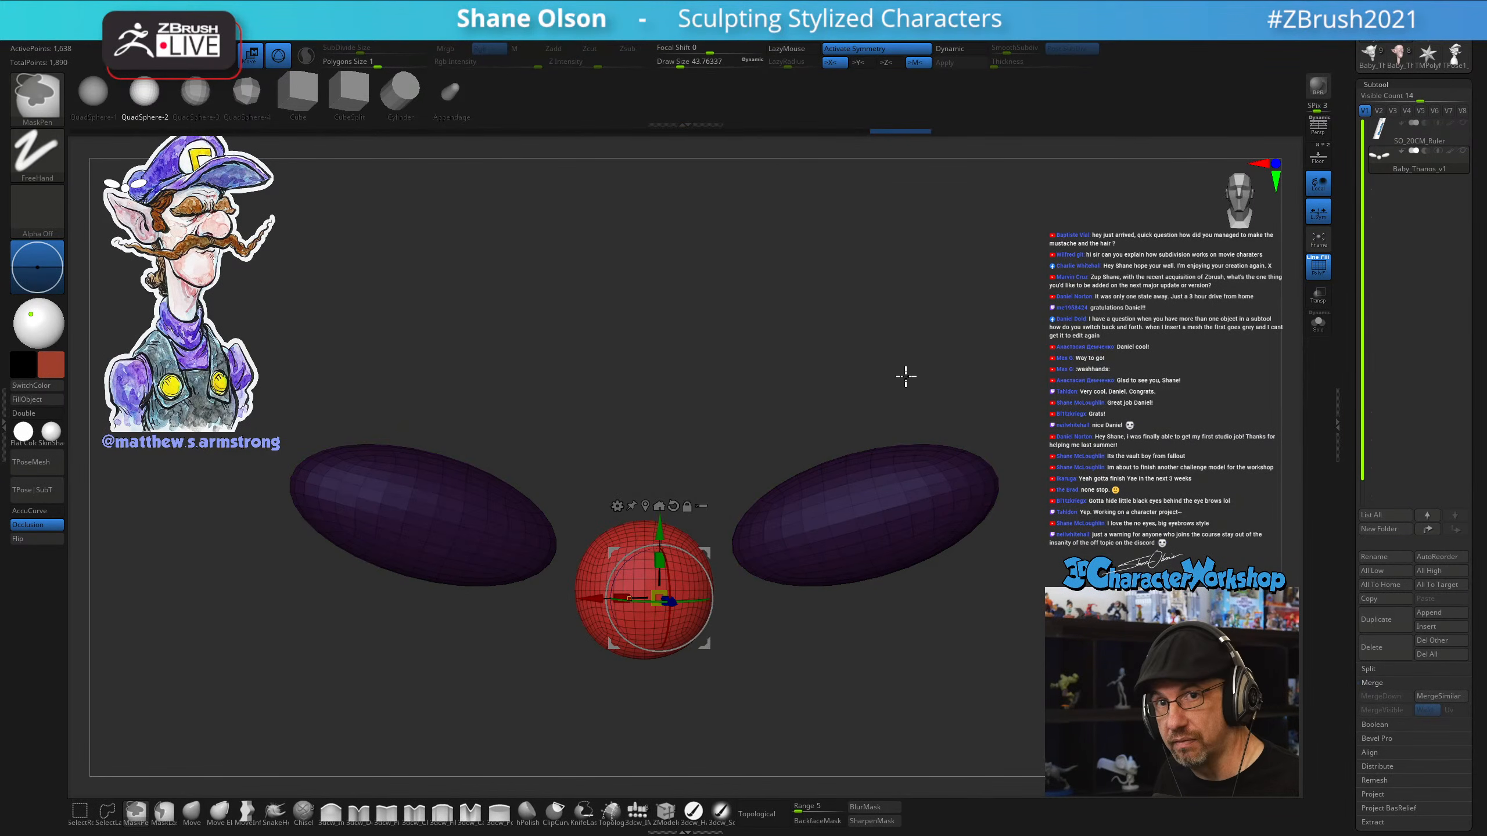
click(879, 507)
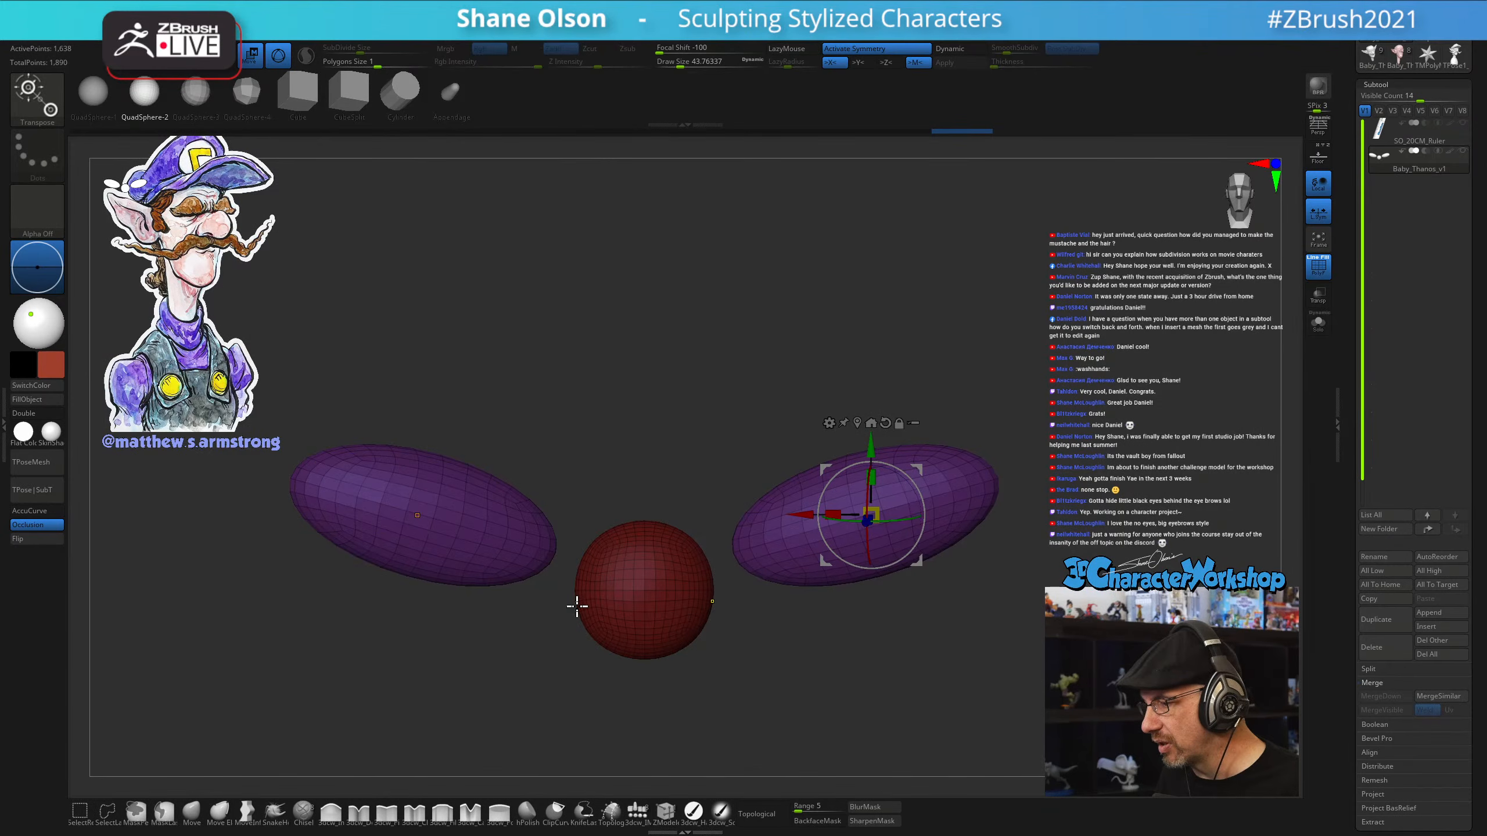
click(643, 581)
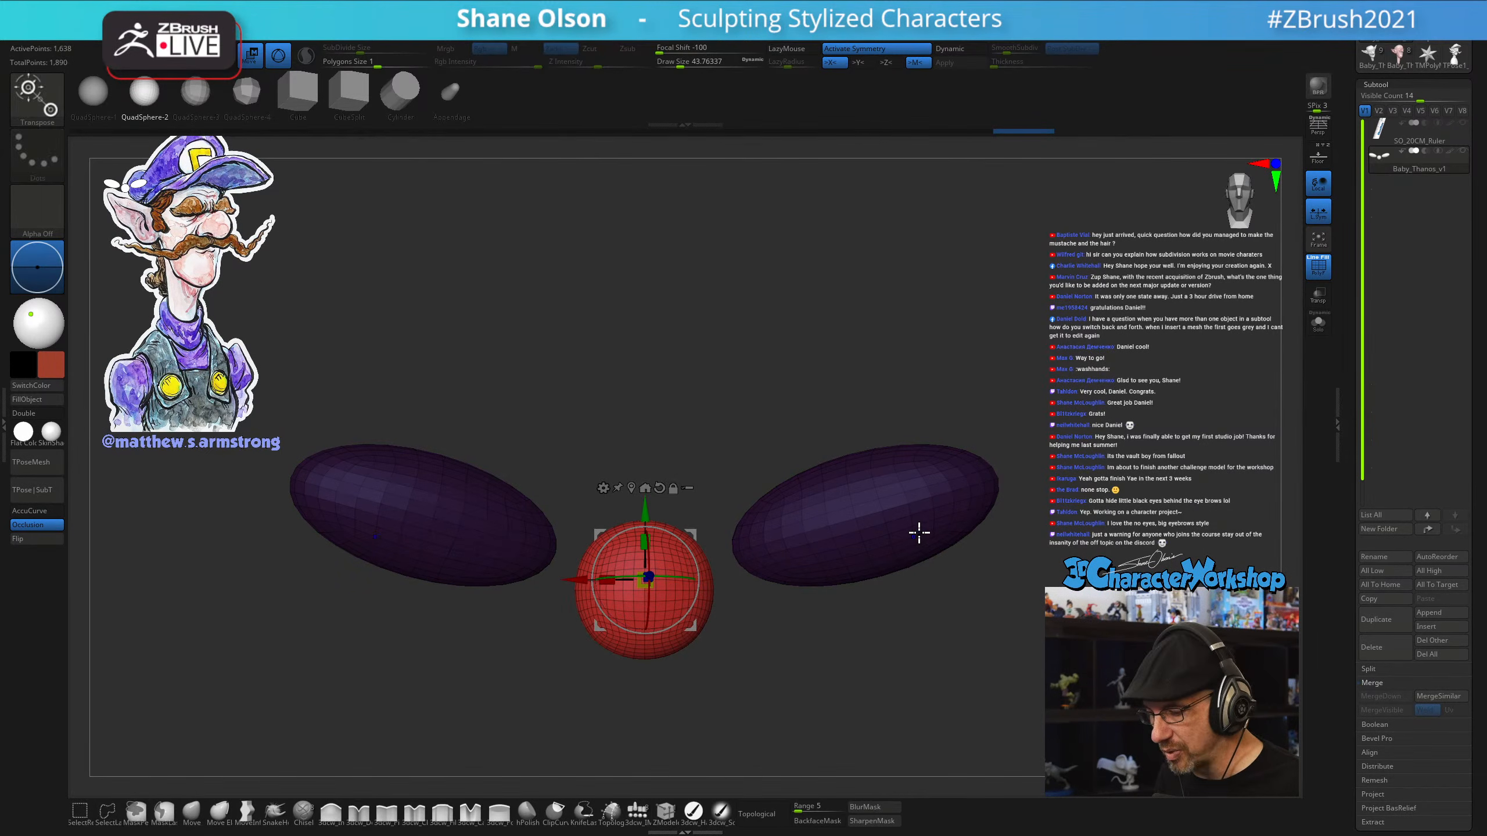
Toggle the polyframe display off and on, and mask the red sphere so only the ellipsoids stay editable
key(shift+f)
key(shift+f)
key(shift+f)
key(shift+f)
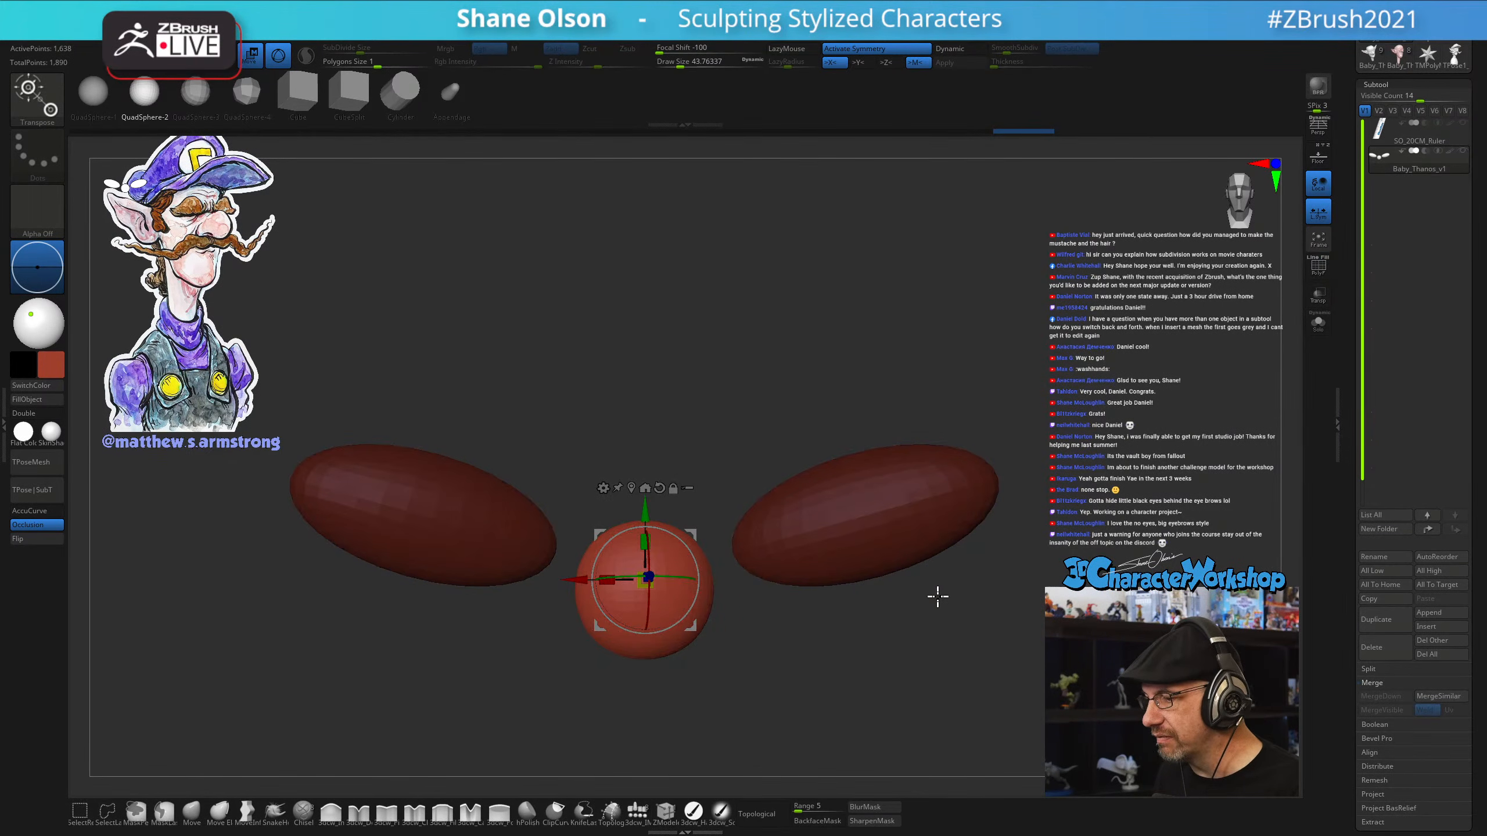
click(874, 552)
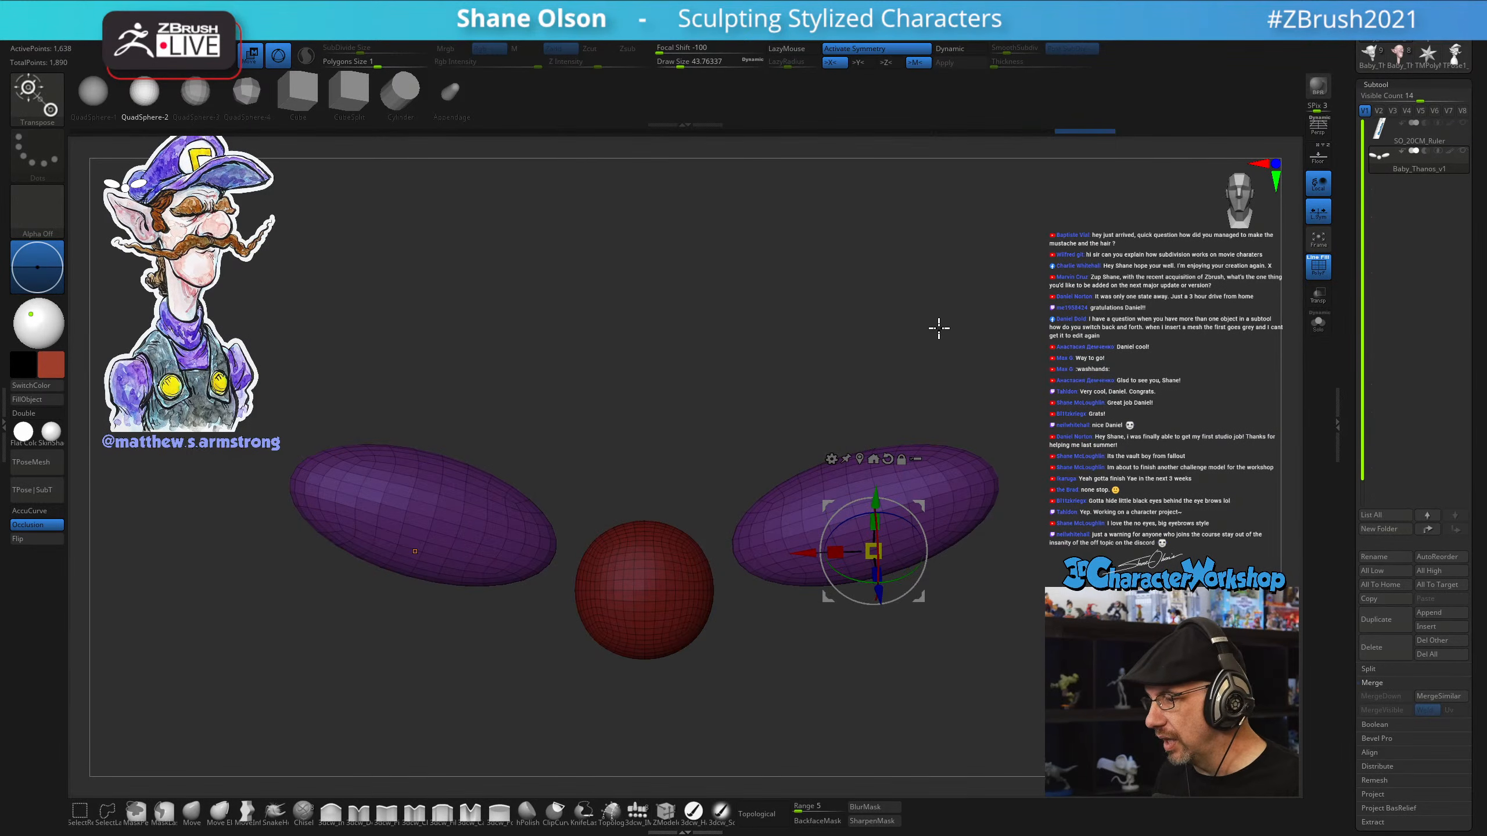
Clear the mask, place the gizmo on the ellipsoid's inner end and mask the red sphere by polygroup again
ctrl+right_drag(1112, 519, 1107, 504)
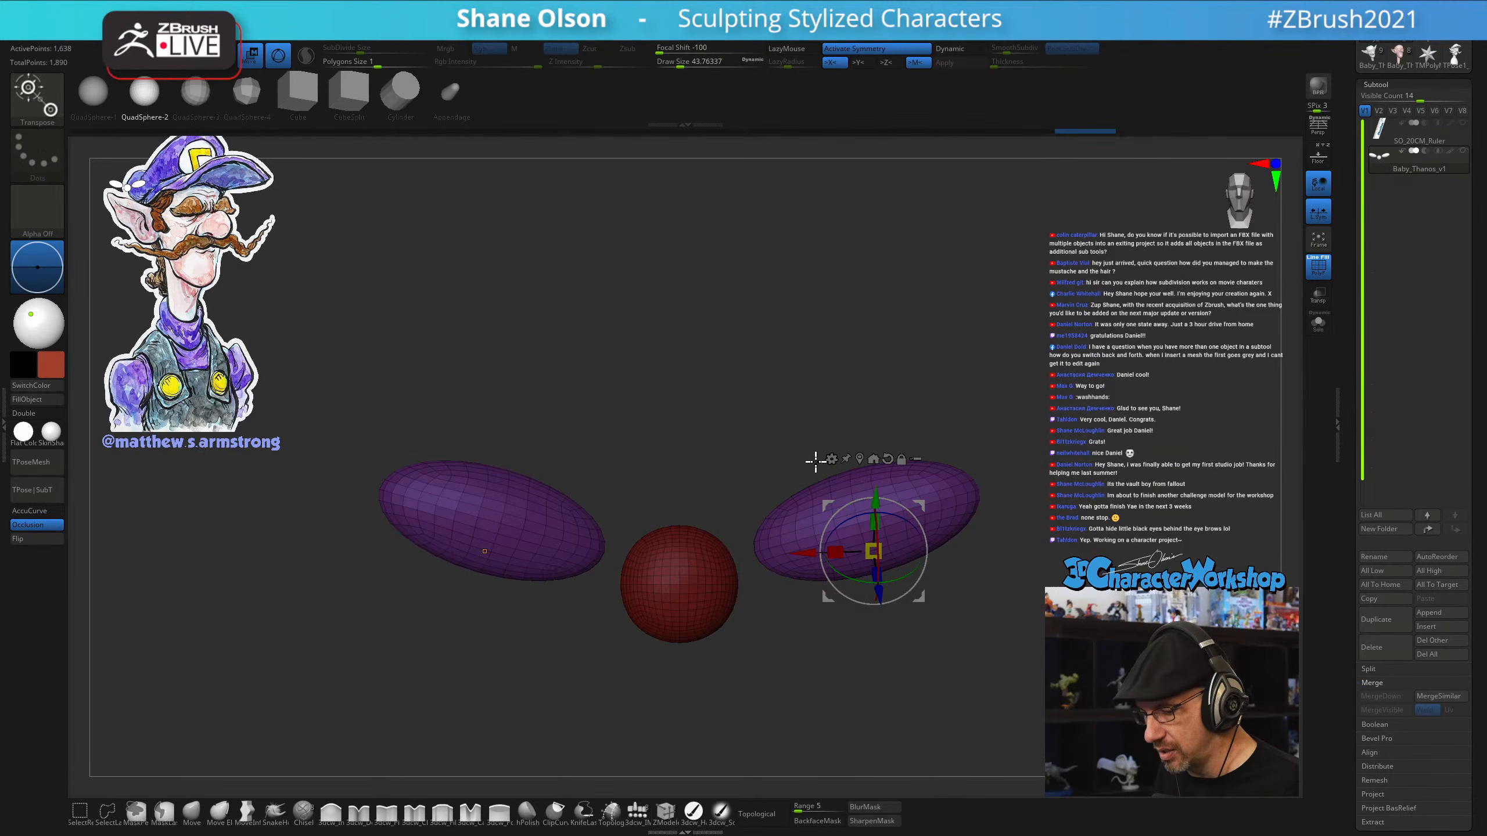
key(q)
key(w)
alt+drag(797, 441, 883, 538)
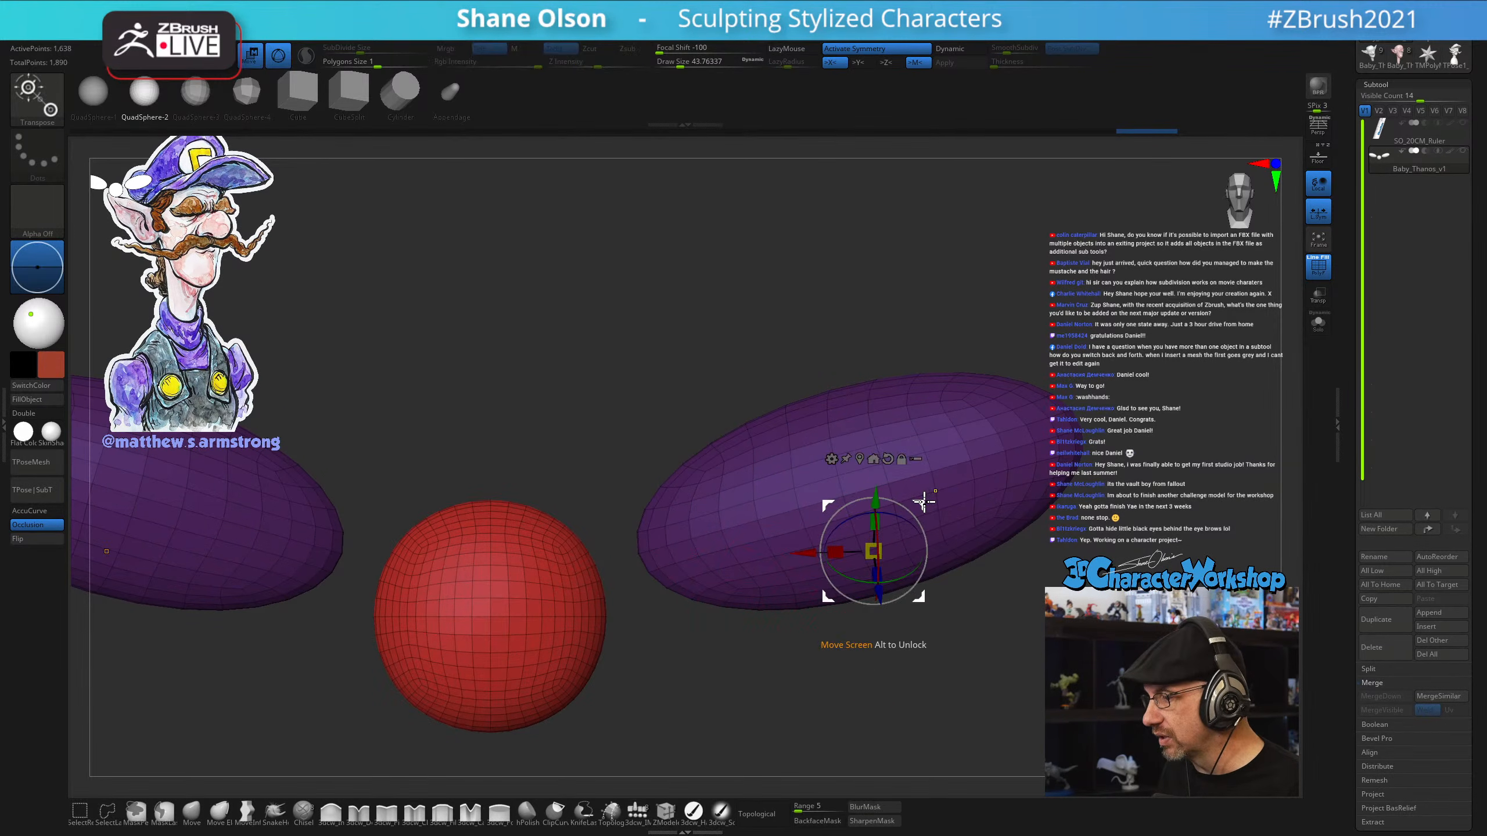
click(732, 548)
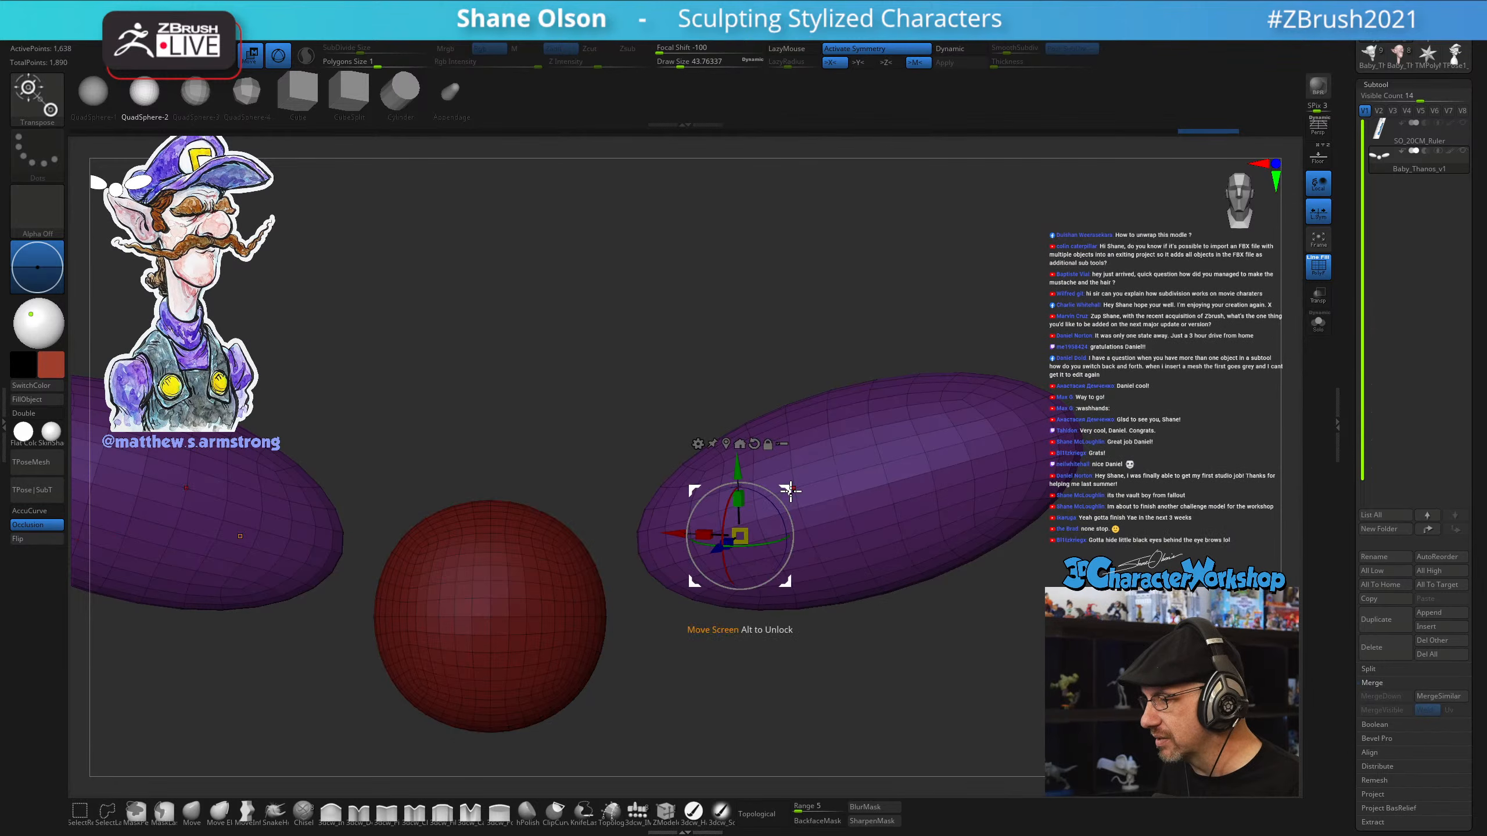
Move the two ellipsoids into the red sphere, rotate them upward into a V shape and return to Draw mode
drag(782, 504, 650, 556)
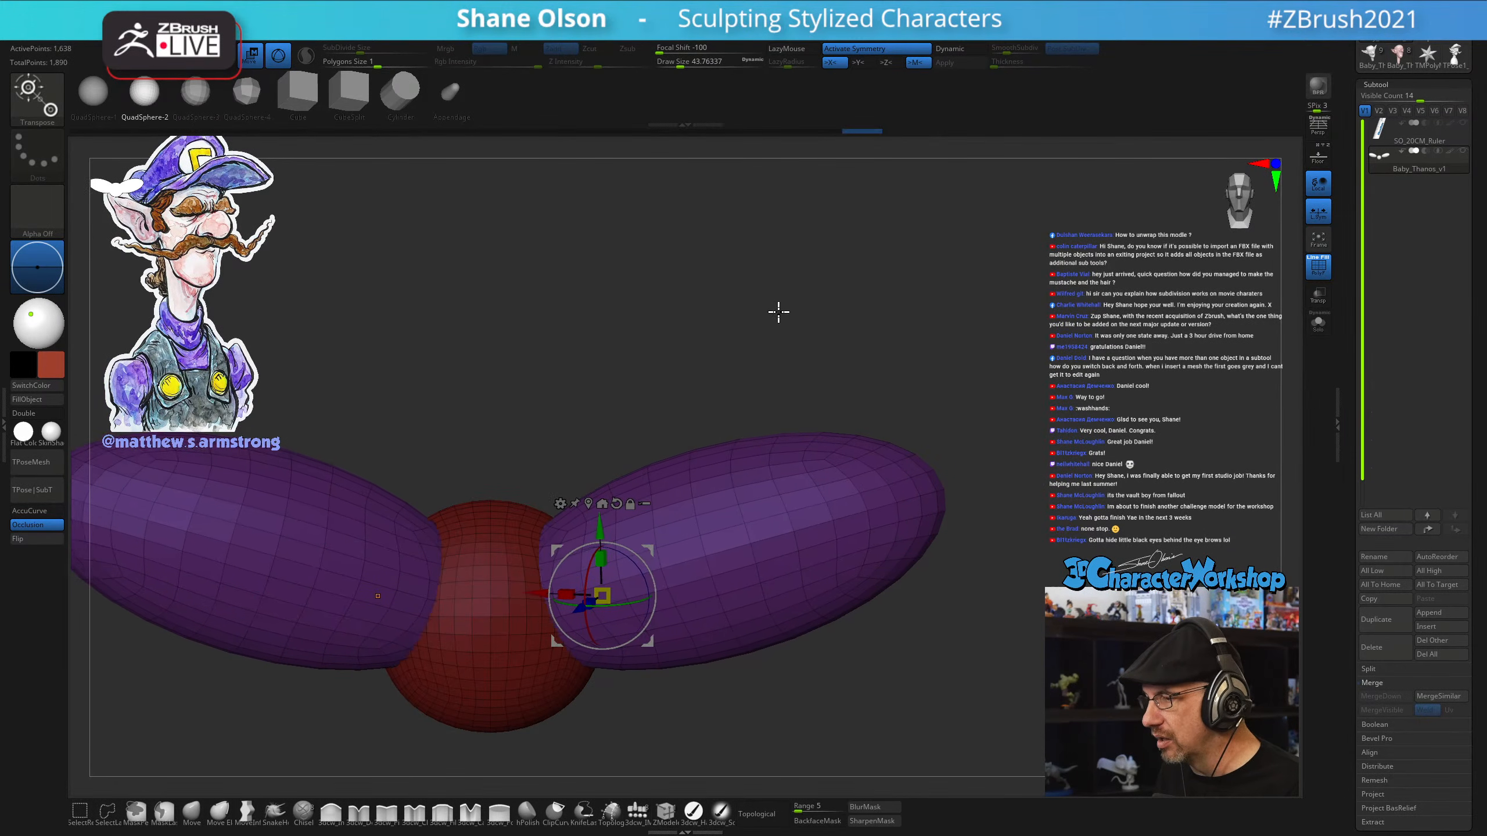
drag(777, 312, 781, 430)
drag(1002, 222, 797, 577)
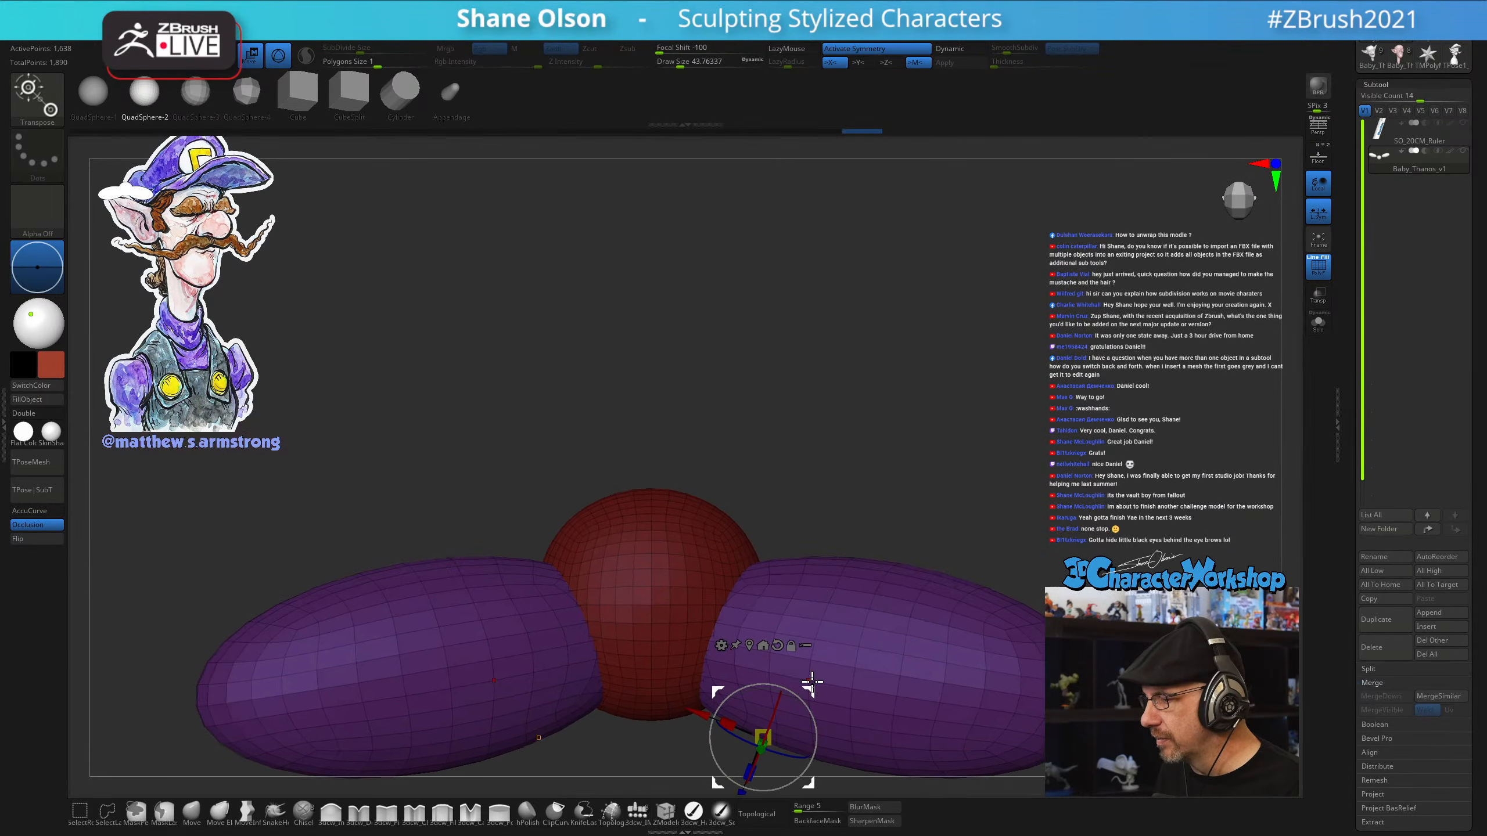
mouse_move(813, 668)
mouse_down()
mouse_move(916, 296)
mouse_move(1041, 368)
mouse_move(859, 534)
mouse_move(775, 560)
mouse_move(916, 591)
mouse_move(959, 564)
mouse_move(922, 617)
mouse_up()
key(q)
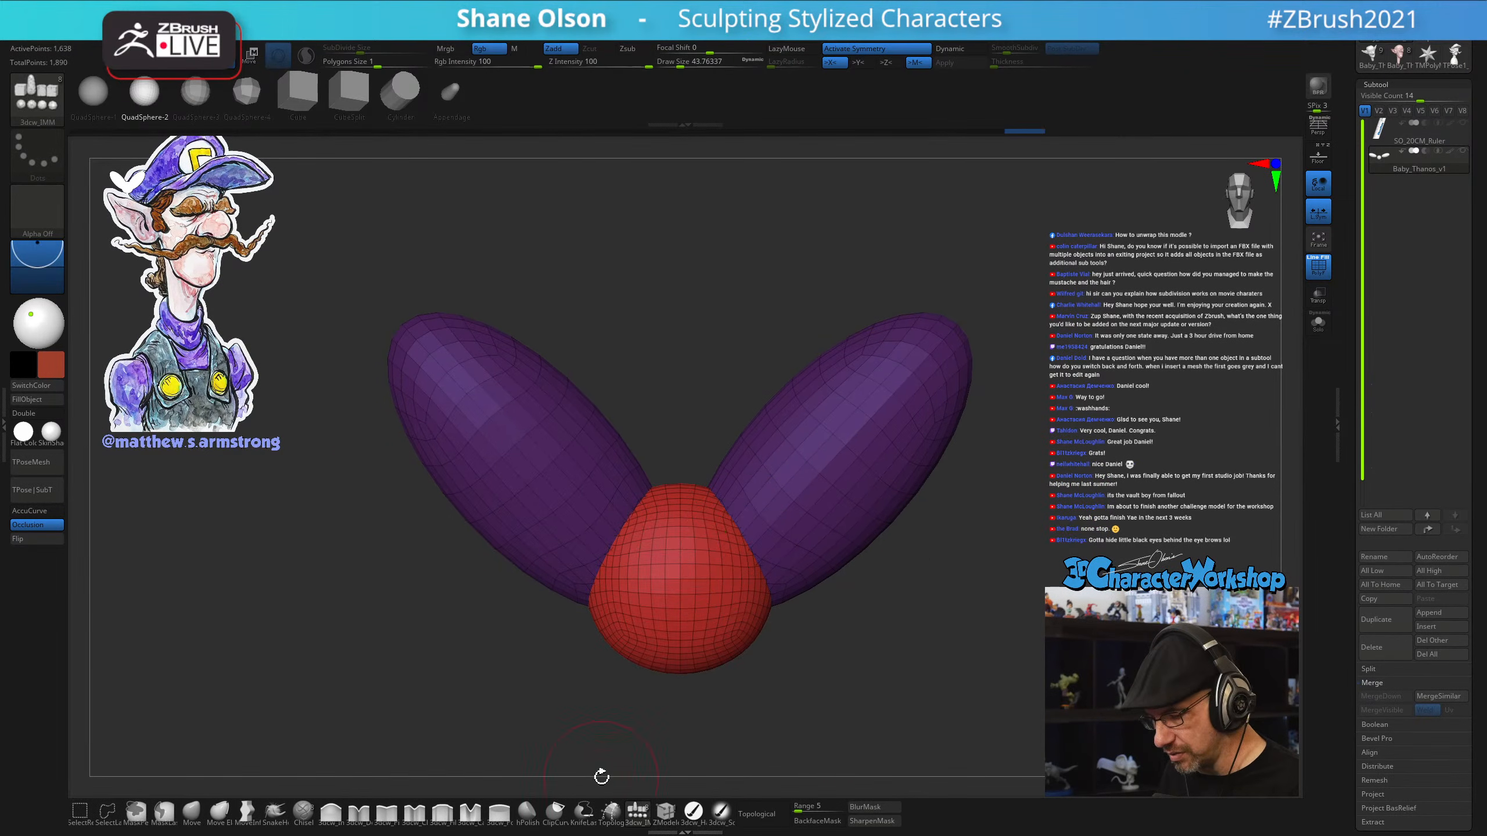
Select the Move brush, set its draw size to about 83 and enable Topological
click(191, 811)
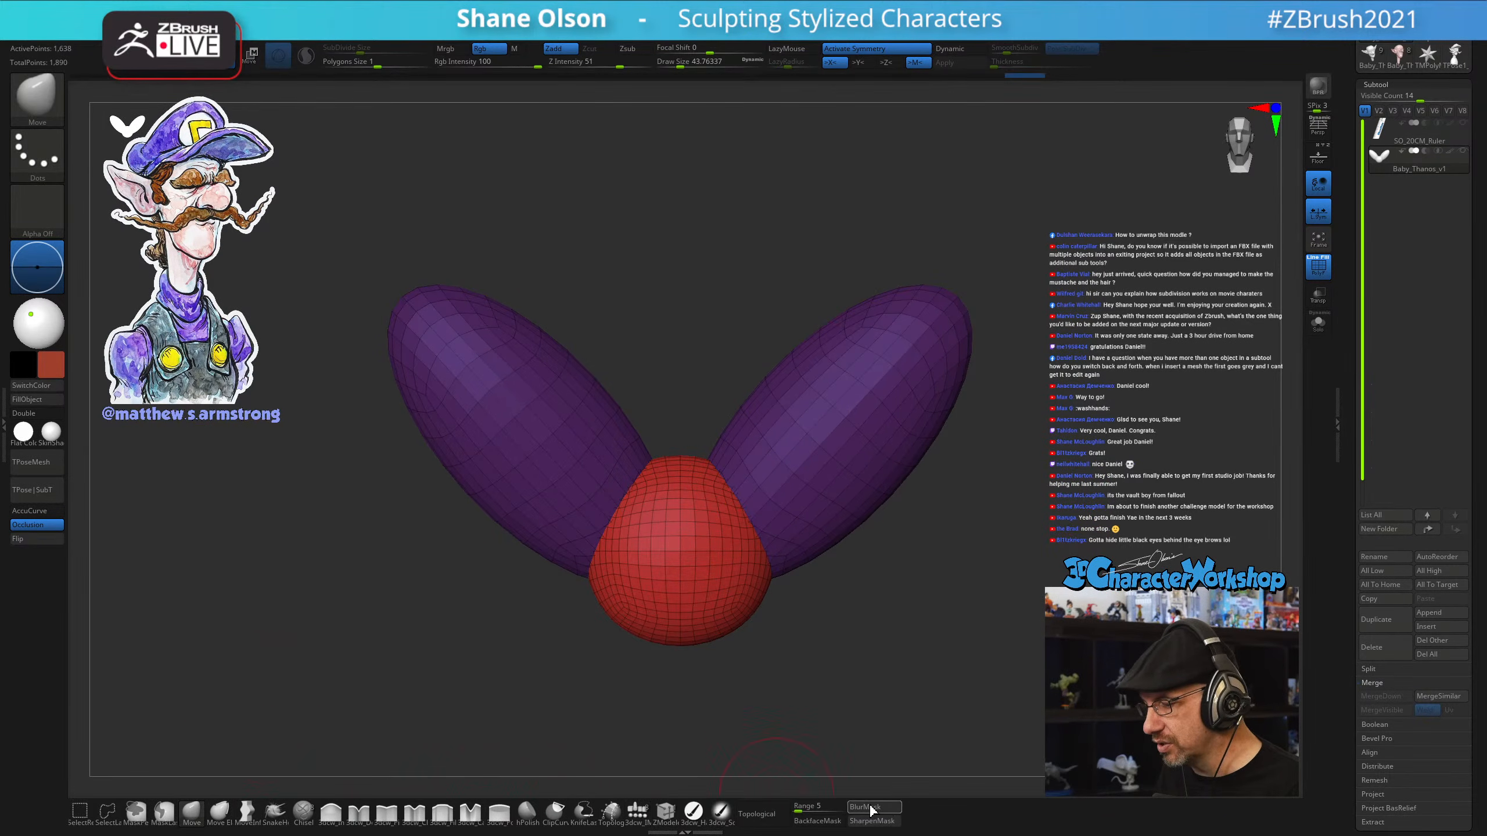
key(s)
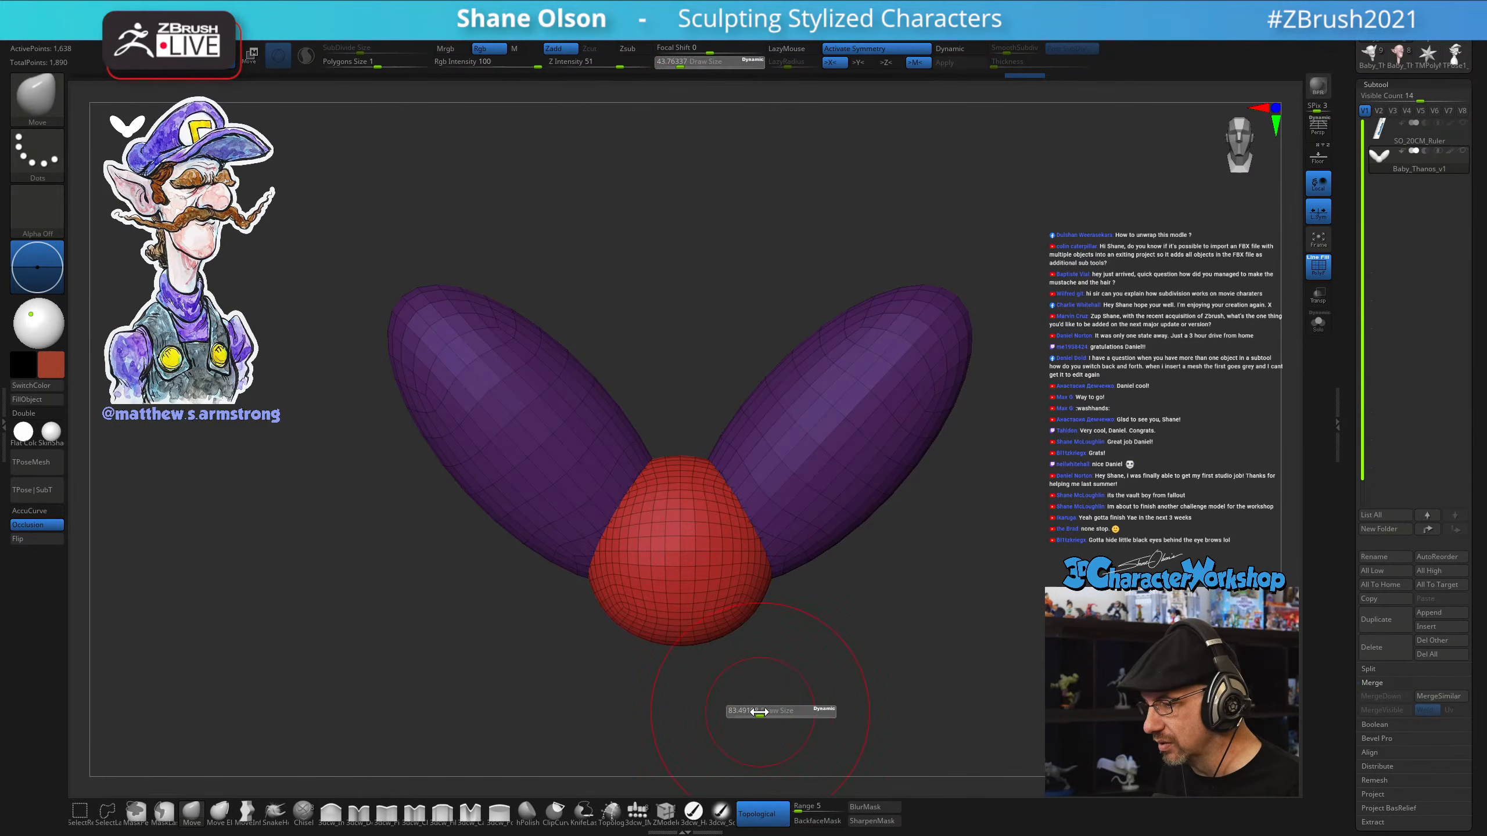
drag(730, 710, 755, 711)
click(771, 812)
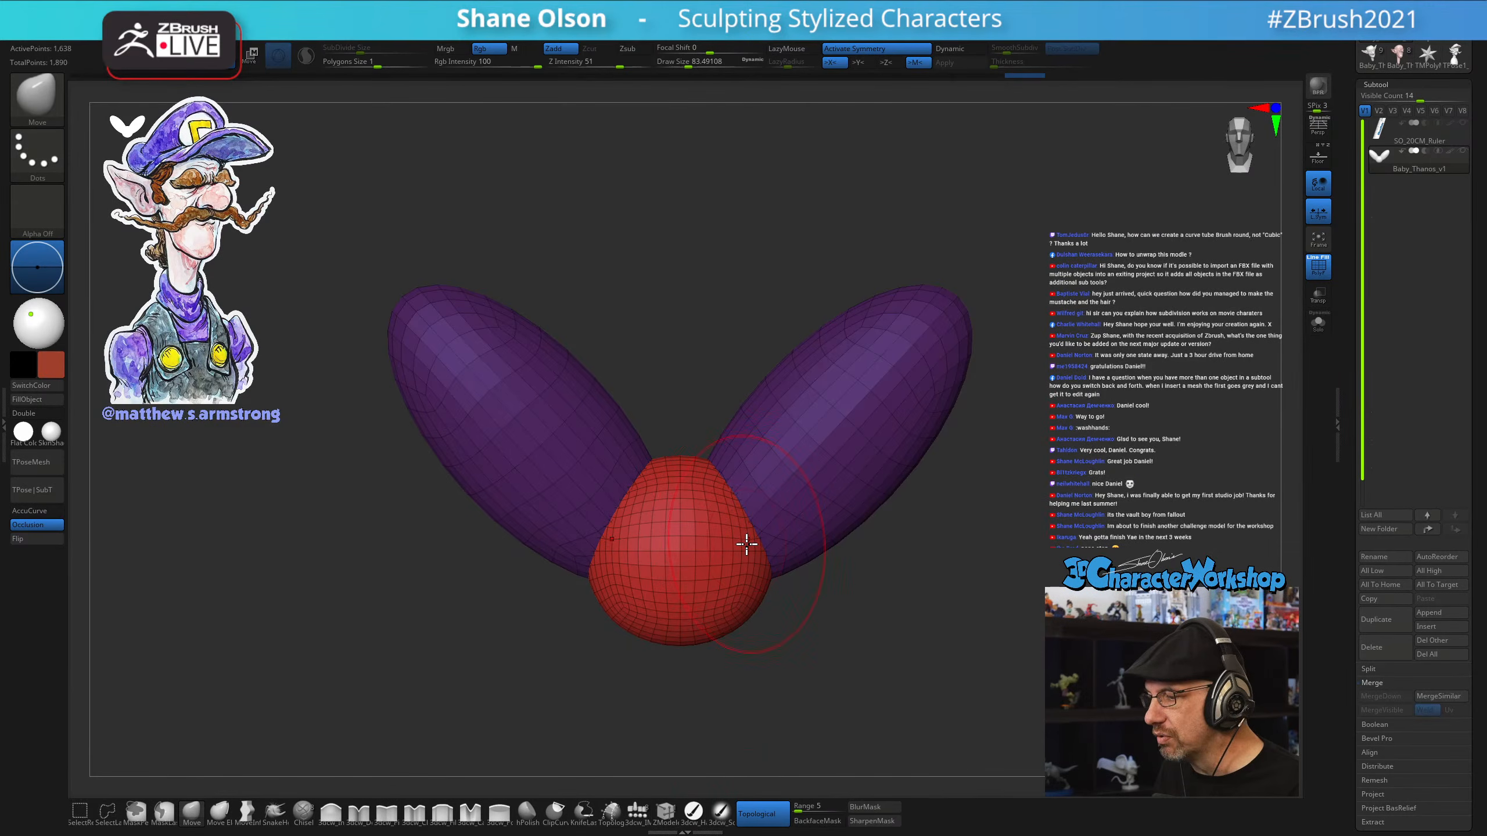
Try topological Move strokes on the red sphere and a purple ellipsoid, undo them and enlarge the brush to about 128
mouse_move(746, 545)
mouse_down()
mouse_move(823, 497)
mouse_move(664, 581)
mouse_move(933, 537)
mouse_move(820, 568)
mouse_up()
key(ctrl+z)
key(ctrl+z)
key(ctrl+z)
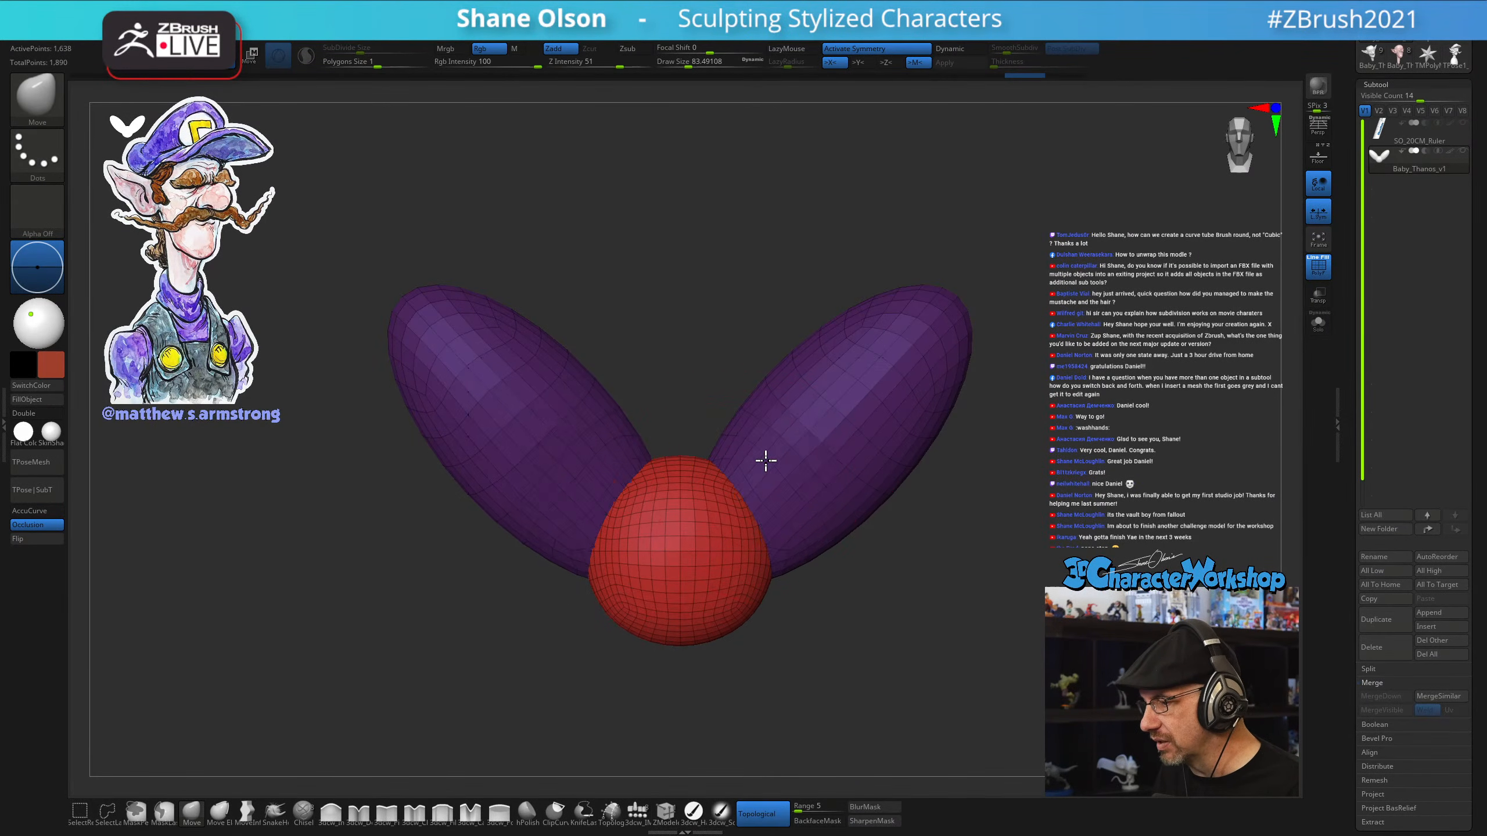
drag(829, 479, 670, 548)
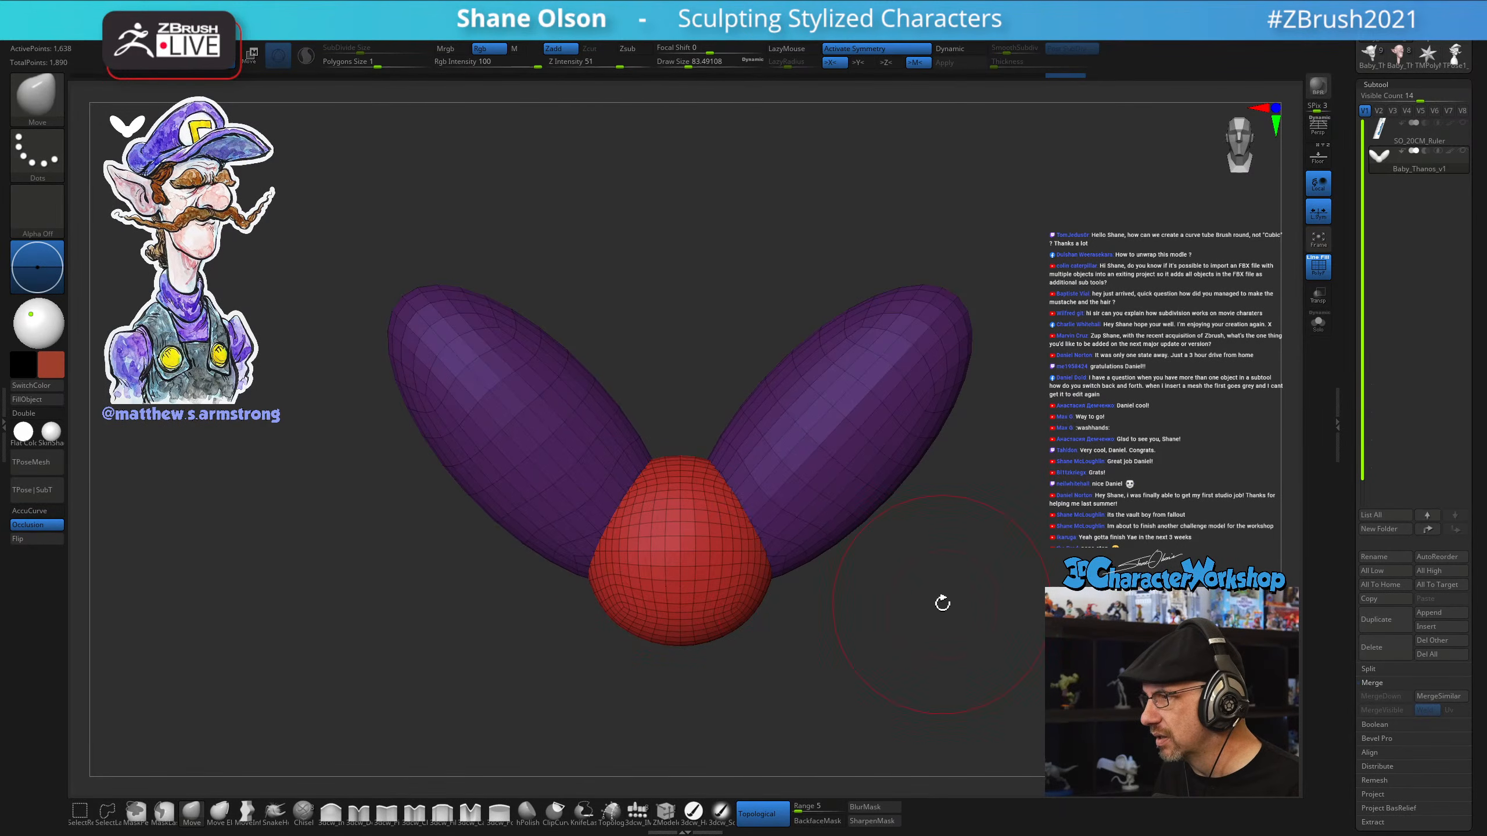
mouse_move(839, 587)
mouse_down()
mouse_move(833, 601)
mouse_move(826, 581)
mouse_up()
key(s)
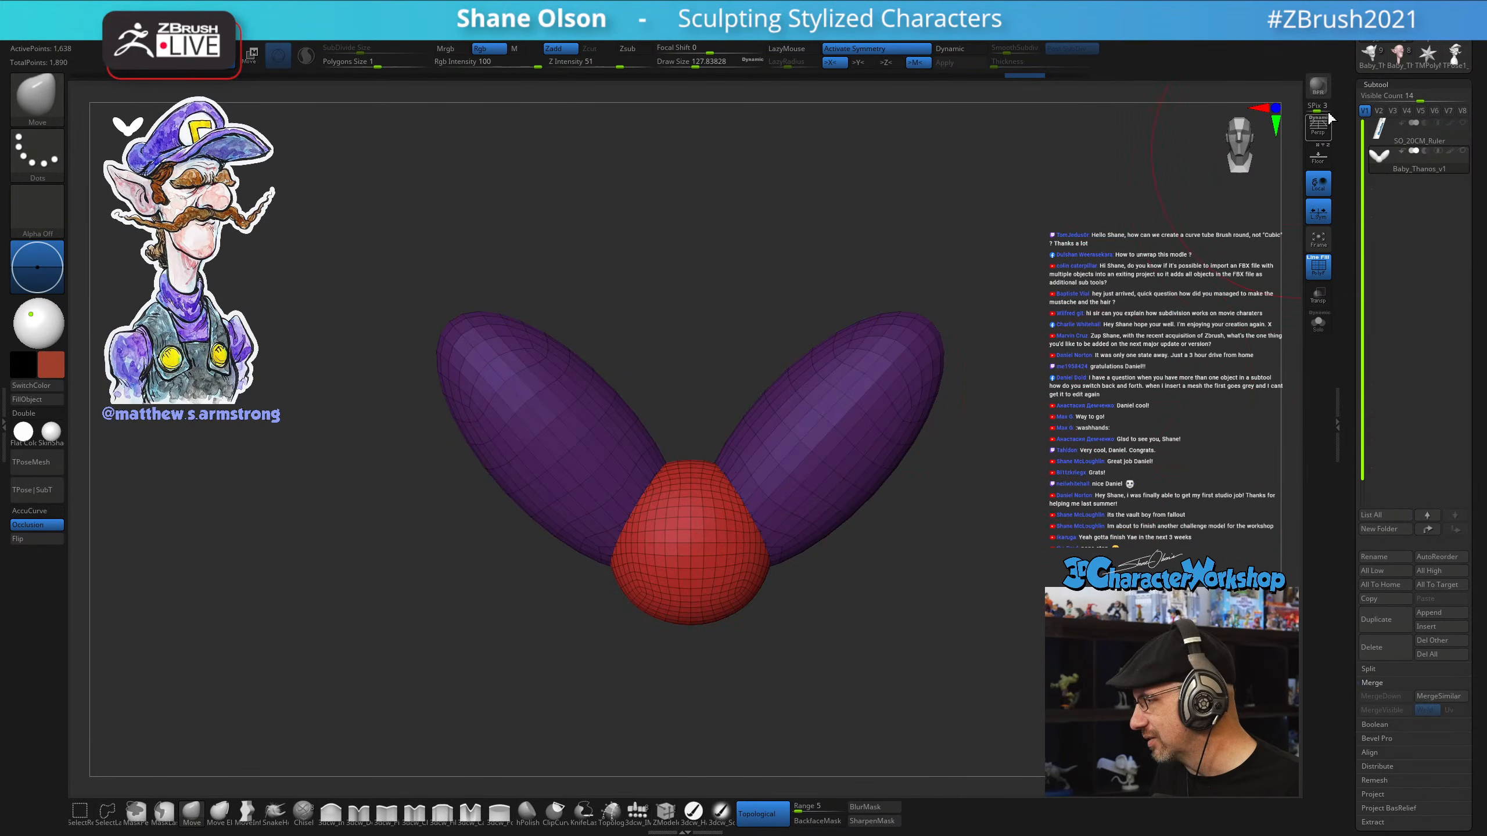
Switch to the Waluigi bust tool, frame the whole bust and turn off the polyframe display
click(1400, 57)
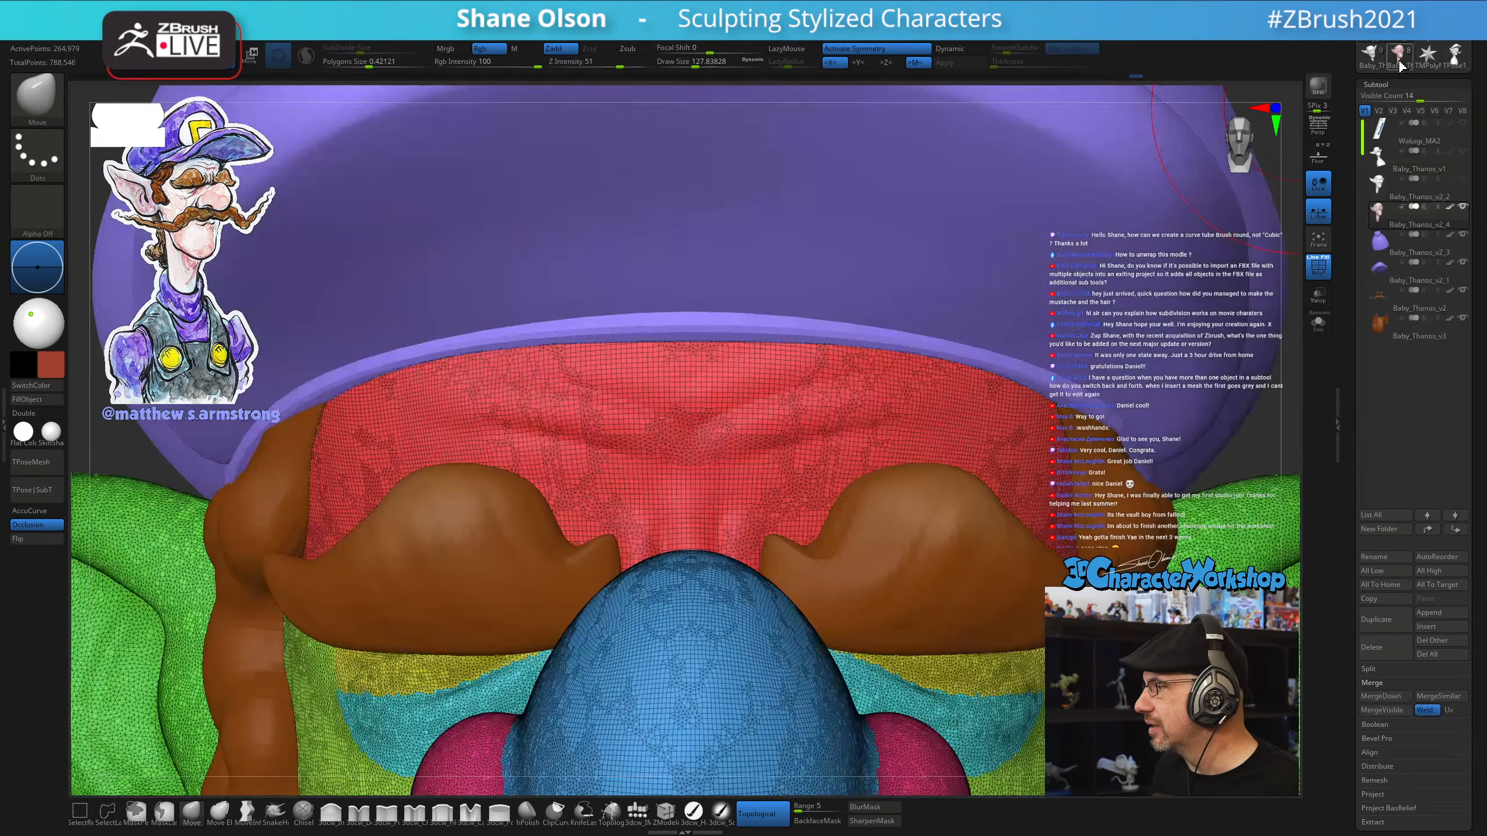
key(f)
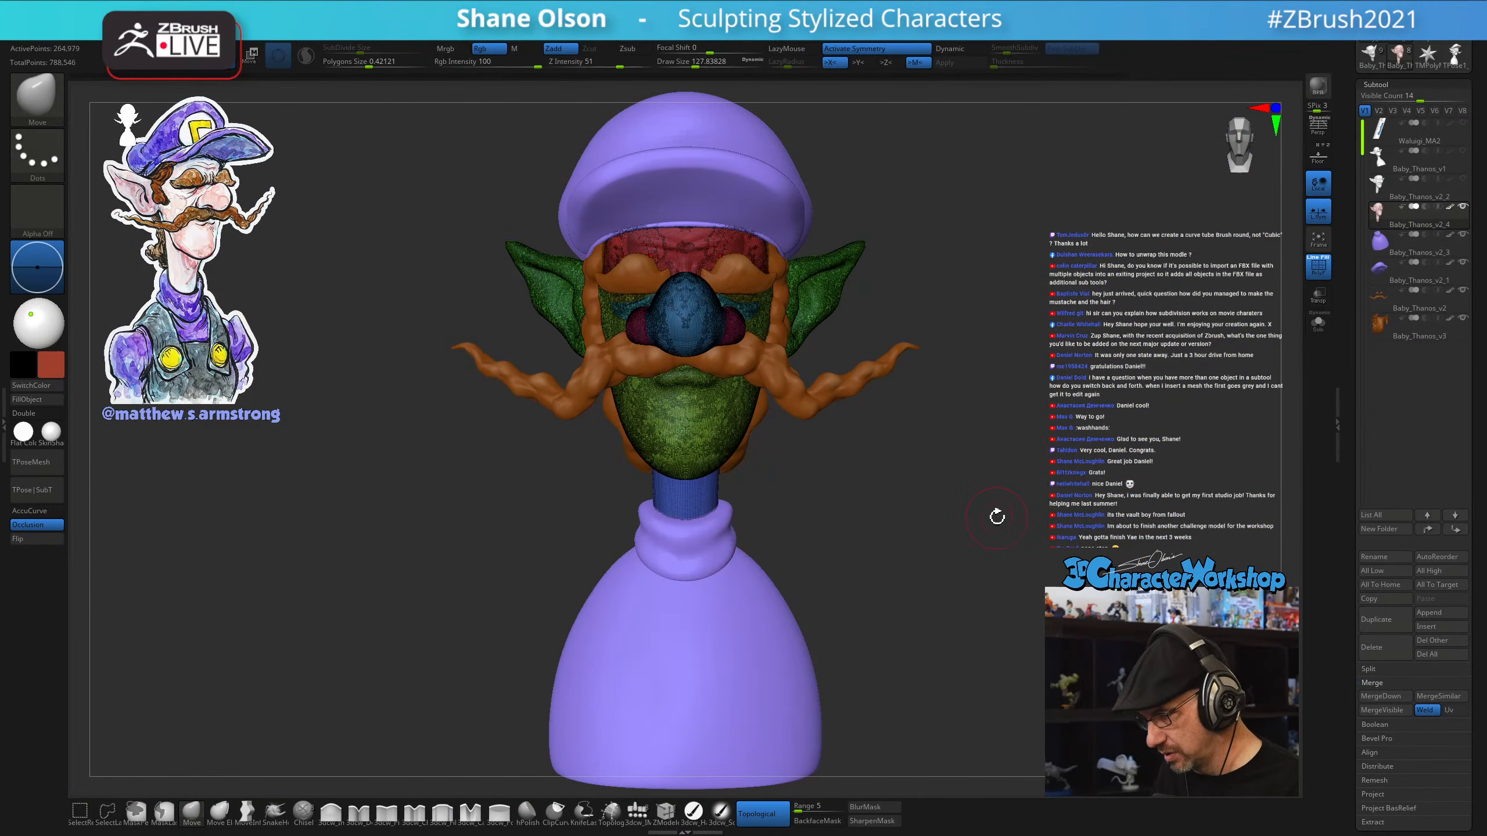
key(shift+f)
drag(1020, 507, 1063, 422)
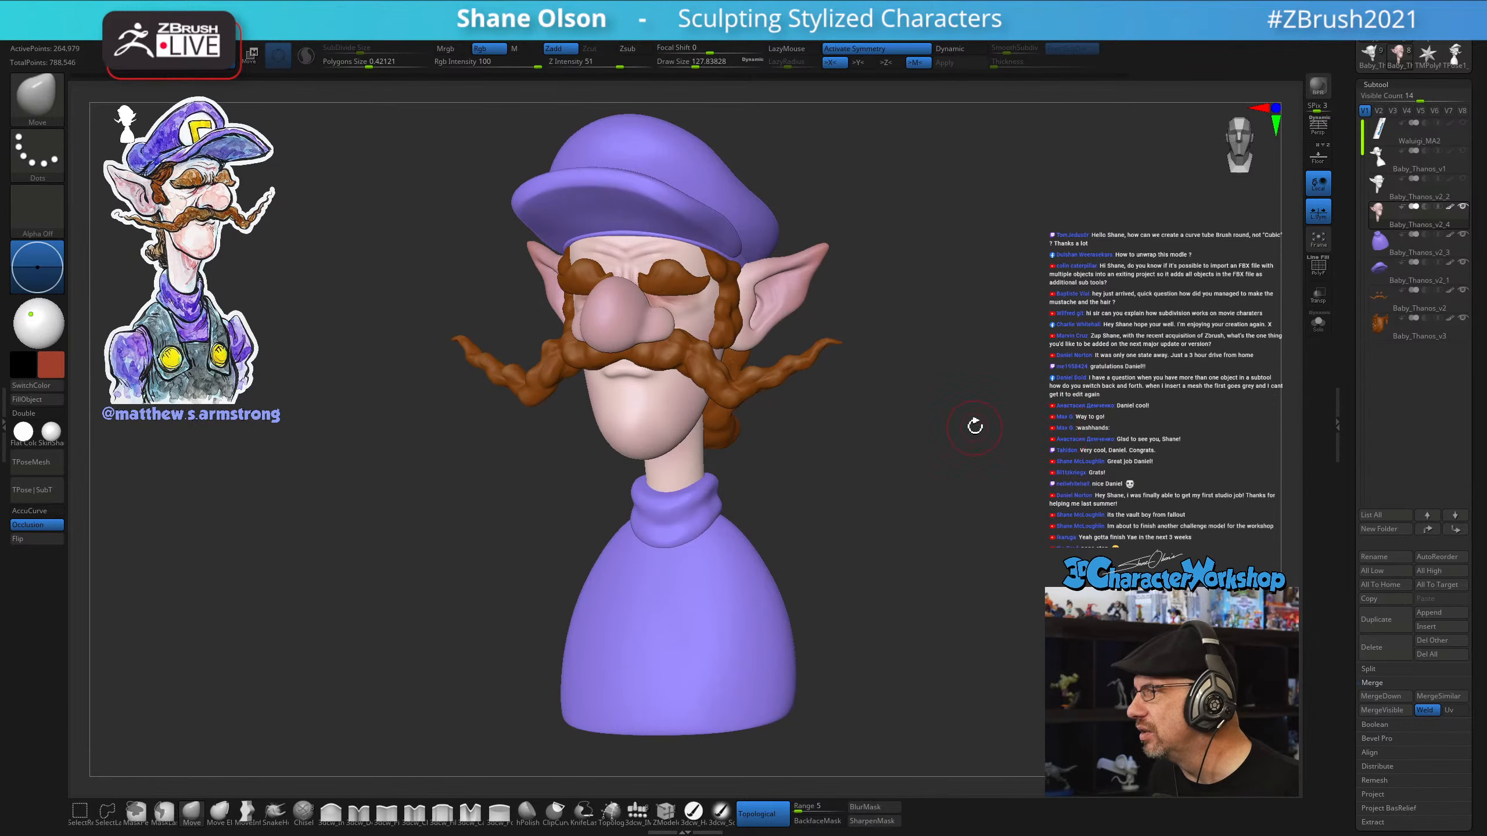
mouse_move(972, 426)
alt+mouse_down()
mouse_move(978, 446)
mouse_move(919, 459)
alt+mouse_up()
Reshape the jaw and neck area below the ear in side view with the Move brush, using a draw size of about 282
key(s)
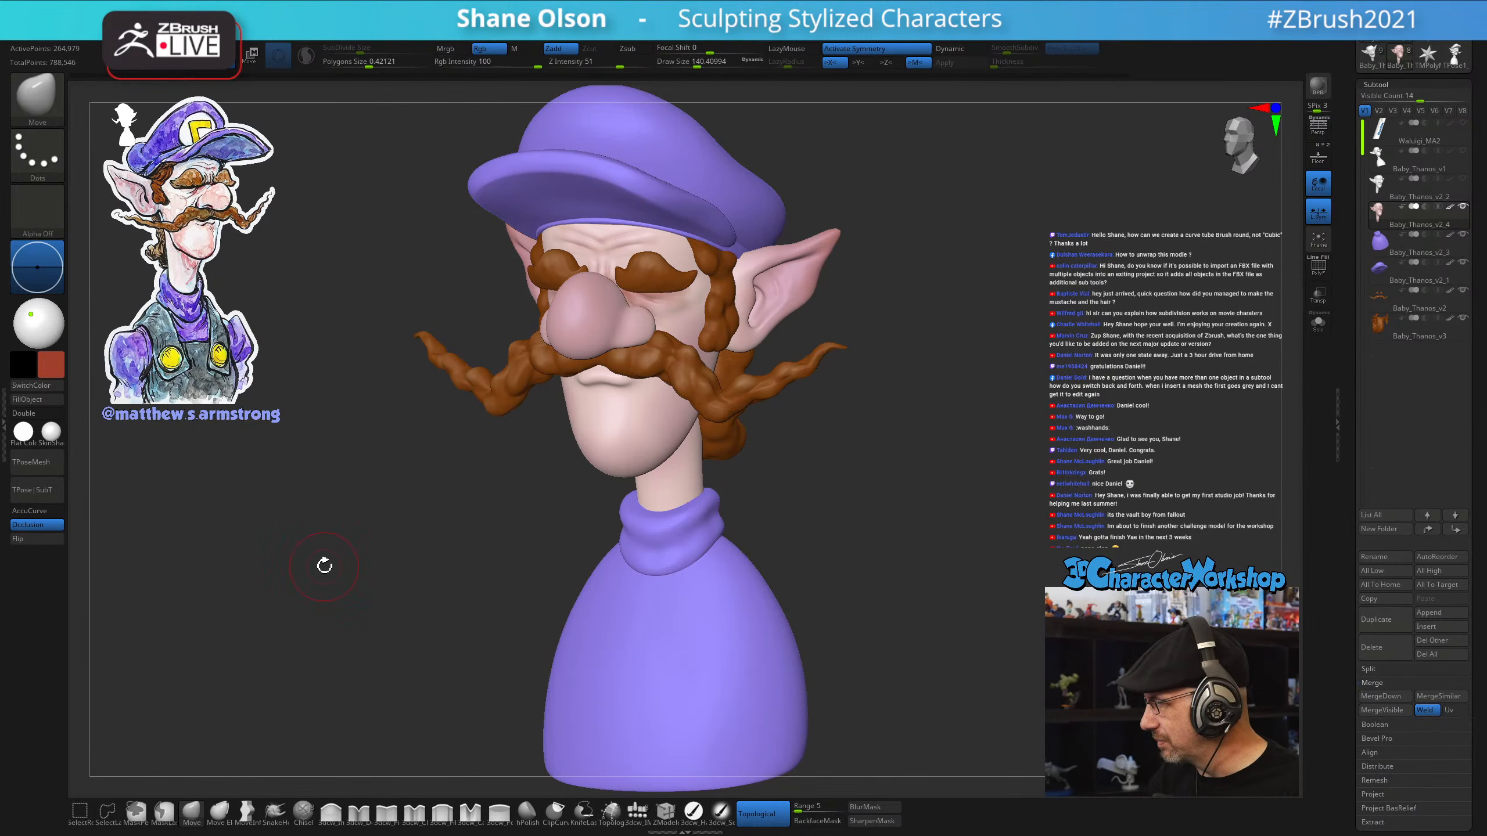
drag(889, 551, 869, 558)
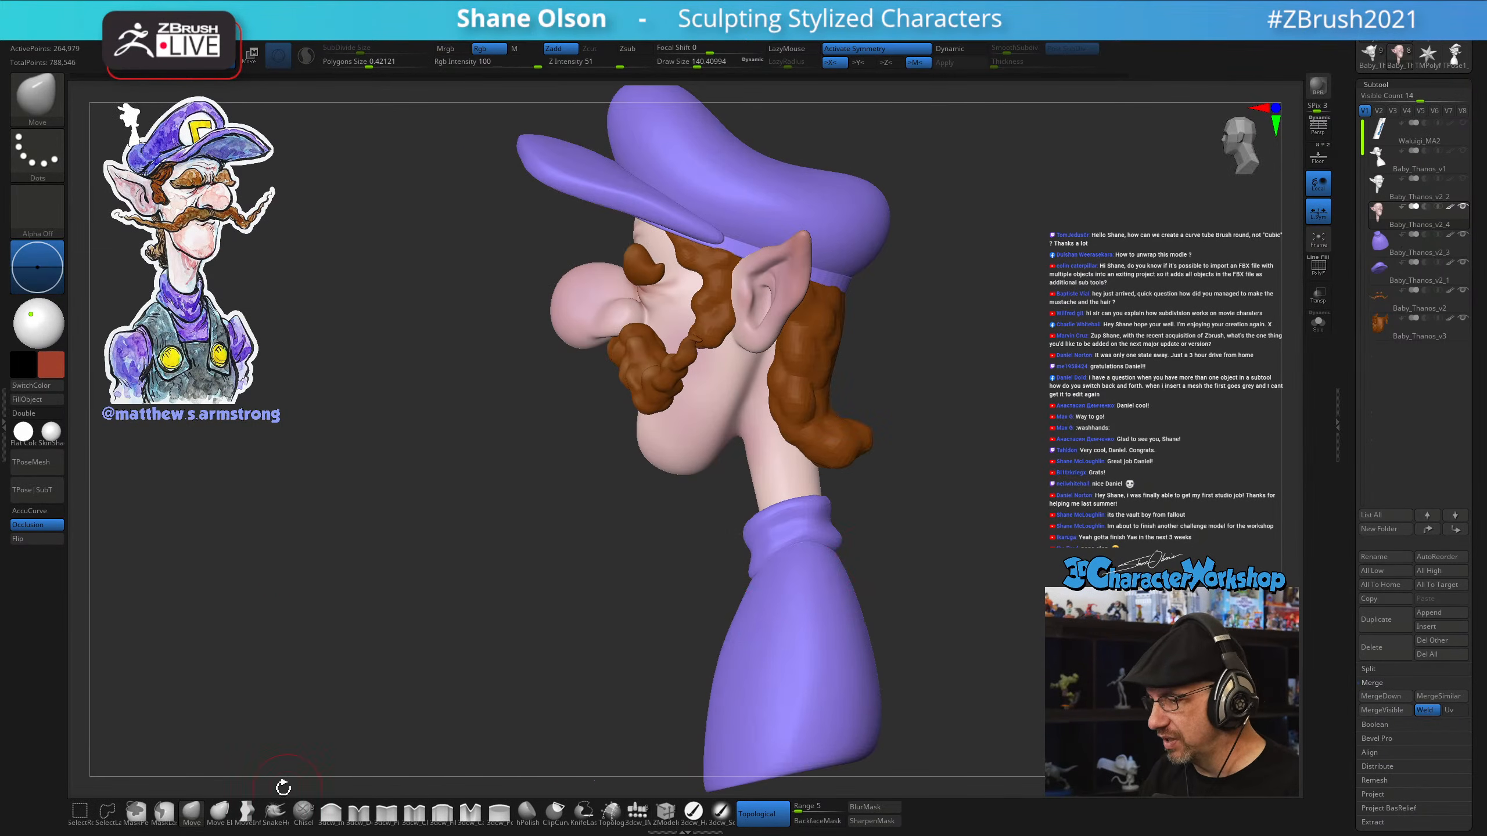
key(s)
mouse_move(515, 564)
mouse_down()
mouse_move(554, 562)
mouse_move(712, 457)
mouse_up()
key(s)
drag(732, 381, 747, 381)
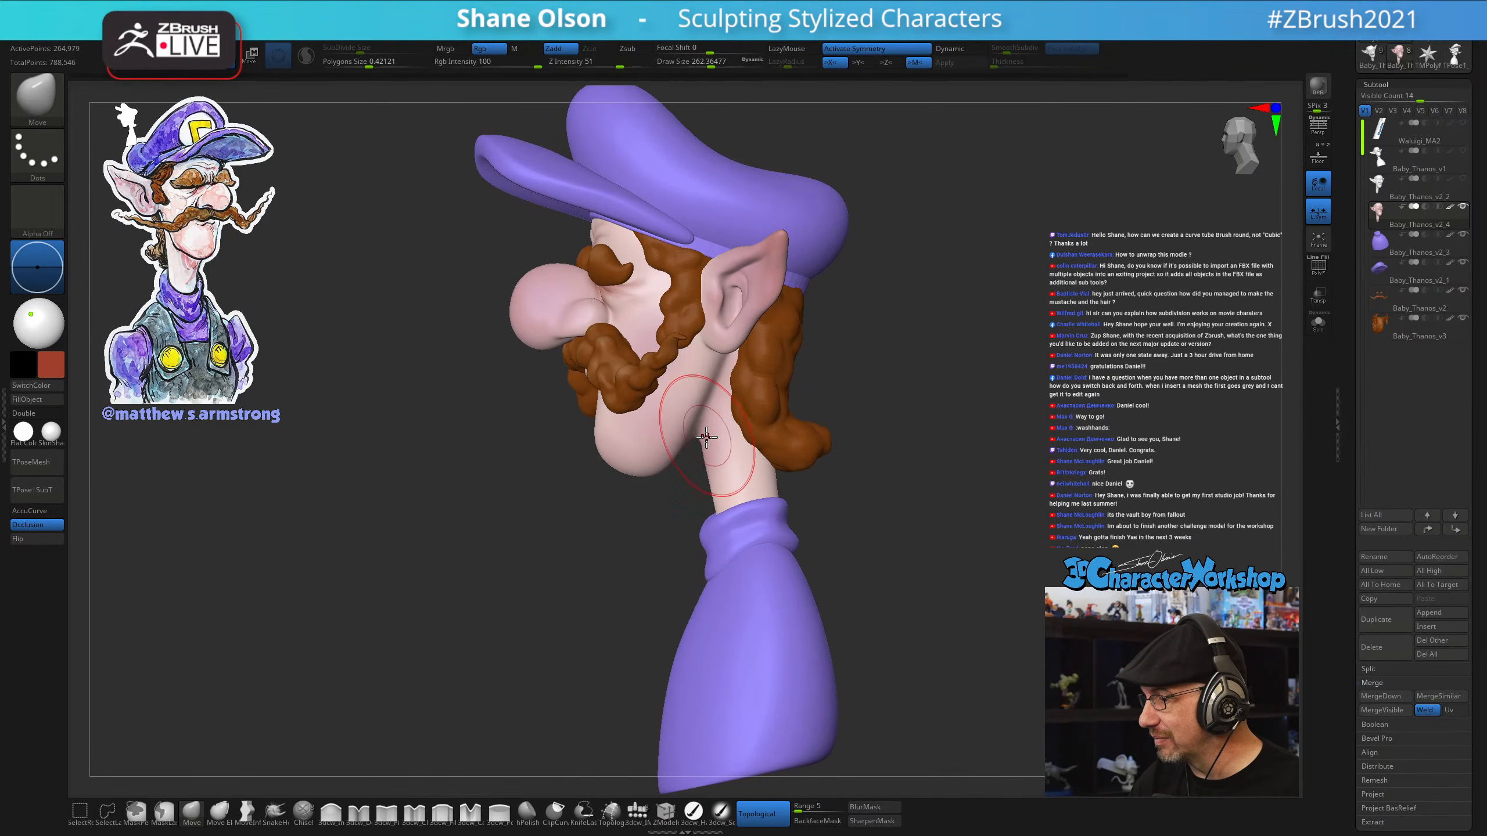
right_drag(724, 495, 796, 475)
key(s)
mouse_move(707, 389)
mouse_down()
mouse_move(747, 387)
mouse_move(712, 380)
mouse_move(697, 410)
mouse_up()
Adjust the sides of the chin from the front with the Move brush at a draw size of about 223
right_drag(661, 410, 755, 410)
key(s)
drag(743, 399, 721, 394)
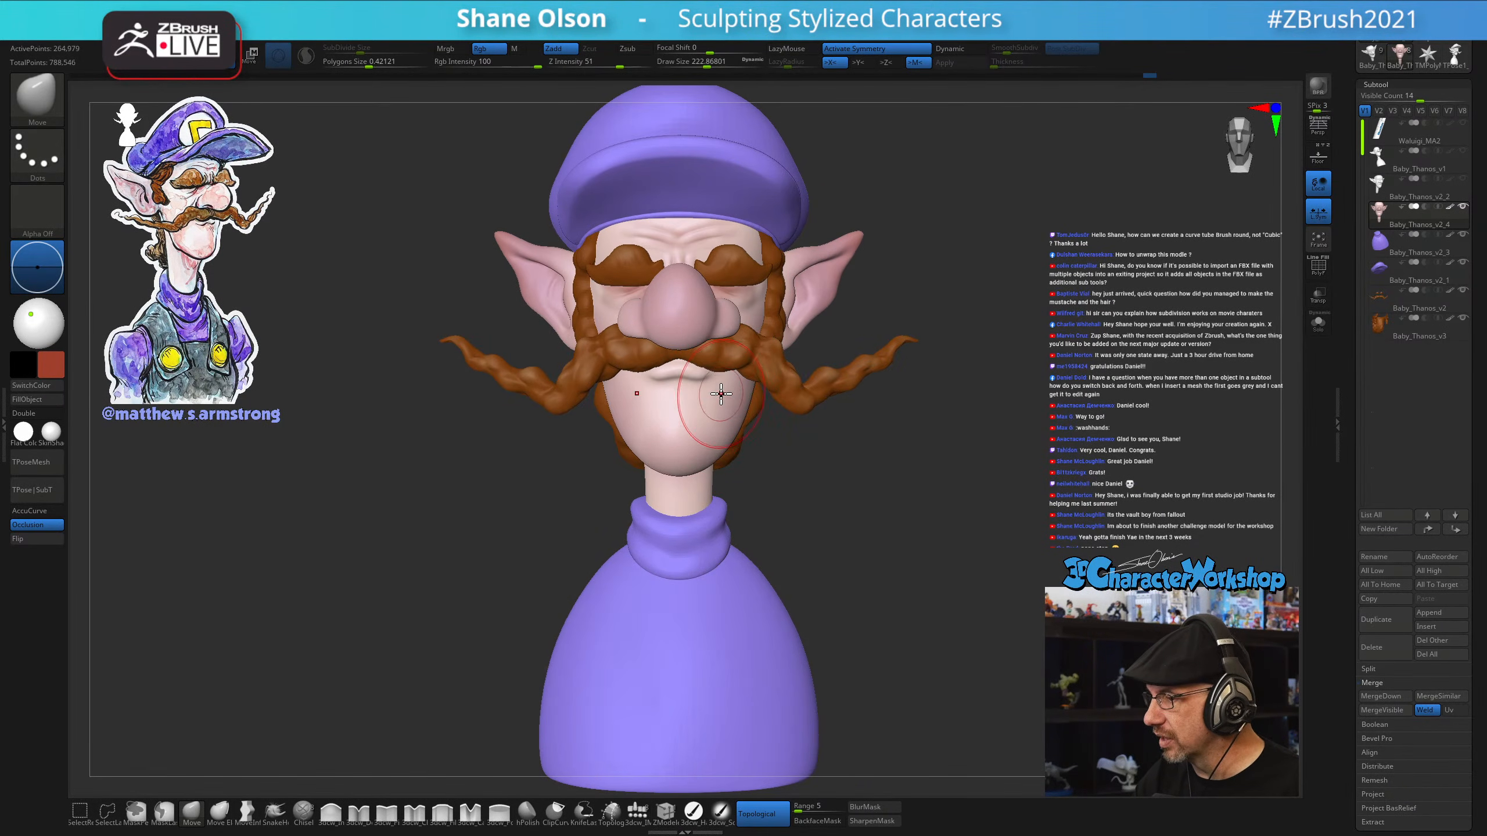
mouse_move(721, 393)
right_down()
mouse_move(769, 408)
mouse_move(727, 386)
mouse_move(719, 399)
right_up()
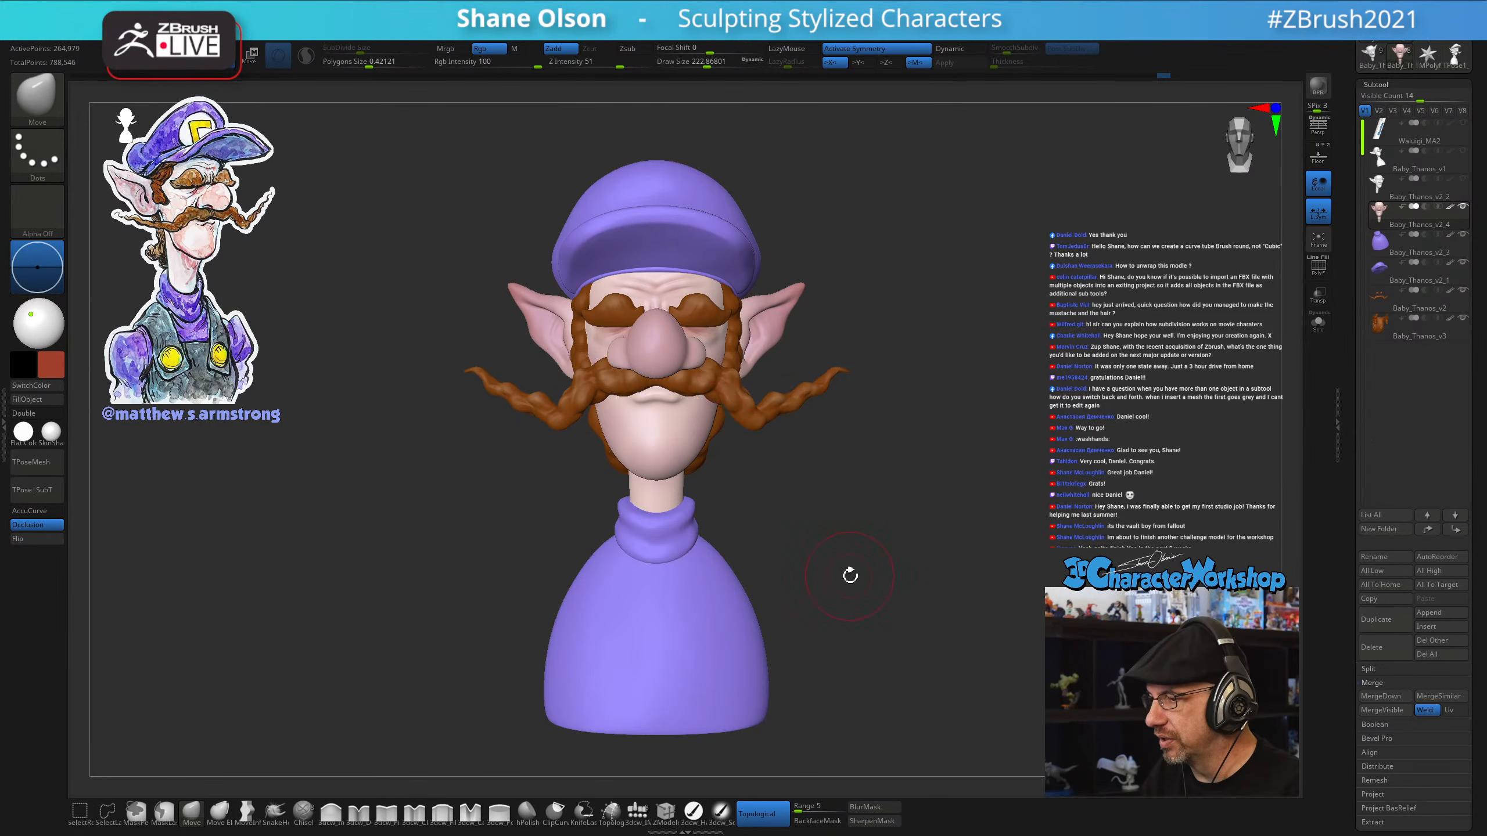
mouse_move(890, 634)
mouse_down()
mouse_move(869, 637)
mouse_move(882, 622)
mouse_up()
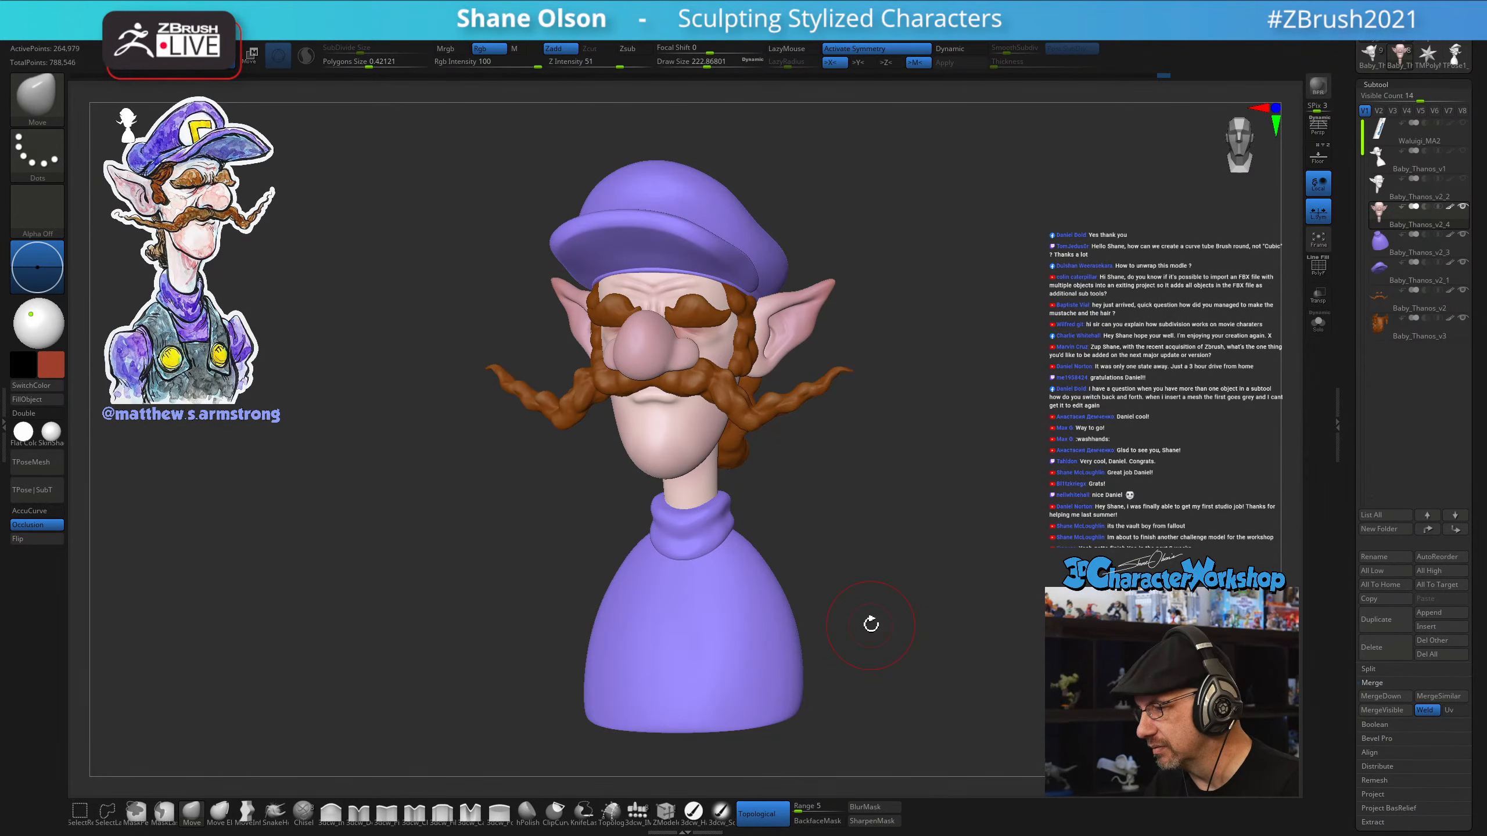
Set the Move brush's draw size to about 128 and turn off its topological mode
drag(927, 626, 959, 638)
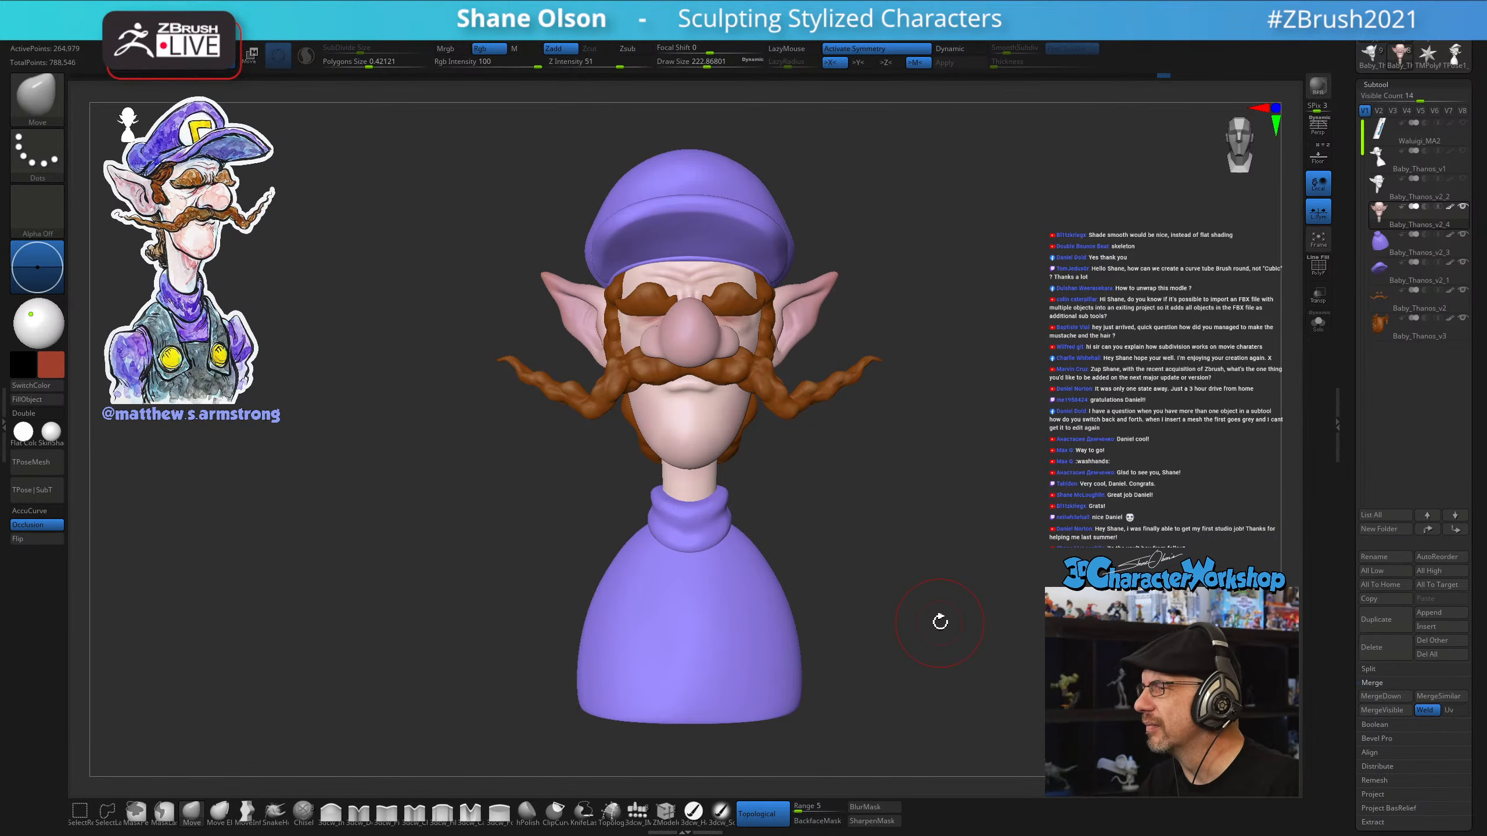
mouse_move(915, 531)
mouse_down()
mouse_move(896, 541)
mouse_move(949, 504)
mouse_move(911, 523)
mouse_up()
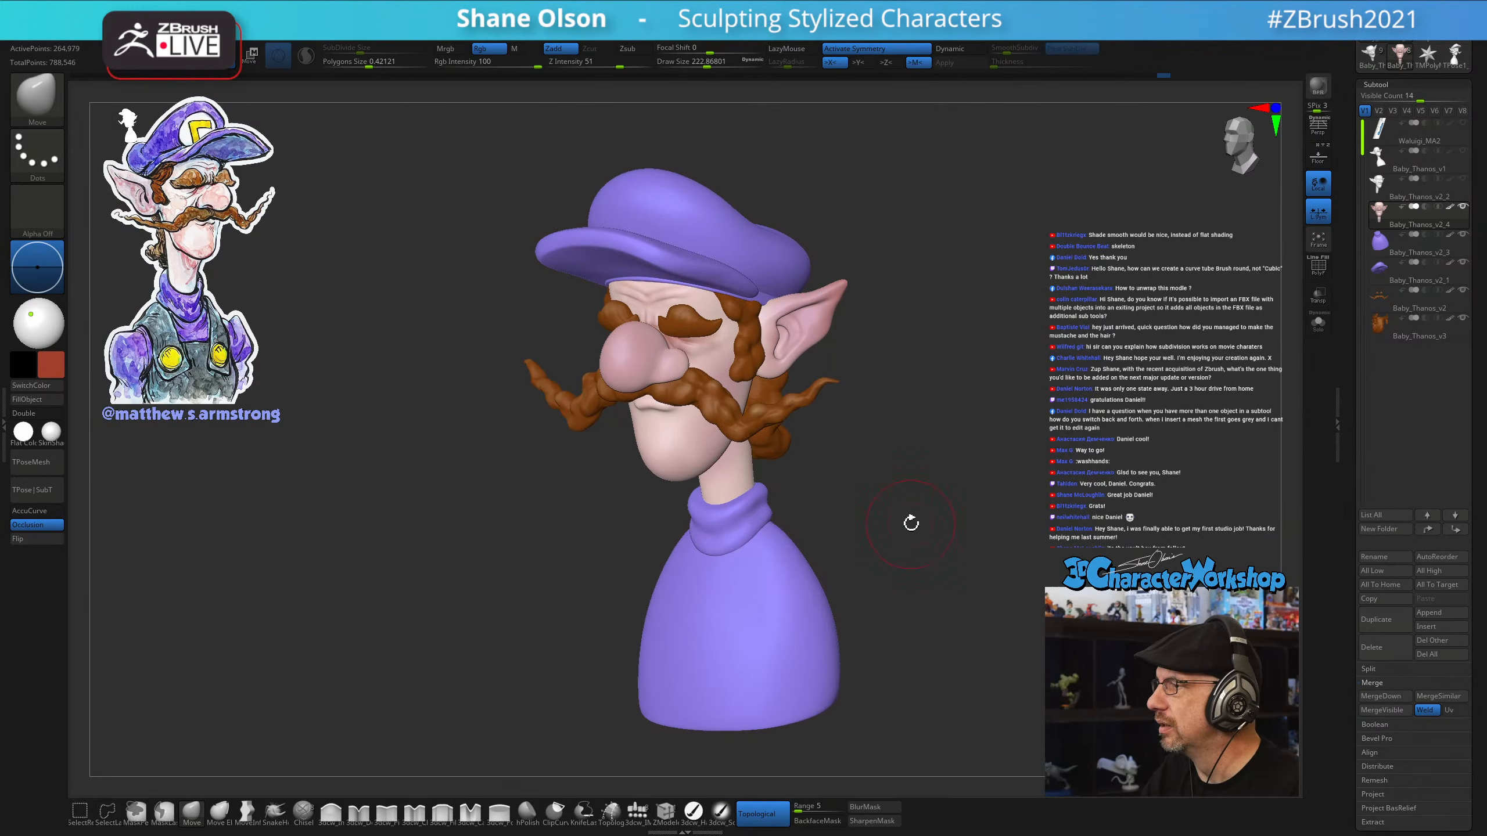
mouse_move(905, 439)
shift+mouse_down()
mouse_move(930, 419)
mouse_move(922, 494)
mouse_move(902, 505)
mouse_move(939, 431)
mouse_move(946, 455)
shift+mouse_up()
key(s)
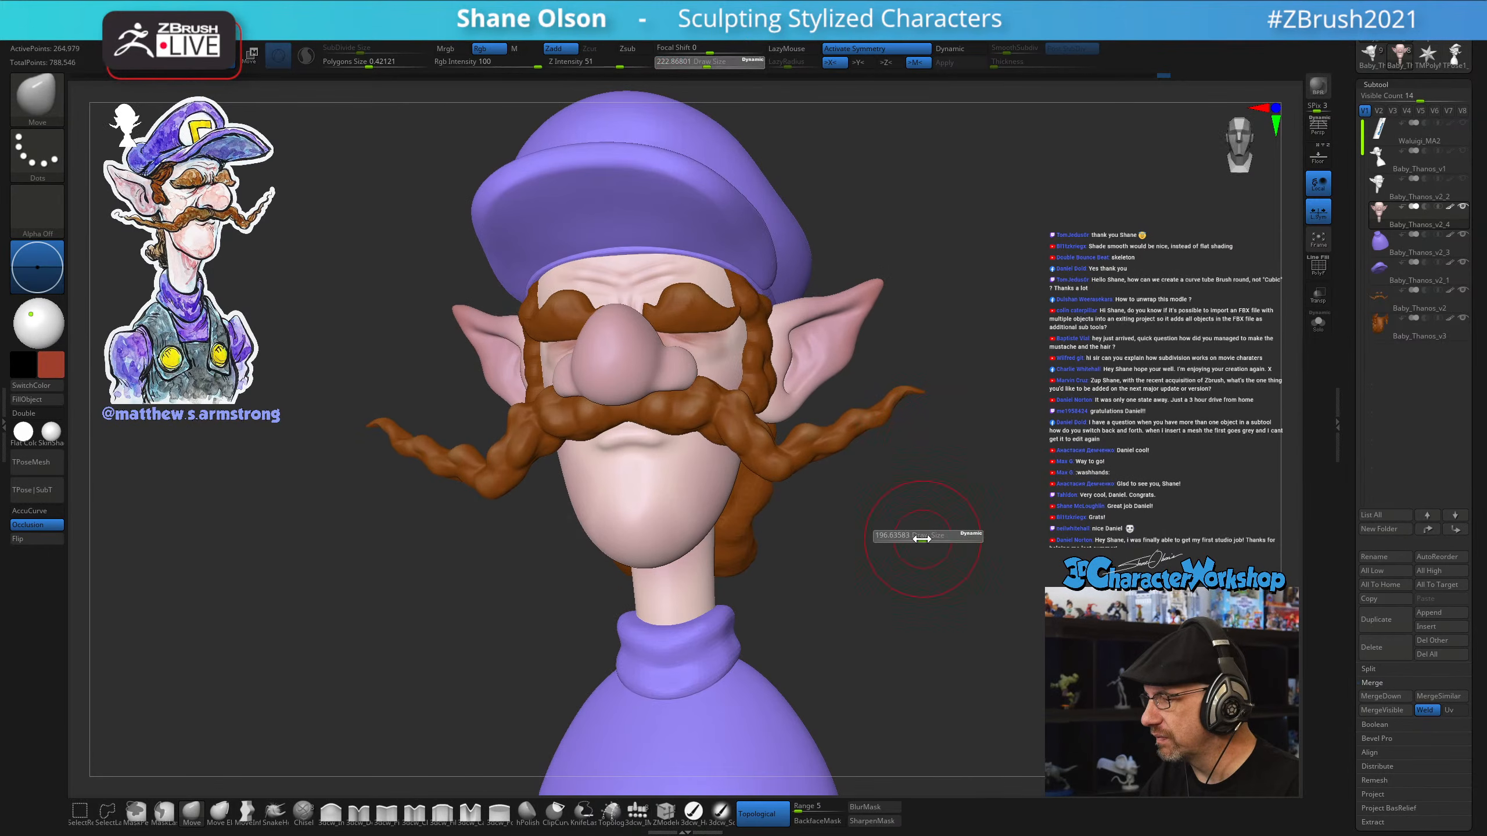
drag(914, 542, 910, 542)
click(773, 813)
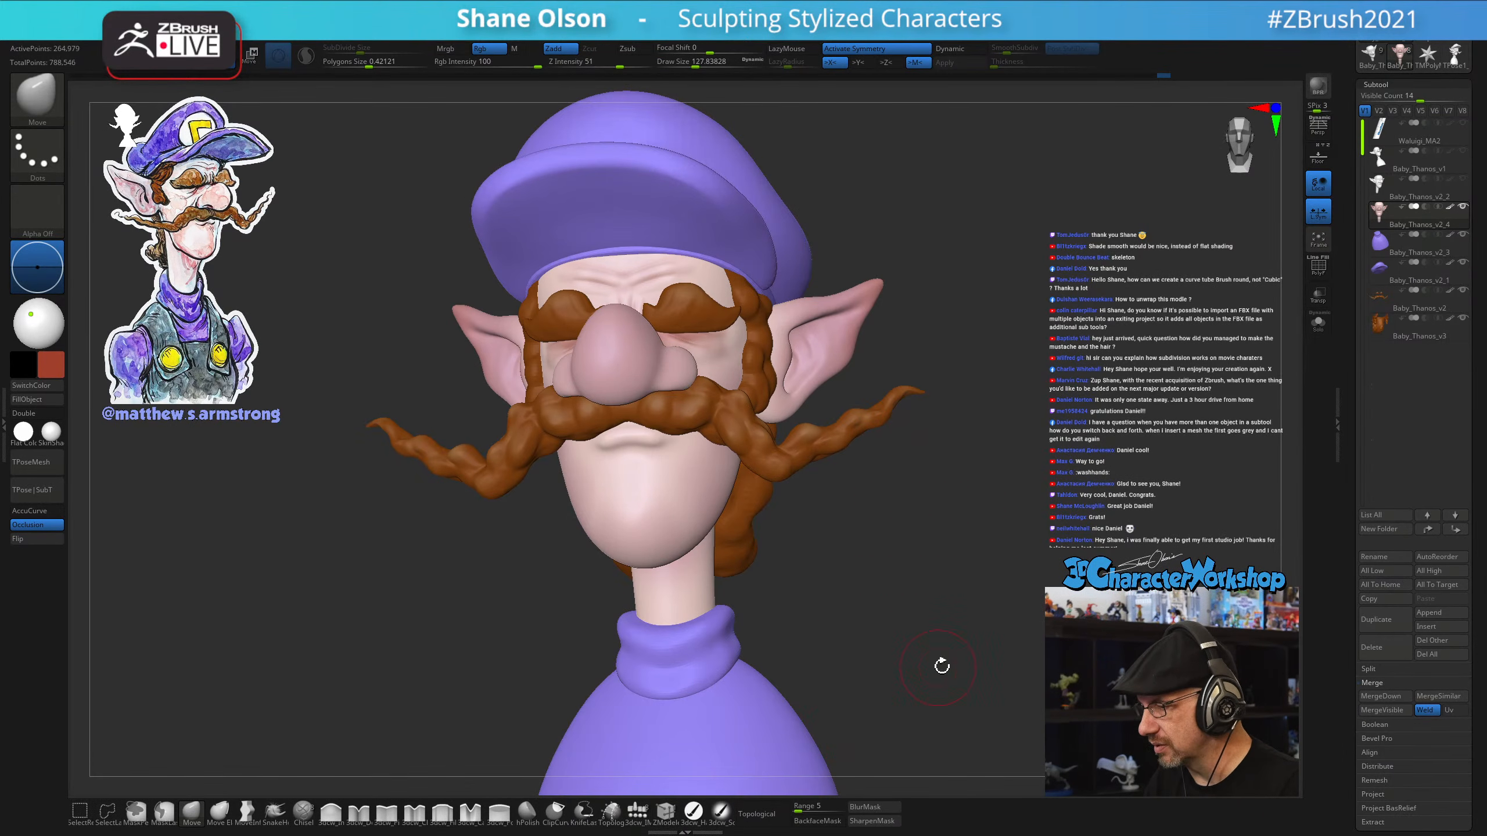
drag(940, 665, 1002, 668)
drag(952, 441, 946, 487)
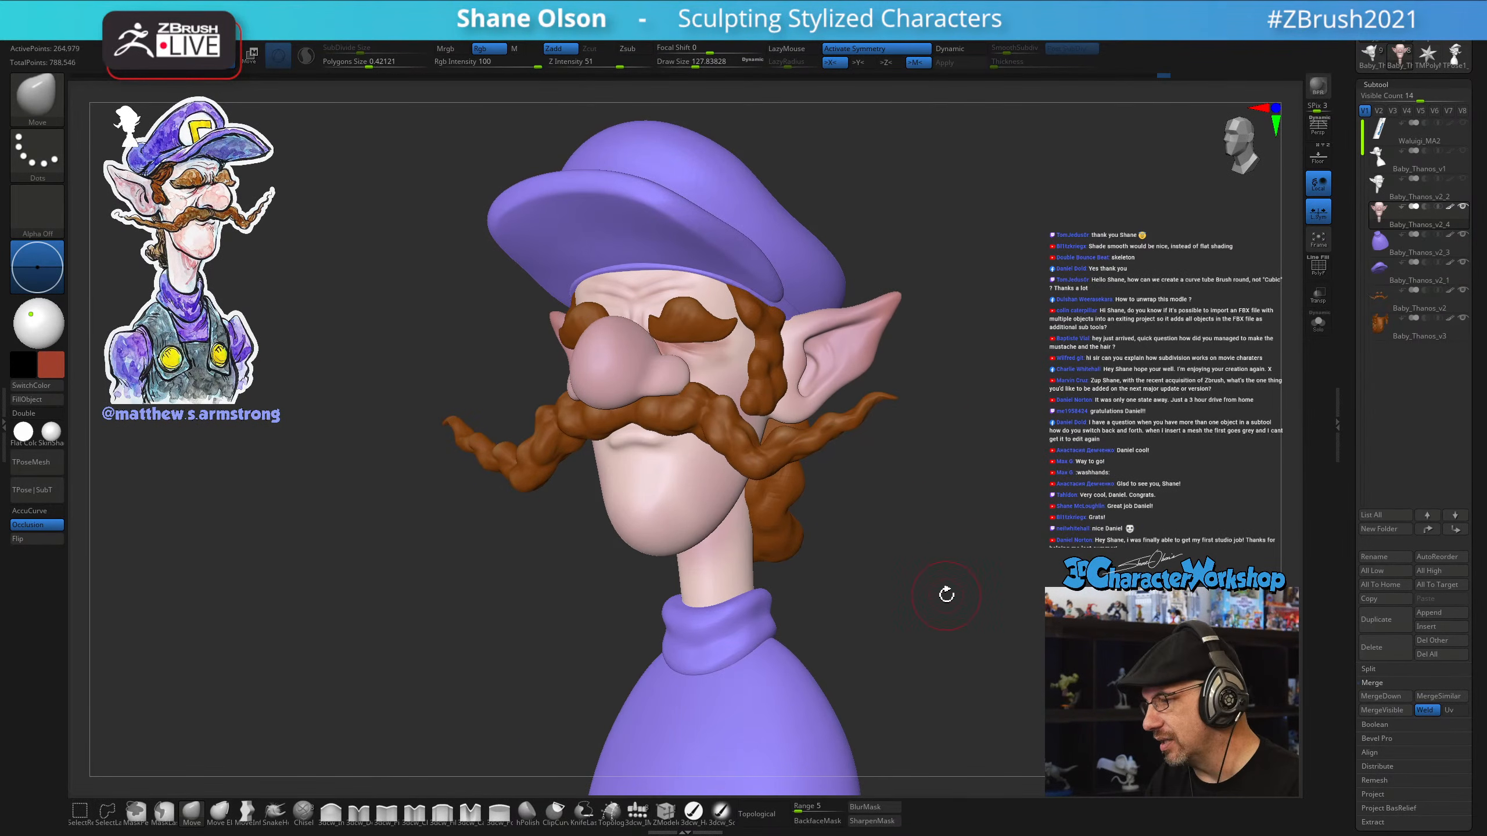
Raise the draw size to about 293 and make the brown hair the active subtool
drag(947, 594, 835, 541)
key(s)
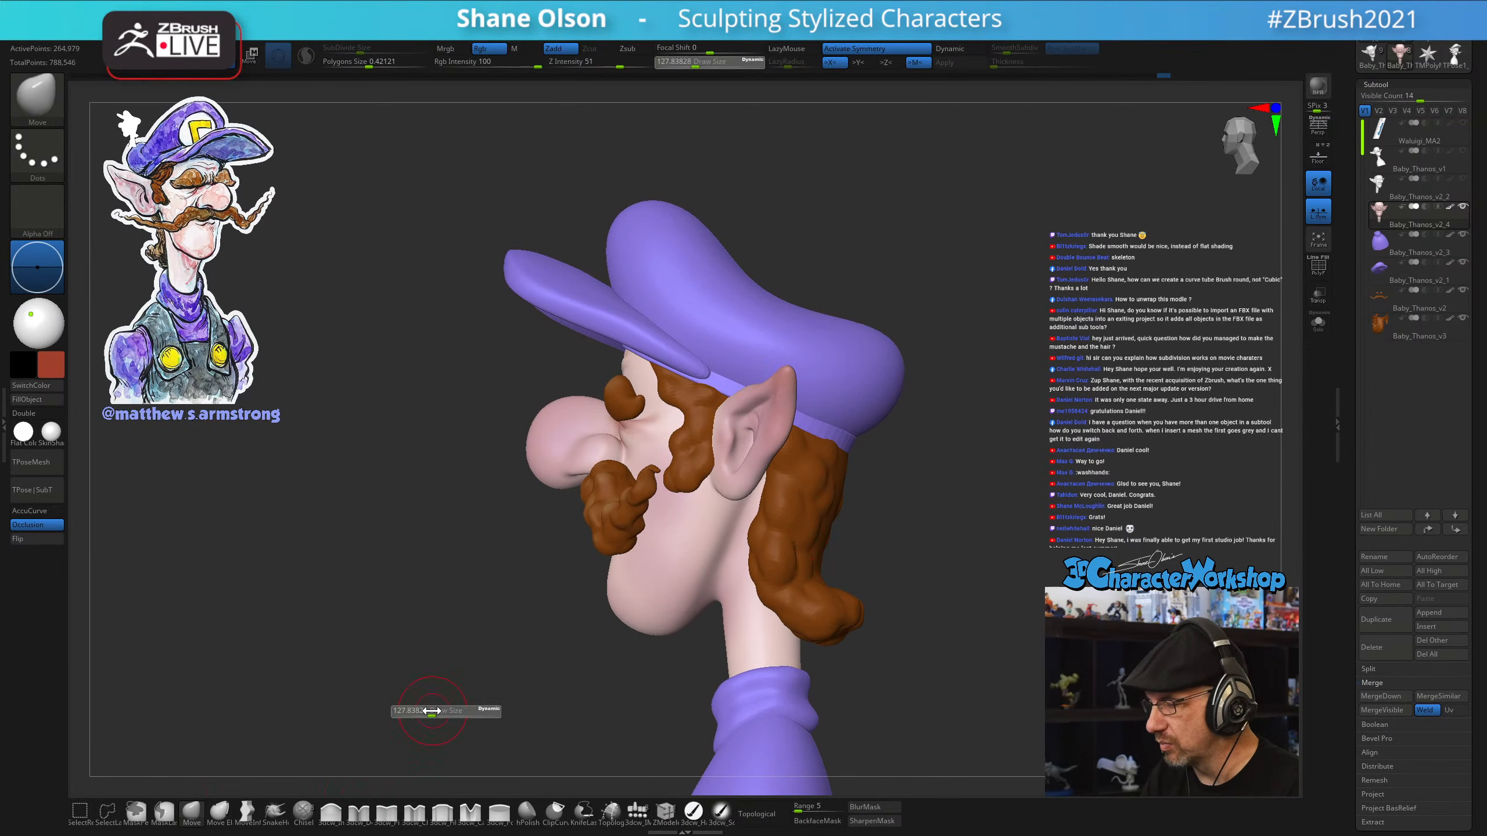
drag(443, 713, 737, 491)
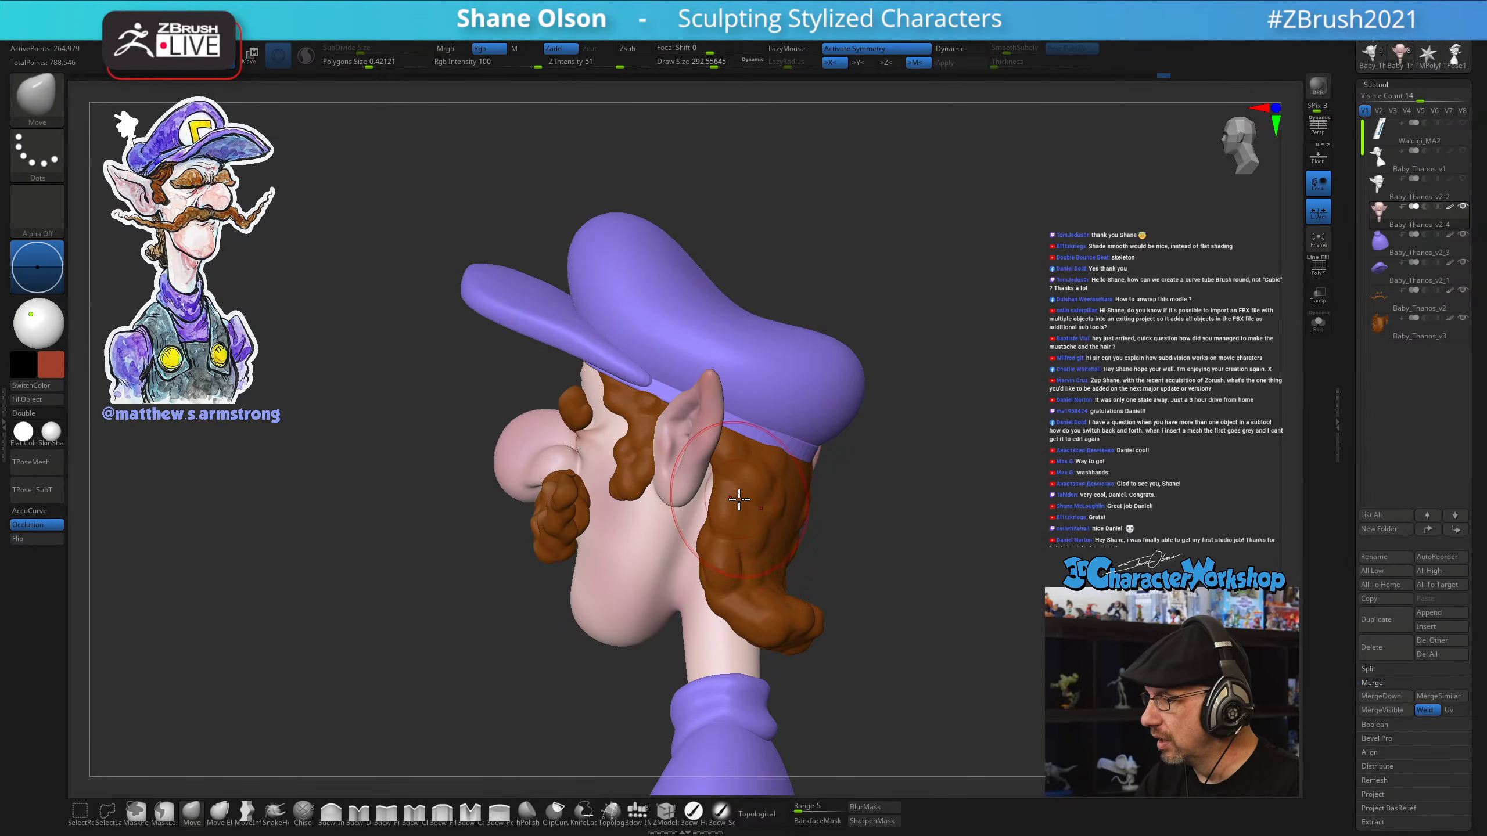
key(shift+f)
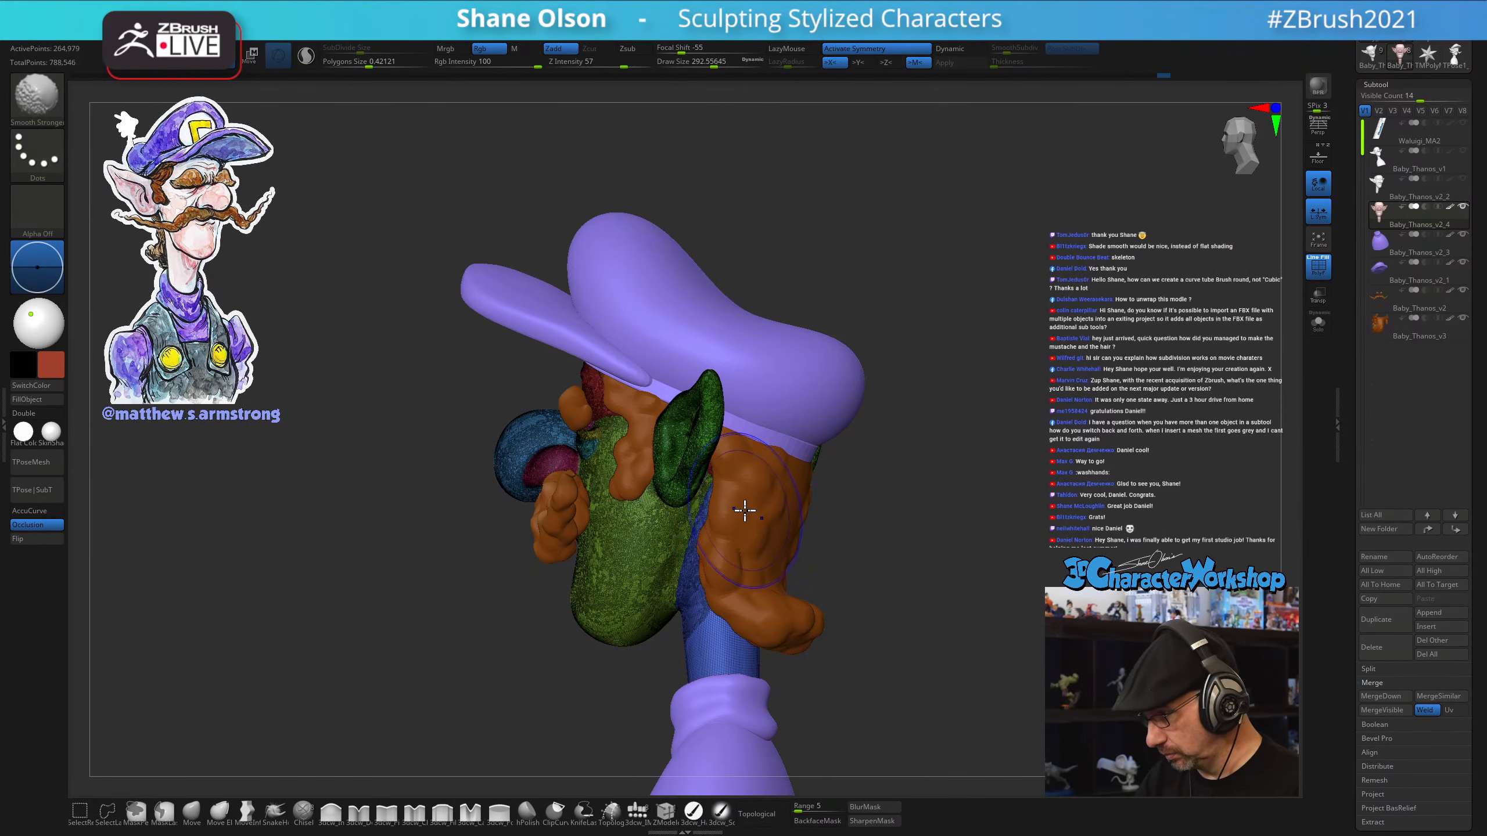
alt+click(744, 510)
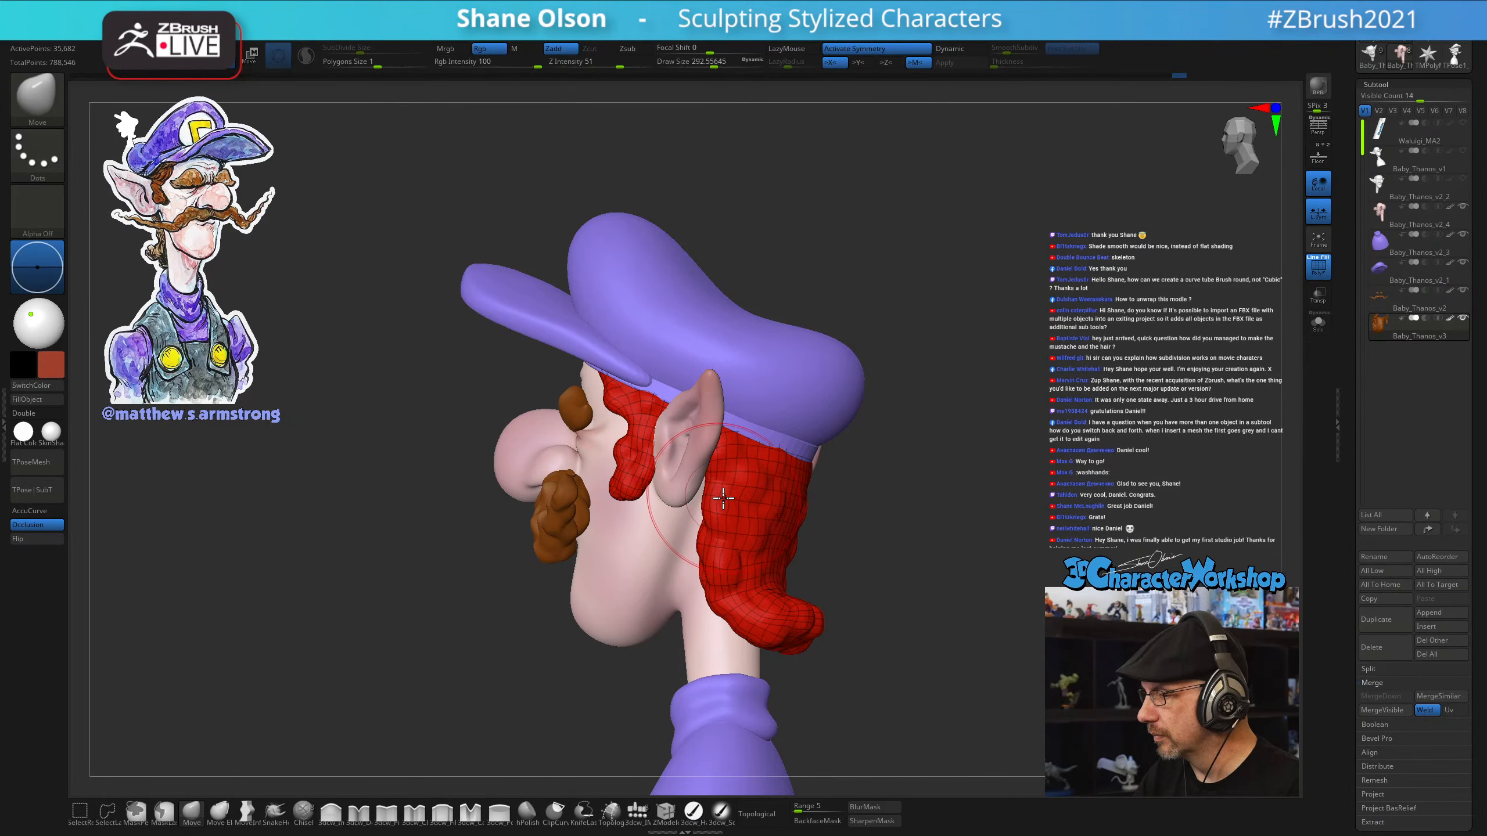
drag(879, 591, 840, 557)
key(shift+f)
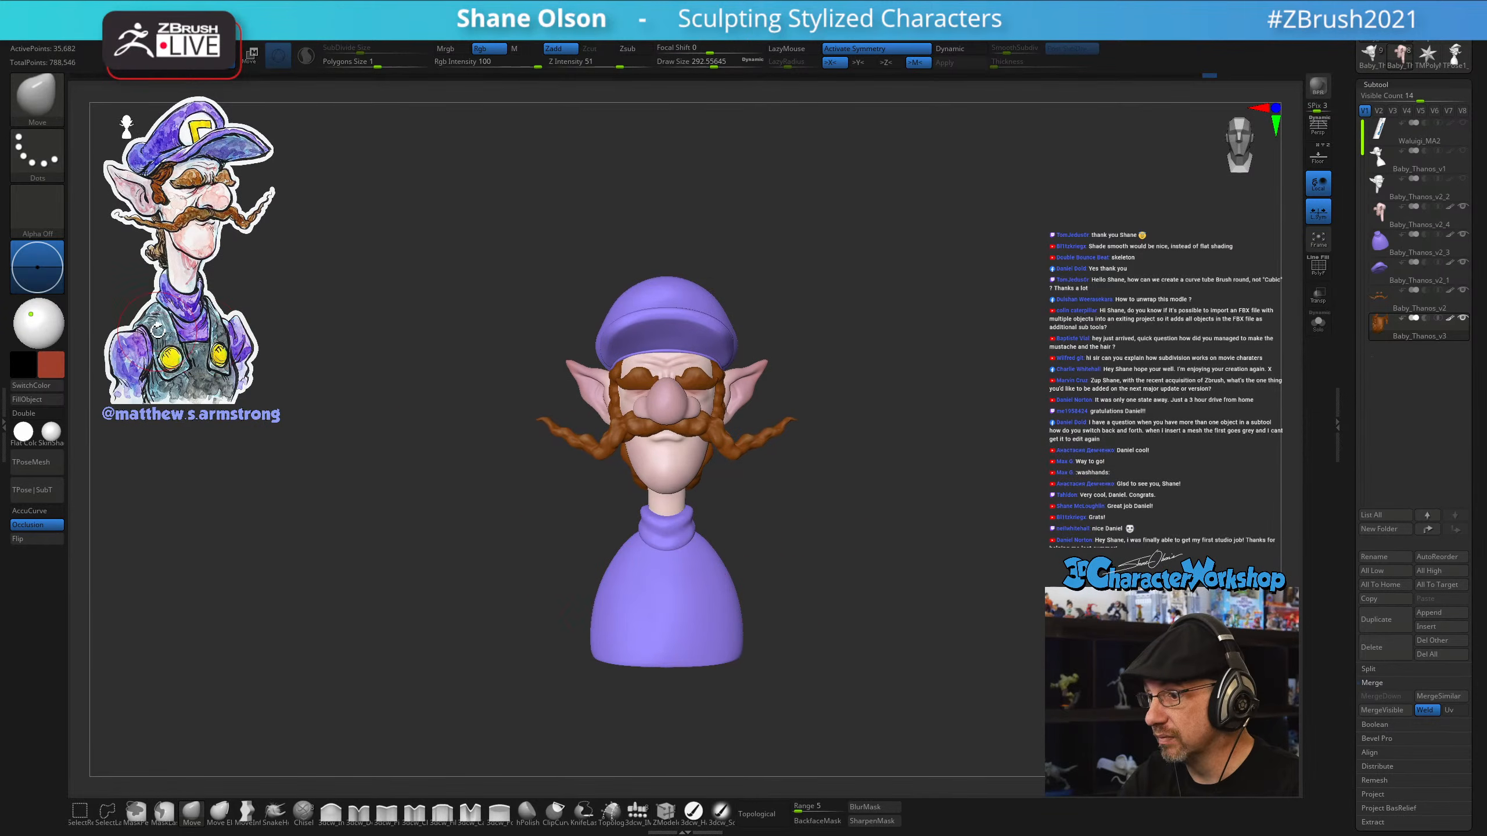
Choose the QuadSphere-2 insert mesh brush and sample the shirt's purple as the active colour
alt+drag(906, 600, 880, 581)
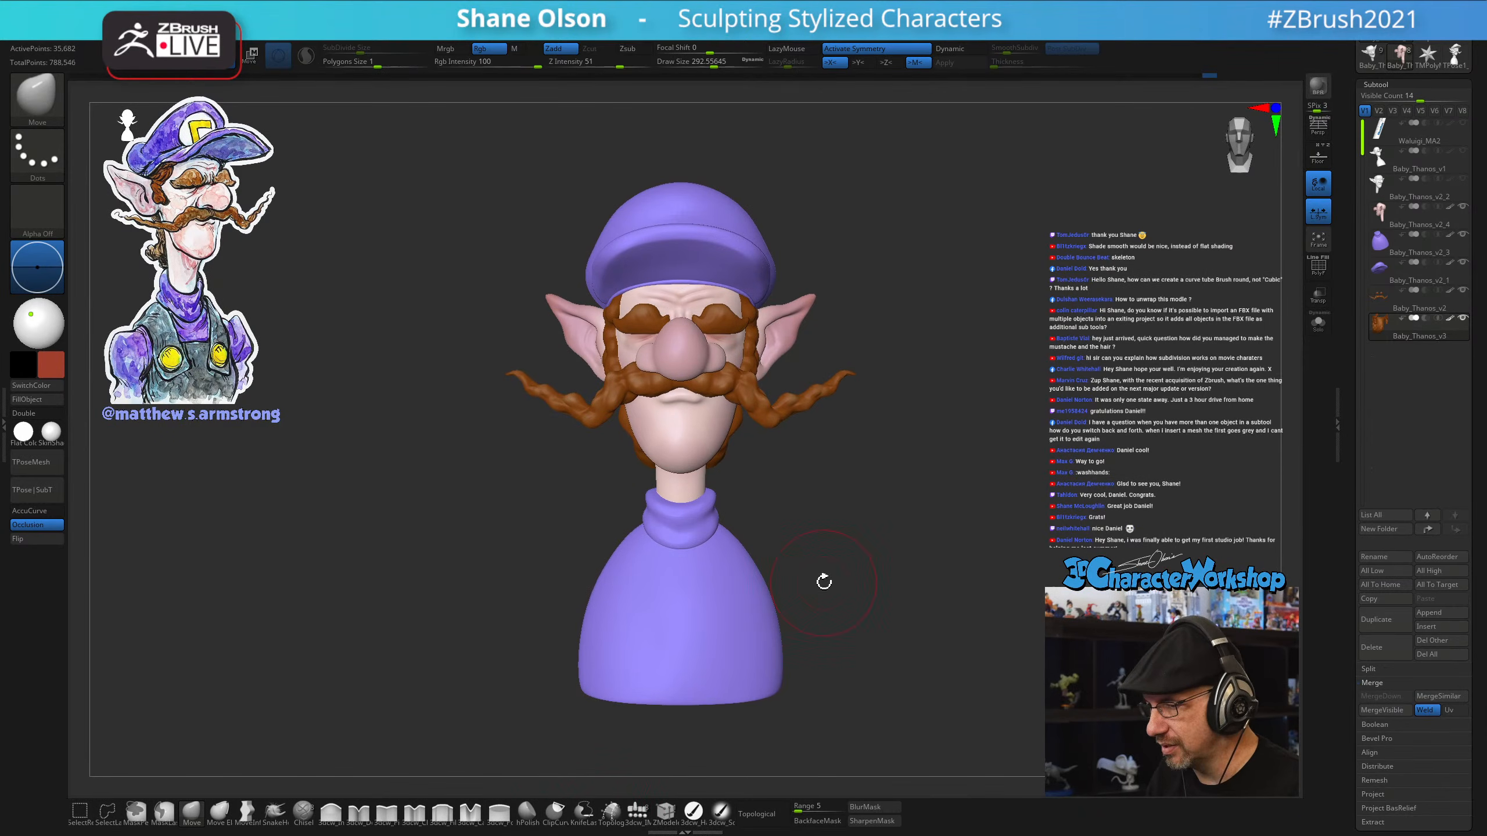
click(637, 813)
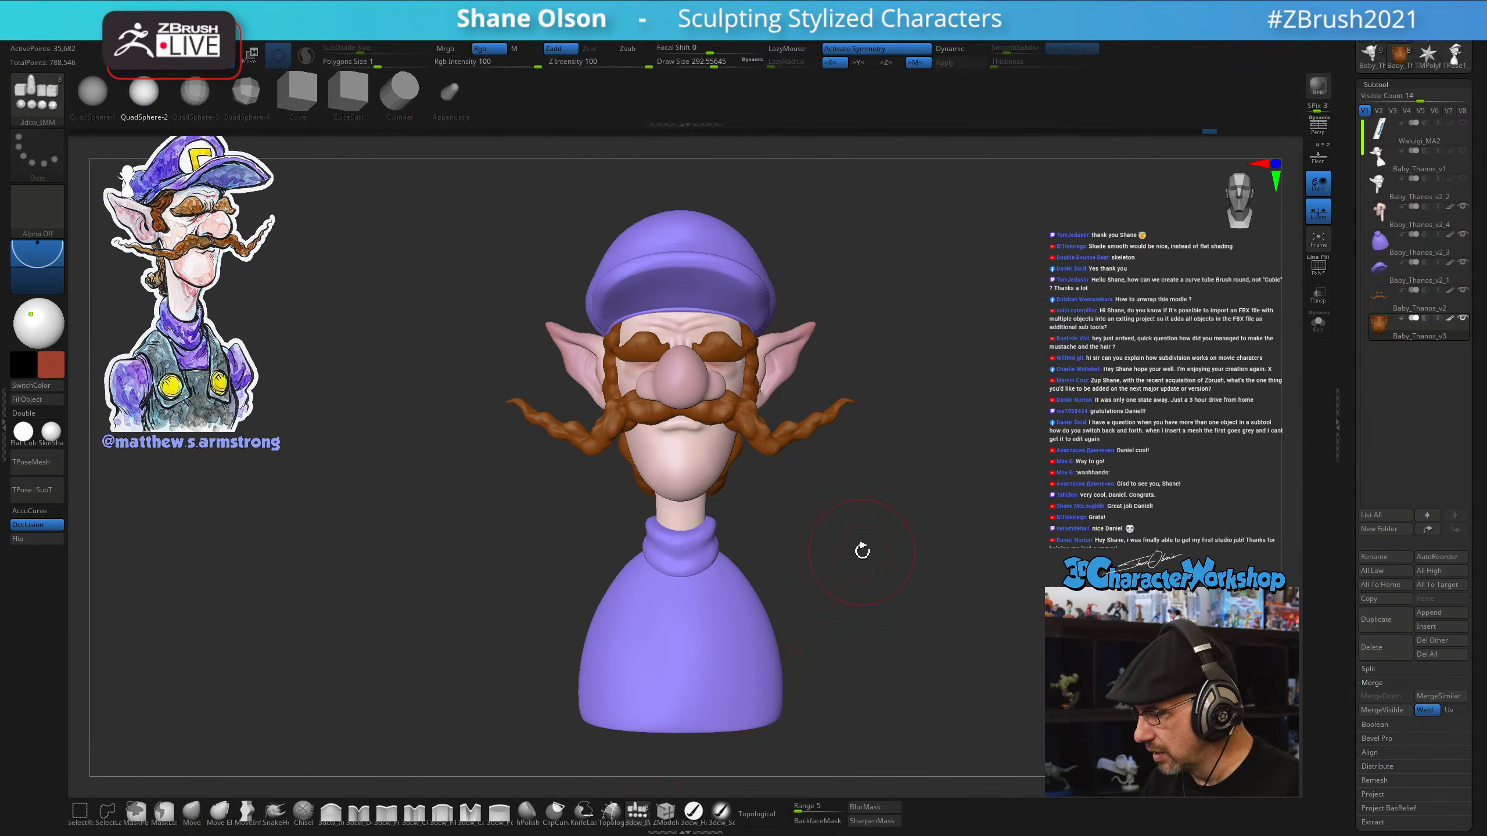
key(c)
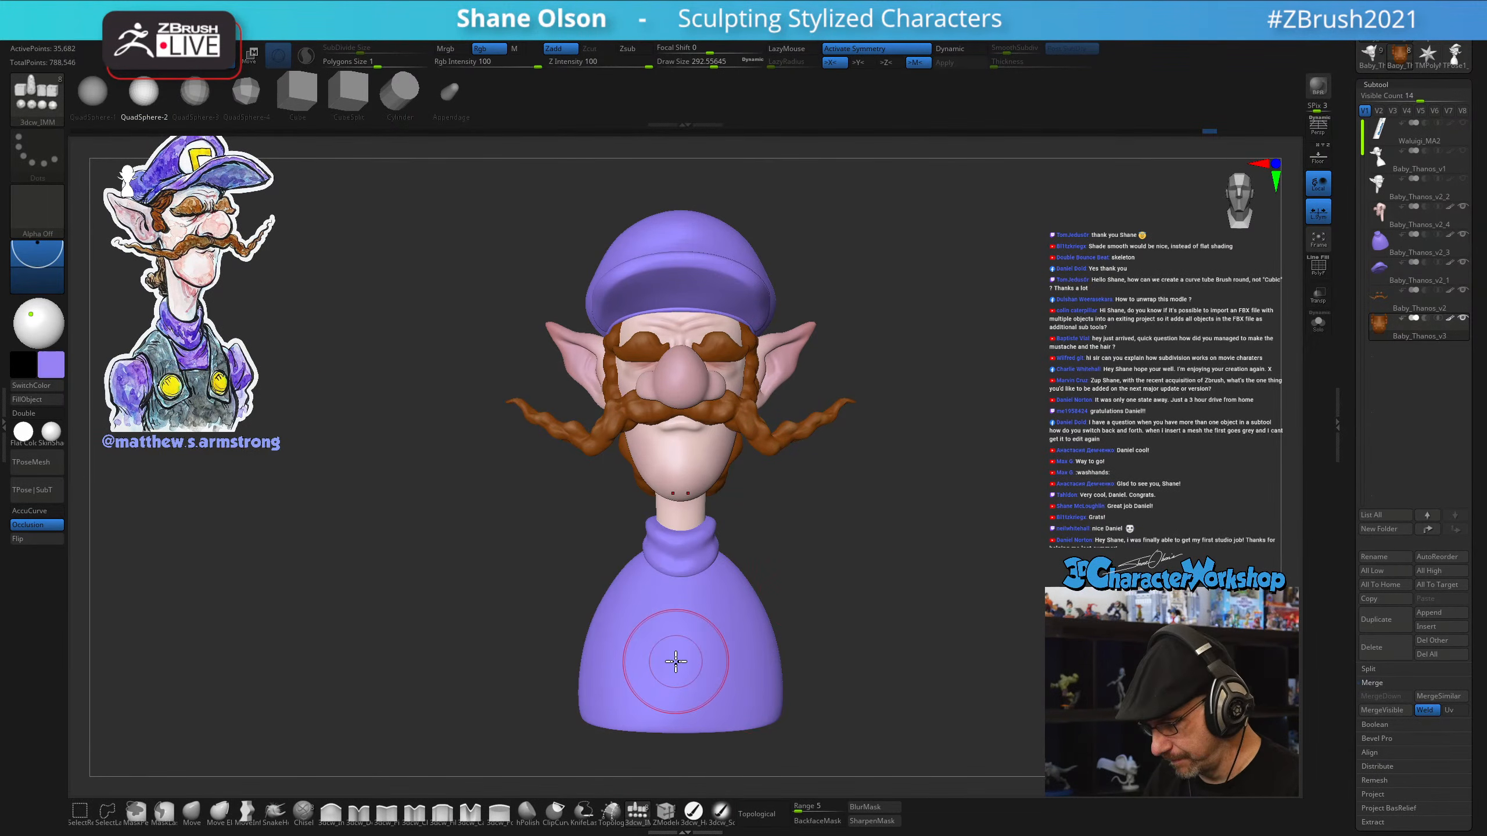
drag(896, 631, 757, 610)
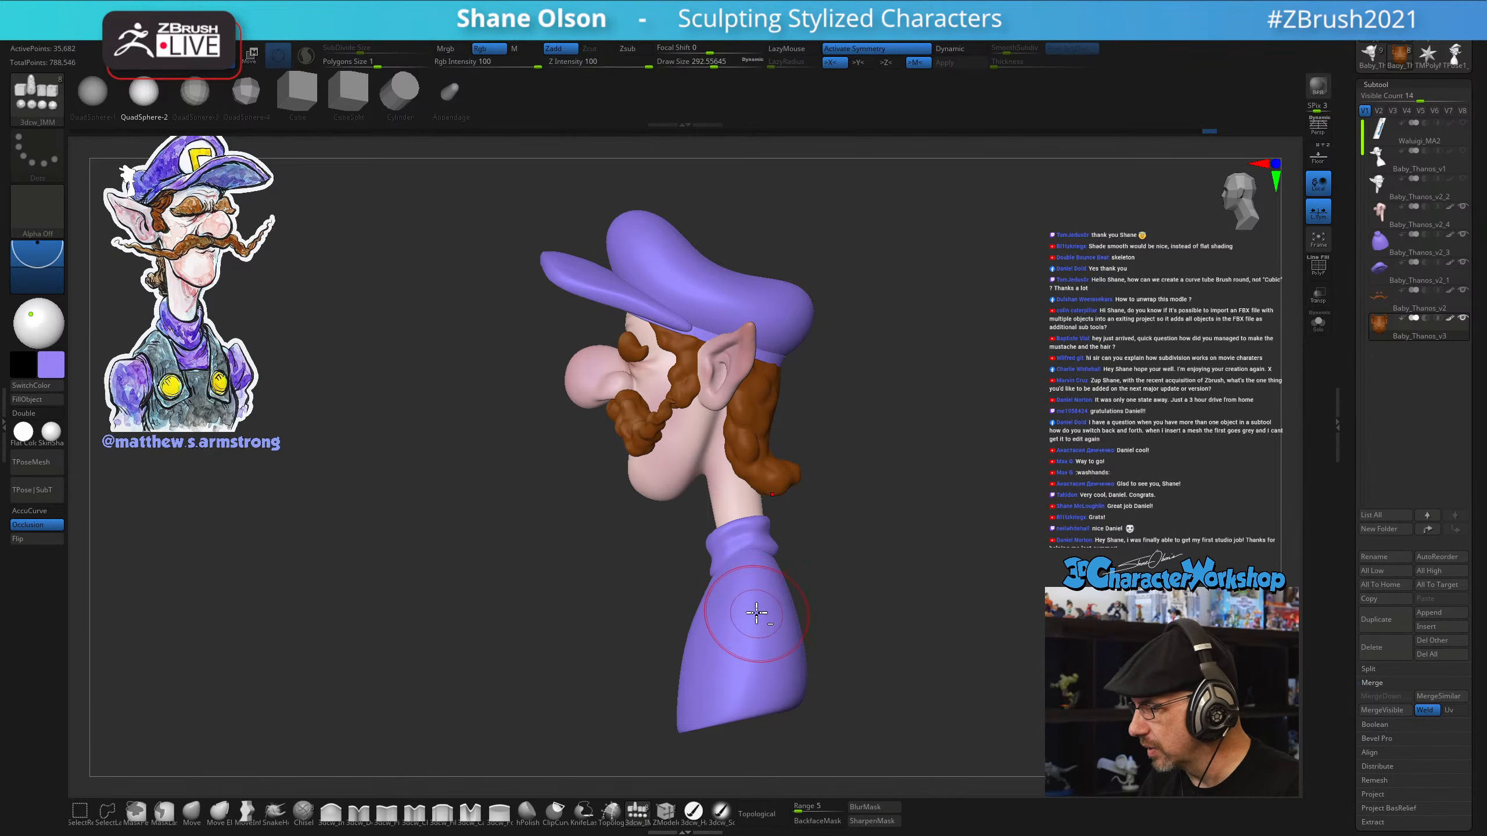
drag(813, 548, 820, 581)
Show the polyframe and make the purple torso the active subtool, viewed from the side
key(shift+f)
key(shift+f)
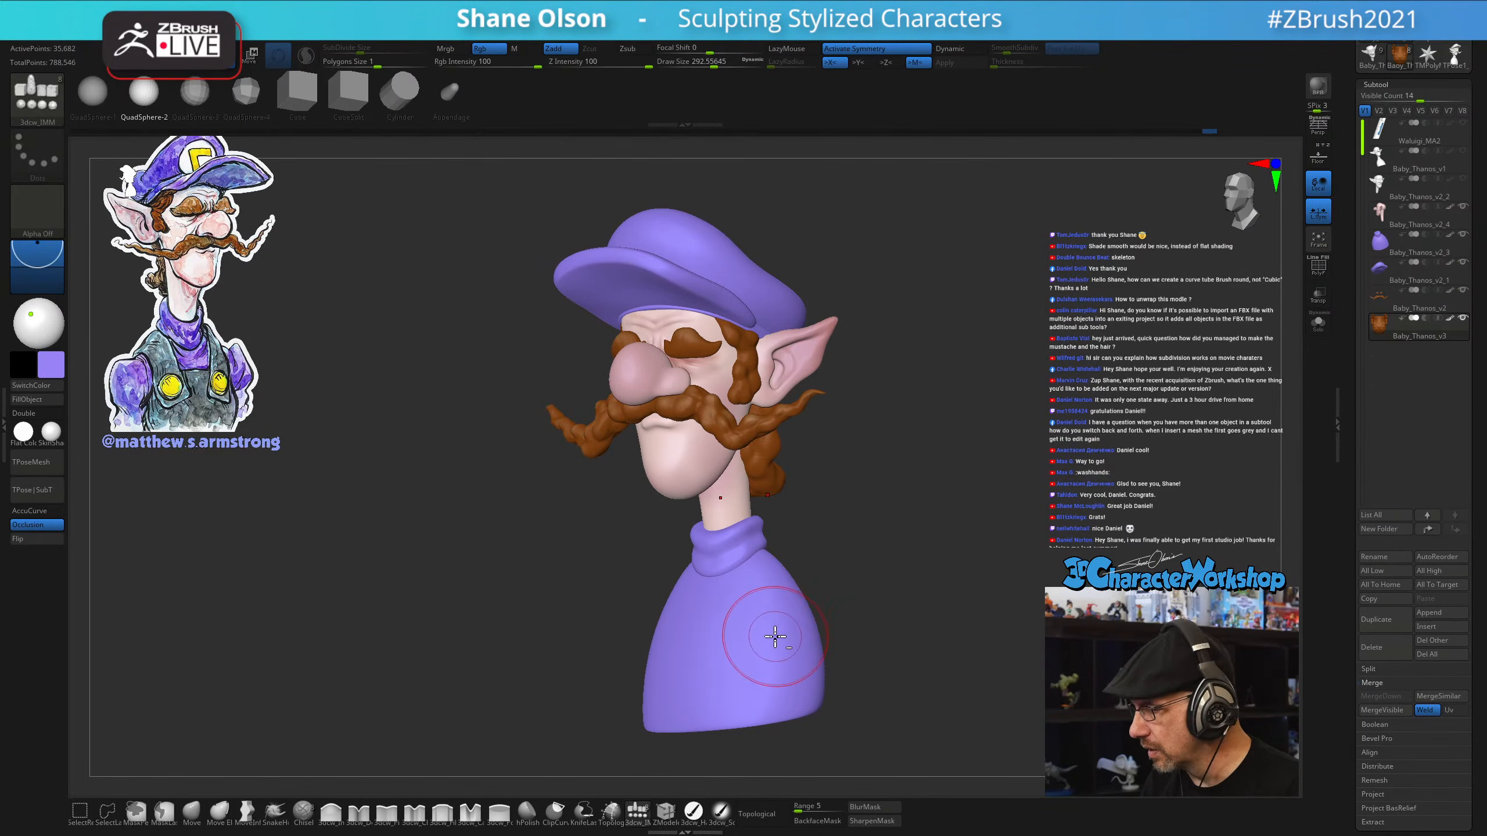
key(shift+f)
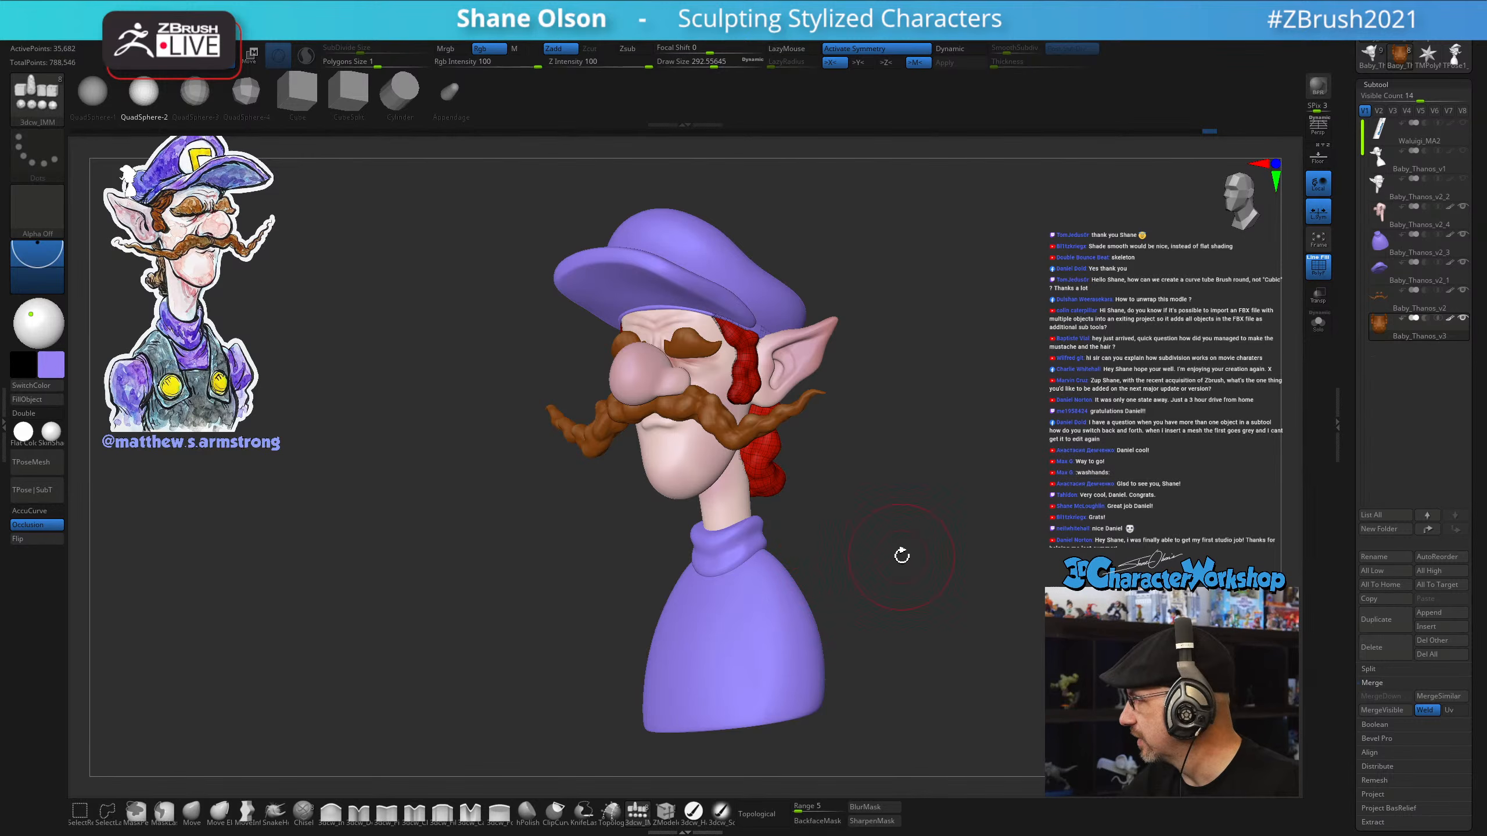
click(1405, 247)
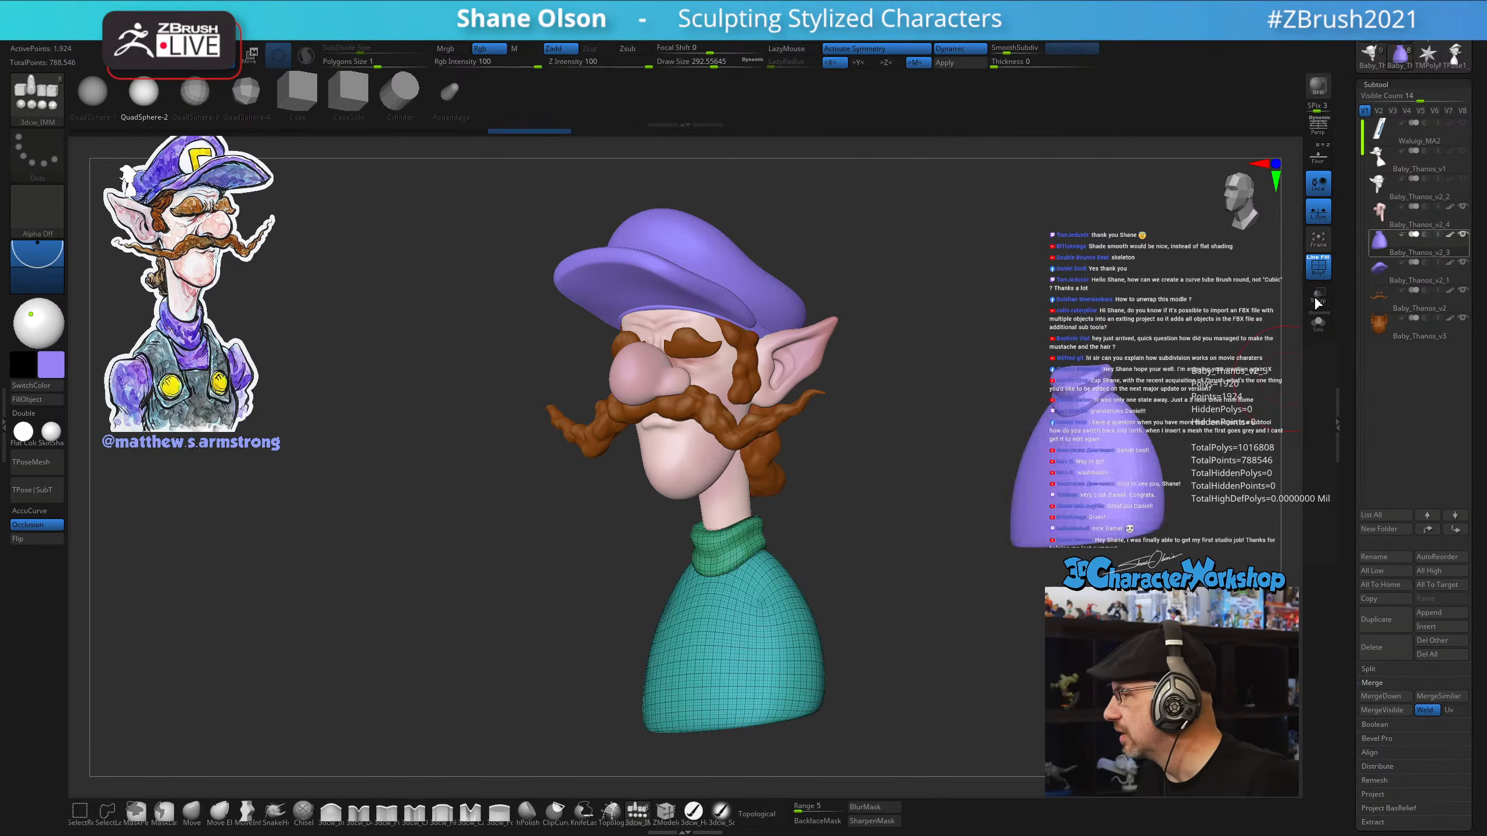
shift+drag(909, 502, 795, 612)
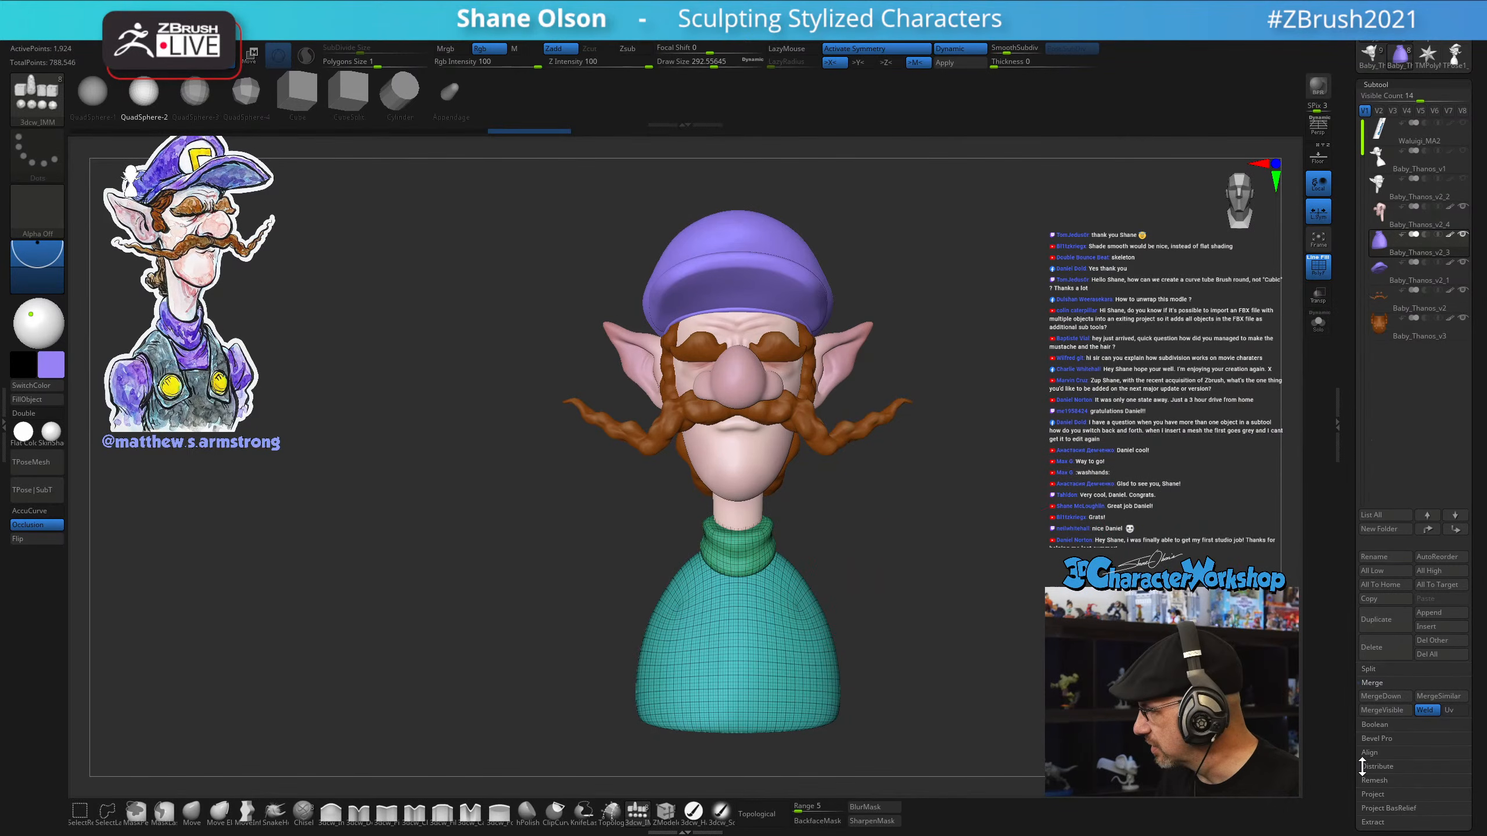
shift+drag(904, 615, 842, 622)
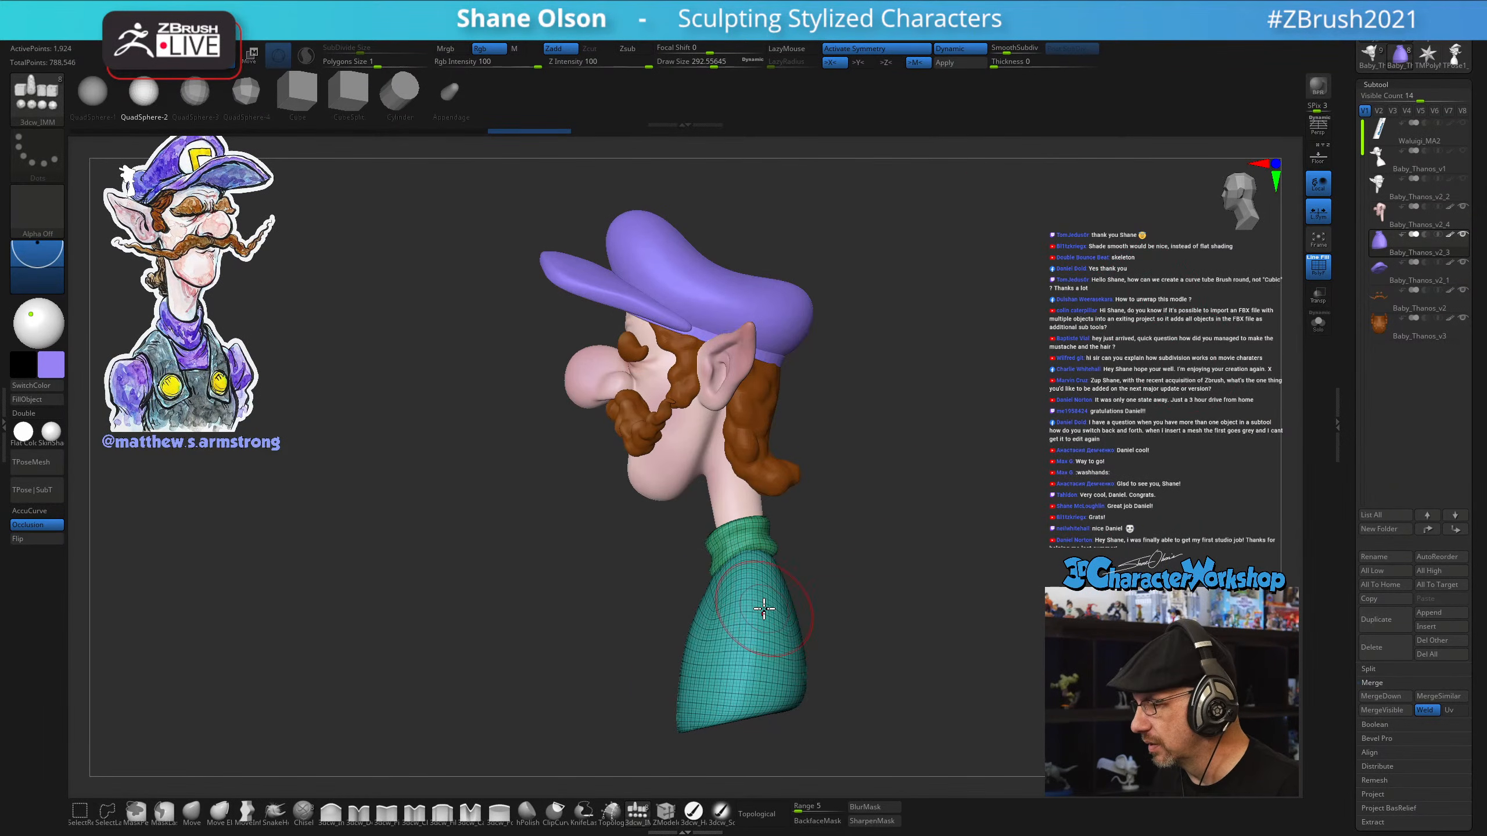
Try inserting a sphere at the side of the upper torso, undo it and reset the transform gizmo's orientation
drag(743, 587, 751, 646)
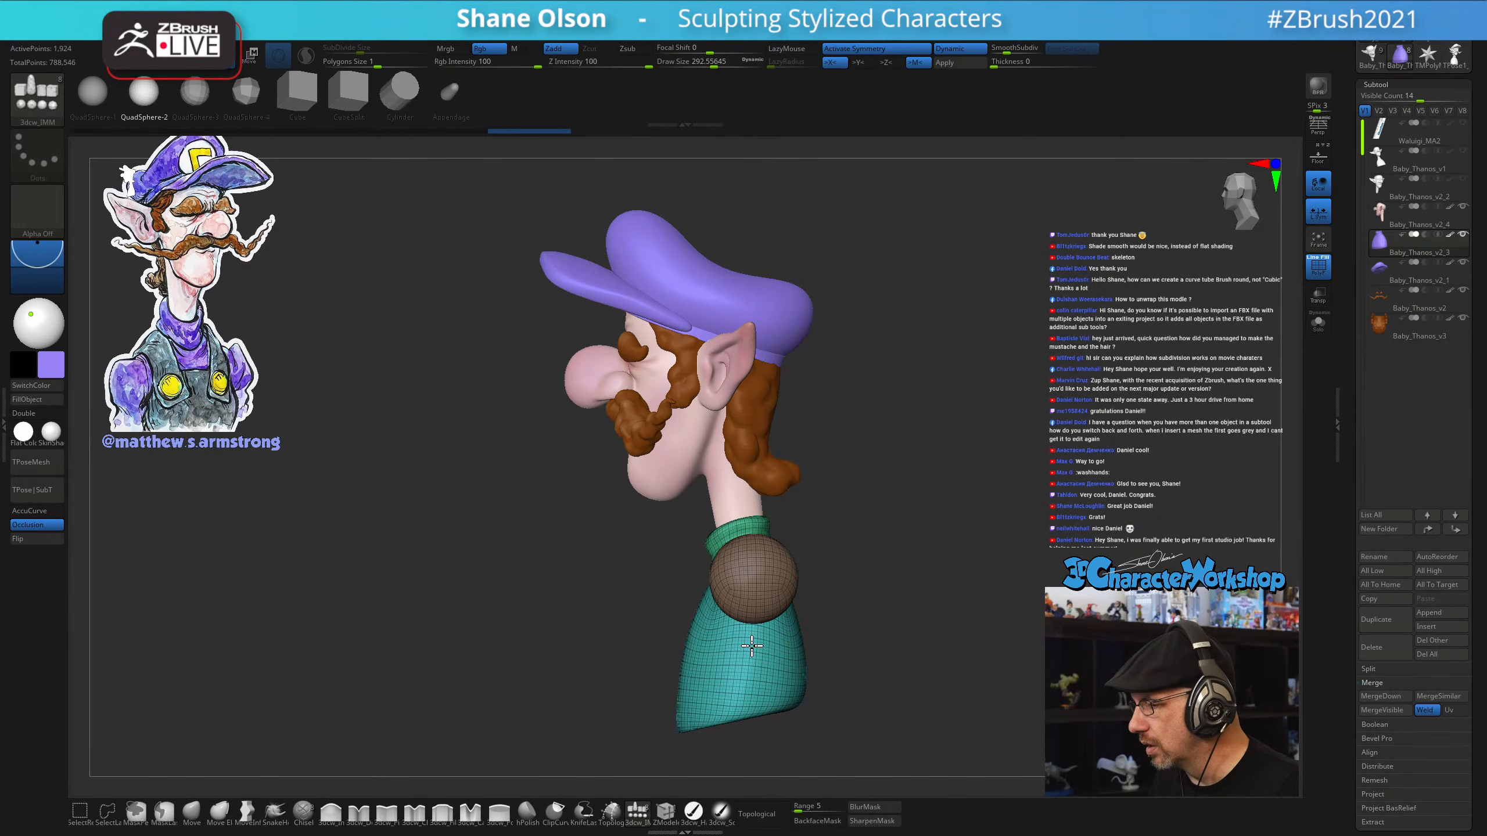
key(ctrl+z)
key(w)
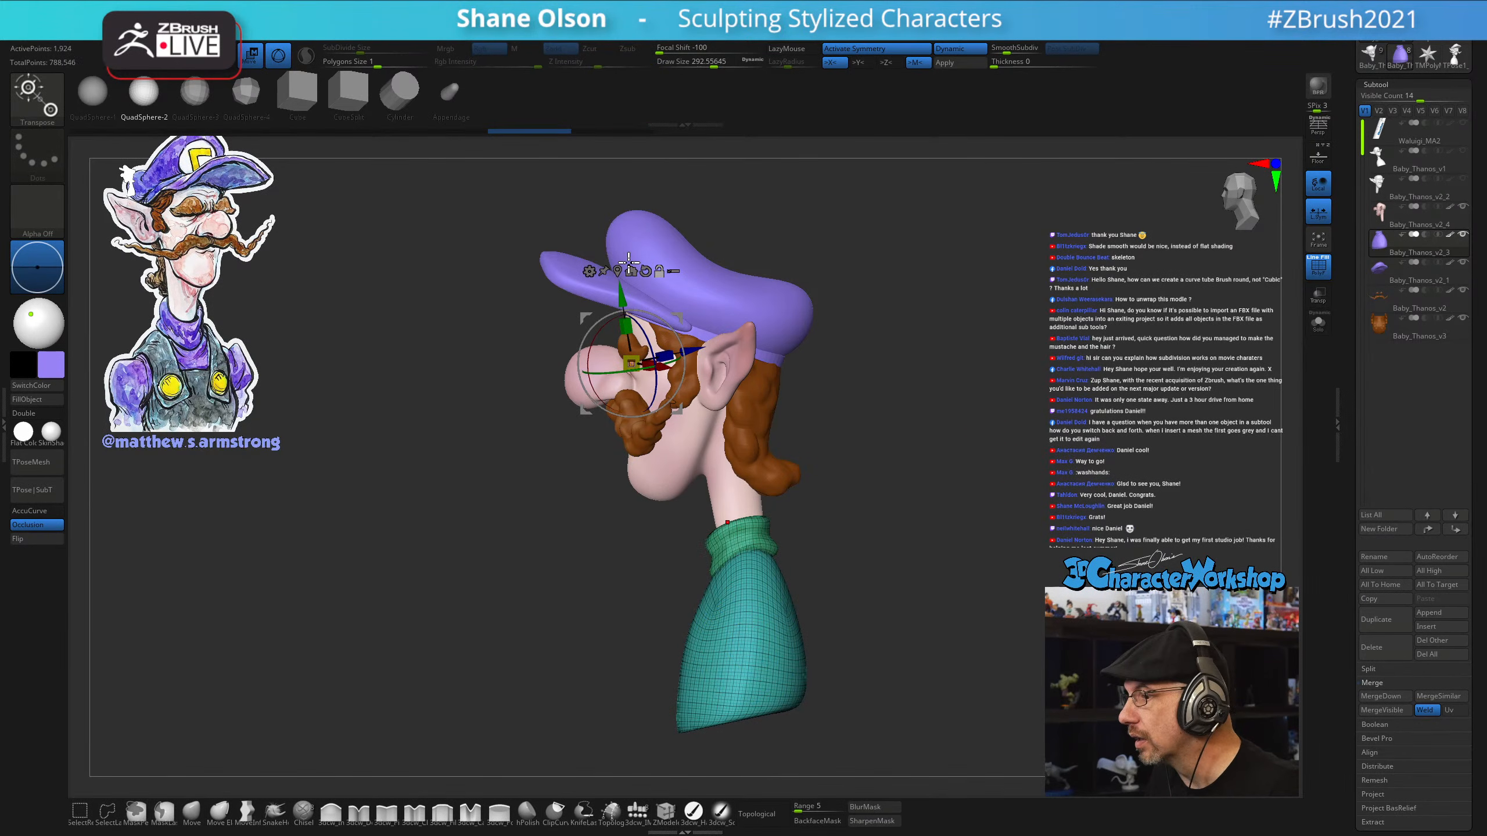
click(645, 271)
key(q)
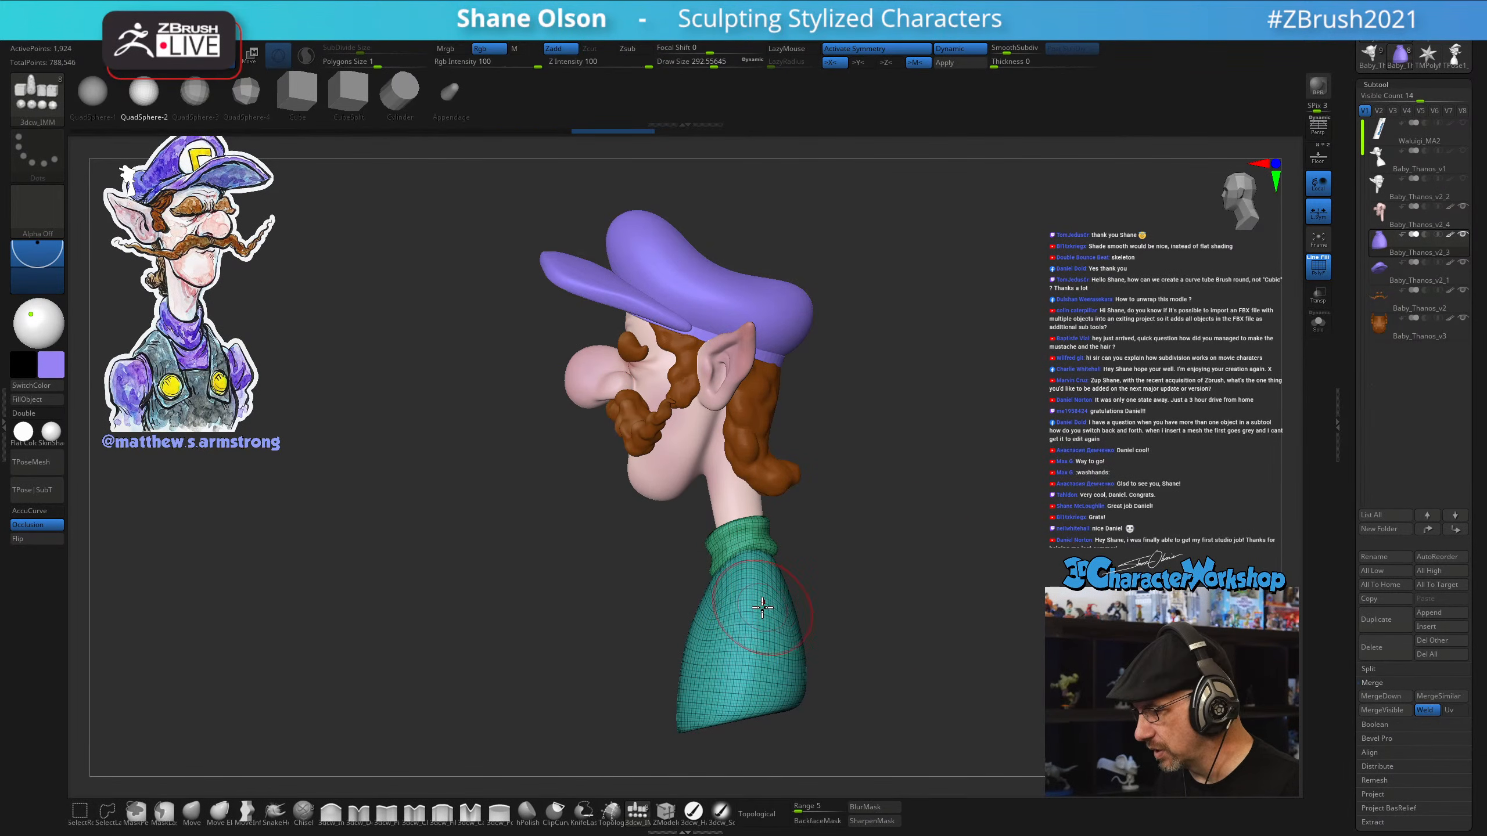
Insert a mirrored pair of spheres beside the upper torso as shoulders and turn off the polyframe display
drag(753, 621, 754, 647)
drag(940, 500, 992, 484)
key(shift+f)
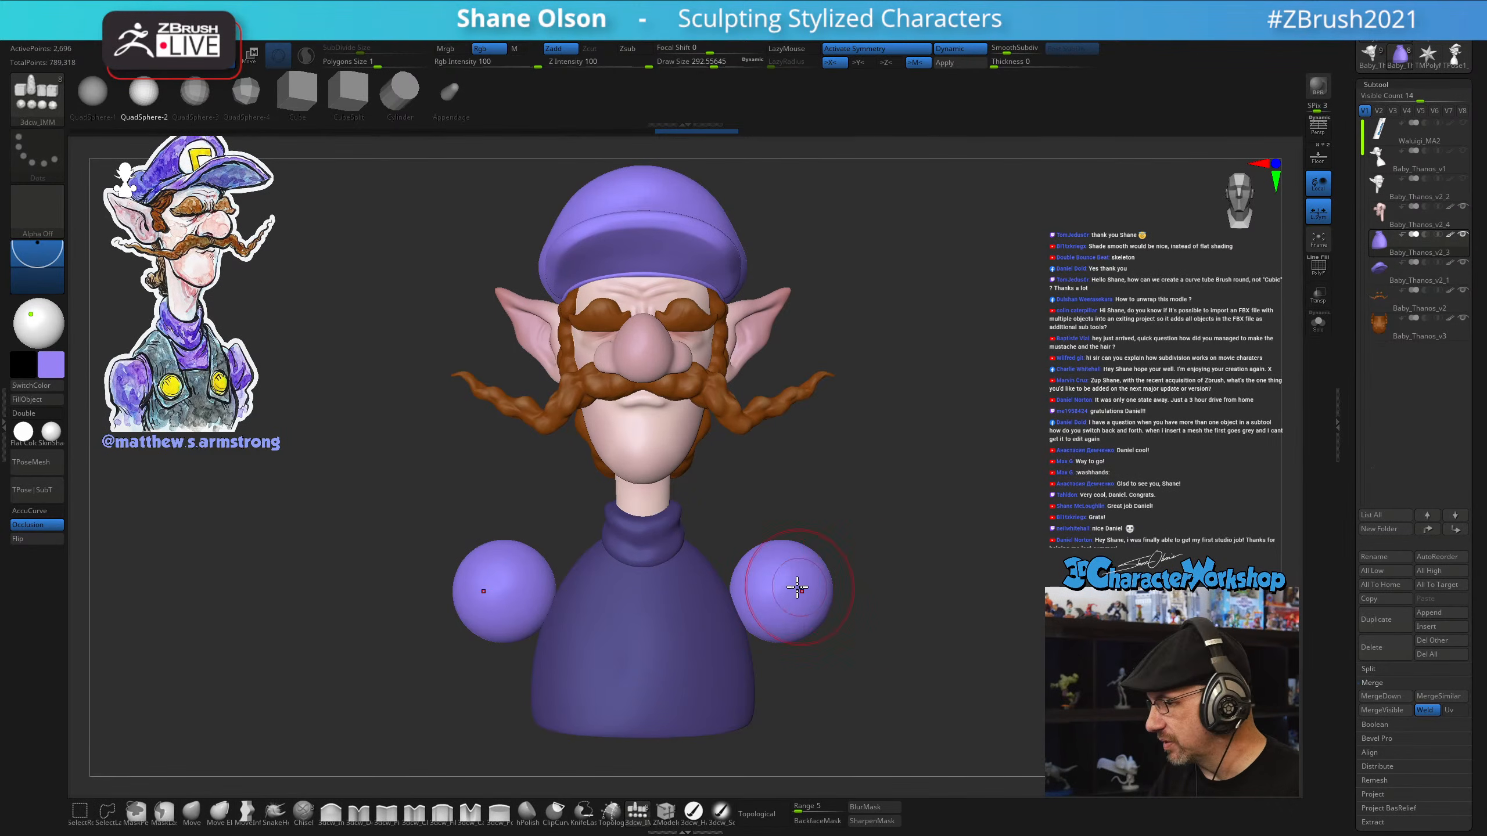
Reposition the shoulder spheres with the transform gizmo so that they sit against both sides of the torso
alt+drag(870, 542, 841, 603)
key(w)
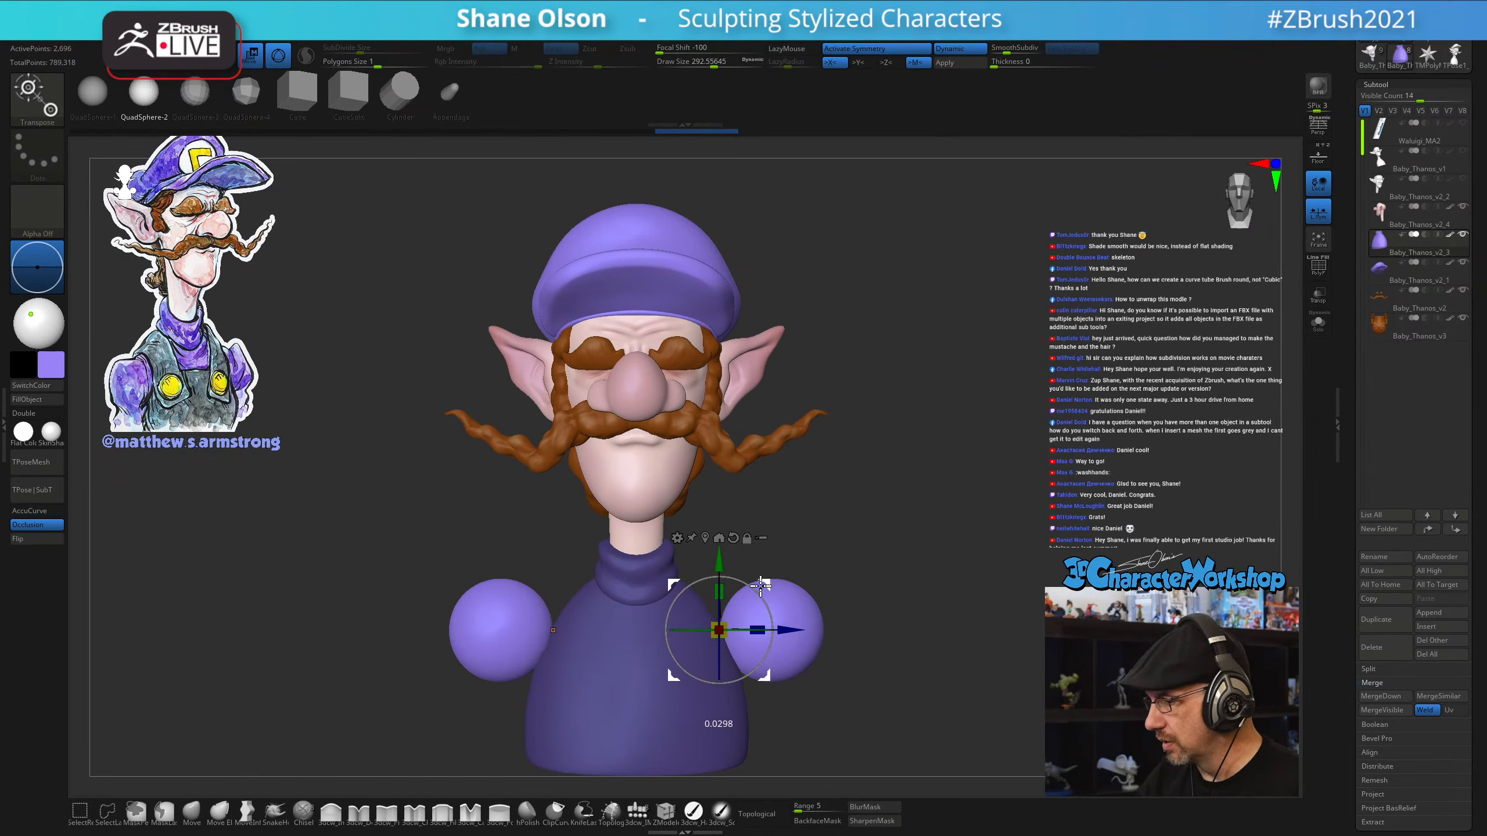
drag(819, 541, 760, 585)
click(682, 632)
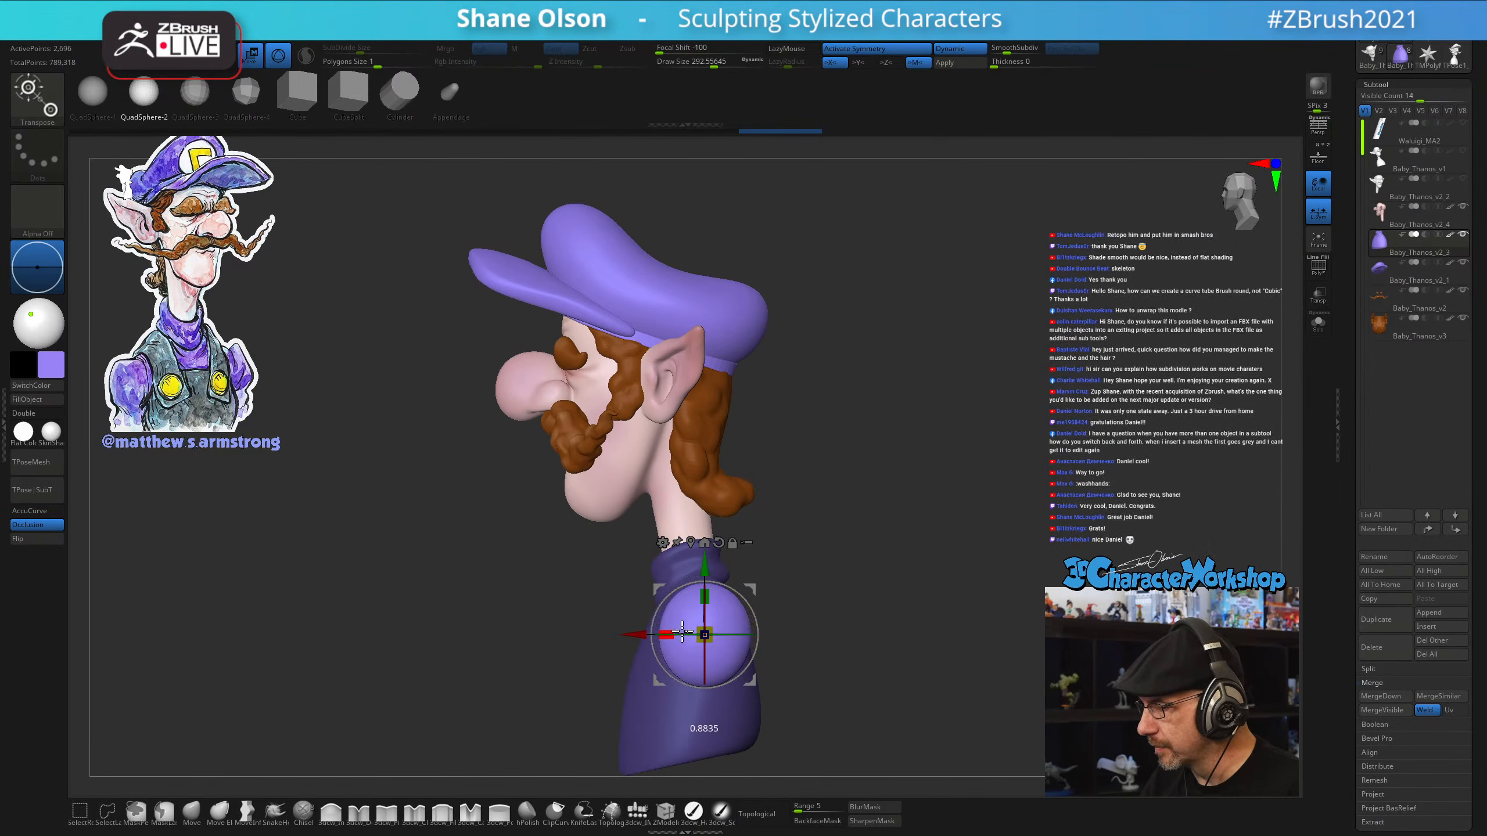
shift+drag(813, 541, 863, 531)
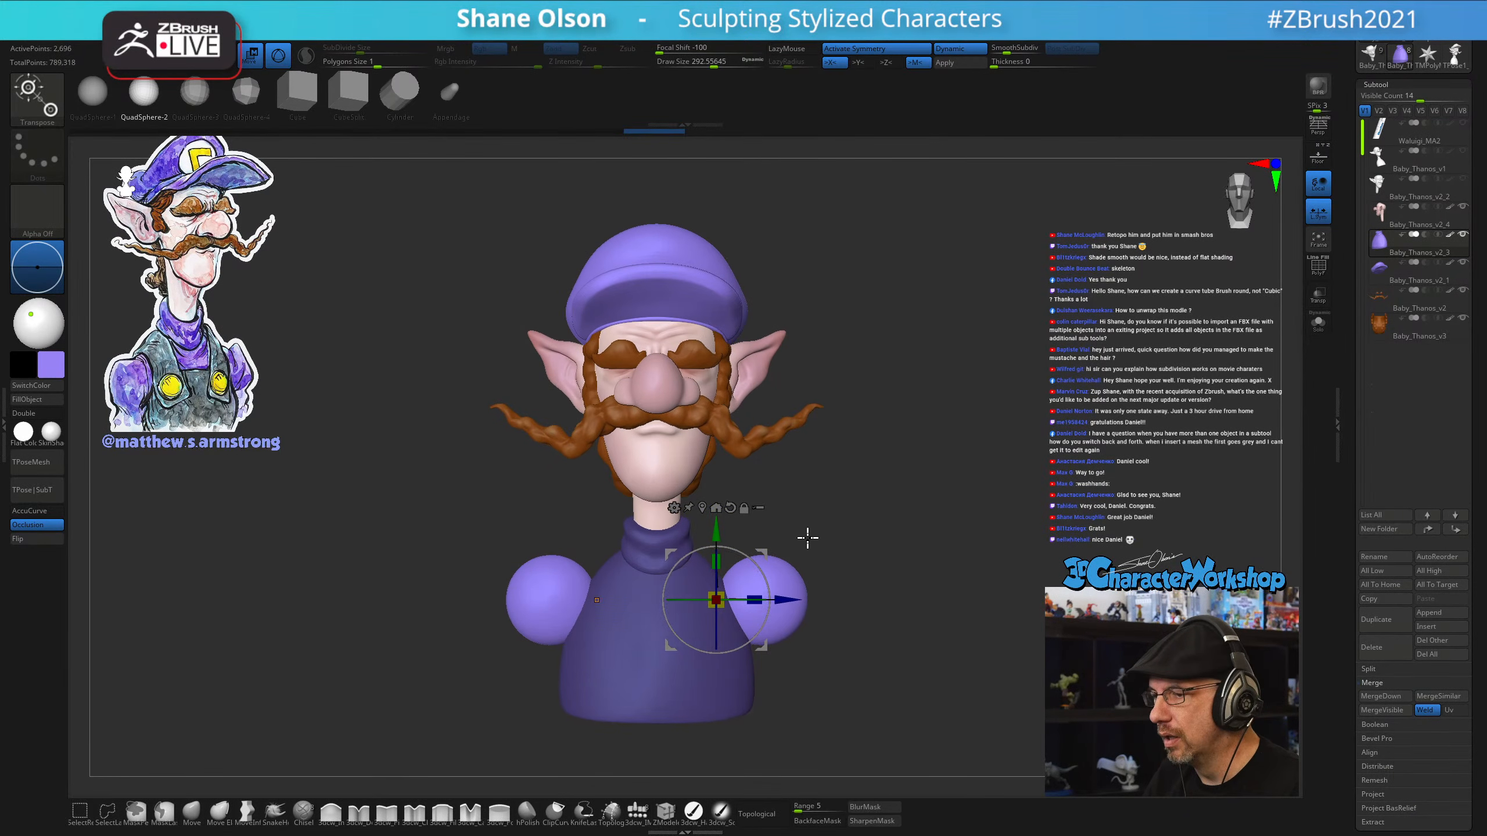
drag(783, 554, 758, 558)
Shape the spheres into sloping shoulders against the torso with the Move brush at a draw size of about 445
click(193, 811)
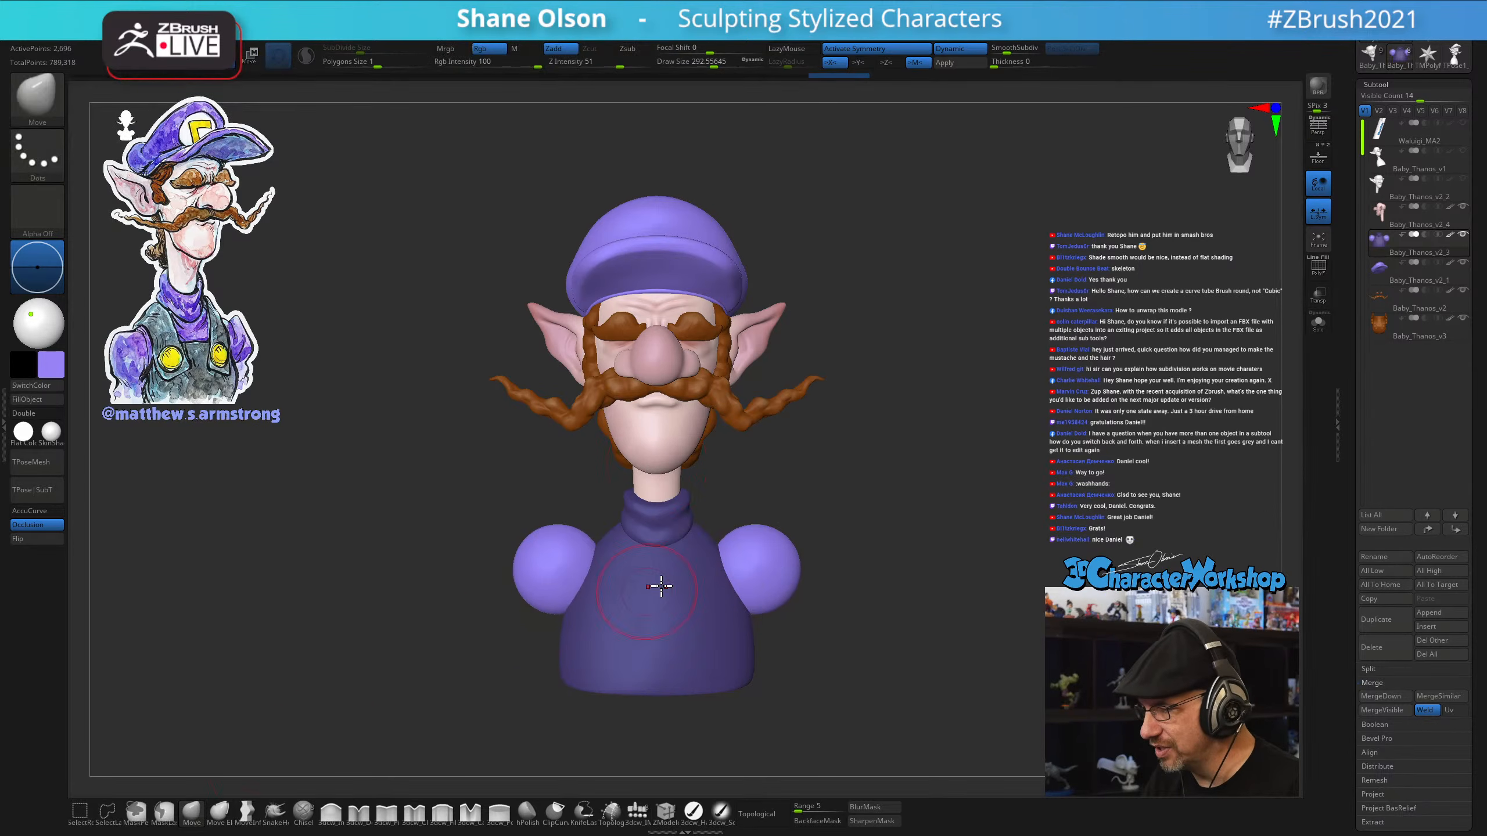
key(s)
mouse_move(849, 502)
mouse_down()
mouse_move(865, 488)
mouse_move(741, 562)
mouse_move(760, 533)
mouse_move(714, 521)
mouse_move(750, 575)
mouse_move(727, 581)
mouse_move(793, 588)
mouse_move(873, 538)
mouse_move(837, 600)
mouse_move(782, 603)
mouse_move(782, 564)
mouse_move(883, 587)
mouse_move(902, 565)
mouse_move(897, 538)
mouse_move(861, 538)
mouse_move(939, 555)
mouse_move(787, 632)
mouse_move(879, 598)
mouse_move(850, 598)
mouse_move(889, 607)
mouse_move(854, 613)
mouse_move(930, 591)
mouse_move(873, 564)
mouse_move(823, 565)
mouse_move(880, 611)
mouse_move(870, 598)
mouse_move(889, 584)
mouse_up()
key(s)
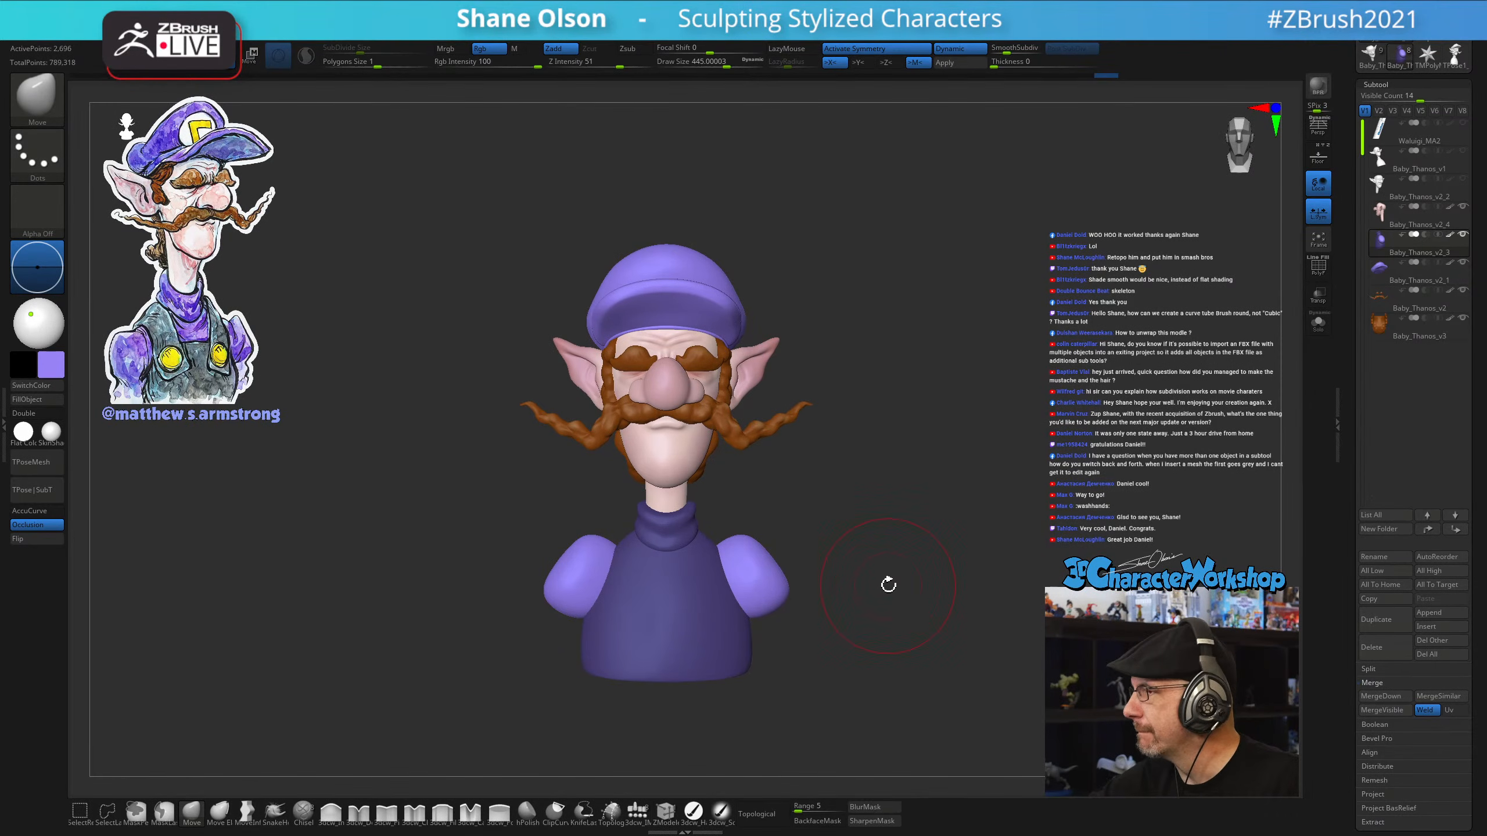
Invert the mask to protect the shoulders and narrow the lower torso with the Move brush at a draw size of about 704
alt+drag(955, 350, 901, 630)
key(Down)
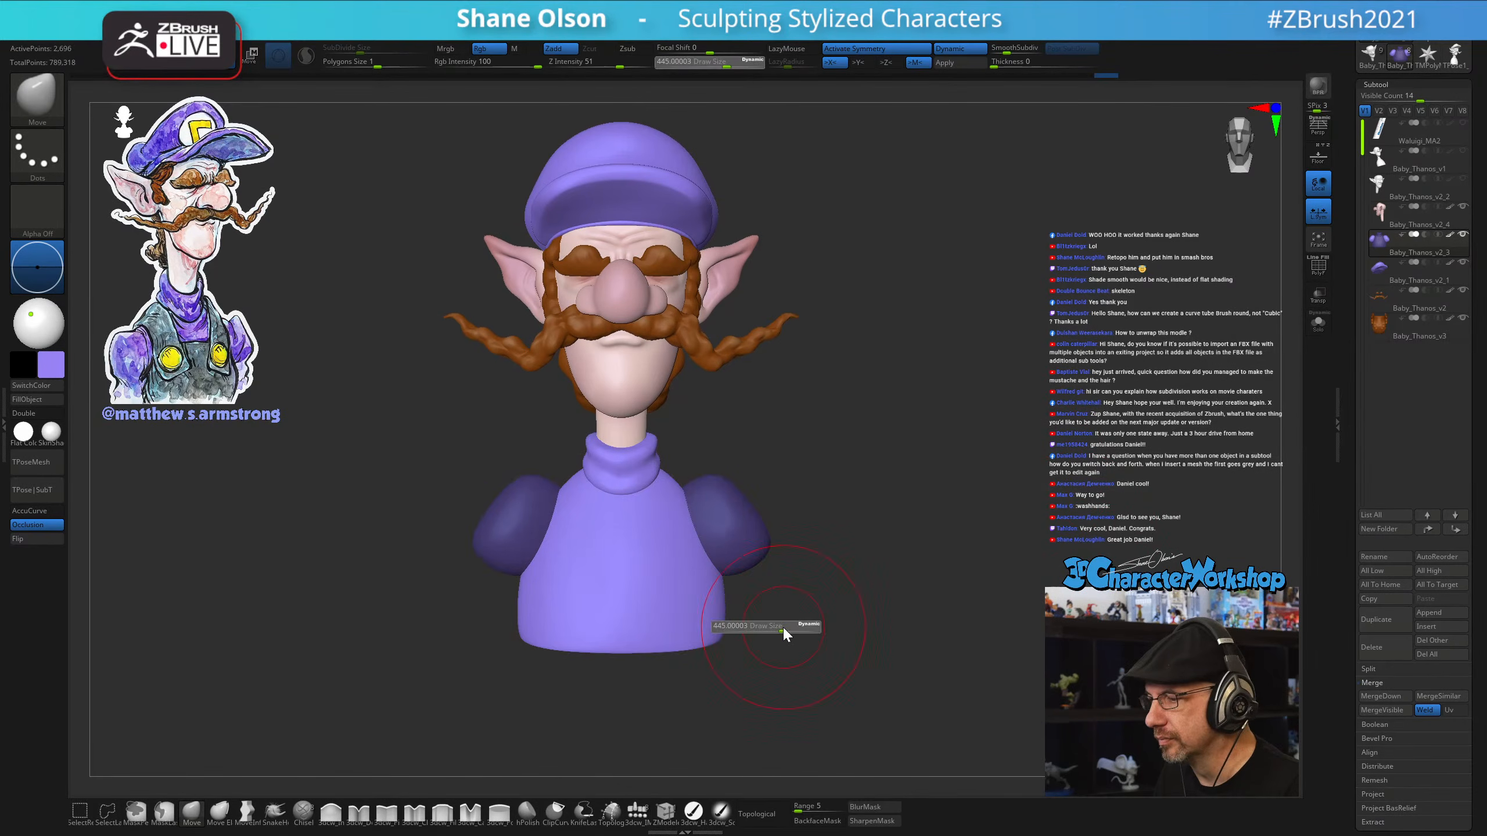
key(s)
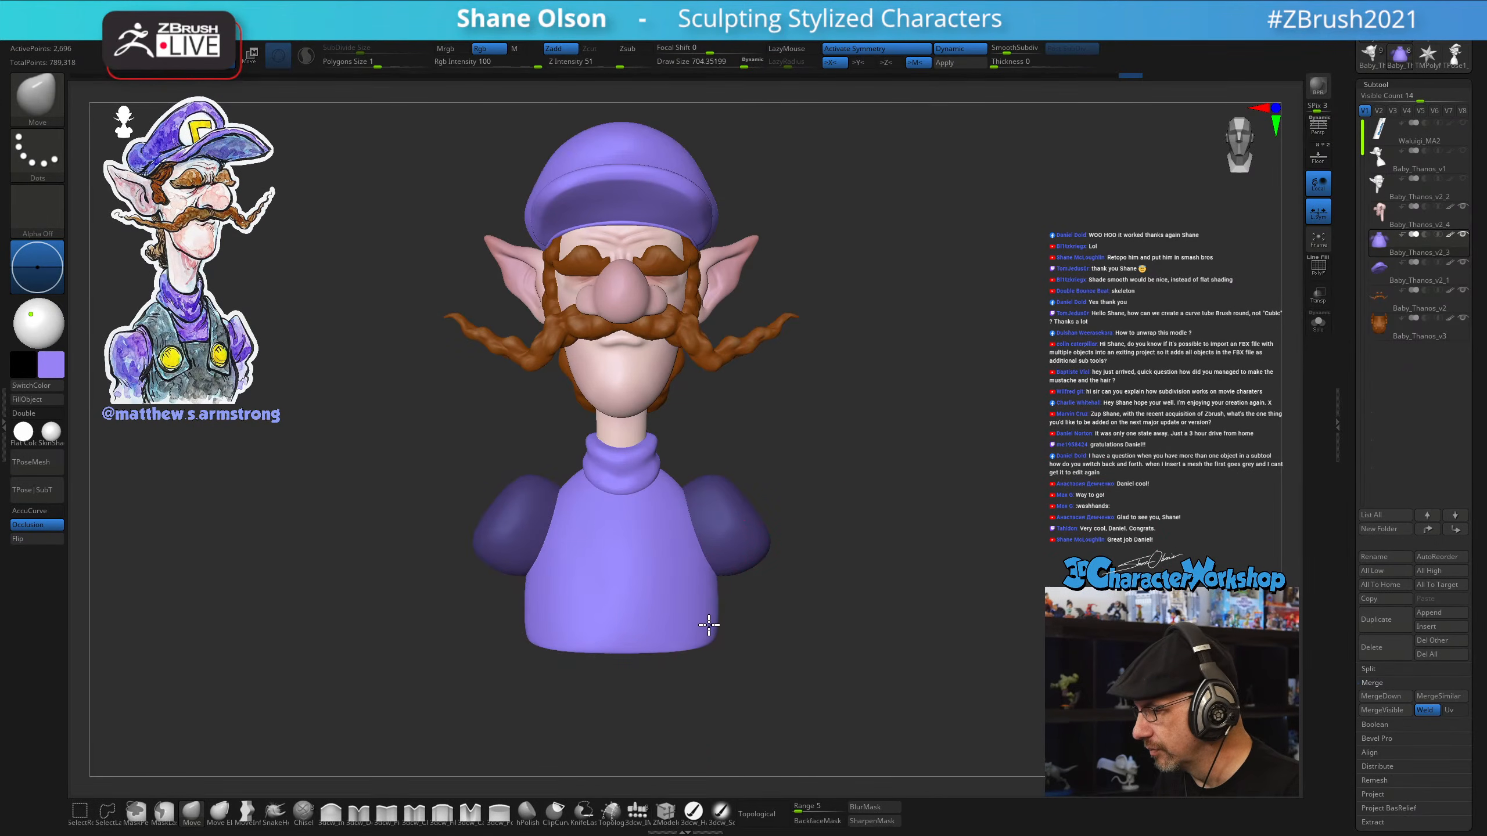
mouse_move(729, 624)
mouse_down()
mouse_move(717, 627)
mouse_move(833, 594)
mouse_move(799, 611)
mouse_up()
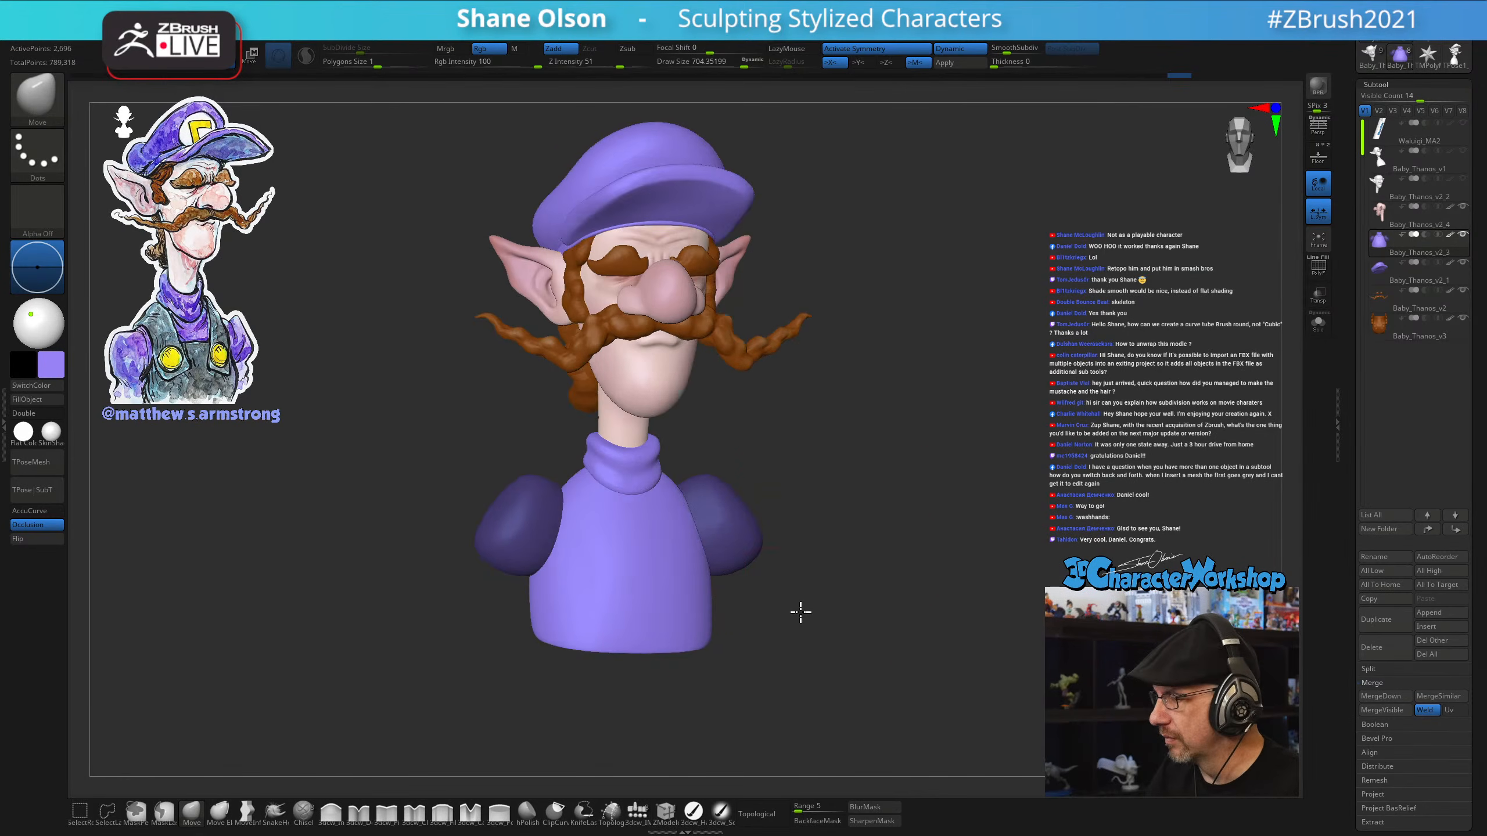
mouse_move(707, 577)
mouse_down()
mouse_move(793, 620)
mouse_move(886, 608)
mouse_move(790, 630)
mouse_move(761, 612)
mouse_move(807, 605)
mouse_up()
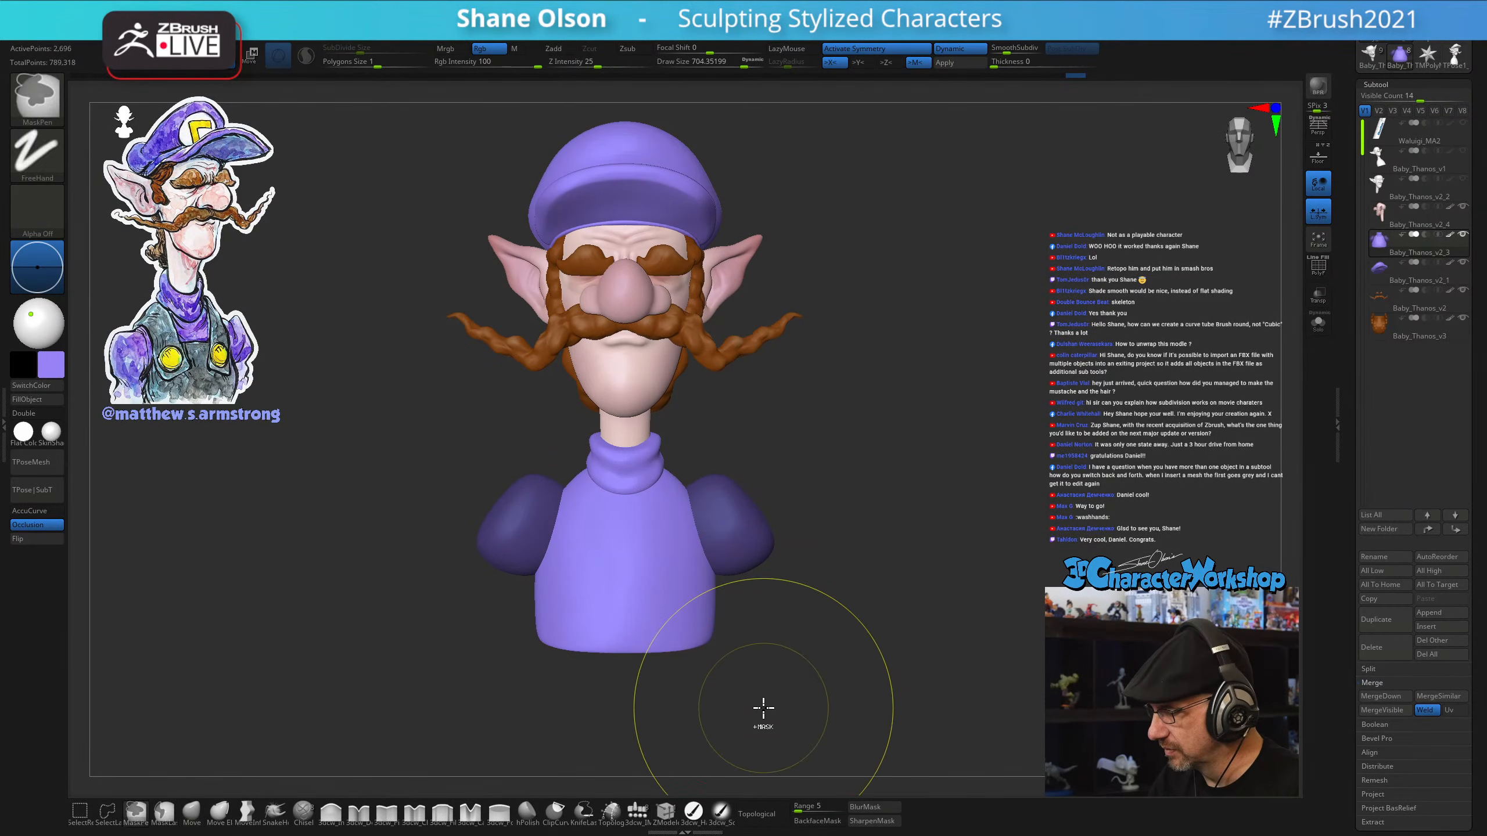
Clear the mask and insert a mirrored pair of Appendage meshes below the shoulders as arms
mouse_move(763, 707)
mouse_down()
mouse_move(779, 631)
mouse_move(767, 647)
mouse_up()
click(640, 813)
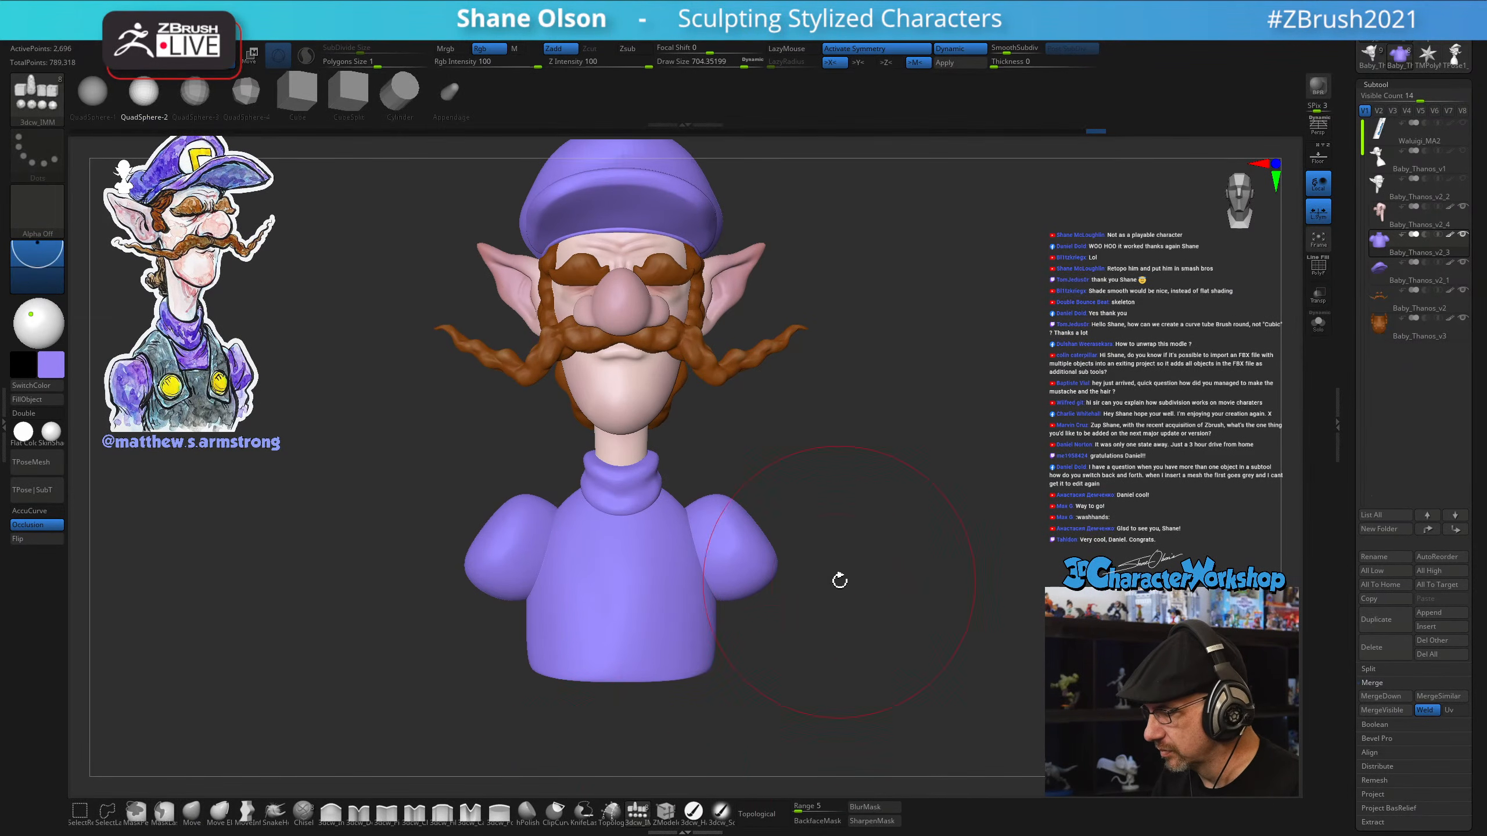
mouse_move(870, 641)
mouse_down()
mouse_move(887, 607)
mouse_move(747, 575)
mouse_up()
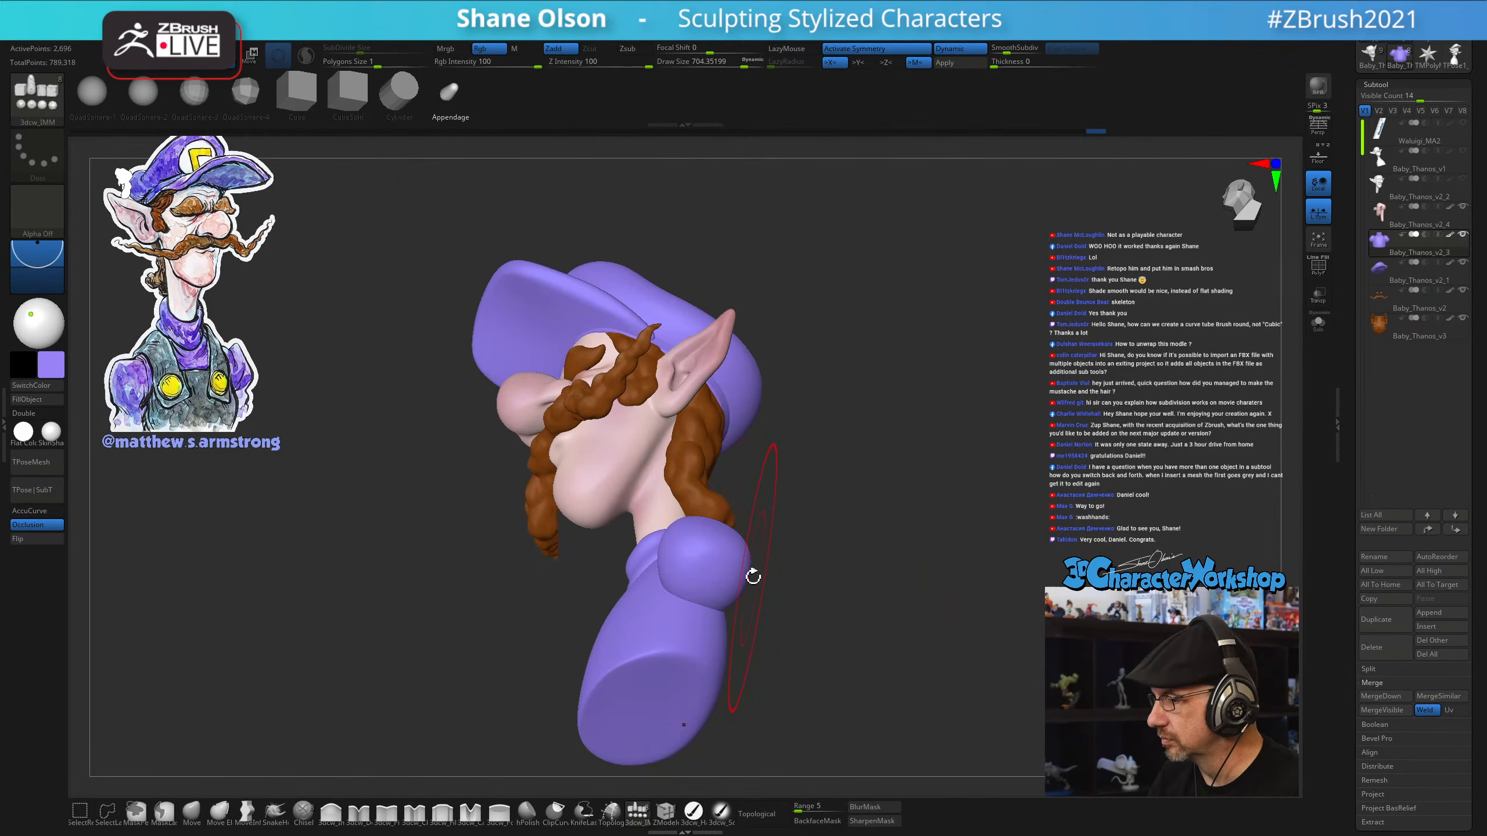
drag(698, 642, 858, 580)
drag(881, 574, 913, 564)
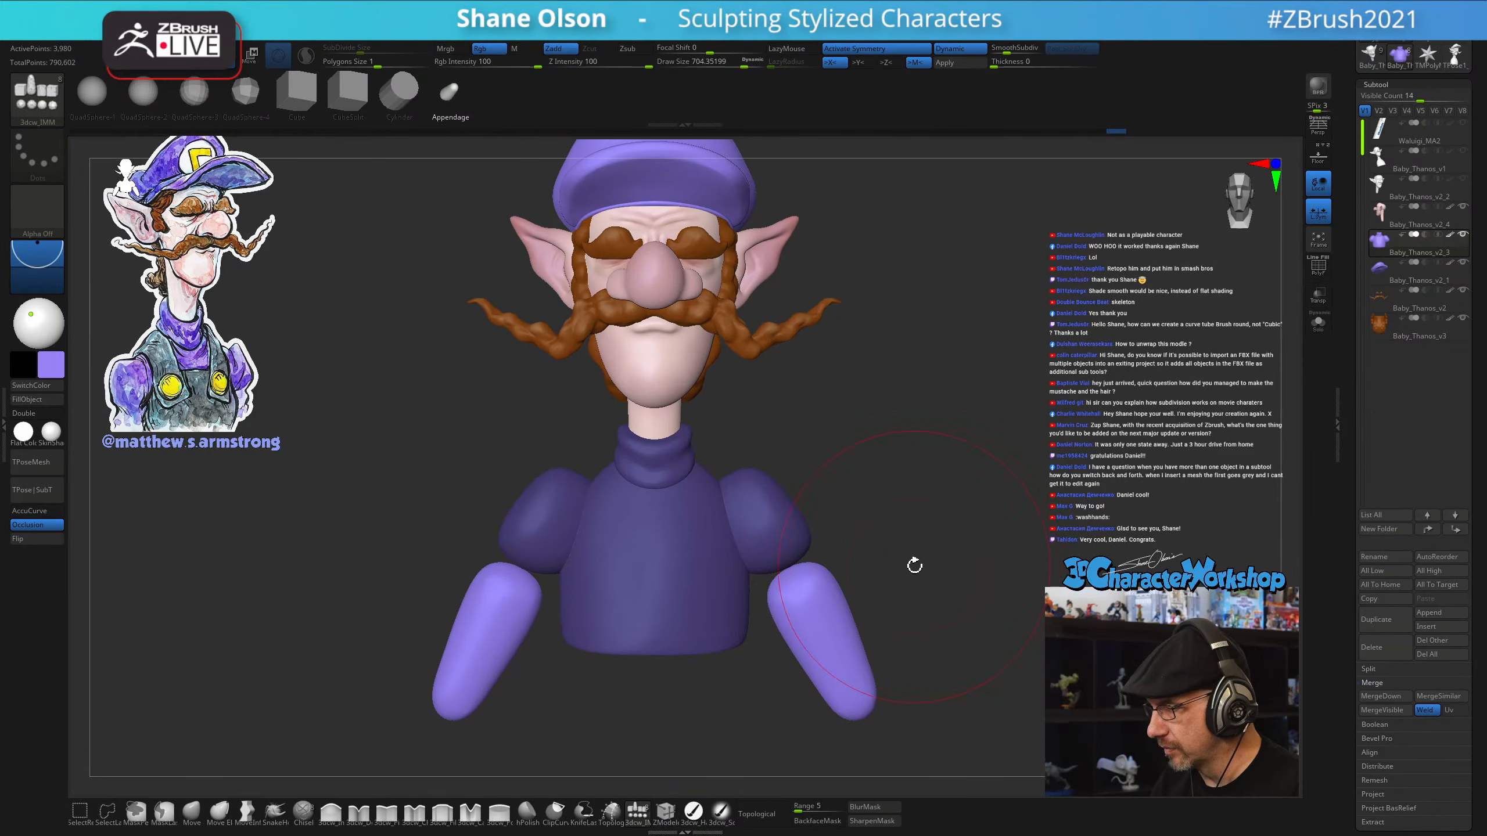
Reposition the inserted arms with the transform gizmo so that their upper ends tuck into the shoulders
key(w)
mouse_move(823, 501)
mouse_down()
mouse_move(822, 550)
mouse_move(823, 506)
mouse_up()
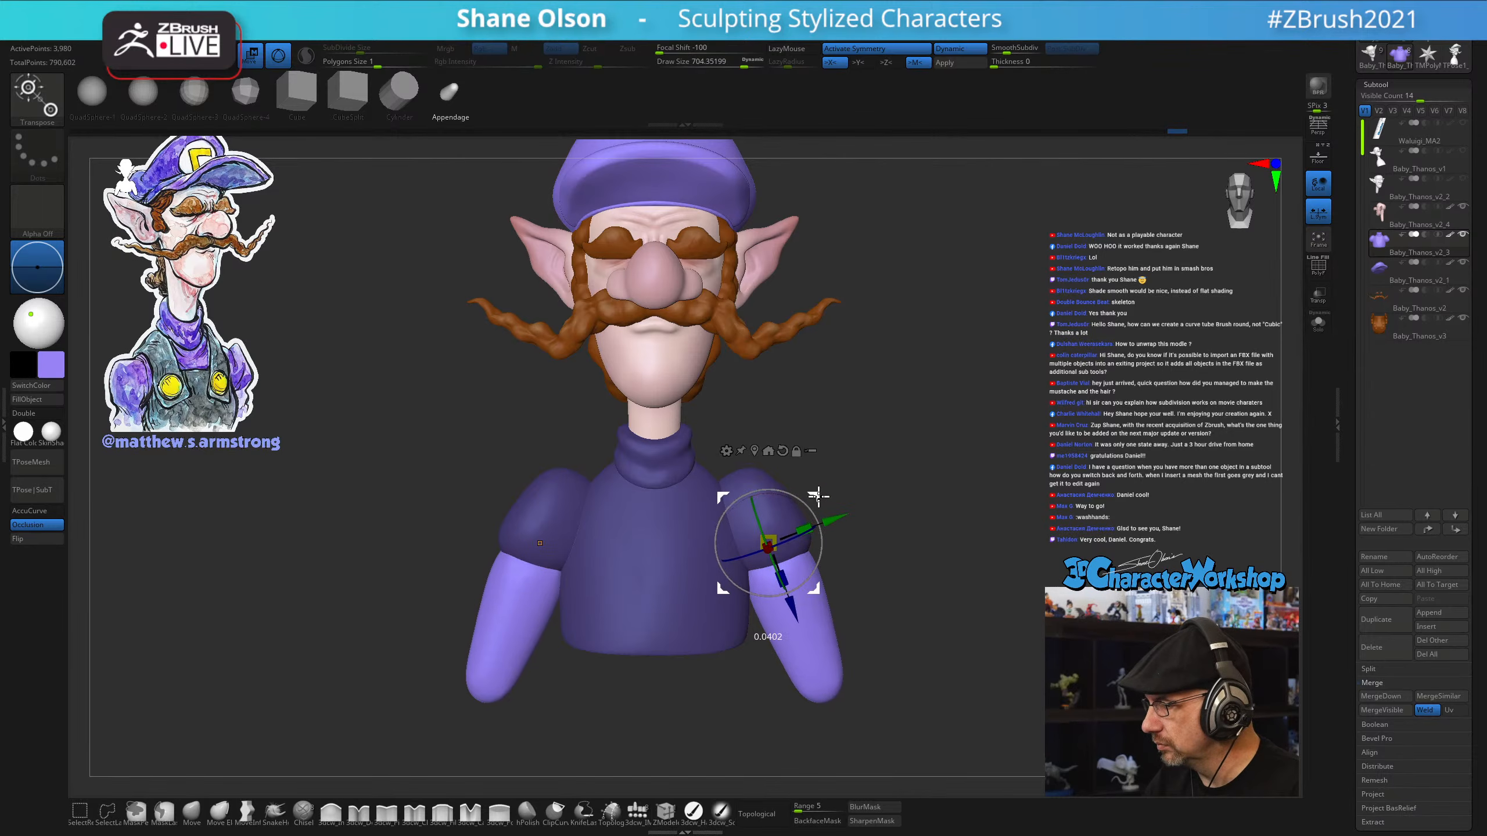
key(q)
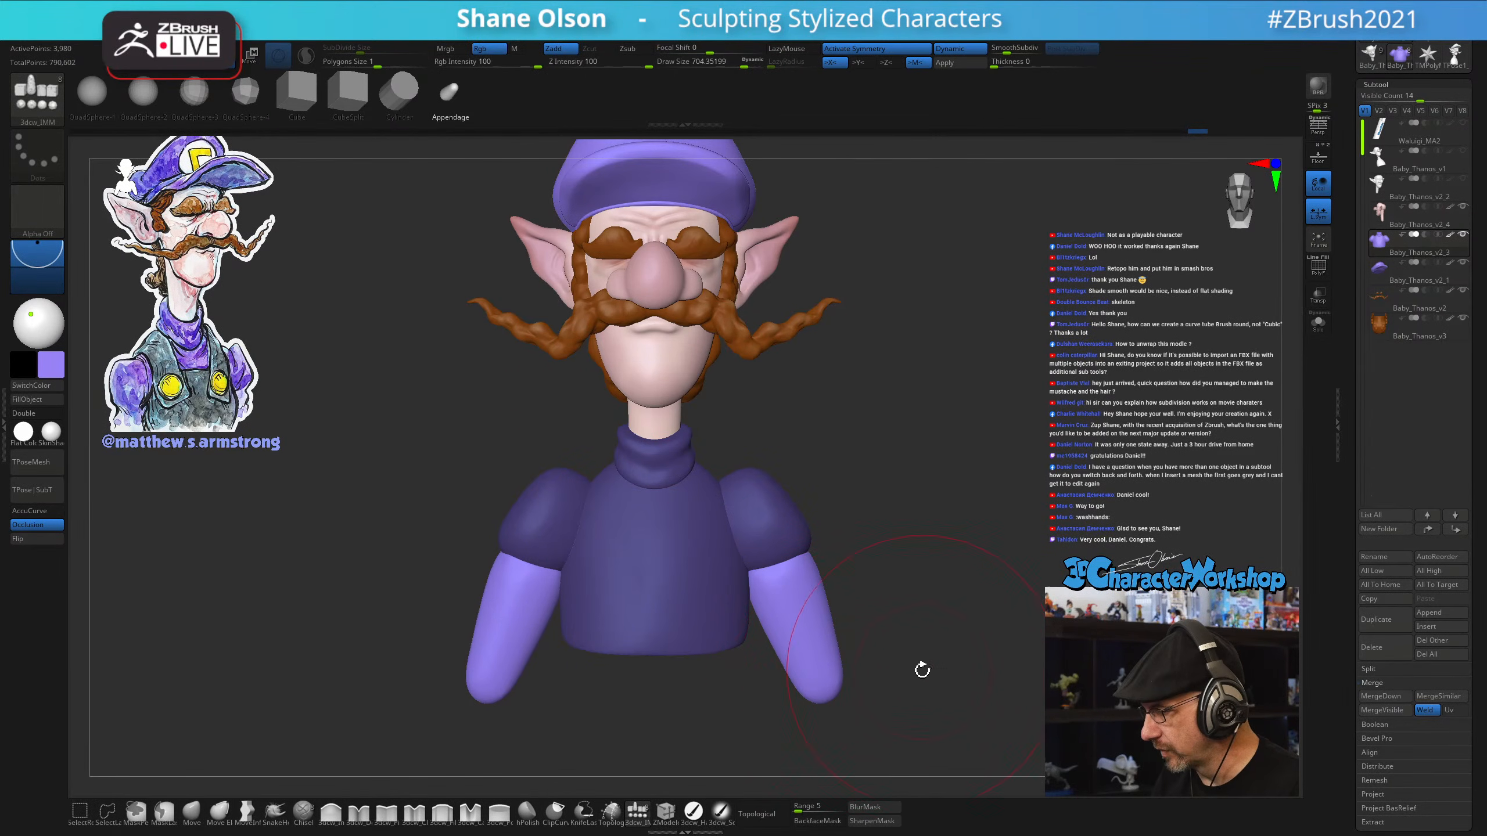
Cut the lower ends of both arms flat with the ClipCurve brush
click(604, 817)
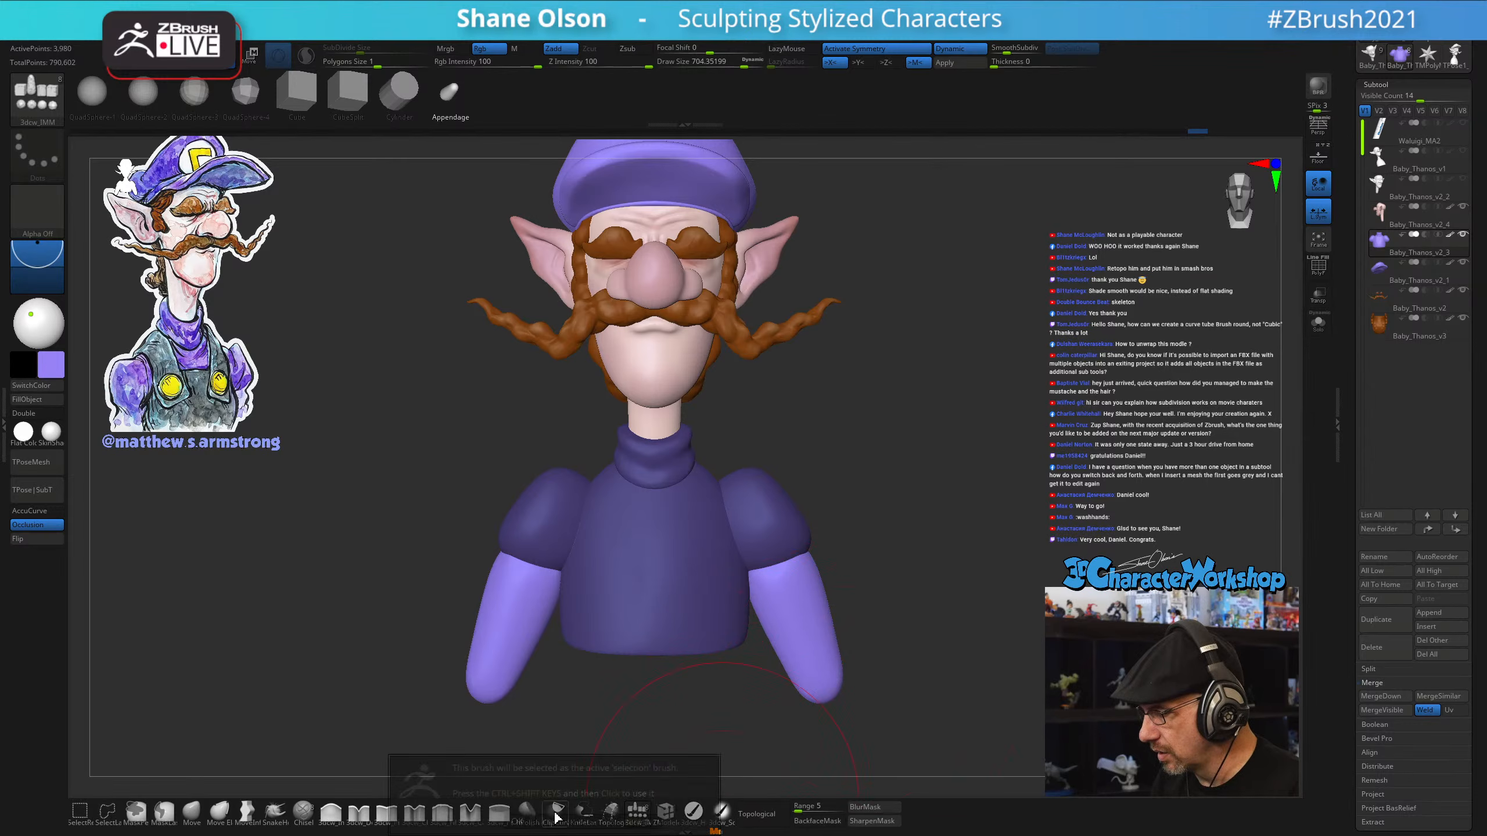
click(586, 817)
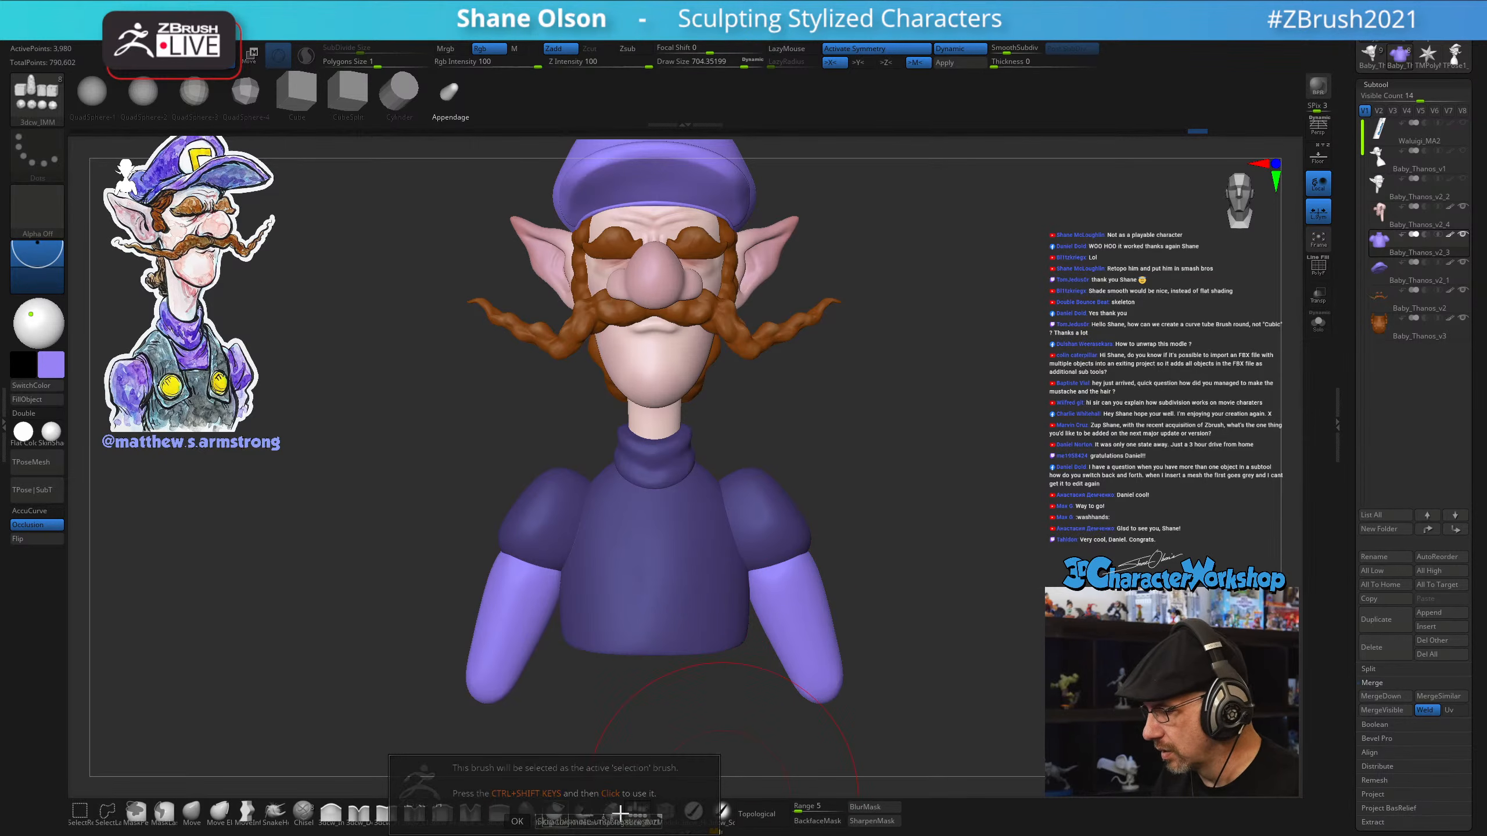
key(ctrl+shift)
mouse_move(912, 619)
ctrl+shift+mouse_down()
mouse_move(663, 676)
mouse_move(666, 664)
ctrl+shift+mouse_up()
drag(933, 643, 861, 624)
key(shift)
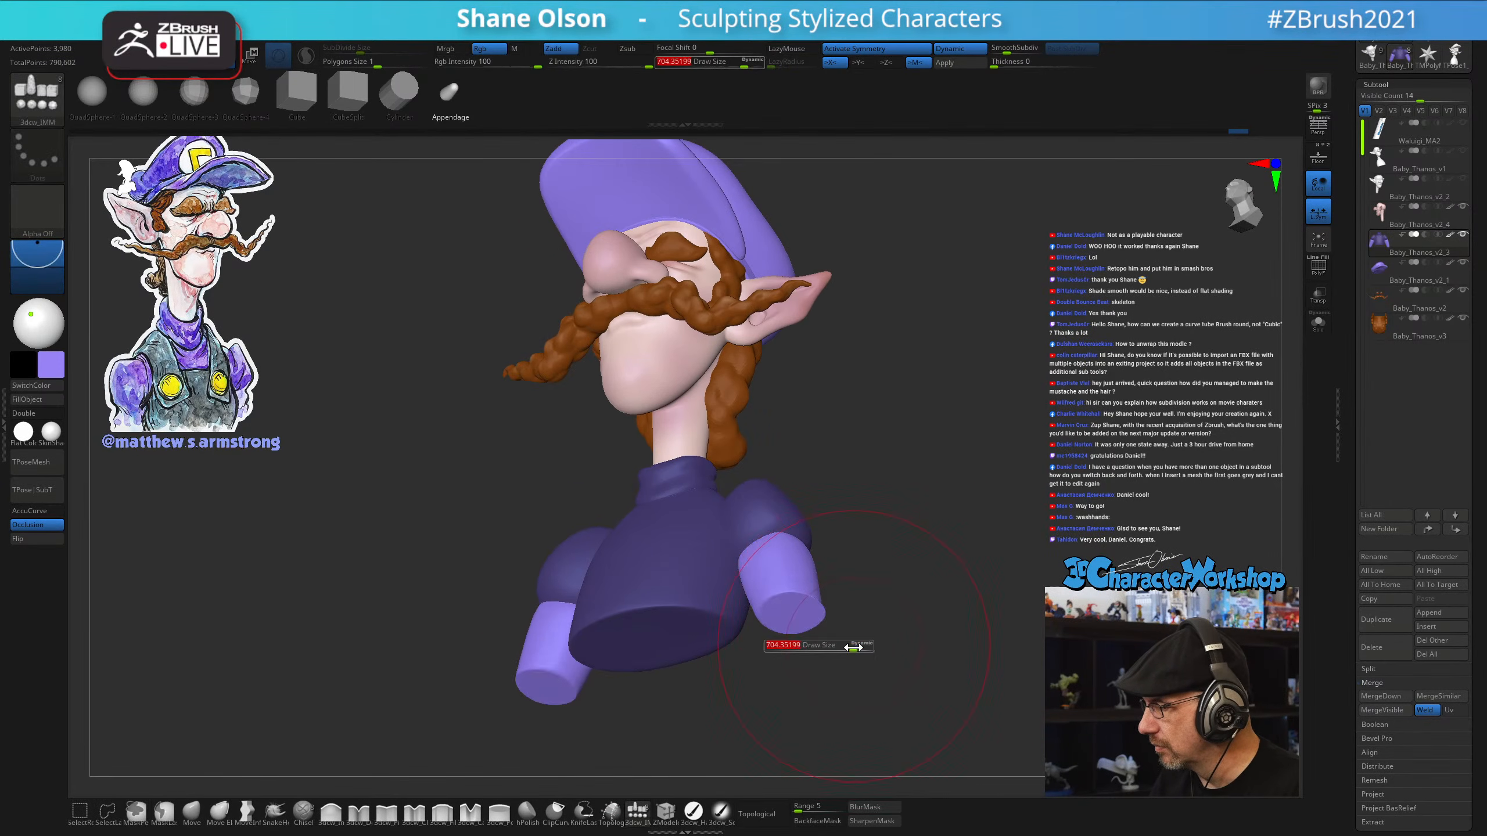
mouse_move(825, 644)
mouse_down()
mouse_move(839, 671)
mouse_move(866, 622)
mouse_move(916, 601)
mouse_move(859, 556)
mouse_move(896, 521)
mouse_move(886, 551)
mouse_move(877, 522)
mouse_move(859, 561)
mouse_up()
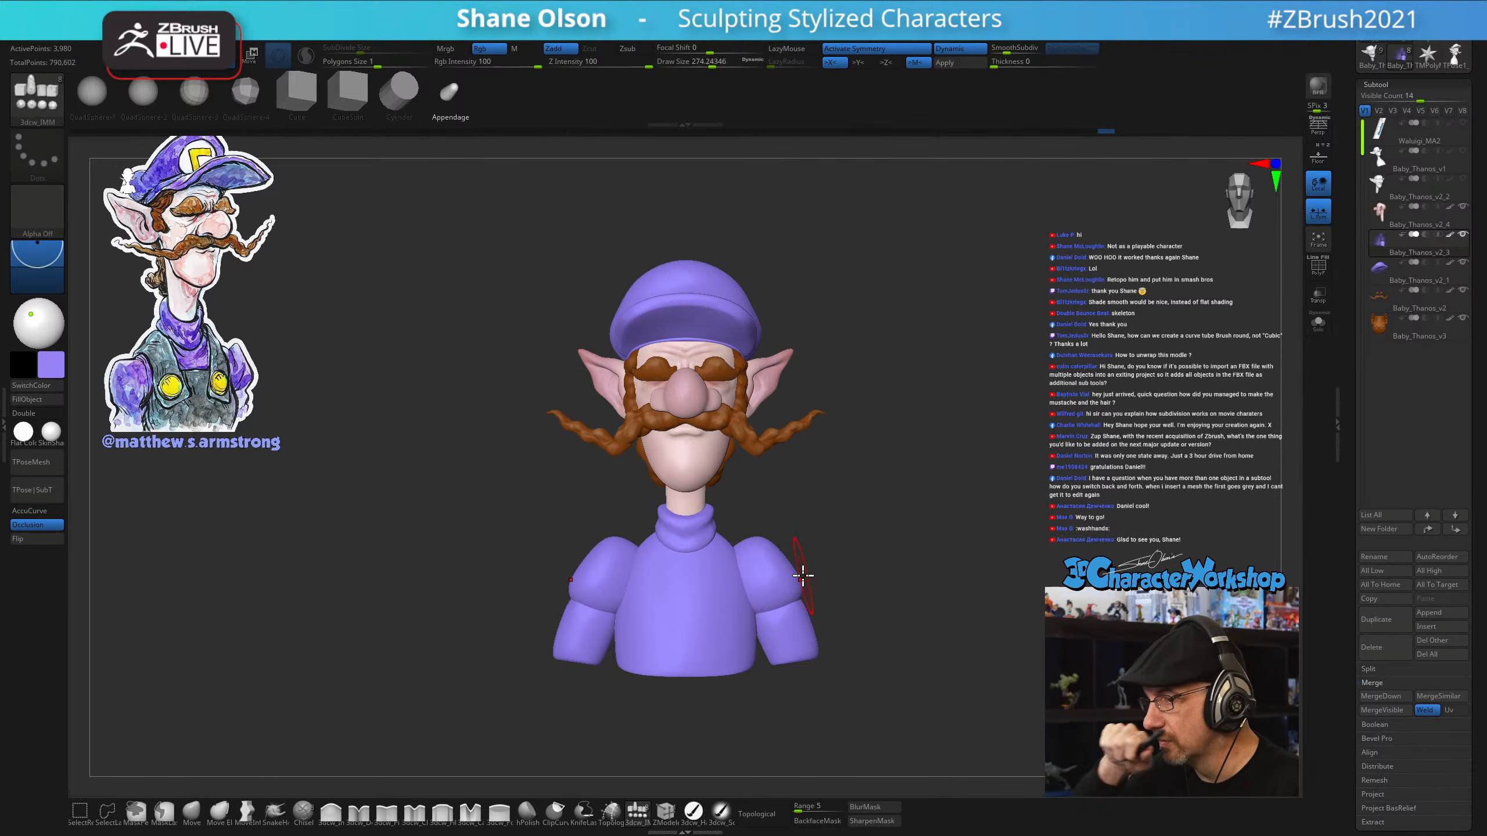
drag(829, 561, 838, 580)
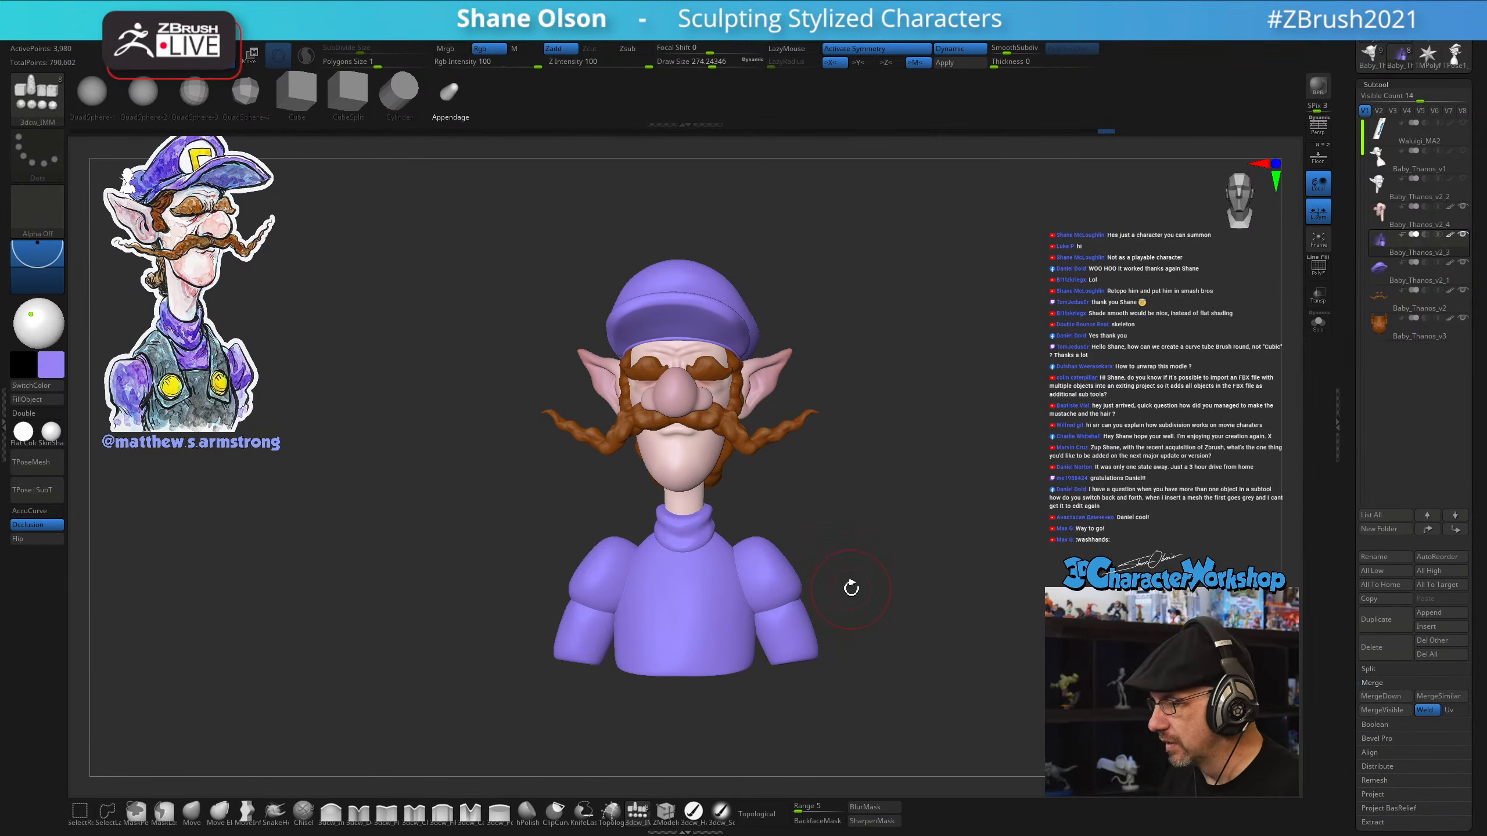
Show the polygroups, hide the shoulders and arms, and split the hidden parts from the torso into their own subtool
key(shift+f)
mouse_move(896, 531)
mouse_down()
mouse_move(919, 587)
mouse_move(685, 577)
mouse_up()
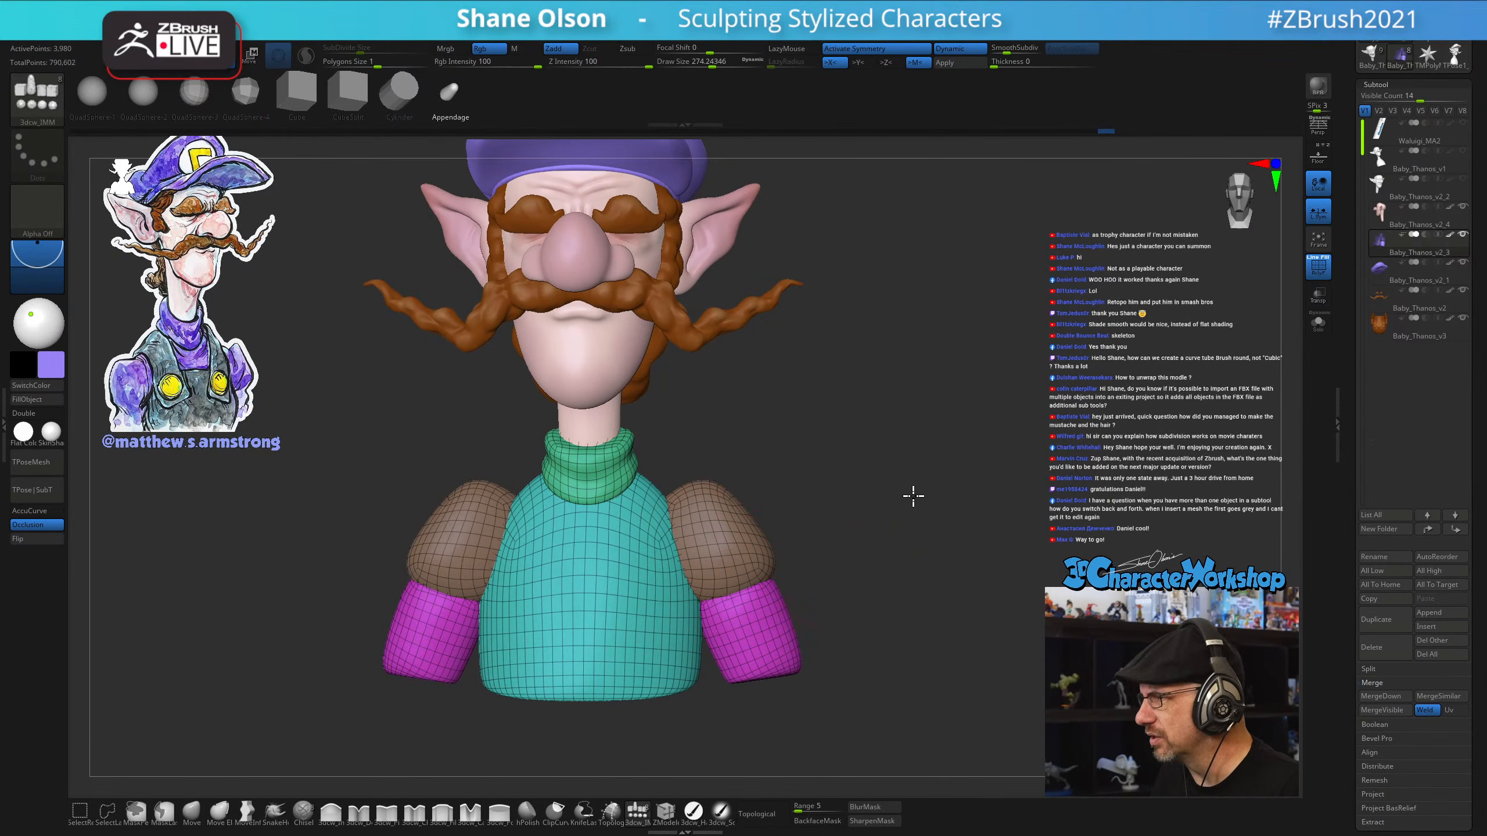
ctrl+shift+click(751, 556)
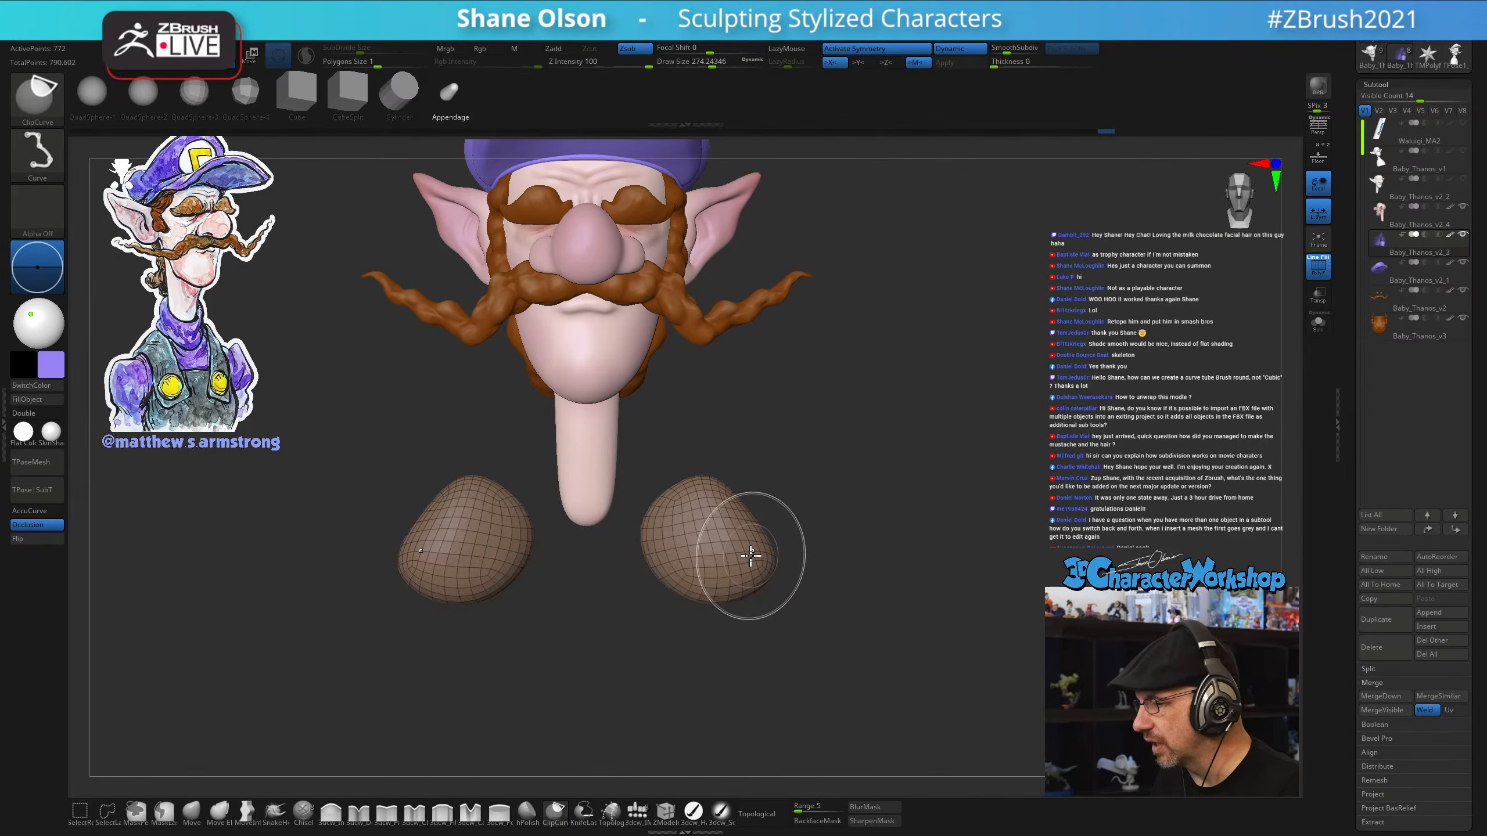
ctrl+shift+click(751, 556)
key(space)
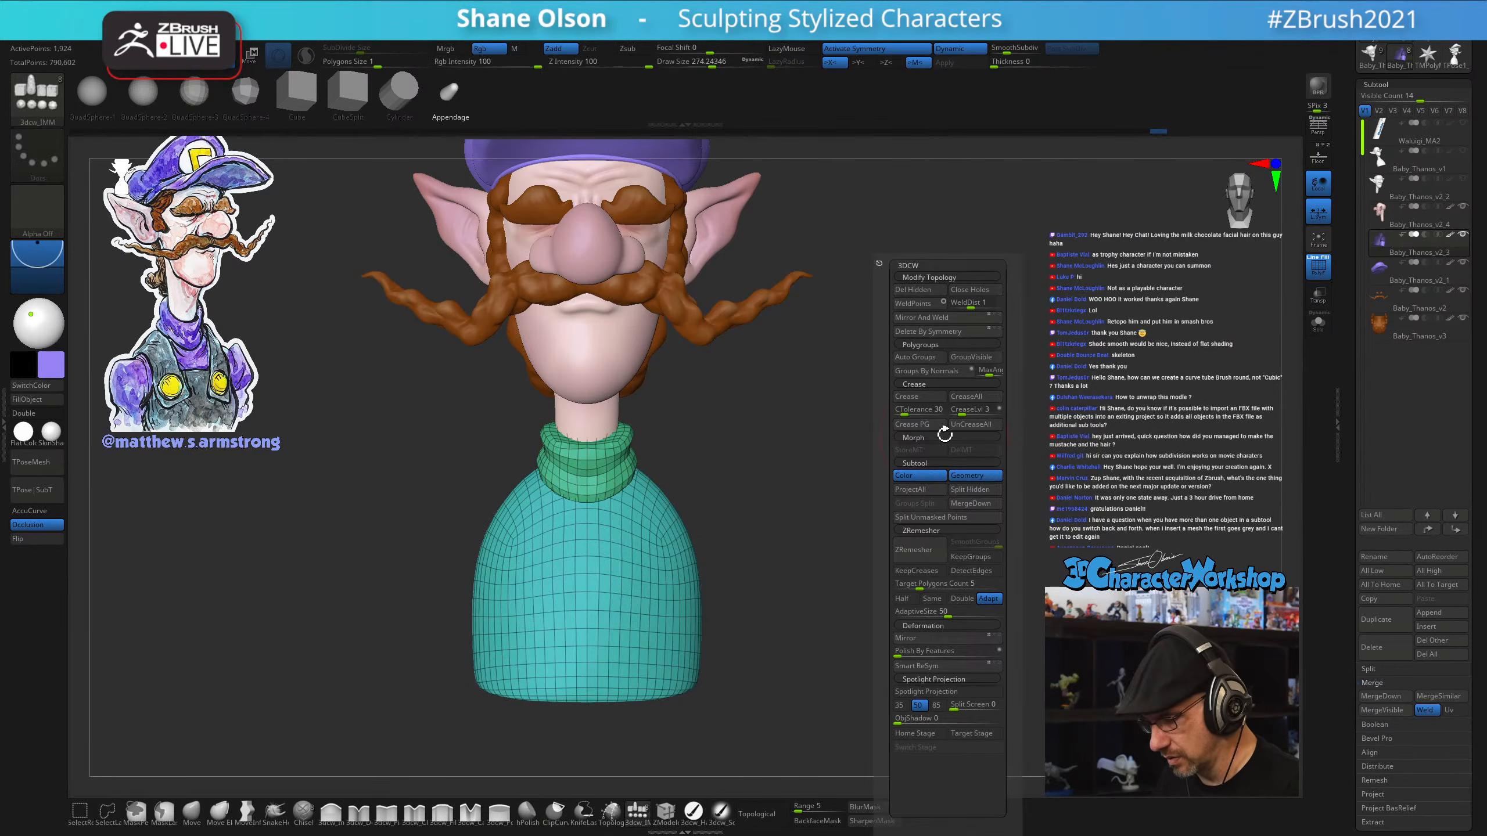
click(962, 492)
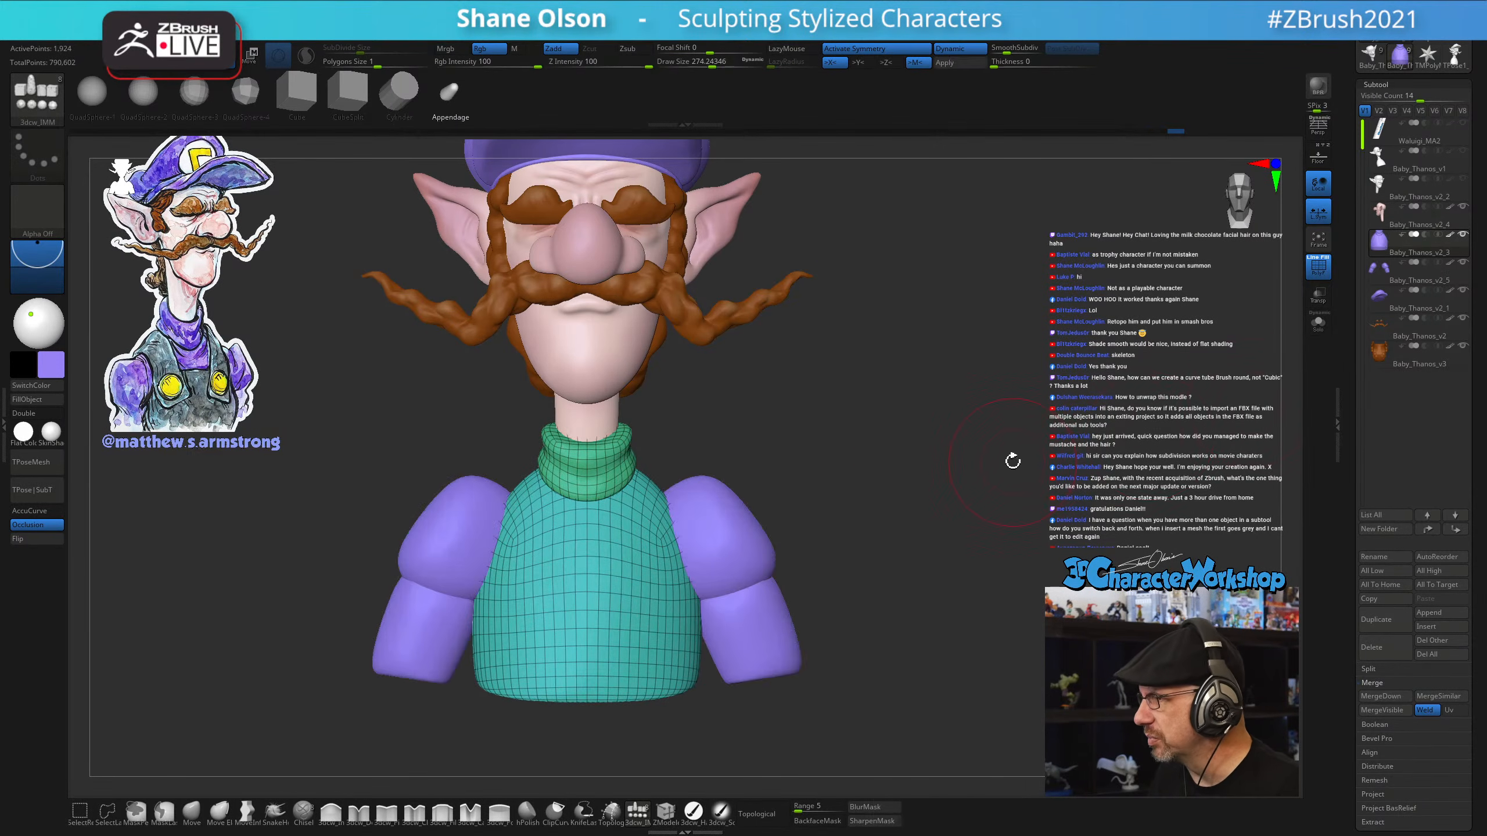
drag(1012, 459, 1012, 432)
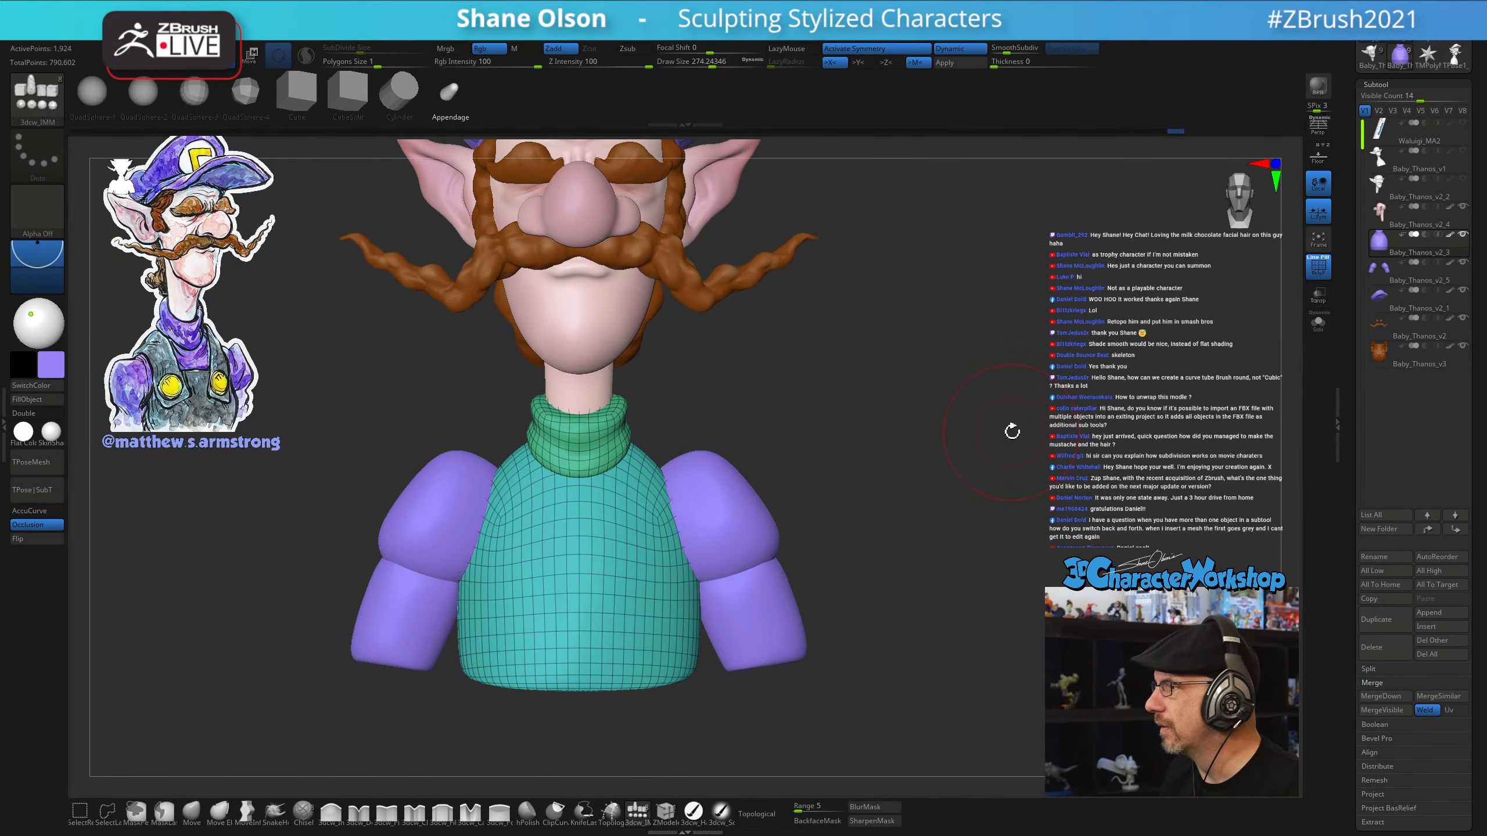
Make the split-off arms the active subtool, then move the gizmo to its home position and reset its orientation
key(Down)
drag(973, 502, 955, 549)
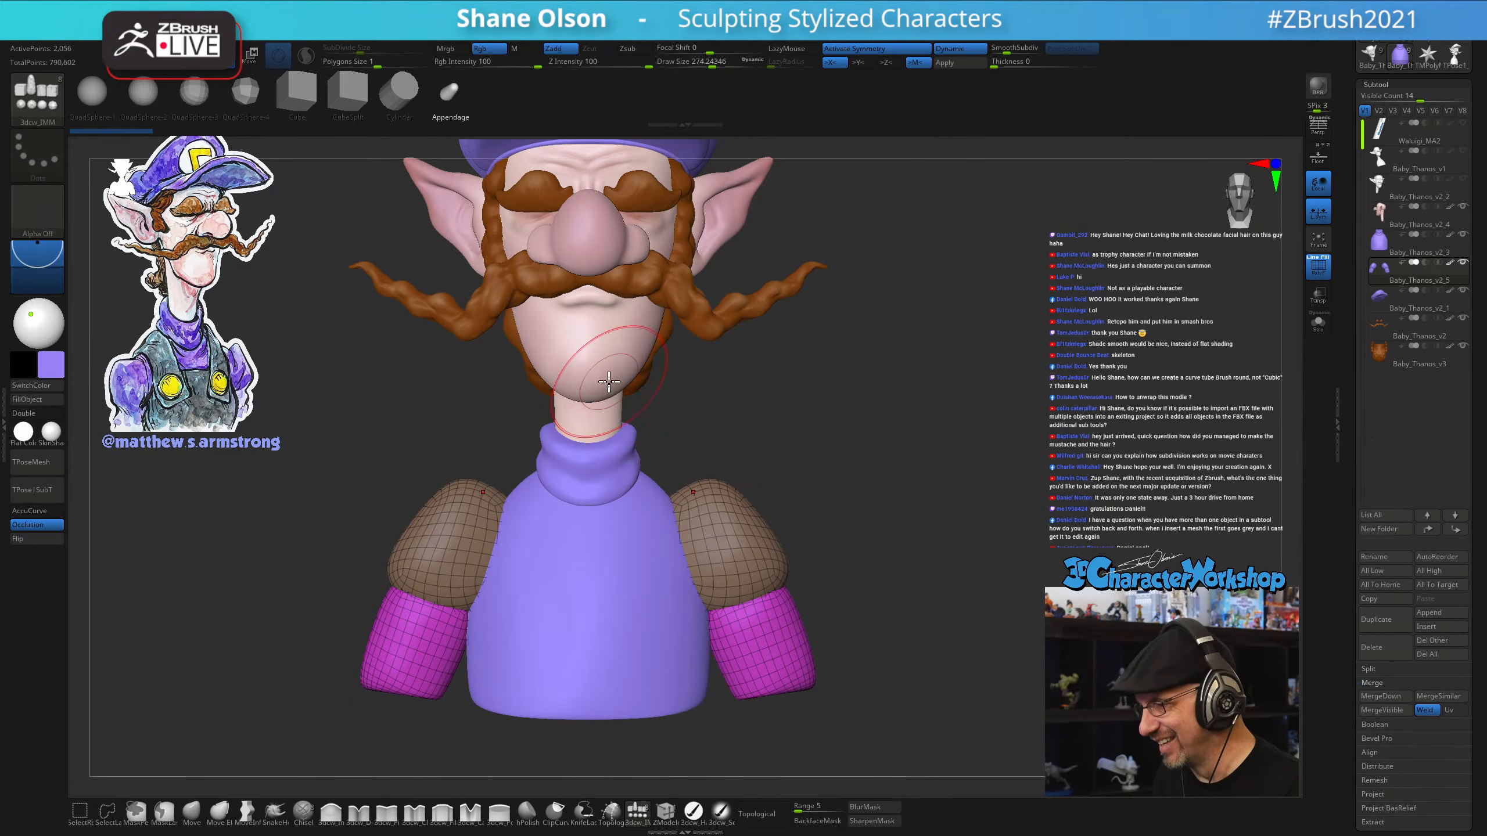
drag(961, 367, 976, 438)
scroll(976, 451, up, 3)
drag(860, 418, 758, 656)
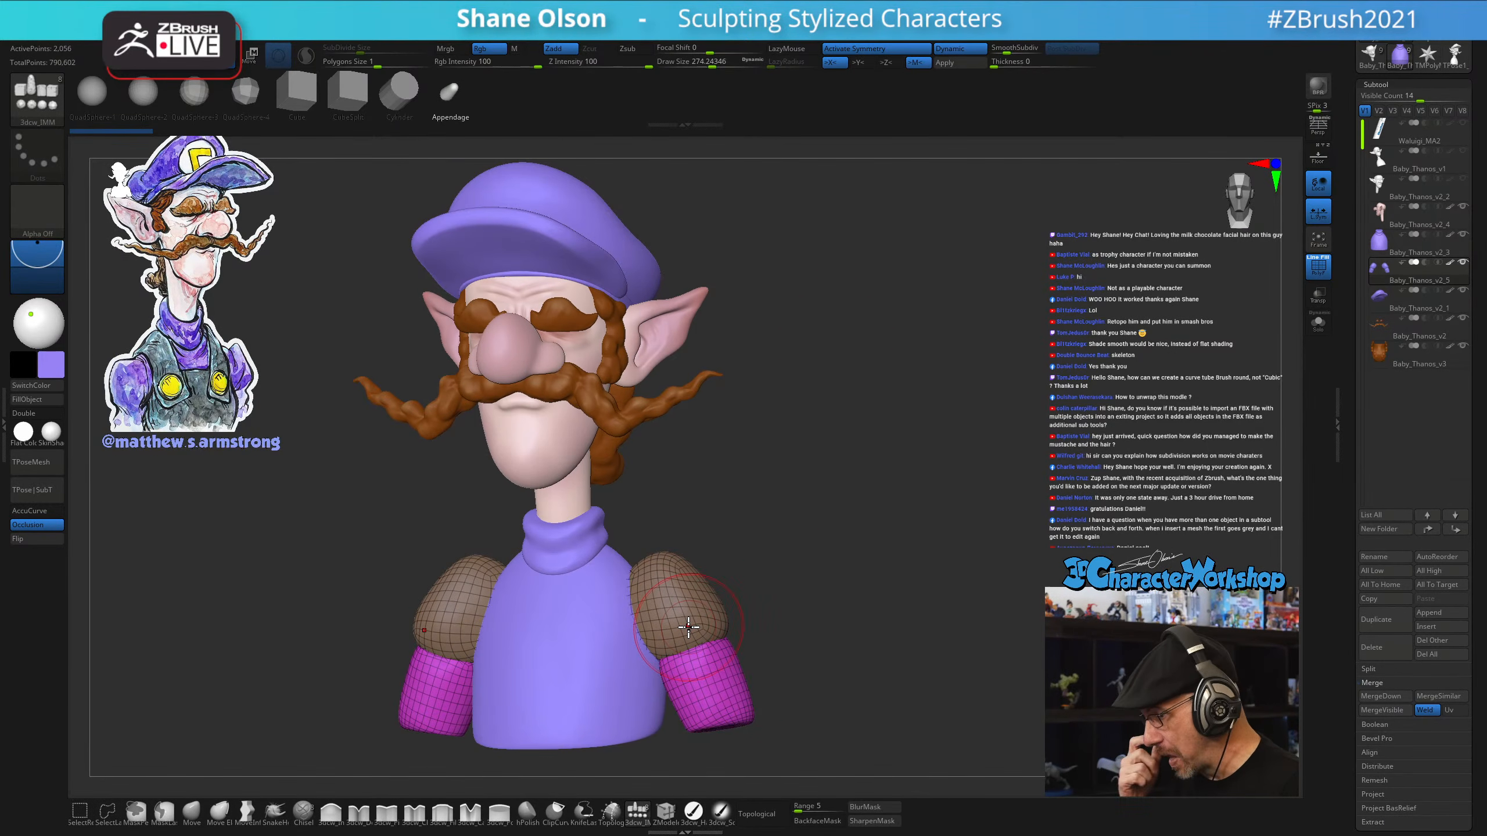
key(w)
drag(761, 533, 789, 520)
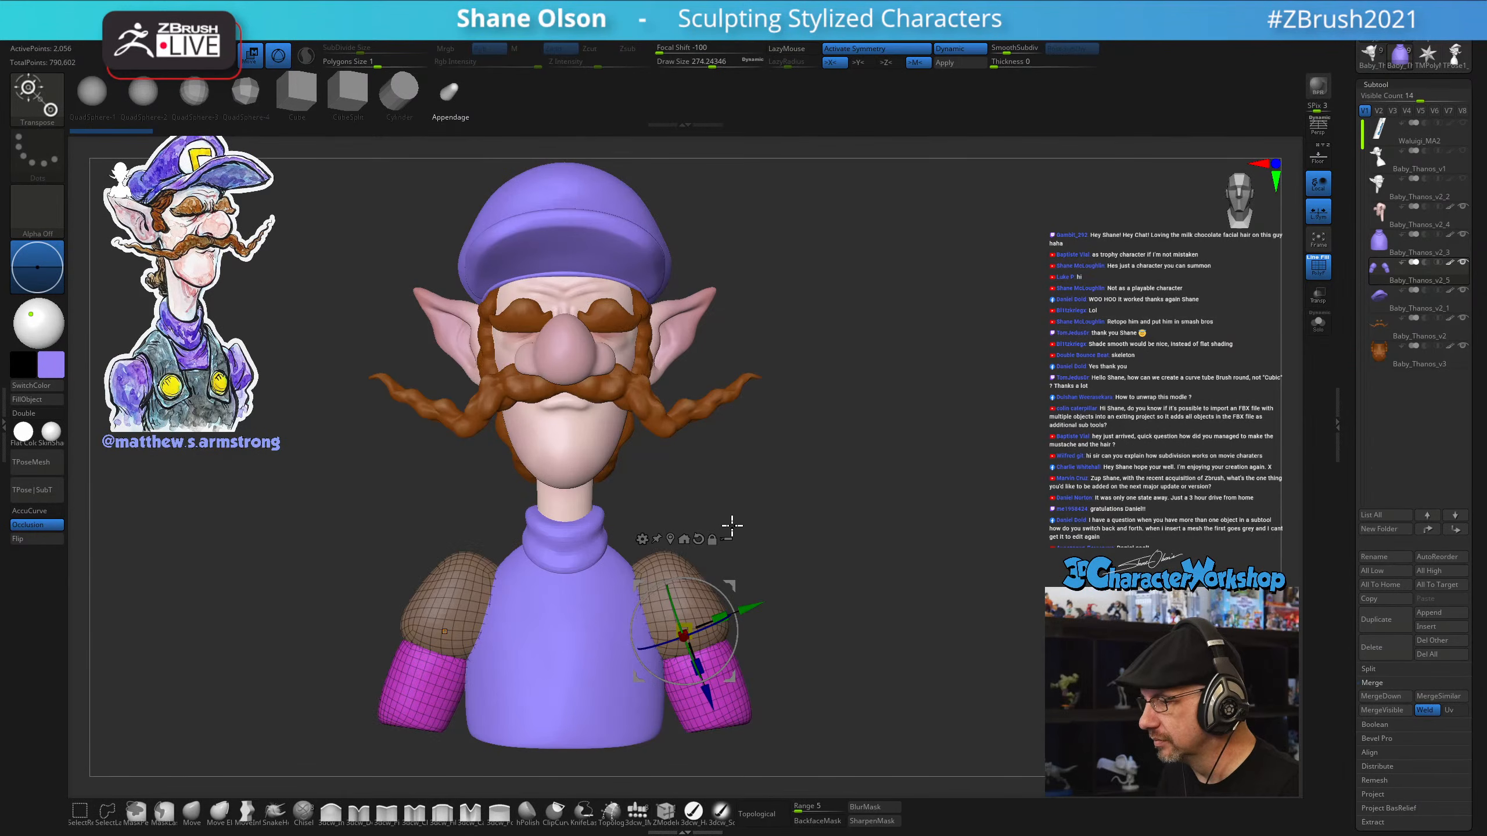
click(684, 539)
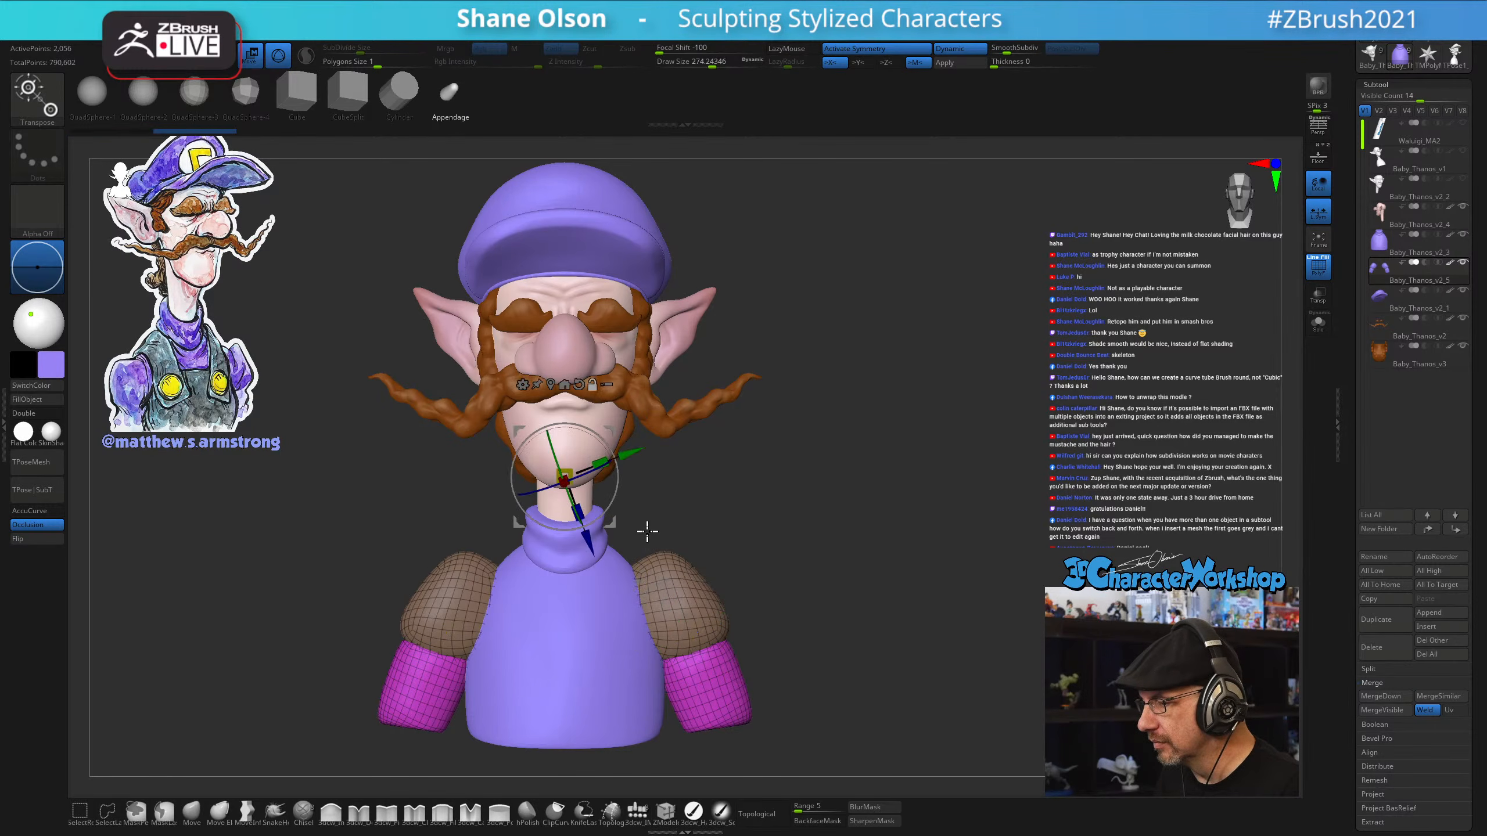
click(578, 385)
Fuse the shoulders and arms into continuous meshes with Remesh By Union and accept the result
click(522, 385)
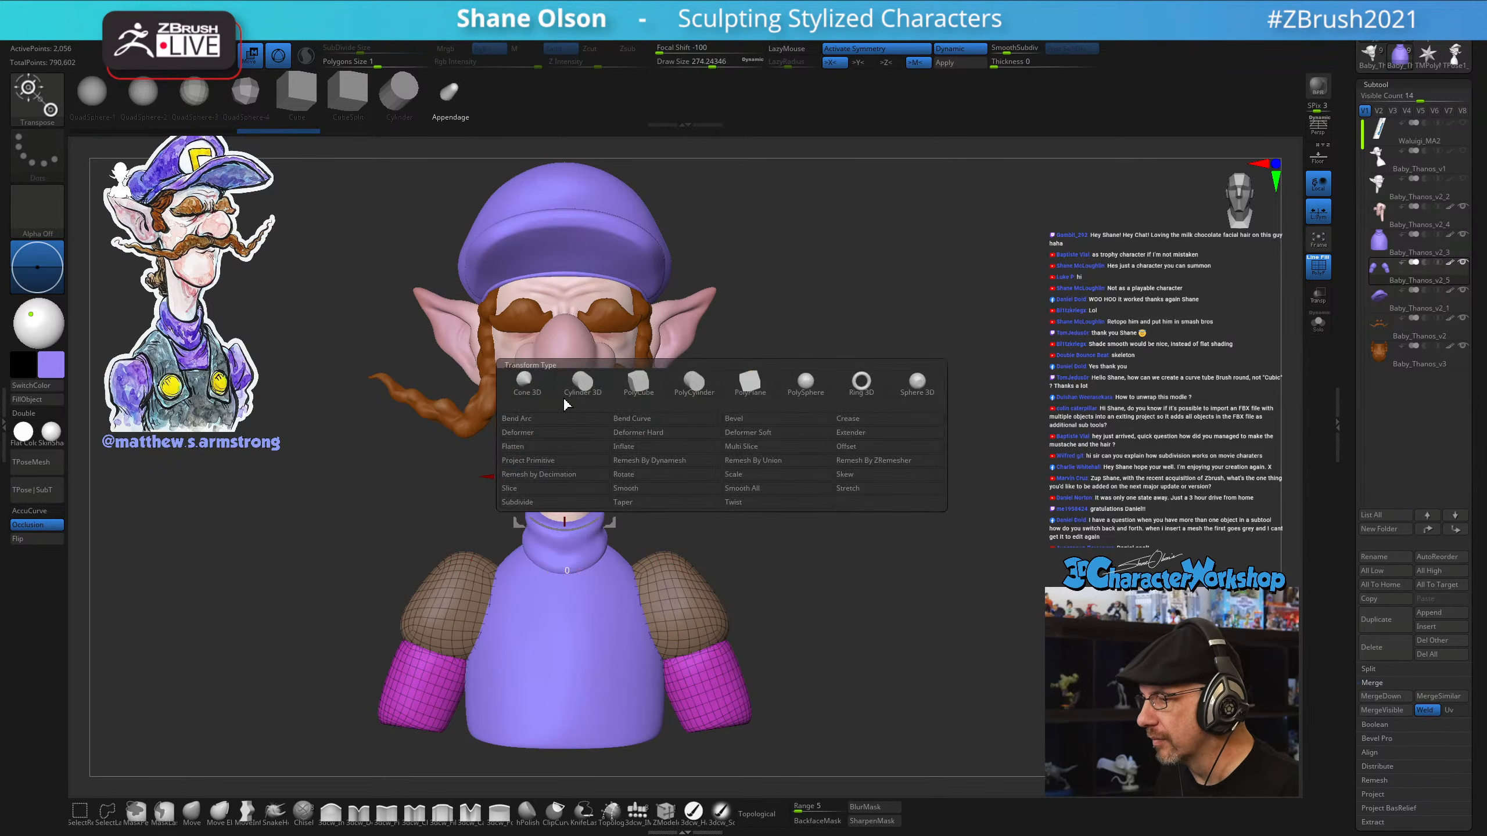
click(756, 468)
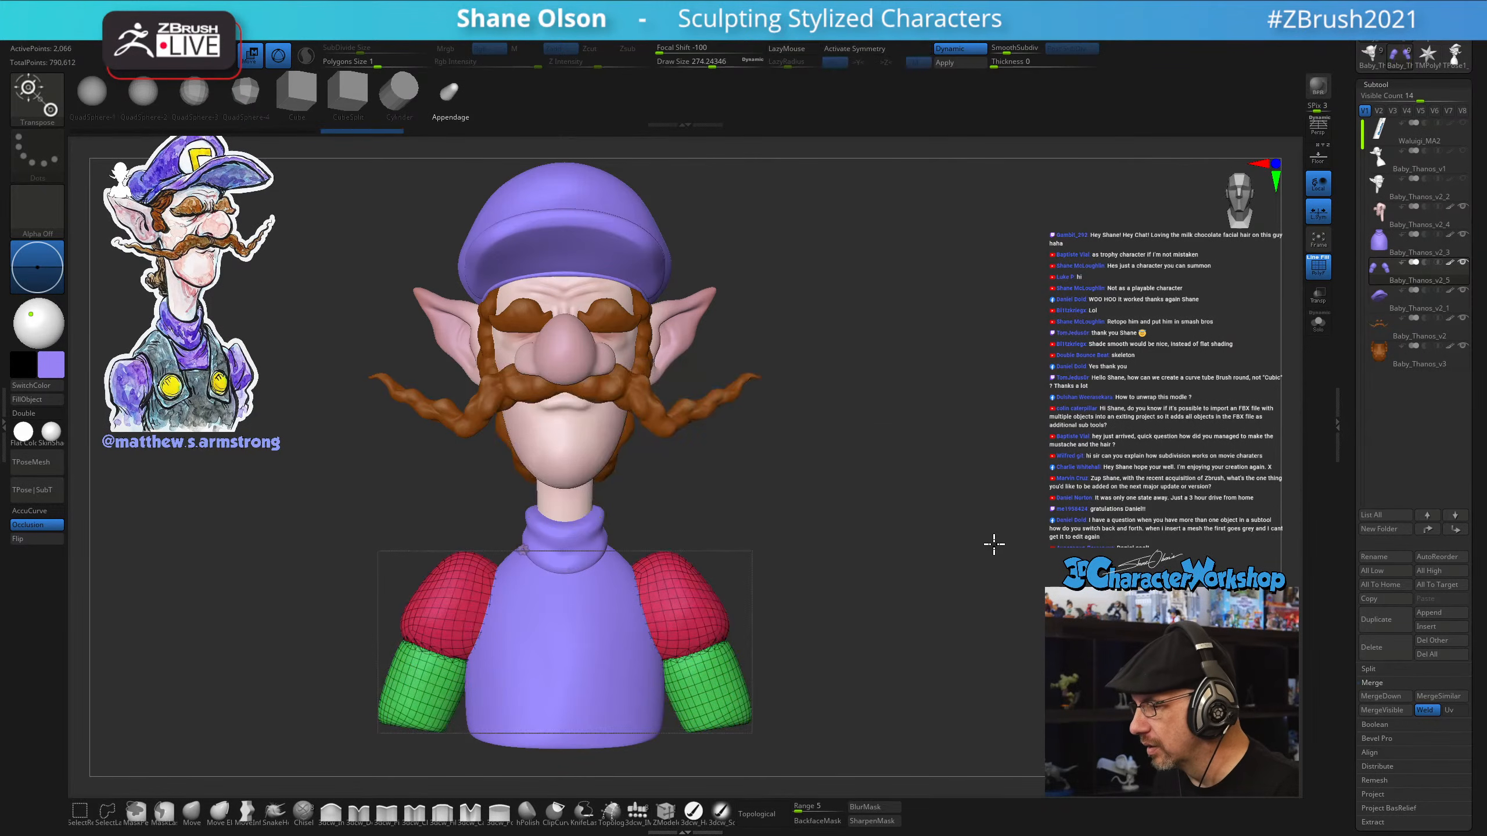
click(523, 547)
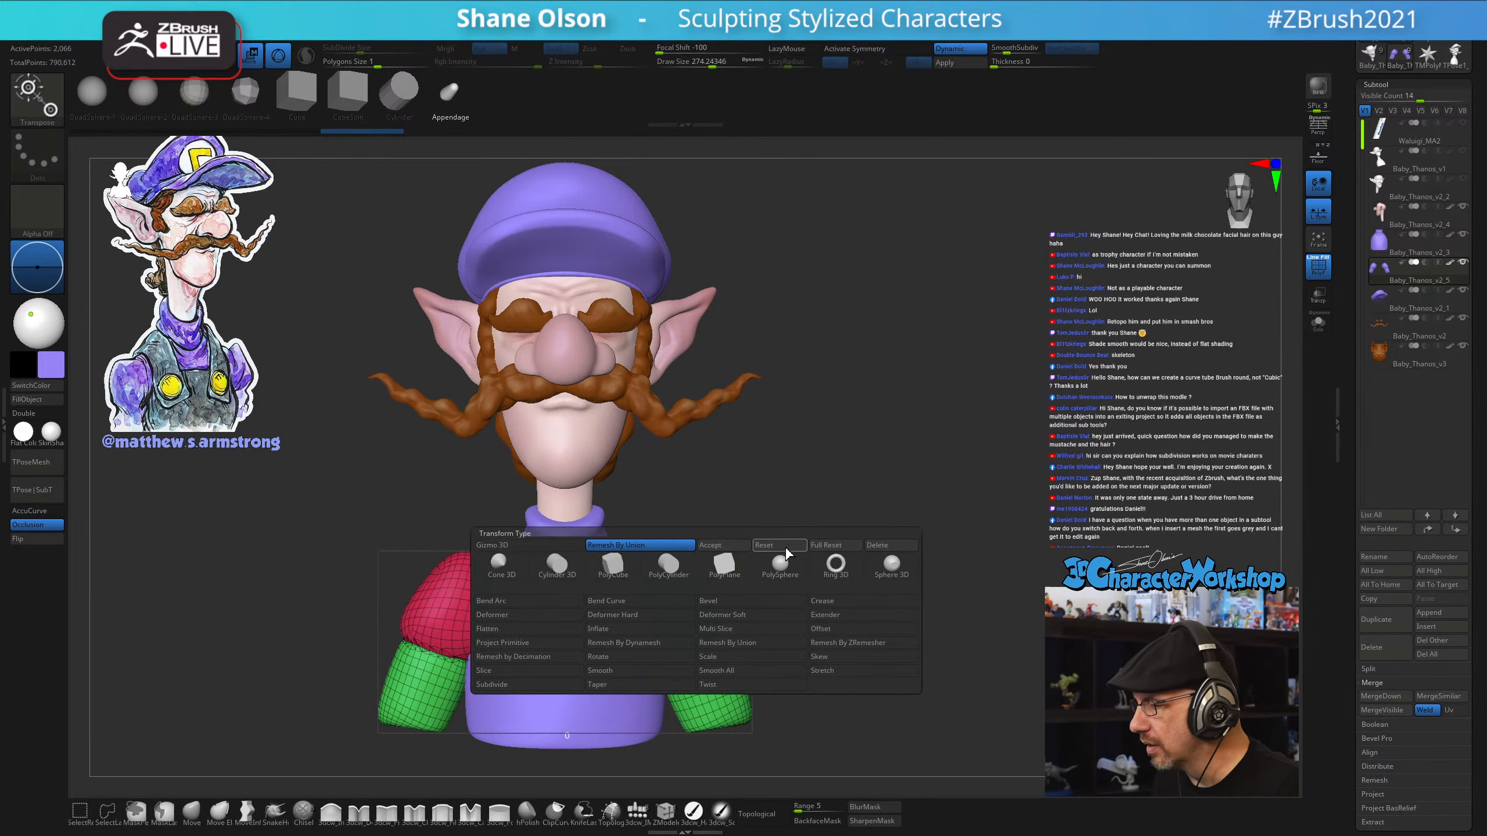
click(722, 546)
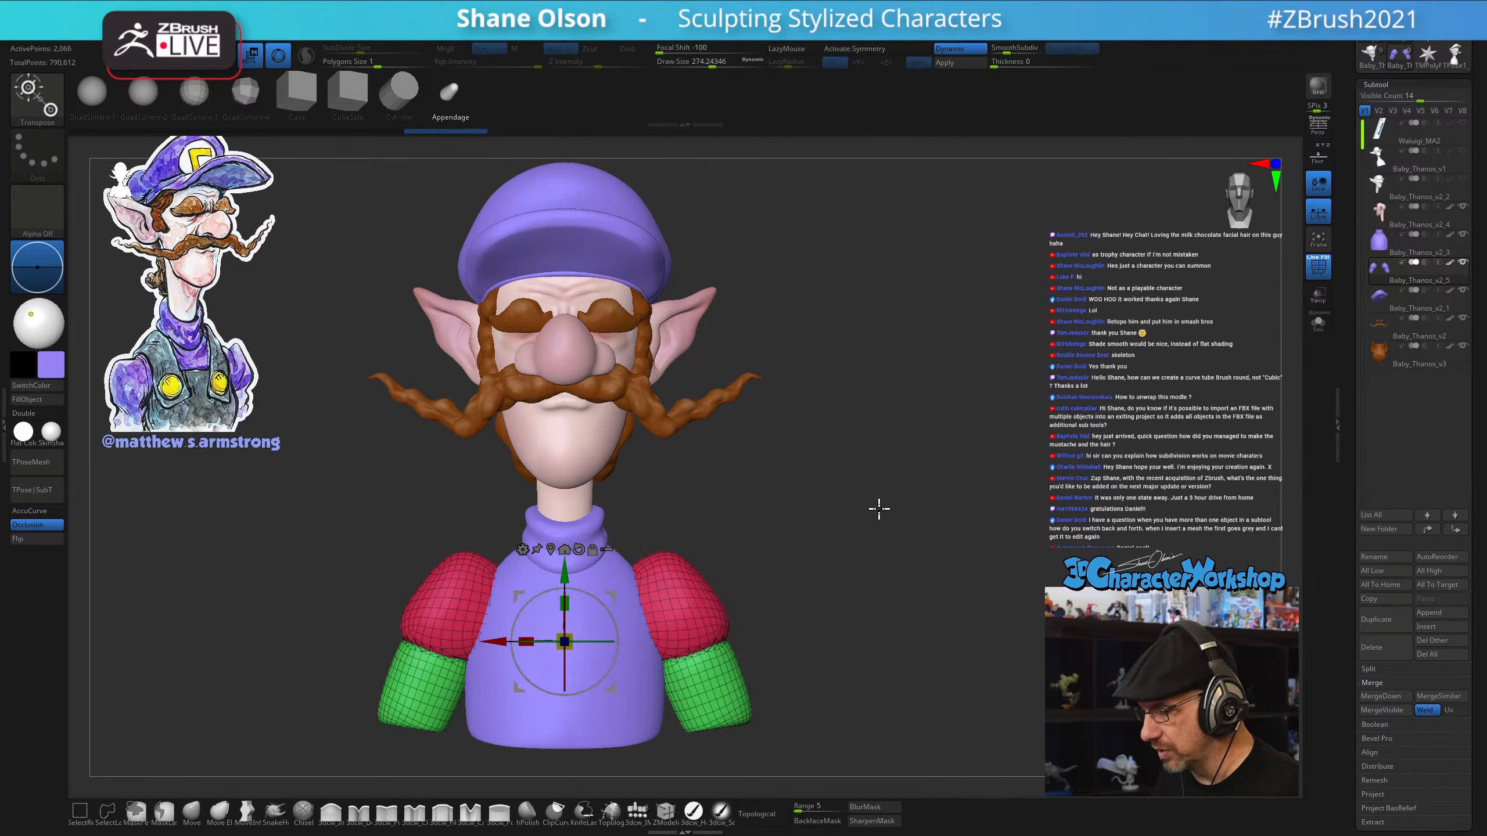
Retopologize the fused arms with ZRemesher
key(F1)
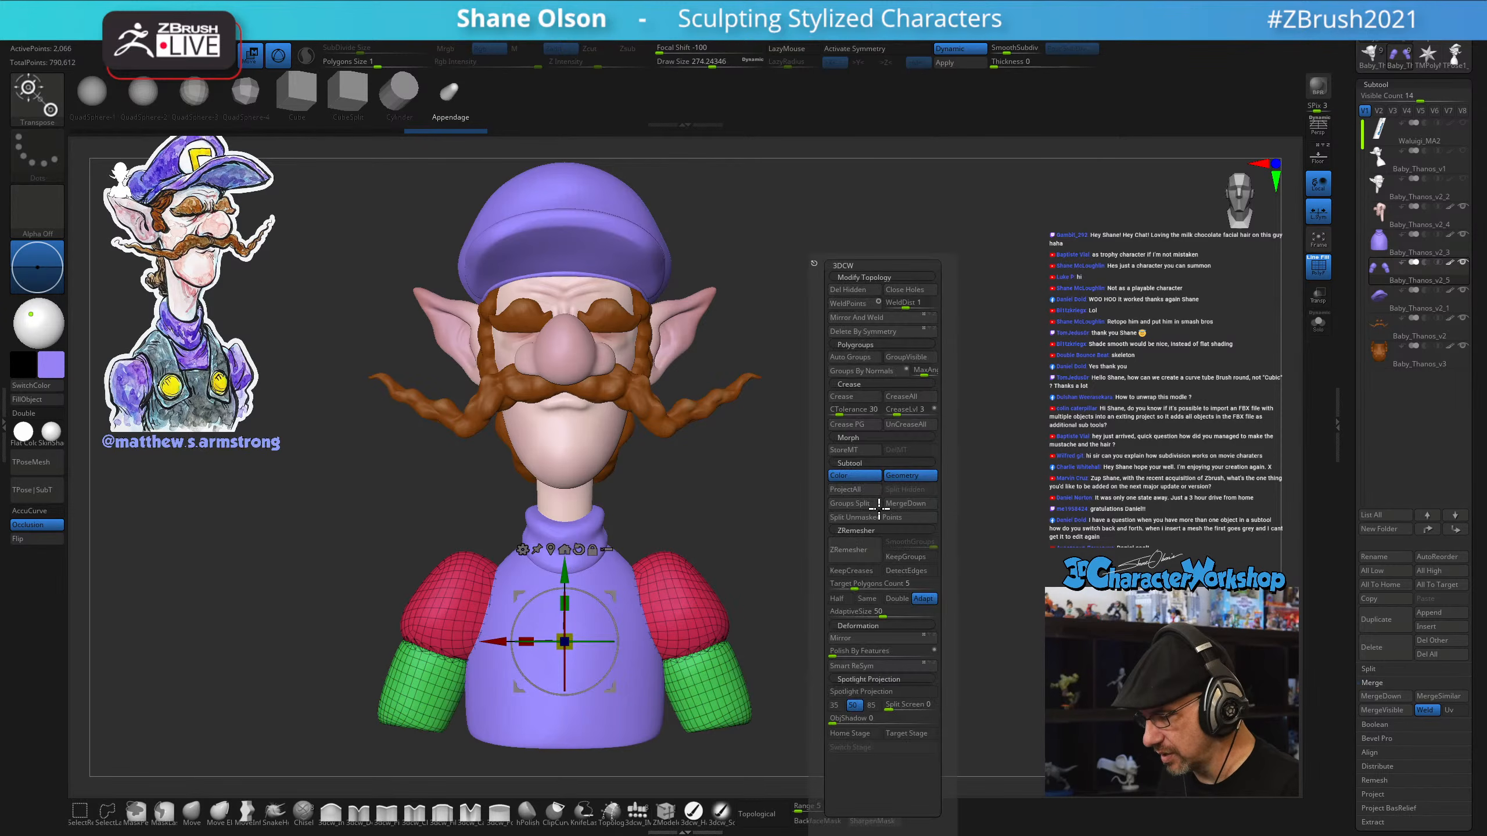
click(857, 578)
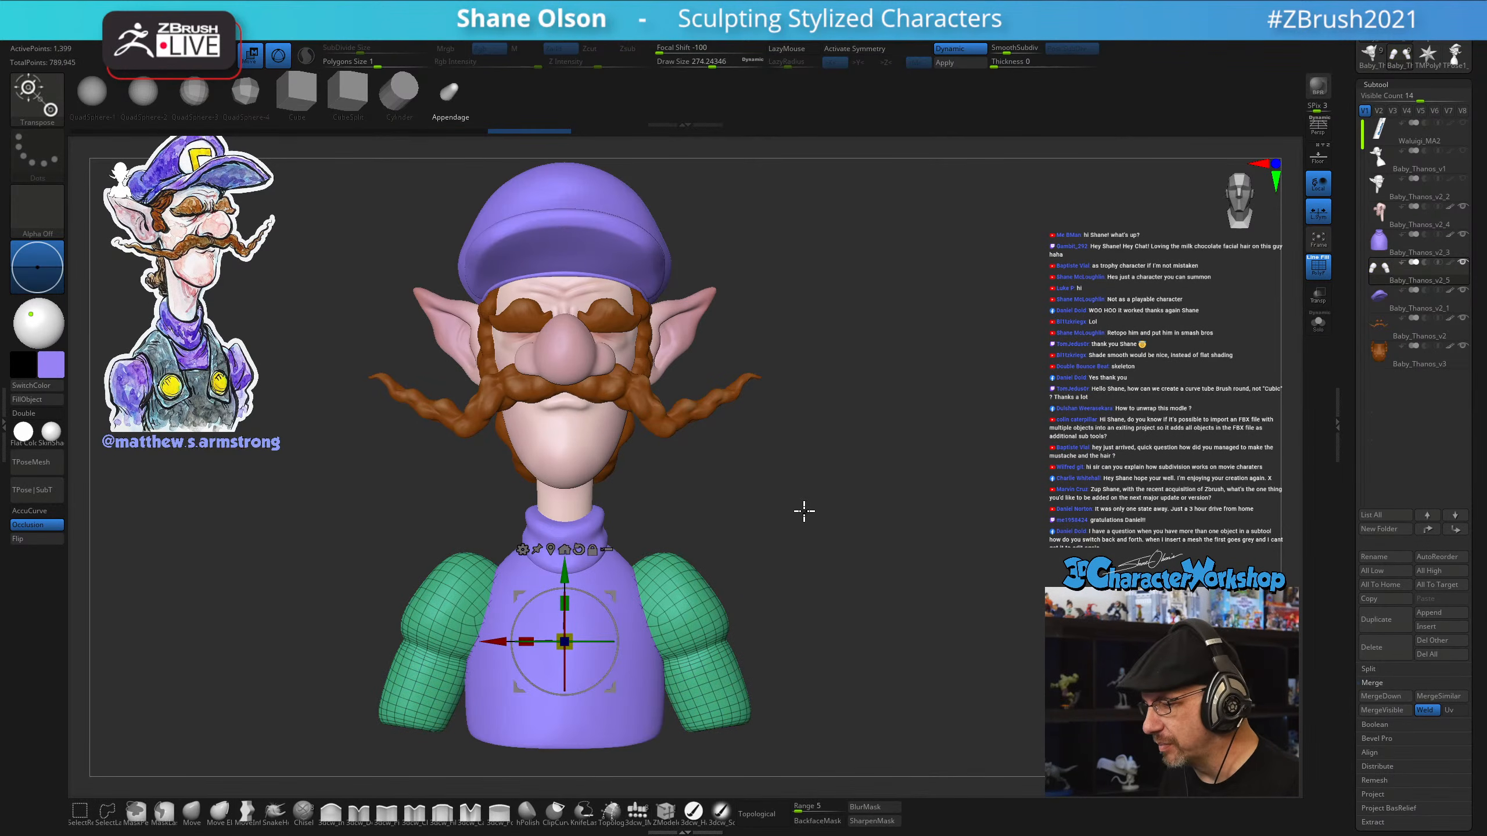
mouse_move(813, 509)
mouse_down()
mouse_move(787, 508)
mouse_move(809, 510)
mouse_up()
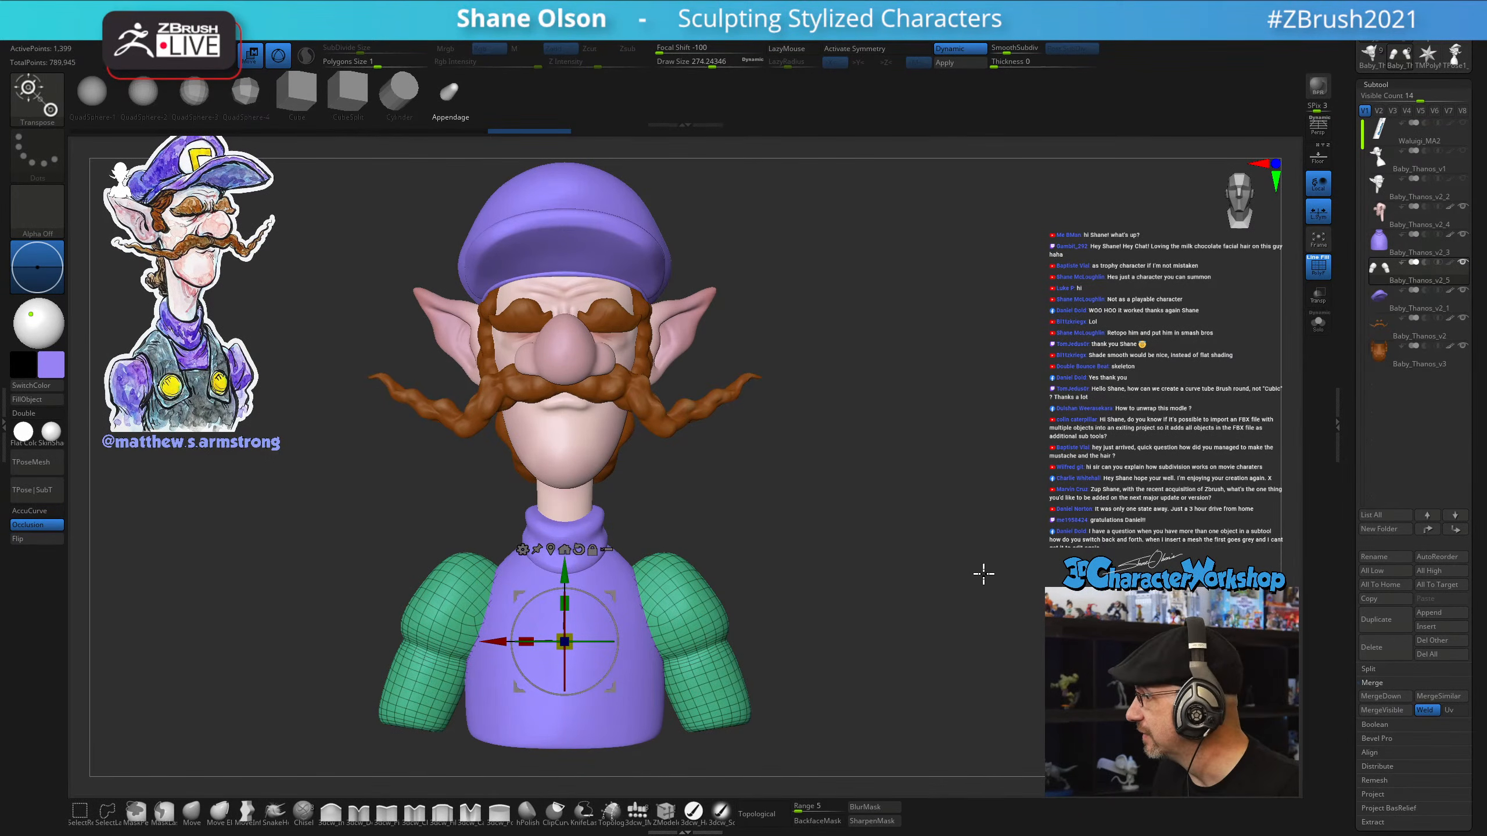
Isolate the arms and slim their inner upper sides symmetrically with the Move brush at a draw size of about 318, smooth them, and show the whole bust again
click(1319, 328)
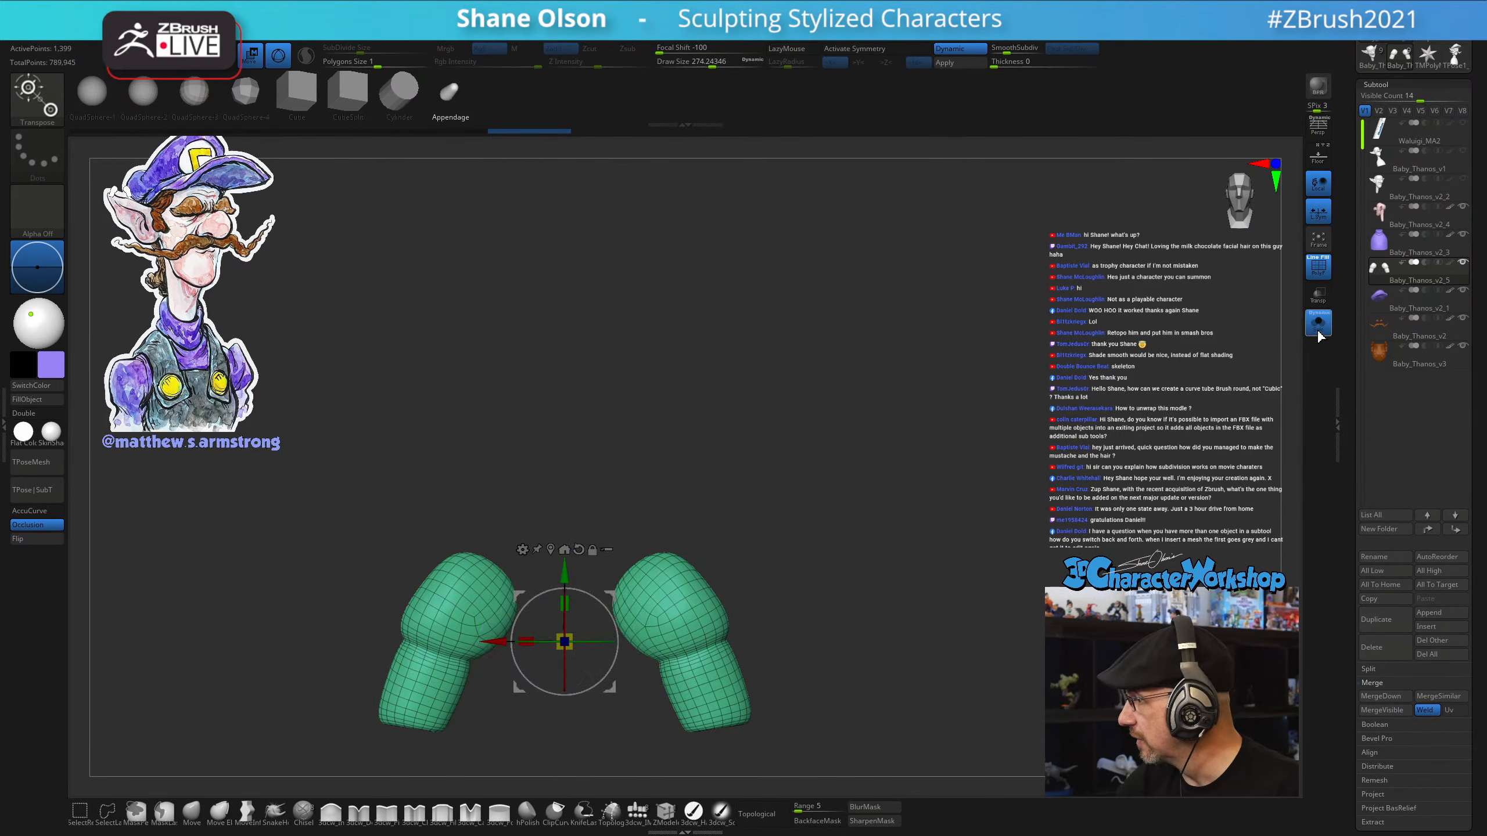
key(q)
mouse_move(747, 554)
mouse_down()
mouse_move(791, 542)
mouse_move(786, 557)
mouse_up()
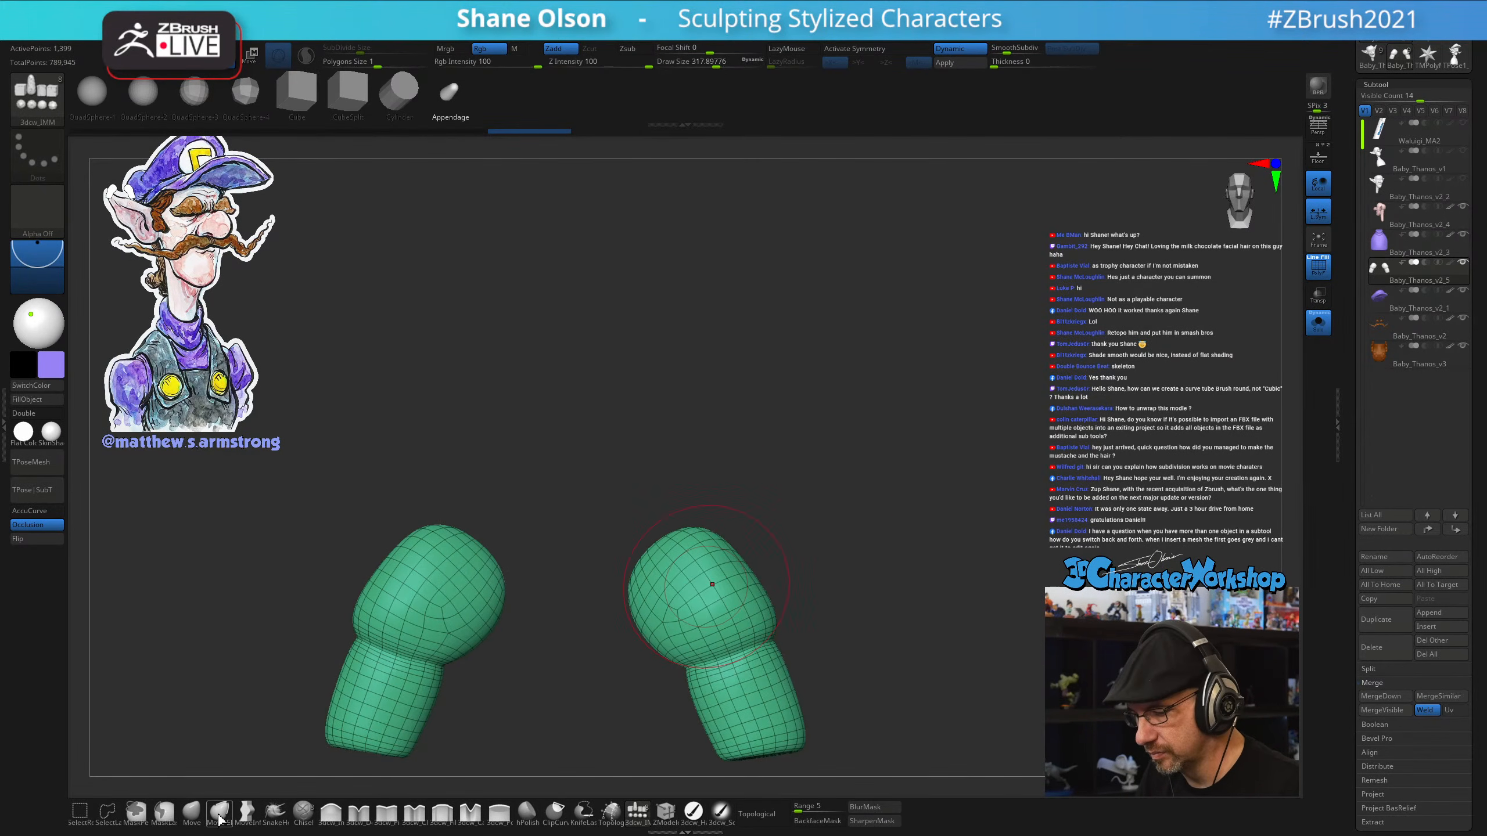
click(192, 811)
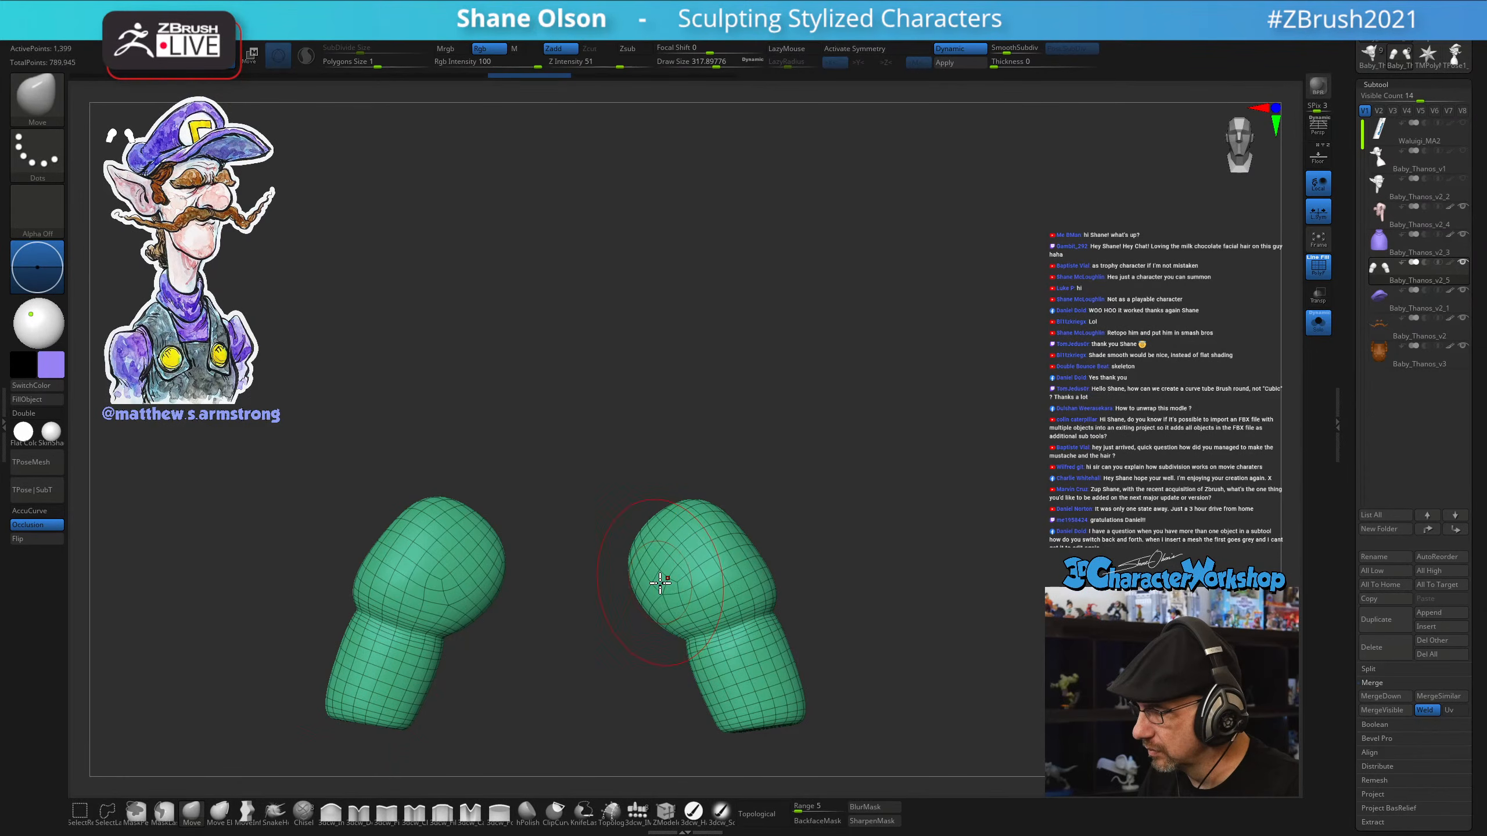
key(x)
drag(637, 587, 658, 560)
drag(664, 611, 677, 604)
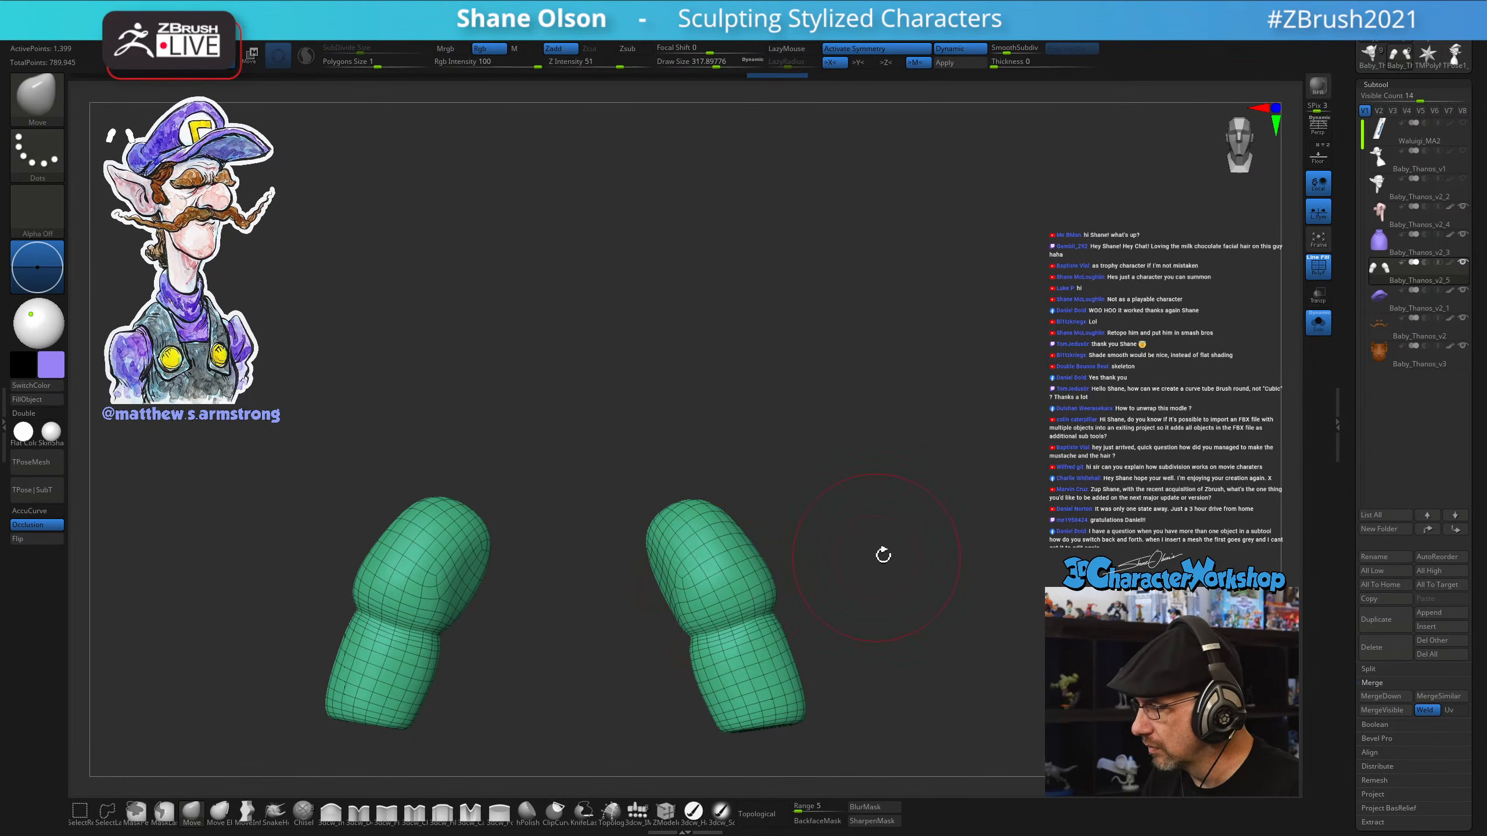
drag(883, 555, 969, 532)
shift+drag(659, 571, 674, 605)
mouse_move(849, 579)
mouse_down()
mouse_move(800, 590)
mouse_move(896, 571)
mouse_move(857, 511)
mouse_move(934, 561)
mouse_up()
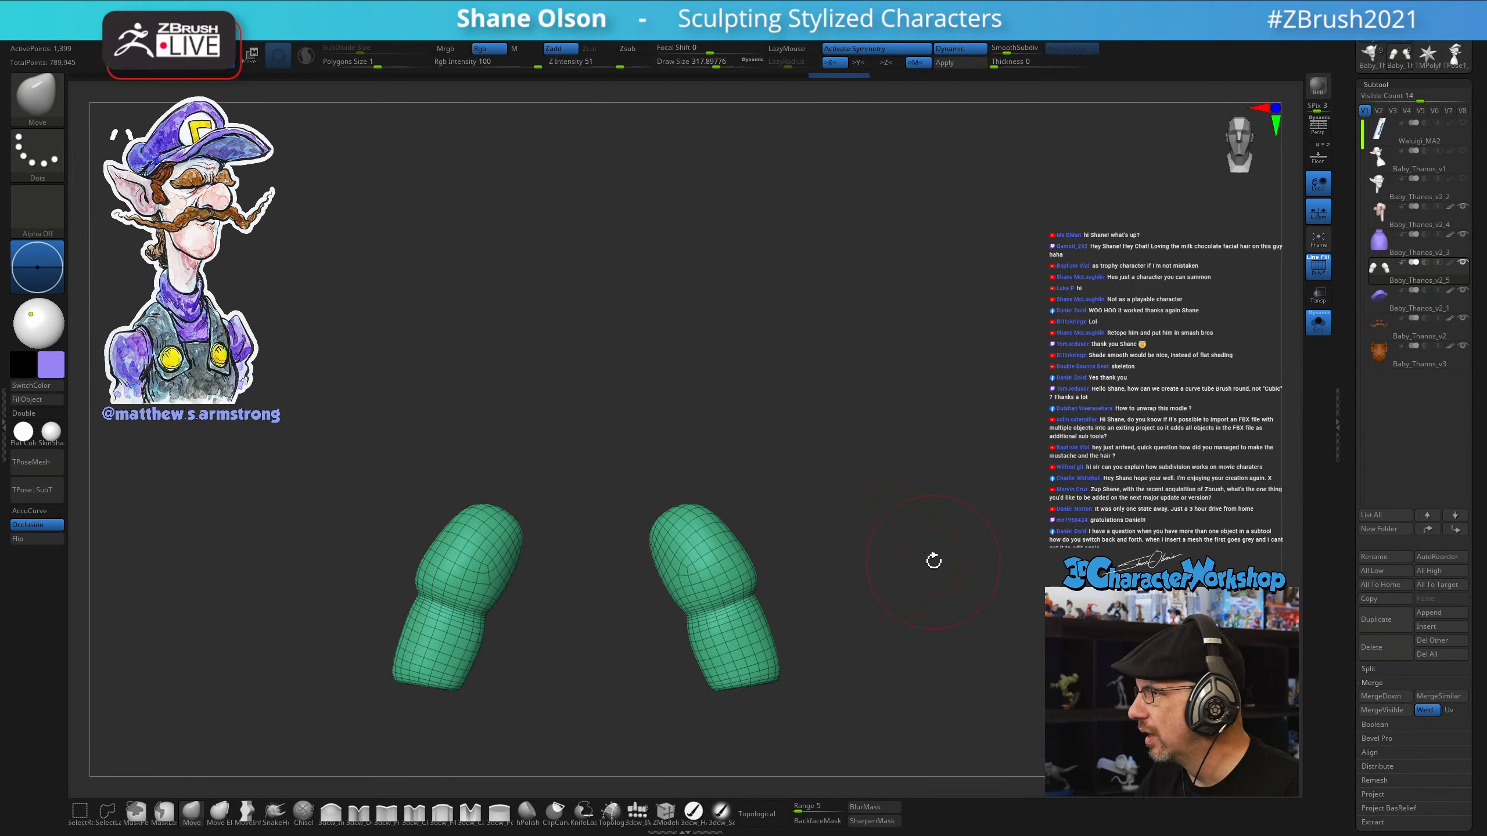
click(1316, 334)
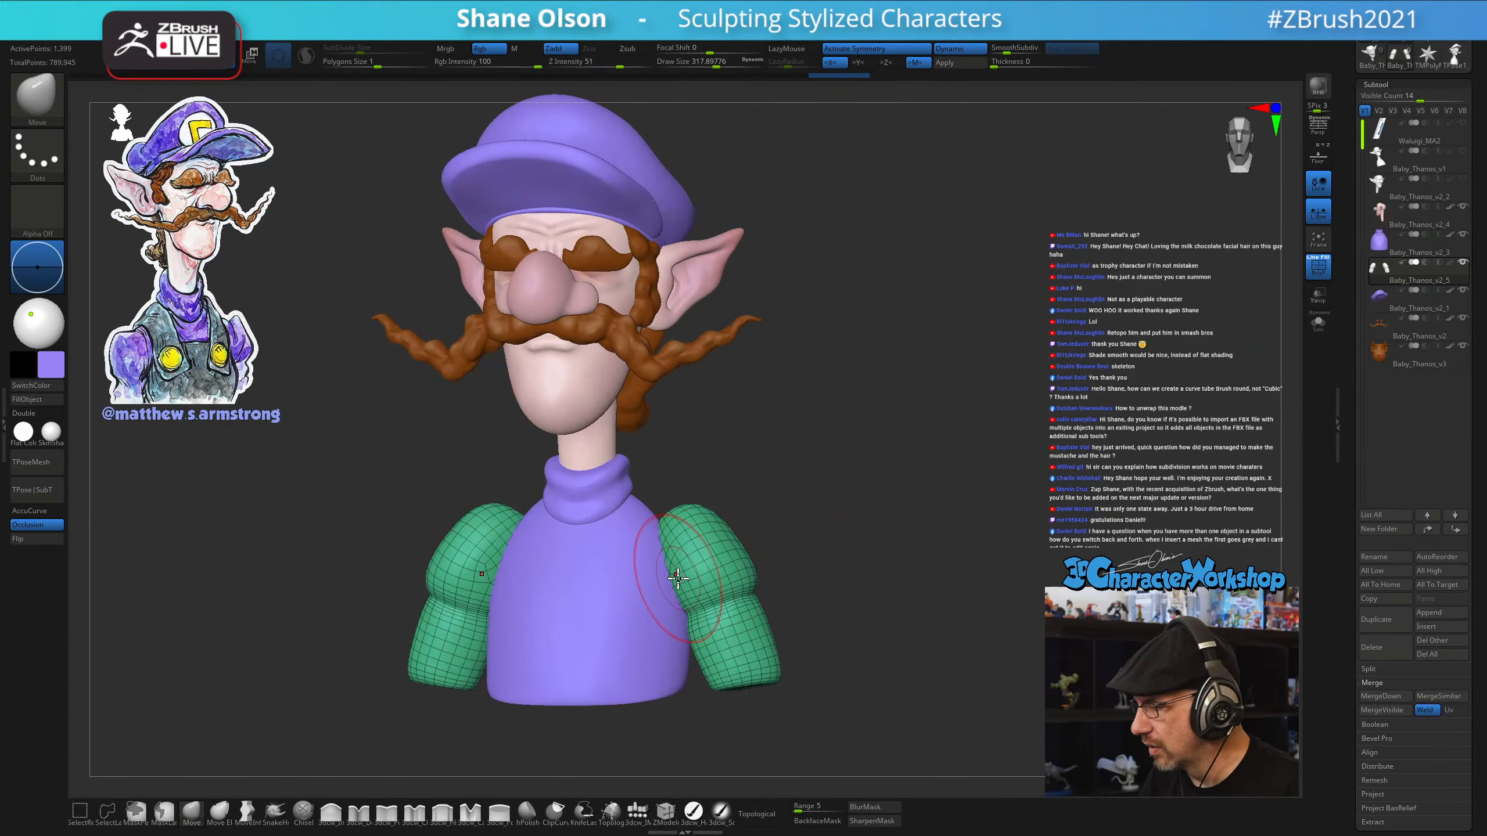
Reshape the lower ends of both arms symmetrically with the Move brush at a draw size of about 430
mouse_move(863, 557)
mouse_down()
mouse_move(762, 596)
mouse_move(947, 598)
mouse_move(661, 687)
mouse_move(692, 654)
mouse_move(857, 631)
mouse_move(874, 588)
mouse_move(833, 648)
mouse_up()
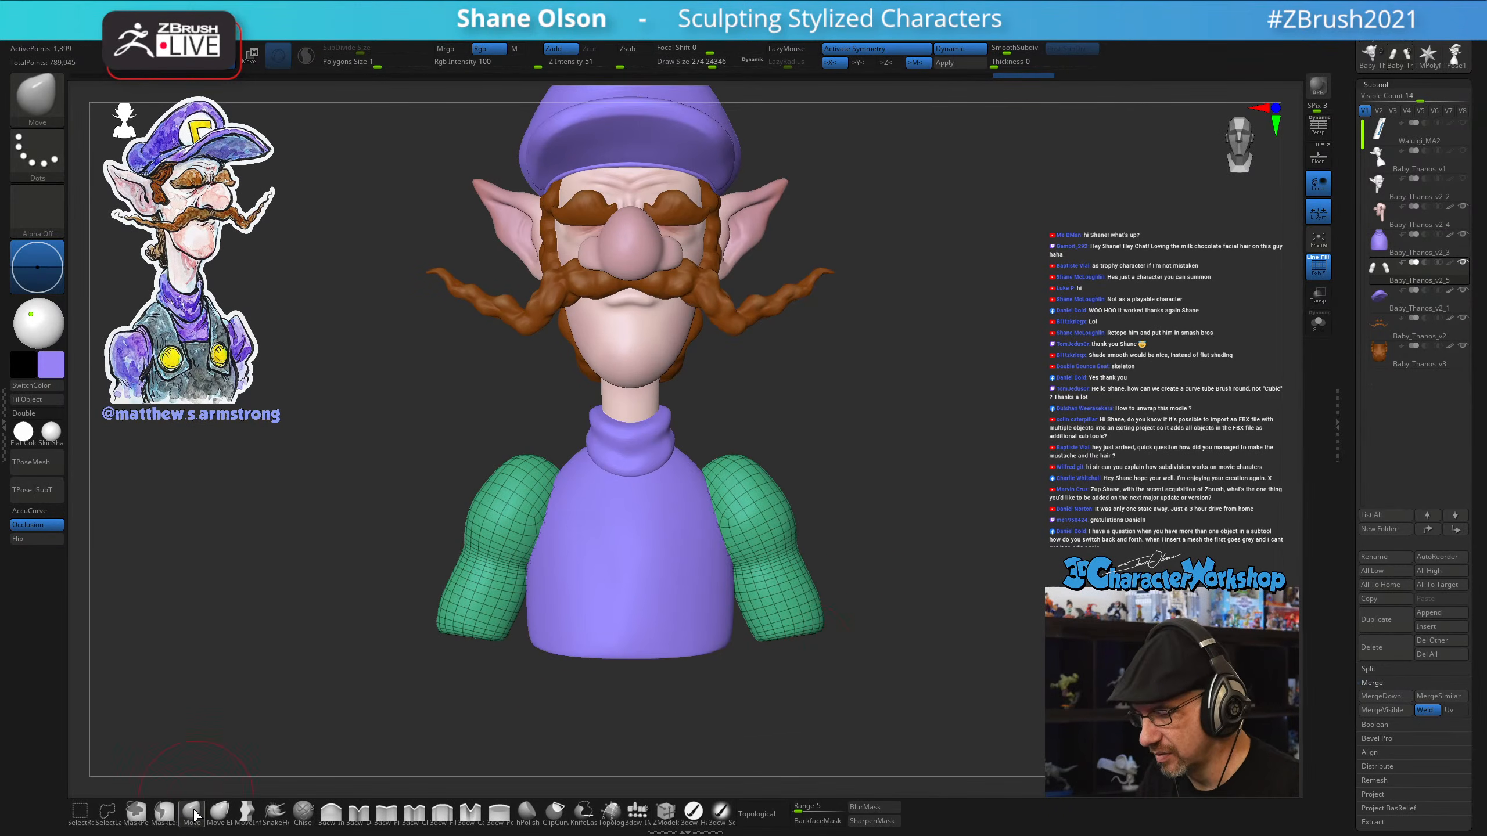
key(s)
drag(883, 579, 898, 579)
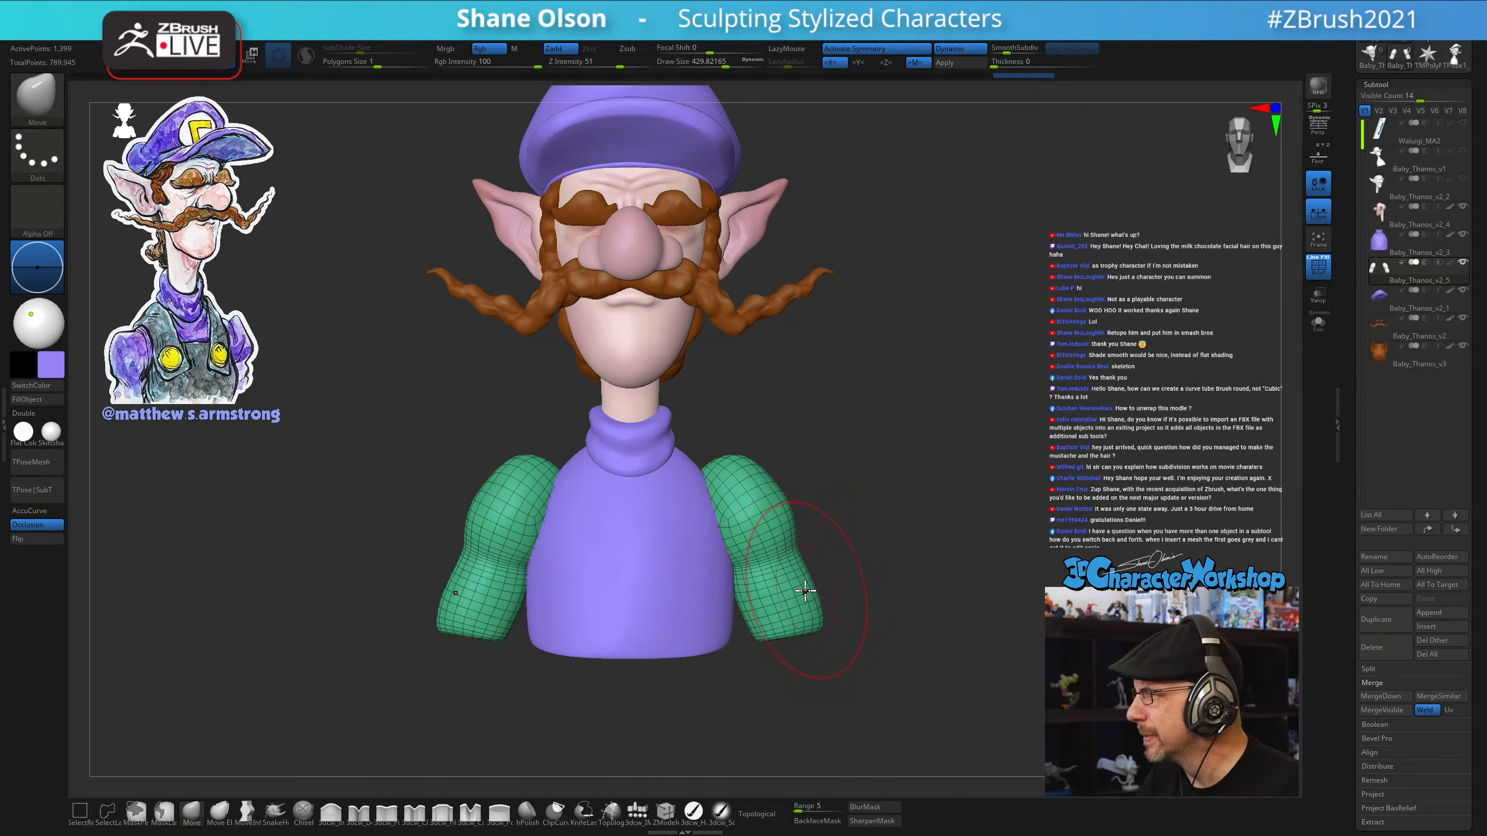
drag(794, 609, 768, 631)
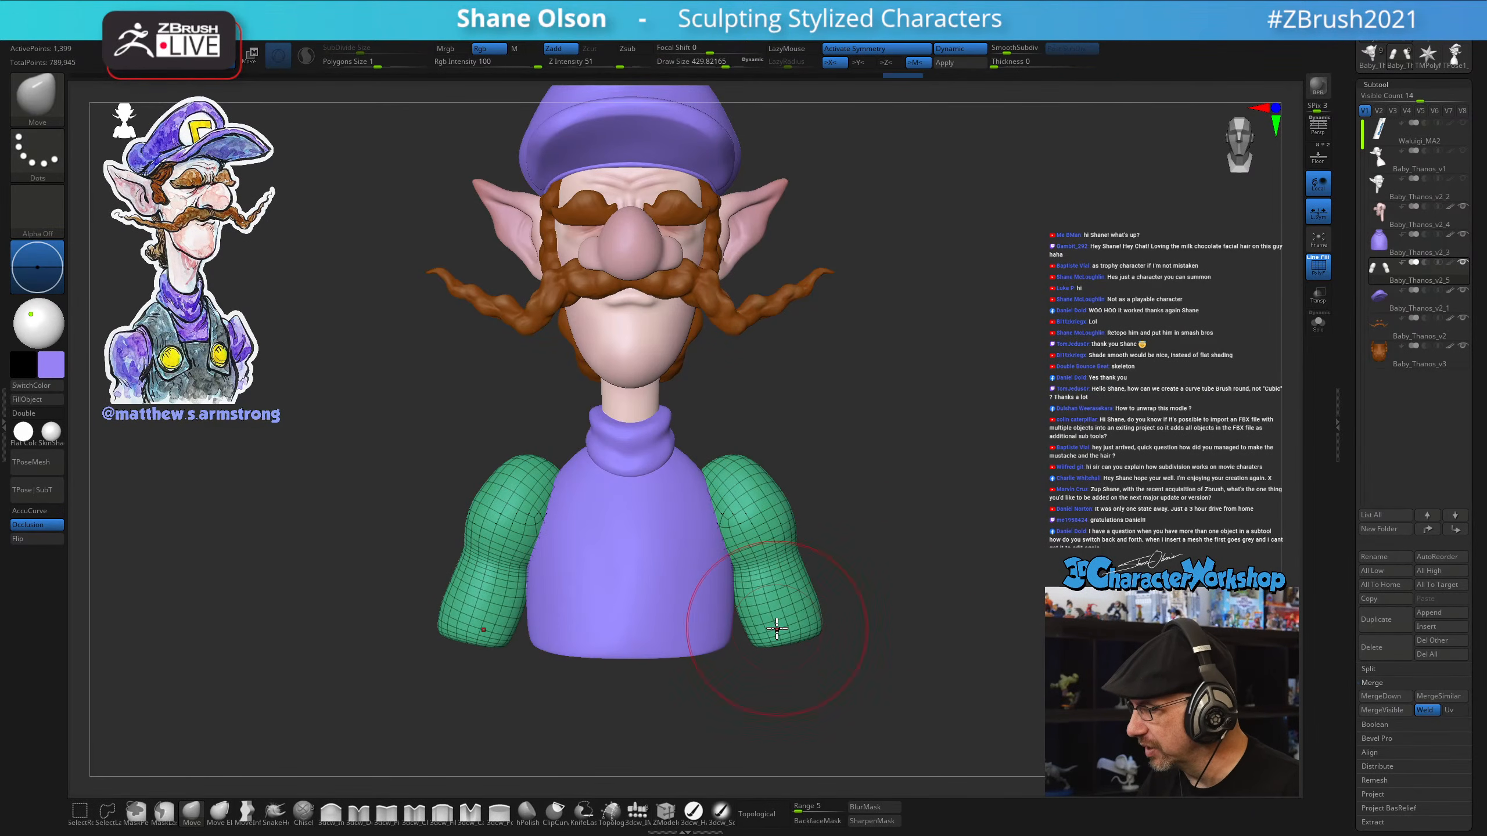
mouse_move(990, 603)
mouse_down()
mouse_move(848, 598)
mouse_move(878, 591)
mouse_move(852, 567)
mouse_up()
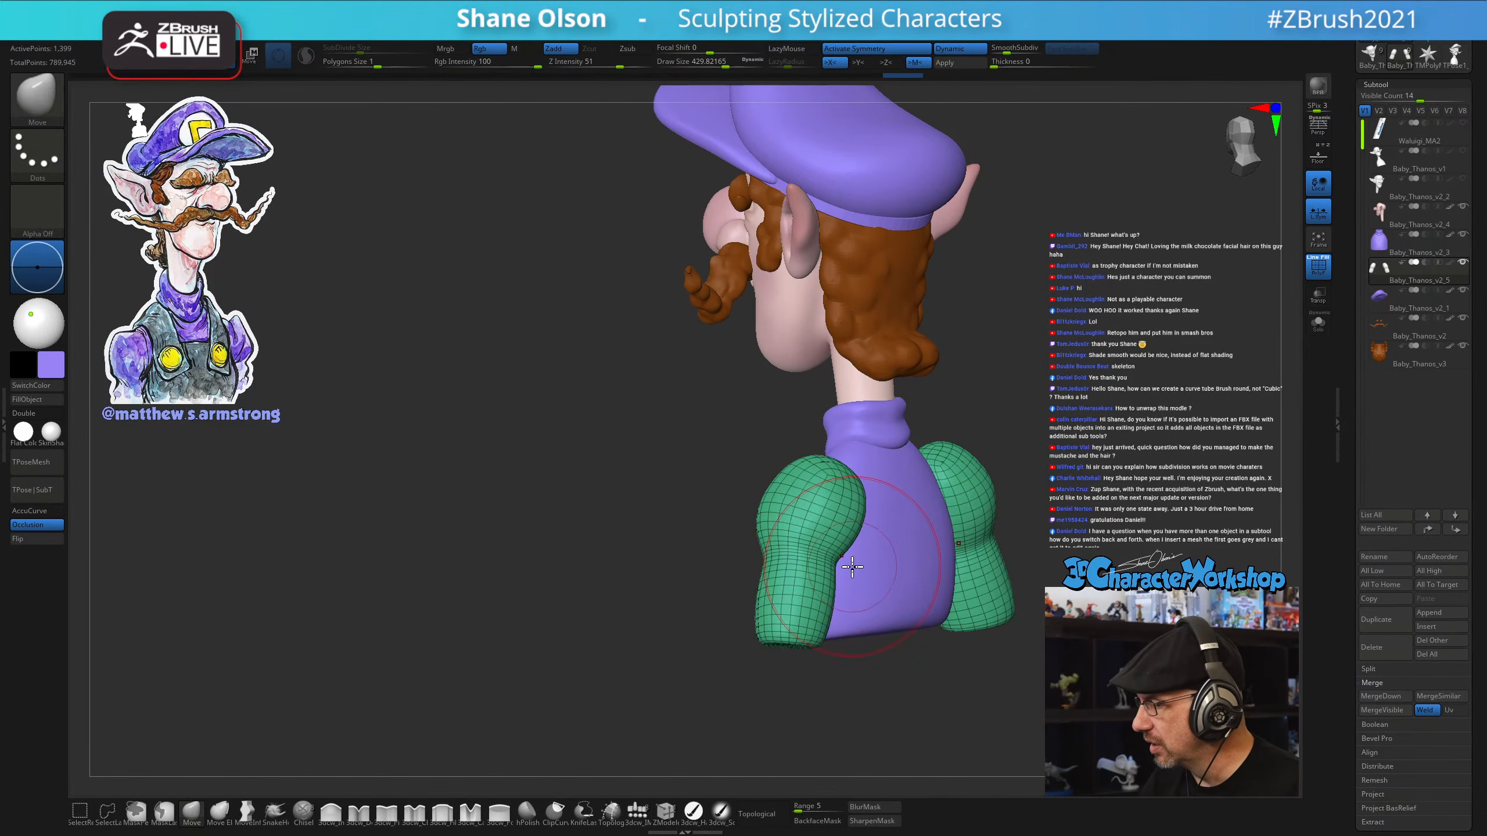
right_drag(852, 567, 888, 567)
drag(839, 564, 844, 572)
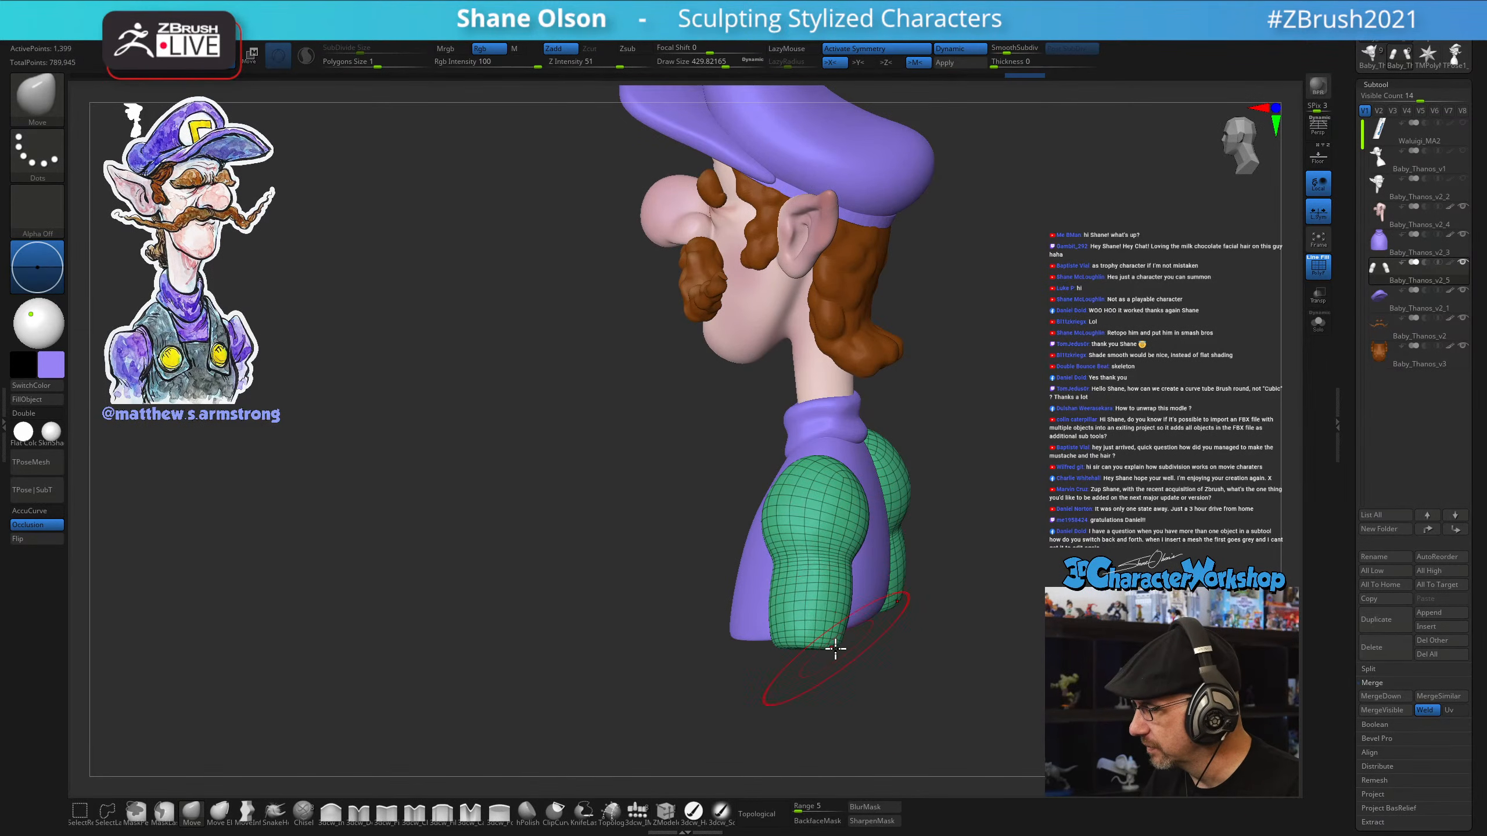
Shape the back of the shoulders and upper arms with the Move brush, reducing the draw size to about 262
mouse_move(933, 644)
mouse_down()
mouse_move(942, 679)
mouse_move(723, 641)
mouse_up()
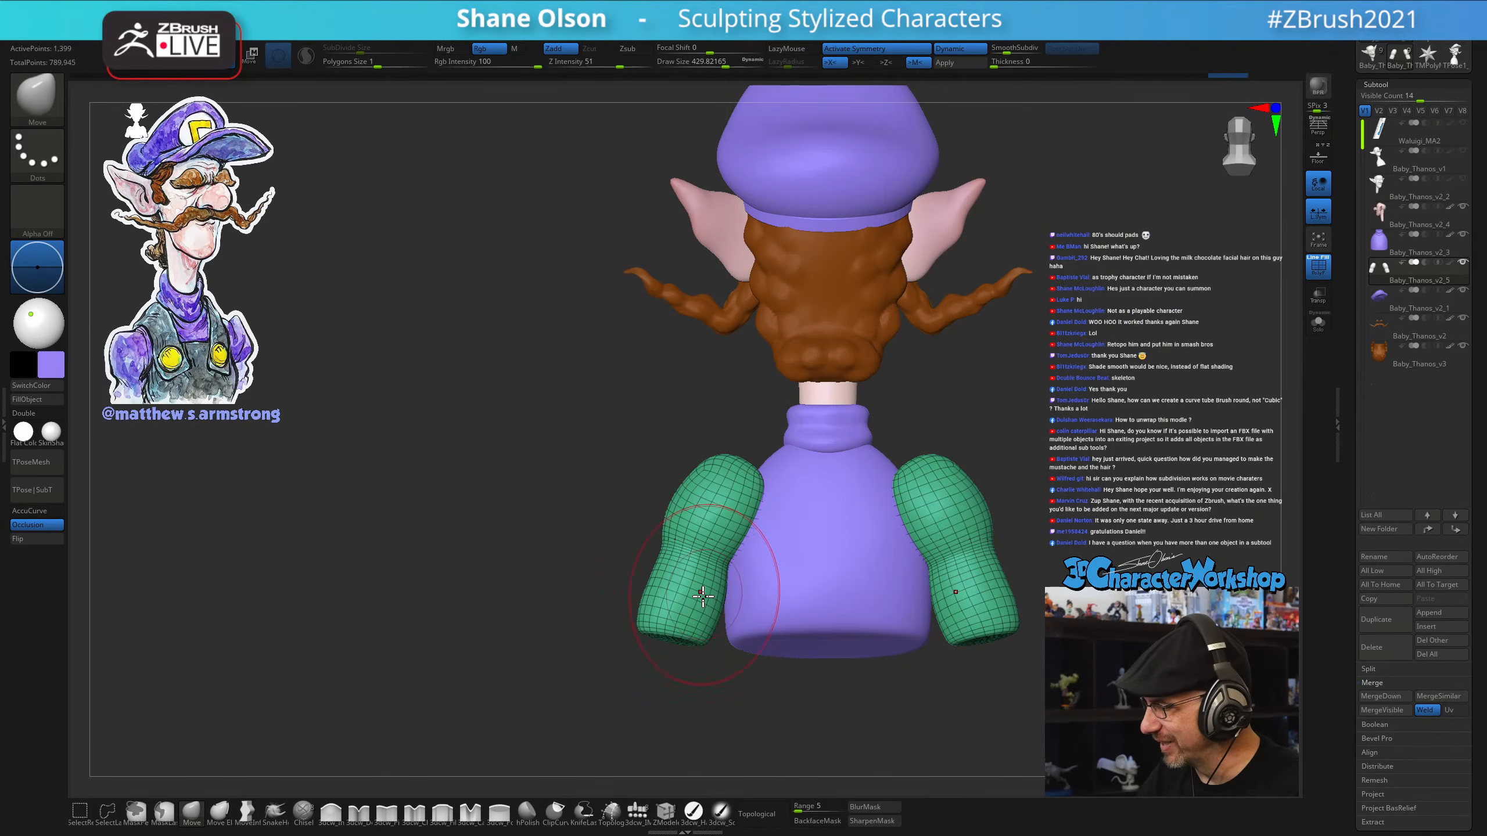
drag(730, 691, 771, 684)
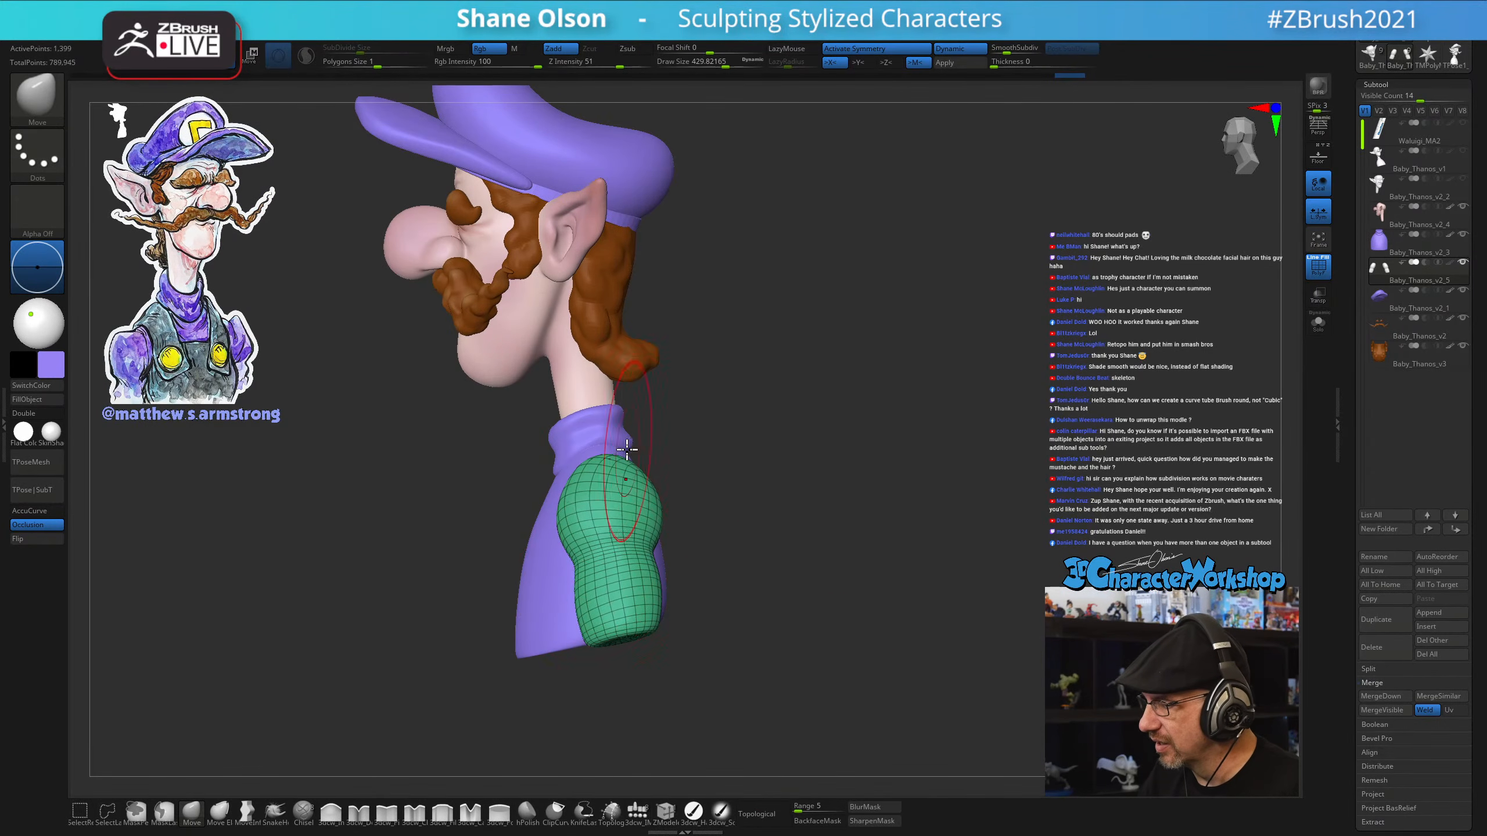
drag(630, 498, 673, 545)
drag(696, 468, 923, 482)
key(s)
drag(918, 538, 834, 537)
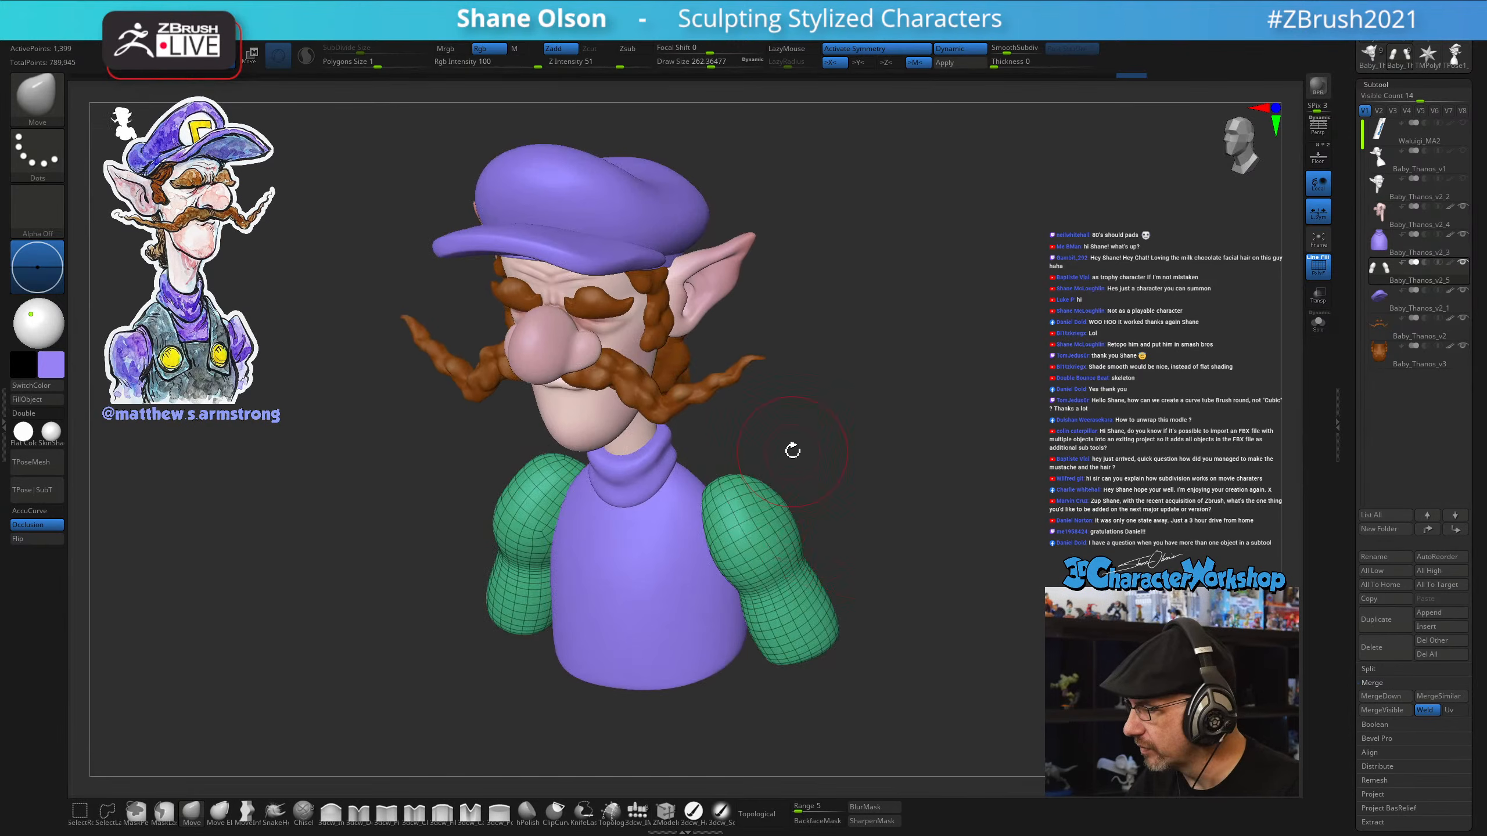
Refine the tops of the shoulders with the 3dcw_Pinch brush at a draw size of about 182, and hide the polyframe
click(384, 817)
mouse_move(842, 438)
mouse_down()
mouse_move(819, 452)
mouse_move(818, 507)
mouse_up()
key(s)
drag(819, 498, 724, 598)
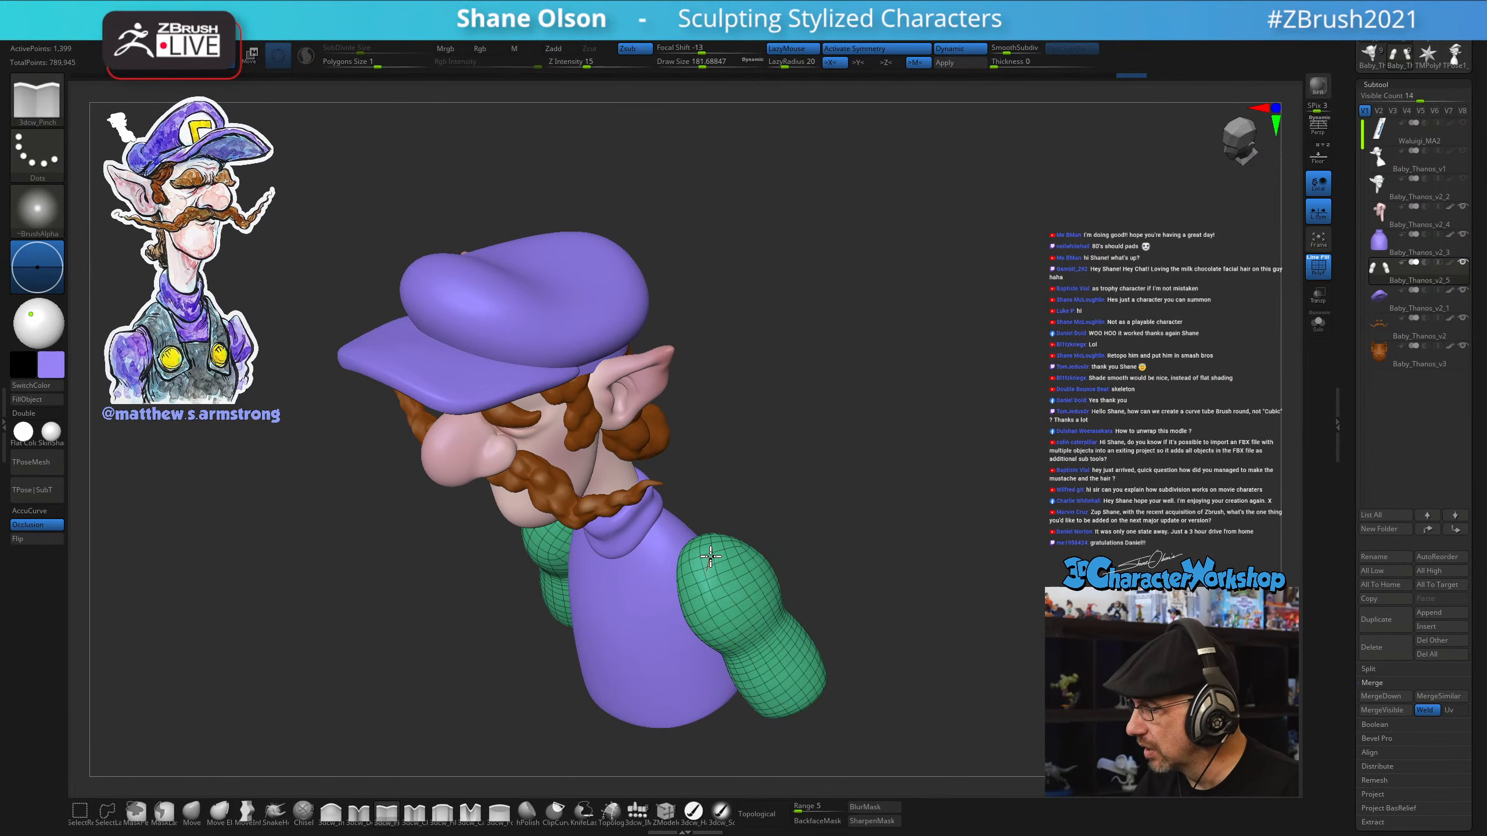
drag(750, 545, 712, 594)
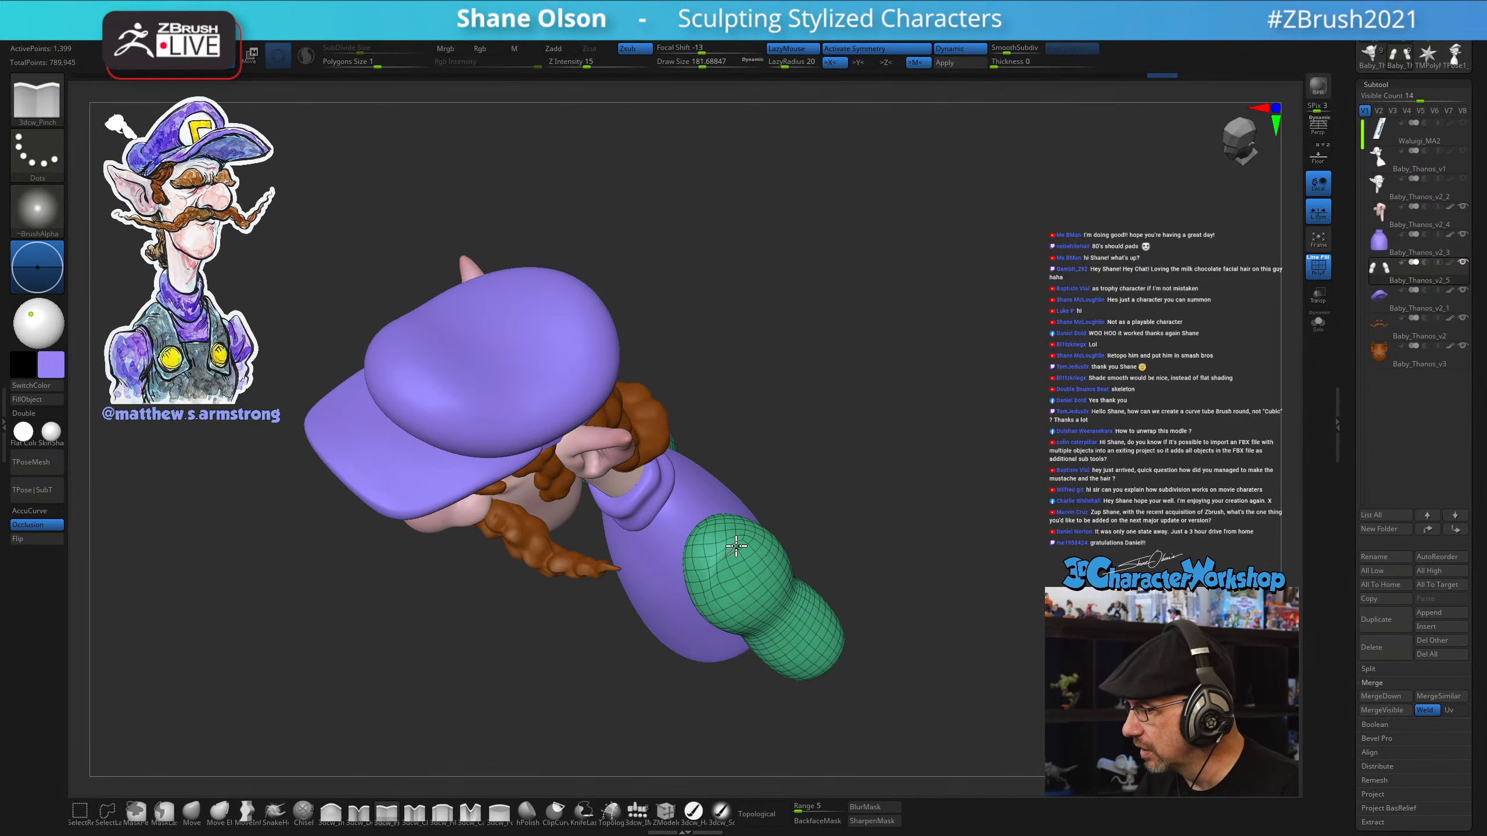
drag(782, 547, 775, 591)
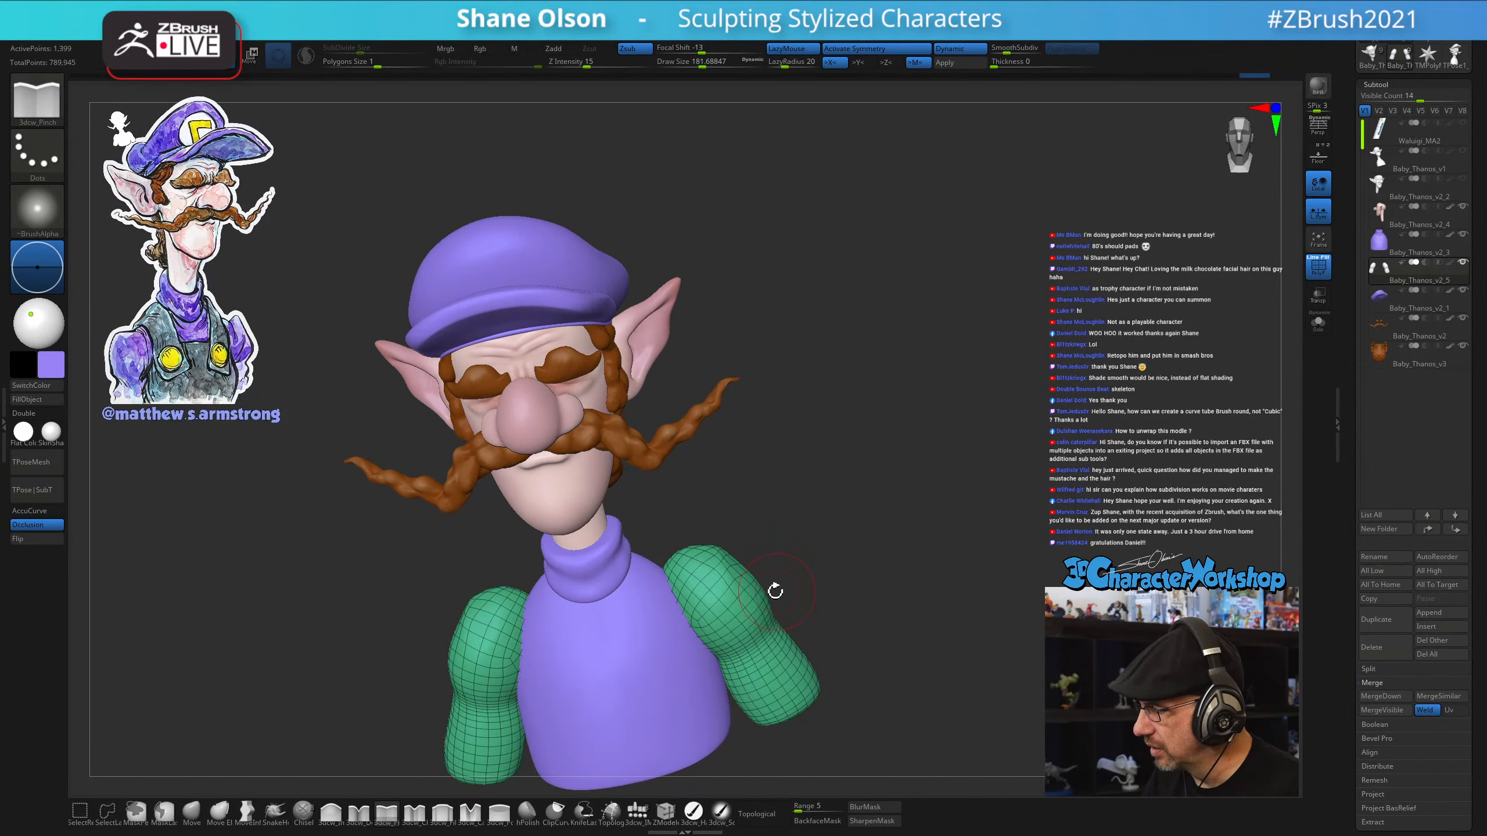
key(shift+f)
mouse_move(883, 624)
mouse_down()
mouse_move(887, 639)
mouse_move(873, 602)
mouse_move(820, 601)
mouse_up()
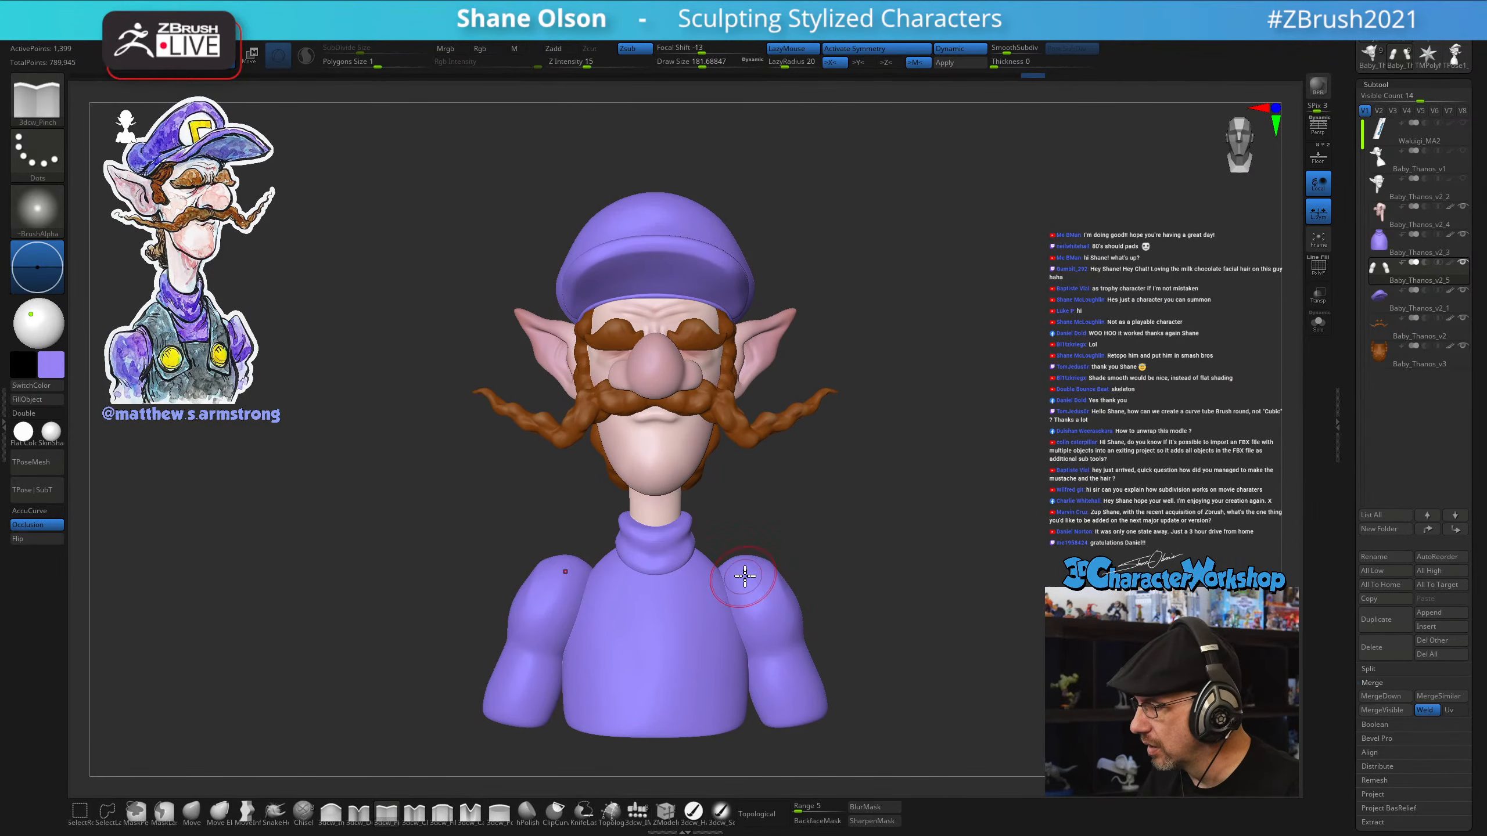
Adjust the front contours of the shoulders and arms with the Move brush, reducing its draw size from the front view to about 182
click(194, 813)
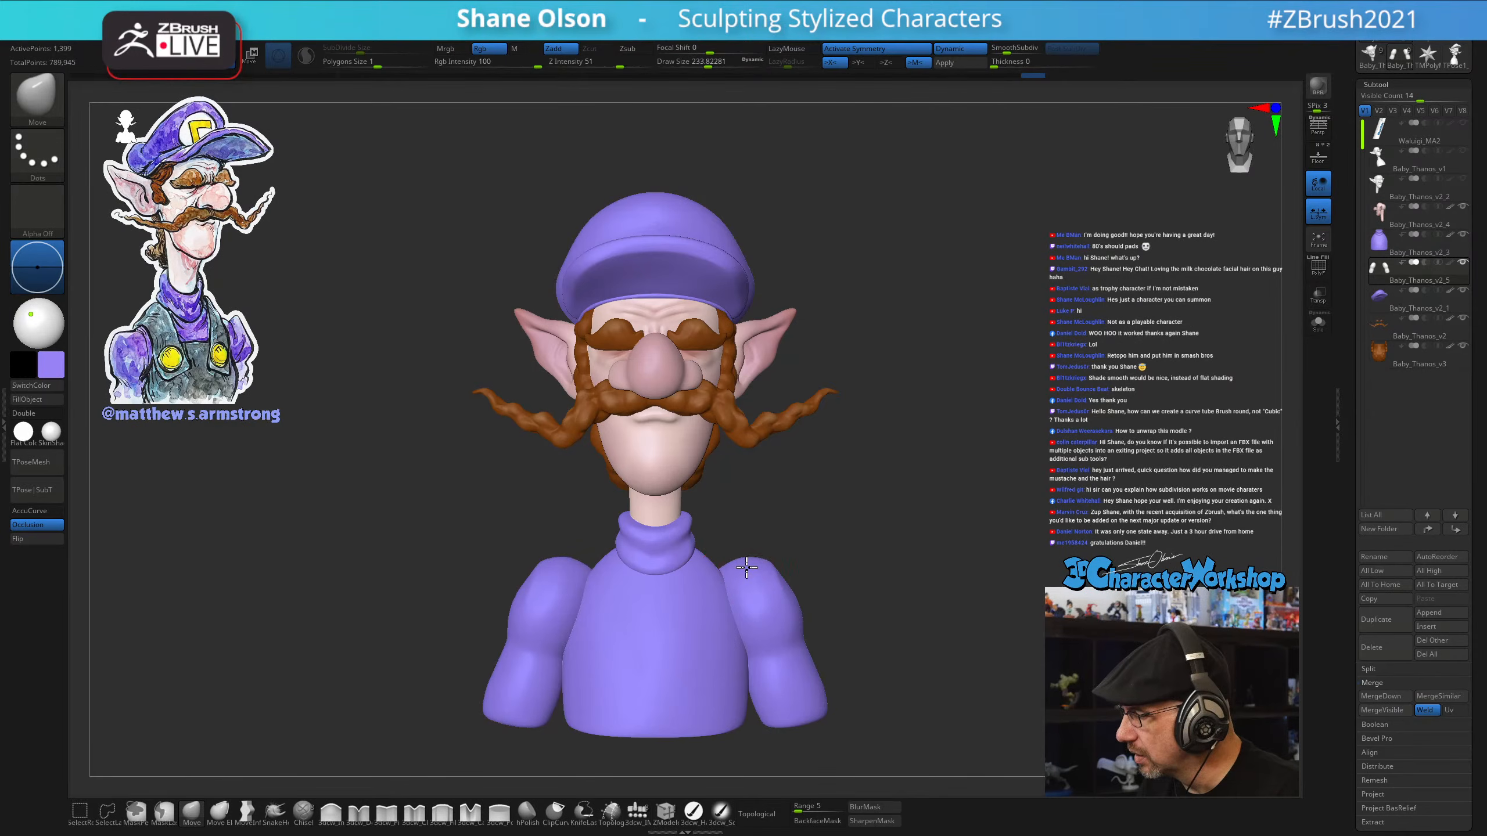
drag(774, 551, 913, 587)
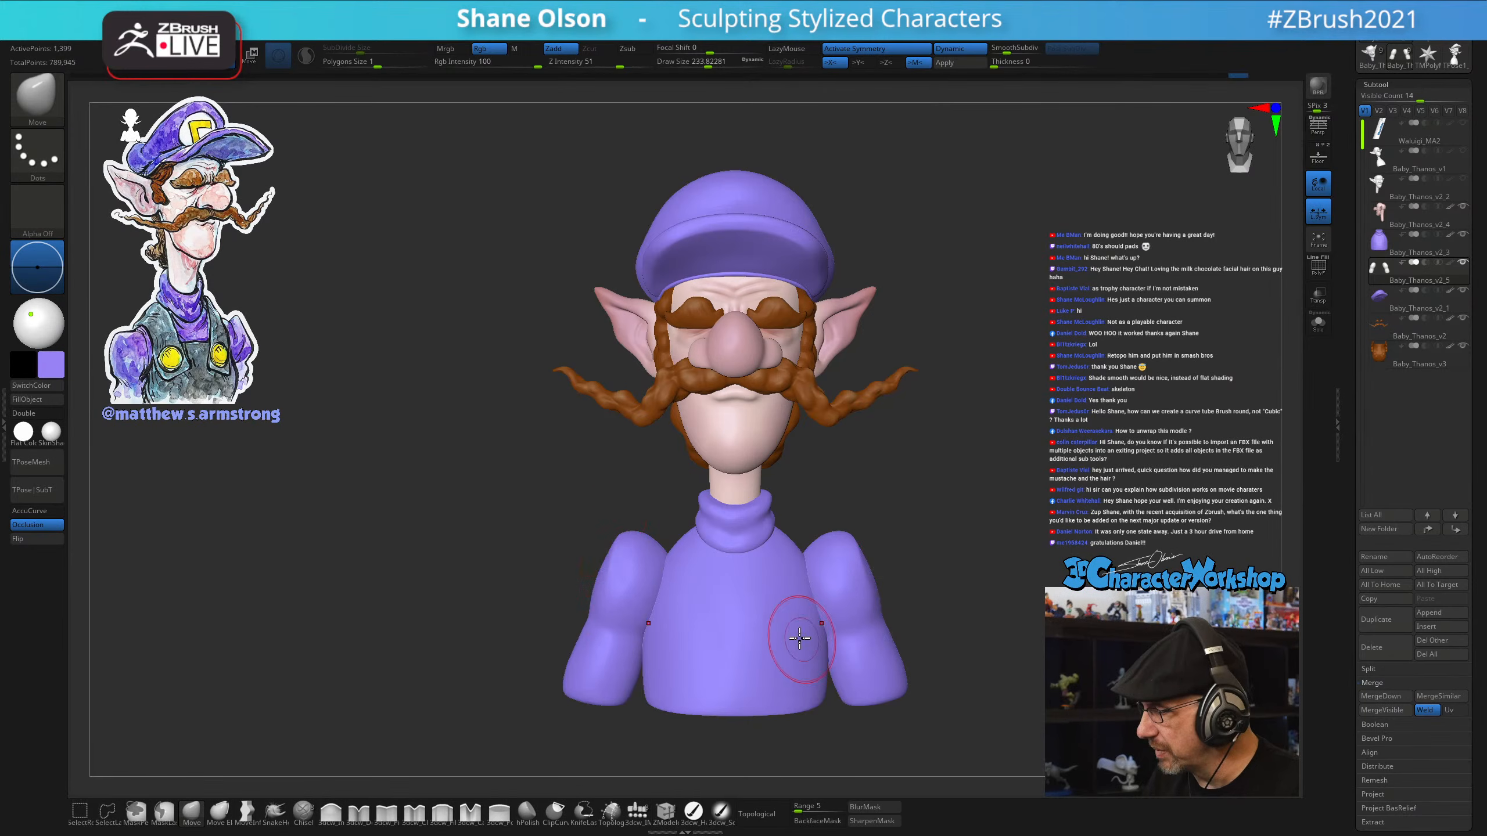
drag(577, 586, 545, 571)
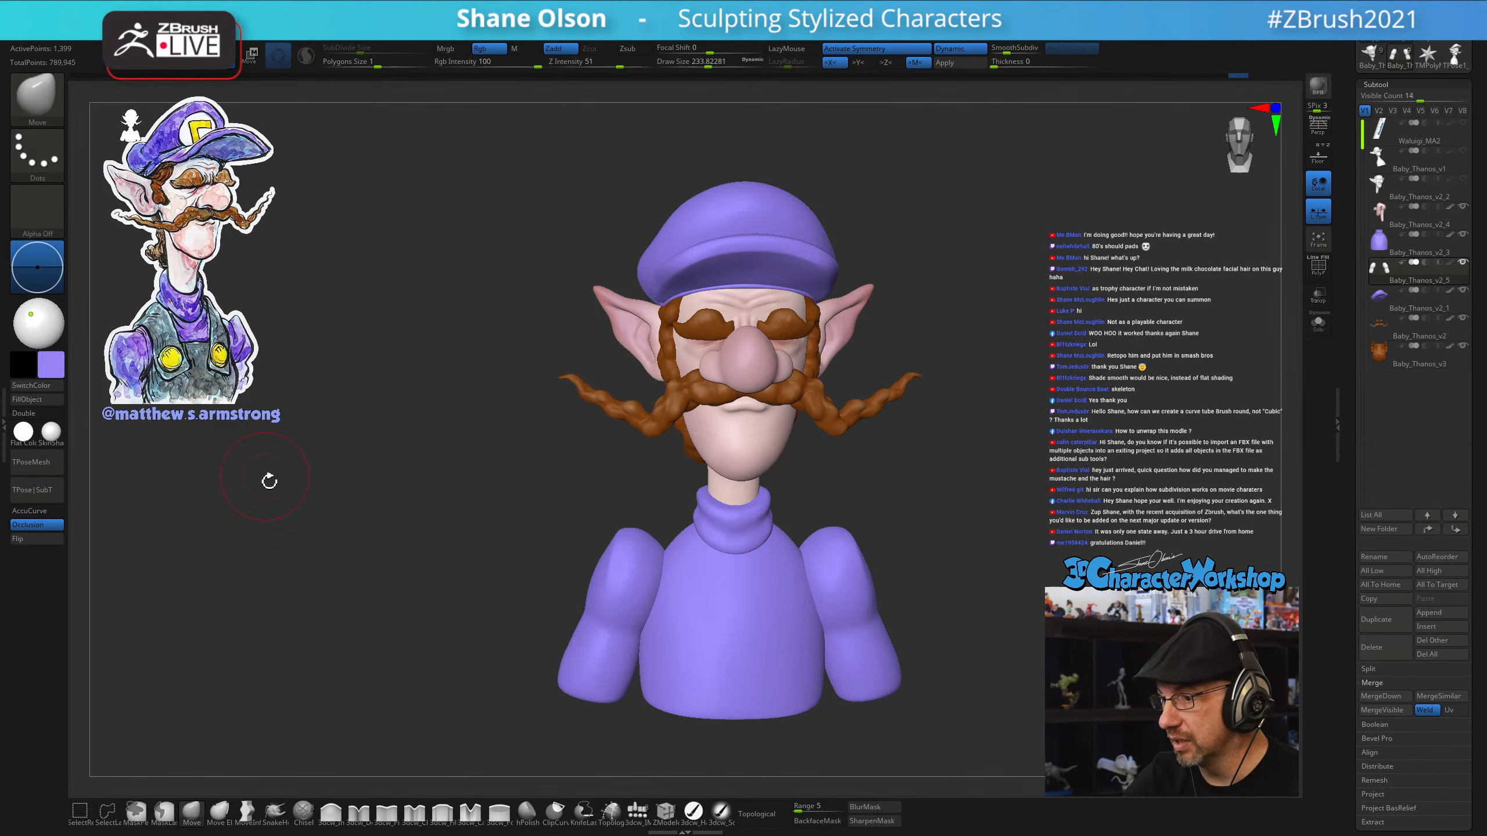
drag(269, 481, 365, 590)
mouse_move(831, 591)
mouse_down()
mouse_move(970, 575)
mouse_move(933, 605)
mouse_up()
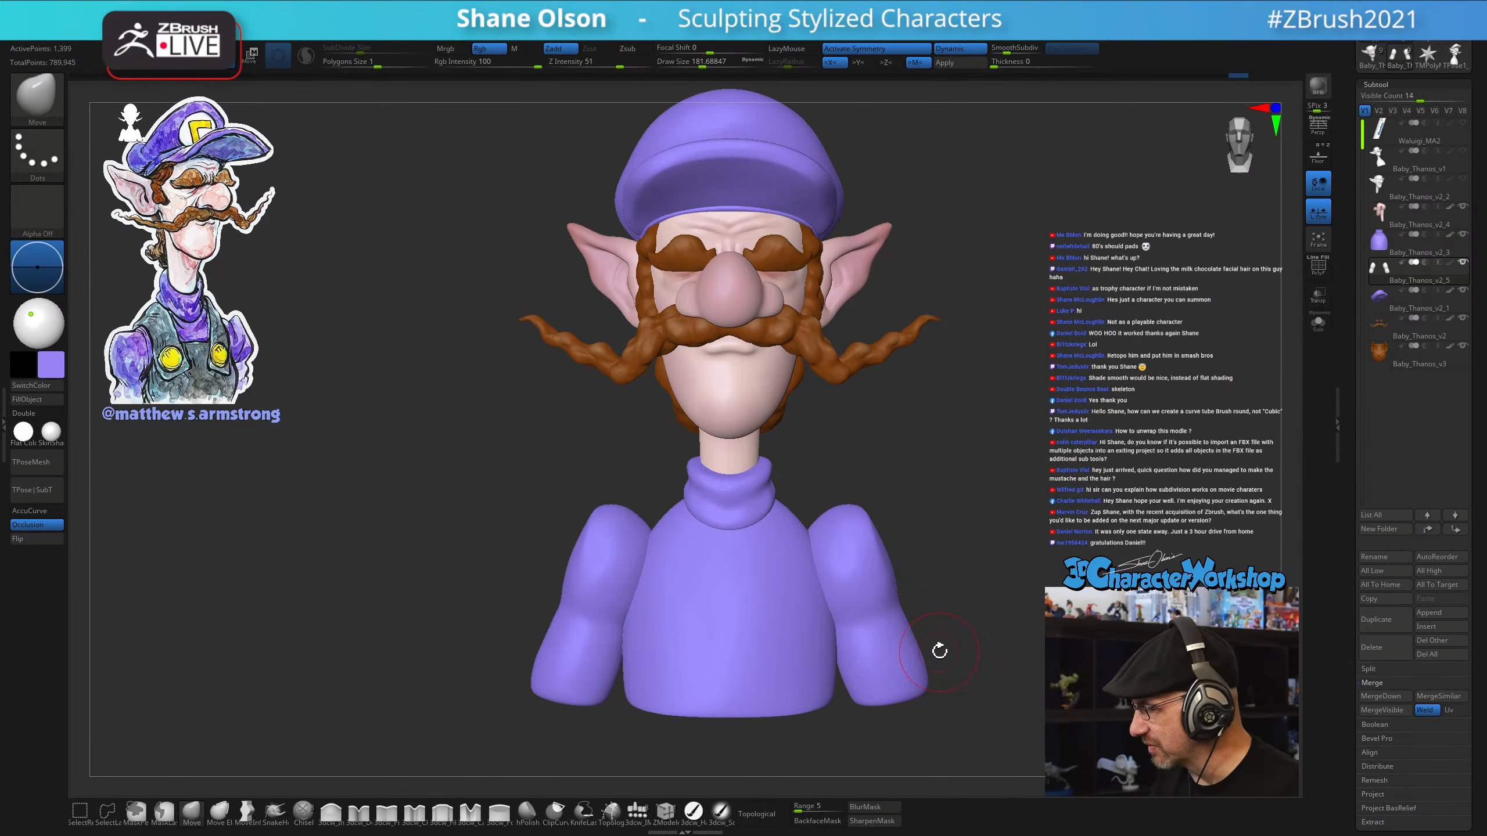
Examine the polyframe of the torso and the arms, ending with the arms as the active subtool
alt+click(764, 631)
key(shift+f)
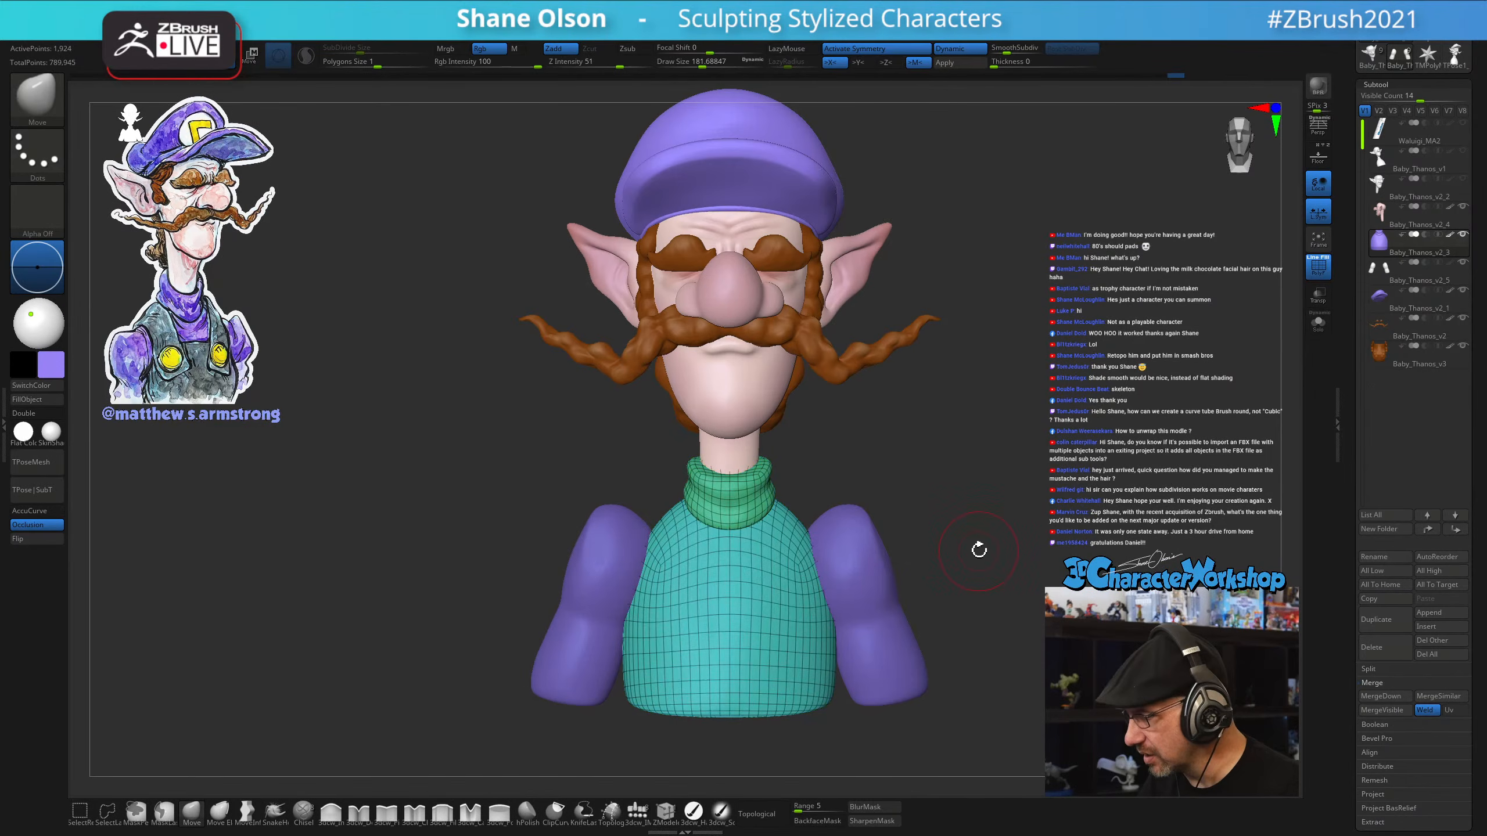
alt+click(874, 597)
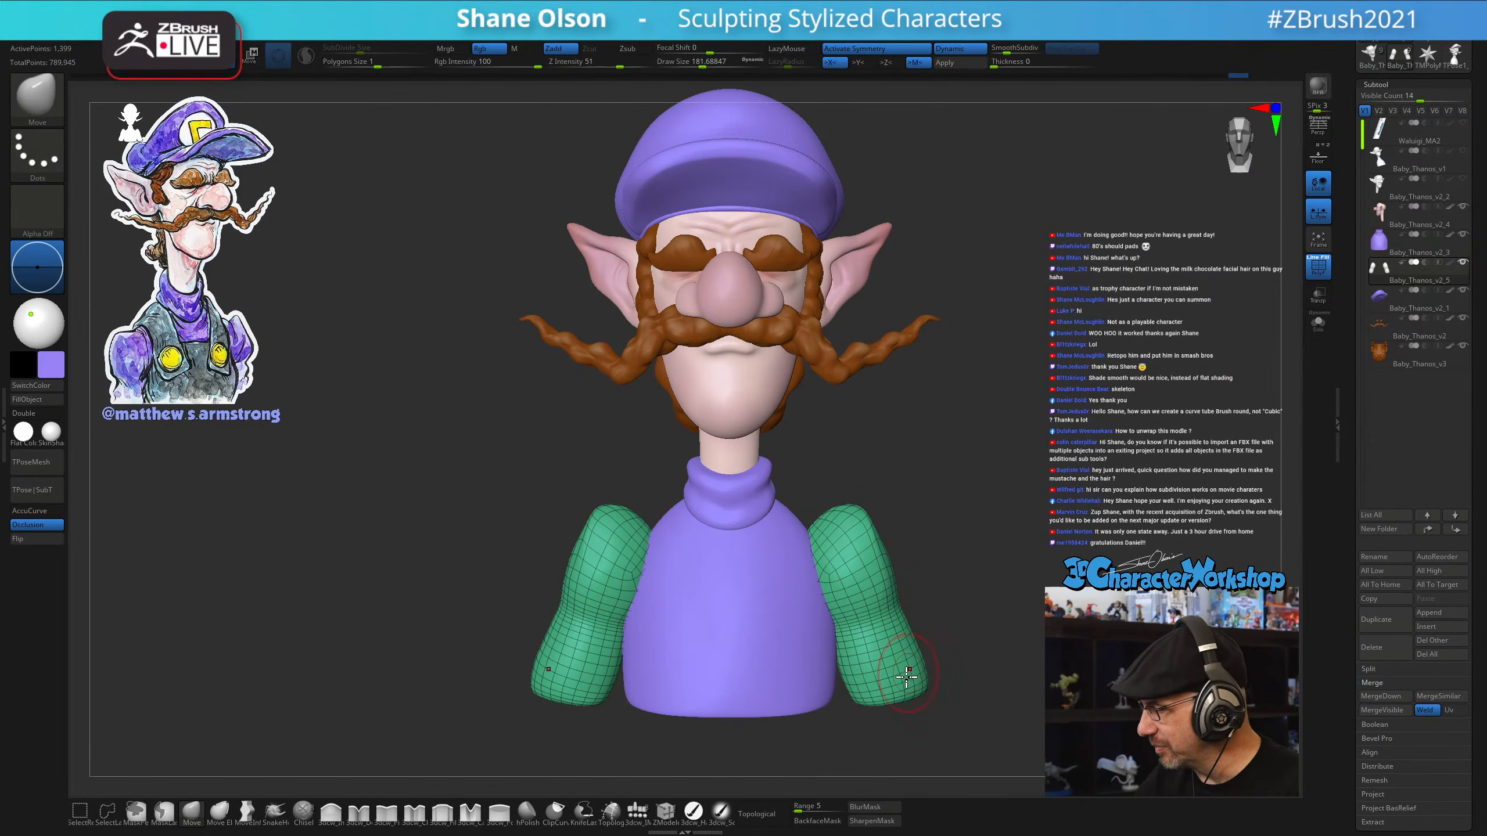
Fill the arms with the current purple using the paint brush at an RGB intensity of 100, with the polyframe hidden
click(693, 812)
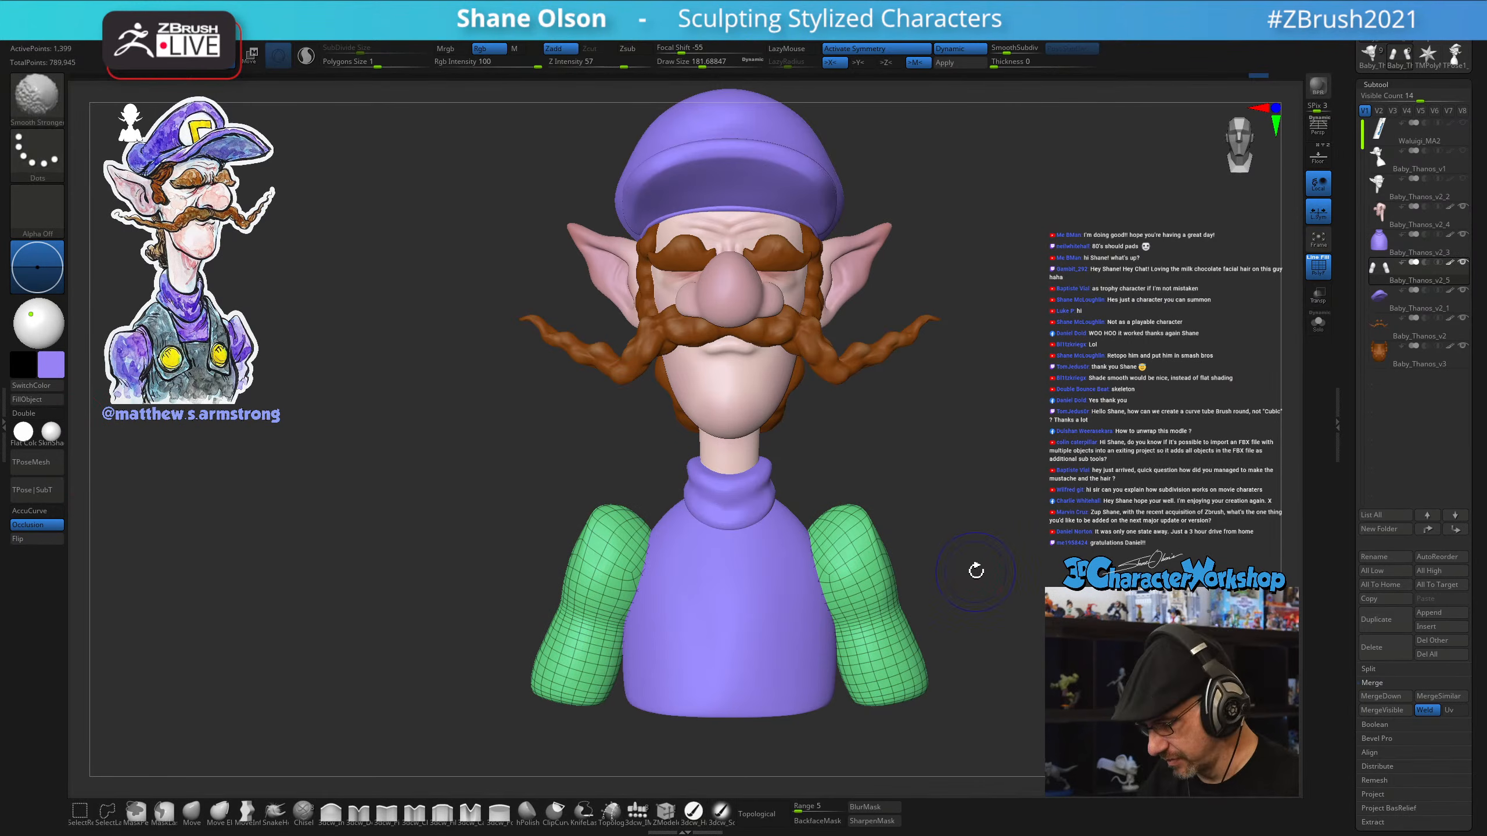
key(shift+f)
key(shift+f)
key(shift+f)
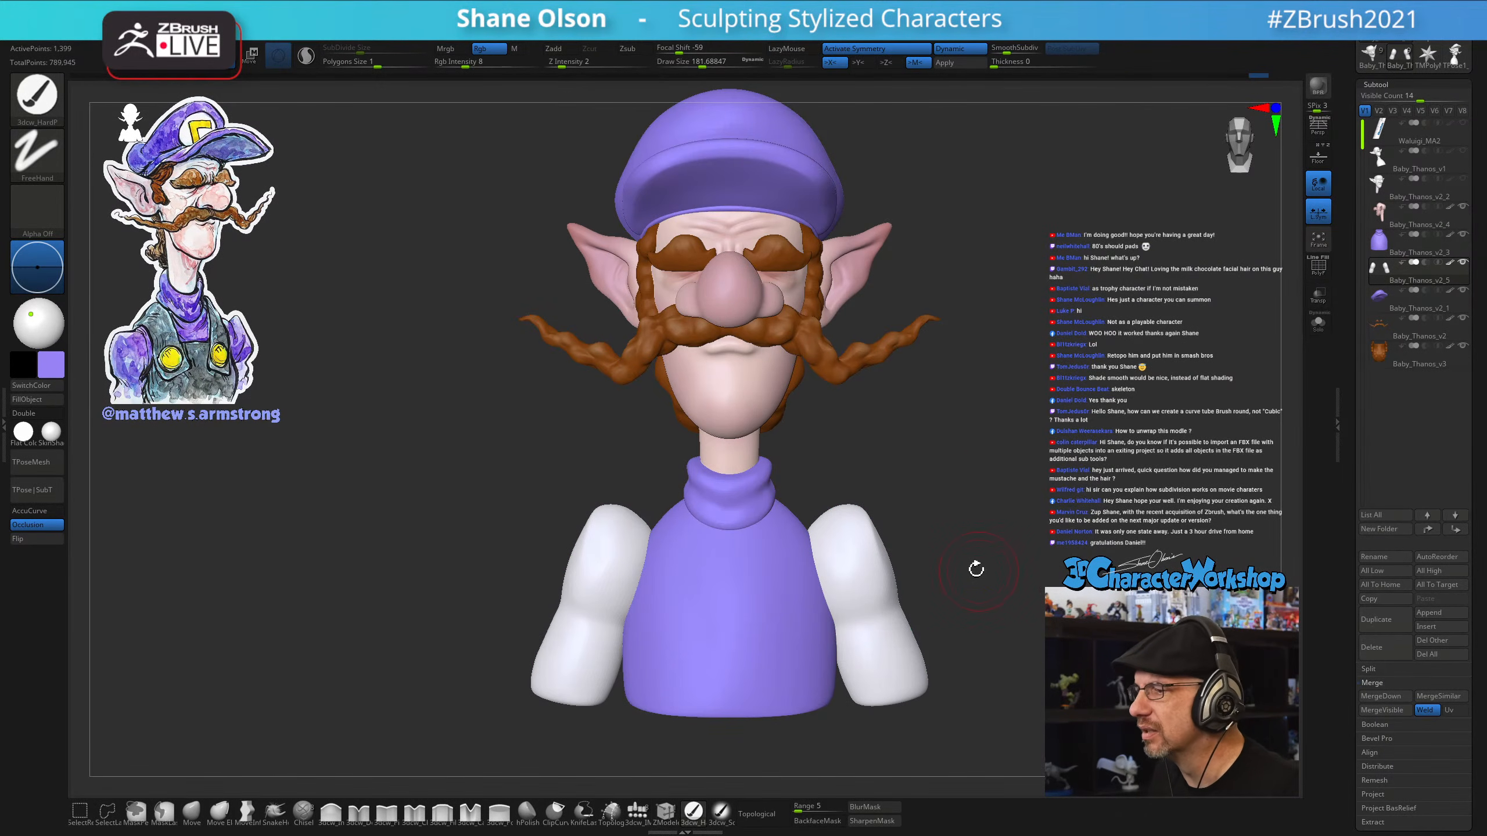
drag(467, 62, 540, 65)
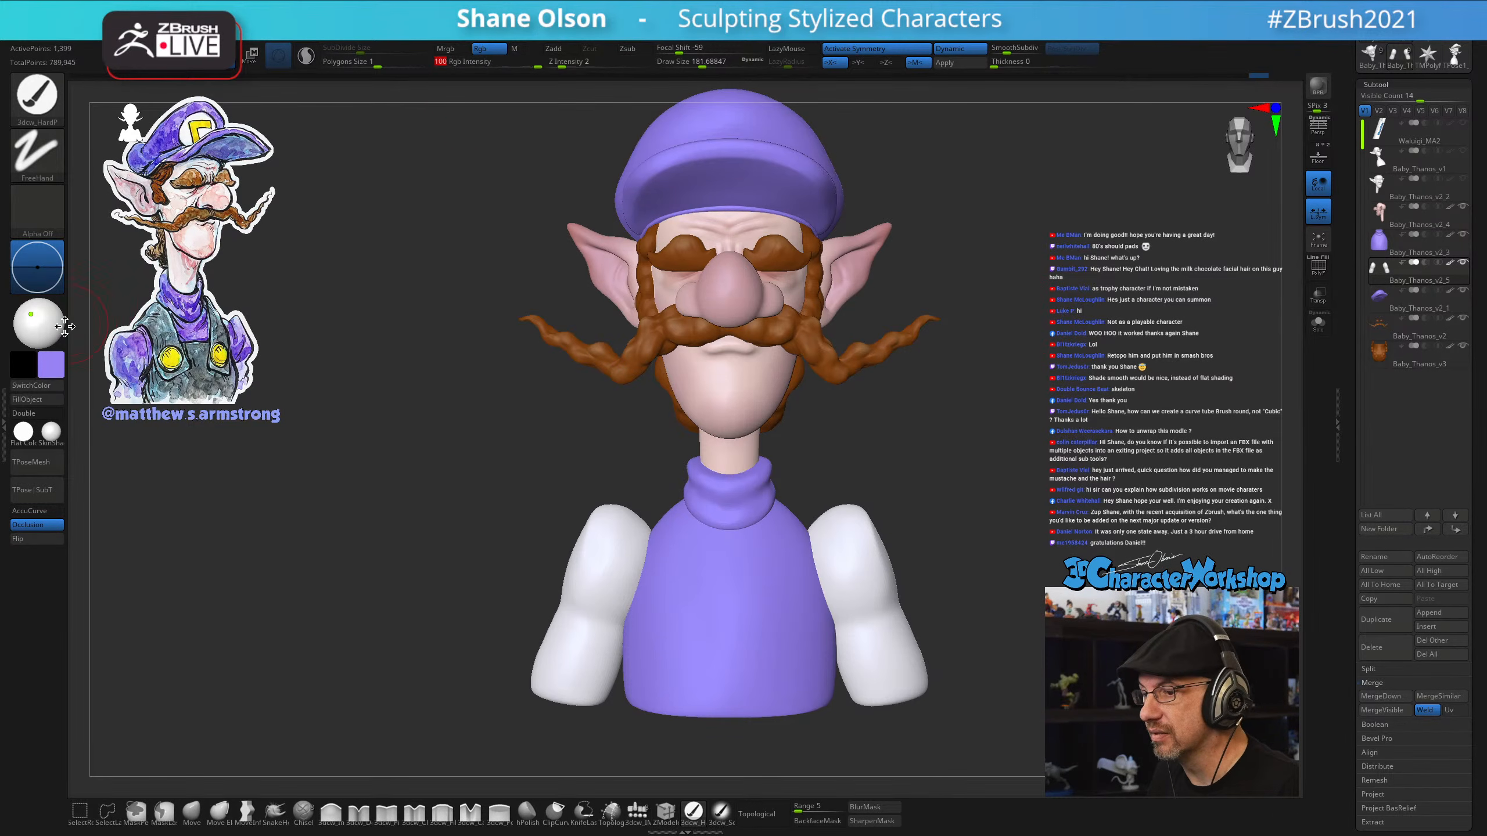
click(43, 402)
alt+drag(1067, 327, 1028, 412)
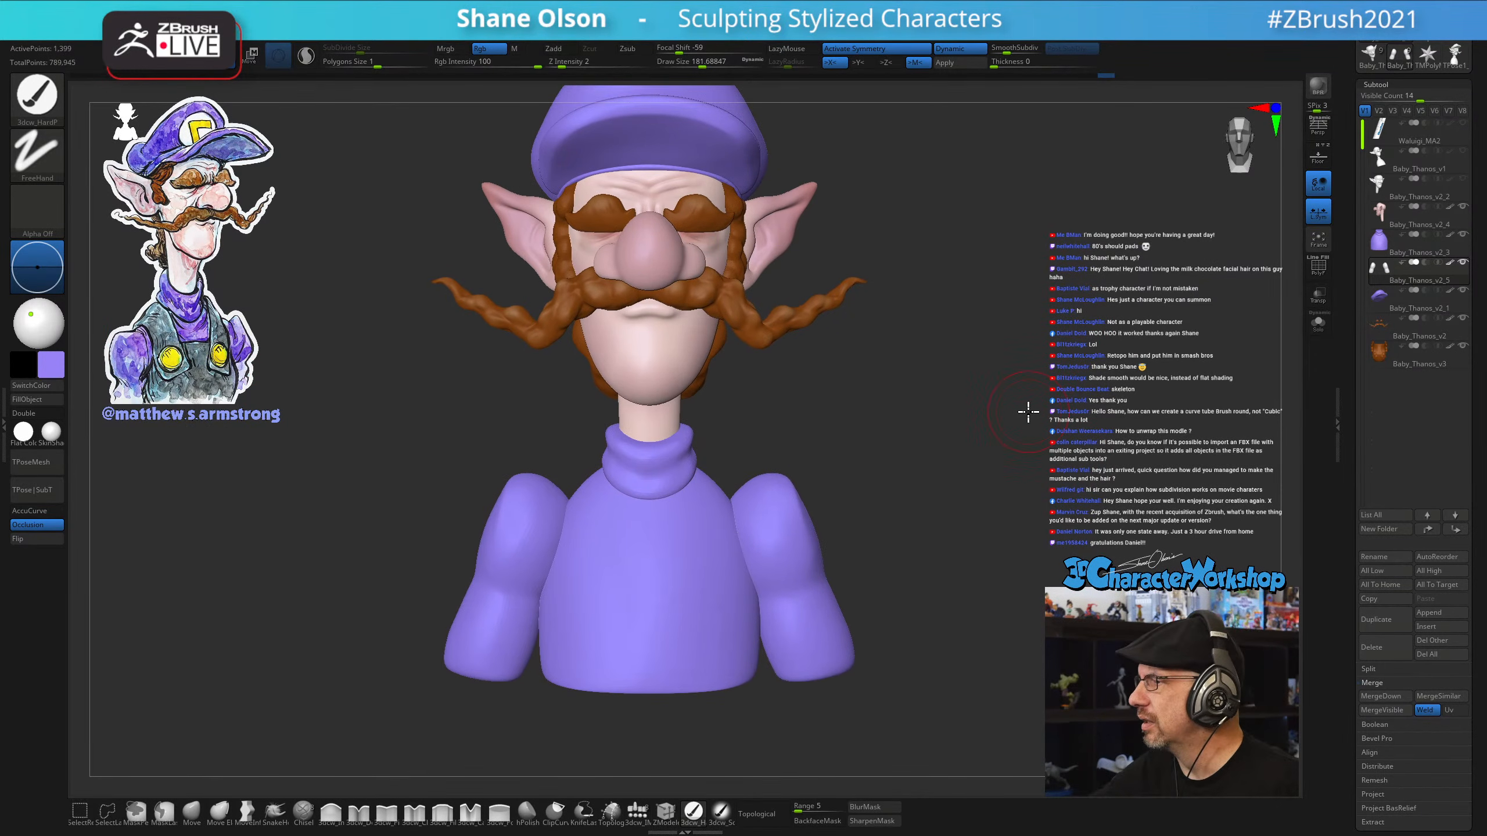
Adjust the inner shoulders and widen the lower arms in side view with the Move brush at a draw size of about 468
mouse_move(925, 498)
mouse_down()
mouse_move(916, 514)
mouse_move(907, 497)
mouse_up()
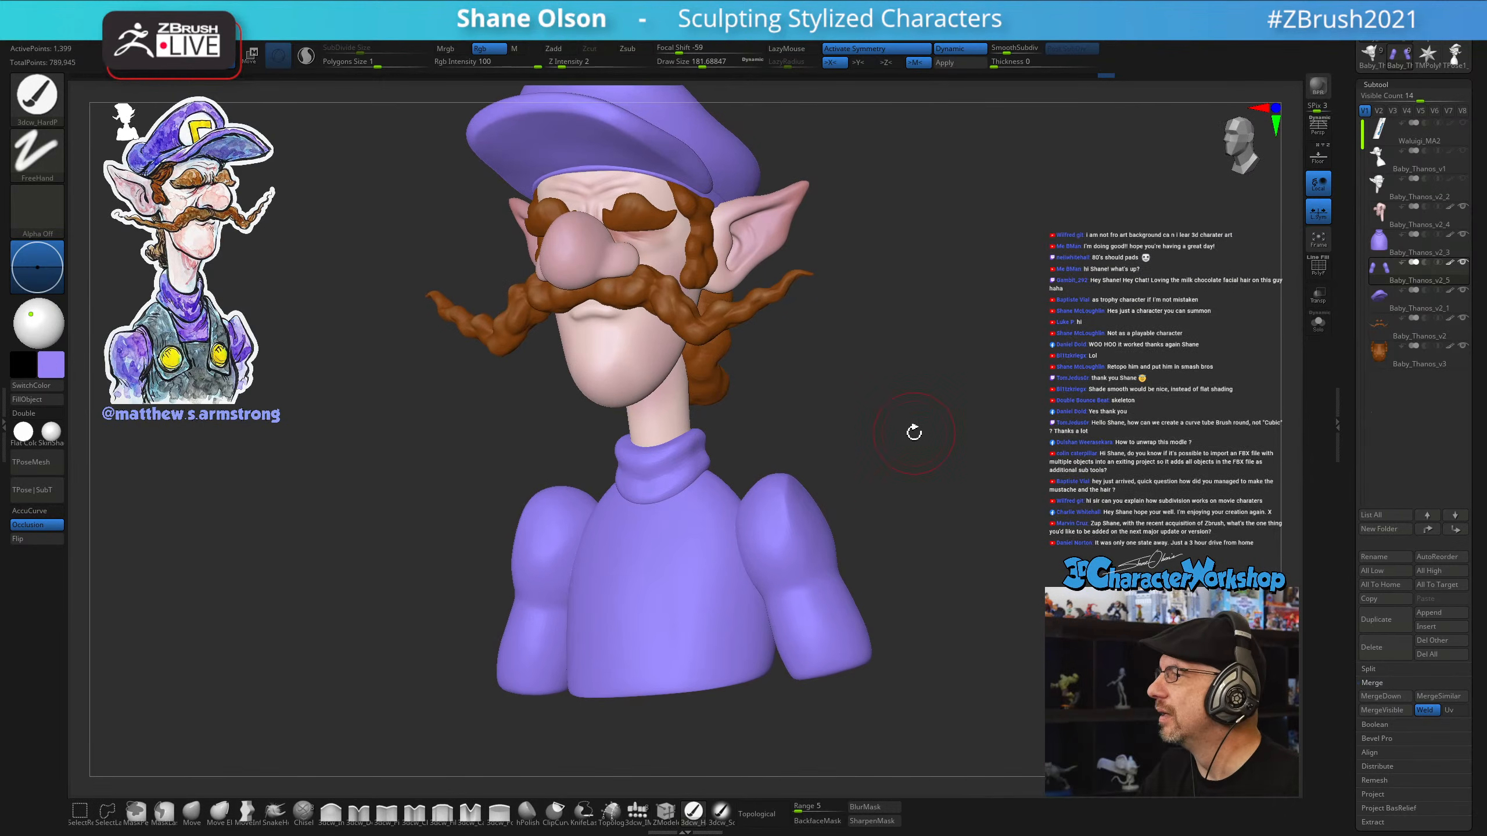
drag(897, 470, 867, 464)
mouse_move(895, 458)
mouse_down()
mouse_move(877, 485)
mouse_move(893, 453)
mouse_up()
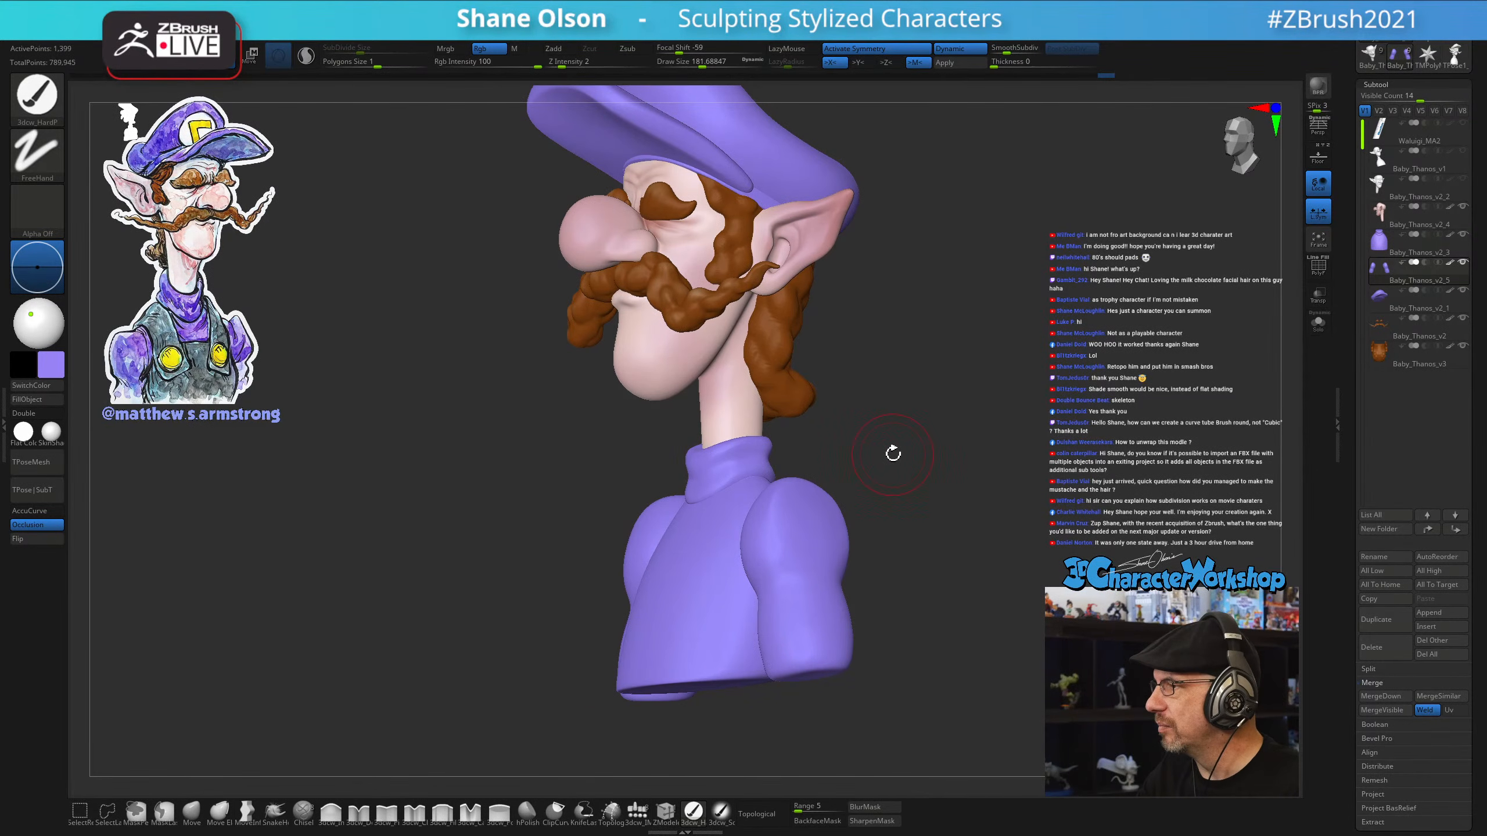
mouse_move(887, 402)
mouse_down()
mouse_move(899, 435)
mouse_move(886, 475)
mouse_move(873, 472)
mouse_move(896, 465)
mouse_move(892, 504)
mouse_move(863, 474)
mouse_up()
click(192, 812)
key(s)
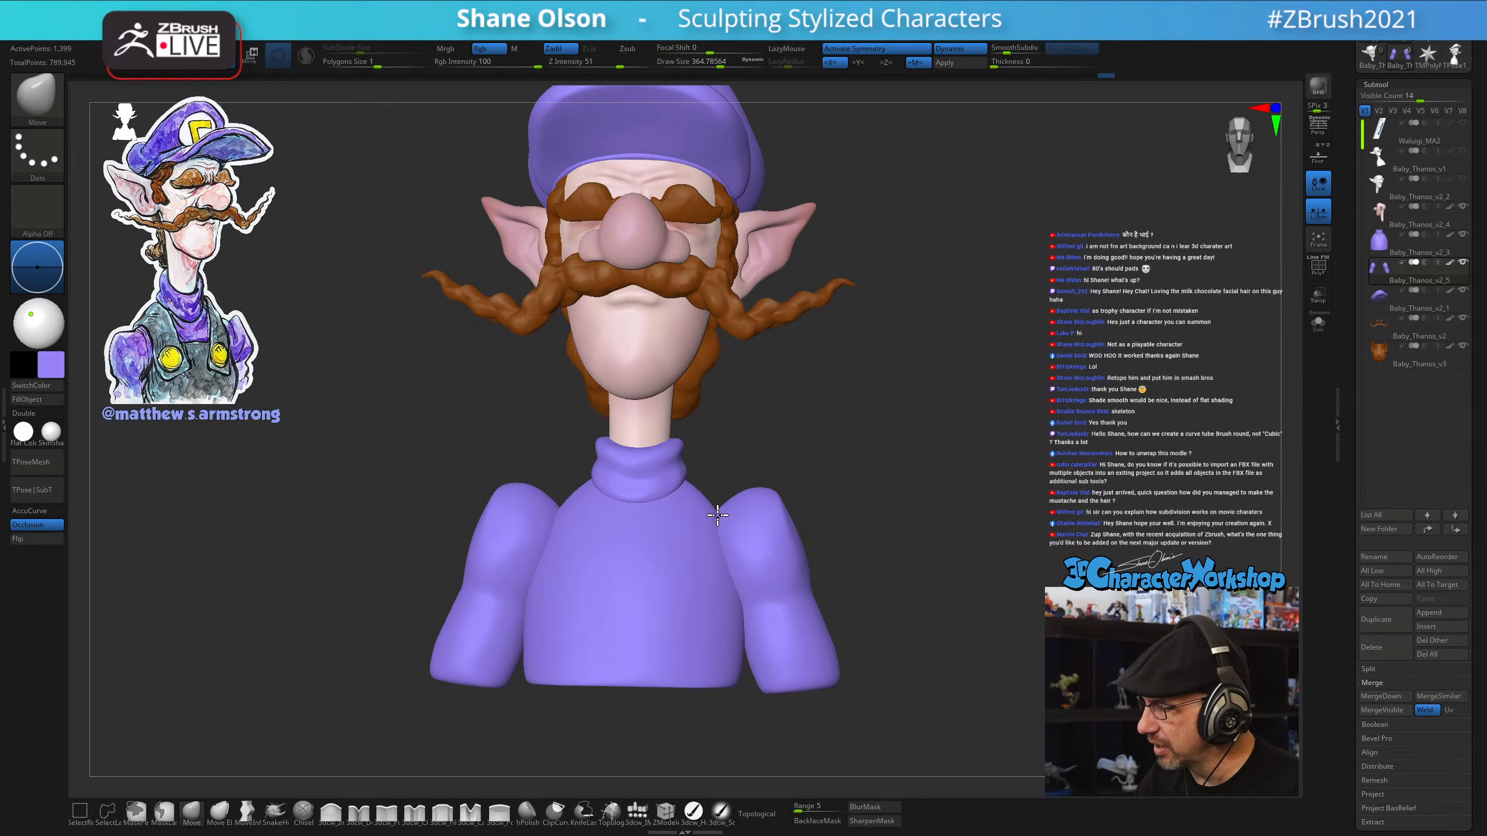
key(s)
drag(729, 518, 739, 517)
mouse_move(761, 519)
right_down()
mouse_move(842, 573)
mouse_move(842, 551)
right_up()
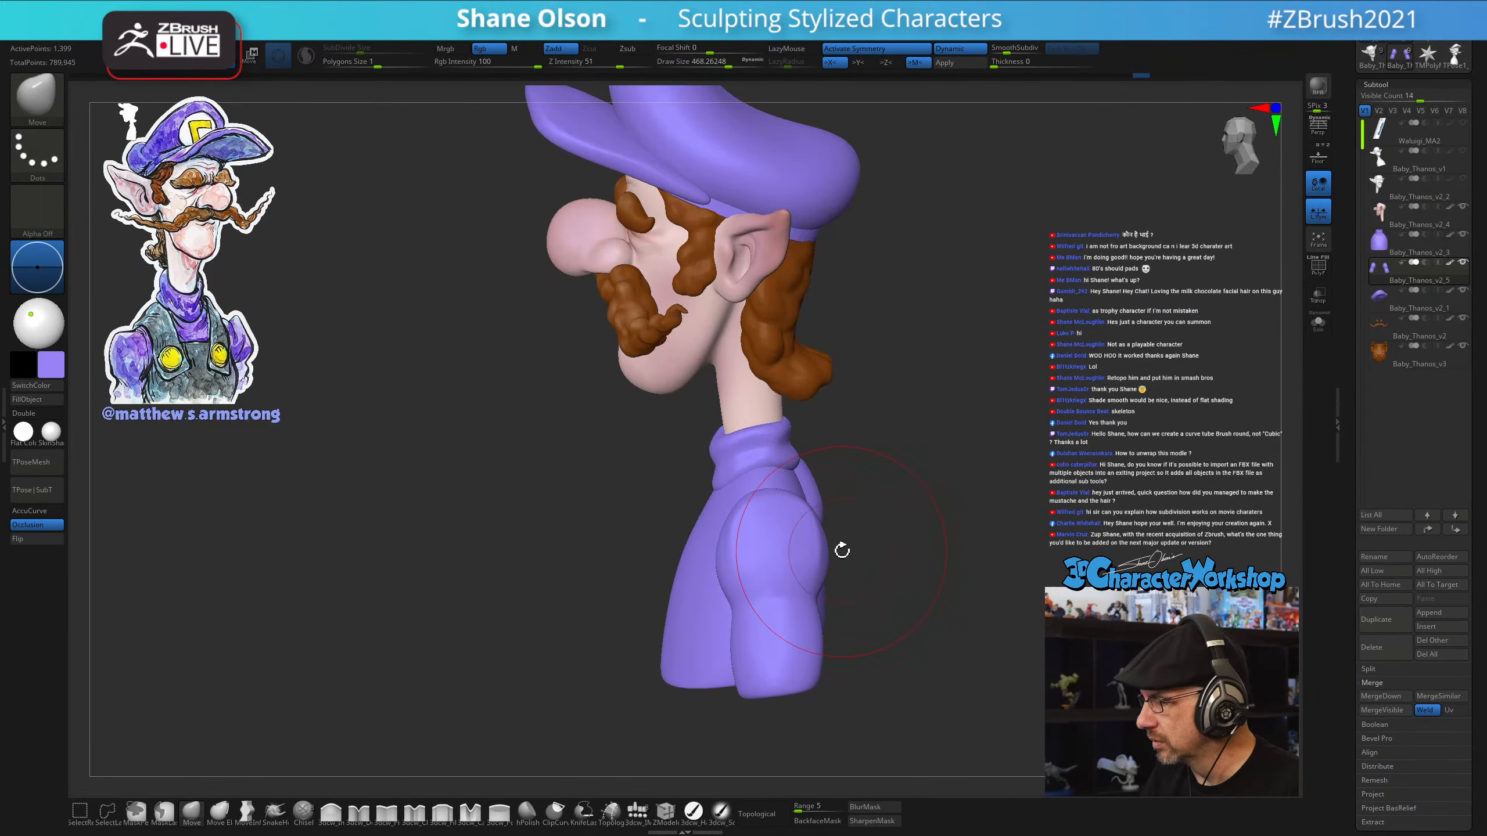
drag(811, 630, 746, 681)
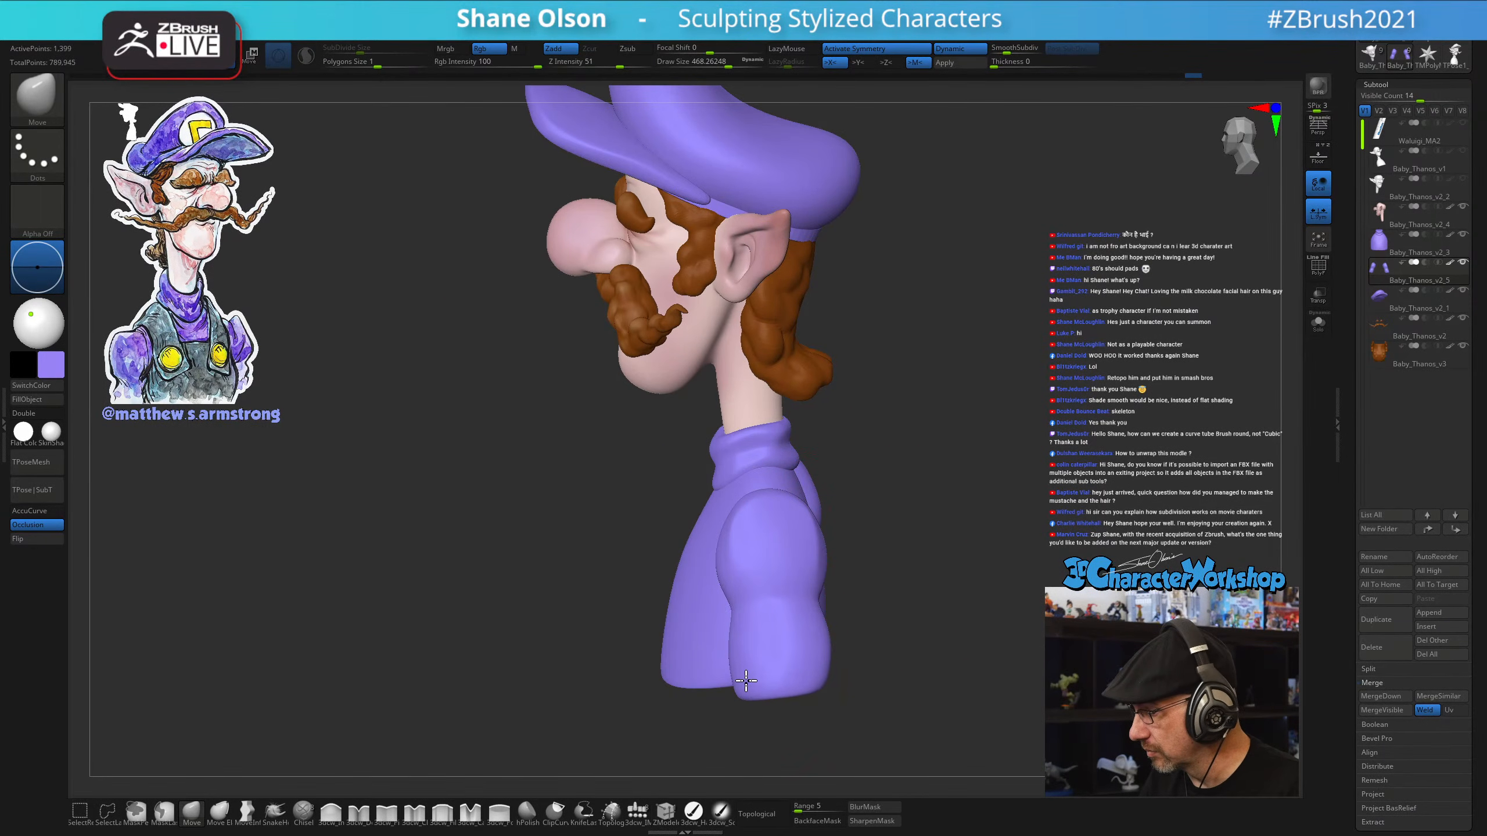
Refine the arms with the Move brush at a draw size of about 331 and smooth the shoulder tops
right_drag(873, 648, 933, 591)
key(s)
drag(931, 613, 901, 612)
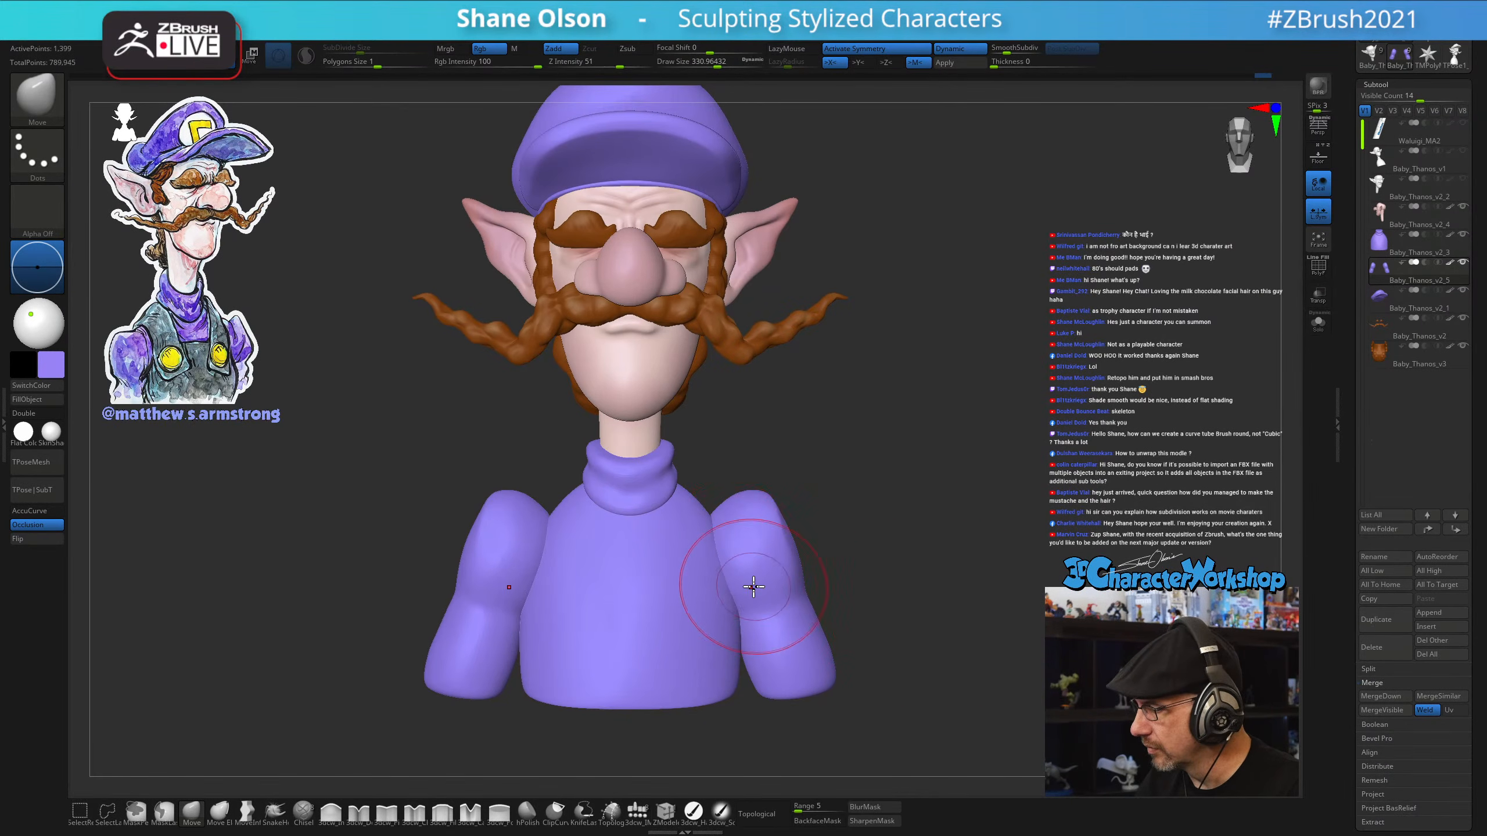
mouse_move(779, 580)
right_down()
mouse_move(763, 611)
mouse_move(790, 581)
mouse_move(814, 498)
right_up()
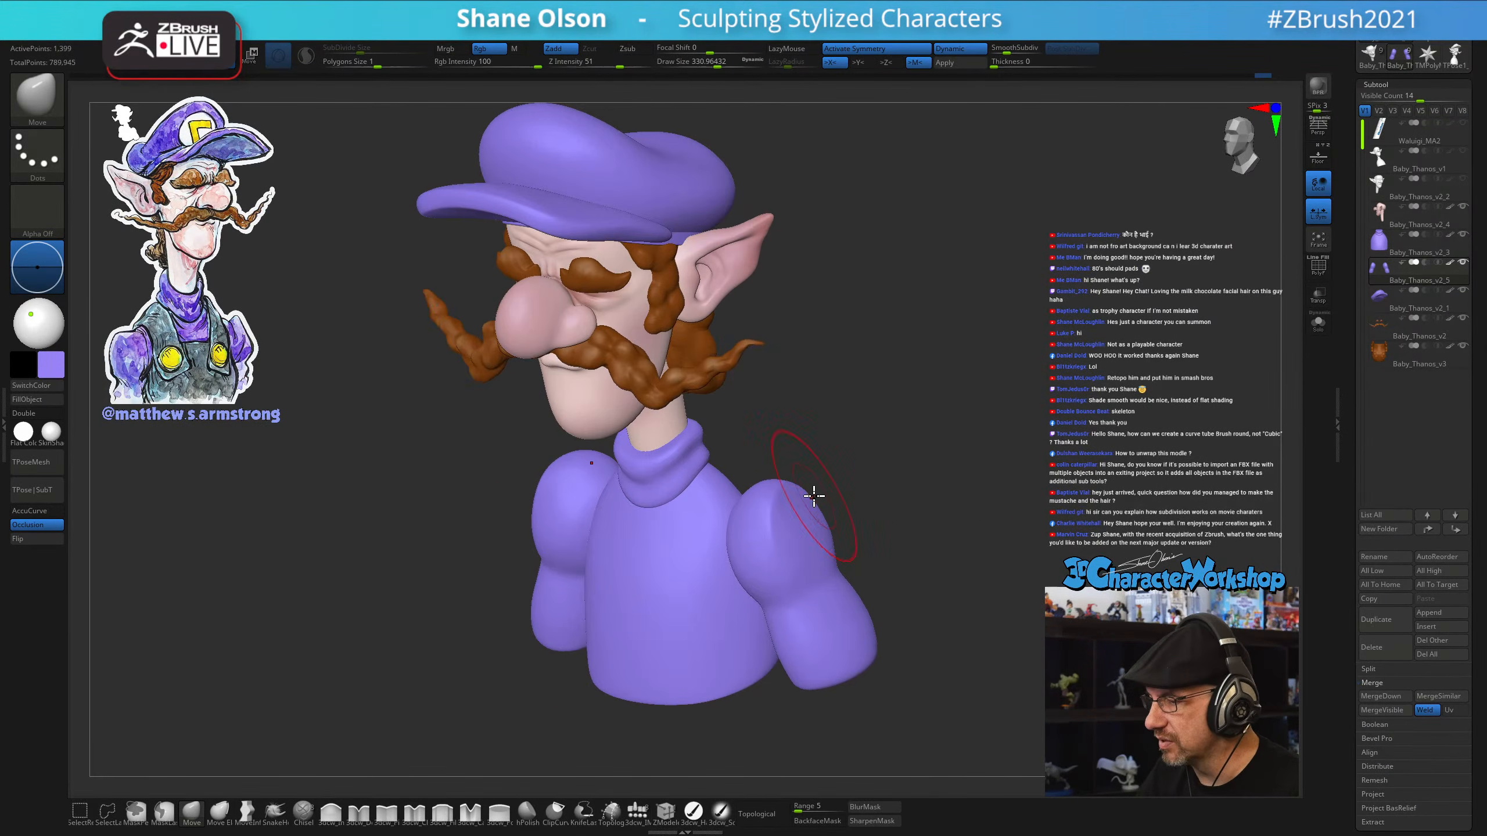
key(shift)
drag(622, 66, 578, 78)
mouse_move(803, 485)
shift+mouse_down()
mouse_move(800, 525)
mouse_move(797, 511)
shift+mouse_up()
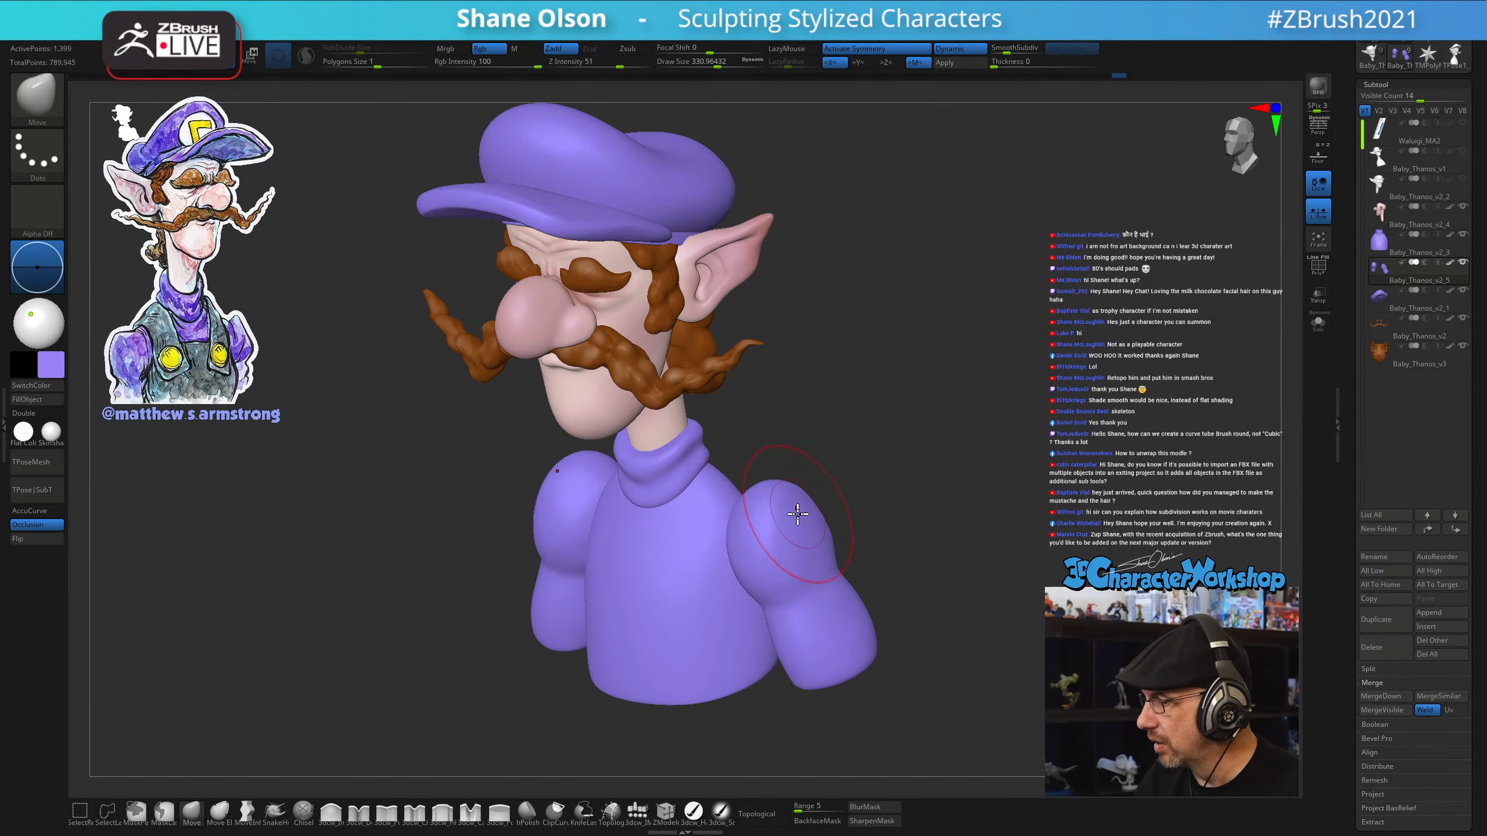
mouse_move(803, 508)
shift+right_down()
mouse_move(874, 496)
mouse_move(841, 525)
shift+right_up()
key(shift)
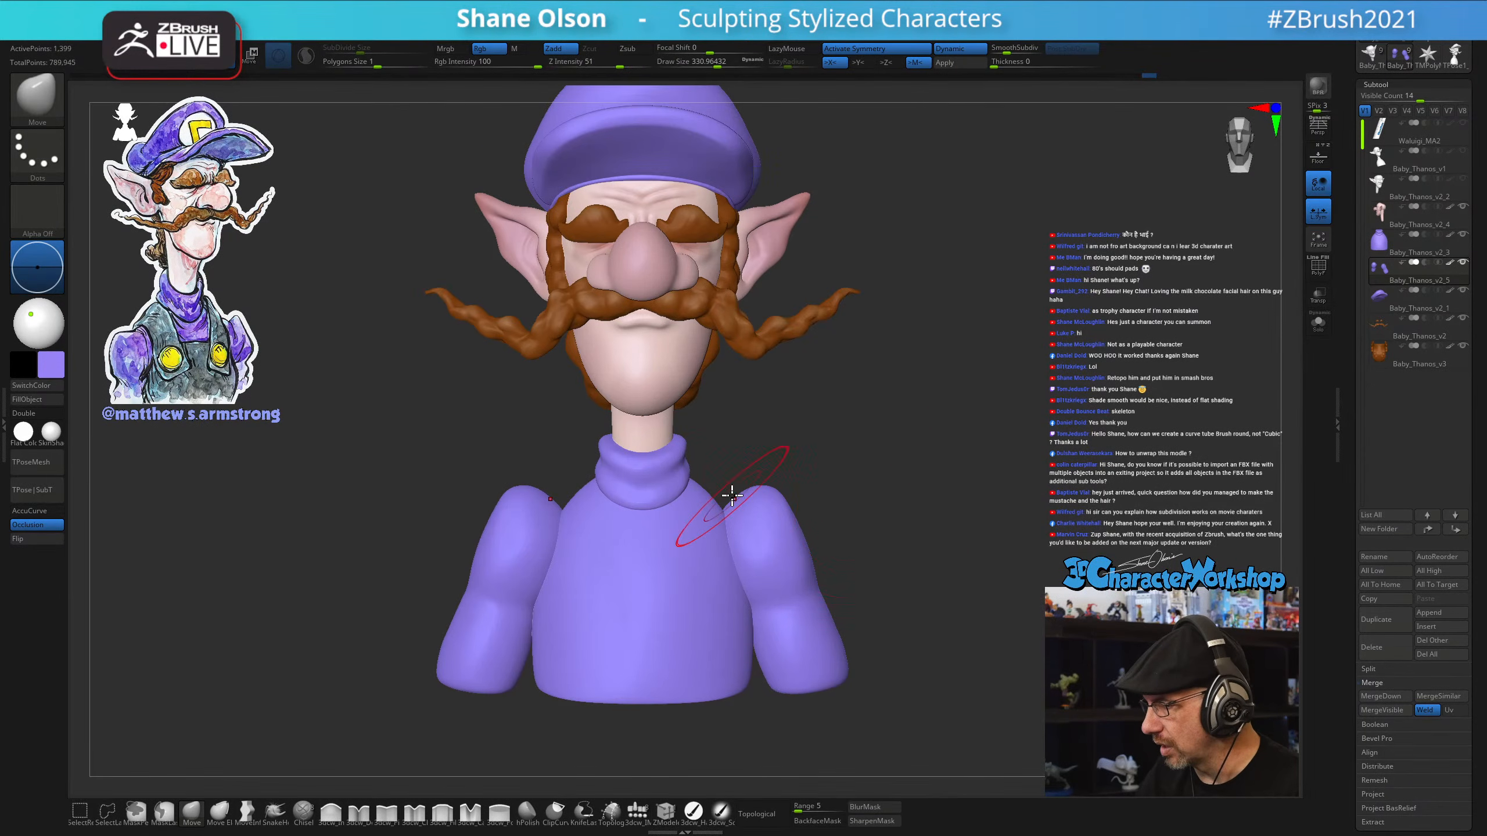
Make the torso the active subtool and reduce the draw size to about 298
alt+click(718, 551)
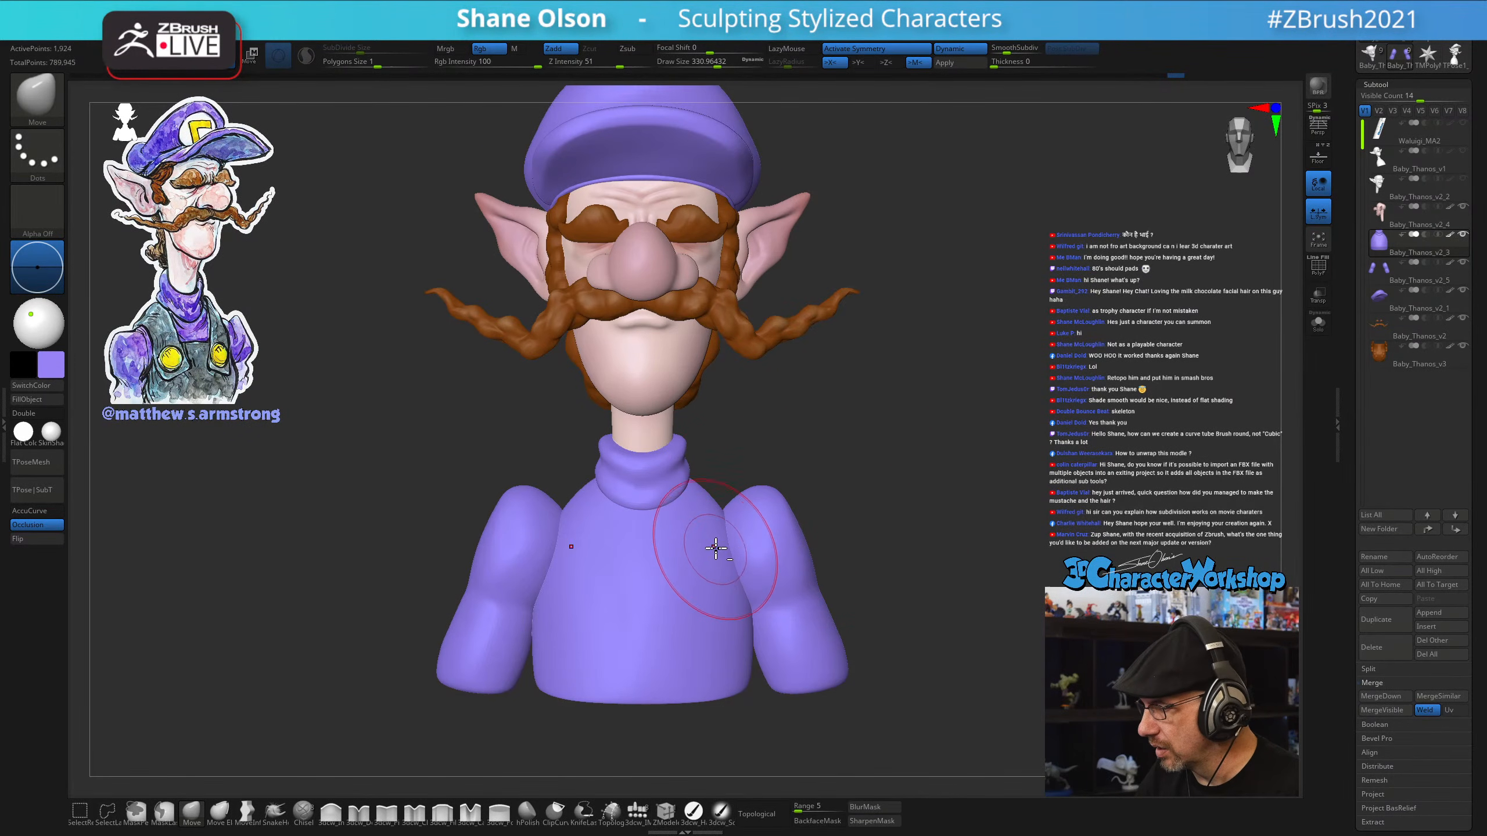
key(shift)
key(s)
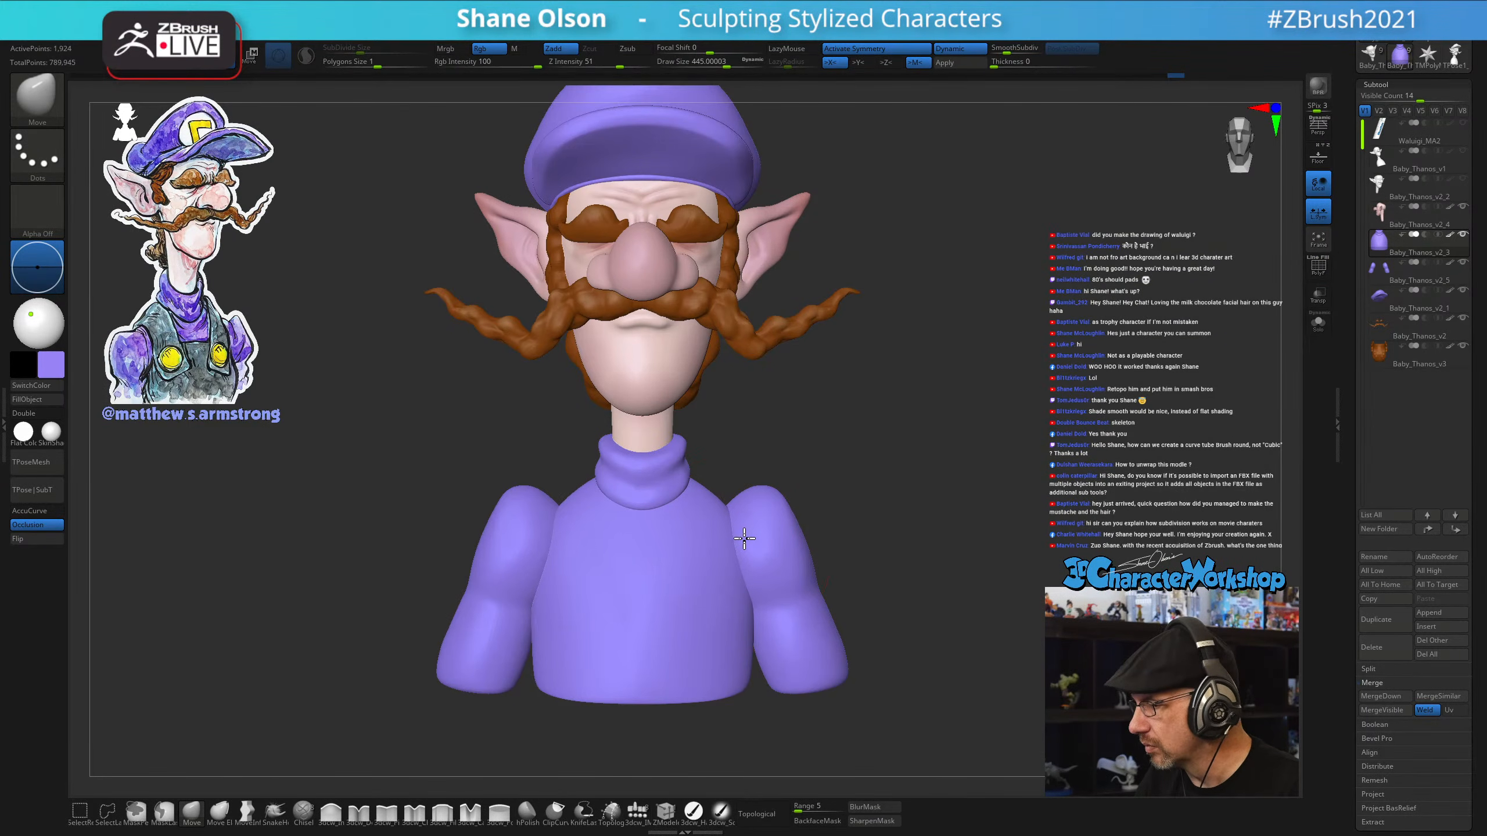
drag(863, 498, 895, 479)
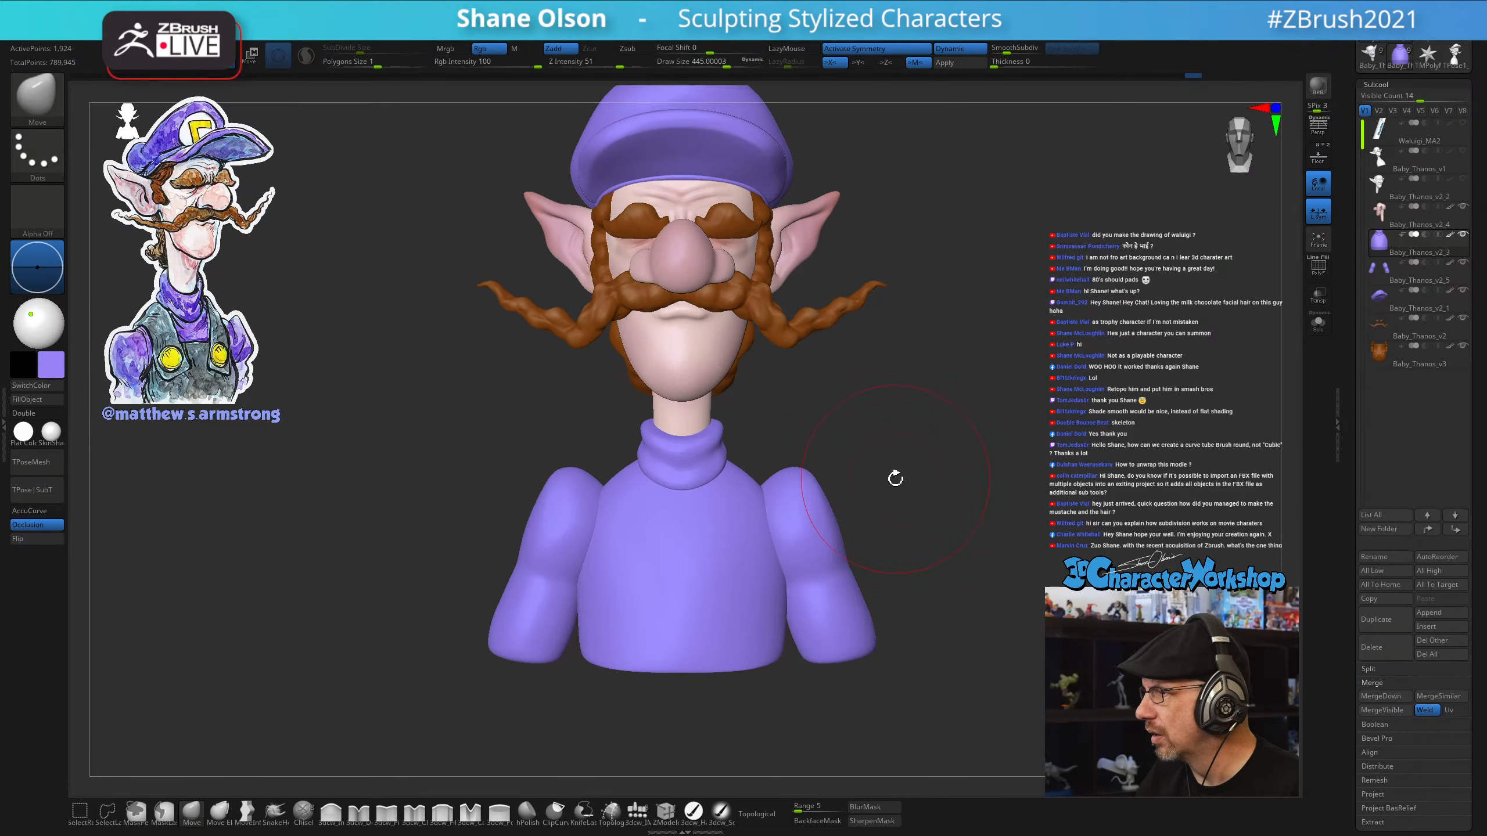
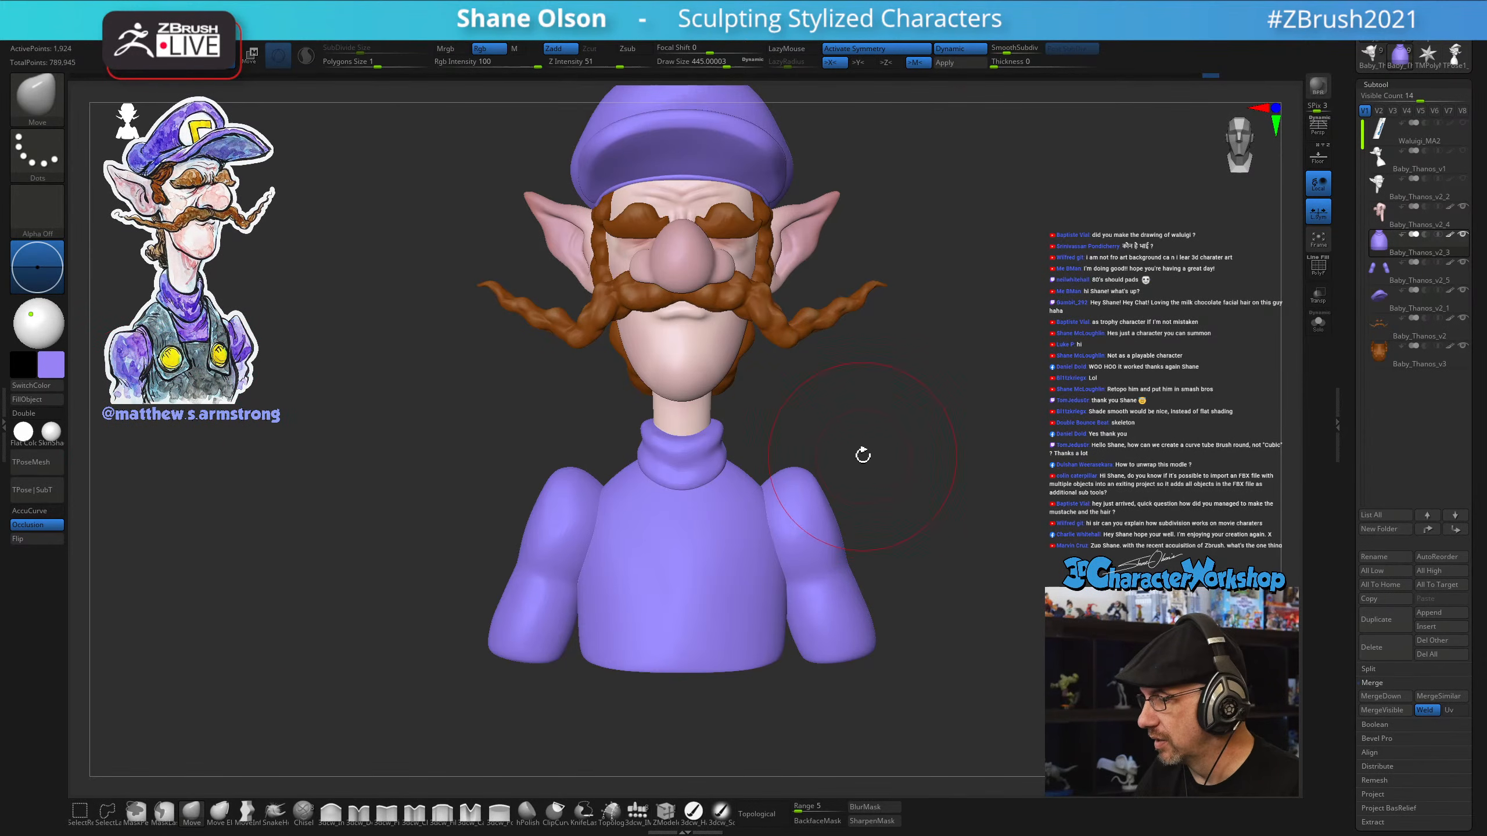
drag(864, 456, 864, 485)
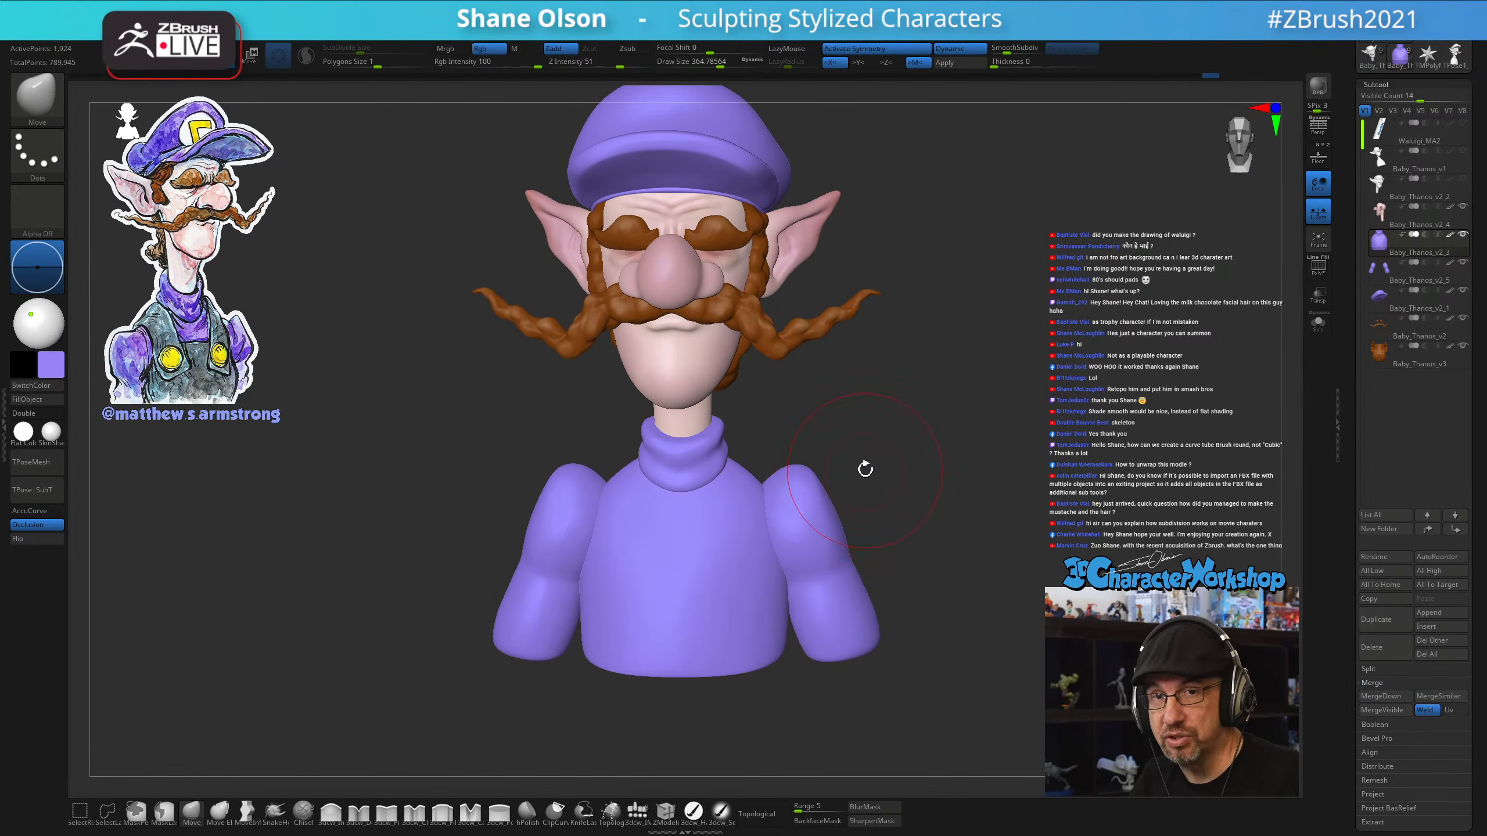
key(s)
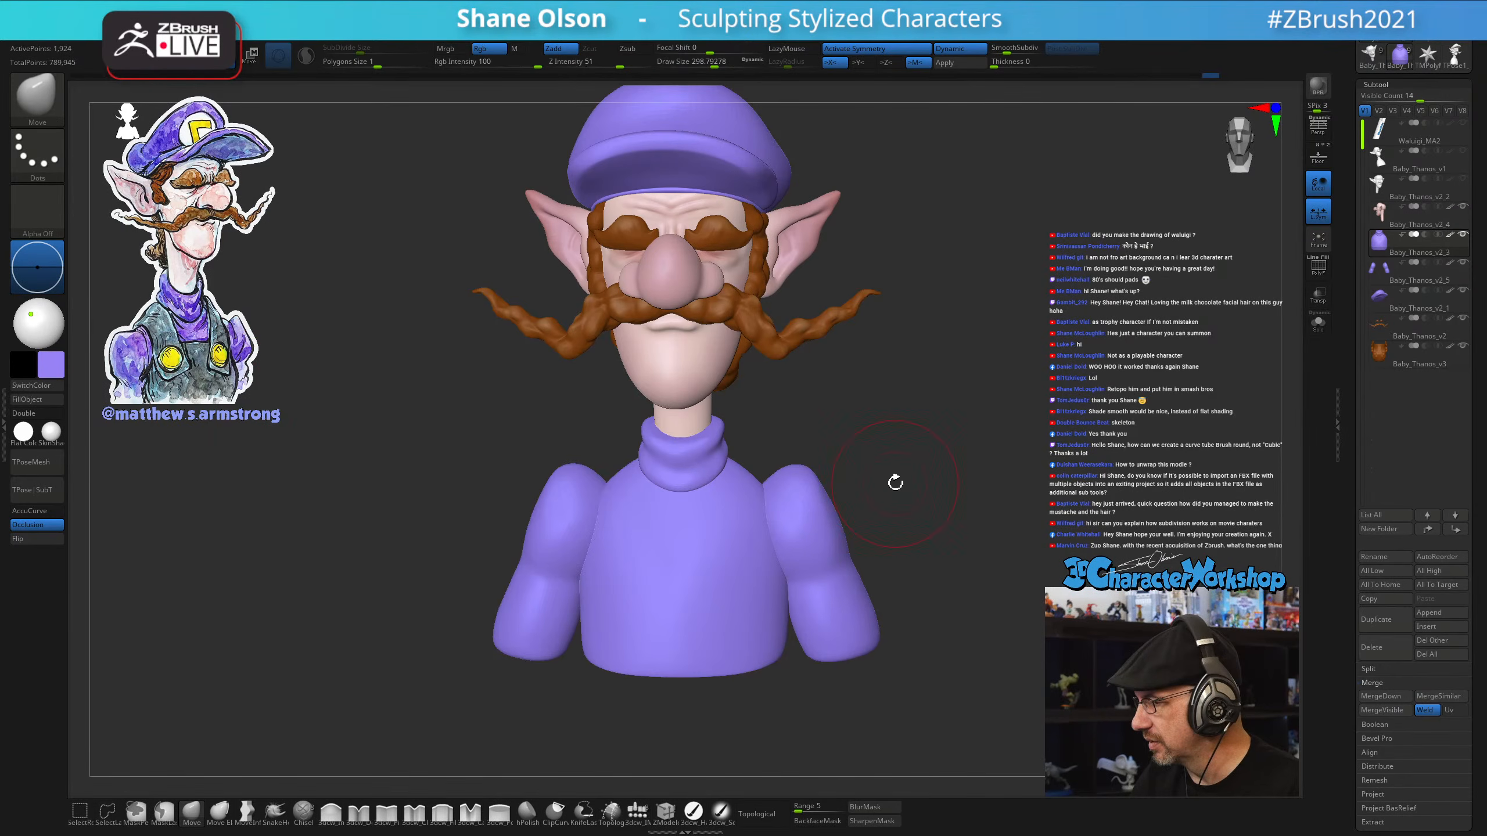
mouse_move(890, 482)
mouse_down()
mouse_move(879, 502)
mouse_move(884, 488)
mouse_up()
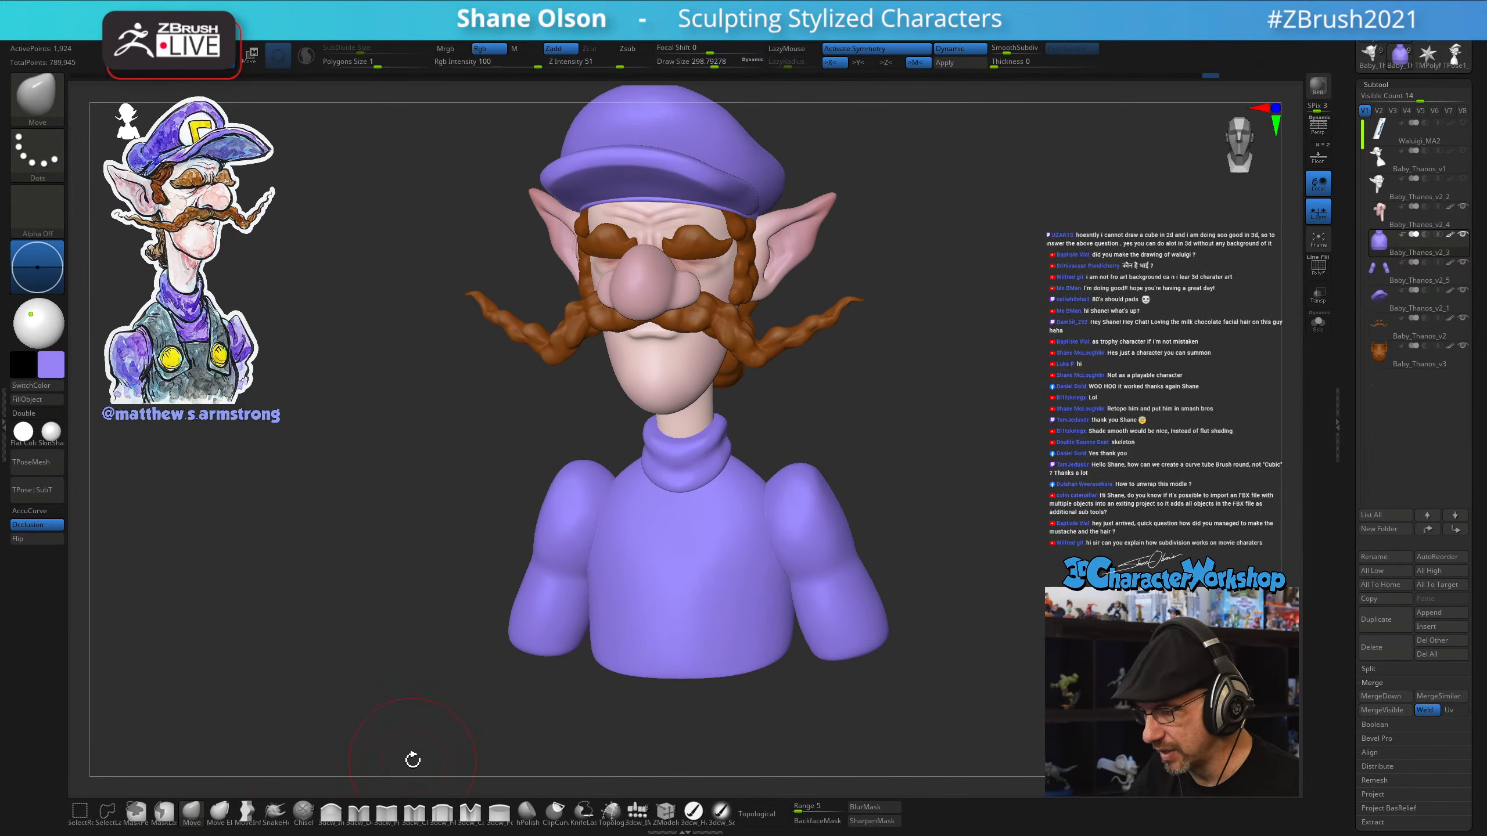
Isolate the torso subtool and display its polyframe
click(1317, 324)
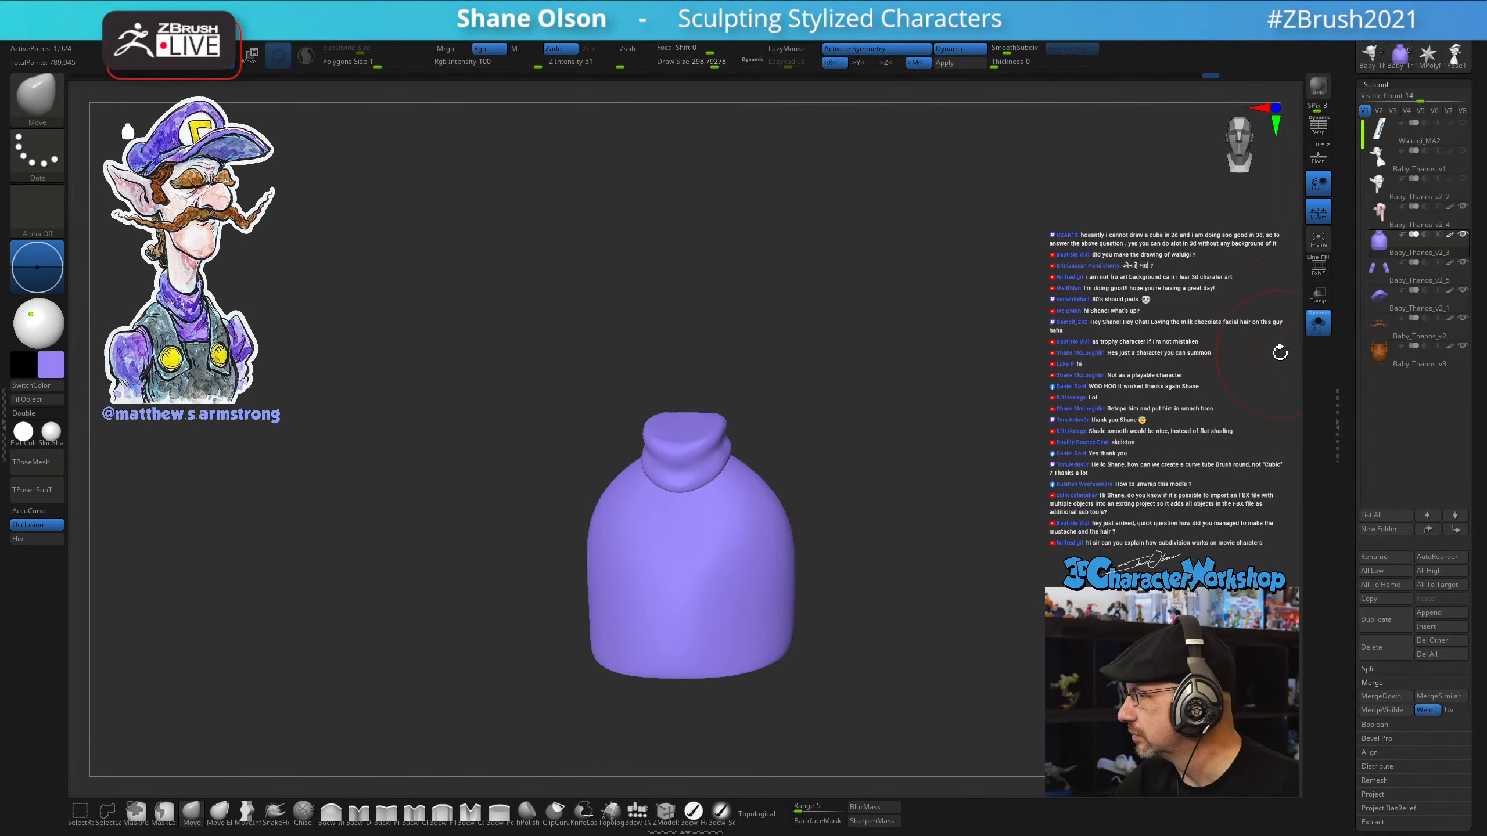
drag(944, 563, 845, 521)
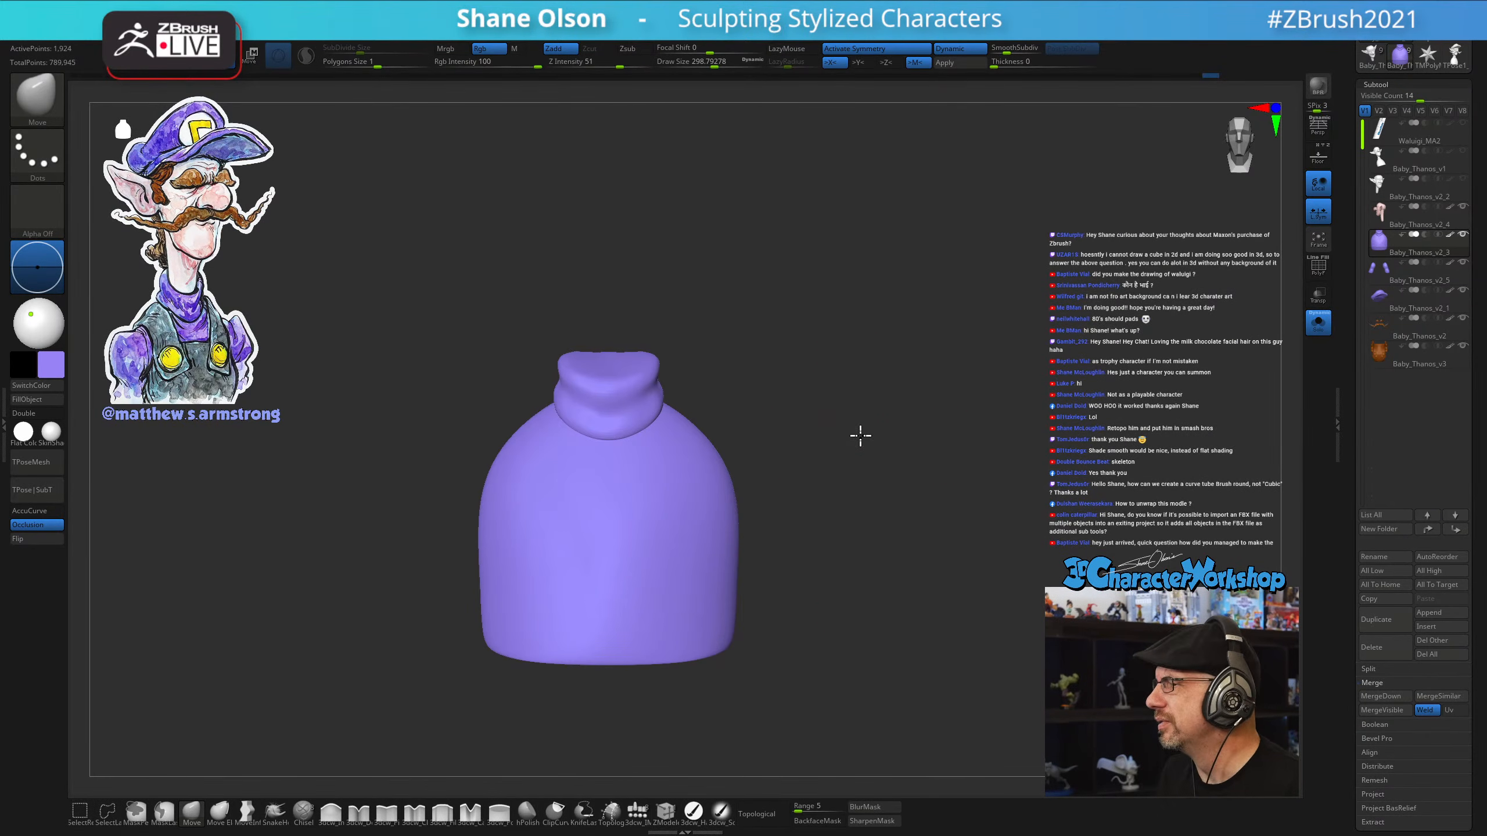
drag(860, 436, 888, 389)
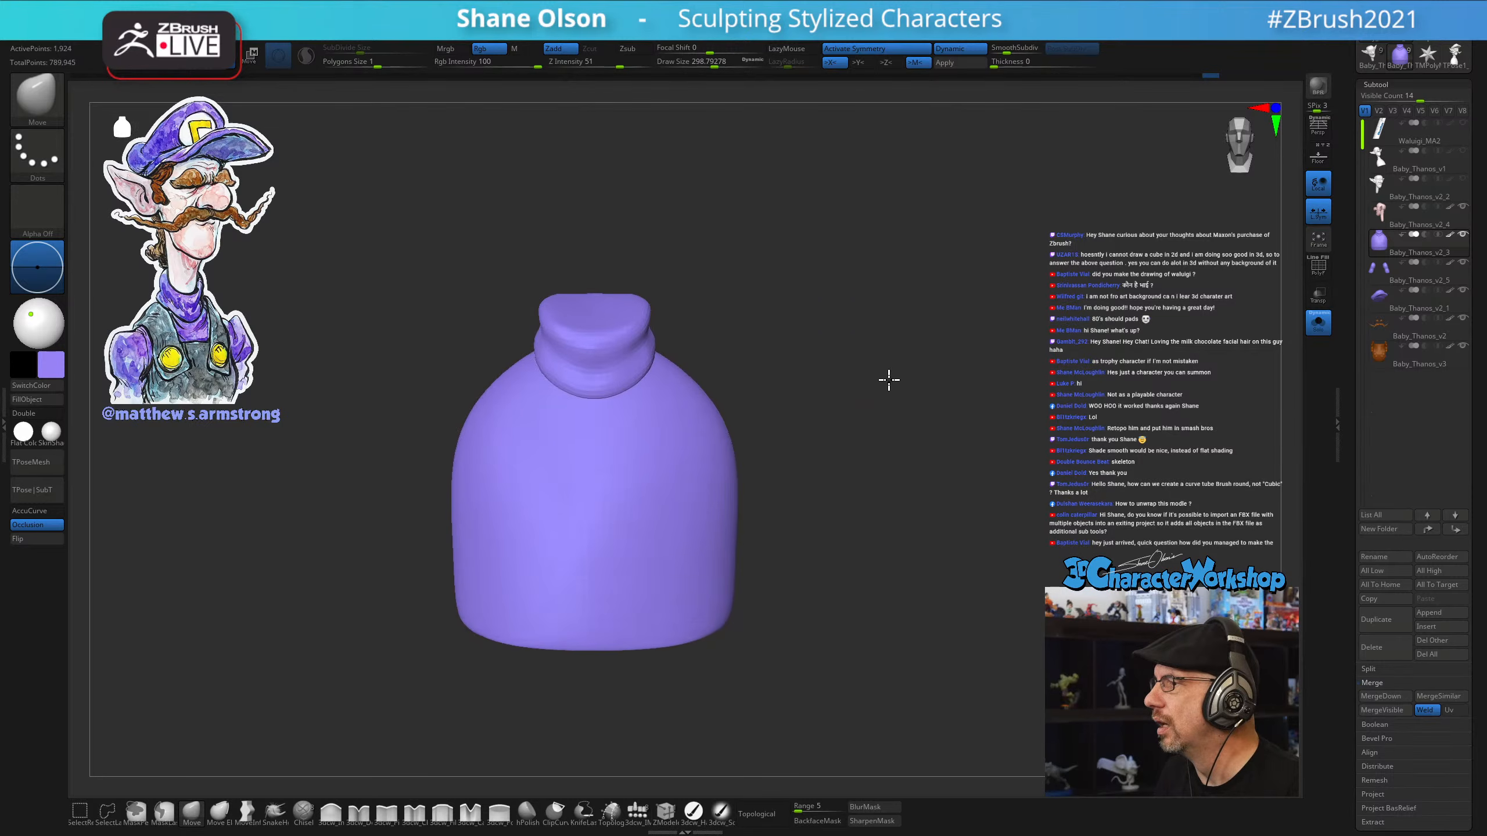
key(shift+f)
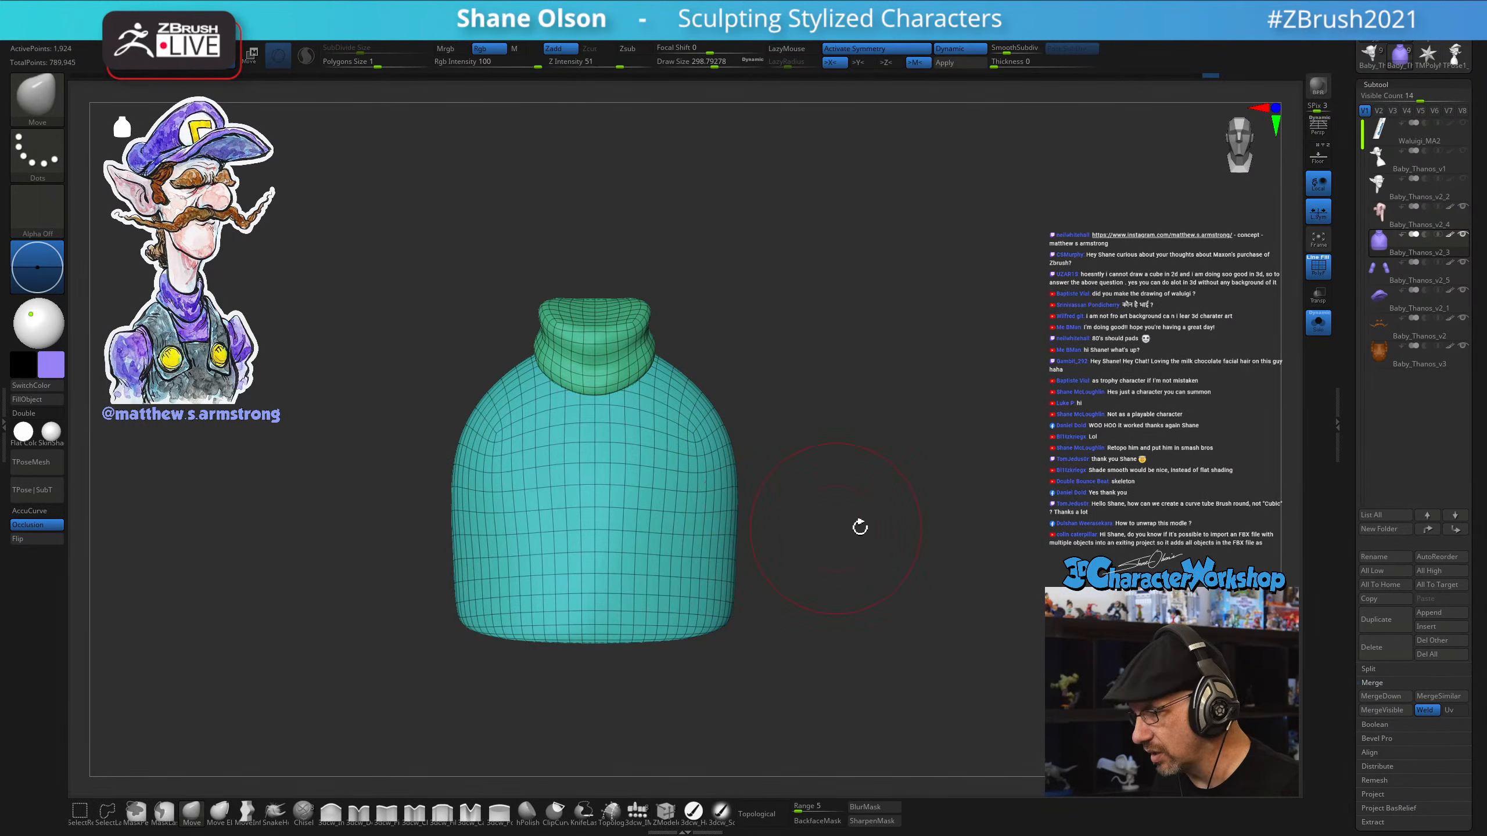
mouse_move(856, 526)
mouse_down()
mouse_move(910, 525)
mouse_move(912, 548)
mouse_move(980, 511)
mouse_move(922, 514)
mouse_move(1016, 525)
mouse_up()
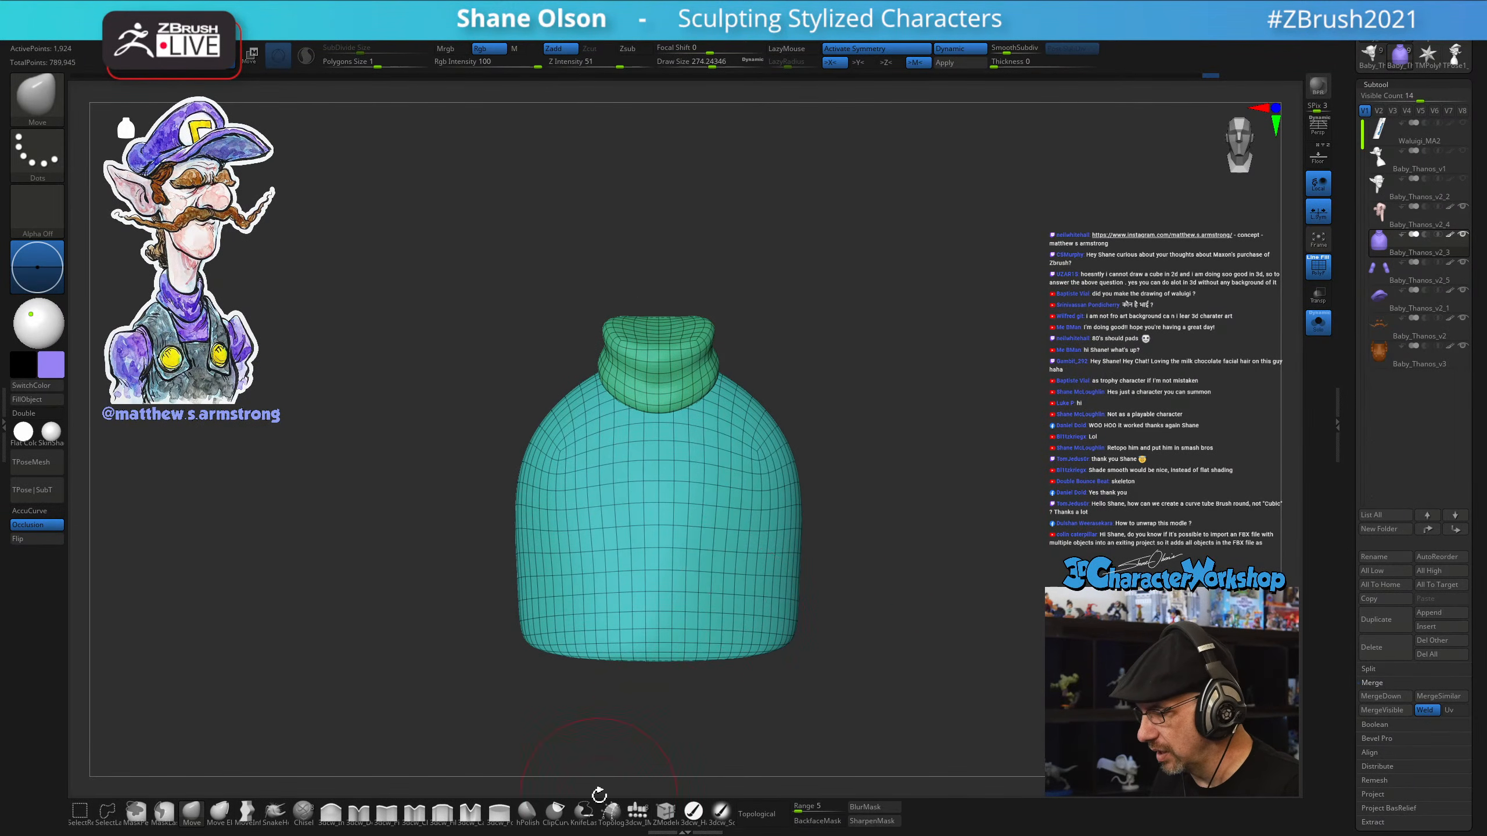
With the Topology brush at a draw size of about 128, draw a horizontal curve around the torso at chest height
click(611, 815)
key(s)
drag(890, 588, 872, 588)
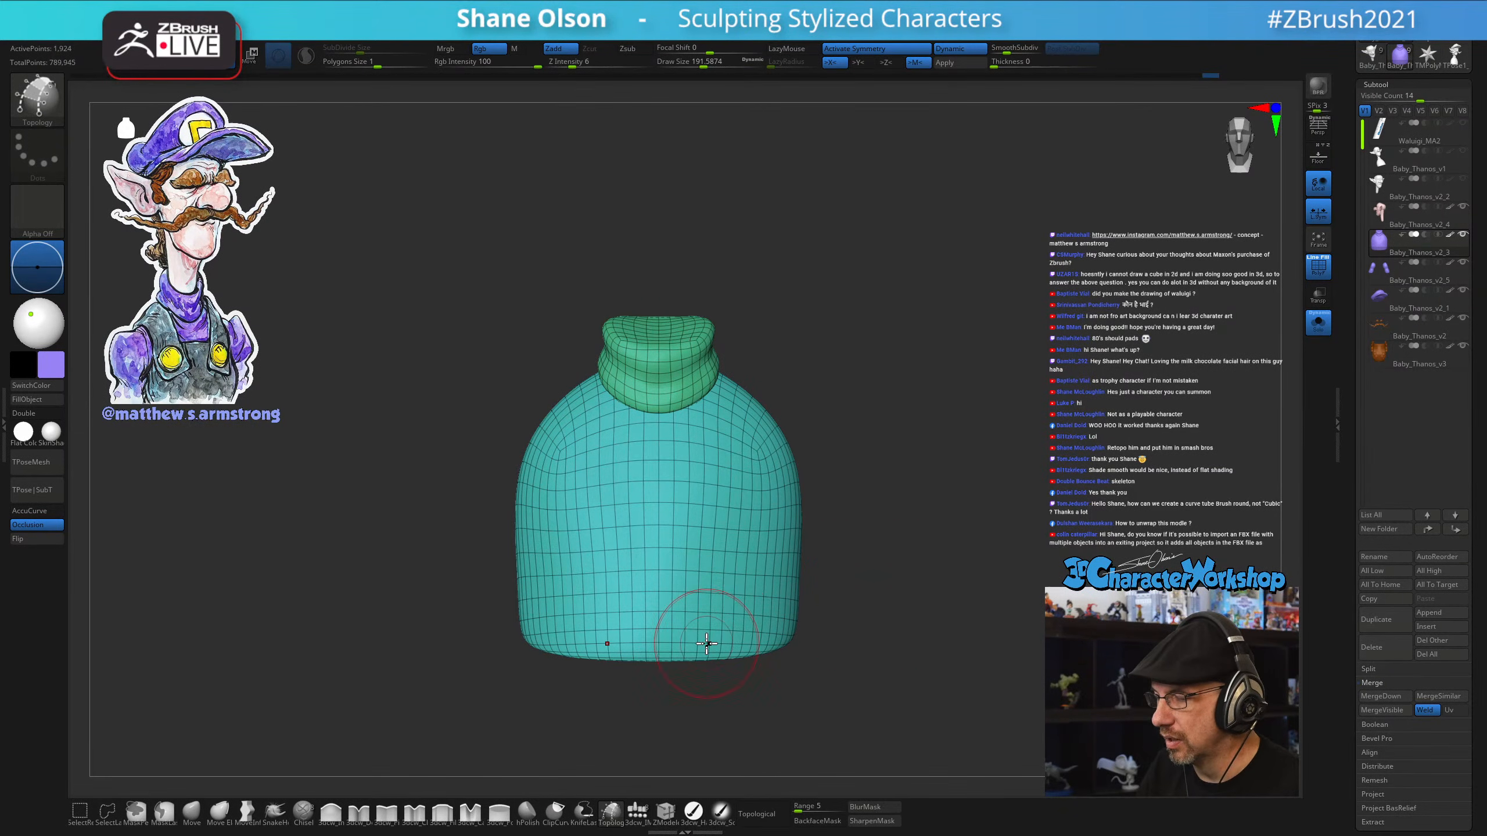
key(s)
drag(699, 621, 679, 622)
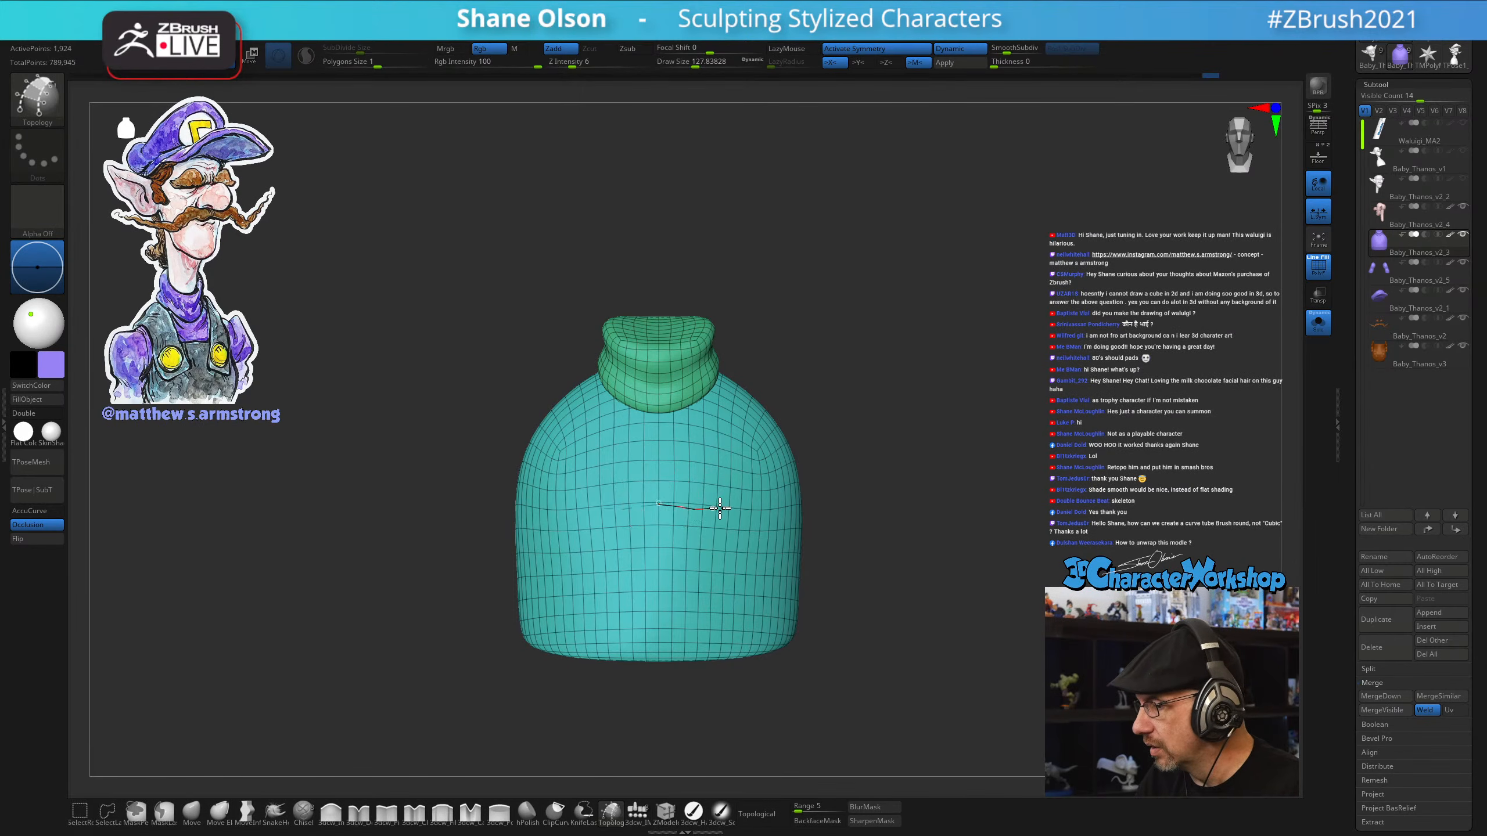
mouse_move(899, 535)
mouse_down()
mouse_move(919, 585)
mouse_move(906, 581)
mouse_move(978, 521)
mouse_move(966, 538)
mouse_up()
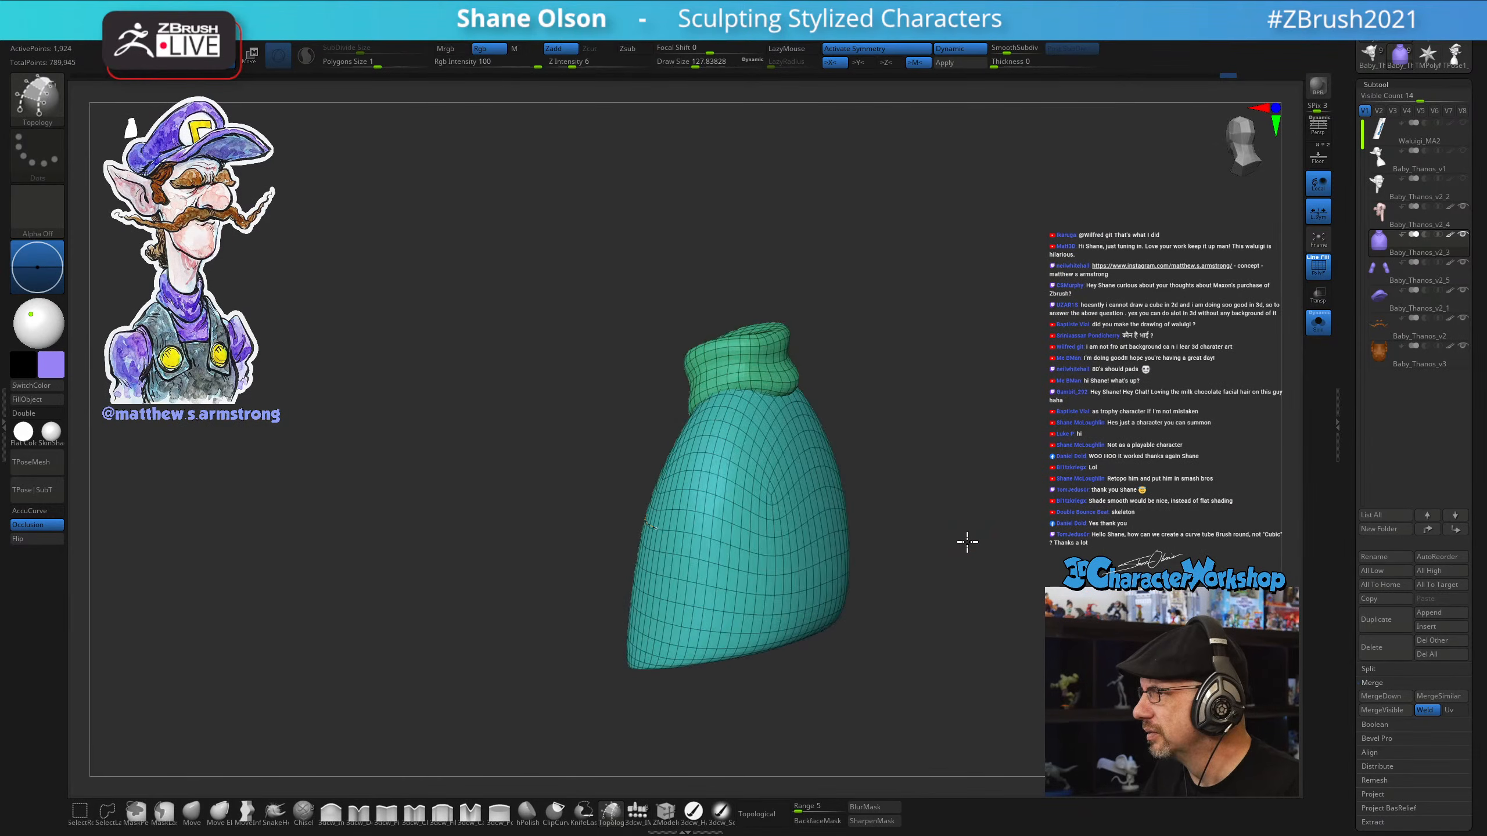
mouse_move(941, 478)
mouse_down()
mouse_move(952, 492)
mouse_move(926, 495)
mouse_move(913, 556)
mouse_up()
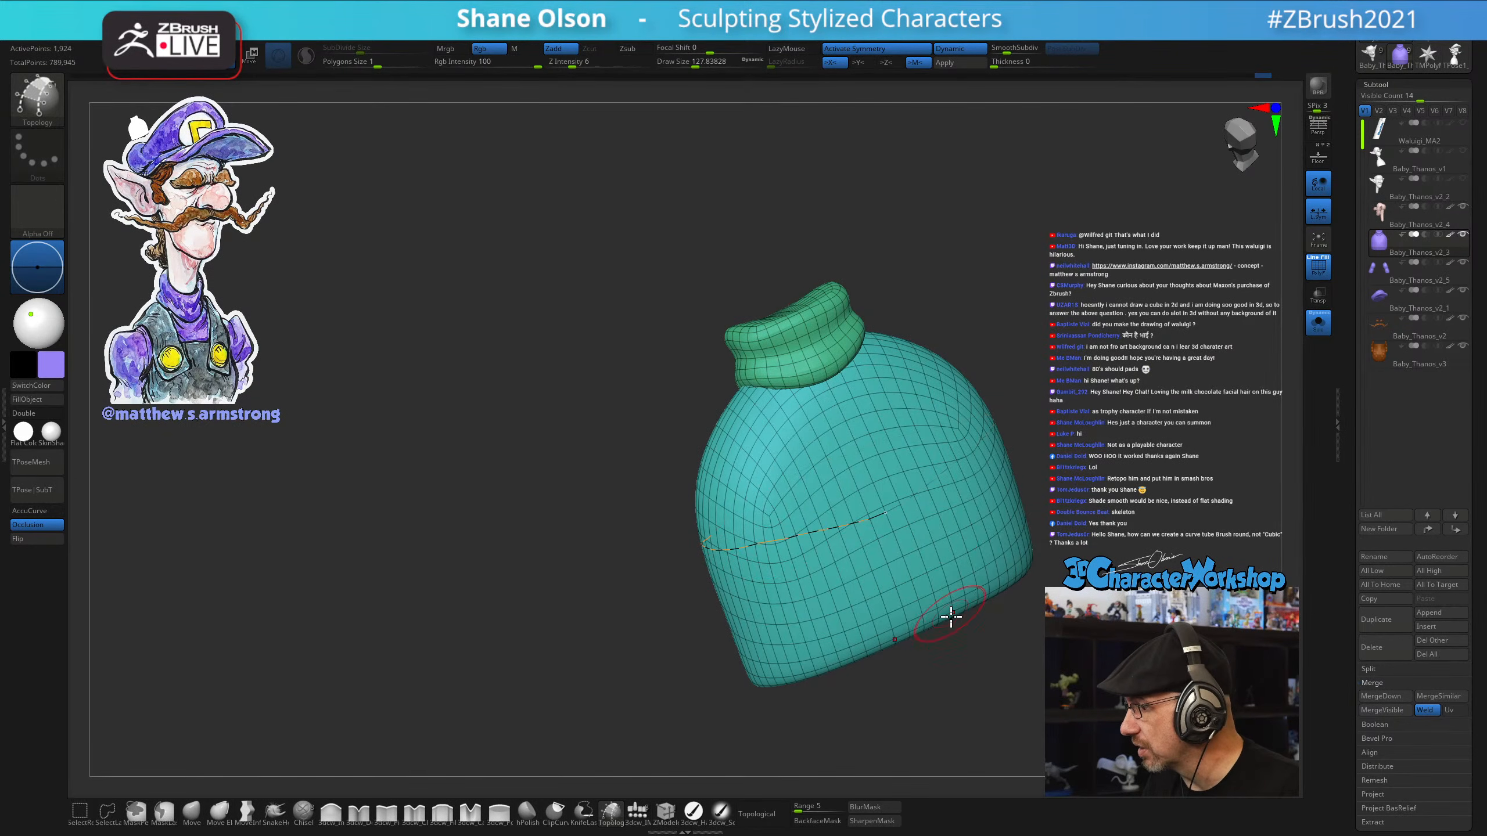
Draw a second Topology curve around the torso just above its lower edge, from front to back
mouse_move(953, 621)
mouse_down()
mouse_move(1036, 687)
mouse_move(952, 681)
mouse_move(1009, 504)
mouse_move(972, 574)
mouse_up()
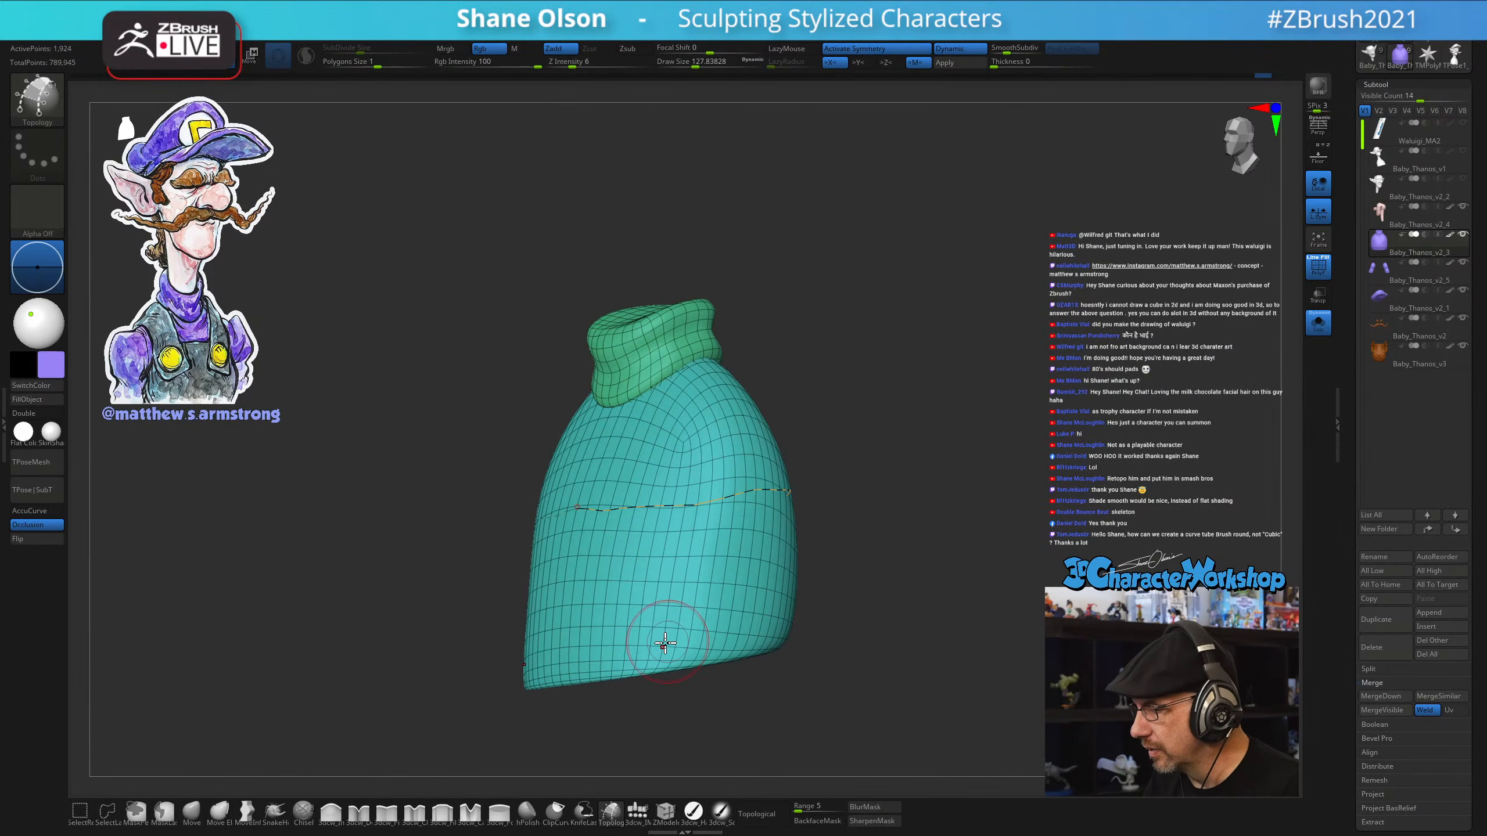
mouse_move(861, 641)
mouse_down()
mouse_move(897, 638)
mouse_move(878, 650)
mouse_up()
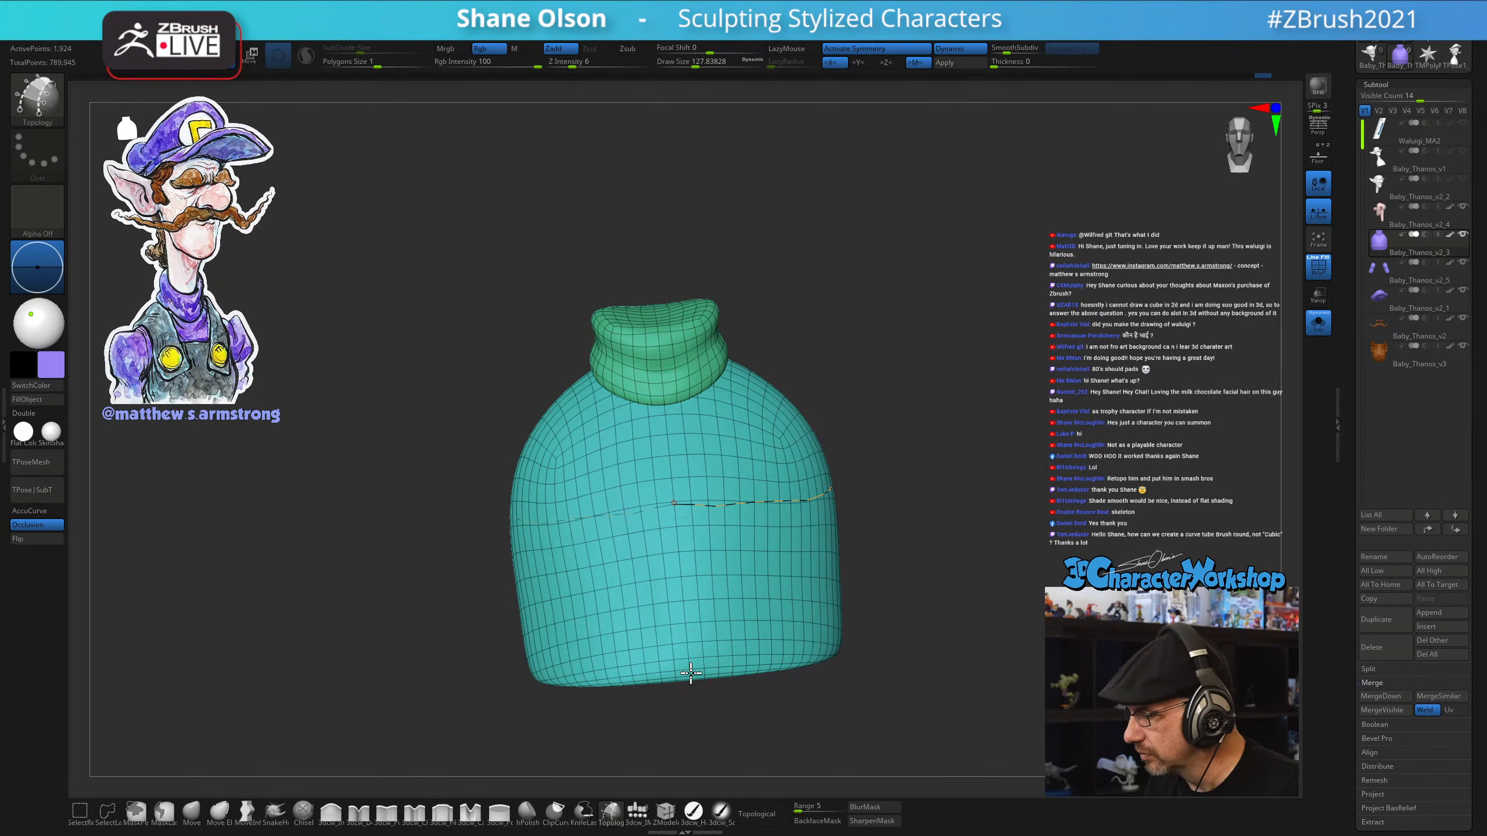
drag(985, 621, 946, 644)
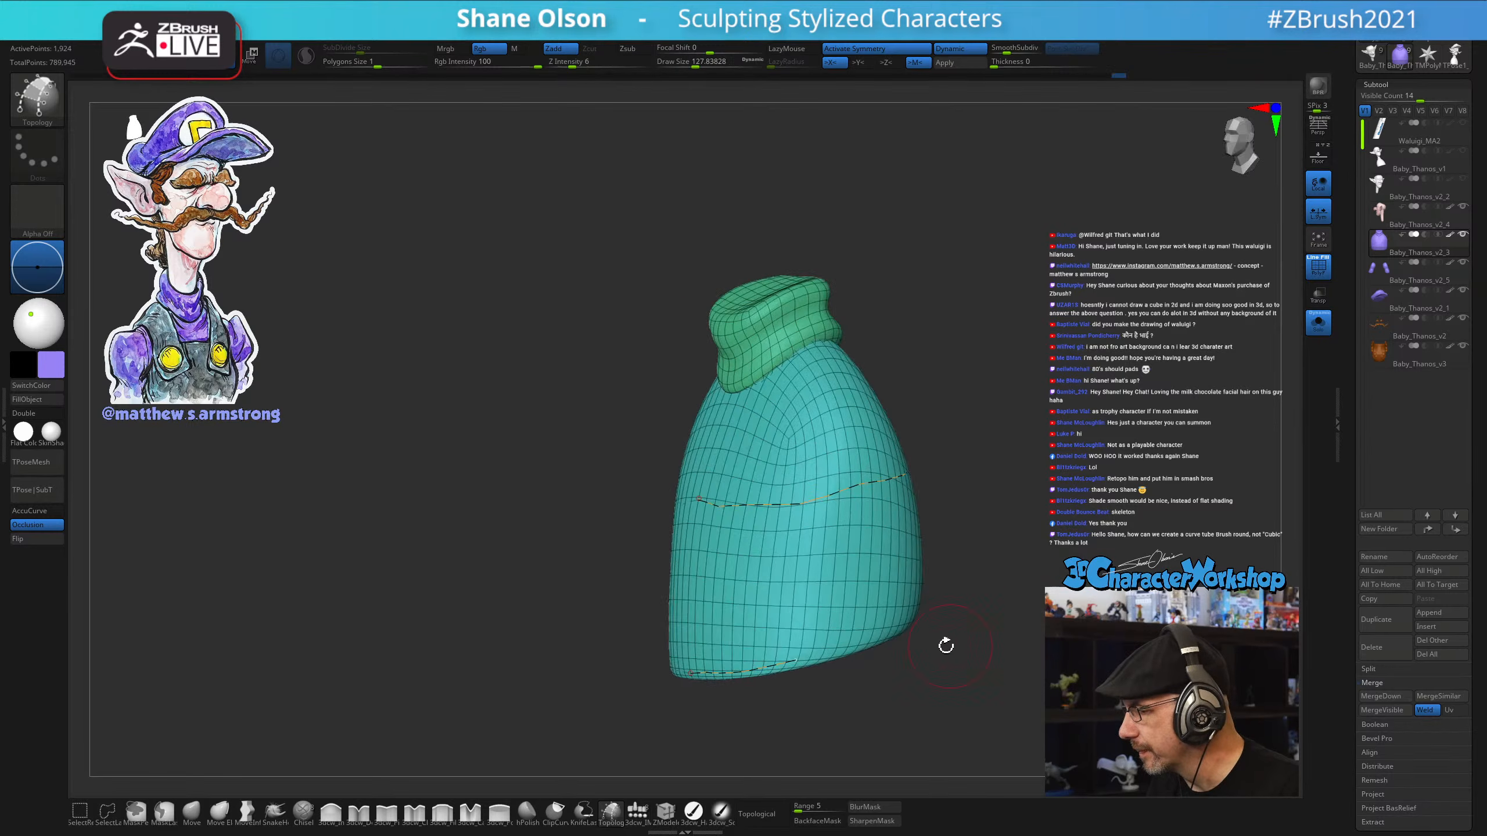
drag(1042, 590, 846, 654)
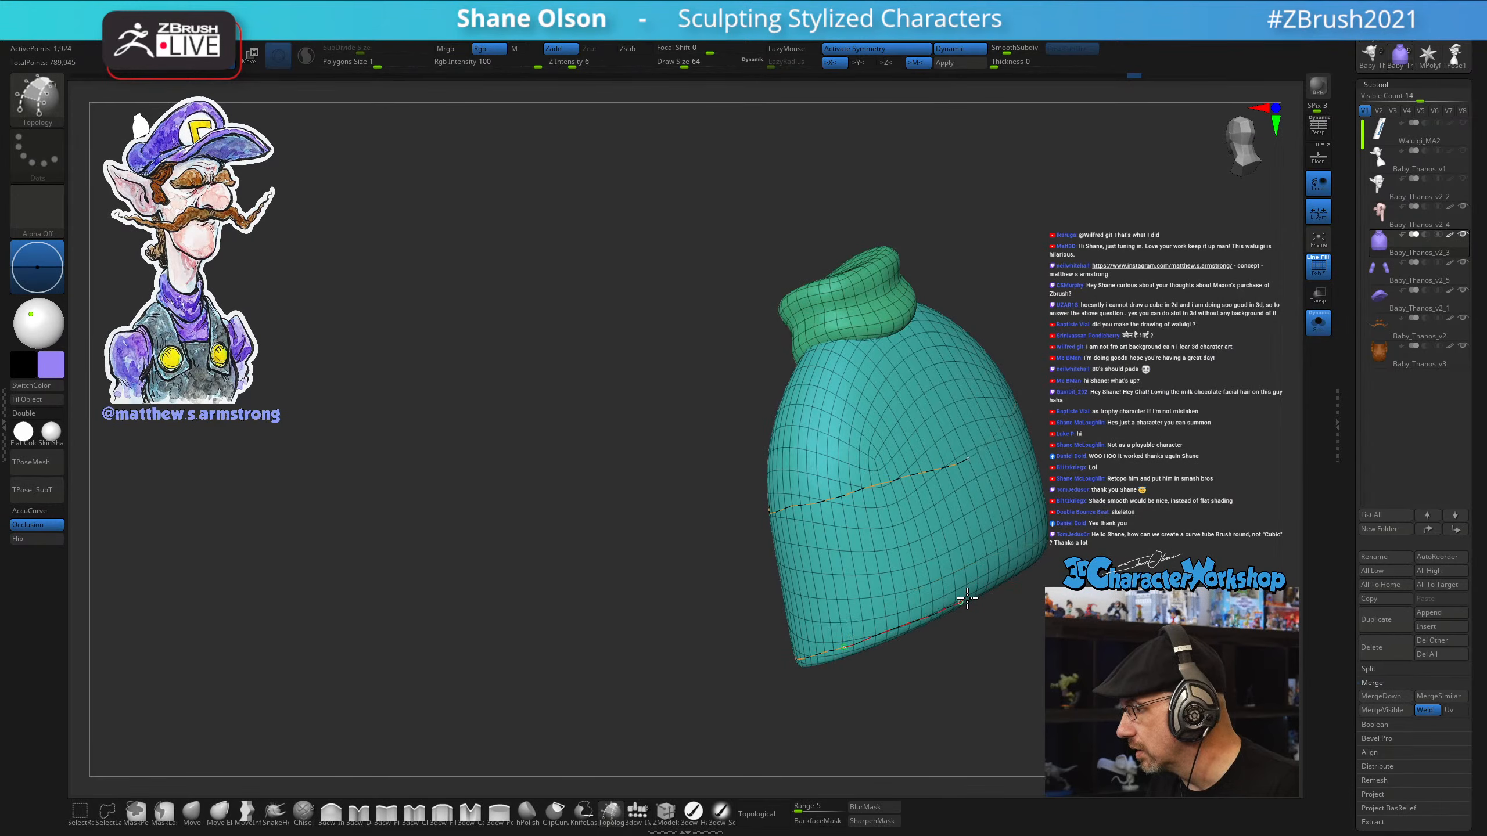
drag(1077, 601, 1044, 626)
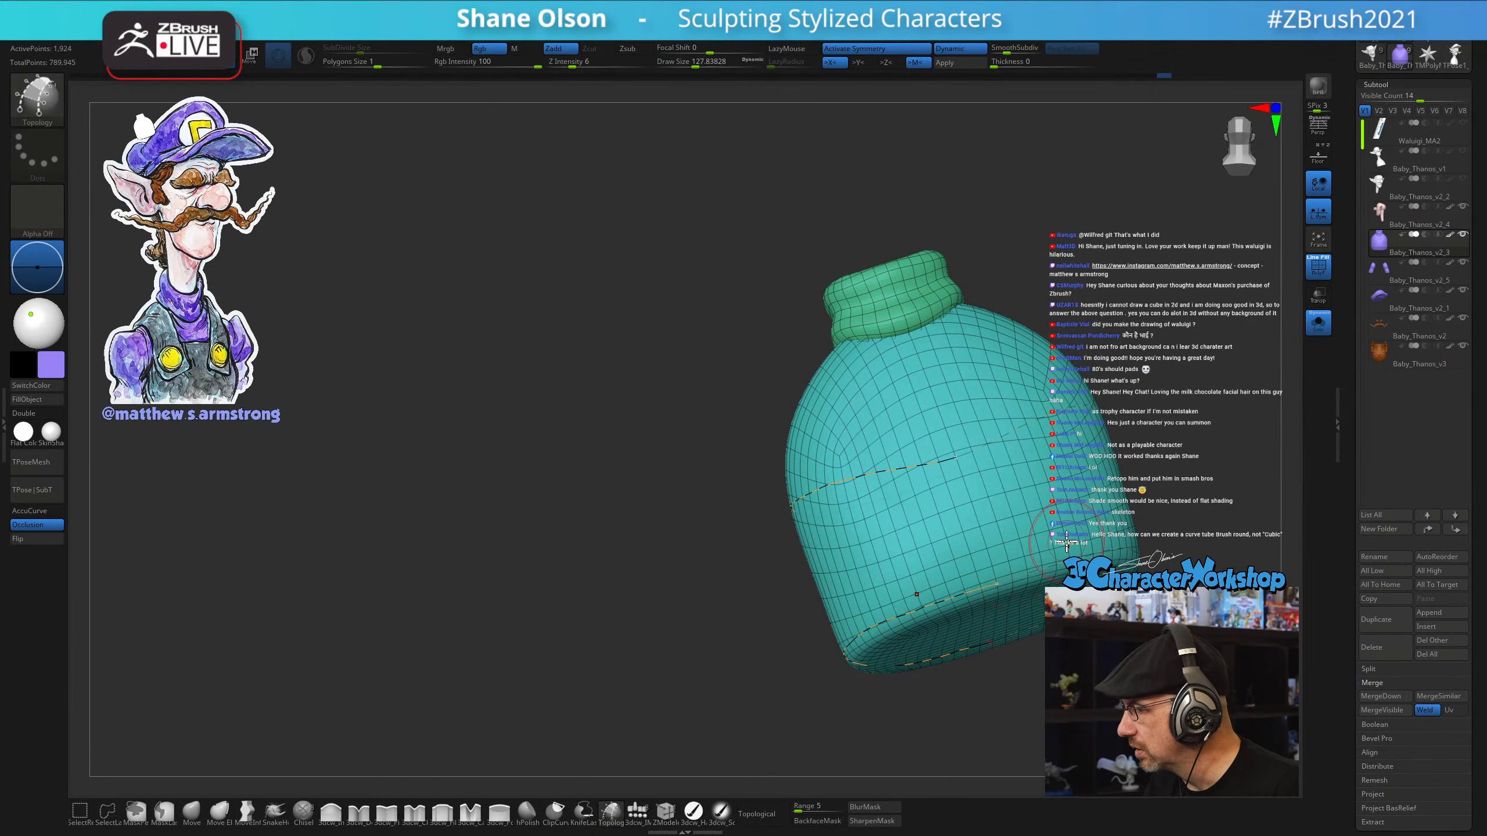
Draw vertical Topology curves down the centre back, centre front and side of the torso, crossing both horizontal curves
drag(941, 420, 962, 477)
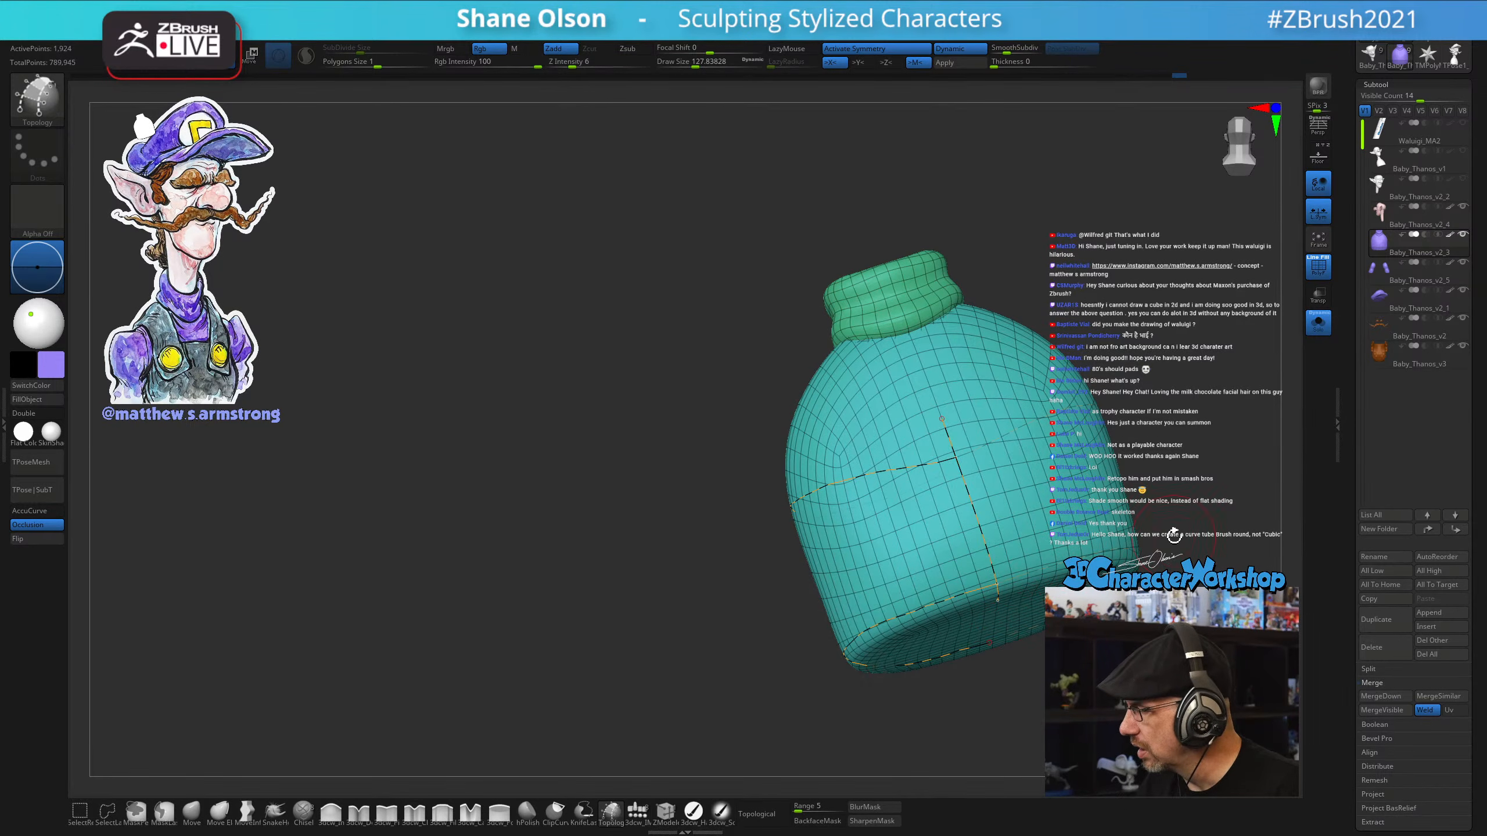
drag(1173, 535, 975, 490)
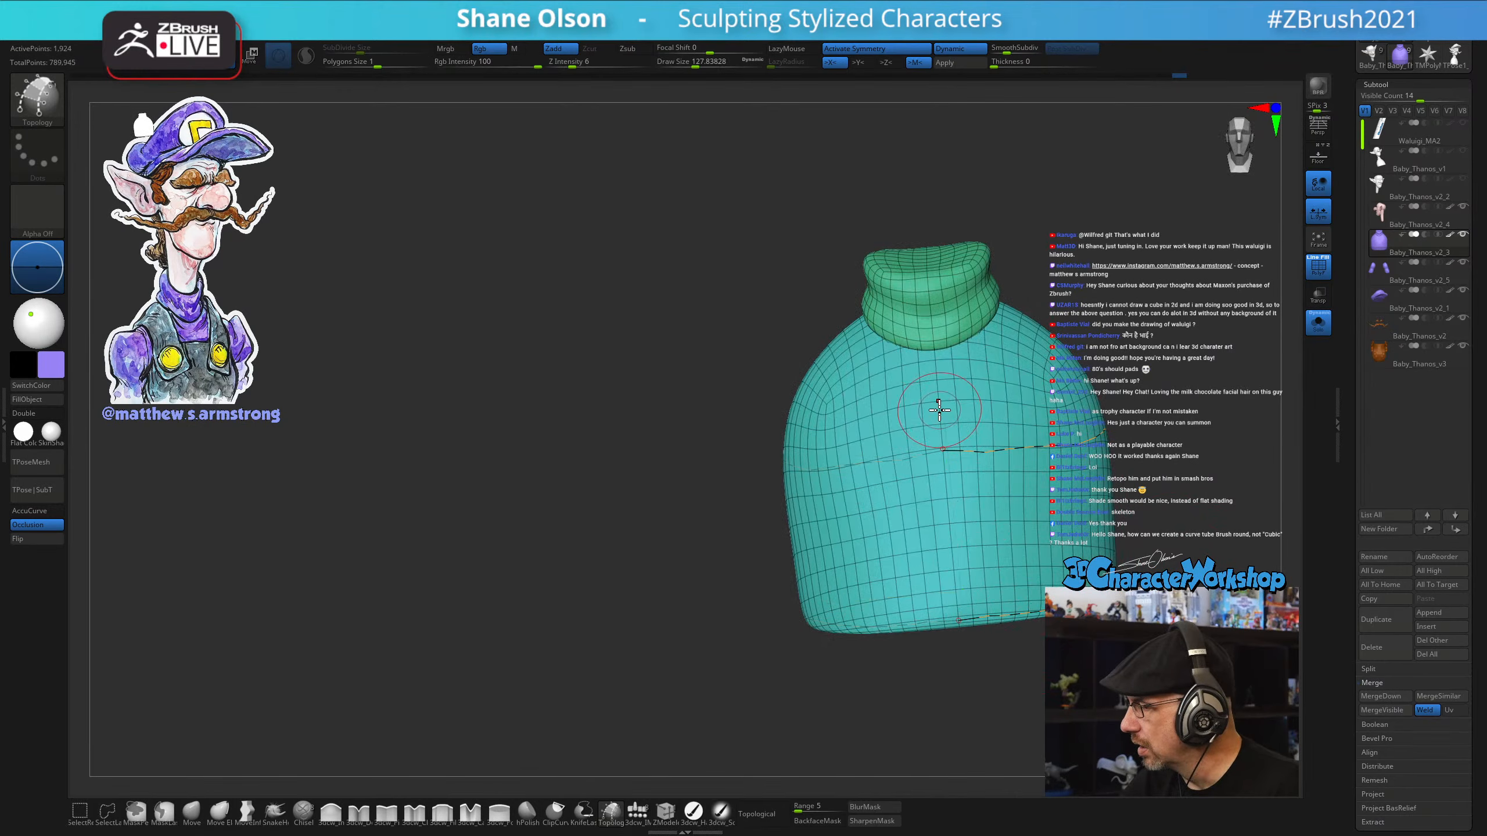
drag(940, 411, 947, 485)
drag(986, 656, 1008, 699)
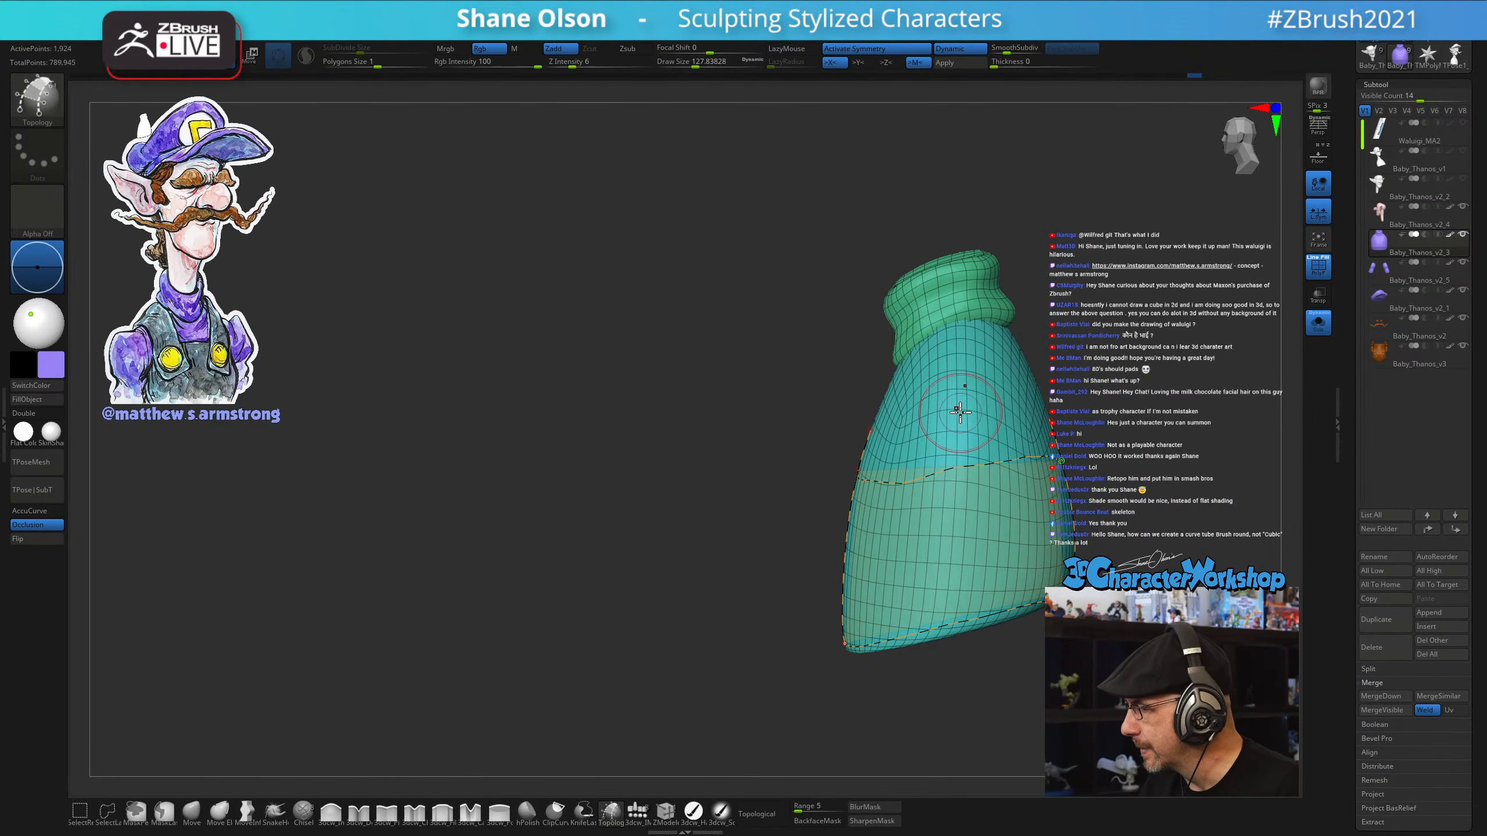
drag(960, 415, 960, 583)
drag(1023, 693, 1024, 697)
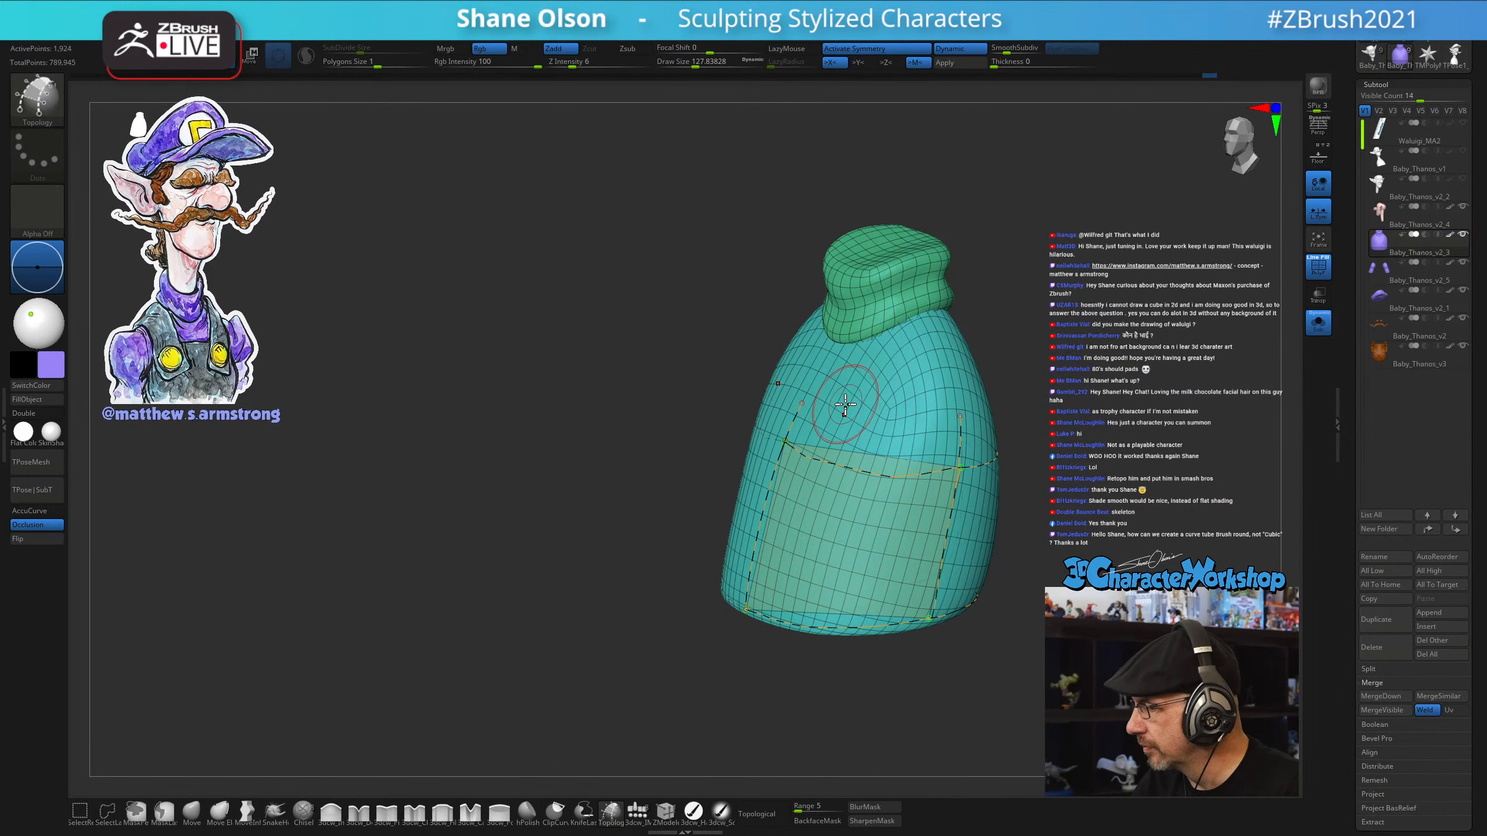
Add more vertical Topology curves around the sides and back of the torso to divide the large patches into narrower ones
drag(845, 405, 800, 567)
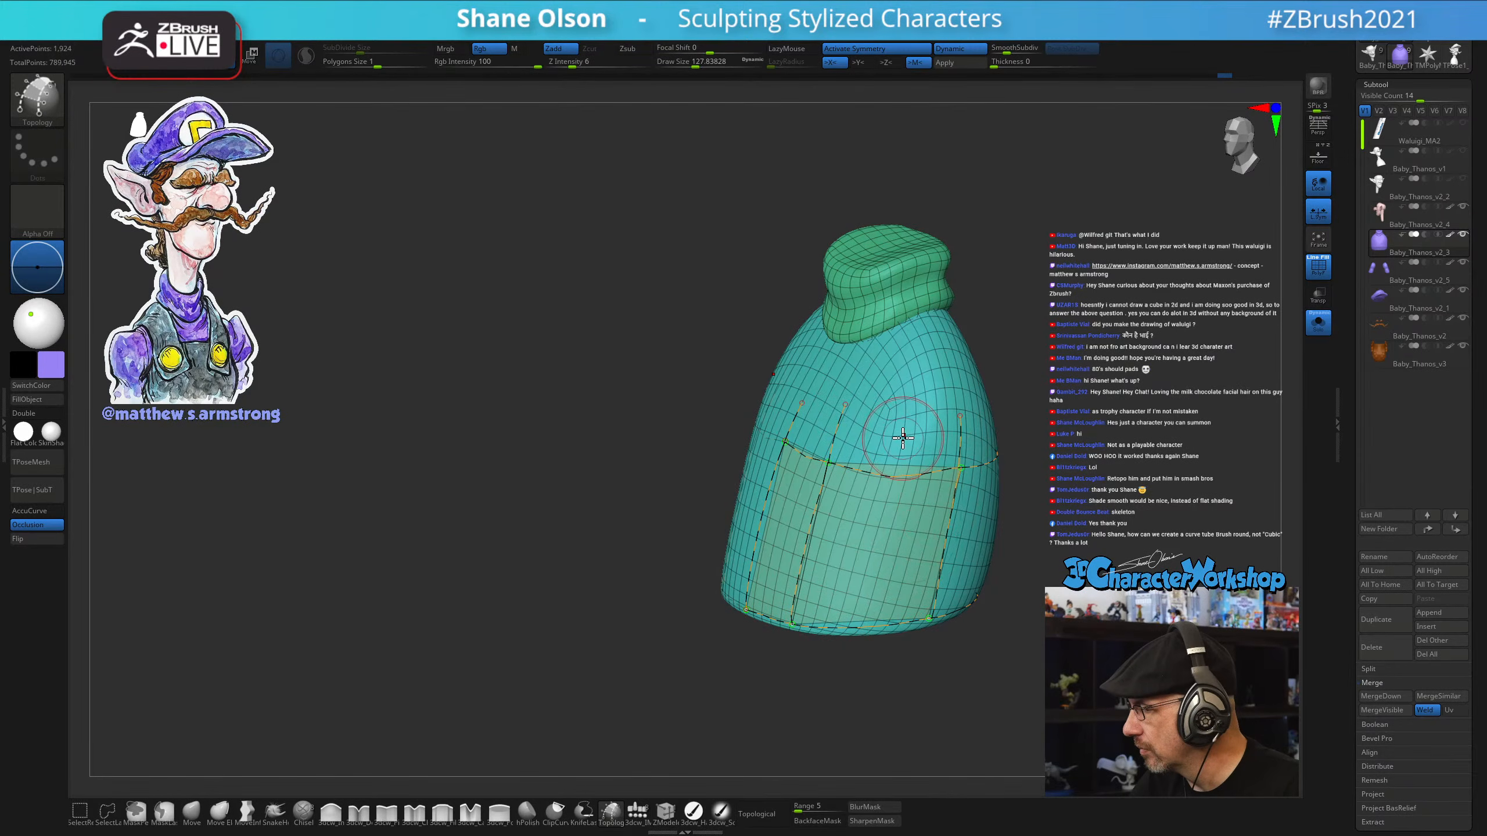
drag(902, 430, 870, 588)
drag(1030, 714, 1046, 707)
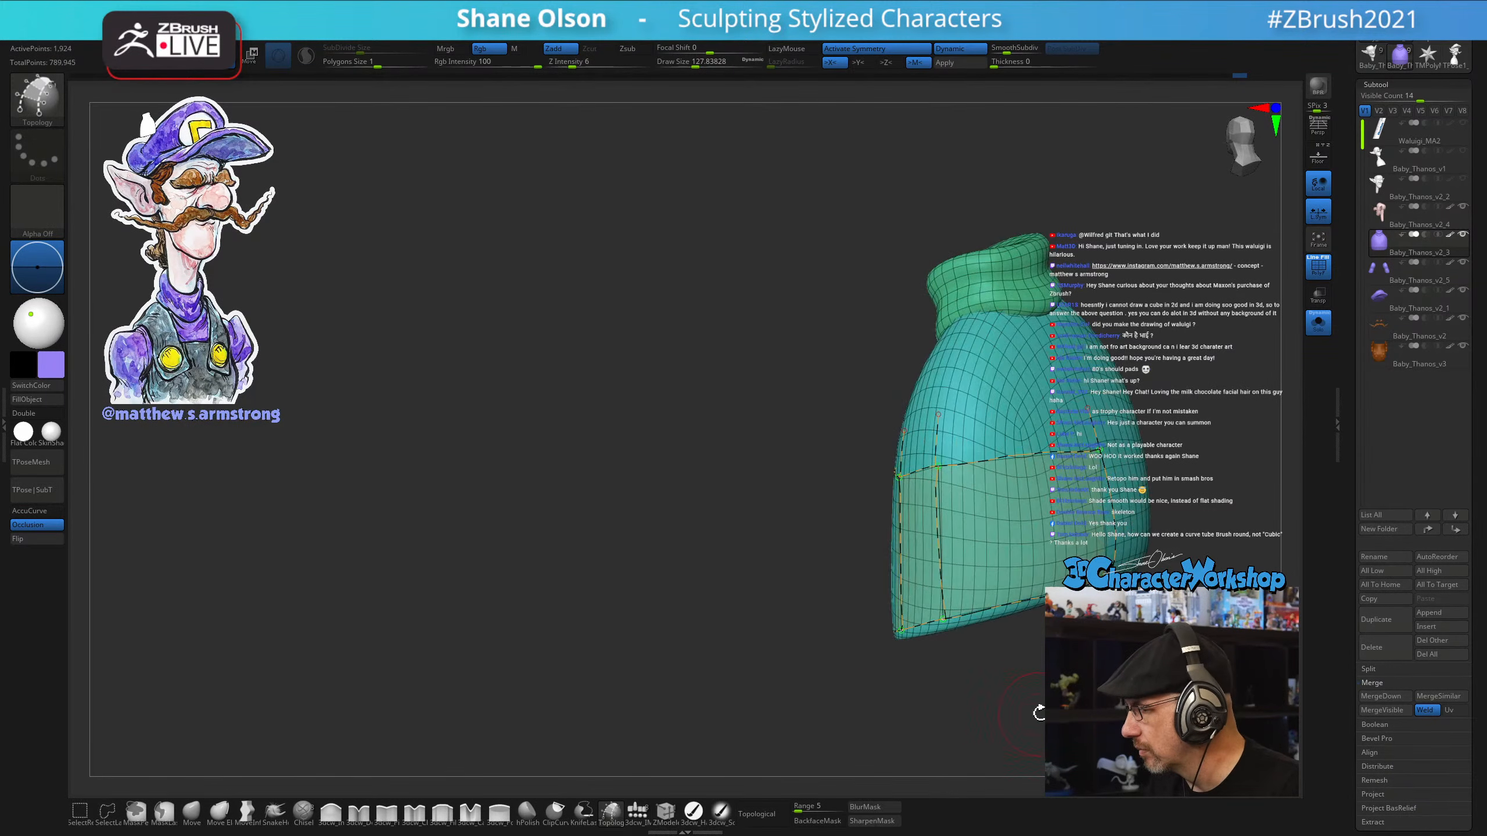
drag(998, 415, 999, 511)
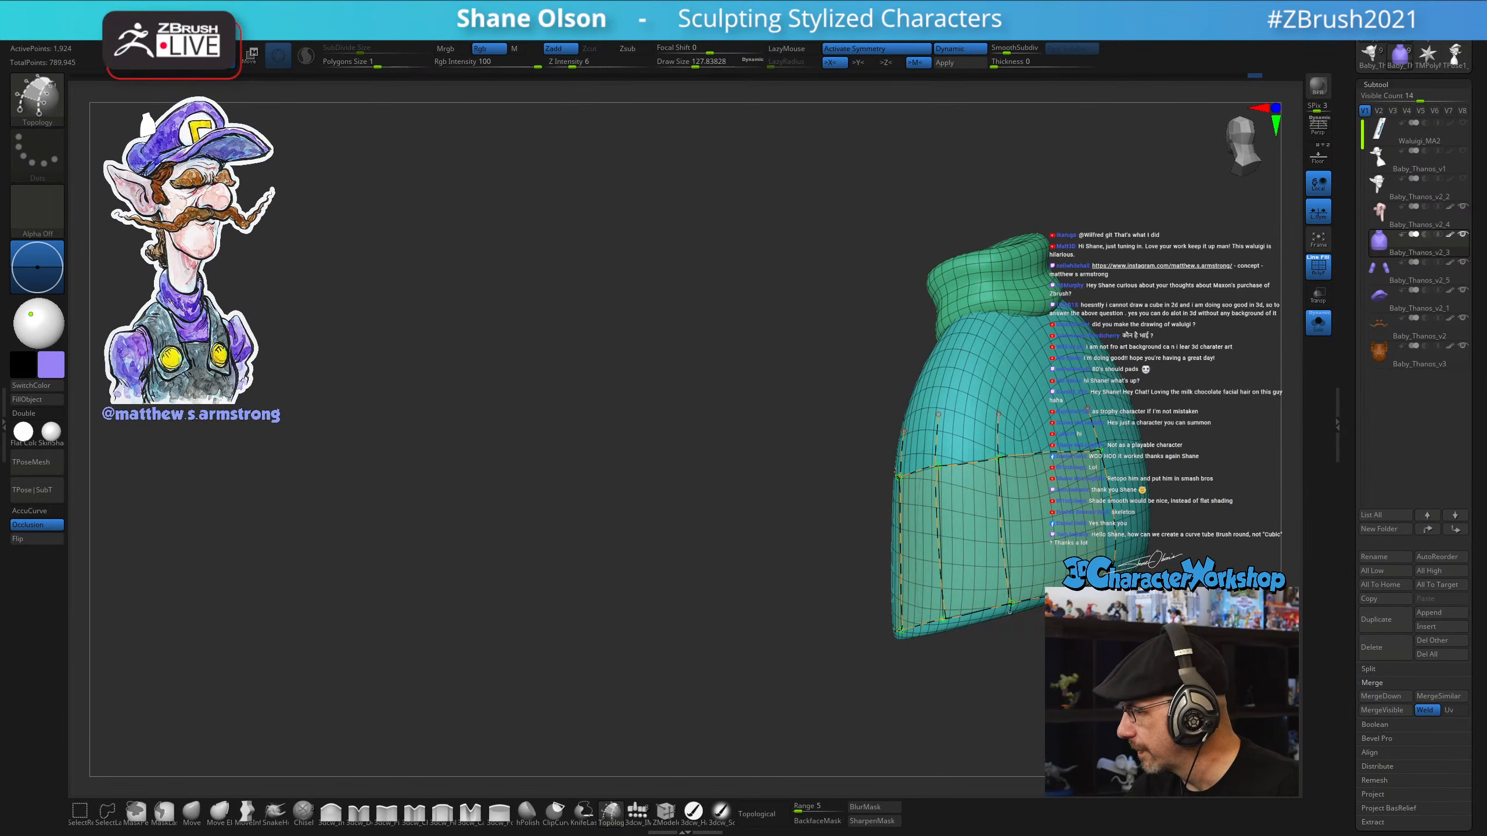
drag(1036, 689, 1010, 698)
drag(987, 426, 989, 446)
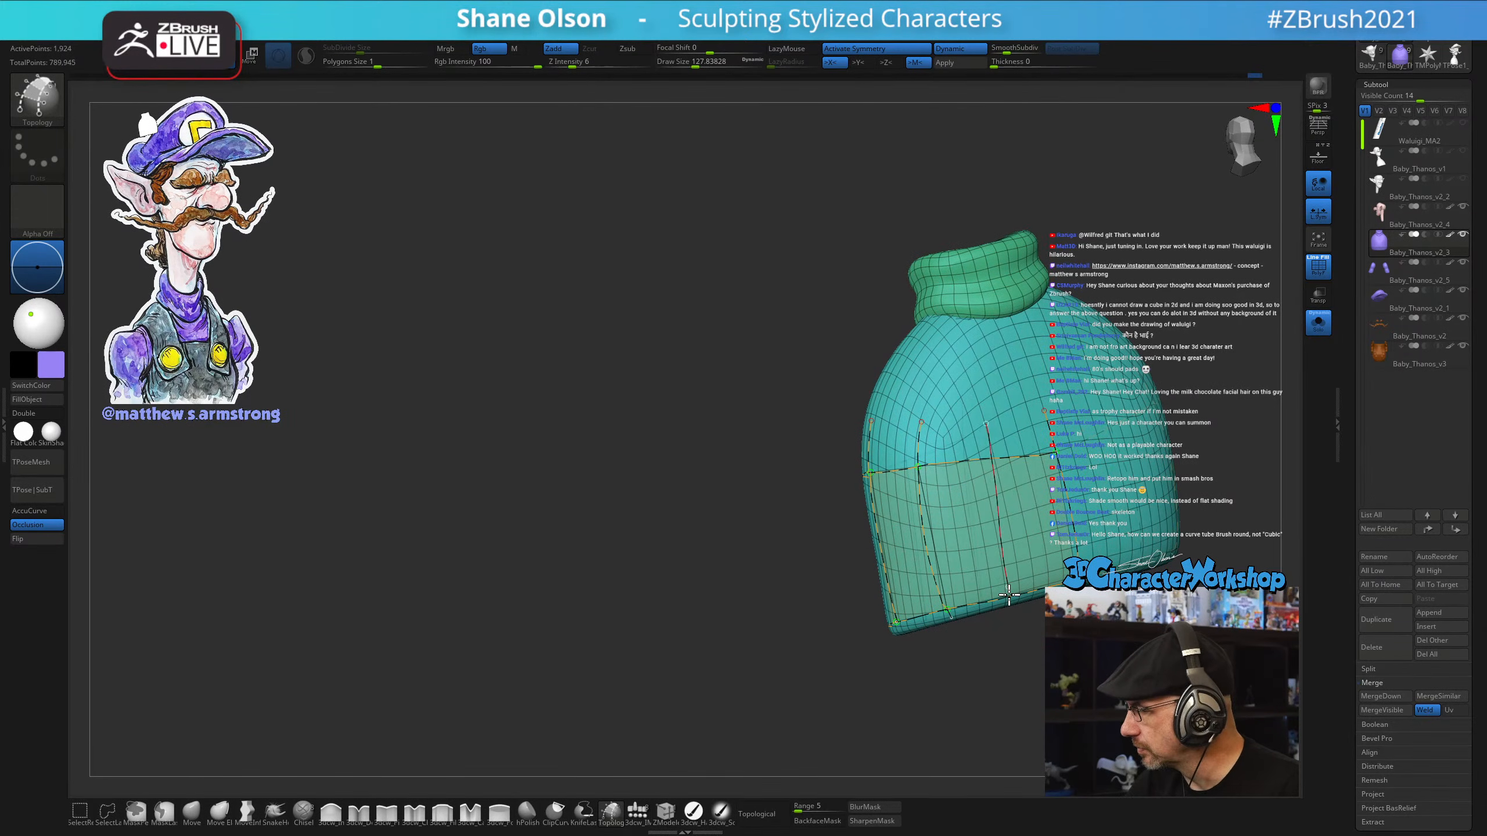
drag(1009, 595, 1010, 609)
Draw two evenly spaced horizontal Topology curves across the front and side patches between the chest and lower-edge curves
drag(1018, 712, 1033, 671)
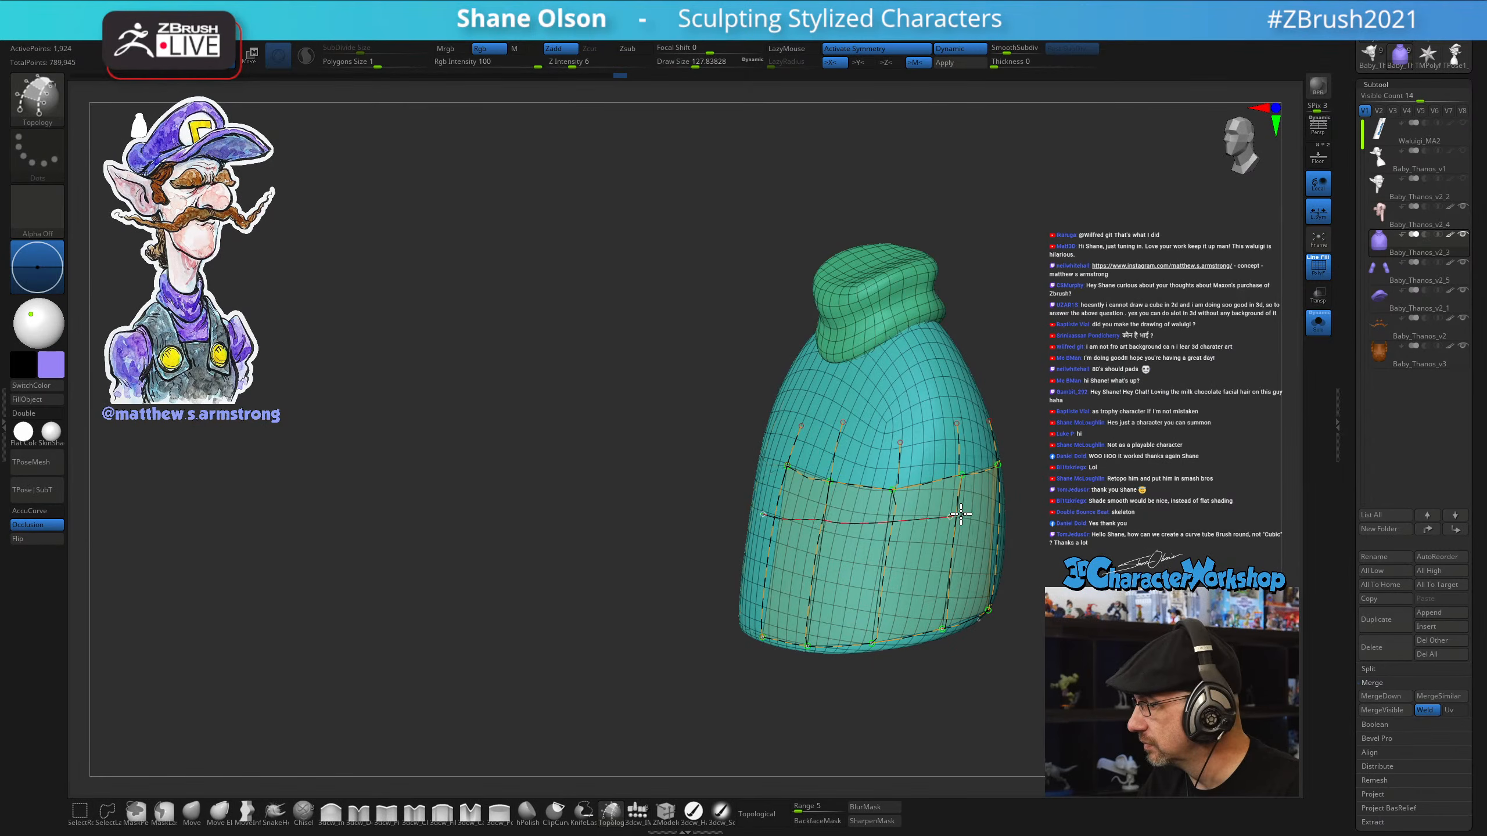
drag(973, 508, 969, 511)
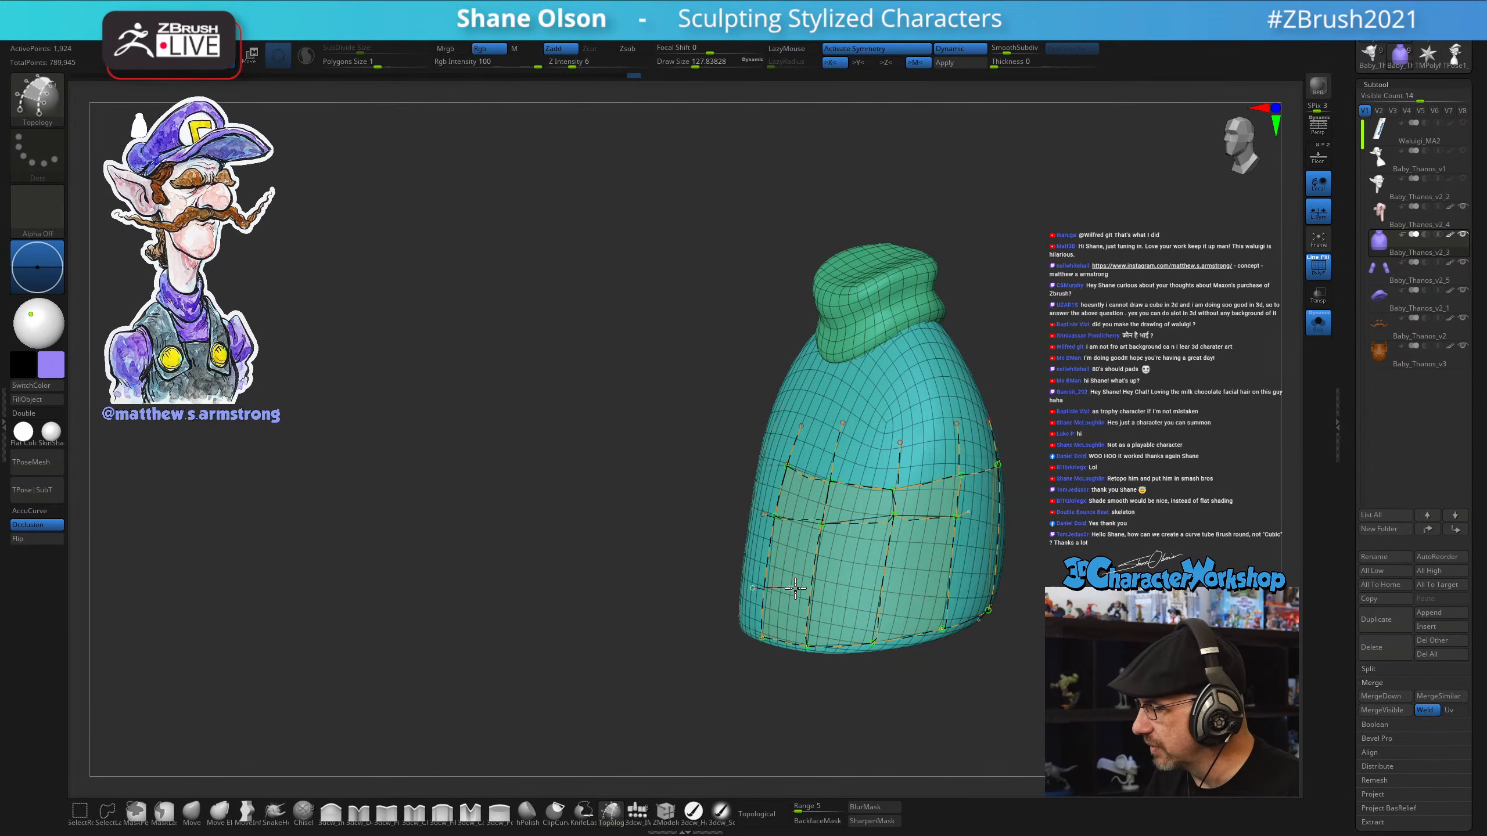
drag(970, 577, 972, 577)
Continue the two intermediate horizontal curves around the back to complete the quad grid, and clear the loose curve ends
mouse_move(1028, 592)
mouse_down()
mouse_move(1030, 657)
mouse_move(960, 632)
mouse_up()
drag(741, 535, 701, 596)
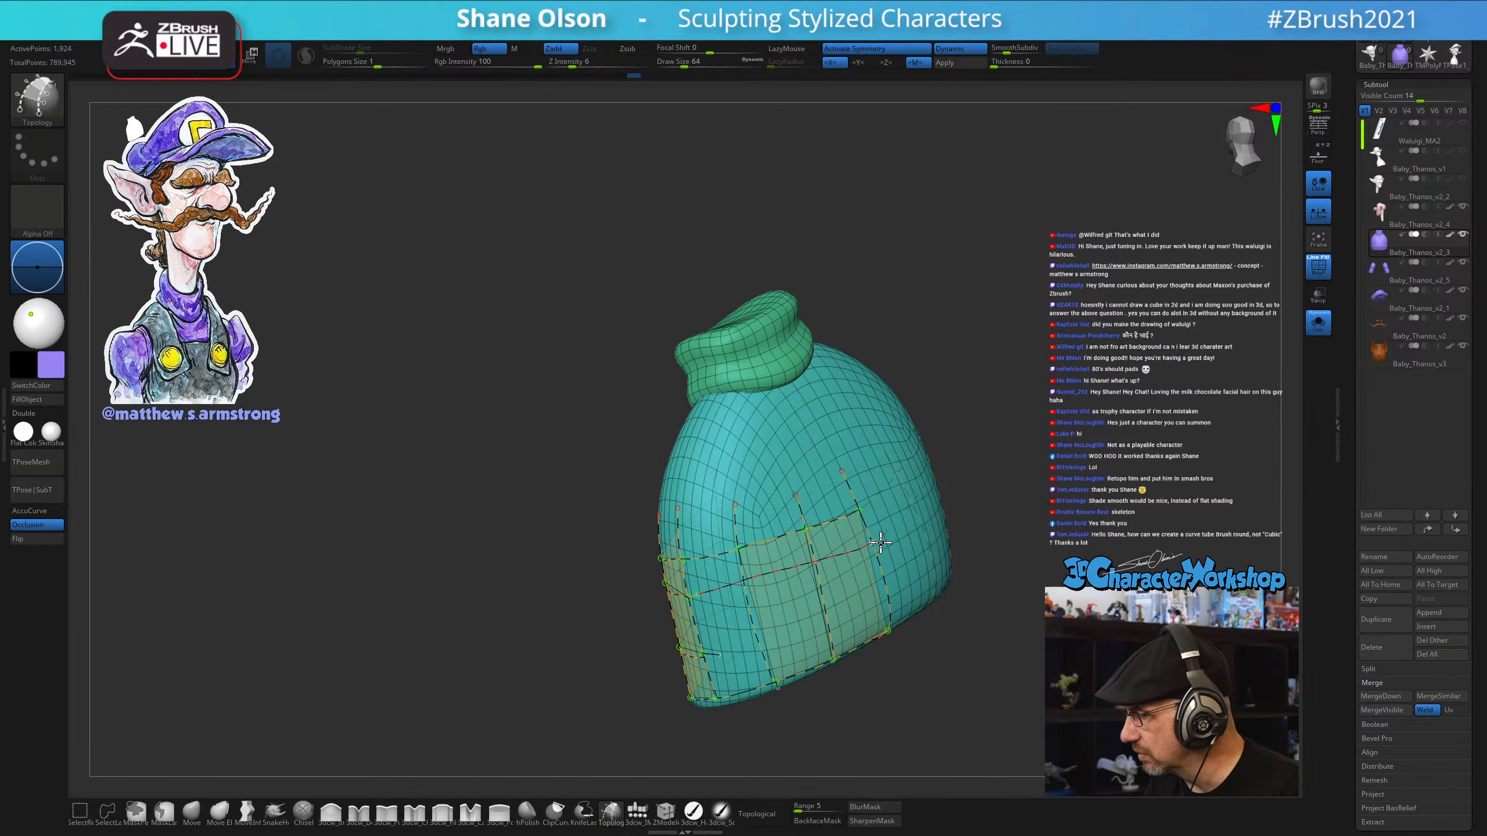
drag(880, 543, 879, 545)
drag(702, 652, 764, 648)
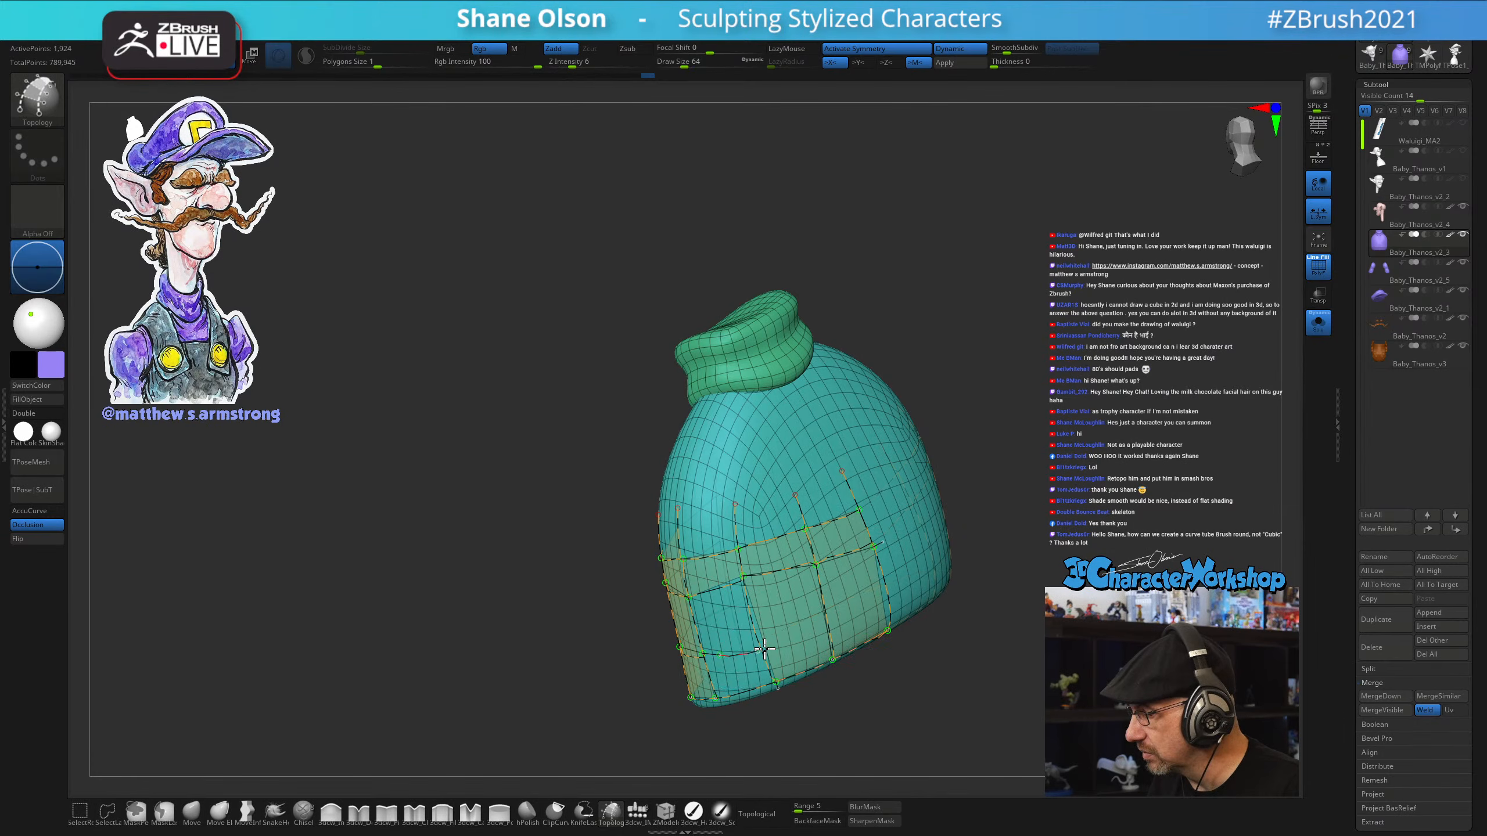
drag(857, 609, 887, 595)
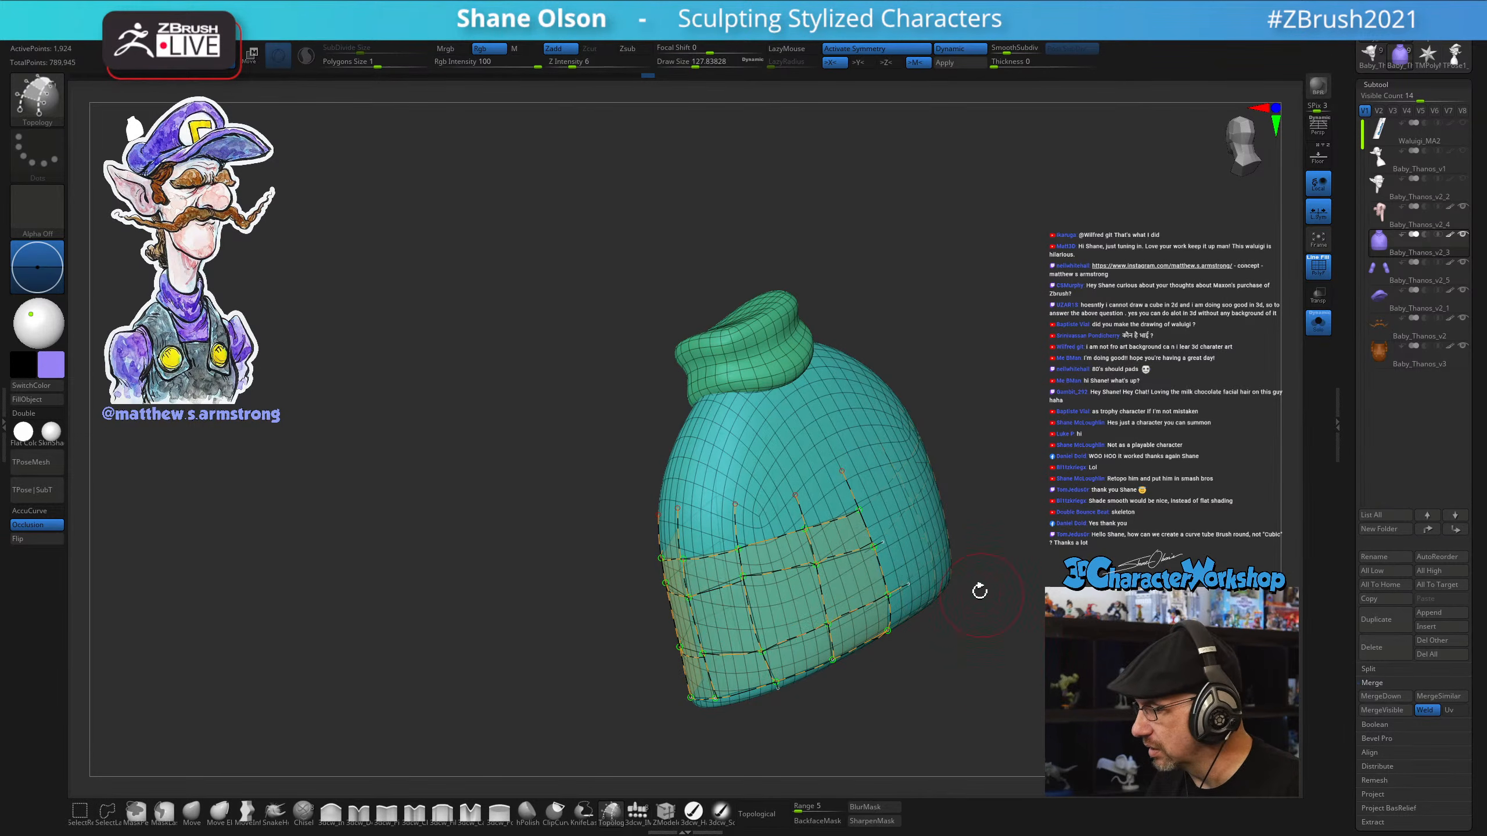
drag(936, 551, 986, 689)
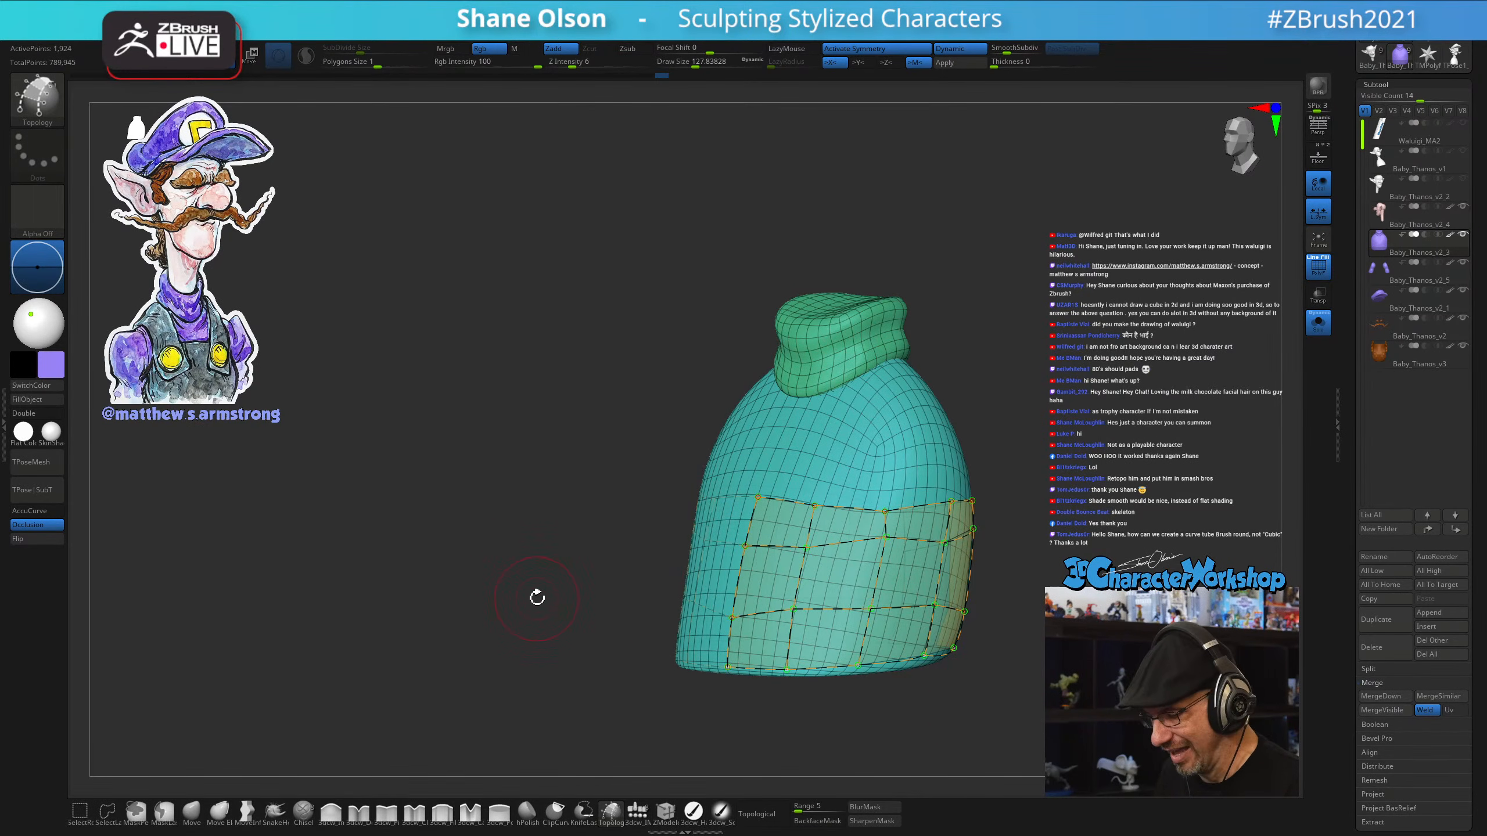
Set the draw size to 1 and generate the overalls band mesh from the Topology curve grid
key(s)
drag(537, 598, 498, 602)
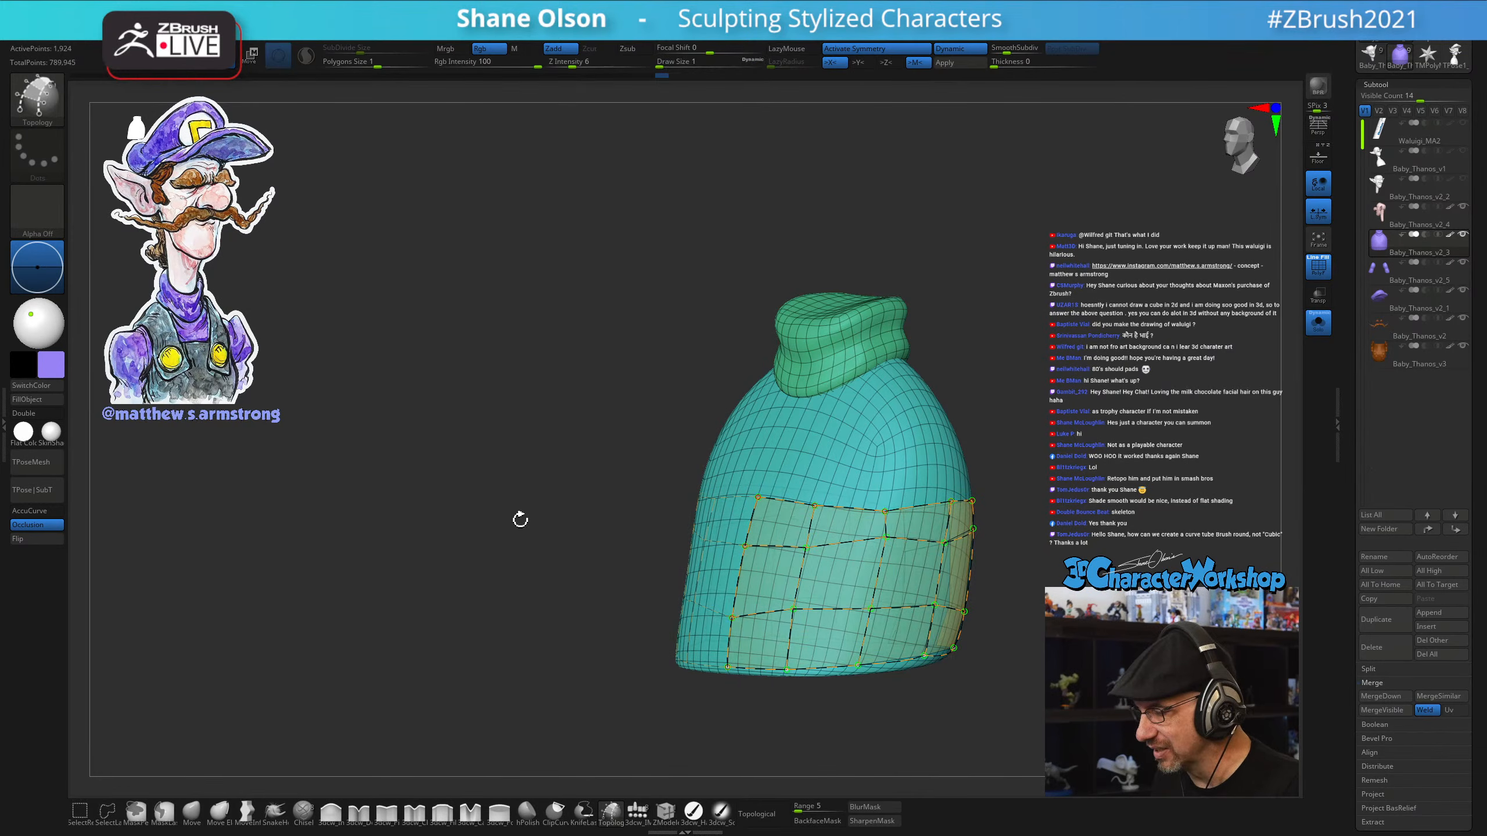
click(846, 446)
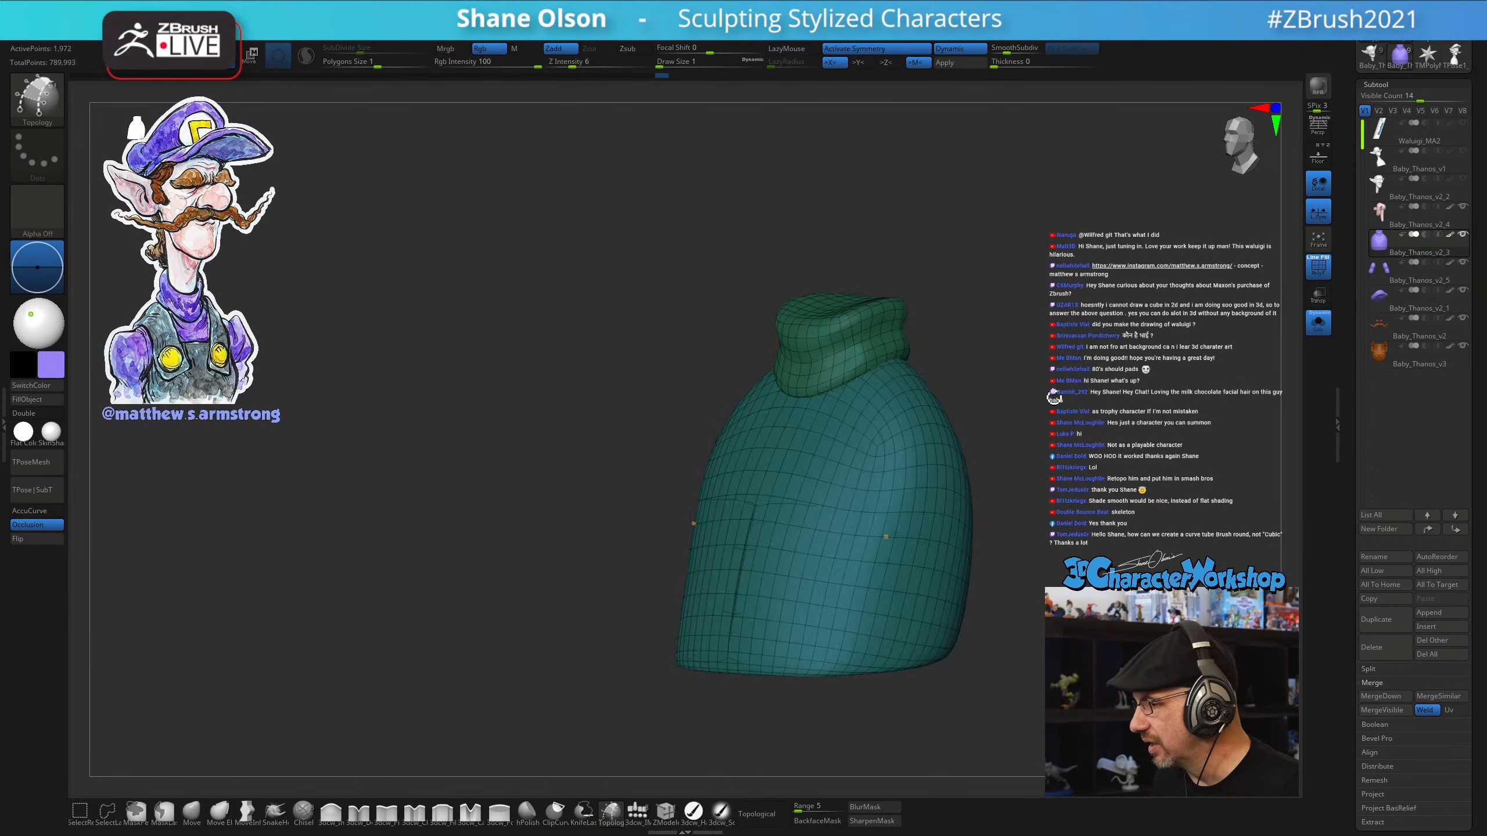
Split the unmasked overalls band off the torso into its own subtool
drag(1053, 397, 1011, 410)
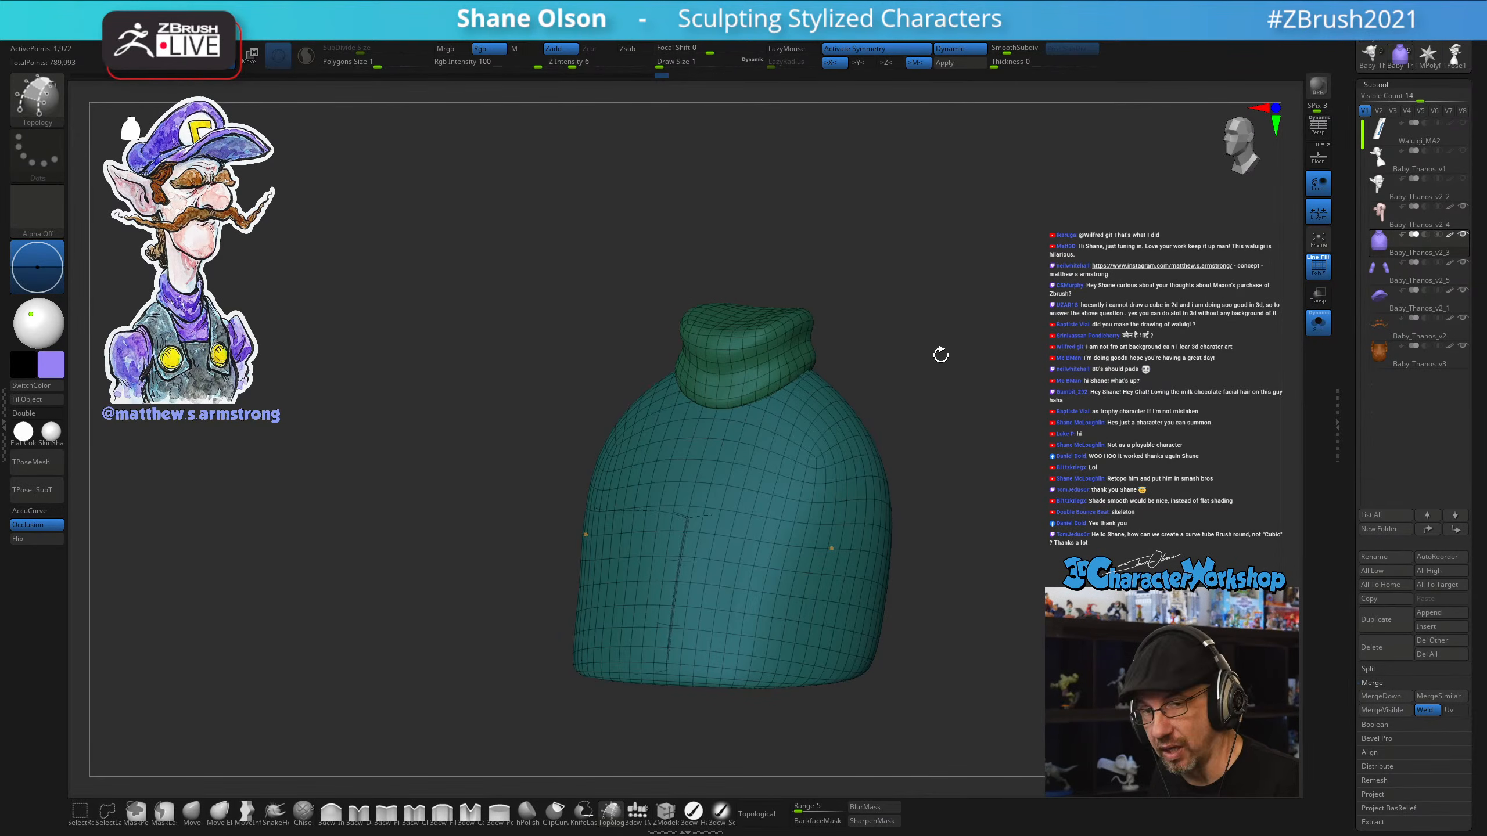
key(space)
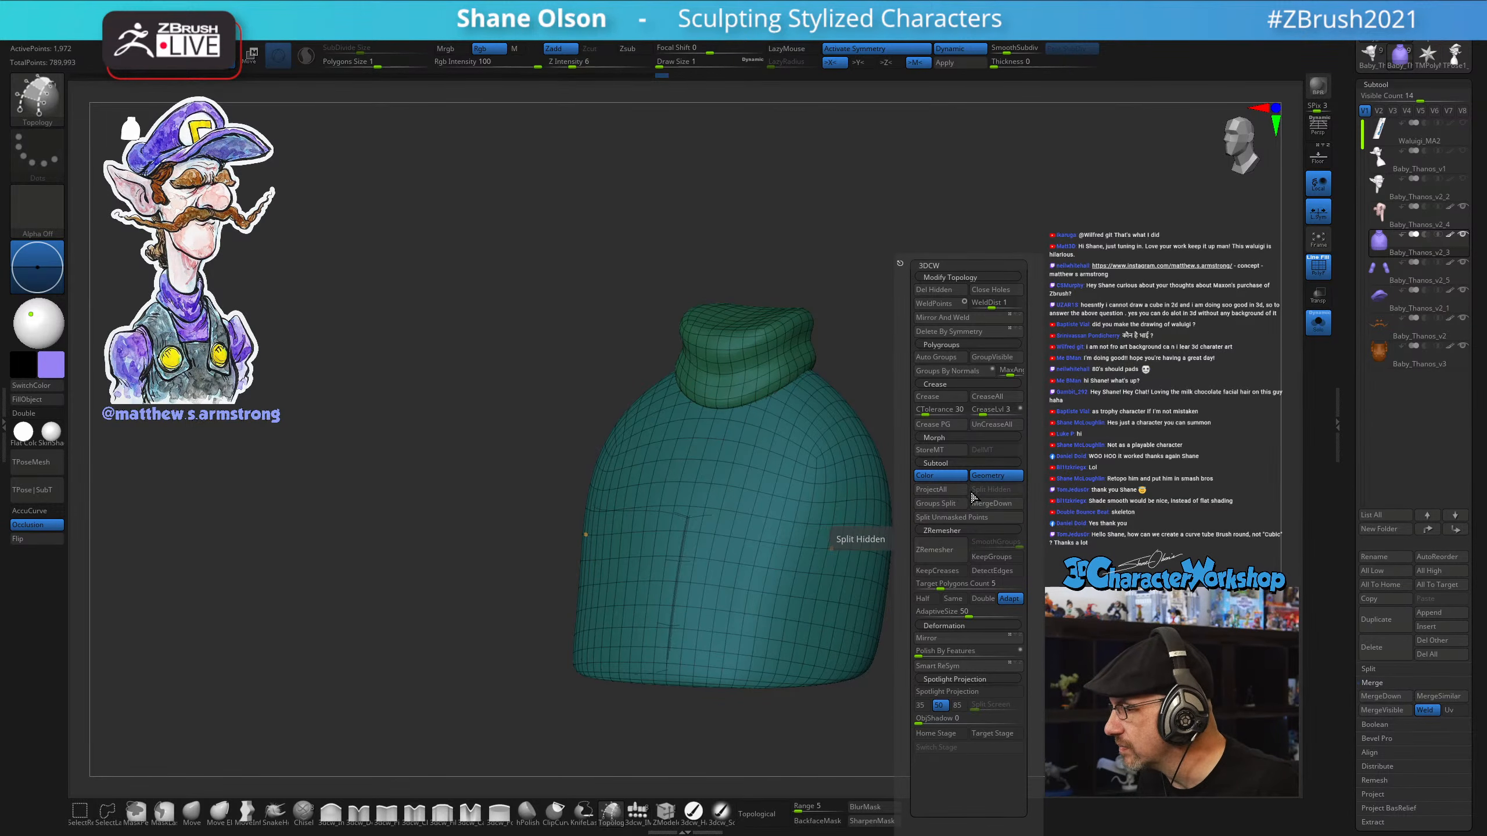
key(space)
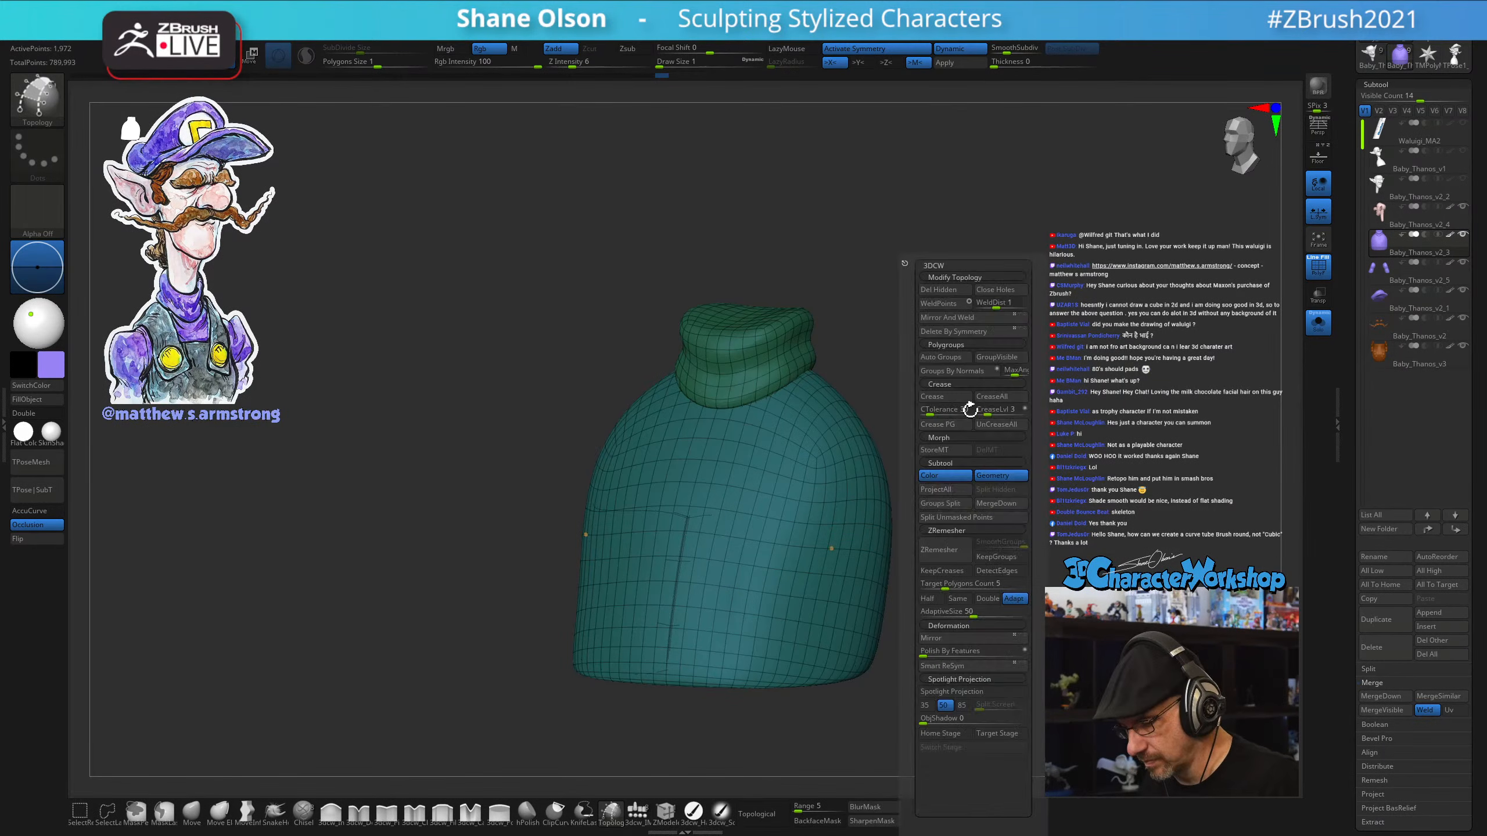
click(948, 519)
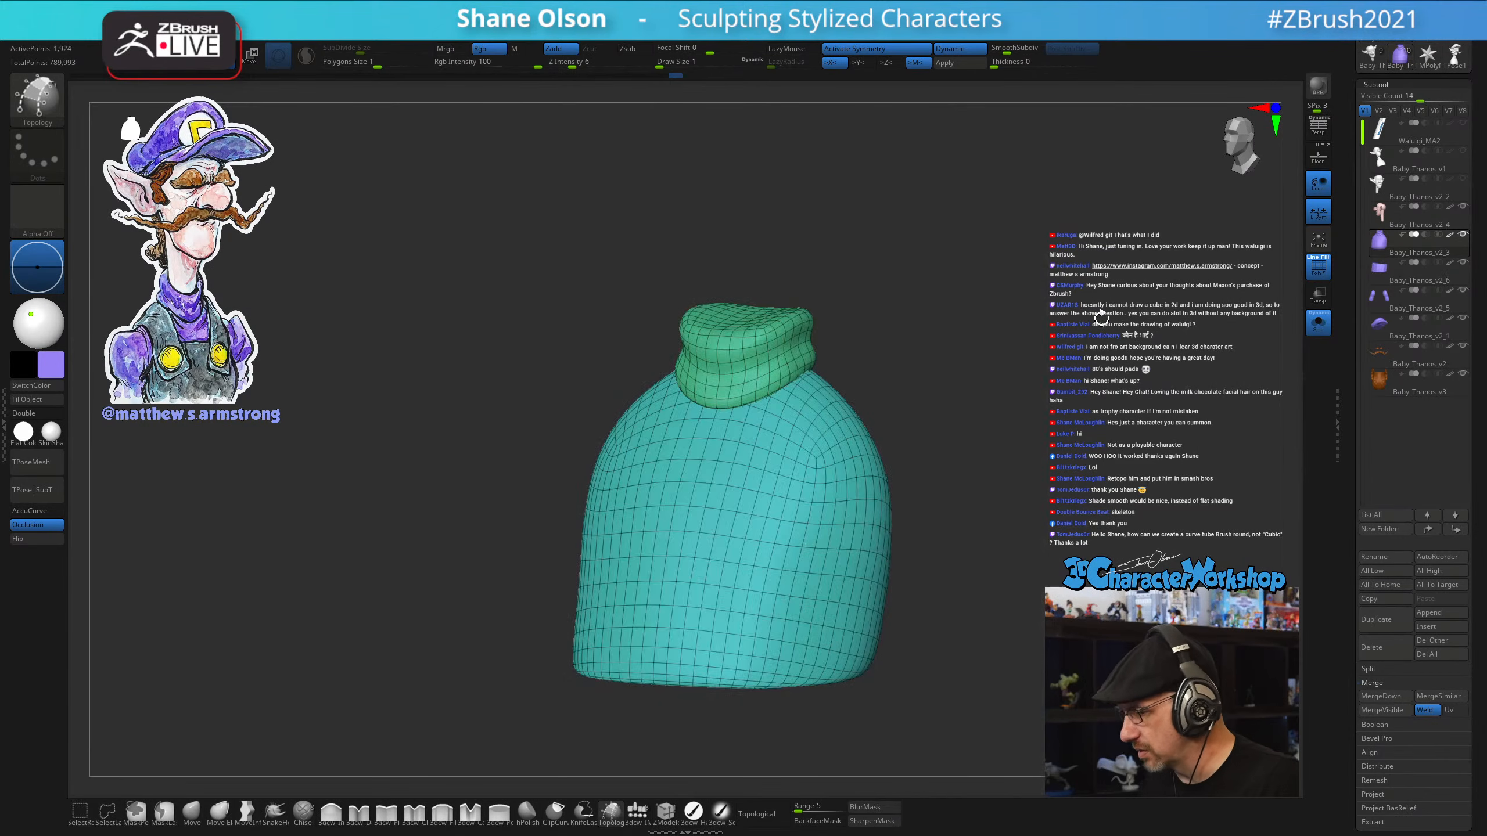
Select the new band subtool, remove all its creases and turn off its dynamic subdivision, keeping the wireframe display on
key(space)
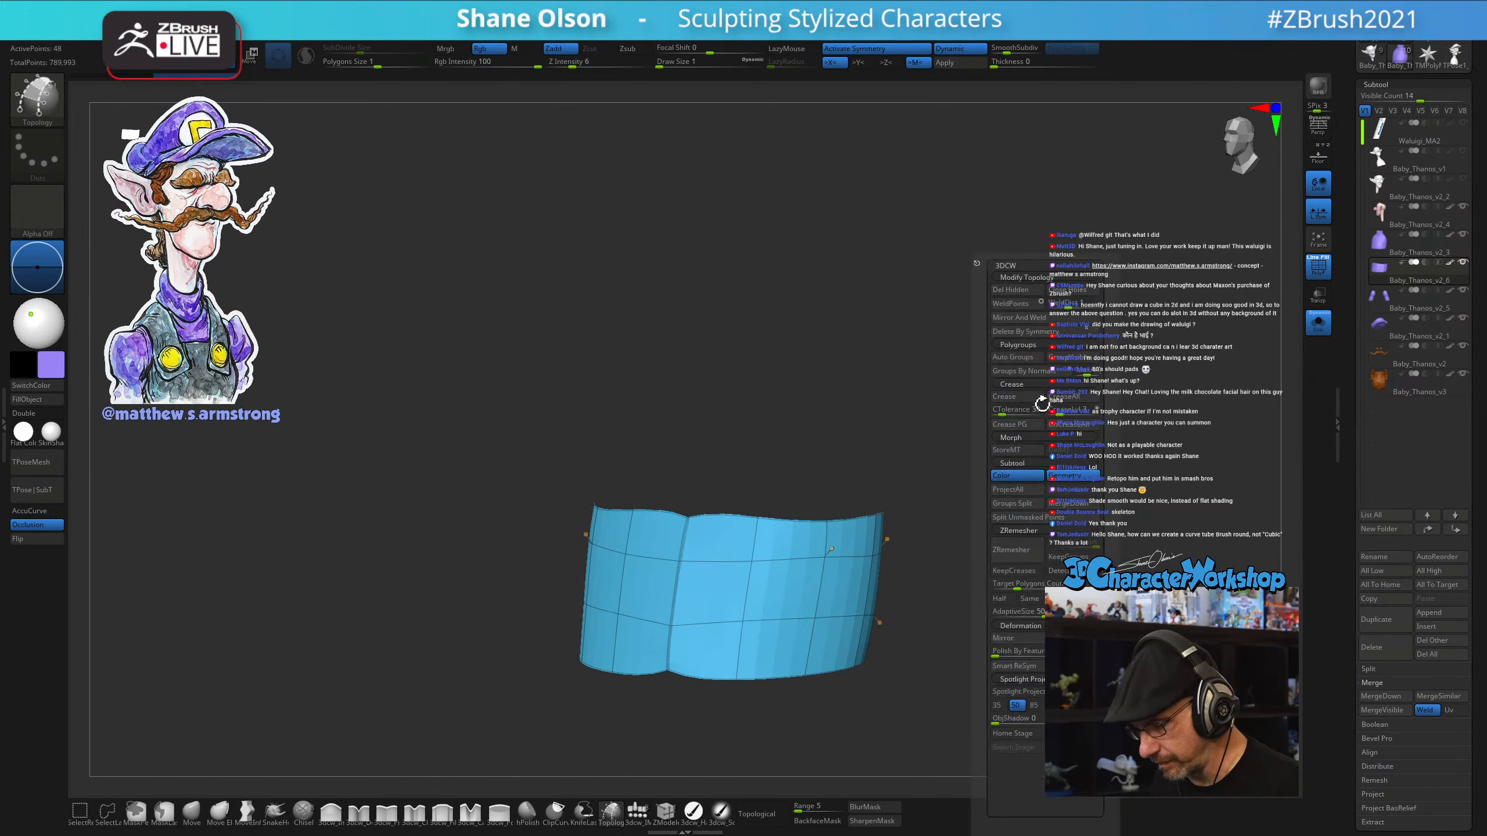
click(1075, 431)
key(shift)
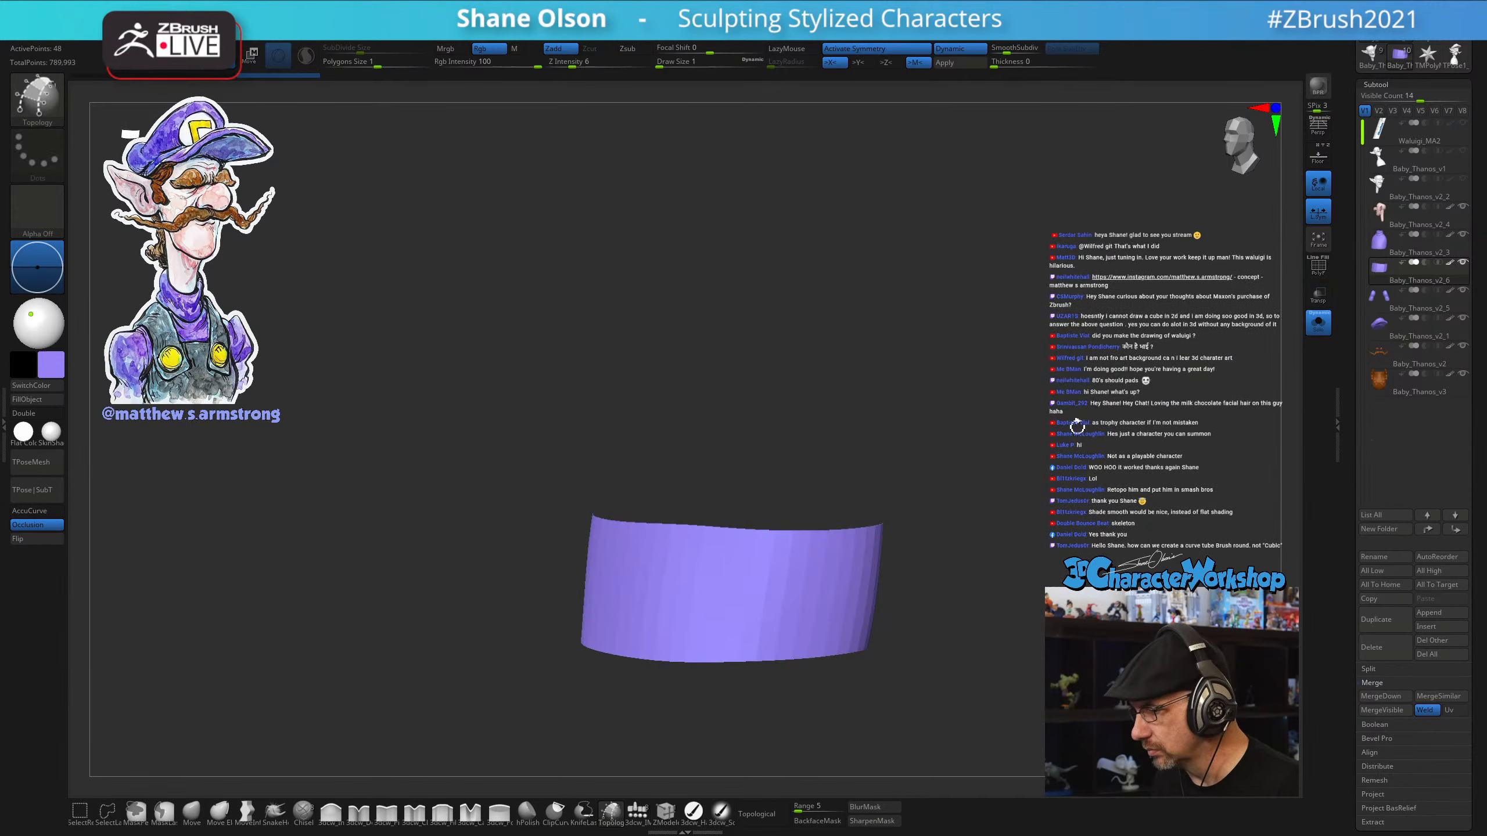
key(shift+d)
drag(1074, 469, 1028, 488)
key(shift+f)
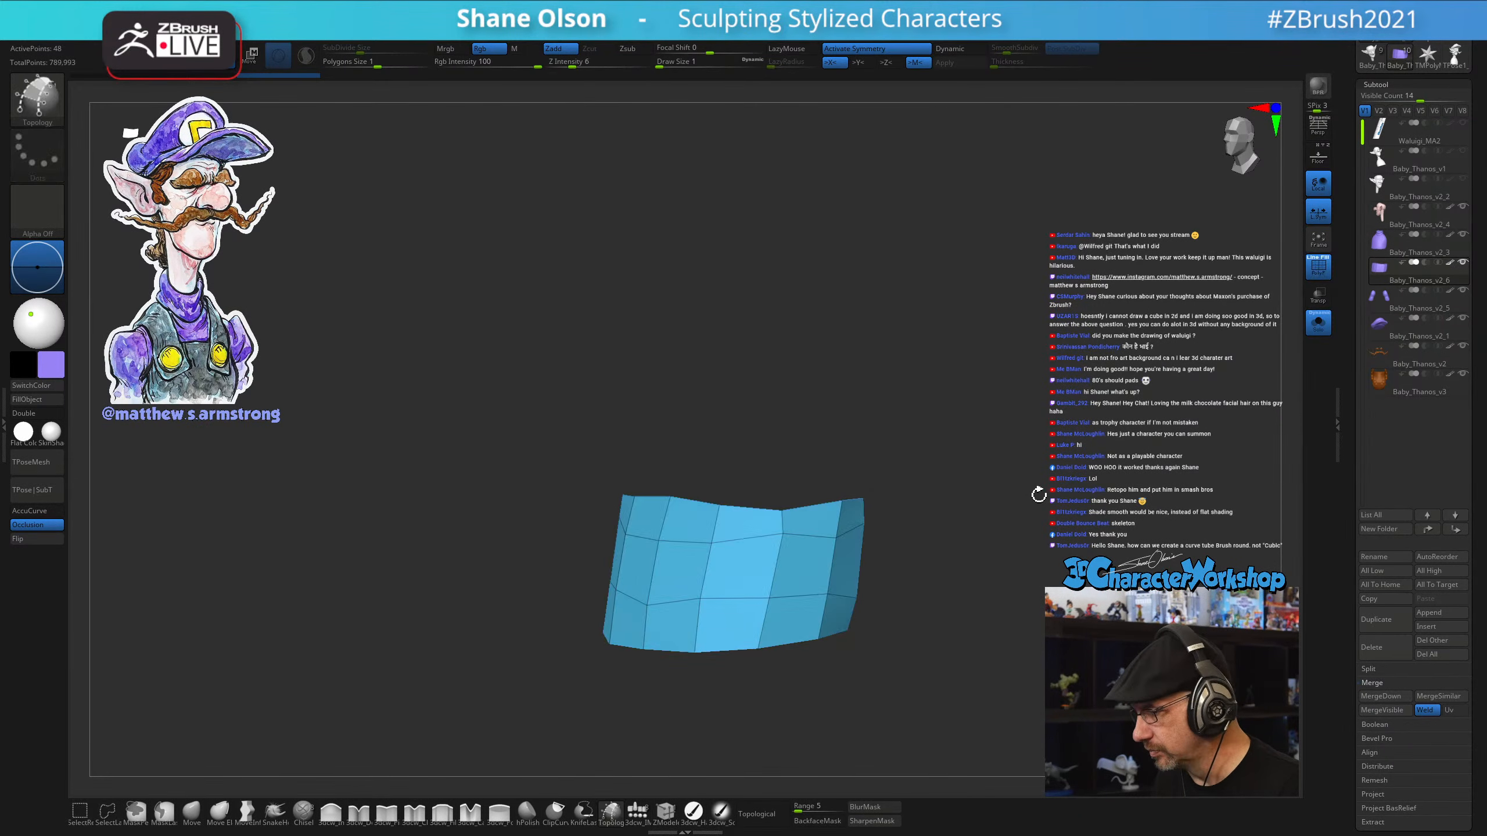
With the Move brush at a draw size of about 83, straighten the upper edge and lower edge loop on the band's front
key(b)
key(m)
key(v)
key(s)
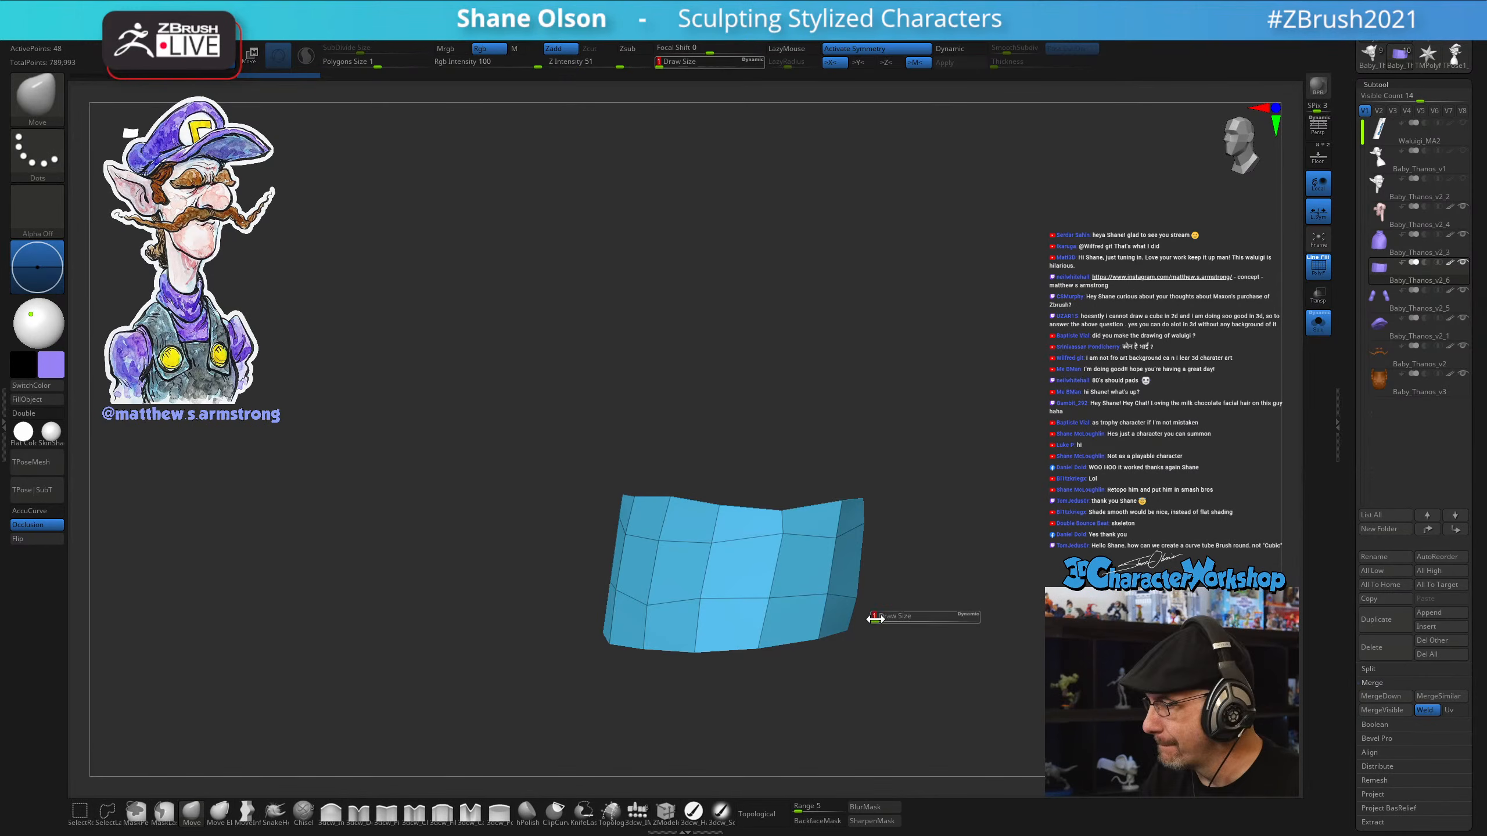
drag(904, 624, 893, 625)
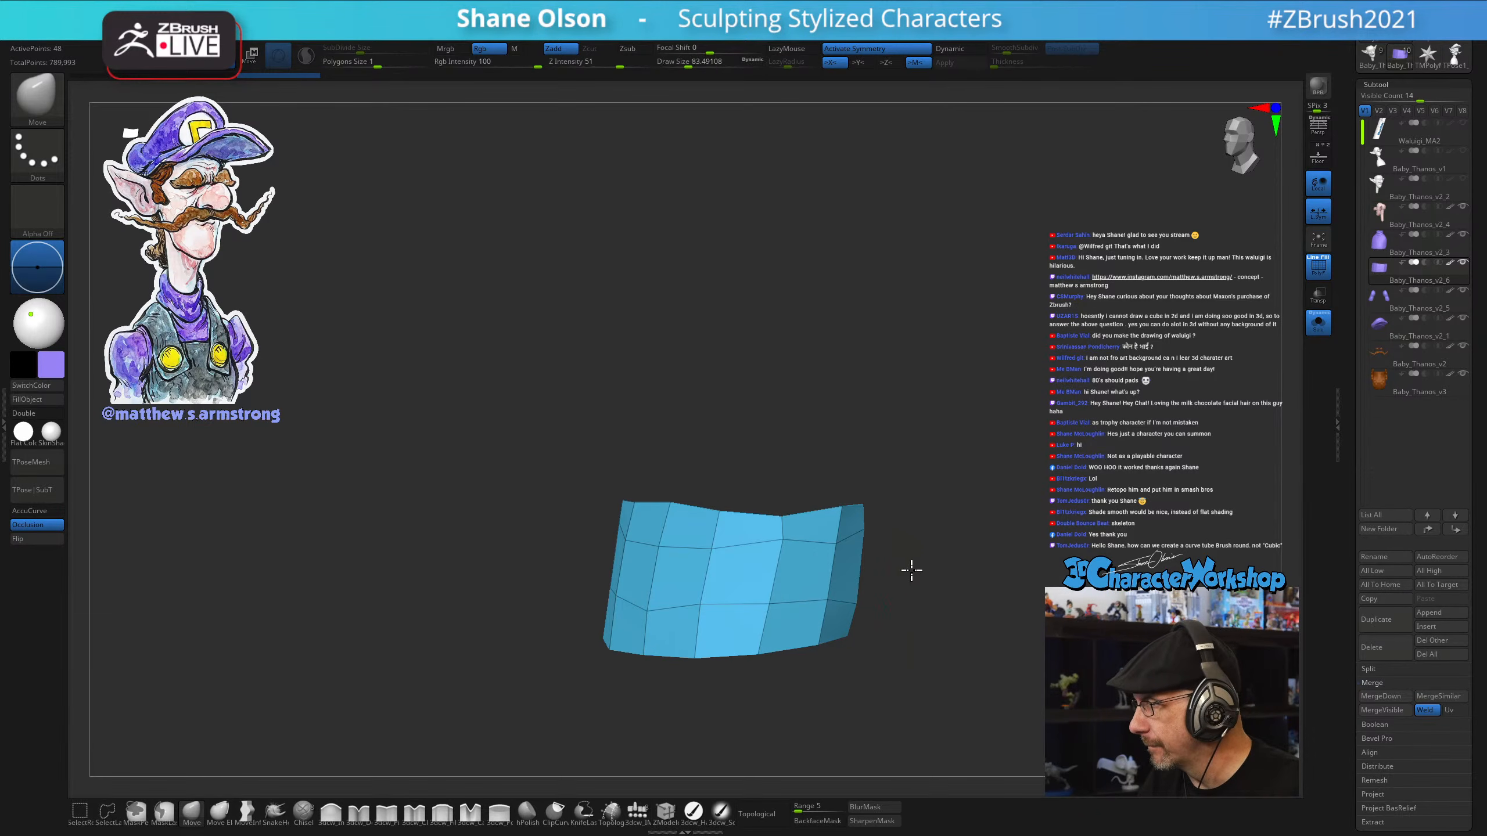
mouse_move(913, 571)
mouse_down()
mouse_move(932, 565)
mouse_move(773, 525)
mouse_move(724, 434)
mouse_up()
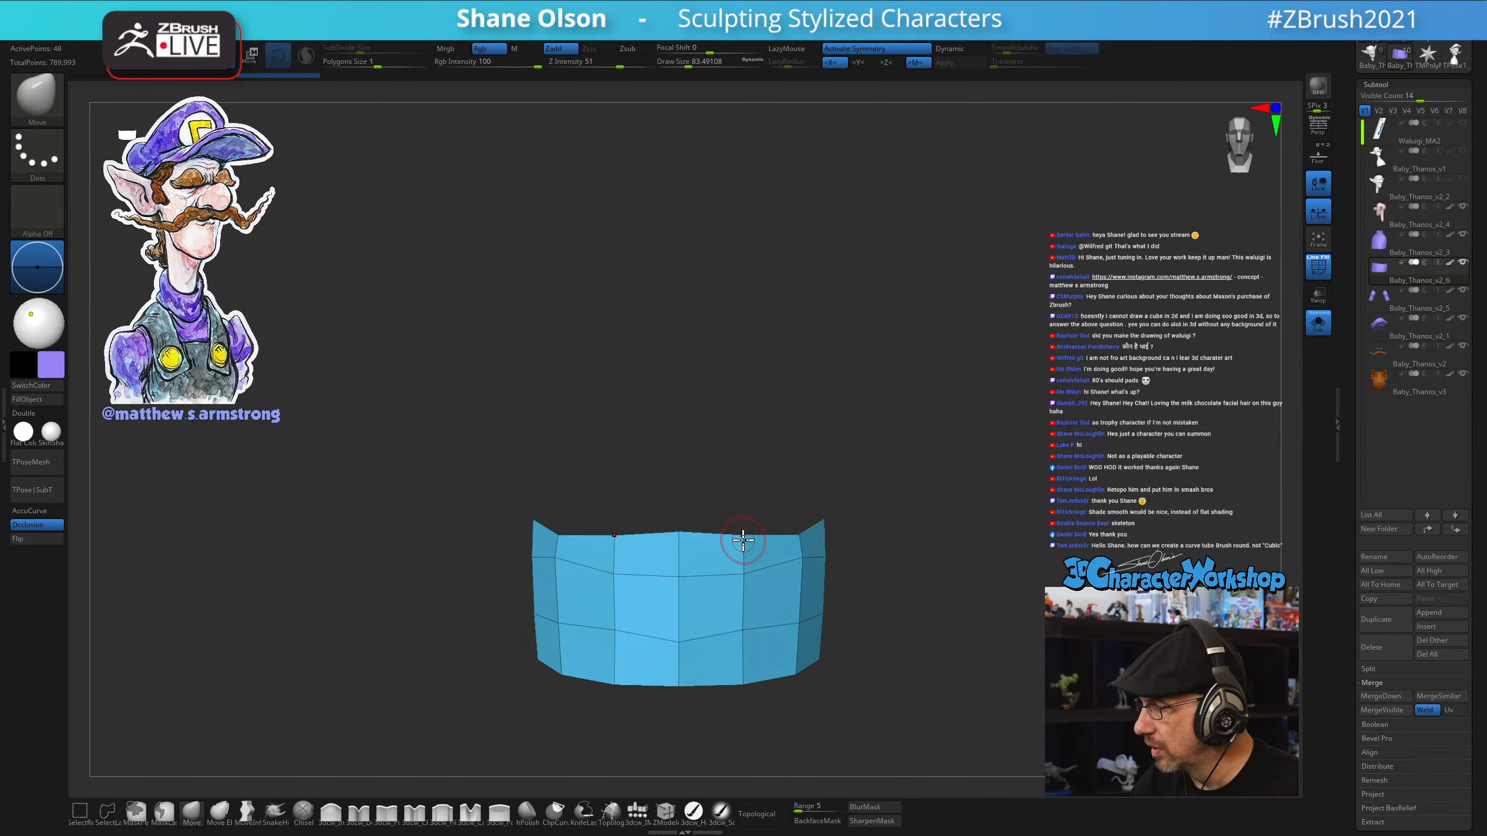
mouse_move(743, 540)
mouse_down()
mouse_move(742, 528)
mouse_move(796, 521)
mouse_move(797, 574)
mouse_up()
drag(743, 643, 743, 652)
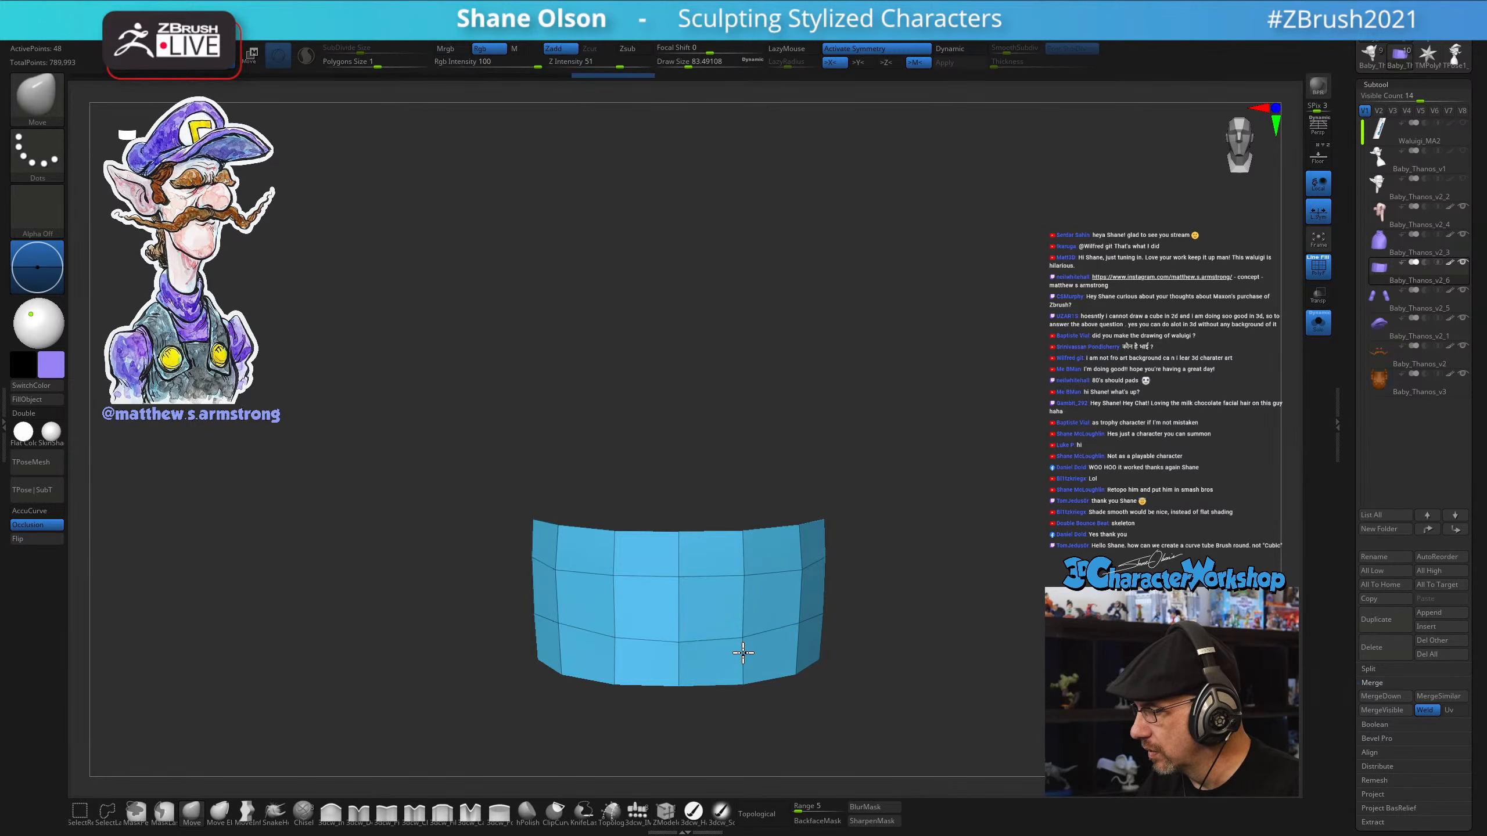
Adjust stray points around the rest of the band so its upper edge and horizontal loops flow evenly
mouse_move(831, 615)
mouse_down()
mouse_move(953, 654)
mouse_move(982, 608)
mouse_move(797, 564)
mouse_up()
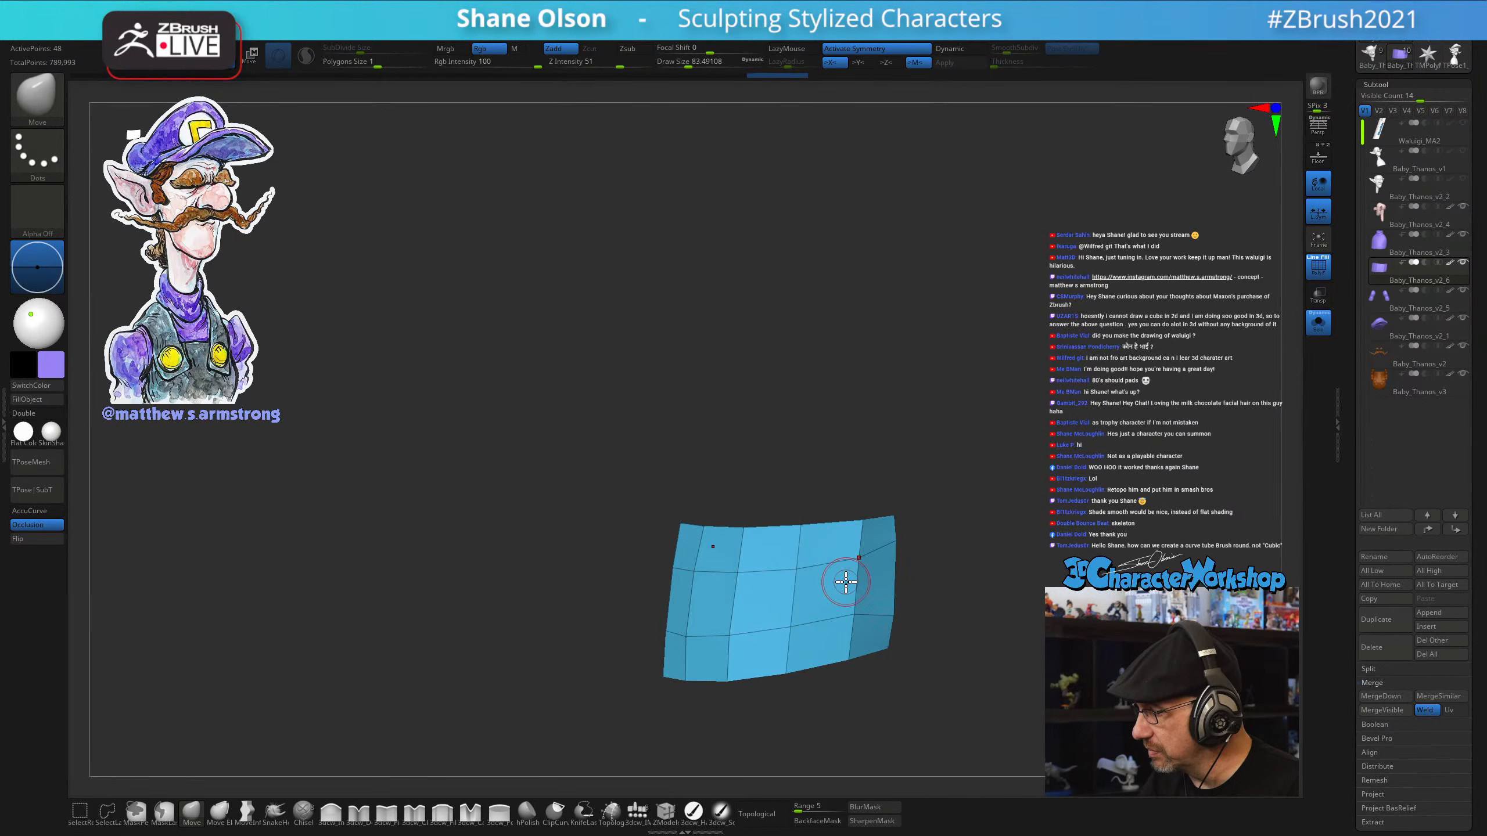
mouse_move(983, 598)
mouse_down()
mouse_move(915, 568)
mouse_move(947, 617)
mouse_move(905, 605)
mouse_move(982, 615)
mouse_up()
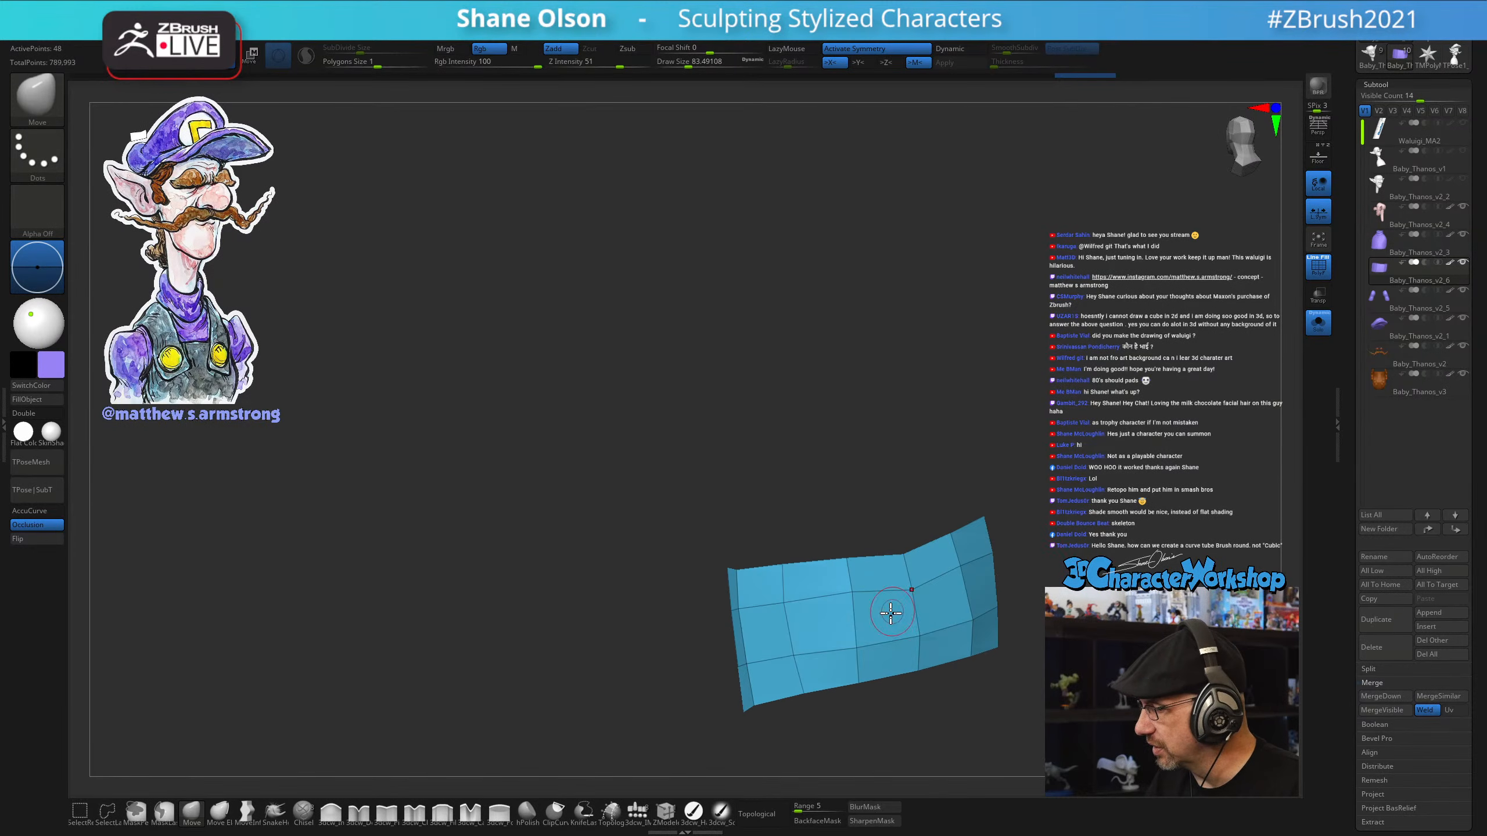
drag(906, 559, 902, 548)
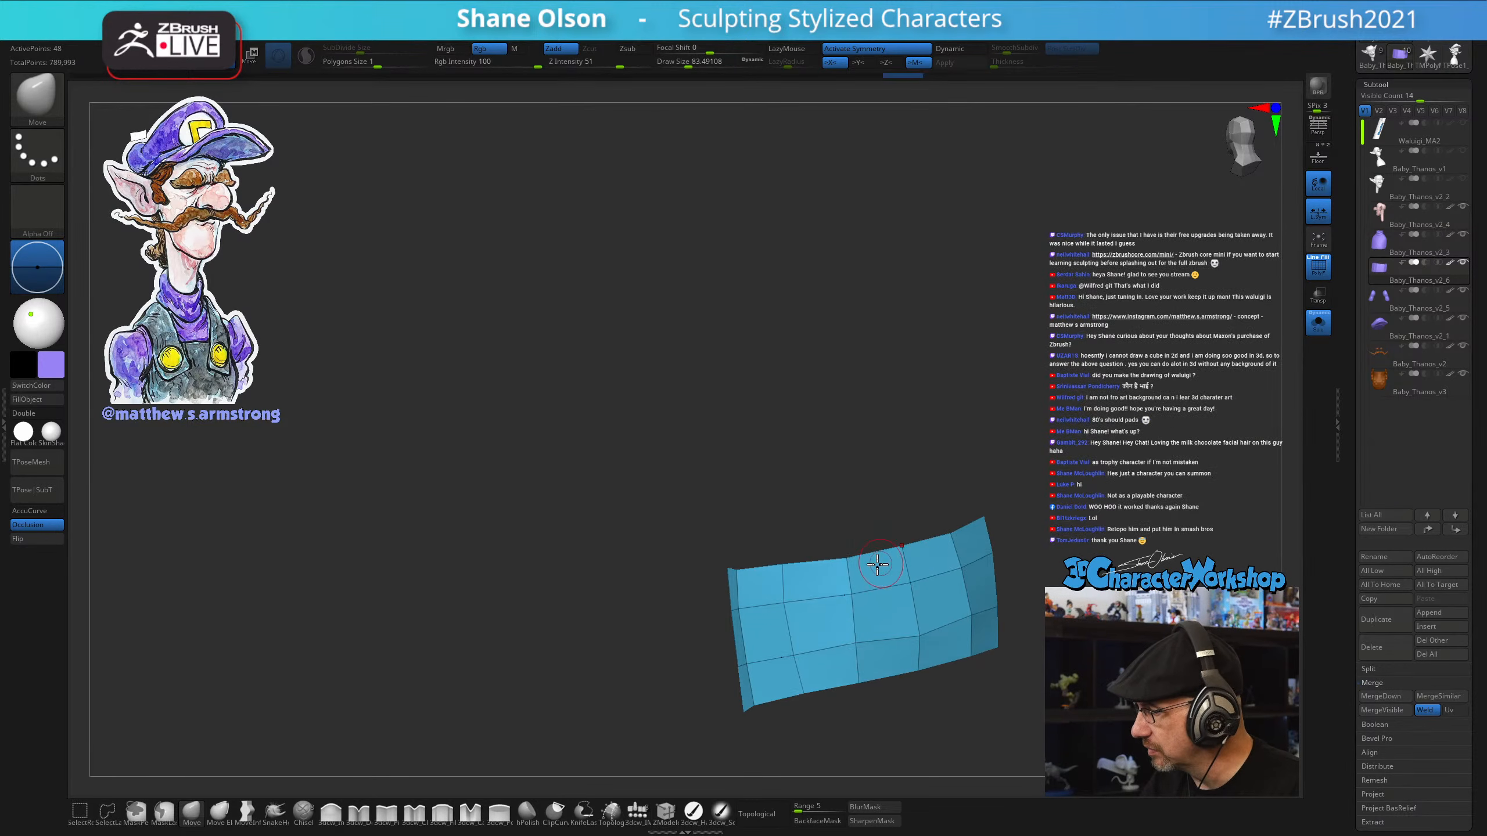
drag(940, 607, 898, 558)
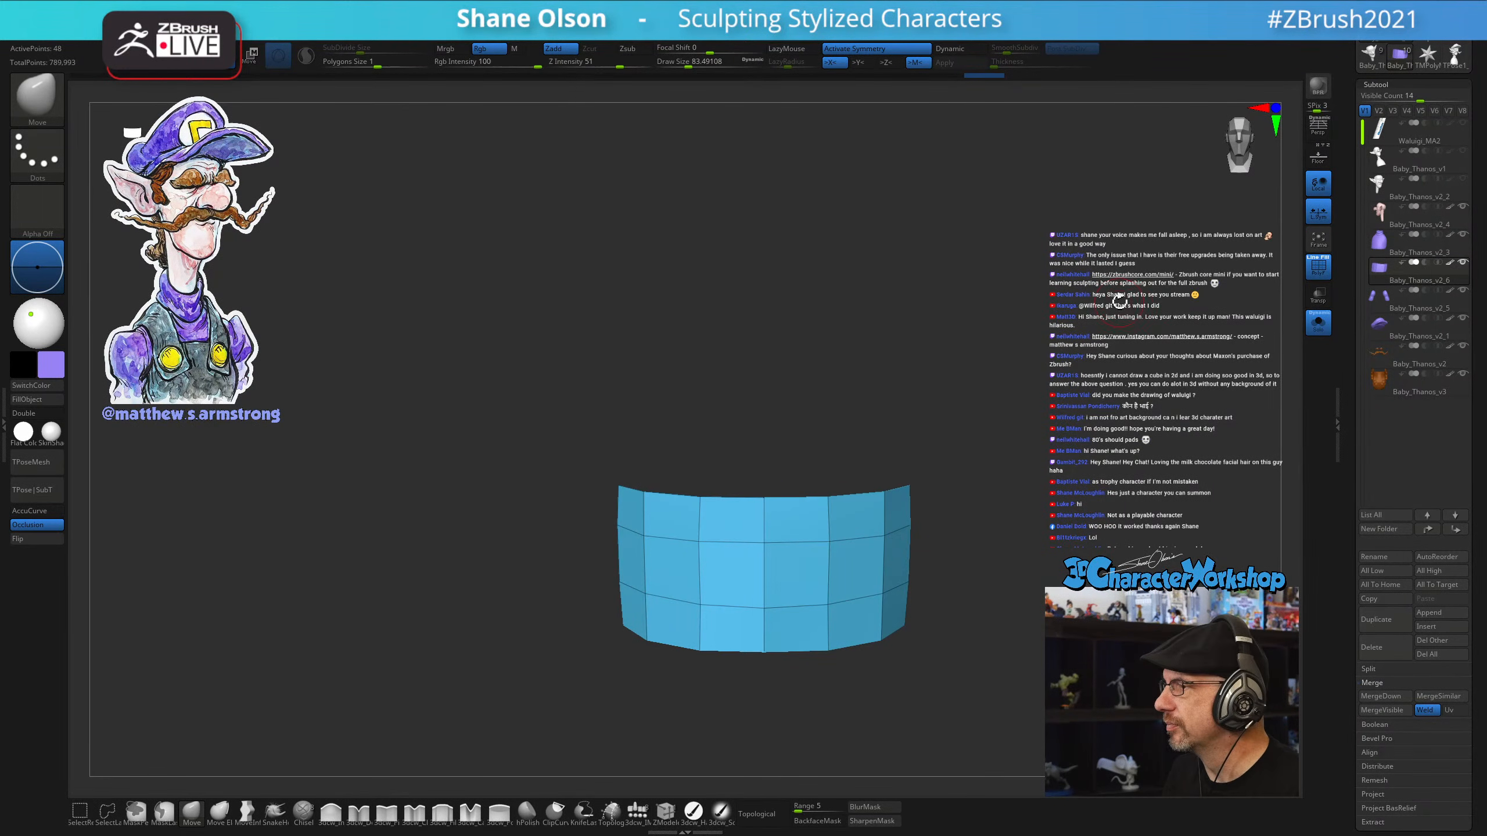
Smooth the band and even out its side quads with the Move brush at a draw size of about 116
alt+drag(1119, 301, 1045, 291)
drag(1113, 332, 1083, 332)
drag(868, 337, 871, 343)
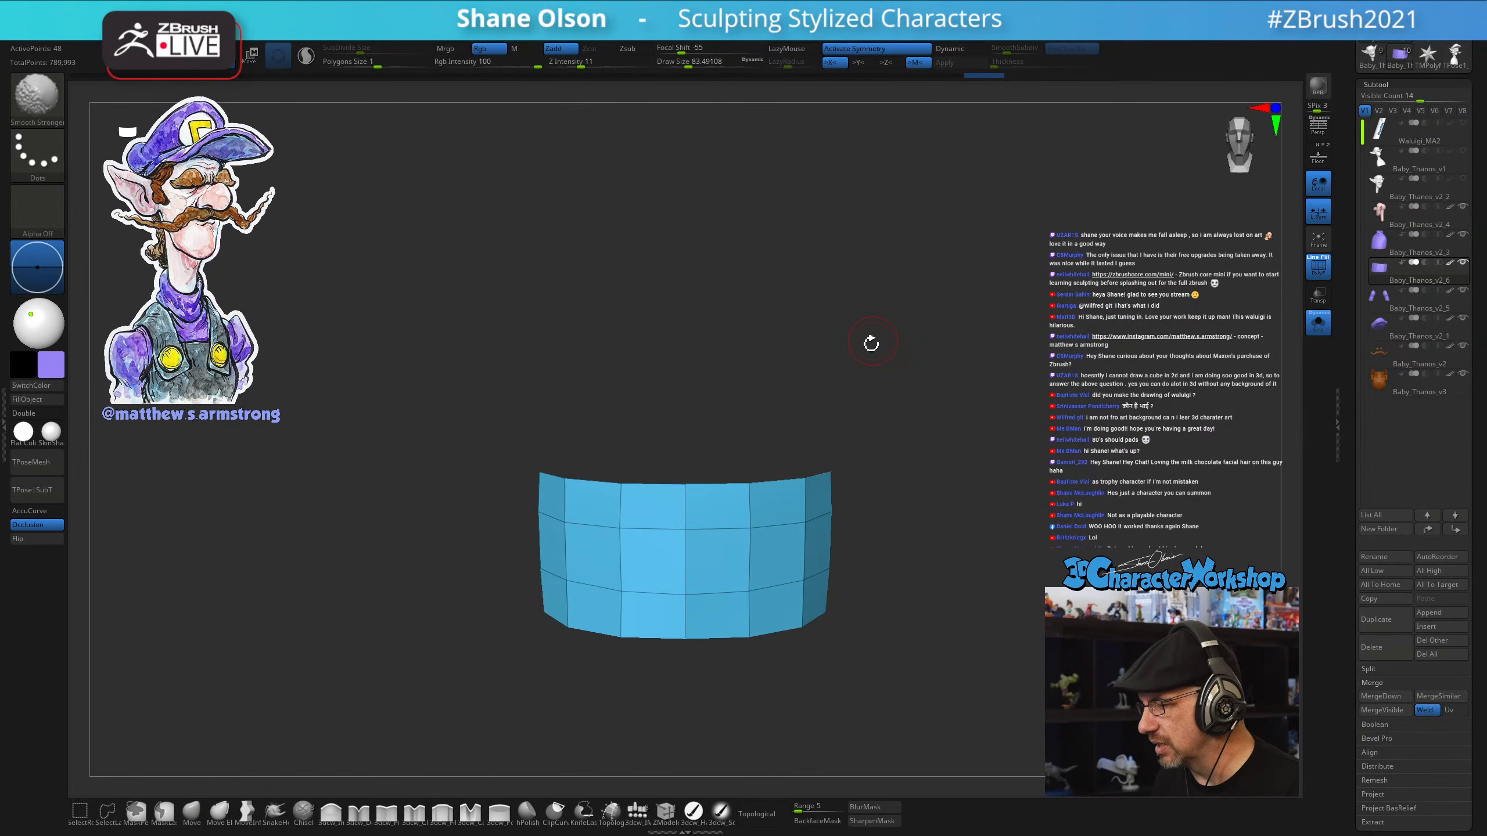
drag(756, 537, 754, 541)
mouse_move(937, 576)
mouse_down()
mouse_move(909, 570)
mouse_move(943, 510)
mouse_up()
key(s)
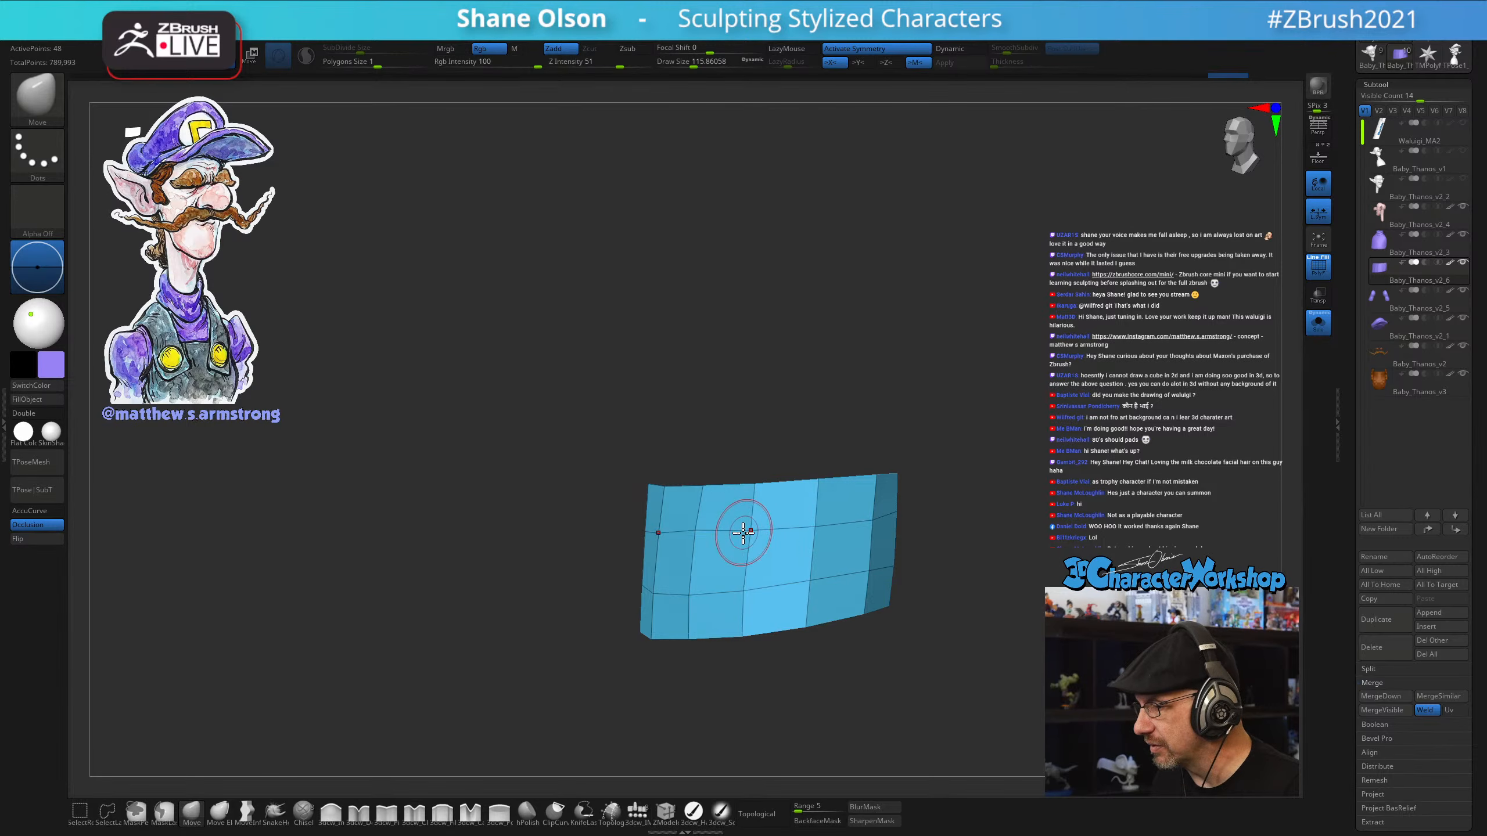
mouse_move(999, 548)
mouse_down()
mouse_move(890, 508)
mouse_move(1002, 488)
mouse_move(869, 489)
mouse_up()
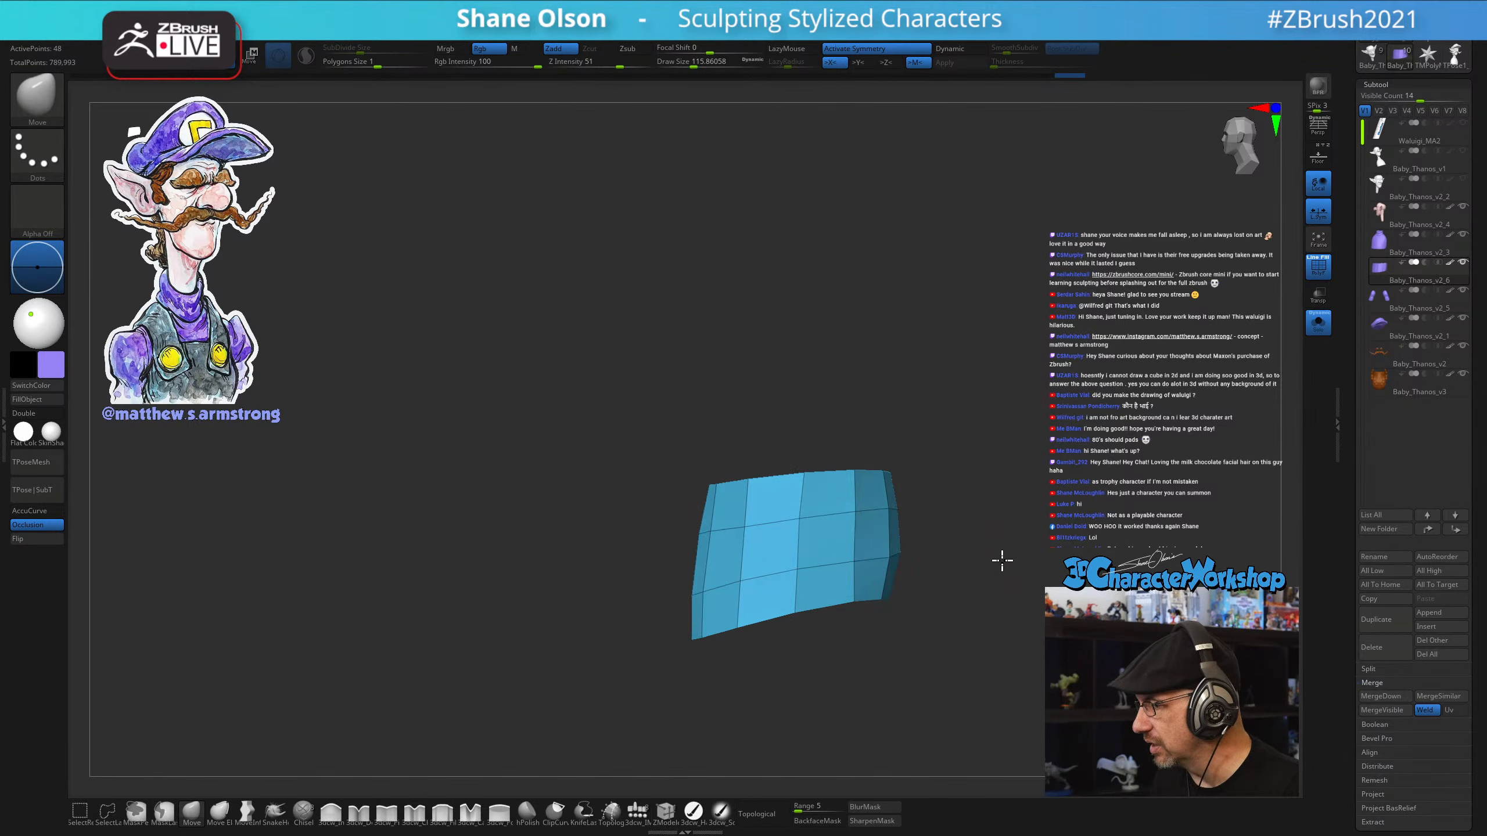
drag(1002, 558, 1048, 472)
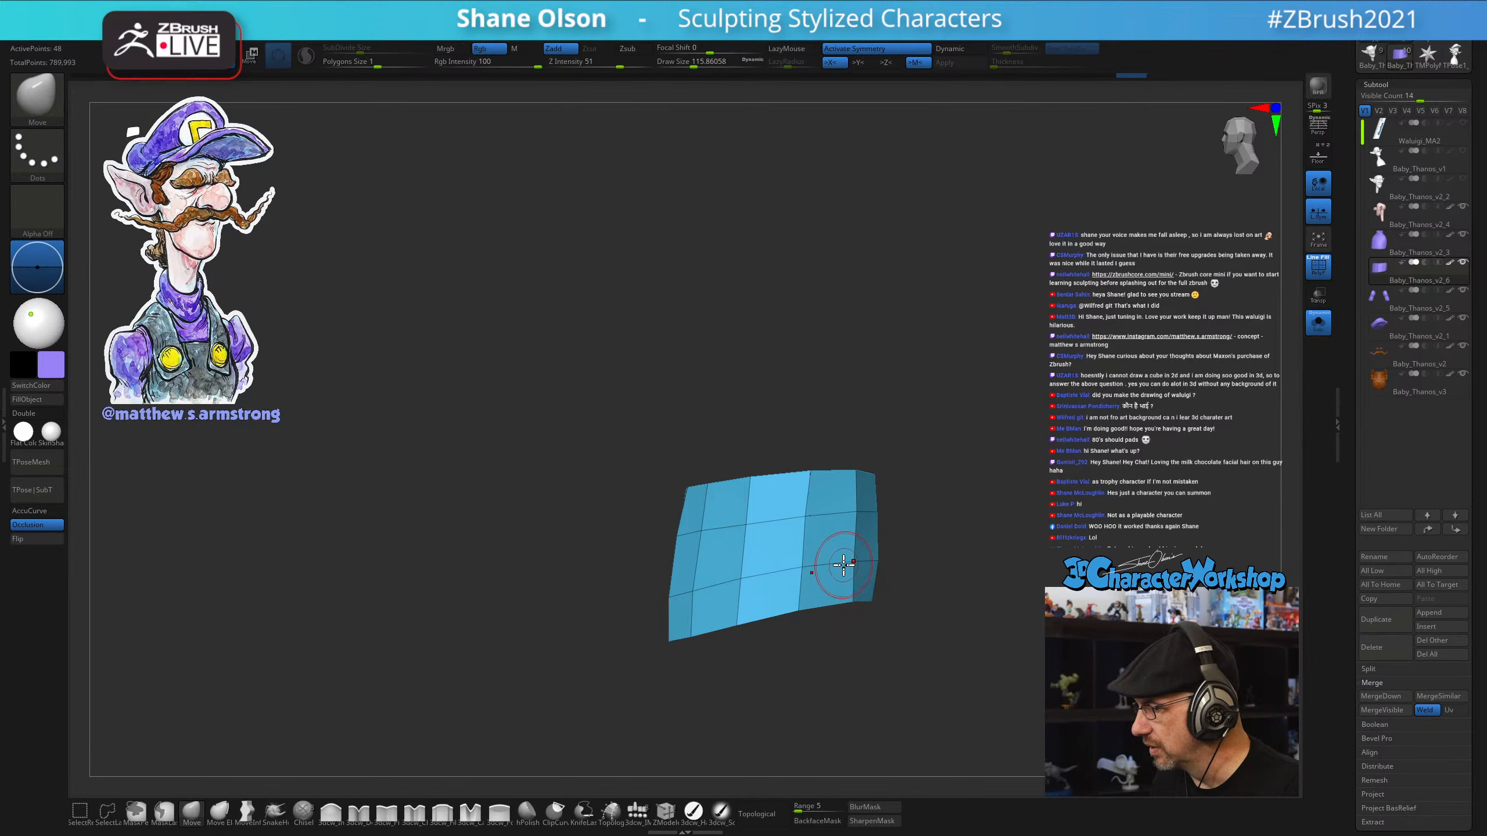
shift+drag(950, 510, 1059, 502)
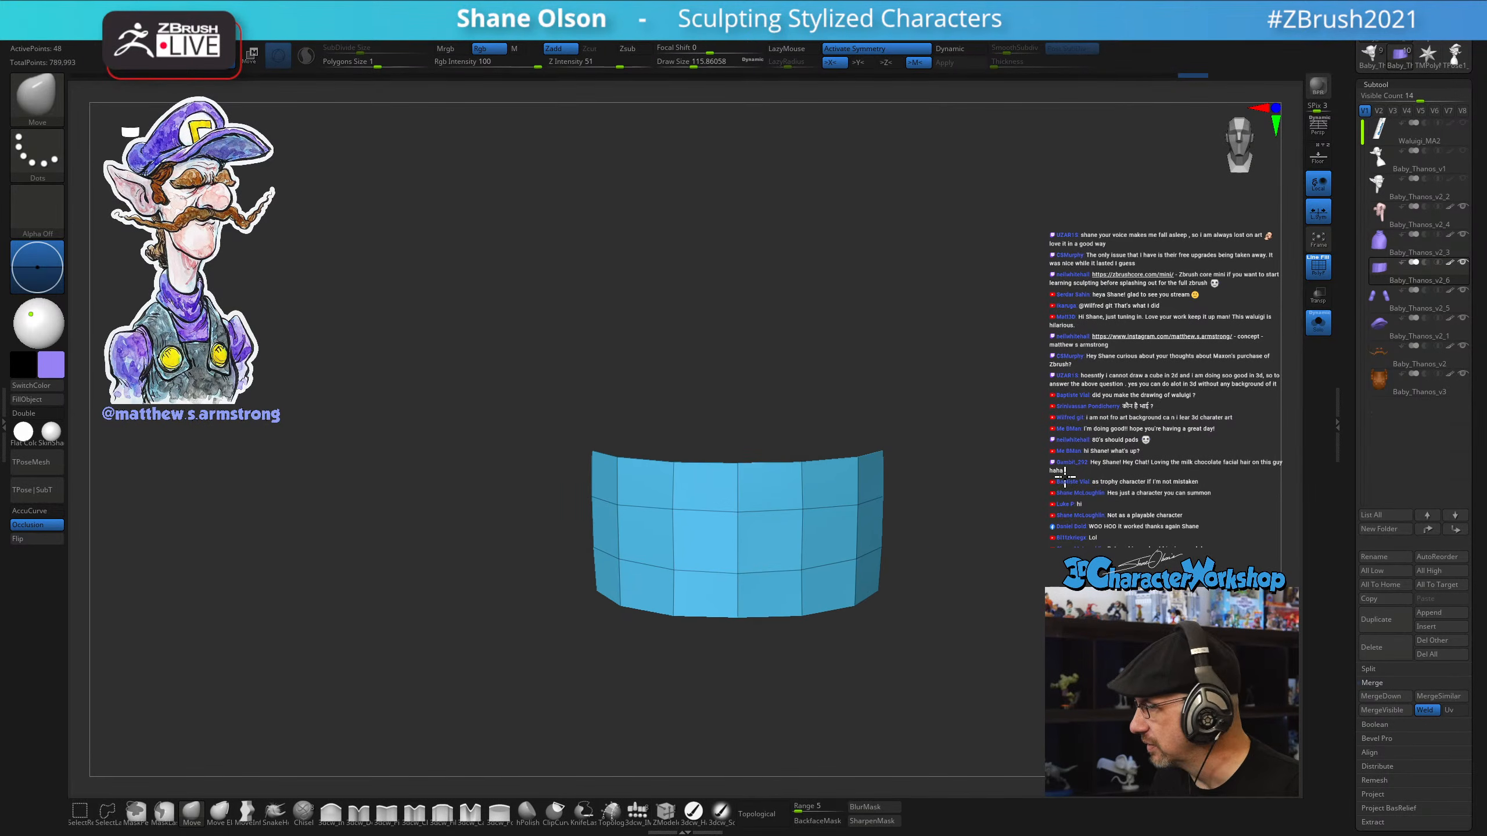
Turn on dynamic subdivision for the band, set its thickness to 0.02931 and disable Post SubDiv
click(1318, 323)
alt+drag(1178, 402, 1125, 385)
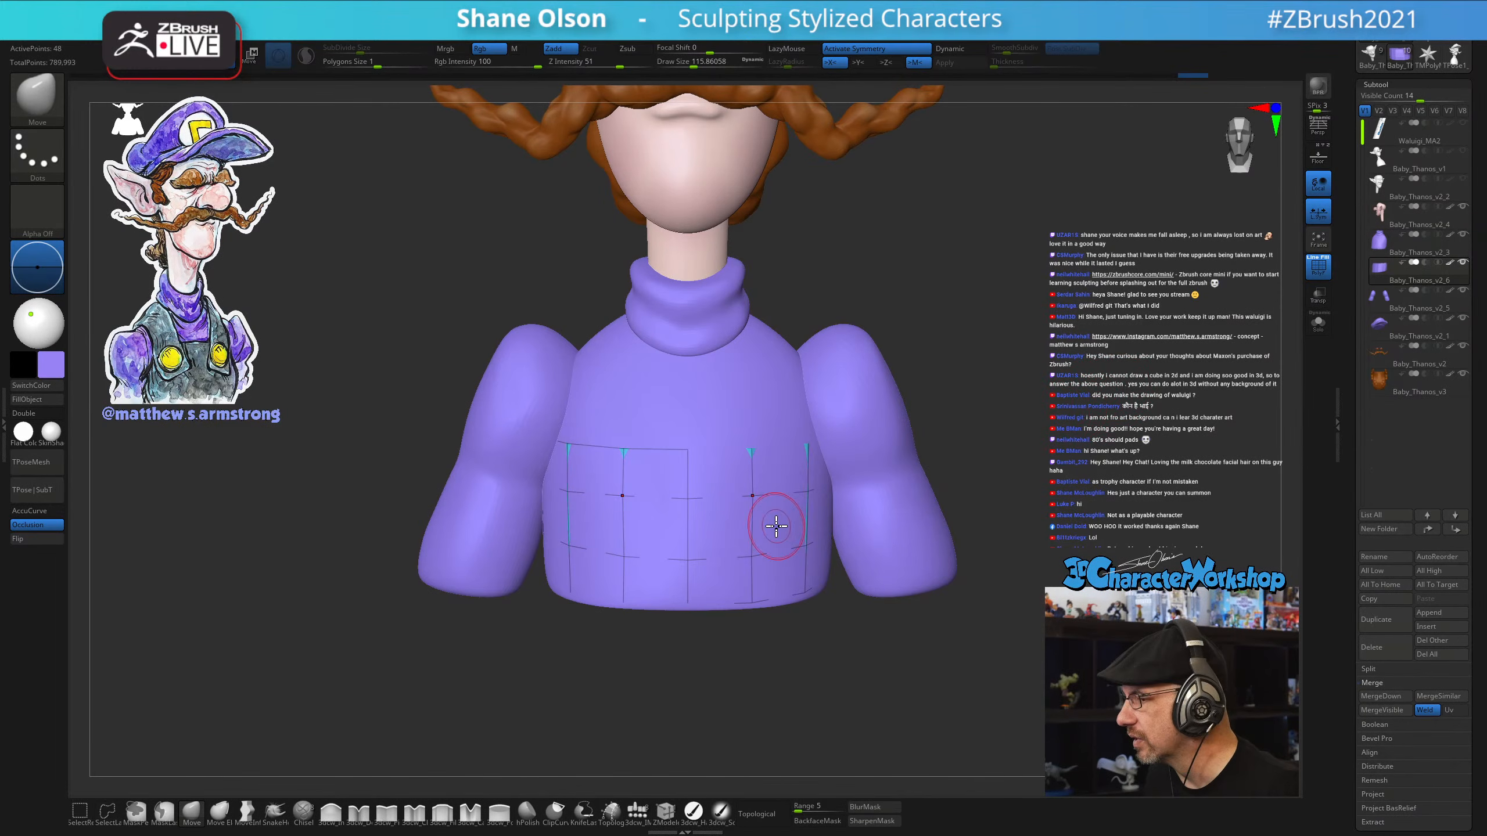
alt+drag(1005, 308, 977, 234)
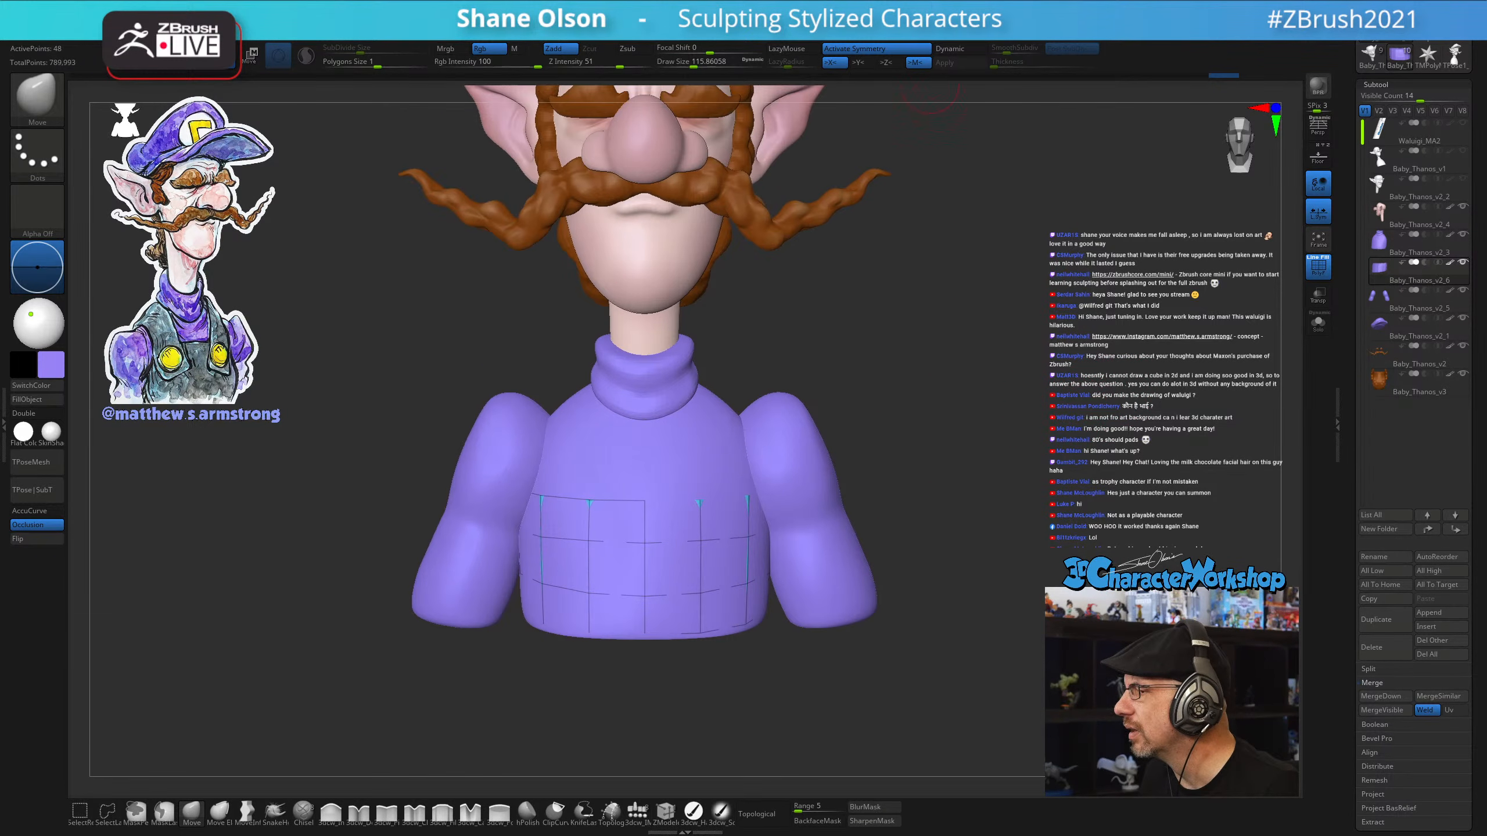
click(946, 53)
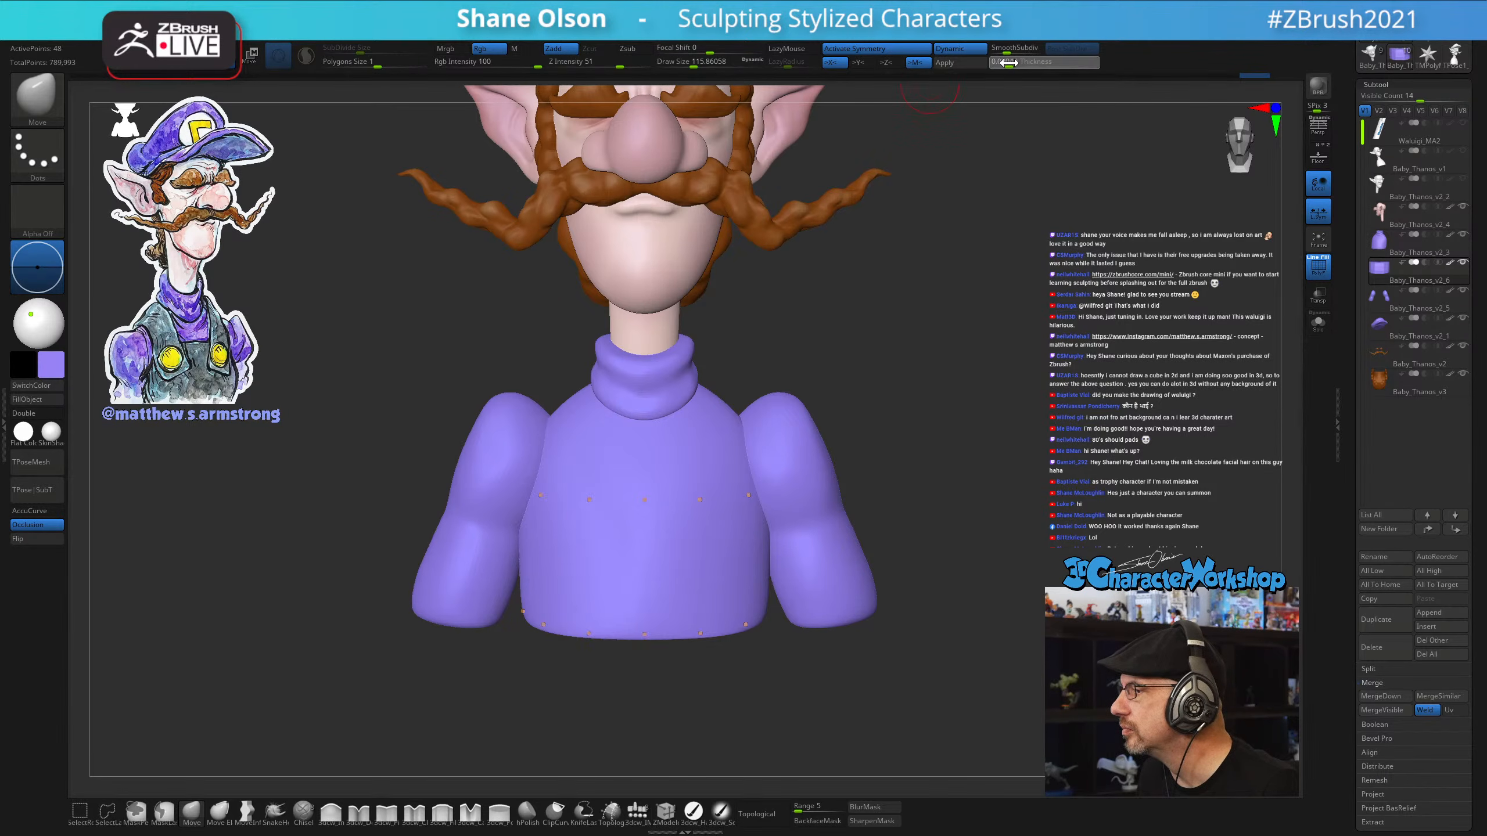
drag(1015, 64, 1019, 64)
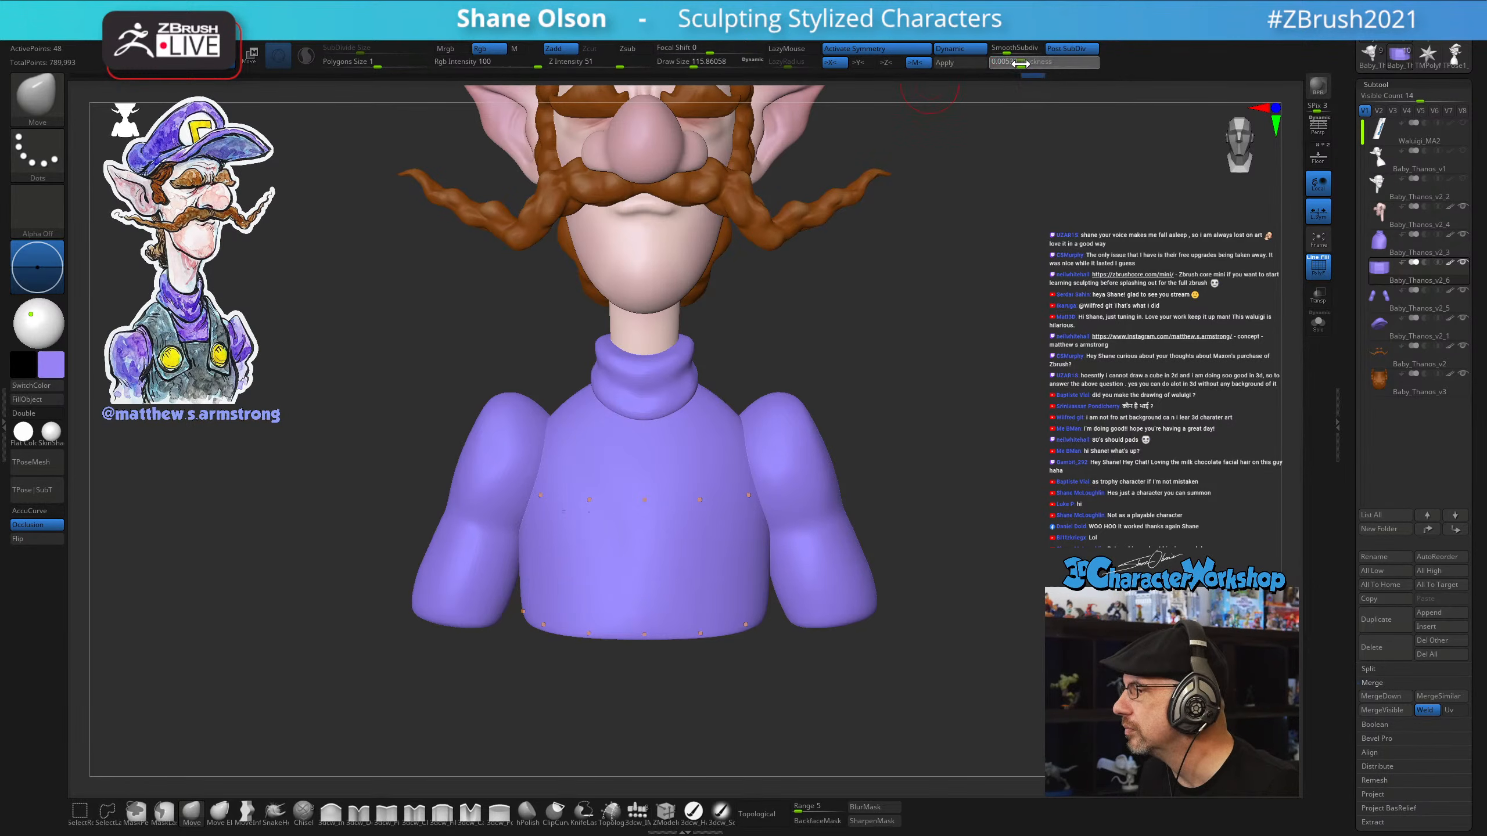
click(1328, 324)
drag(981, 407, 972, 468)
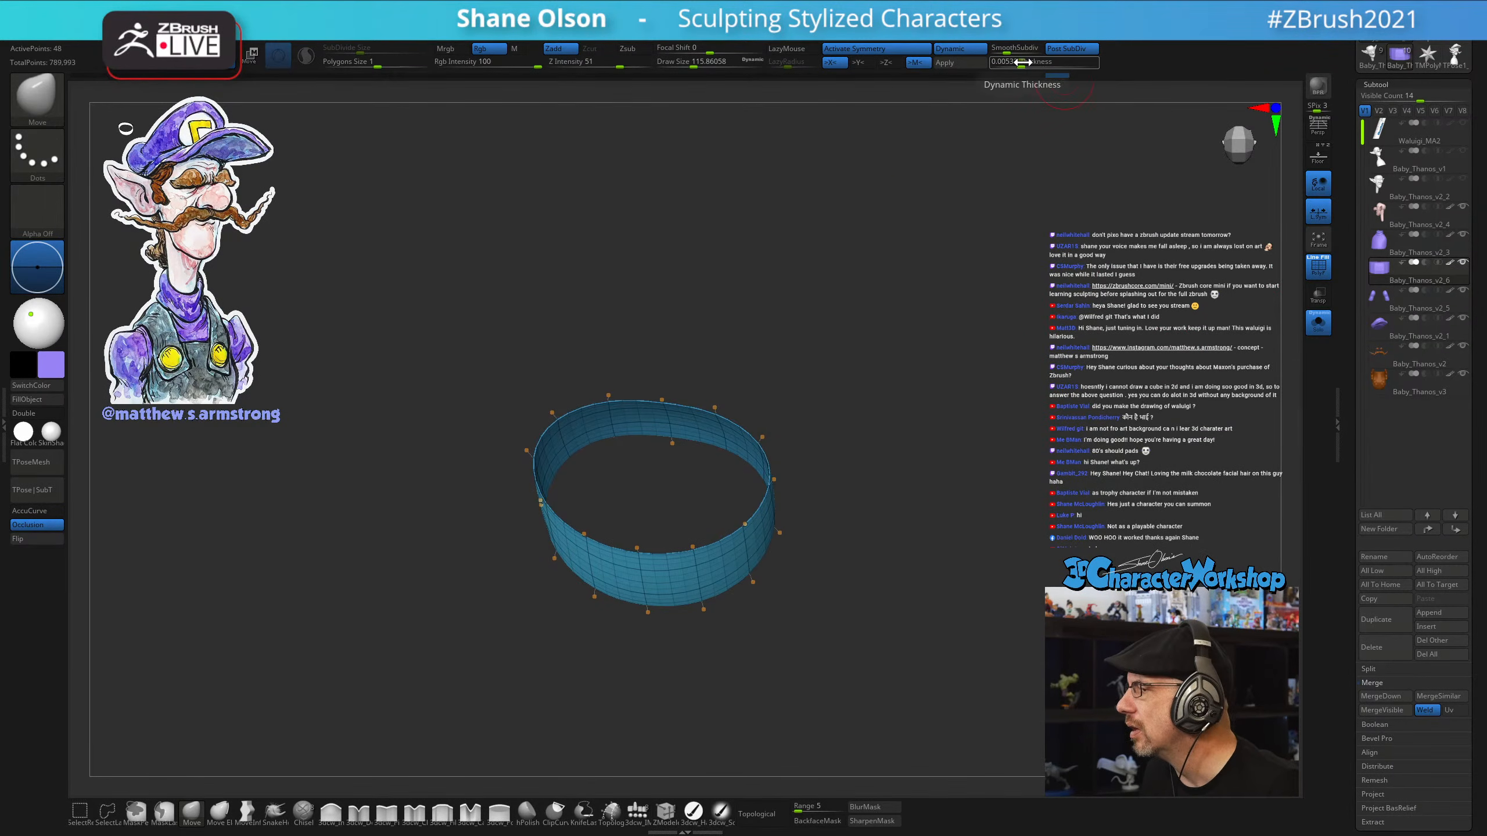
drag(1021, 62, 1034, 65)
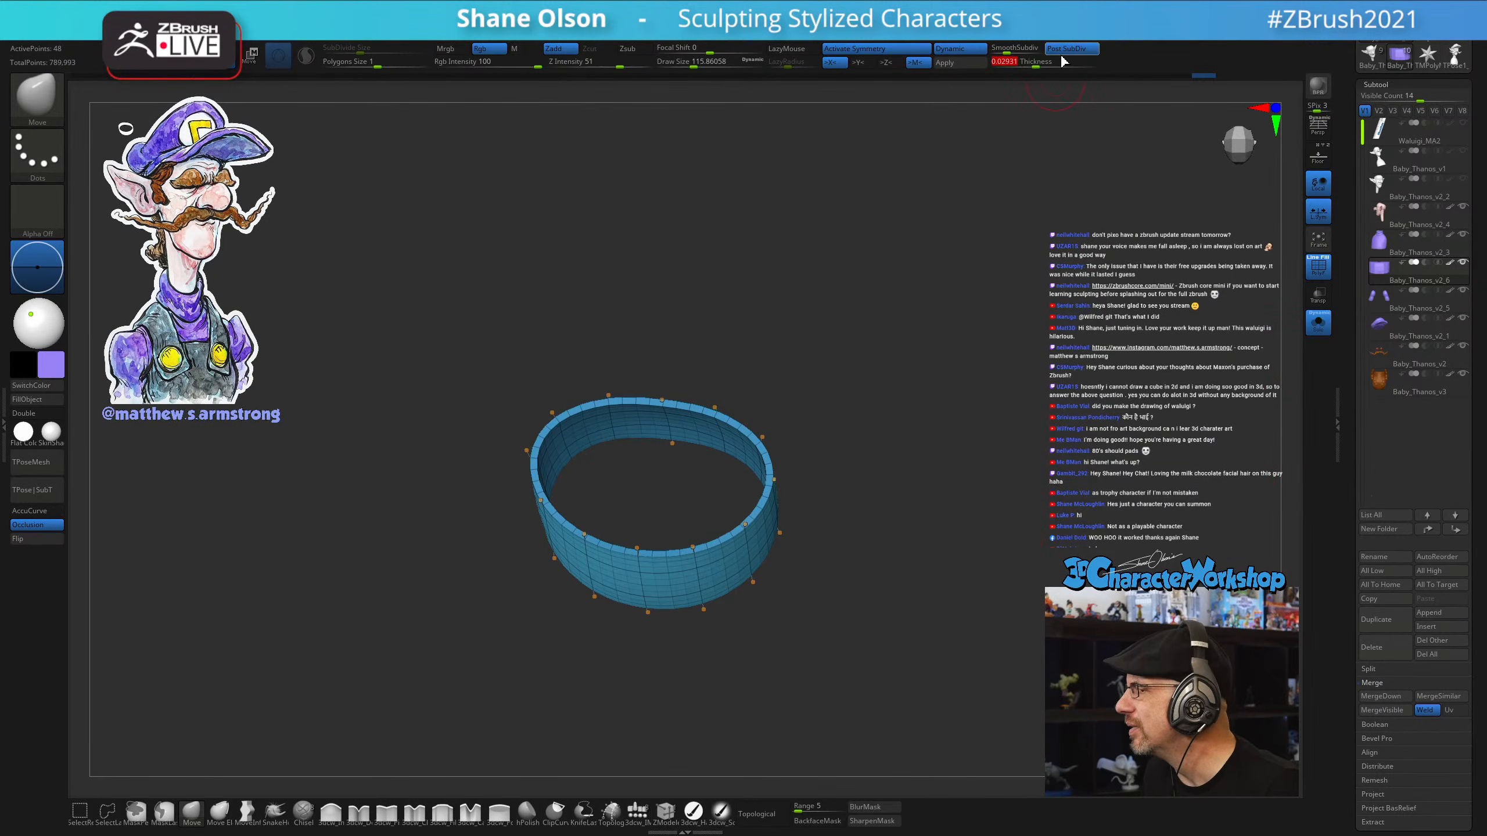
drag(947, 343, 889, 346)
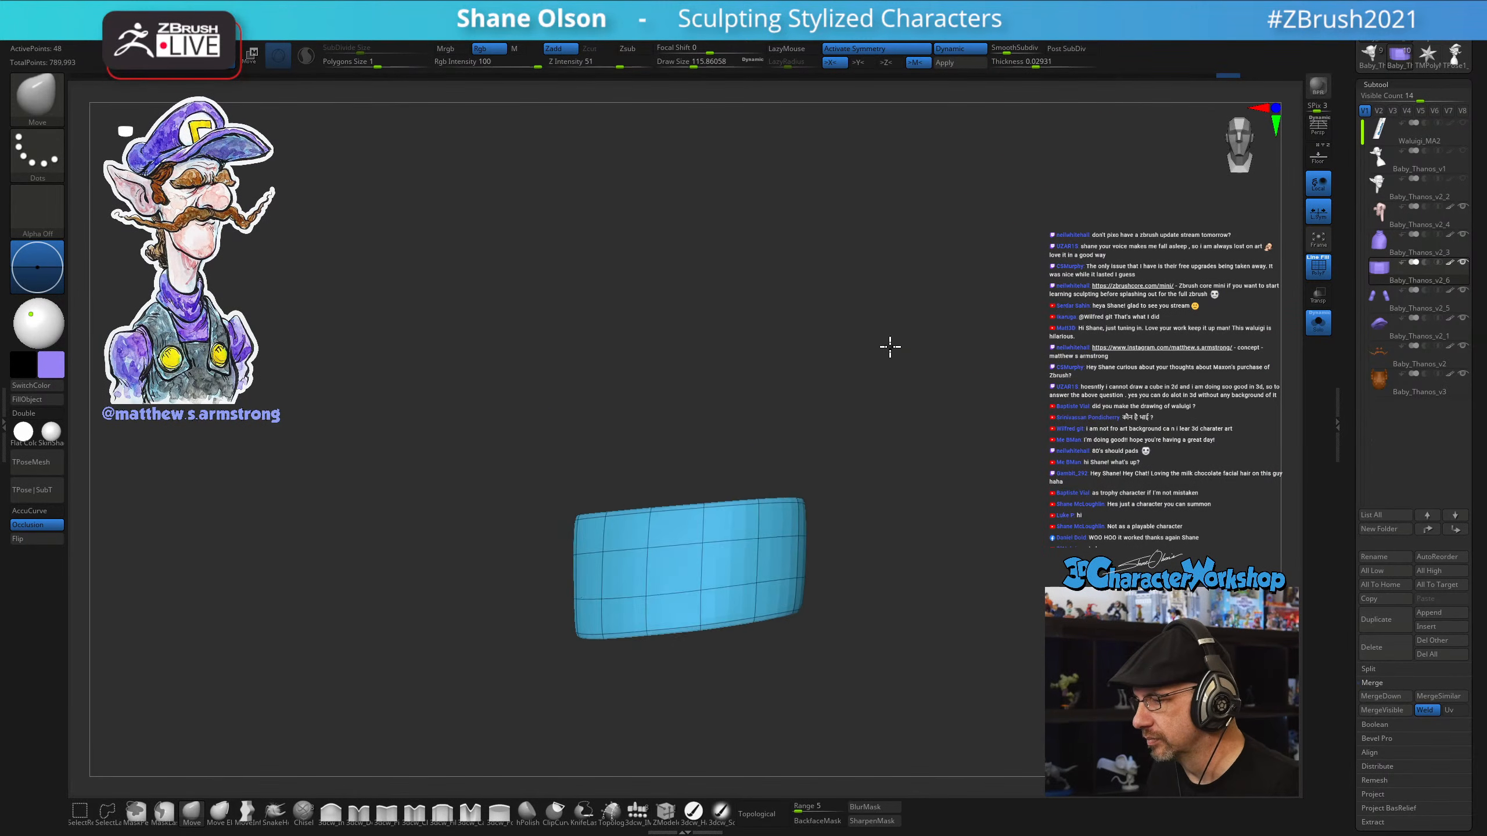
Show the whole bust, scale the band slightly larger than the torso, extend it down over the torso's lower edge and return to the Move brush
click(1324, 334)
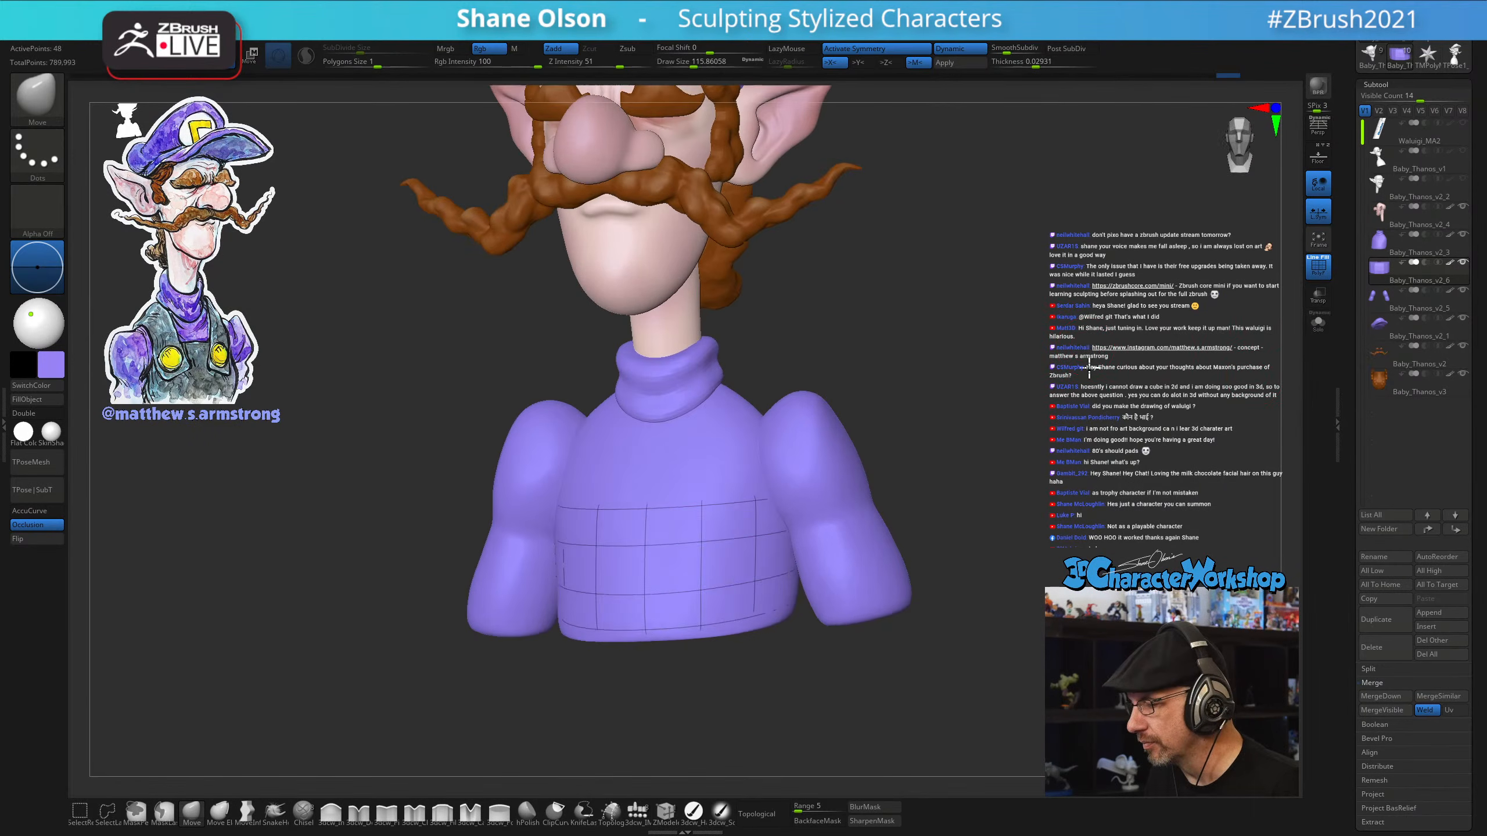
key(w)
shift+drag(1046, 396, 995, 410)
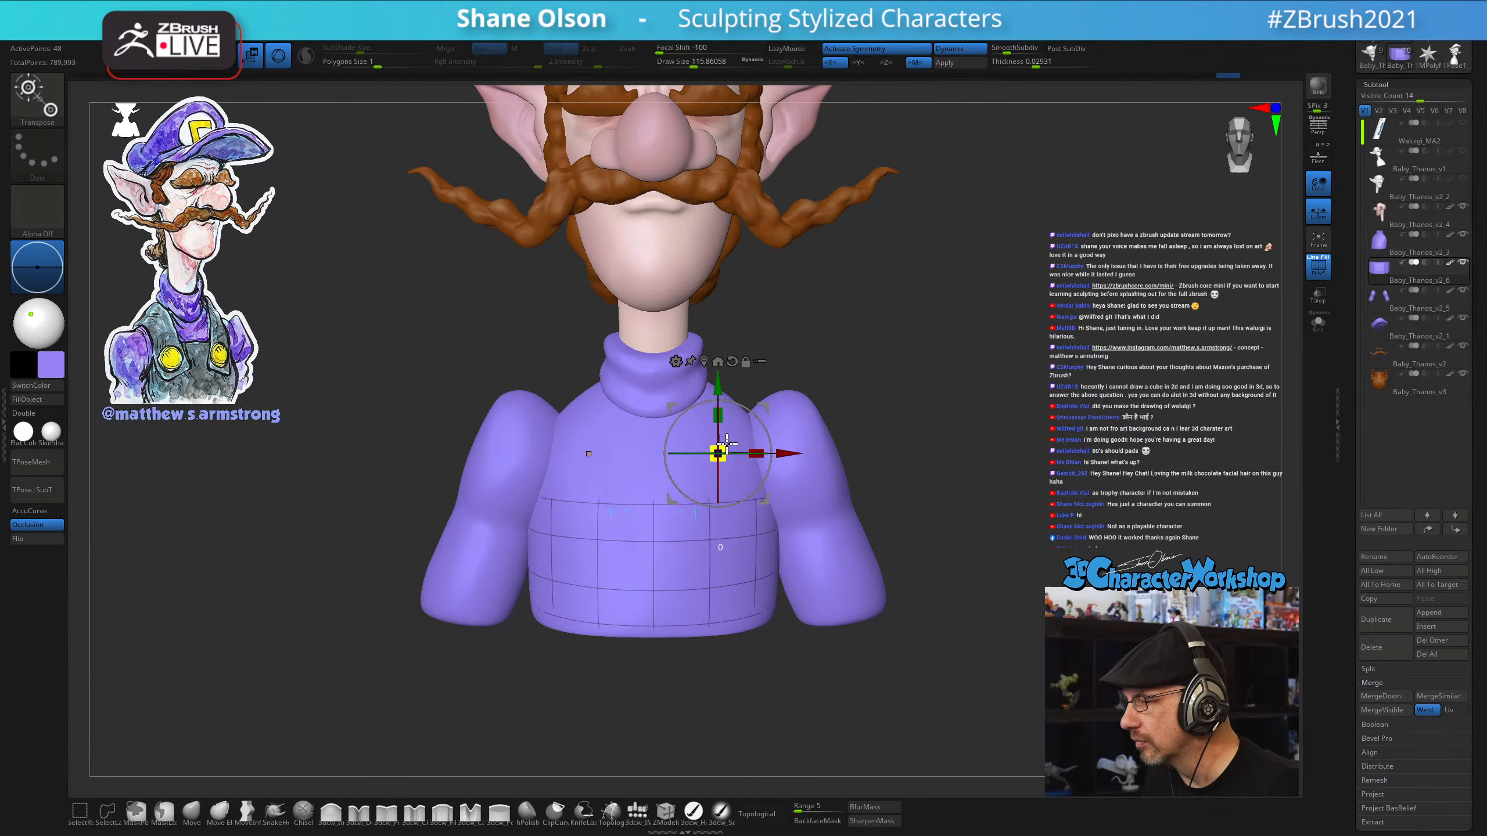
drag(726, 443, 799, 397)
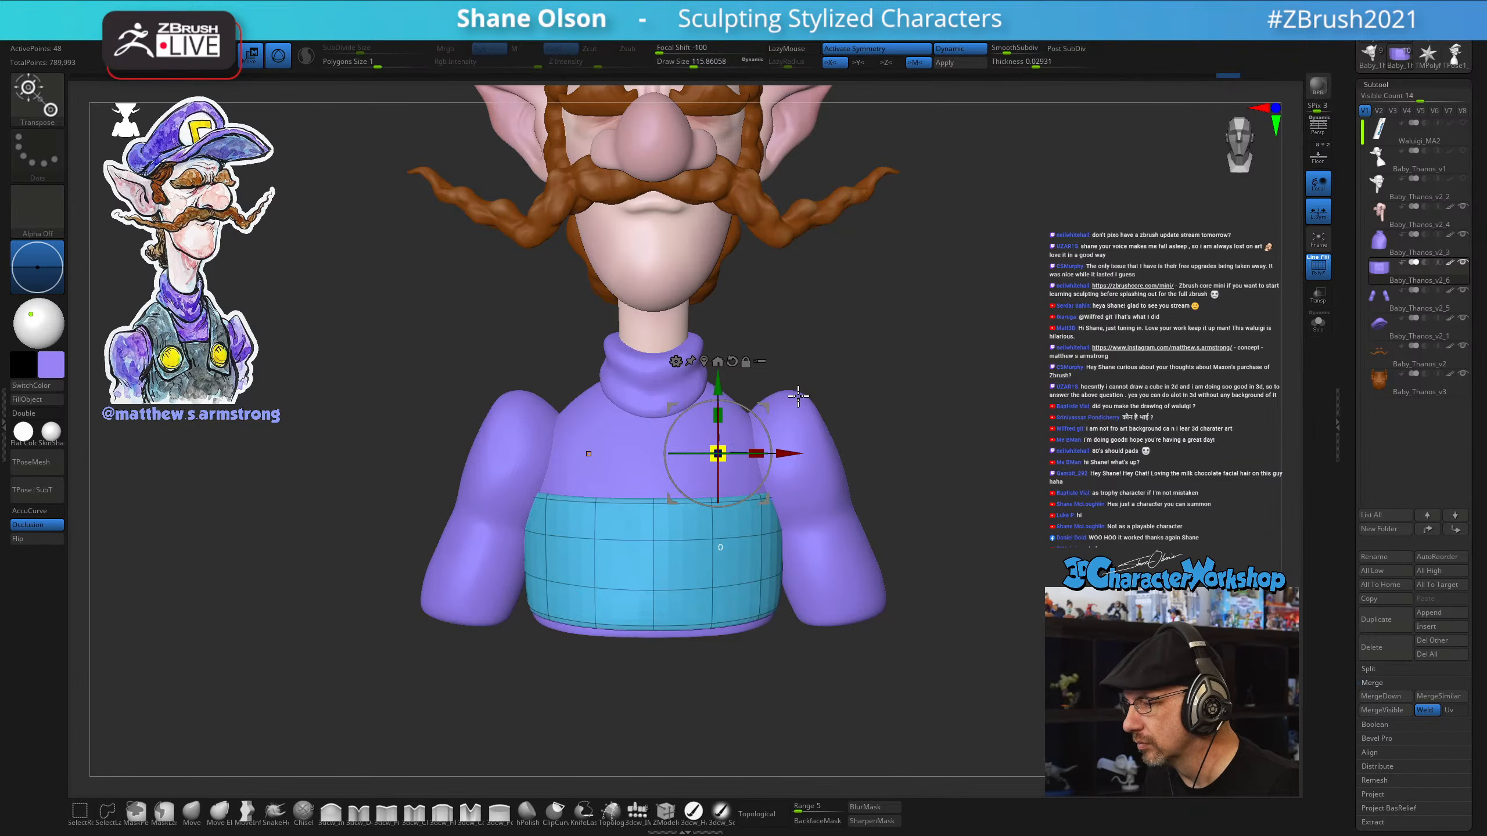
scroll(986, 374, down, 2)
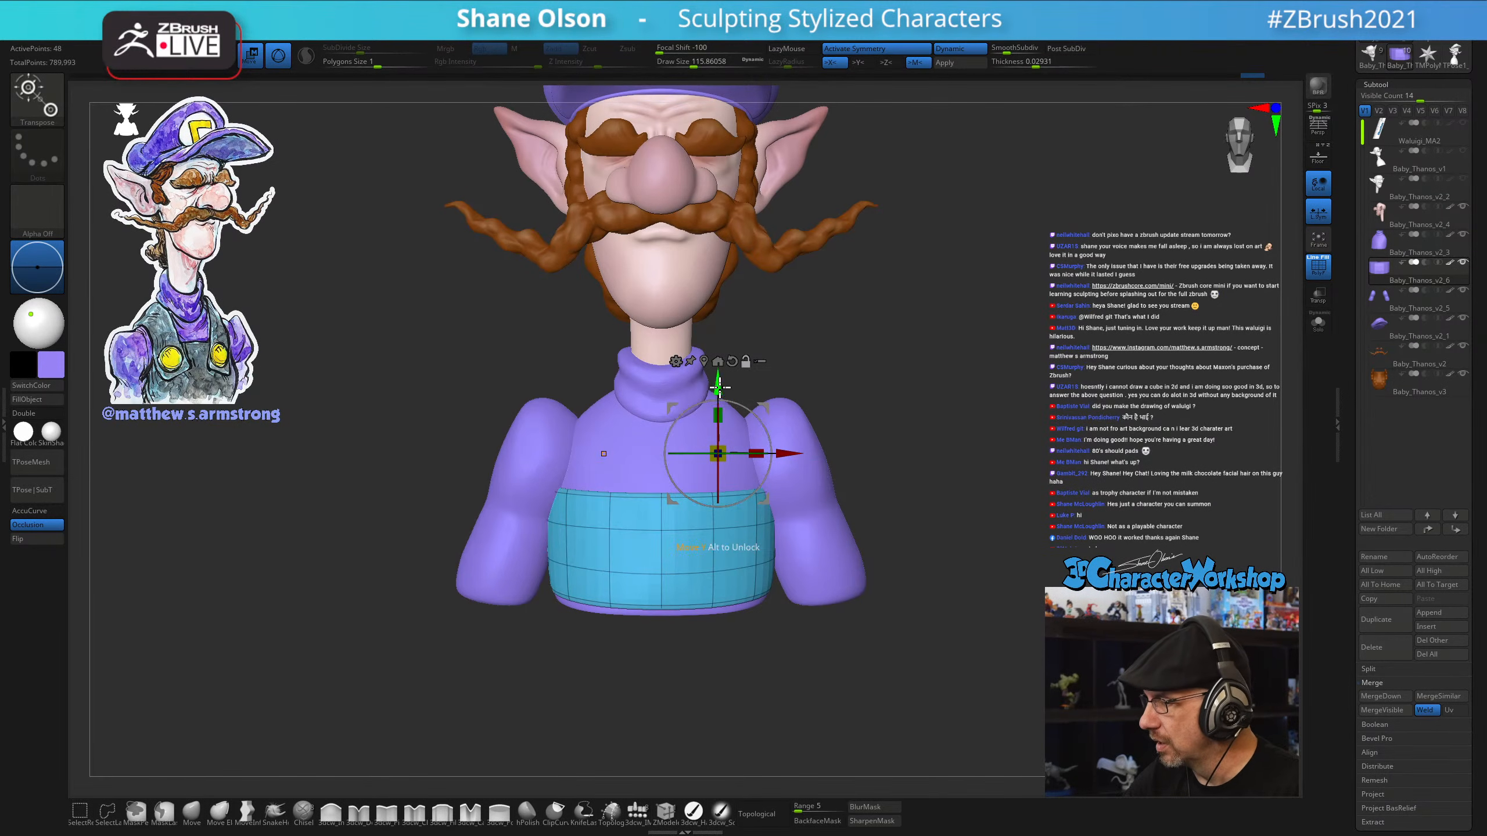
mouse_move(719, 415)
alt+mouse_down()
mouse_move(720, 460)
mouse_move(721, 435)
alt+mouse_up()
mouse_move(984, 468)
mouse_down()
mouse_move(878, 471)
mouse_move(889, 486)
mouse_move(883, 435)
mouse_move(943, 488)
mouse_move(921, 493)
mouse_move(942, 518)
mouse_up()
key(q)
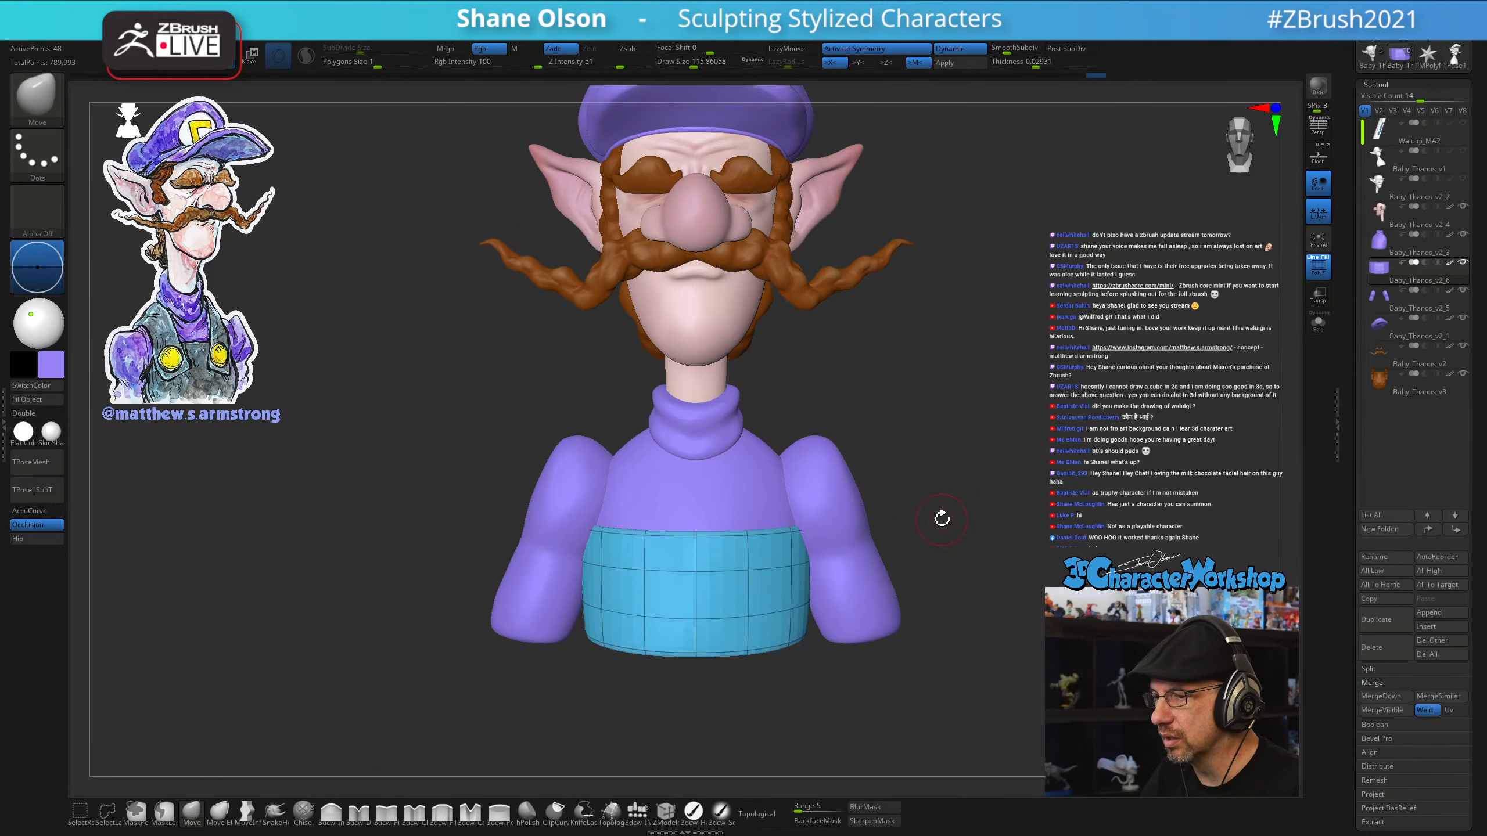
click(195, 820)
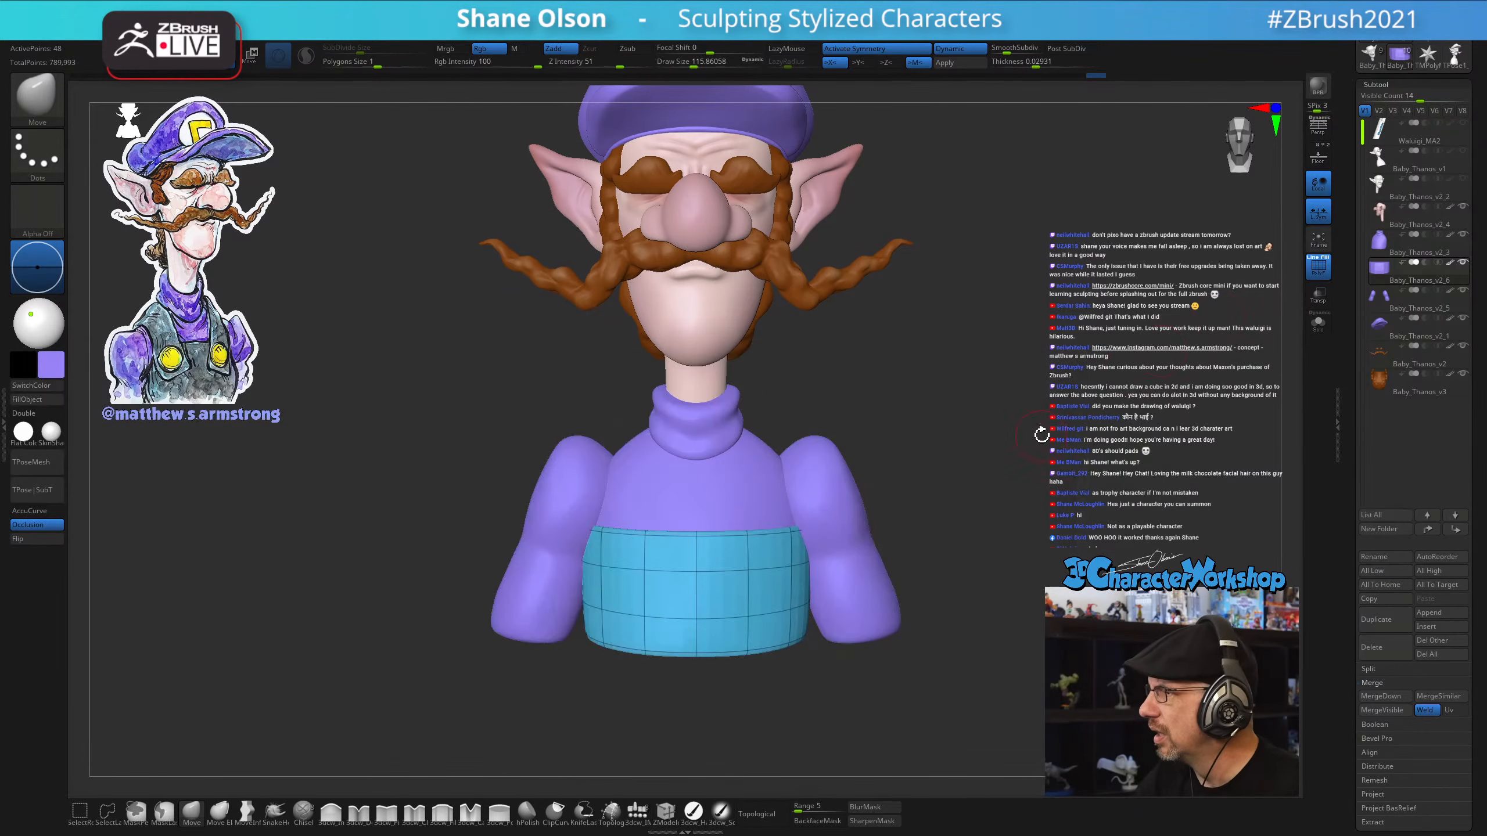
Raise and even out the front upper edge of the overalls band with the Move brush at a draw size of about 239
key(s)
drag(961, 518, 959, 519)
alt+drag(971, 505, 962, 540)
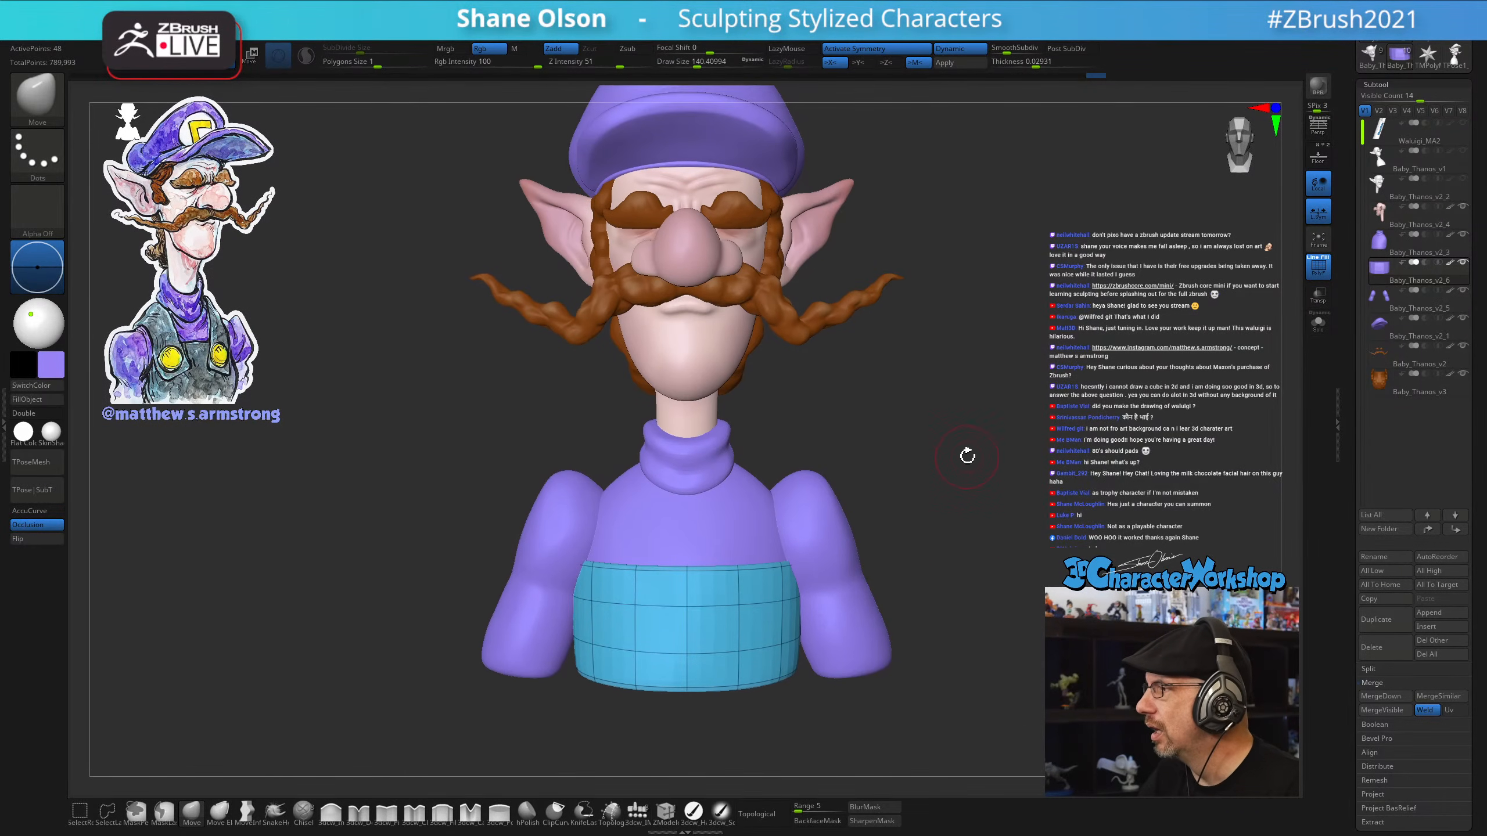
key(s)
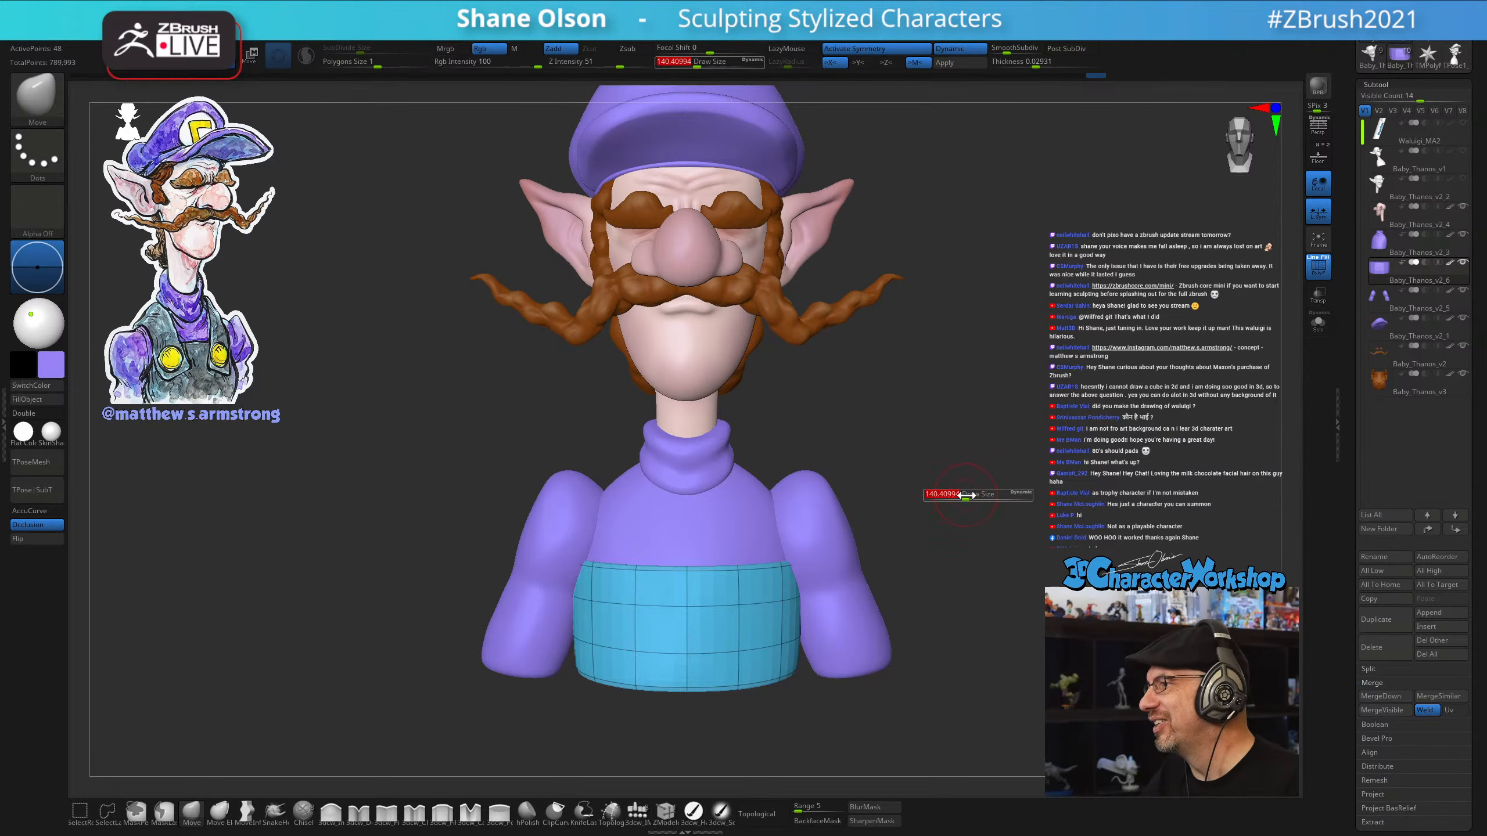
key(s)
drag(704, 573, 716, 573)
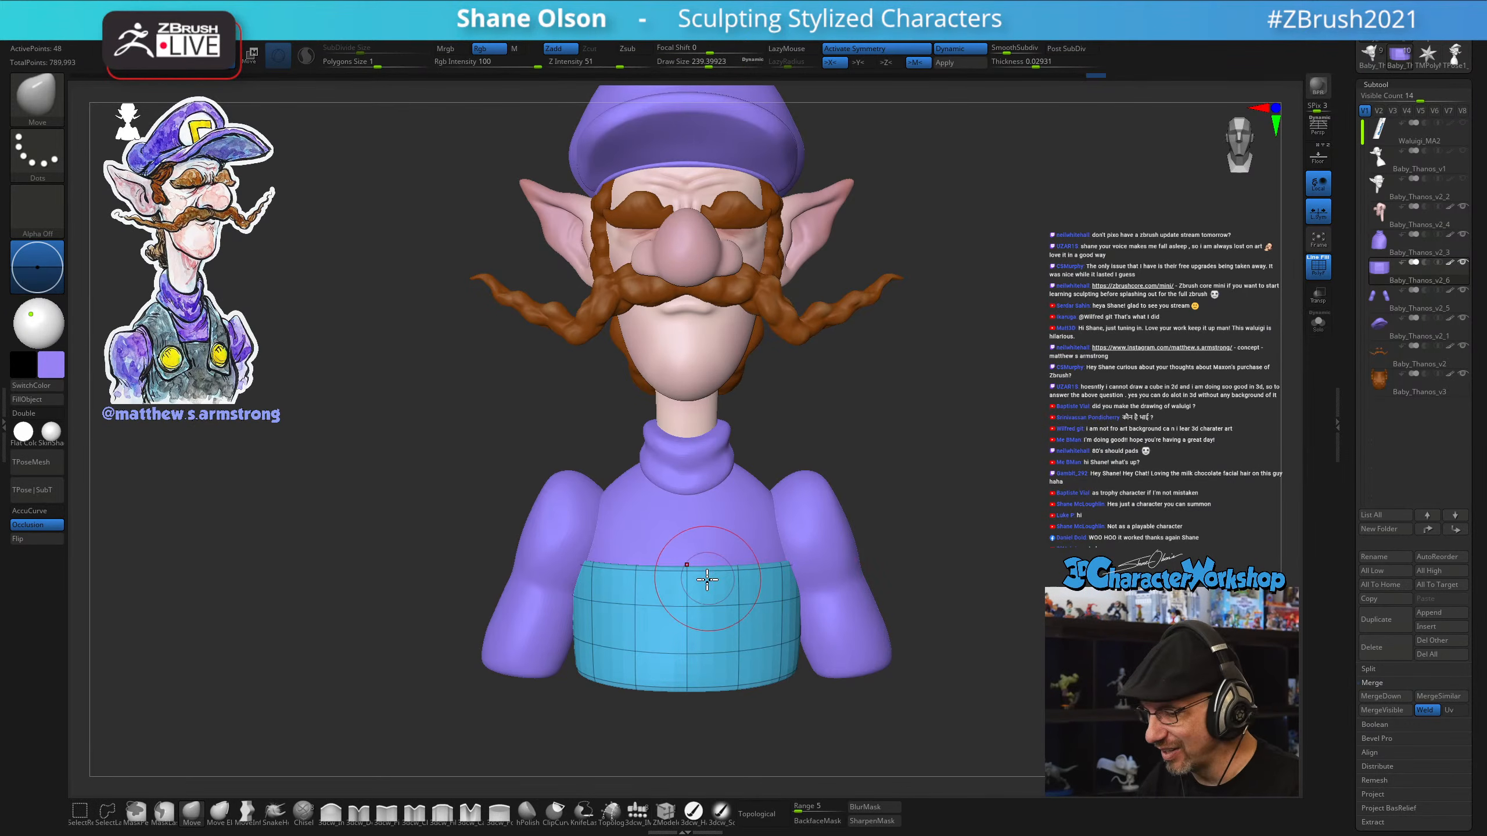
right_drag(759, 521, 737, 564)
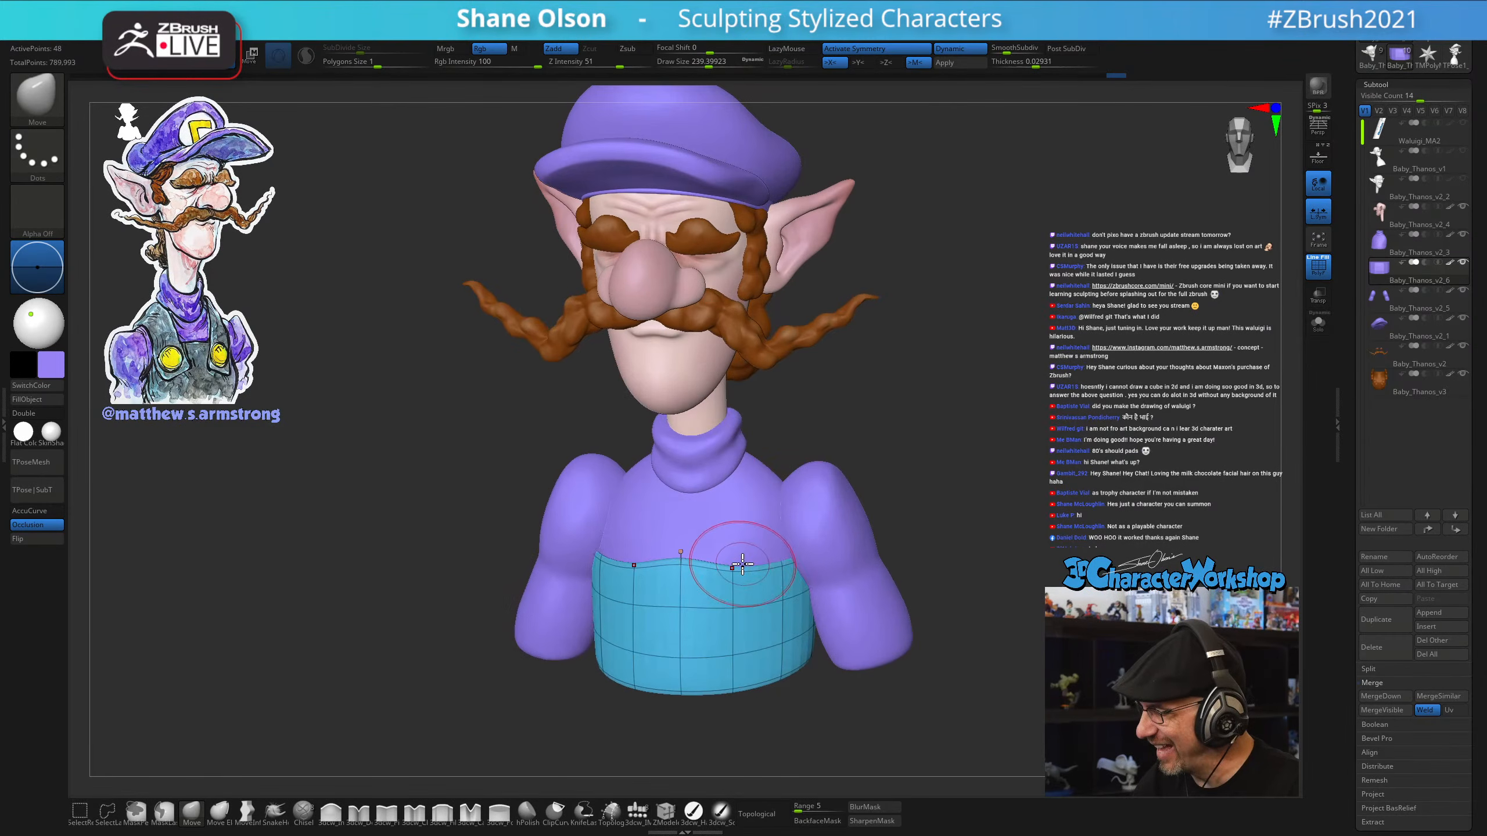
drag(737, 565, 740, 553)
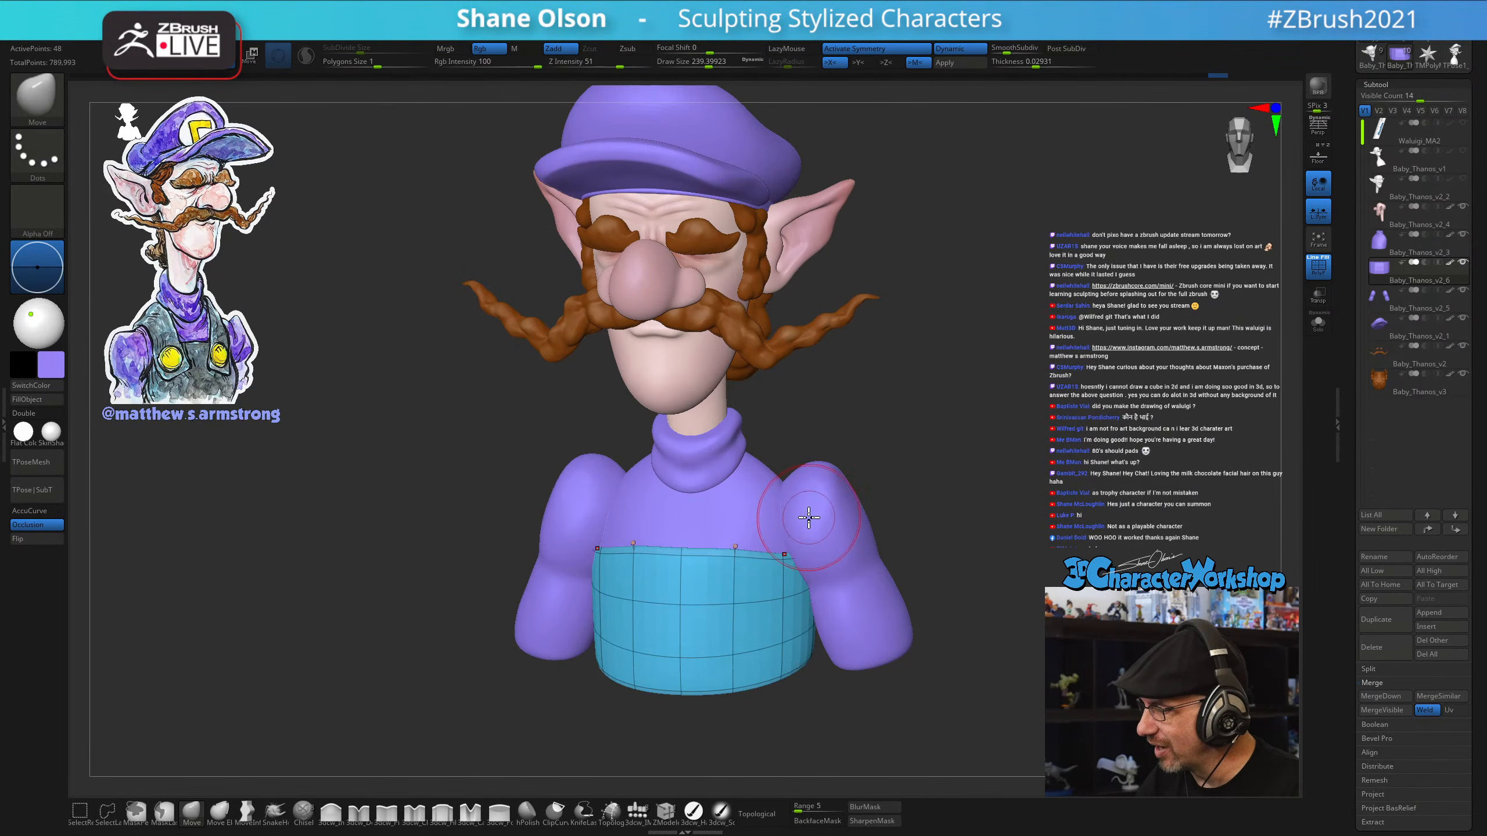
right_drag(809, 517, 700, 552)
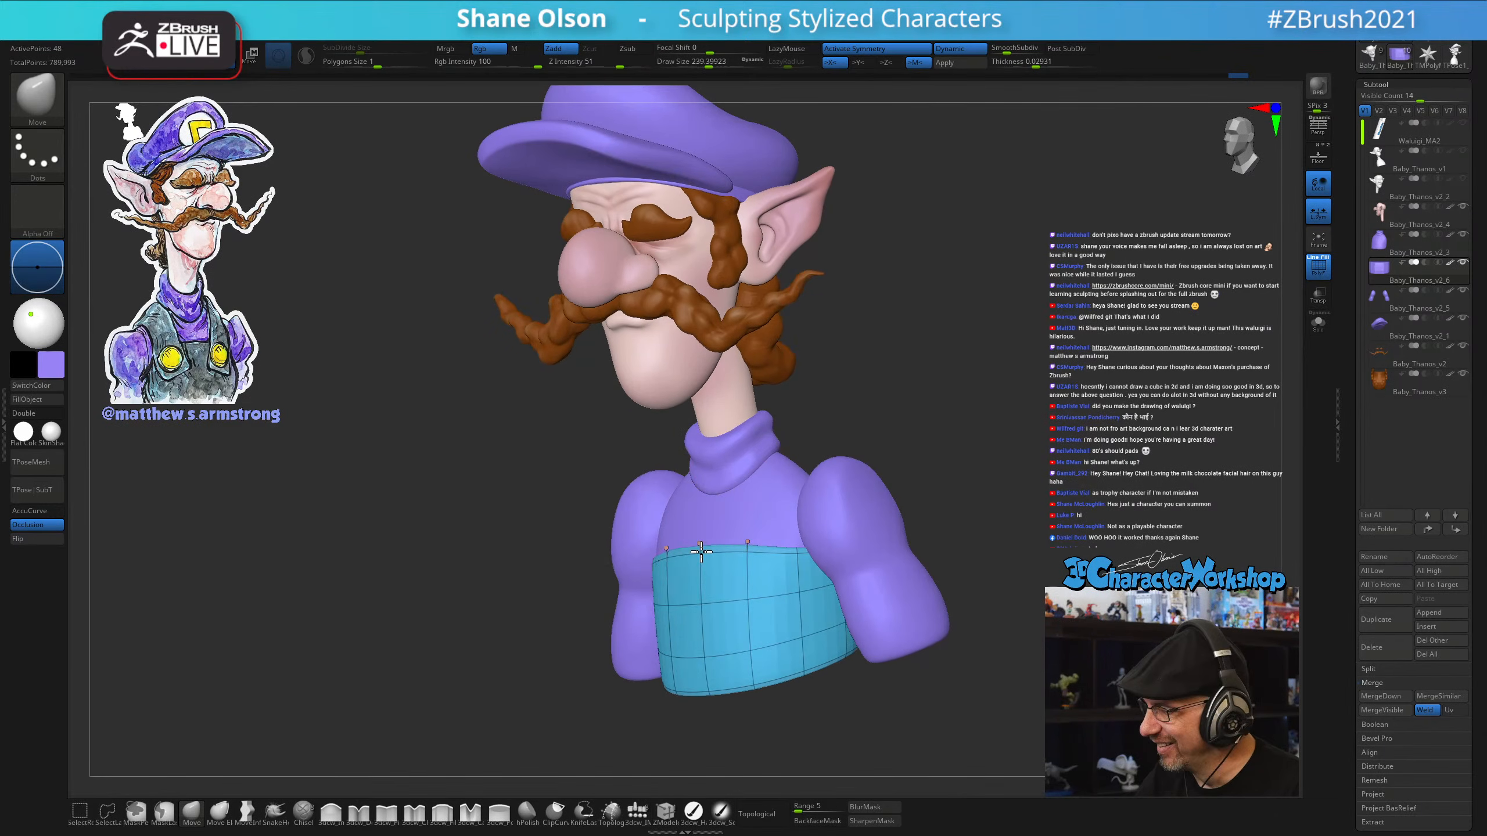
Reshape the band's upper edge around the side and back with the Move brush at draw sizes of about 331 and 274
mouse_move(779, 521)
right_down()
mouse_move(986, 525)
mouse_move(897, 559)
right_up()
key(s)
drag(896, 560, 906, 561)
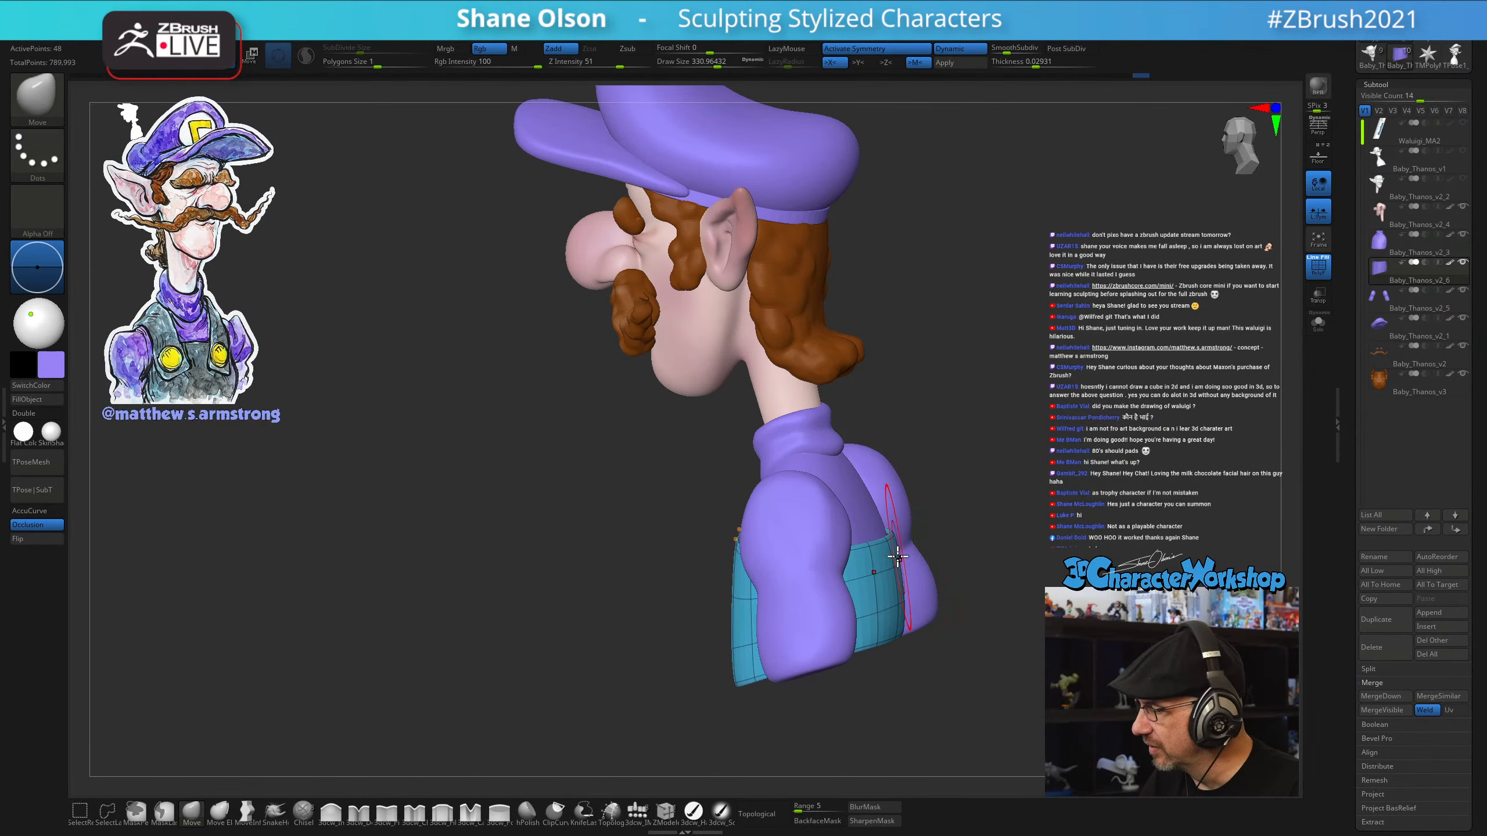
right_drag(892, 550, 853, 555)
key(s)
drag(778, 553, 762, 554)
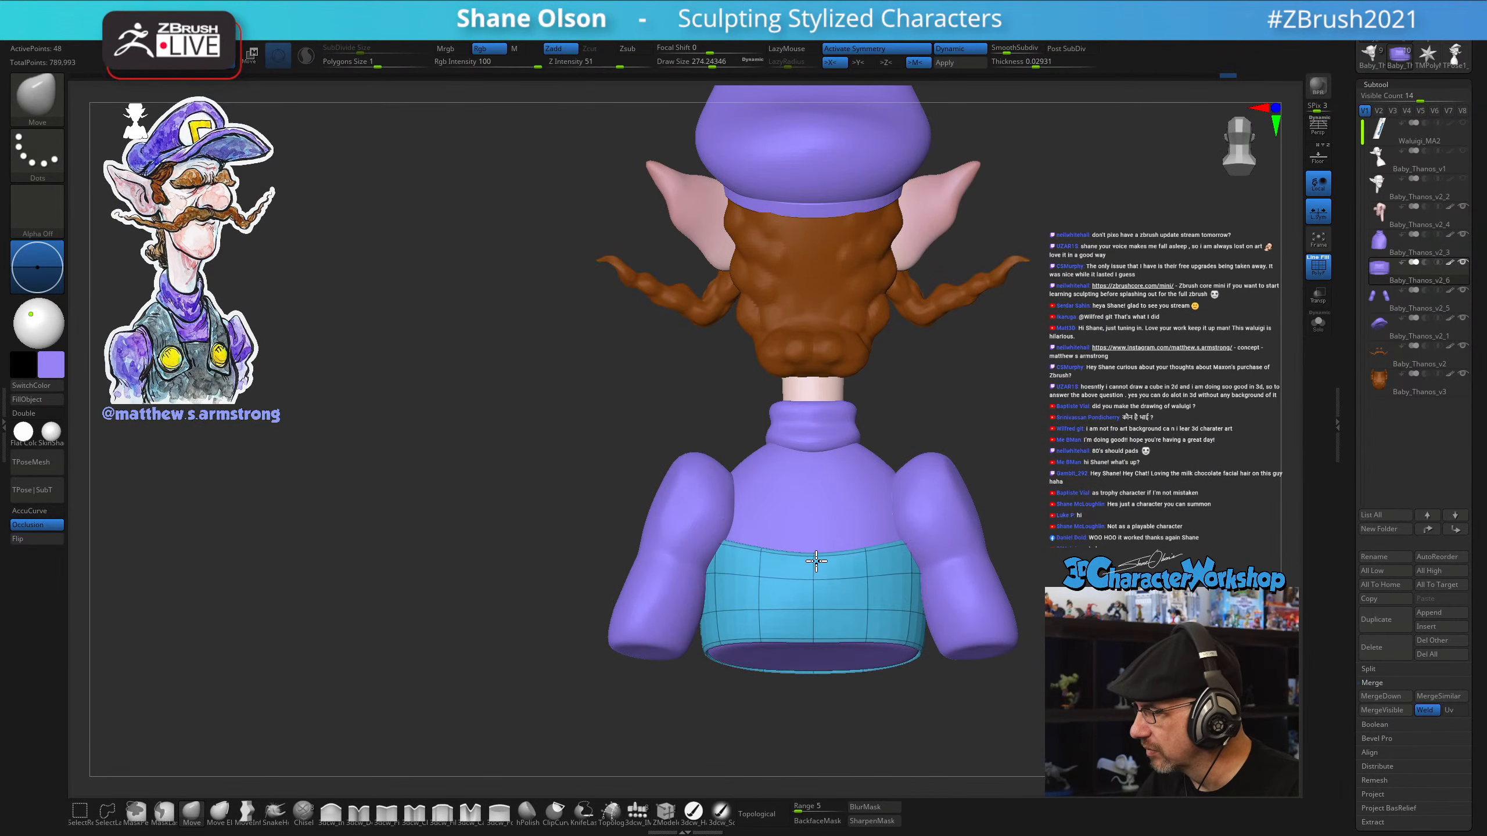
right_drag(833, 543, 957, 578)
Hide the wireframe and fill the band with the dark grey-green sampled from the overalls in the reference drawing
key(shift+f)
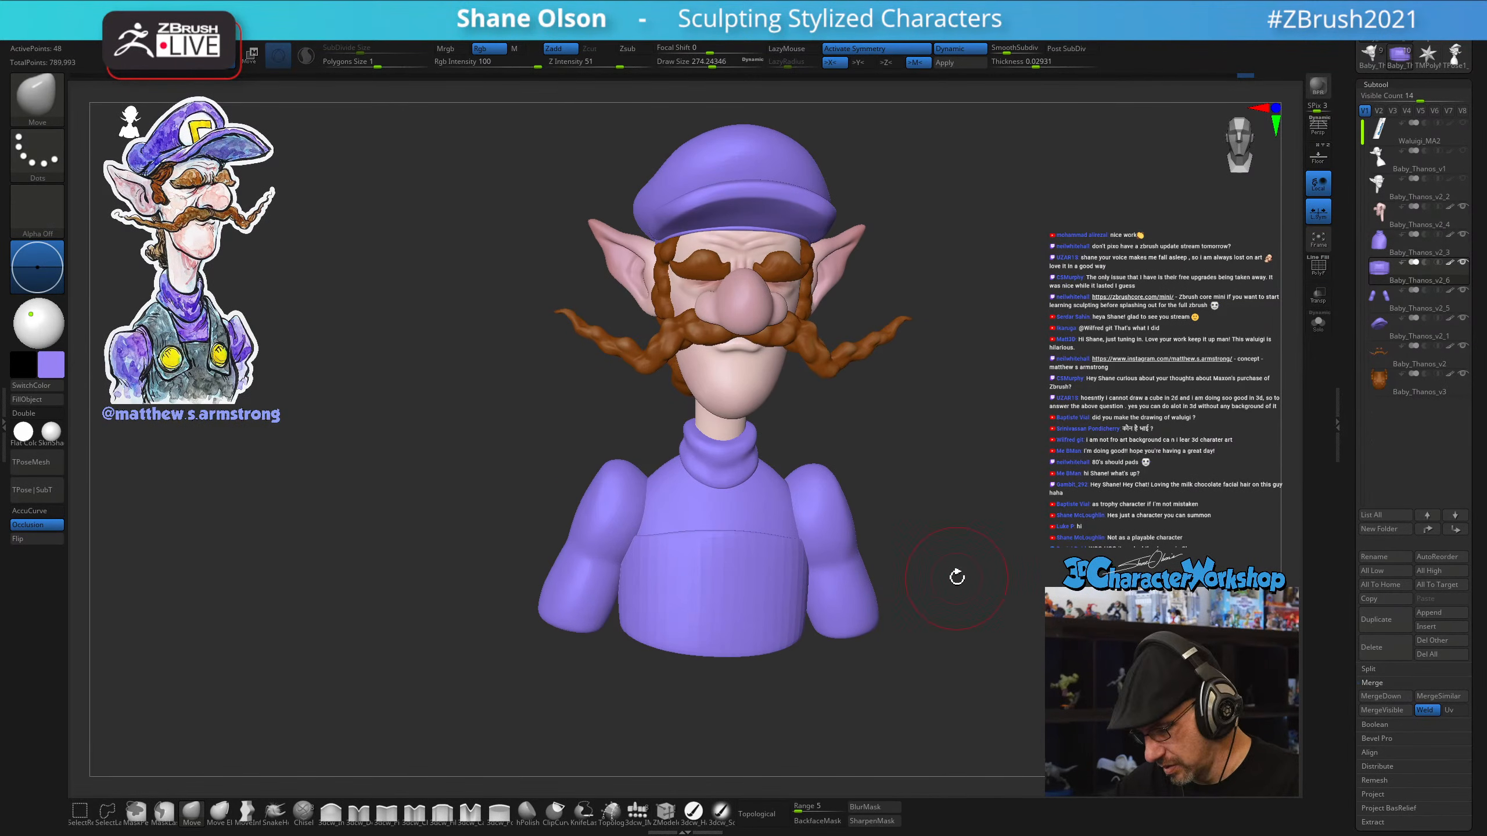
key(z)
key(c)
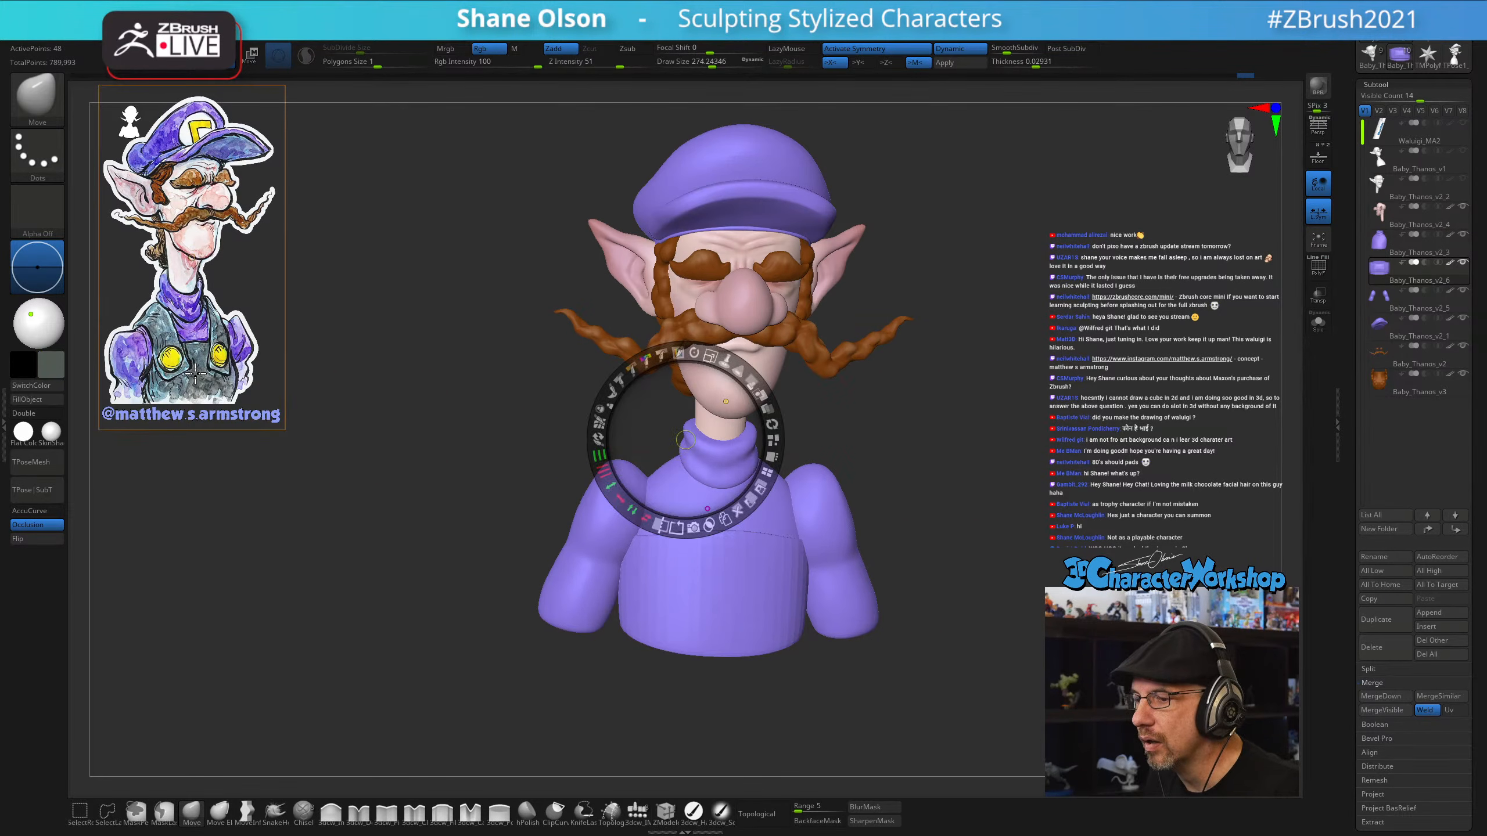
key(z)
click(693, 811)
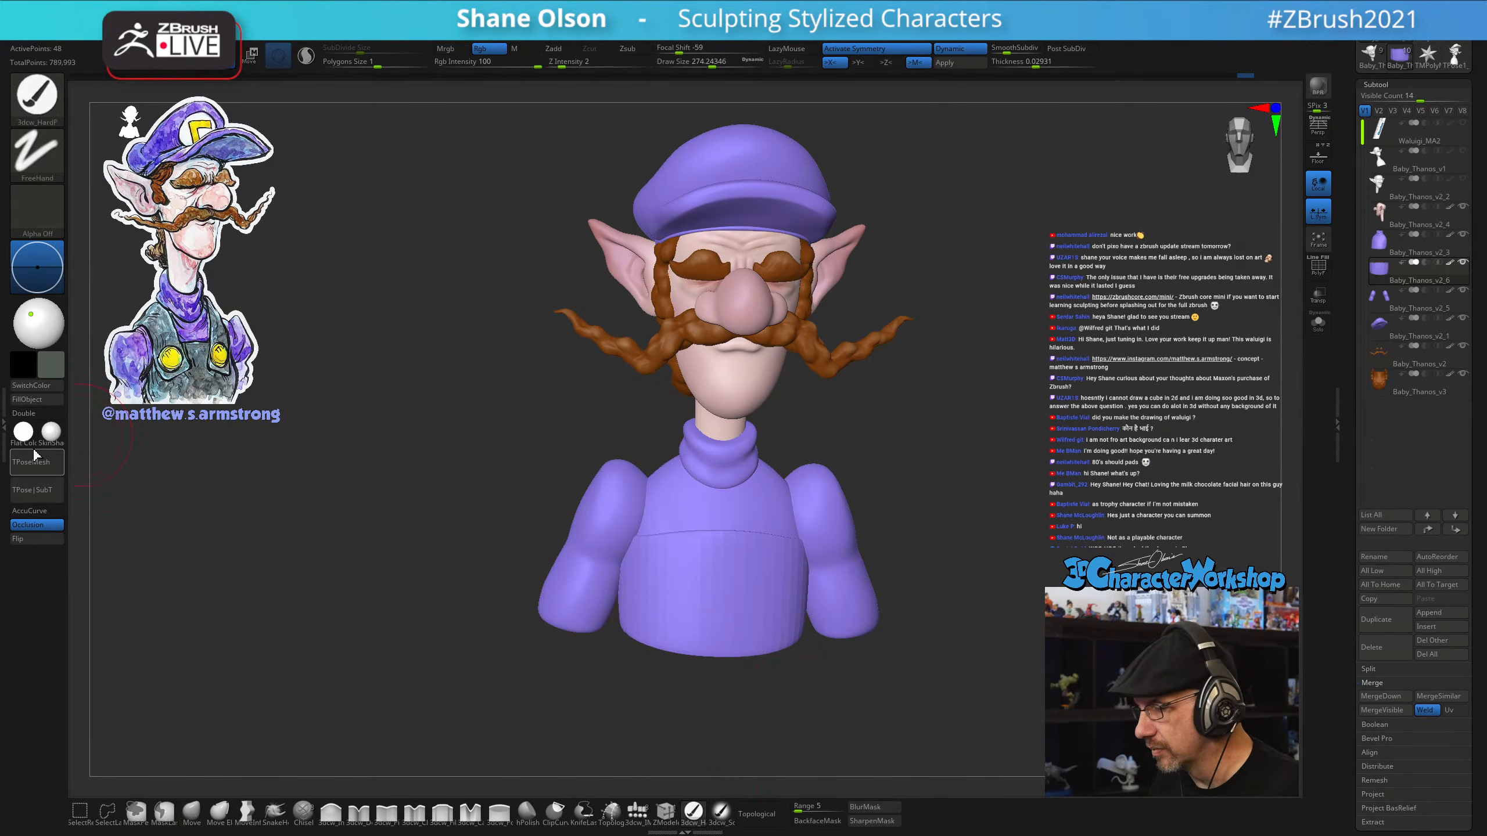
click(35, 399)
Examine the coloured overalls band on the bust from the front and at a three-quarter angle
right_drag(408, 442, 926, 454)
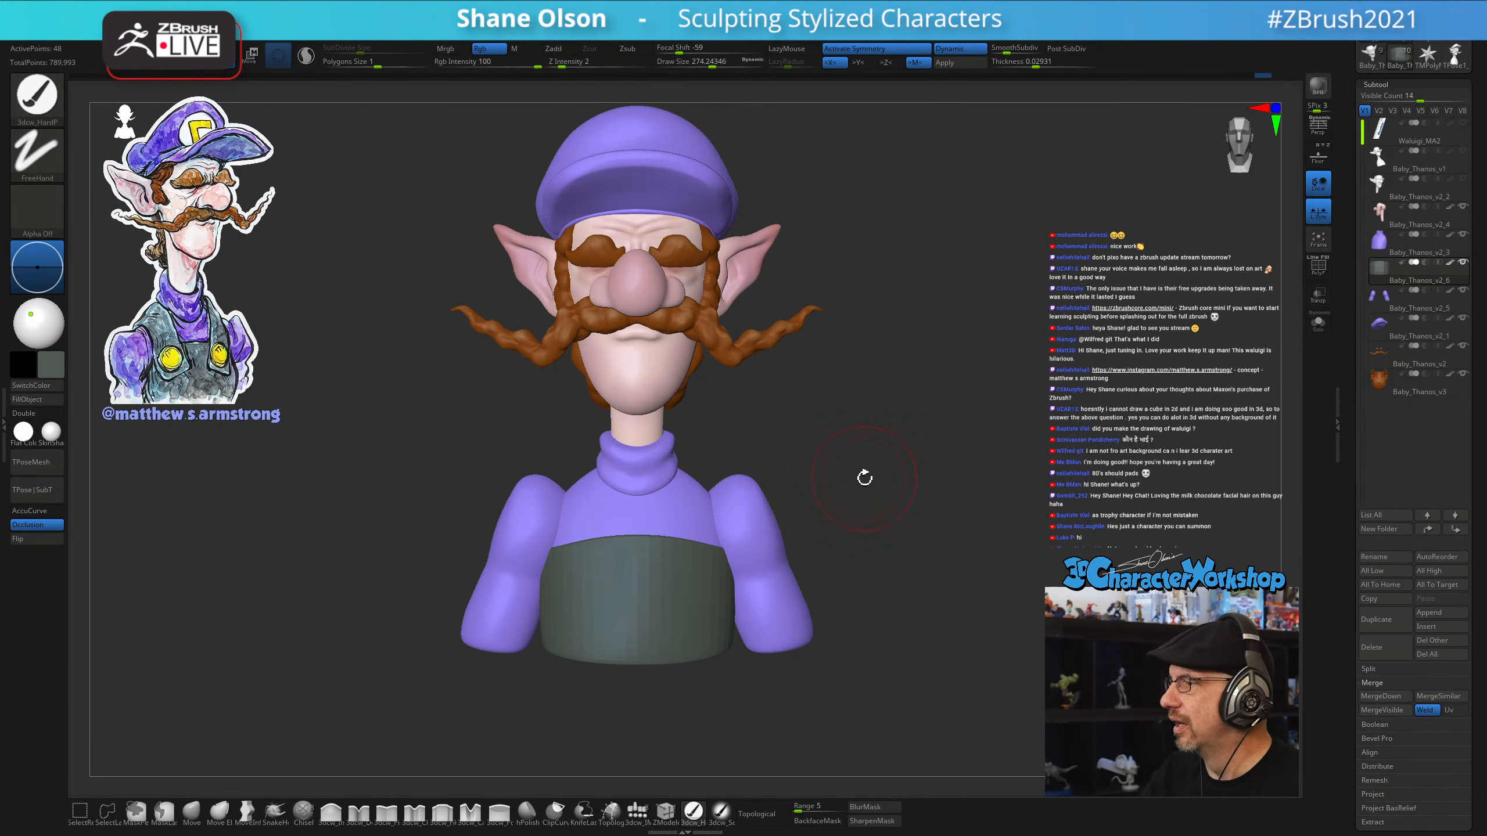
key(s)
drag(861, 475, 855, 475)
alt+right_drag(854, 468, 870, 501)
key(s)
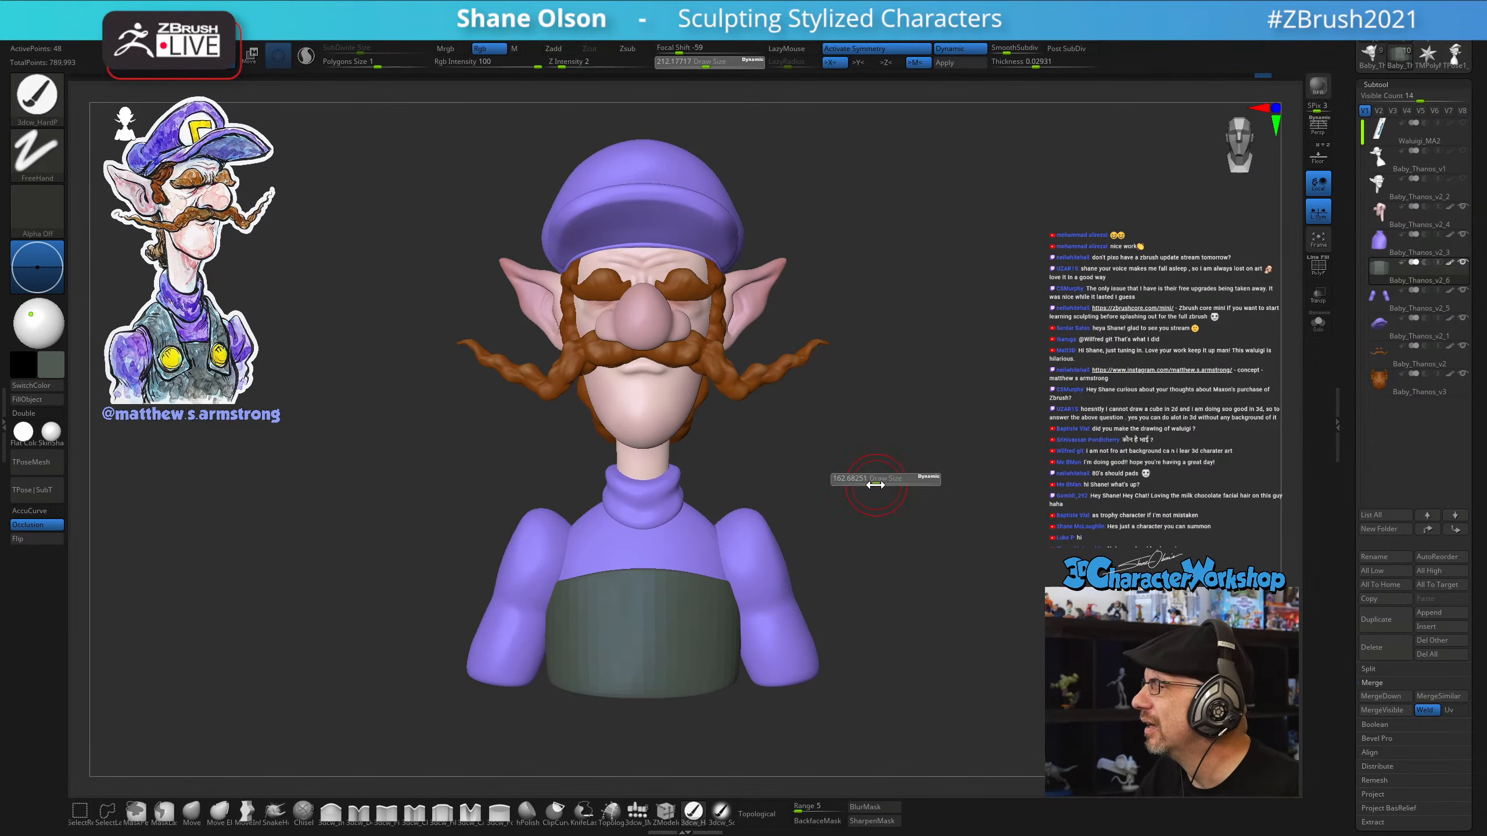
drag(875, 485, 877, 456)
mouse_move(877, 455)
right_down()
mouse_move(863, 488)
mouse_move(885, 460)
right_up()
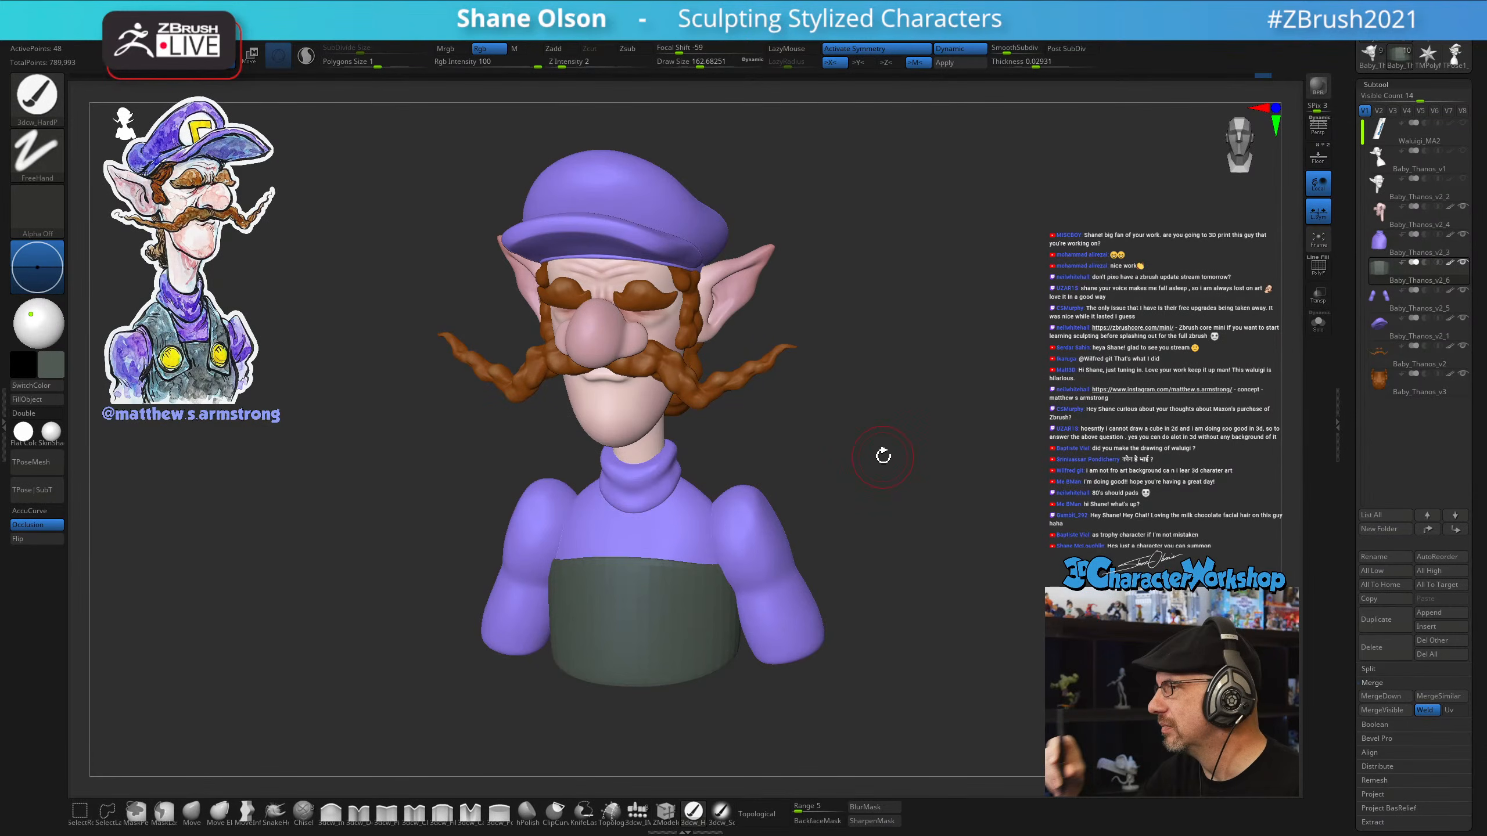
right_drag(853, 419, 873, 435)
key(s)
drag(873, 440, 860, 462)
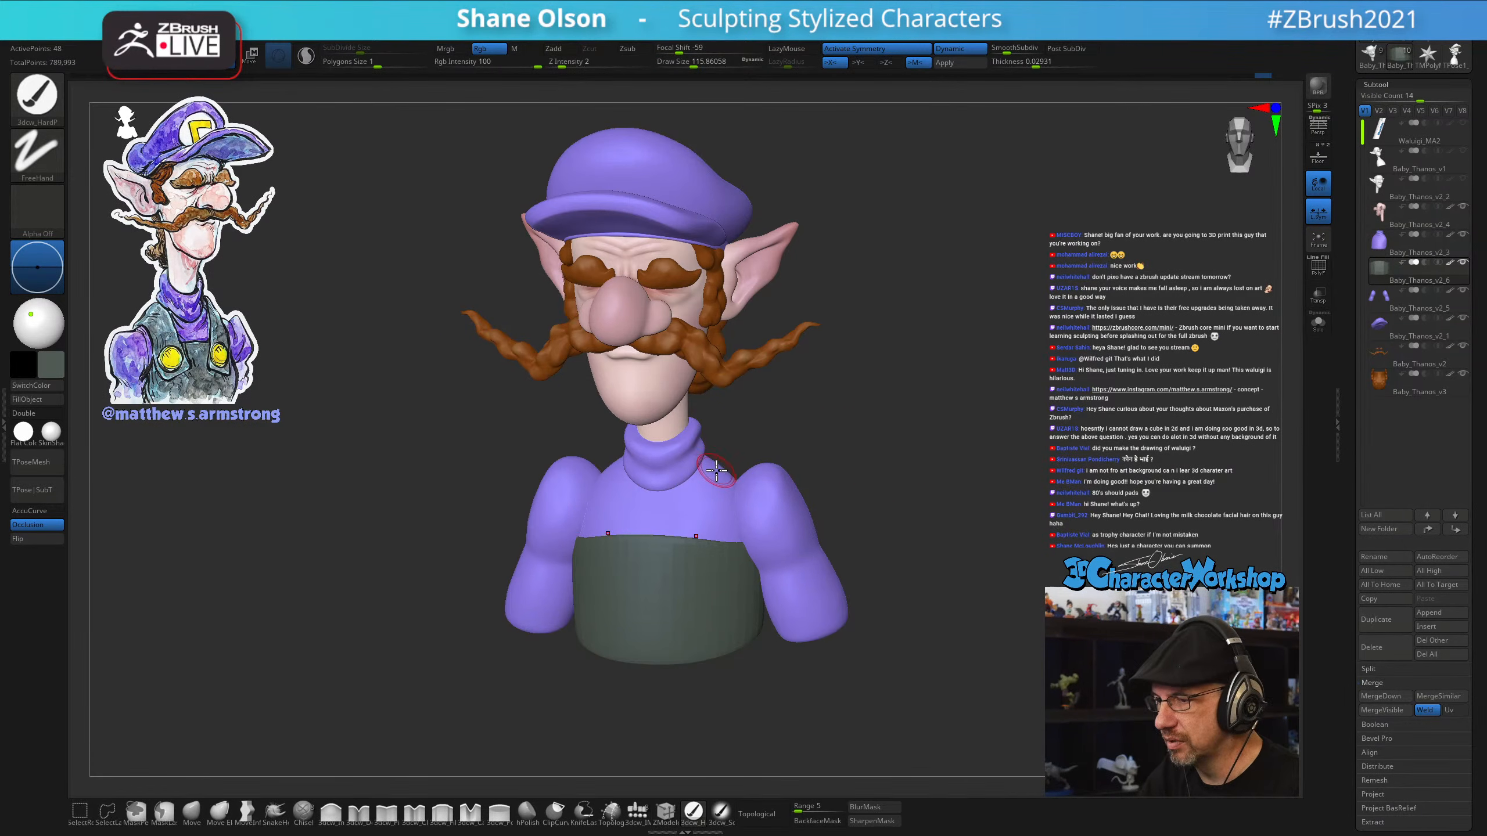
key(s)
drag(716, 470, 697, 474)
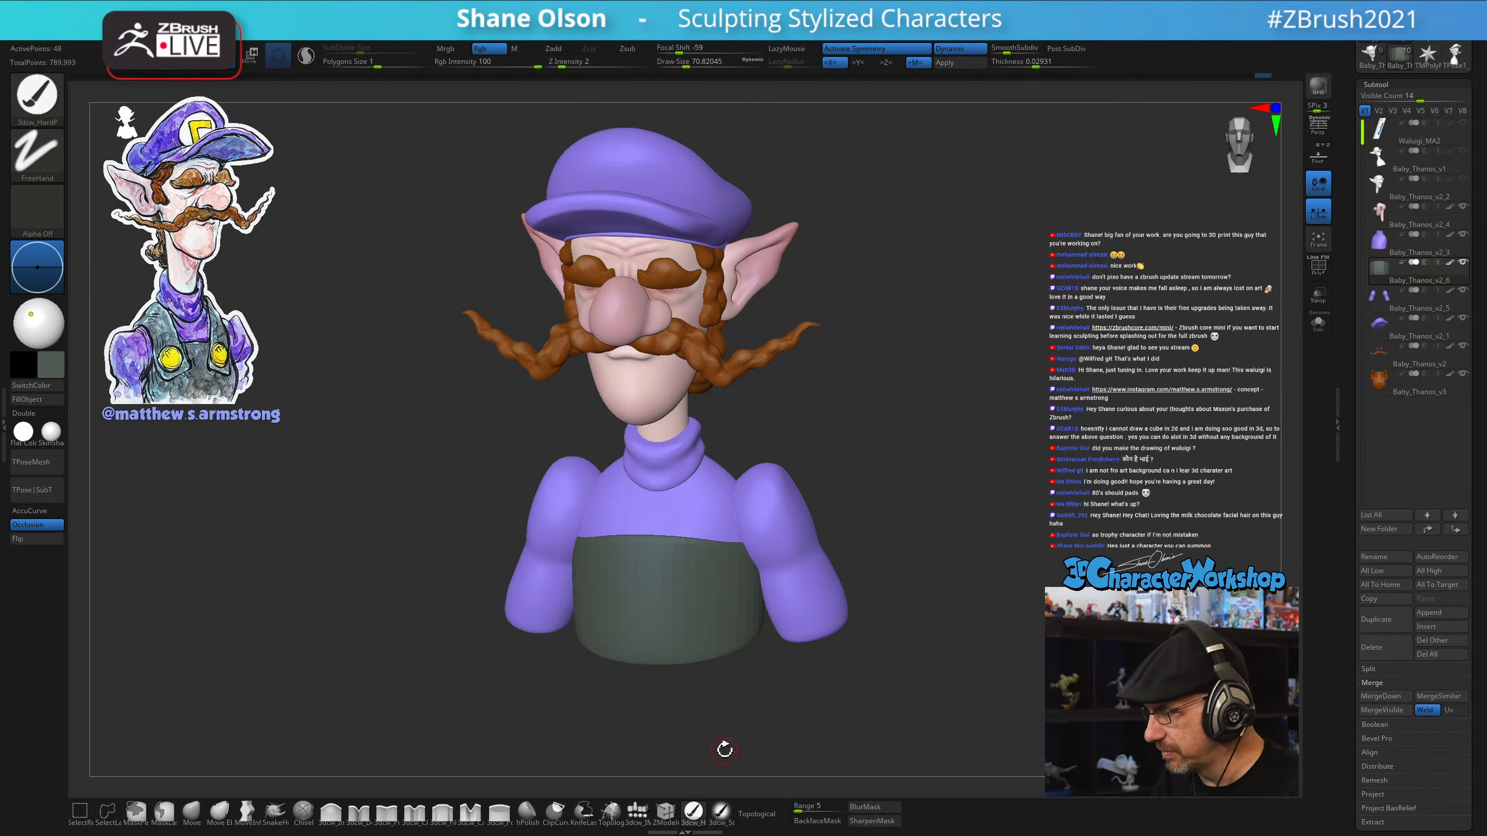
Choose the Topology brush, make the purple torso the active subtool and reduce the draw size to about 59, with the wireframe hidden
click(611, 819)
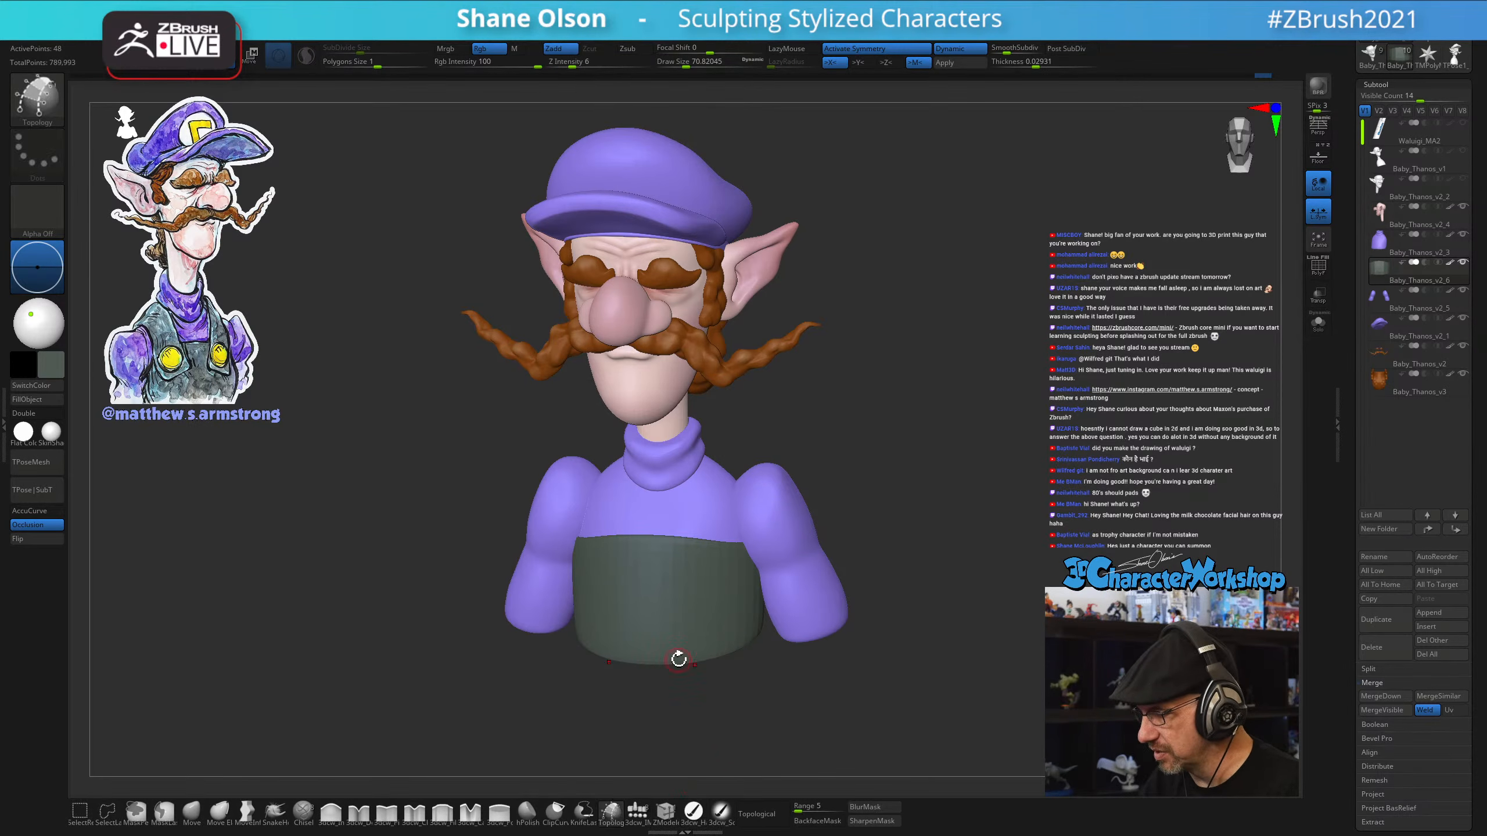
drag(734, 513, 729, 510)
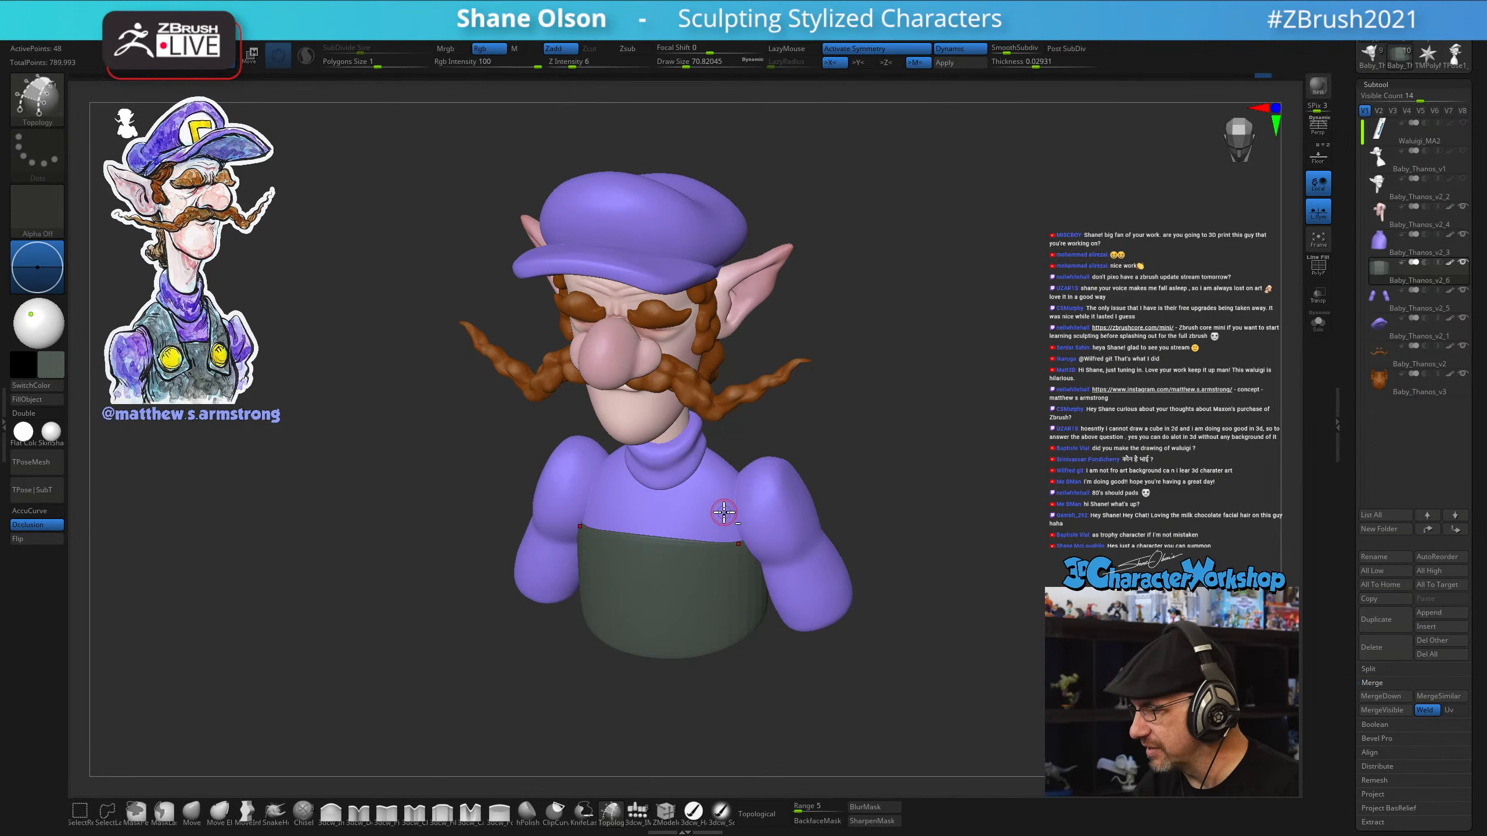
key(shift+f)
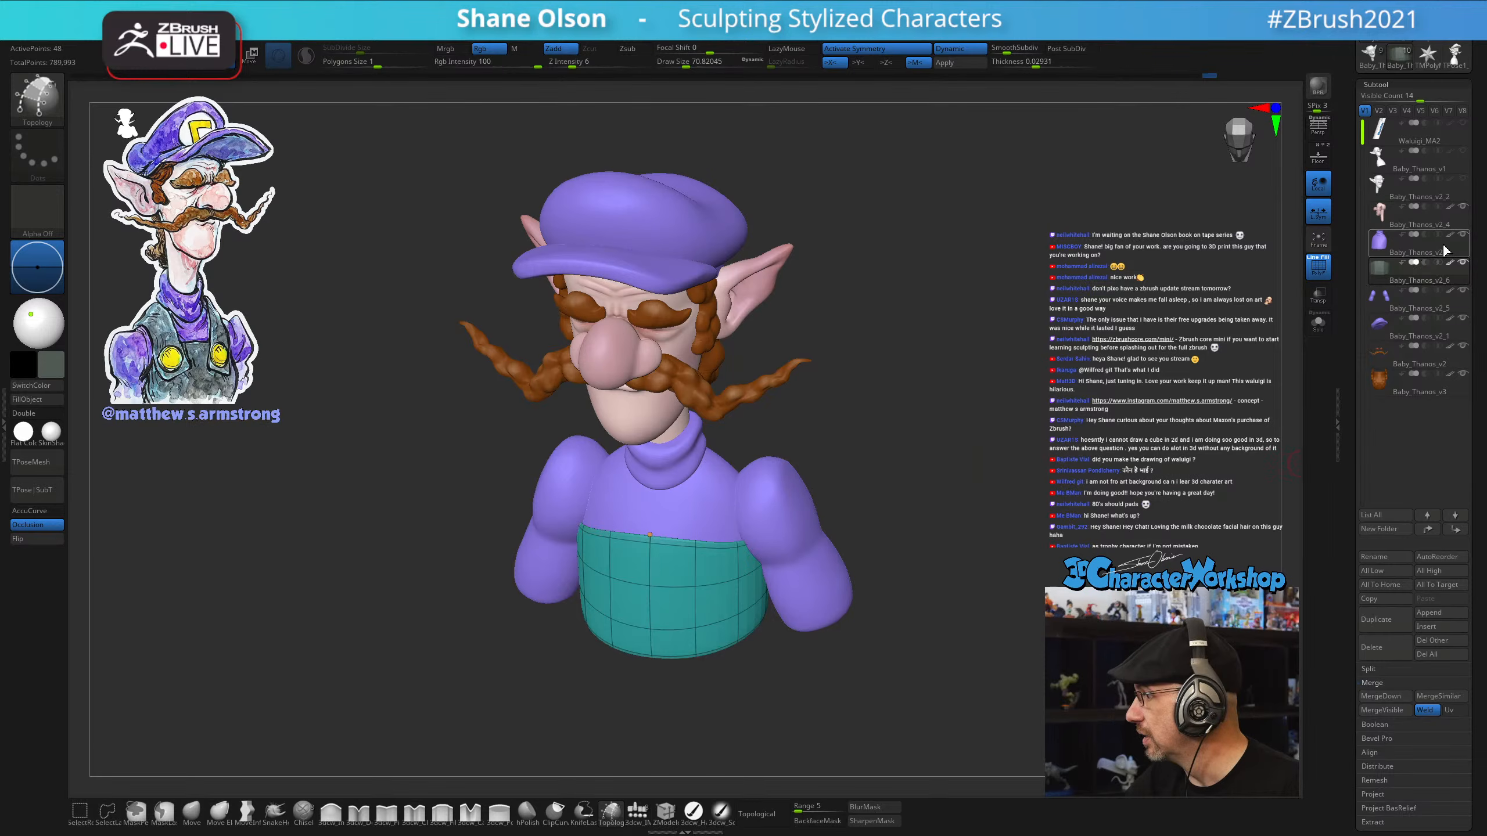
click(1380, 258)
drag(820, 425, 859, 416)
key(s)
click(829, 470)
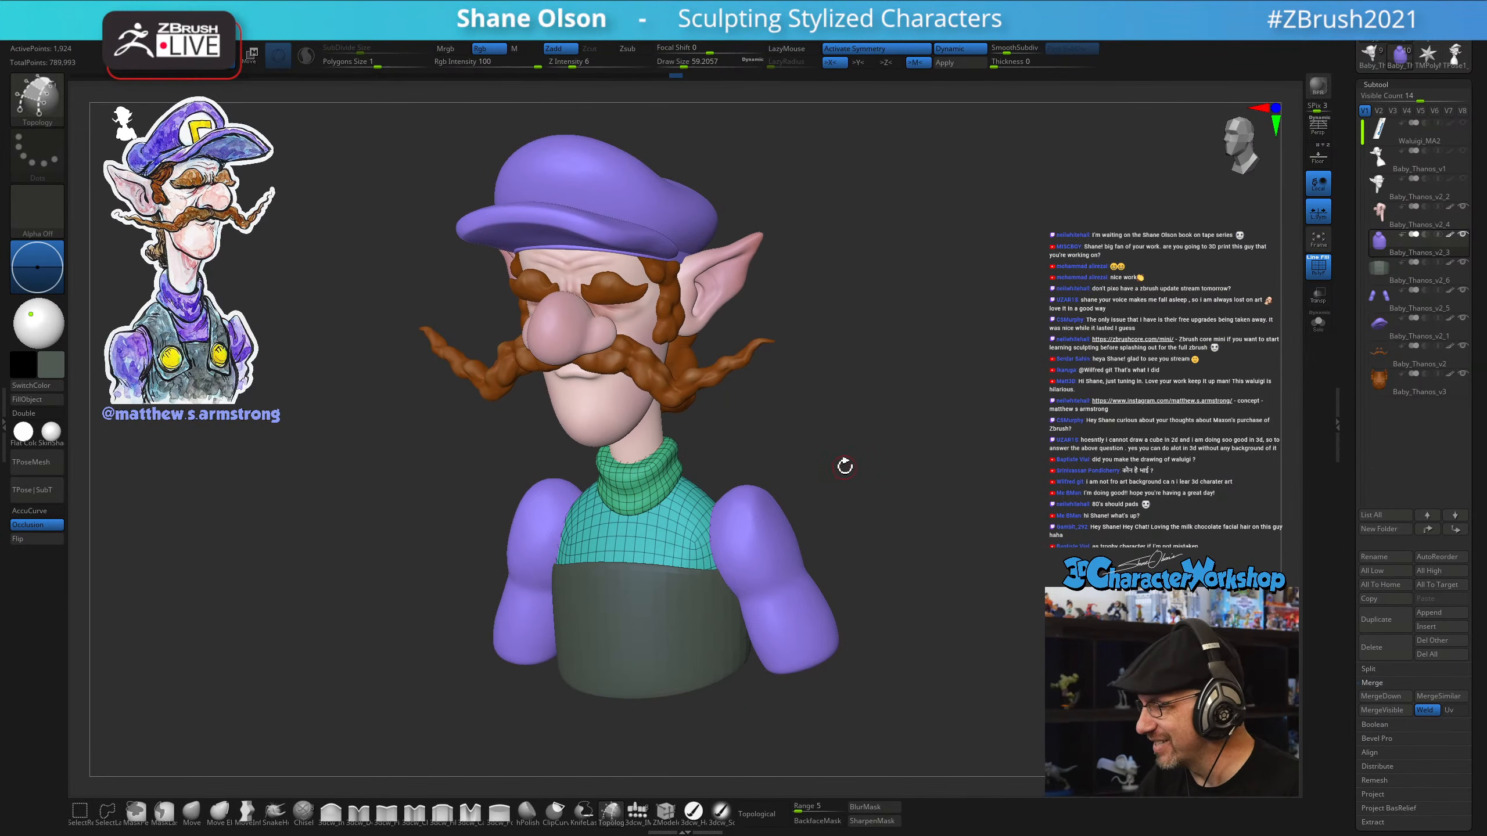
key(shift+f)
Draw the two long edges and lower end of a mirrored overalls strap from the shoulder down the chest onto the band
mouse_move(843, 469)
mouse_down()
mouse_move(827, 482)
mouse_move(703, 468)
mouse_up()
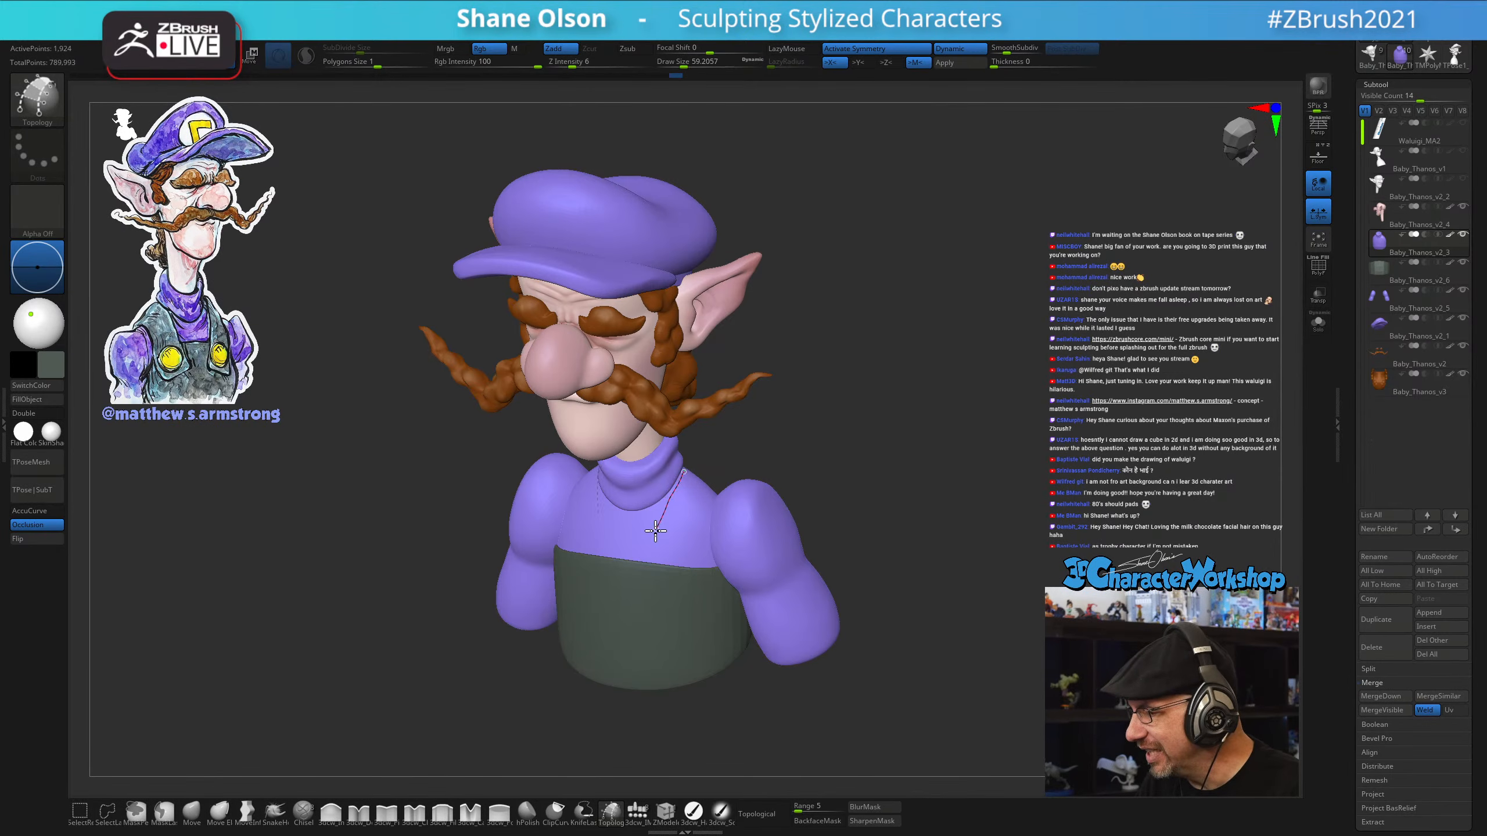
drag(634, 579, 629, 591)
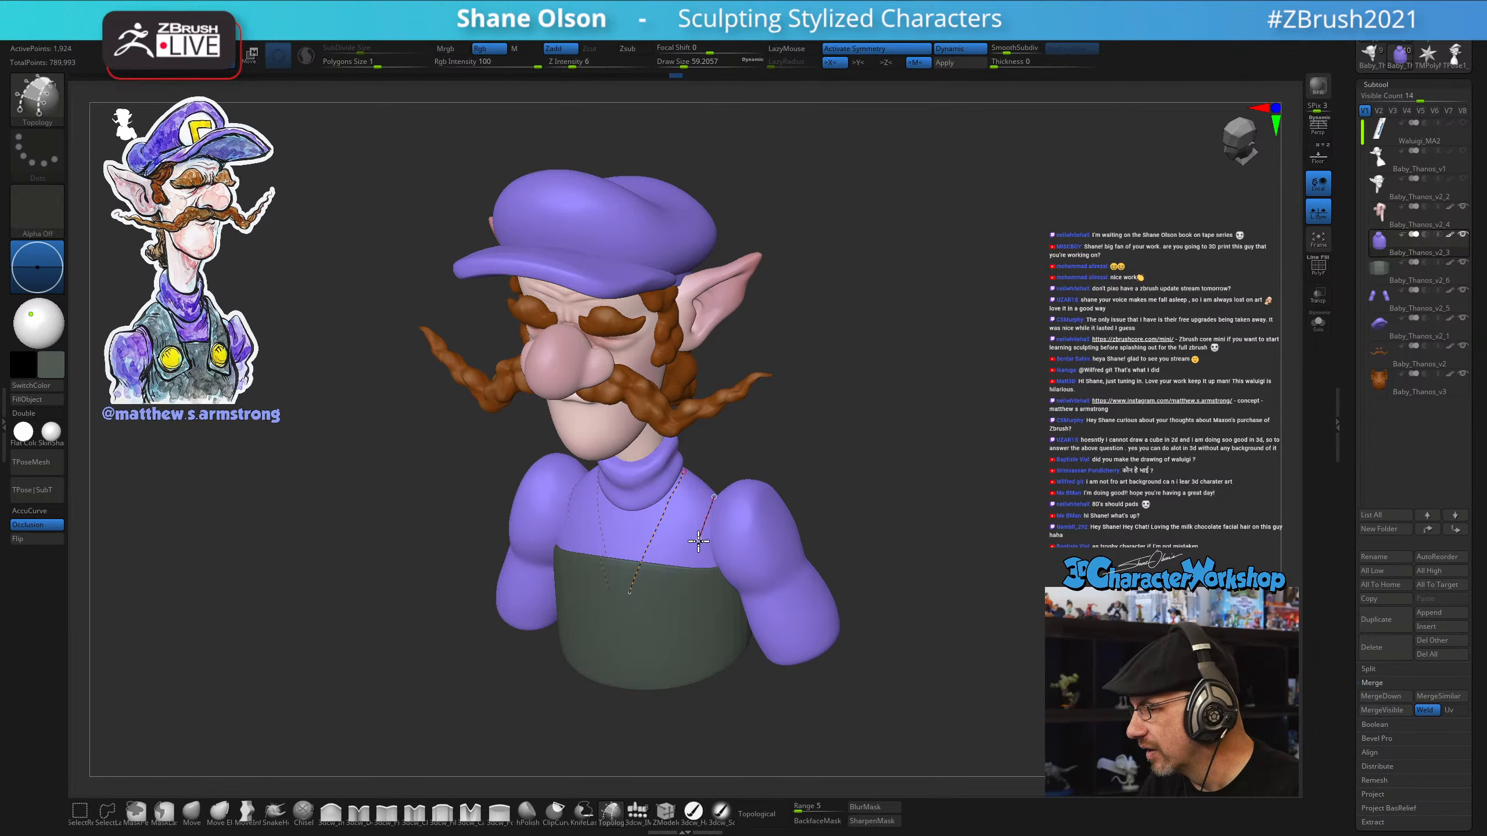
drag(672, 613, 671, 610)
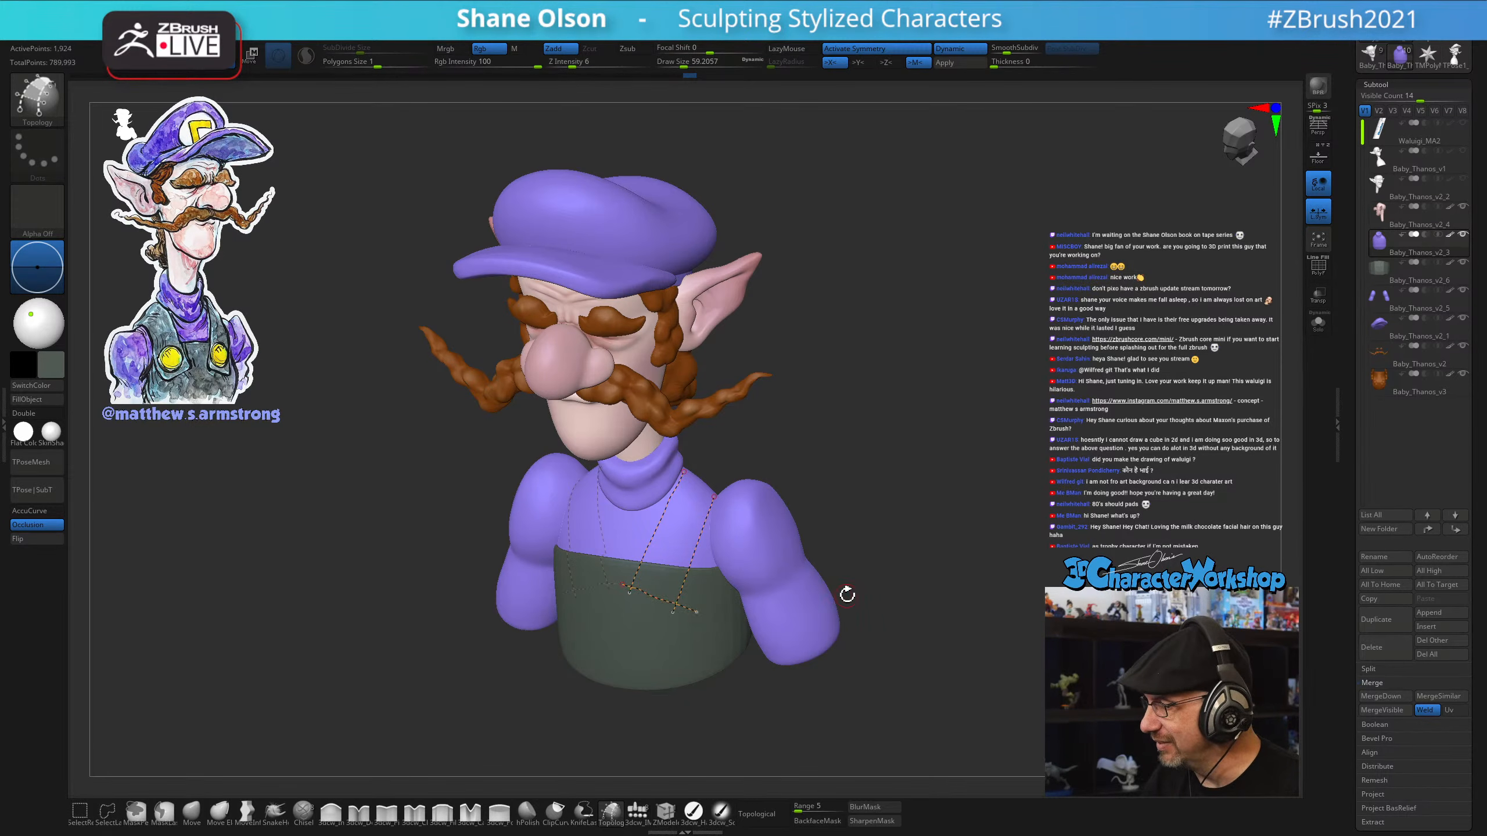
Continue both strap edges from the shoulder down the back onto the band and close them with a cross line
drag(842, 590, 943, 475)
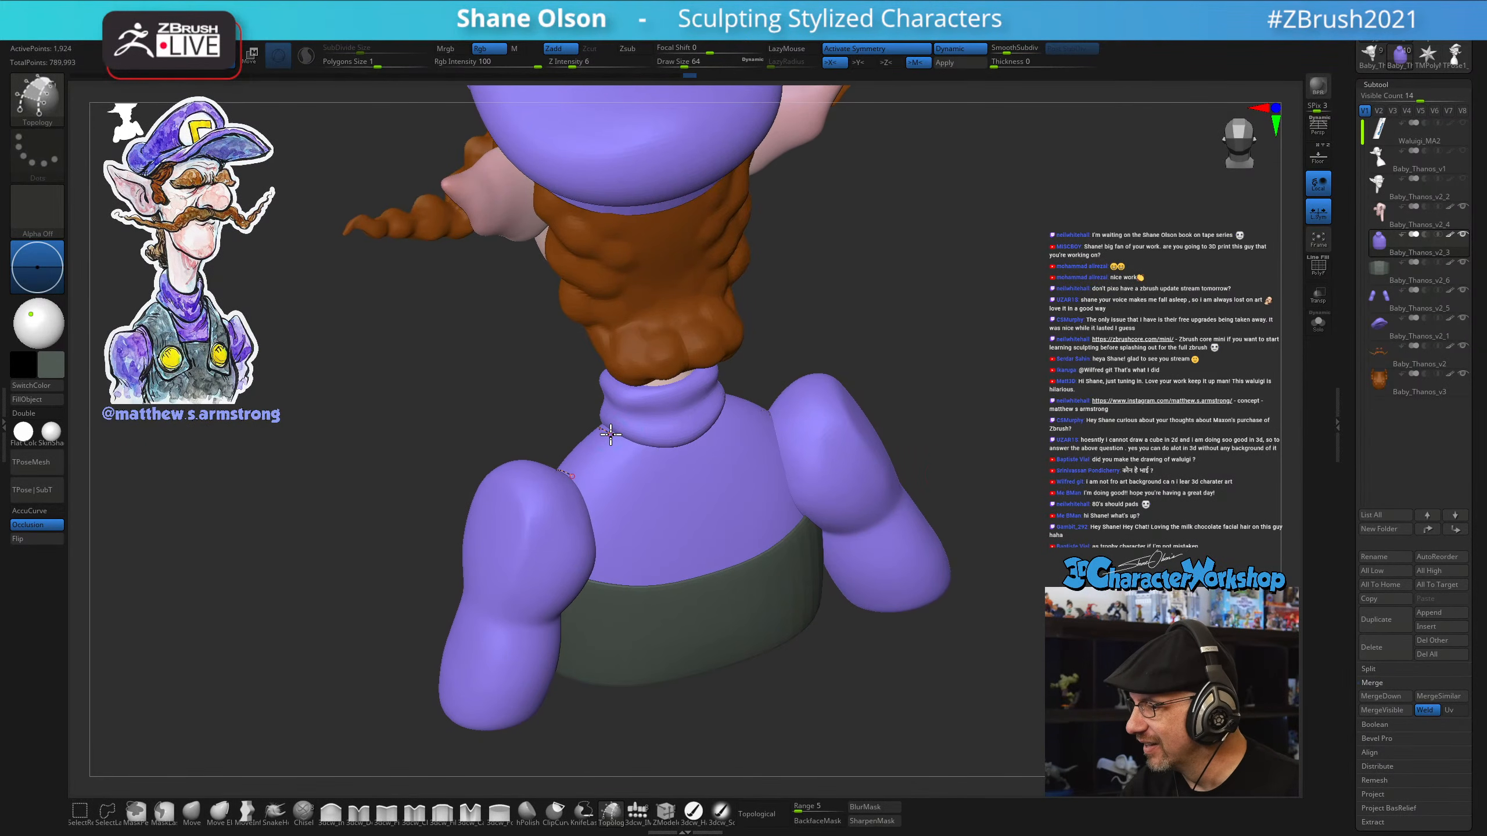
drag(690, 568, 698, 586)
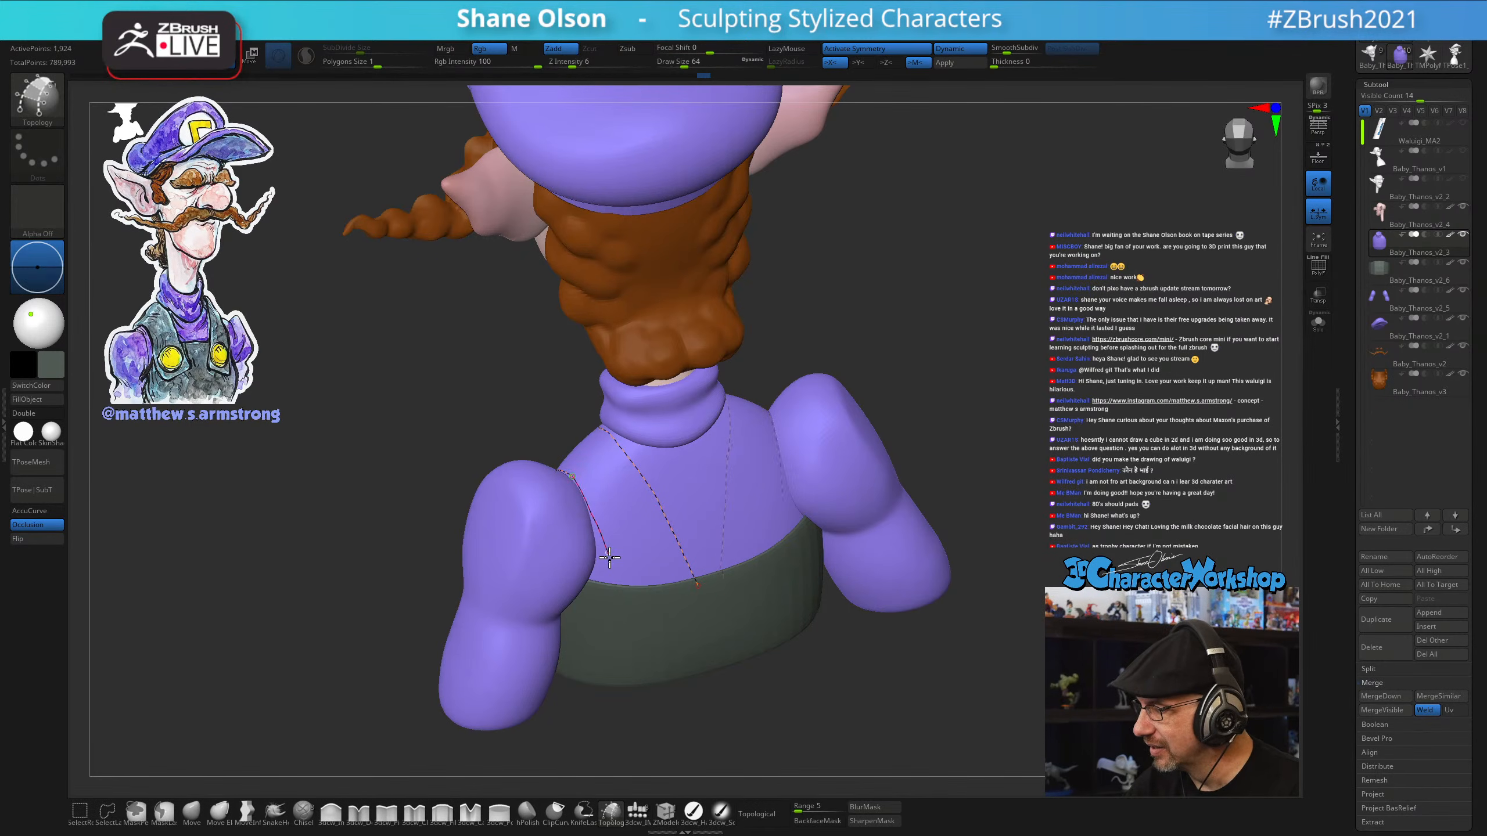
drag(701, 578, 697, 587)
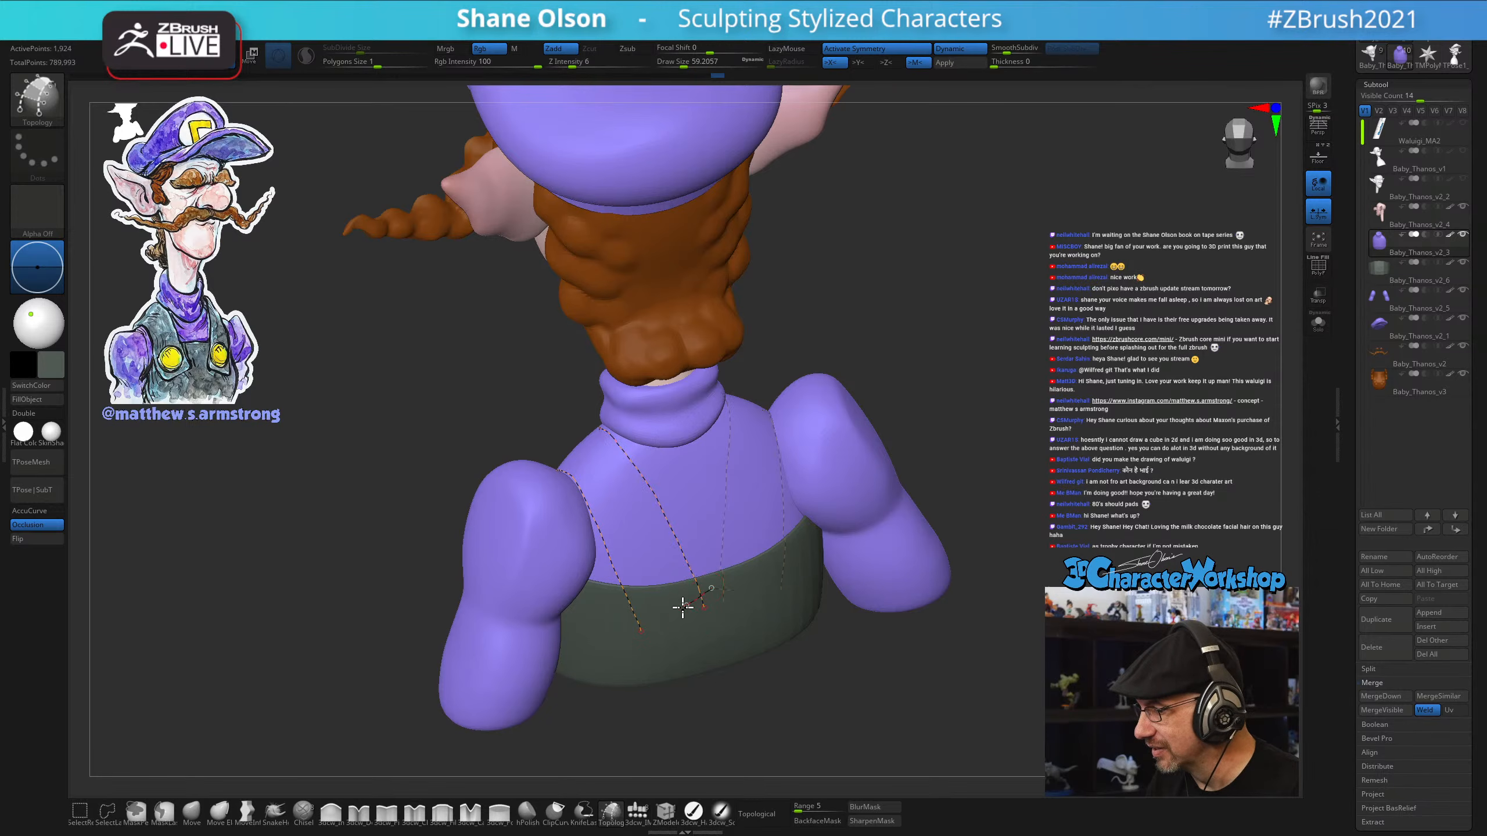
mouse_move(620, 636)
mouse_down()
mouse_move(744, 627)
mouse_move(899, 571)
mouse_move(913, 586)
mouse_up()
mouse_move(725, 599)
mouse_down()
mouse_move(657, 496)
mouse_move(616, 568)
mouse_up()
Divide the strap into quads with topology cross lines over the shoulder and down the chest
right_drag(786, 521, 724, 498)
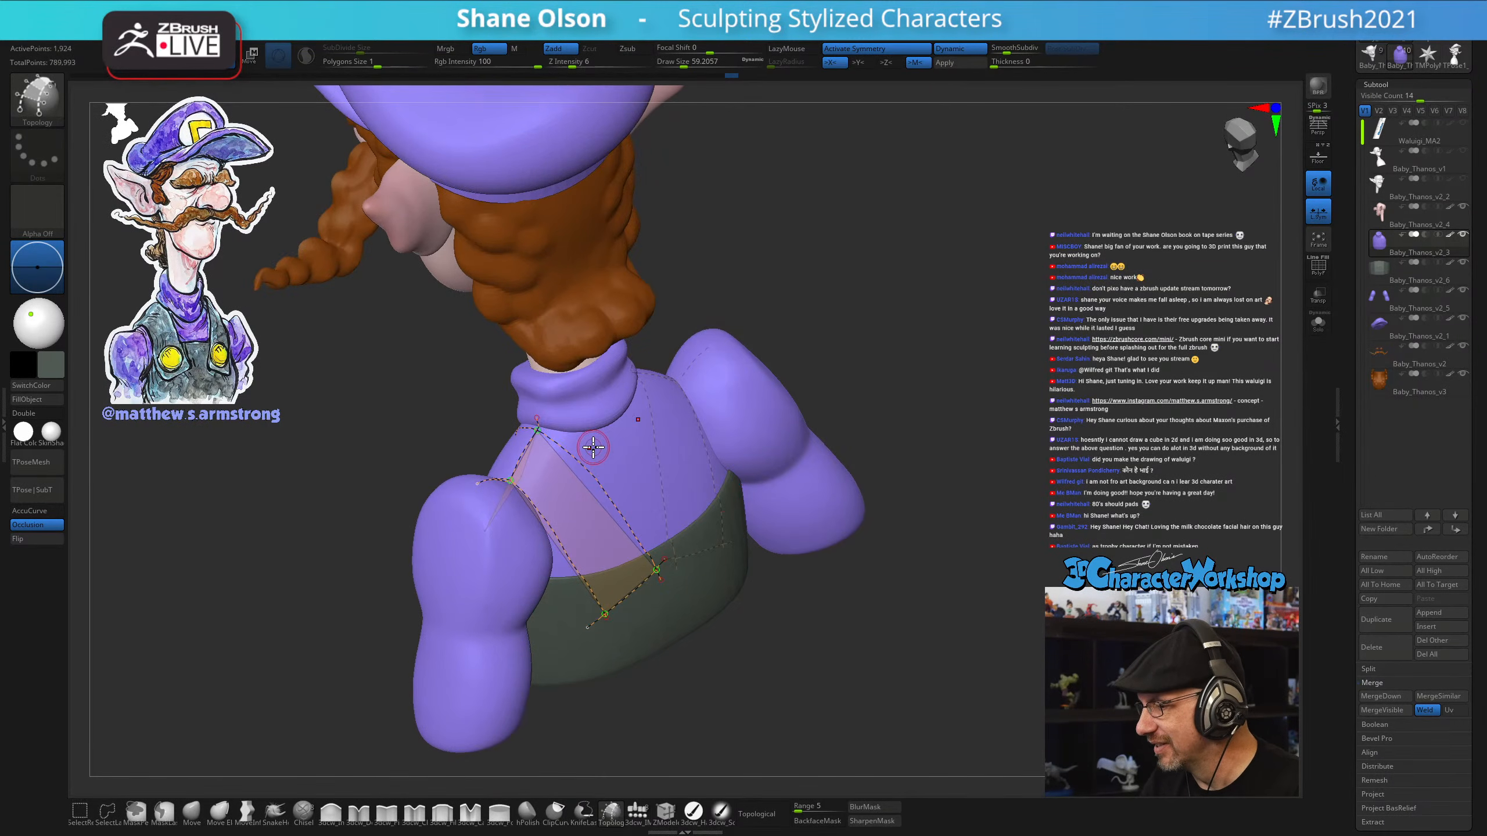
mouse_move(552, 498)
mouse_down()
mouse_move(520, 534)
mouse_move(551, 567)
mouse_up()
right_drag(565, 608, 862, 613)
drag(612, 486, 670, 591)
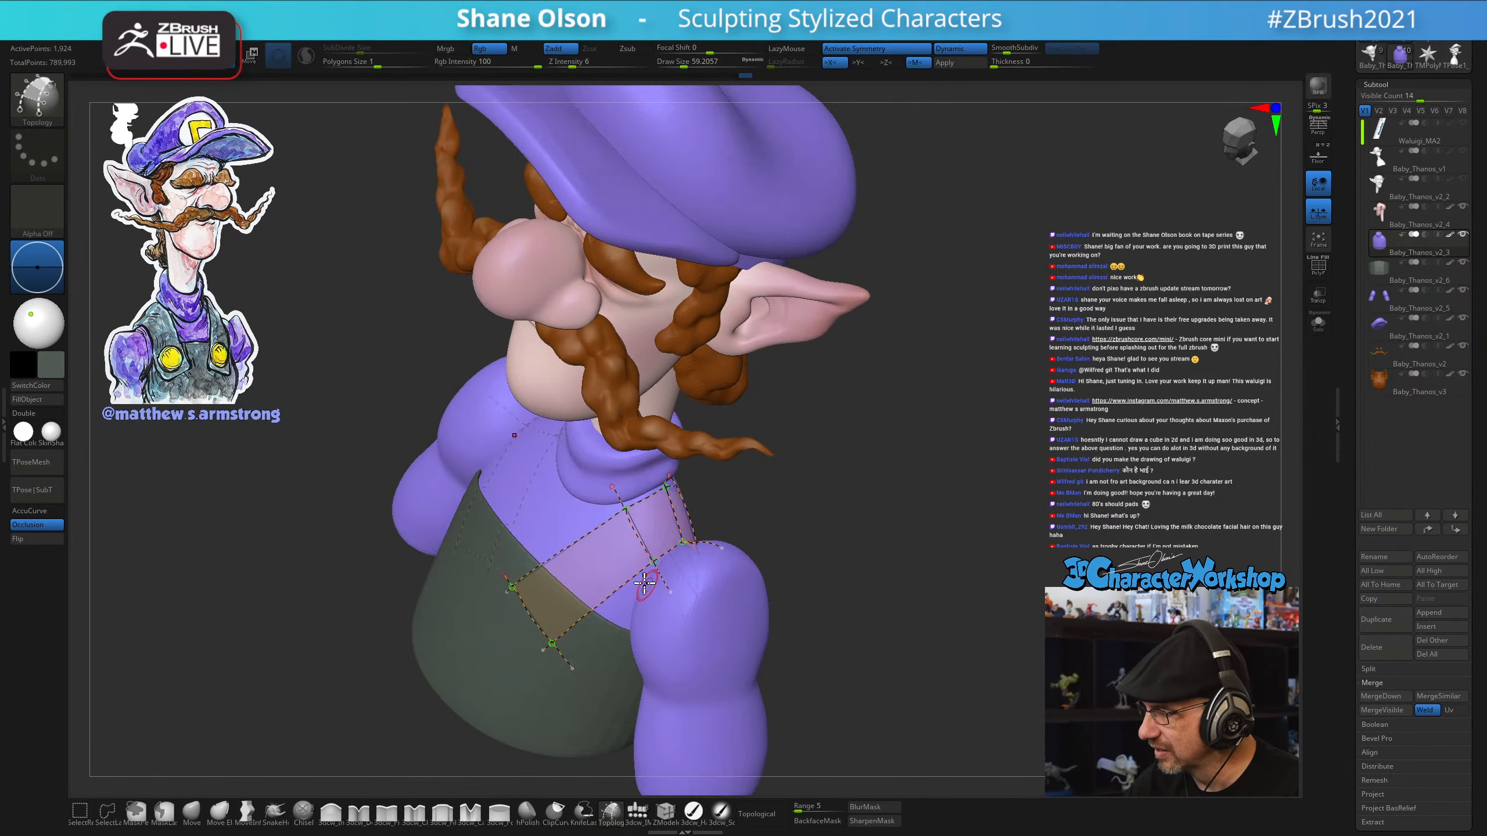
drag(567, 505, 643, 616)
drag(527, 536, 627, 661)
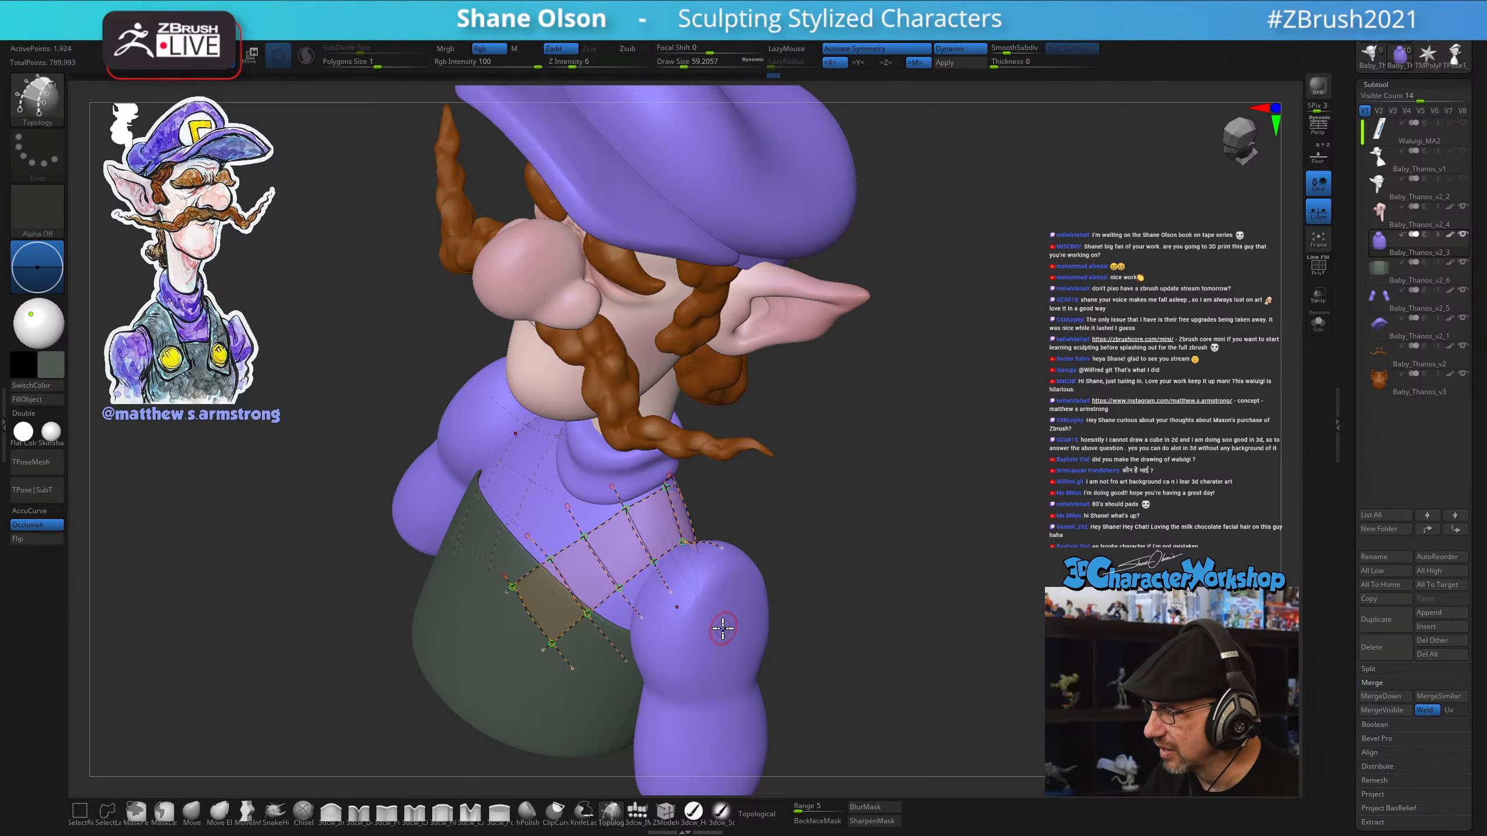
Generate the overall strap mesh from the drawn topology lines at draw size 1 and split it into its own subtool
mouse_move(638, 708)
right_down()
mouse_move(804, 668)
mouse_move(791, 686)
mouse_move(807, 621)
mouse_move(841, 619)
mouse_move(906, 482)
mouse_move(909, 511)
mouse_move(909, 475)
mouse_move(899, 466)
mouse_move(837, 511)
right_up()
key(s)
mouse_move(823, 521)
mouse_down()
mouse_move(830, 548)
mouse_move(814, 557)
mouse_up()
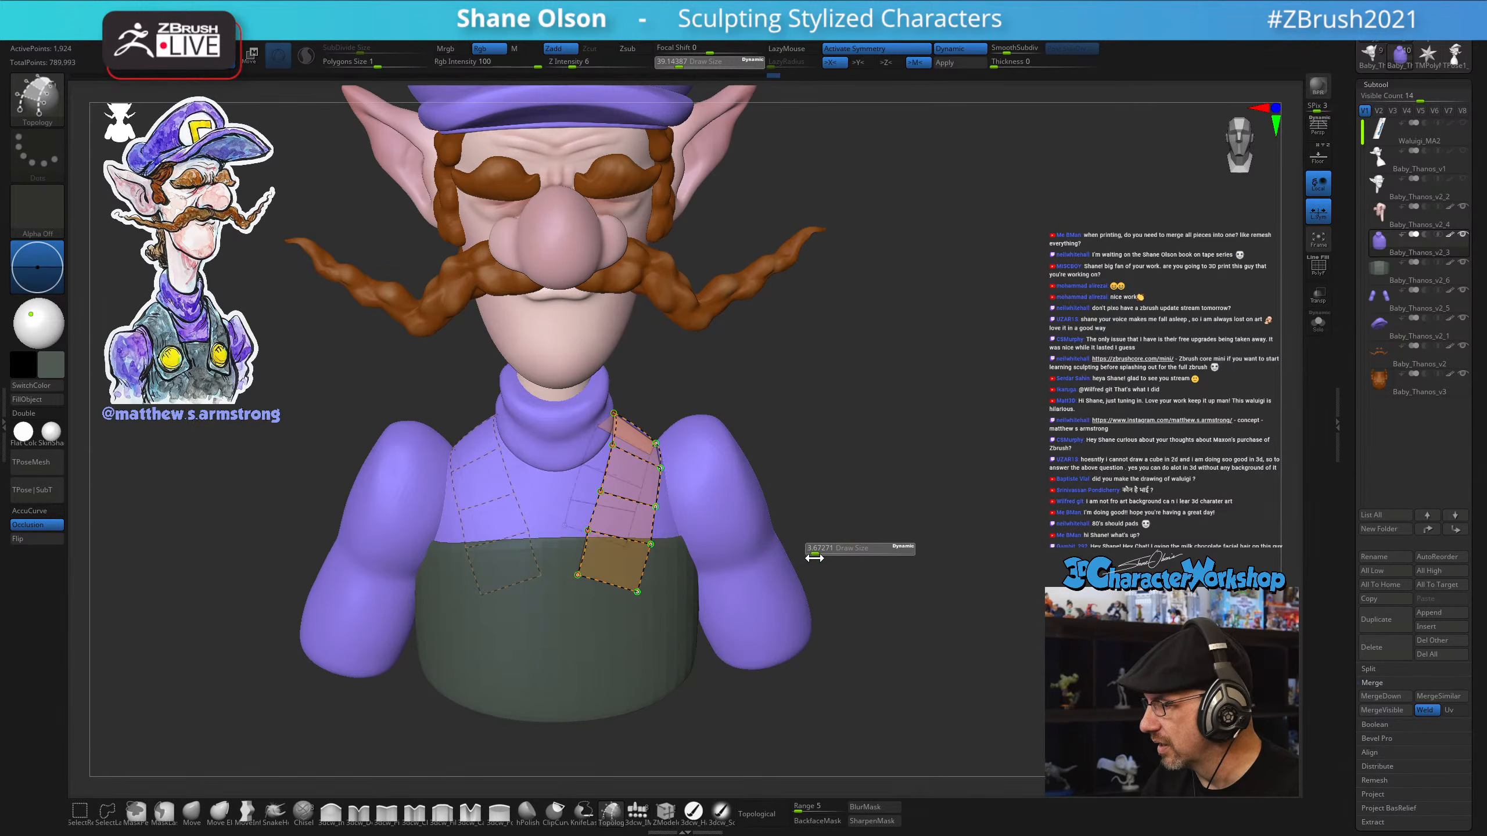
click(639, 663)
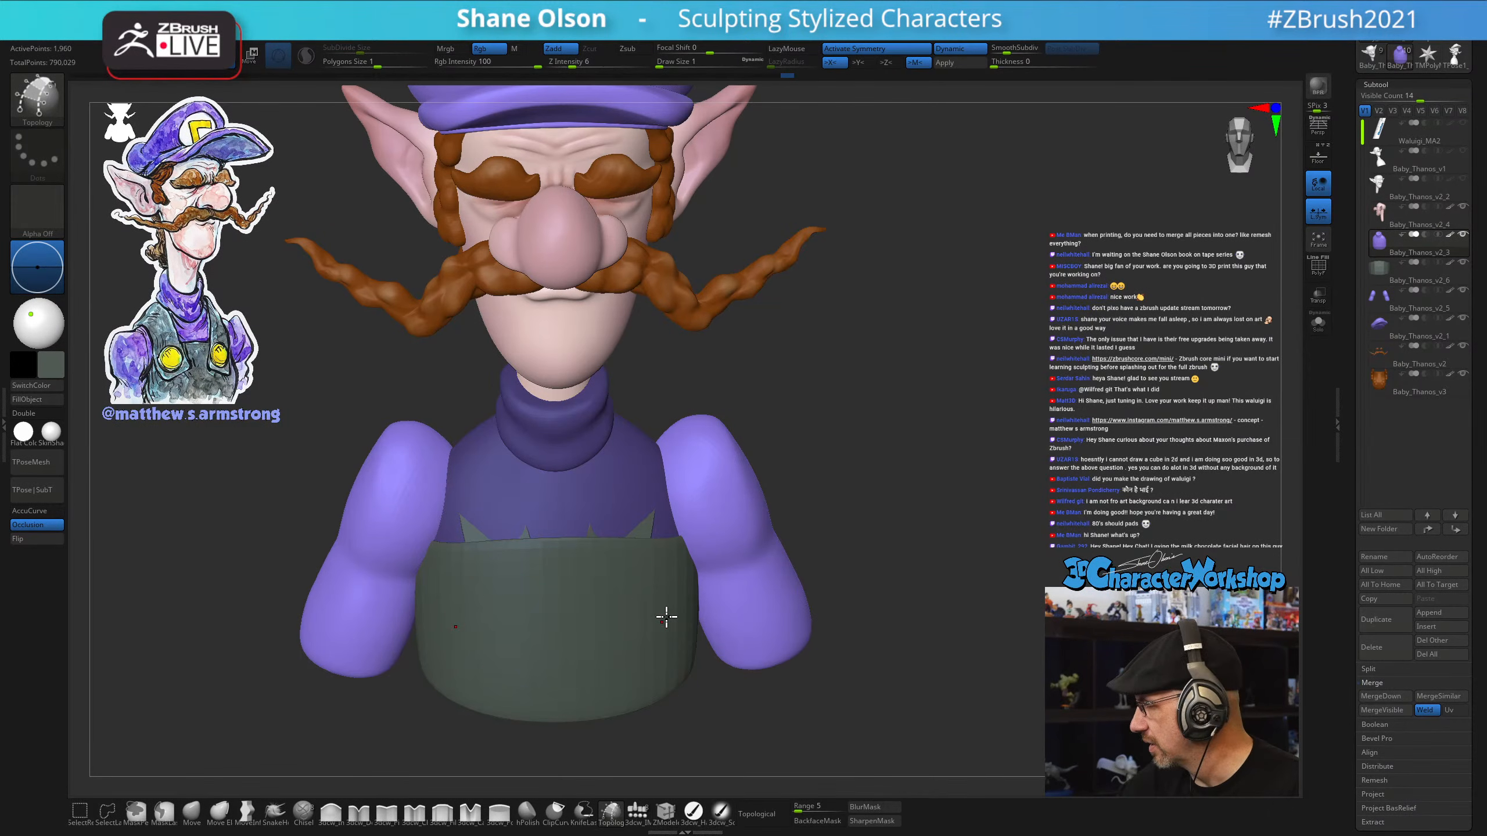
key(space)
click(639, 527)
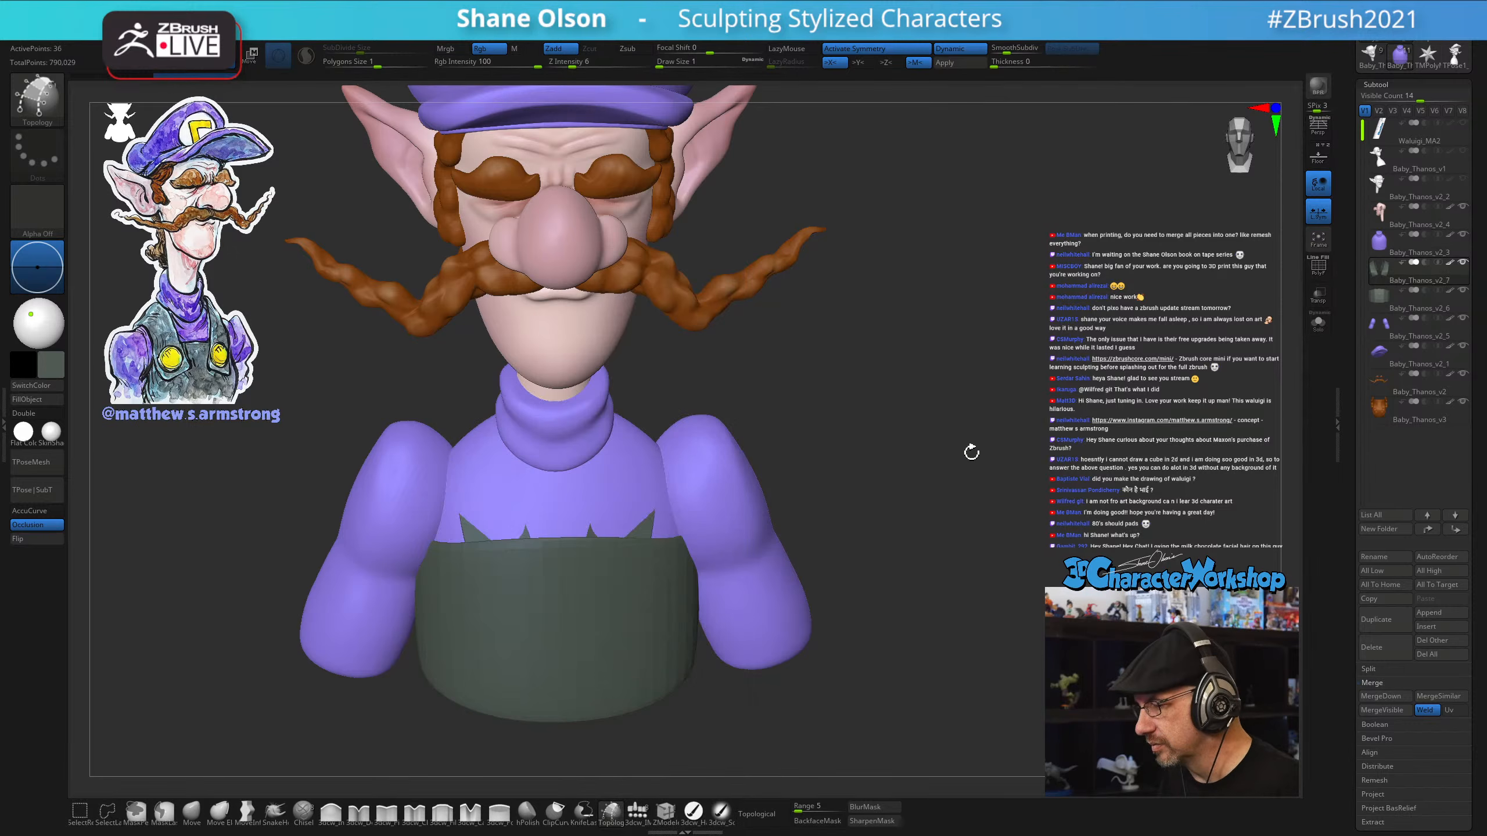
Make the other parts transparent, show the straps' polyframe, and reshape the straps over the torso using the Move brush at draw size about 280
click(1319, 295)
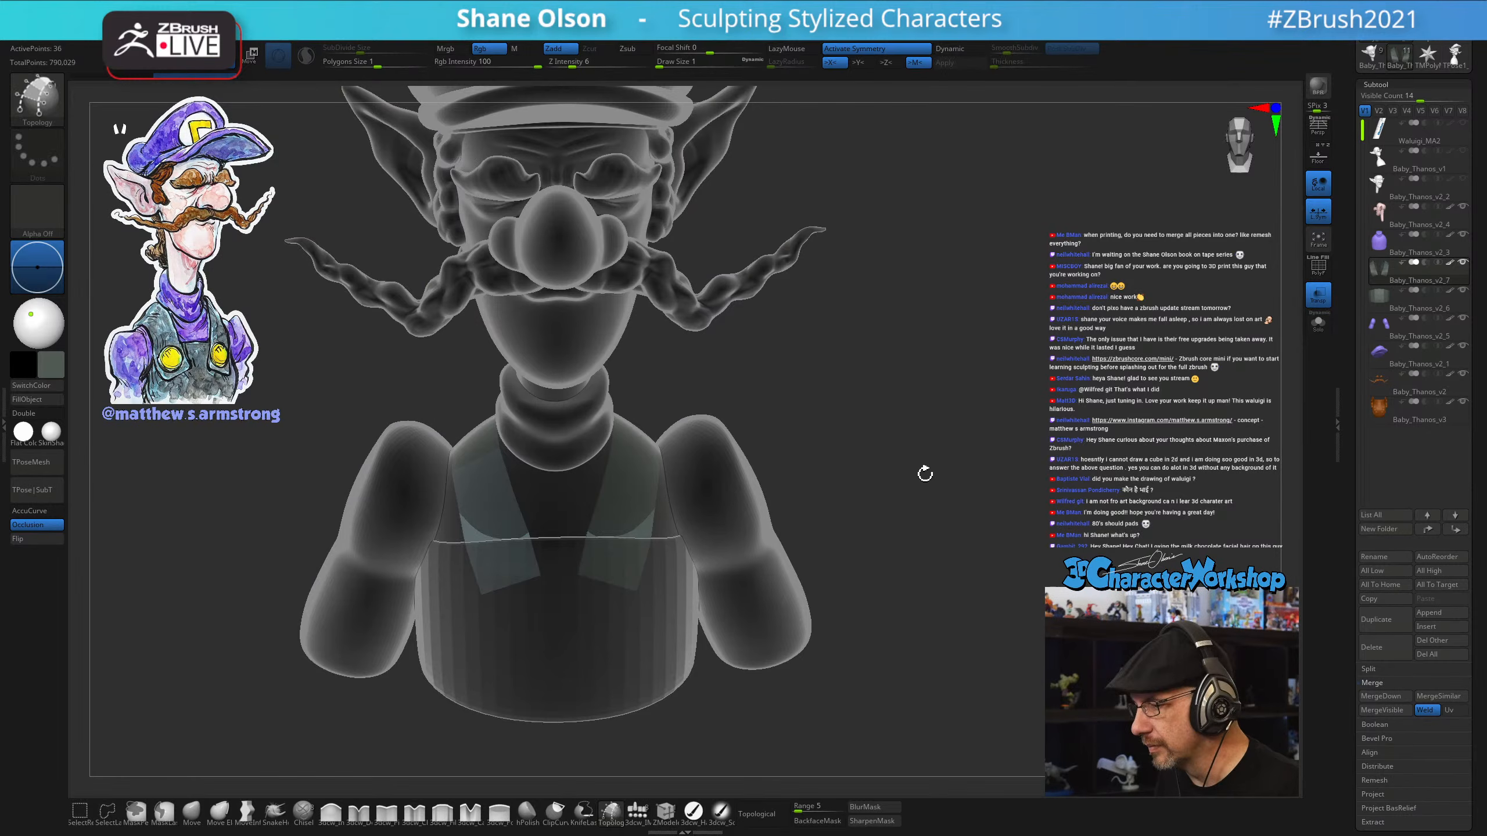
key(shift+f)
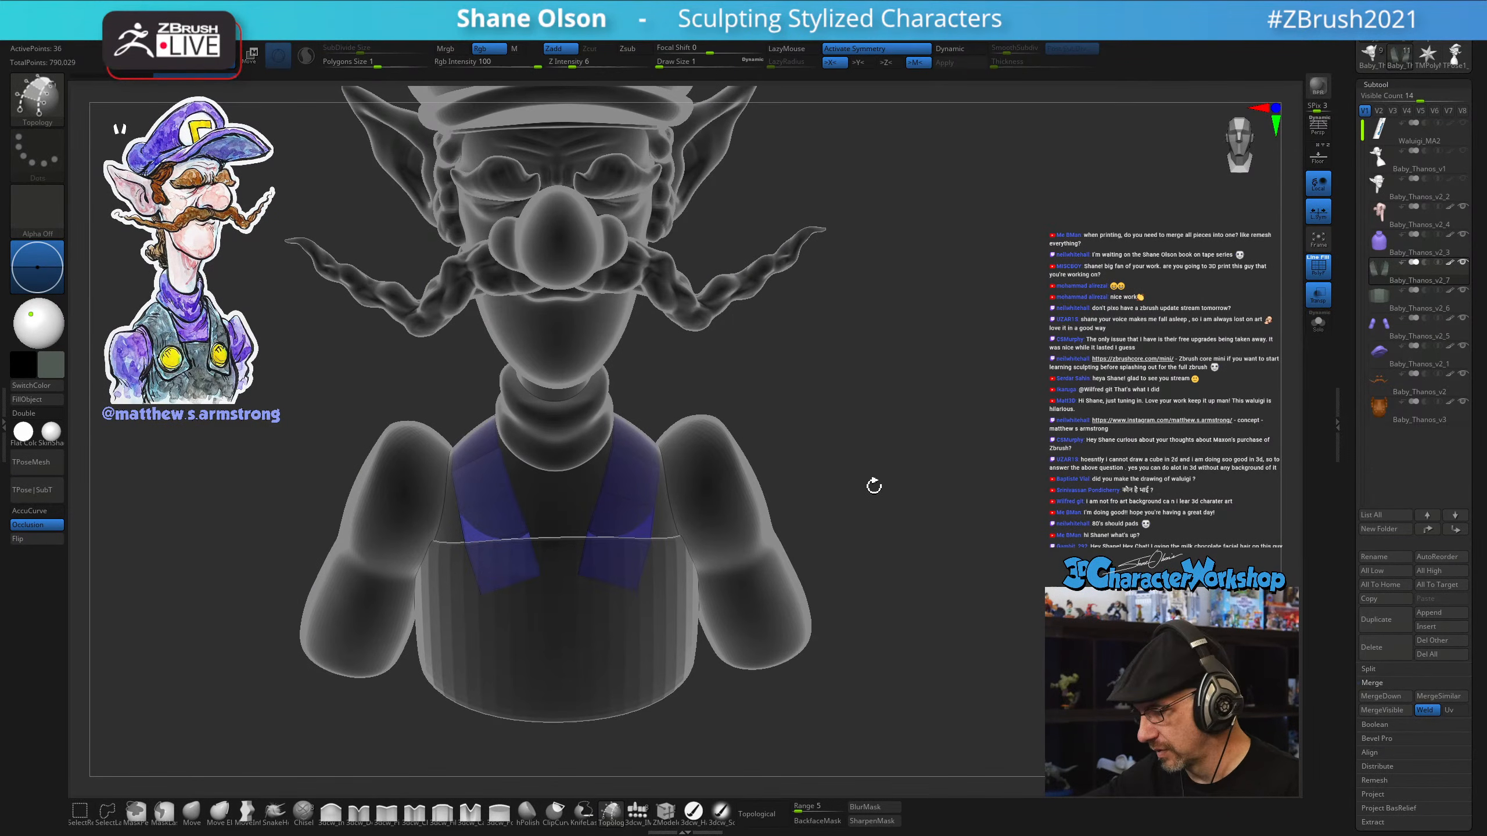
click(192, 811)
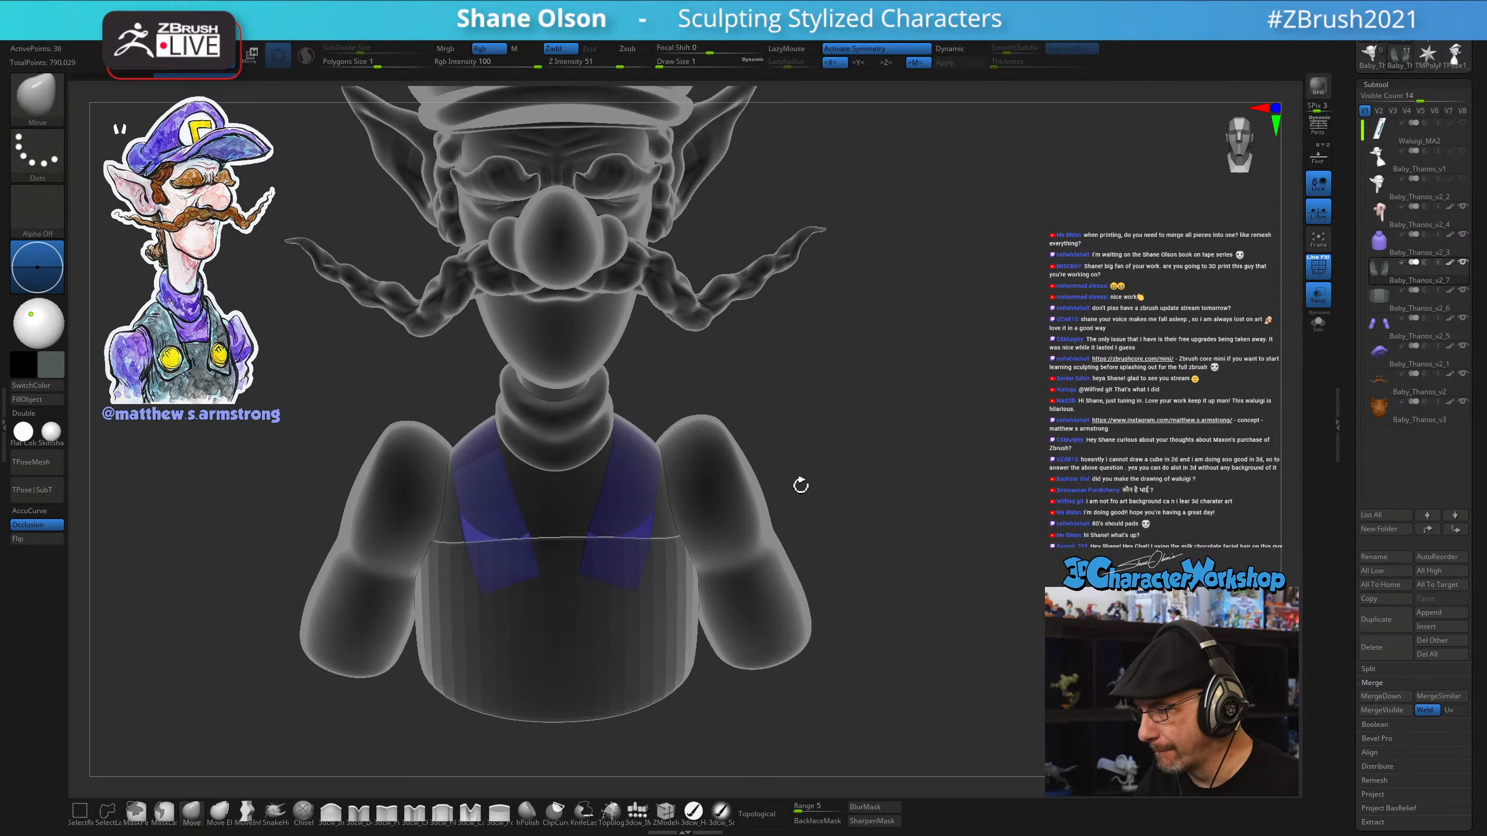
key(s)
mouse_move(850, 487)
mouse_down()
mouse_move(883, 505)
mouse_move(856, 527)
mouse_move(857, 490)
mouse_up()
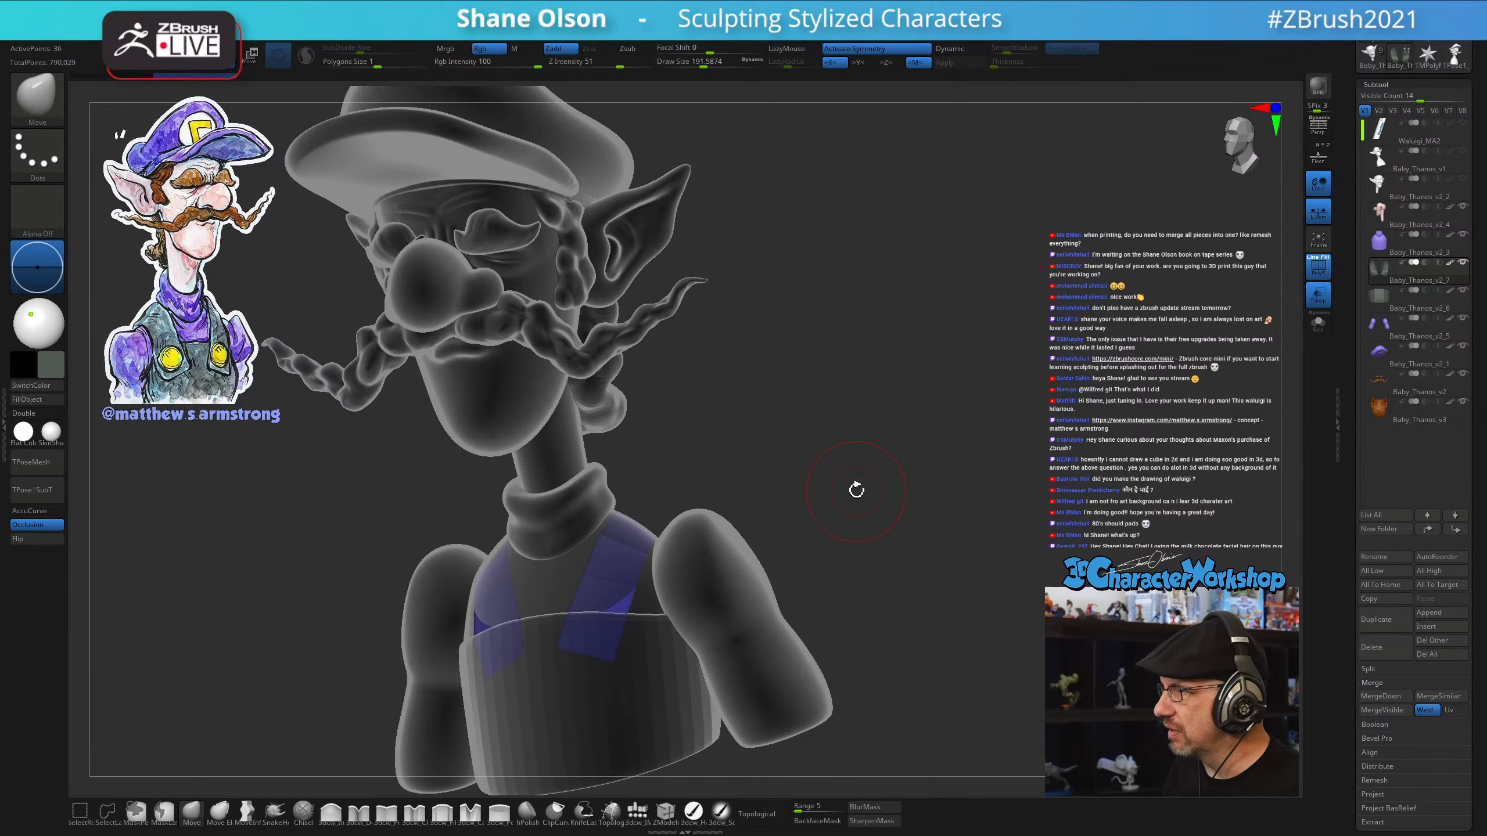
key(s)
drag(782, 498, 788, 503)
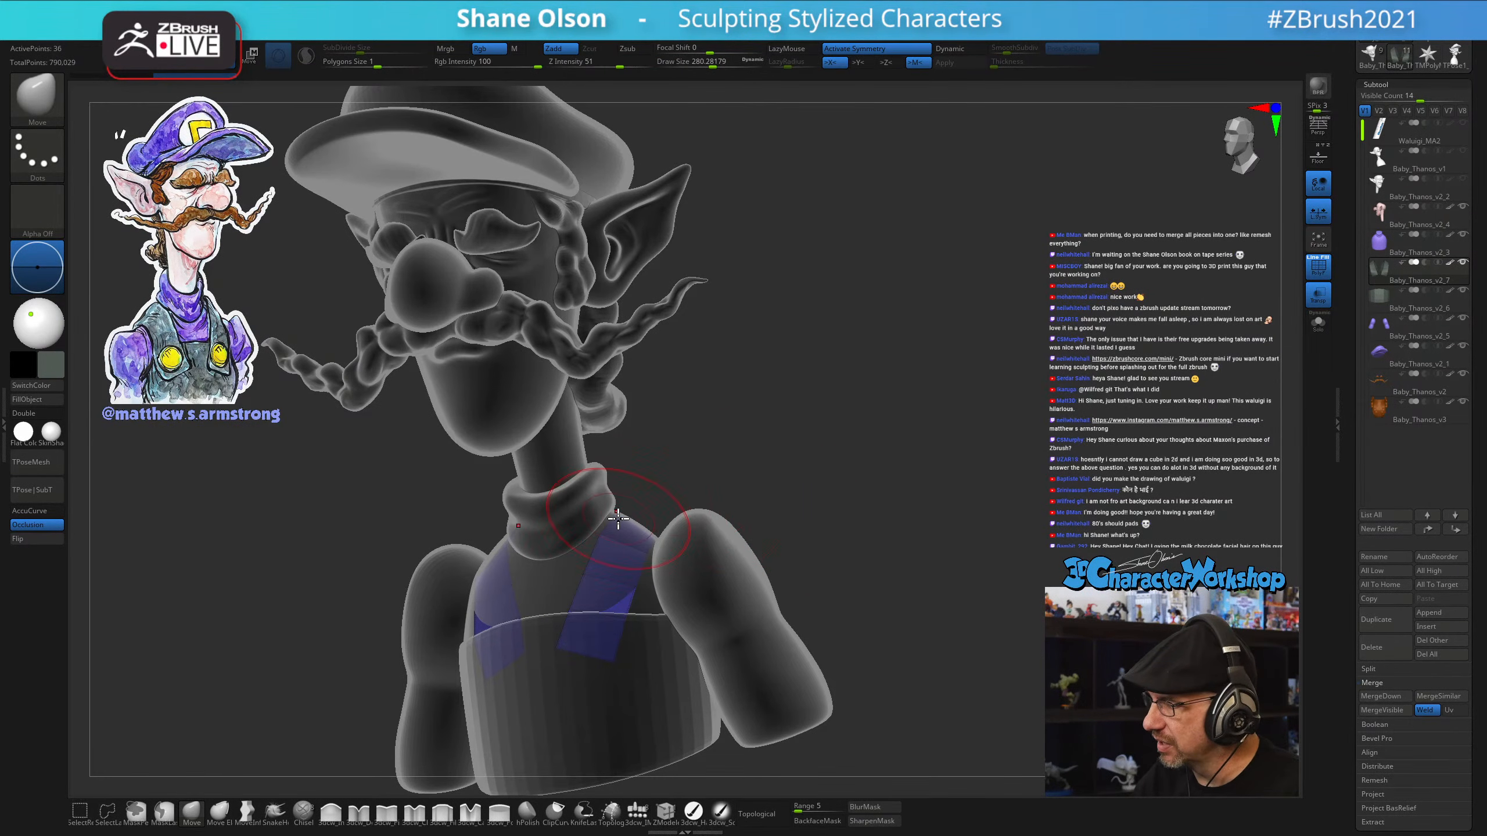
drag(644, 495, 617, 565)
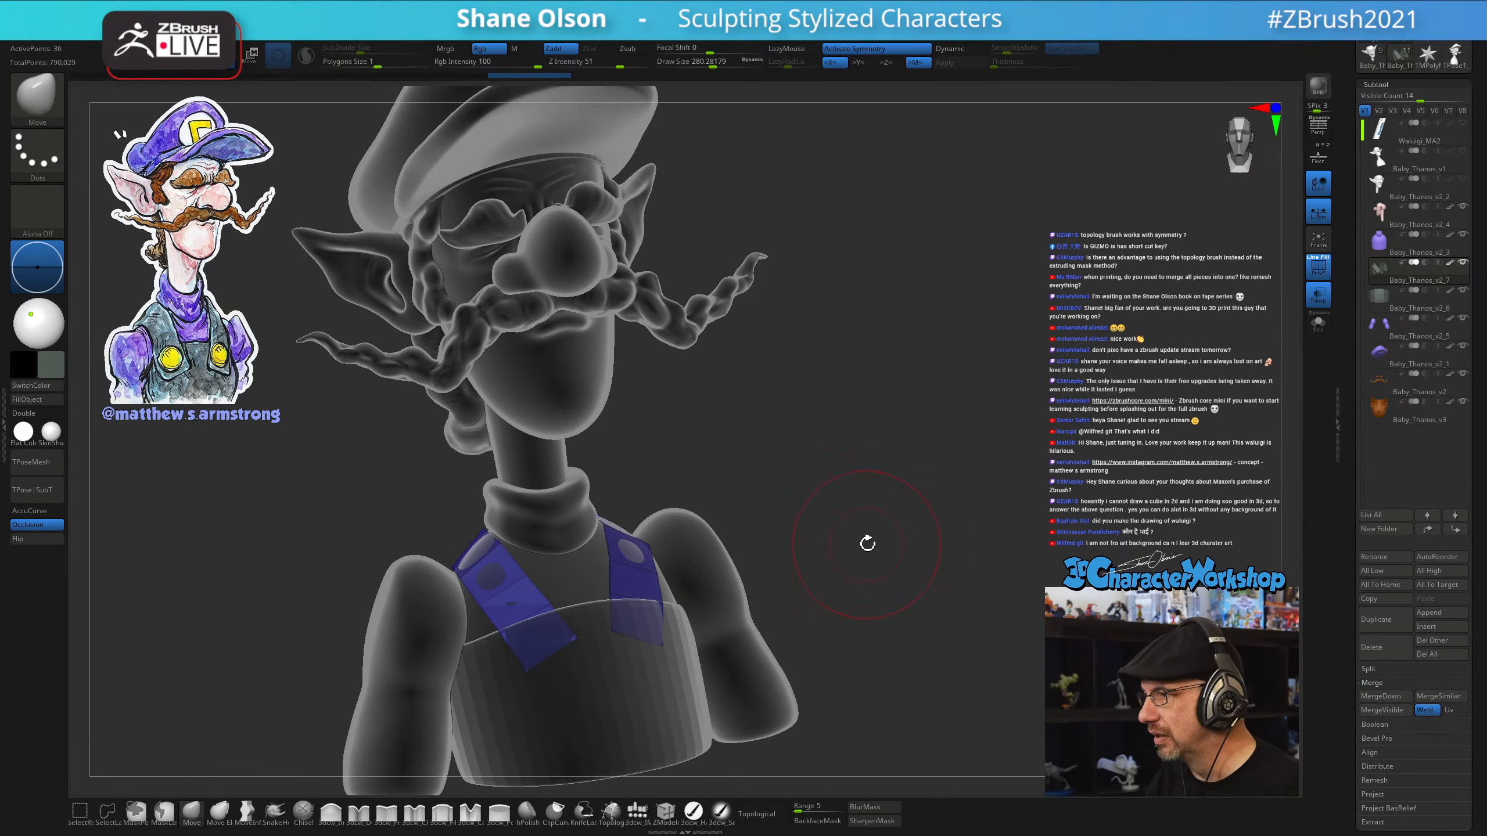
key(w)
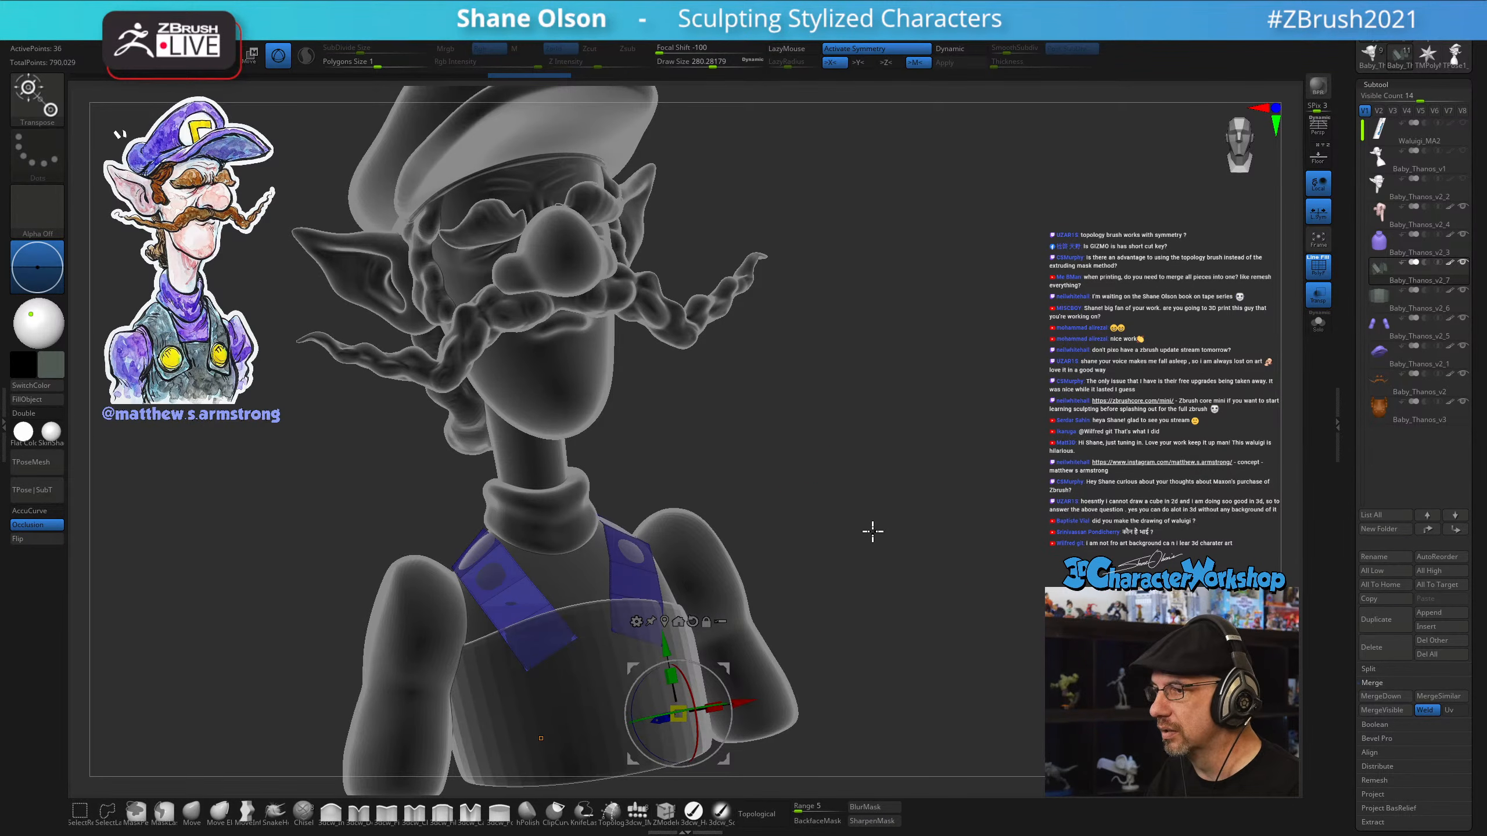
drag(870, 532, 859, 558)
click(192, 812)
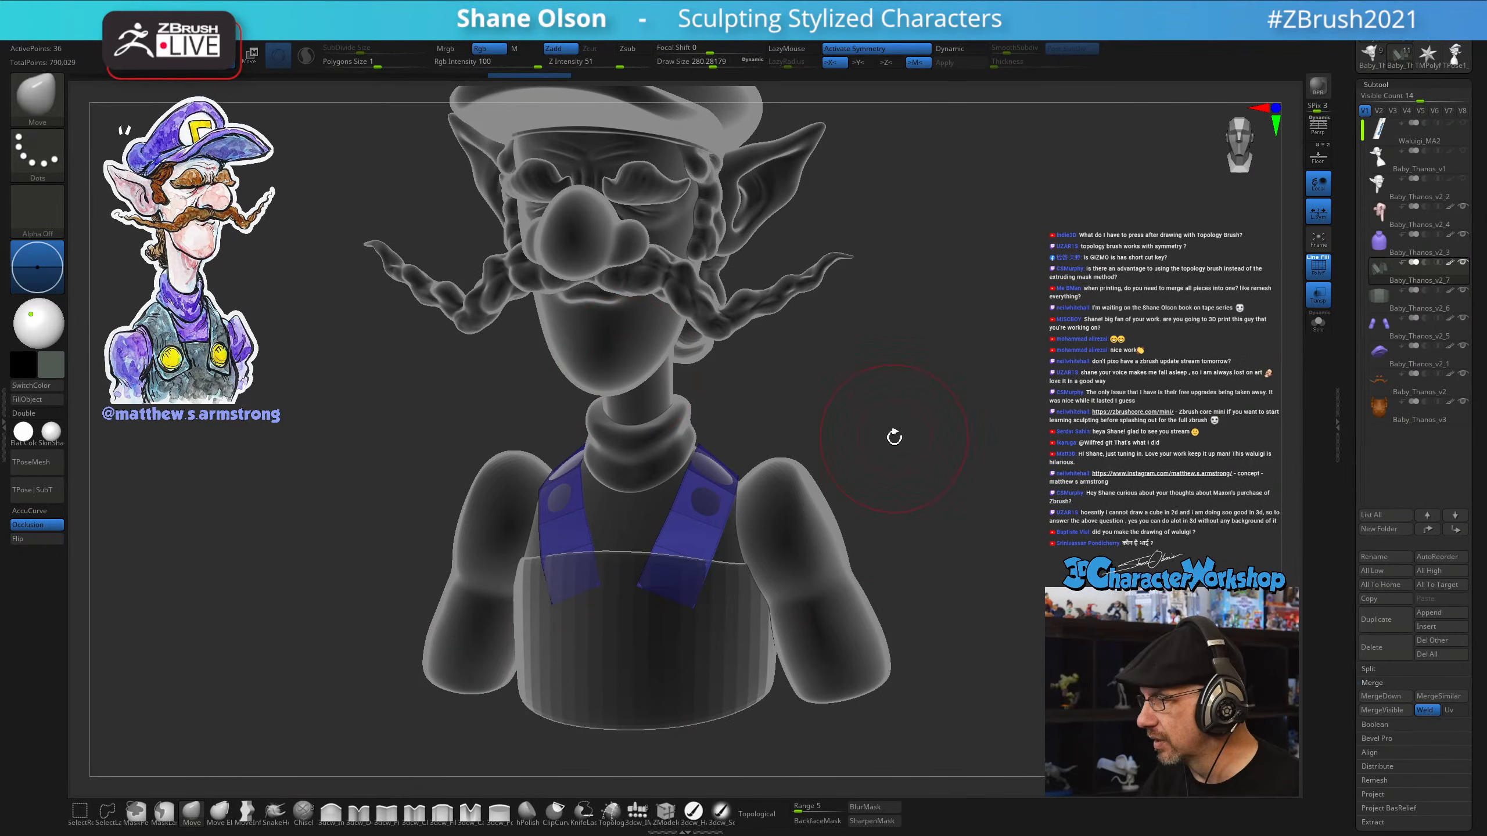
Refit the straps around the shoulders and chest with the Move brush at draw sizes of about 324 and 280
key(s)
drag(896, 440, 896, 438)
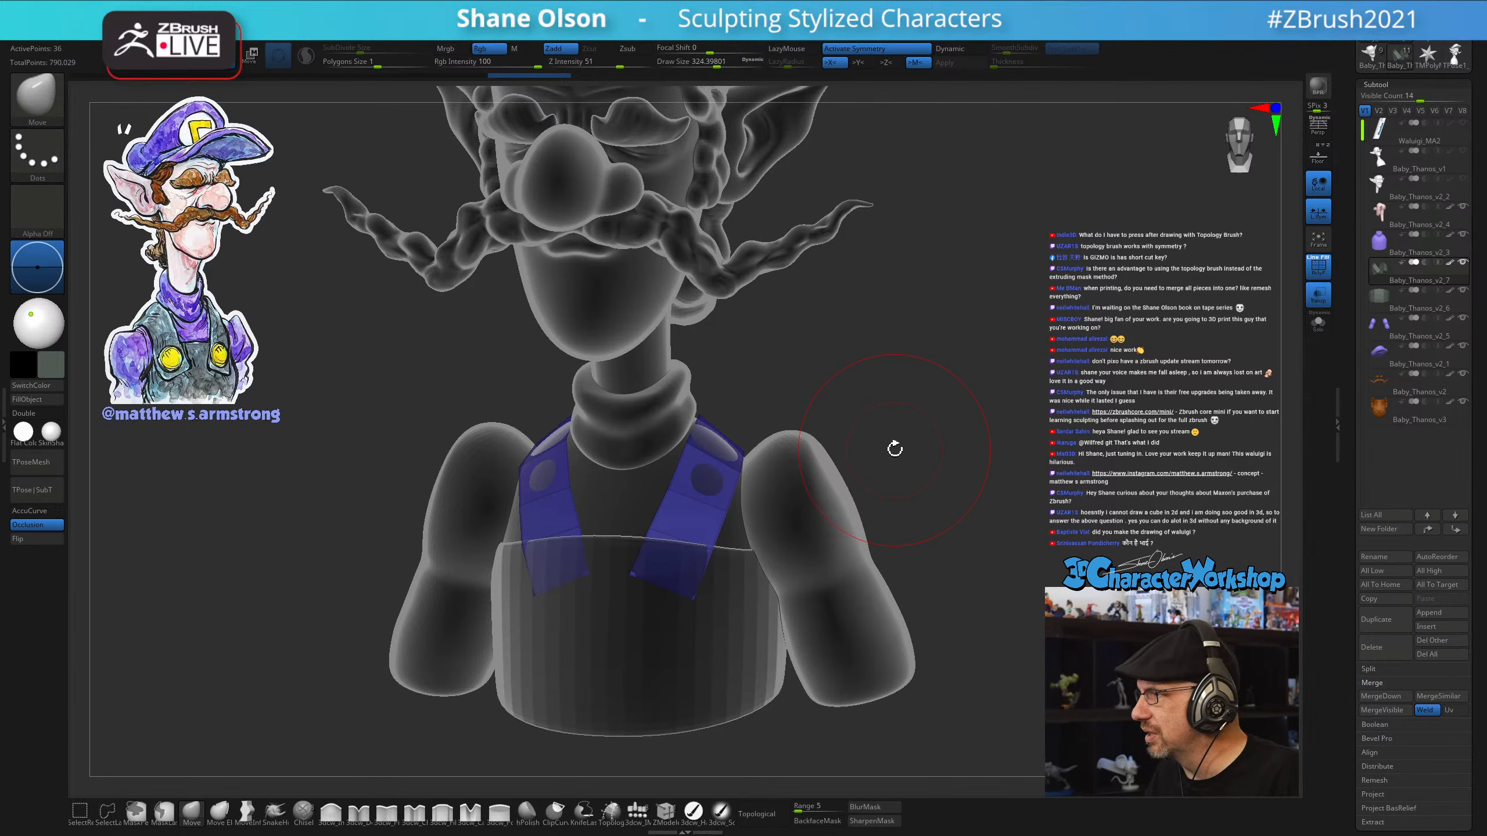
drag(896, 451, 737, 406)
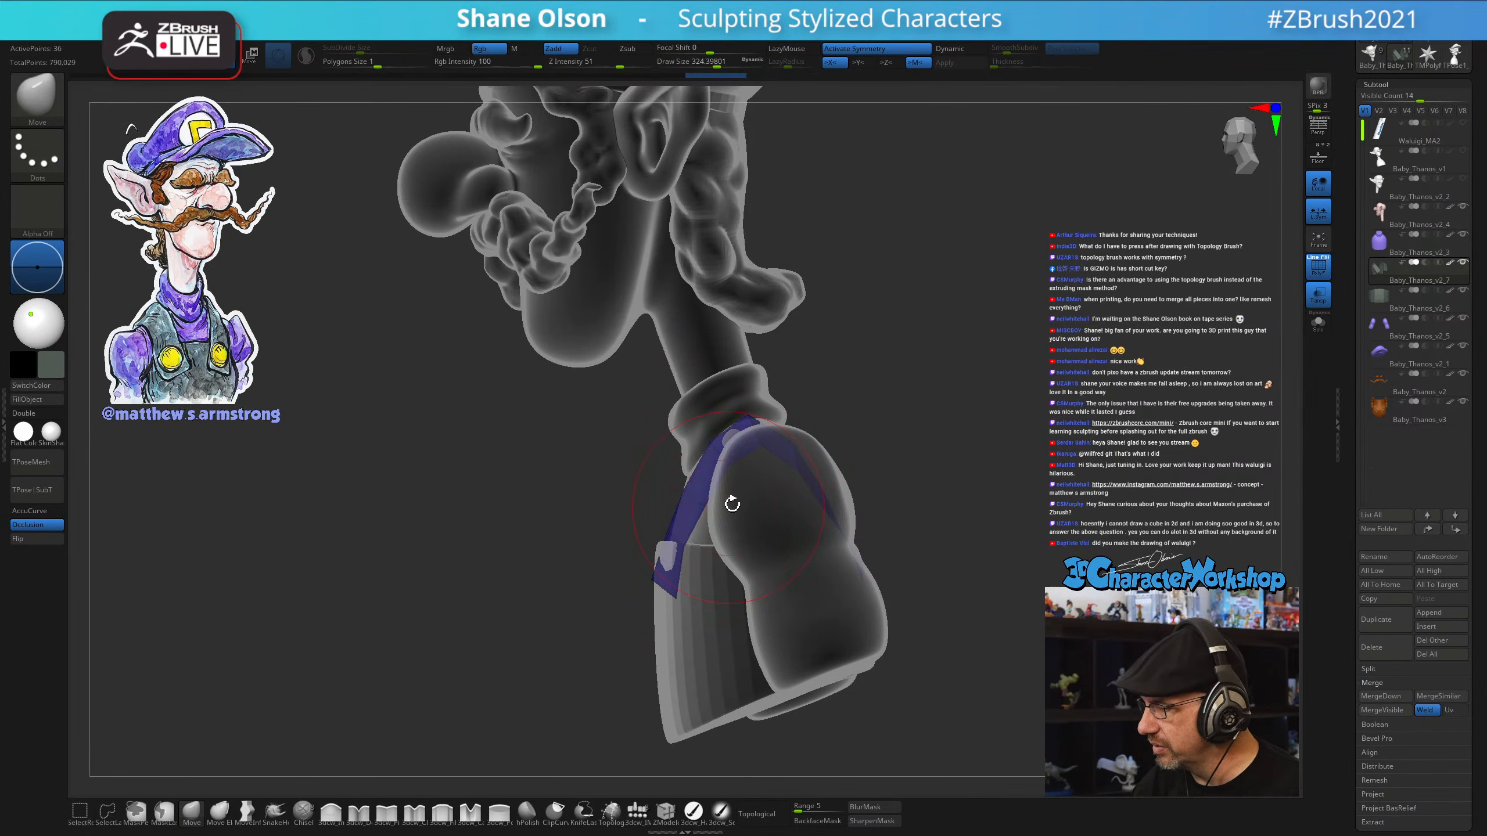
drag(730, 505, 862, 502)
mouse_move(744, 472)
mouse_down()
mouse_move(788, 574)
mouse_move(770, 534)
mouse_up()
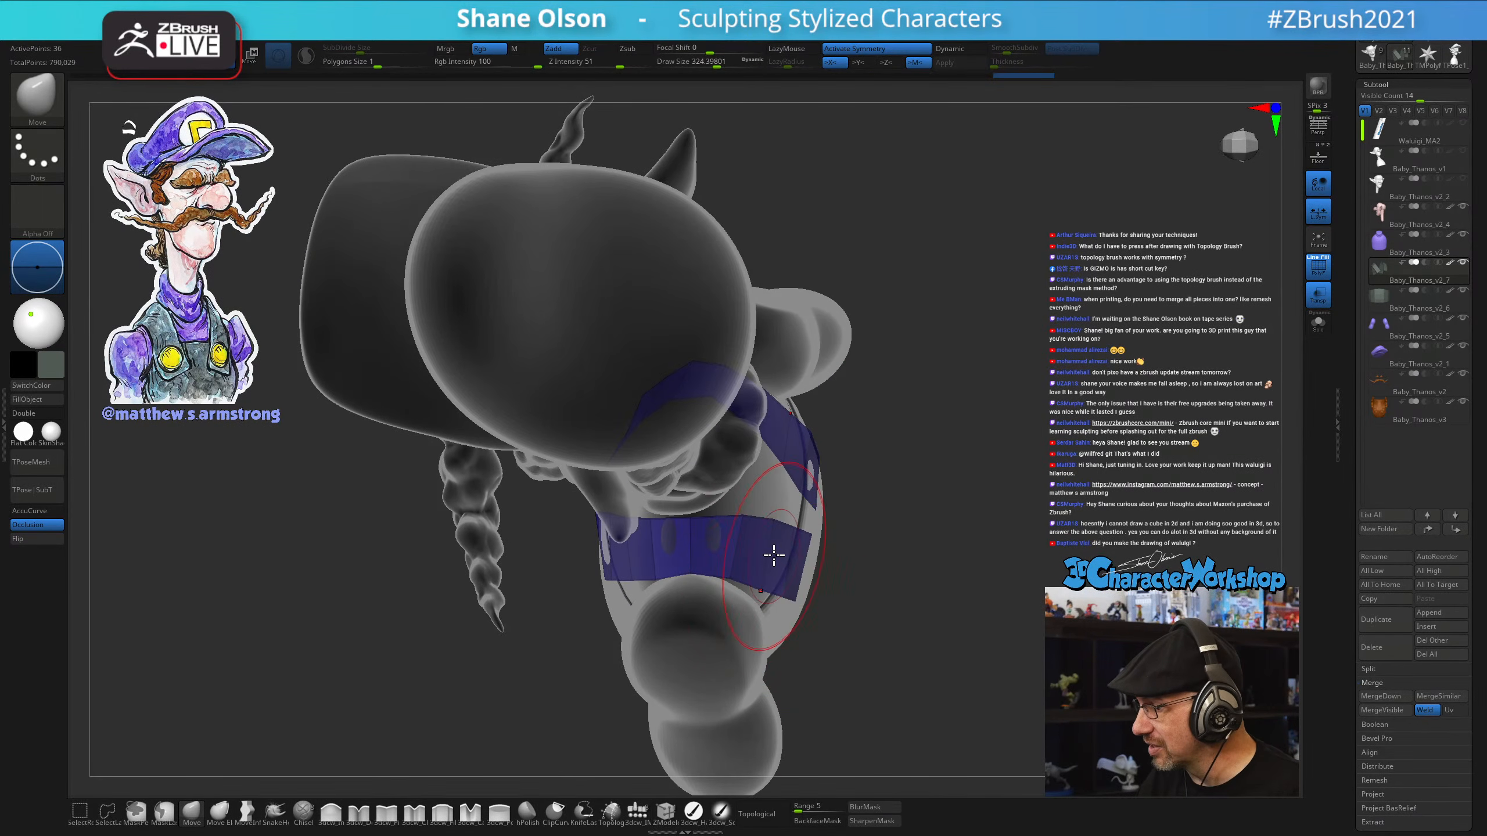
key([)
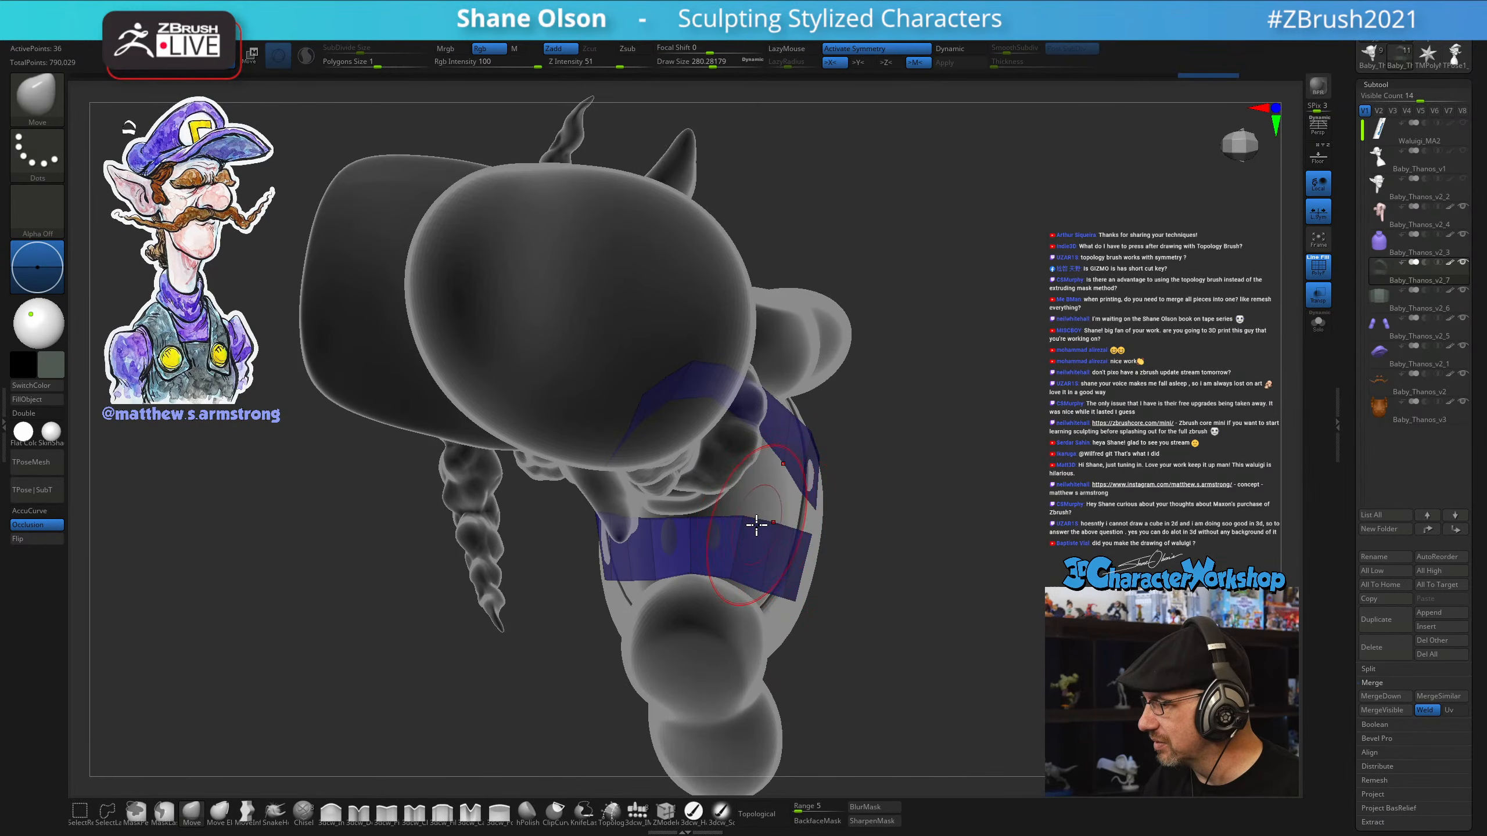
drag(734, 547, 1002, 558)
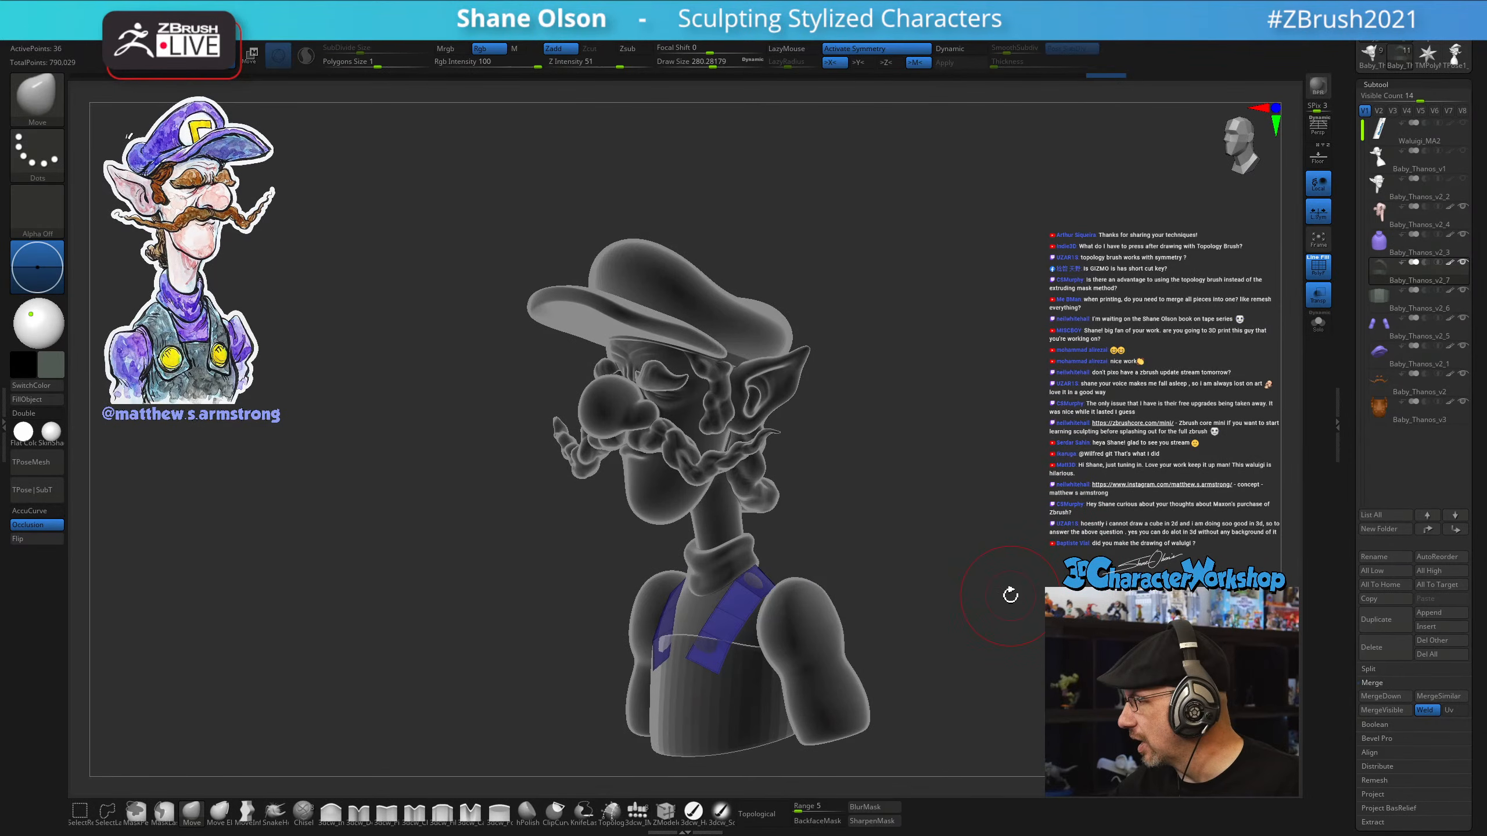
Turn off transparency, enable dynamic subdivision on the straps, and set the draw size to about 239
click(1318, 295)
drag(1022, 392, 959, 392)
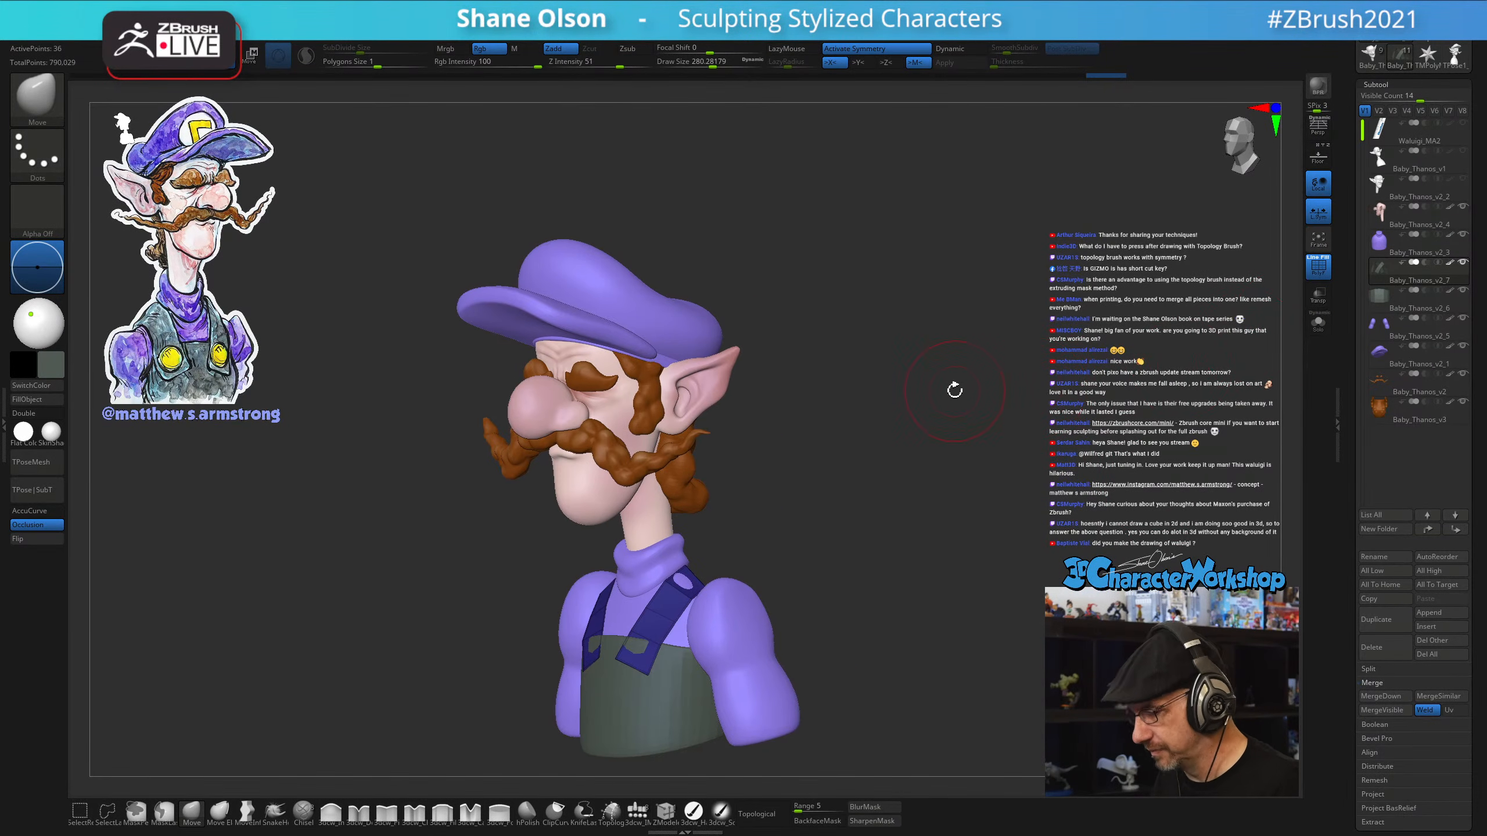
click(961, 48)
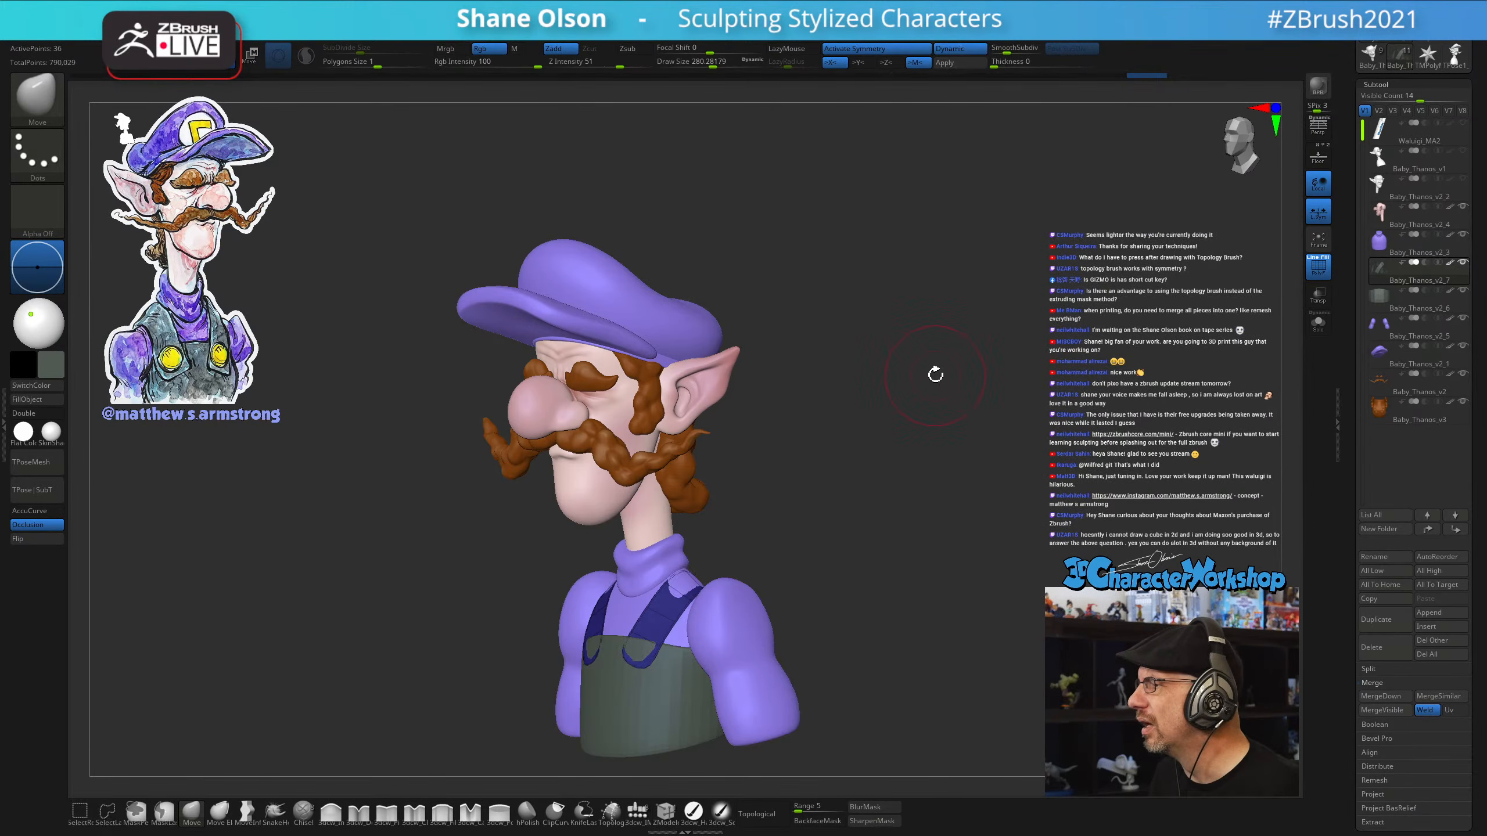
mouse_move(935, 374)
mouse_down()
mouse_move(883, 319)
mouse_move(943, 362)
mouse_move(919, 339)
mouse_move(901, 362)
mouse_up()
key(s)
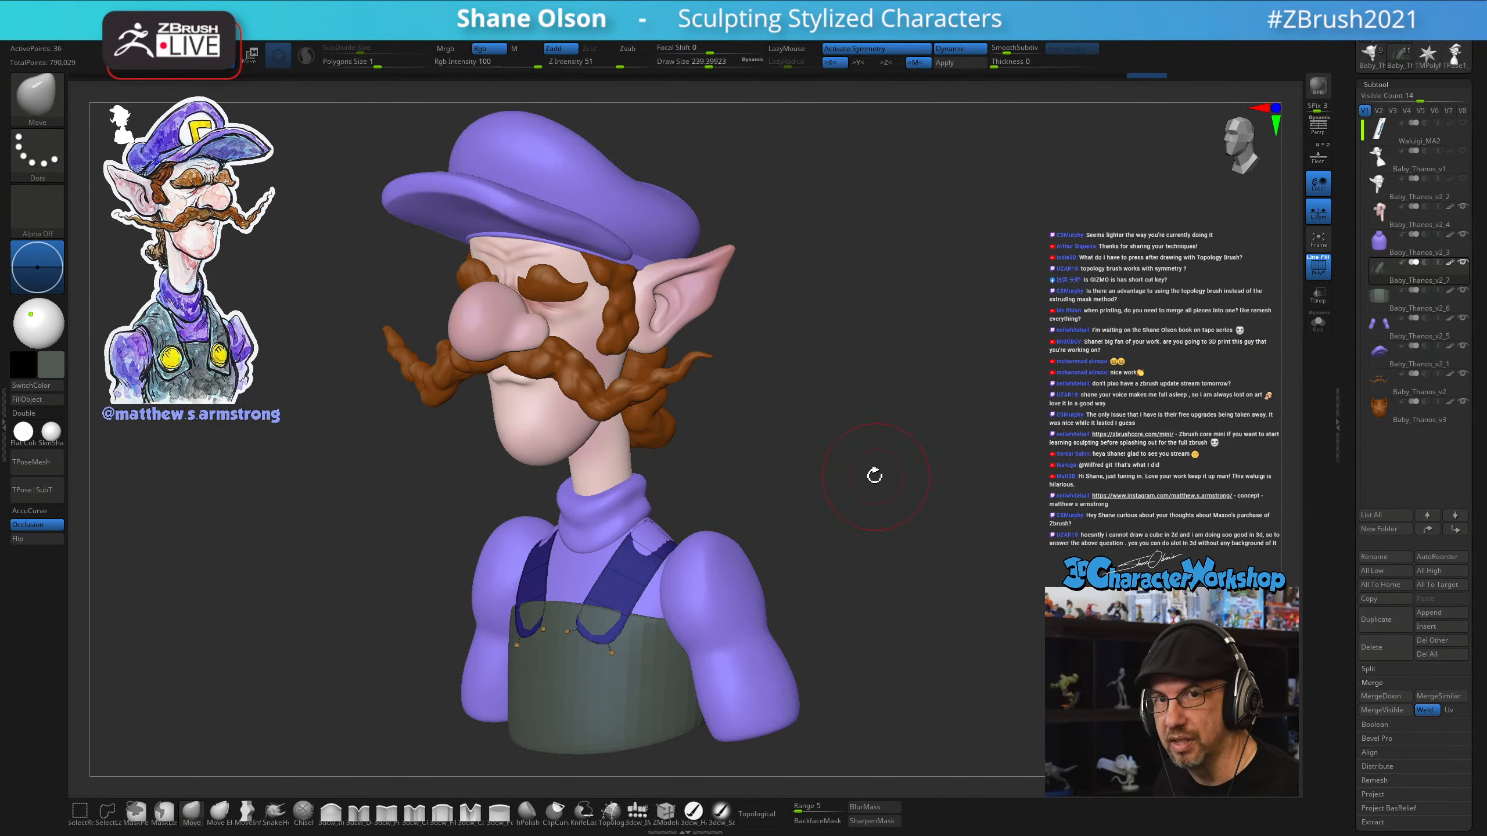
shift+drag(816, 381, 833, 389)
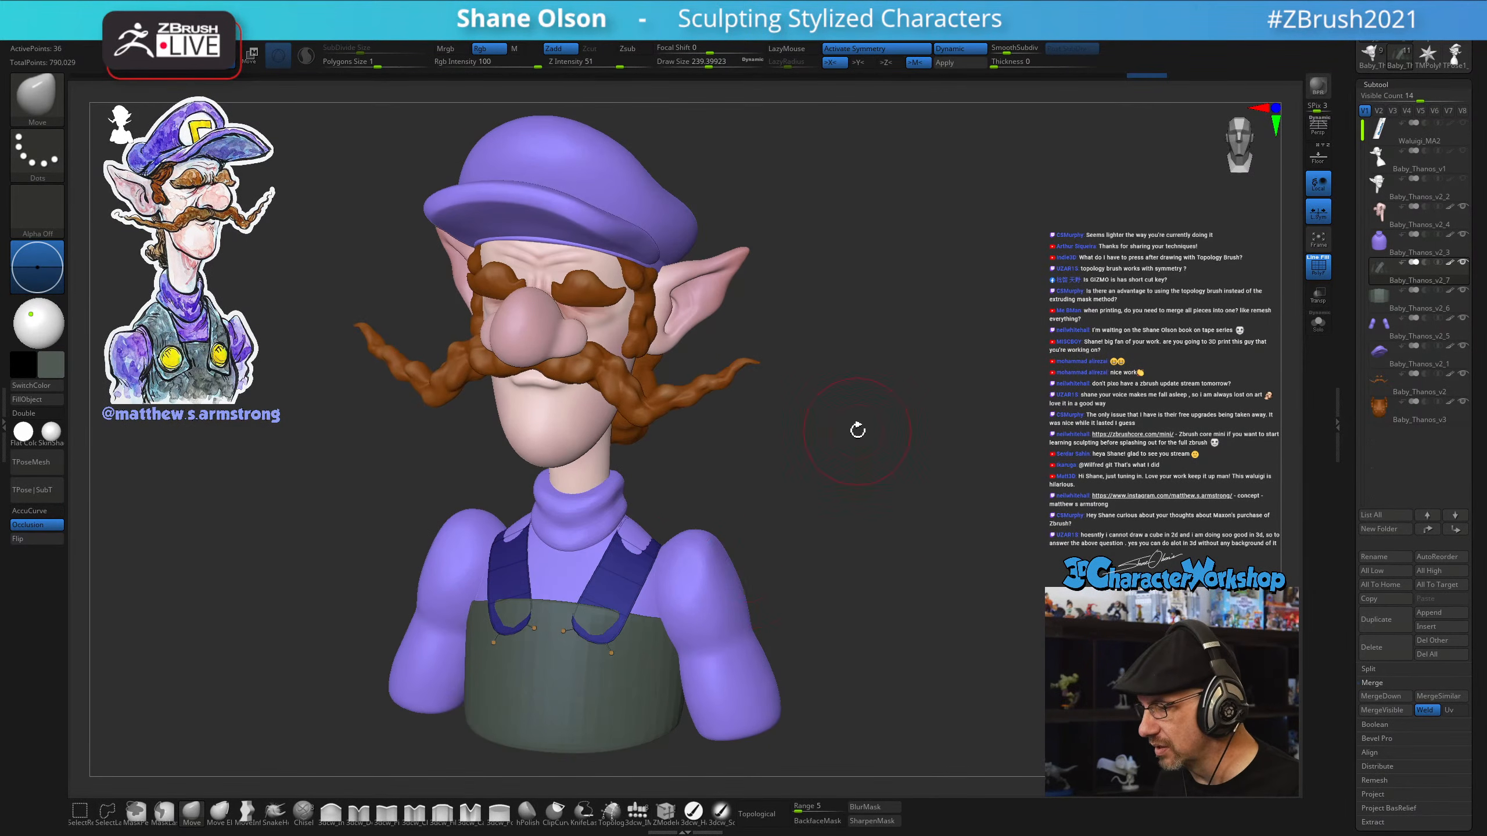
Give the straps a dynamic thickness of about 0.029
click(1020, 61)
text(0.004)
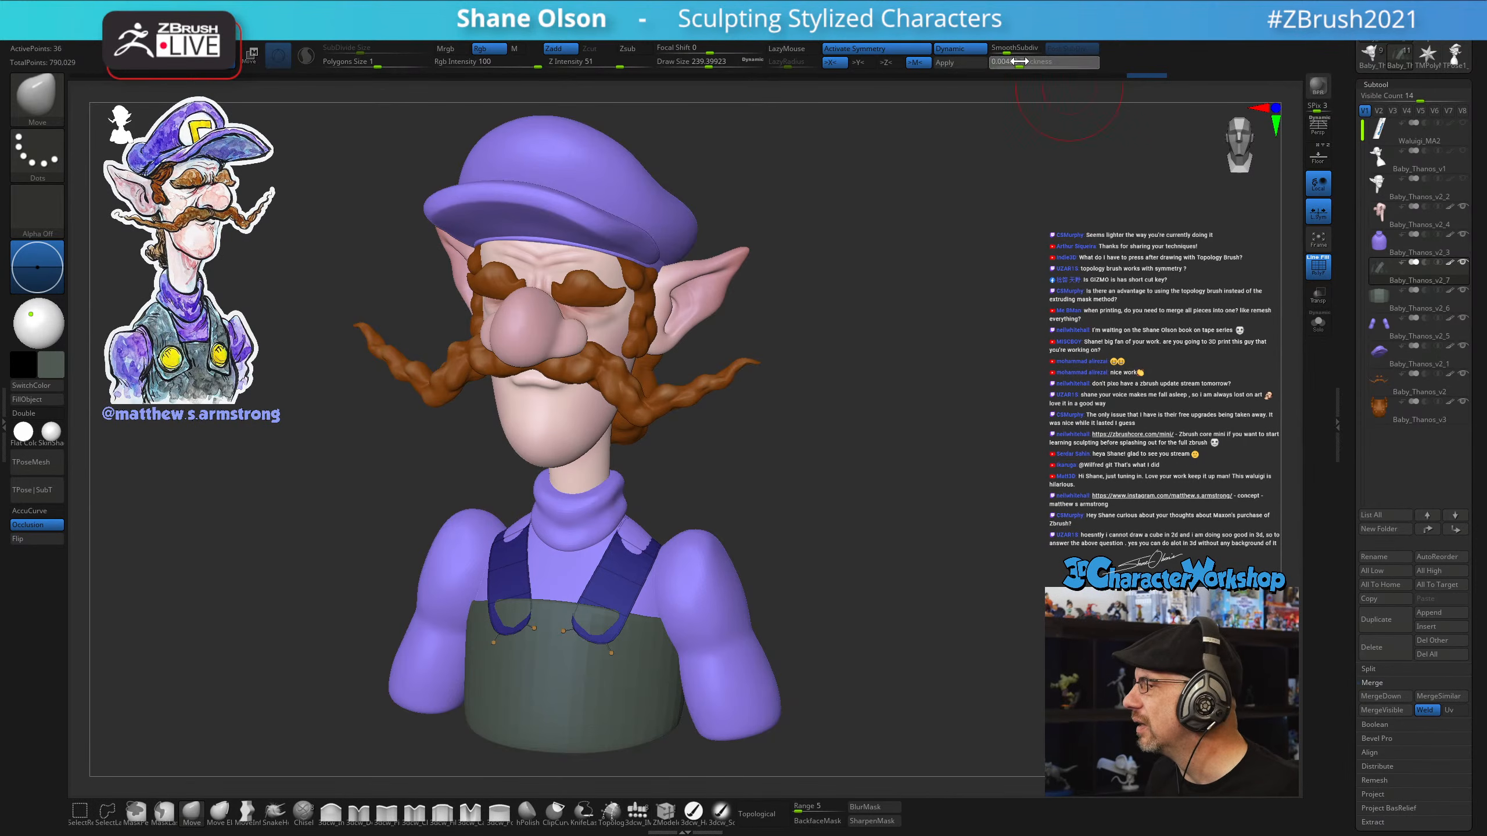
key(Return)
drag(893, 412, 889, 442)
click(1030, 63)
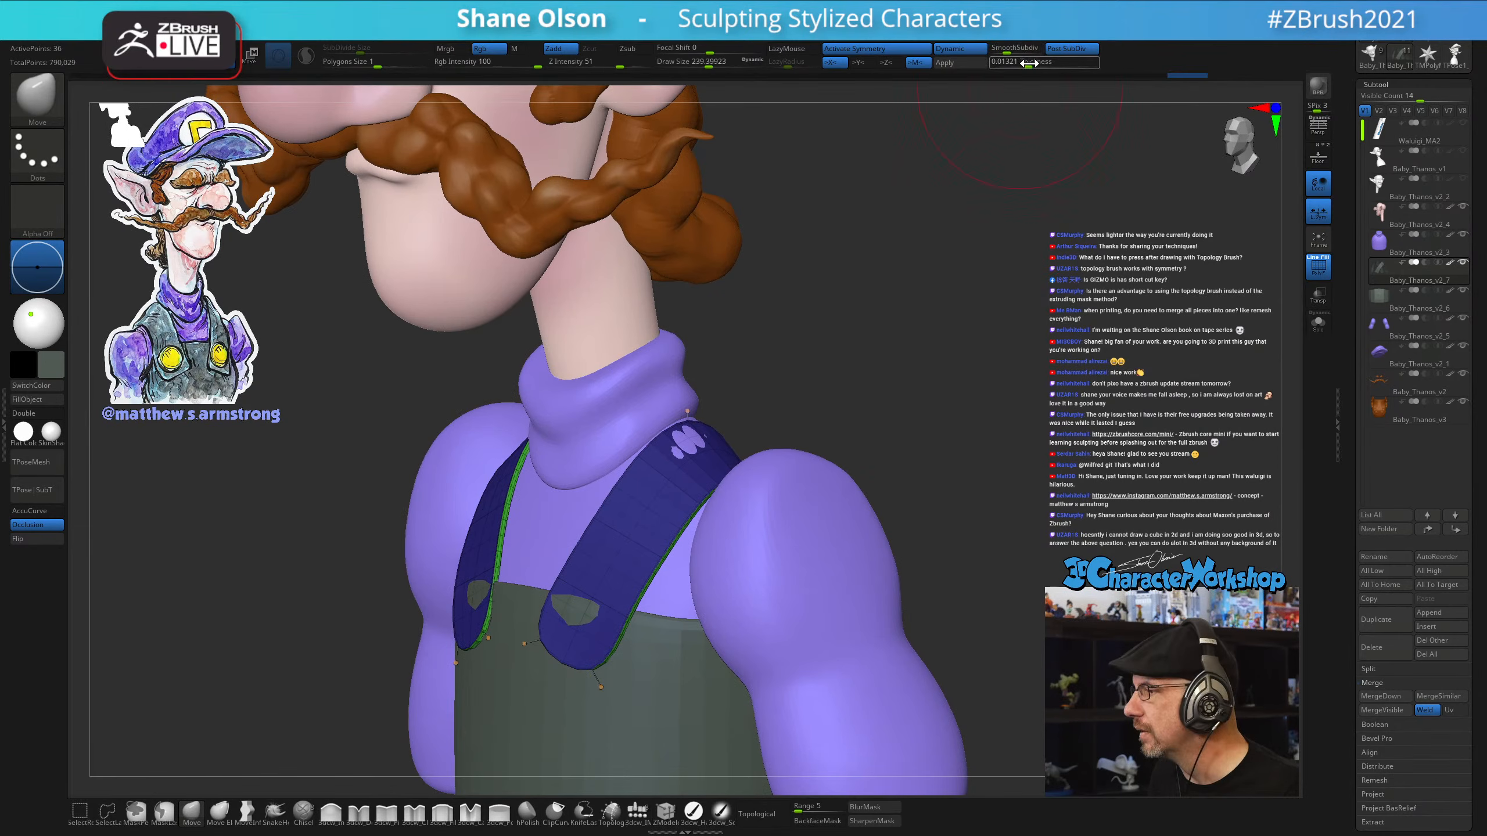
drag(1029, 64, 1048, 62)
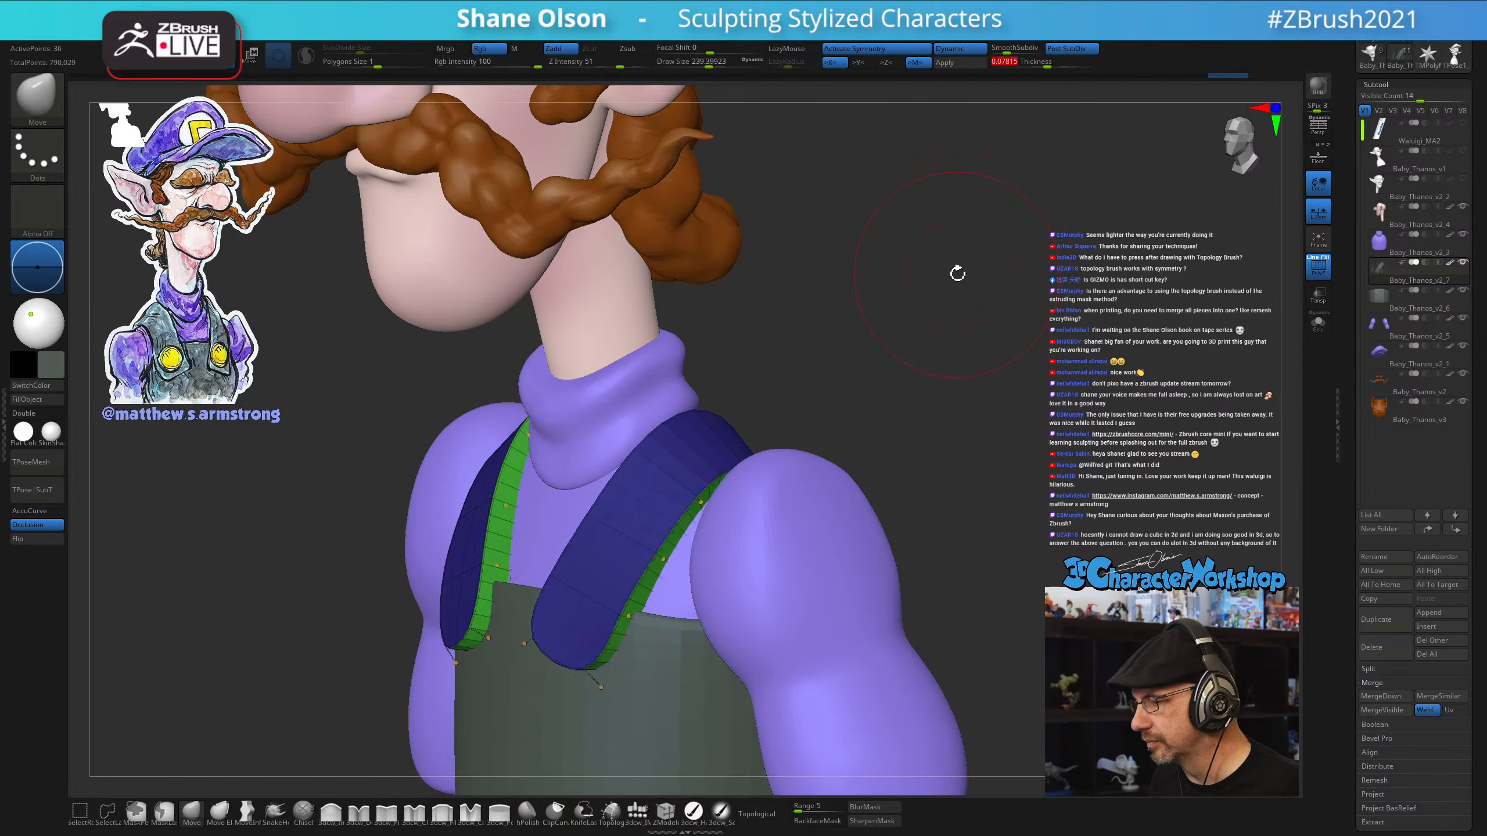
drag(957, 274, 1009, 145)
drag(1047, 63, 1035, 63)
drag(995, 302, 1019, 337)
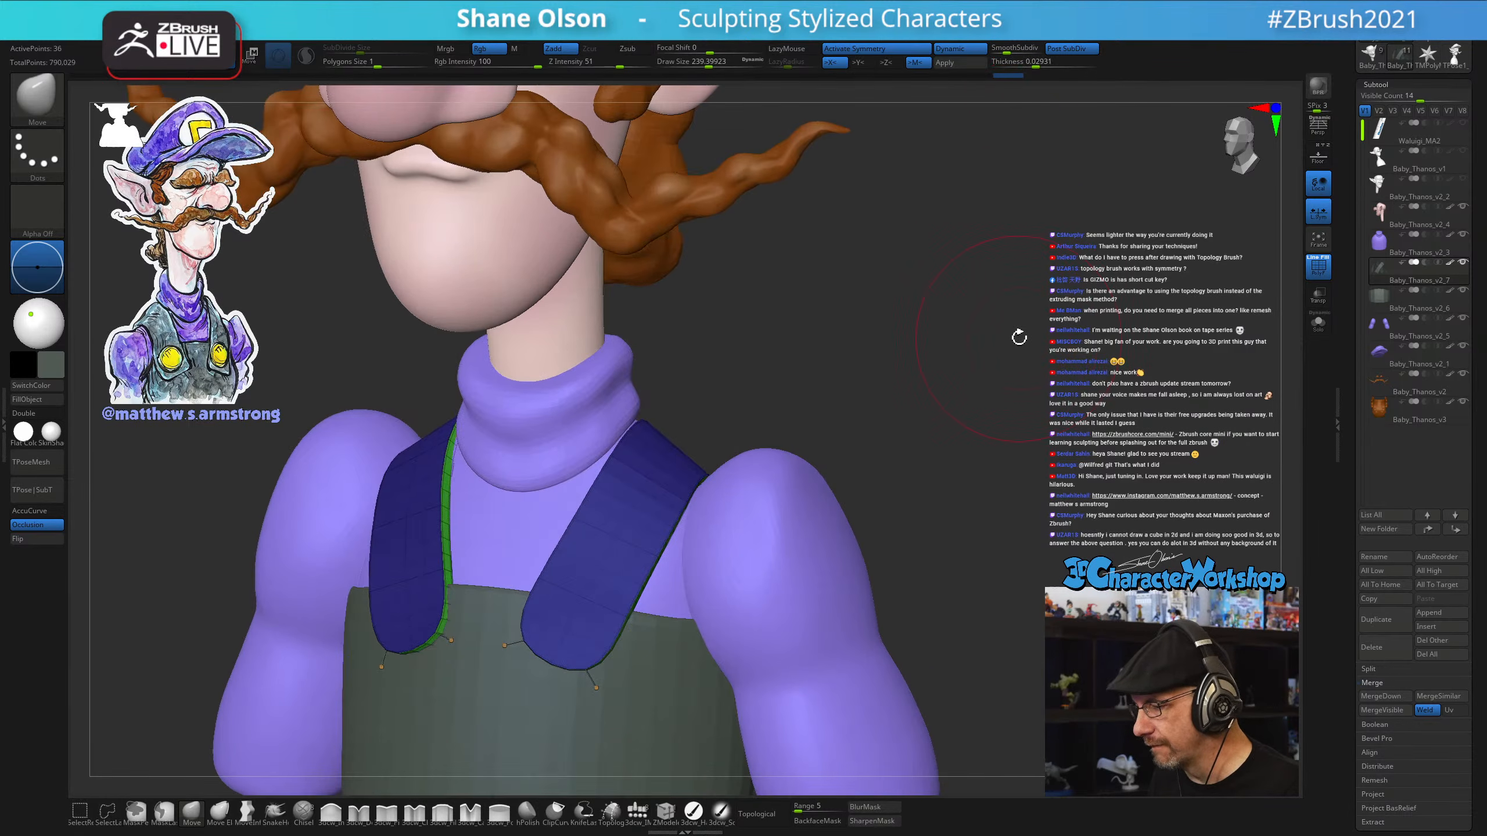
Try a sharp-cornered version of the straps, undo it, and turn off Post SubDiv
key(space)
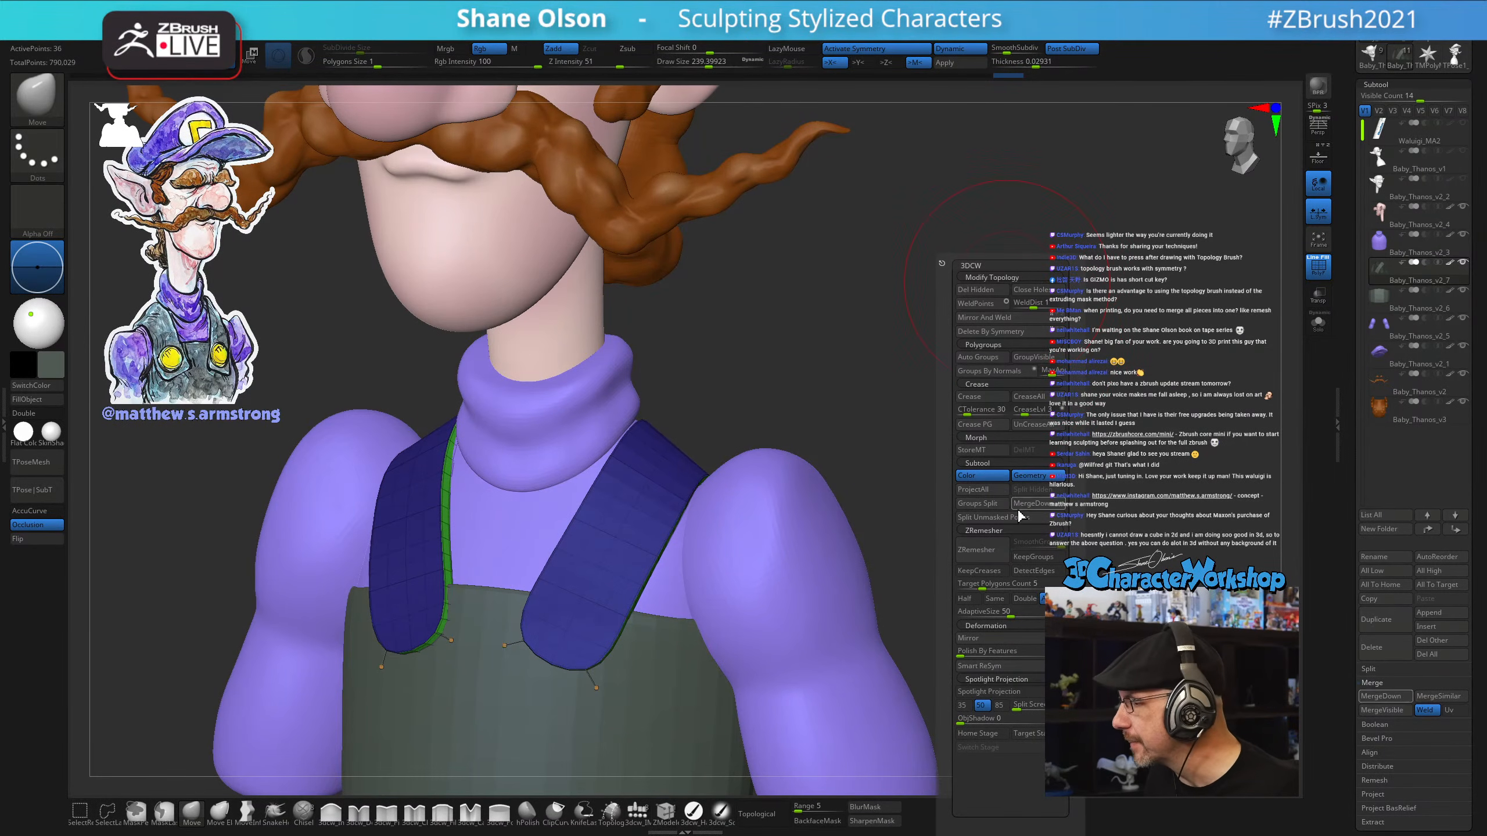
key(ctrl+z)
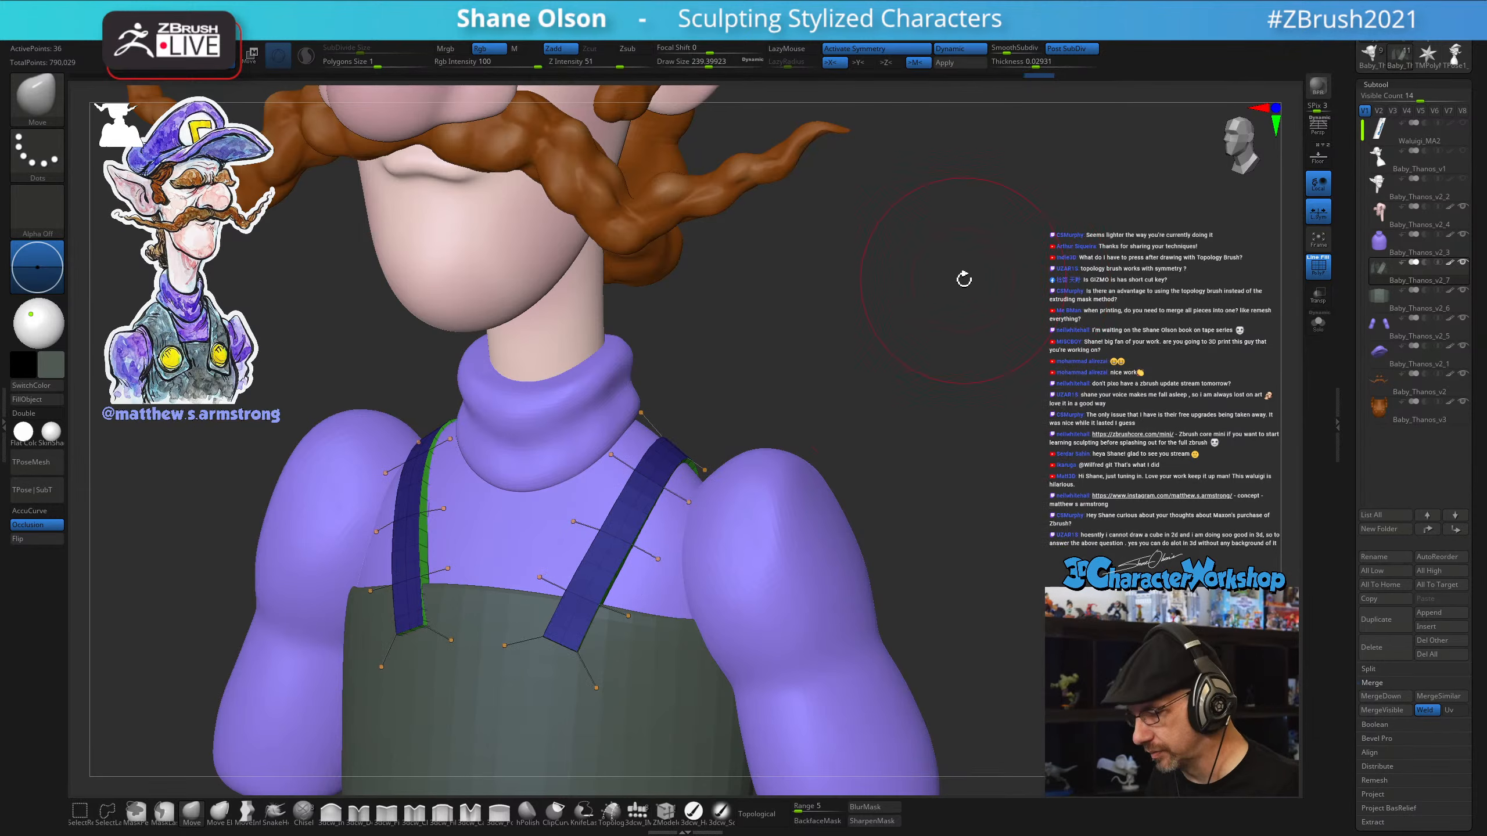
key(ctrl+shift+z)
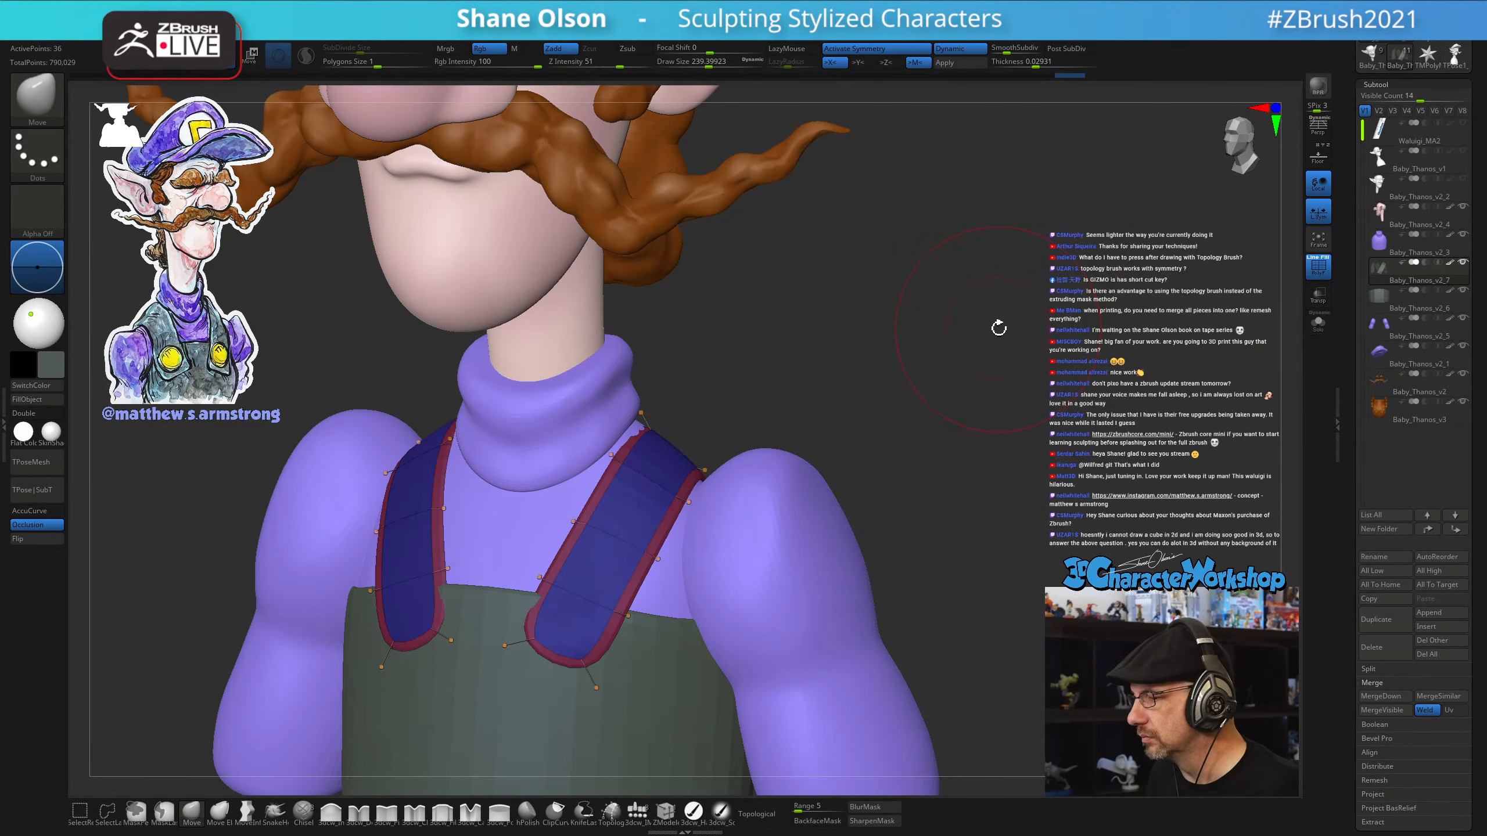
mouse_move(998, 328)
mouse_down()
mouse_move(1016, 329)
mouse_move(989, 326)
mouse_up()
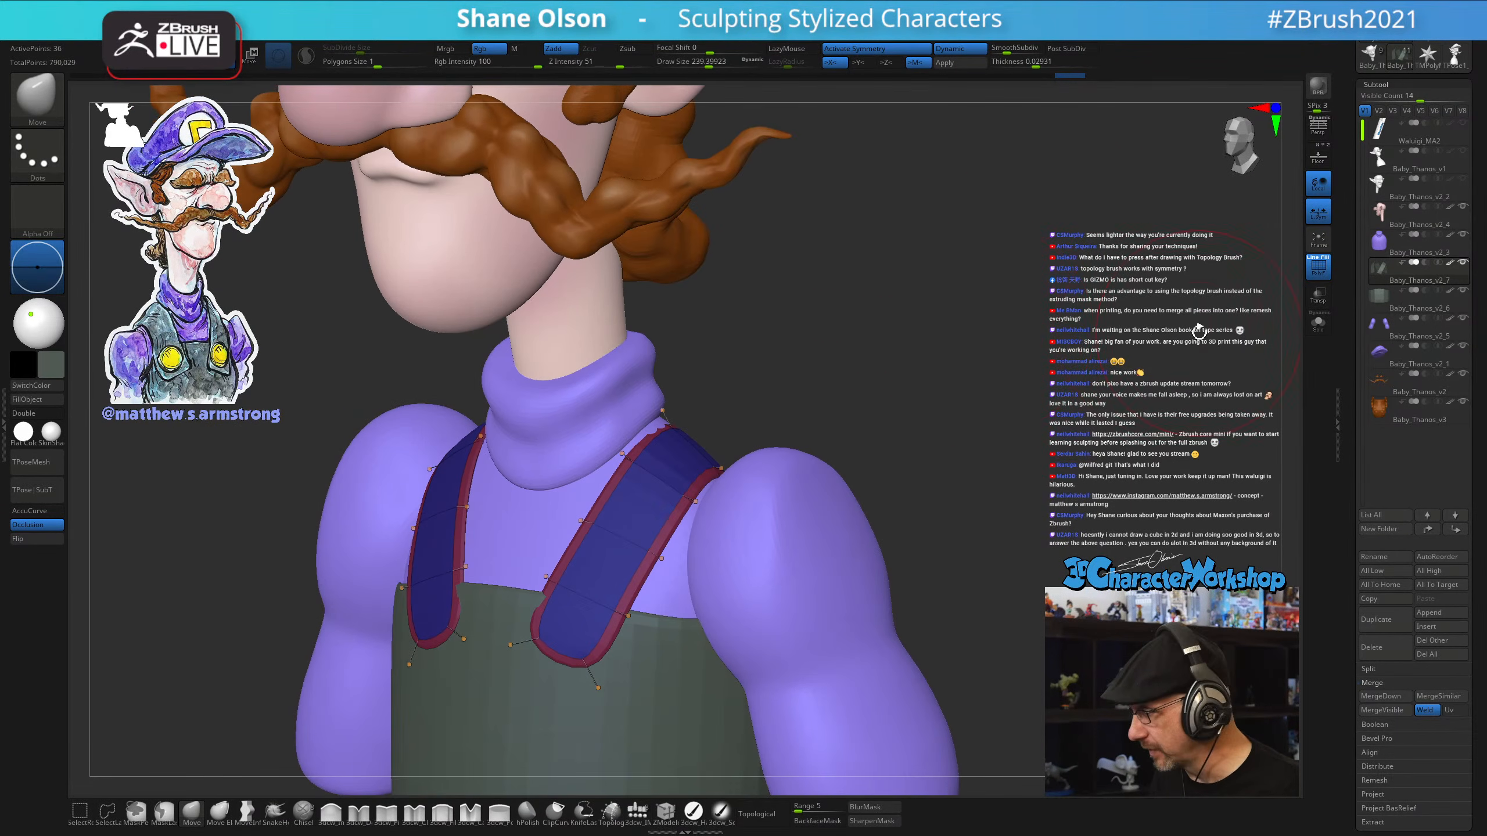
Isolate the straps, turn off their dynamic subdivision, and display their low-poly cage with the polyframe
click(1318, 323)
key(shift+f)
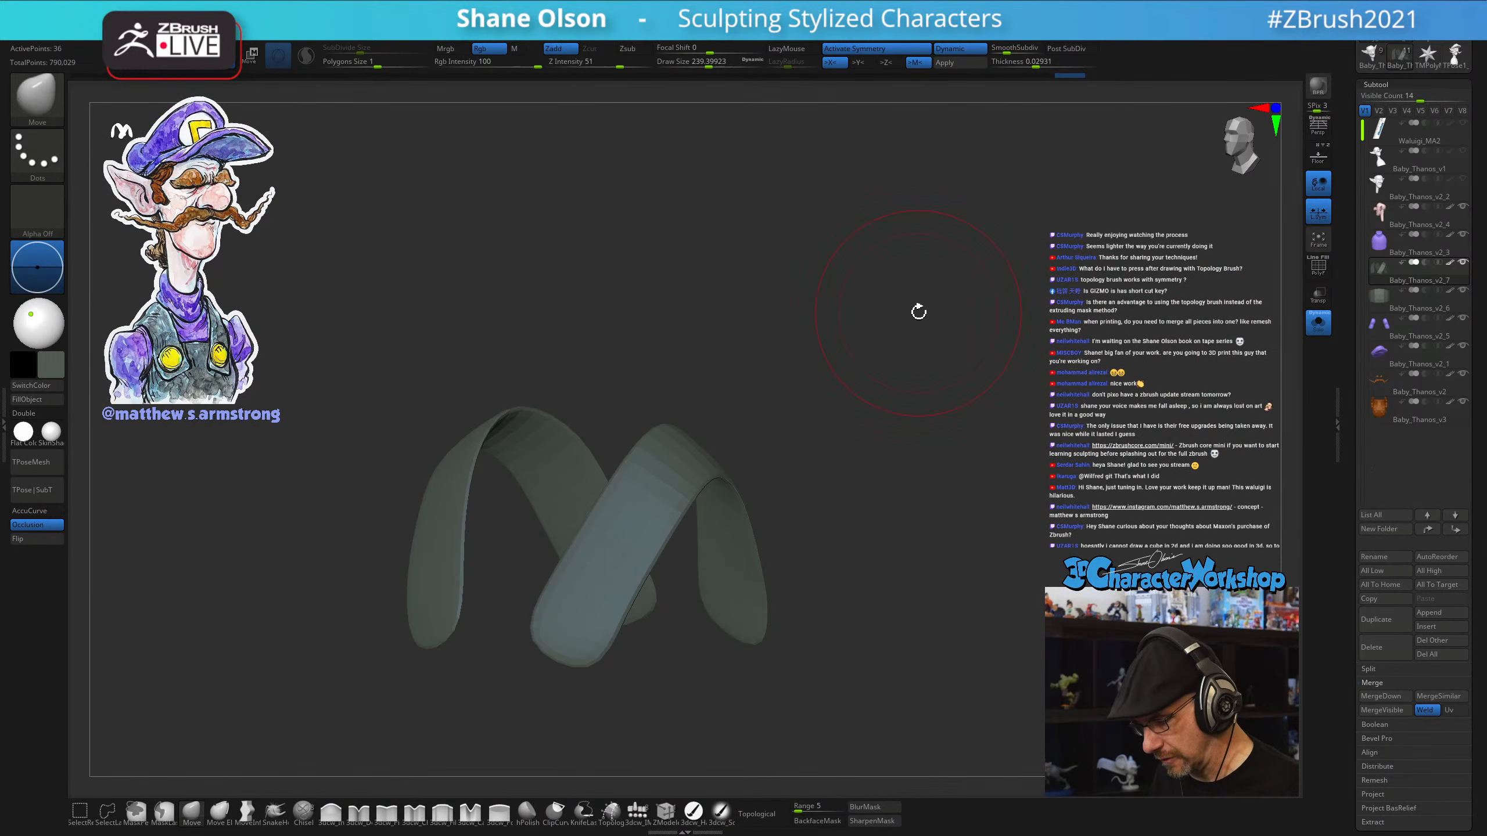
key(shift+d)
key(shift+f)
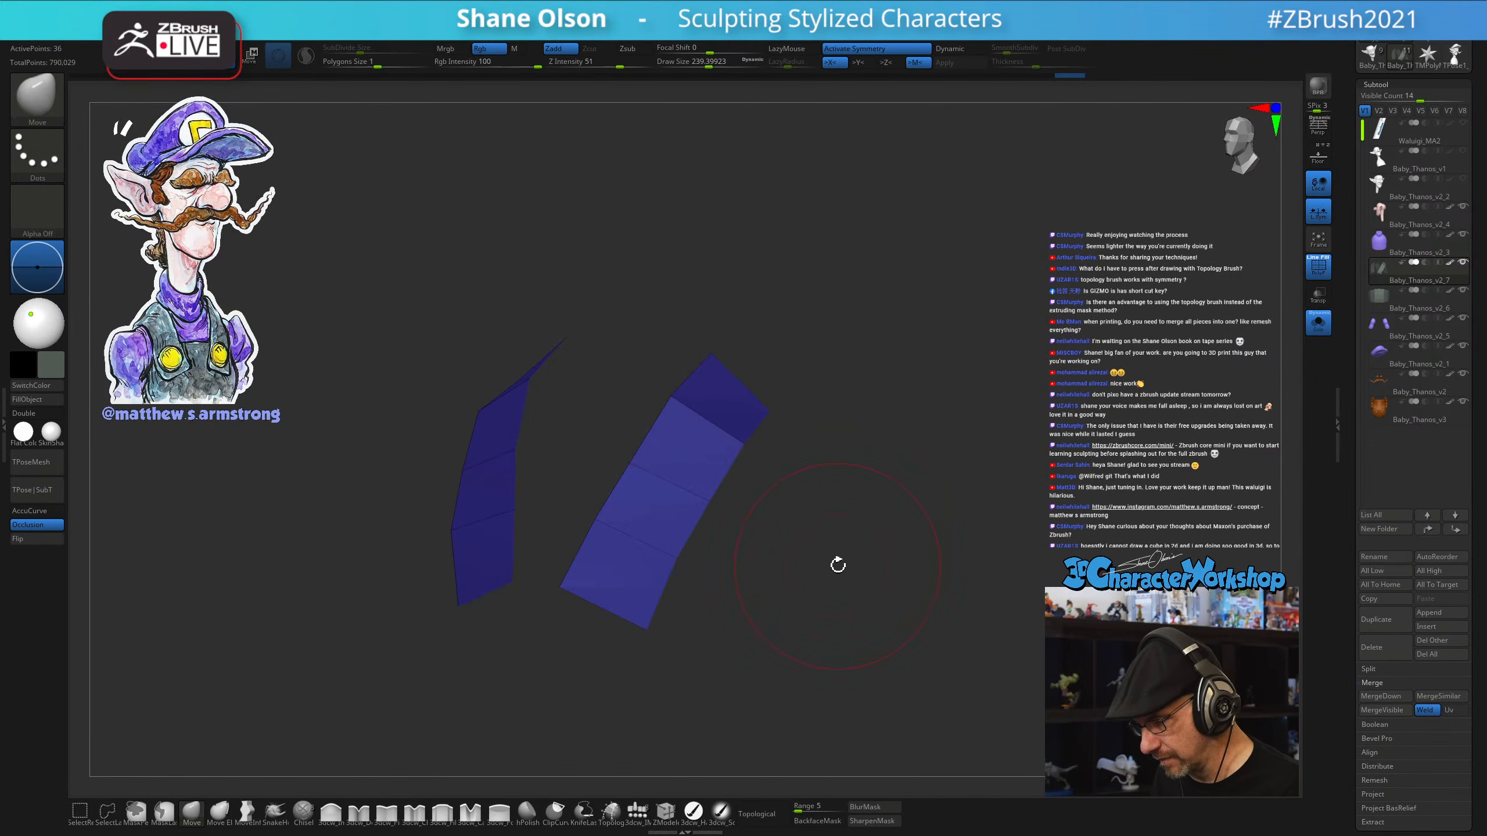
Set the draw size to about 56 and insert an edge loop close to the straps' lower front ends with ZModeler
ctrl+right_drag(838, 566, 833, 595)
key(s)
mouse_move(833, 614)
mouse_down()
mouse_move(830, 581)
mouse_move(813, 594)
mouse_move(857, 540)
mouse_move(856, 567)
mouse_up()
key(s)
drag(859, 567, 831, 572)
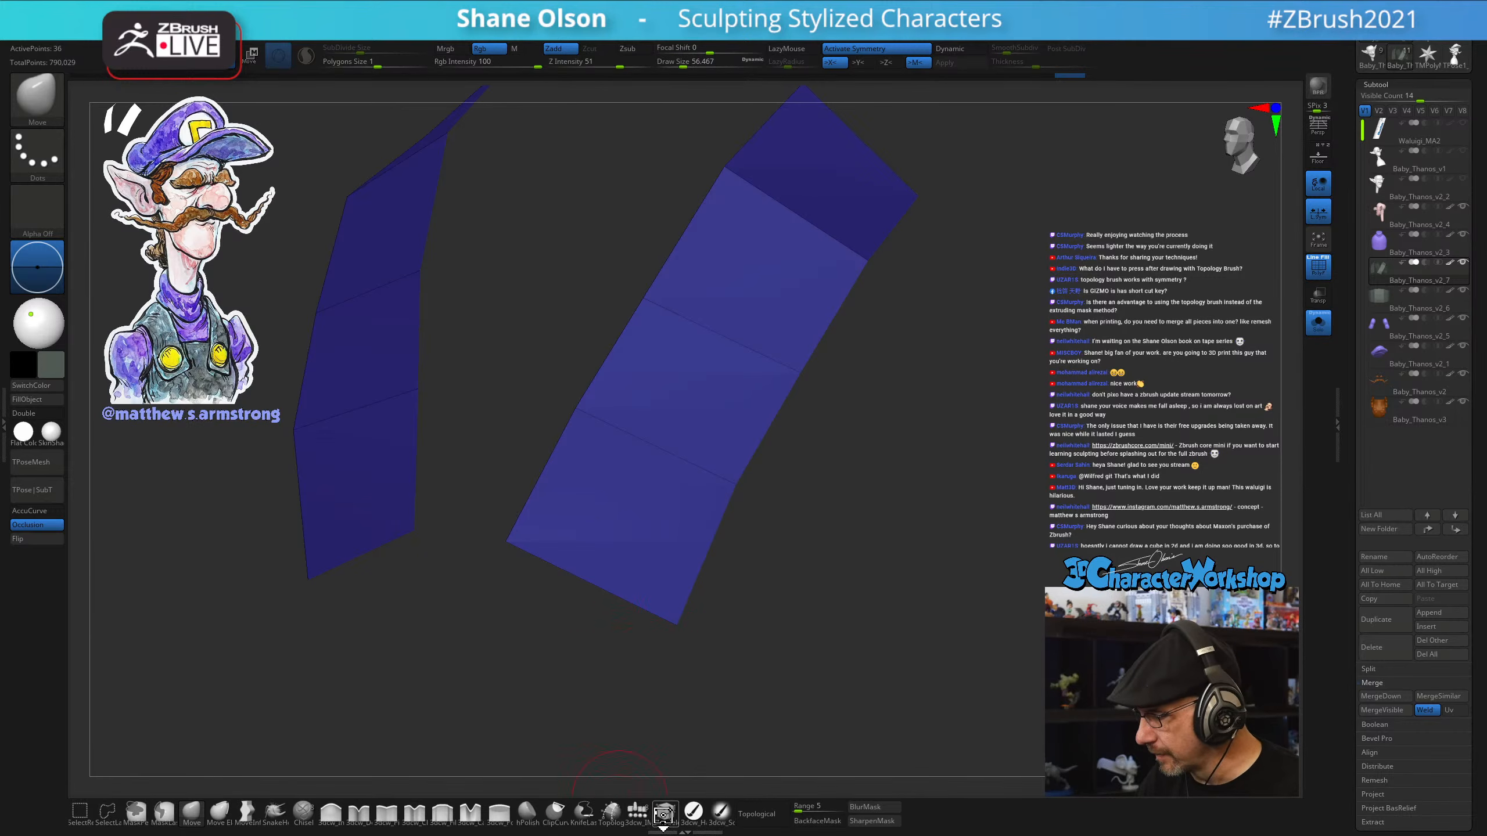
click(665, 812)
click(680, 611)
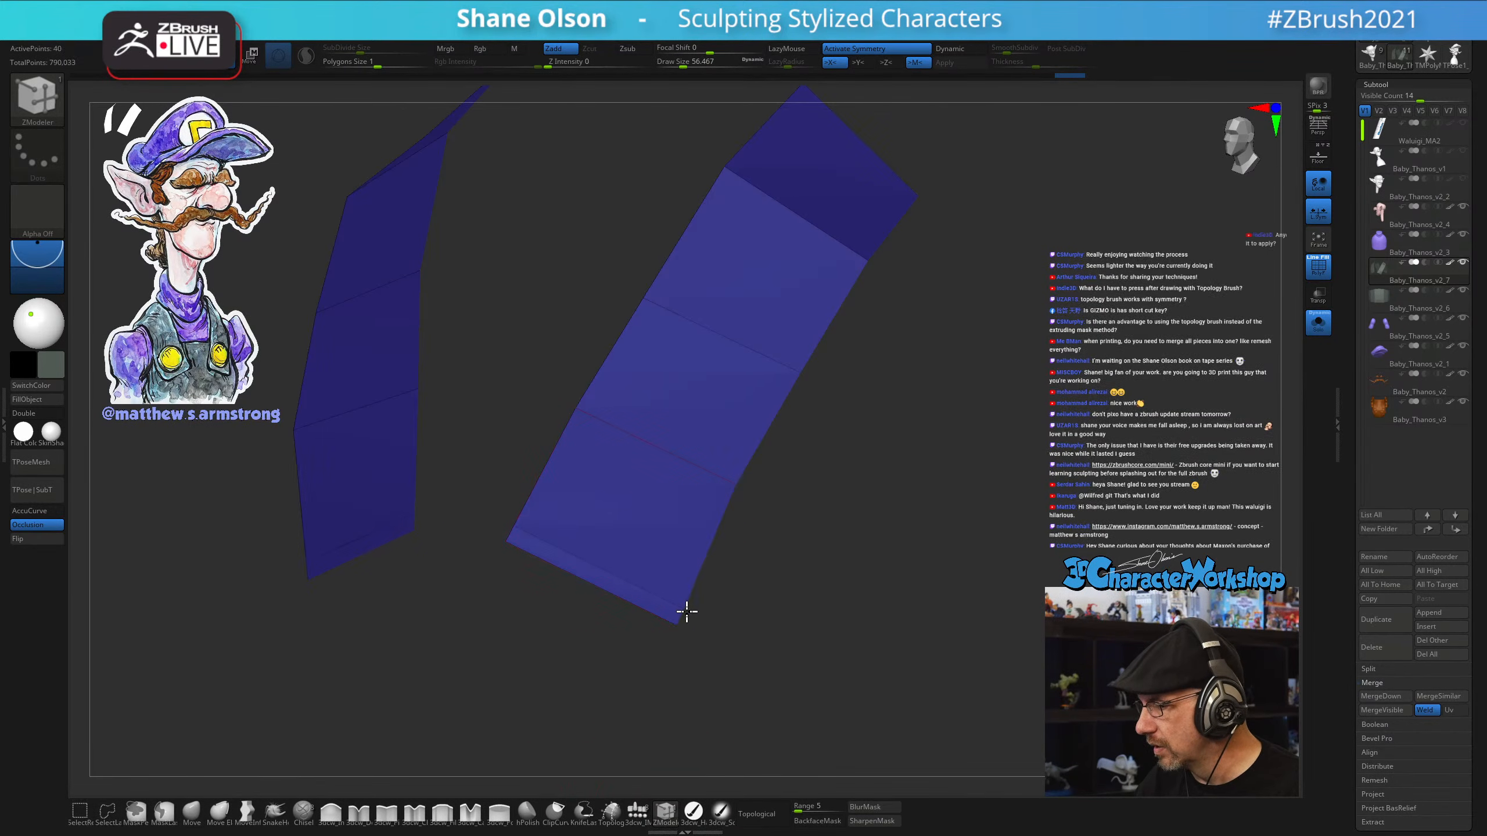
Reduce the draw size to about 25 with the isolated straps in view
drag(787, 574, 786, 580)
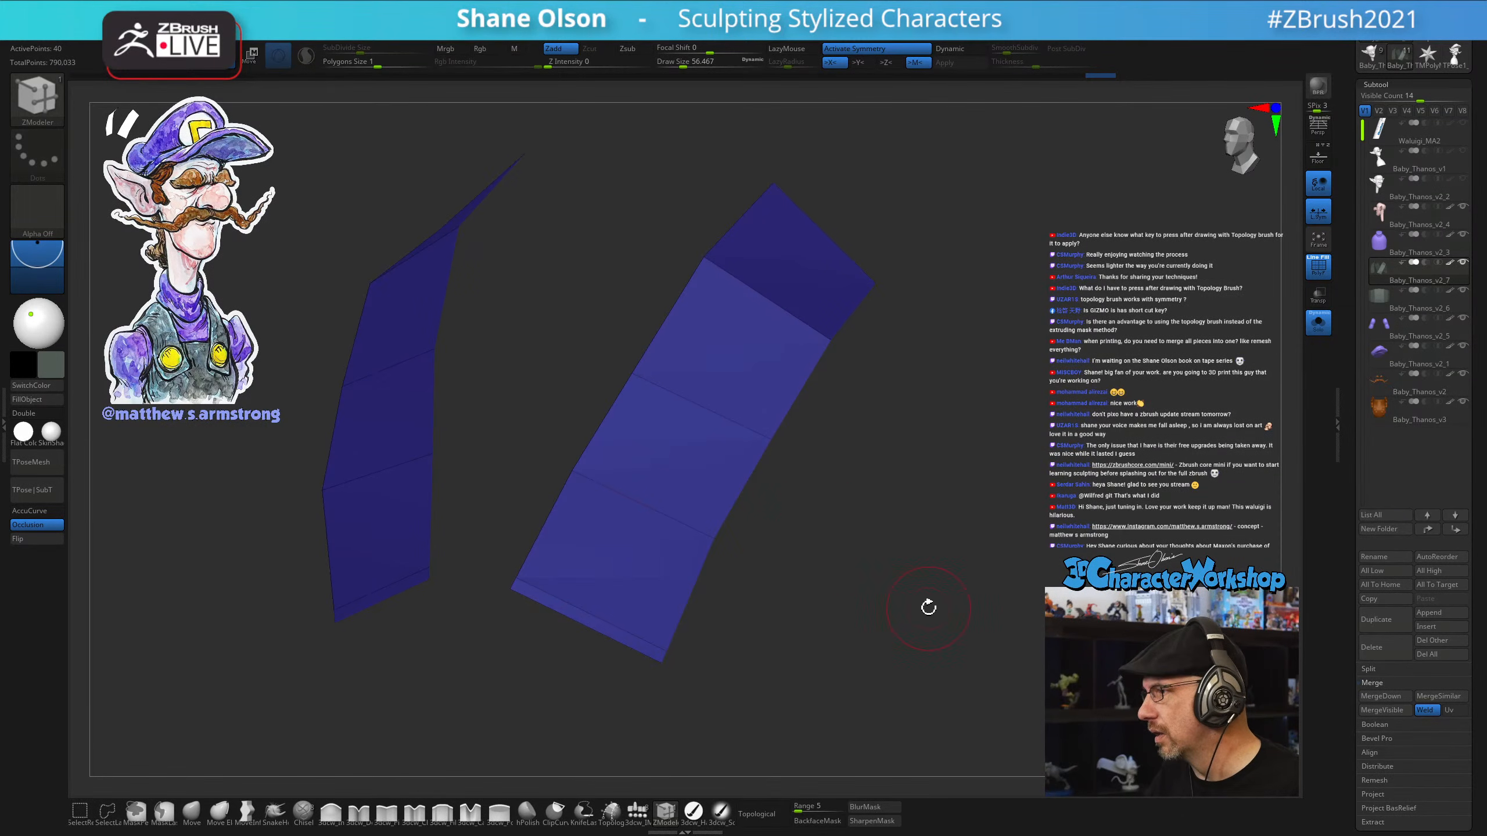
drag(926, 608, 913, 624)
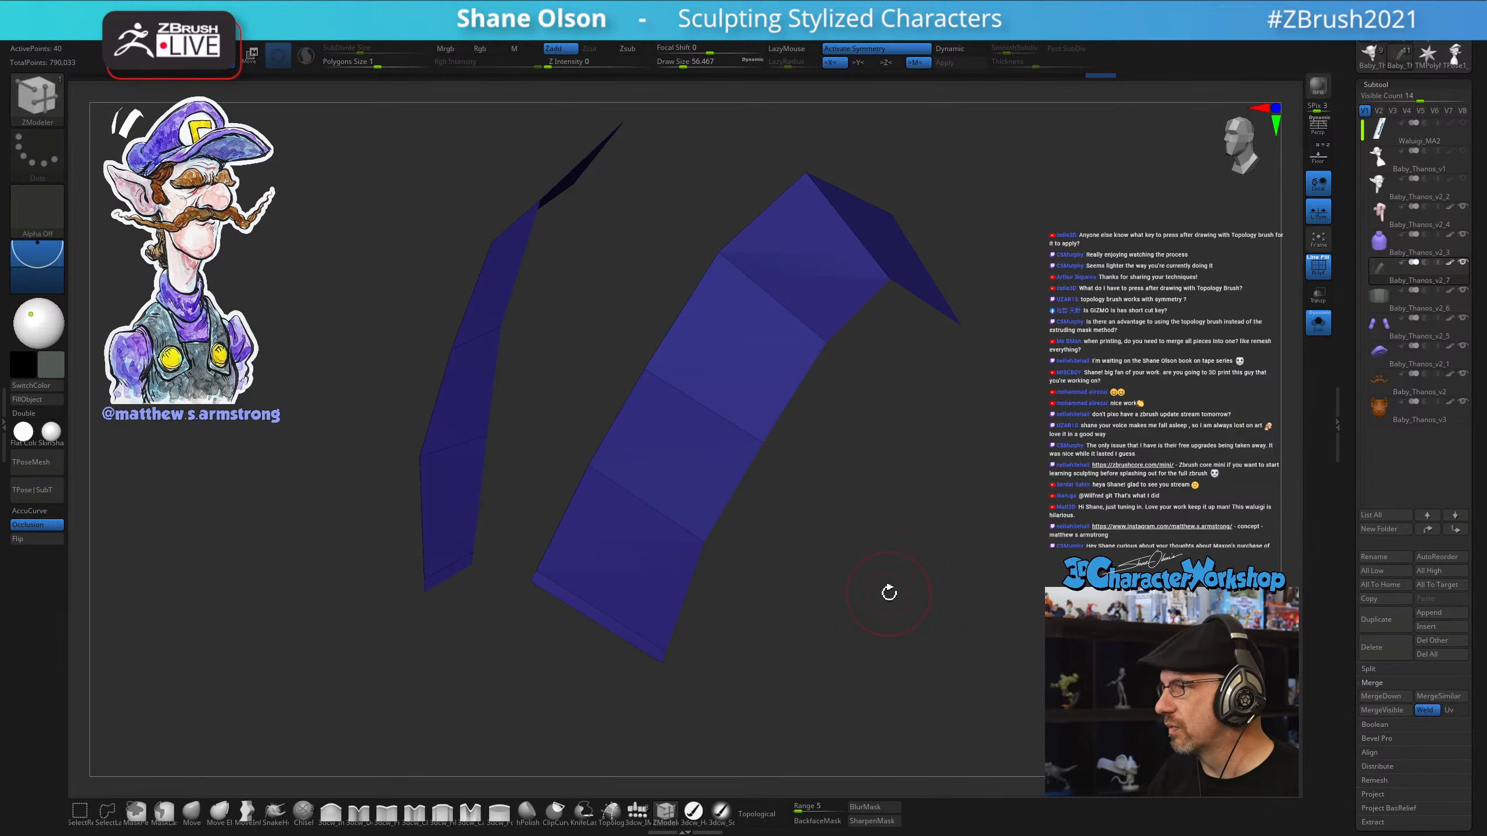
alt+drag(886, 591, 856, 643)
key(s)
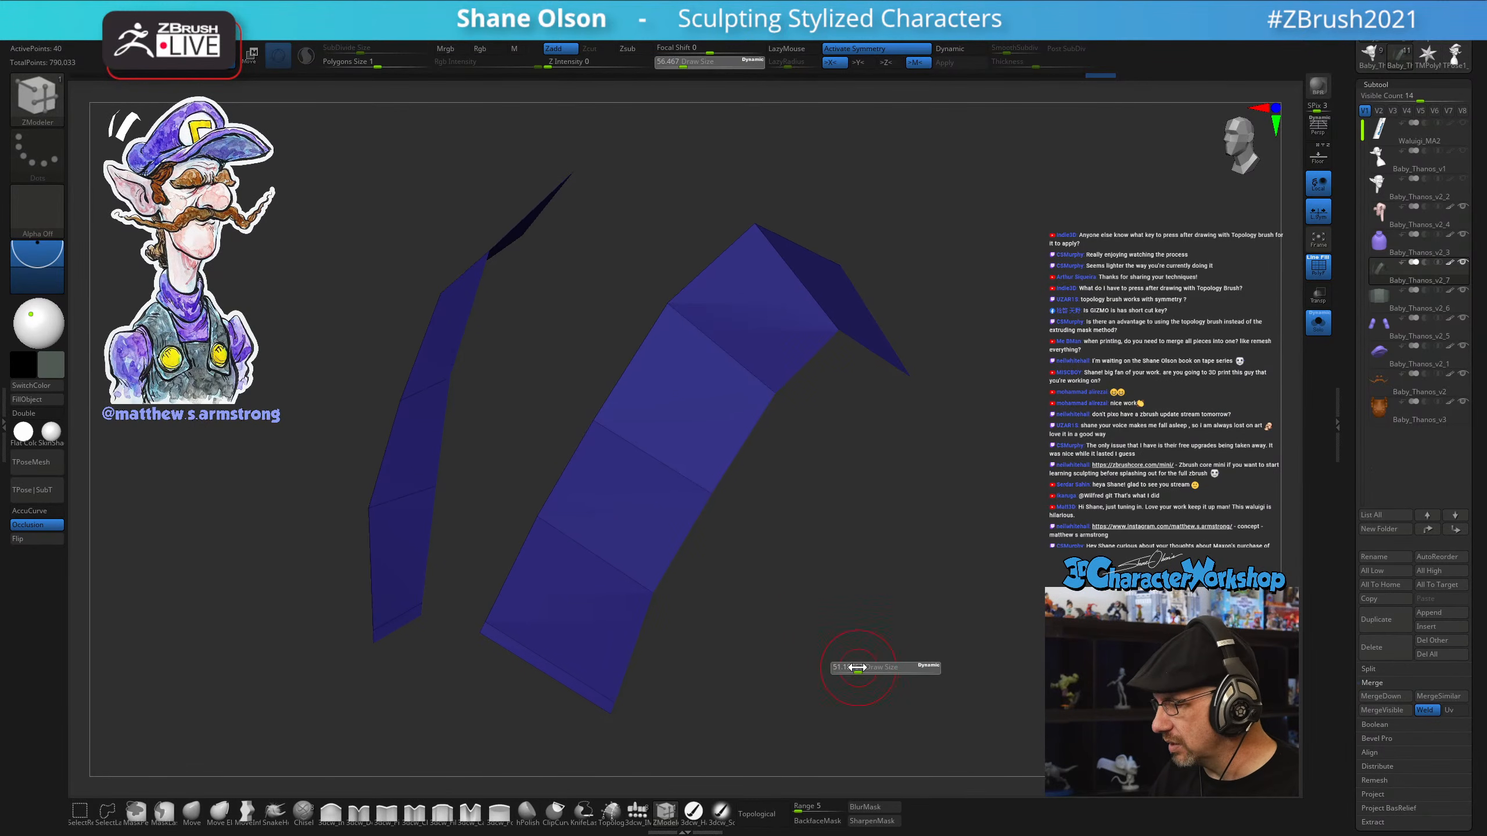
click(845, 668)
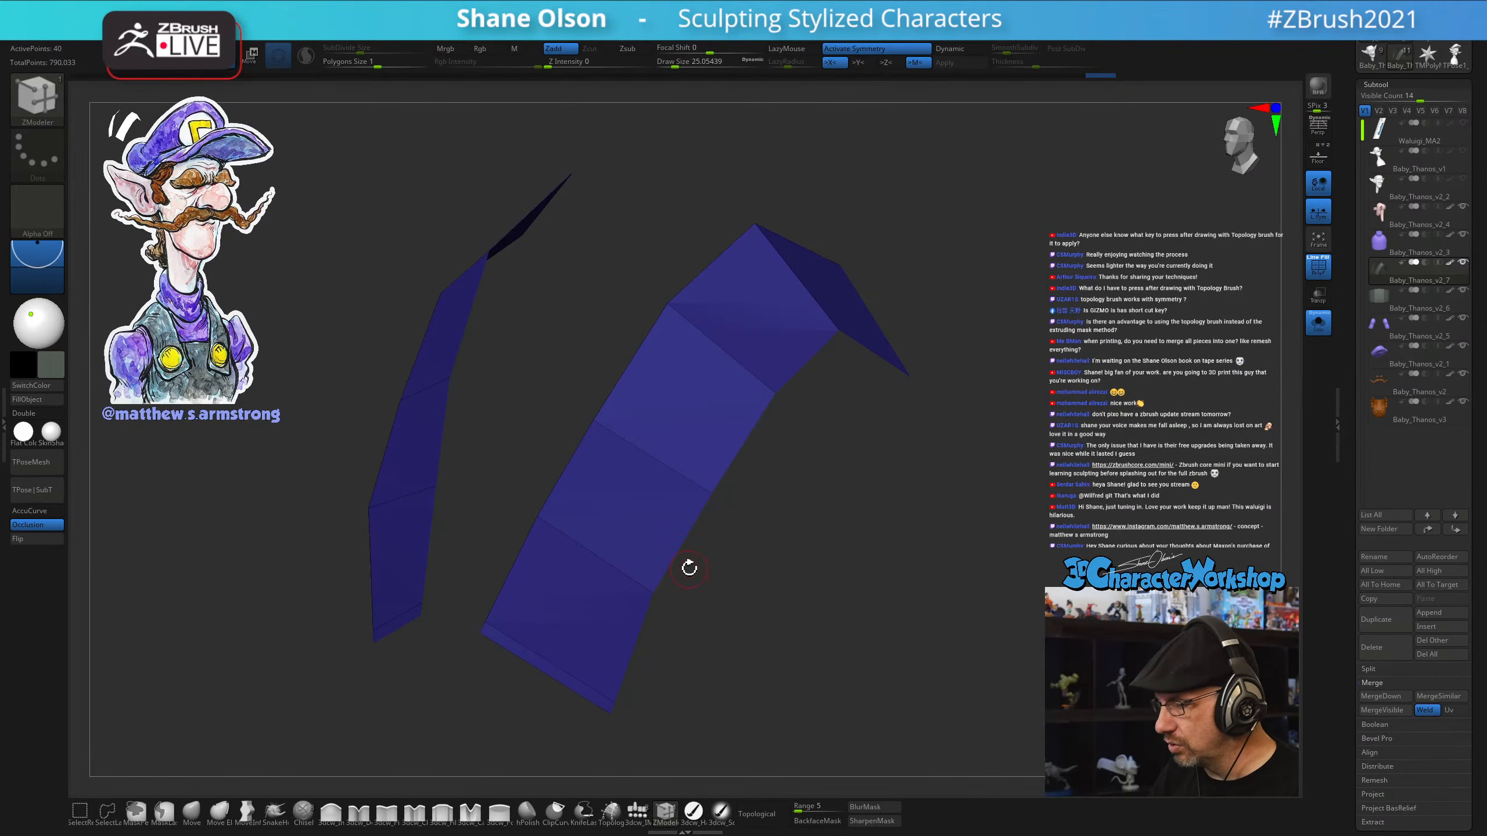
Choose the Topology brush, switch to the Baby_Thanos_v1 ellipsoid model, and set the draw size to about 7.5
click(611, 812)
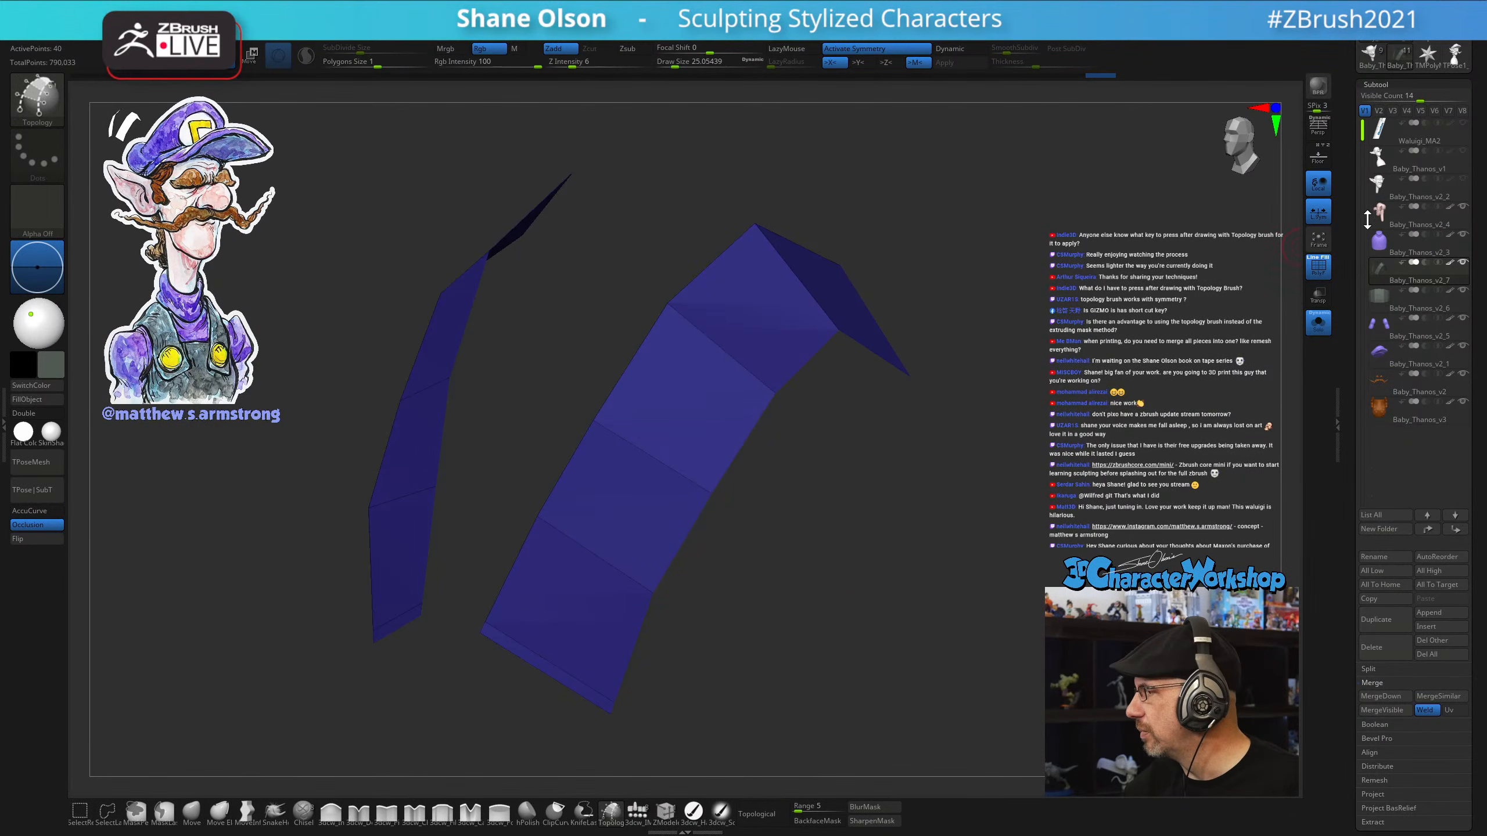
drag(1355, 213, 1355, 369)
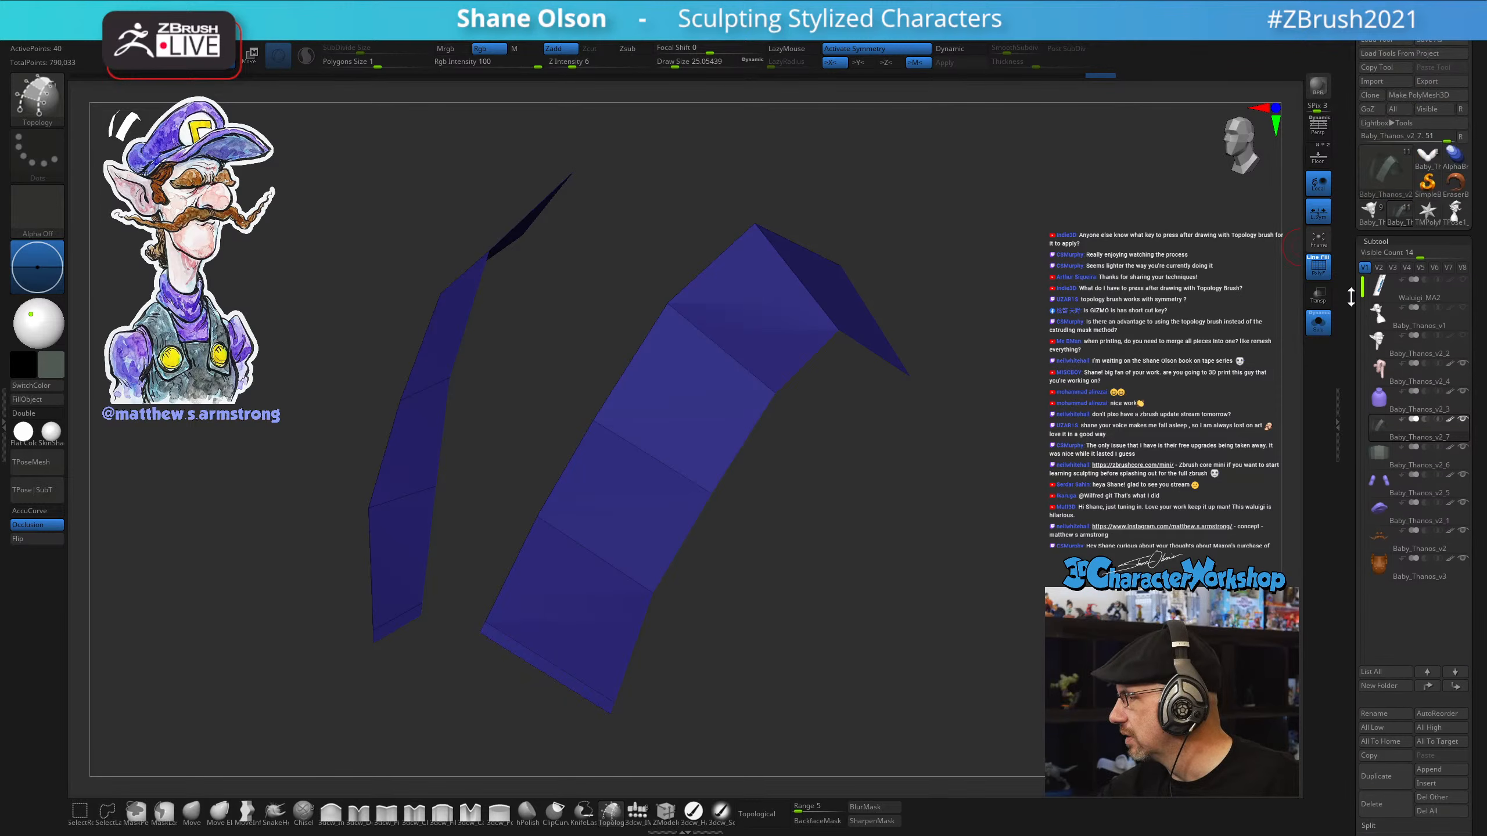
click(1432, 161)
drag(735, 598, 787, 588)
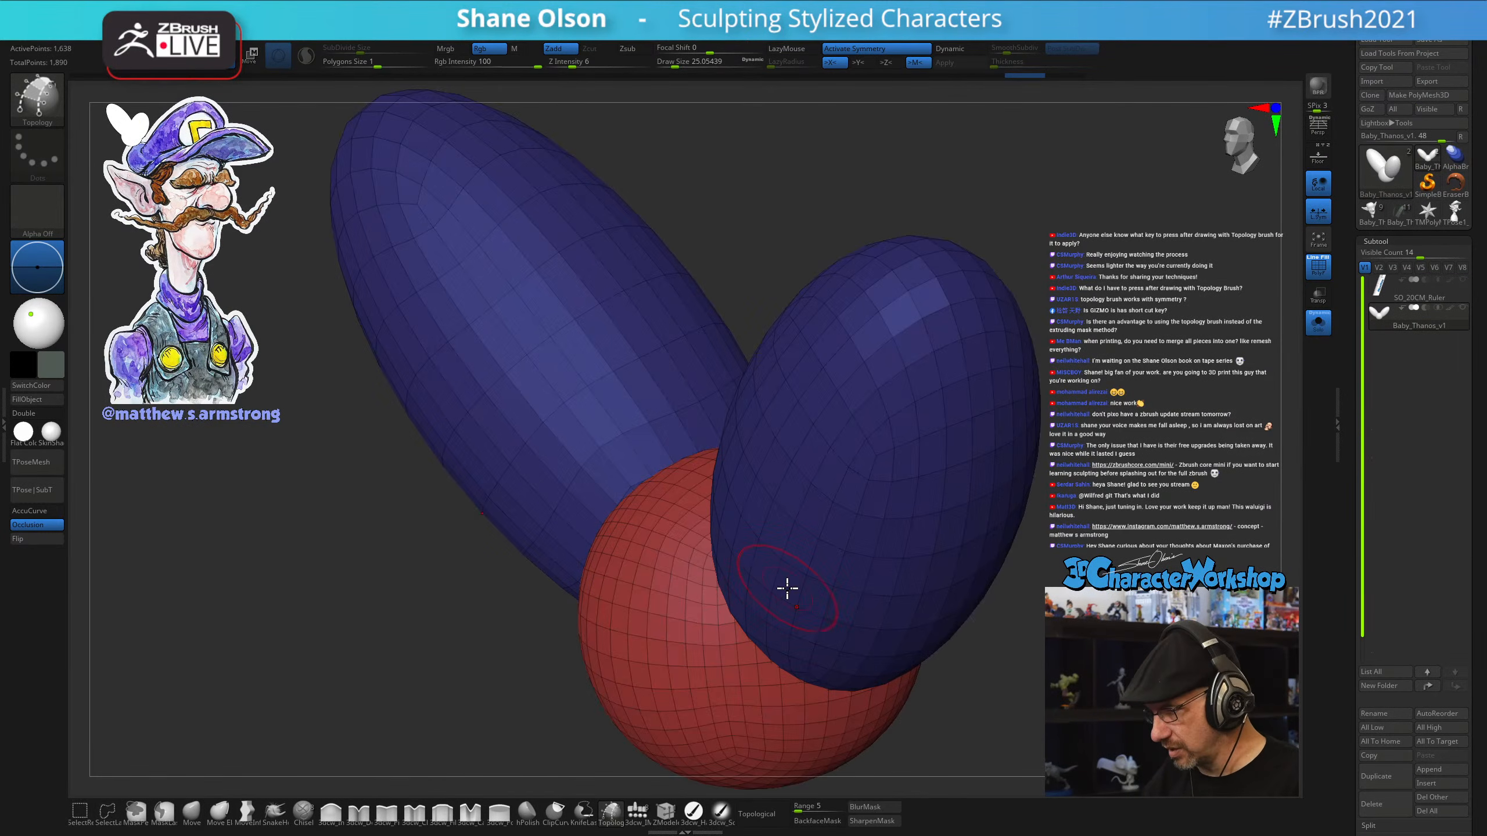
key(f)
key(s)
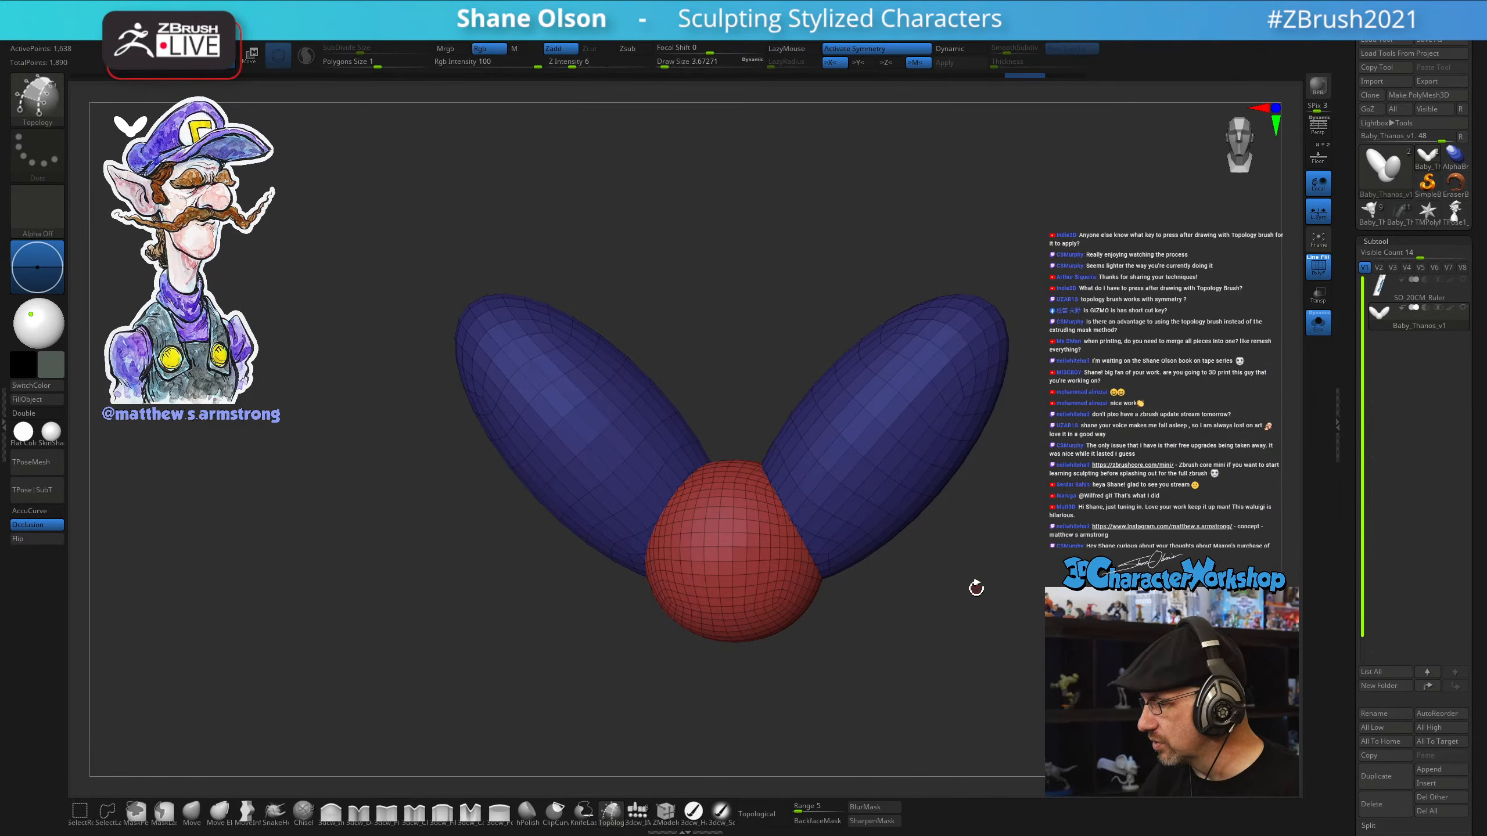
mouse_move(976, 591)
alt+right_down()
mouse_move(972, 617)
mouse_move(883, 680)
alt+right_up()
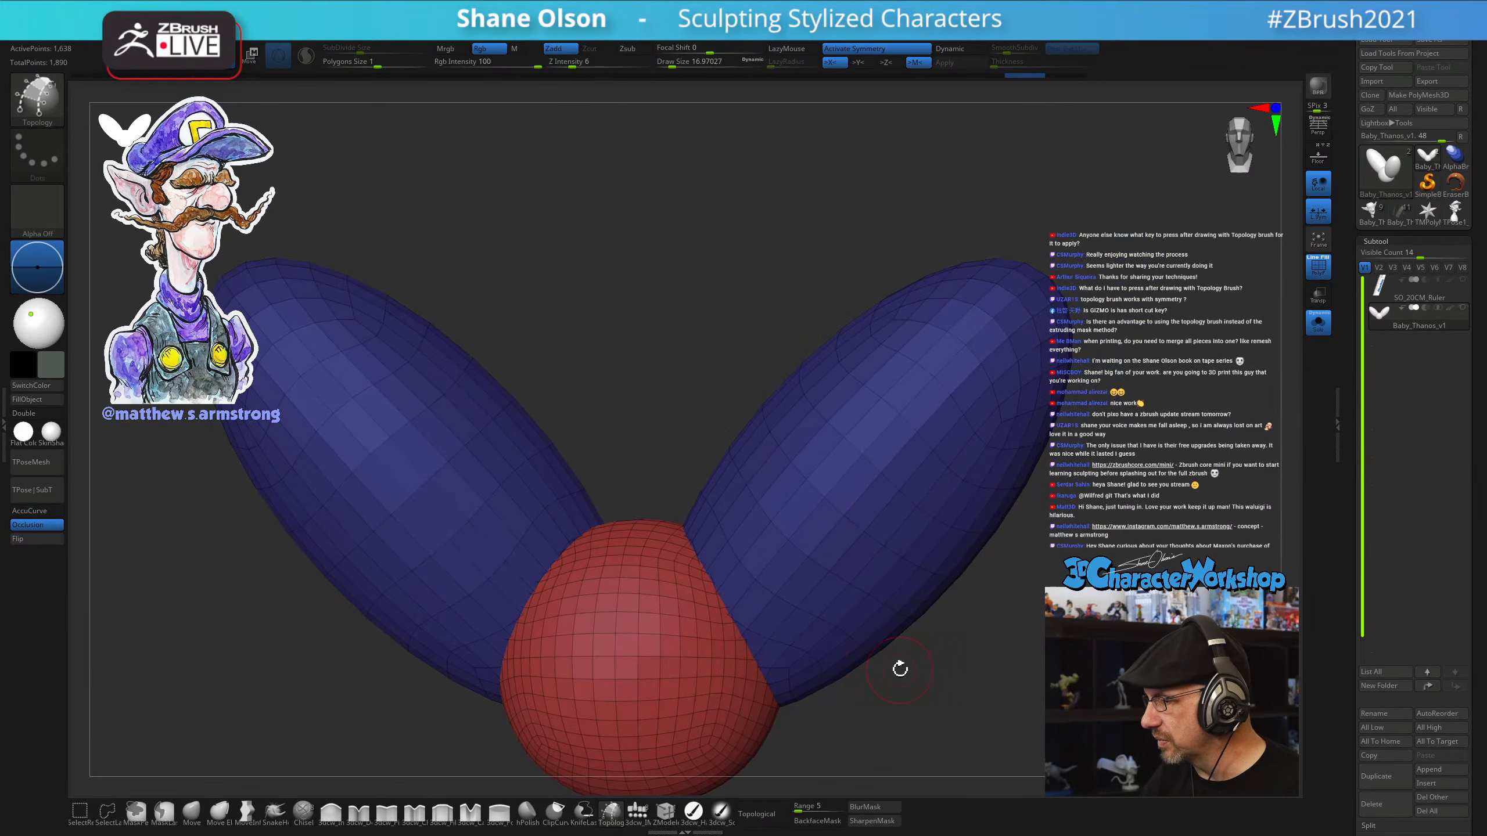
key(s)
drag(895, 671, 901, 674)
key(s)
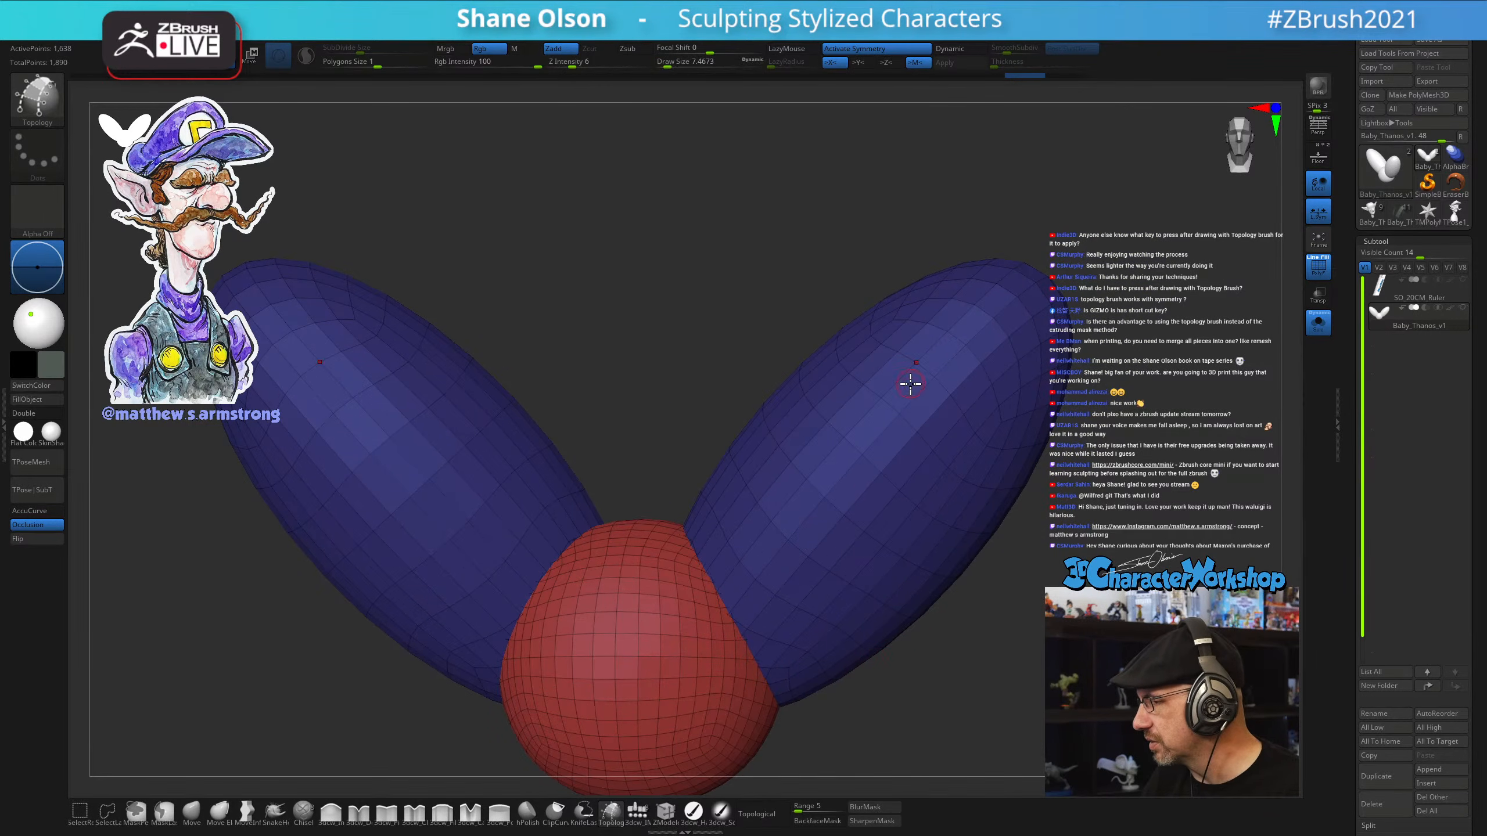
Draw two long parallel topology curves on an upper ellipsoid and cross them with five short curves to form a four-cell strip
drag(944, 323, 726, 532)
drag(979, 354, 752, 572)
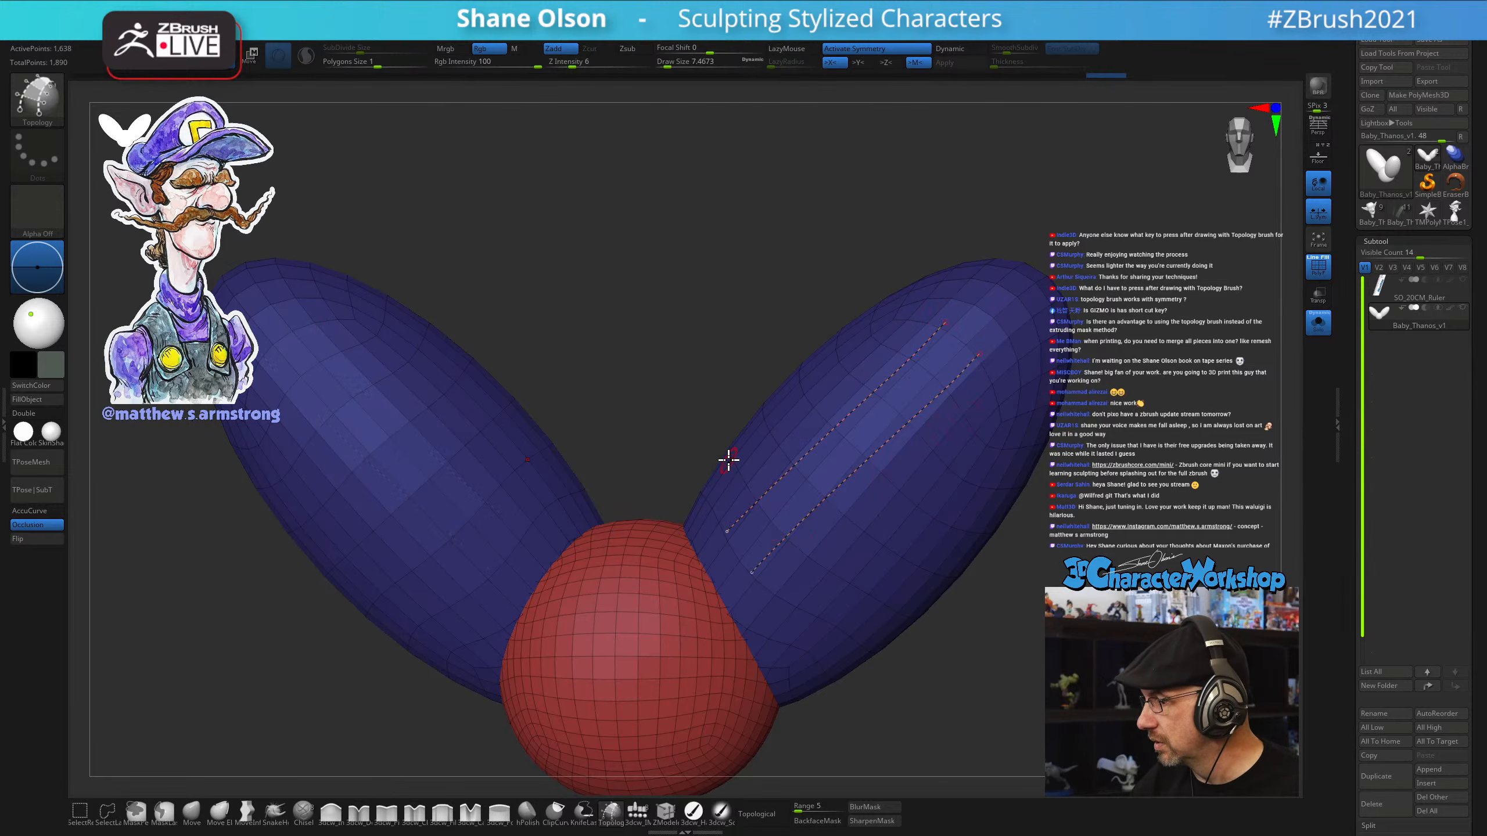
drag(729, 460, 820, 581)
drag(778, 448, 843, 540)
drag(818, 398, 902, 503)
drag(859, 351, 943, 452)
drag(905, 317, 994, 438)
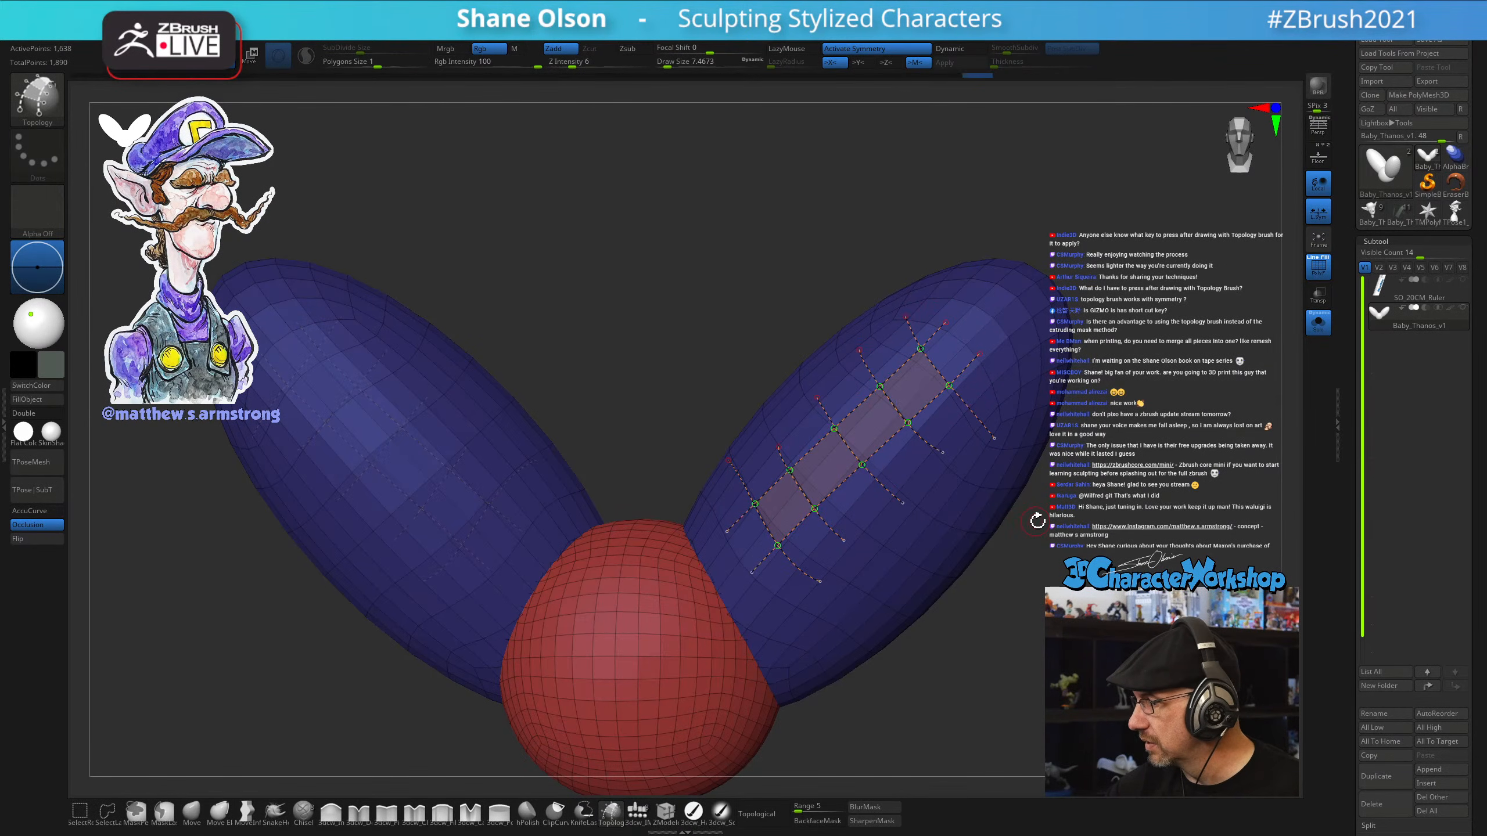
Draw an extra cross curve between the second and third cross curves from the strip's lower end
drag(1037, 521, 1030, 651)
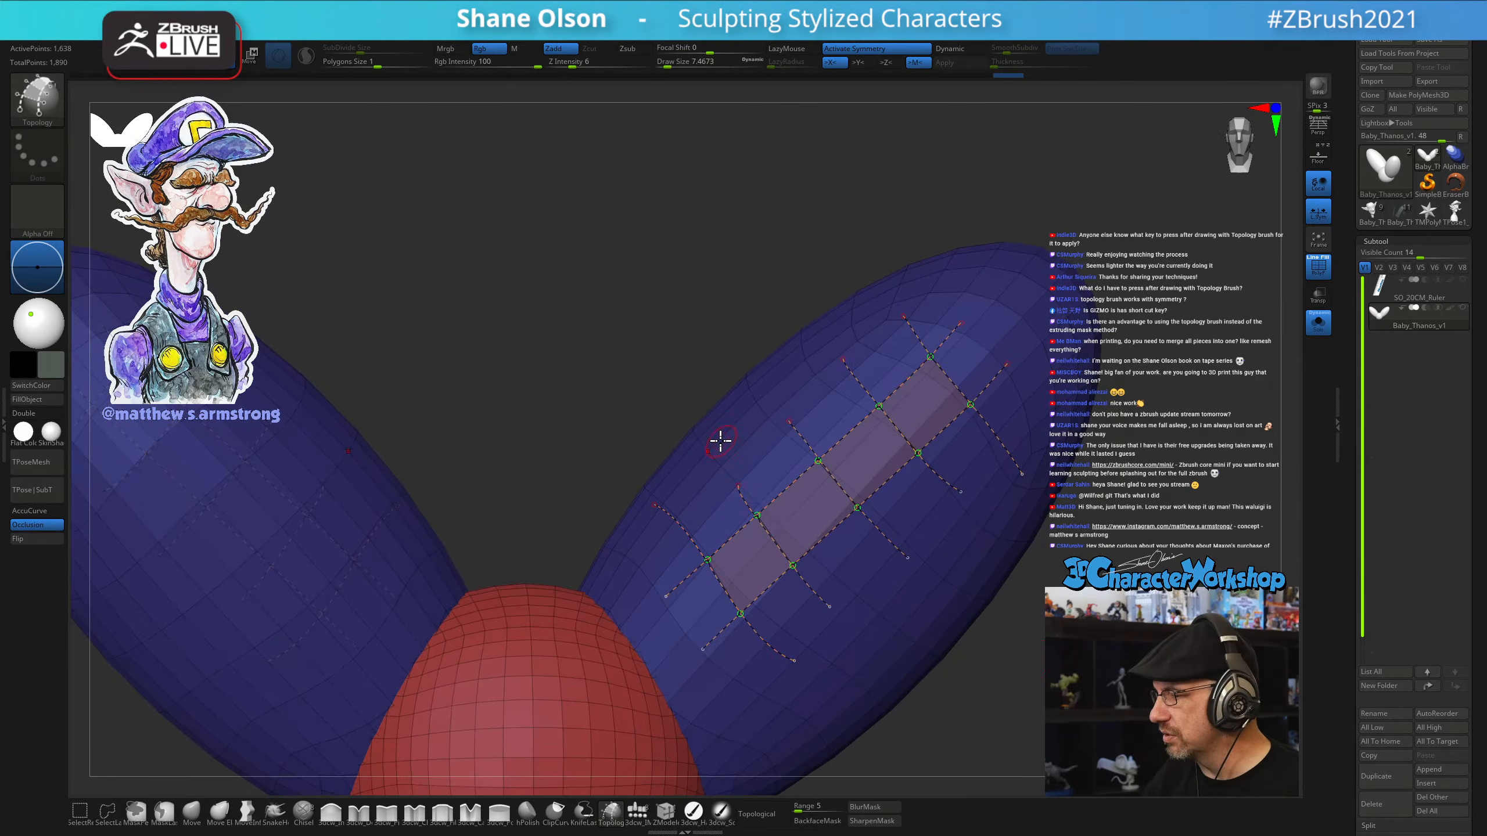
key(s)
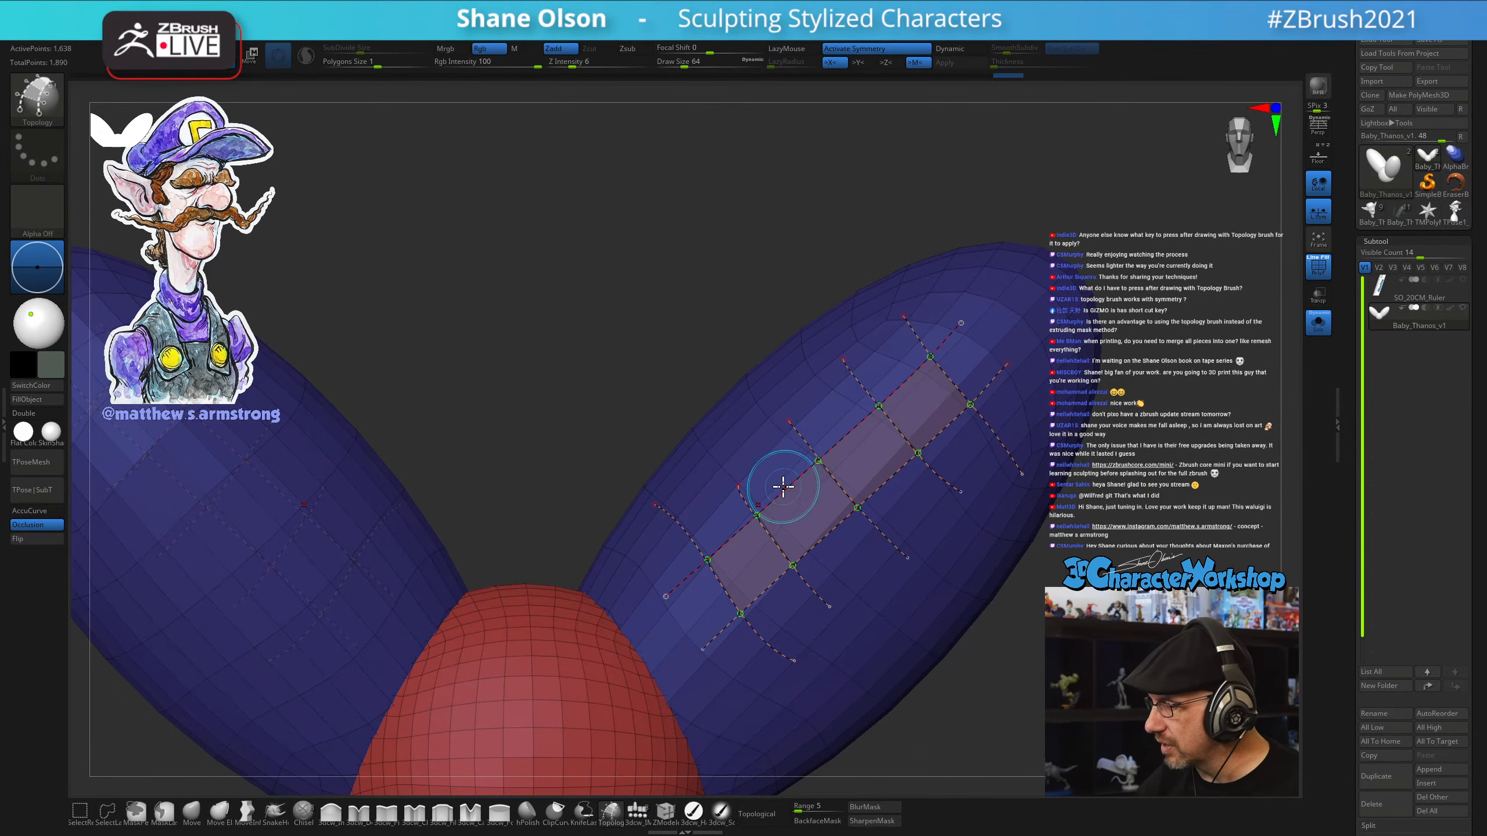
mouse_move(788, 487)
mouse_down()
mouse_move(830, 544)
mouse_move(857, 532)
mouse_move(740, 507)
mouse_up()
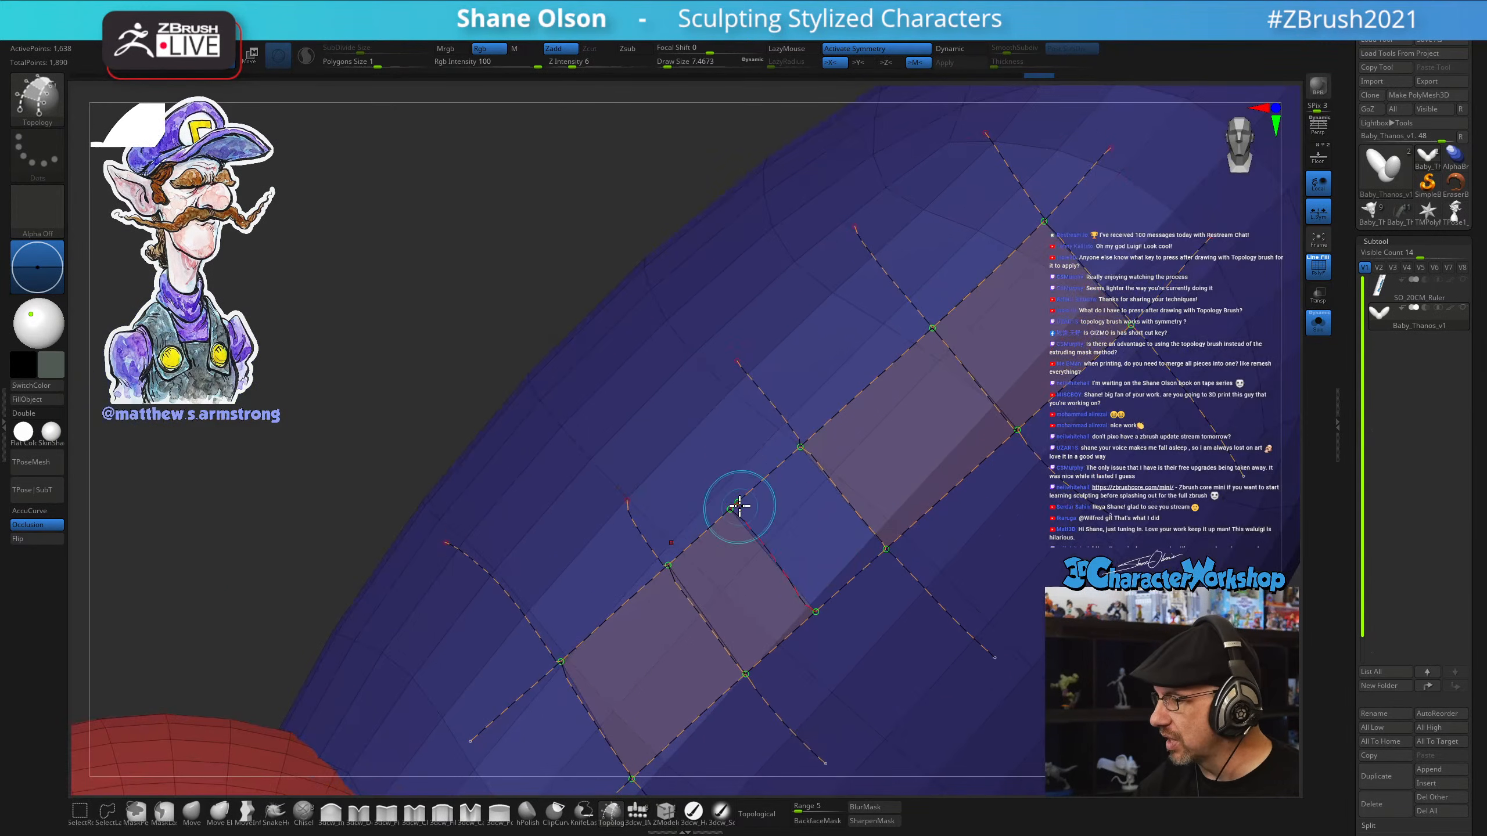
click(932, 685)
alt+drag(909, 681, 892, 659)
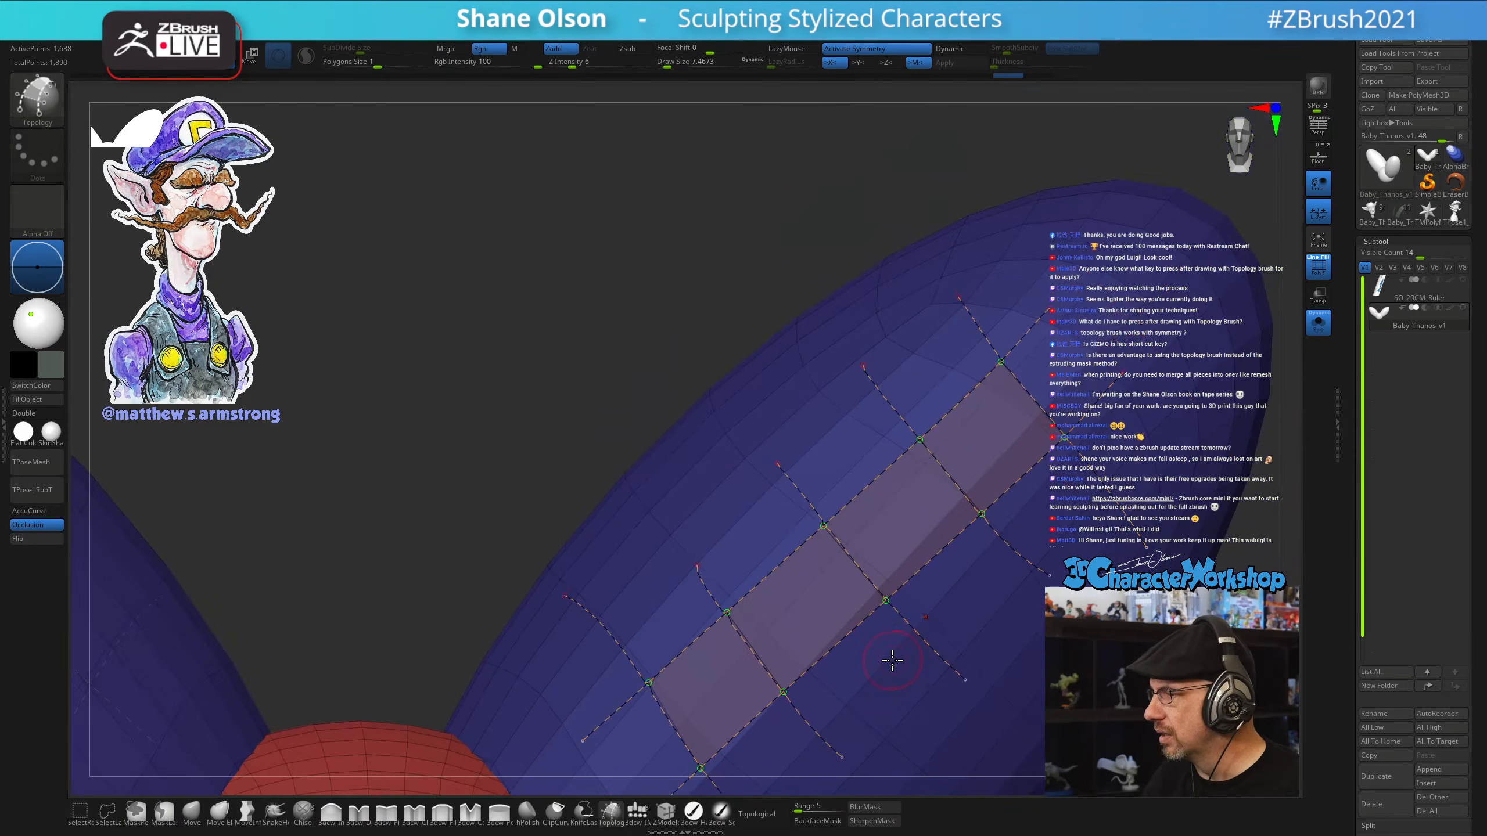
drag(746, 523, 908, 730)
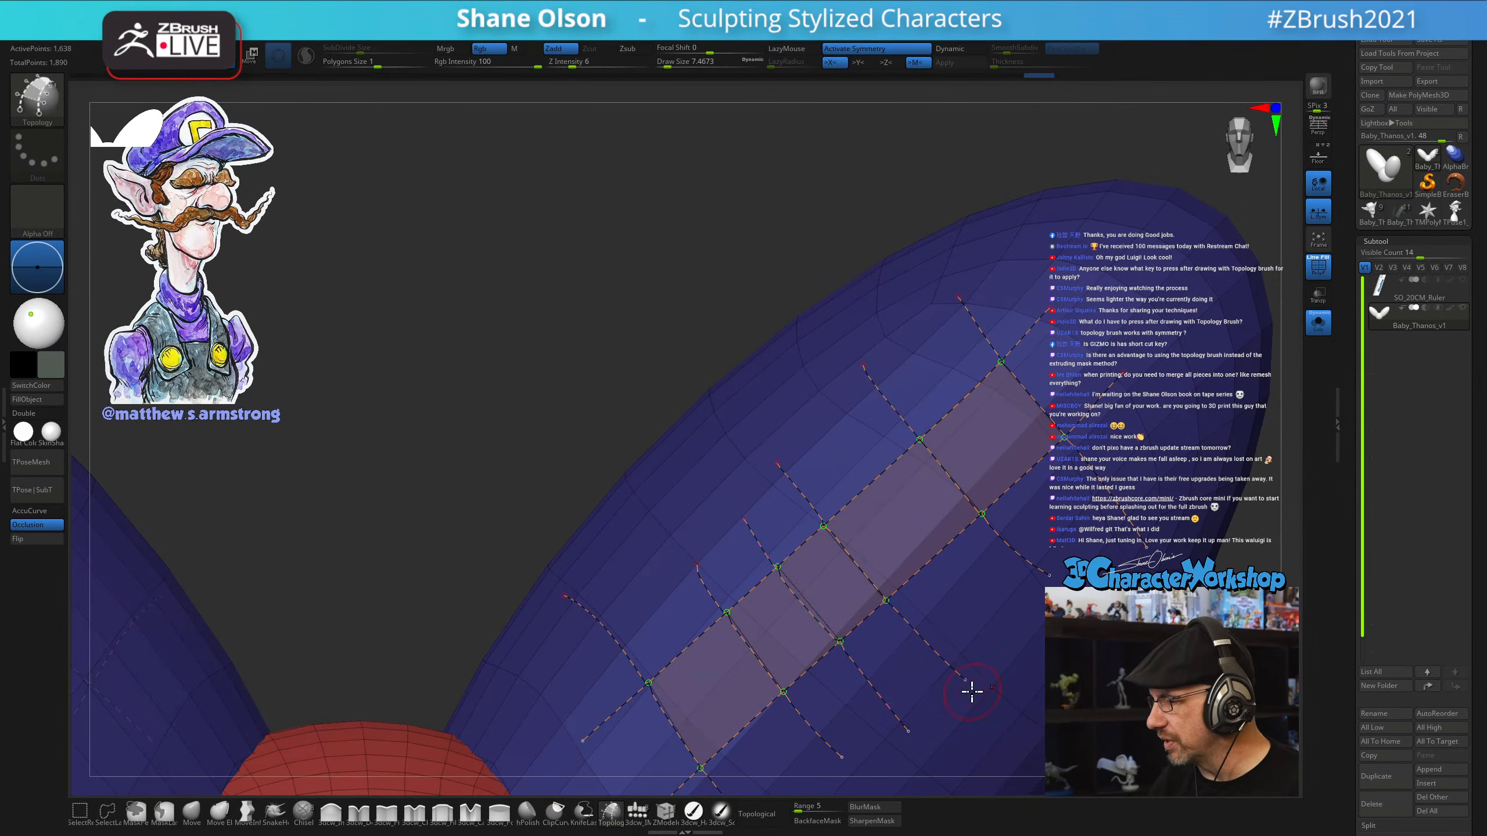
alt+drag(992, 678, 955, 653)
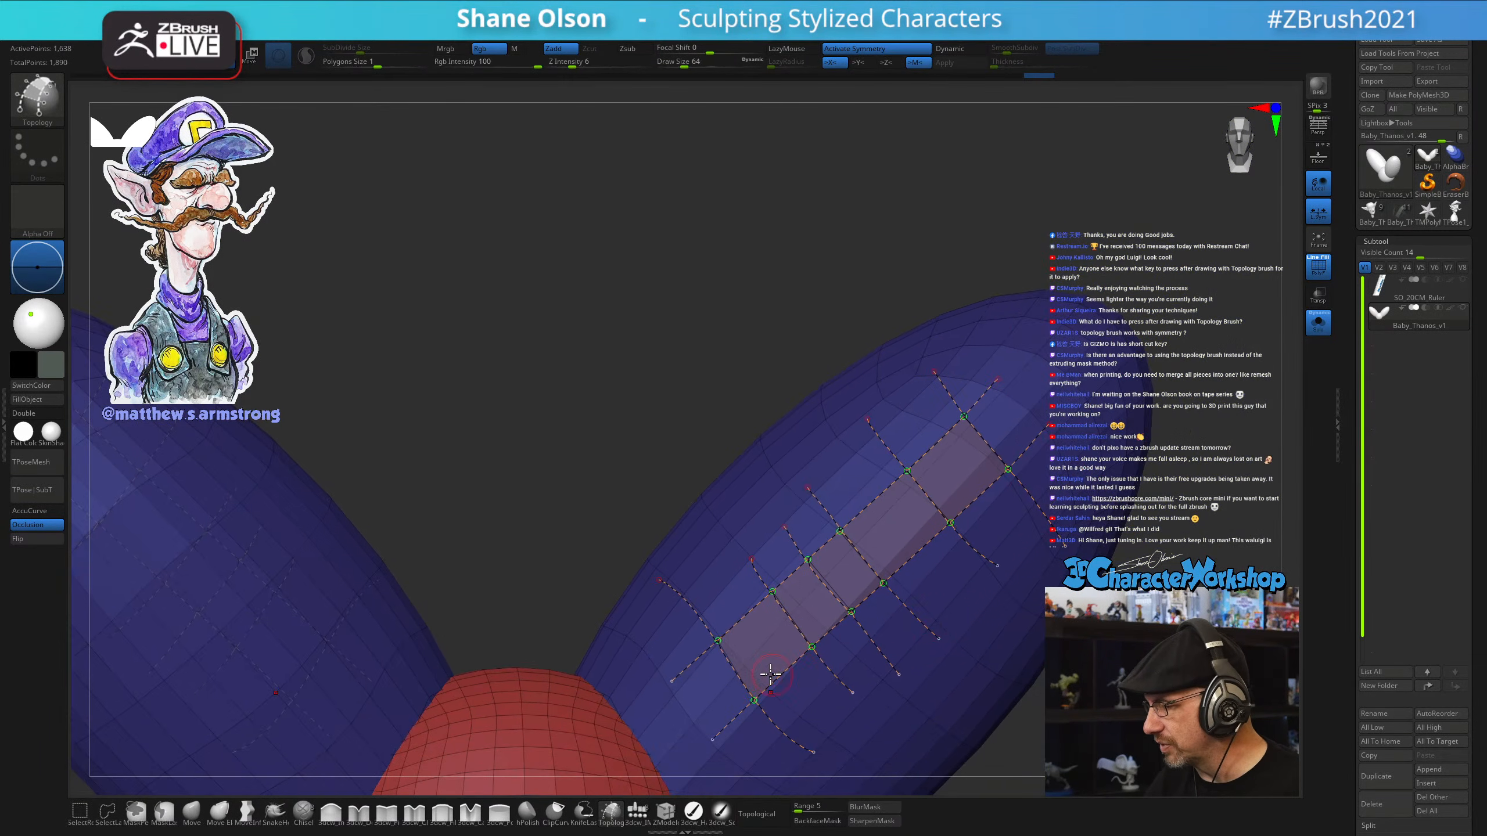
drag(744, 666, 728, 681)
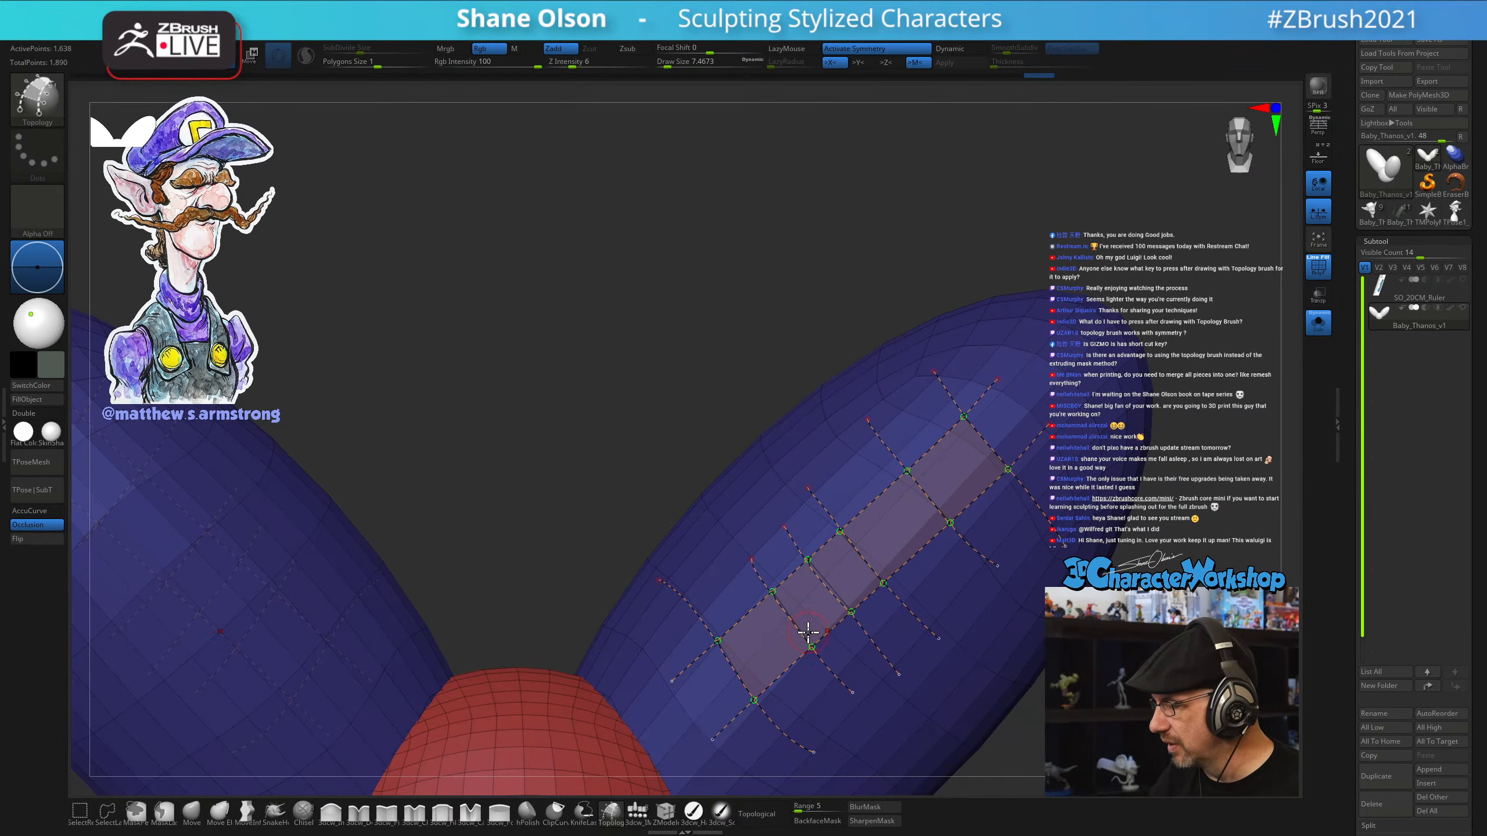
mouse_move(890, 664)
mouse_down()
mouse_move(896, 541)
mouse_move(920, 521)
mouse_up()
key(ctrl+z)
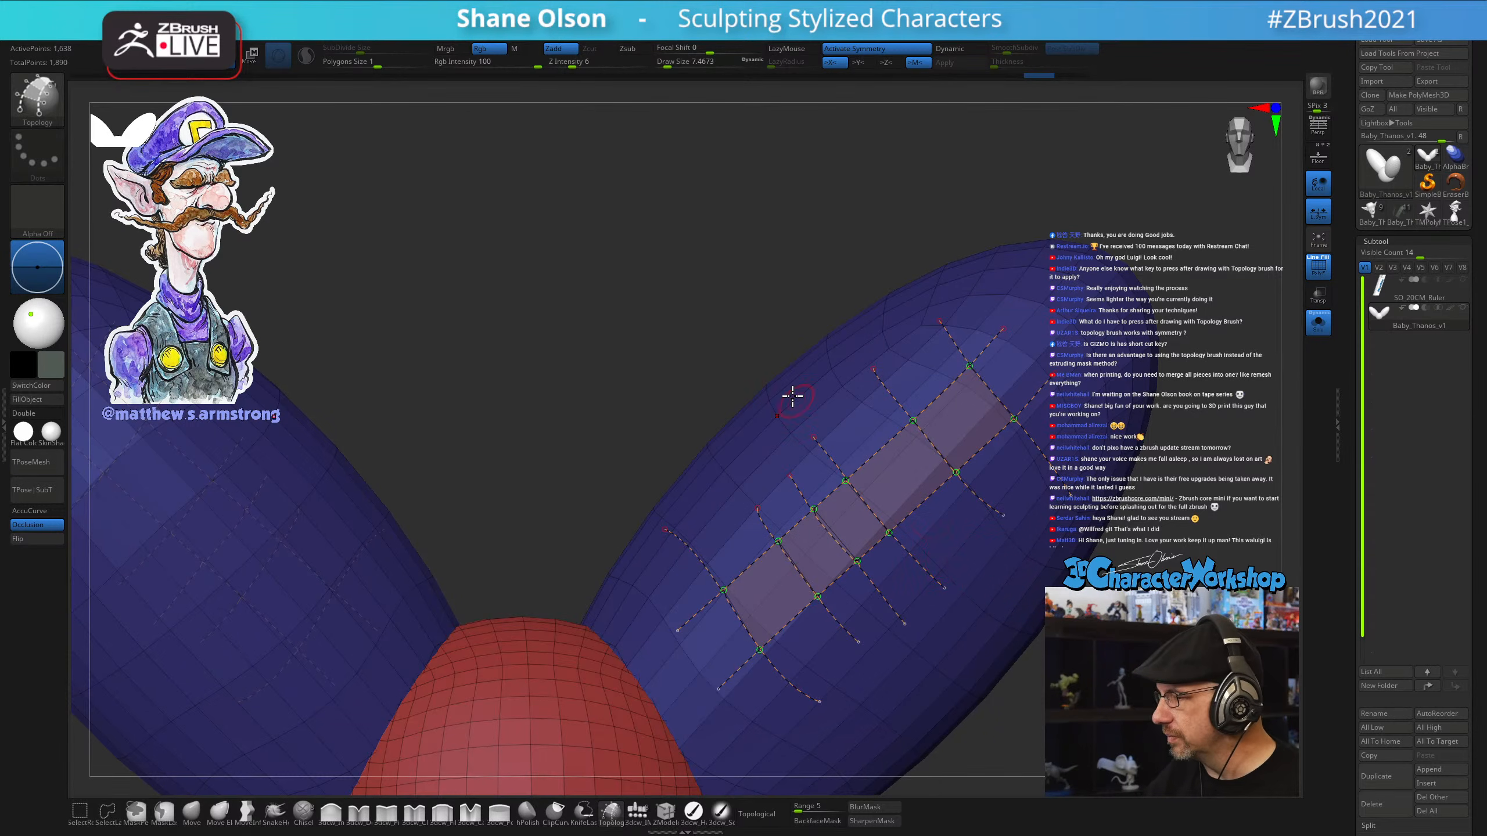
Try generating thick strips from the topology curves at a draw size of about 21.6, inspect them, and undo the result
key(s)
drag(757, 320, 759, 320)
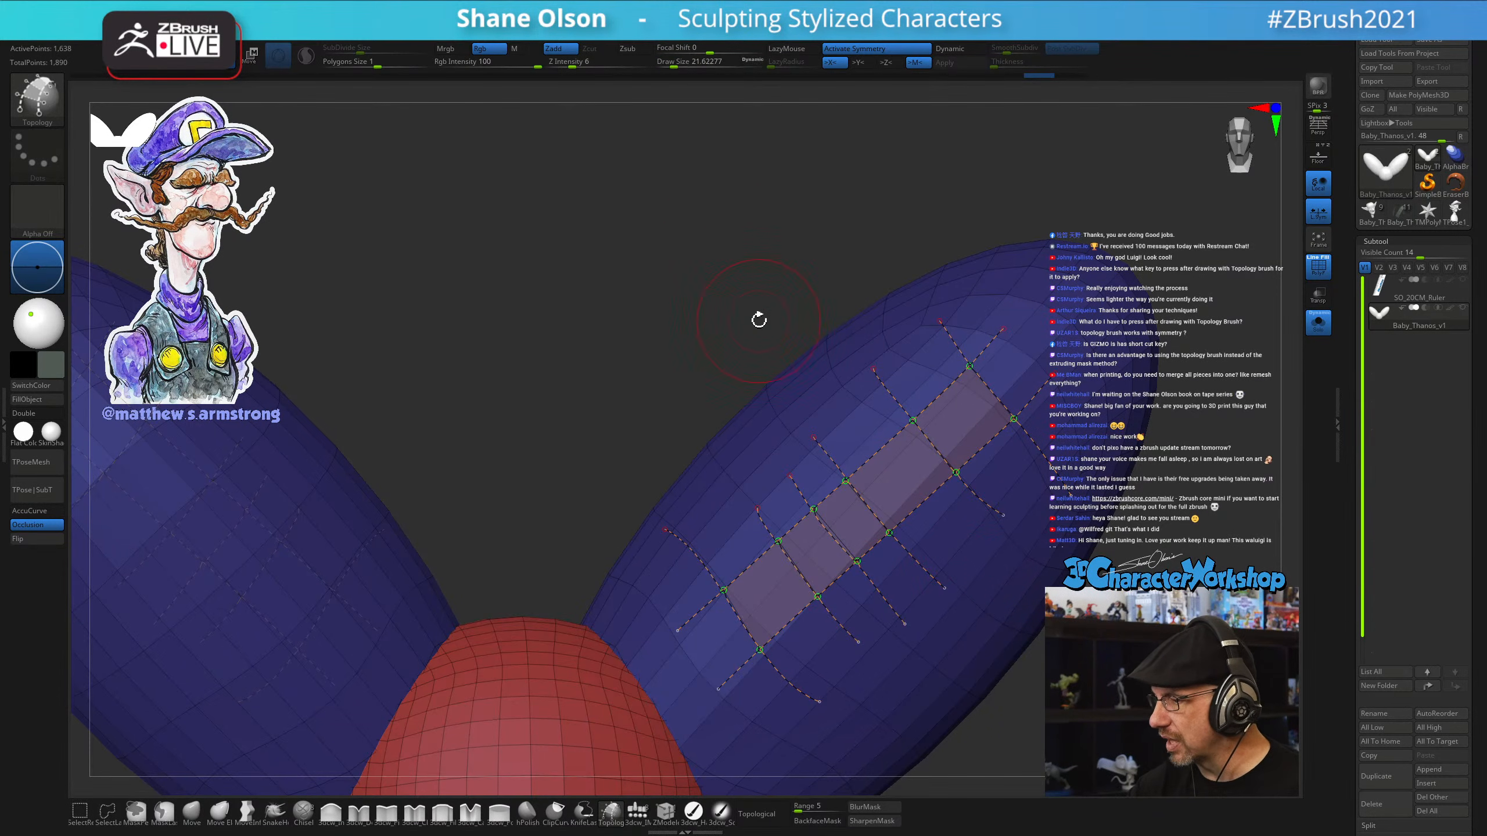
click(967, 558)
drag(979, 554, 776, 640)
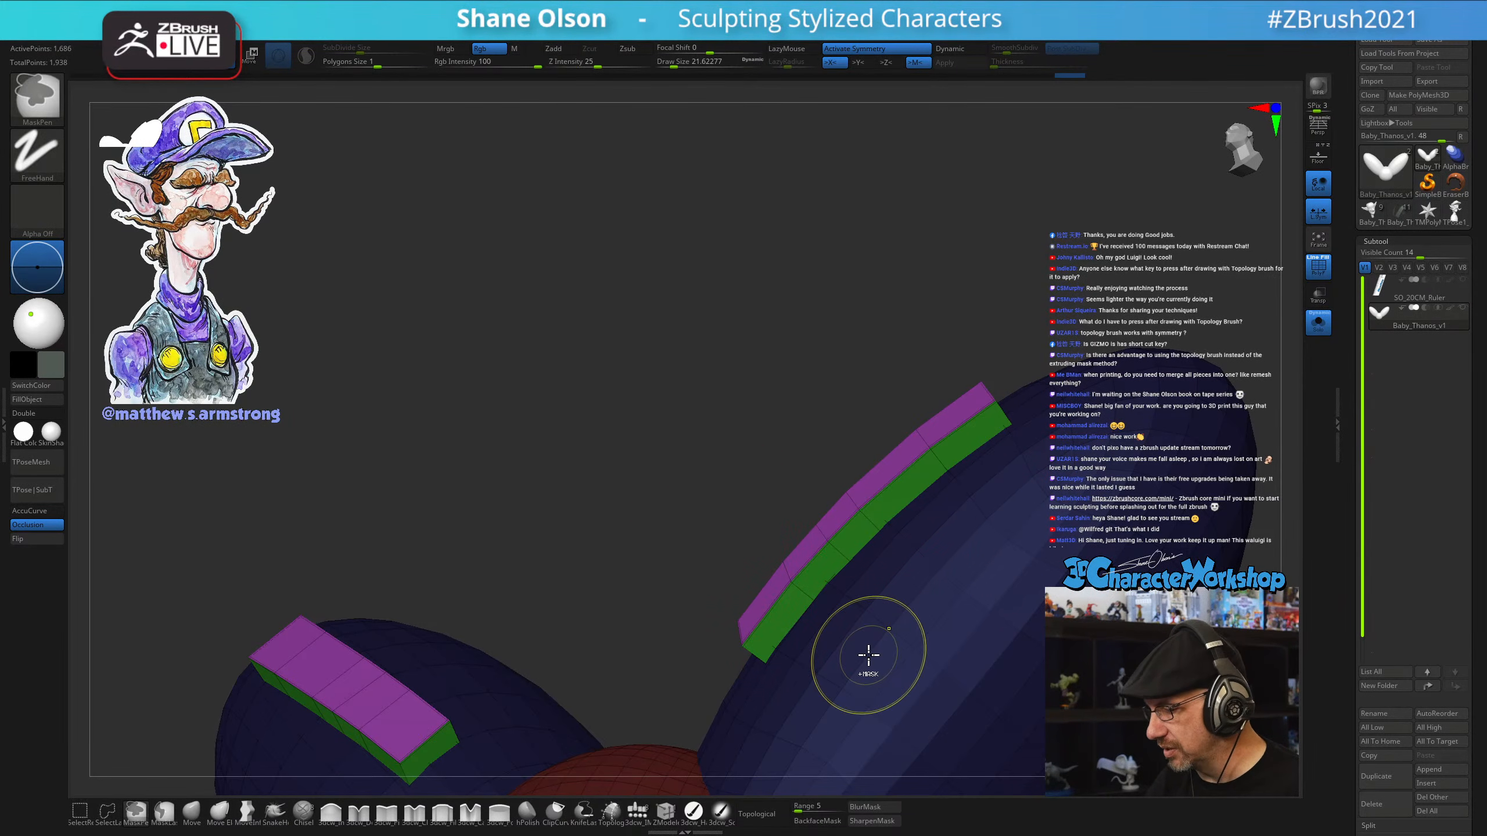
key(ctrl+z)
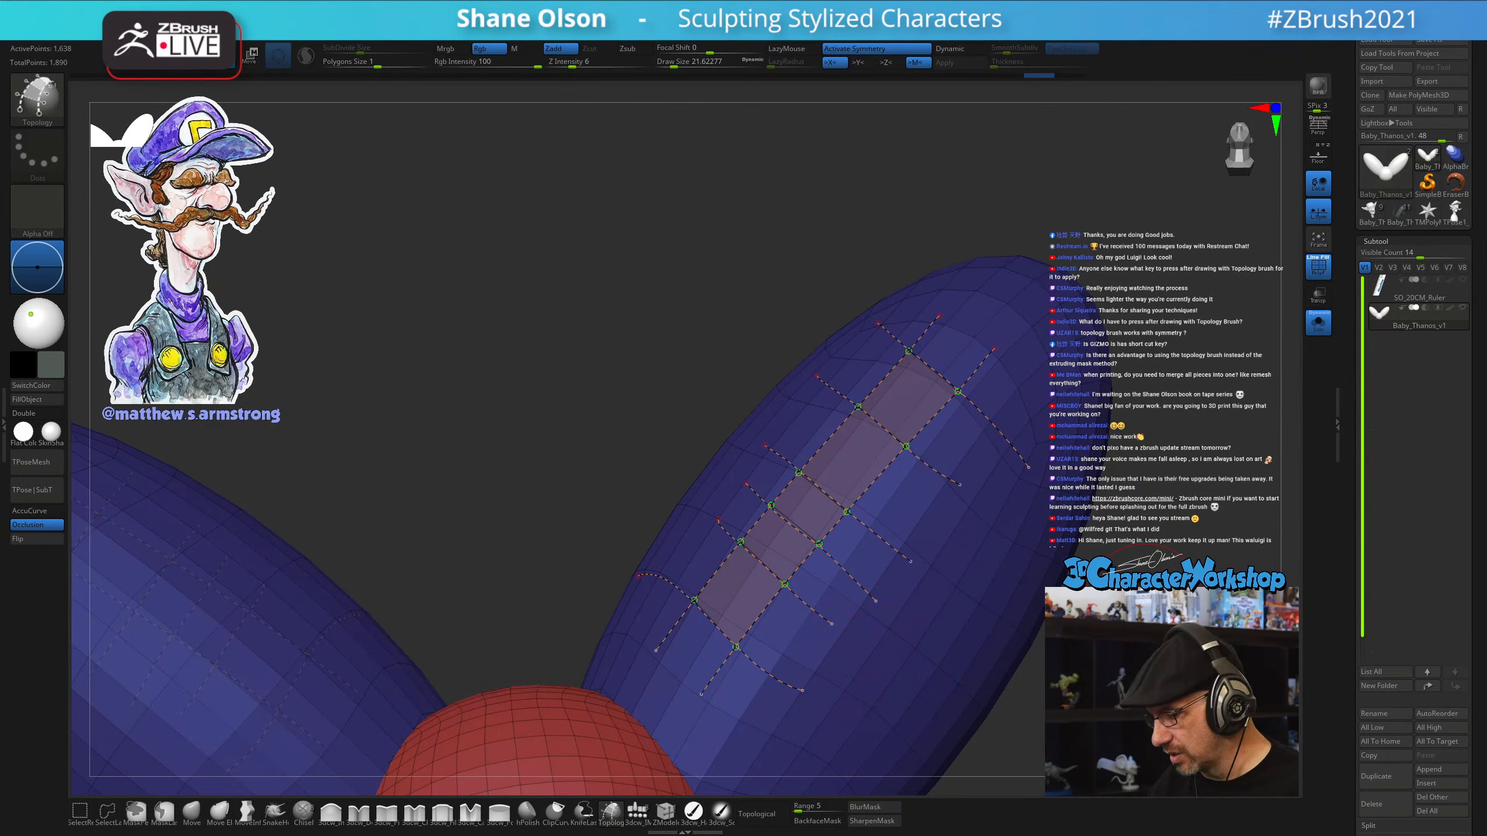
Set the draw size to 1 and generate flat, single-sided strips from the topology curves
text(1)
key(Return)
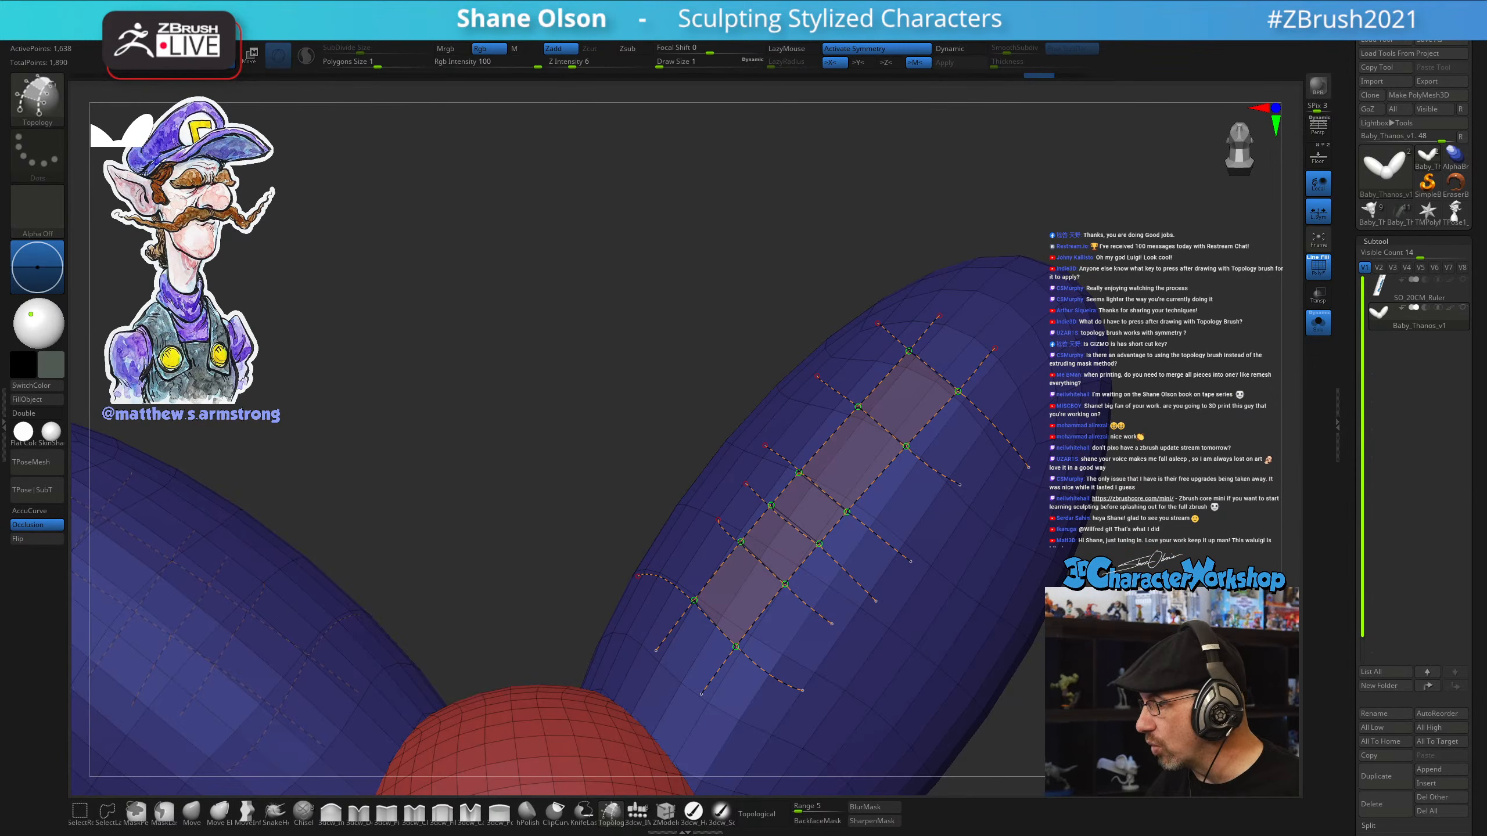
click(910, 538)
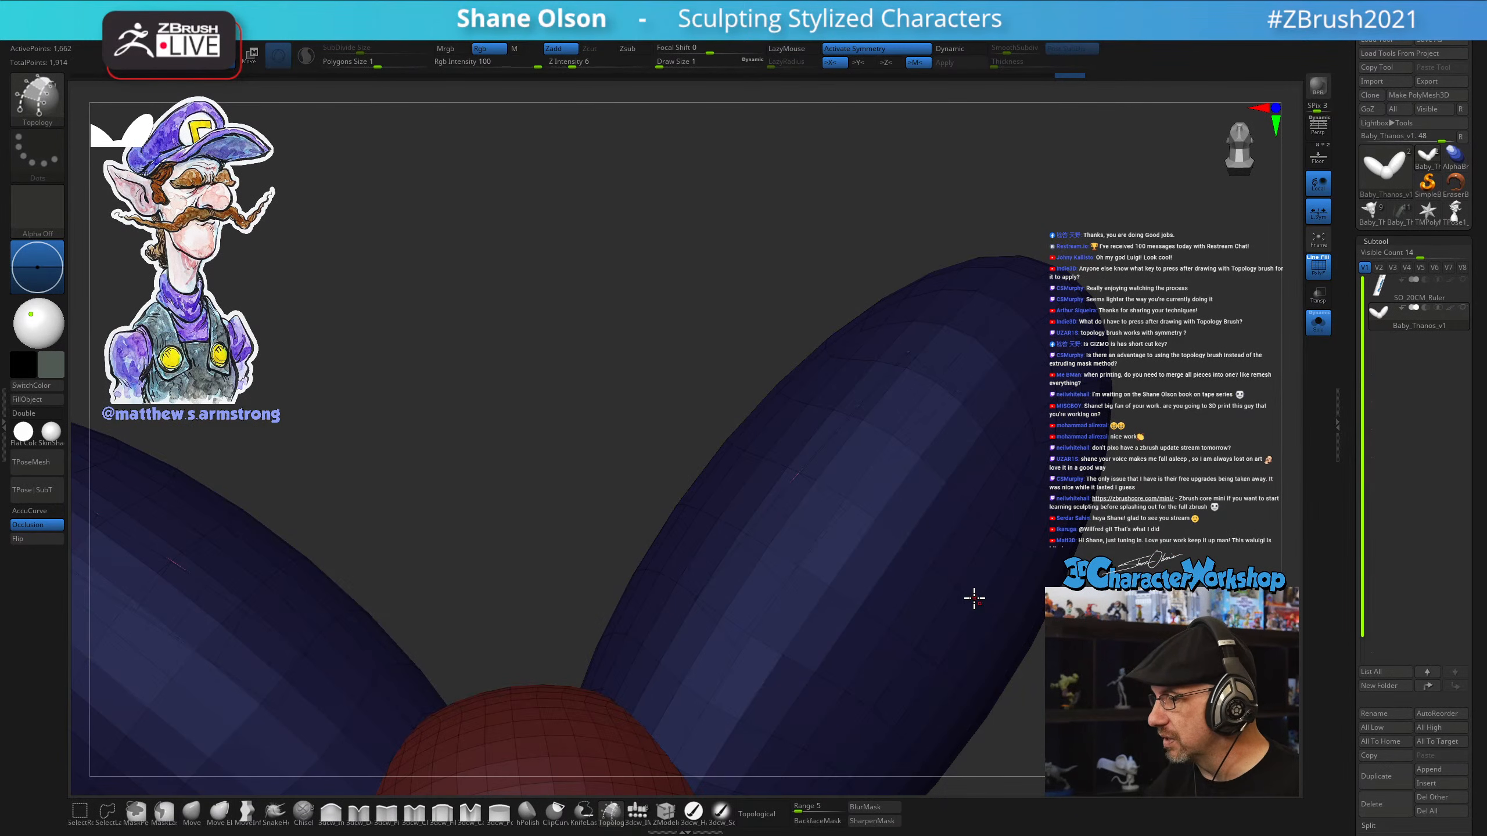
drag(974, 598, 937, 611)
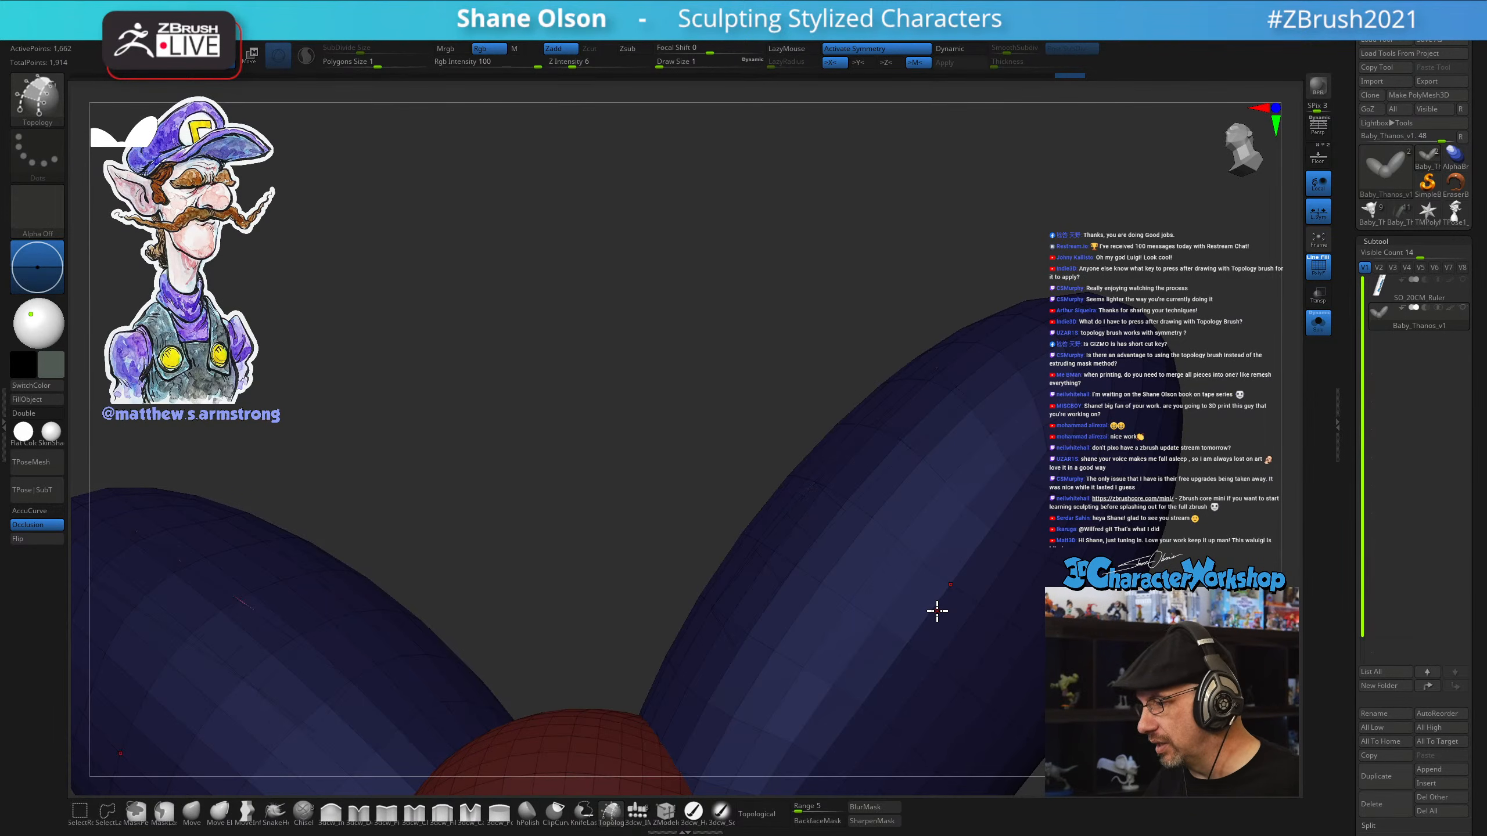
Split the unmasked strips into their own subtool and make that subtool active
drag(704, 708, 944, 509)
key(shift+space)
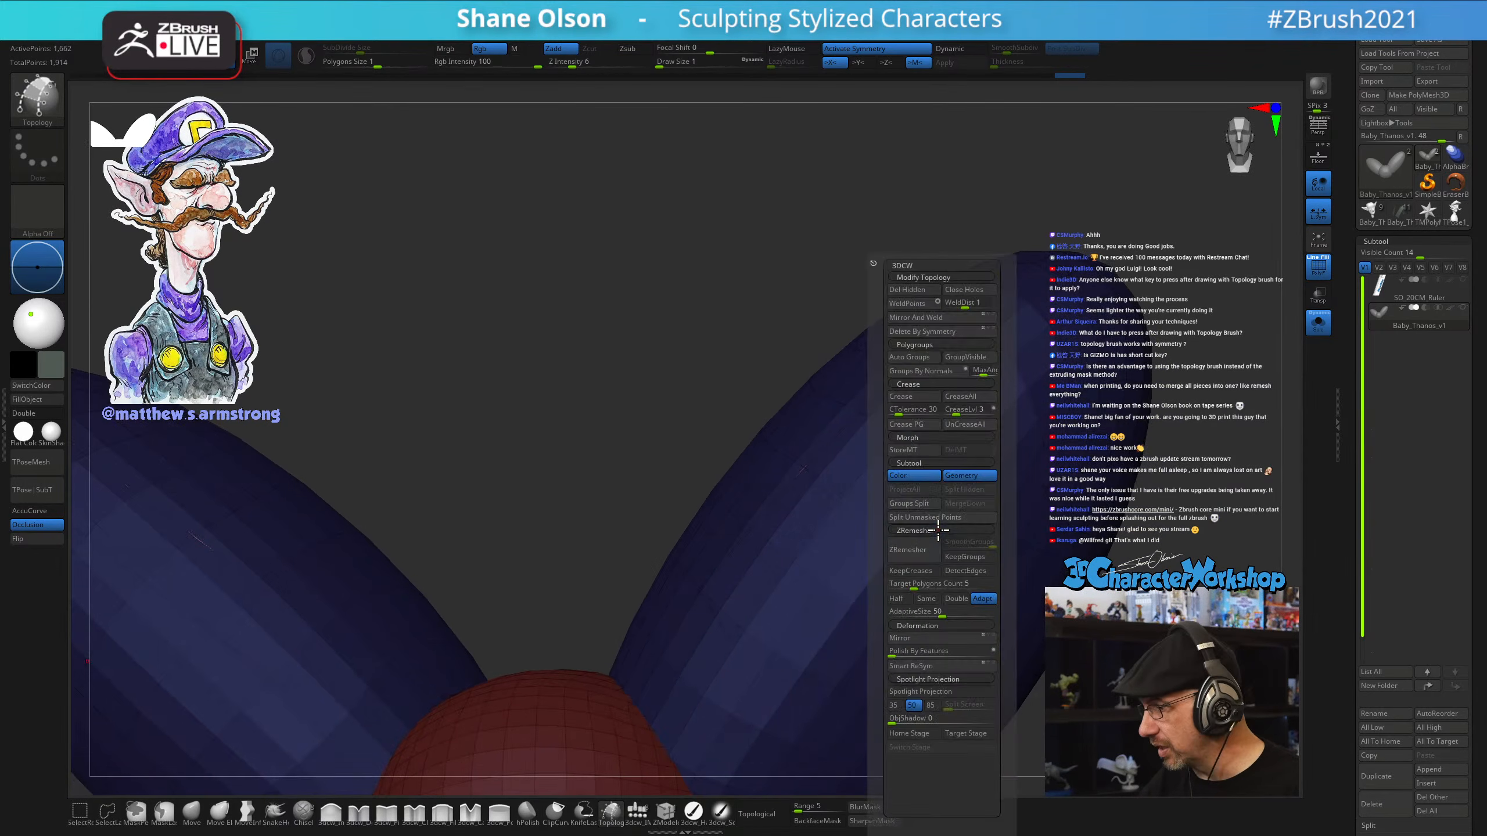
click(913, 516)
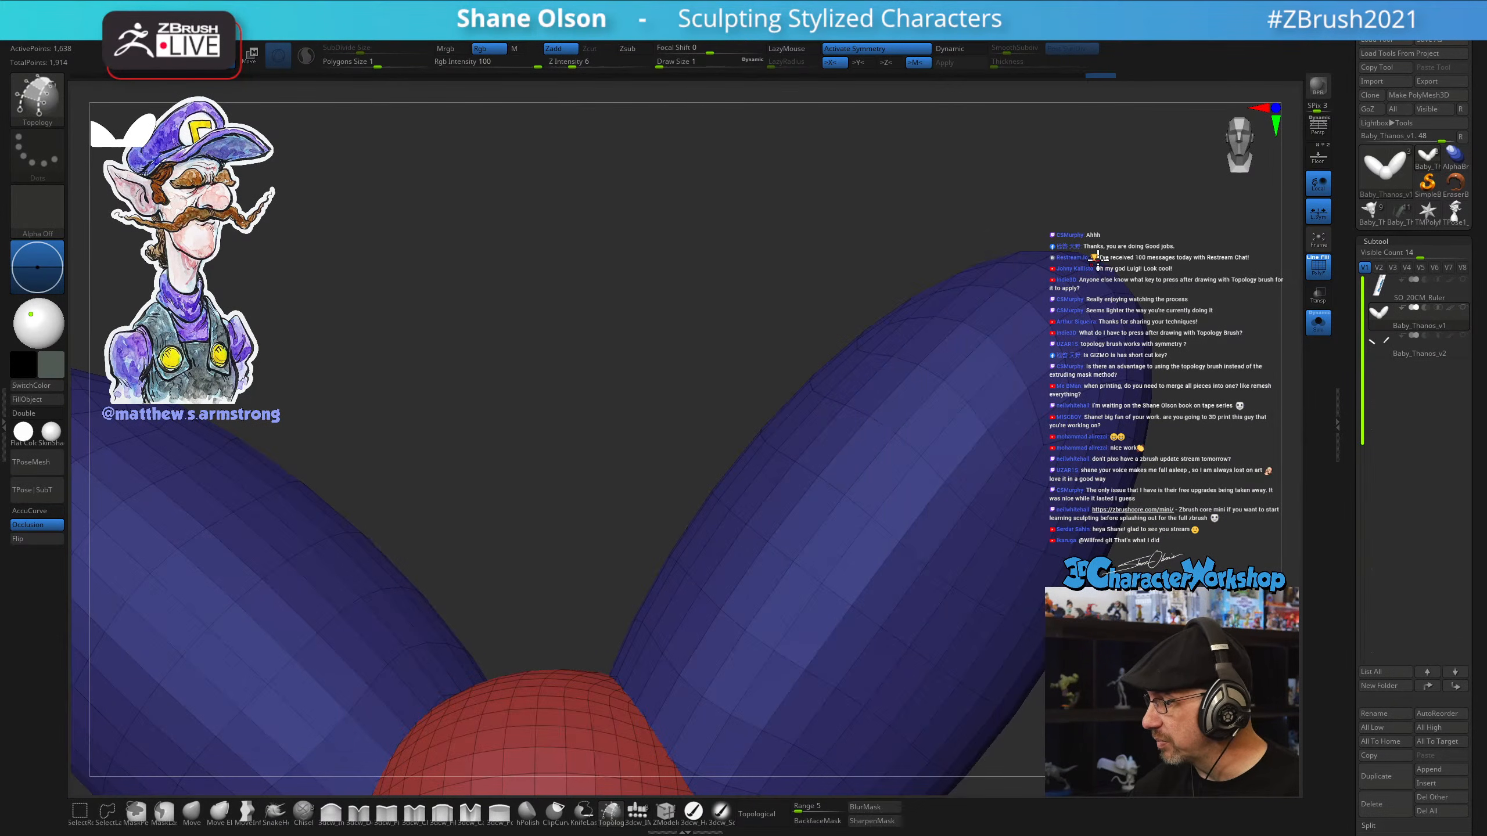
key(Down)
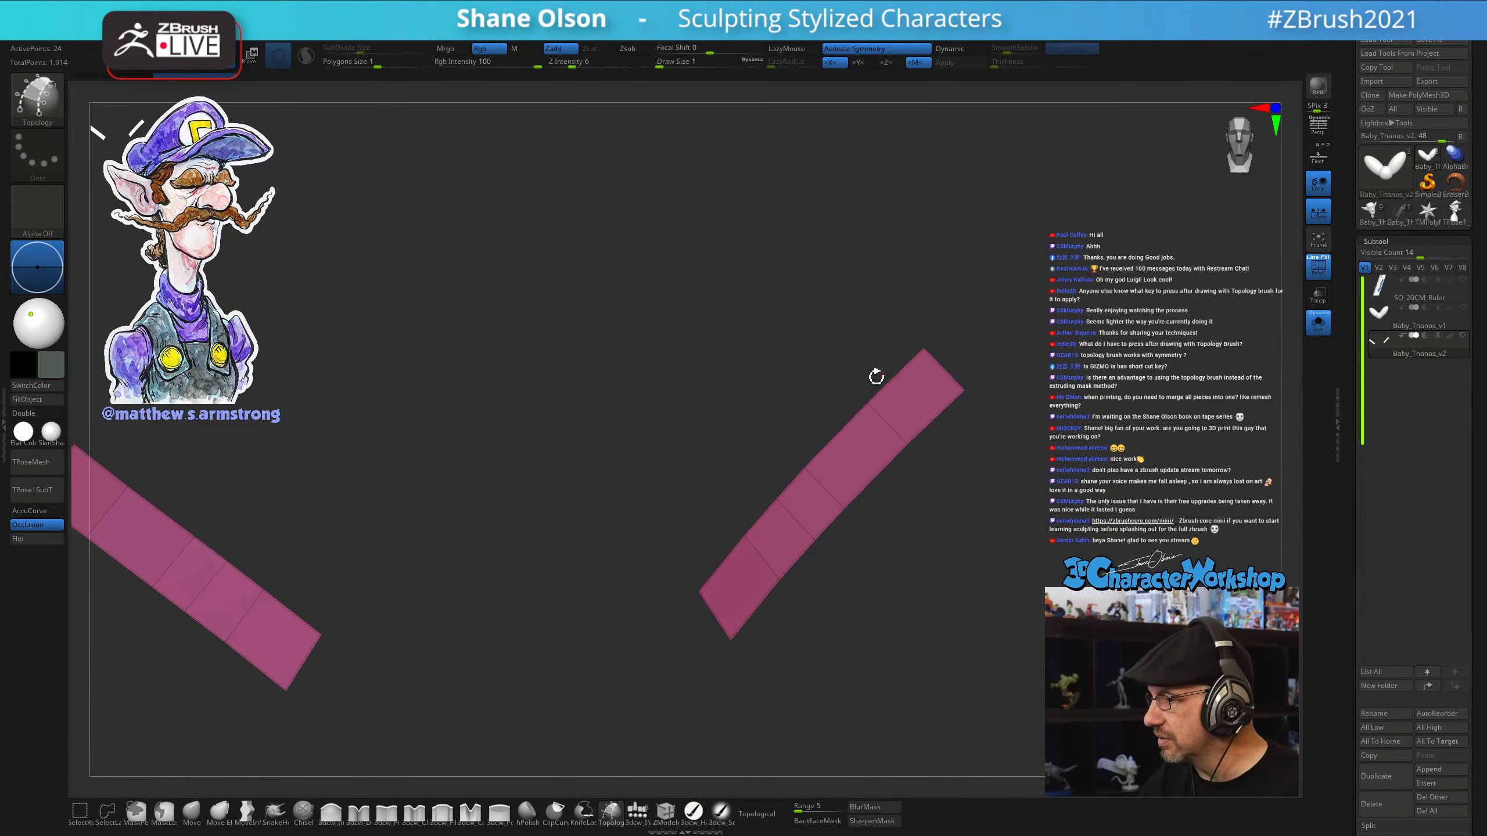
mouse_move(876, 603)
mouse_down()
mouse_move(943, 618)
mouse_move(867, 601)
mouse_up()
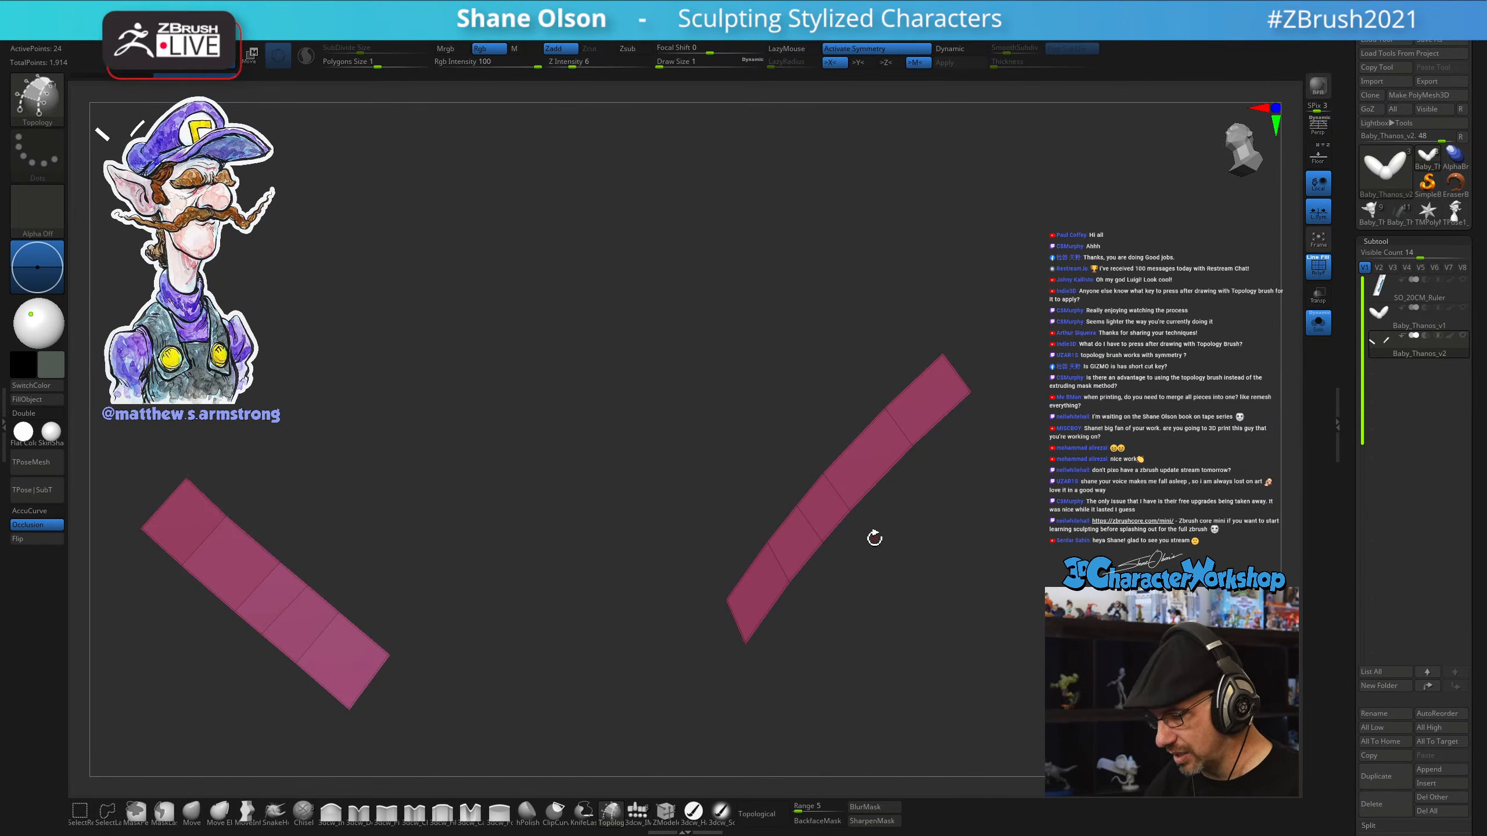
Activate Dynamic Subdiv on the strips with Always YES and give them a thickness of about 0.007
key(d)
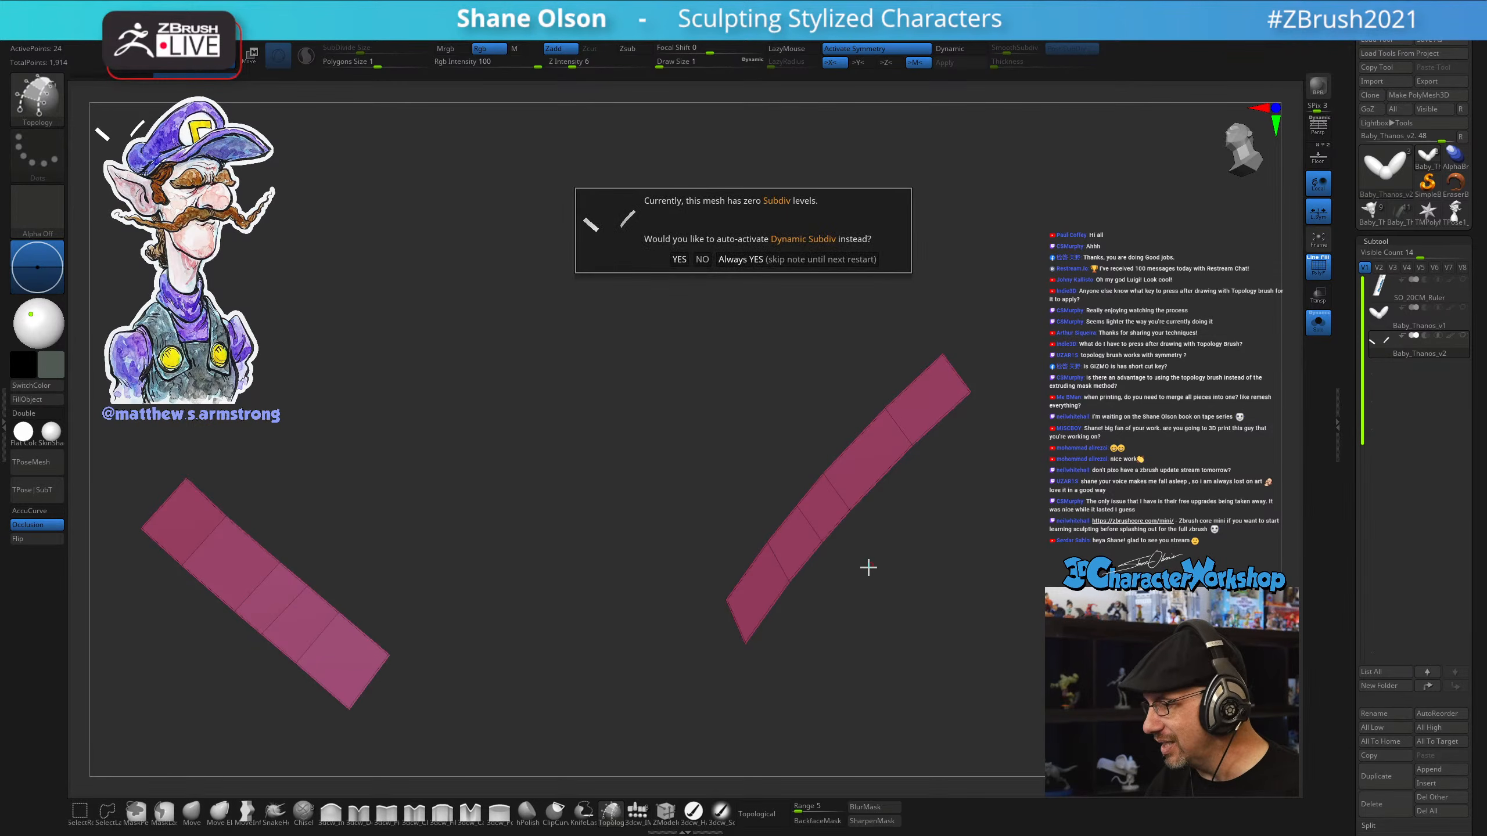
click(732, 259)
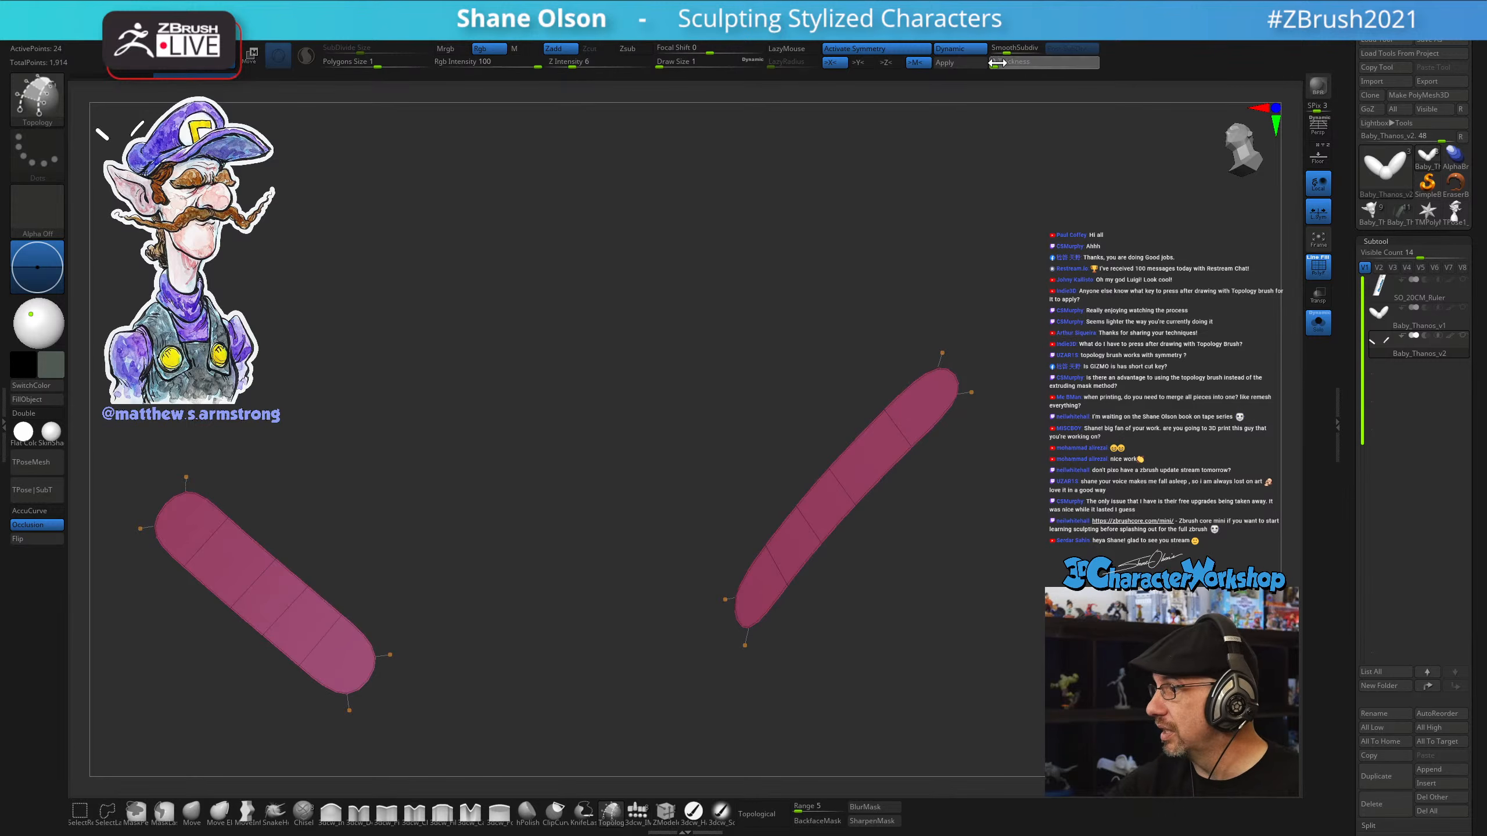
drag(995, 64, 1024, 66)
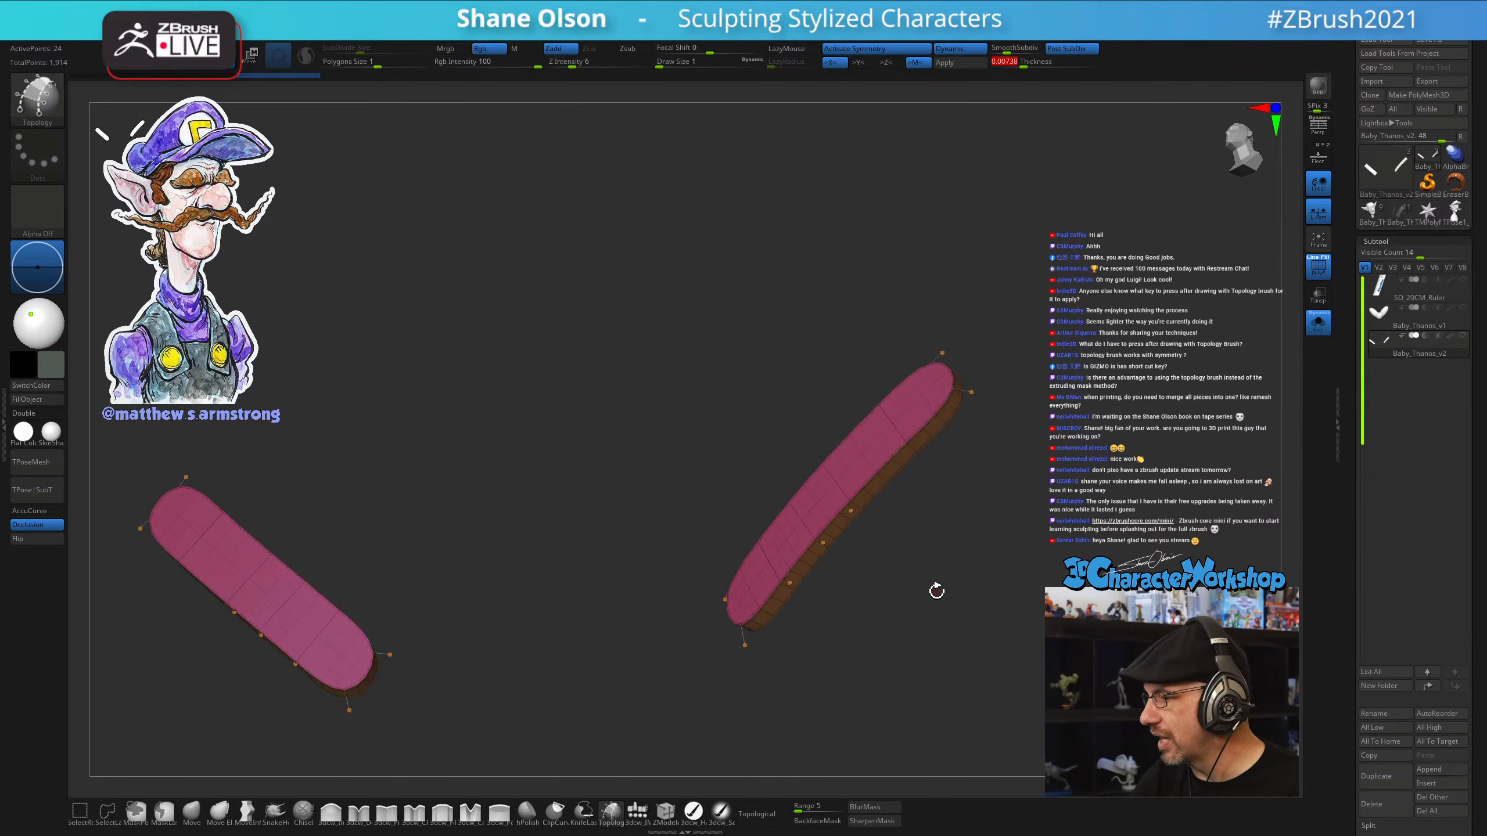
drag(937, 591, 938, 535)
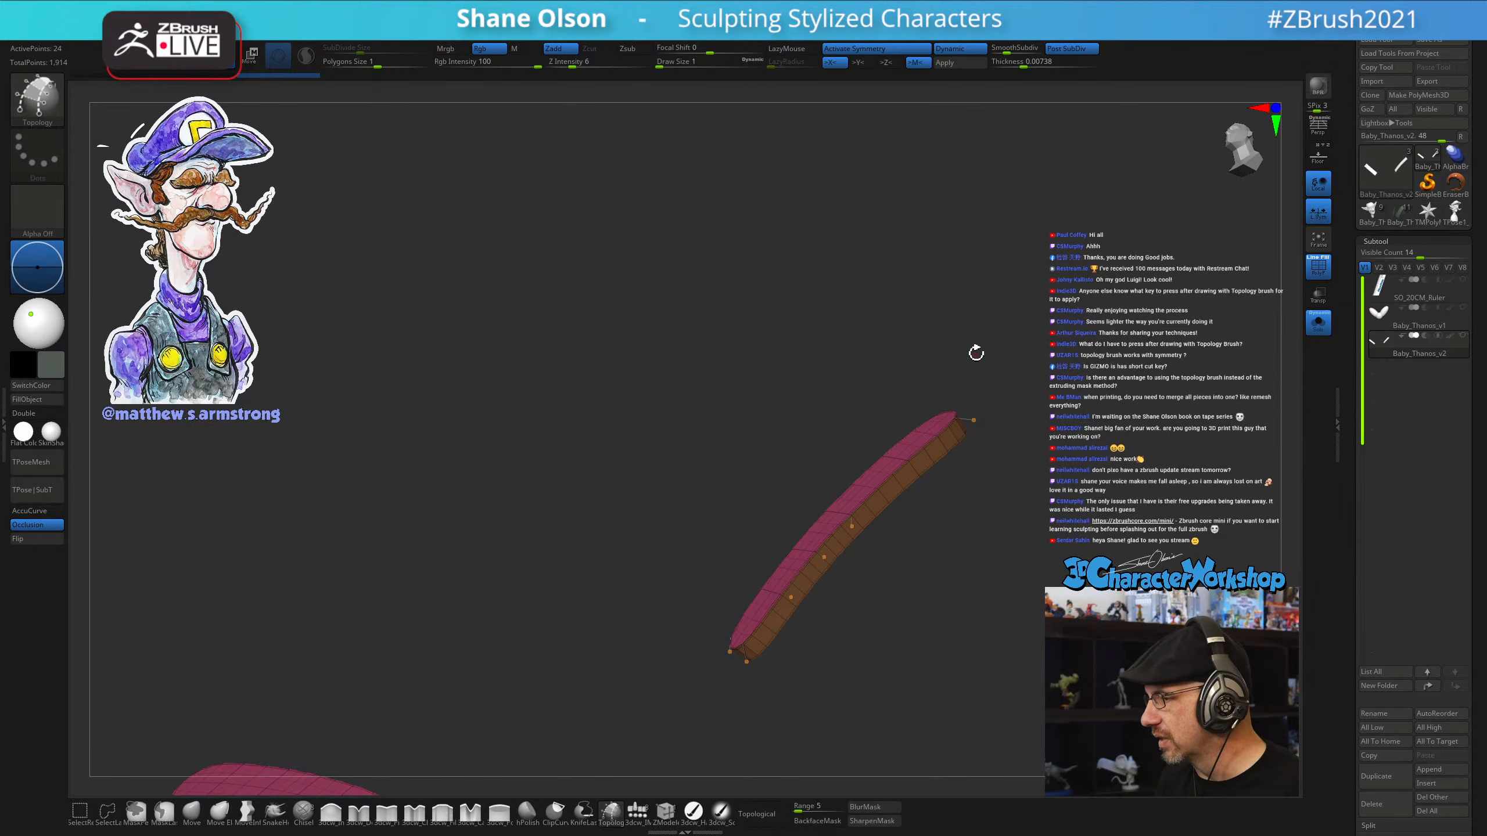
drag(975, 353, 907, 440)
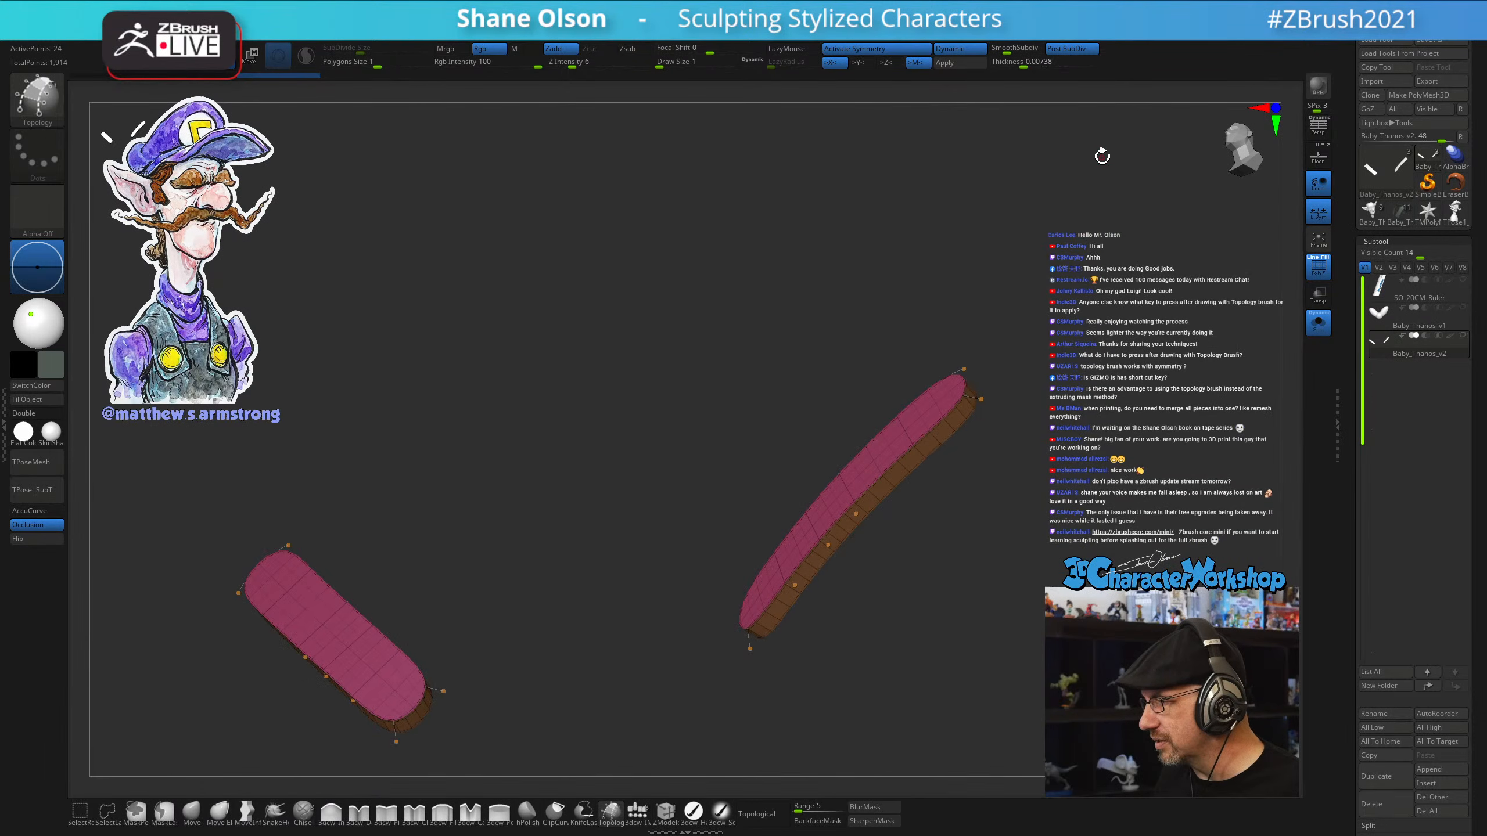
Switch from the demo strips back to the Waluigi bust tool that contains the flat overall straps
drag(992, 242, 969, 260)
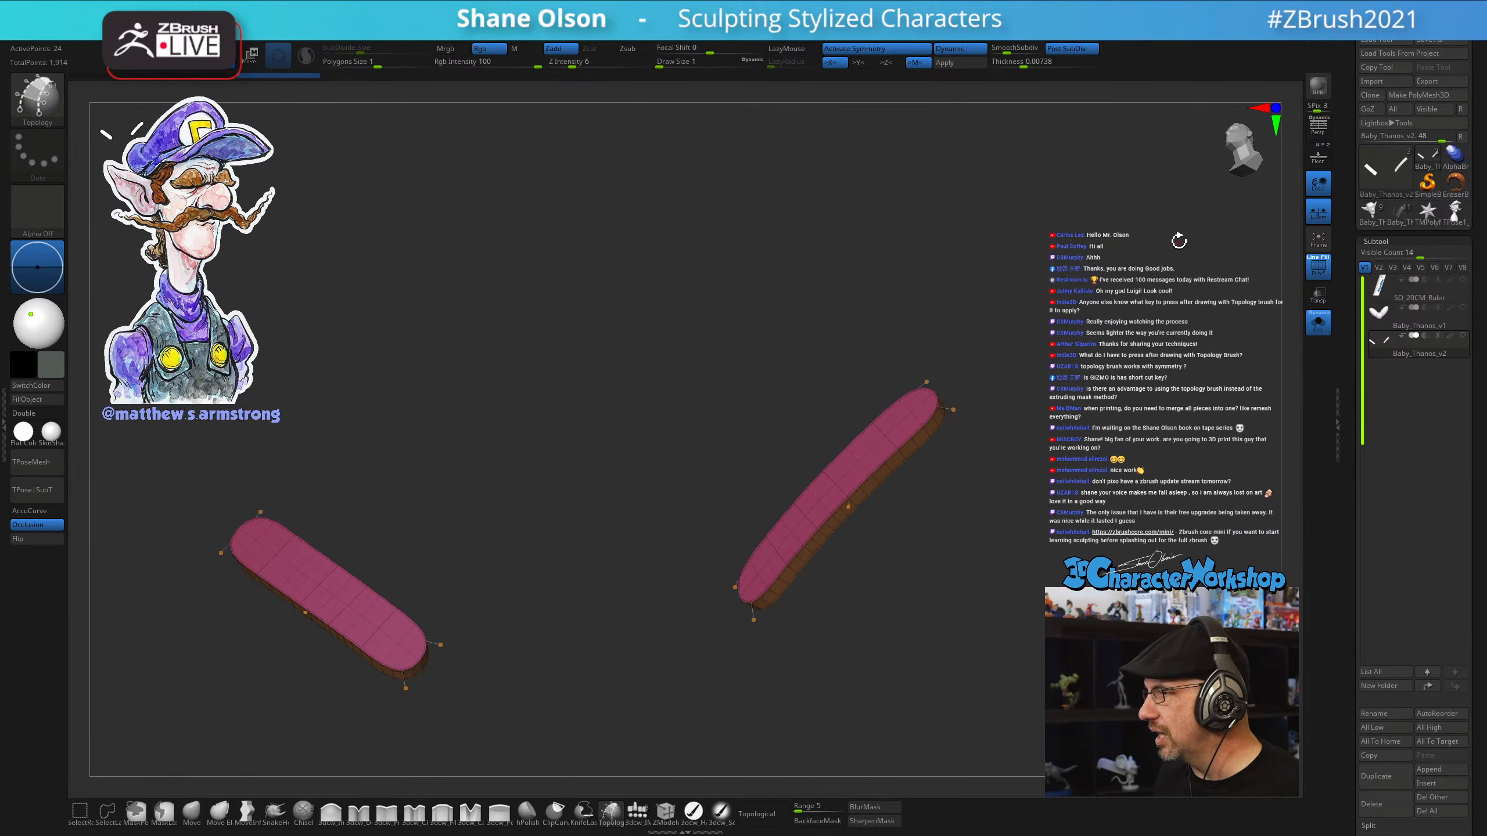
click(1456, 212)
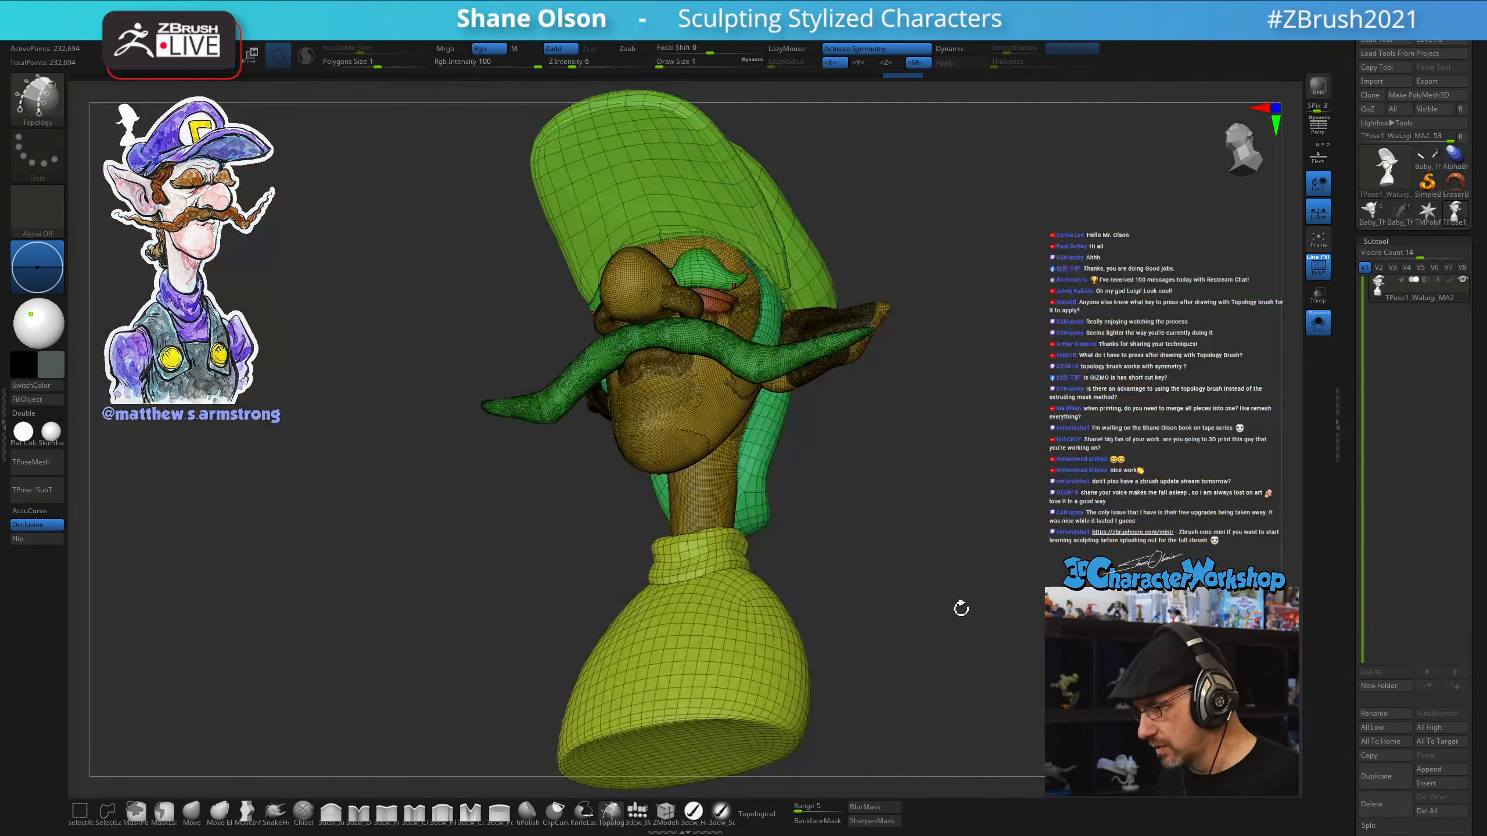
shift+drag(961, 608, 1006, 515)
key(shift+f)
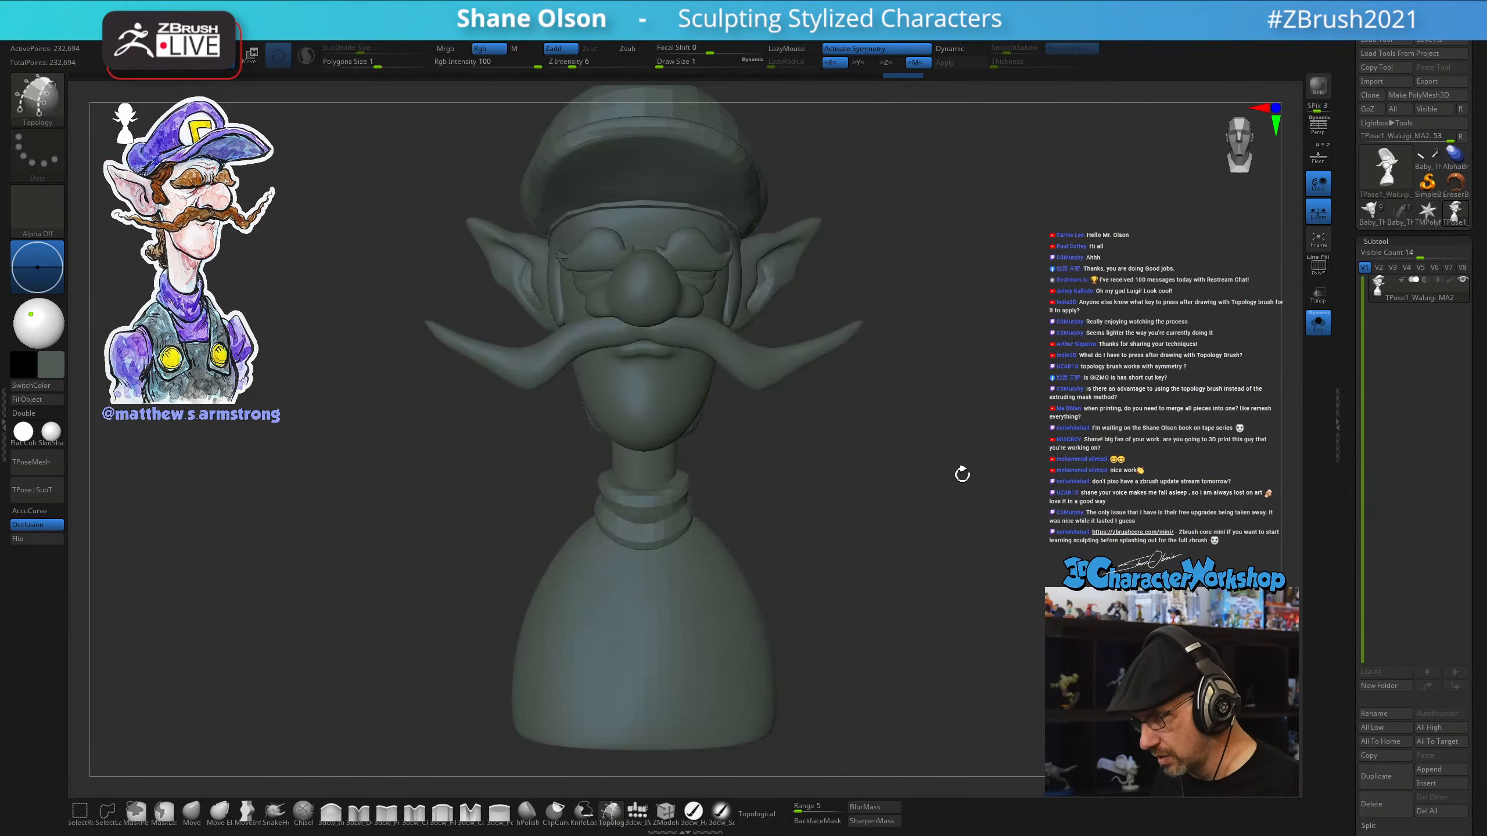
mouse_move(1449, 215)
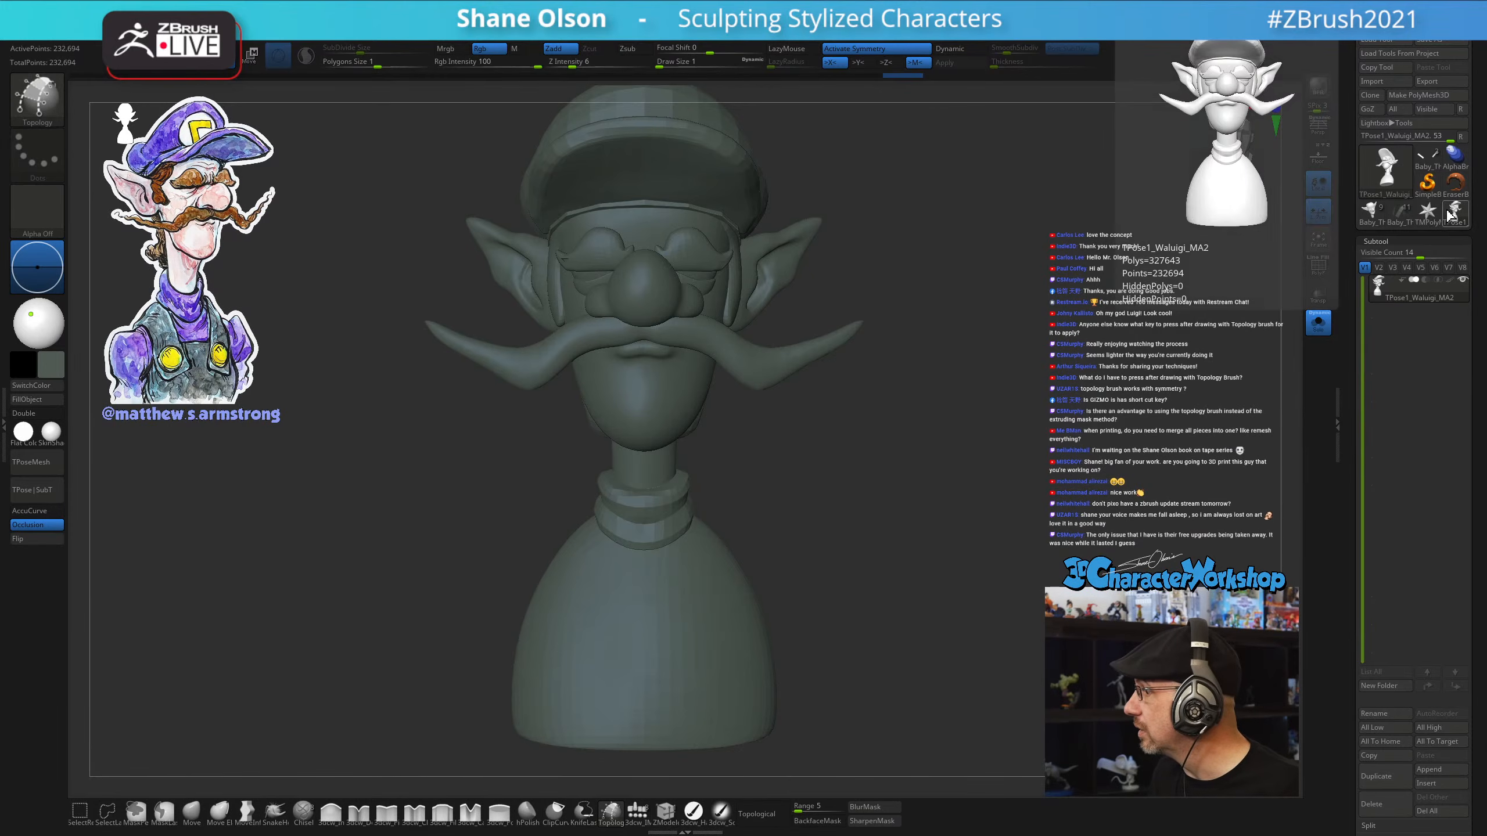
click(1458, 216)
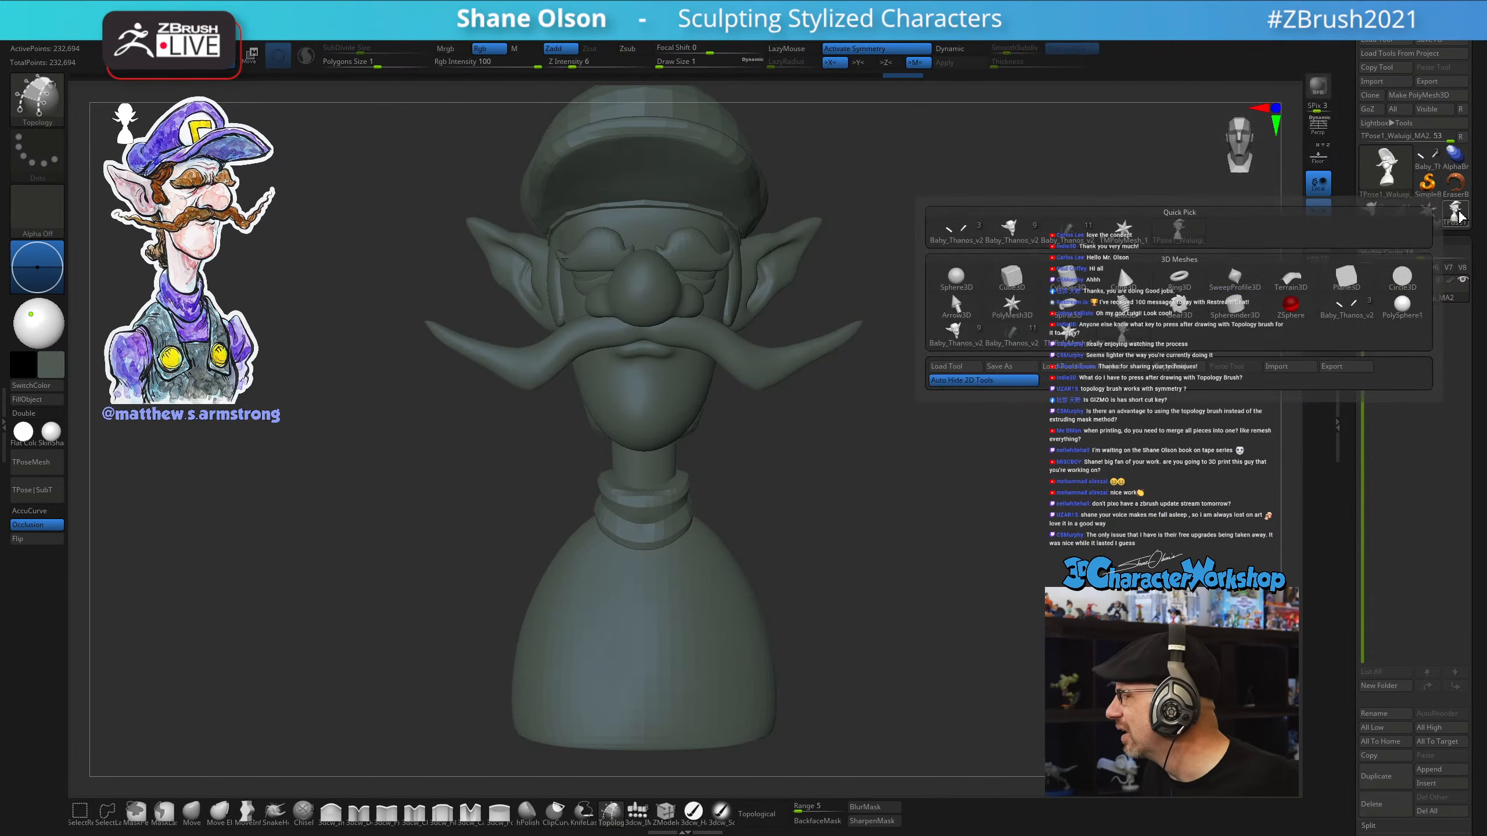
click(1370, 210)
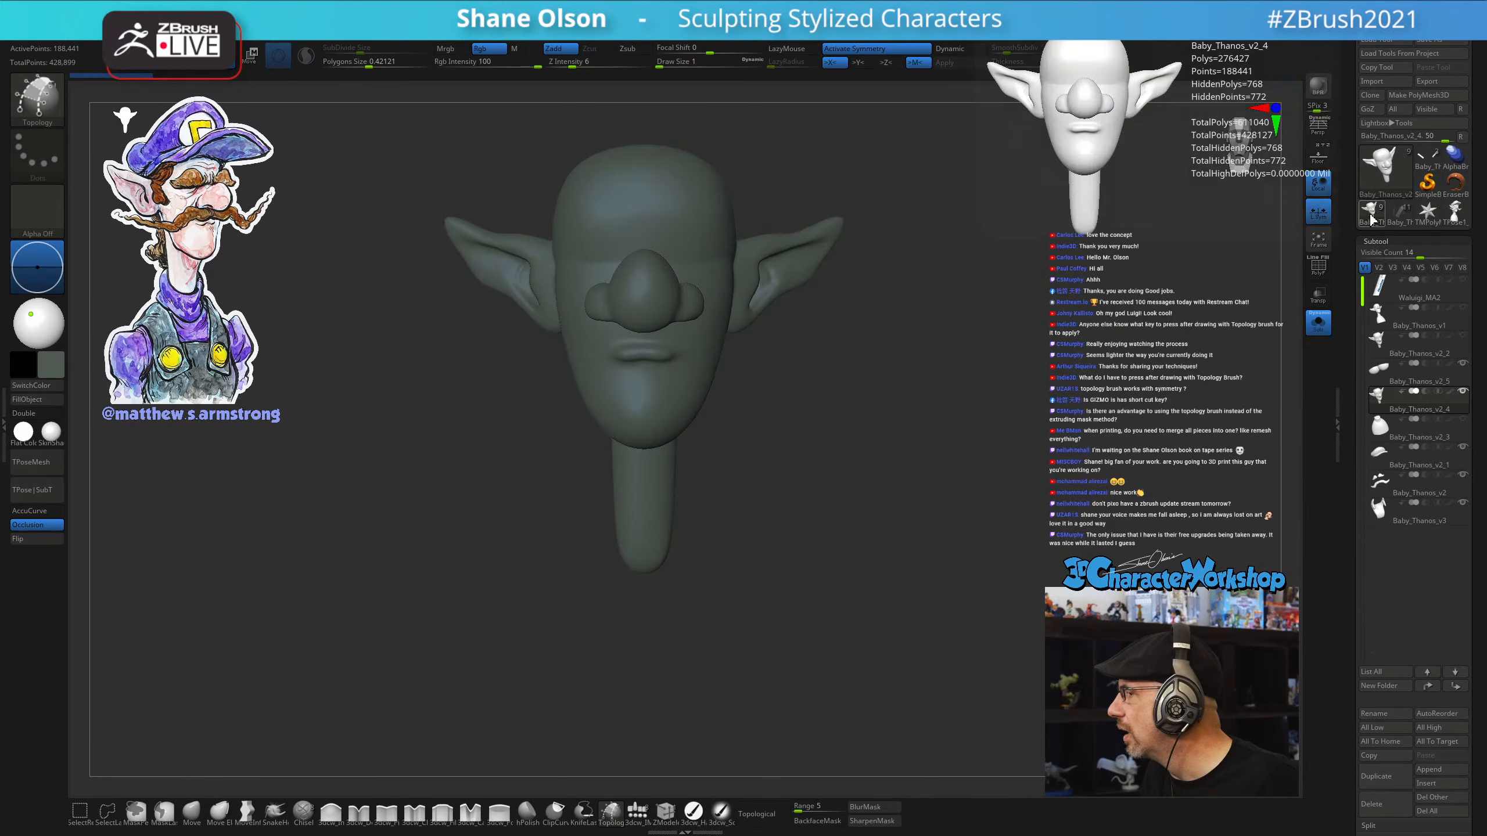
click(1400, 209)
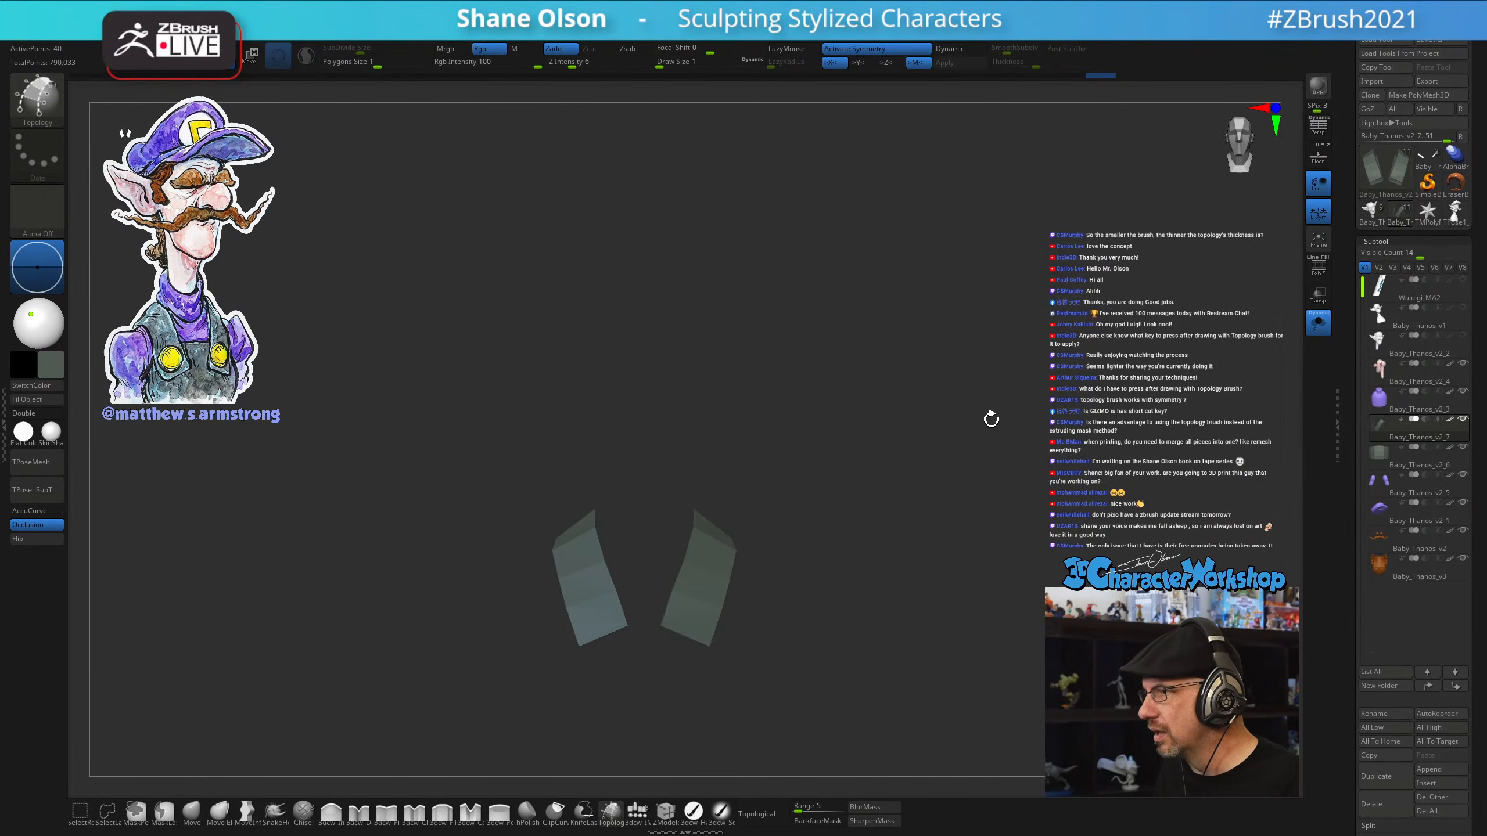
Set the draw size to about 94, check the straps against the whole bust, and isolate the straps again
drag(990, 418, 988, 434)
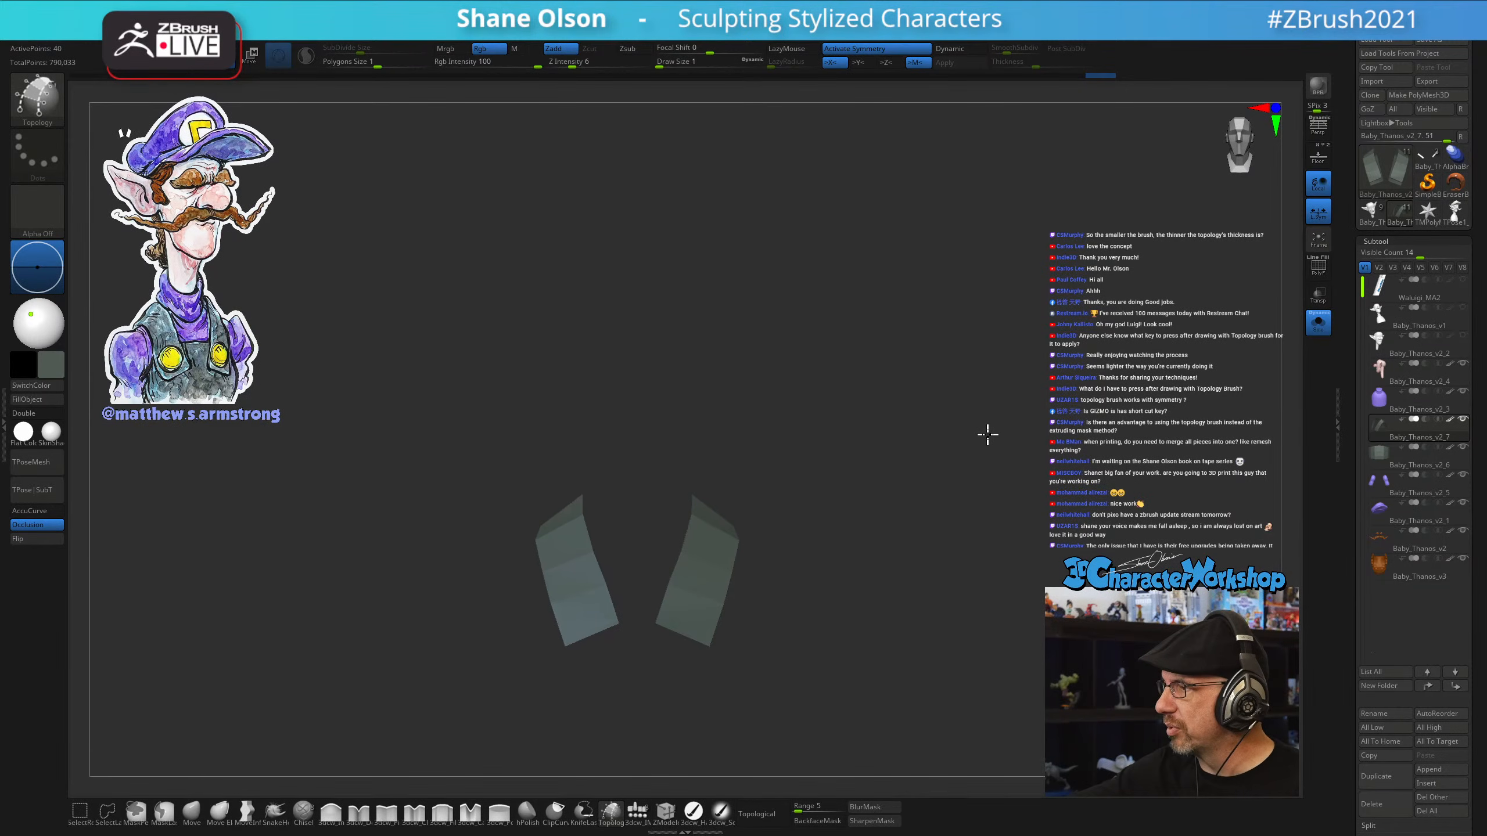
key(s)
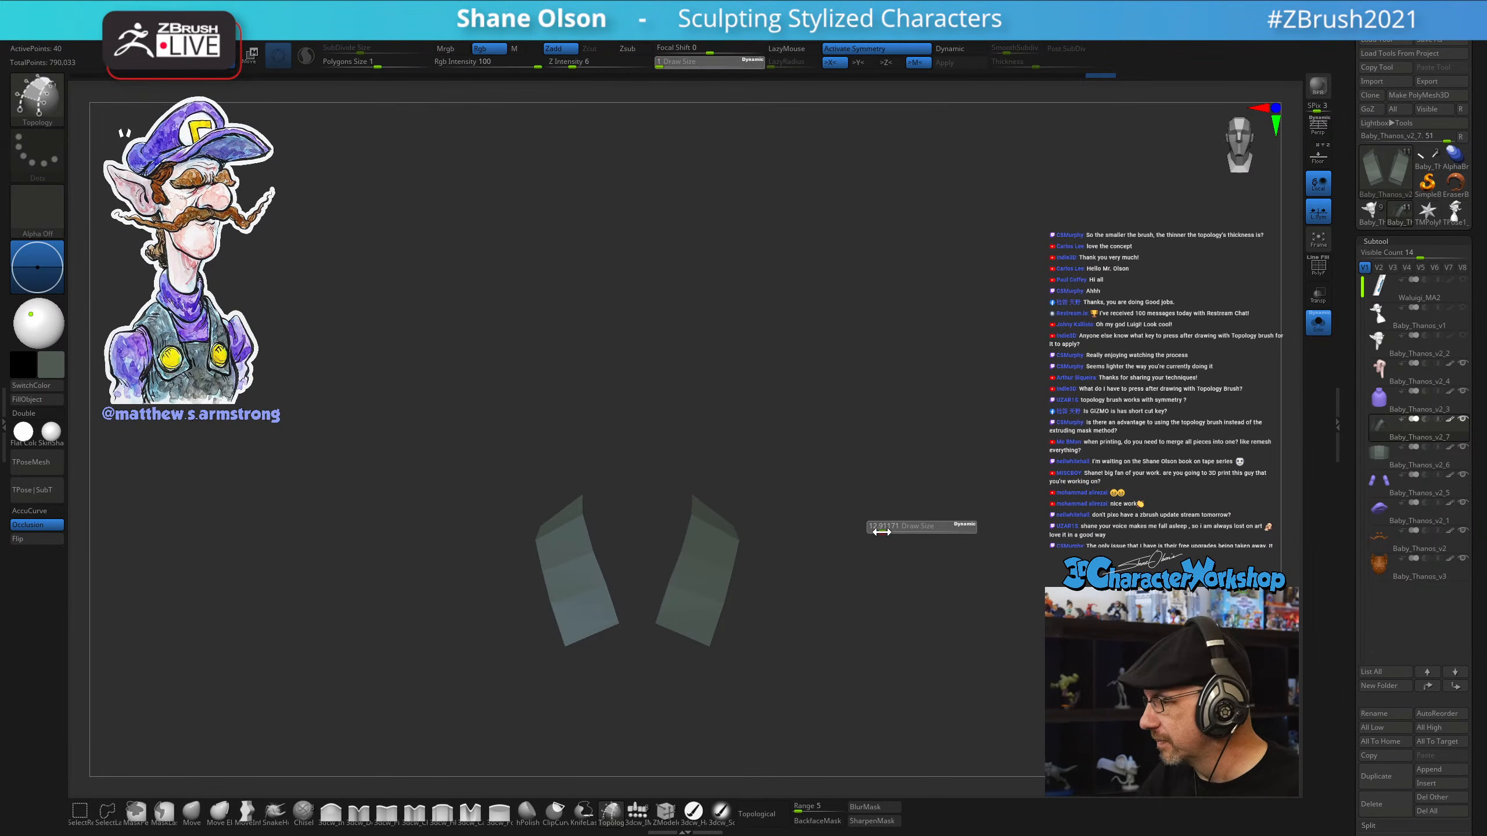
mouse_move(895, 530)
mouse_down()
mouse_move(890, 561)
mouse_move(877, 557)
mouse_move(919, 564)
mouse_up()
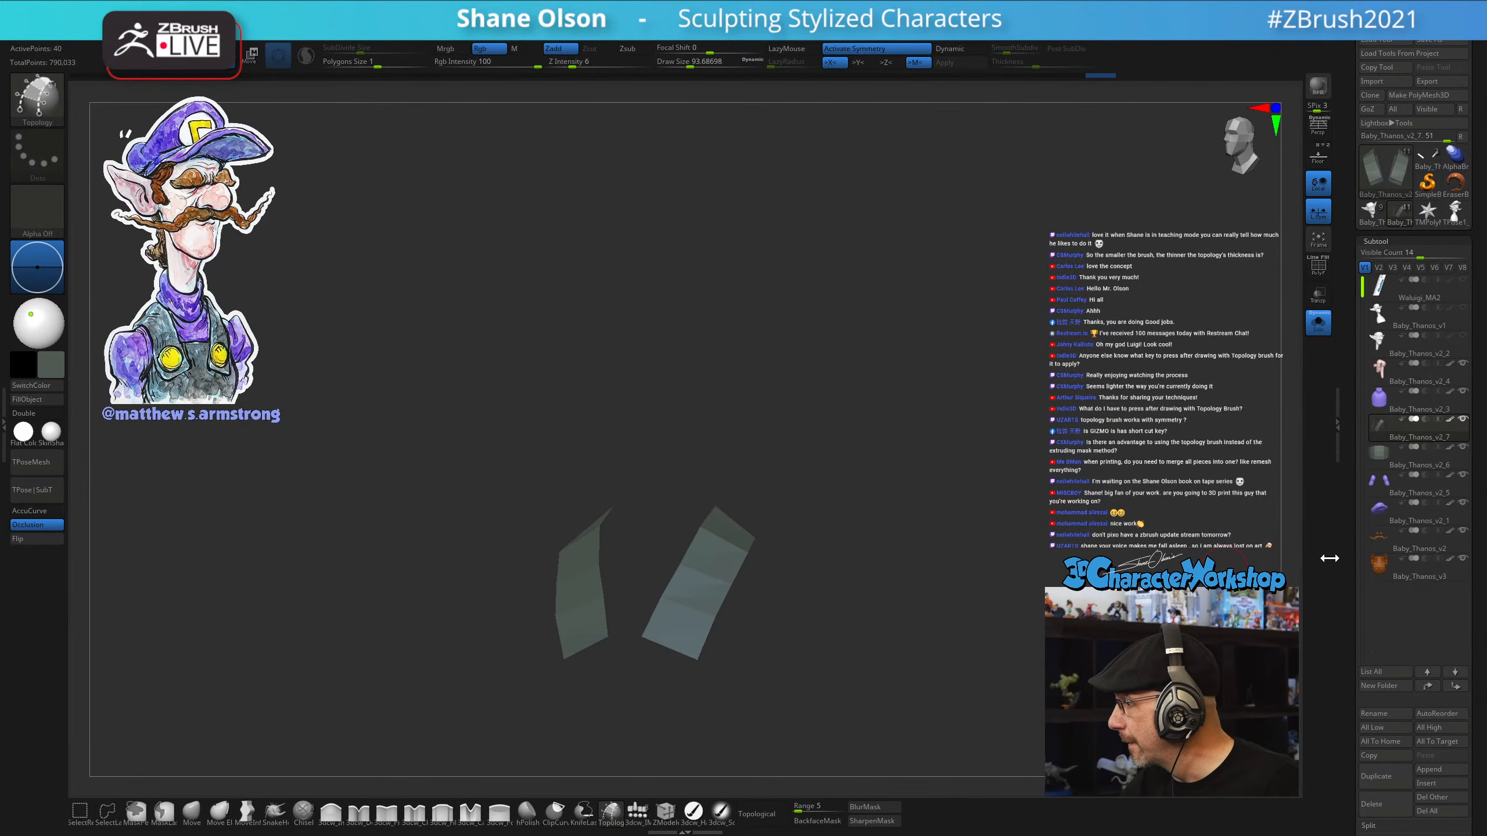
click(1319, 323)
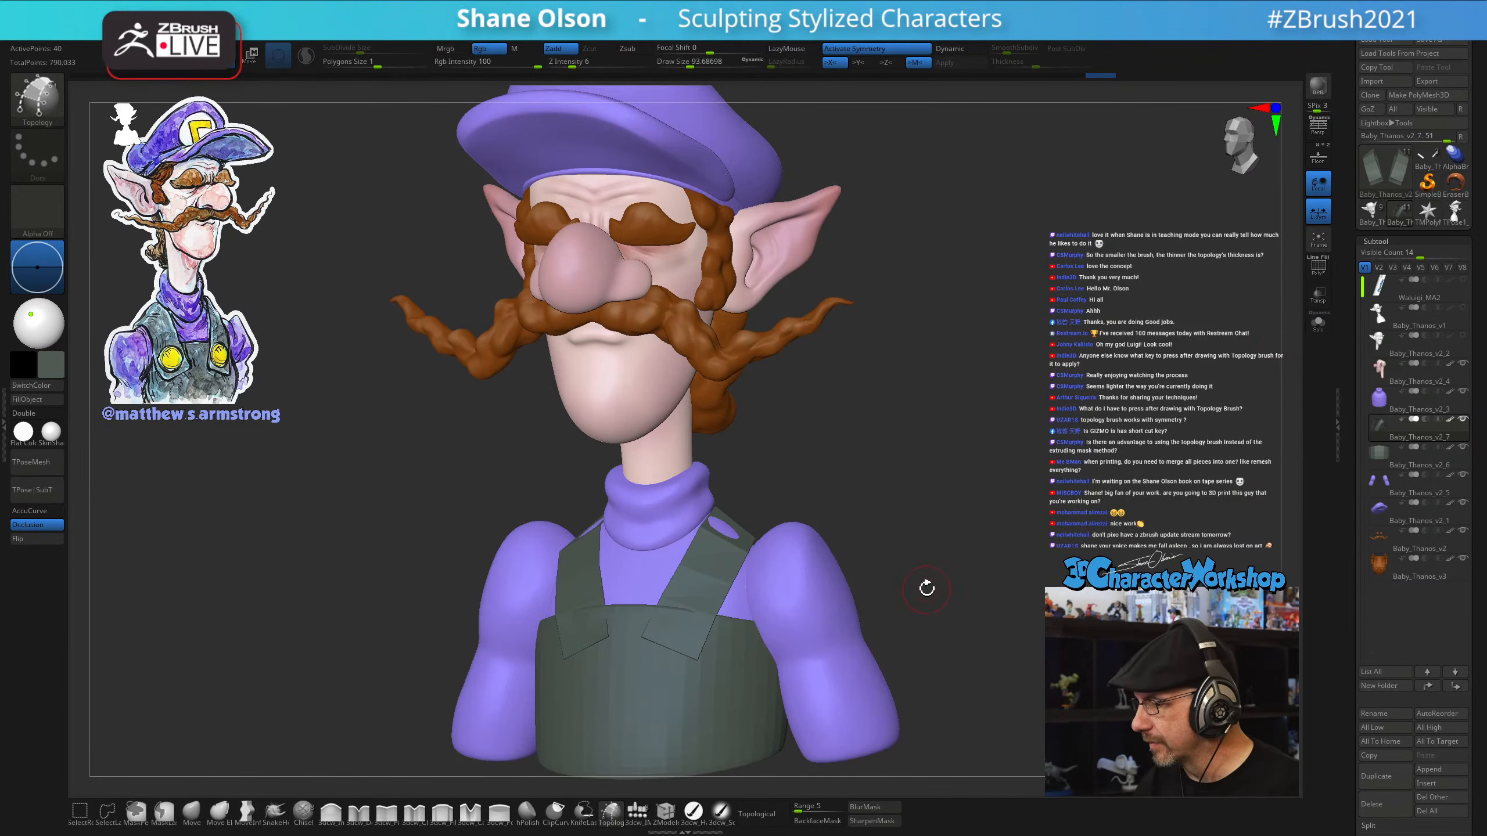
mouse_move(933, 591)
mouse_down()
mouse_move(980, 591)
mouse_move(956, 598)
mouse_move(1012, 558)
mouse_move(1039, 577)
mouse_move(996, 541)
mouse_move(936, 566)
mouse_move(939, 584)
mouse_move(946, 557)
mouse_move(933, 641)
mouse_move(903, 664)
mouse_move(871, 644)
mouse_up()
click(1318, 322)
Show the wireframe, set the draw size to about 41, and insert a ZModeler edge loop near the front lower ends of the straps
key(shift+f)
key(s)
click(666, 811)
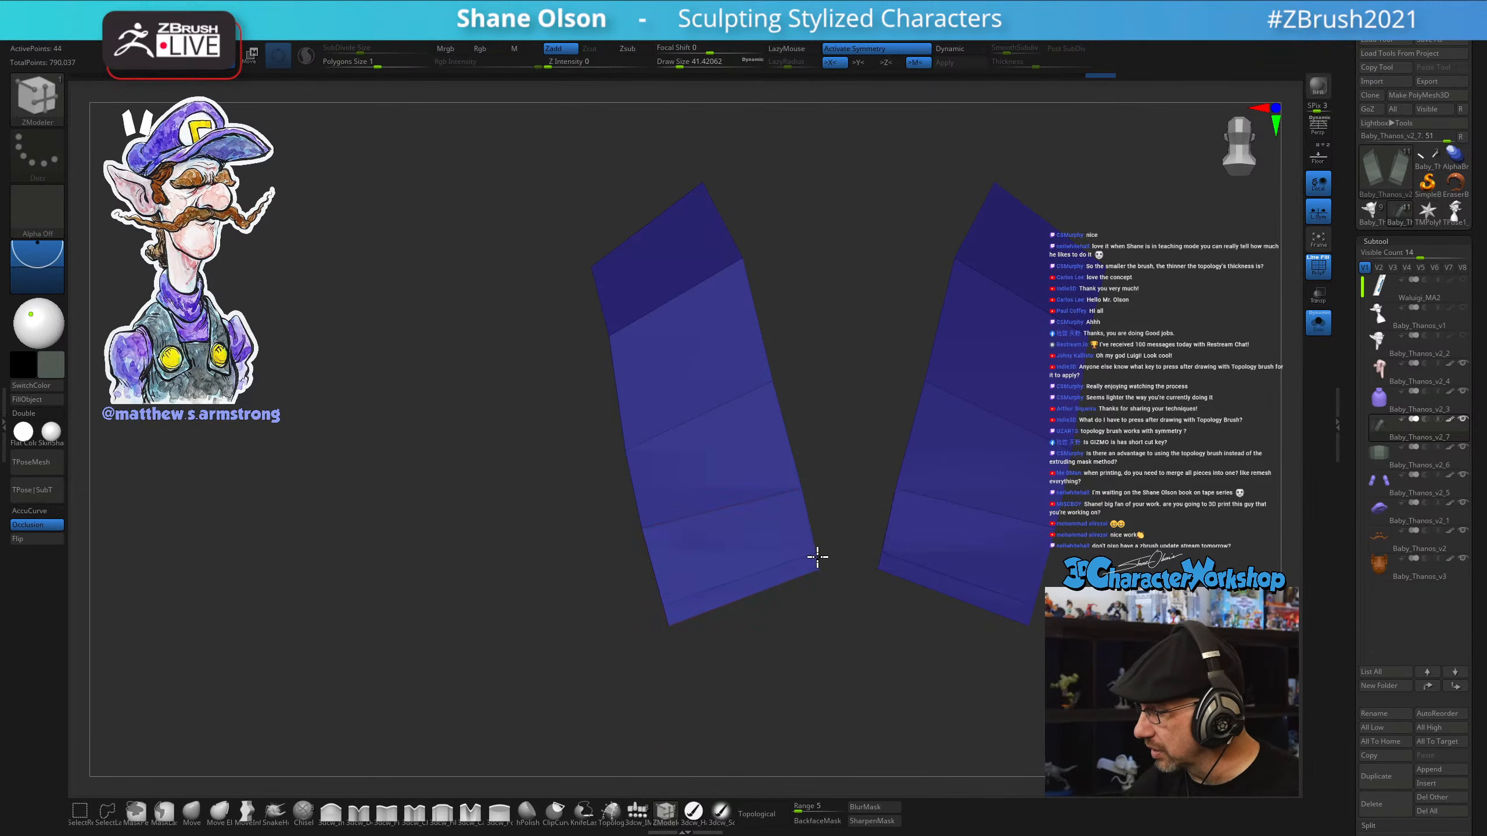
Switch to the Move brush, preview the straps with Dynamic Subdiv thickness, with and without wireframe, and return to the flat mesh
key(b)
key(m)
key(v)
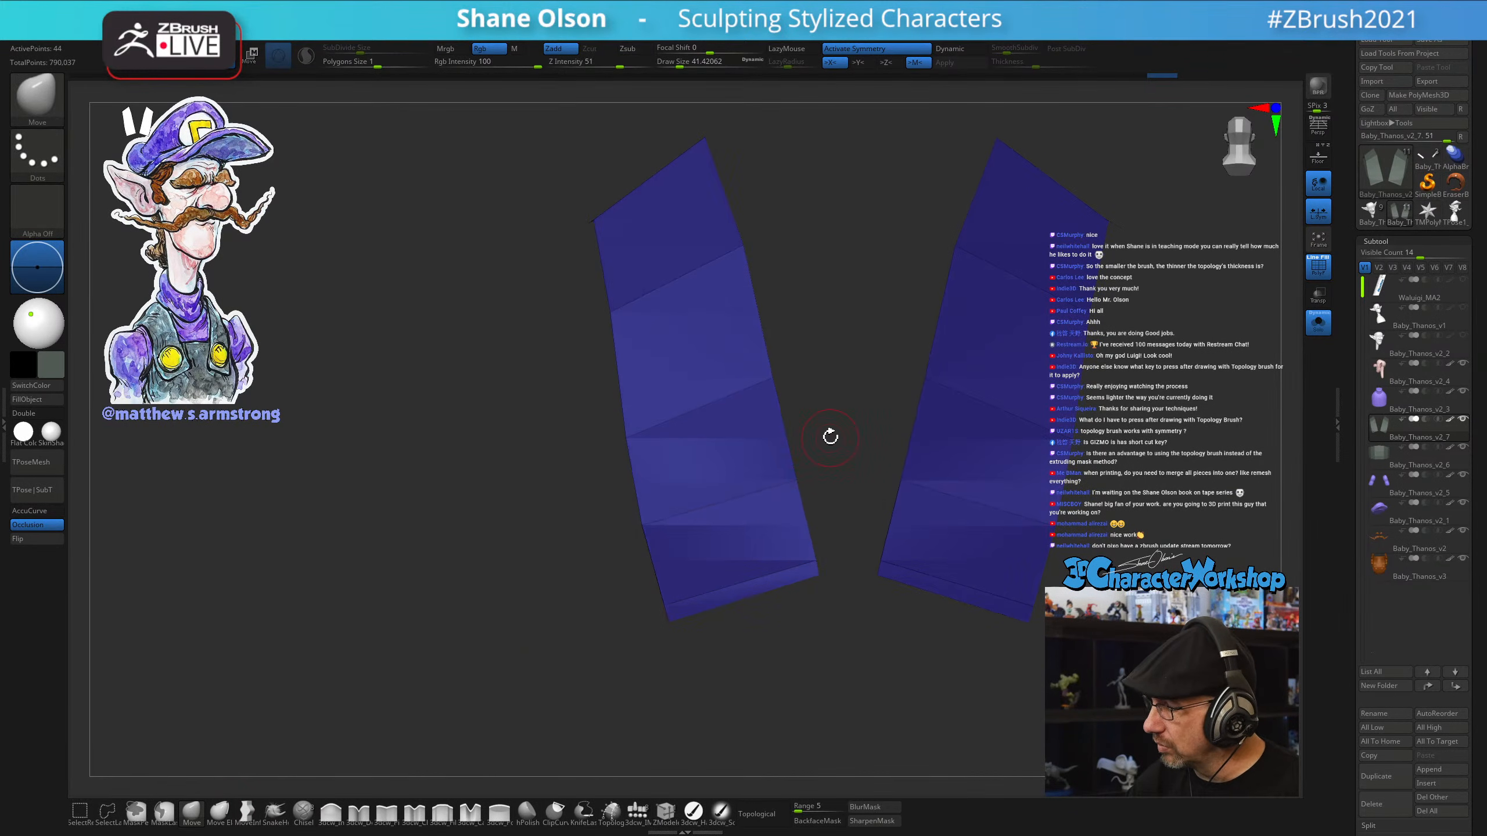
mouse_move(787, 477)
mouse_down()
mouse_move(802, 471)
mouse_move(764, 476)
mouse_up()
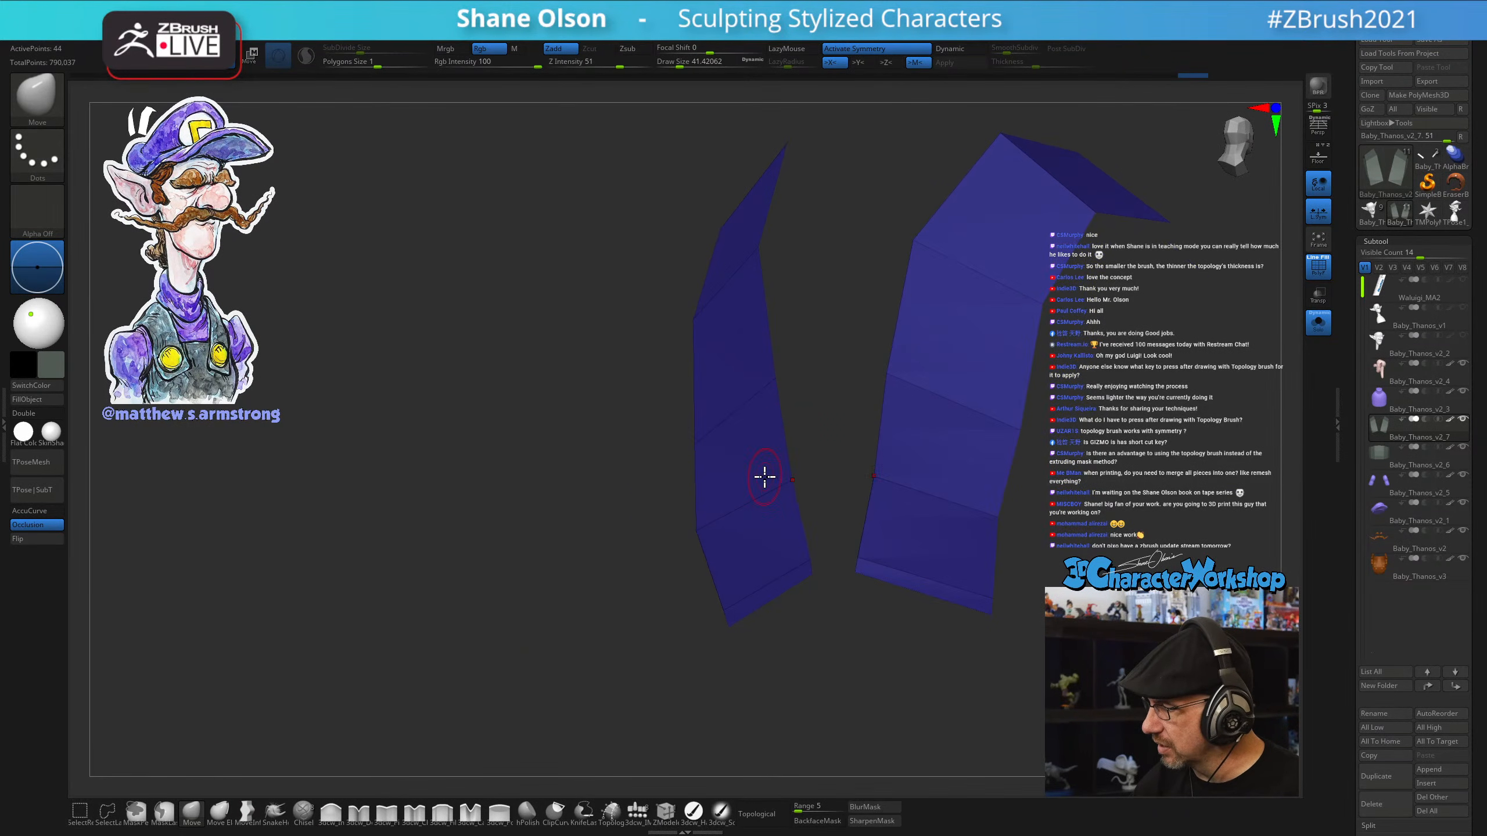
right_drag(734, 590, 776, 601)
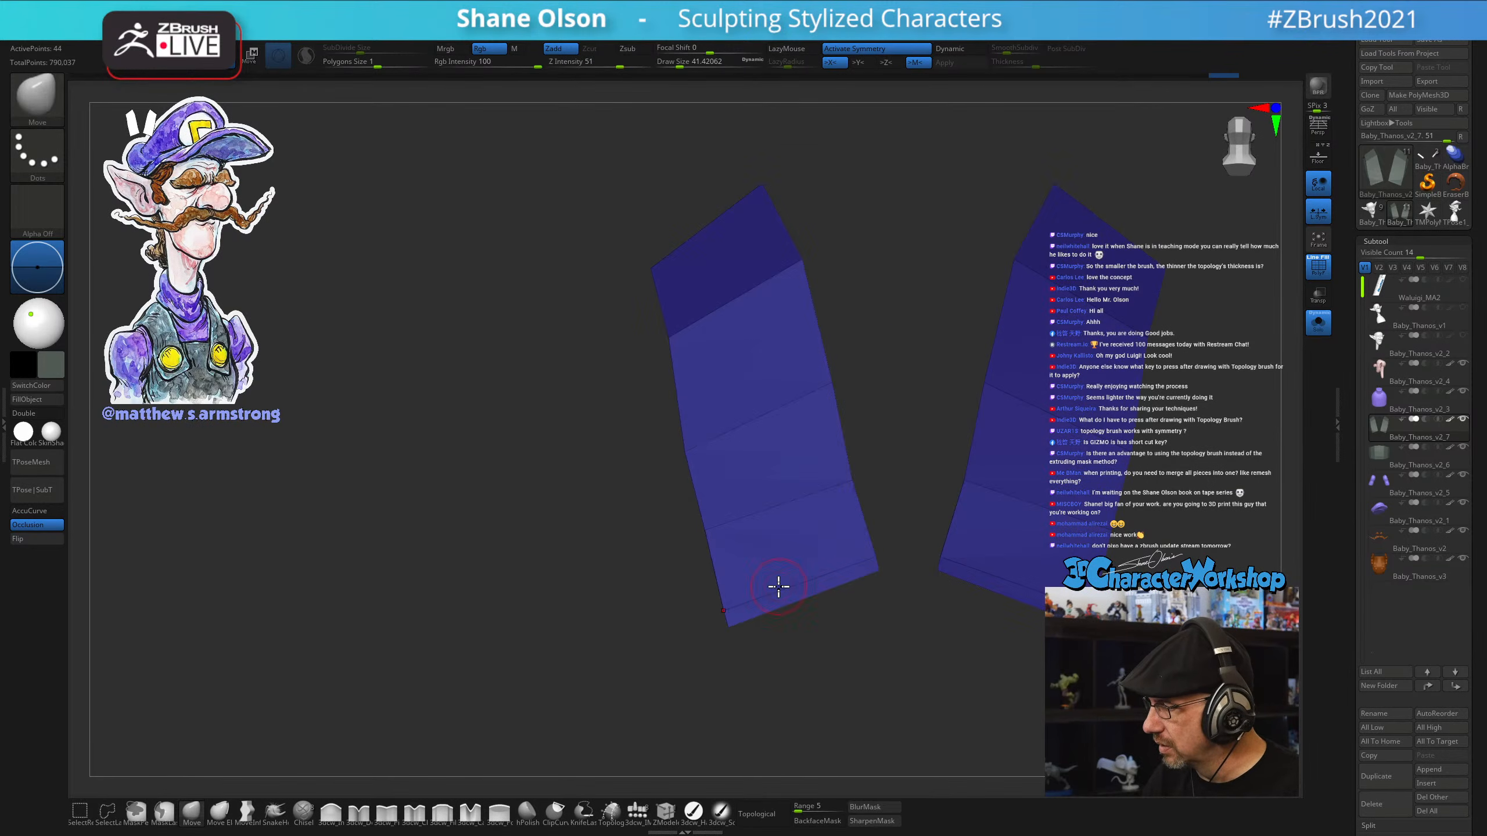
drag(837, 659, 843, 701)
key(d)
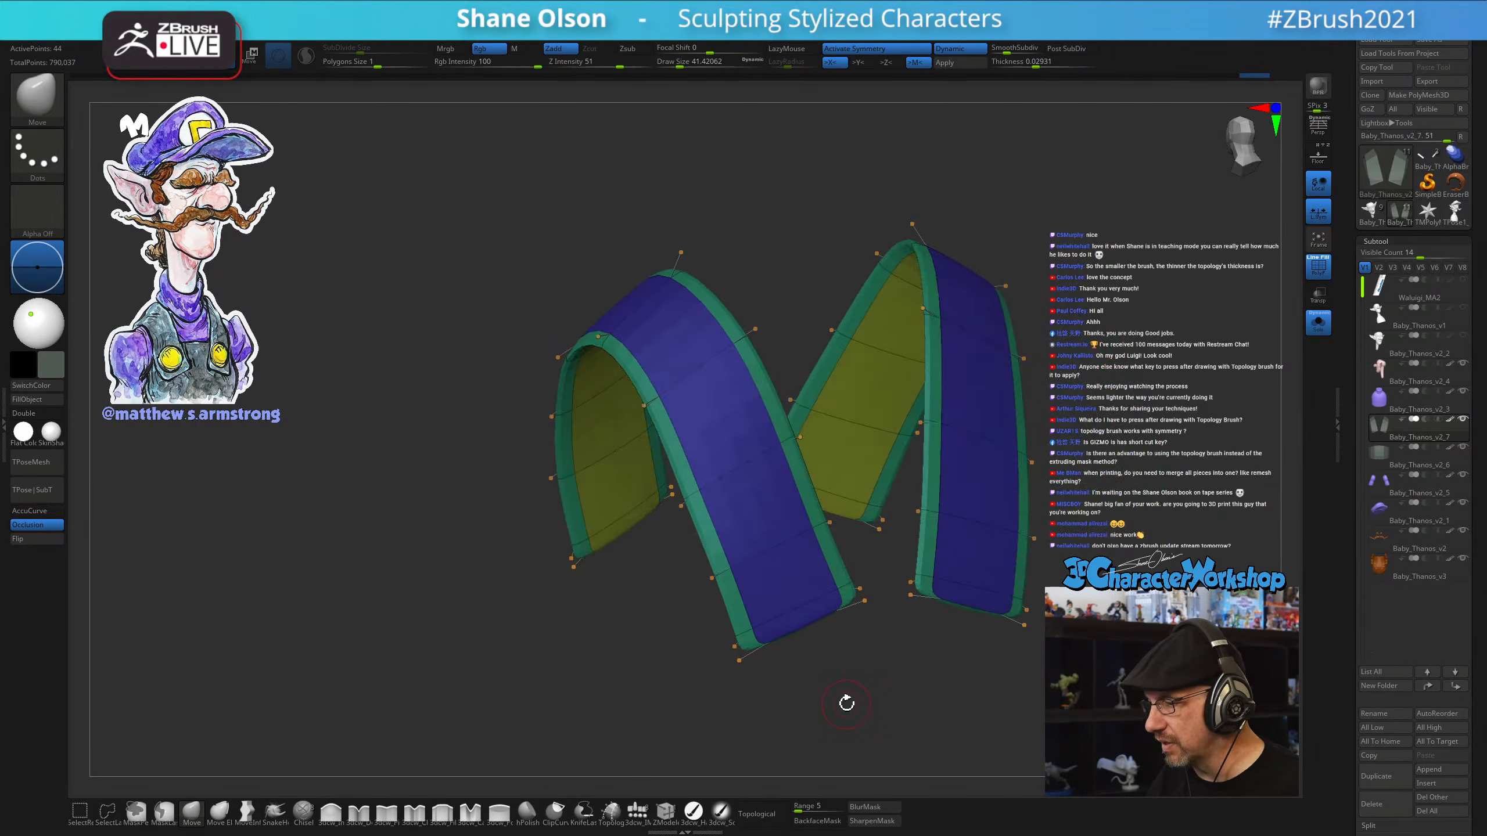
key(shift+f)
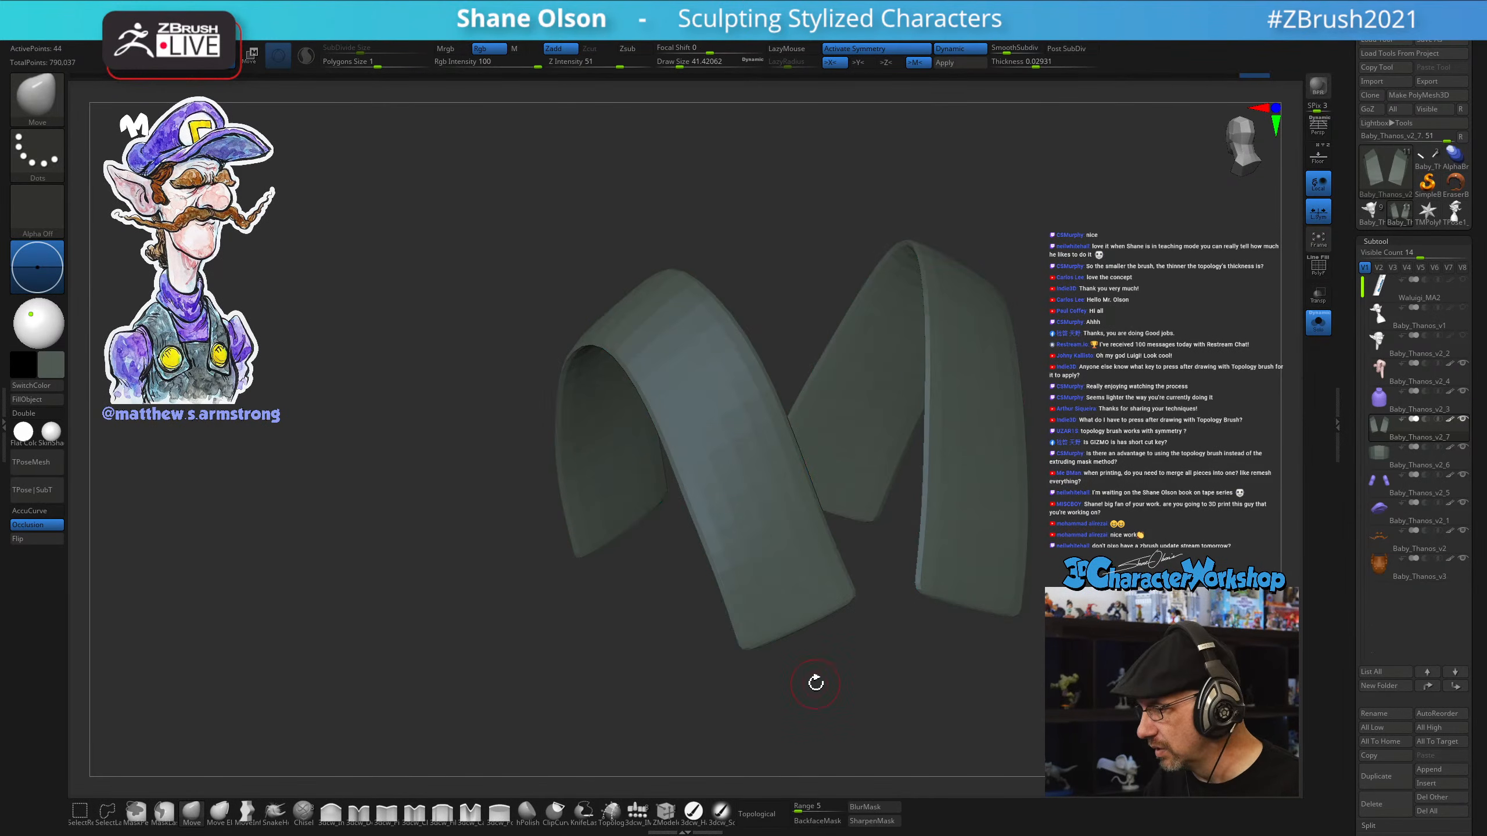
key(shift+f)
key(shift+d)
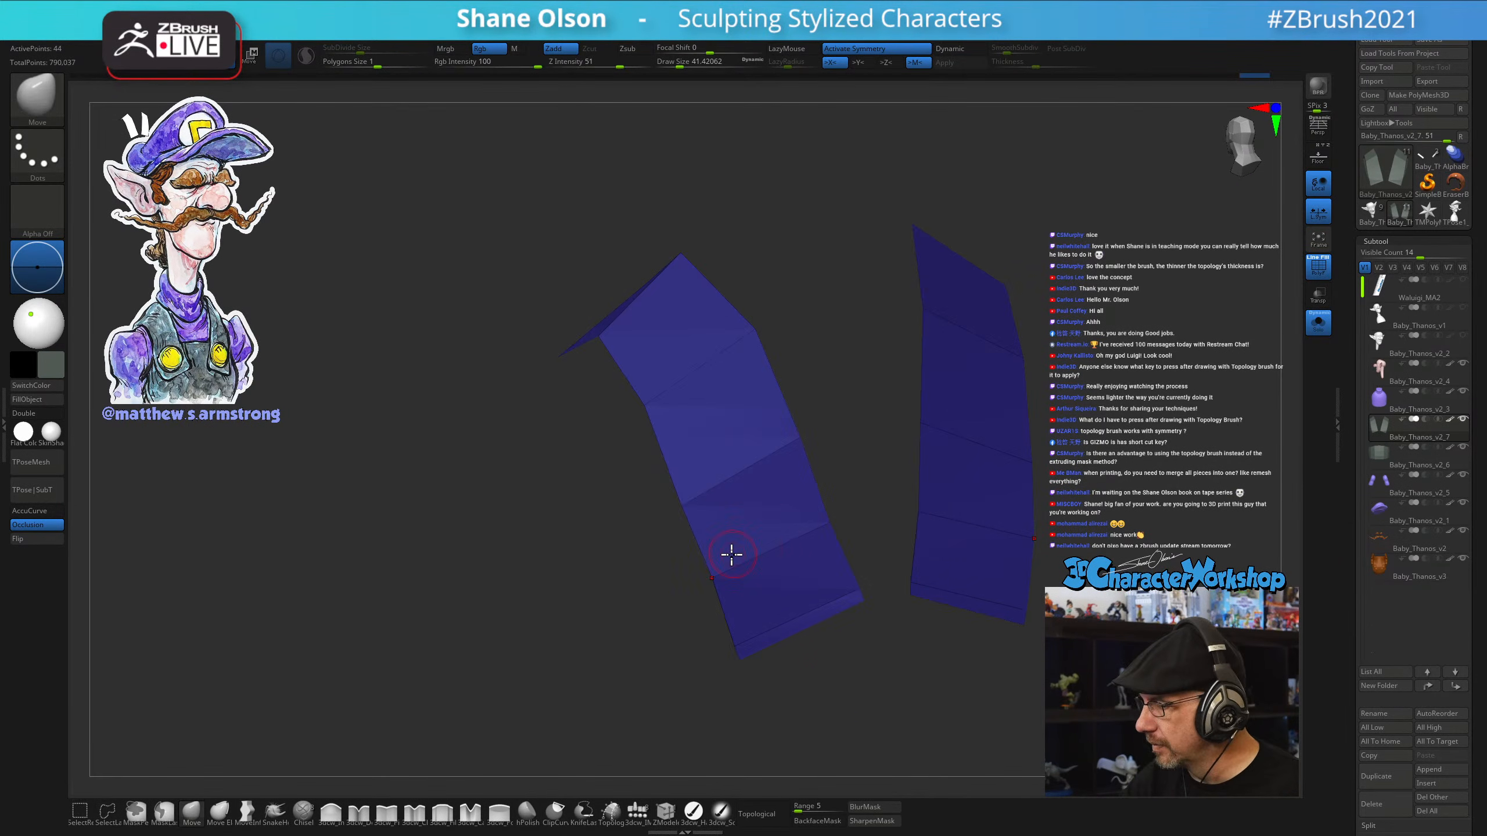
Insert ZModeler edge loops along both long sides of the straps and turn Dynamic Subdiv back on
click(666, 811)
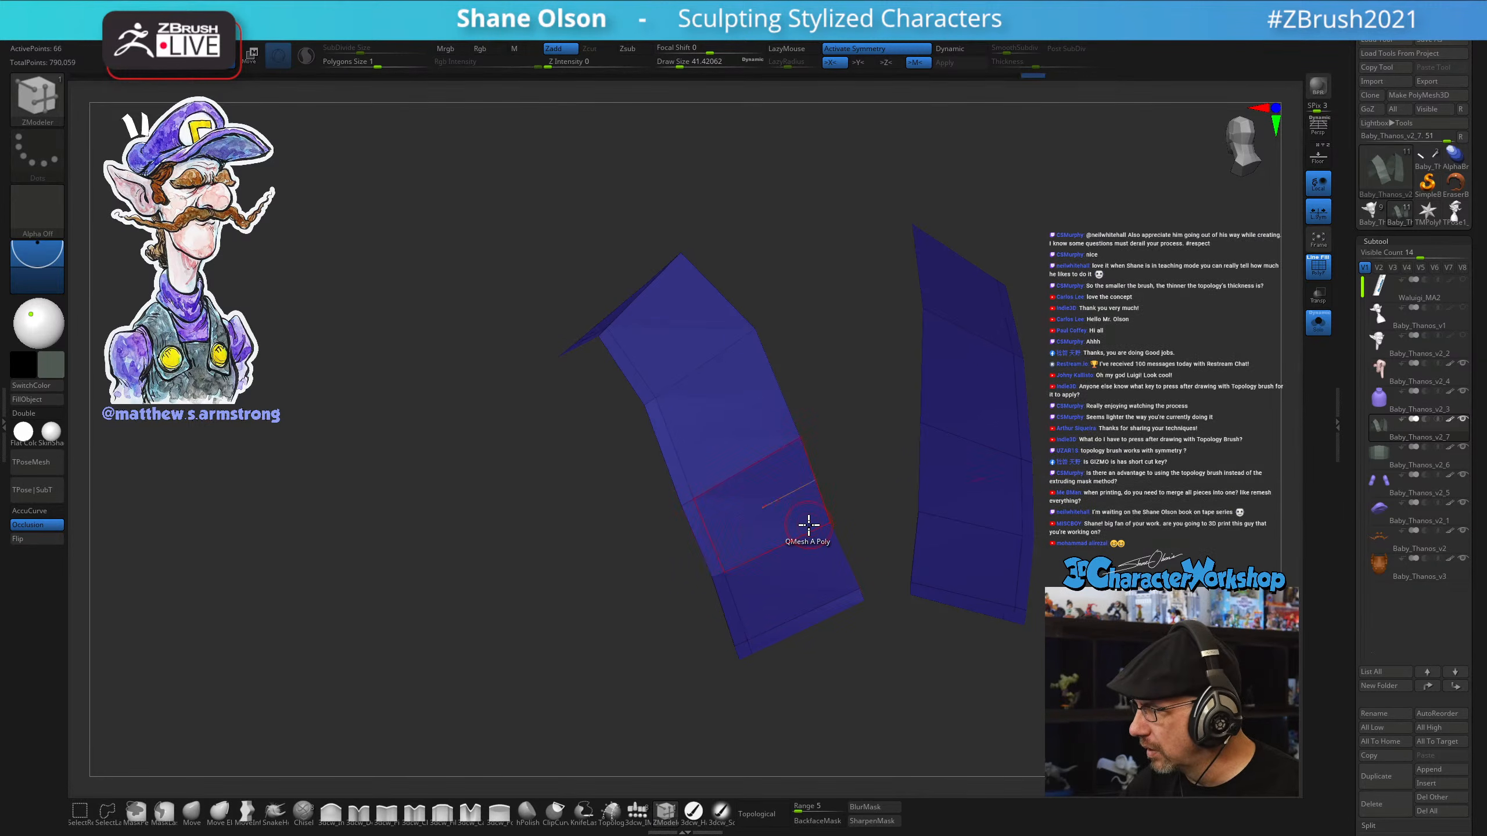
drag(813, 637, 870, 689)
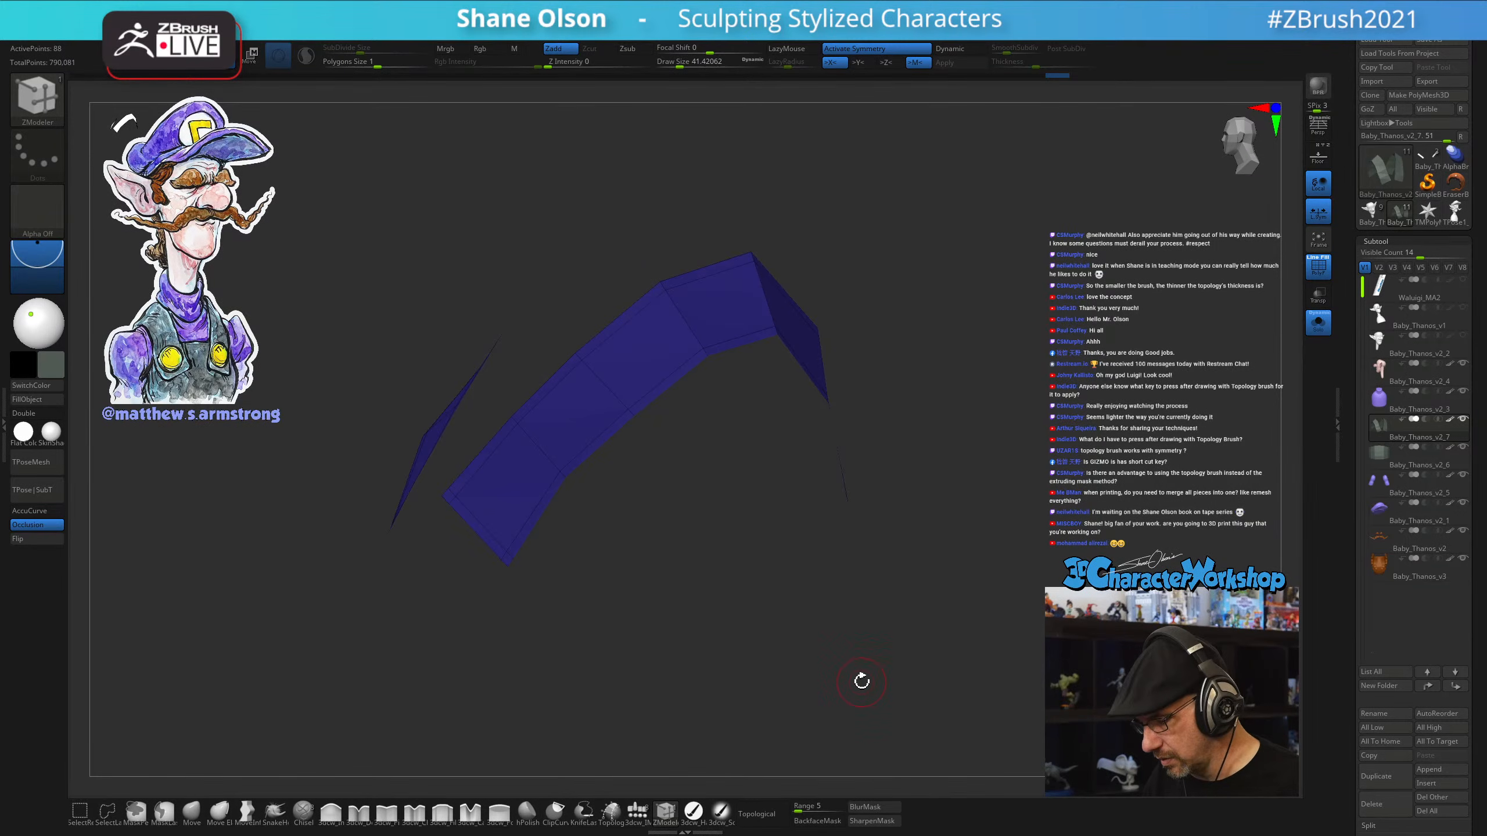
key(d)
drag(863, 671, 1012, 567)
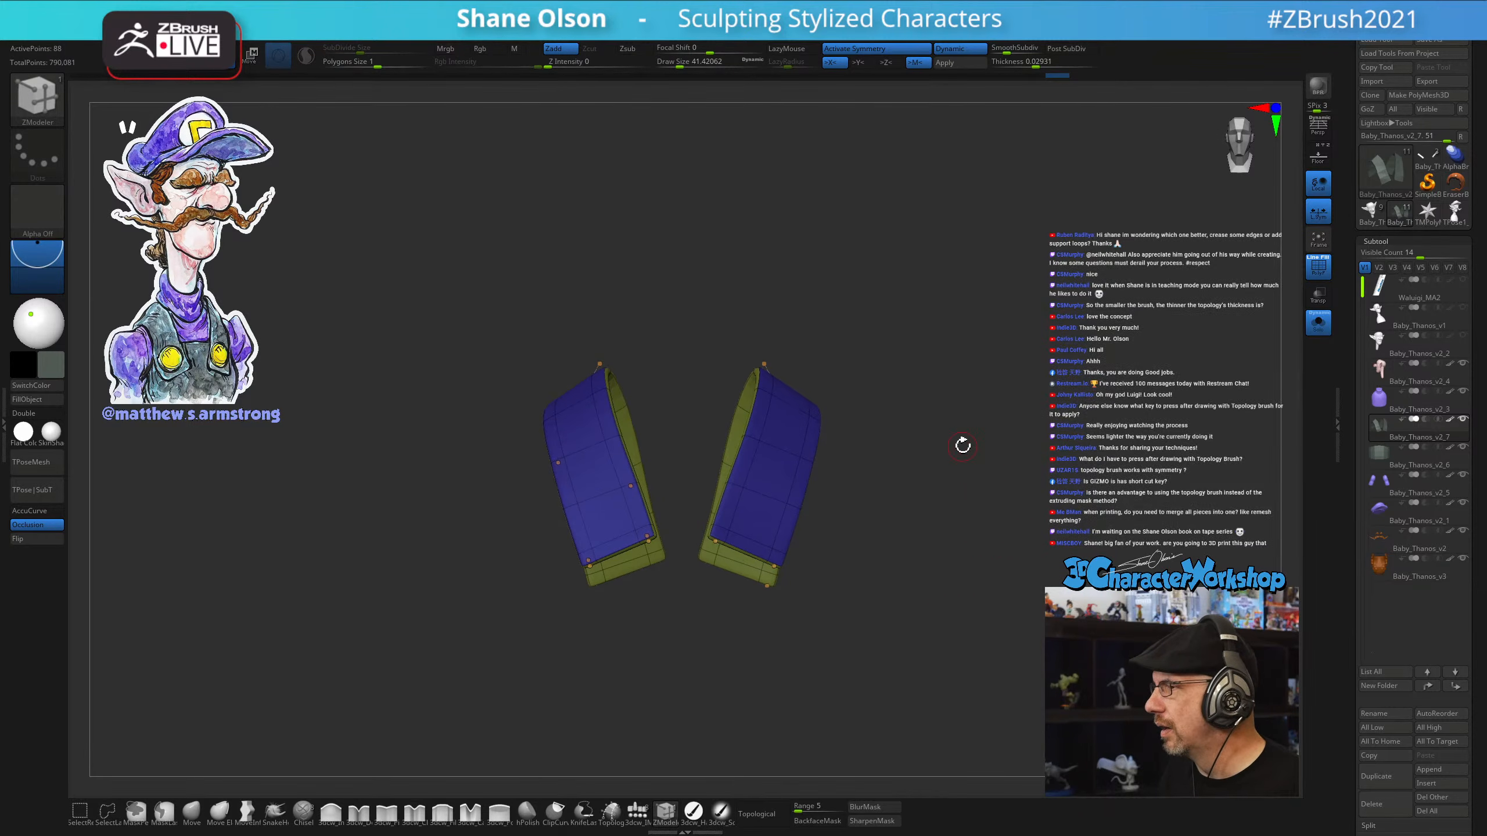
Examine the thickened straps' lower ends and their support edge loops up close, adjusting the draw size to about 104 and 90
key(s)
drag(914, 231, 919, 231)
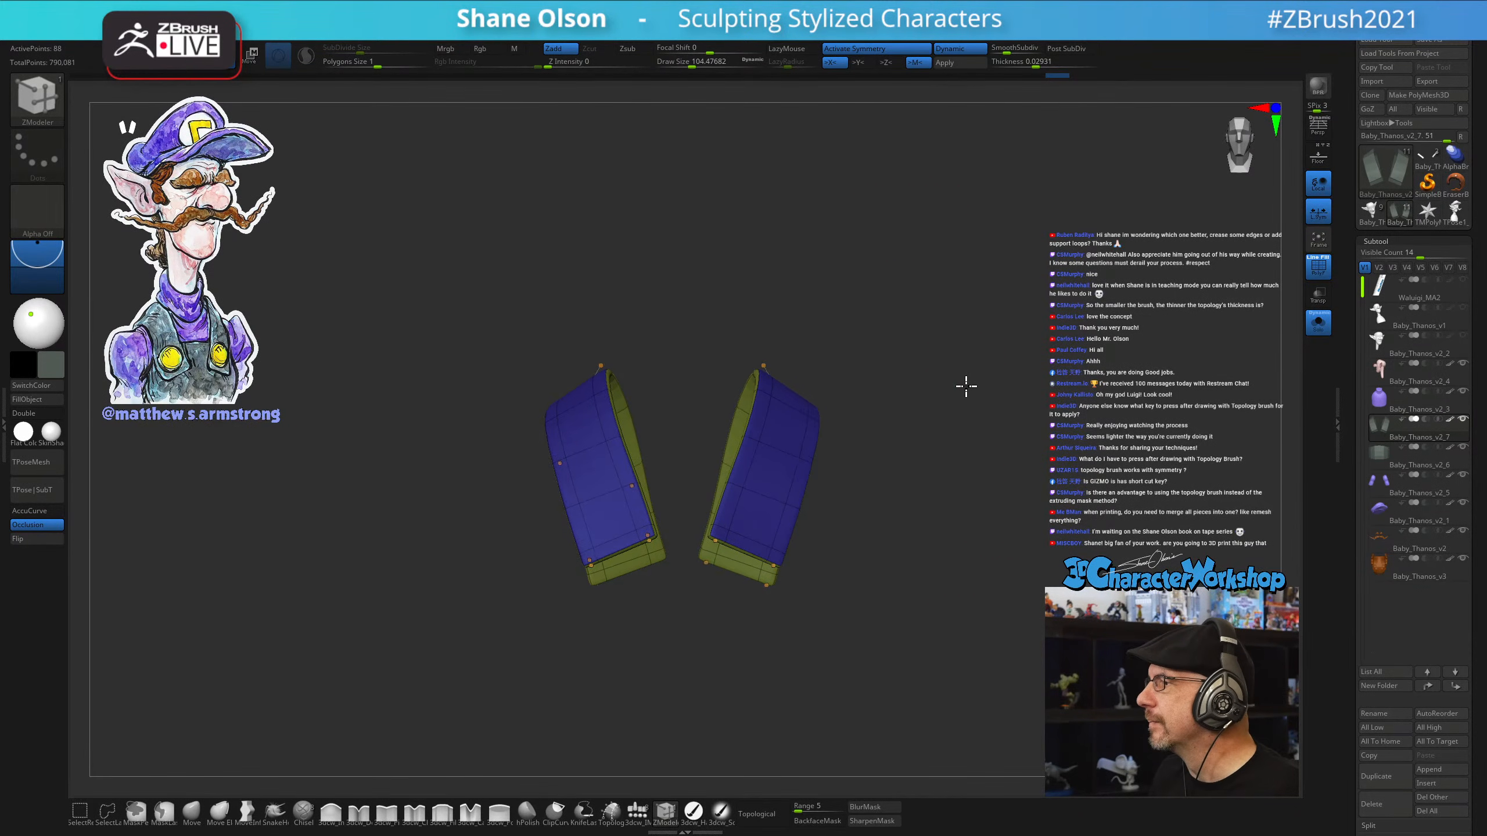
drag(963, 385, 965, 399)
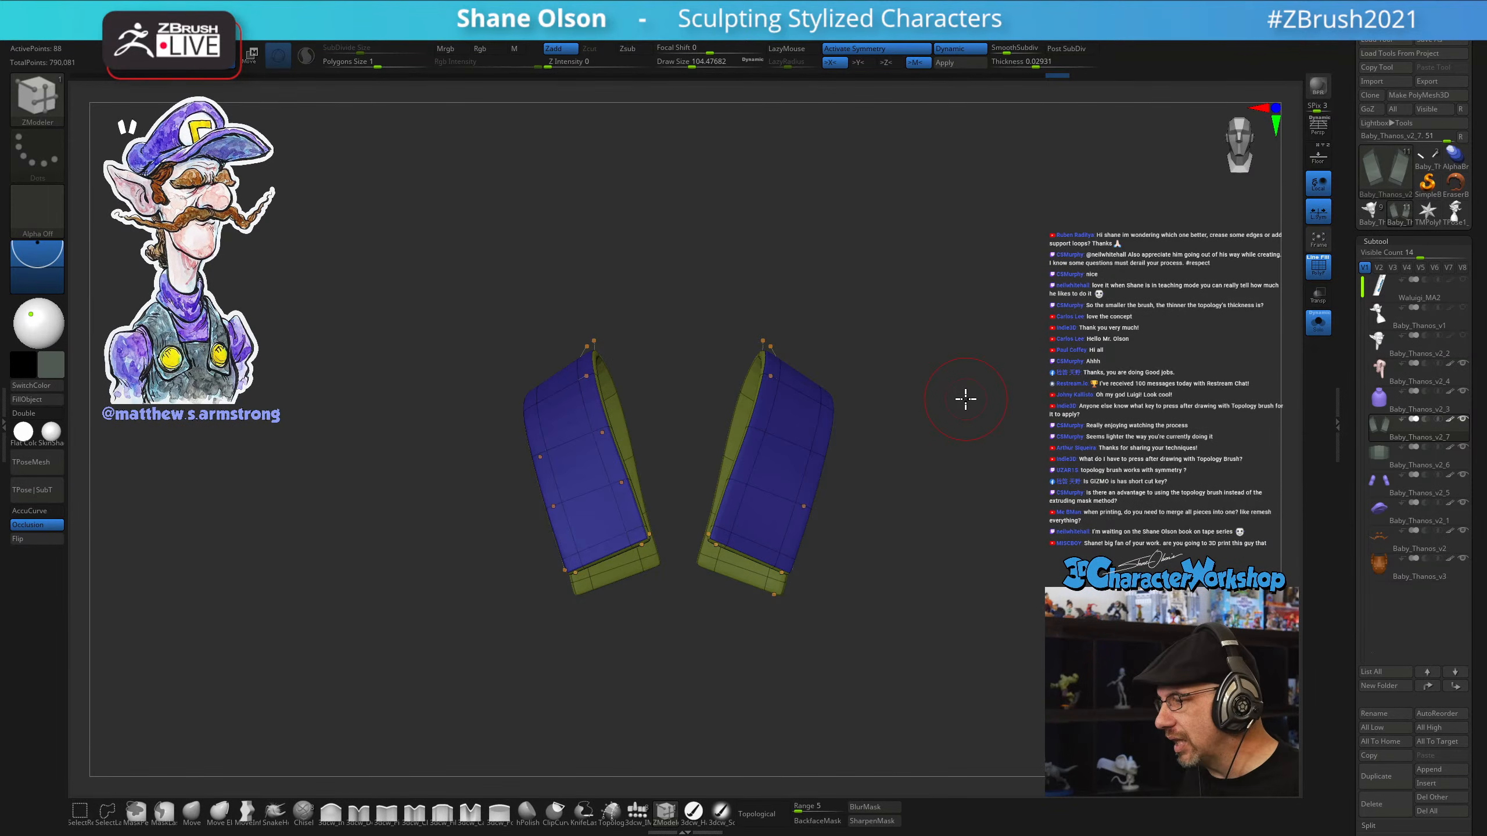
drag(983, 438, 626, 738)
drag(743, 638, 694, 406)
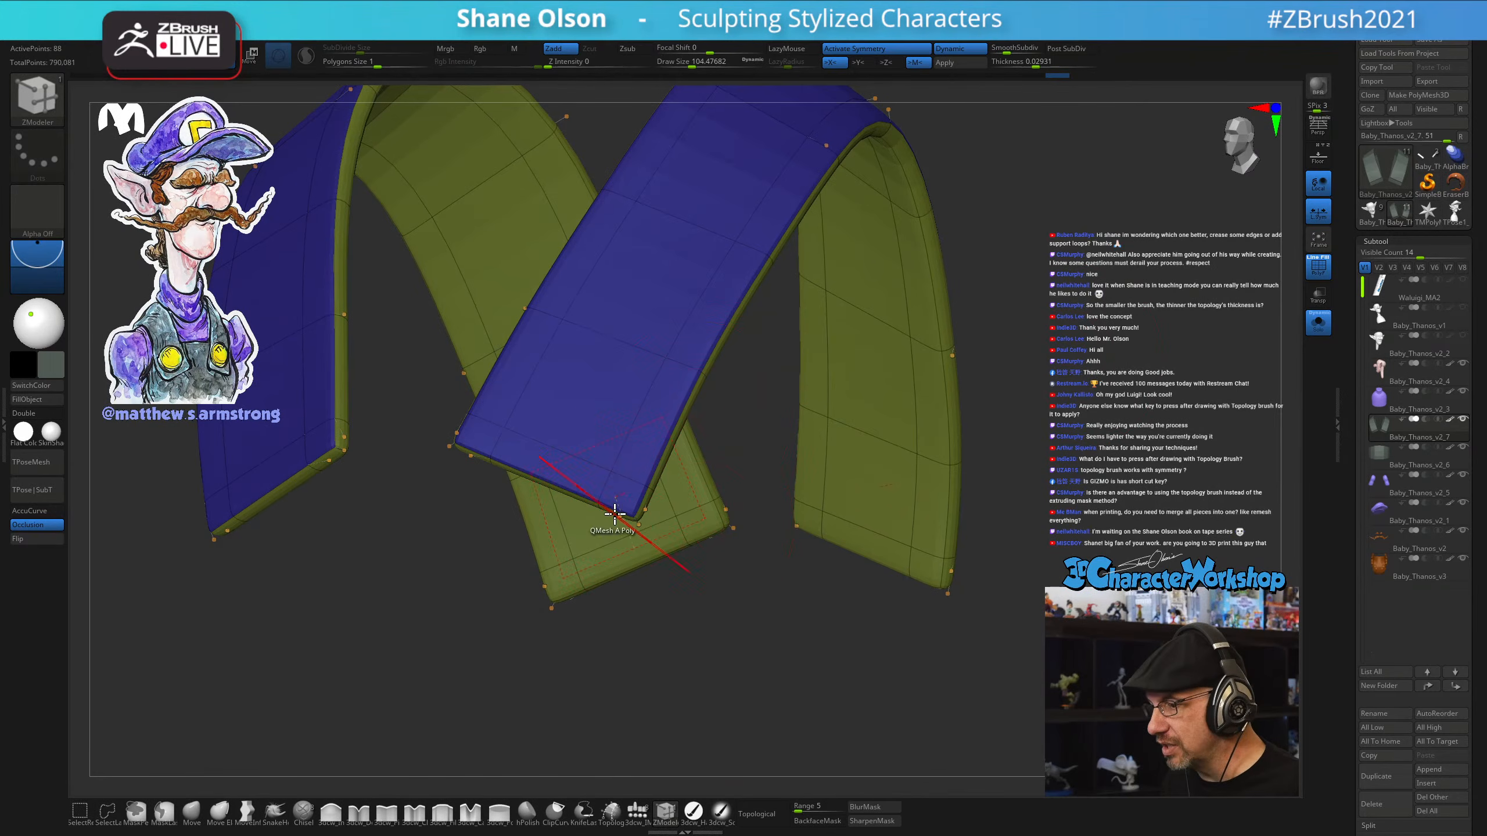
drag(740, 628, 777, 402)
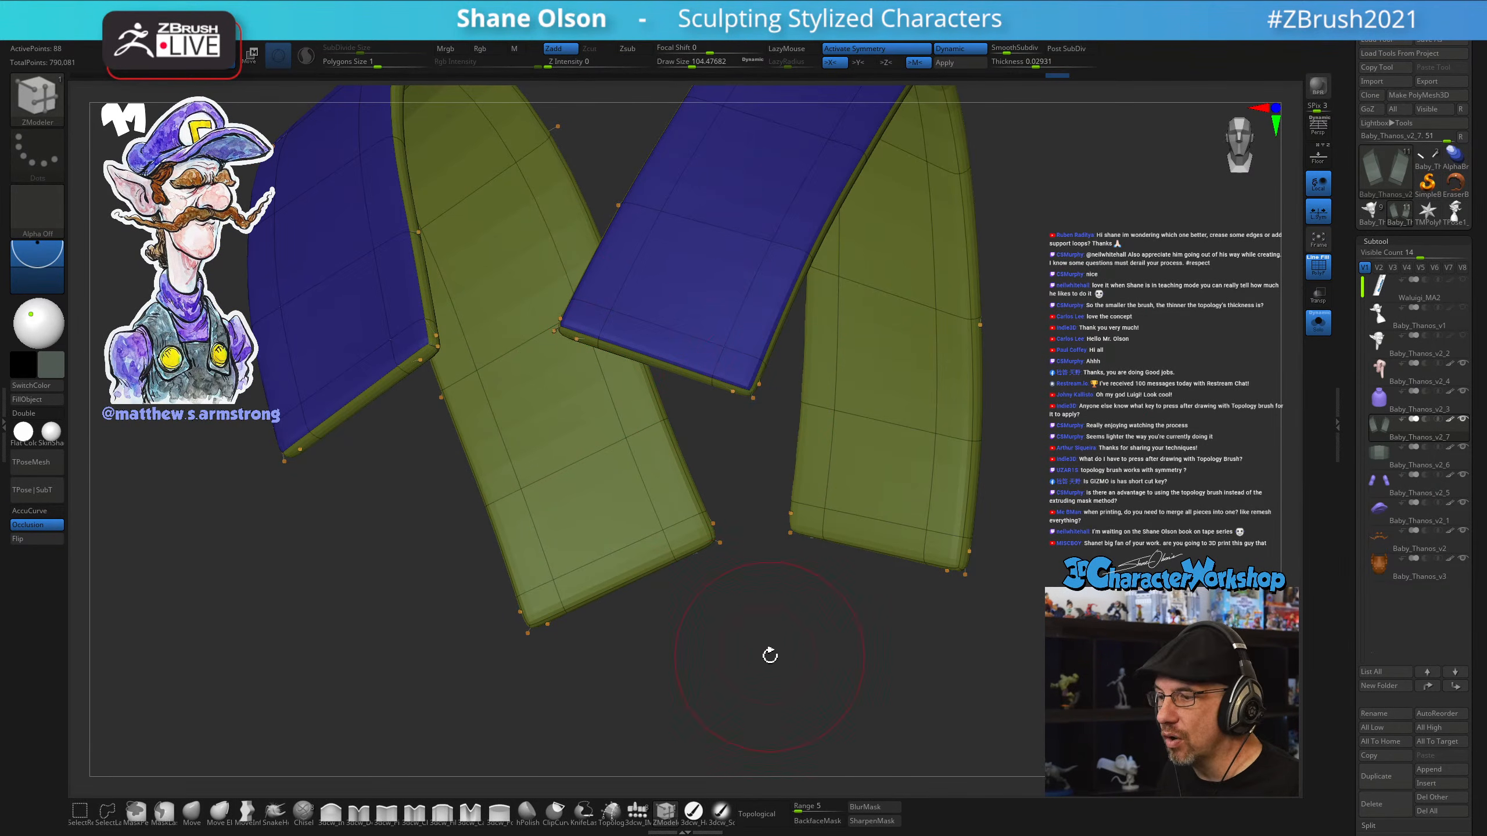
drag(769, 656, 770, 358)
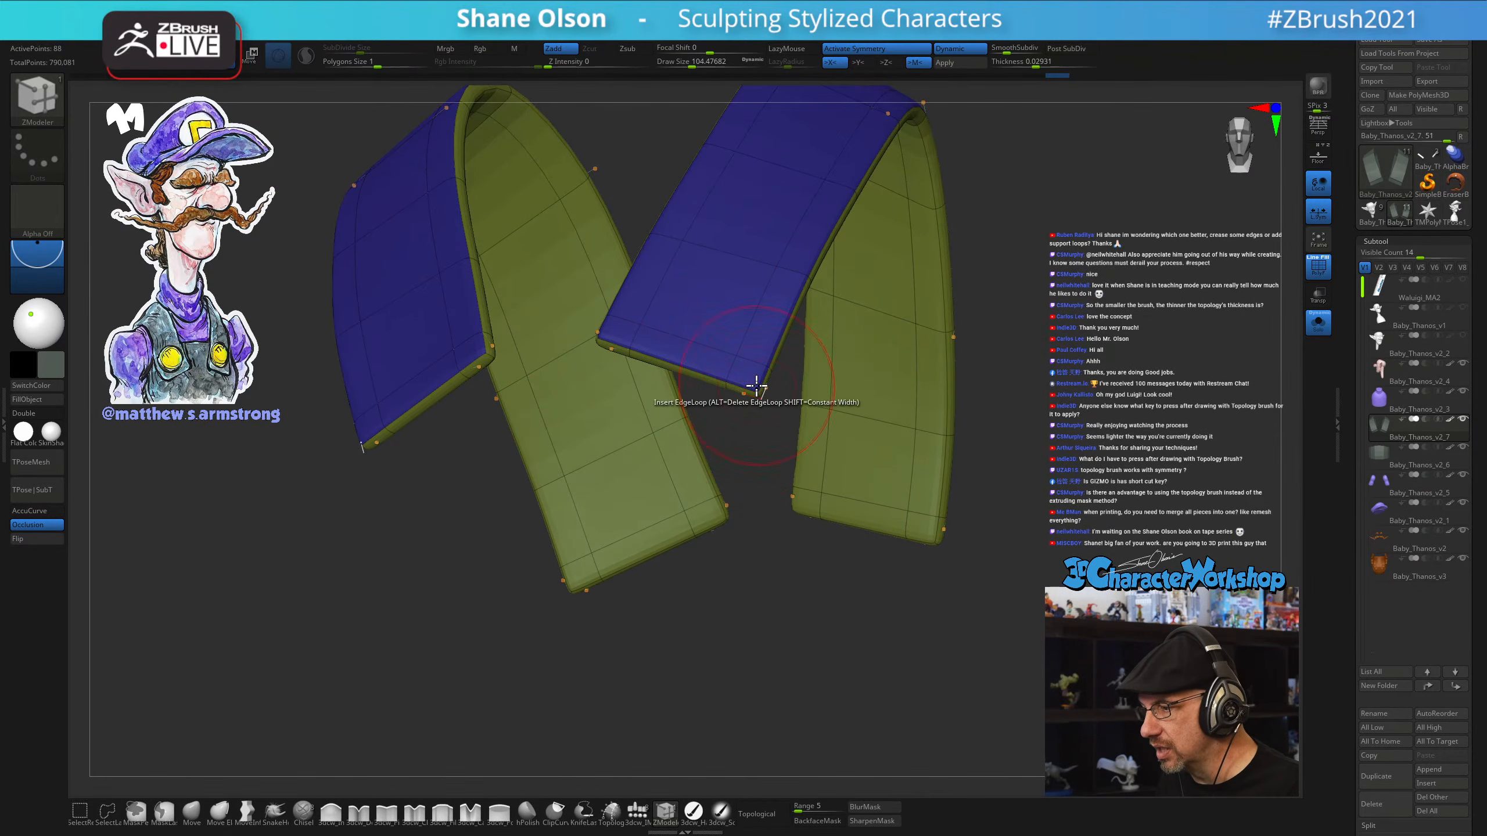
key(s)
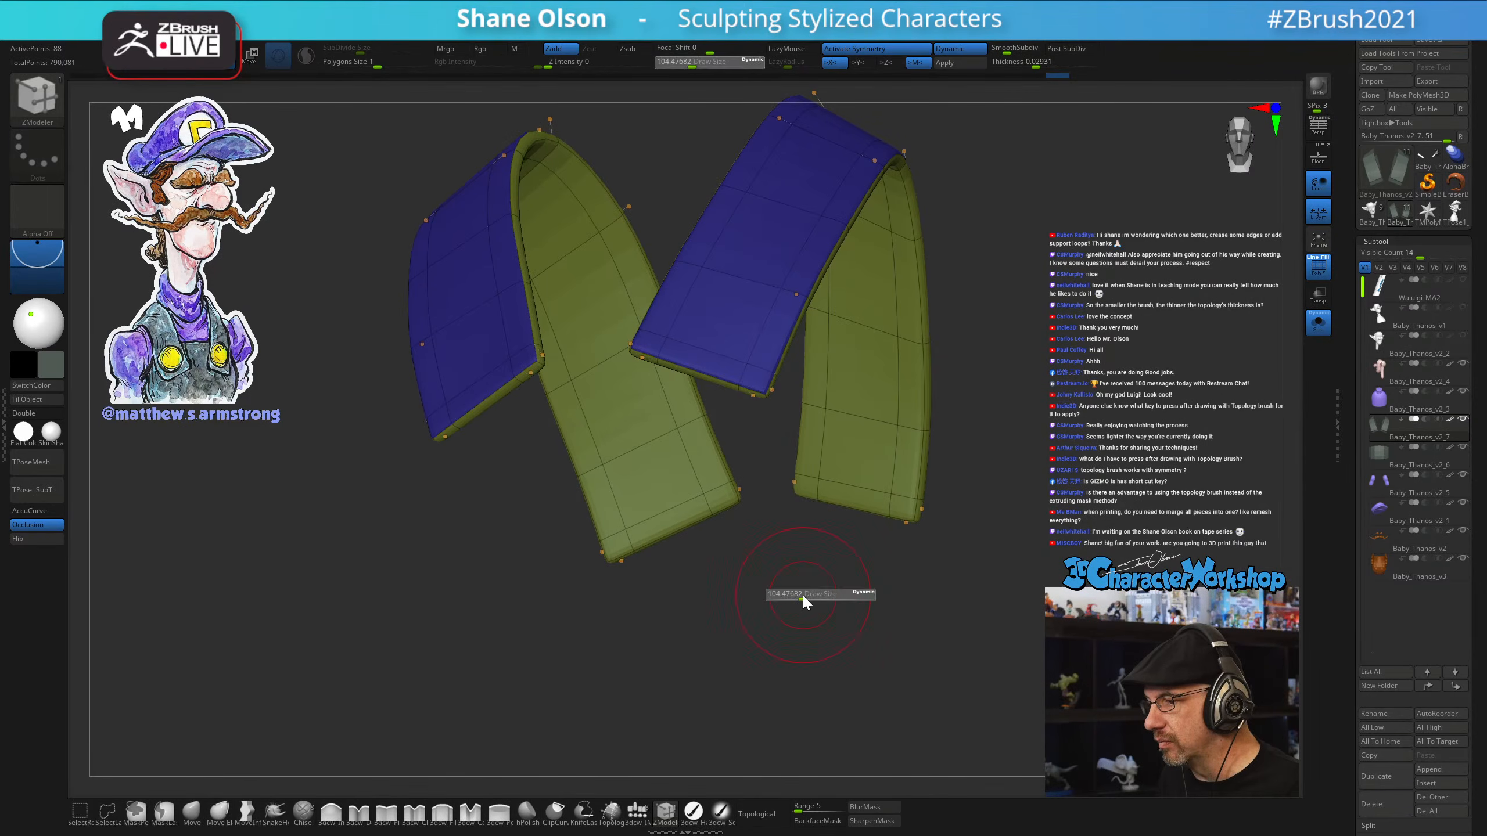
drag(801, 596, 794, 595)
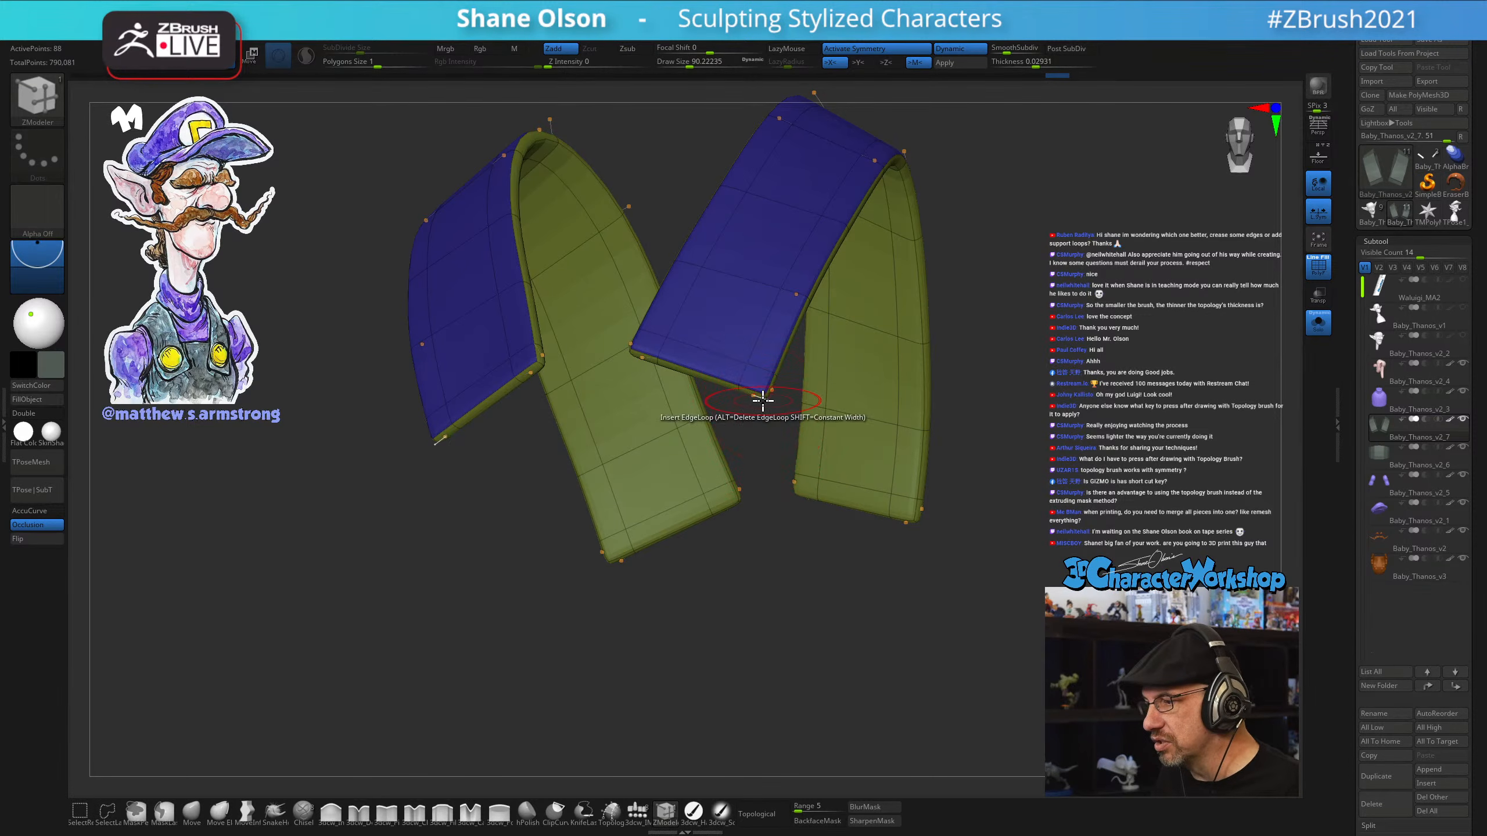
Examine the support loops at the strap's lower corner without Dynamic Subdiv at a draw size of about 41, then restore the thickness
mouse_move(763, 400)
right_down()
mouse_move(770, 471)
mouse_move(847, 463)
right_up()
key(shift+d)
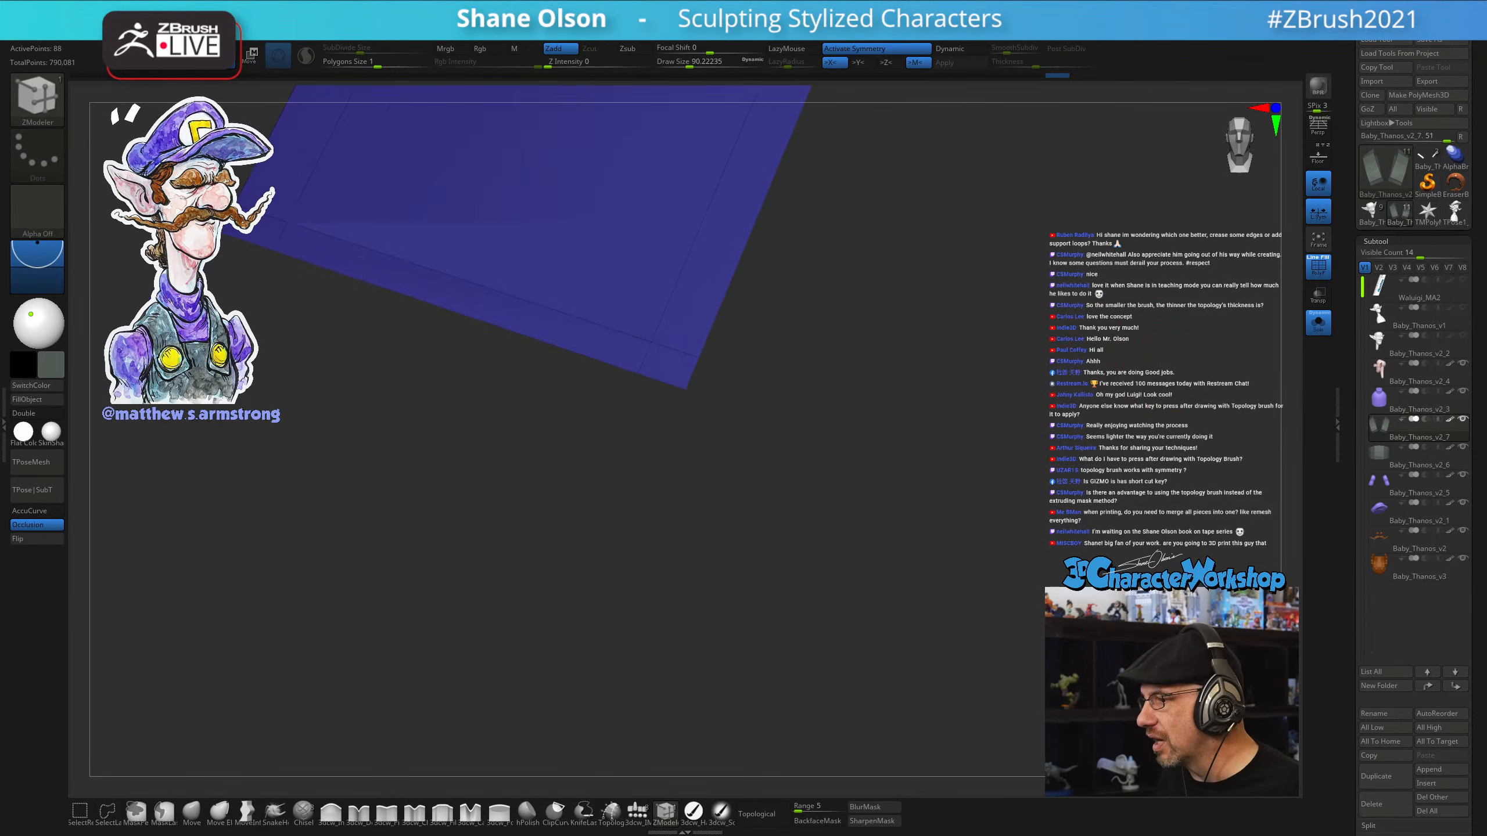
key(s)
drag(847, 465, 707, 424)
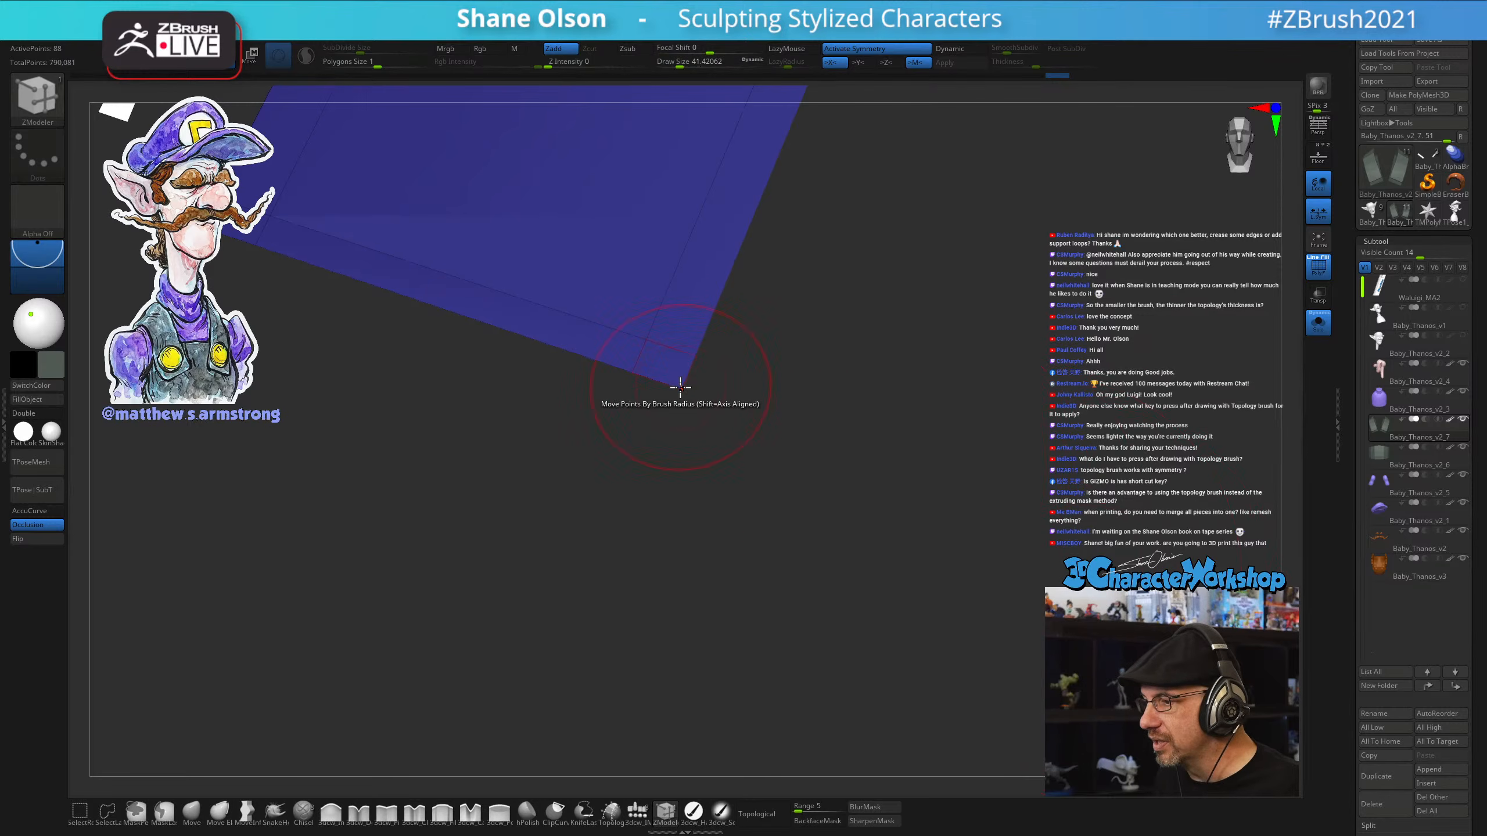
right_drag(902, 501, 421, 287)
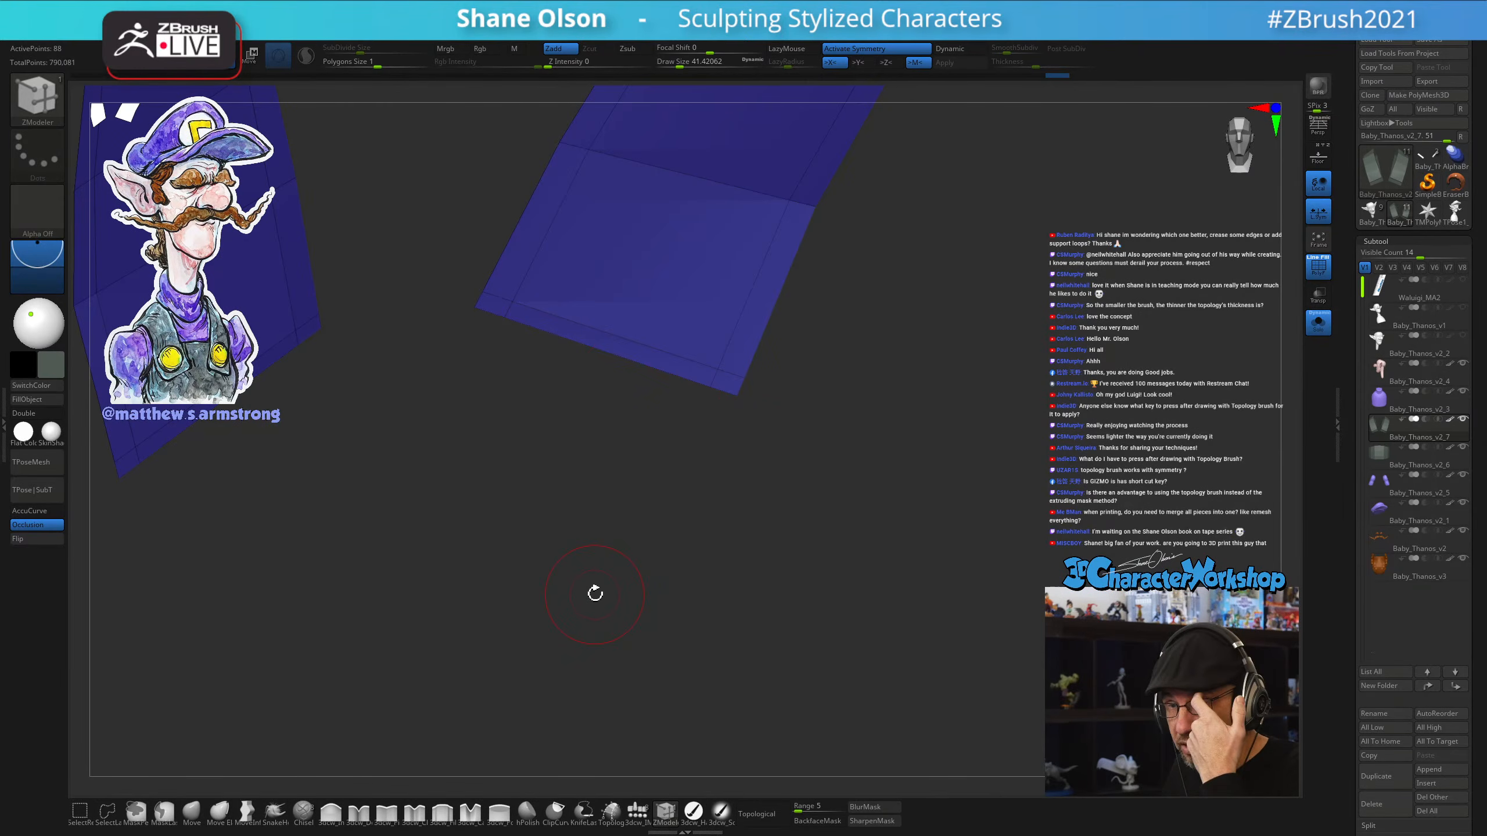
right_drag(685, 459, 843, 492)
key(shift+d)
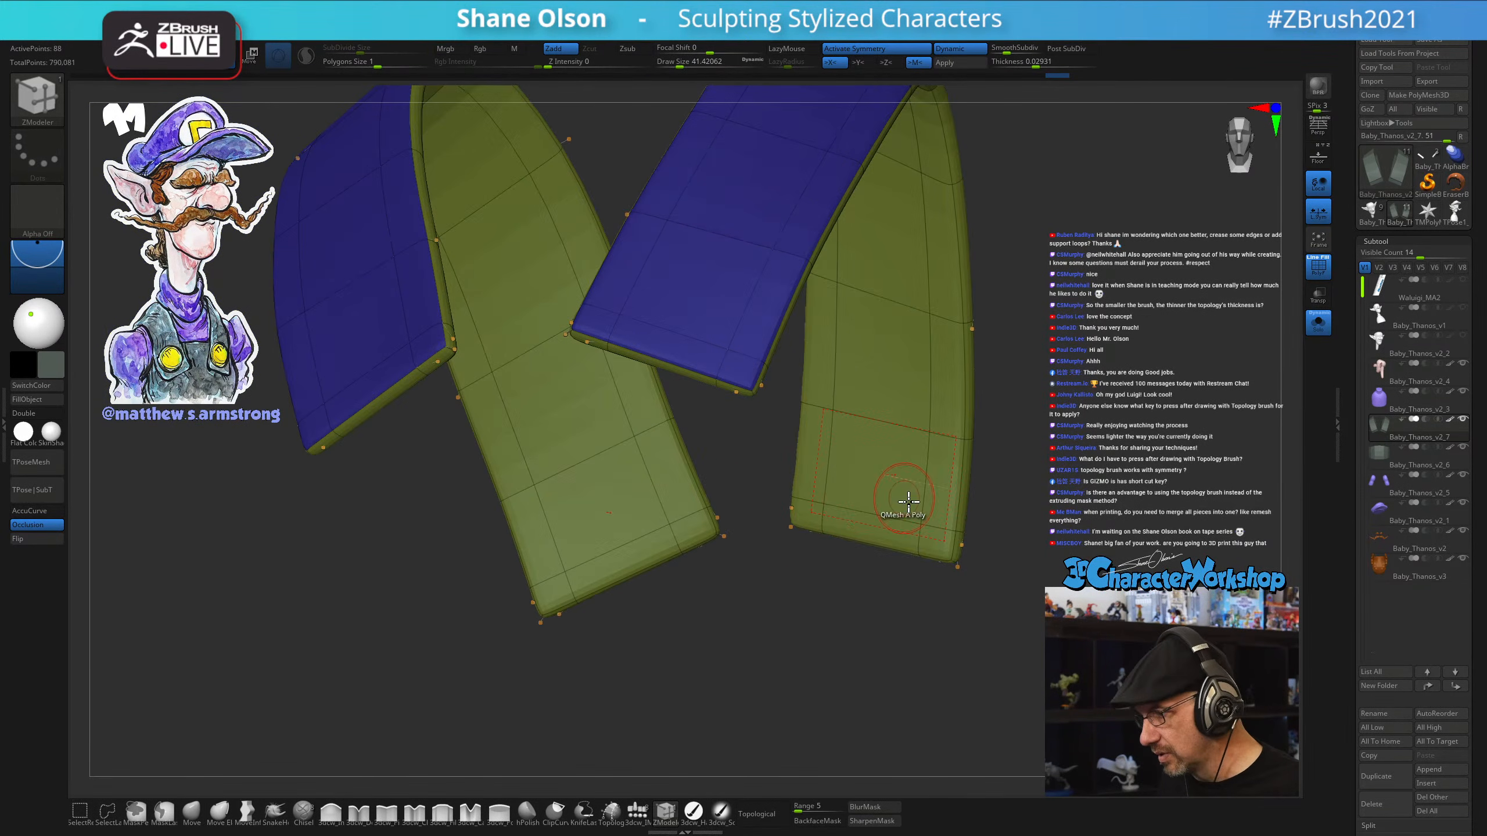
right_drag(870, 632, 1037, 417)
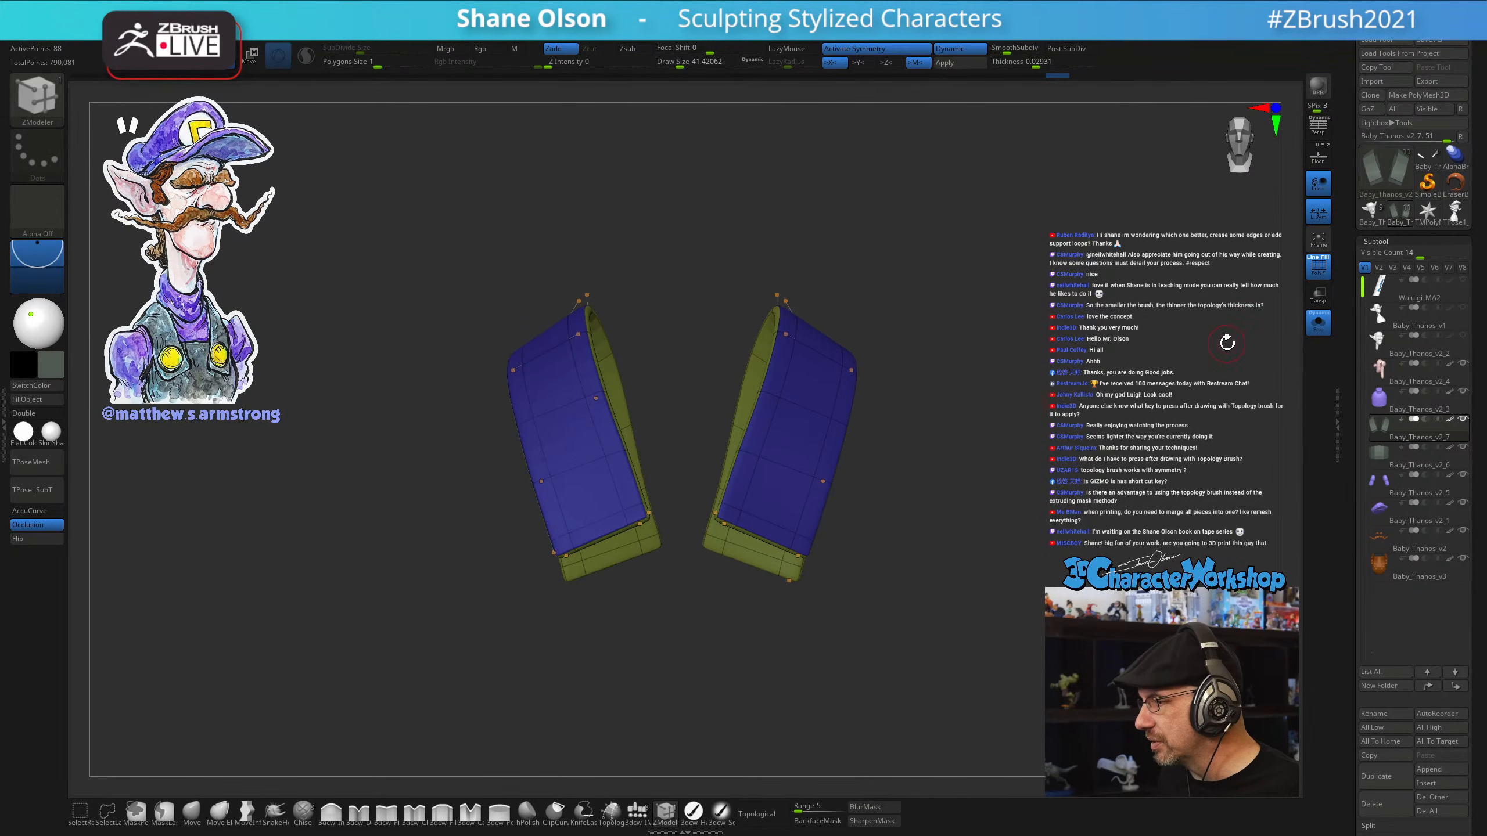
Show the whole bust around the thickened straps and hide the wireframe
click(1319, 324)
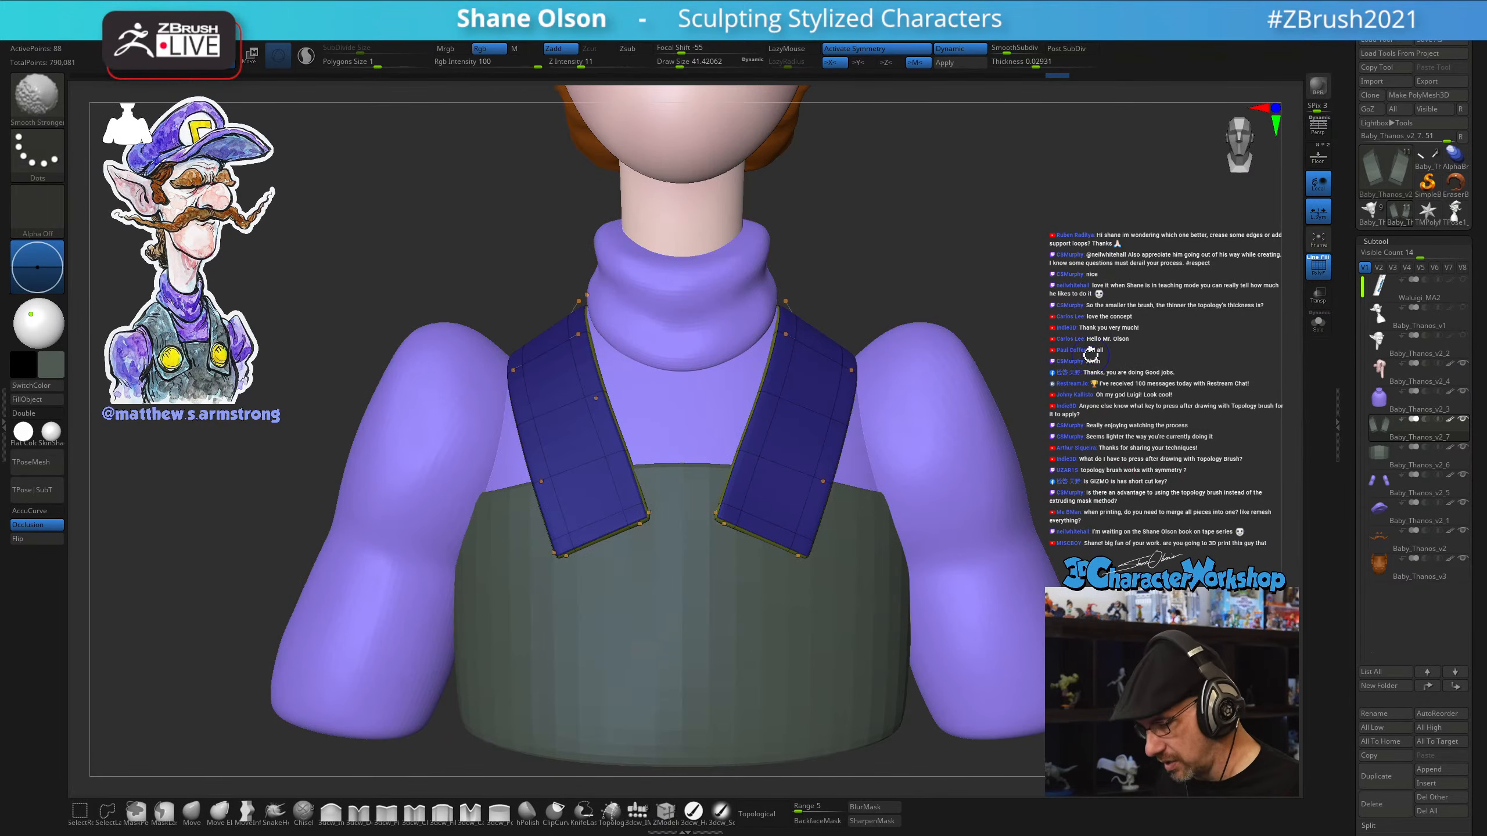
key(shift+f)
right_drag(1082, 334, 1086, 318)
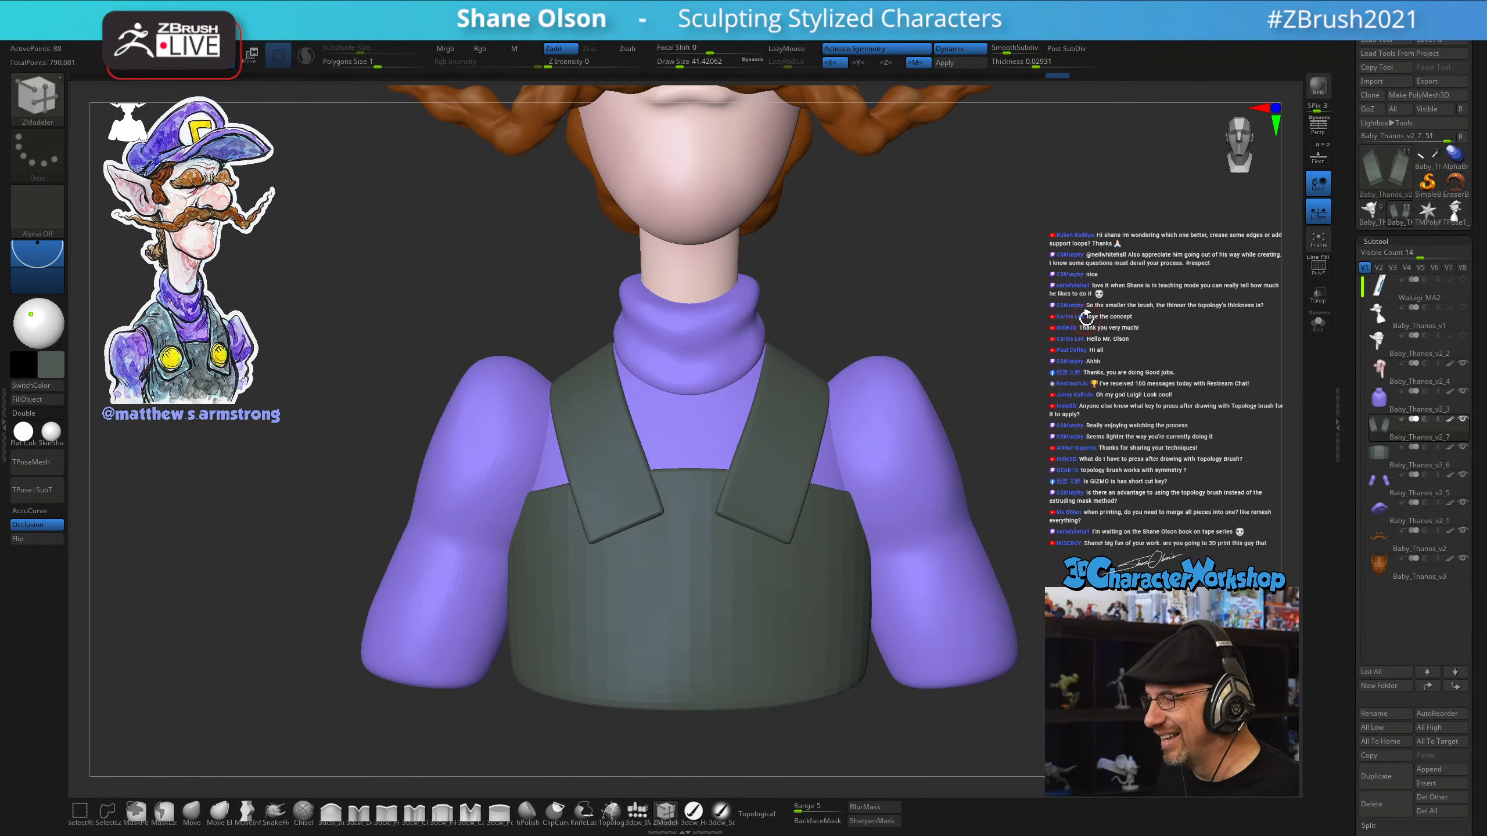
Adjust the fit of the straps around the torso with the Move brush at draw sizes of about 262 and 344
click(192, 810)
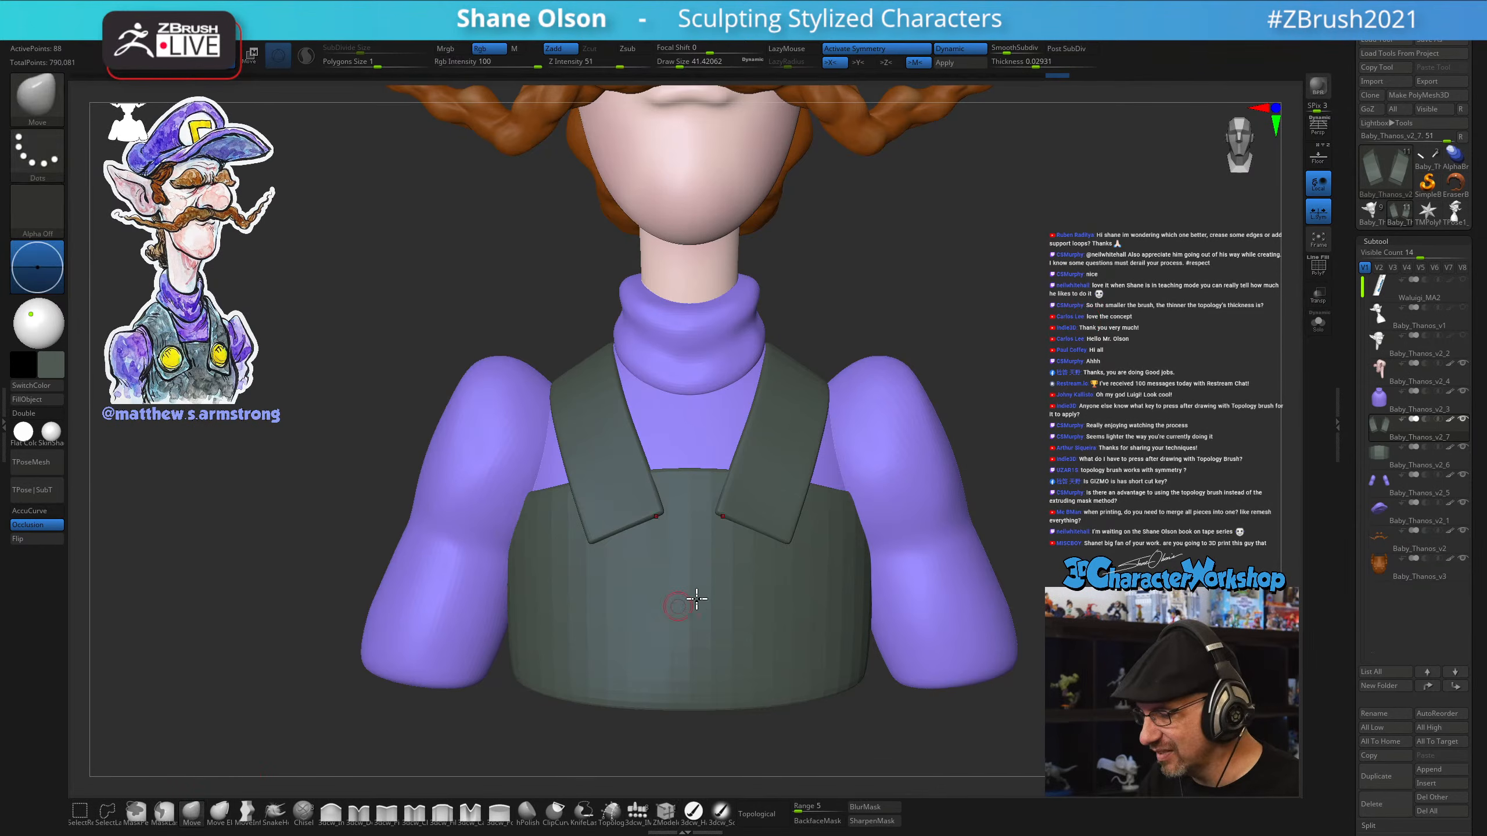
mouse_move(1037, 402)
right_down()
mouse_move(1028, 384)
mouse_move(1016, 428)
right_up()
key(s)
drag(1031, 437, 1042, 436)
right_drag(1042, 436, 714, 571)
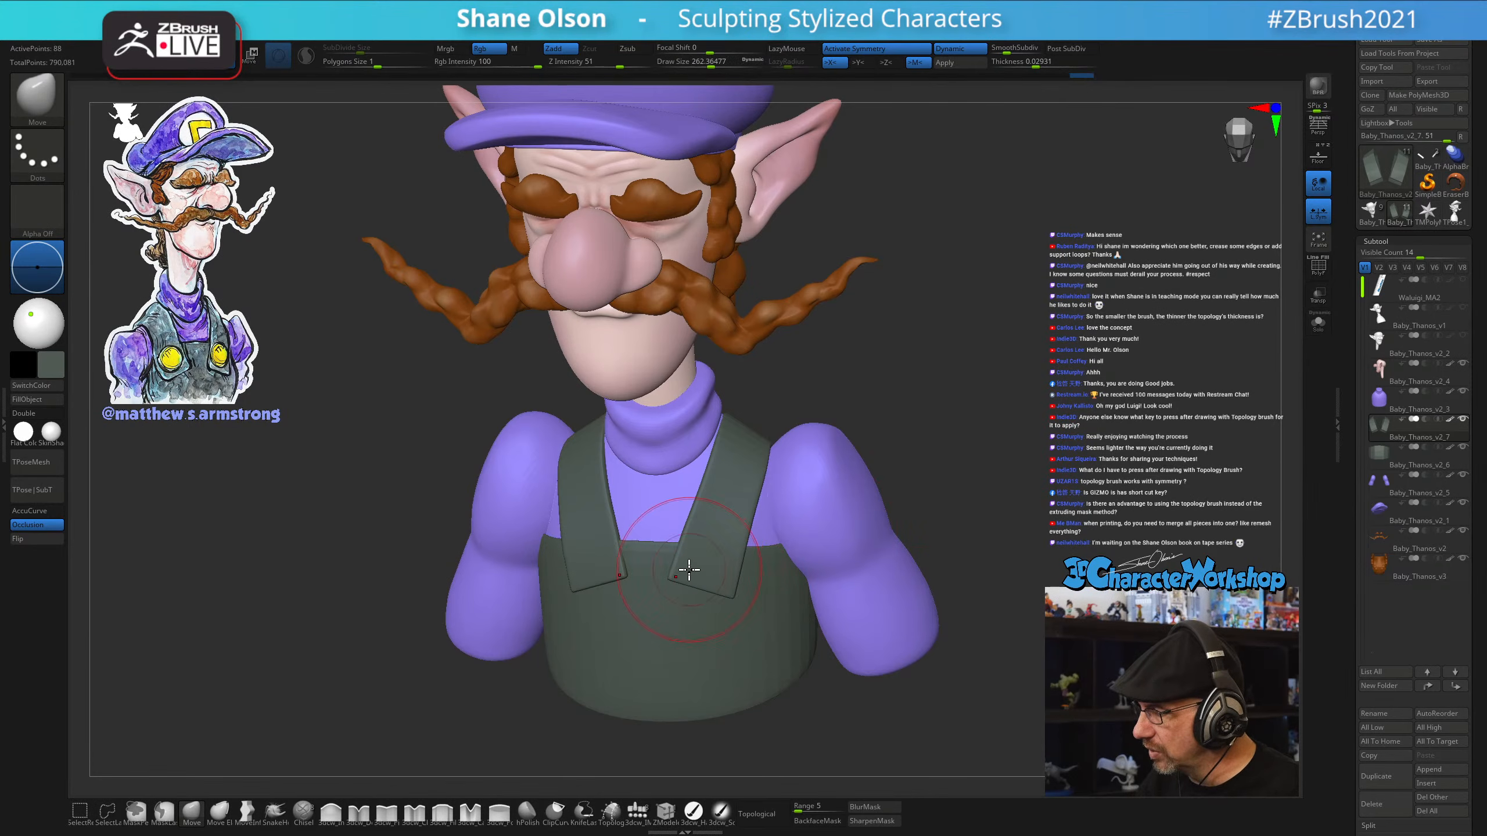
mouse_move(680, 584)
right_down()
mouse_move(753, 551)
mouse_move(720, 601)
mouse_move(724, 577)
mouse_move(698, 591)
mouse_move(750, 554)
right_up()
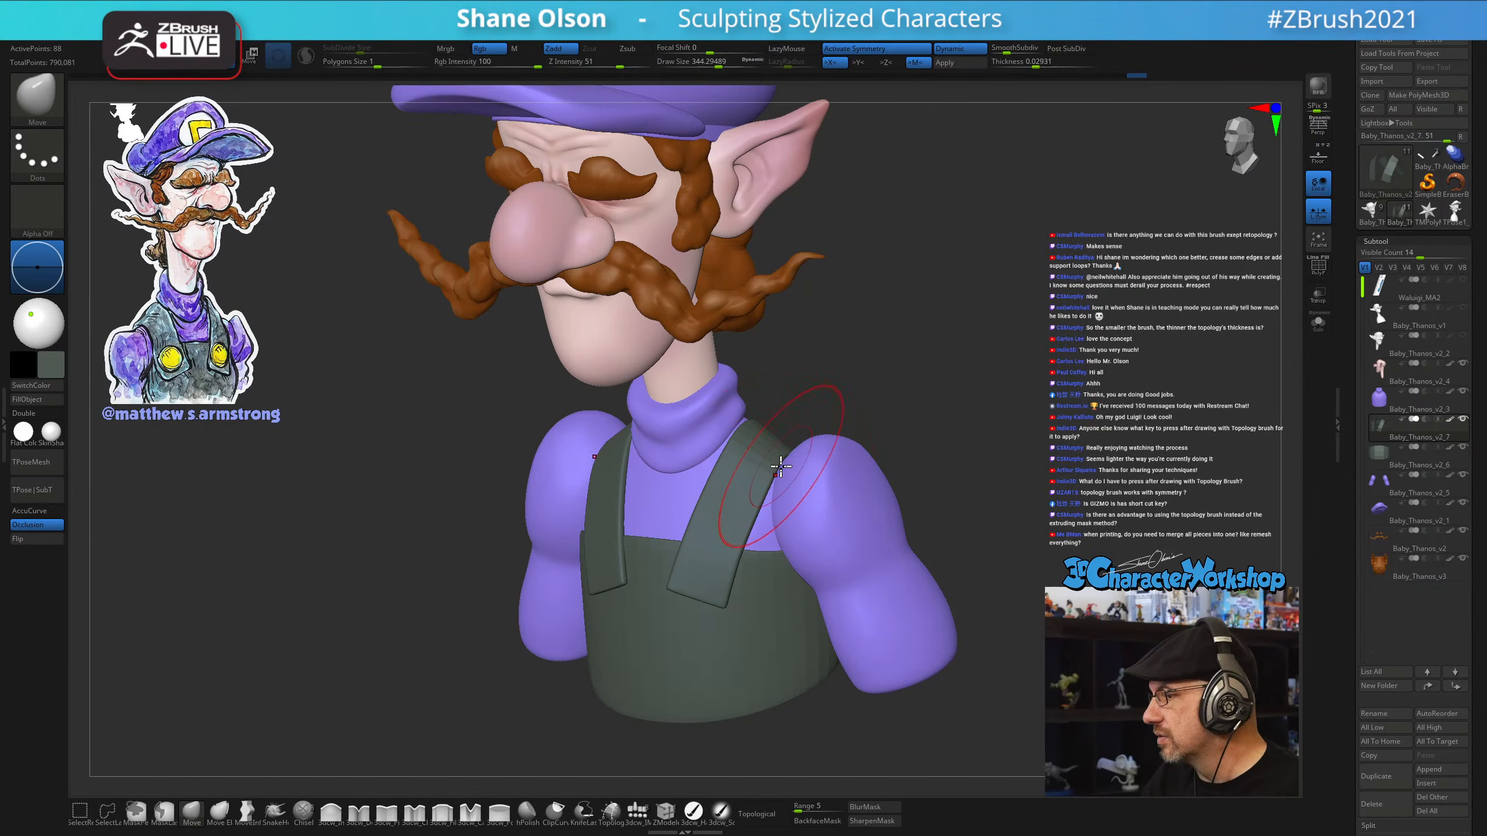
mouse_move(768, 439)
right_down()
mouse_move(873, 491)
mouse_move(823, 488)
mouse_move(849, 621)
mouse_move(947, 581)
mouse_move(889, 608)
mouse_move(878, 591)
right_up()
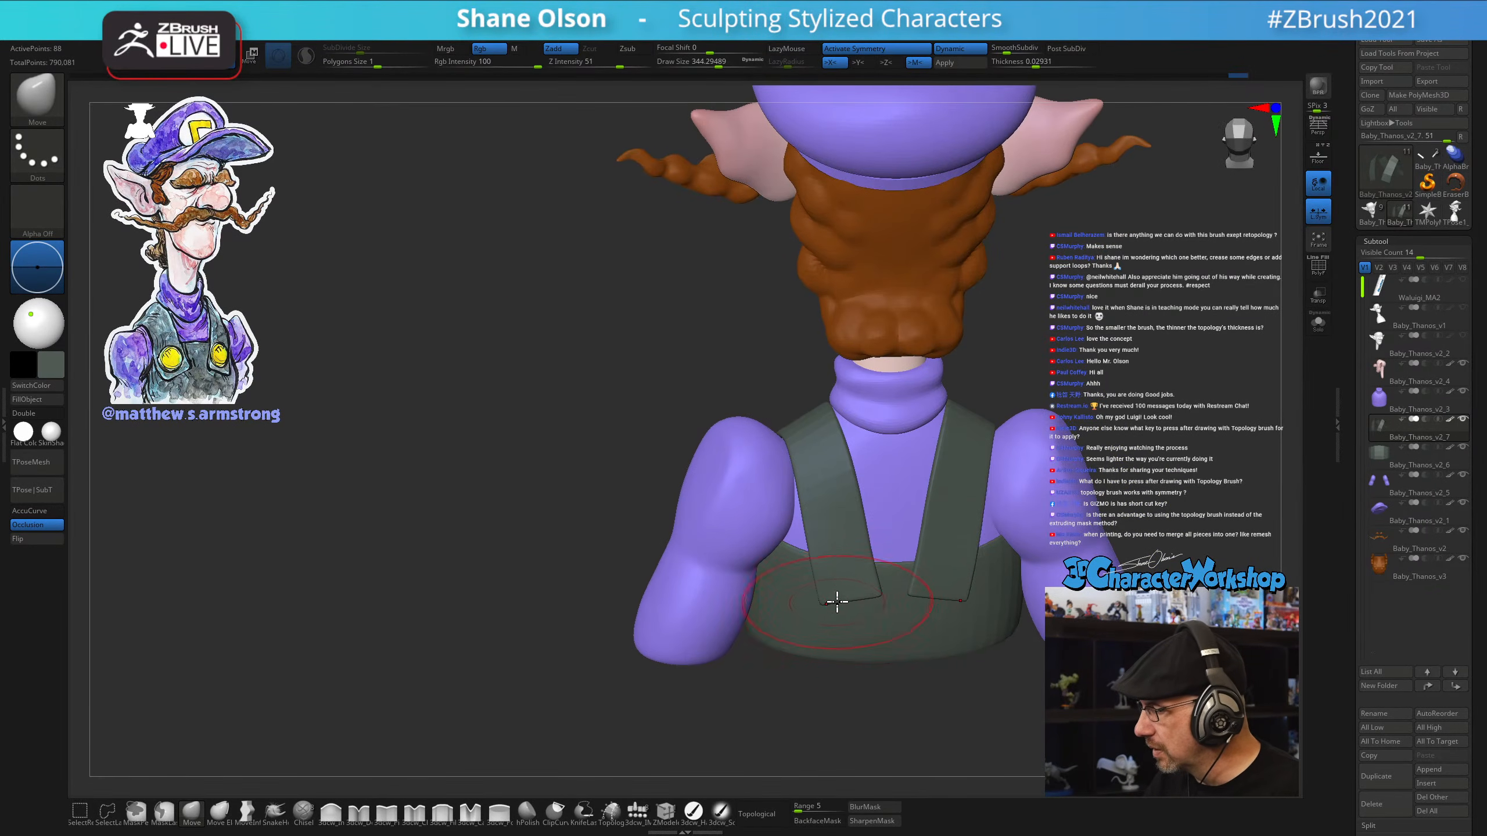
Select the overalls' bib and adjust its shape around the torso with the Move brush at draw sizes of about 386 and 217
alt+click(896, 581)
mouse_move(896, 581)
right_down()
mouse_move(896, 551)
mouse_move(899, 566)
right_up()
key(bracketright)
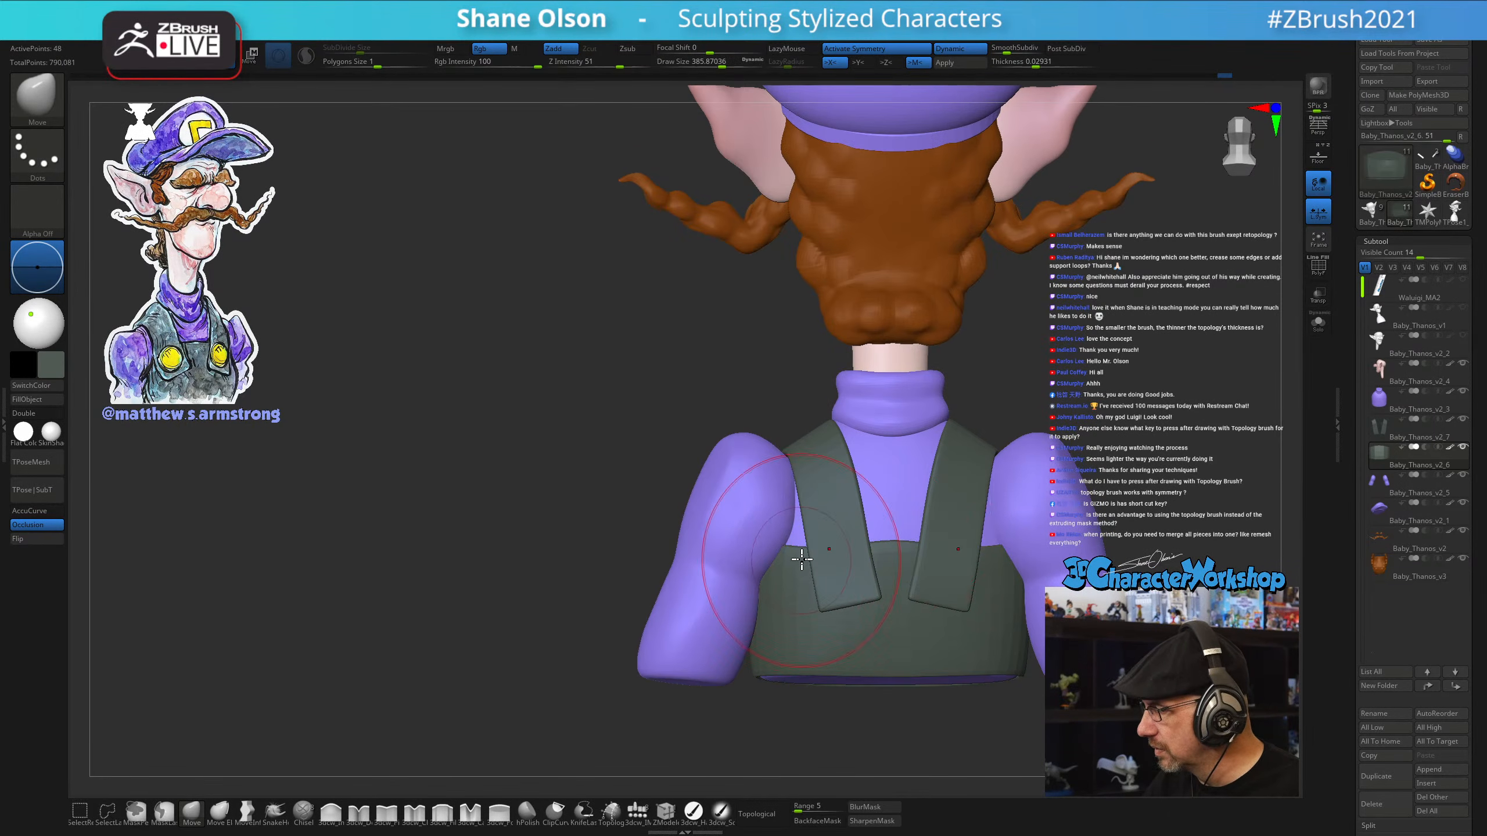
mouse_move(1001, 545)
right_down()
mouse_move(943, 585)
mouse_move(1008, 574)
mouse_move(843, 537)
mouse_move(843, 508)
mouse_move(962, 491)
mouse_move(946, 476)
right_up()
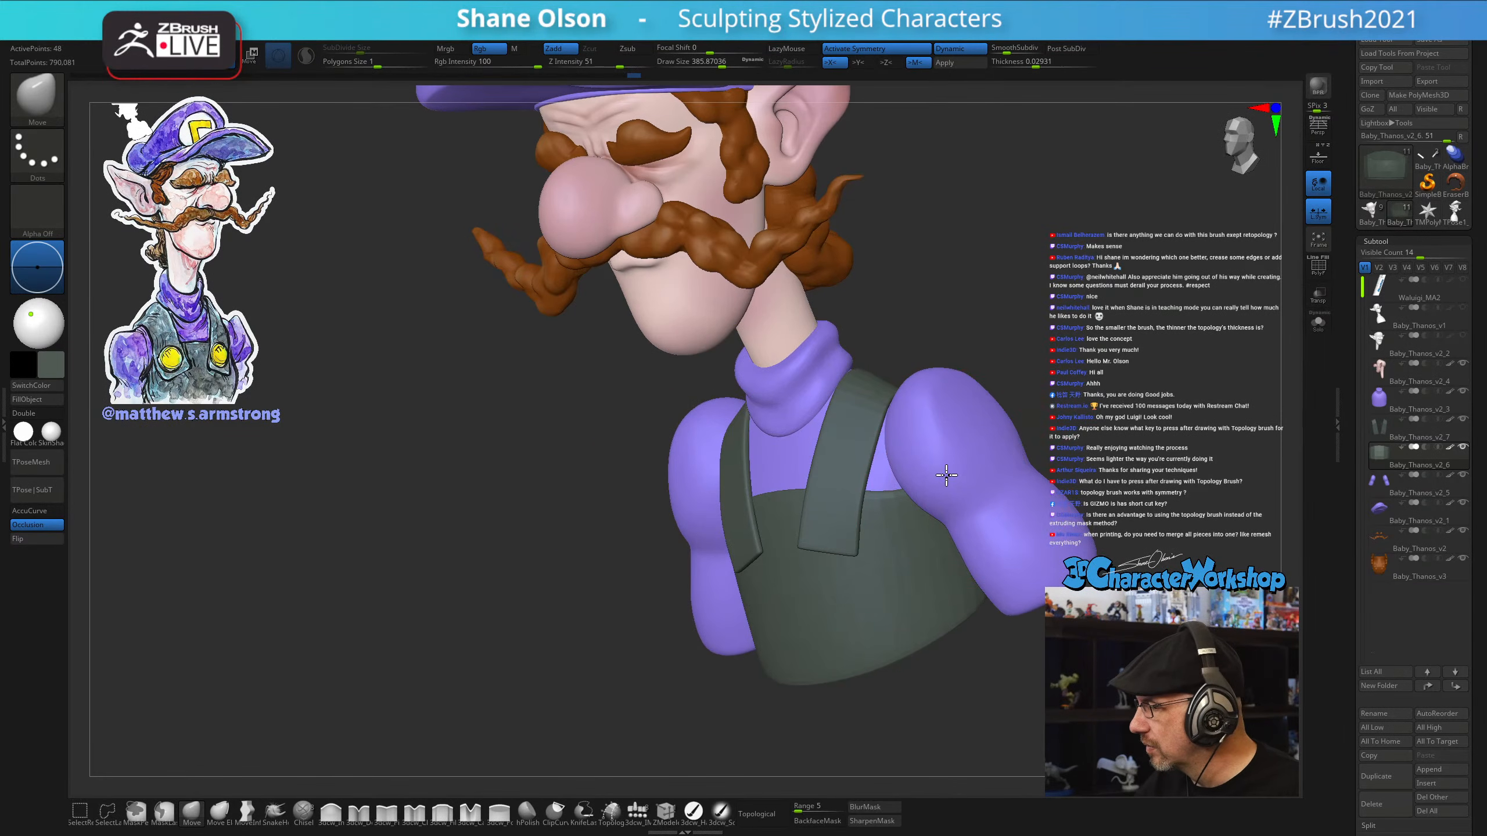
key(s)
drag(904, 518, 889, 508)
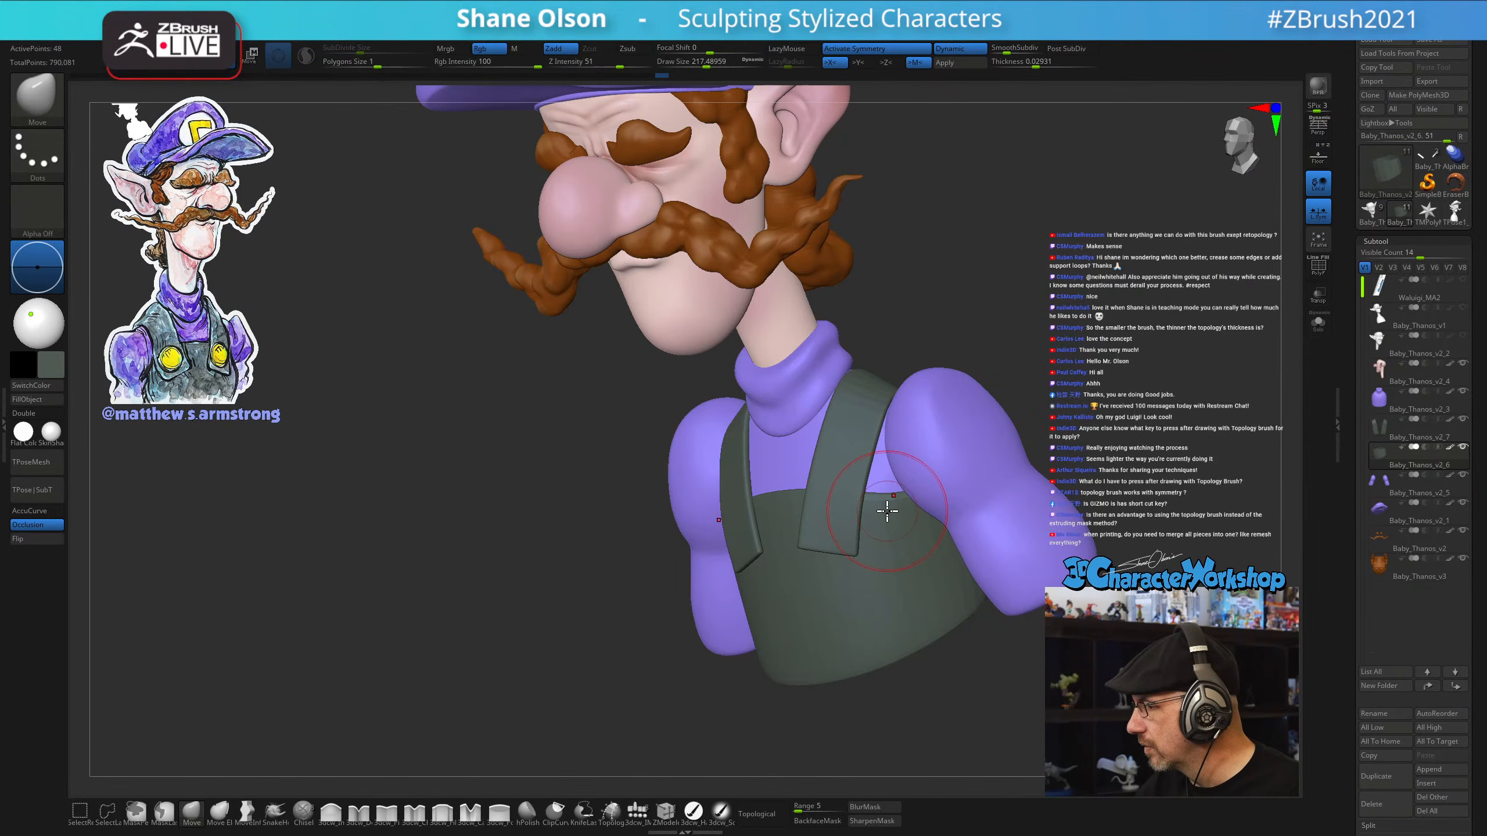
shift+right_drag(888, 511, 899, 572)
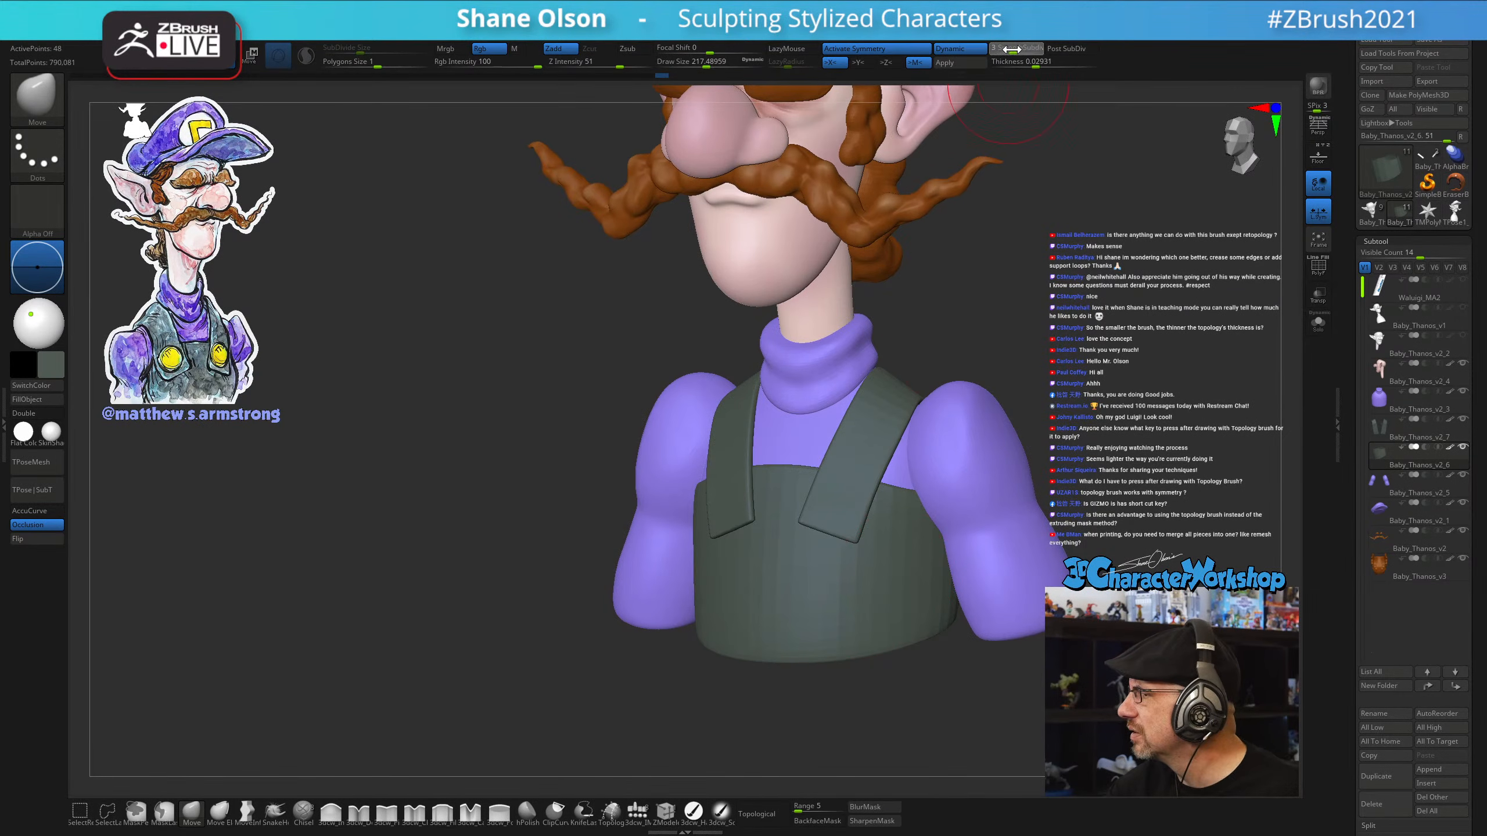
shift+right_drag(857, 576, 841, 611)
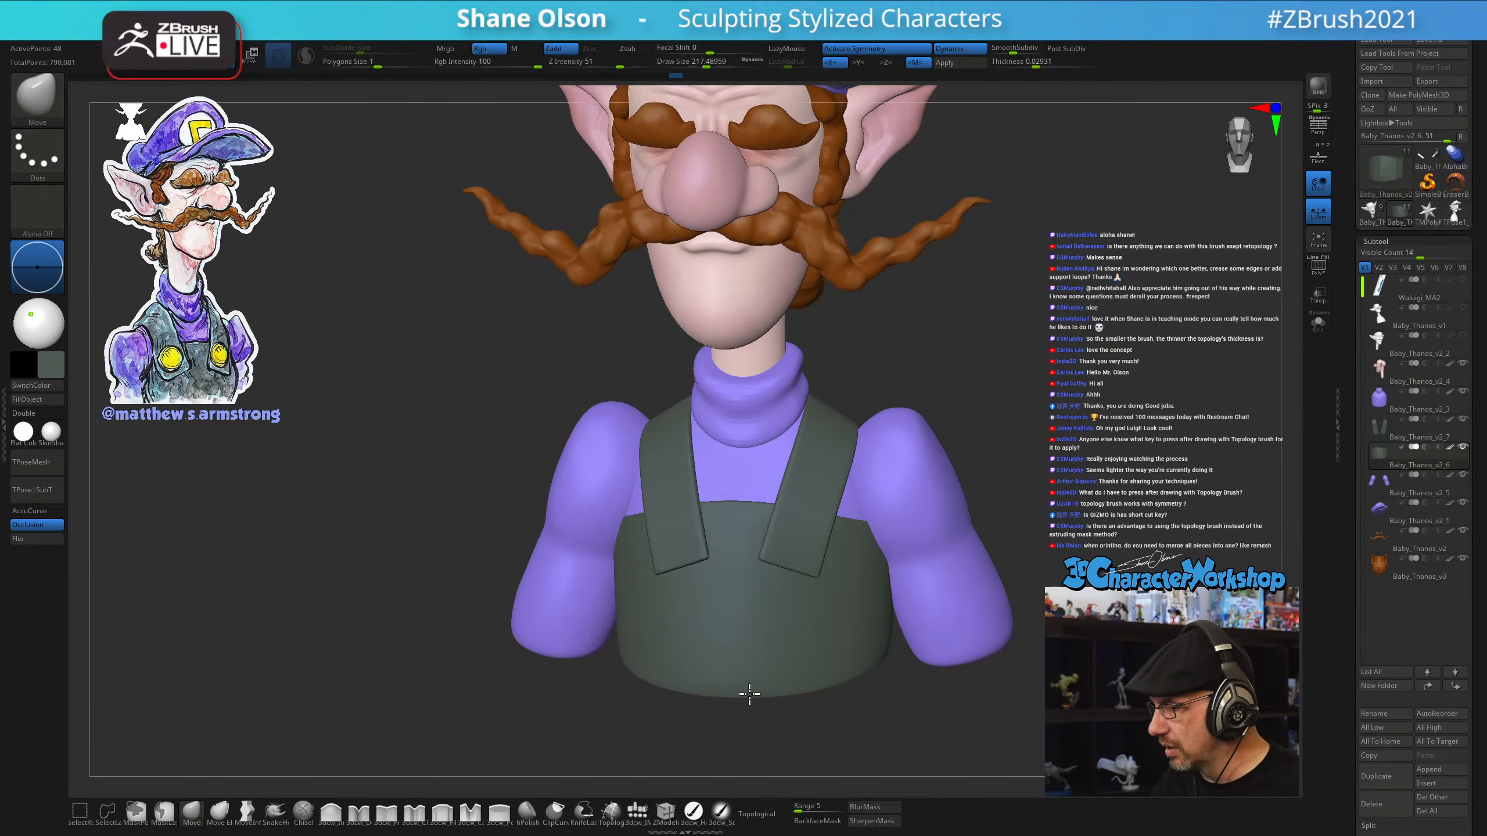
Check the bib around the straps' lower ends up close with the Move brush at a draw size of about 108
ctrl+right_drag(750, 691, 820, 601)
key(s)
drag(816, 606, 809, 607)
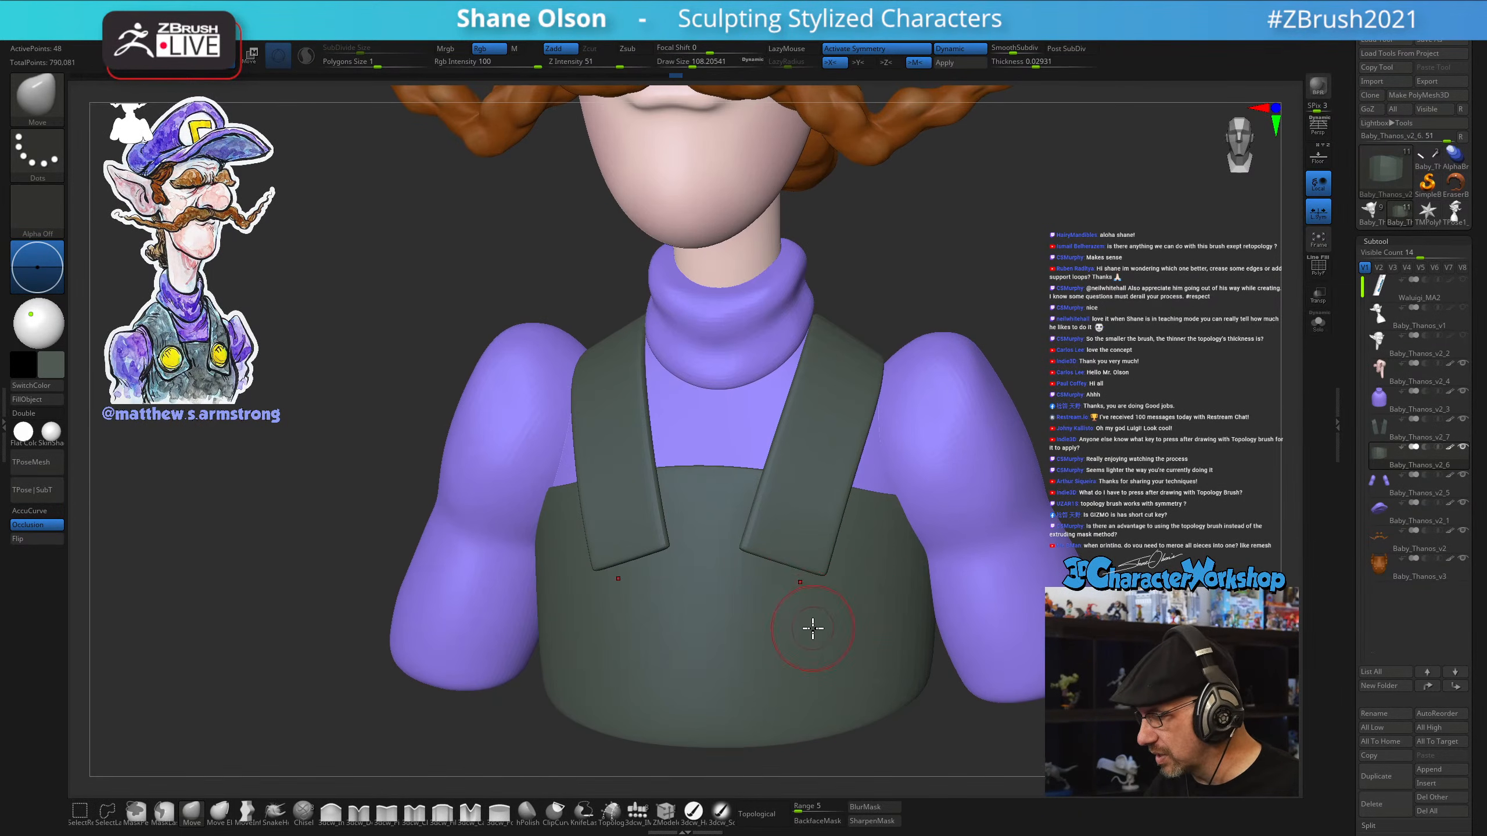
right_drag(759, 614, 779, 603)
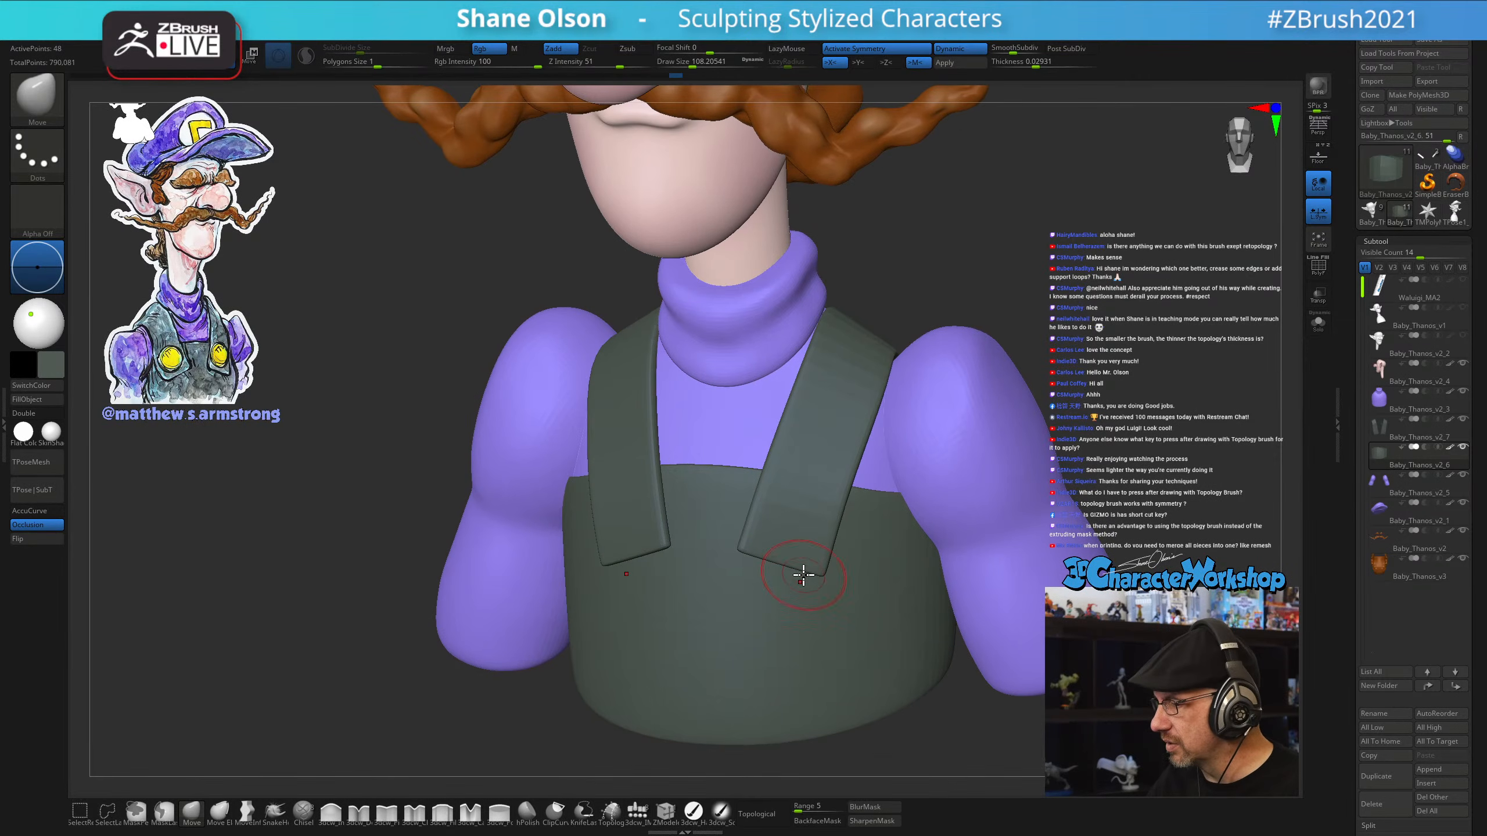
right_drag(695, 740, 686, 686)
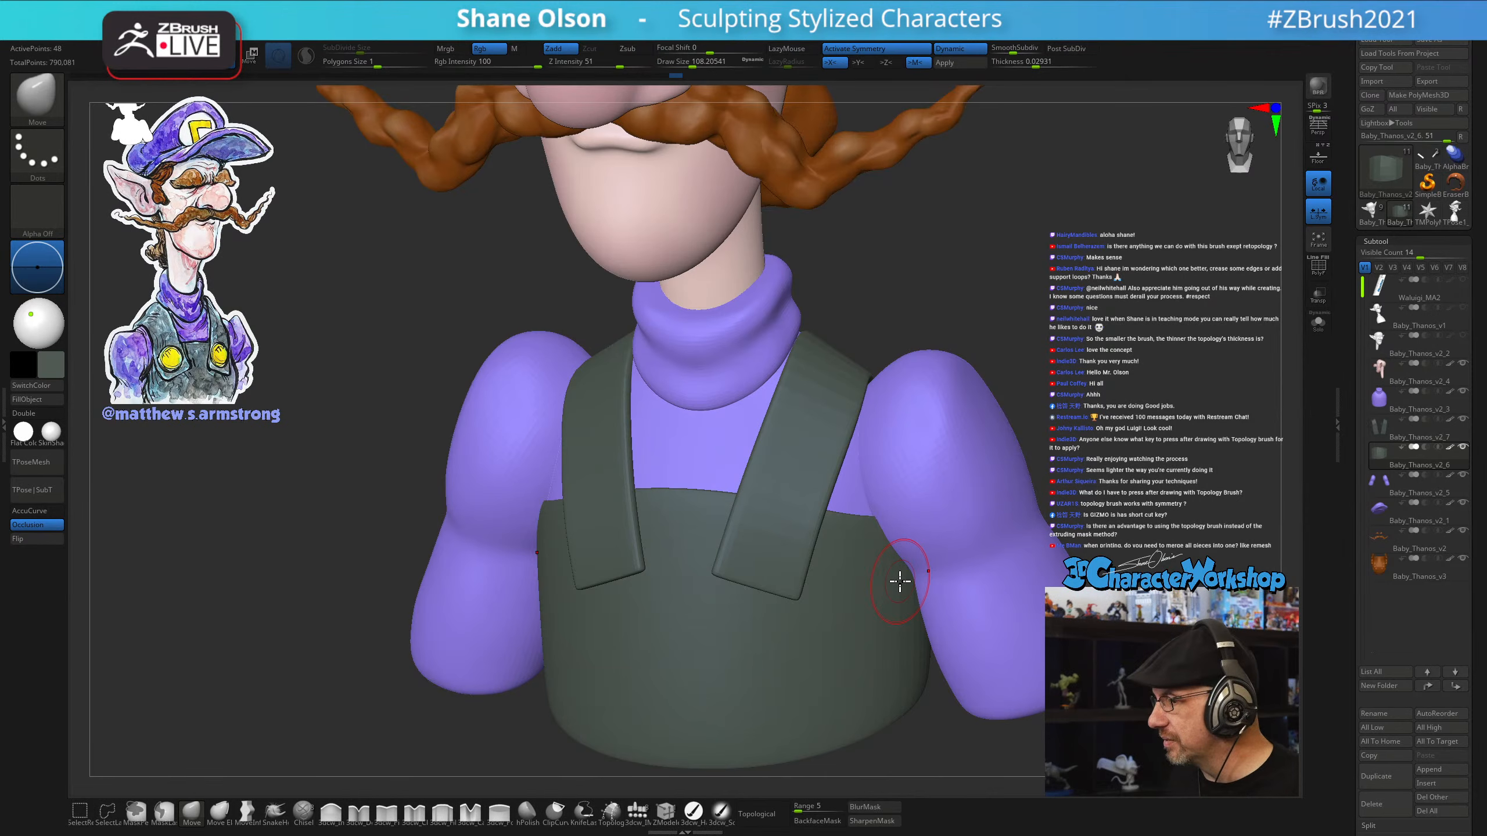
Select the purple shirt subtool and choose the Cylinder from the insert mesh brush
alt+click(708, 441)
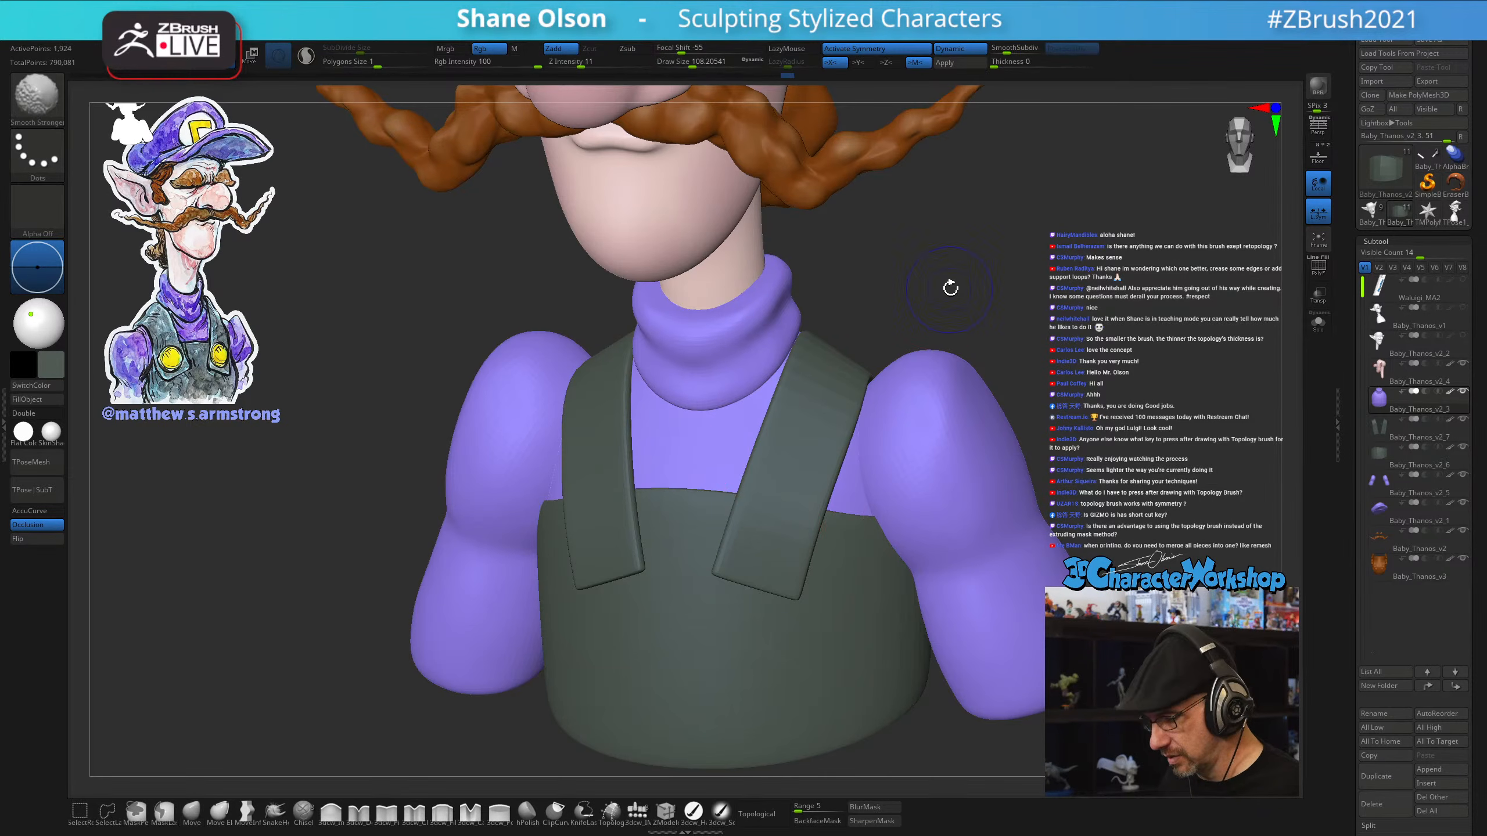
key(shift+f)
key(shift+f)
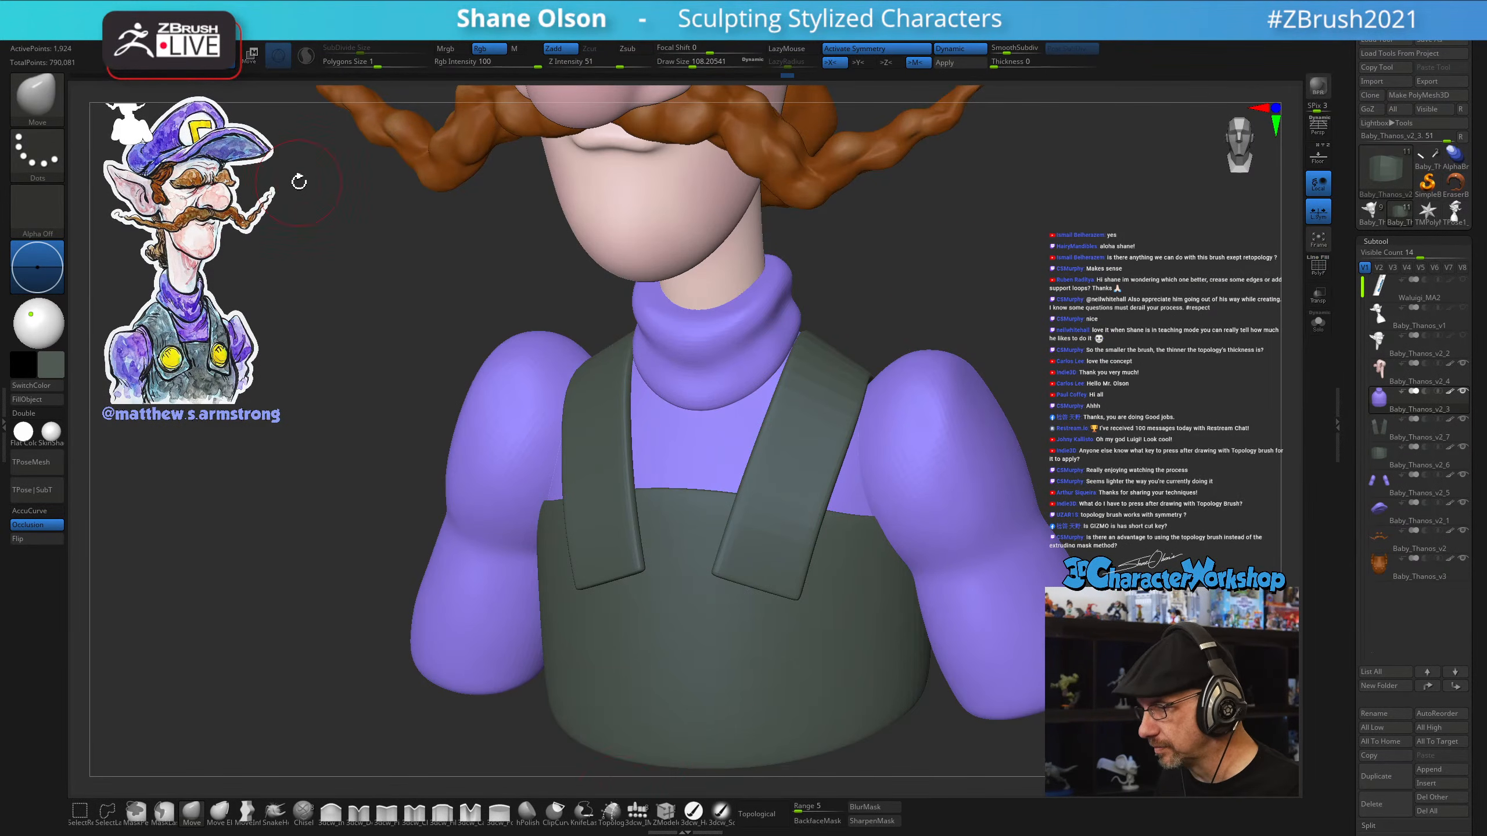
click(640, 817)
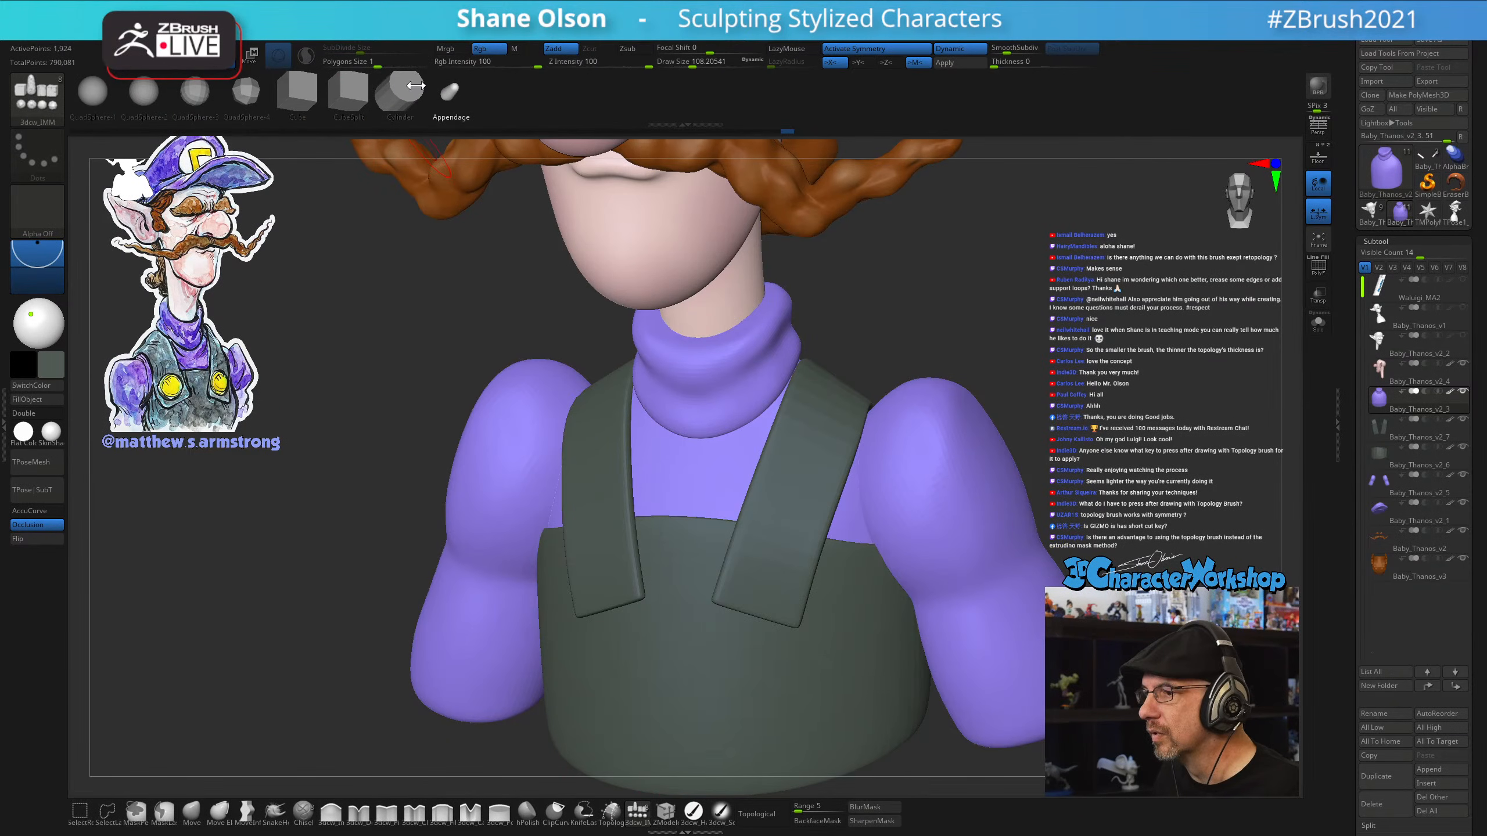
click(399, 97)
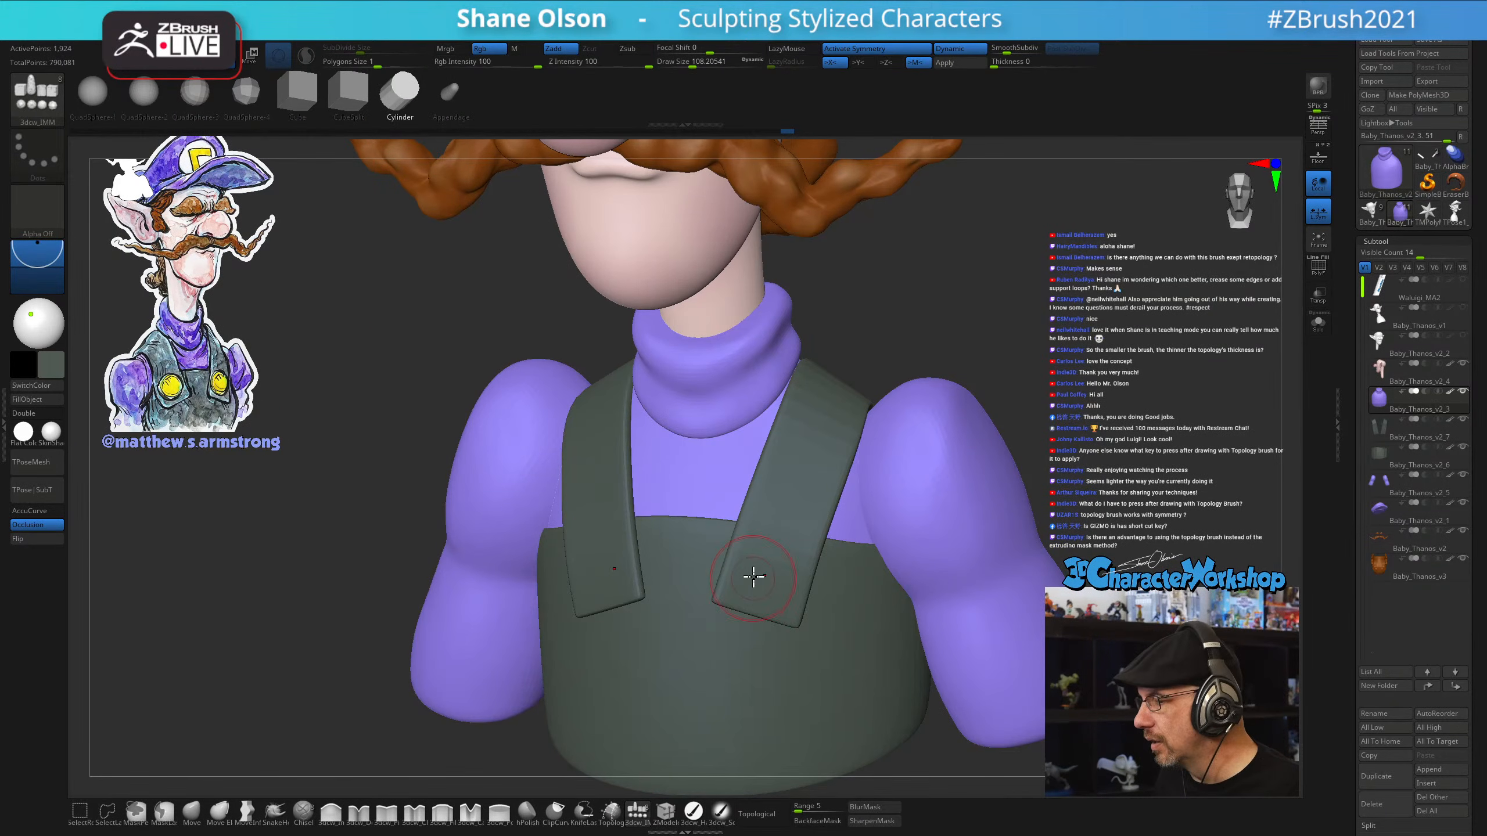
Sample the yellow of the reference drawing's overall buttons as the active colour
key(z)
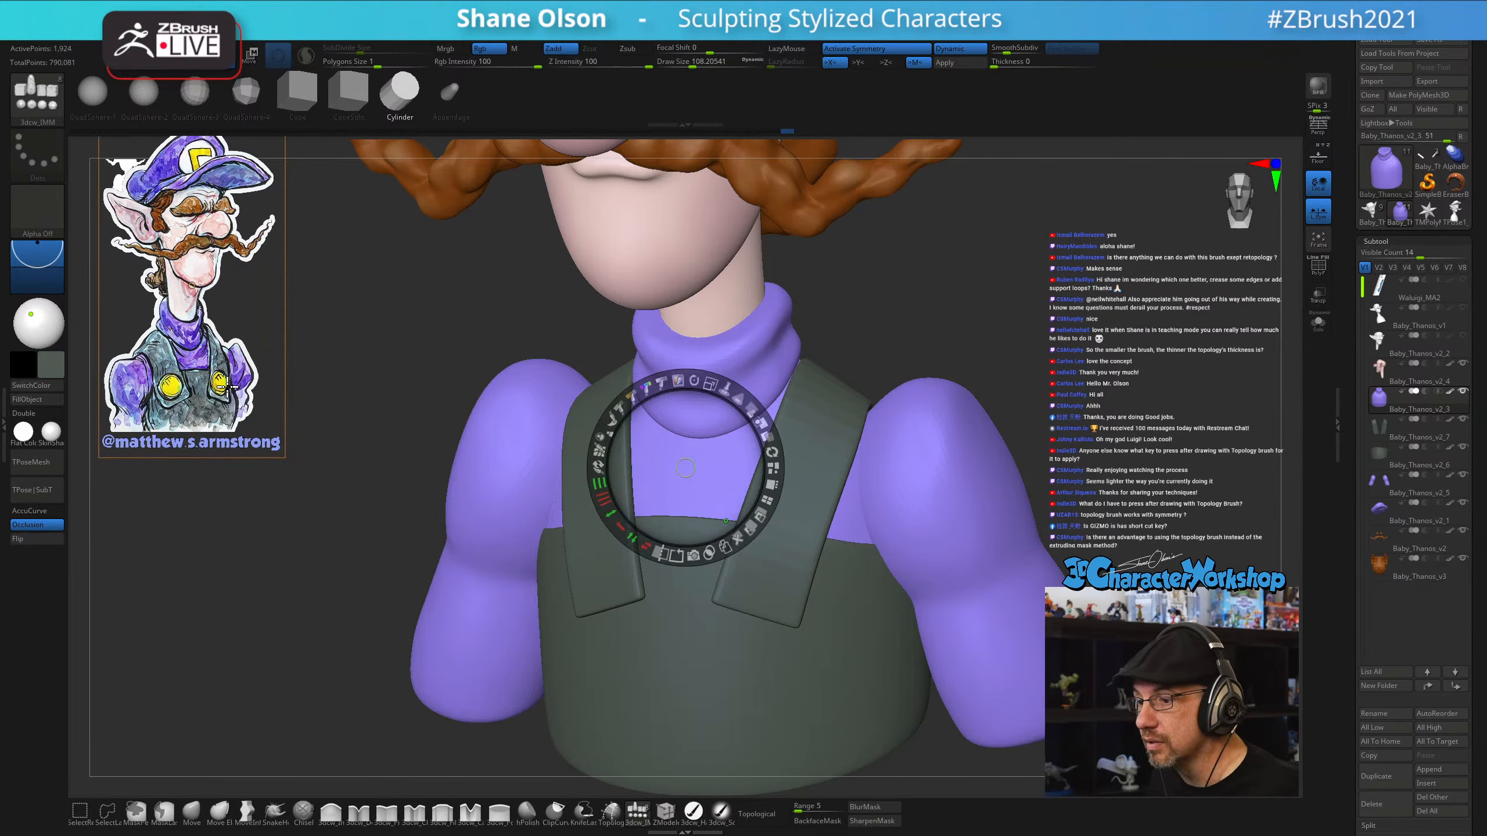
key(z)
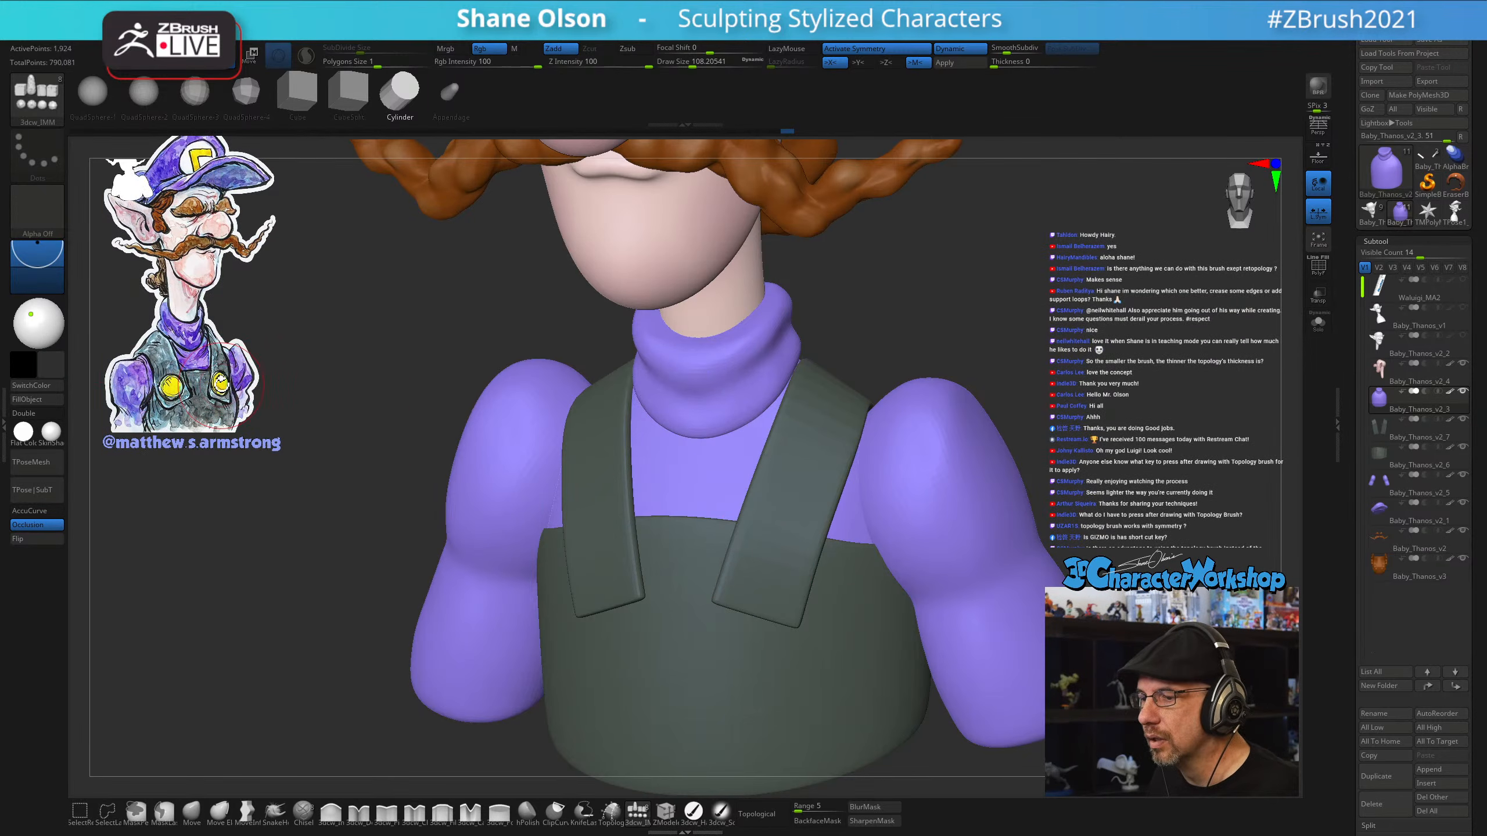
key(z)
key(c)
key(z)
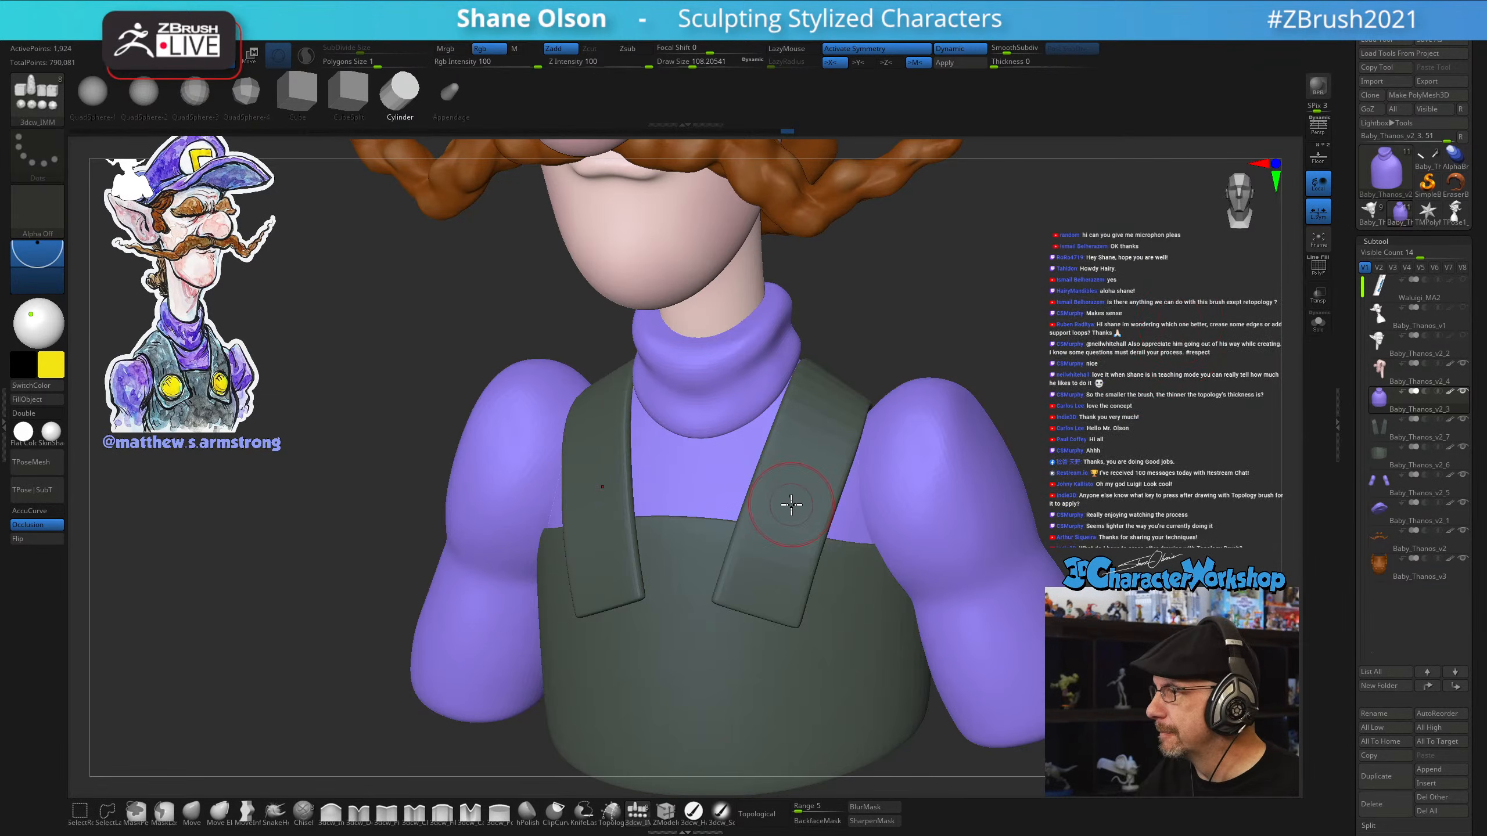
Insert mirrored yellow cylinders at the straps' lower ends and flatten them into thin round buttons seated on the straps
mouse_move(790, 504)
right_down()
mouse_move(804, 548)
mouse_move(800, 505)
mouse_move(776, 595)
right_up()
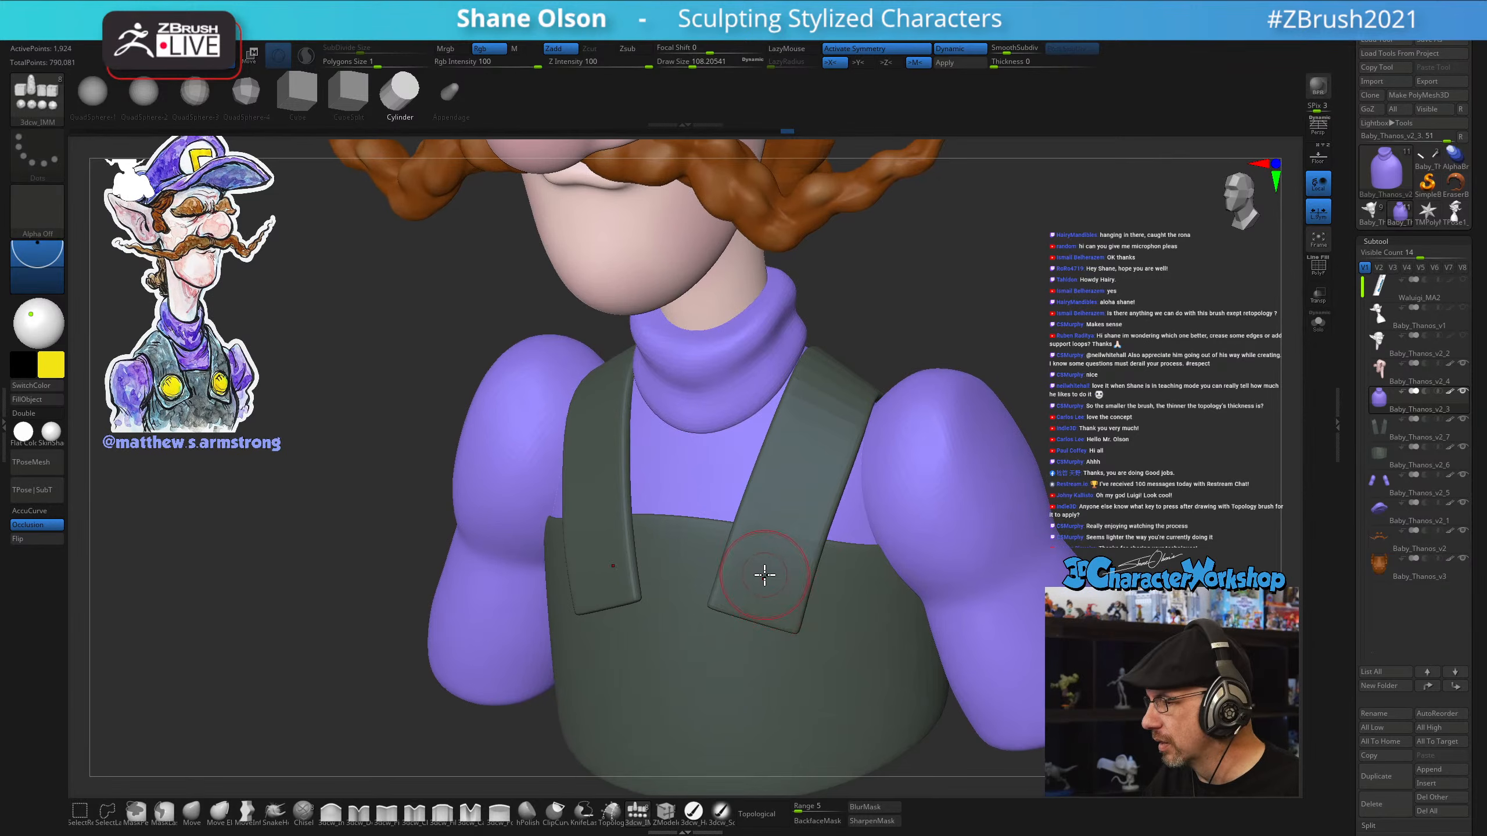
drag(764, 575, 758, 621)
key(w)
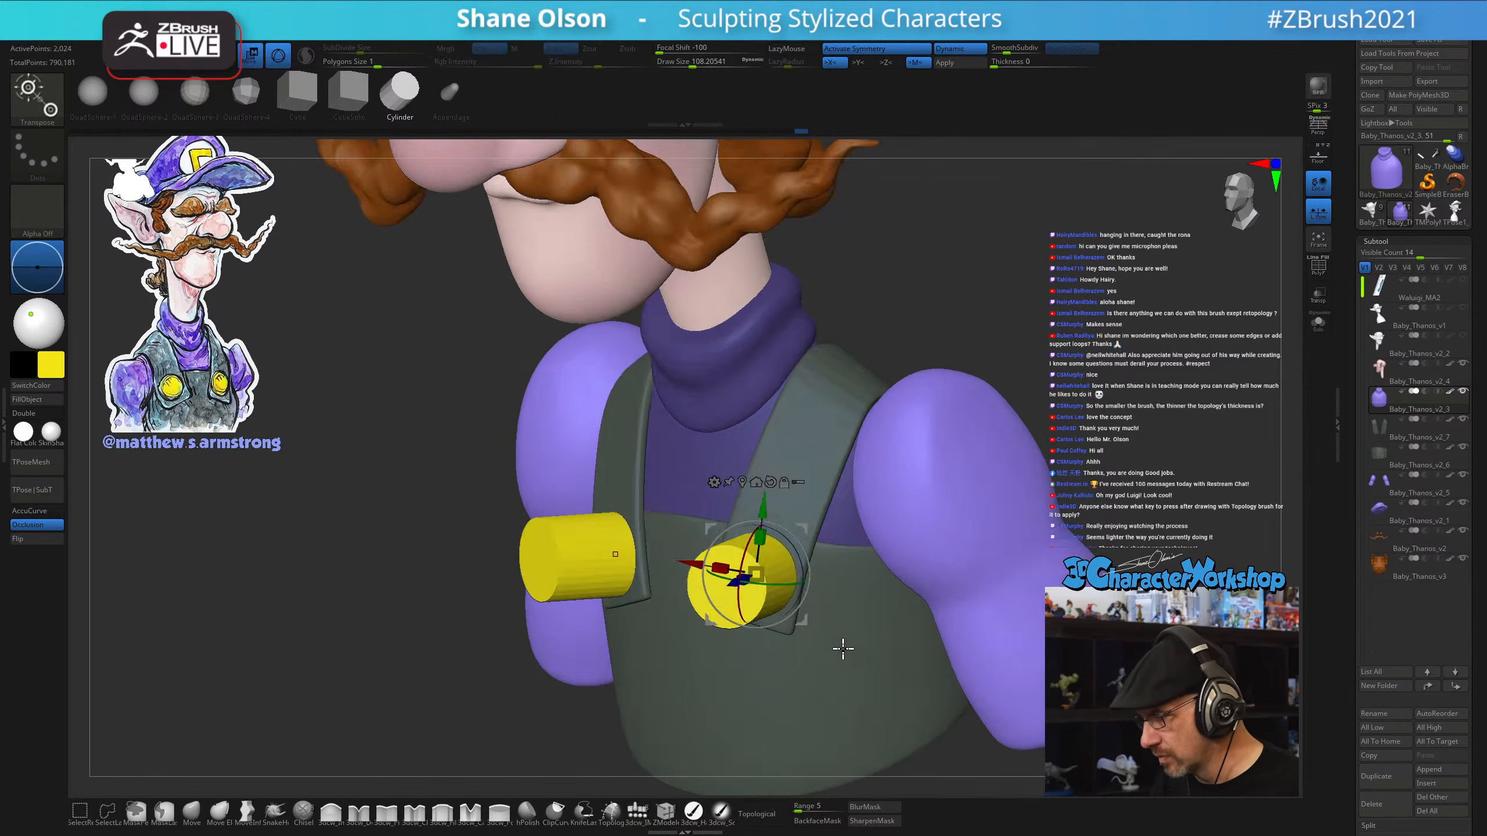
mouse_move(843, 650)
right_down()
mouse_move(823, 558)
mouse_move(873, 613)
mouse_move(830, 607)
mouse_move(852, 541)
mouse_move(883, 586)
mouse_move(850, 605)
mouse_move(867, 588)
mouse_move(857, 557)
mouse_move(797, 568)
right_up()
drag(794, 570, 795, 571)
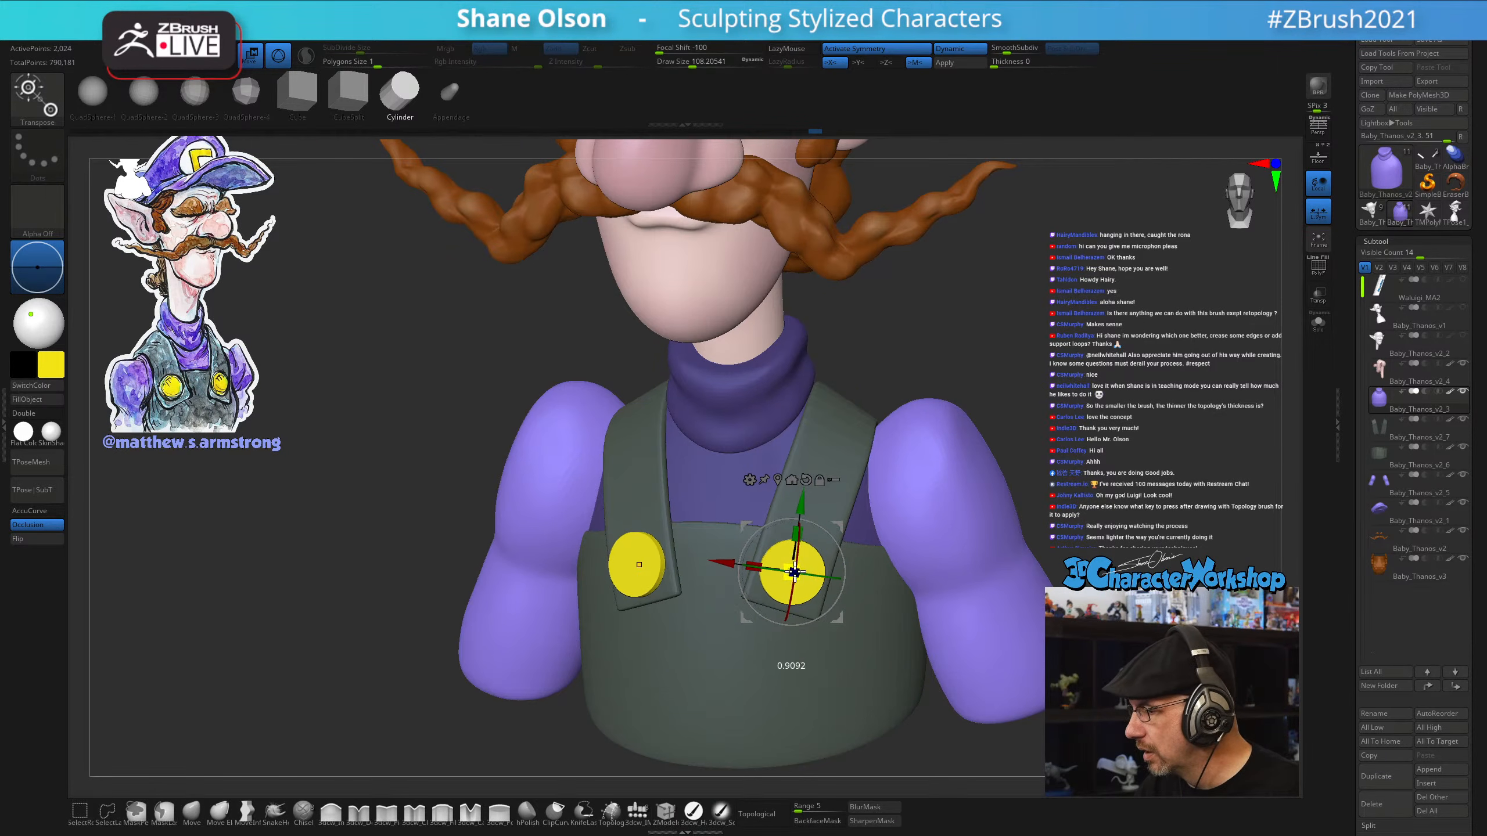
right_drag(825, 643, 831, 562)
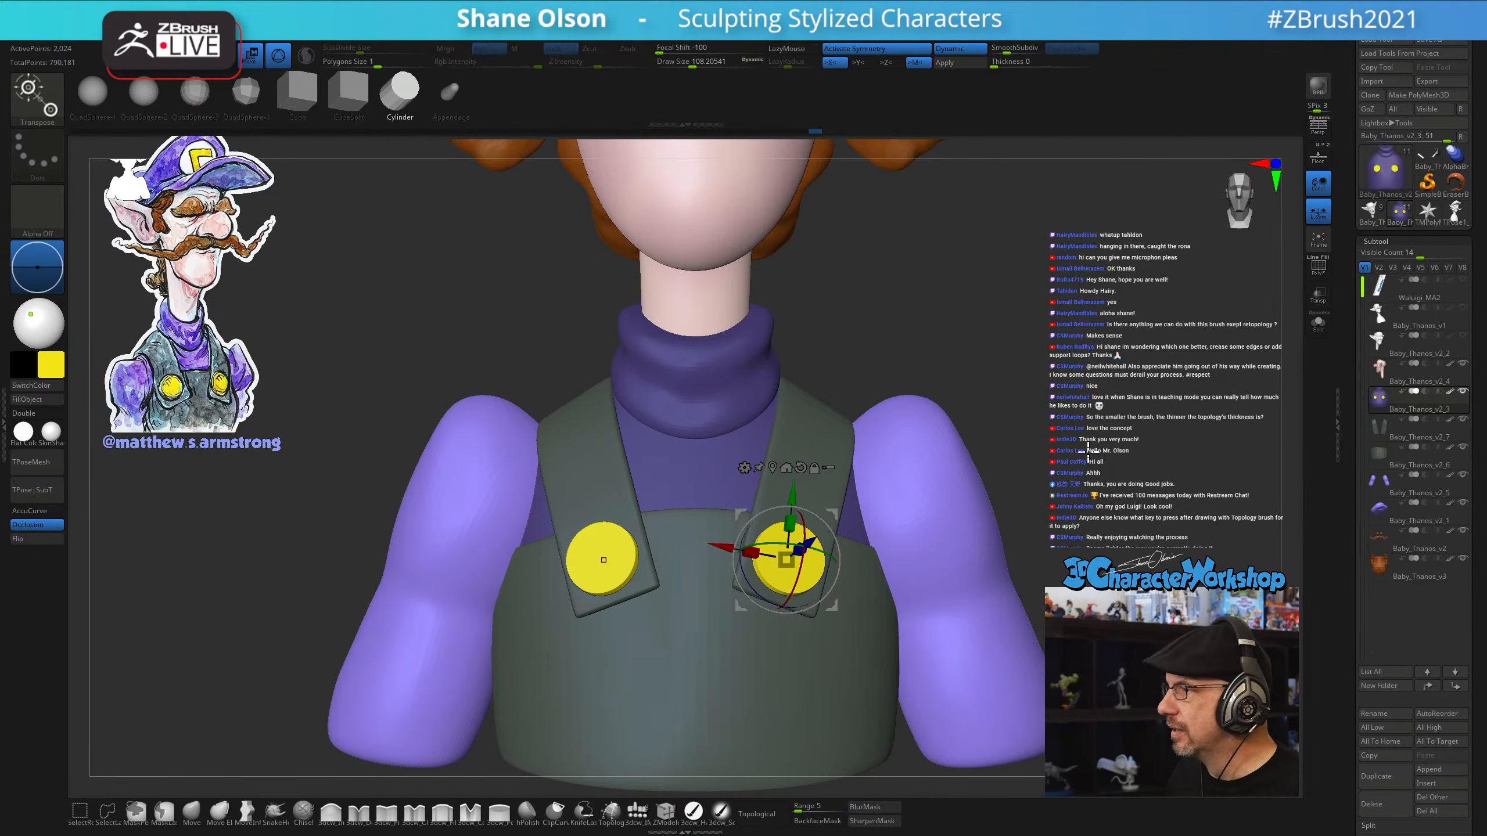
Split the unmasked yellow buttons from the shirt into their own subtool and make it active with its wireframe shown
right_drag(1085, 448, 1068, 380)
key(q)
right_drag(1150, 498, 1122, 401)
key(g)
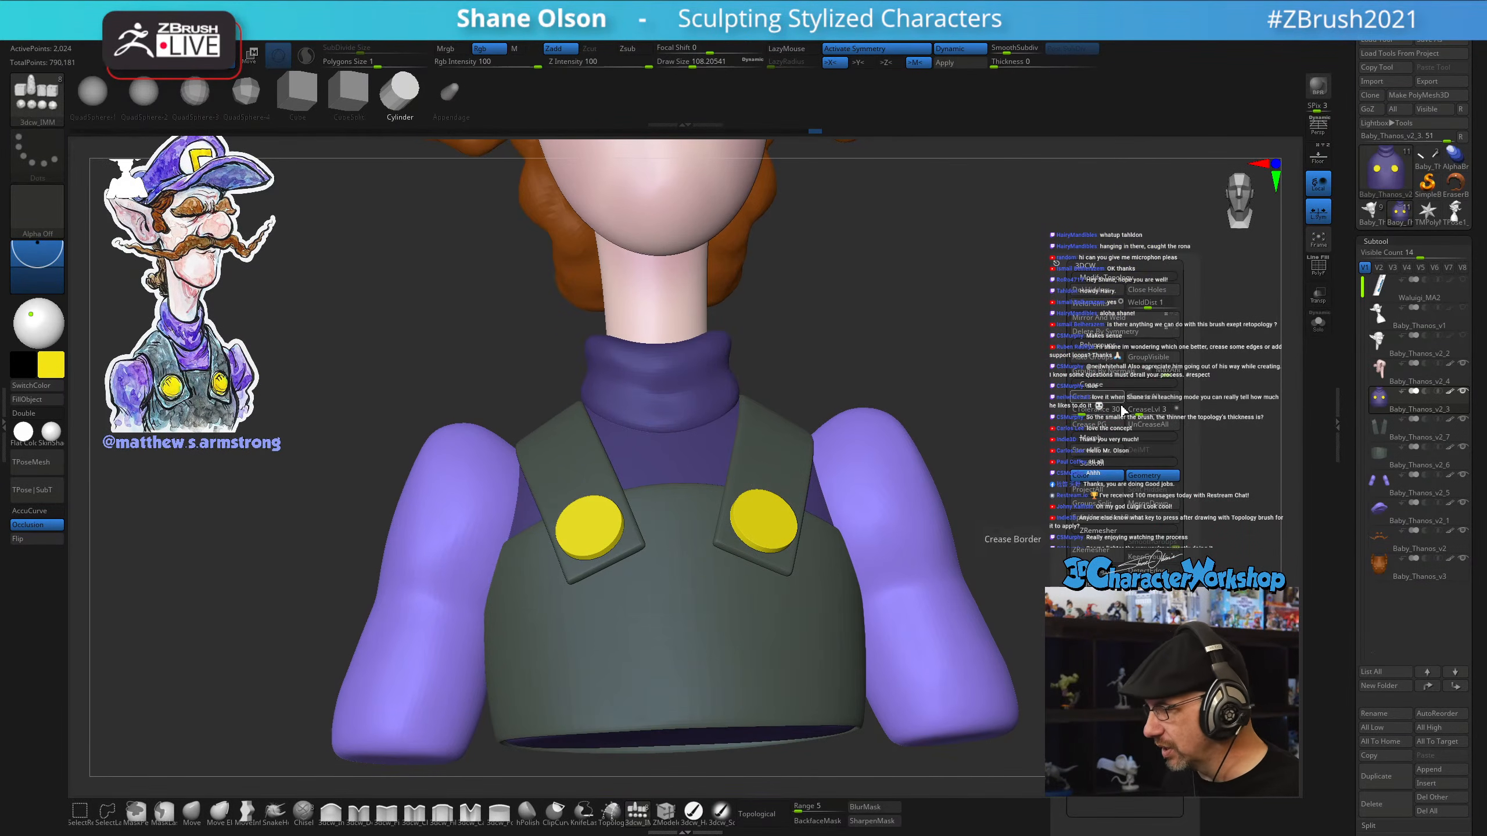
click(1102, 524)
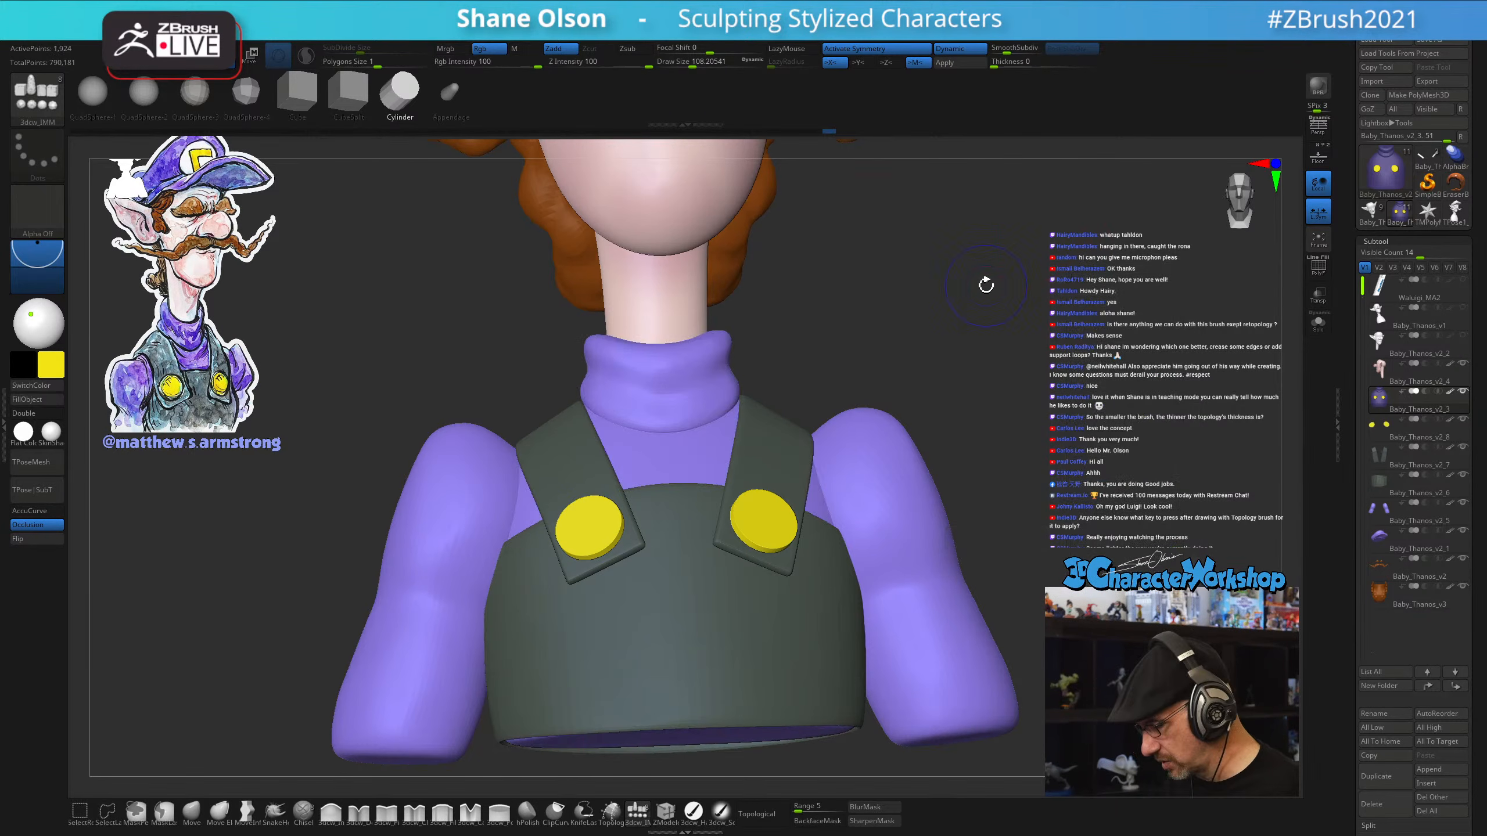
key(shift+f)
key(Down)
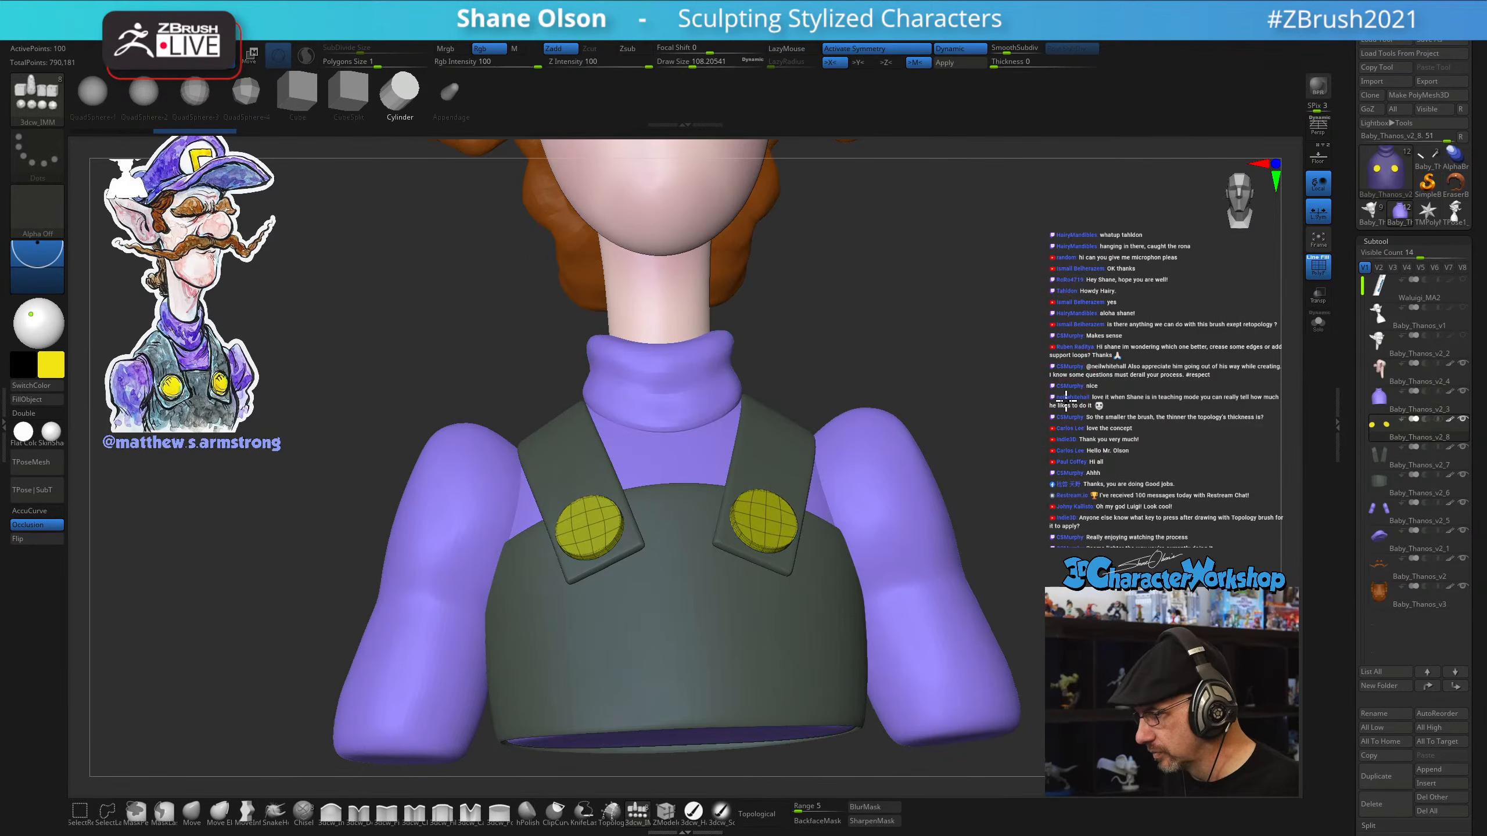
Bring up the transform gizmo on the buttons, frame them up close and hide their wireframe
drag(1053, 331, 1079, 368)
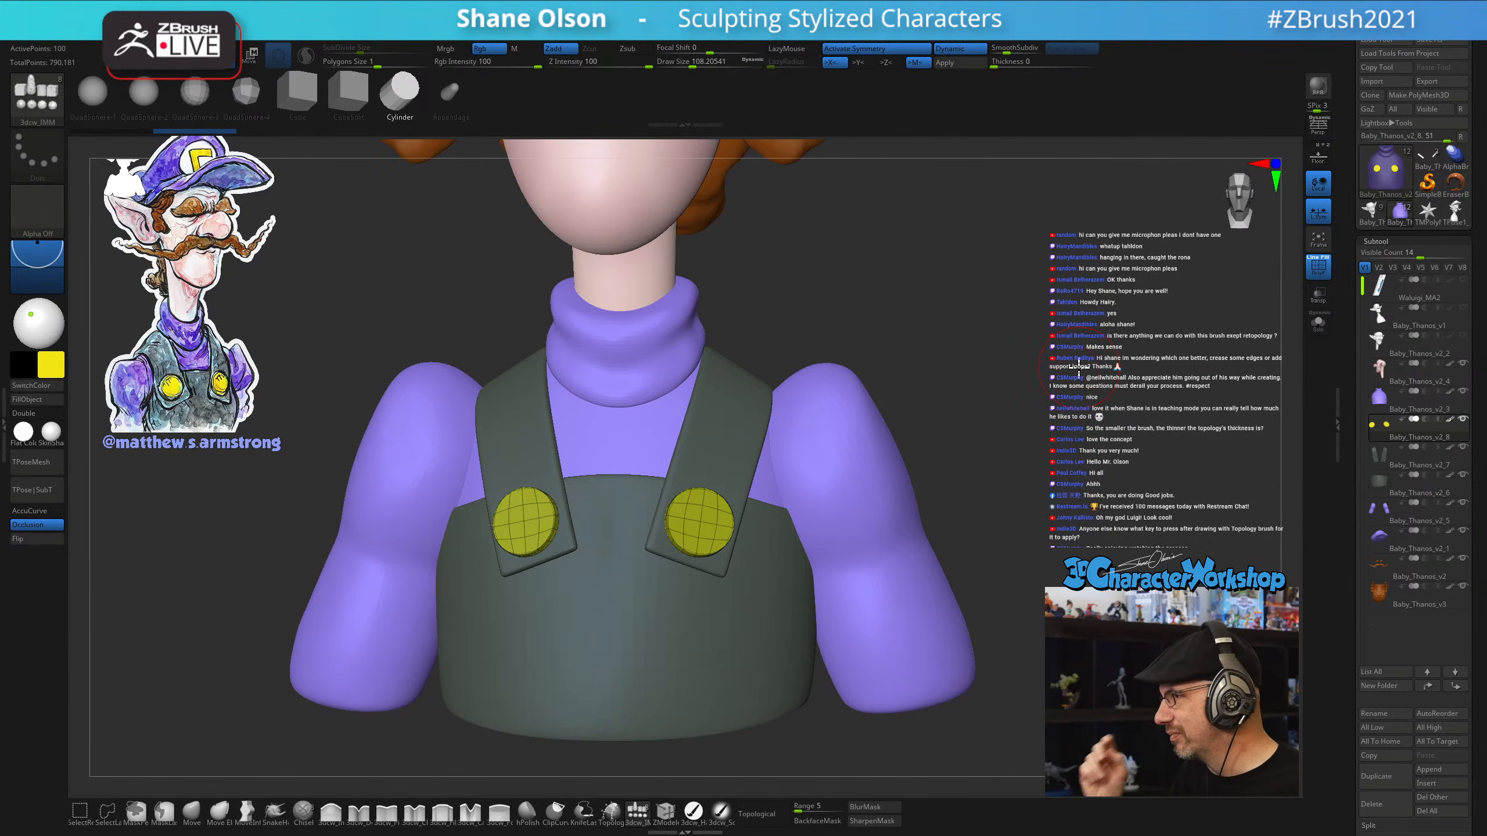
mouse_move(1013, 417)
mouse_down()
mouse_move(1047, 440)
mouse_move(1002, 396)
mouse_up()
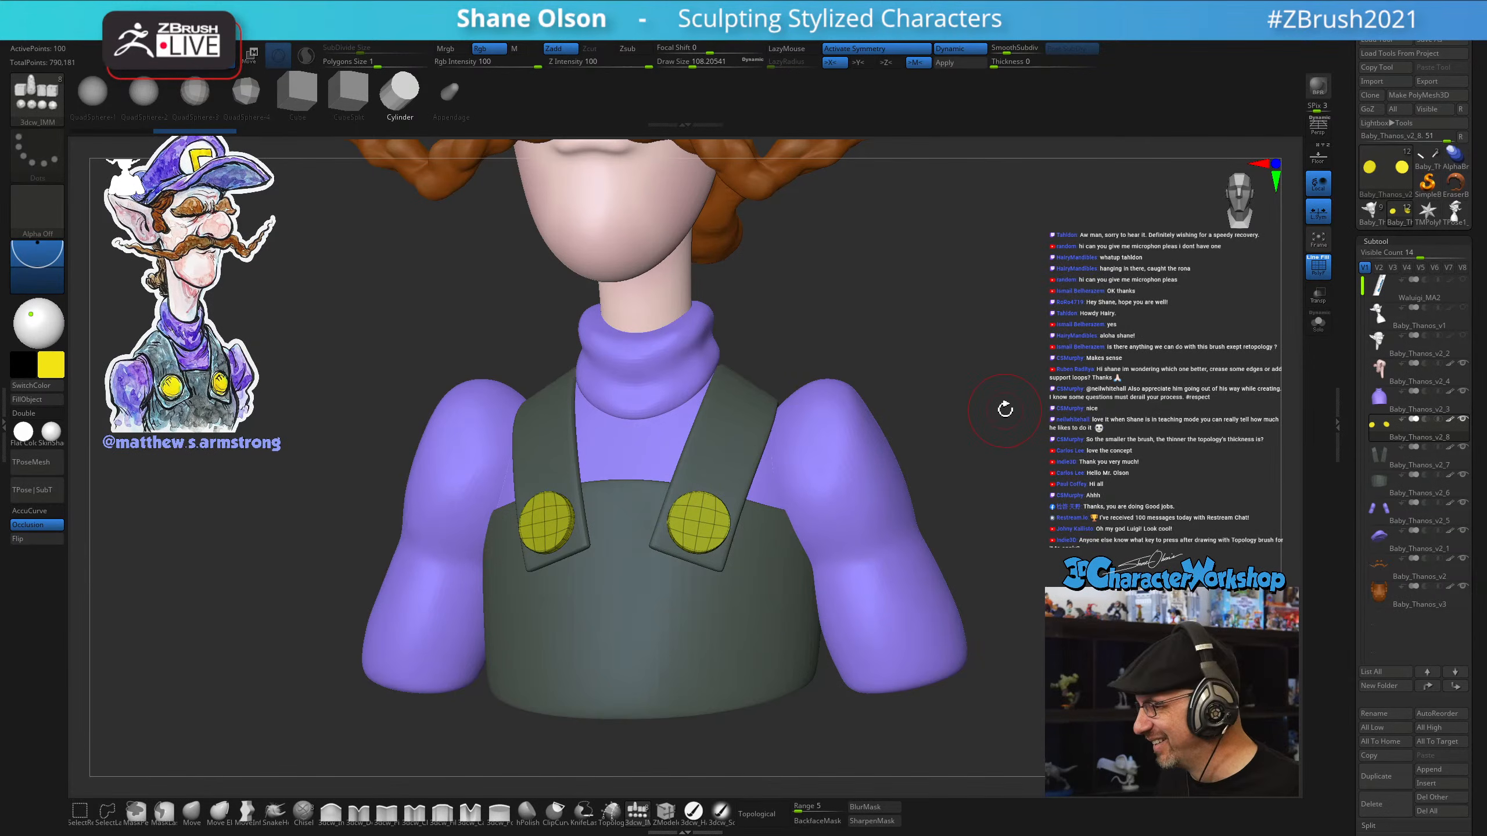
drag(1005, 408, 1031, 444)
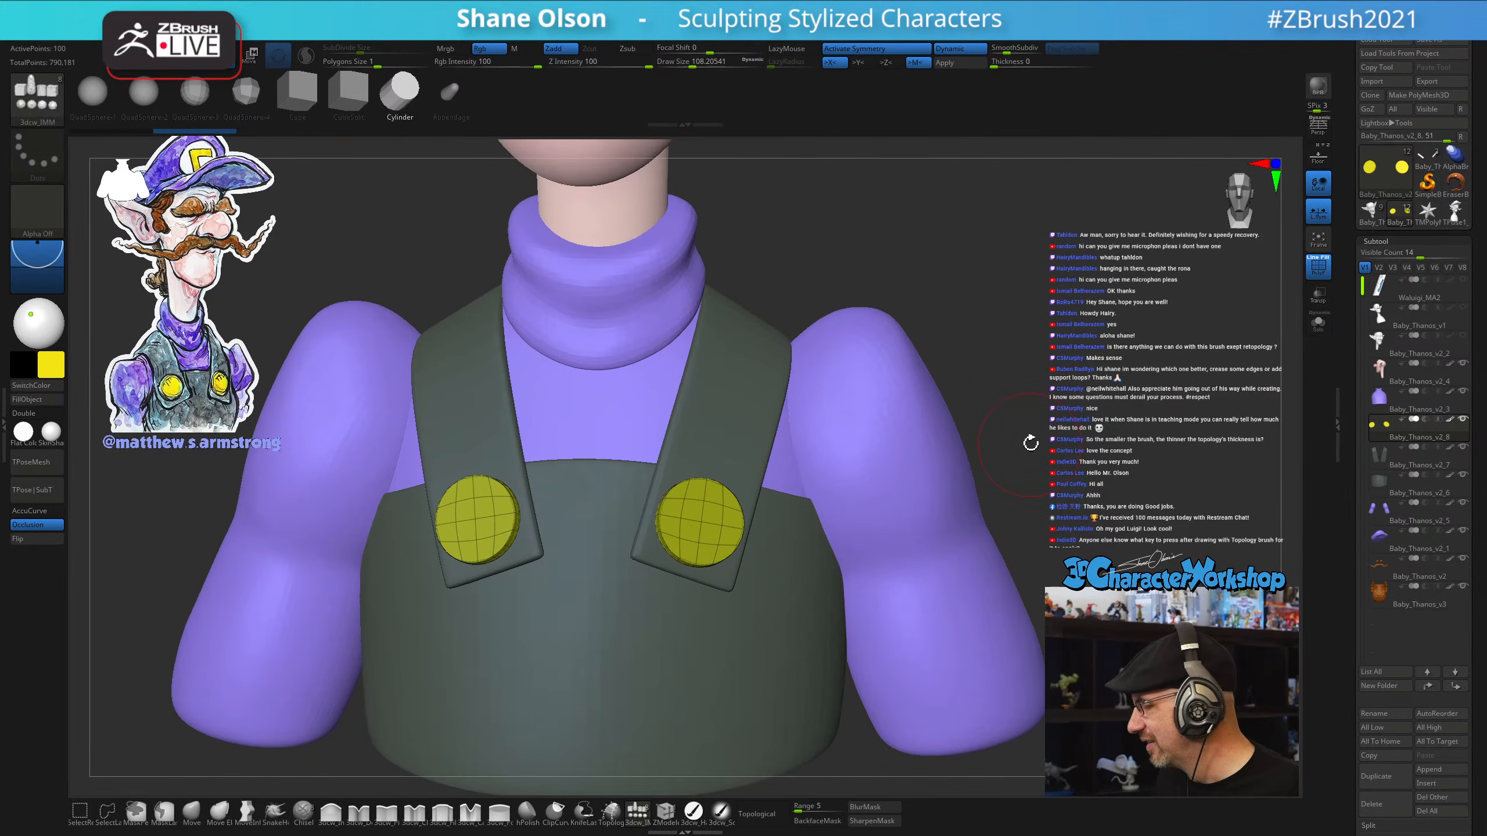
key(w)
drag(1052, 367, 751, 512)
drag(1042, 328, 1157, 297)
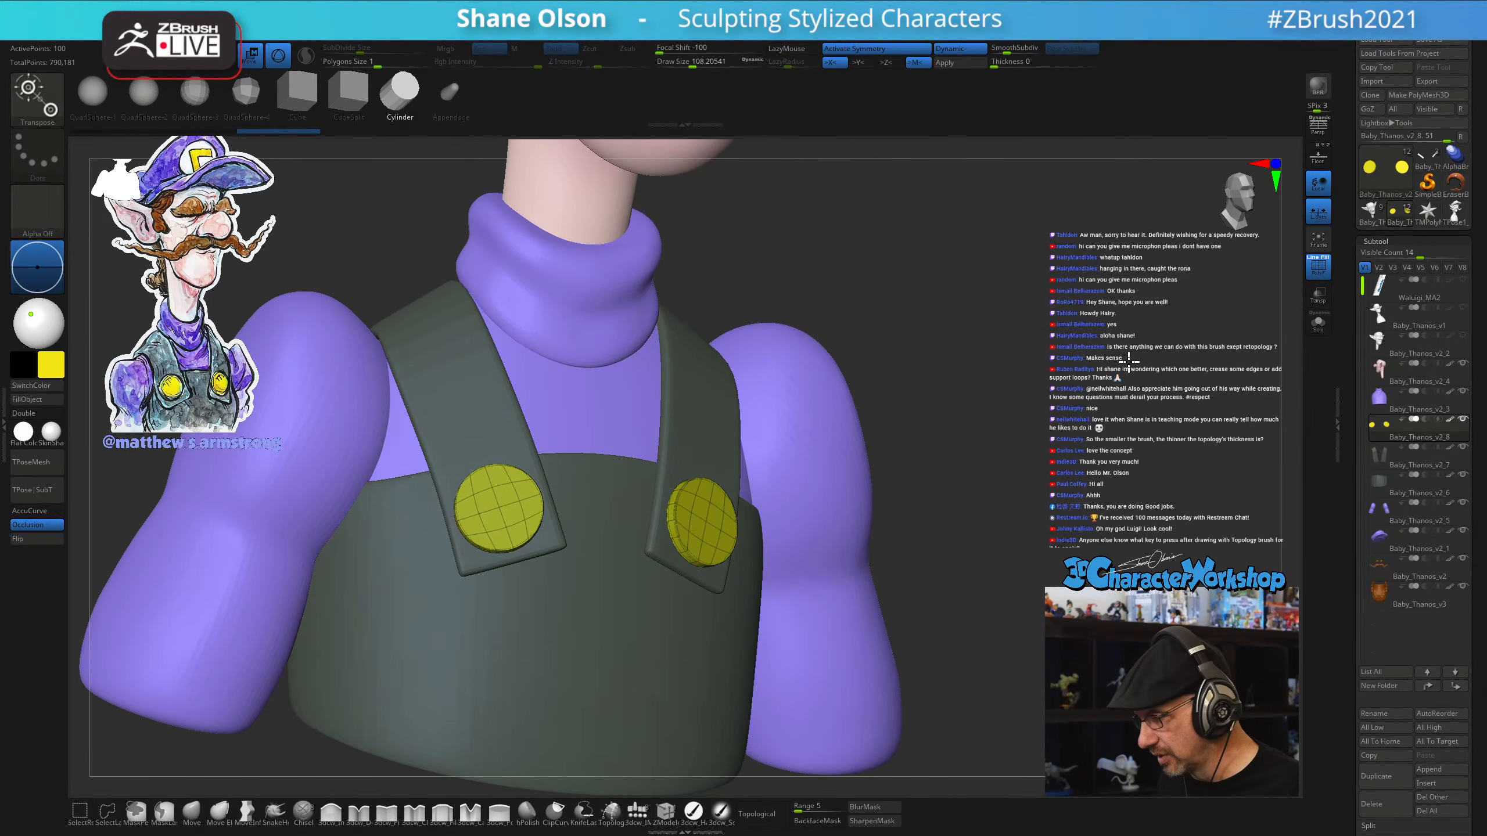
alt+drag(1131, 360, 1137, 393)
key(shift+f)
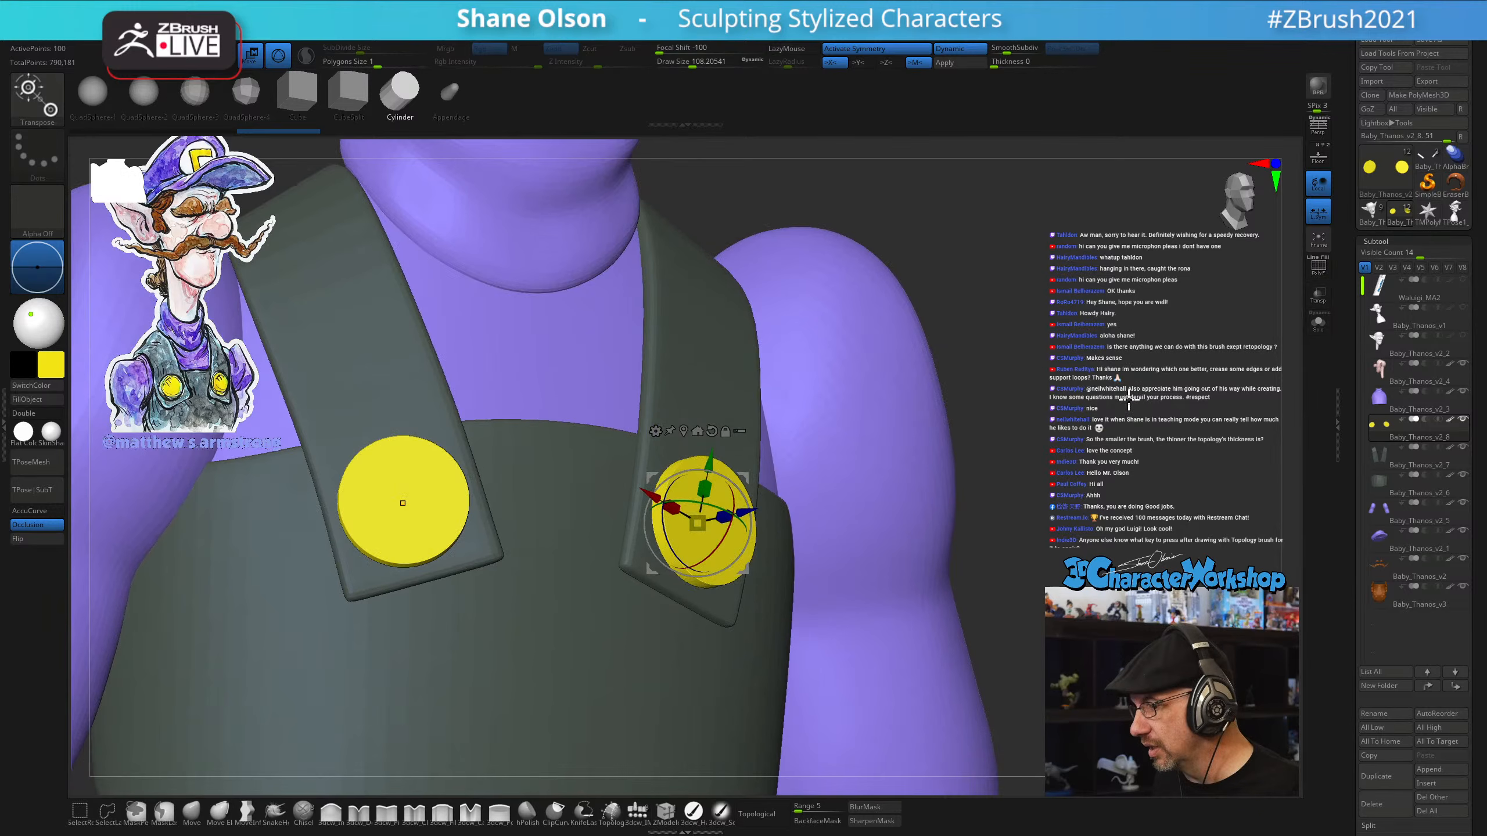
Set the crease level of the yellow buttons to 2 in their geometry settings
drag(1119, 418, 1250, 492)
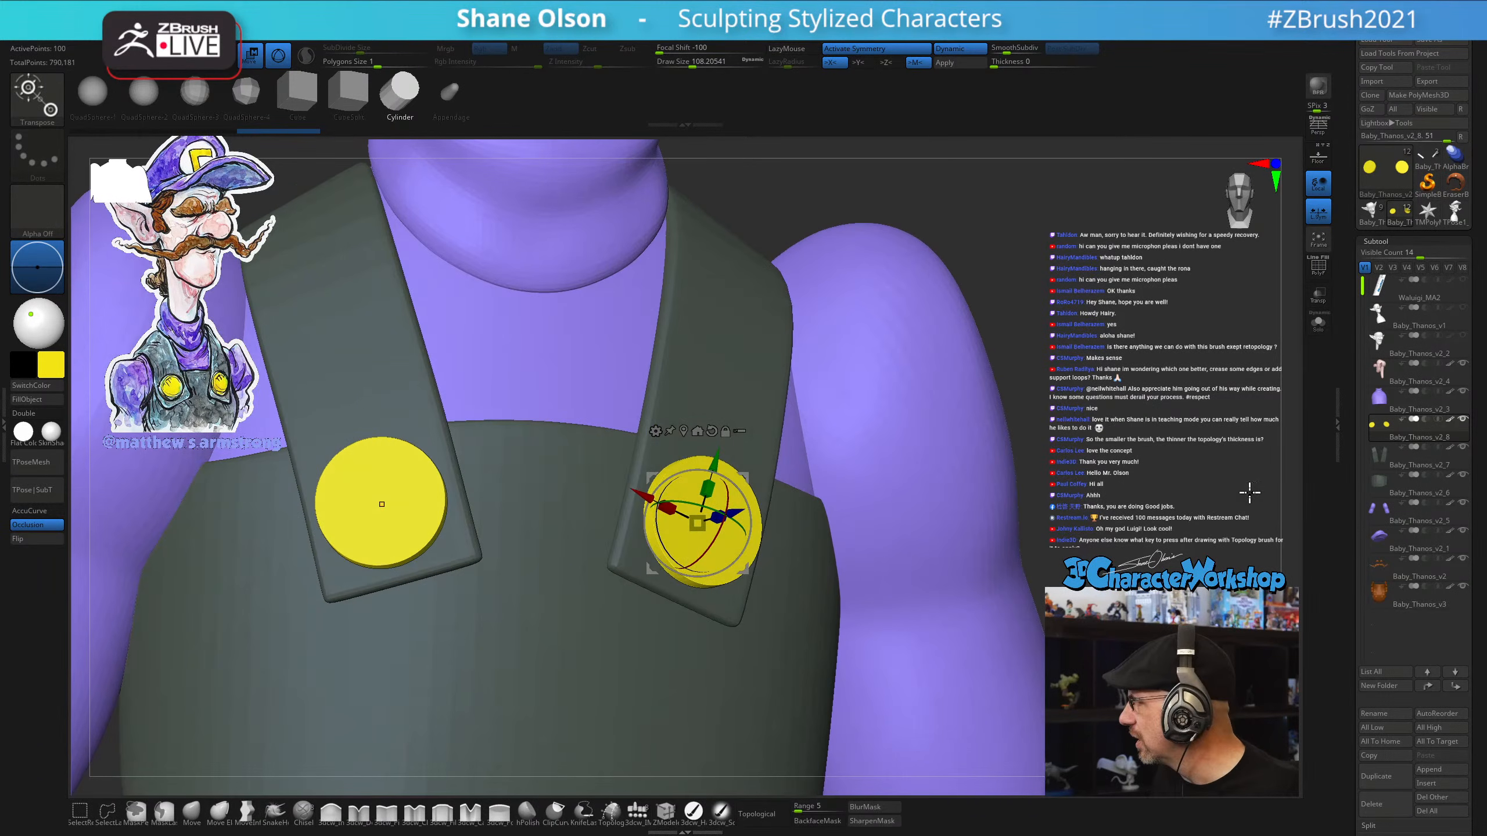
drag(1350, 724, 1361, 585)
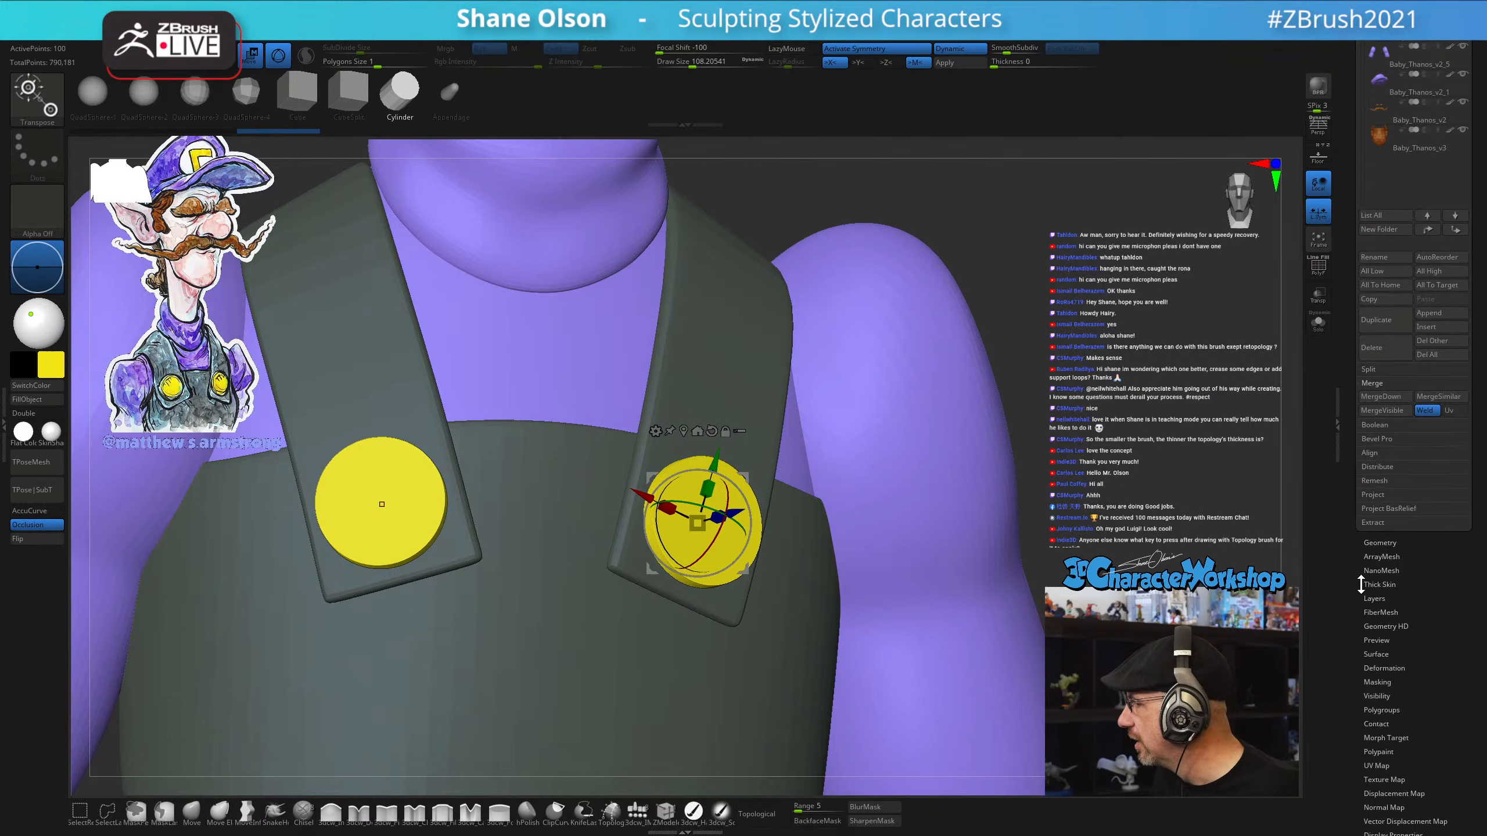
click(1396, 544)
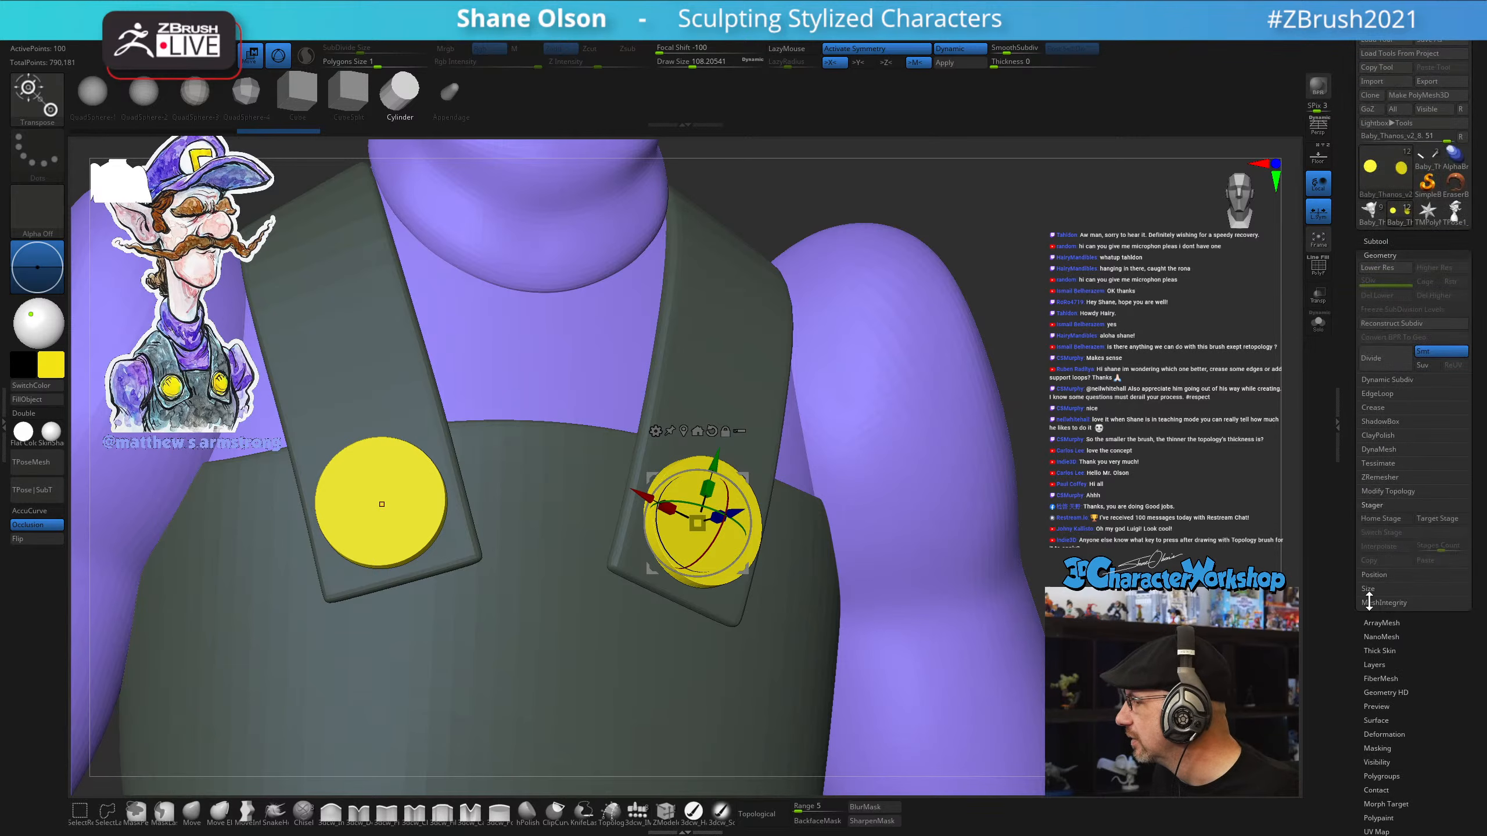
click(1386, 241)
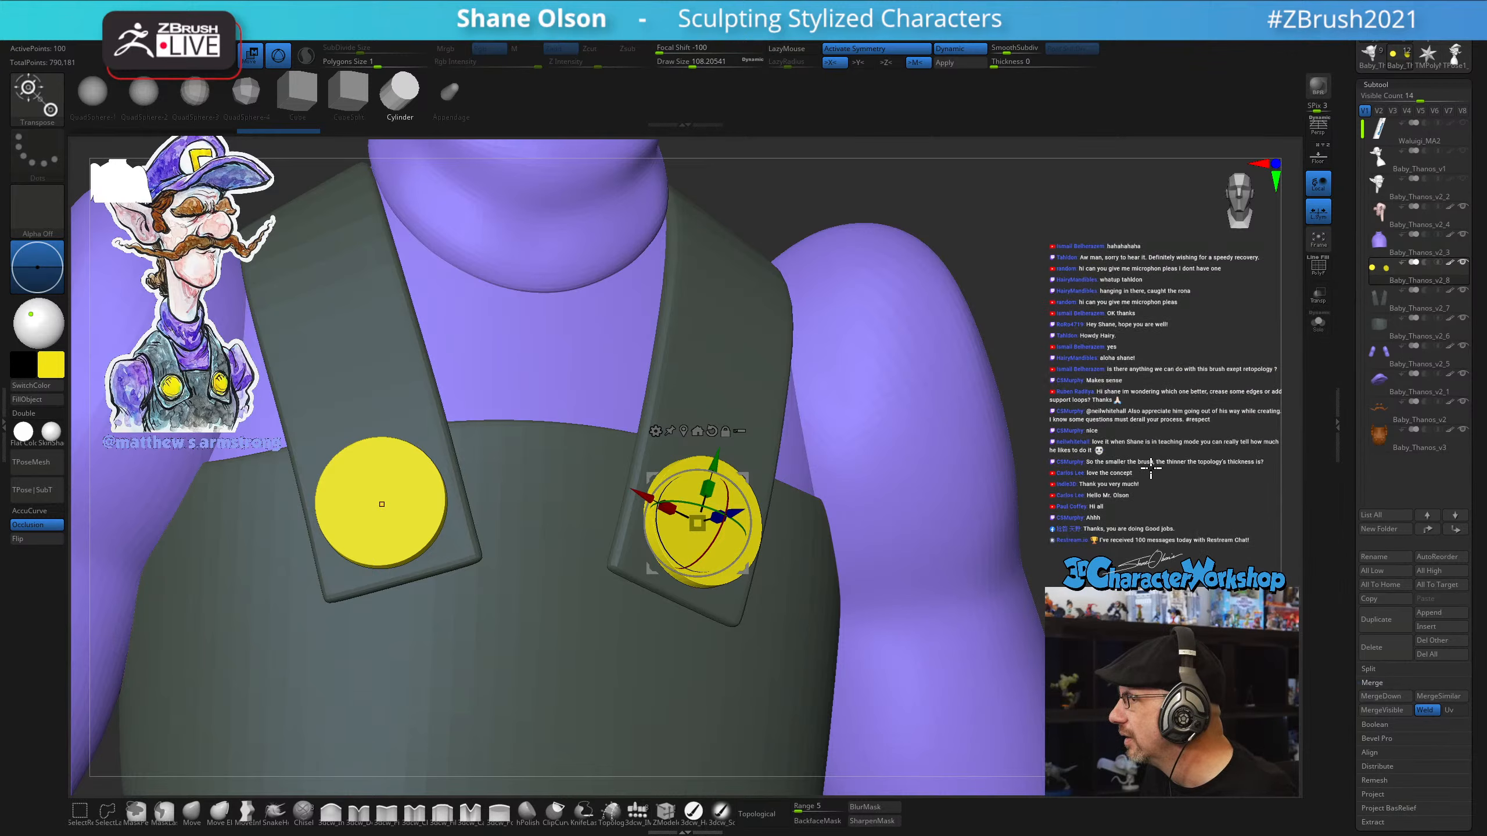
drag(1117, 404, 1105, 351)
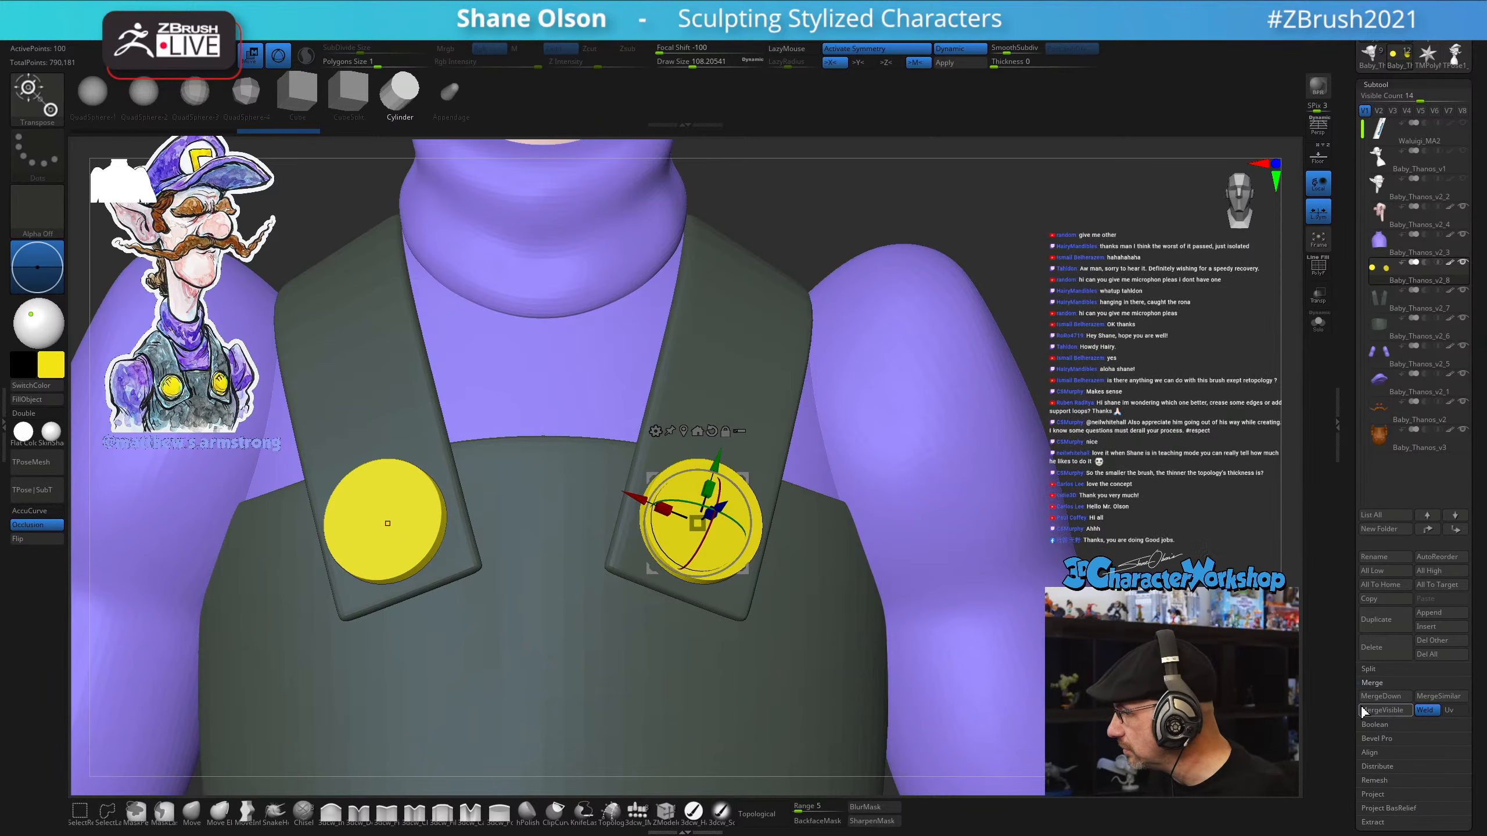
drag(1350, 712, 1342, 620)
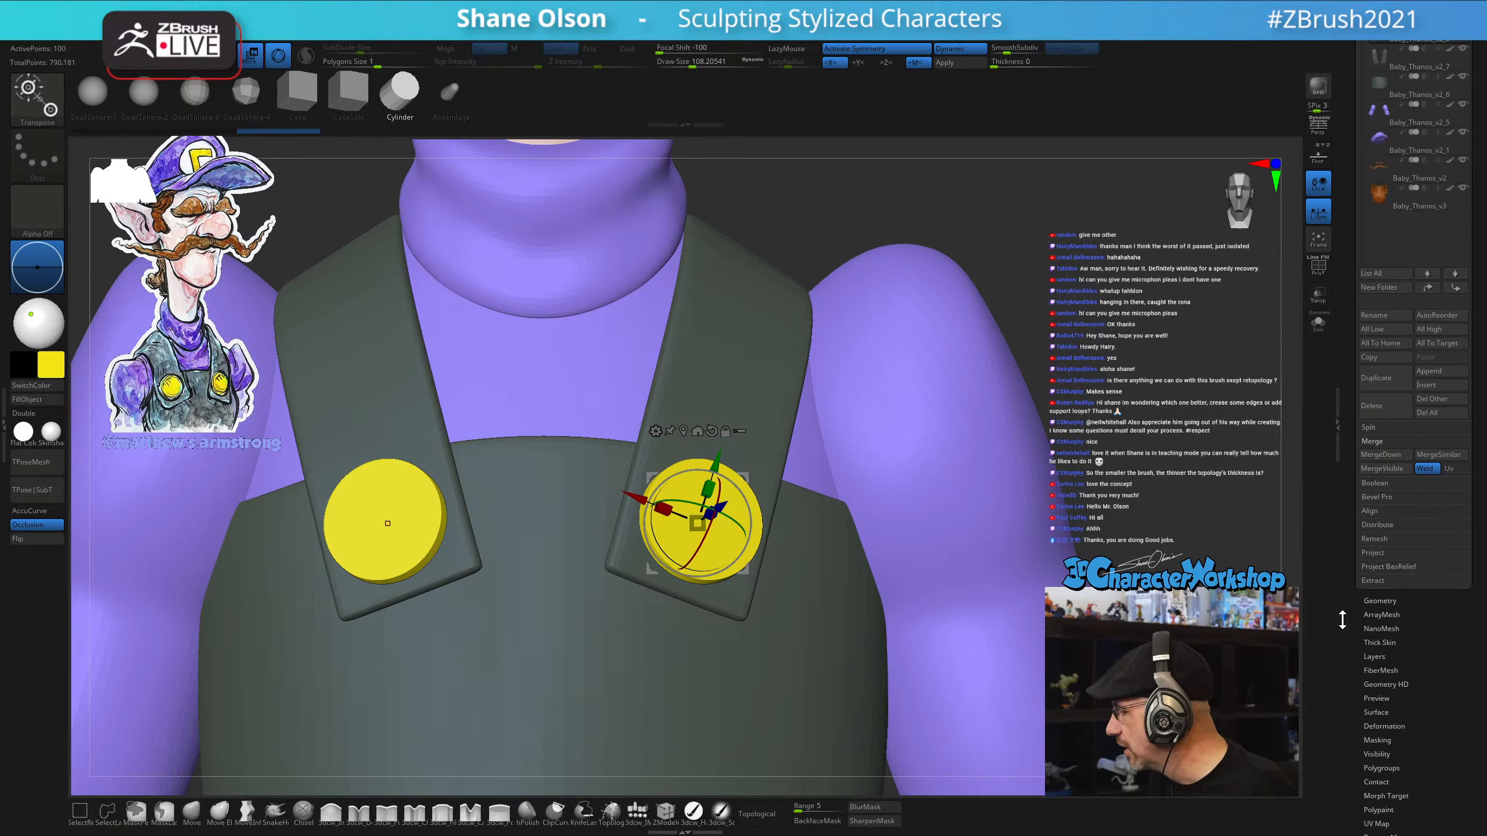
click(1380, 601)
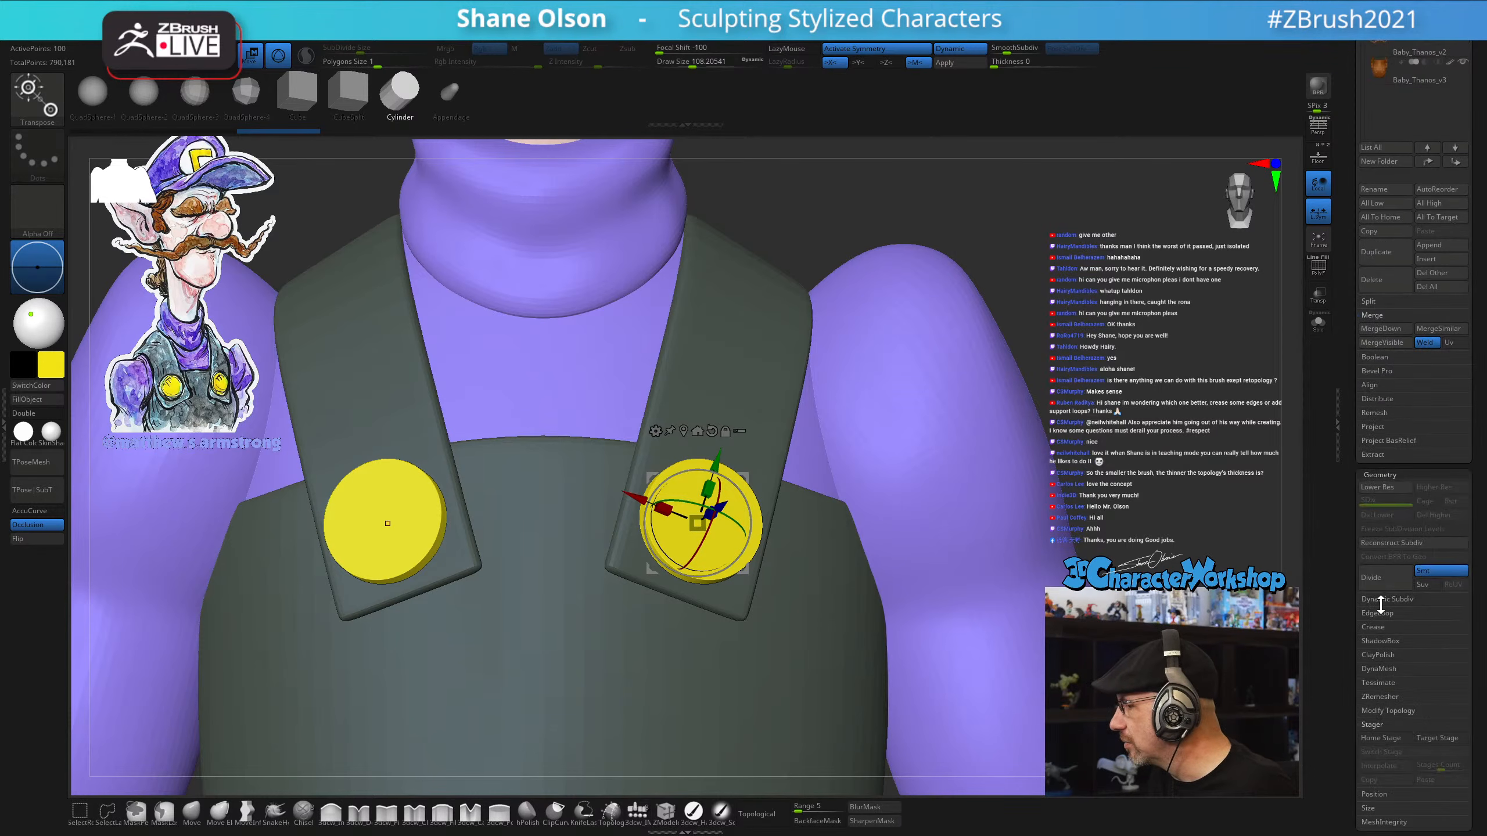
click(1379, 627)
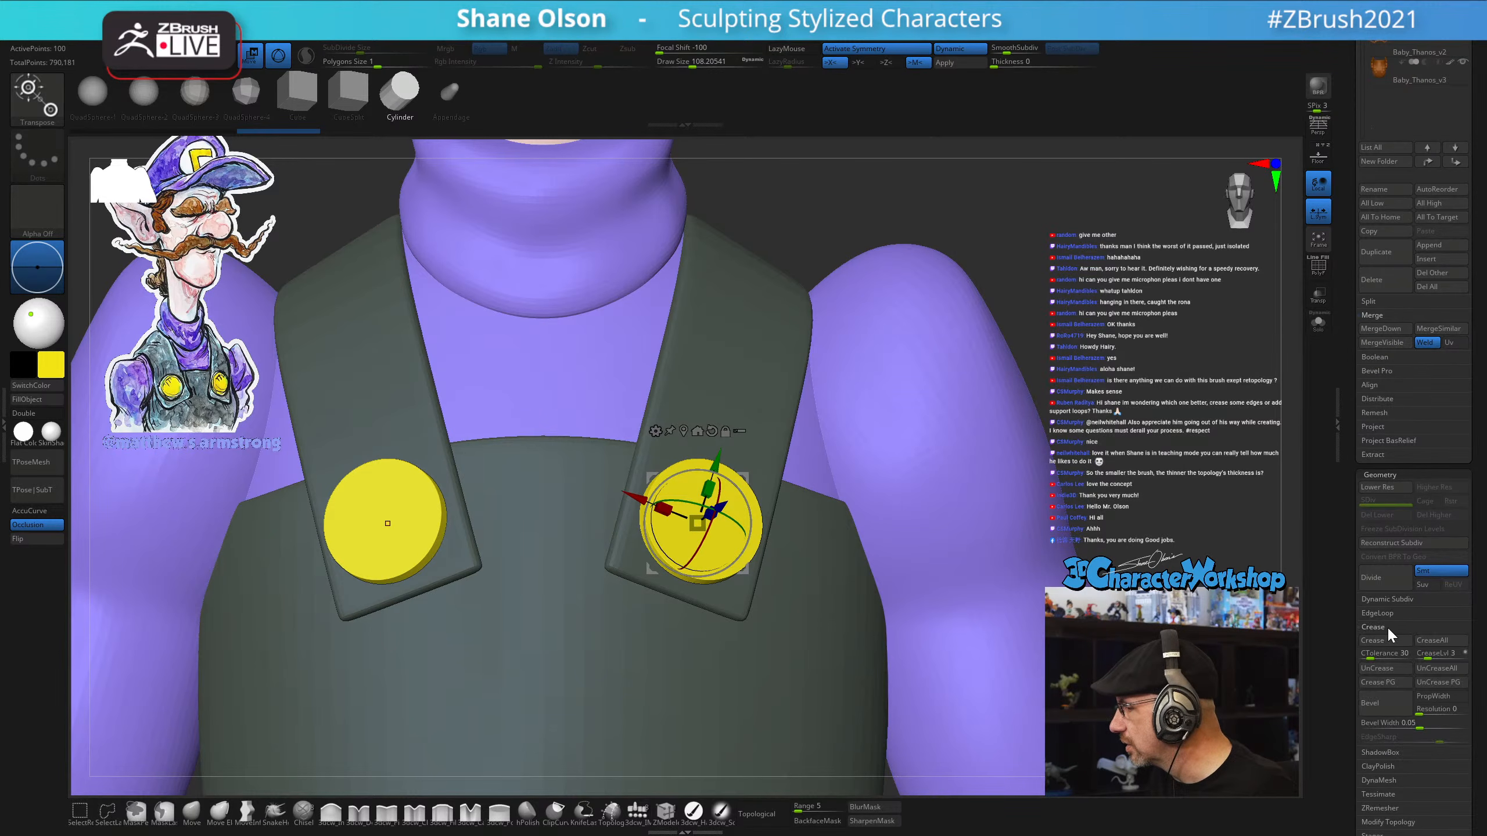
click(1427, 657)
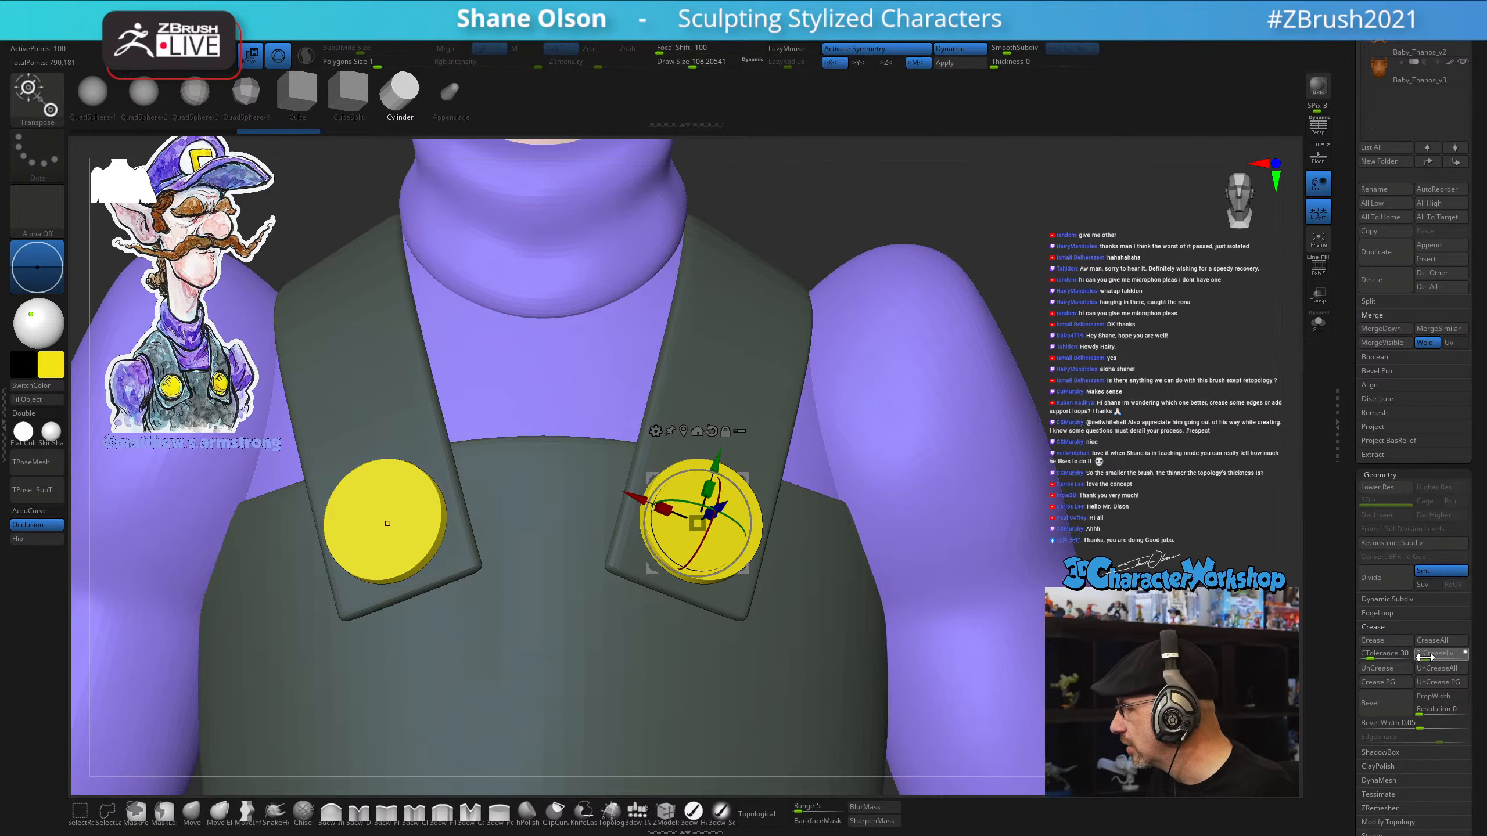
key(Return)
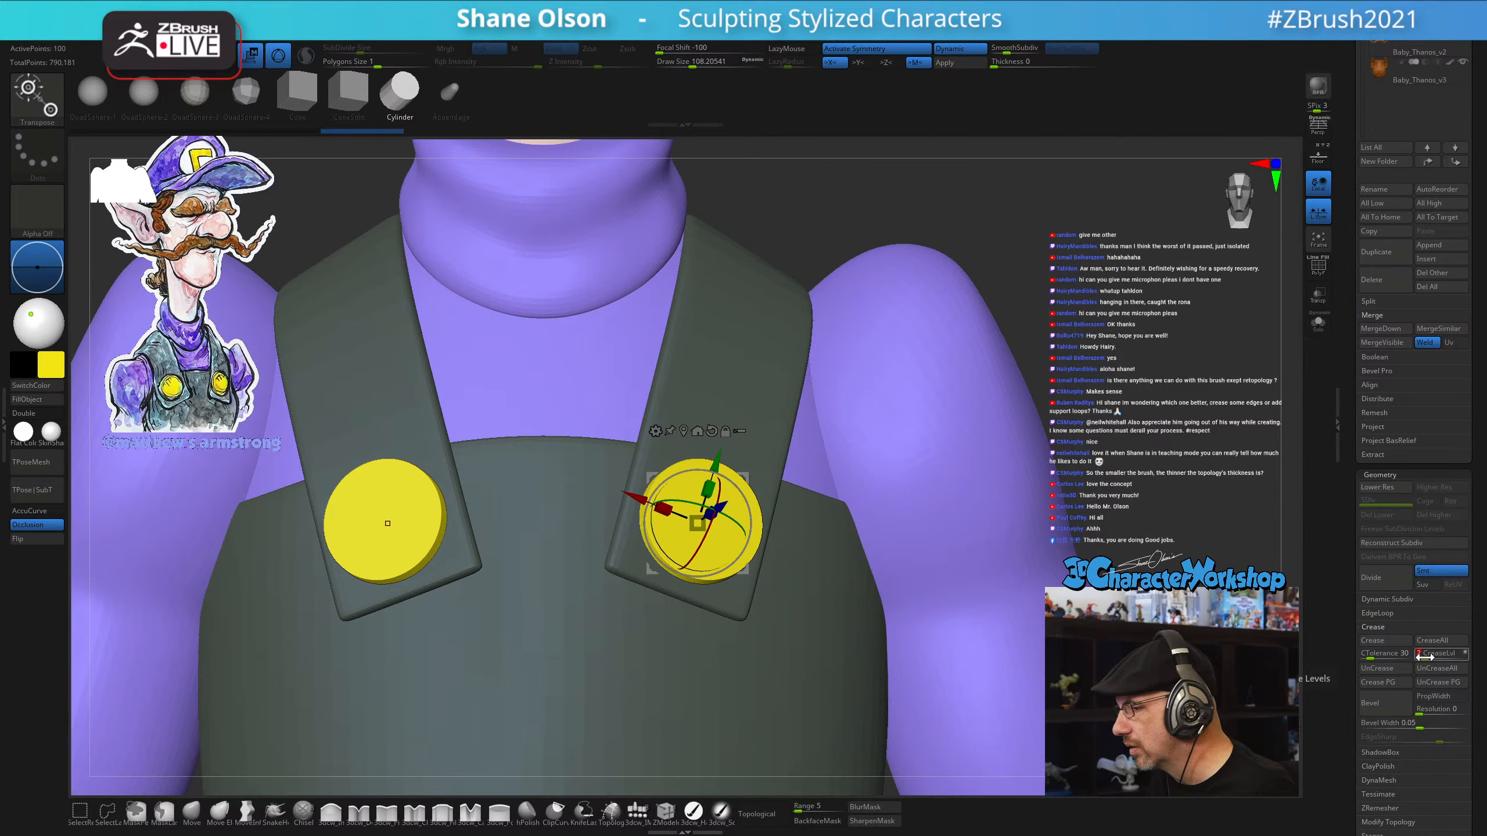
click(1010, 48)
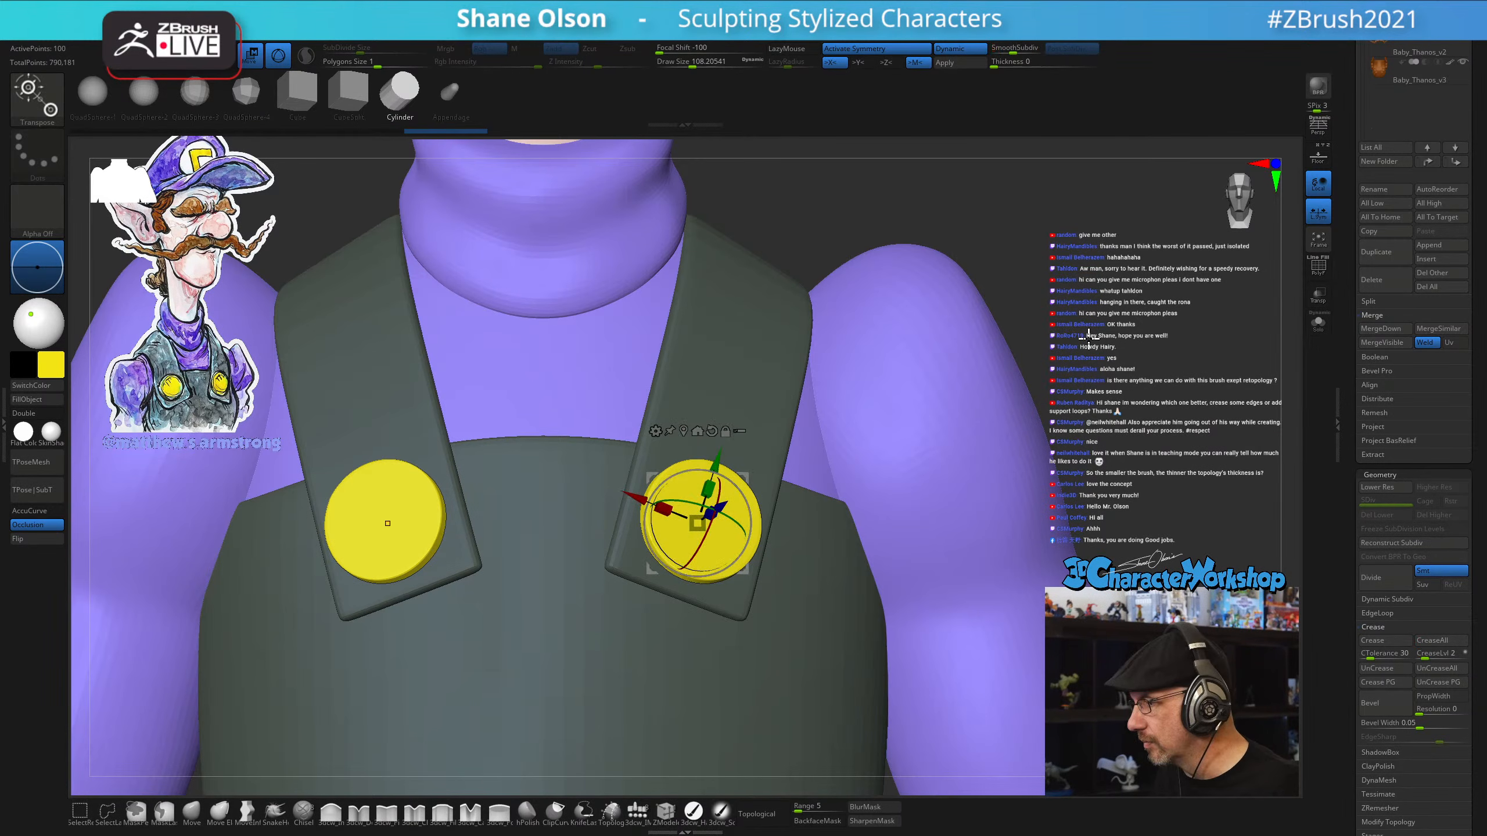
Leave transform mode, isolate the yellow buttons from the rest of the bust and show their wireframe
key(q)
mouse_move(1088, 337)
mouse_down()
mouse_move(1088, 363)
mouse_move(982, 336)
mouse_move(989, 379)
mouse_up()
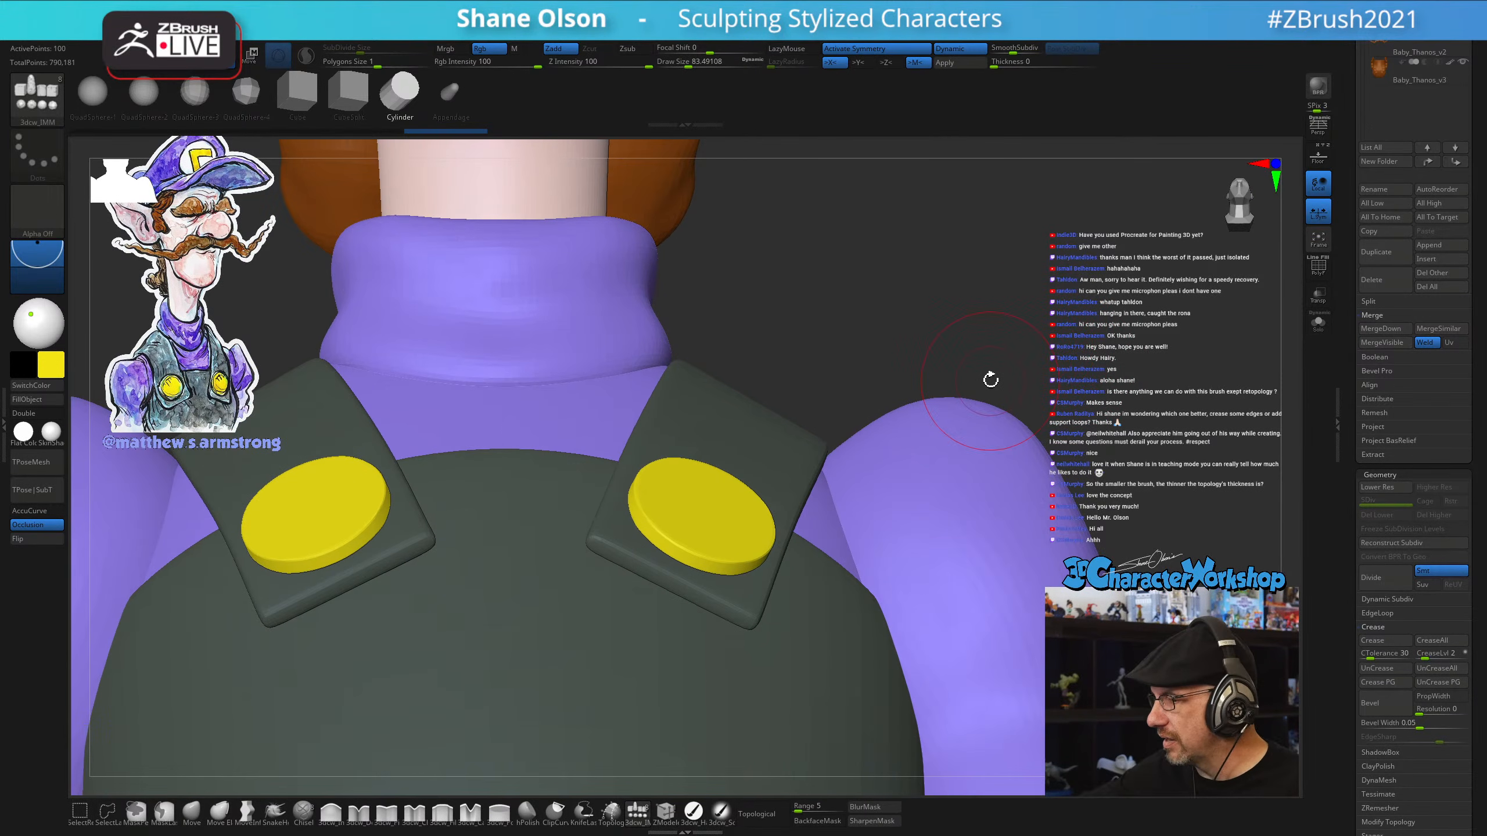
click(1316, 330)
mouse_move(832, 515)
mouse_down()
mouse_move(839, 631)
mouse_move(867, 681)
mouse_up()
key(shift+f)
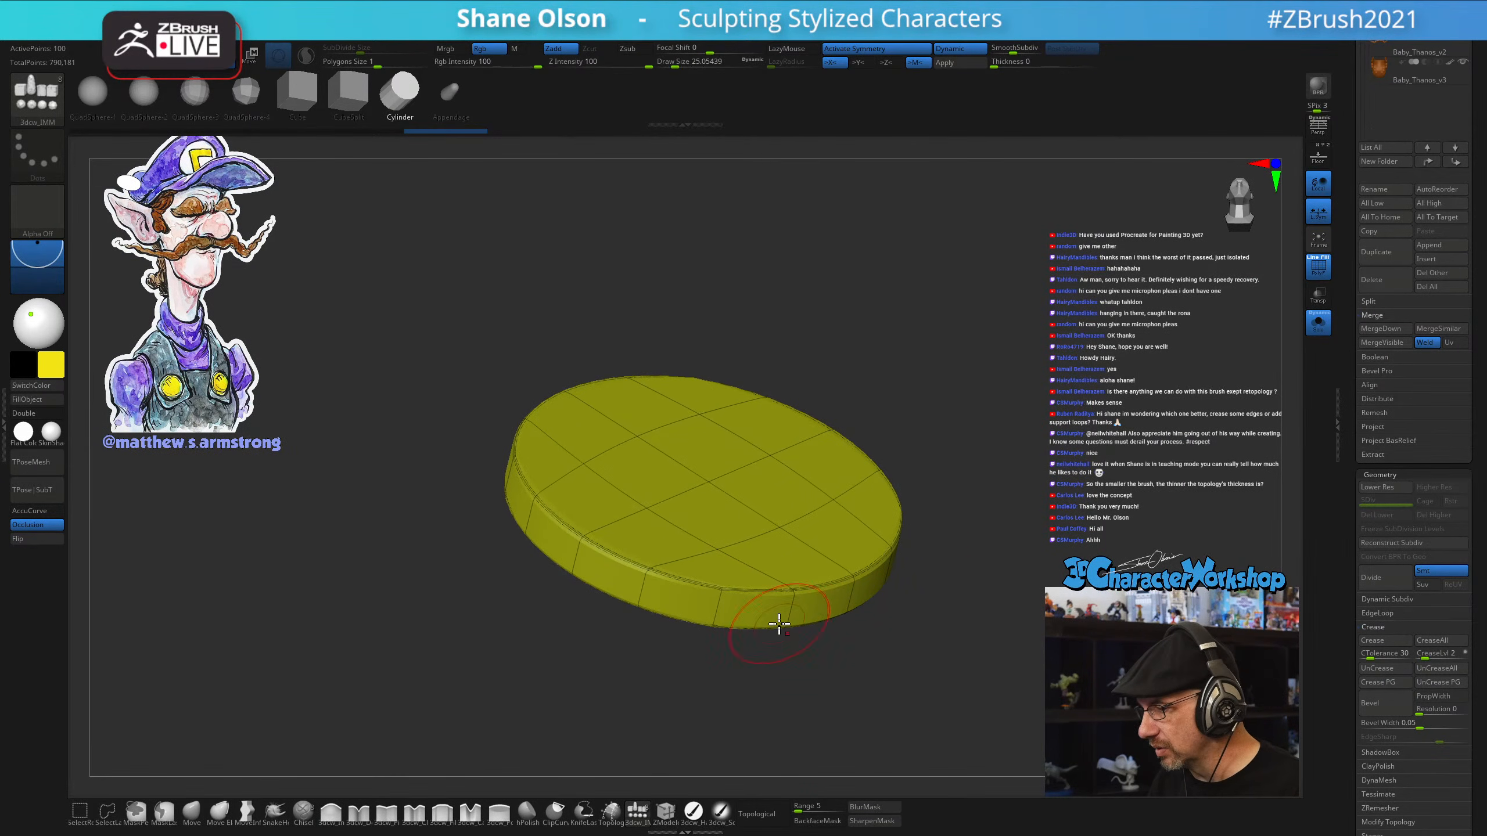
Examine the button's rim and face from several angles with the wireframe hidden
mouse_move(874, 423)
mouse_down()
mouse_move(968, 614)
mouse_move(944, 657)
mouse_up()
key(shift)
key(shift+f)
key(s)
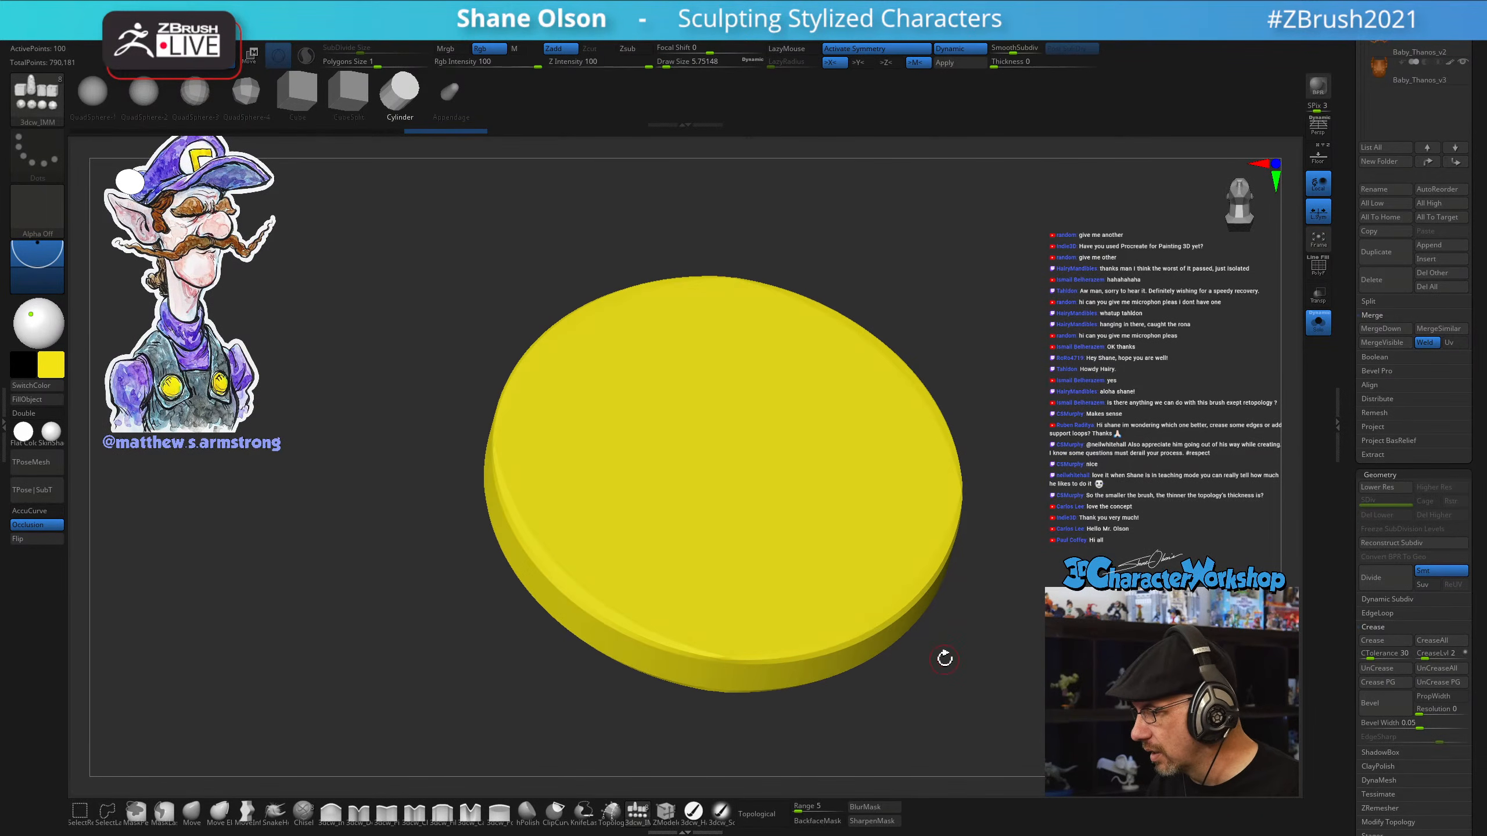
key(s)
key(shift)
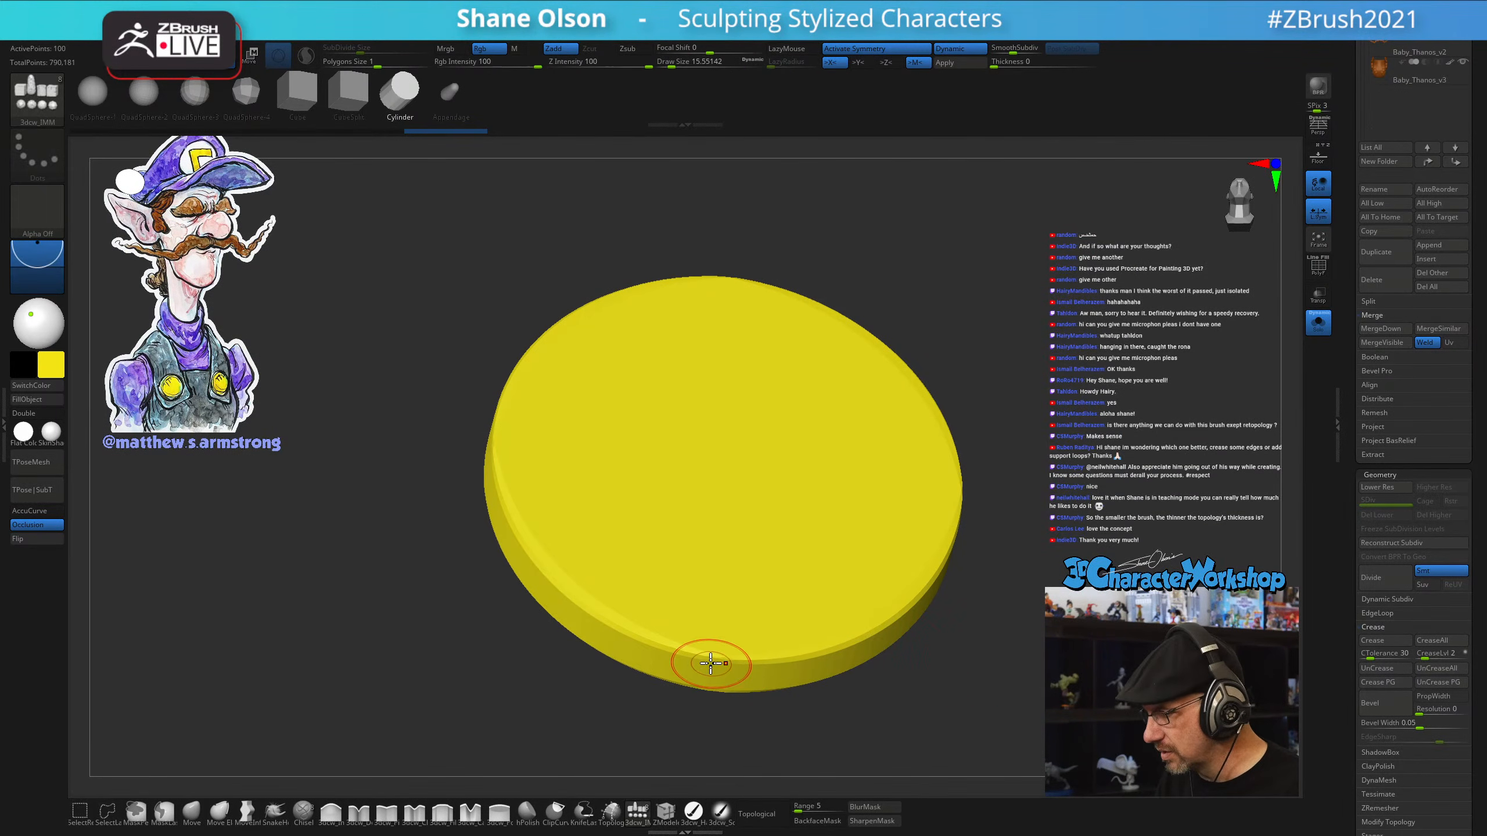
mouse_move(763, 661)
alt+mouse_down()
mouse_move(923, 660)
mouse_move(718, 605)
alt+mouse_up()
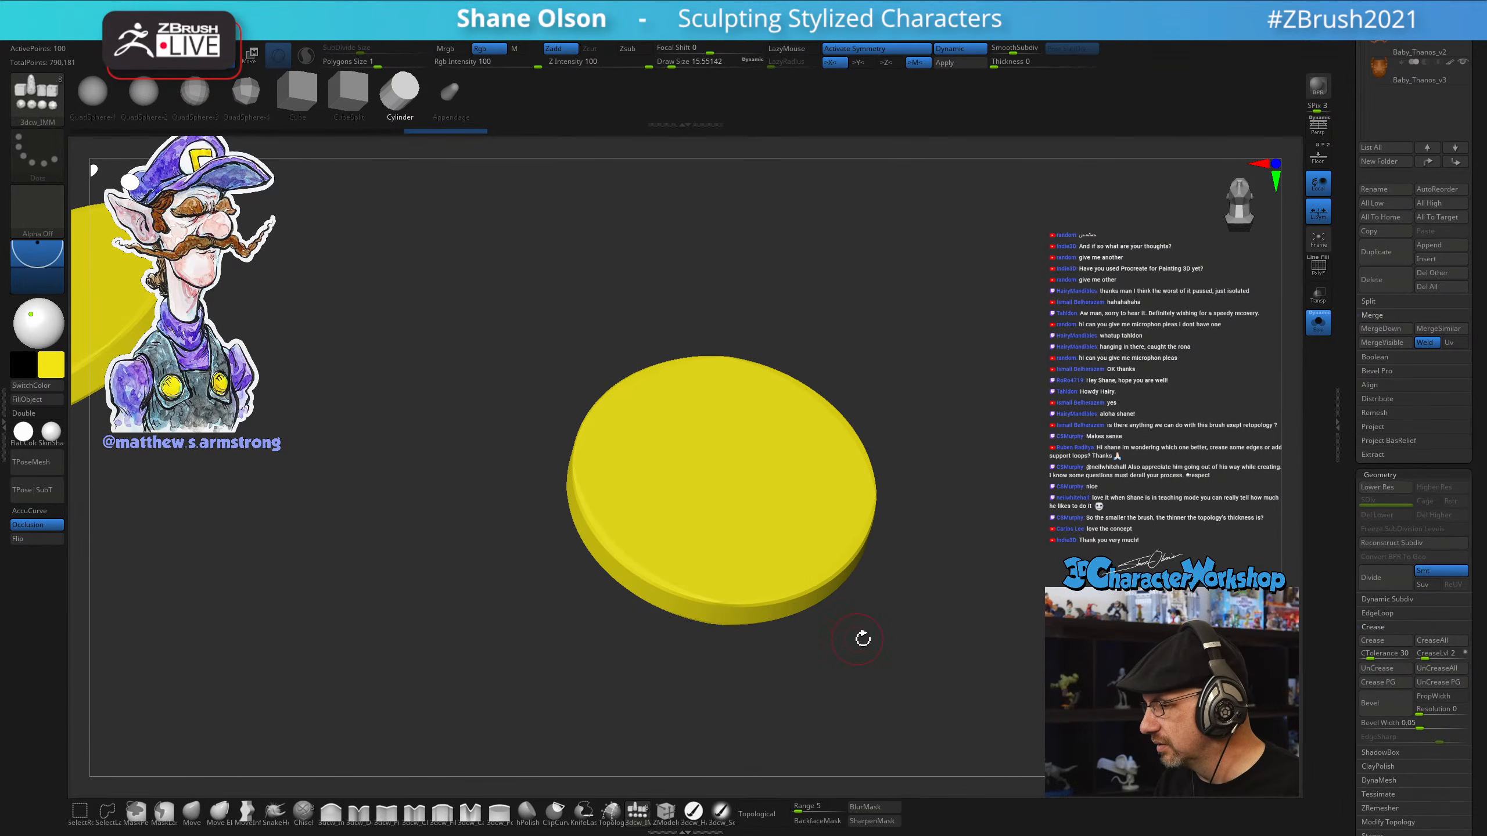
drag(864, 639, 893, 681)
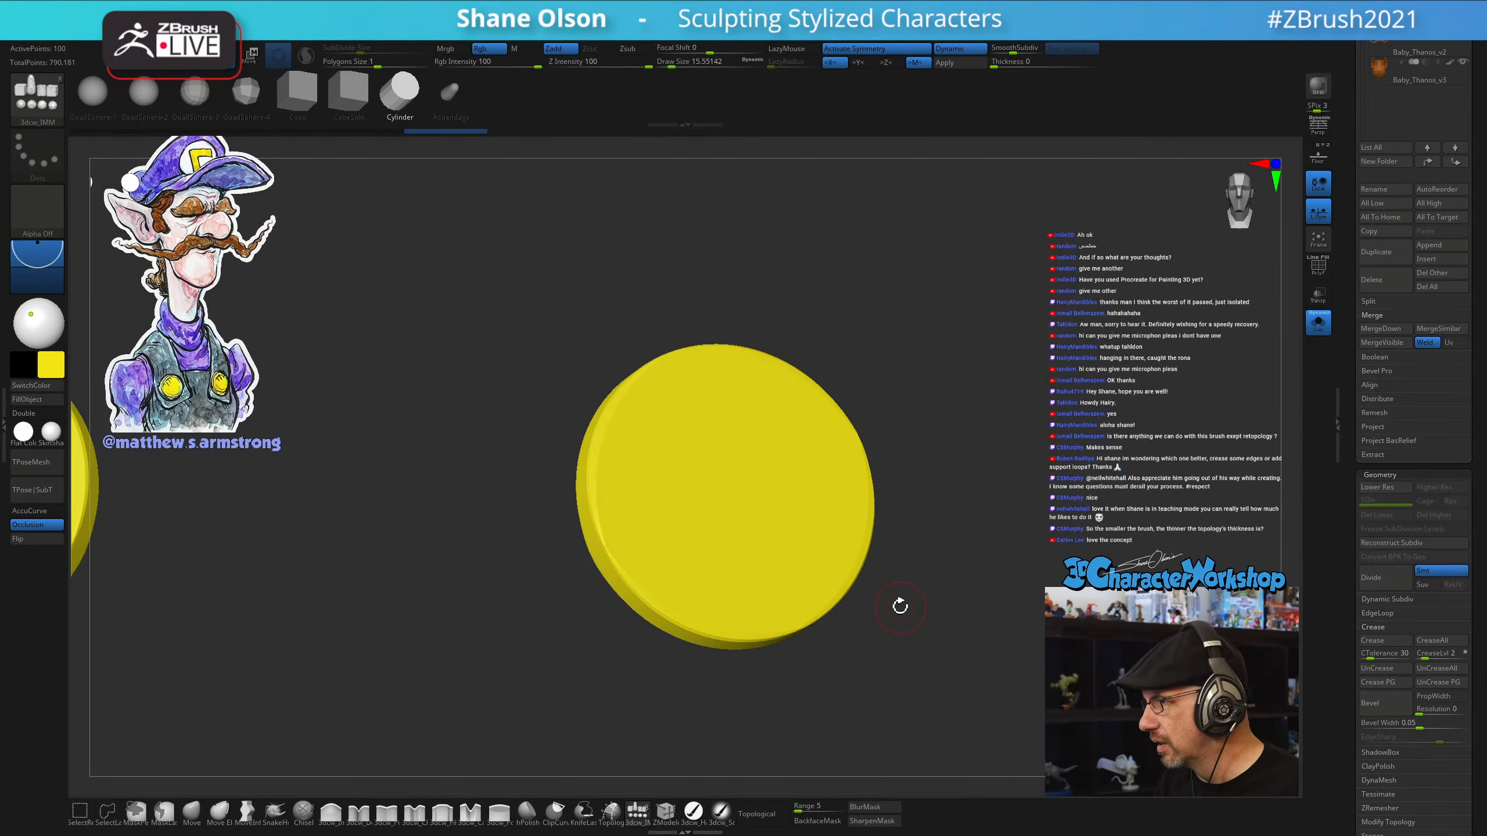
mouse_move(900, 606)
mouse_down()
mouse_move(890, 624)
mouse_move(910, 442)
mouse_move(871, 579)
mouse_move(885, 607)
mouse_up()
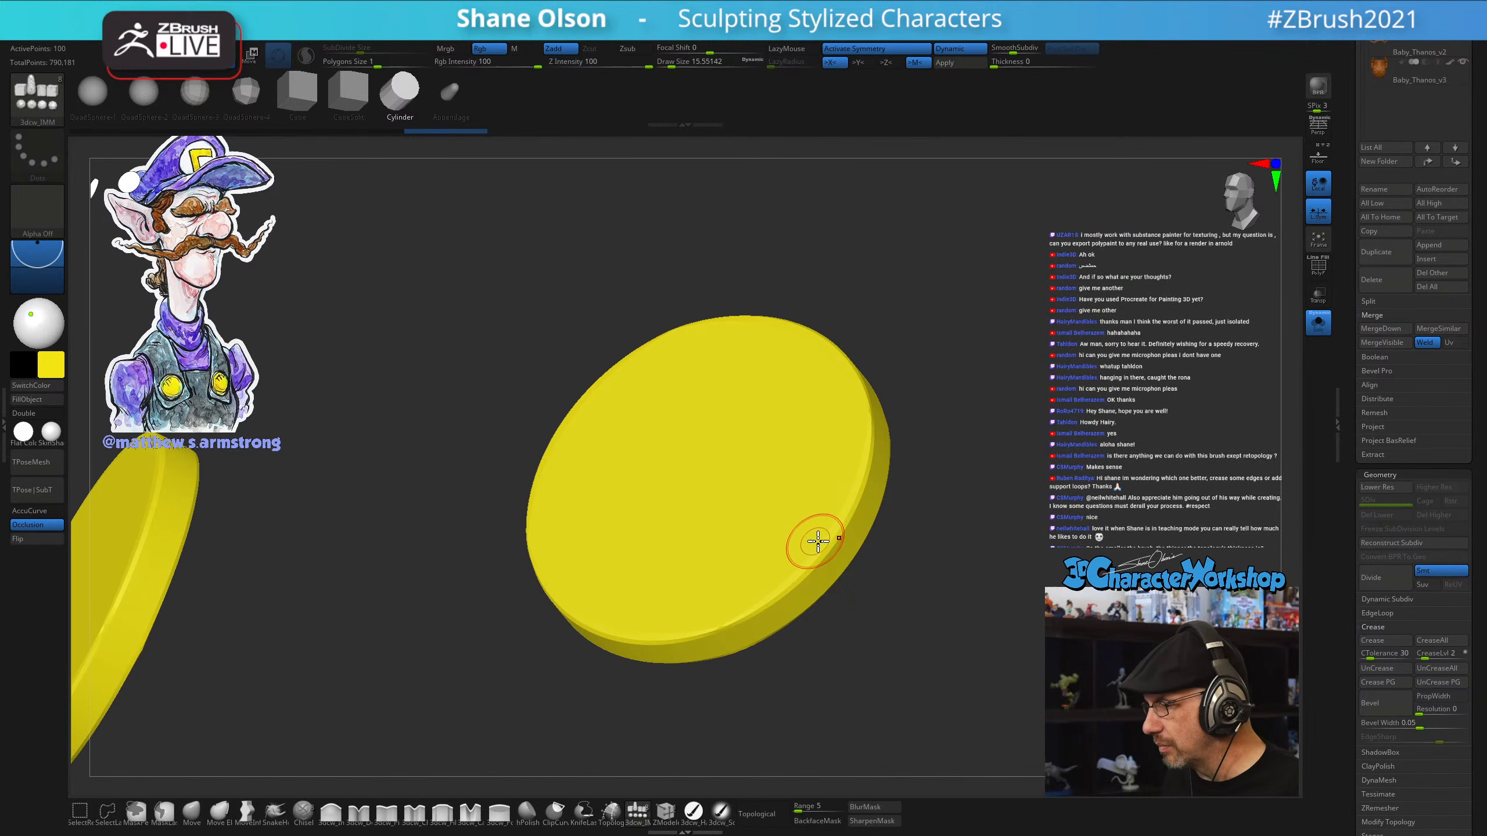
Show the wireframe, switch off the dynamic subdivision preview and remove all creases from the buttons
drag(1058, 485, 1005, 589)
key(shift+f)
key(shift+d)
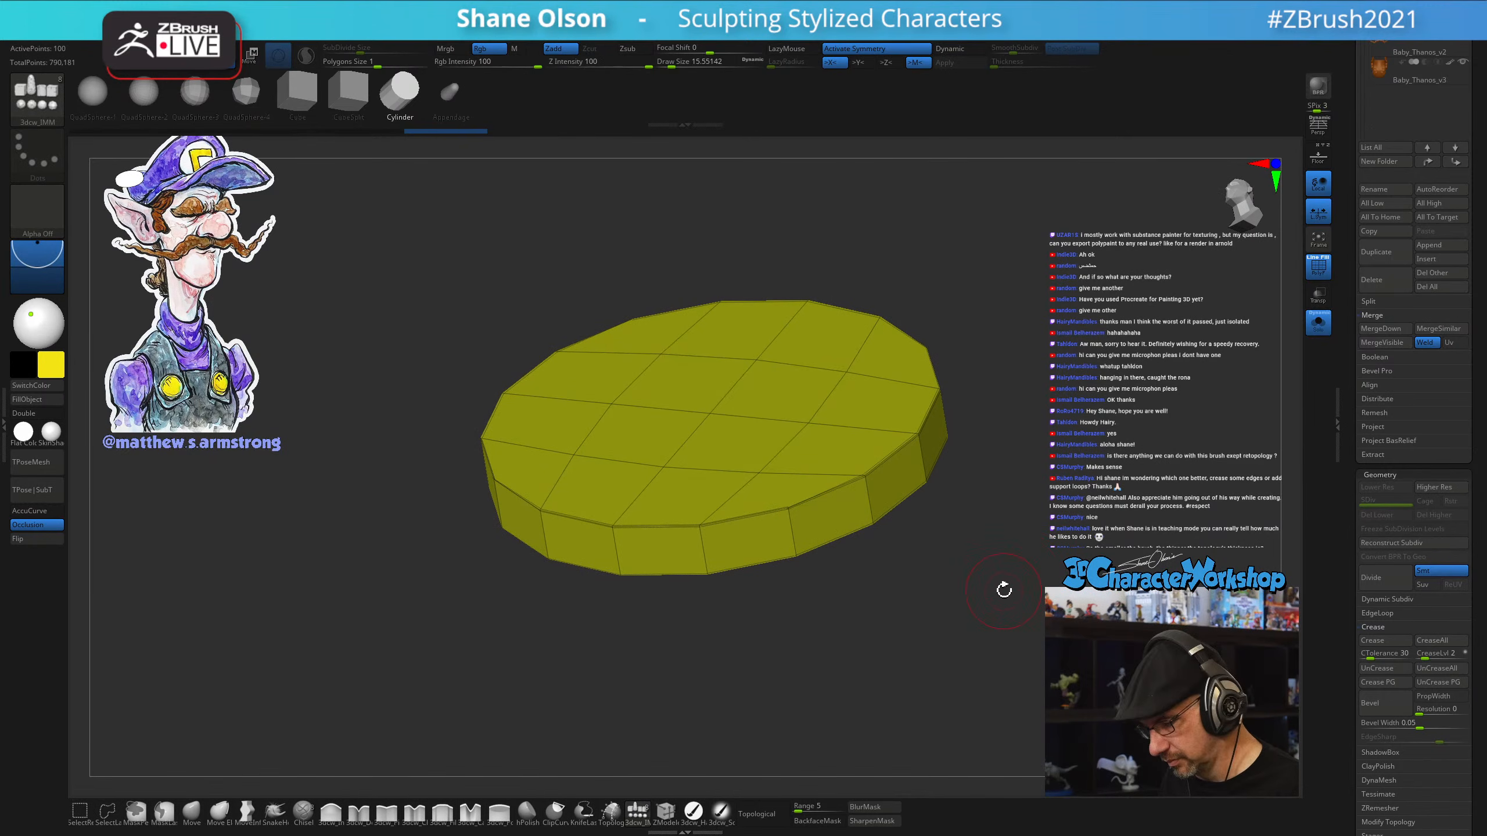
key(space)
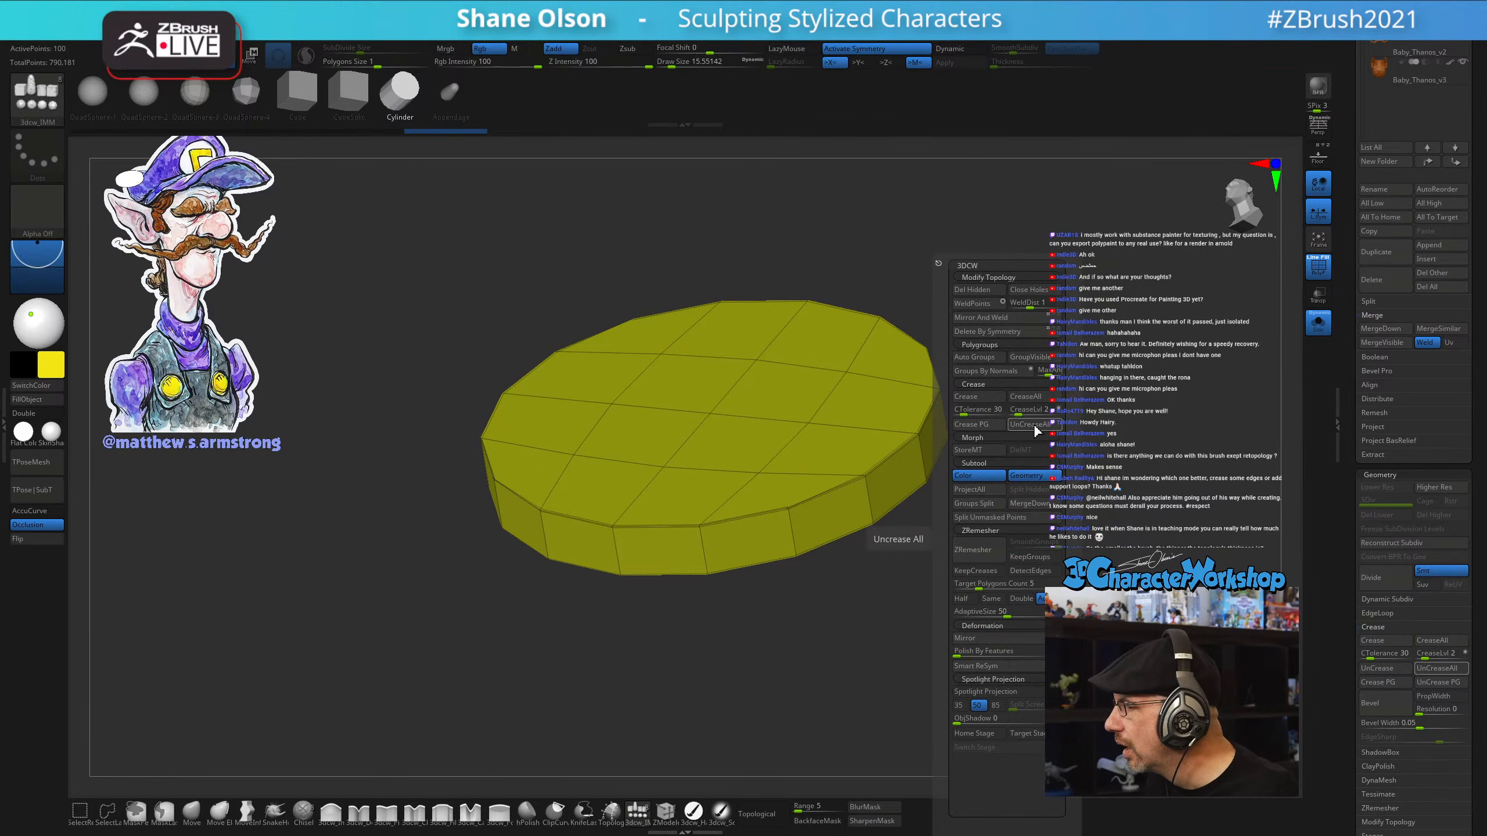
key(s)
Insert supporting edge loops around the button's side with ZModeler, one near the top rim and one near the bottom rim
drag(995, 640, 973, 618)
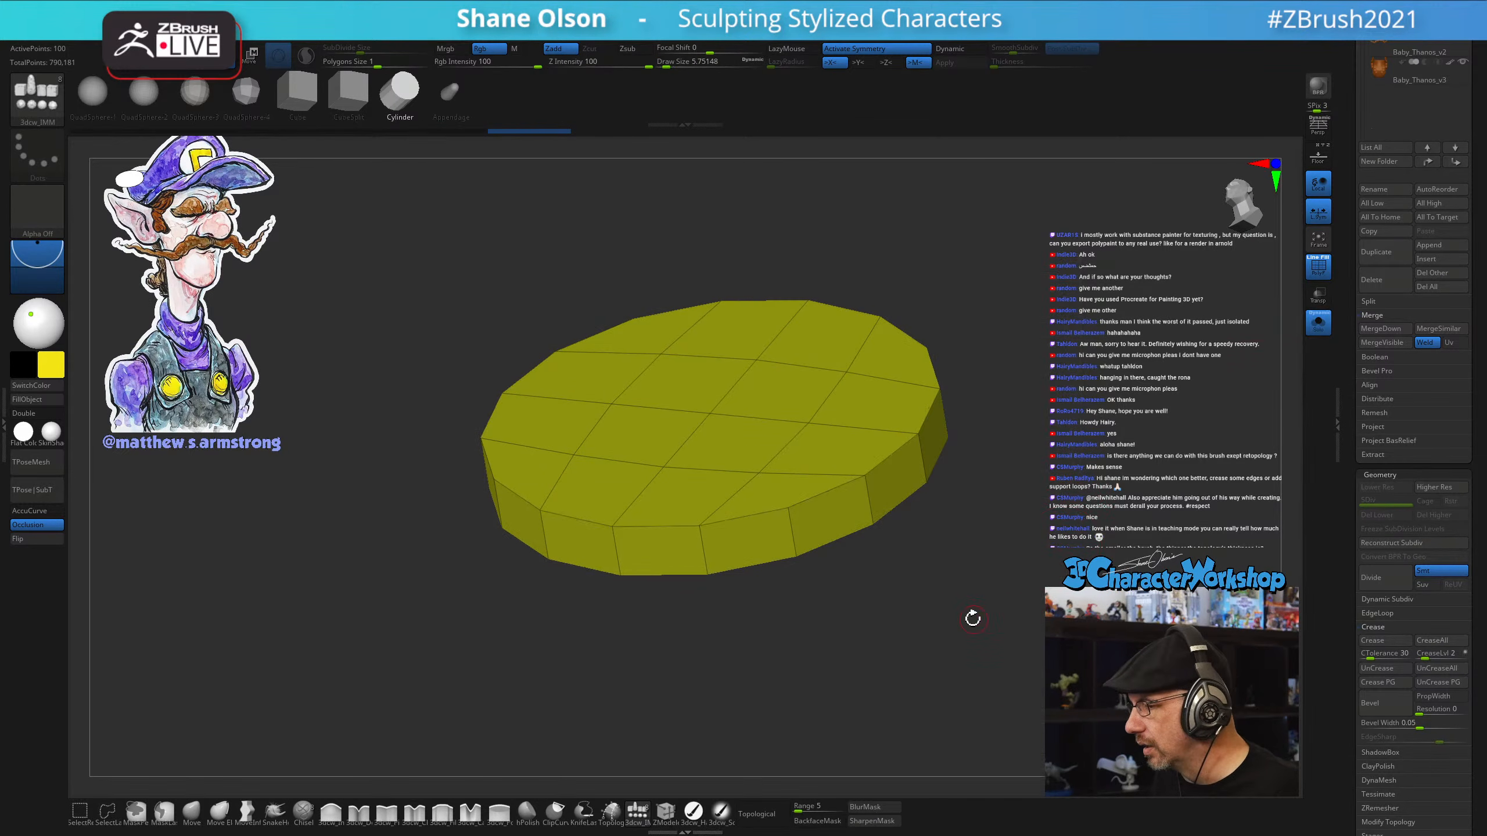
ctrl+right_drag(973, 617, 964, 686)
drag(964, 687, 845, 727)
click(667, 815)
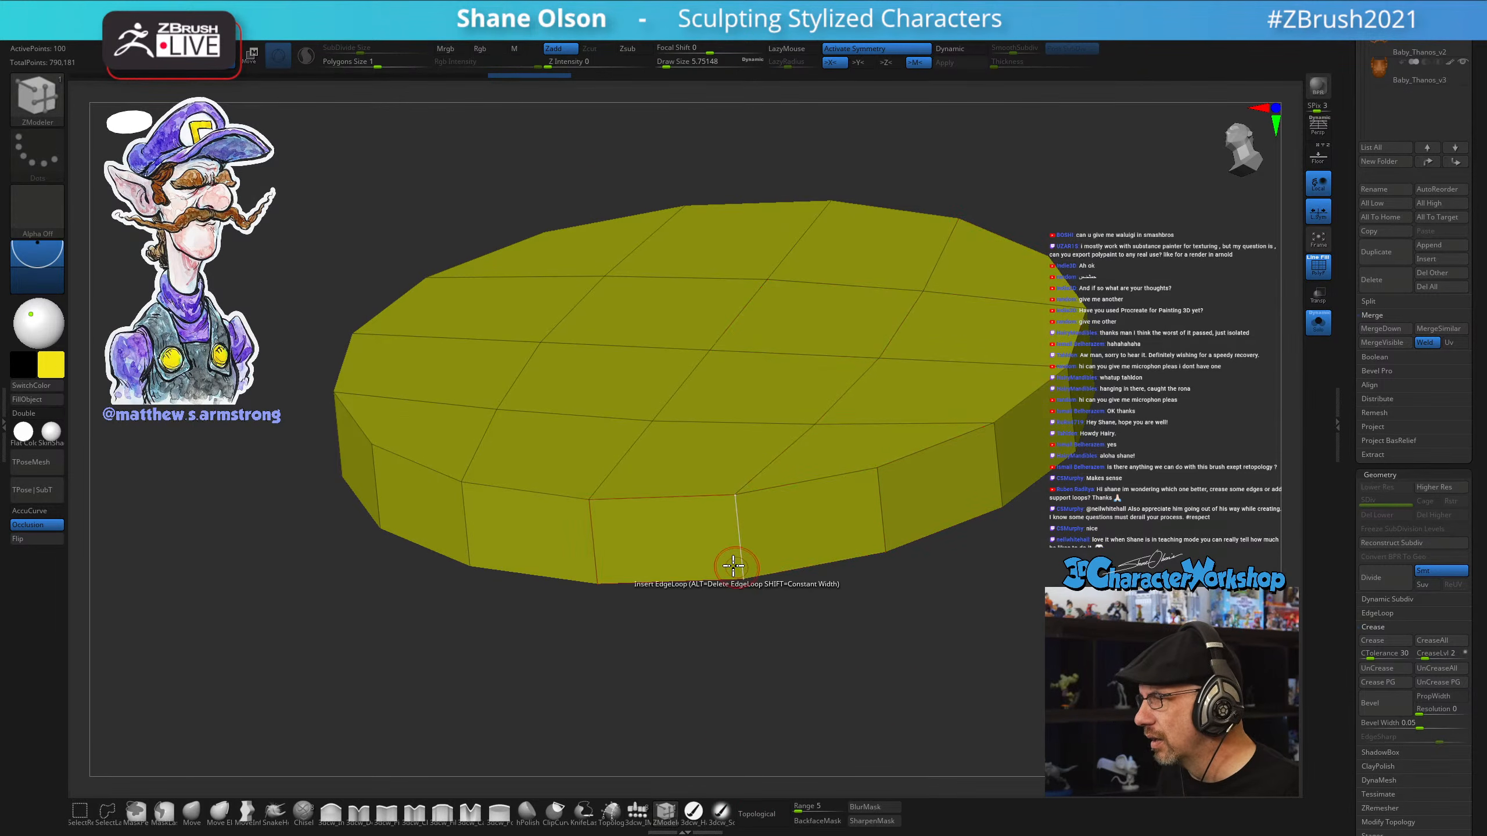
drag(738, 533, 736, 498)
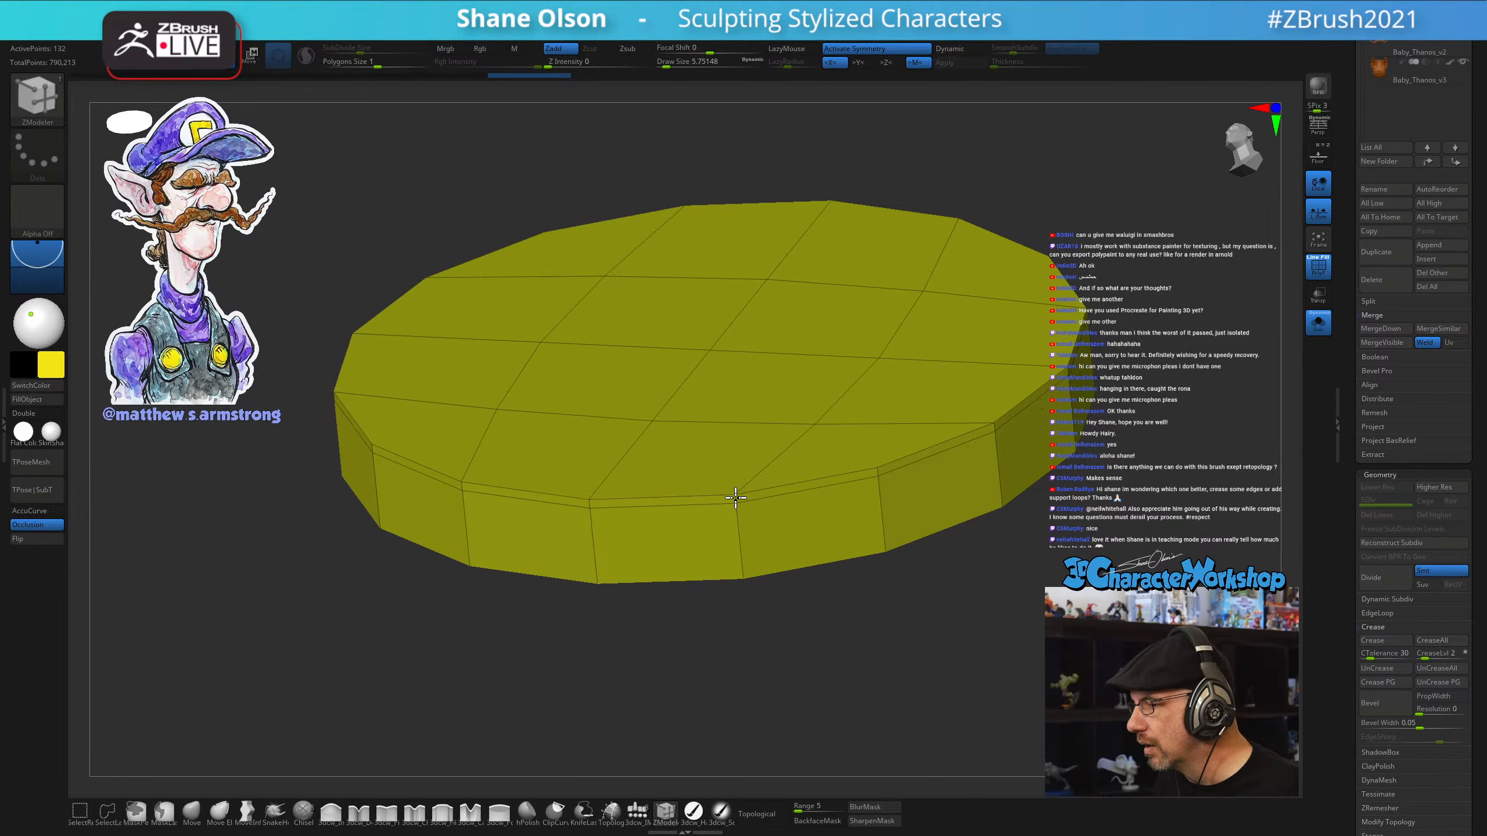
drag(744, 550, 1013, 654)
Turn the dynamic subdivision preview back on, hide the wireframe and display the whole bust around the buttons again
key(d)
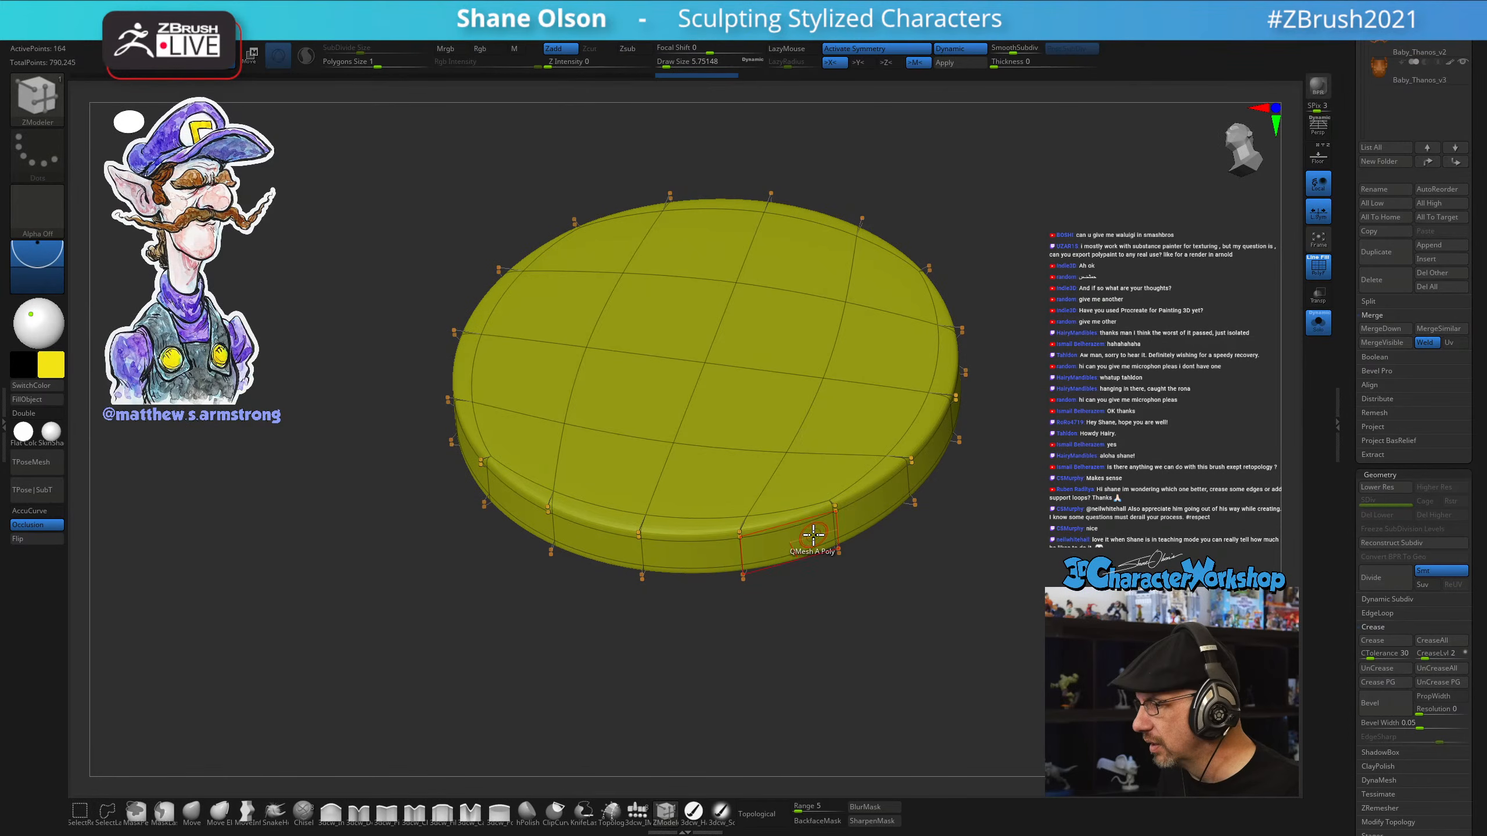
key(shift+f)
drag(959, 577, 971, 535)
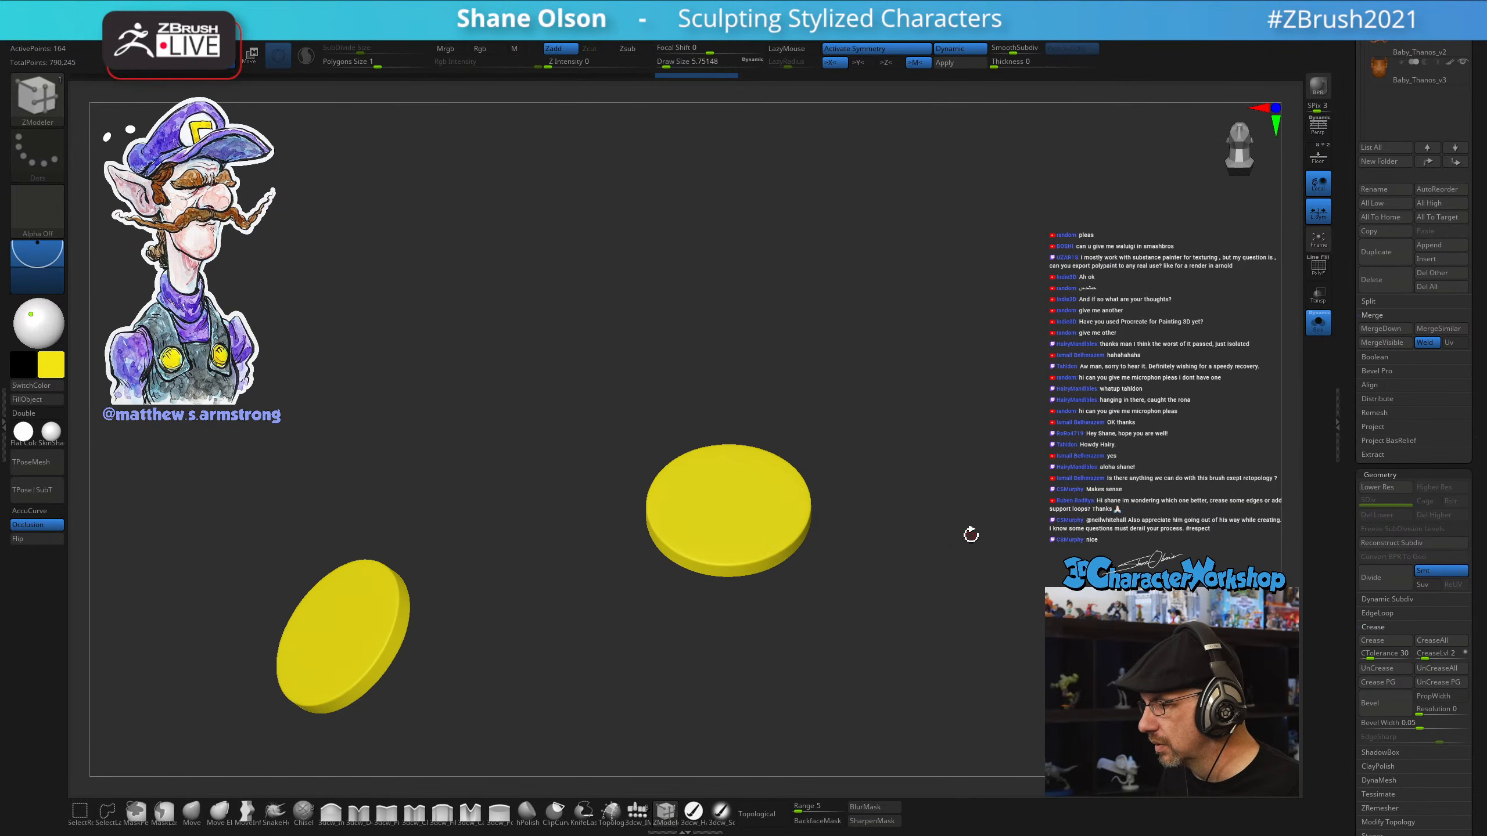
click(1315, 331)
drag(898, 214, 820, 363)
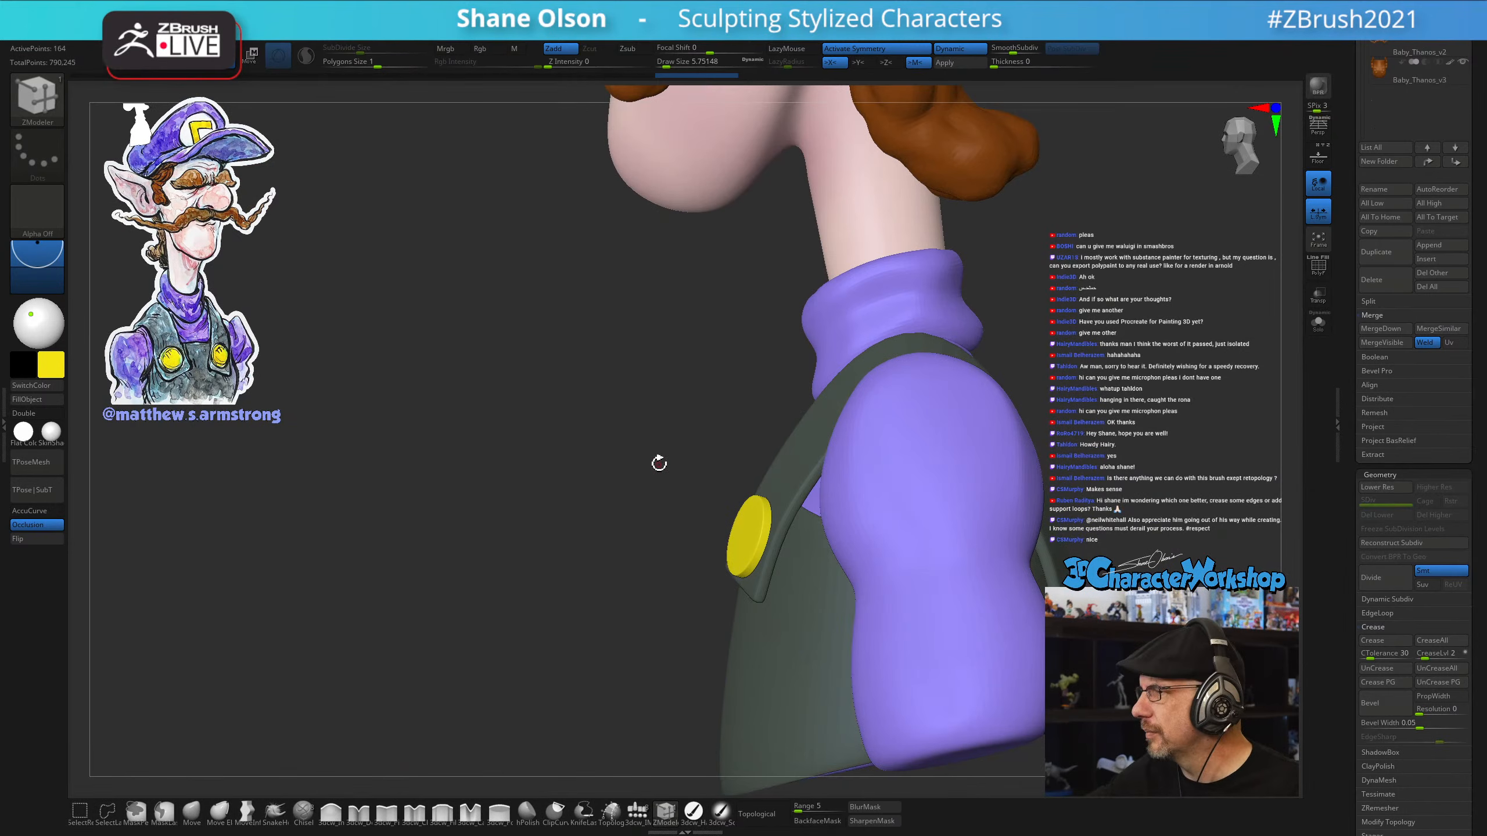
Duplicate the front buttons behind the bust and rotate the copies to face the back straps
drag(732, 591, 1017, 506)
key(w)
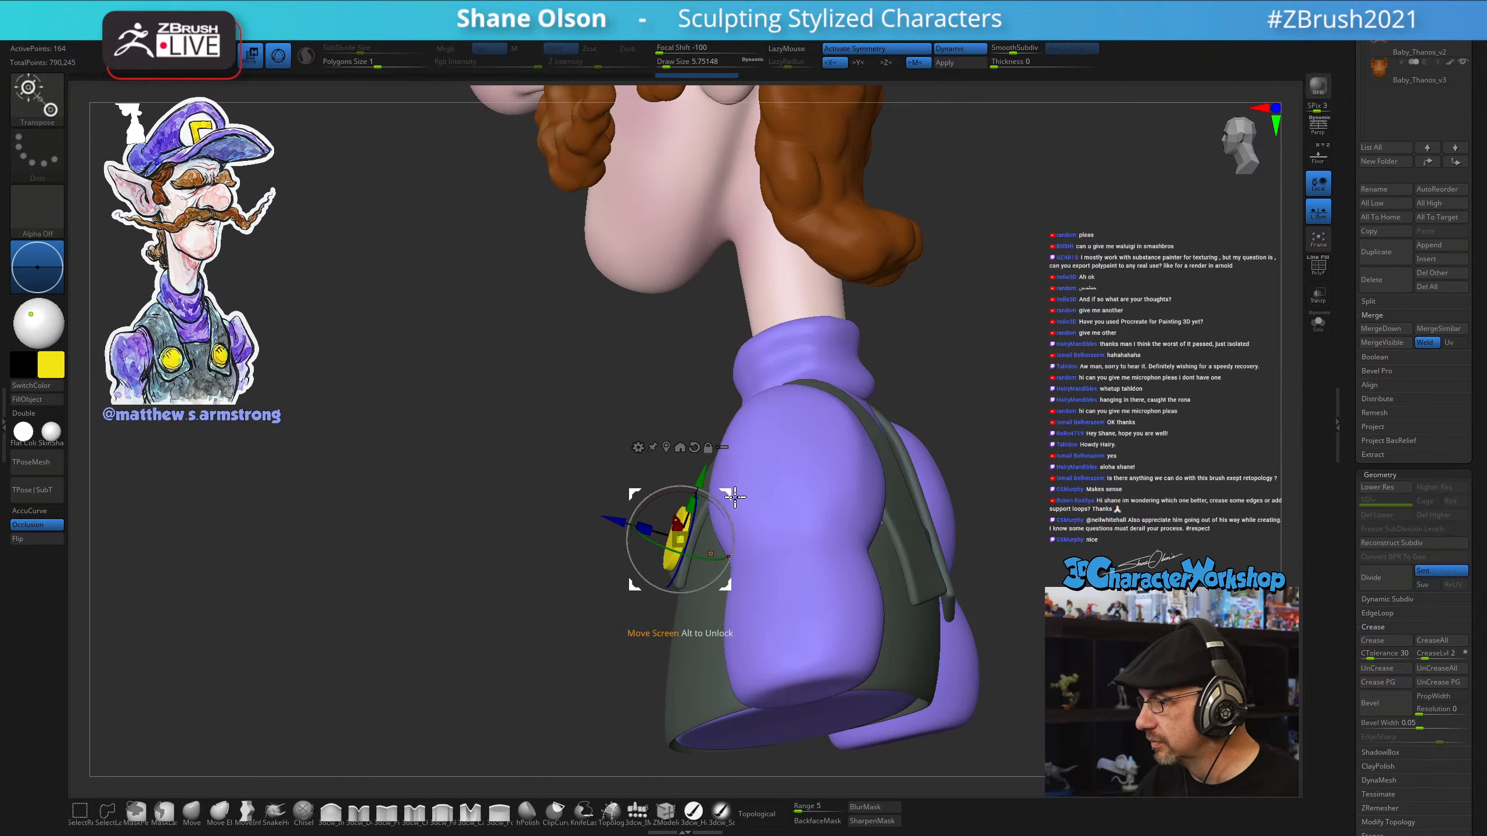
drag(1002, 421, 918, 488)
ctrl+drag(681, 516, 962, 529)
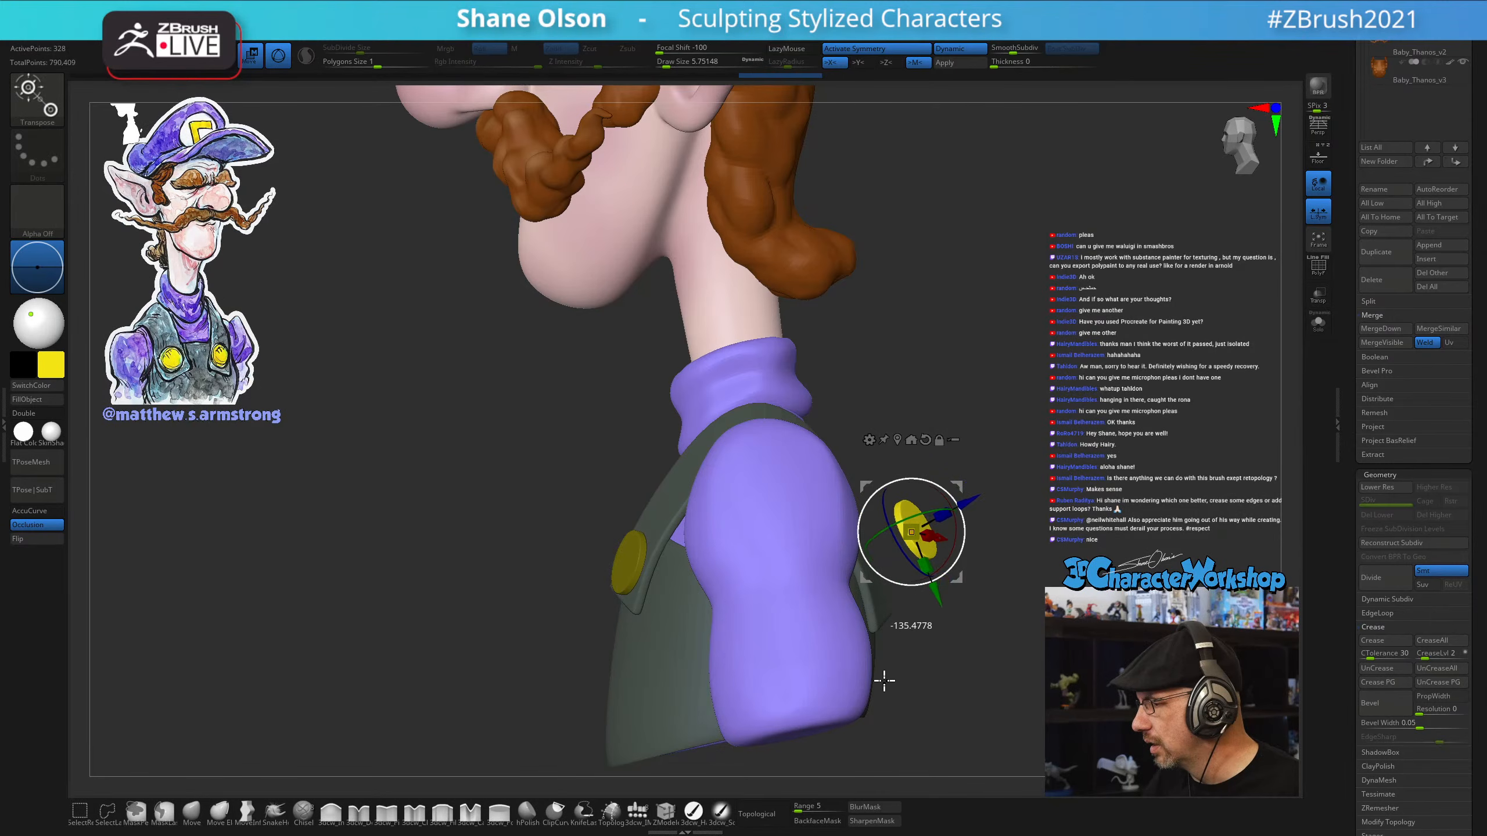
drag(1039, 611, 884, 542)
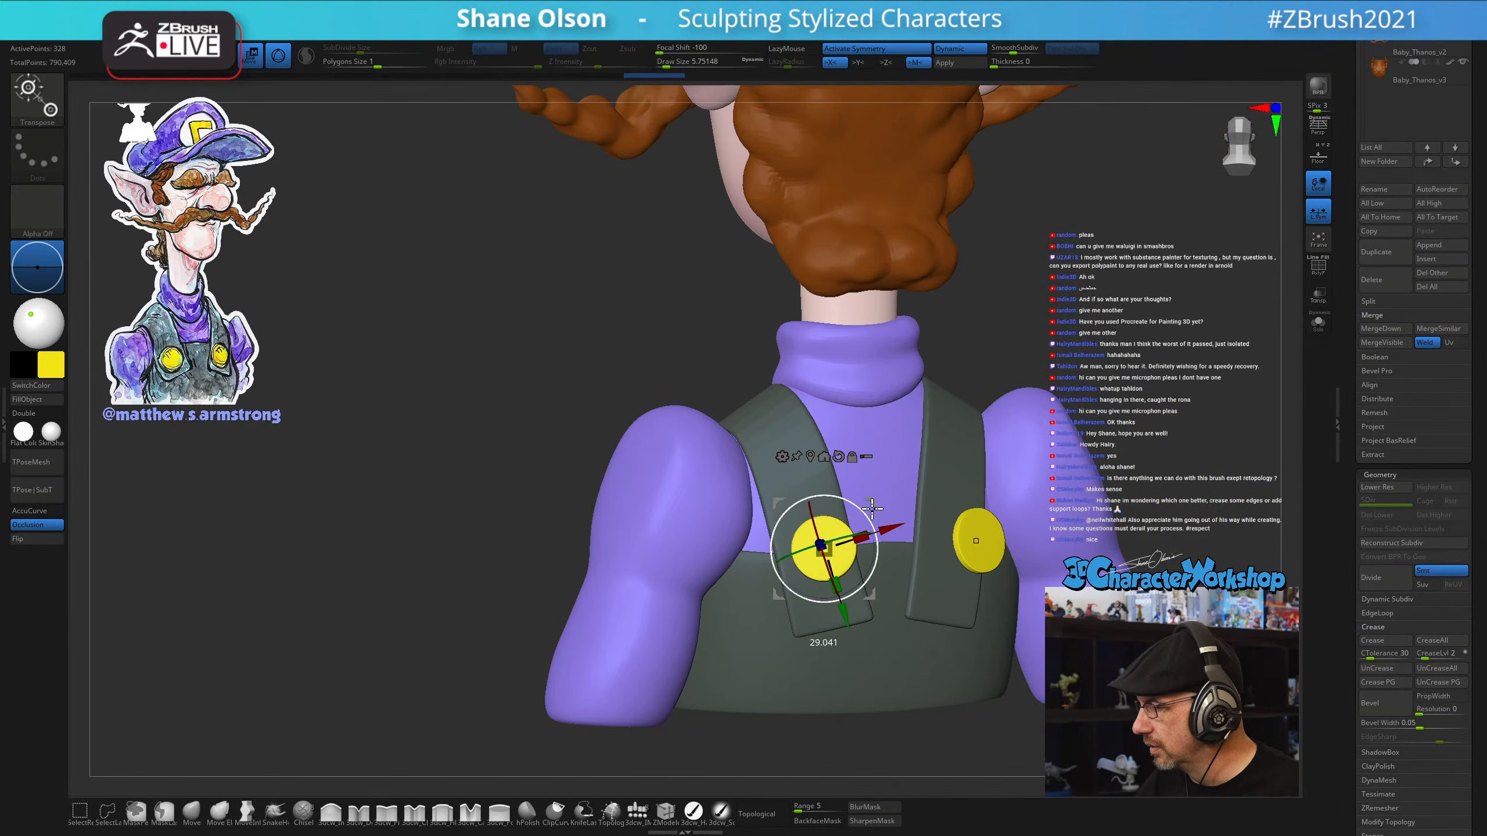
Move and tilt the duplicated buttons to sit flat on the back straps' lower ends, then return to draw mode
right_drag(920, 636, 989, 637)
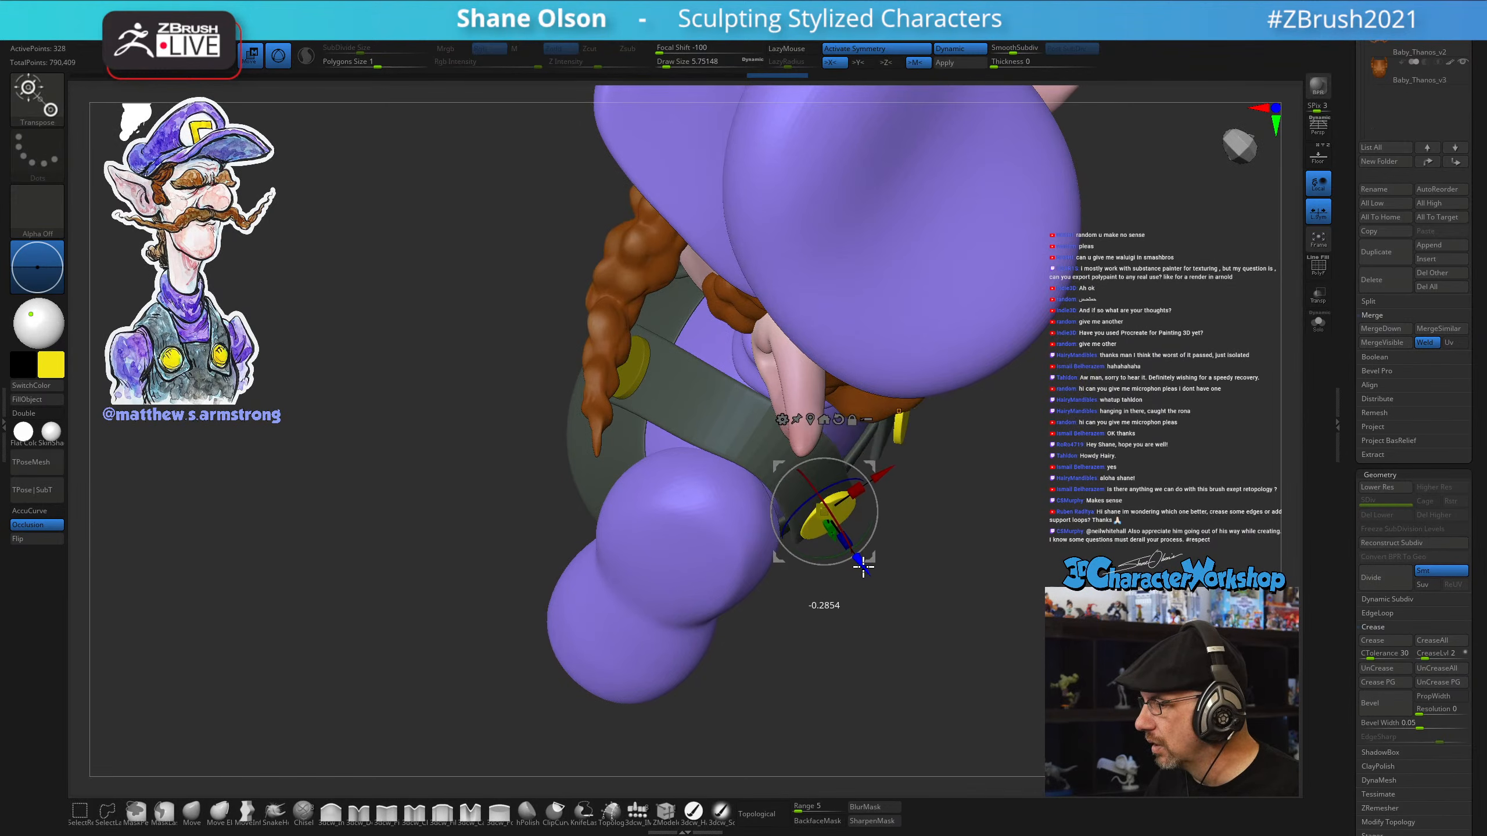
drag(863, 567, 865, 569)
right_drag(876, 520, 891, 580)
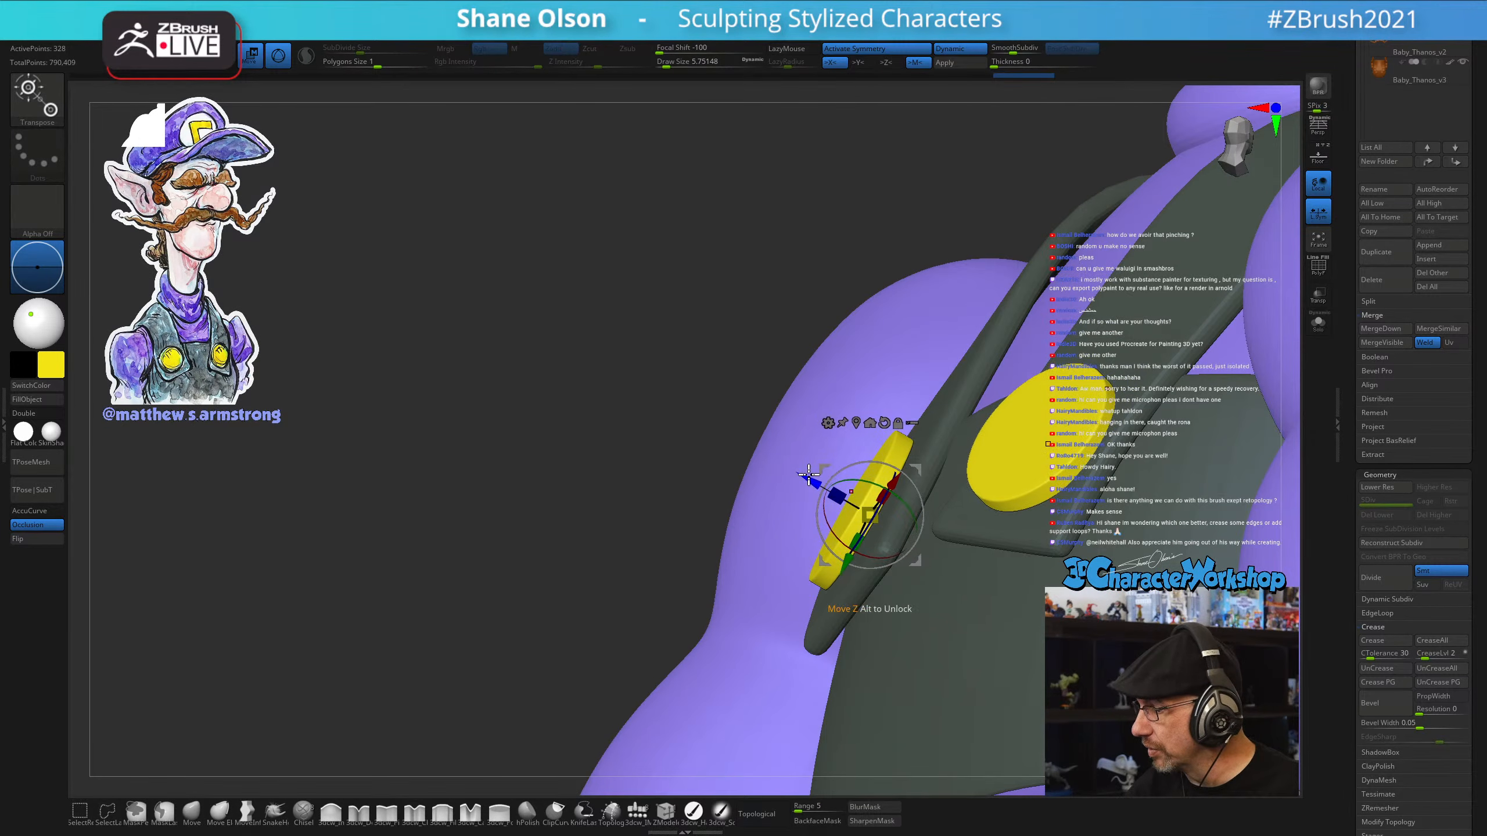
right_drag(808, 476, 927, 529)
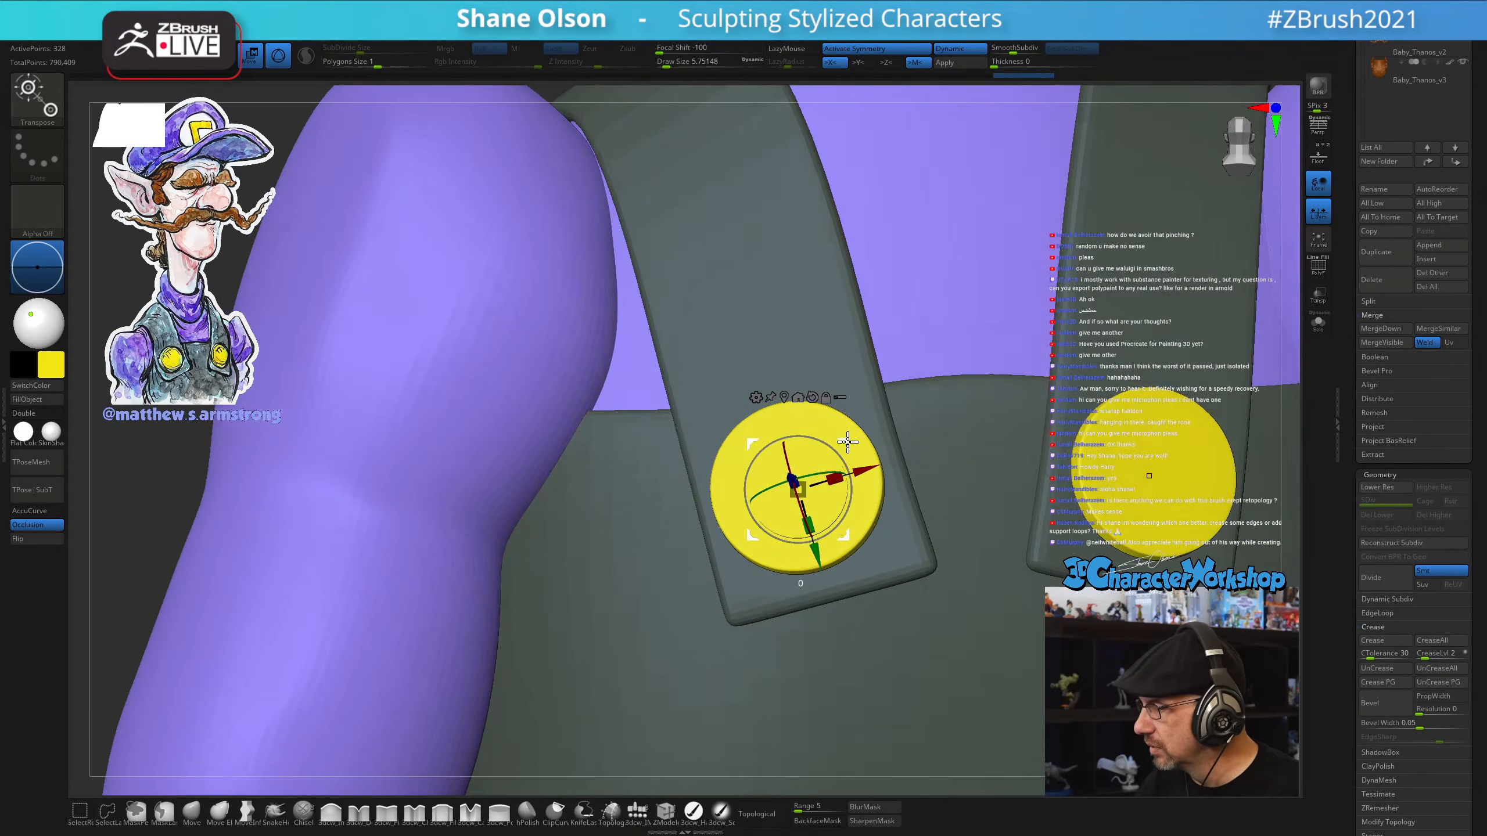
drag(848, 441, 852, 439)
ctrl+right_drag(925, 577, 914, 513)
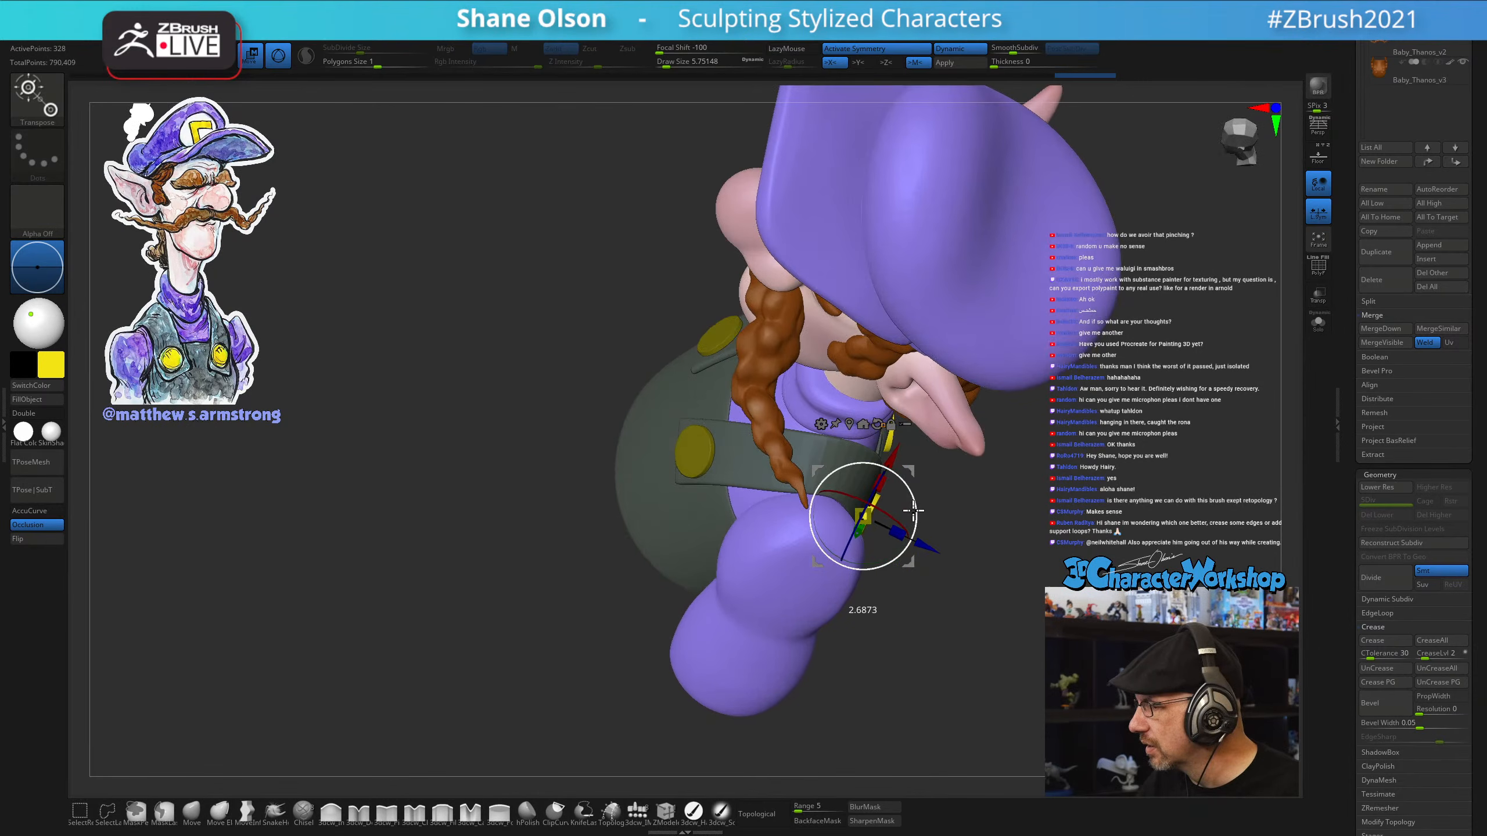
mouse_move(955, 671)
right_down()
mouse_move(1006, 648)
mouse_move(968, 666)
right_up()
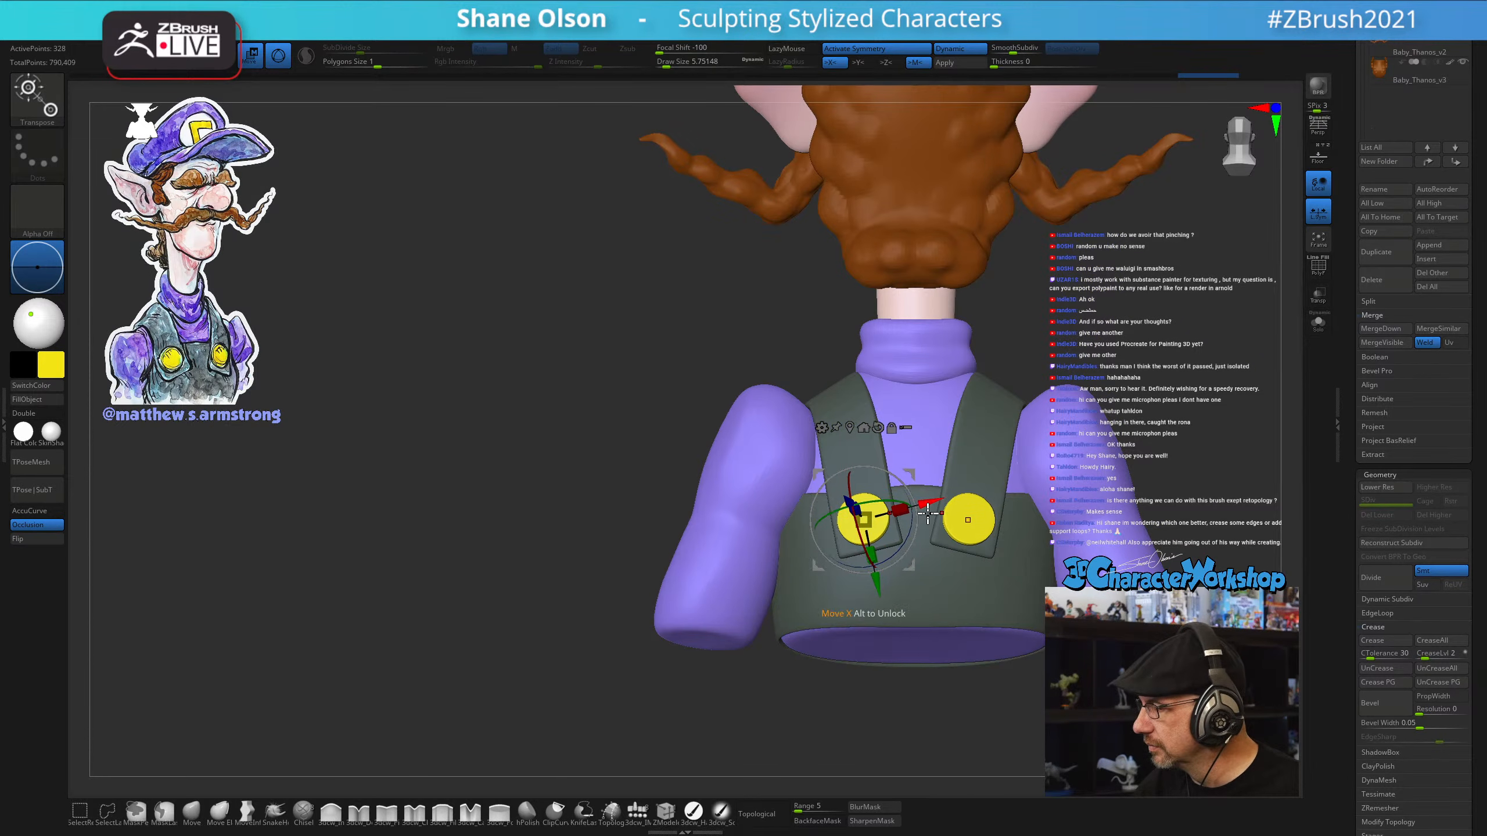
key(z)
mouse_move(665, 685)
right_down()
mouse_move(651, 665)
mouse_move(895, 655)
mouse_move(938, 611)
mouse_move(933, 627)
mouse_move(925, 547)
right_up()
right_drag(810, 405, 948, 463)
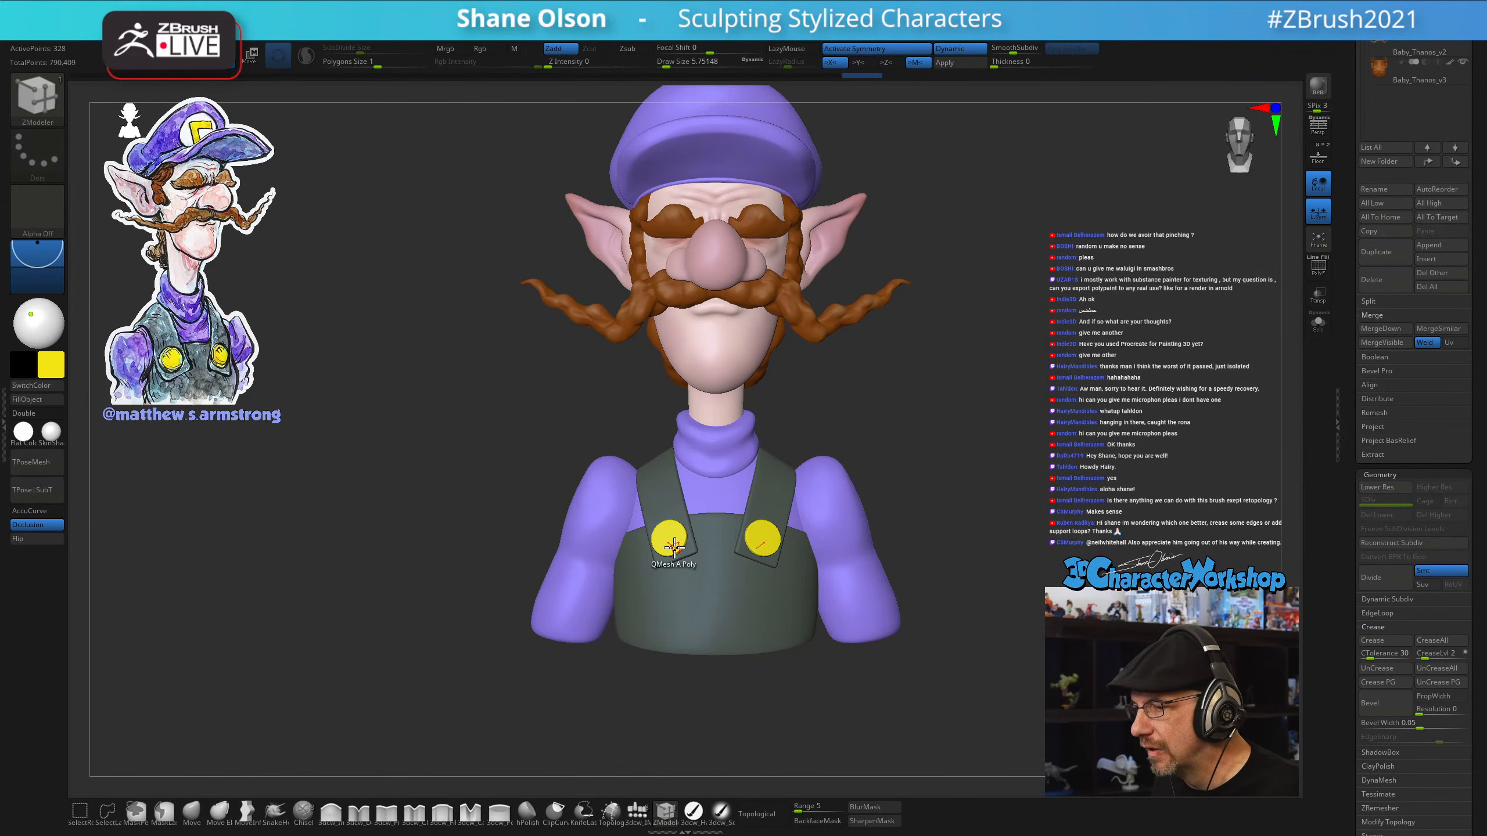
Make the purple arms the active subtool and subdivide their mesh up to level 4
alt+click(576, 588)
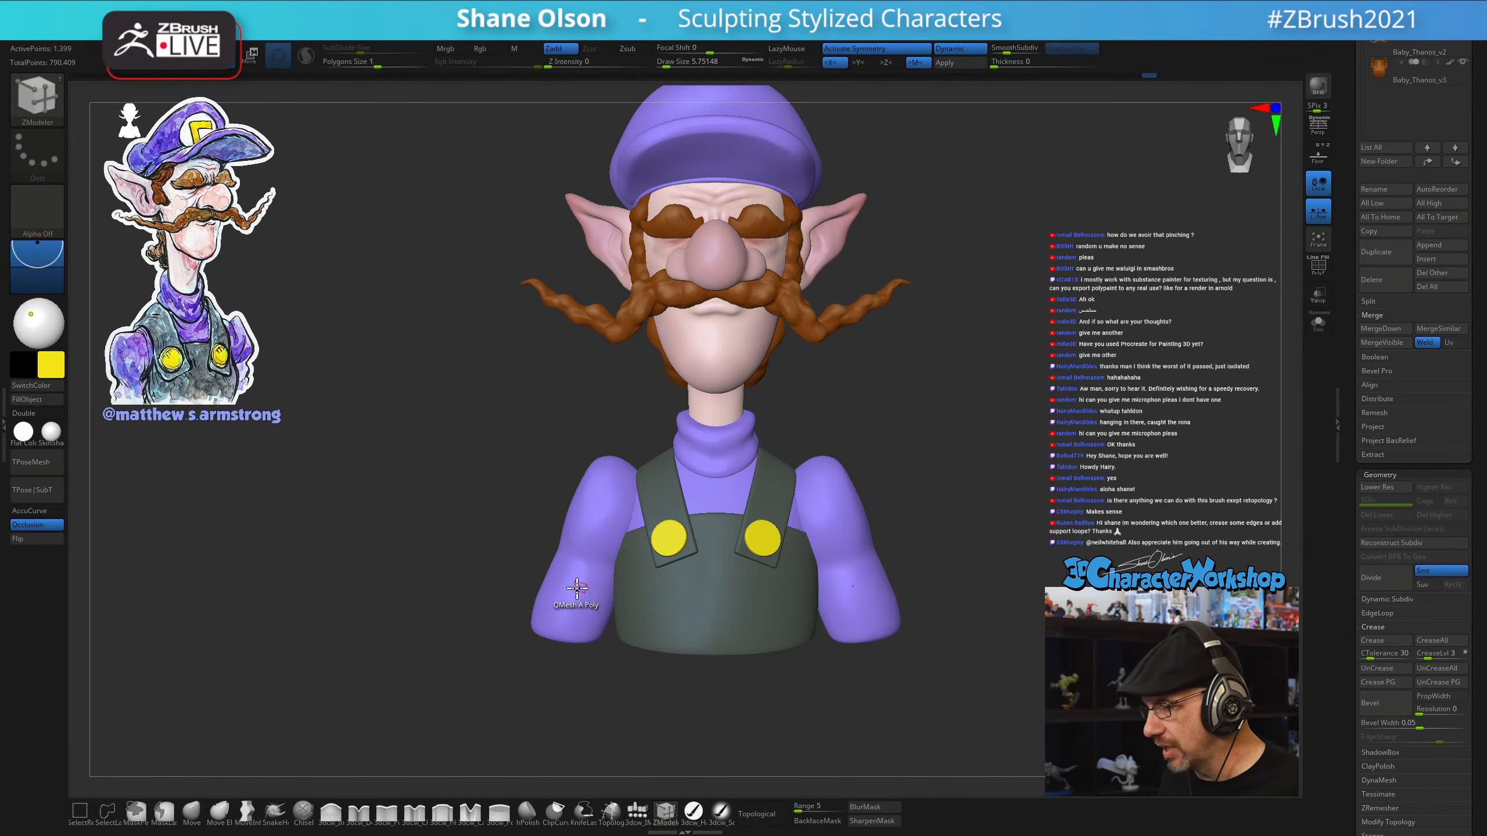
alt+click(577, 588)
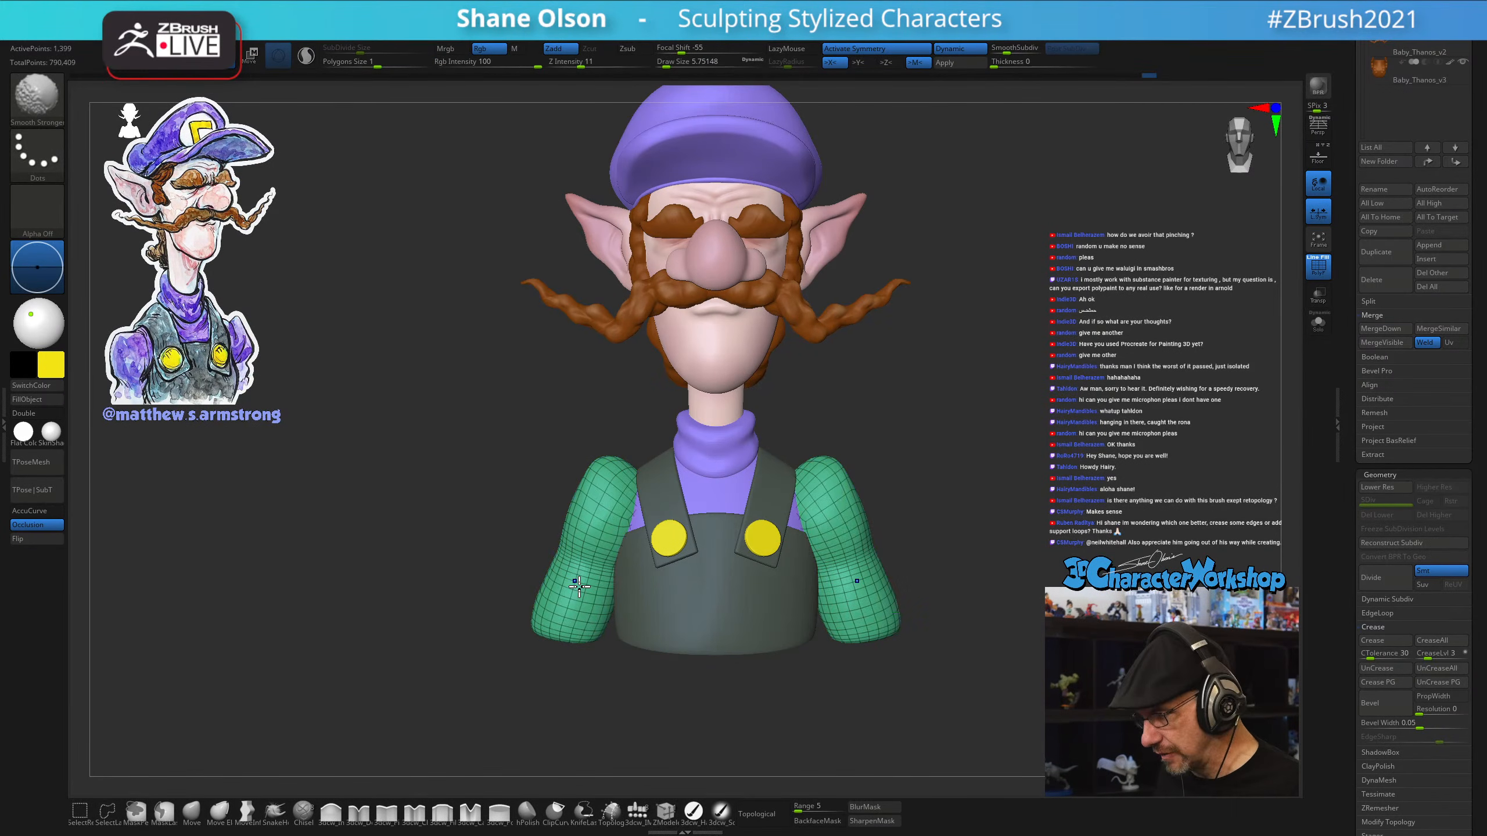
key(s)
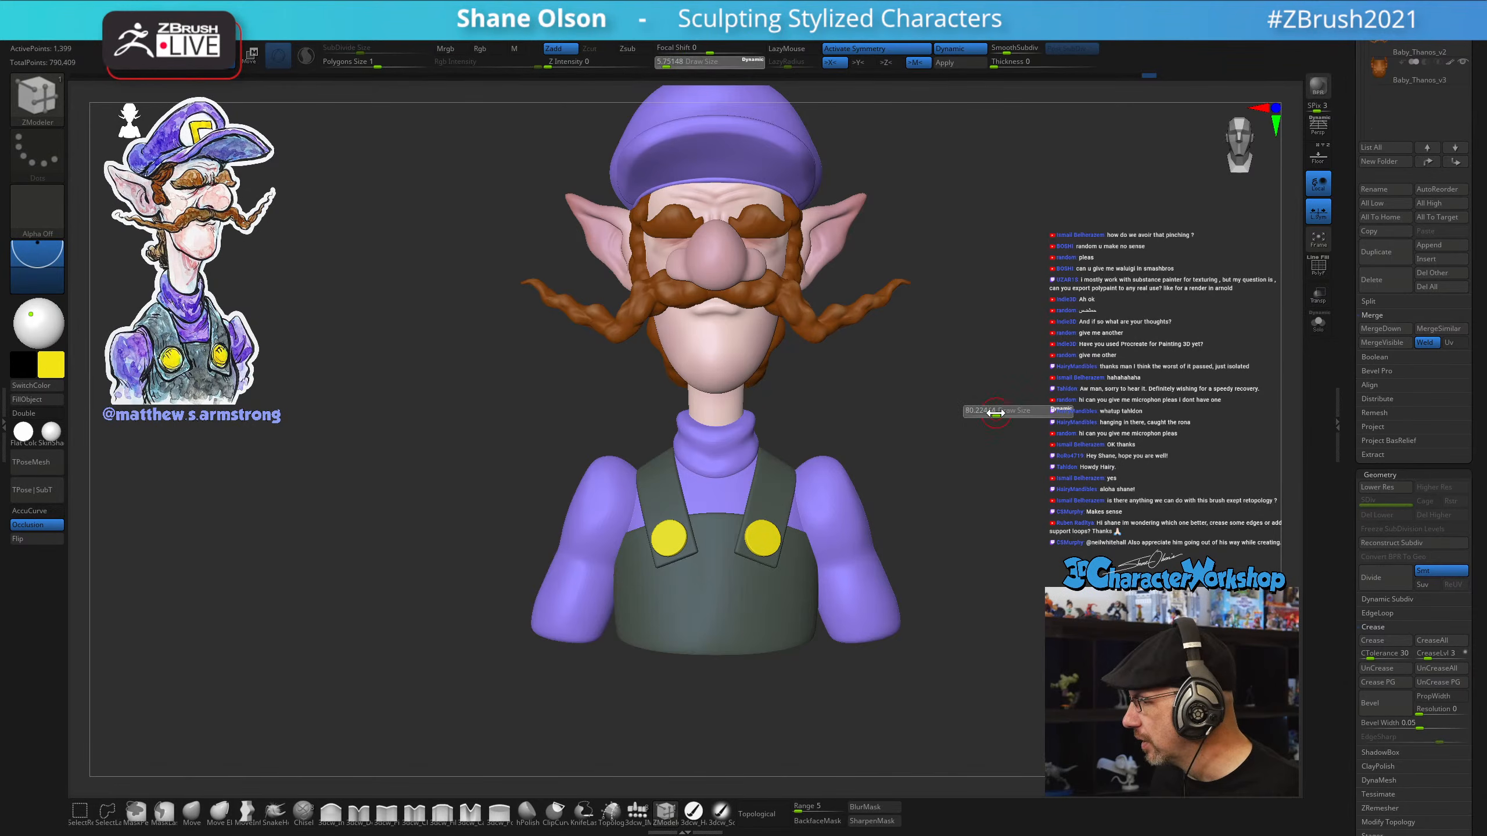
click(996, 413)
click(958, 66)
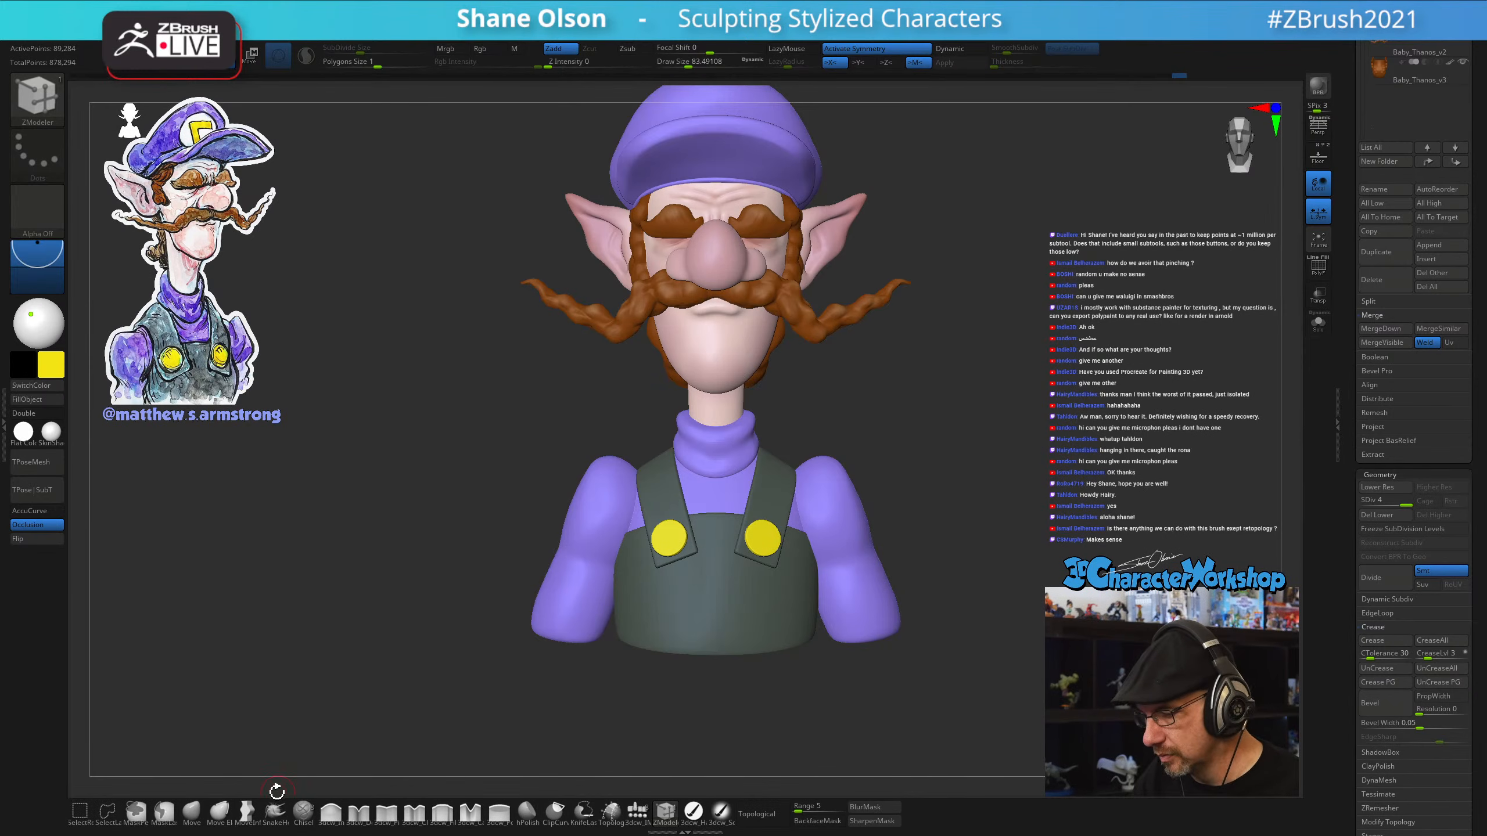
Sculpt the first wrinkles into the lower sleeves with the 3dcw cloth brush at draw size 112, keeping symmetry on
click(408, 818)
key(s)
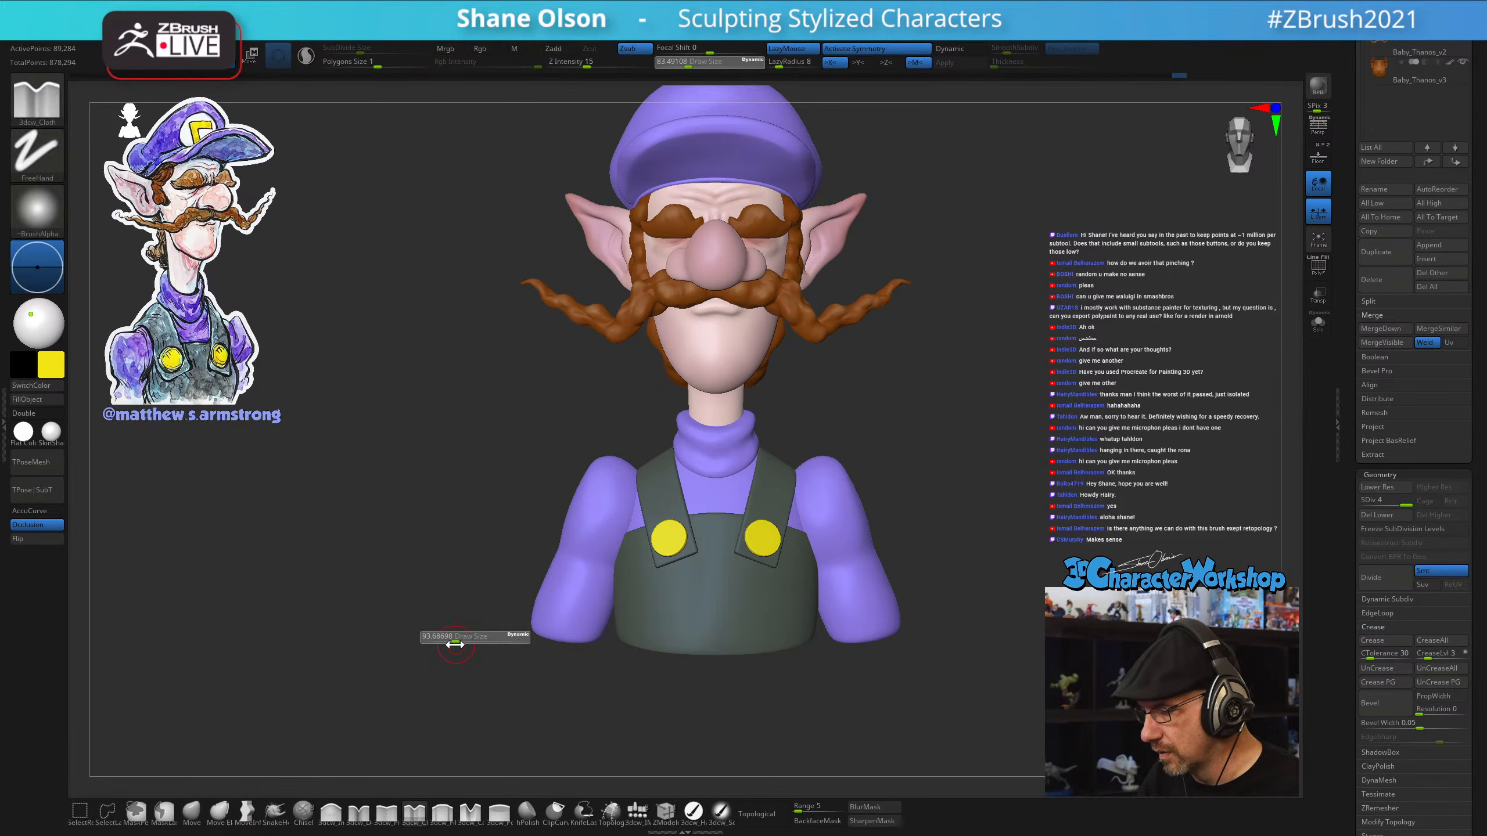
drag(463, 646, 468, 646)
mouse_move(869, 631)
mouse_down()
mouse_move(983, 591)
mouse_move(954, 630)
mouse_move(858, 660)
mouse_up()
key(s)
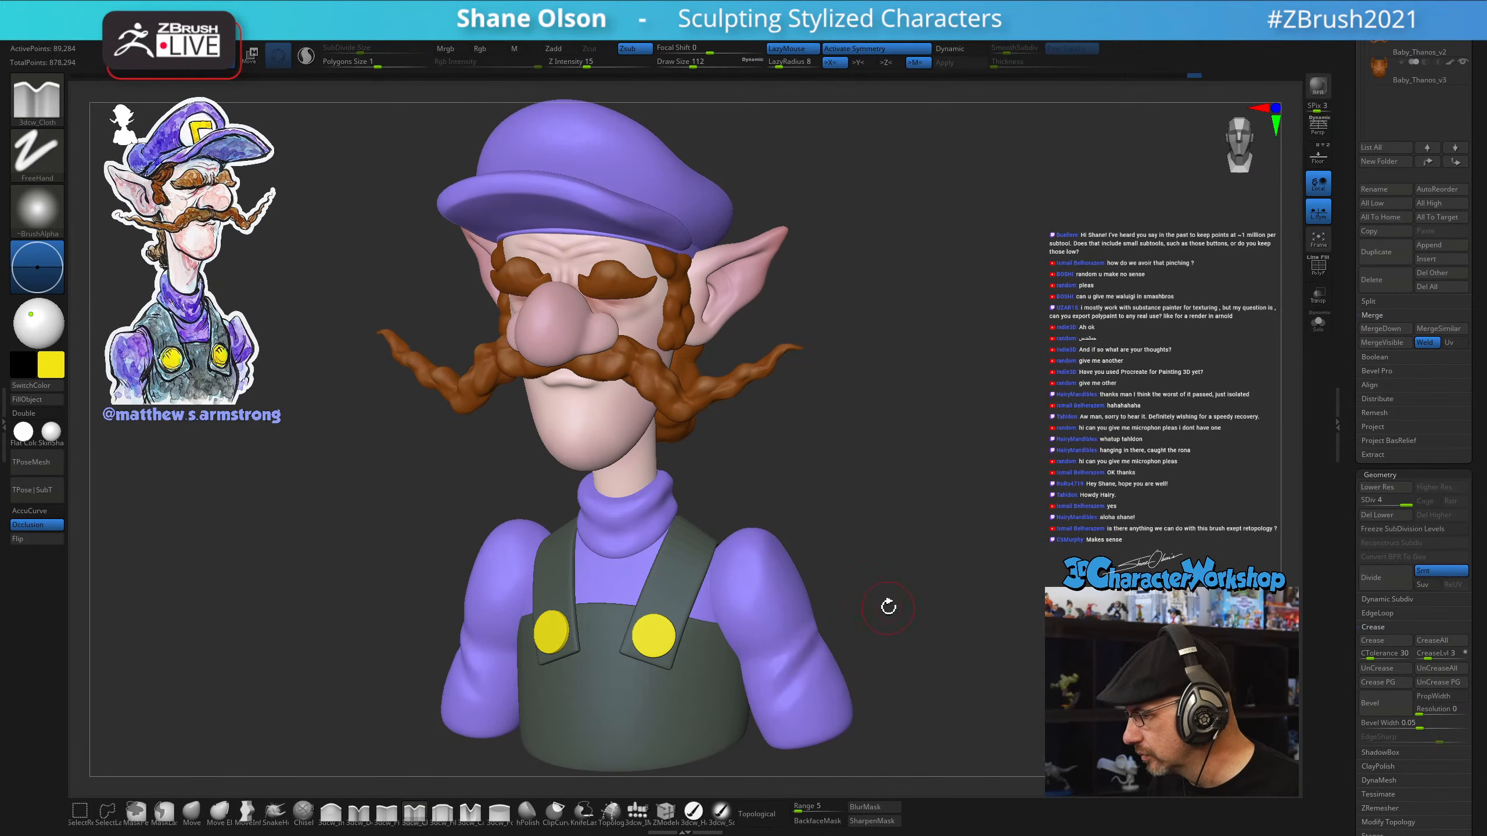
drag(886, 608, 871, 671)
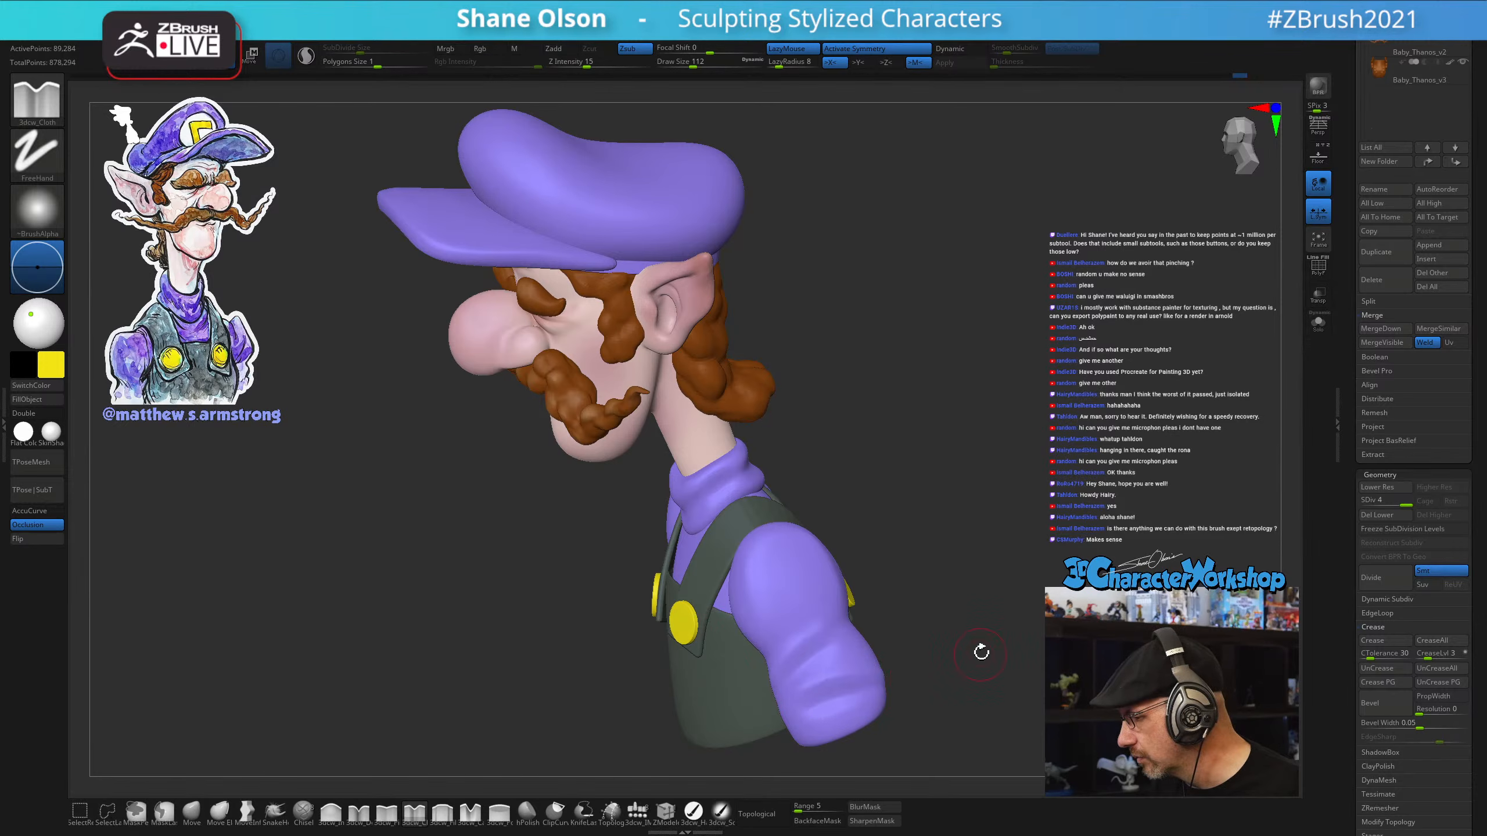
drag(981, 652, 942, 646)
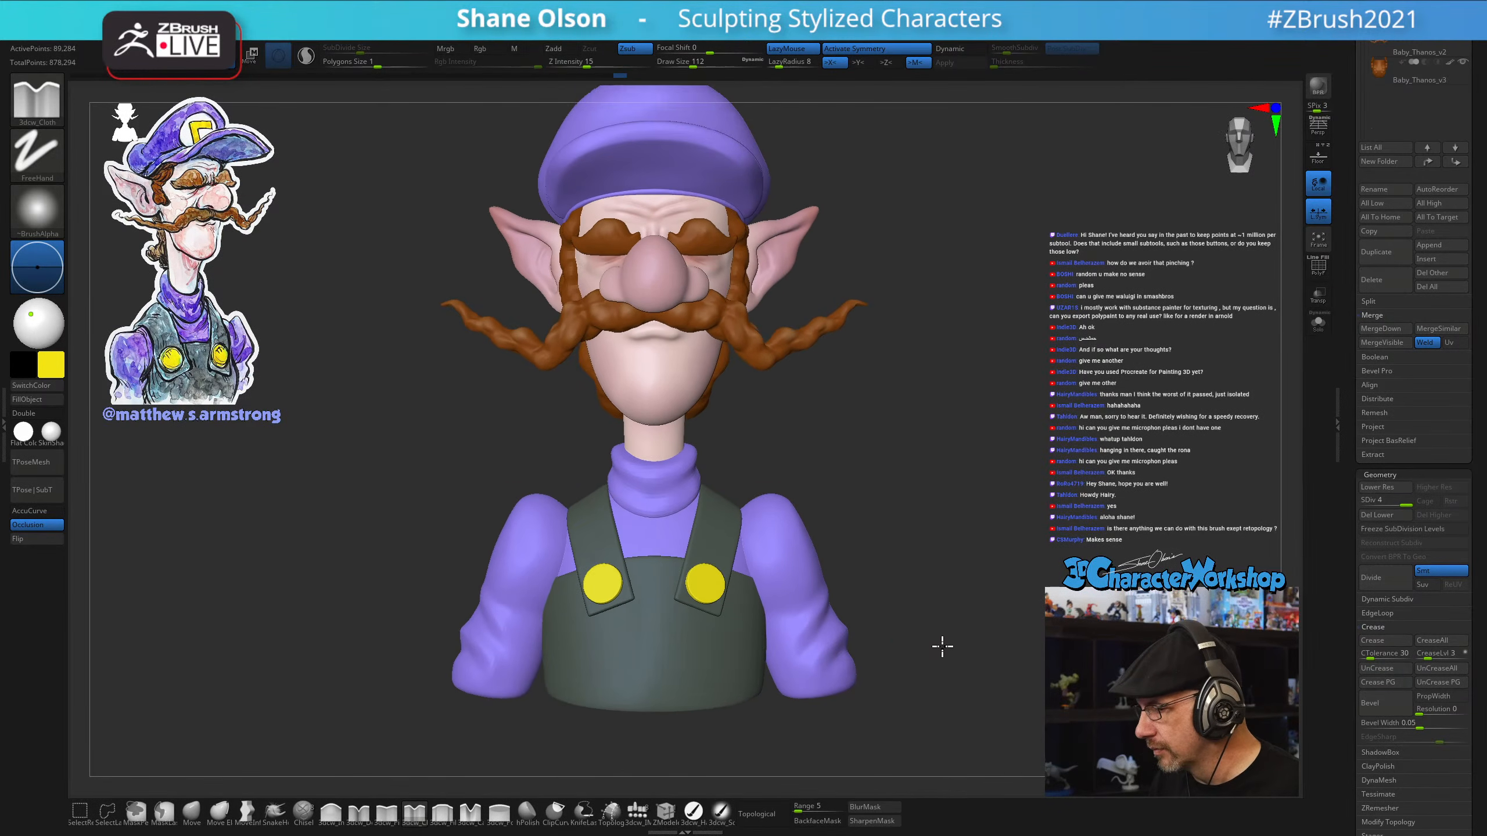
Isolate the arms and carry the cloth folds around the front and inner sides of the lower sleeves
click(1318, 325)
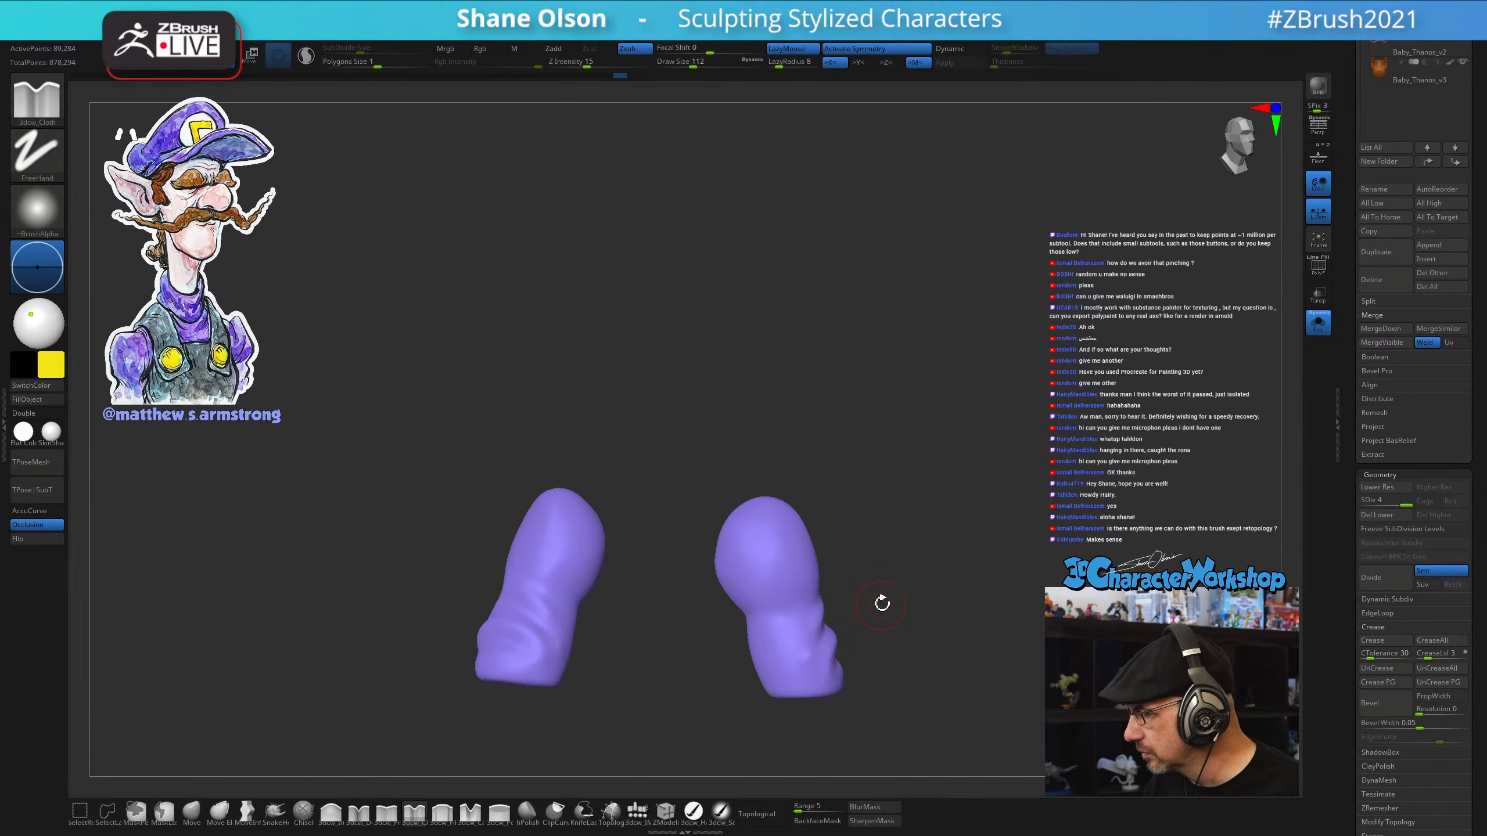
drag(883, 604, 812, 654)
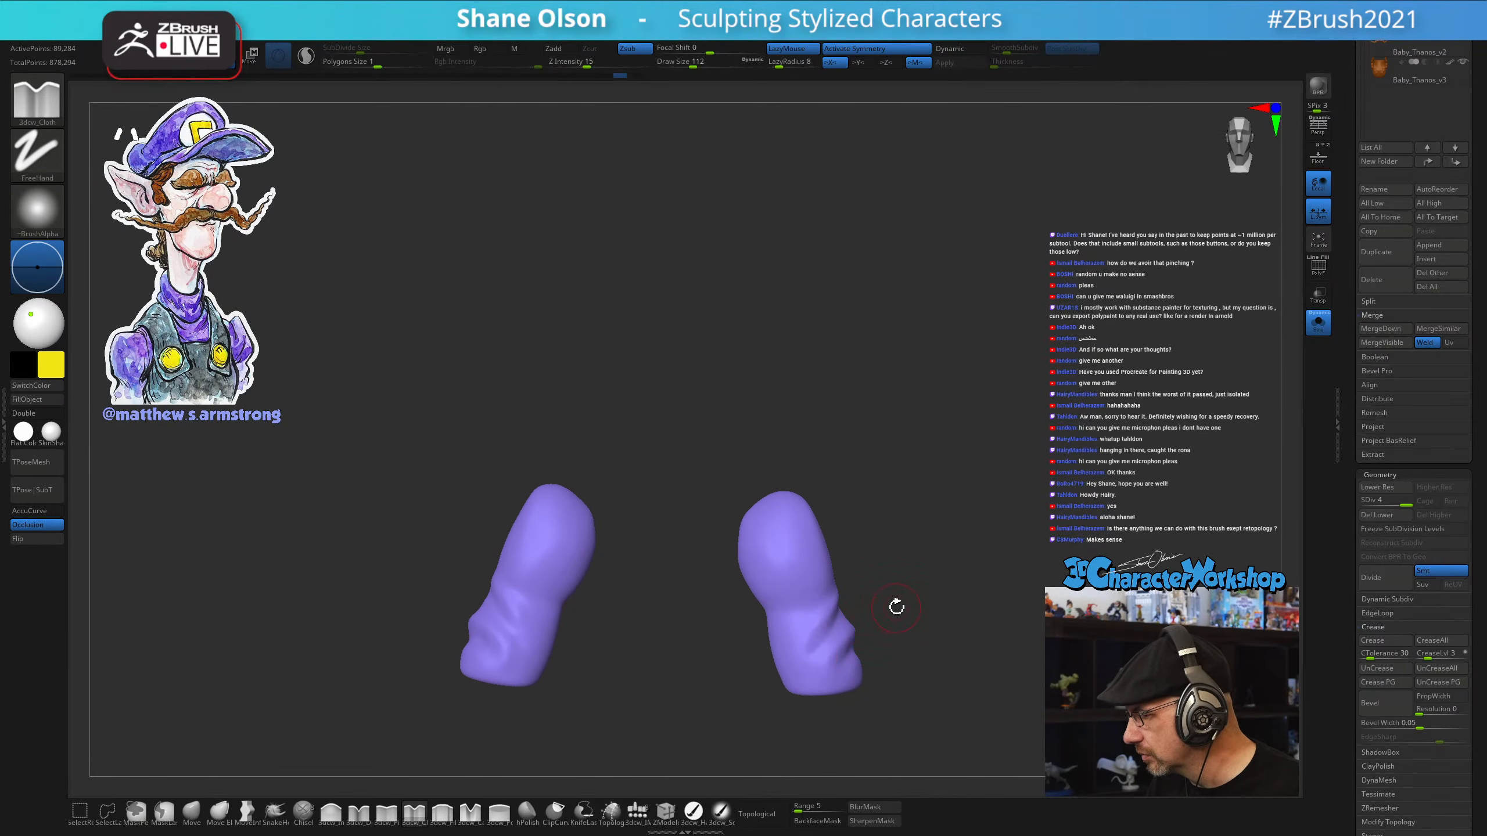
drag(897, 607, 808, 650)
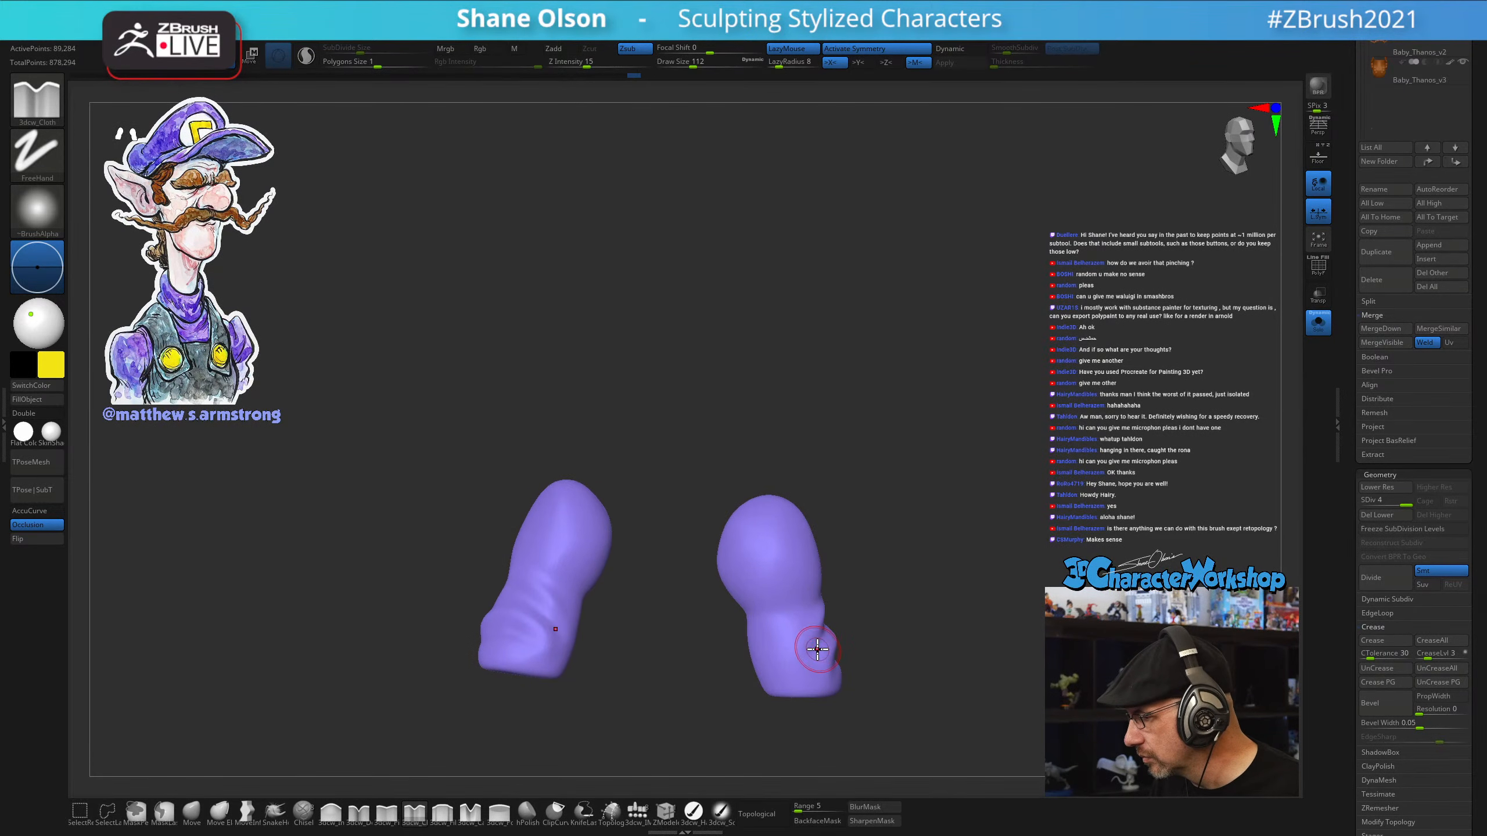
mouse_move(961, 607)
mouse_down()
mouse_move(918, 617)
mouse_move(952, 601)
mouse_move(947, 564)
mouse_move(978, 543)
mouse_move(831, 619)
mouse_up()
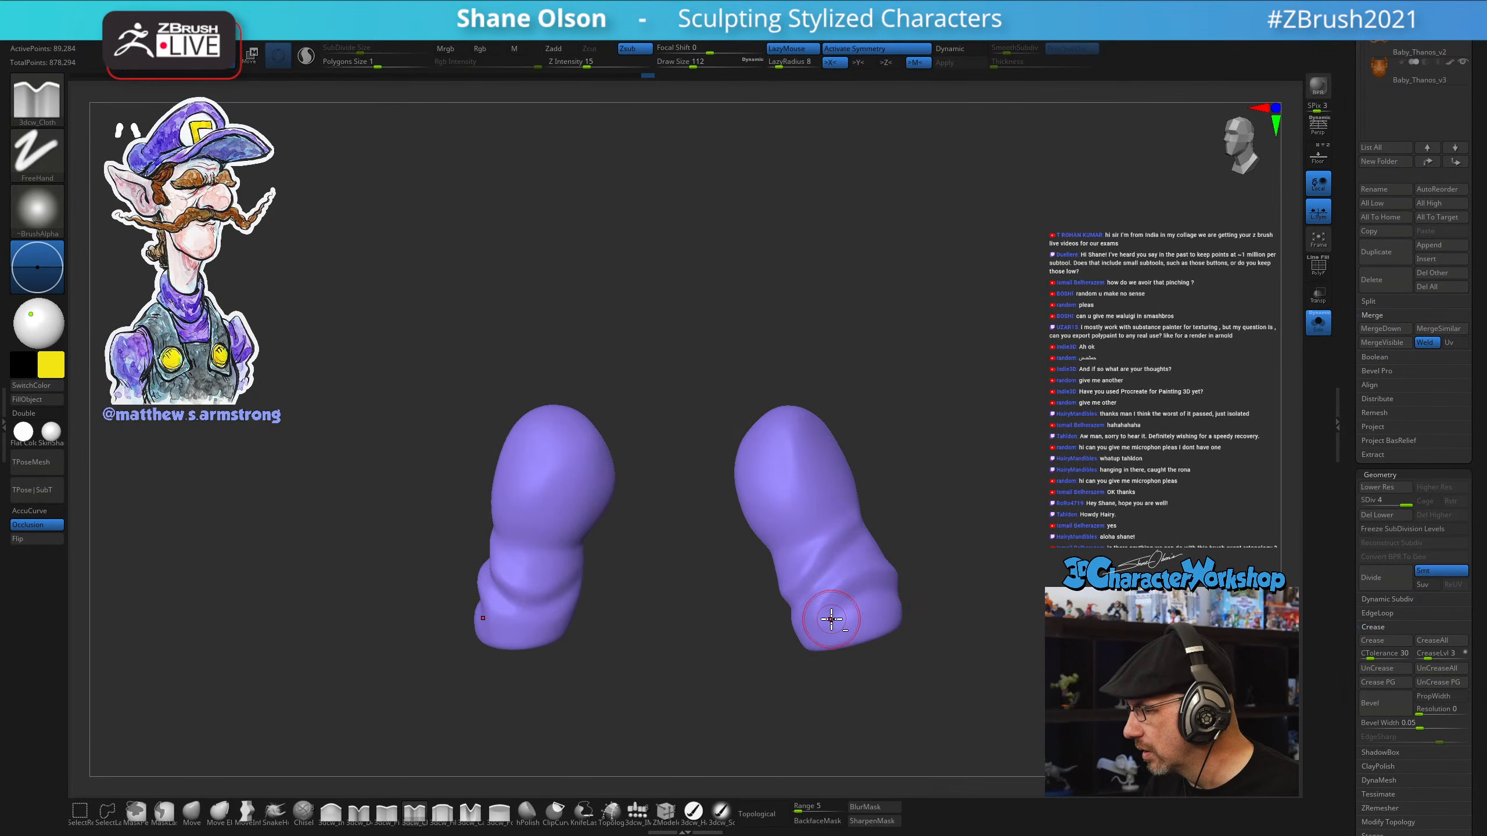
drag(1005, 586, 985, 575)
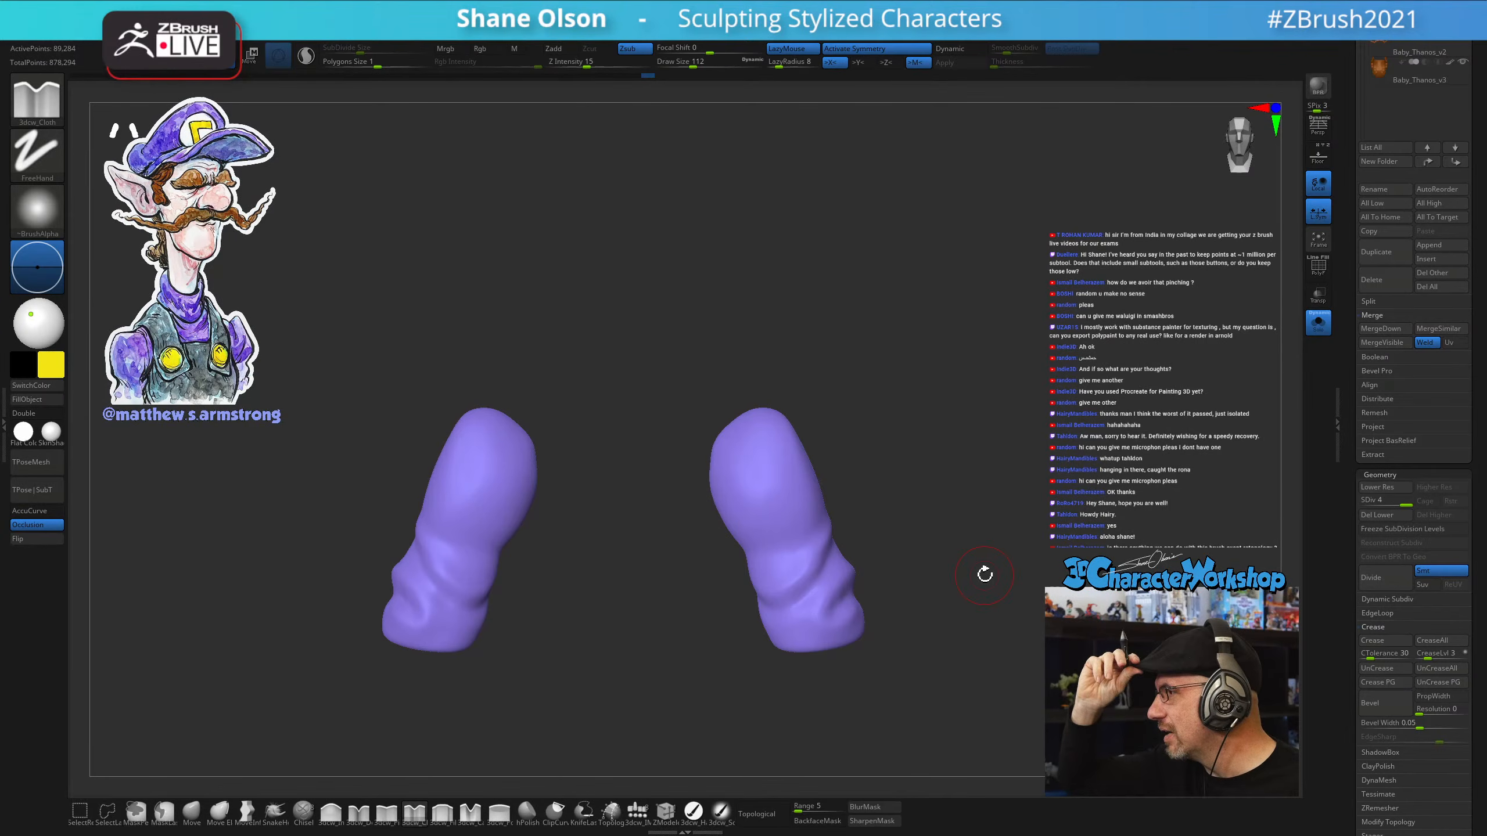
Add more folds near the sleeves' lower ends and smooth the wrinkles down to the bottom rim
mouse_move(985, 574)
mouse_down()
mouse_move(883, 602)
mouse_move(906, 615)
mouse_move(841, 610)
mouse_move(923, 614)
mouse_move(866, 674)
mouse_move(903, 641)
mouse_move(979, 668)
mouse_move(1006, 638)
mouse_move(962, 571)
mouse_move(982, 585)
mouse_move(952, 505)
mouse_move(959, 521)
mouse_move(896, 555)
mouse_up()
key(shift)
key(shift)
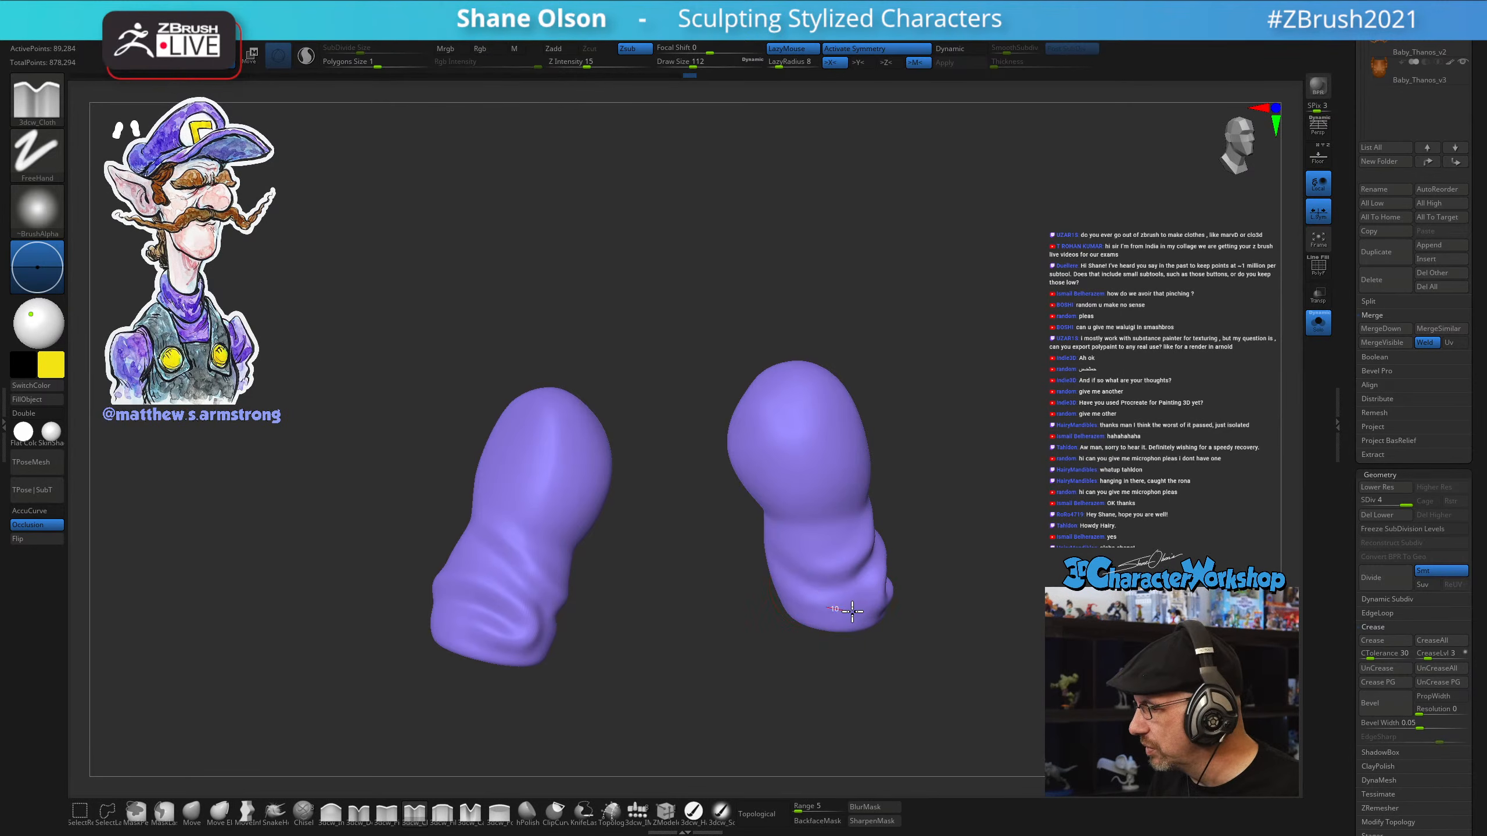
drag(899, 602, 880, 624)
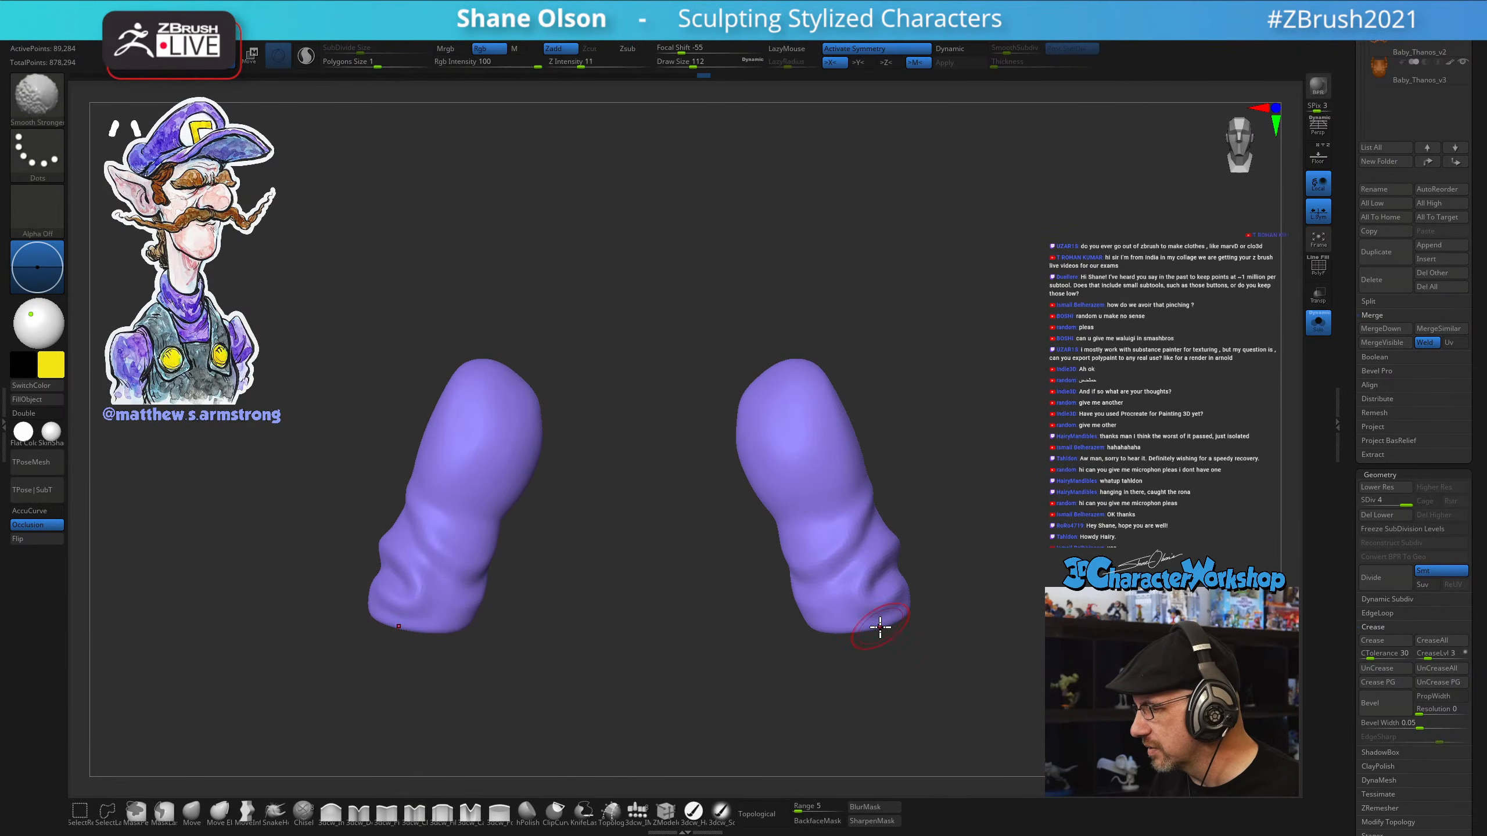
mouse_move(852, 549)
right_down()
mouse_move(814, 556)
mouse_move(982, 570)
mouse_move(946, 535)
right_up()
key(shift)
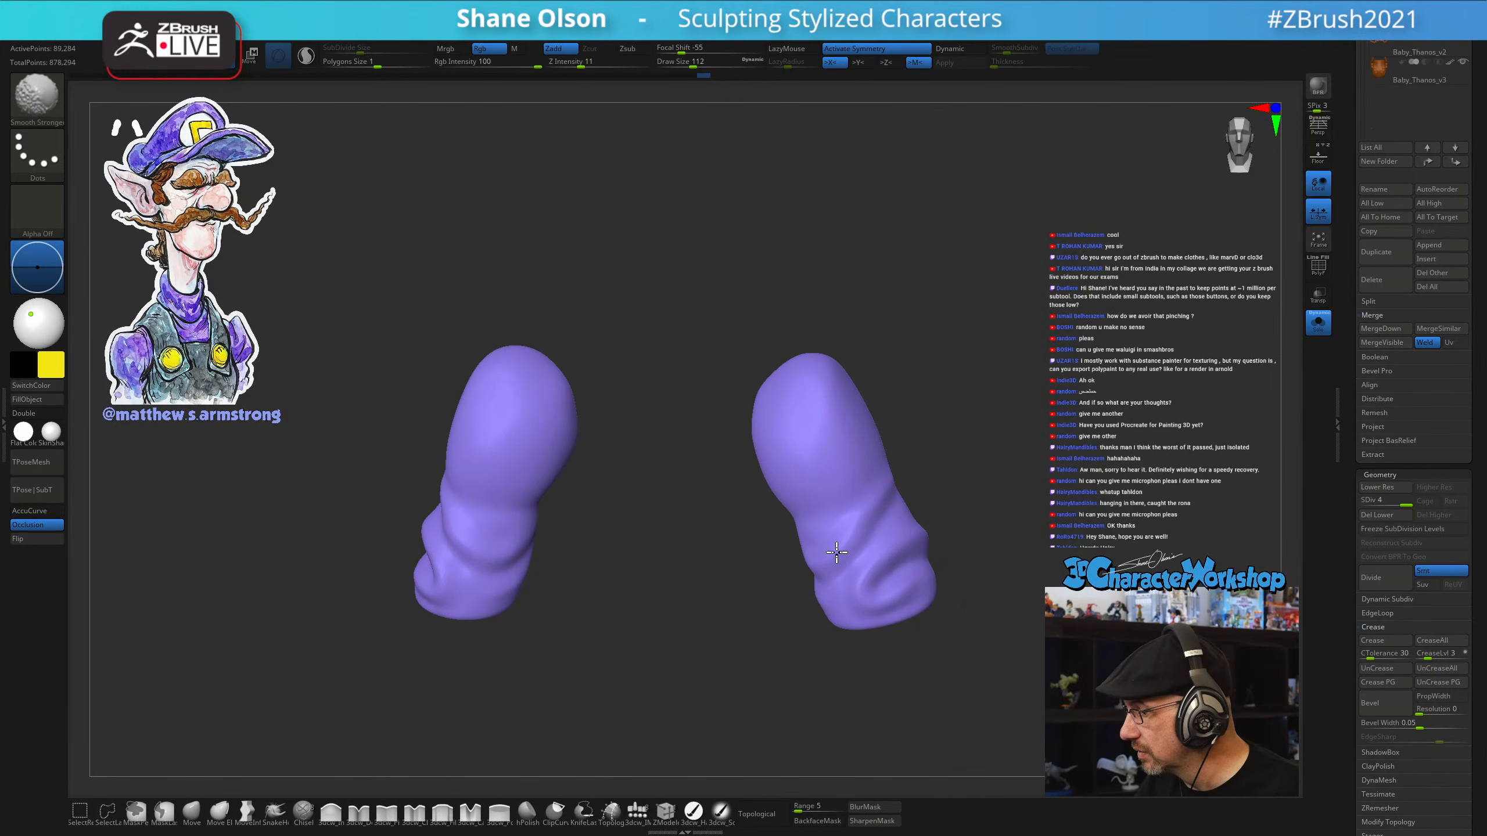
Sculpt soft folds into the middle of the sleeves around the elbow area
mouse_move(837, 552)
right_down()
mouse_move(956, 482)
mouse_move(933, 484)
mouse_move(969, 455)
mouse_move(942, 460)
right_up()
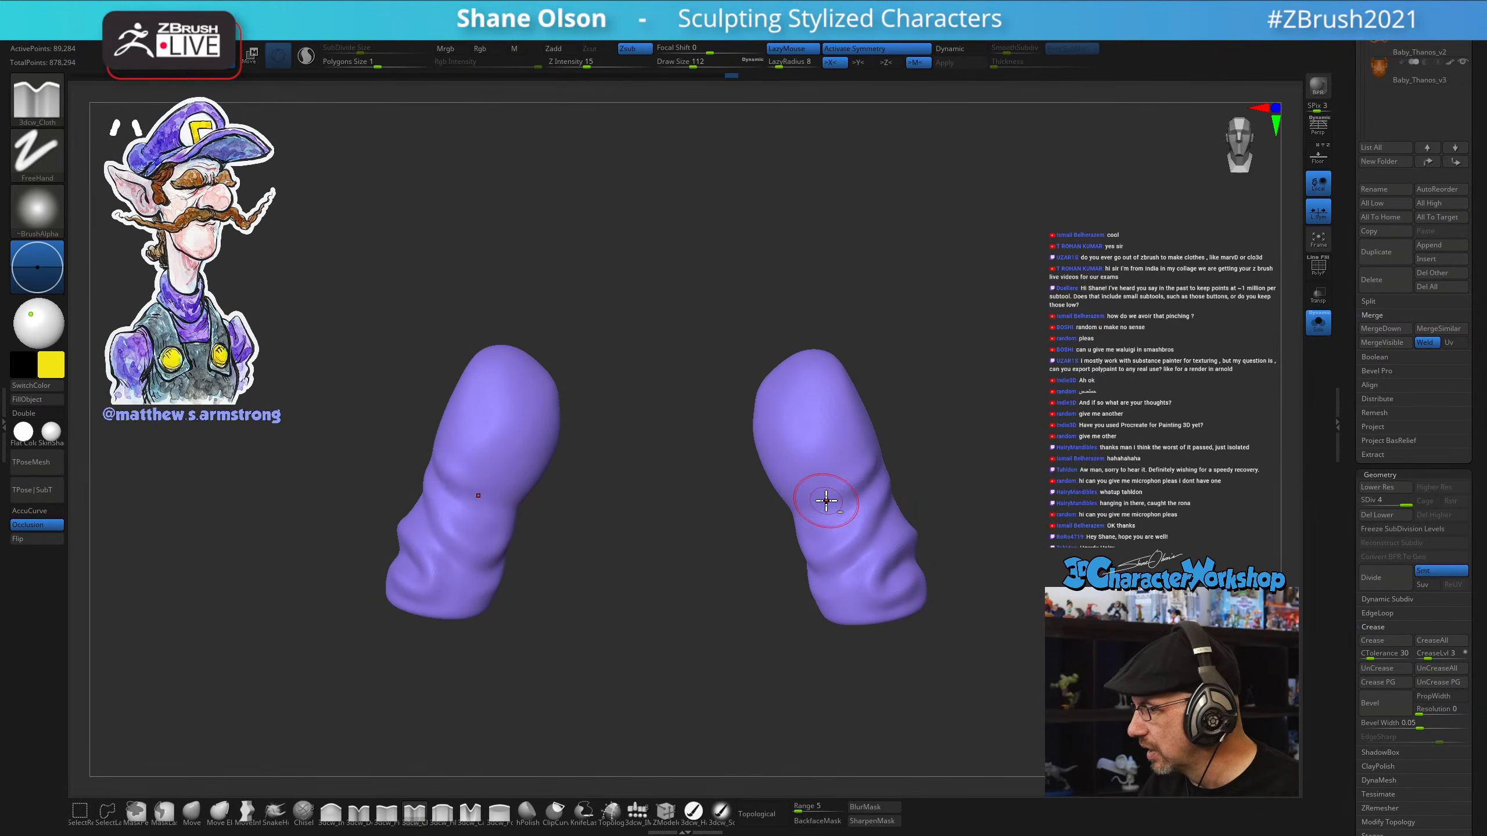
mouse_move(826, 500)
right_down()
mouse_move(953, 521)
mouse_move(966, 654)
right_up()
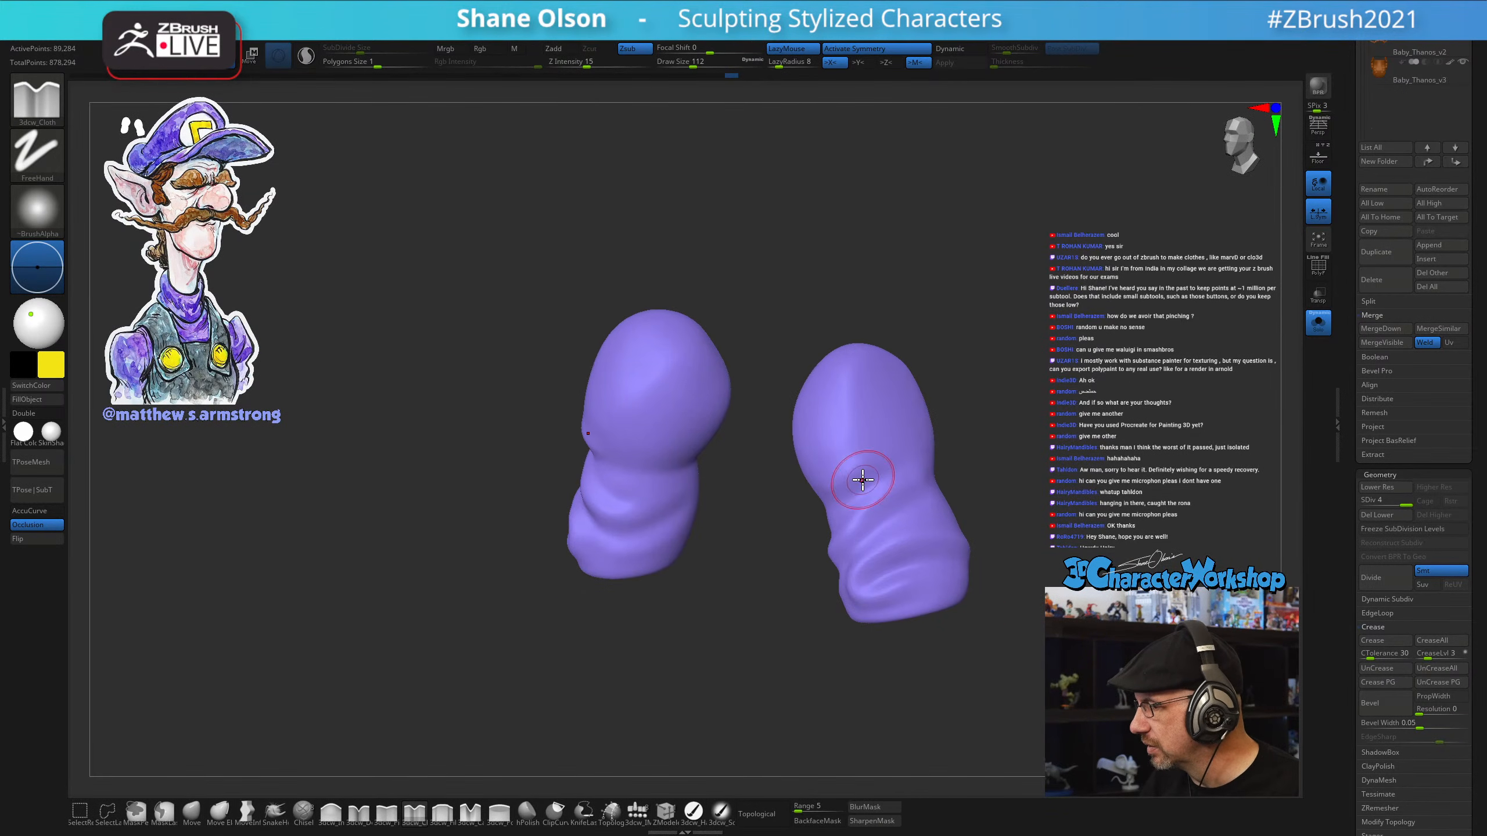
right_drag(889, 471, 962, 577)
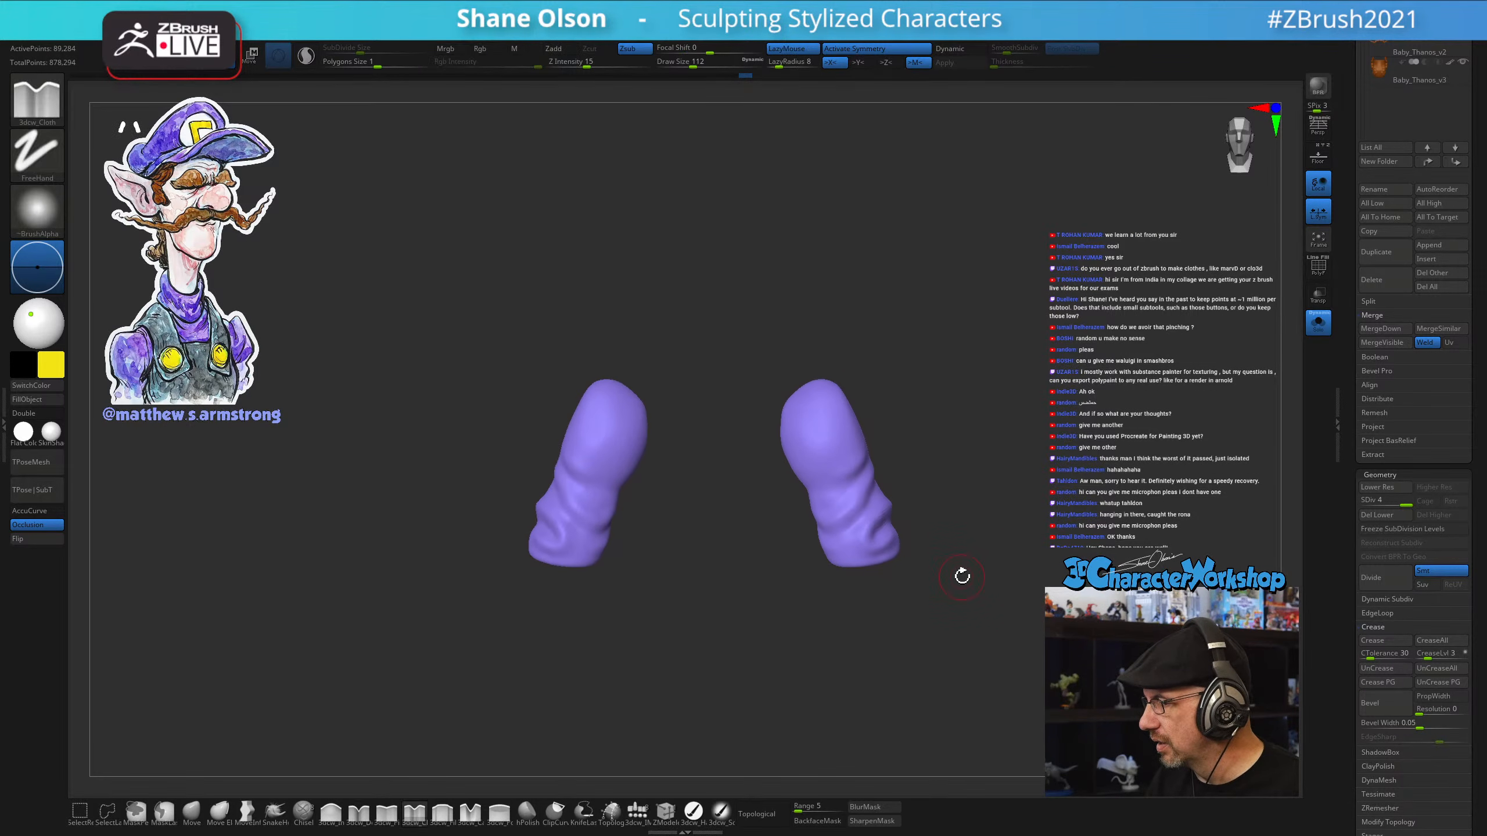
Display the whole bust again and sculpt folds into the back and inner sides of both sleeves
click(1319, 326)
right_drag(1031, 629, 774, 694)
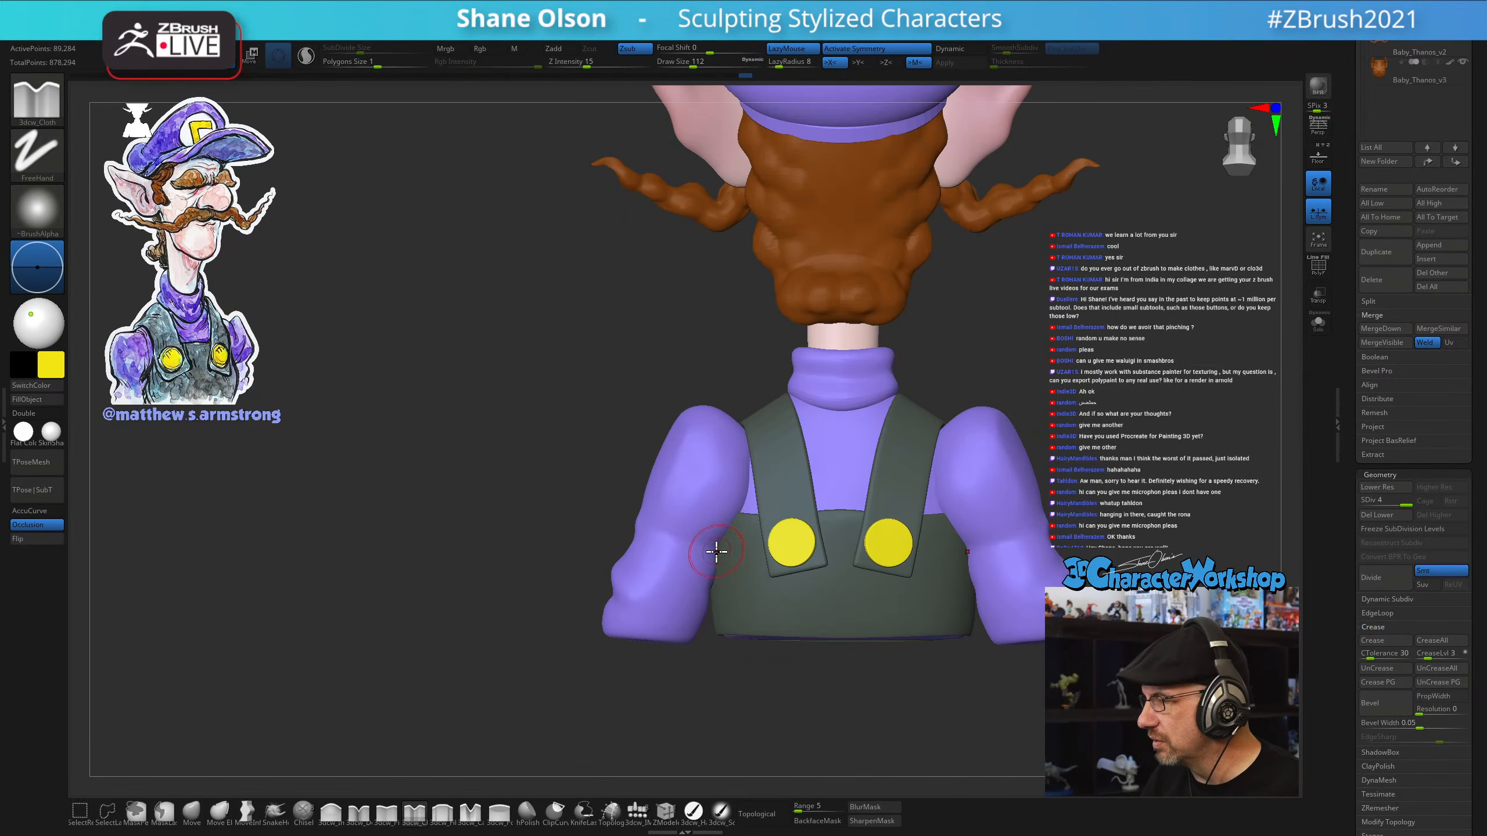
right_drag(711, 556, 697, 597)
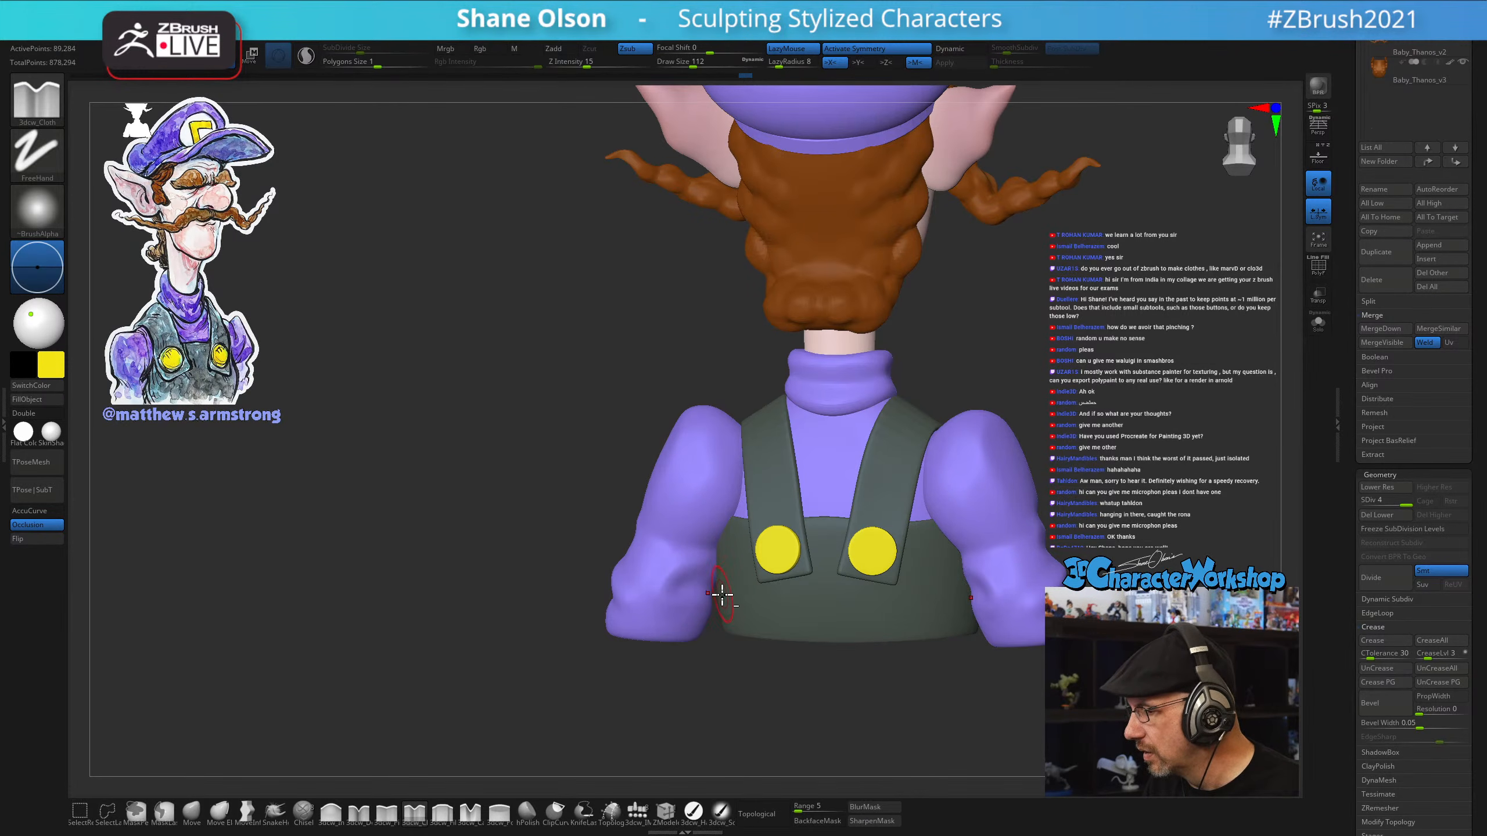
right_drag(720, 598, 697, 625)
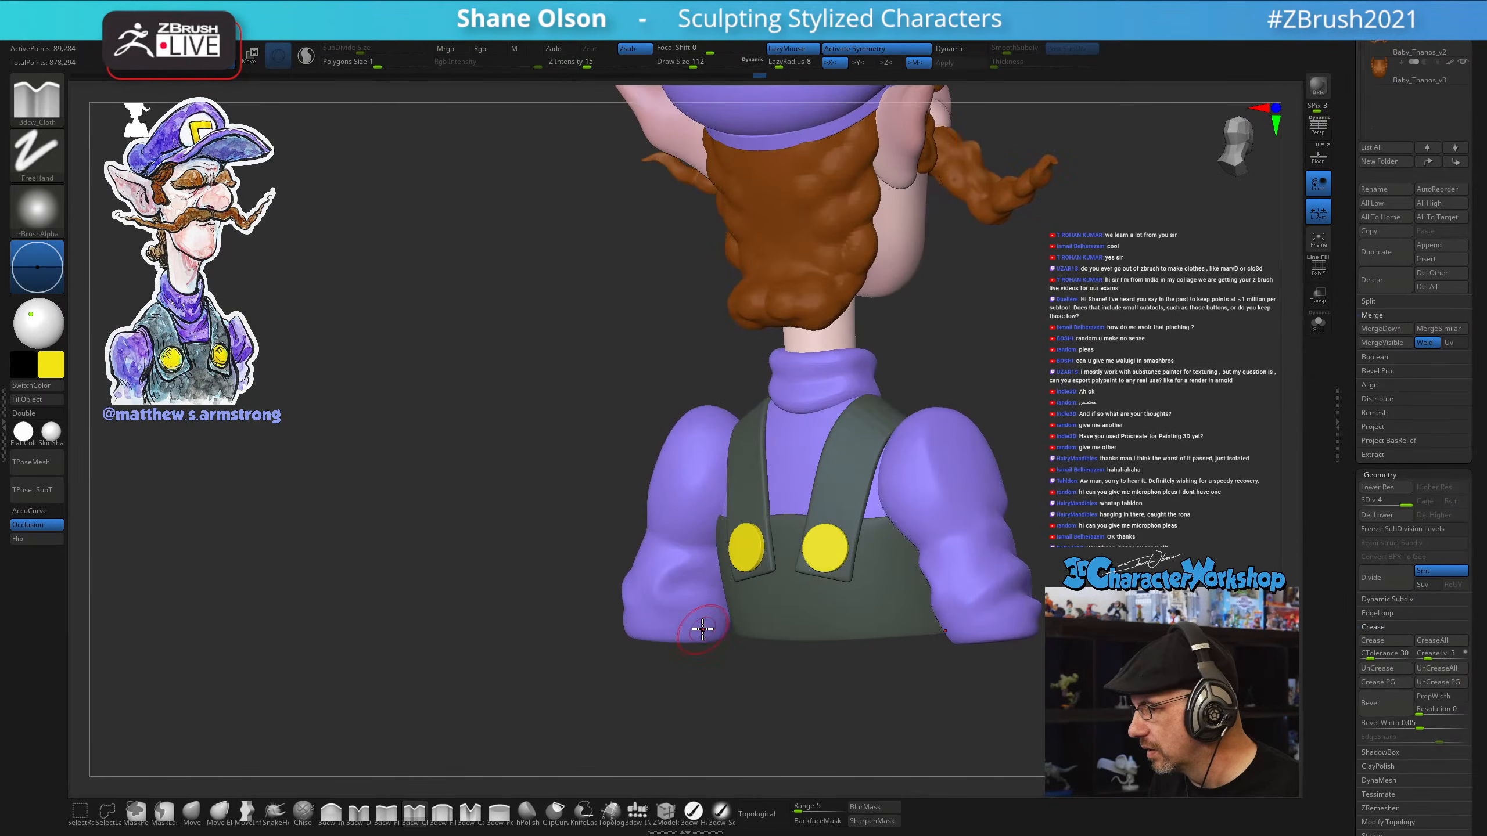
mouse_move(682, 694)
right_down()
mouse_move(717, 681)
mouse_move(700, 654)
mouse_move(757, 691)
mouse_move(707, 664)
mouse_move(784, 684)
mouse_move(819, 675)
mouse_move(792, 613)
mouse_move(820, 574)
mouse_move(921, 582)
right_up()
key(shift)
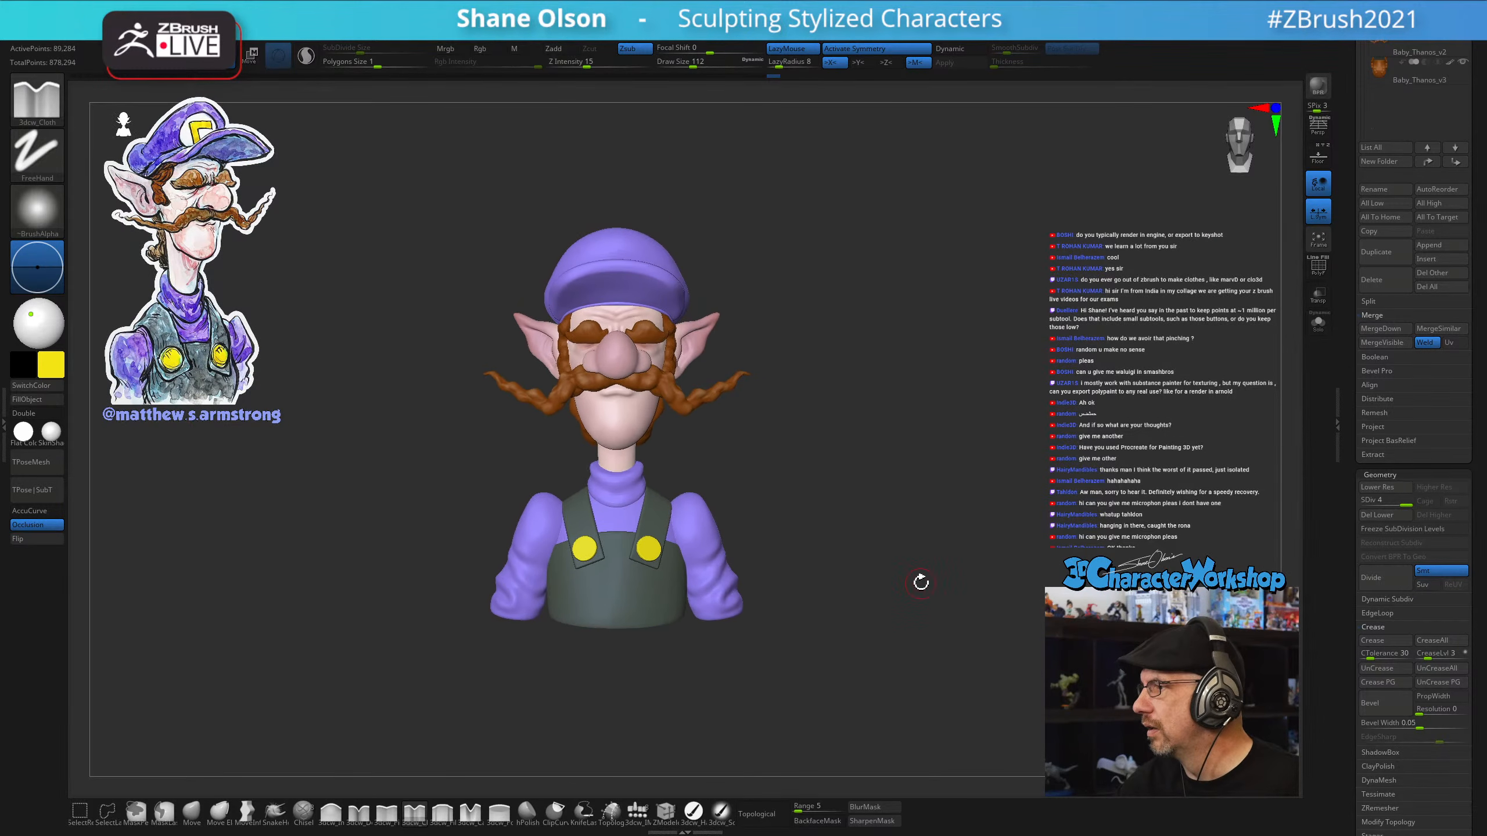
Reduce the cloth brush's draw size to about 80 and sculpt further folds on the upper sleeves below the shoulders
key(s)
drag(826, 467, 843, 462)
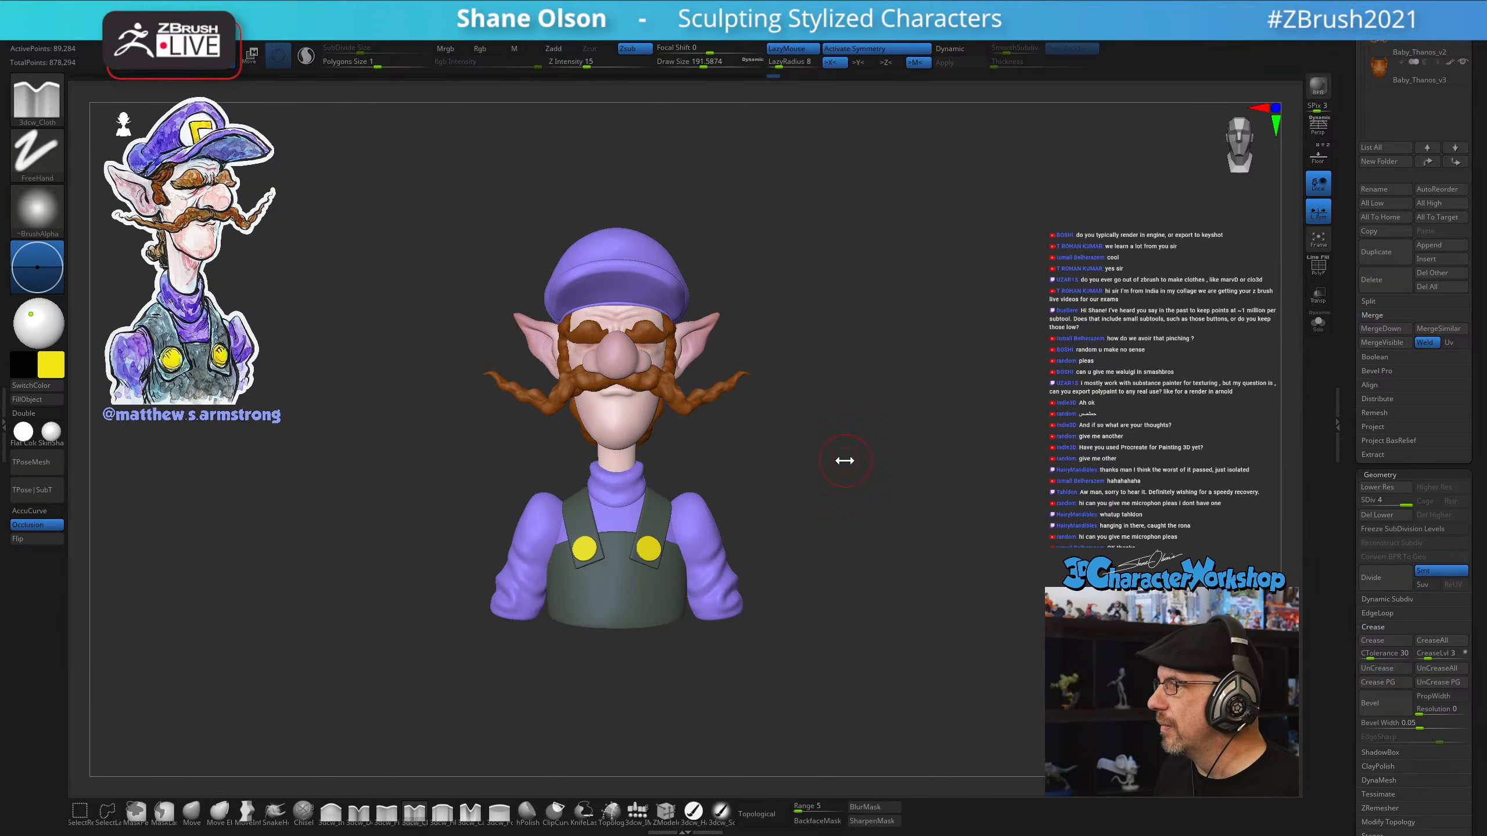
mouse_move(843, 462)
alt+right_down()
mouse_move(850, 431)
mouse_move(867, 432)
mouse_move(886, 472)
alt+right_up()
key(s)
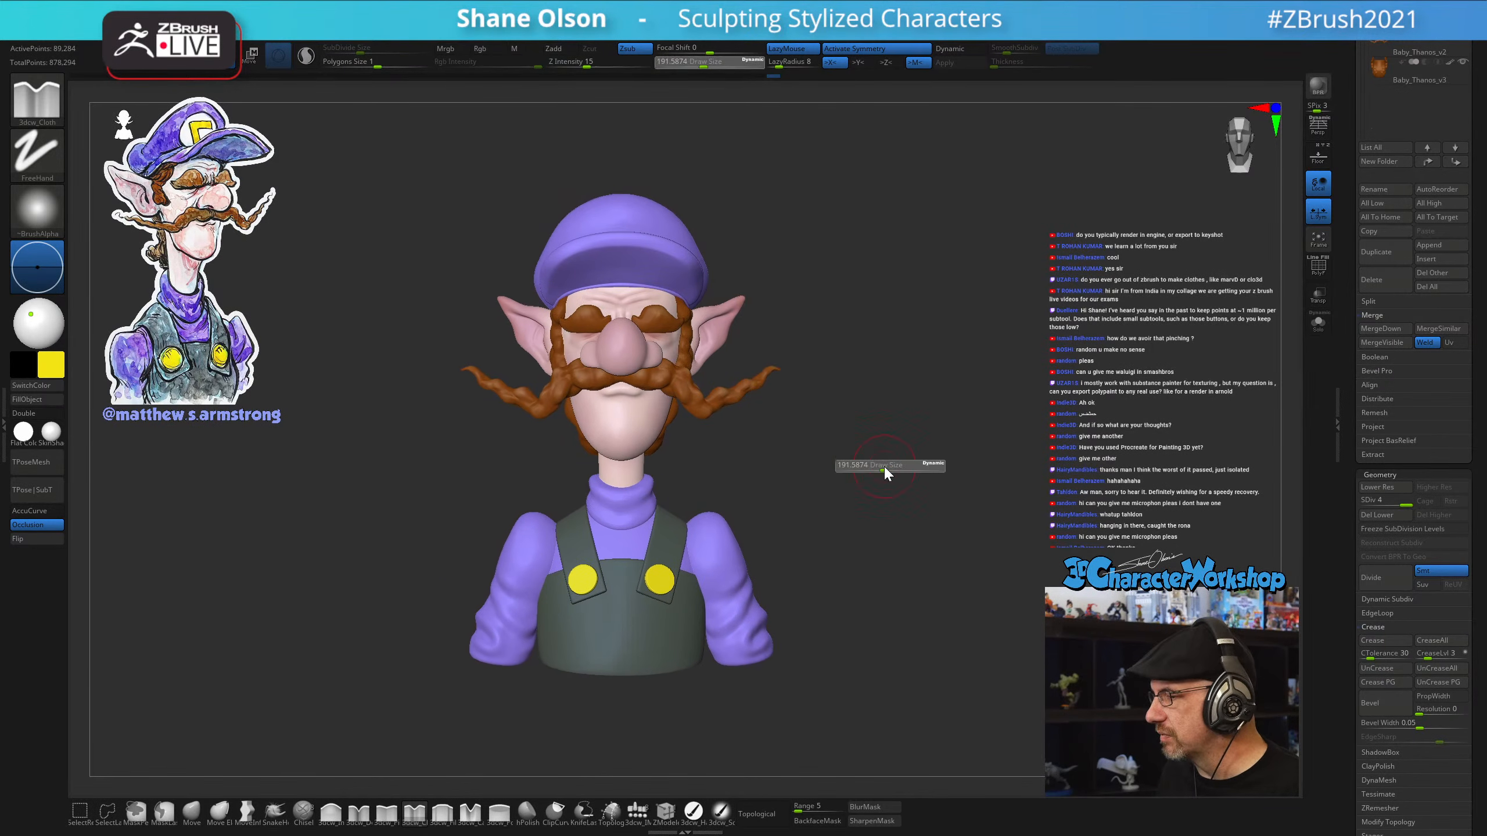
drag(886, 472, 881, 464)
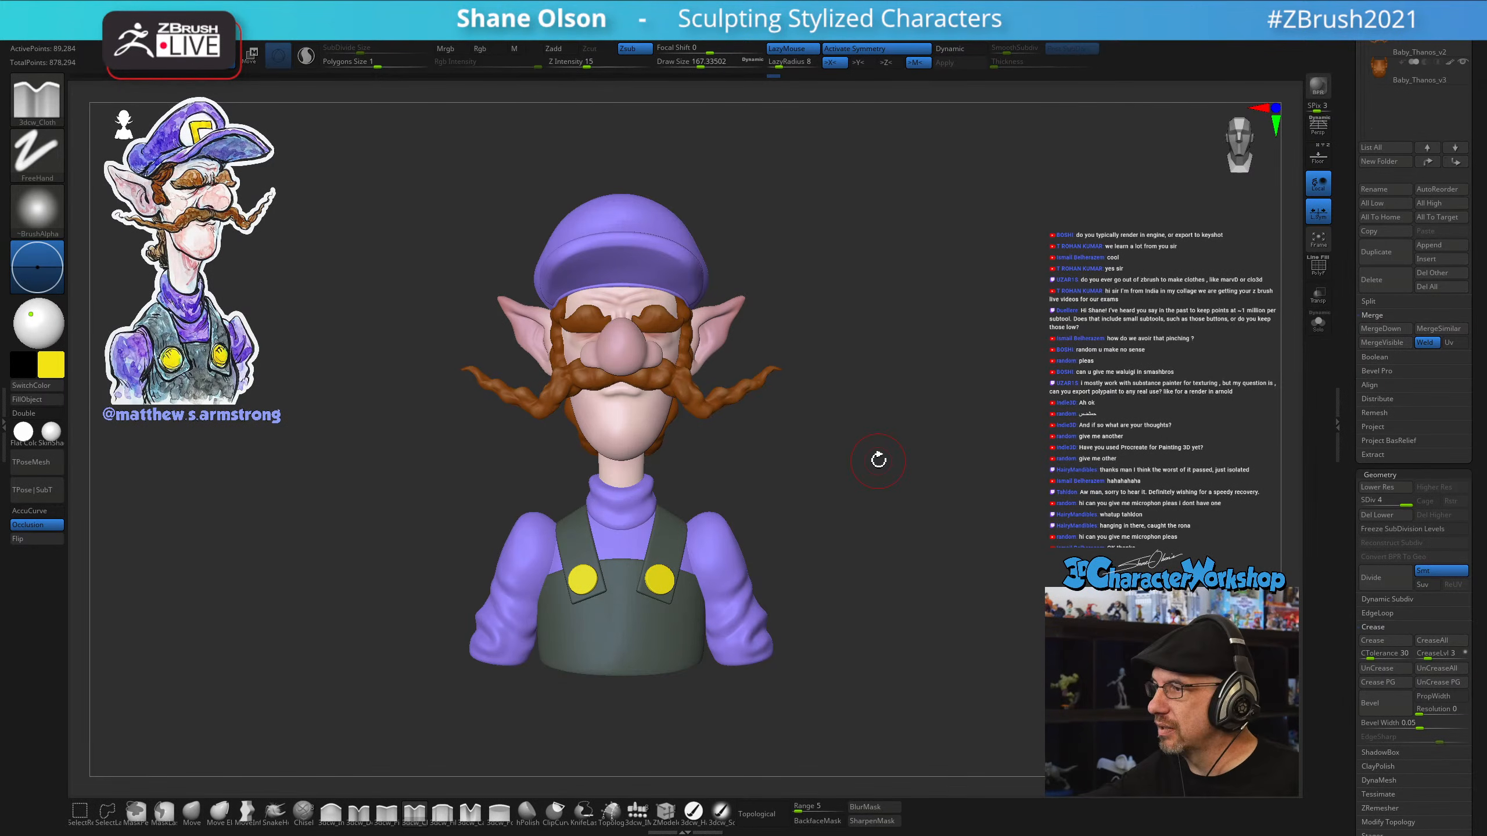
right_drag(806, 461, 858, 561)
key(s)
drag(858, 561, 828, 563)
alt+right_drag(829, 563, 764, 565)
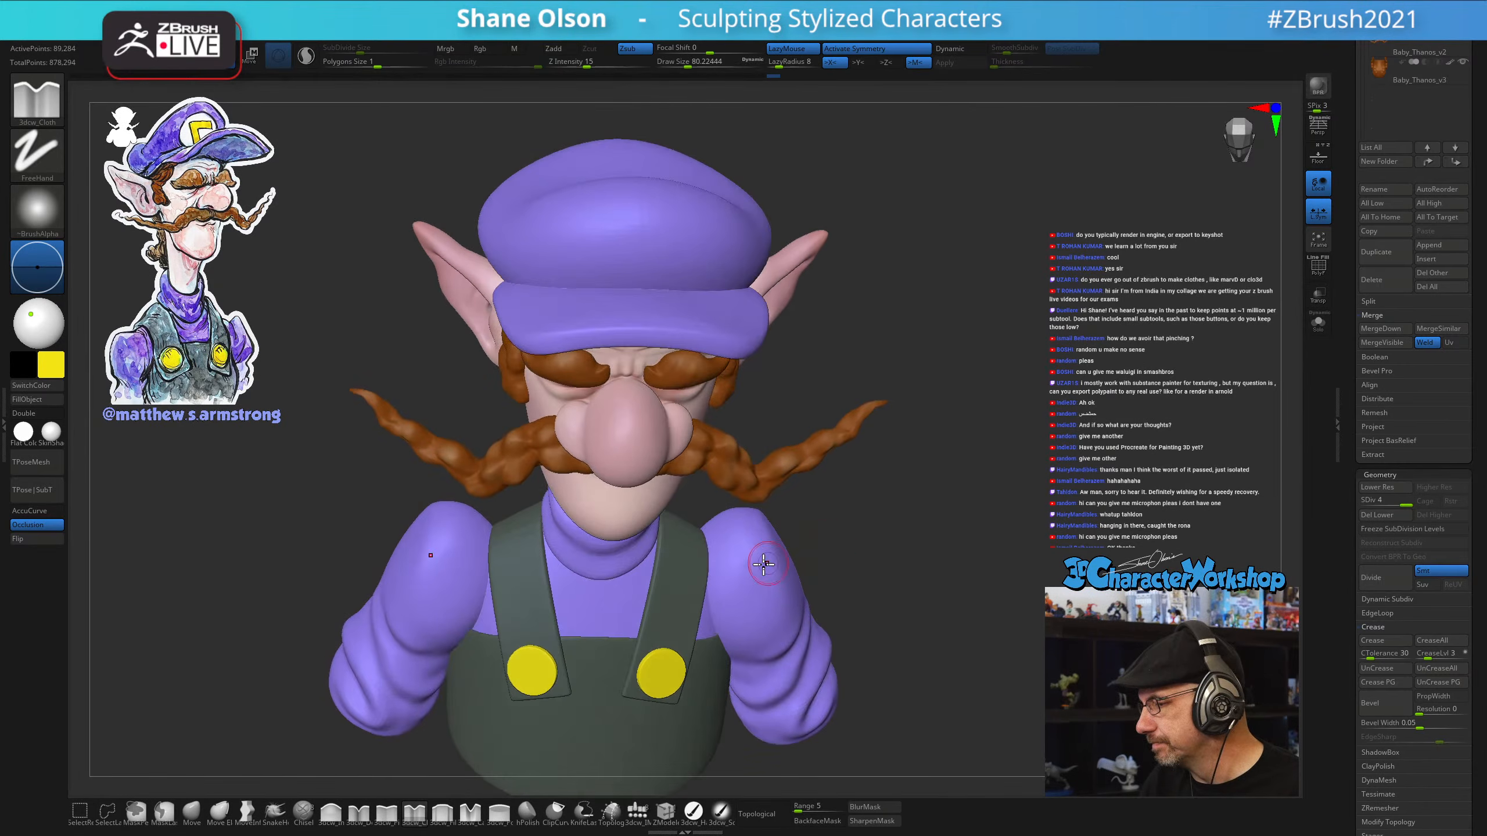
right_drag(866, 593, 877, 650)
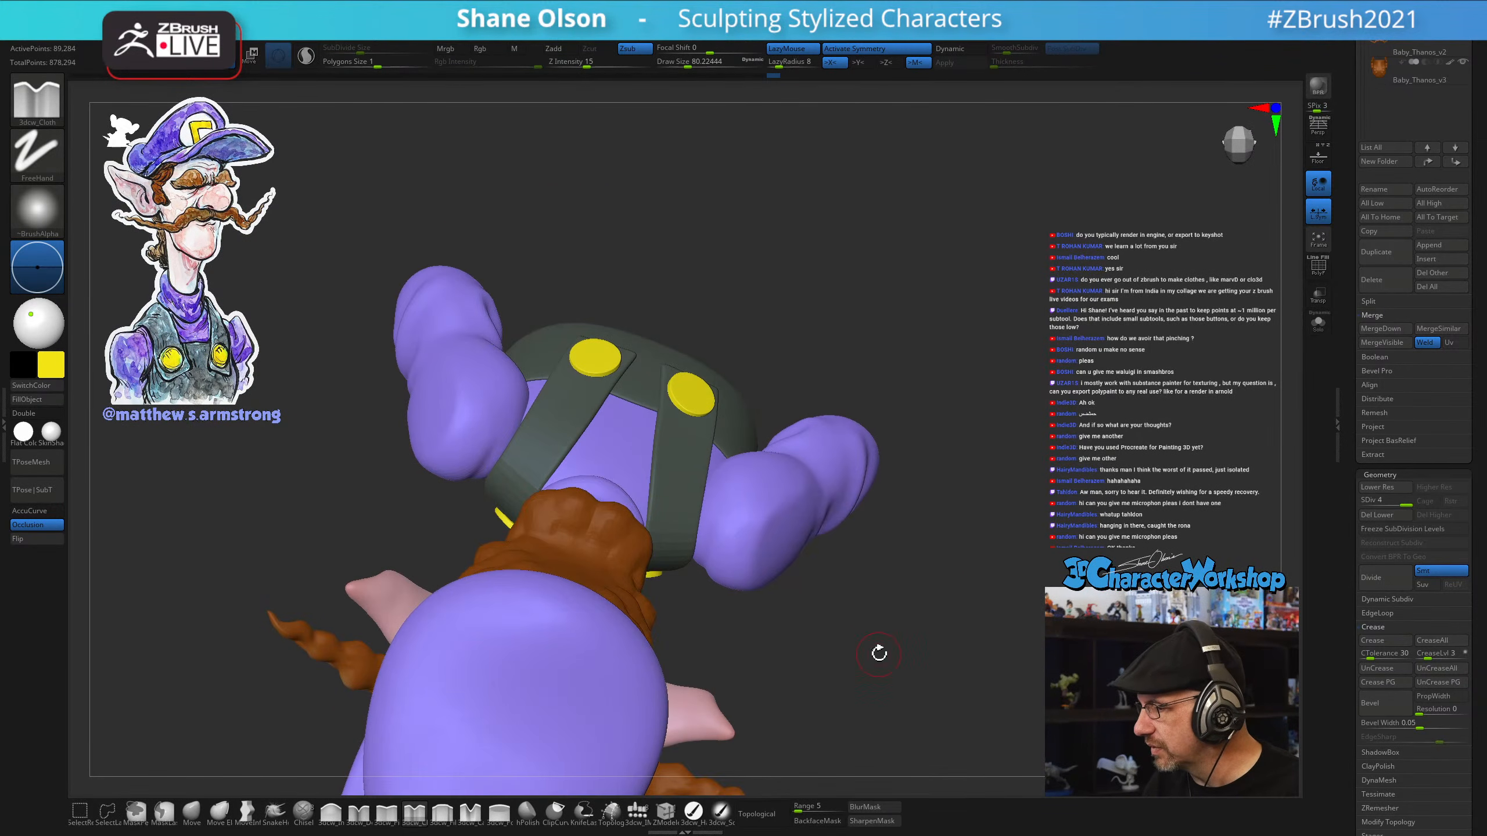
right_drag(803, 358, 907, 609)
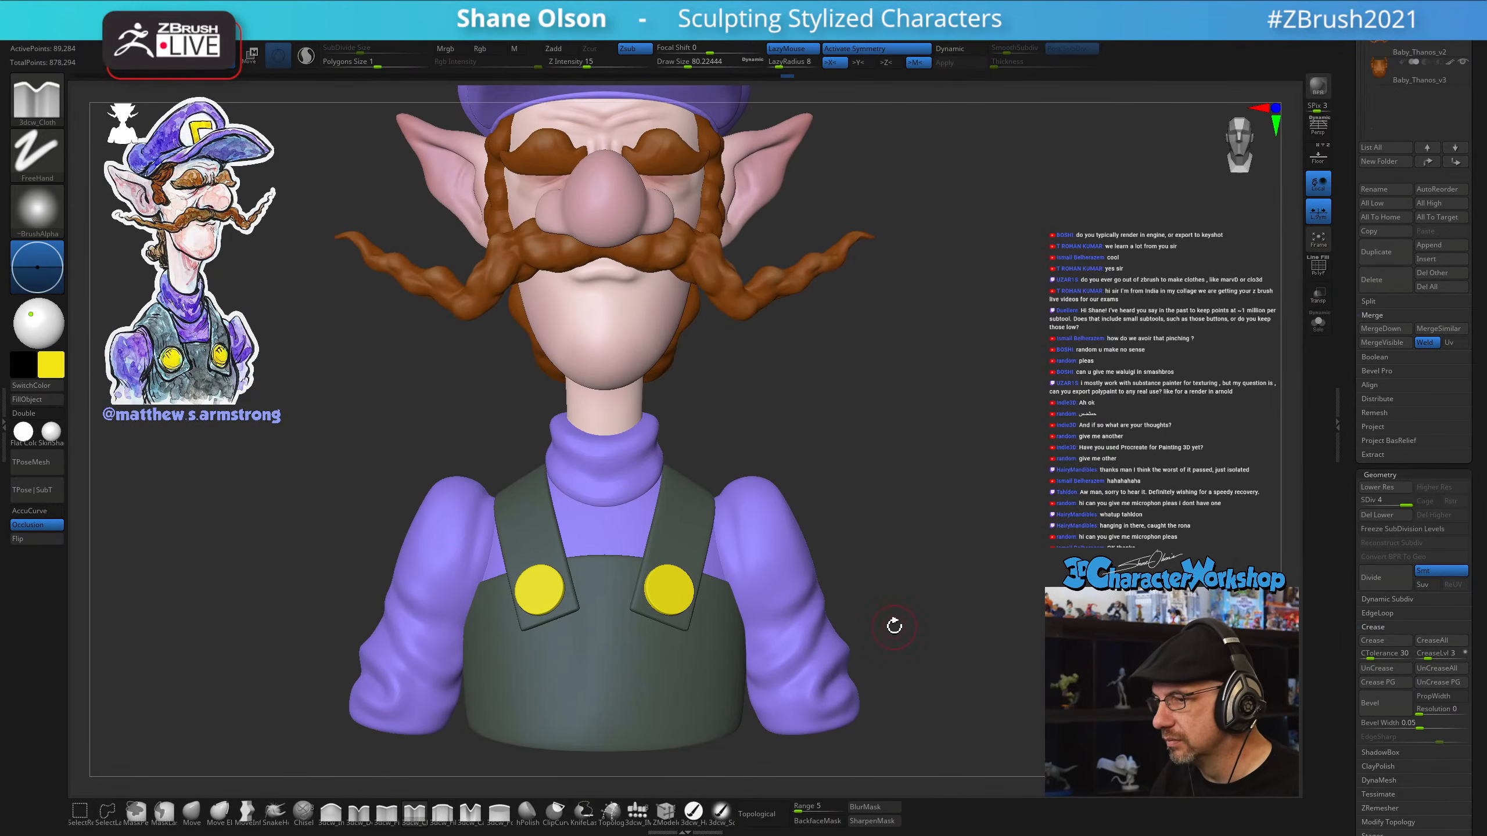
Adjust the overall shape of the shoulders and sleeves with the Move brush at a draw size of about 223
click(192, 812)
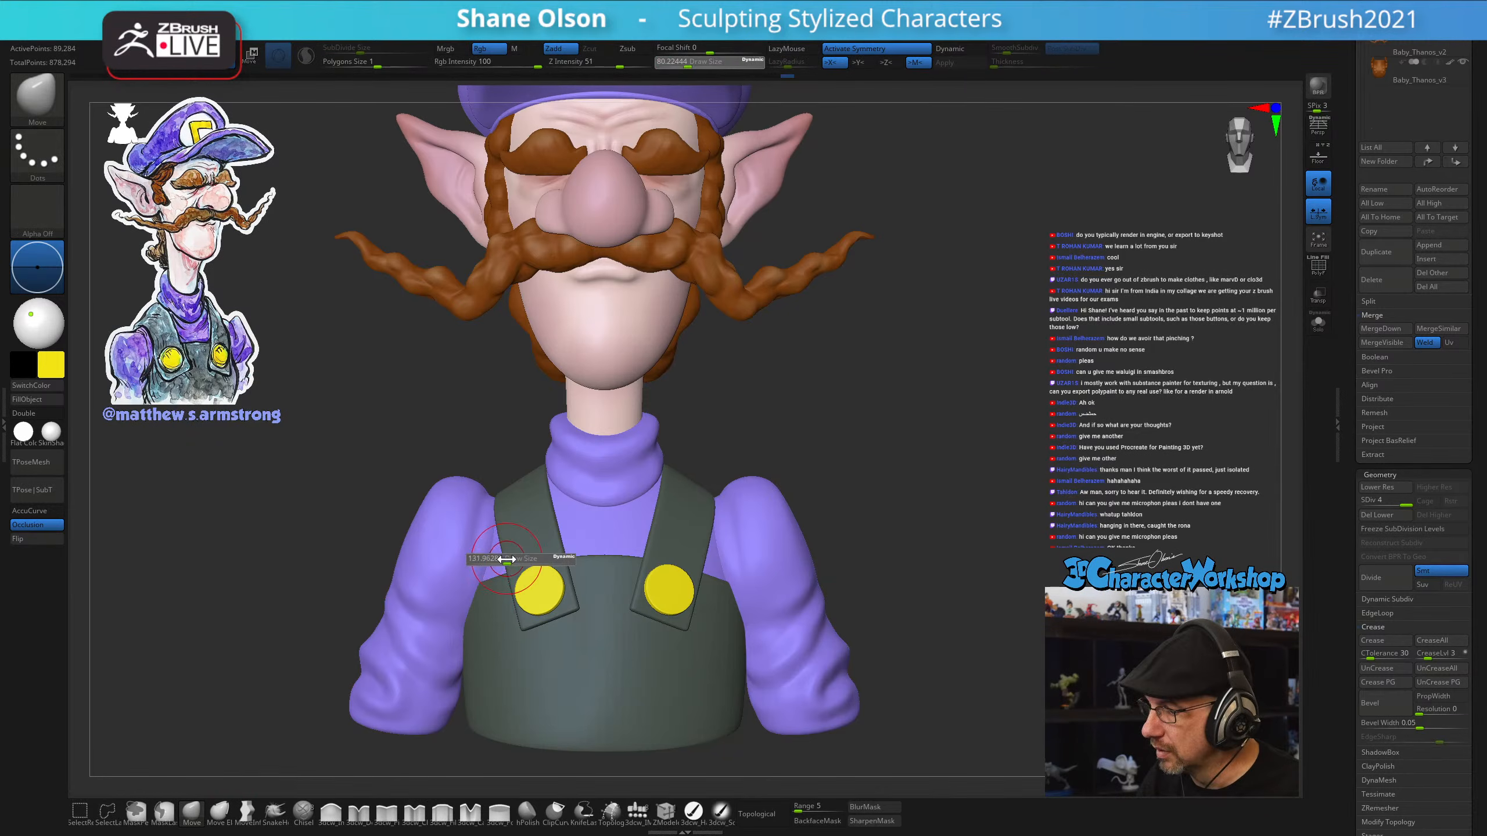
key(s)
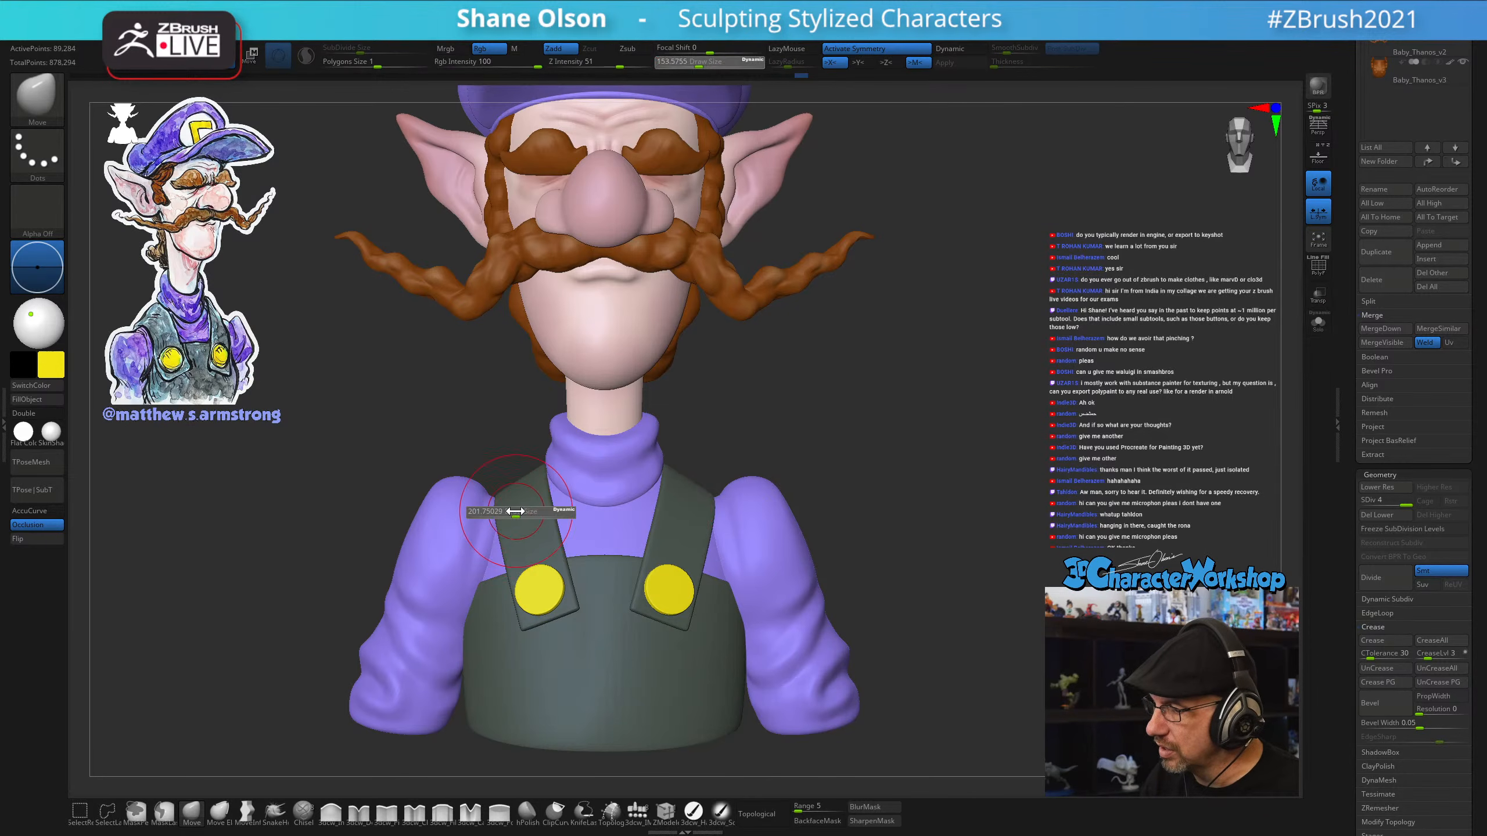
drag(514, 511, 521, 511)
mouse_move(506, 517)
right_down()
mouse_move(501, 488)
mouse_move(524, 528)
right_up()
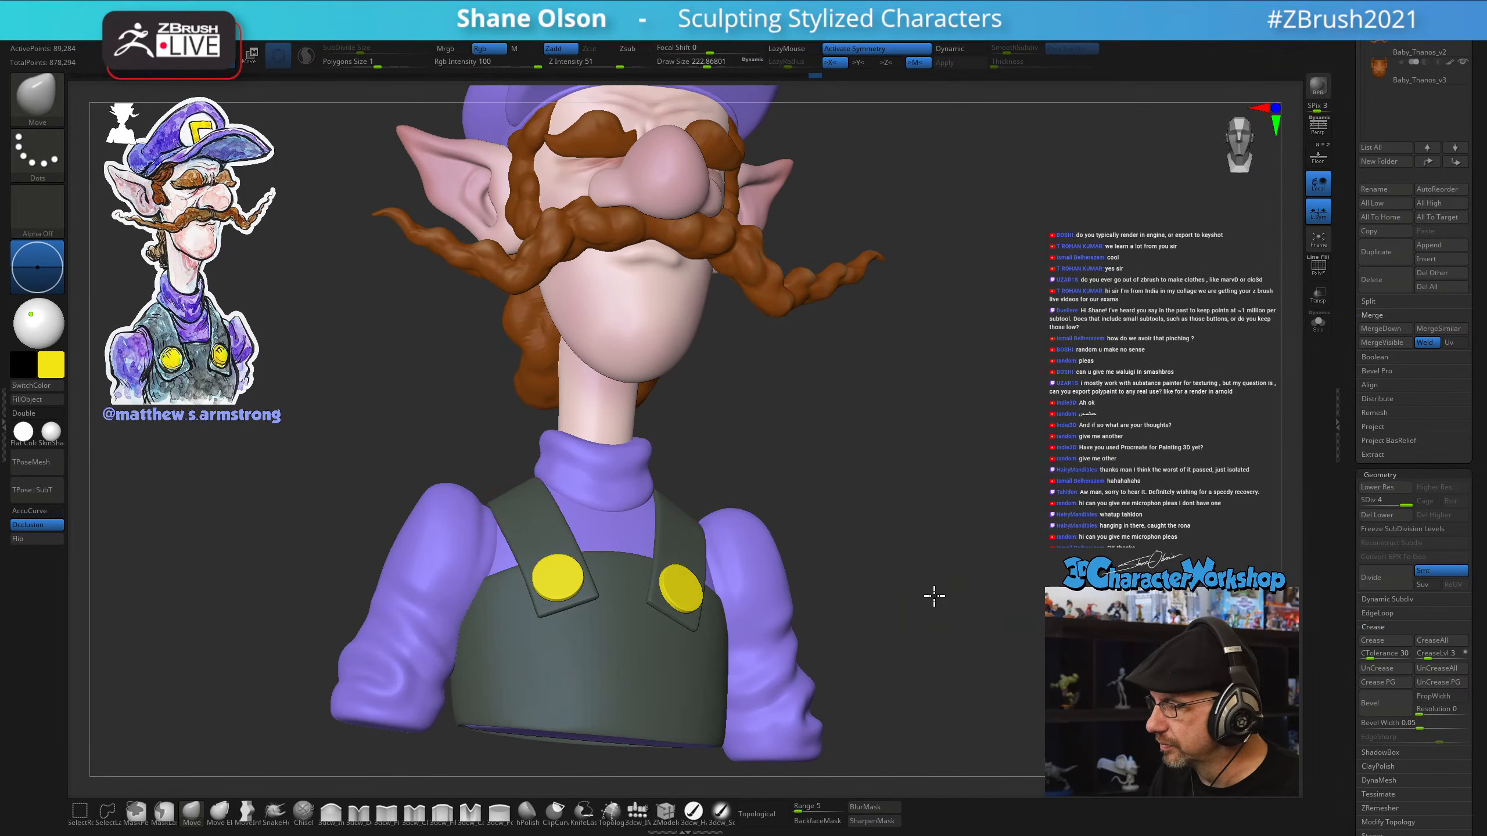
mouse_move(933, 597)
shift+right_down()
mouse_move(913, 614)
mouse_move(940, 607)
mouse_move(896, 607)
mouse_move(908, 593)
shift+right_up()
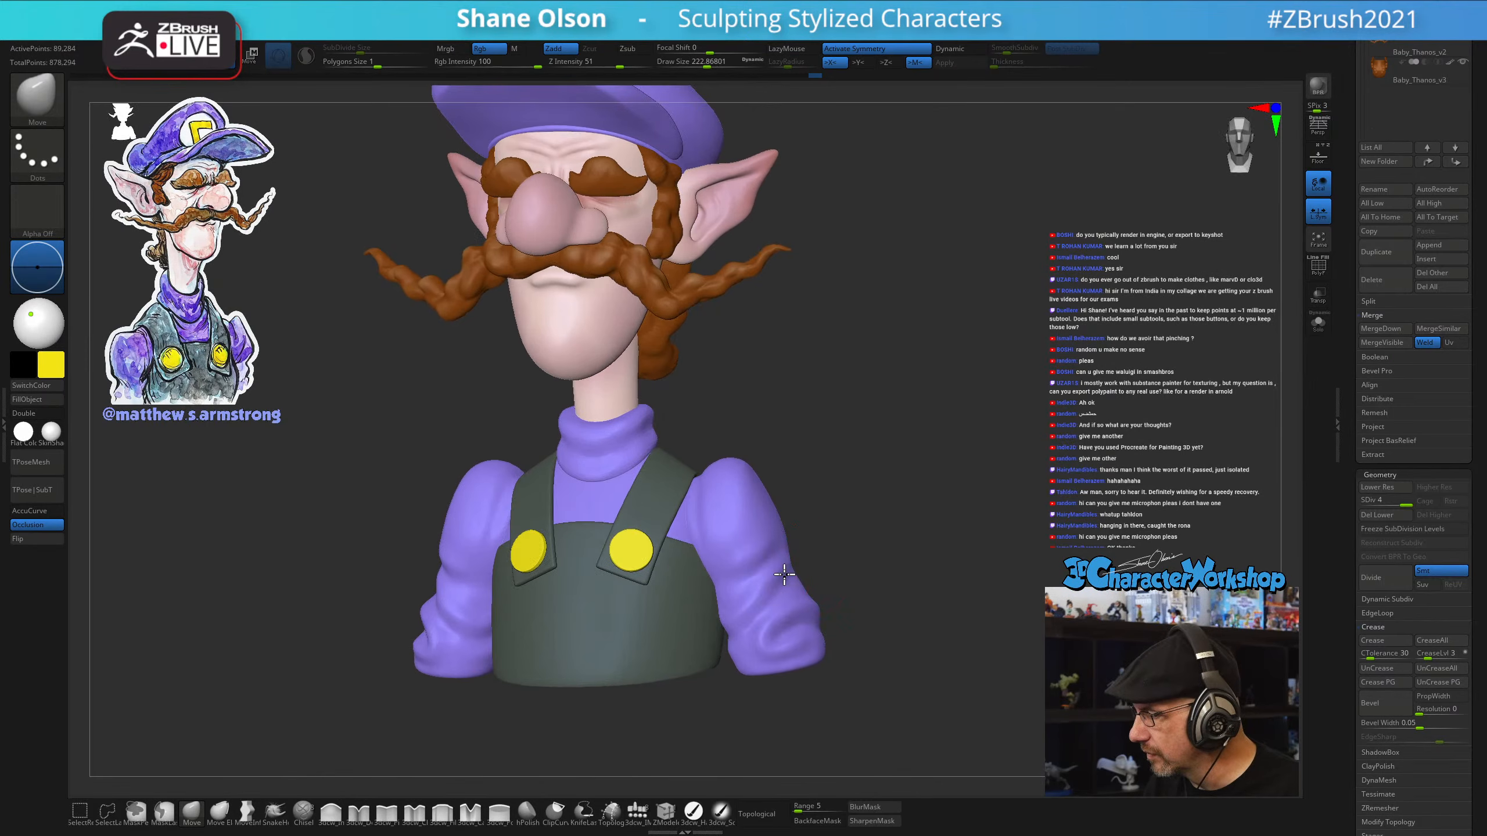
shift+right_drag(900, 601, 853, 607)
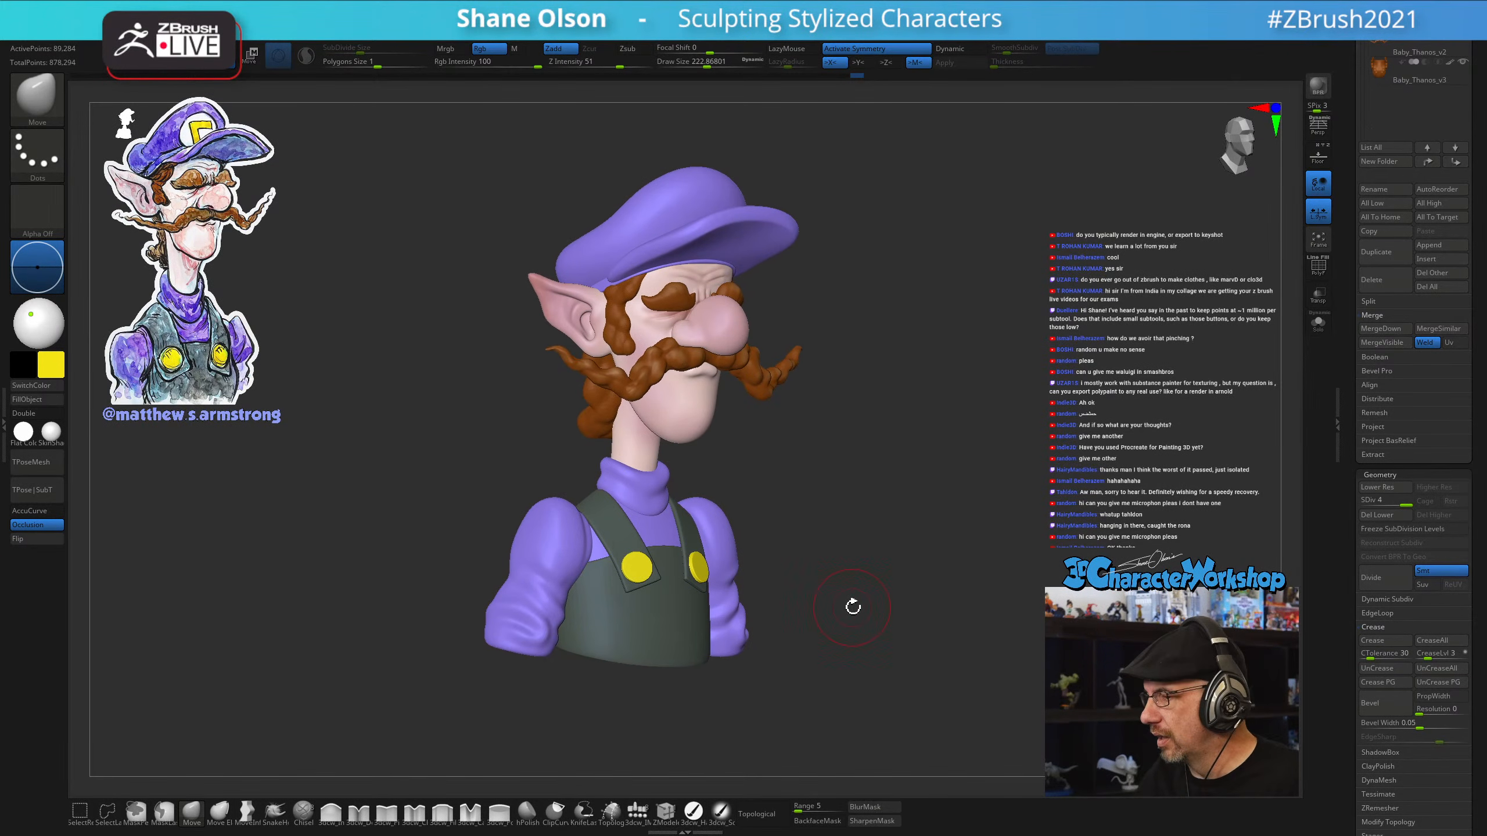
right_drag(844, 378, 1043, 435)
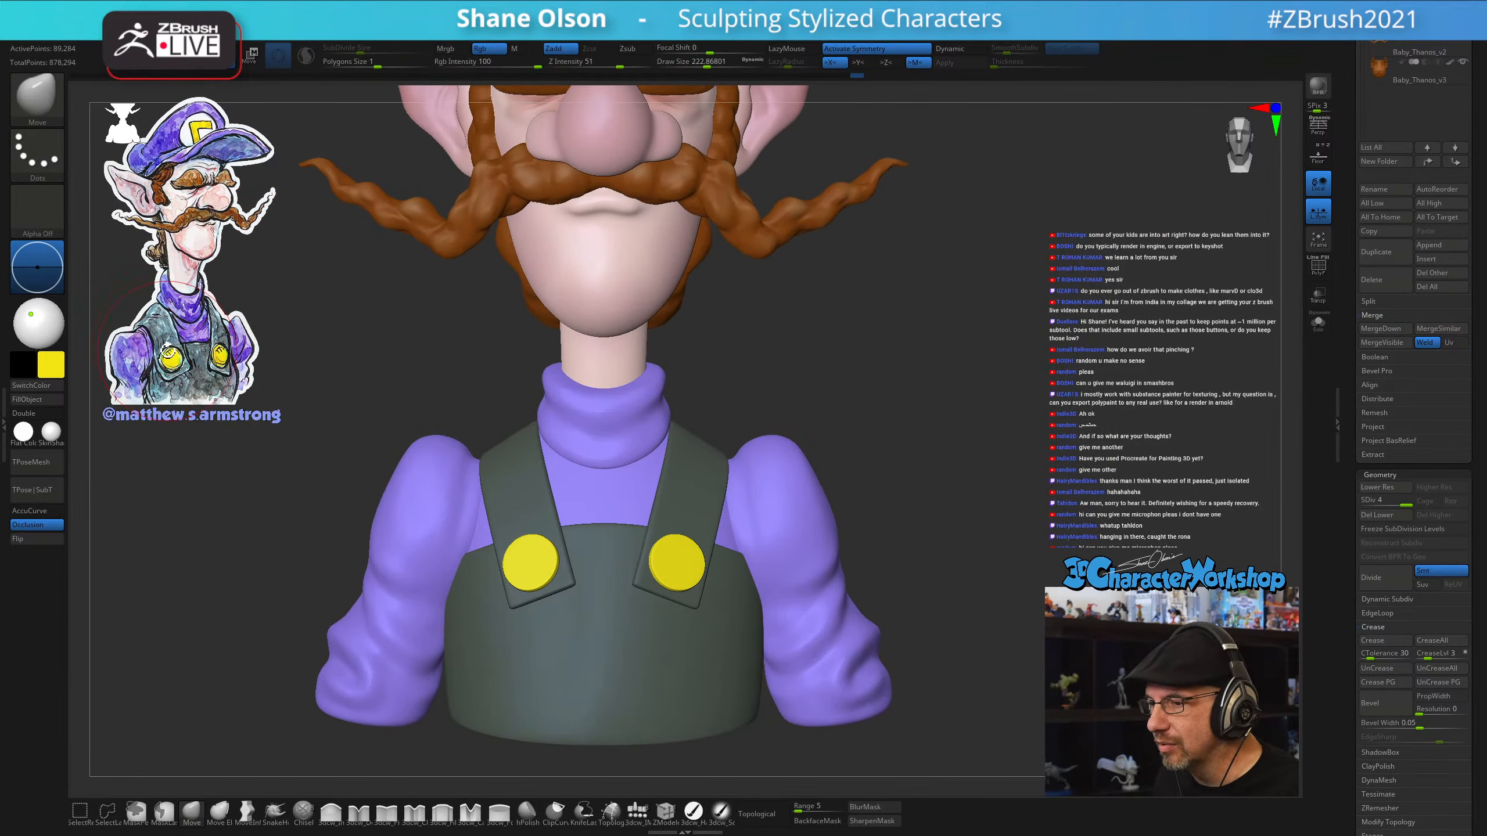
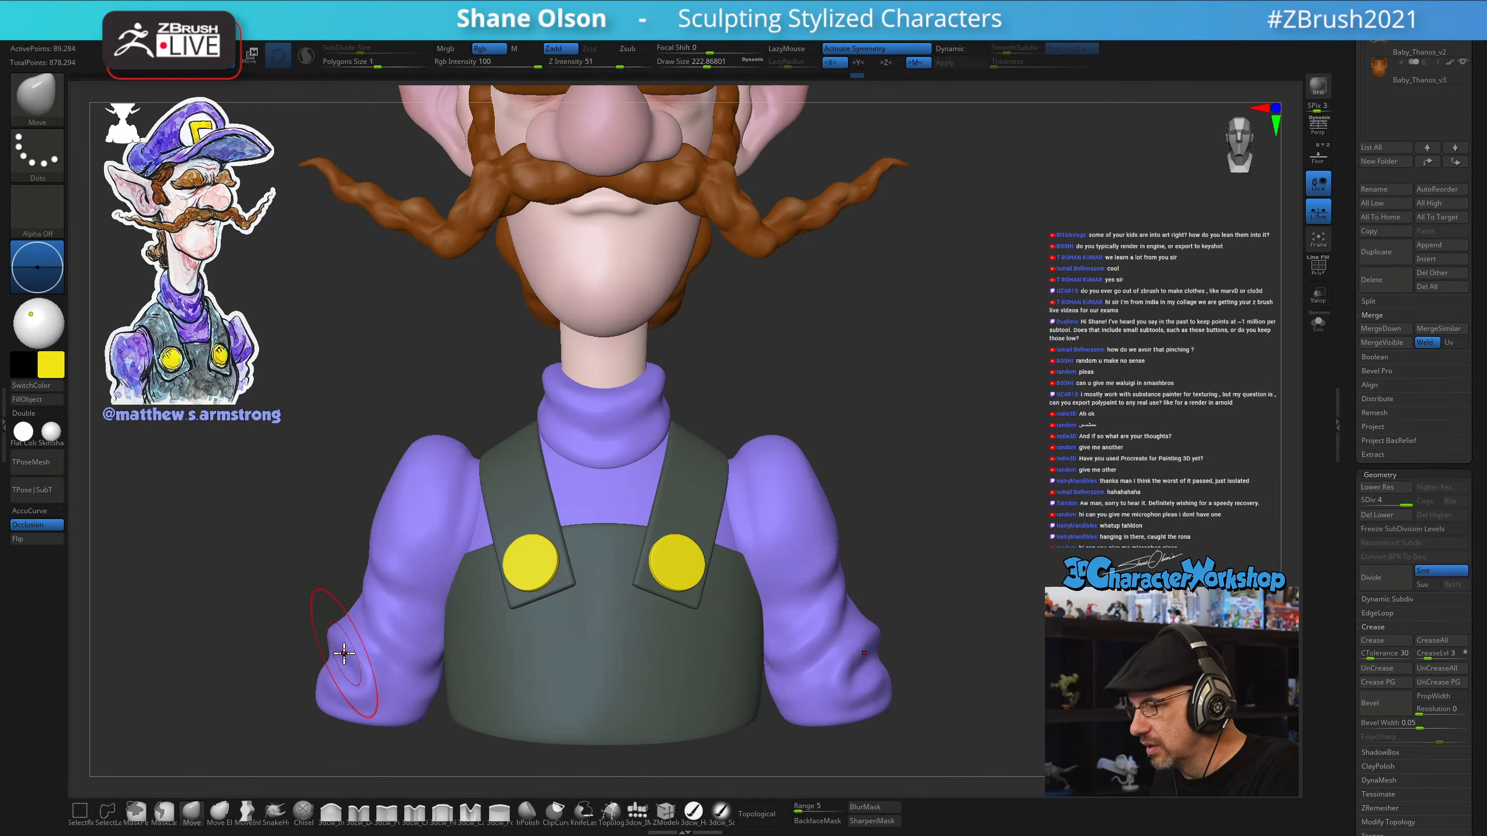
Examine the whole bust and the cap from the front, from above and from slightly turned angles
key(f)
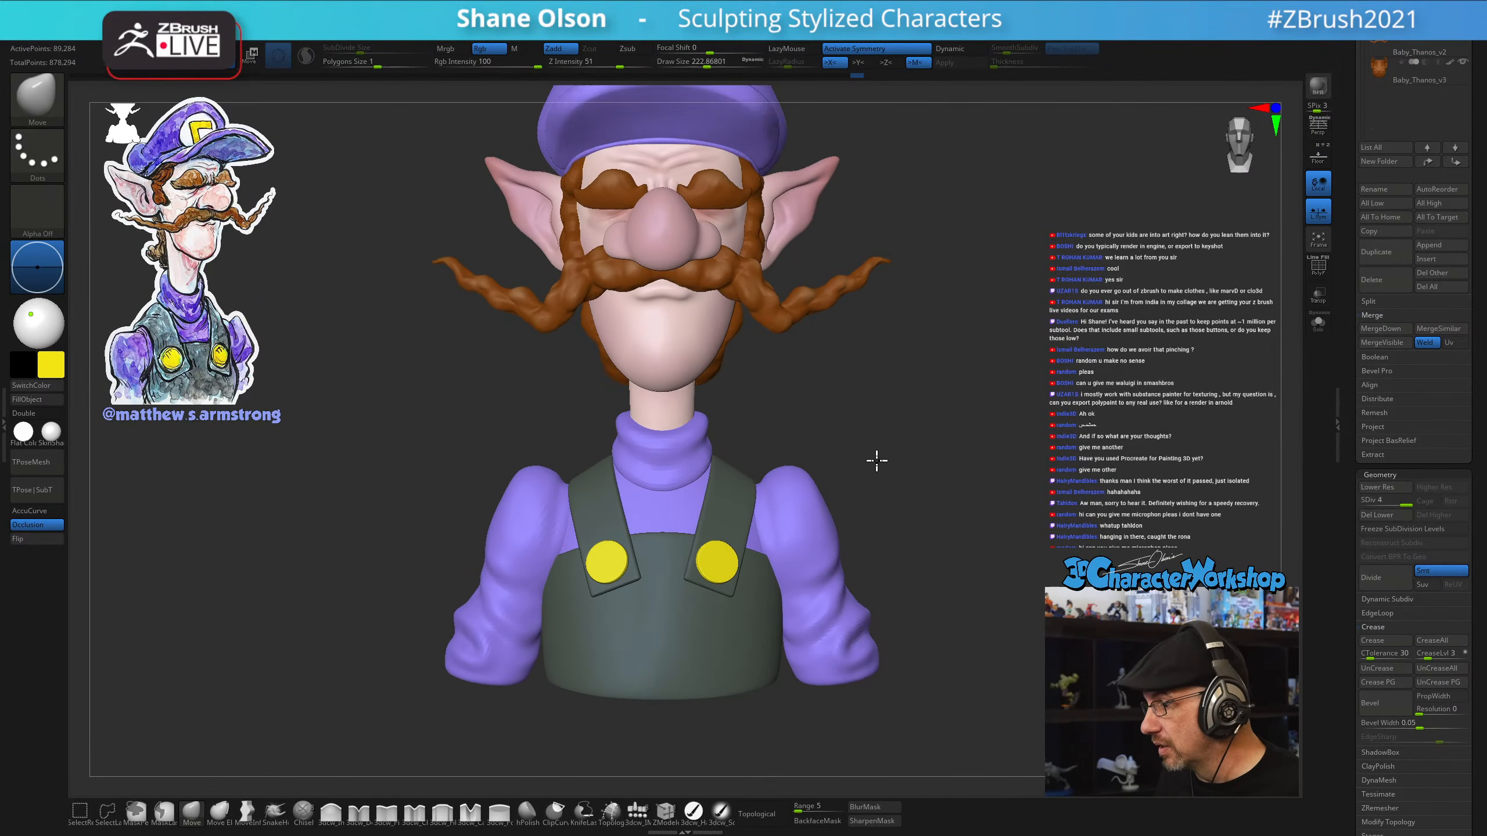
drag(877, 462, 915, 463)
alt+drag(957, 366, 908, 402)
drag(1016, 346, 1019, 442)
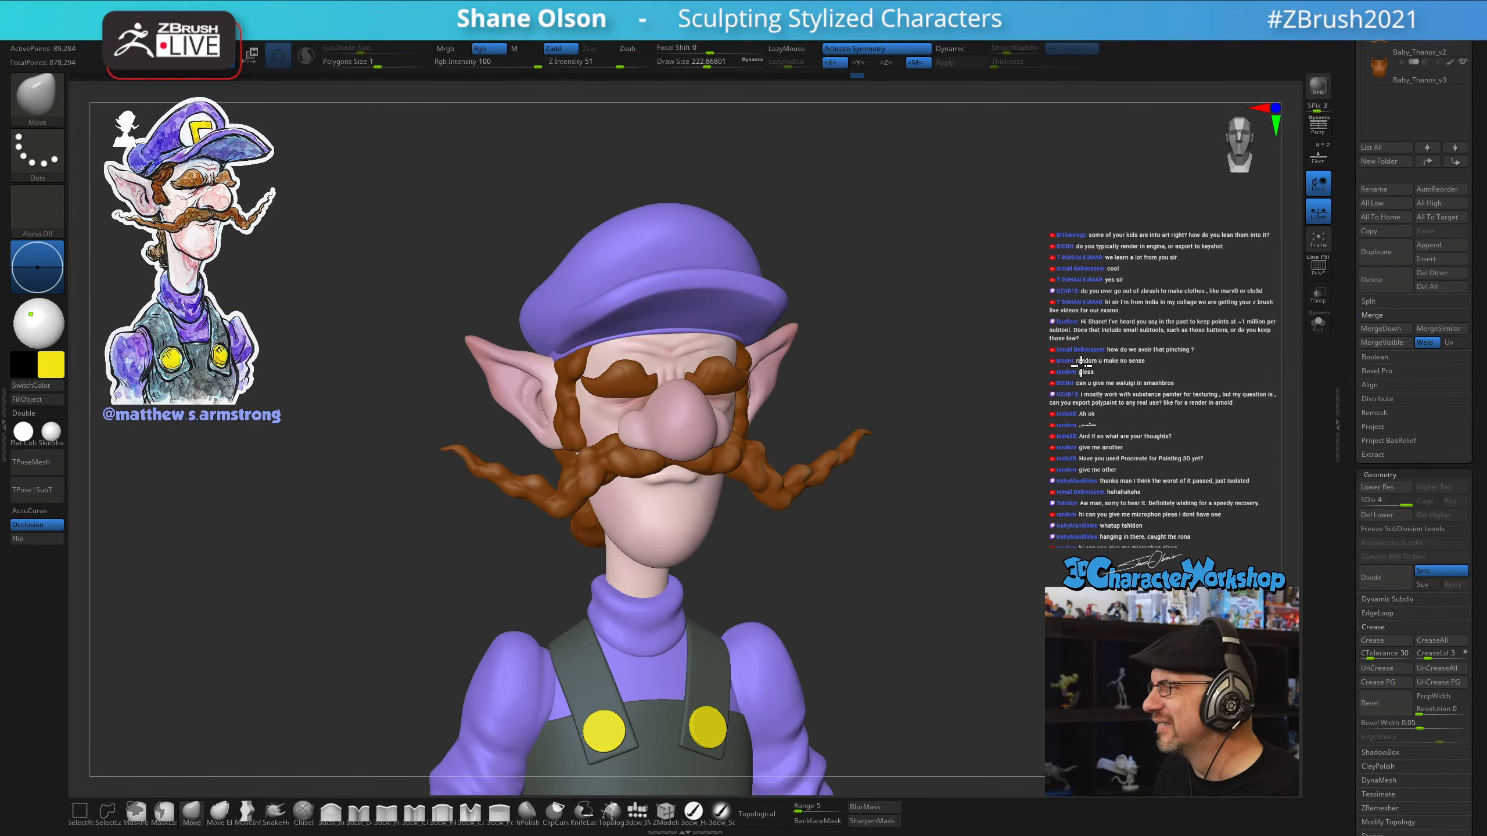
drag(1080, 362, 1125, 355)
mouse_move(1008, 322)
alt+mouse_down()
mouse_move(1014, 372)
mouse_move(960, 394)
alt+mouse_up()
key(s)
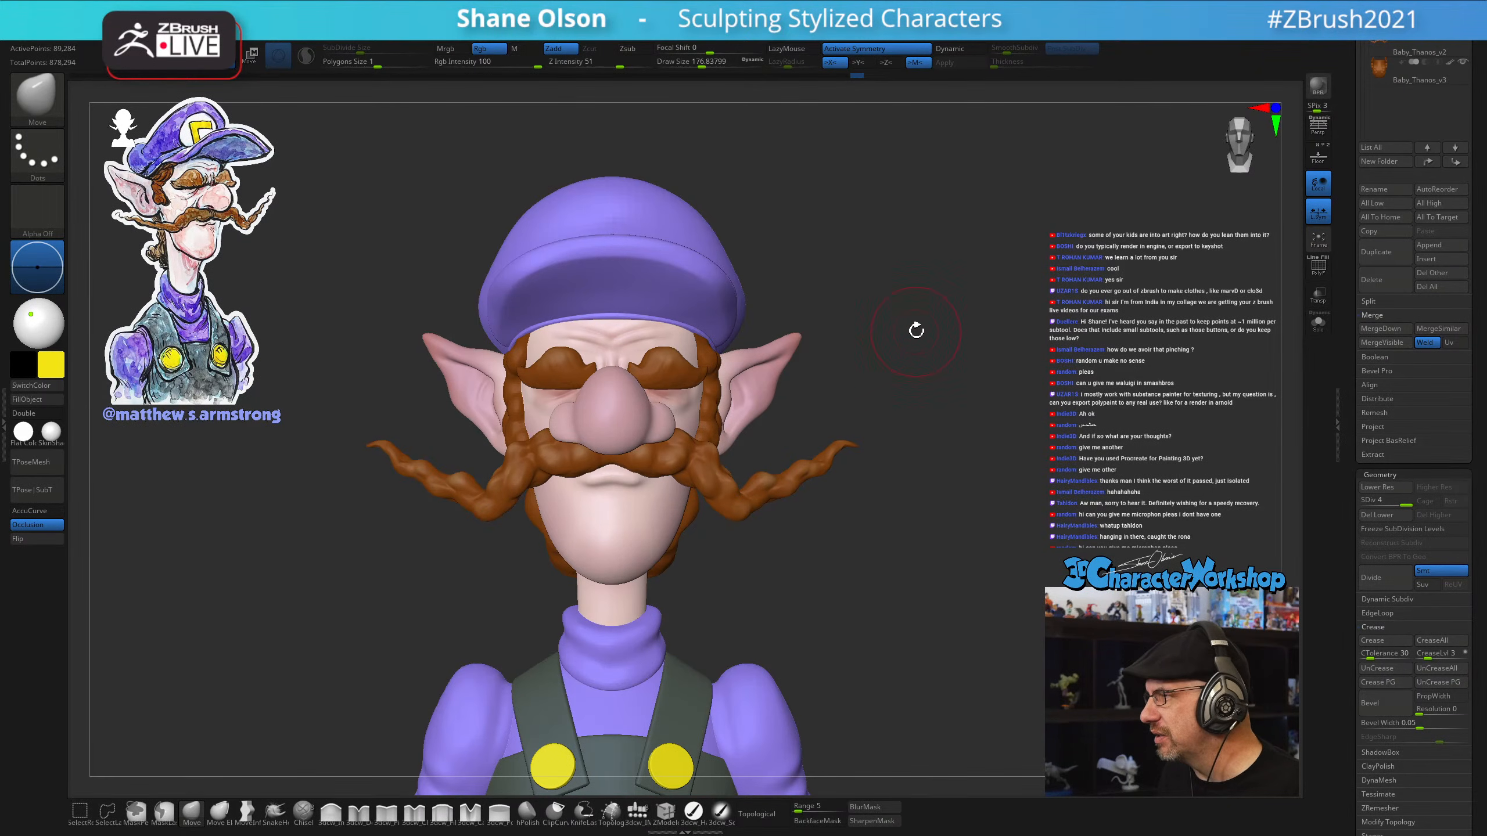
mouse_move(917, 330)
mouse_down()
mouse_move(899, 332)
mouse_move(899, 380)
mouse_up()
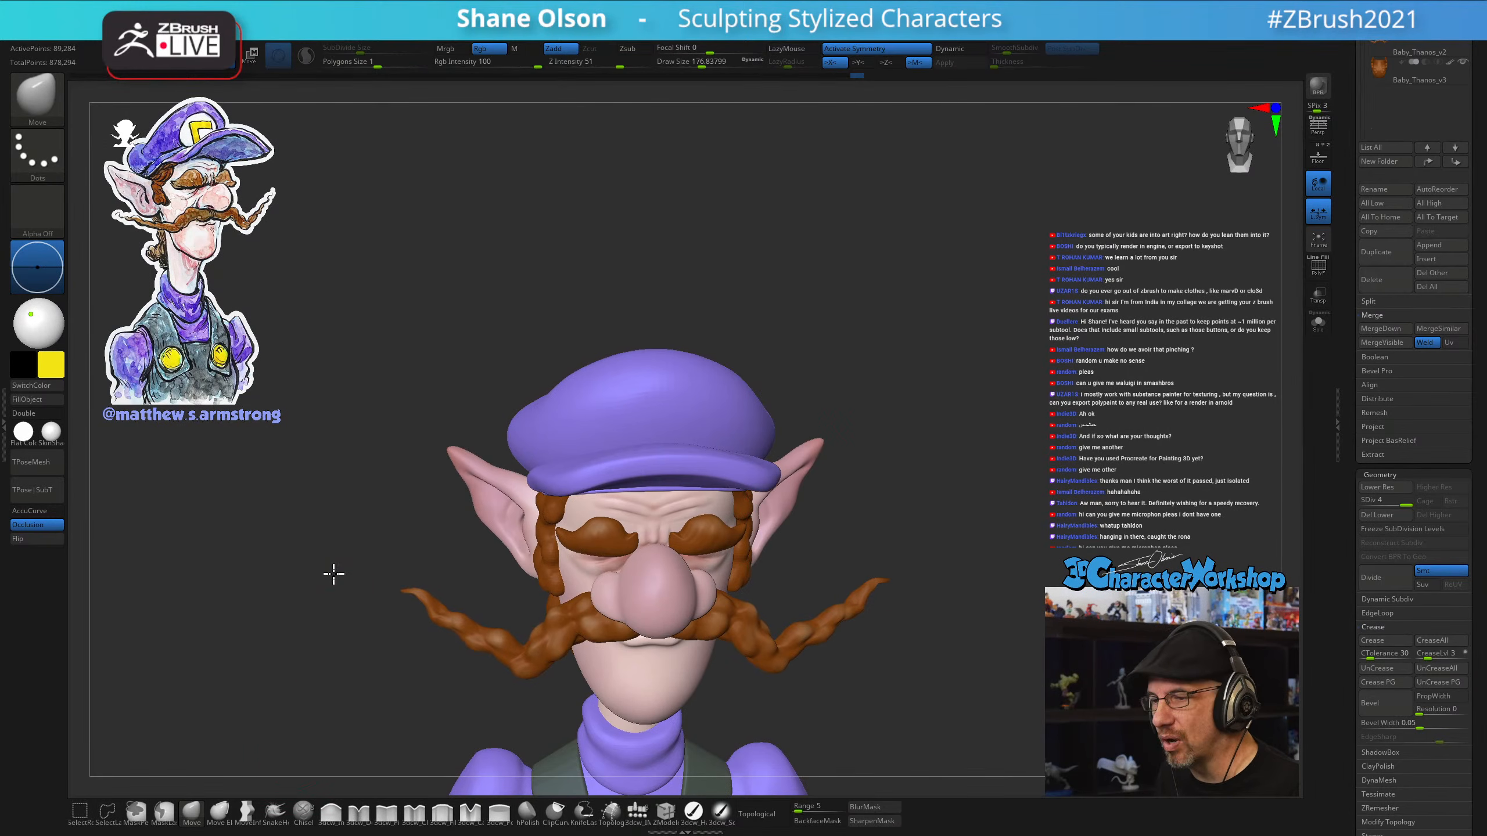
drag(334, 574, 329, 575)
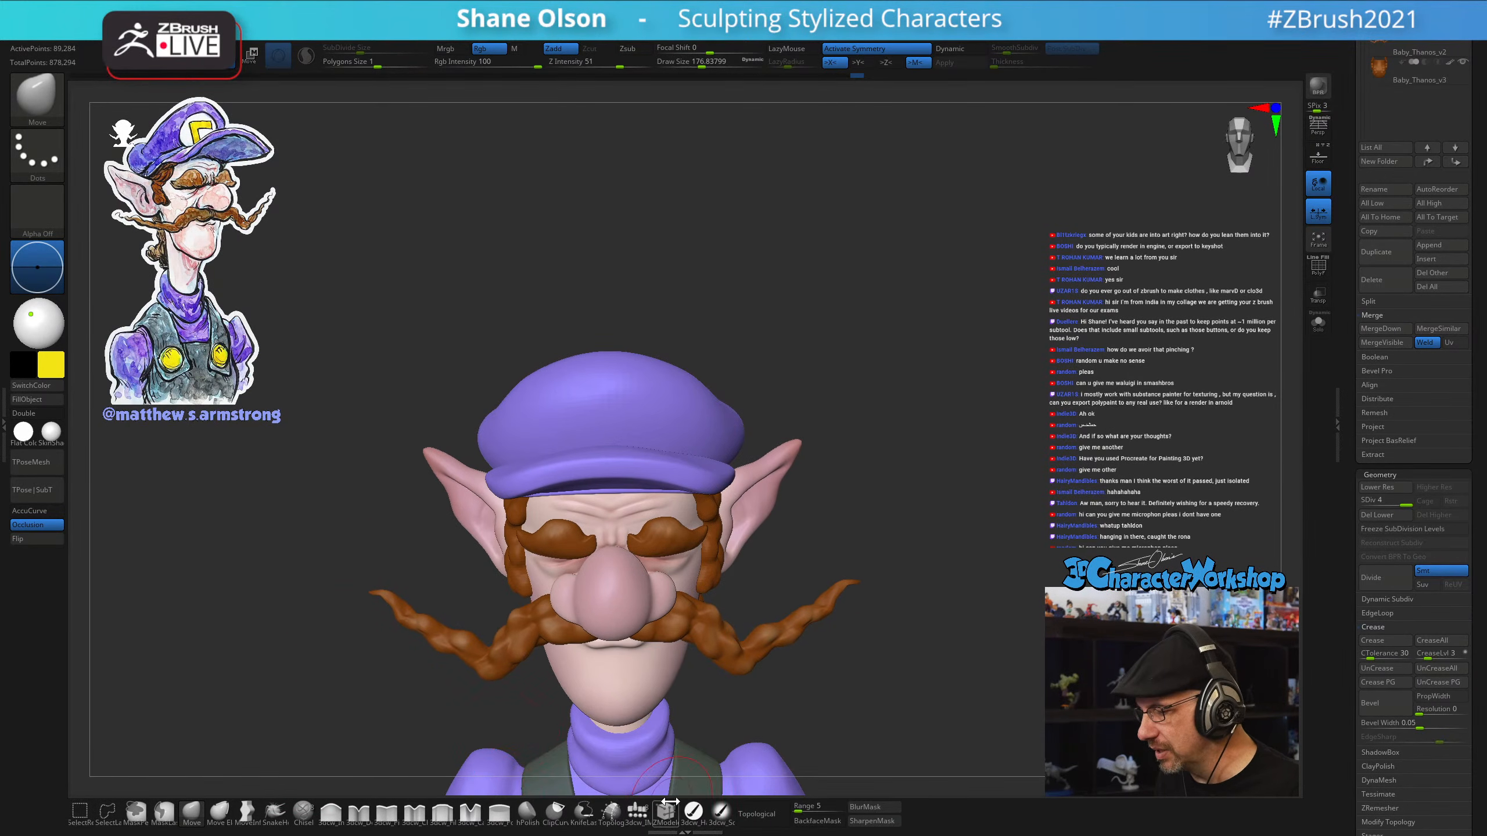
Activate the Cylinder insert-mesh brush, display the polygroup wireframe, and make the cap the active subtool
click(644, 818)
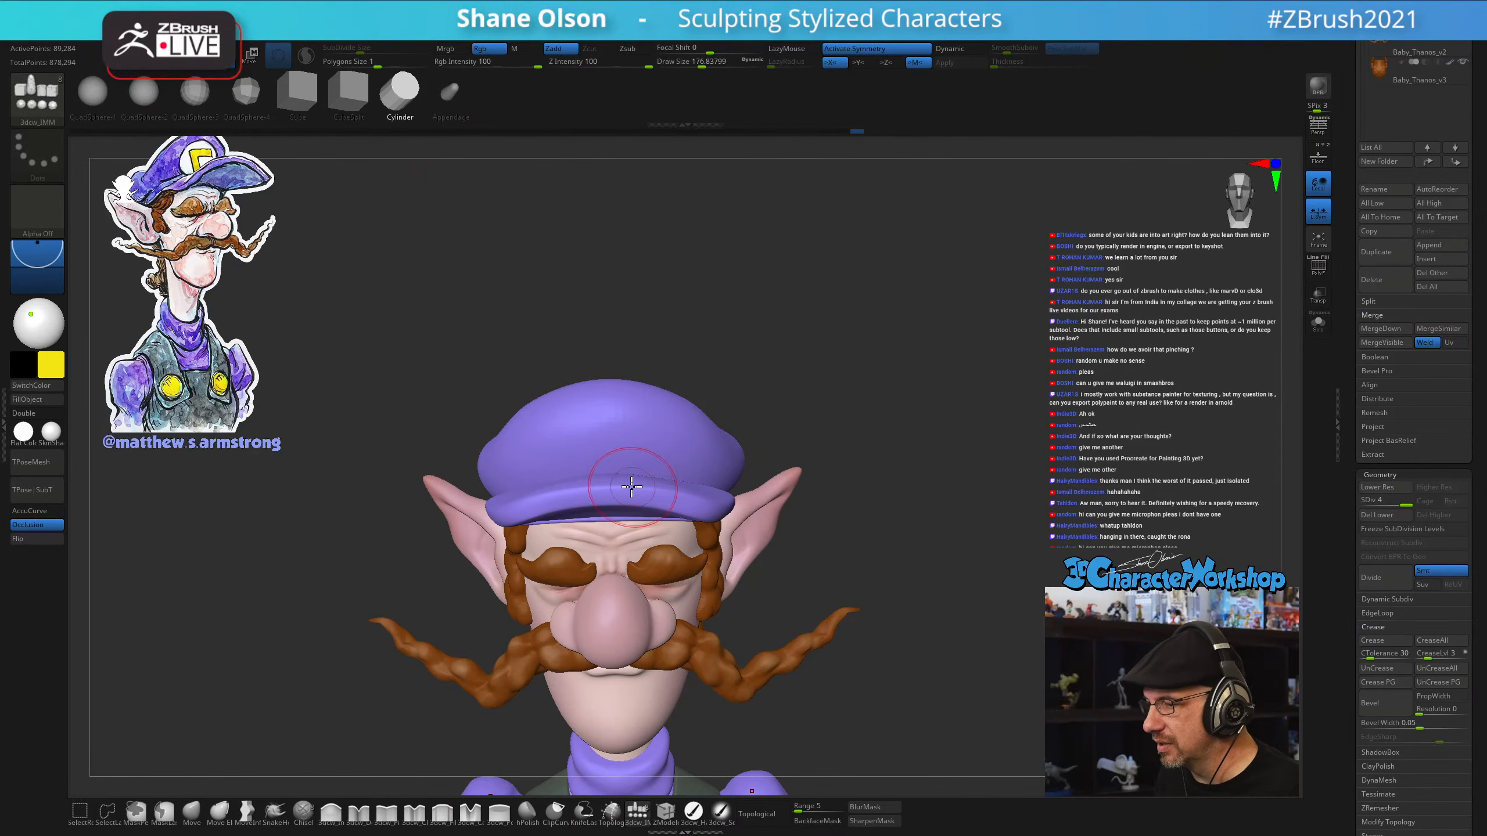
key(shift+f)
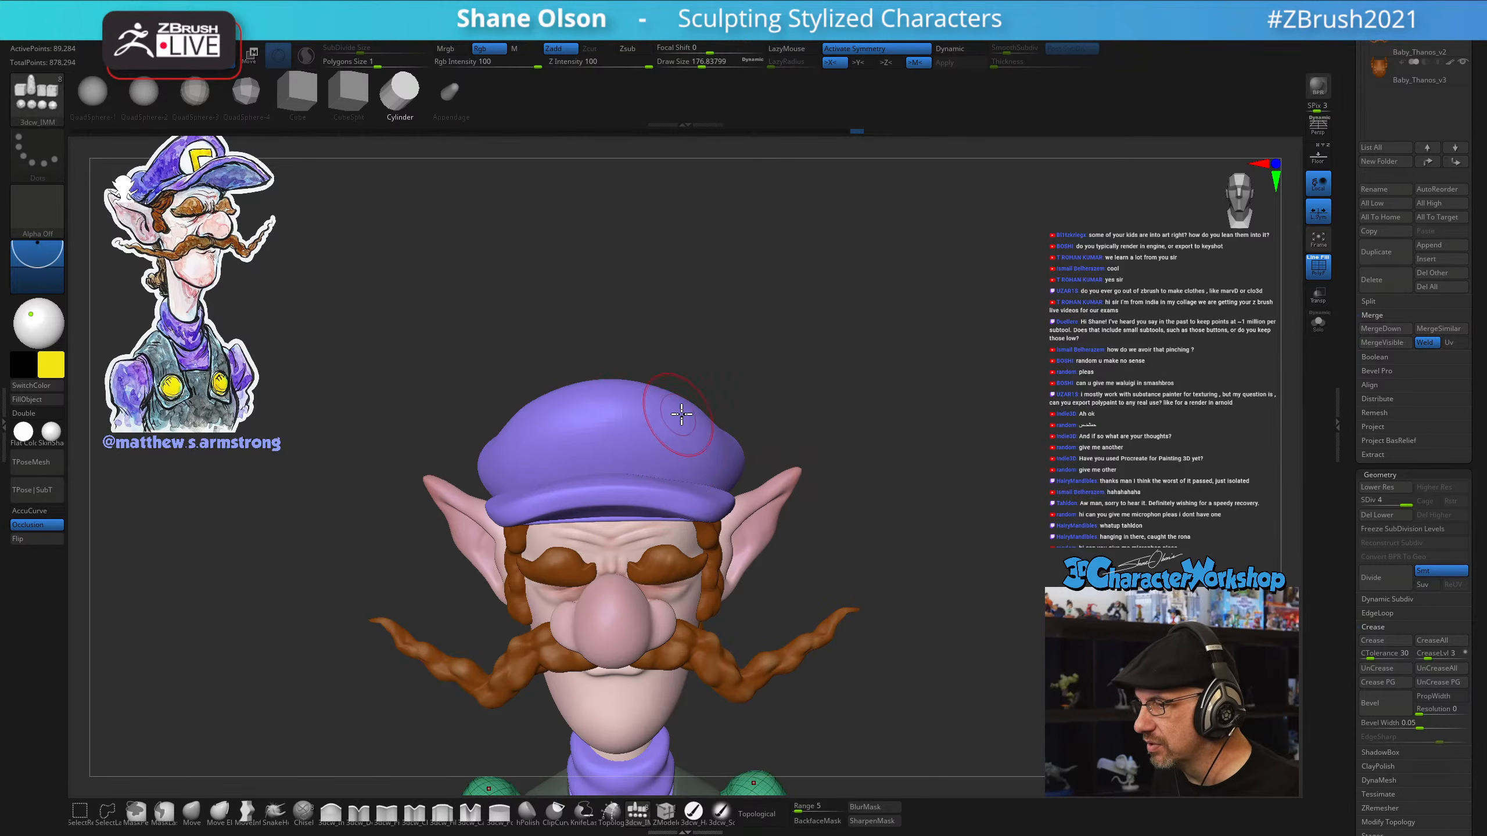
drag(850, 370, 854, 365)
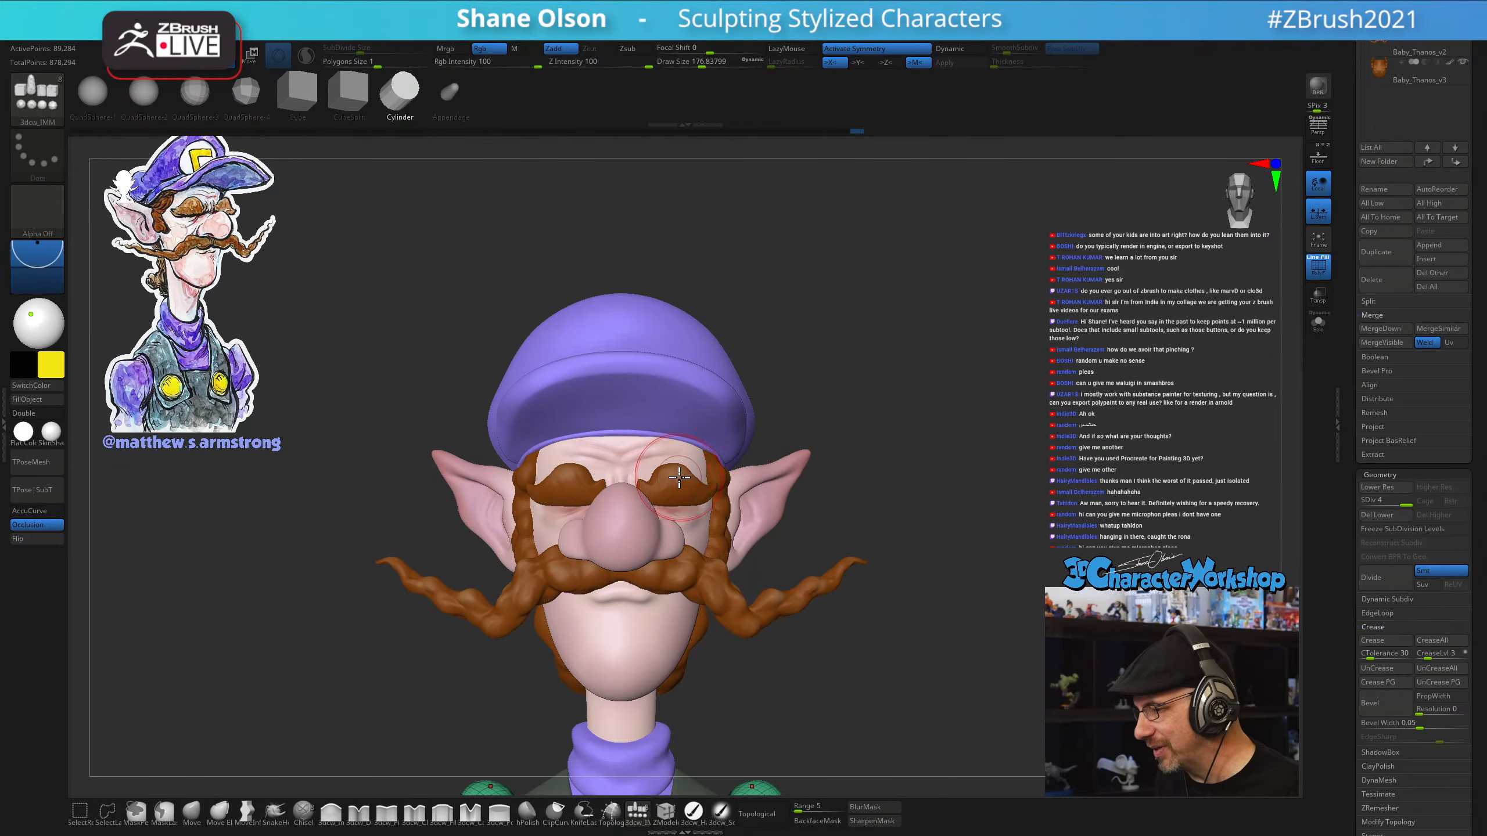
key(shift+f)
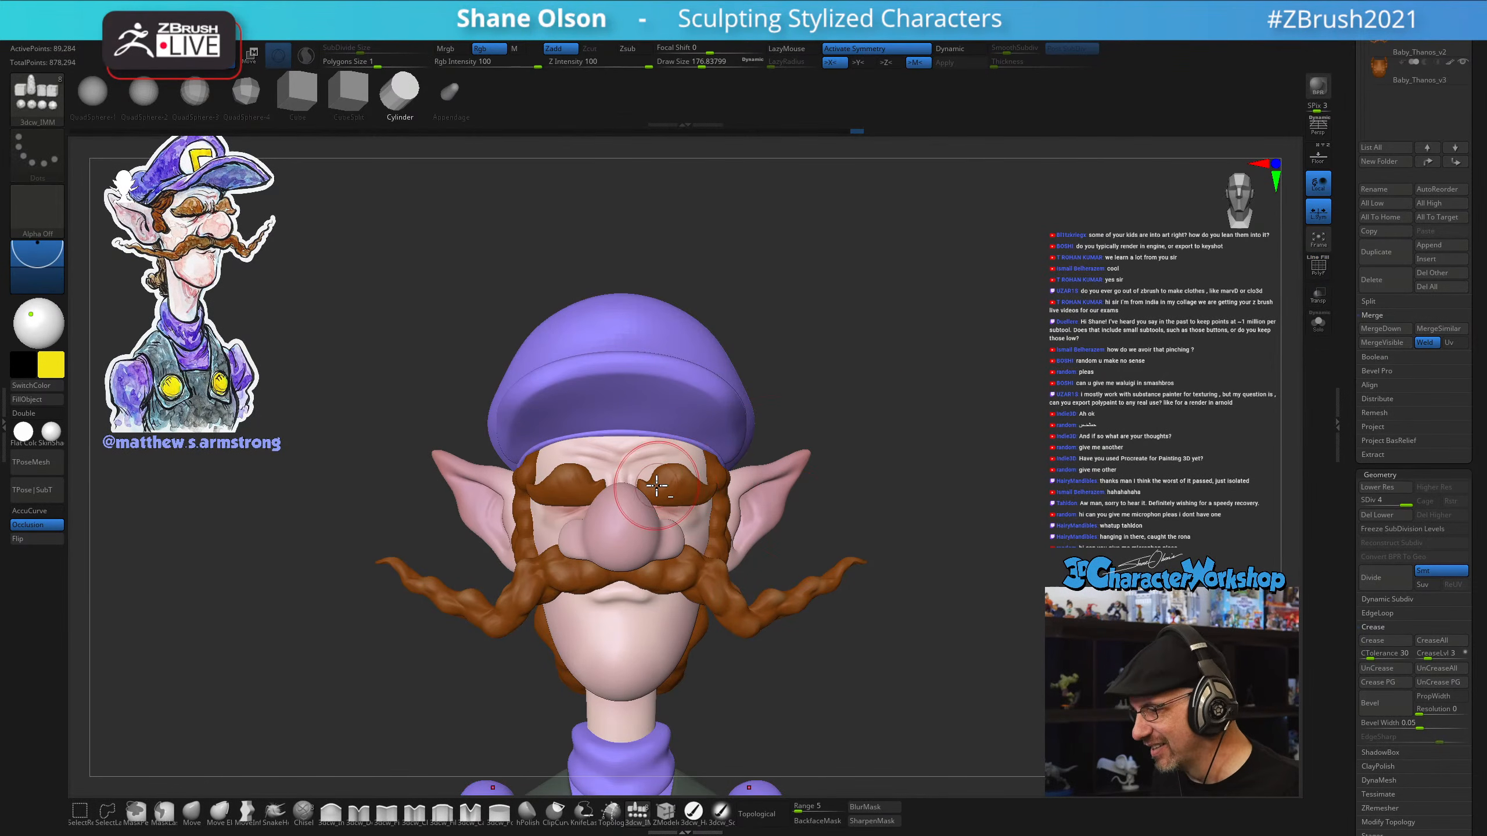
key(shift+f)
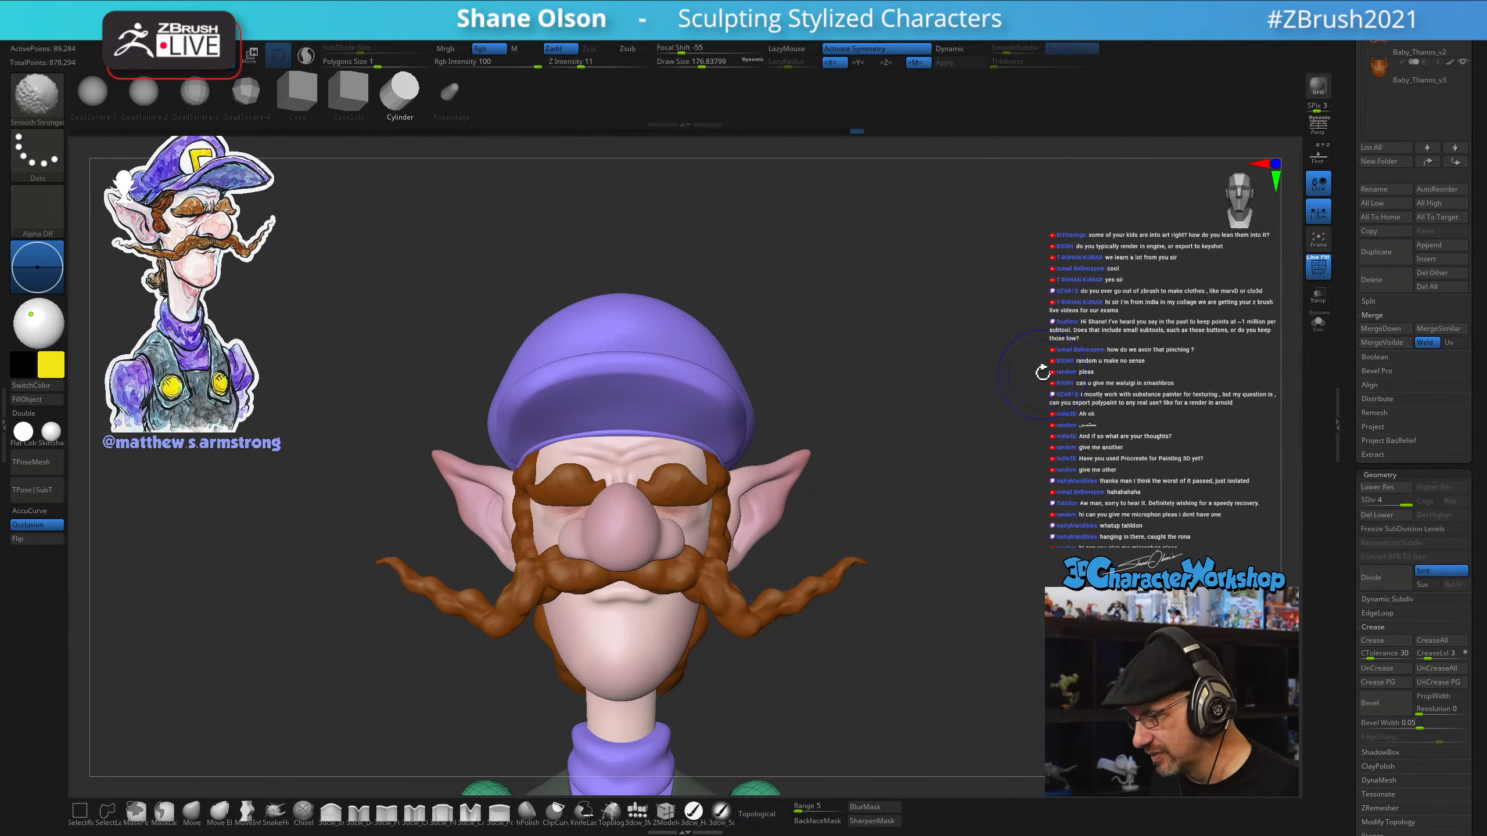
drag(839, 479, 1054, 363)
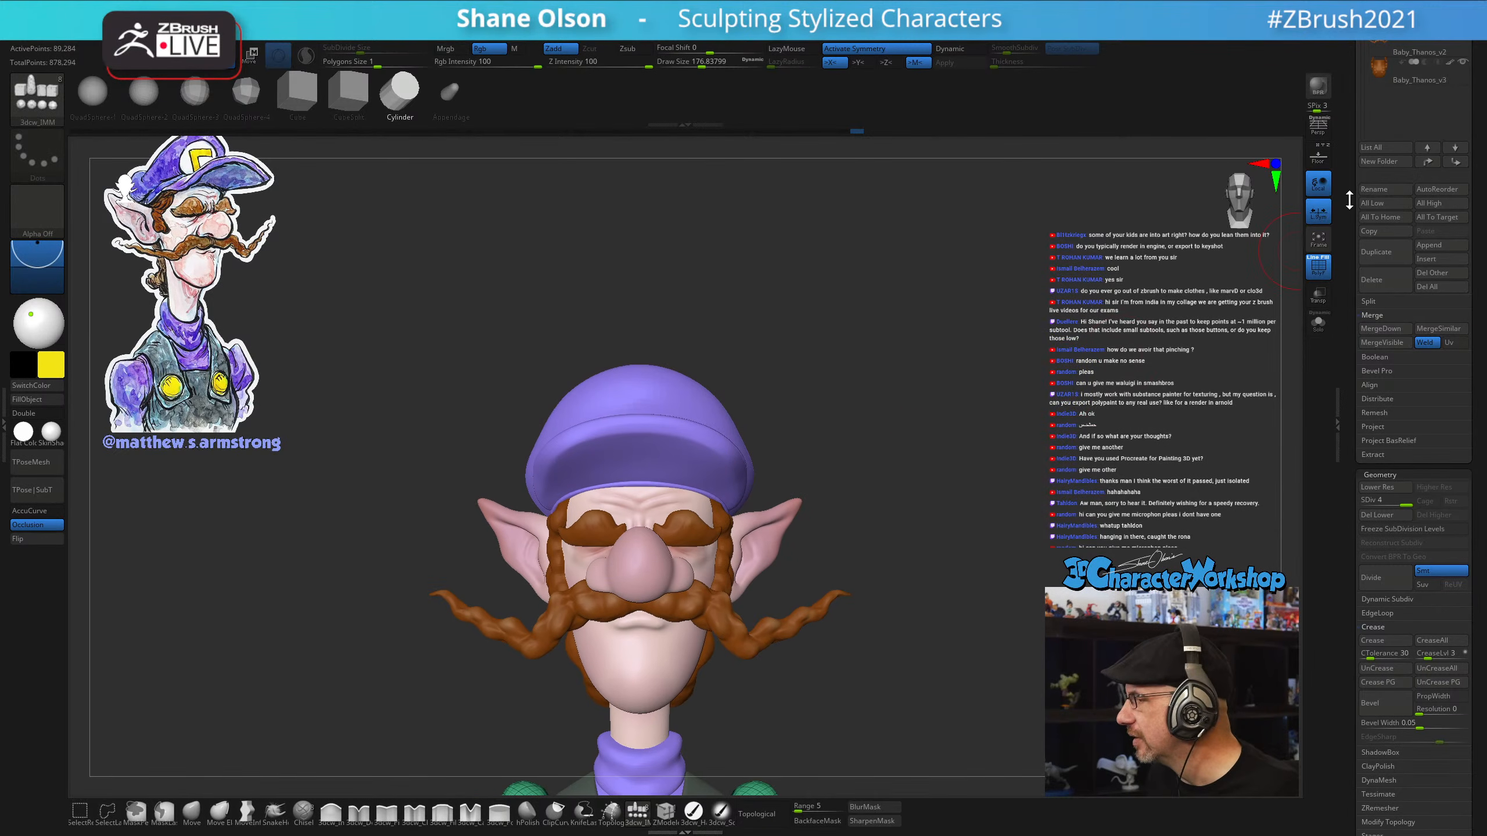
drag(1350, 200, 1361, 410)
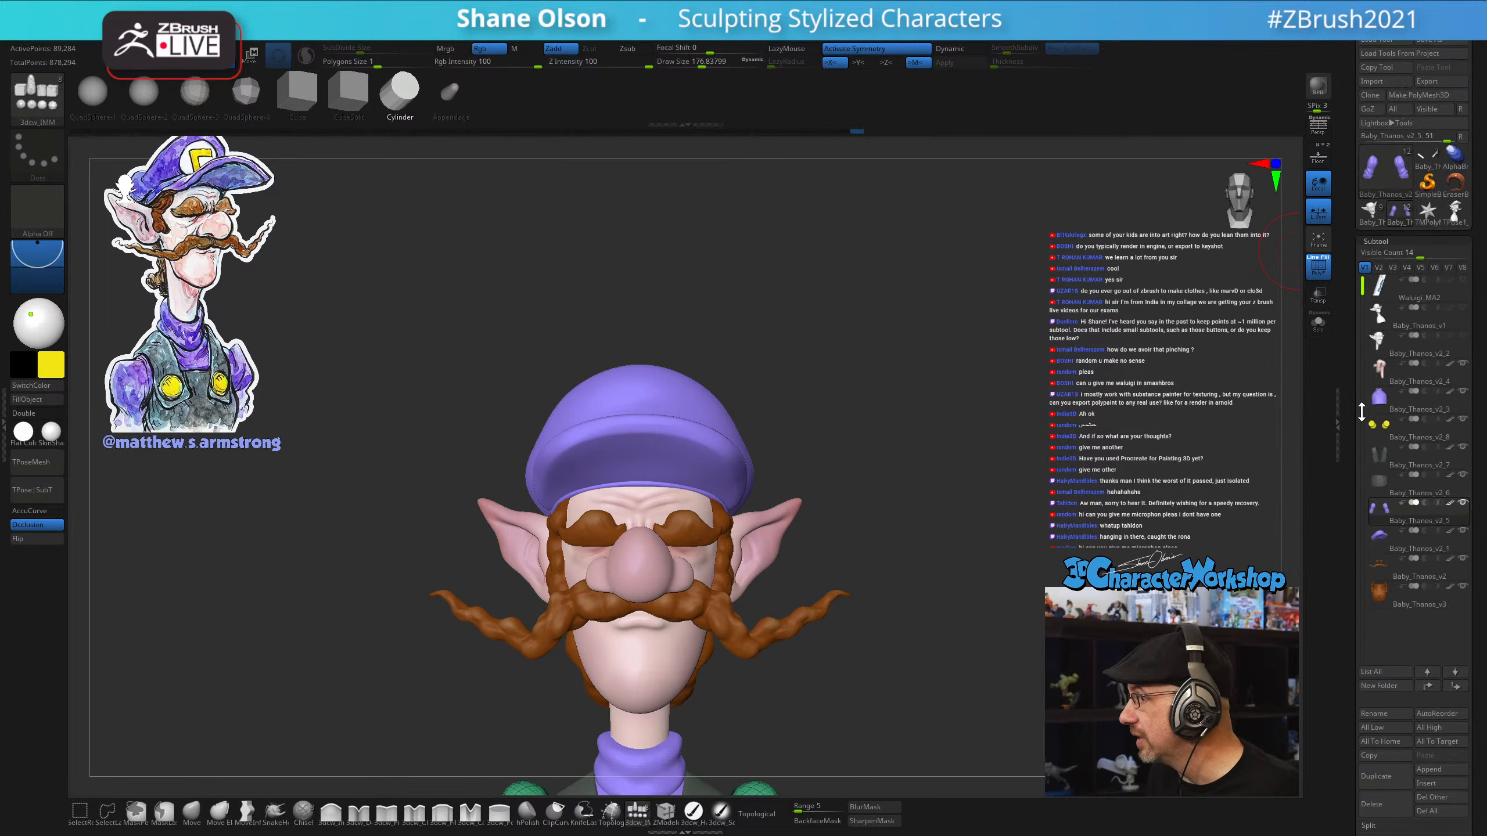
click(1392, 546)
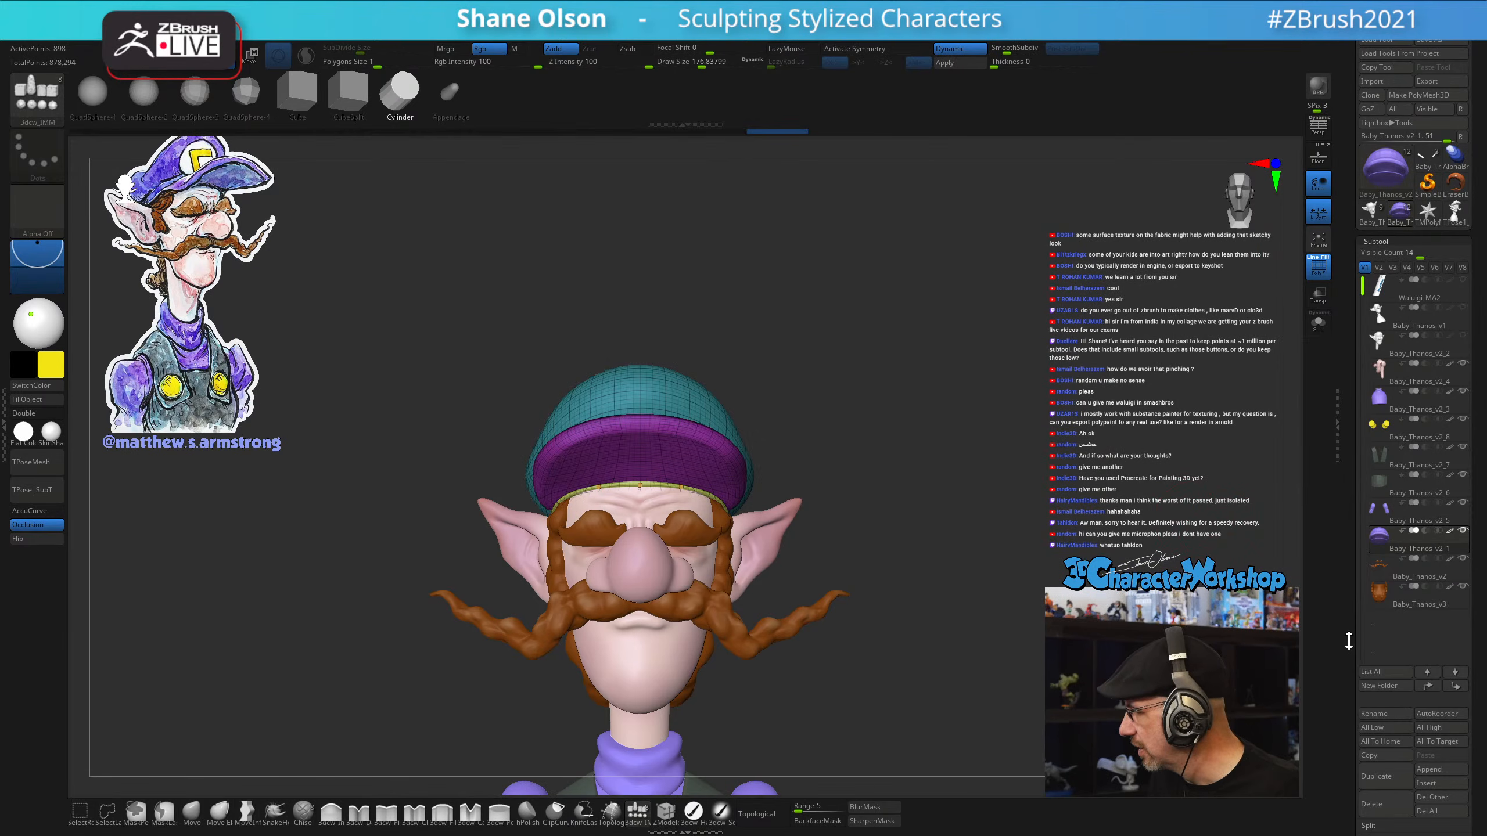
drag(1348, 641, 1345, 451)
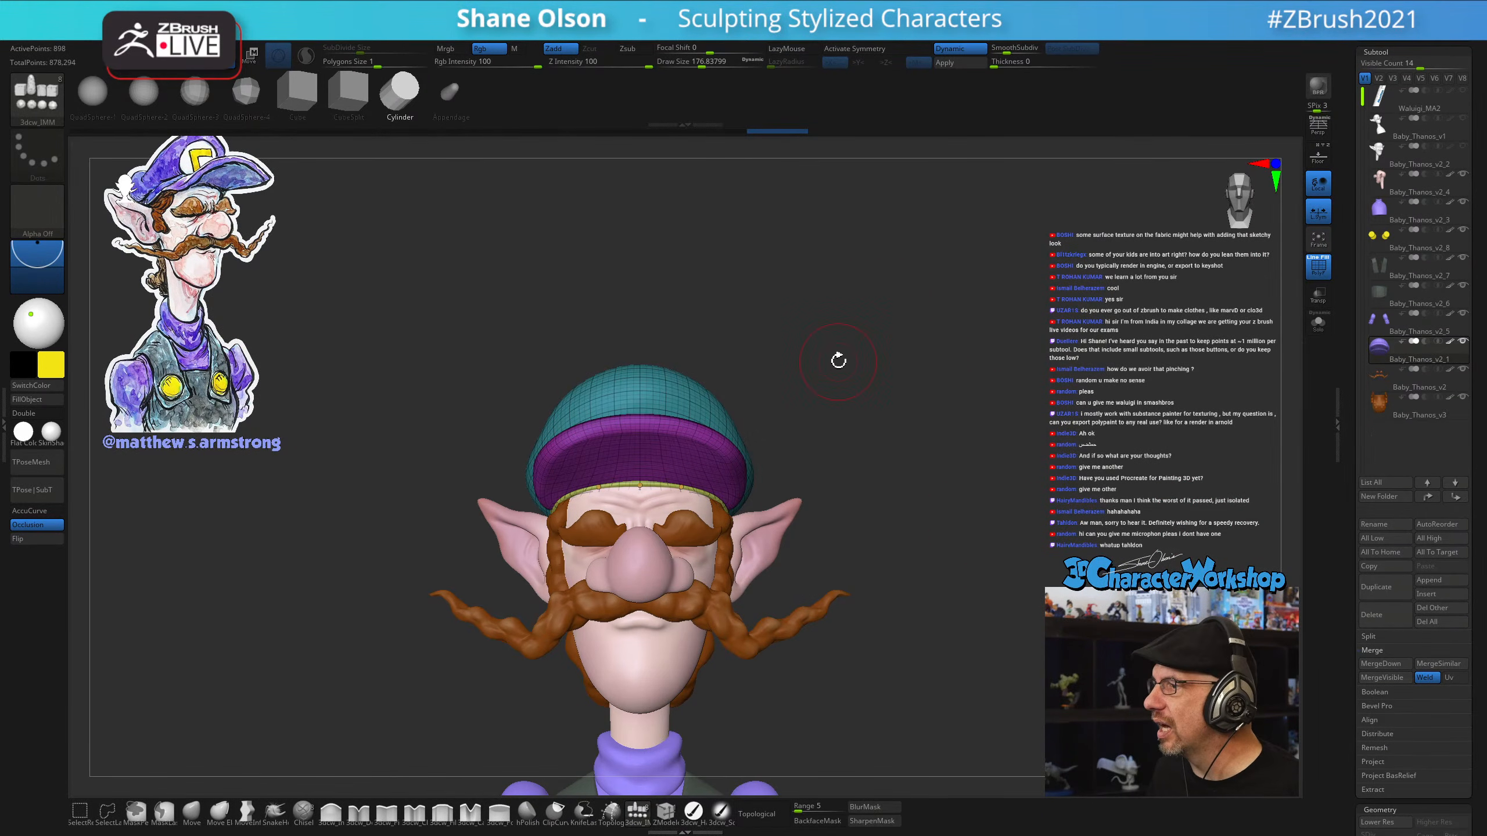
Try to insert a cylinder on the front of the cap above the visor
alt+drag(922, 442, 913, 346)
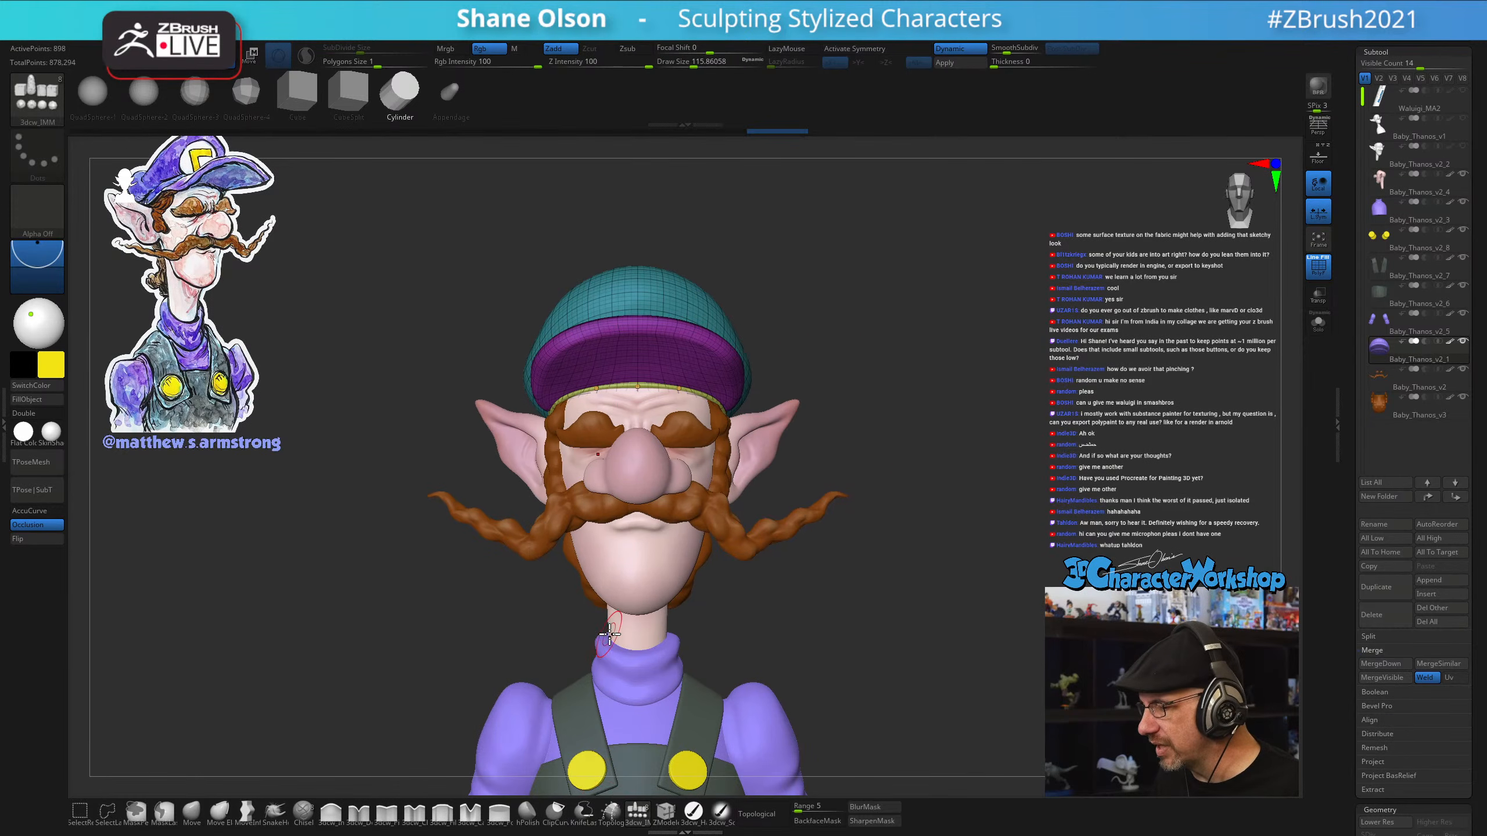
alt+drag(475, 584, 399, 546)
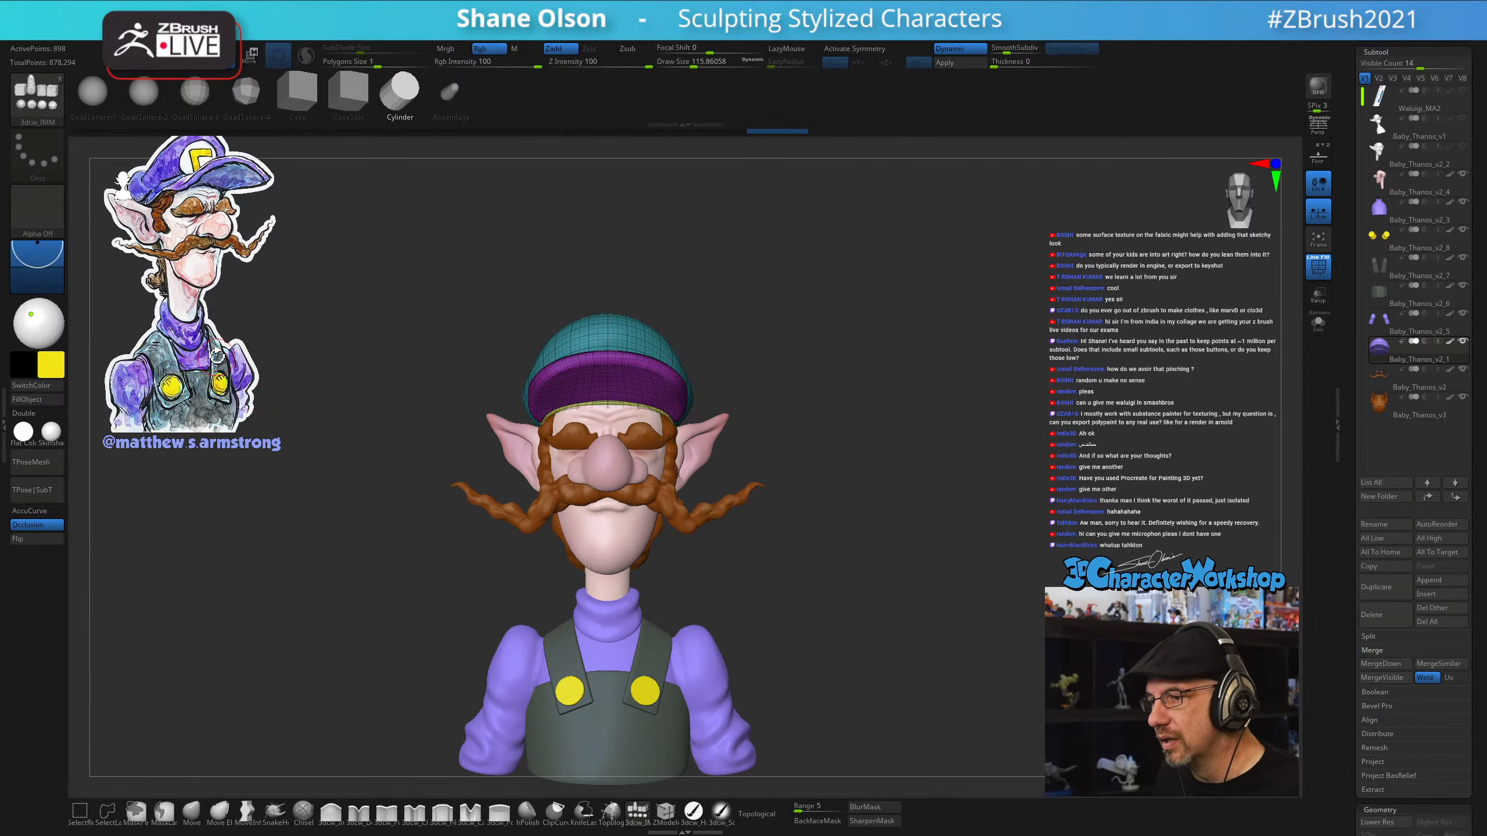
mouse_move(795, 587)
mouse_down()
mouse_move(813, 631)
mouse_move(889, 564)
mouse_move(911, 600)
mouse_up()
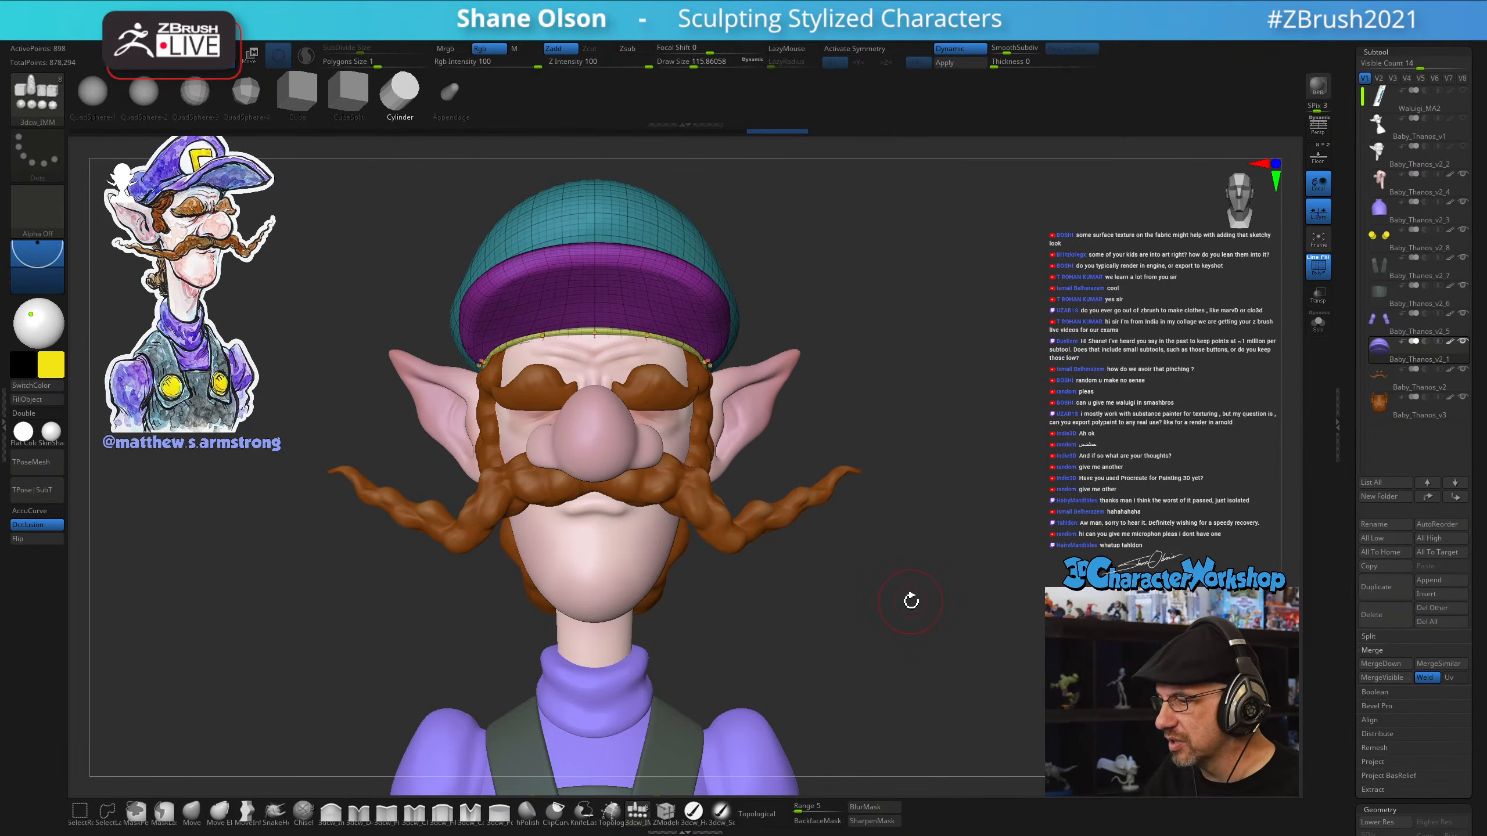
drag(856, 411, 852, 451)
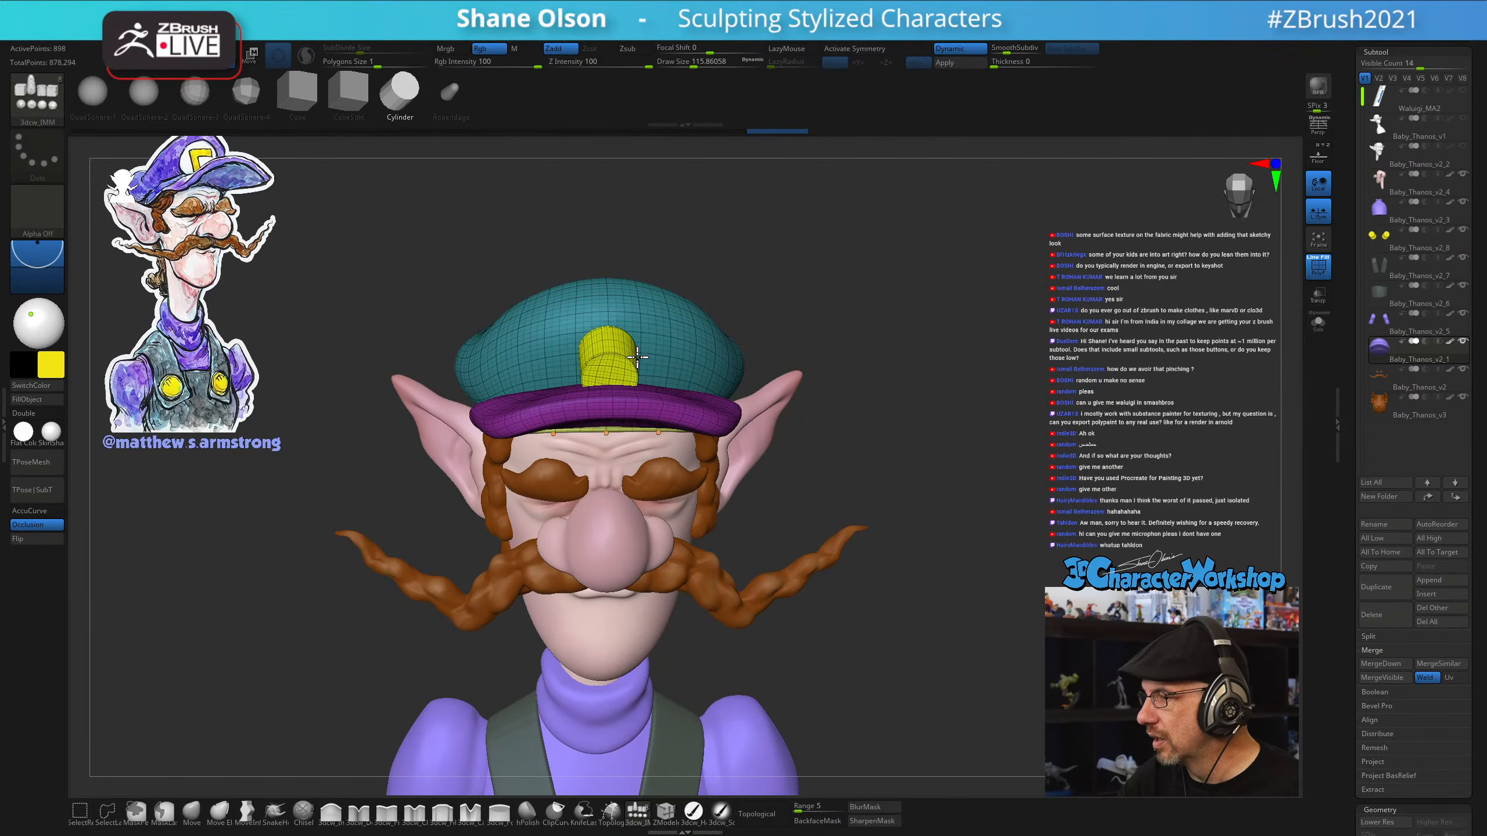
key(ctrl)
key(w)
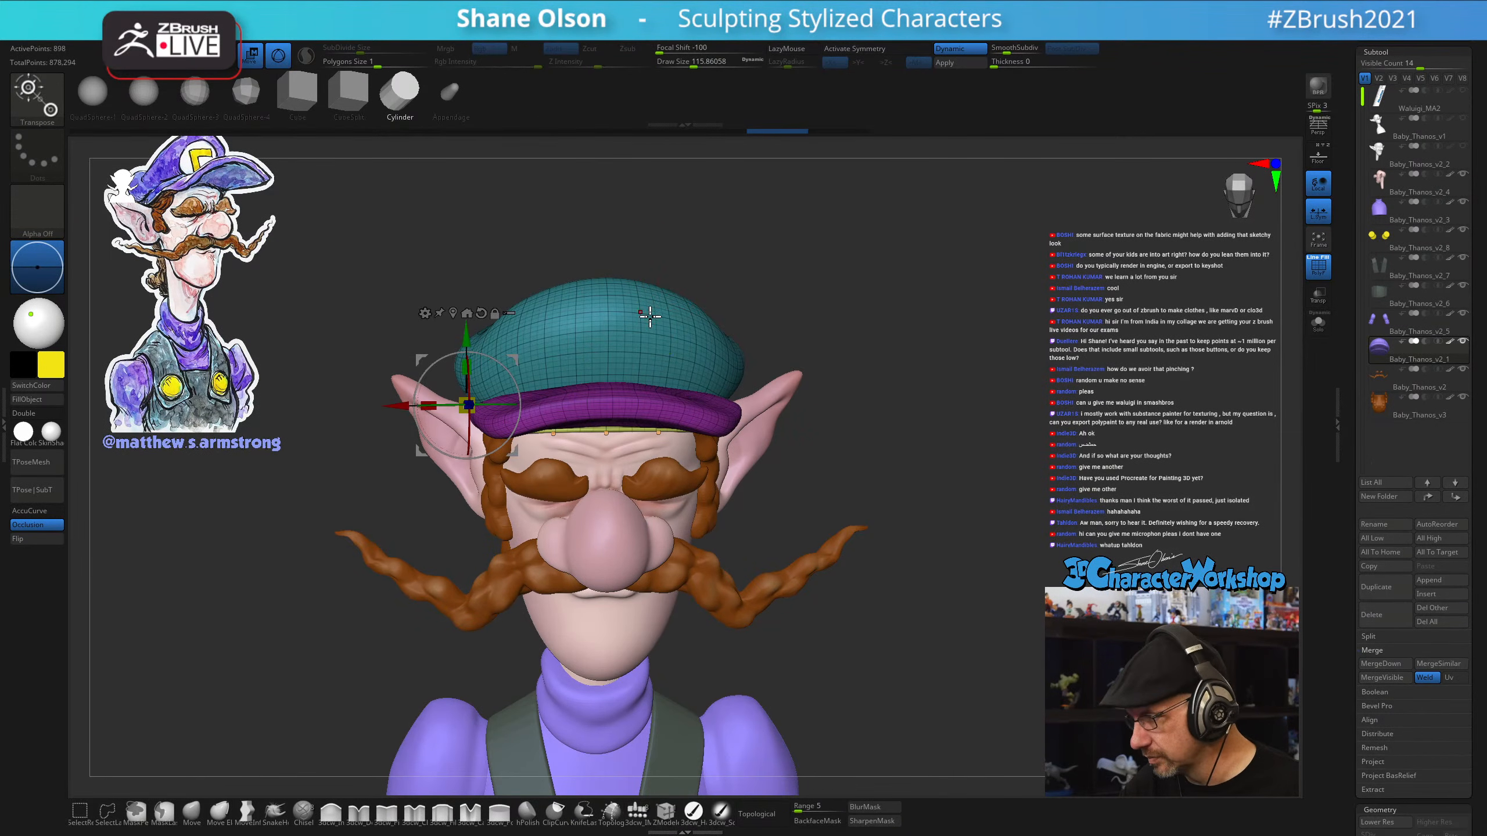
key(q)
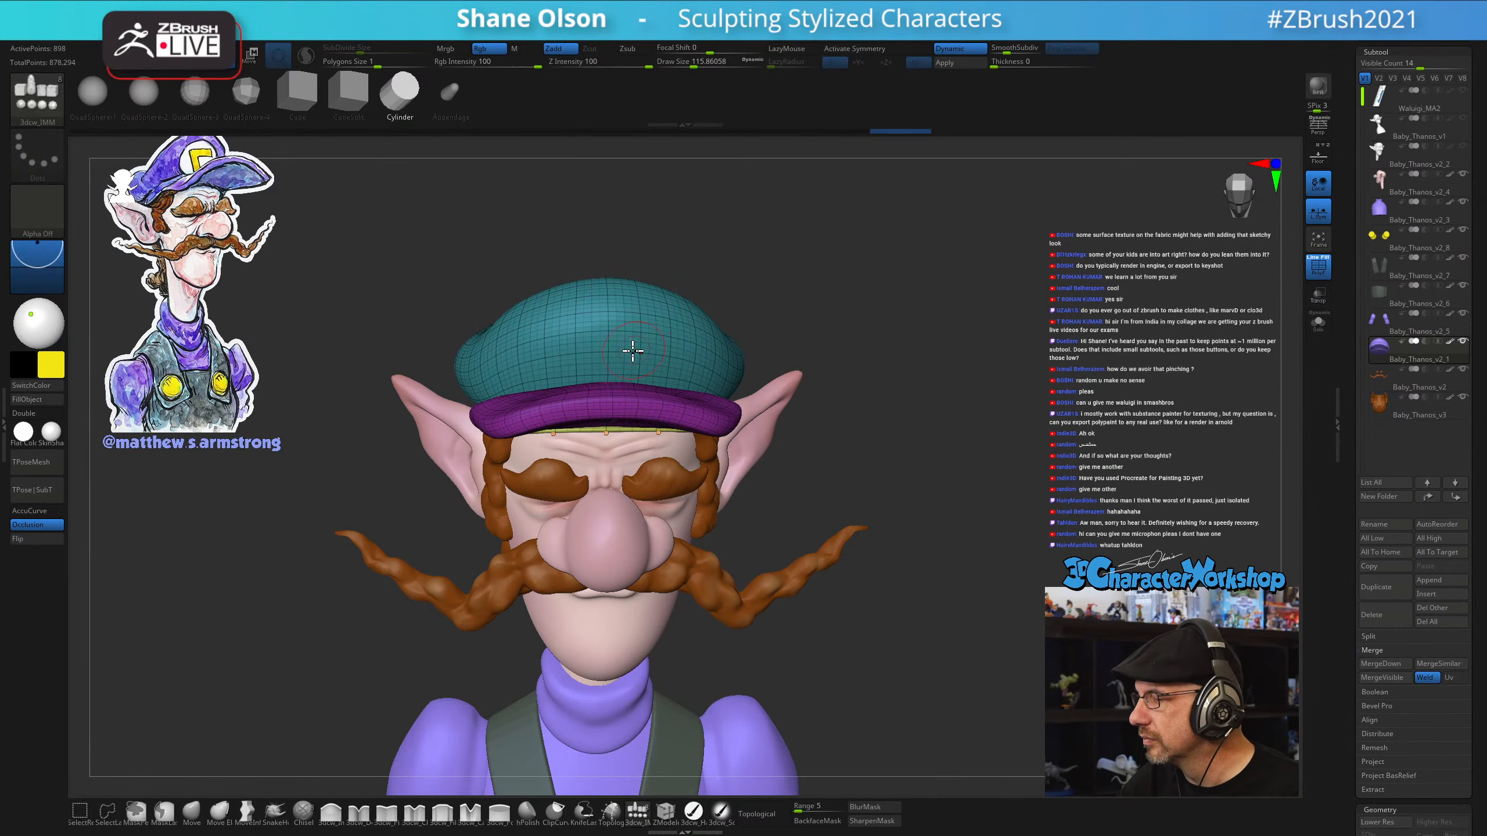
drag(628, 360, 659, 281)
key(ctrl+z)
drag(880, 386, 877, 371)
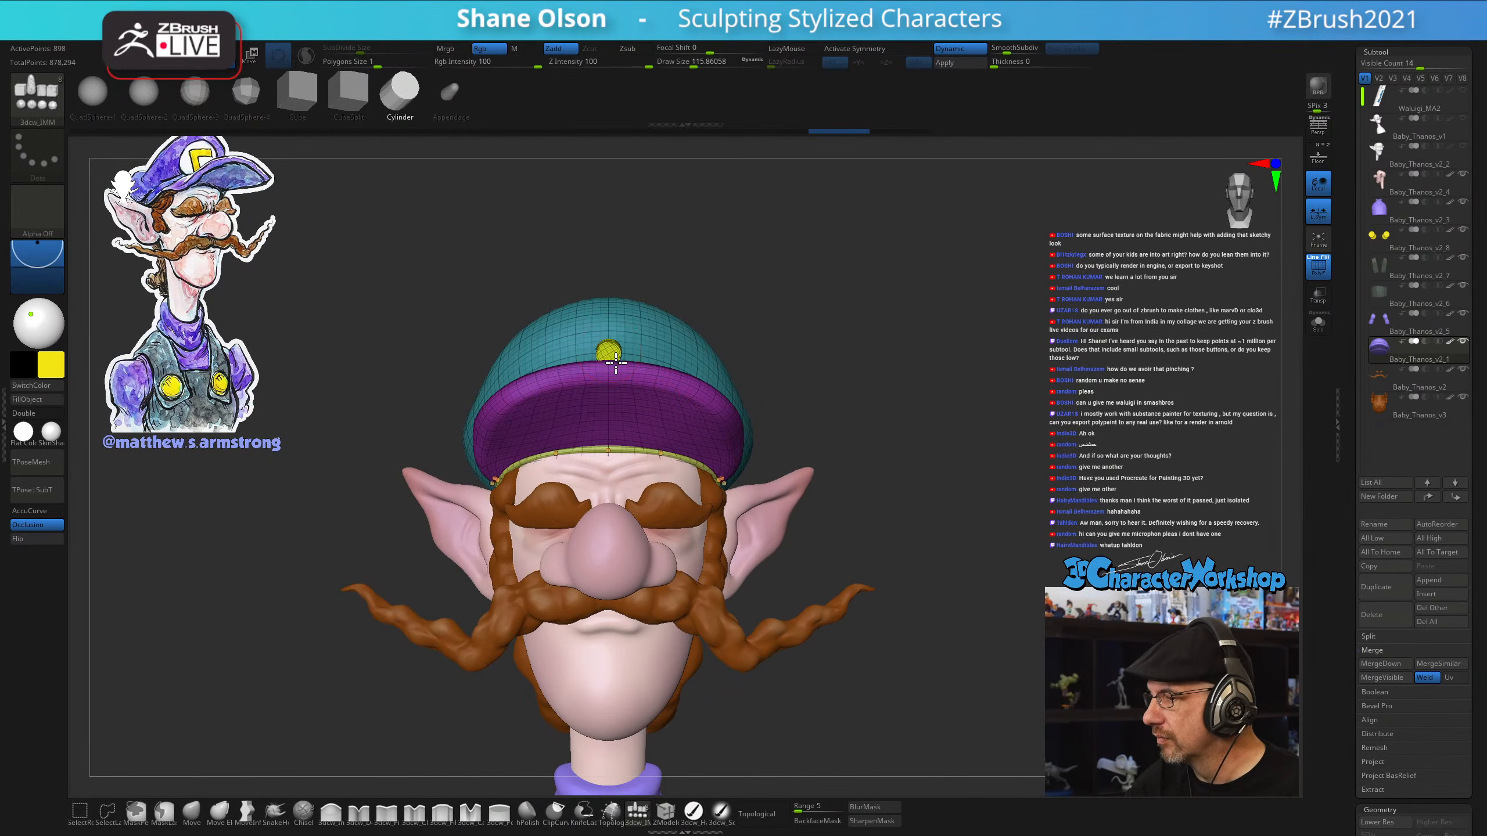
key(ctrl+z)
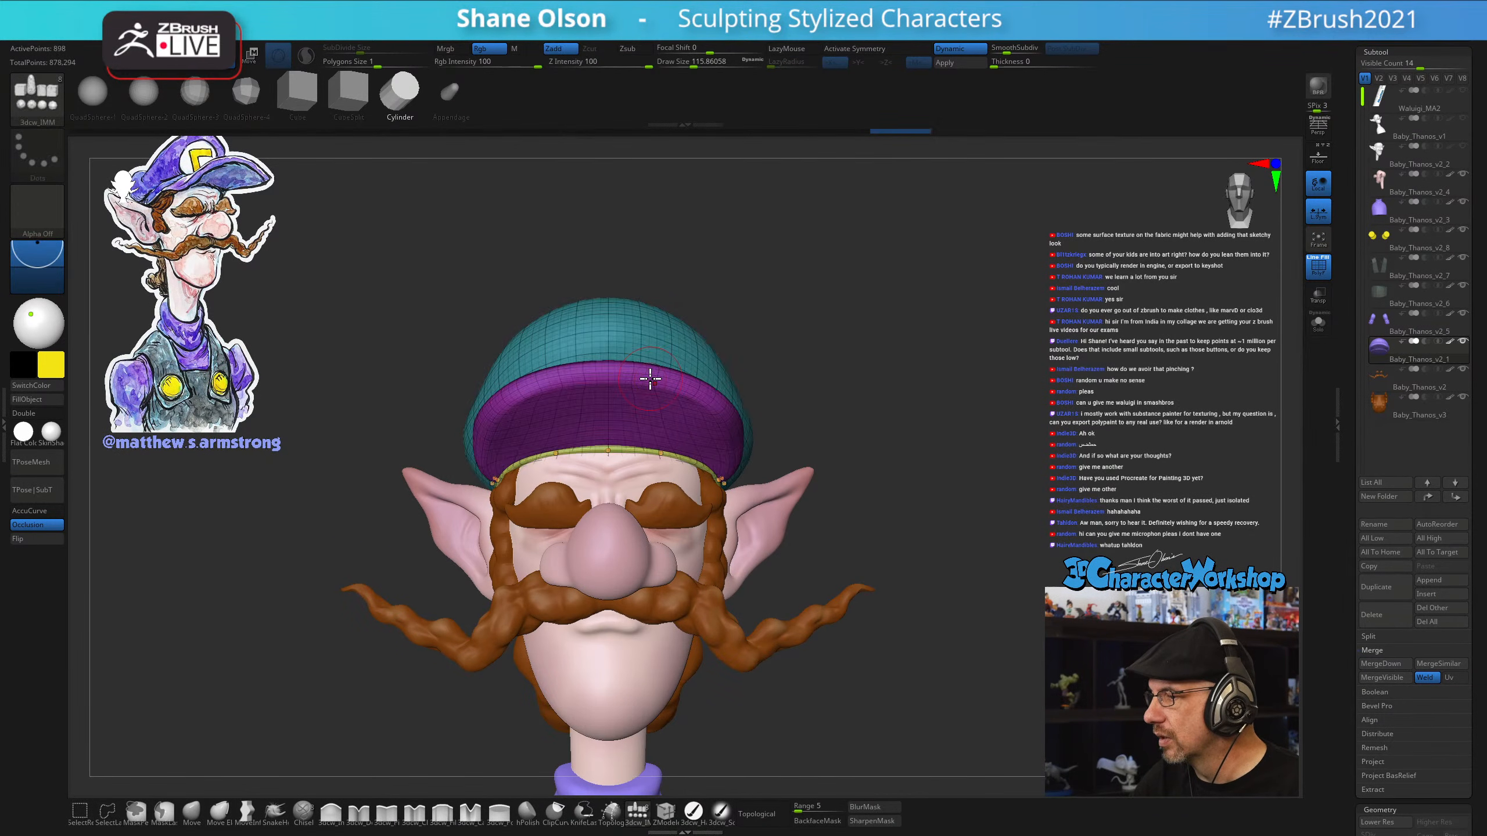
Reset the gizmo to the bust's centre line and insert a ring-shaped cylinder at the middle of the cap's front
key(w)
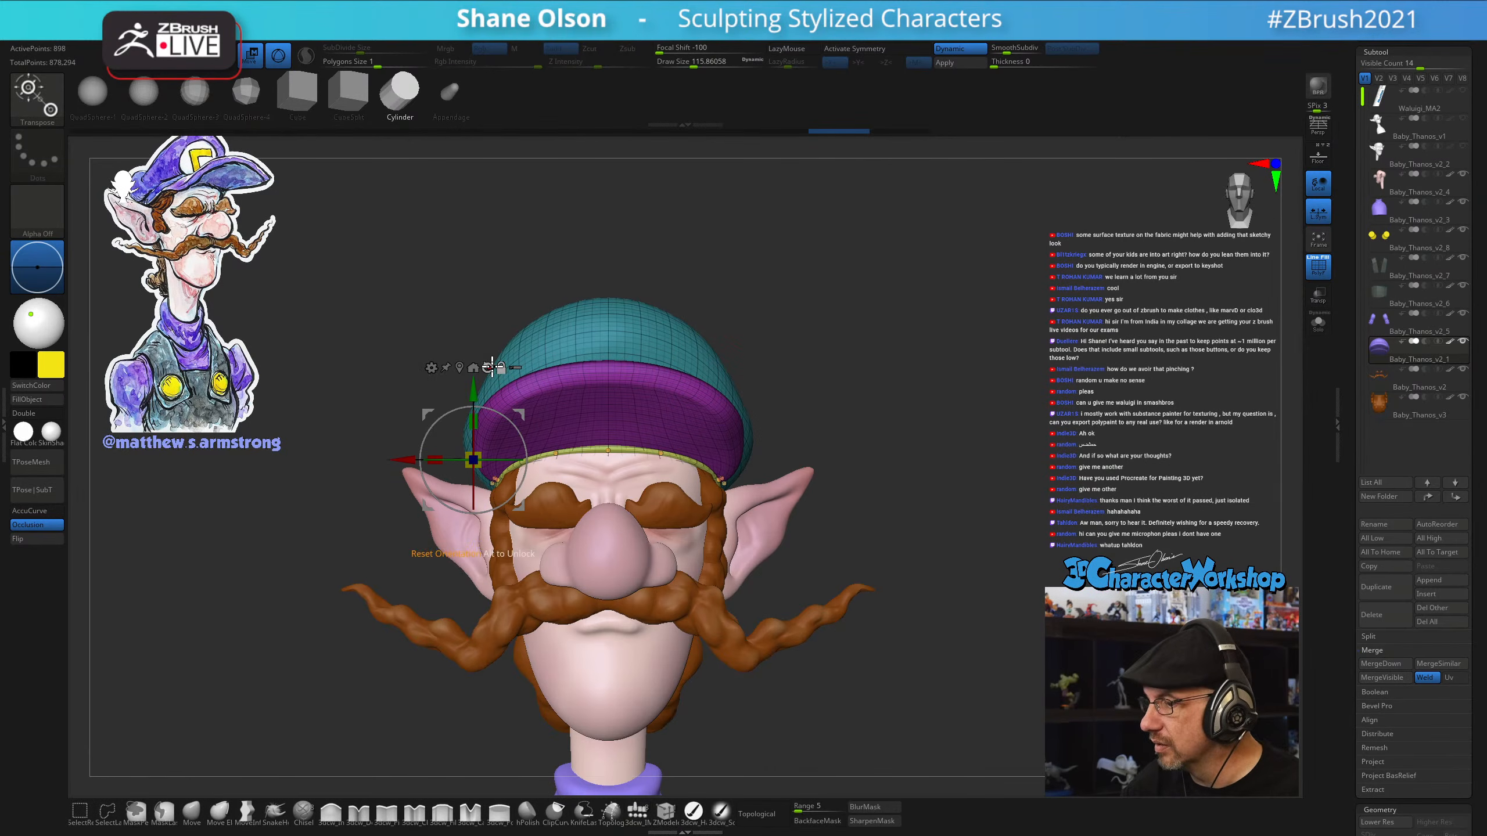
click(607, 725)
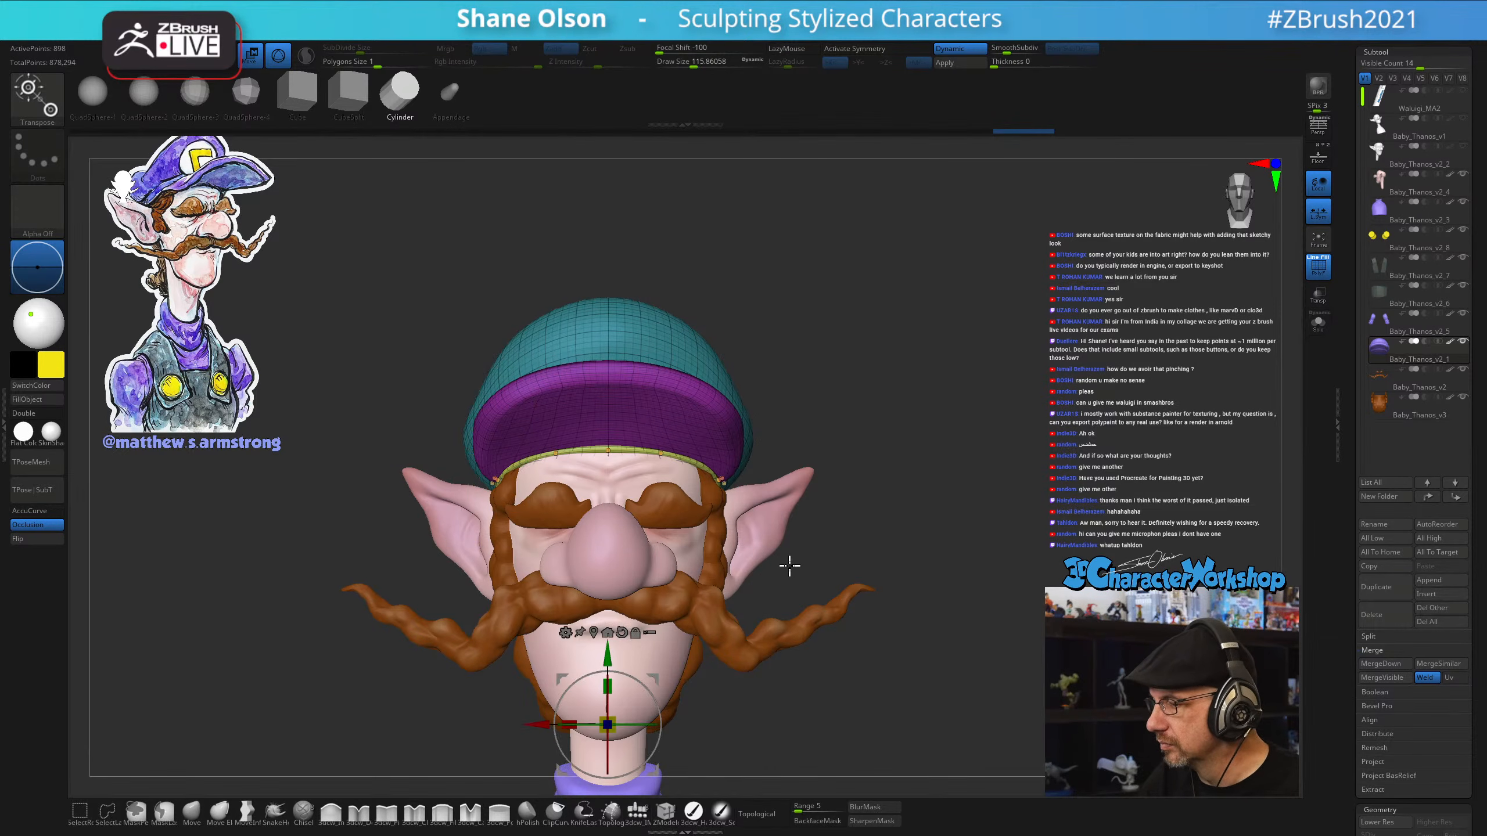
key(q)
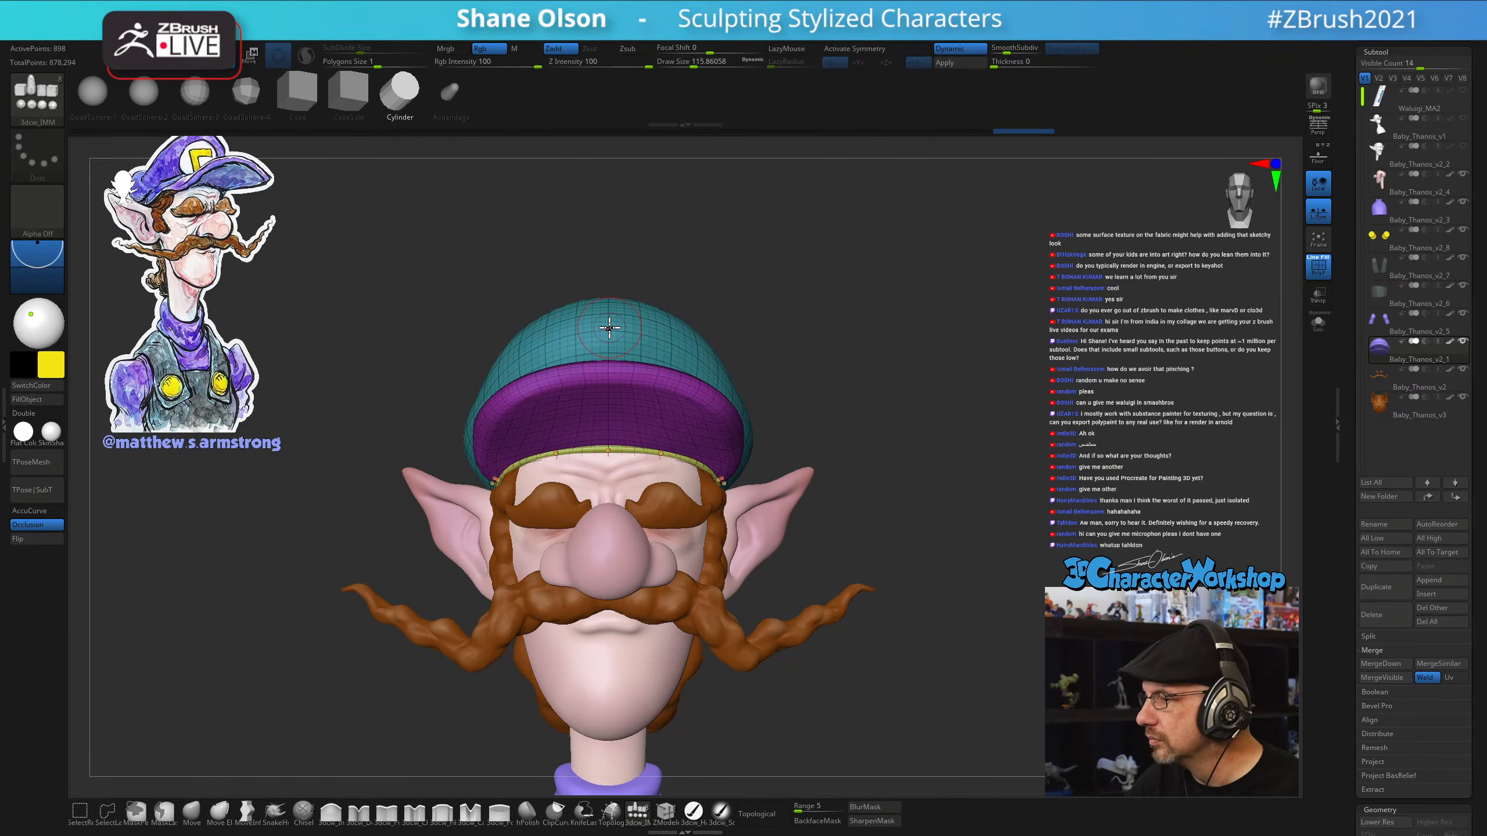
drag(609, 346, 613, 387)
Flatten the inserted cylinder along its depth axis into a thin upright ring against the cap's front
drag(935, 449, 900, 448)
key(w)
alt+drag(921, 347, 879, 443)
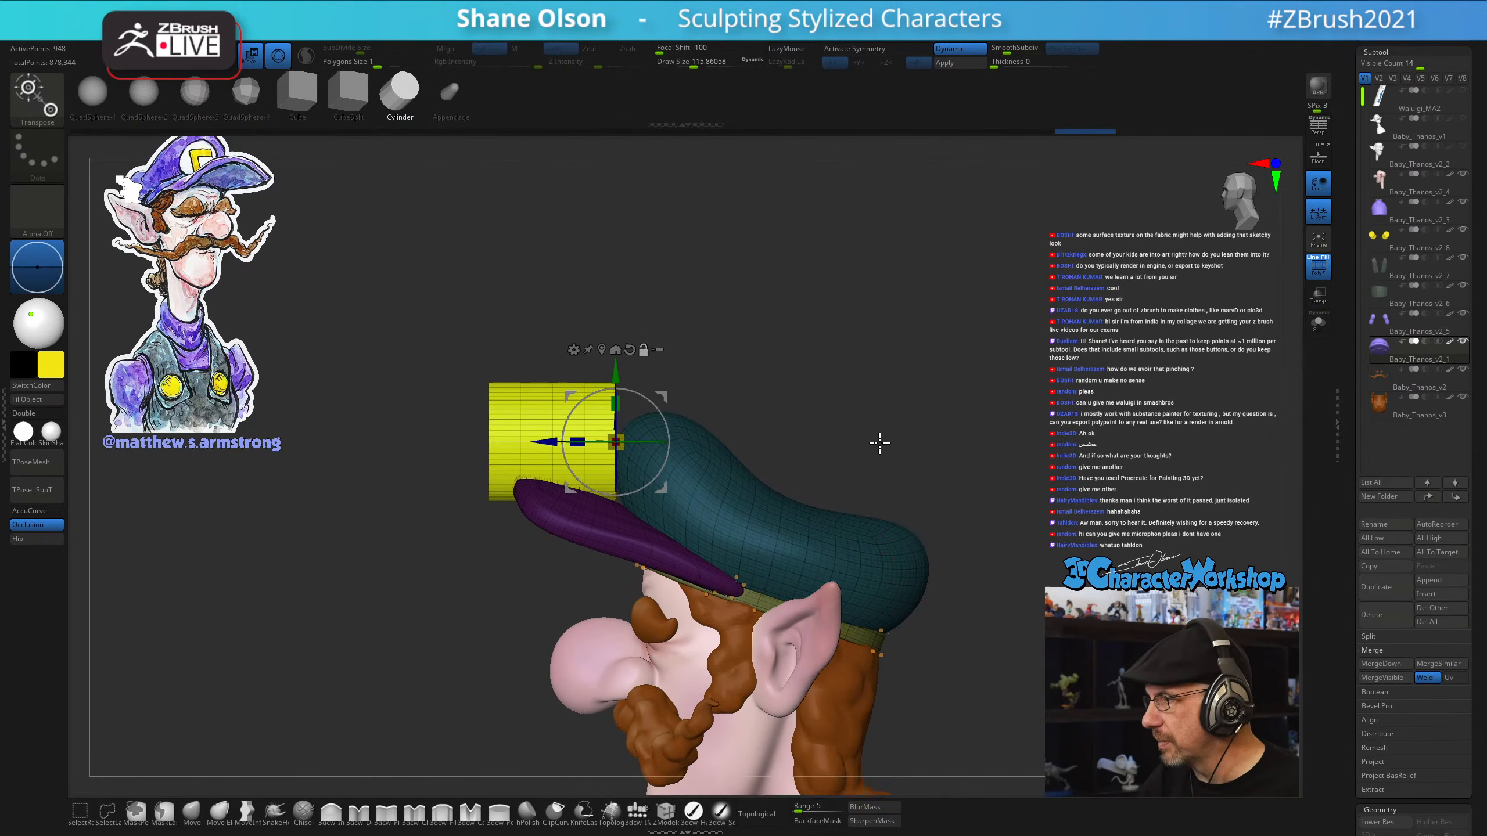
drag(759, 366, 688, 400)
drag(580, 433, 673, 427)
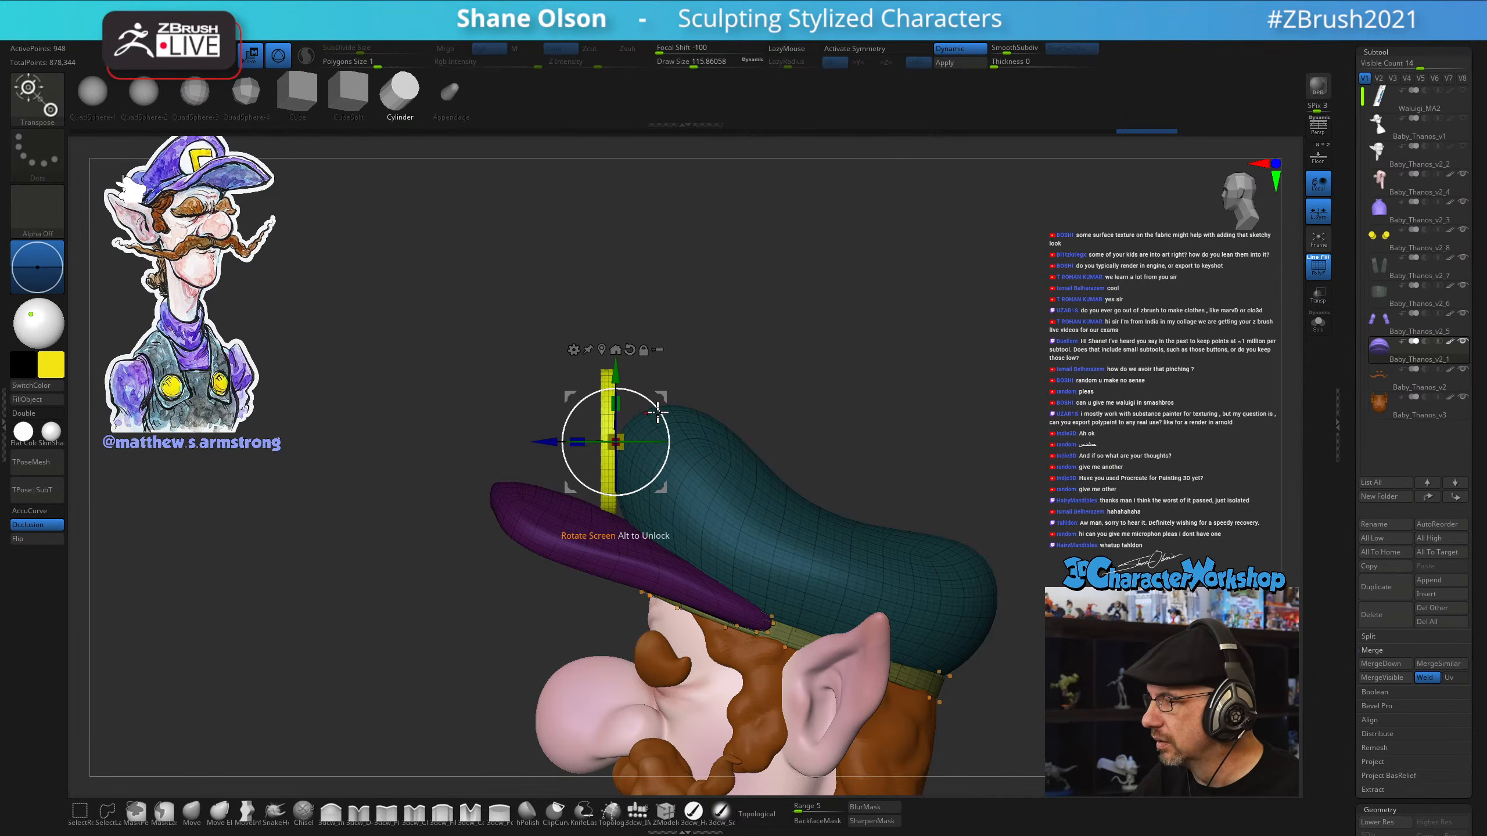
mouse_move(658, 413)
mouse_down()
mouse_move(668, 398)
mouse_move(679, 440)
mouse_move(679, 409)
mouse_up()
Shift the flattened ring slightly down along the Y axis toward the visor and check its placement on the cap
shift+drag(784, 415, 789, 526)
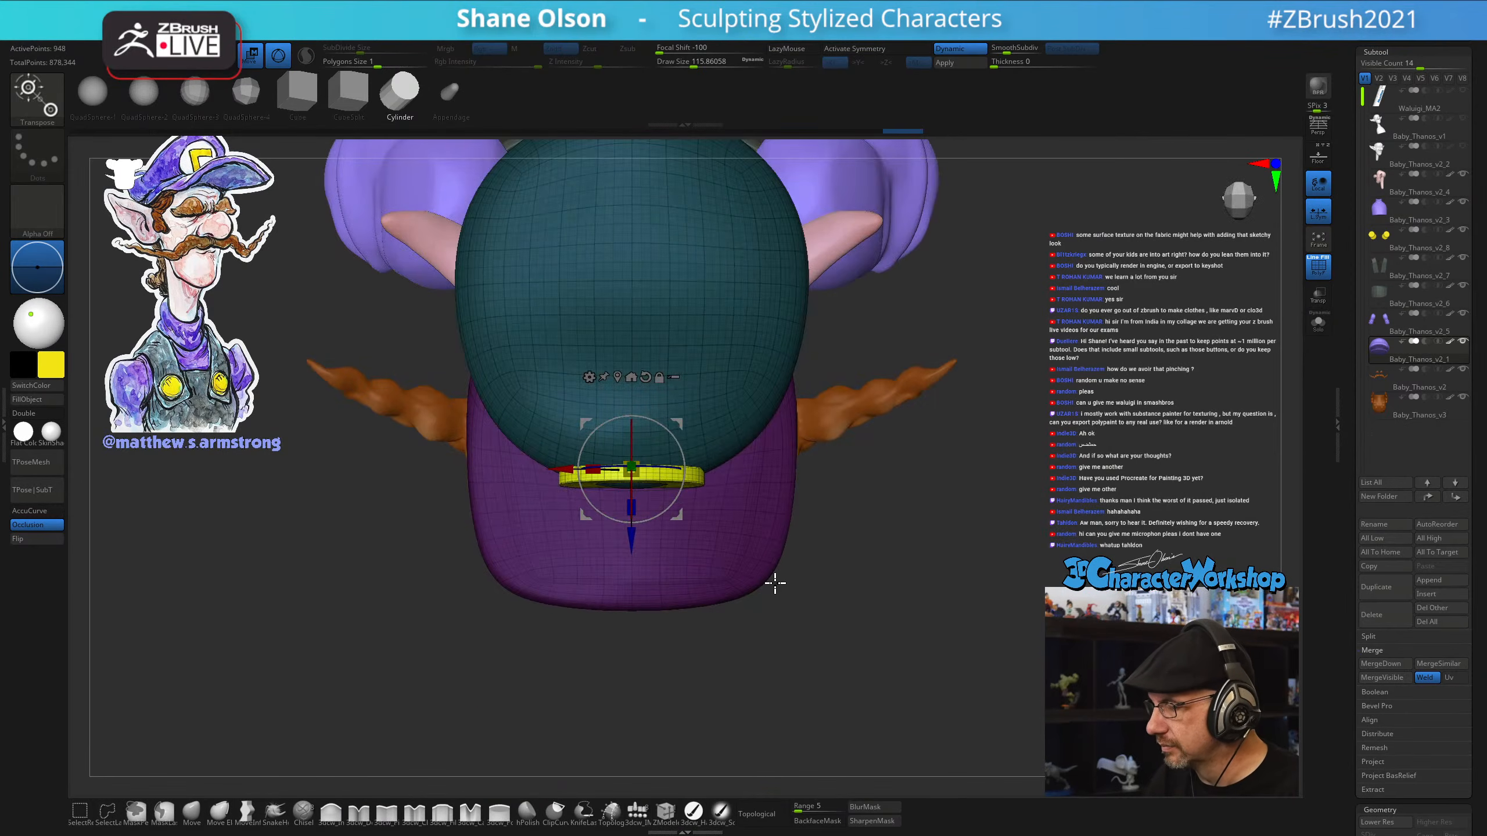
shift+drag(774, 583, 796, 476)
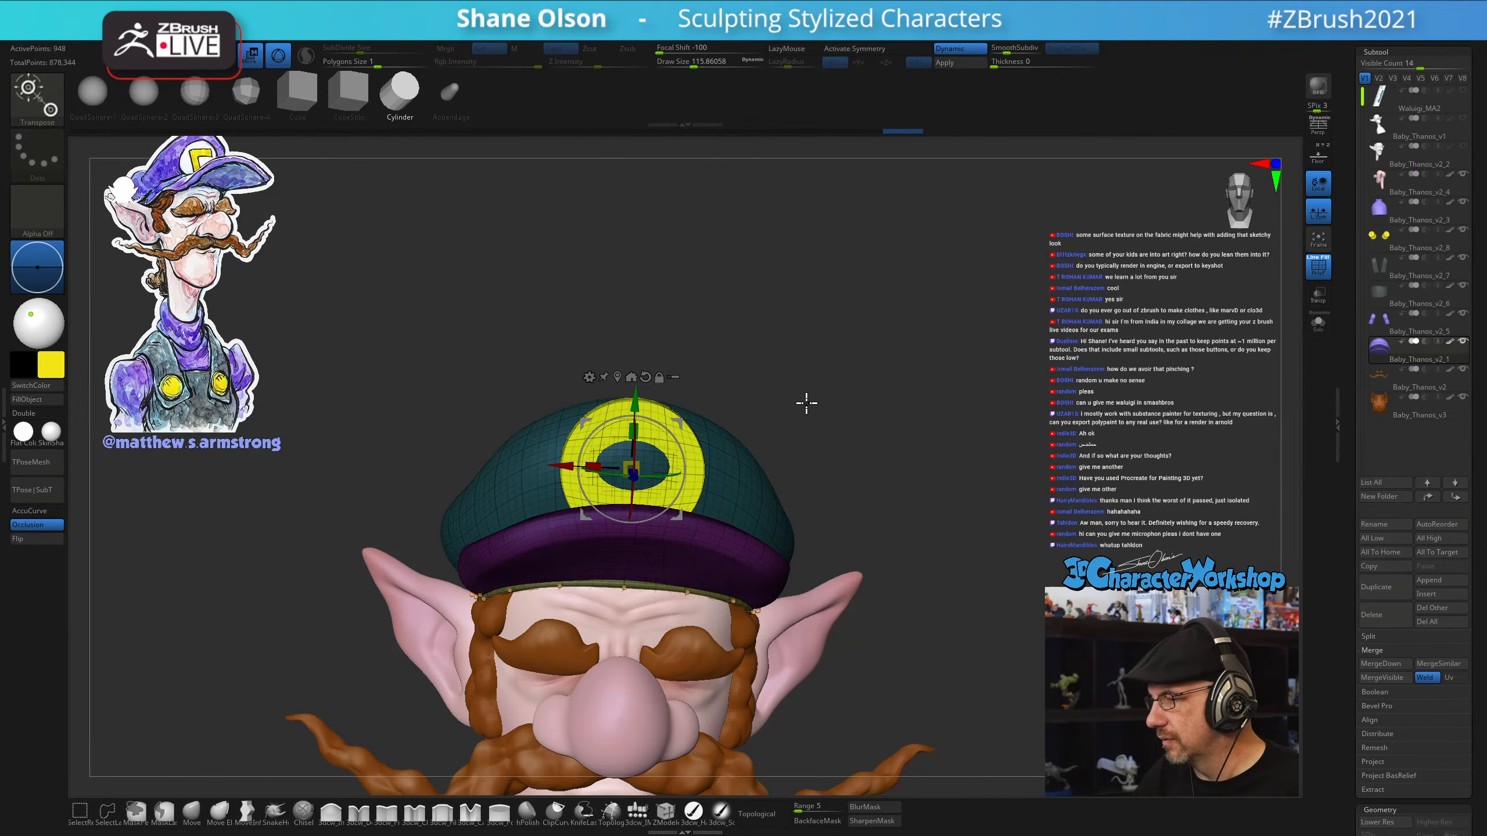
drag(809, 389, 820, 443)
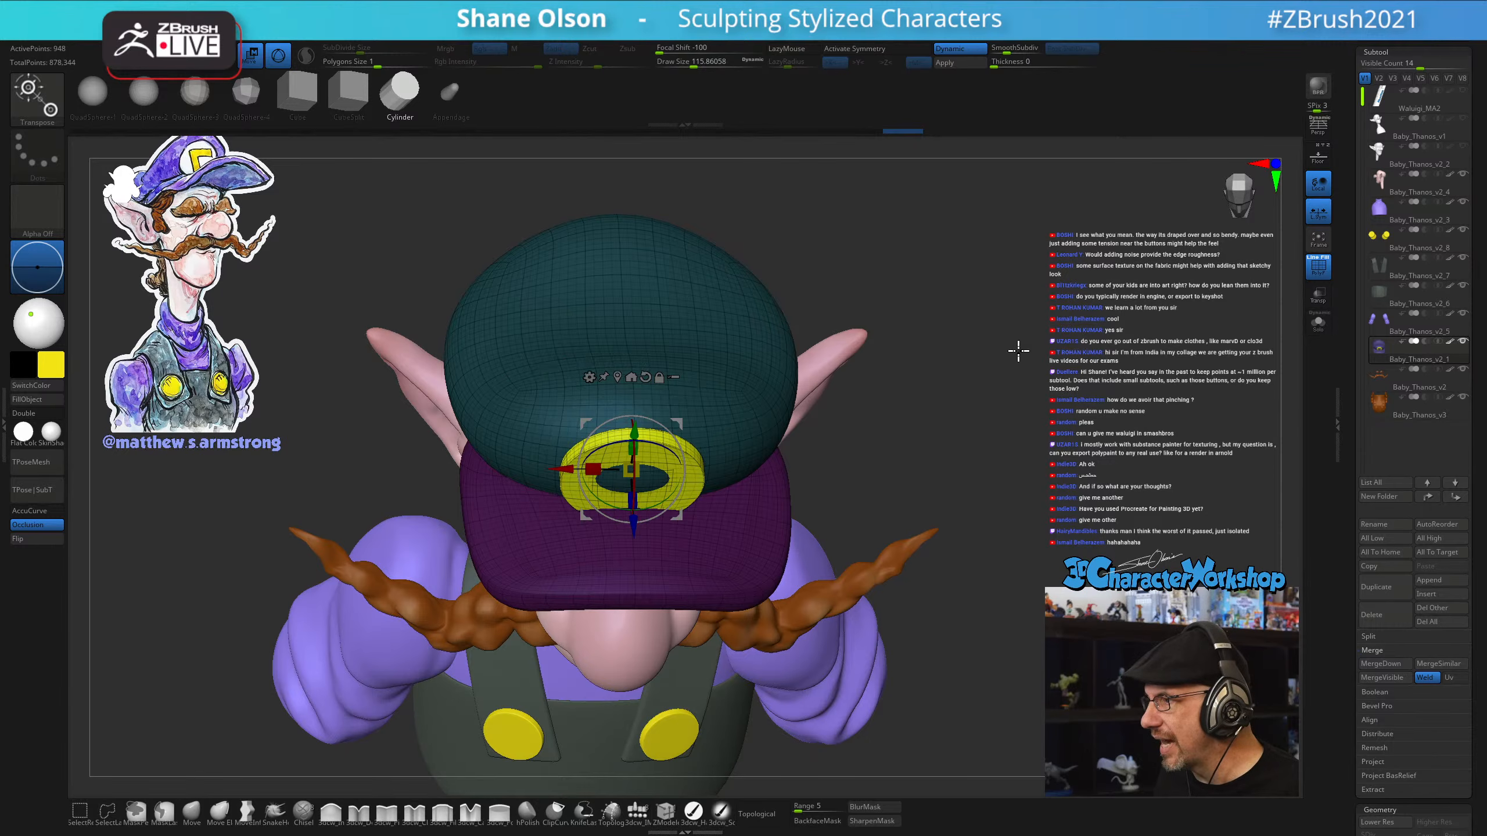
drag(1019, 351, 1081, 379)
drag(937, 453, 1001, 459)
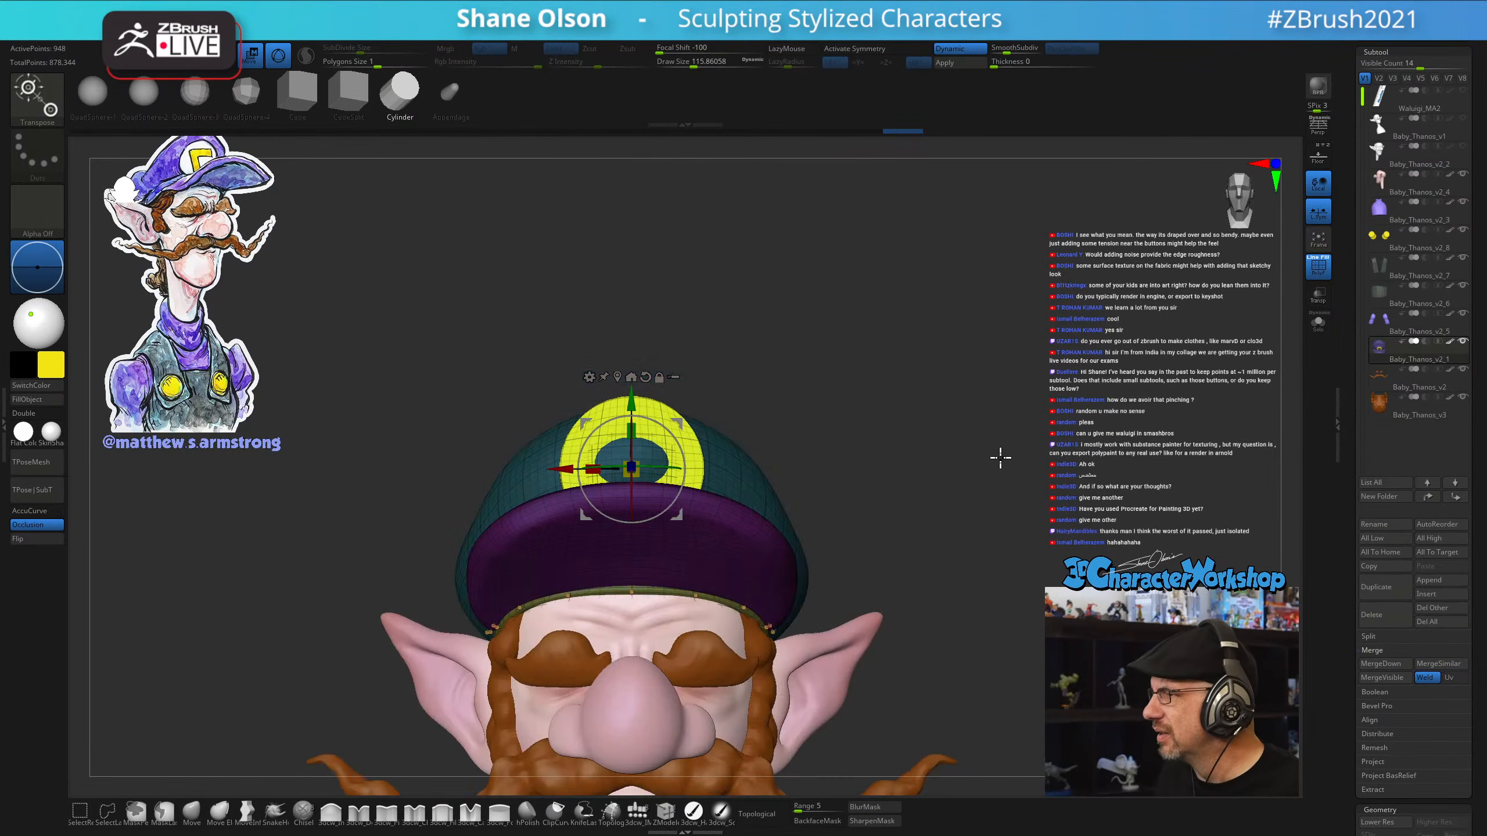
drag(803, 456, 817, 414)
drag(782, 331, 777, 349)
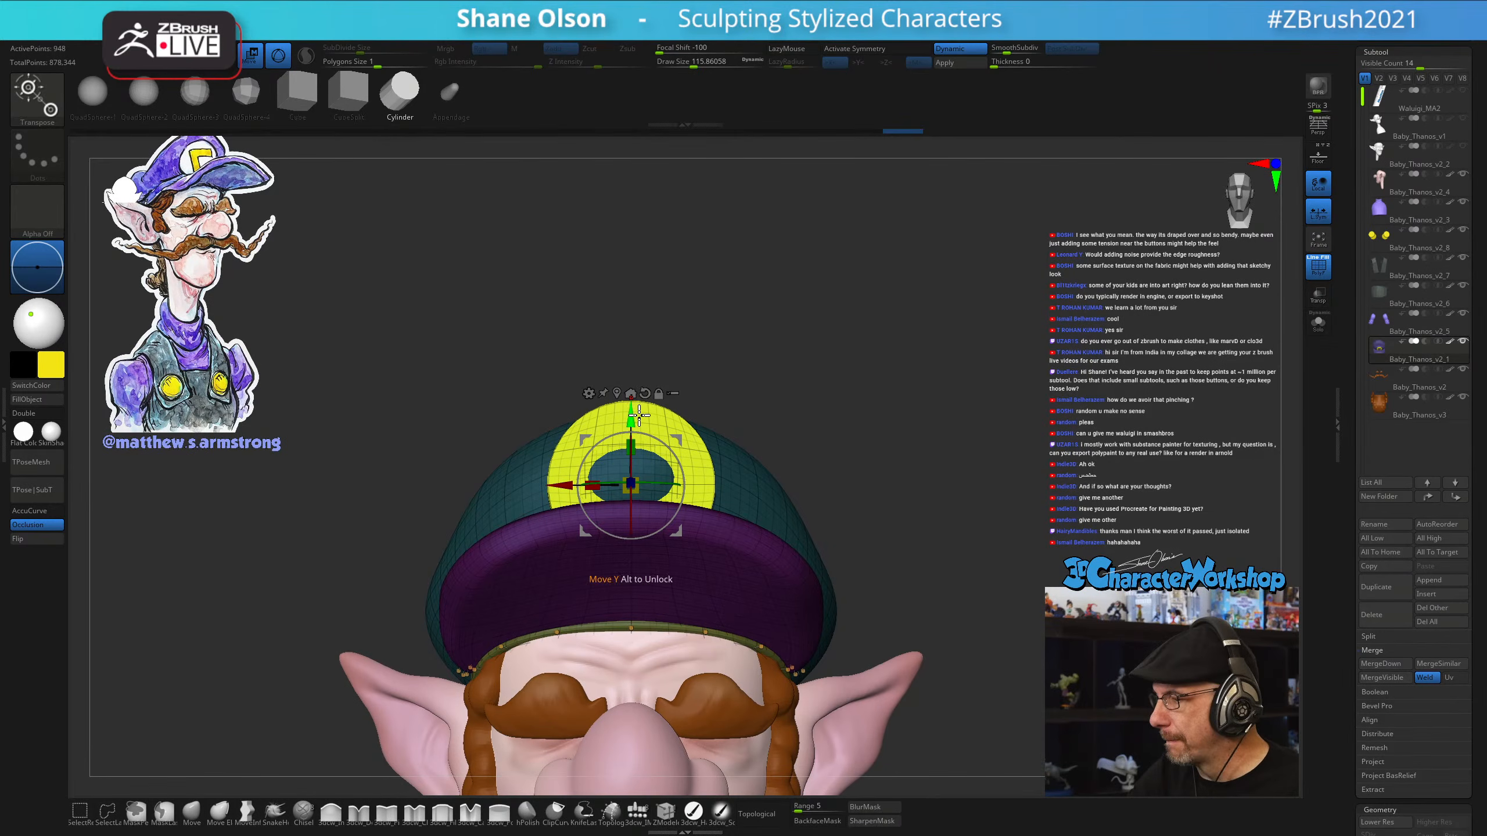
drag(630, 446, 638, 460)
drag(690, 387, 798, 413)
drag(721, 485, 900, 421)
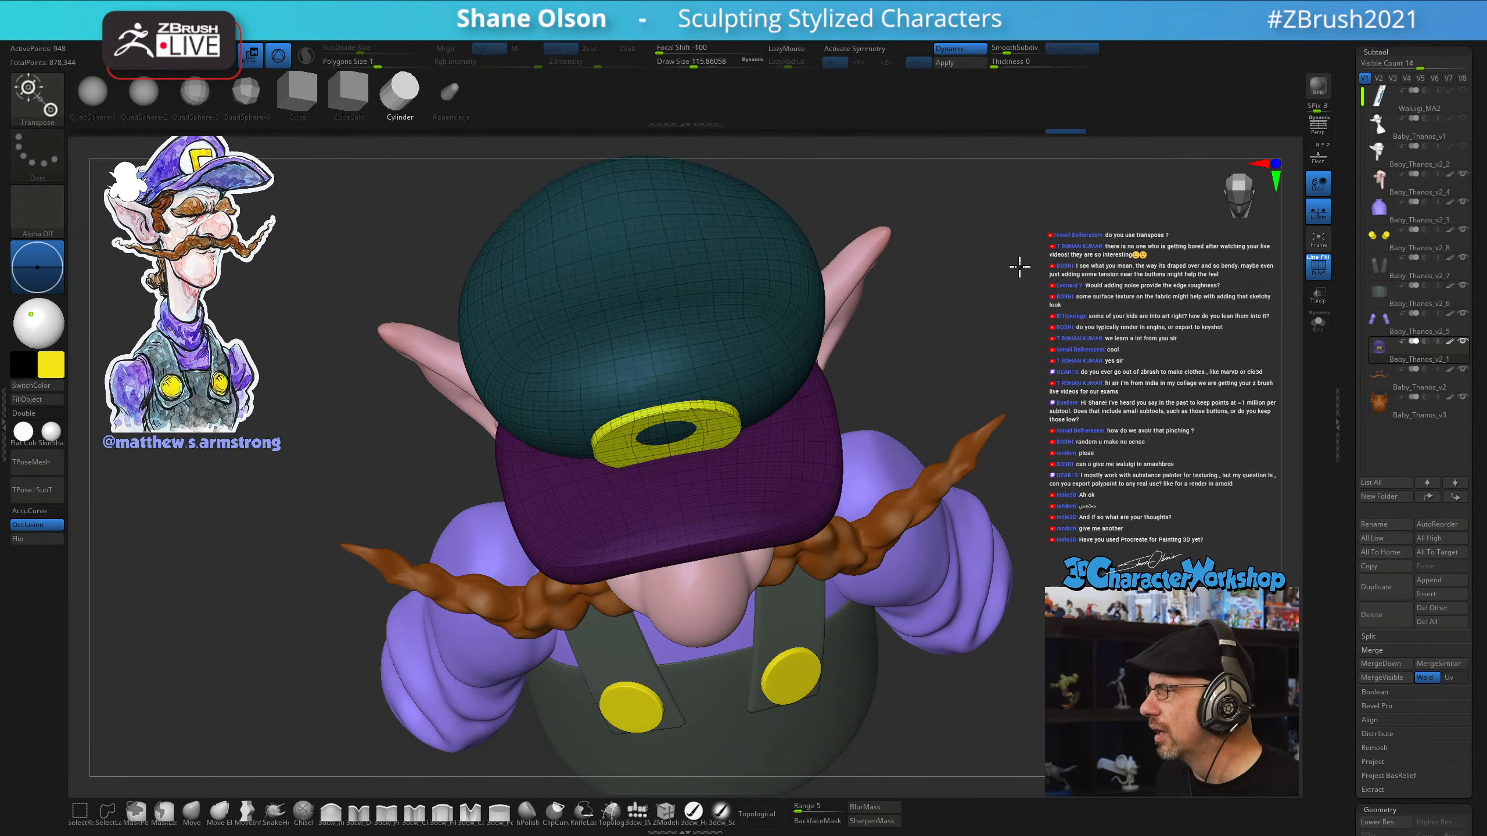
drag(1022, 266, 1002, 335)
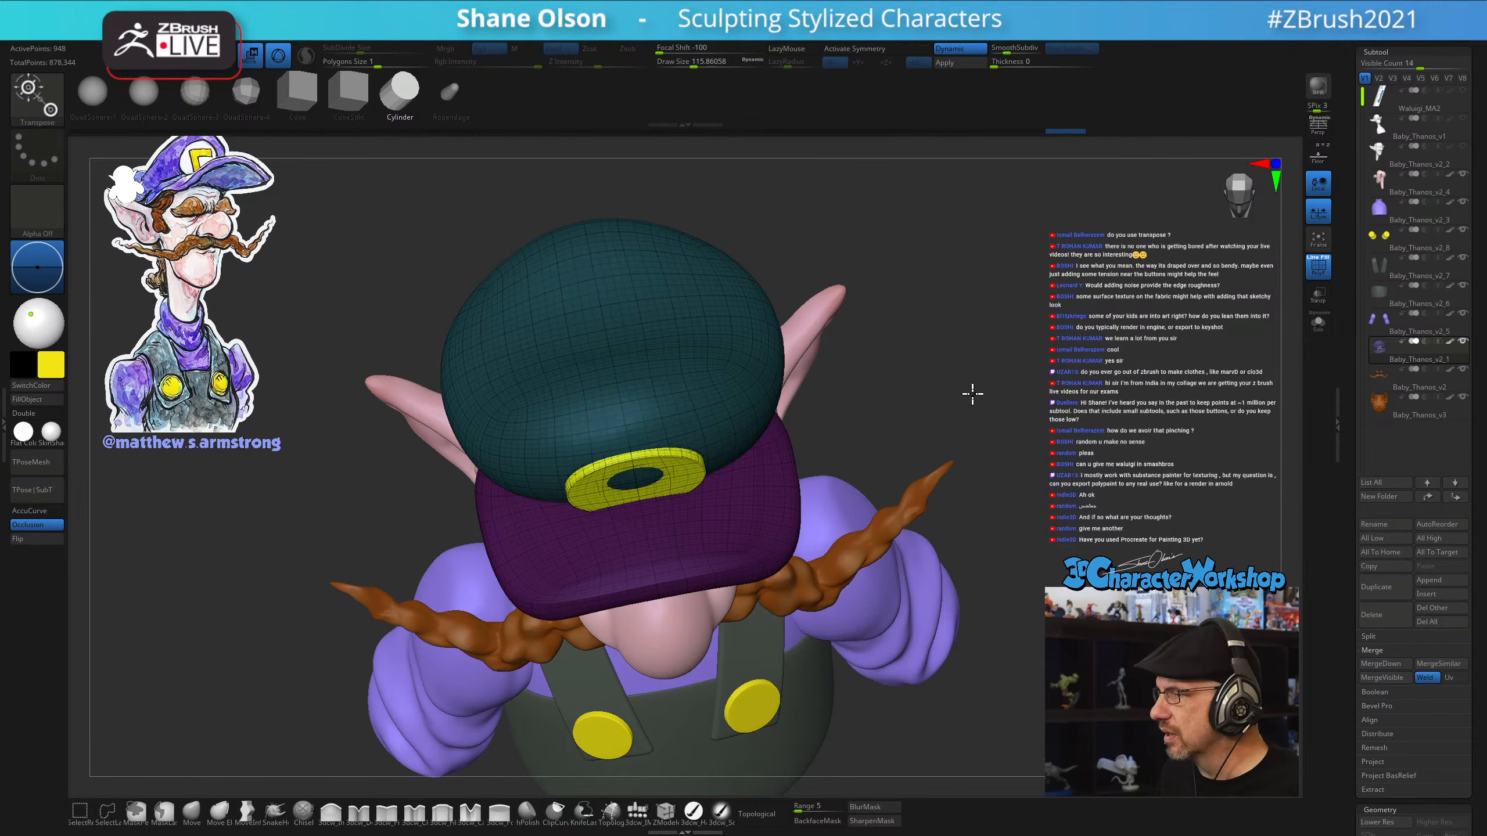
Split the ring-shaped emblem off the cap mesh into its own subtool and make it the active subtool
mouse_move(973, 392)
mouse_down()
mouse_move(969, 375)
mouse_move(973, 416)
mouse_move(959, 286)
mouse_up()
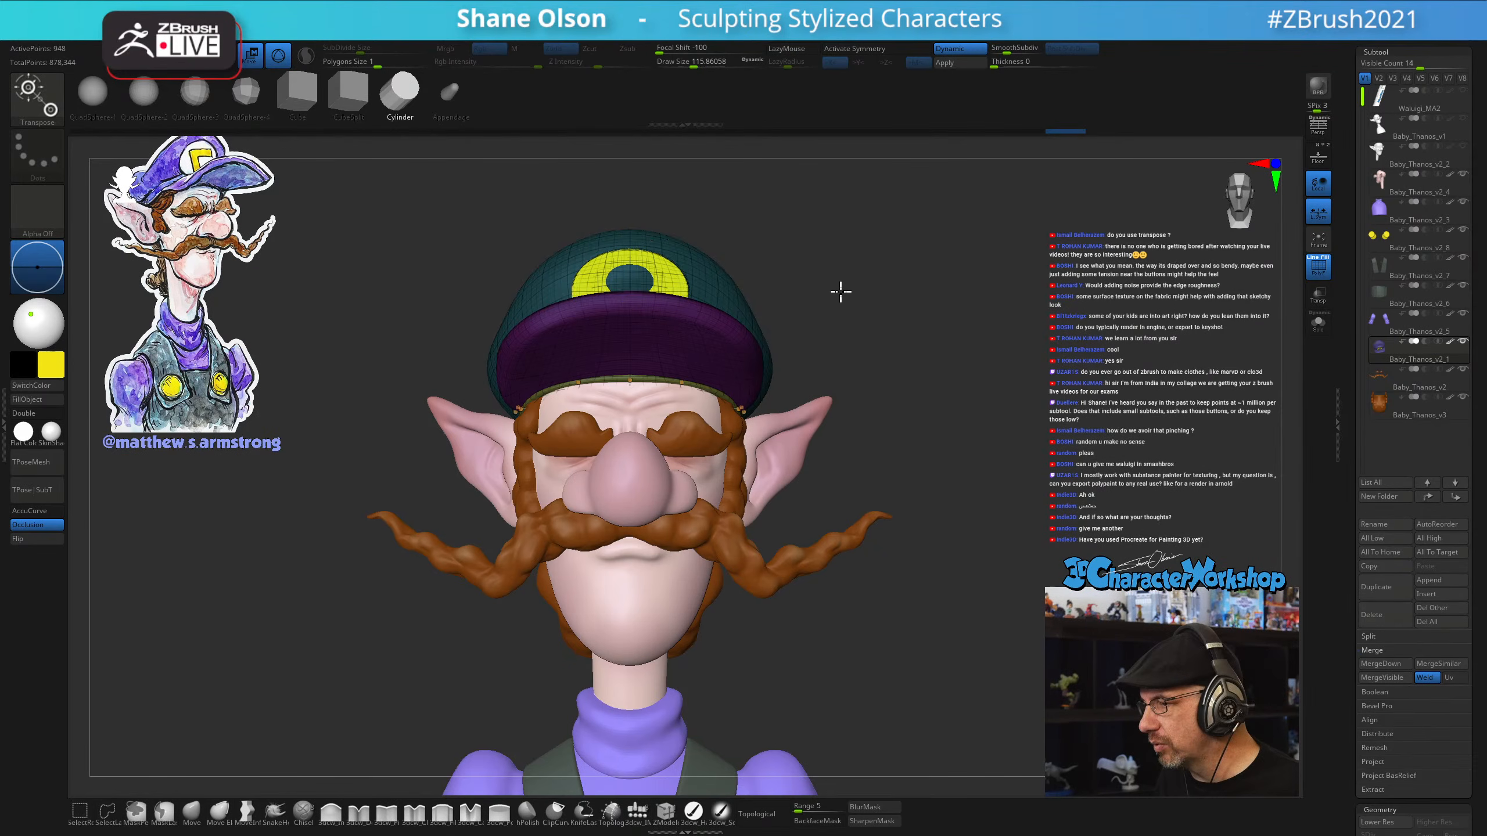
drag(839, 293, 842, 384)
key(space)
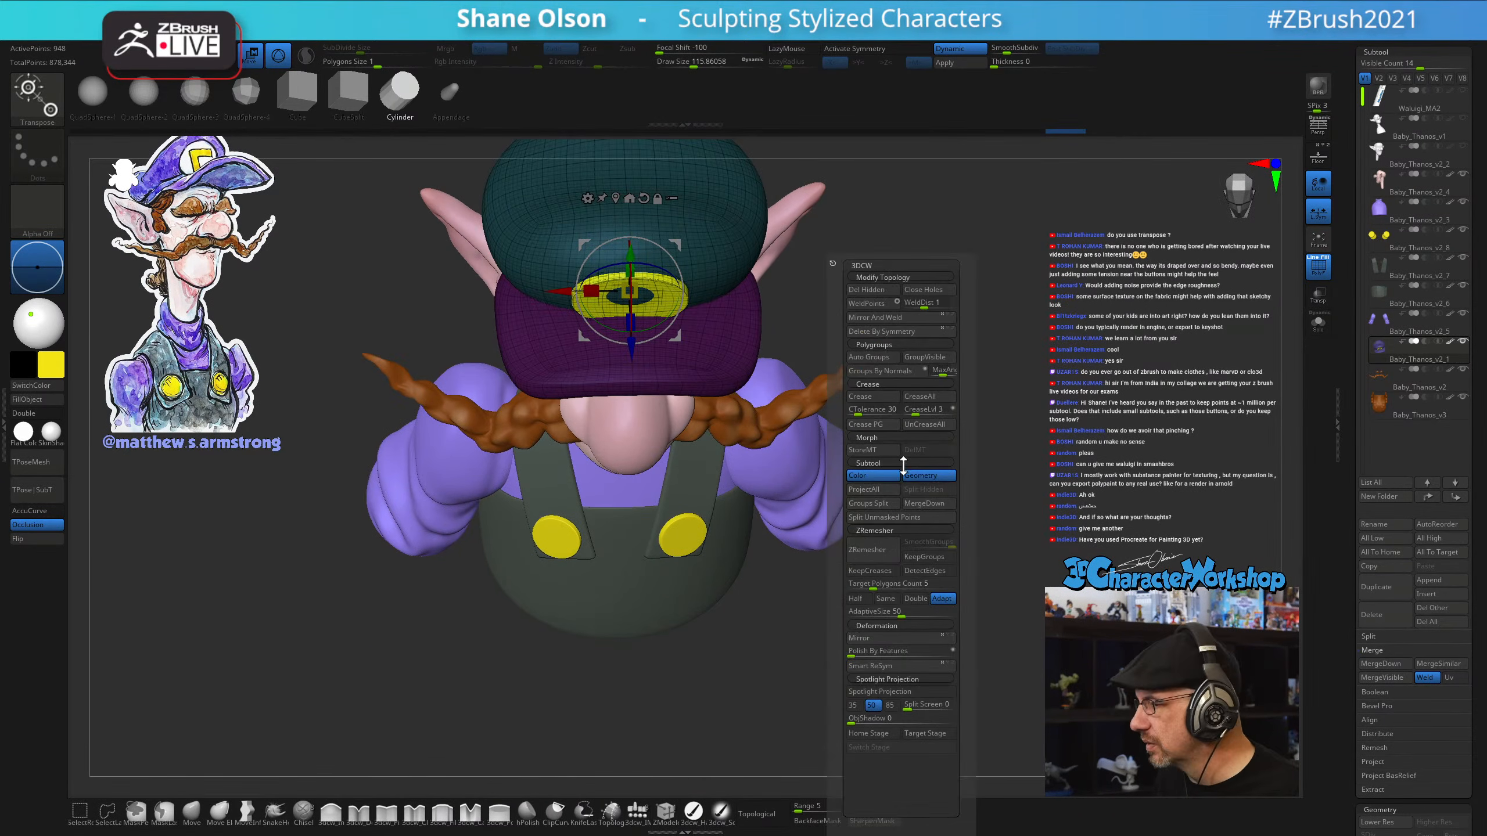
click(888, 519)
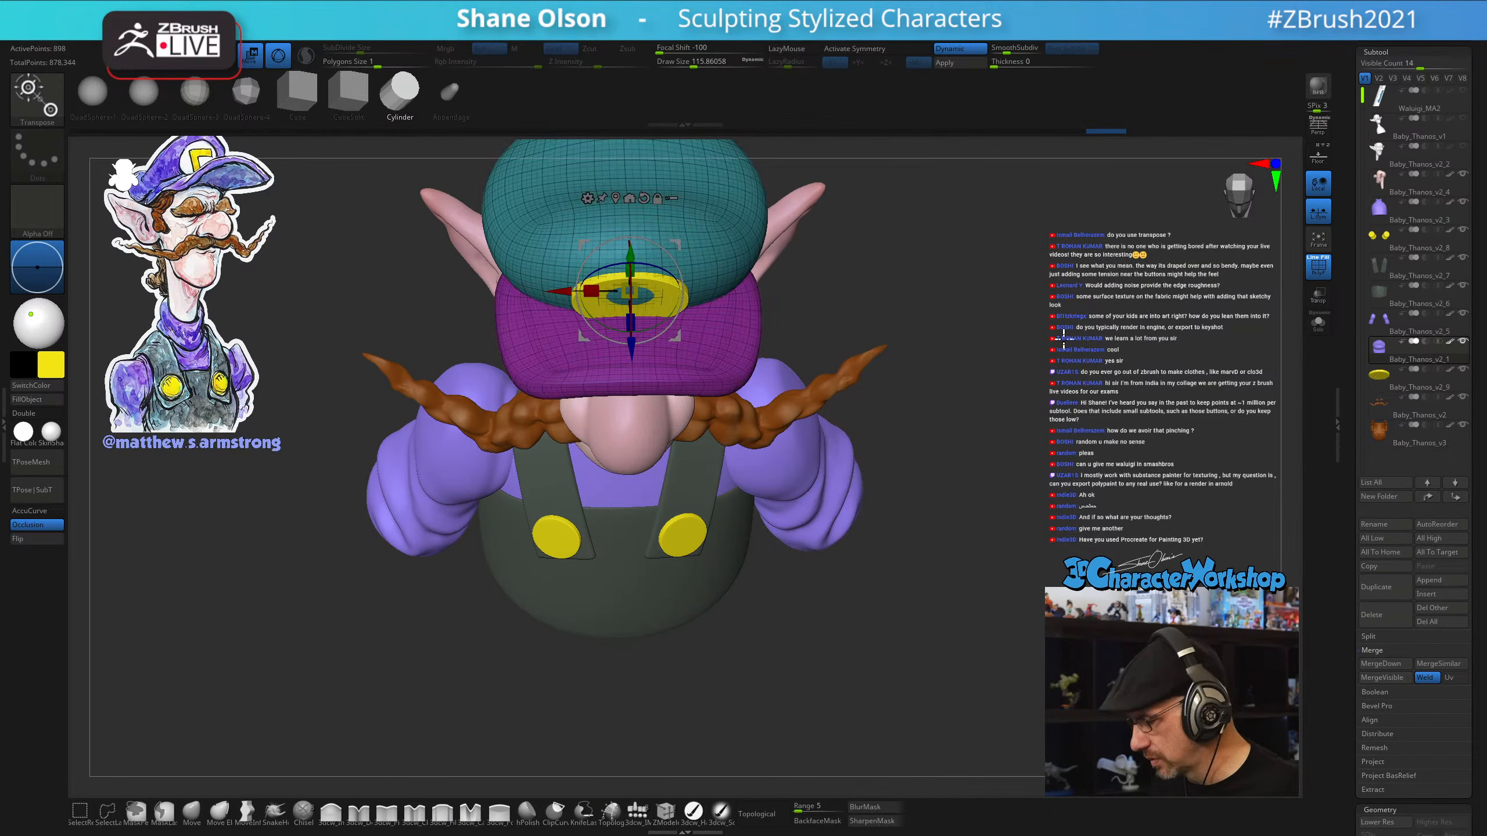
alt+drag(792, 385, 778, 455)
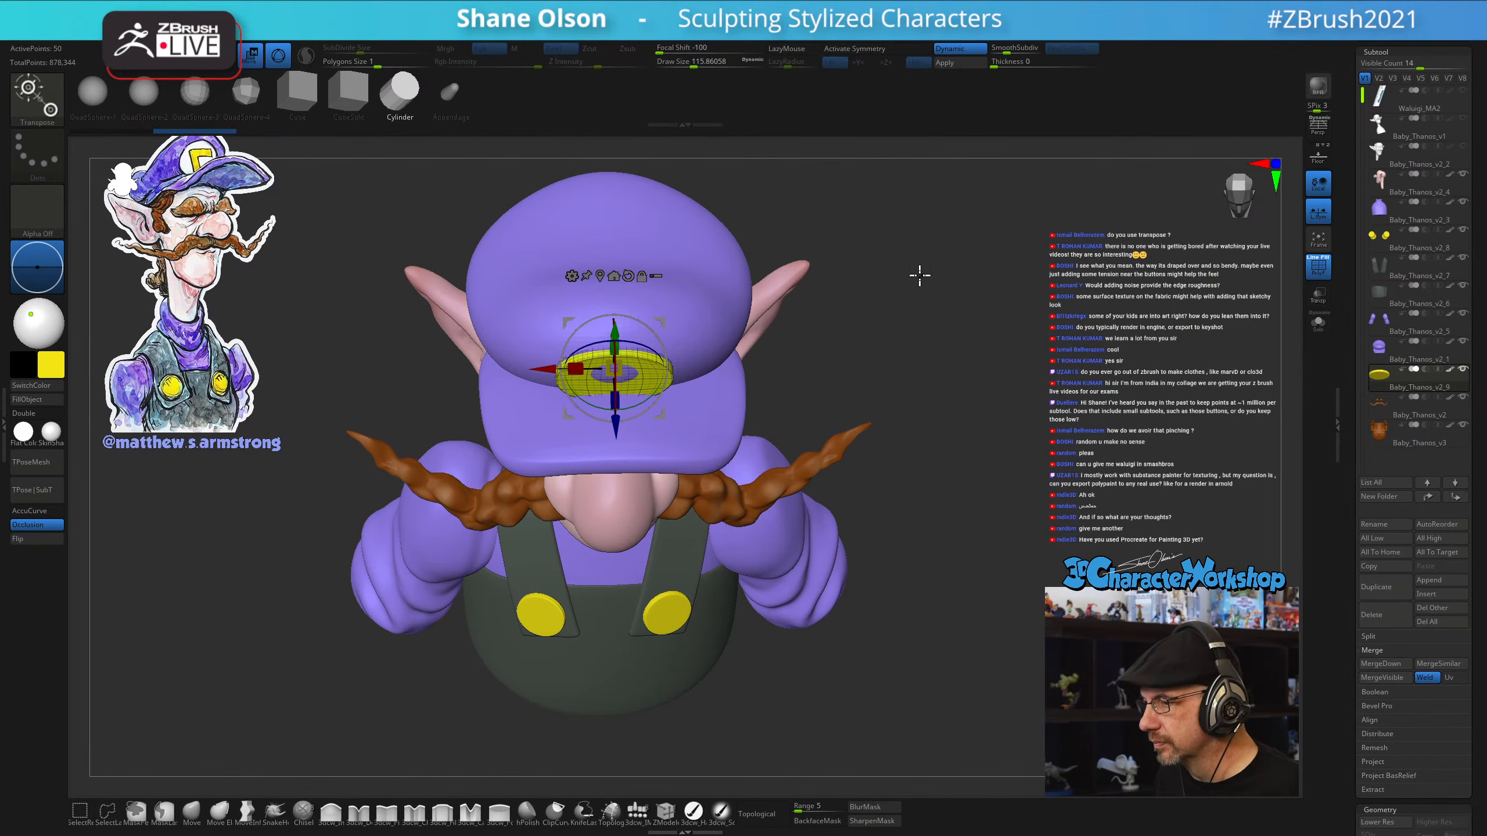
Switch from the gizmo to the transpose line and stretch it across the emblem's width from one edge to the other
click(192, 813)
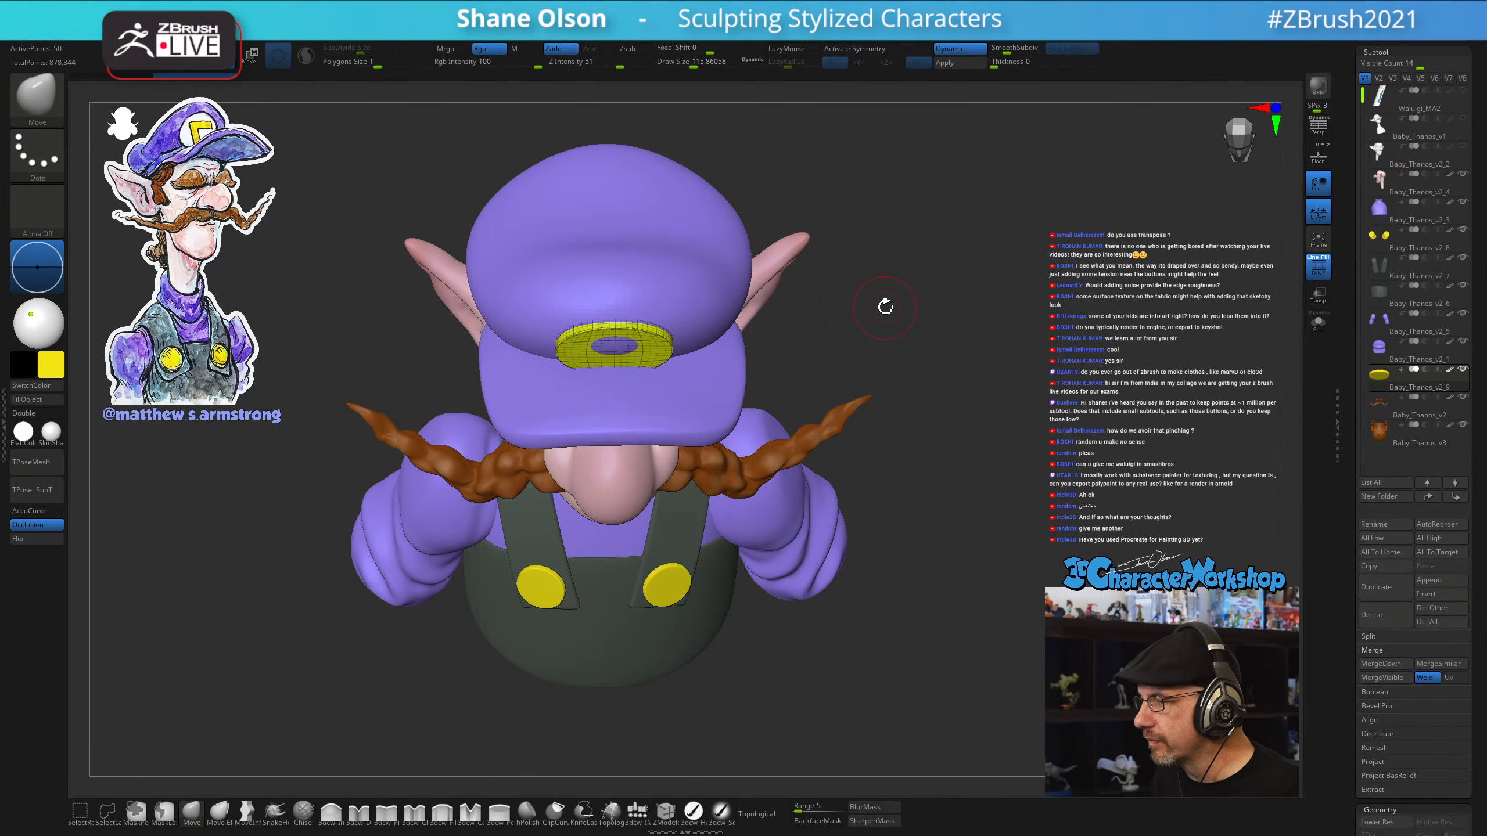
drag(885, 306, 1048, 355)
key(w)
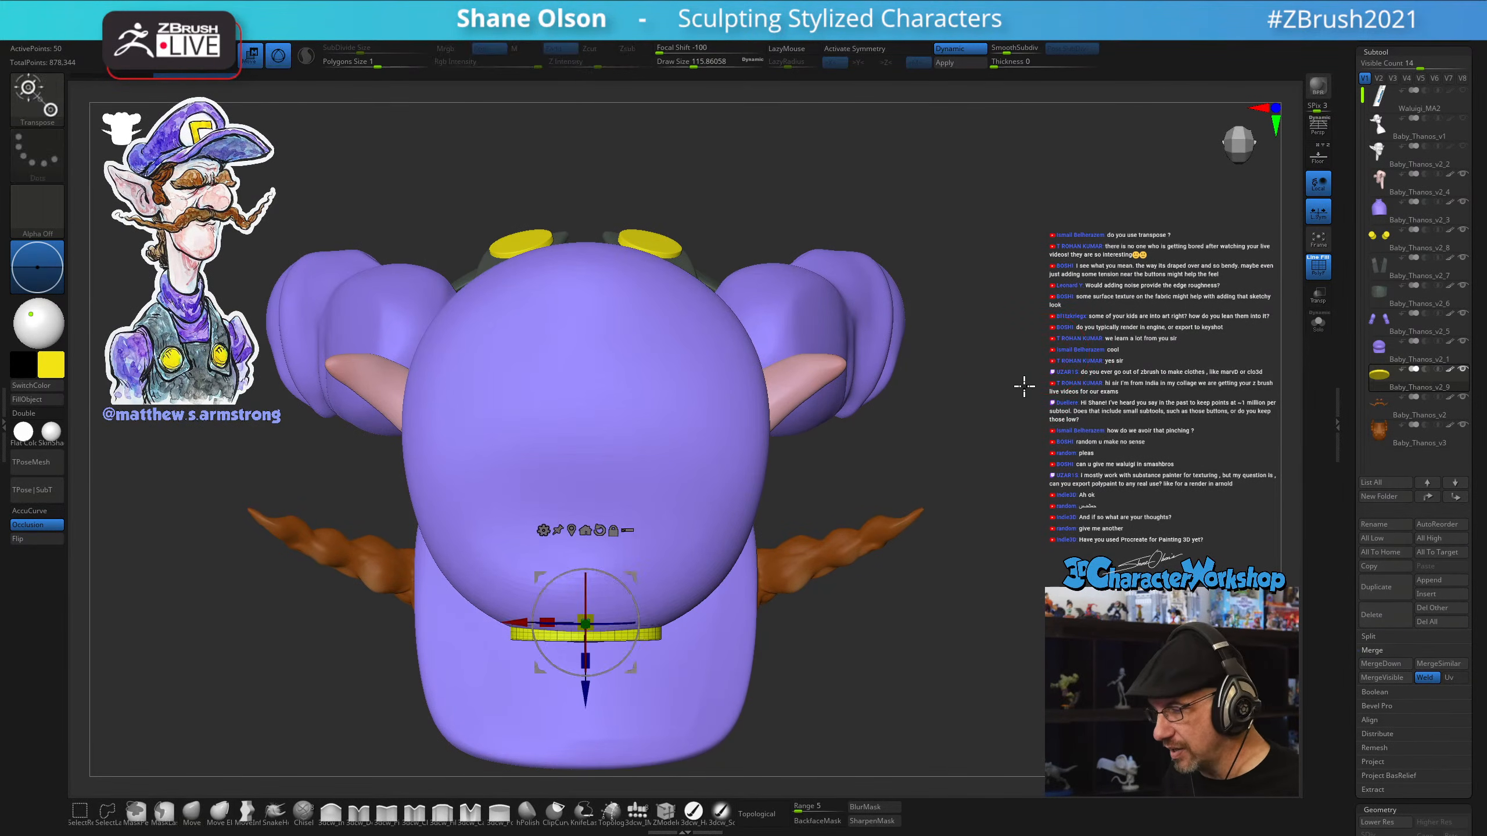
click(275, 57)
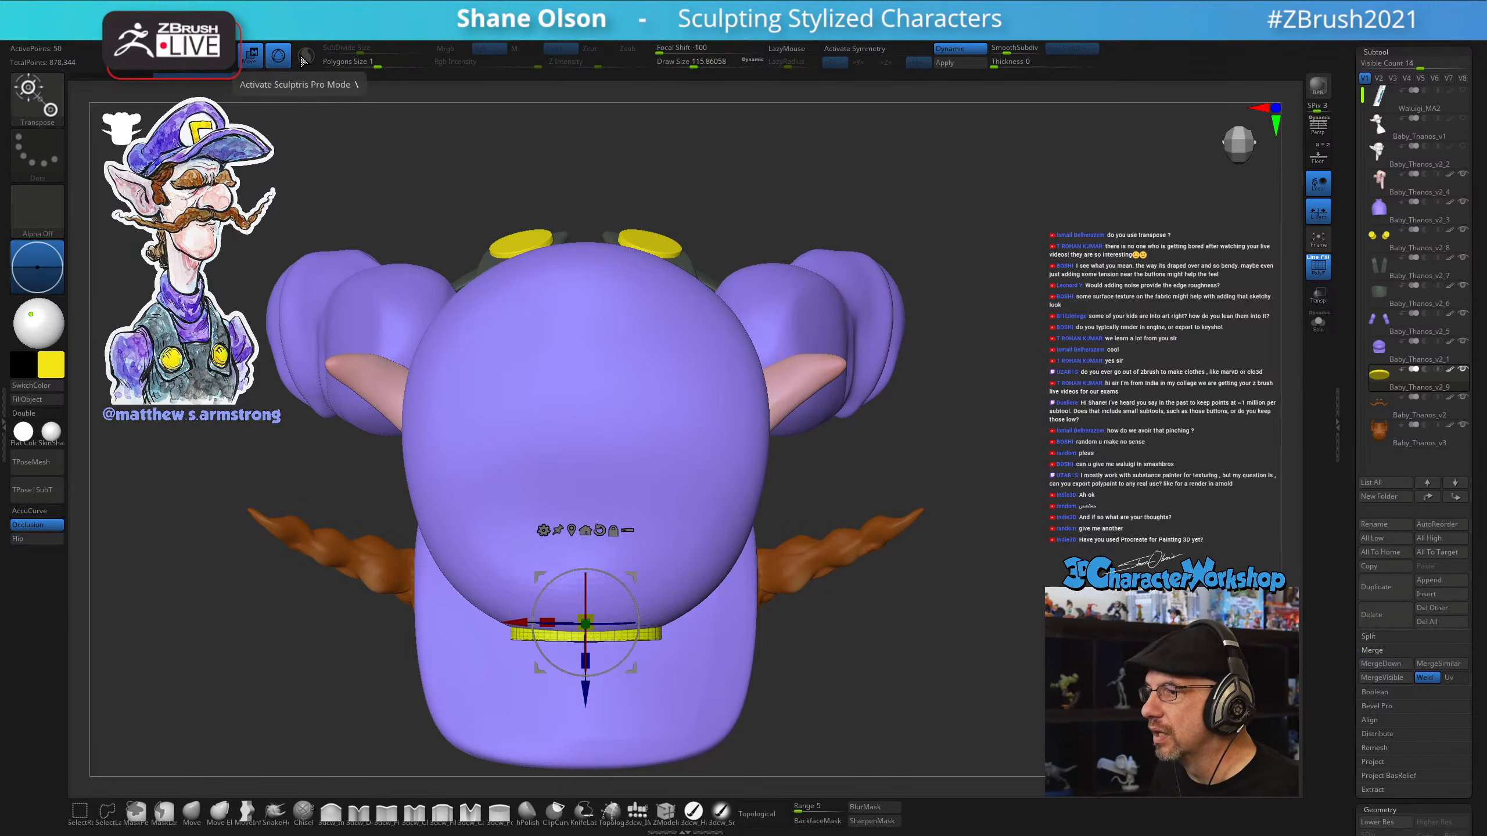
drag(514, 637, 666, 637)
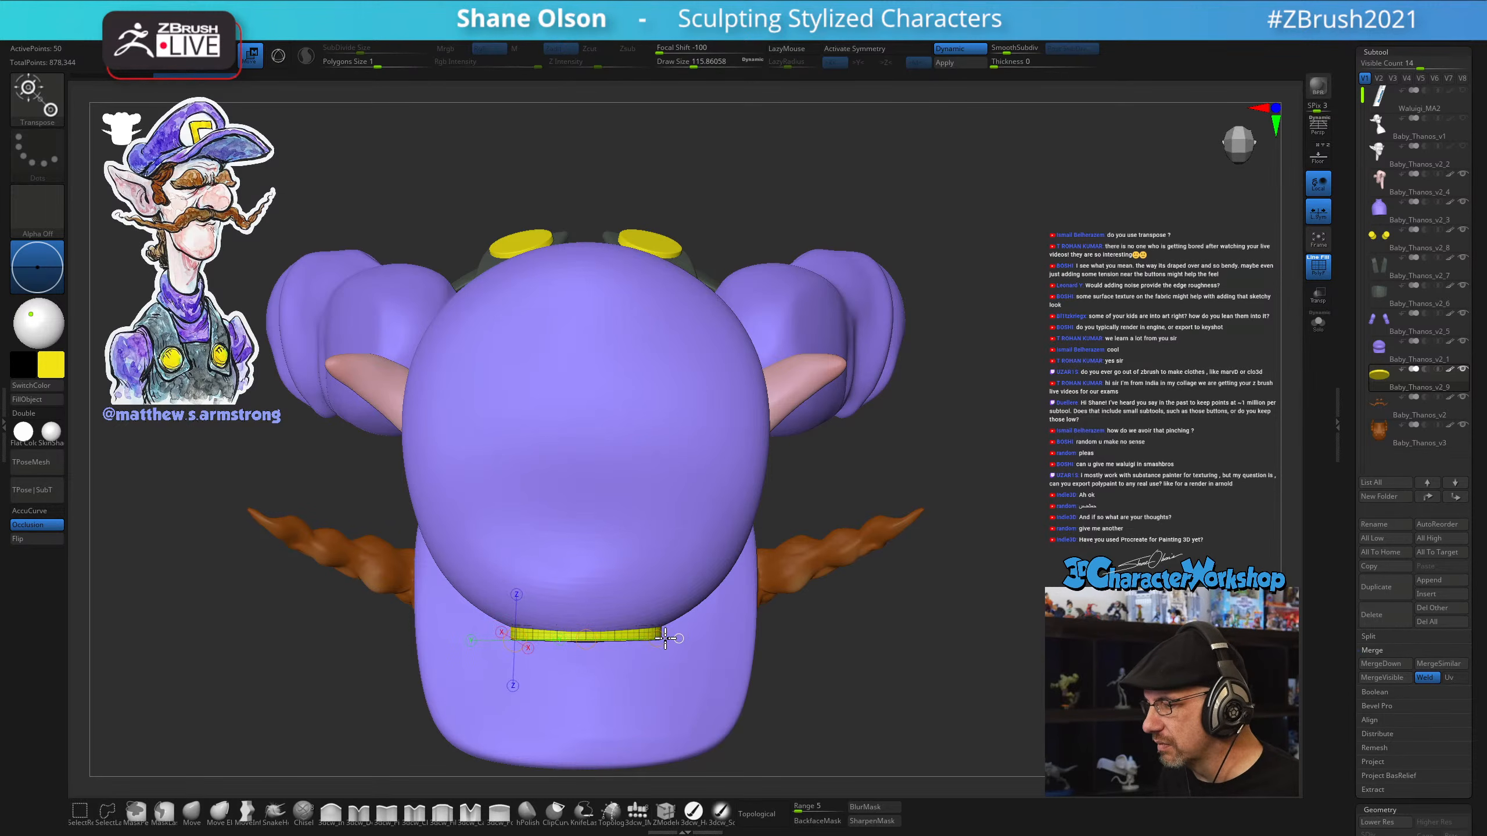
drag(1034, 537, 560, 683)
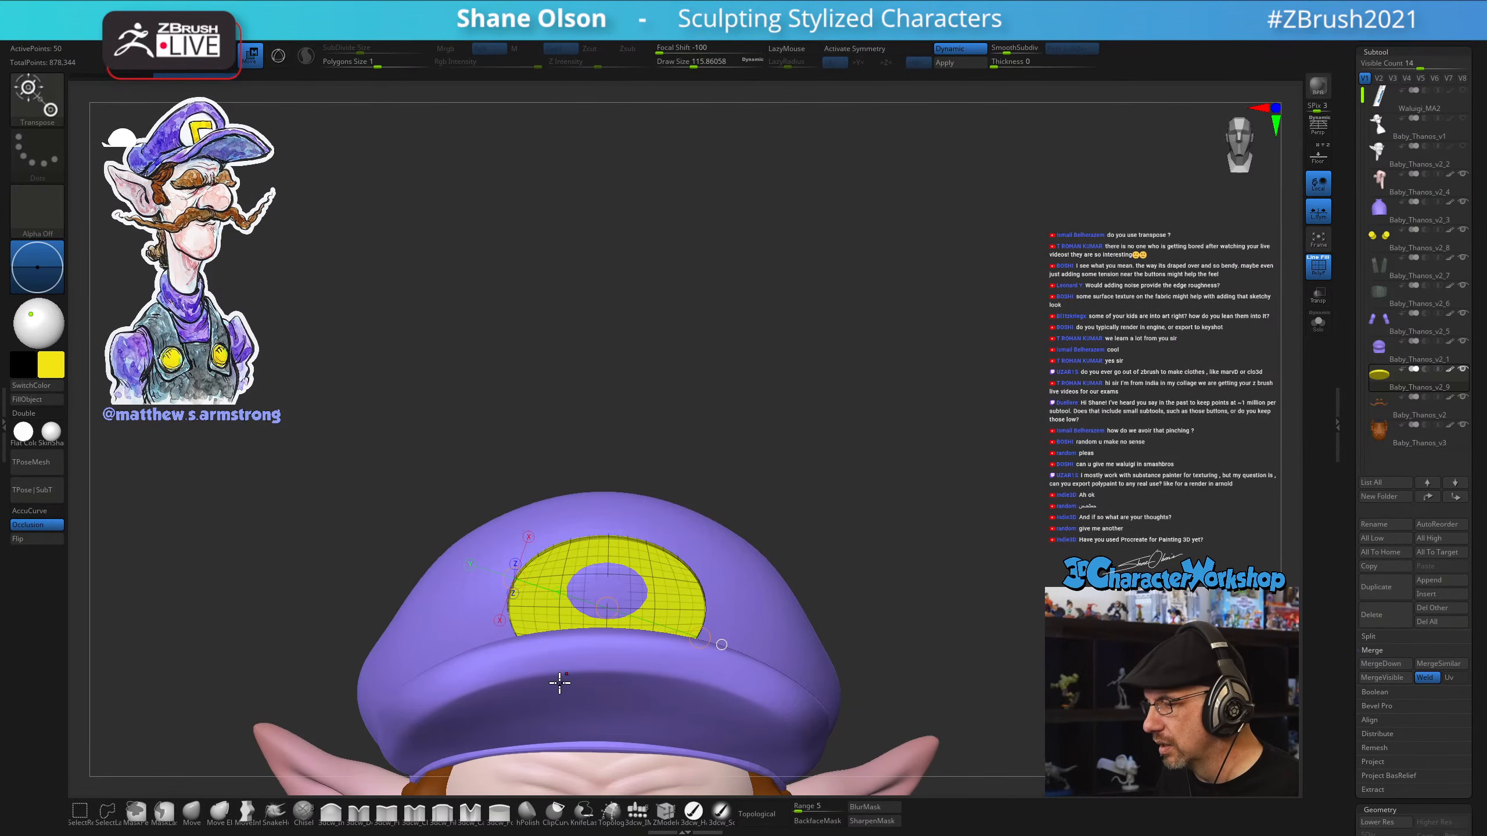
drag(603, 610, 624, 441)
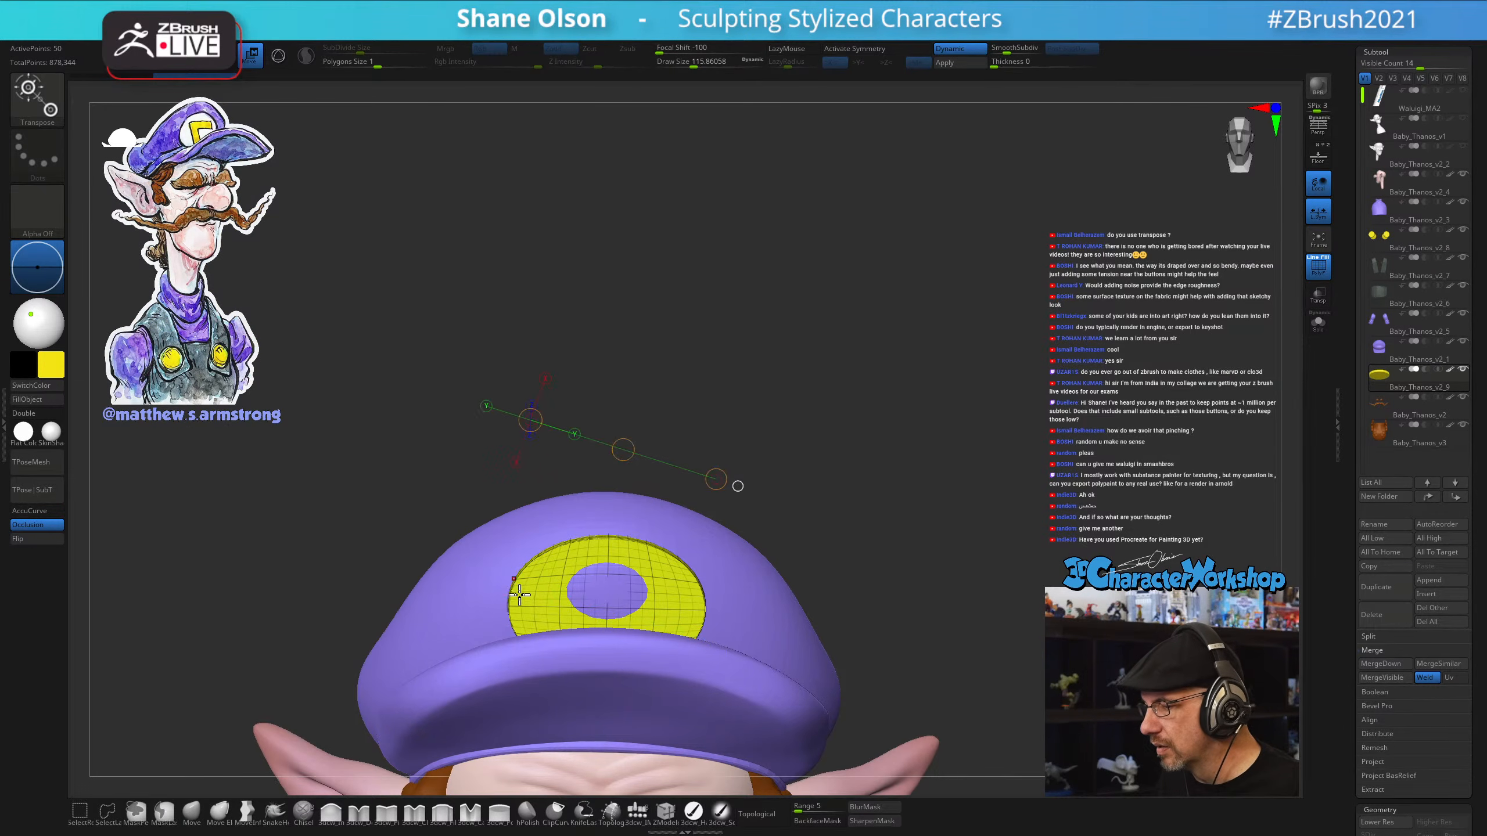
drag(513, 606, 647, 612)
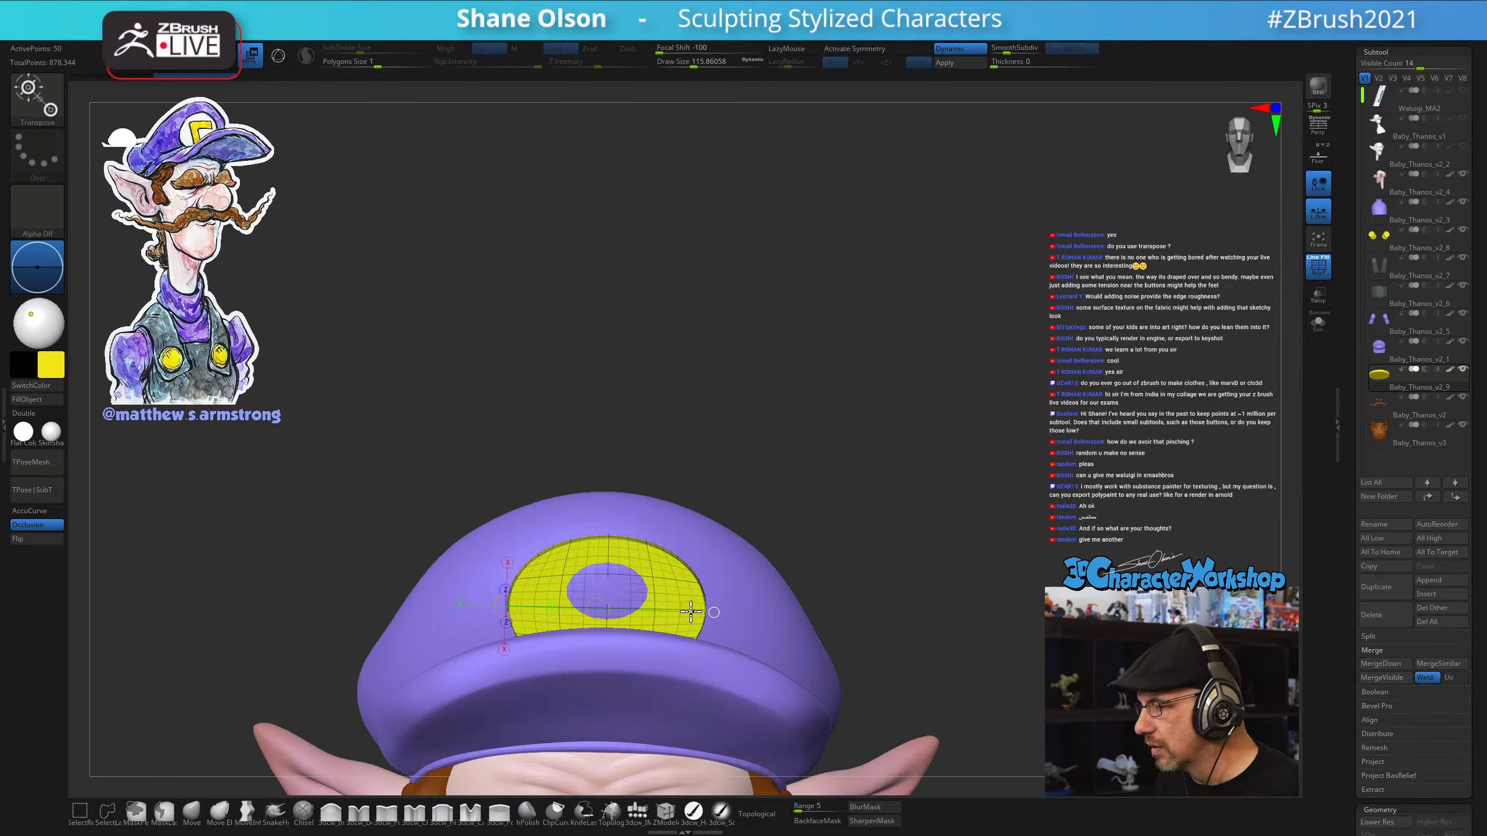
drag(840, 417, 913, 585)
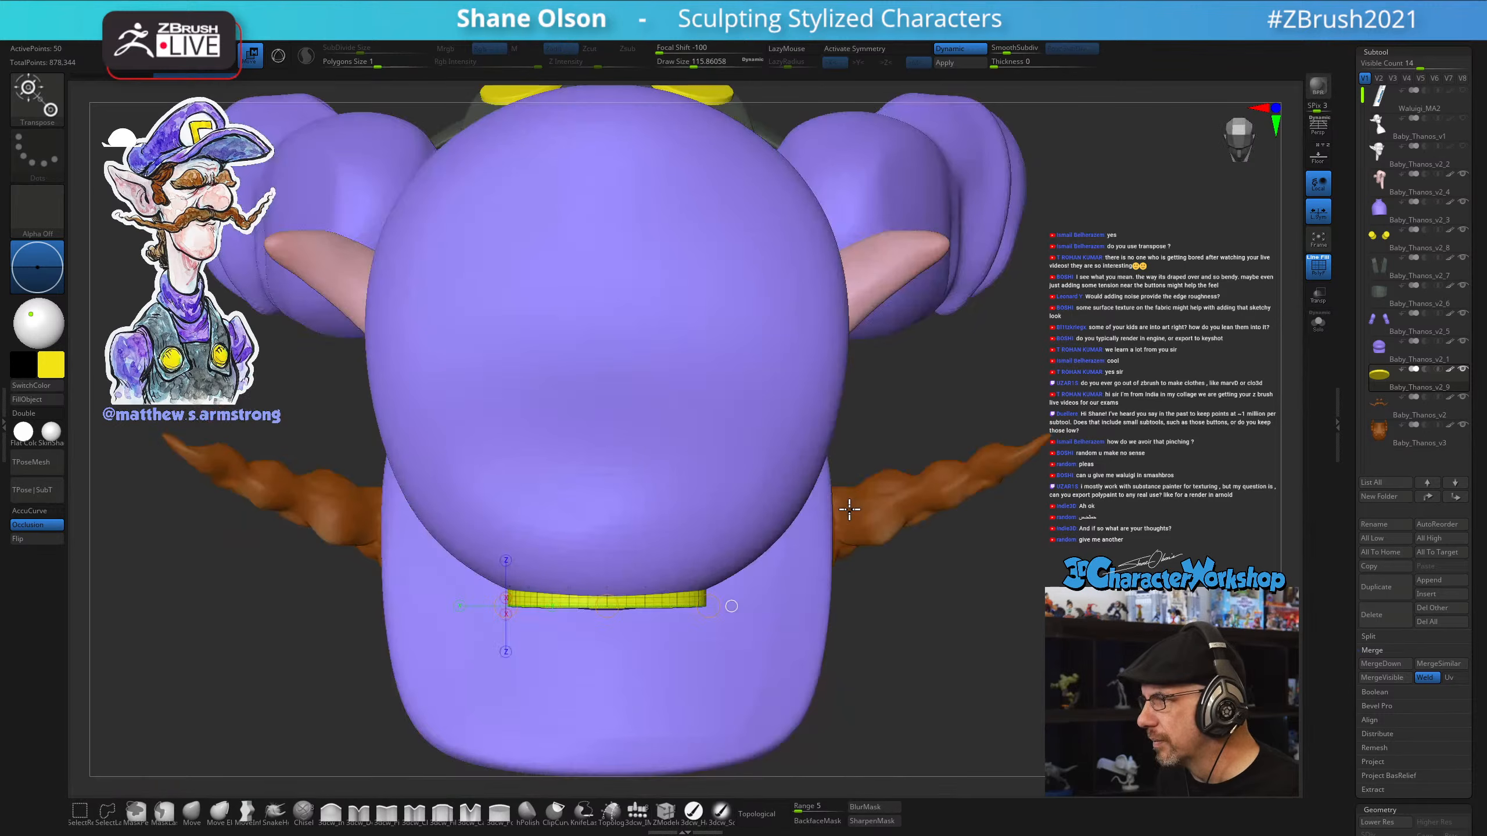
Isolate the emblem from the other subtools and turn off its dynamic subdivision to work on the low-poly disc
click(1317, 323)
drag(1049, 590, 1058, 475)
key(q)
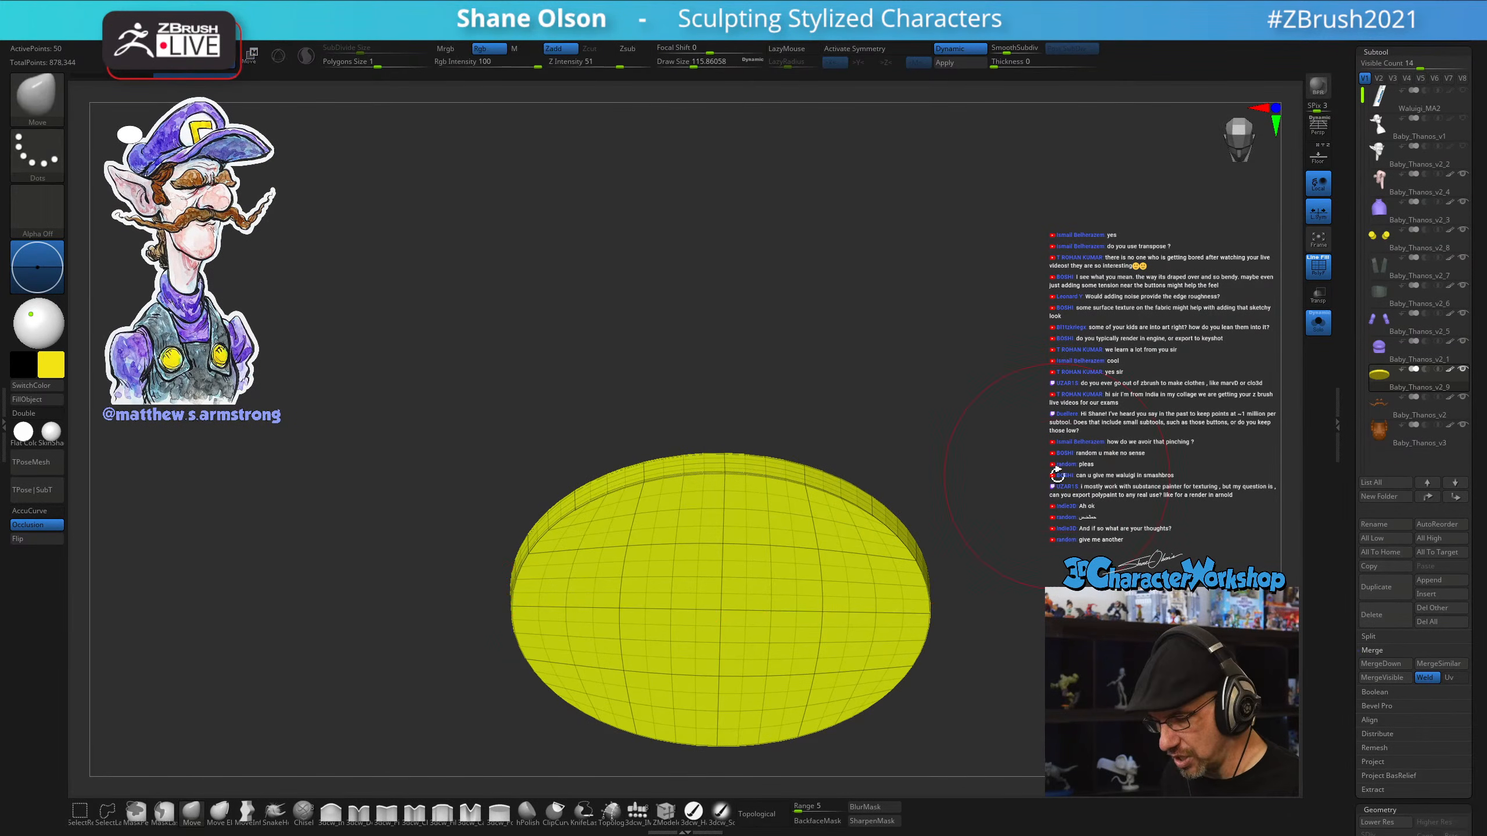
drag(919, 342, 896, 398)
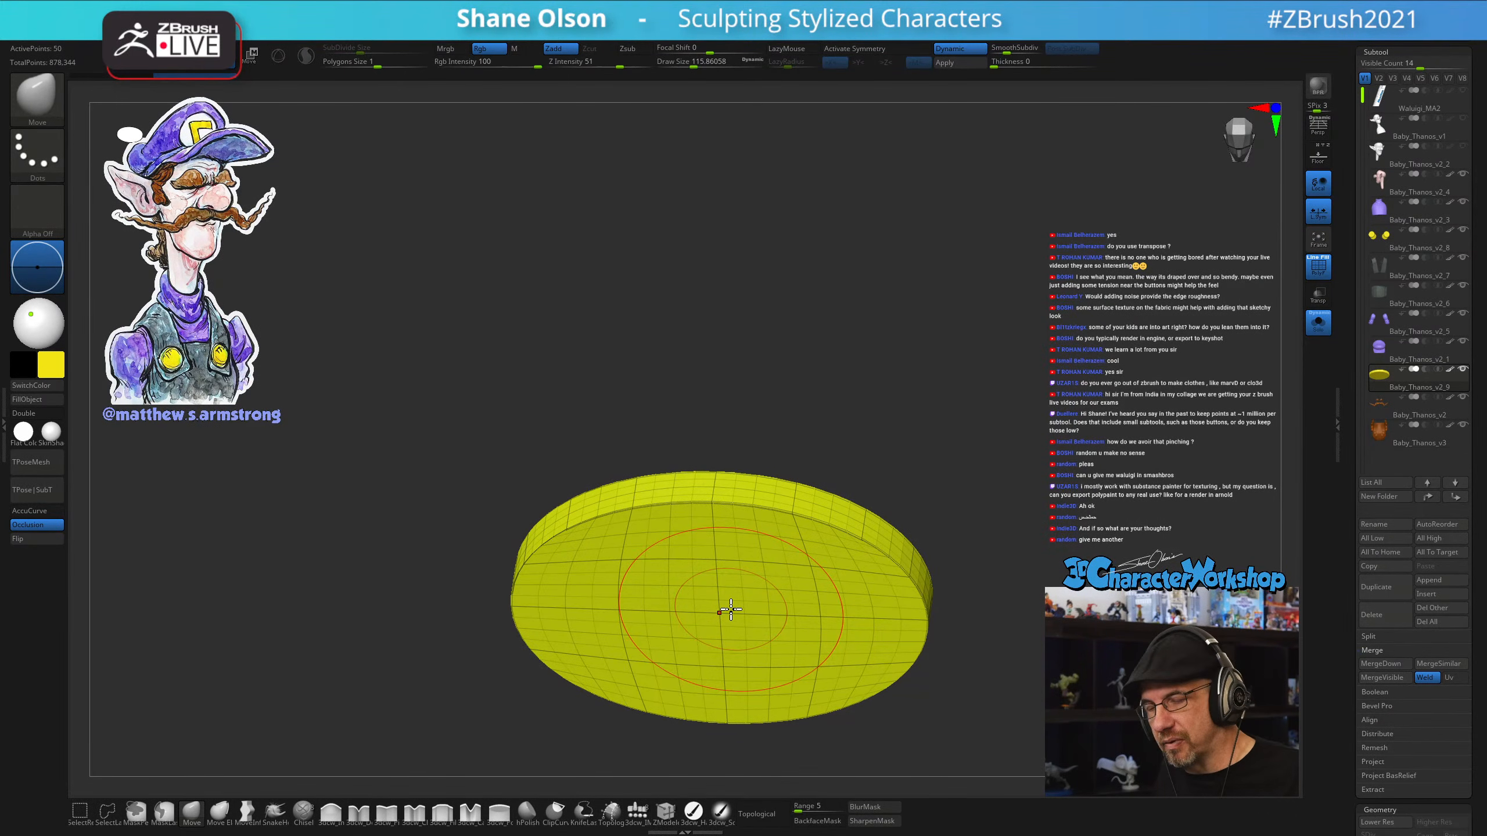
key(shift+d)
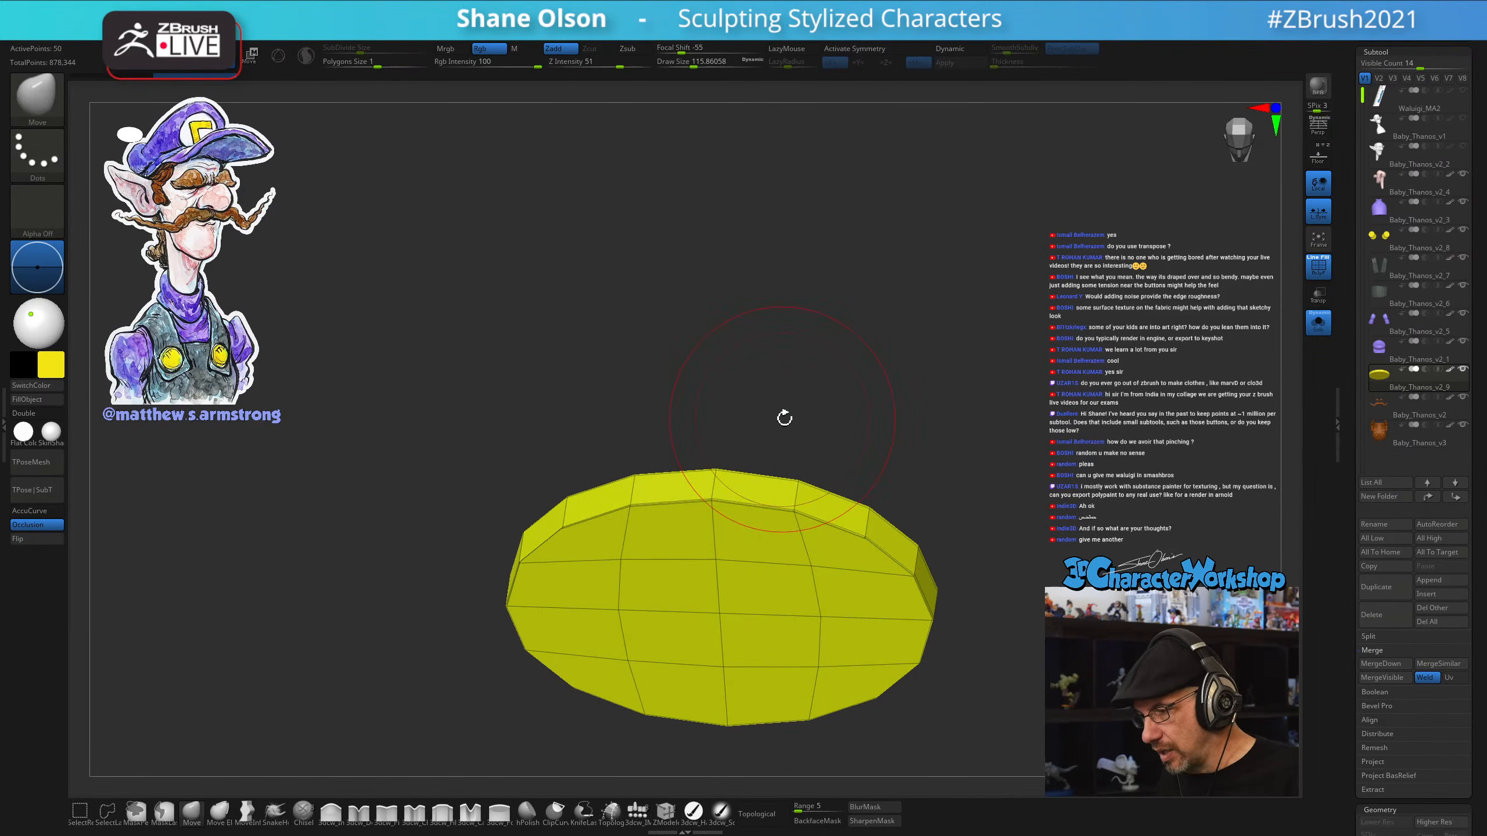
key(s)
drag(886, 385, 887, 385)
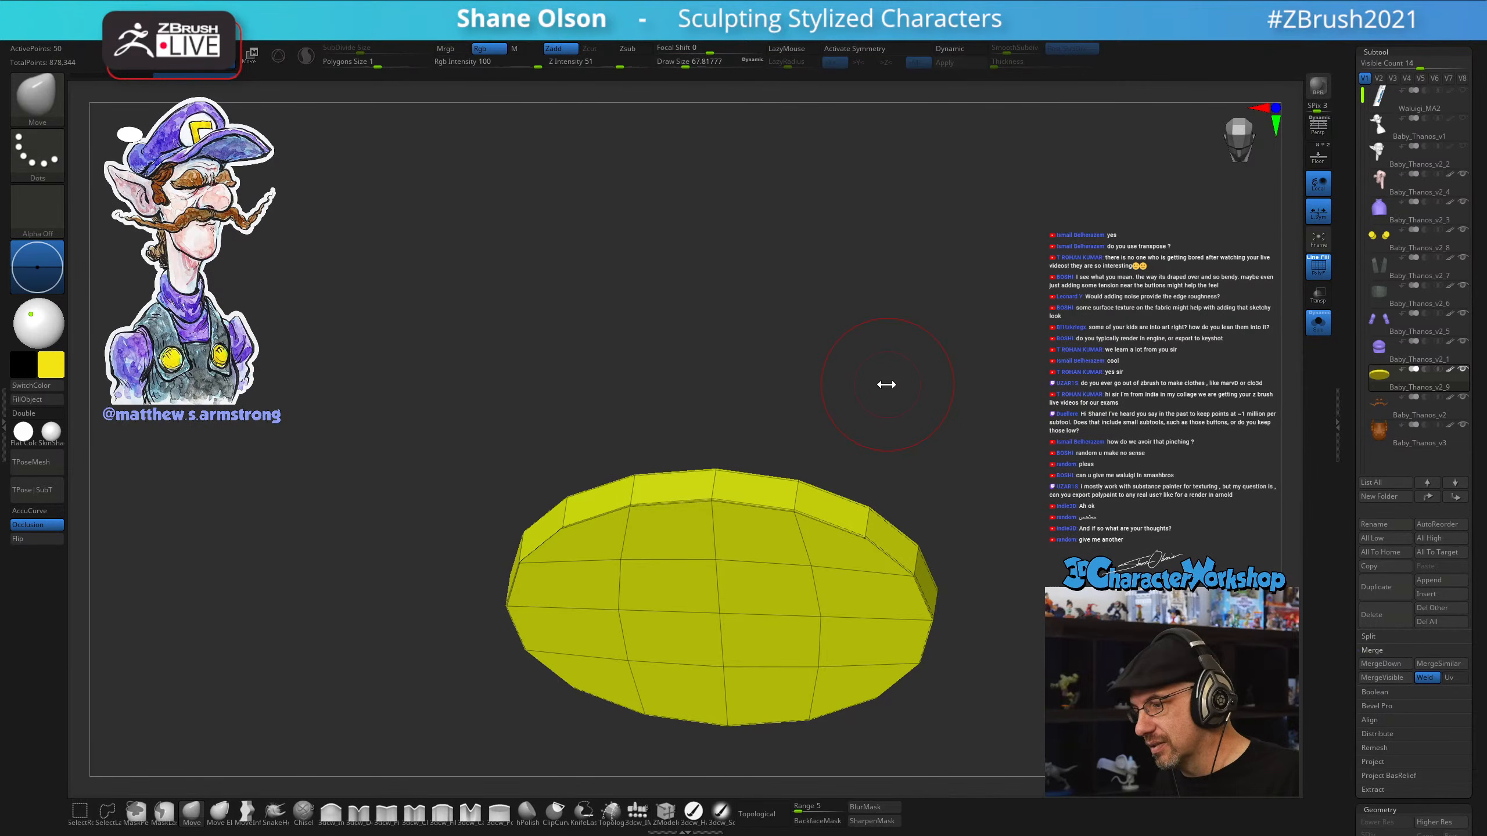
drag(818, 269, 876, 483)
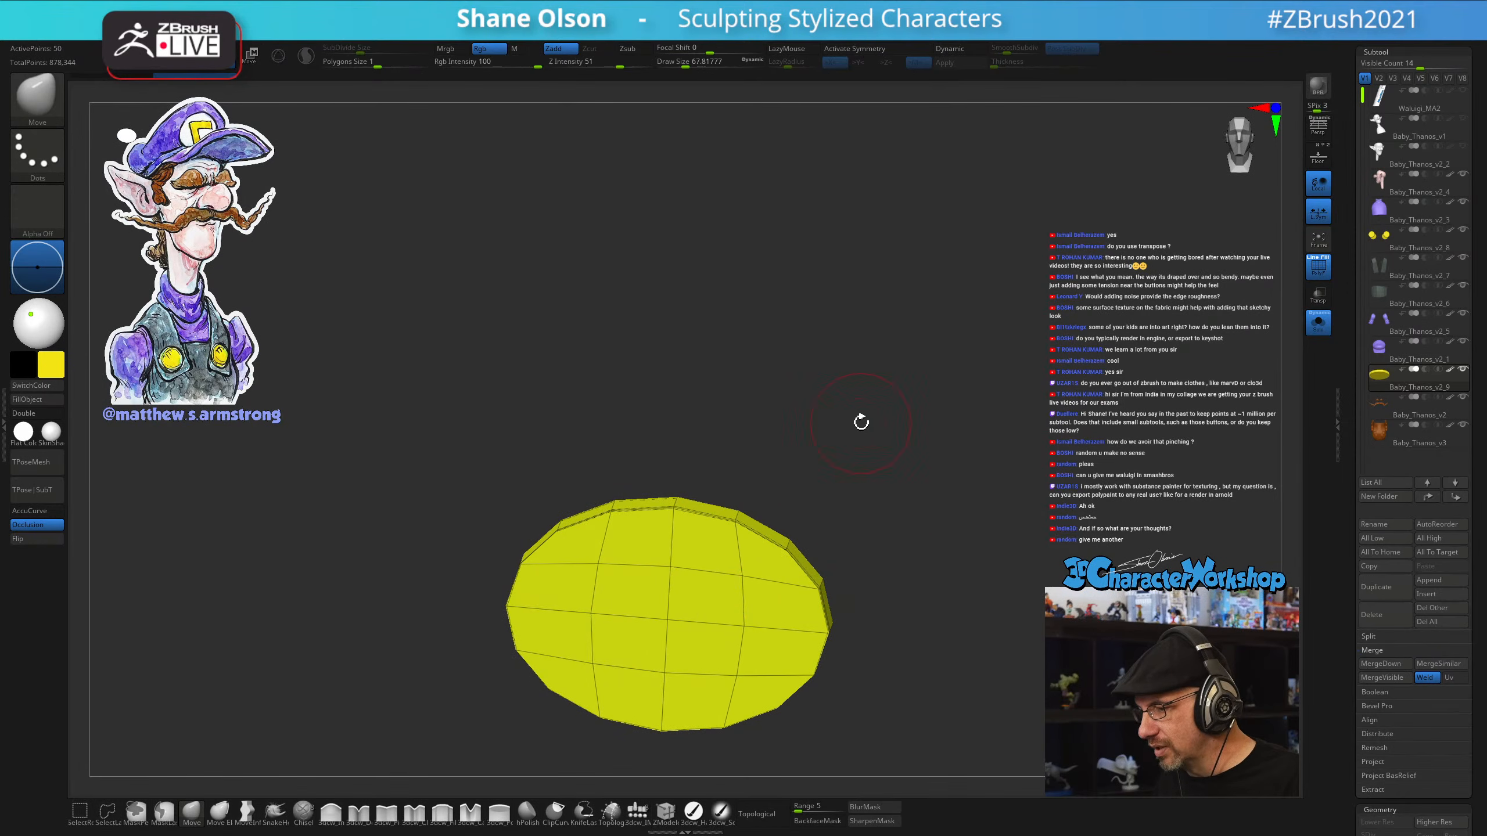
Assign separate polygroups to the emblem's flat face and its rim using Groups By Normals
drag(860, 422, 870, 352)
key(3)
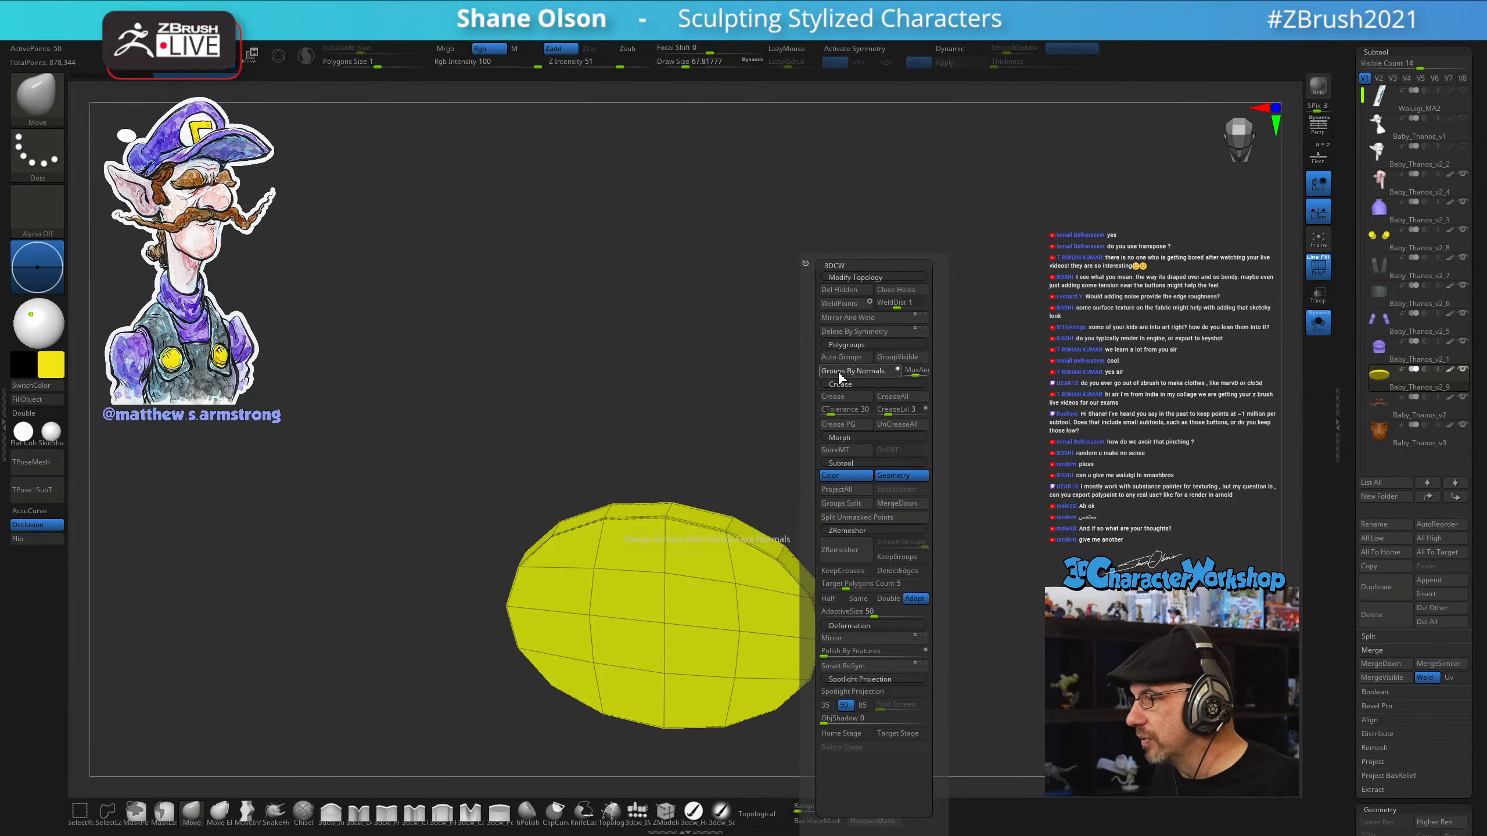
click(838, 370)
mouse_move(1049, 384)
mouse_down()
mouse_move(1006, 396)
mouse_move(1047, 369)
mouse_up()
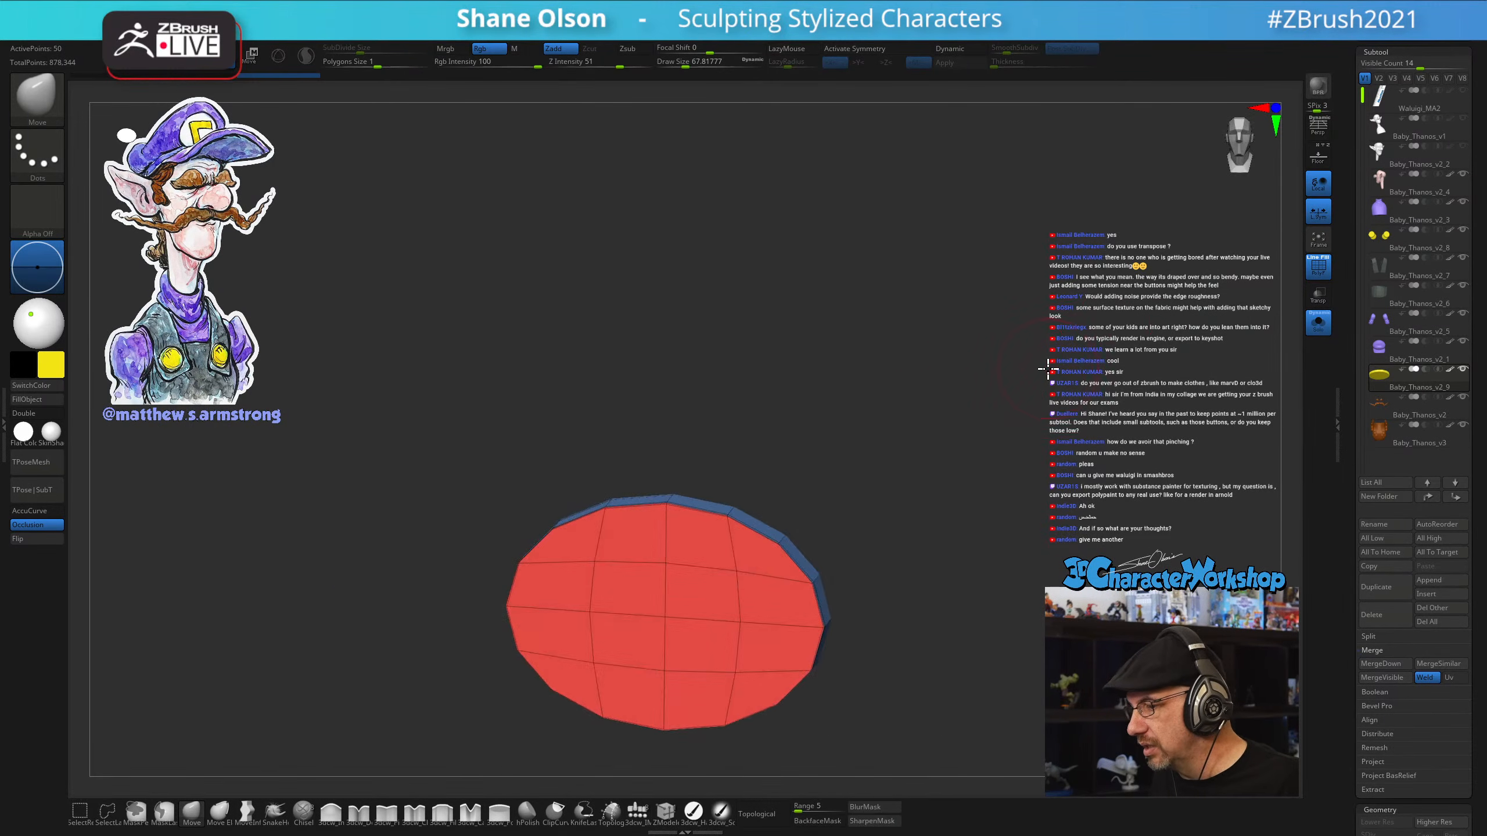
Show only the emblem's flat front face polygroup and delete the hidden rim and back geometry
drag(887, 349, 854, 353)
alt+drag(798, 452, 833, 371)
ctrl+shift+click(691, 541)
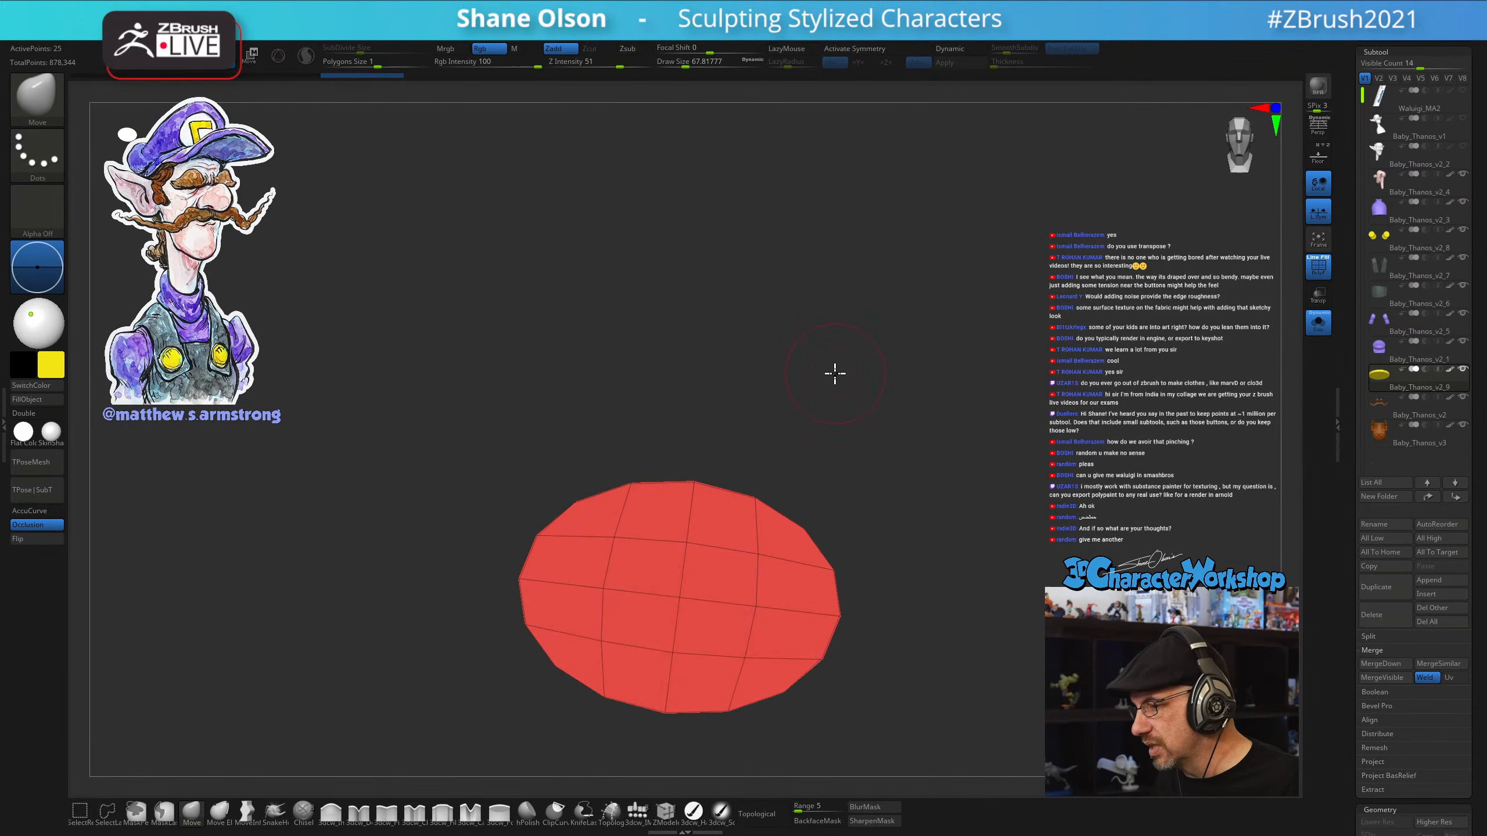
key(space)
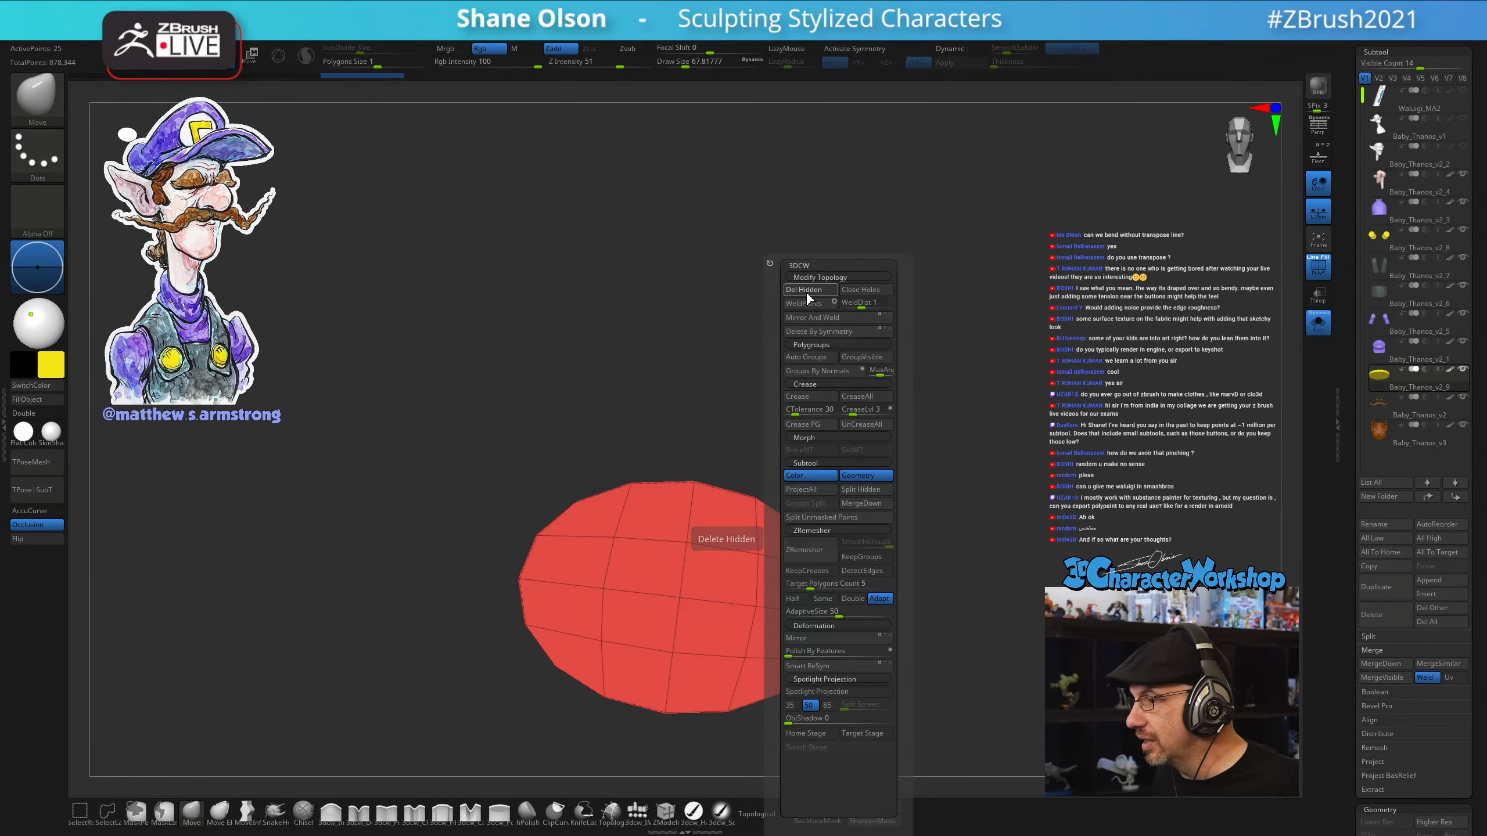
click(790, 538)
mouse_move(927, 374)
shift+mouse_down()
mouse_move(909, 352)
mouse_move(925, 355)
shift+mouse_up()
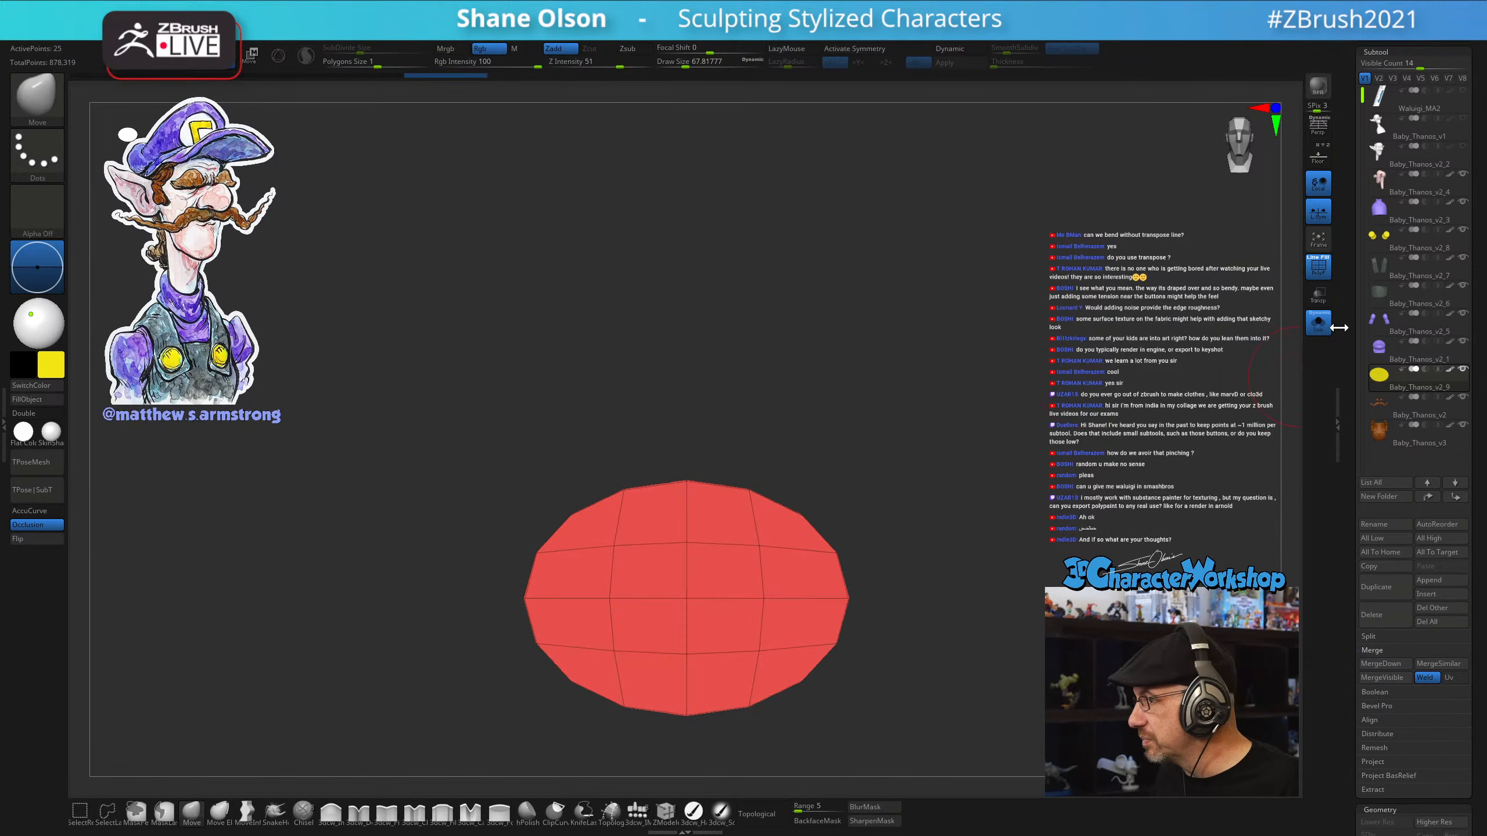
Bring back the other subtools and try to pull the middle of the emblem disc forward with an enlarged Move brush
click(1320, 323)
drag(983, 316, 980, 425)
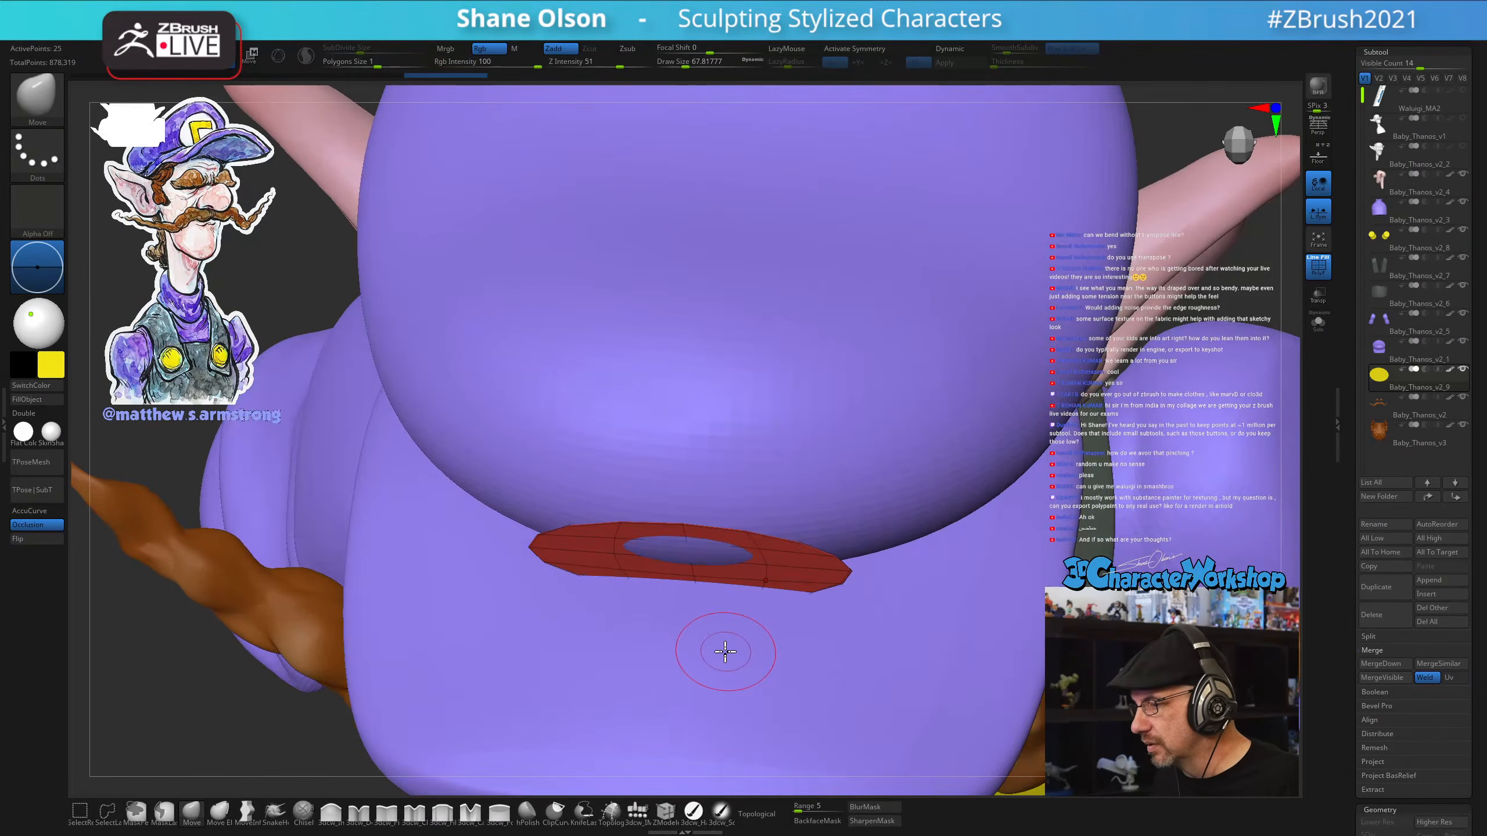
key(s)
drag(410, 657, 518, 657)
drag(697, 555, 688, 584)
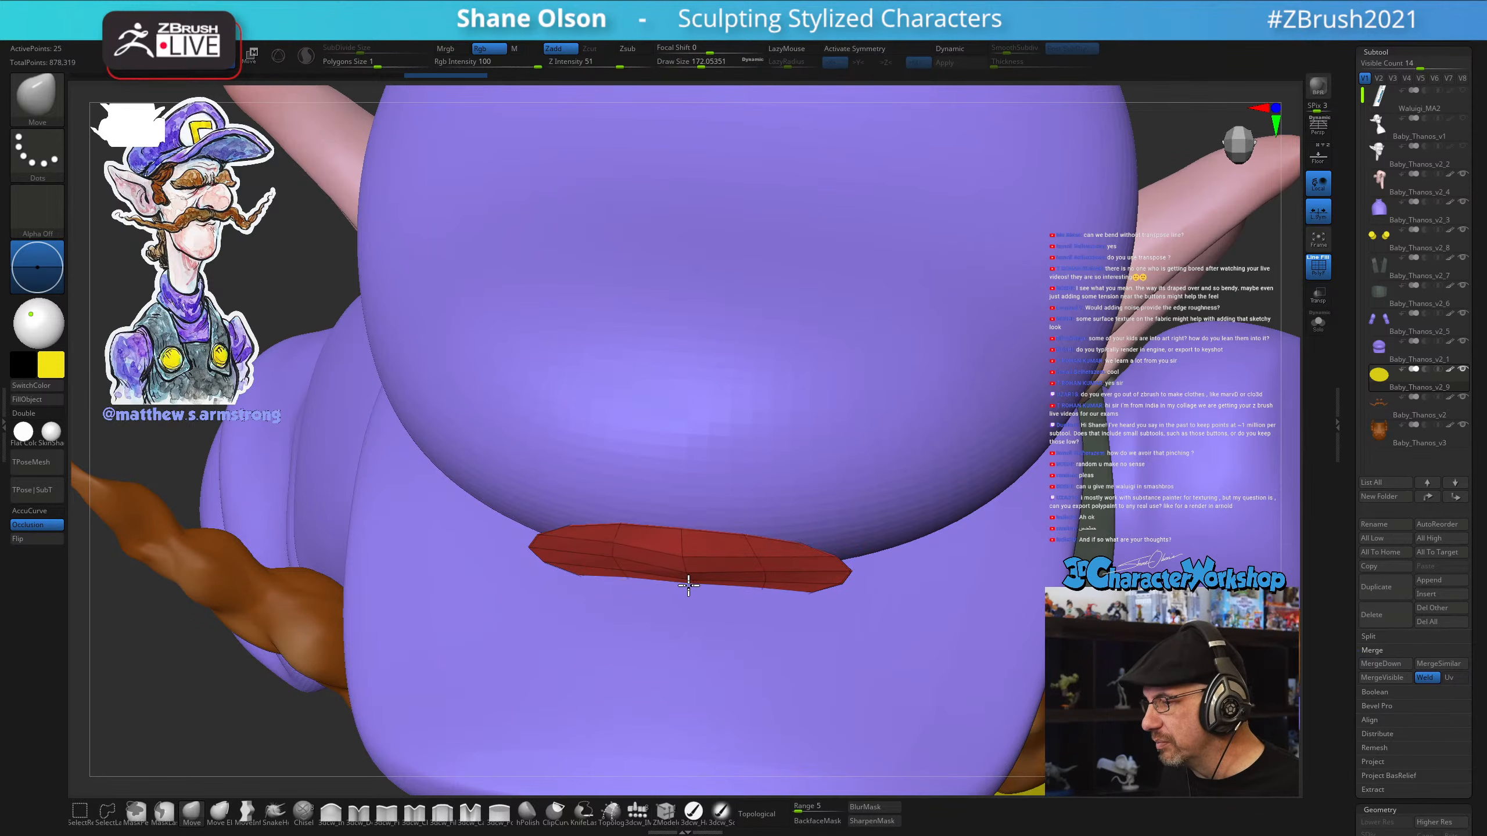
key(ctrl+z)
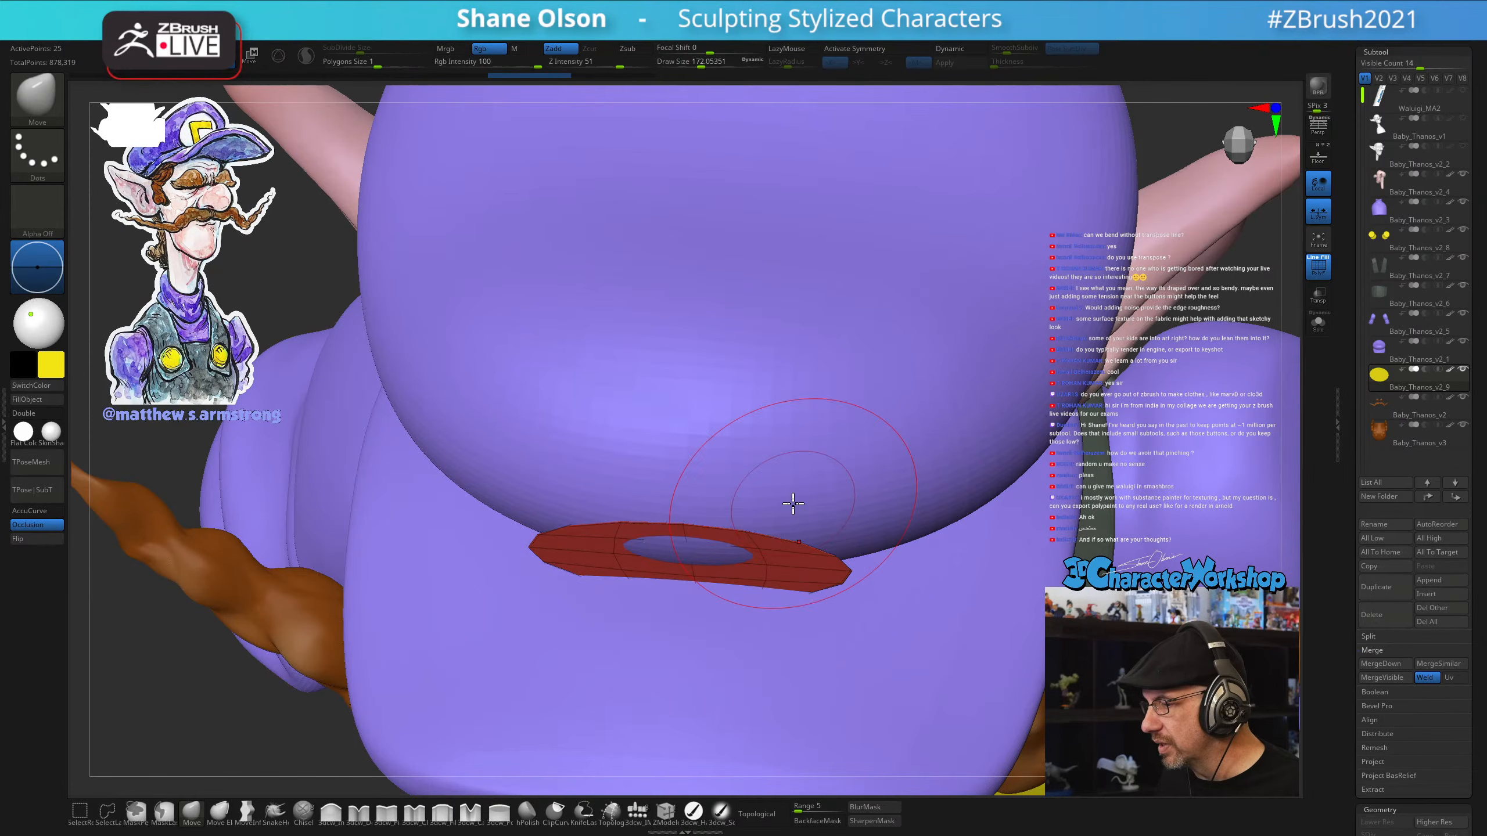
Turn on X symmetry, isolate the emblem disc in a top view and display it double-sided
key(x)
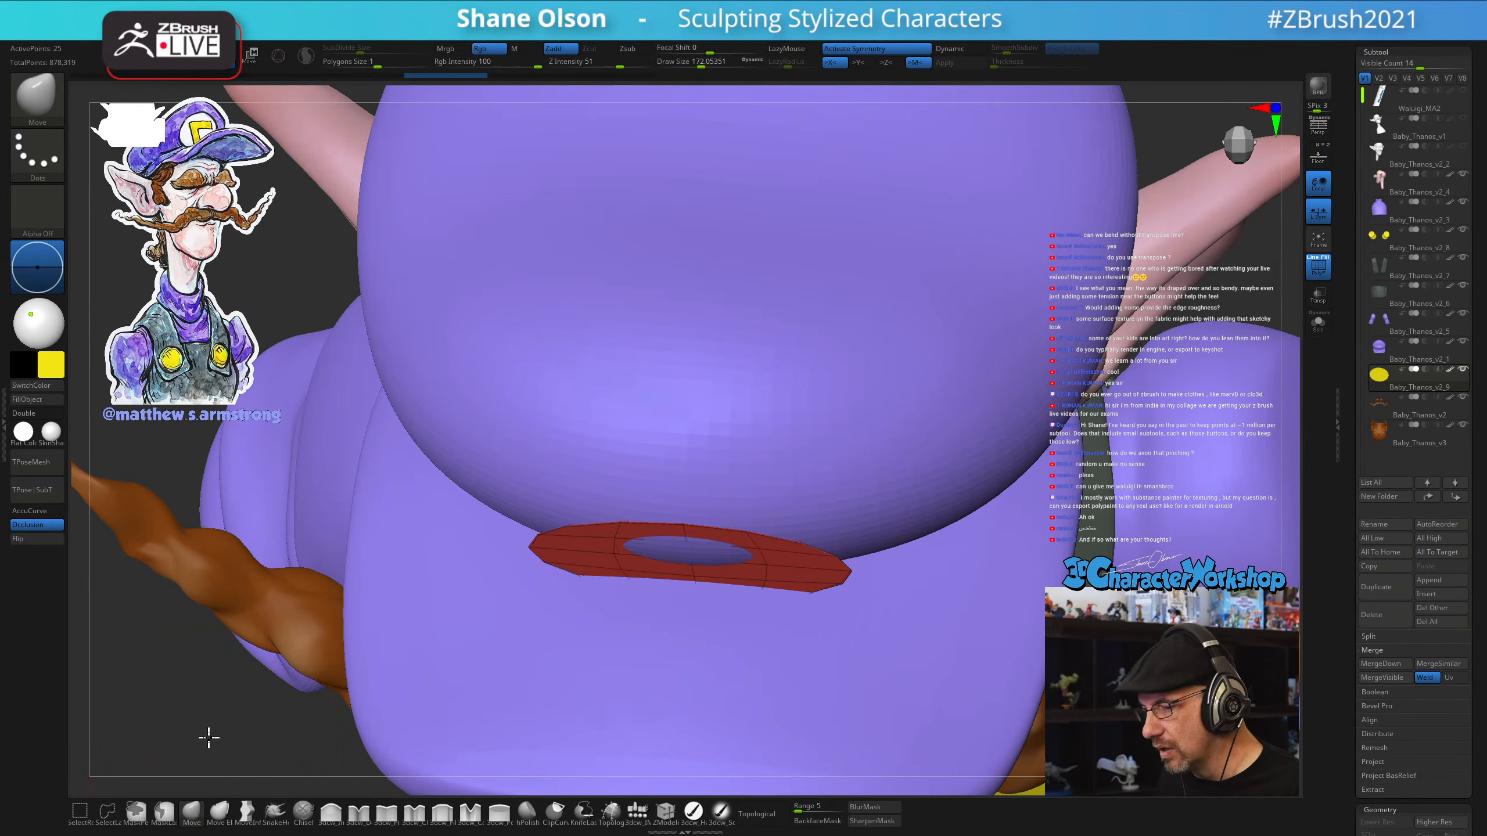
key(f)
key(w)
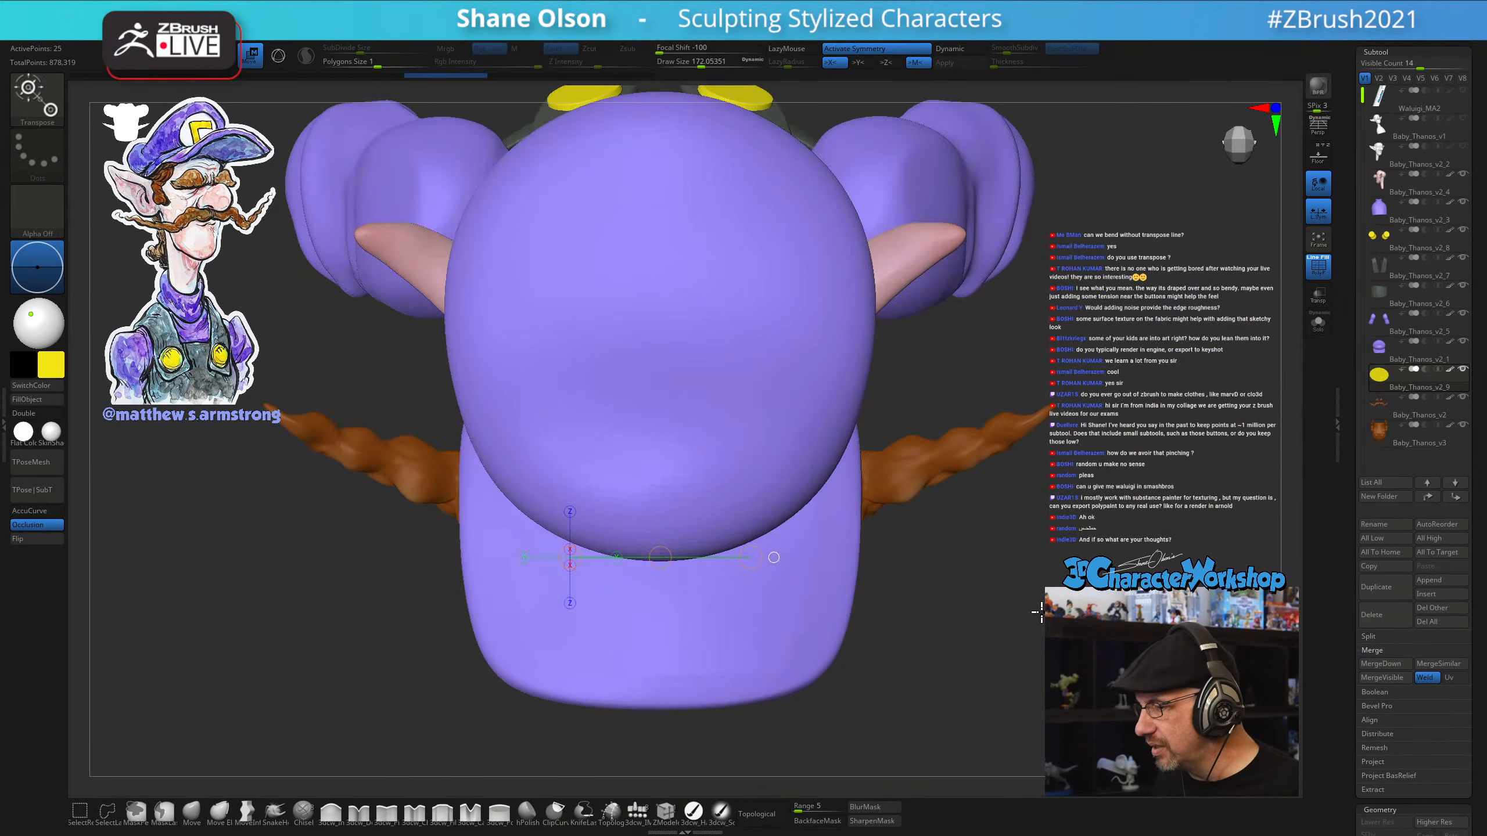
drag(976, 617, 967, 494)
click(1319, 322)
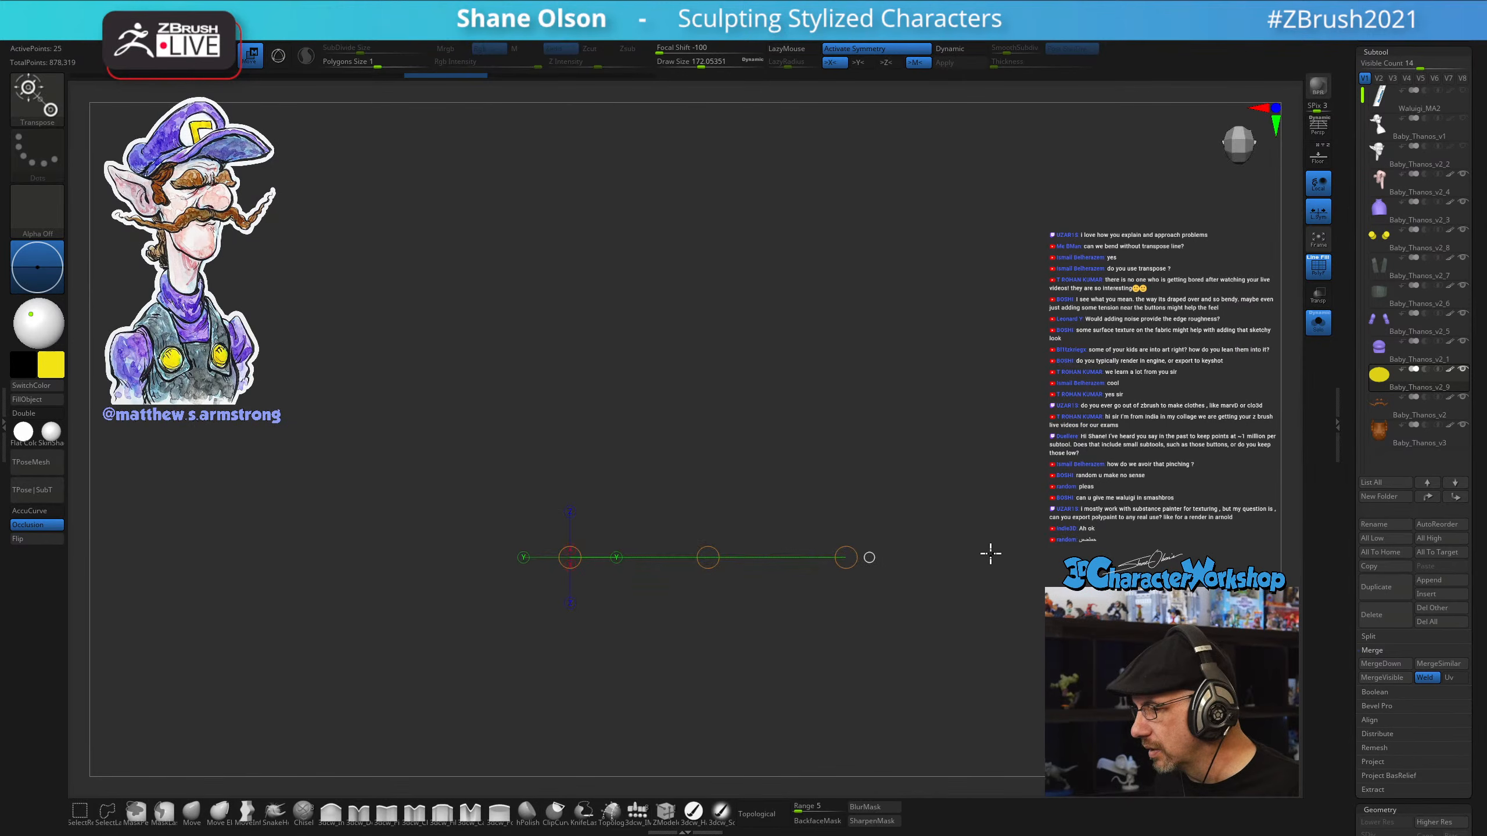
click(36, 413)
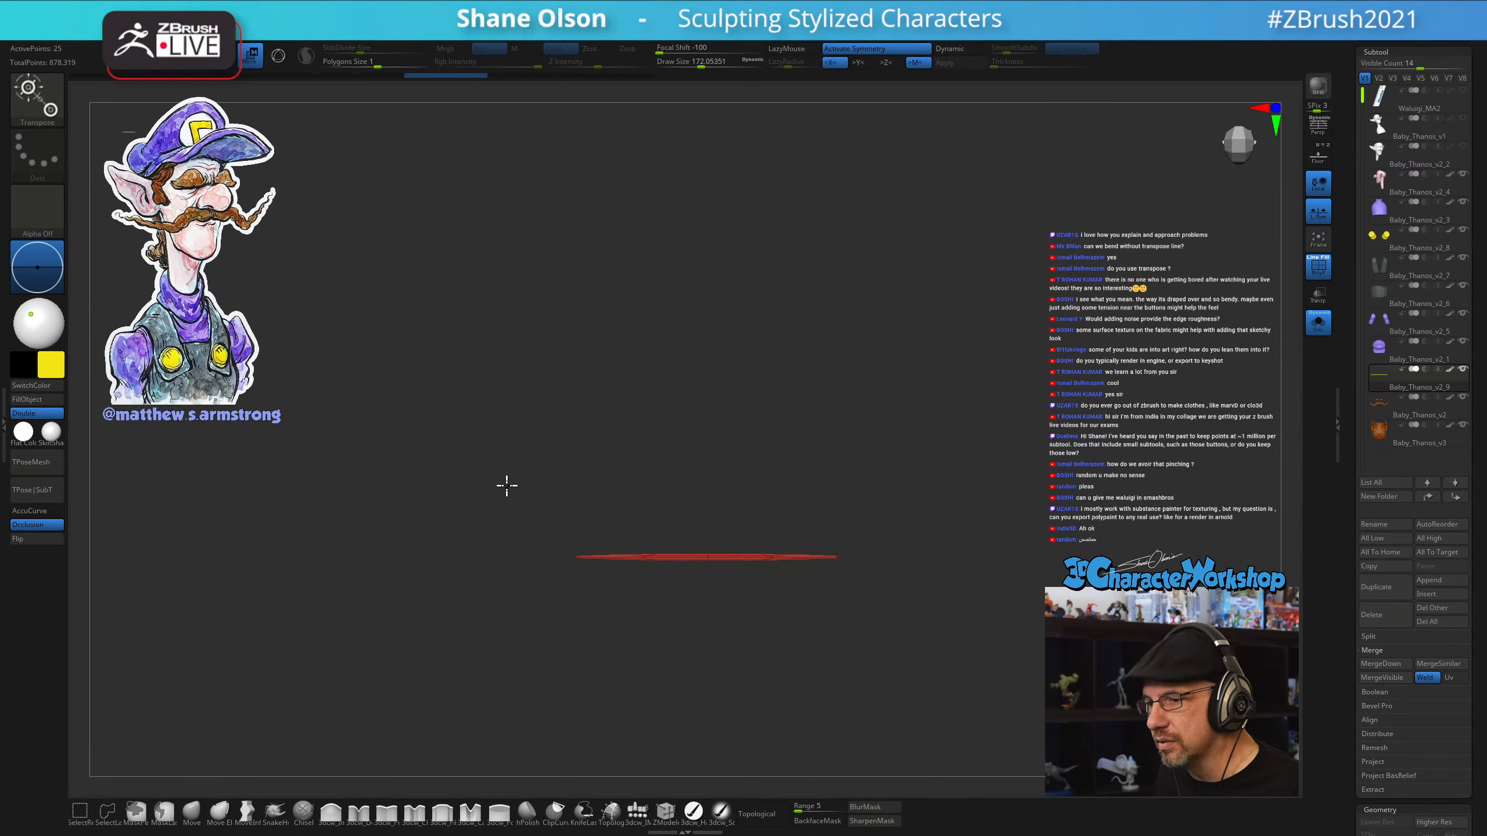
Draw a transpose line across the disc's width and extend both ends well past its edges
drag(505, 485, 508, 472)
click(545, 559)
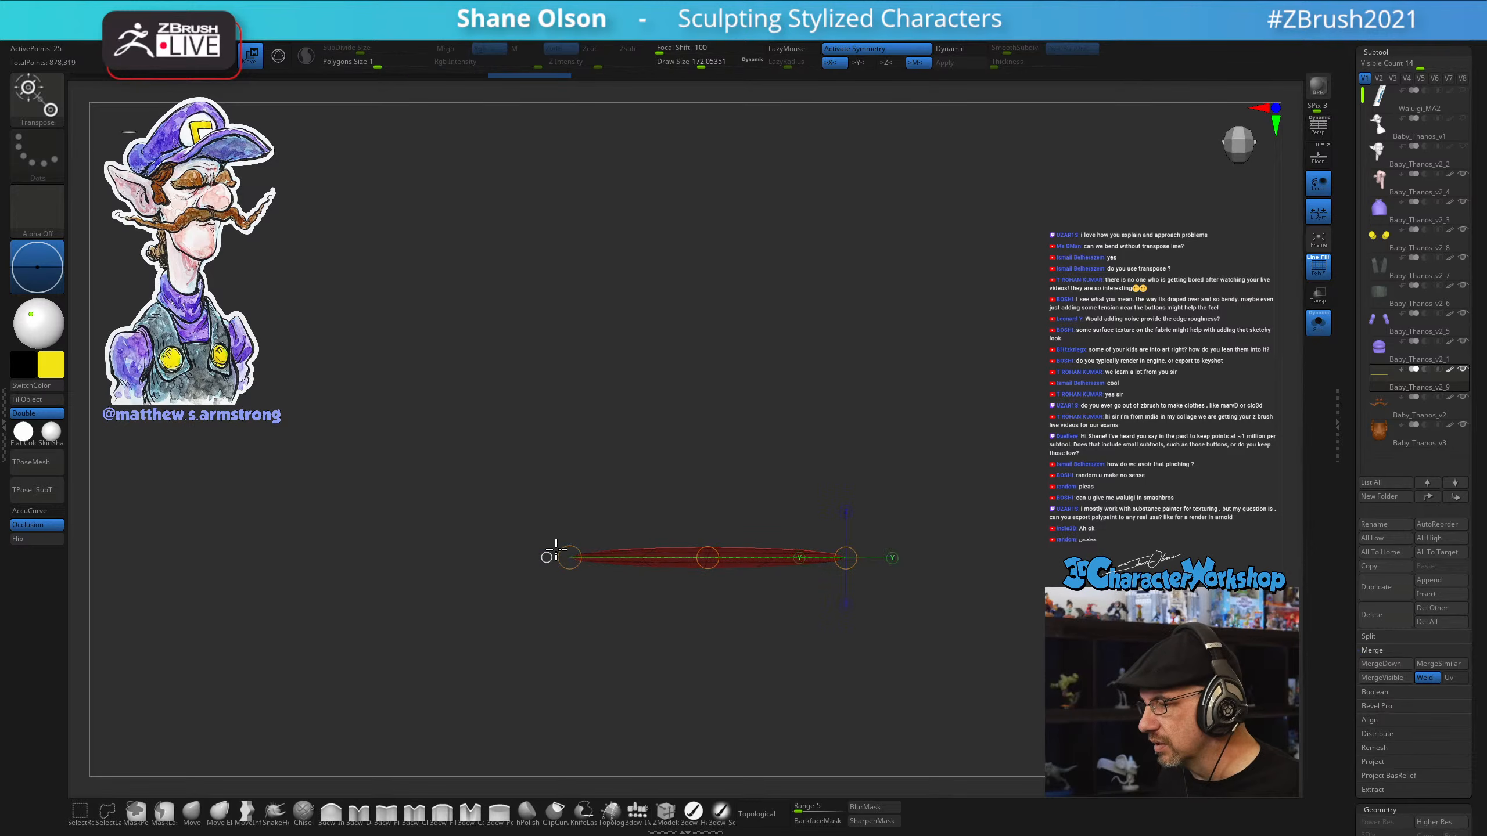
drag(561, 553, 463, 553)
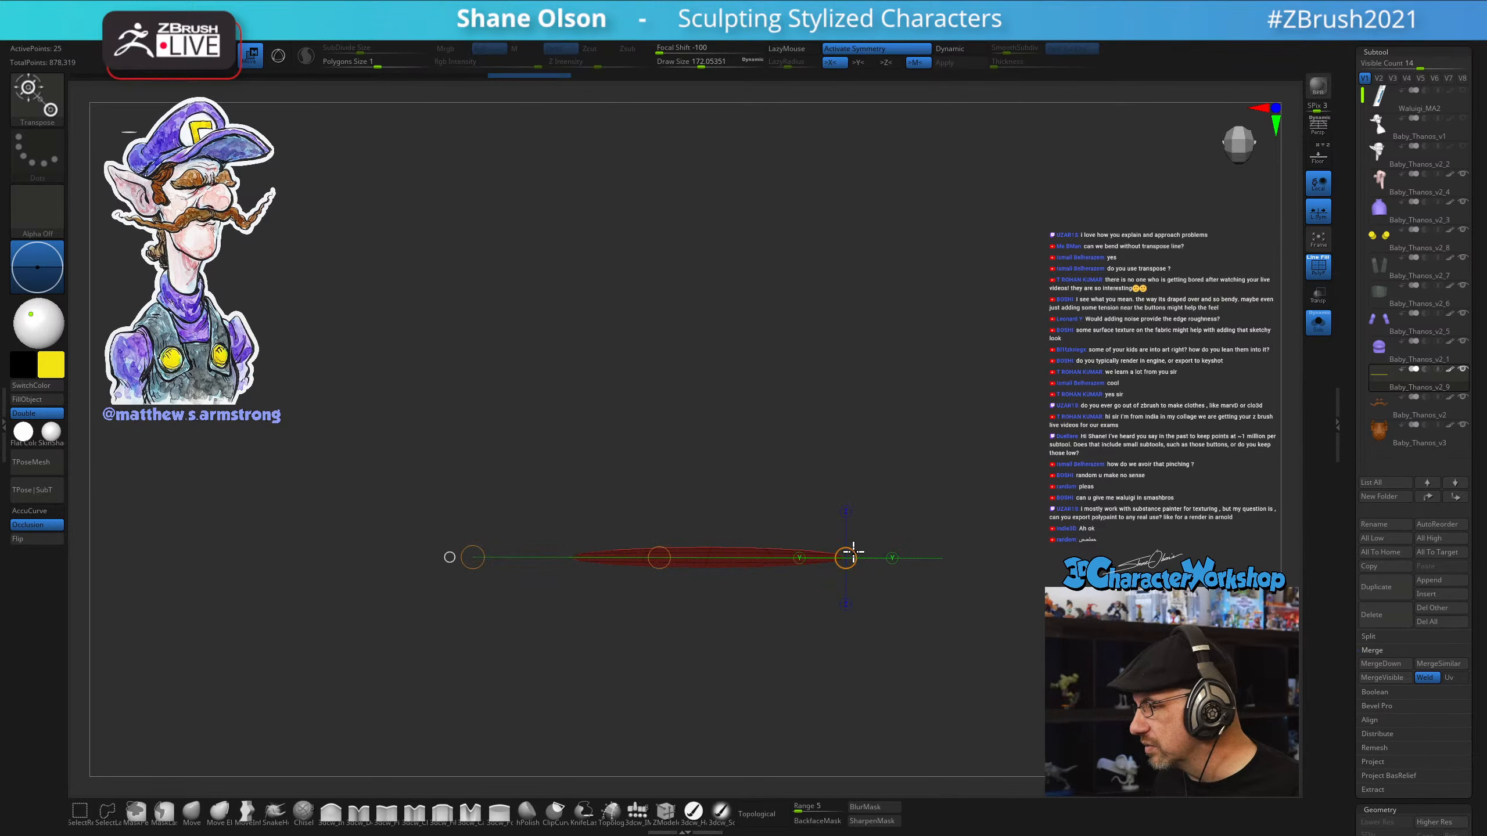
drag(852, 551, 956, 546)
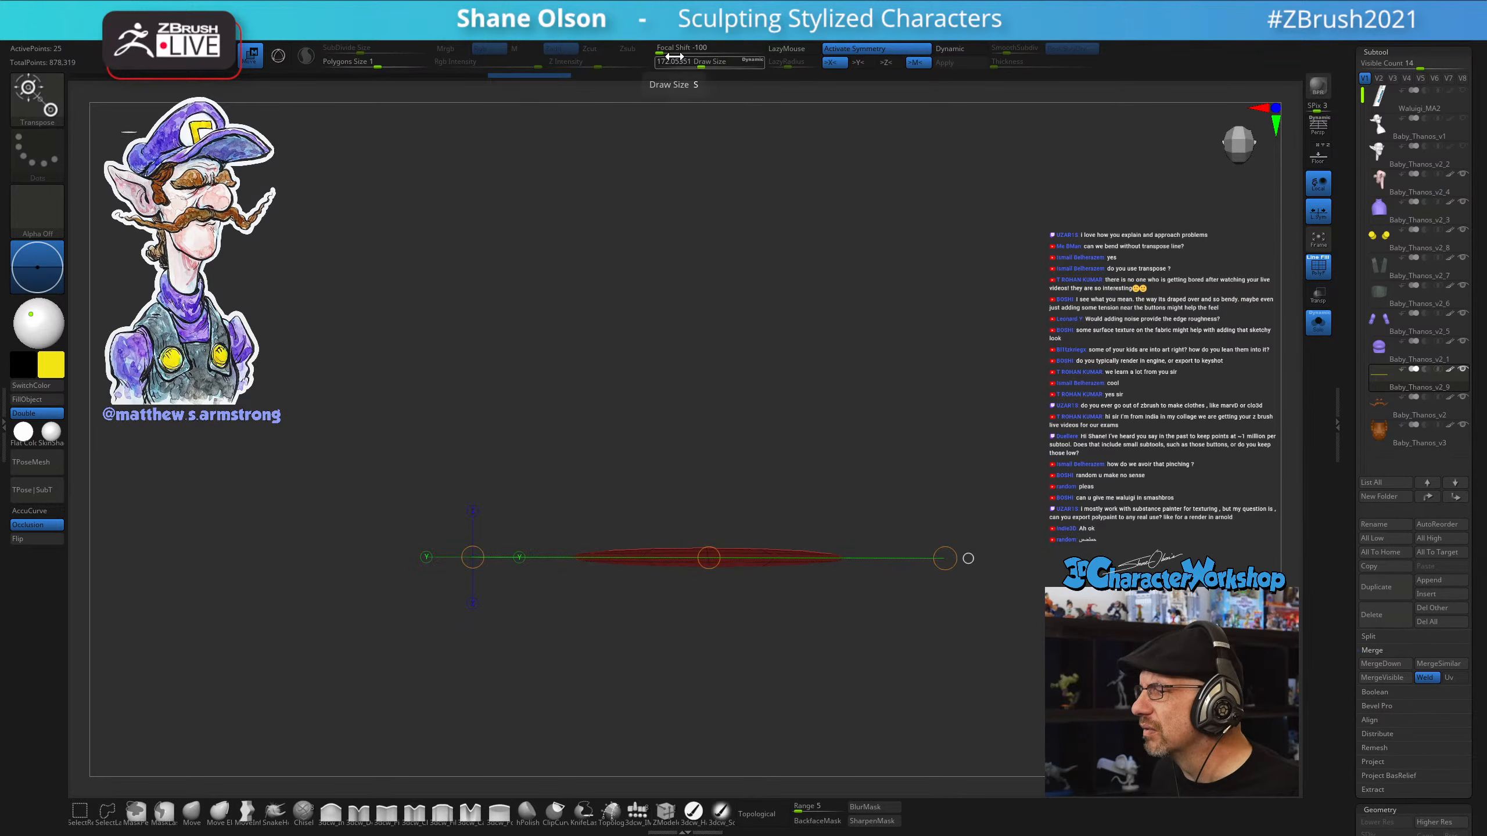
Set the focal shift to 0 and bend the disc from the transpose line's middle into a symmetrical forward arc
mouse_move(665, 49)
mouse_down()
mouse_move(690, 49)
mouse_move(671, 50)
mouse_up()
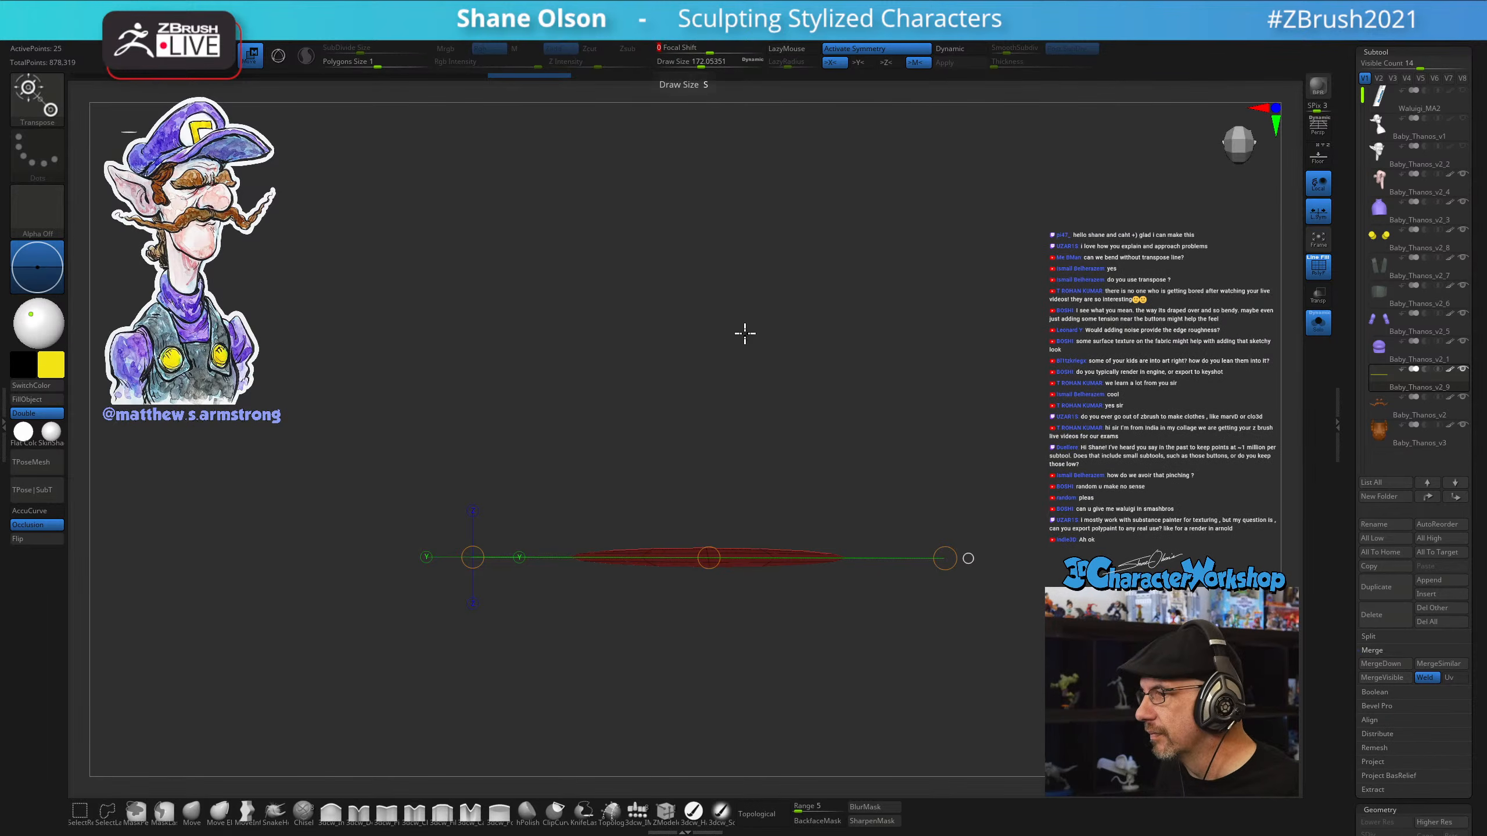
click(707, 559)
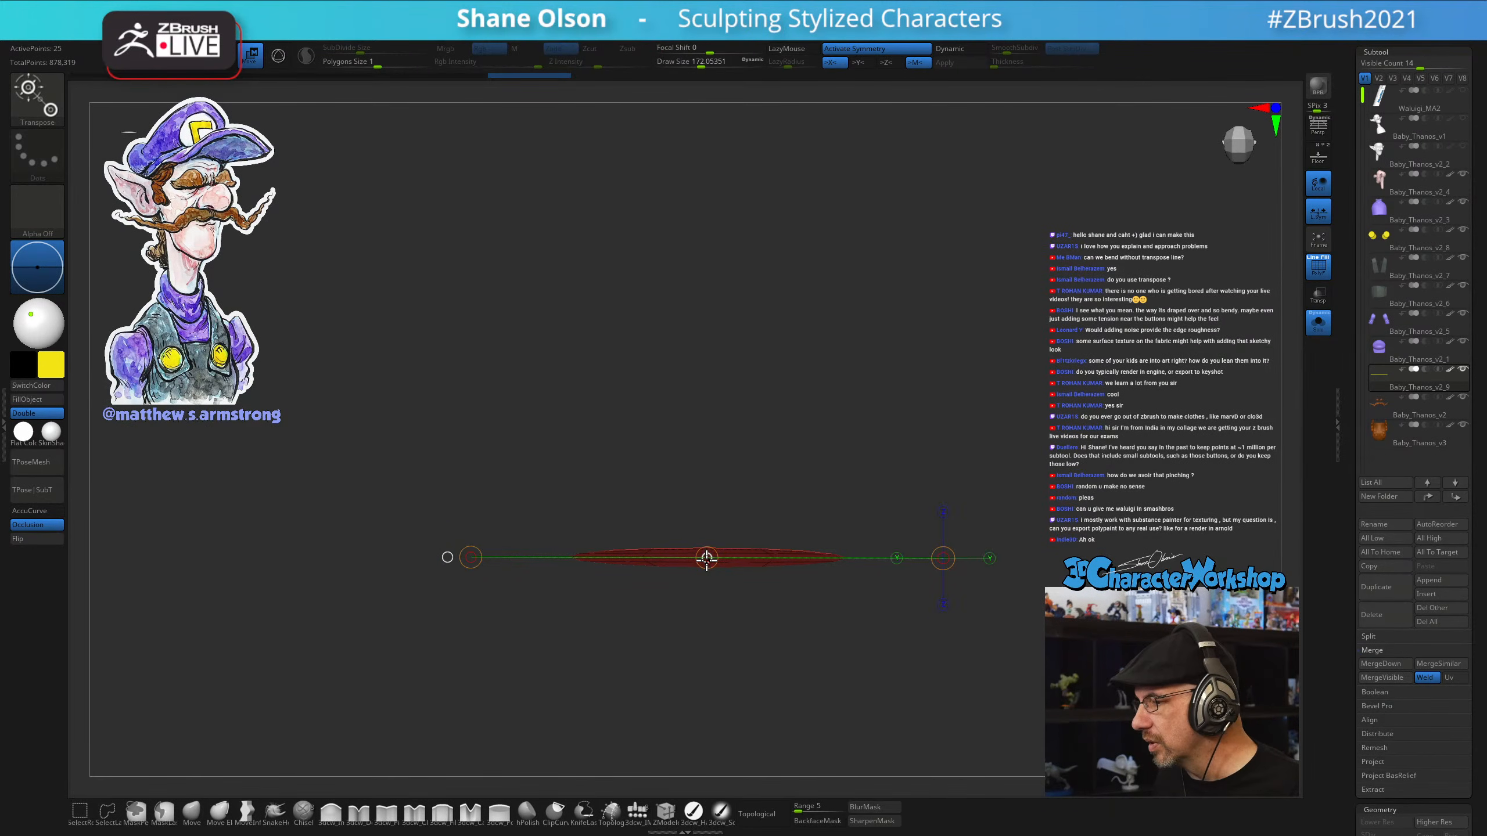
mouse_move(707, 558)
mouse_down()
mouse_move(704, 621)
mouse_move(700, 485)
mouse_move(717, 528)
mouse_move(723, 466)
mouse_move(711, 611)
mouse_move(708, 557)
mouse_up()
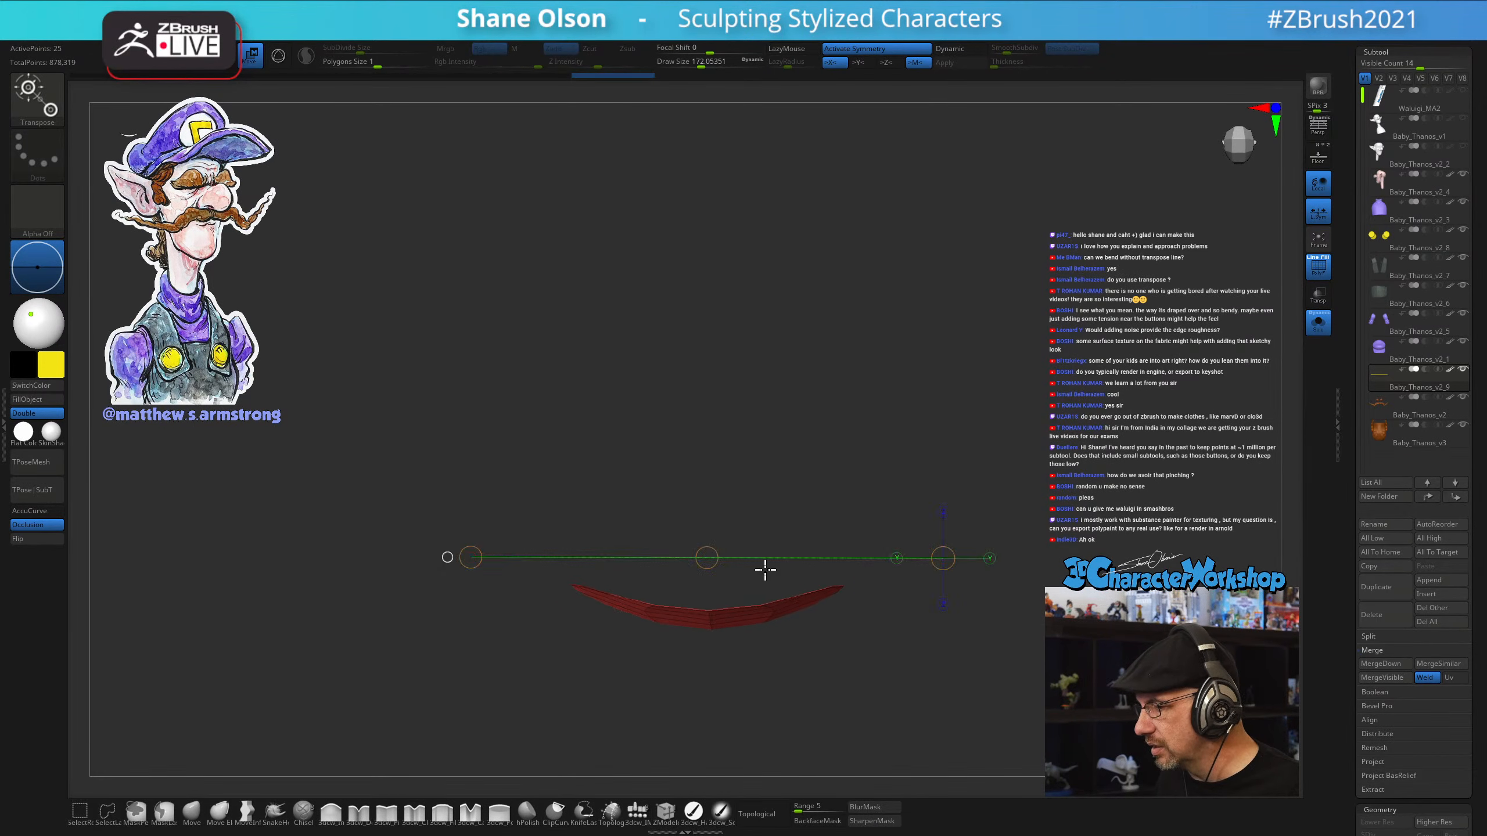
Bring back the other subtools and move the bent emblem disc backward until it sits against the front of the cap
mouse_move(931, 396)
mouse_down()
mouse_move(943, 293)
mouse_move(922, 415)
mouse_move(937, 340)
mouse_move(937, 425)
mouse_move(929, 409)
mouse_up()
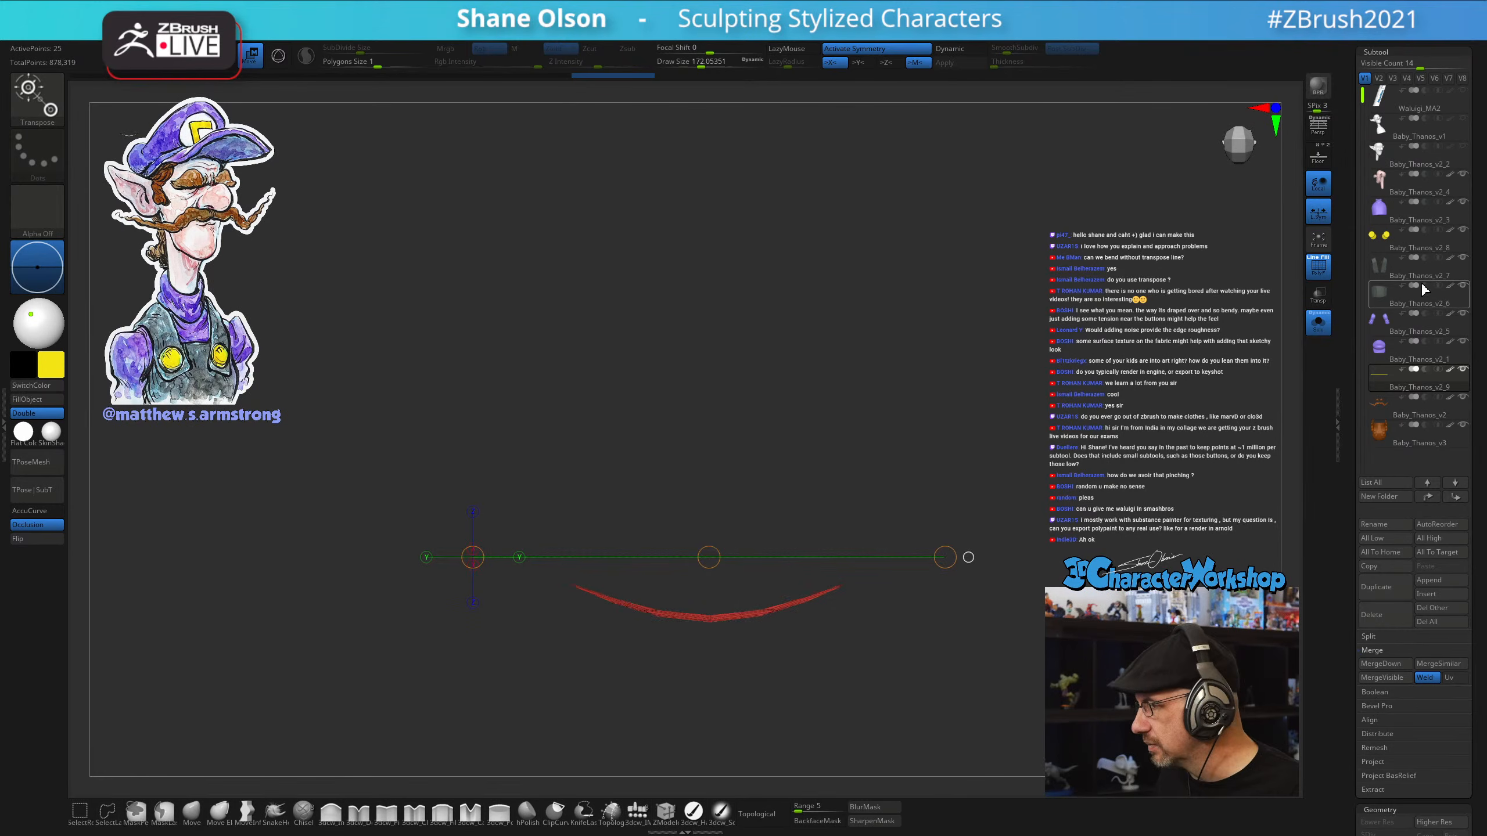
click(1317, 328)
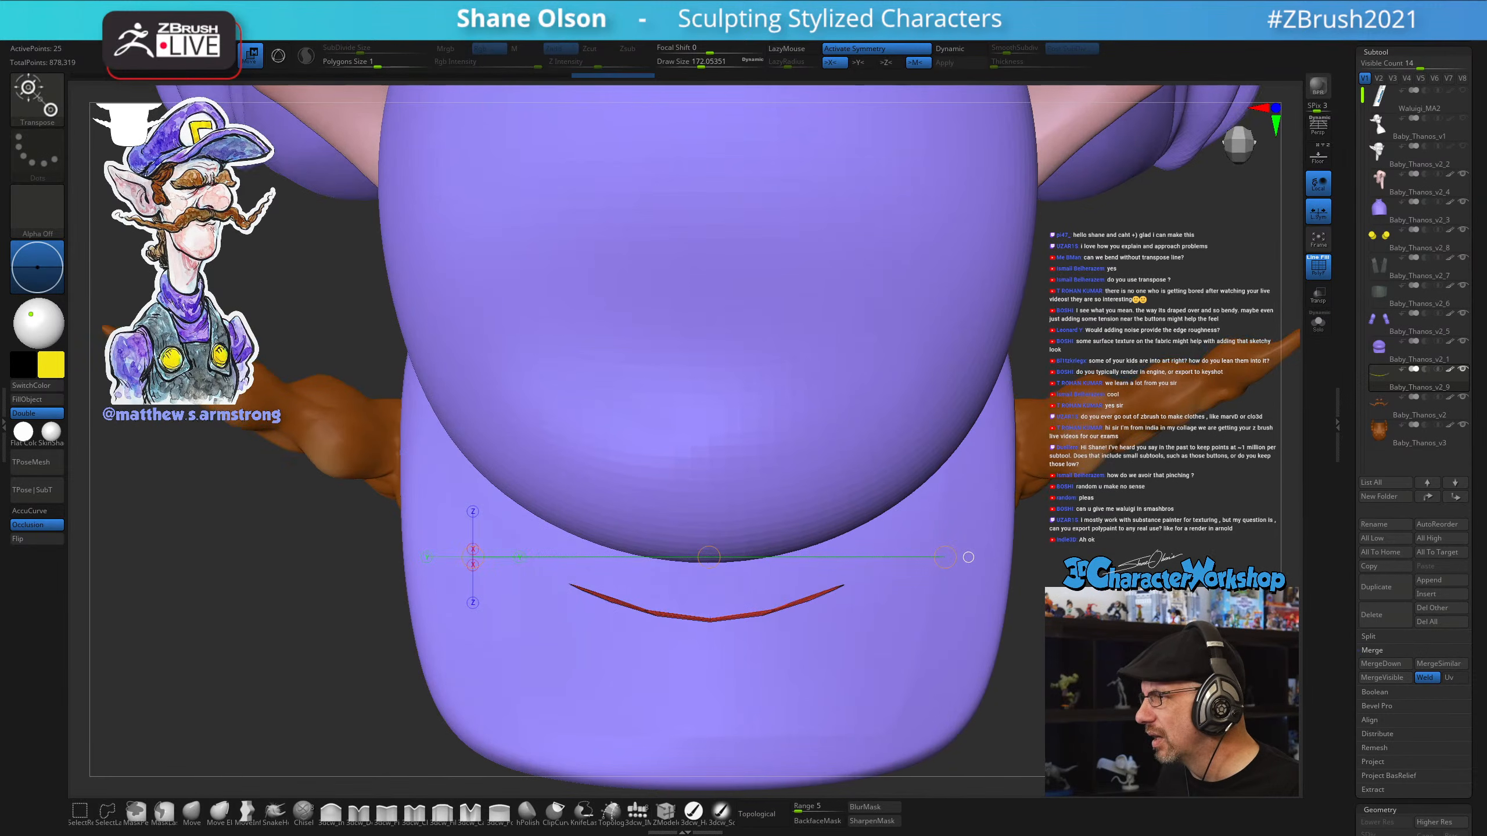
click(1238, 142)
drag(1007, 373, 1012, 408)
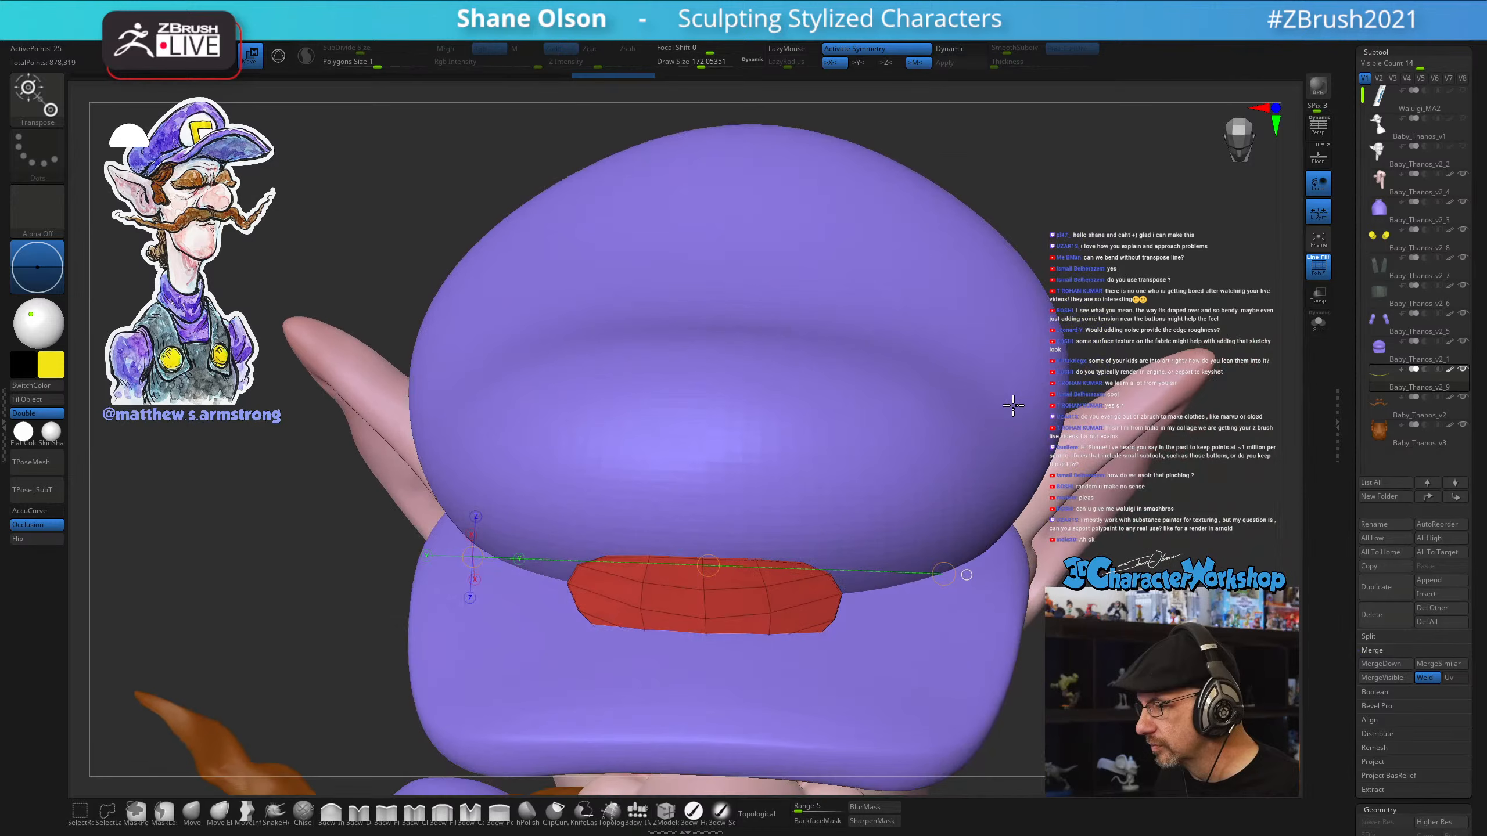
click(285, 59)
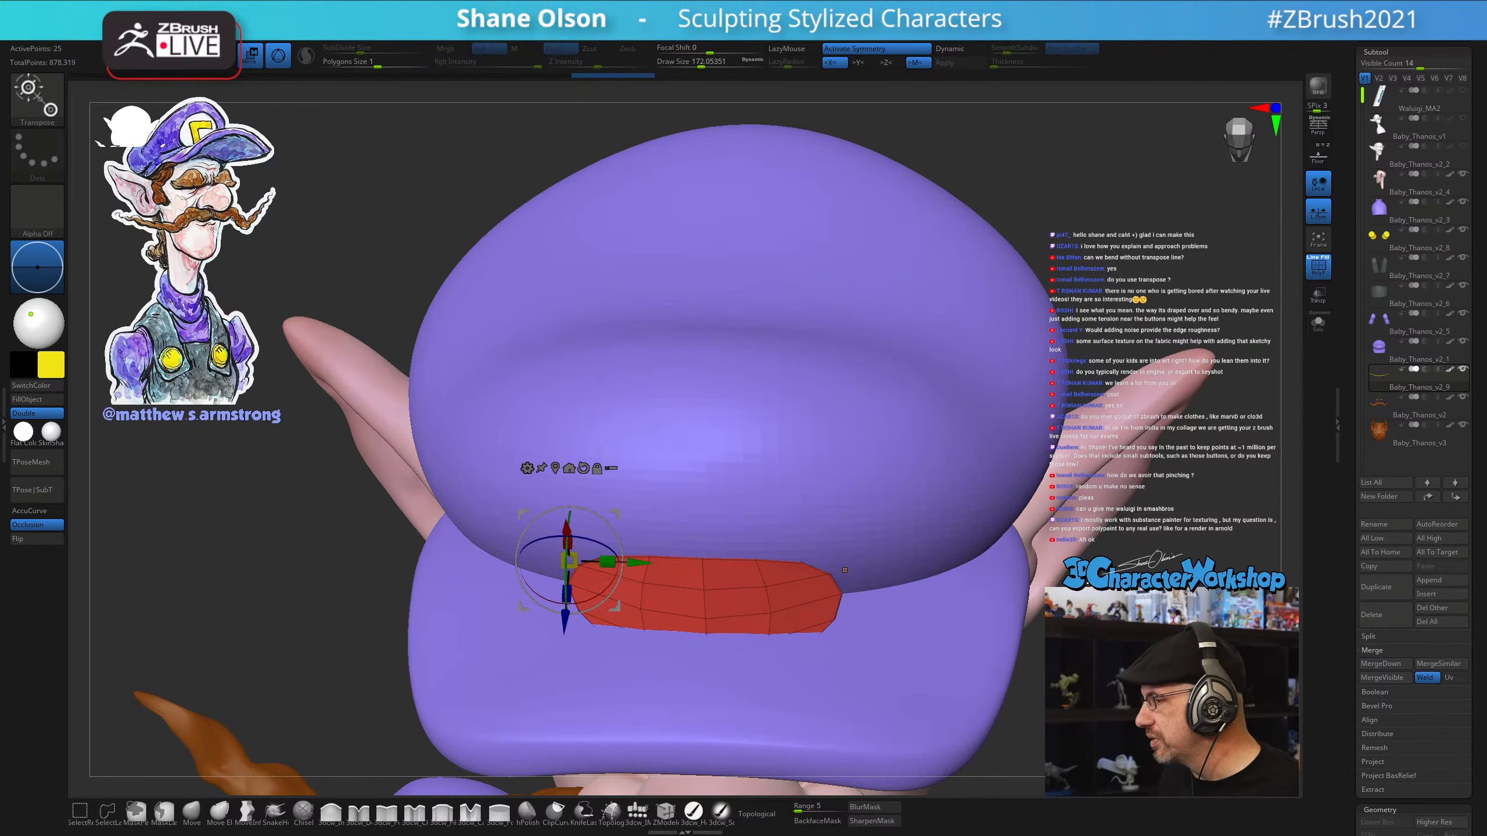
drag(1012, 409, 1010, 363)
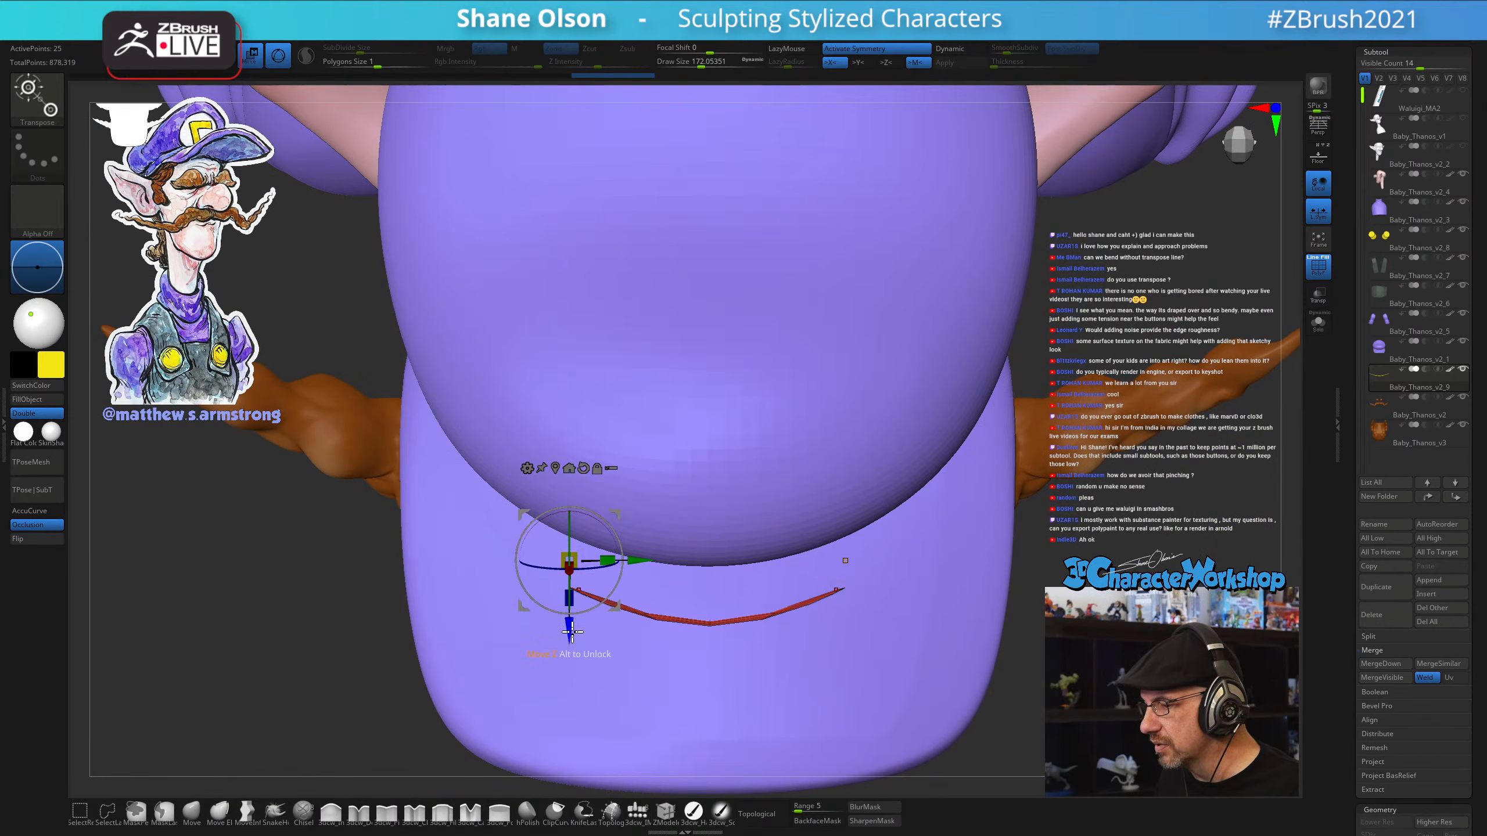
drag(573, 631, 577, 580)
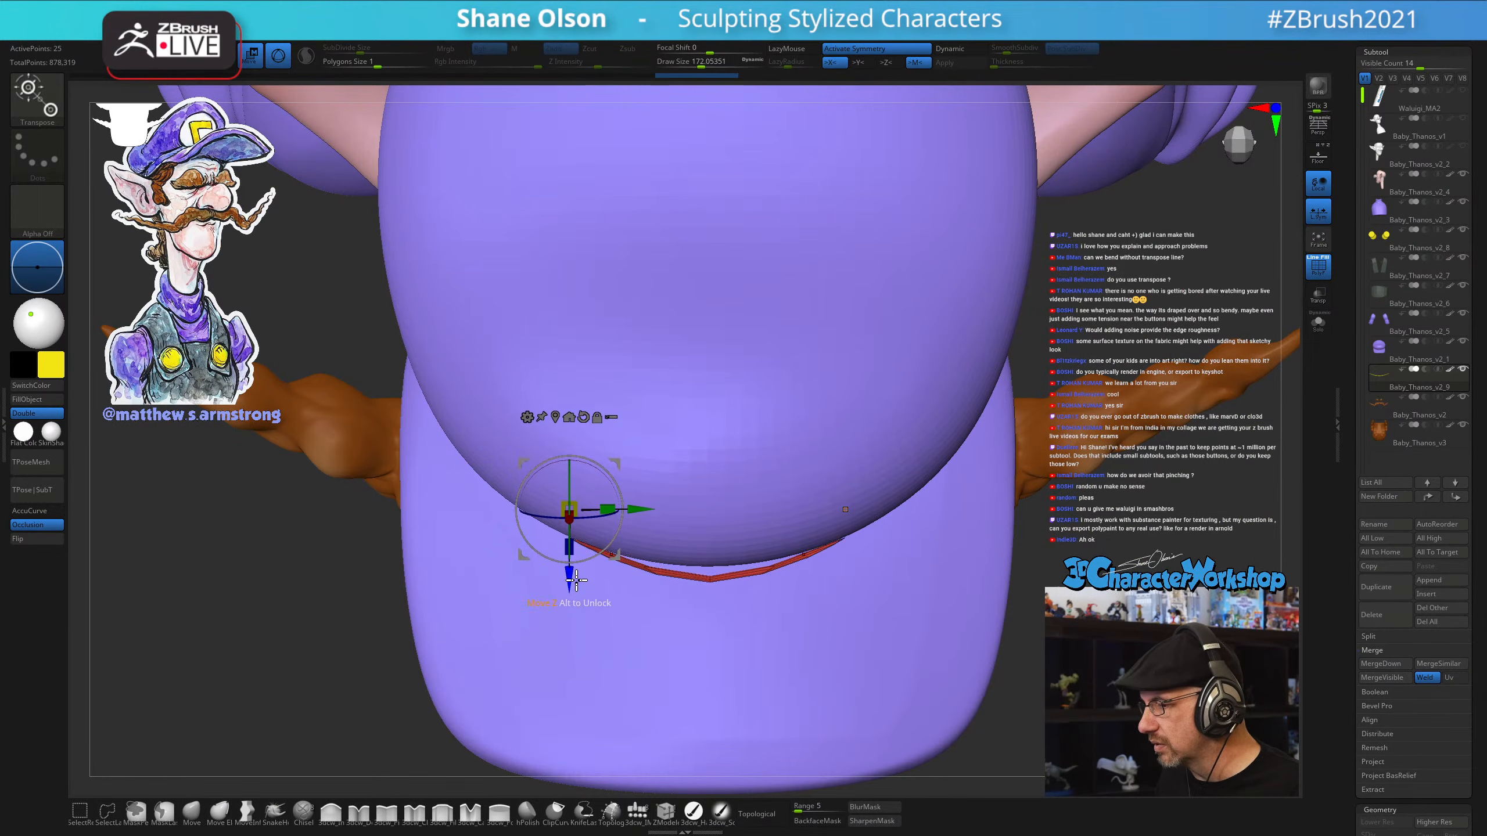
drag(1147, 363, 1151, 528)
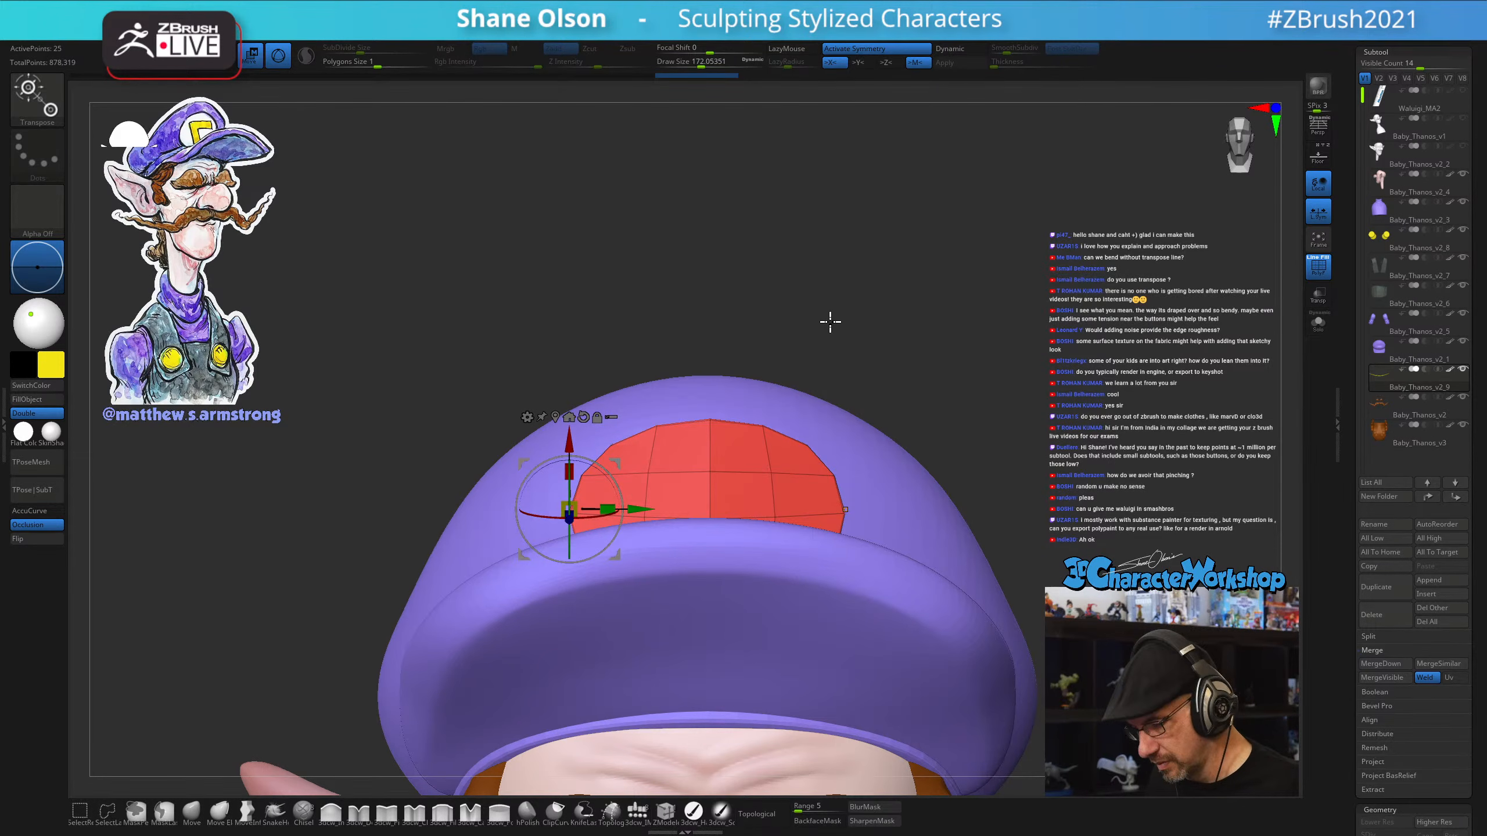
Mirror and weld the emblem disc, reset the gizmo's orientation and push the disc slightly deeper into the cap along Z
key(m)
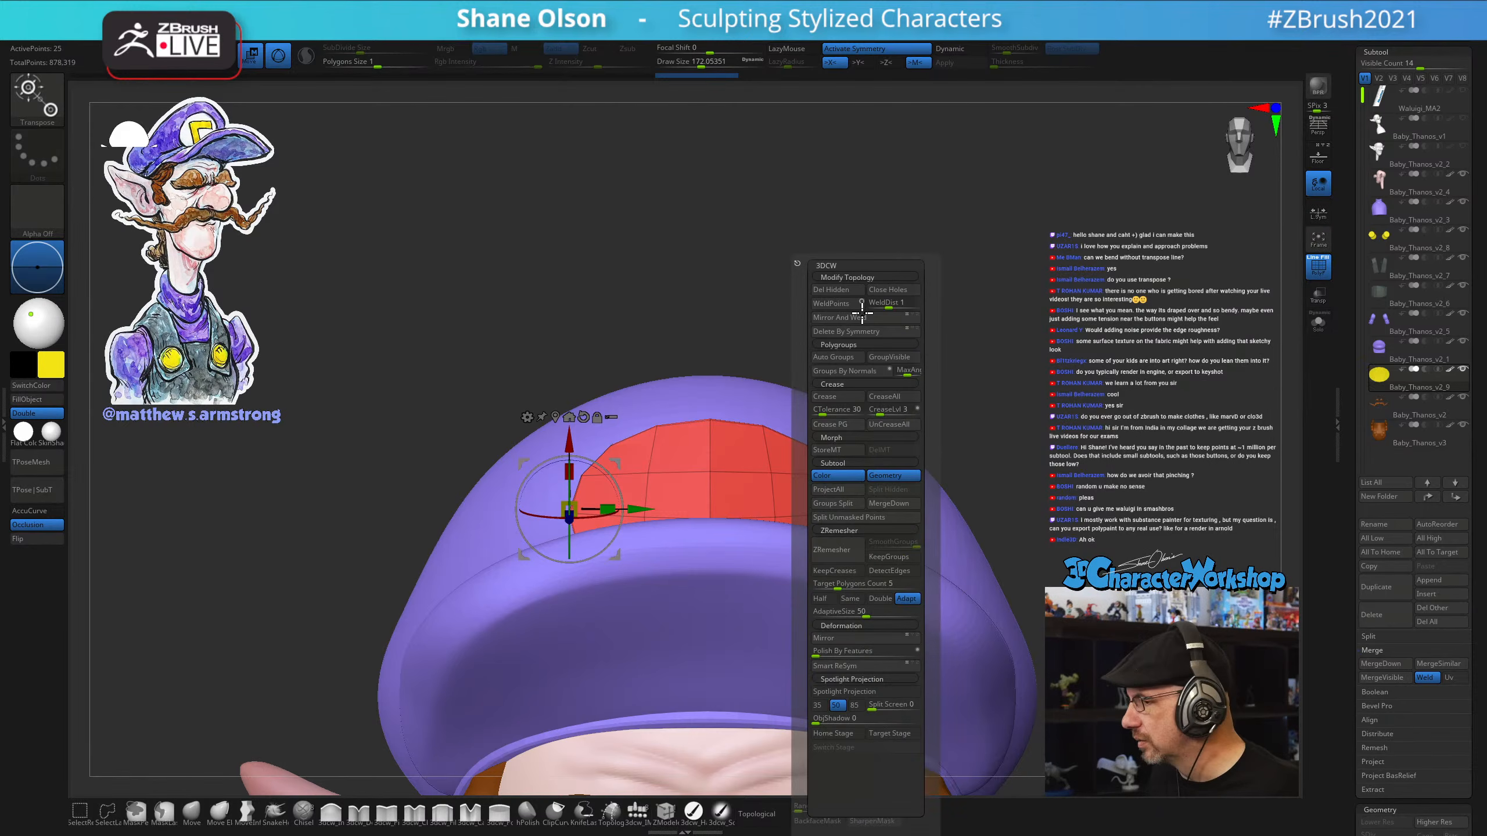
click(831, 314)
drag(947, 273, 920, 295)
drag(1031, 346, 856, 400)
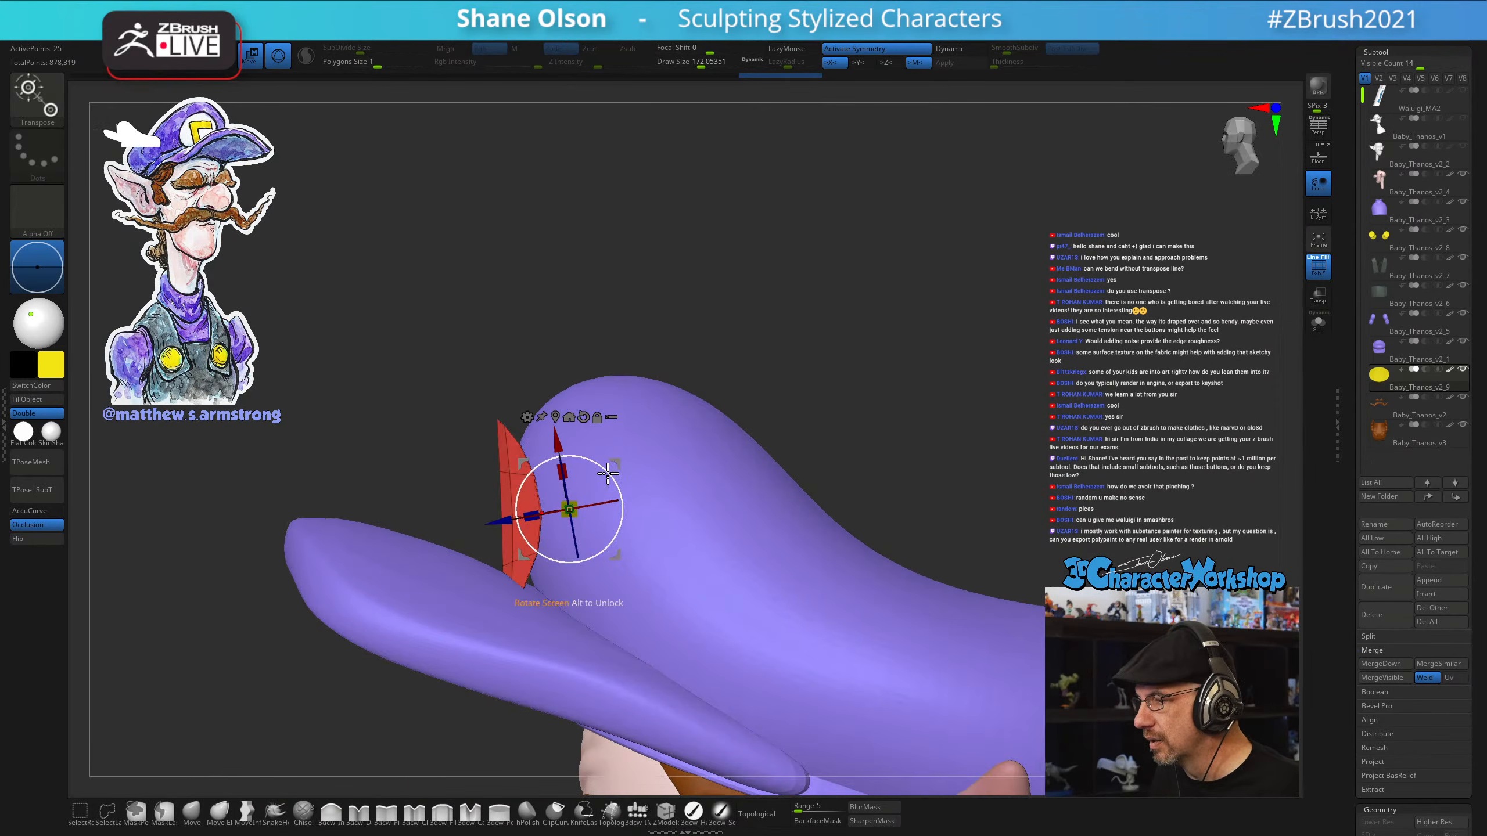
click(583, 416)
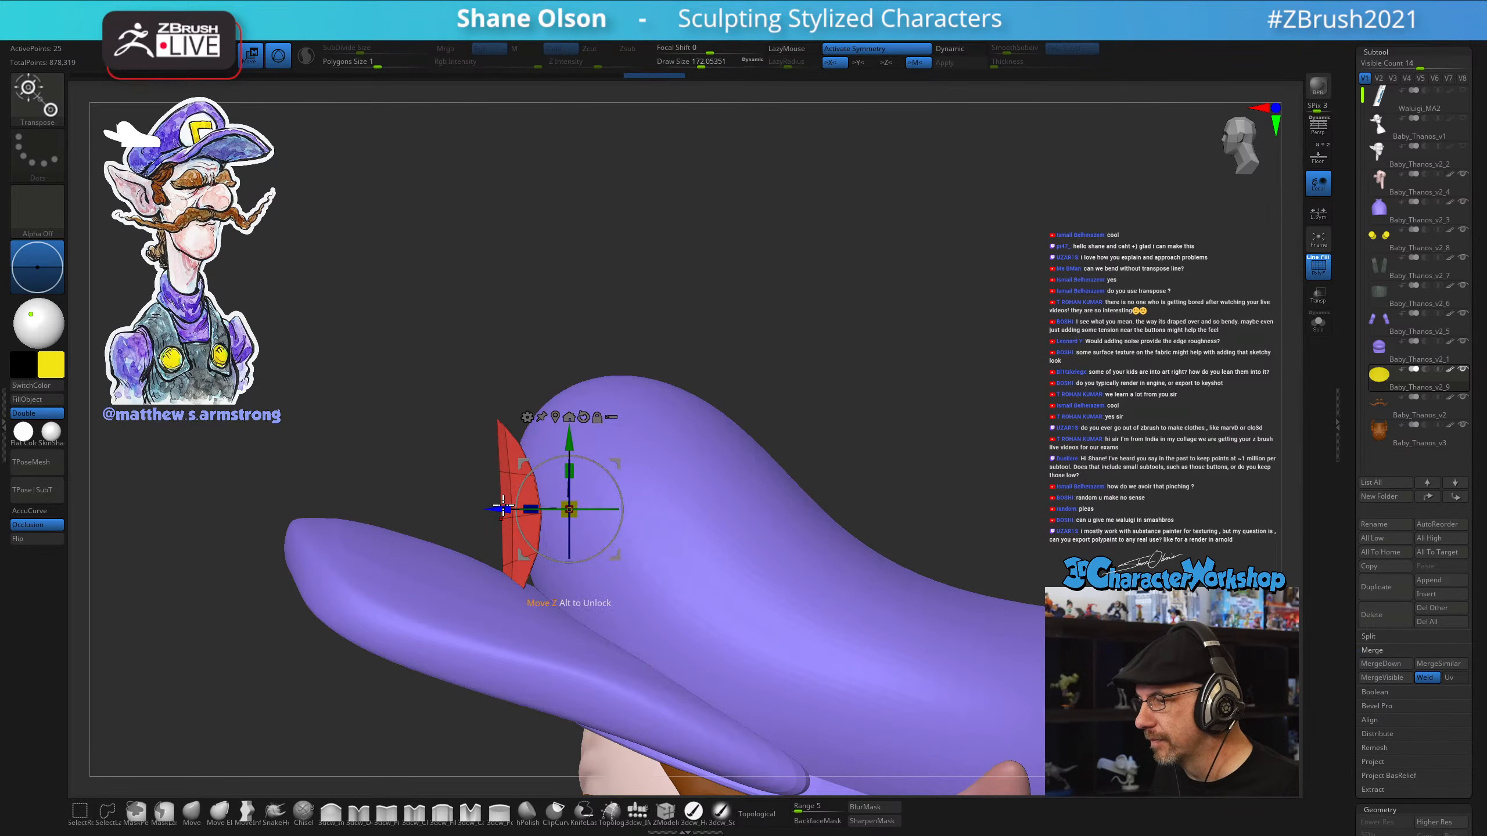
drag(503, 509, 519, 509)
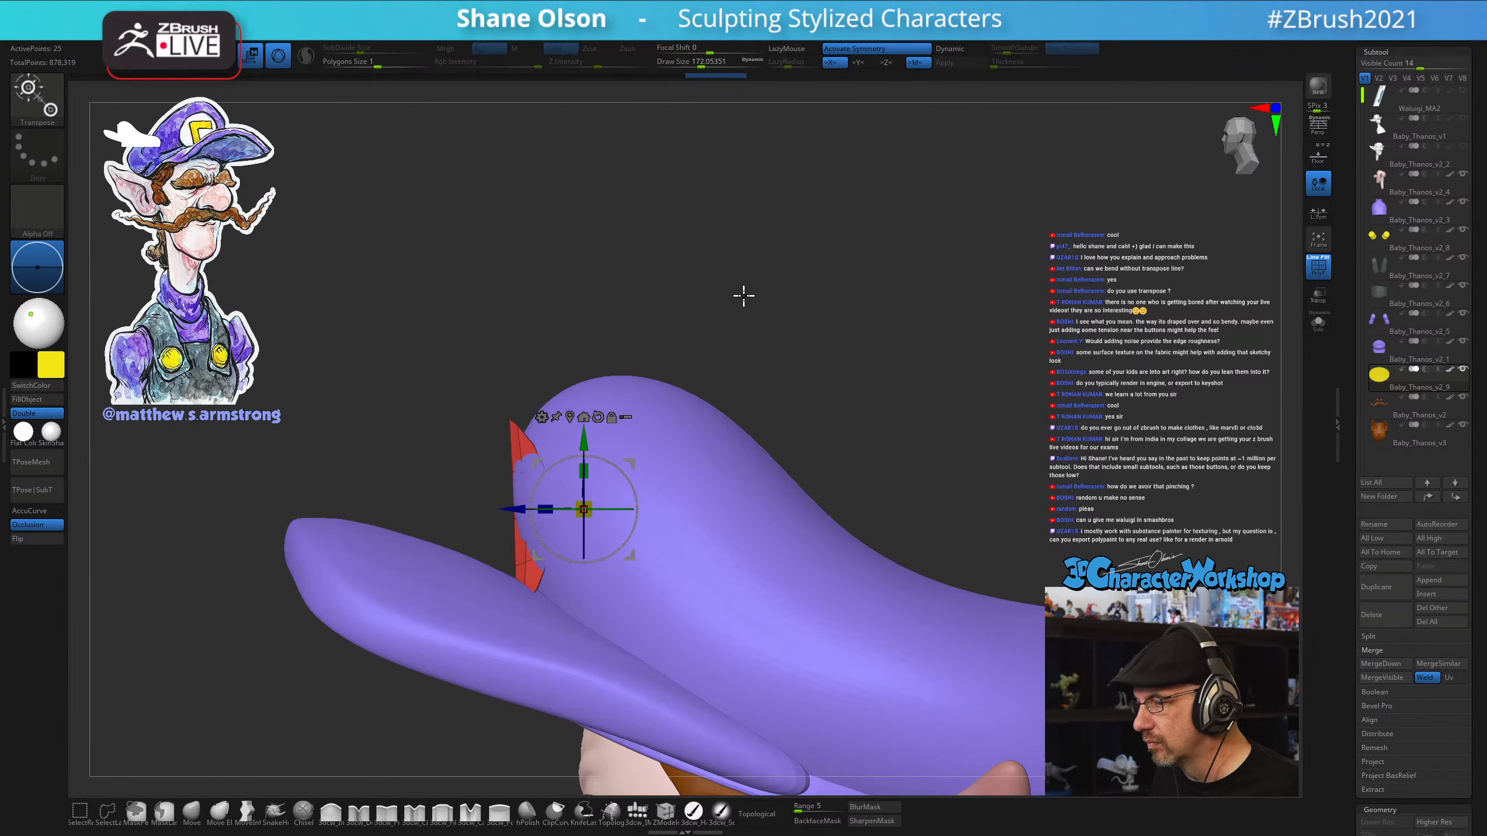
Turn on Dynamic Subdivision for the disc with a thickness of 0.05177 and switch off Post SubDiv
drag(744, 293, 696, 625)
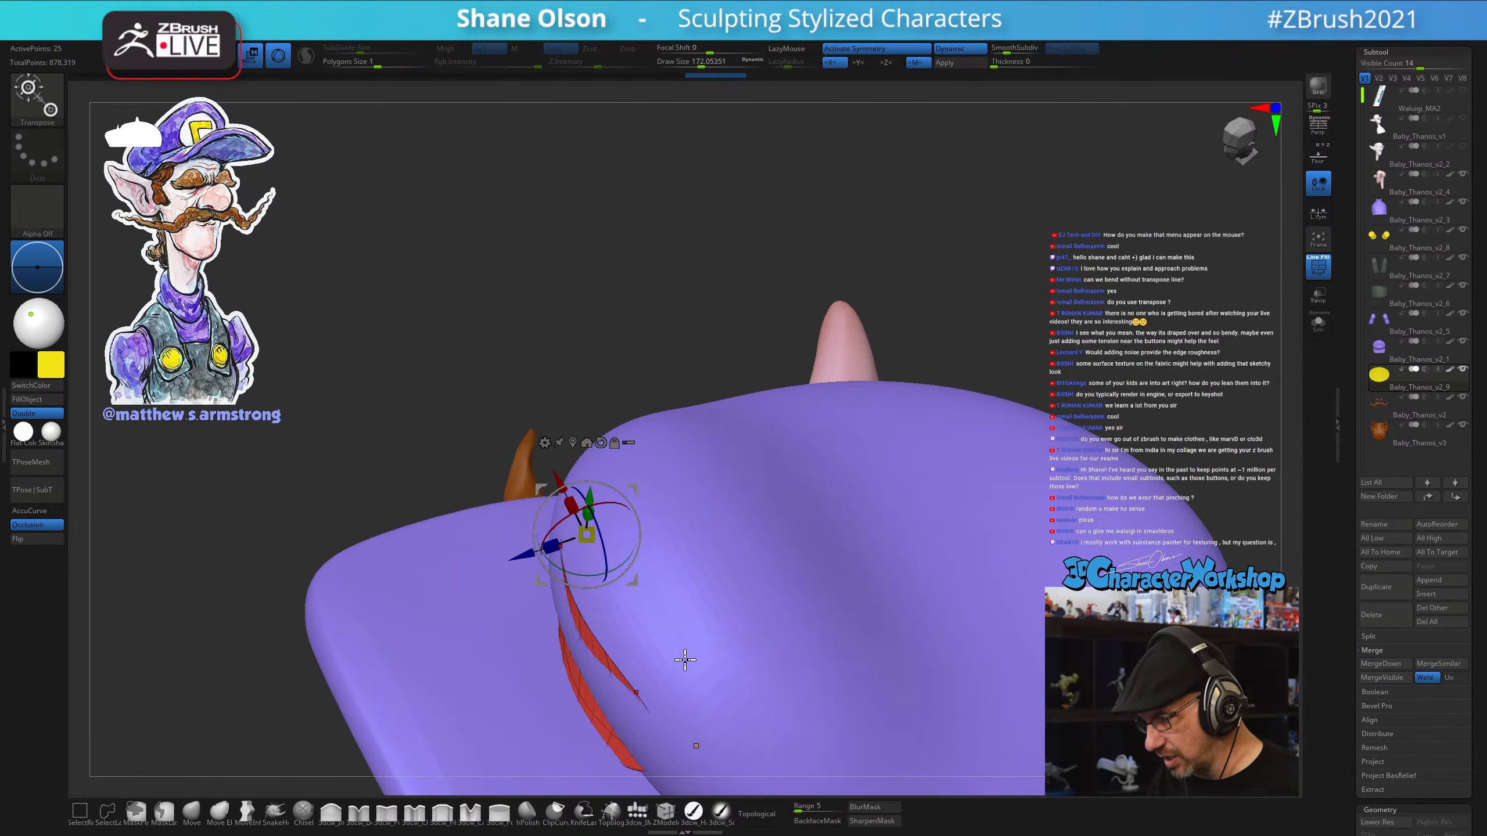
key(d)
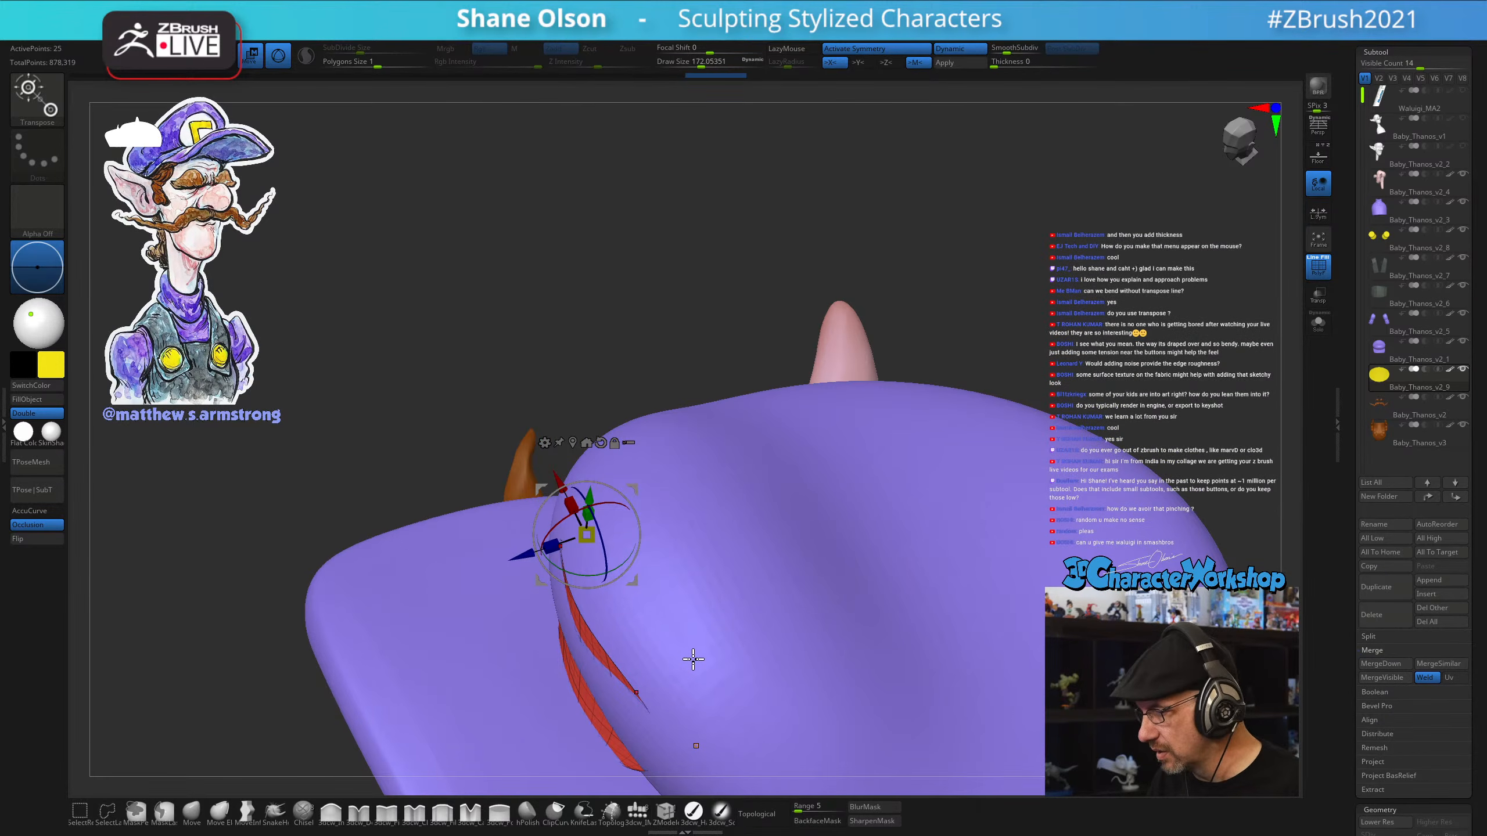
key(space)
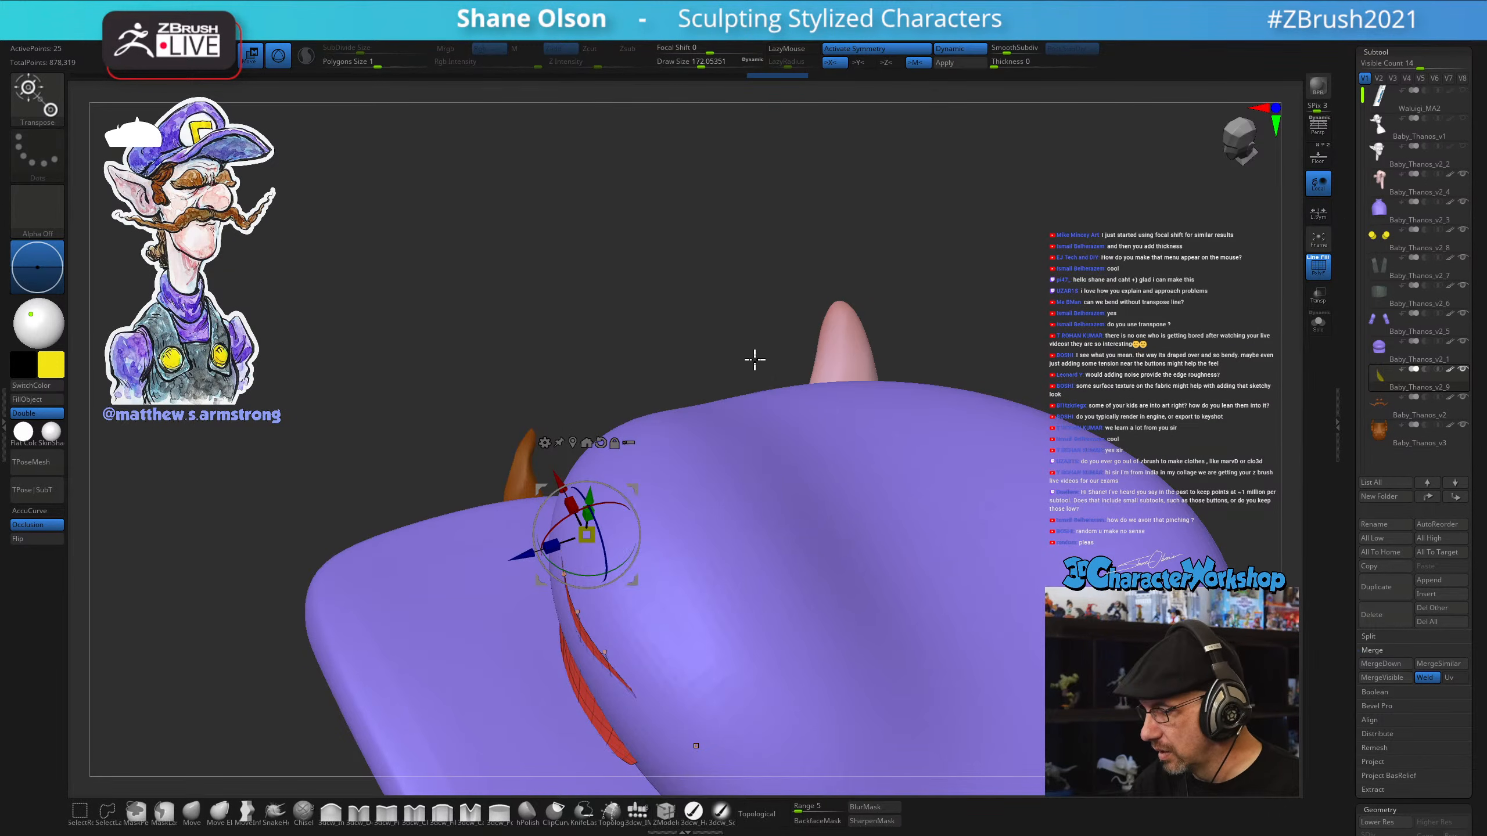
drag(1002, 63, 1025, 63)
drag(924, 292, 904, 218)
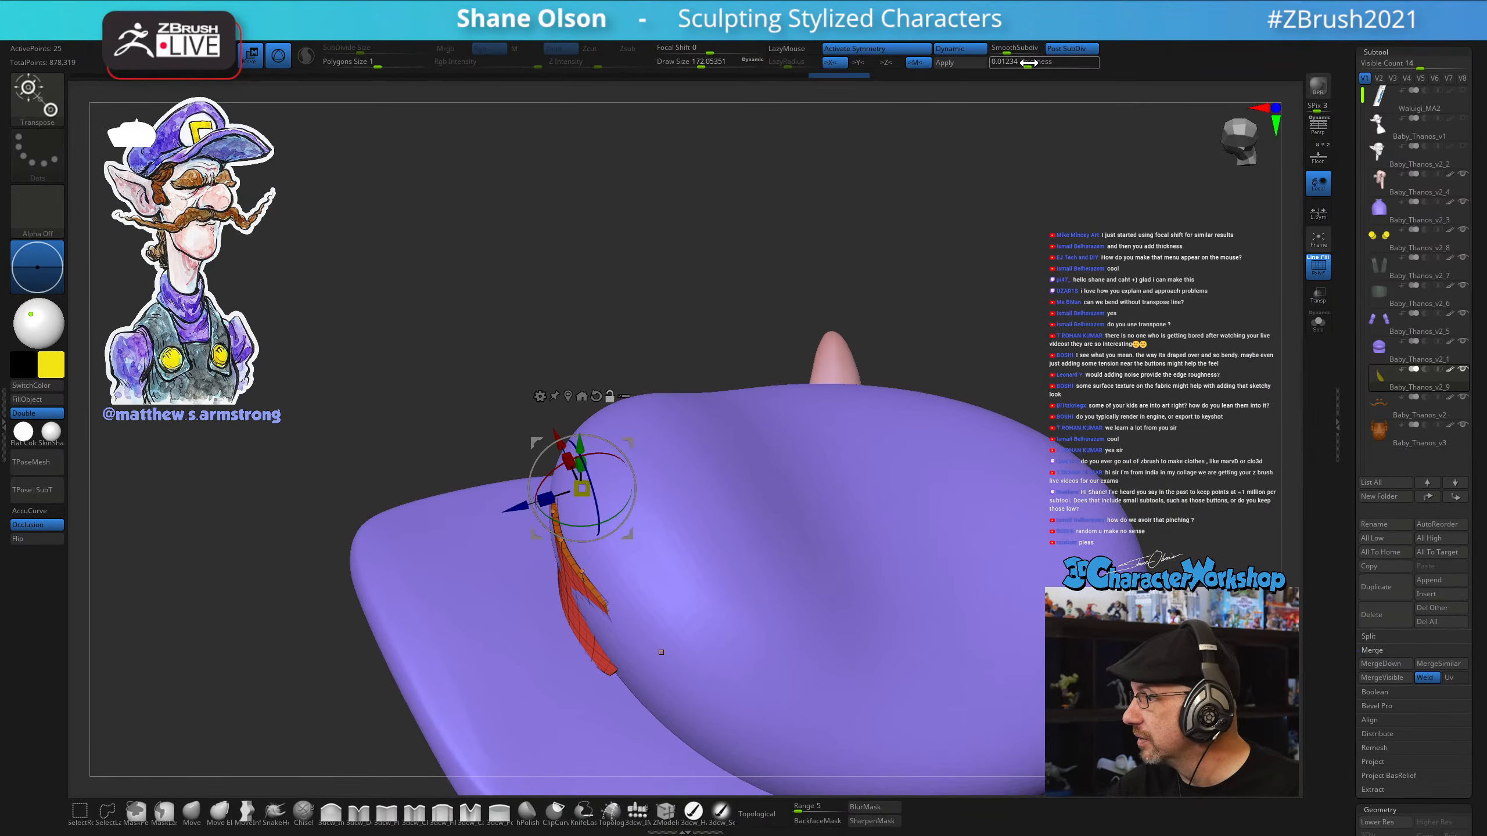
drag(1029, 62, 1036, 65)
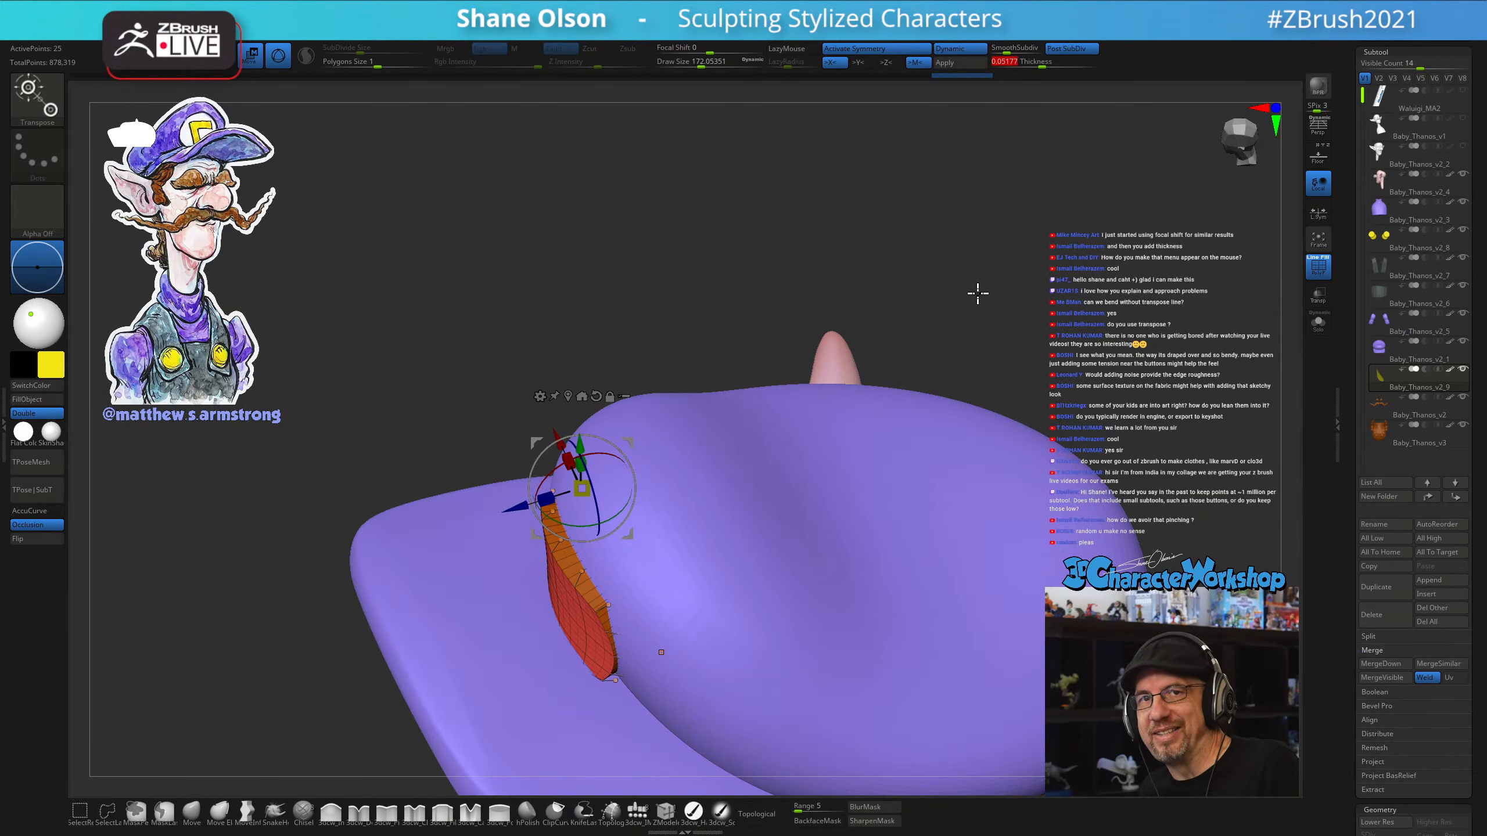
drag(977, 294, 821, 632)
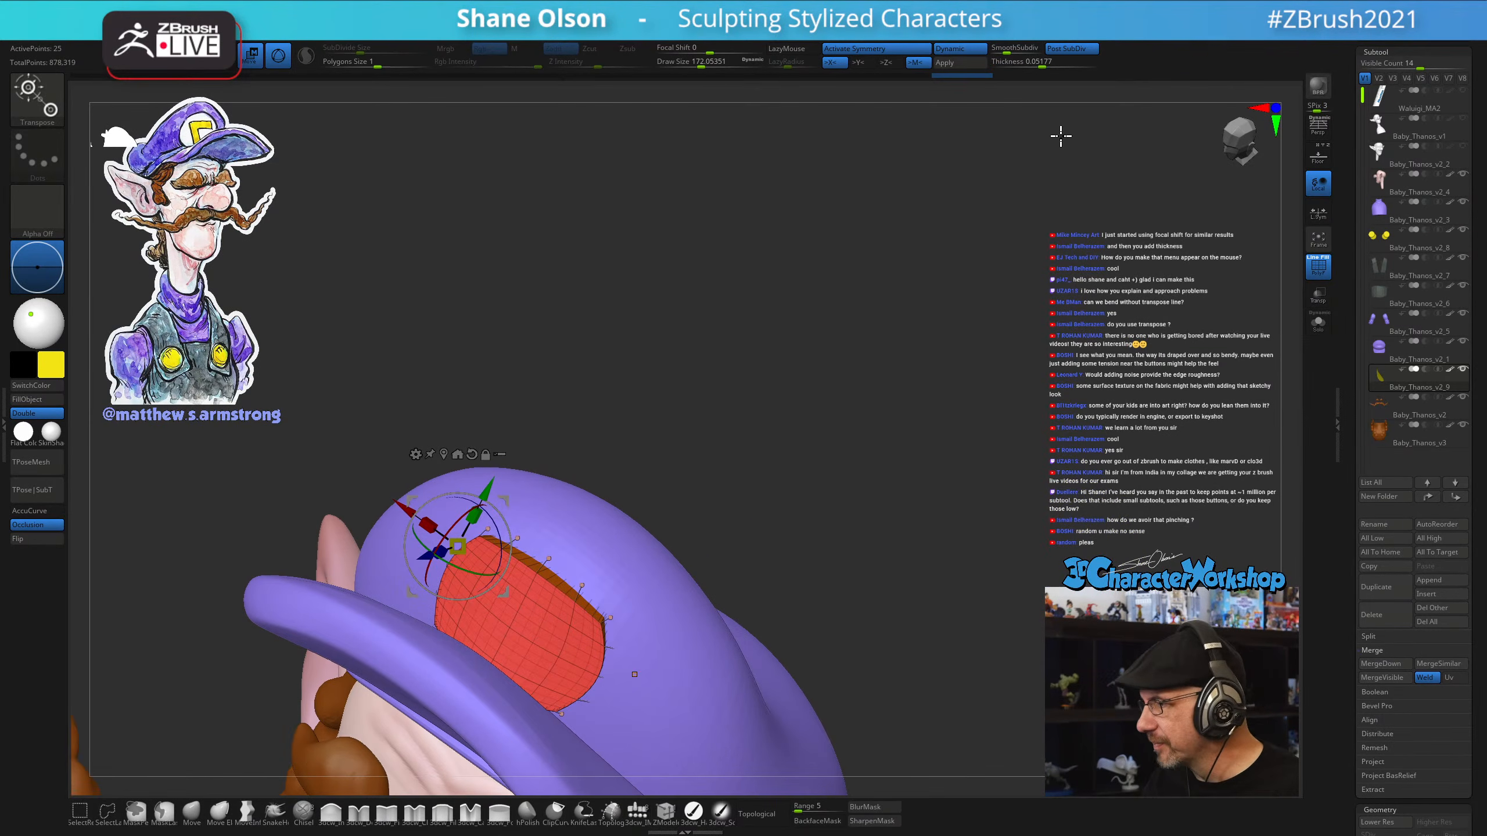
click(1071, 48)
Press the disc's face and edges toward the cap surface with the Move brush, reducing its draw size to about 182
mouse_move(906, 542)
shift+mouse_down()
mouse_move(916, 556)
mouse_move(813, 548)
mouse_move(718, 581)
mouse_move(674, 602)
mouse_move(680, 621)
mouse_move(587, 498)
shift+mouse_up()
key(q)
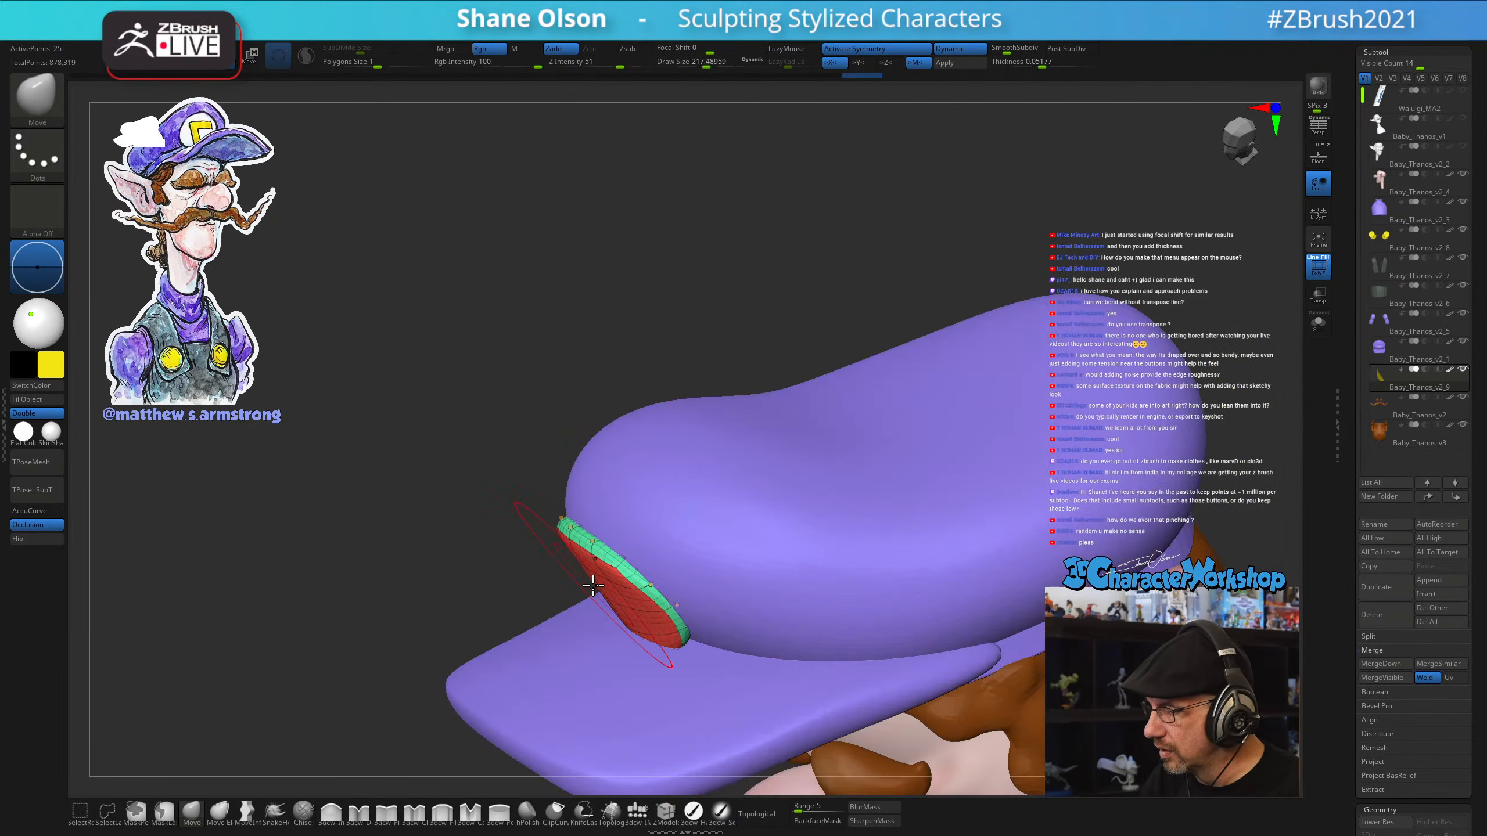
drag(594, 584, 670, 608)
right_drag(744, 618, 708, 631)
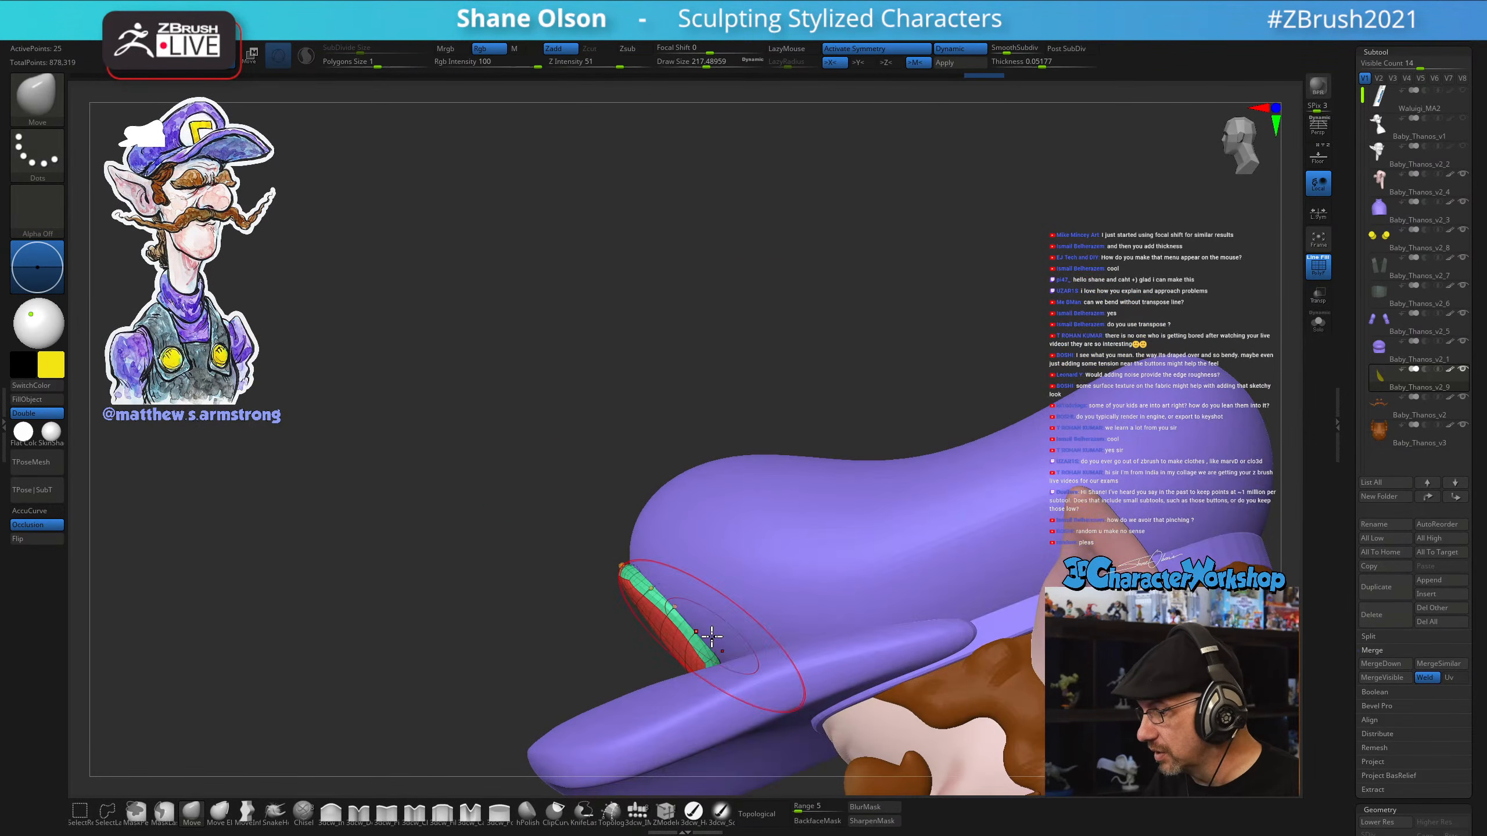
key(s)
drag(681, 625, 669, 624)
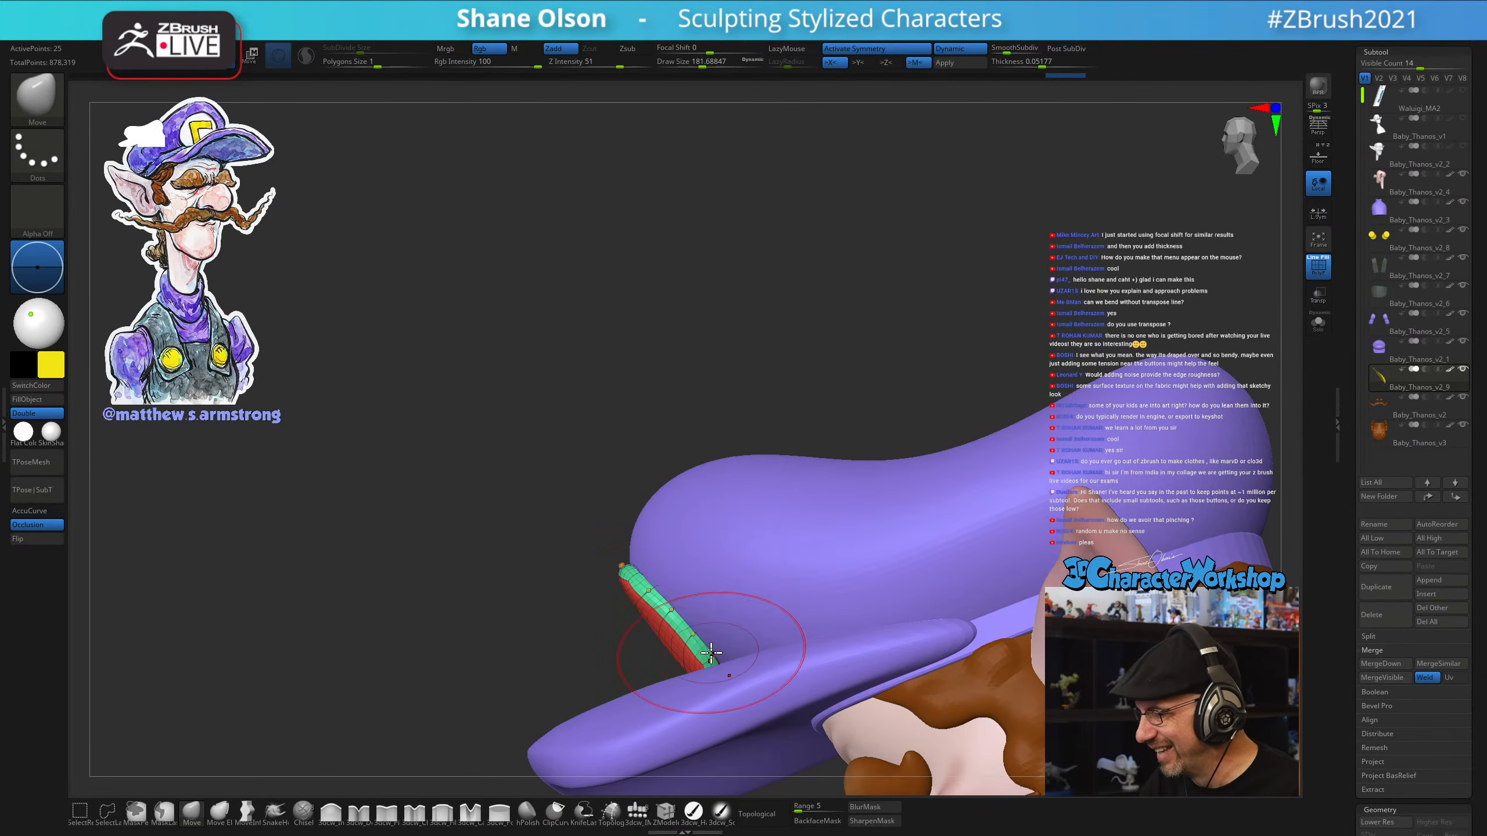
right_drag(721, 614, 726, 601)
drag(634, 560, 634, 567)
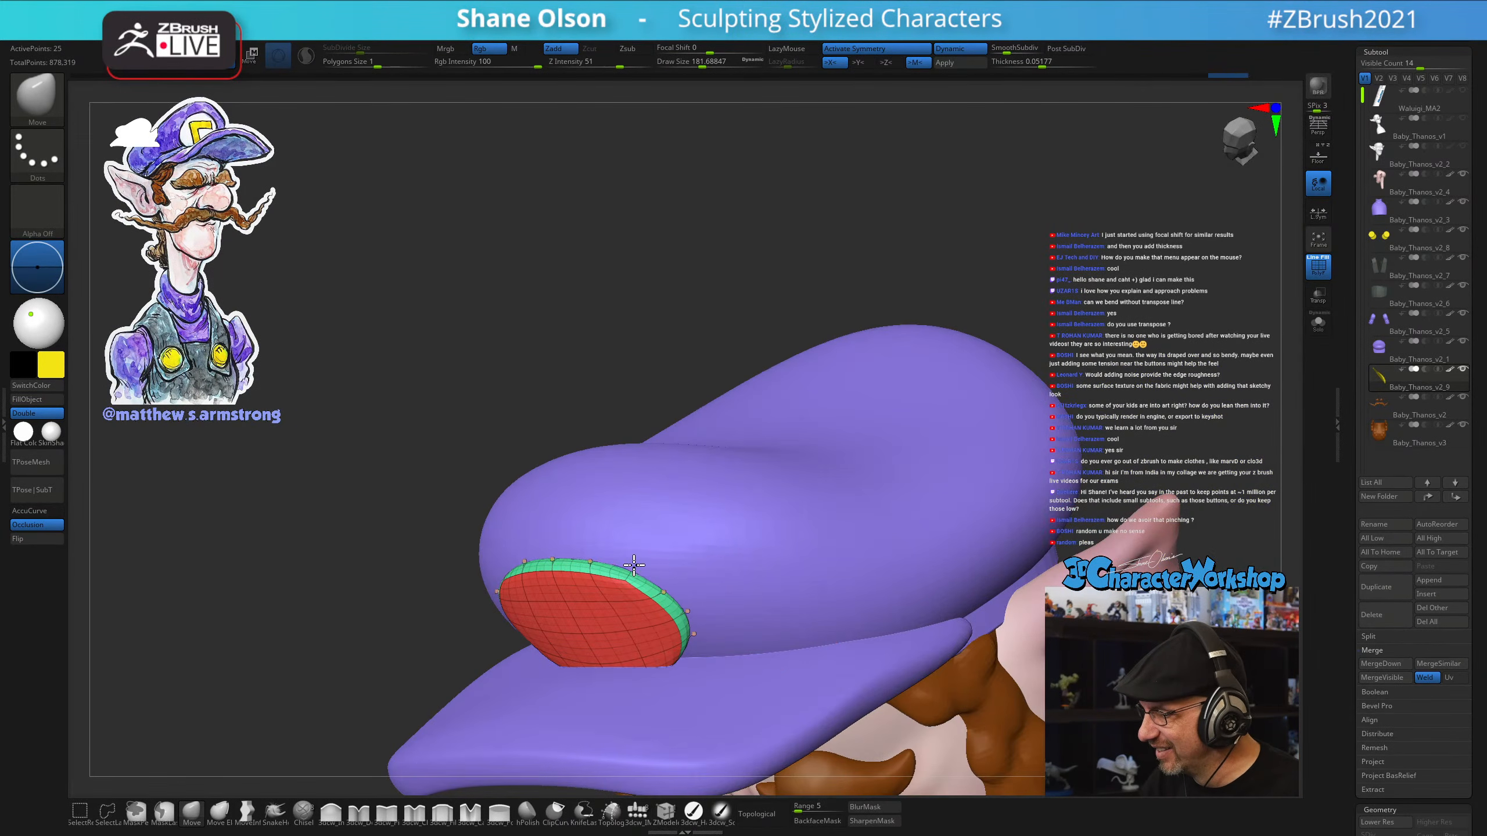
Refine the fit of the disc's upper side rim against the cap with the Move brush at a draw size of about 120
right_drag(652, 523, 662, 559)
key(s)
drag(662, 561, 631, 569)
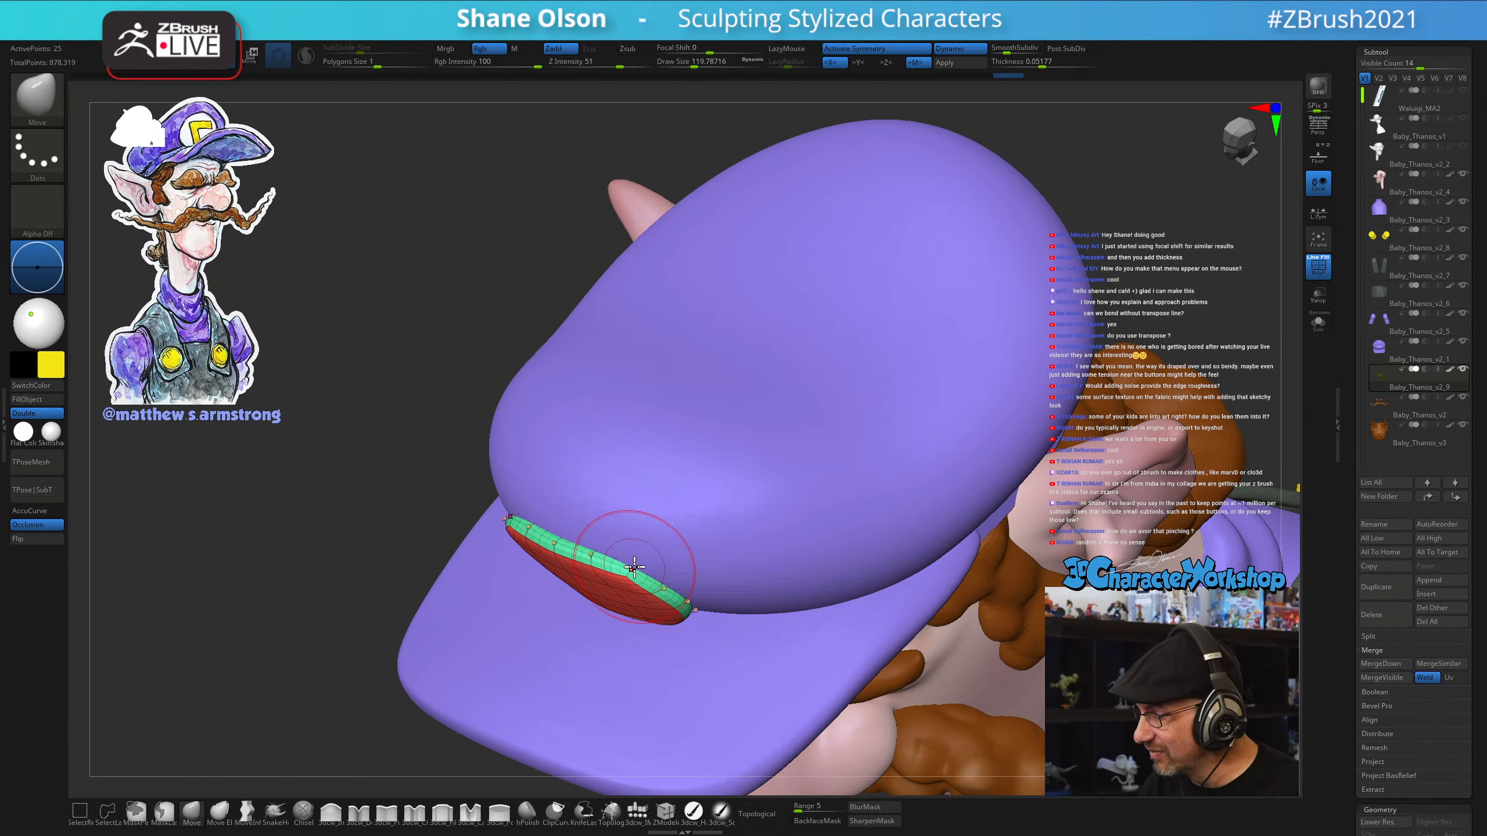
right_drag(647, 553, 615, 604)
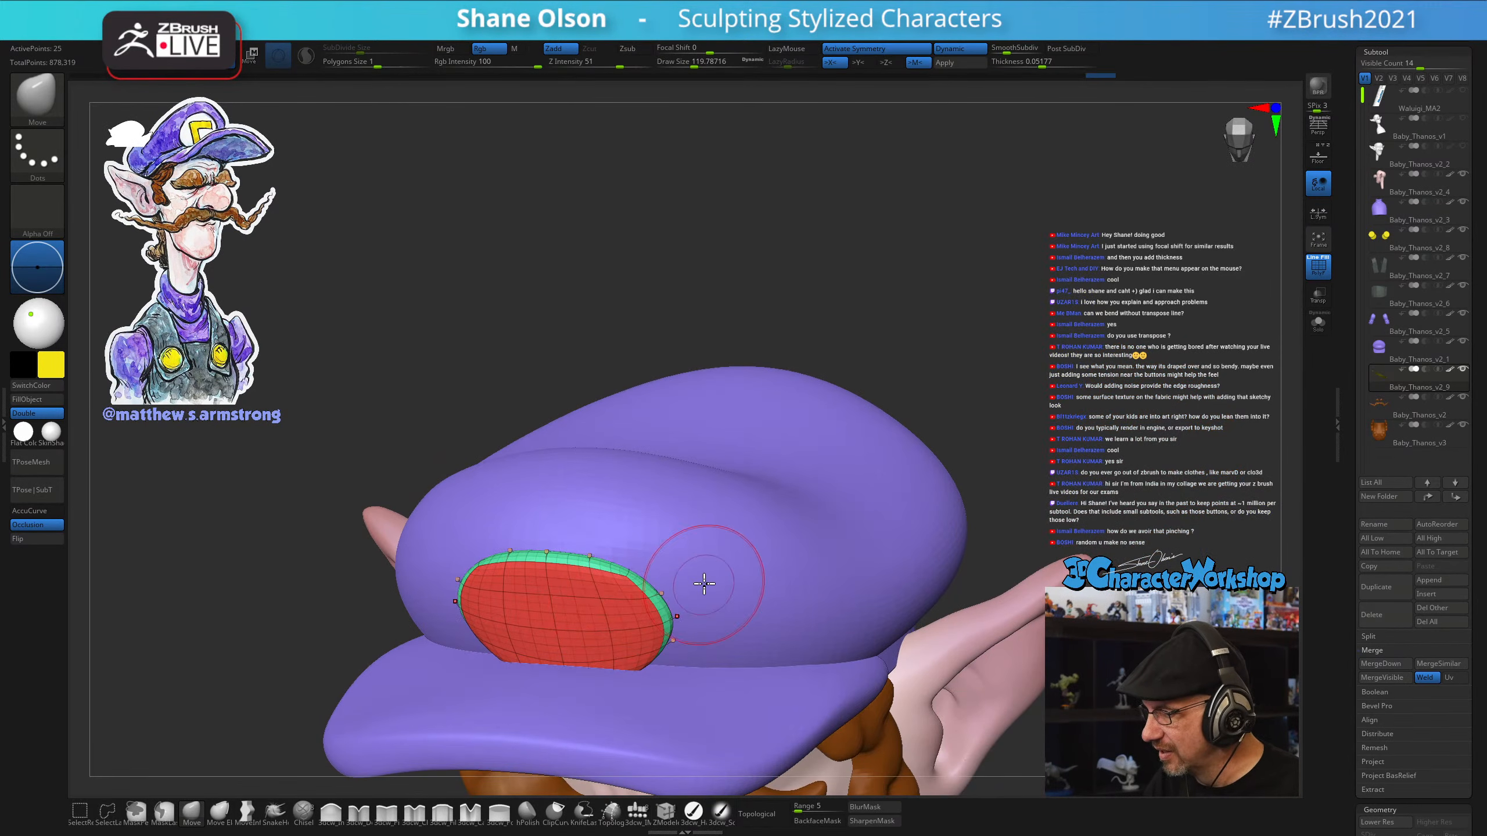
right_drag(704, 587, 722, 542)
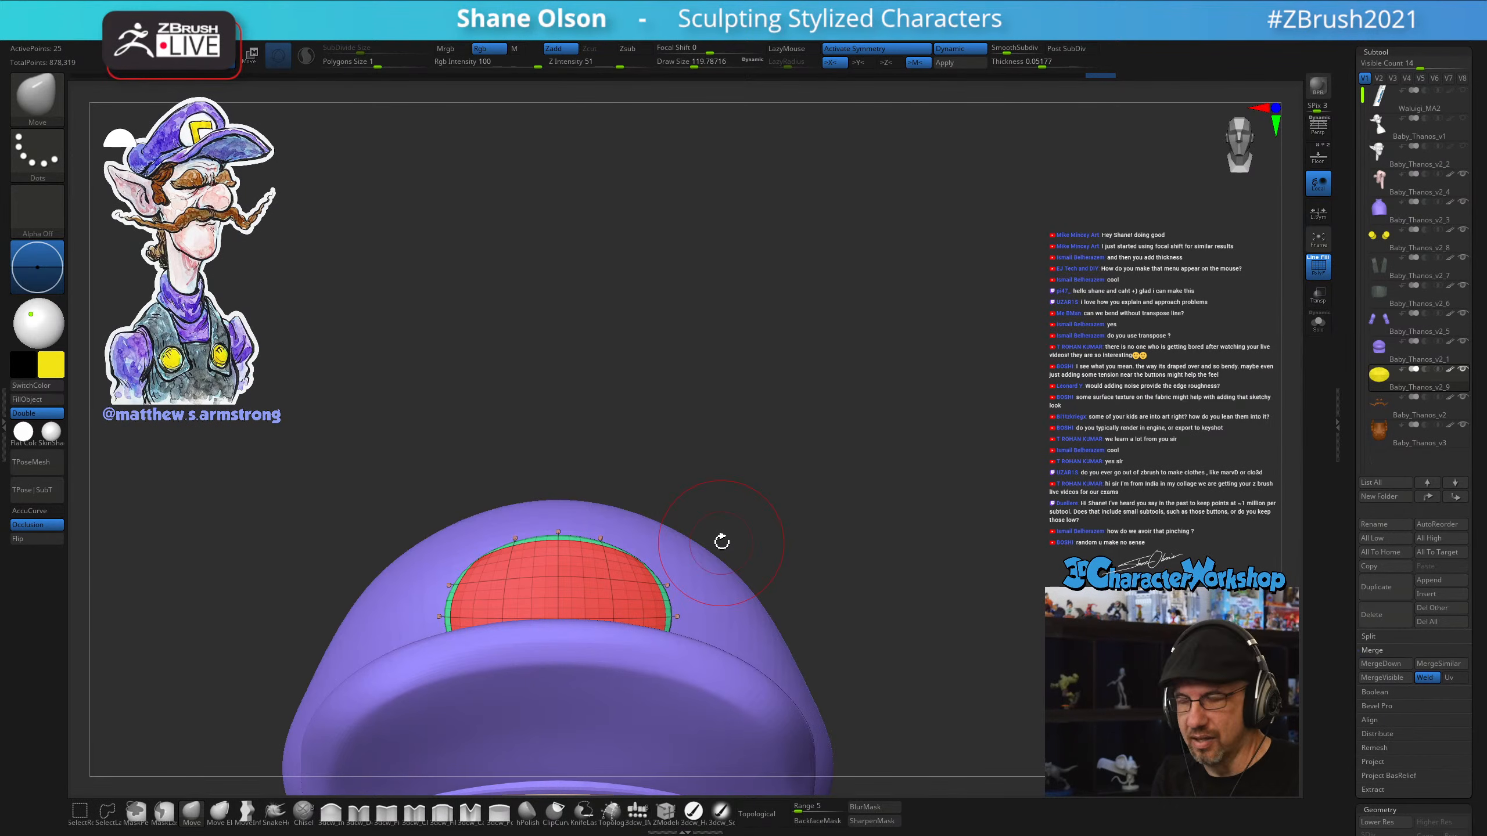
Hide the polyframe lines, make white the active colour and fill the emblem disc with it
right_drag(875, 596, 937, 519)
key(shift+f)
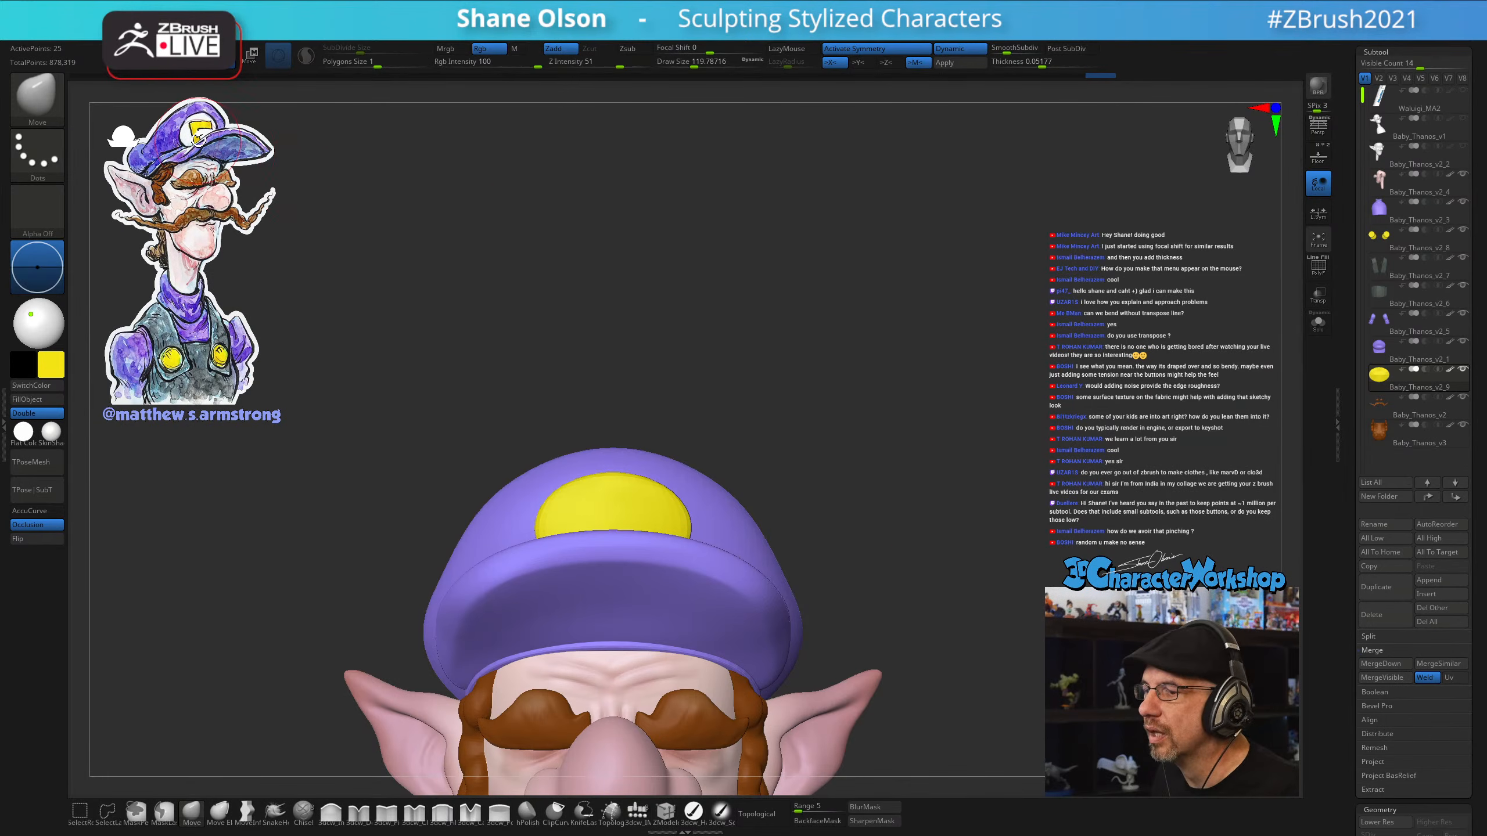
key(z)
key(c)
key(z)
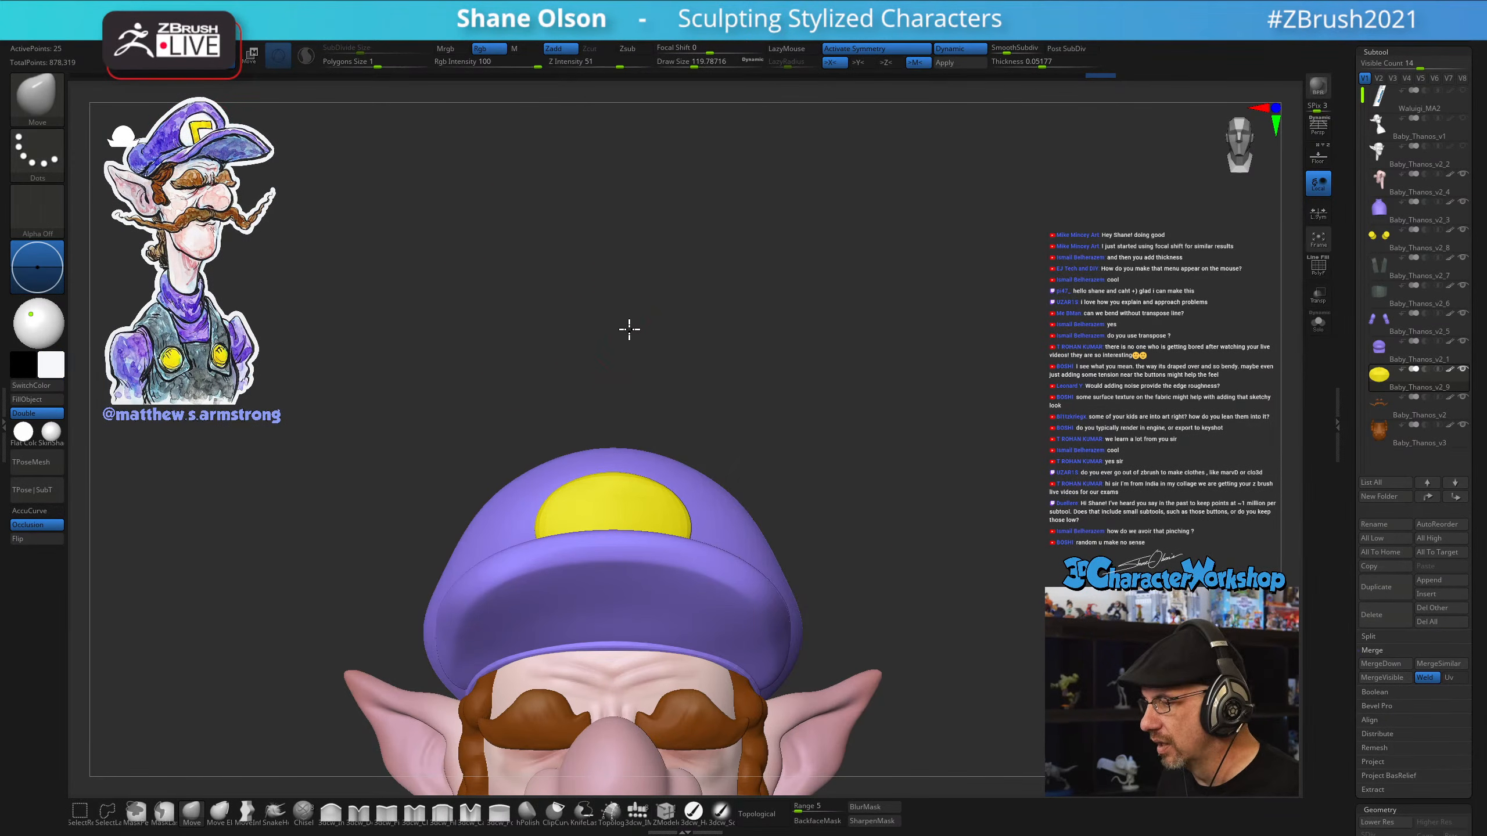
alt+right_drag(629, 330, 627, 302)
click(693, 814)
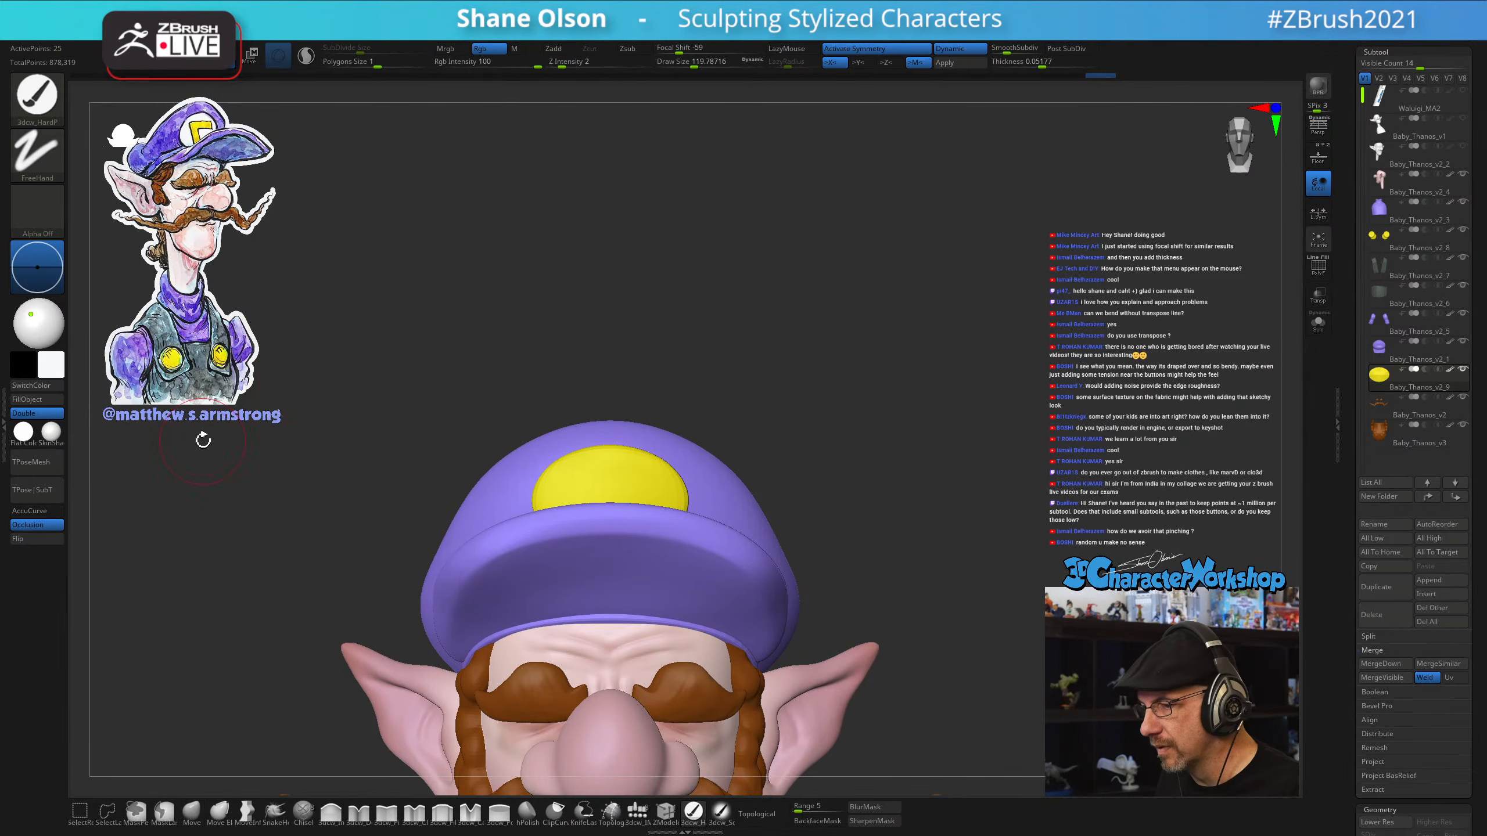
click(30, 400)
Show the custom 3DCW popup menu and review the whole bust with its cap emblem from the front
drag(687, 242, 794, 250)
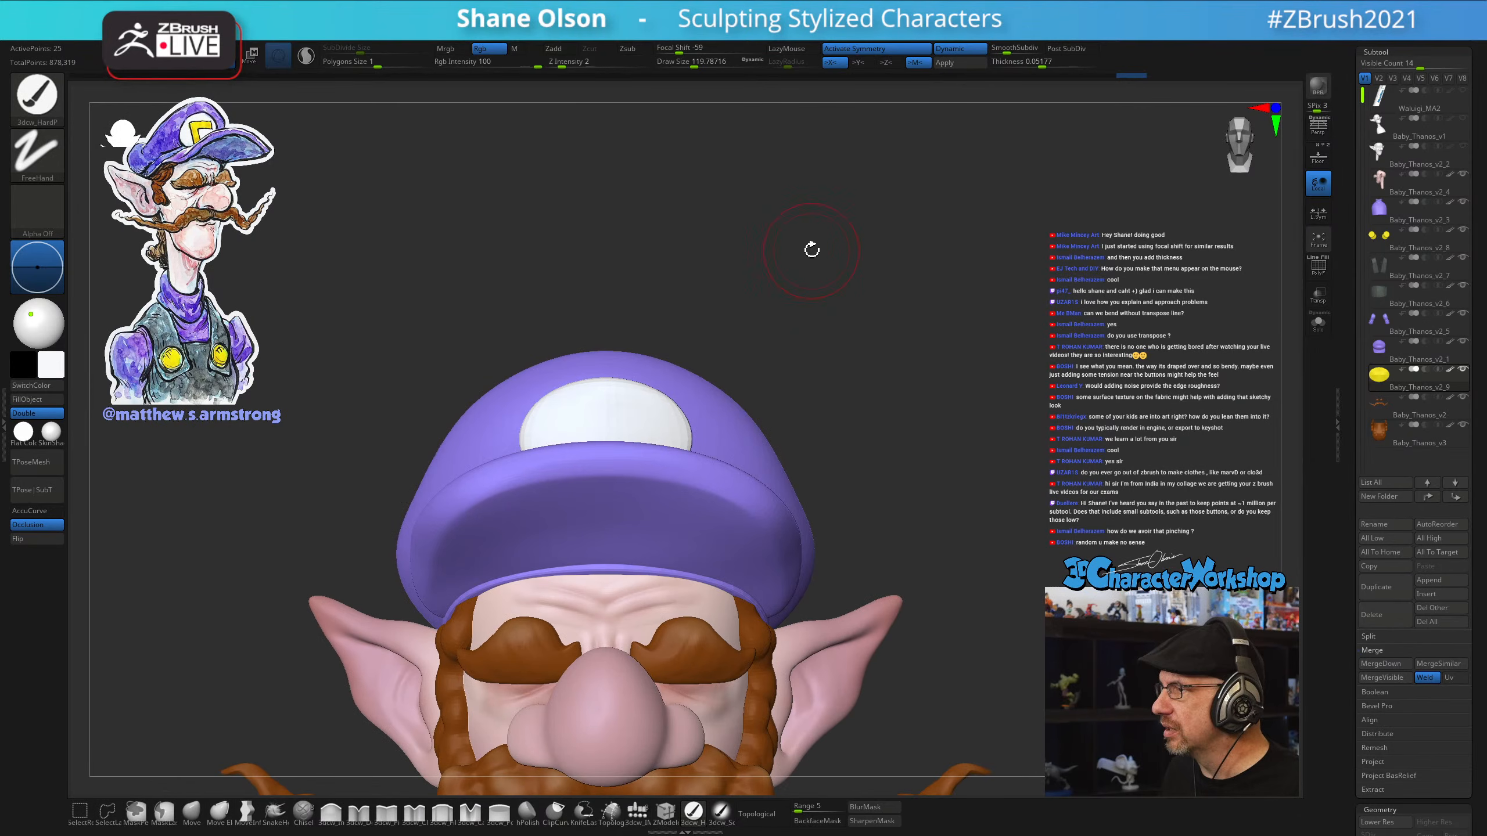
key(space)
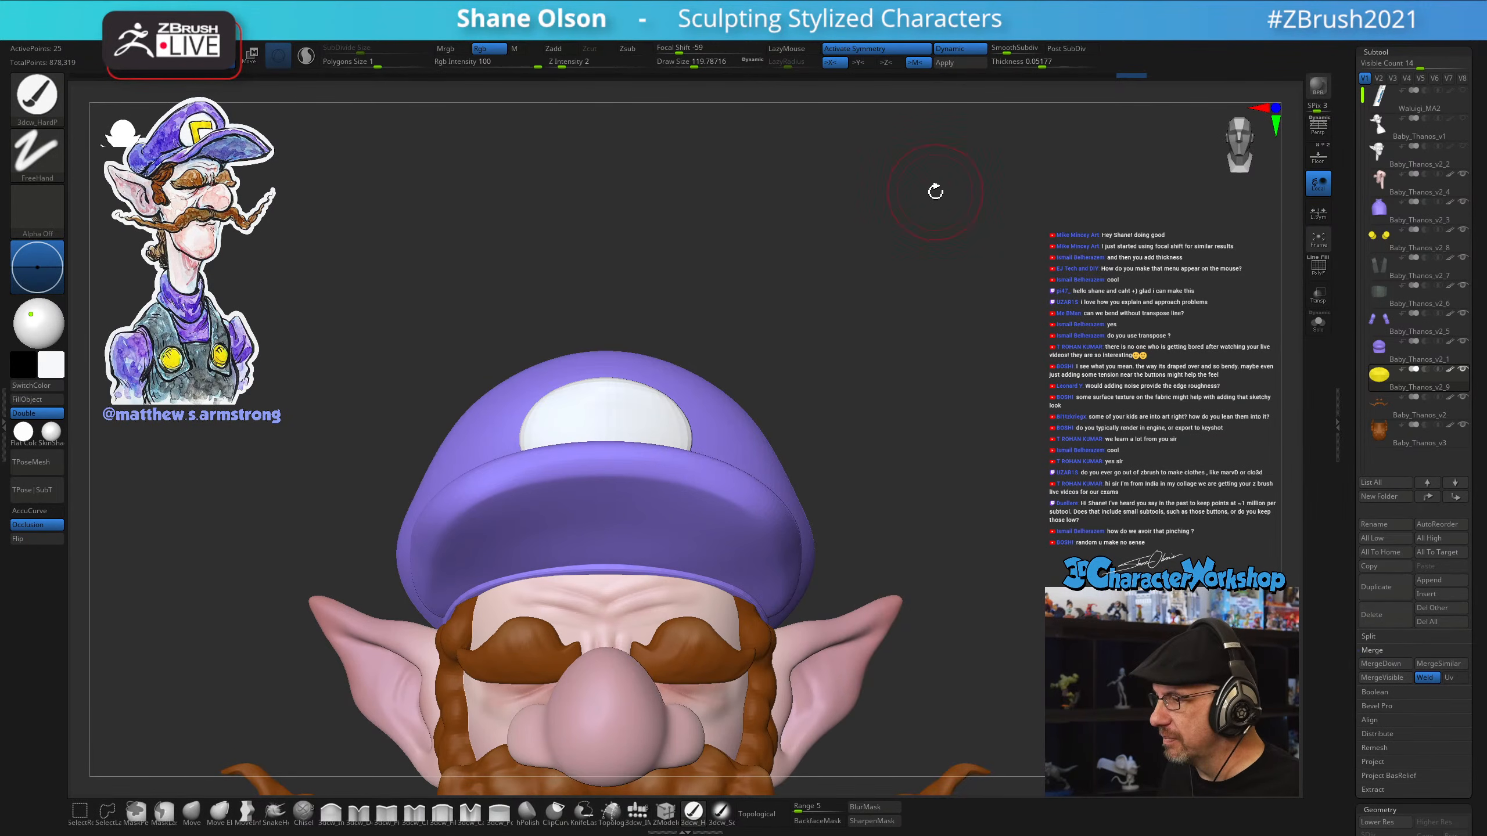
key(space)
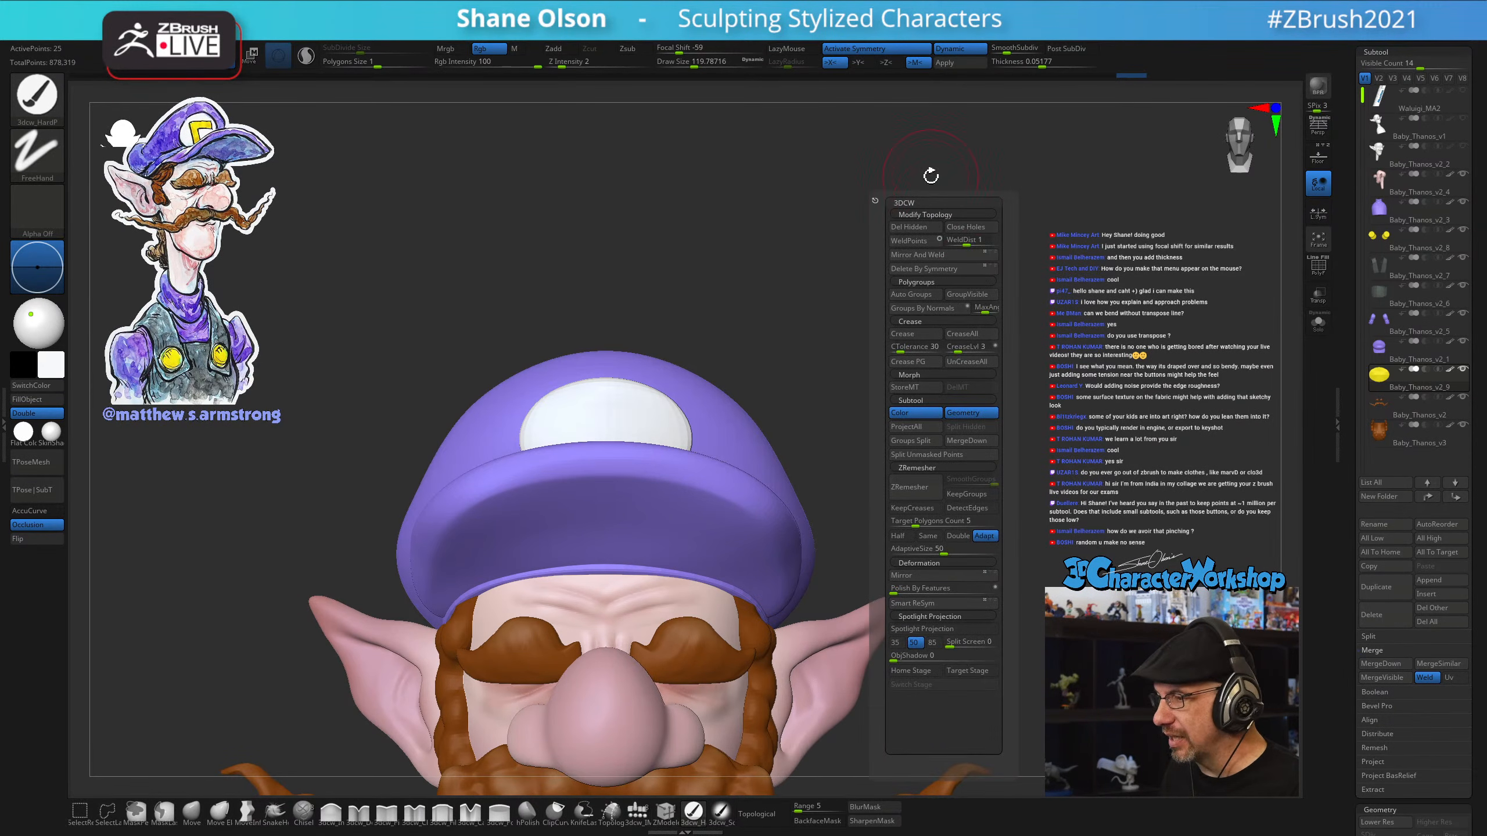
key(space)
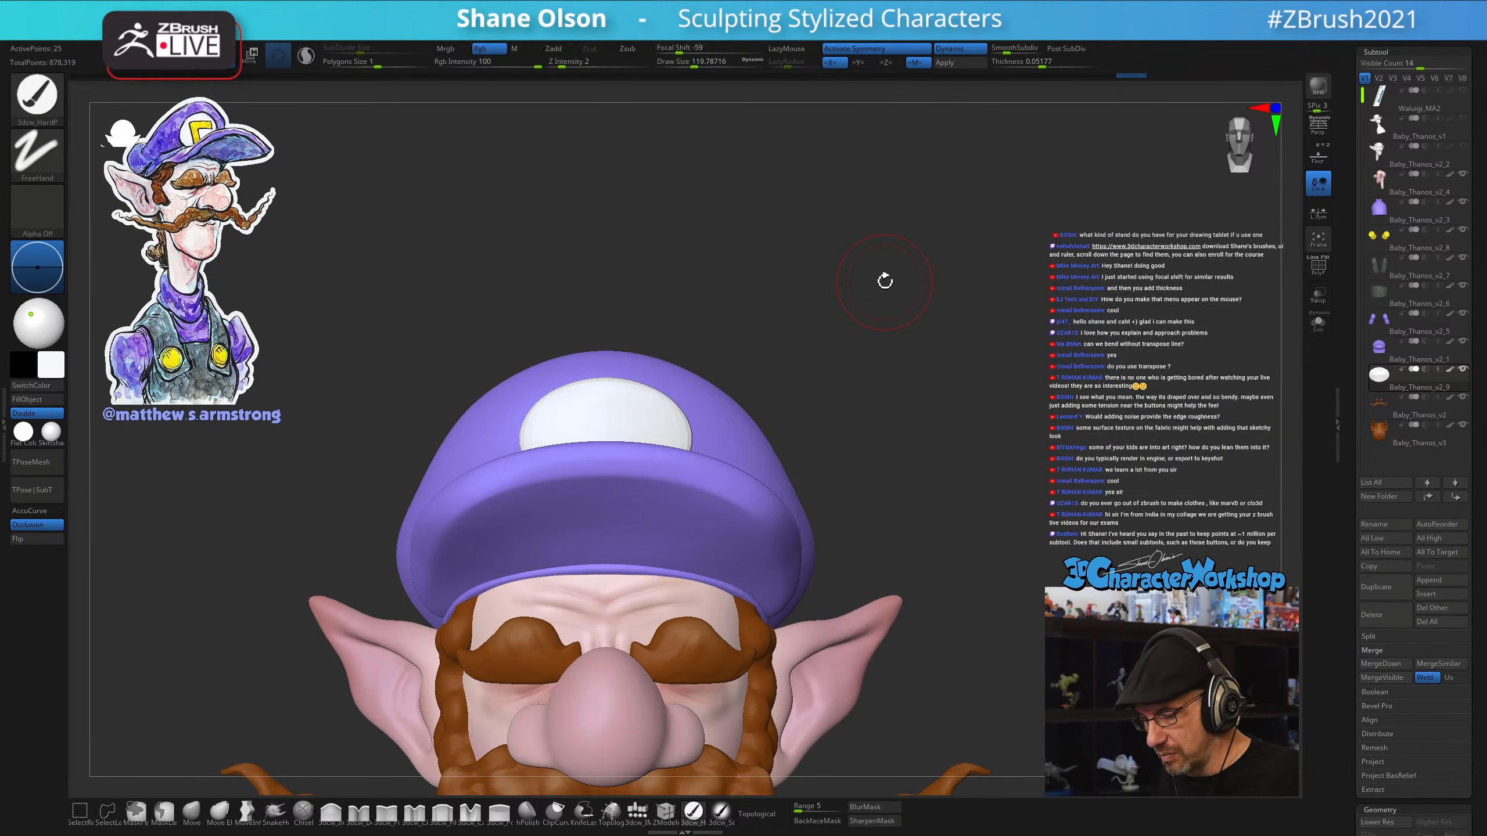
key(space)
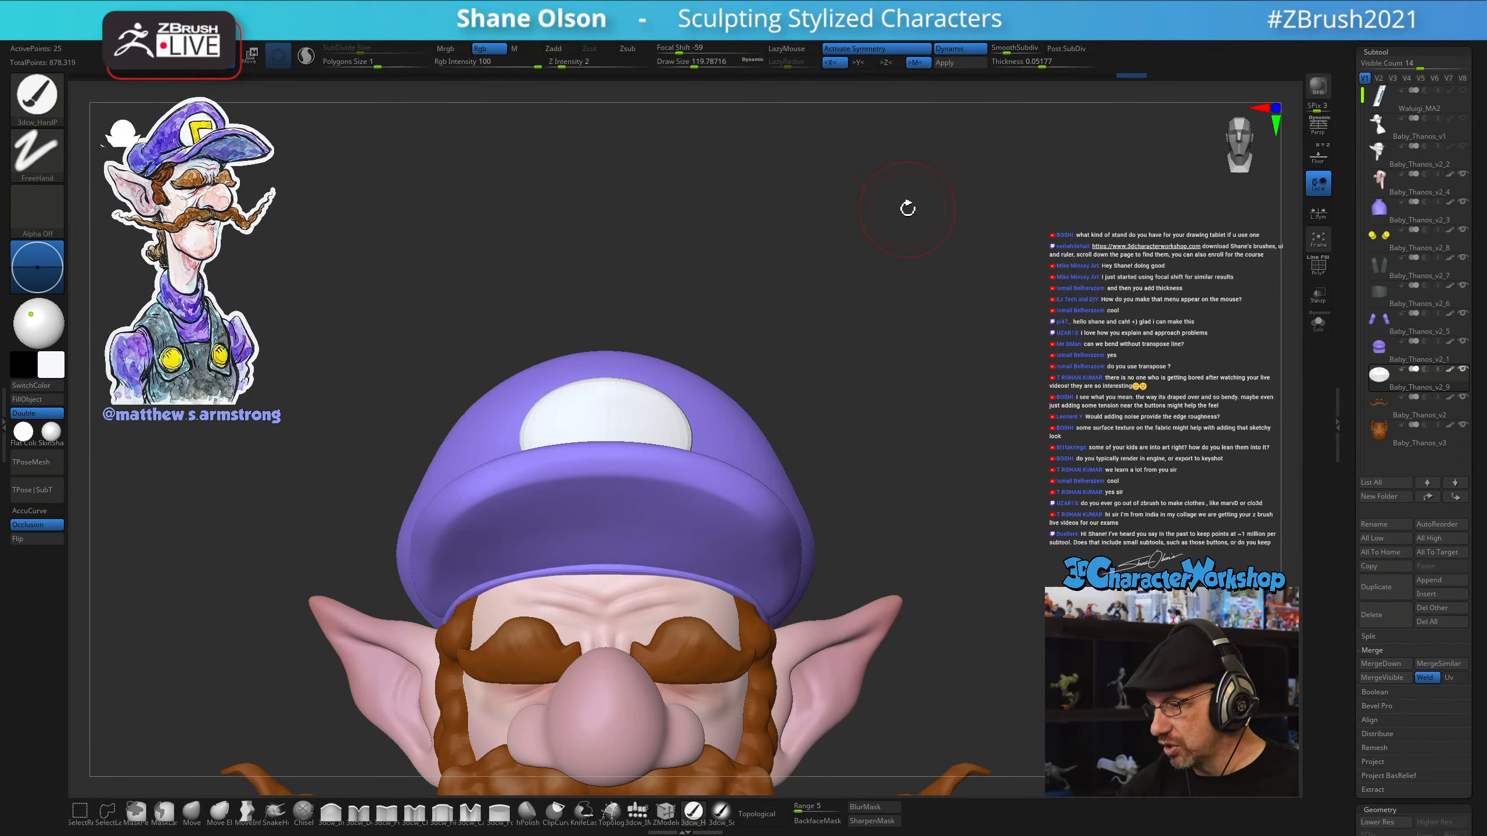
key(space)
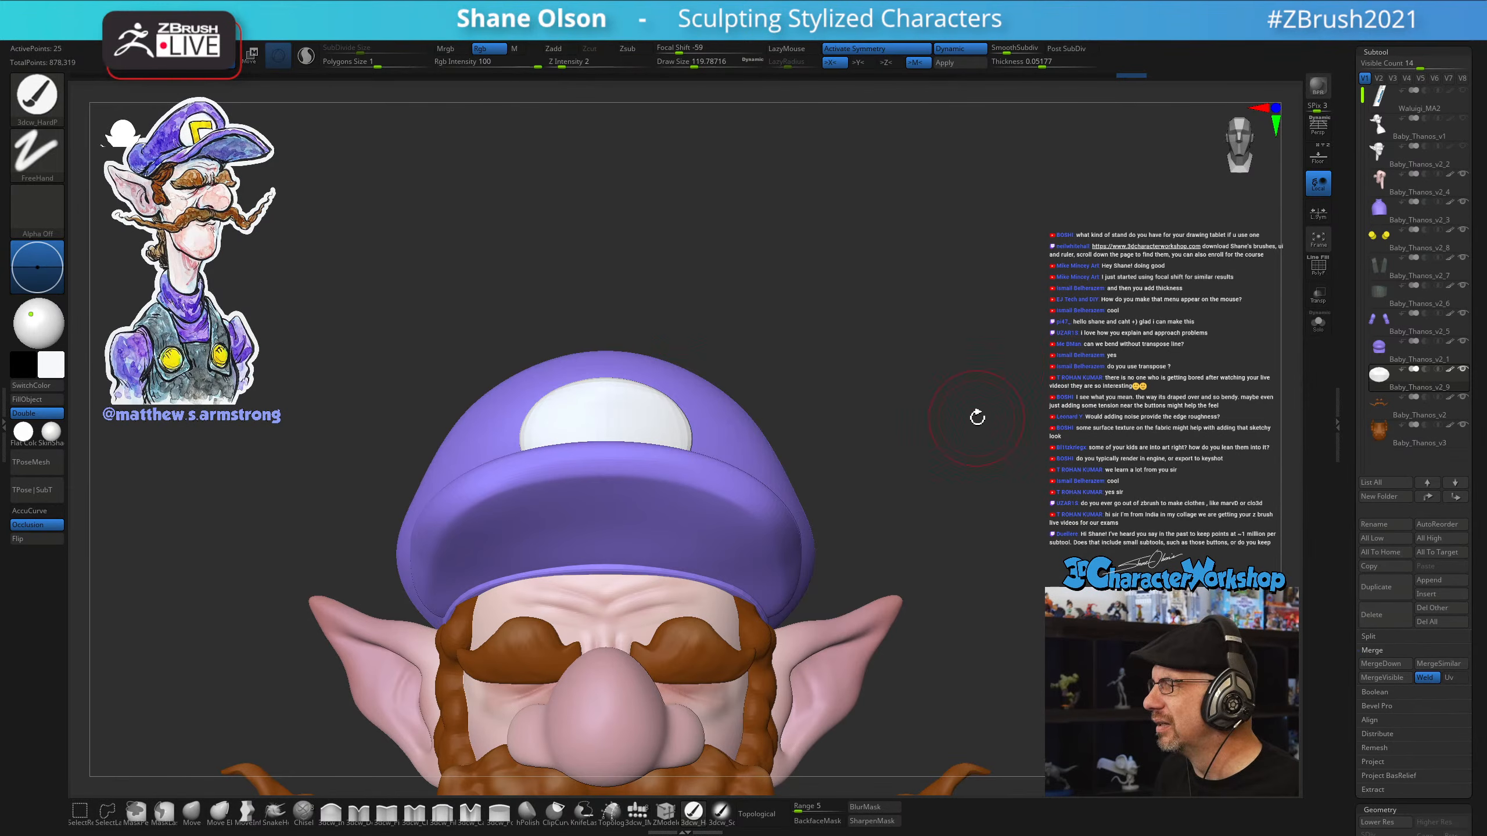
alt+drag(977, 418, 972, 355)
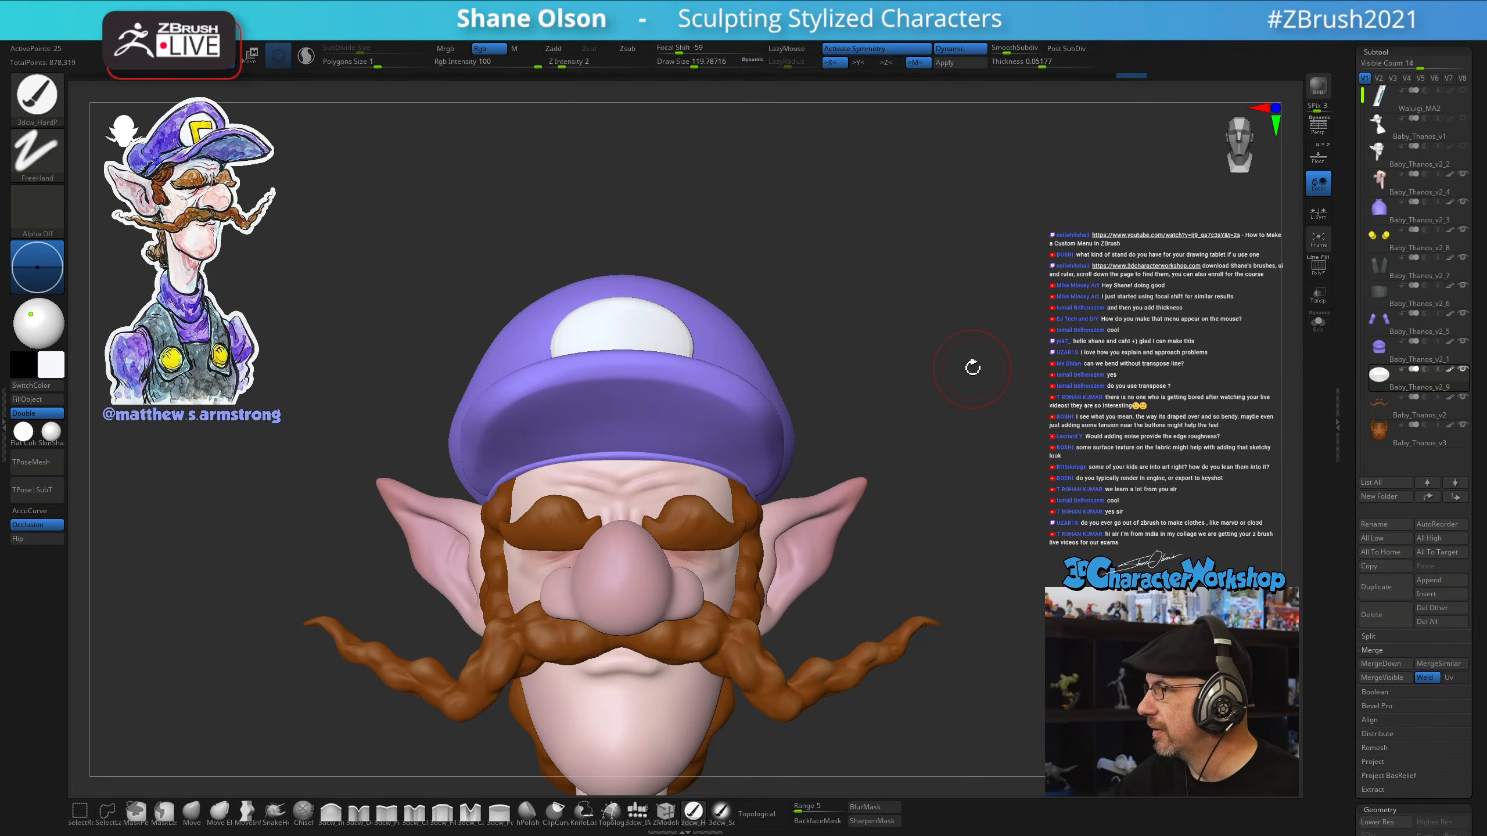
mouse_move(982, 605)
mouse_down()
mouse_move(972, 525)
mouse_move(943, 551)
mouse_move(970, 555)
mouse_move(956, 508)
mouse_up()
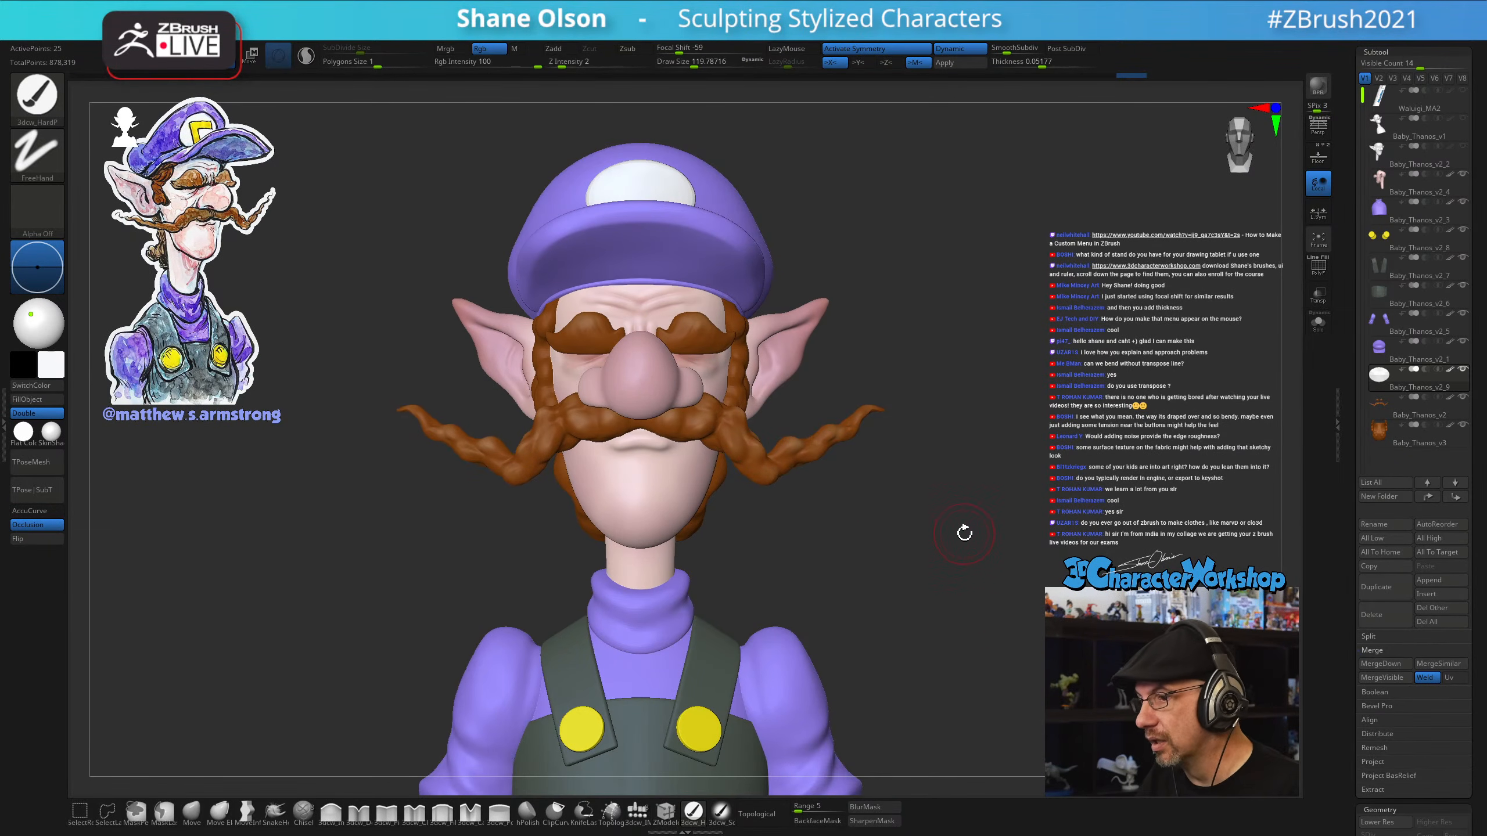
Apply the dynamic thickness of 0.05177 to the cap's emblem disc as real geometry
mouse_move(964, 533)
mouse_down()
mouse_move(986, 532)
mouse_move(964, 549)
mouse_up()
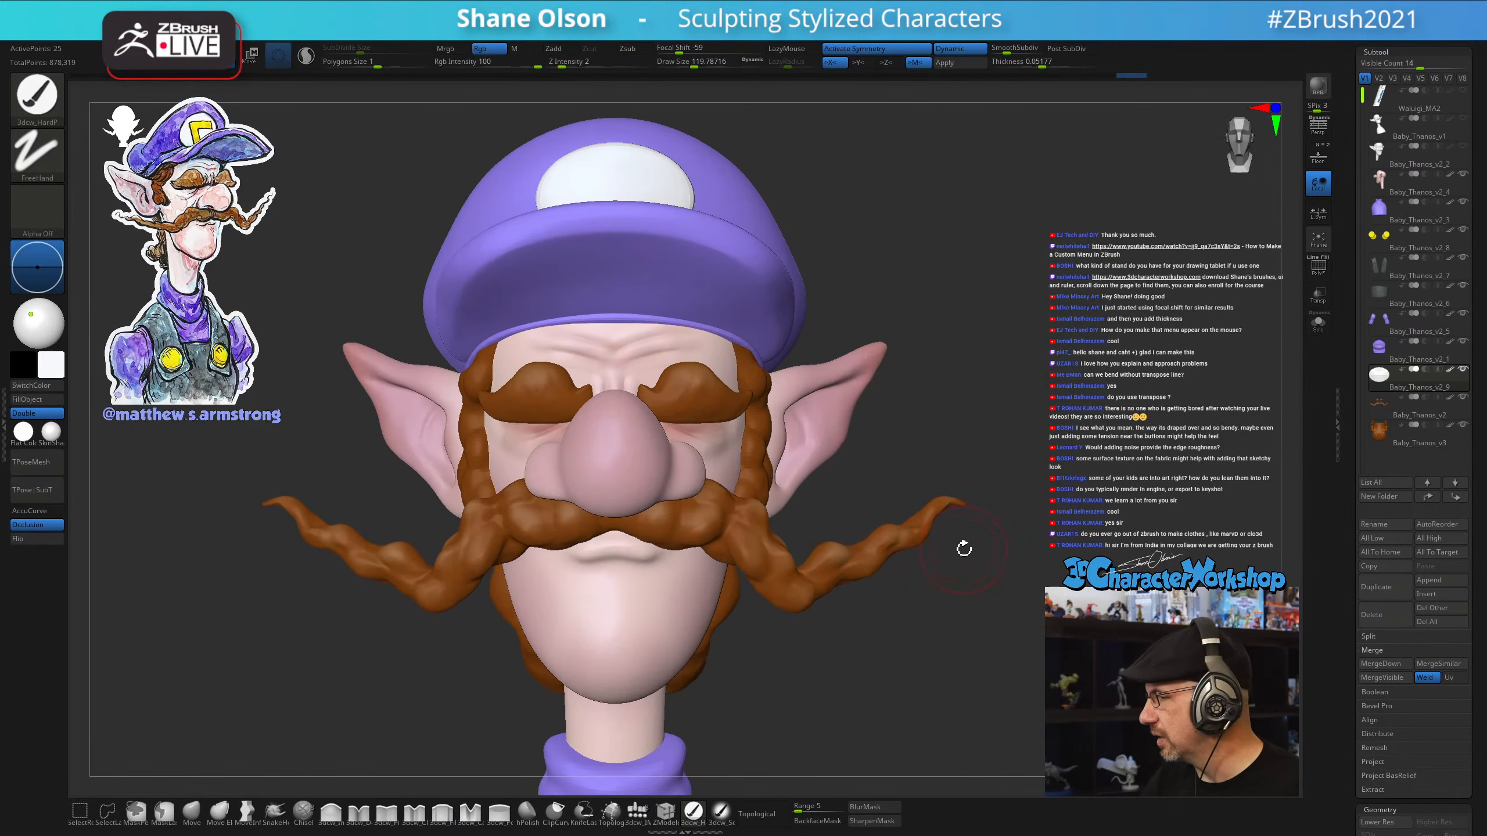
mouse_move(989, 371)
mouse_down()
mouse_move(989, 428)
mouse_move(1032, 382)
mouse_move(1008, 379)
mouse_up()
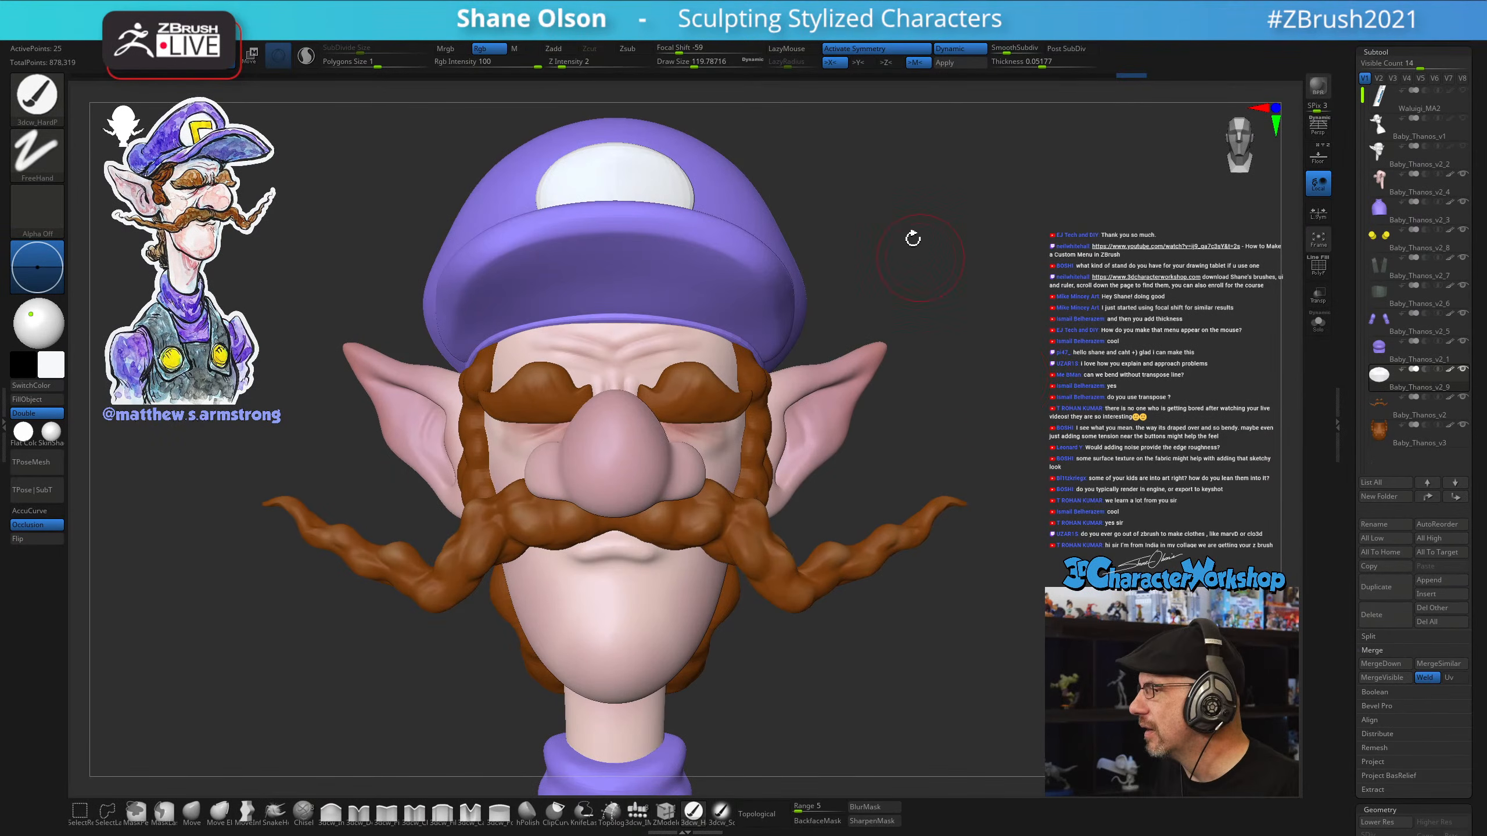
click(946, 62)
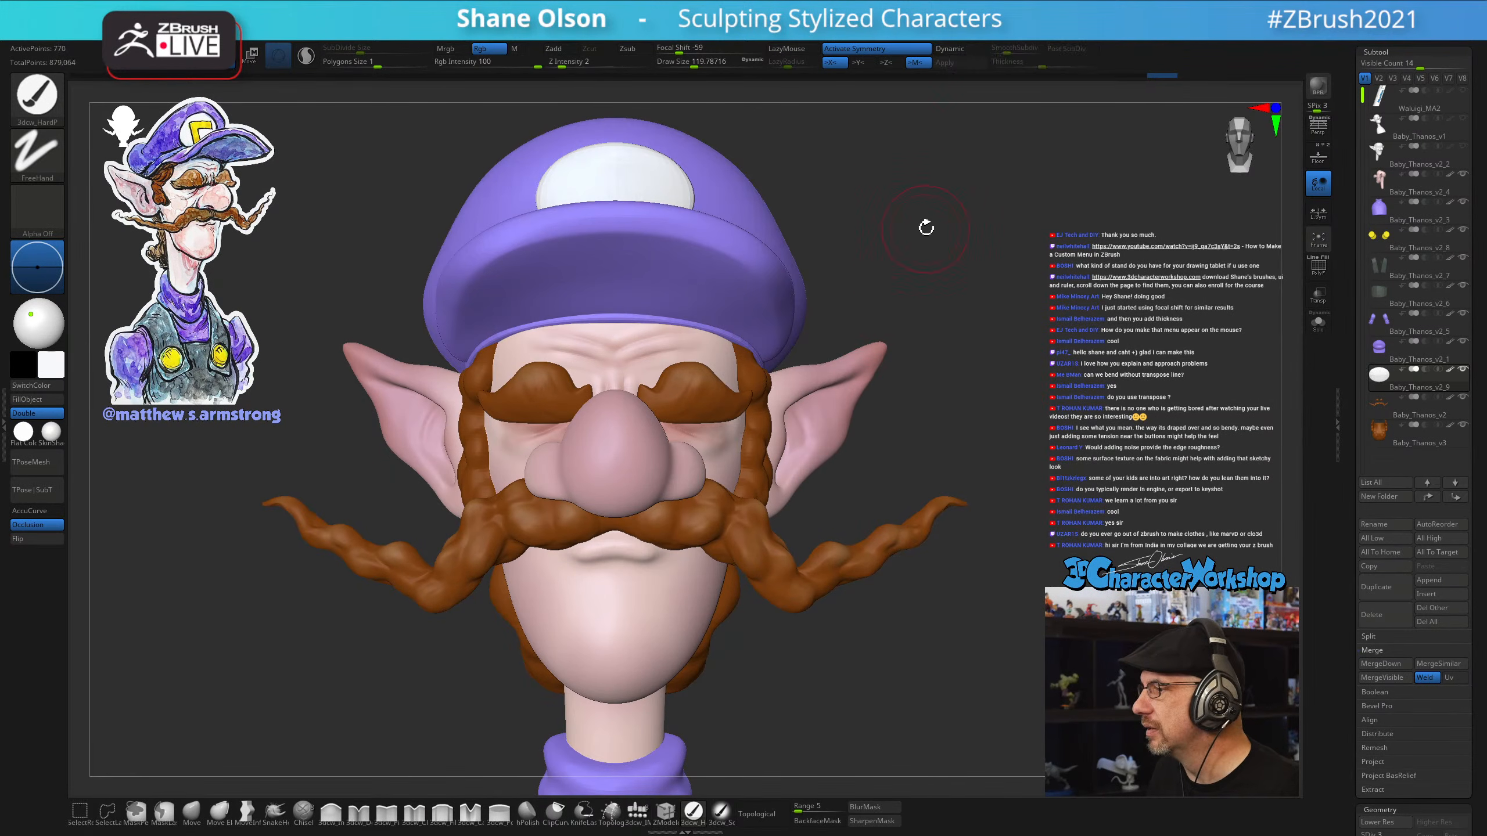
drag(926, 227, 936, 264)
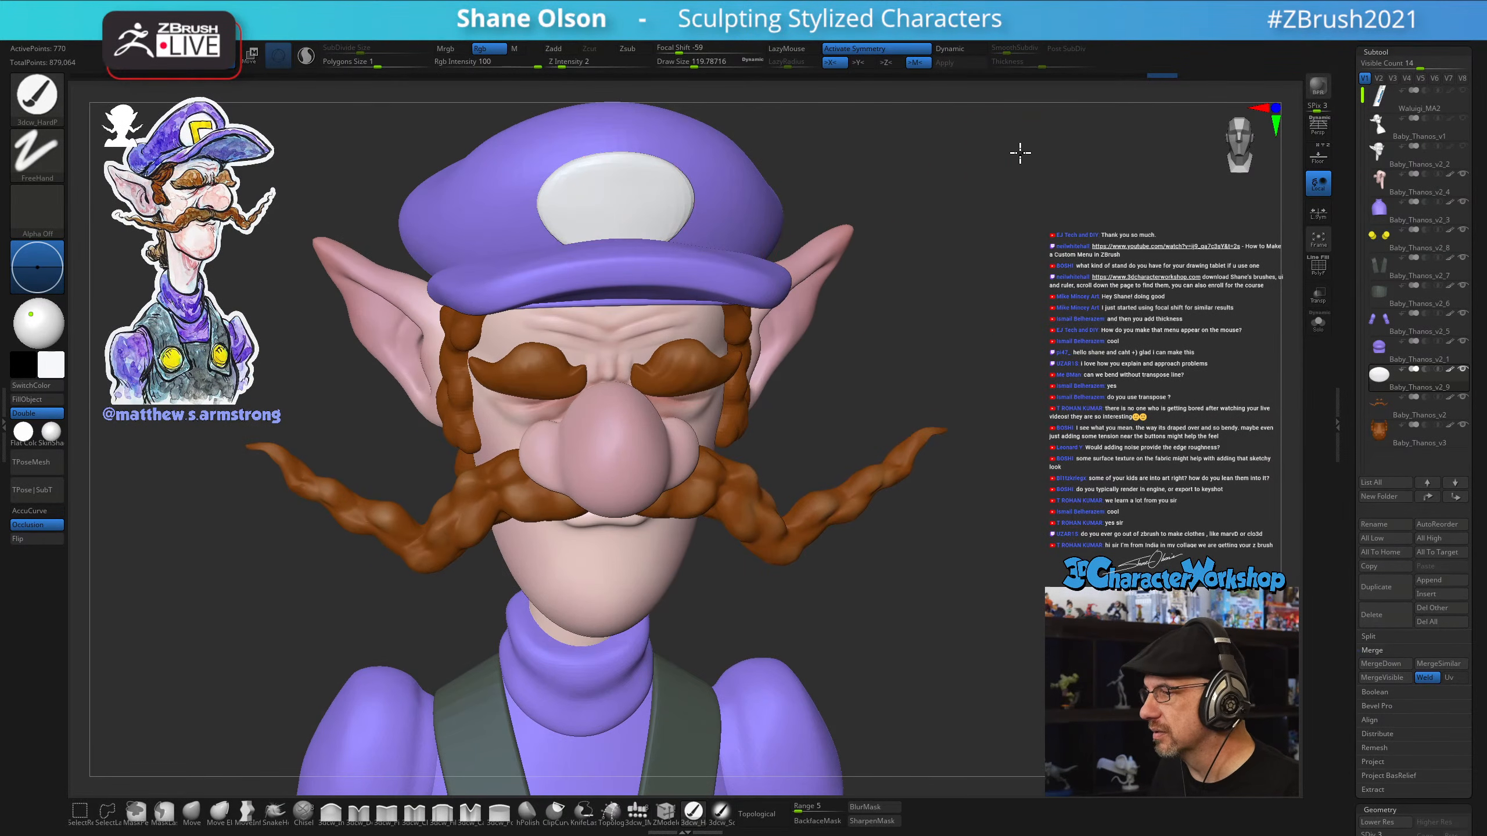
alt+drag(1020, 153, 1020, 417)
Display the emblem disc's polyframe, drop it to its lowest subdivision level and isolate it with Solo
key(shift+f)
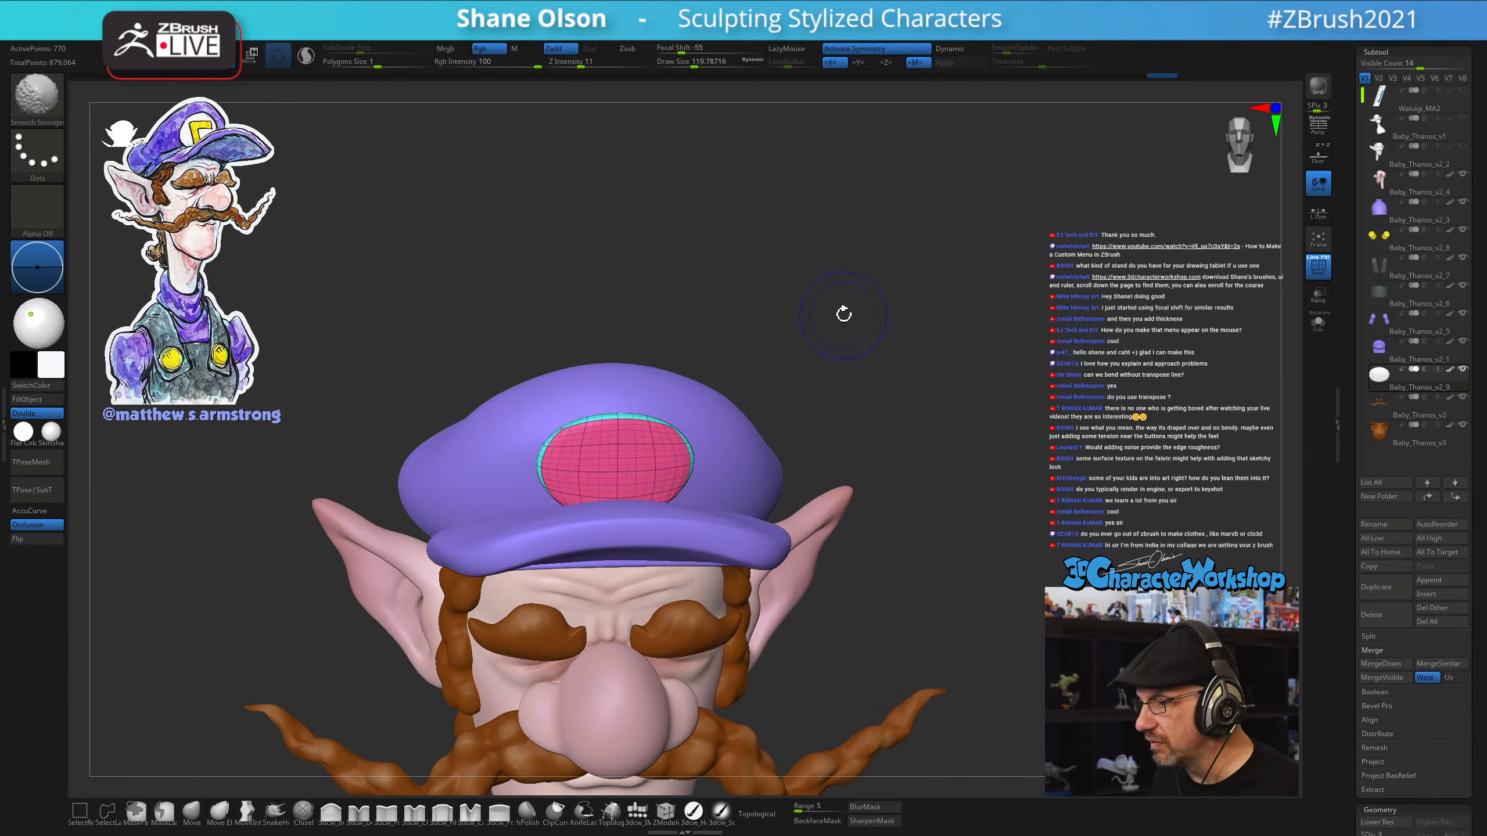
key(shift+d)
key(shift+d)
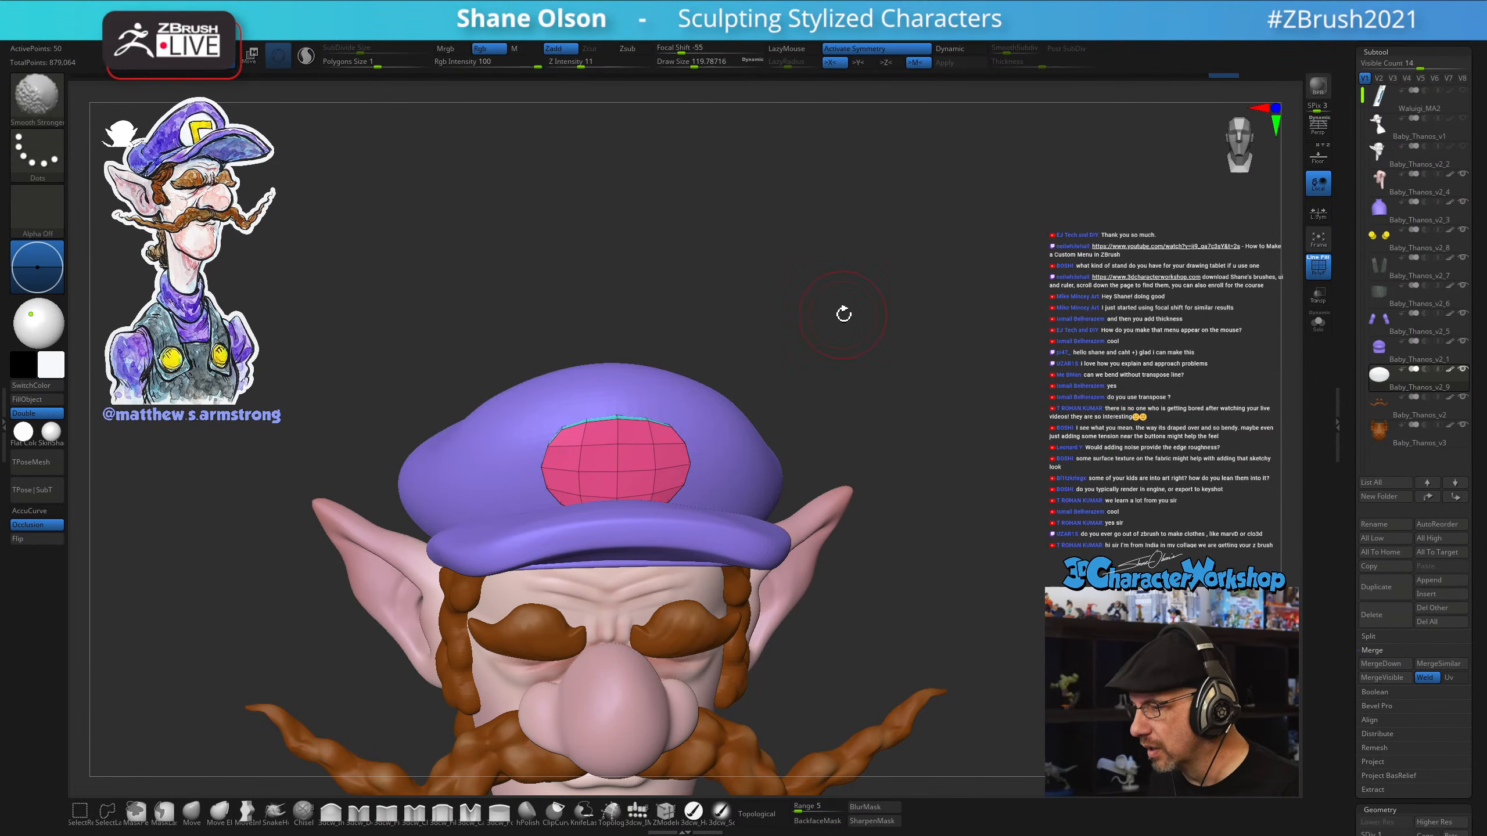
key(d)
key(d)
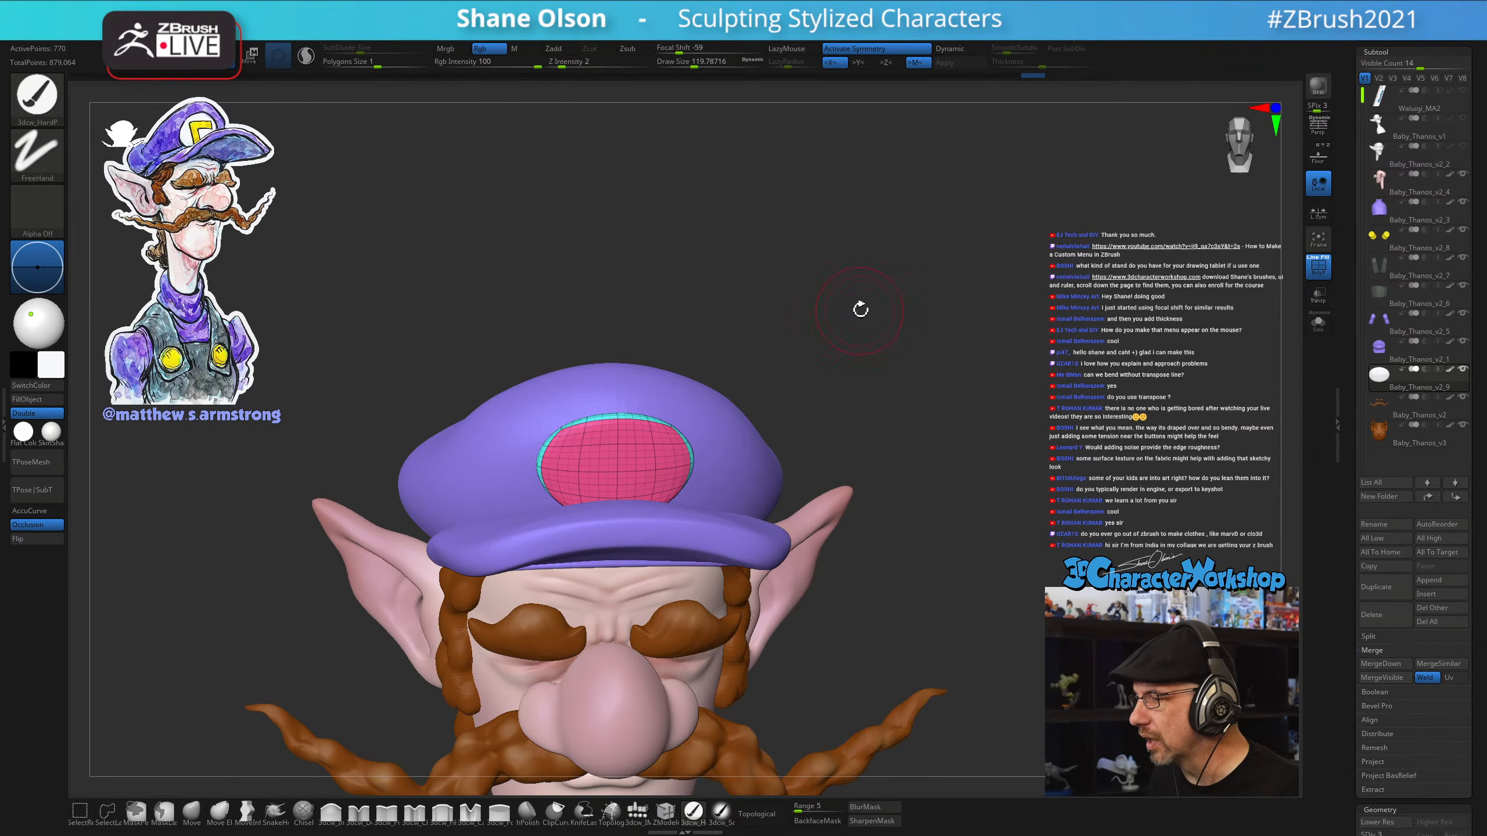
drag(860, 309, 839, 396)
key(shift+d)
key(shift+d)
click(1318, 322)
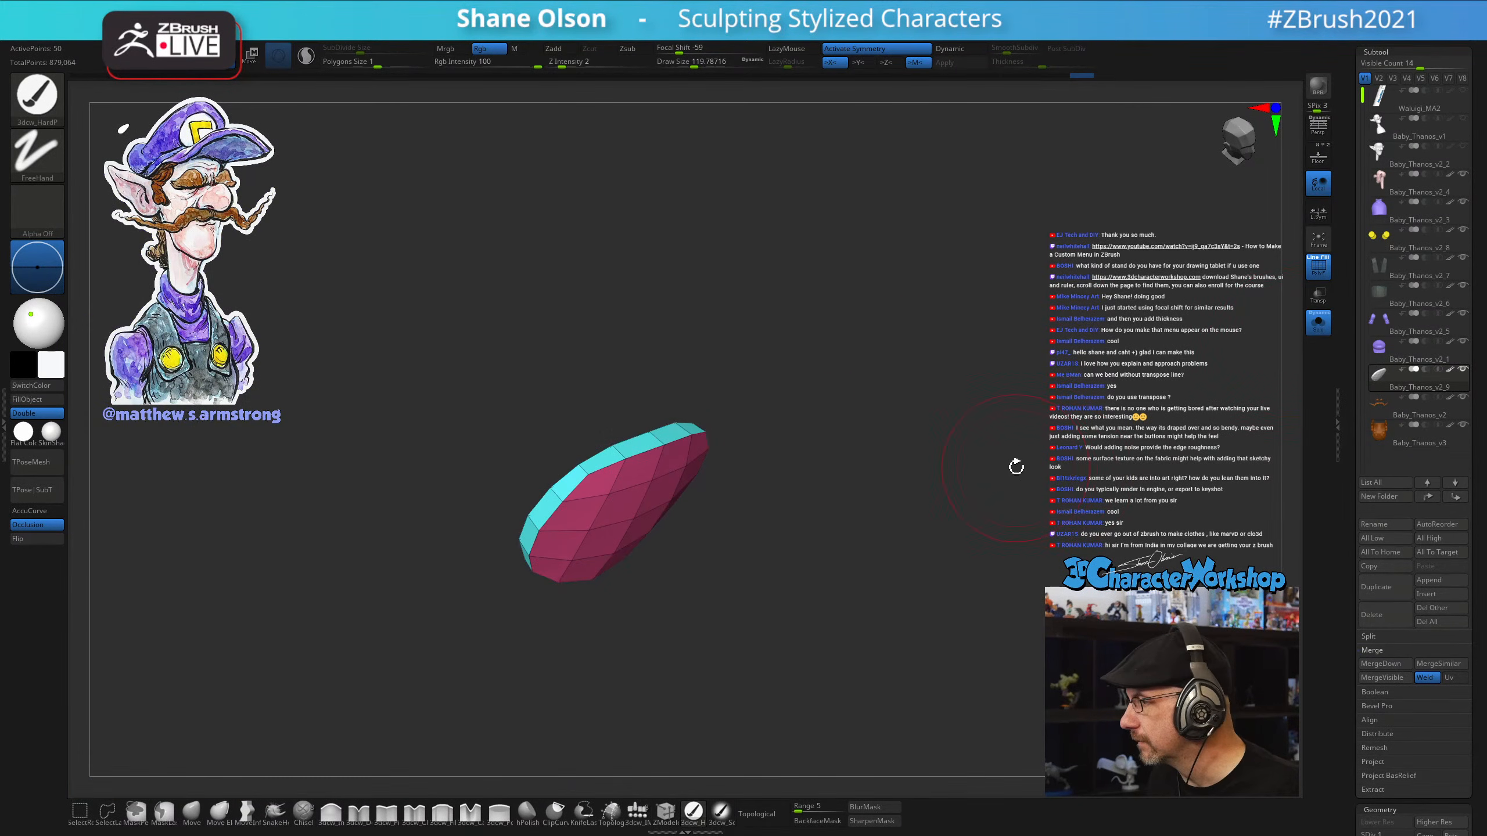
Even out the vertices along the isolated disc's side rim with the Move brush, reducing its draw size to about 29
mouse_move(1016, 467)
shift+mouse_down()
mouse_move(986, 399)
mouse_move(936, 422)
mouse_move(1002, 412)
mouse_move(890, 398)
mouse_move(950, 489)
shift+mouse_up()
key(s)
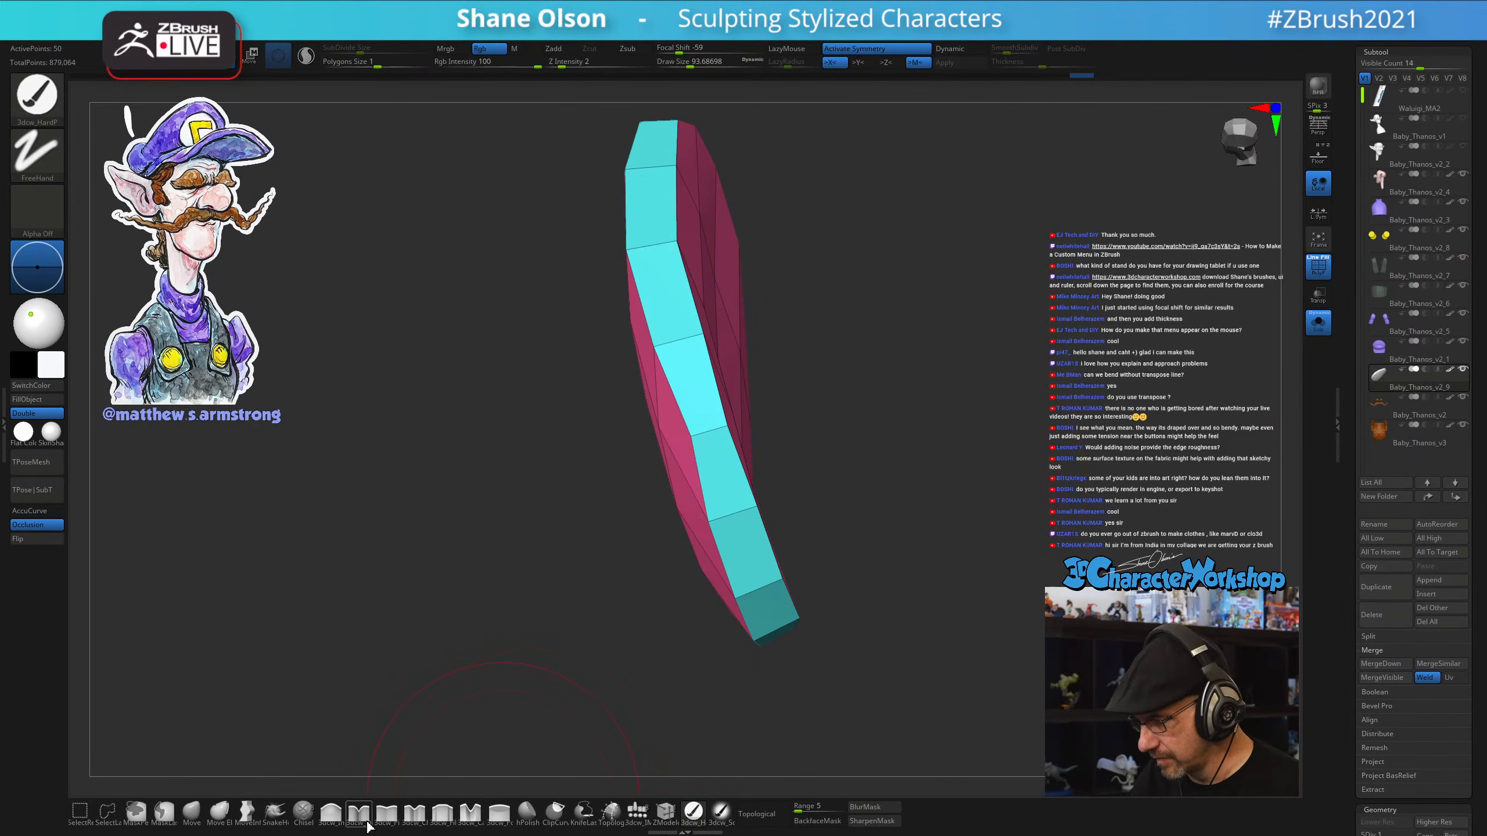
click(192, 812)
key(s)
drag(610, 635, 600, 634)
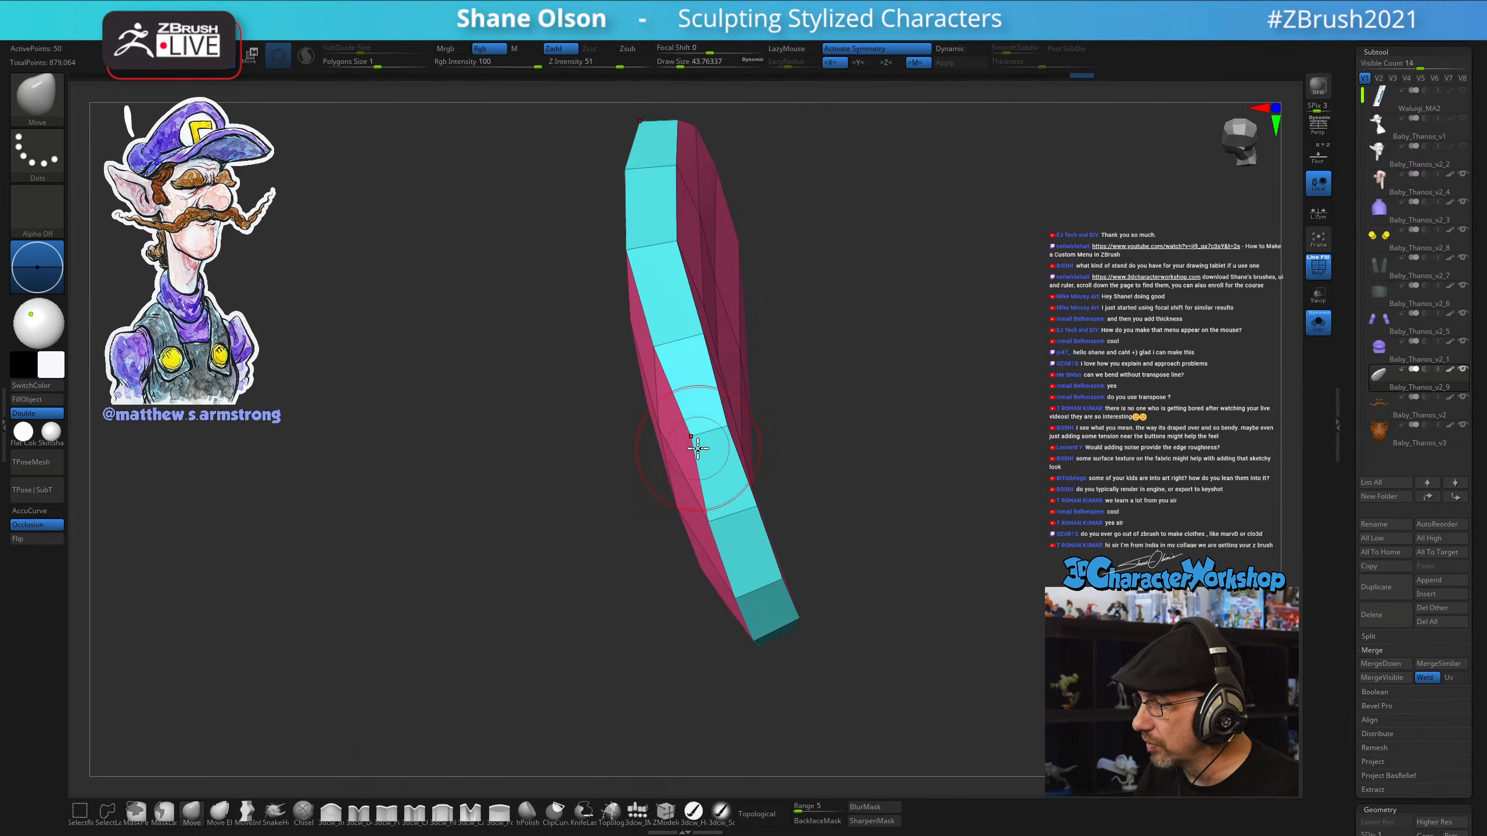
drag(709, 436, 715, 432)
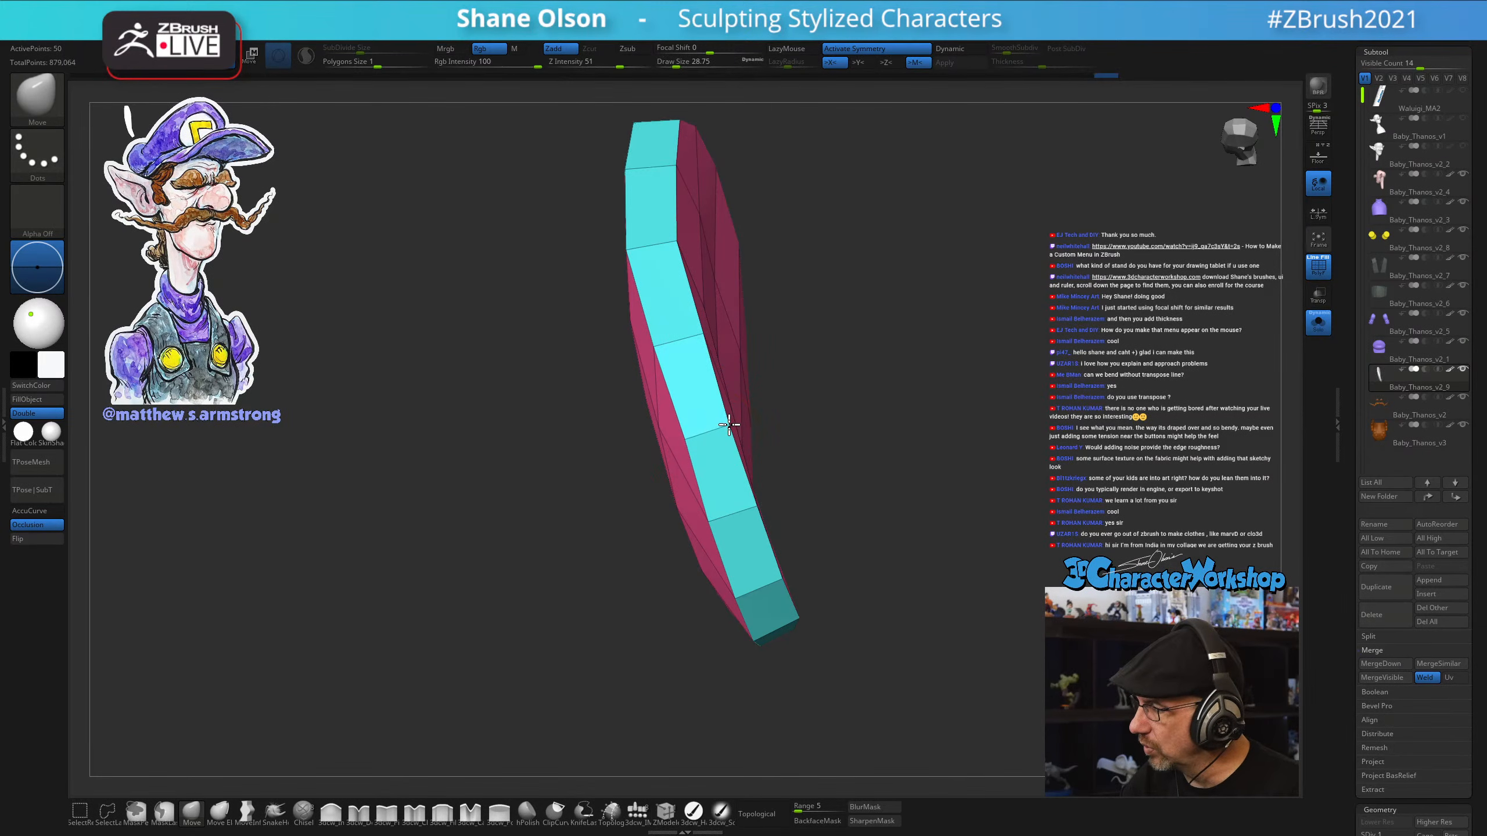
mouse_move(736, 504)
mouse_down()
mouse_move(849, 557)
mouse_move(807, 322)
mouse_move(810, 459)
mouse_move(809, 430)
mouse_move(796, 430)
mouse_up()
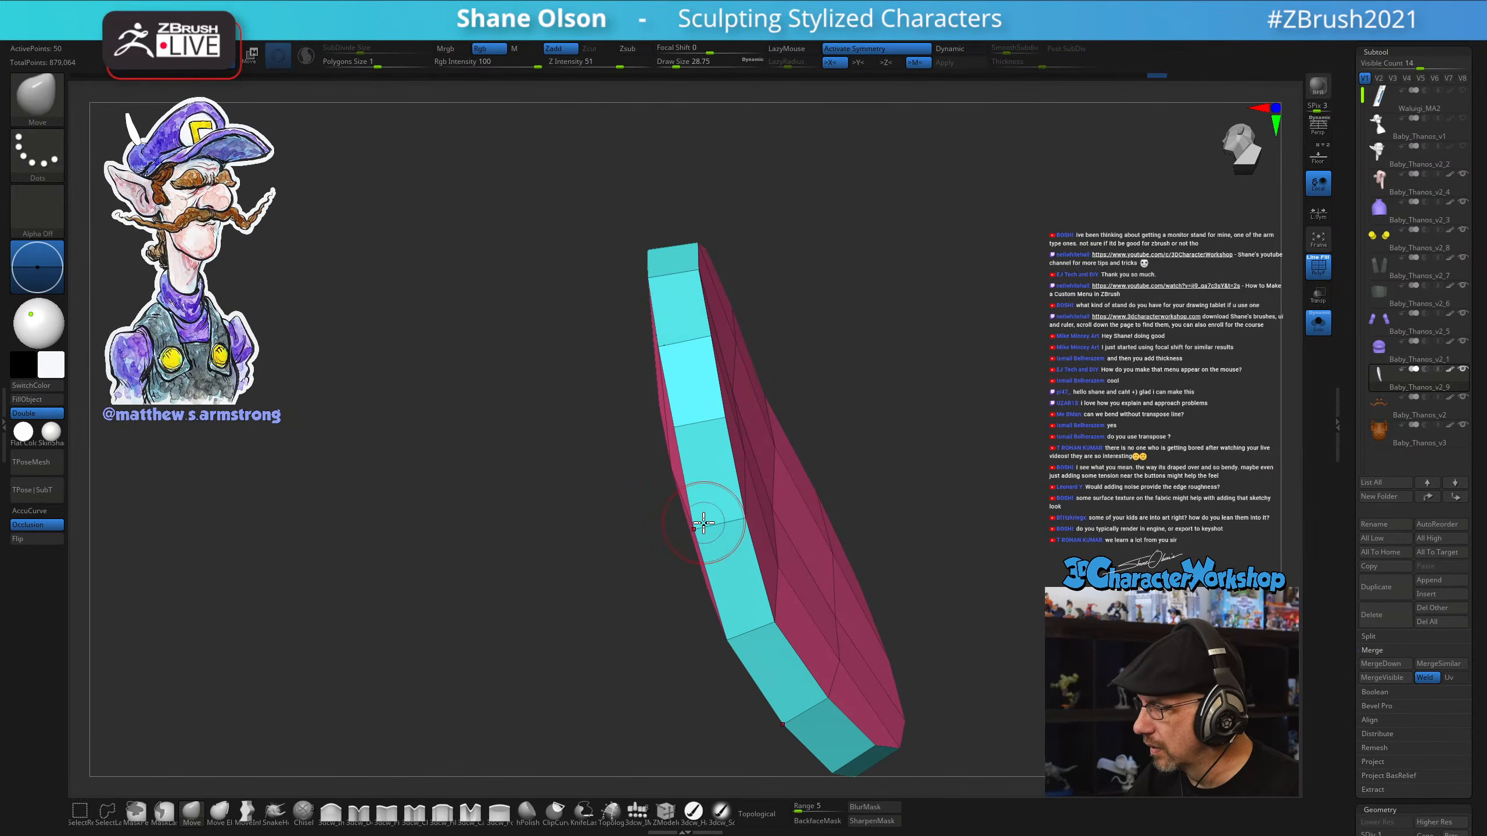
drag(717, 515, 801, 589)
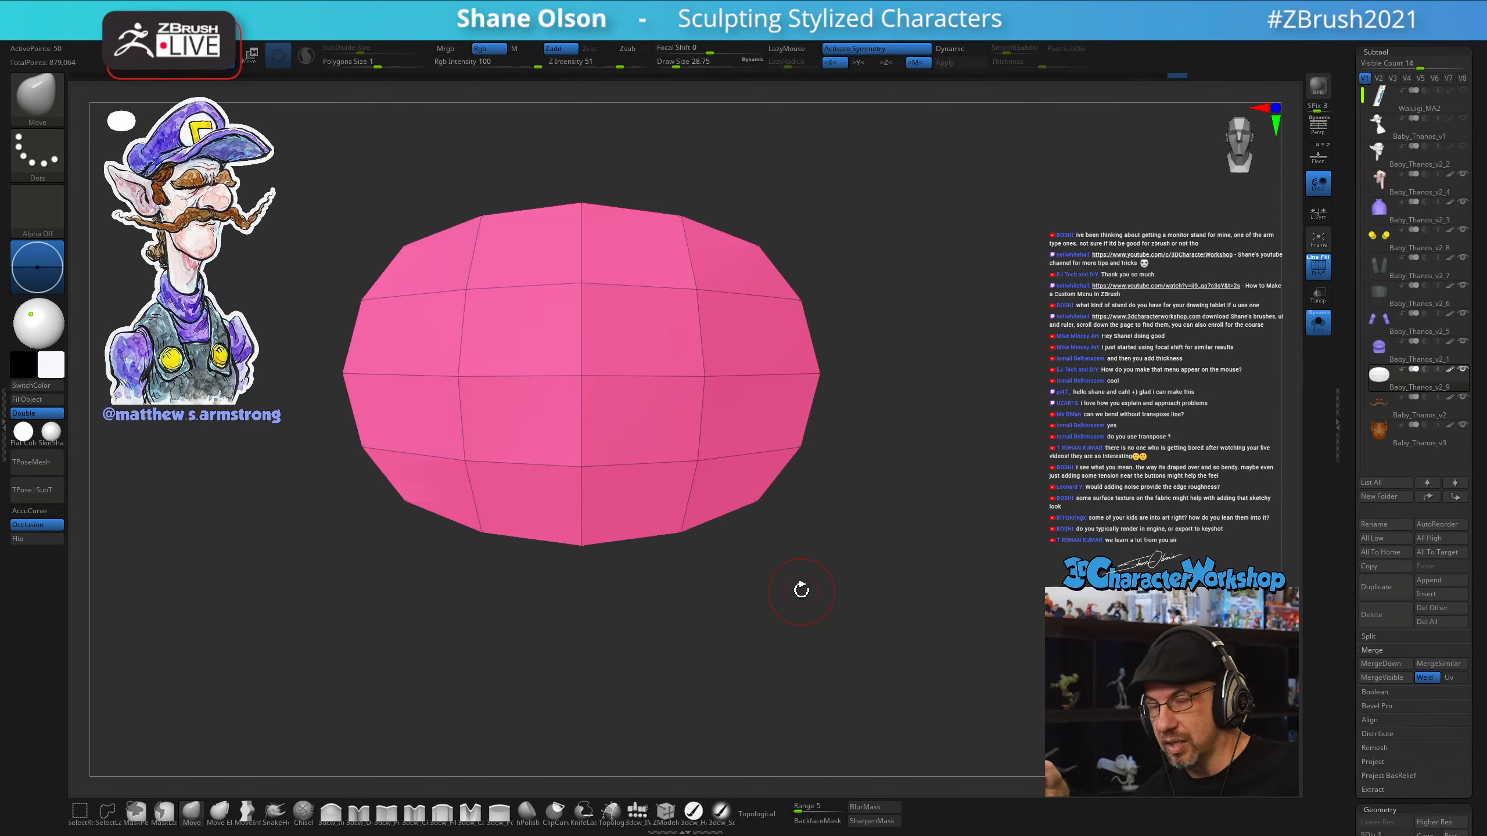
Adjust the lower part of the disc's face edge from the side with the Move brush at a draw size of about 77
drag(910, 558, 846, 611)
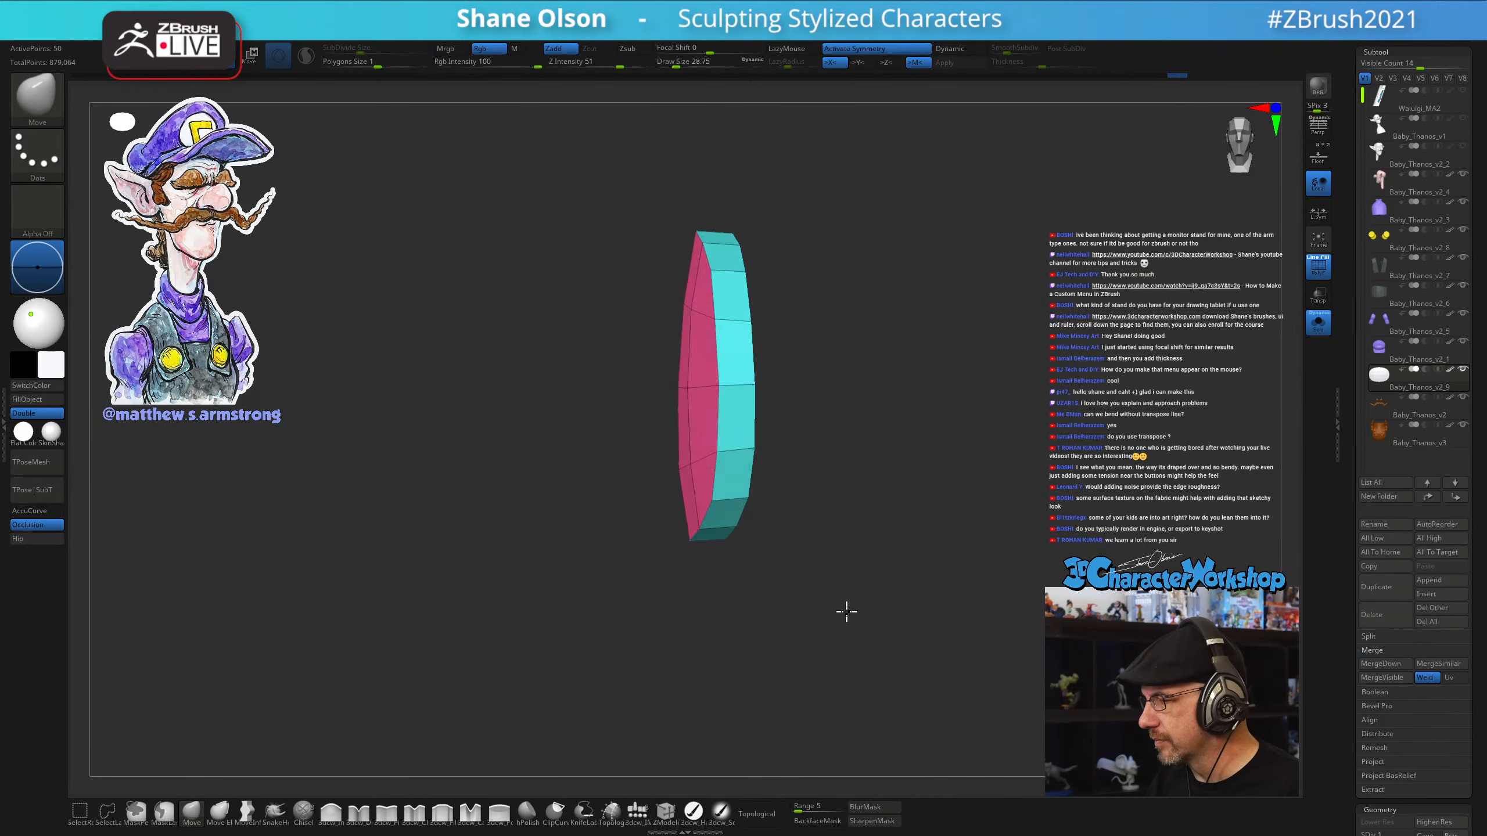
mouse_move(857, 548)
alt+mouse_down()
mouse_move(835, 579)
mouse_move(856, 549)
alt+mouse_up()
key(s)
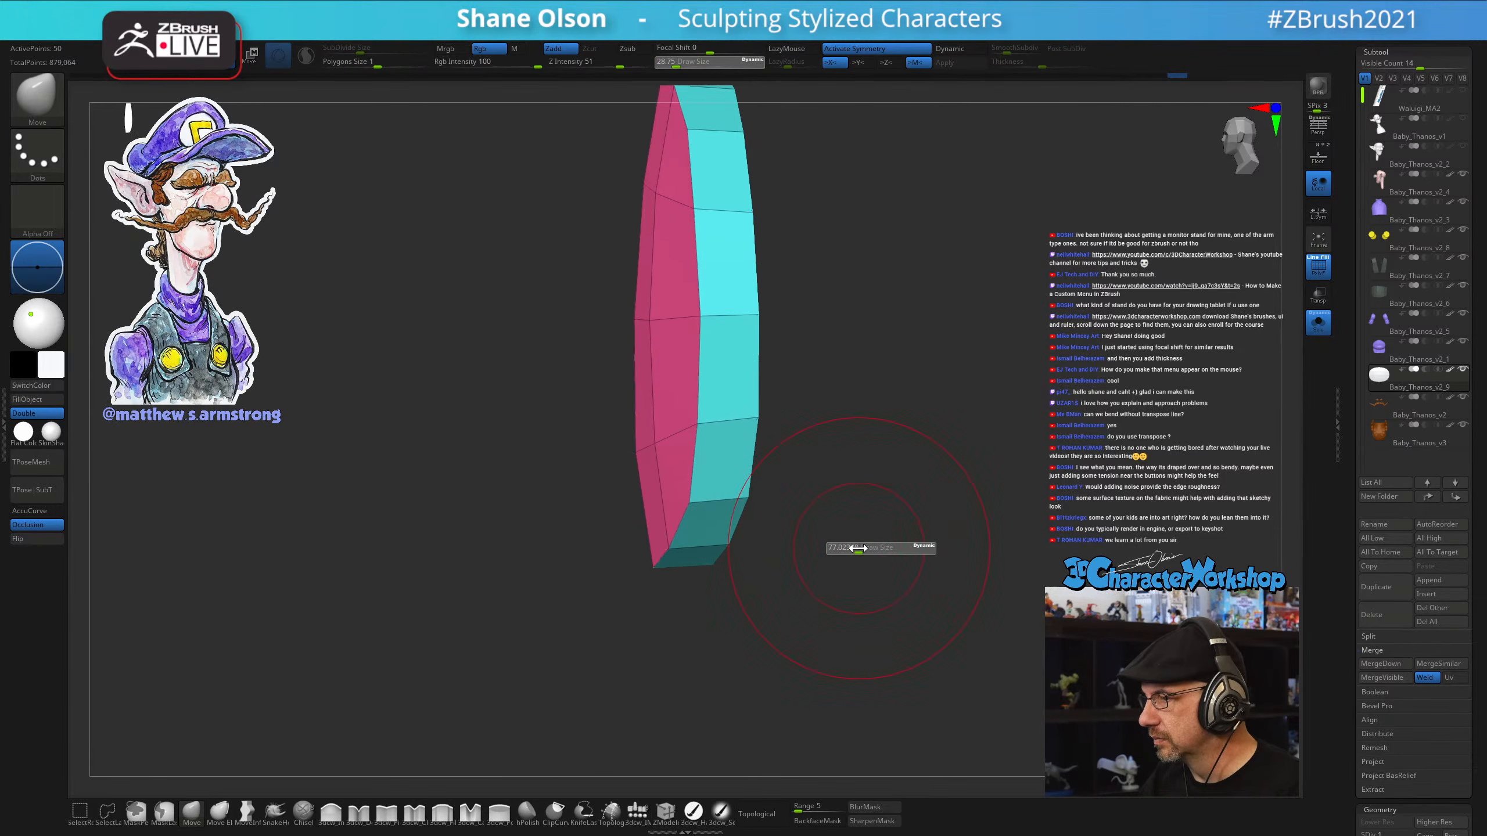
drag(640, 455, 645, 450)
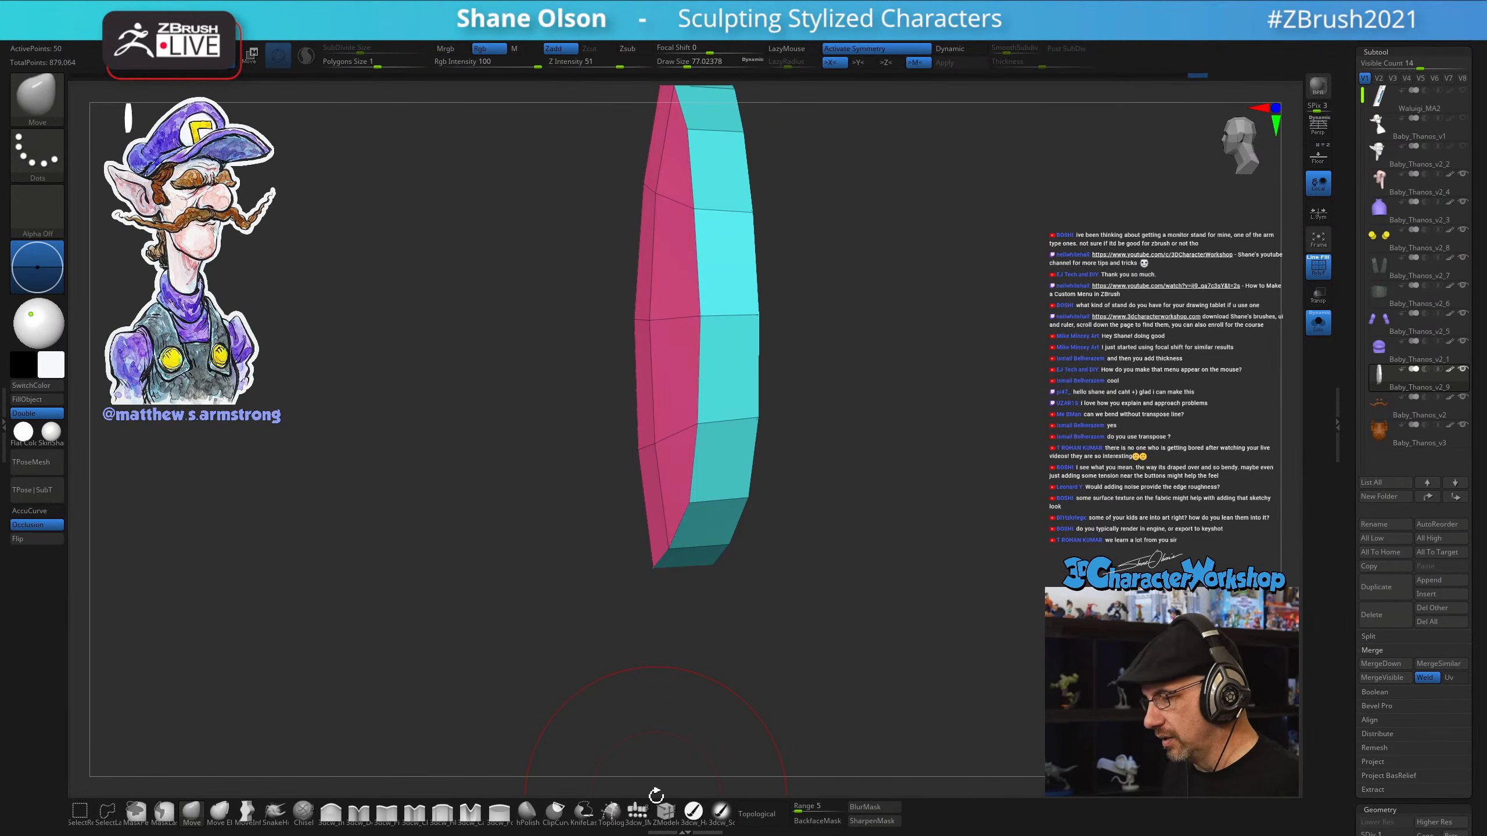
Delete the disc's higher subdivision levels, insert an edge loop around its rim with ZModeler, and preview it with Dynamic Subdivision
click(666, 812)
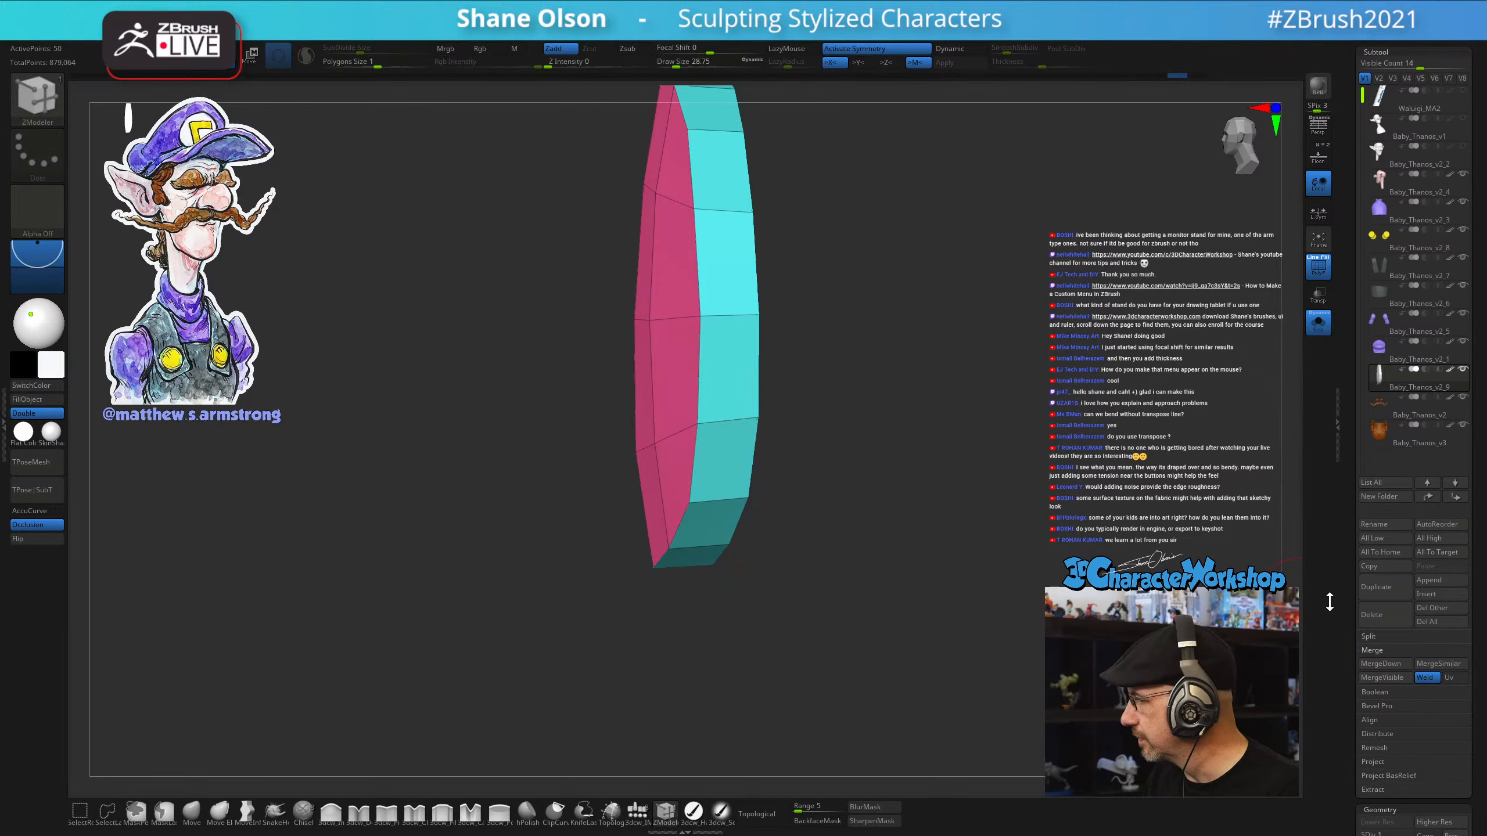
scroll(1433, 414, down, 5)
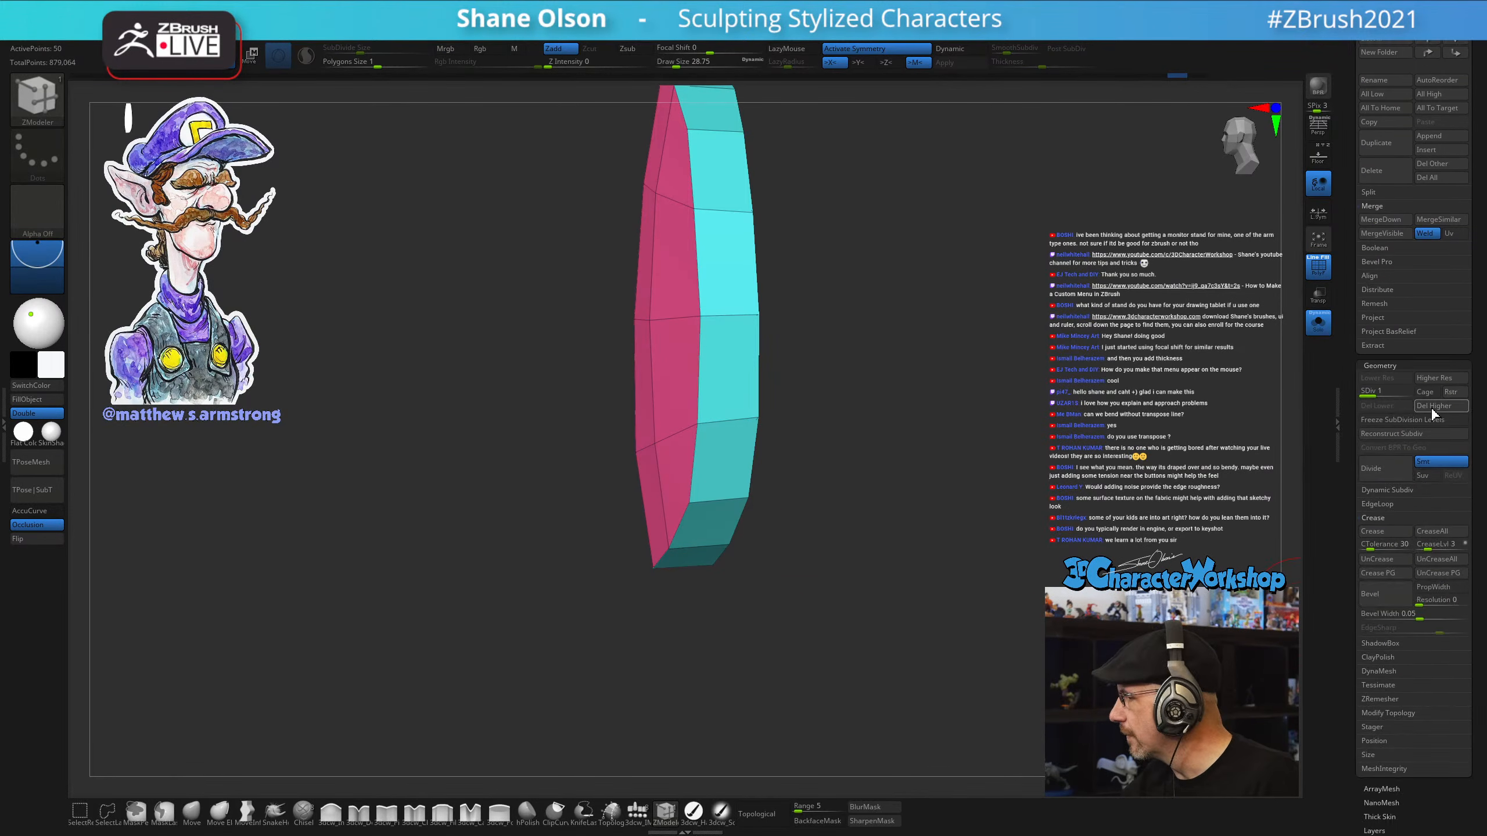
click(1434, 407)
mouse_move(724, 413)
mouse_down()
mouse_move(709, 421)
mouse_move(749, 420)
mouse_up()
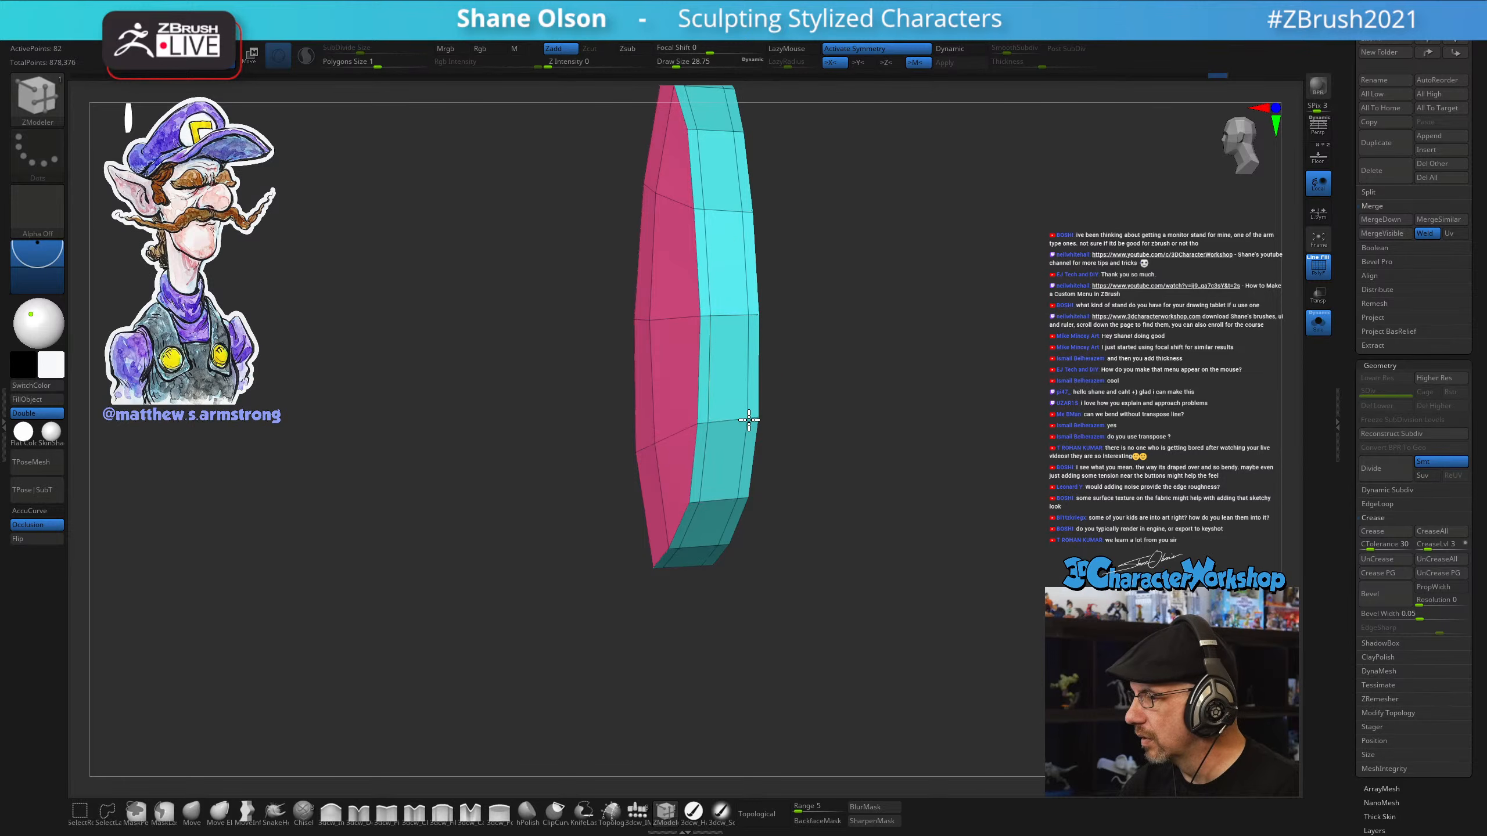
key(d)
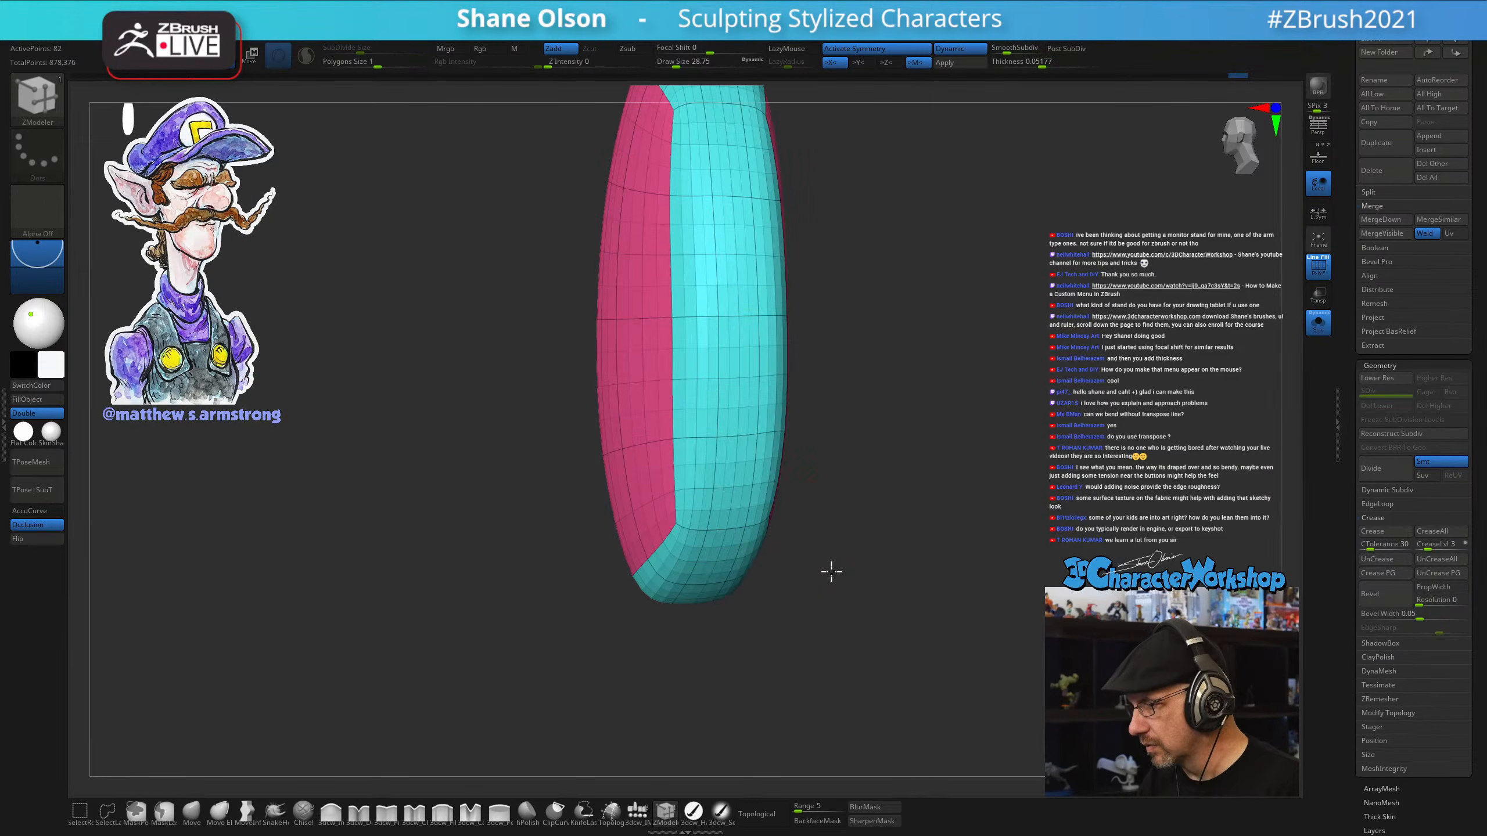
drag(831, 571, 876, 553)
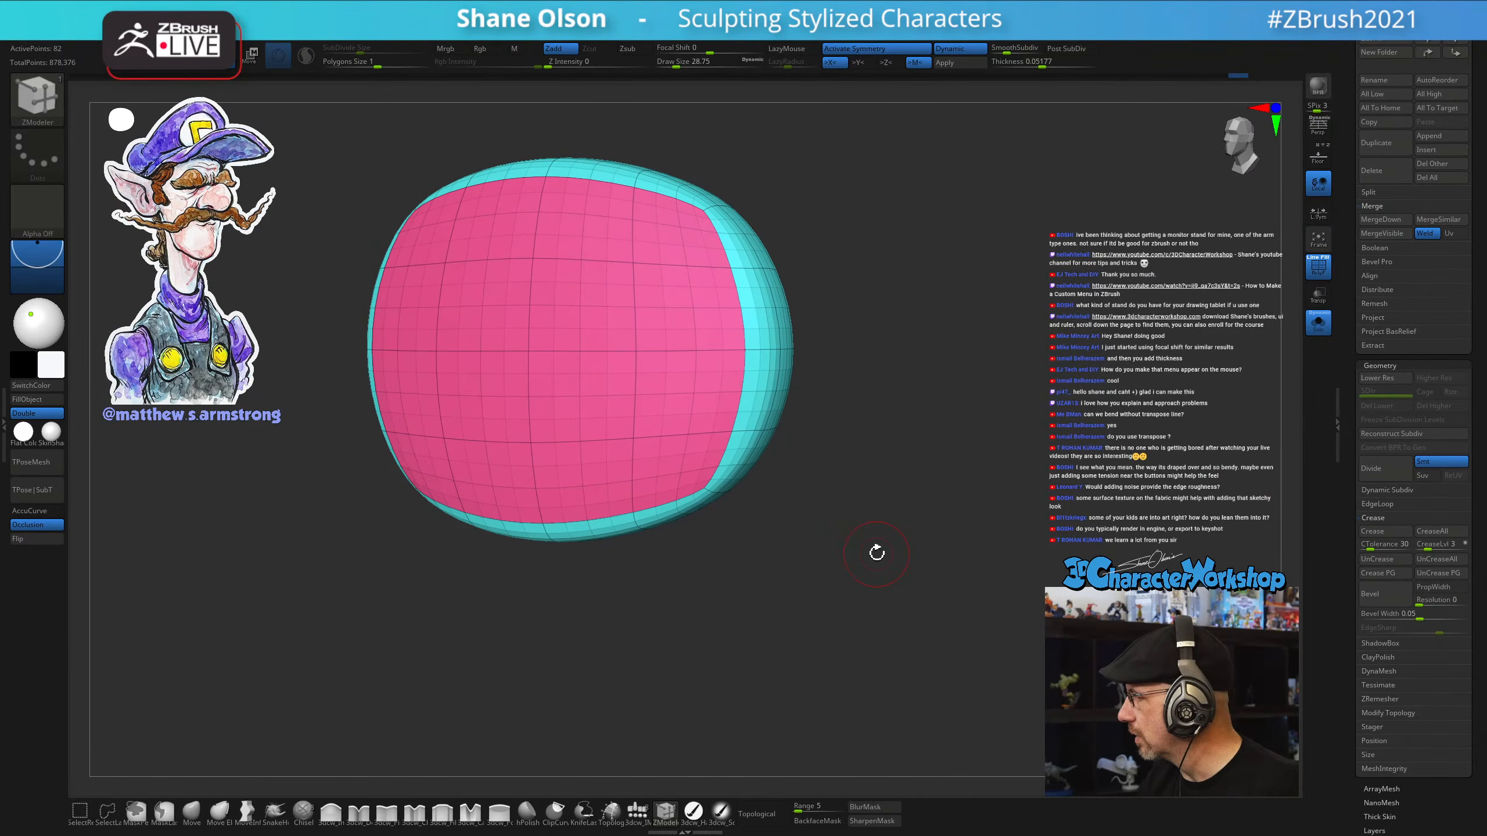
Set the cap badge's dynamic thickness to 0 and view it from the front with its polyframe hidden
drag(1042, 66, 993, 66)
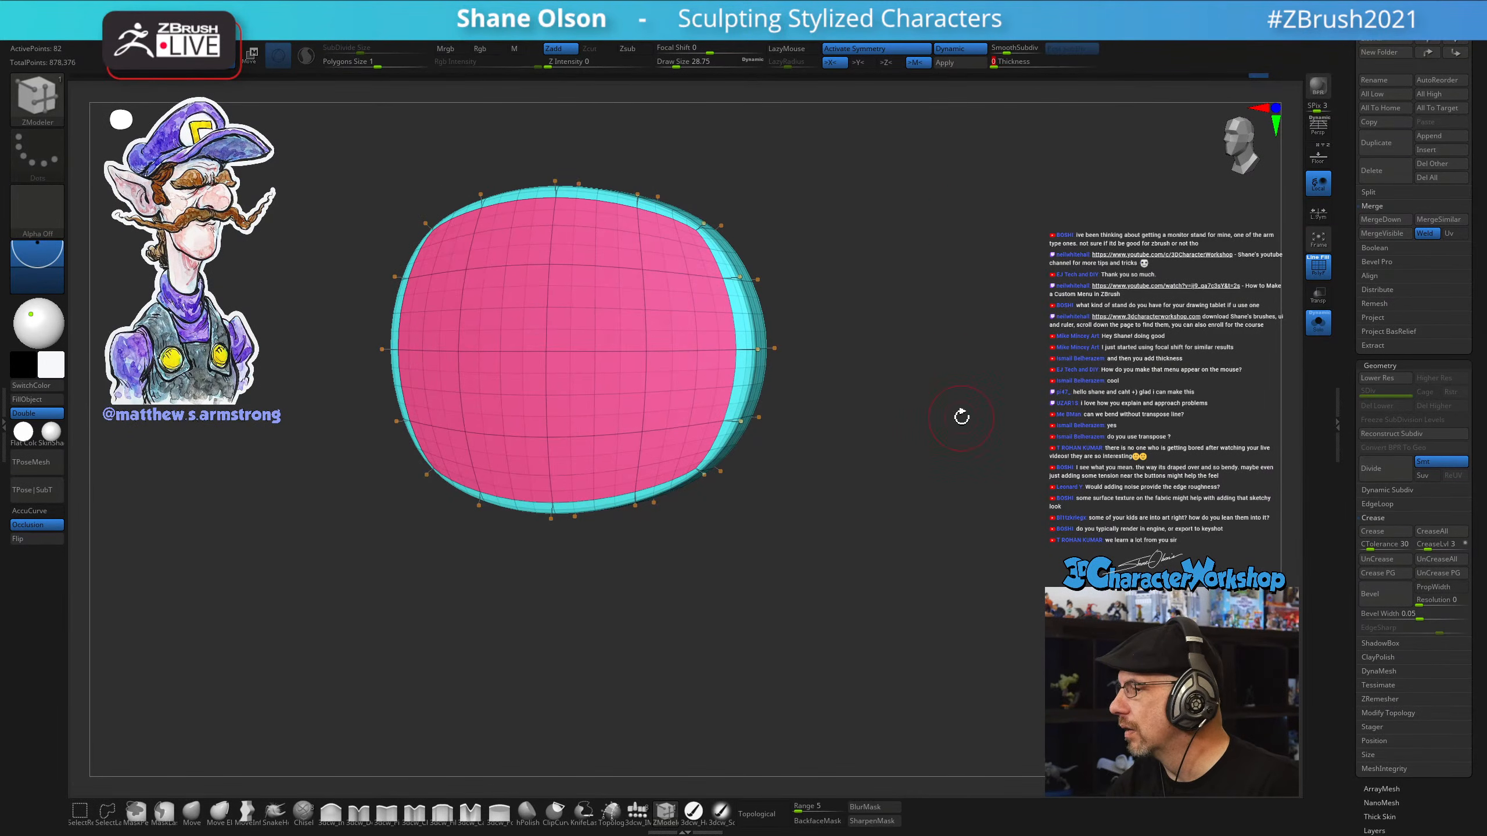
drag(961, 417, 1096, 309)
key(shift+f)
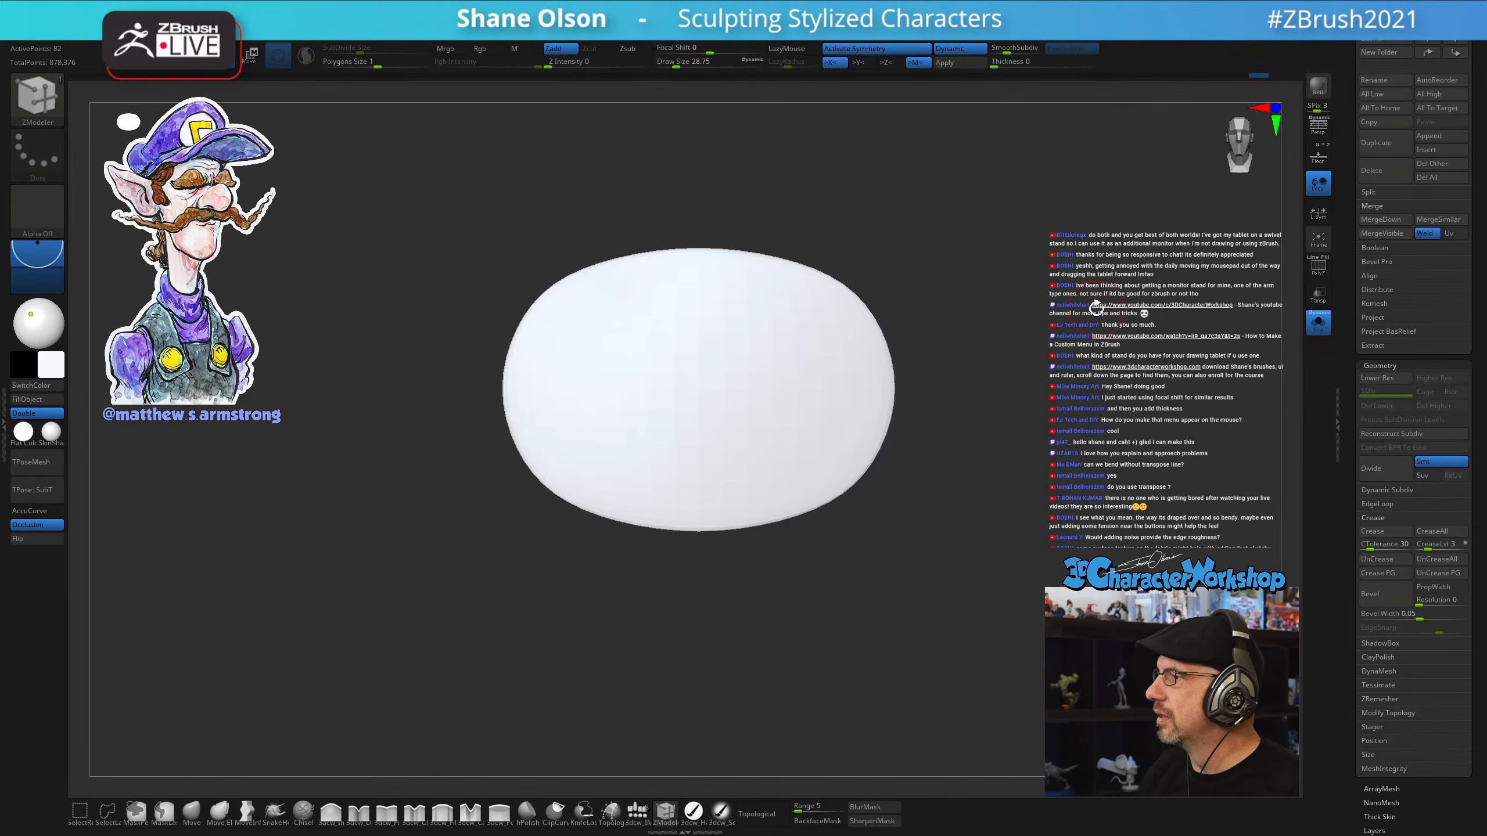
mouse_move(949, 448)
mouse_down()
mouse_move(976, 448)
mouse_move(872, 551)
mouse_up()
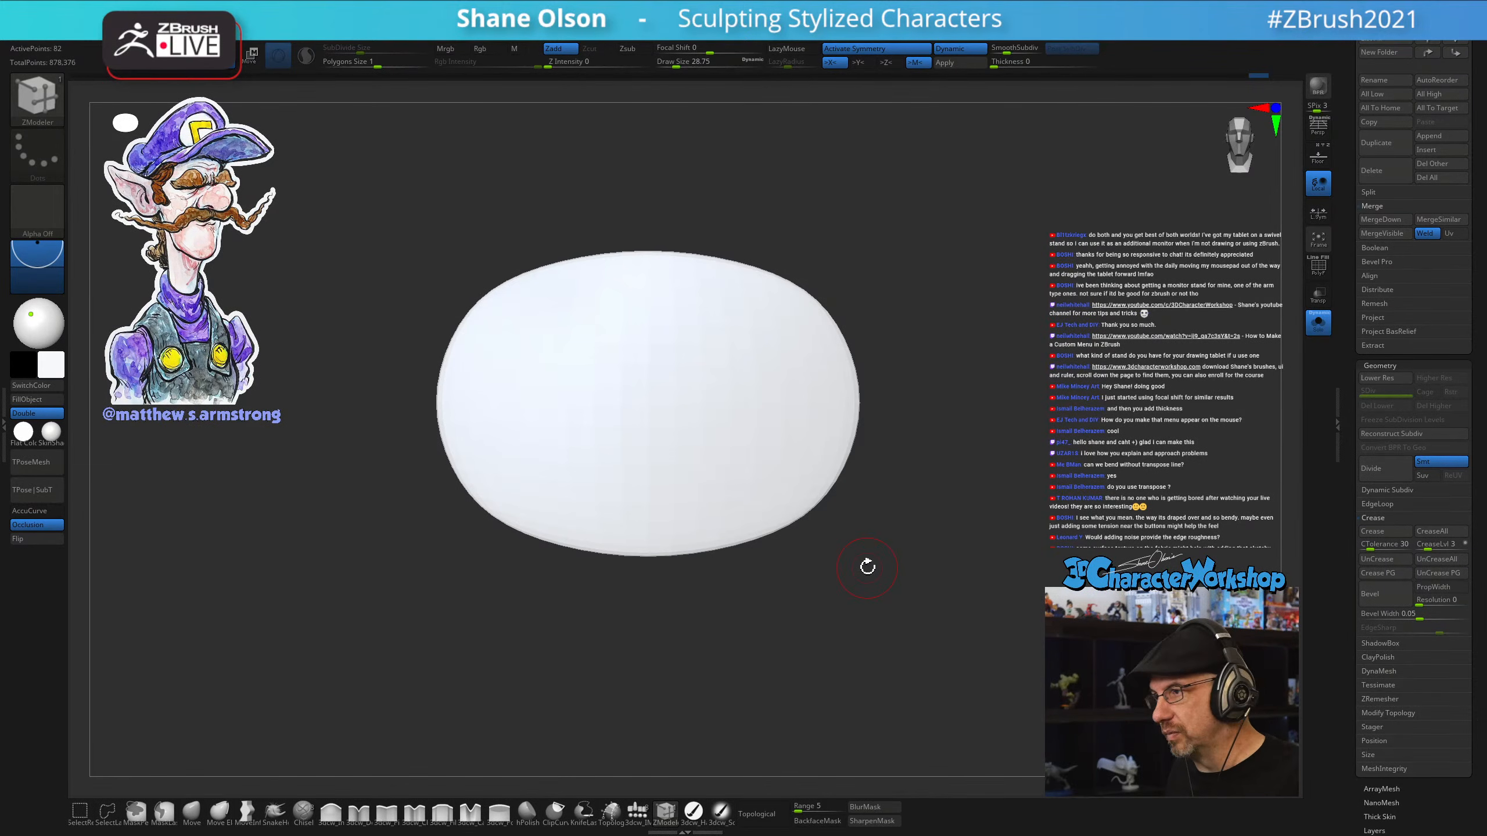
mouse_move(872, 552)
mouse_down()
mouse_move(883, 555)
mouse_move(864, 547)
mouse_up()
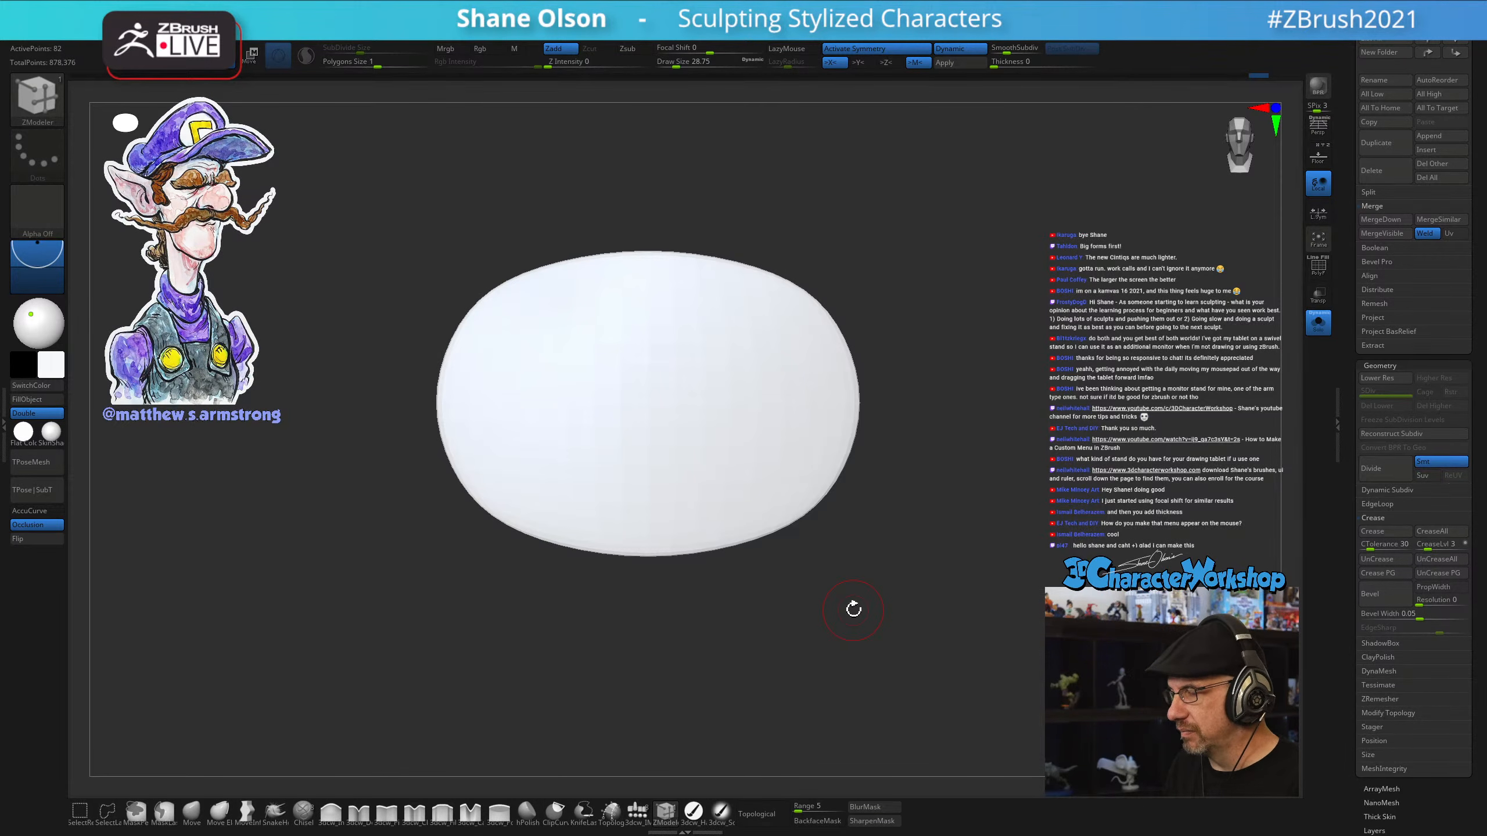
Show all subtools again and examine how the badge sits on the cap from the front and side
key(s)
drag(882, 609, 892, 616)
mouse_move(891, 613)
alt+mouse_down()
mouse_move(871, 520)
mouse_move(884, 567)
mouse_move(850, 601)
alt+mouse_up()
click(1321, 332)
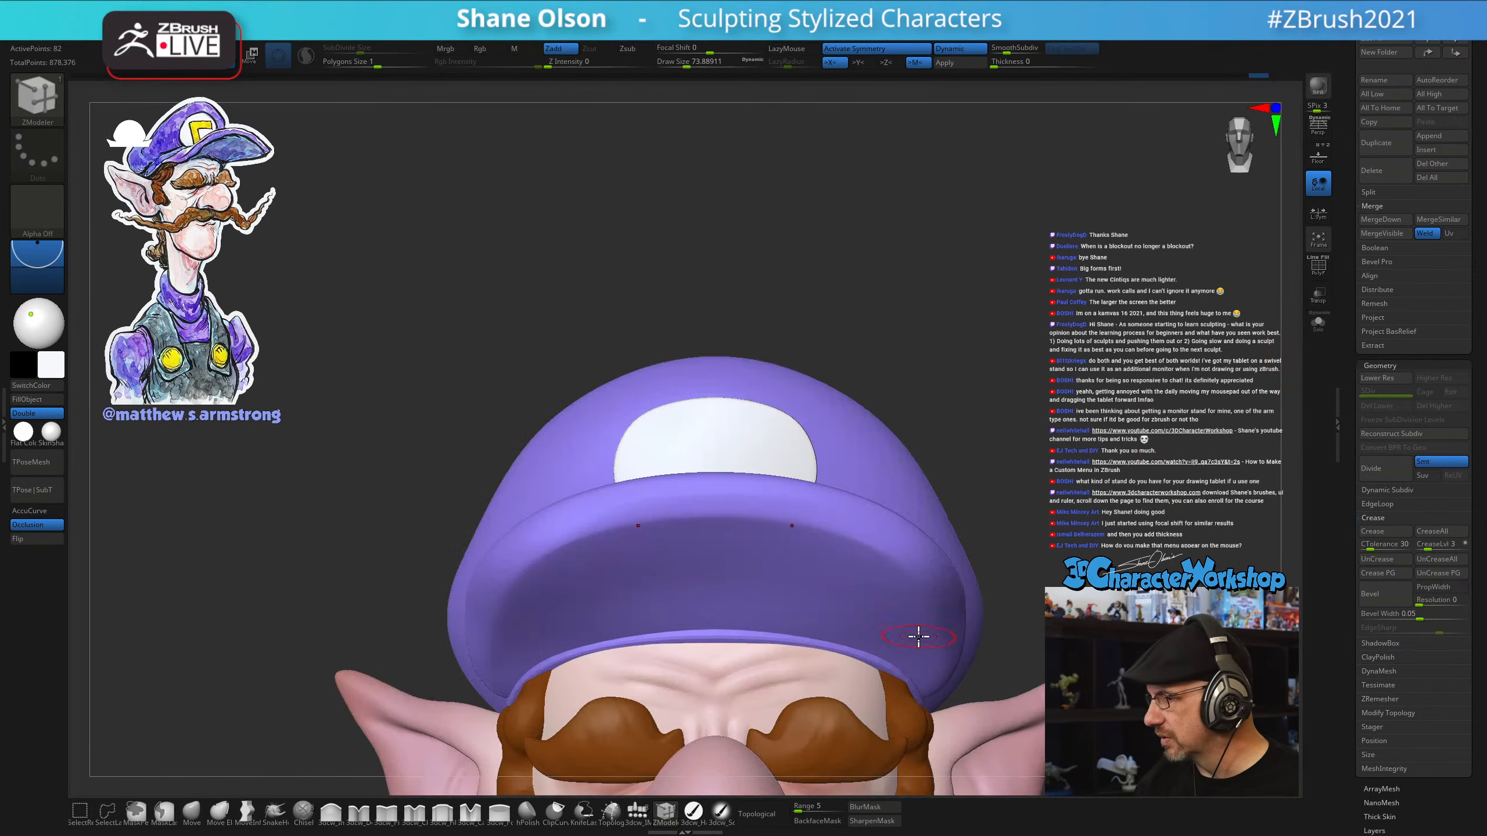
drag(1006, 482, 939, 418)
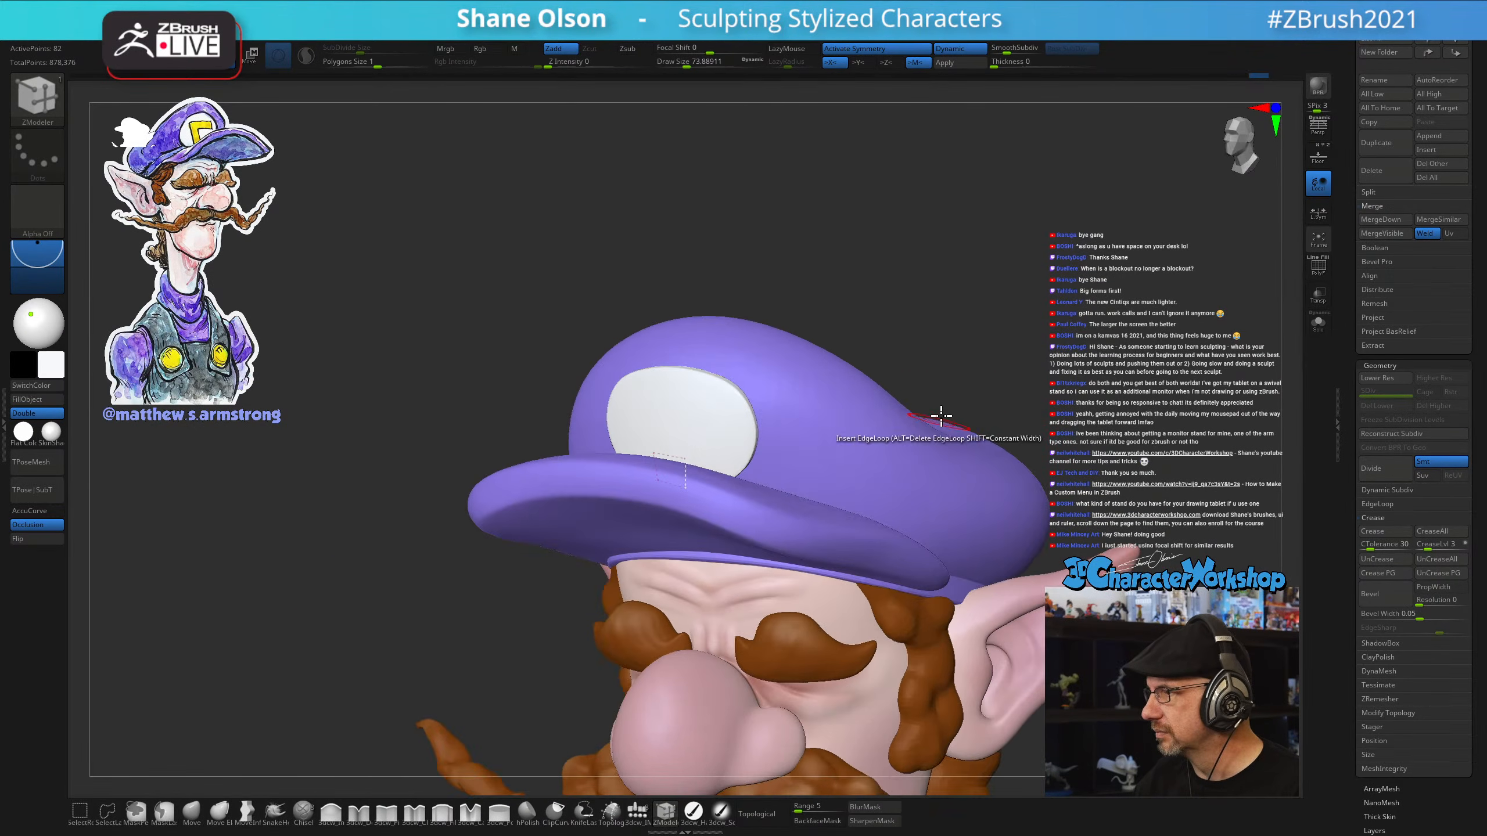
mouse_move(966, 356)
mouse_down()
mouse_move(965, 370)
mouse_move(961, 332)
mouse_move(902, 435)
mouse_up()
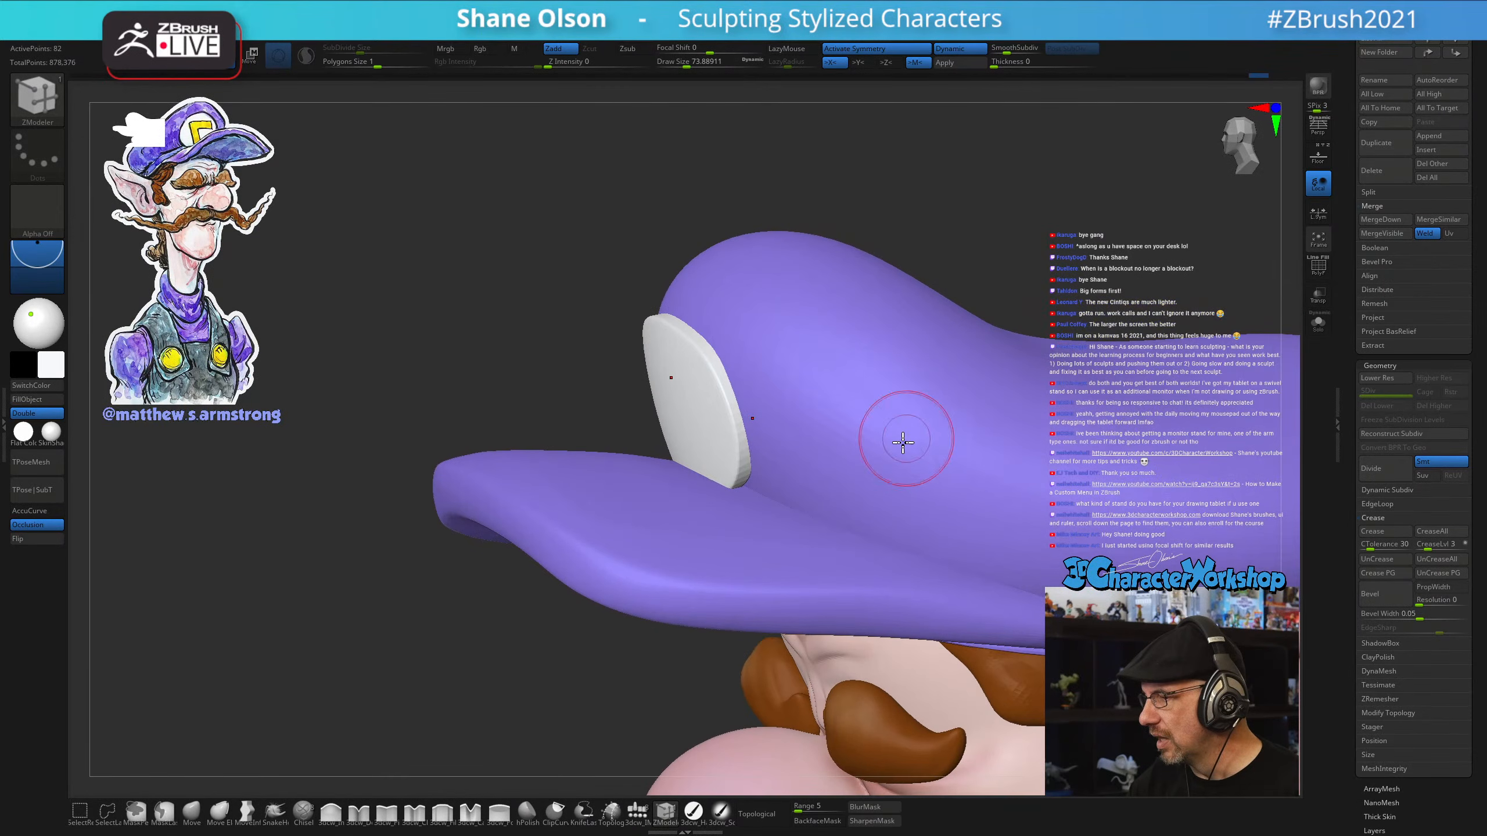
Select the cap, show its polyframe and push its front surface in behind the badge with the Move brush at draw size about 311
alt+click(792, 435)
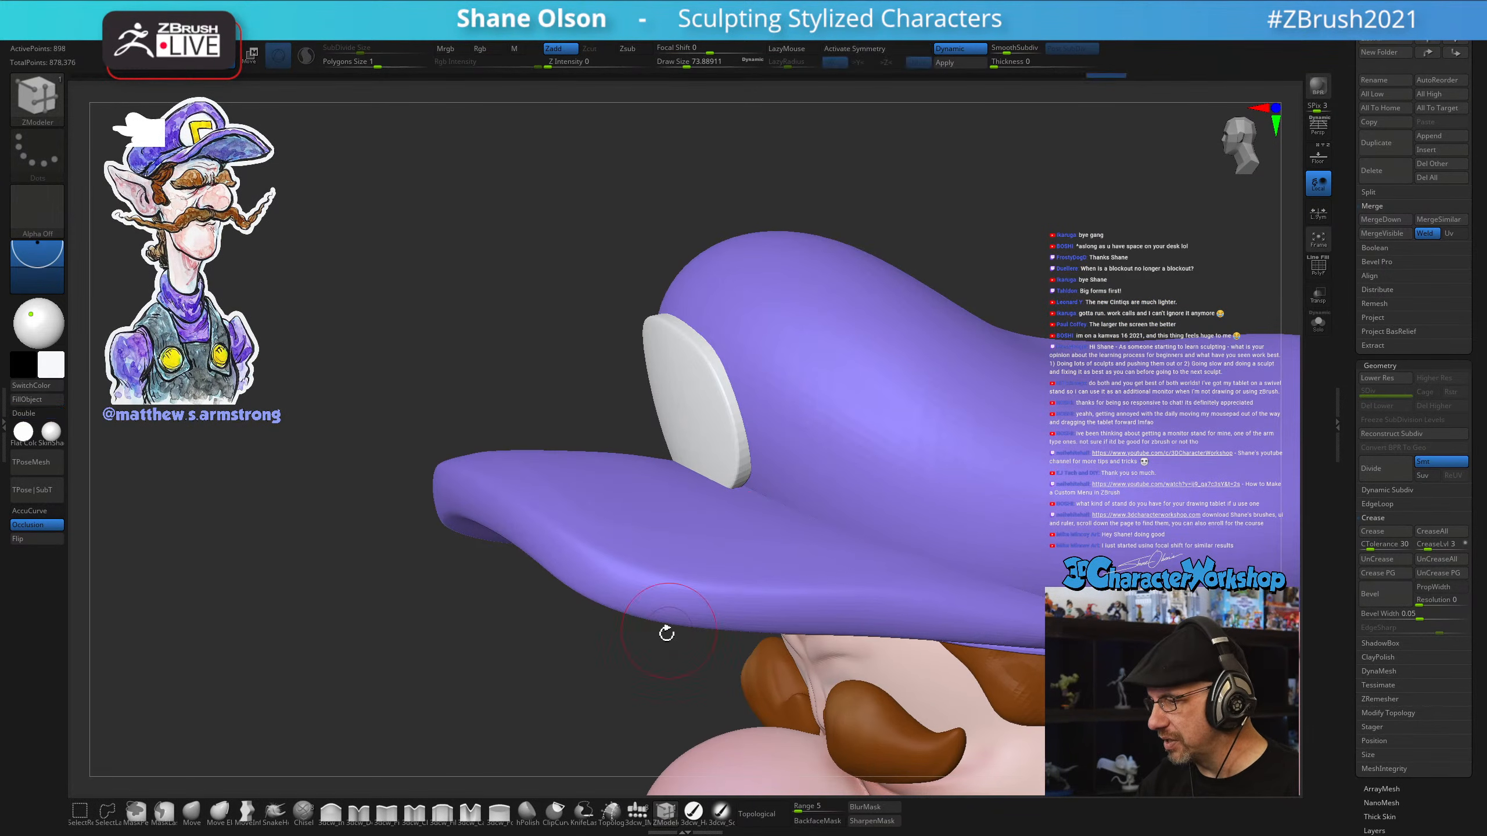
key(shift+f)
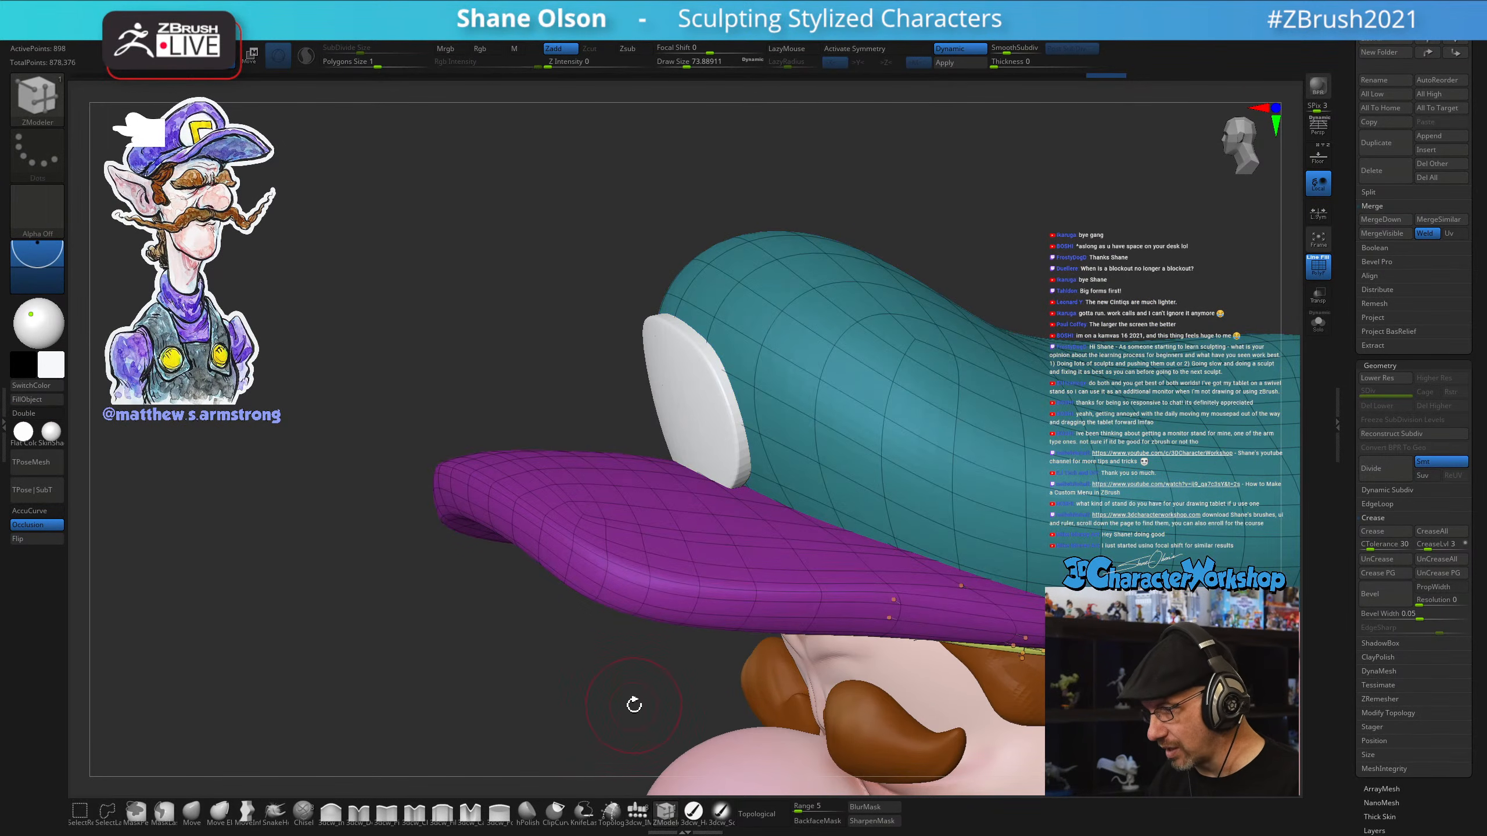
click(193, 817)
key(s)
mouse_move(530, 704)
mouse_down()
mouse_move(574, 667)
mouse_move(736, 409)
mouse_up()
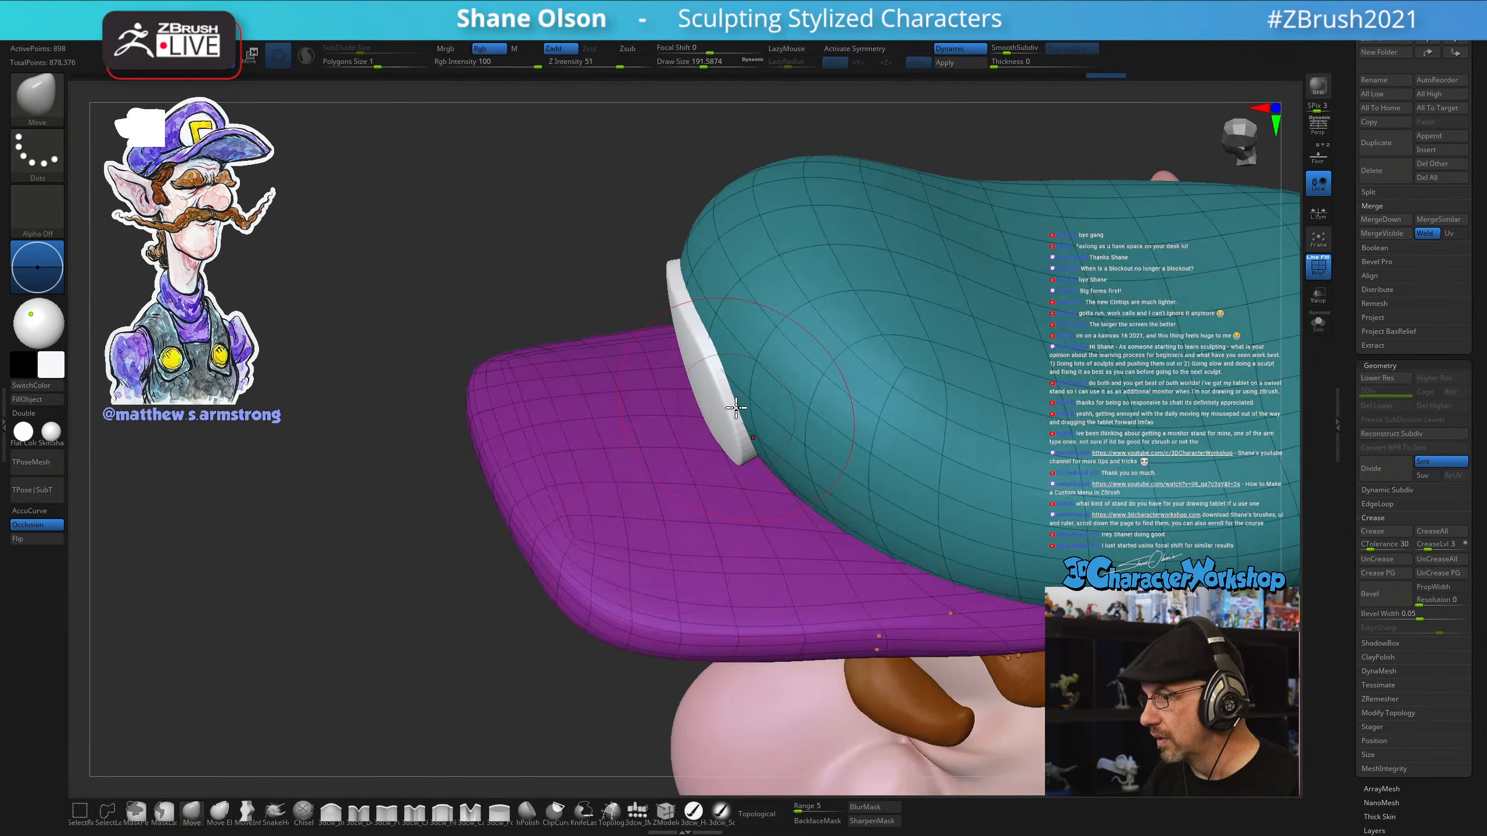
key(s)
click(761, 407)
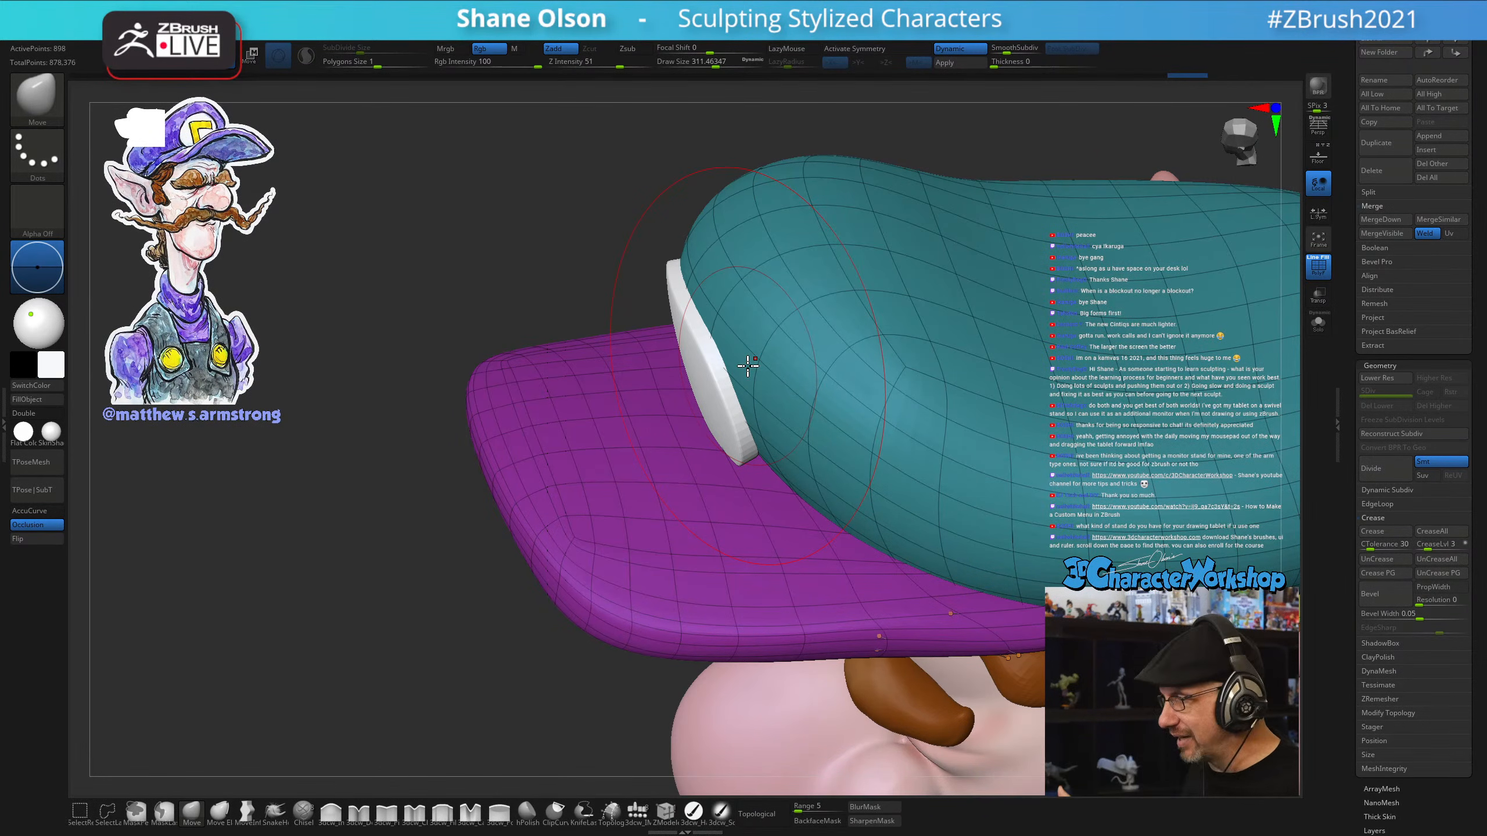
mouse_move(757, 542)
right_down()
mouse_move(776, 535)
mouse_move(767, 554)
right_up()
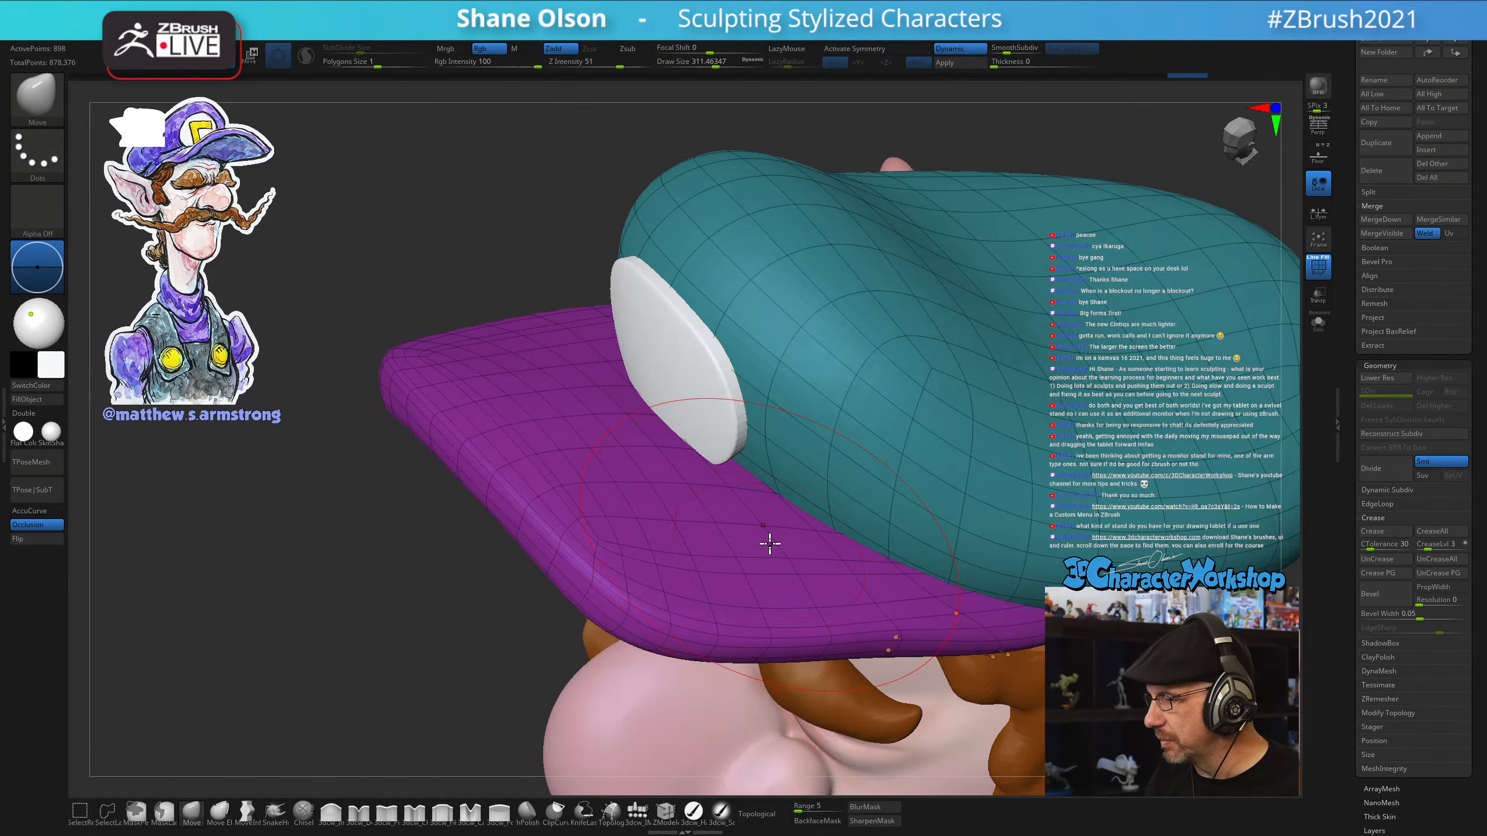
Select the badge, turn off its symmetry and isolate it in a close front view with a small brush size
alt+click(699, 390)
shift+right_drag(700, 391, 814, 549)
key(x)
key(s)
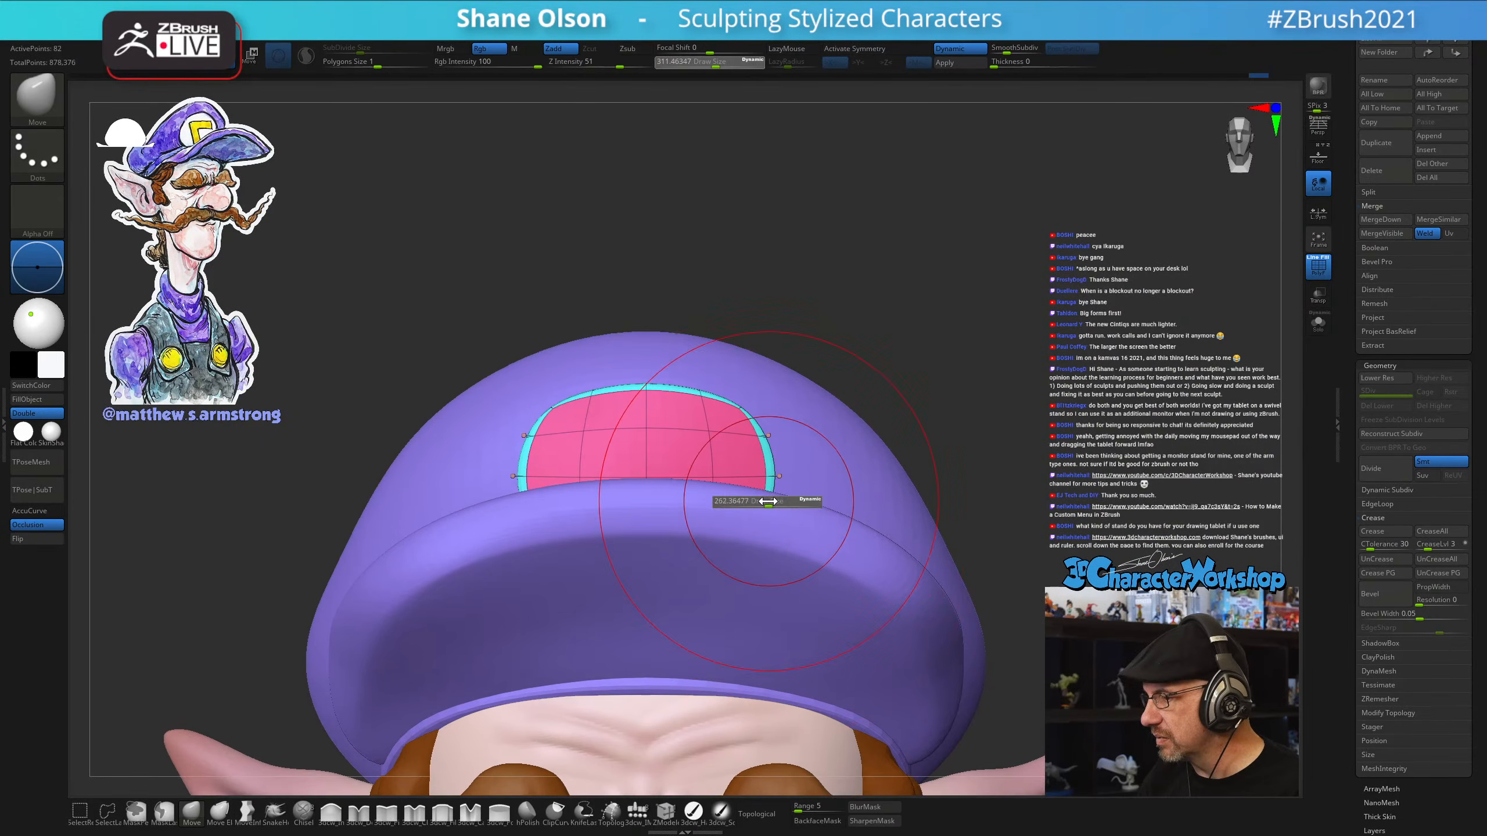
drag(772, 498, 740, 498)
click(1318, 323)
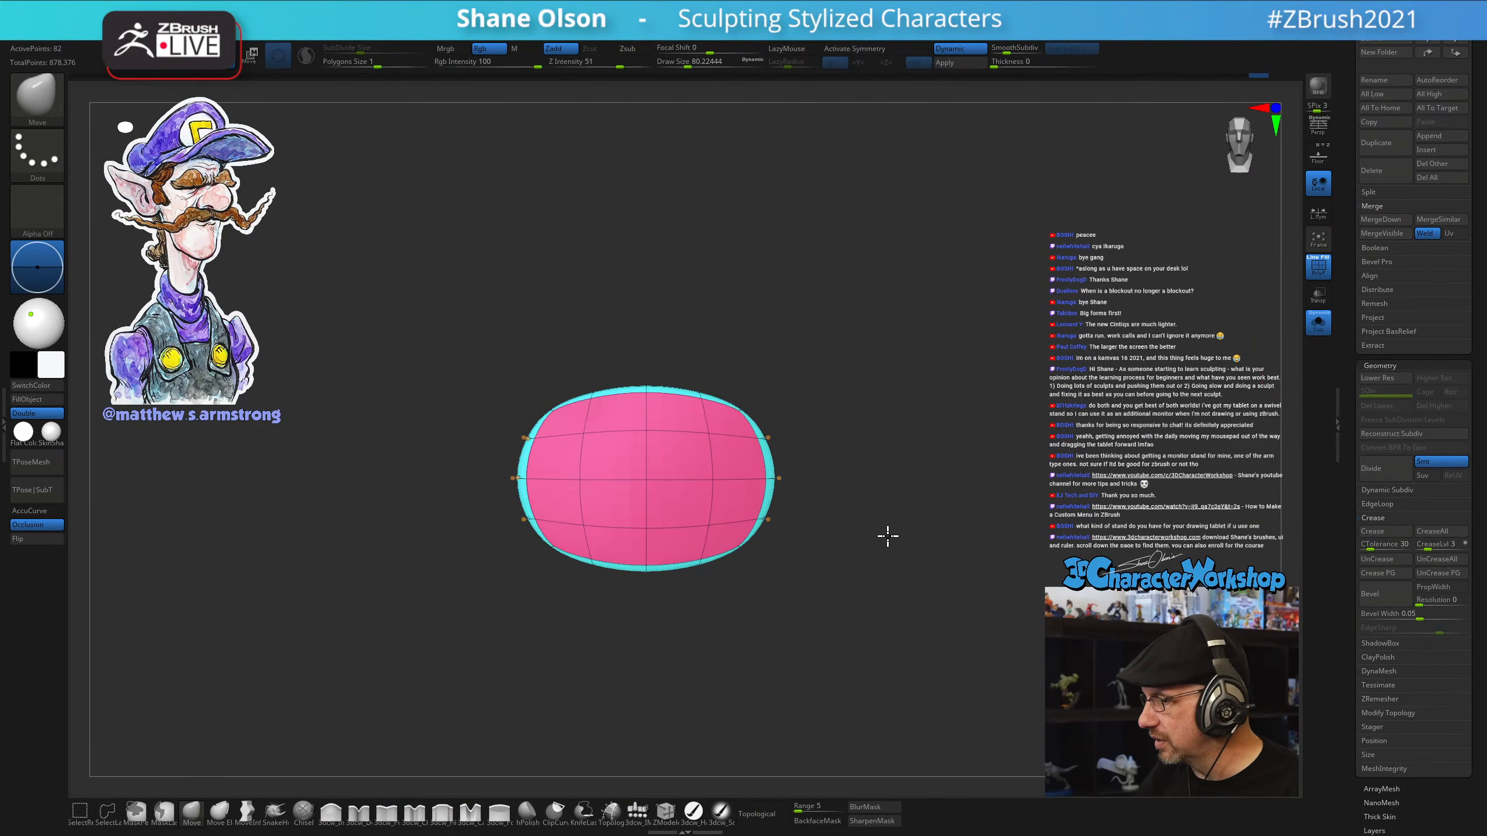
right_drag(886, 531, 878, 638)
key(s)
drag(878, 639, 871, 638)
alt+right_drag(871, 638, 950, 658)
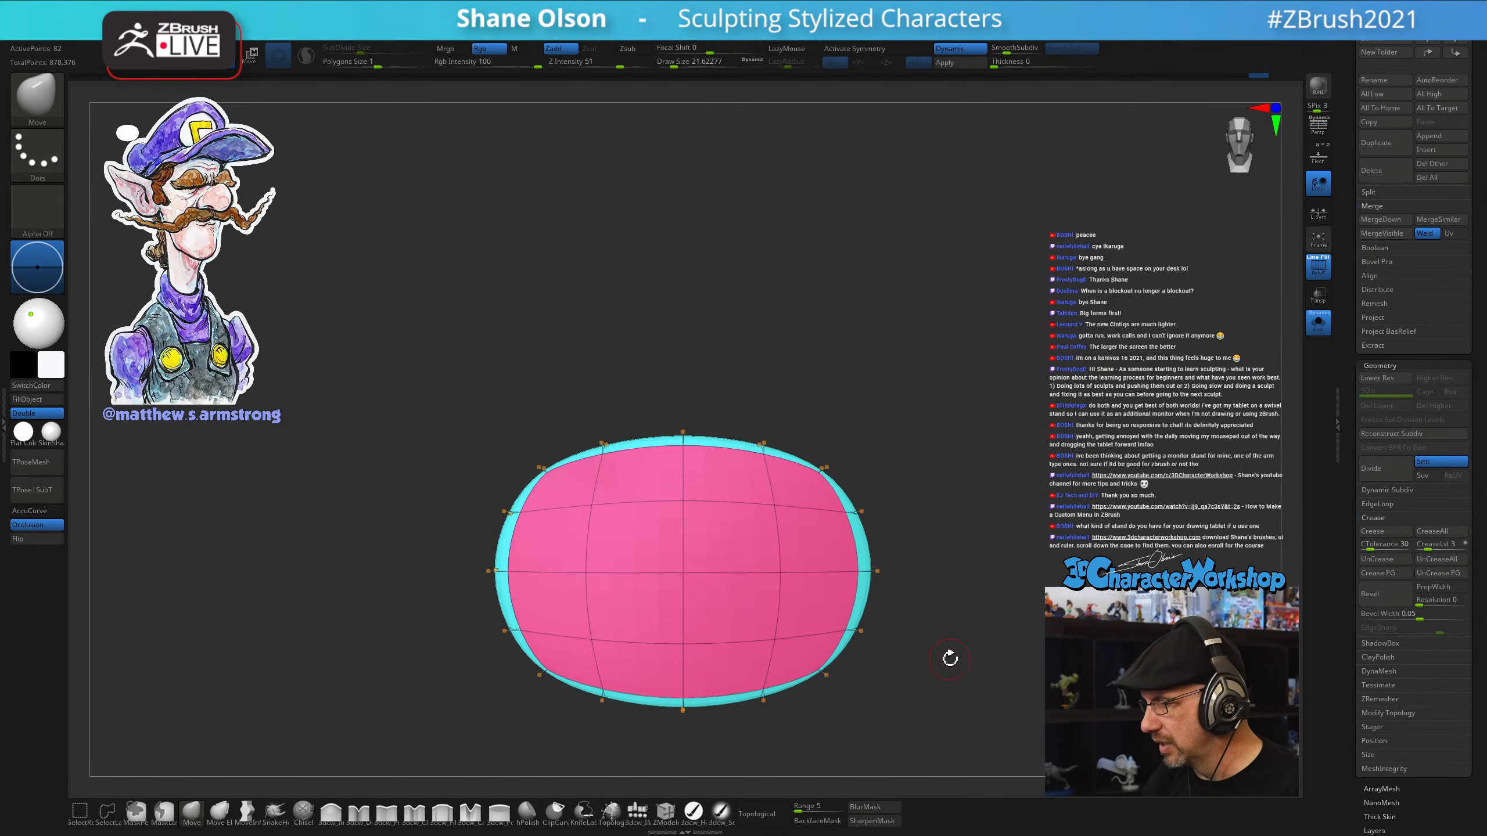
Hide the polyframe and outline an upside-down L strip on the badge with the Topology brush
click(613, 818)
key(shift)
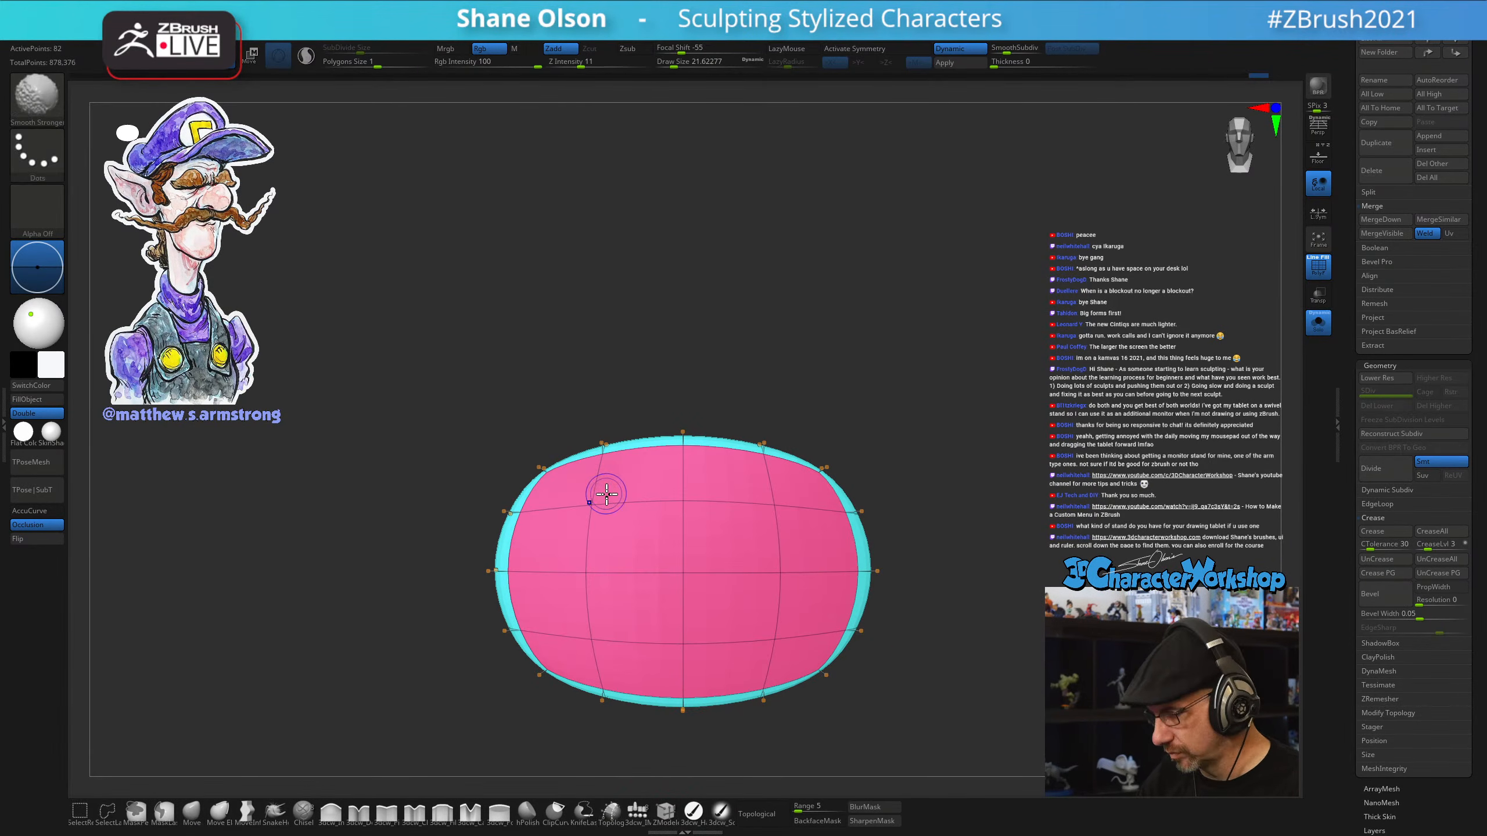
key(shift+f)
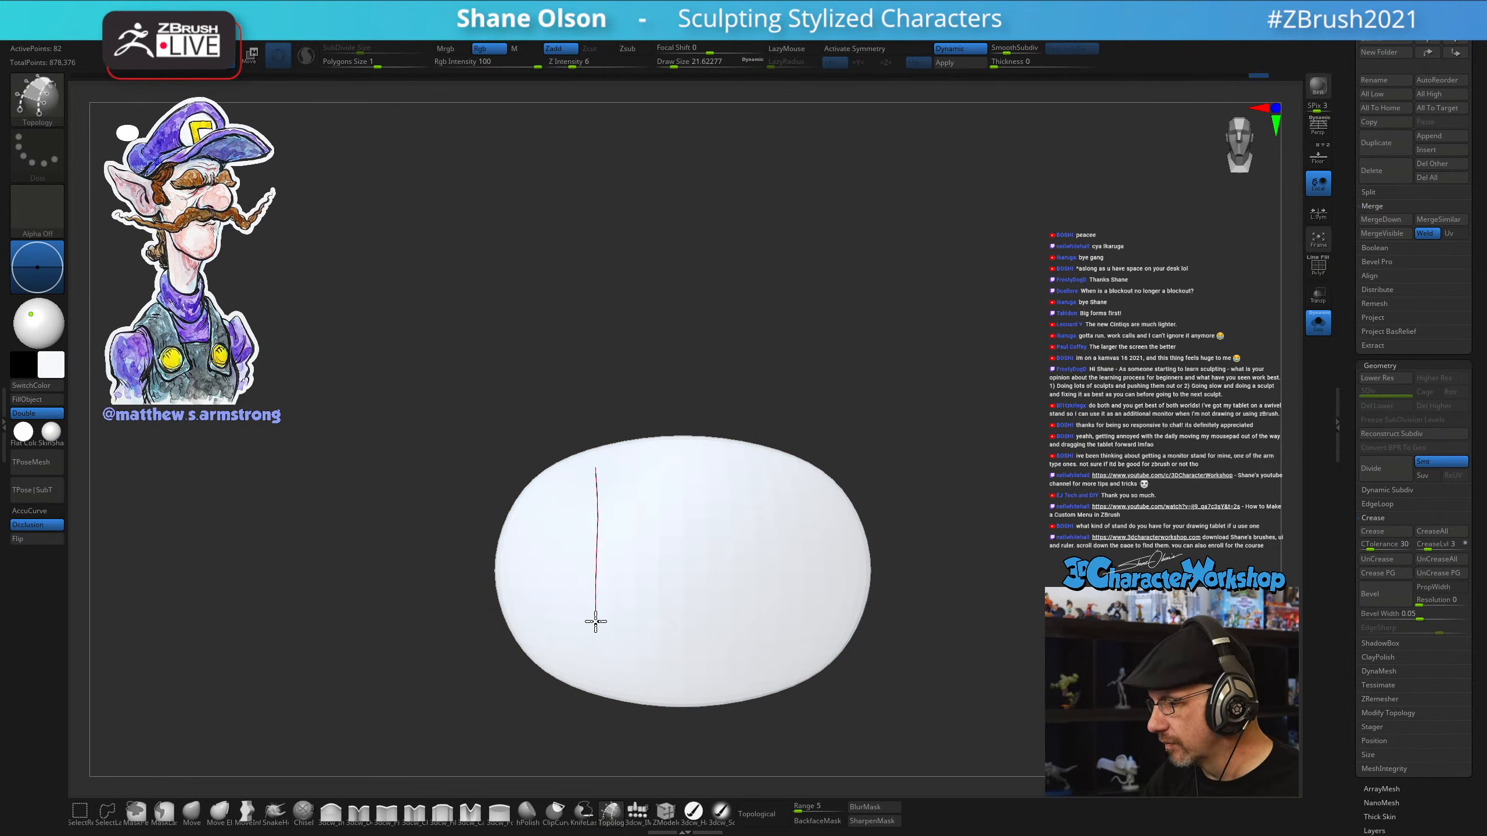
drag(594, 674, 595, 671)
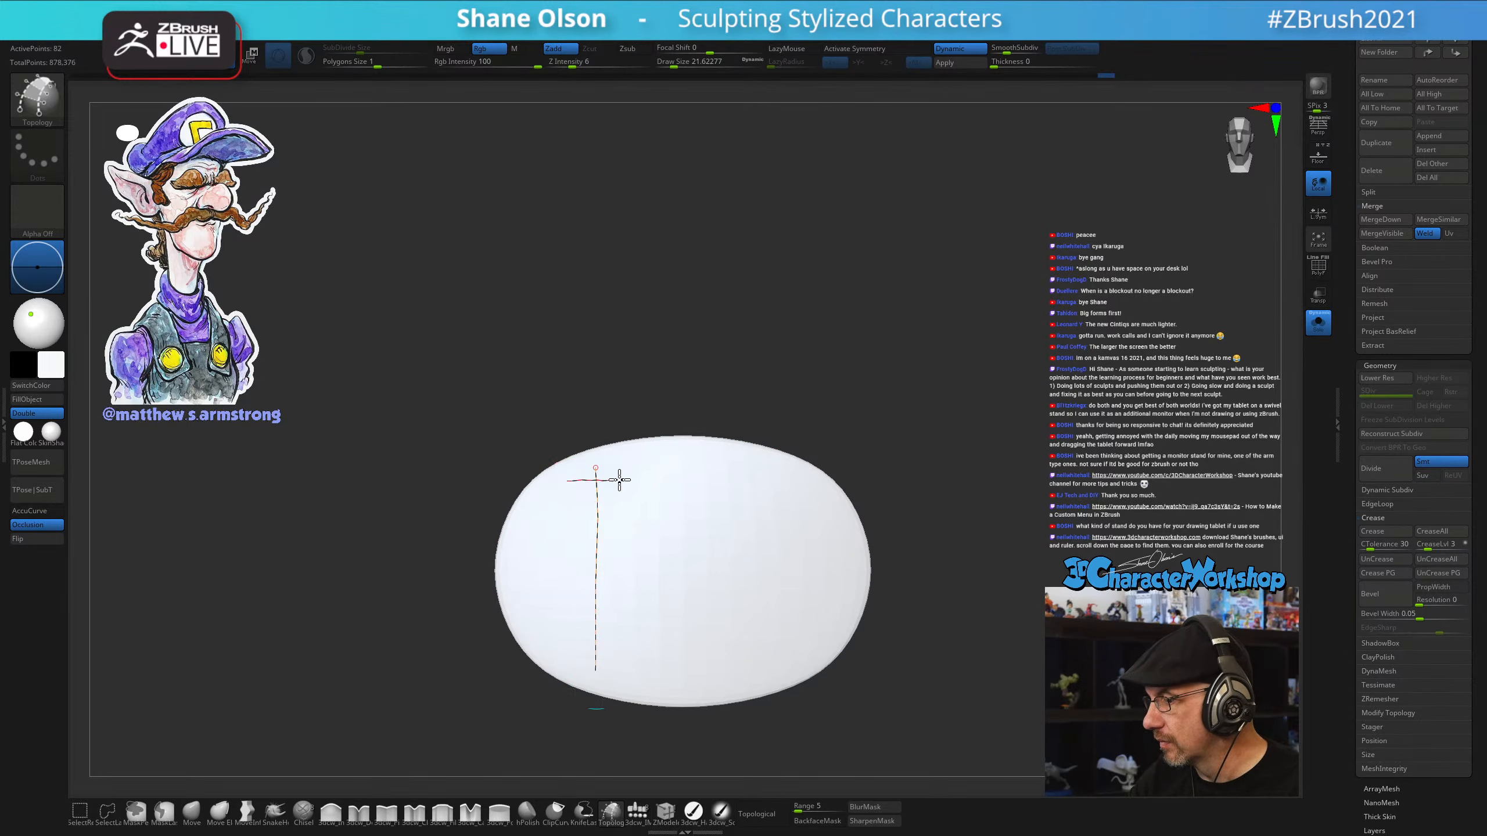
mouse_move(740, 474)
mouse_down()
mouse_move(806, 473)
mouse_move(784, 585)
mouse_up()
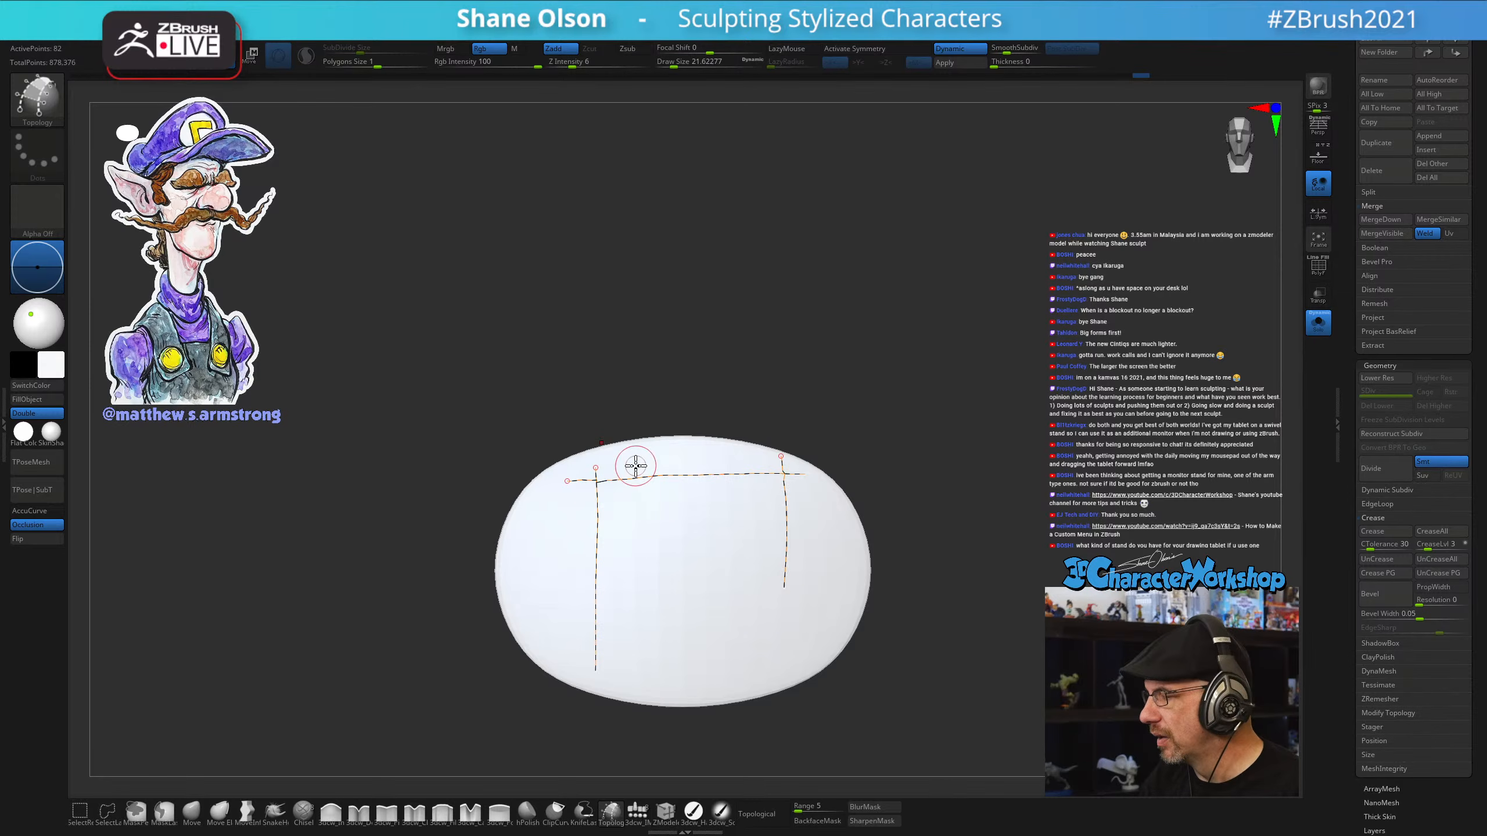
mouse_move(637, 557)
mouse_down()
mouse_move(636, 675)
mouse_move(684, 664)
mouse_up()
drag(549, 531, 848, 523)
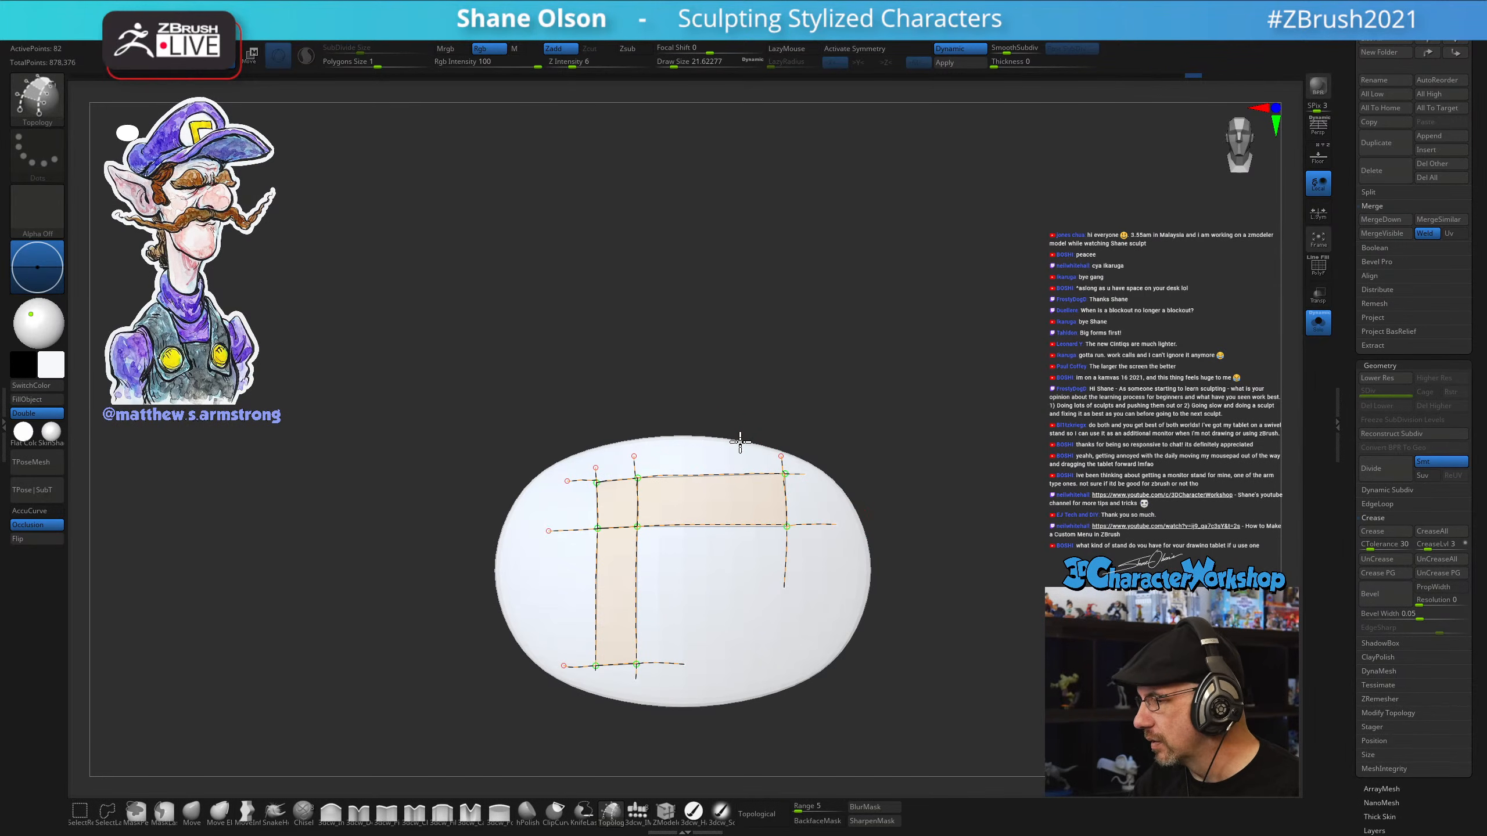
Draw crosswise topology lines that divide both arms of the L strip into quads
drag(740, 442, 741, 592)
drag(684, 442, 689, 567)
drag(577, 555, 660, 568)
key(ctrl+z)
drag(567, 628, 685, 621)
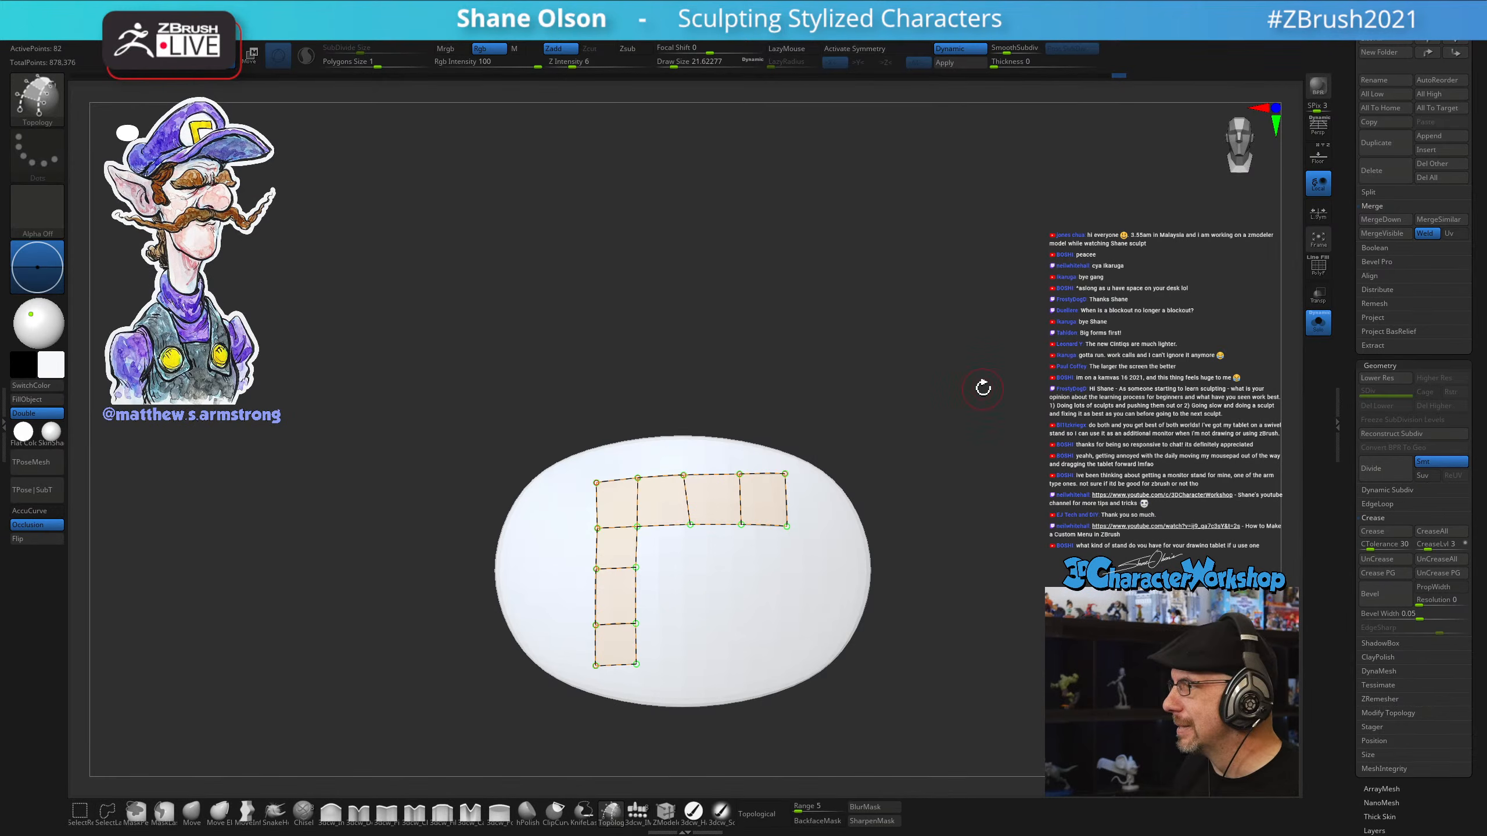
mouse_move(982, 388)
mouse_down()
mouse_move(1023, 401)
mouse_move(1018, 444)
mouse_up()
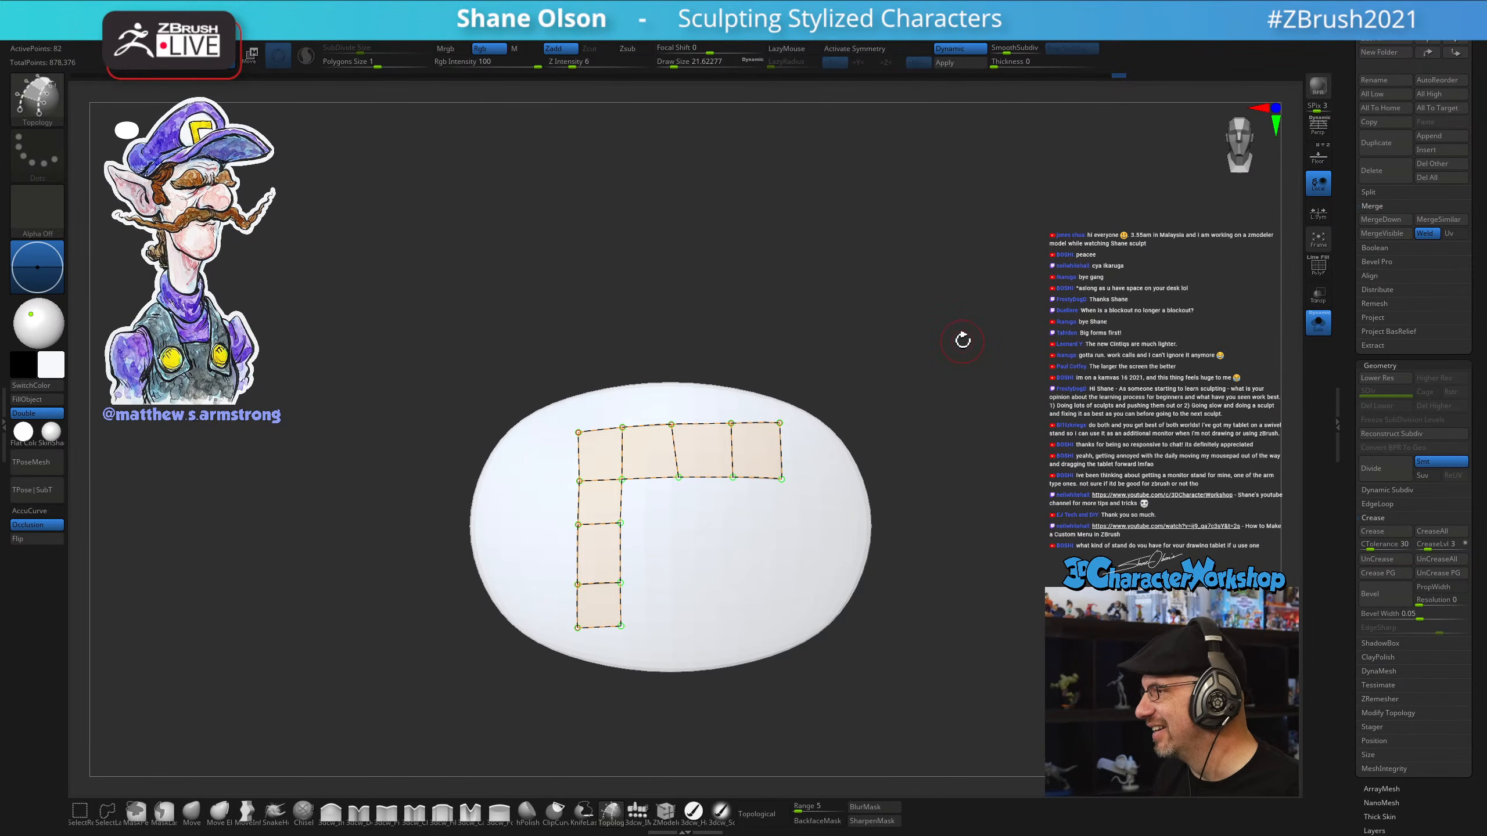
Set the draw size to 1 and generate the L strip's mesh from the drawn topology lines
key(s)
click(954, 350)
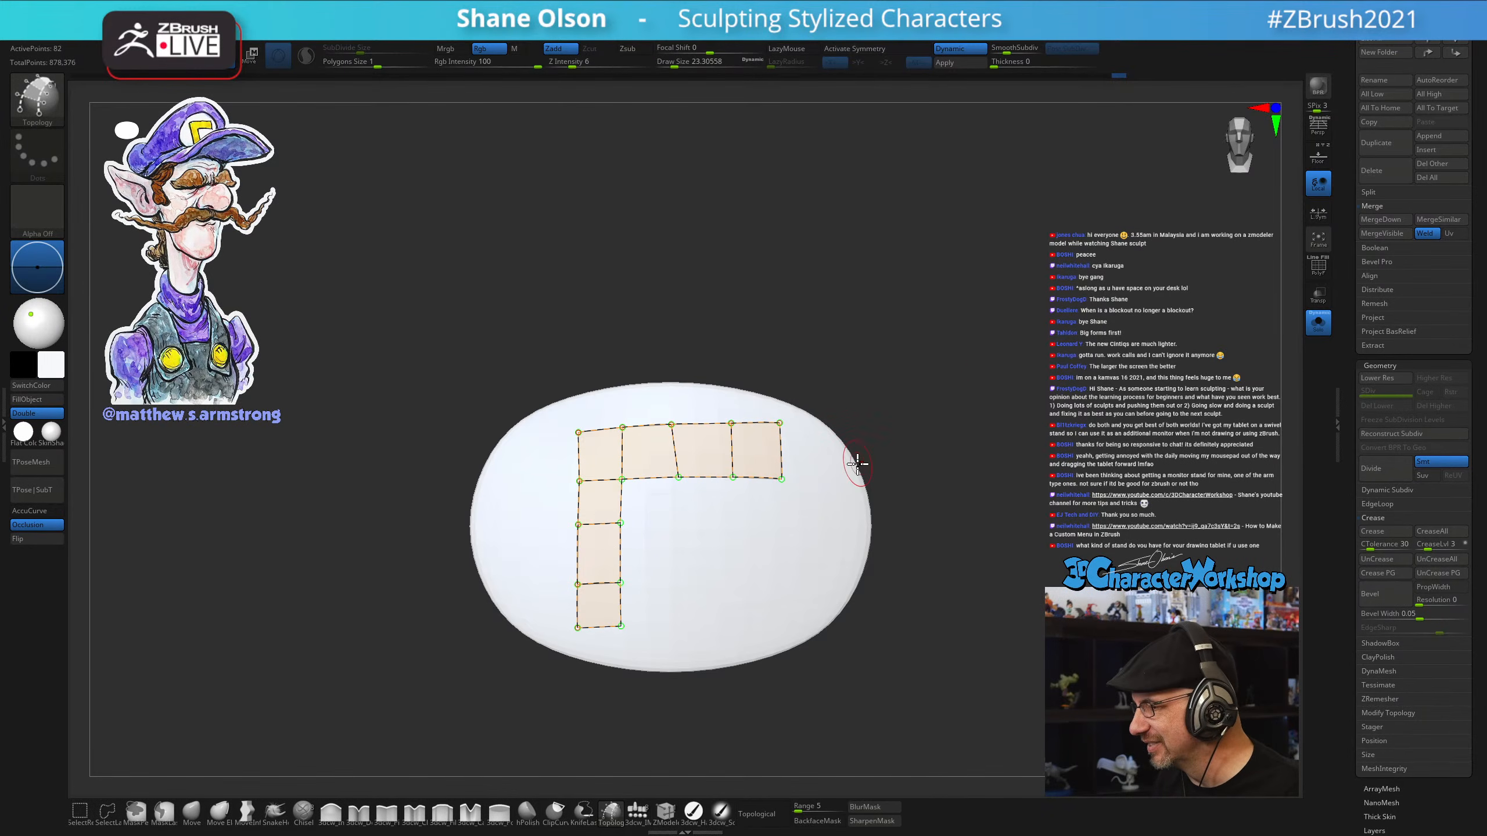
key(s)
click(932, 411)
key(s)
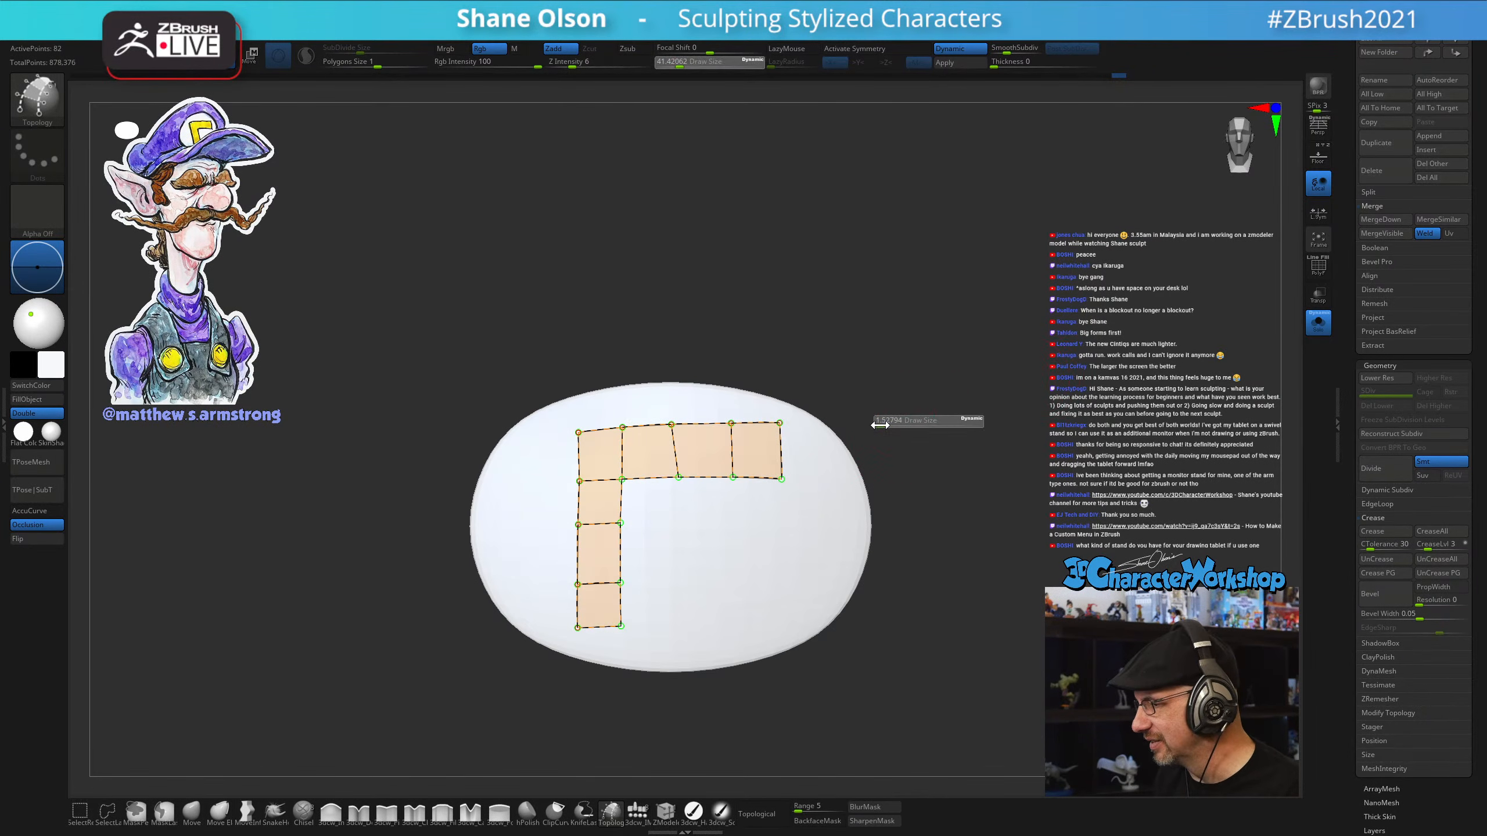
click(870, 427)
click(668, 544)
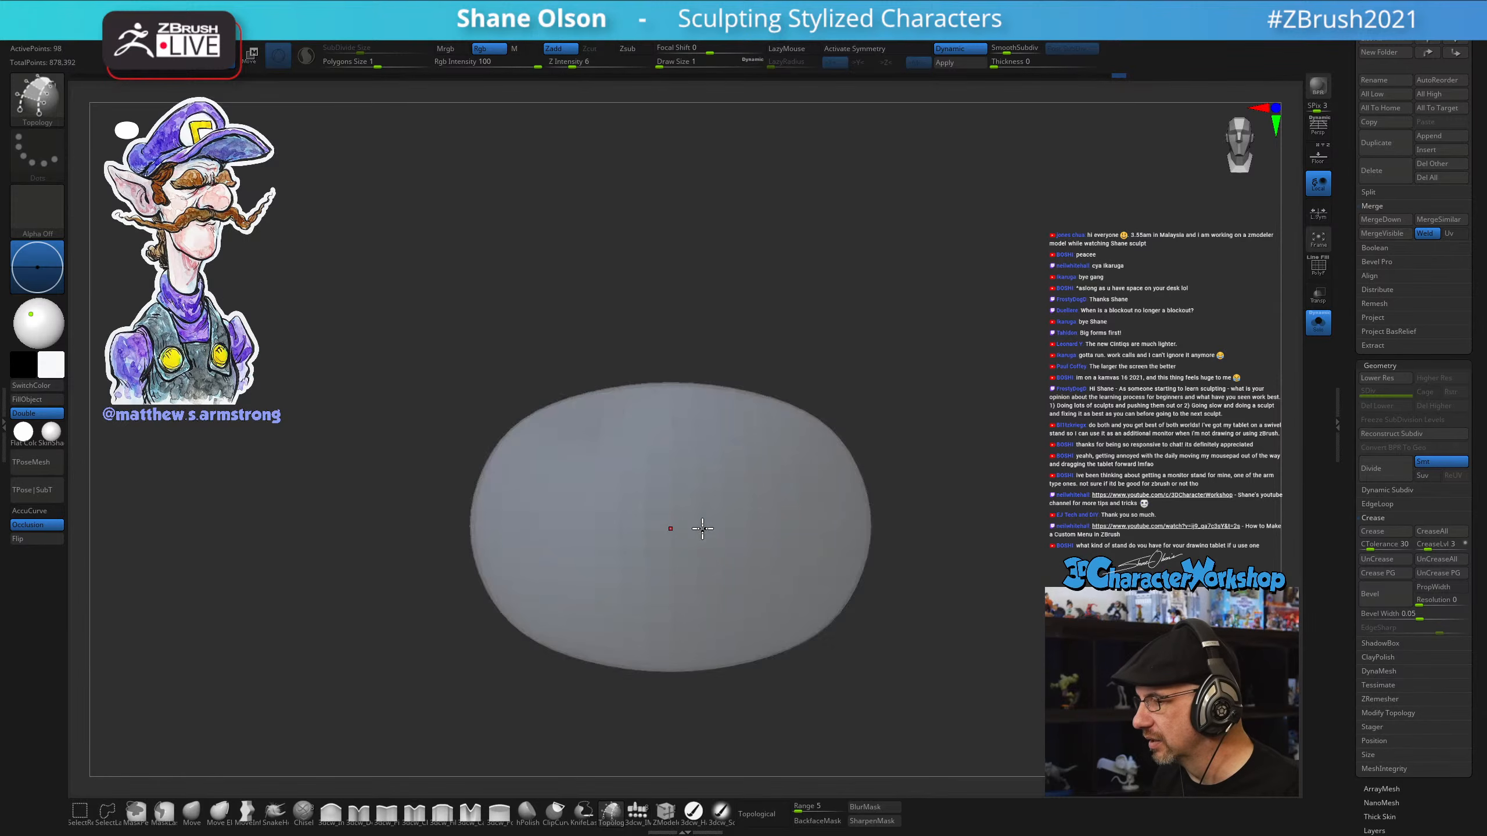
Split the unmasked L strip off the badge into its own subtool and select it
key(2)
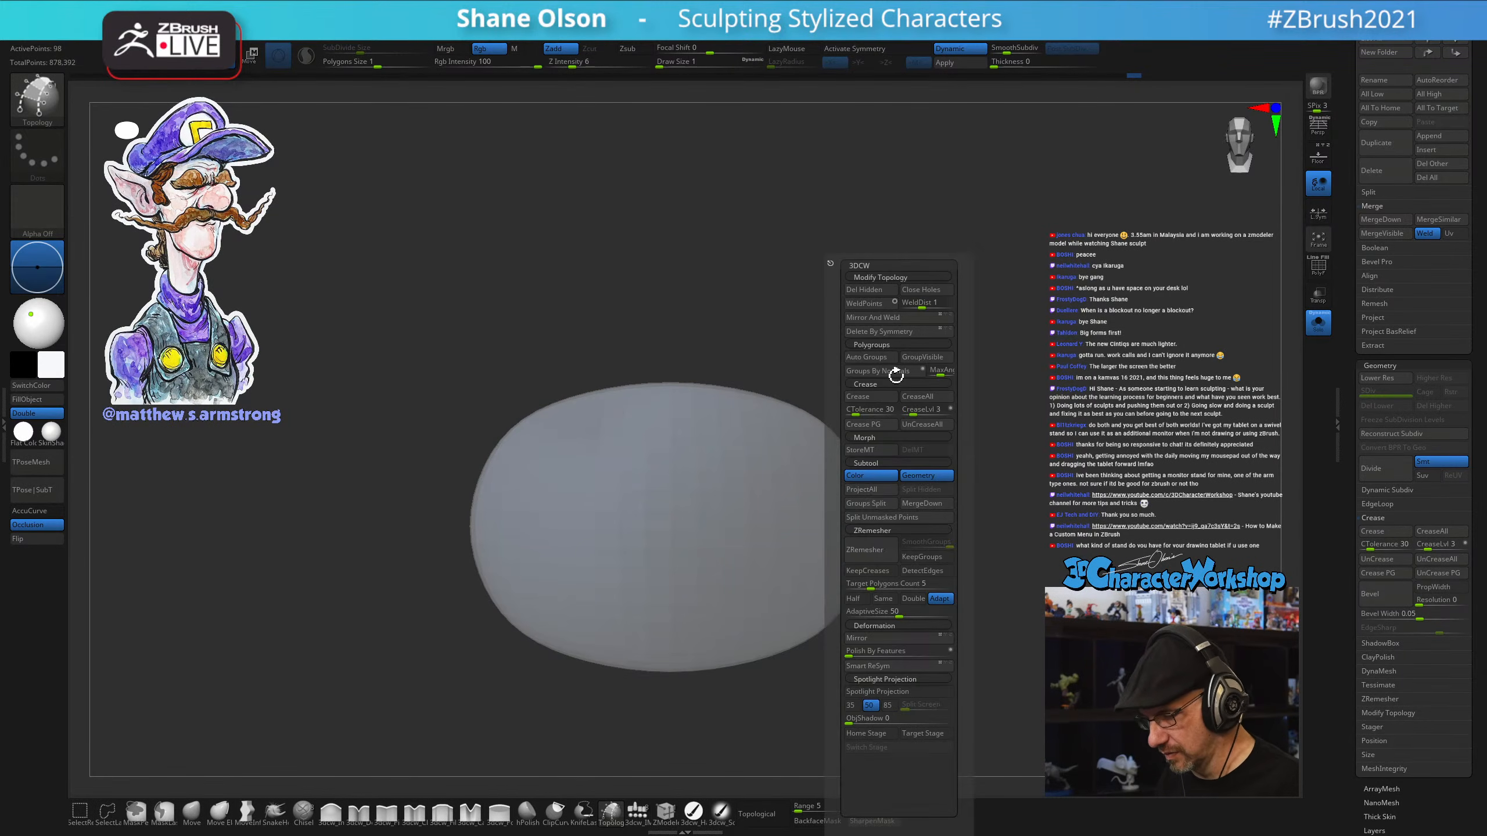
click(880, 522)
key(Down)
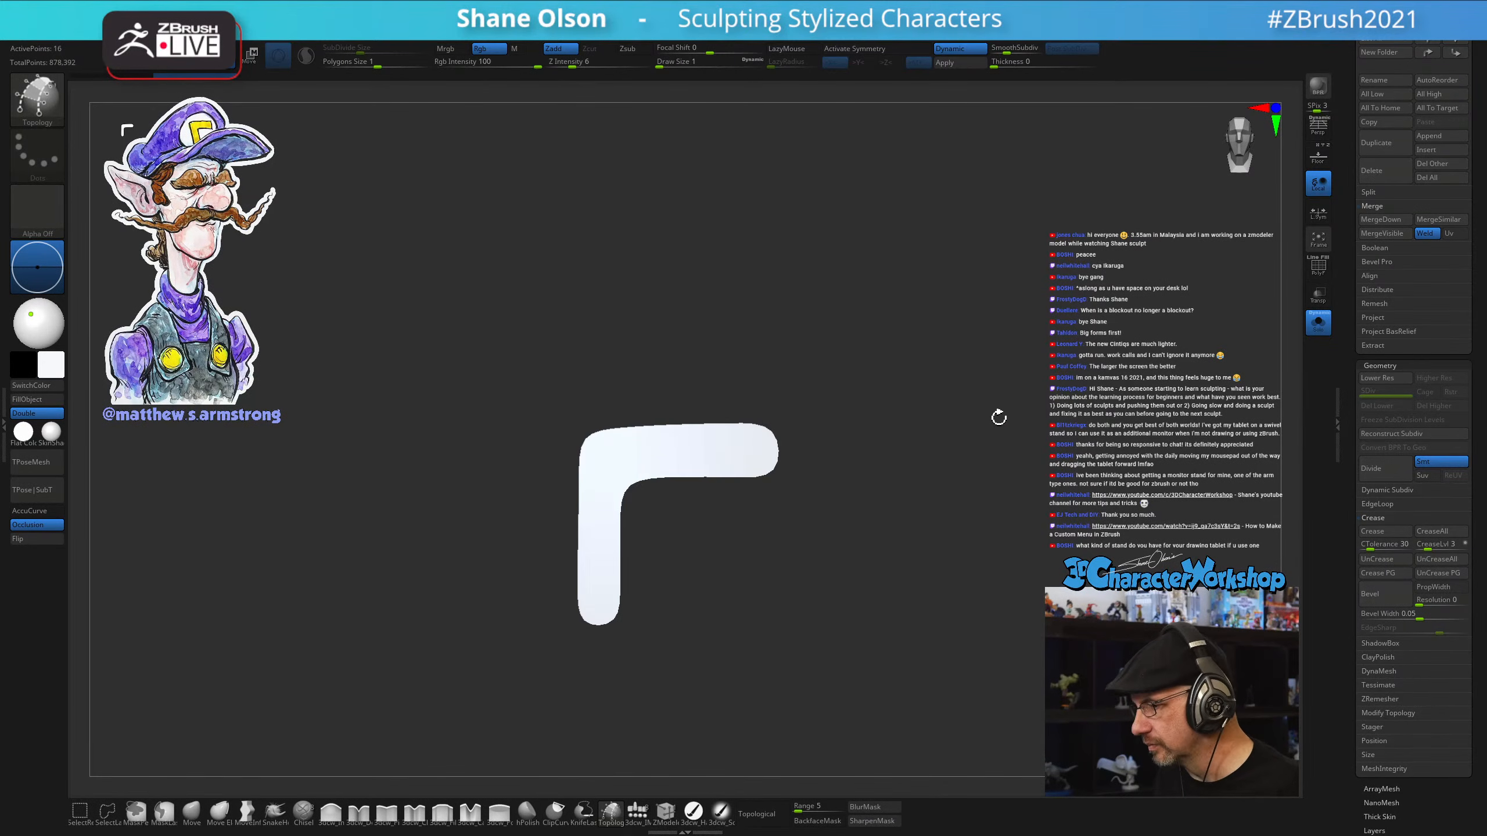
Turn off the L strip's smooth subdivision preview and display its polyframe
key(shift+d)
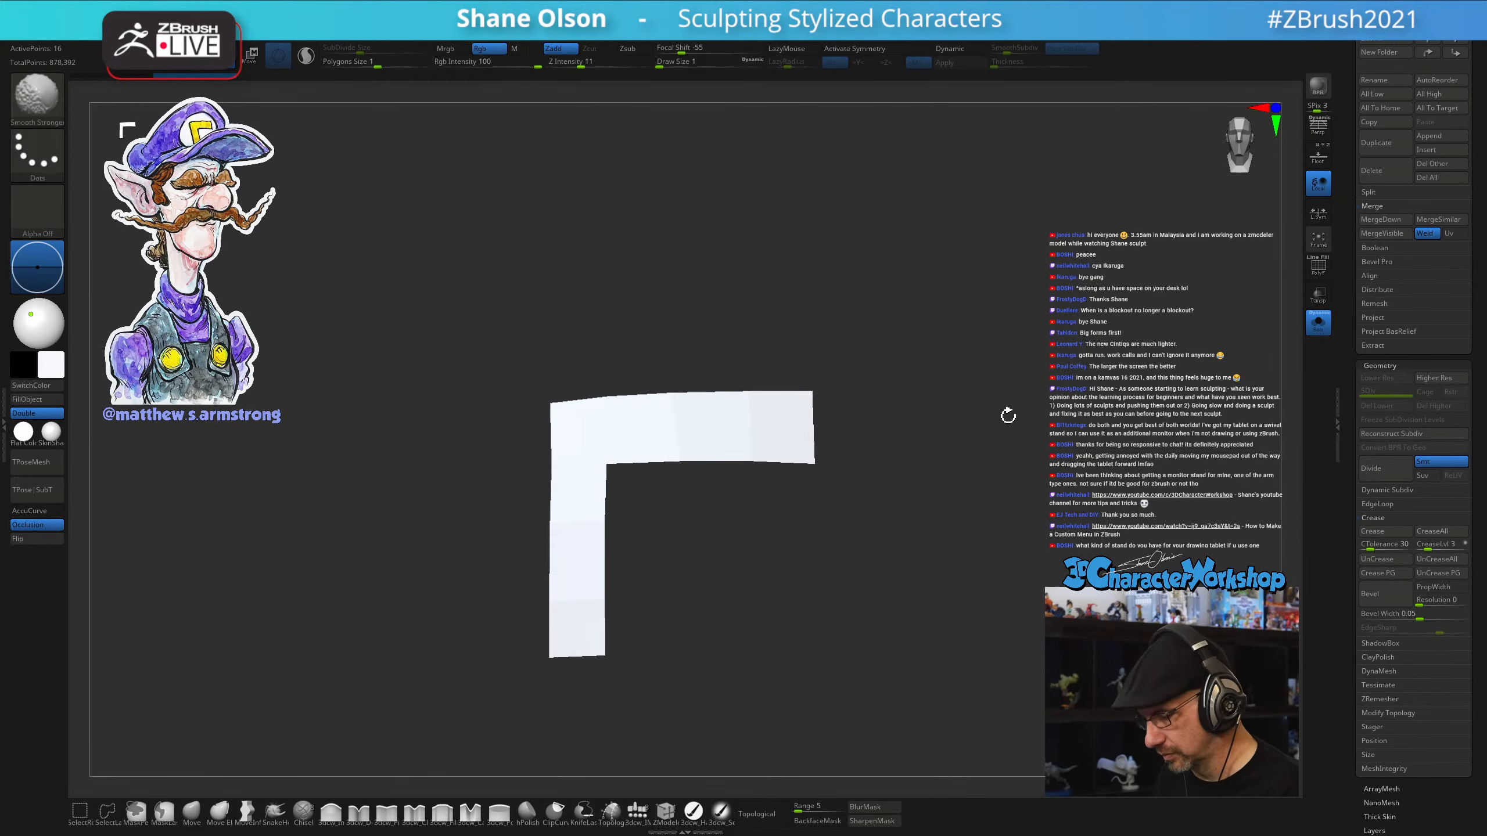
key(shift+f)
ctrl+right_drag(1007, 422, 1006, 438)
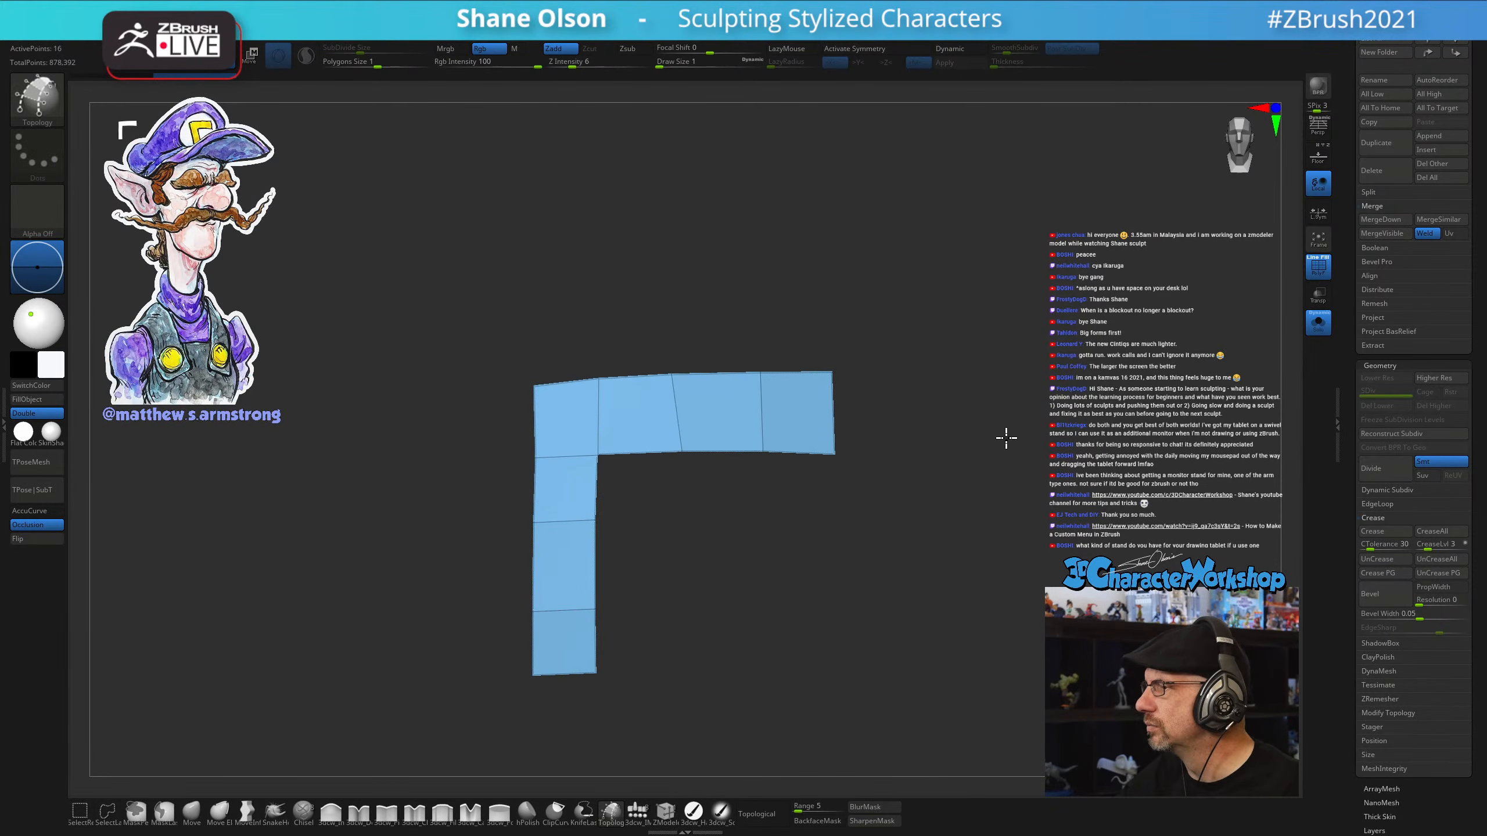
alt+right_drag(812, 561, 800, 539)
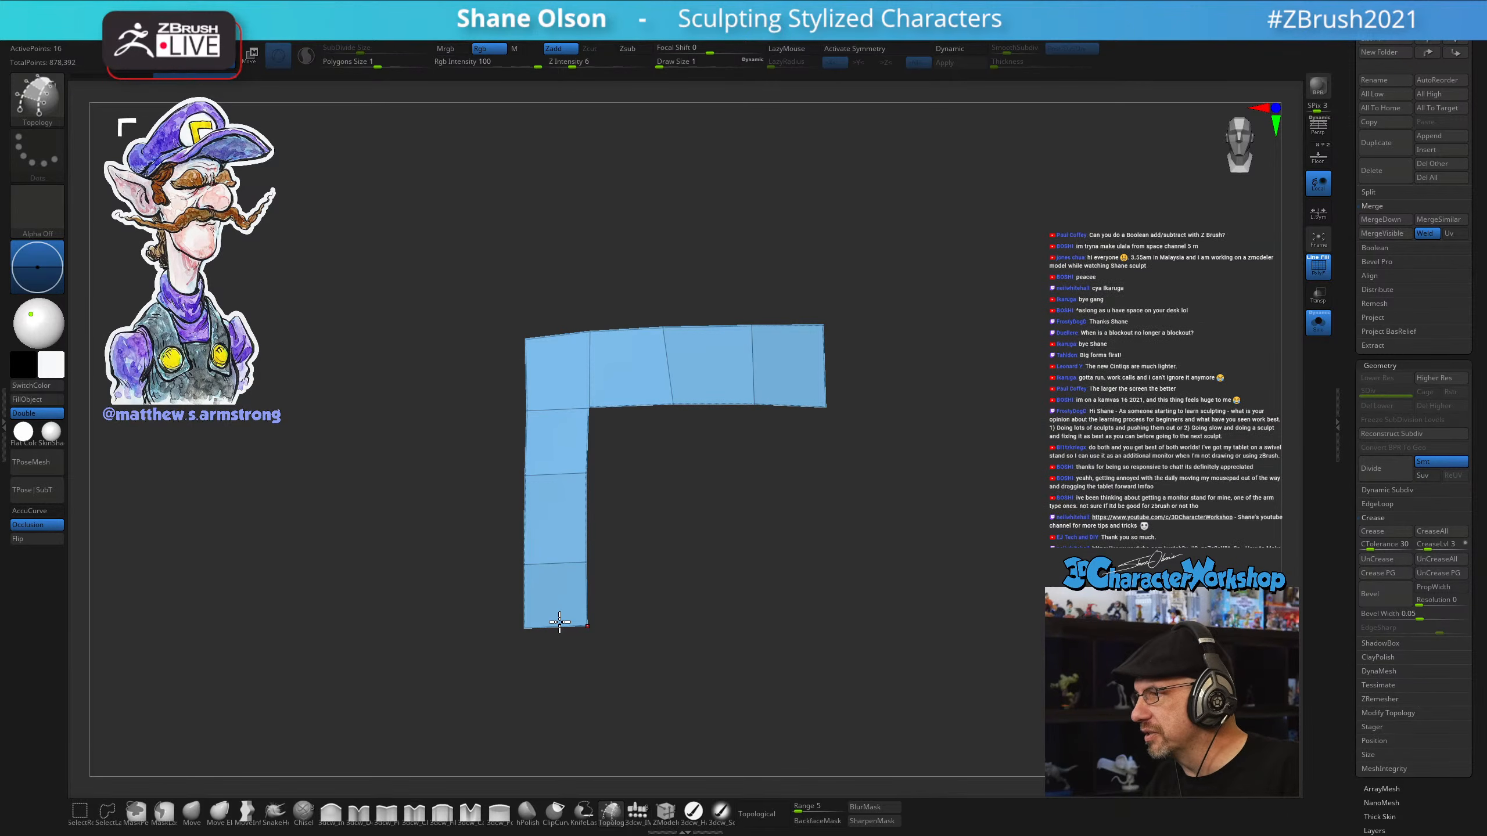
Straighten the L strip's edges and even out its points with the Move brush at draw size 28.75
click(193, 814)
key(s)
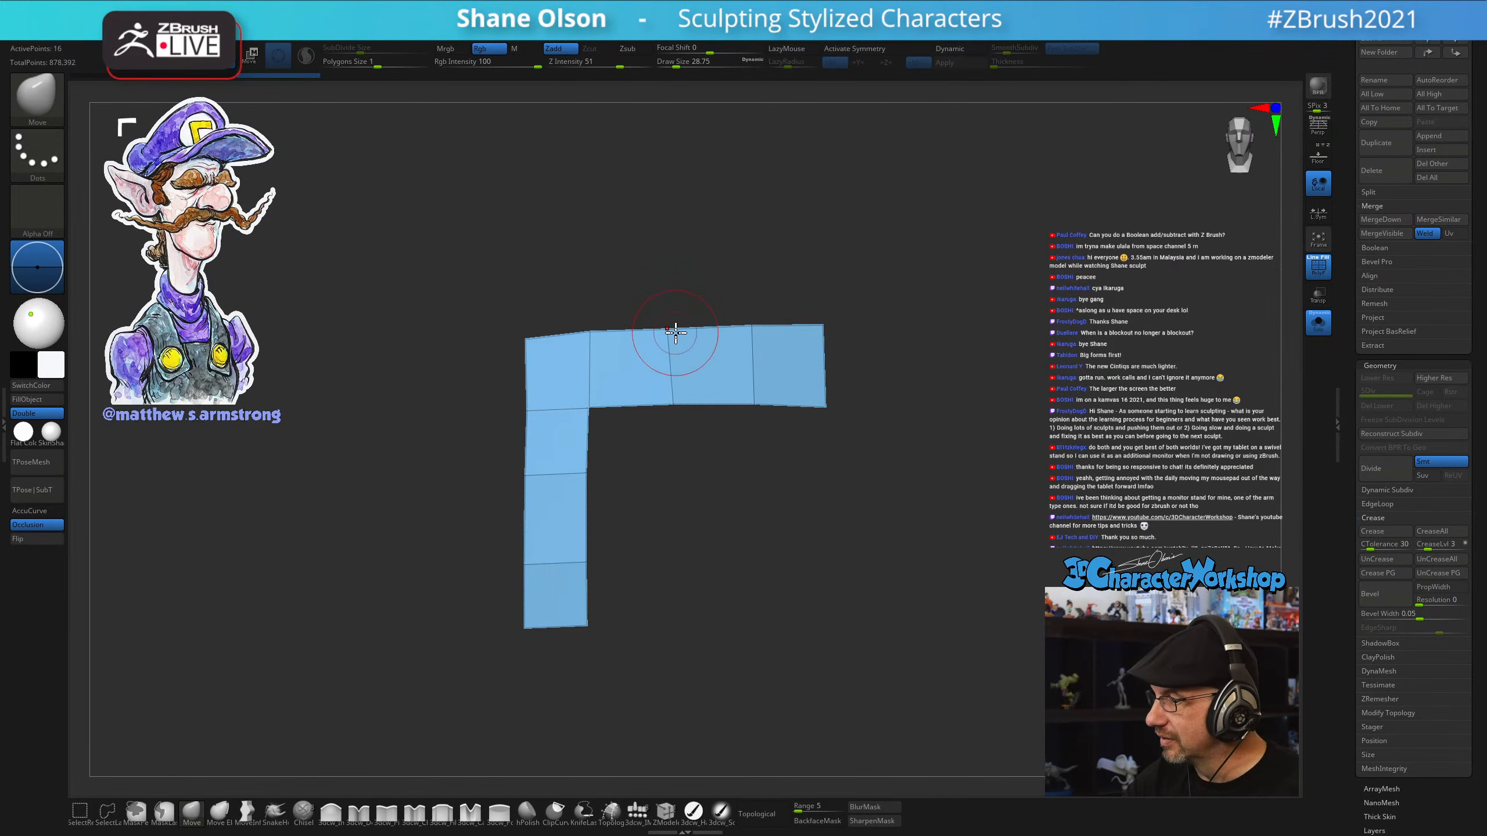
drag(672, 330, 670, 332)
drag(677, 402, 668, 399)
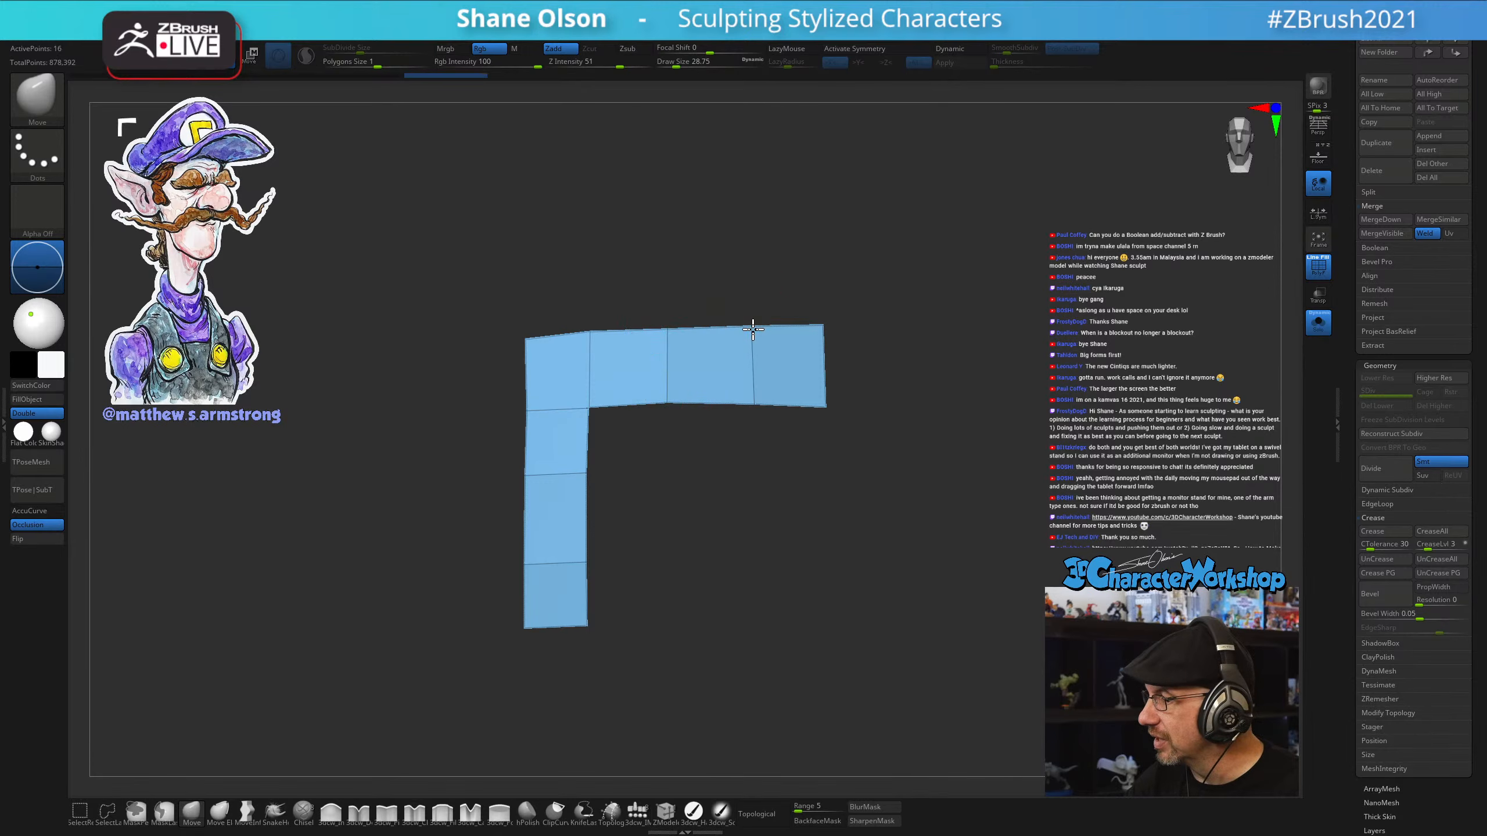
drag(820, 406, 825, 402)
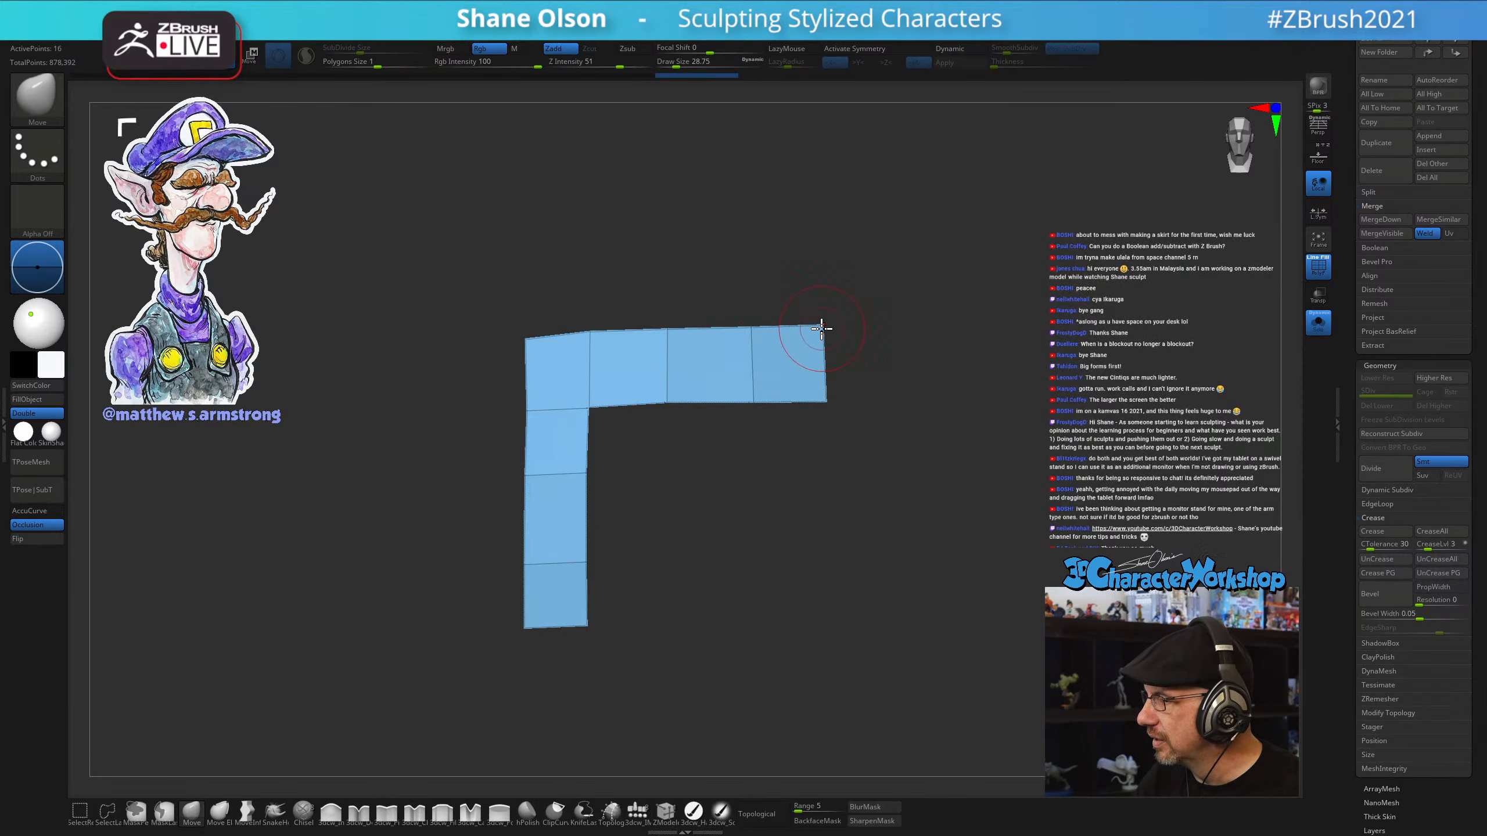
ctrl+right_drag(780, 380, 775, 393)
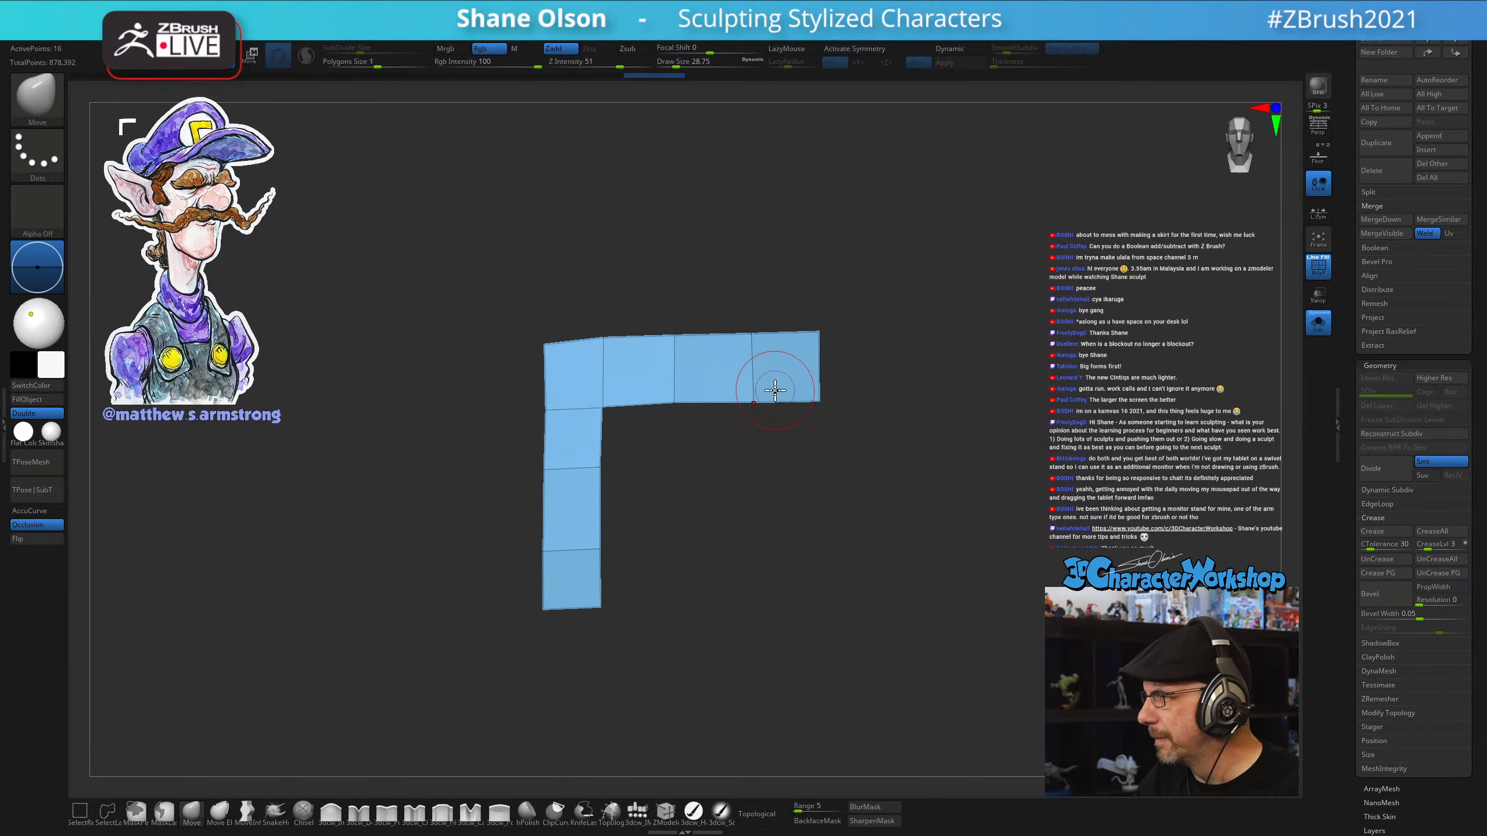
mouse_move(759, 521)
mouse_down()
mouse_move(730, 538)
mouse_move(754, 530)
mouse_up()
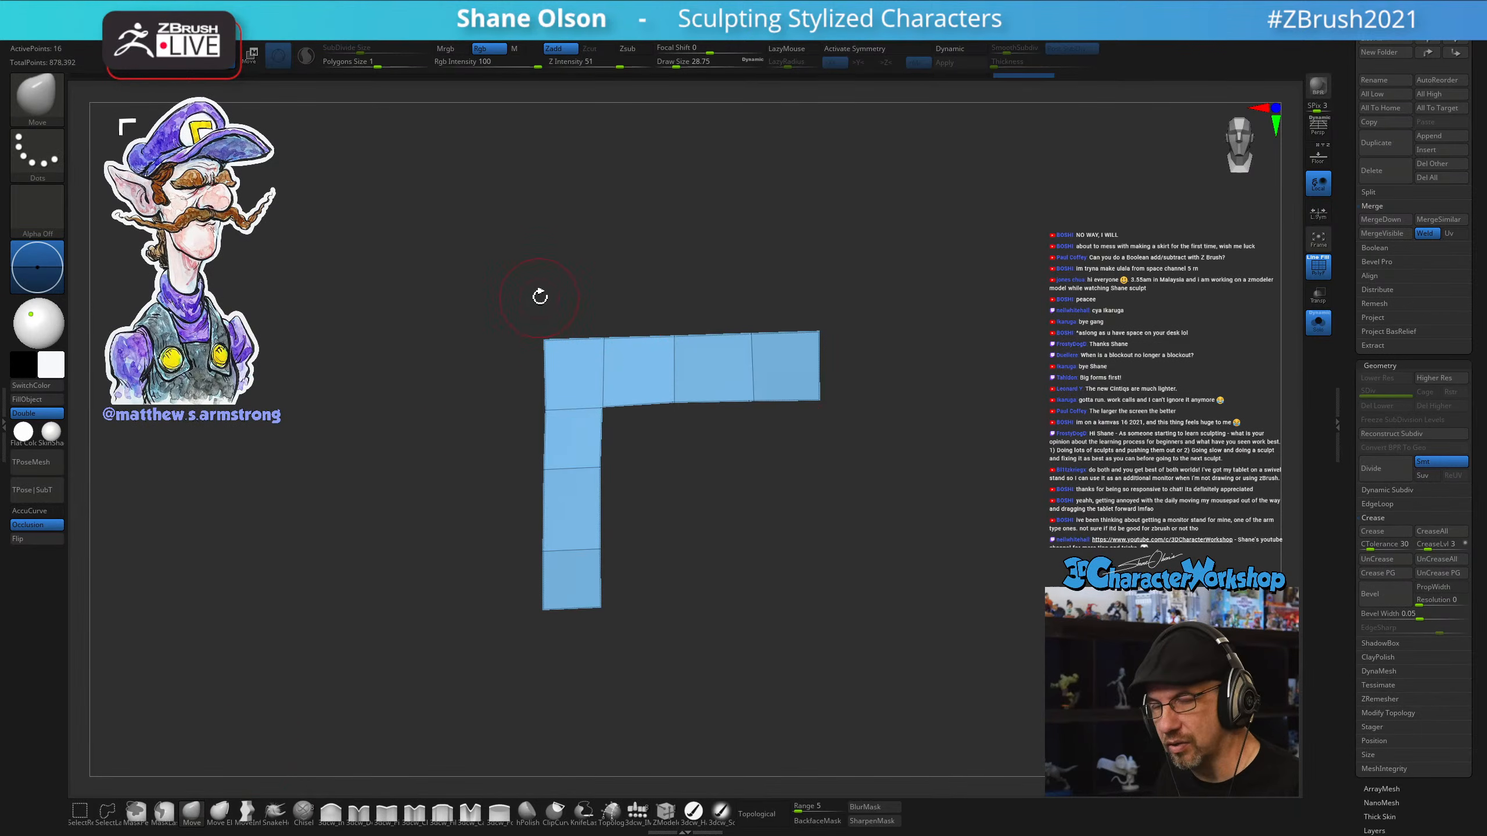
Widen the L strip's vertical stem by masking the rest of the strip and moving the stem's outer edge outward
mouse_move(568, 298)
ctrl+mouse_down()
mouse_move(428, 442)
mouse_move(425, 664)
ctrl+mouse_up()
key(w)
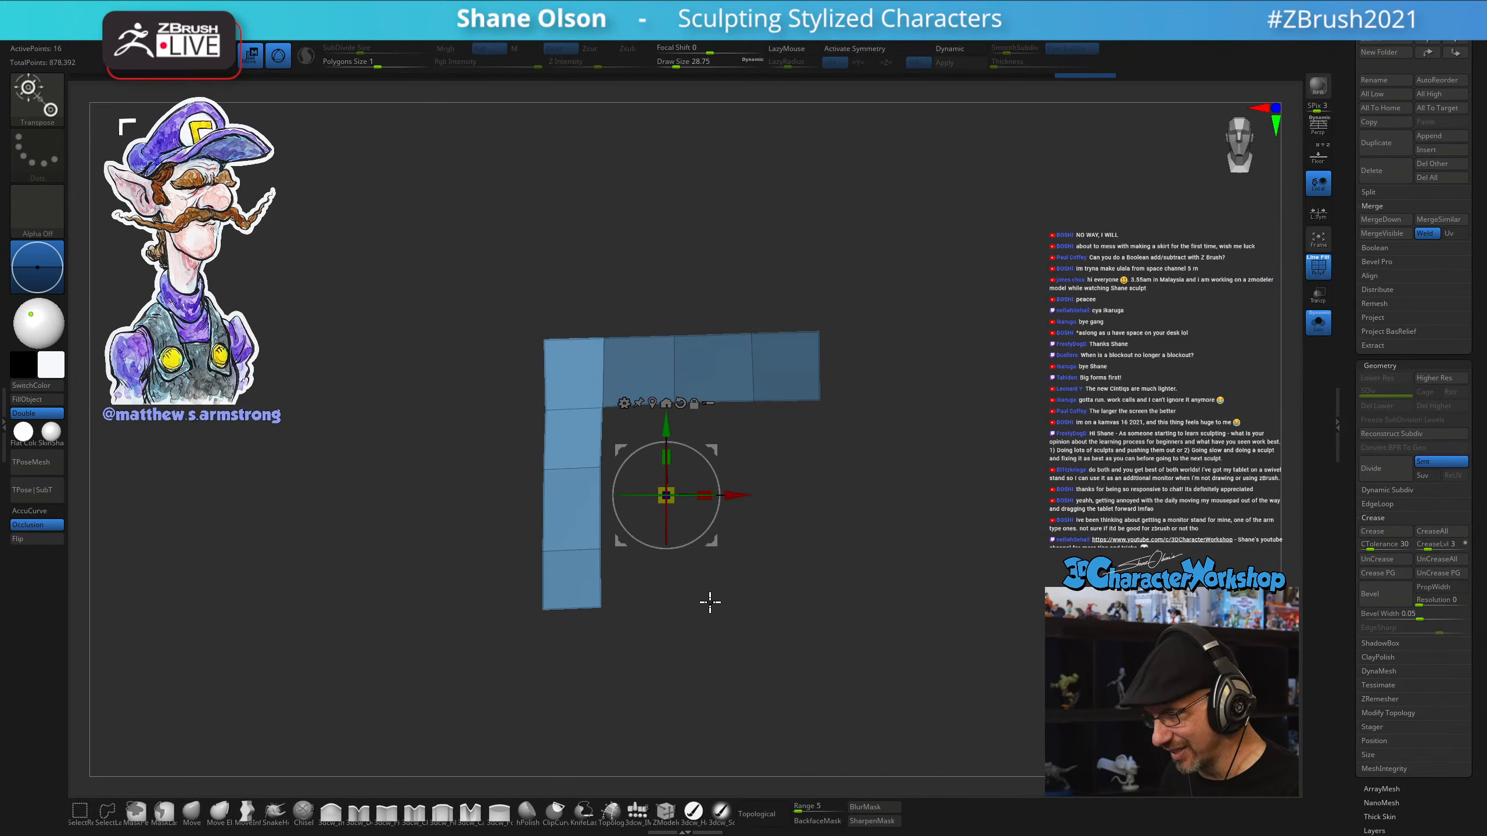
drag(730, 497, 724, 497)
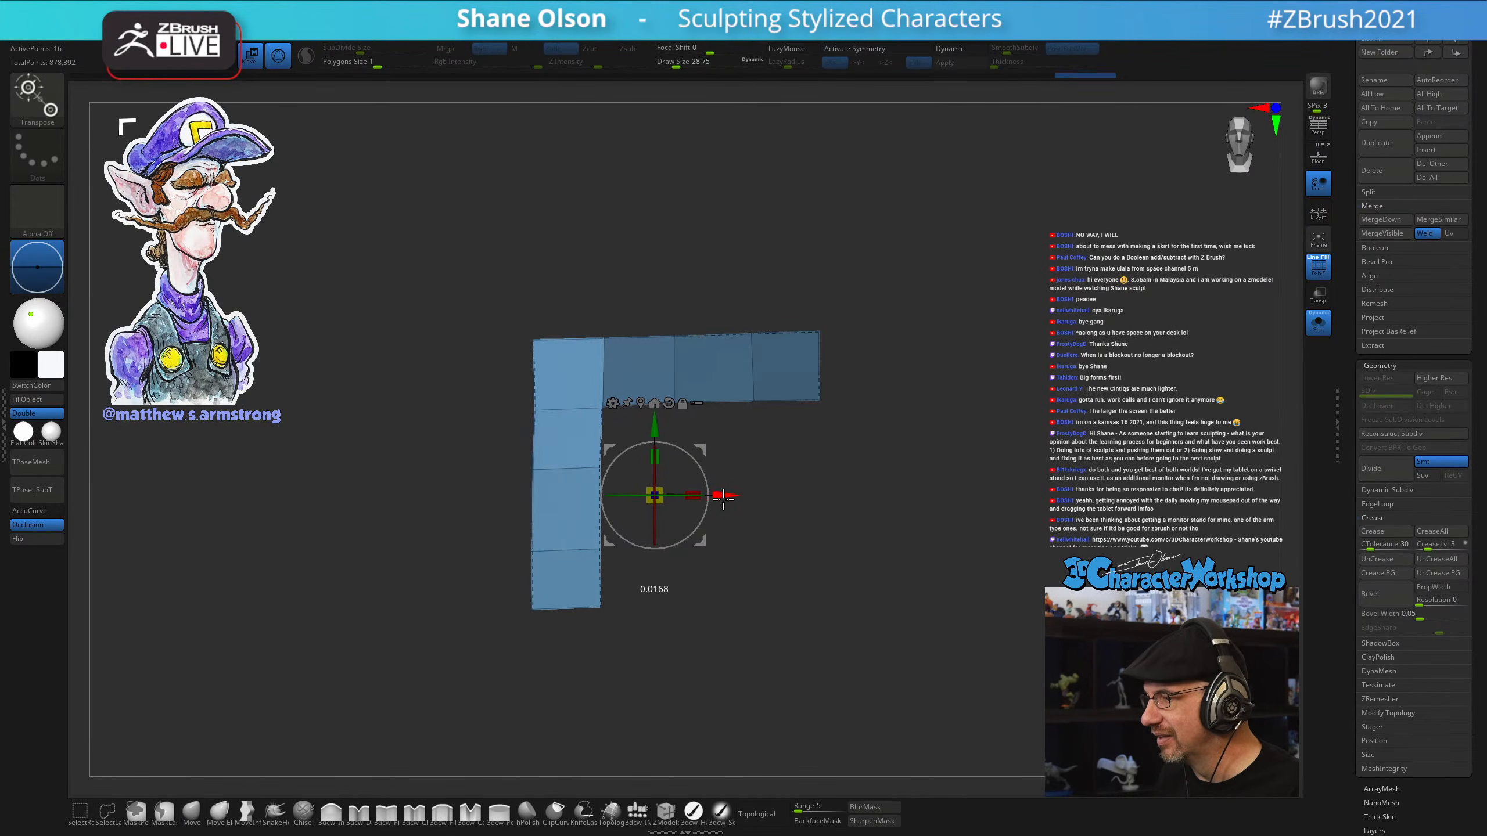
ctrl+click(960, 469)
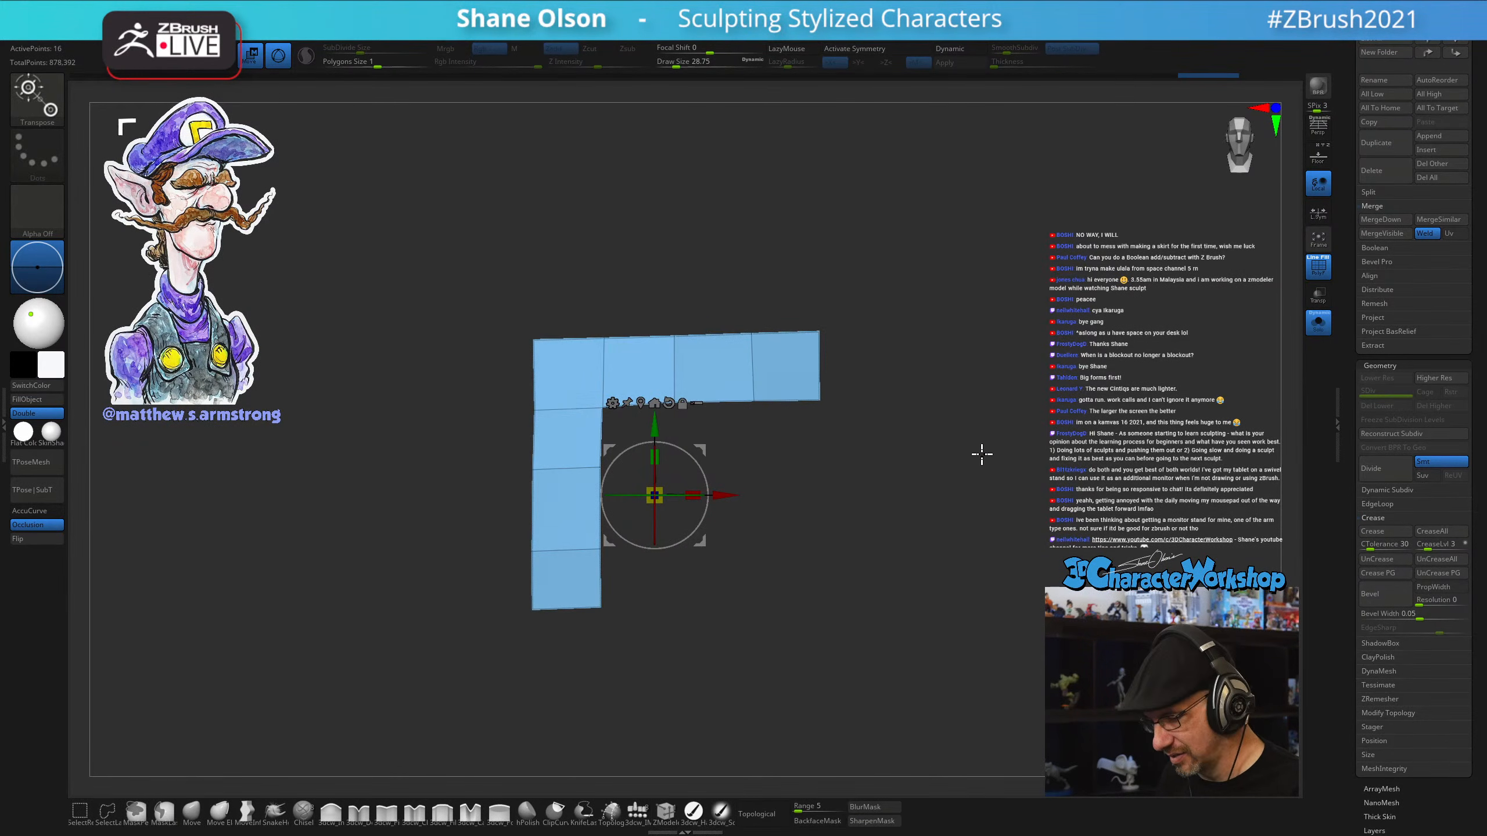
key(q)
Show all subtools again and turn on the L strip's dynamic subdivision with a thickness of 0.01234
drag(893, 631, 919, 539)
click(1320, 332)
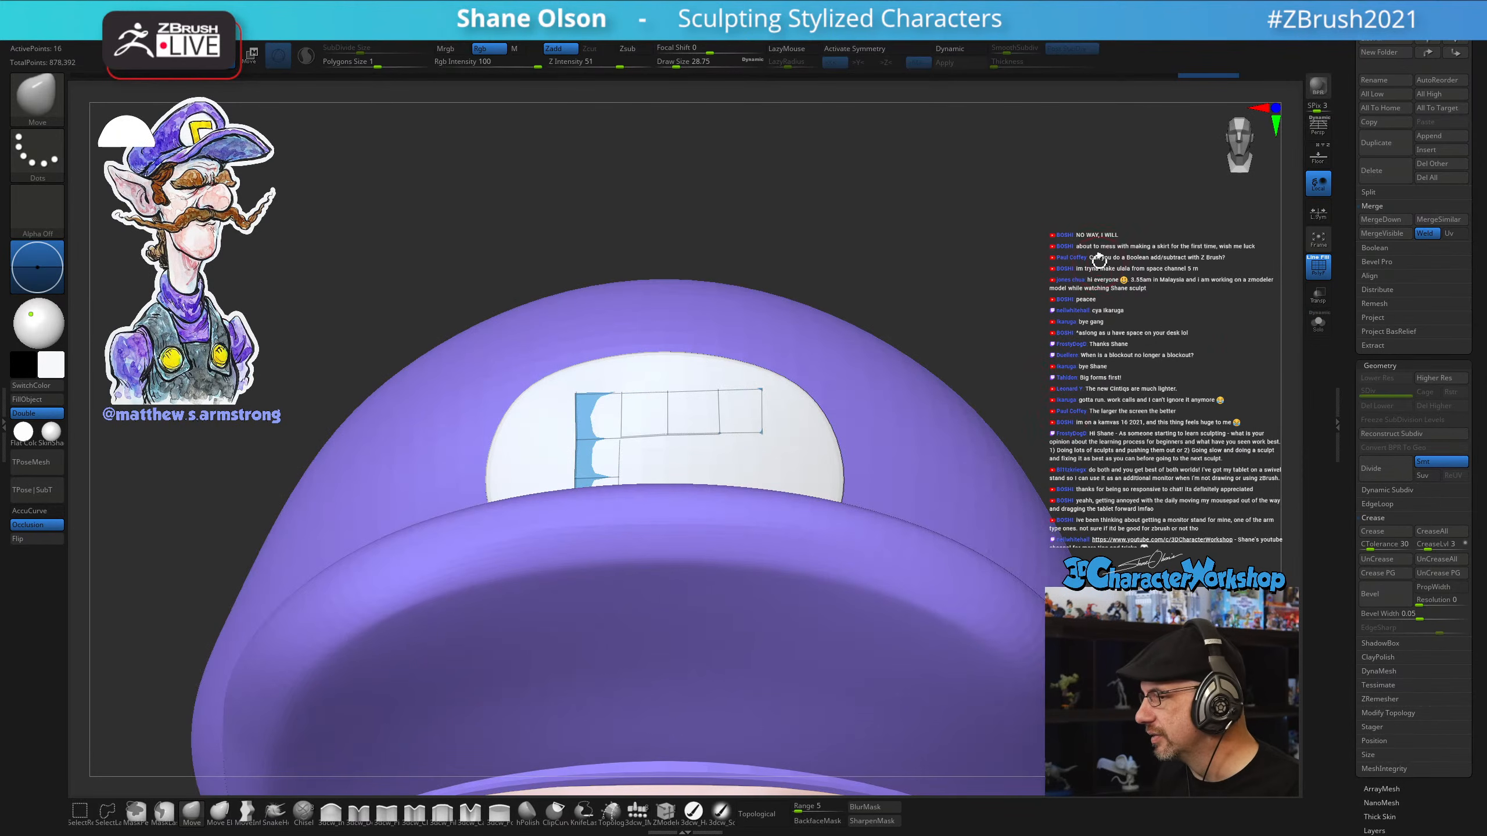
drag(1099, 262, 1095, 275)
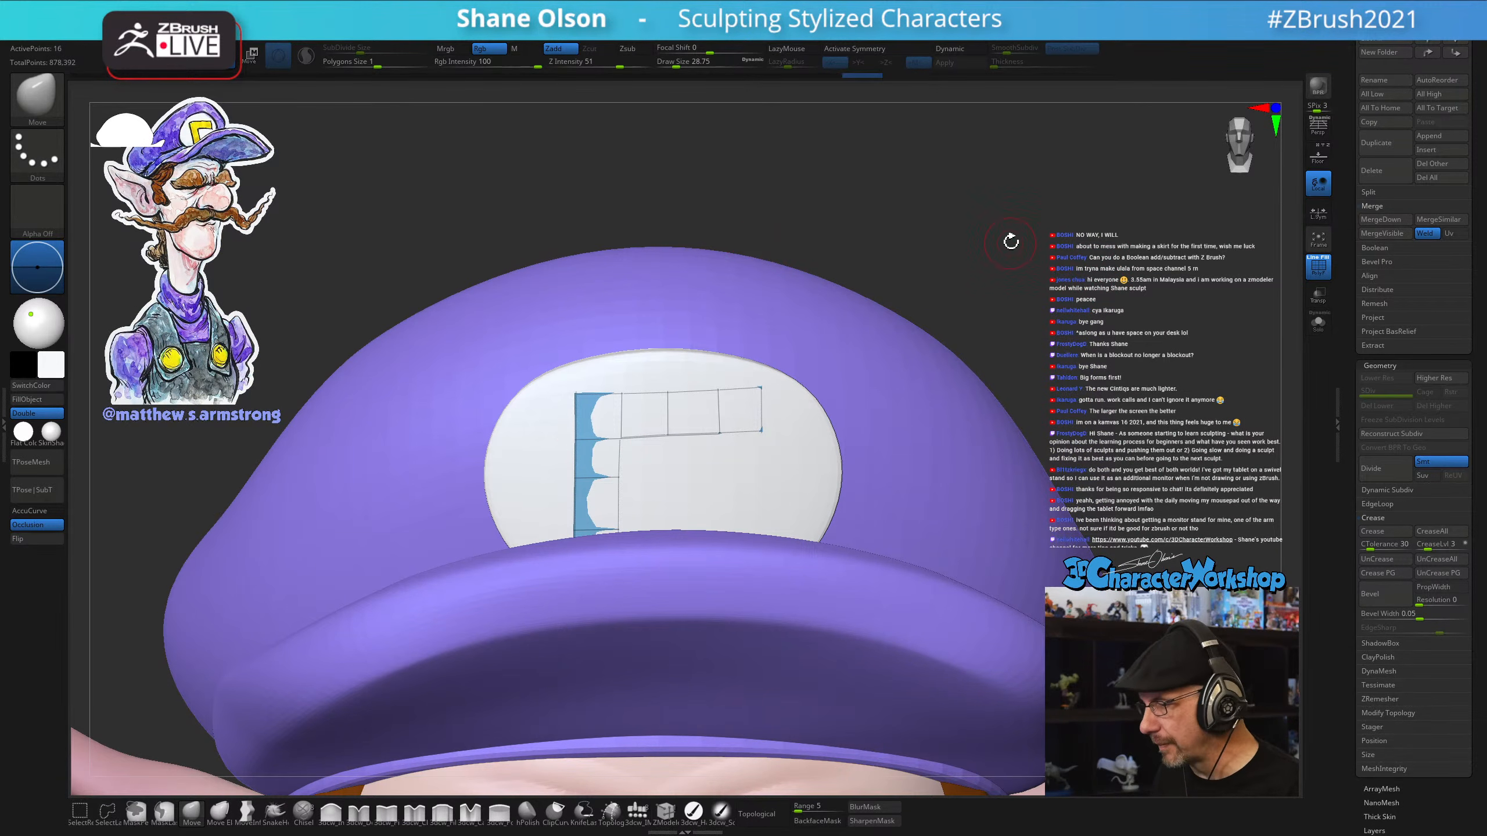
drag(1012, 241, 1015, 246)
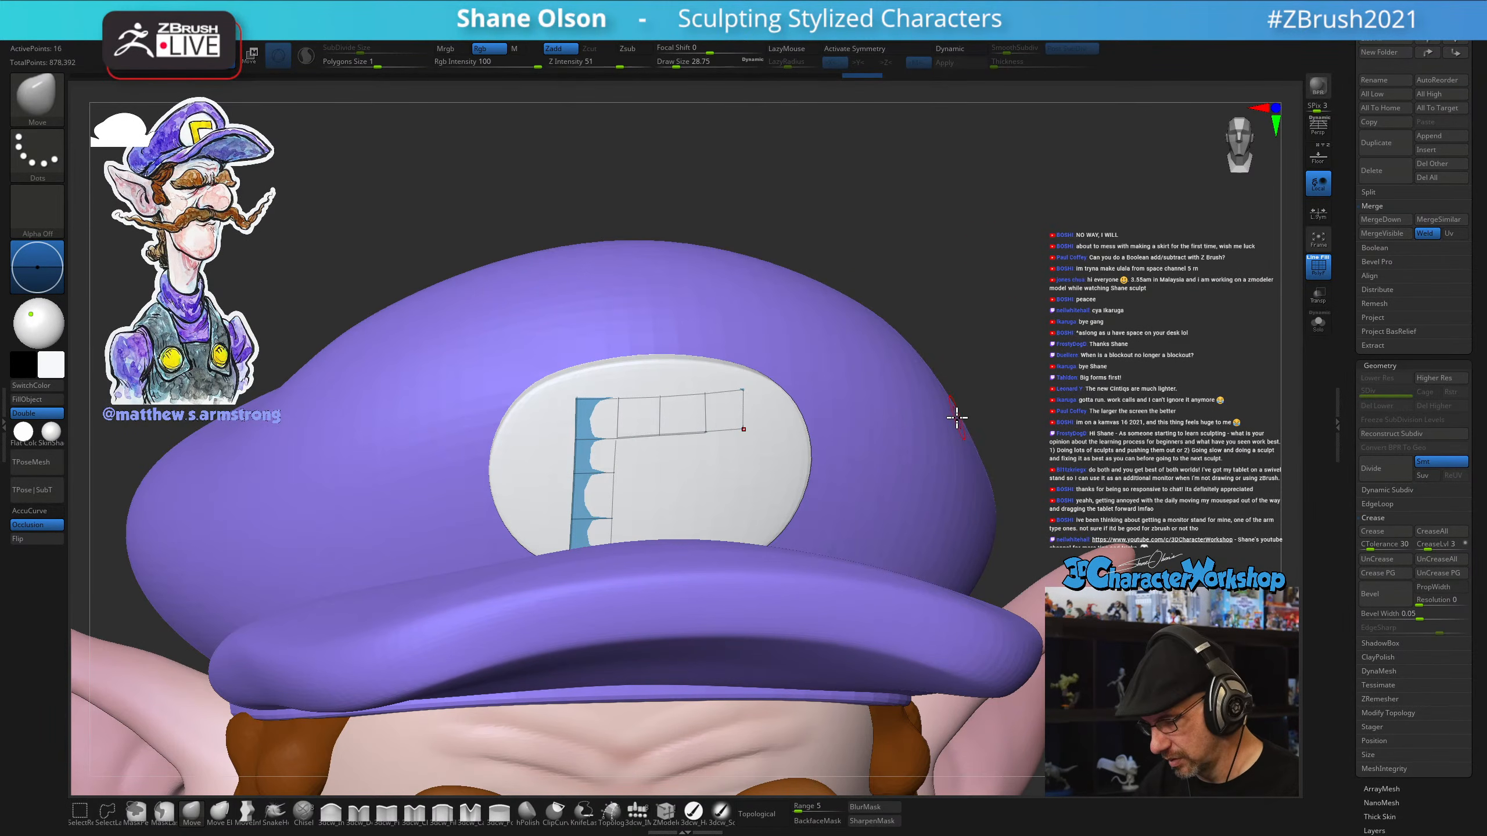
key(d)
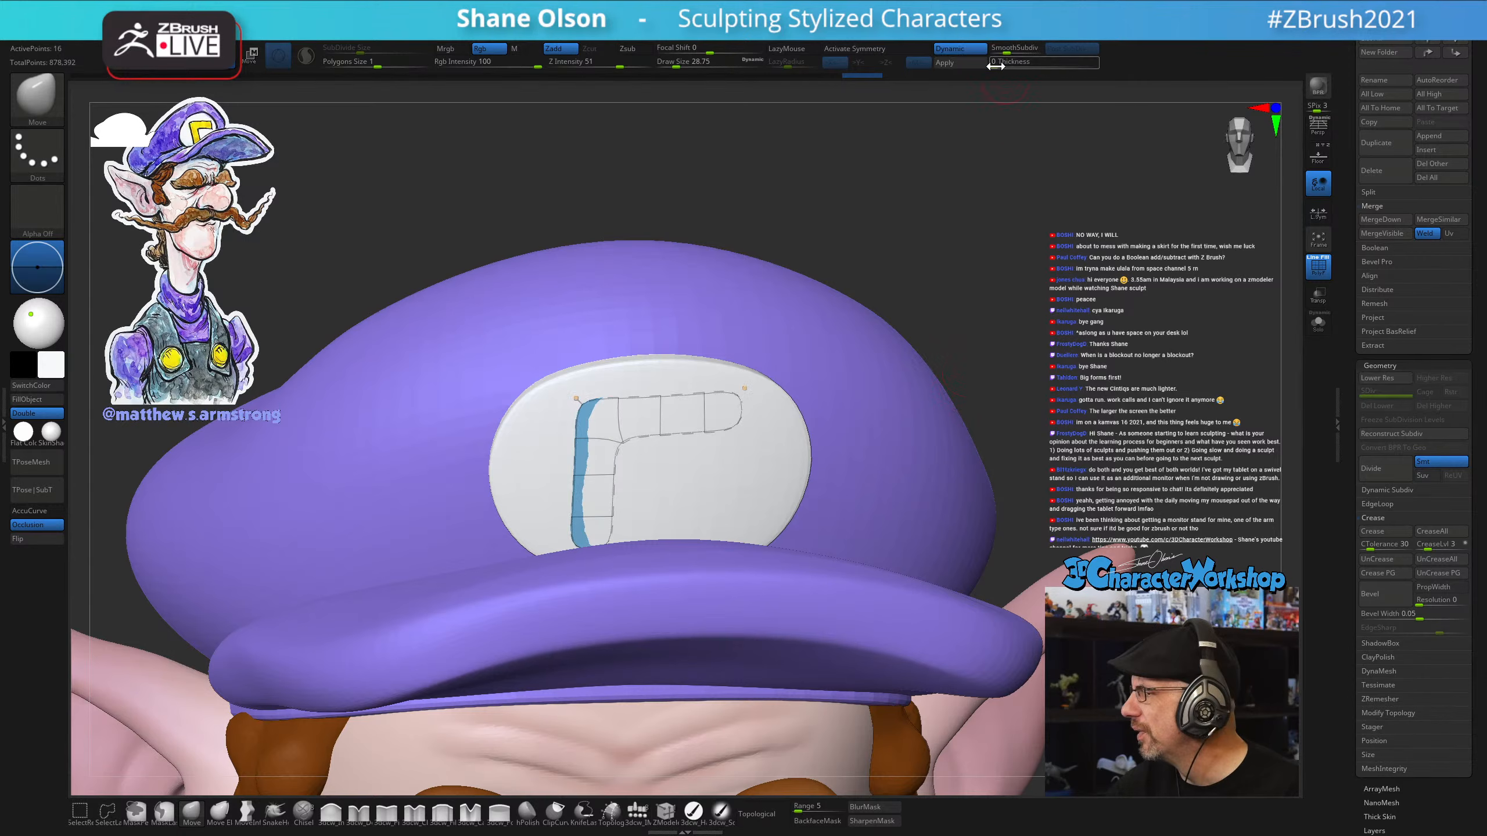
drag(1013, 64, 1022, 79)
mouse_move(995, 291)
mouse_down()
mouse_move(973, 336)
mouse_move(1002, 280)
mouse_up()
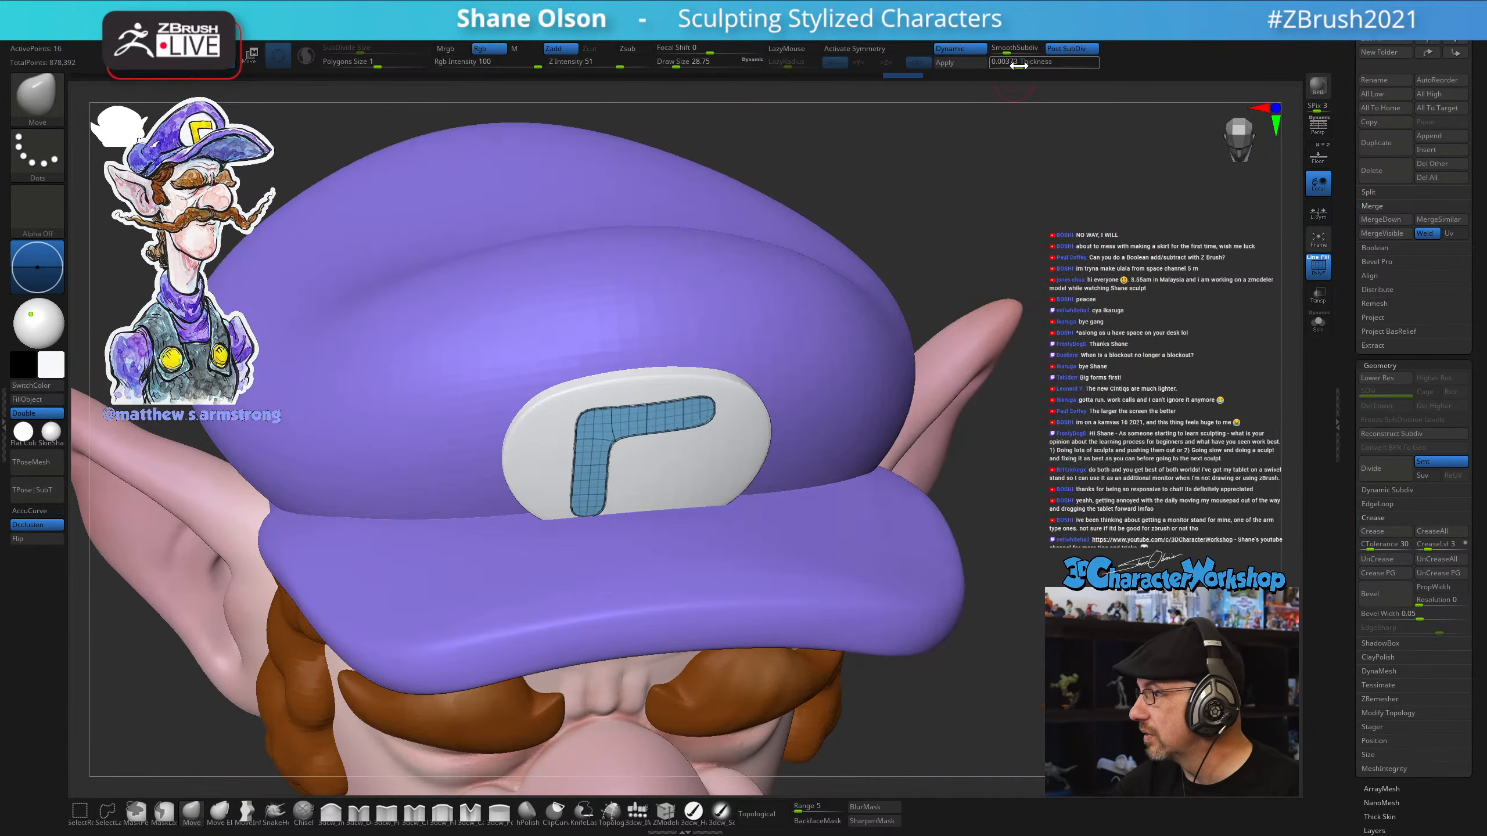
drag(1019, 63, 1027, 79)
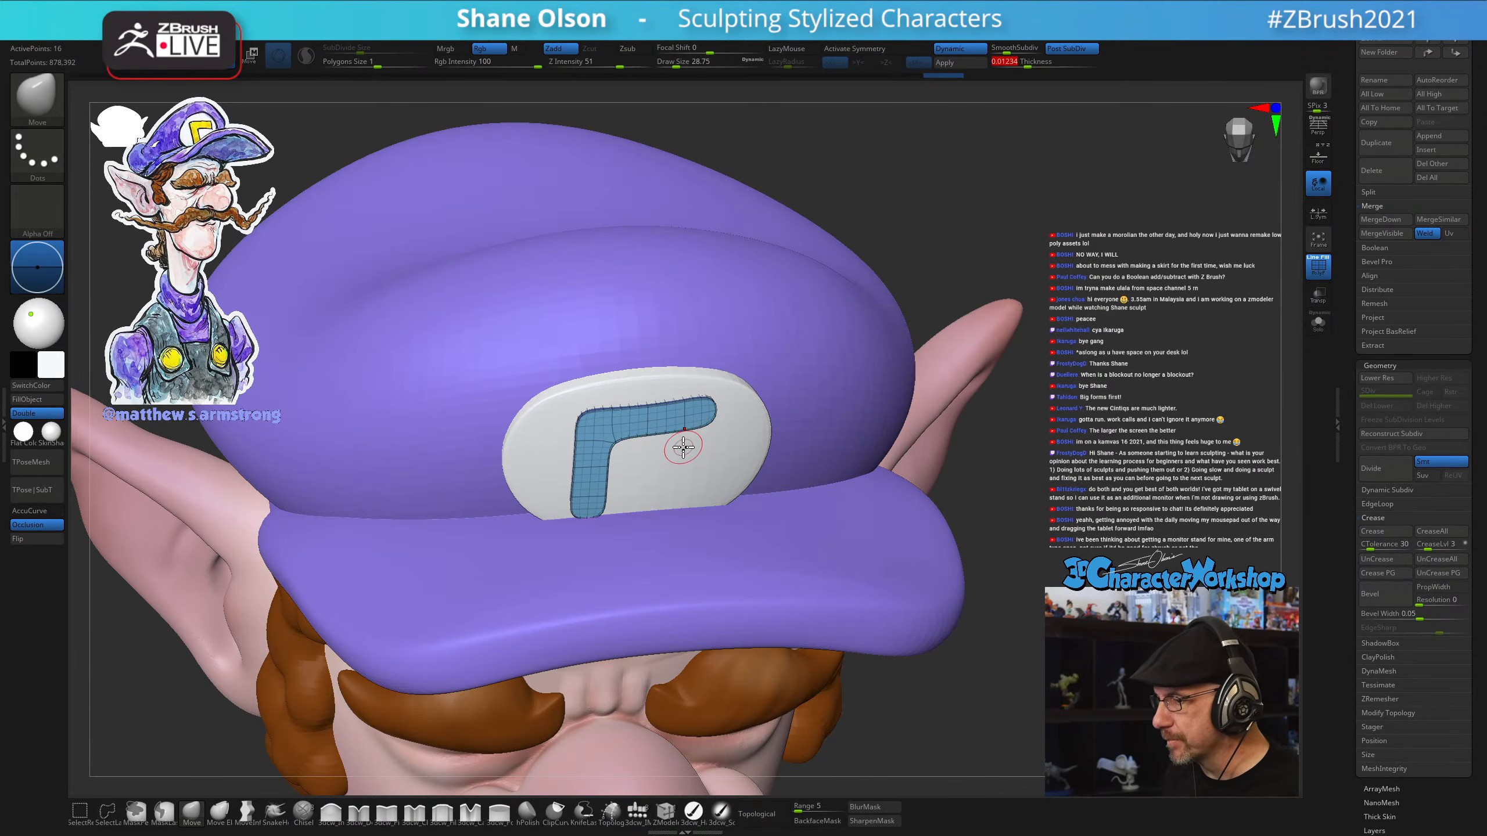
Isolate the L strip and increase its dynamic thickness to 0.02772
click(1317, 328)
drag(890, 418, 983, 234)
drag(1027, 64, 1035, 64)
drag(1007, 304, 953, 316)
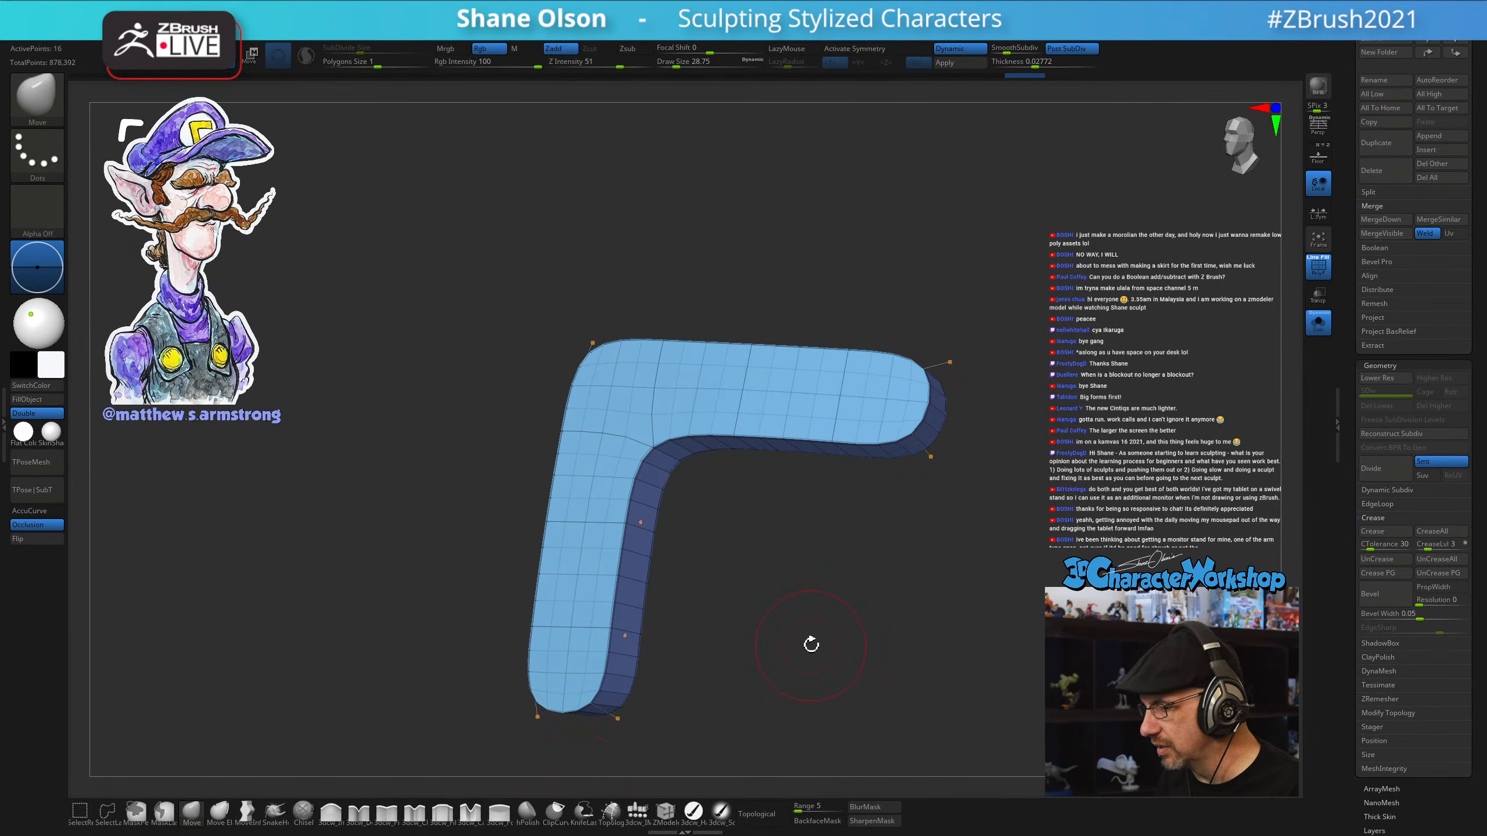
drag(811, 645, 836, 611)
Remove all creases from the L strip
key(space)
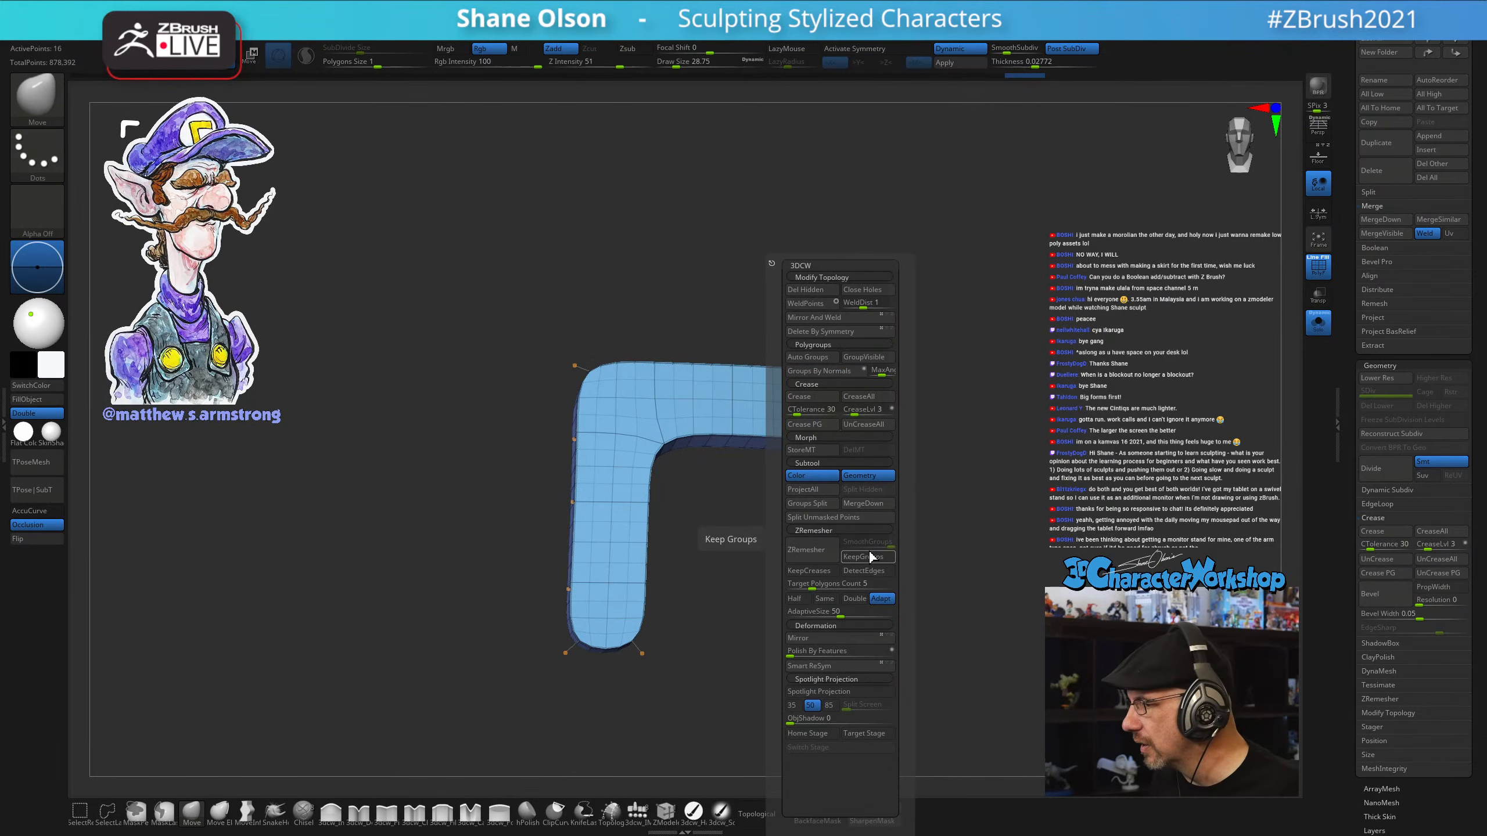
click(859, 425)
drag(1002, 503, 859, 426)
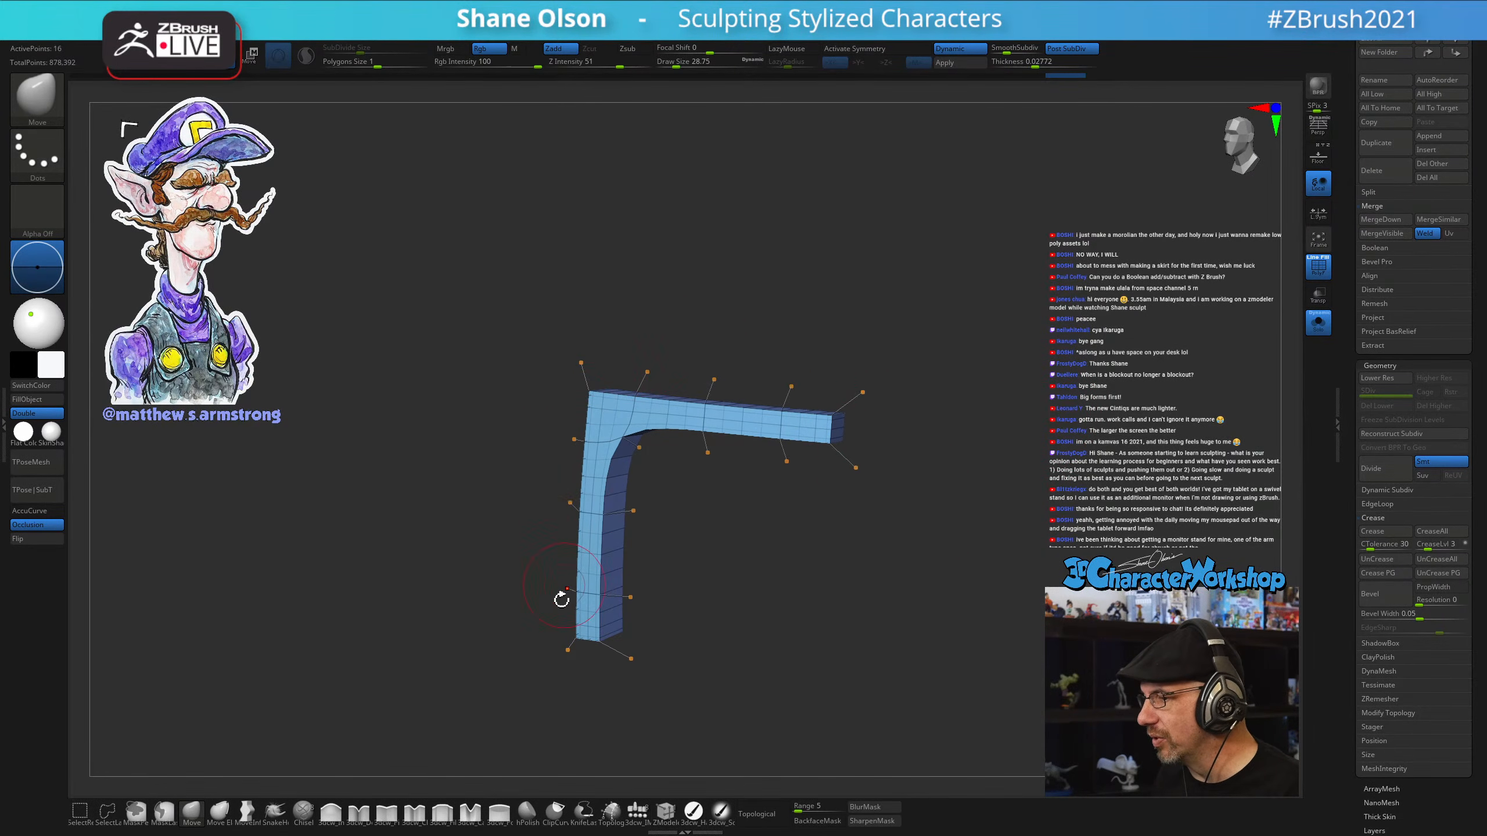
drag(826, 347, 911, 302)
drag(653, 455, 846, 497)
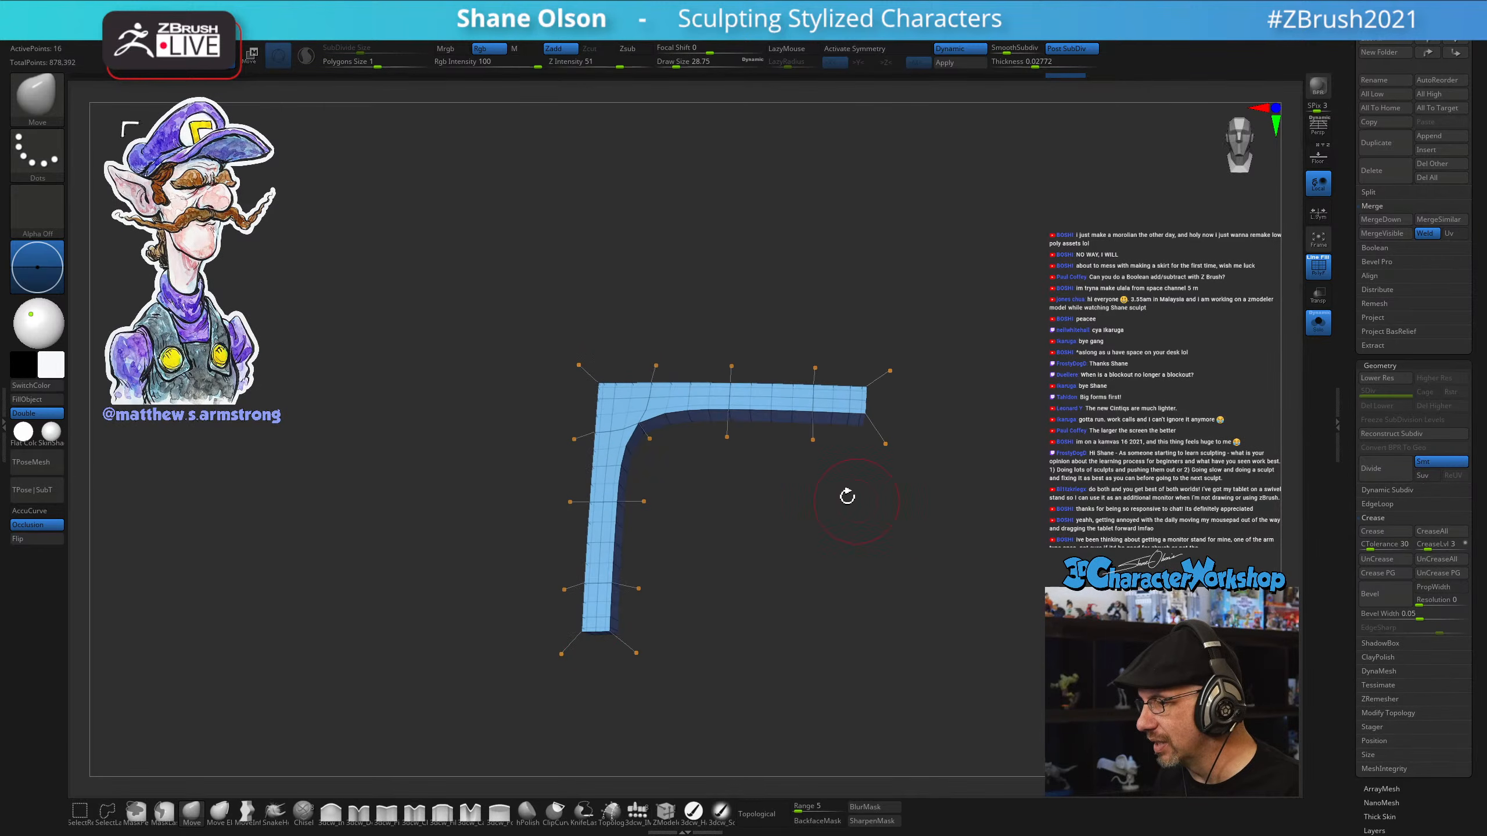
Turn off Post SubDiv for the L strip's dynamic thickness
click(1067, 48)
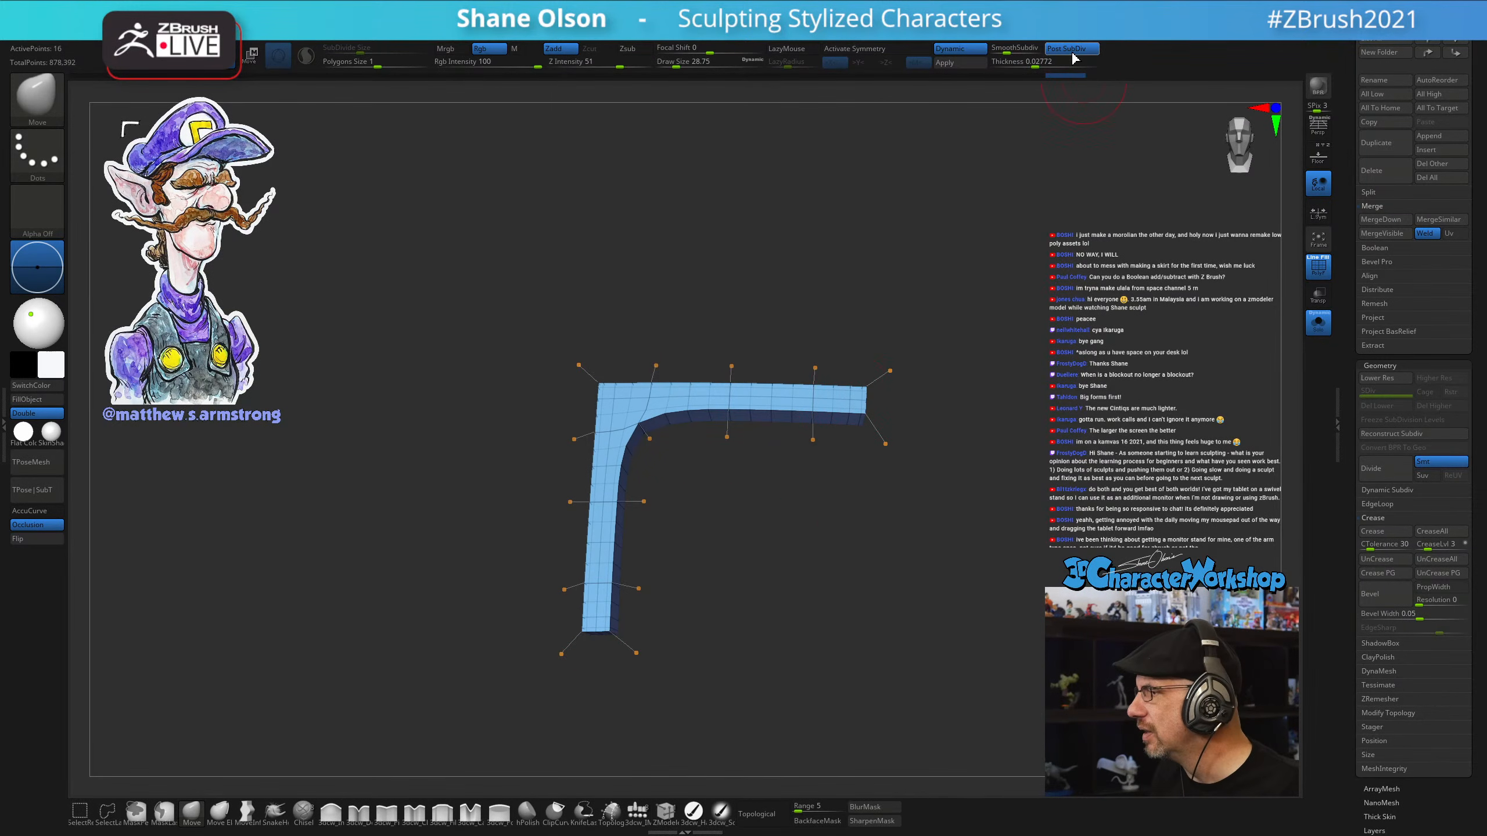
drag(1027, 426, 1015, 470)
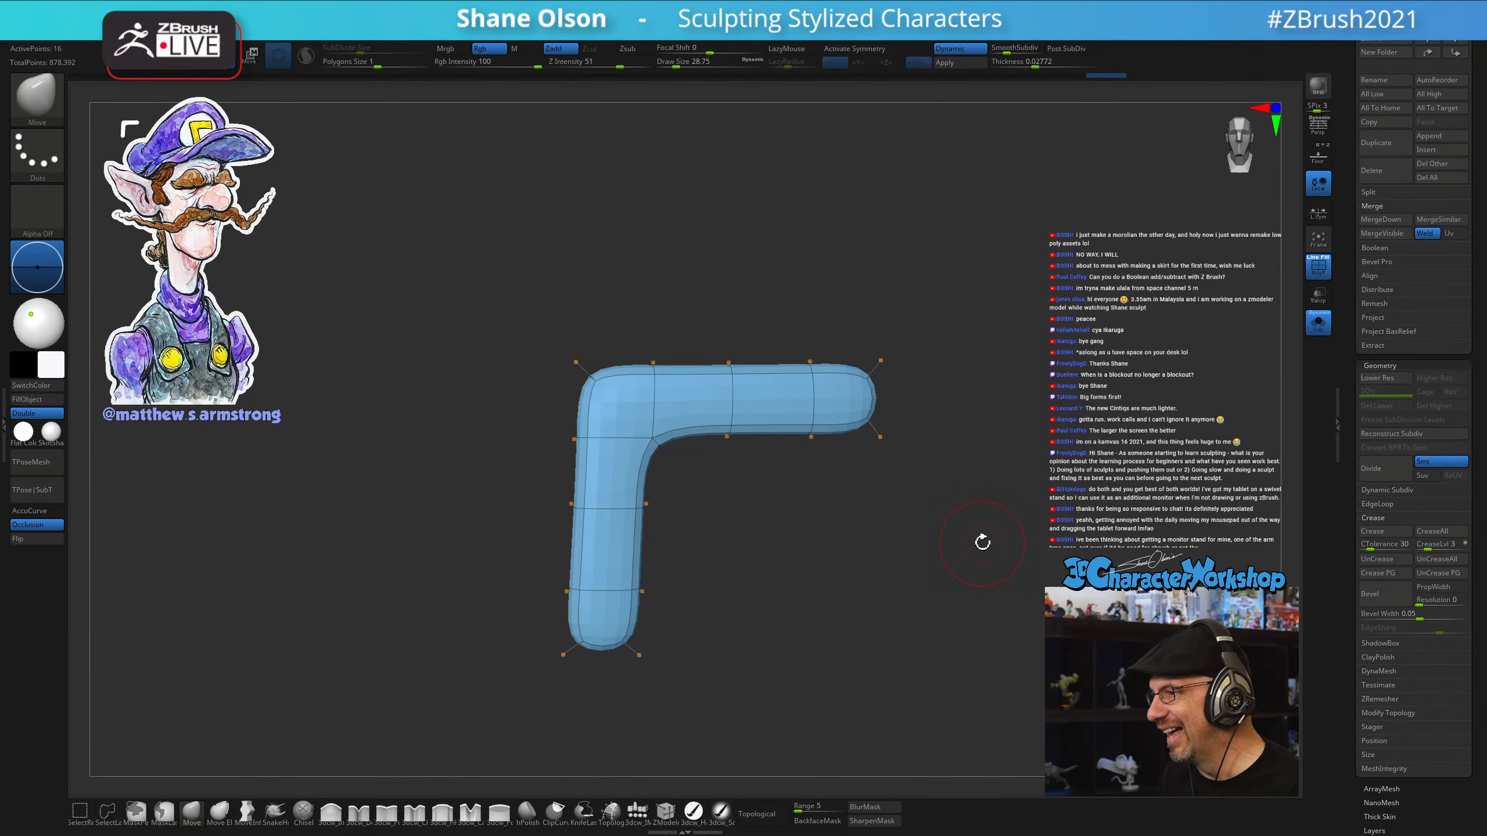
alt+drag(986, 530, 934, 515)
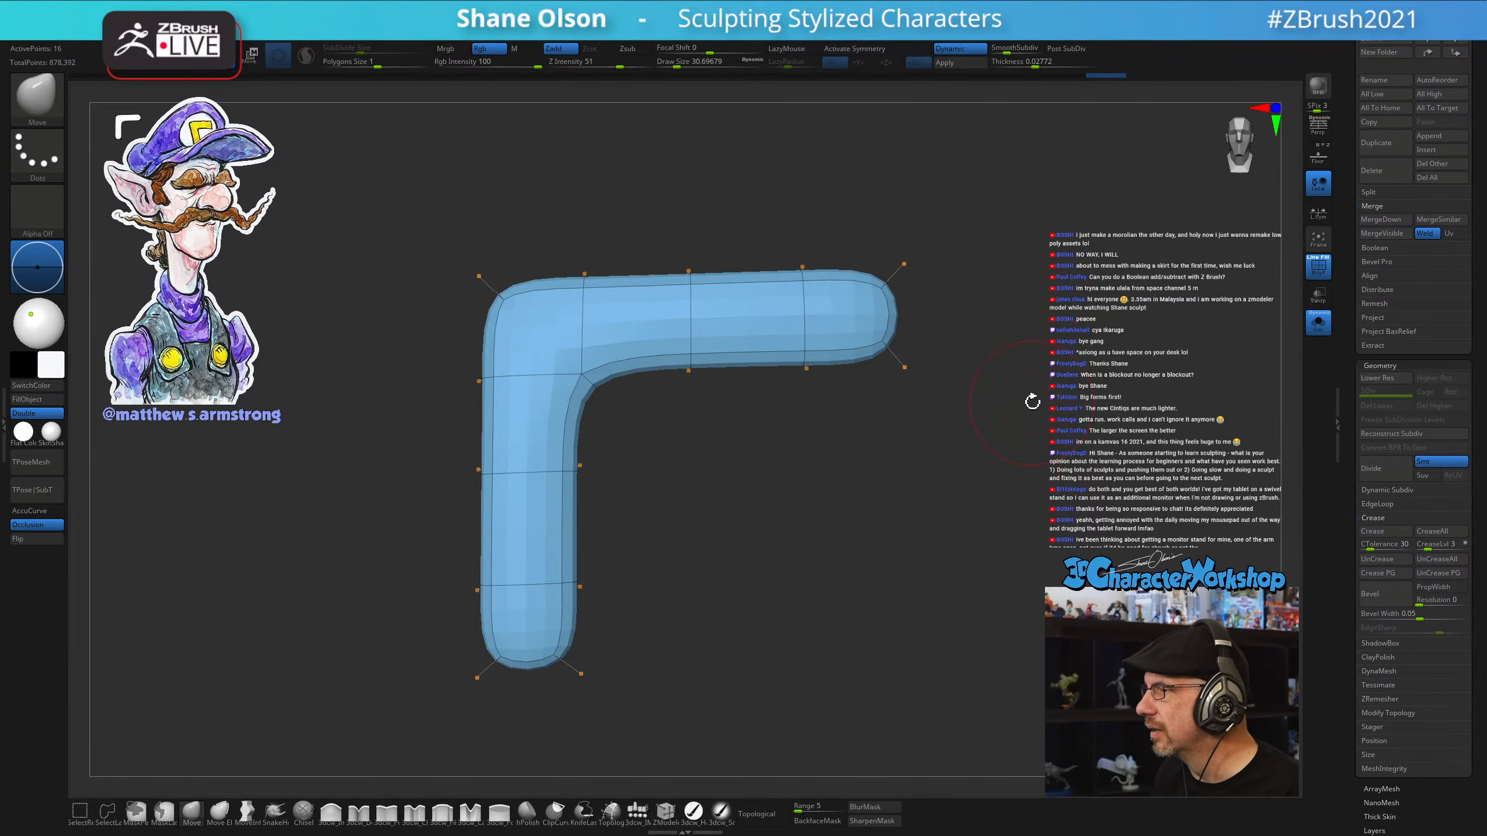
shift+drag(1006, 452, 1025, 426)
Turn off the subdivision preview and refine the L strip's points with the Move brush at draw size 25.05439
key(shift+d)
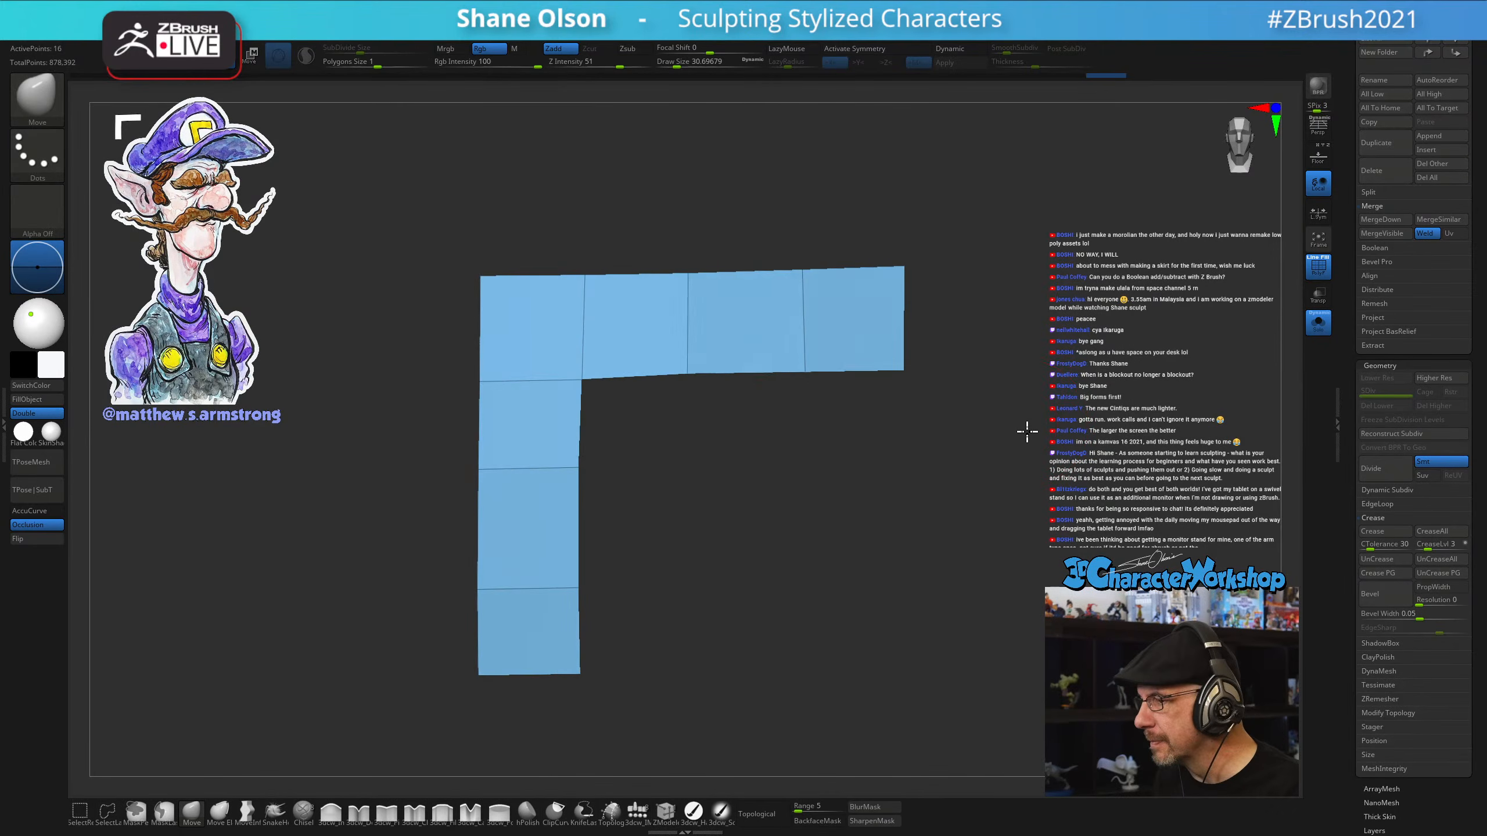
key(s)
drag(814, 450, 809, 449)
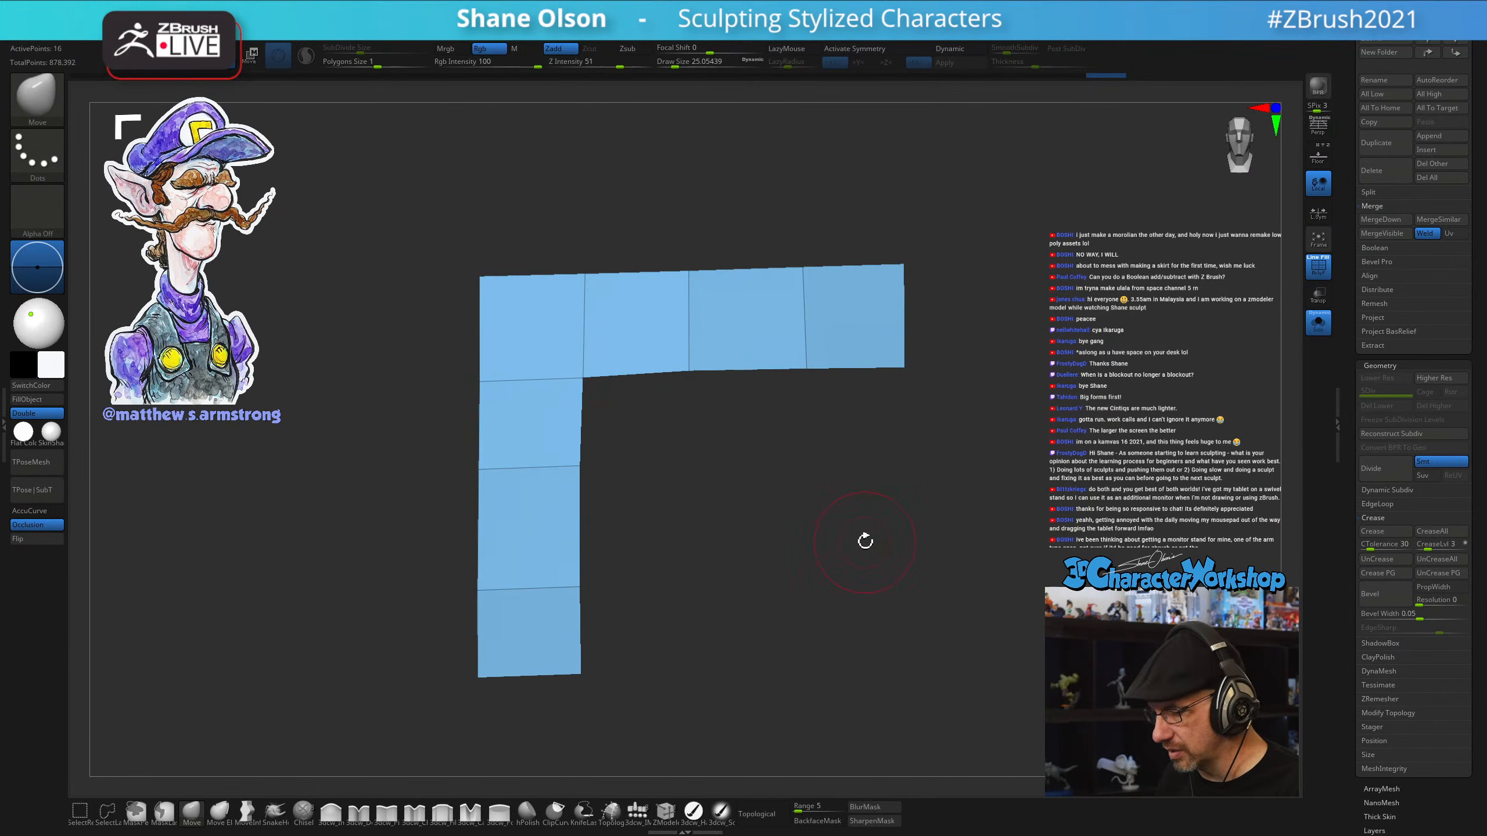
Reactivate dynamic subdivision with SmoothSubdiv at 0 and apply the thickness to make the L a solid mesh
key(d)
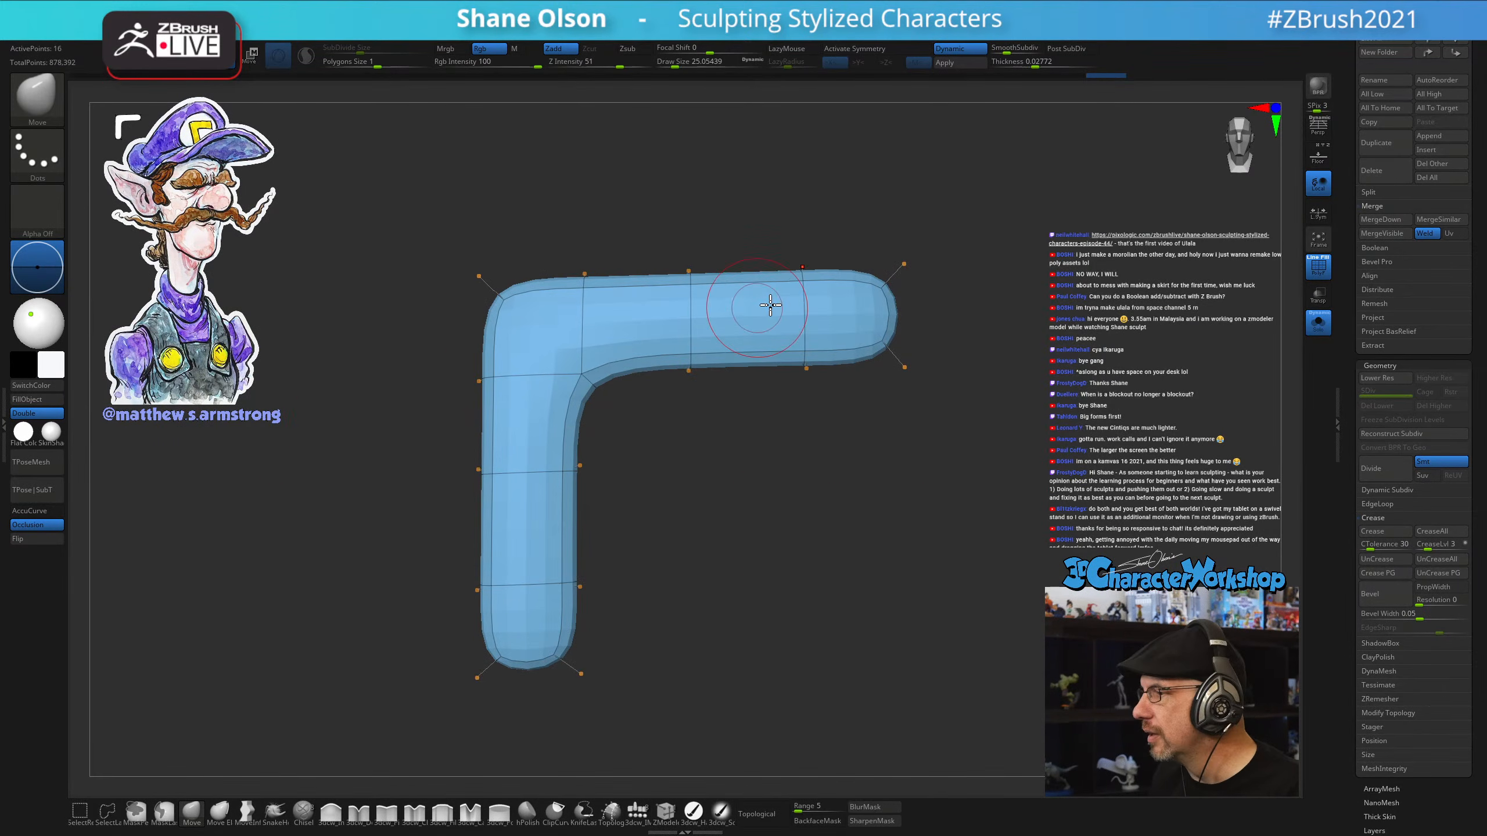
drag(999, 50, 994, 51)
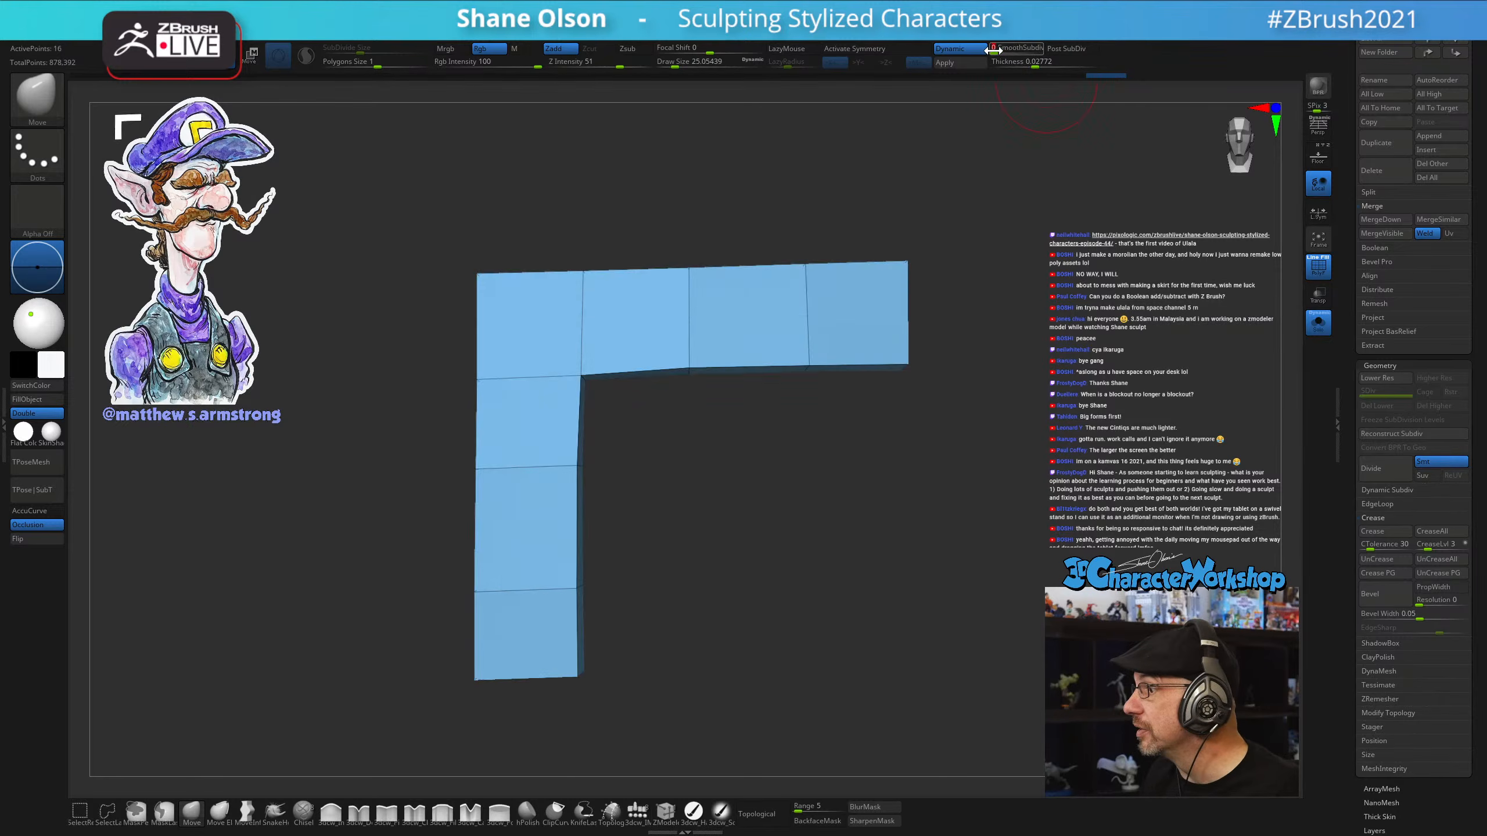
drag(916, 427, 1016, 185)
click(960, 69)
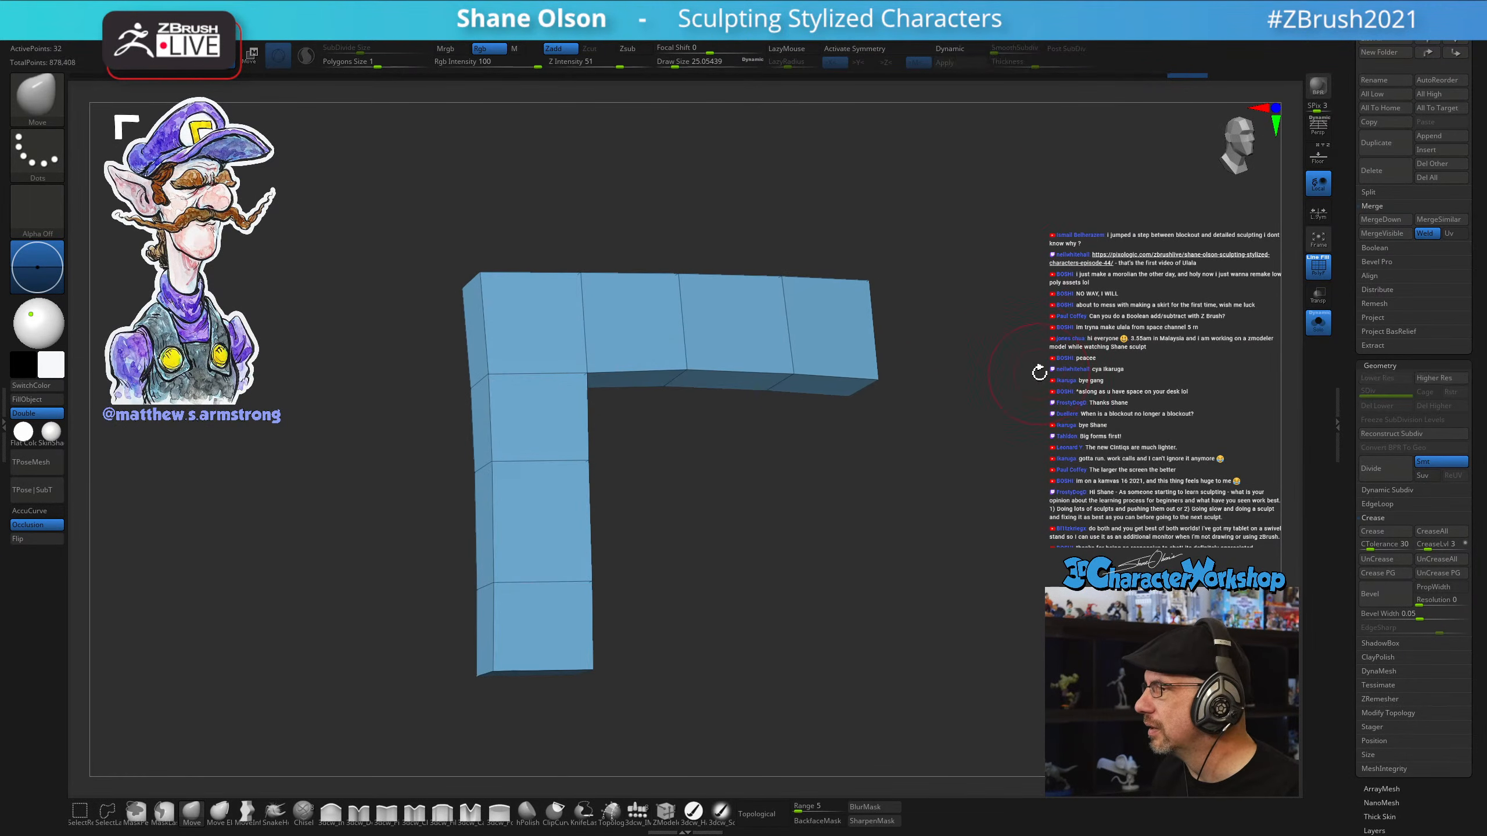
Assign polygroups to the solid L by its normals and crease the polygroup borders
mouse_move(1039, 372)
mouse_down()
mouse_move(1039, 468)
mouse_move(894, 499)
mouse_up()
key(s)
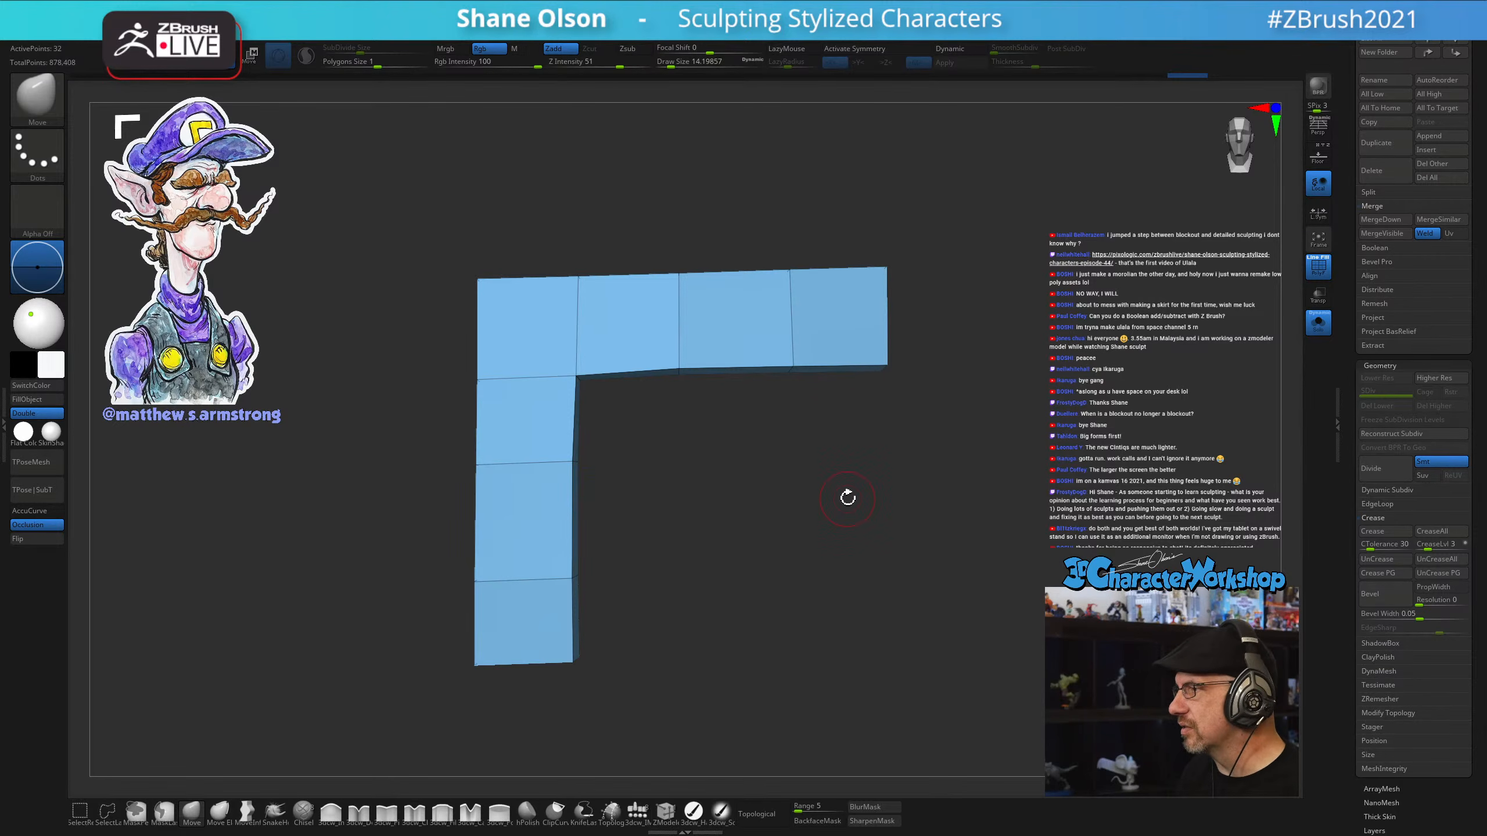
key(s)
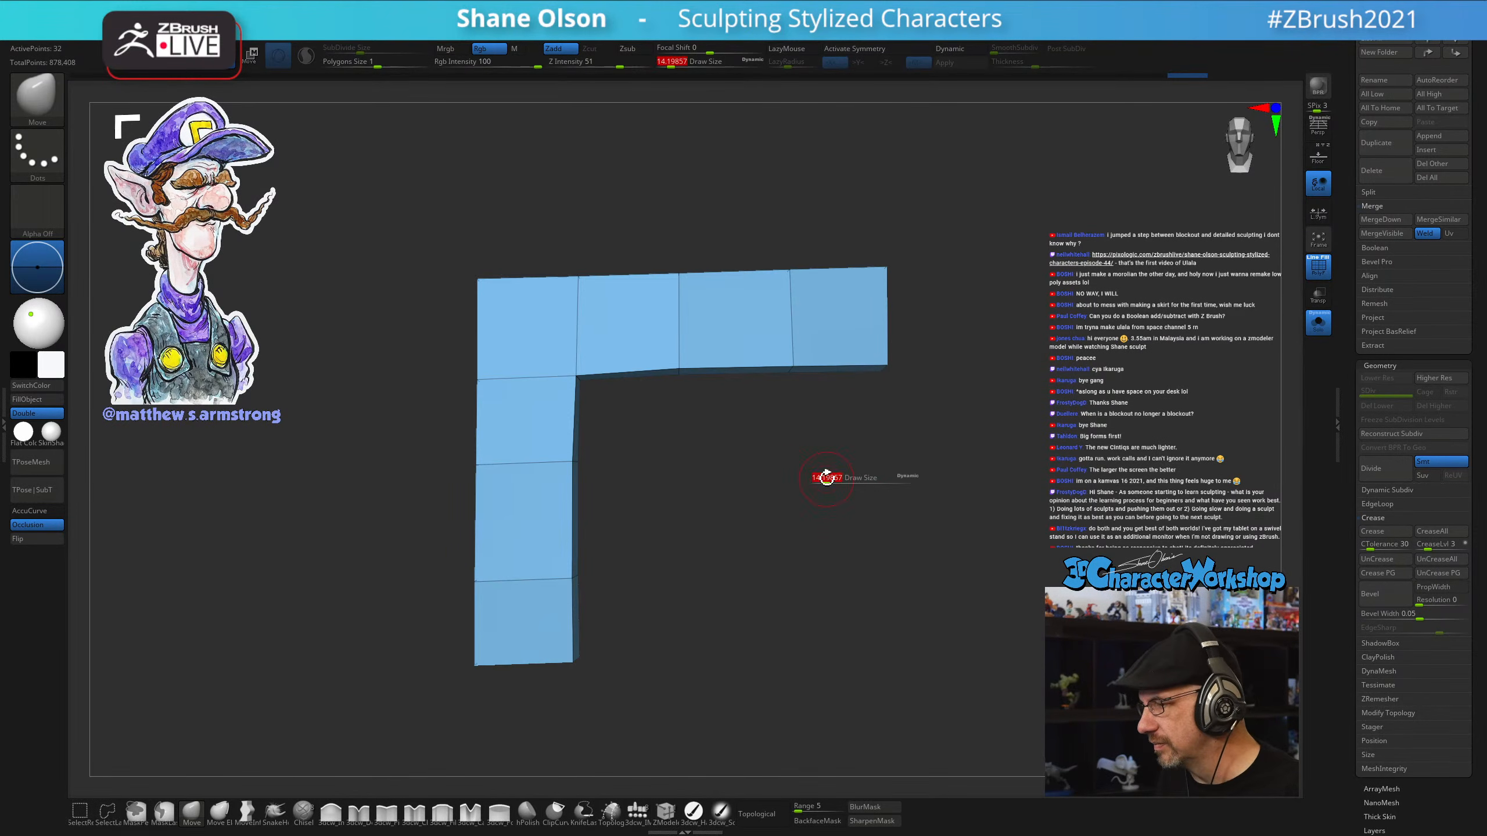
drag(817, 477, 823, 484)
drag(884, 522, 639, 488)
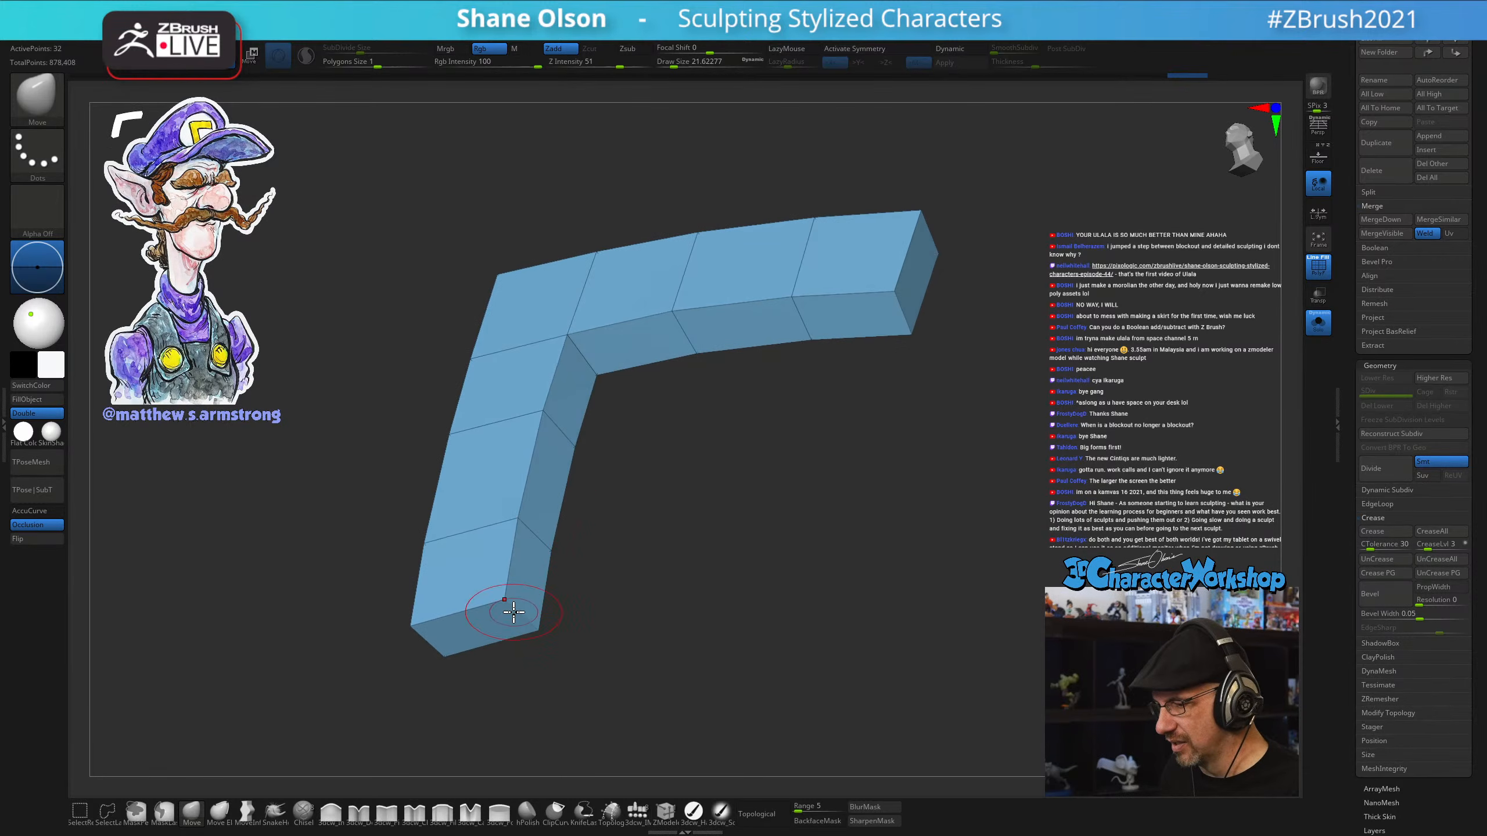
key(space)
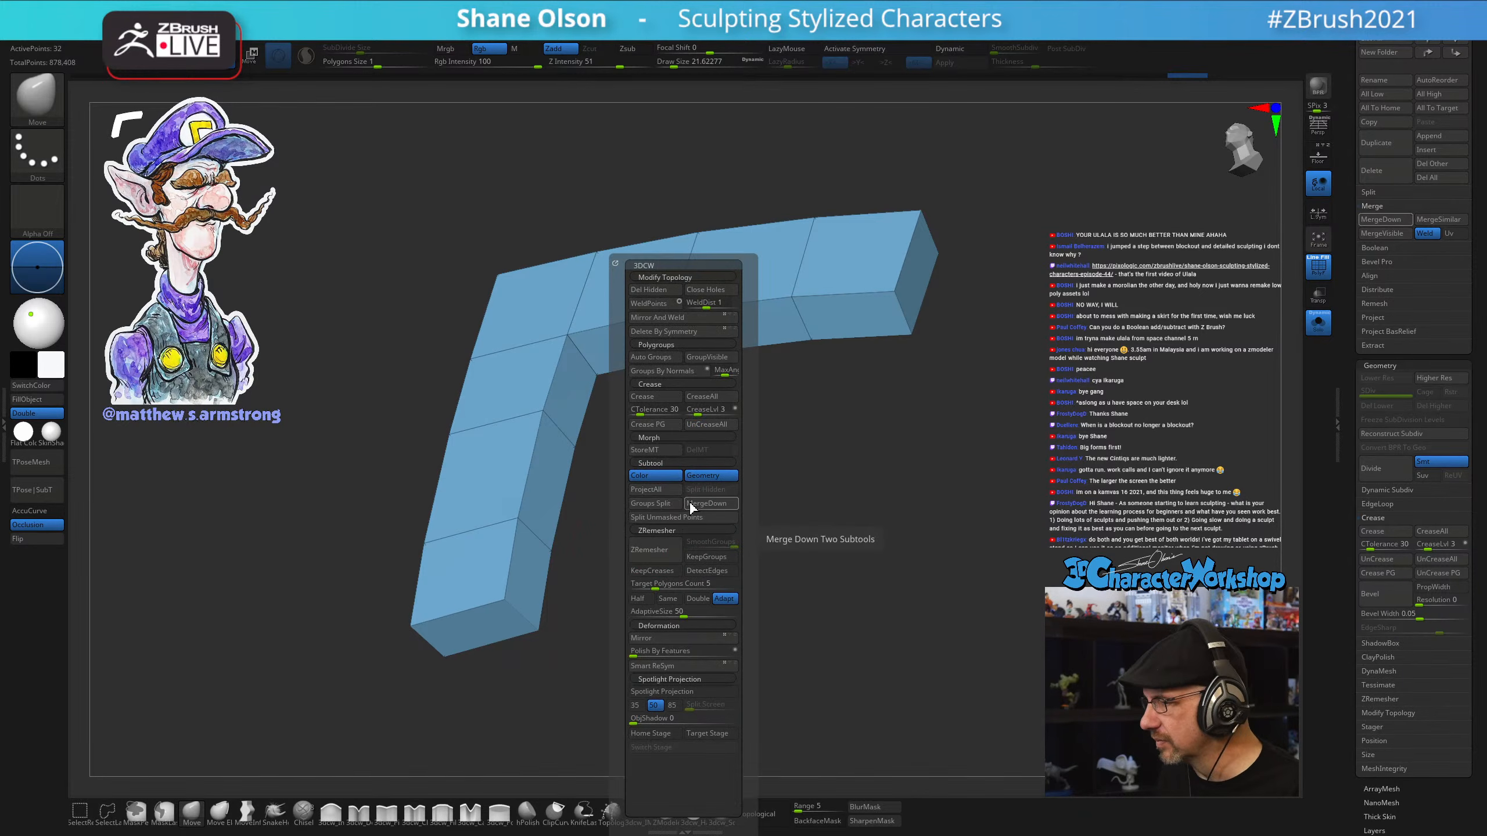
click(654, 373)
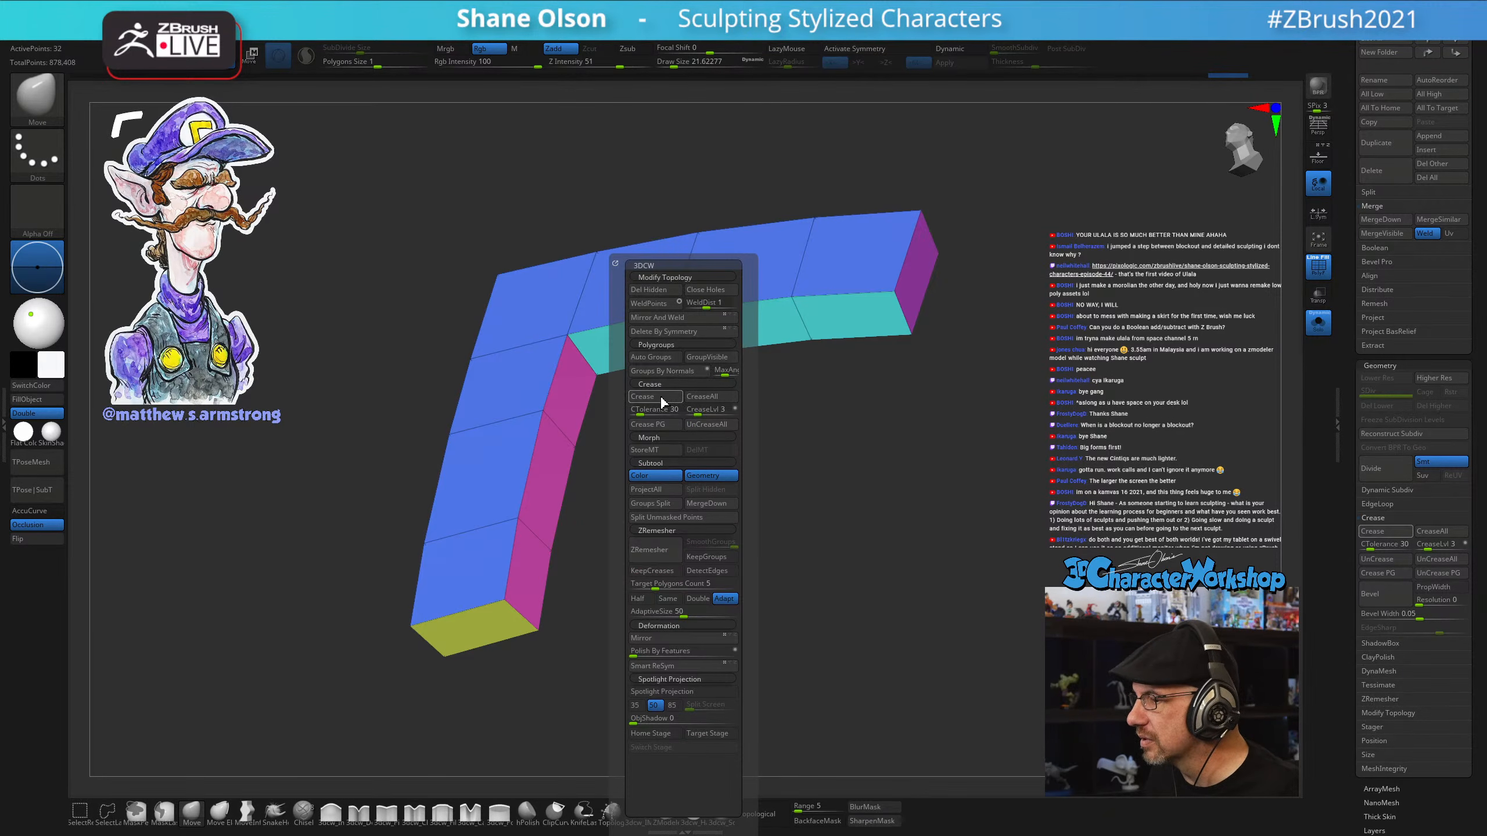
click(667, 423)
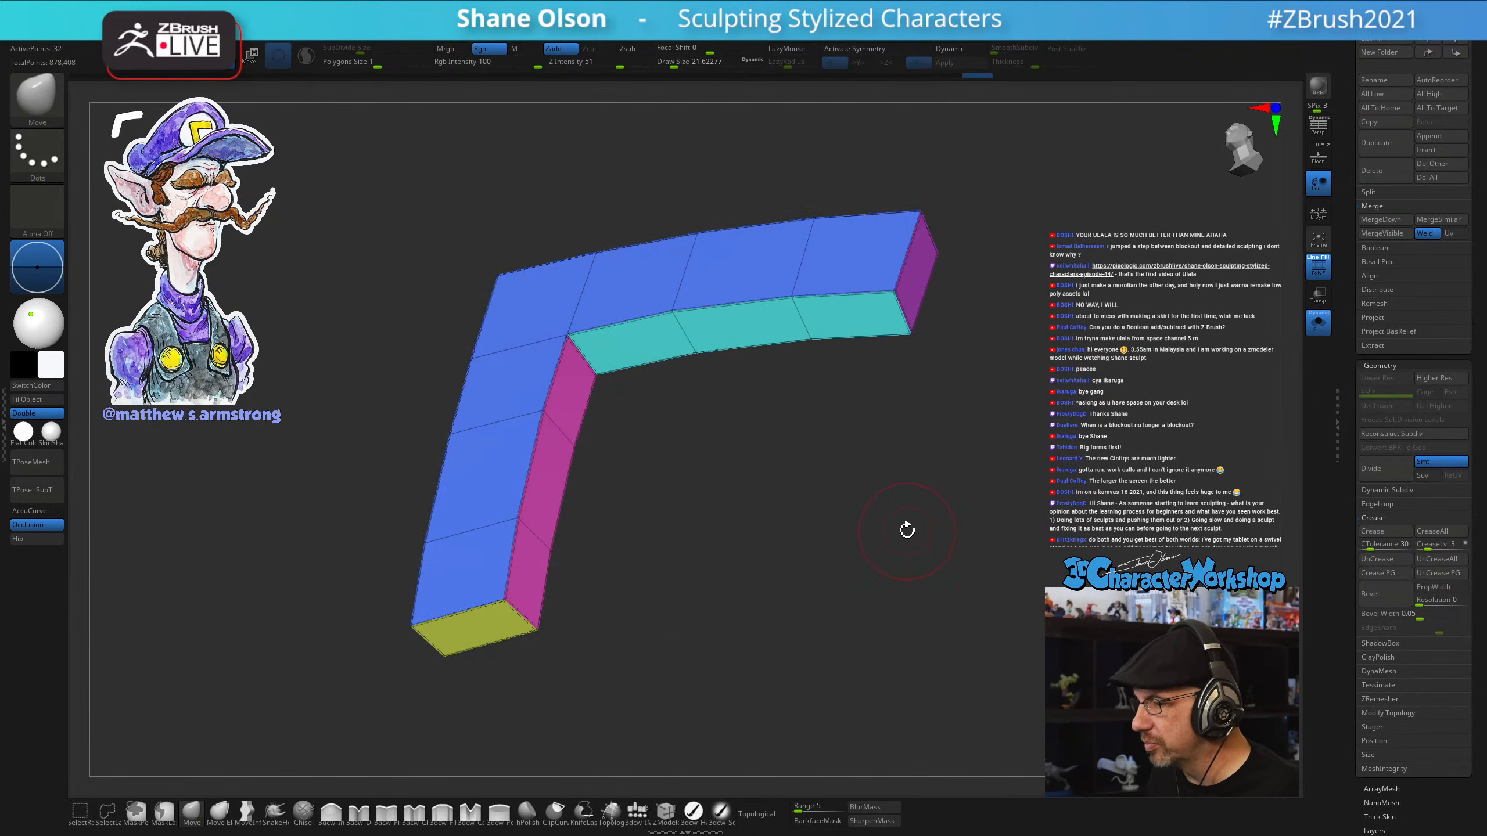
Preview the creased L with dynamic subdivision at thickness 0, raise its SmoothSubdiv level, and hide the polyframe
key(d)
drag(807, 490, 779, 496)
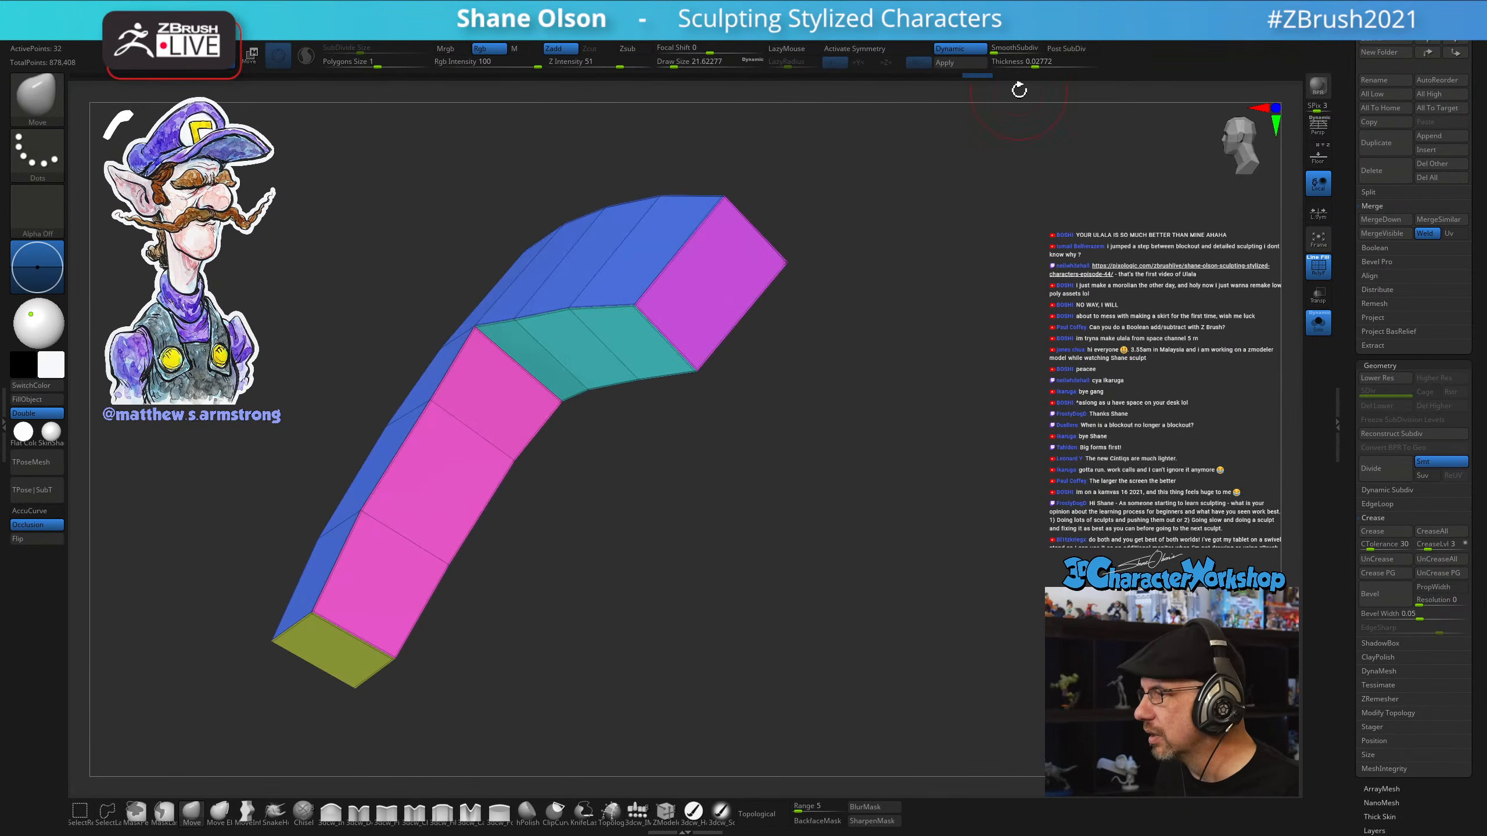
drag(1035, 63, 993, 62)
drag(878, 304, 950, 396)
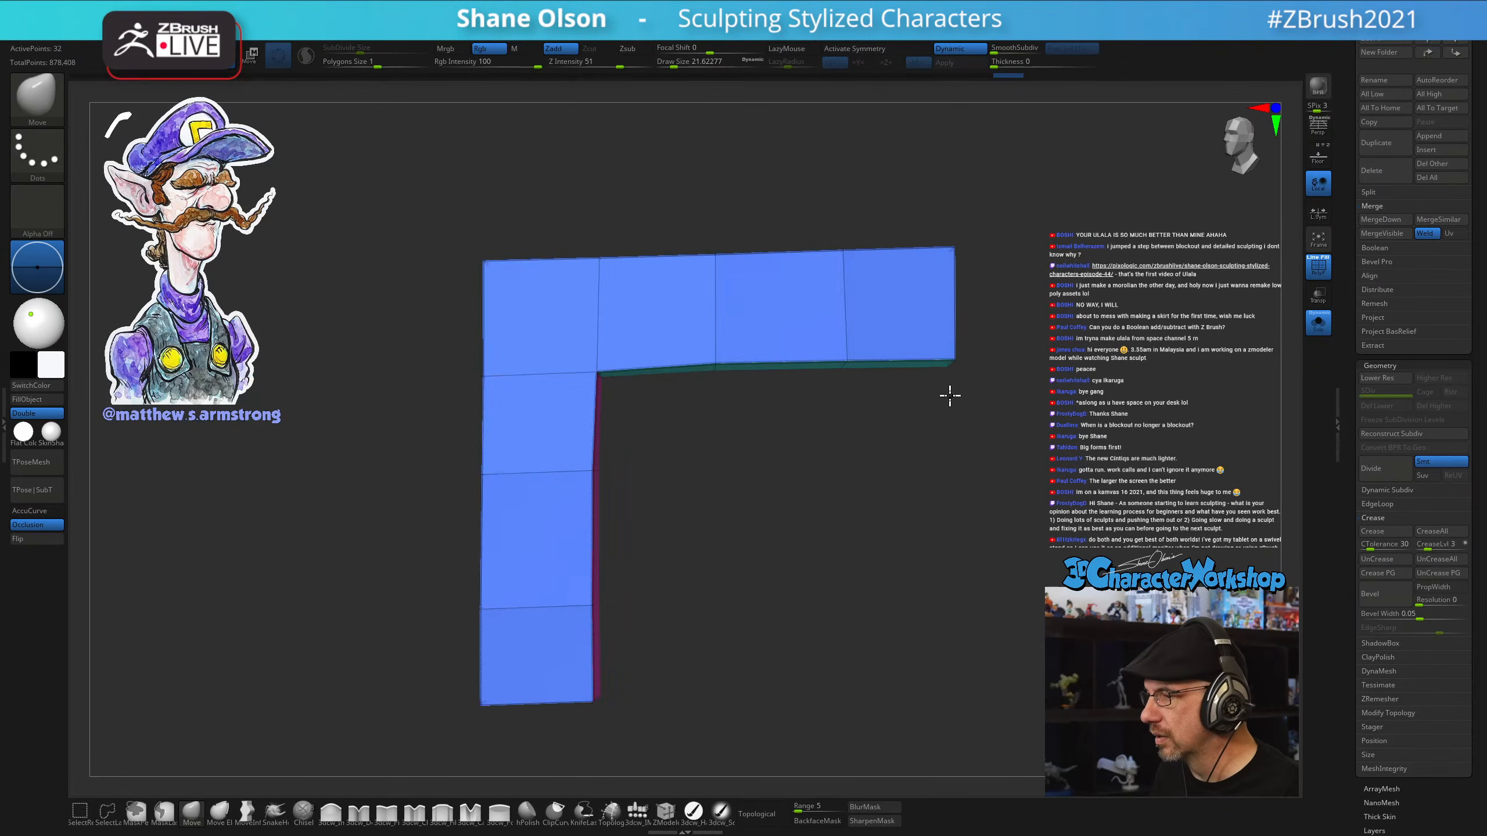
drag(886, 508, 794, 511)
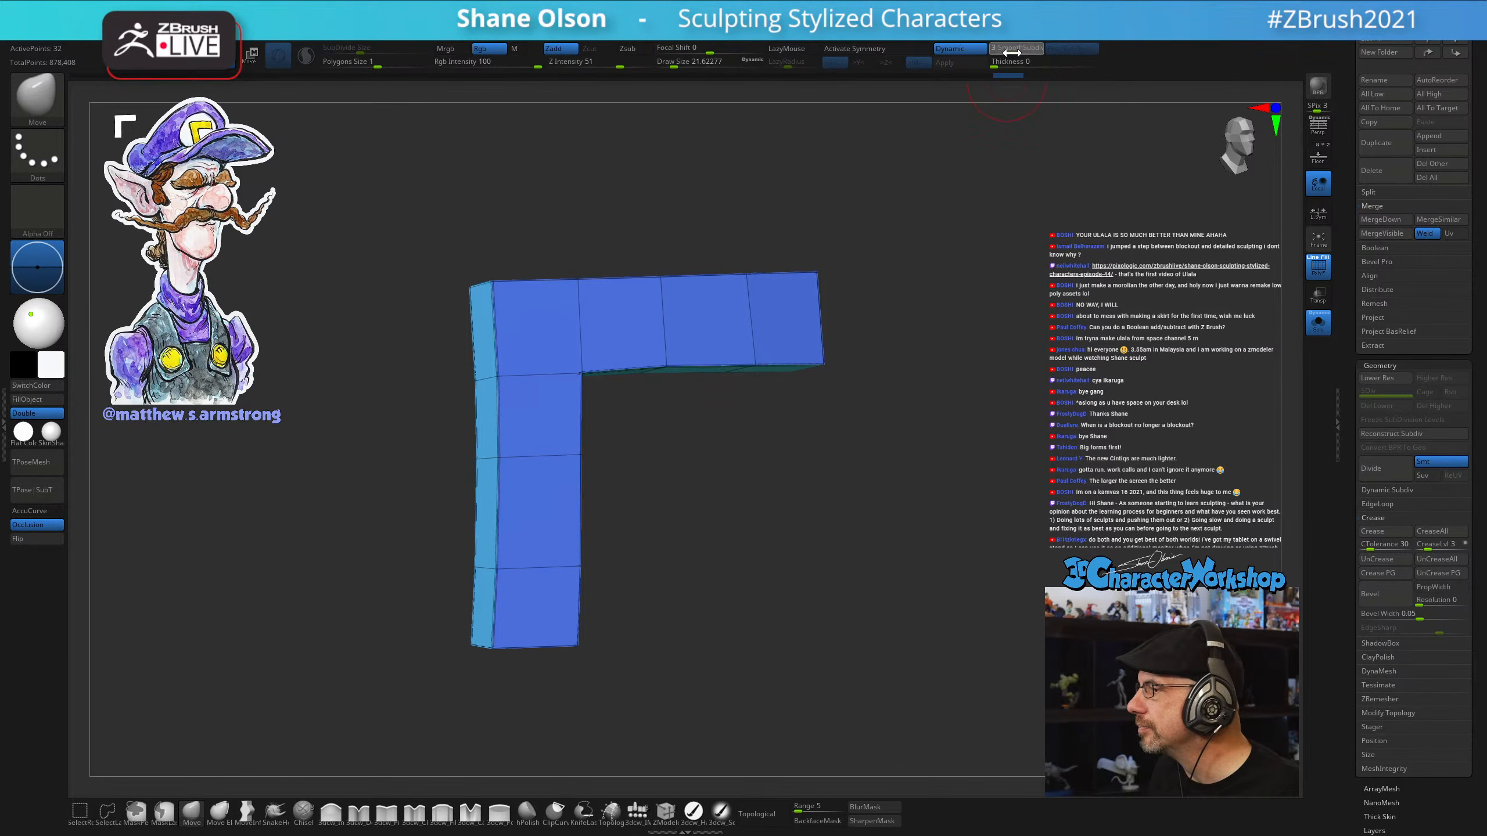
drag(986, 425, 979, 426)
key(shift+f)
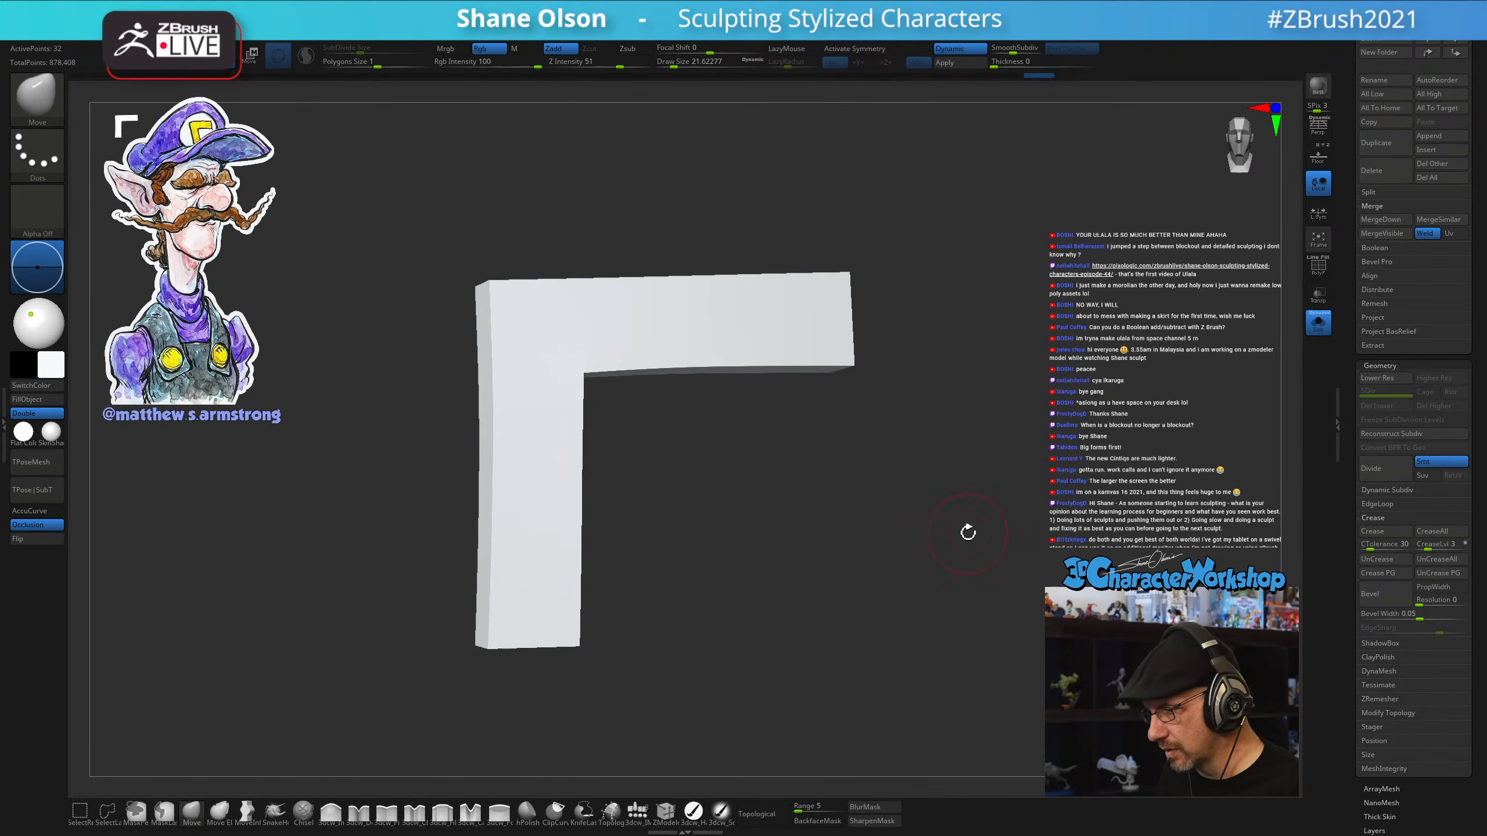
Set the draw size to 16.97027 and inspect the solid L from below and from the front
drag(968, 532, 932, 458)
mouse_move(926, 355)
mouse_down()
mouse_move(925, 518)
mouse_move(902, 498)
mouse_up()
key(s)
drag(797, 514, 770, 518)
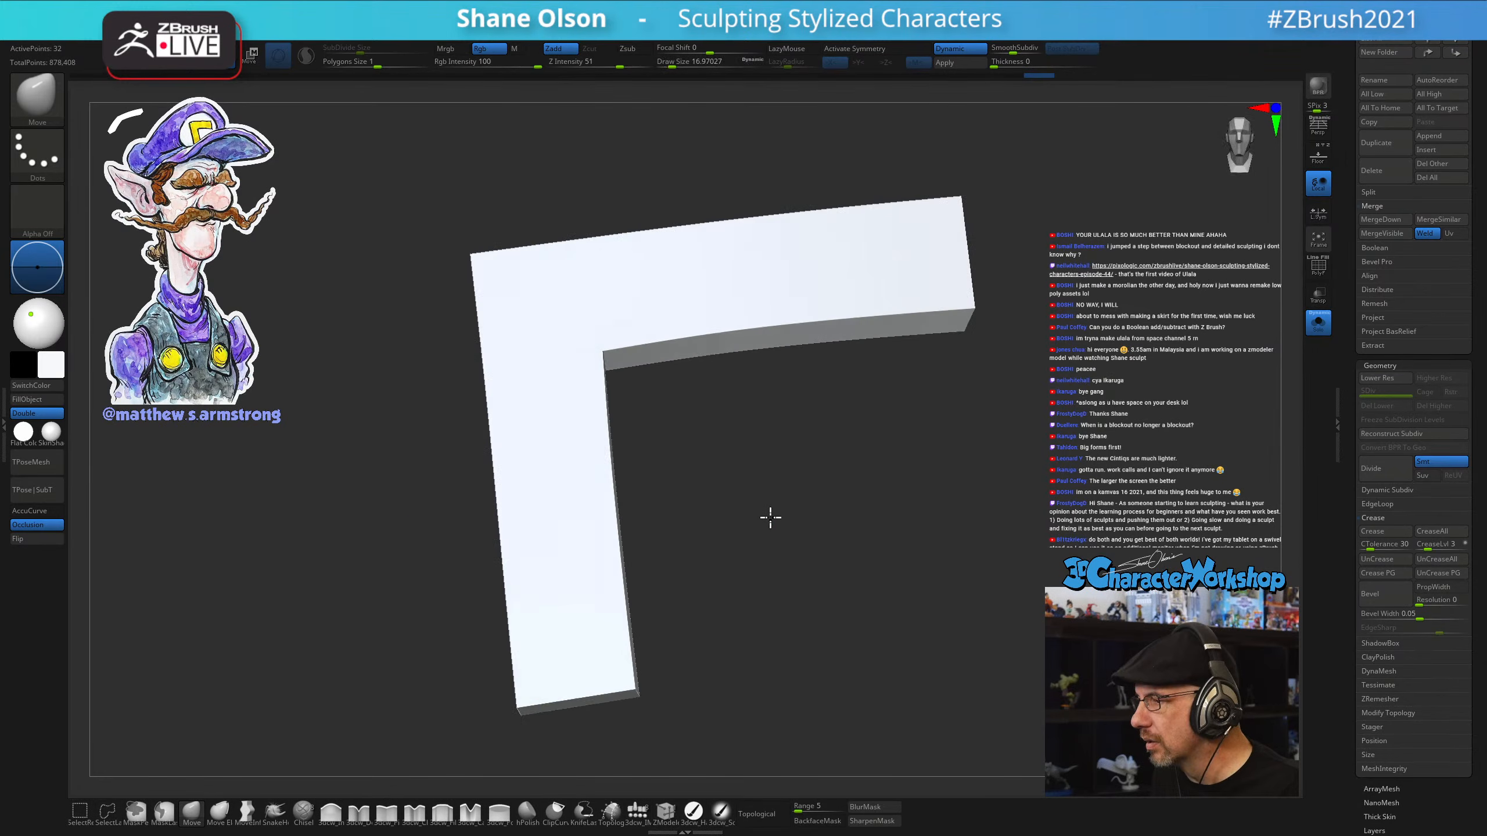
drag(856, 465, 964, 476)
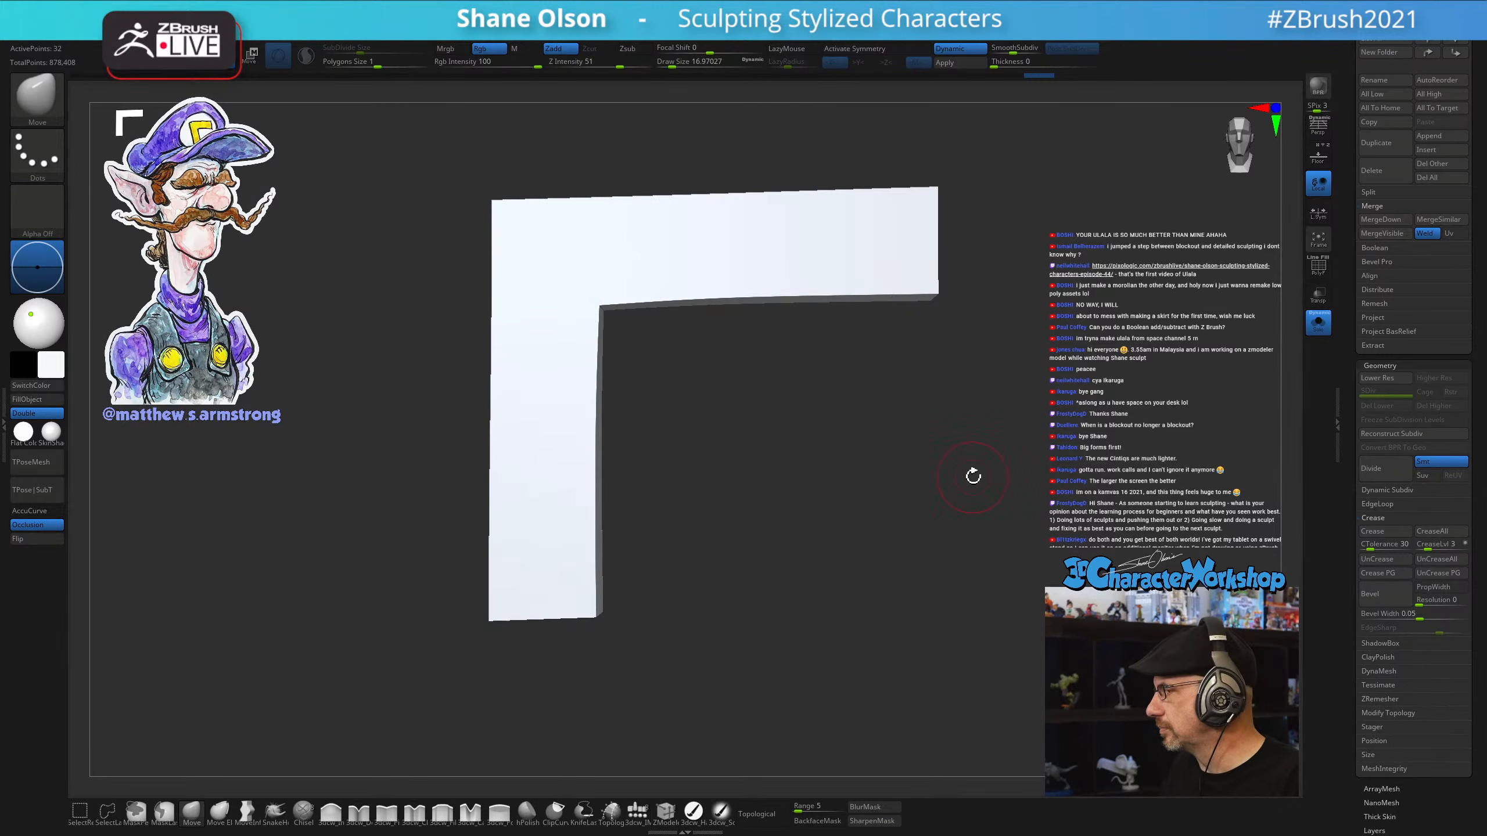
Show all subtools again and frame the whole character
click(1318, 323)
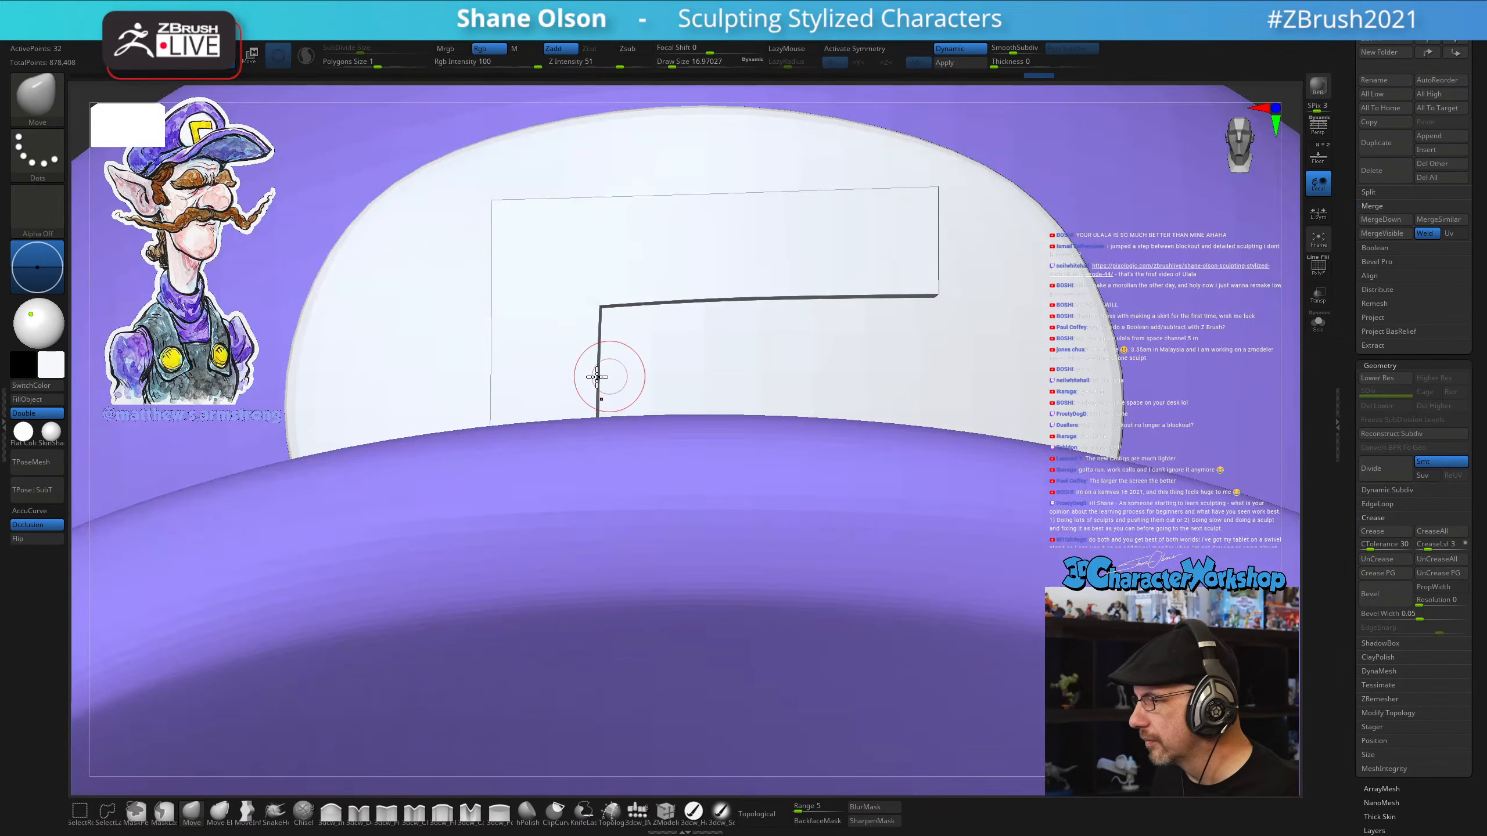
key(f)
key(f)
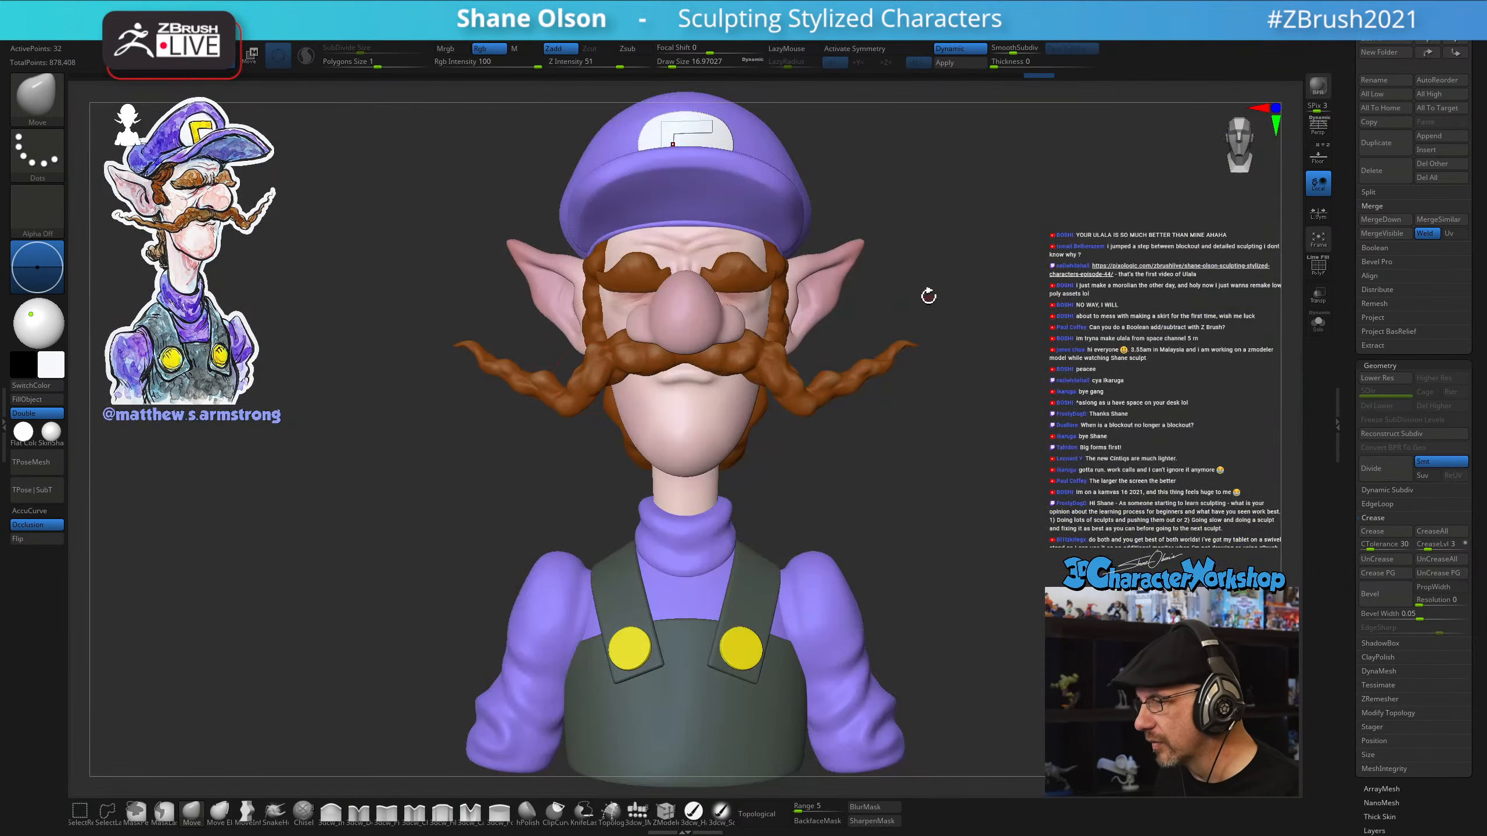
Sample the yellow of the overall buttons and fill the L emblem on the cap with it
key(c)
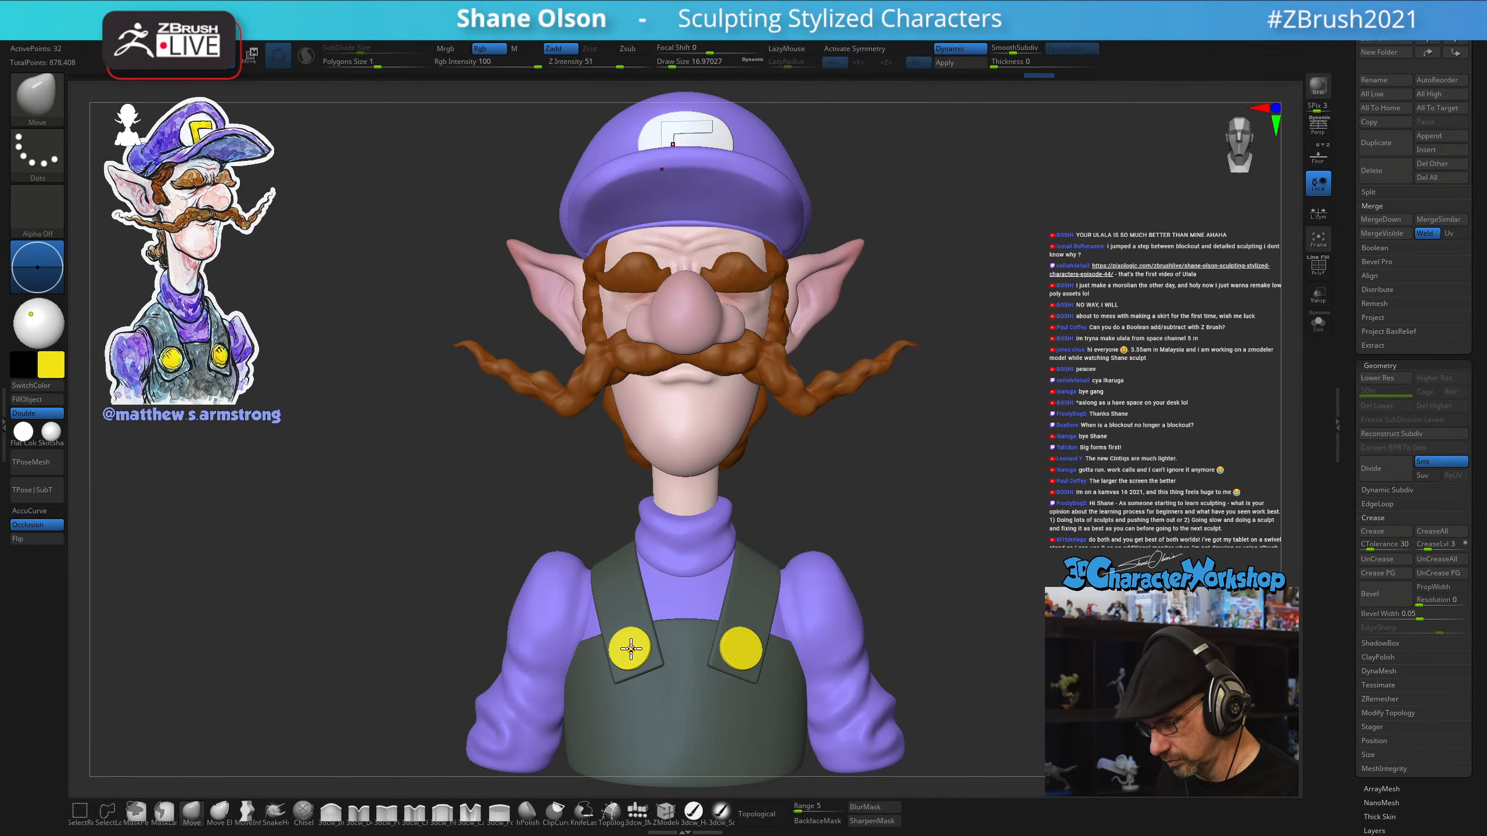
alt+drag(447, 469, 449, 525)
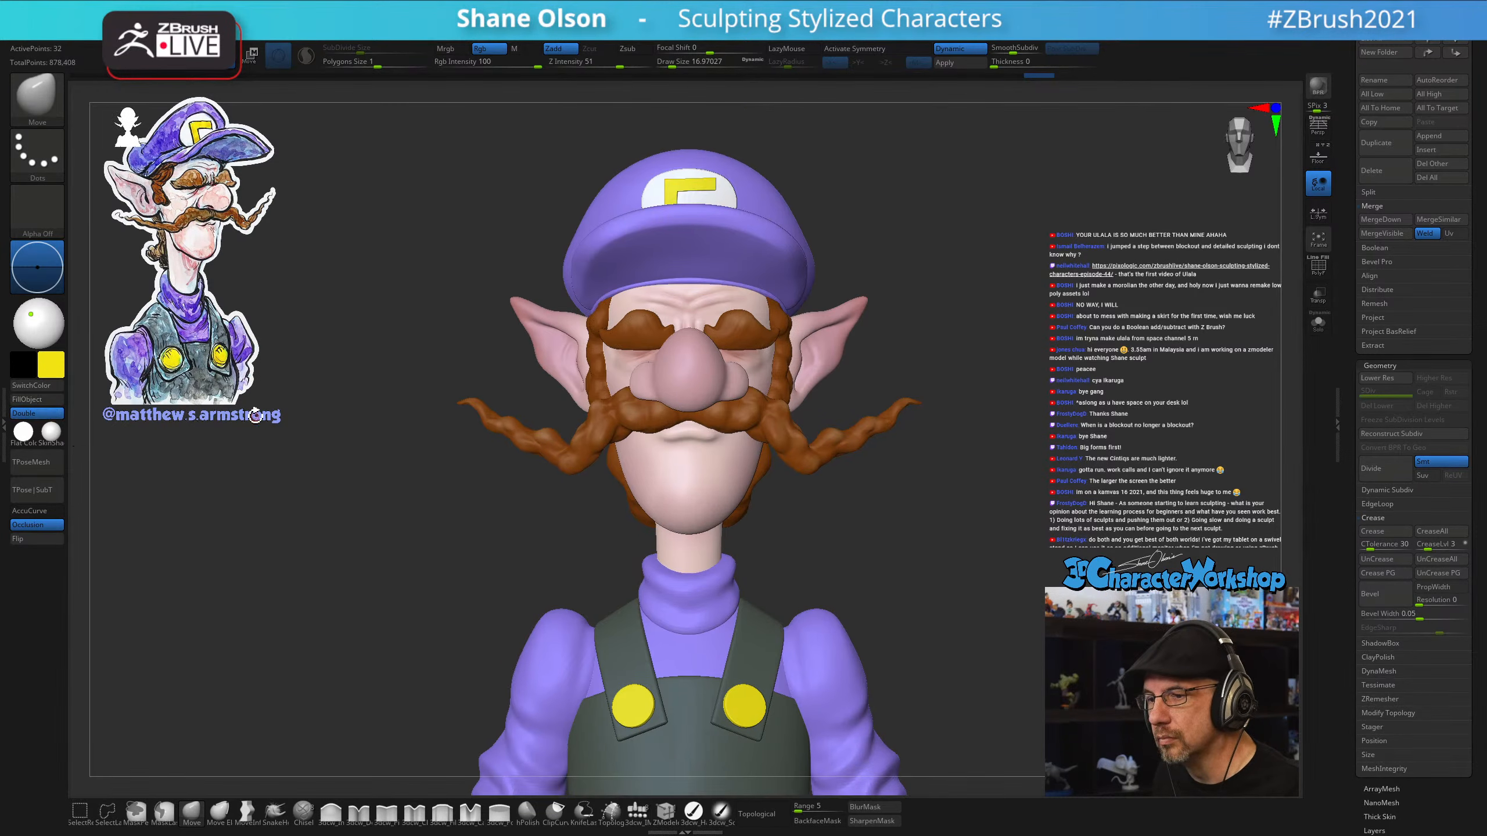
mouse_move(968, 488)
mouse_down()
mouse_move(988, 489)
mouse_move(972, 463)
mouse_up()
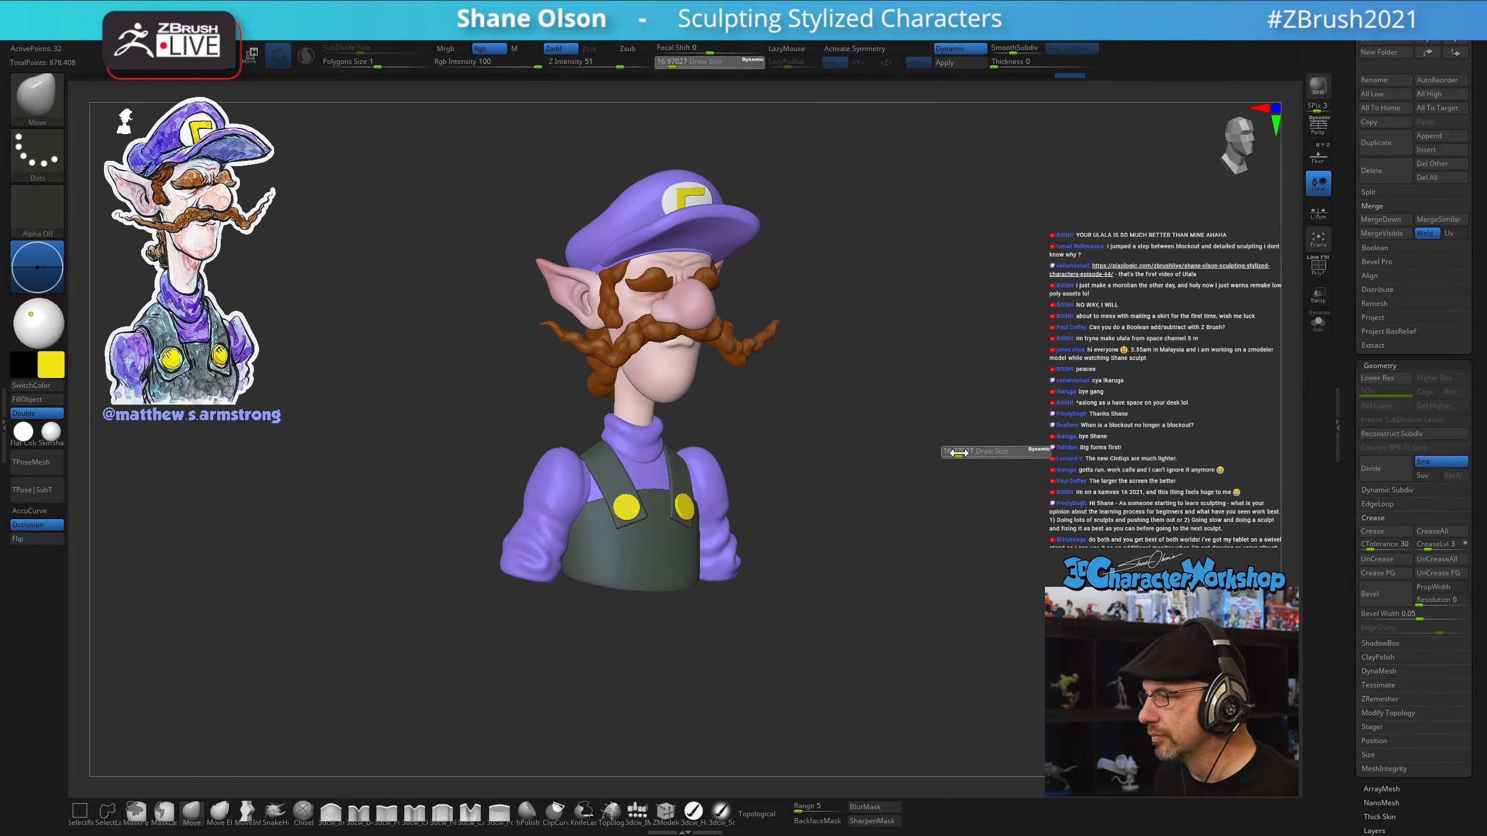
Examine the whole character with its yellow cap emblem from the front and at an angle against the reference drawing
mouse_move(956, 409)
mouse_down()
mouse_move(952, 488)
mouse_move(985, 484)
mouse_move(922, 476)
mouse_move(950, 456)
mouse_up()
key(s)
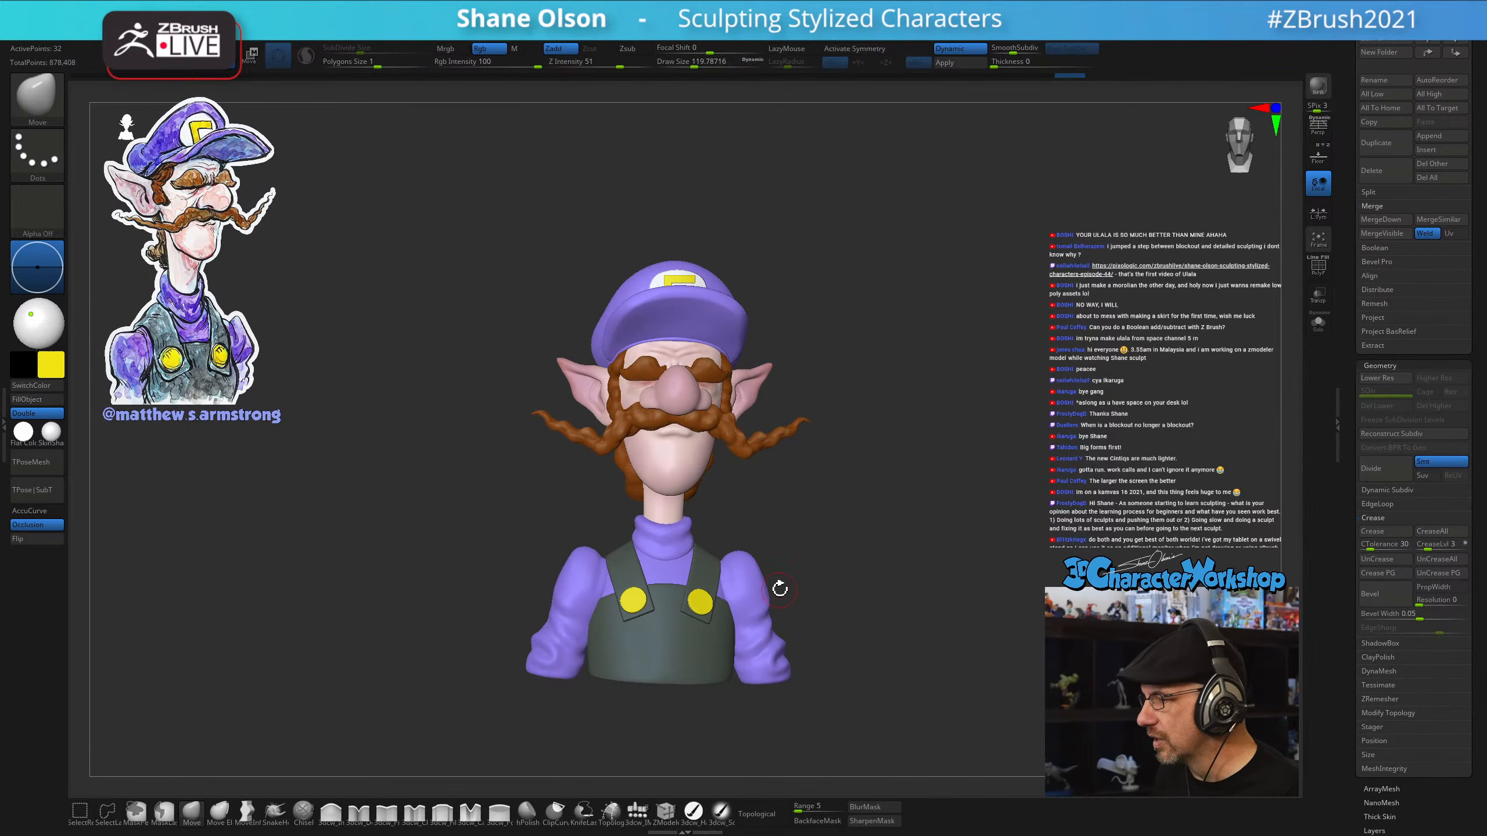
mouse_move(878, 515)
mouse_down()
mouse_move(943, 461)
mouse_move(1136, 401)
mouse_up()
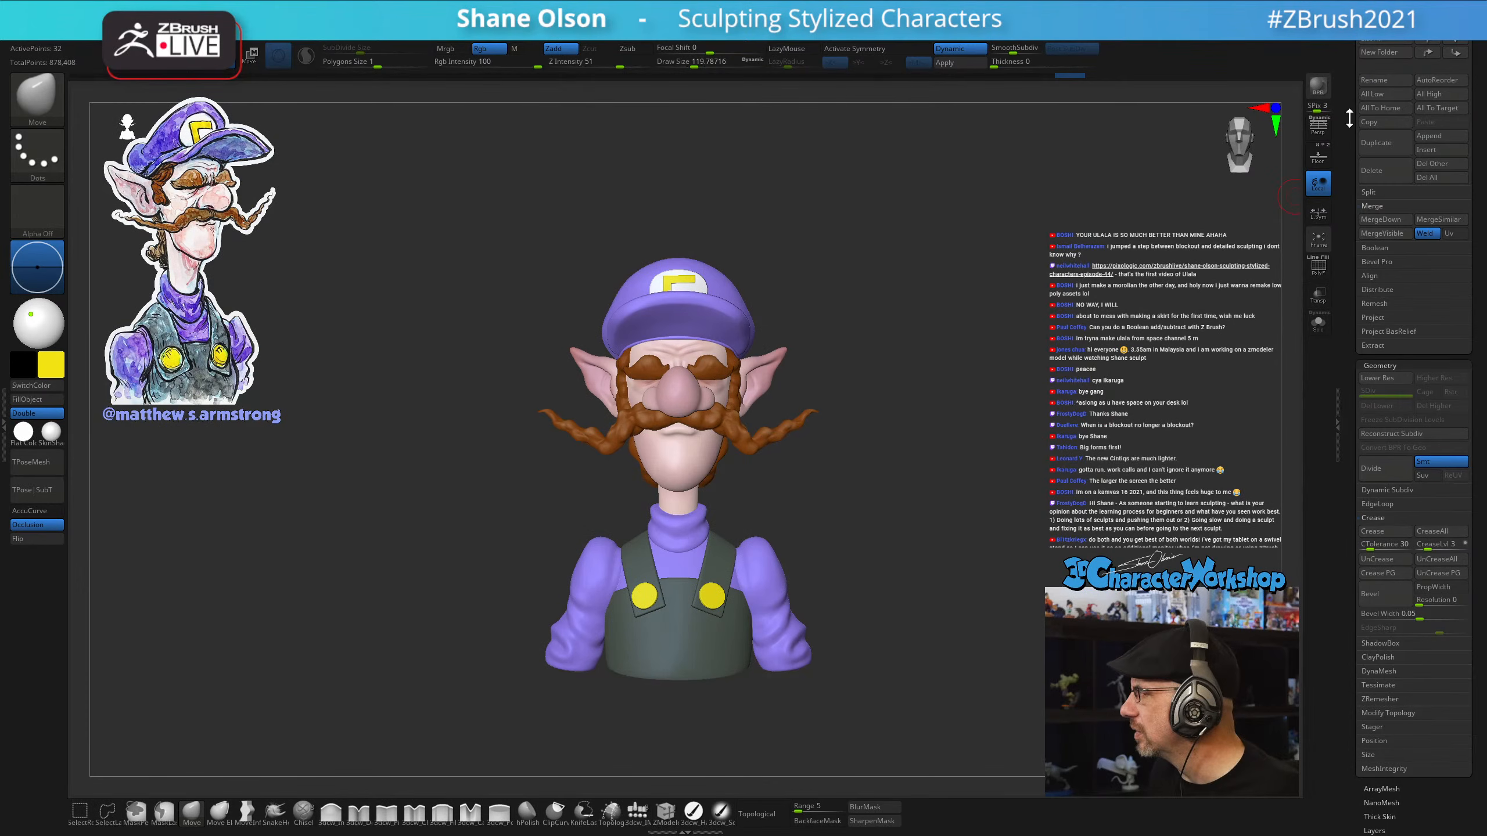
scroll(1349, 118, up, 10)
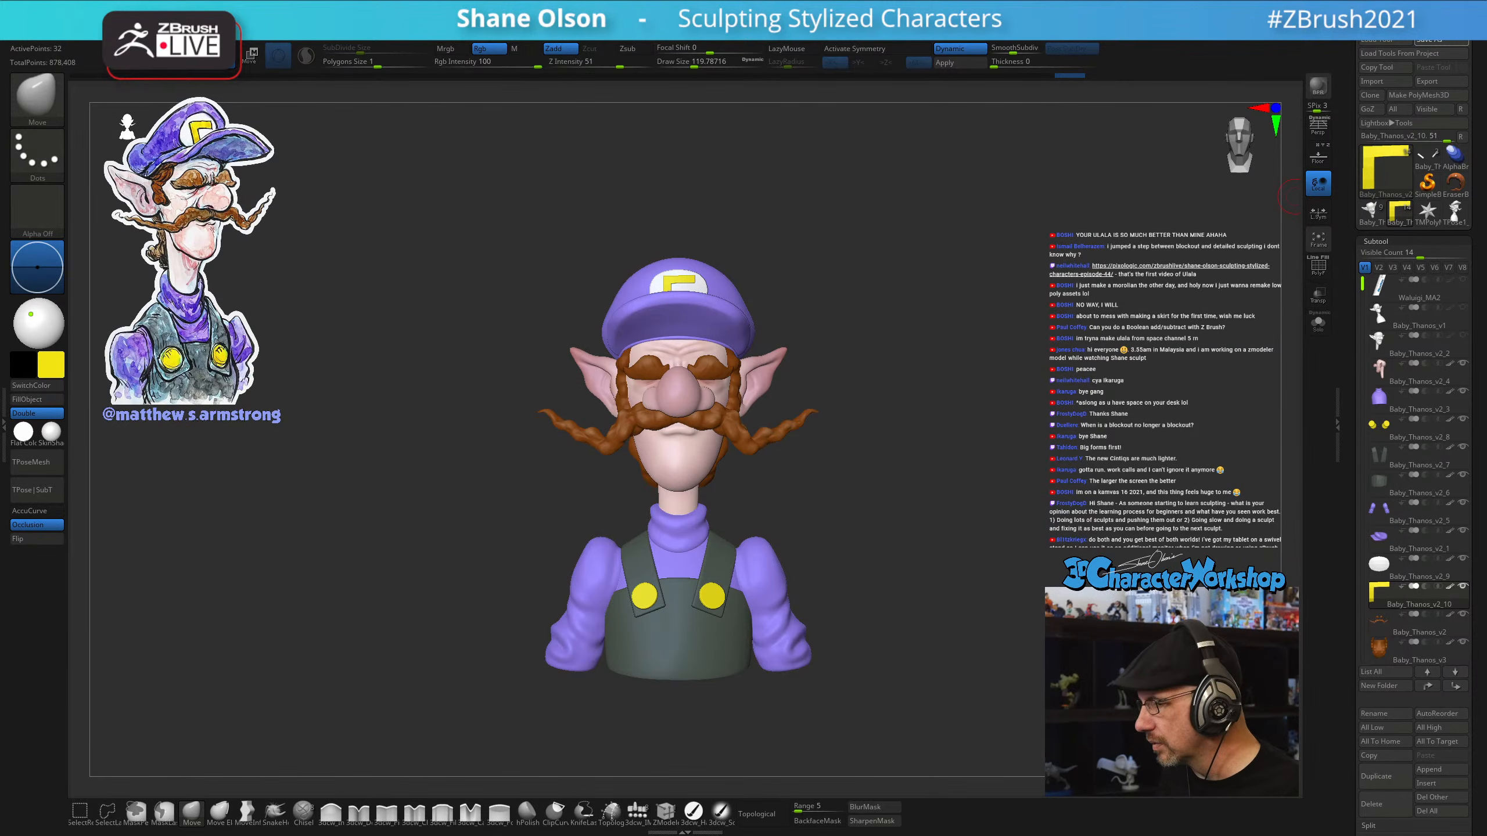
key(s)
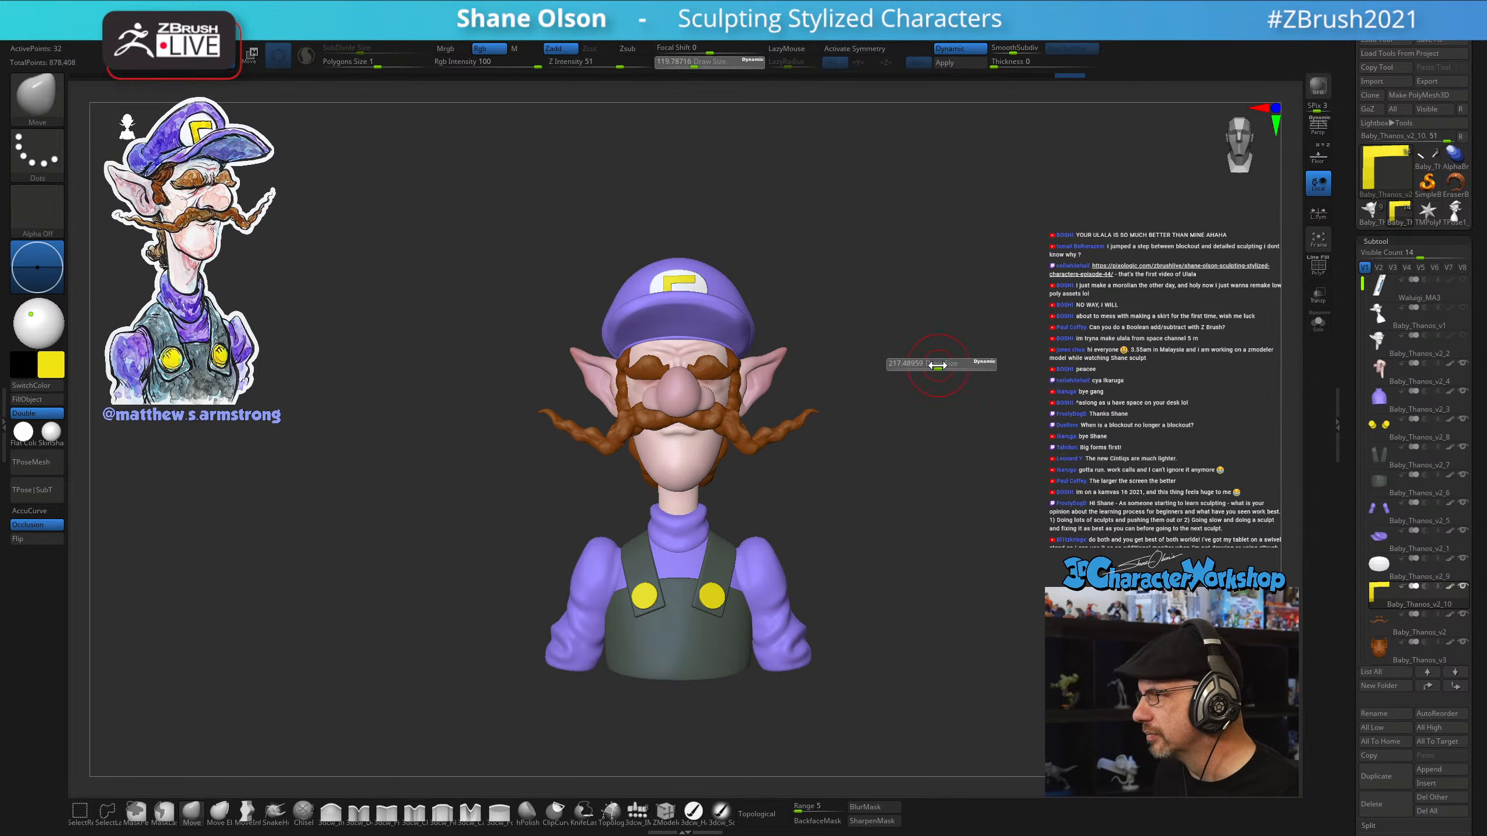
mouse_move(937, 364)
mouse_down()
mouse_move(896, 389)
mouse_move(919, 378)
mouse_move(902, 361)
mouse_up()
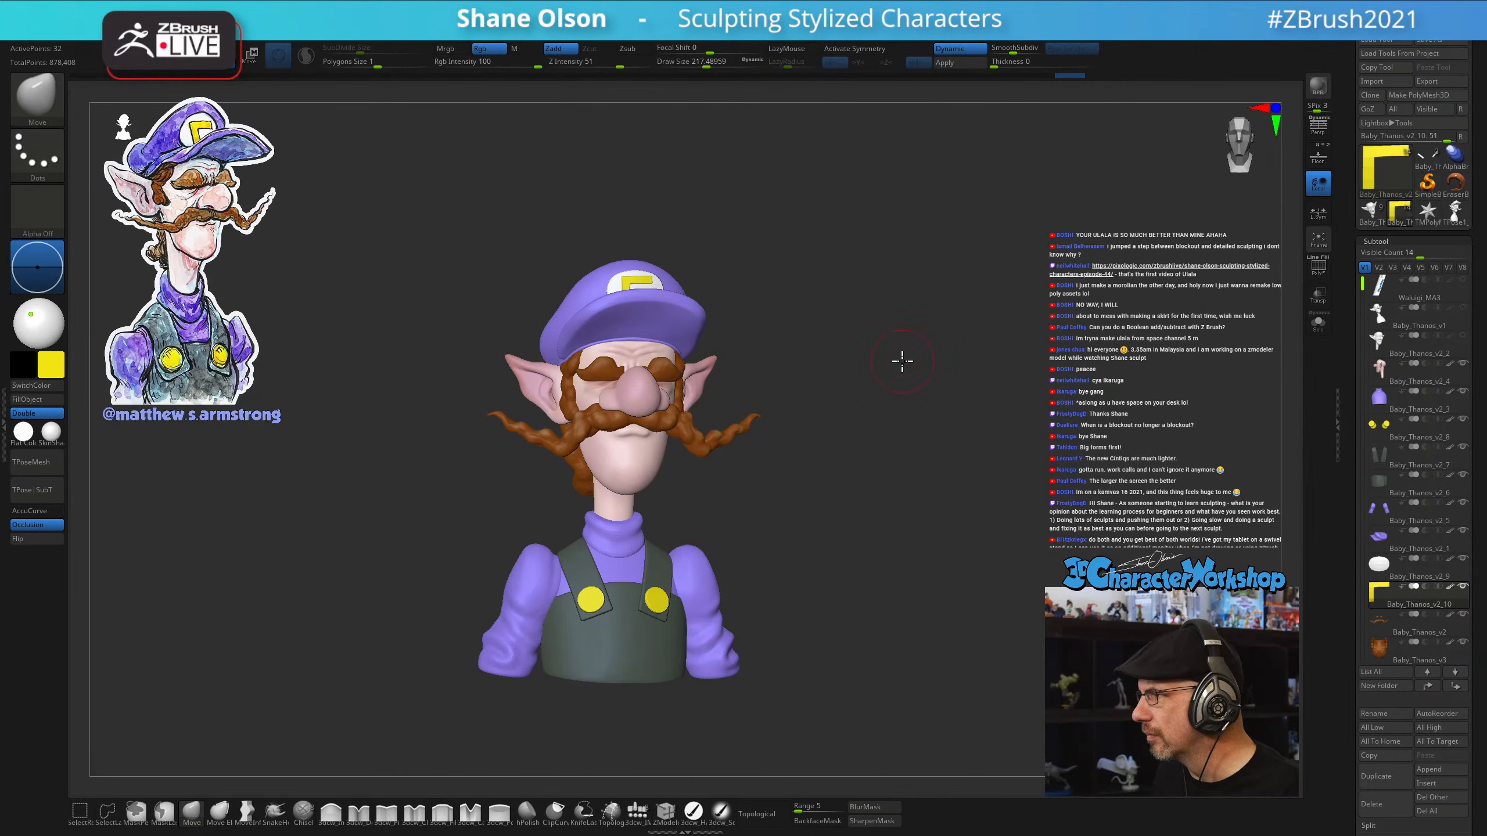
key(s)
click(902, 362)
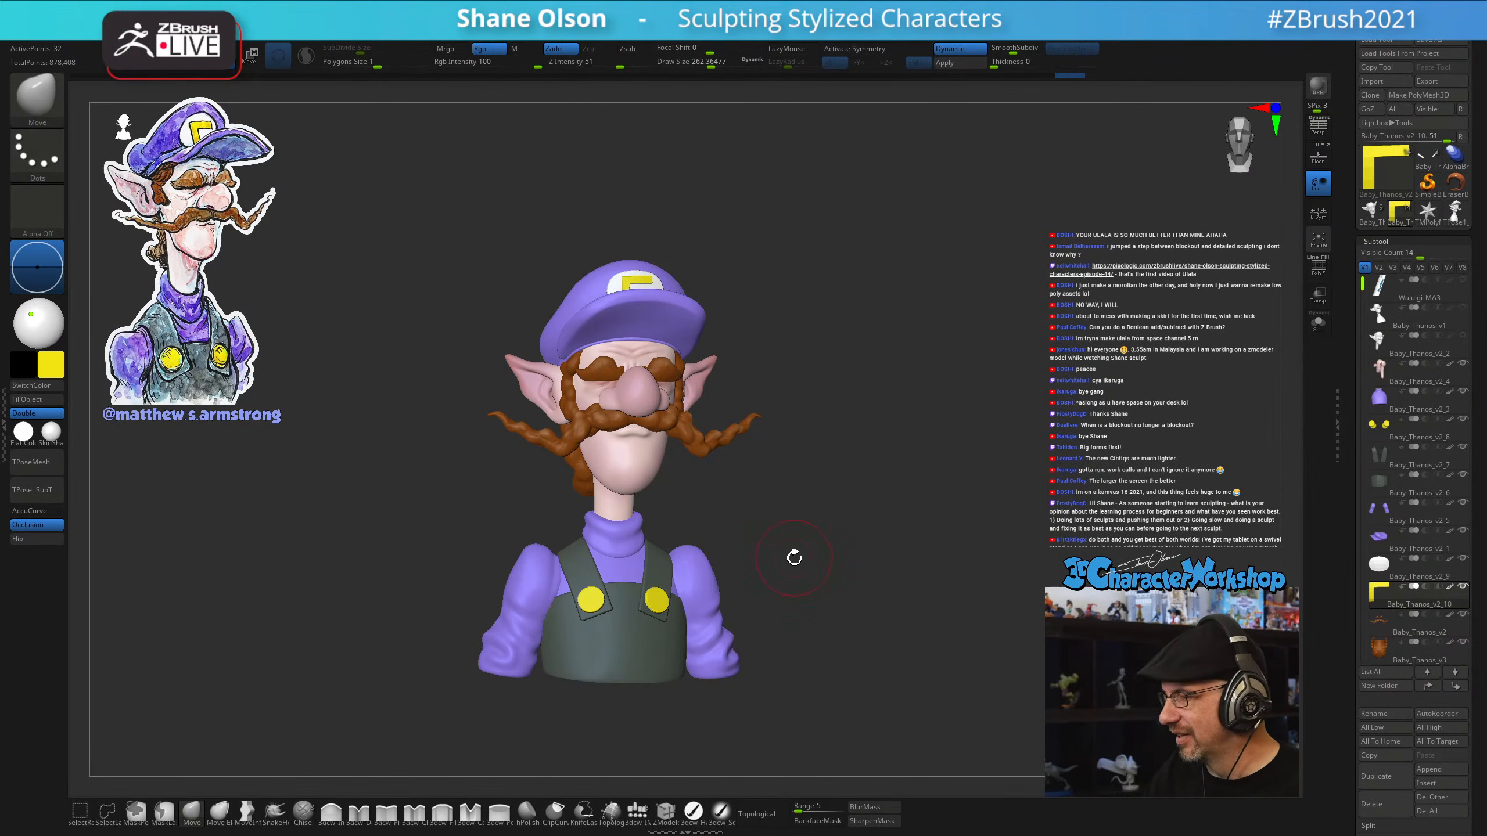
drag(795, 557, 826, 567)
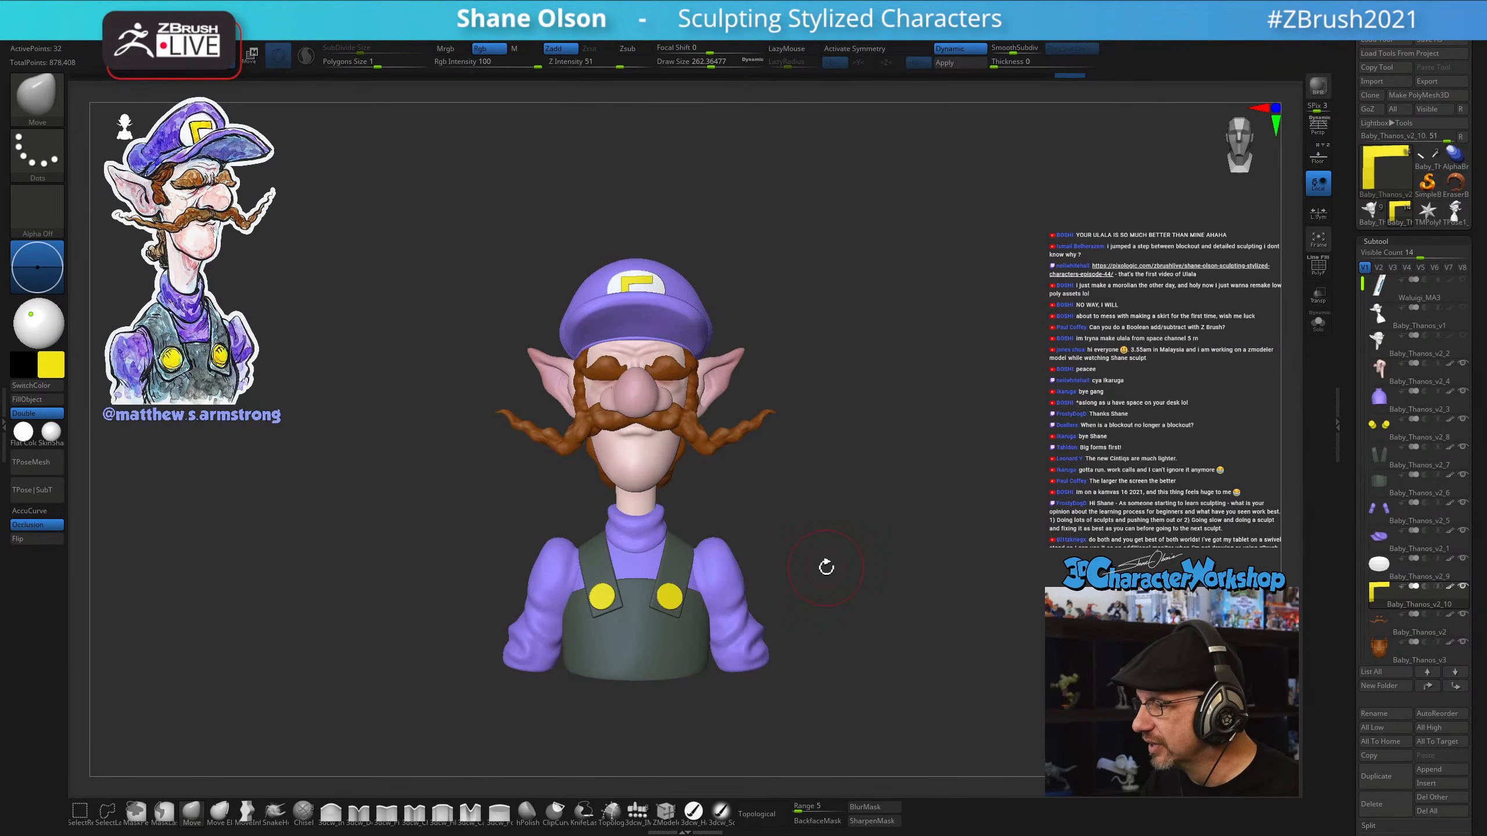
Select the head subtool and reshape the front of the neck under the jaw with the Move brush at draw size 191.5874
alt+click(641, 463)
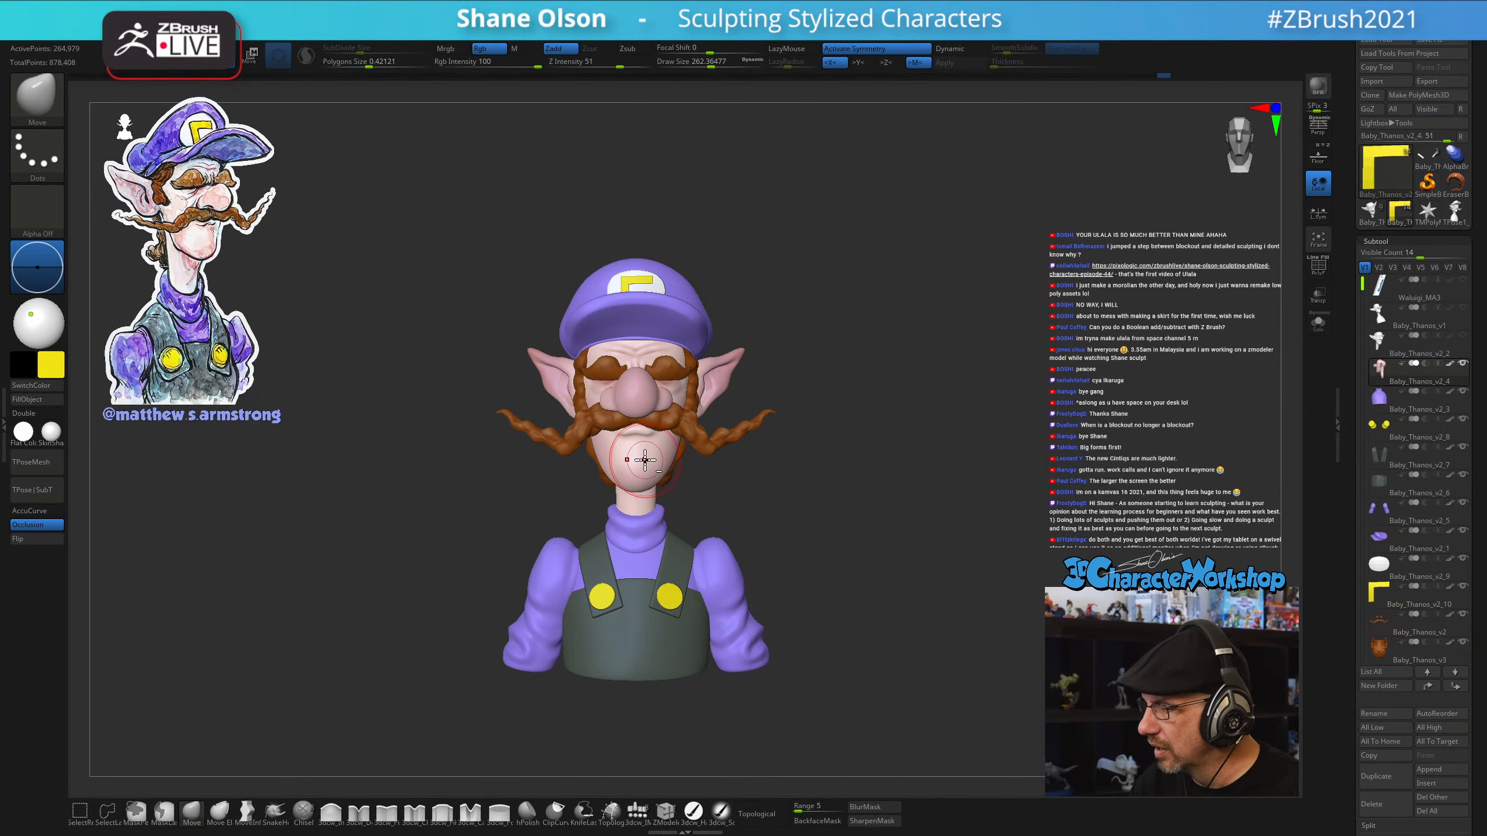
key(s)
drag(457, 585, 493, 587)
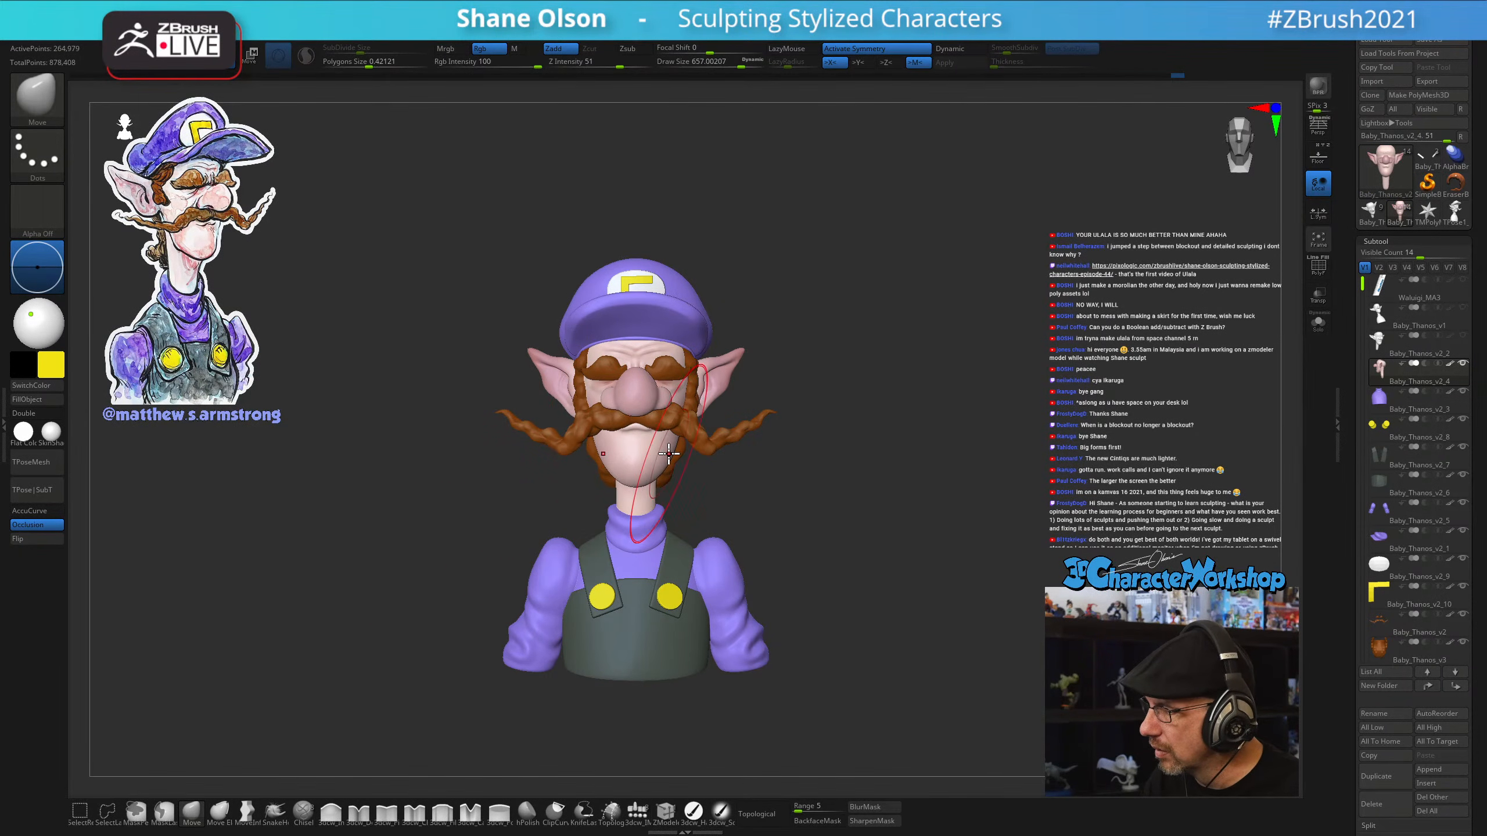
mouse_move(820, 497)
mouse_down()
mouse_move(839, 504)
mouse_move(756, 505)
mouse_move(871, 496)
mouse_move(747, 547)
mouse_move(786, 484)
mouse_move(777, 585)
mouse_move(766, 549)
mouse_move(746, 549)
mouse_up()
key(s)
key(s)
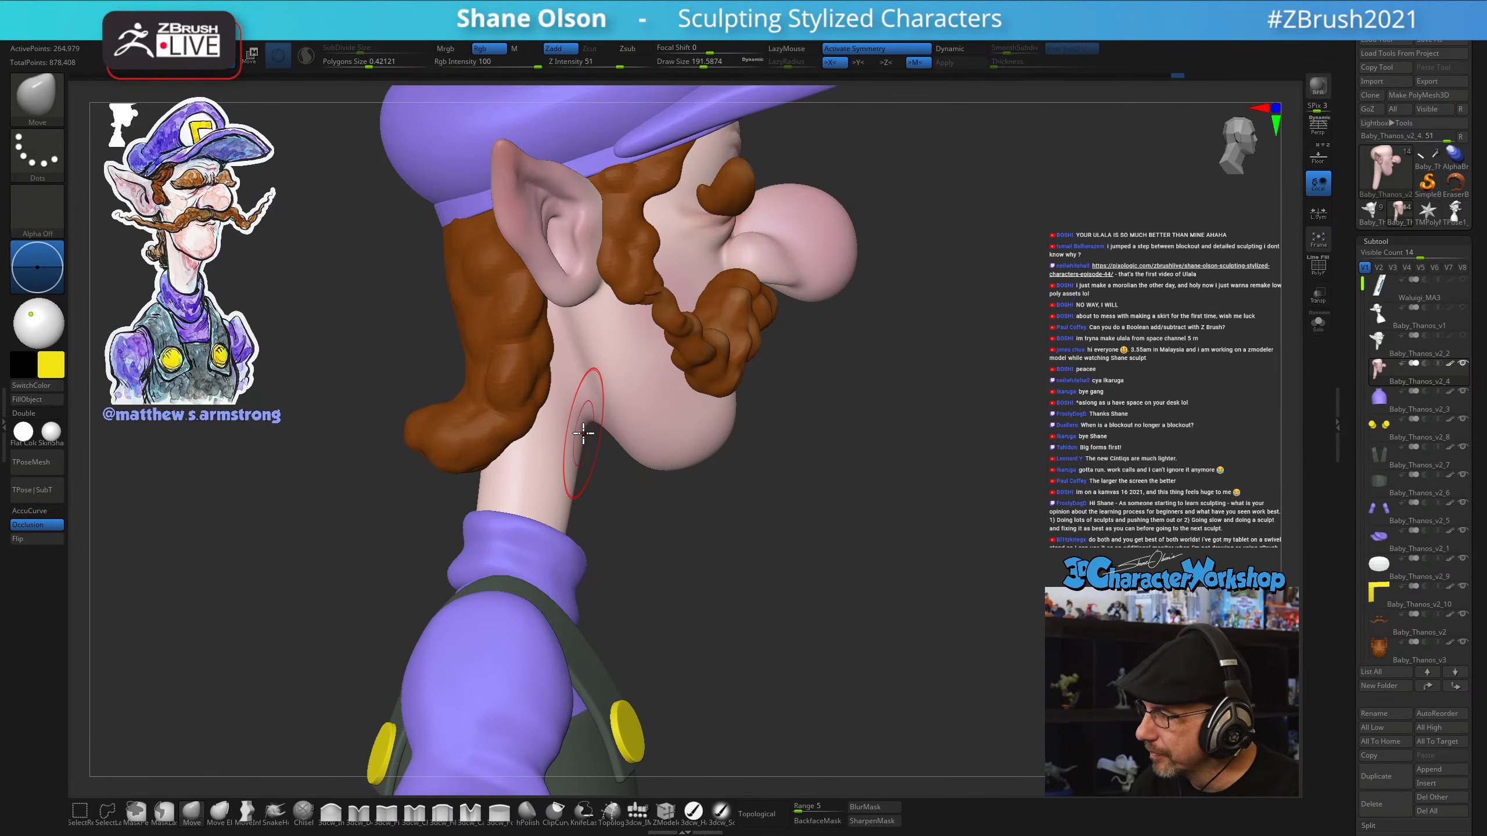
key(s)
mouse_move(584, 435)
mouse_down()
mouse_move(598, 452)
mouse_move(573, 483)
mouse_up()
mouse_move(645, 539)
mouse_down()
mouse_move(654, 555)
mouse_move(664, 541)
mouse_move(644, 521)
mouse_up()
key(s)
drag(612, 460, 622, 486)
key(s)
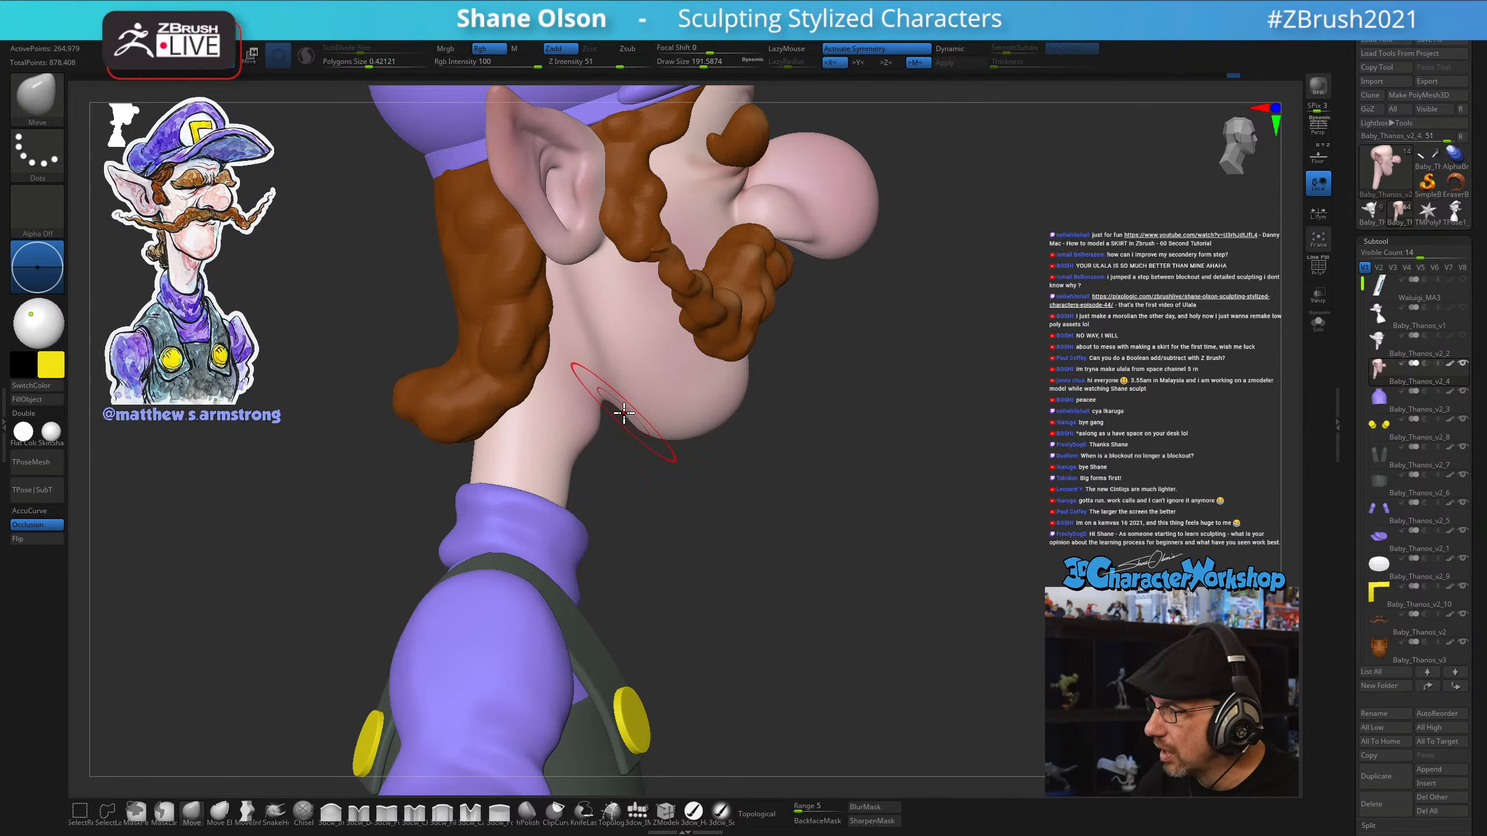
Reduce the draw size to 158.09602 and smooth the throat where the neck meets the underside of the jaw
key(bracketleft)
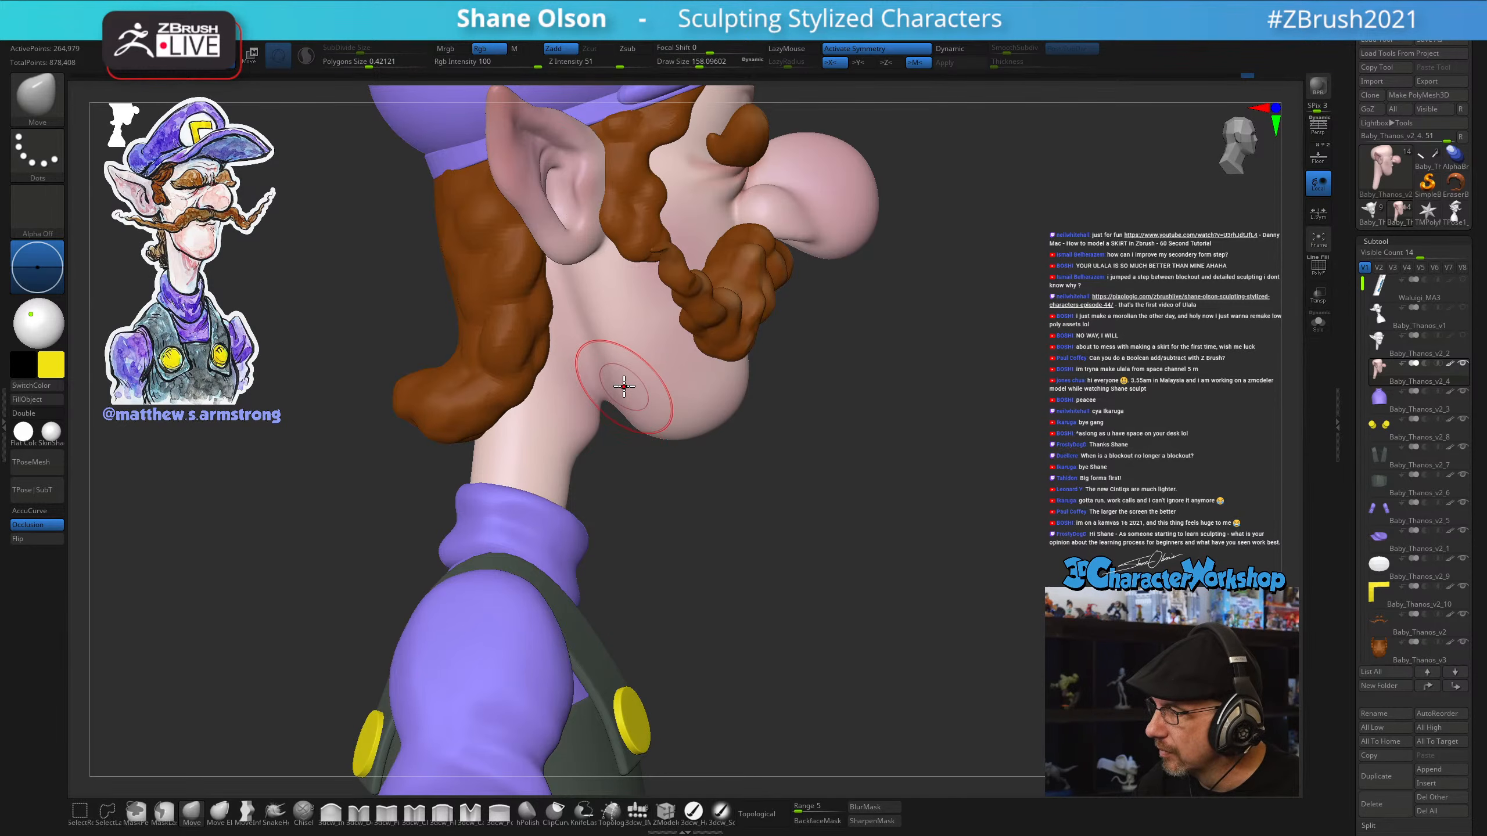
drag(700, 525, 693, 505)
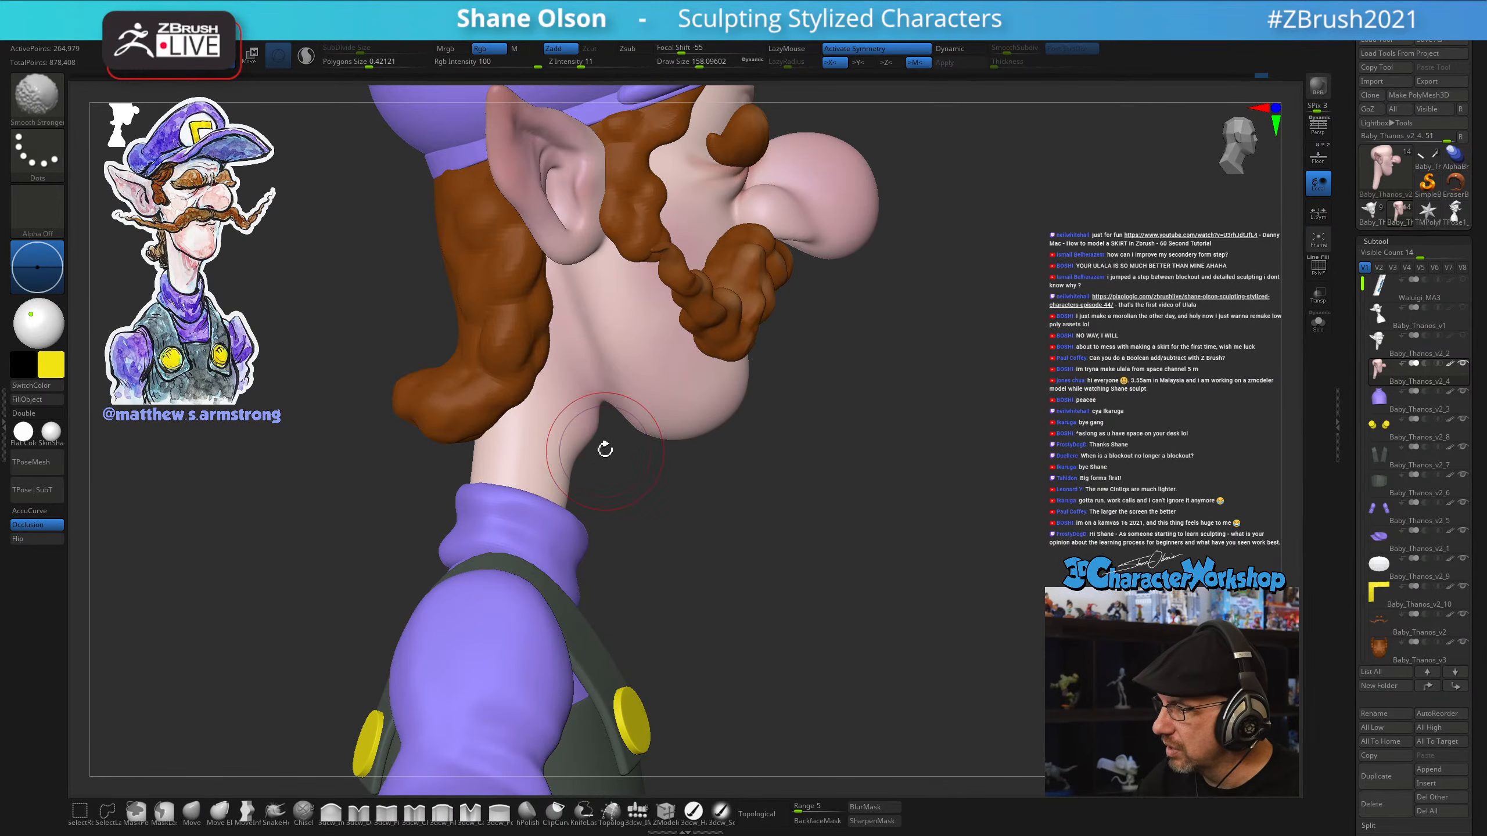
drag(604, 441, 687, 453)
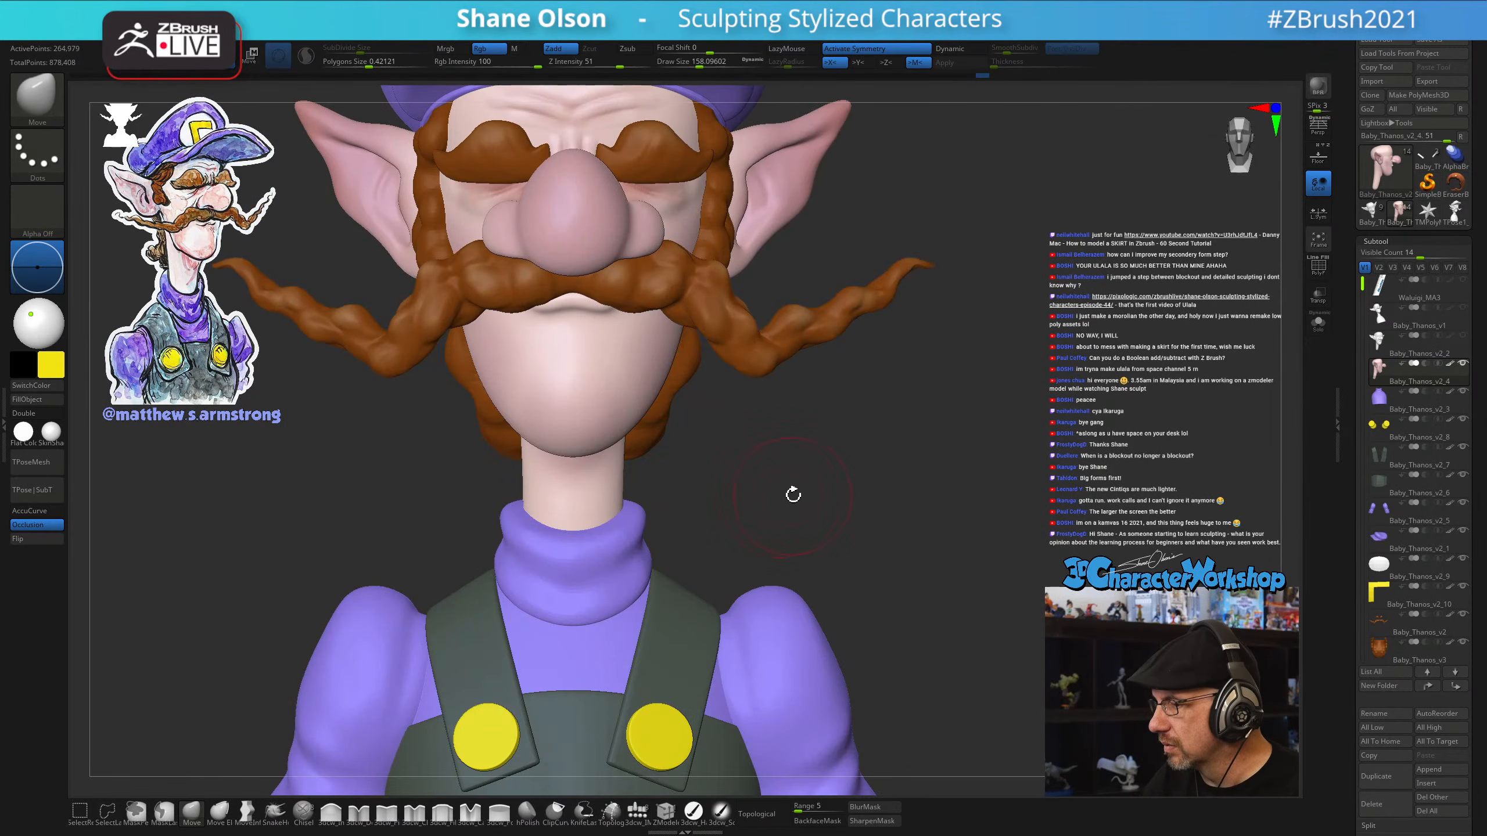
Check the reshaped neck and jaw from the side, at an angle and from the front
mouse_move(790, 493)
mouse_down()
mouse_move(753, 501)
mouse_move(769, 500)
mouse_up()
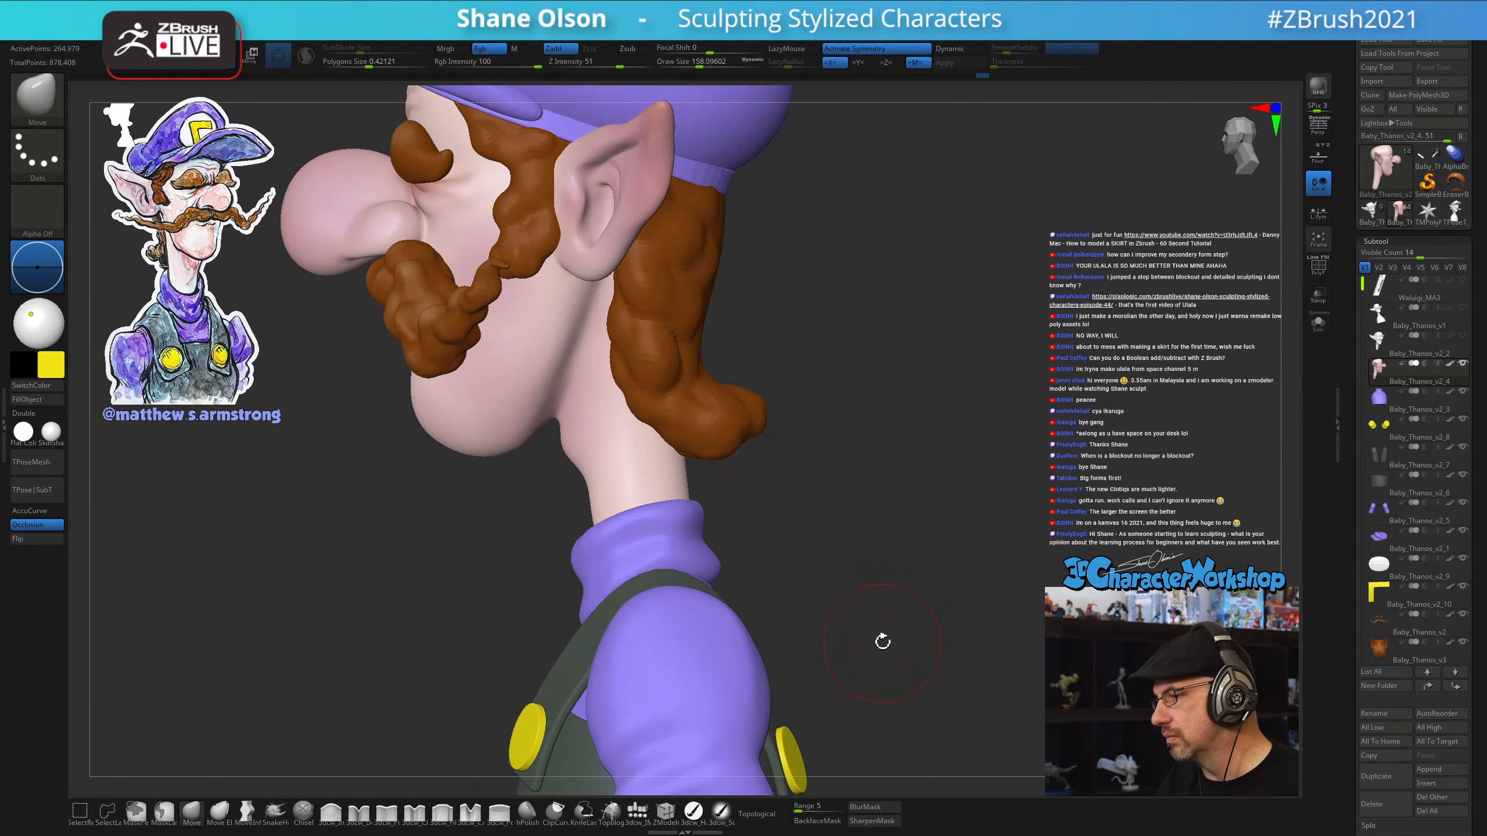
alt+drag(882, 642, 858, 615)
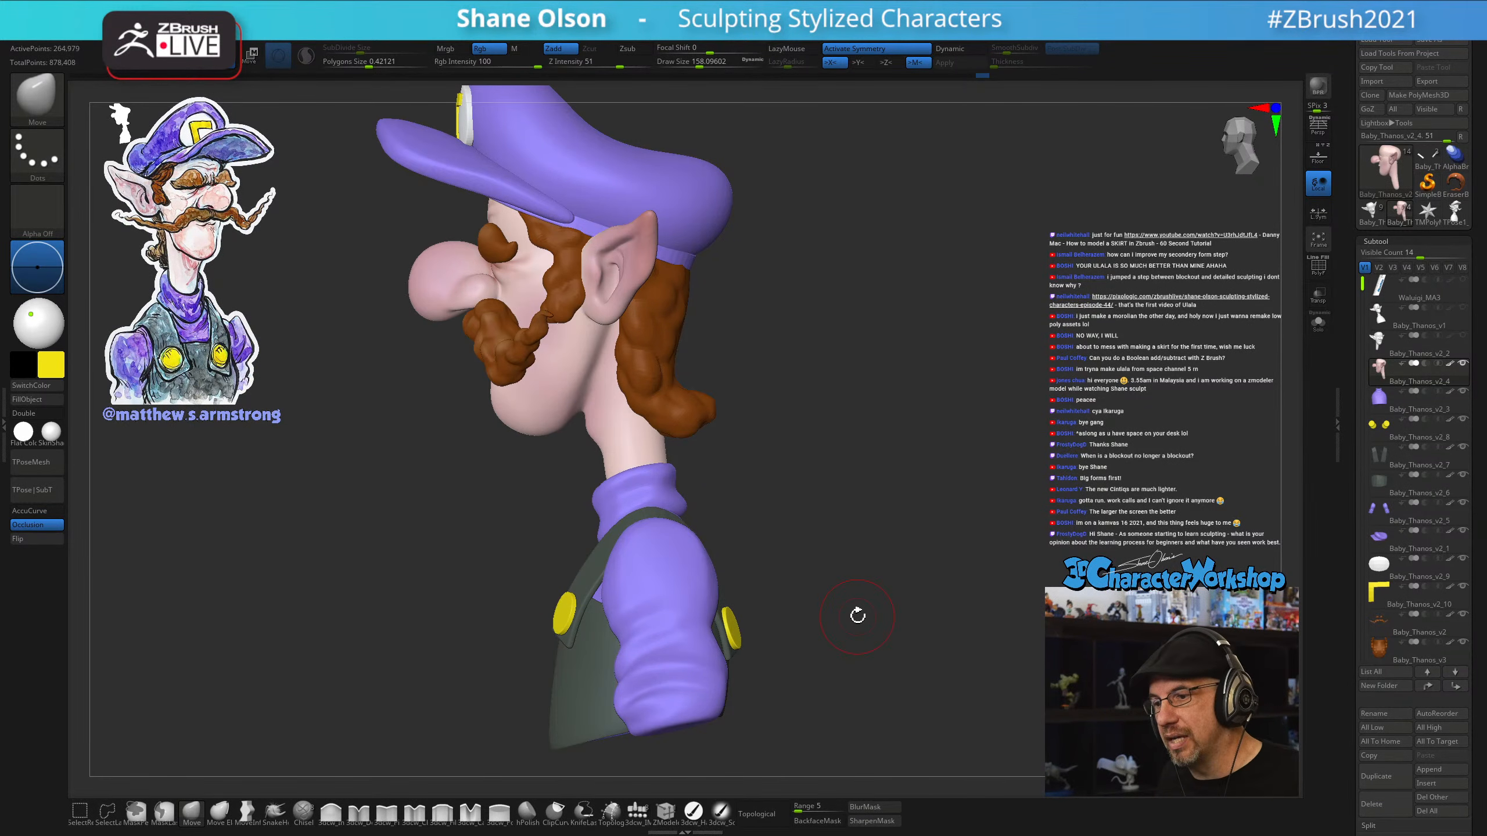
drag(858, 615, 603, 442)
mouse_move(768, 424)
mouse_down()
mouse_move(754, 398)
mouse_move(740, 405)
mouse_move(760, 412)
mouse_move(656, 246)
mouse_up()
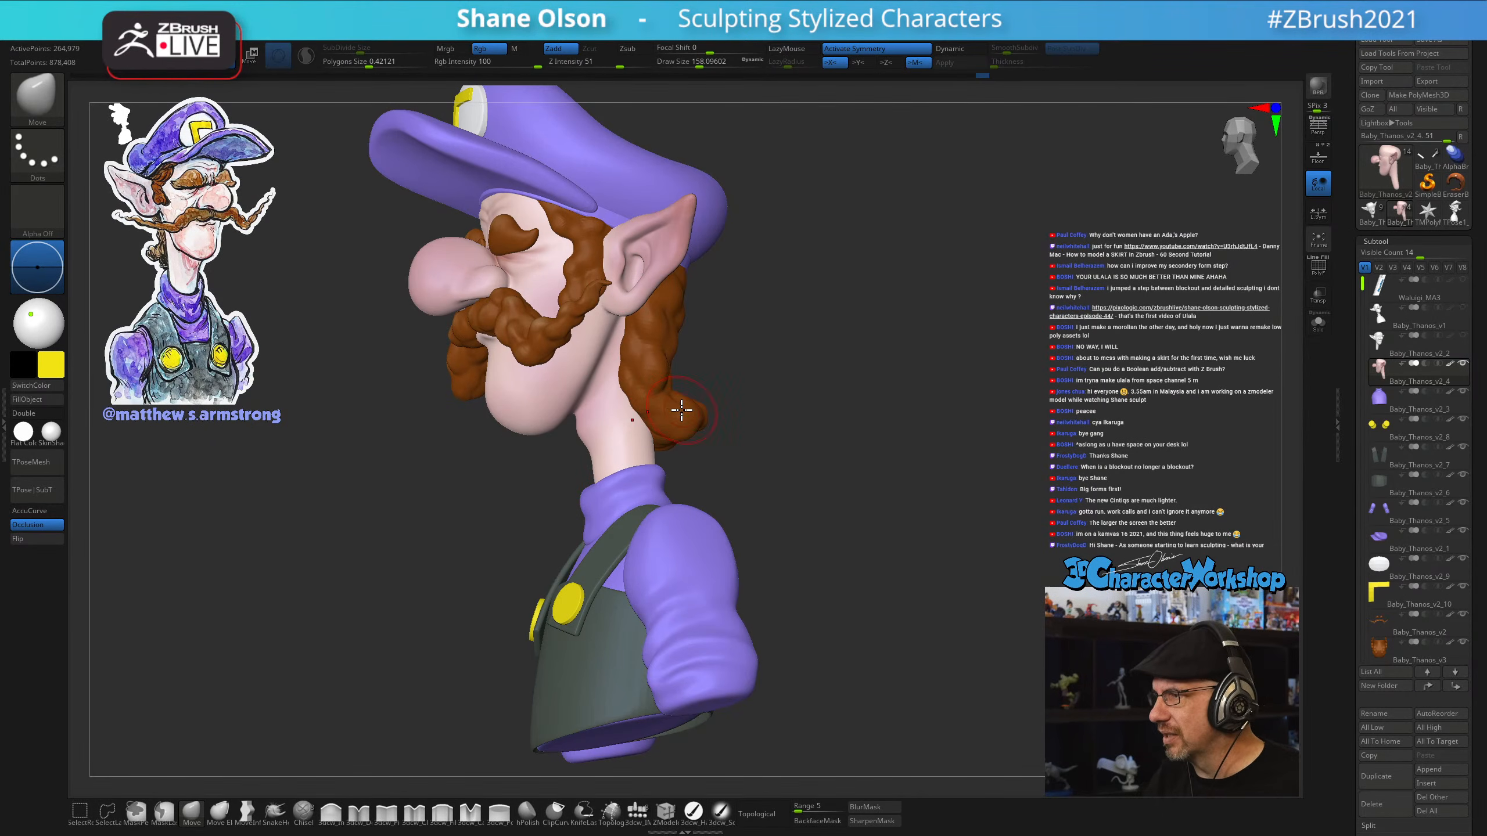
shift+drag(831, 479, 859, 496)
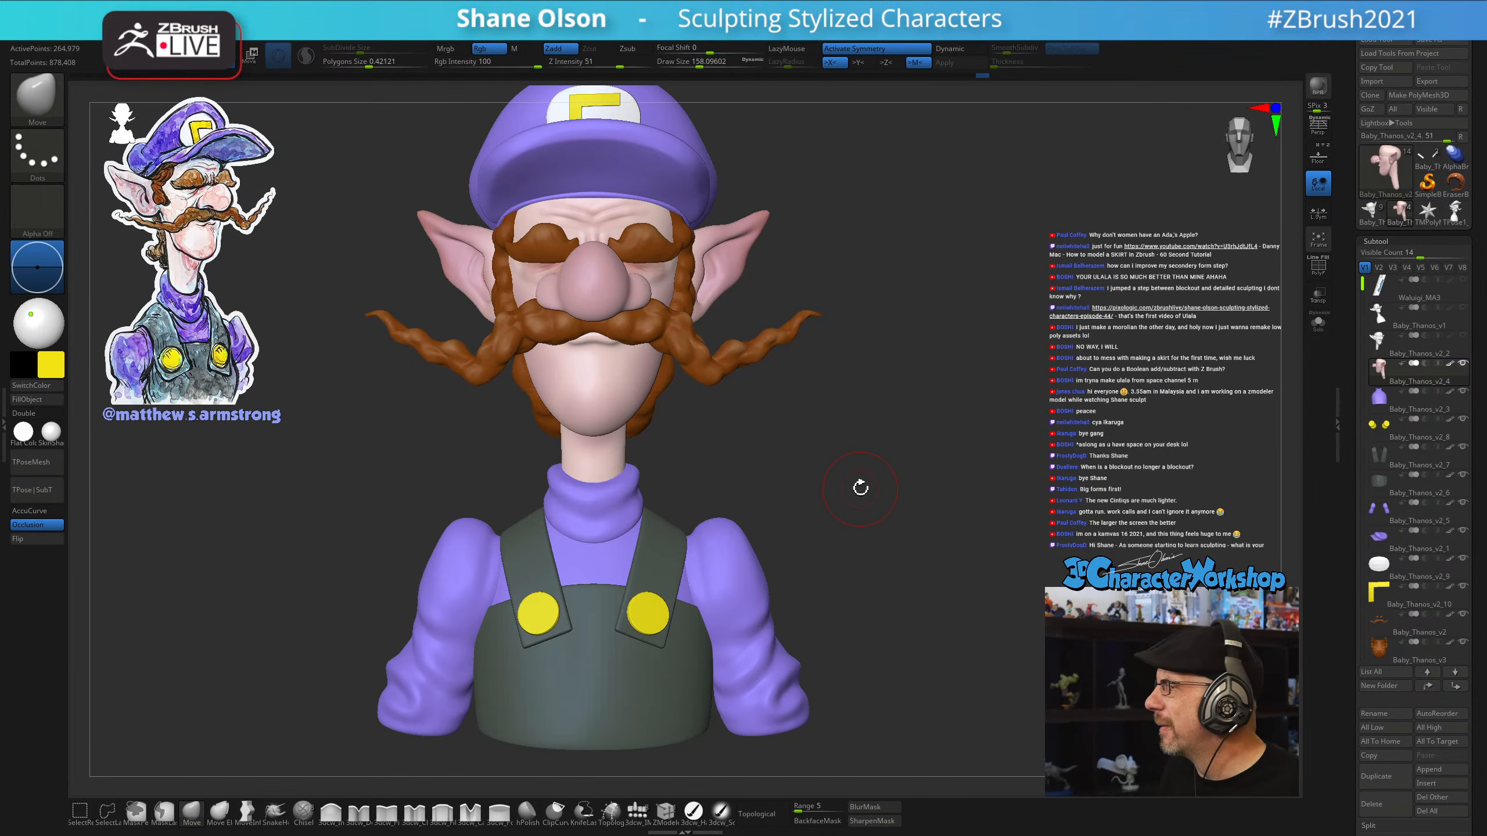
alt+drag(1101, 351, 1069, 361)
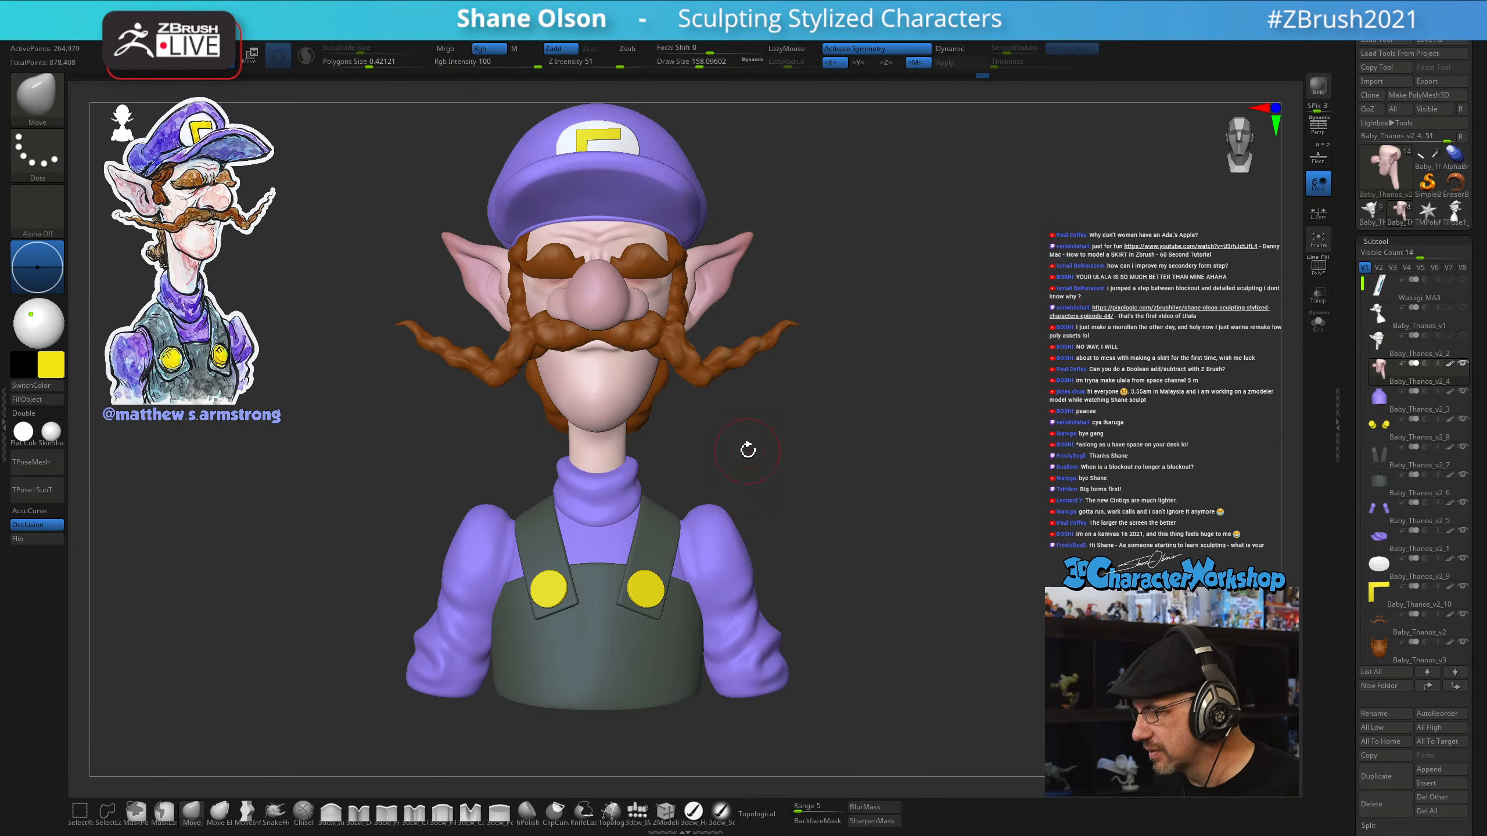
Adjust the underside of the jaw and chin in profile with the Move brush at draw size 222.86801
mouse_move(747, 450)
mouse_down()
mouse_move(936, 392)
mouse_move(844, 410)
mouse_move(890, 463)
mouse_up()
key(s)
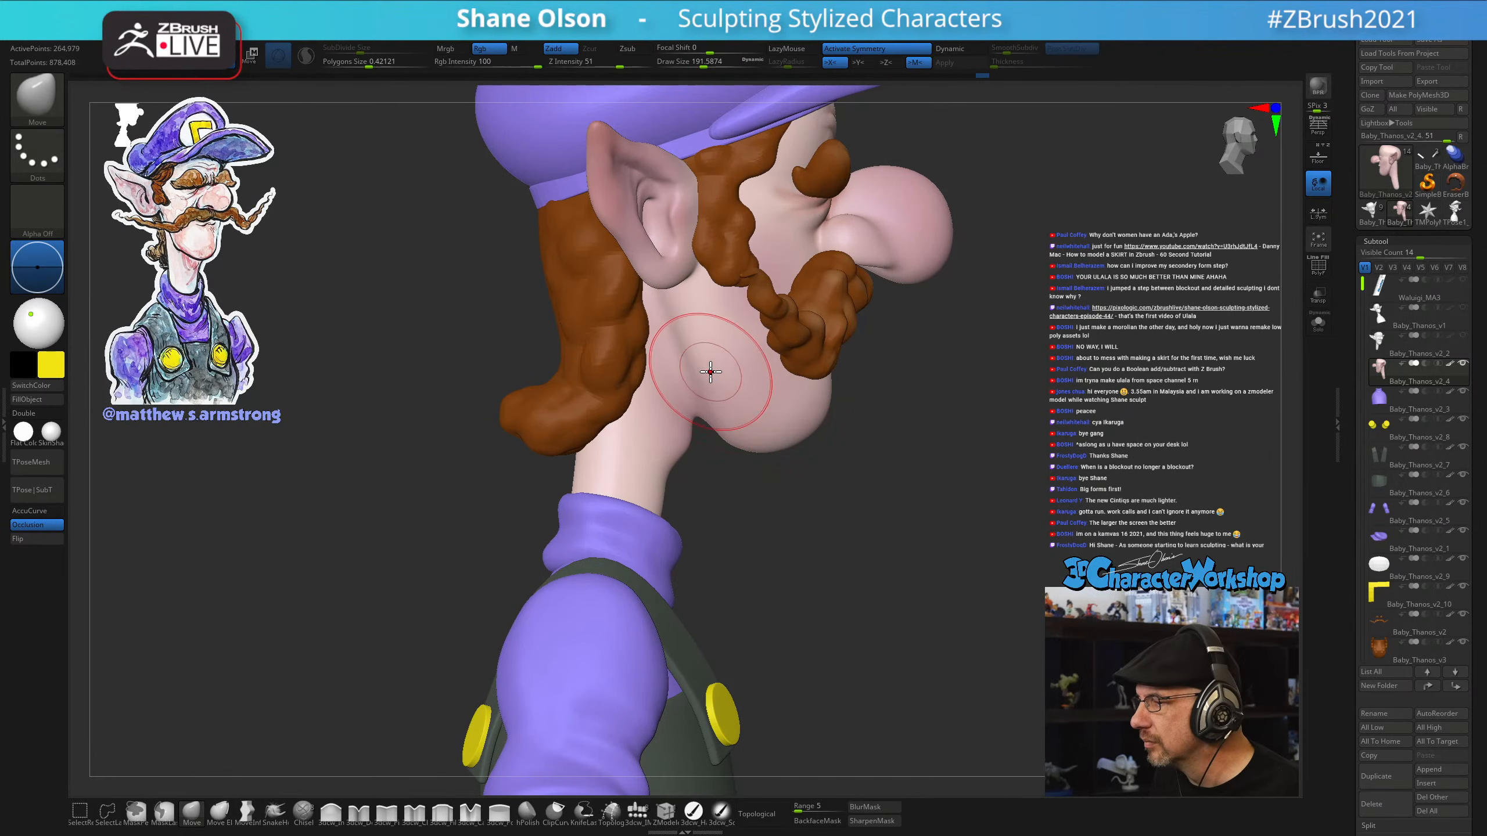
key(s)
drag(697, 358, 702, 364)
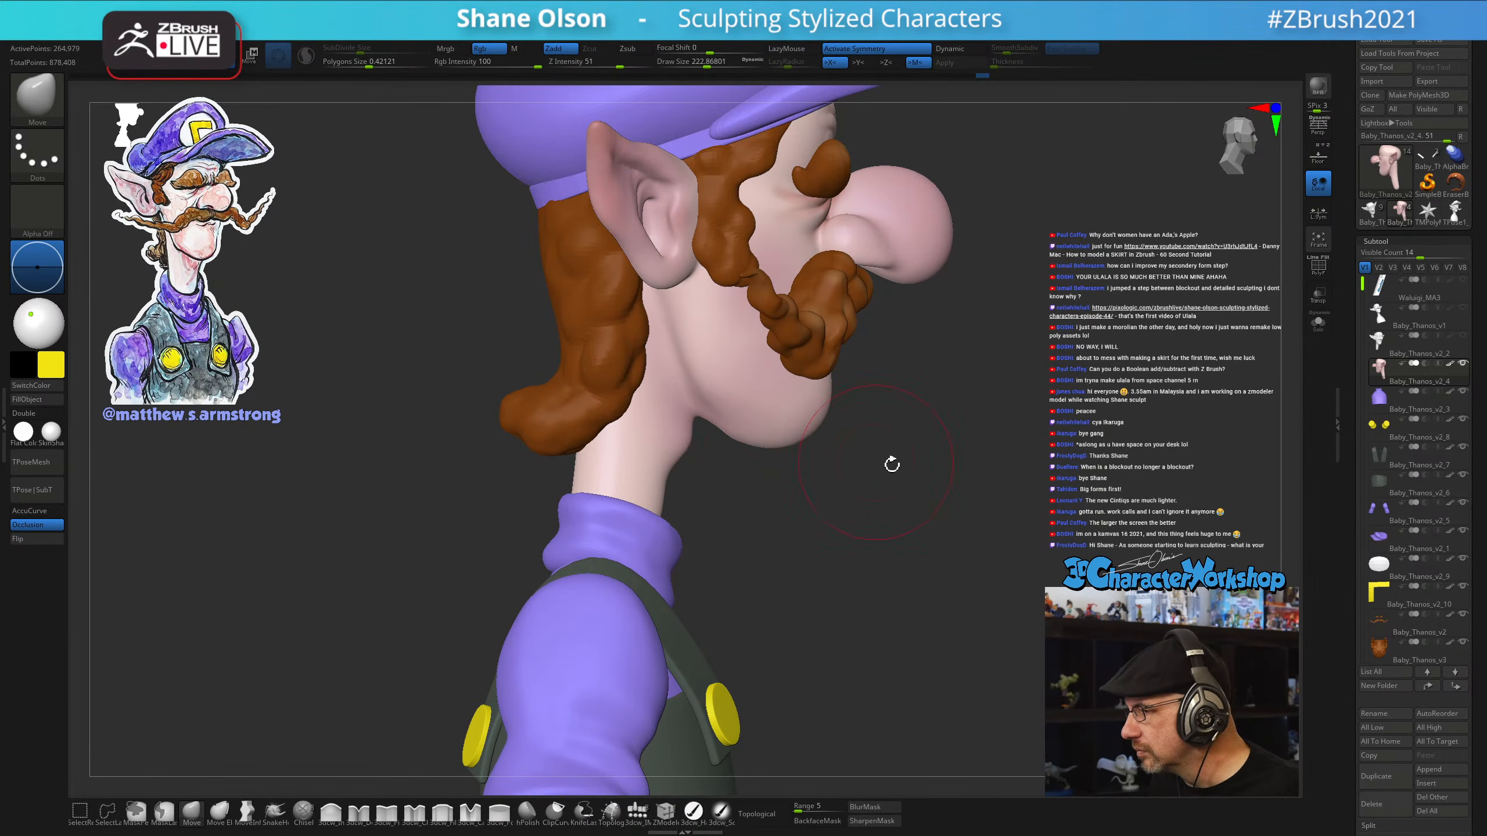
mouse_move(892, 465)
mouse_down()
mouse_move(907, 458)
mouse_move(714, 398)
mouse_up()
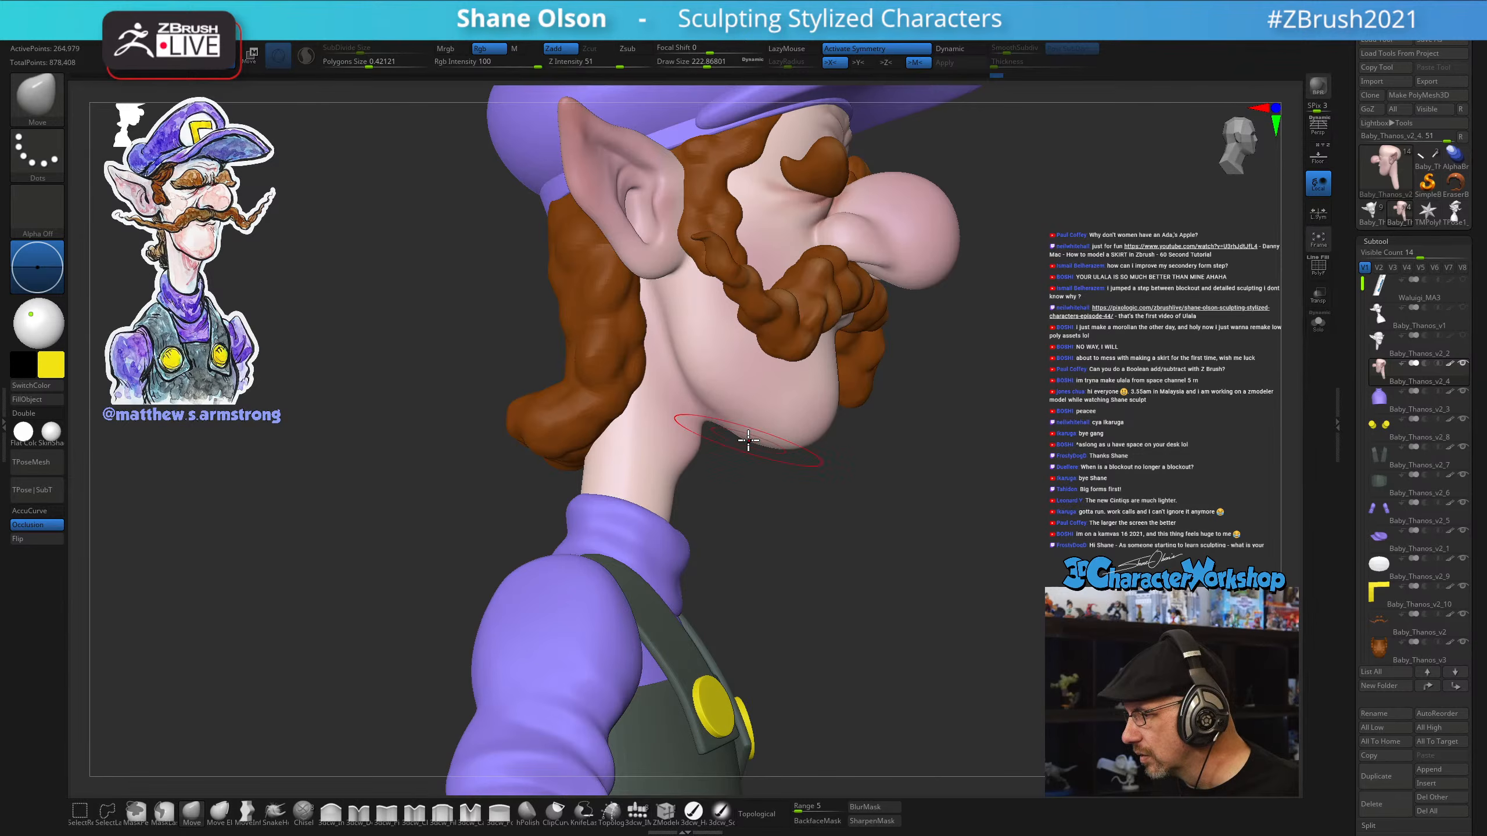
drag(748, 440, 979, 505)
Refine the transition from chin to throat at draw size 158.09602, working from both sides of the head
key(s)
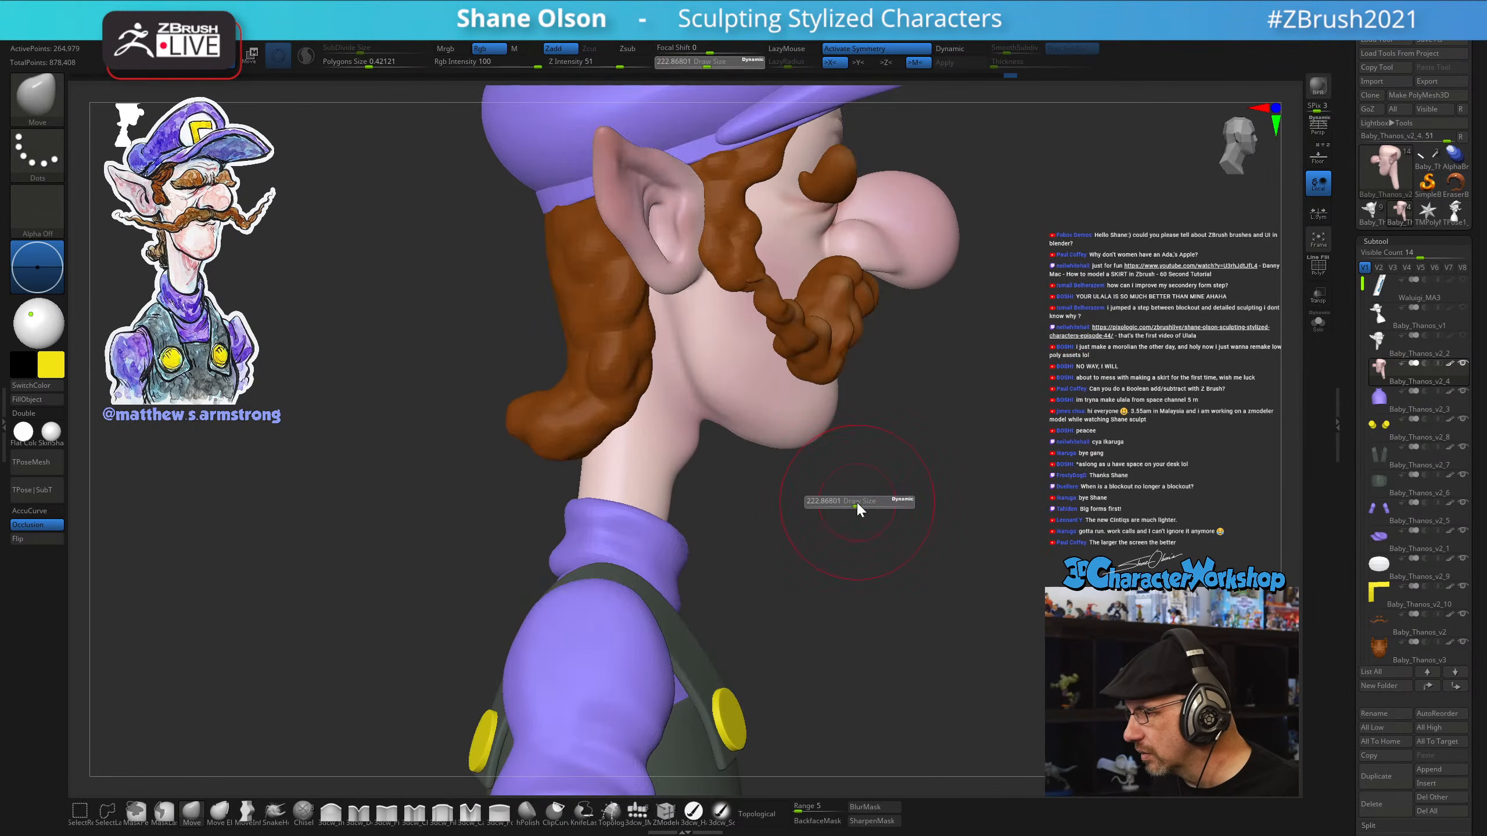
drag(850, 501, 845, 502)
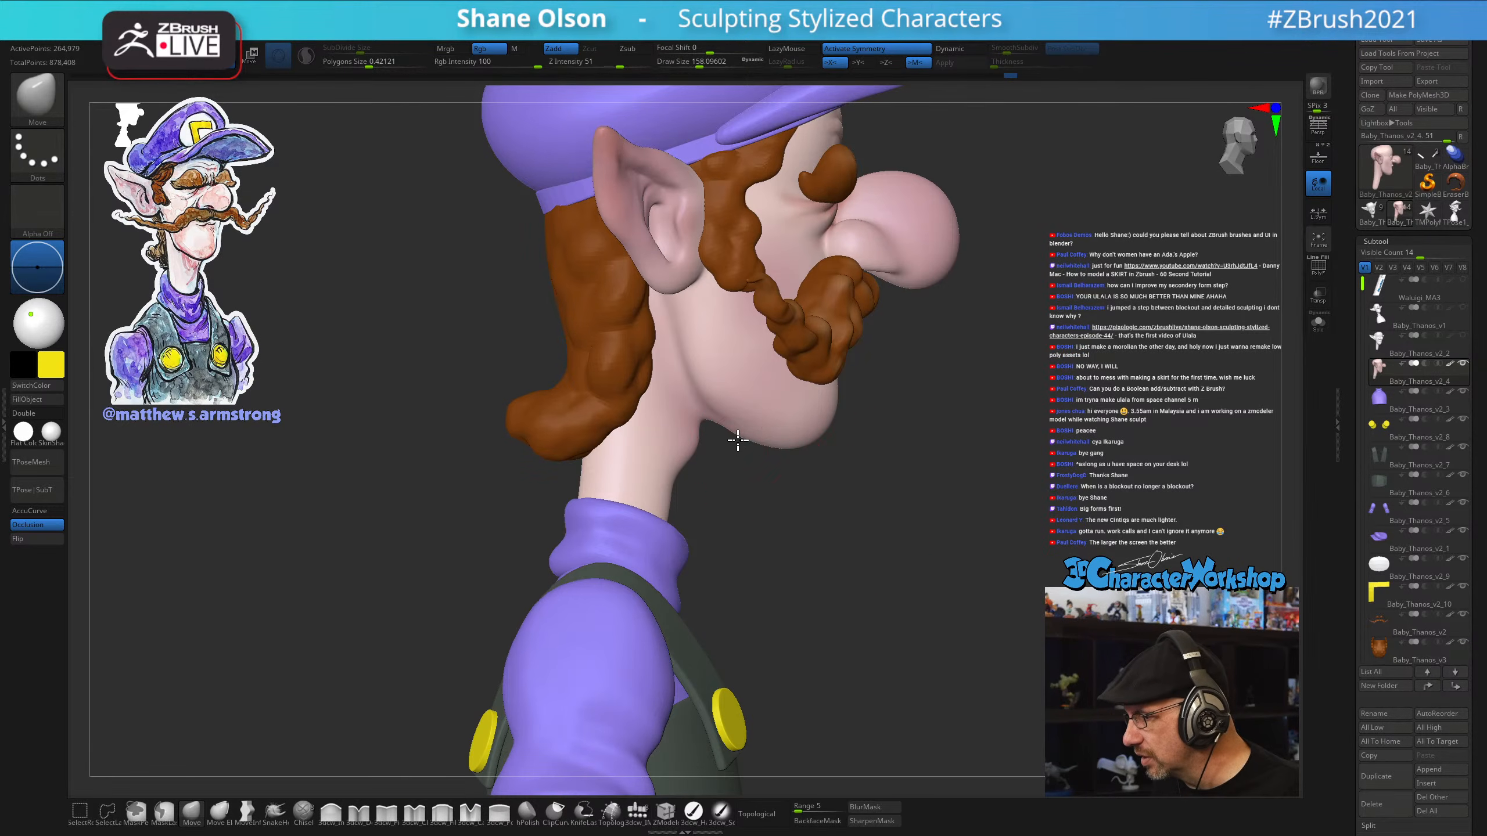
key(shift)
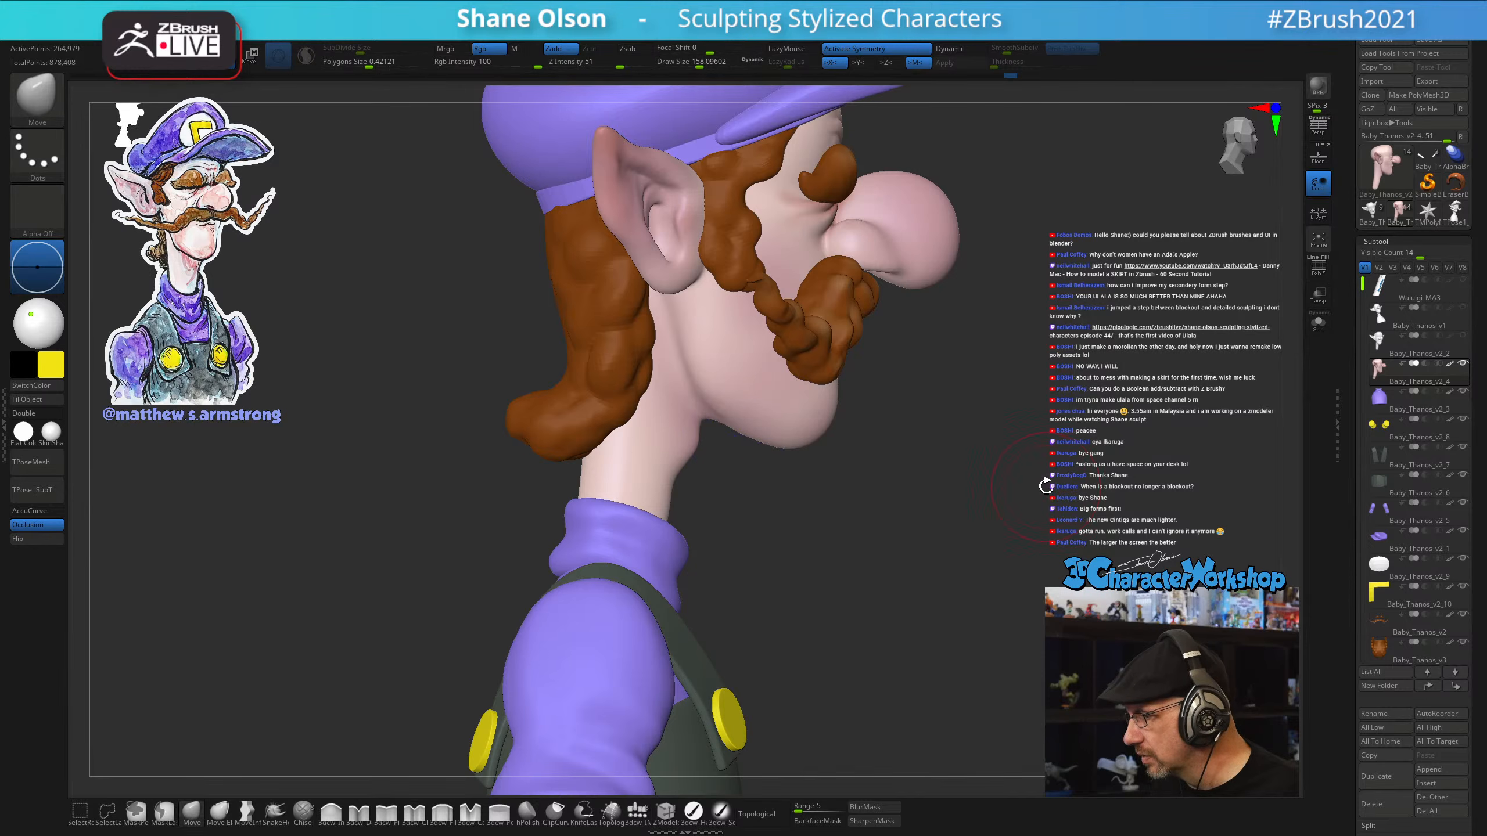
mouse_move(1046, 482)
mouse_down()
mouse_move(704, 498)
mouse_move(714, 404)
mouse_up()
key(shift)
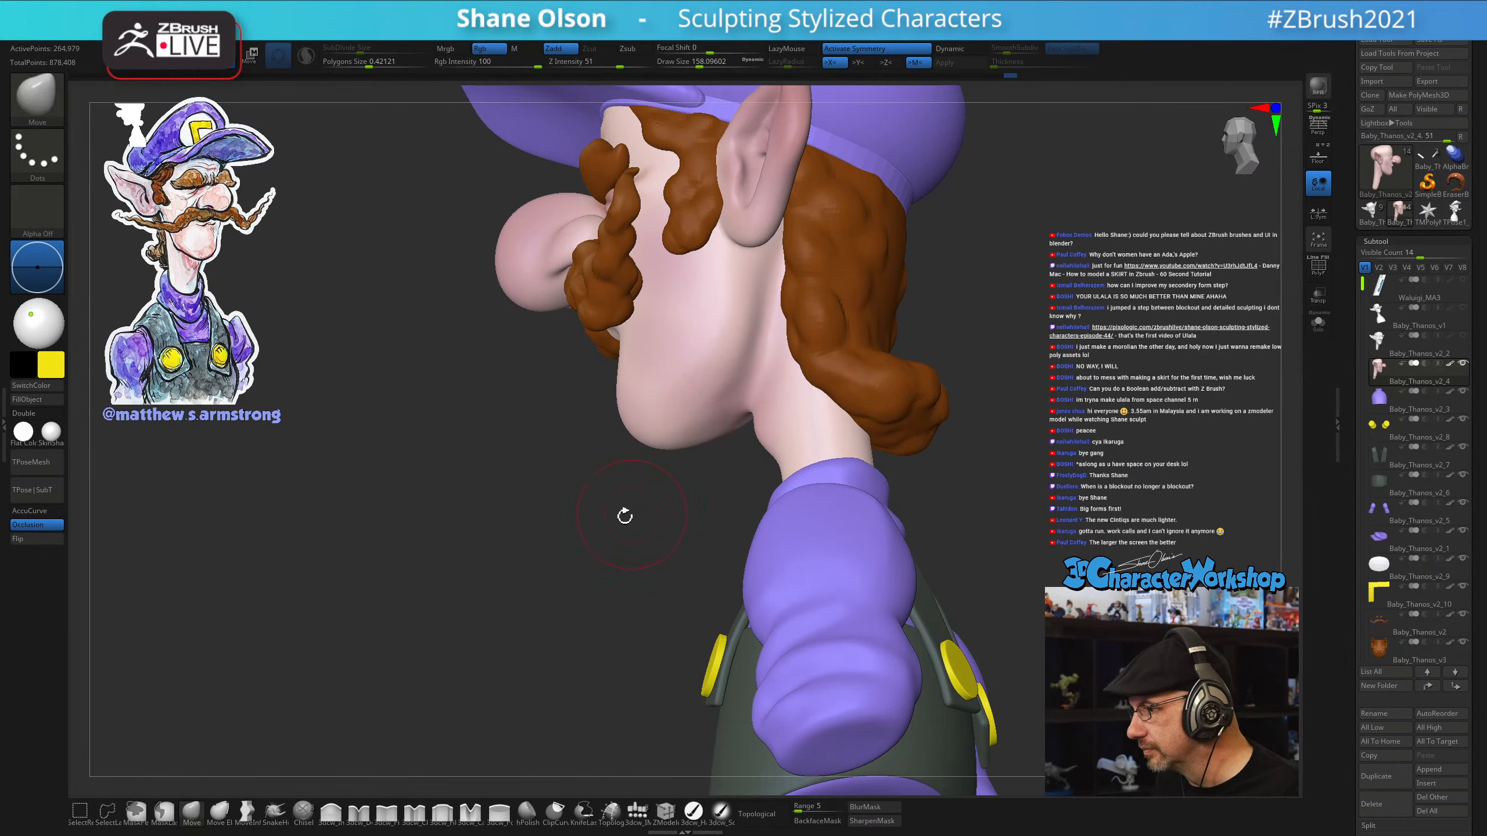
mouse_move(624, 514)
mouse_down()
mouse_move(599, 532)
mouse_move(597, 492)
mouse_move(585, 511)
mouse_move(765, 485)
mouse_up()
drag(937, 495, 976, 435)
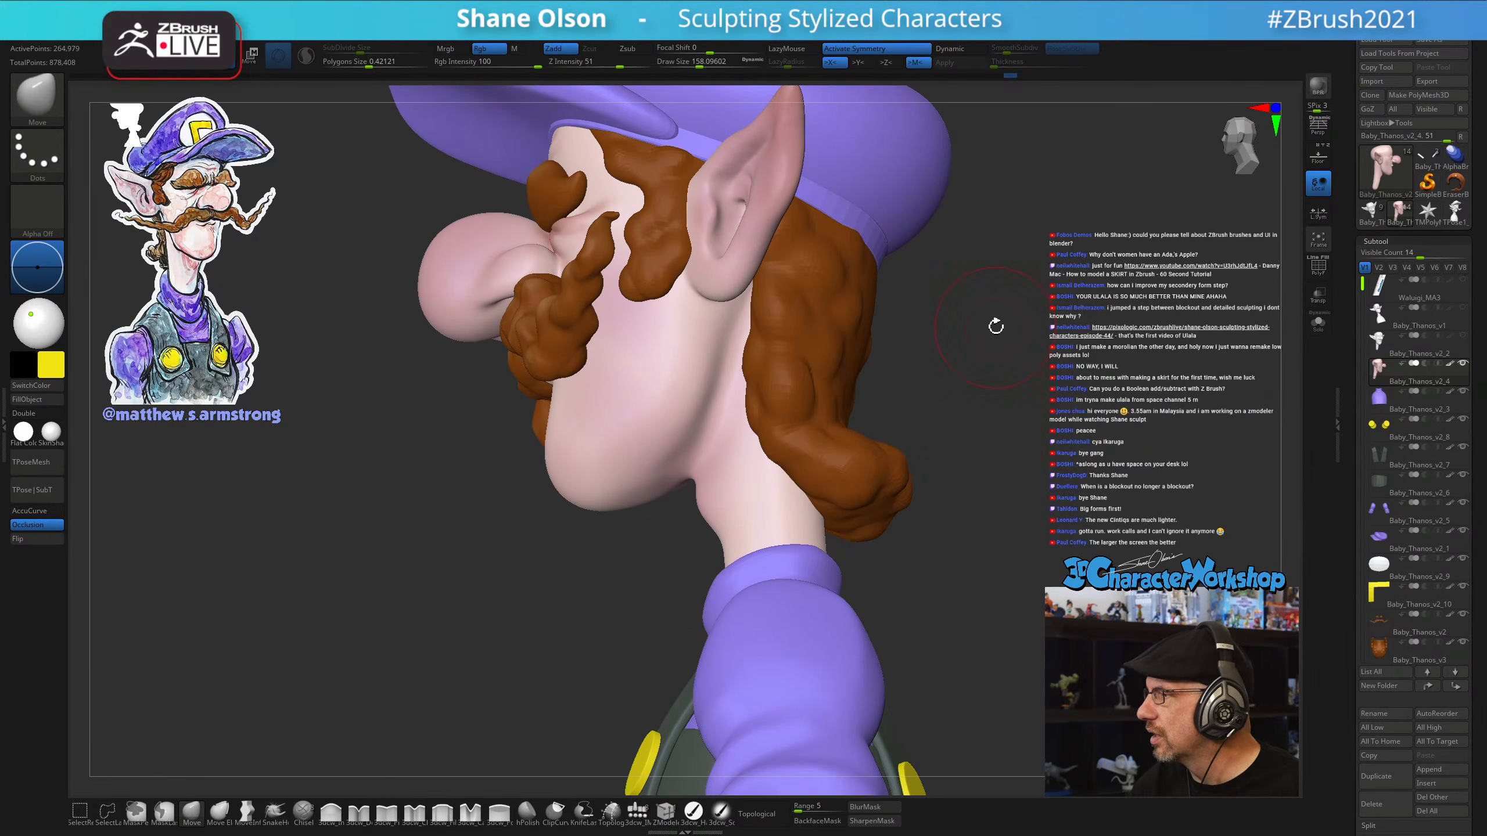
Smooth the area where the jaw blends into the neck at draw size 127.83828
key(s)
drag(1007, 346, 998, 346)
drag(998, 331, 989, 348)
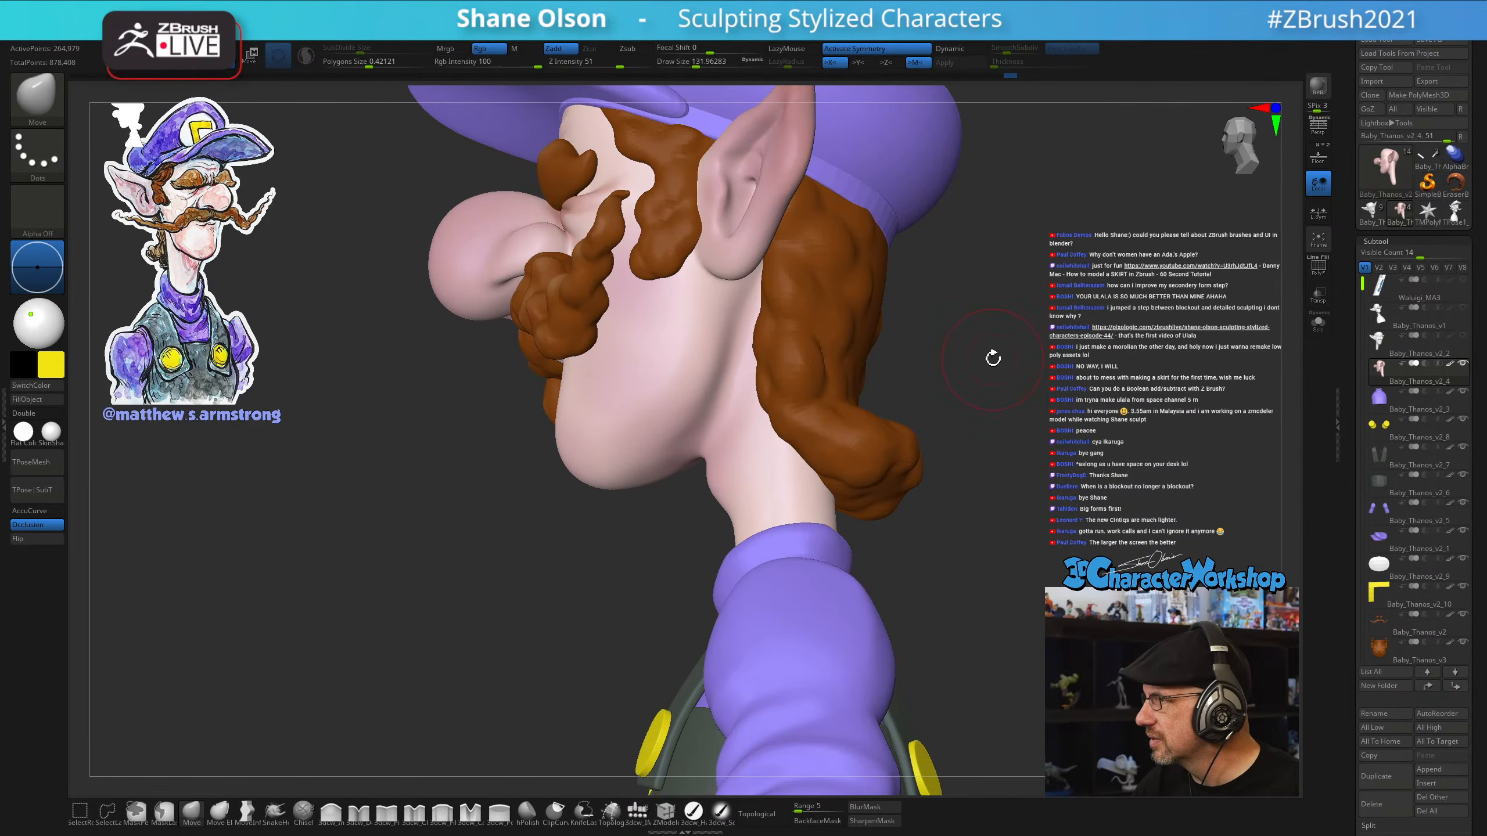
key(shift)
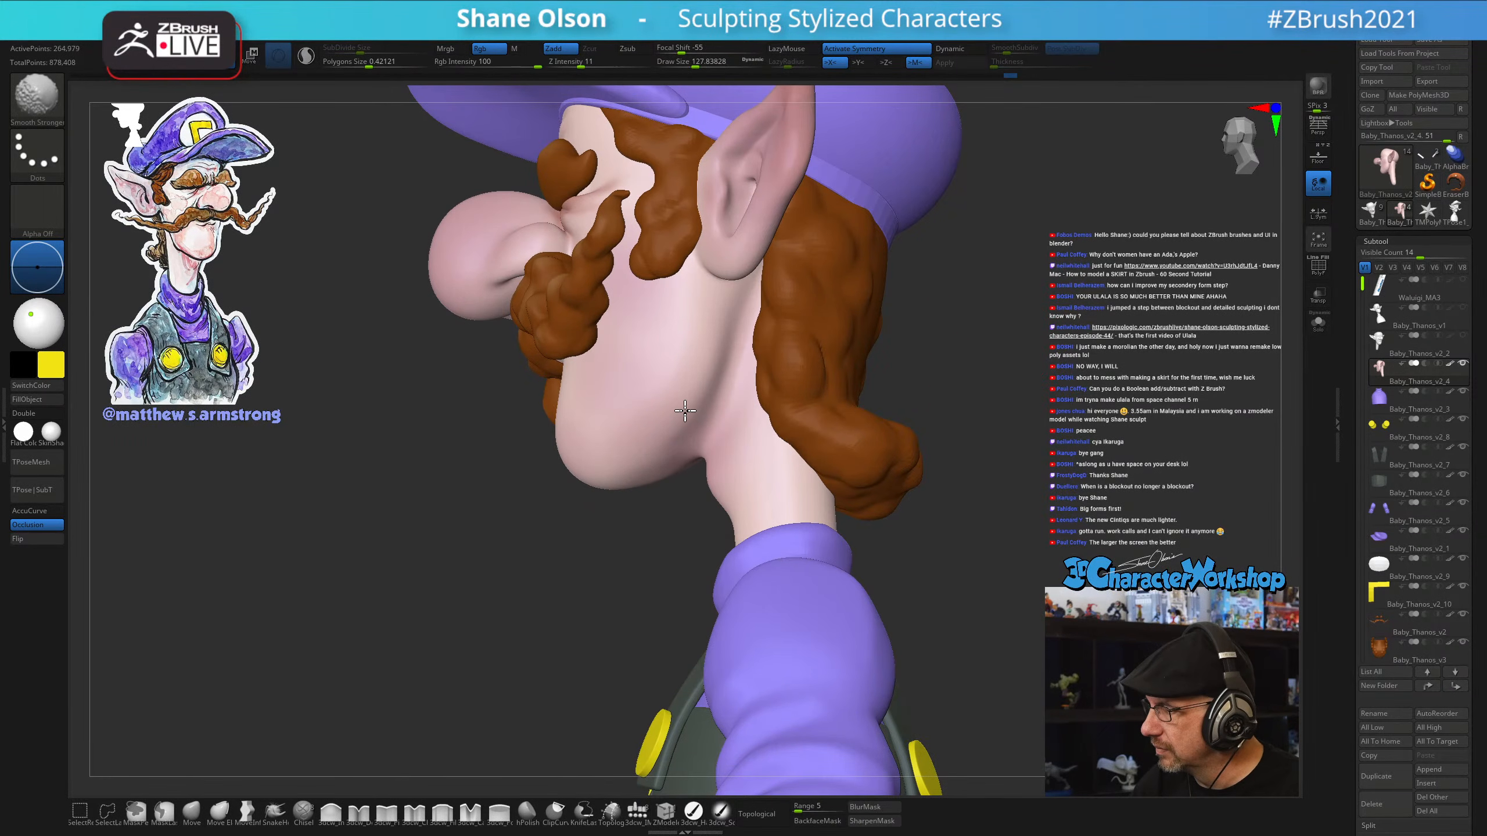
drag(678, 558, 637, 638)
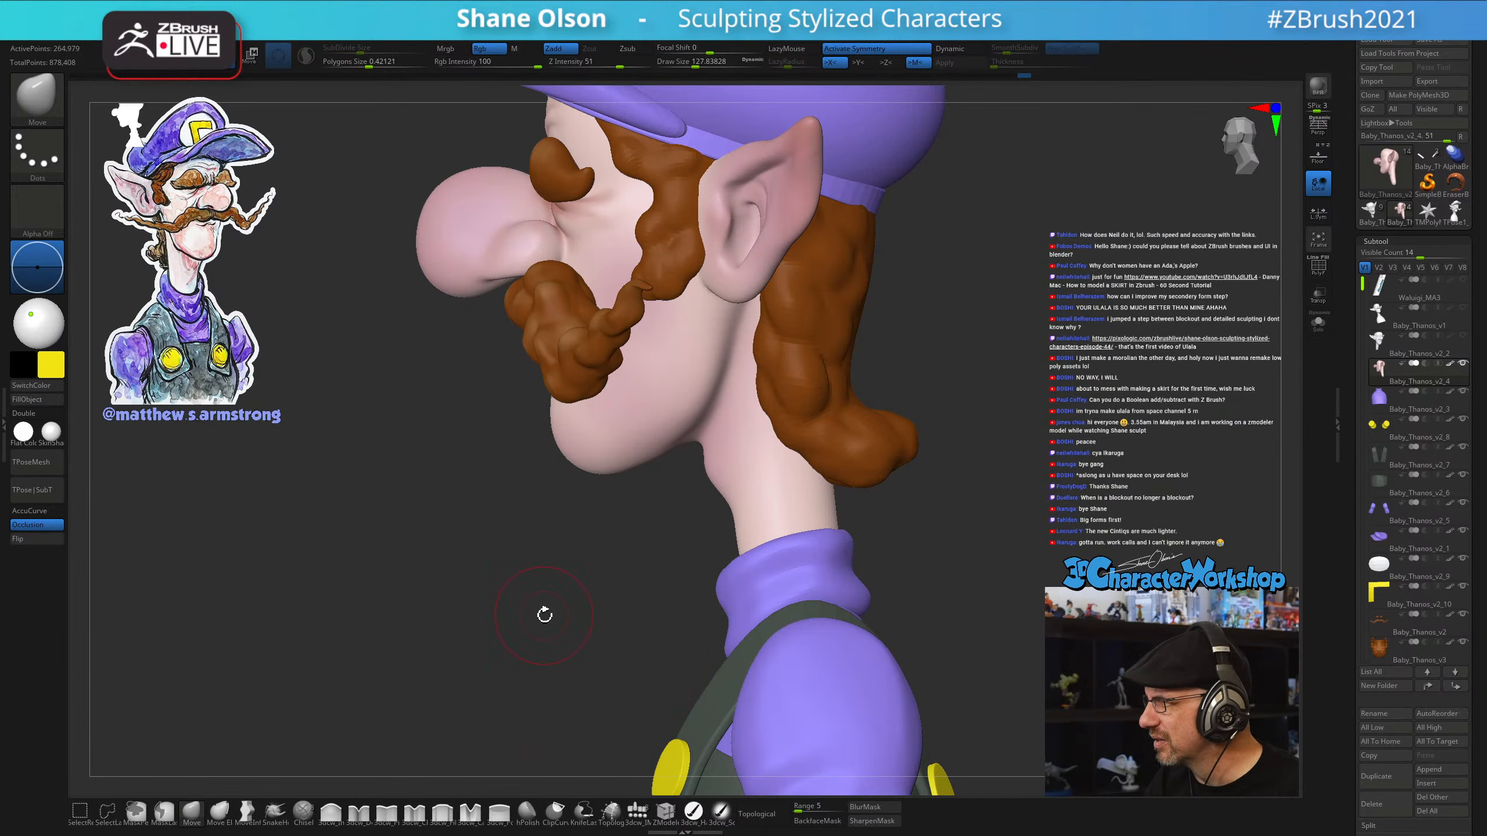
Sculpt along the jawline from below the ear toward the chin with the 3dcw_Detail brush at draw size 167.33502
drag(551, 582, 558, 609)
key(s)
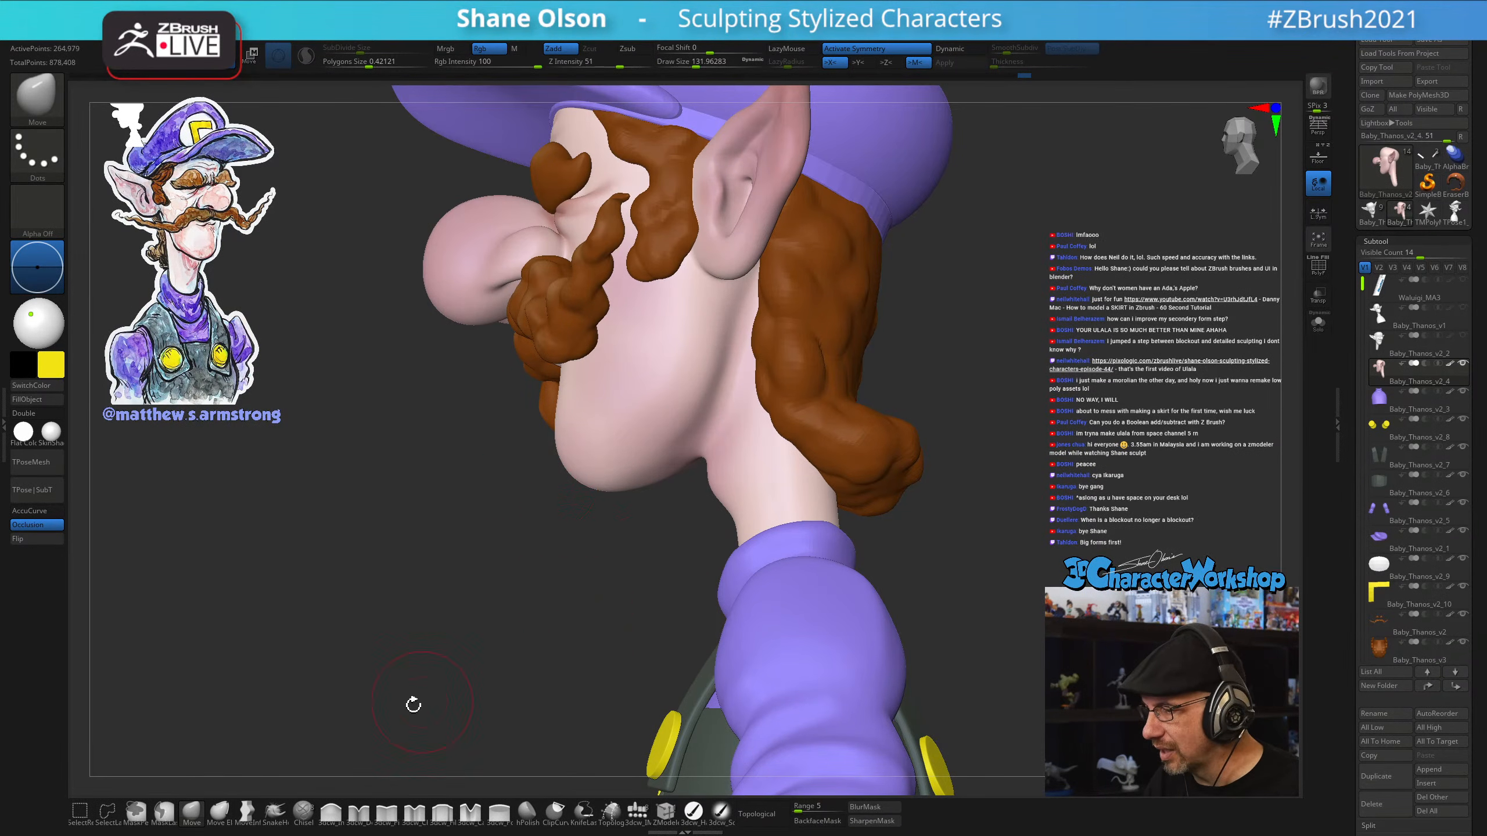
click(358, 811)
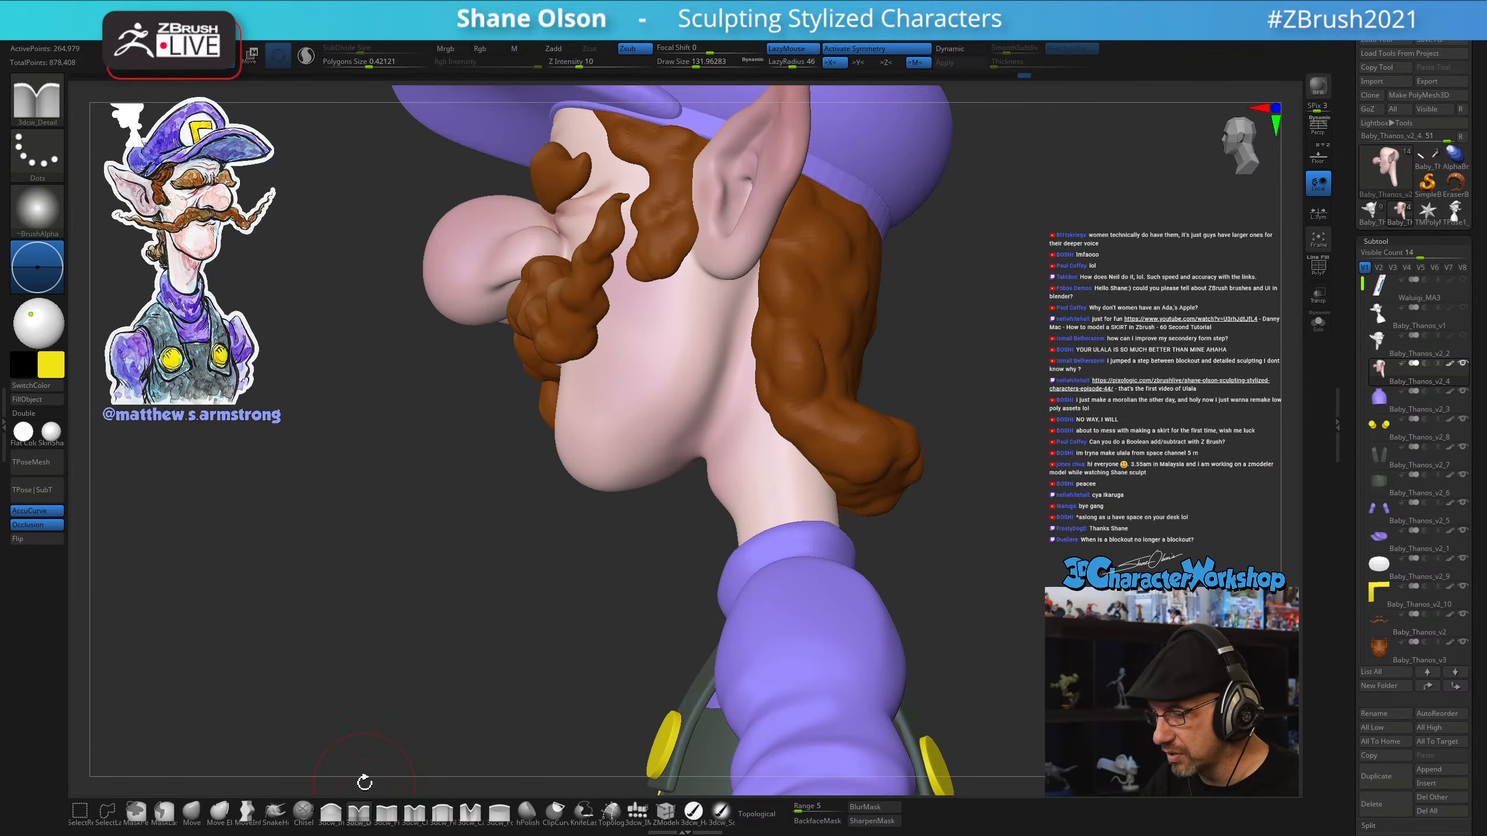
key(s)
mouse_move(493, 672)
mouse_down()
mouse_move(601, 591)
mouse_move(600, 618)
mouse_move(720, 463)
mouse_up()
key(shift)
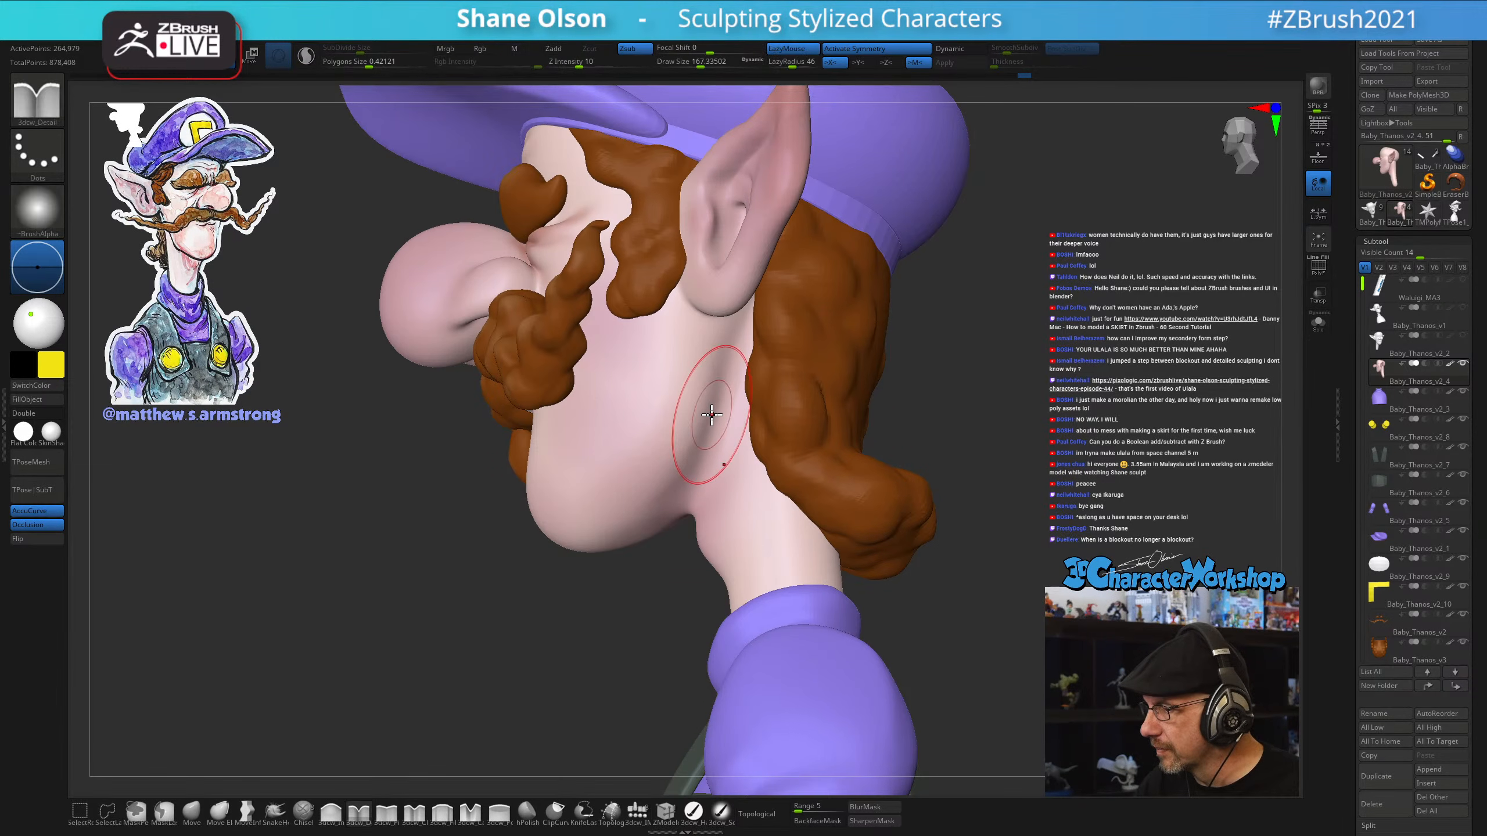
drag(708, 405, 597, 505)
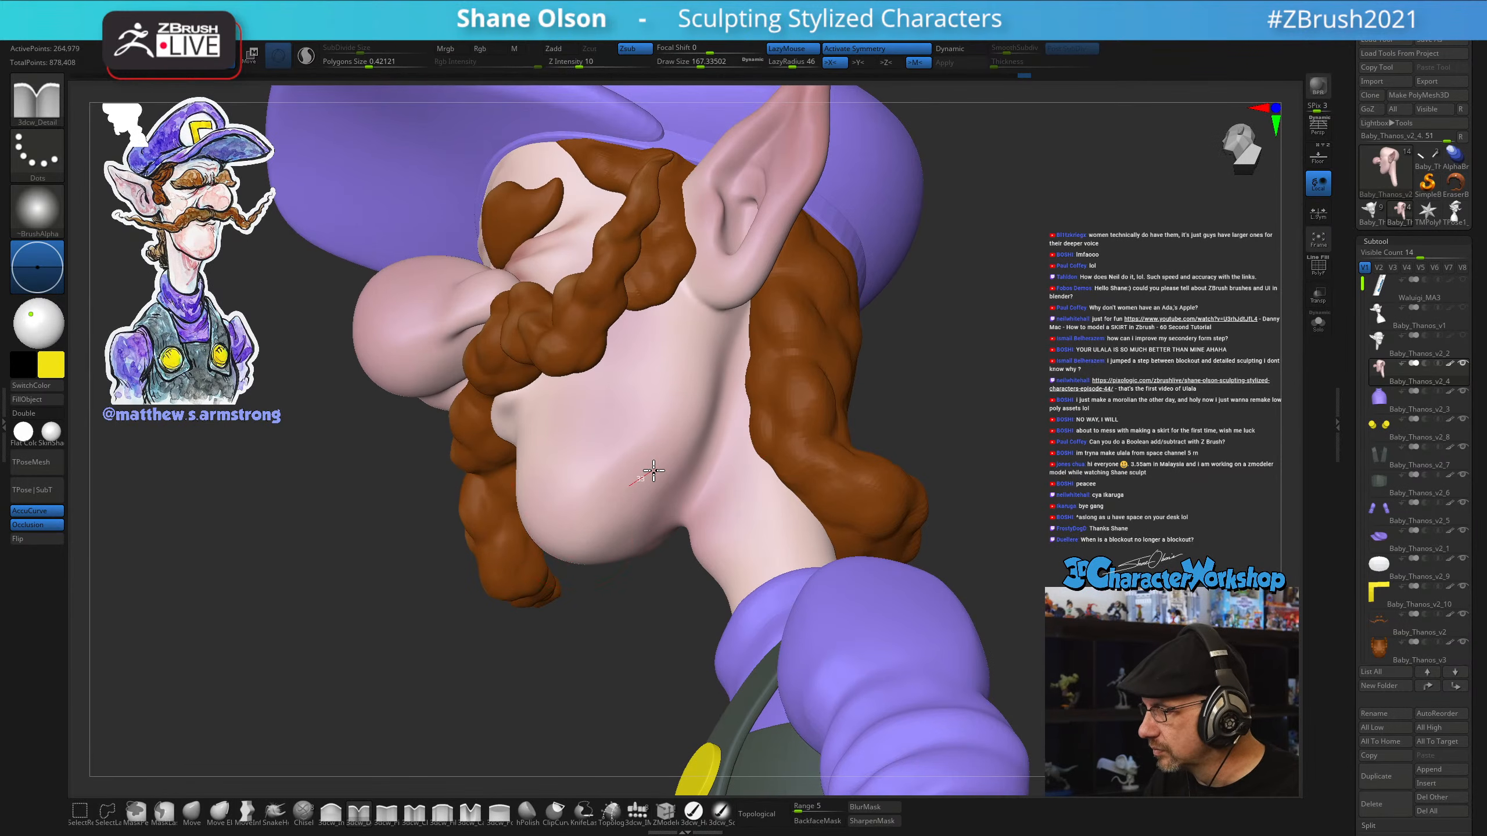
Smooth the side and underside of the jaw at draw size 212.17717, raising the Smooth Stronger brush's Z intensity to 43
right_drag(674, 488, 680, 473)
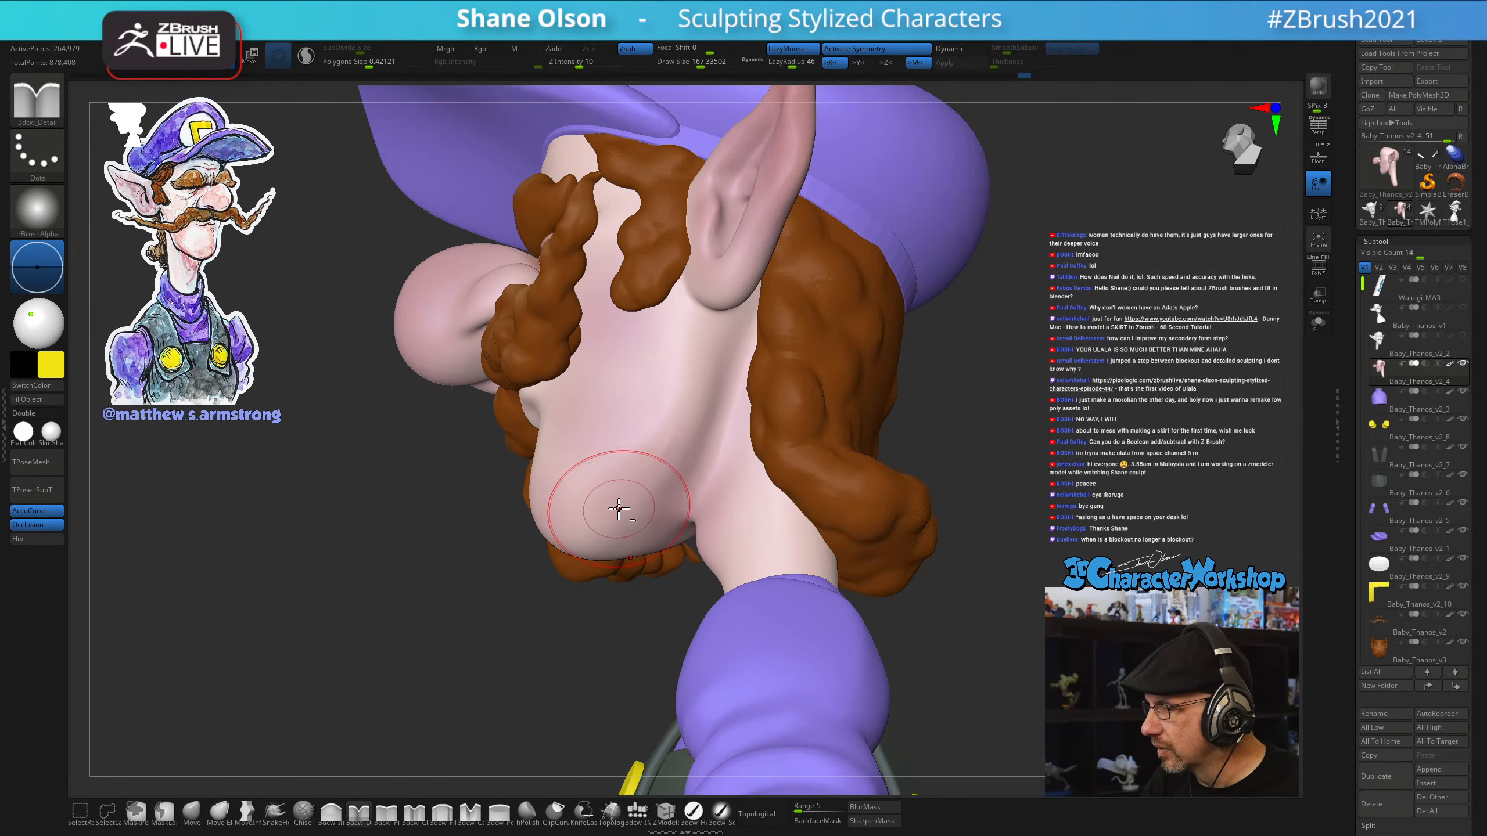
key(s)
drag(620, 504, 644, 505)
key(shift)
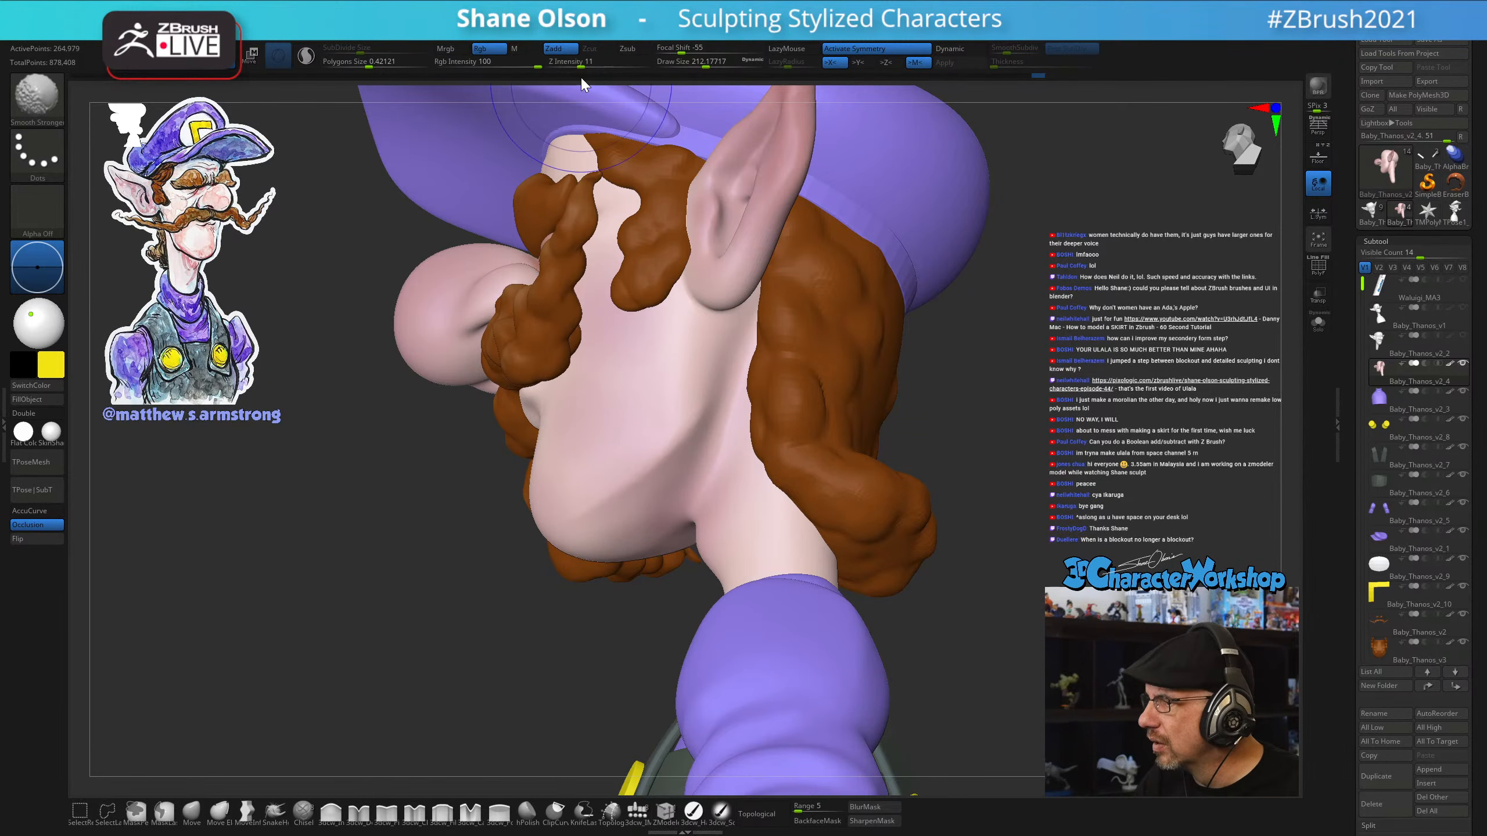
drag(582, 66, 614, 66)
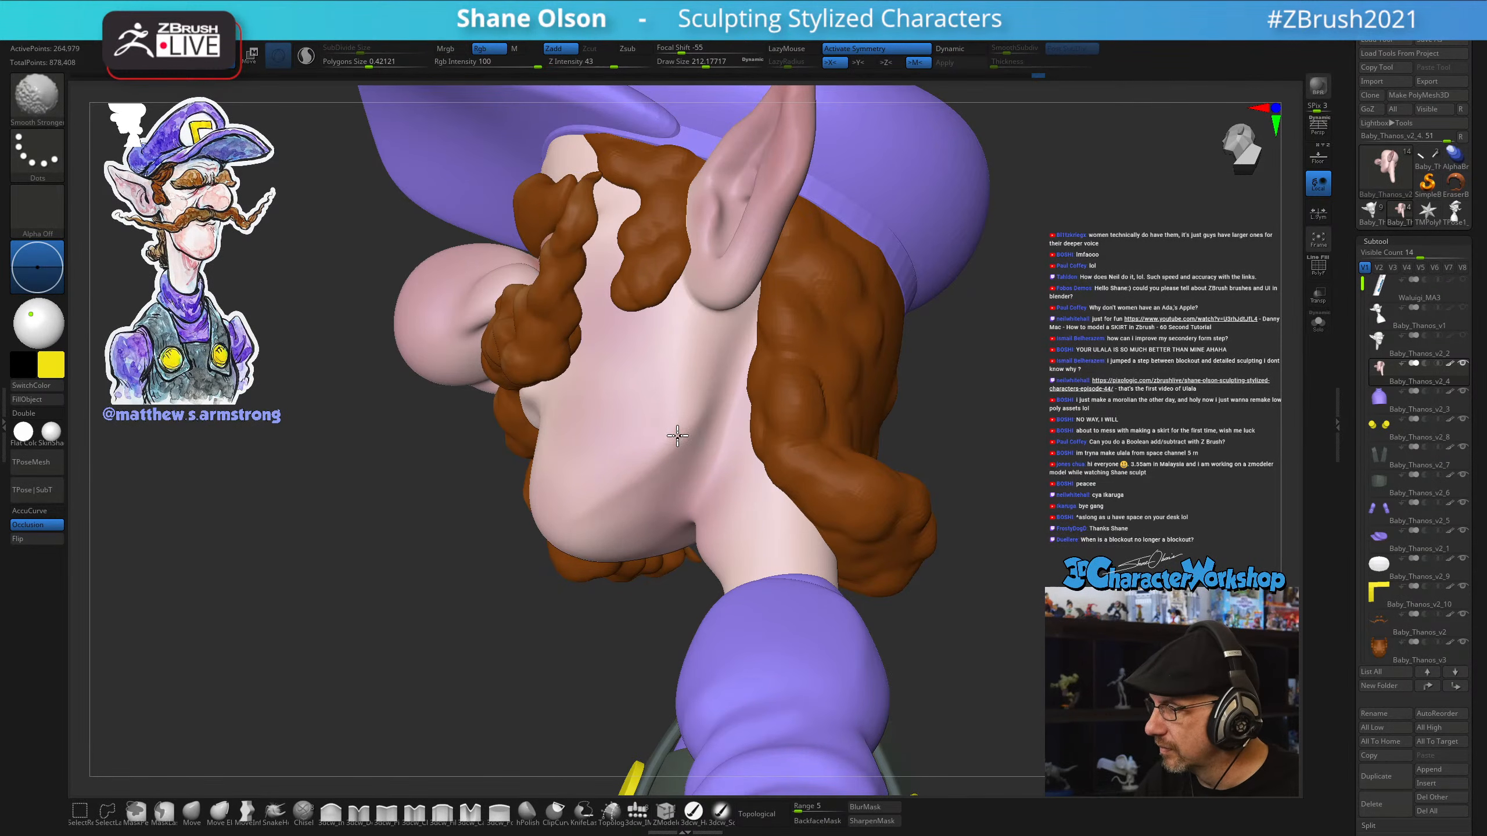
mouse_move(617, 540)
right_down()
mouse_move(724, 514)
mouse_move(757, 551)
mouse_move(578, 653)
right_up()
Adjust the underside of the chin with the Move brush at draw size 181.68847 and smooth it
click(198, 819)
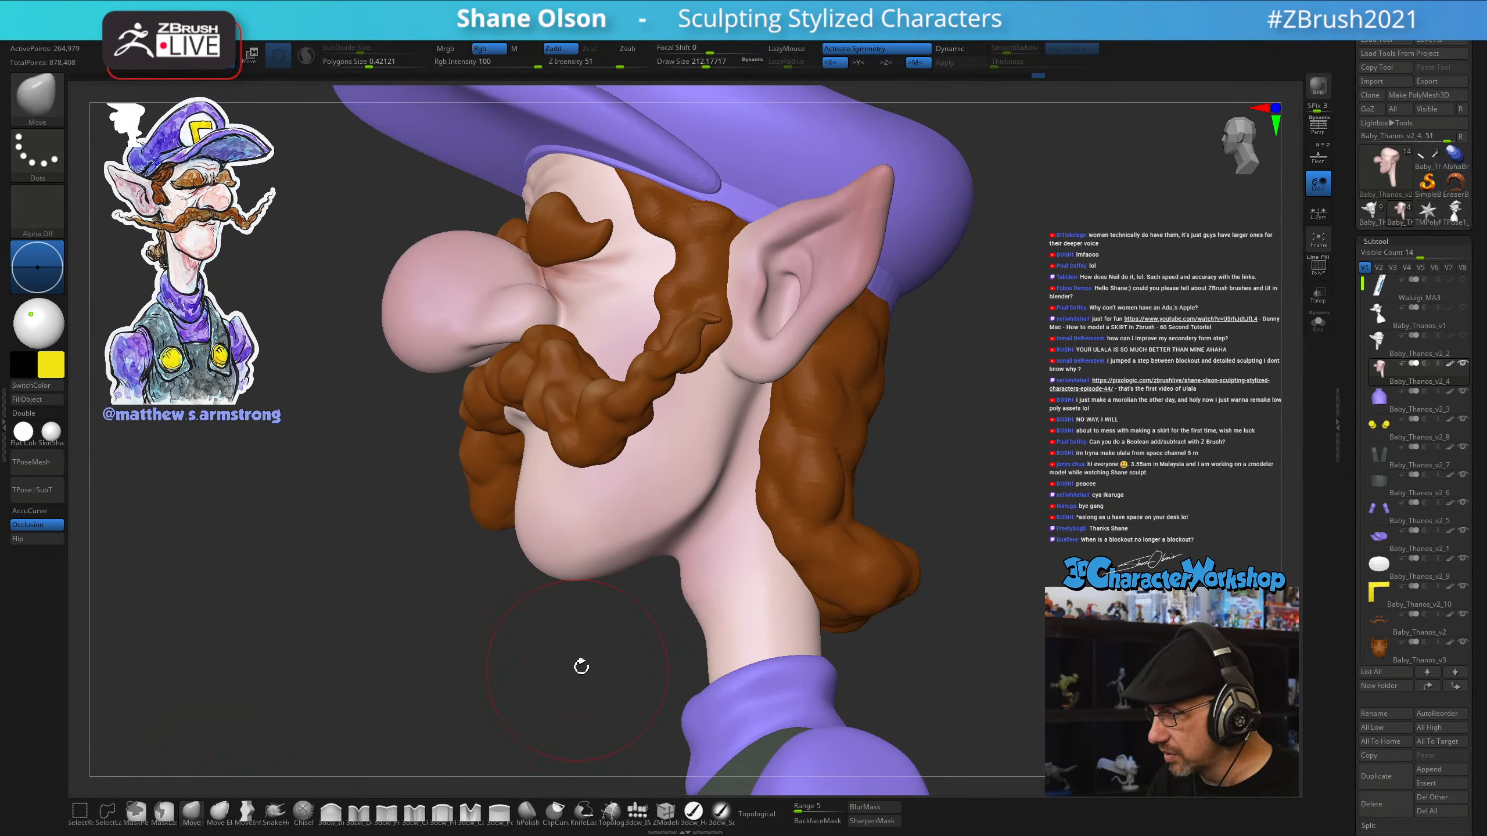
key(s)
drag(621, 644, 597, 645)
right_drag(627, 604, 629, 584)
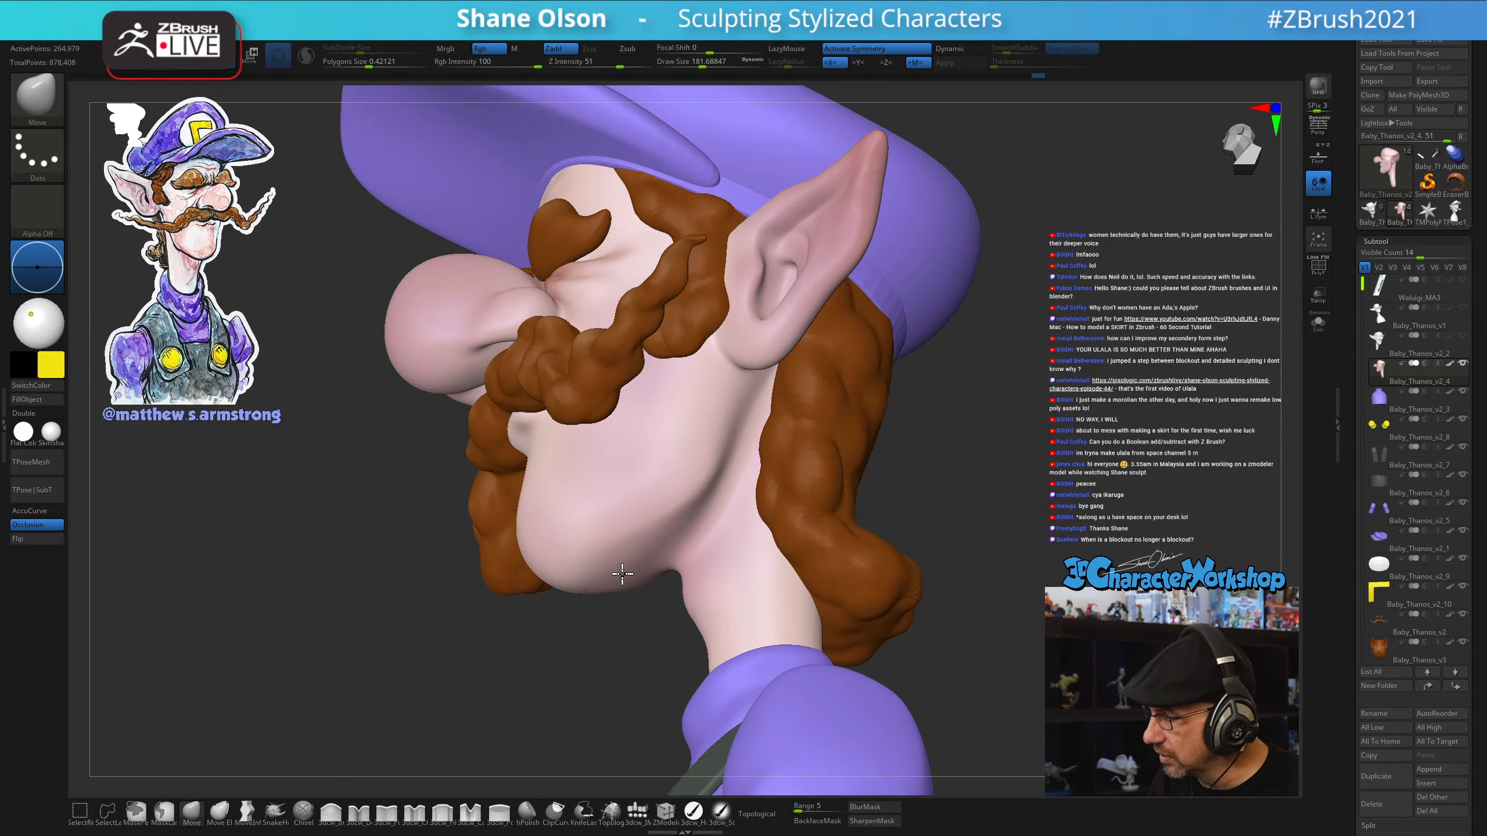
key(shift)
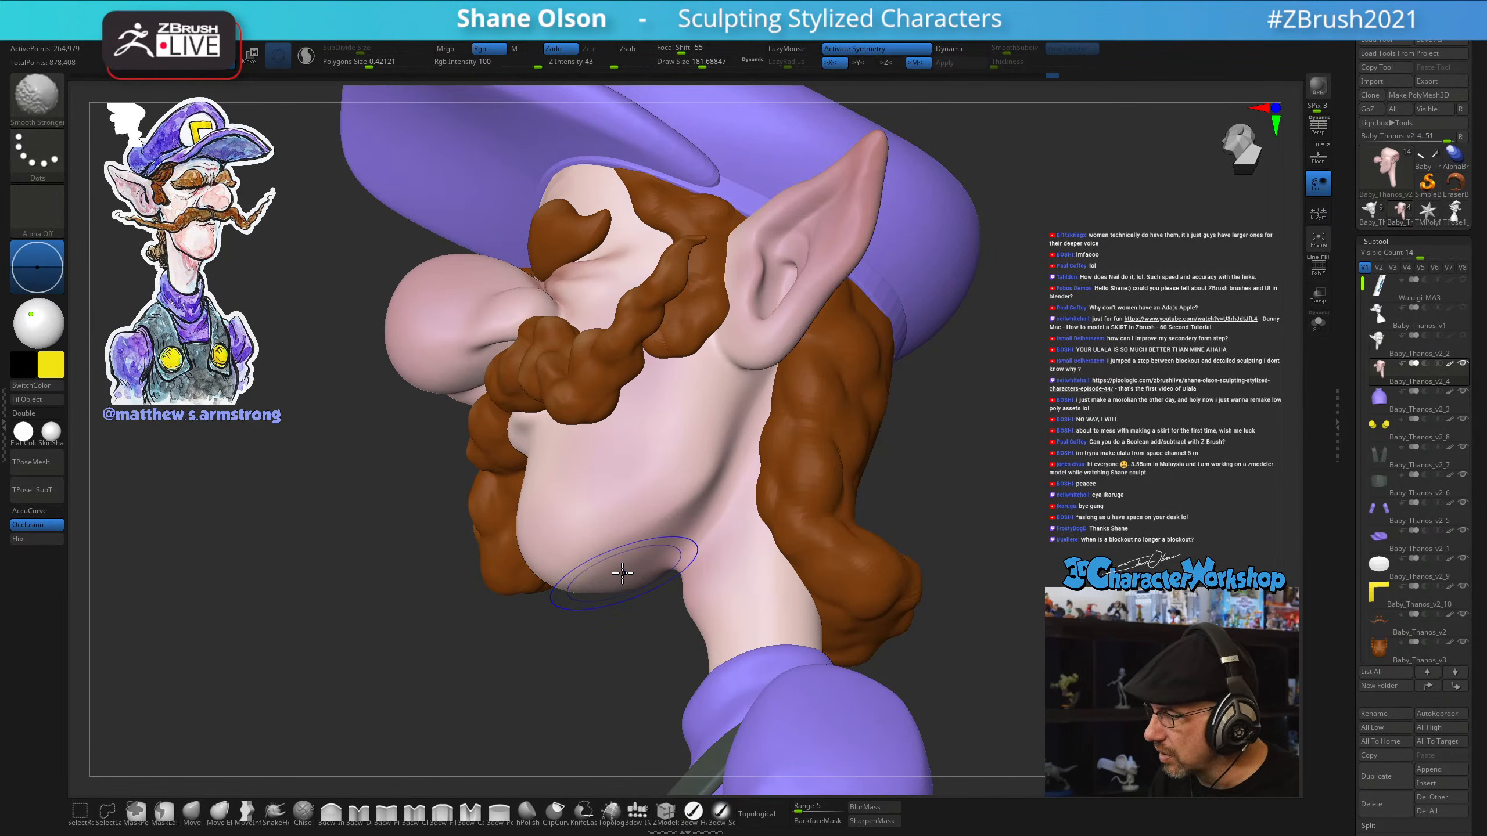
mouse_move(621, 560)
right_down()
mouse_move(714, 538)
mouse_move(690, 563)
mouse_move(672, 533)
mouse_move(839, 581)
right_up()
Refine and smooth the crease where the jaw meets the neck at draw sizes 167.33502 and 144.73245
key(bracketleft)
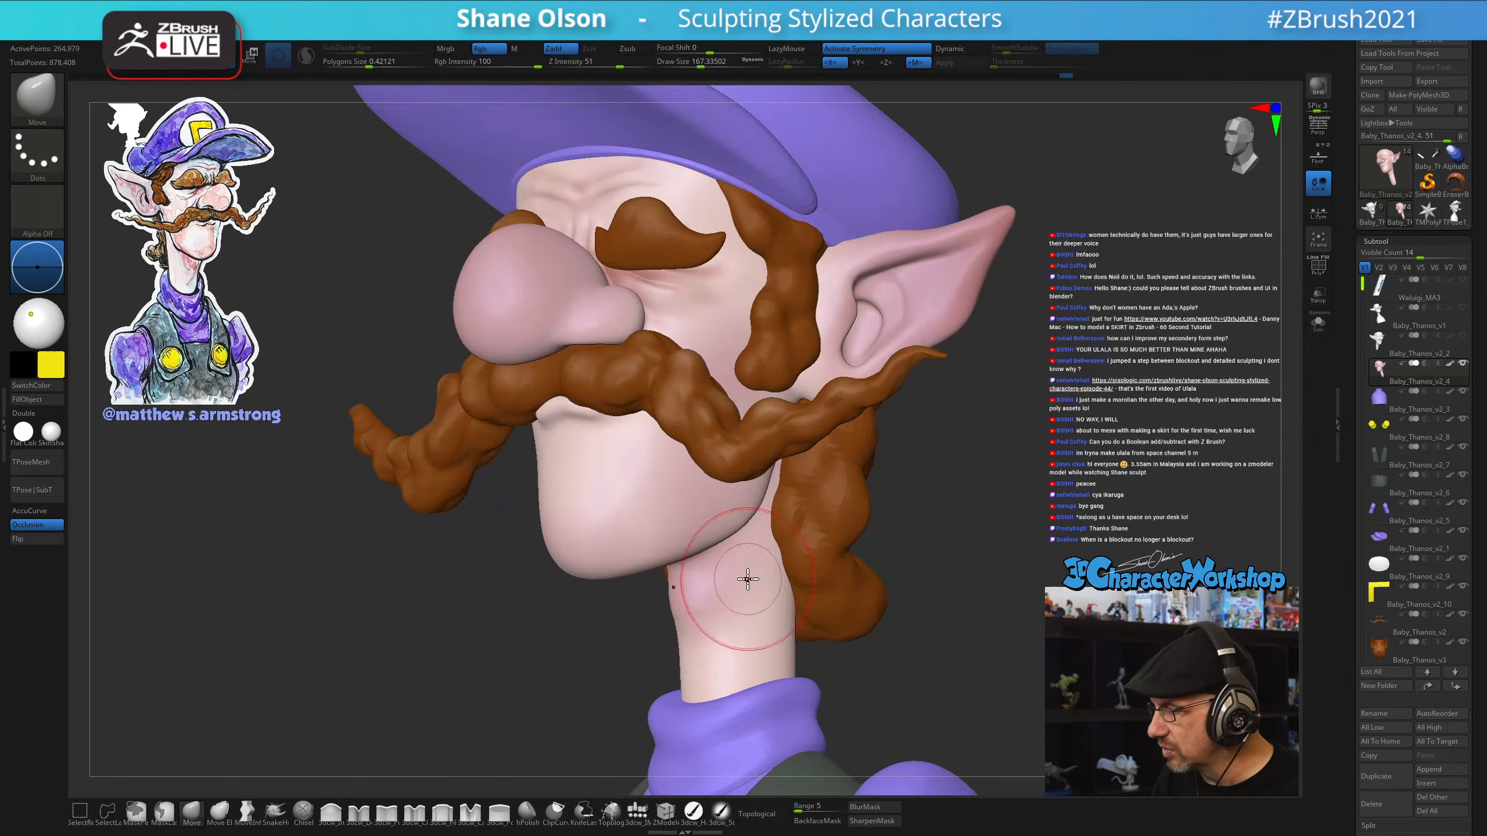
key(shift)
mouse_move(693, 520)
right_down()
mouse_move(644, 625)
mouse_move(664, 625)
mouse_move(726, 527)
right_up()
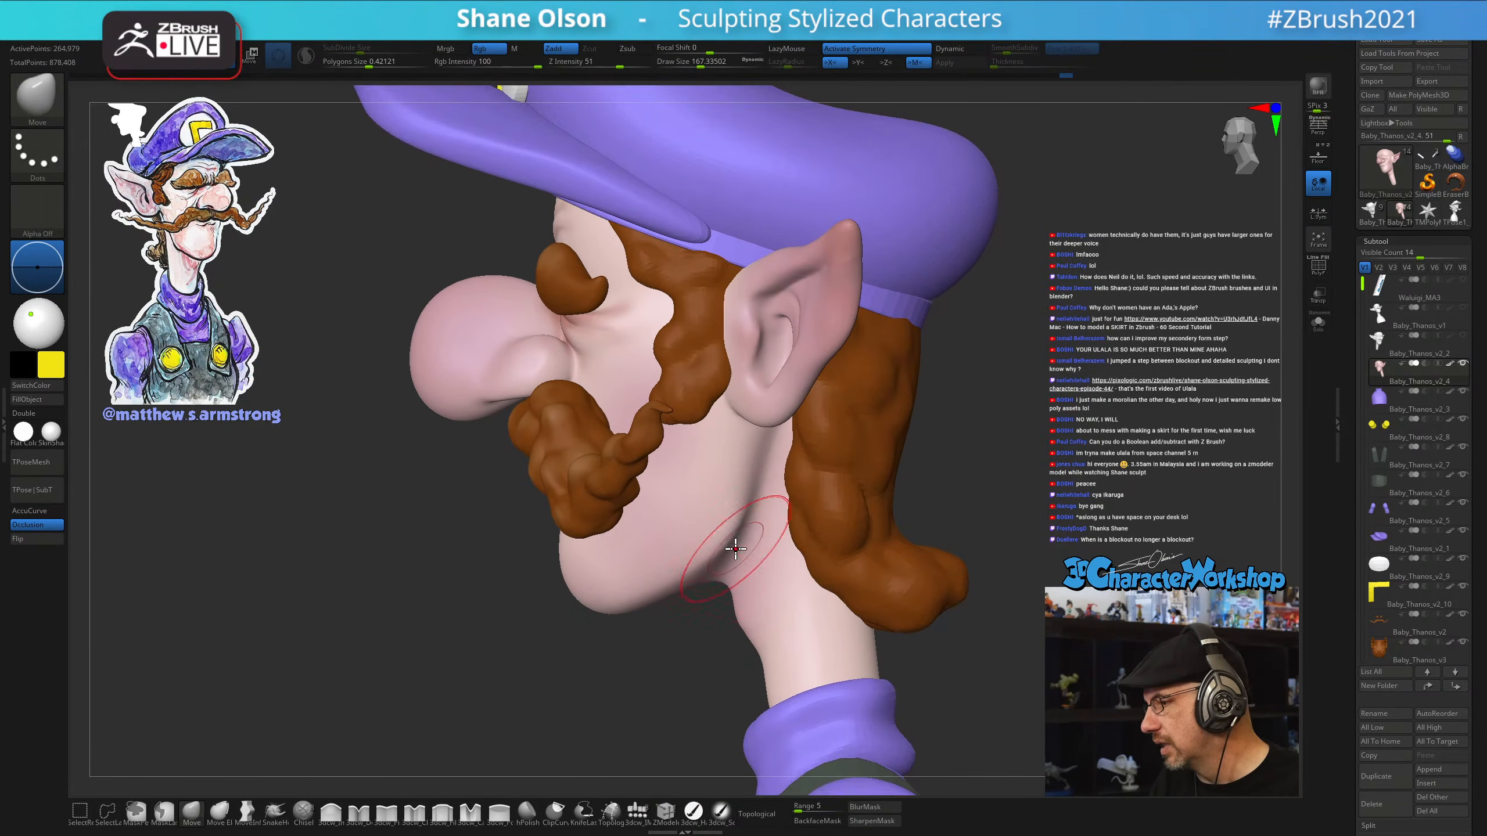
key(s)
key(shift)
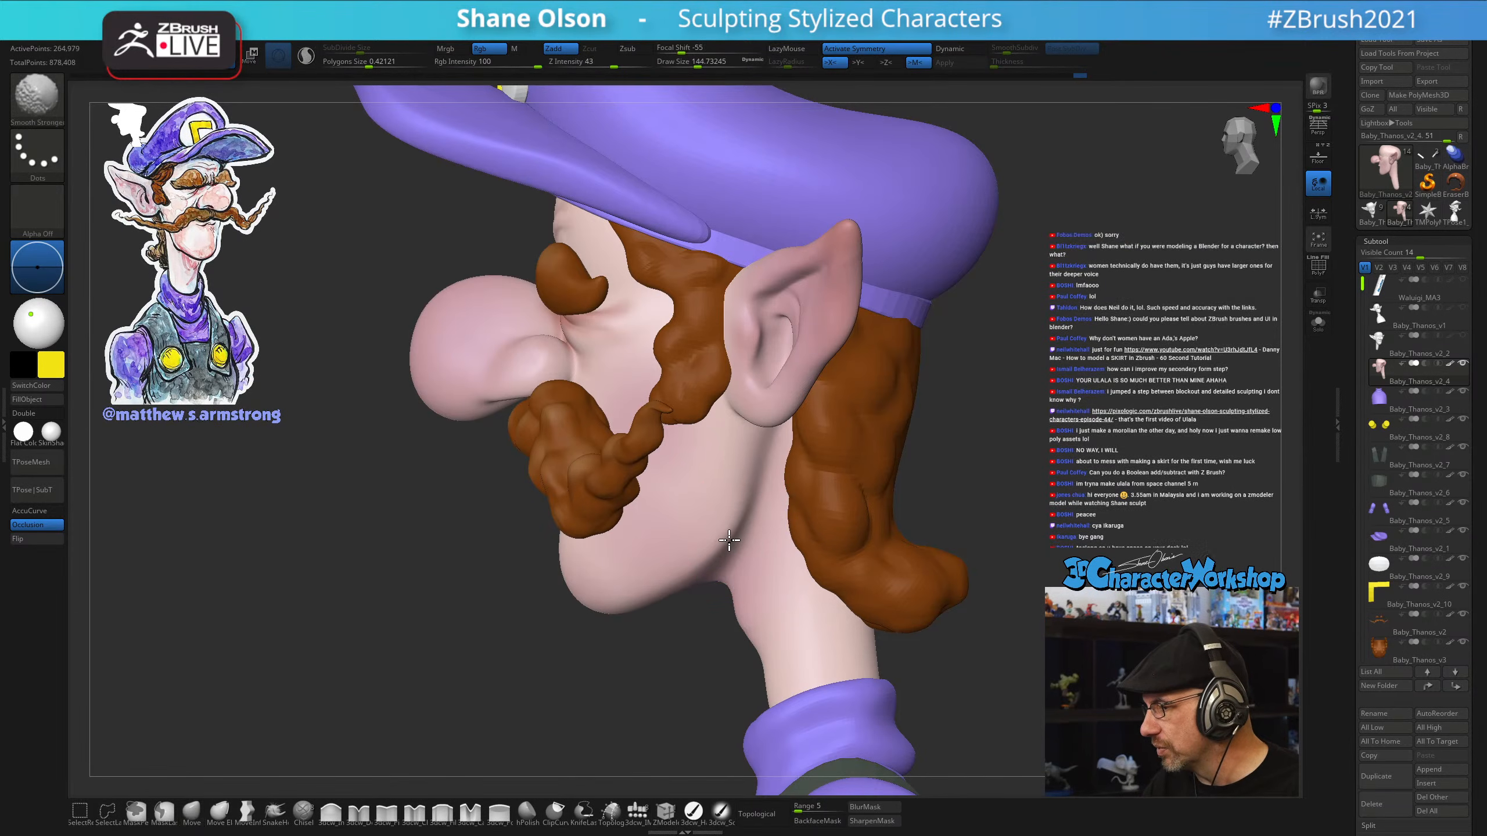
mouse_move(707, 601)
right_down()
mouse_move(687, 606)
mouse_move(939, 494)
mouse_move(907, 514)
mouse_move(901, 459)
right_up()
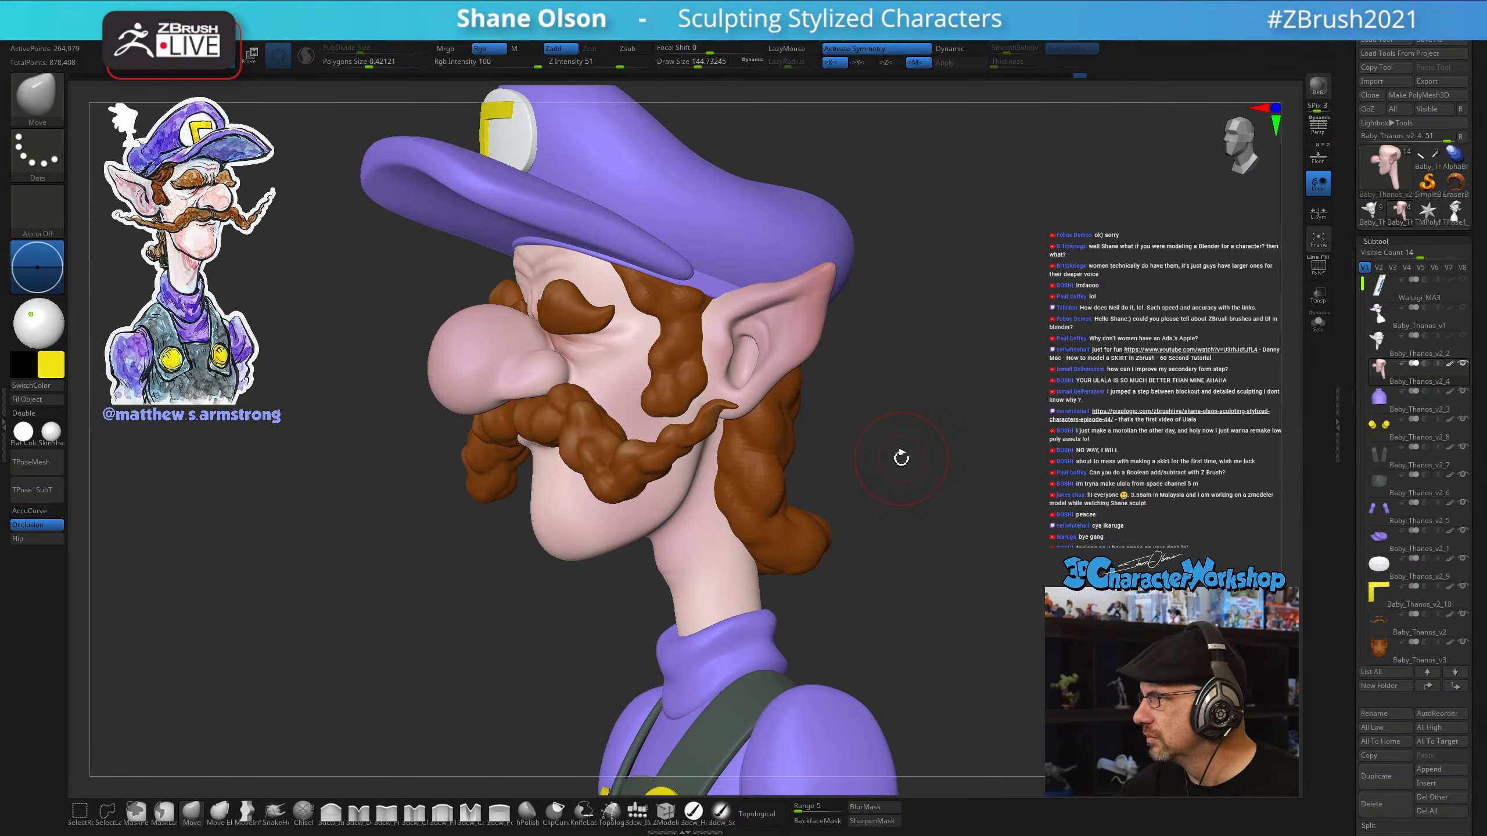
right_drag(959, 389, 971, 385)
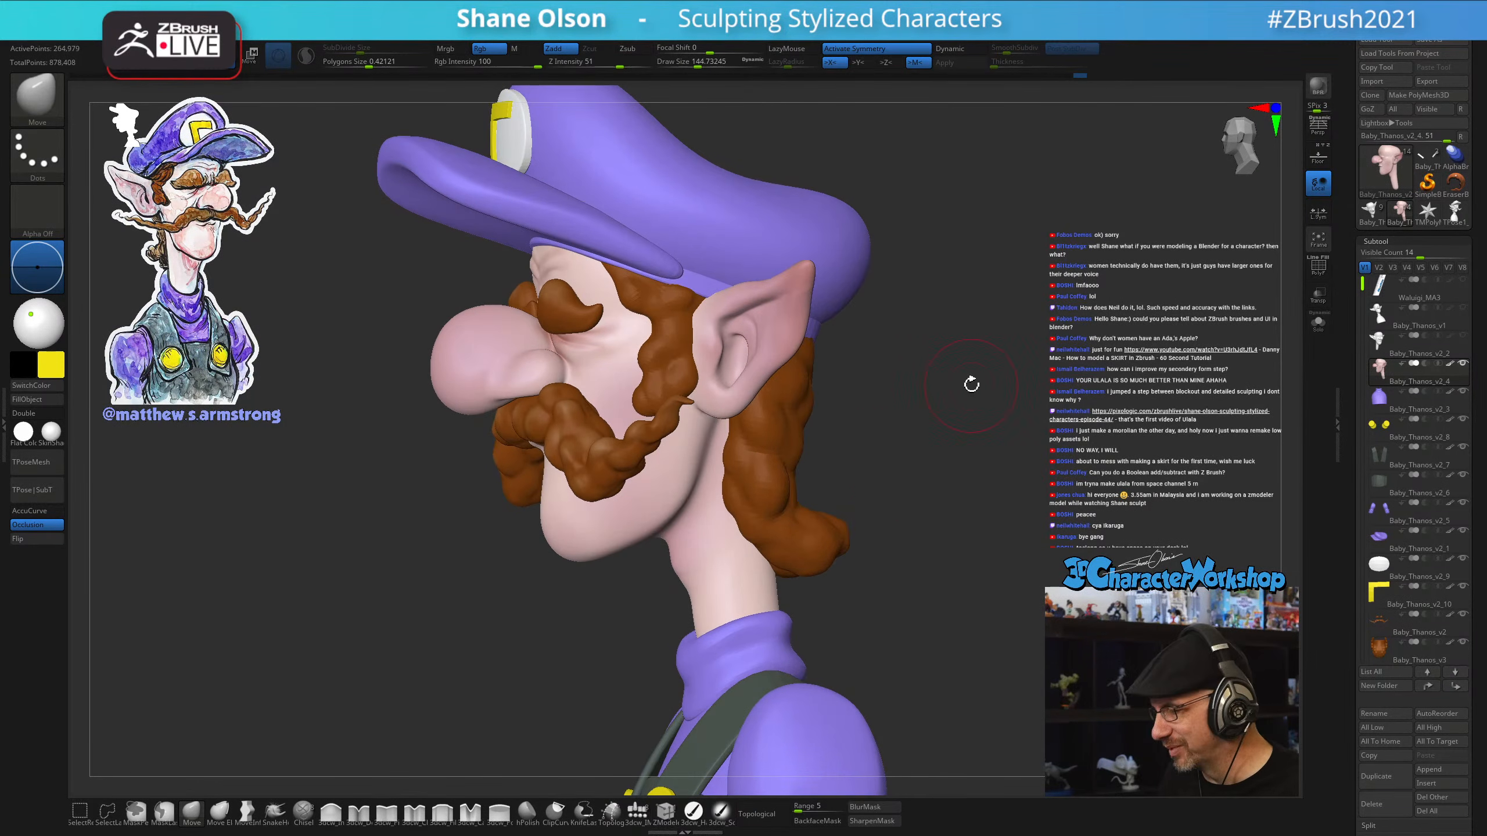
right_drag(989, 307, 1019, 296)
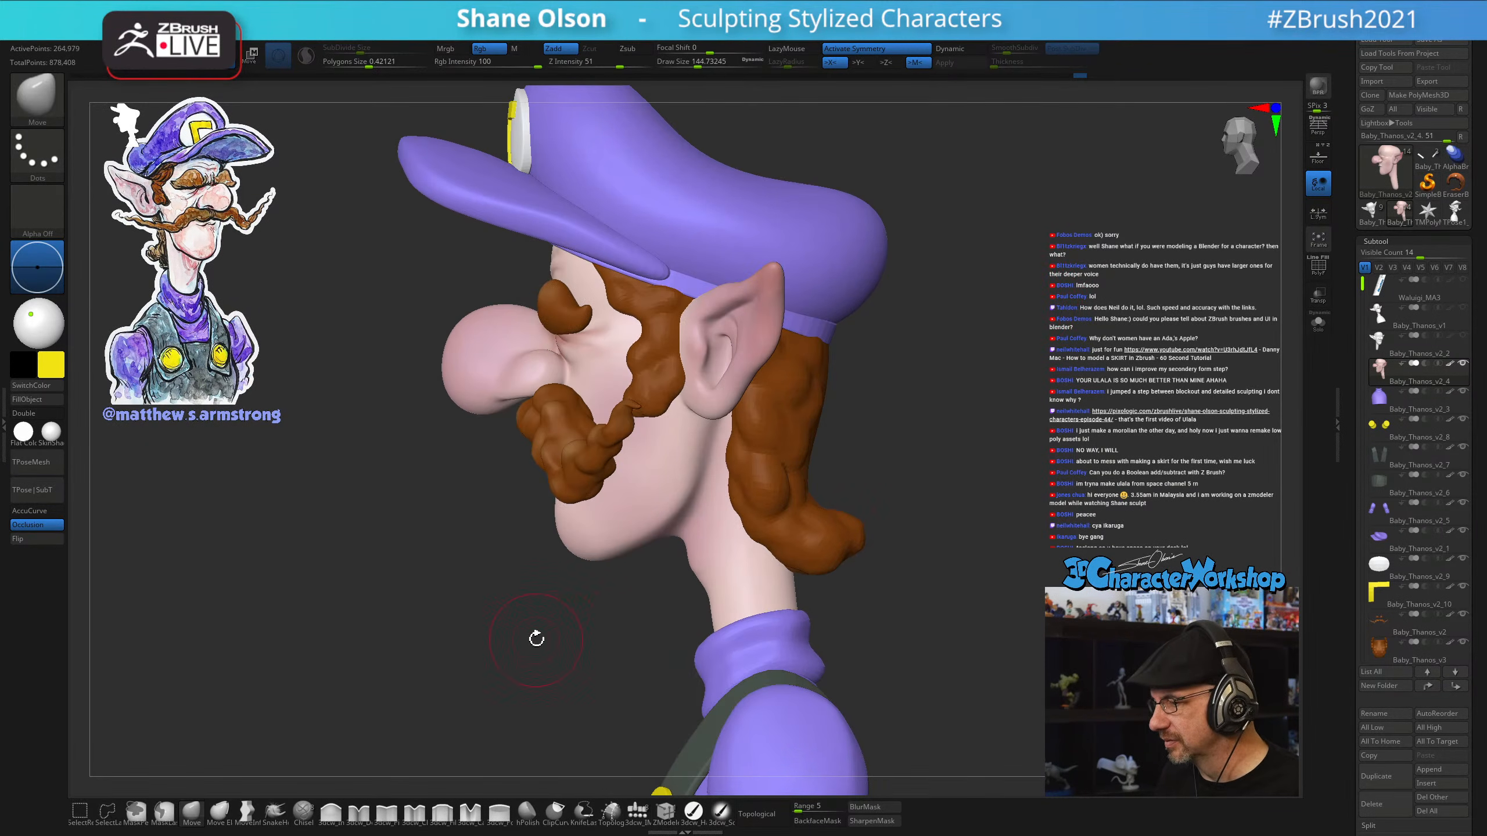
Reshape the throat's profile just below the jaw with the Move brush at draw size 172.05351
key(bracketright)
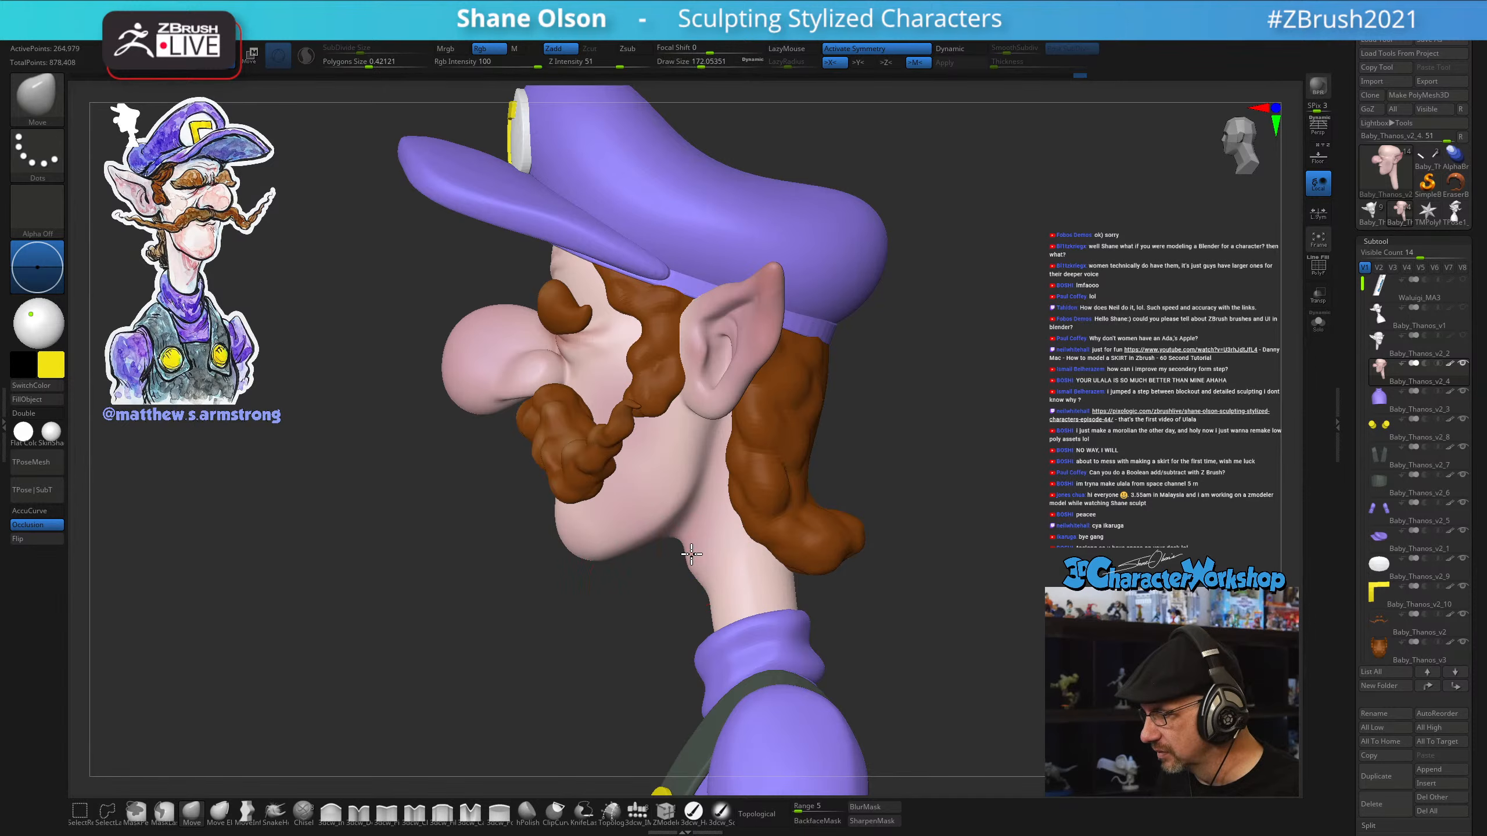
key(s)
mouse_move(683, 632)
mouse_down()
mouse_move(705, 634)
mouse_move(680, 608)
mouse_up()
key(s)
Refine the front of the neck below the chin with the Move brush at draw sizes 149.121 and 100.8142
mouse_move(624, 640)
right_down()
mouse_move(928, 554)
mouse_move(873, 542)
mouse_move(890, 558)
right_up()
key(s)
drag(890, 557, 875, 563)
mouse_move(766, 548)
right_down()
mouse_move(718, 580)
mouse_move(727, 557)
right_up()
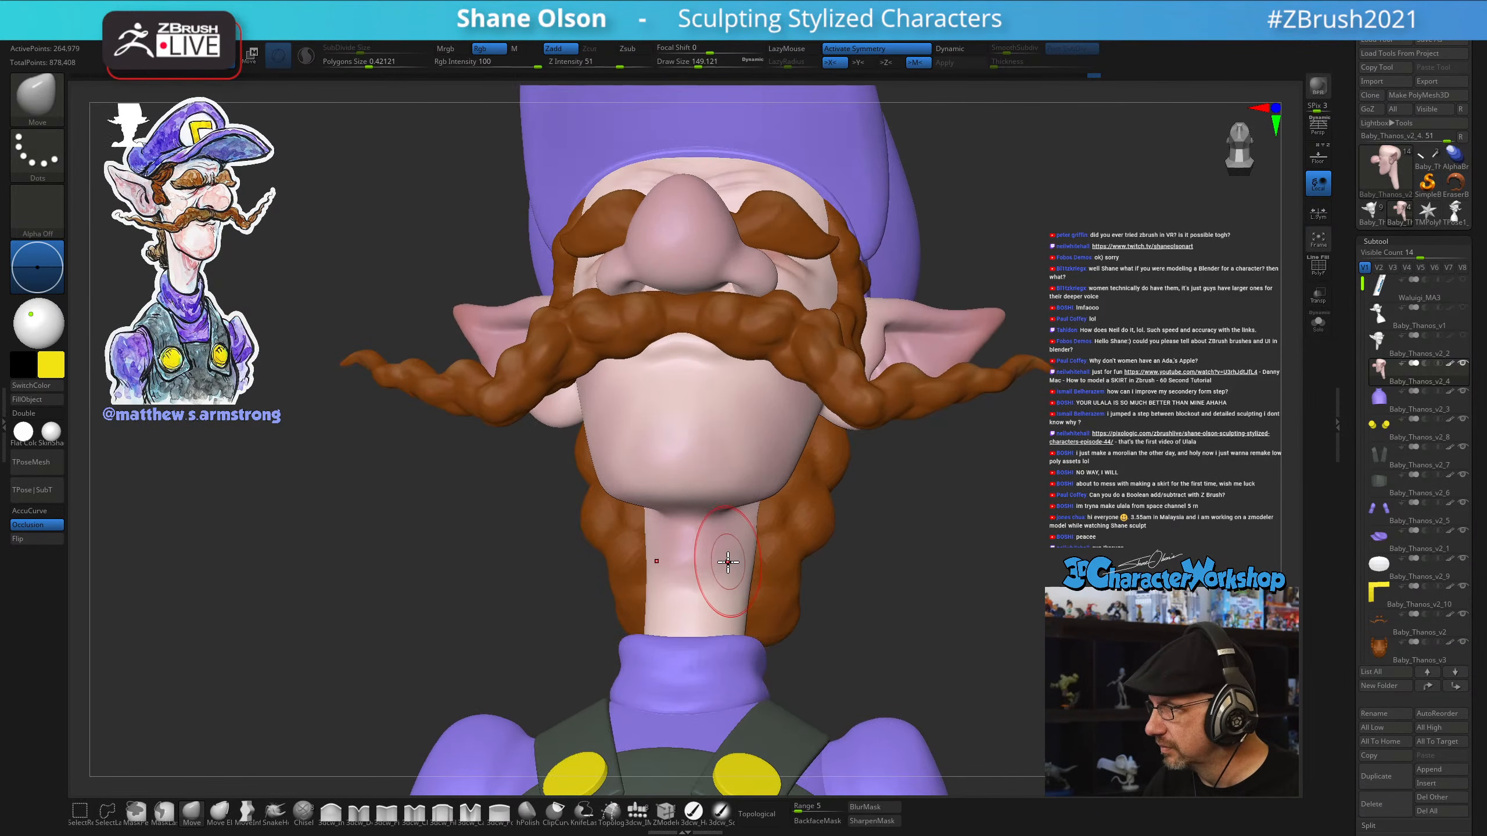
key(s)
drag(727, 557, 719, 559)
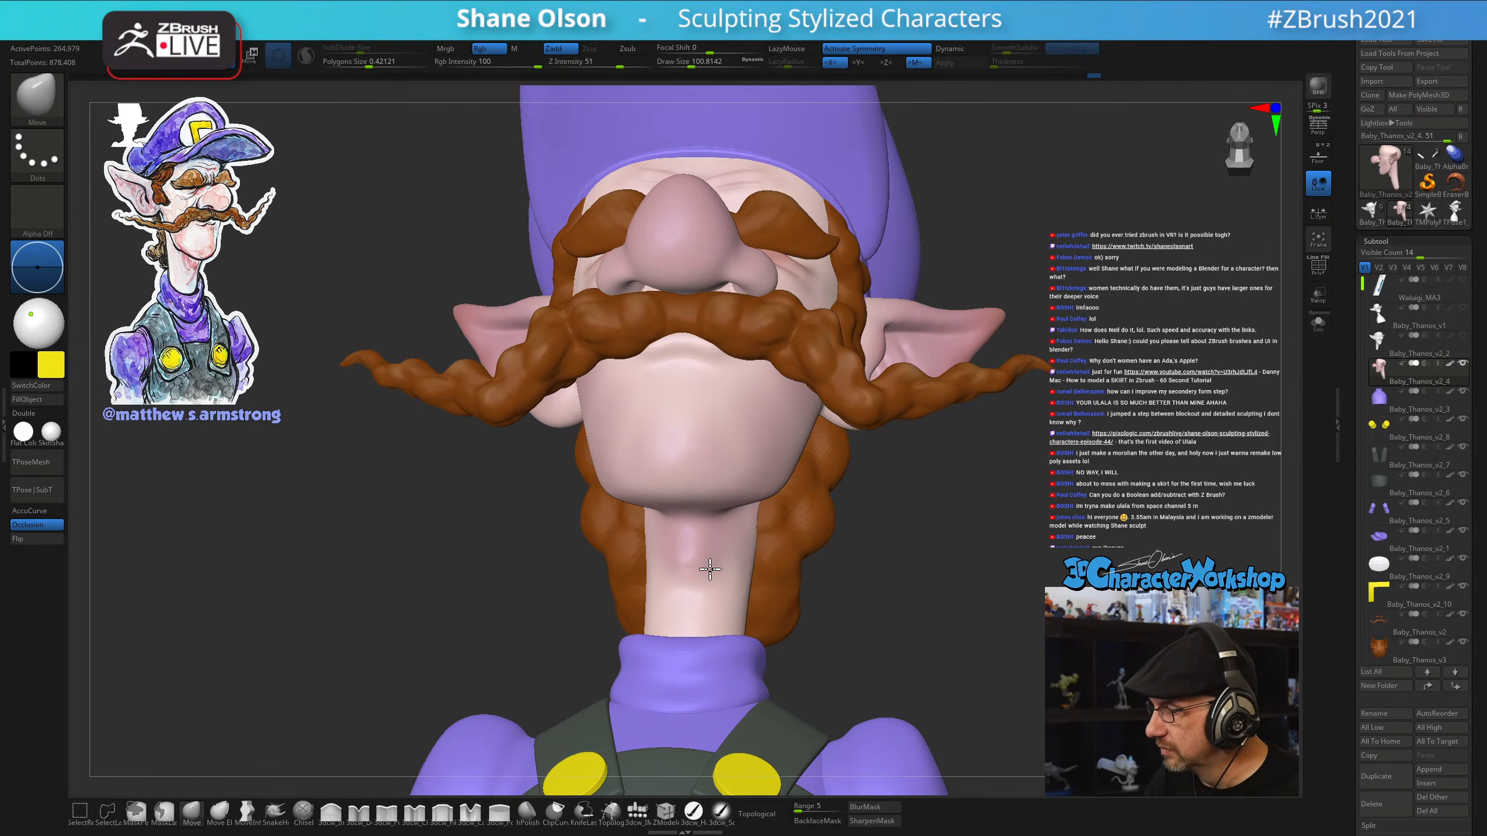
Make the turtleneck shirt the active subtool and sample purple as the active colour
mouse_move(758, 550)
right_down()
mouse_move(754, 578)
mouse_move(733, 564)
mouse_move(767, 558)
mouse_move(755, 527)
mouse_move(730, 533)
mouse_move(922, 591)
mouse_move(928, 534)
mouse_move(873, 521)
mouse_move(923, 522)
mouse_move(899, 537)
mouse_move(845, 465)
right_up()
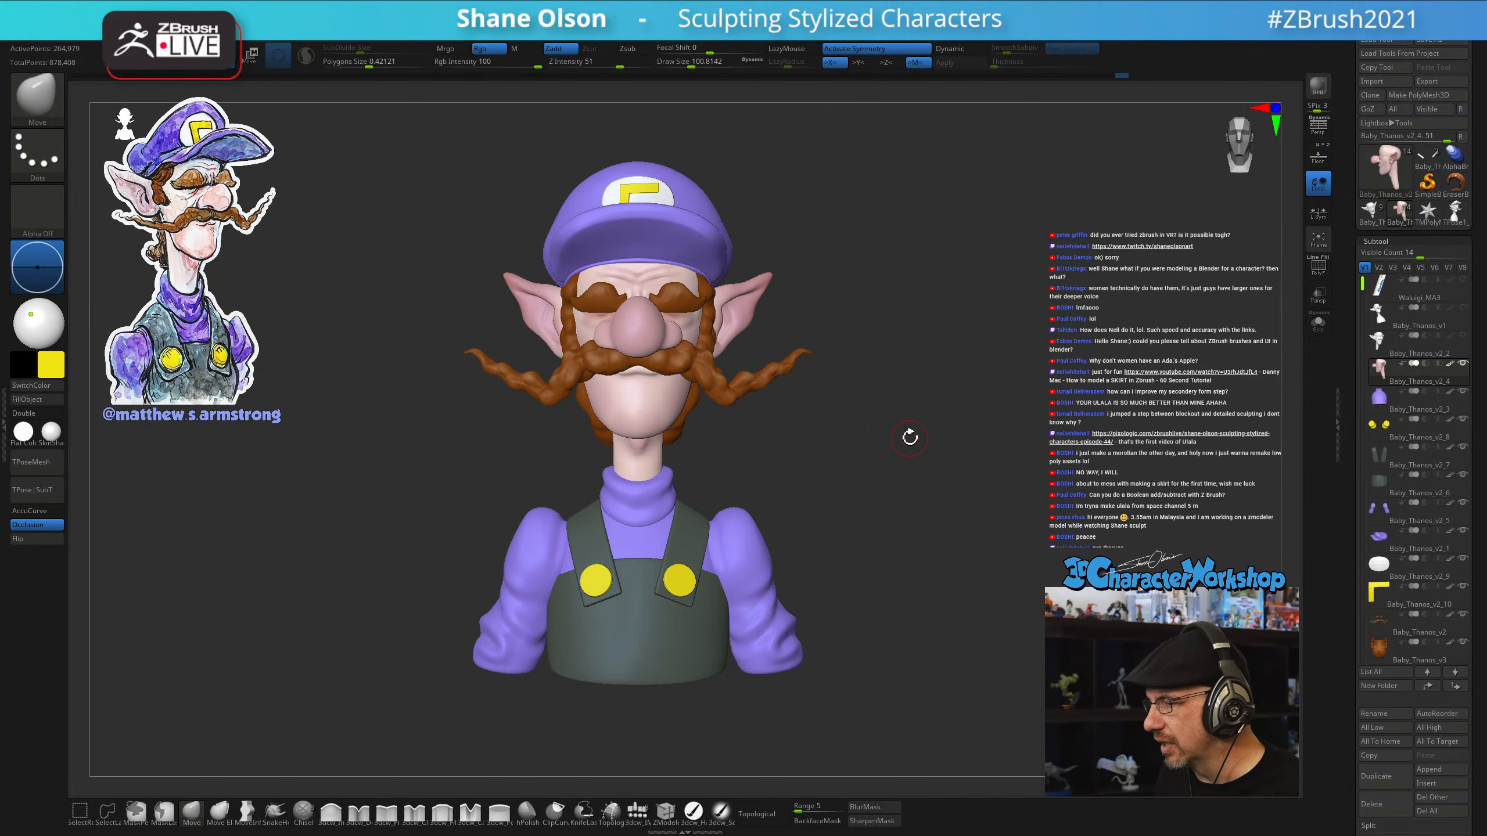
right_drag(909, 438, 929, 435)
alt+right_drag(1077, 432, 1022, 435)
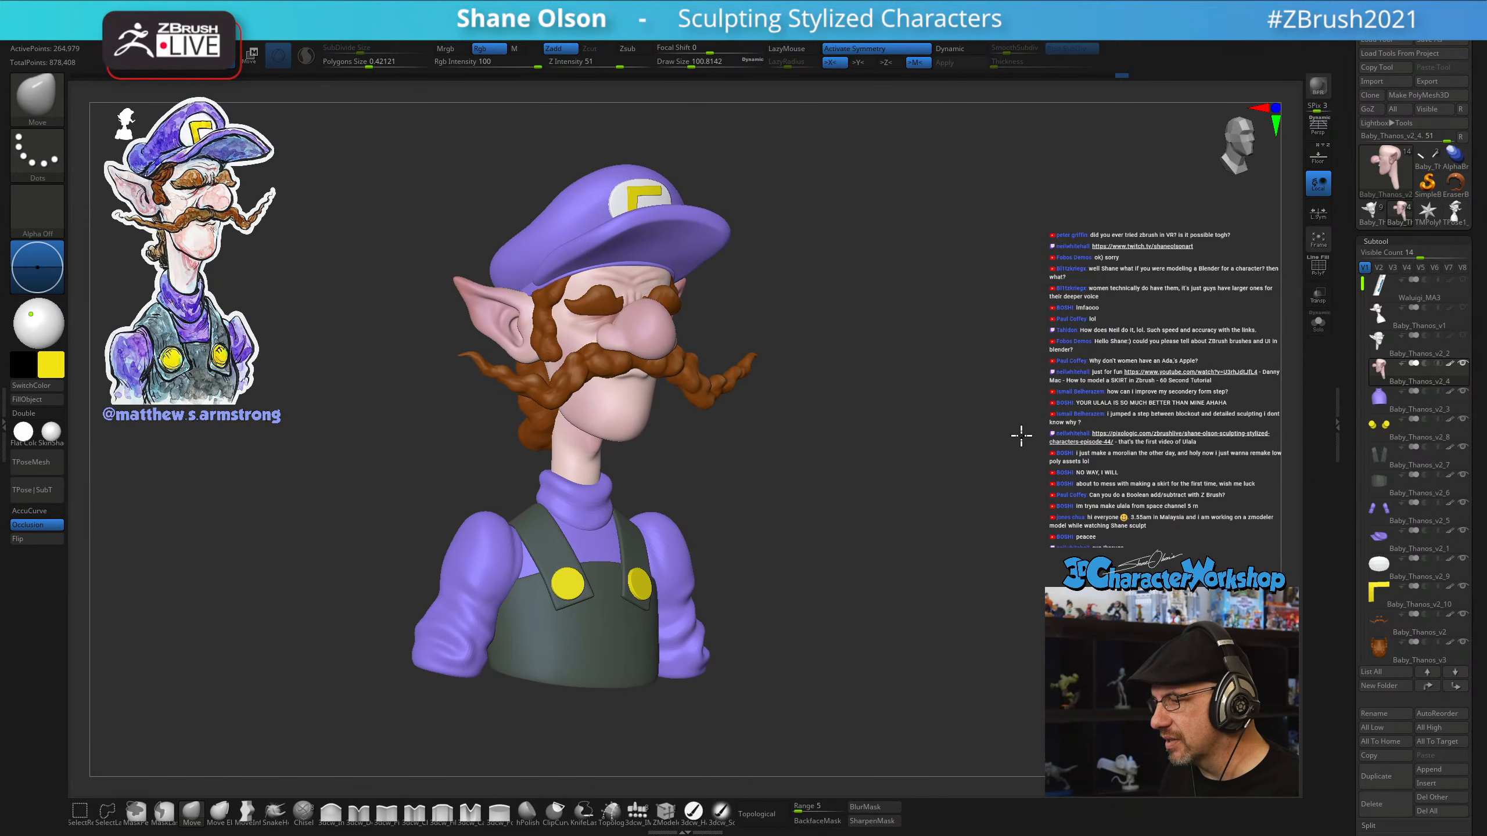
alt+click(557, 517)
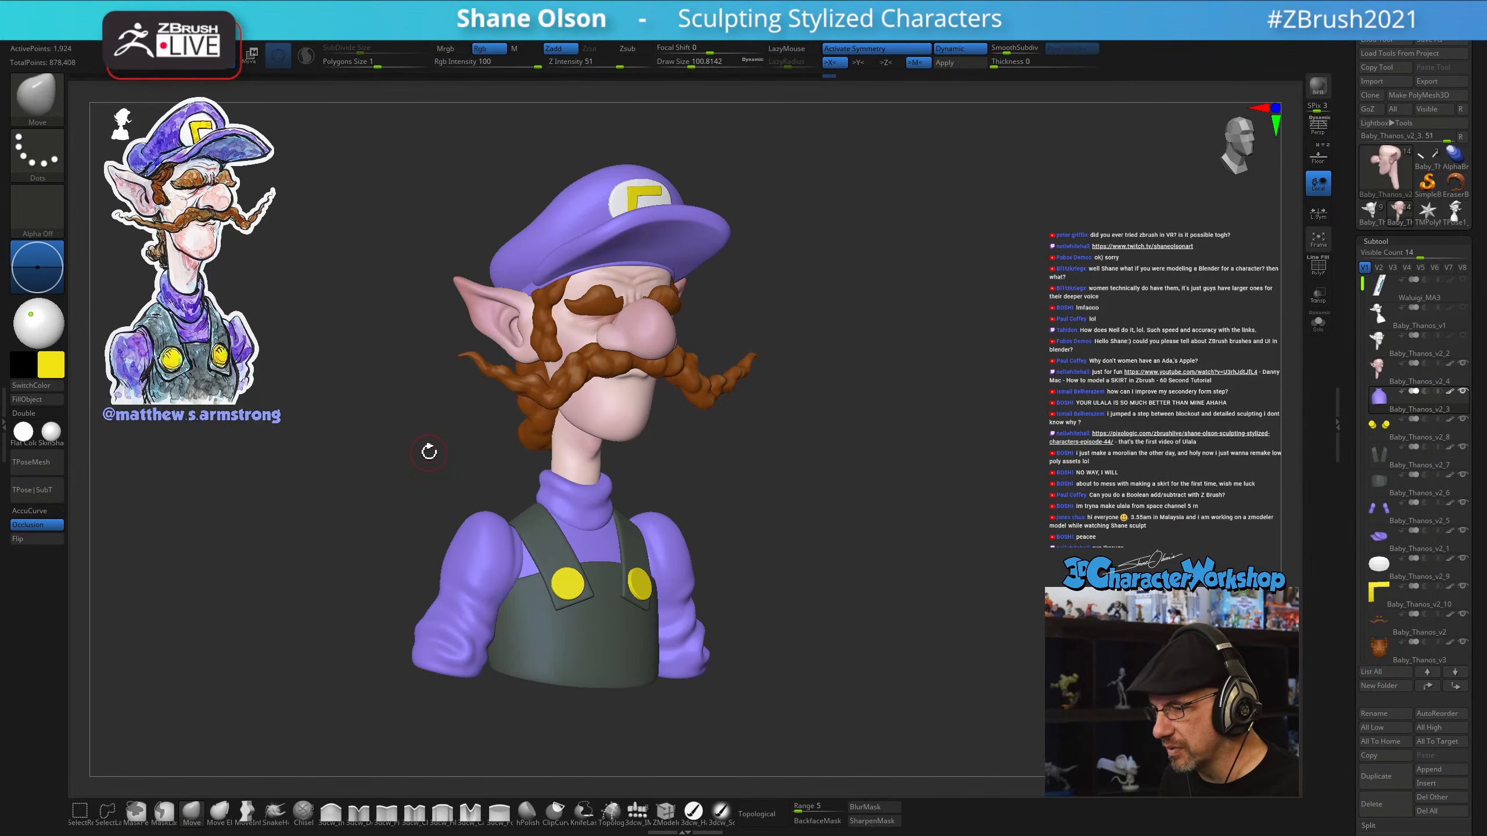
right_drag(429, 452, 435, 417)
key(shift+z)
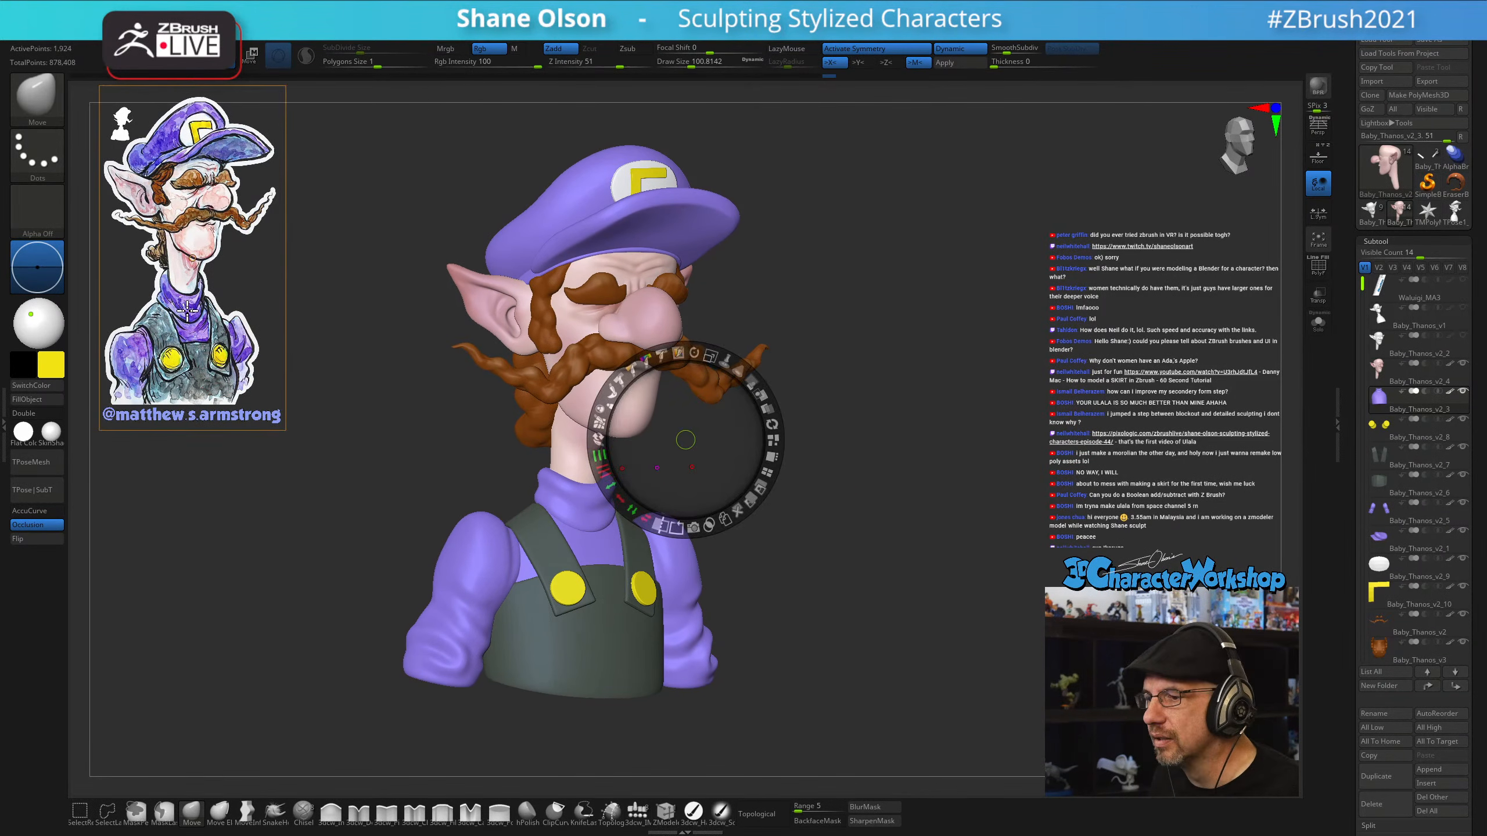
key(c)
key(z)
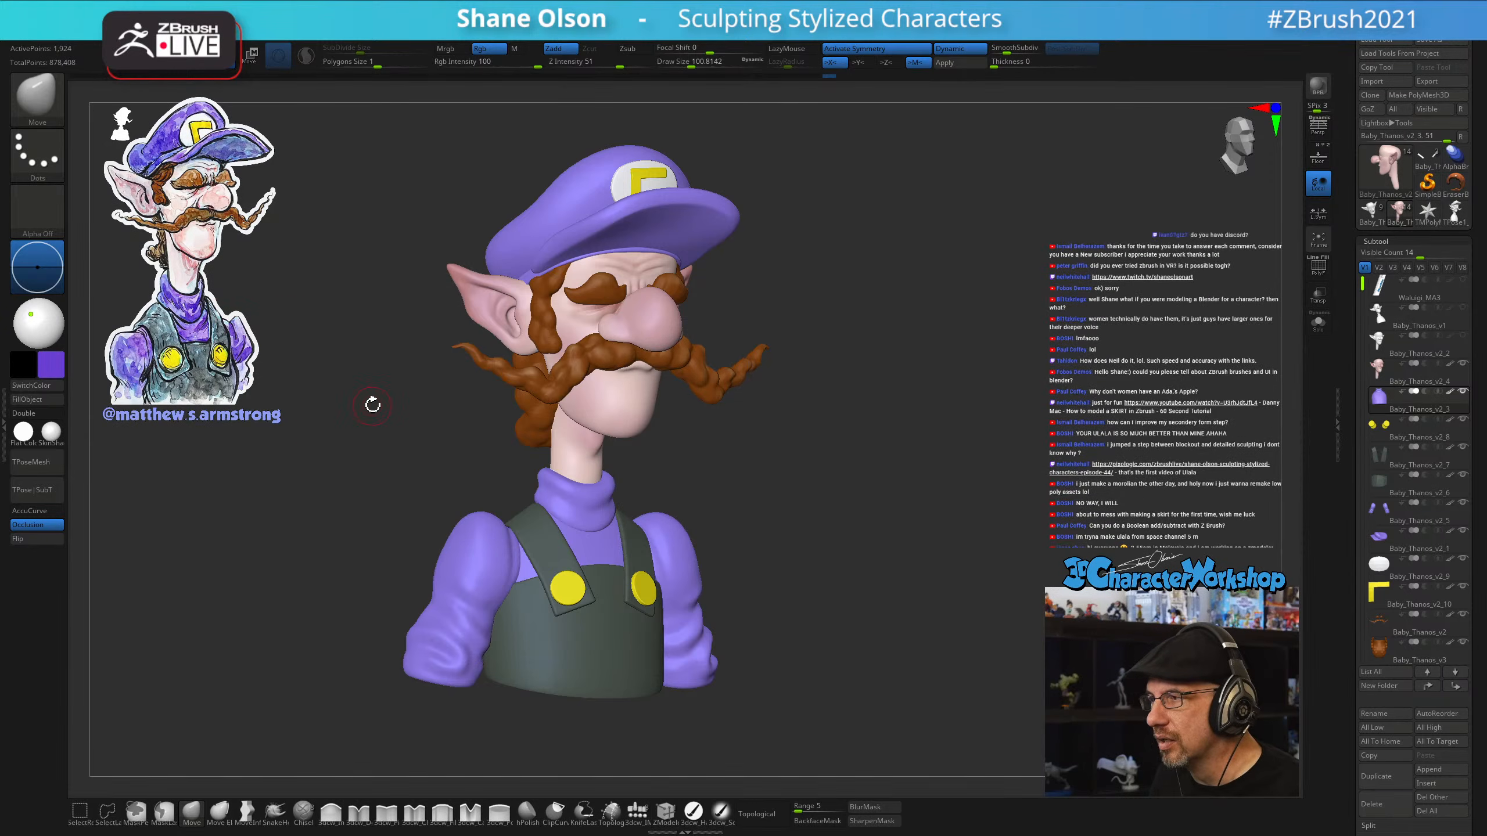
Mask the lower edge of the shirt in profile with the MaskLasso brush and return to the Move brush at draw size 149.121
ctrl+right_drag(372, 402, 767, 531)
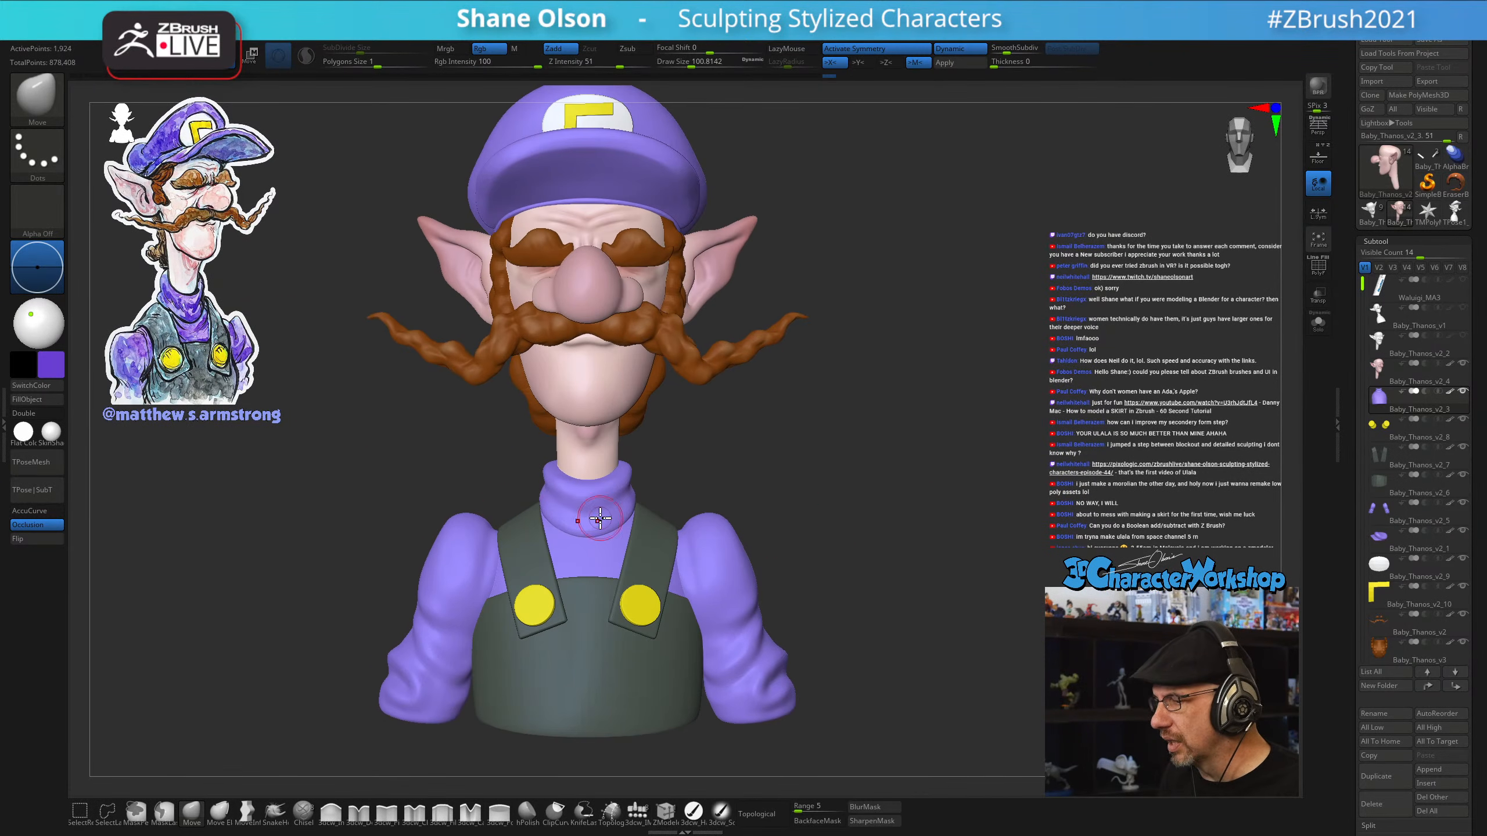
right_drag(801, 458, 860, 443)
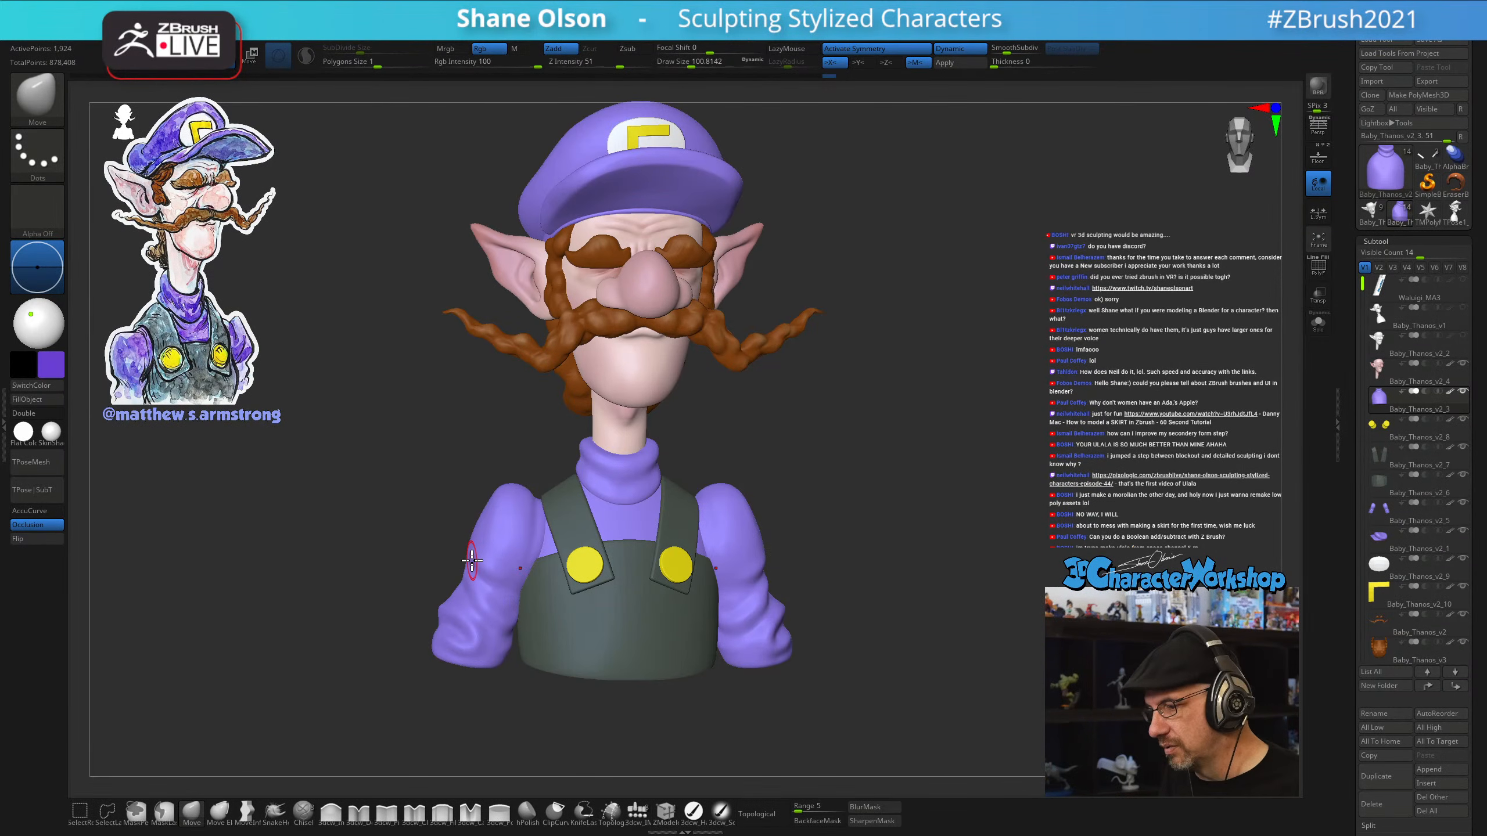
key(s)
drag(475, 457, 486, 457)
drag(843, 421, 952, 521)
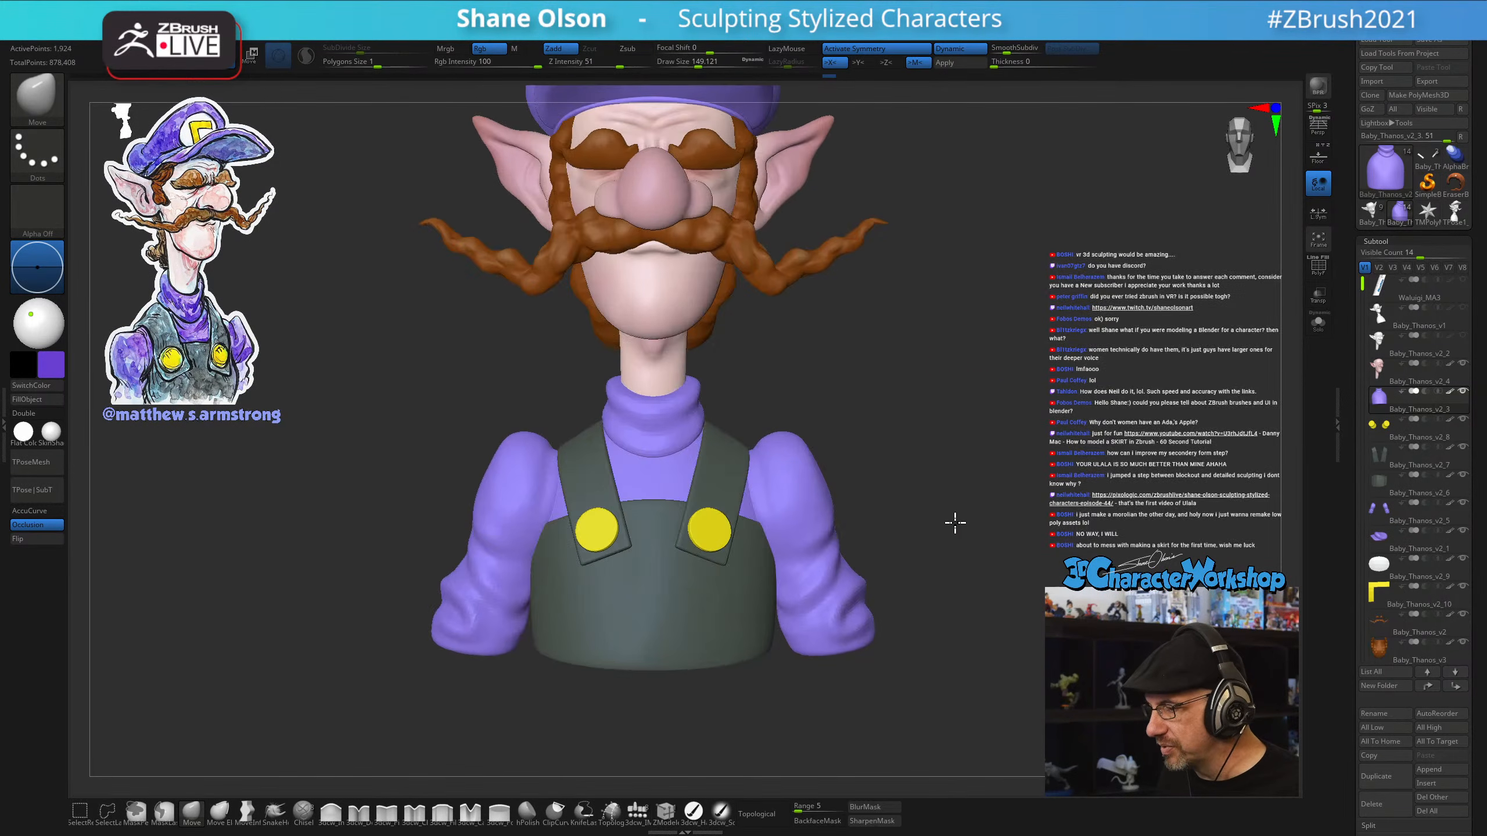
drag(1021, 457, 949, 499)
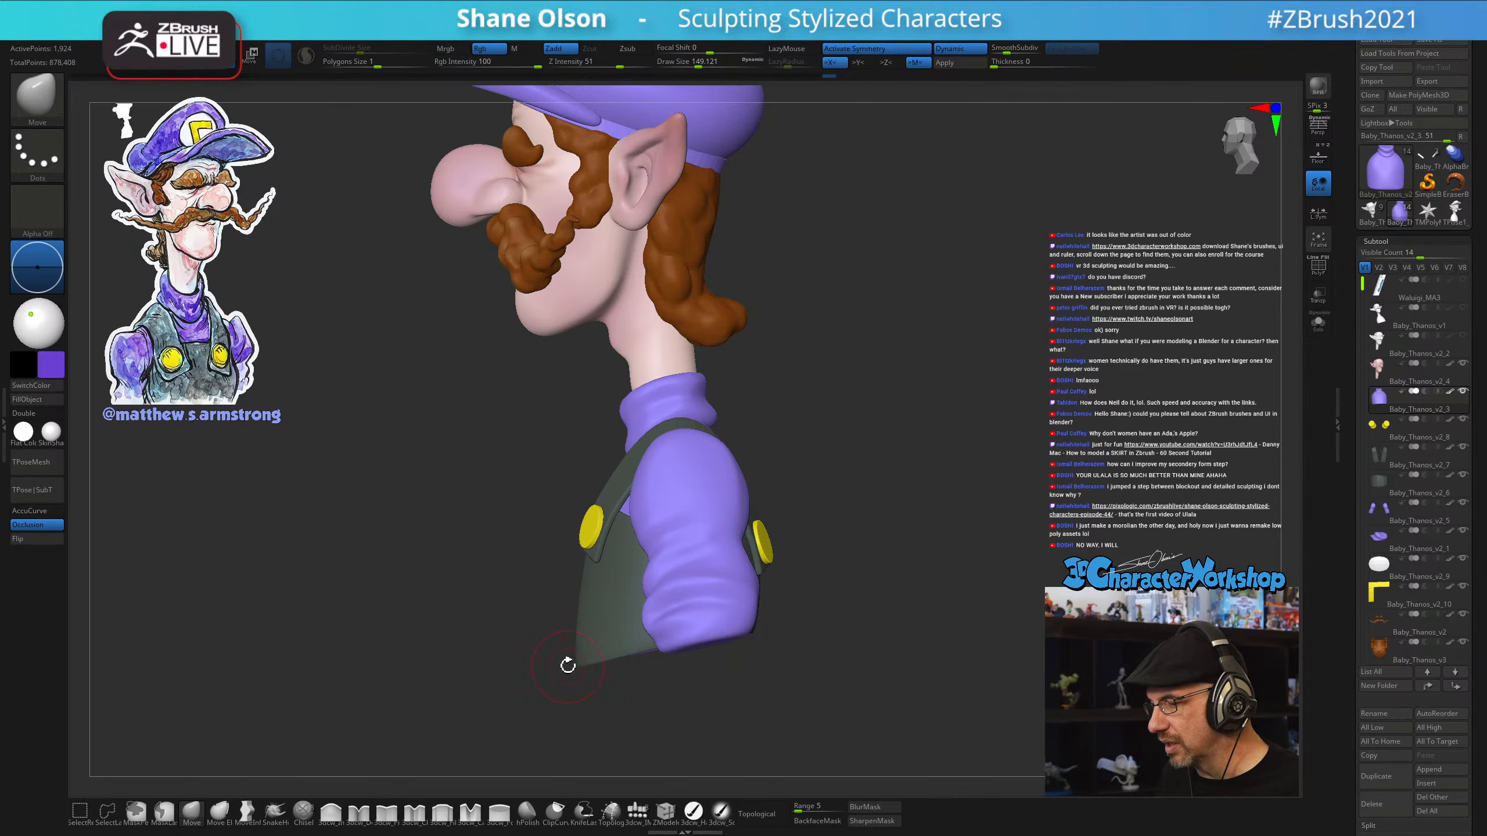
mouse_move(557, 663)
ctrl+mouse_down()
mouse_move(664, 726)
mouse_move(787, 725)
mouse_move(795, 701)
ctrl+mouse_up()
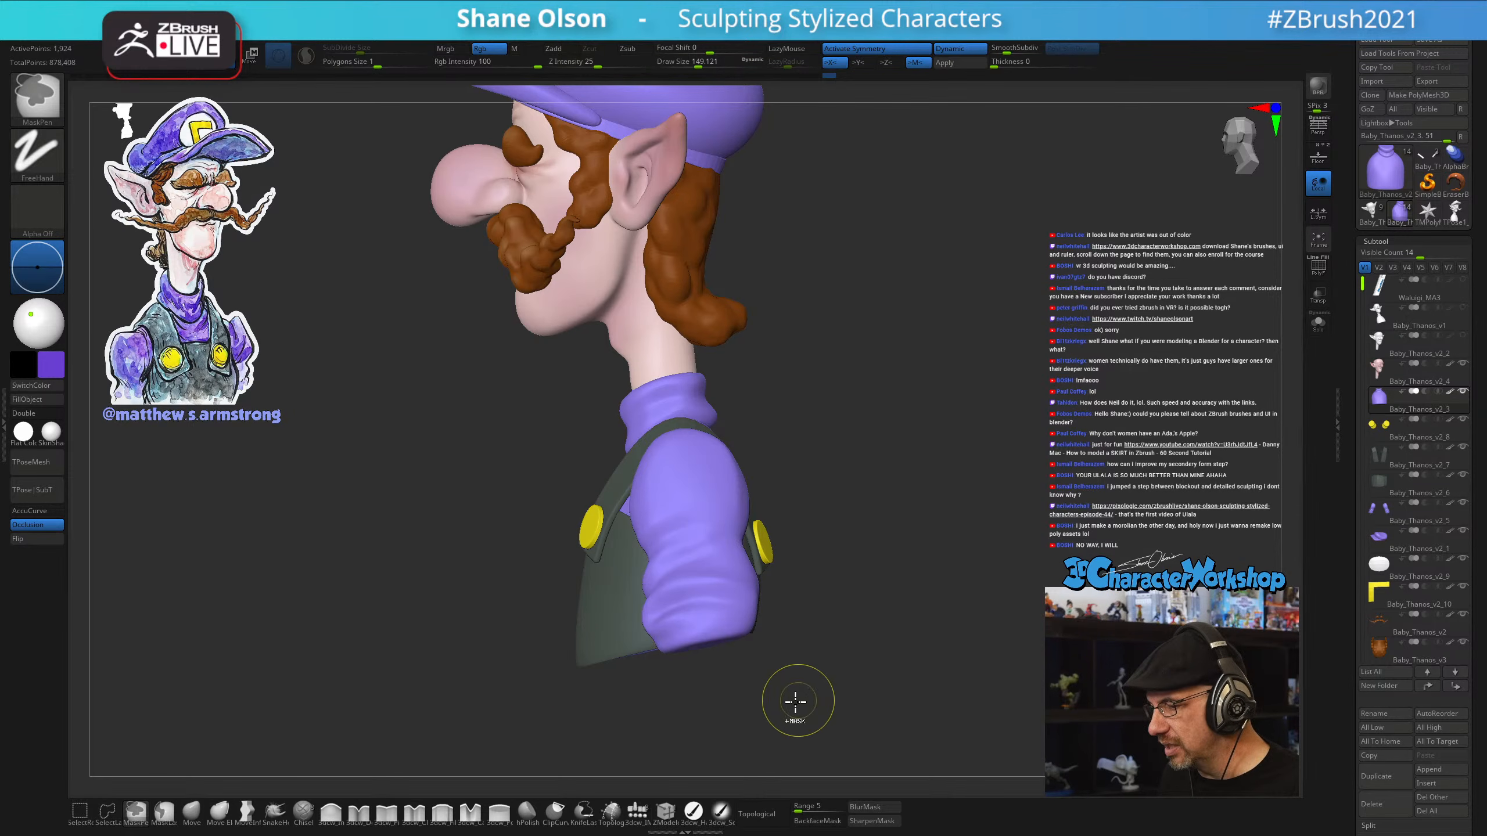
click(165, 812)
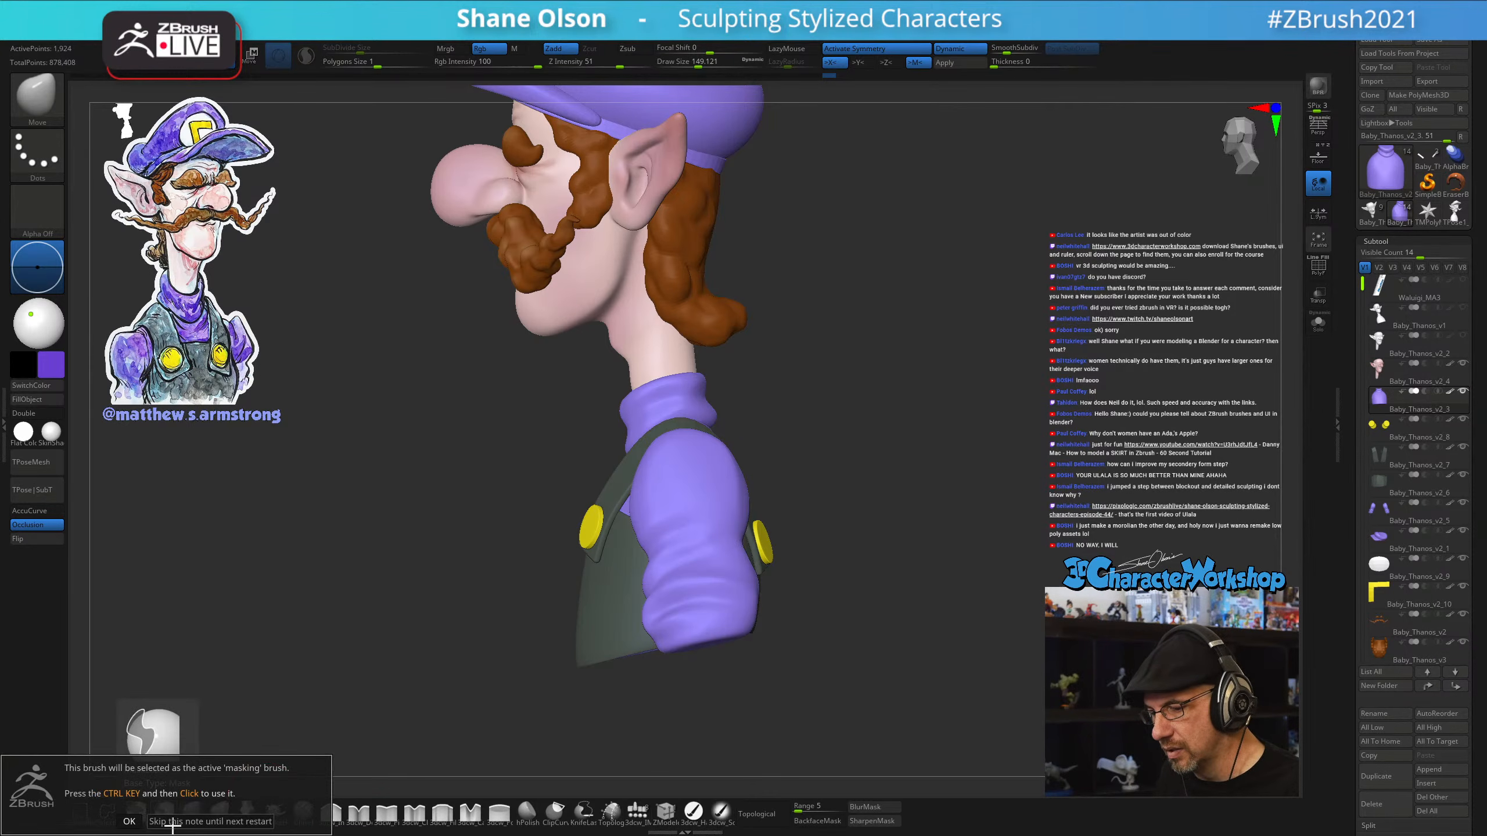
click(211, 821)
mouse_move(569, 663)
mouse_down()
mouse_move(776, 684)
mouse_move(823, 577)
mouse_up()
key(b)
key(m)
key(v)
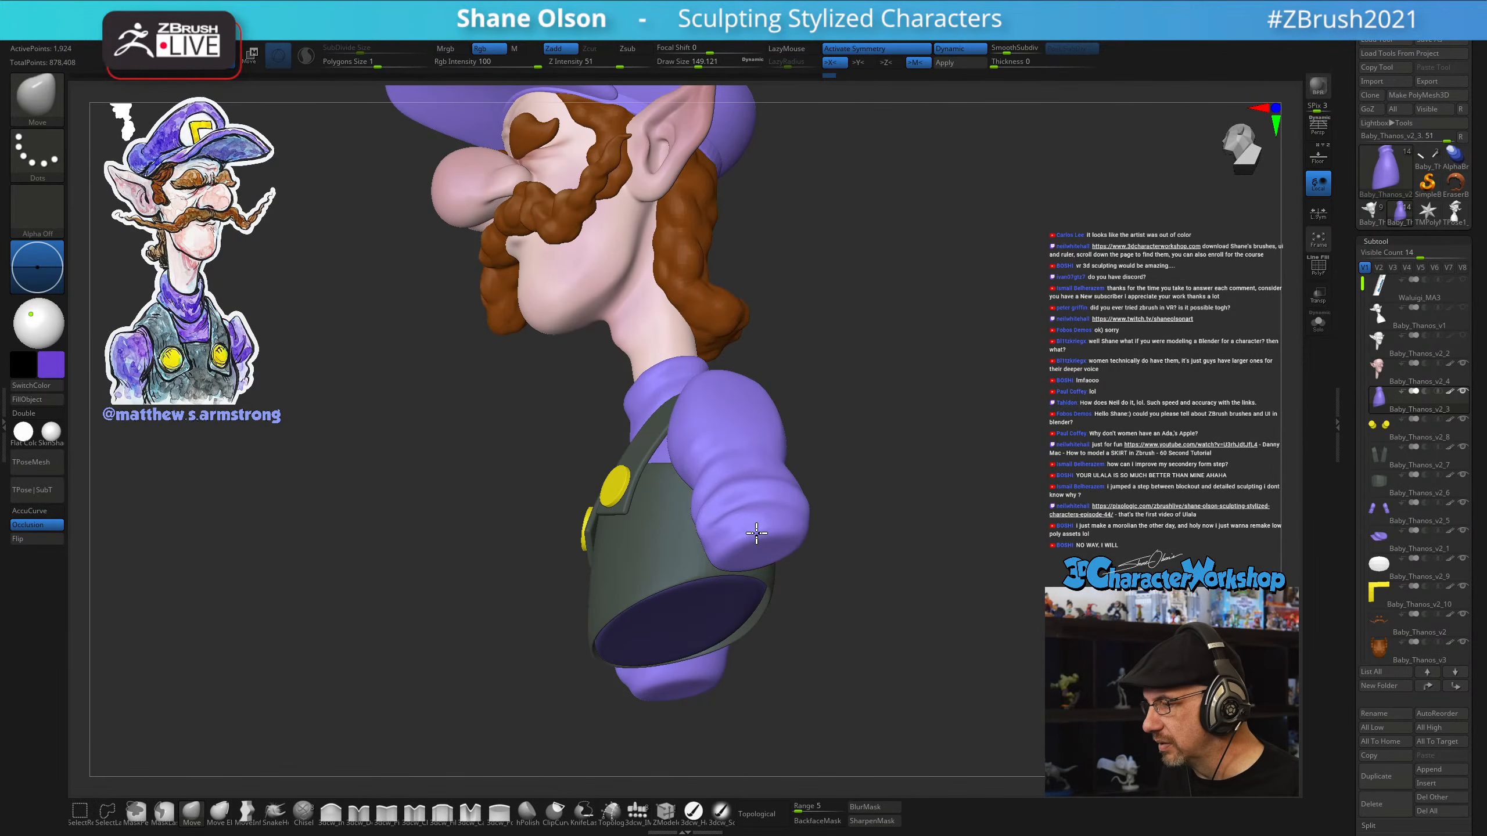
Make the purple sleeves the active subtool and try to lasso-mask their lower ends in profile
alt+click(819, 578)
drag(996, 487, 950, 558)
drag(786, 607, 931, 638)
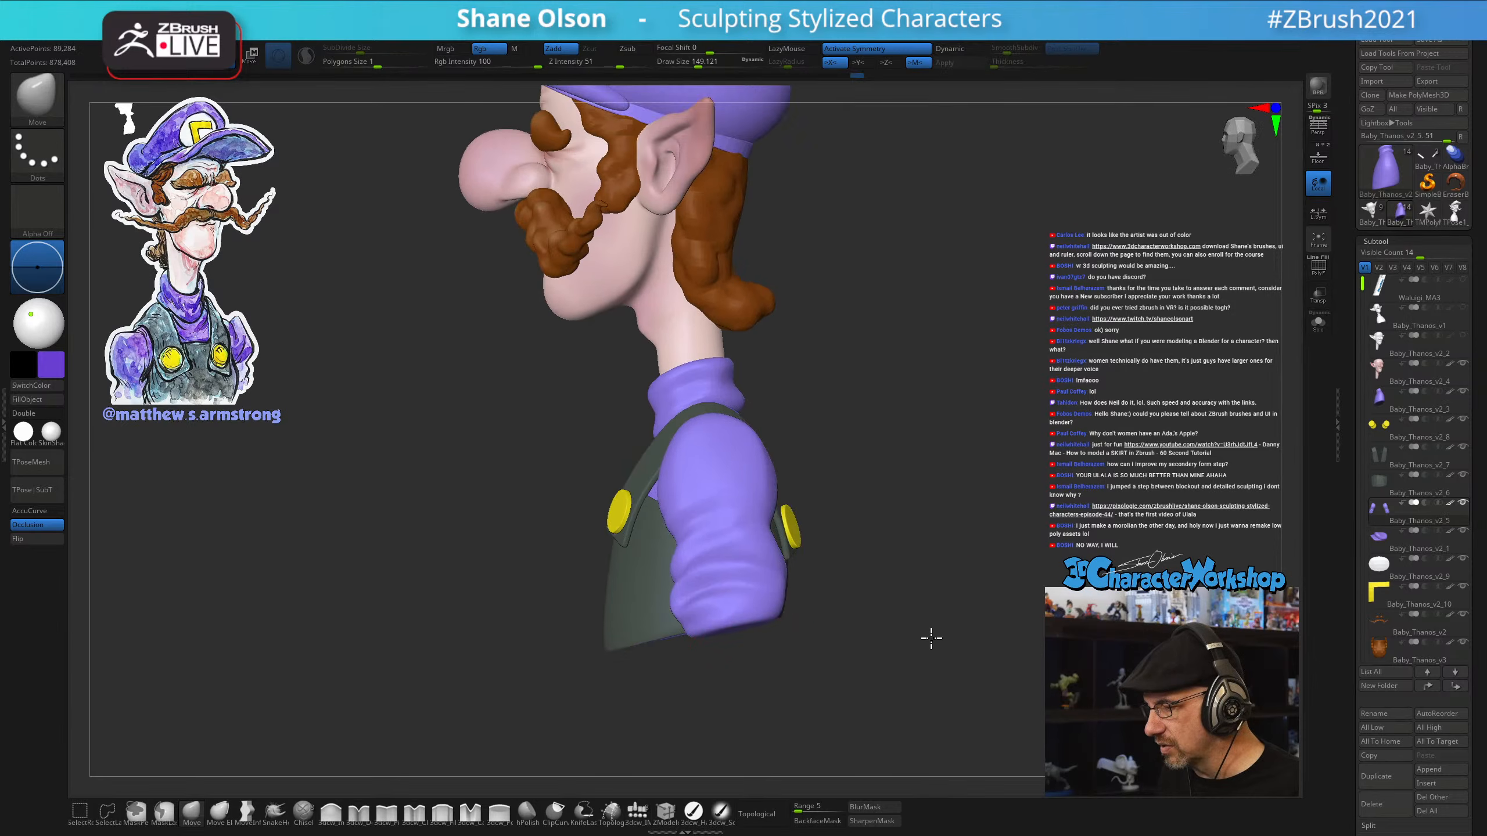
mouse_move(572, 658)
ctrl+shift+mouse_down()
mouse_move(809, 668)
mouse_move(827, 621)
mouse_move(321, 709)
mouse_move(566, 660)
ctrl+shift+mouse_up()
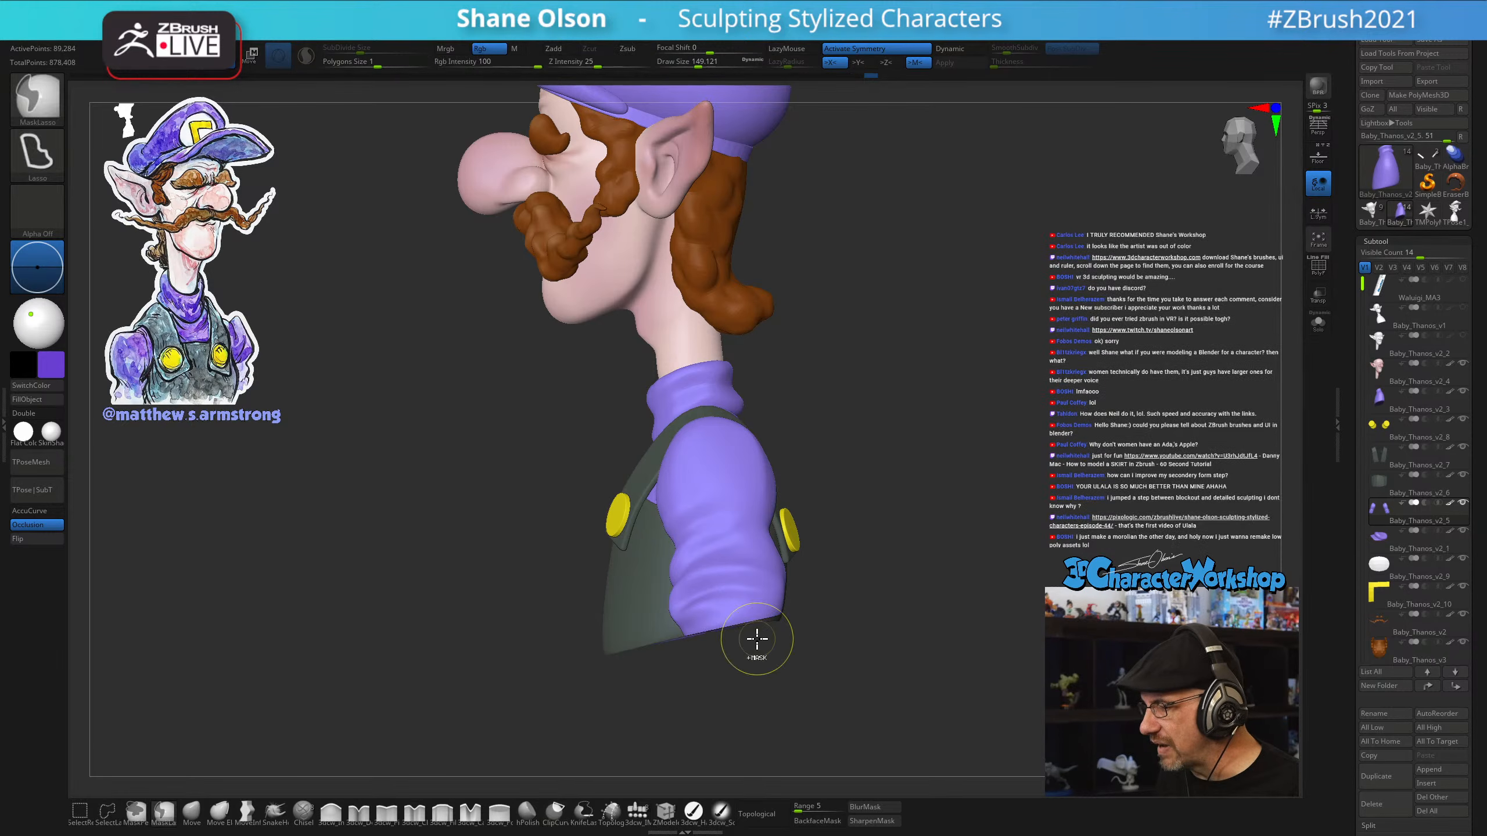
Smooth the cut end of the sleeve from below at draw size 149.121 with the Smooth Stronger brush
drag(982, 565, 946, 477)
key(shift)
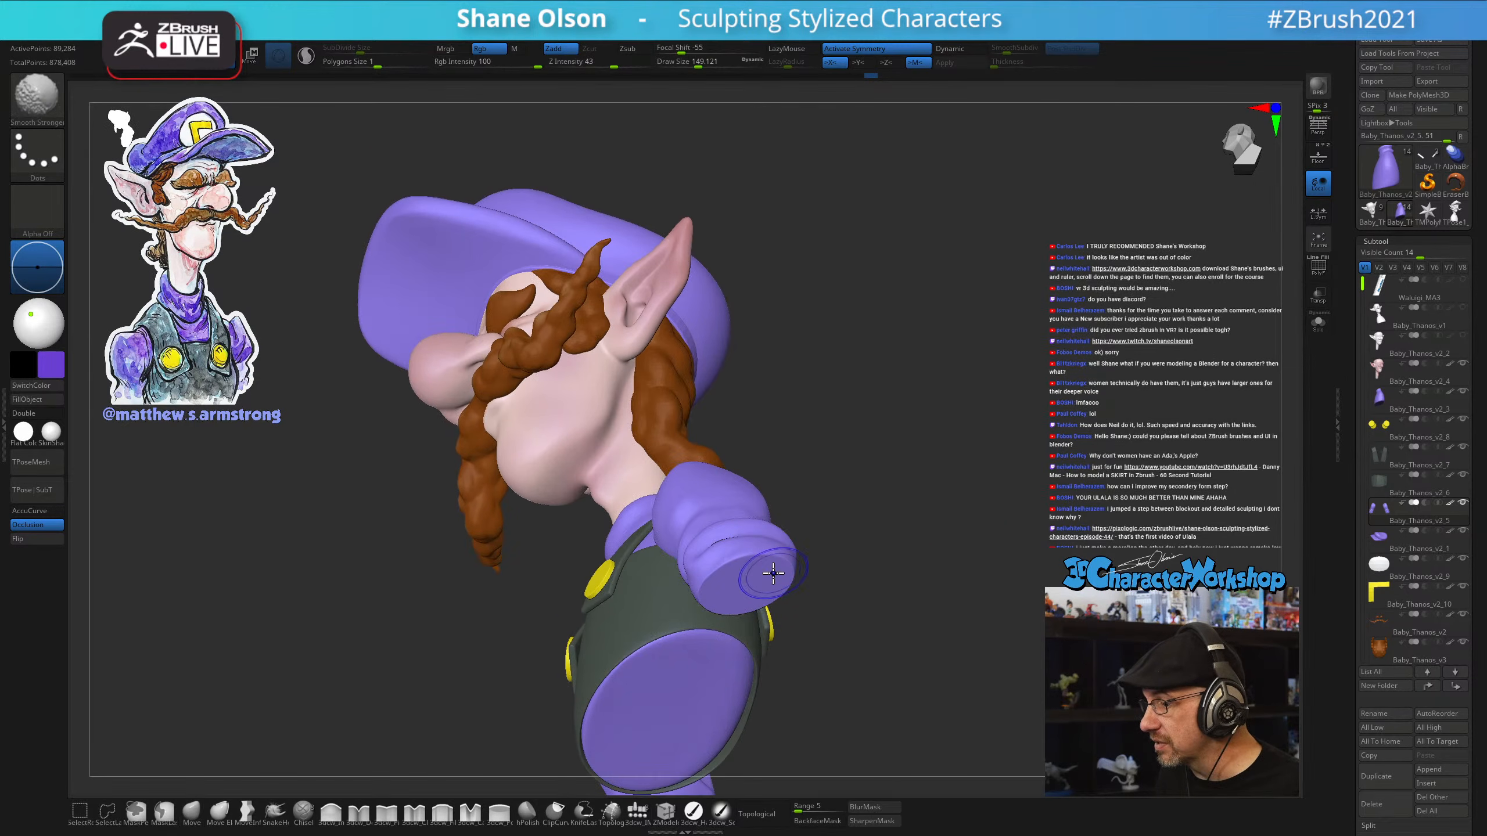
mouse_move(773, 573)
shift+mouse_down()
mouse_move(714, 586)
mouse_move(759, 597)
shift+mouse_up()
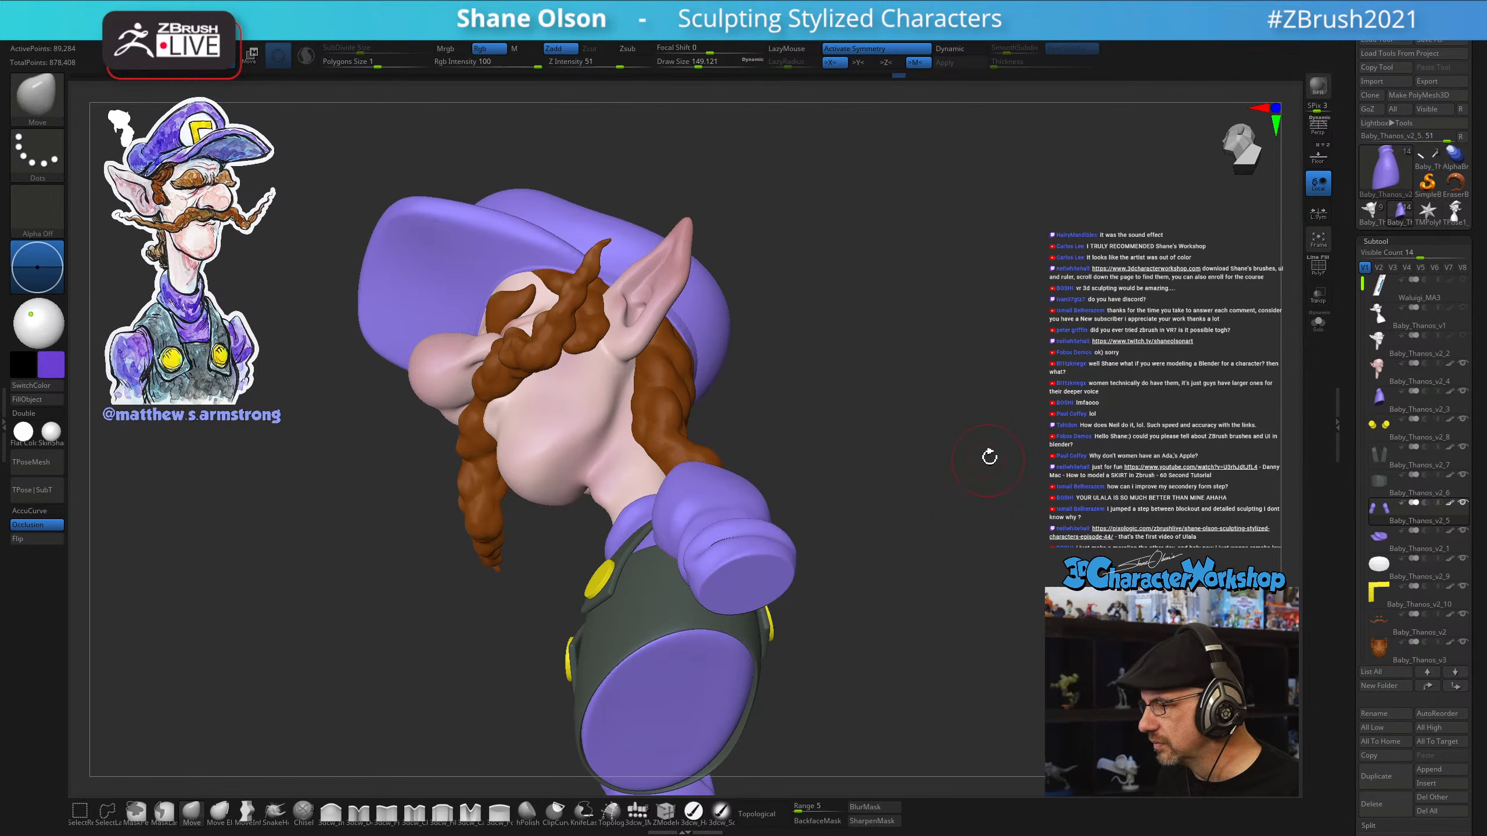
Examine the bust's sleeves, collar and overall silhouette in profile, front and three-quarter views against the reference drawing
mouse_move(989, 457)
mouse_down()
mouse_move(973, 515)
mouse_move(964, 497)
mouse_move(939, 525)
mouse_up()
key(s)
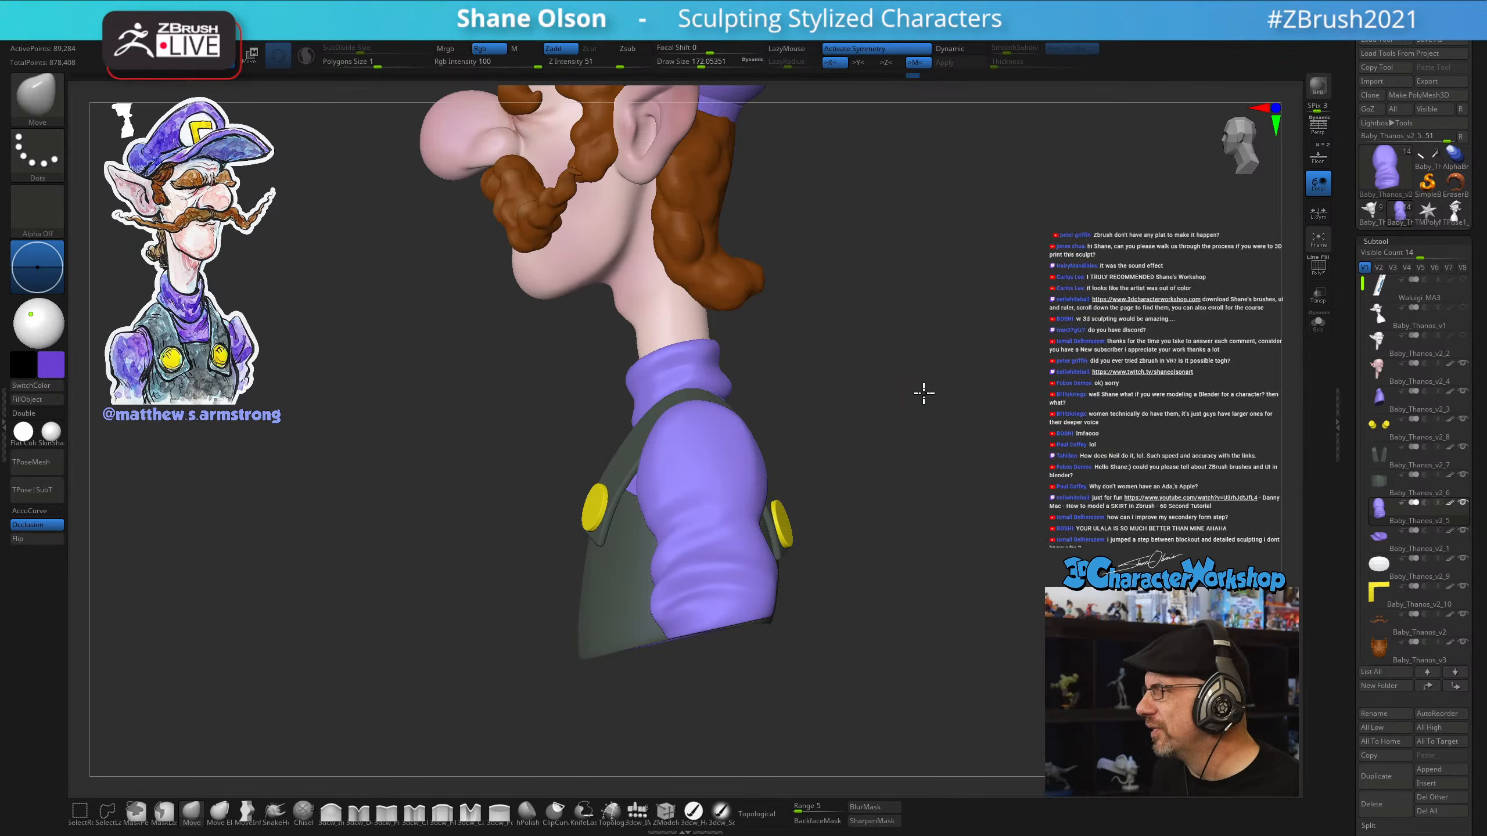
drag(922, 392, 957, 402)
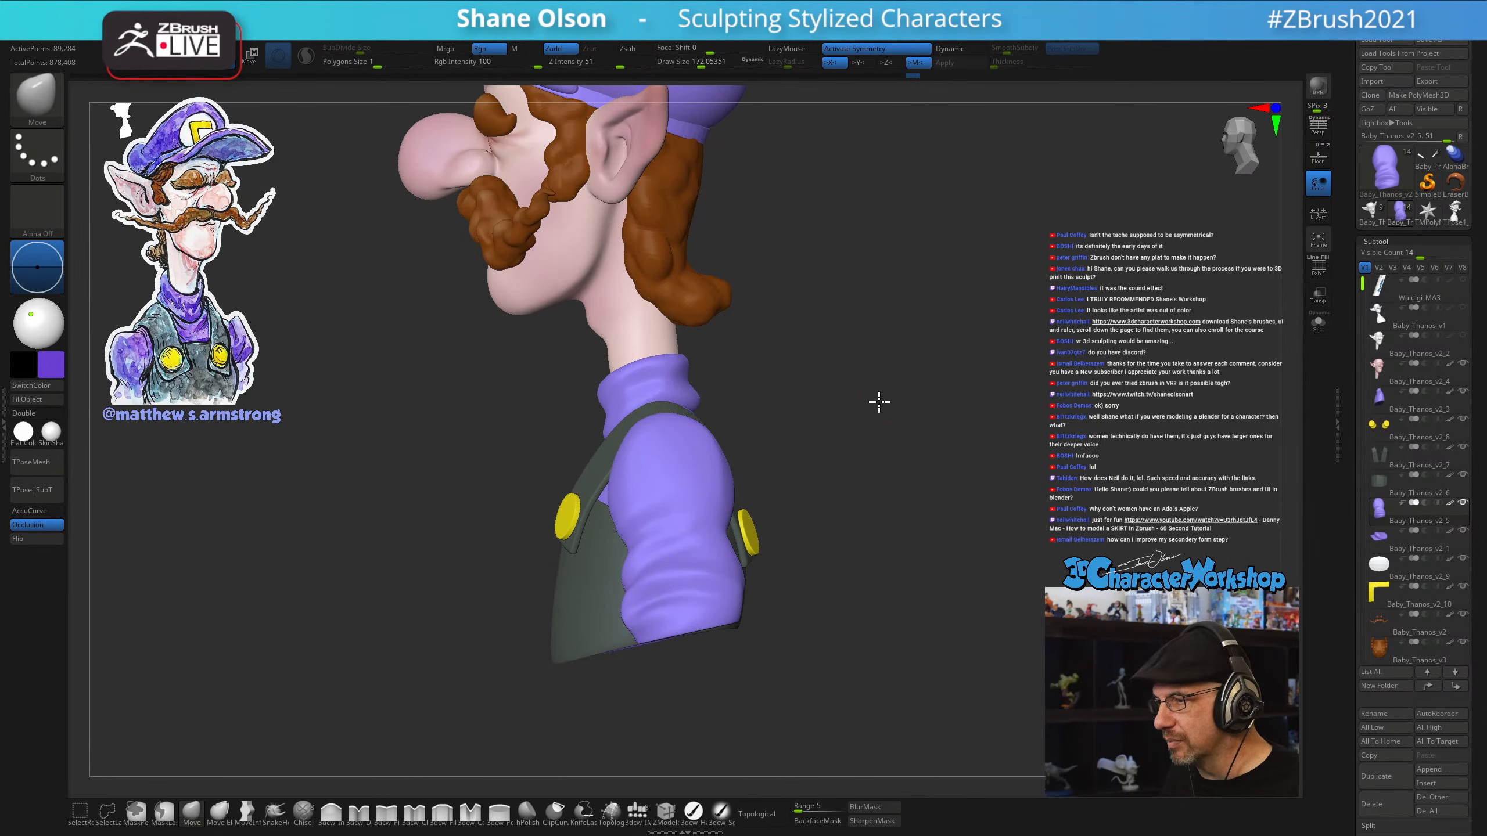
drag(879, 402, 923, 390)
alt+drag(878, 346, 922, 434)
key(s)
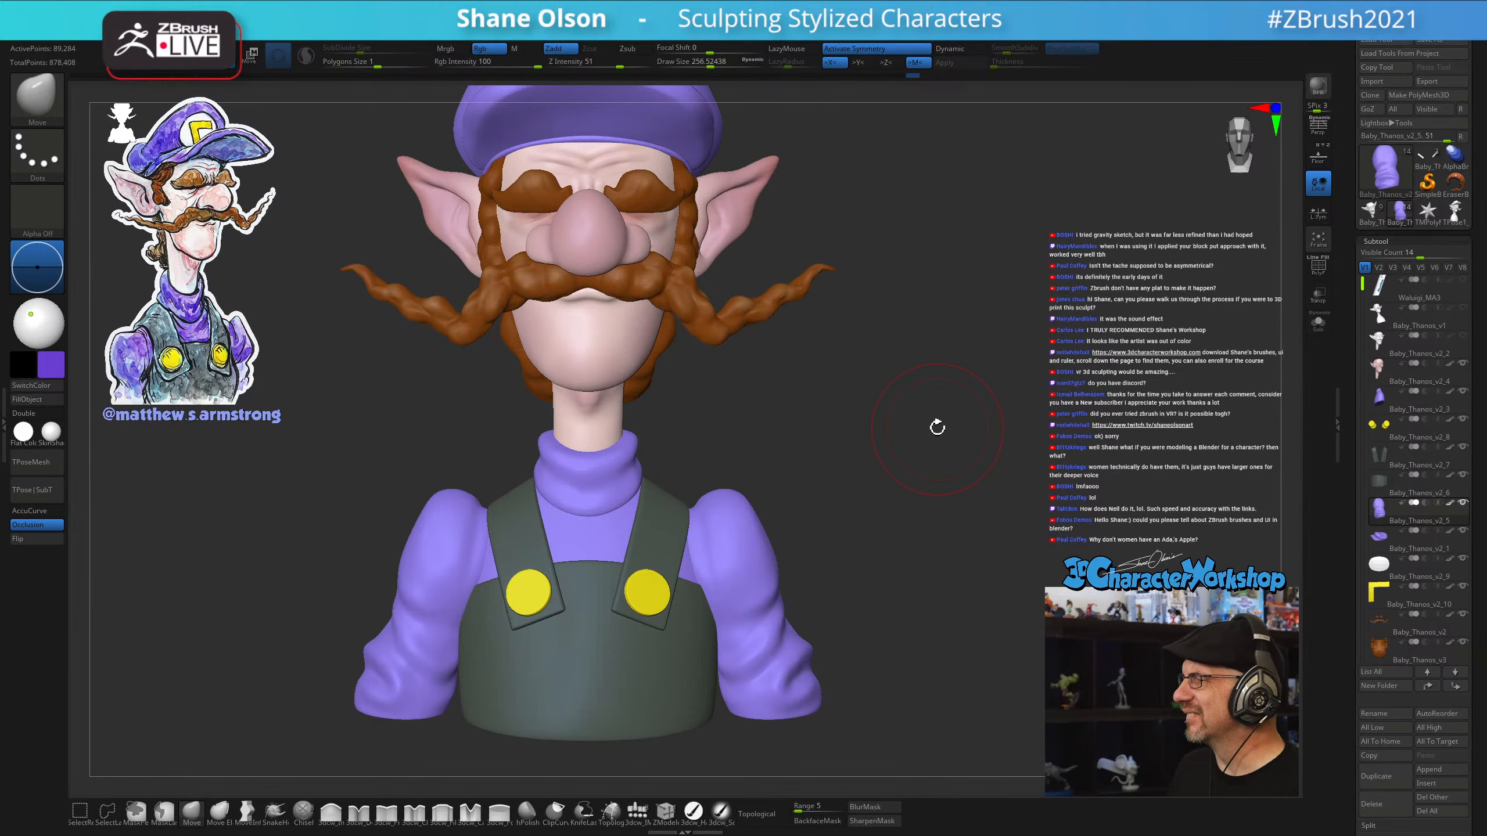
alt+drag(933, 409, 925, 431)
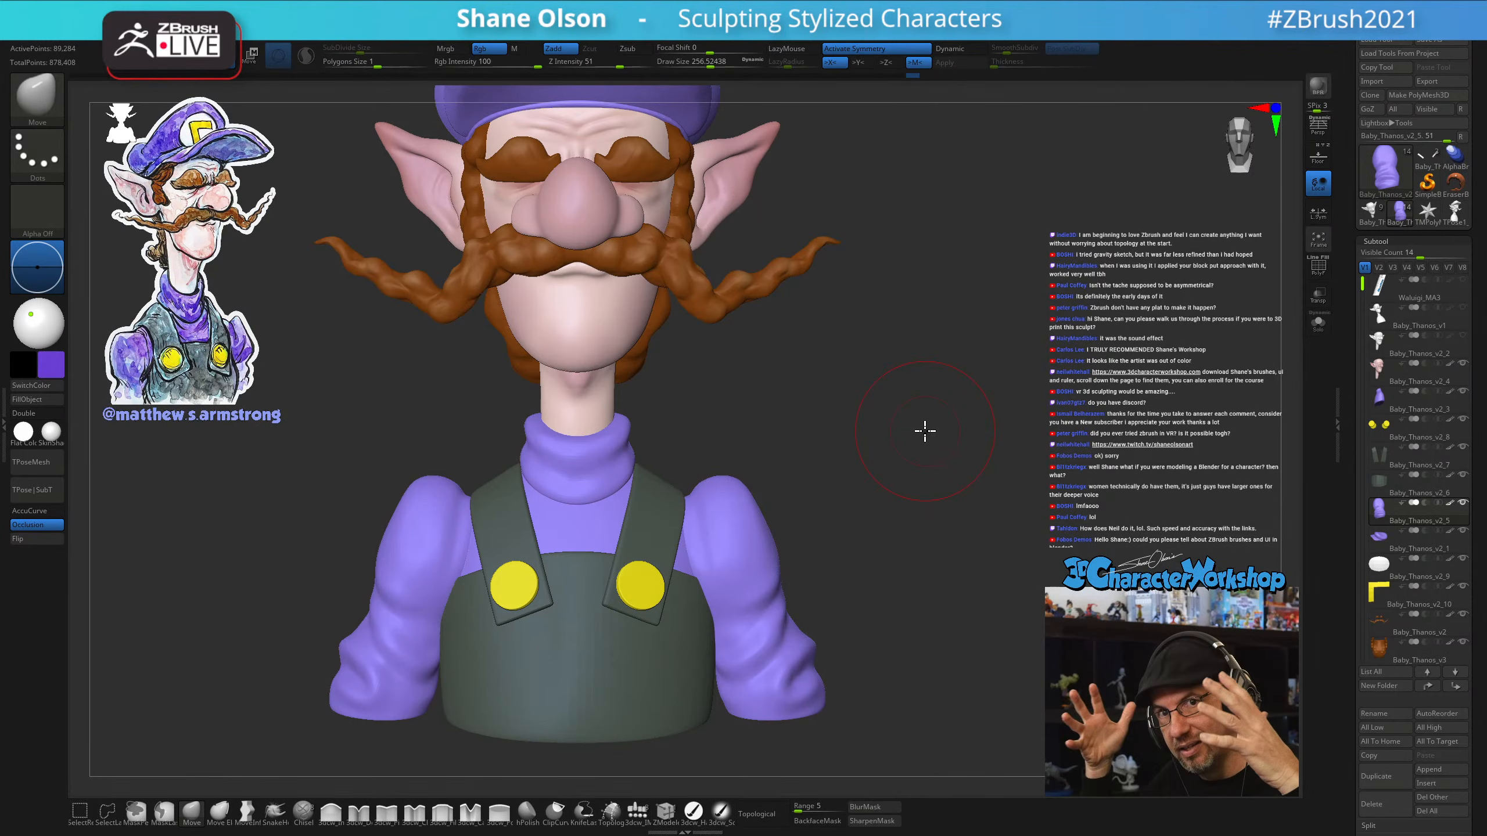
key(f)
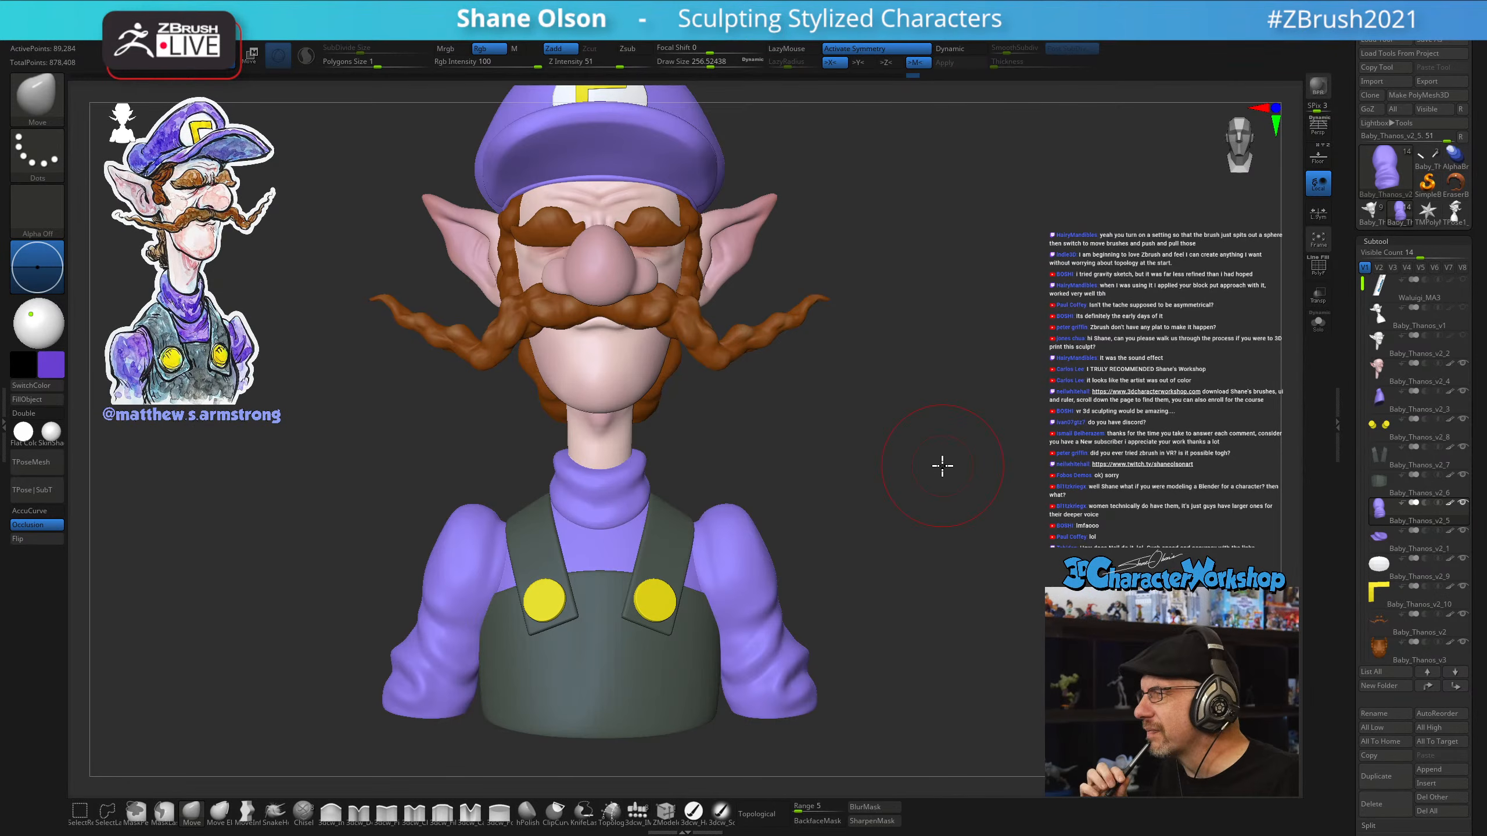
drag(880, 568, 817, 505)
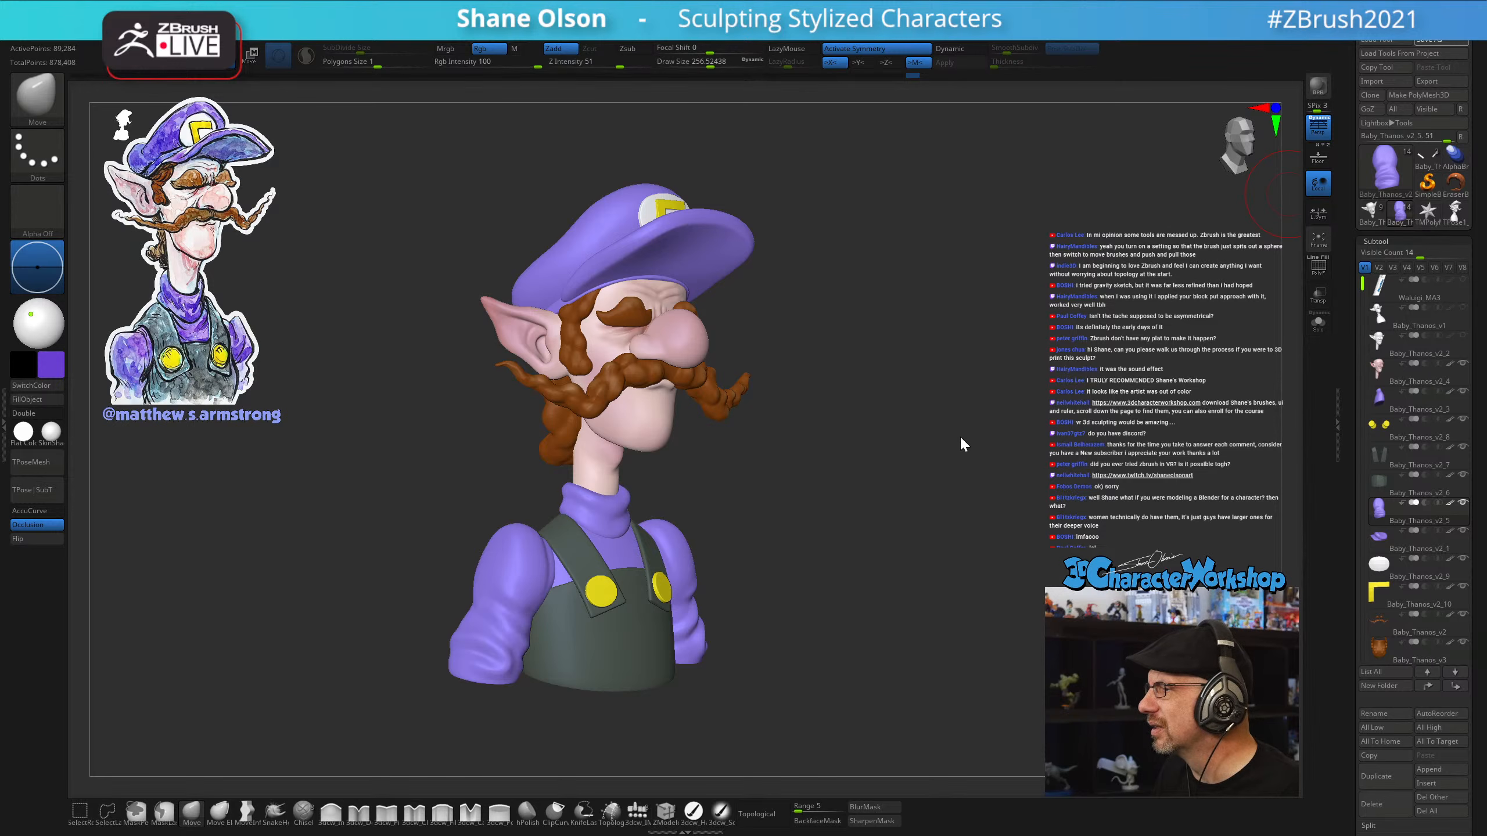
key(s)
mouse_move(889, 331)
mouse_down()
mouse_move(885, 356)
mouse_move(923, 359)
mouse_move(889, 365)
mouse_move(913, 368)
mouse_move(842, 366)
mouse_move(973, 302)
mouse_move(873, 311)
mouse_move(933, 335)
mouse_move(926, 431)
mouse_move(887, 432)
mouse_move(932, 455)
mouse_move(860, 435)
mouse_move(862, 492)
mouse_move(936, 478)
mouse_move(943, 425)
mouse_move(863, 505)
mouse_move(704, 518)
mouse_move(720, 509)
mouse_up()
key(s)
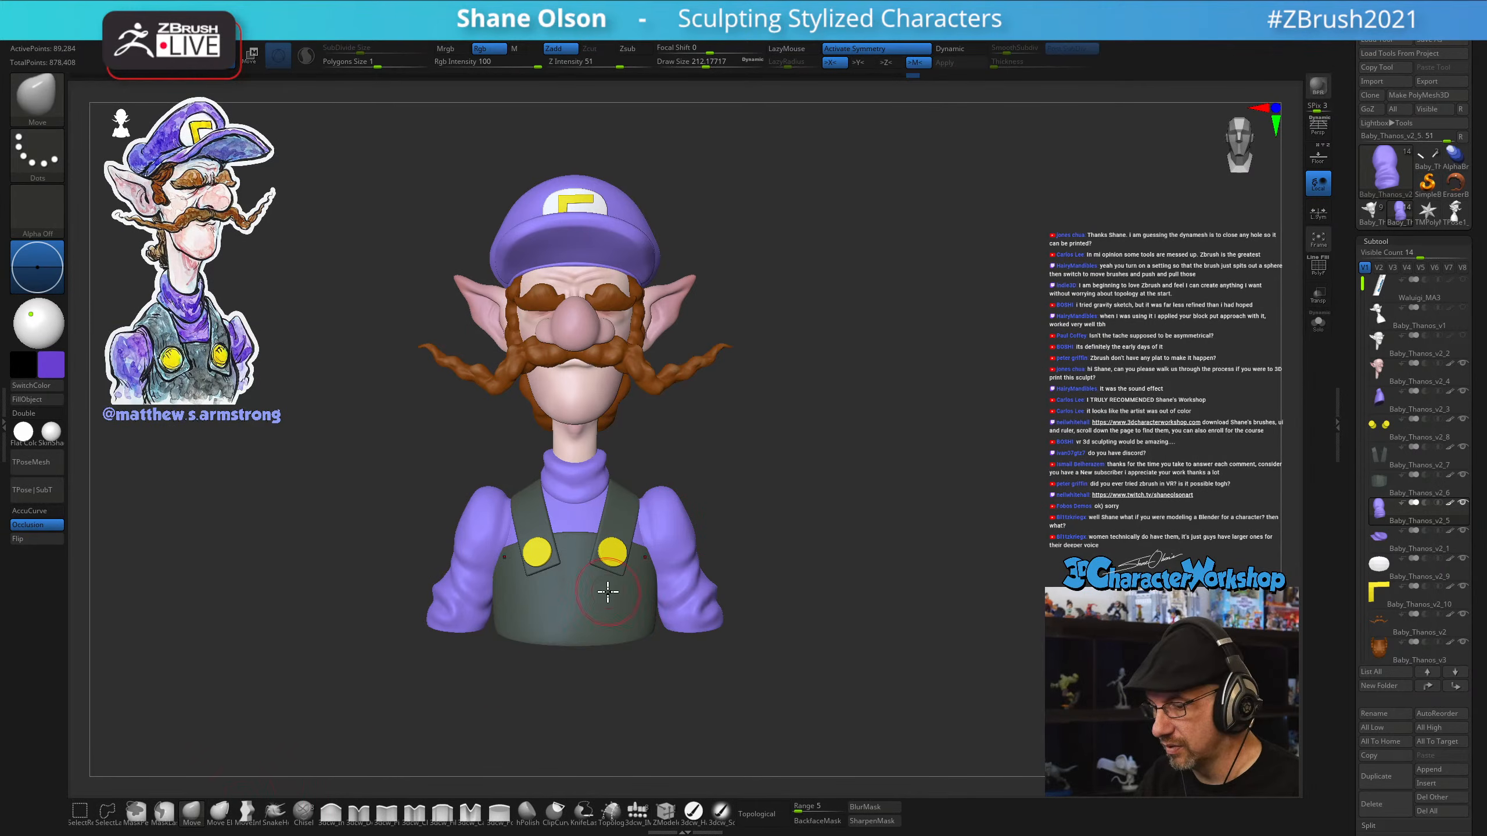
Lower the rounded tops of the purple sleeves with the Move brush at draw size 657 and set the draw size to 311.46347
key(s)
drag(765, 492, 747, 475)
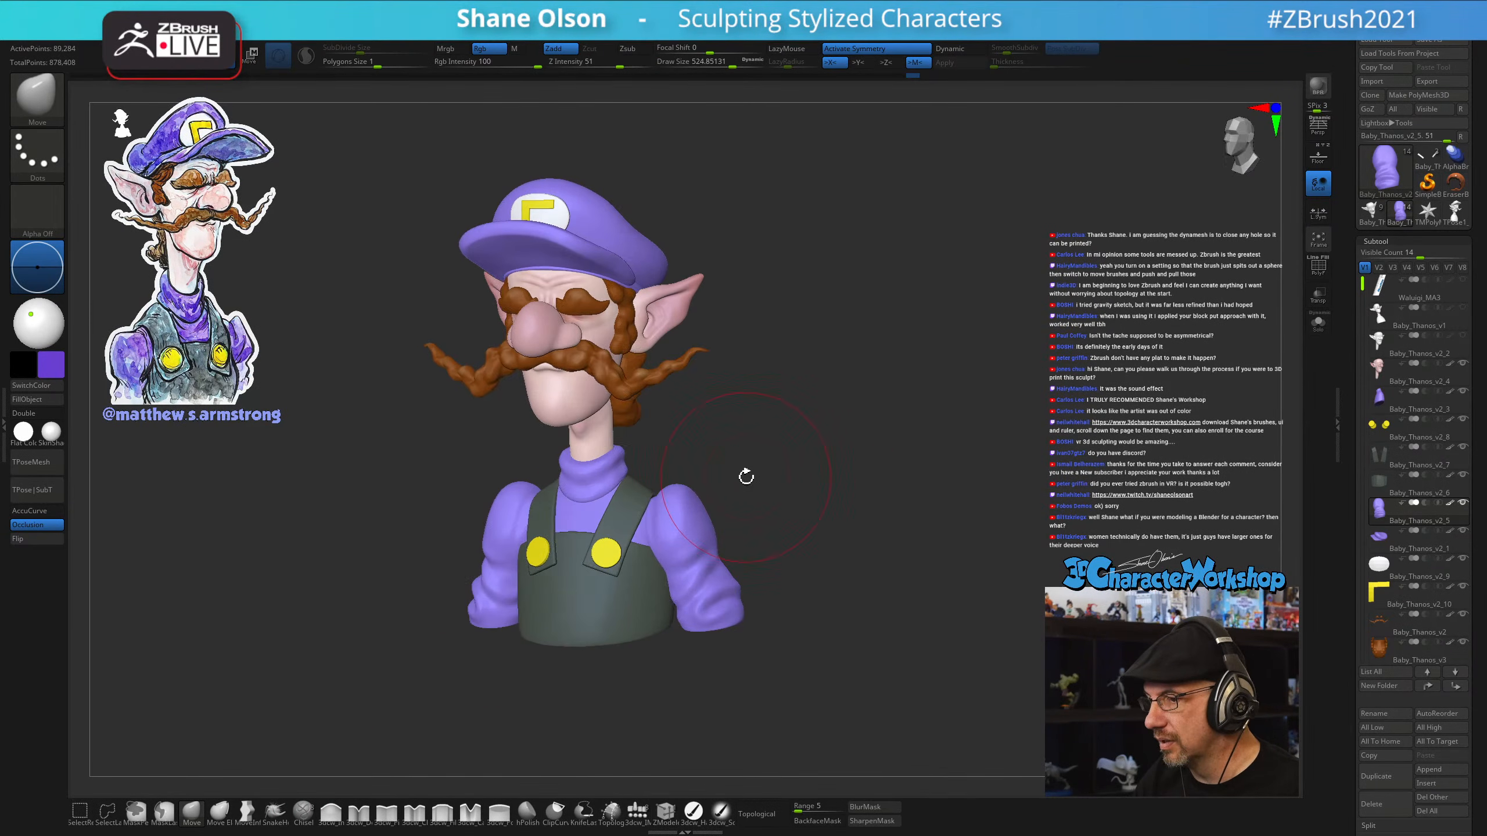
key(s)
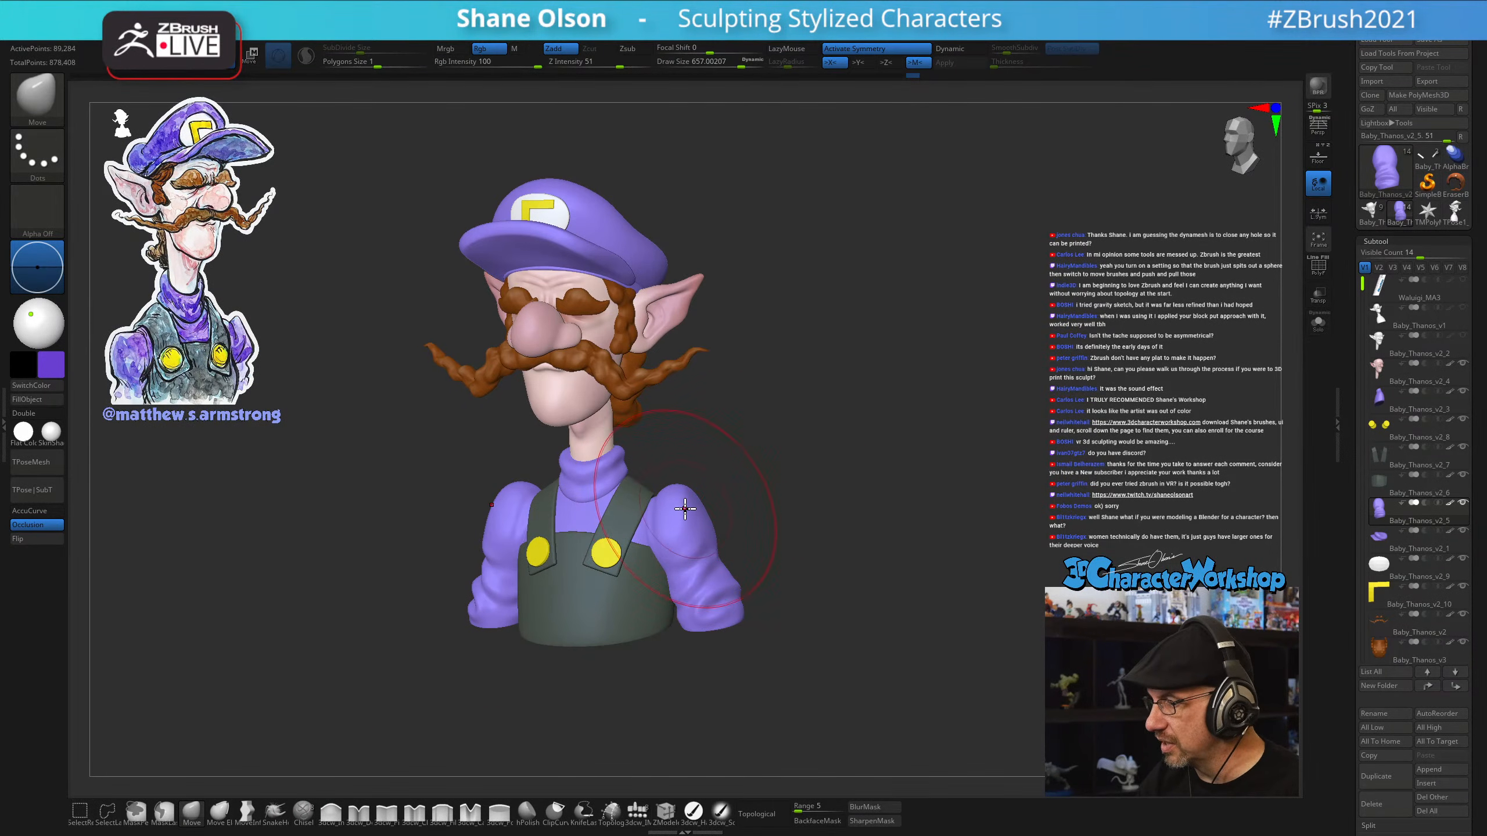
shift+drag(739, 482, 694, 530)
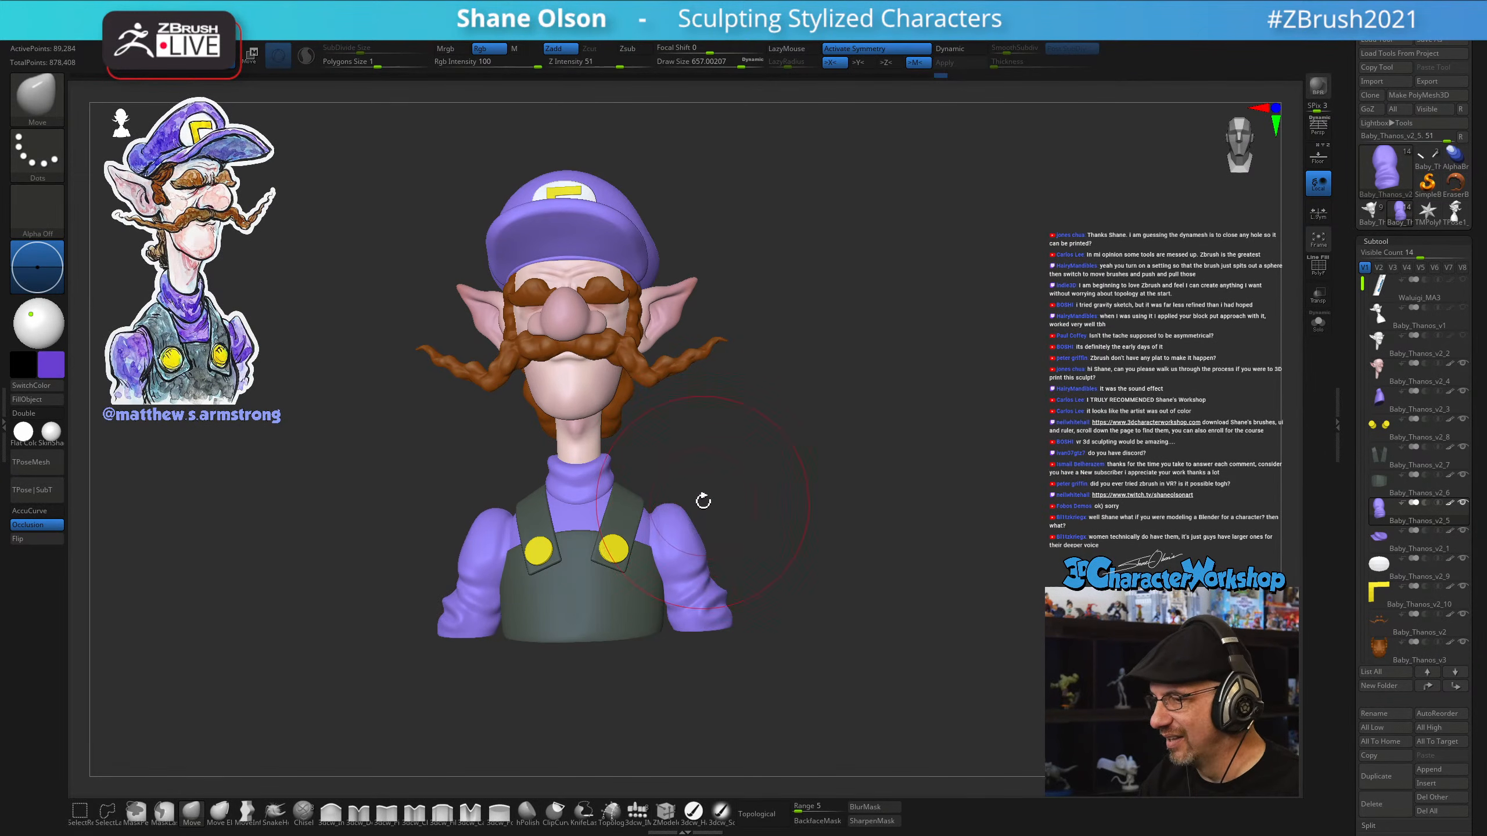
key(s)
drag(699, 502, 662, 502)
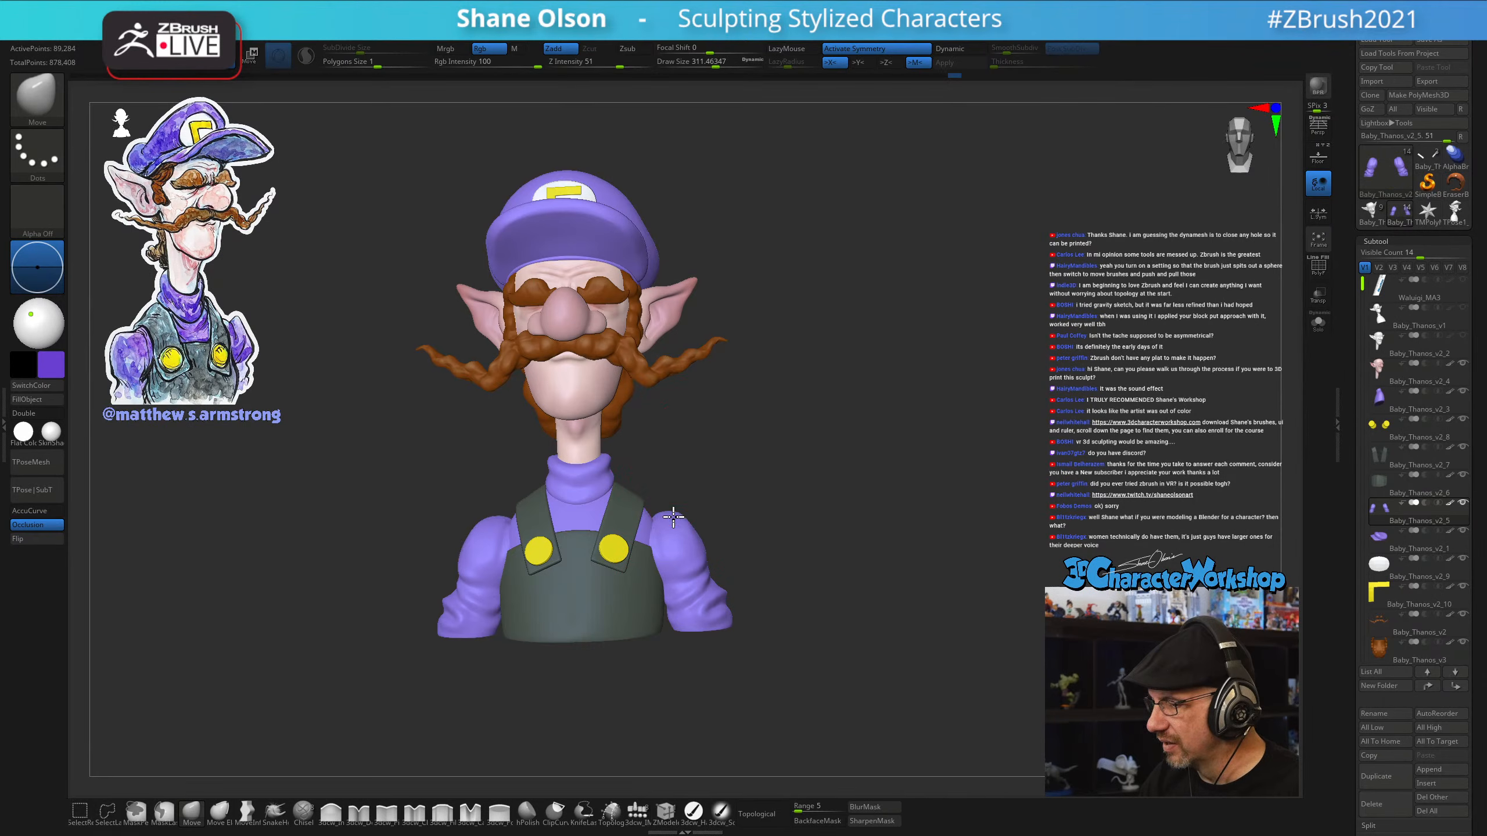
Refine the slope of the shoulders and the sleeves' outer contour from front and three-quarter views with the Move brush
mouse_move(749, 461)
mouse_down()
mouse_move(780, 467)
mouse_move(730, 485)
mouse_move(757, 504)
mouse_up()
key(s)
mouse_move(757, 504)
mouse_down()
mouse_move(724, 483)
mouse_move(720, 528)
mouse_up()
key(s)
mouse_move(763, 478)
mouse_down()
mouse_move(810, 442)
mouse_move(800, 465)
mouse_move(847, 463)
mouse_move(737, 521)
mouse_move(720, 568)
mouse_move(750, 495)
mouse_move(724, 527)
mouse_move(737, 579)
mouse_move(754, 571)
mouse_up()
key(s)
key(s)
key(s)
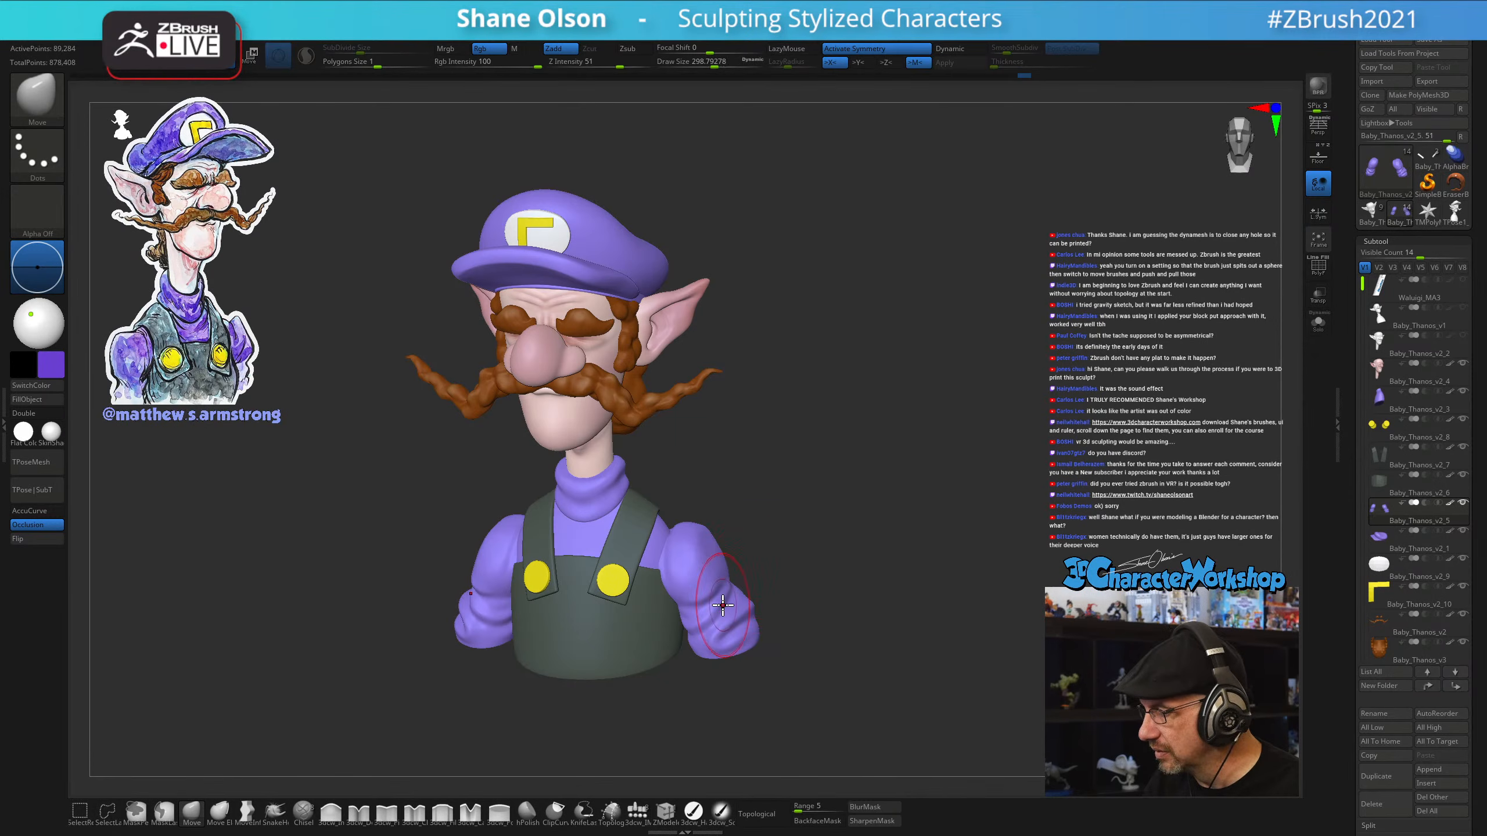
drag(780, 521, 783, 499)
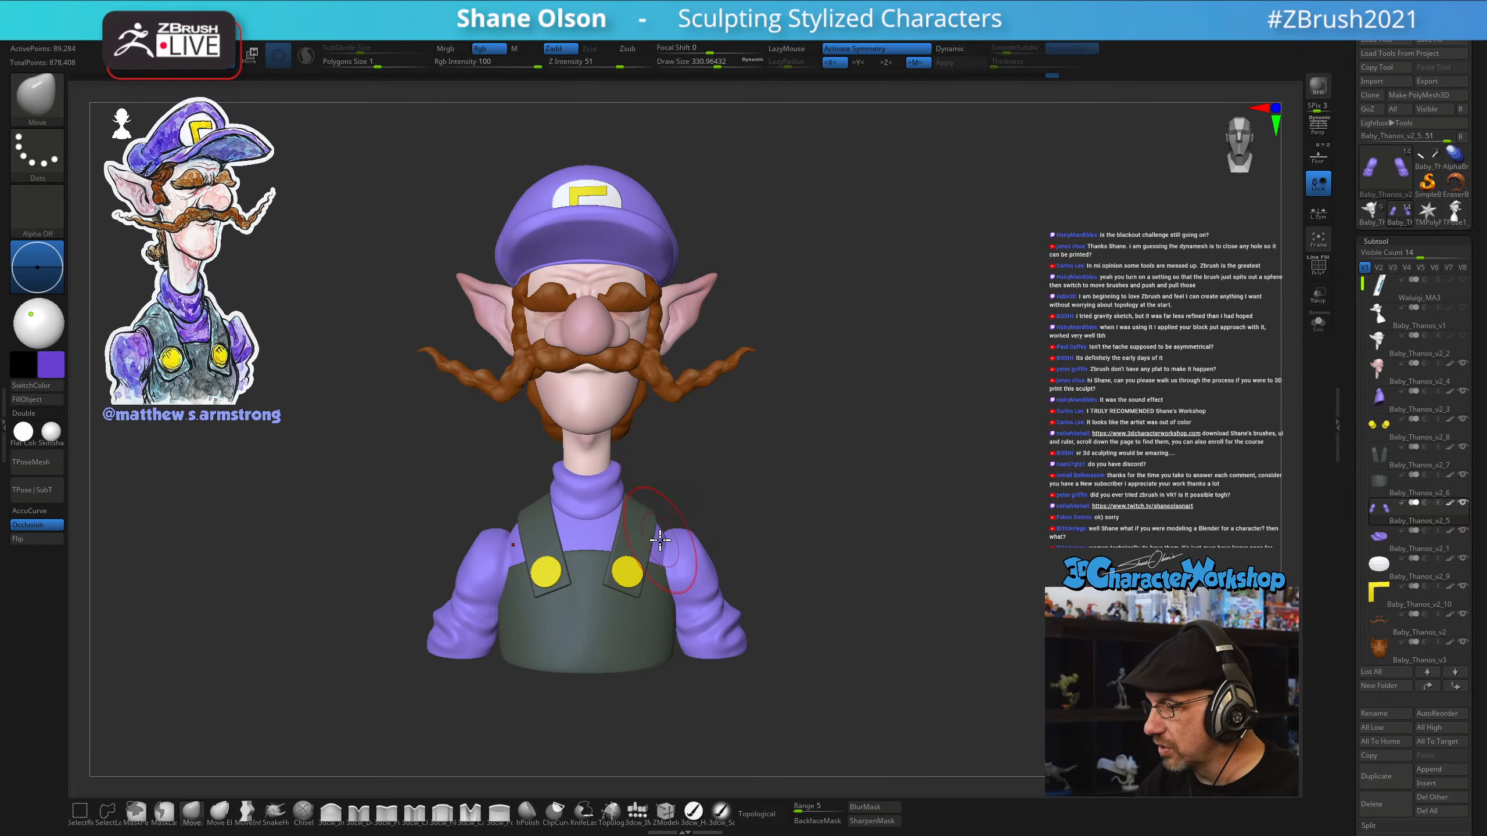
Make the turtleneck shirt the active subtool, check how its shoulders meet the sleeves, and set the Move draw size to 330.96432
drag(683, 481, 680, 486)
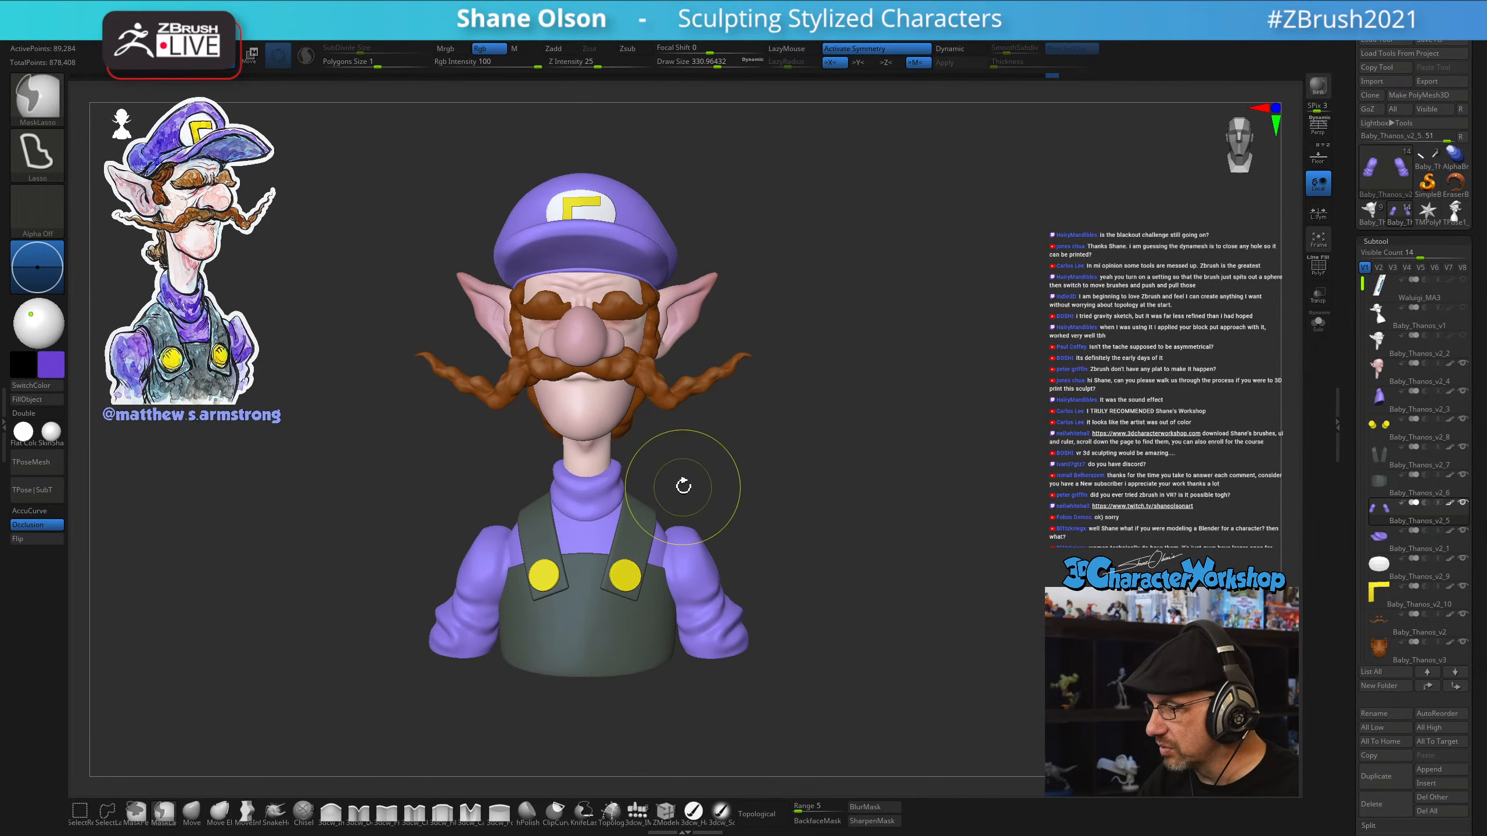
alt+click(661, 545)
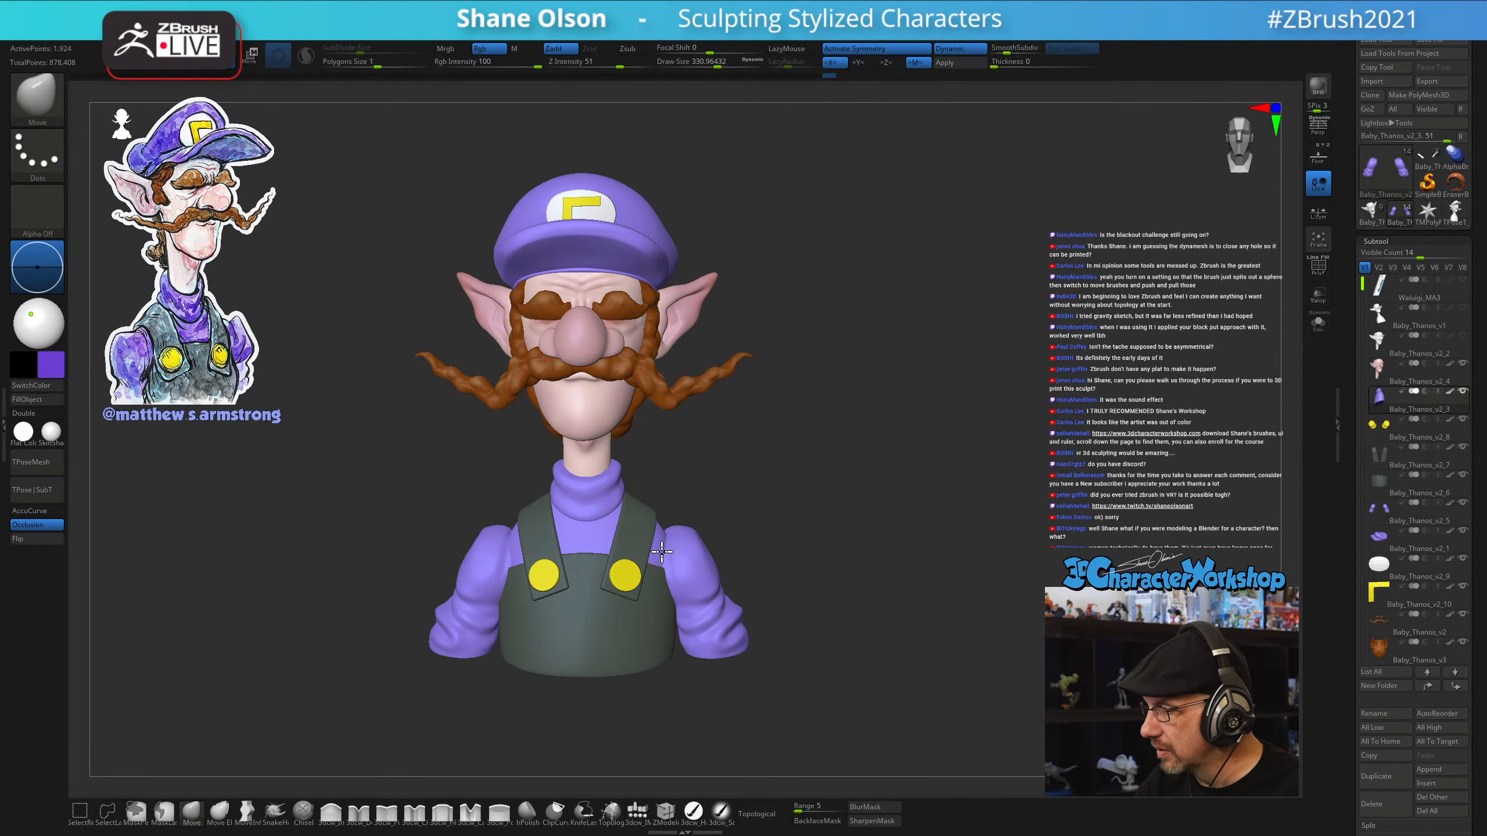
drag(688, 472, 744, 425)
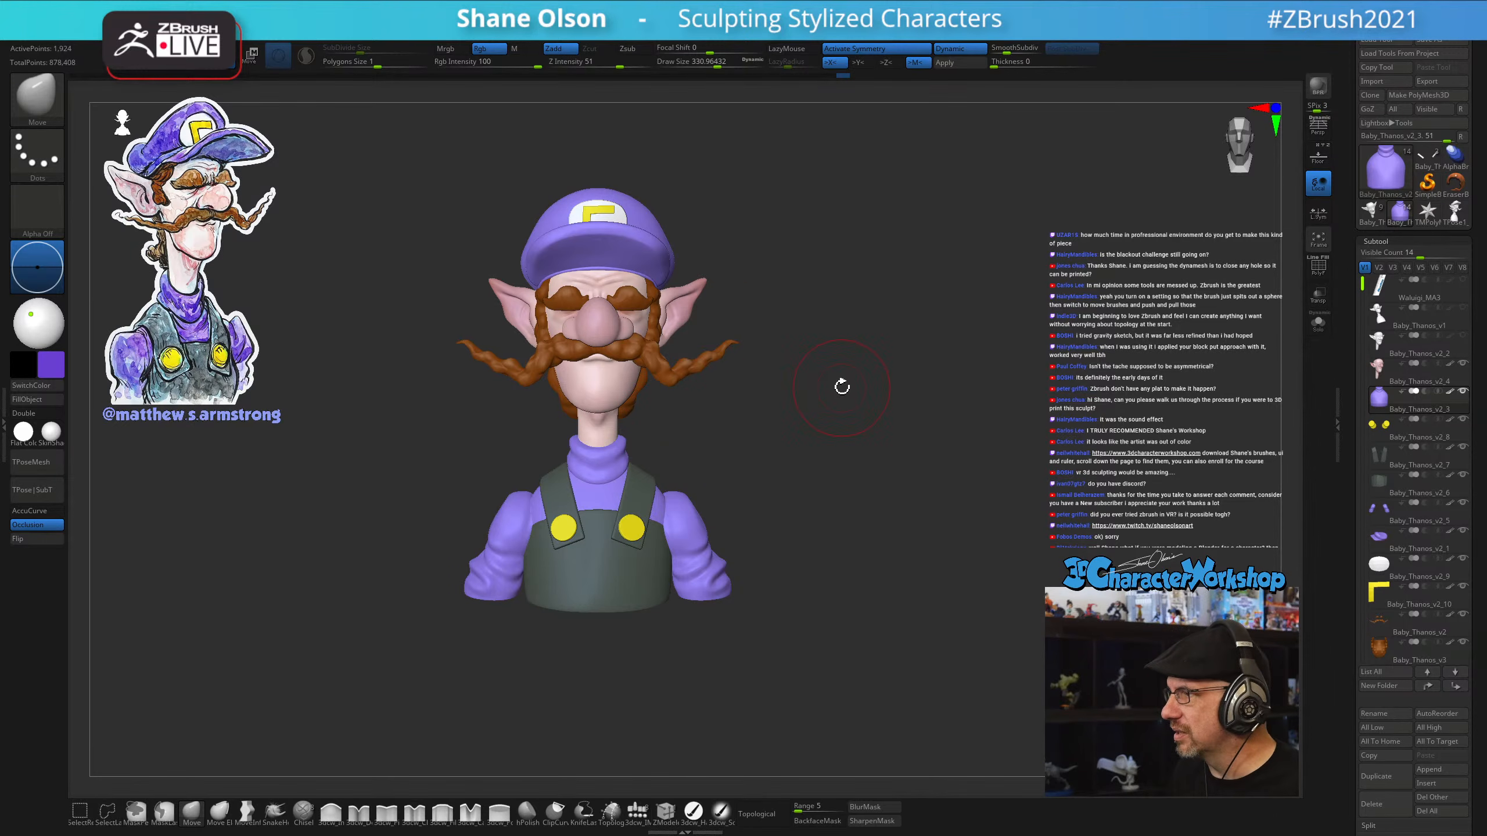
key(s)
drag(826, 447, 857, 451)
drag(757, 431, 783, 458)
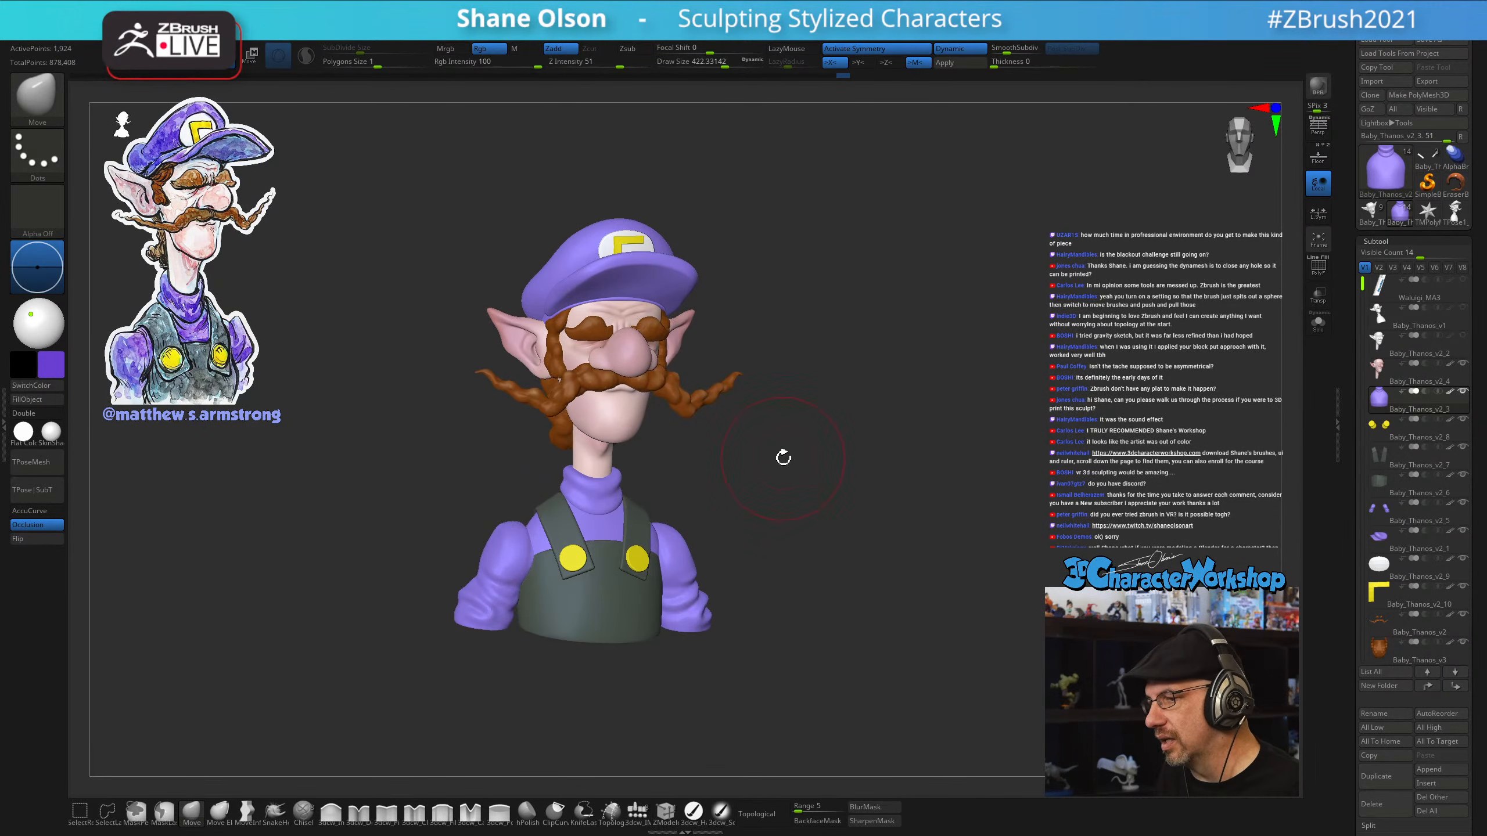
mouse_move(483, 534)
ctrl+right_down()
mouse_move(445, 458)
mouse_move(495, 461)
ctrl+right_up()
key(s)
drag(491, 463, 481, 462)
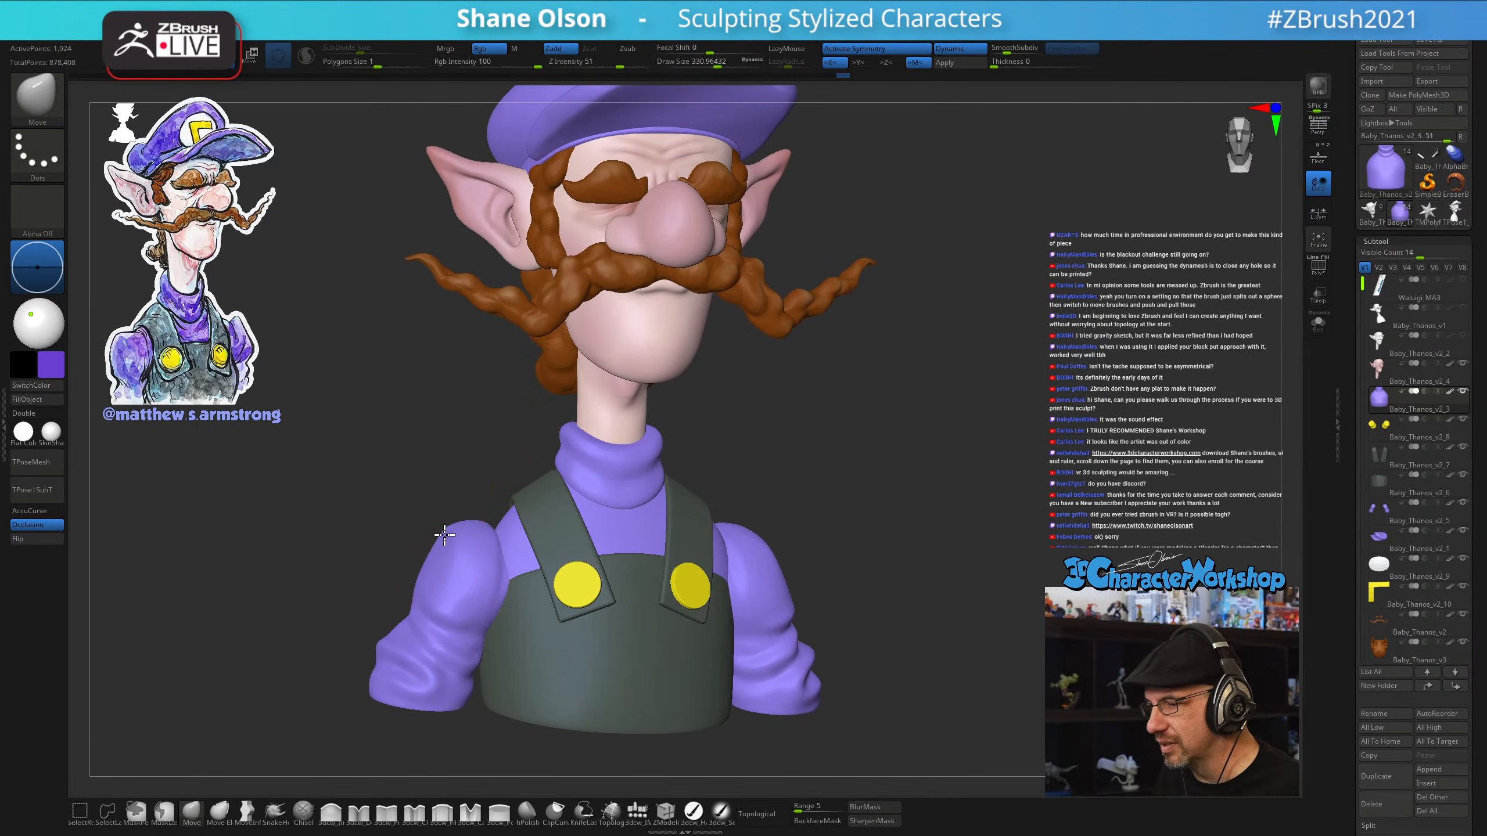
Make the purple sleeves the active subtool and round off their shoulder tops with the Move brush at draw size 262.36477
alt+click(450, 540)
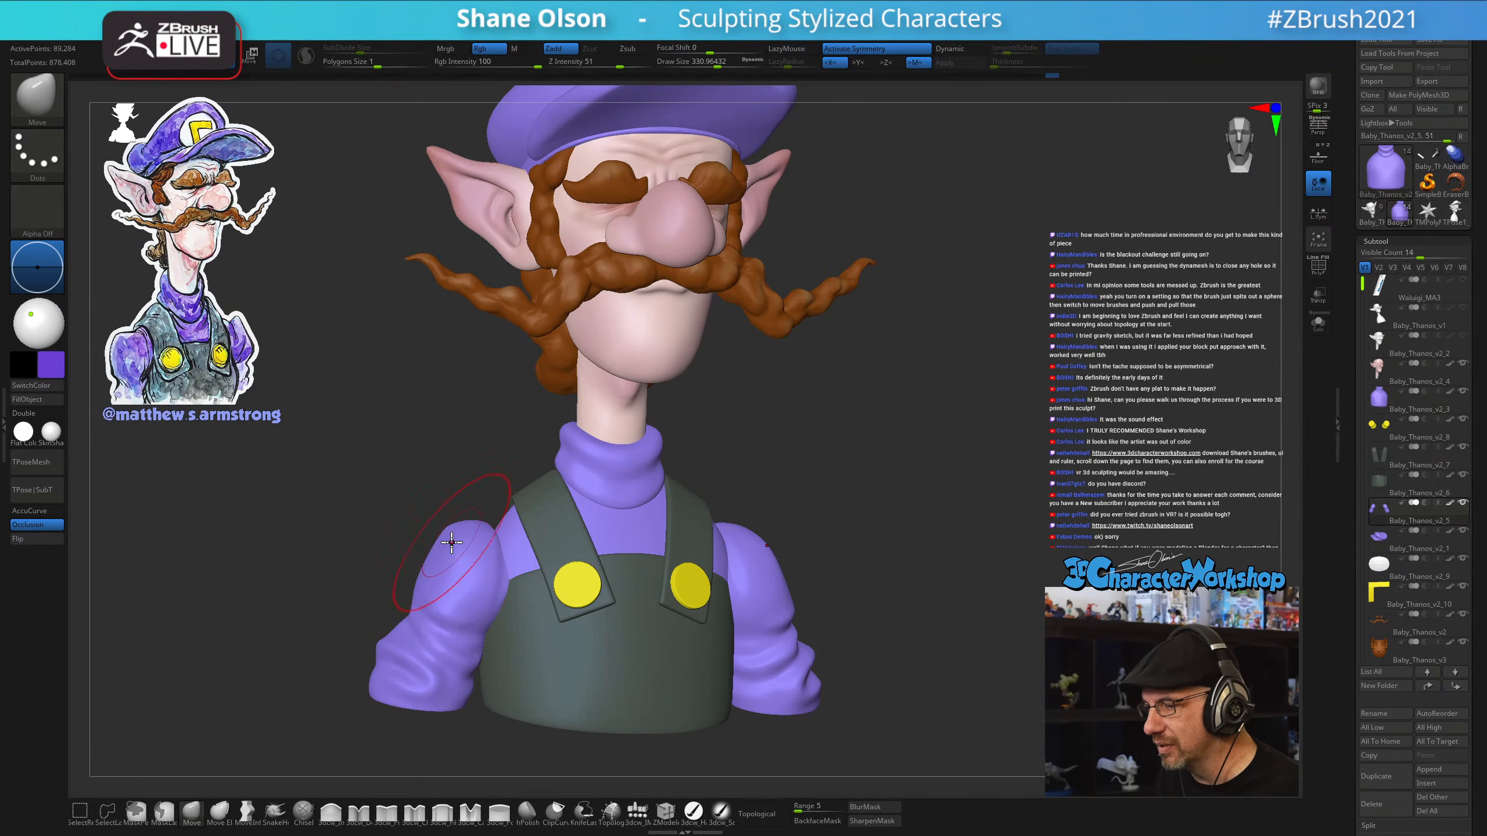
key(s)
drag(452, 542, 434, 533)
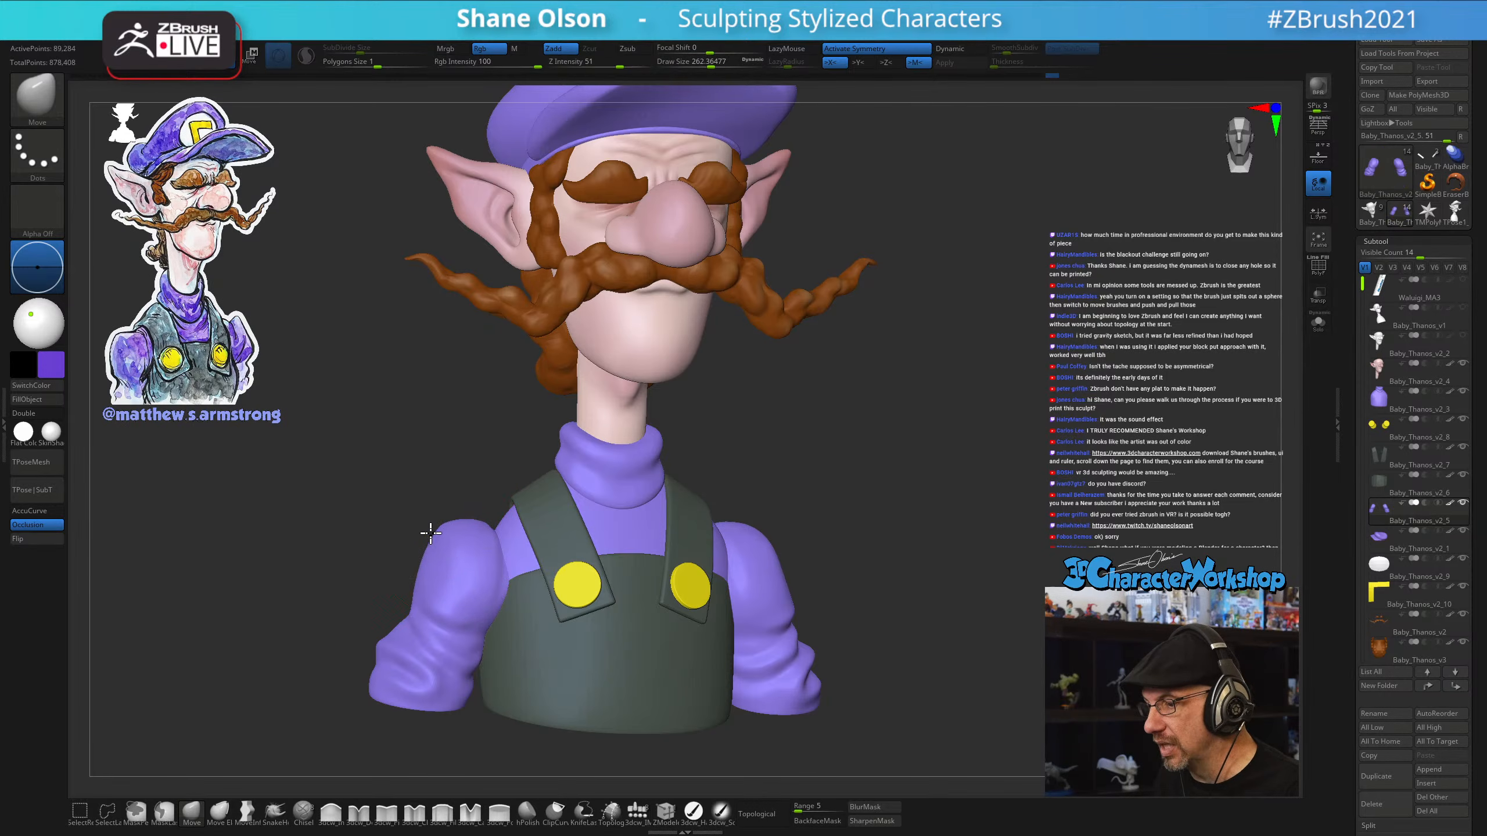
drag(485, 521, 488, 530)
right_drag(466, 476, 448, 484)
drag(441, 531, 432, 525)
right_drag(475, 454, 594, 452)
right_drag(495, 541, 597, 538)
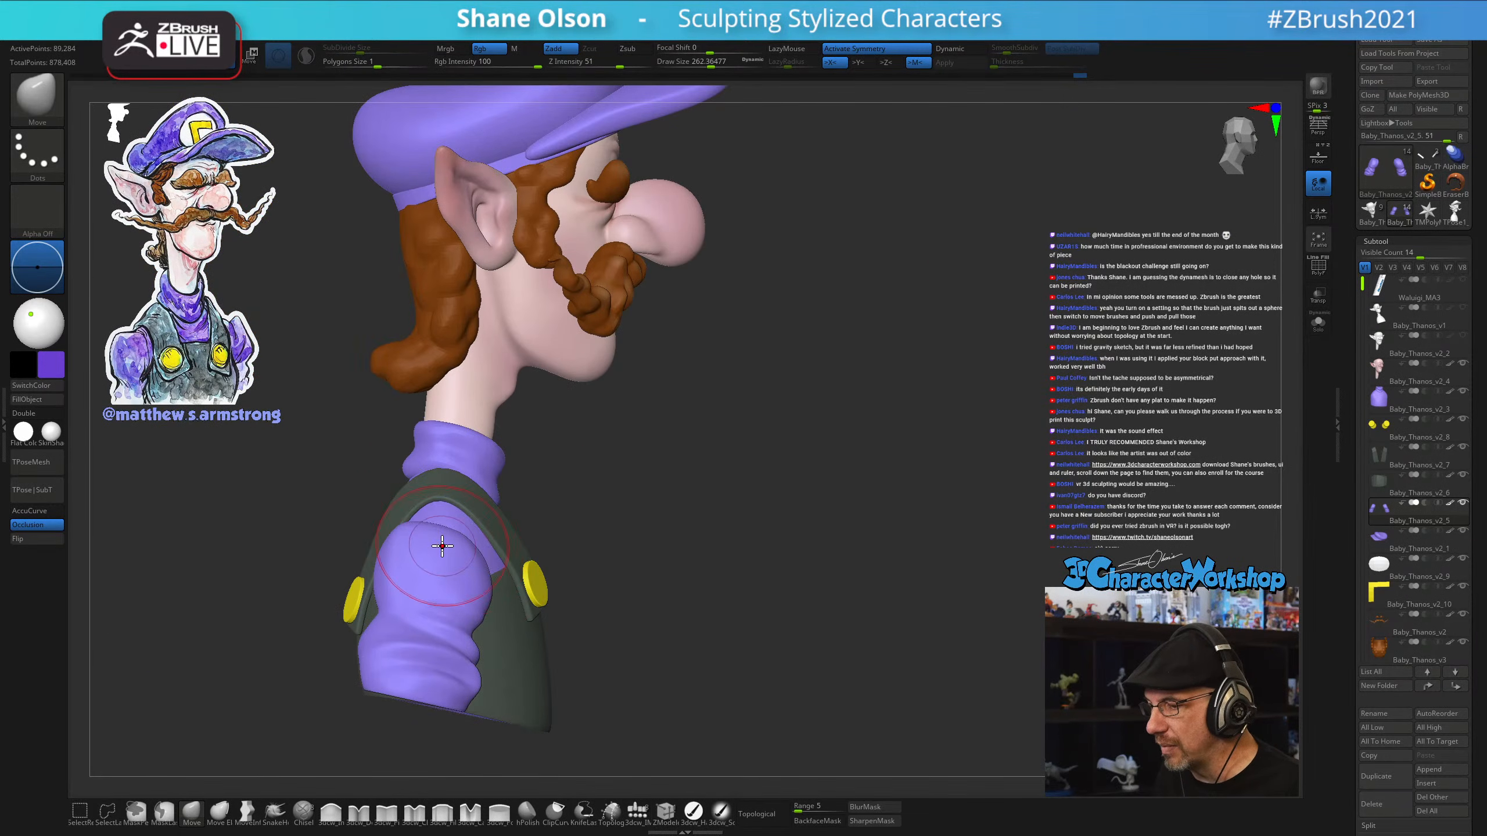
shift+right_drag(708, 488, 663, 494)
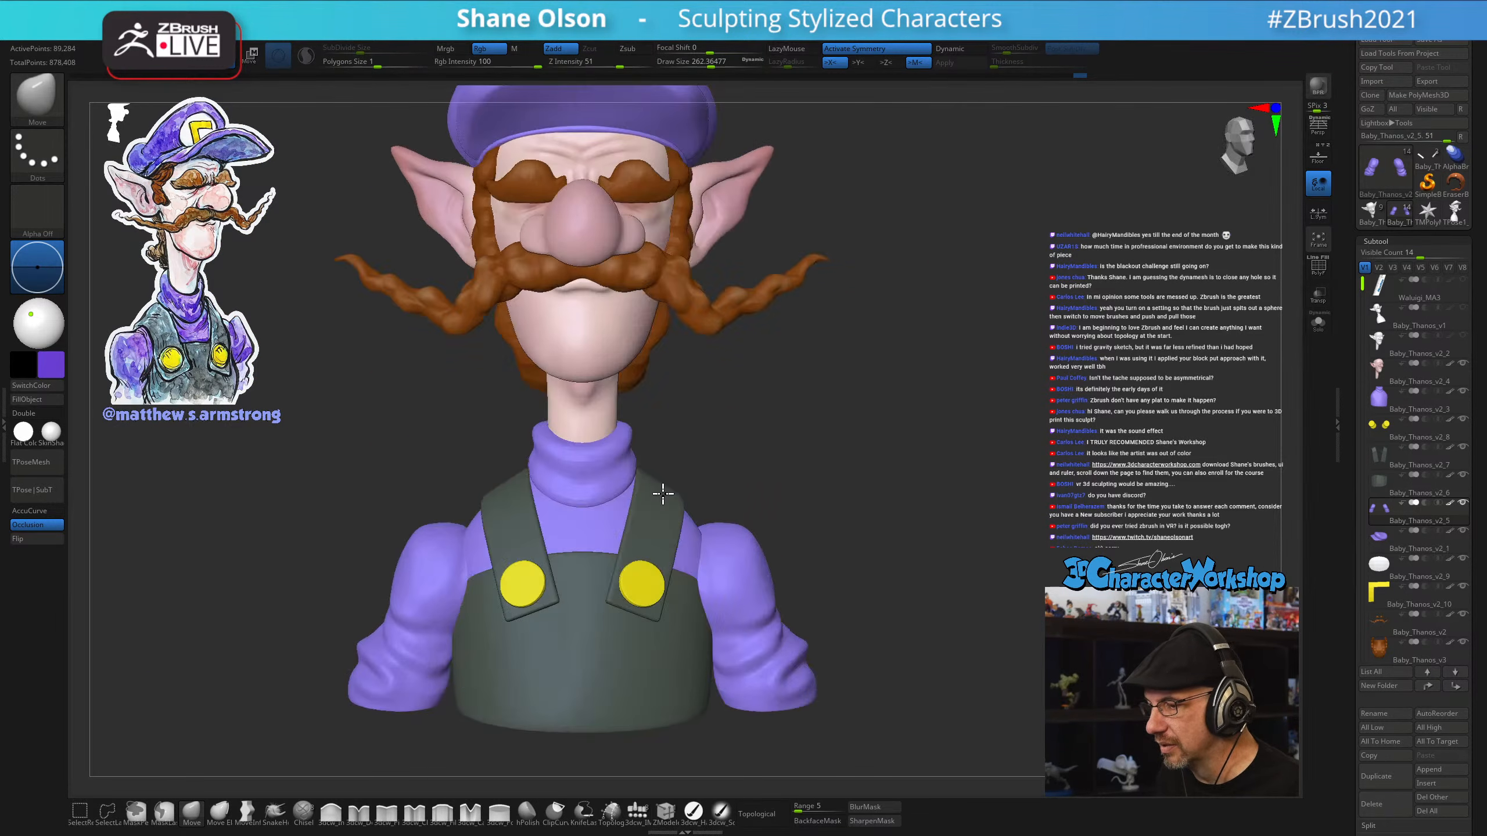
Turn on perspective and show the whole bust from a three-quarter angle
alt+right_drag(861, 434, 940, 444)
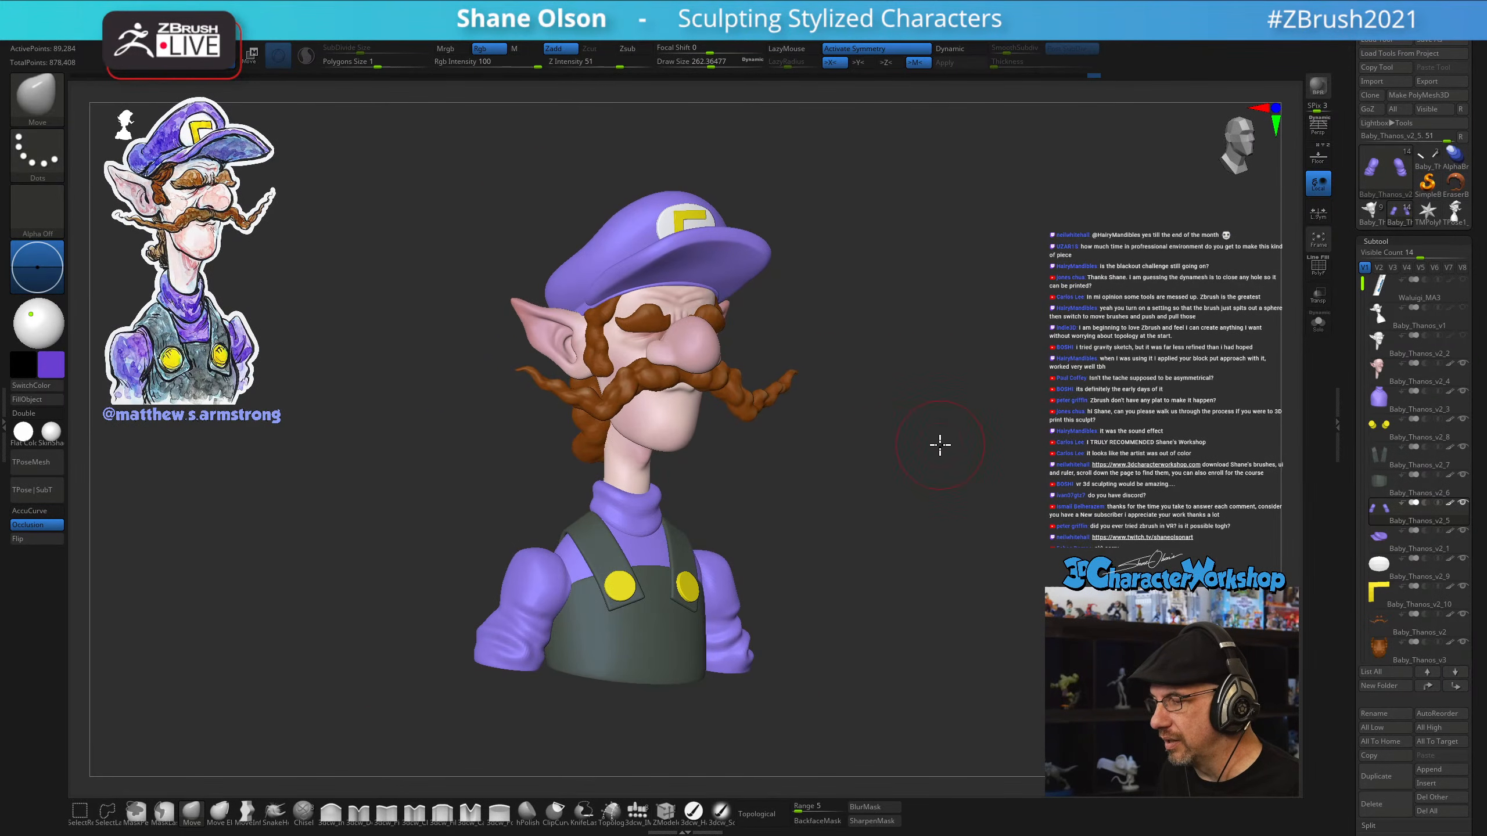
key(p)
key(p)
key(p)
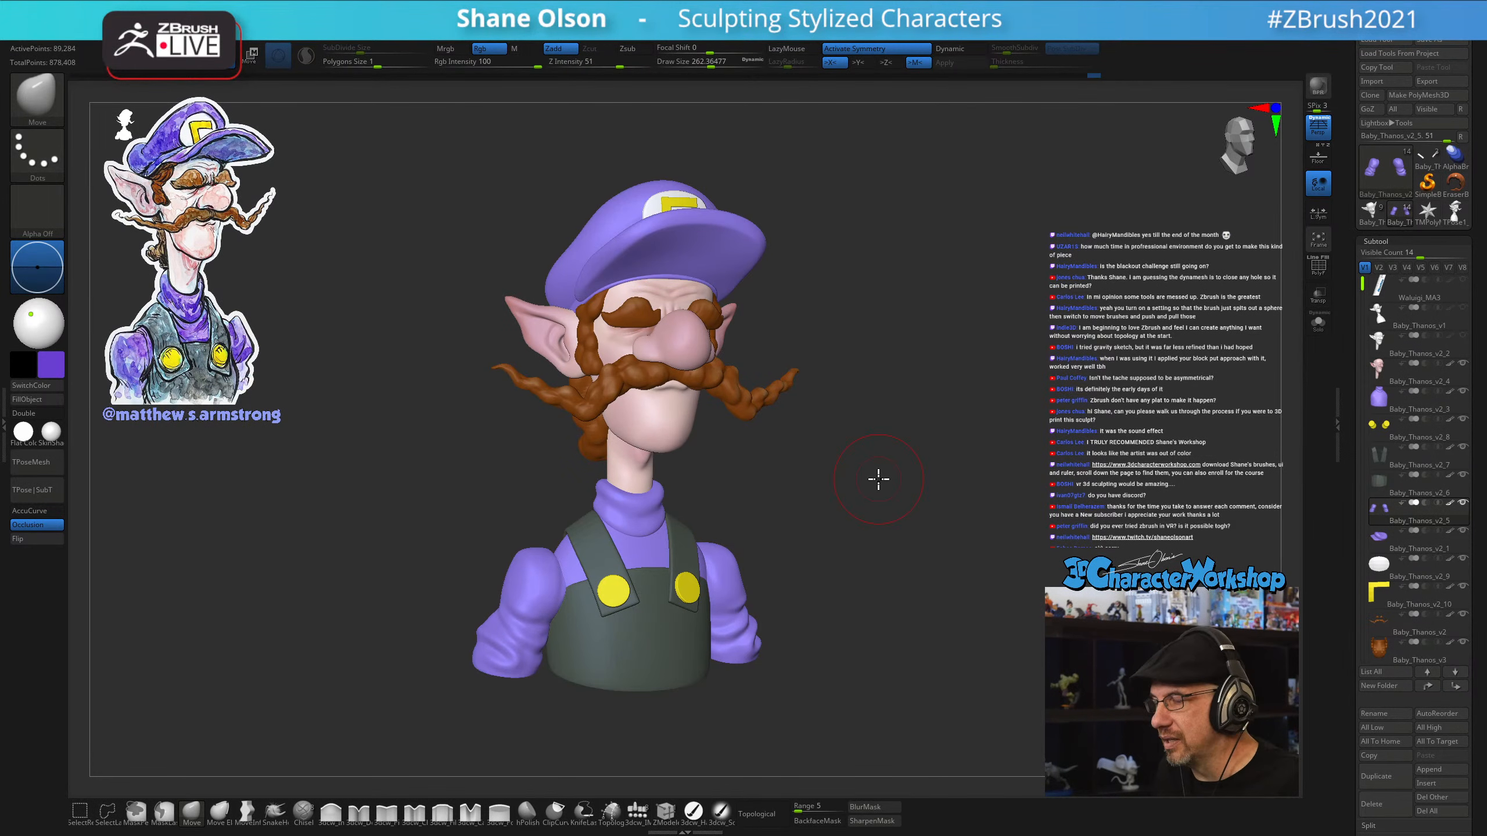
drag(867, 482, 896, 283)
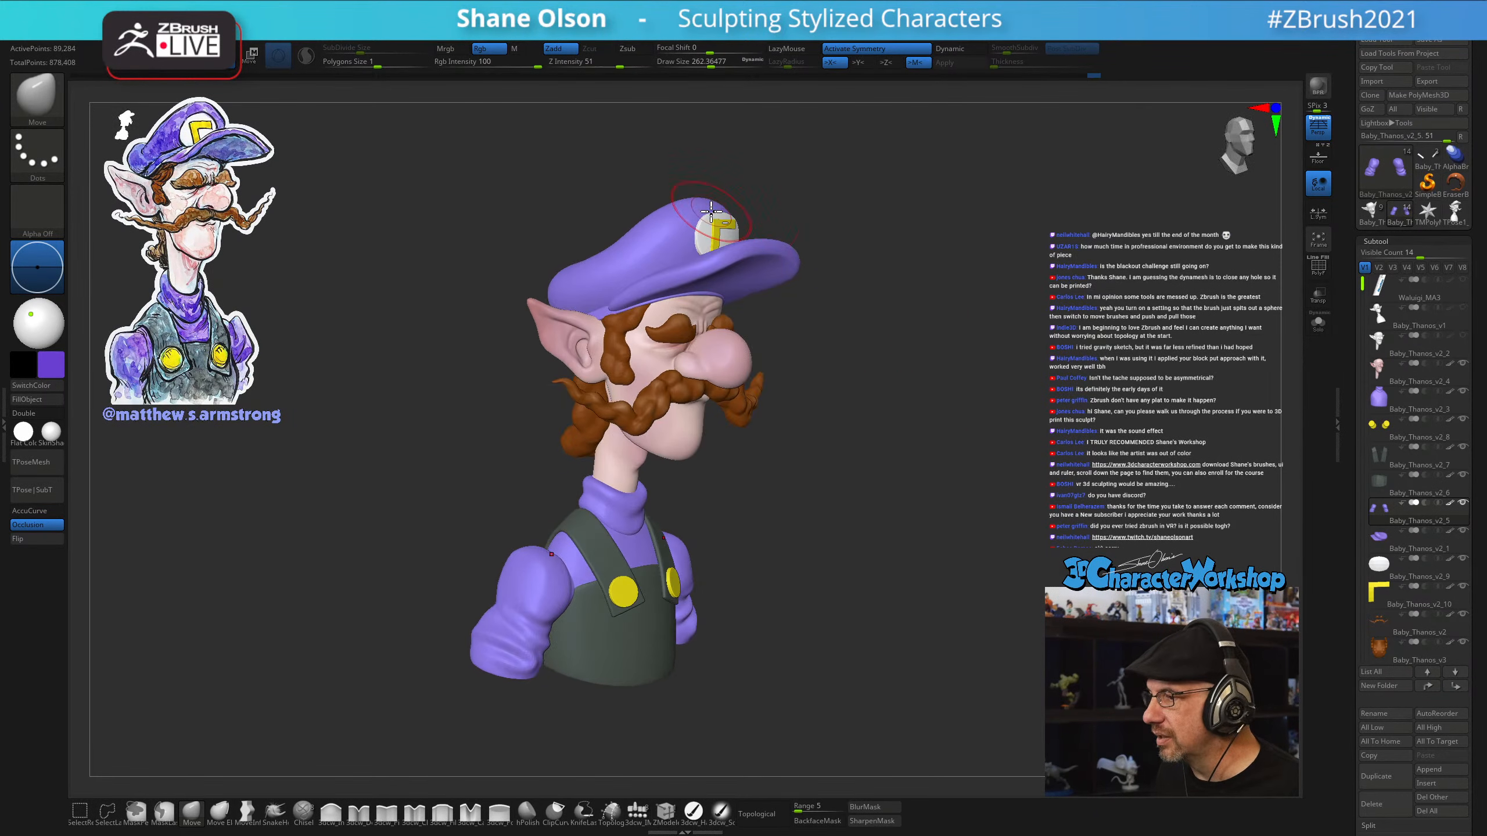
Make the purple cap the active subtool and raise its crown slightly with the Move brush at draw size 460.44232
alt+click(732, 199)
key(s)
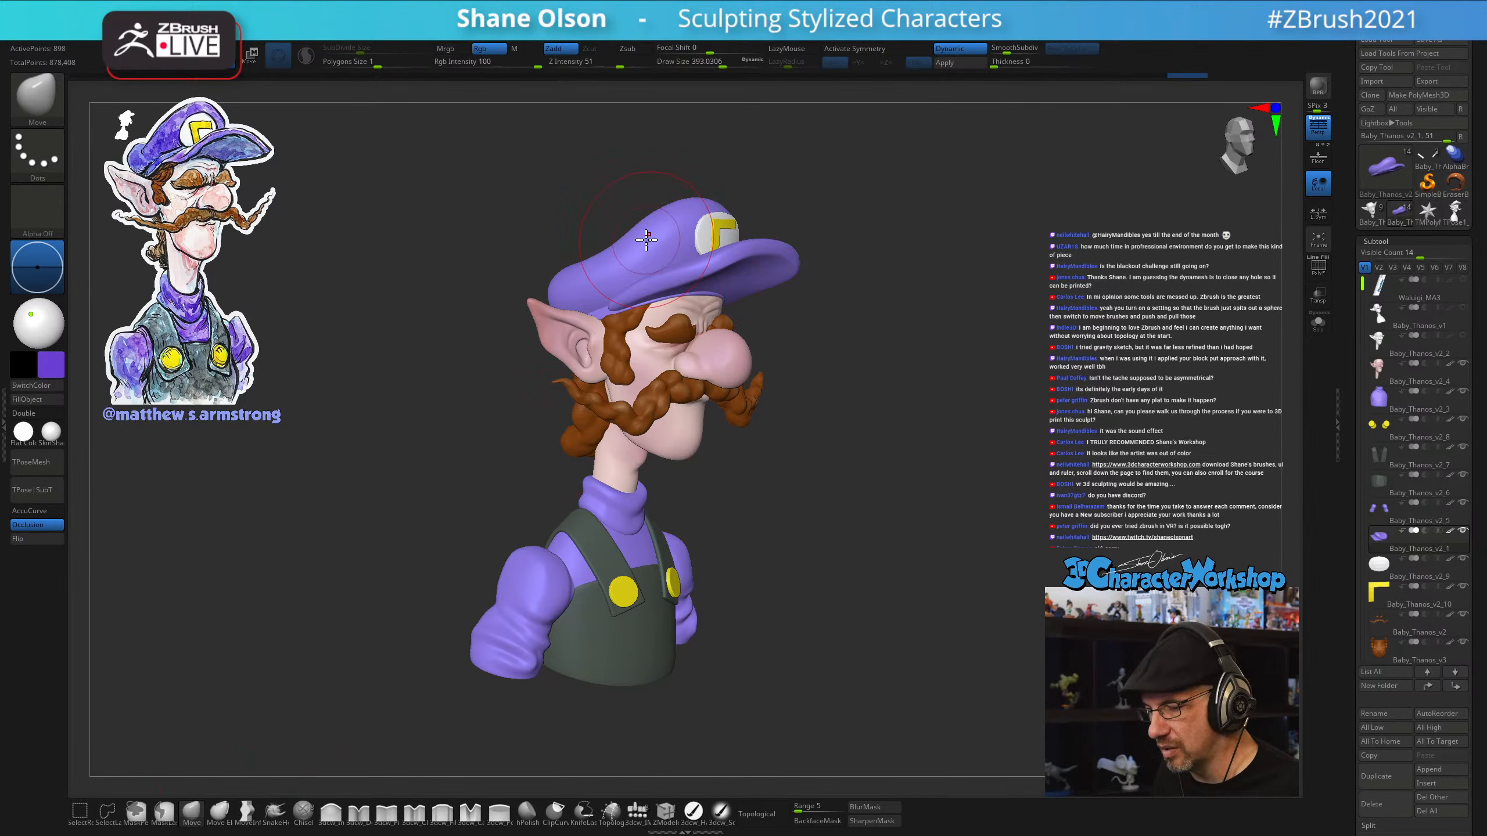
key(s)
drag(675, 190, 682, 190)
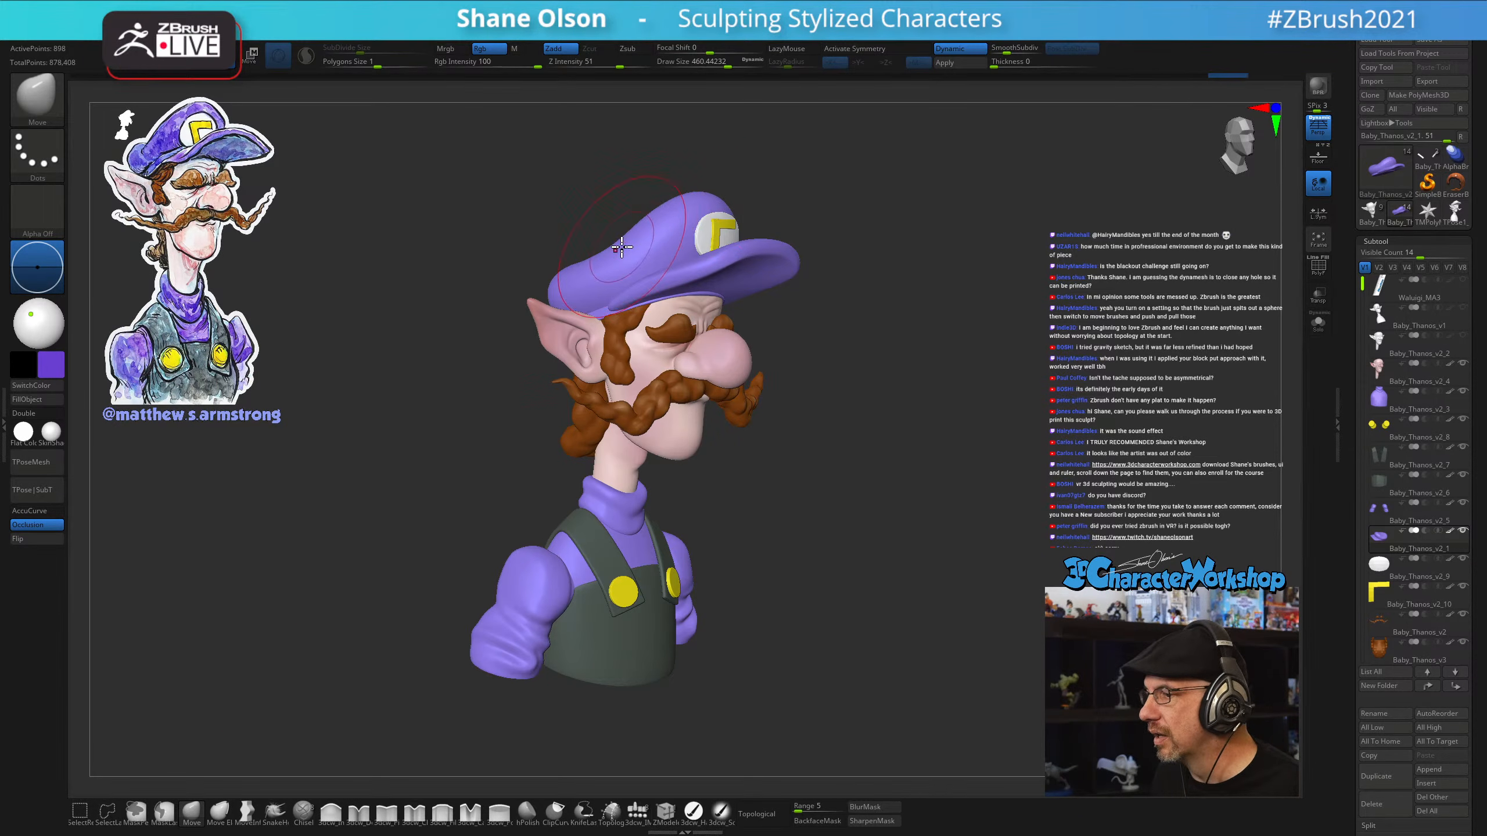
mouse_move(702, 182)
mouse_down()
mouse_move(1013, 283)
mouse_move(550, 268)
mouse_move(521, 212)
mouse_move(461, 212)
mouse_move(463, 227)
mouse_up()
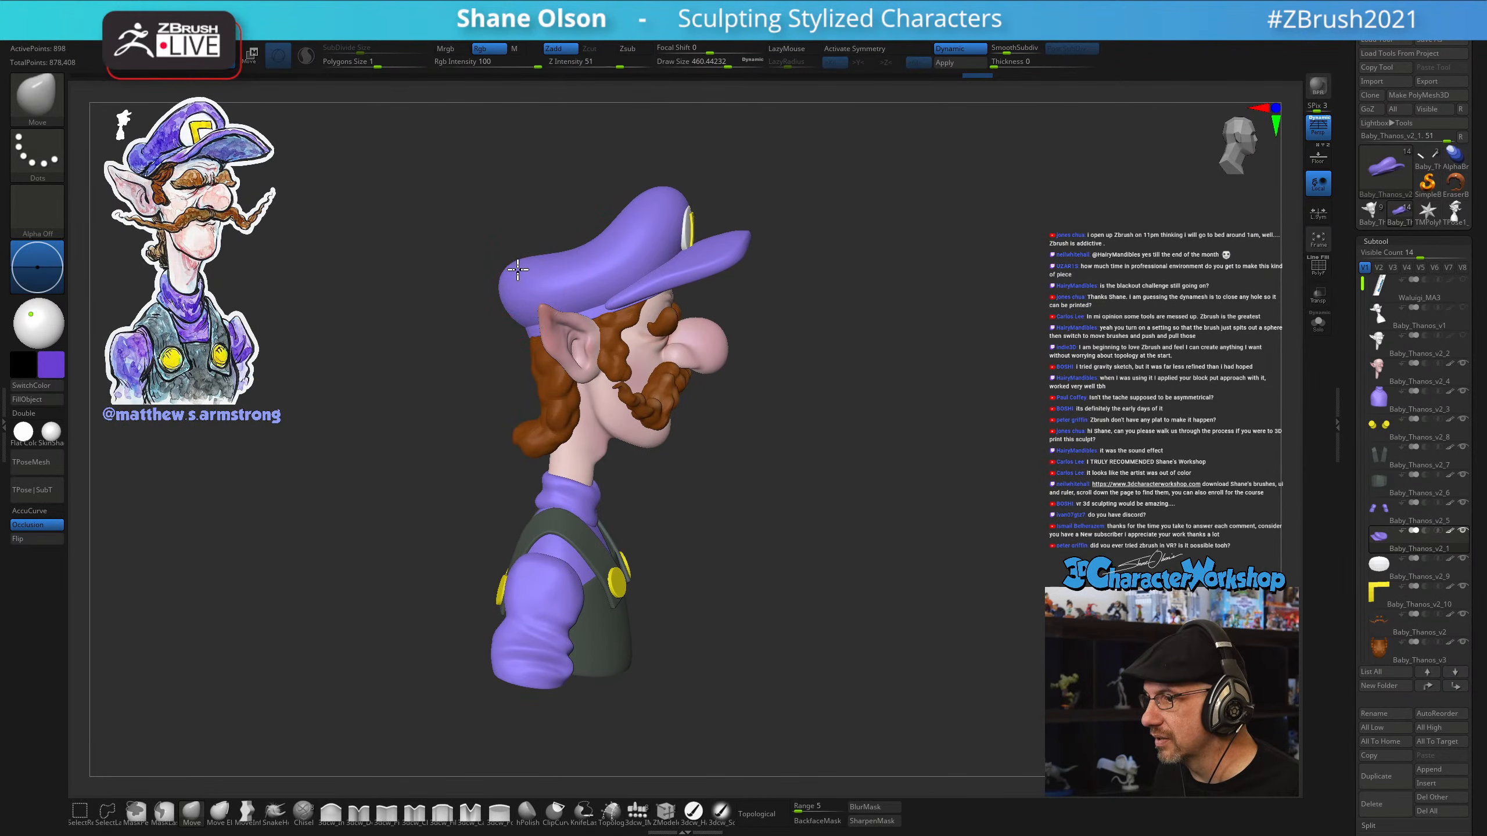
drag(790, 316, 930, 340)
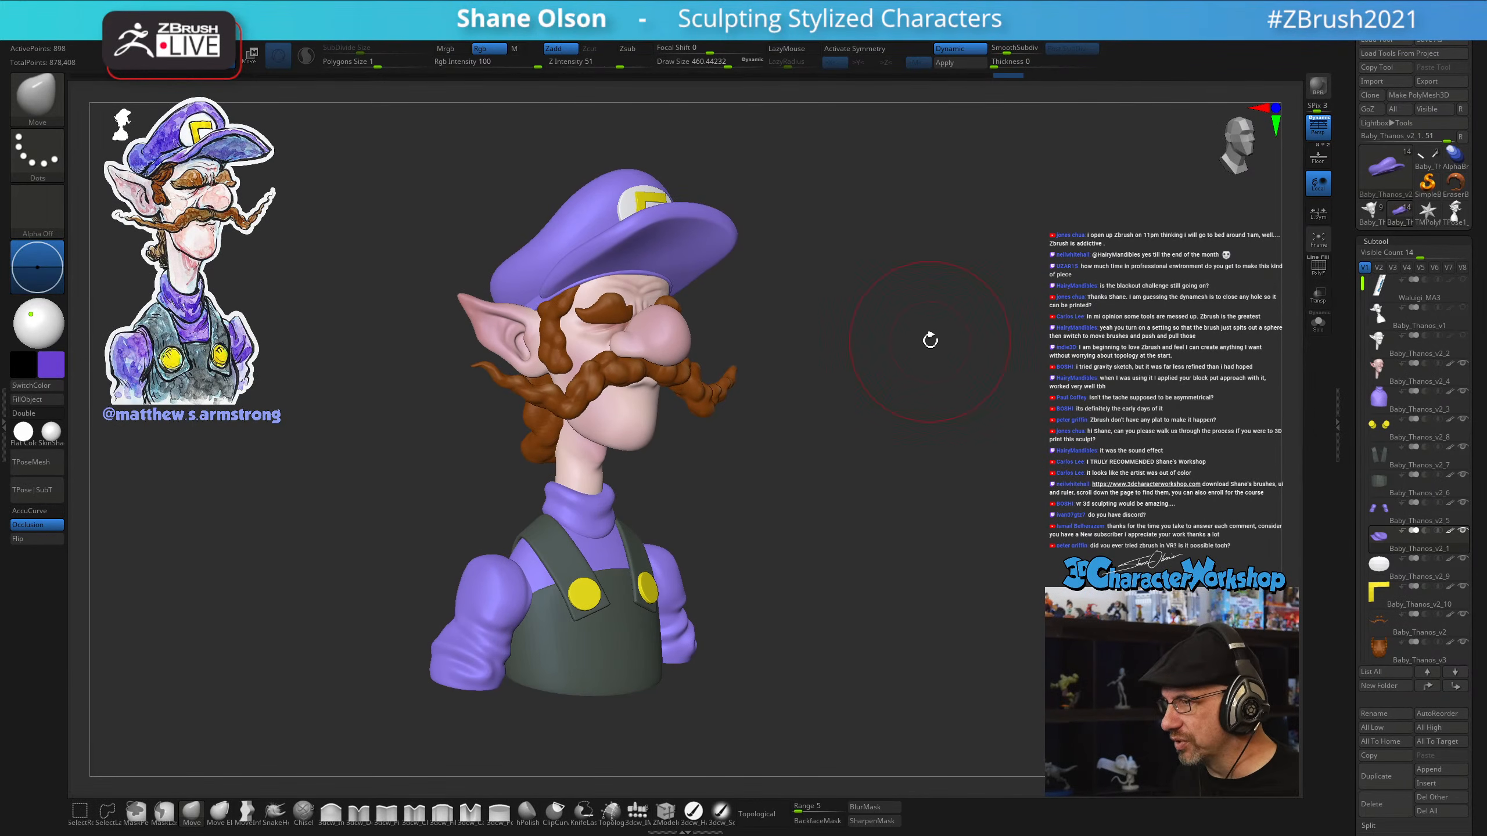
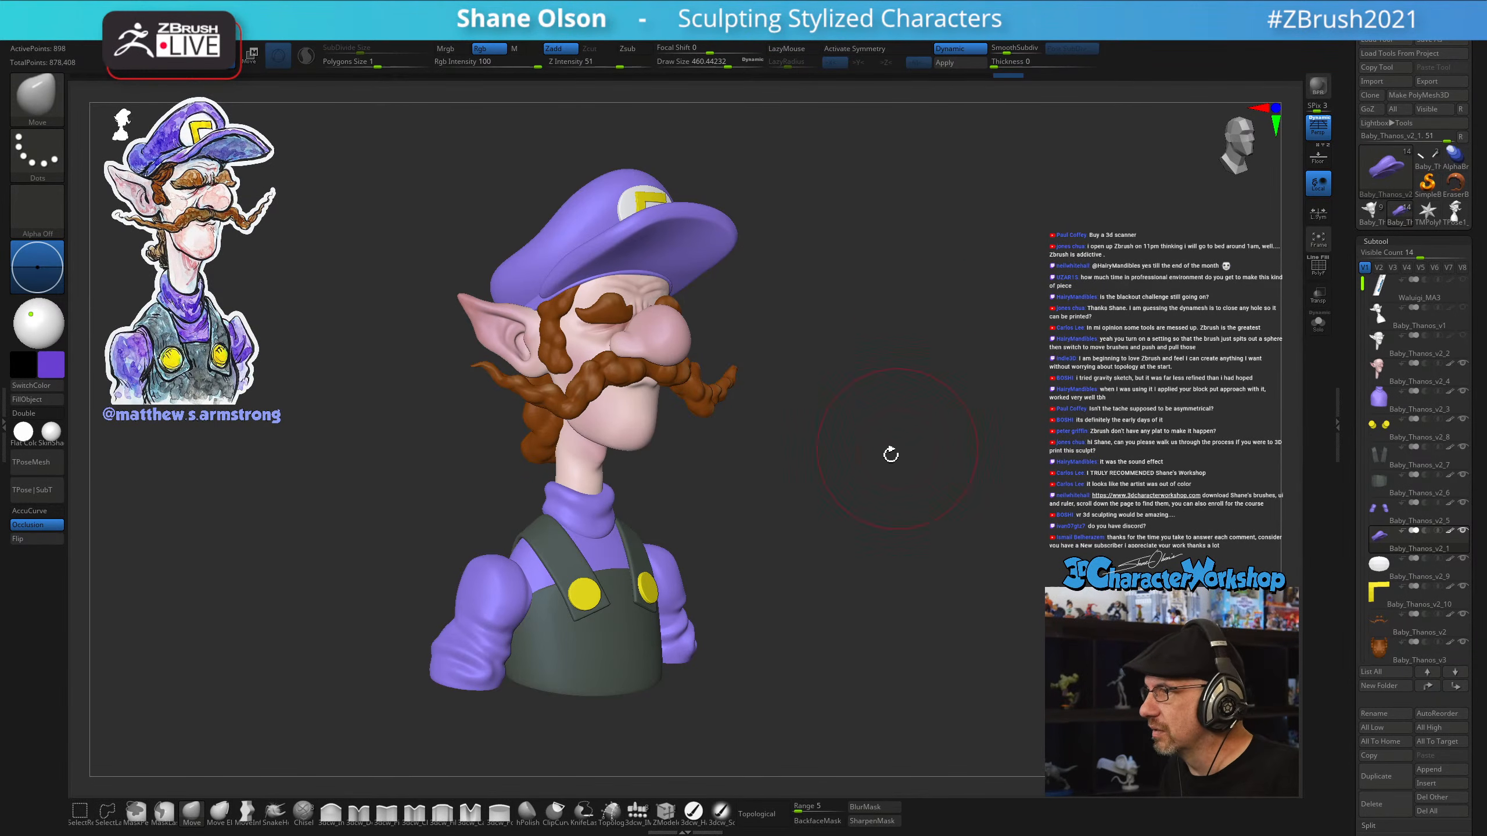
drag(878, 471, 882, 473)
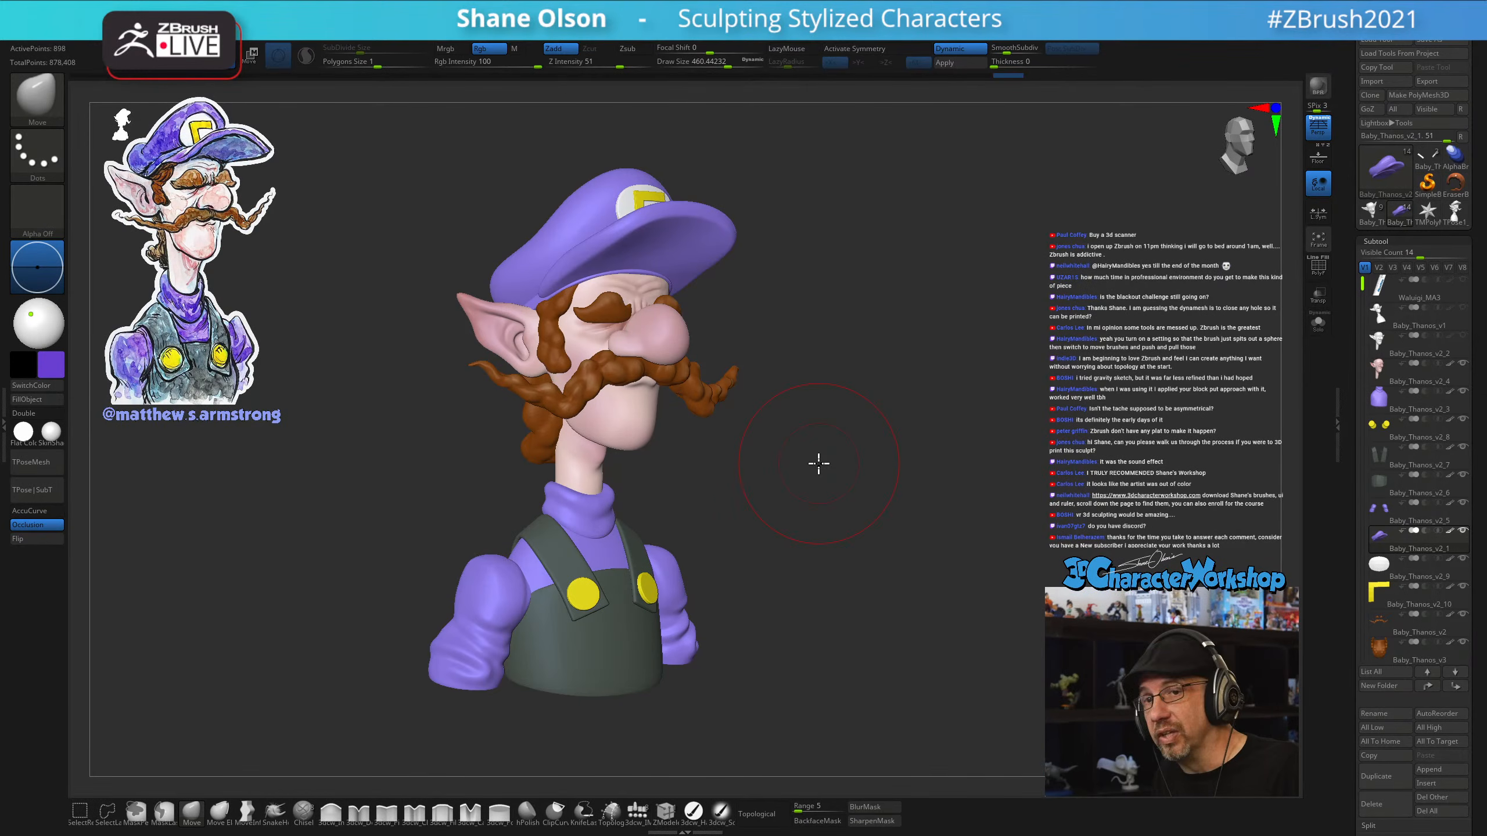
mouse_move(817, 459)
mouse_down()
mouse_move(989, 462)
mouse_move(971, 415)
mouse_up()
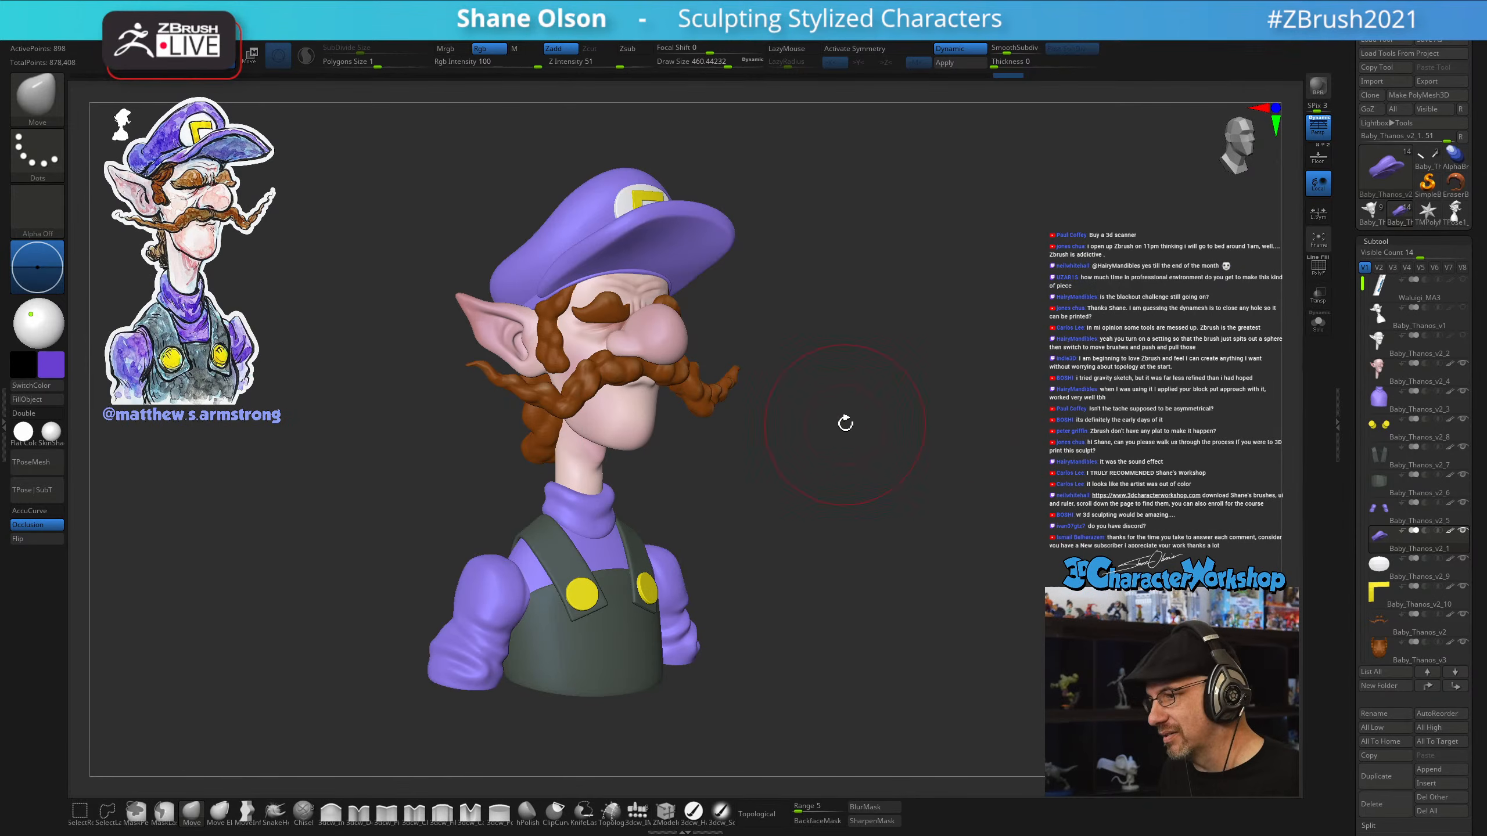
key(s)
drag(863, 419, 853, 420)
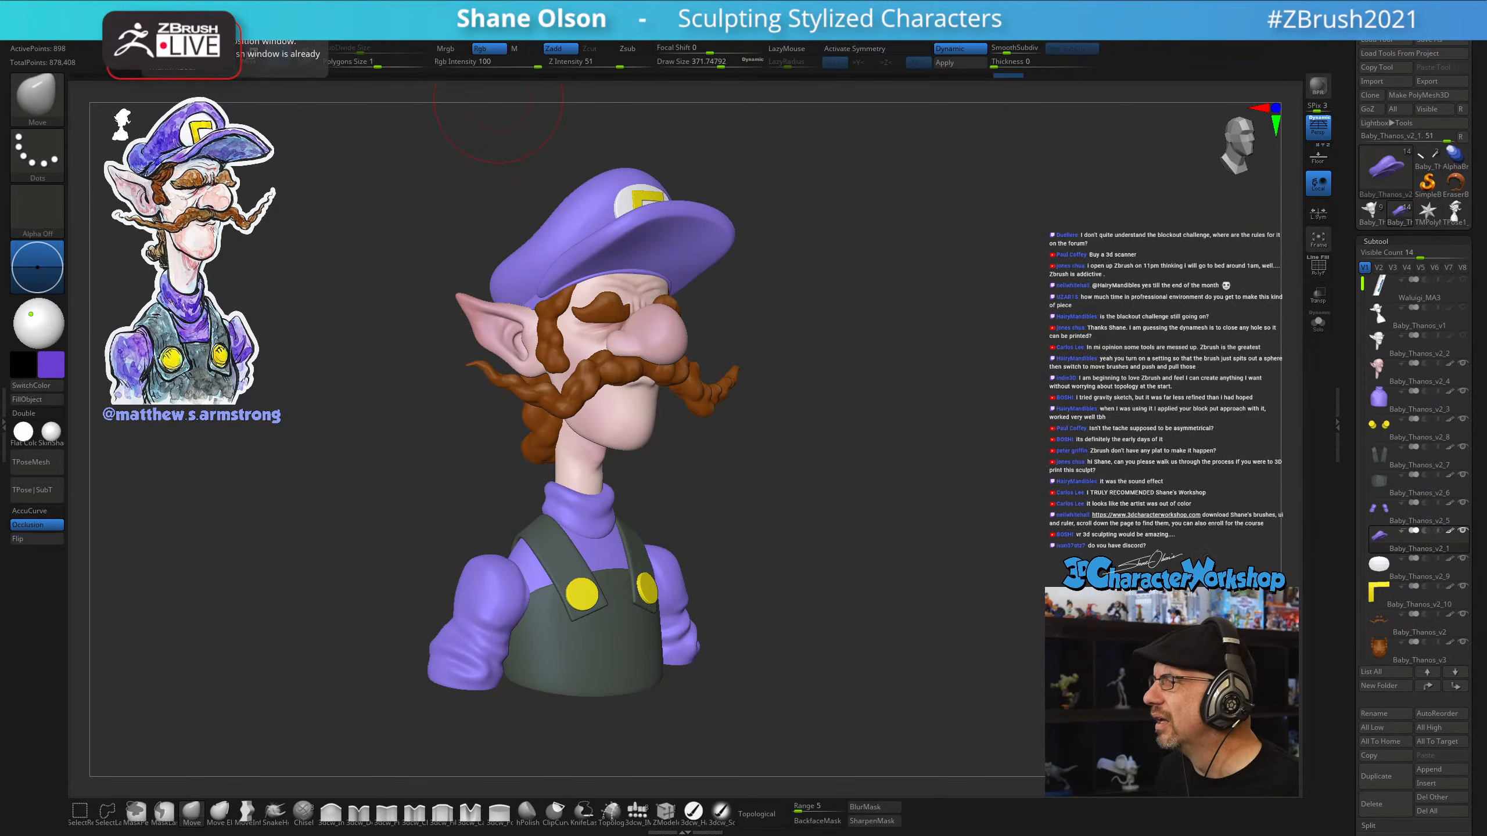
mouse_move(946, 346)
mouse_down()
mouse_move(860, 309)
mouse_move(885, 305)
mouse_up()
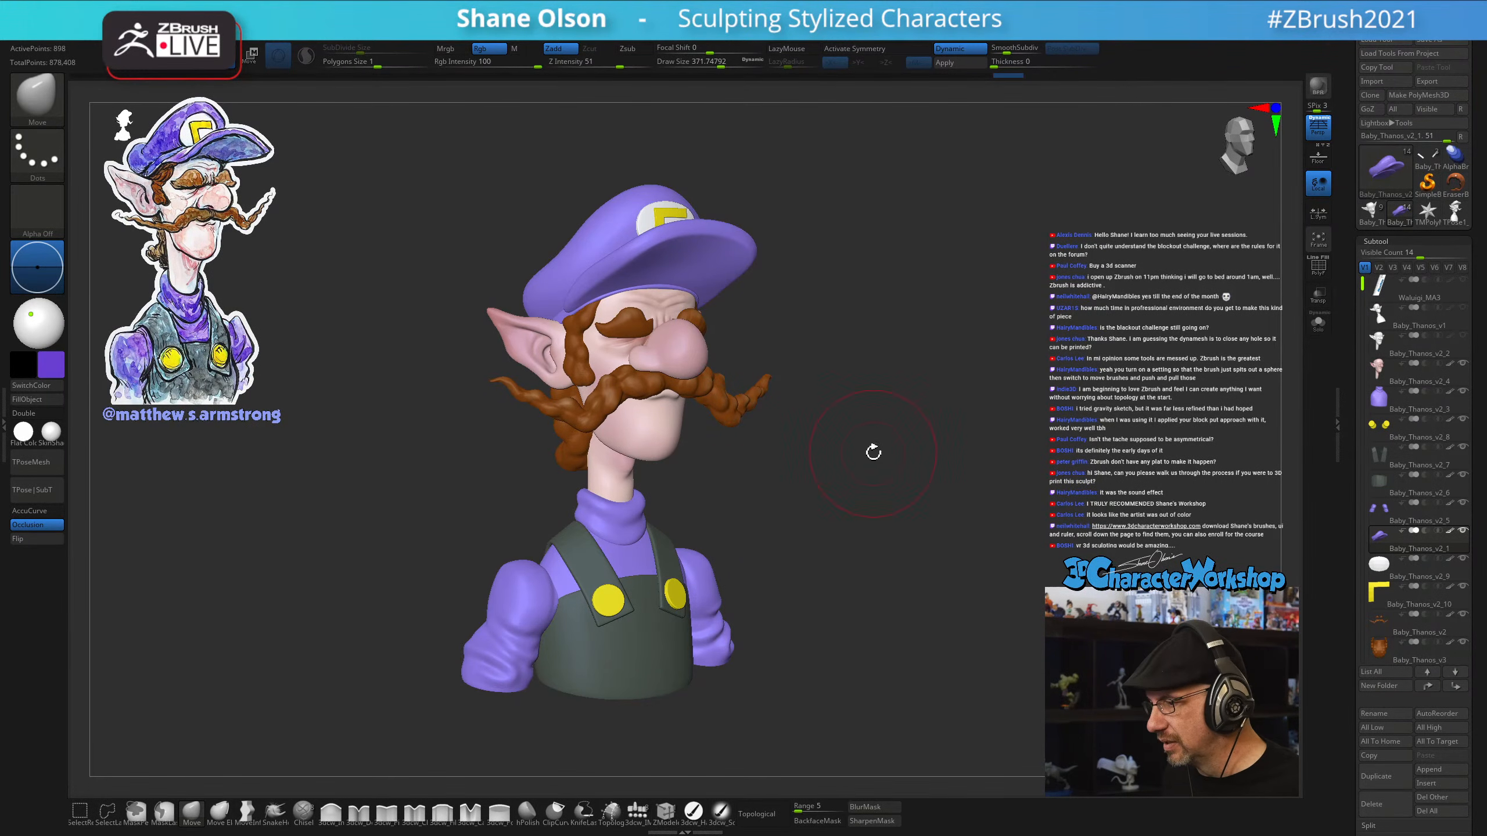
key(s)
drag(872, 457, 890, 457)
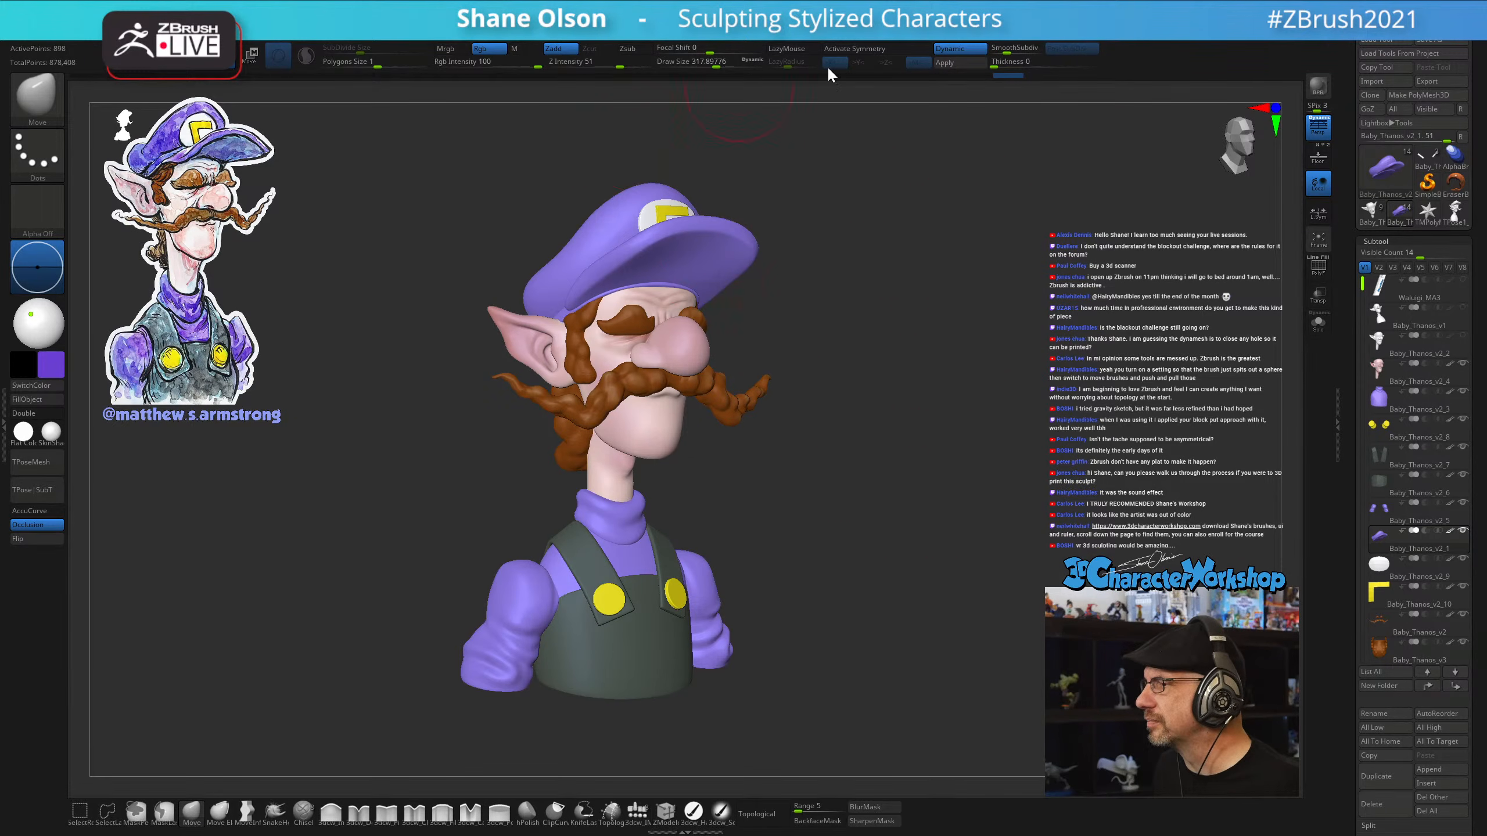
Import the hierothraxs creature image as a texture and add it to Spotlight
key(comma)
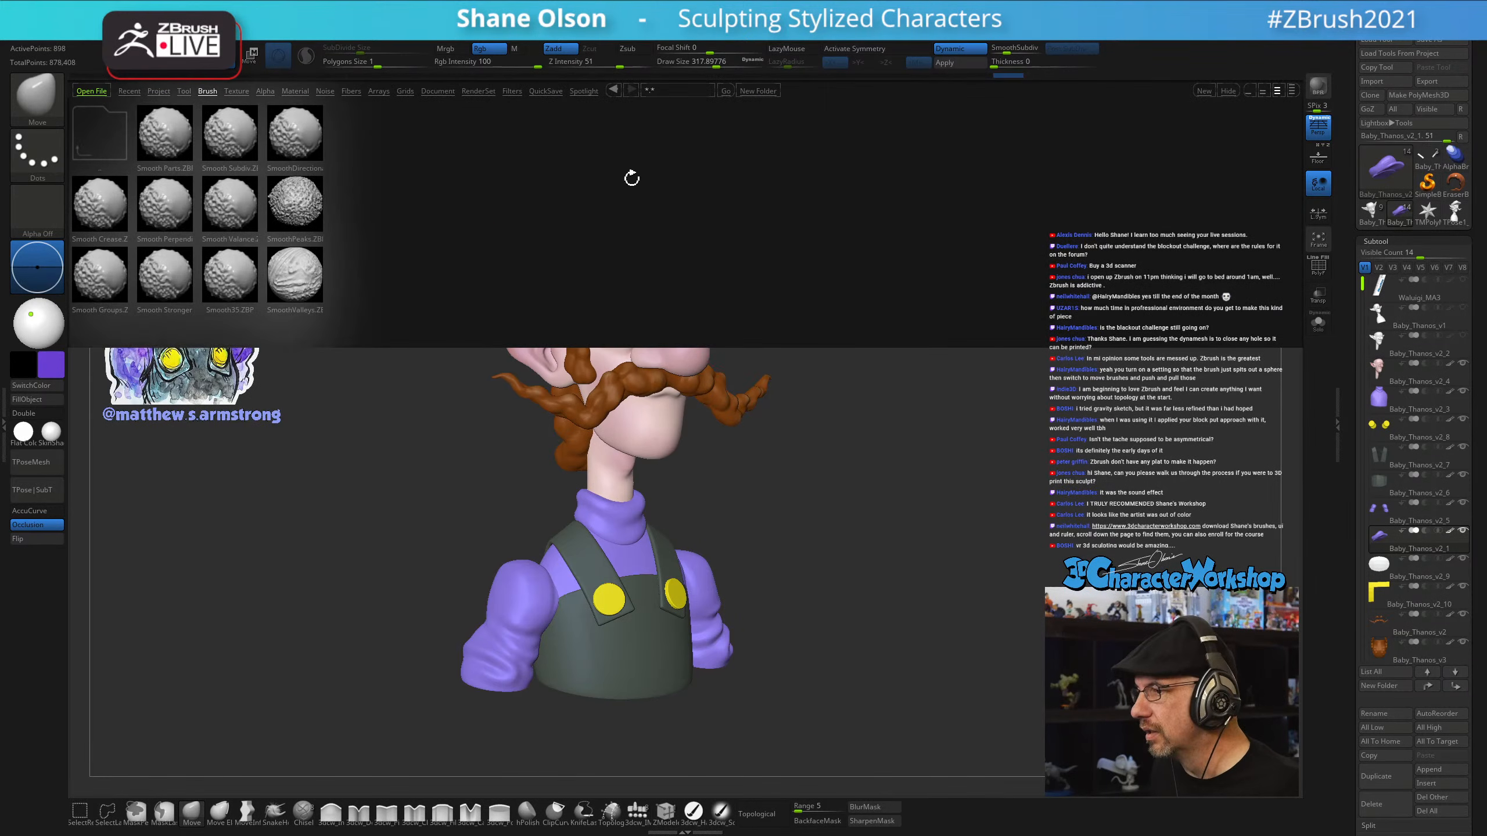
click(674, 8)
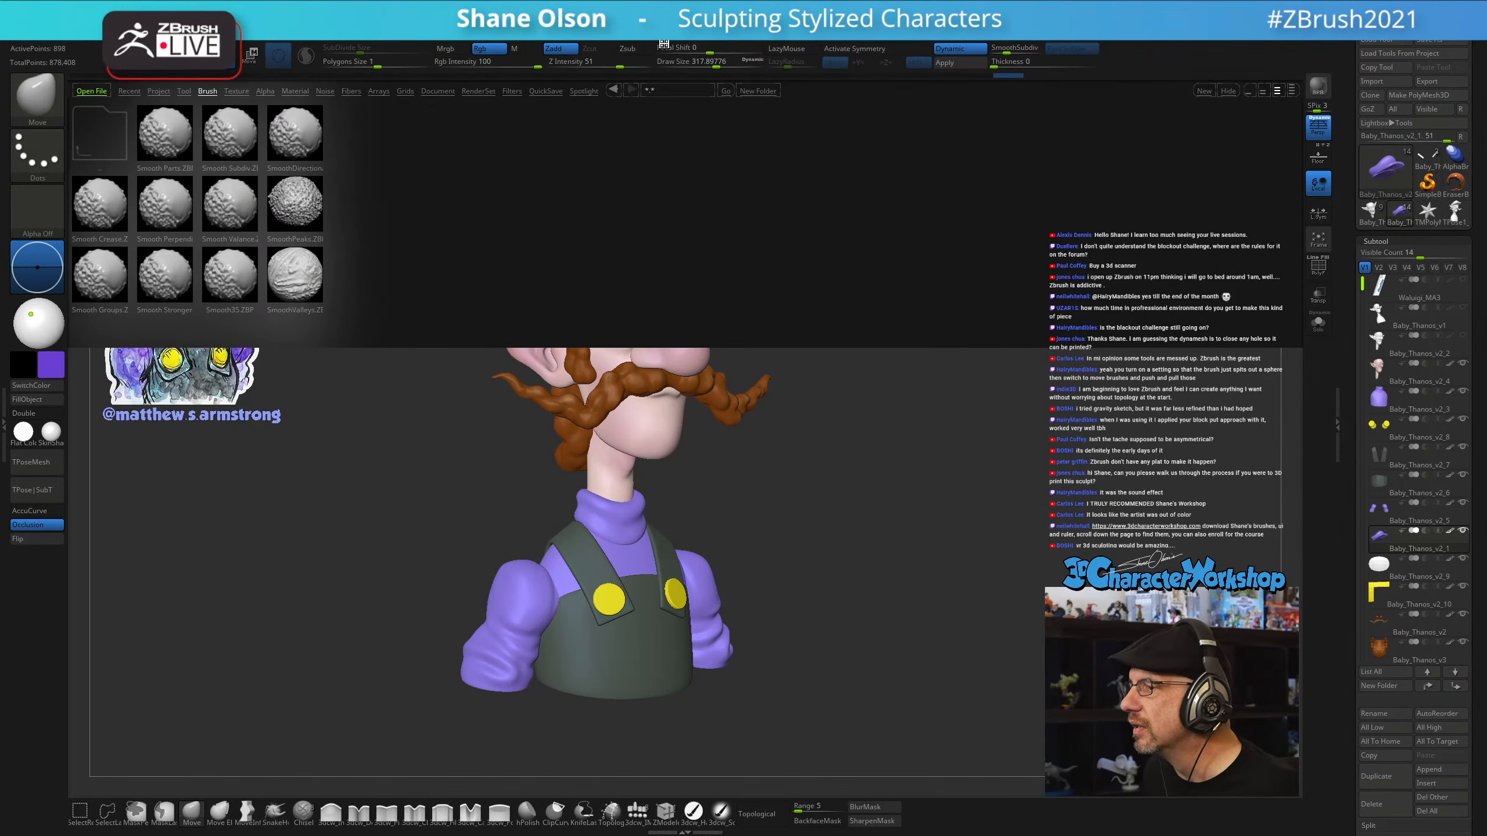
click(646, 43)
click(688, 202)
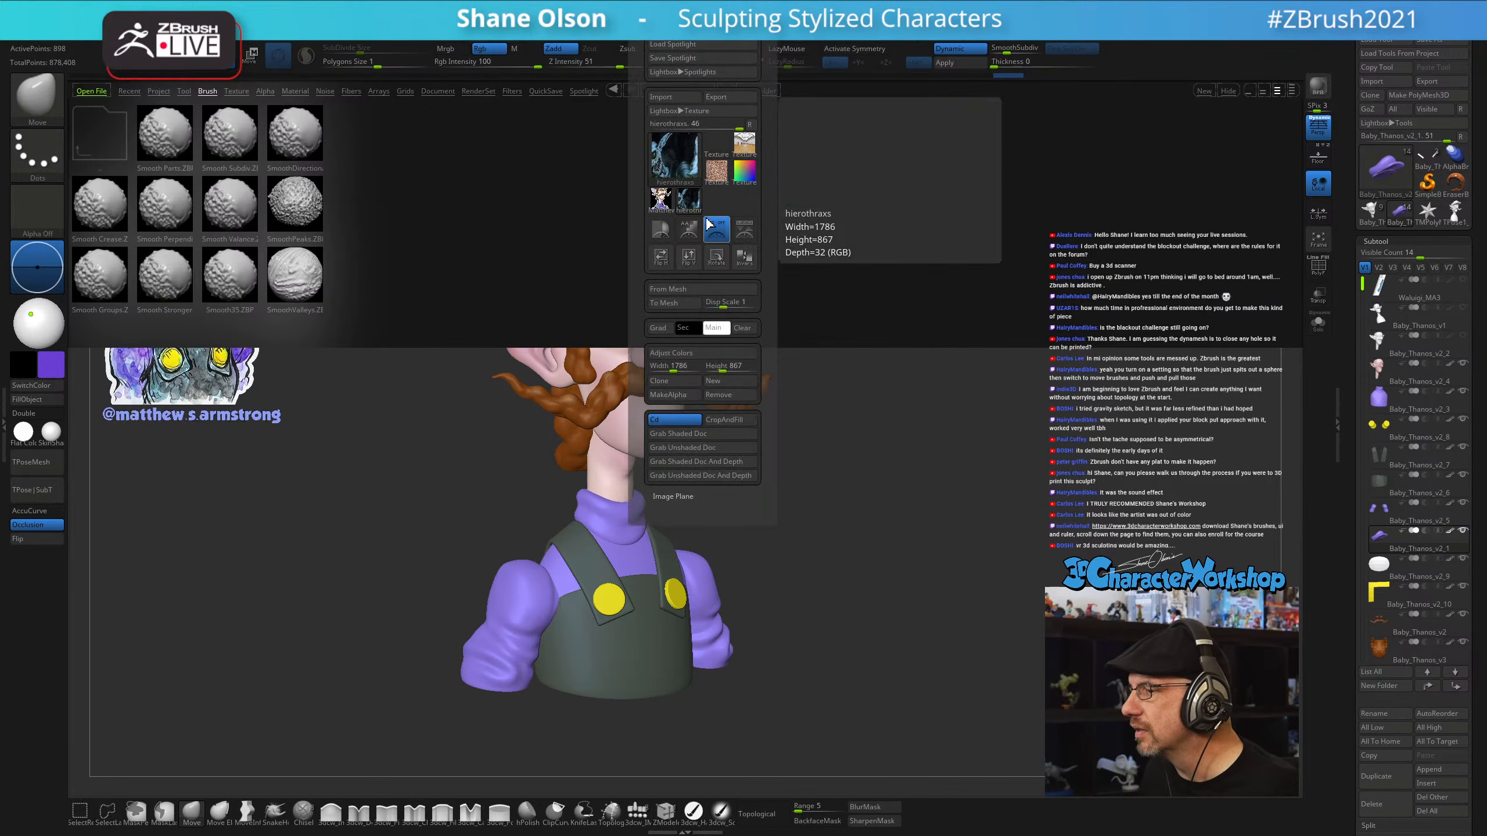
click(745, 228)
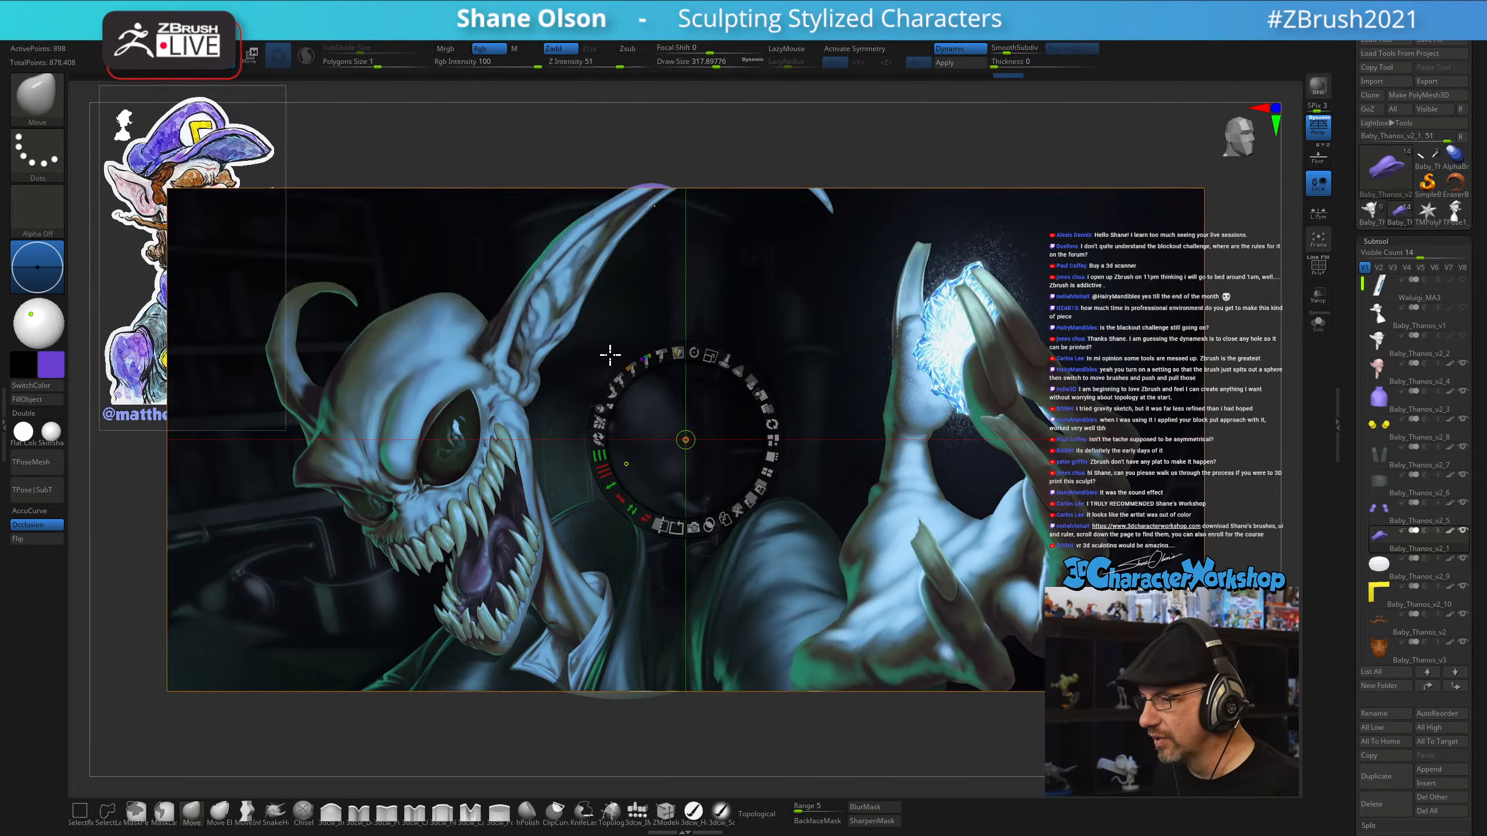
Delete the capped character drawing from Spotlight and shrink the fanged creature image to about half its size
click(146, 234)
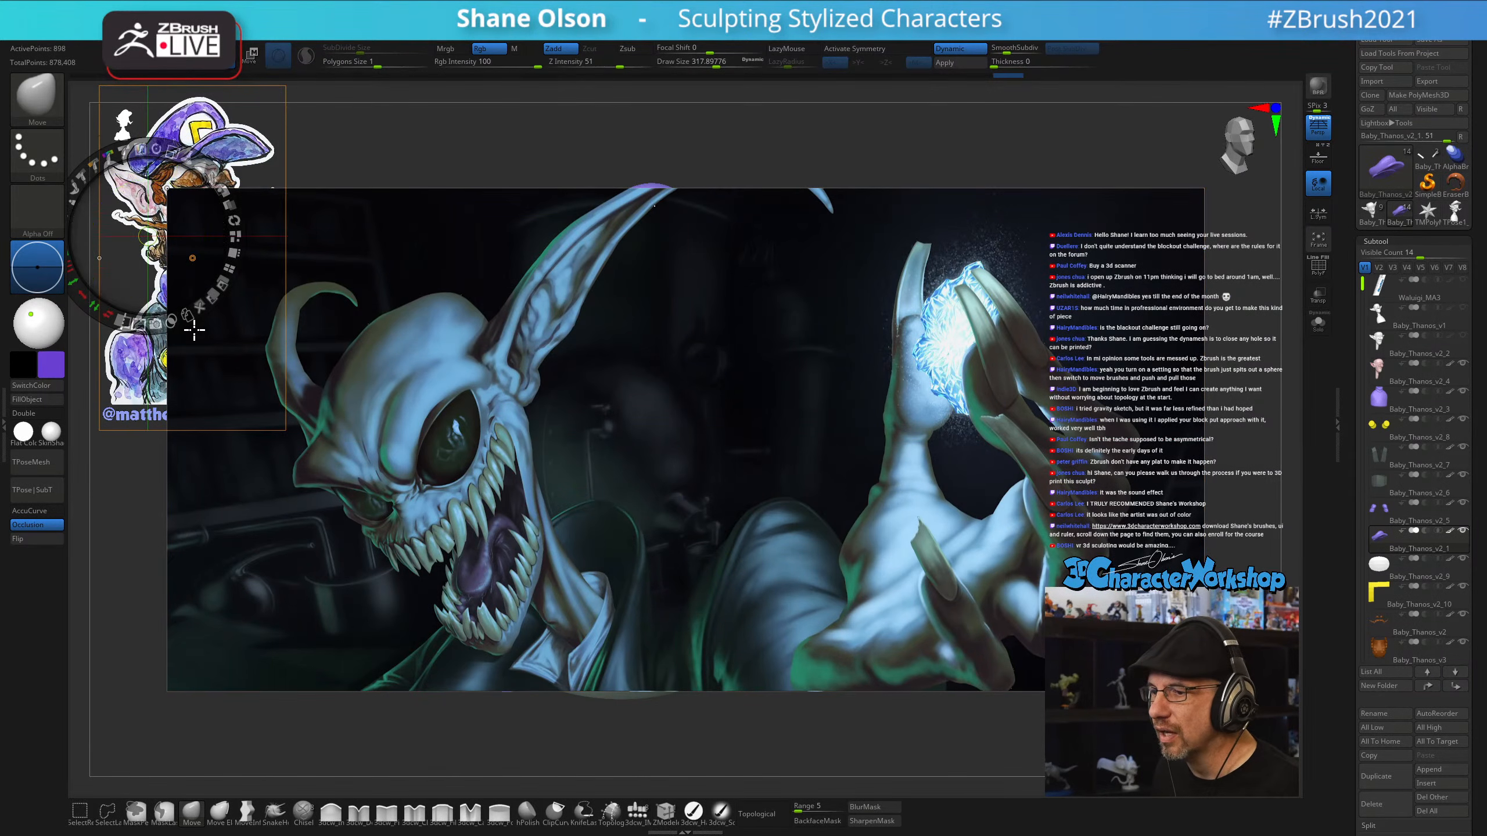
click(201, 311)
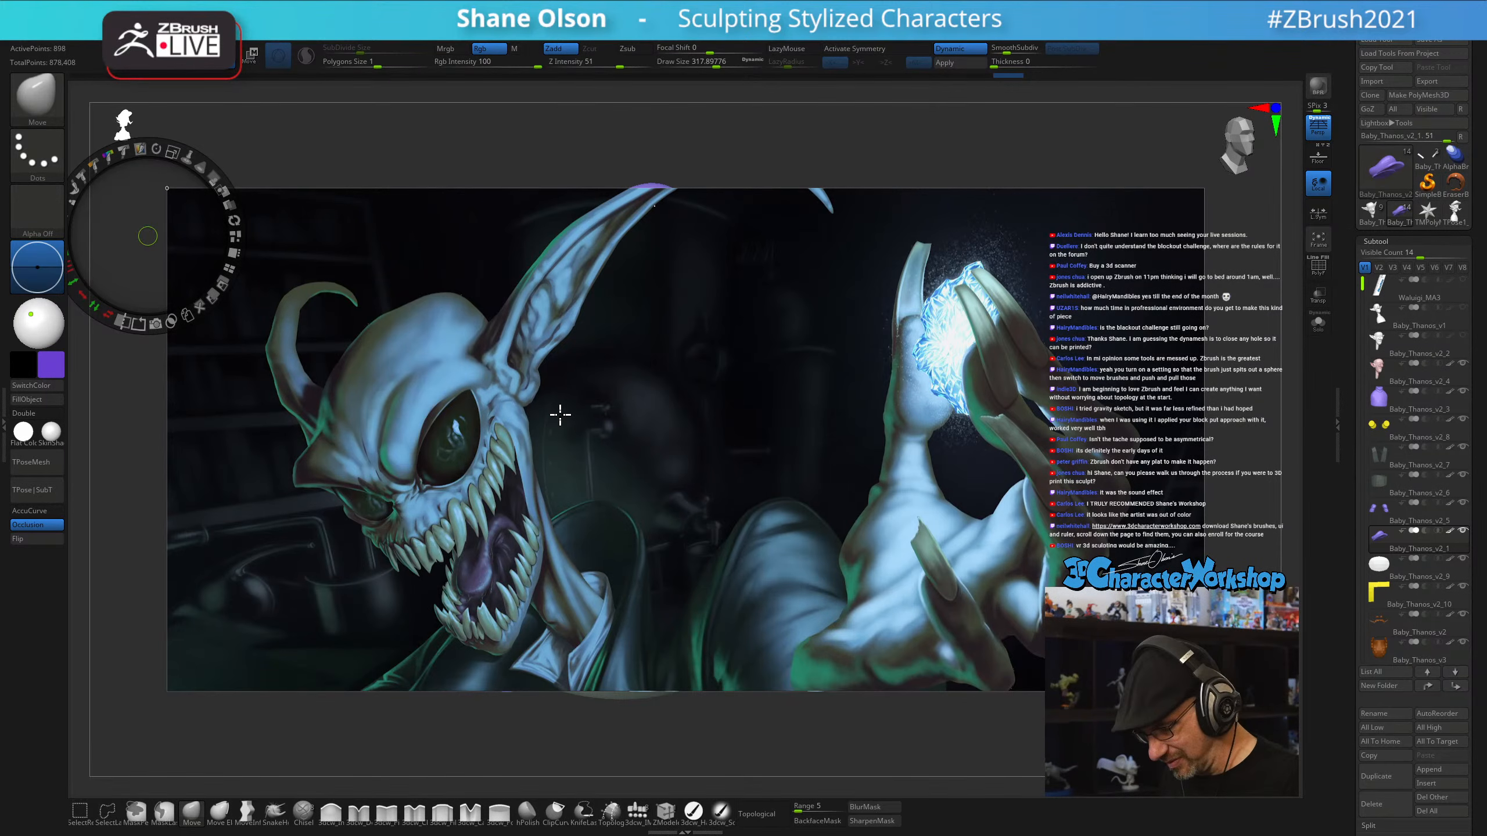
key(z)
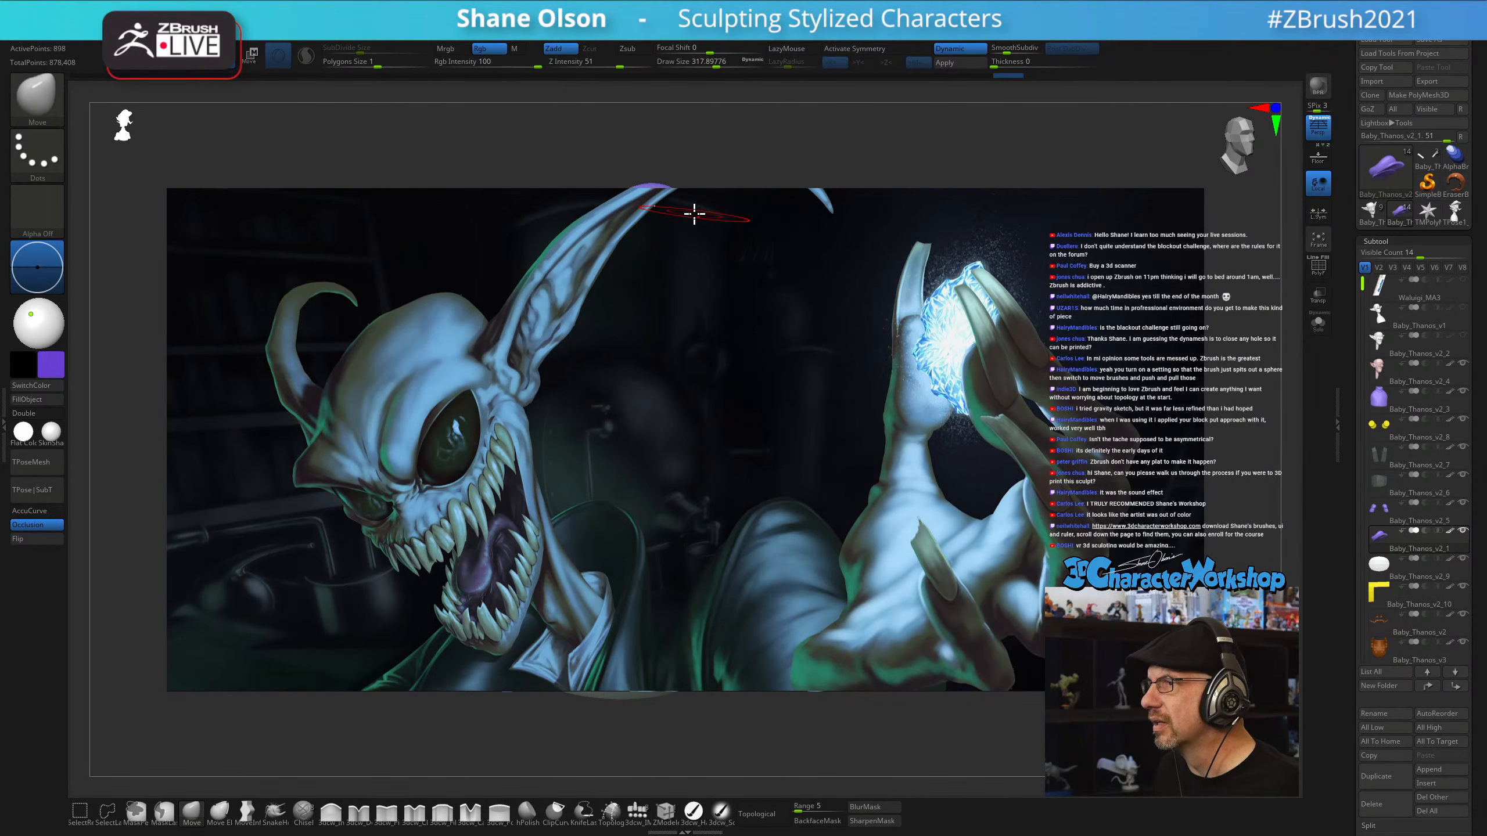
key(z)
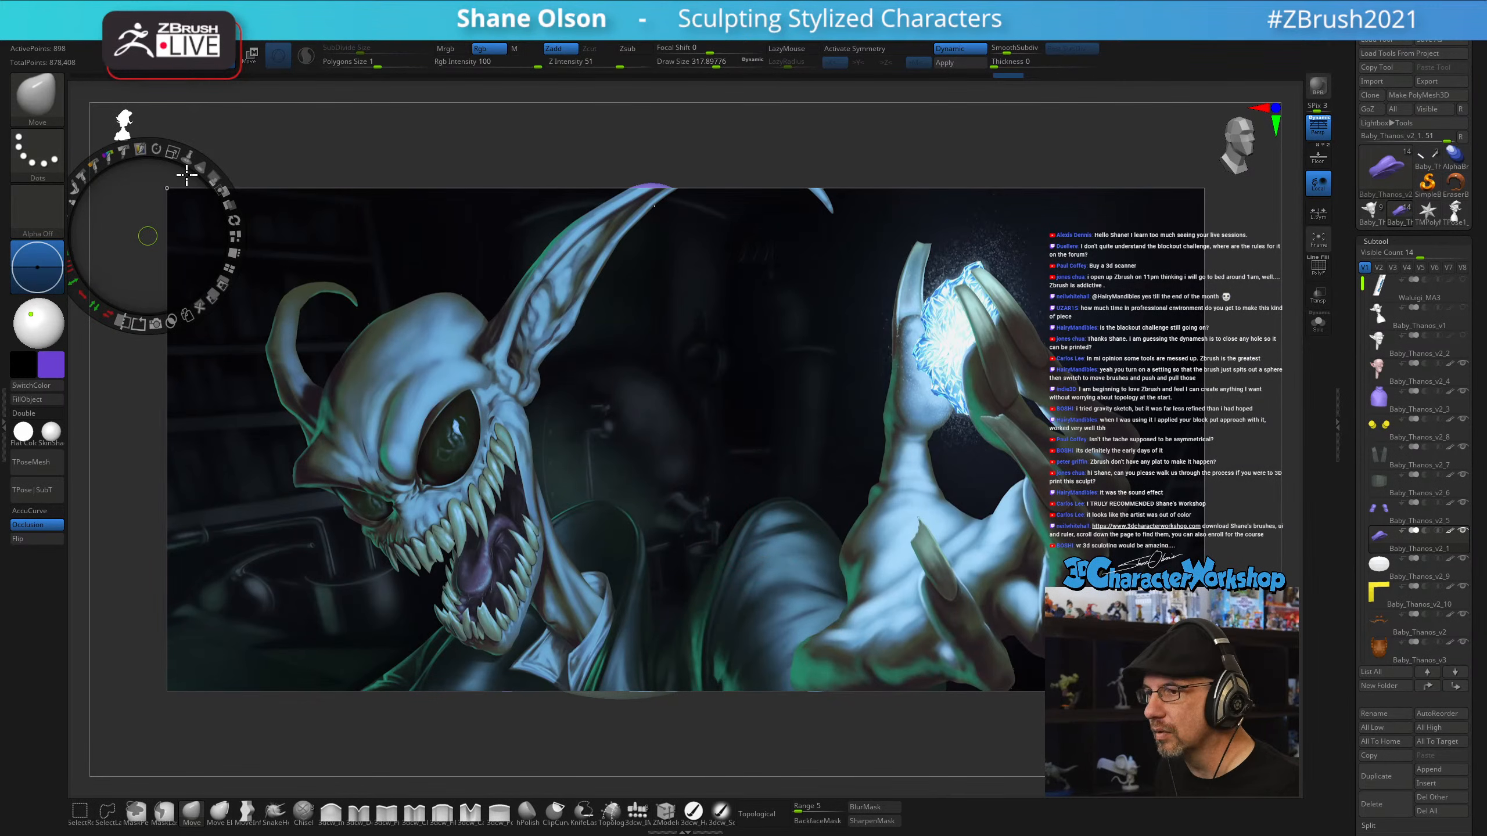
drag(176, 153, 108, 162)
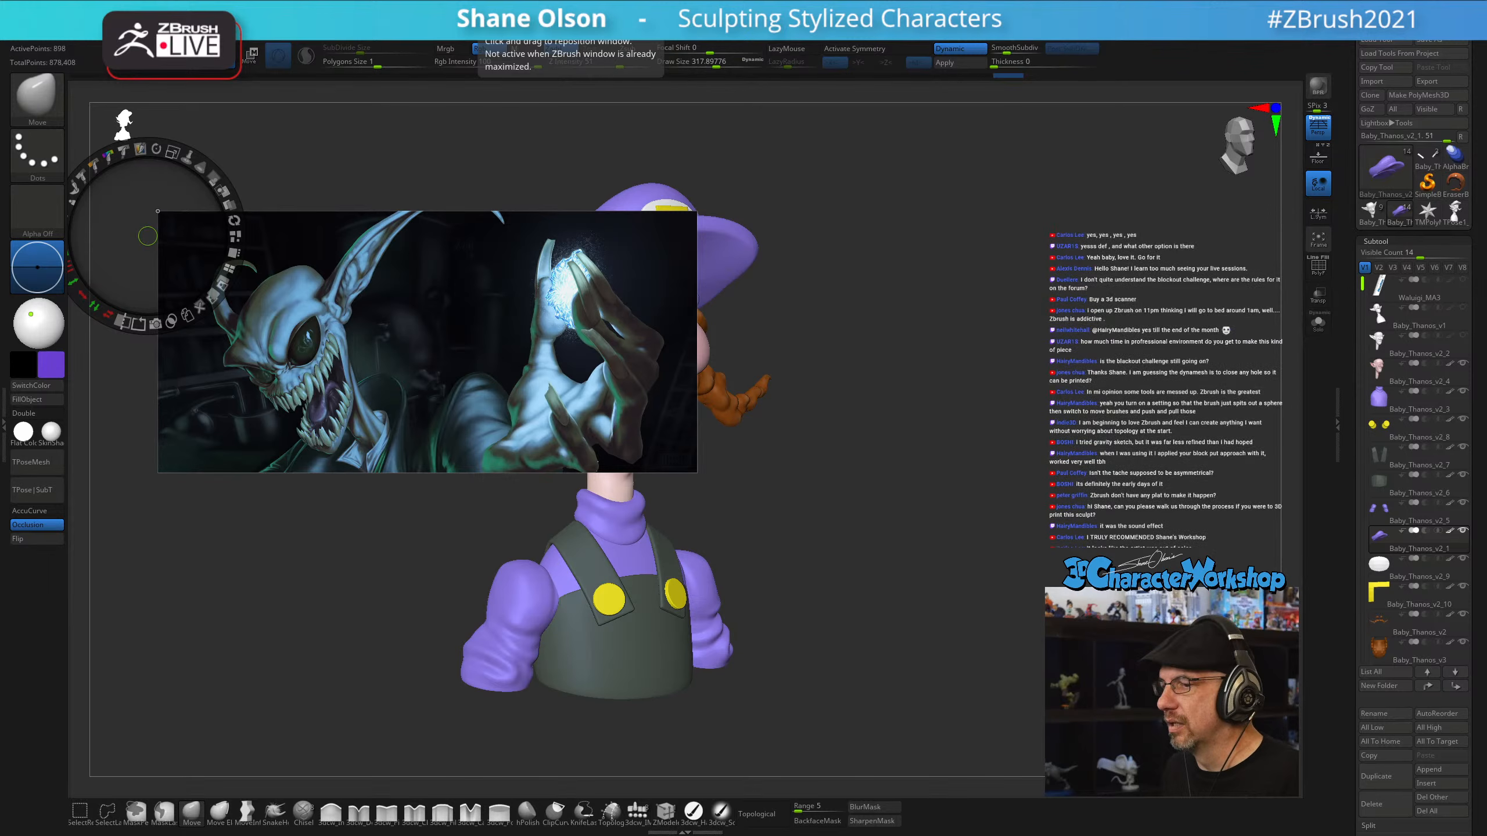
key(z)
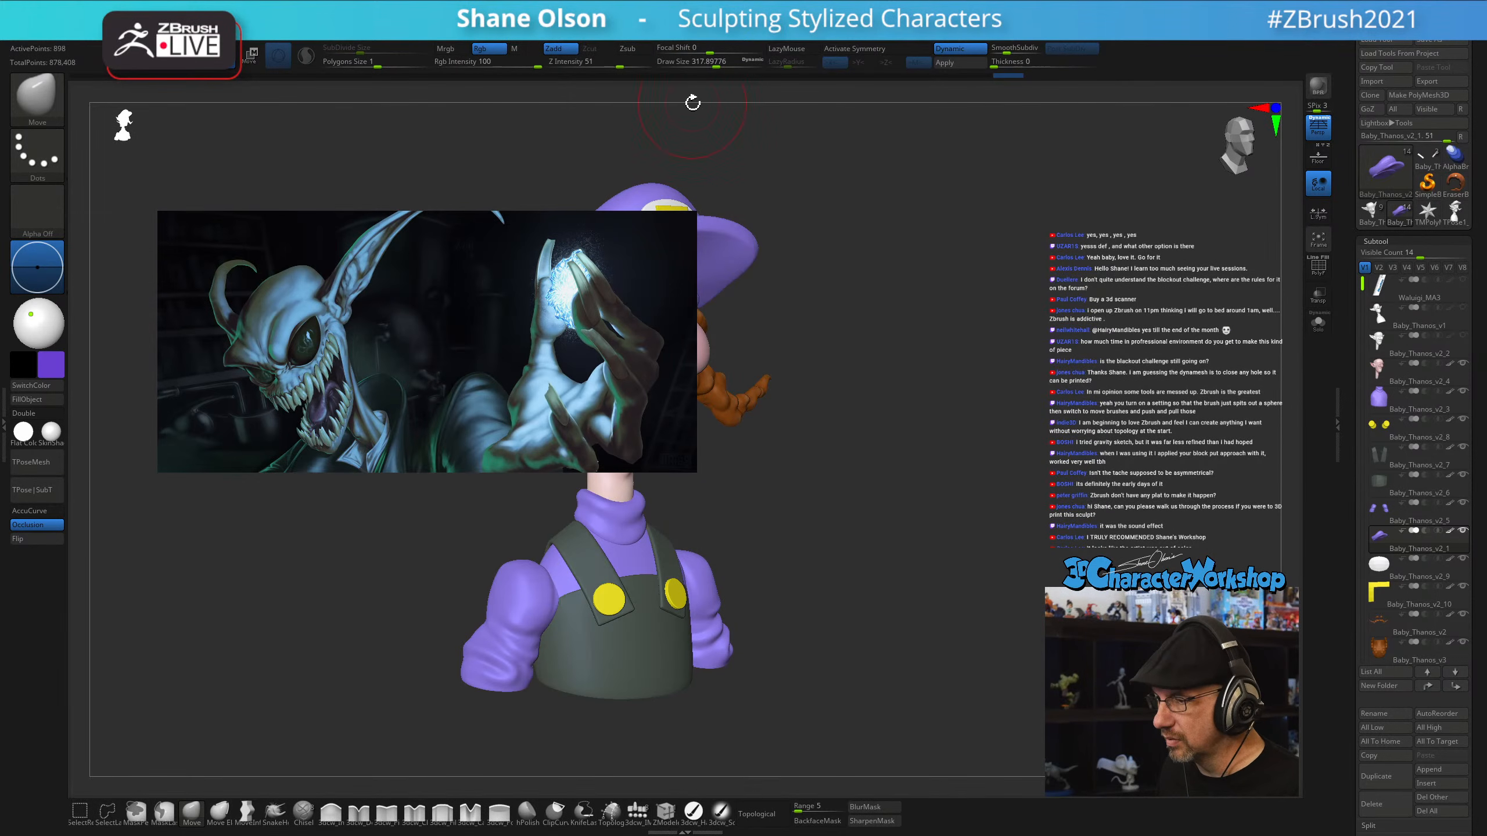
Import the SandroFrog sketch, add it to Spotlight and enlarge it
click(651, 42)
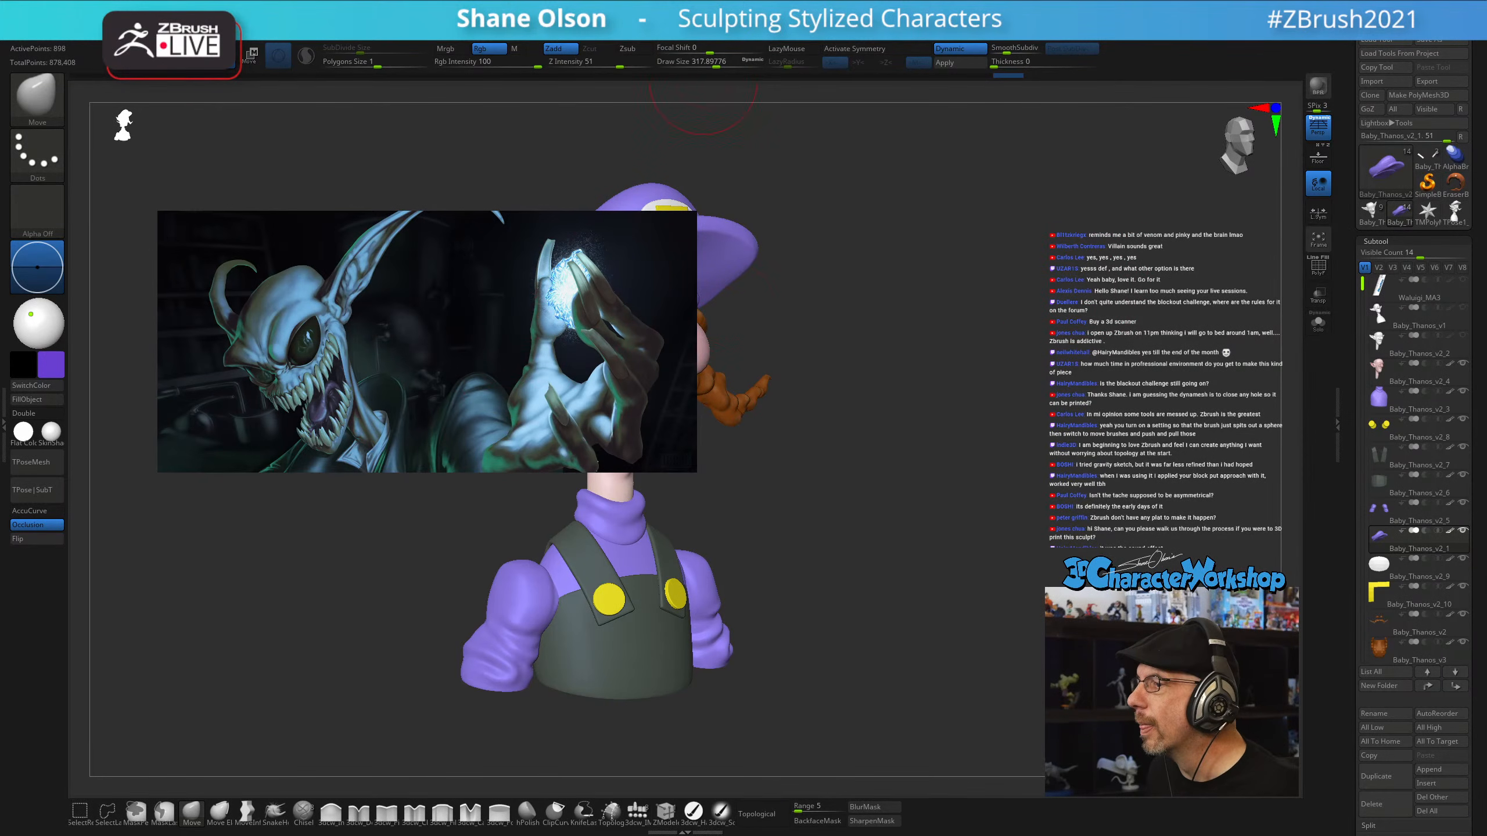
click(659, 44)
click(718, 199)
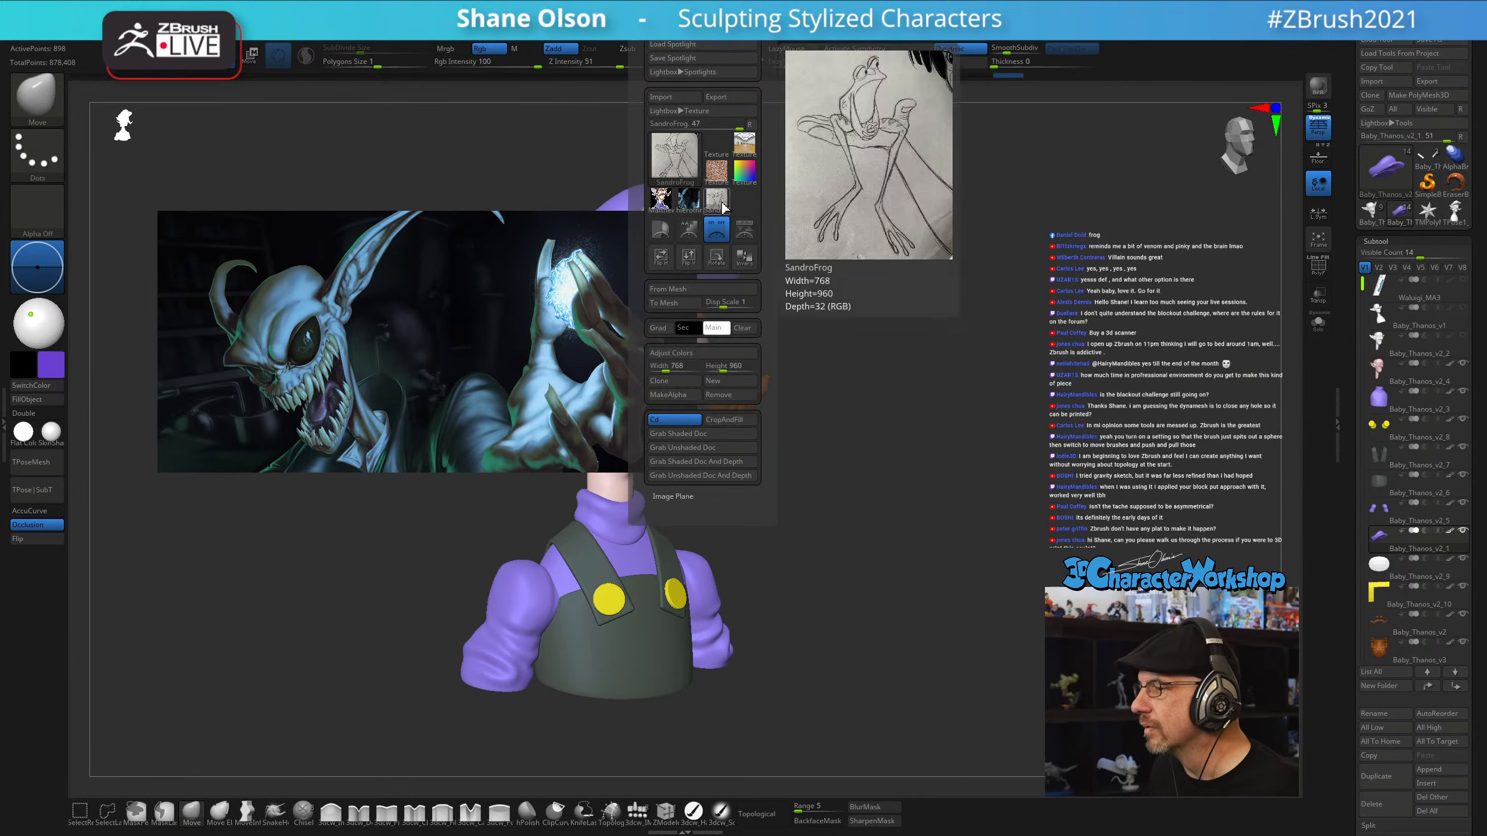
click(660, 229)
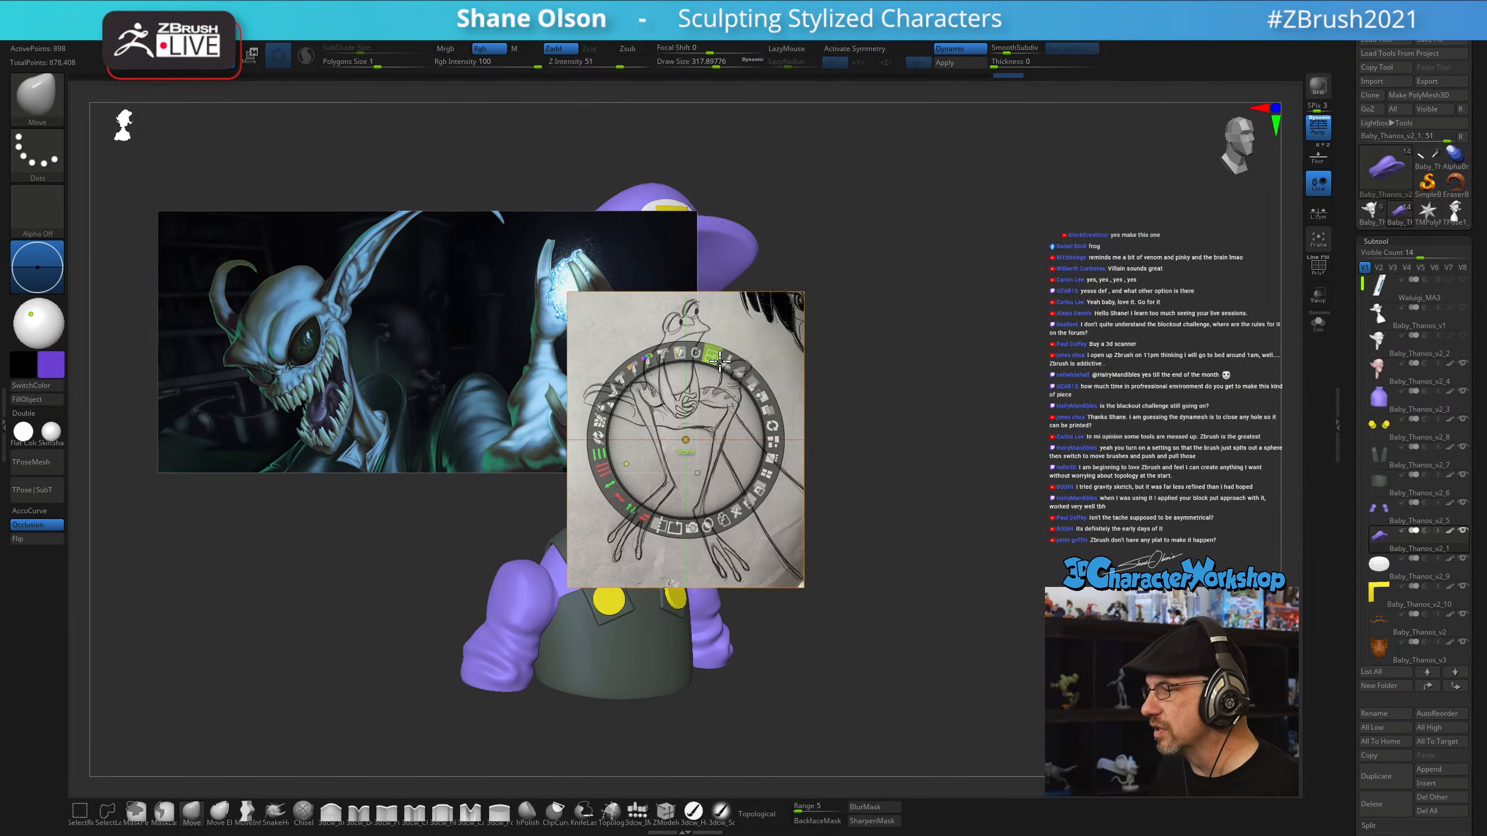
mouse_move(719, 358)
mouse_down()
mouse_move(528, 344)
mouse_move(562, 343)
mouse_up()
key(z)
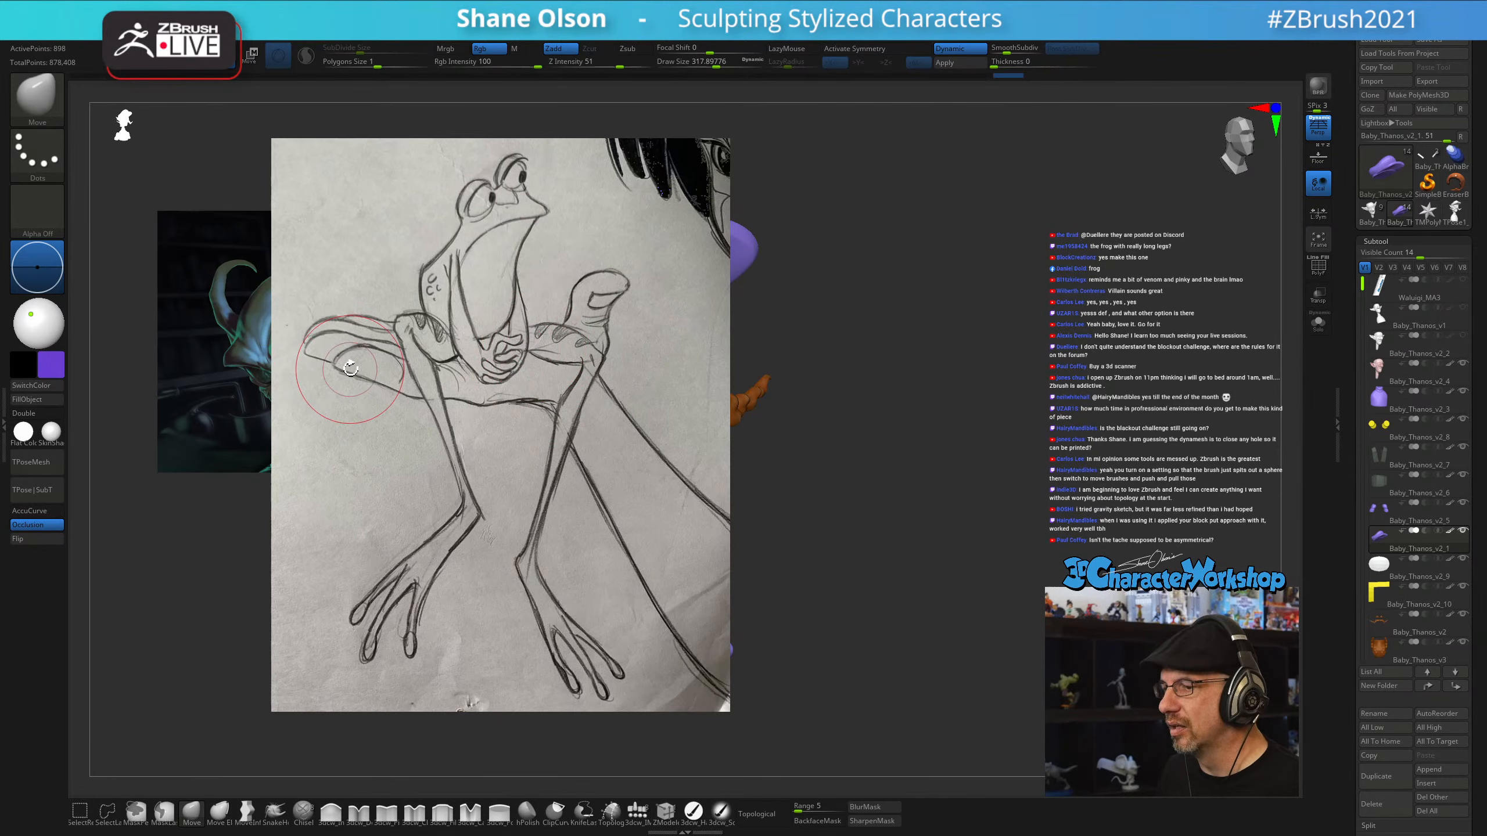
Delete the fanged creature image from Spotlight, then place the frog sketch beside the model and scale it down slightly
key(shift+z)
click(212, 326)
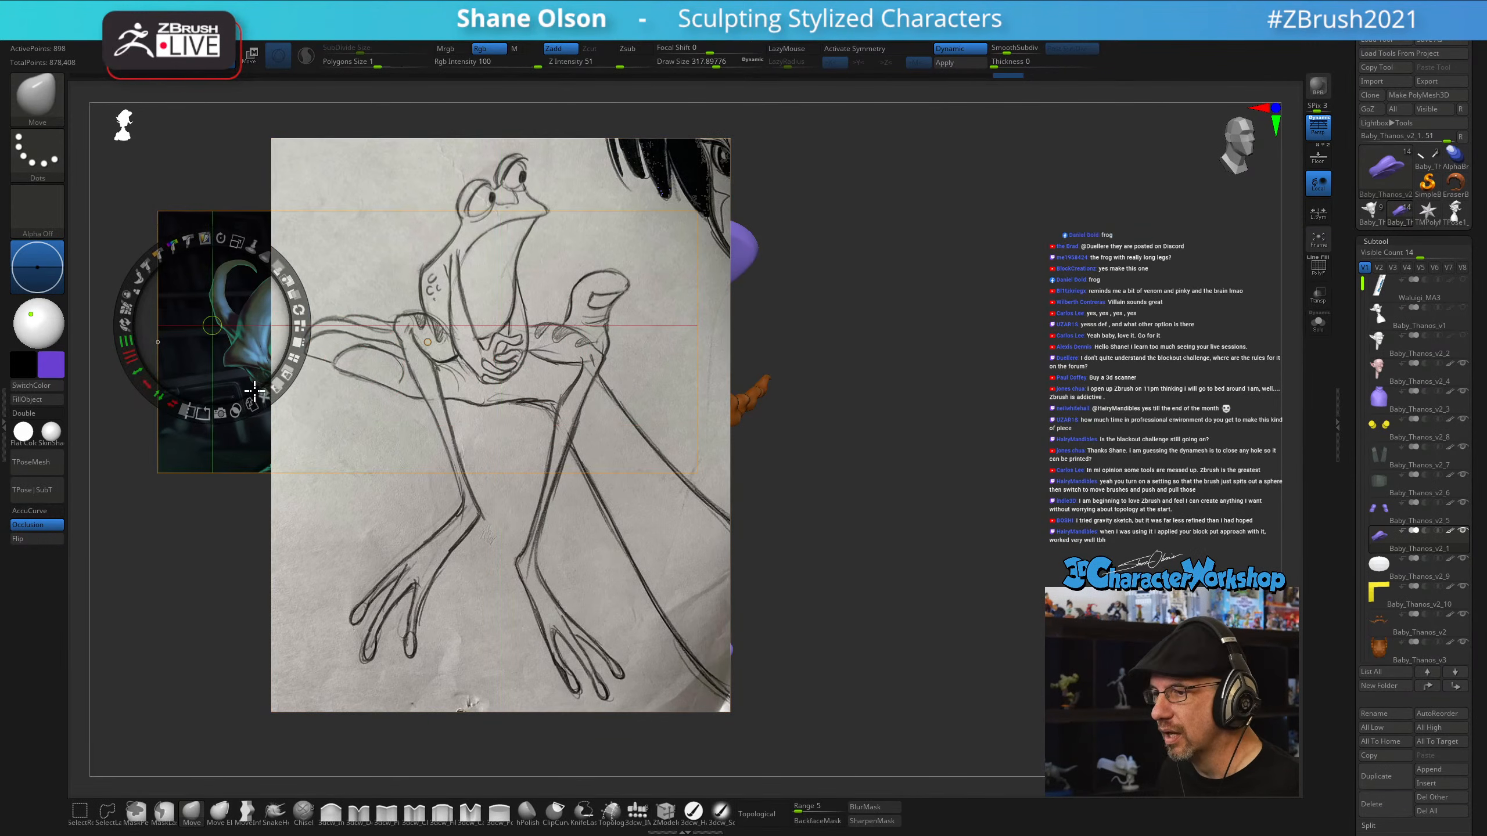
click(265, 397)
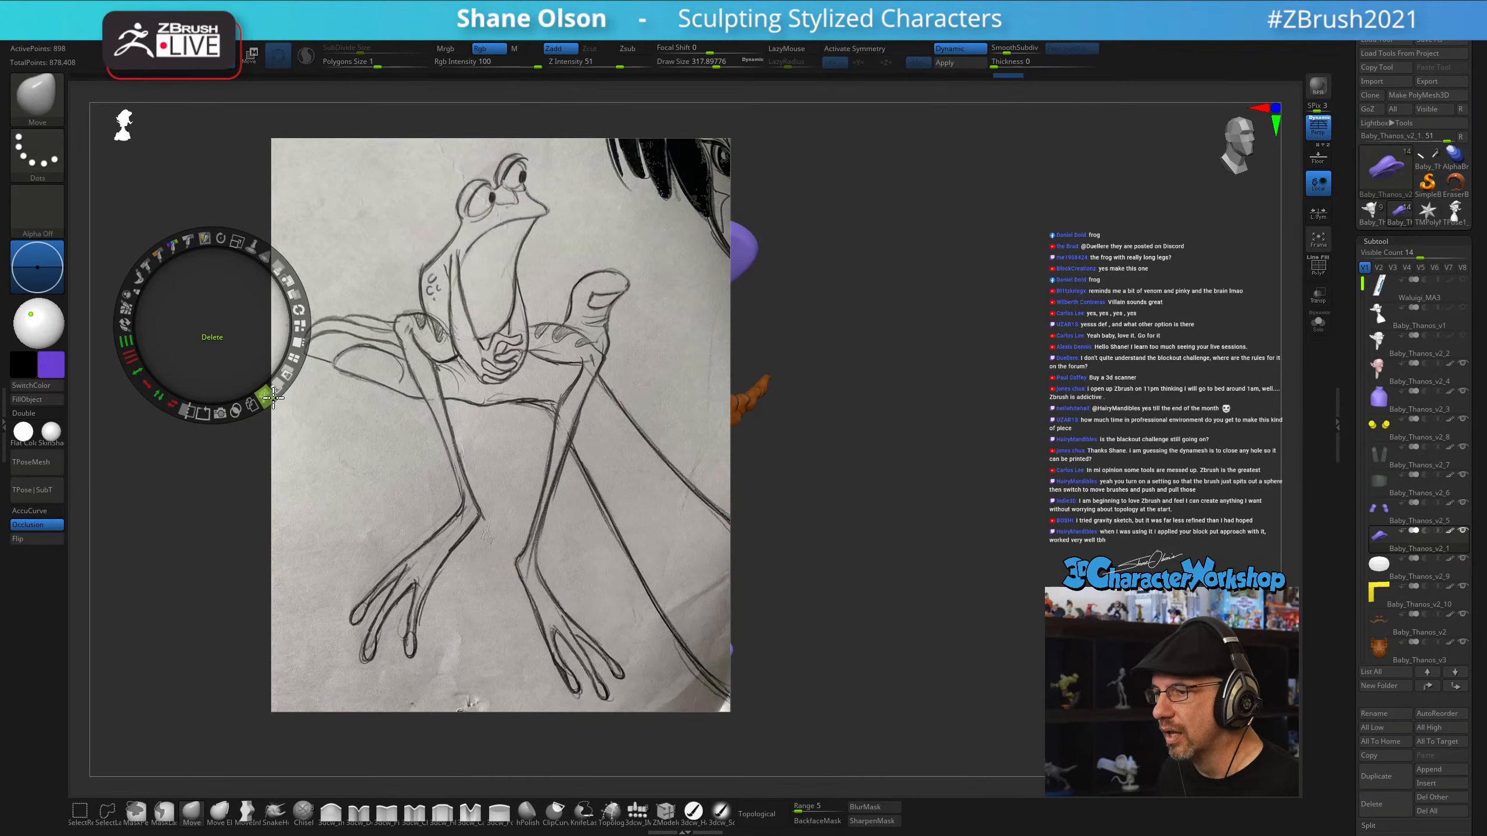
click(440, 330)
drag(439, 330, 286, 253)
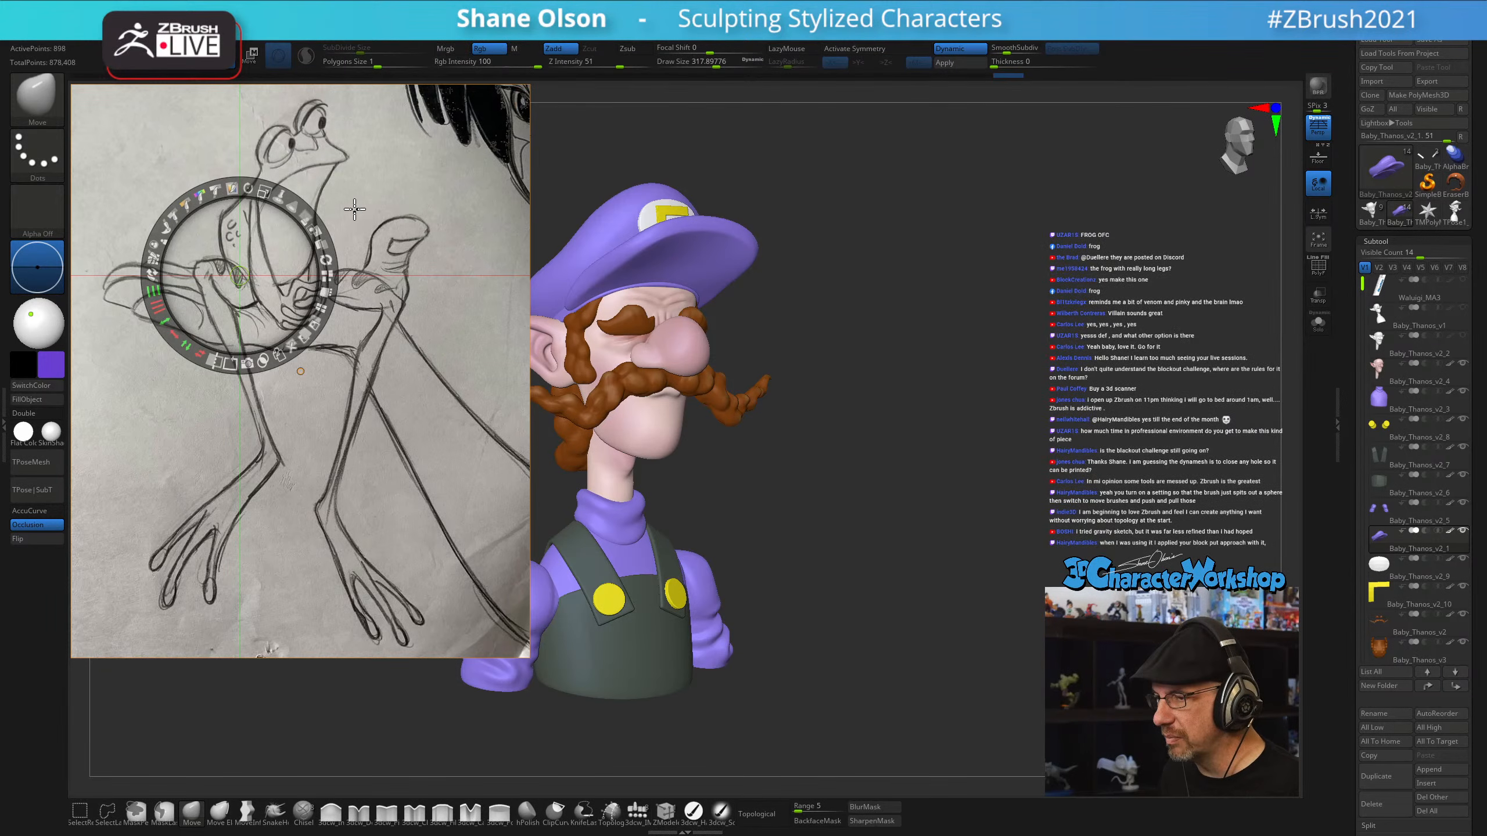
mouse_move(264, 192)
mouse_down()
mouse_move(249, 232)
mouse_move(225, 216)
mouse_up()
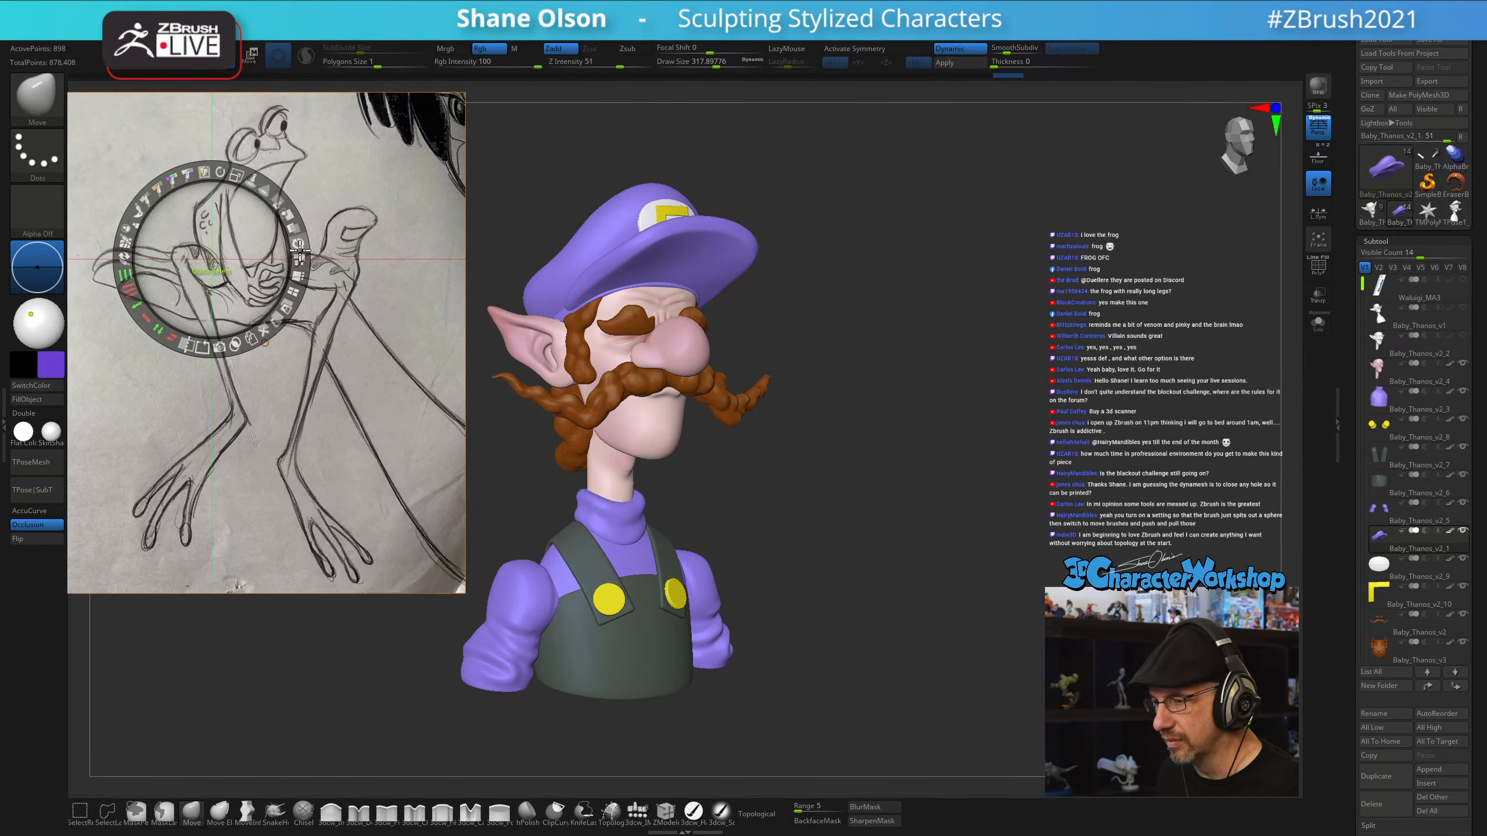
key(z)
Frame the whole bust beside the frog sketch and turn it to a straight front view
drag(943, 359, 894, 359)
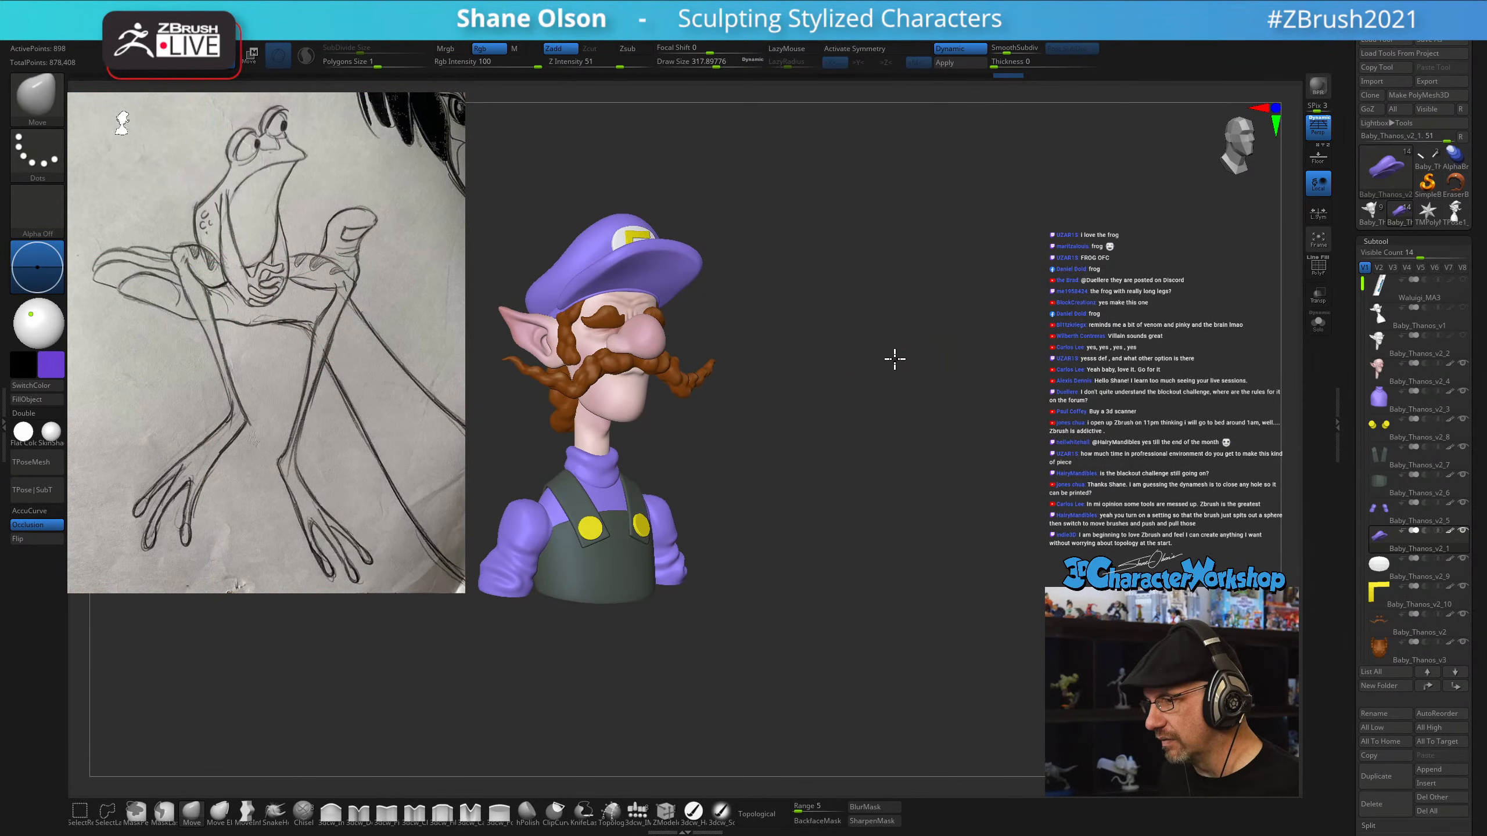
key(f)
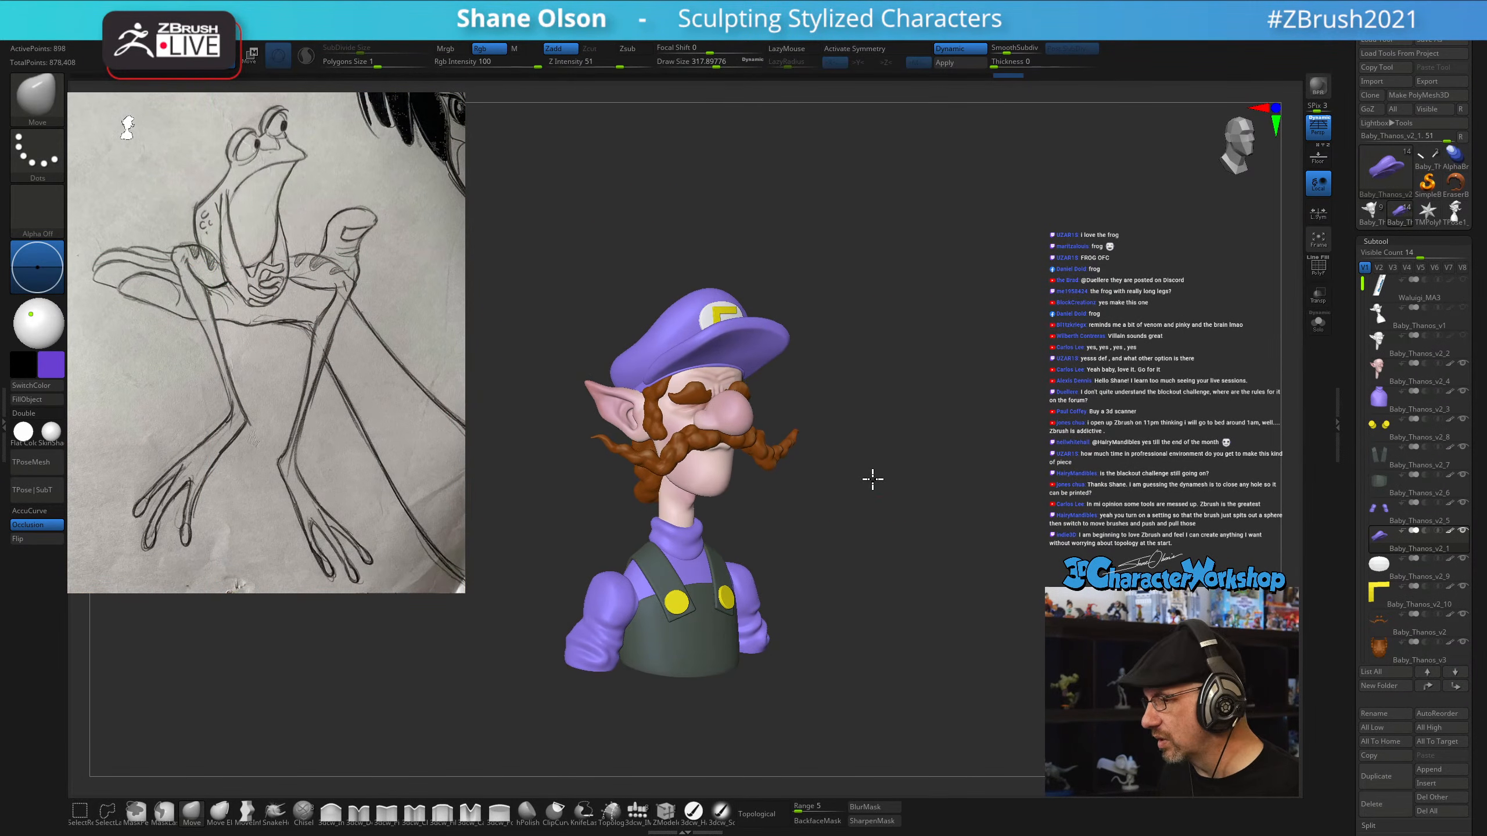
drag(872, 480, 909, 415)
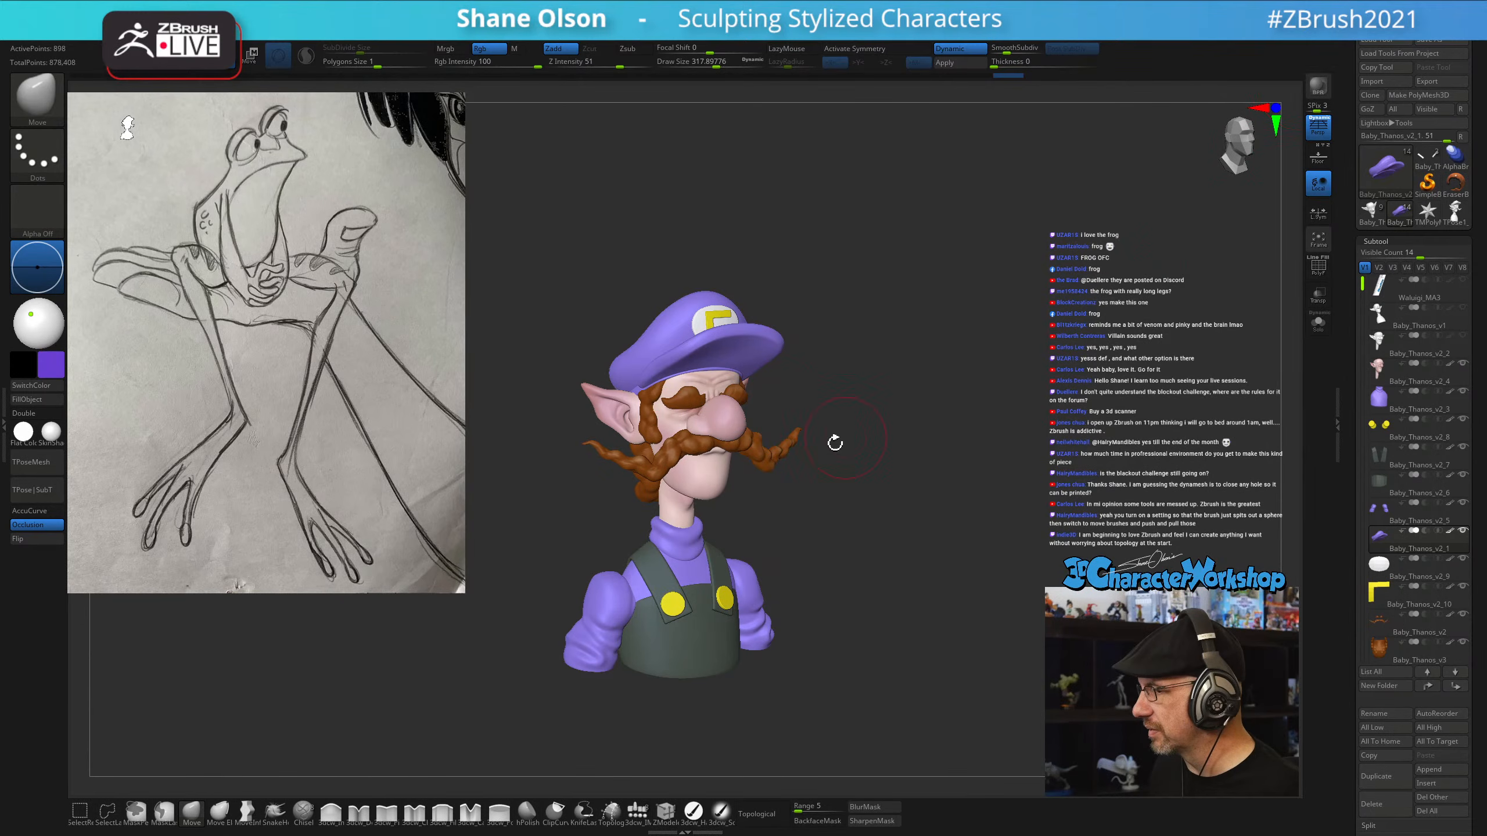
key(s)
click(793, 388)
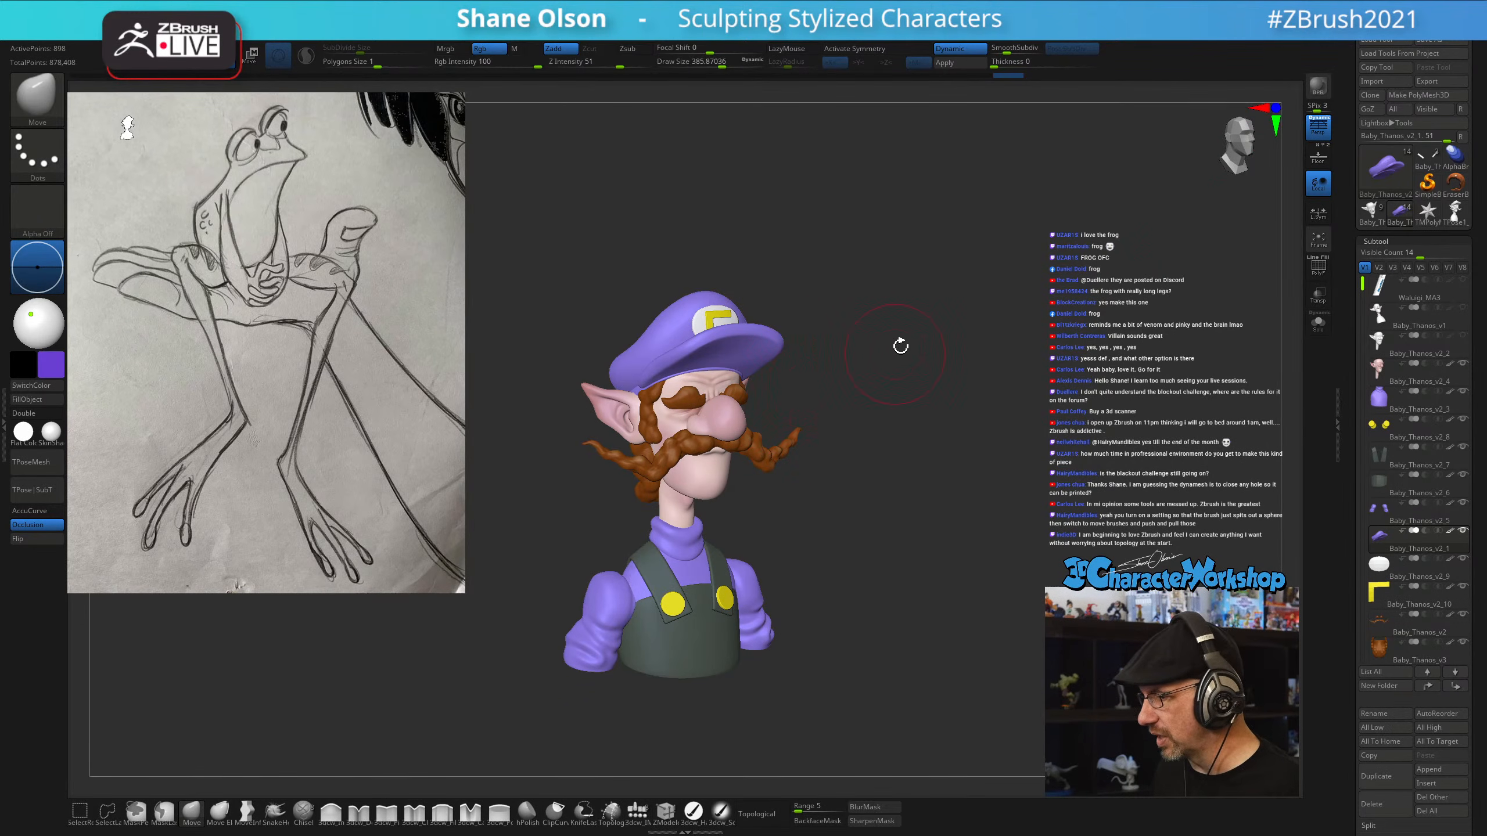
mouse_move(900, 346)
mouse_down()
mouse_move(833, 352)
mouse_move(923, 339)
mouse_move(1016, 270)
mouse_up()
shift+drag(1154, 285, 1002, 342)
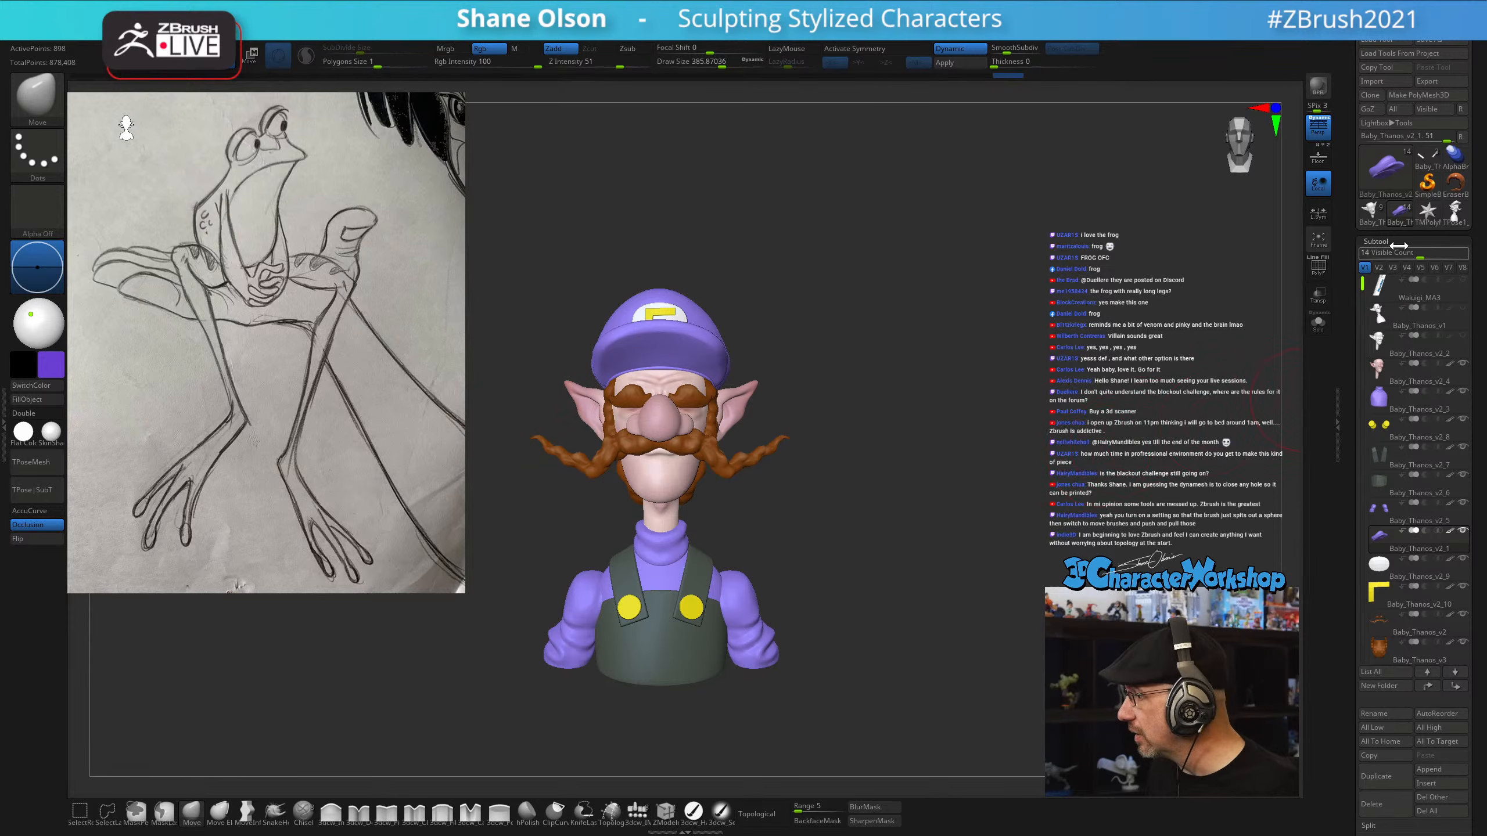
Load the 3D Character Workshop ruler project and hide its SO_20CM_Ruler subtool so only the sphere shows
key(comma)
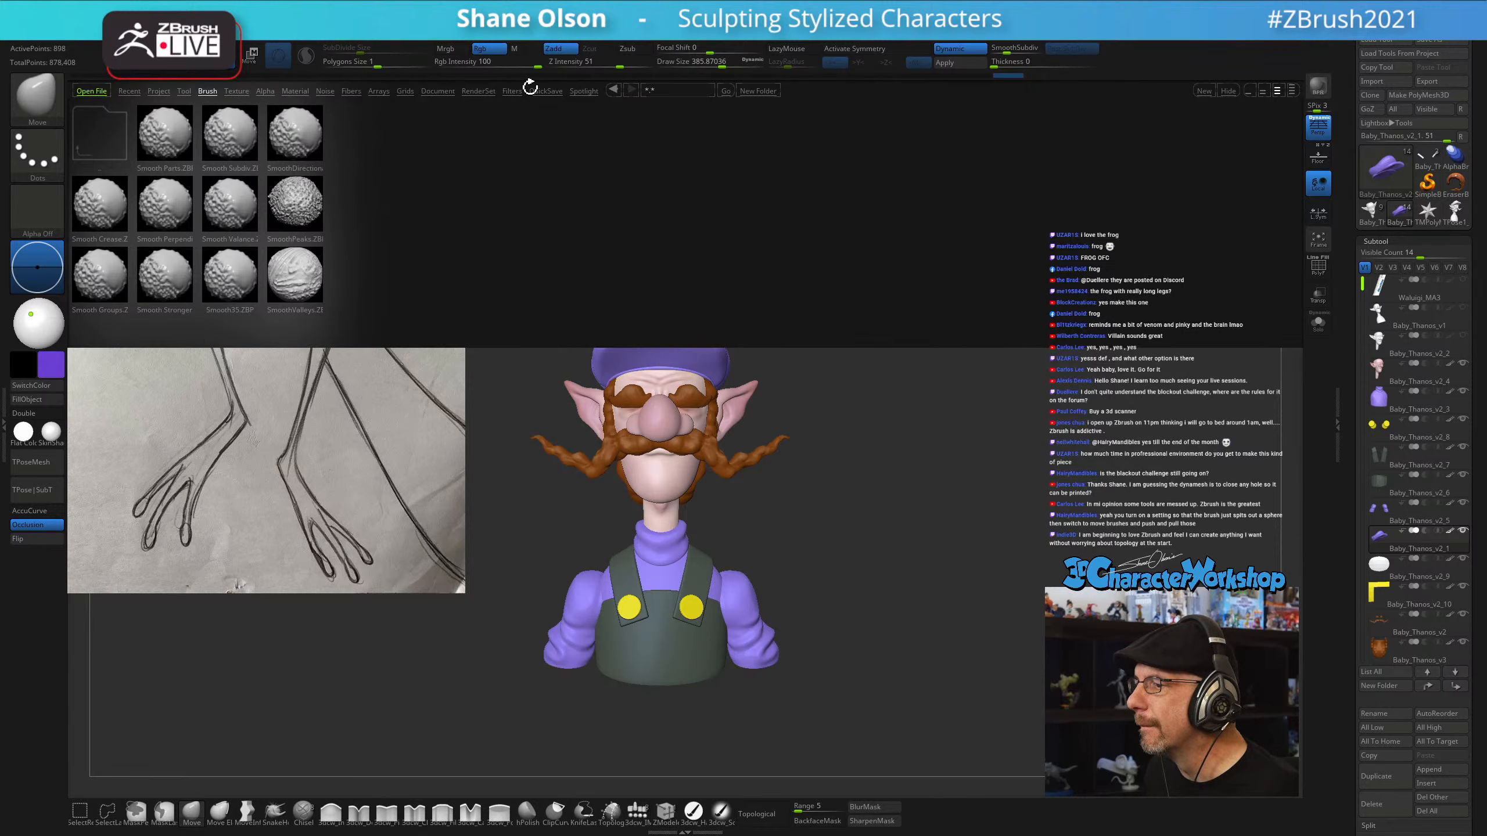
click(158, 92)
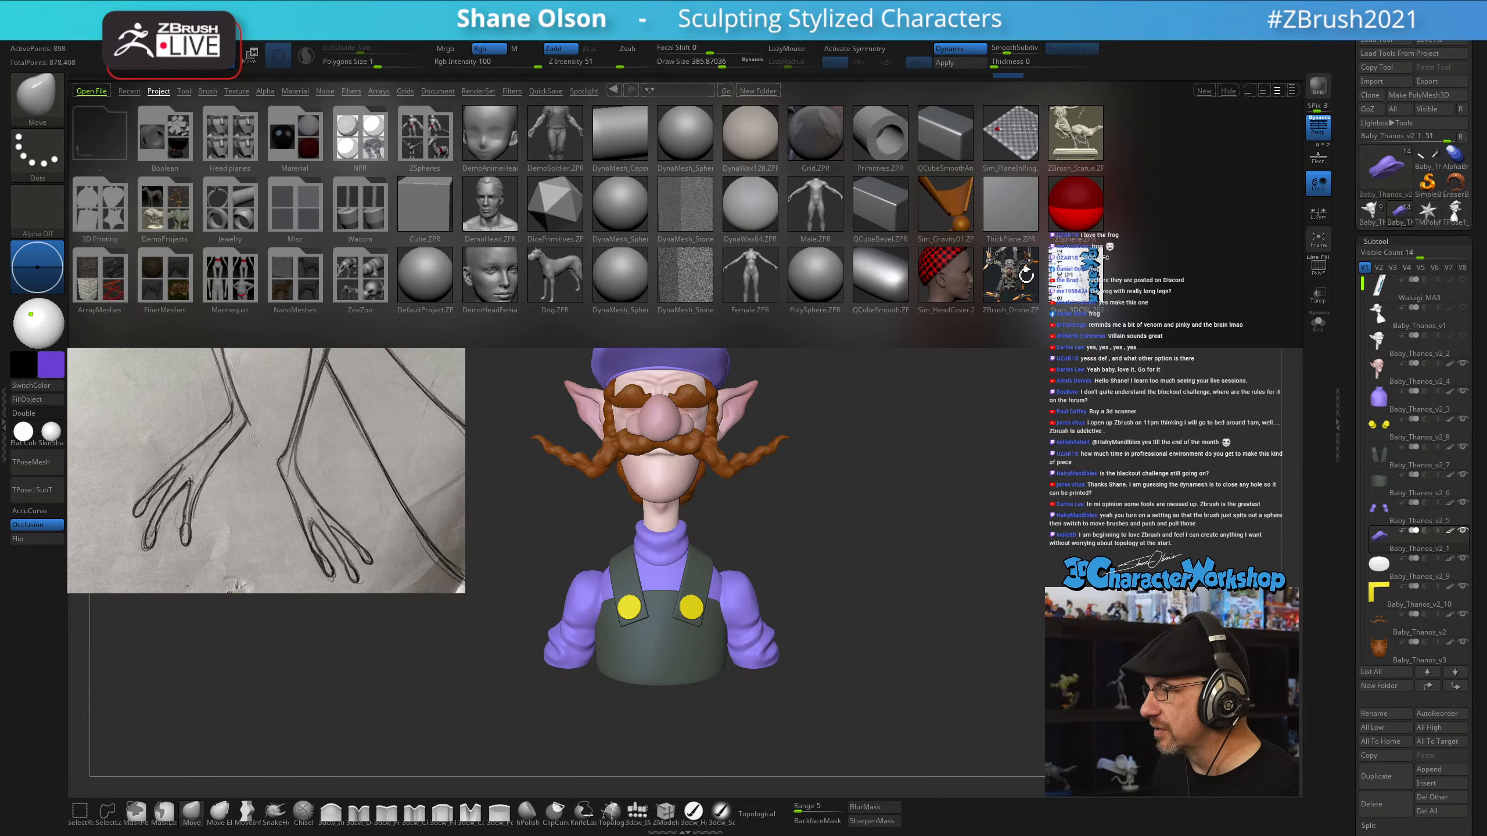
click(1061, 271)
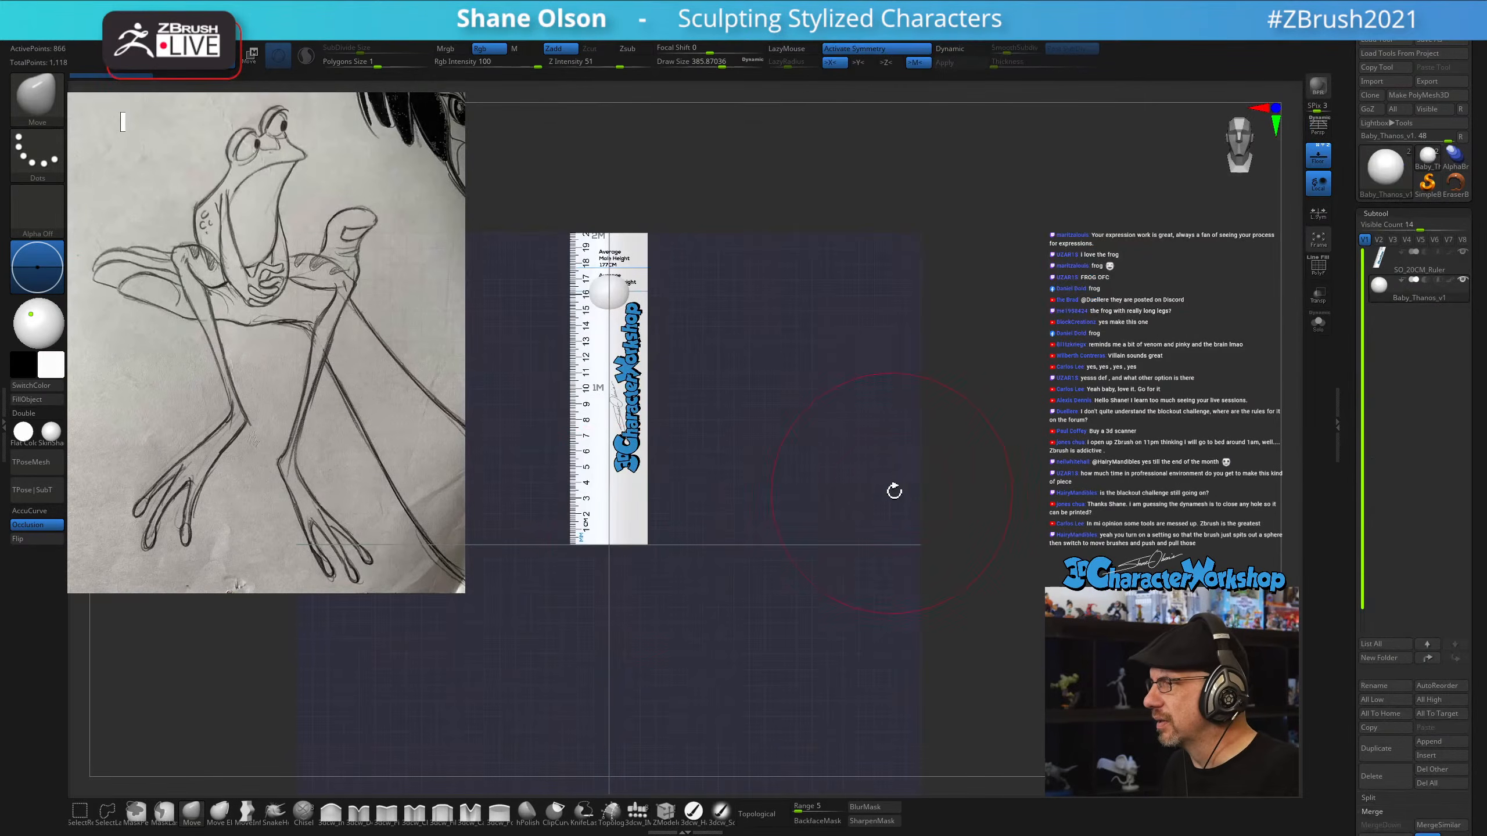
click(1463, 252)
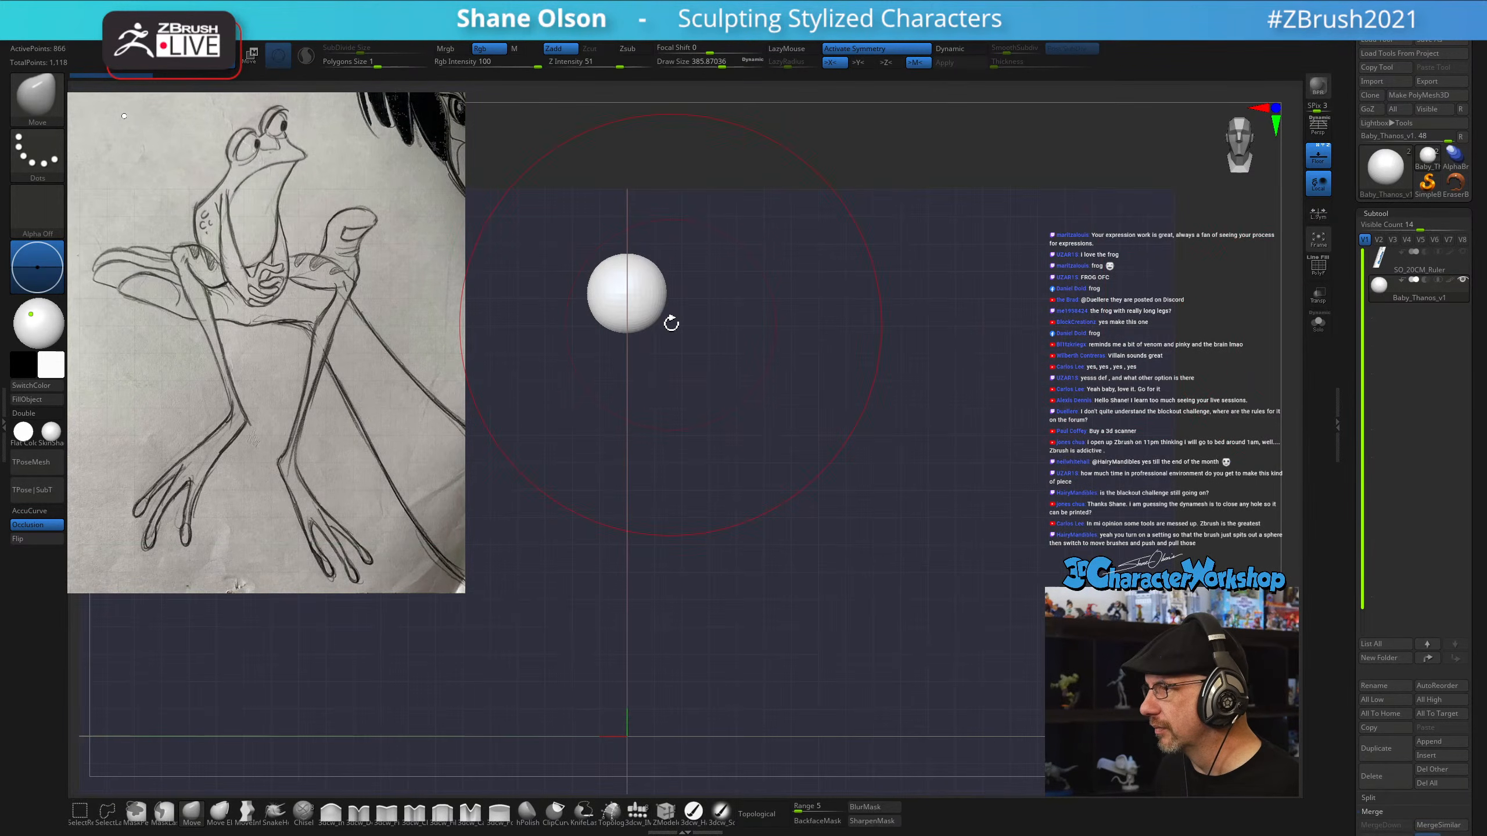
Set the draw size to 239.39923 and scale the sphere up uniformly to about five times its size
key(s)
drag(820, 342, 823, 403)
drag(862, 490, 794, 336)
key(w)
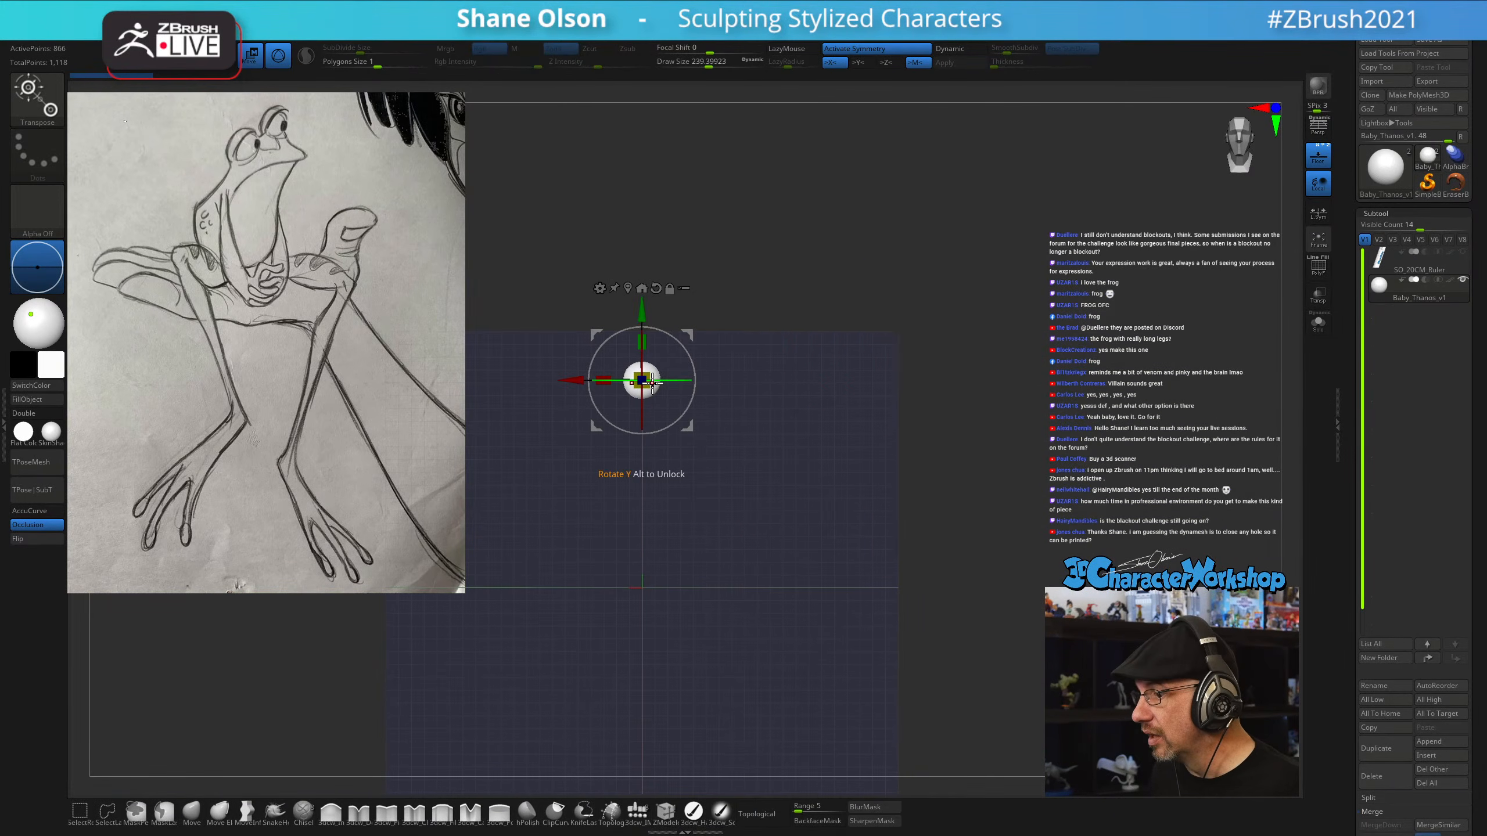
drag(642, 380, 720, 467)
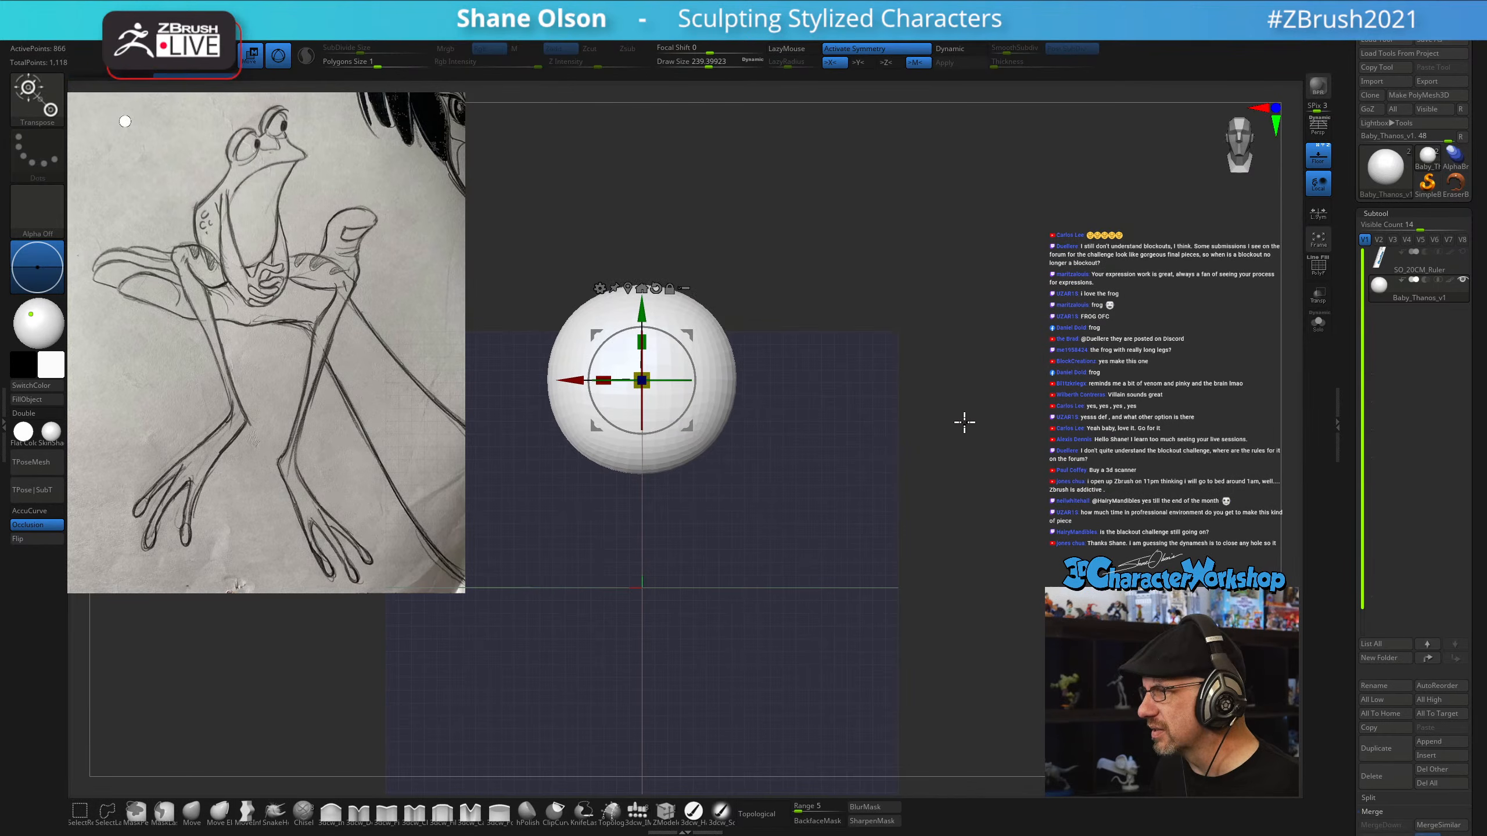
key(f)
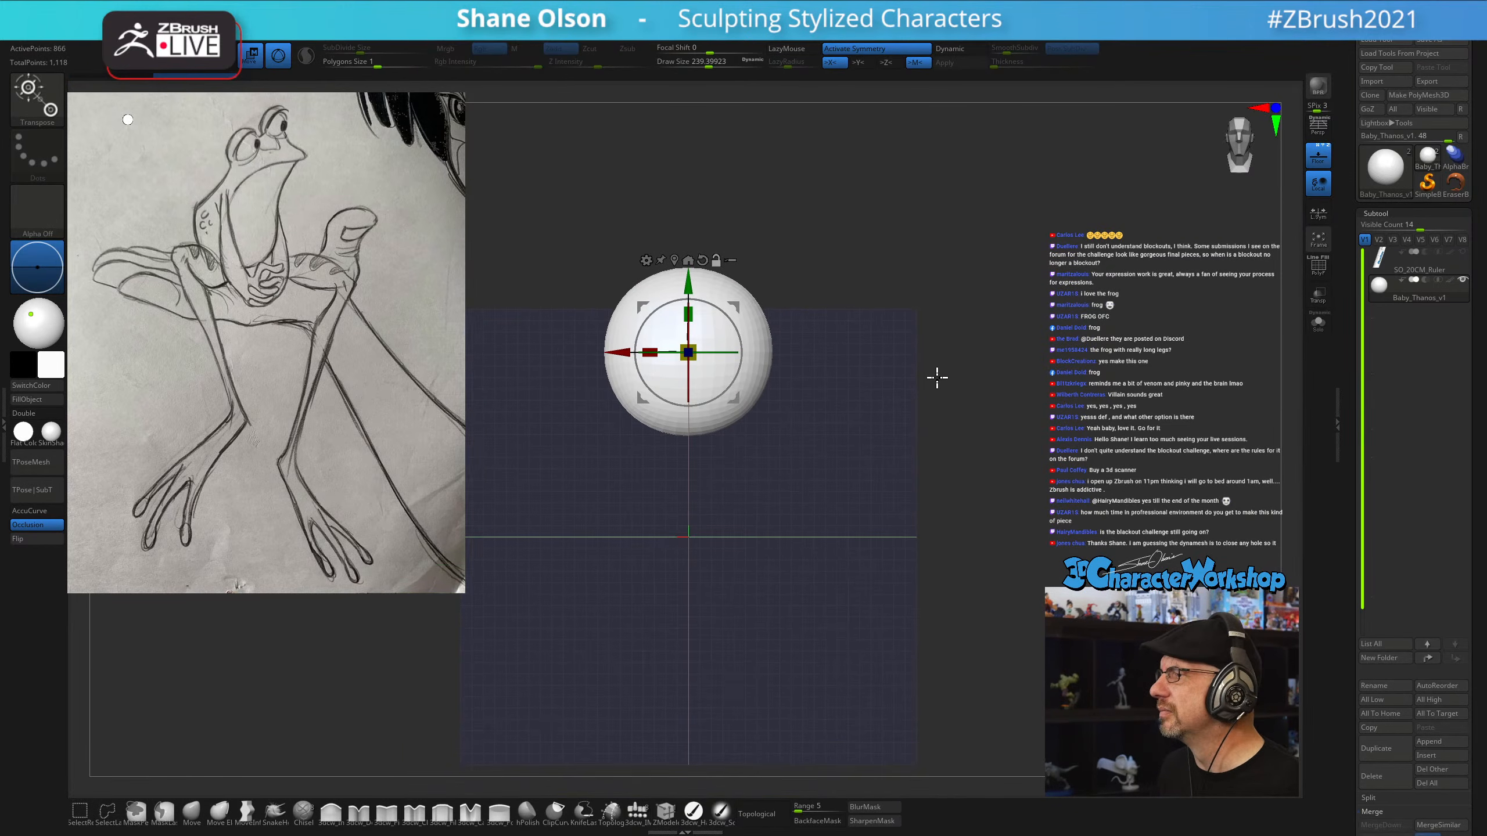
alt+drag(937, 377, 986, 357)
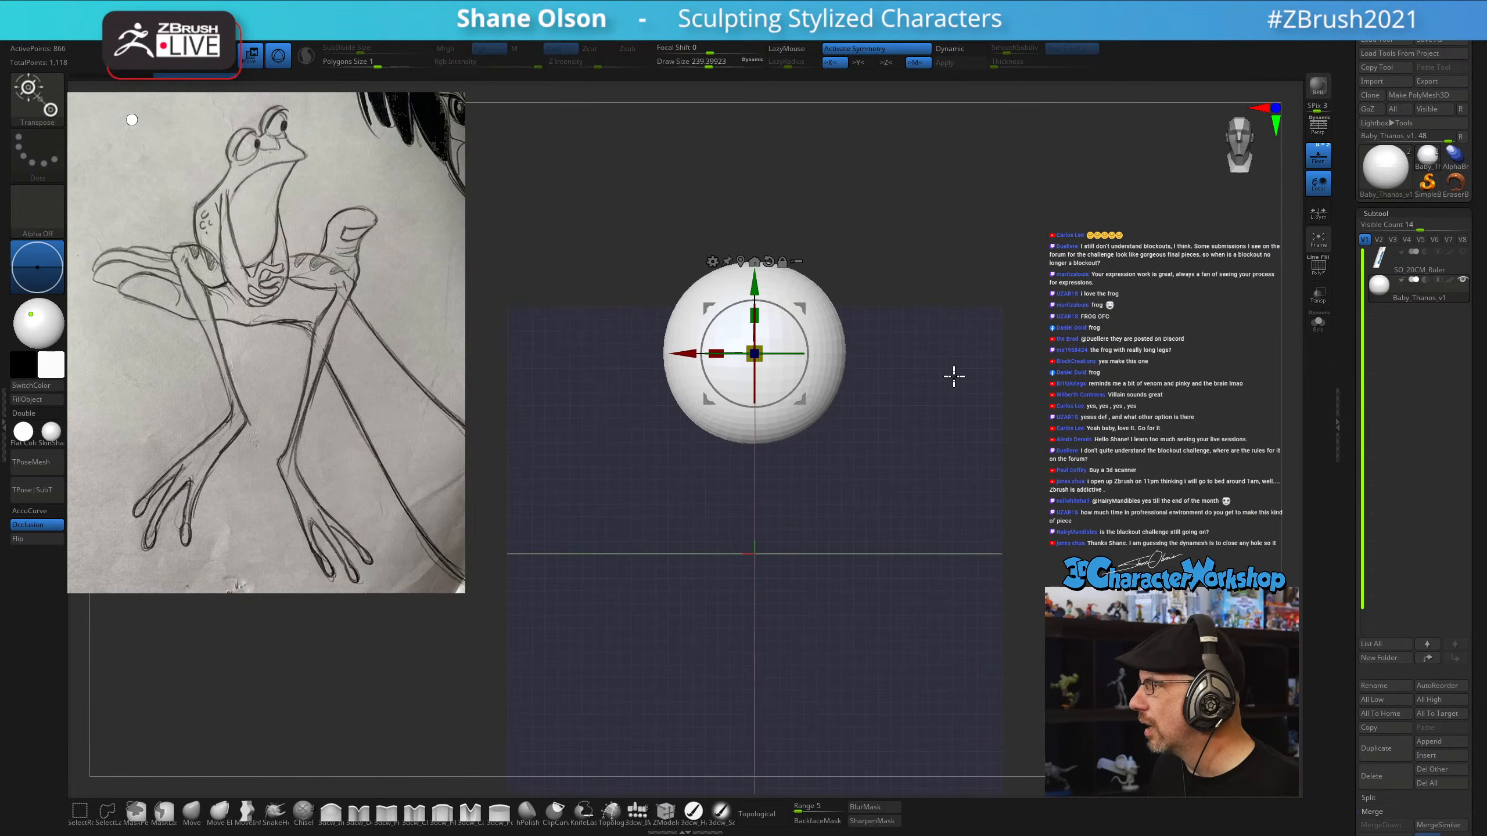
alt+drag(953, 376, 994, 326)
Set the Move brush draw size to 311.46347 and bring up the transform gizmo on the sphere
key(q)
key(s)
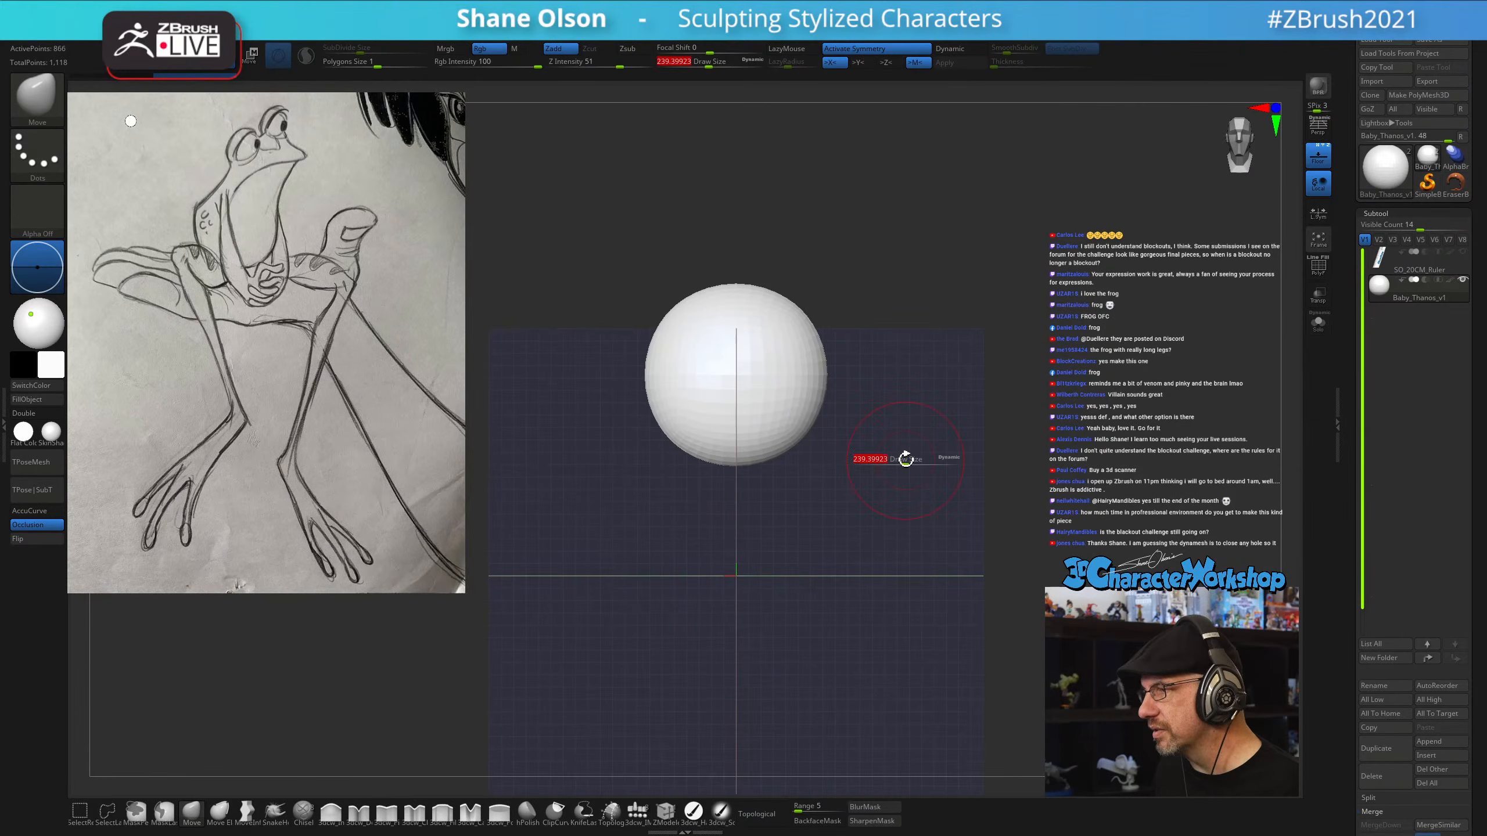
drag(905, 460, 916, 463)
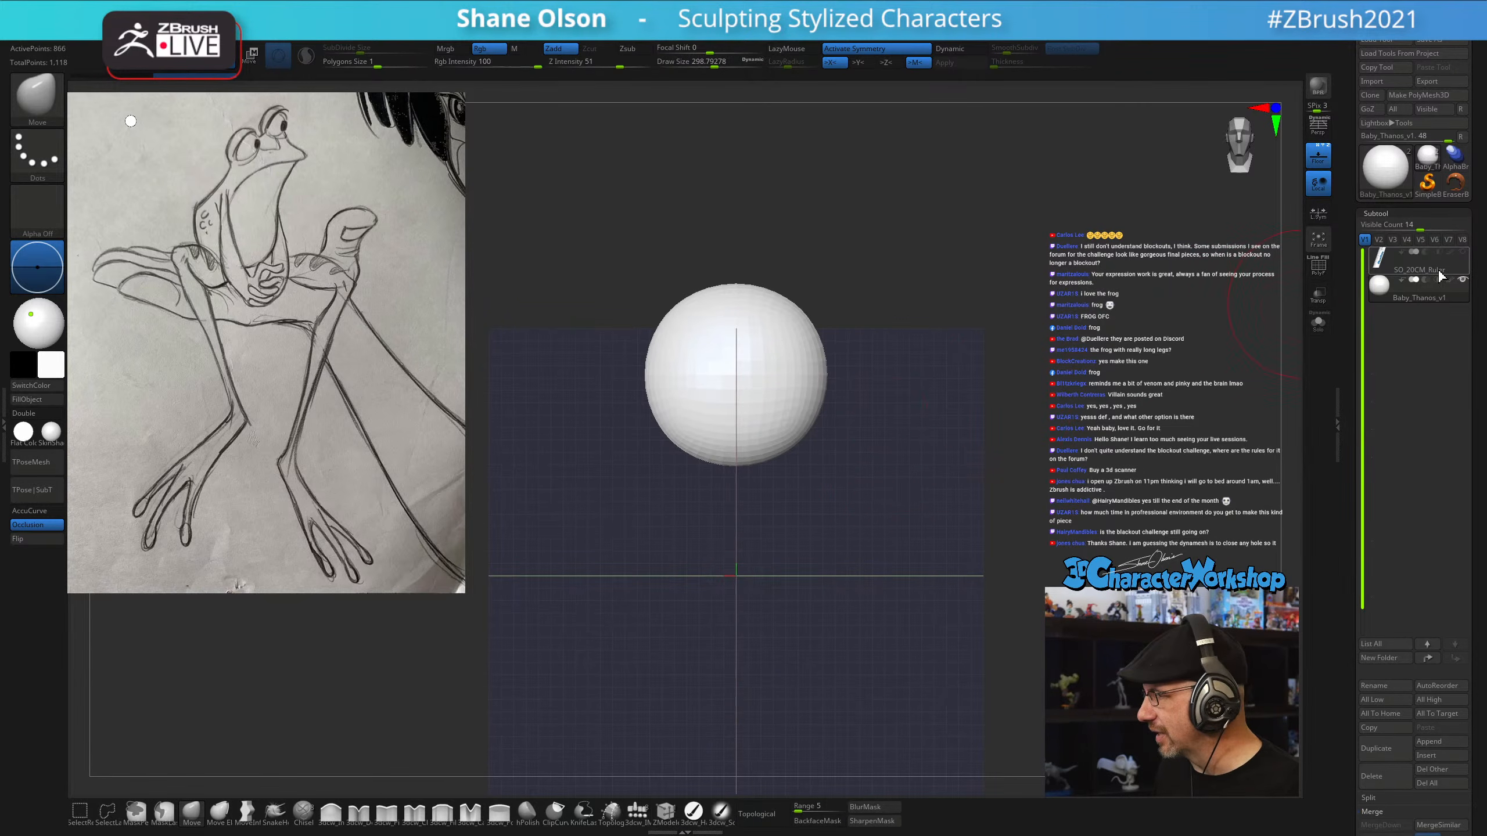
key(s)
click(949, 416)
drag(950, 416, 960, 412)
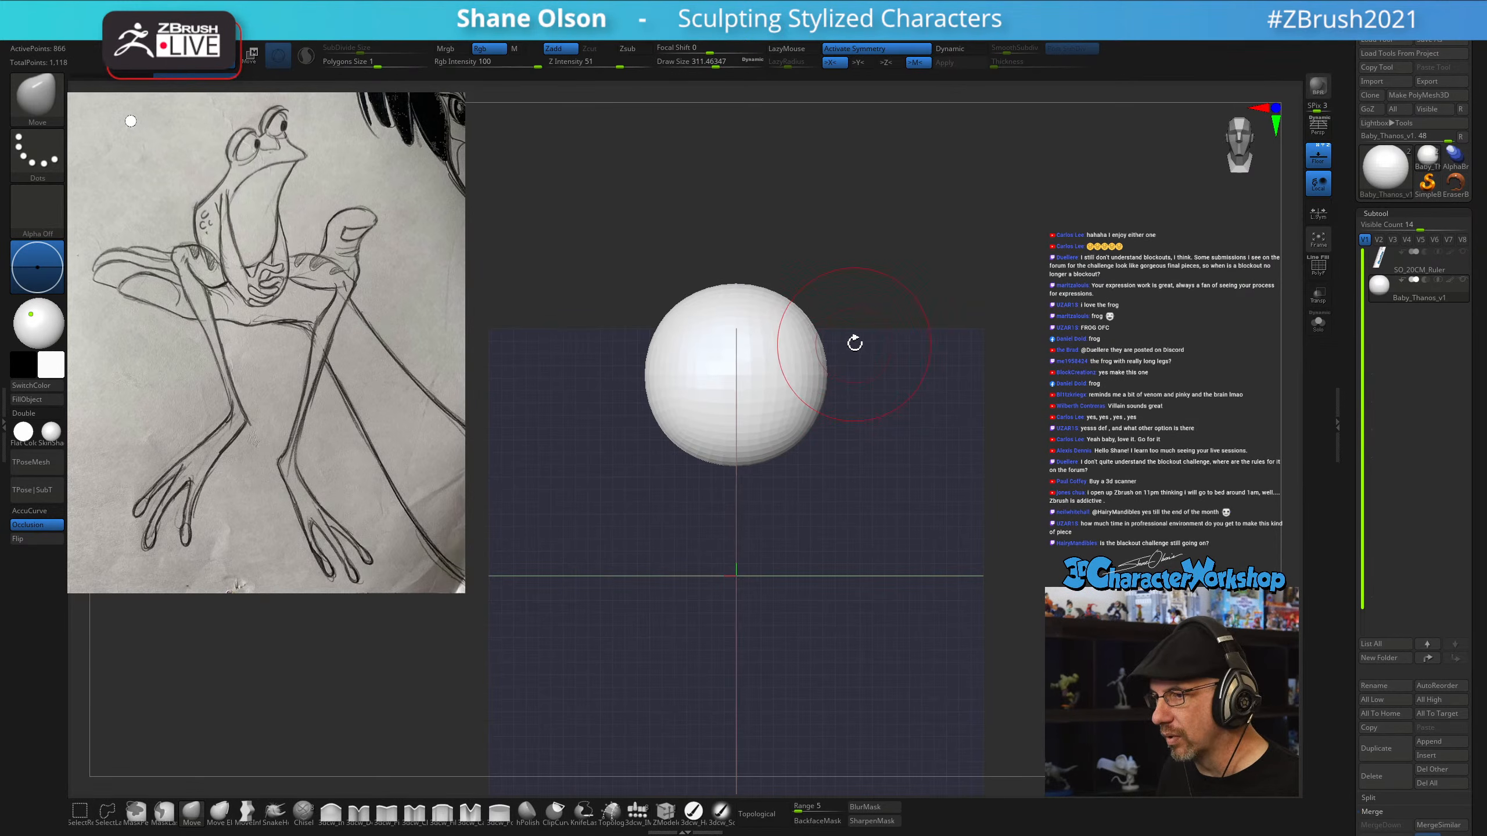
key(w)
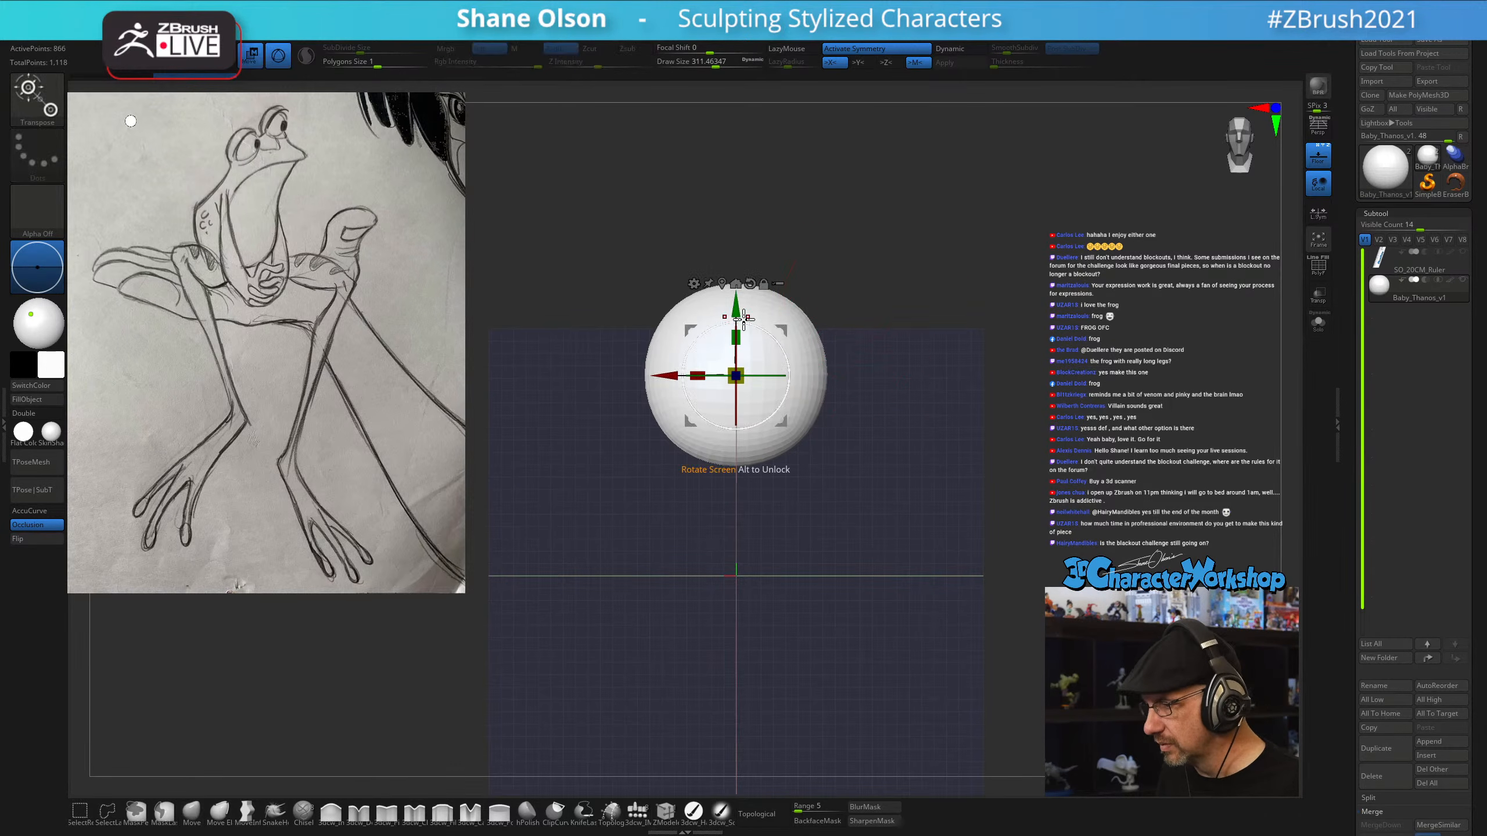
Set the focal shift to -100, move the sphere straight down to the floor line, and hide the floor grid
drag(733, 360, 732, 435)
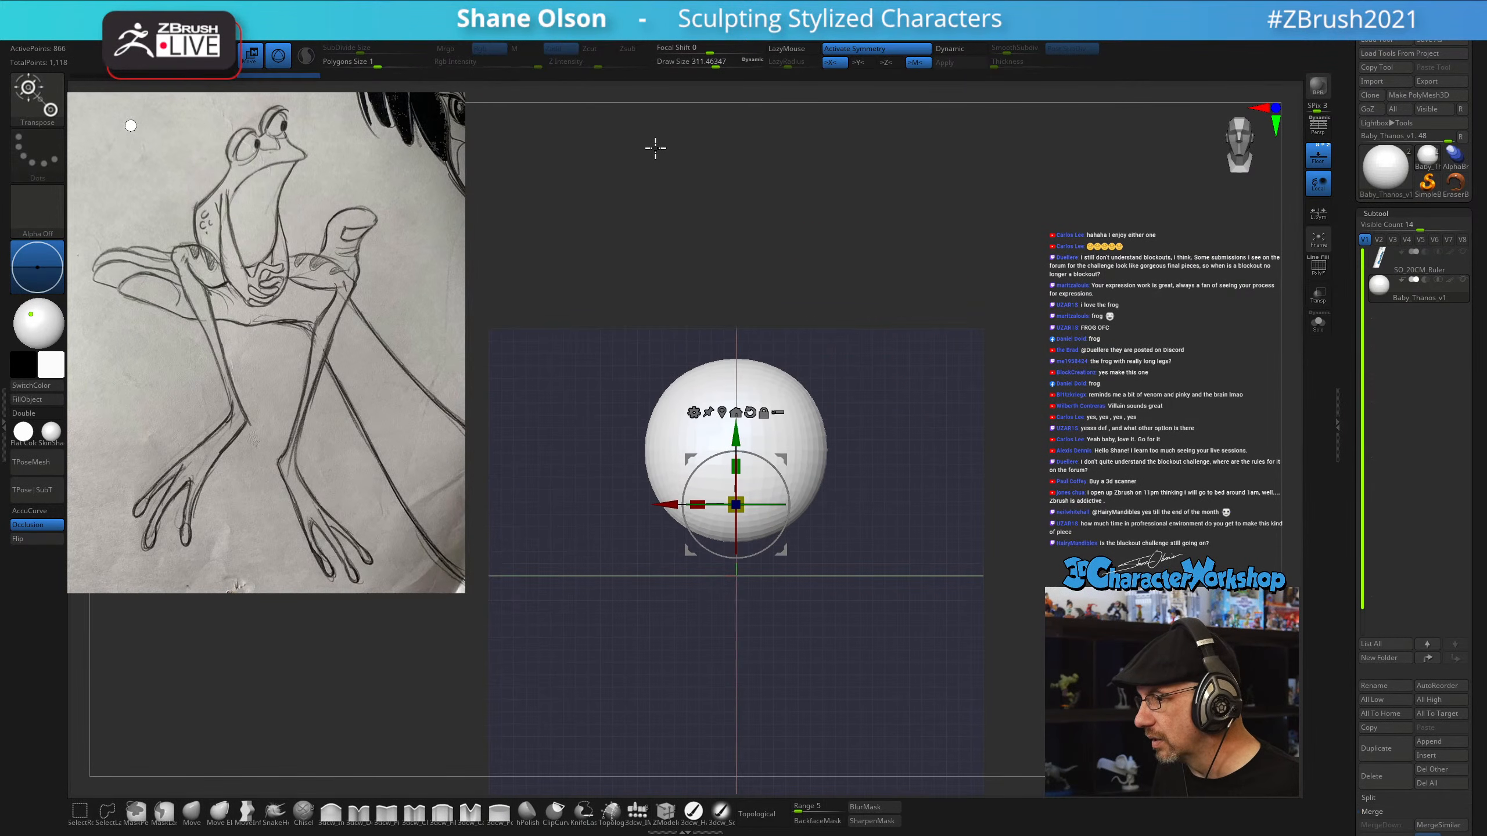
key(ctrl+z)
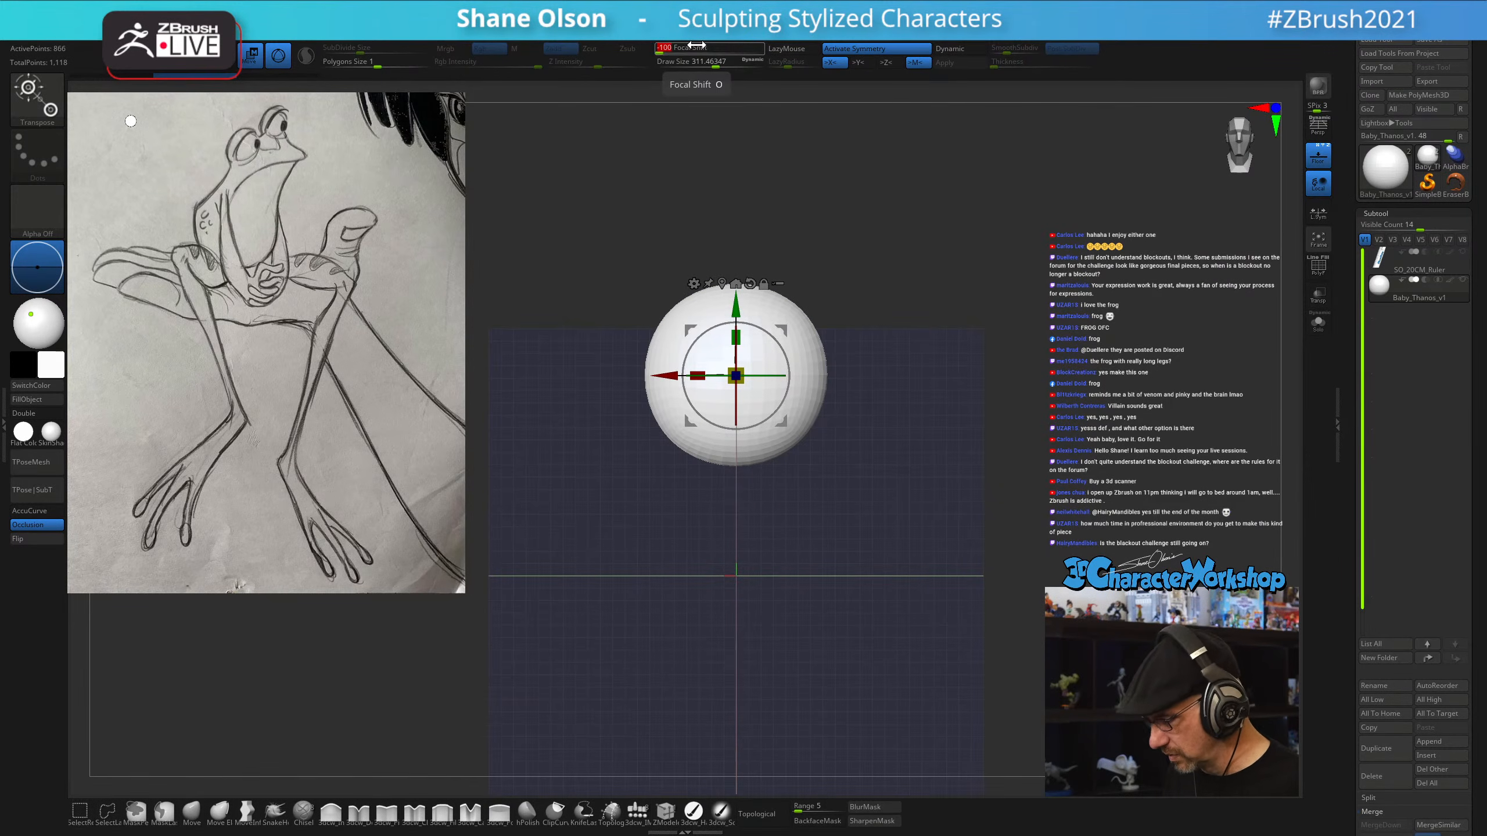
drag(731, 316, 730, 488)
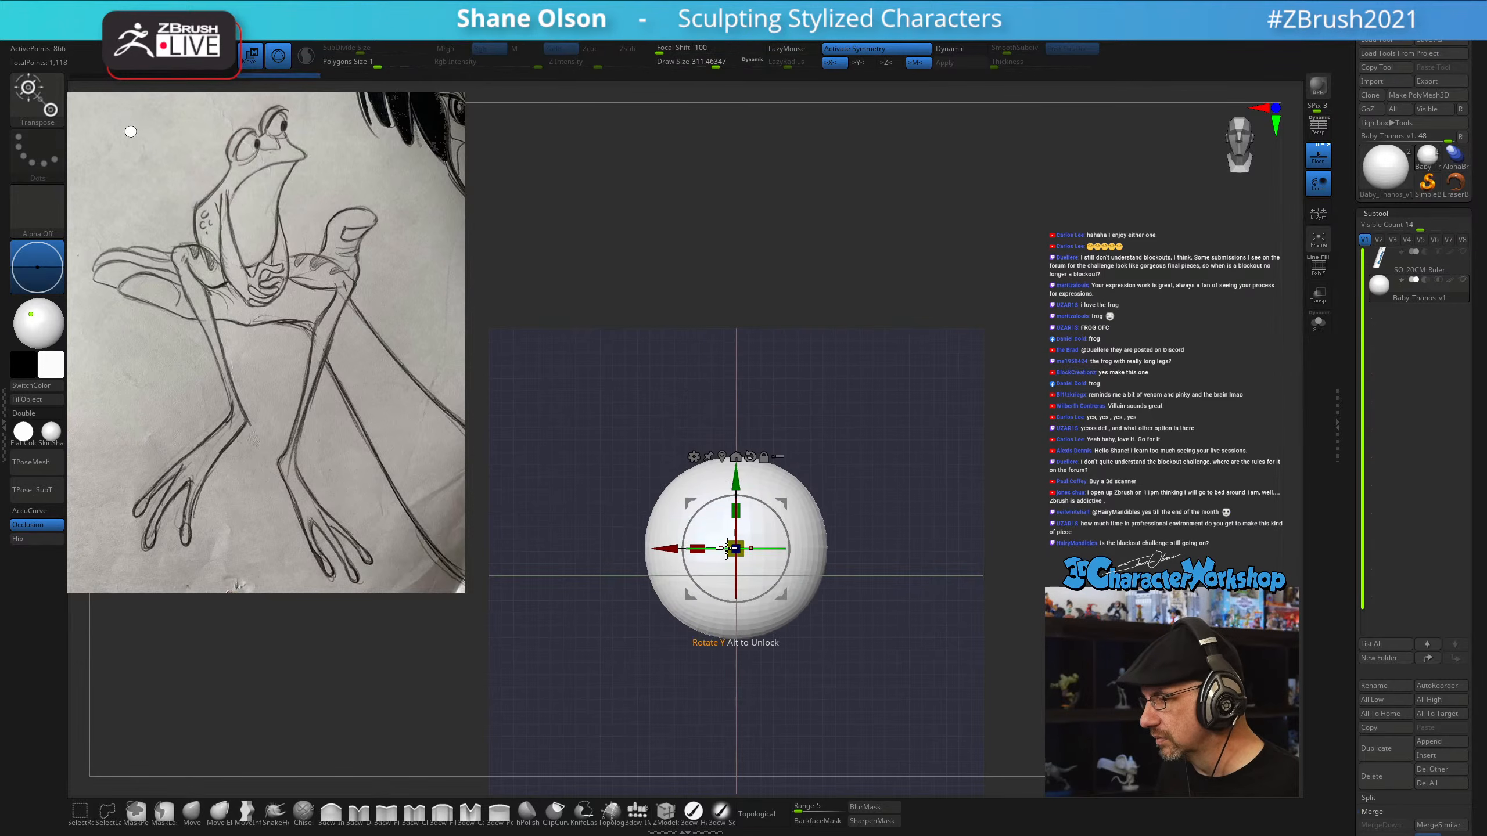
click(1322, 159)
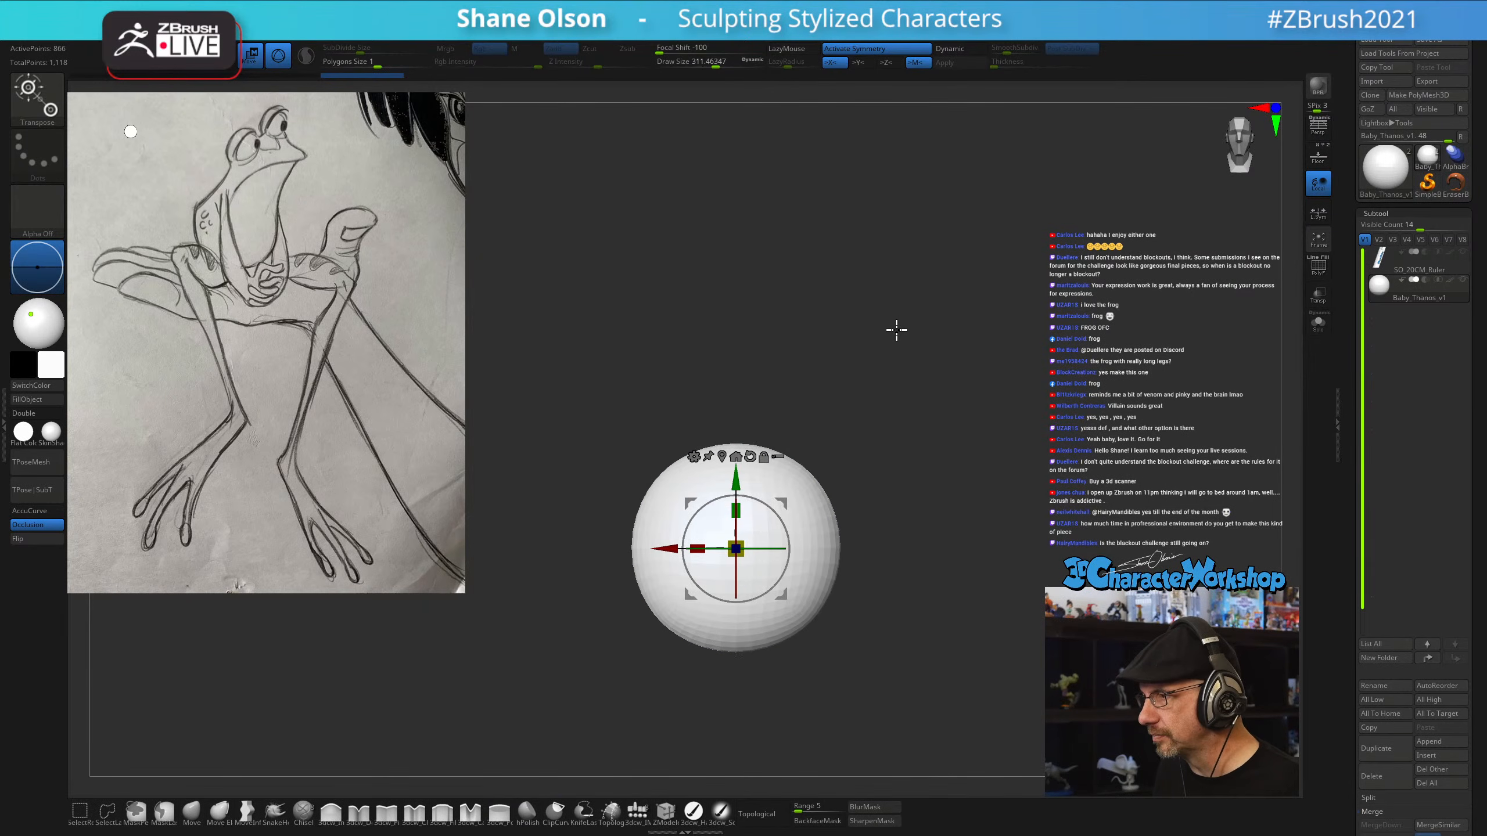
alt+drag(886, 352, 959, 377)
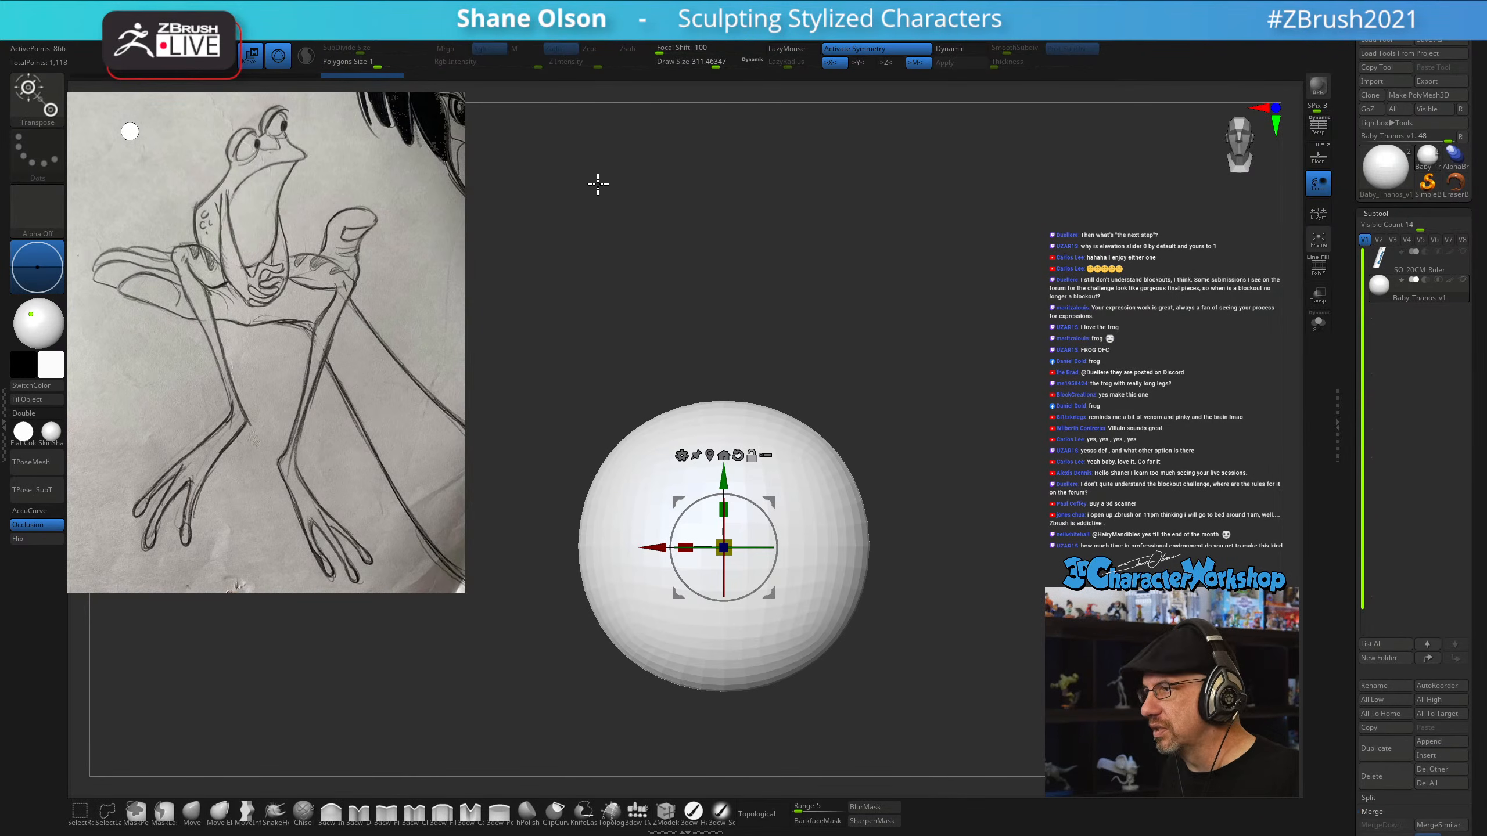
Try stacking a masked-off duplicate of the sphere above the original as the upper body
ctrl+right_drag(794, 253, 798, 266)
ctrl+right_drag(887, 249, 897, 257)
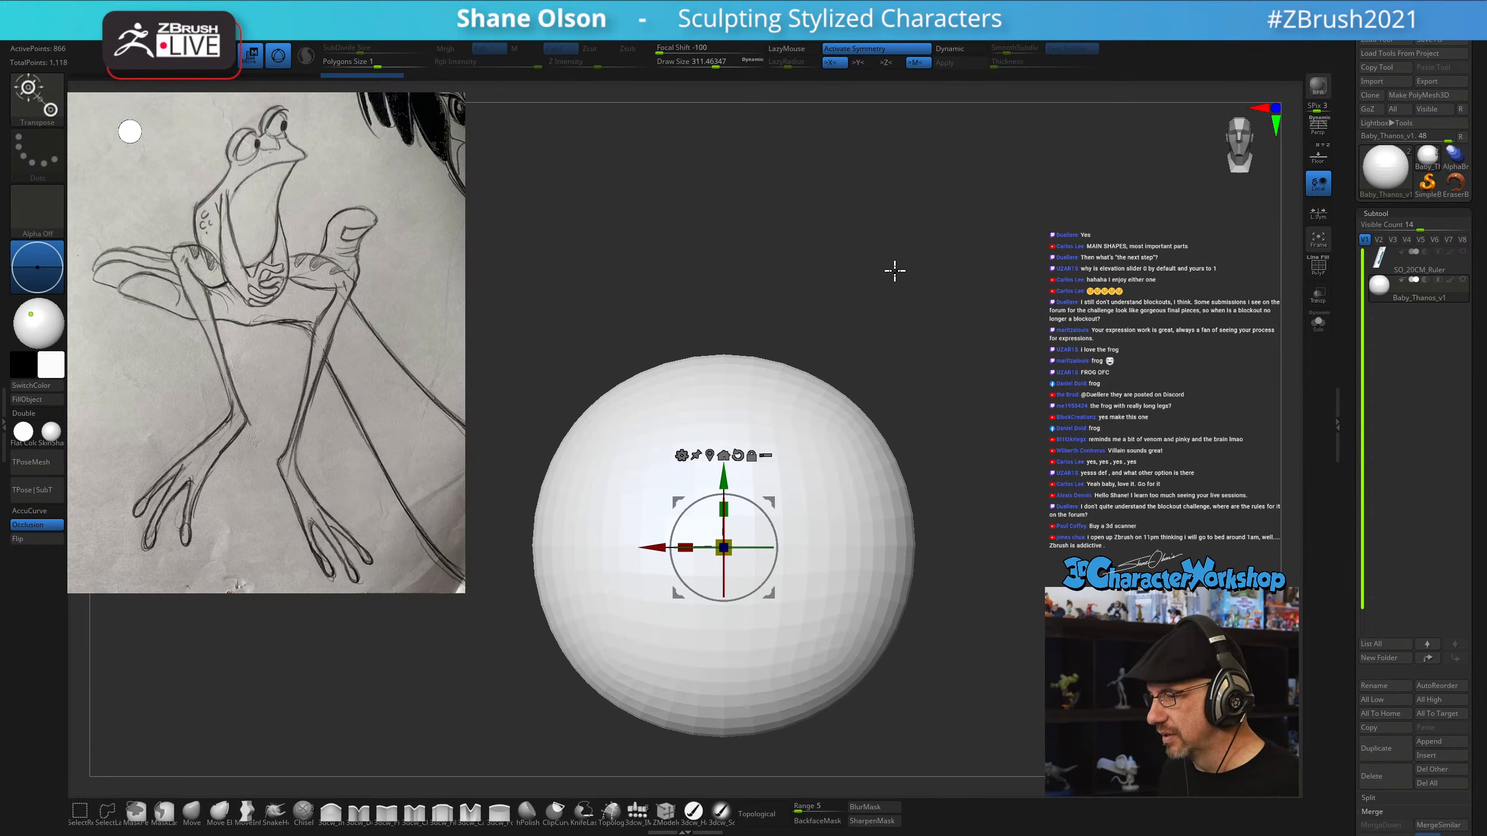
key(q)
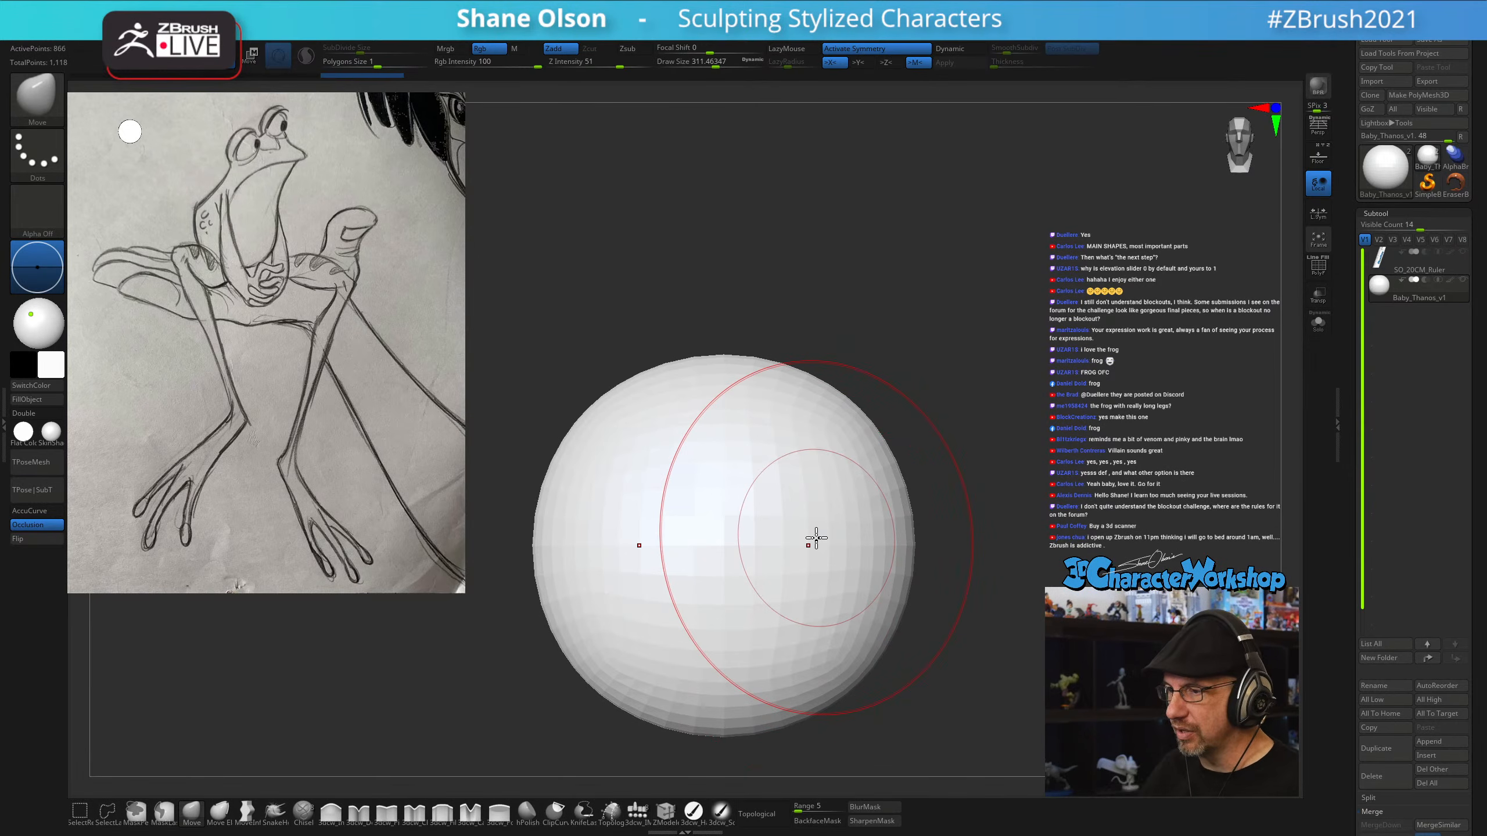
ctrl+right_drag(947, 523, 932, 489)
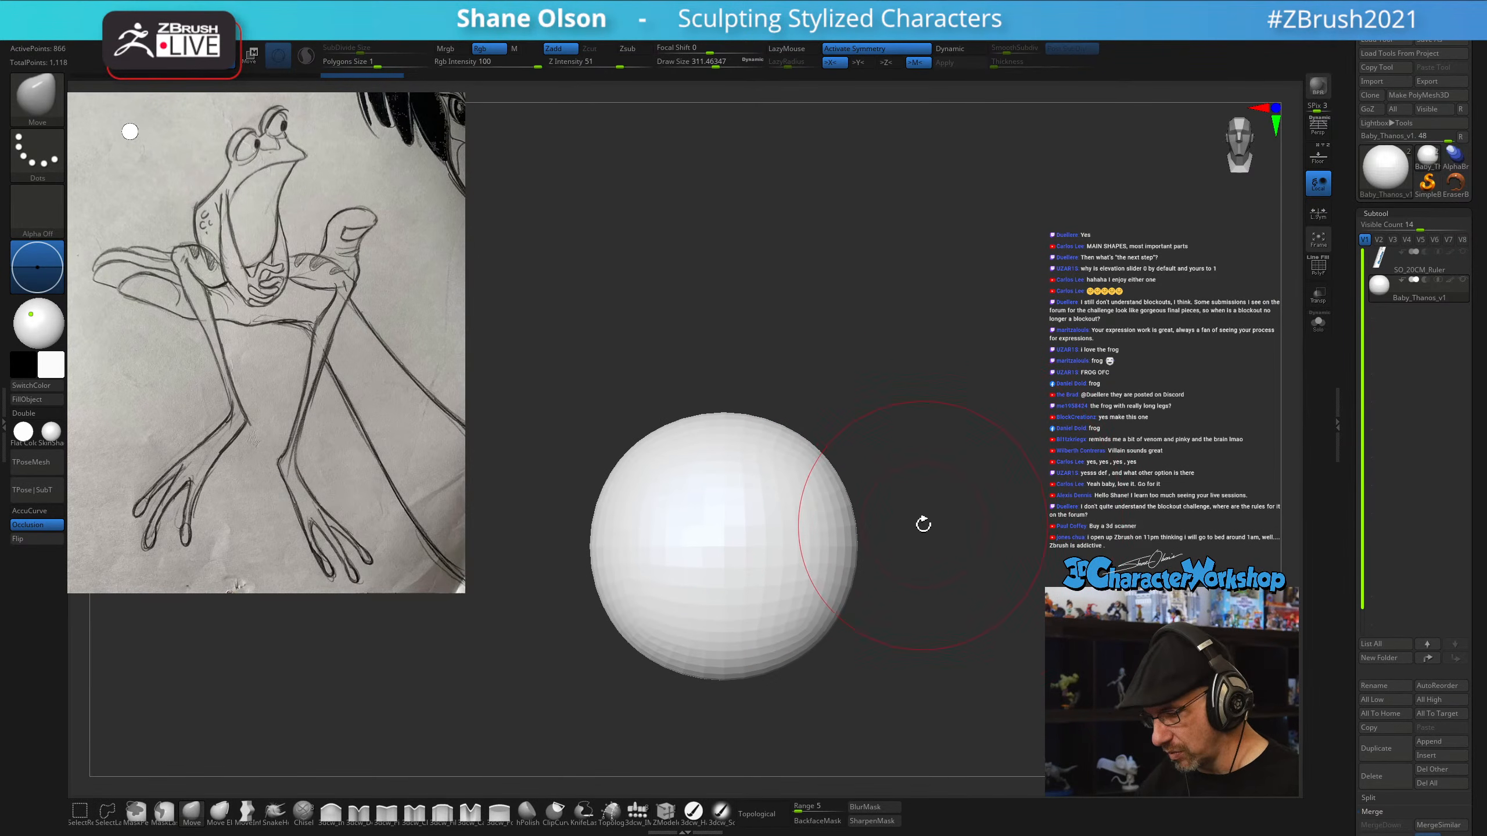
key(w)
ctrl+drag(724, 481, 724, 334)
right_drag(819, 404, 921, 437)
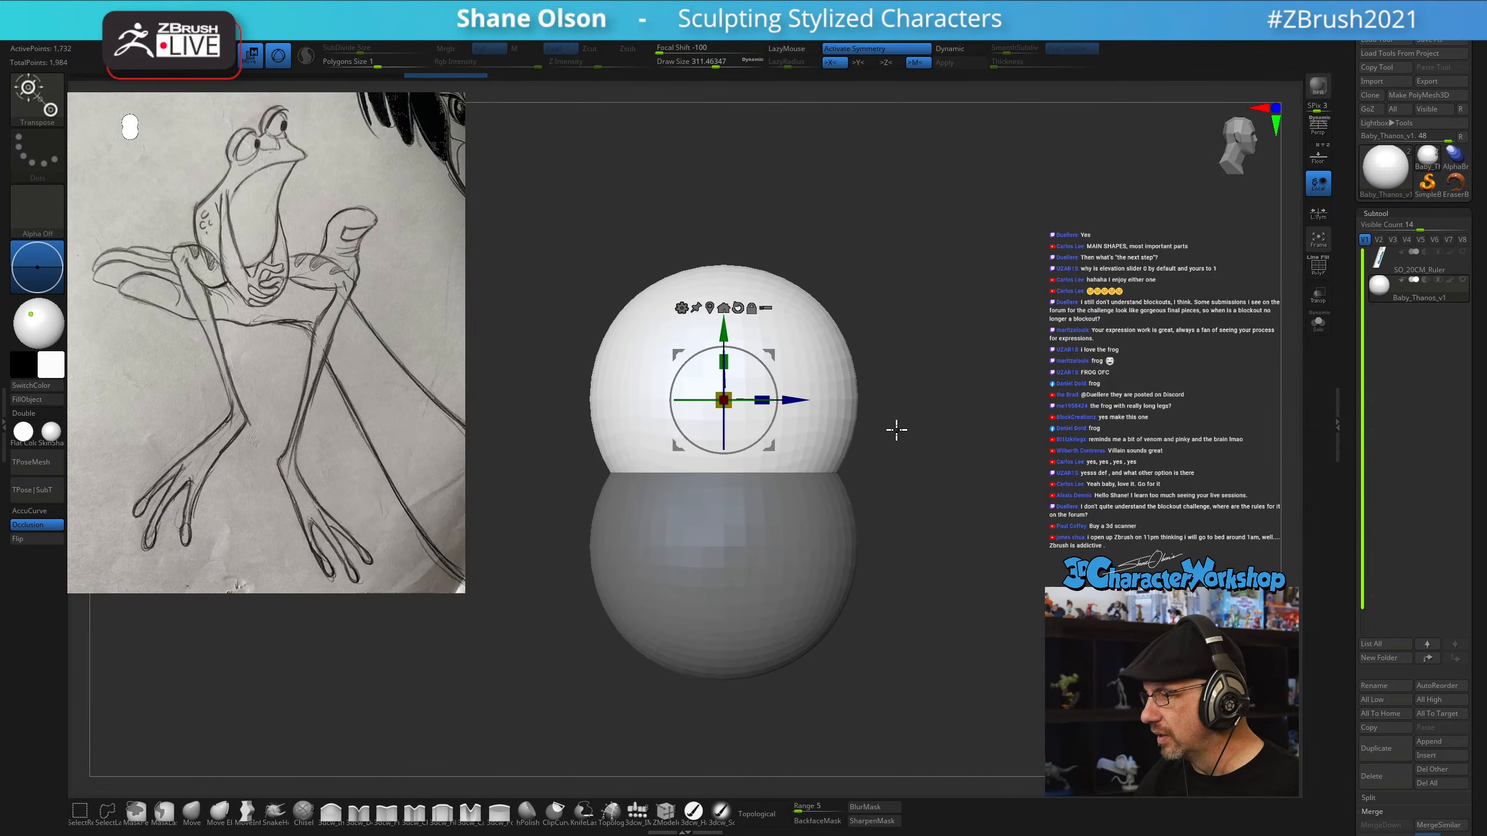
Try to shrink the upper duplicate sphere and tilt and shift it forward over the lower one
drag(787, 478, 816, 478)
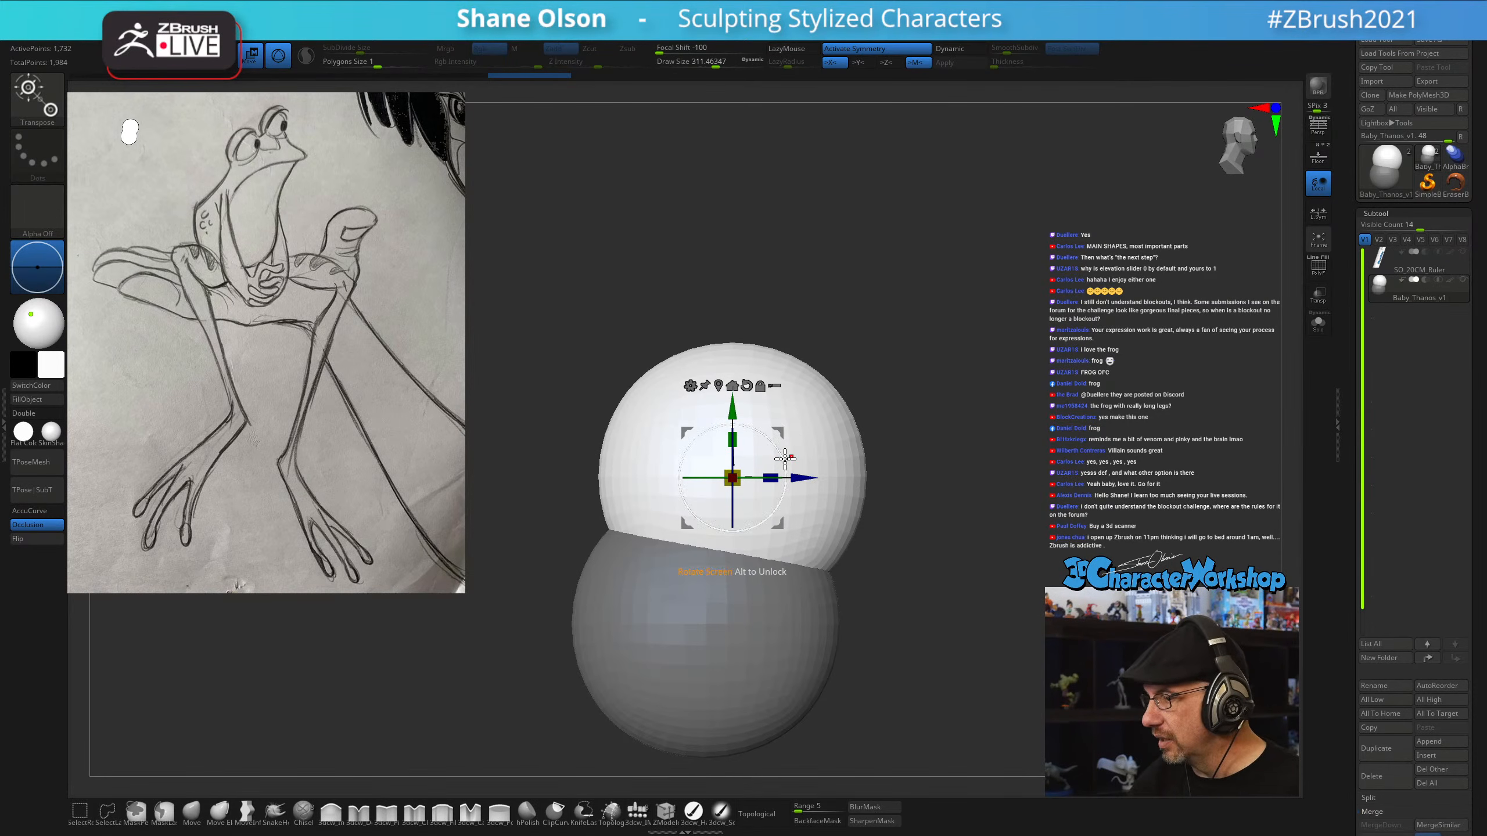
drag(785, 460, 735, 478)
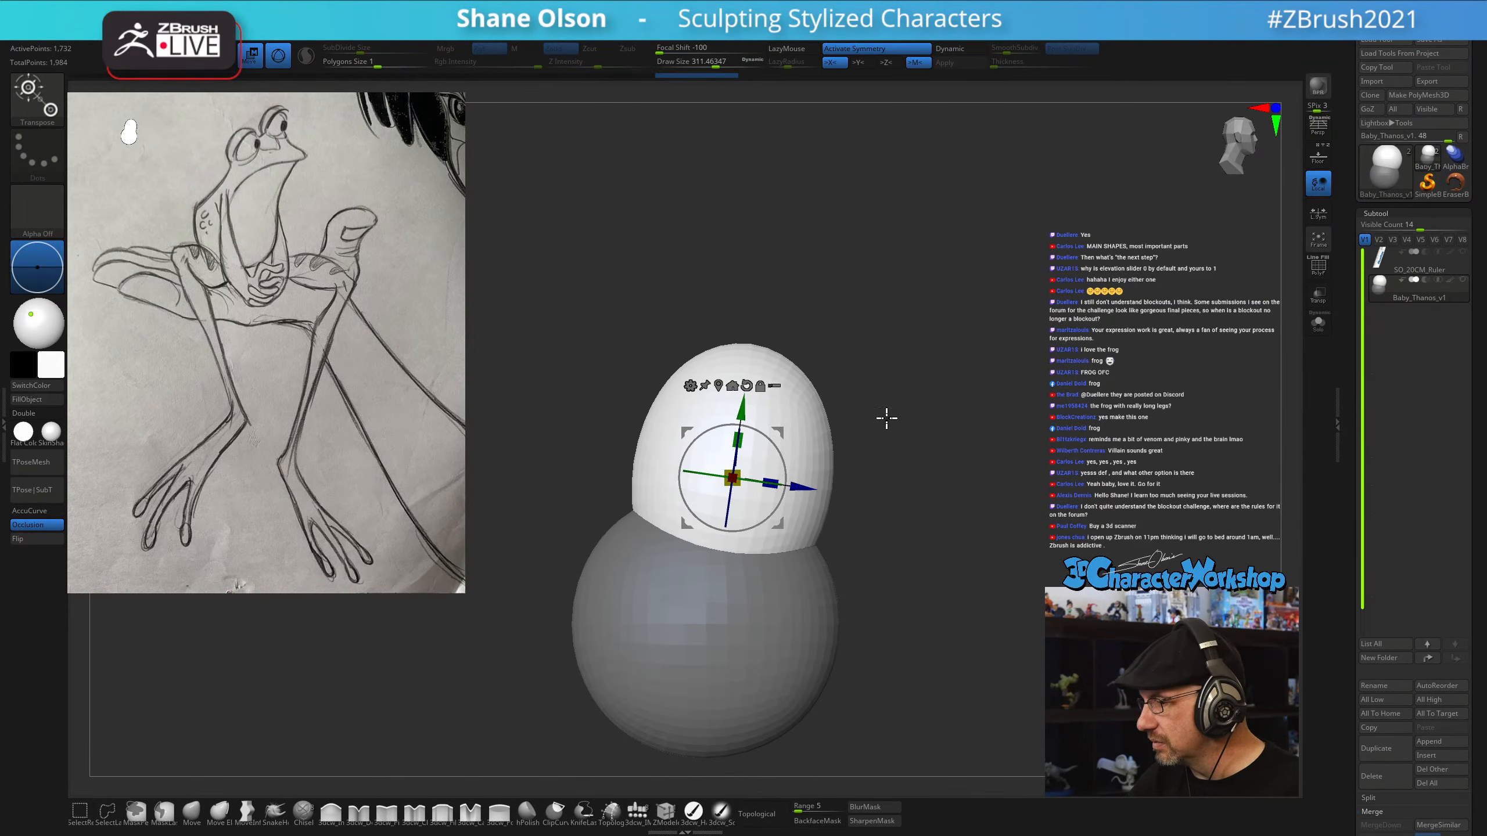
shift+drag(887, 418, 841, 423)
drag(693, 478, 725, 471)
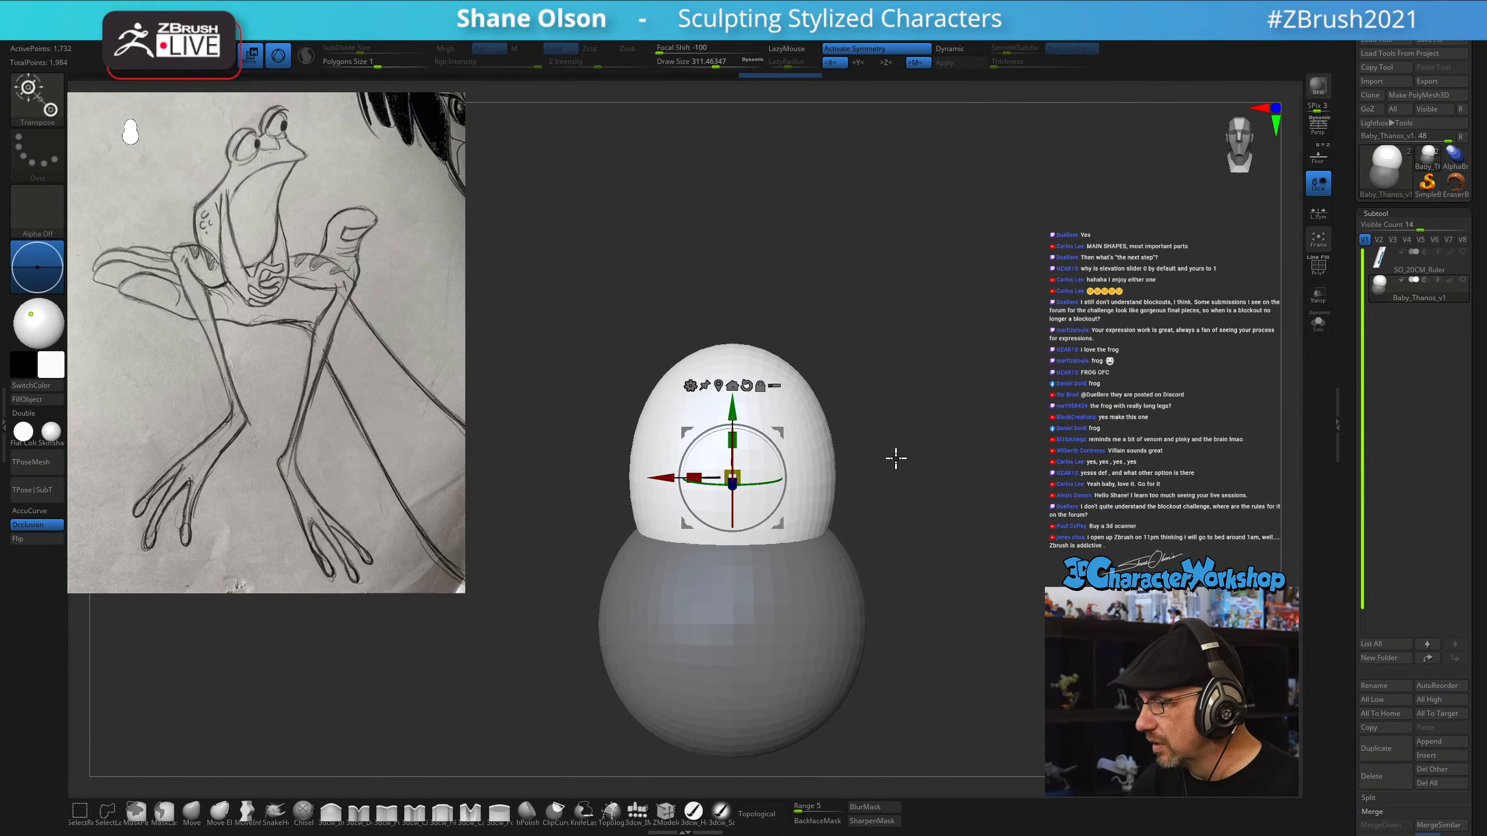
drag(916, 495, 941, 514)
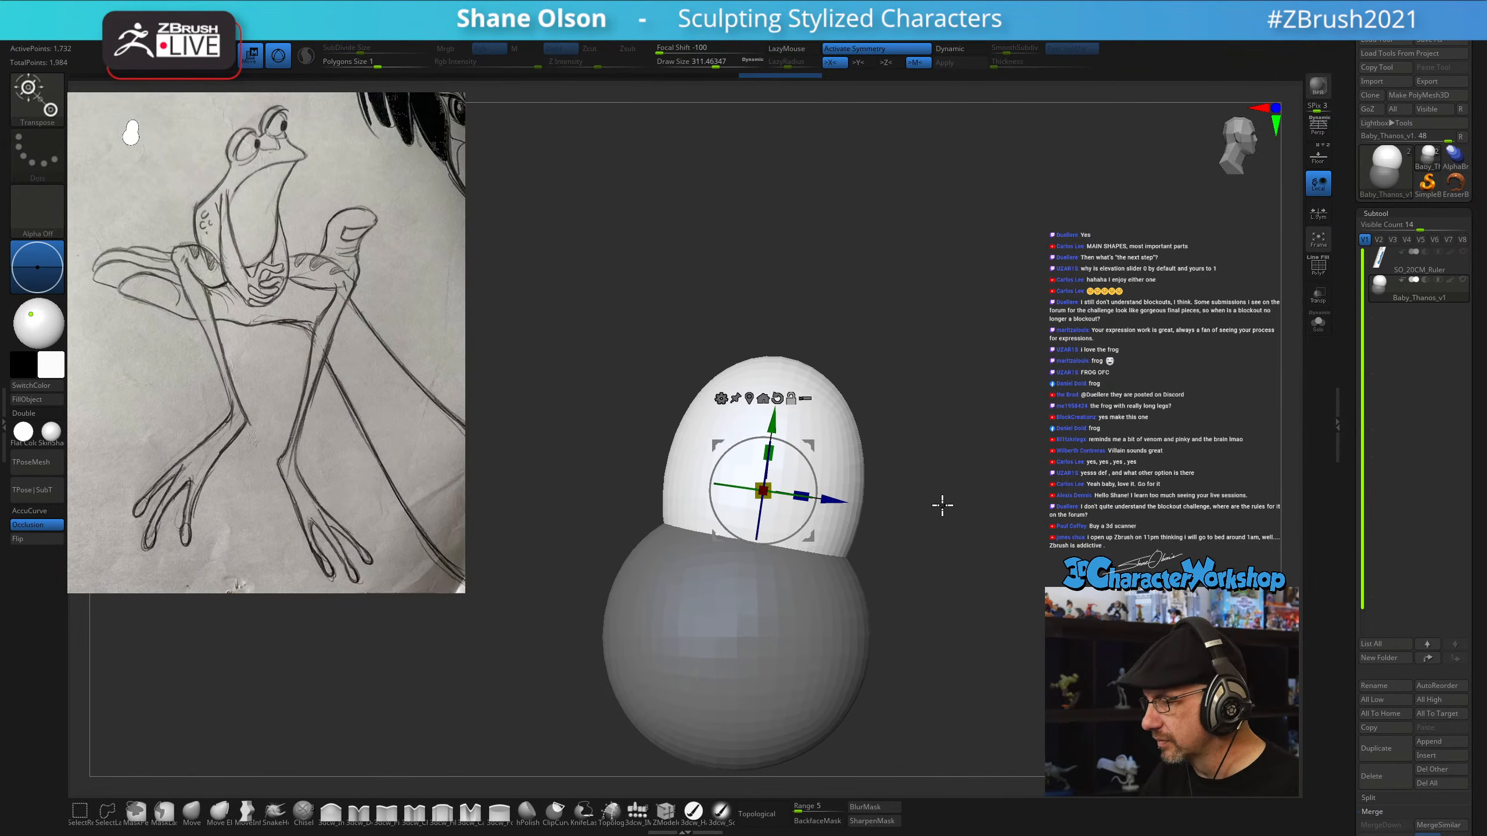
Undo the duplicated upper sphere and all its transformations back to the single sphere
key(ctrl+z)
key(ctrl+z)
key(ctrl+z)
key(ctrl+z)
key(ctrl+z)
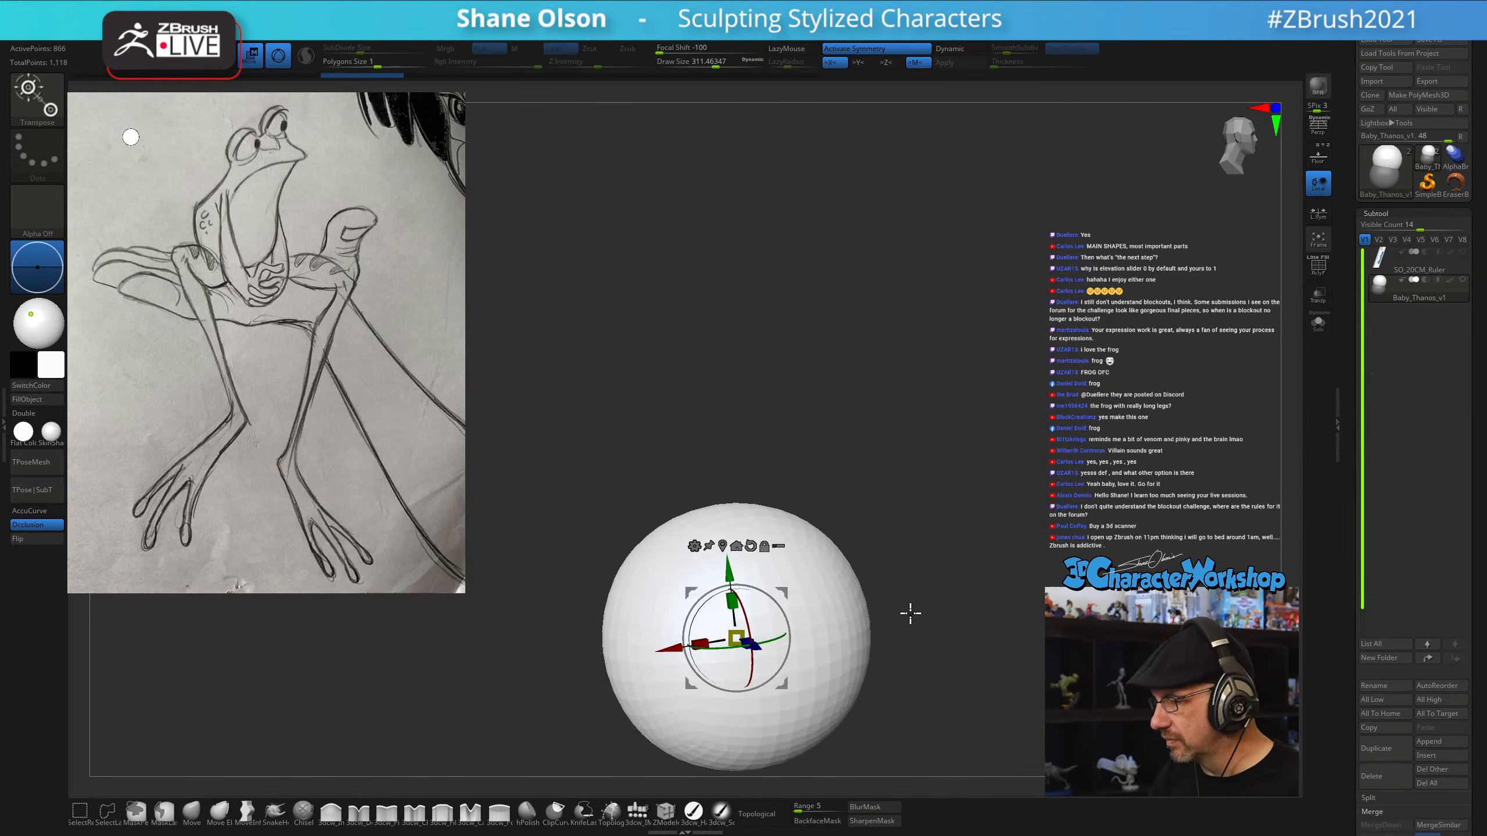
Pull the sphere's top up and forward in side view into a leaning teardrop body with the Move Elastic brush
drag(946, 604, 877, 593)
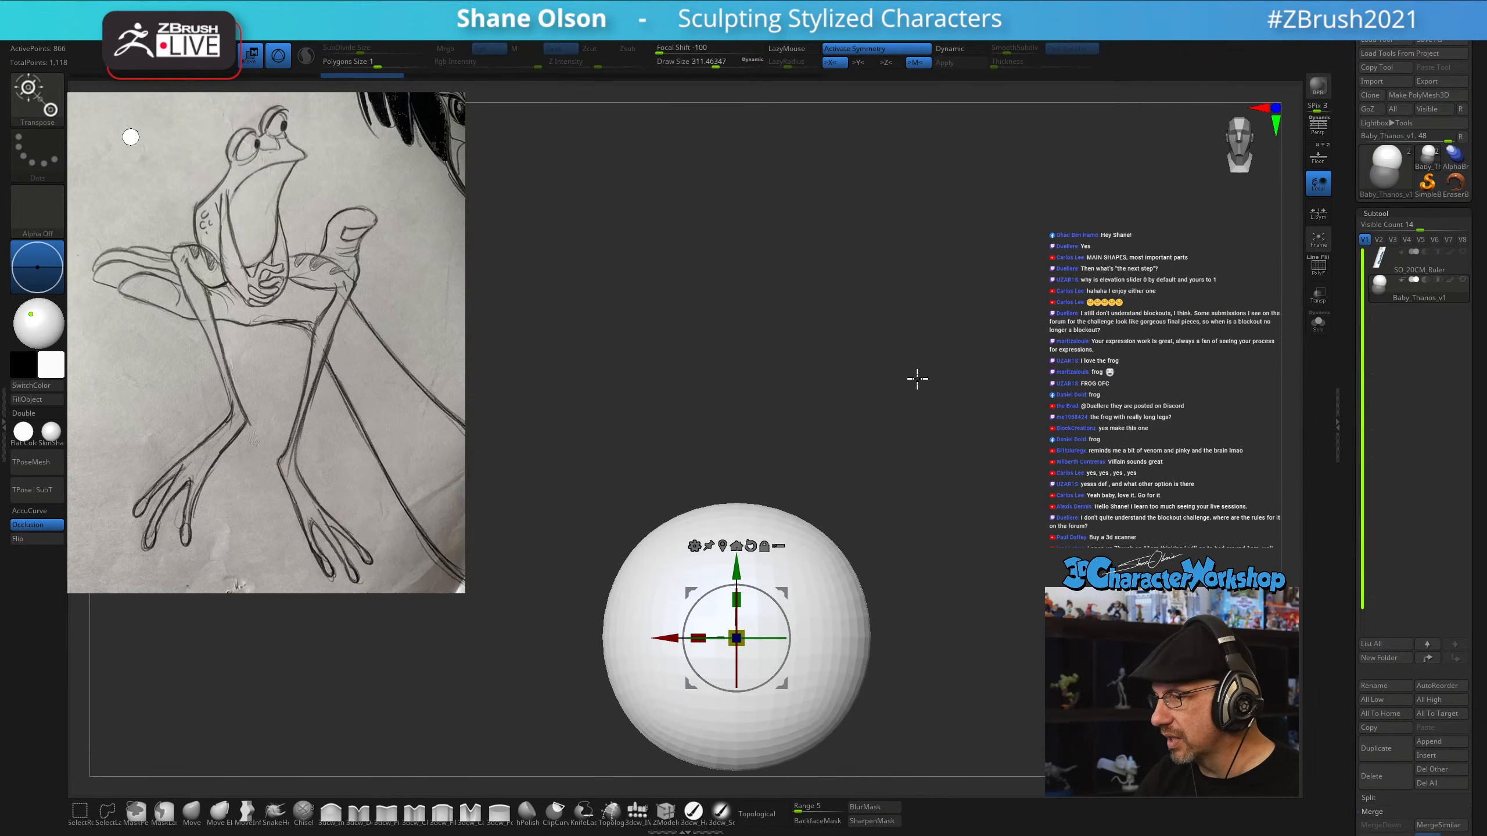
drag(906, 478, 942, 484)
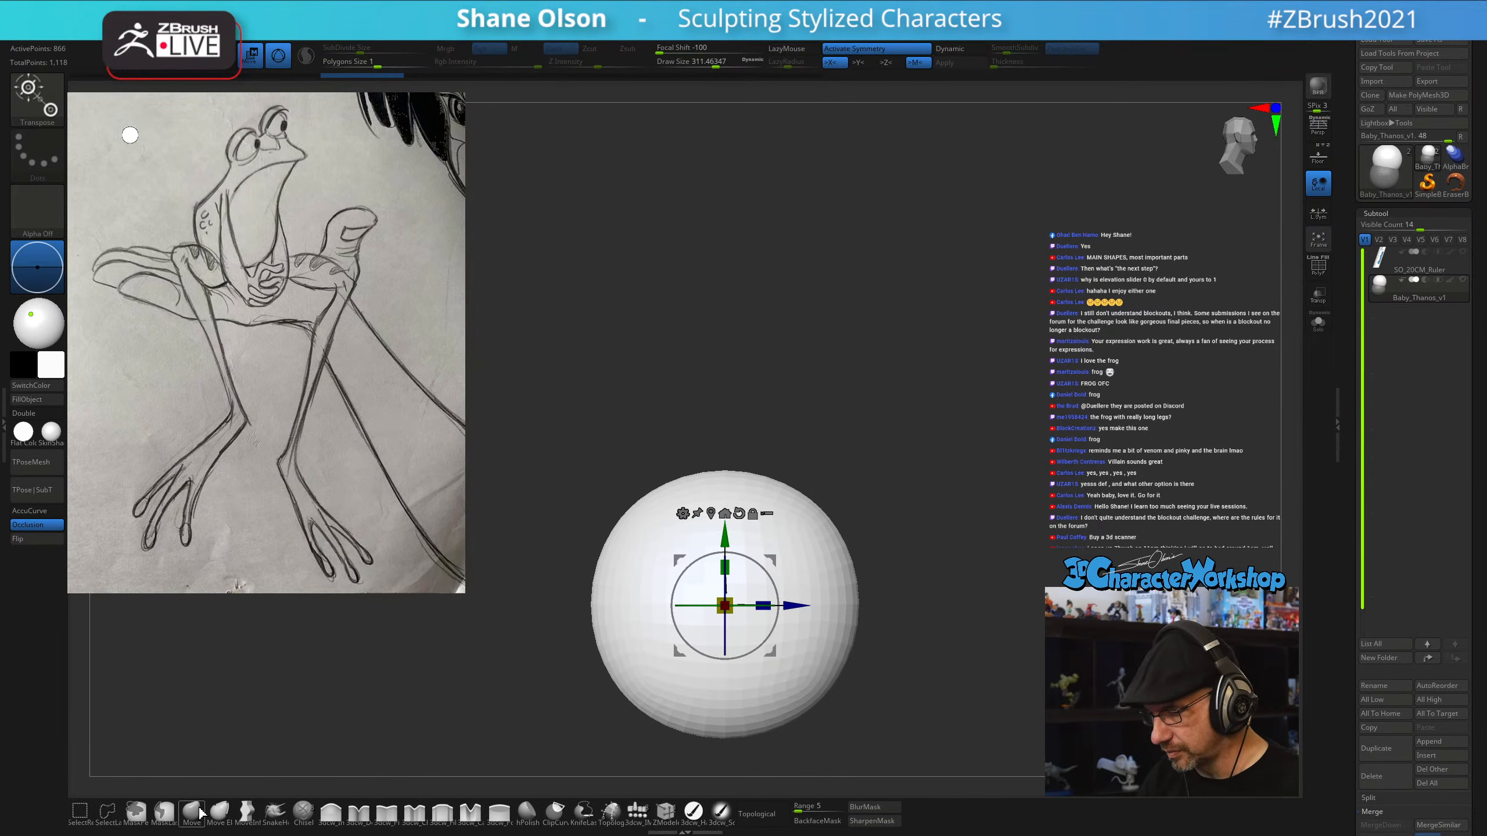
click(221, 813)
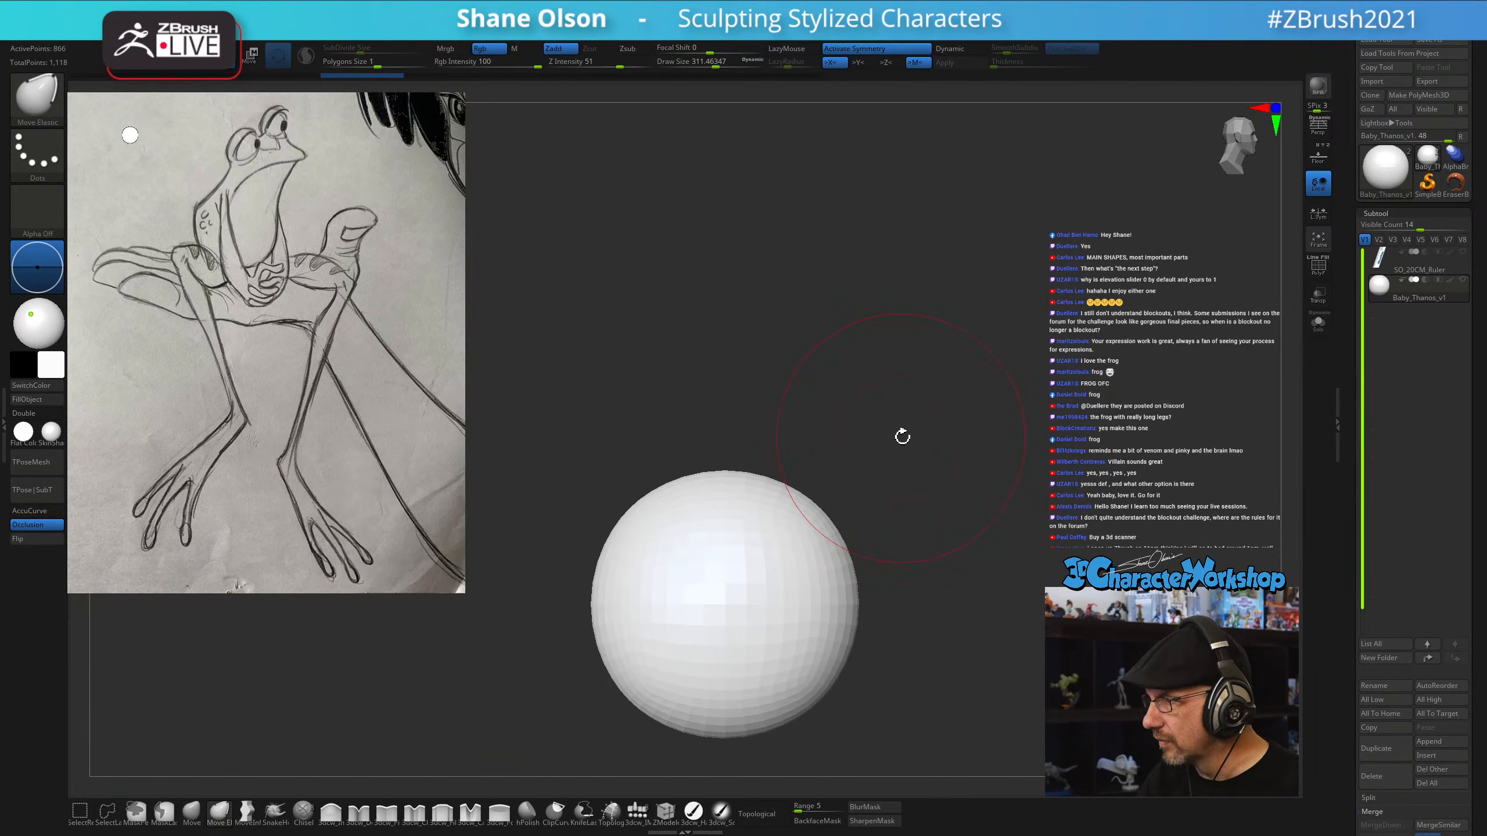
key(s)
drag(903, 435, 890, 434)
scroll(880, 437, down, 2)
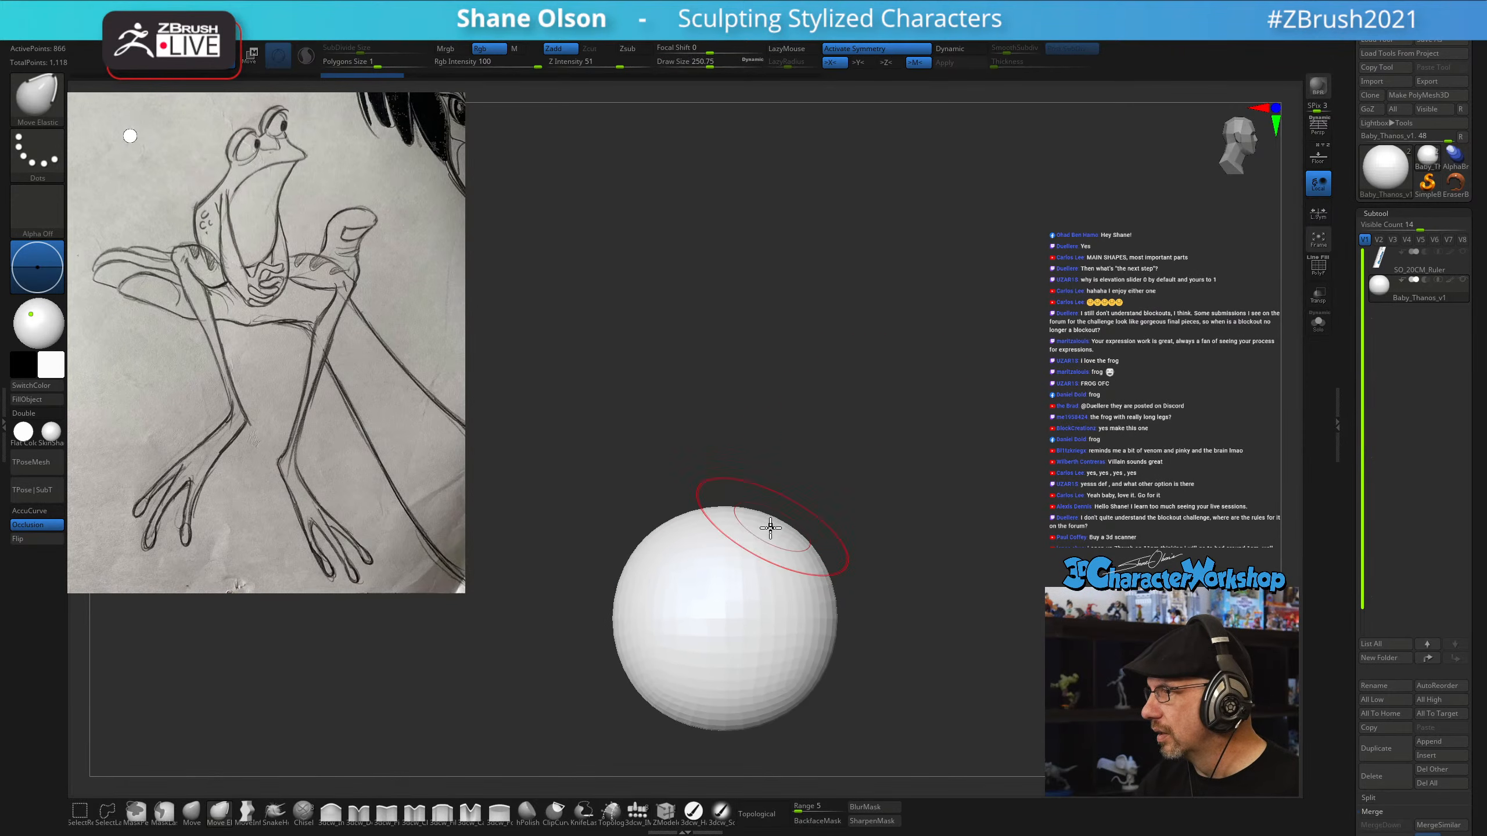
key(s)
drag(743, 515, 767, 516)
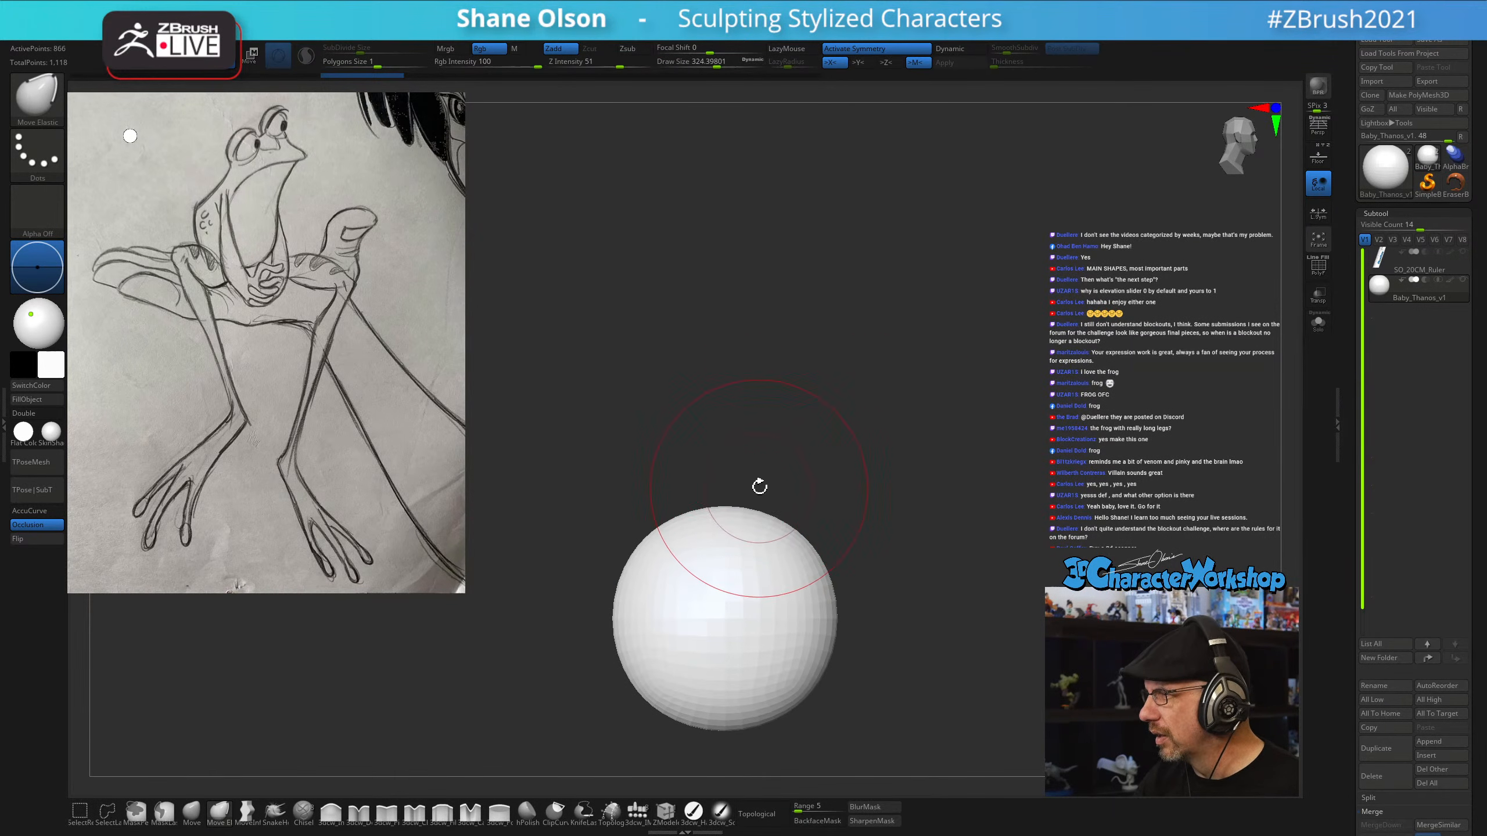
scroll(776, 459, up, 1)
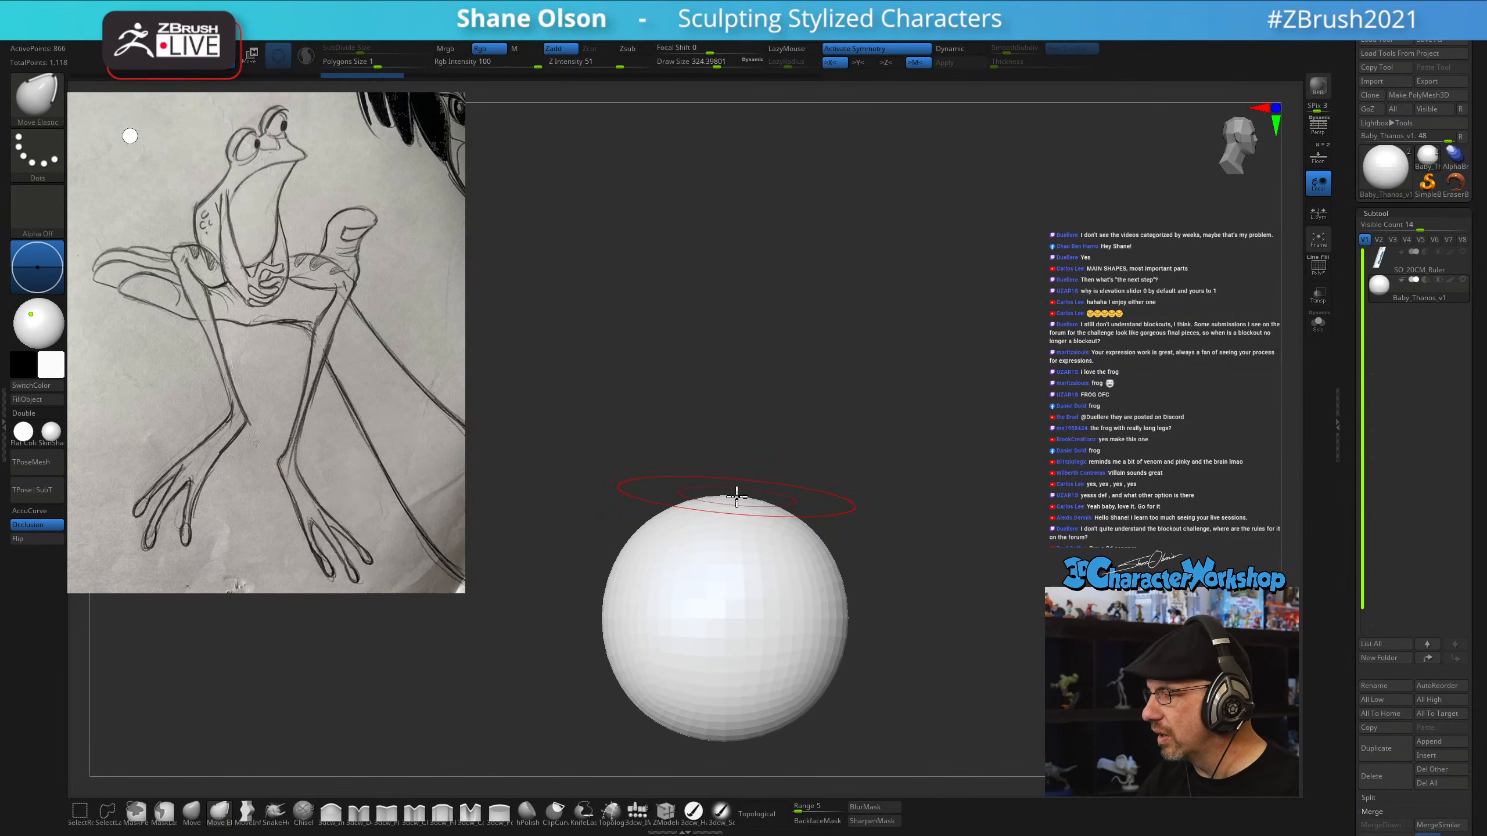
drag(737, 495, 742, 486)
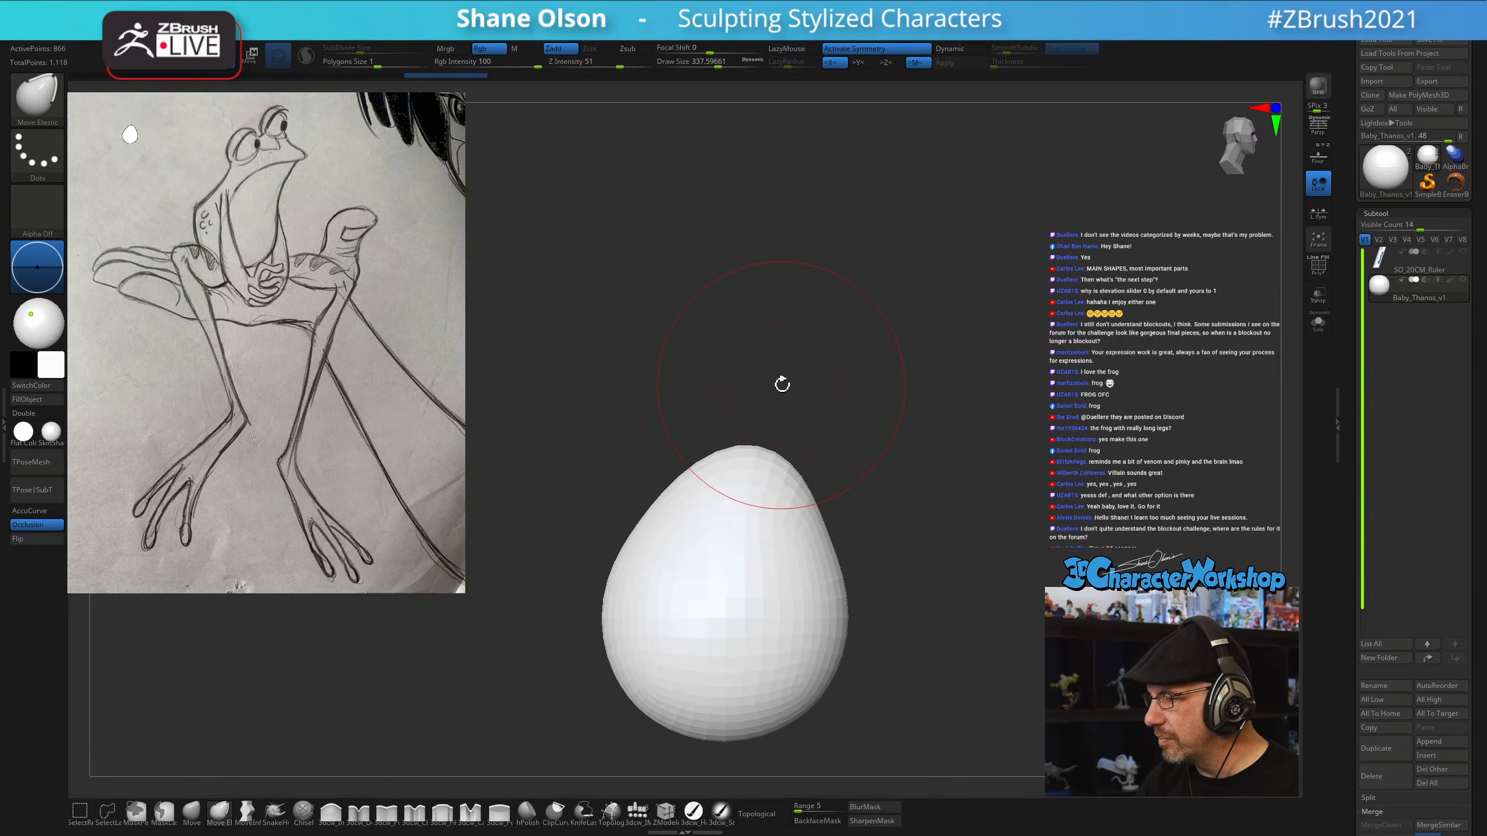
drag(765, 432, 776, 420)
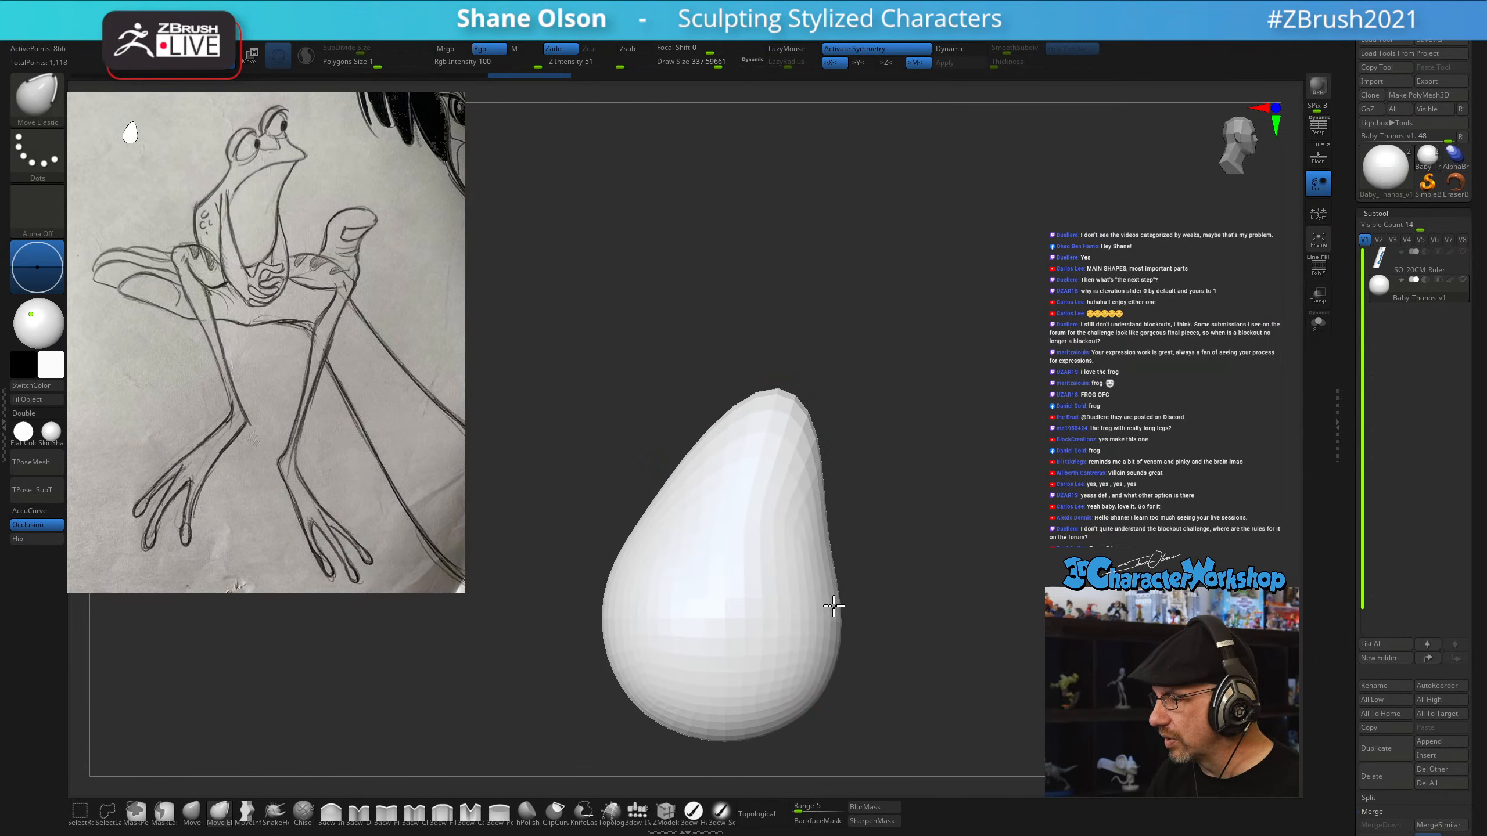
Refine the body's tapered sides from the front, then adjust its tip and back slope in profile at draw size 351.05917
mouse_move(820, 614)
mouse_down()
mouse_move(797, 584)
mouse_move(938, 556)
mouse_move(707, 621)
mouse_move(710, 579)
mouse_up()
key(s)
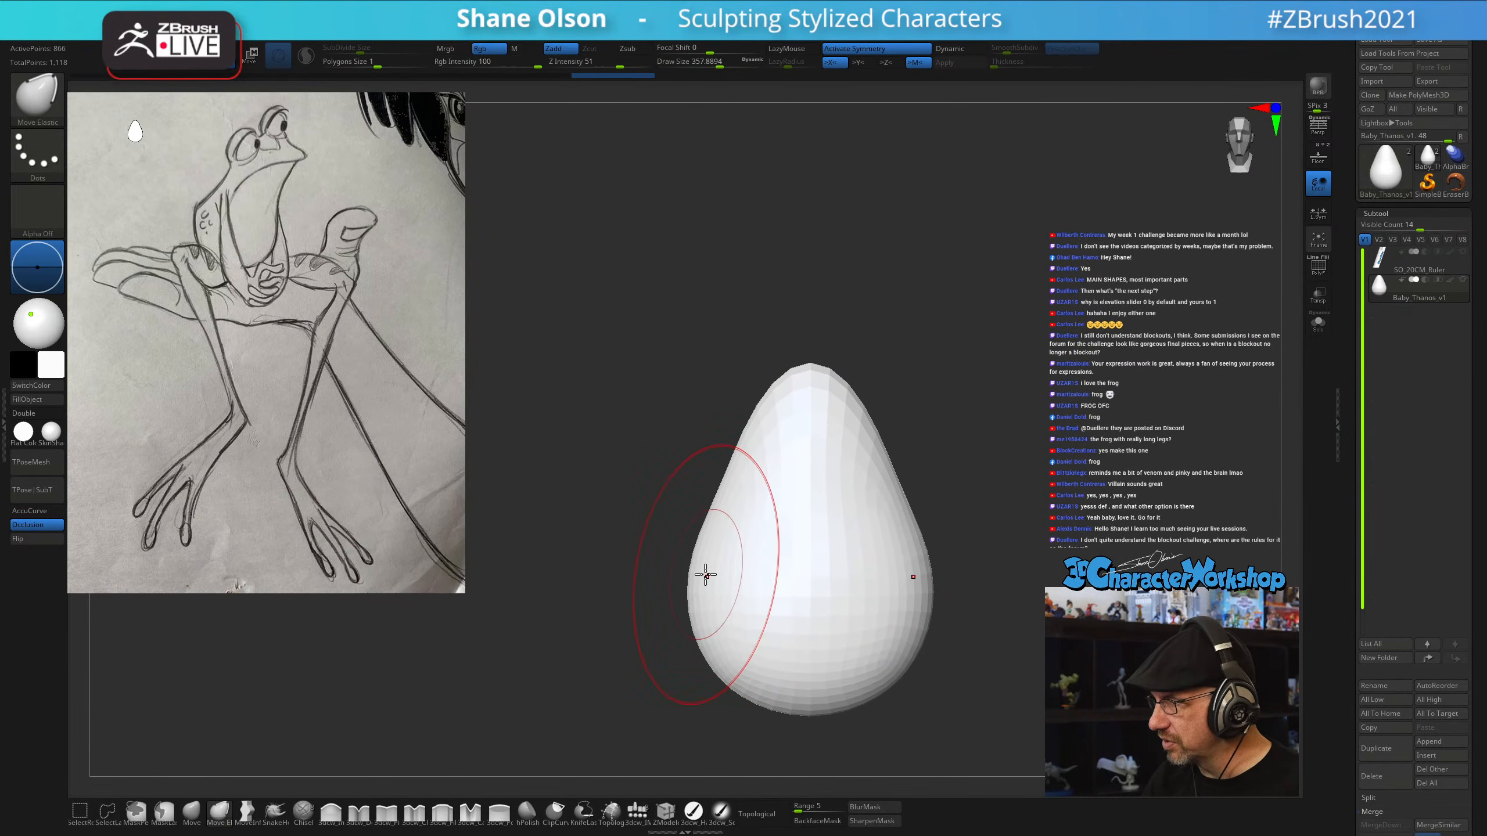
drag(735, 467, 763, 405)
mouse_move(841, 379)
mouse_down()
mouse_move(857, 435)
mouse_move(831, 405)
mouse_move(722, 437)
mouse_up()
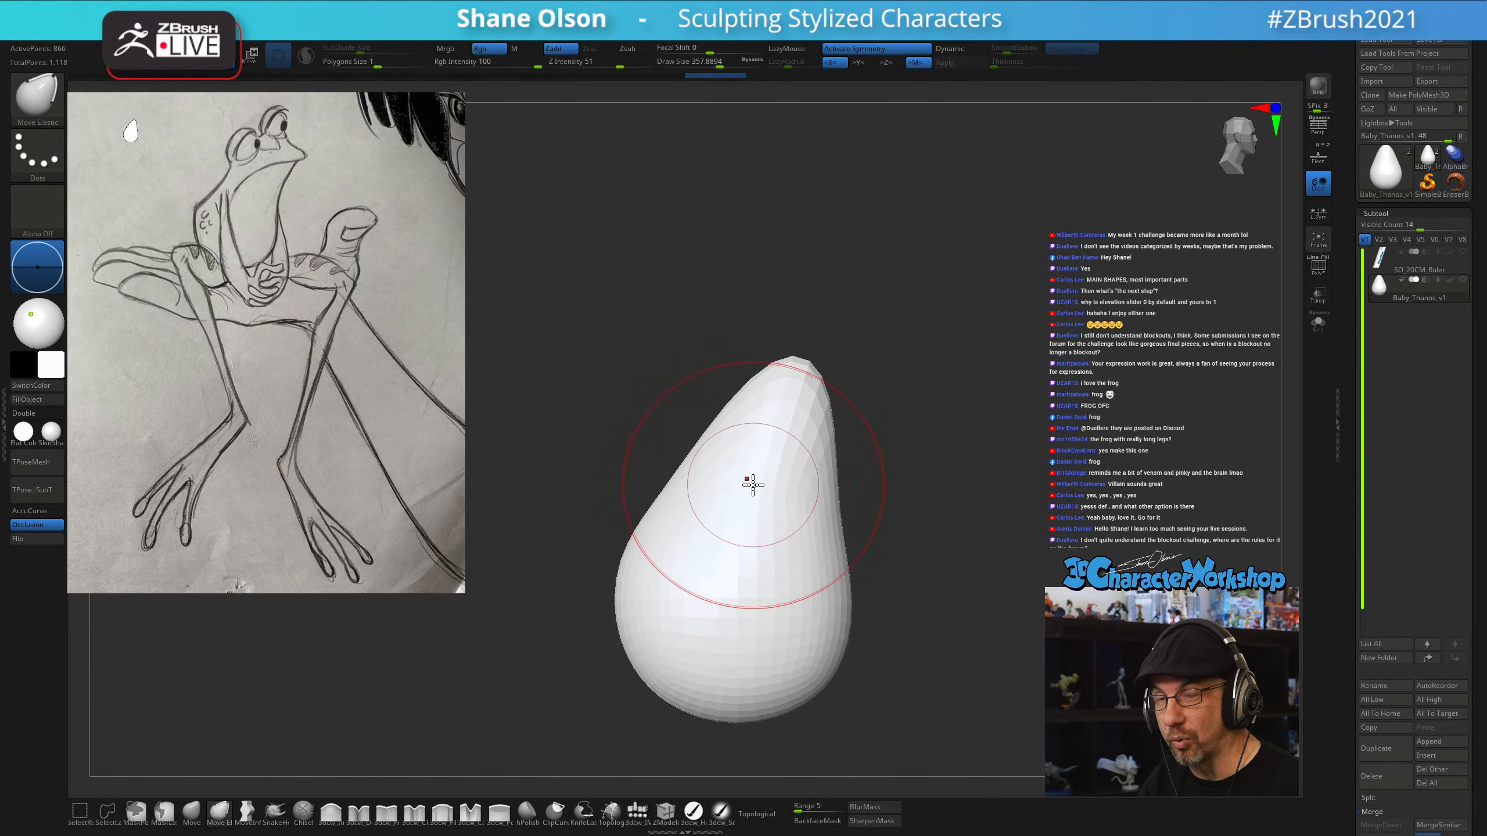
drag(742, 483, 767, 460)
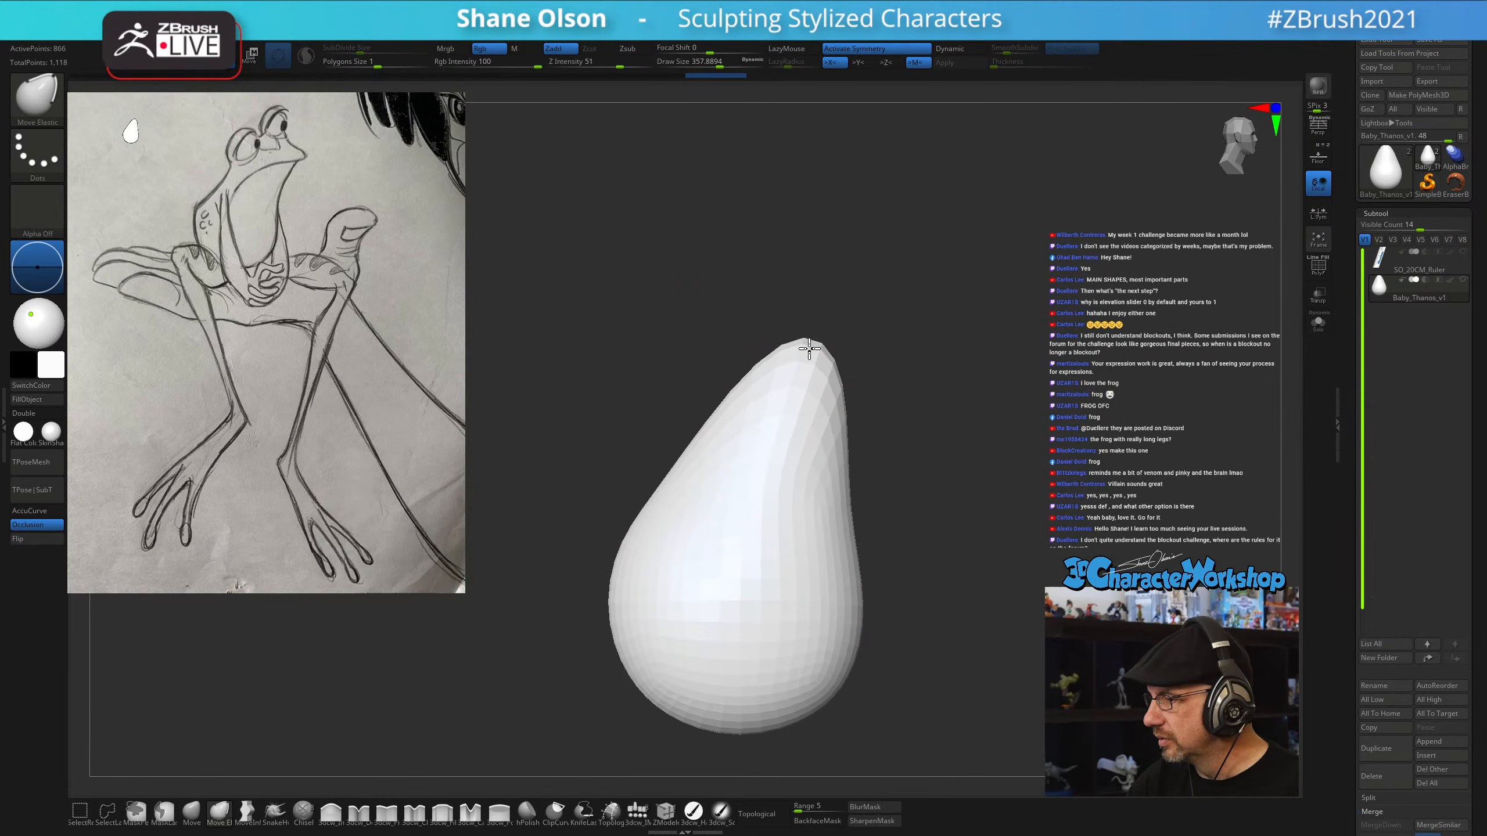
drag(809, 349, 807, 352)
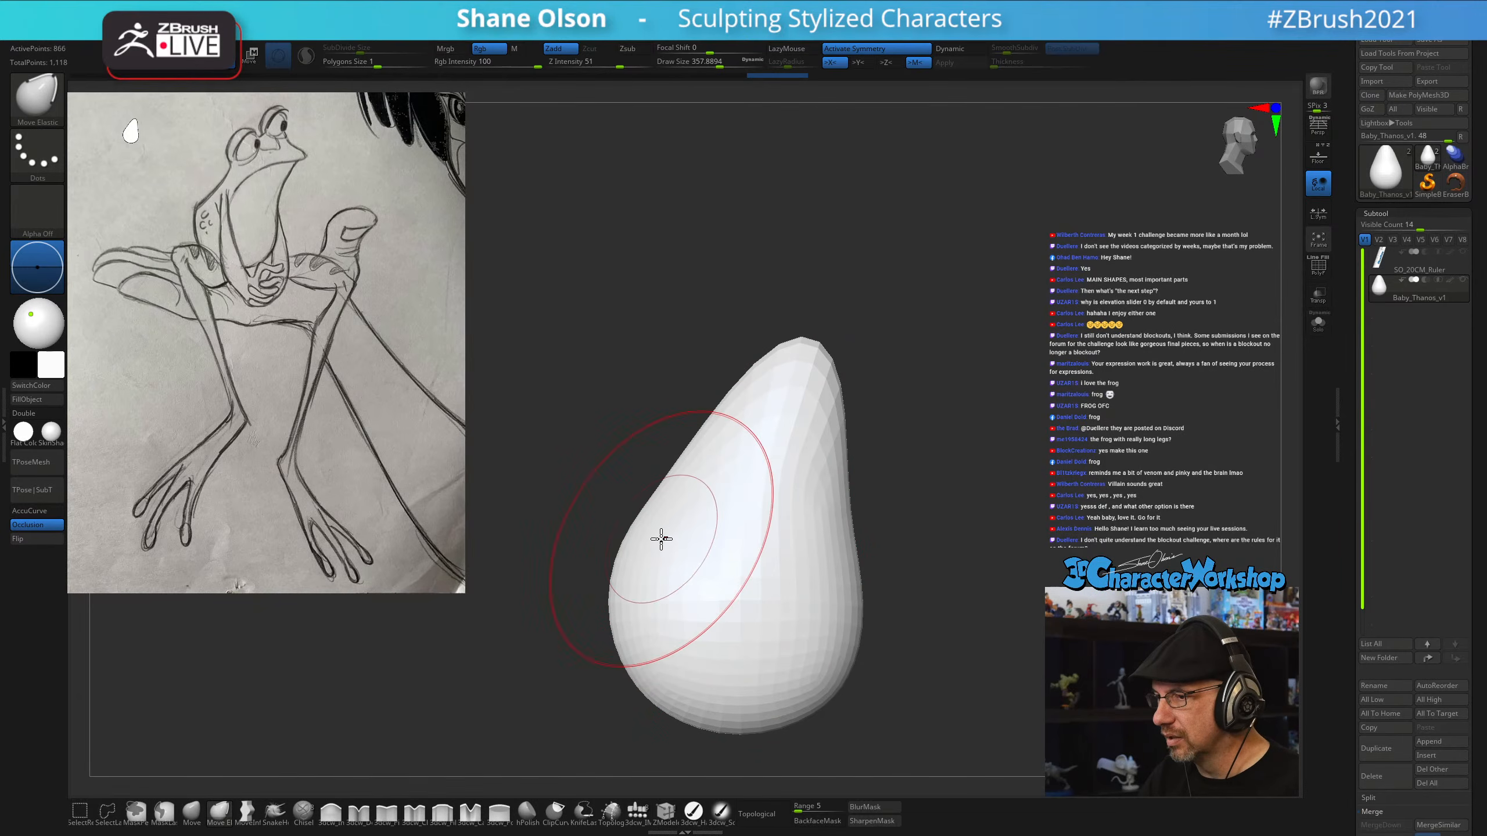
key(s)
drag(644, 526, 656, 491)
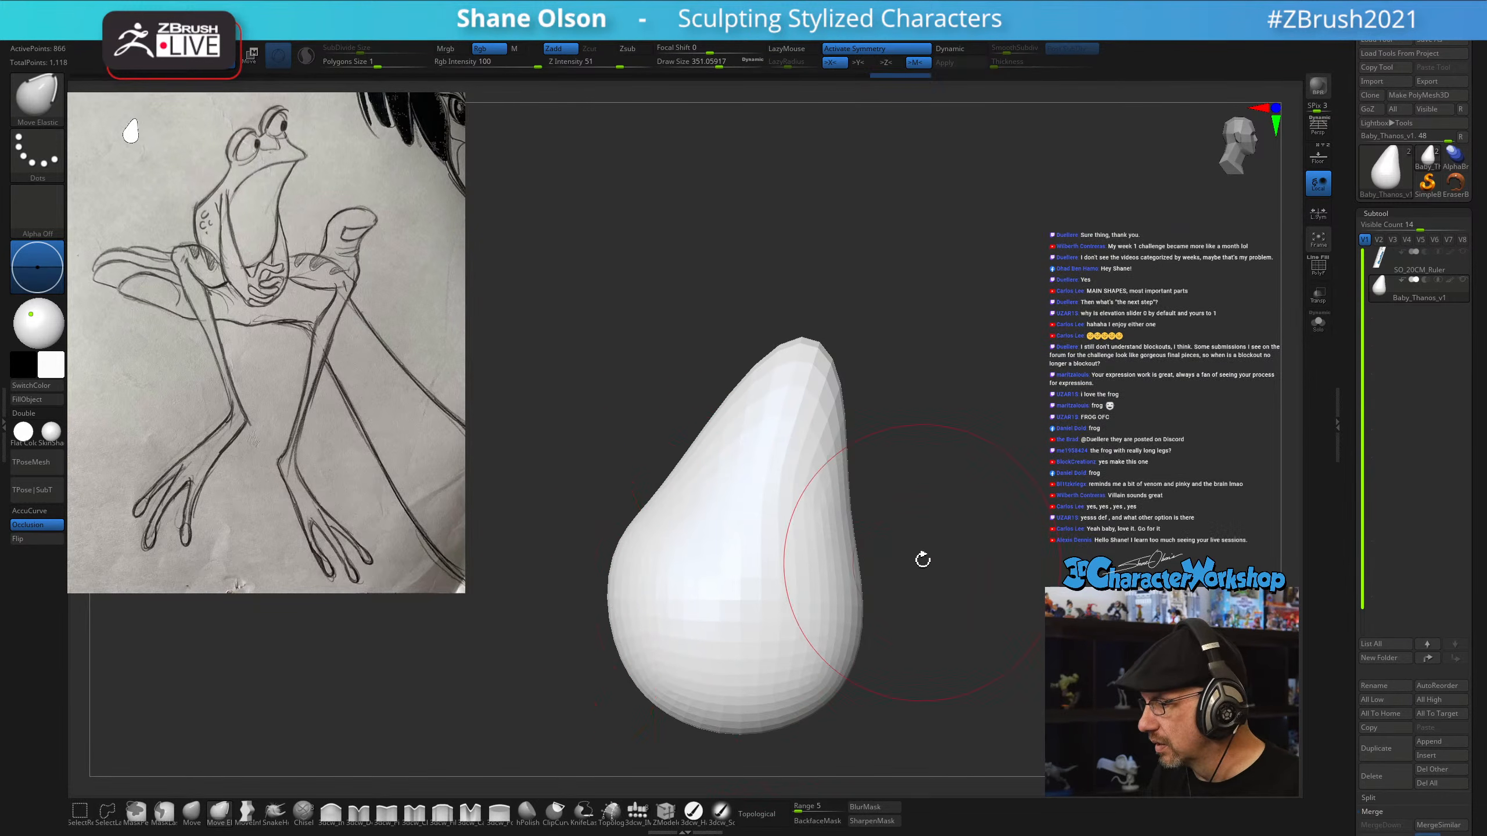
Set the draw size to 468.26248 and reshape the sides and lower belly of the body in front view
drag(922, 557, 846, 504)
key(s)
drag(679, 507, 696, 508)
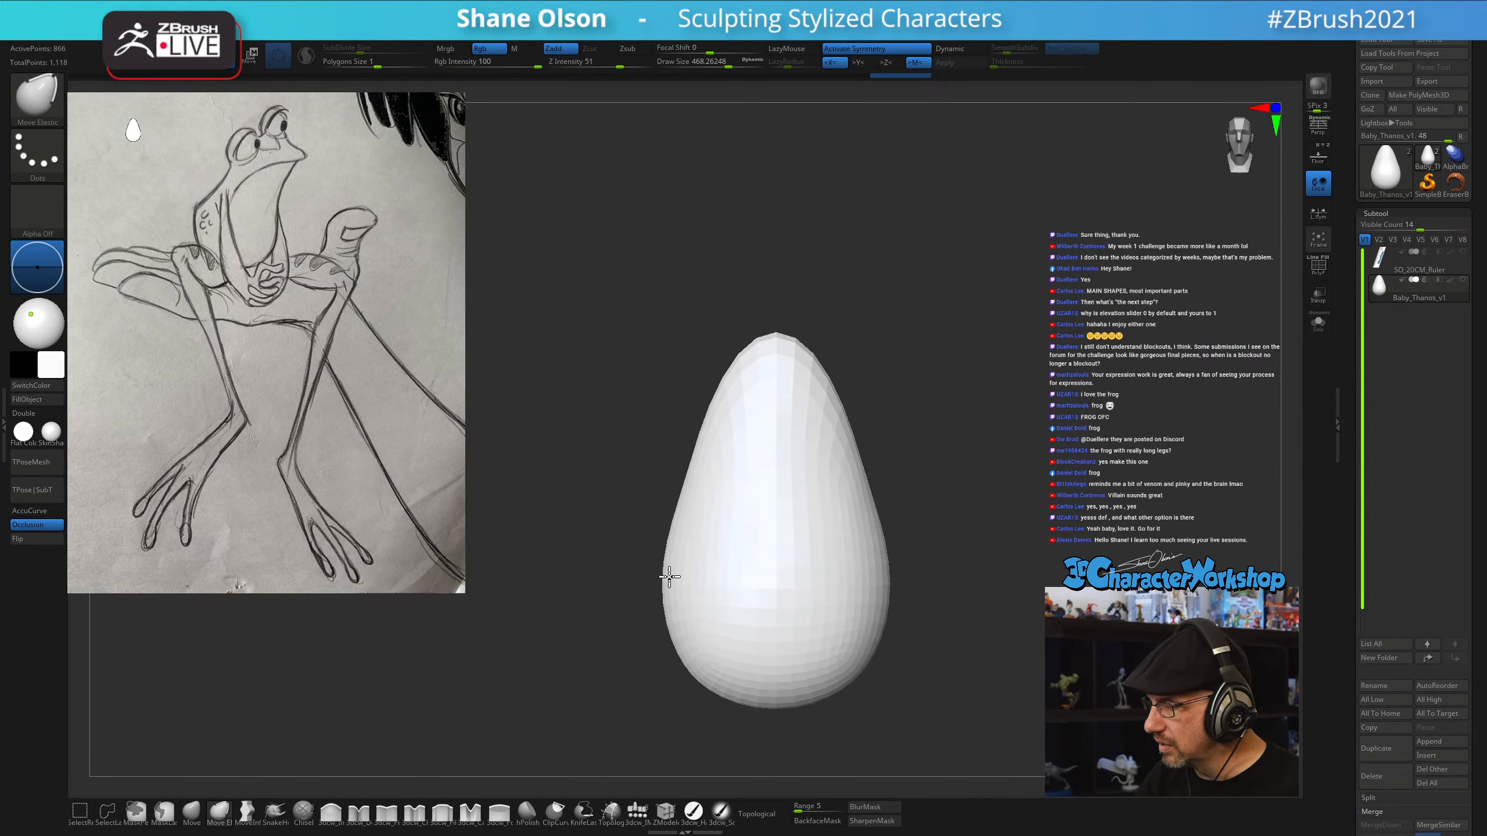
mouse_move(678, 643)
mouse_down()
mouse_move(674, 664)
mouse_move(707, 614)
mouse_up()
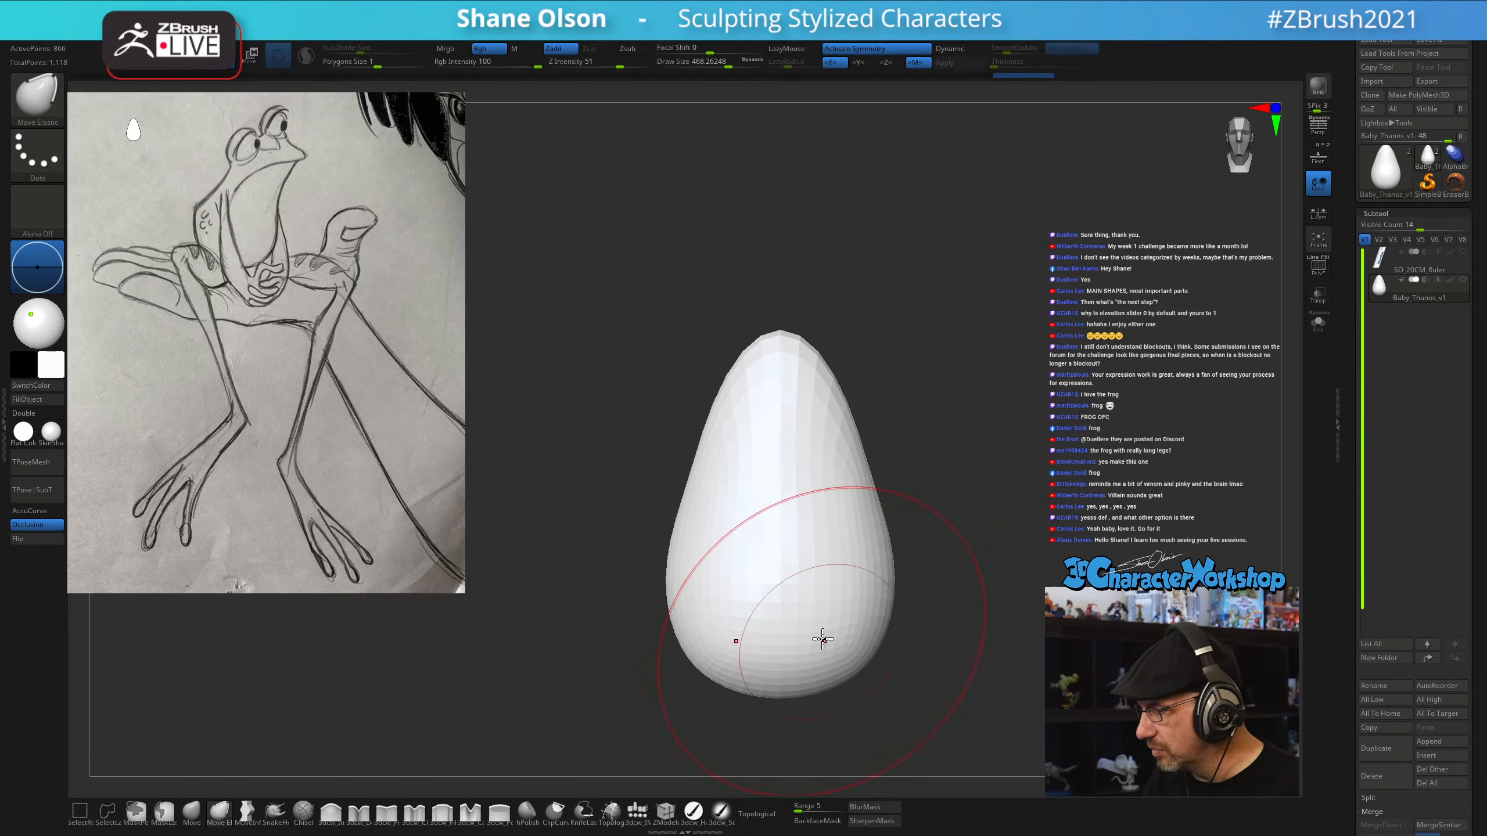
Set the draw size to 508.35314 and pull the body's upper end up and forward in side view
mouse_move(814, 631)
mouse_down()
mouse_move(826, 509)
mouse_move(803, 455)
mouse_up()
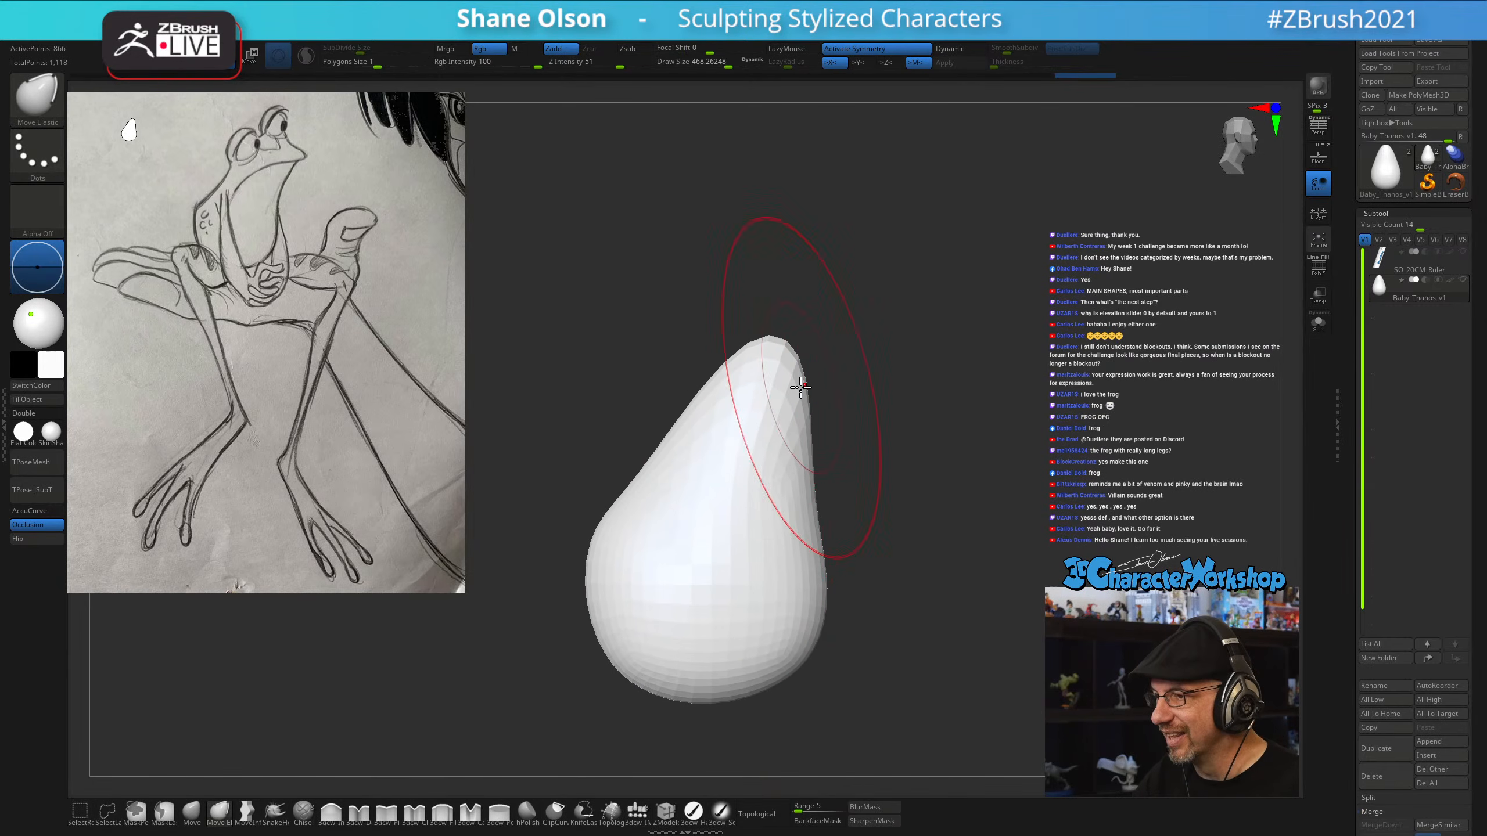
key(s)
drag(803, 382, 789, 410)
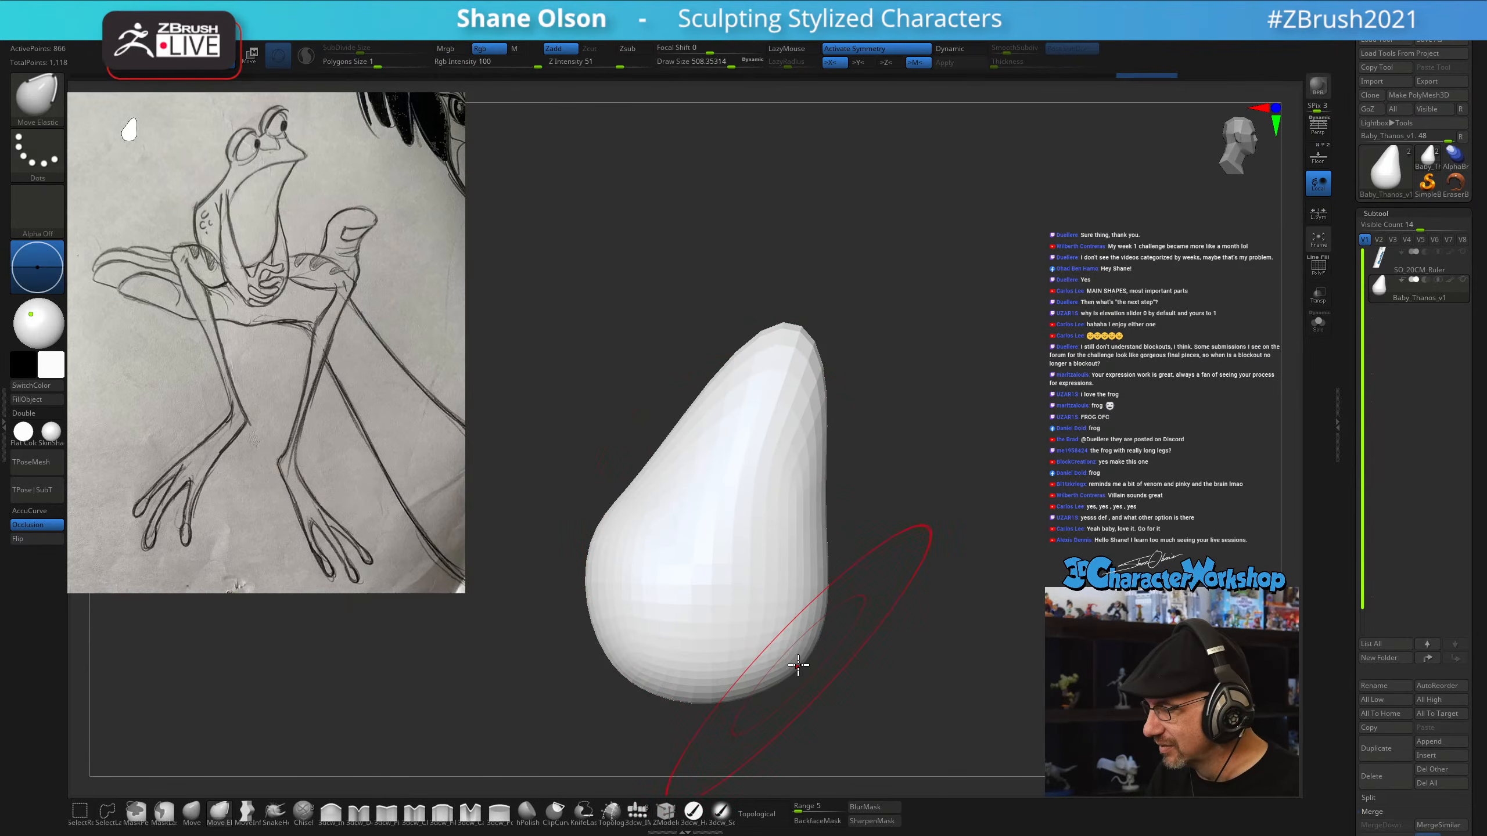
Set the draw size to 317.89776 and widen and raise the top of the body in front view
shift+drag(798, 666, 946, 608)
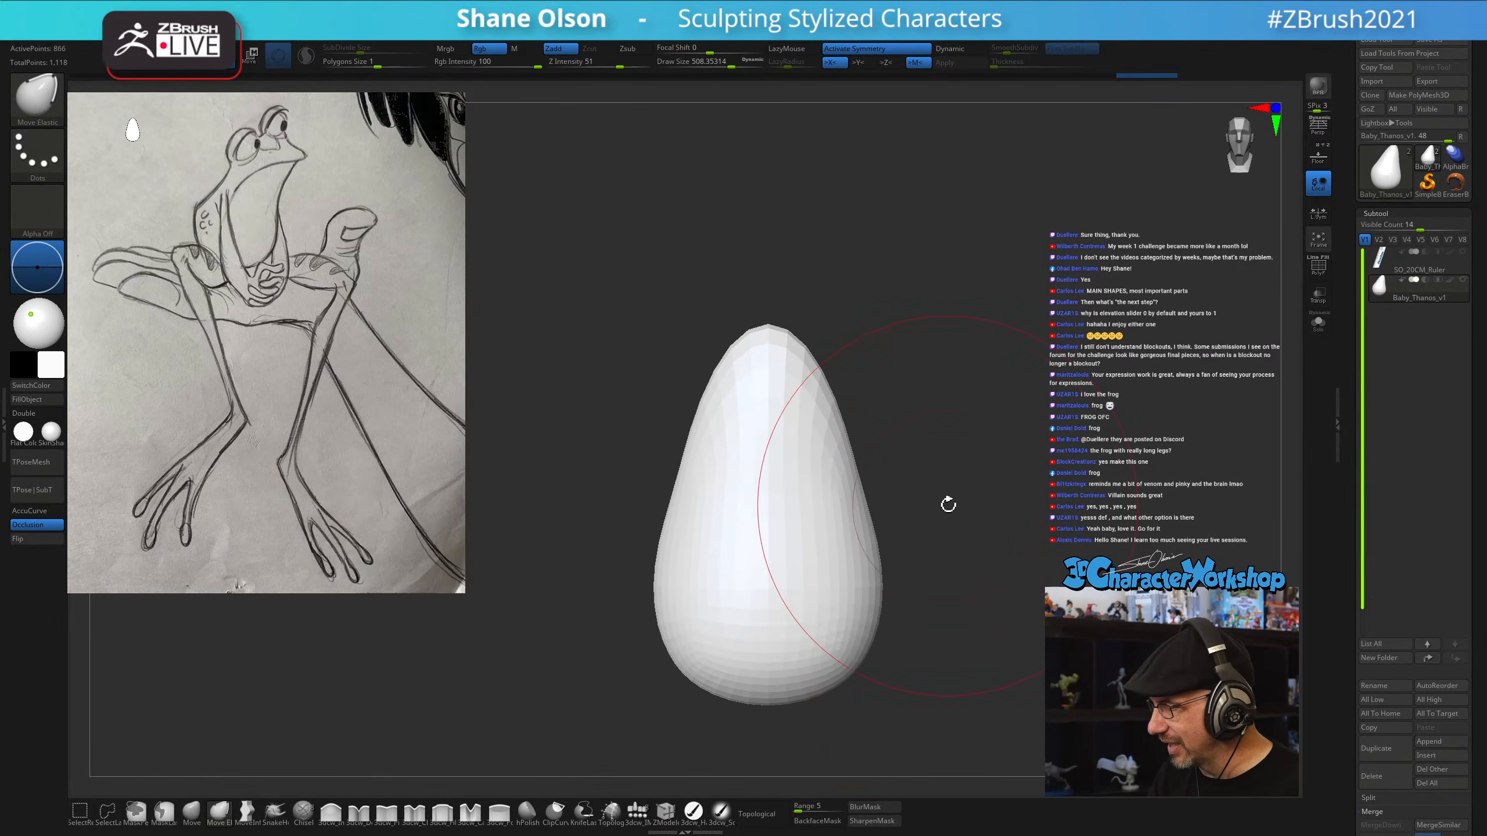
key(s)
drag(948, 504, 936, 504)
key(s)
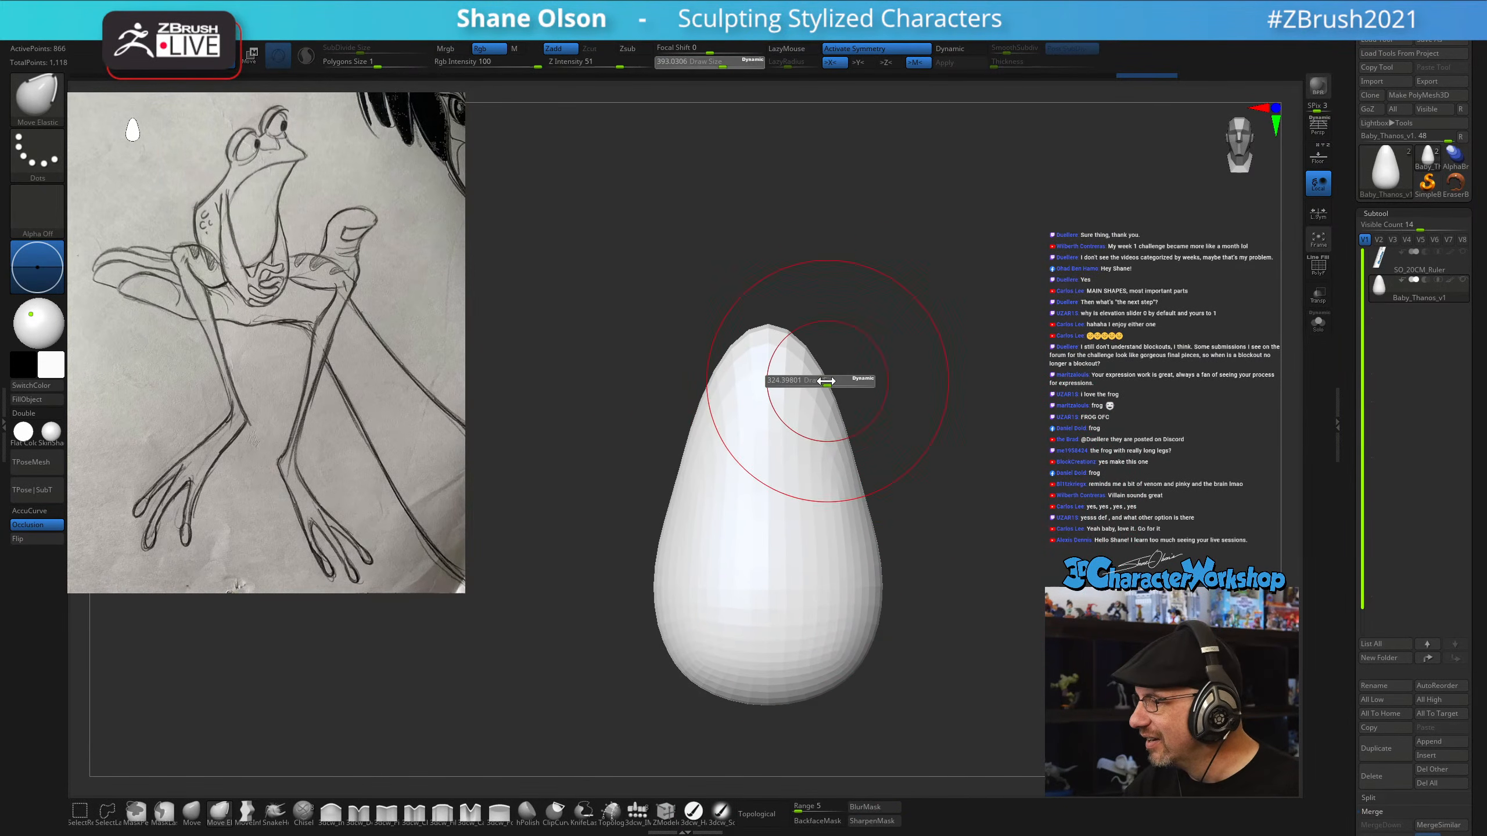
drag(831, 375, 823, 374)
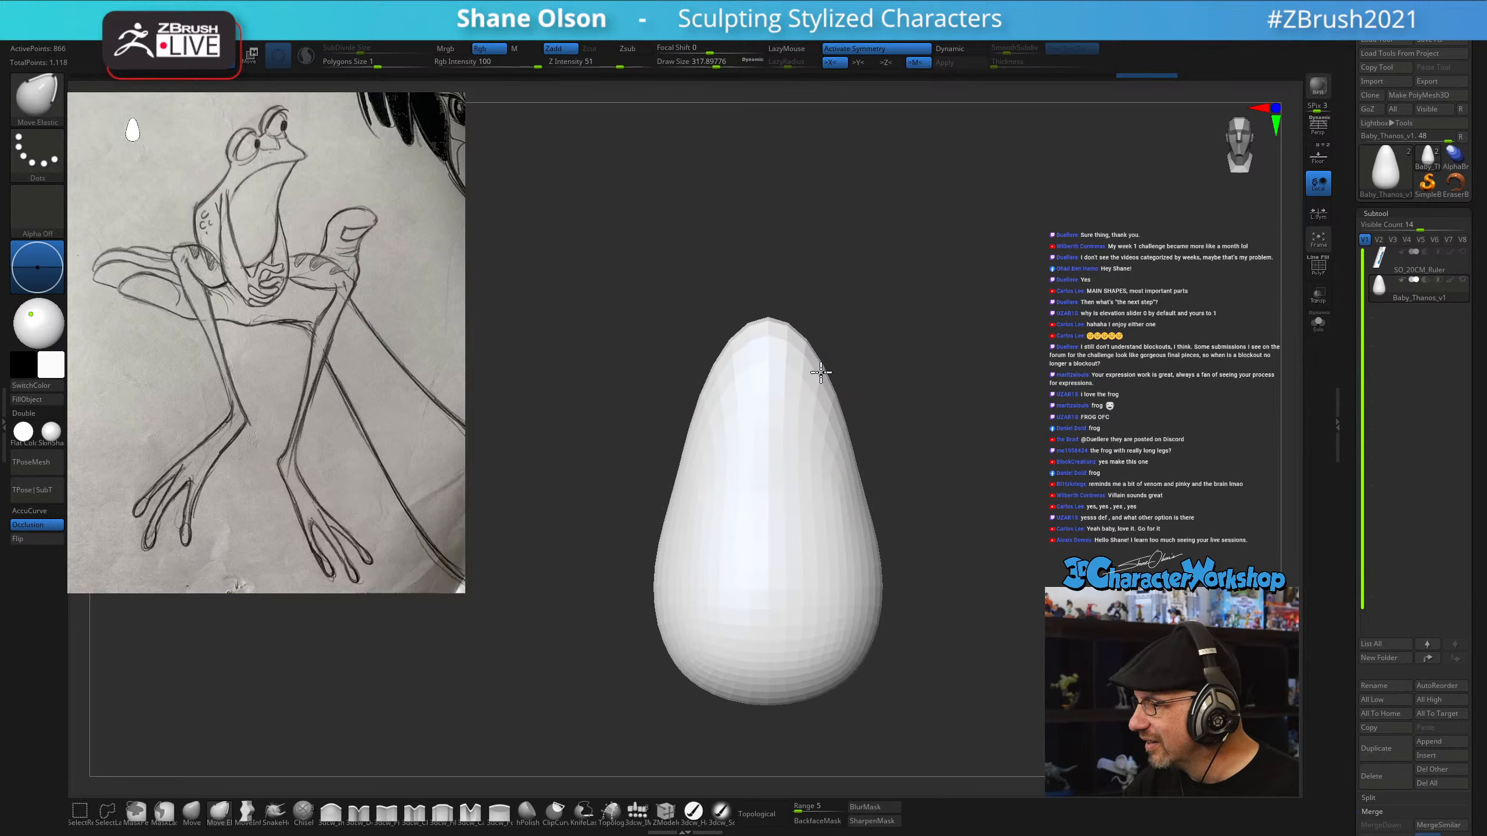
Pull the top of the body forward in side view with the Move brush to start the frog's head
click(192, 811)
drag(811, 351, 857, 349)
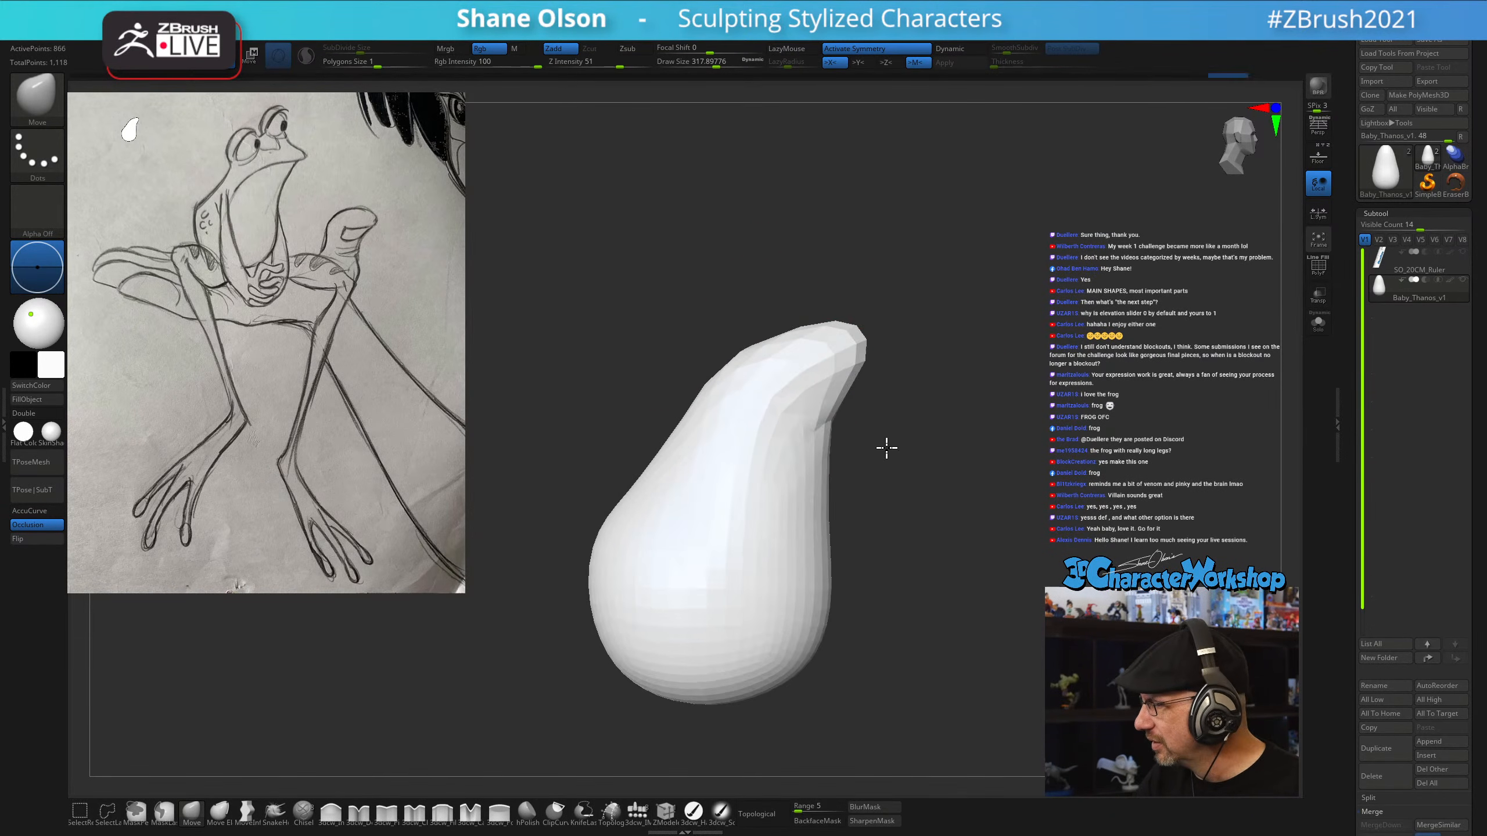
Show the polygon wireframe and ZRemesh the body with a target polygon count of 0.2
mouse_move(886, 445)
mouse_down()
mouse_move(830, 445)
mouse_move(896, 441)
mouse_move(881, 456)
mouse_move(838, 402)
mouse_move(773, 421)
mouse_move(849, 475)
mouse_move(836, 465)
mouse_move(817, 481)
mouse_move(856, 468)
mouse_up()
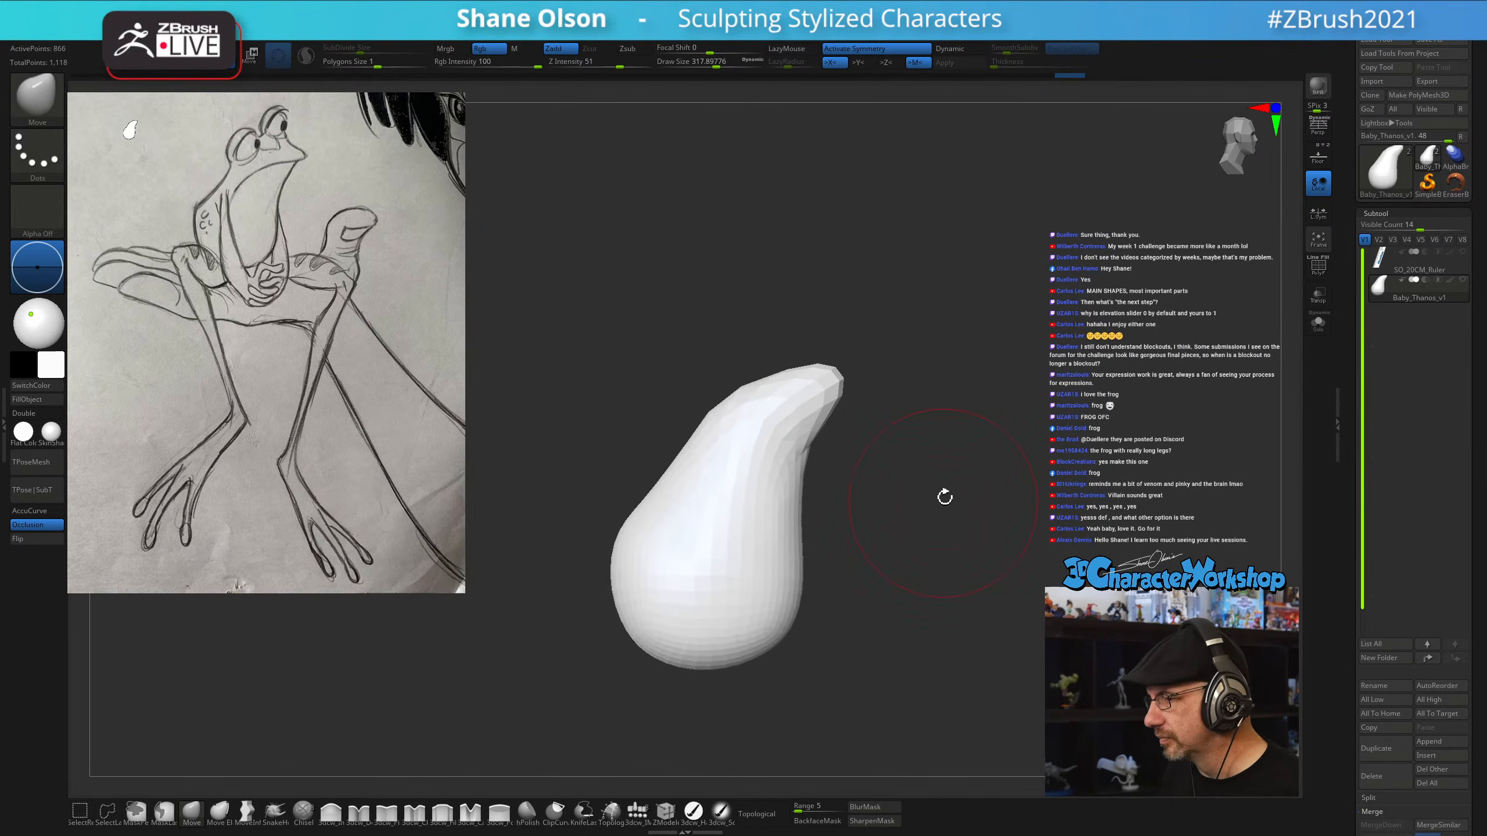
drag(946, 495, 861, 457)
mouse_move(973, 321)
mouse_down()
mouse_move(883, 326)
mouse_move(976, 339)
mouse_up()
key(shift+f)
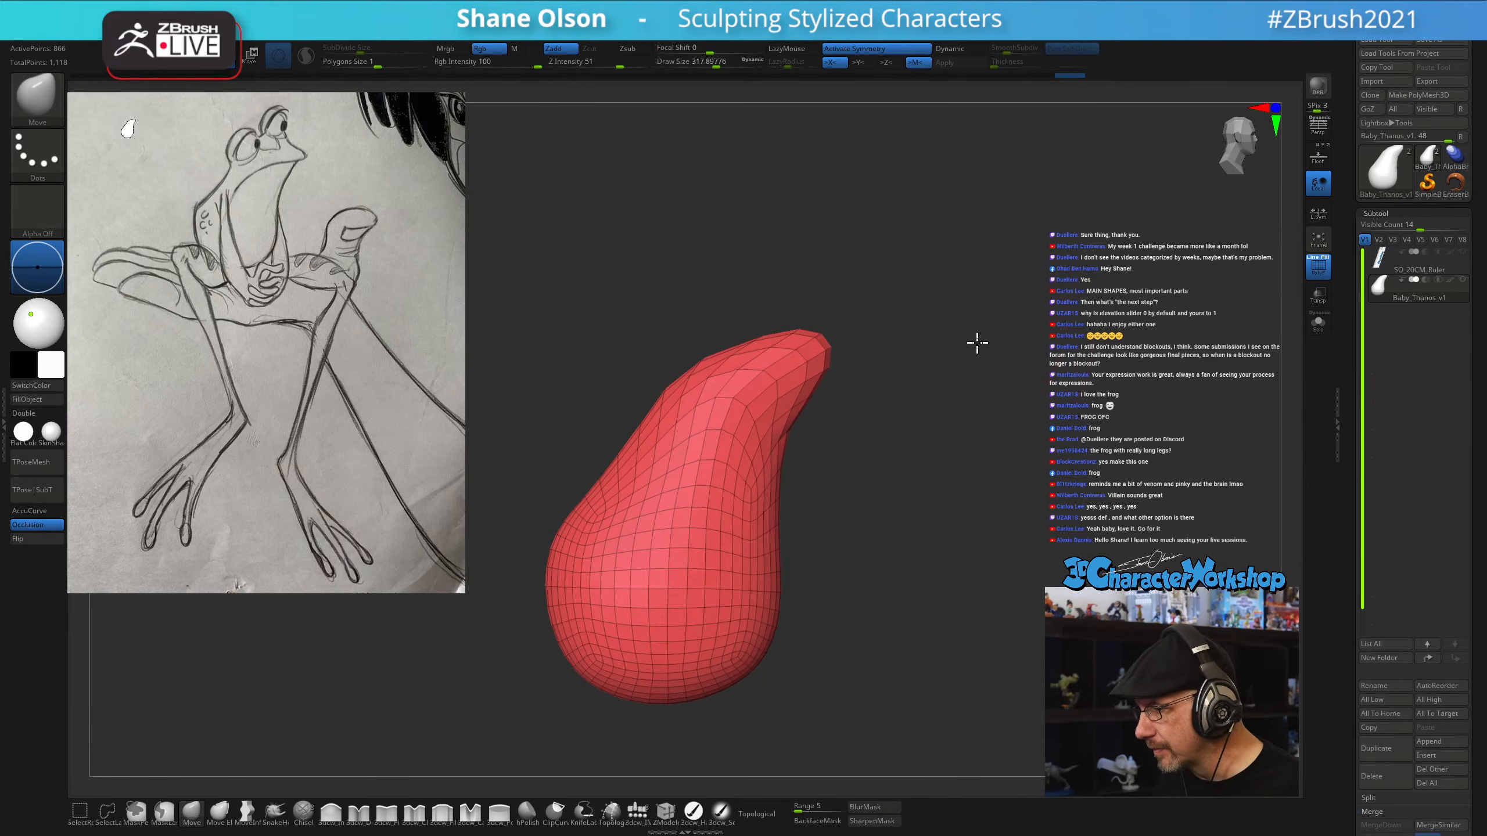
key(space)
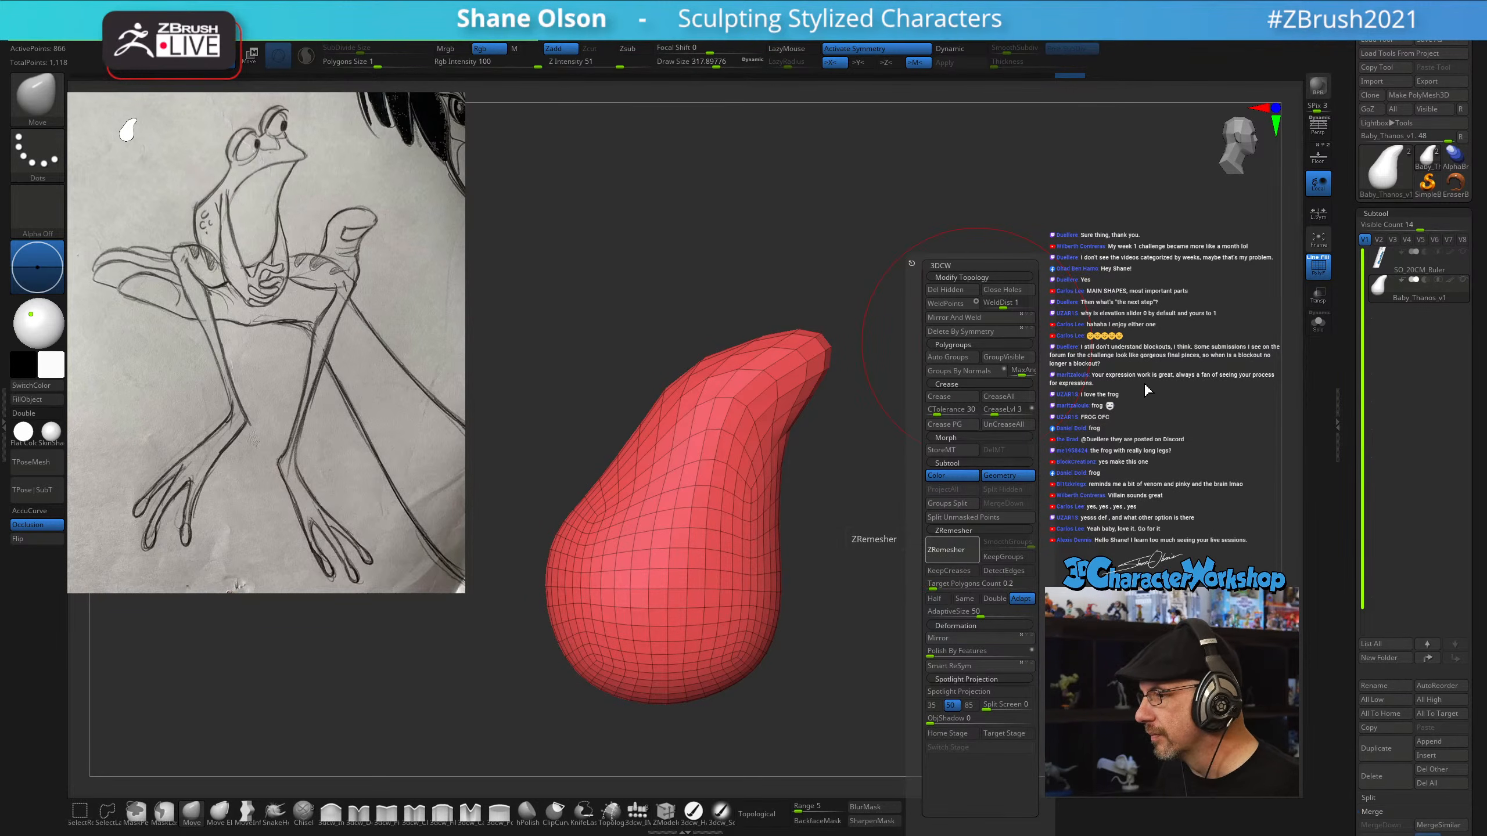
drag(1054, 417, 1040, 436)
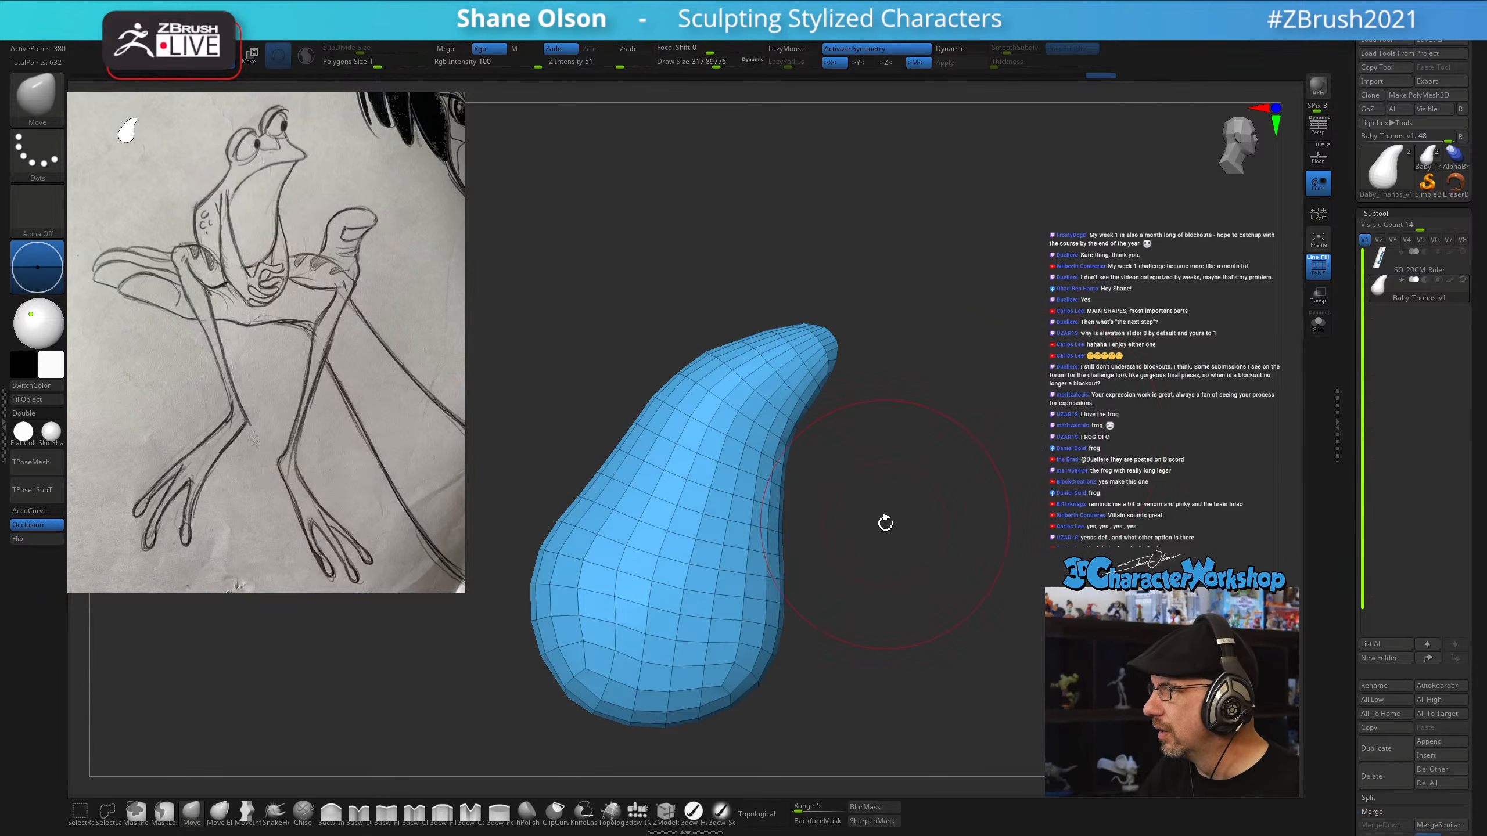
Lower the Smooth brush's intensity to 6 and smooth the upper part of the body at draw size 337.59661
drag(899, 514, 899, 481)
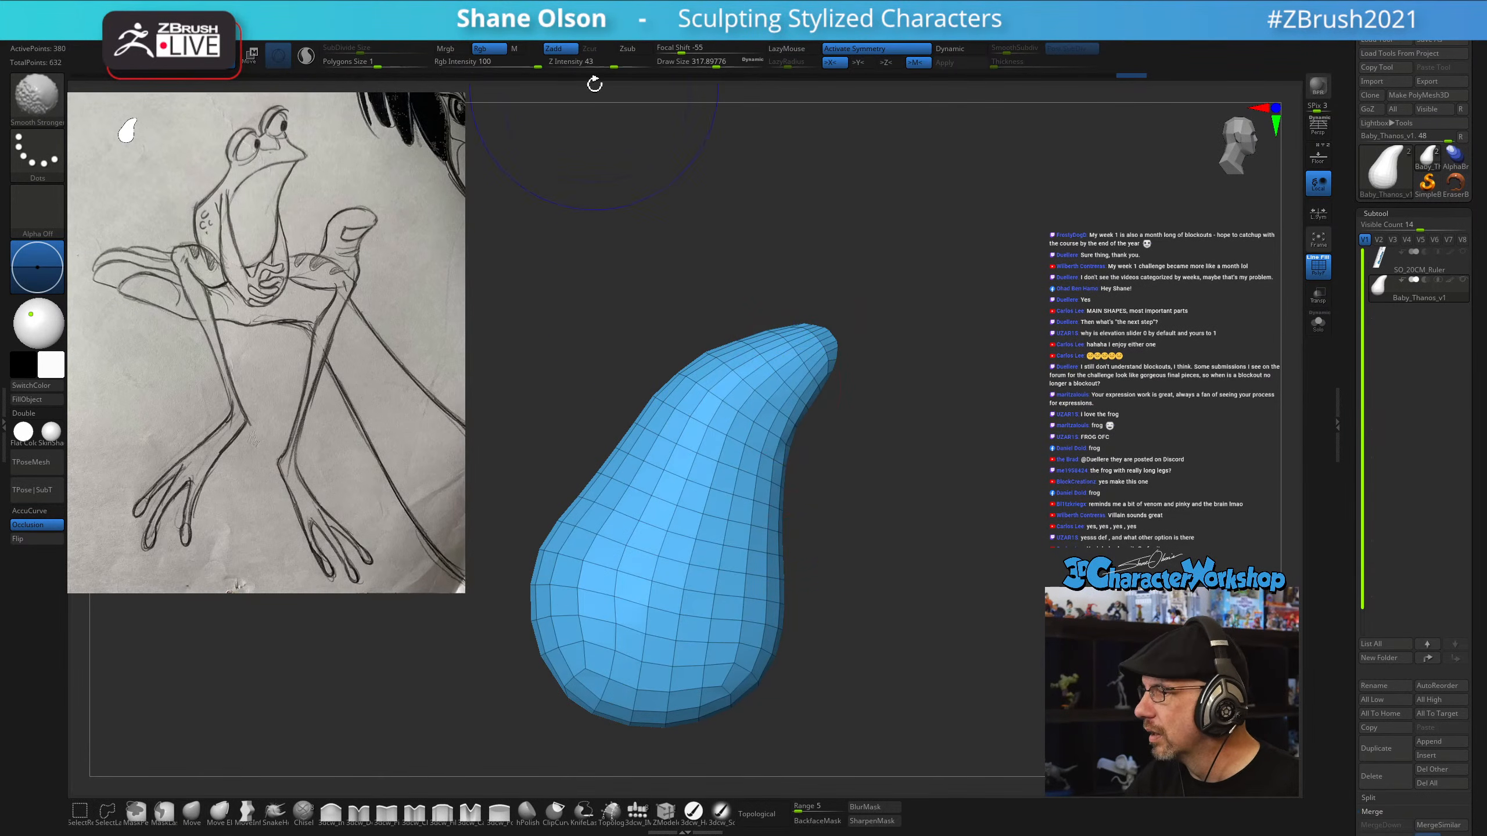
drag(591, 63, 572, 65)
drag(797, 425, 901, 506)
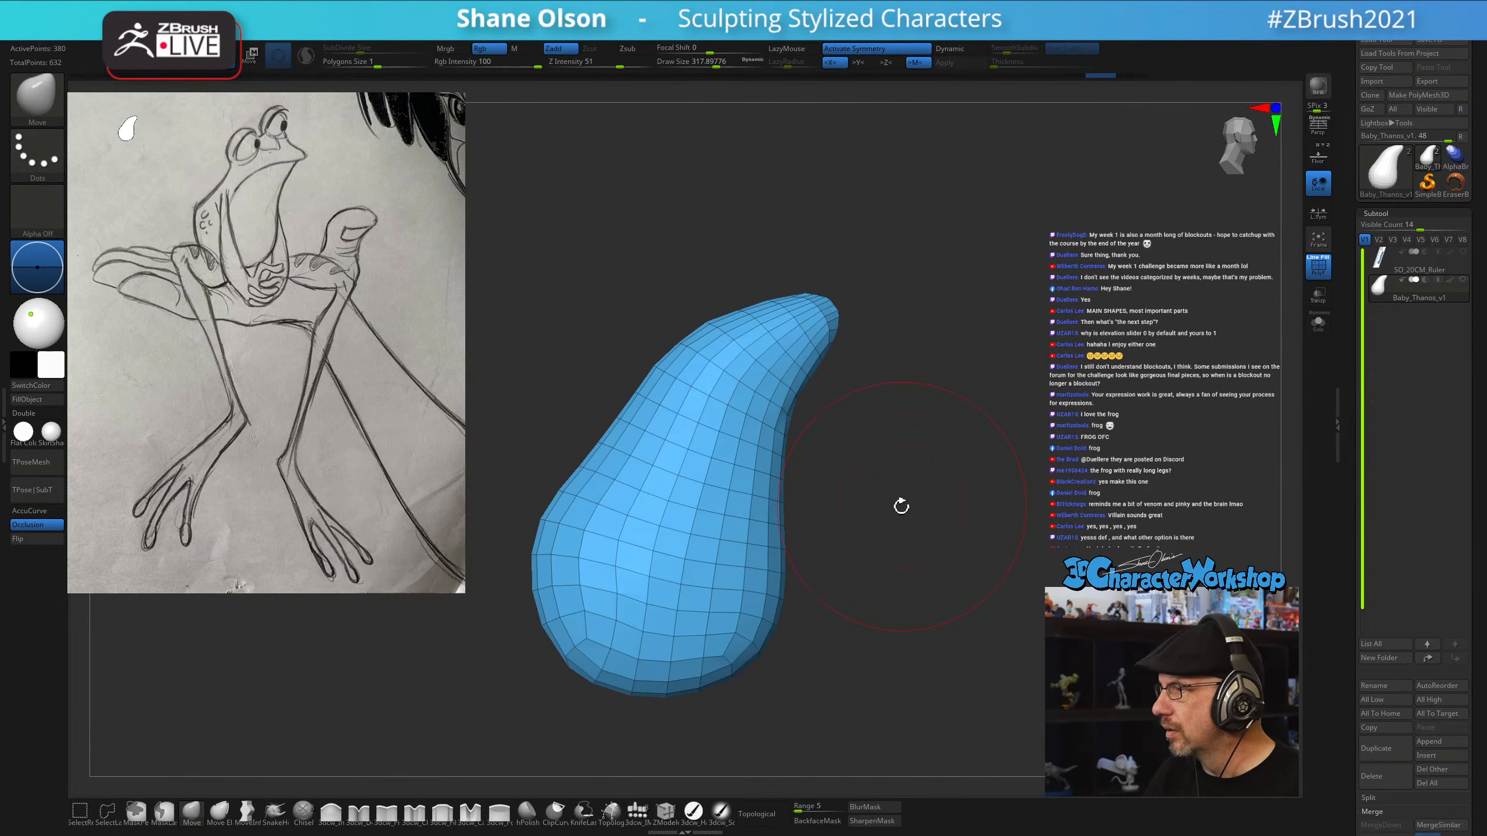
key(s)
drag(783, 347, 788, 346)
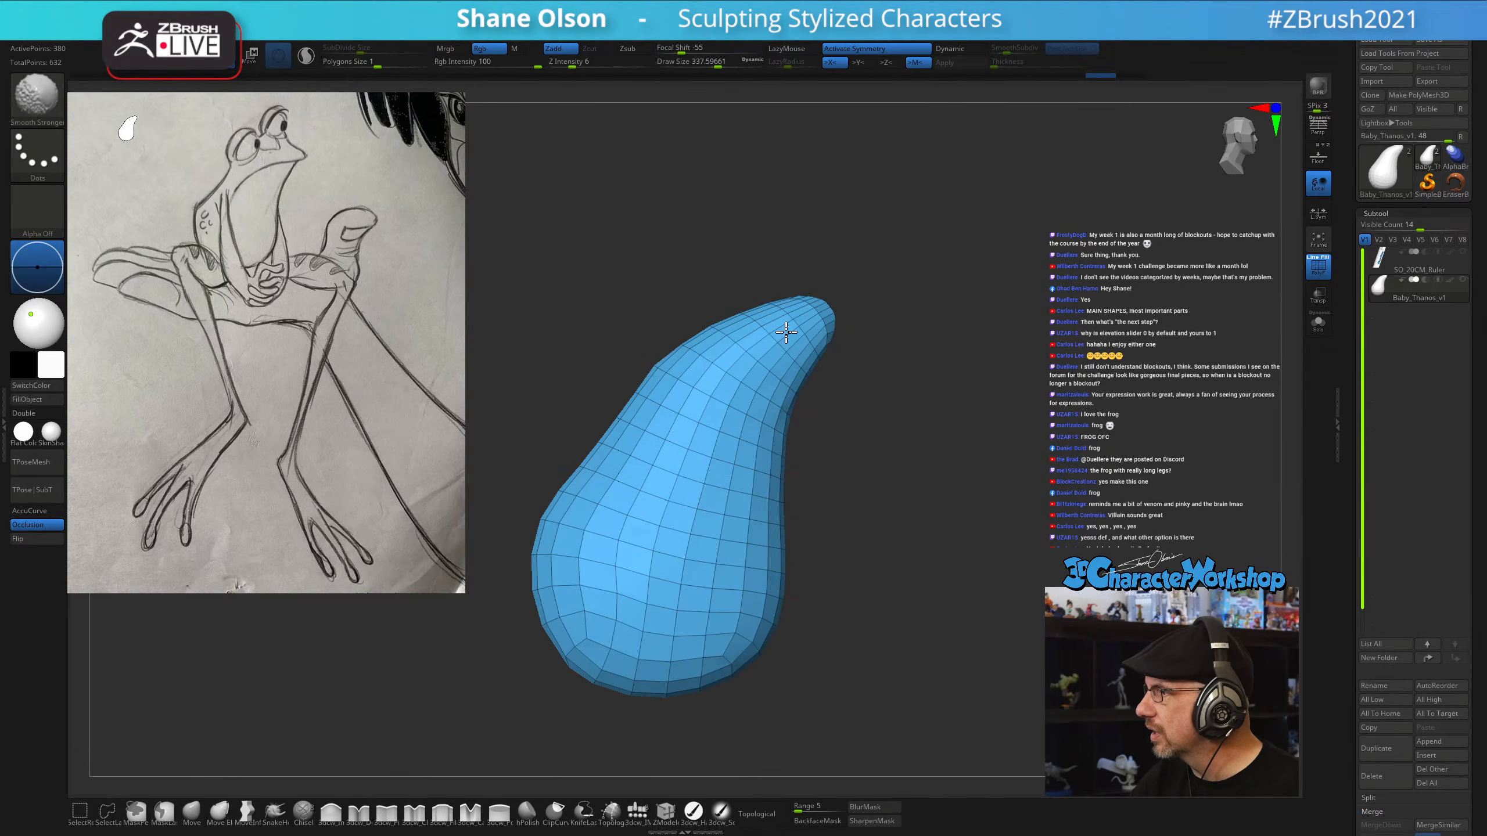
mouse_move(845, 388)
mouse_down()
mouse_move(836, 402)
mouse_move(727, 368)
mouse_move(789, 342)
mouse_move(787, 468)
mouse_move(759, 457)
mouse_move(803, 456)
mouse_move(815, 427)
mouse_move(789, 432)
mouse_up()
Set the Move brush's draw size to 172.05351 and pull a lower jaw forward from the front of the body below the head
key(s)
key(s)
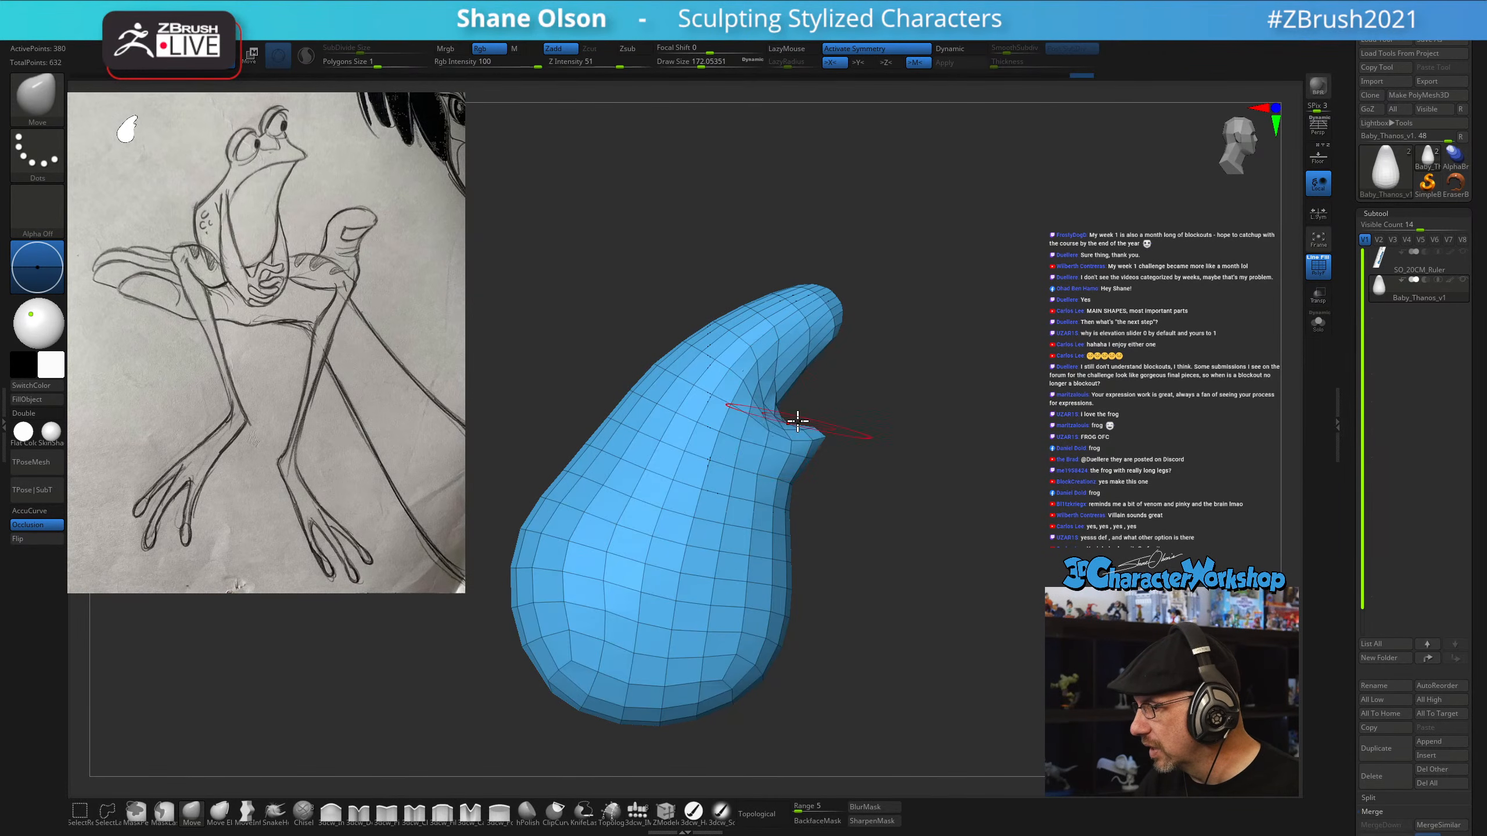
mouse_move(799, 423)
mouse_down()
mouse_move(766, 428)
mouse_move(863, 432)
mouse_move(876, 451)
mouse_move(870, 441)
mouse_up()
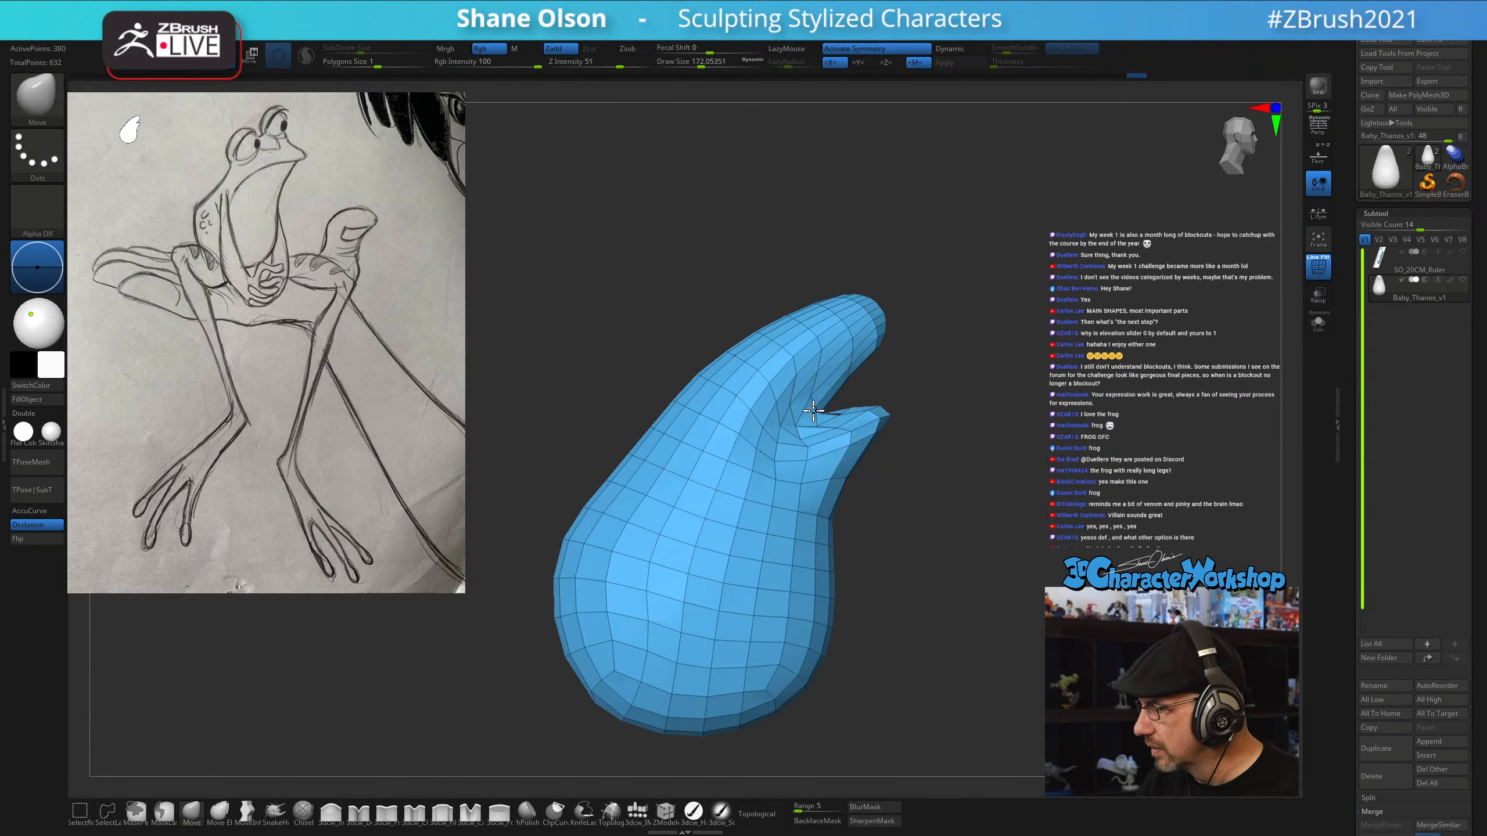
Subdivide the body mesh once and deepen the mouth opening between the jaws with a draw size of 131.96283
key(ctrl+d)
drag(894, 475, 935, 544)
key(s)
drag(960, 491, 937, 491)
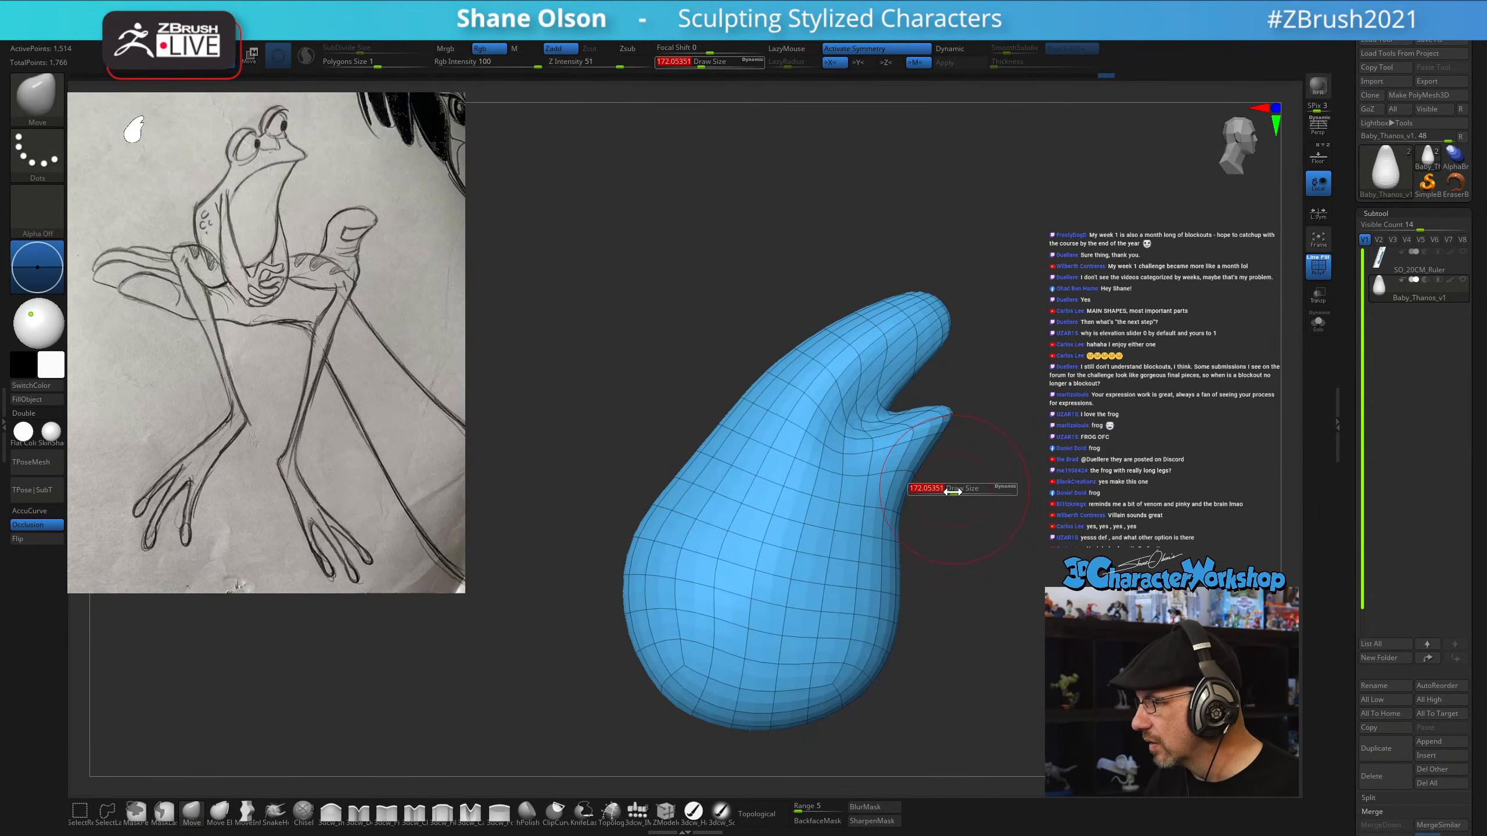
drag(898, 367, 927, 349)
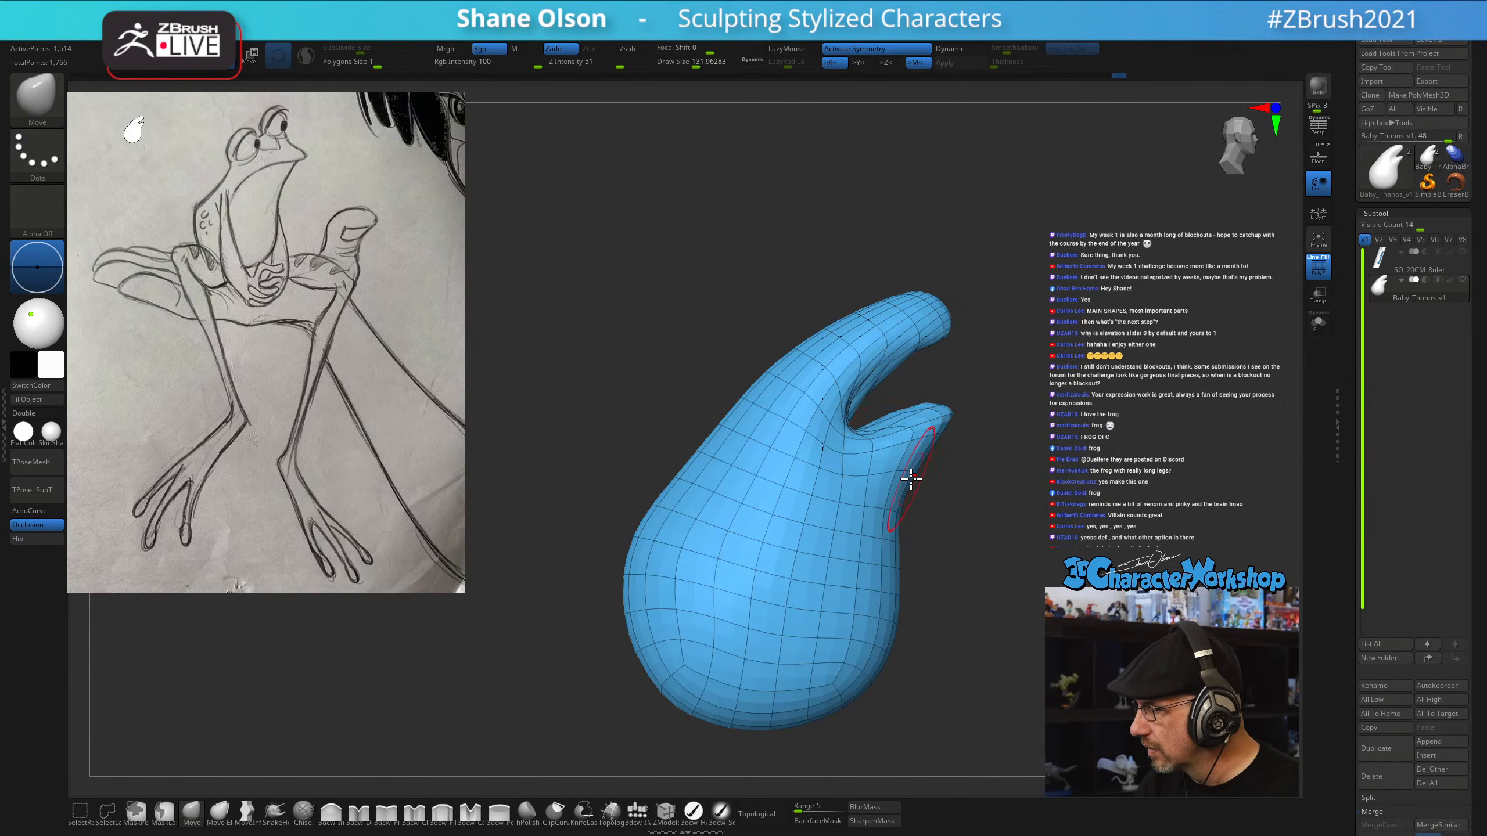
Reshape both jaws at draw size 222.86801, adjust the target polygon count and ZRemesh the body
key(s)
mouse_move(943, 491)
mouse_down()
mouse_move(983, 491)
mouse_move(940, 541)
mouse_move(952, 492)
mouse_up()
drag(959, 412, 964, 504)
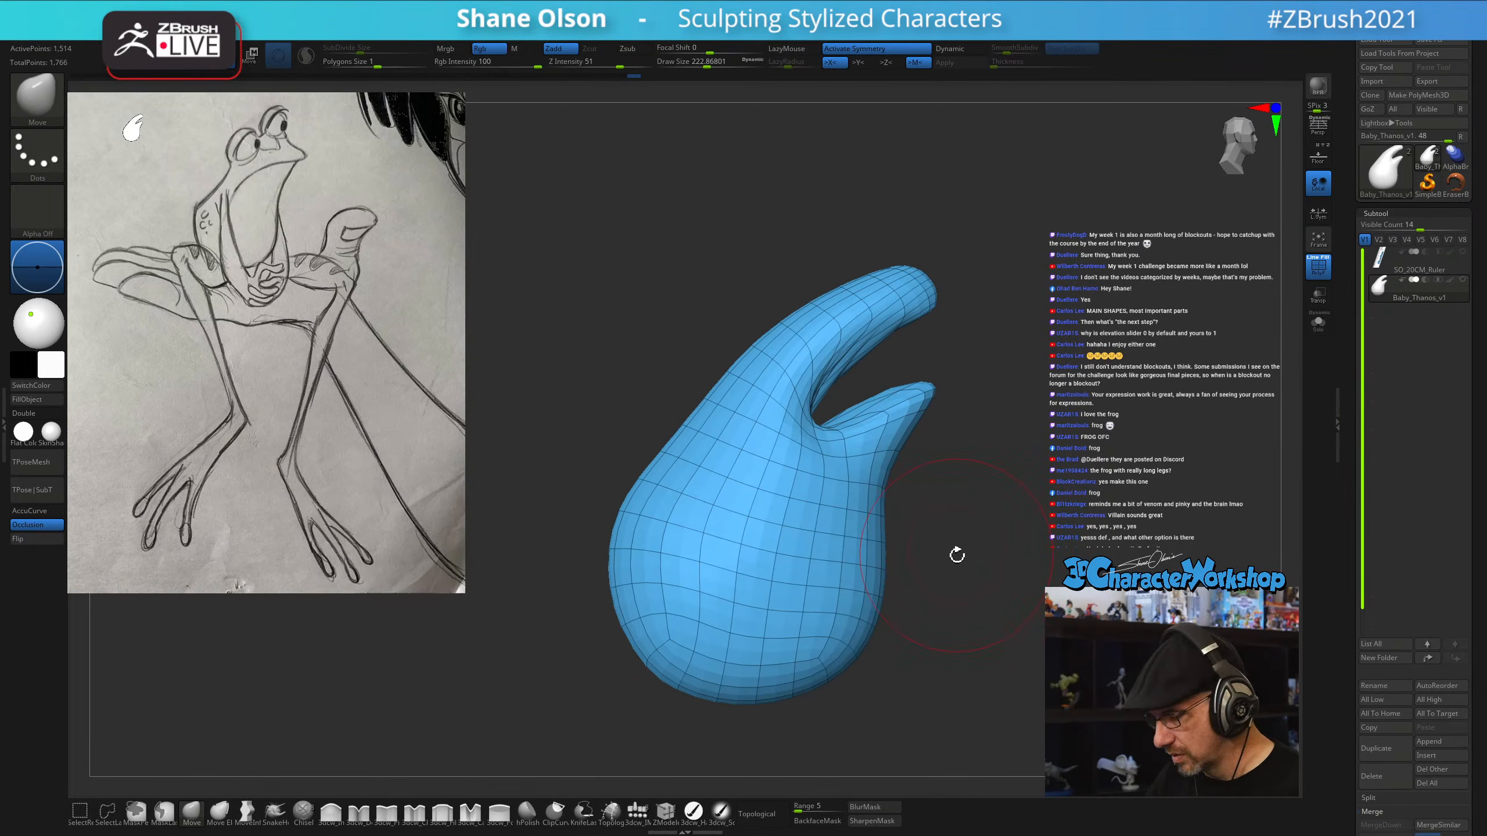
key(2)
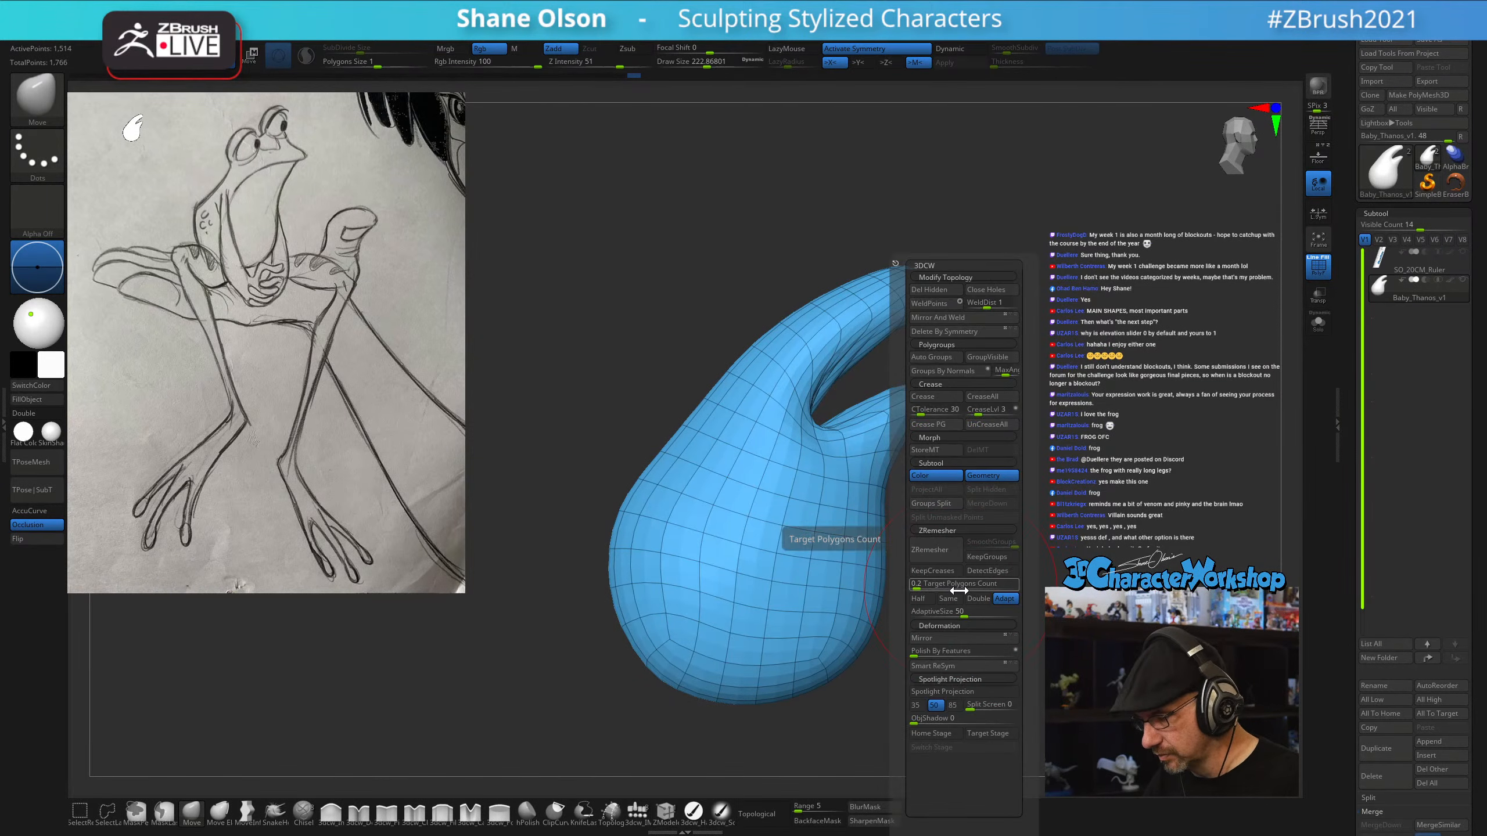
click(938, 584)
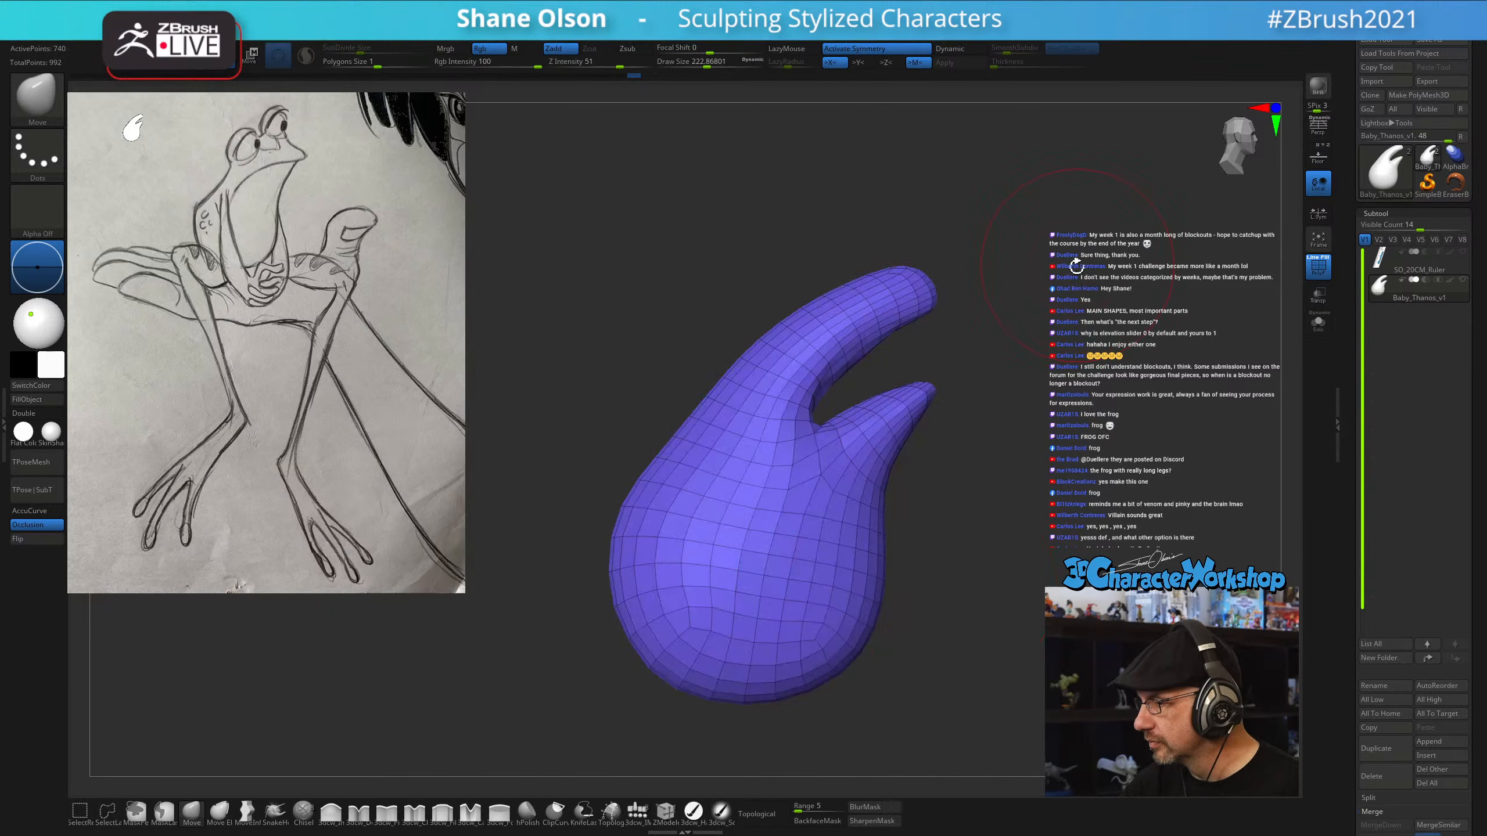
drag(1076, 264, 1002, 415)
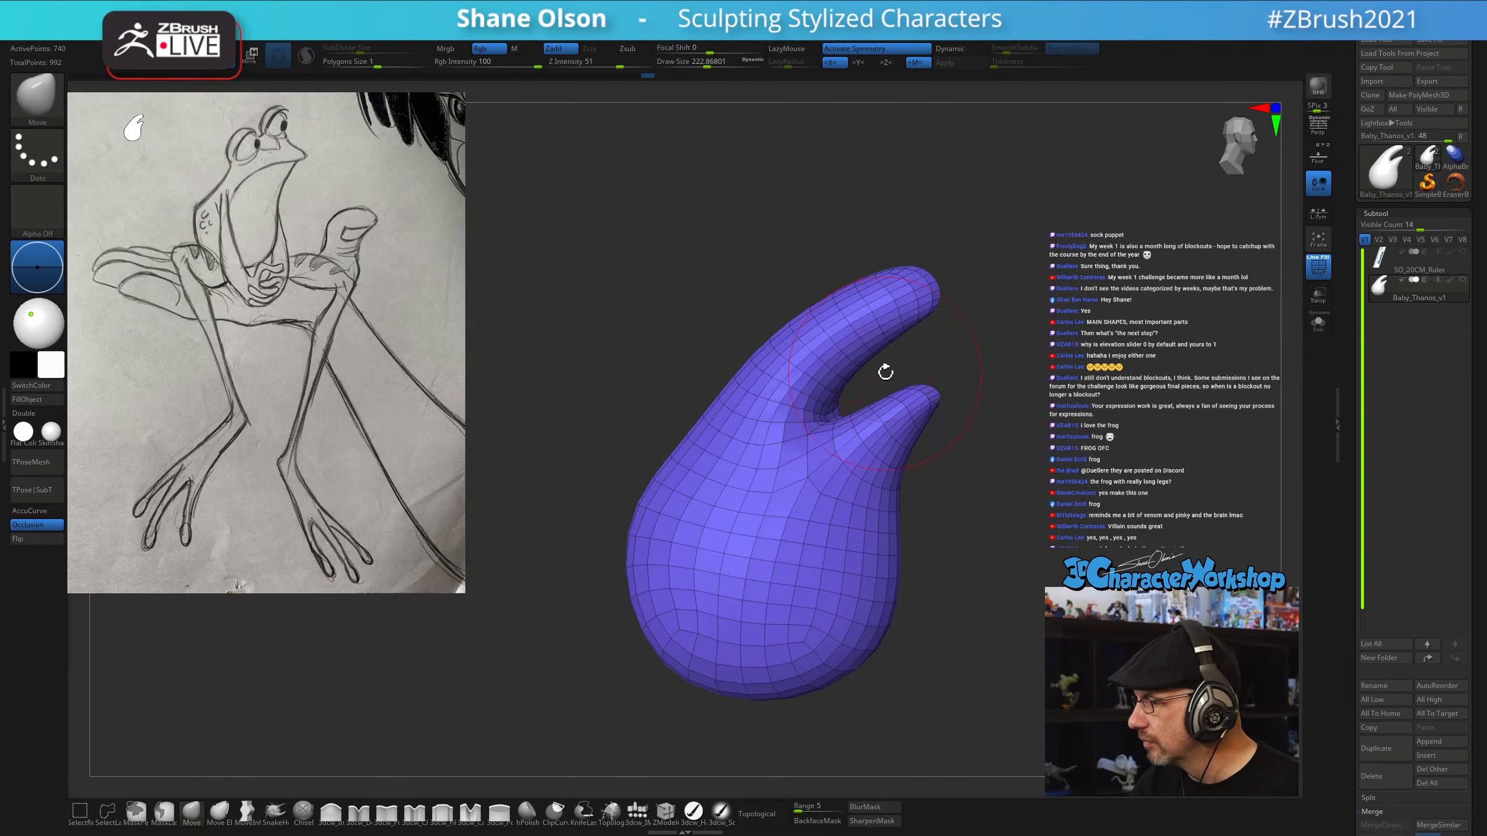
Enable topological masking with range 3 and bend the lower jaw up and the upper jaw down at draw size 311.46347
mouse_move(885, 372)
mouse_down()
mouse_move(850, 406)
mouse_move(934, 358)
mouse_move(954, 432)
mouse_move(913, 405)
mouse_move(979, 488)
mouse_move(953, 476)
mouse_move(960, 456)
mouse_up()
key(s)
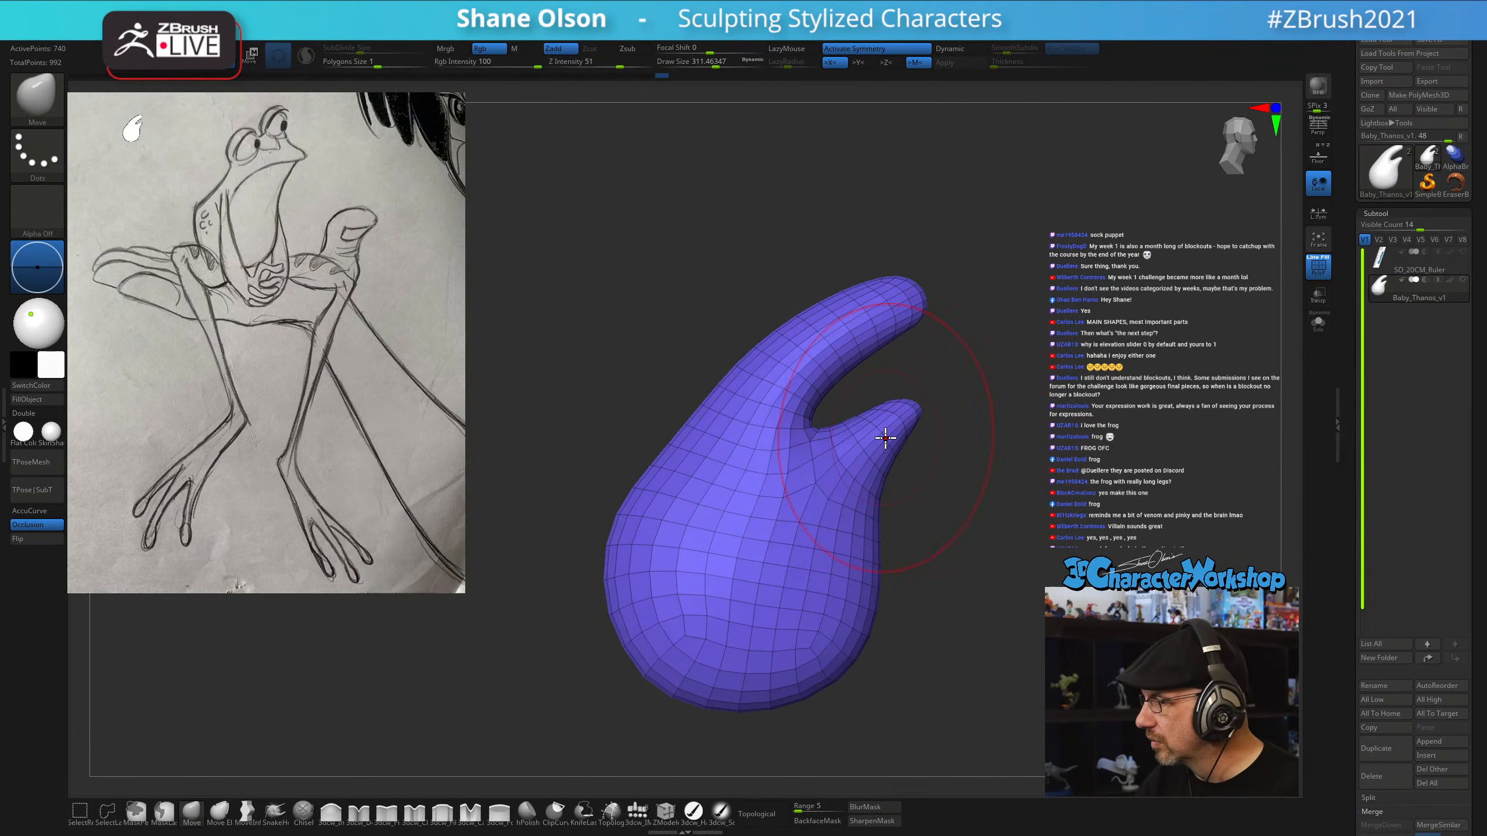
click(762, 814)
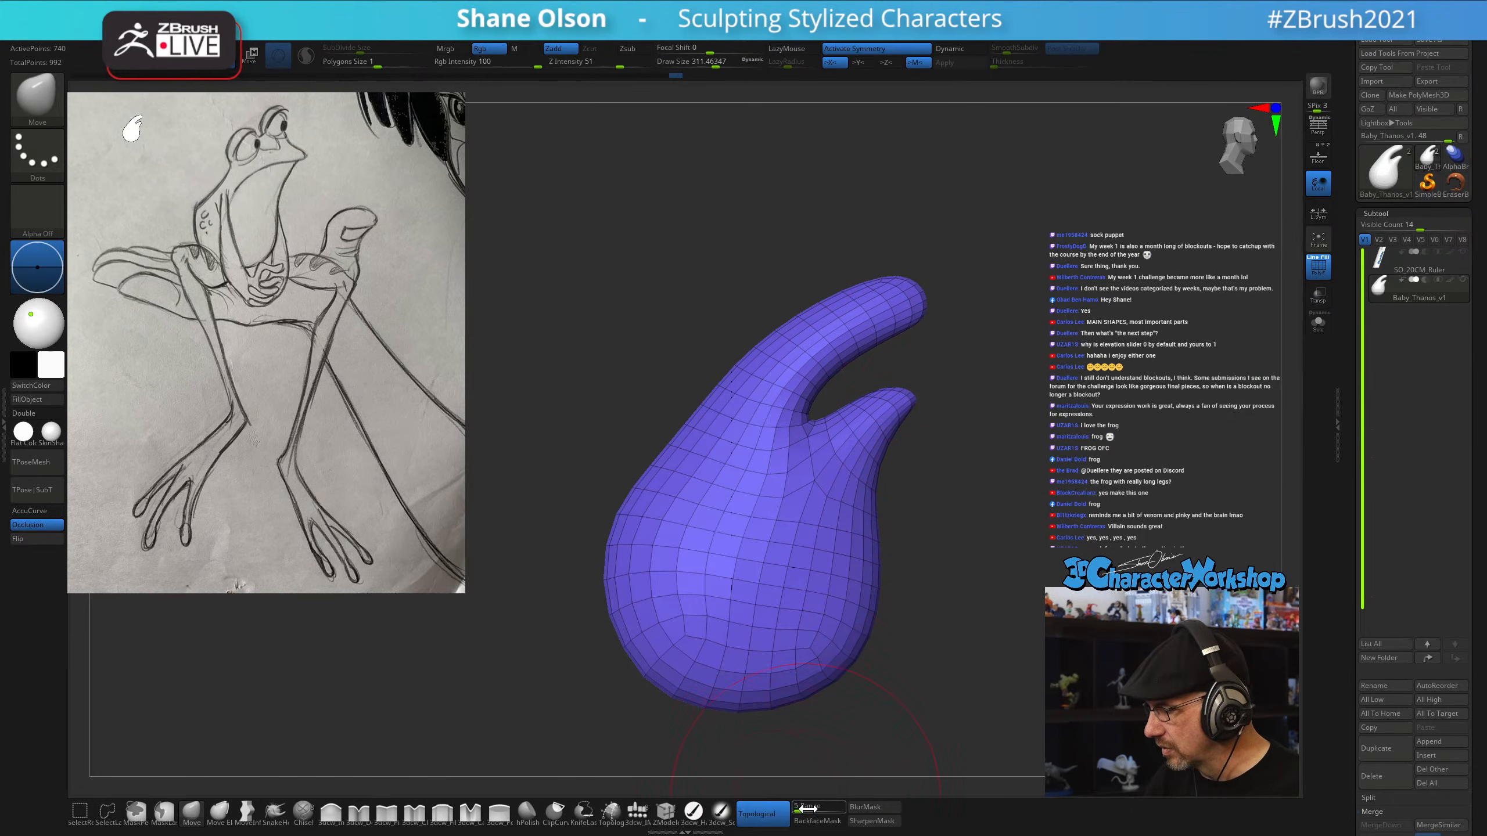
drag(798, 808, 806, 805)
drag(905, 412, 884, 386)
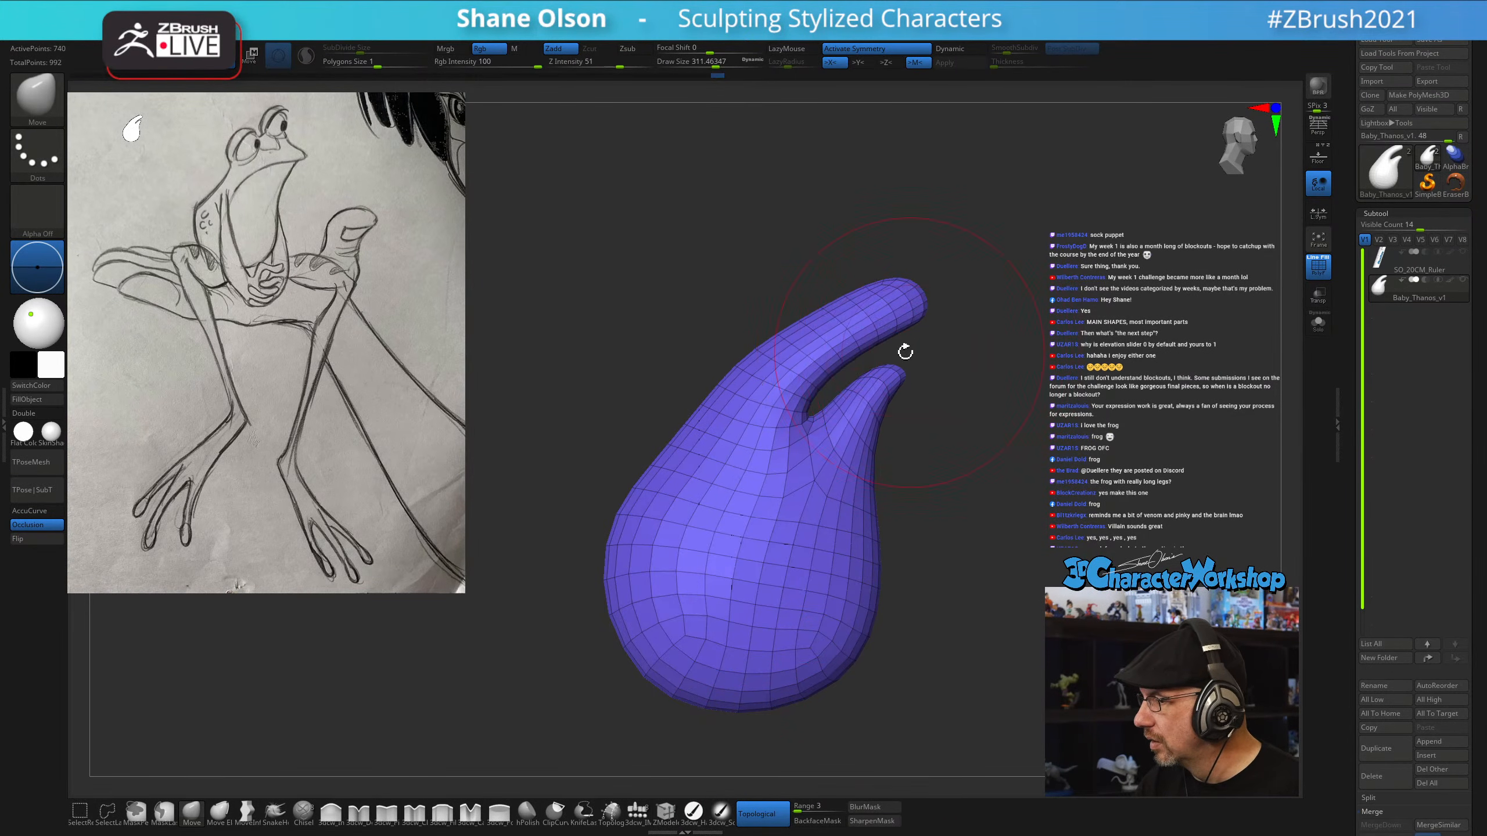
drag(916, 294, 922, 315)
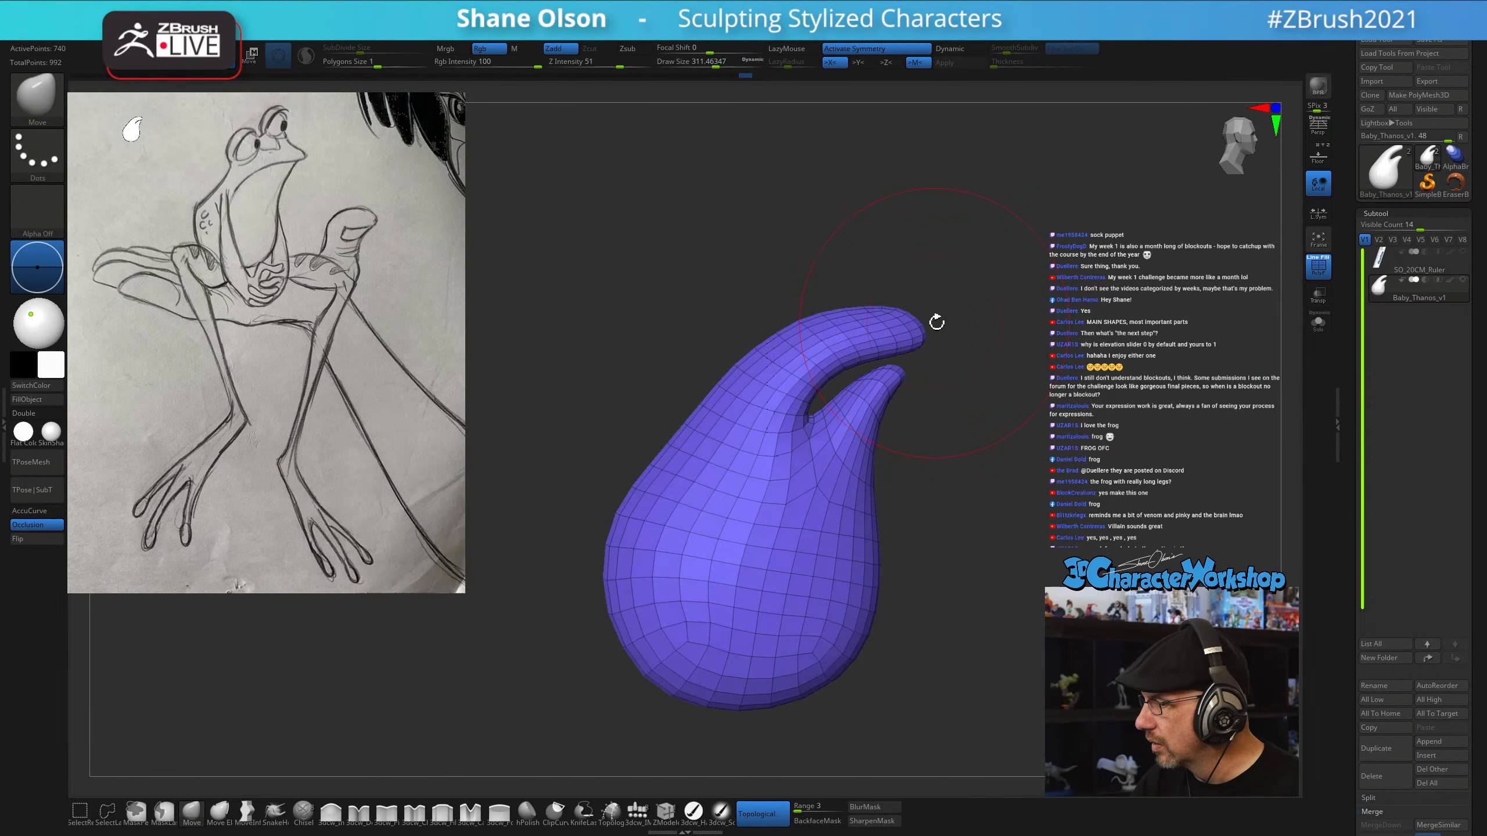
Set the draw size to 191.5874 and curve the upper lip over the lower jaw, narrowing the mouth gap
key(s)
drag(995, 378, 972, 379)
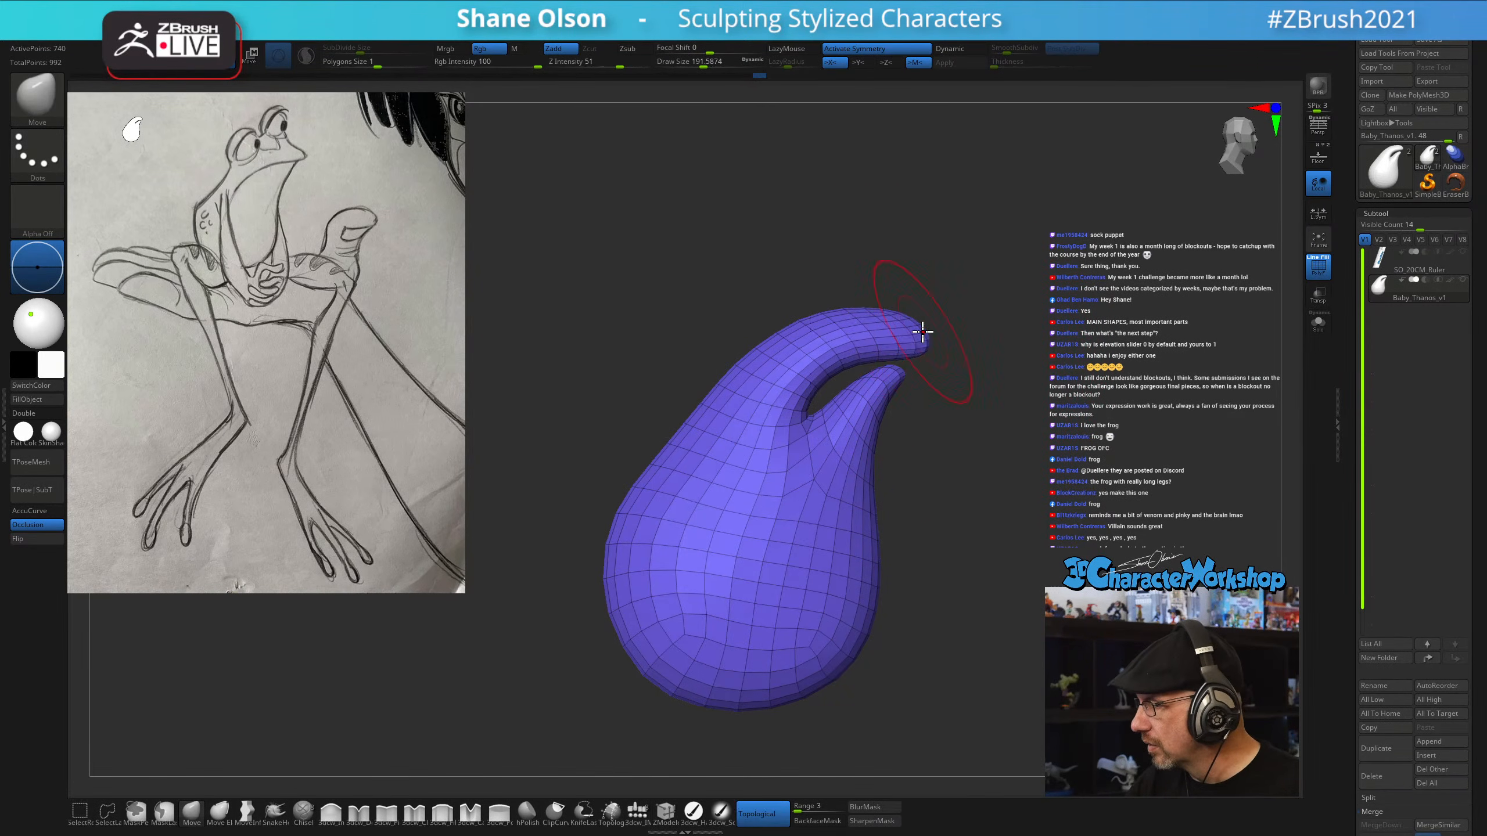
drag(923, 332, 926, 345)
drag(836, 360, 843, 354)
drag(845, 406, 858, 384)
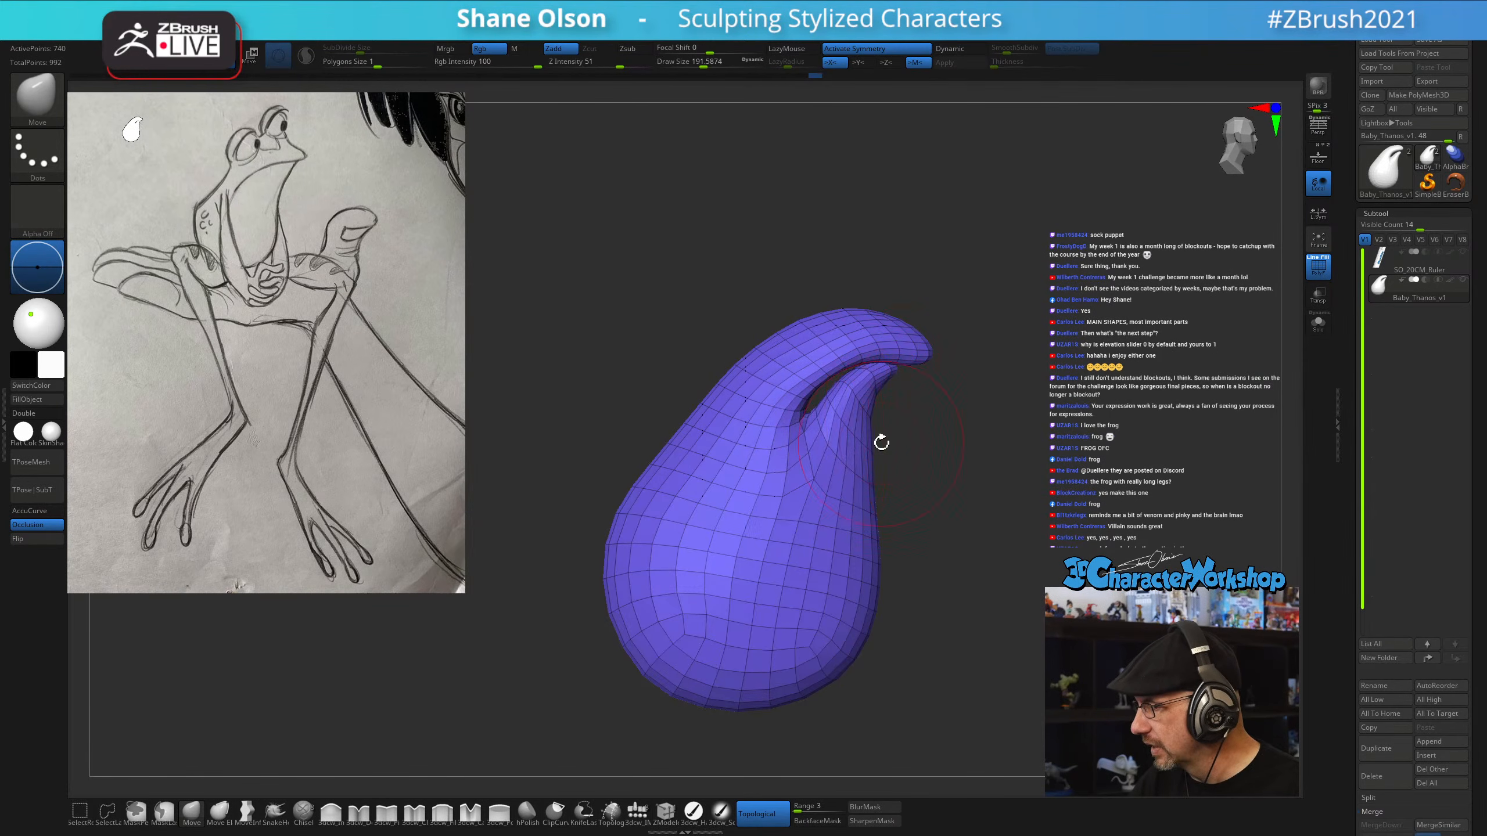
Turn on dynamic subdivision and inflate the area around the mouth corners with the 3dcw_Inflate brush
mouse_move(919, 539)
mouse_down()
mouse_move(895, 434)
mouse_move(937, 434)
mouse_move(962, 408)
mouse_move(953, 384)
mouse_up()
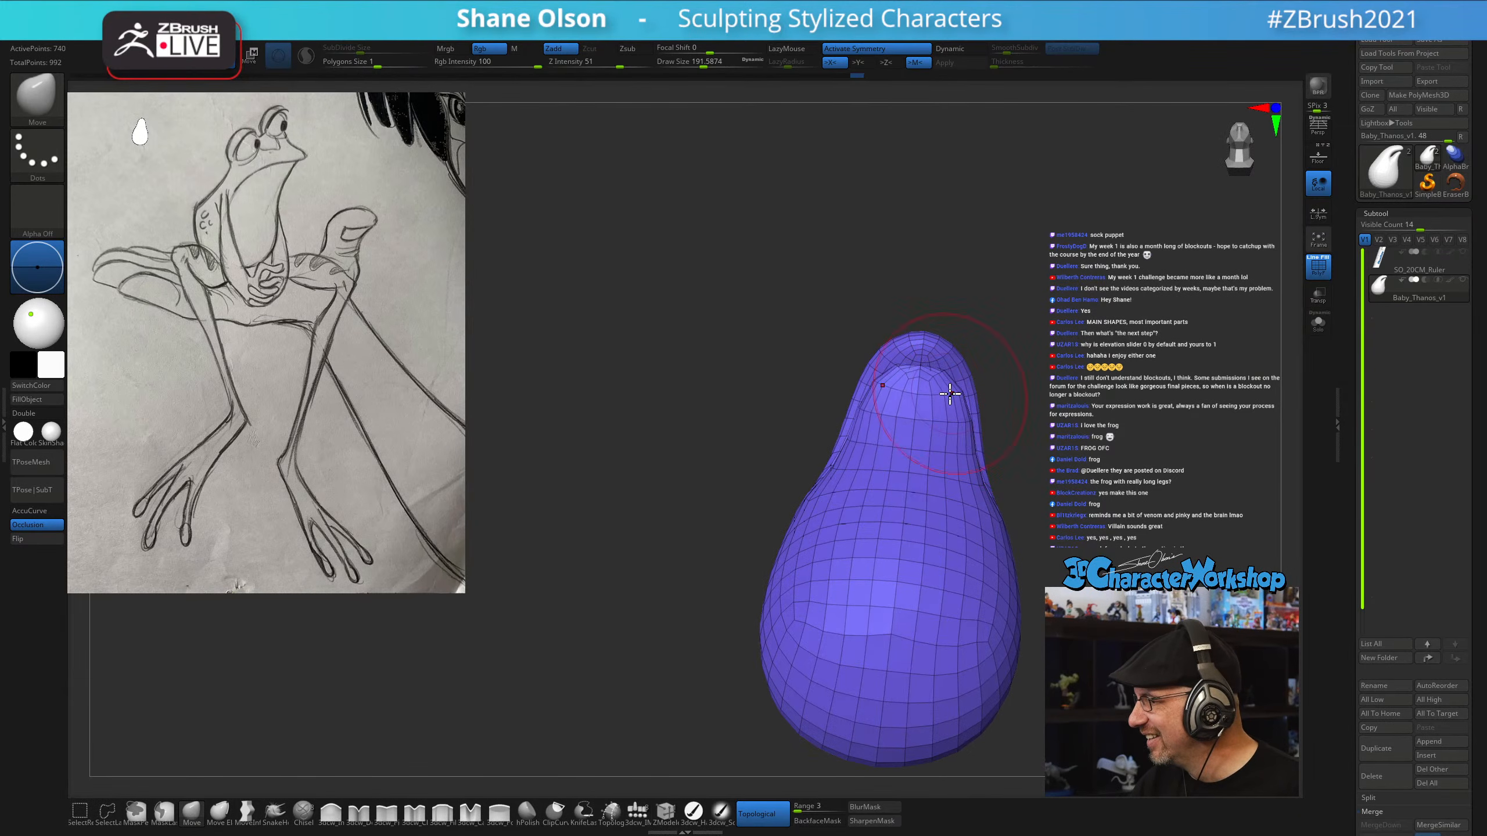
mouse_move(1005, 445)
mouse_down()
mouse_move(966, 438)
mouse_move(978, 515)
mouse_move(1072, 472)
mouse_move(1032, 519)
mouse_move(995, 505)
mouse_move(926, 529)
mouse_up()
key(d)
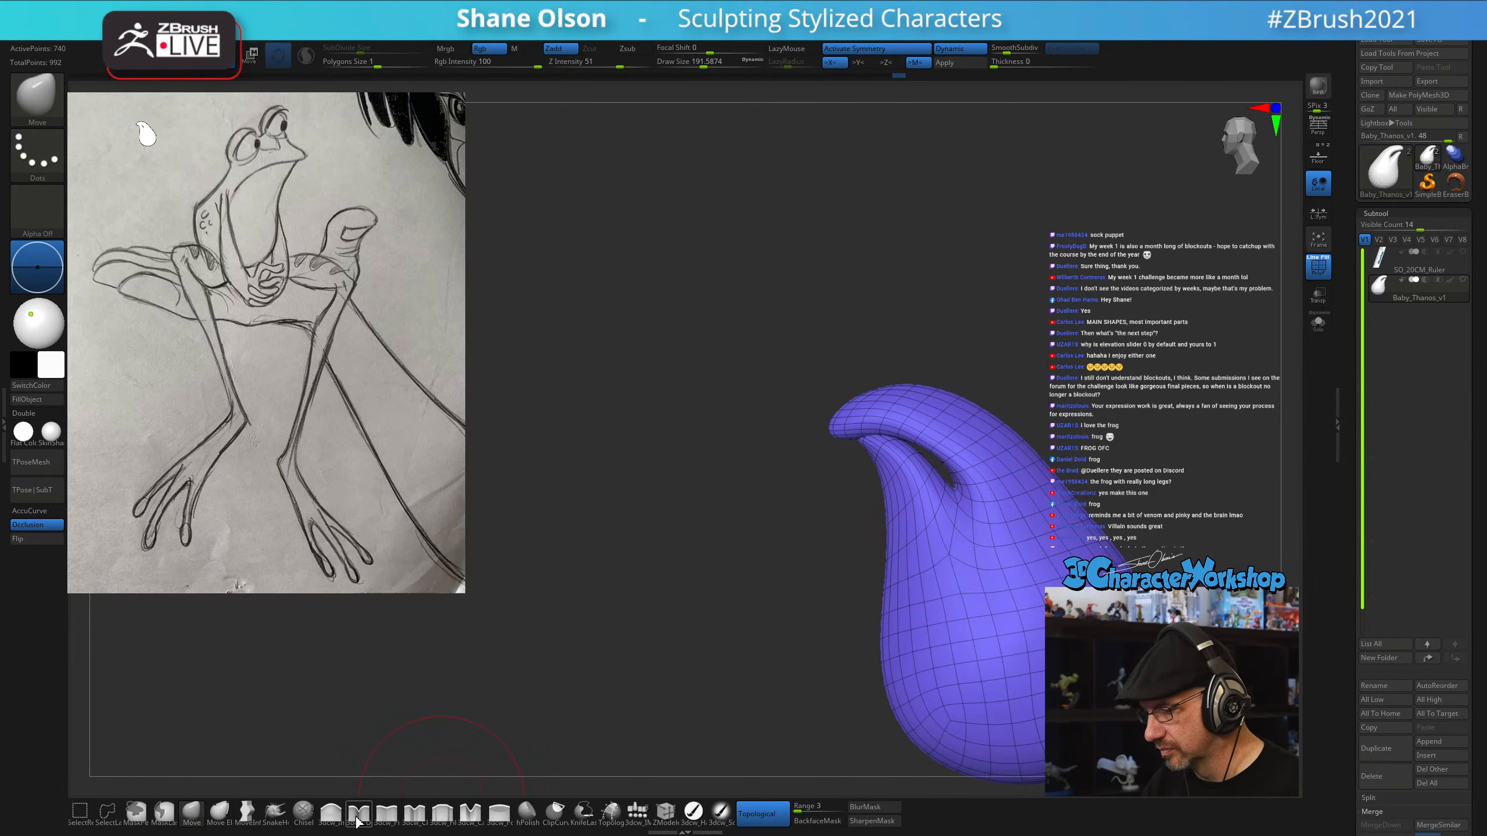
click(330, 813)
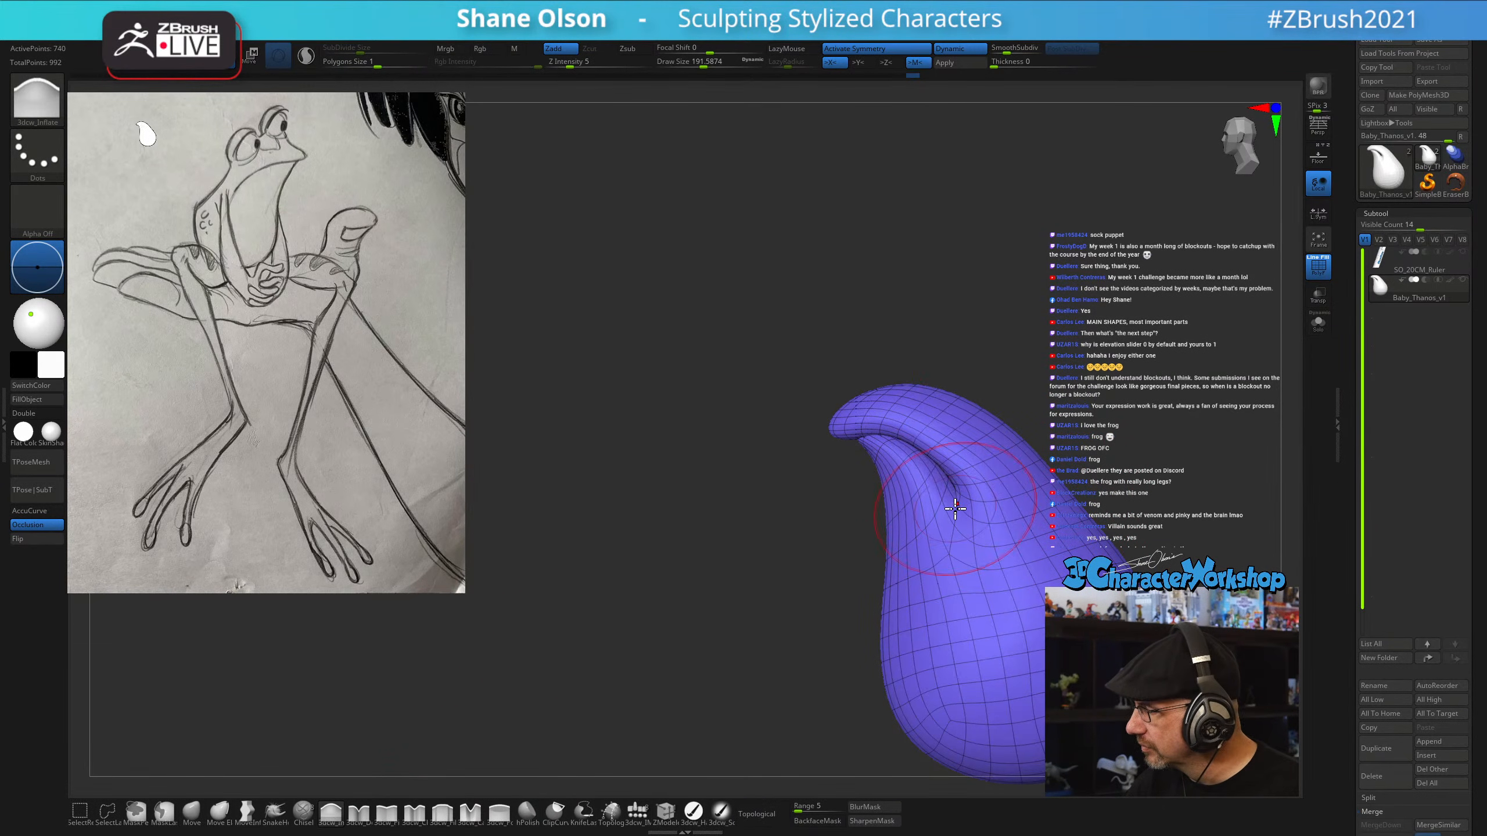
mouse_move(937, 580)
mouse_down()
mouse_move(1016, 578)
mouse_move(963, 478)
mouse_move(1006, 438)
mouse_move(955, 407)
mouse_up()
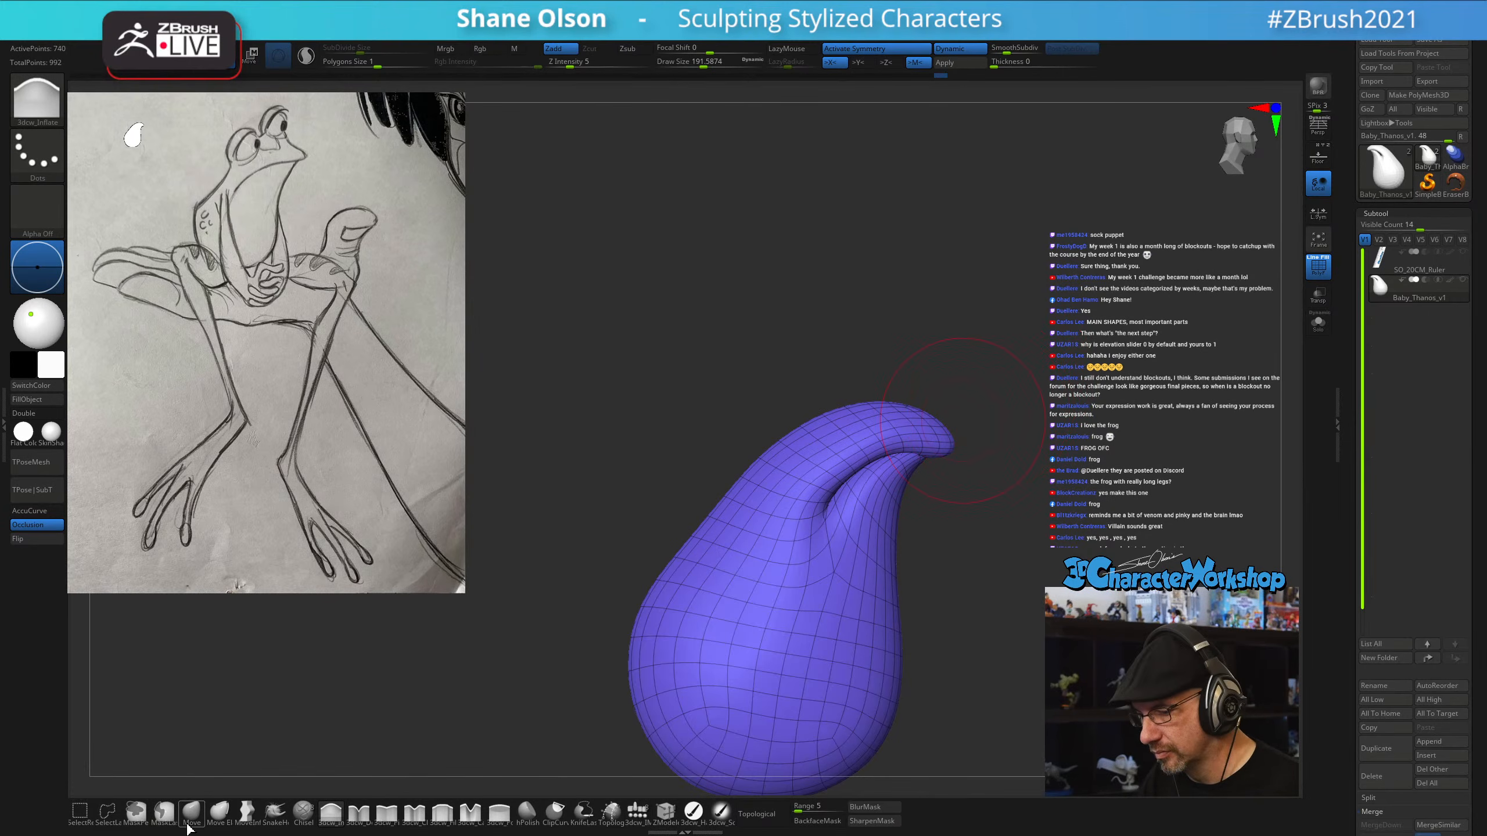
Return to the Move brush and refine the tip of the upper jaw at draw size 131.96283
click(188, 821)
mouse_move(1013, 342)
alt+mouse_down()
mouse_move(962, 361)
mouse_move(959, 382)
alt+mouse_up()
key(s)
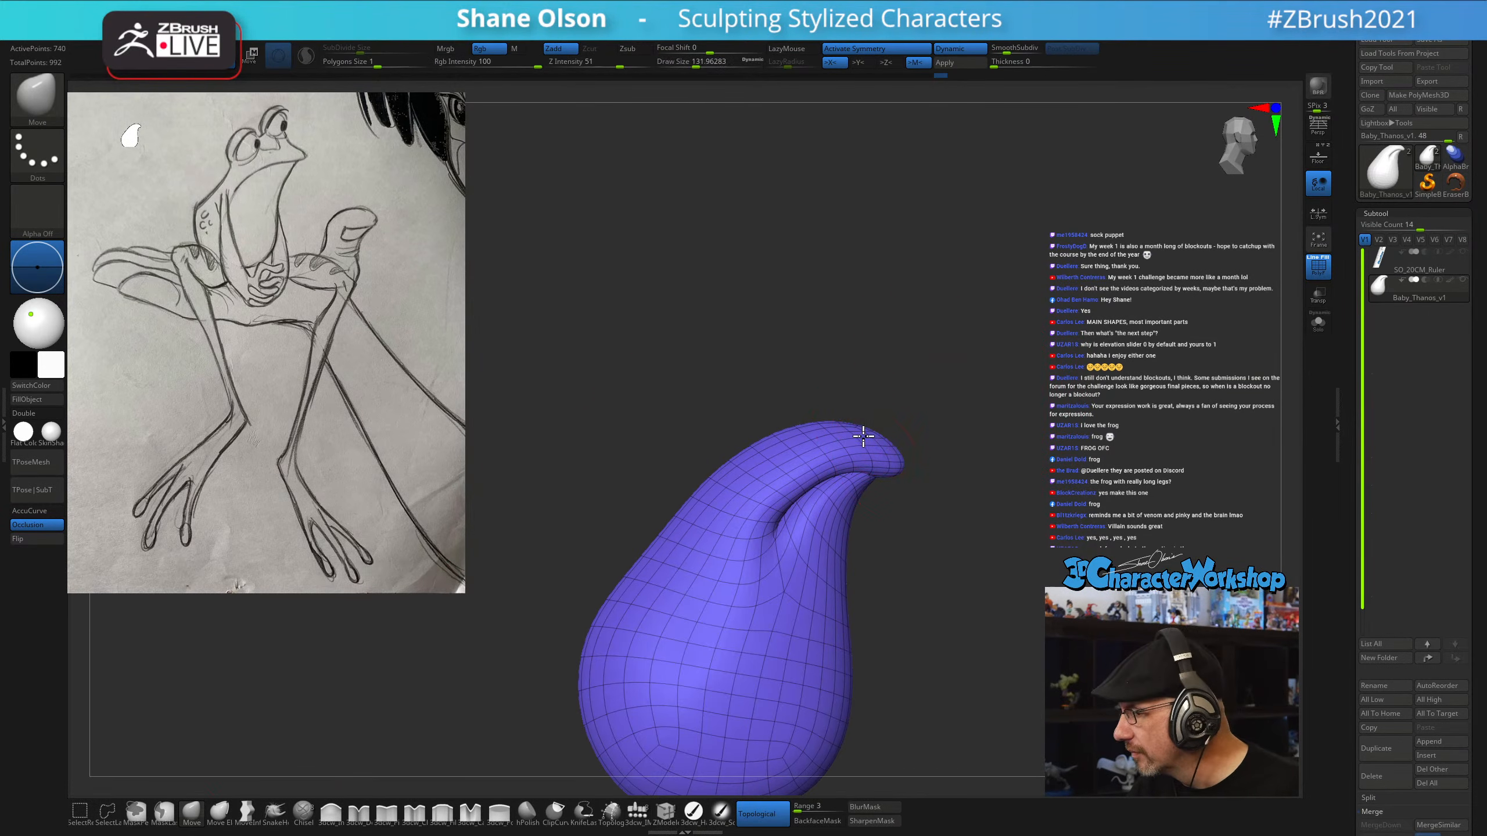
drag(962, 502, 891, 494)
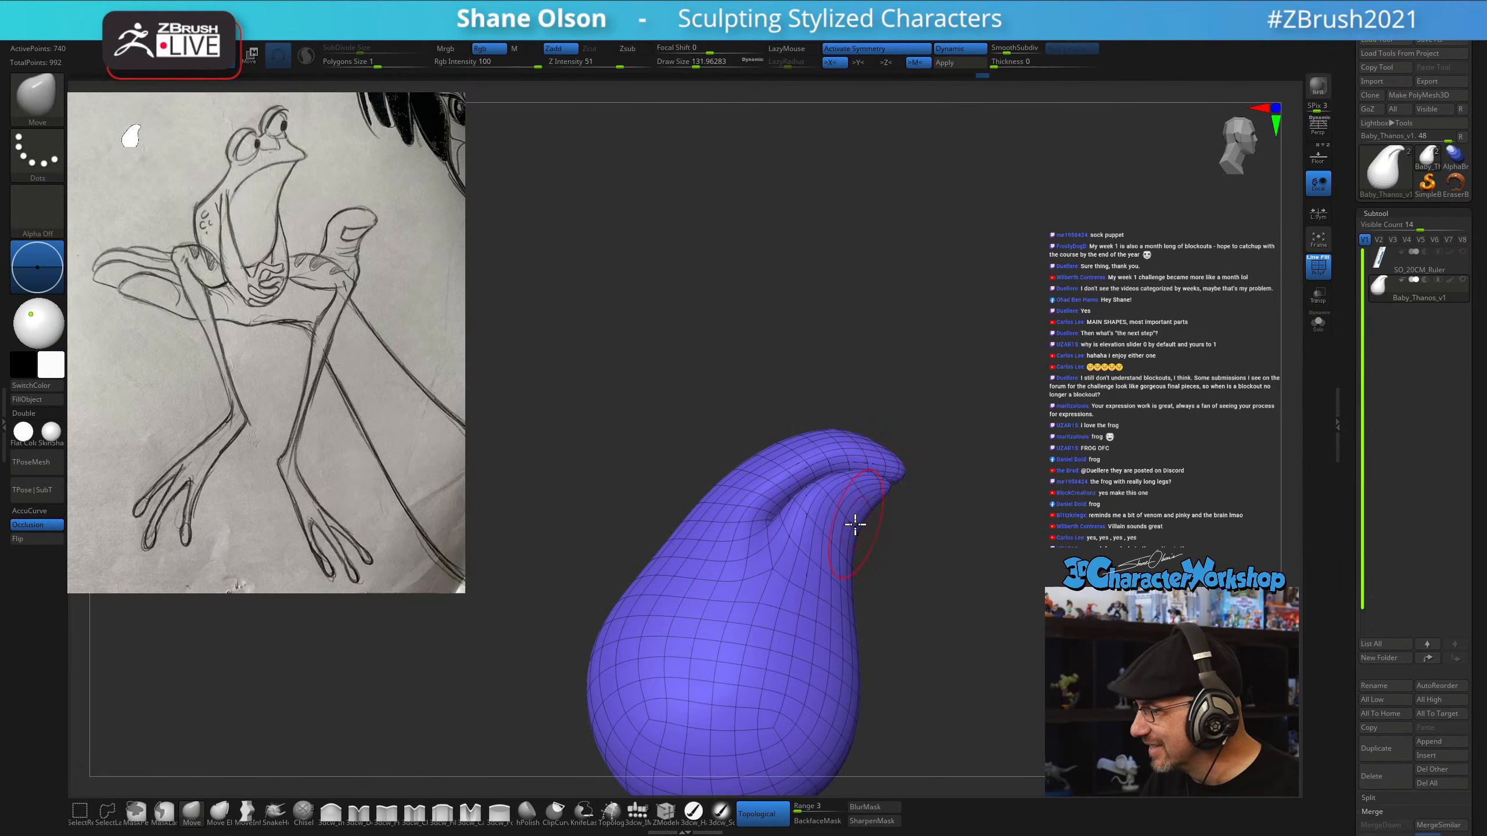
Set the draw size to 167.33502 and shape the lower jaw and mouth corner to meet the upper lip
key(s)
mouse_move(892, 534)
mouse_down()
mouse_move(906, 535)
mouse_move(874, 467)
mouse_up()
ctrl+right_drag(849, 446, 857, 455)
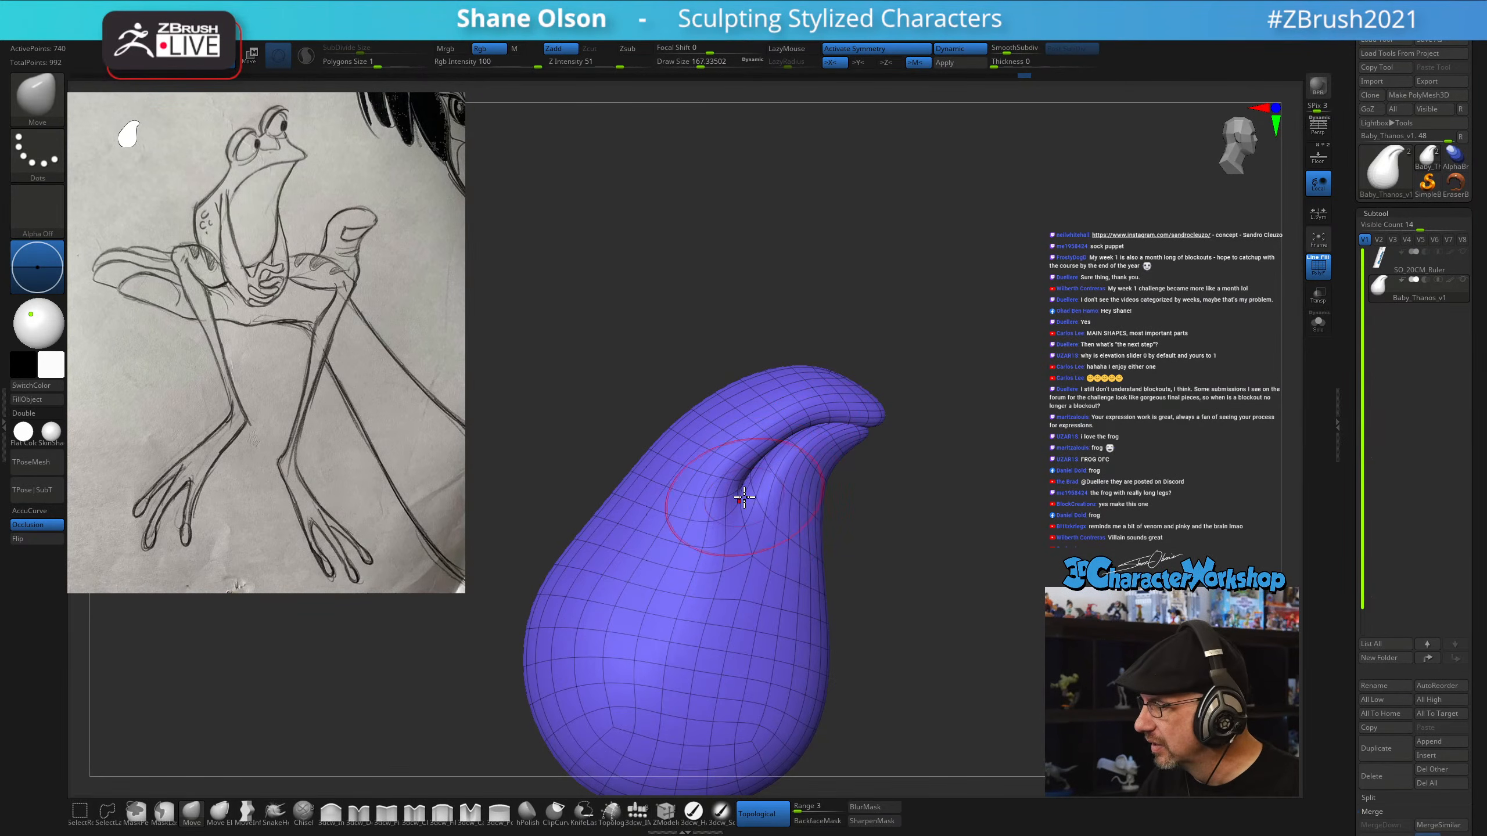
mouse_move(790, 538)
shift+mouse_down()
mouse_move(750, 557)
mouse_move(787, 557)
shift+mouse_up()
right_drag(847, 382, 849, 346)
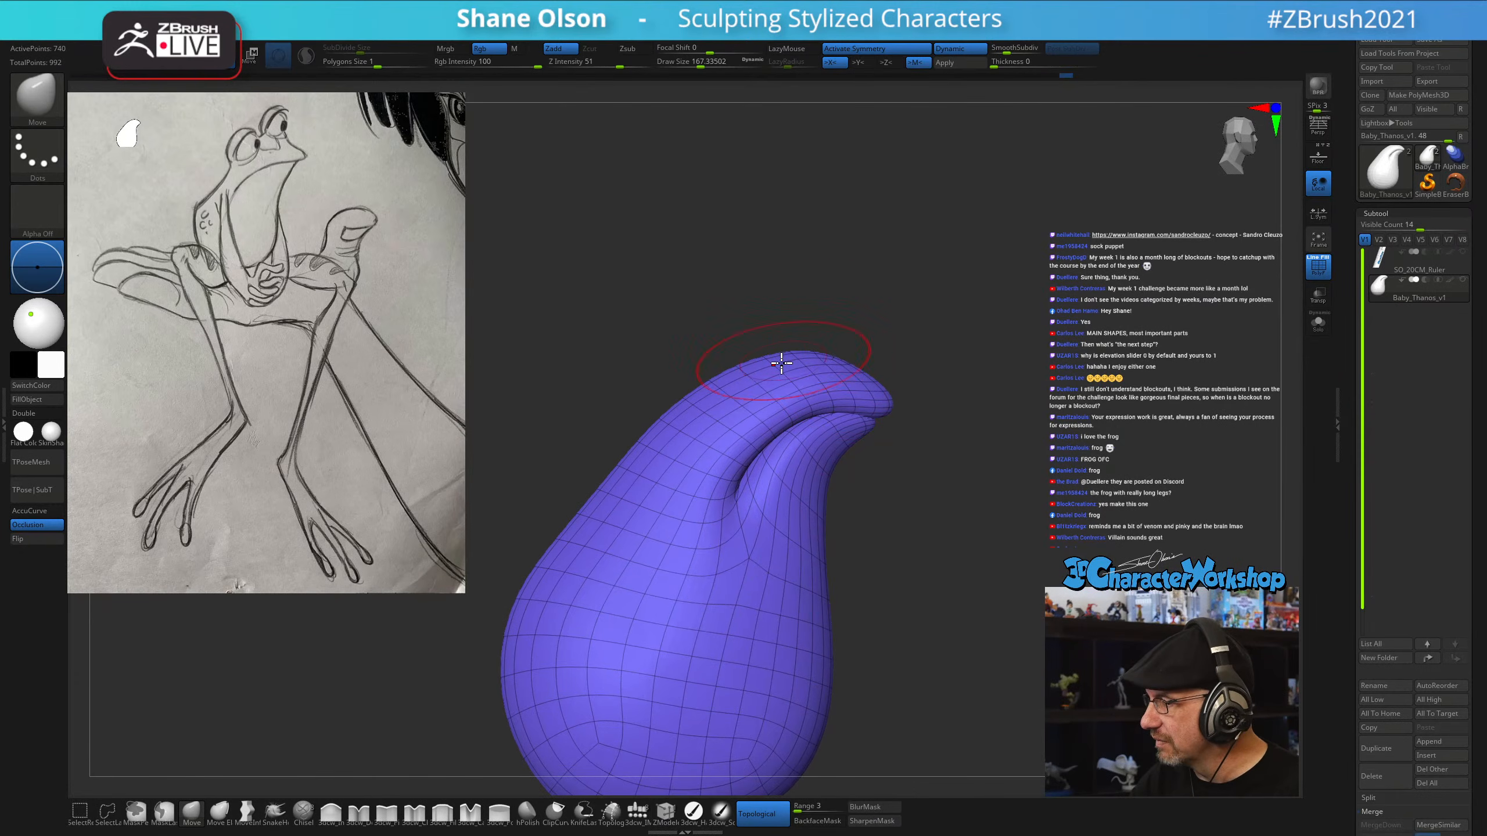
Push in the nape behind the head at draw size 228.31243 and define the upper back at 212.17717
key(s)
drag(650, 410, 664, 414)
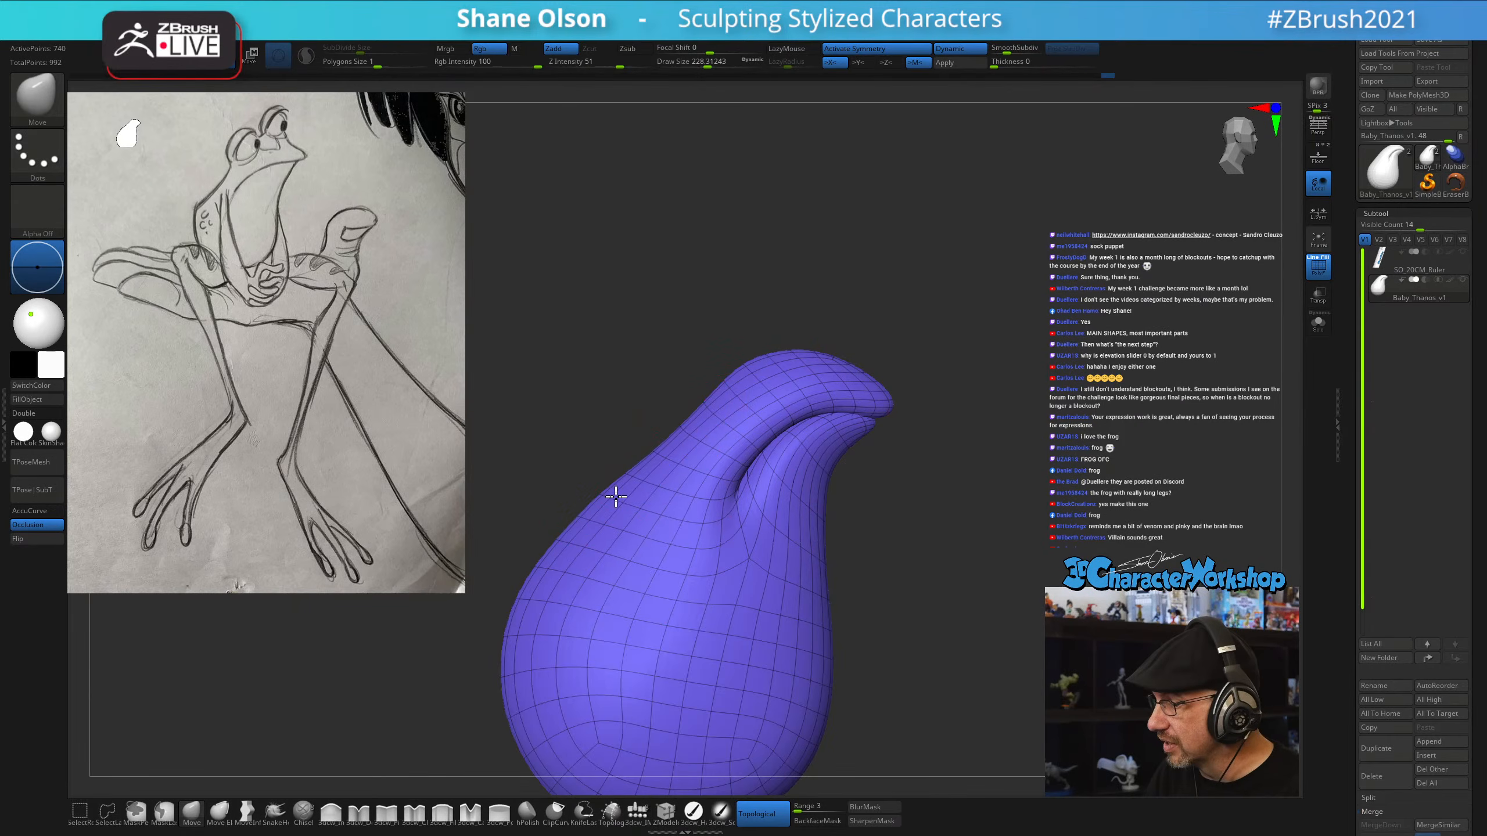
key(shift)
right_drag(637, 607, 630, 525)
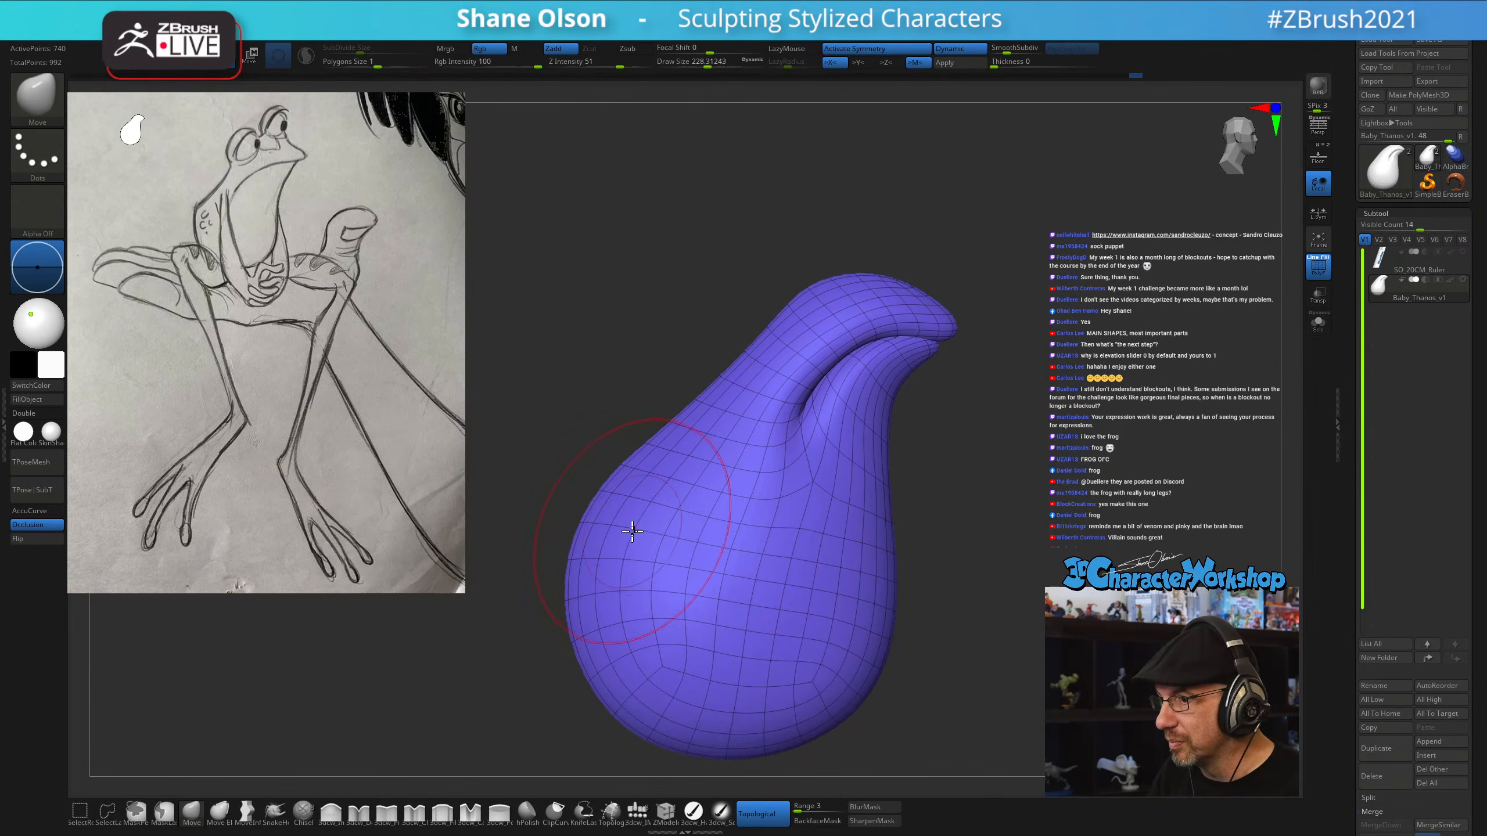
key(s)
drag(607, 512, 605, 512)
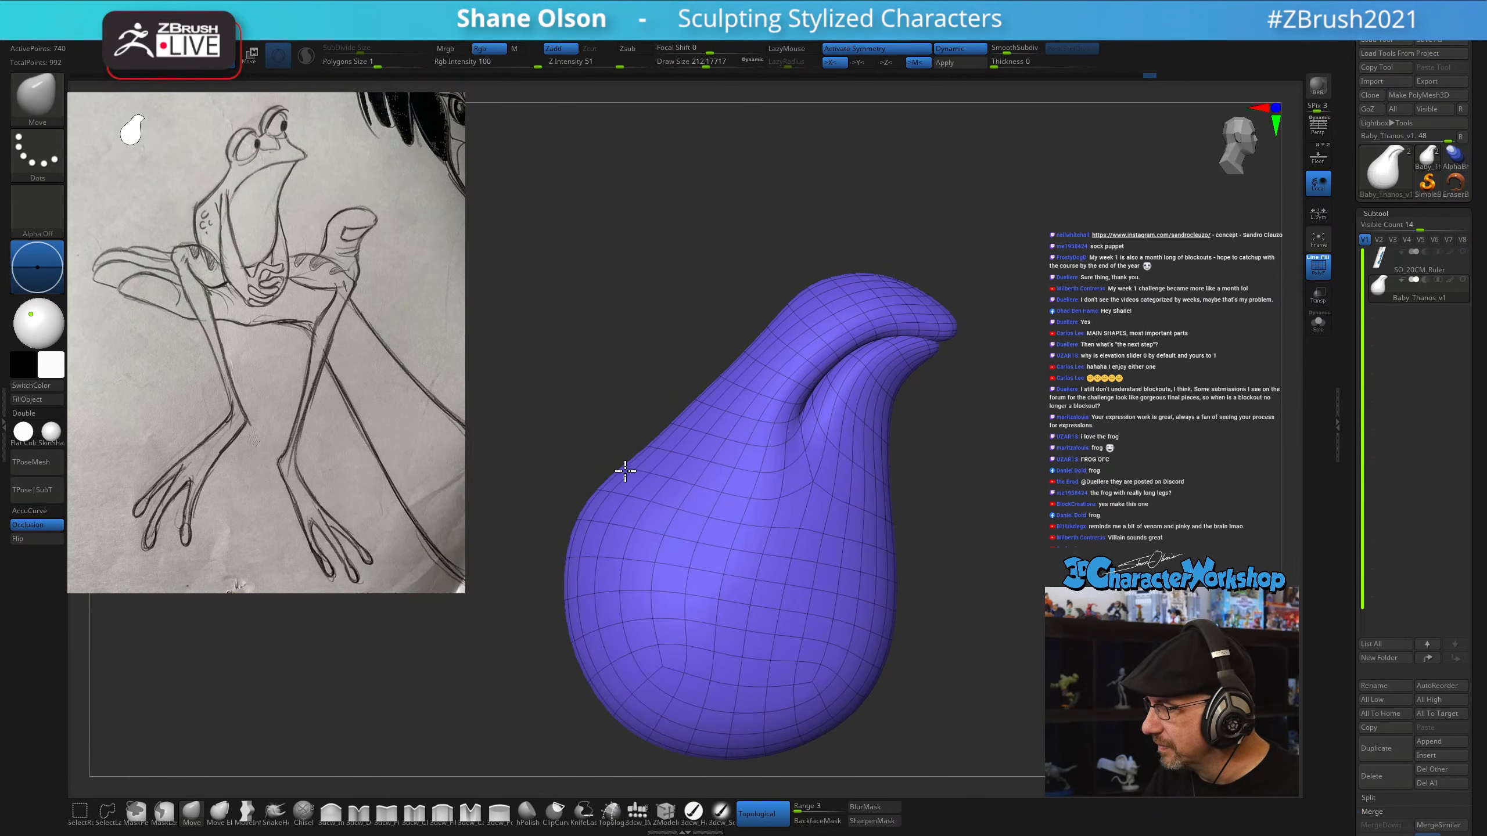
right_drag(794, 622, 913, 579)
Flatten the rounded lower back at draw size 558.63977 and refine the slope of the upper back at 274.24346
key(s)
drag(881, 569, 912, 572)
drag(582, 554, 602, 557)
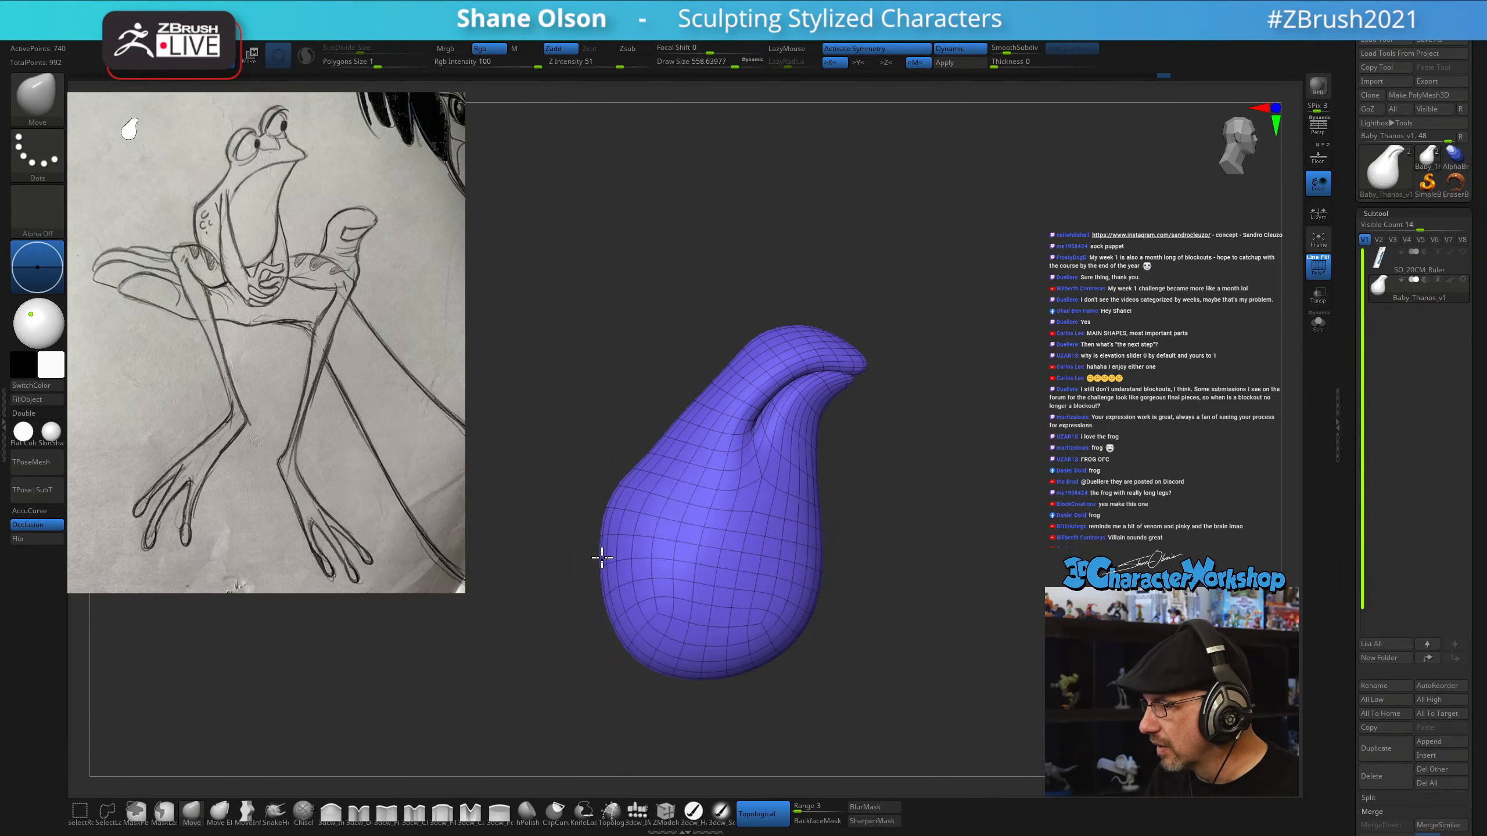
key(s)
drag(674, 427, 656, 428)
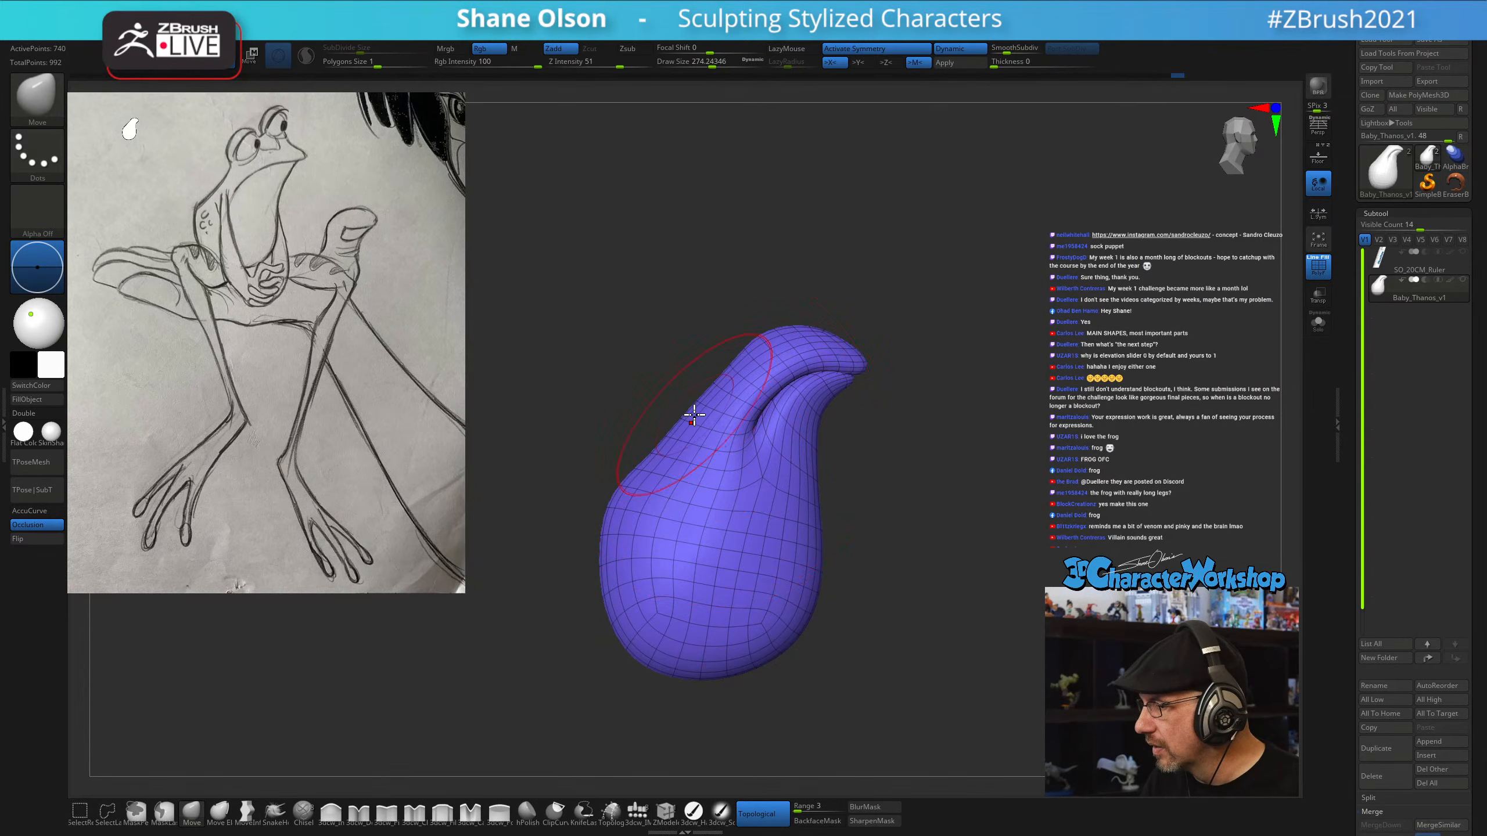
Refine the body silhouette and mouth area with the Move brush, going from draw size 460.44232 down to 115.86058
key(s)
mouse_move(790, 609)
mouse_down()
mouse_move(903, 611)
mouse_move(857, 608)
mouse_up()
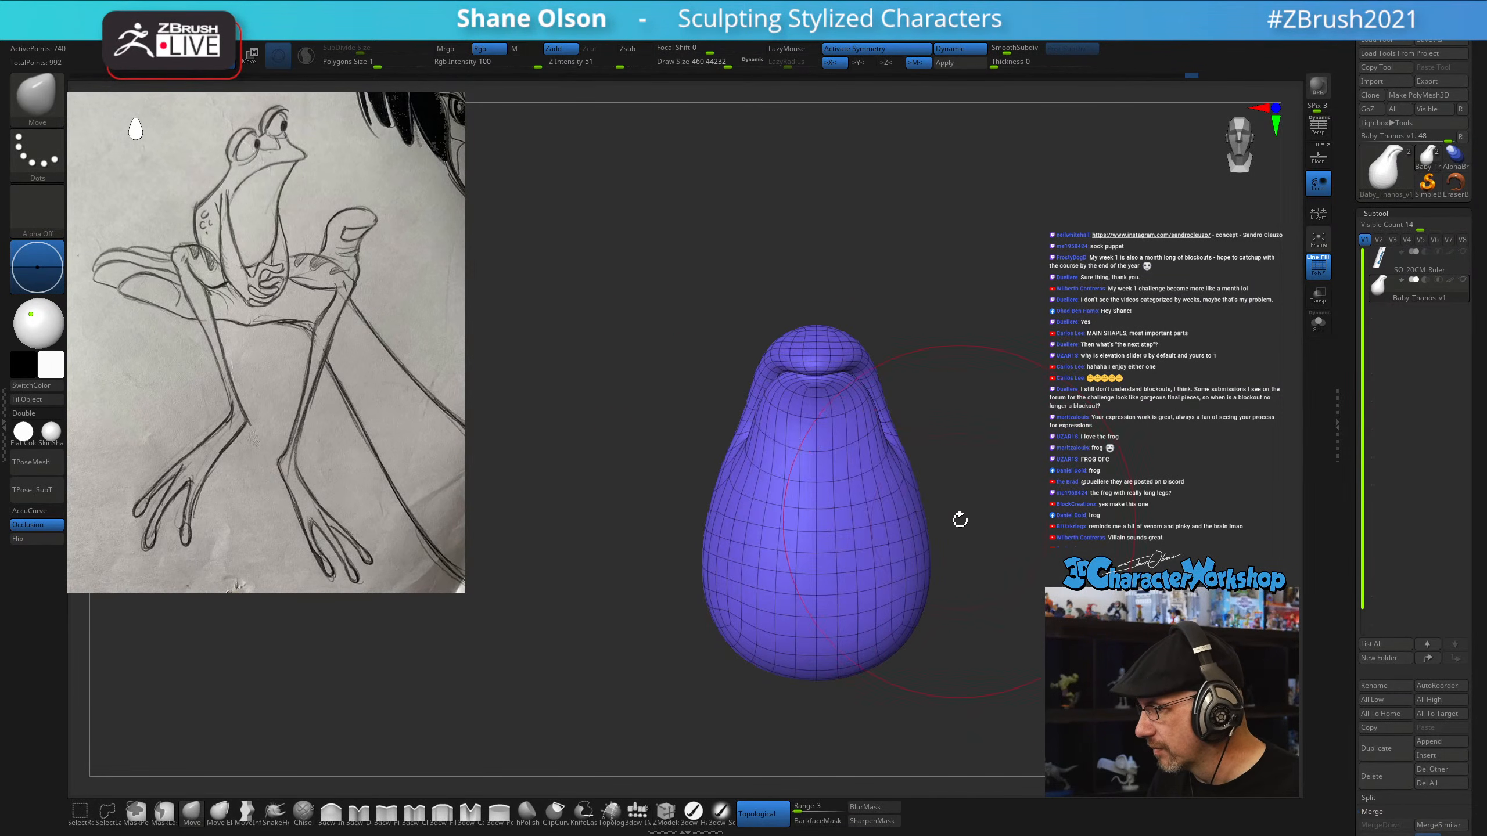
mouse_move(959, 518)
alt+mouse_down()
mouse_move(913, 515)
mouse_move(919, 392)
mouse_move(903, 472)
mouse_move(922, 466)
mouse_move(902, 404)
mouse_move(874, 384)
mouse_move(921, 440)
mouse_move(922, 492)
mouse_move(978, 509)
mouse_move(907, 505)
mouse_move(962, 529)
alt+mouse_up()
key(s)
key(s)
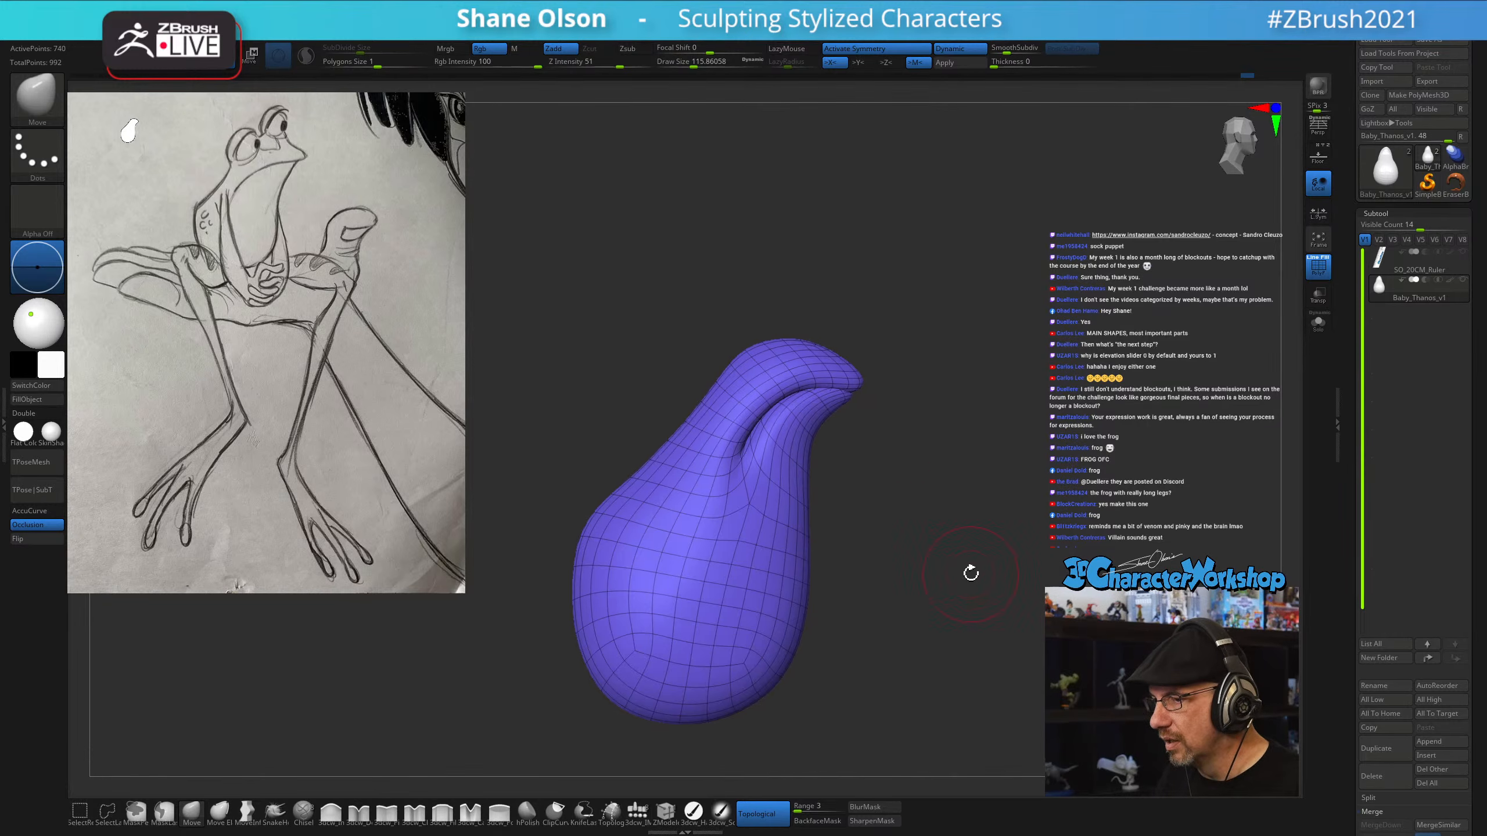
Hide the polygon wireframe and check the smooth body shape from the front and side against the sketch
key(shift+f)
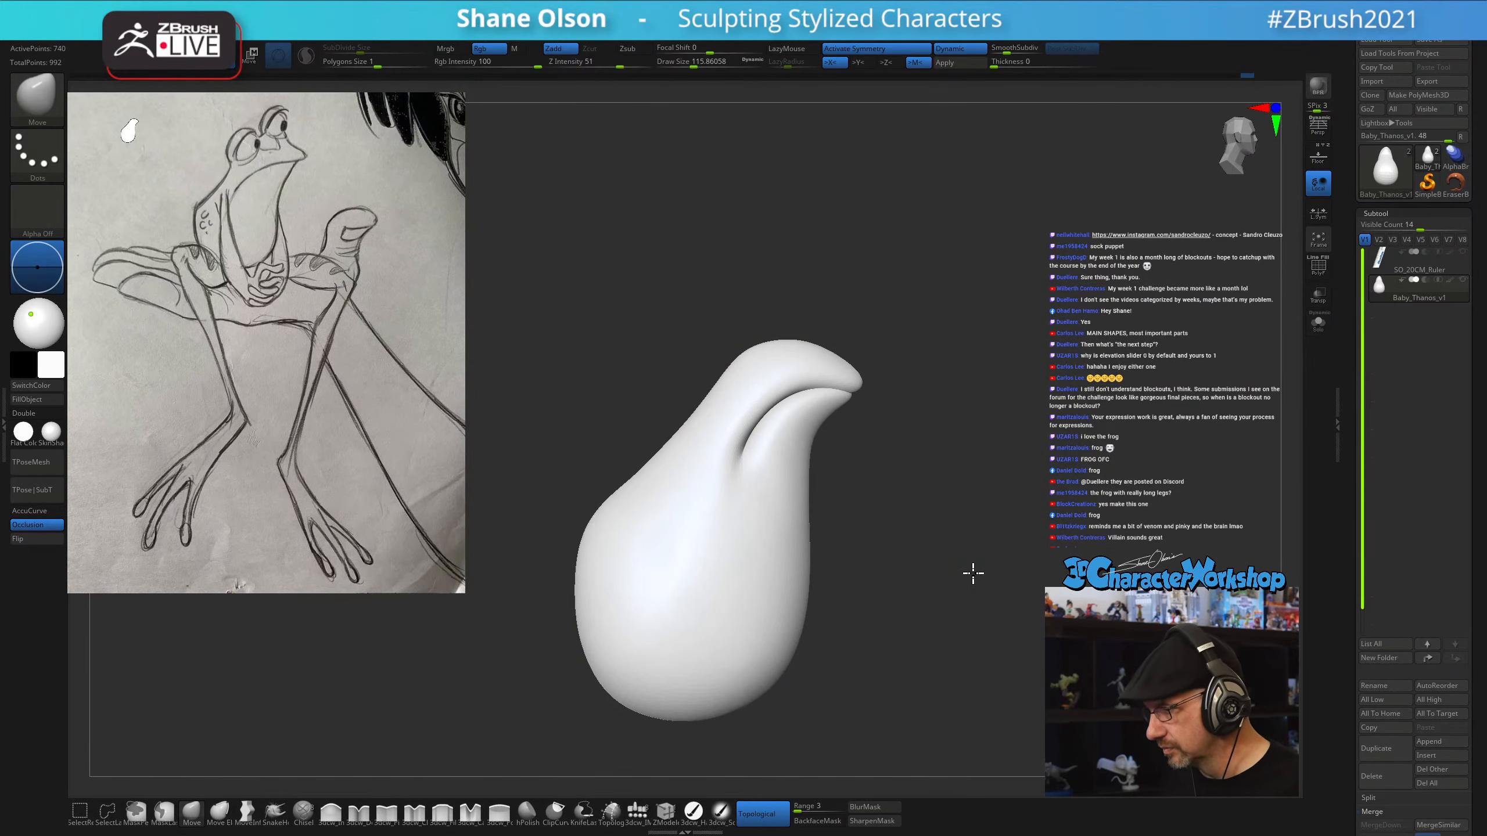
drag(972, 575, 1010, 368)
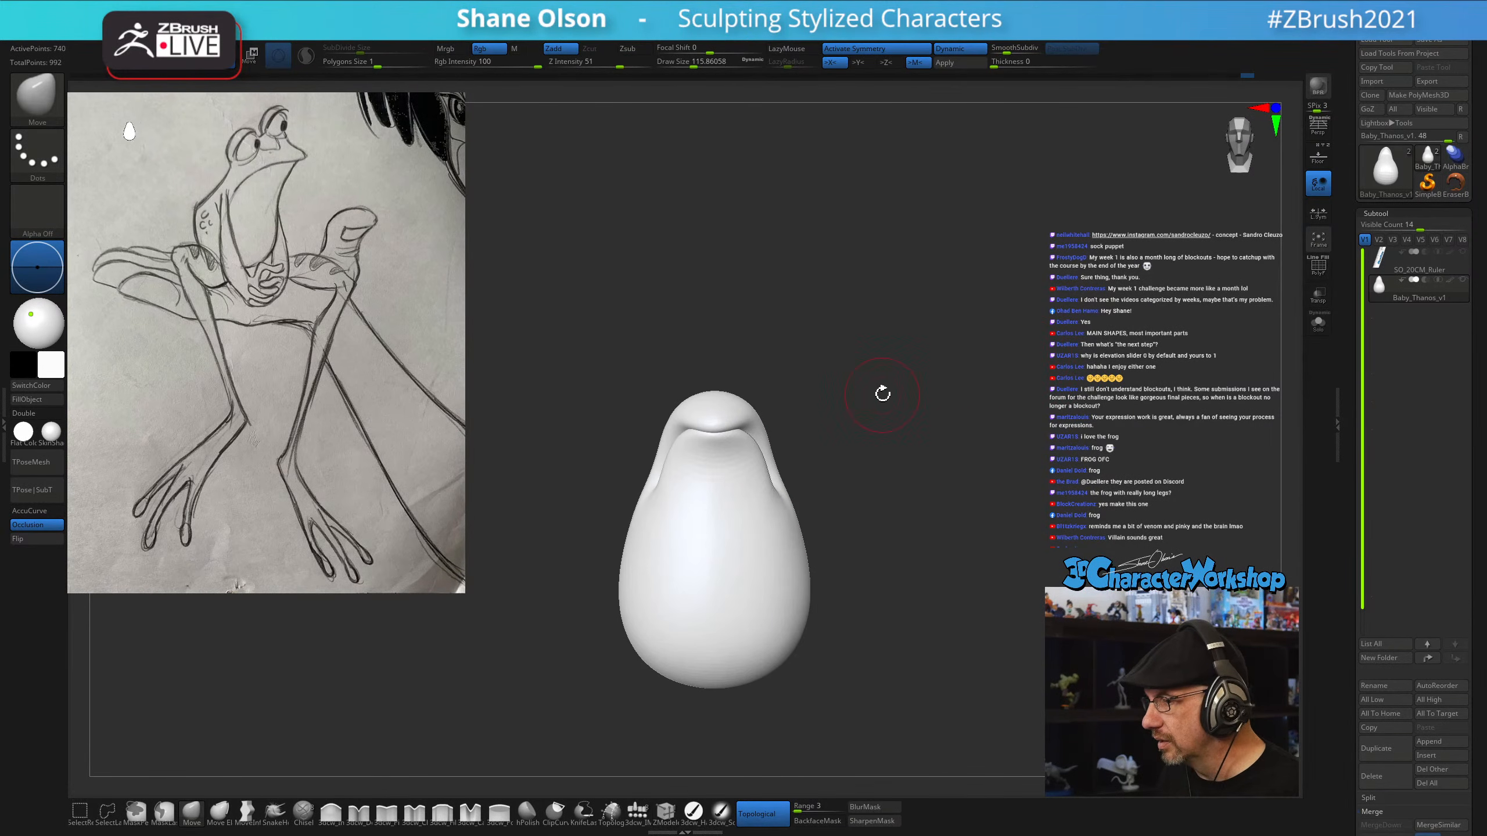
mouse_move(882, 392)
mouse_down()
mouse_move(927, 388)
mouse_move(910, 401)
mouse_up()
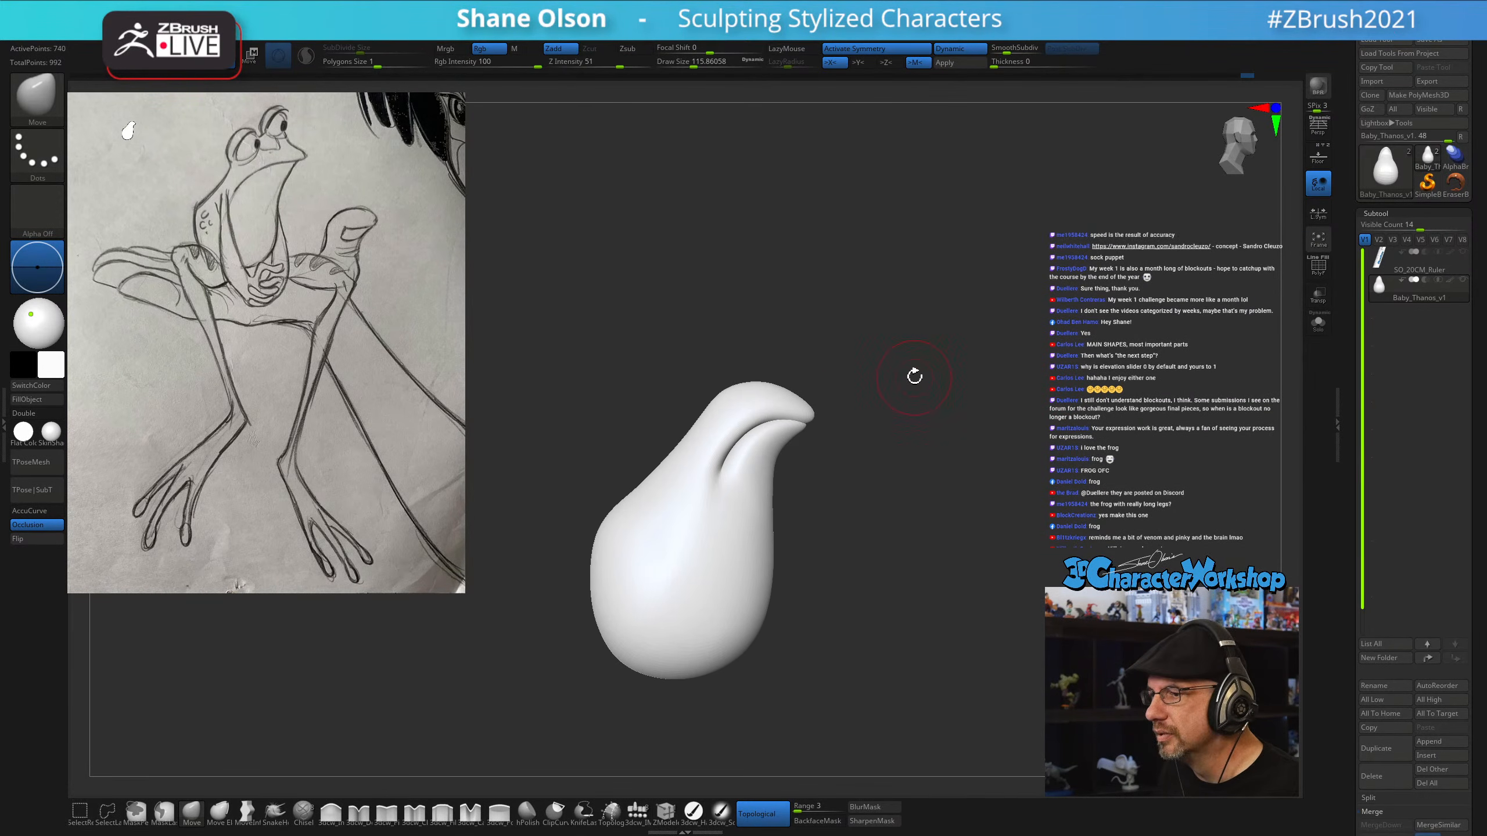
drag(981, 460, 982, 467)
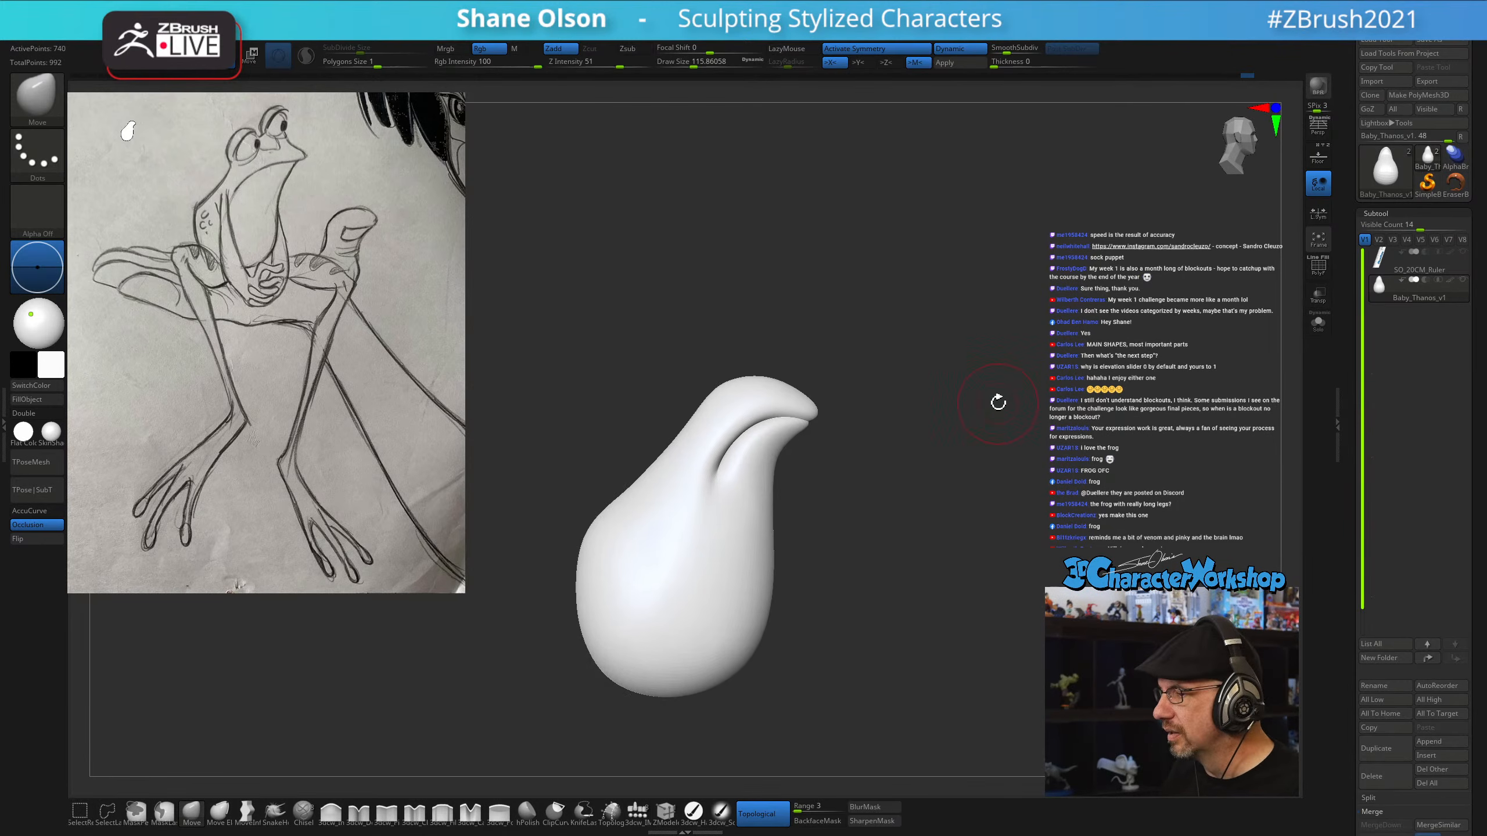
mouse_move(849, 304)
mouse_down()
mouse_move(876, 306)
mouse_move(853, 305)
mouse_up()
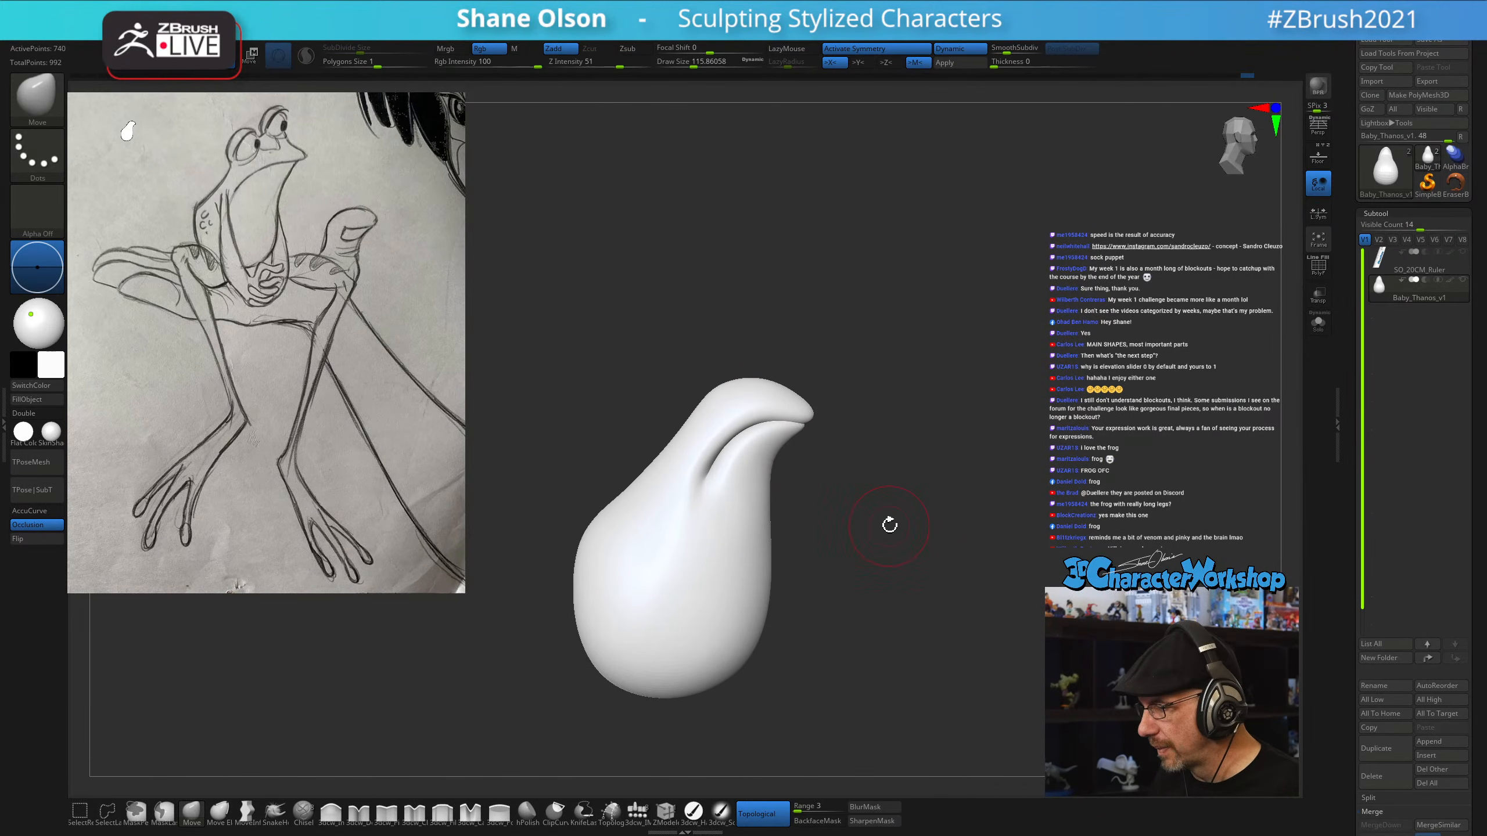
Insert a symmetrical pair of QuadSphere-2 eyeballs on top of the head at draw size 100.8142
key(s)
drag(854, 604, 849, 604)
click(639, 813)
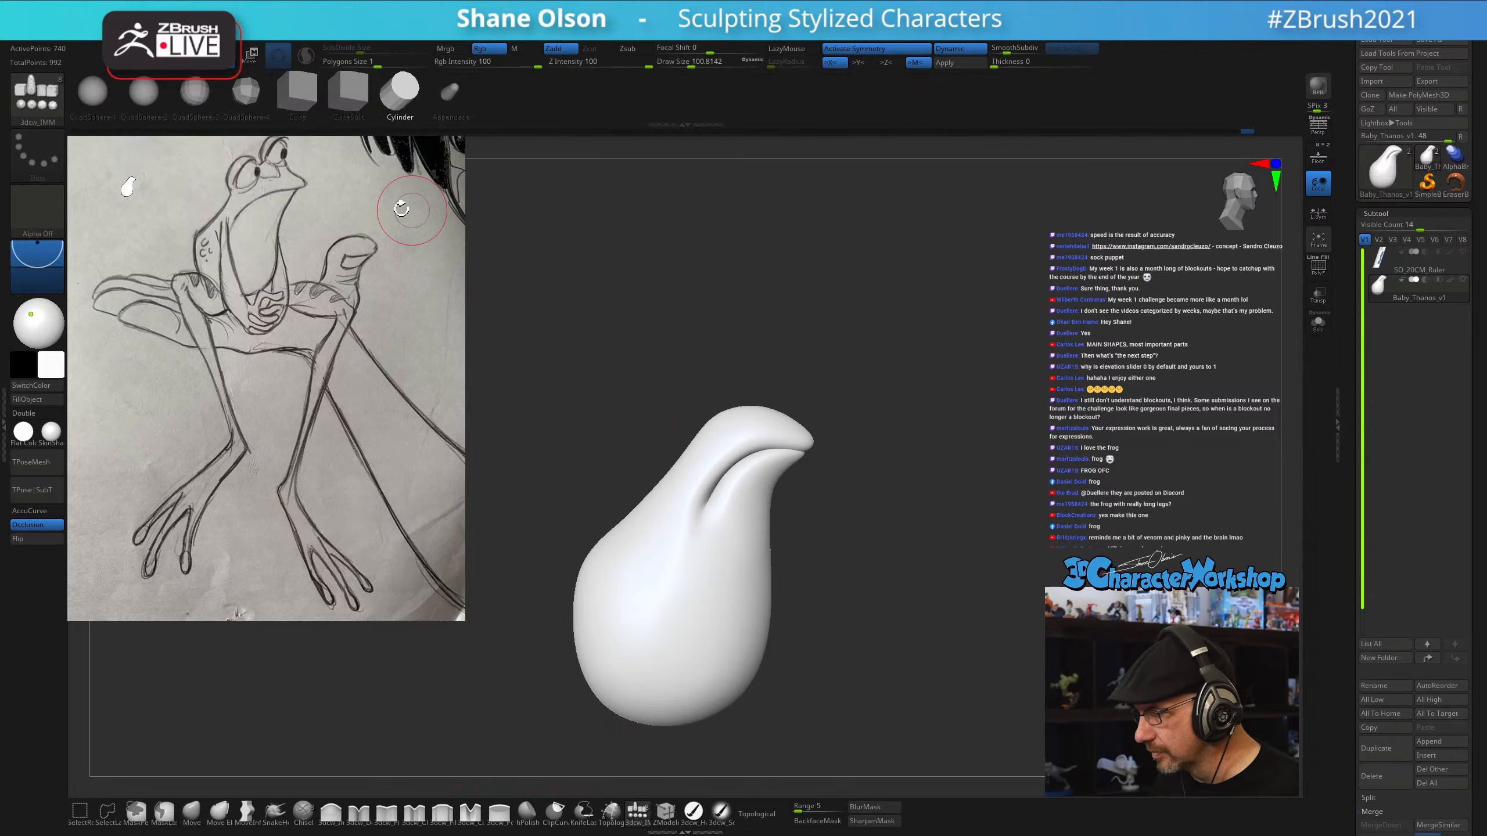
drag(902, 280, 893, 375)
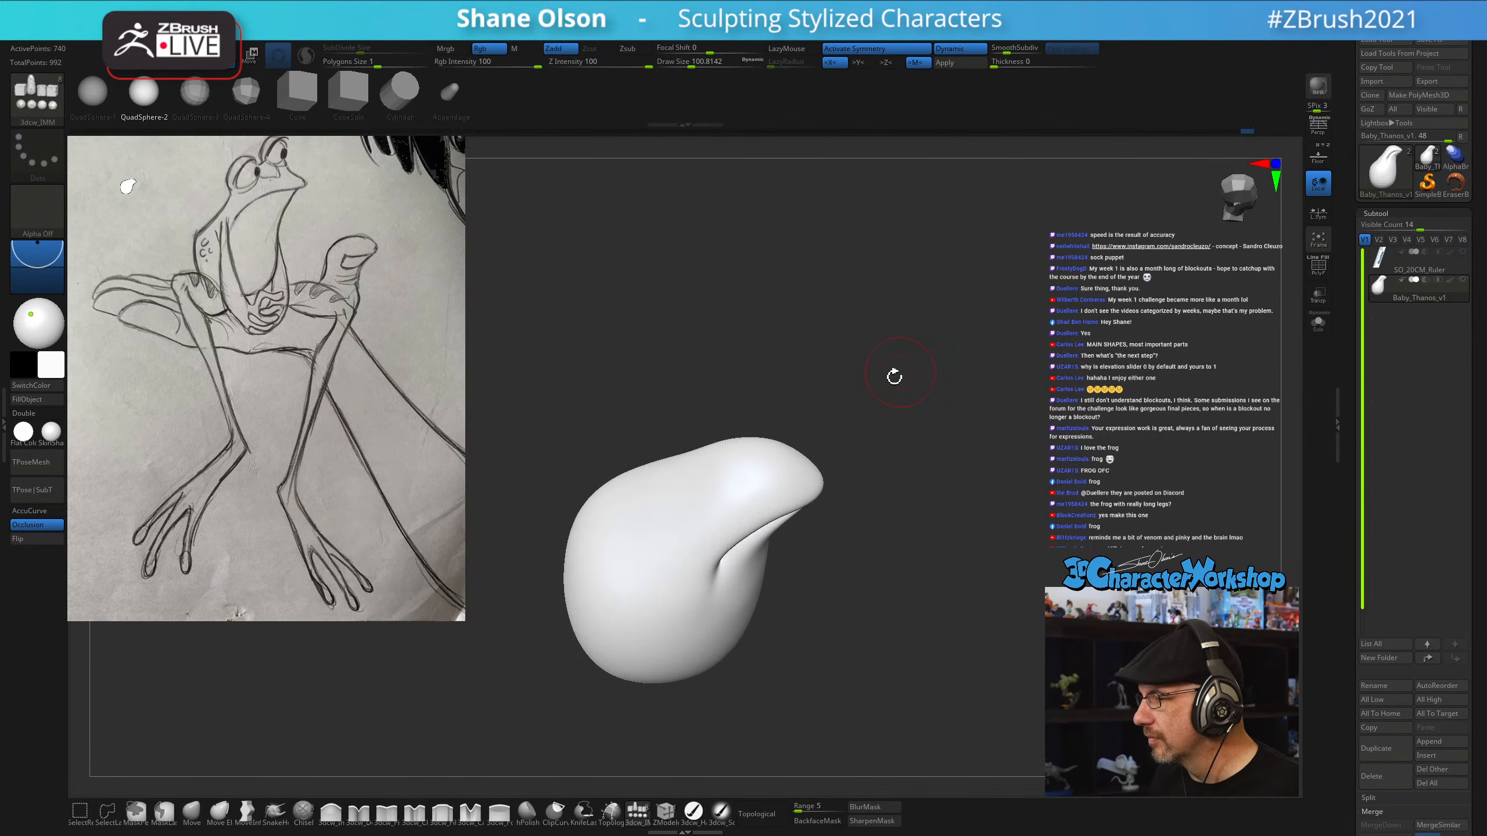
drag(761, 482, 763, 509)
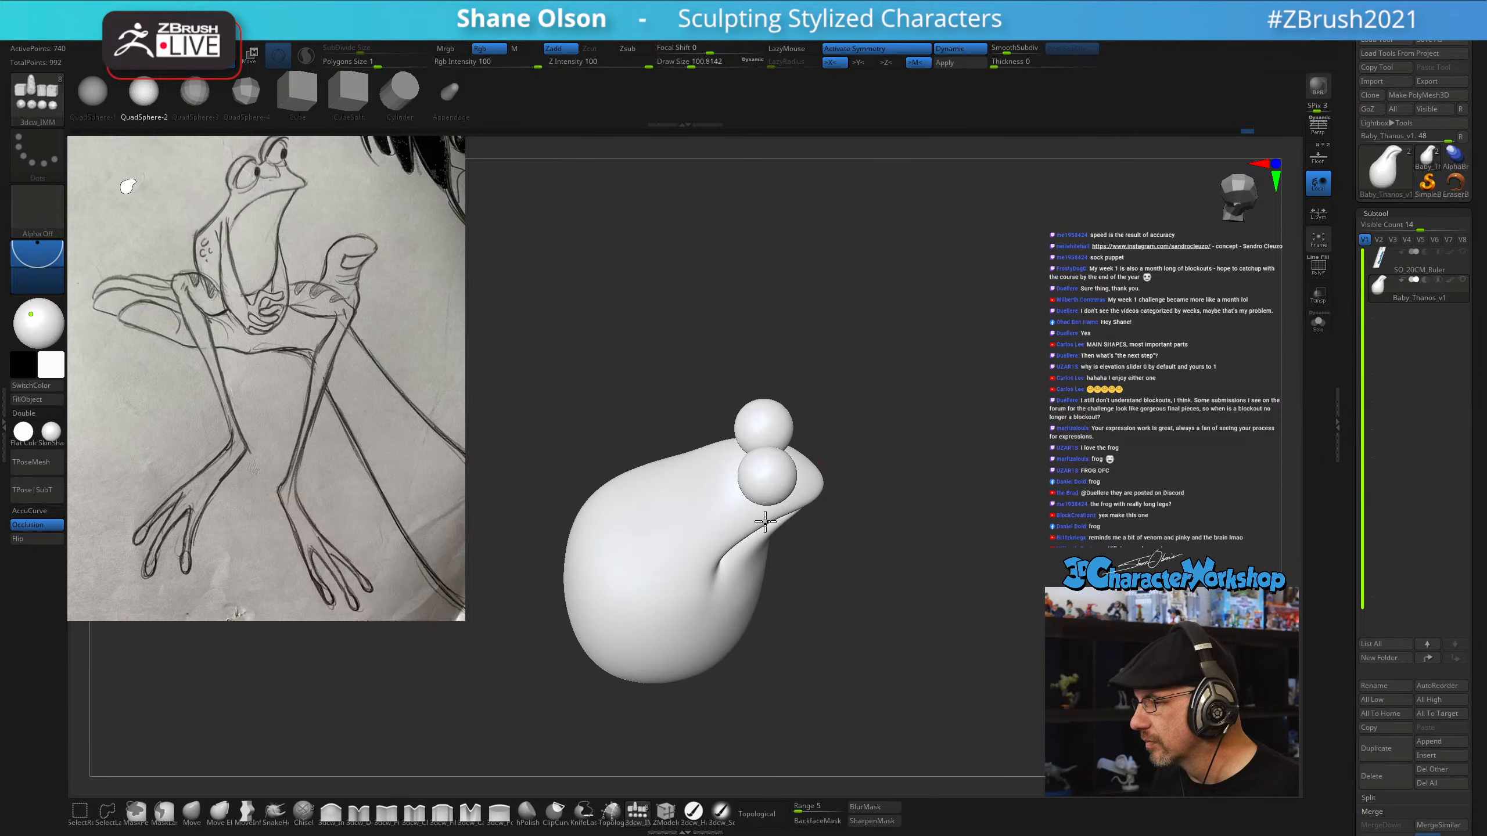
drag(867, 481, 906, 562)
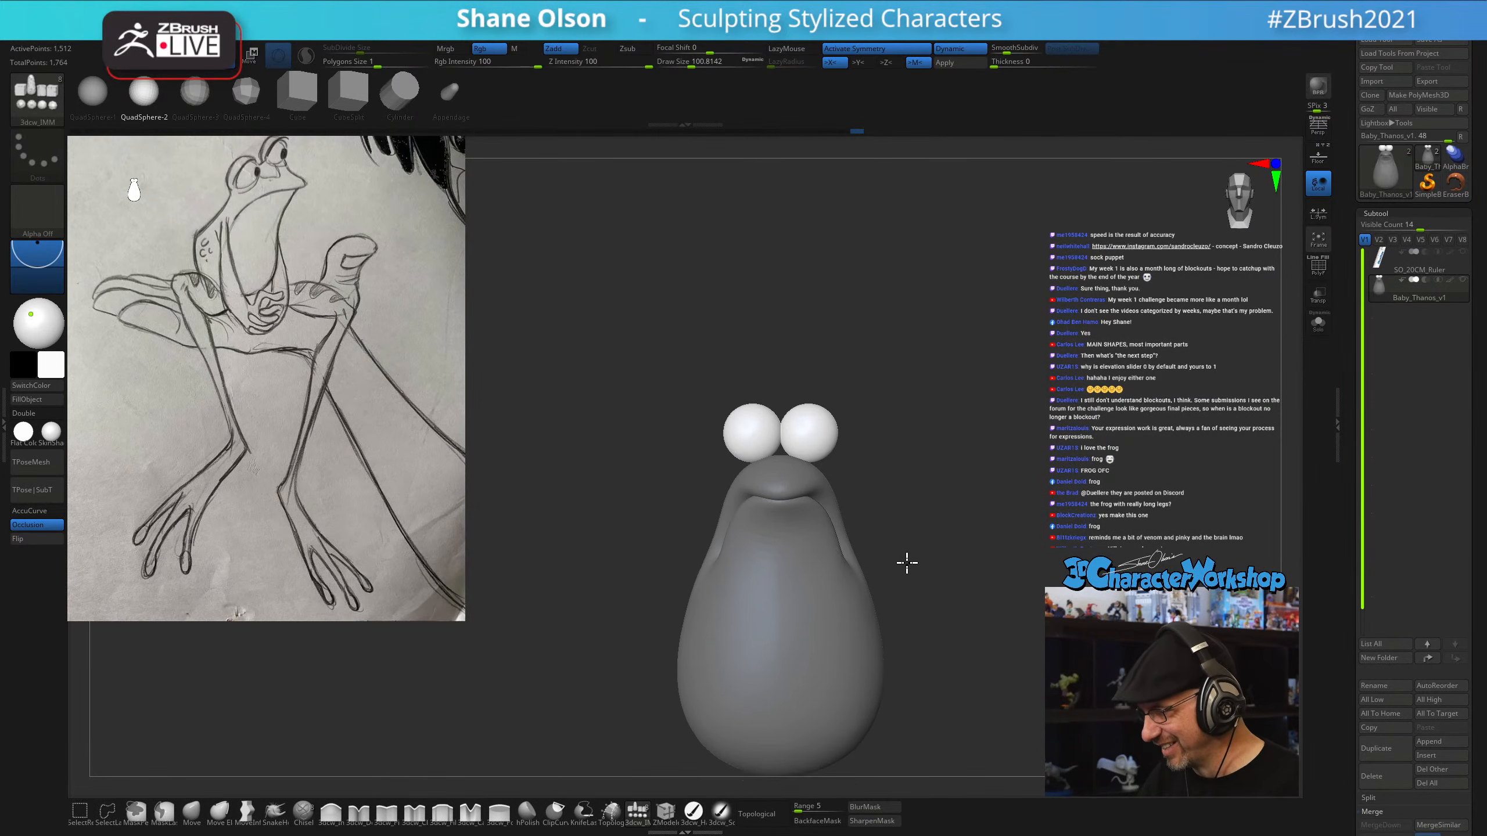
Turn on local symmetry, scale the eyeballs down slightly and move them apart and down onto the head
key(w)
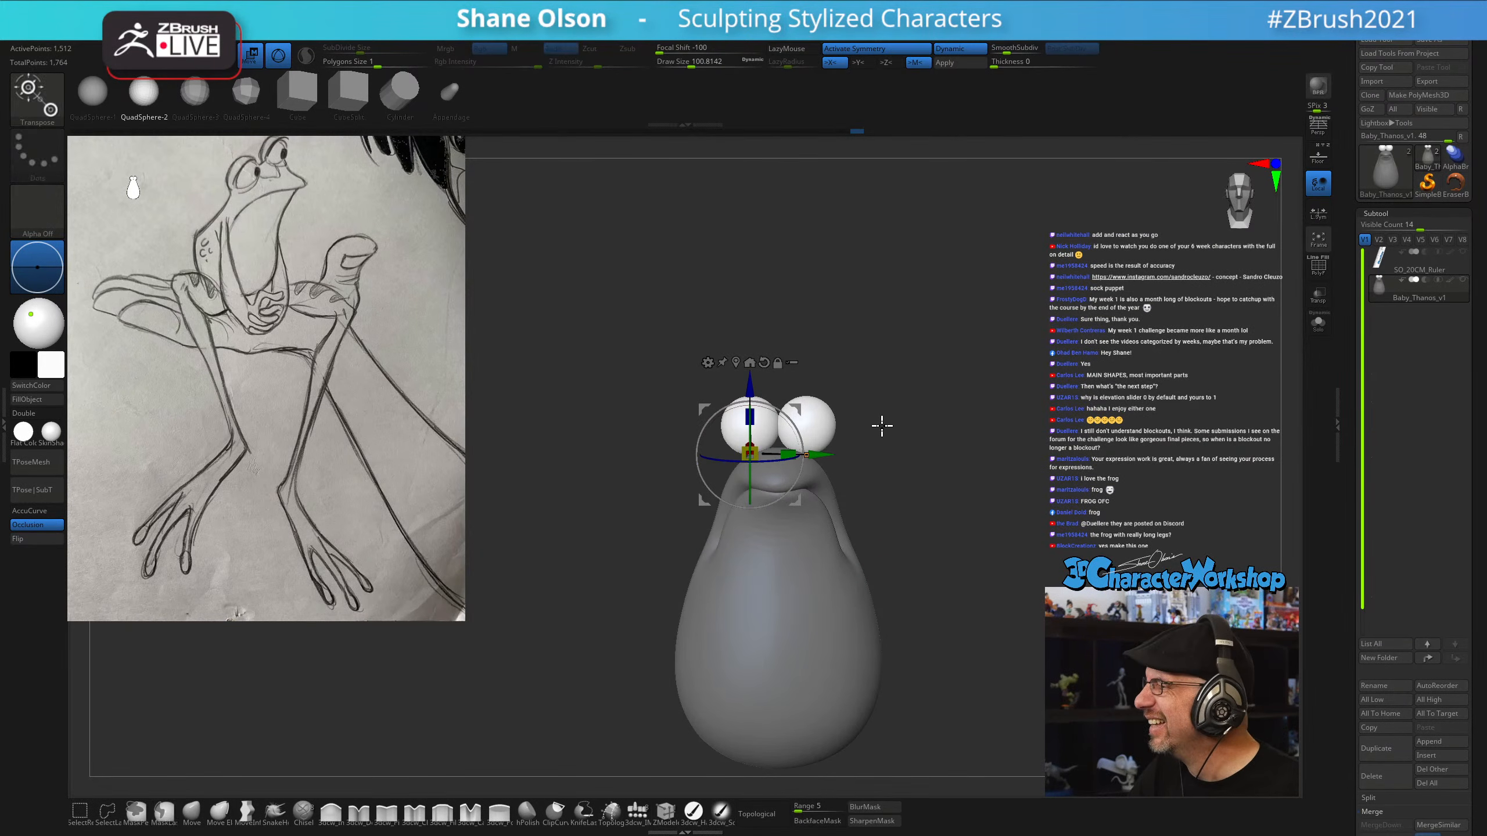
click(1319, 185)
alt+drag(933, 438, 772, 369)
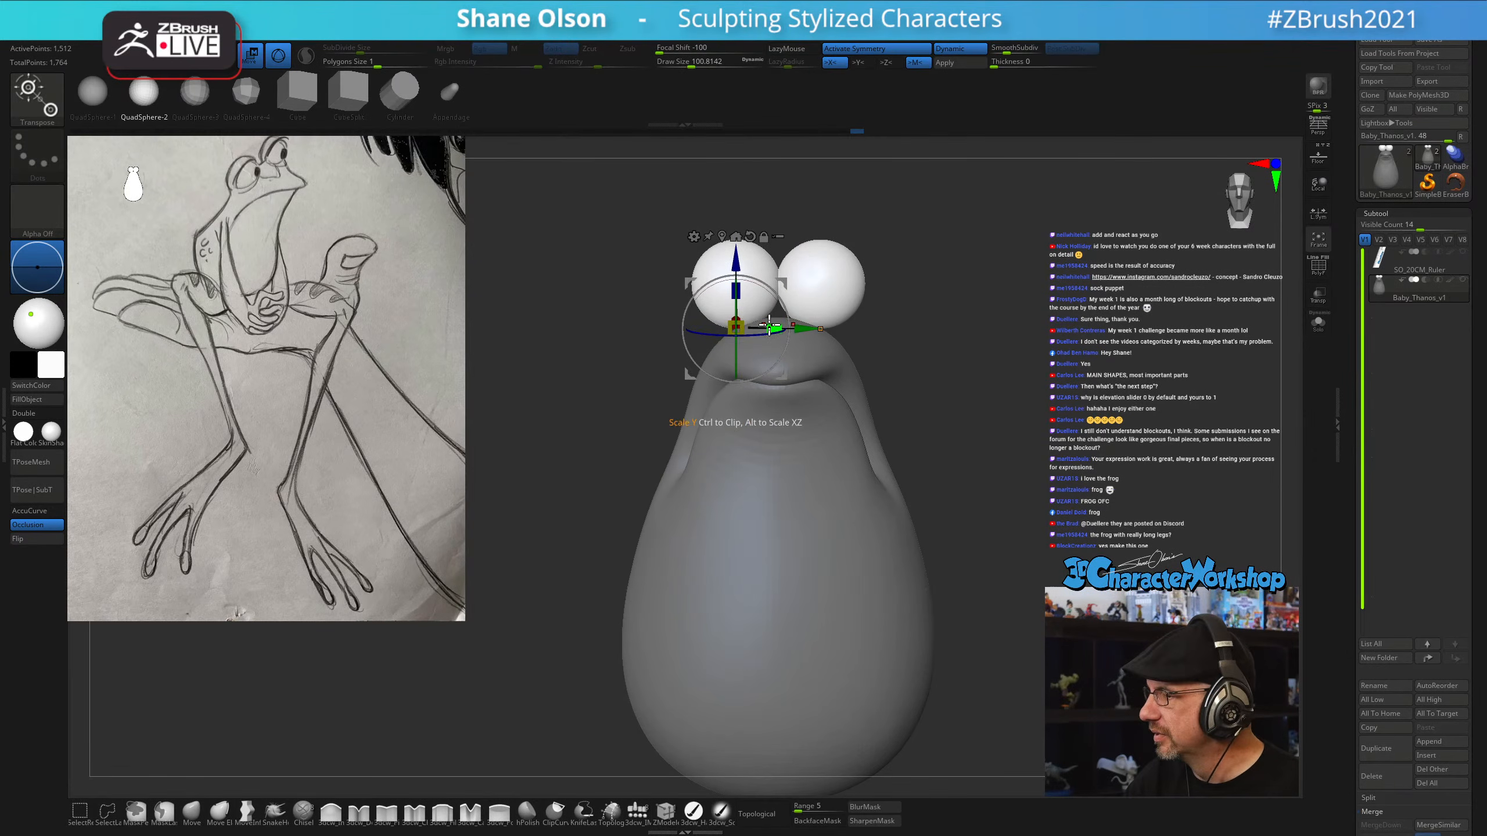
click(1319, 212)
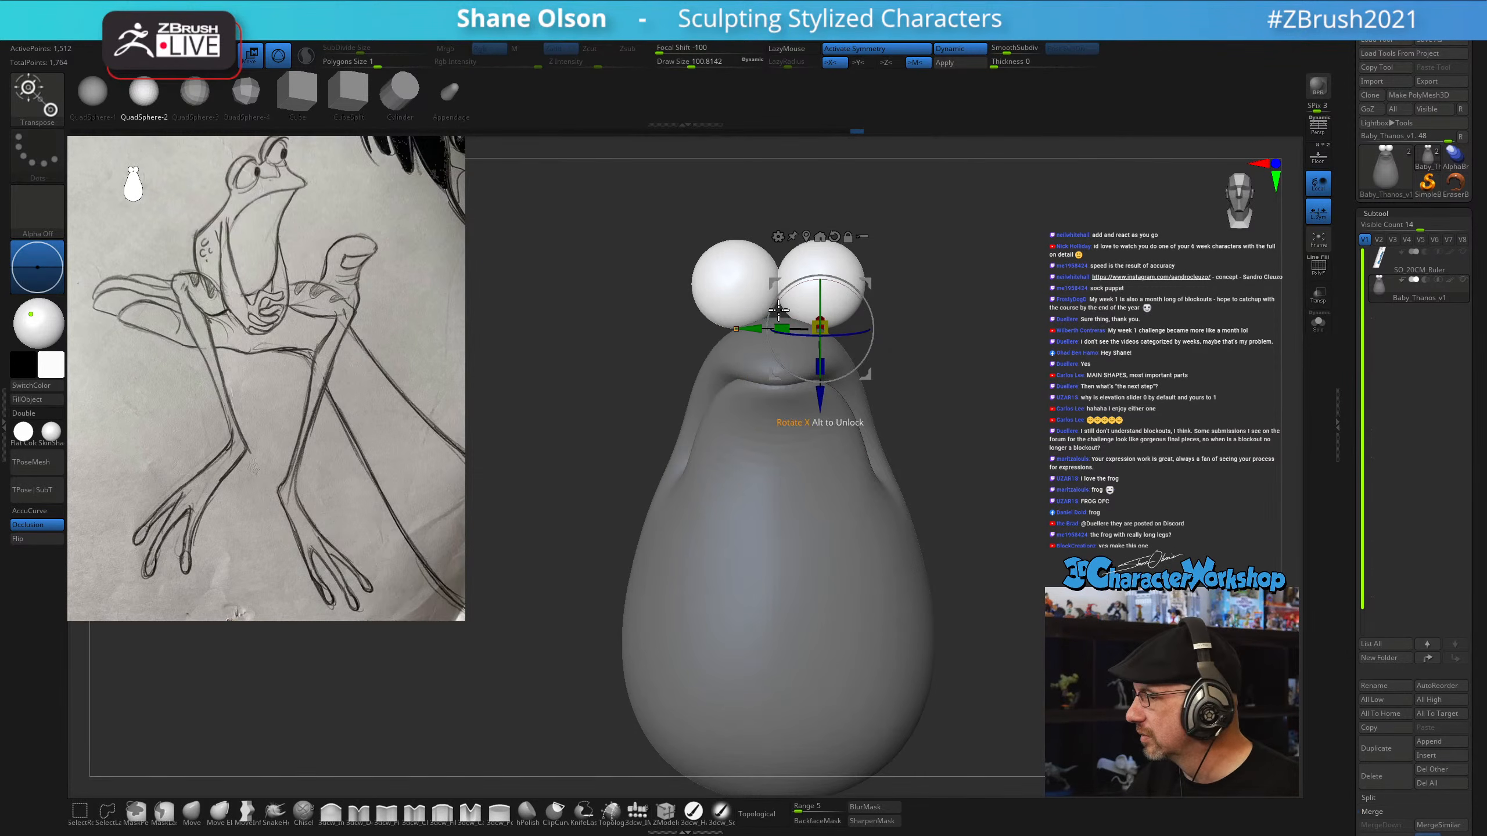
drag(825, 321, 825, 330)
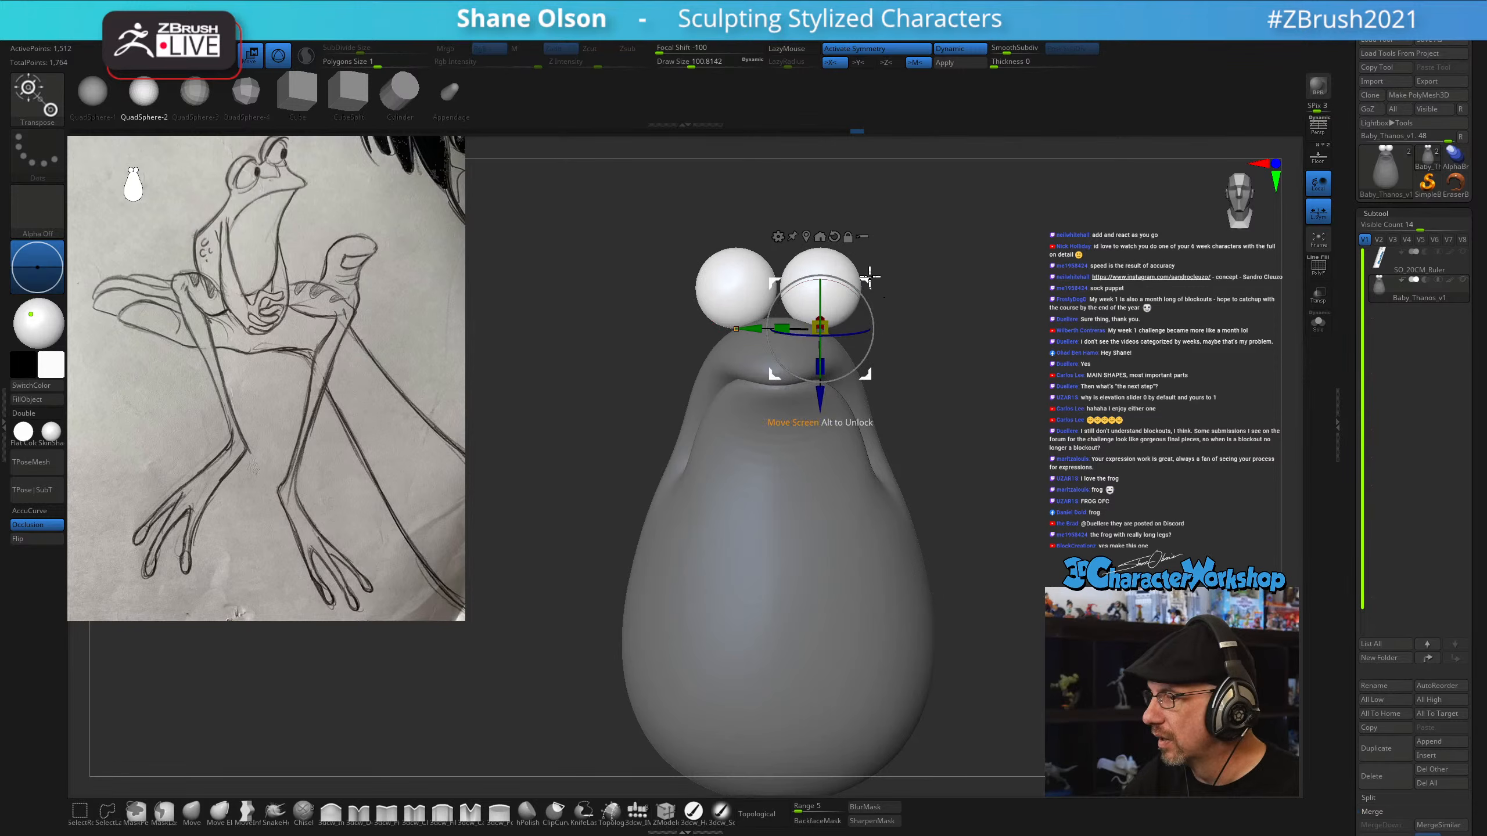
drag(871, 276, 874, 303)
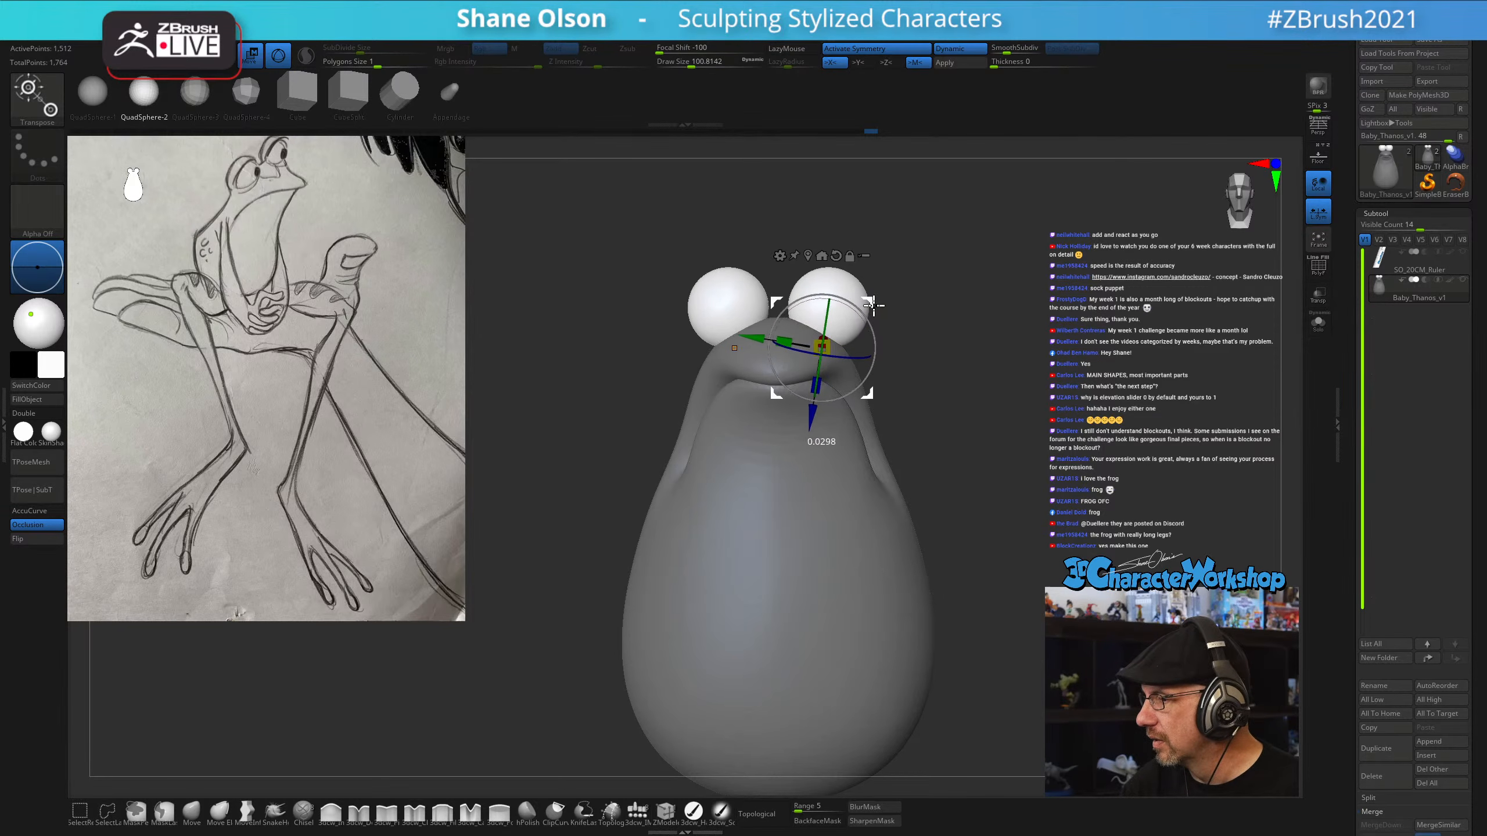
drag(937, 410, 919, 462)
drag(1002, 389, 945, 370)
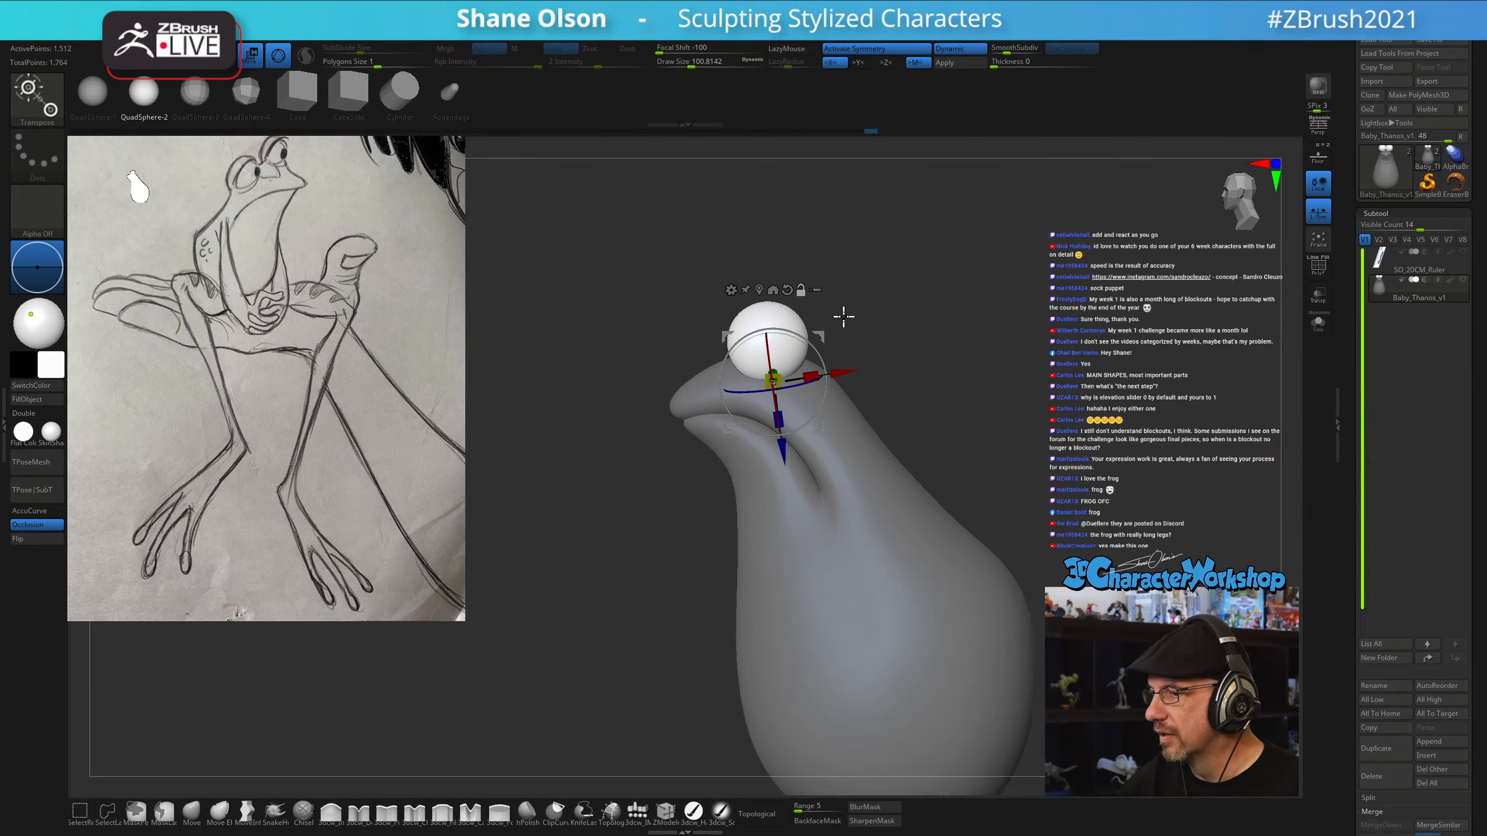
drag(843, 317, 952, 393)
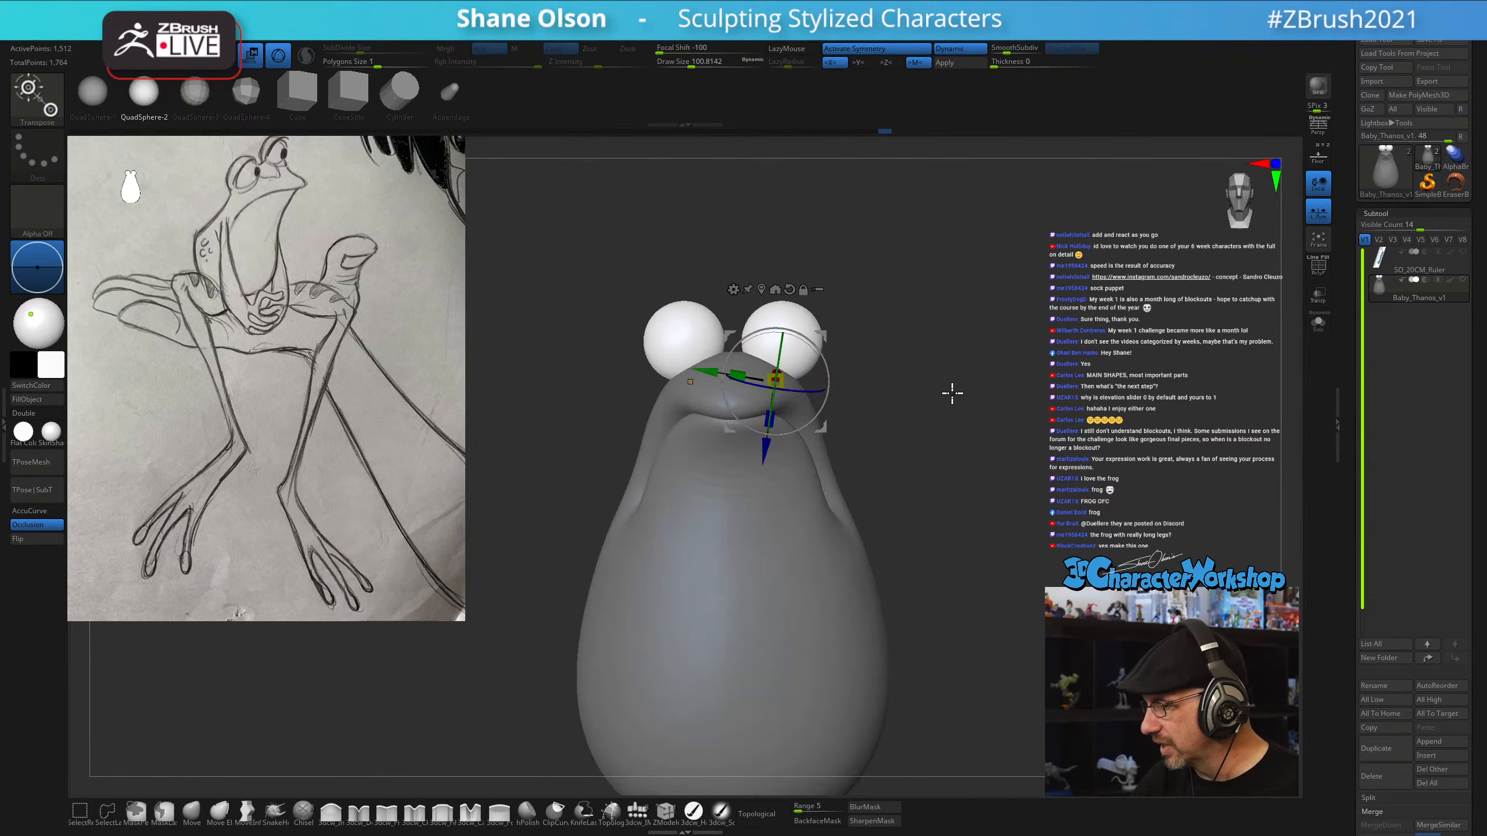
Move the eyeballs back along the head by about 0.06 in the side view
key(q)
mouse_move(922, 498)
mouse_down()
mouse_move(979, 498)
mouse_move(950, 492)
mouse_move(917, 527)
mouse_up()
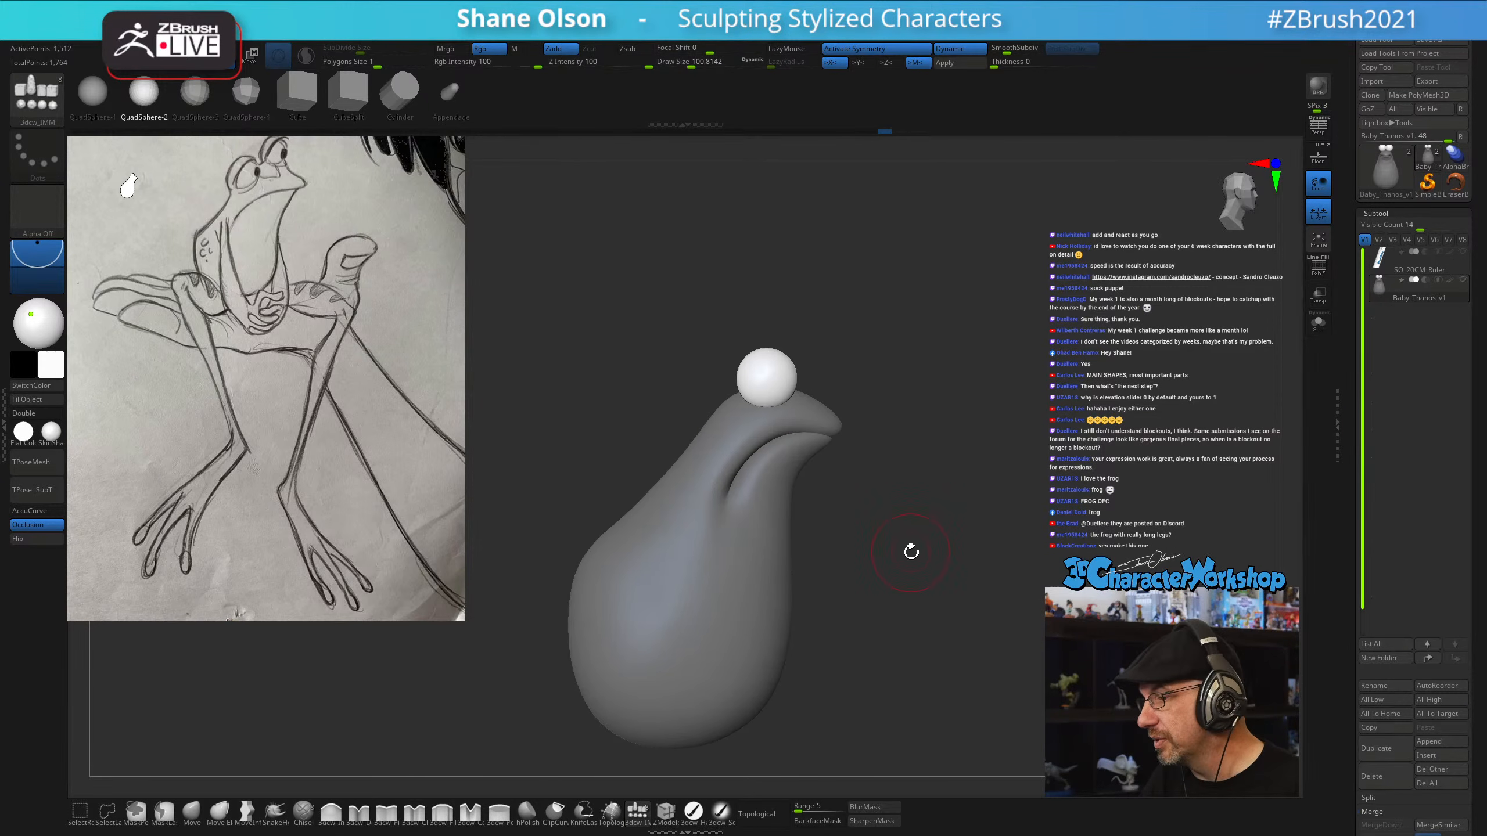
key(w)
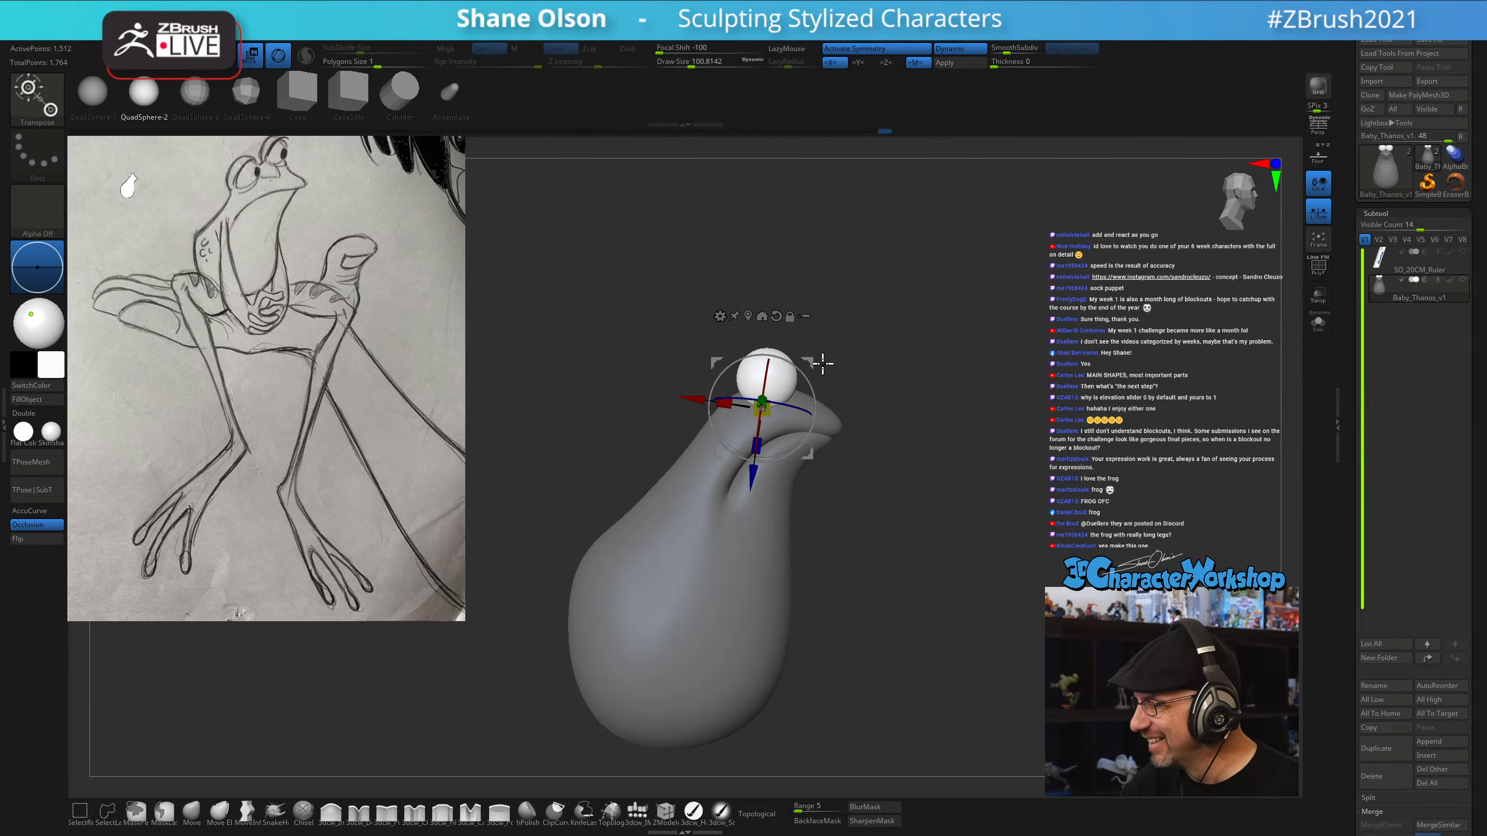
drag(810, 359, 800, 359)
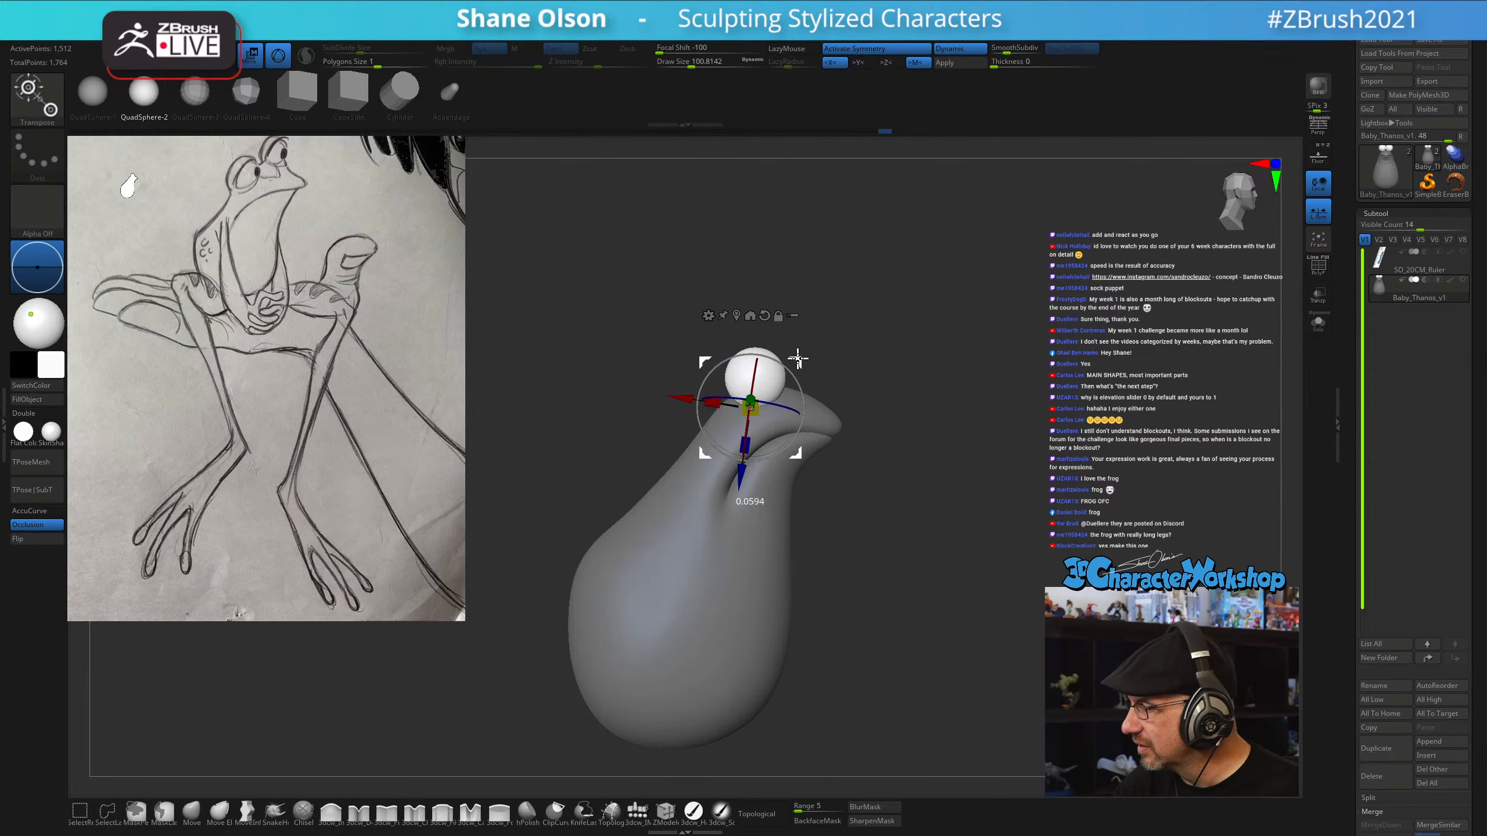
mouse_move(954, 556)
mouse_down()
mouse_move(896, 561)
mouse_move(913, 591)
mouse_move(898, 534)
mouse_up()
key(q)
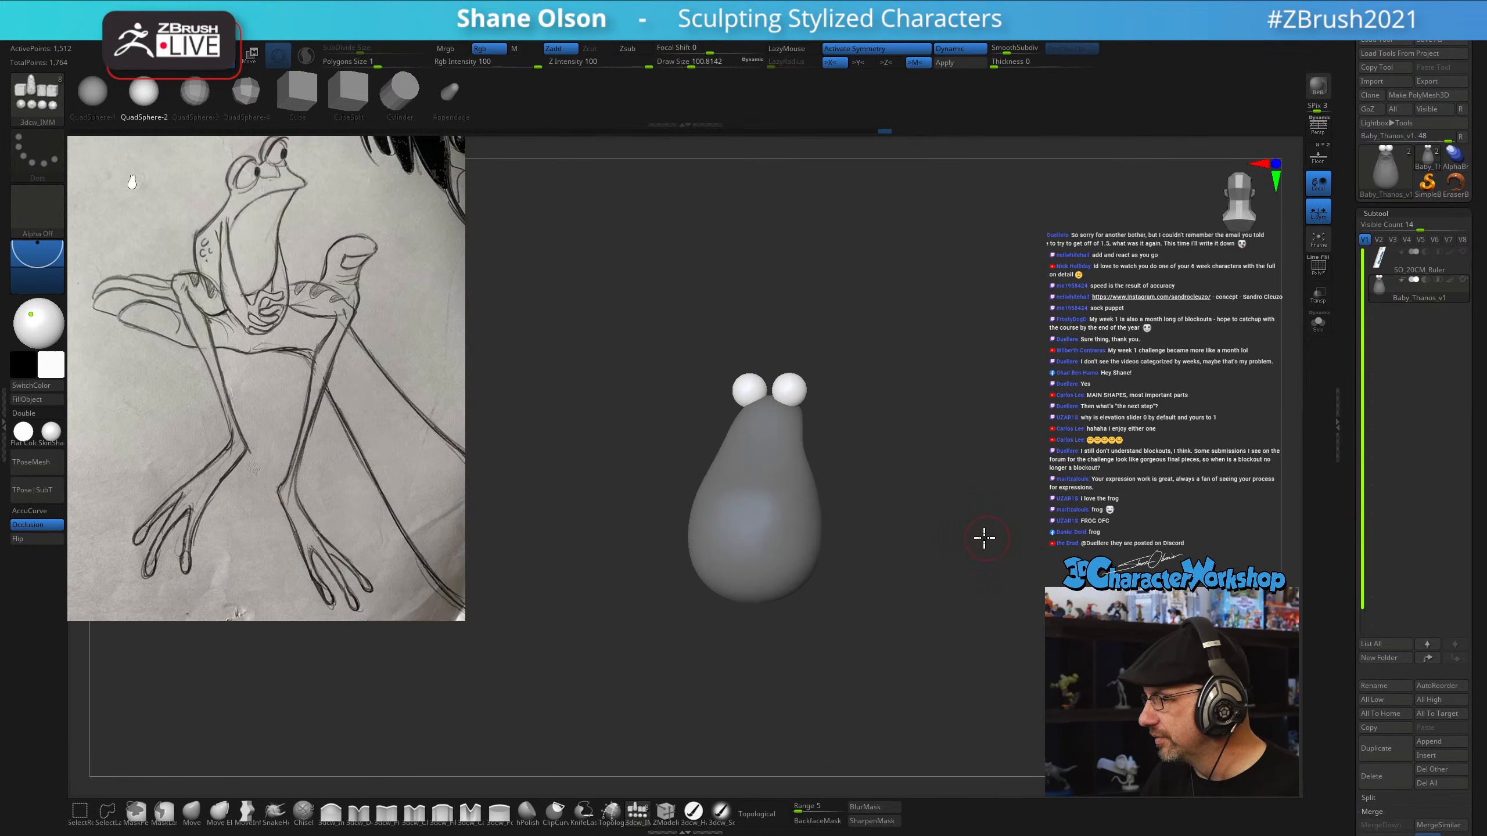
Clear the mask from the body, set the draw size to 217.48959 and turn on the Topological option
mouse_move(917, 454)
mouse_down()
mouse_move(919, 571)
mouse_move(904, 537)
mouse_move(758, 467)
mouse_move(778, 467)
mouse_up()
key(s)
mouse_move(854, 411)
mouse_down()
mouse_move(747, 355)
mouse_move(761, 410)
mouse_up()
click(771, 817)
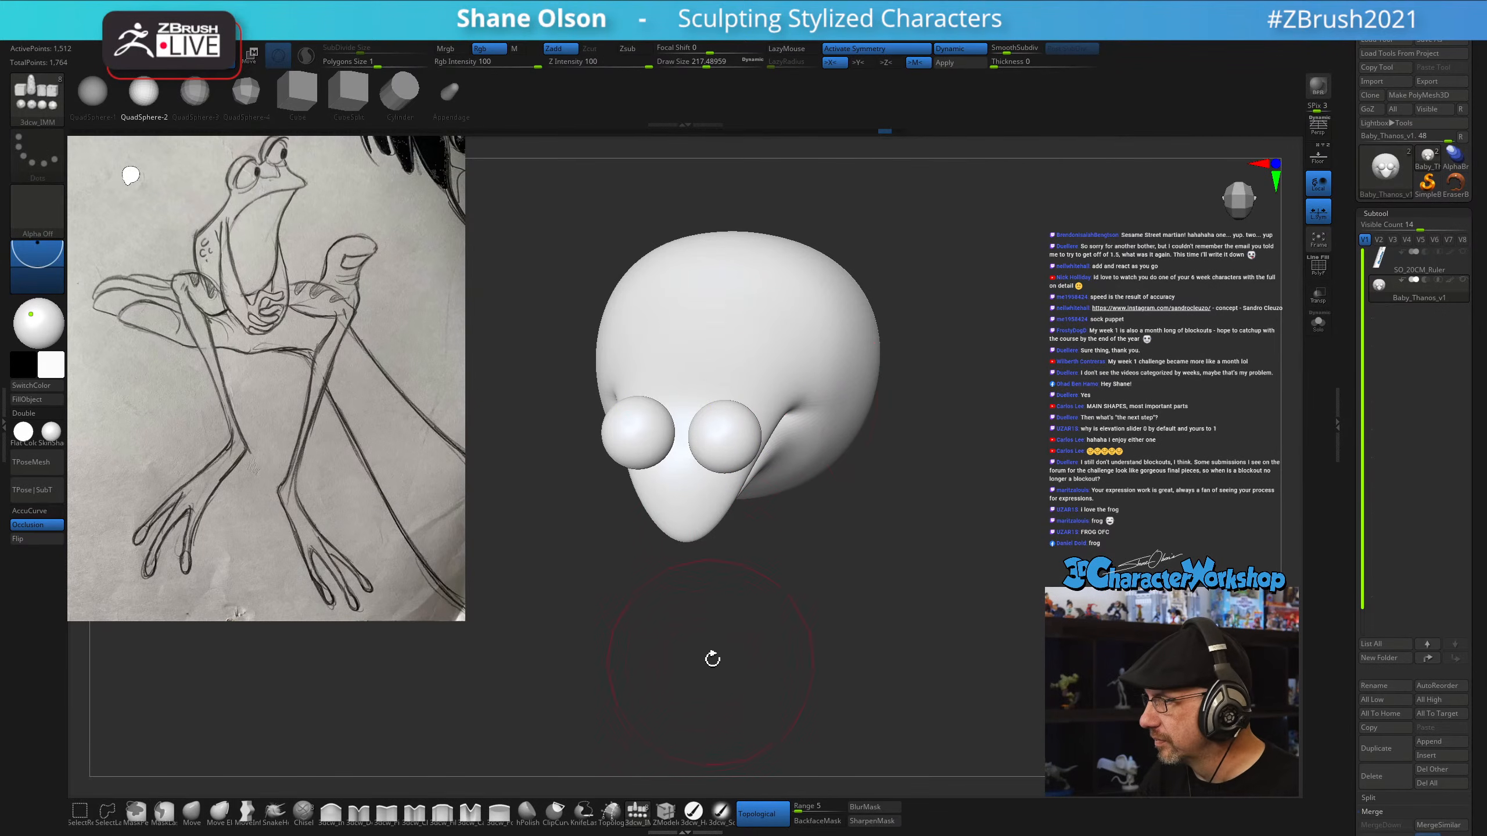
mouse_move(703, 621)
mouse_down()
mouse_move(886, 535)
mouse_move(889, 454)
mouse_move(883, 541)
mouse_up()
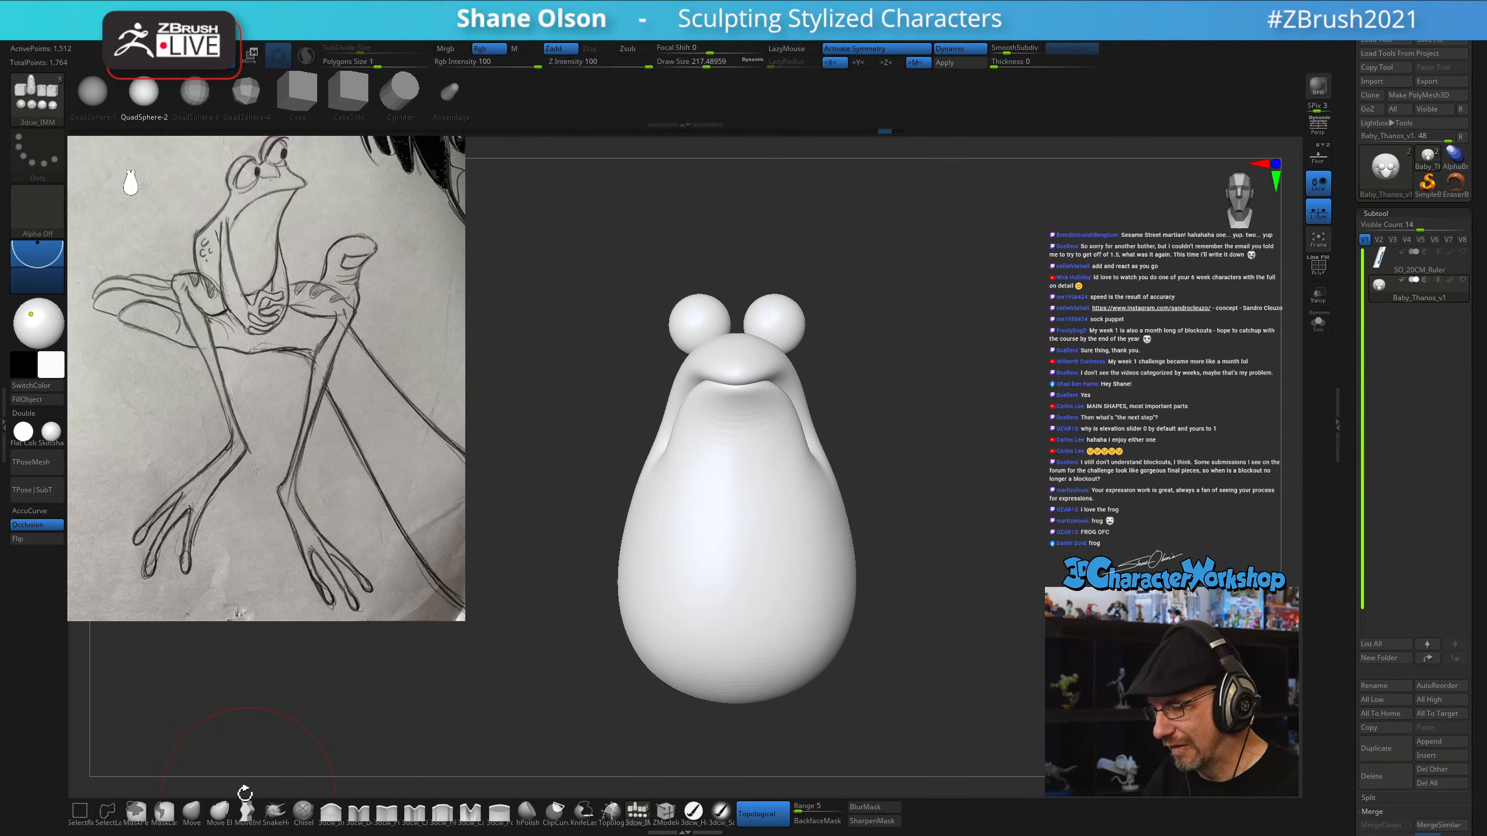
Widen the snout and reshape the mouth below the eyes with the Move brush, finishing at draw size 176.83799
click(193, 811)
drag(831, 363, 848, 251)
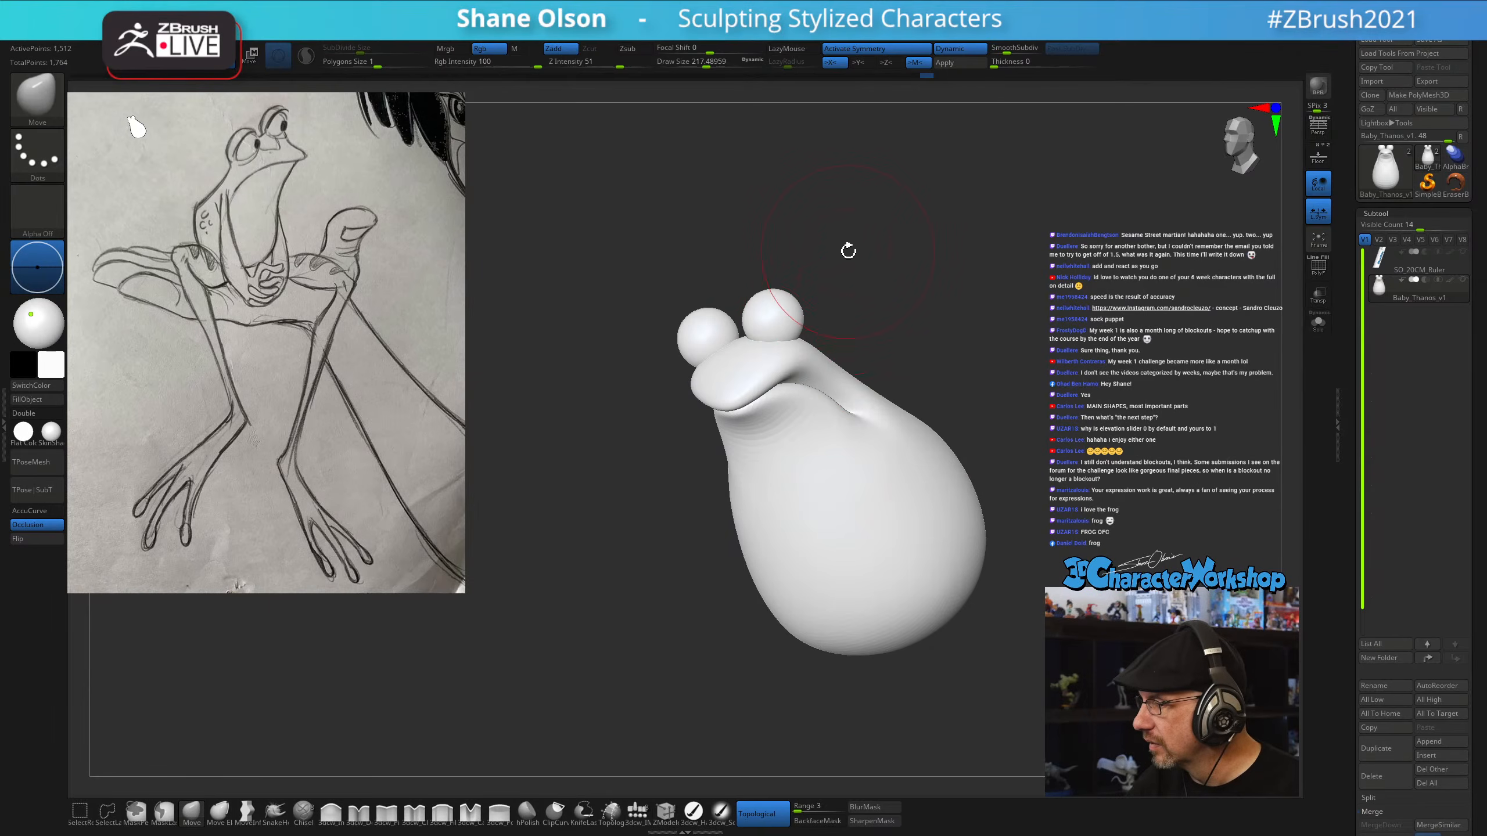
drag(823, 332, 927, 419)
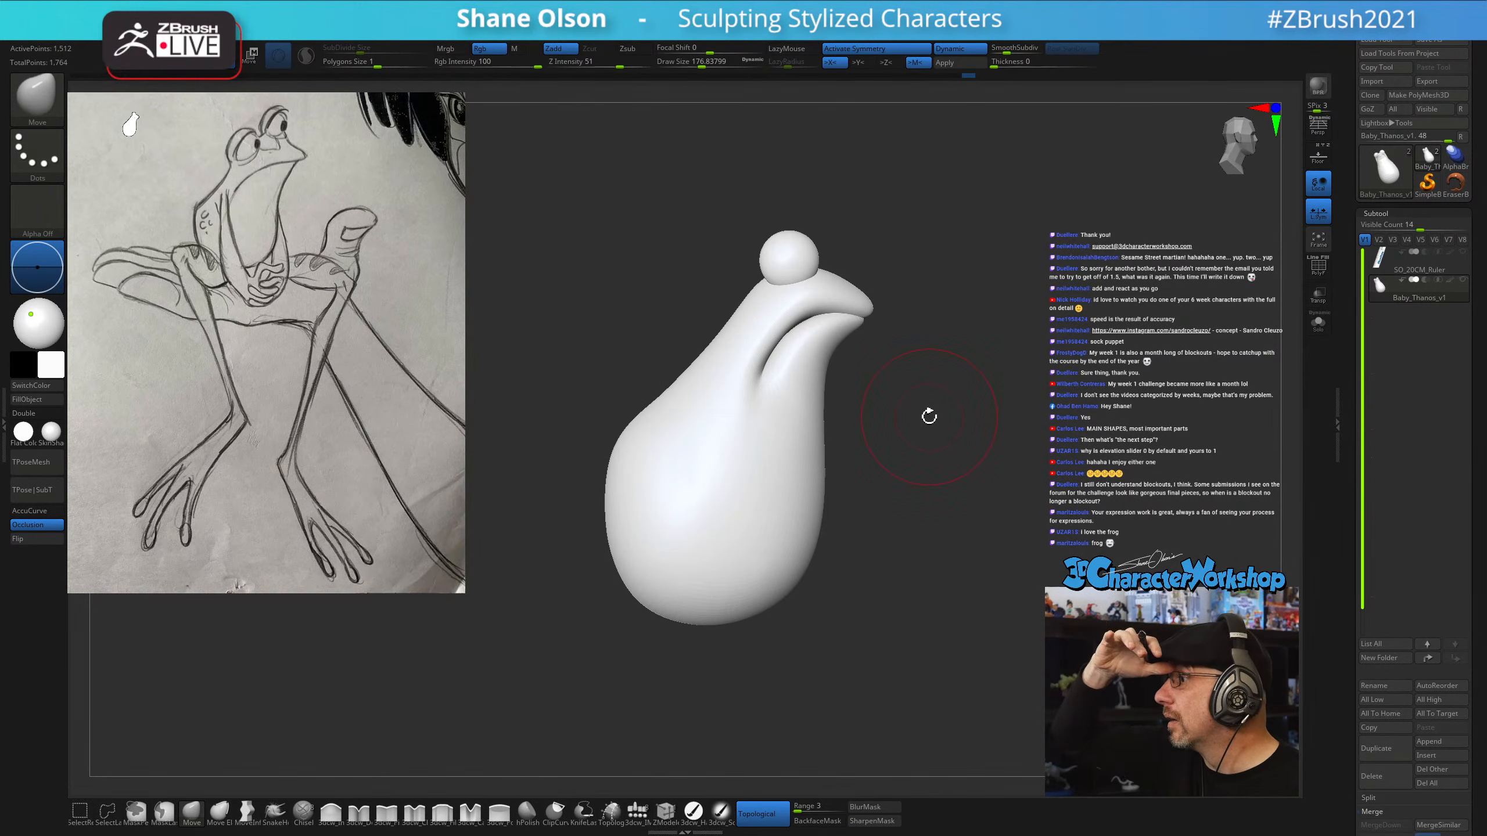
mouse_move(928, 416)
mouse_down()
mouse_move(883, 441)
mouse_move(914, 422)
mouse_move(902, 375)
mouse_move(790, 326)
mouse_up()
Inflate the mouth crease and its corner with the Inflate brush at draw size 115.86058 and intensity 5
key(s)
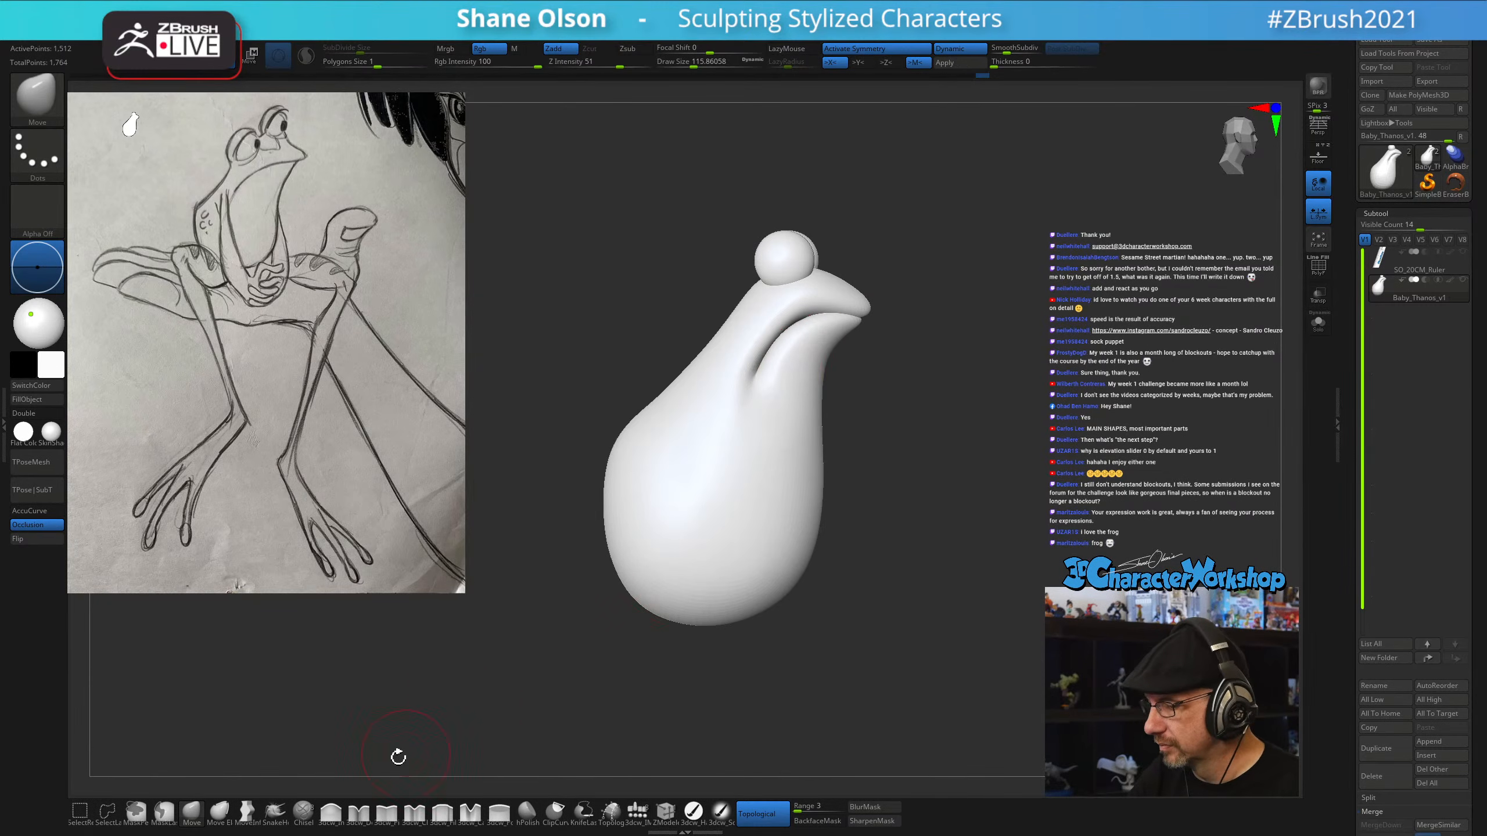
click(331, 813)
drag(806, 331, 763, 364)
drag(845, 315, 766, 357)
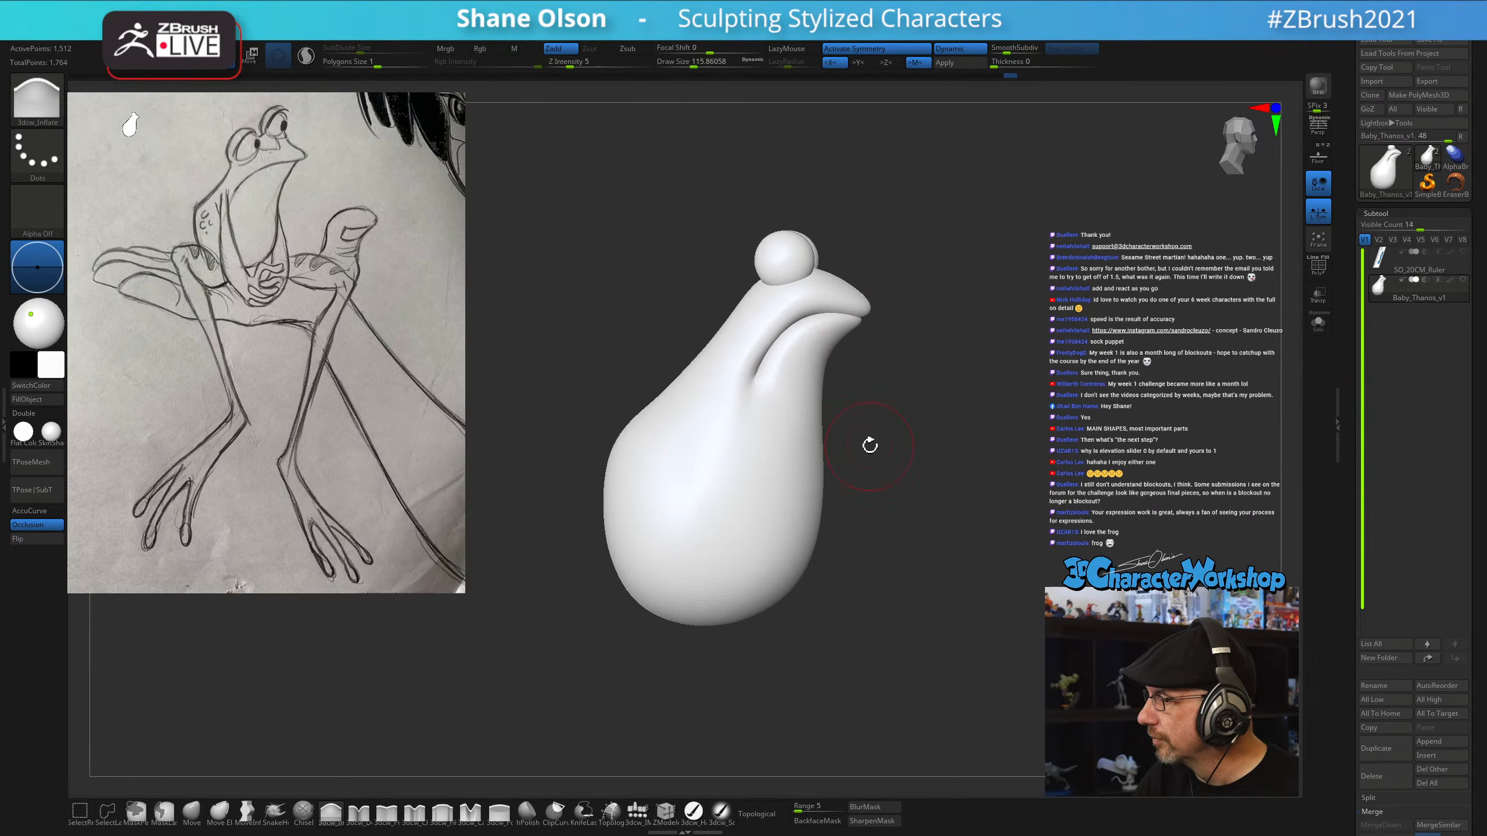
Mask everything except the eyeballs, then scale them down slightly and set them a little farther apart
drag(871, 445, 902, 461)
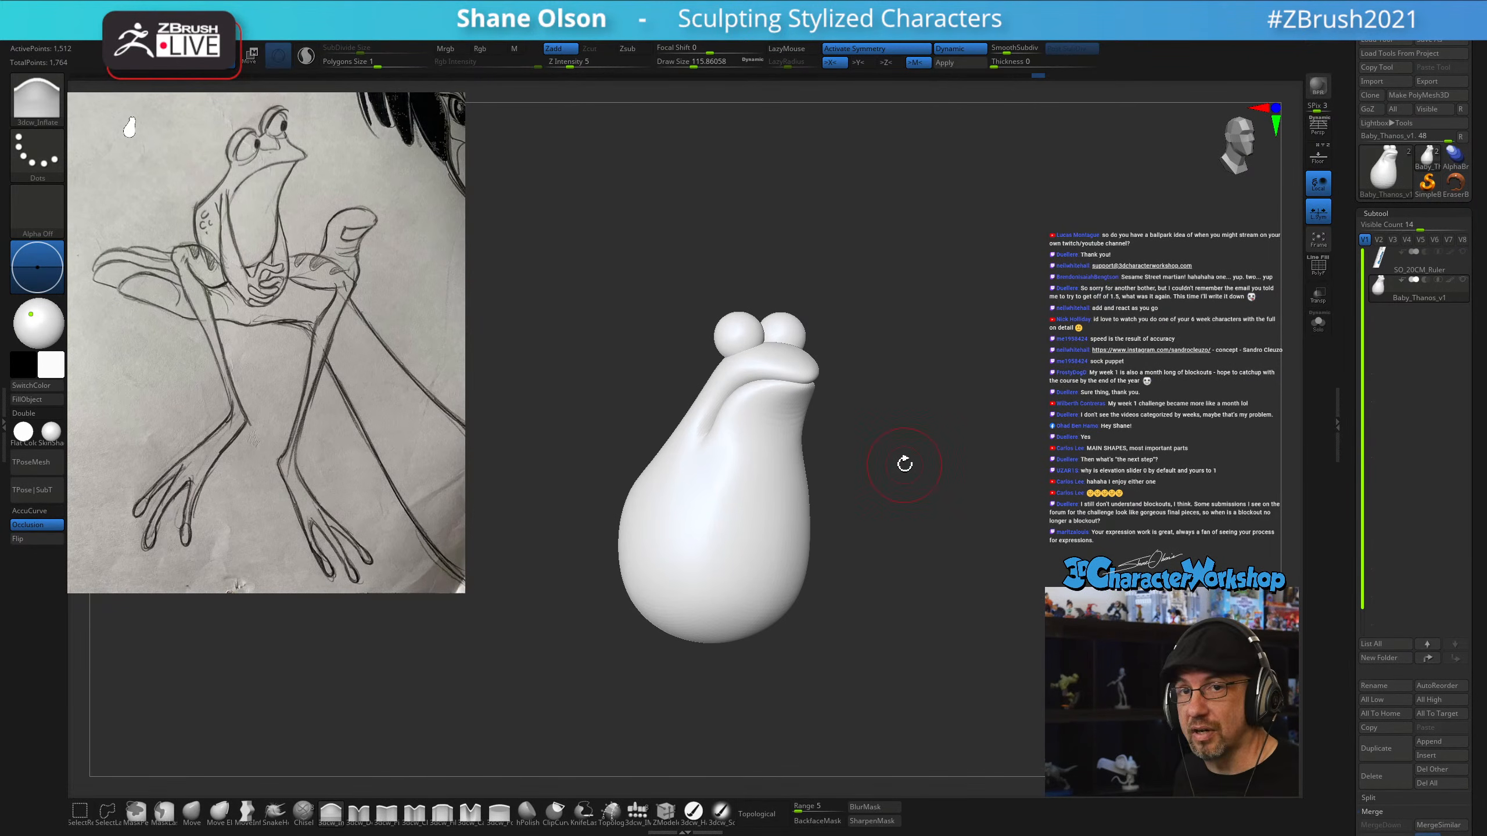
drag(953, 402, 948, 494)
drag(962, 372, 959, 372)
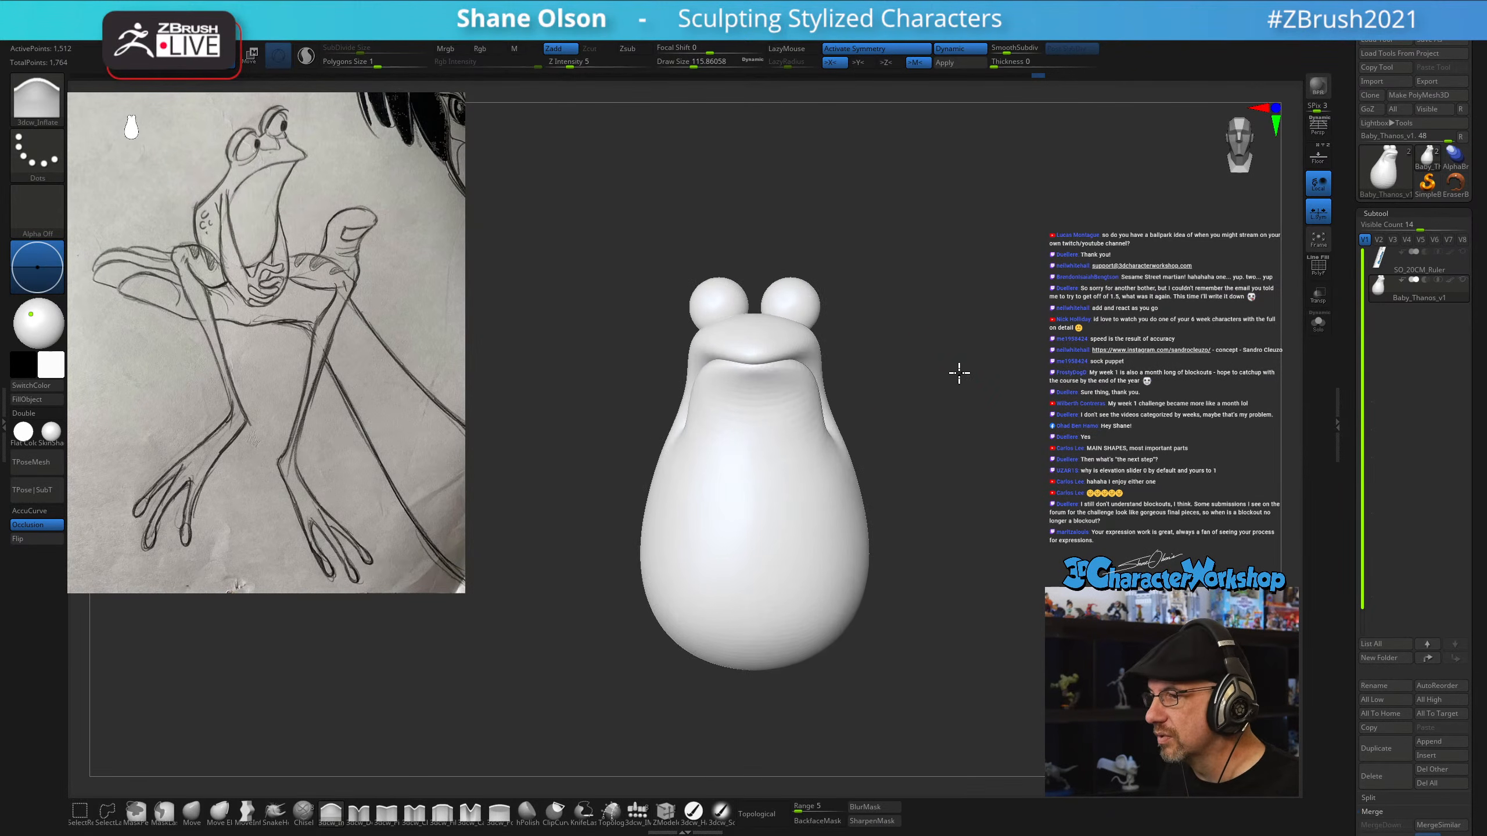
key(w)
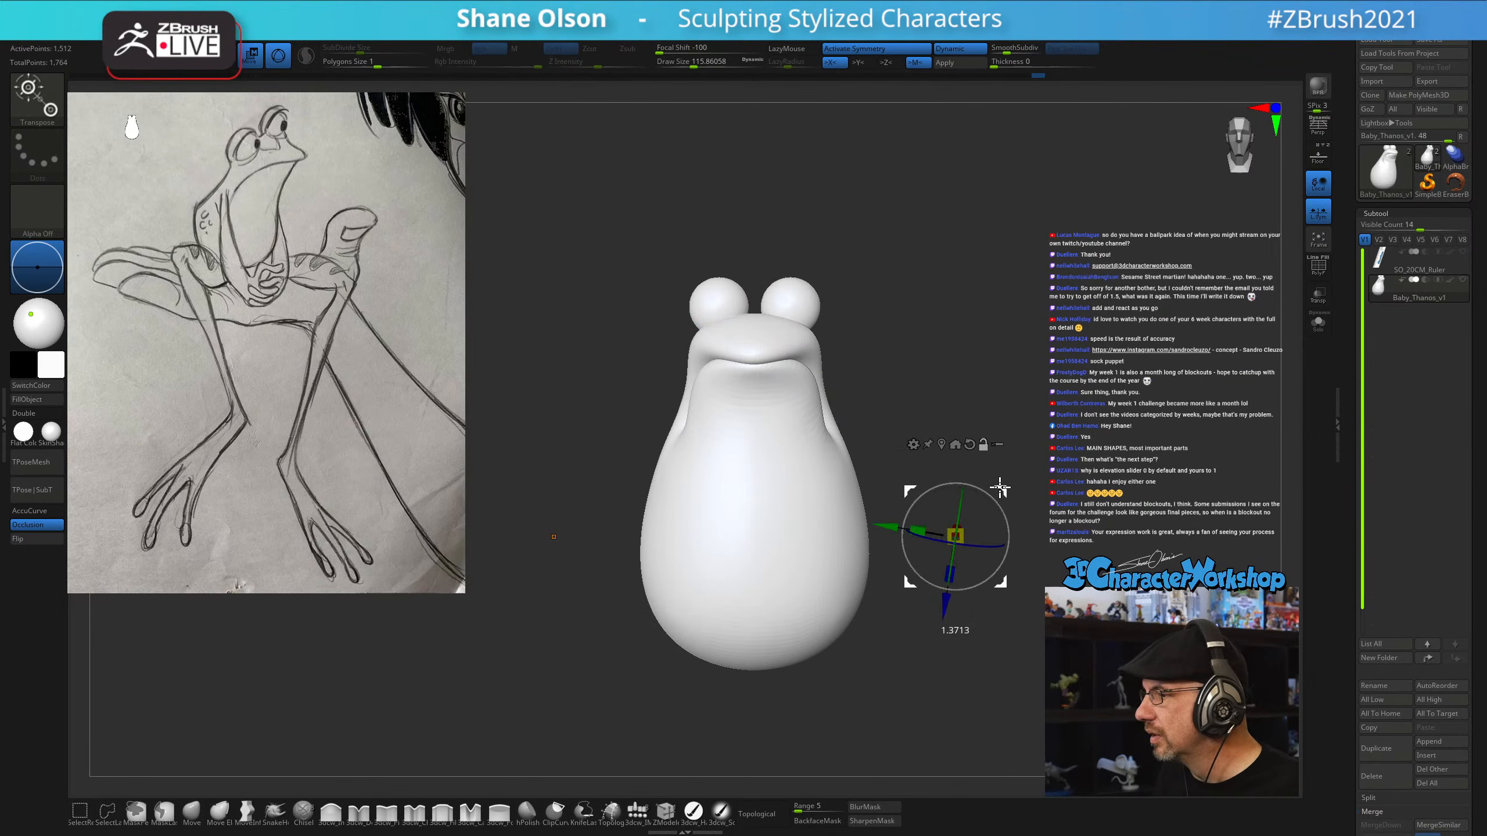
ctrl+click(814, 320)
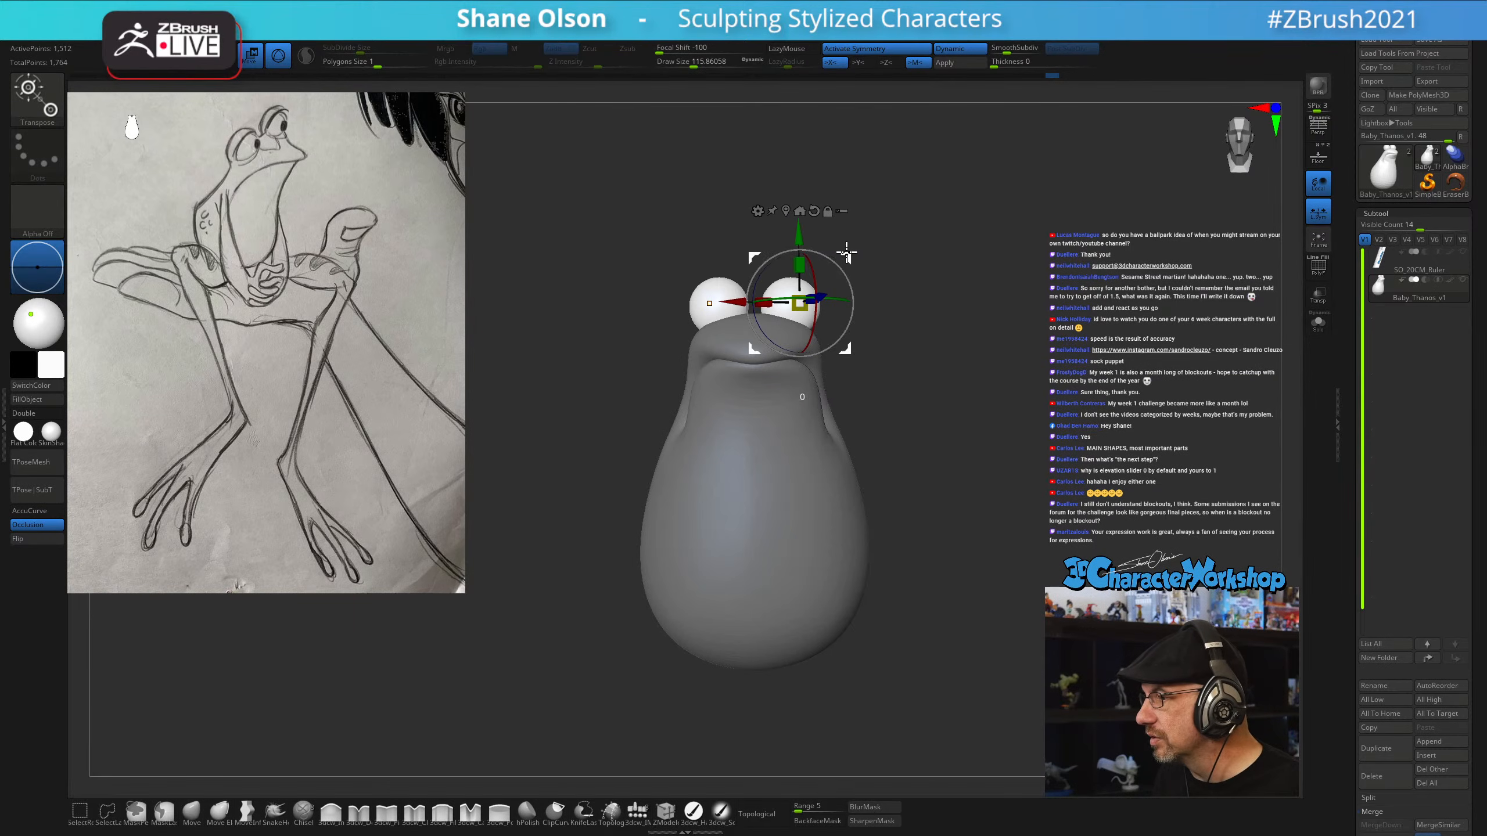
mouse_move(972, 265)
mouse_down()
mouse_move(1037, 276)
mouse_move(996, 275)
mouse_up()
key(q)
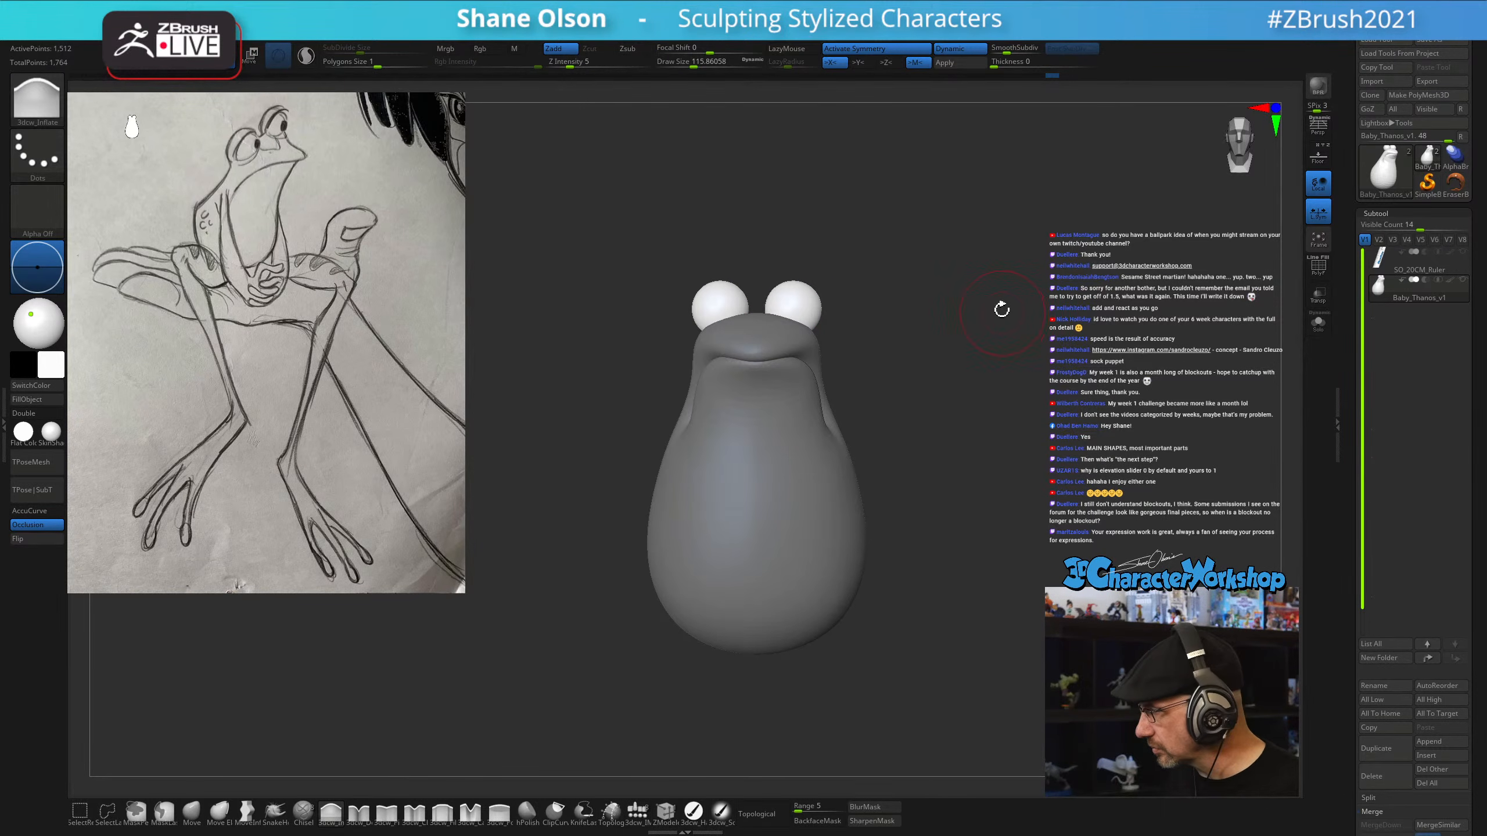
click(1394, 726)
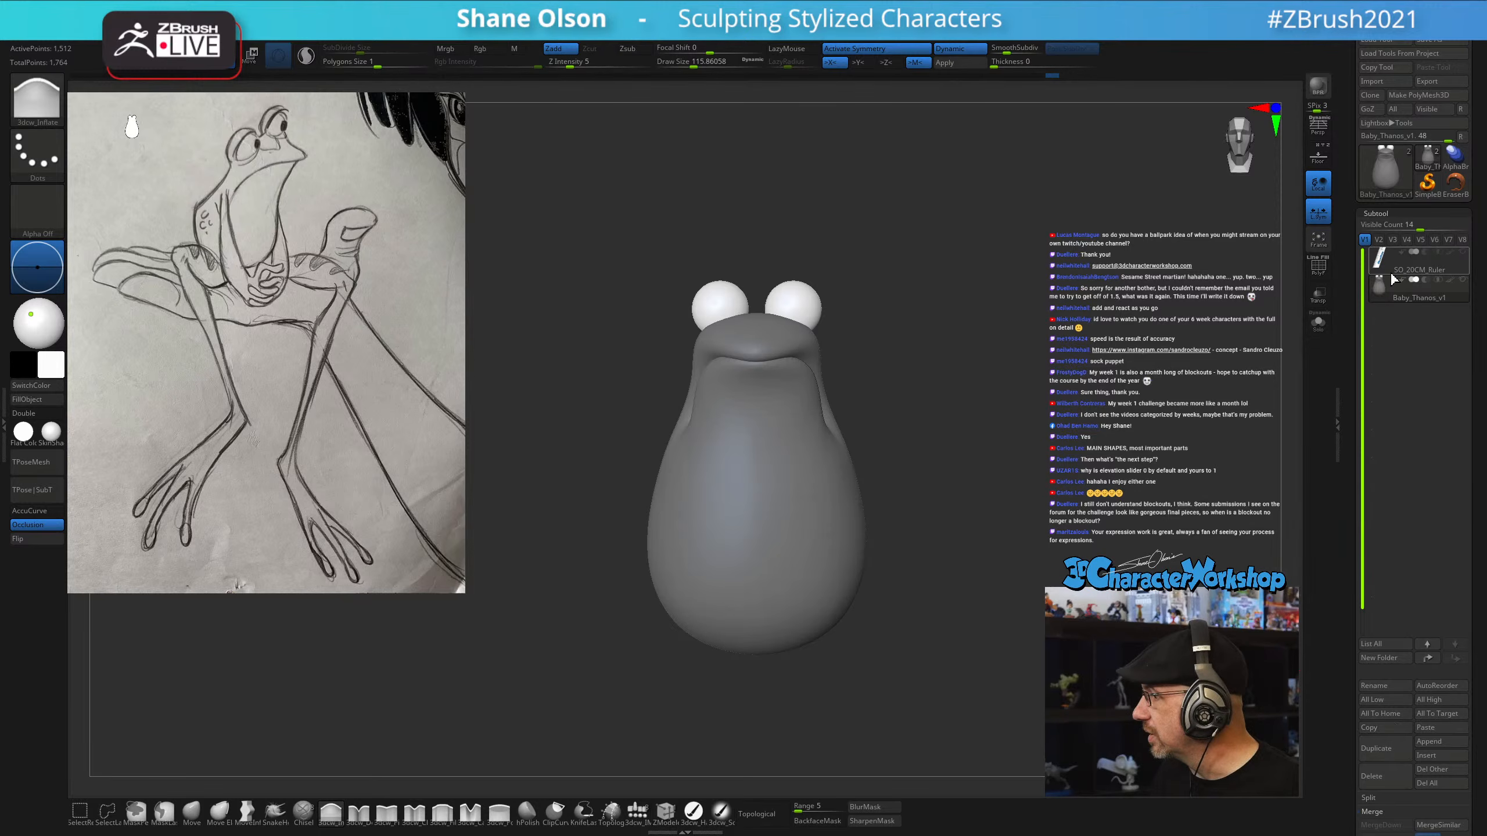
mouse_move(1429, 159)
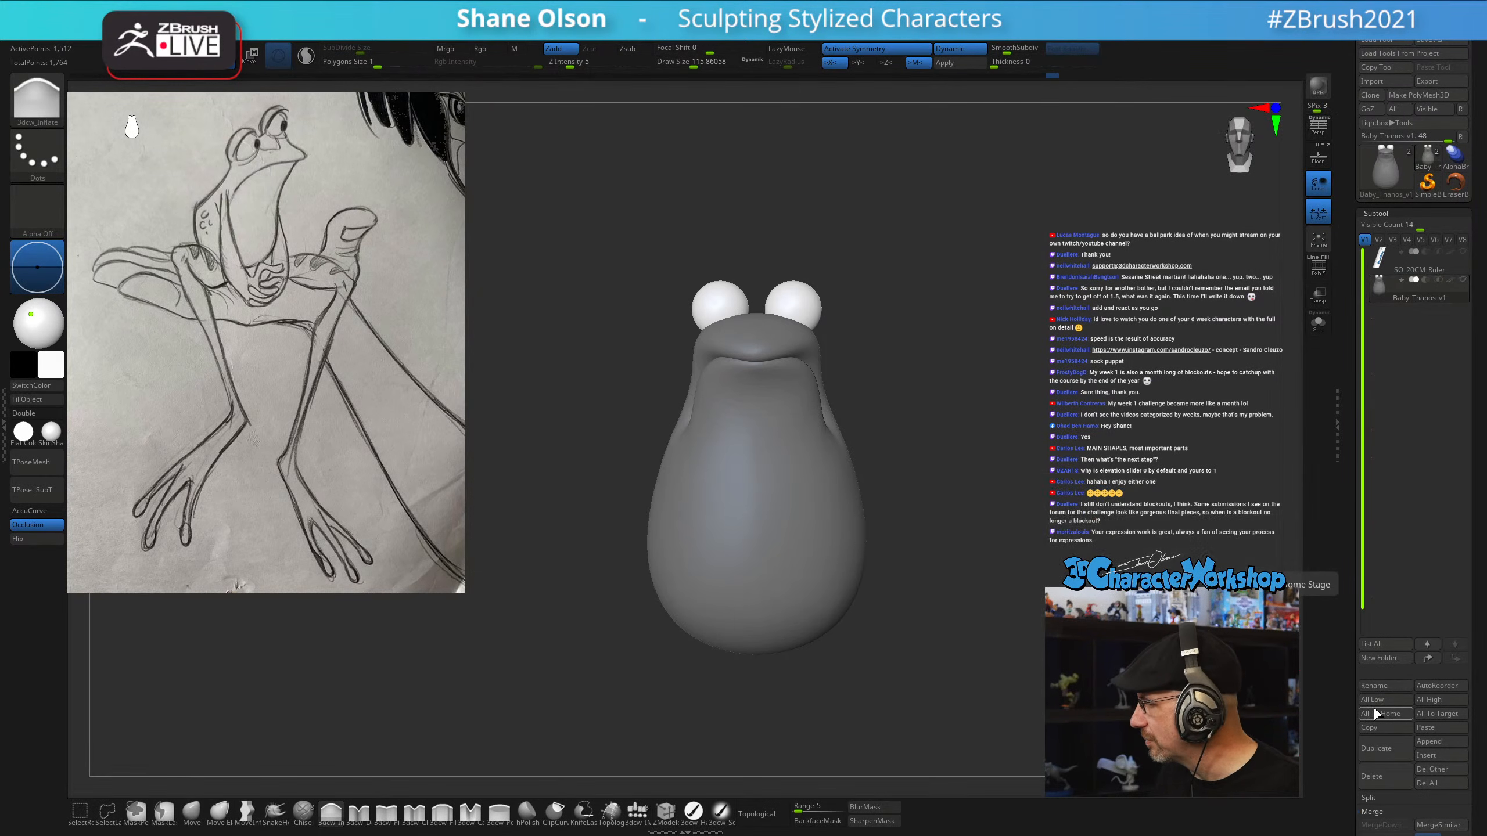
Duplicate the frog subtool, delete everything except the two eyeballs from the copy, and reselect the original frog subtool
click(1378, 752)
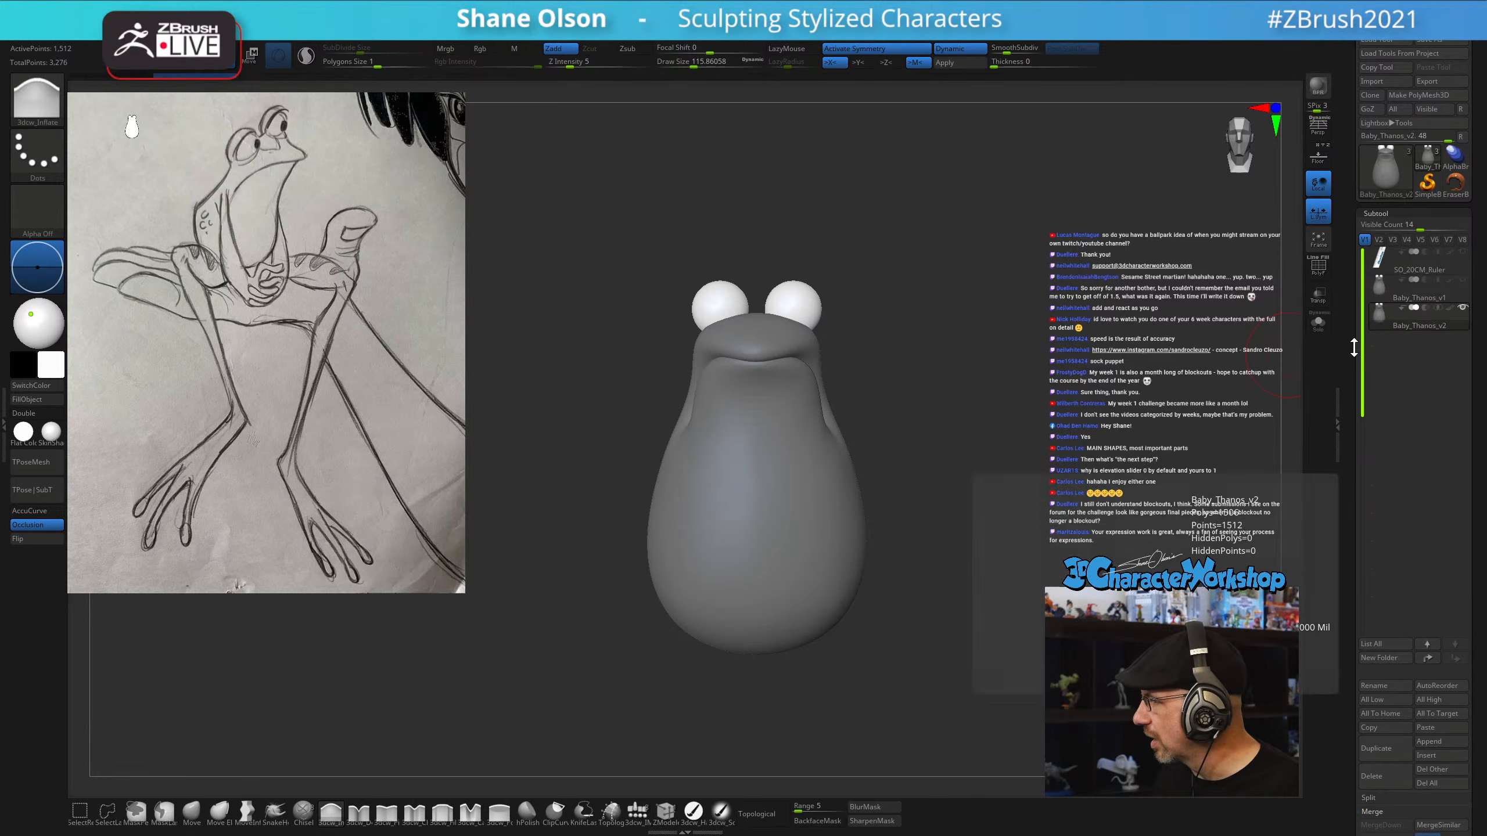
ctrl+shift+click(826, 518)
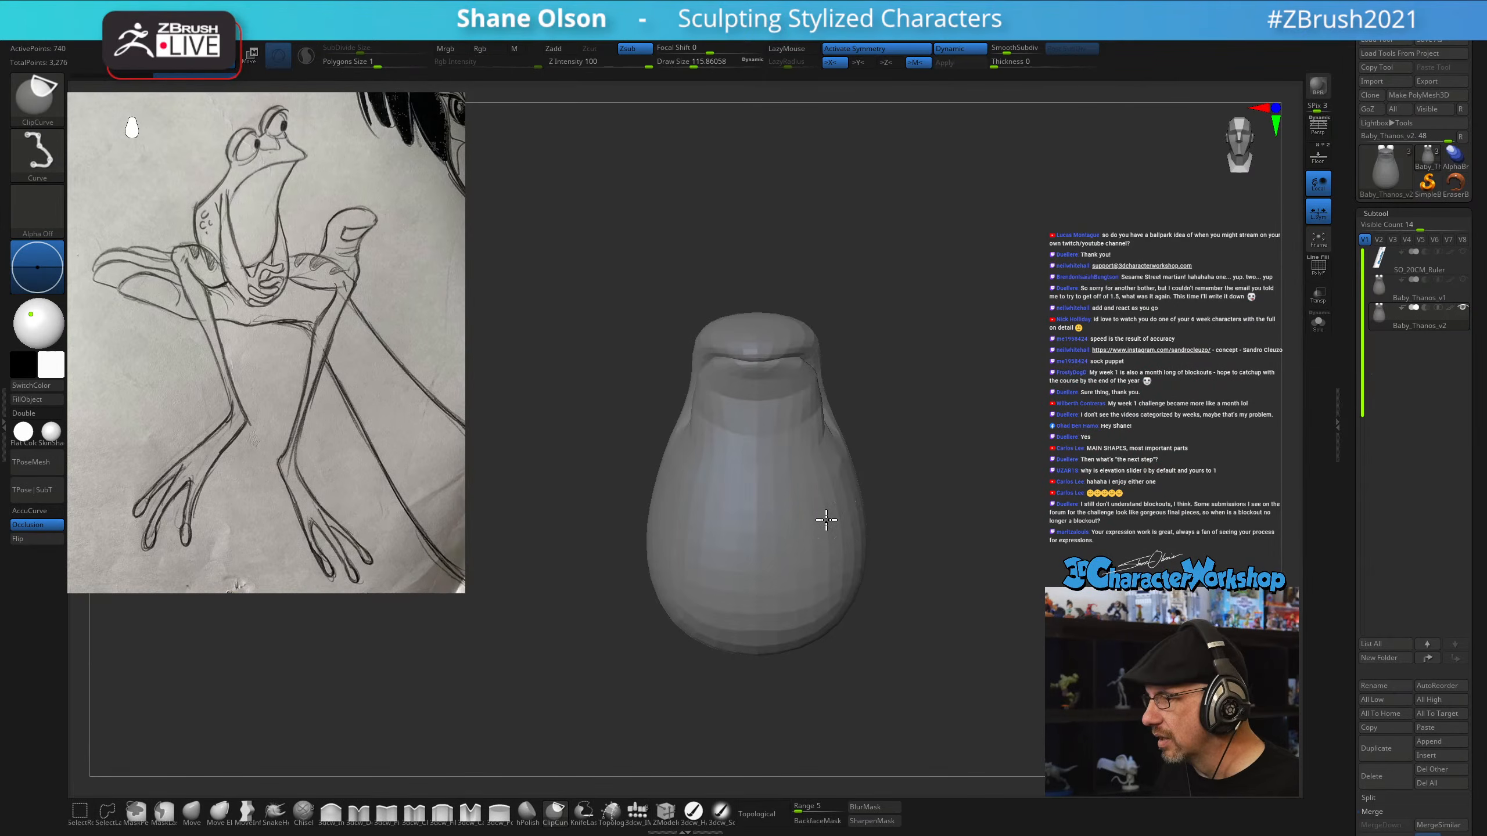
ctrl+shift+click(826, 520)
key(2)
click(998, 289)
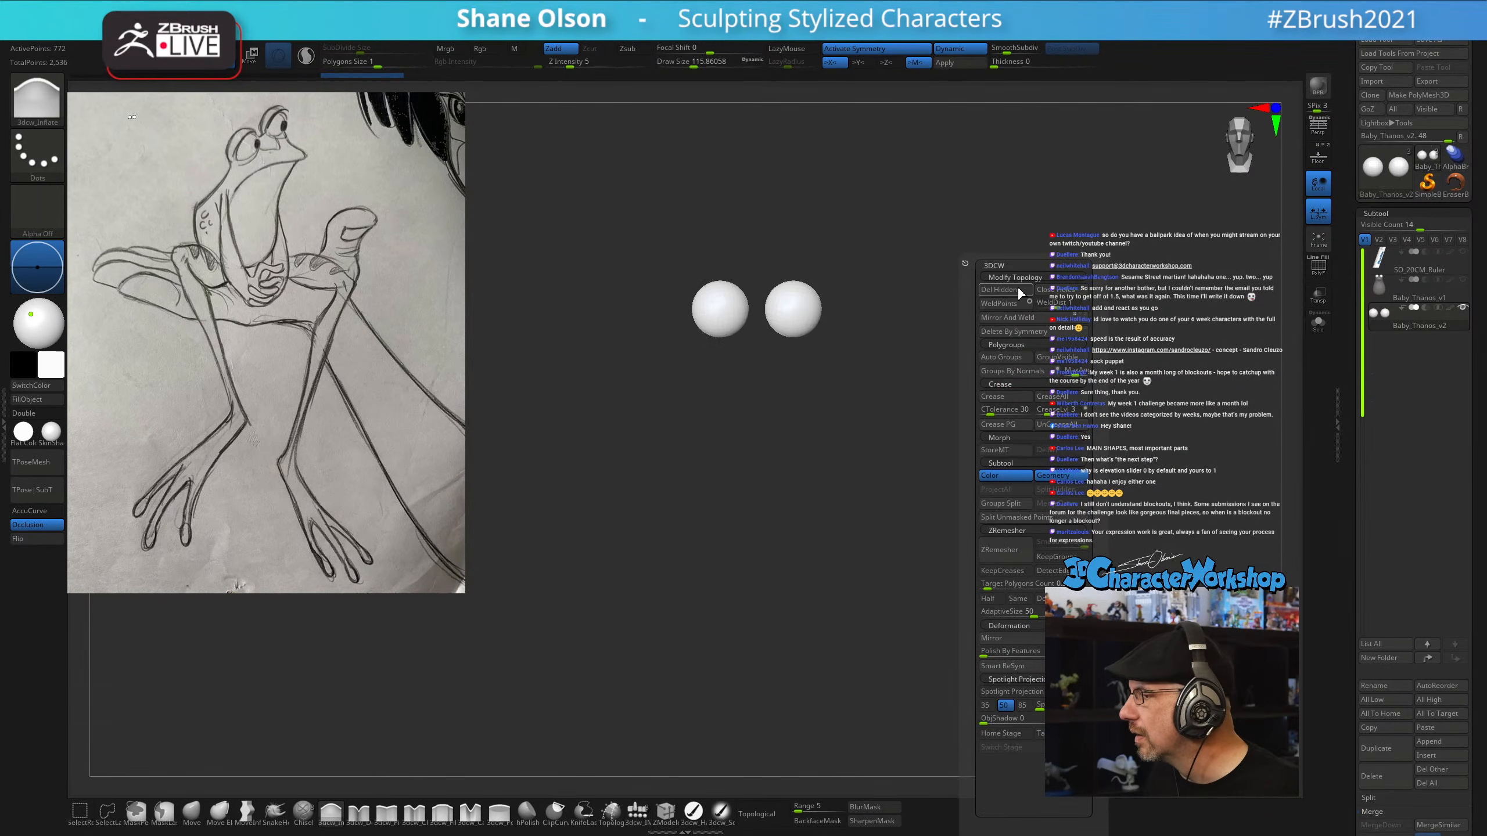
click(1384, 293)
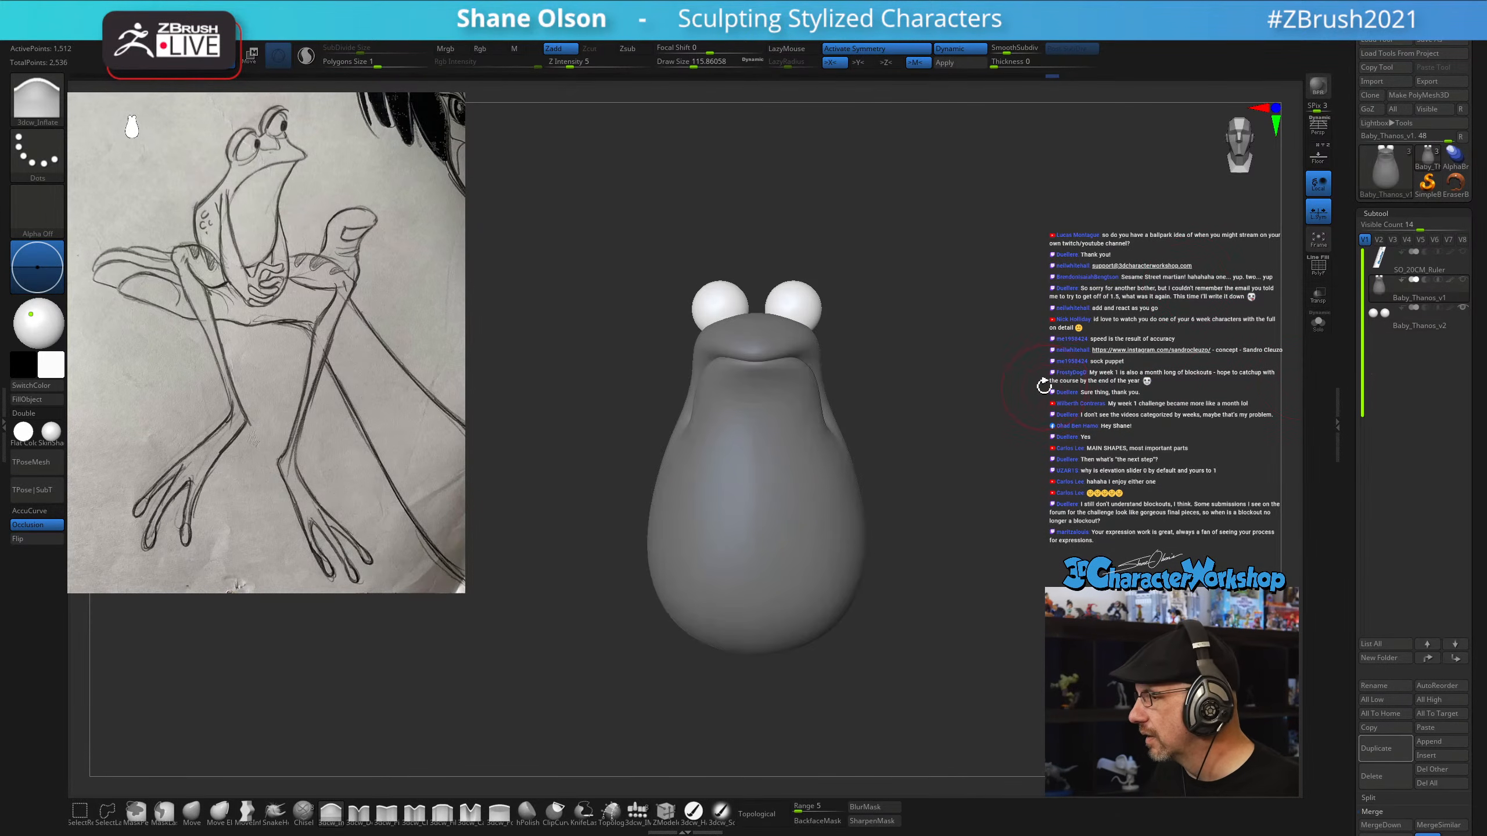
Set the draw size to 140.40994 and choose the Appendage shape from the insert mesh brush for the arms
drag(1045, 385, 1008, 344)
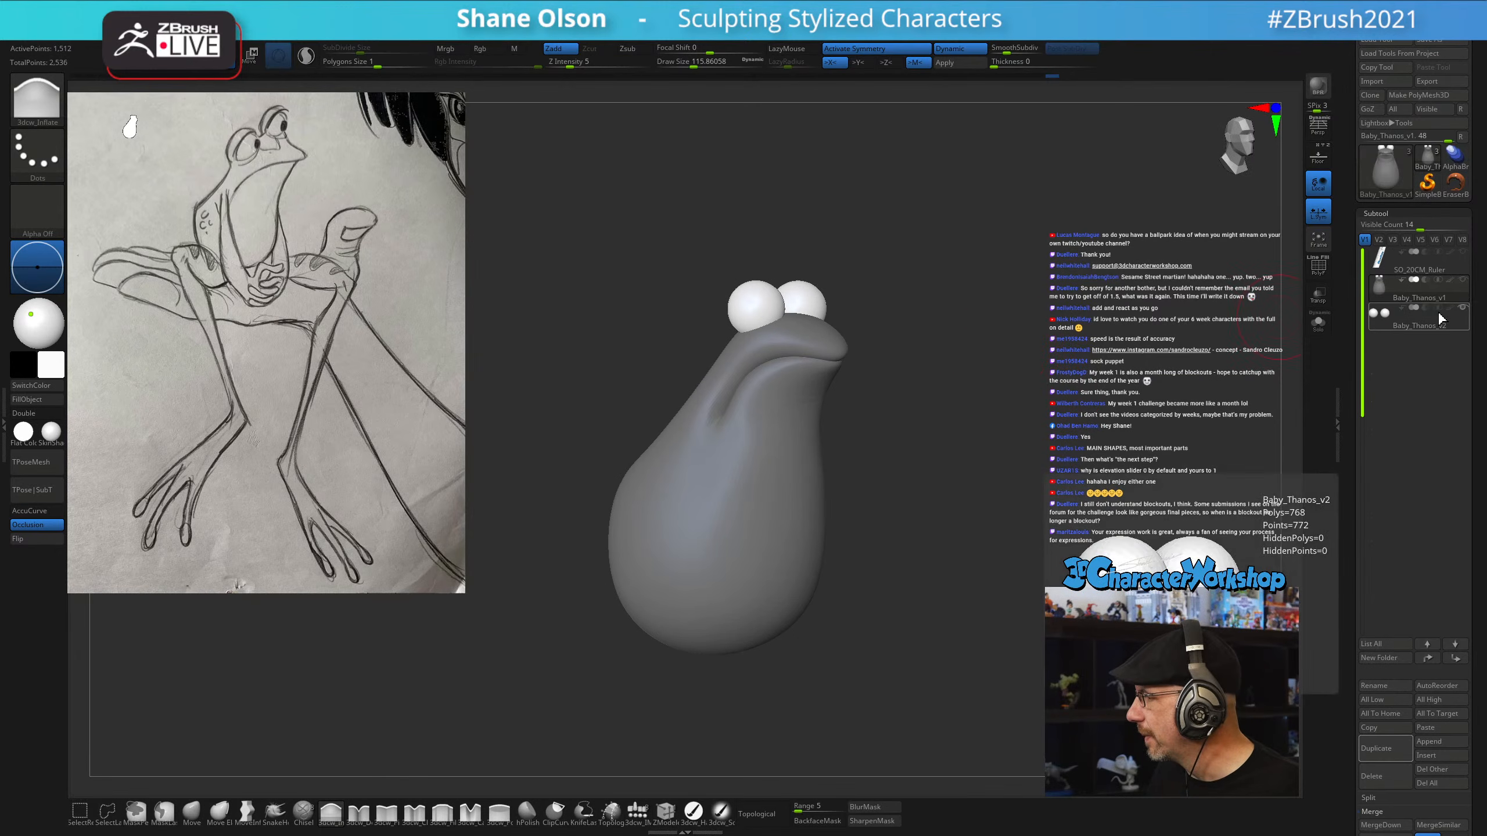
key(f)
drag(1014, 275, 999, 266)
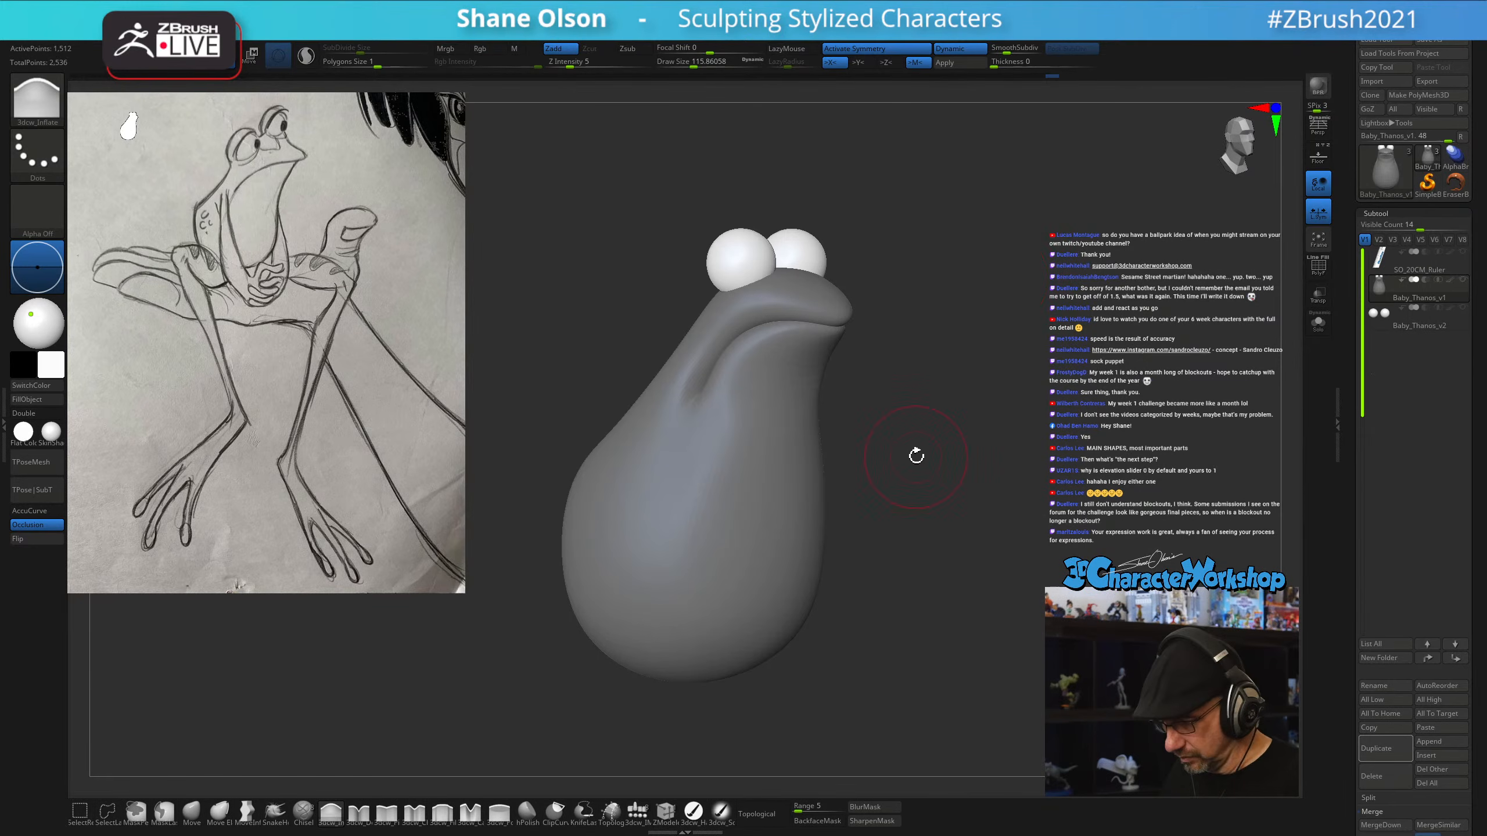
mouse_move(916, 456)
mouse_down()
mouse_move(975, 438)
mouse_move(880, 485)
mouse_up()
key(s)
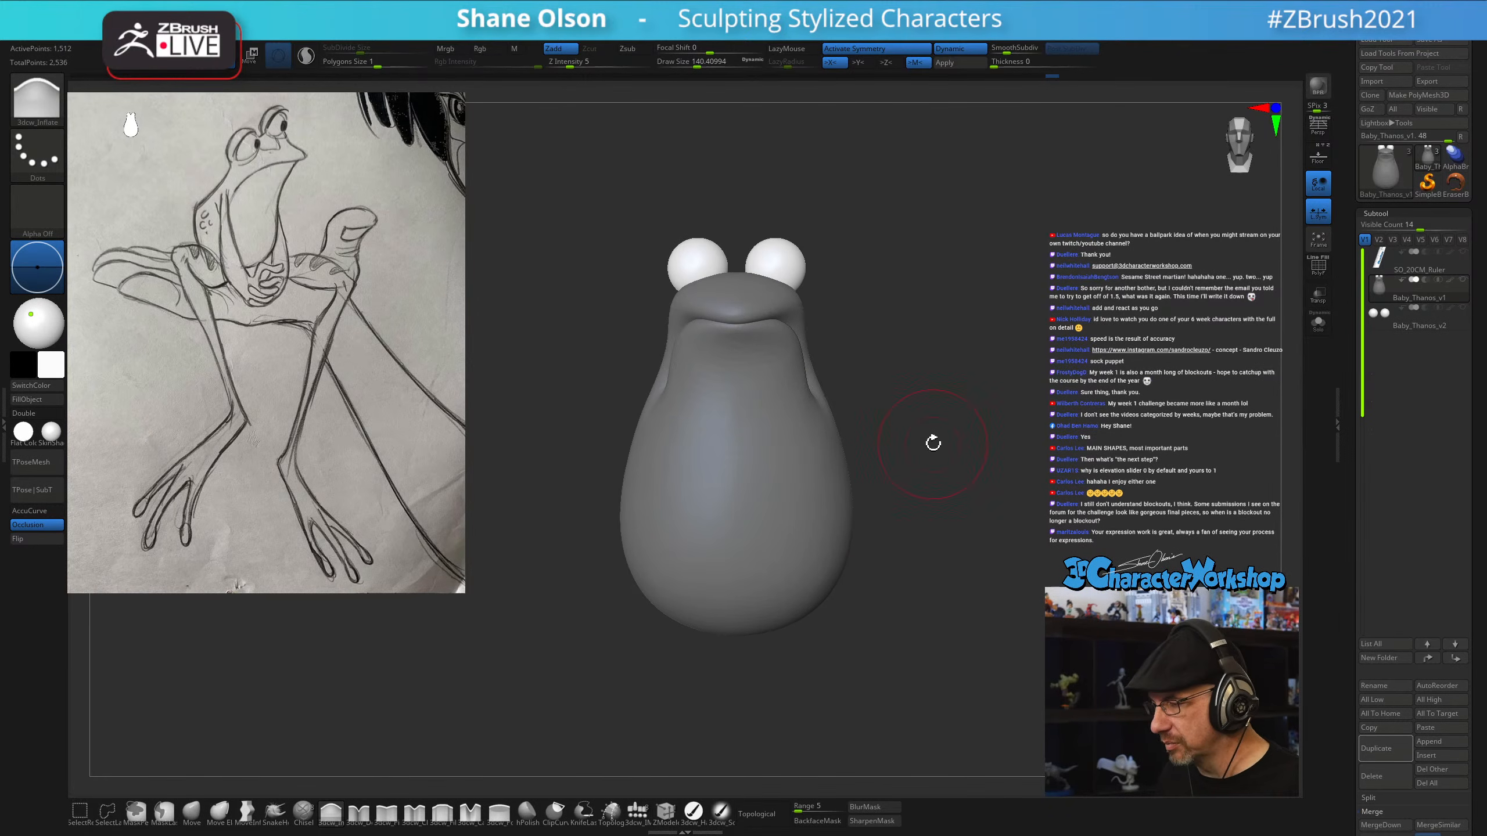
click(638, 811)
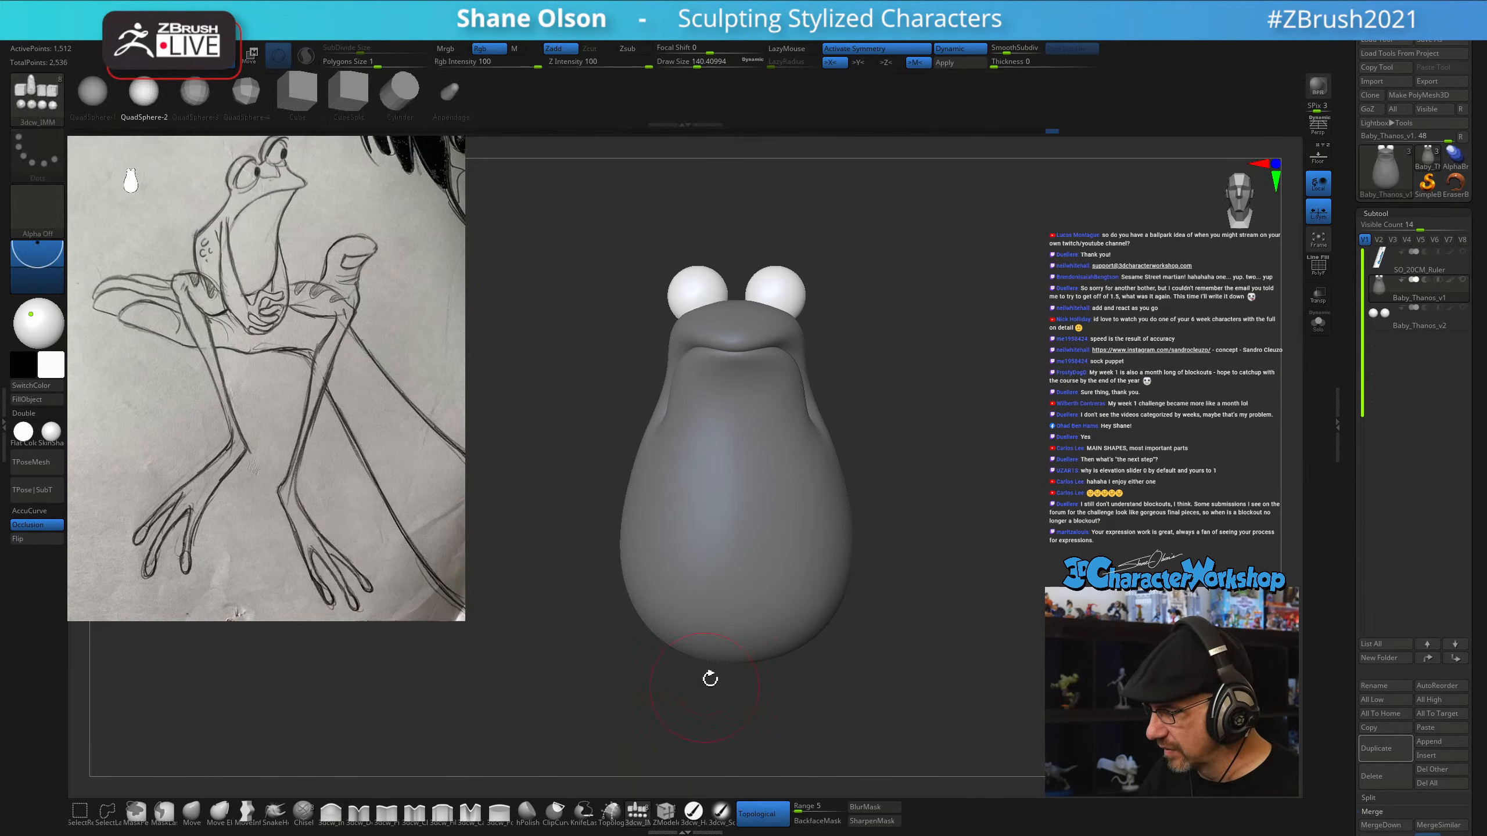
mouse_move(707, 588)
mouse_down()
mouse_move(900, 458)
mouse_move(531, 259)
mouse_up()
mouse_move(911, 456)
mouse_down()
mouse_move(979, 468)
mouse_move(1029, 408)
mouse_move(937, 404)
mouse_up()
drag(806, 400, 814, 445)
key(ctrl+z)
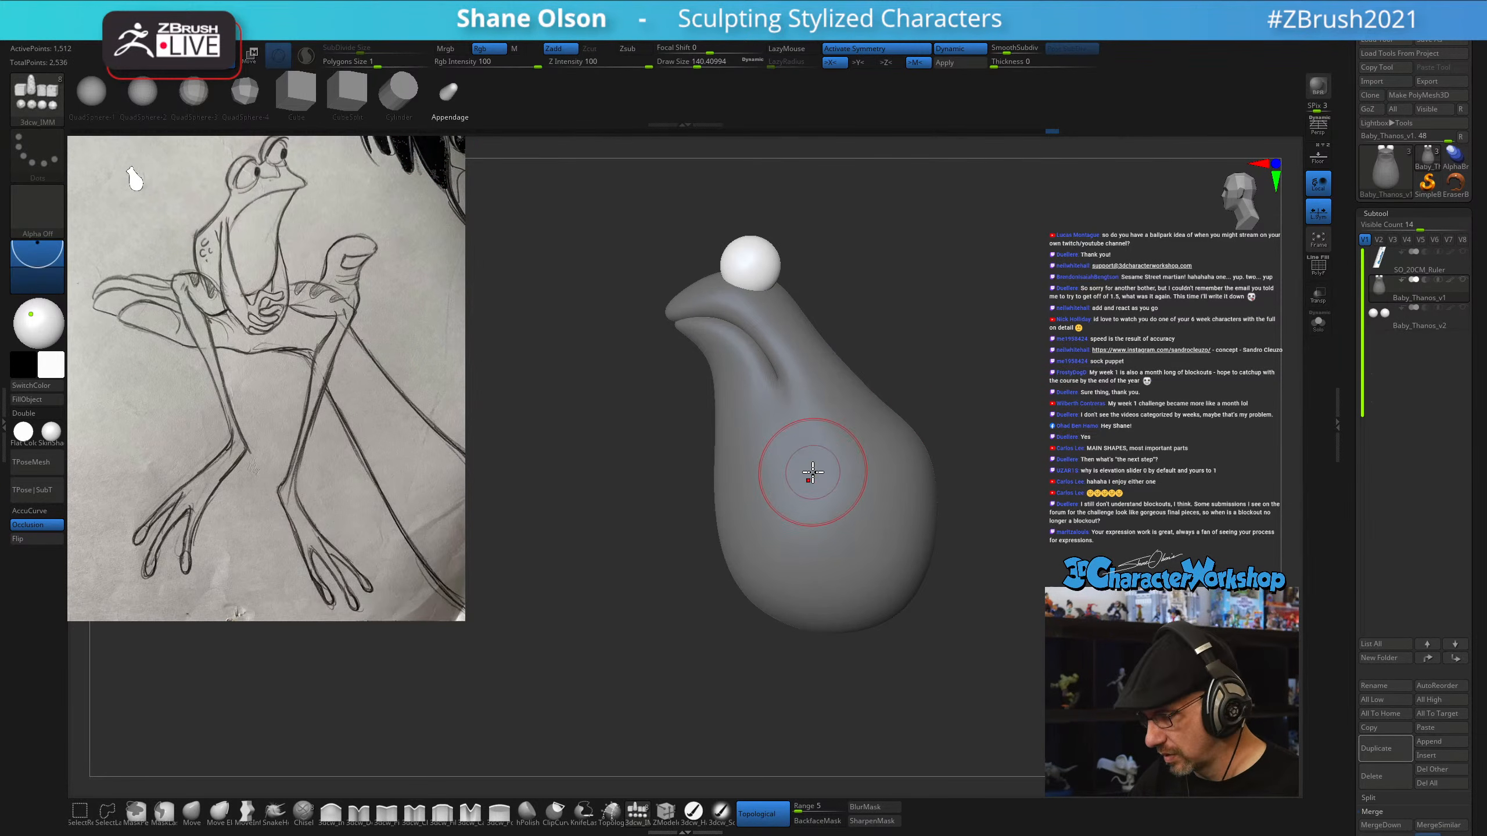
key(w)
key(q)
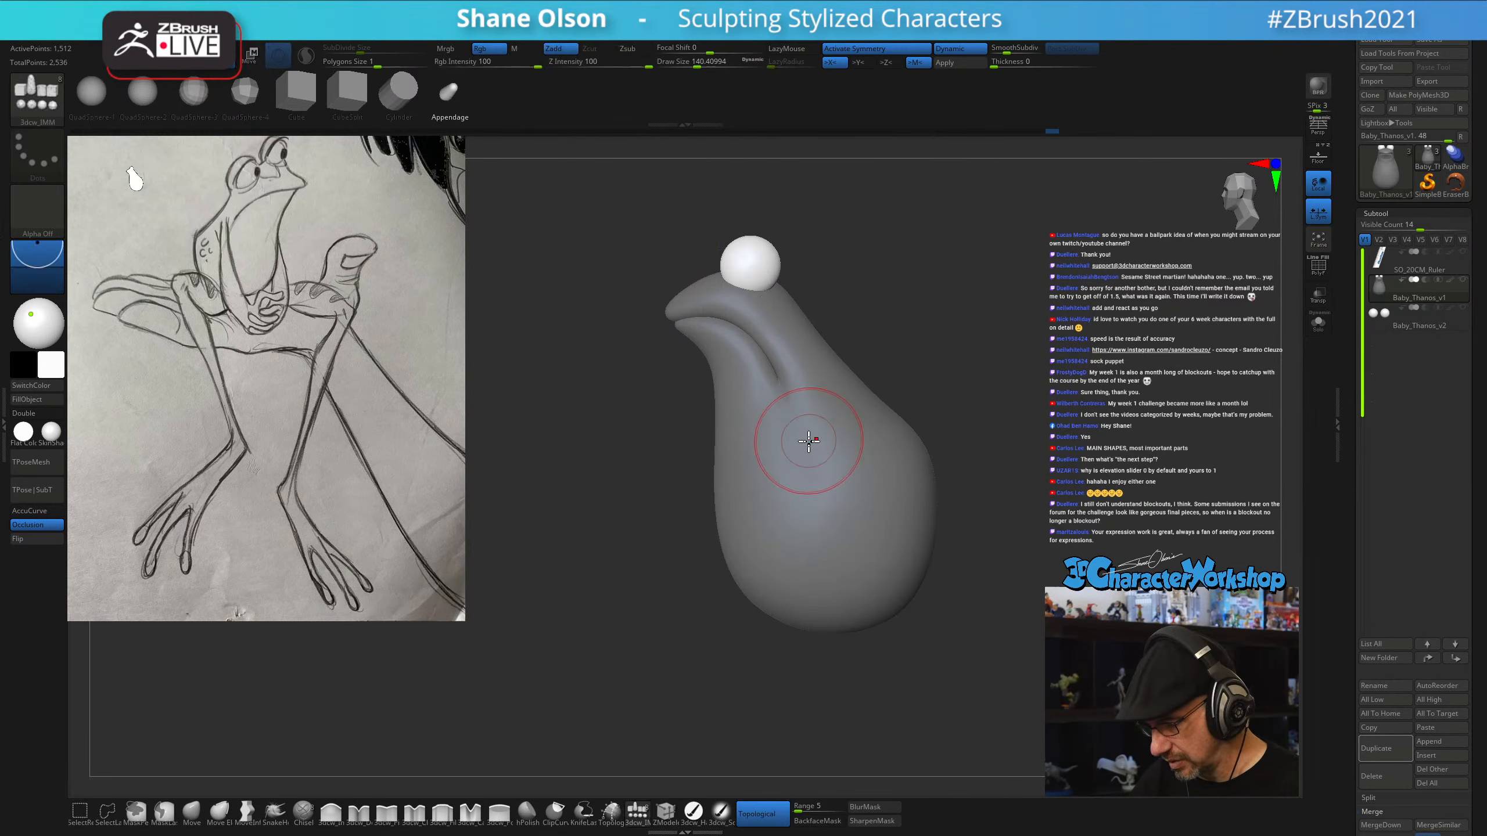
Insert a mirrored pair of appendages as arms at shoulder height on the sides of the frog's body
drag(802, 419, 803, 515)
shift+drag(867, 528, 859, 582)
key(w)
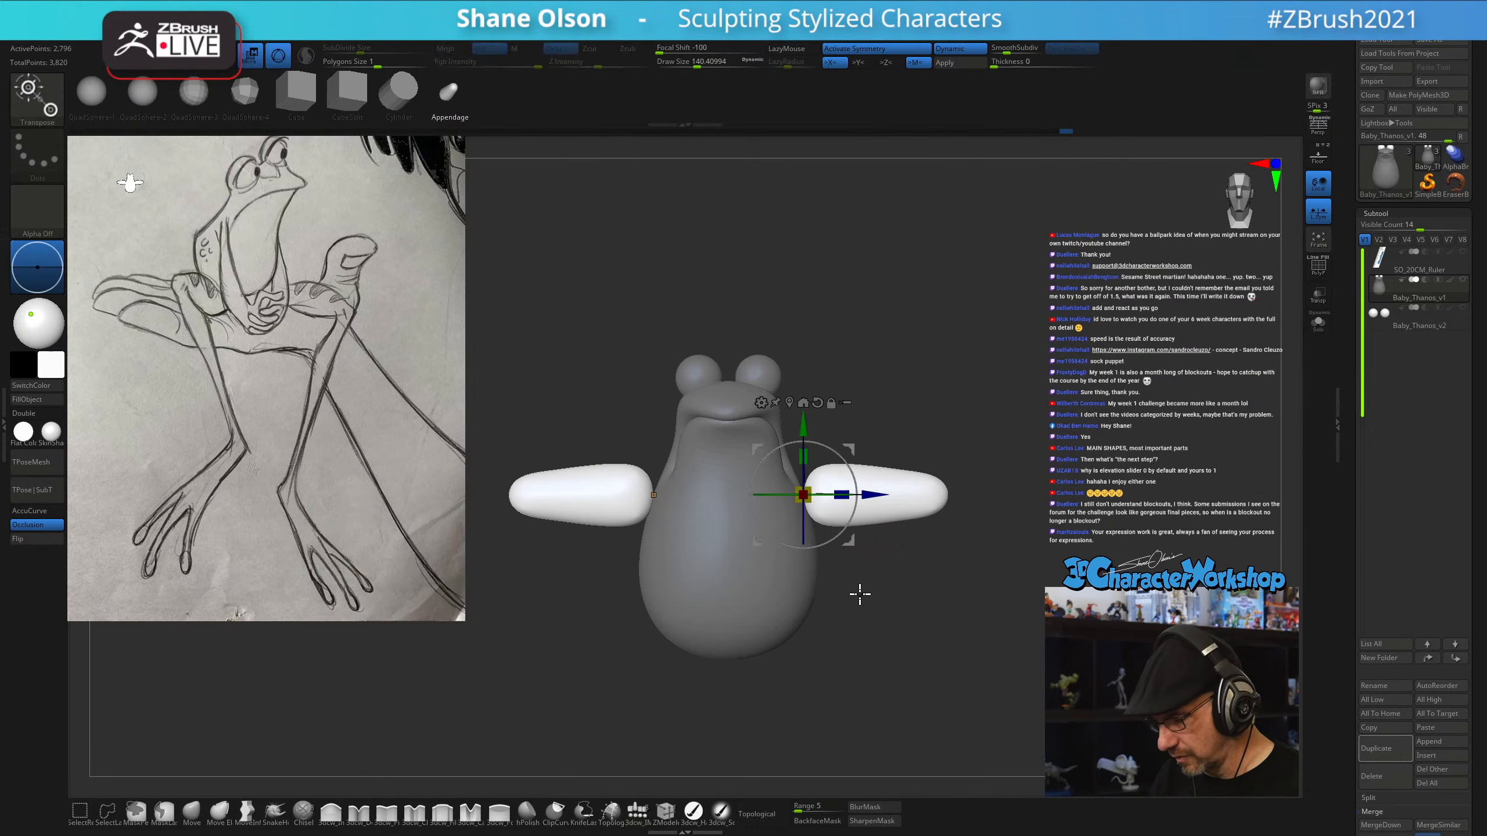
Angle both arms downward from the shoulders and lower them slightly along the body
drag(851, 530, 902, 507)
mouse_move(975, 458)
mouse_down()
mouse_move(966, 513)
mouse_move(1030, 483)
mouse_move(1019, 647)
mouse_move(1016, 441)
mouse_up()
key(q)
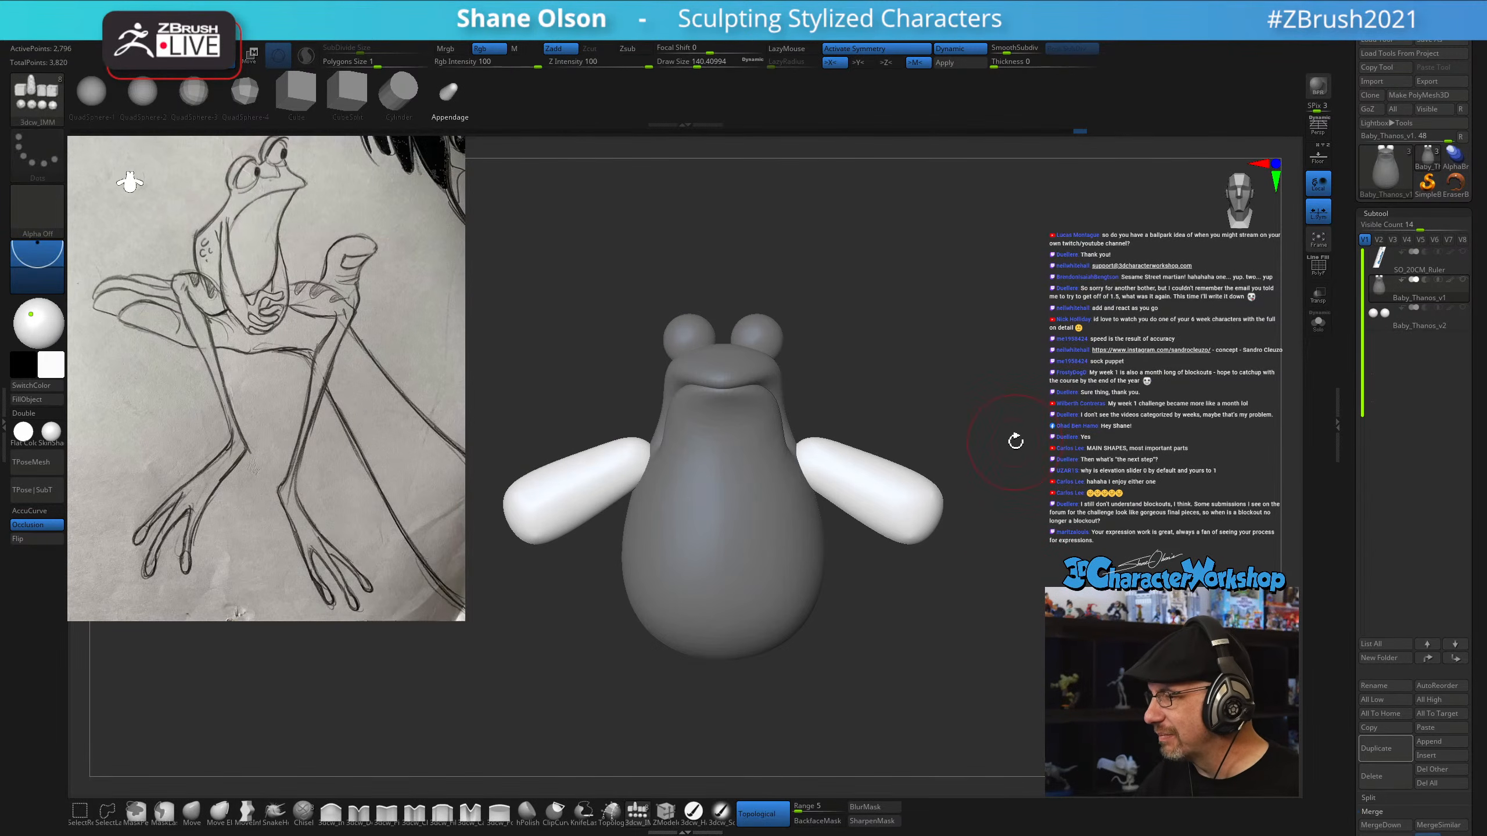
key(w)
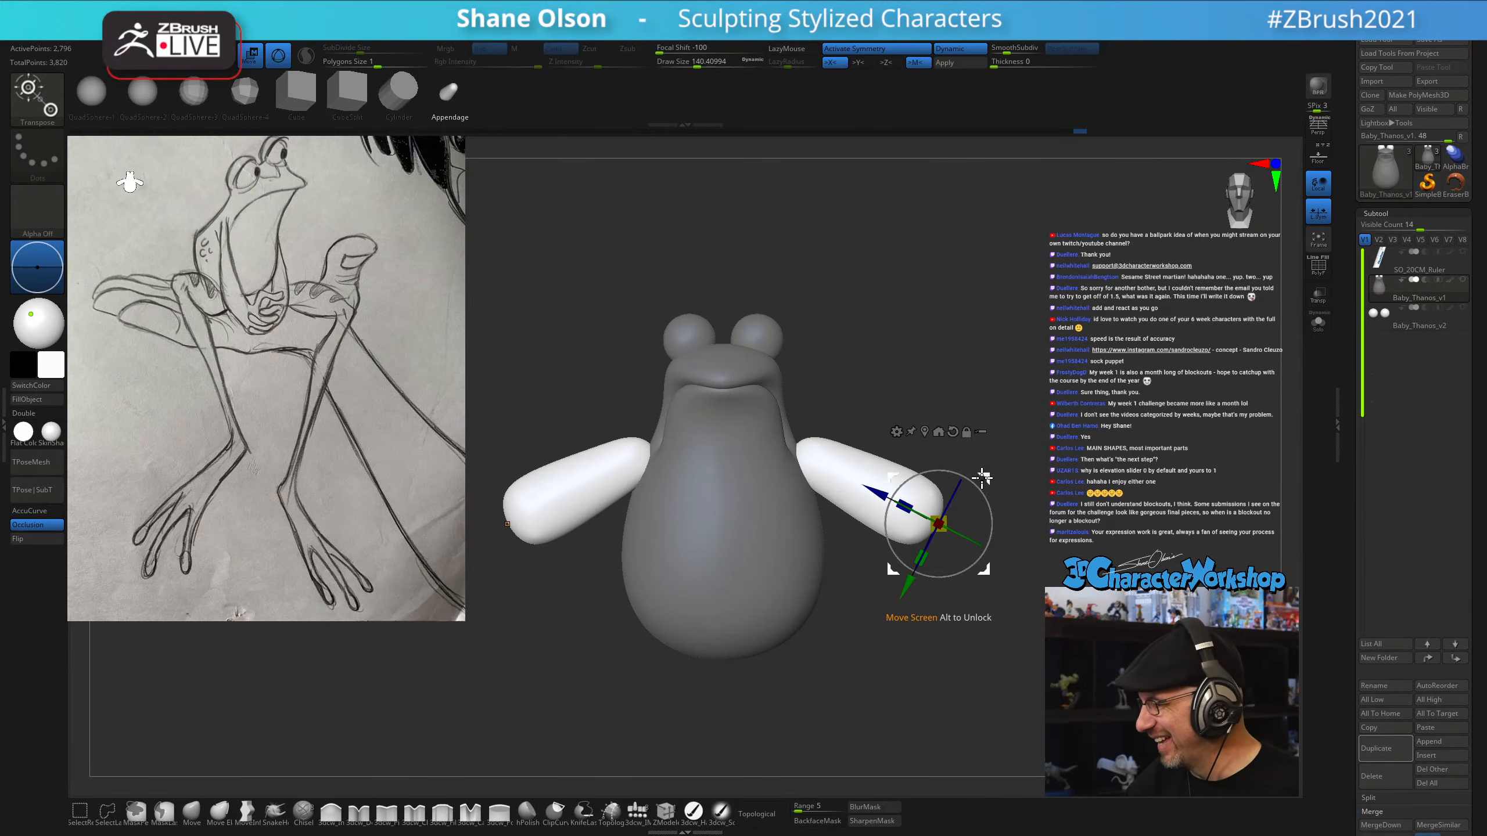
drag(989, 515, 984, 486)
key(q)
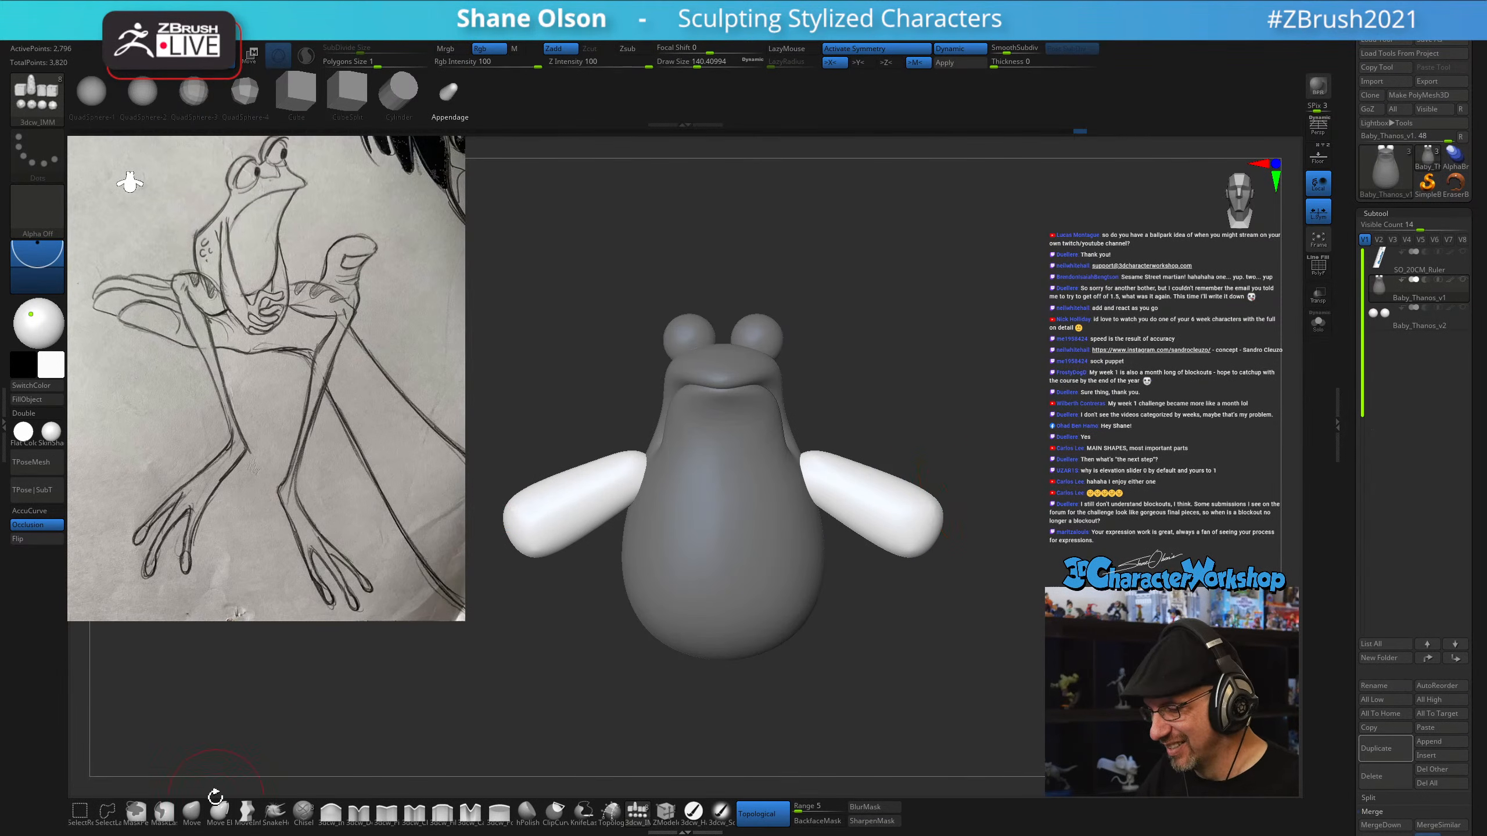
Pull the inner ends of the arms up into the shoulders with the Move brush at draw size 233.82281 and AccuCurve on
click(199, 808)
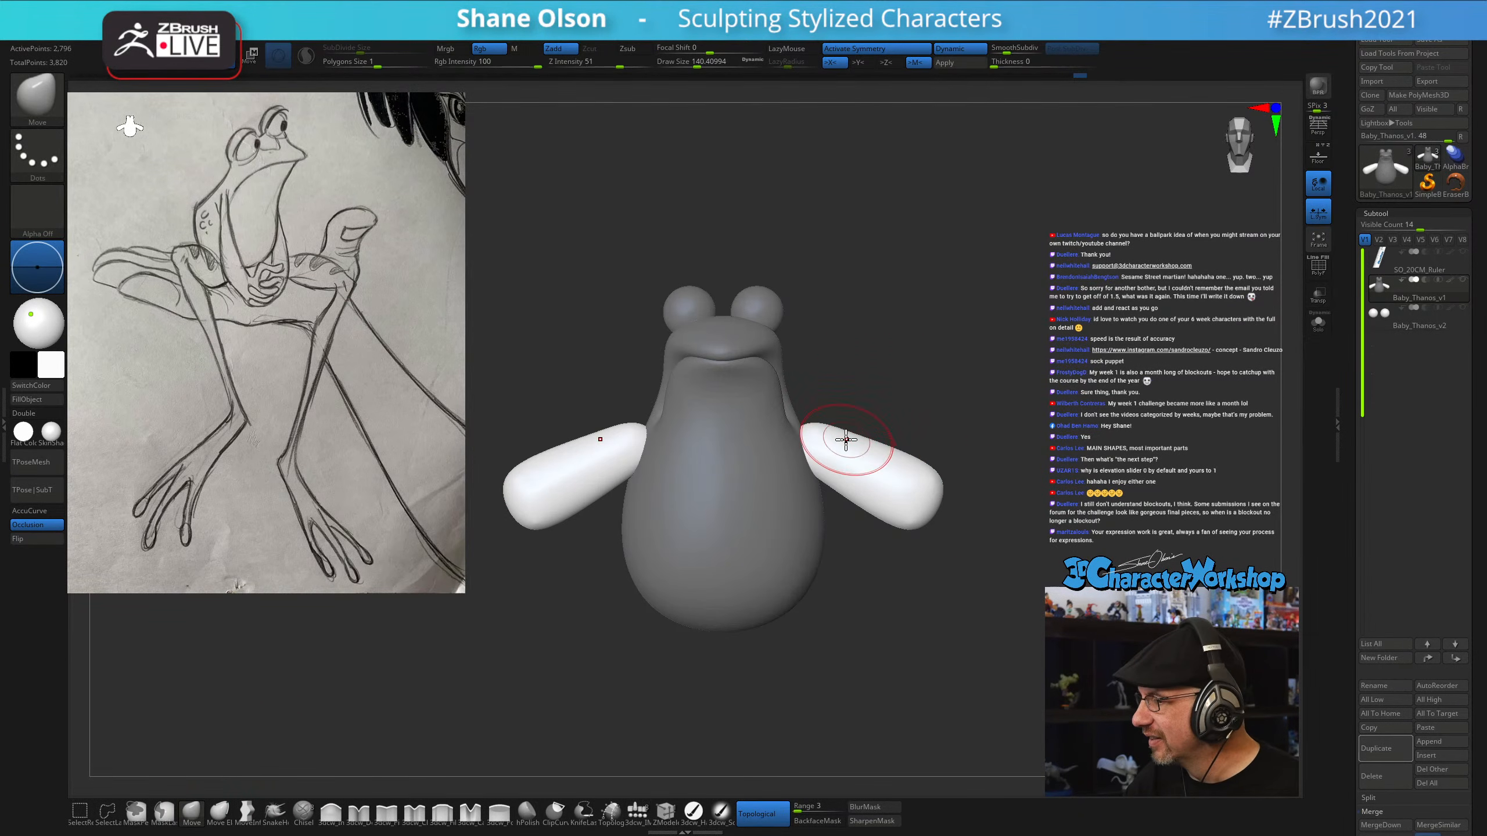
key(bracketright)
key(bracketright)
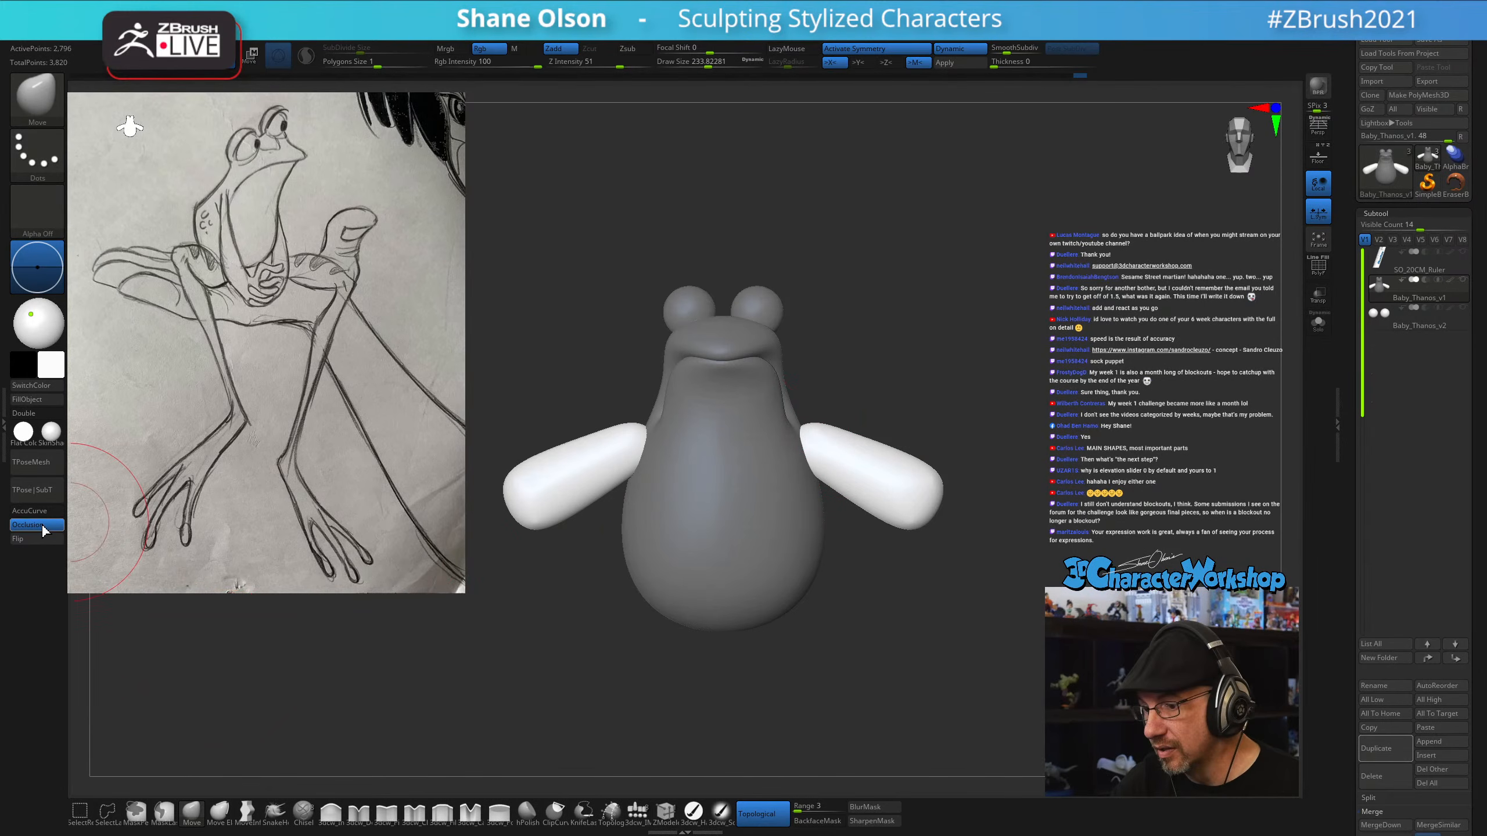
click(35, 510)
drag(791, 430, 782, 419)
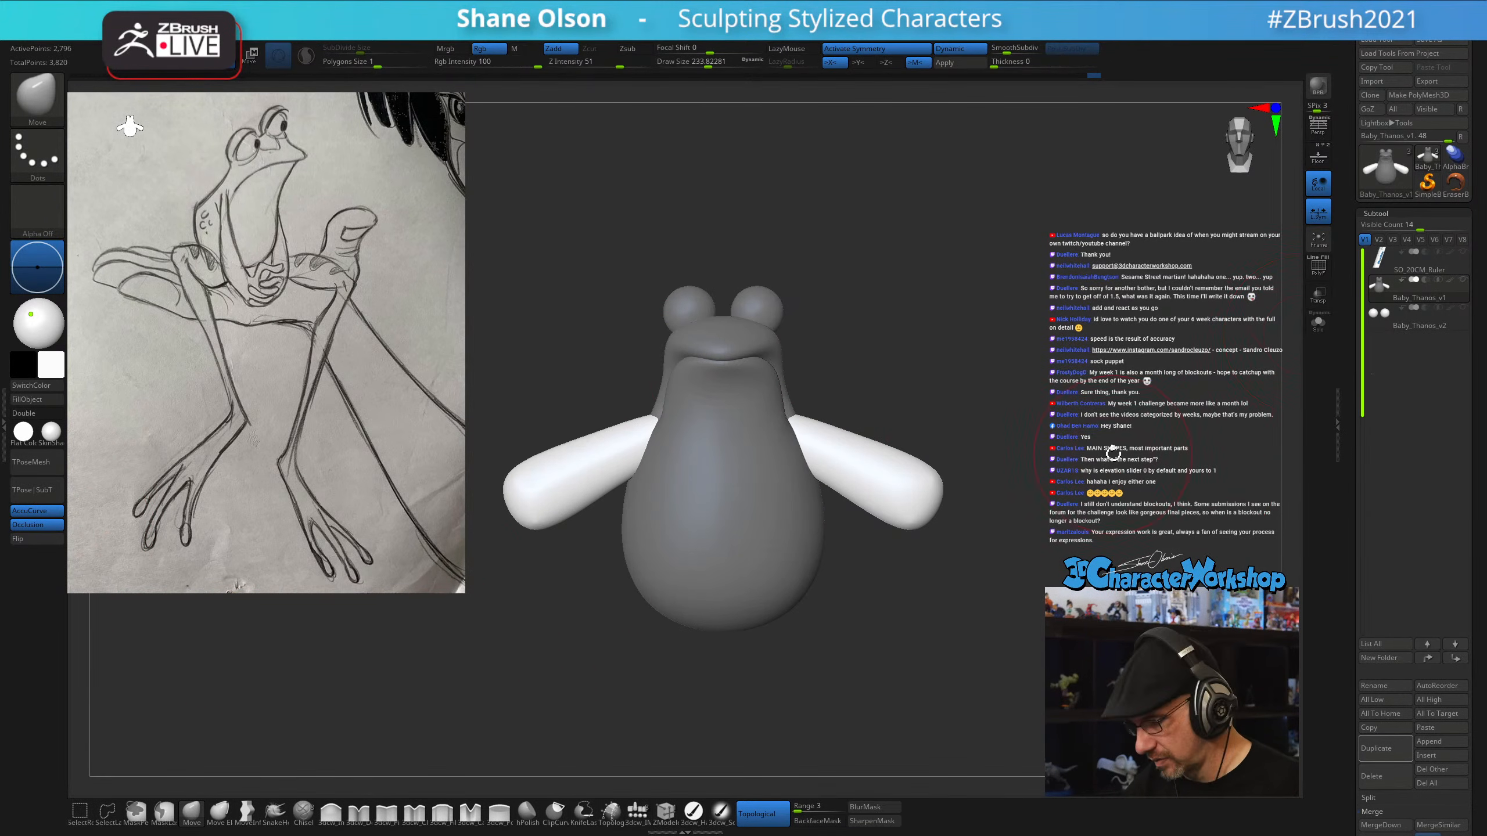
Split the unmasked arms from the body into their own subtool and turn on its visibility
key(space)
click(1134, 507)
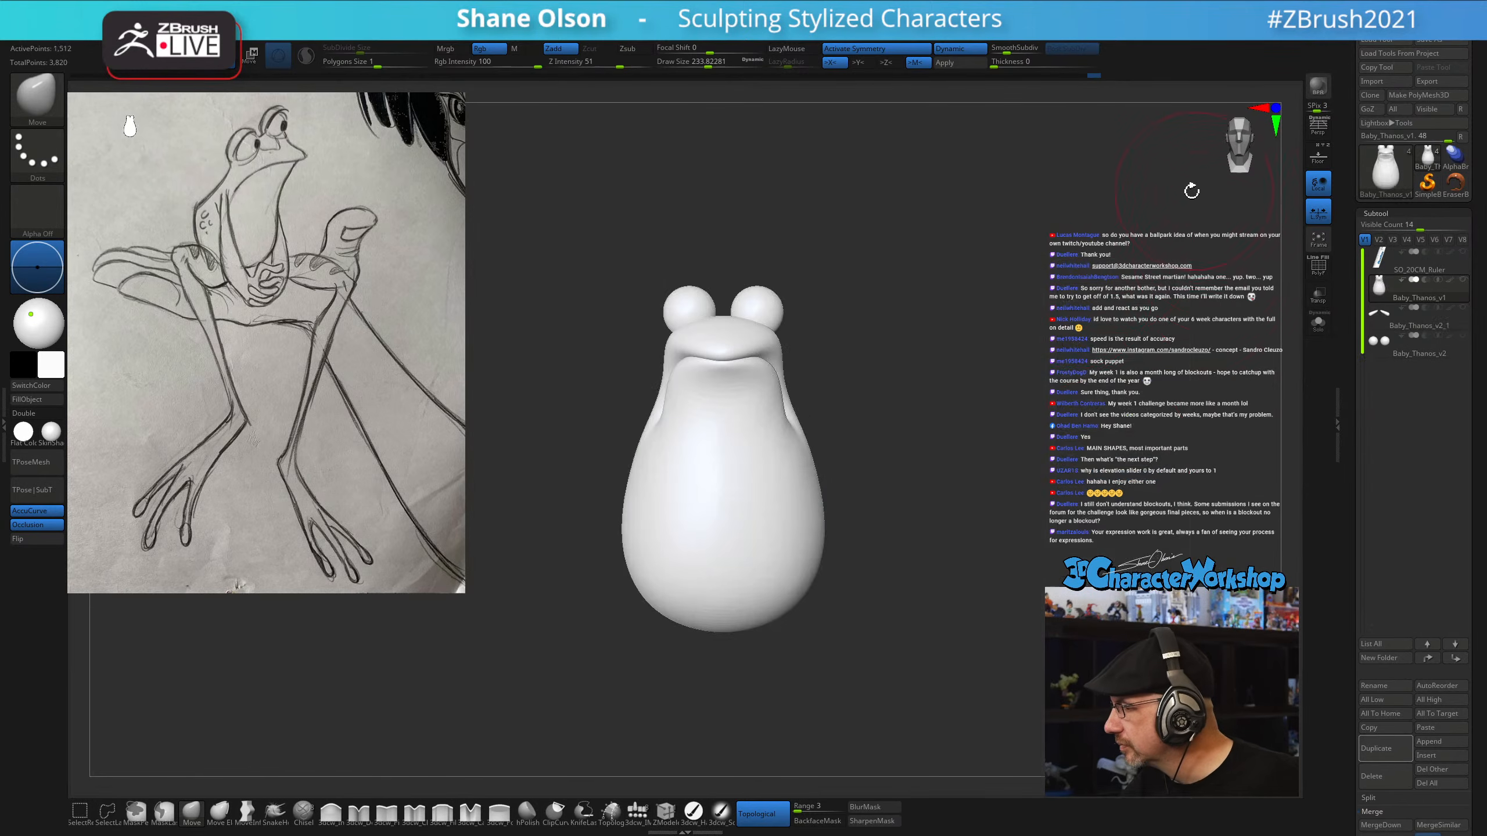
click(1464, 307)
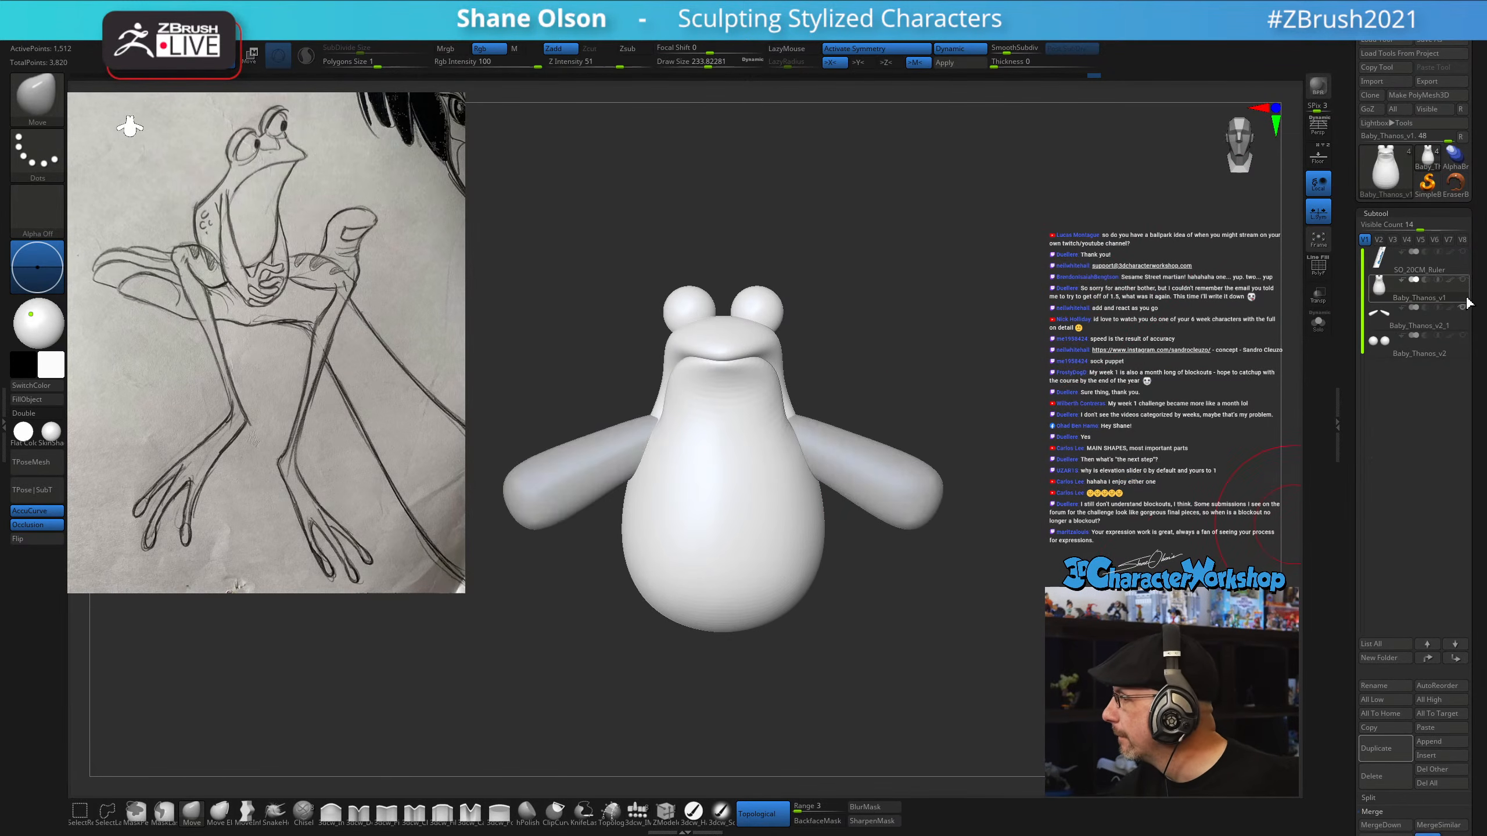
Select the arms subtool and move both arms outward, clear of the body
key(w)
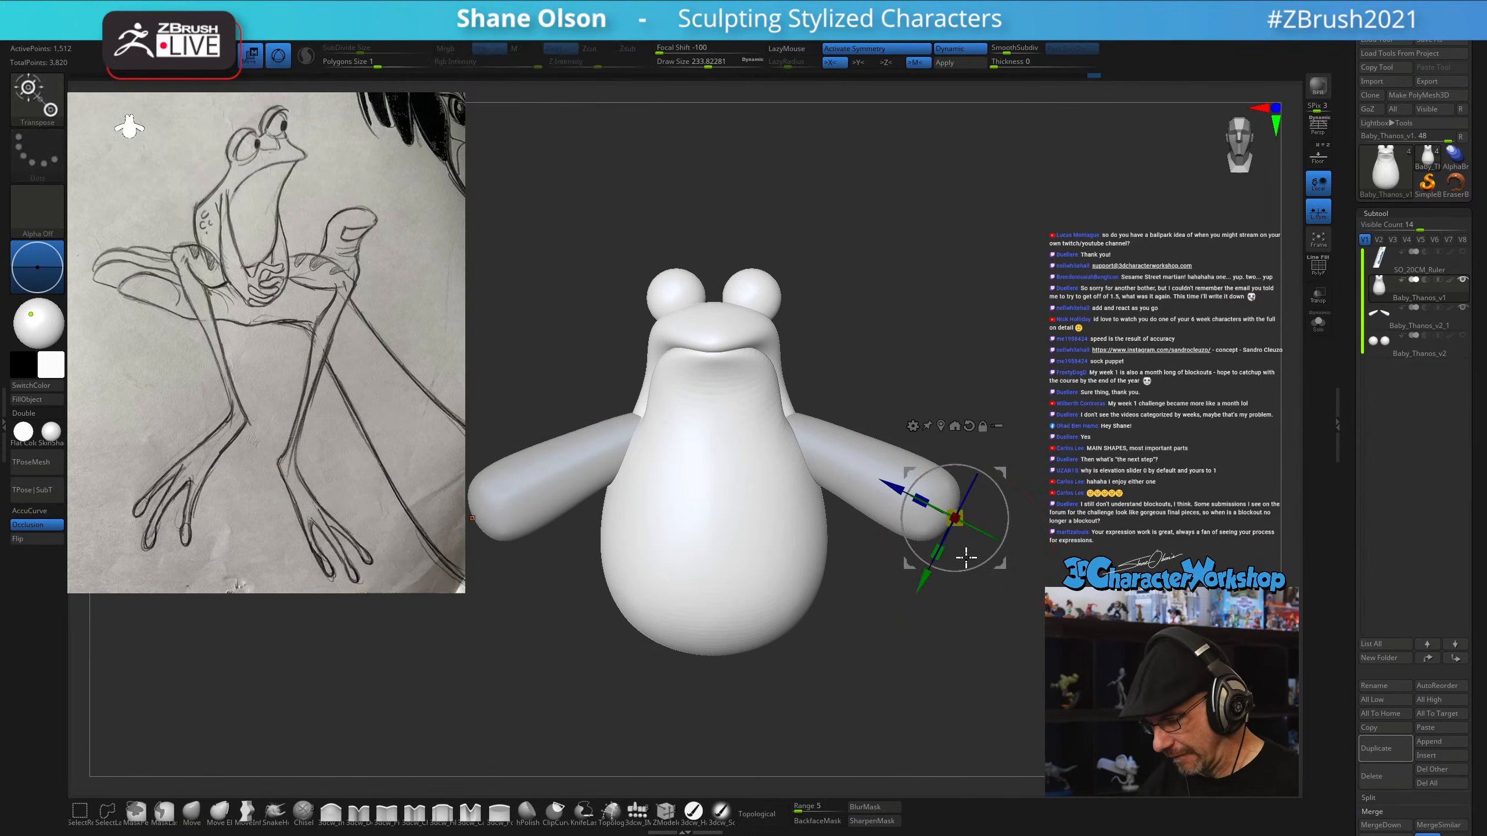
click(875, 461)
mouse_move(1005, 472)
mouse_down()
mouse_move(1070, 509)
mouse_move(872, 473)
mouse_move(843, 451)
mouse_move(858, 463)
mouse_up()
key(q)
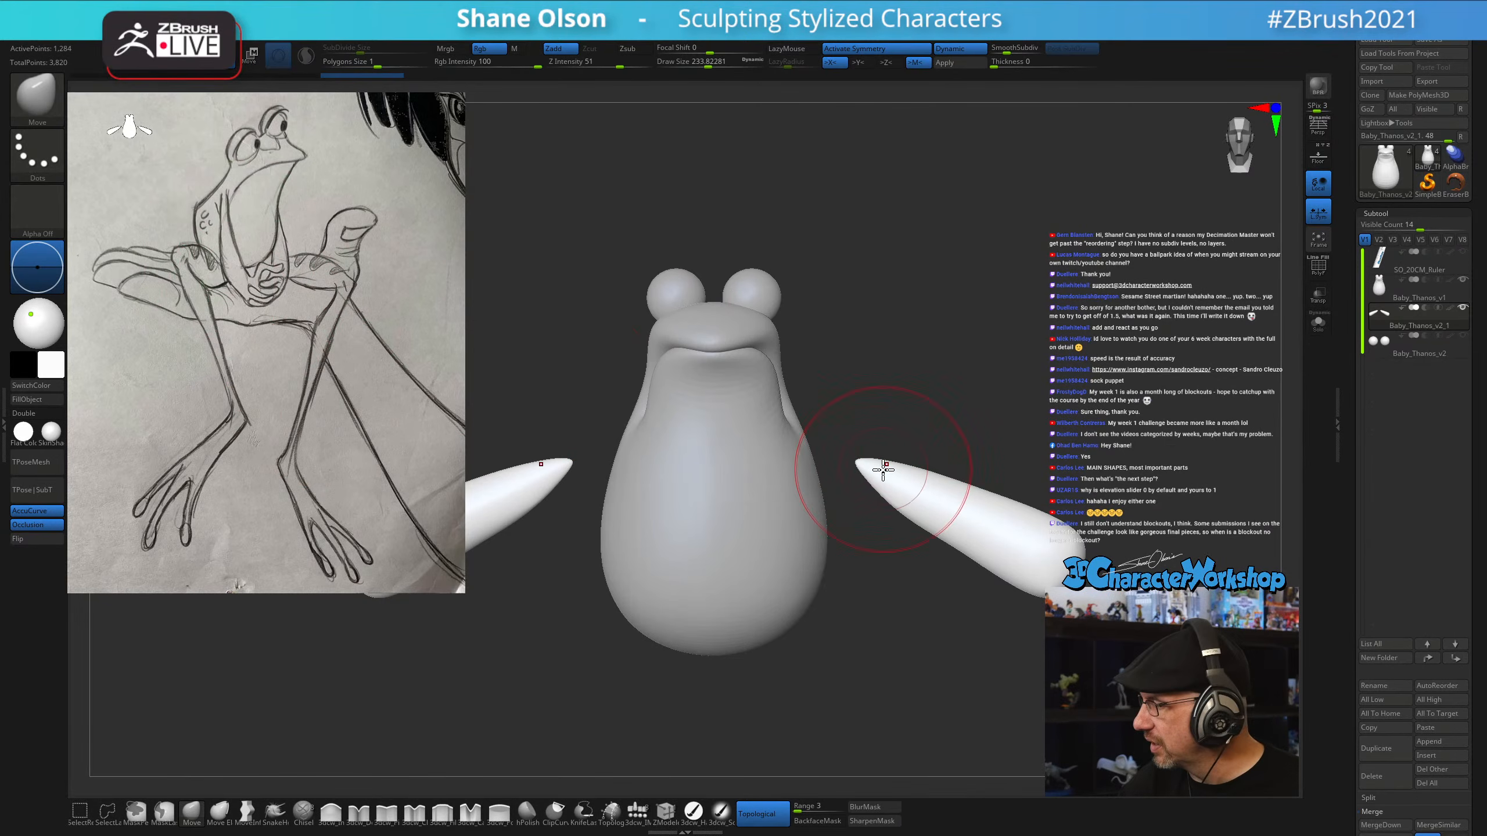
Smooth the detached arms' narrow inner ends into a clean, rounded taper
mouse_move(864, 448)
shift+mouse_down()
mouse_move(912, 489)
mouse_move(890, 465)
mouse_move(1006, 483)
shift+mouse_up()
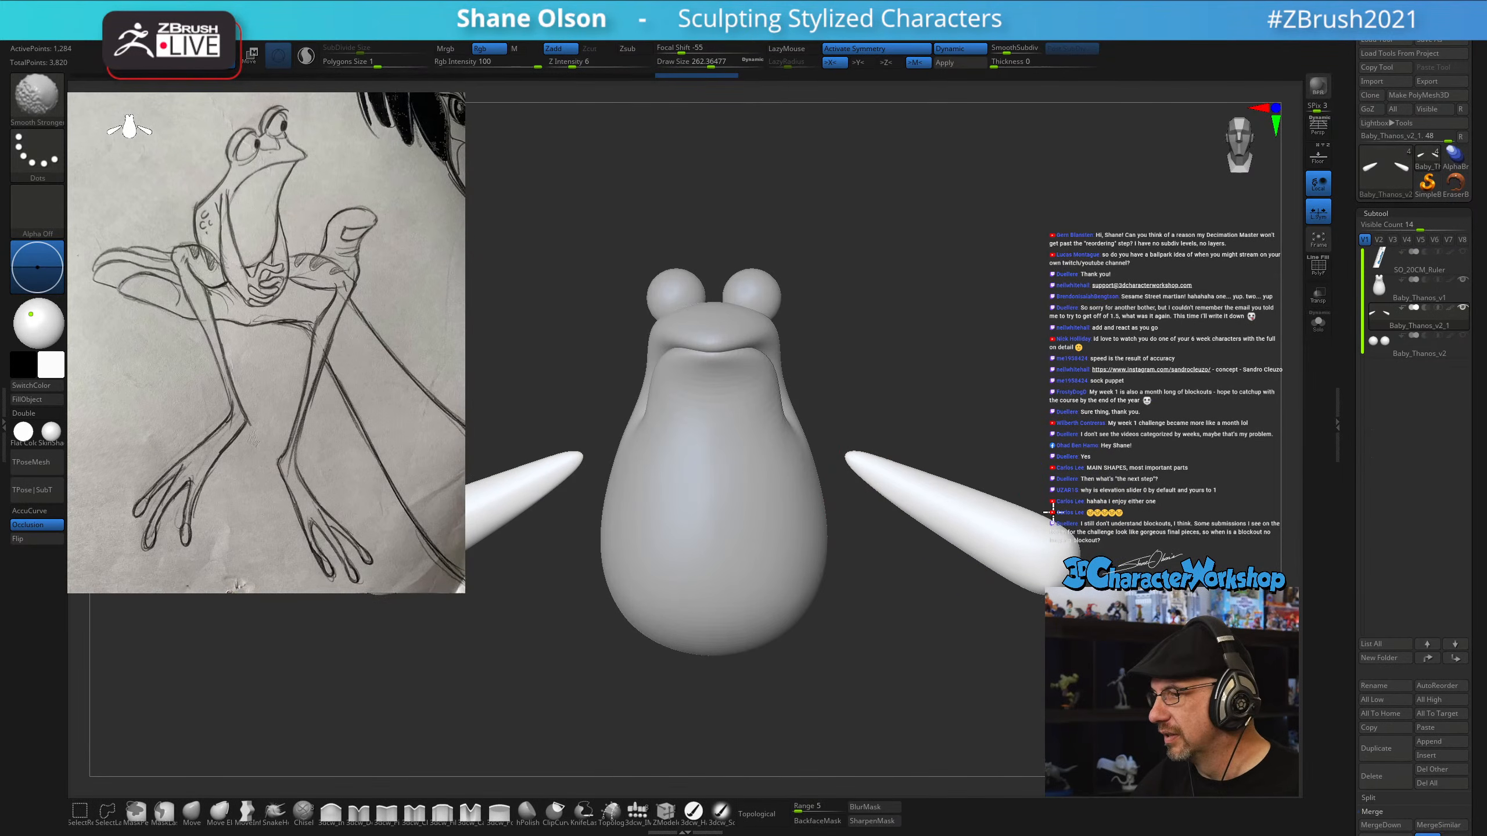
mouse_move(1060, 554)
mouse_down()
mouse_move(1008, 515)
mouse_move(1048, 488)
mouse_move(1026, 410)
mouse_up()
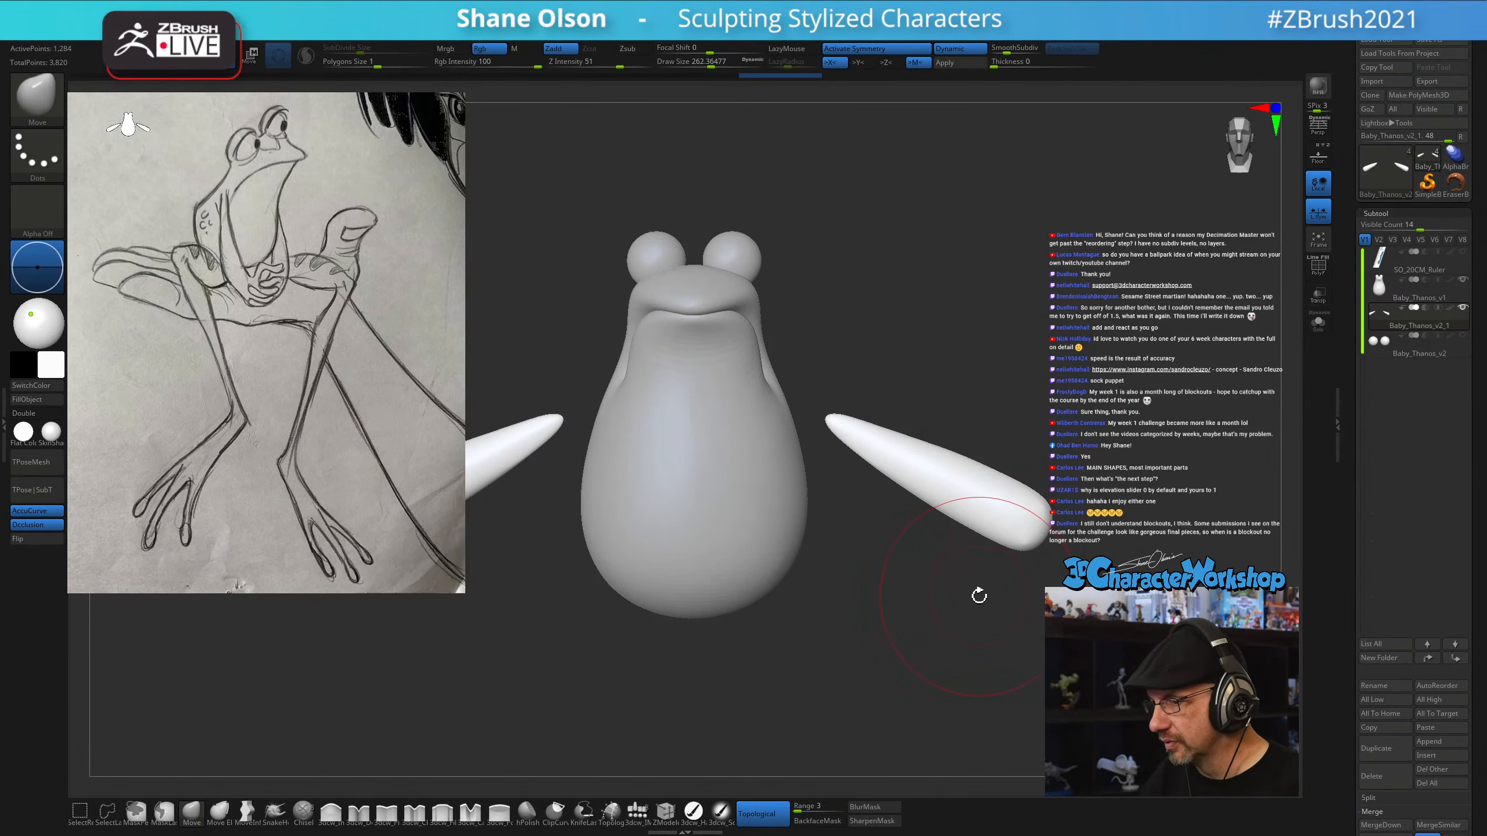
key(s)
click(979, 596)
alt+drag(986, 587, 1056, 548)
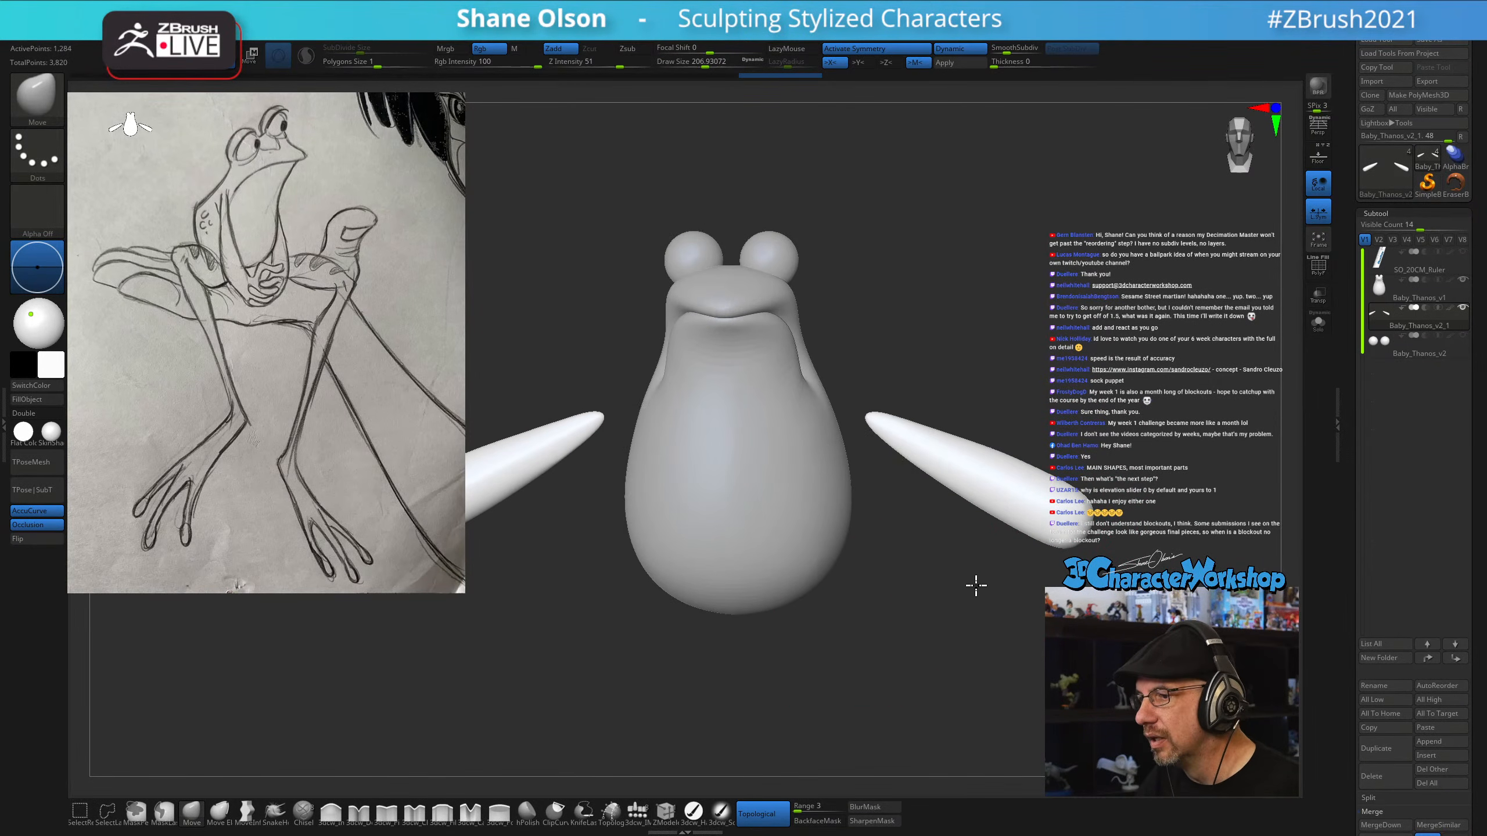
mouse_move(1016, 584)
mouse_down()
mouse_move(1019, 614)
mouse_move(1029, 577)
mouse_up()
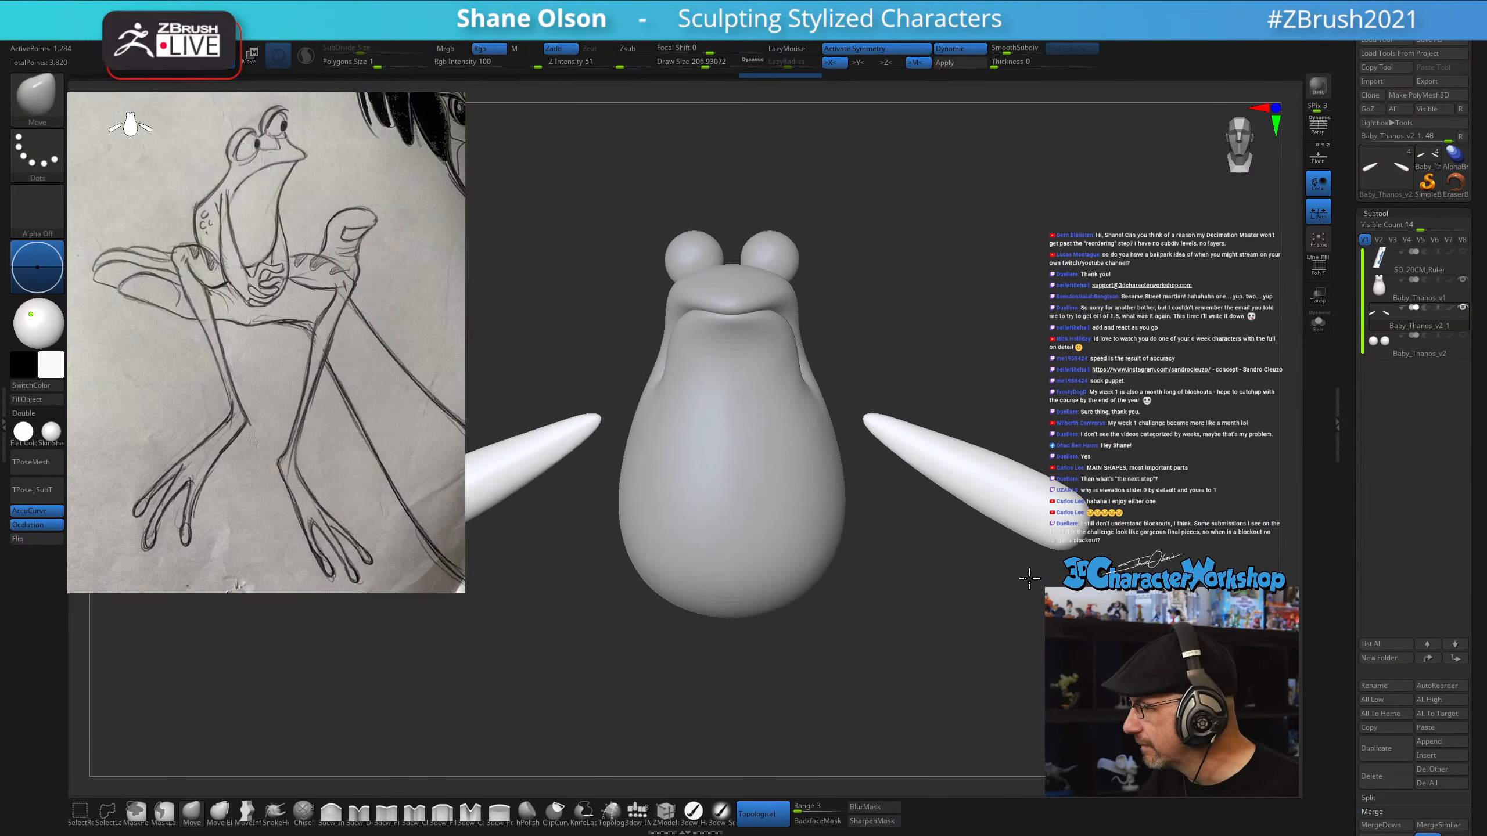
Reshape the outer end and underside of the arms with the Move brush to give them a fuller curve
click(194, 815)
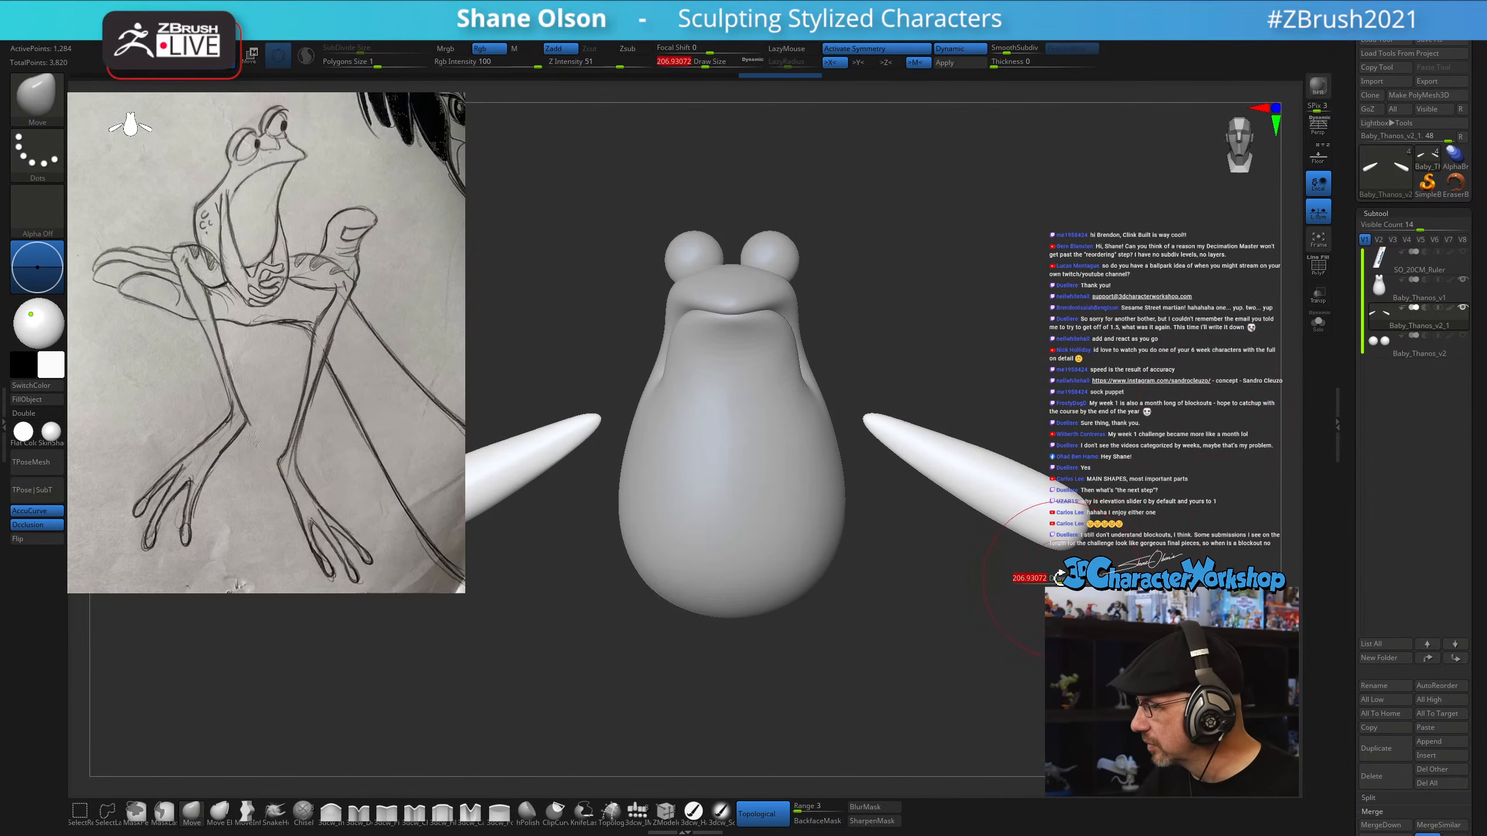
drag(1060, 577, 1061, 577)
drag(1047, 577, 1018, 467)
key(bracketleft)
key(bracketleft)
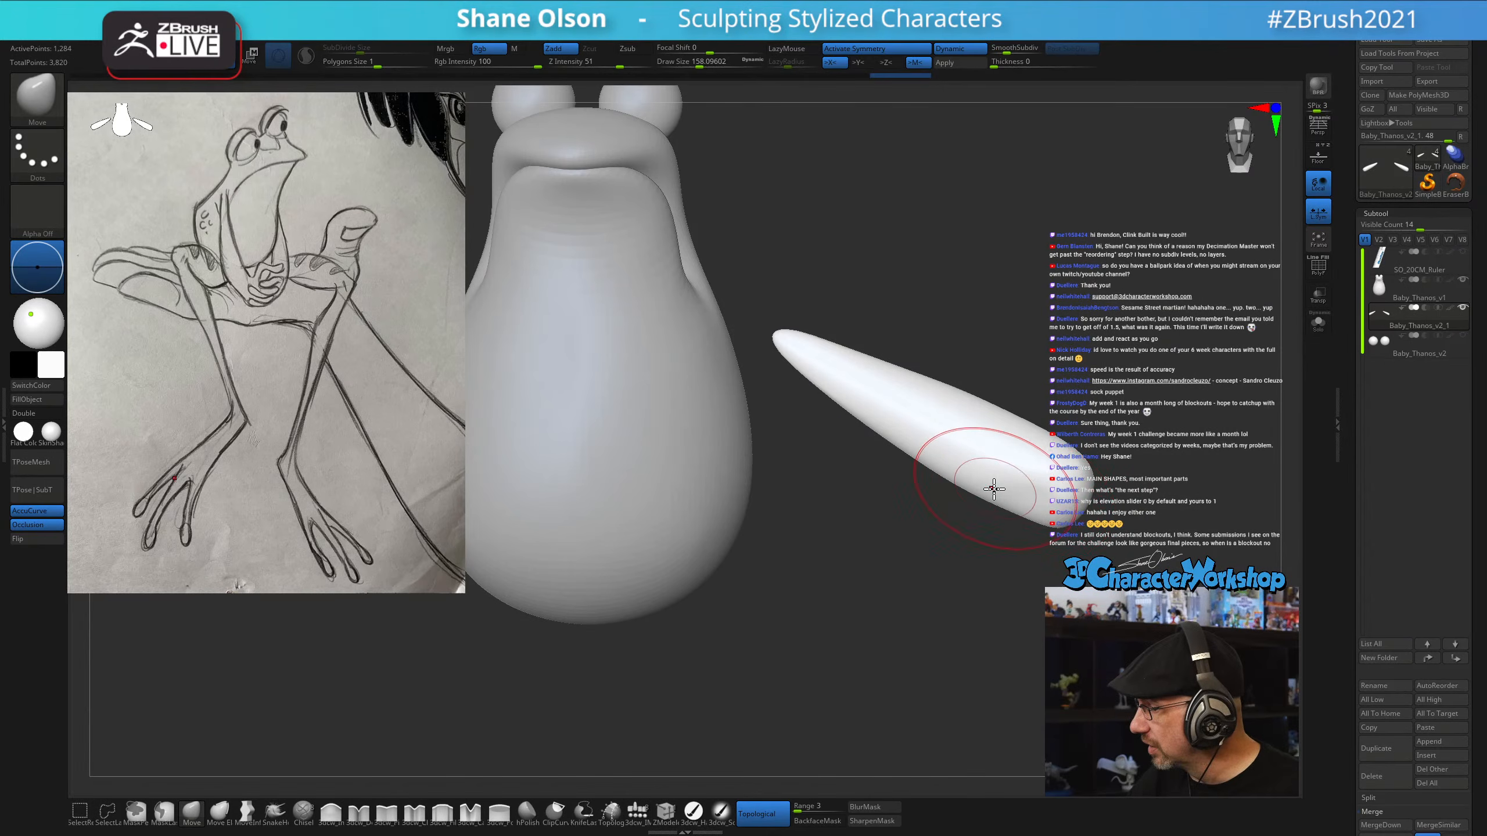
drag(1016, 545, 1022, 579)
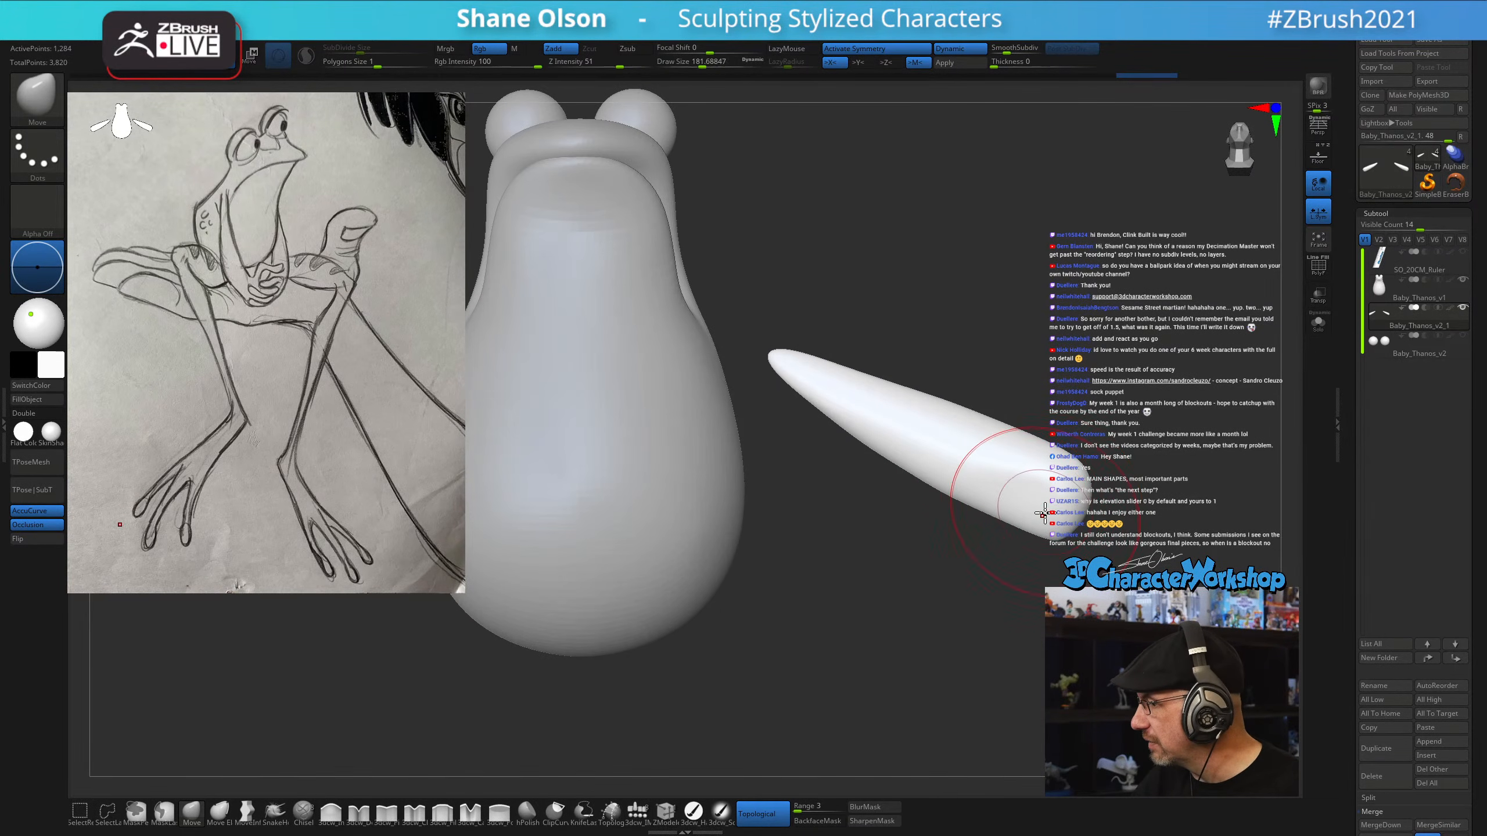
drag(1026, 496, 1064, 489)
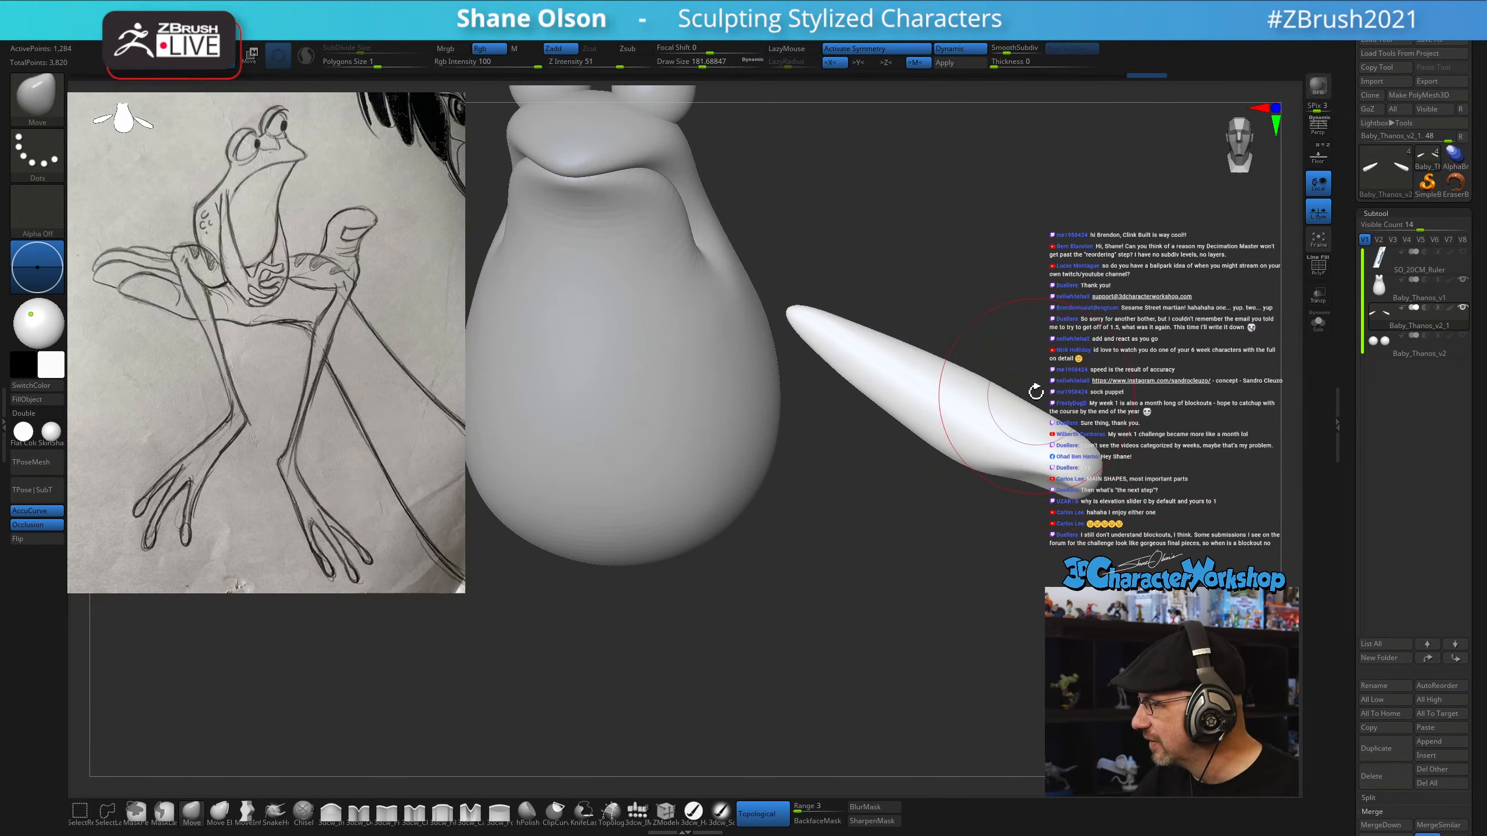
drag(989, 548, 1031, 519)
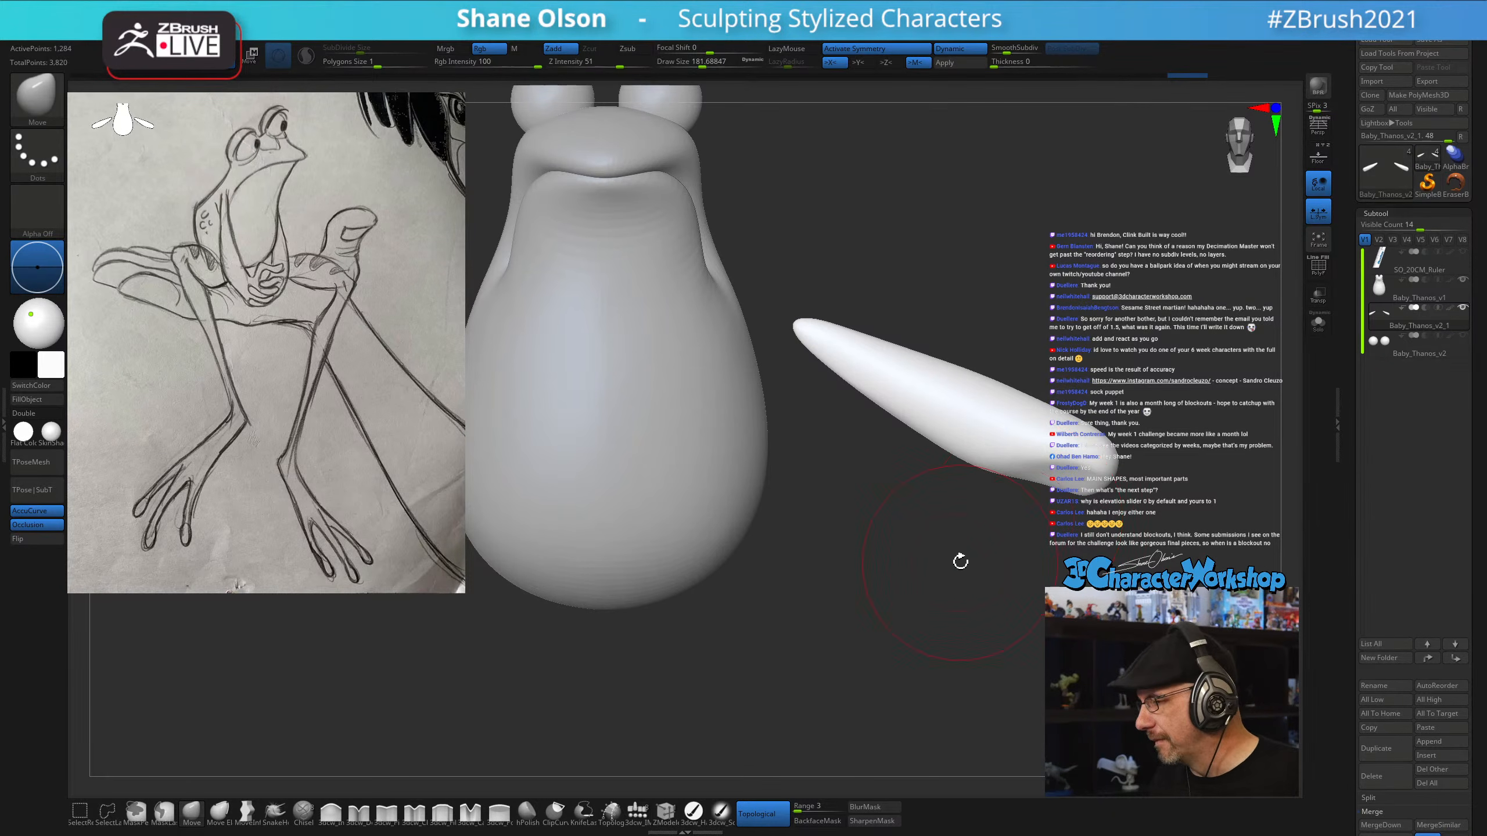
Refine the arms' outer contour with a smaller Move brush, softening the bump near the end
key(s)
drag(960, 600, 972, 581)
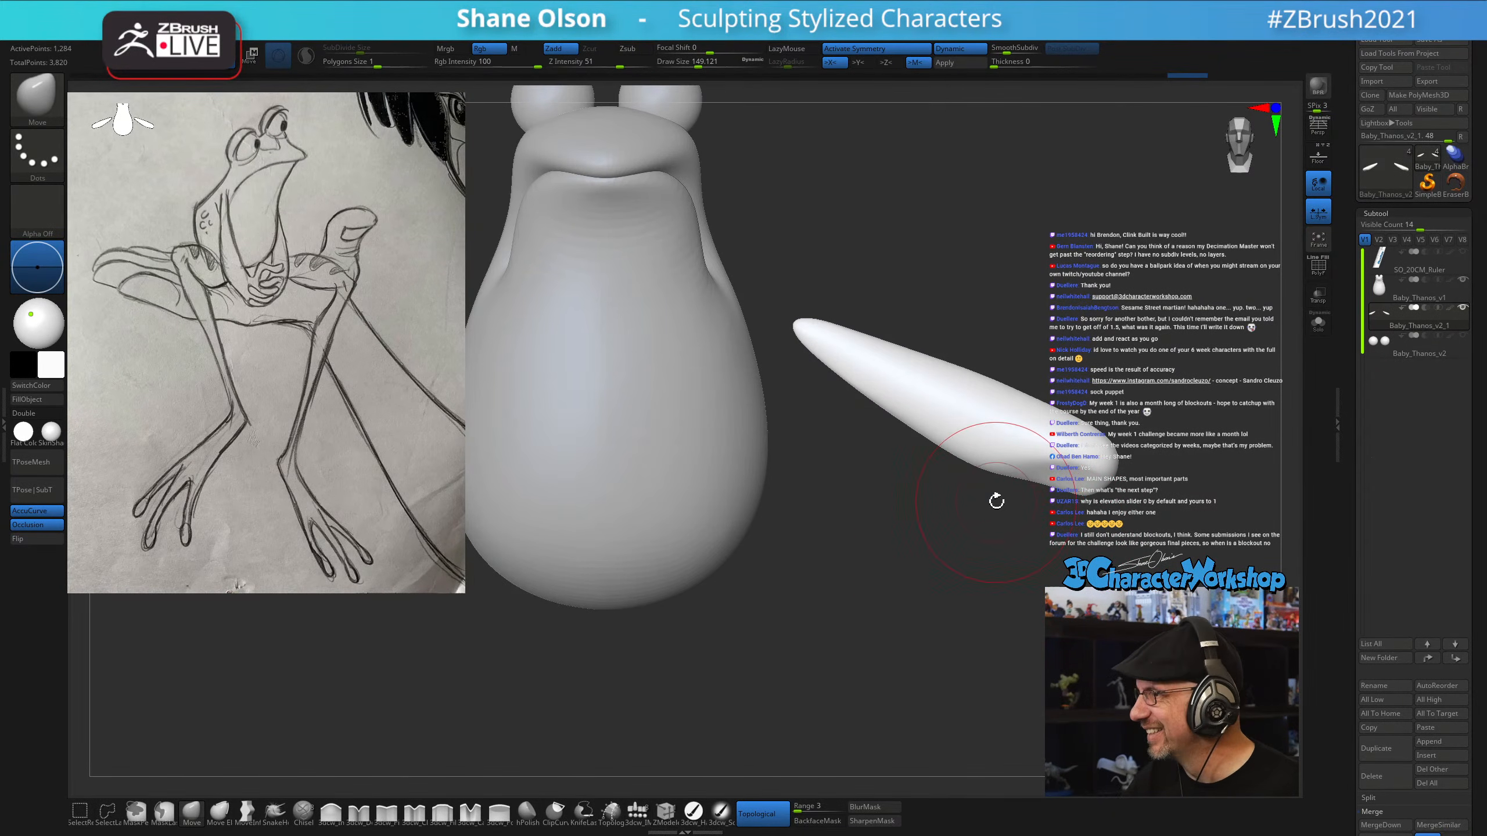
mouse_move(995, 498)
mouse_down()
mouse_move(992, 587)
mouse_move(1000, 574)
mouse_up()
key(shift)
key(s)
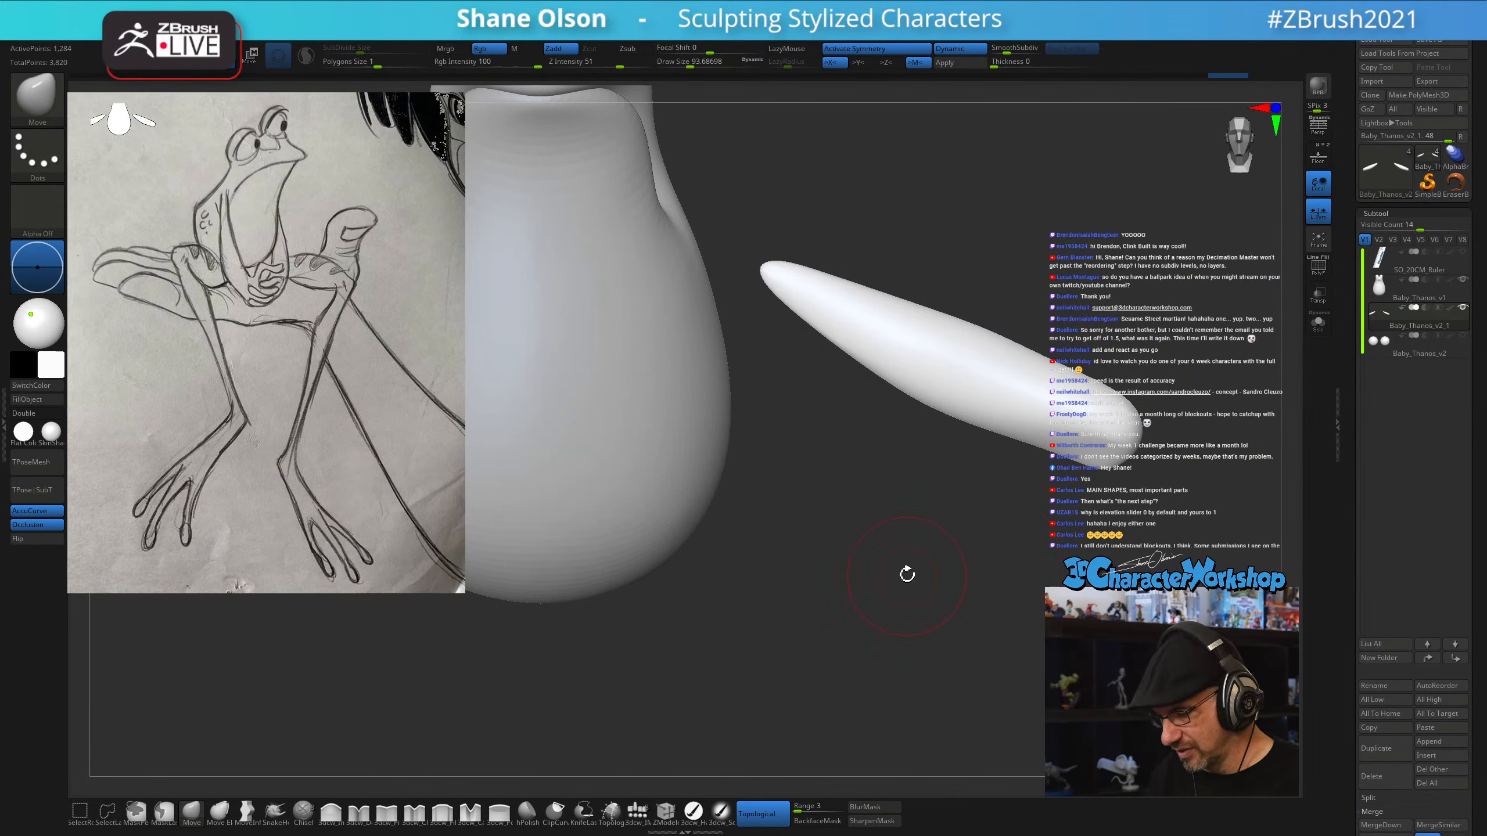
drag(907, 574, 899, 580)
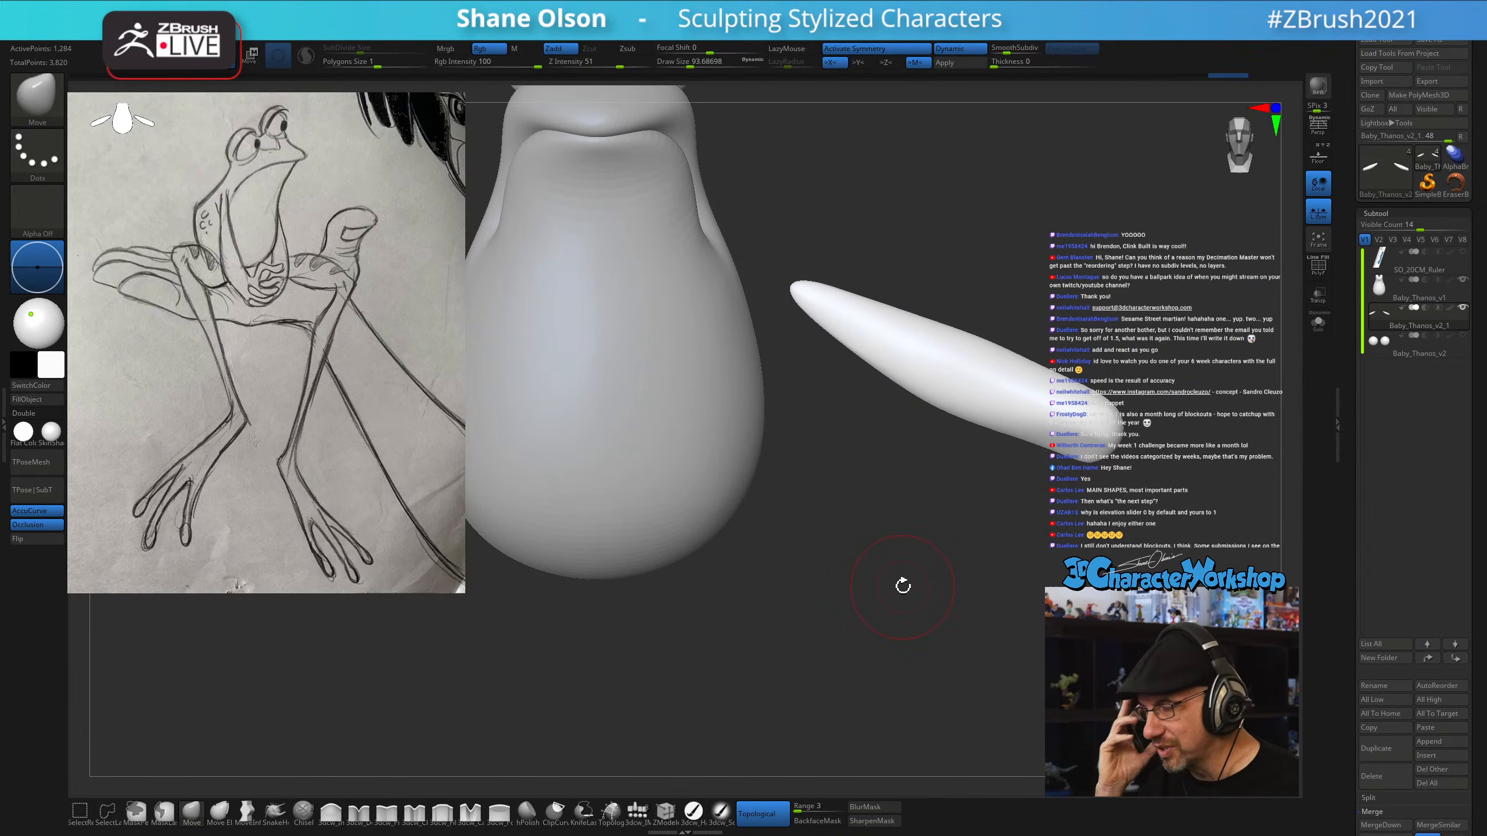
Try reshaping the arms with a larger Move brush and undo the latest strokes
mouse_move(1020, 567)
mouse_down()
mouse_move(1064, 575)
mouse_move(1058, 586)
mouse_move(1069, 561)
mouse_move(1045, 580)
mouse_move(1062, 573)
mouse_up()
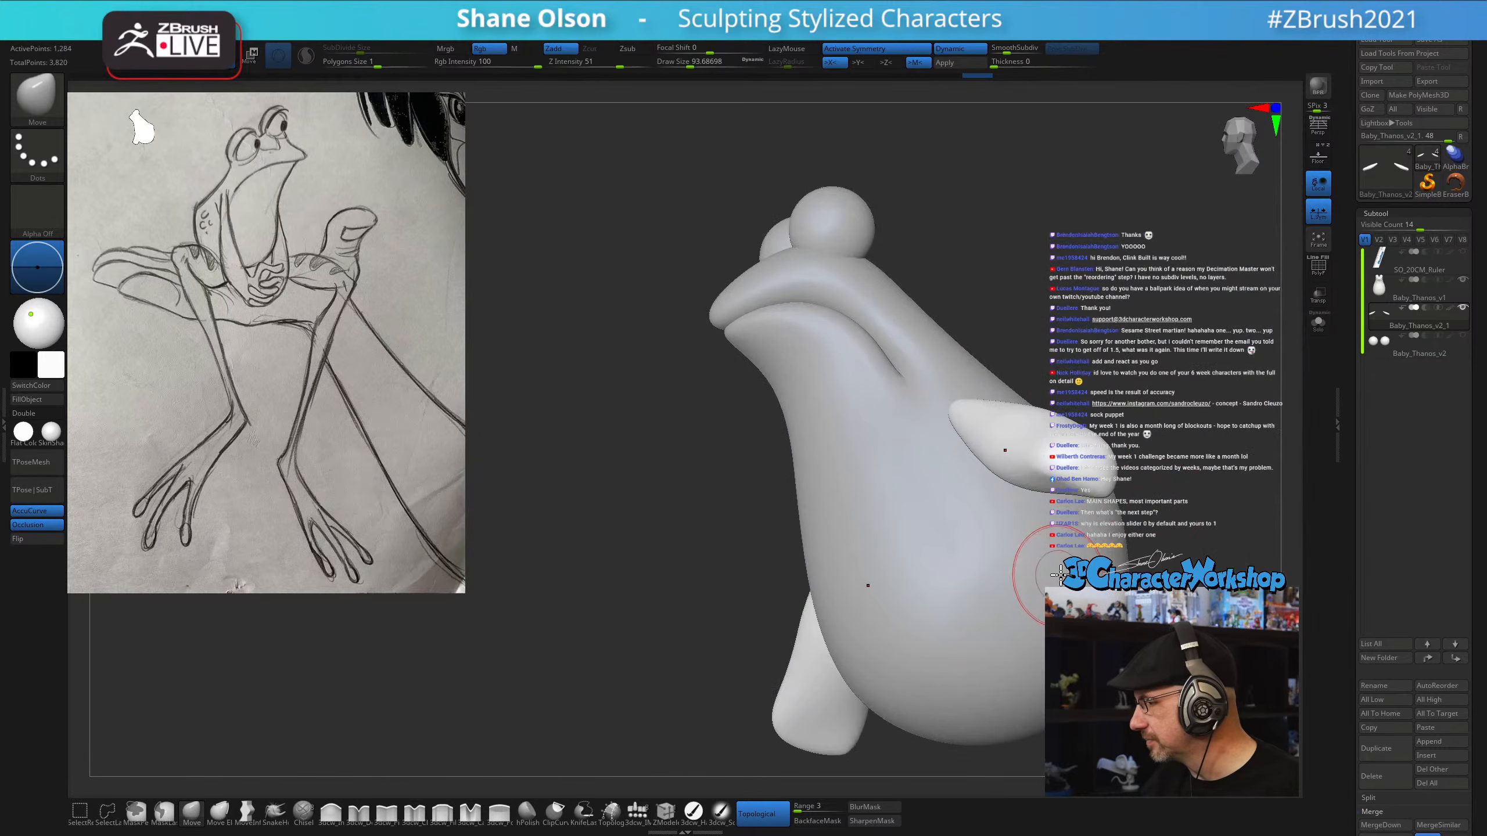
mouse_move(1152, 484)
mouse_down()
mouse_move(1181, 481)
mouse_move(1173, 501)
mouse_up()
key(s)
drag(936, 500, 949, 499)
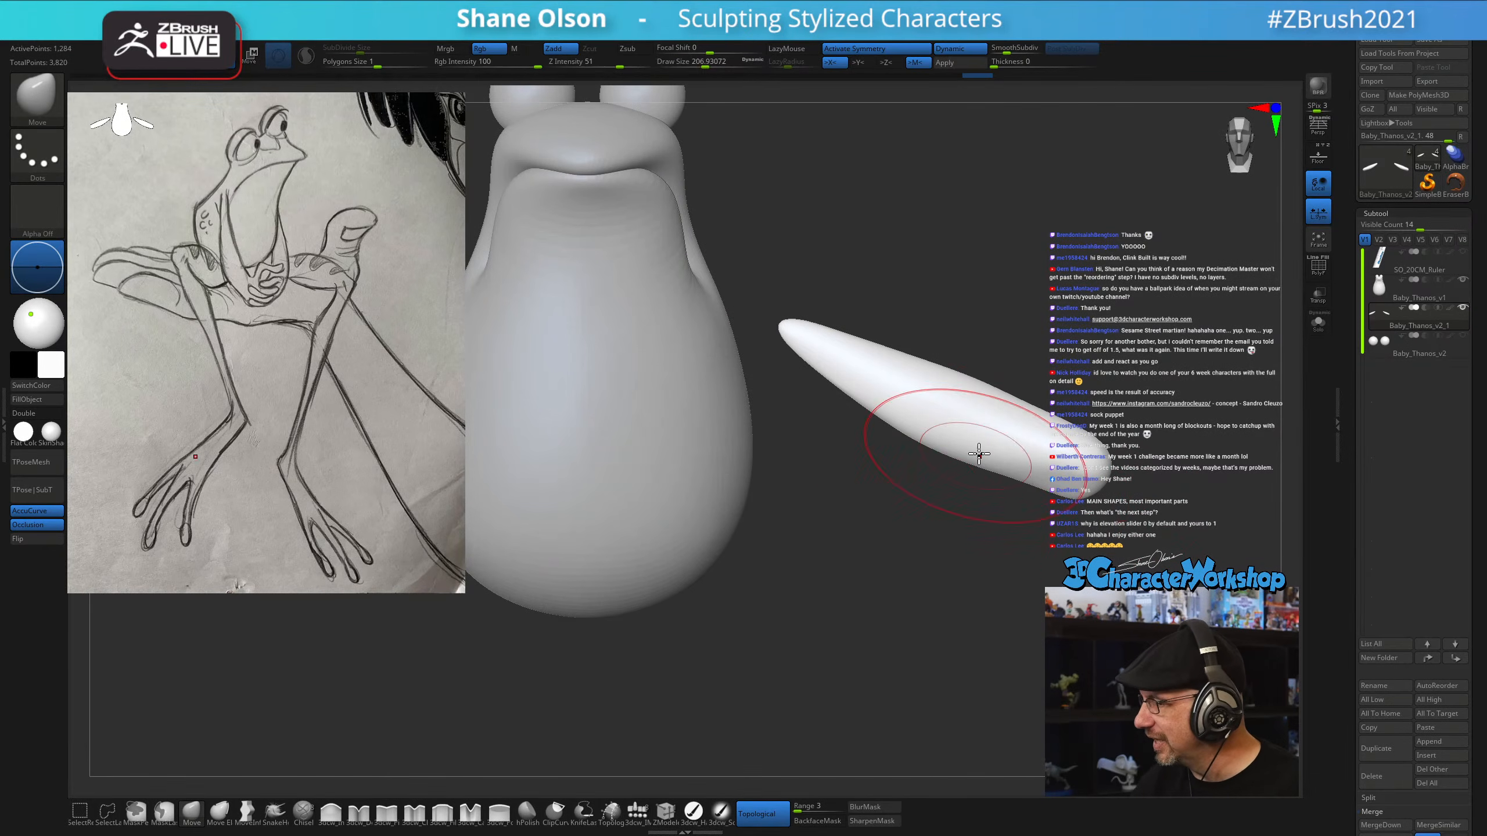
key(ctrl+z)
key(ctrl+z)
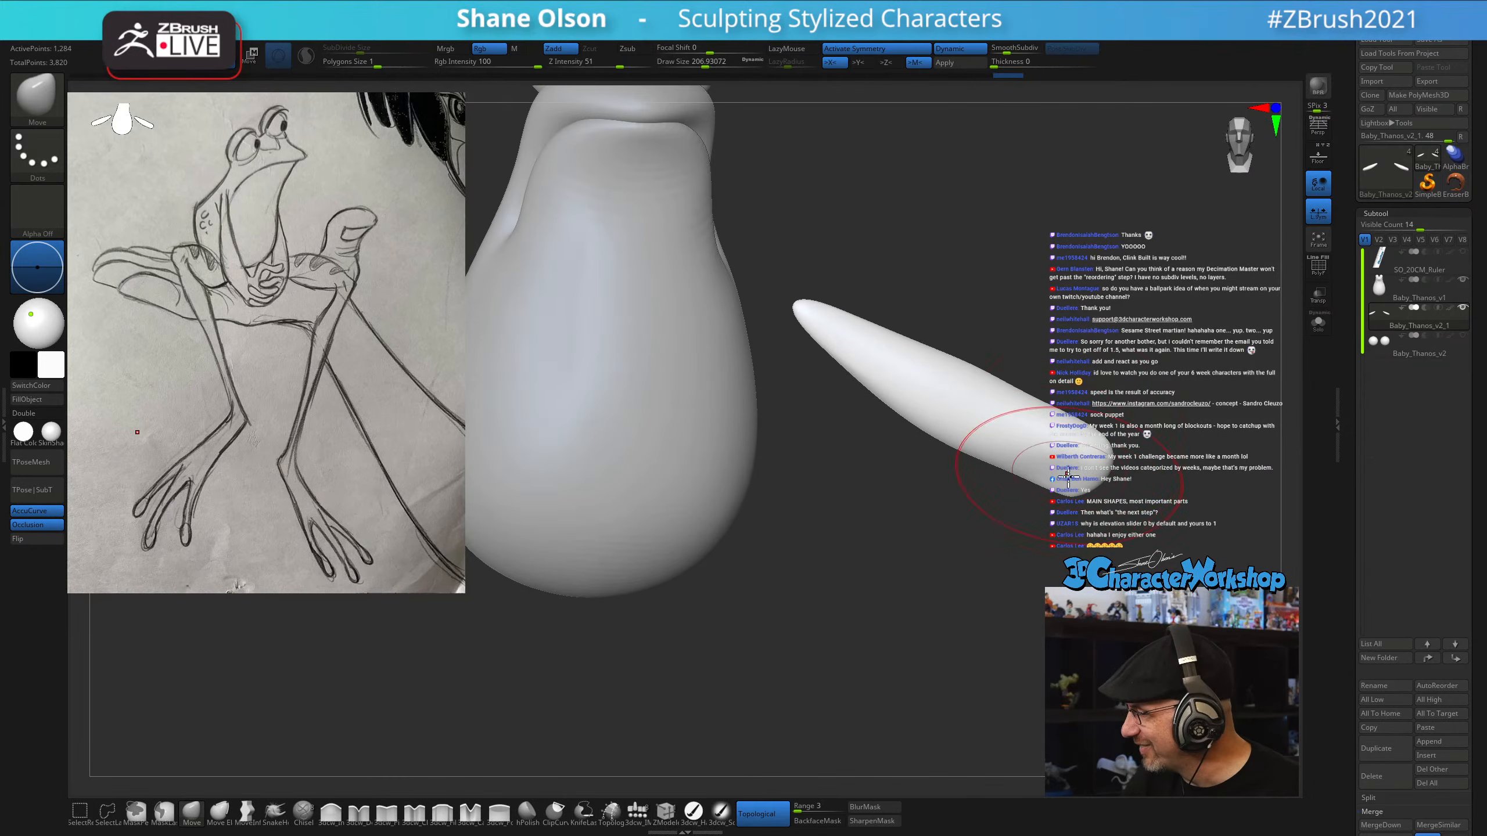
key(ctrl+z)
Rework the arms' silhouette into a slimmer, evenly curved shape with the Move brush
drag(1058, 569, 1039, 515)
key(s)
mouse_move(966, 469)
mouse_down()
mouse_move(1008, 493)
mouse_move(1029, 487)
mouse_move(1034, 504)
mouse_up()
drag(911, 571, 1000, 610)
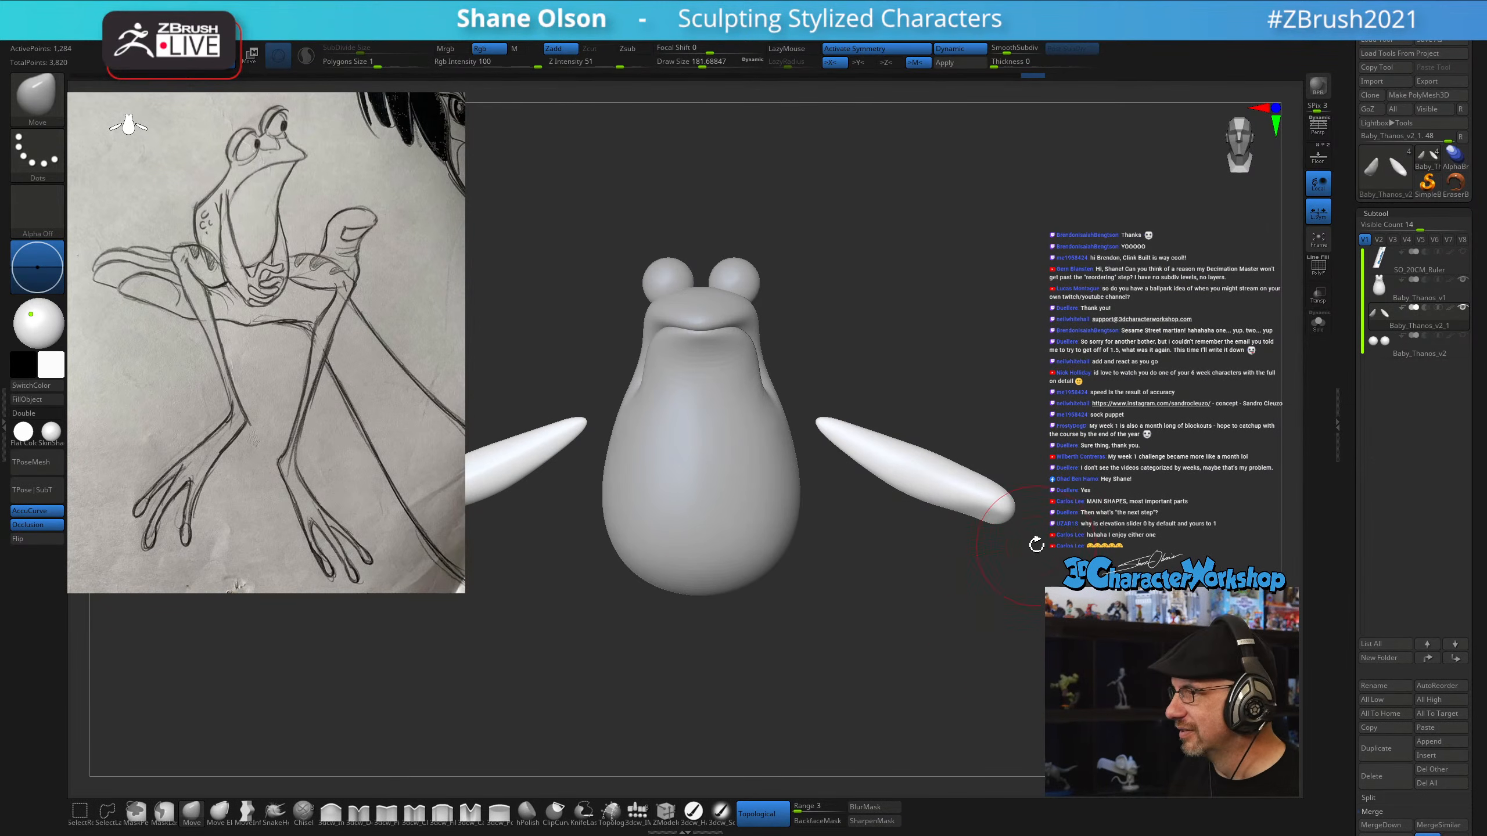
mouse_move(1072, 460)
mouse_down()
mouse_move(1067, 302)
mouse_move(922, 465)
mouse_up()
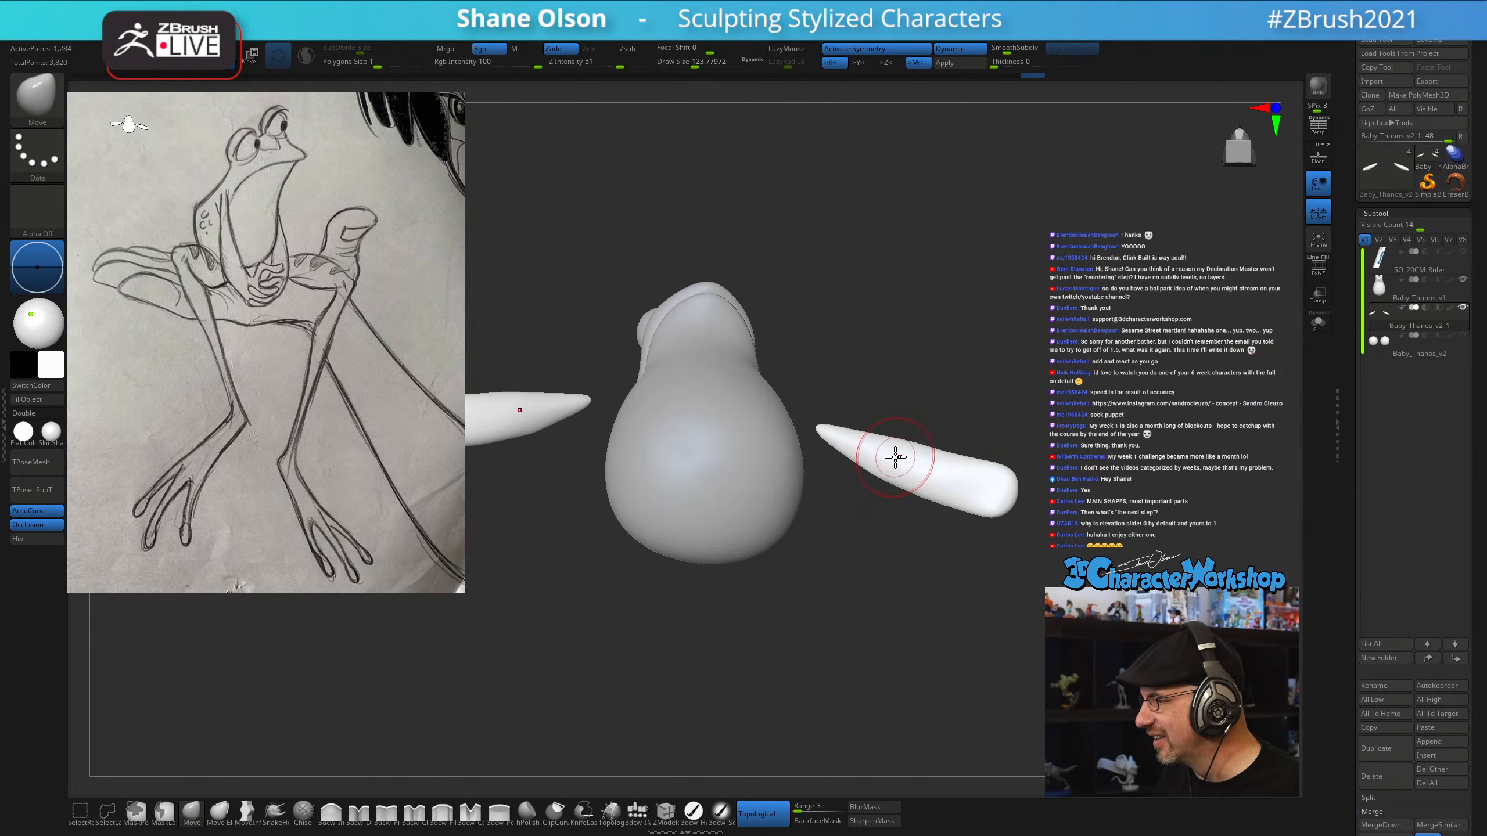
Smooth the surface of the arms' thick outer halves
key(shift)
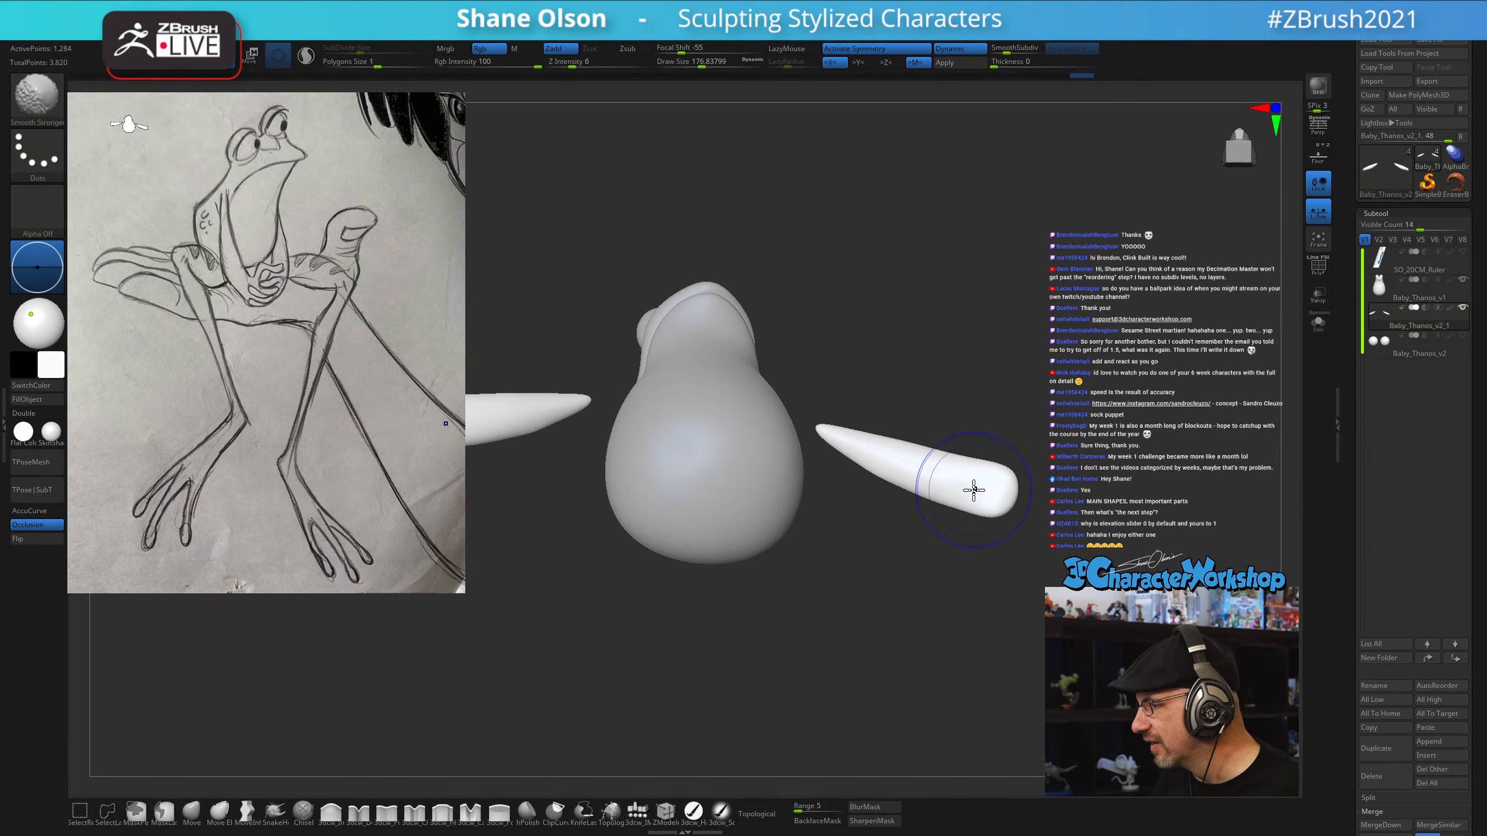
drag(962, 492, 973, 432)
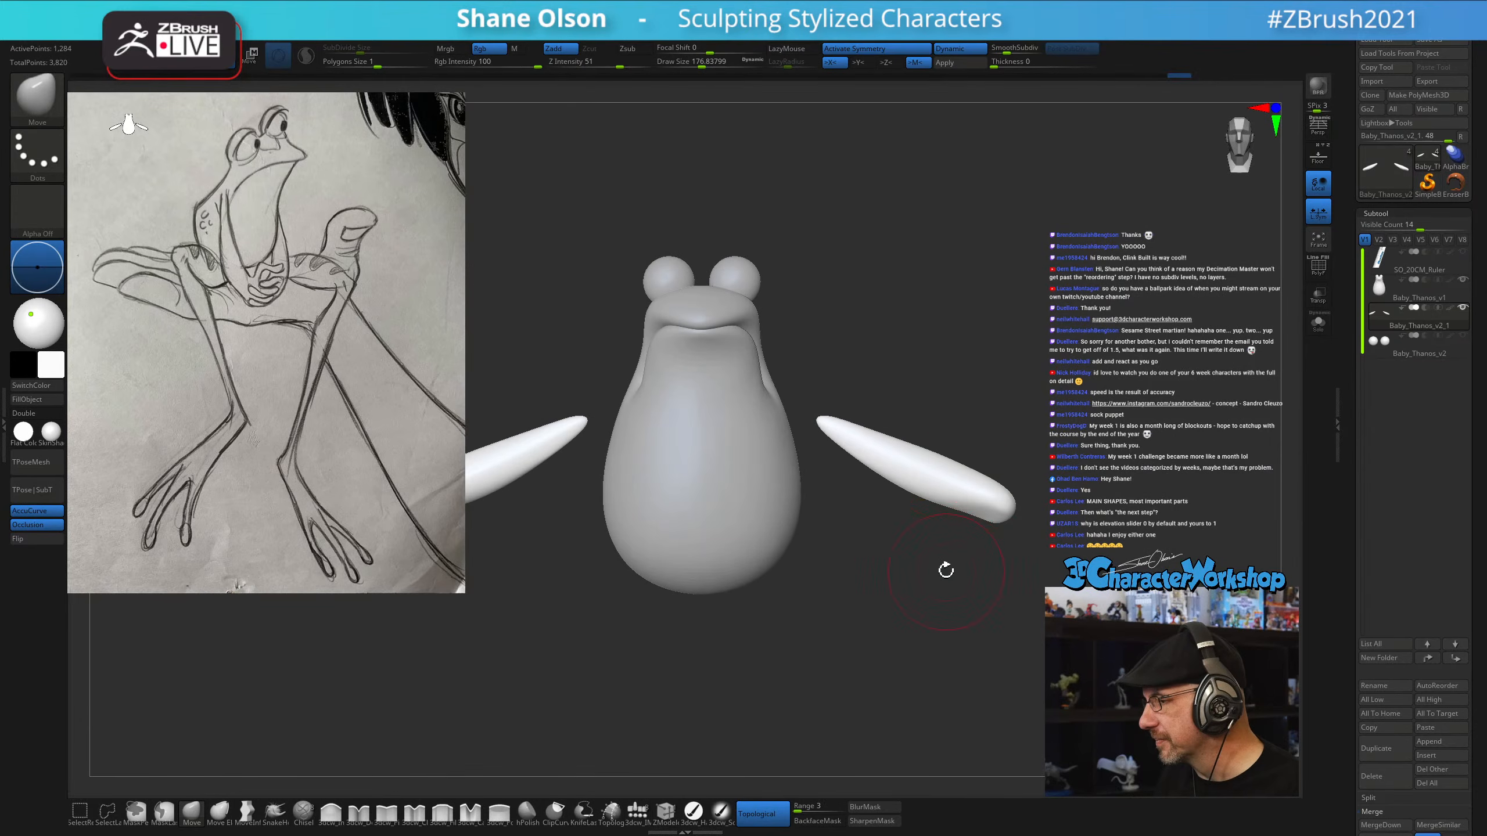
mouse_move(887, 483)
shift+mouse_down()
mouse_move(930, 479)
mouse_move(962, 514)
mouse_move(902, 484)
shift+mouse_up()
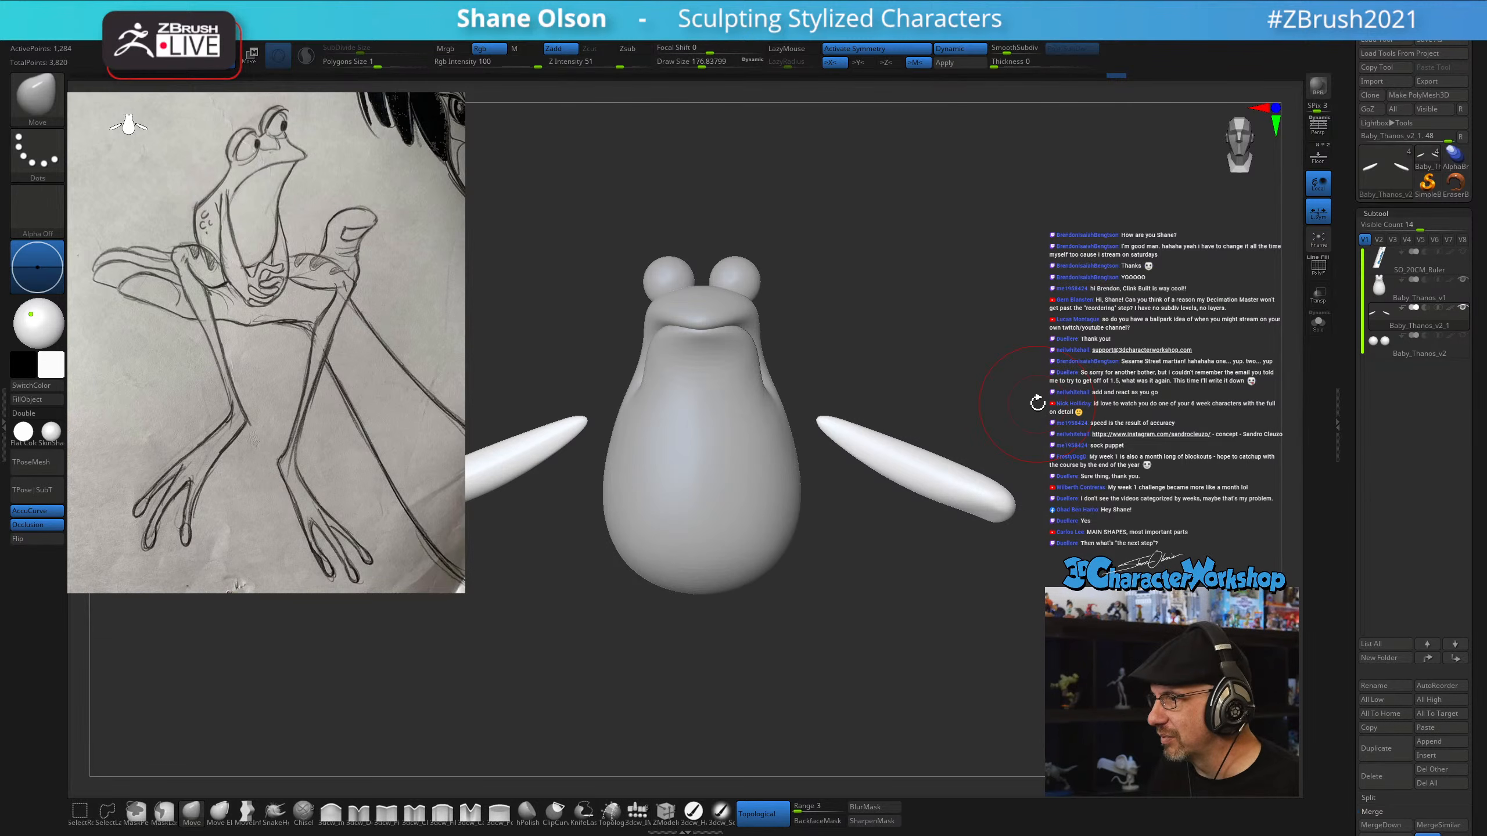
Insert an Appendage mesh at the arm's outer end with the insert-mesh brush and activate the transform gizmo
mouse_move(970, 534)
mouse_down()
mouse_move(985, 591)
mouse_move(962, 635)
mouse_move(978, 610)
mouse_move(953, 590)
mouse_move(993, 588)
mouse_up()
key(s)
click(638, 810)
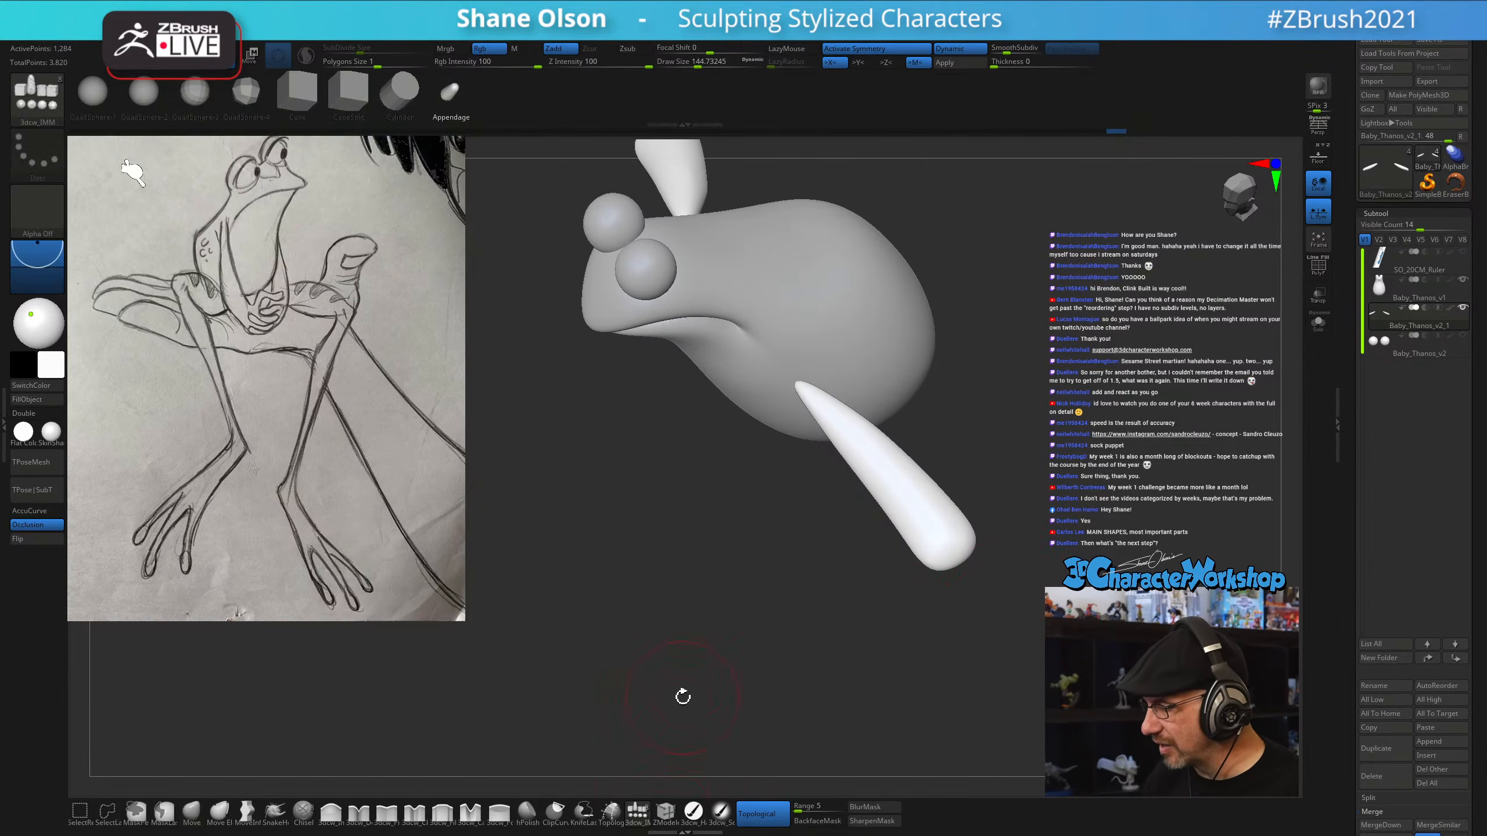
drag(497, 307, 1073, 543)
click(899, 587)
key(w)
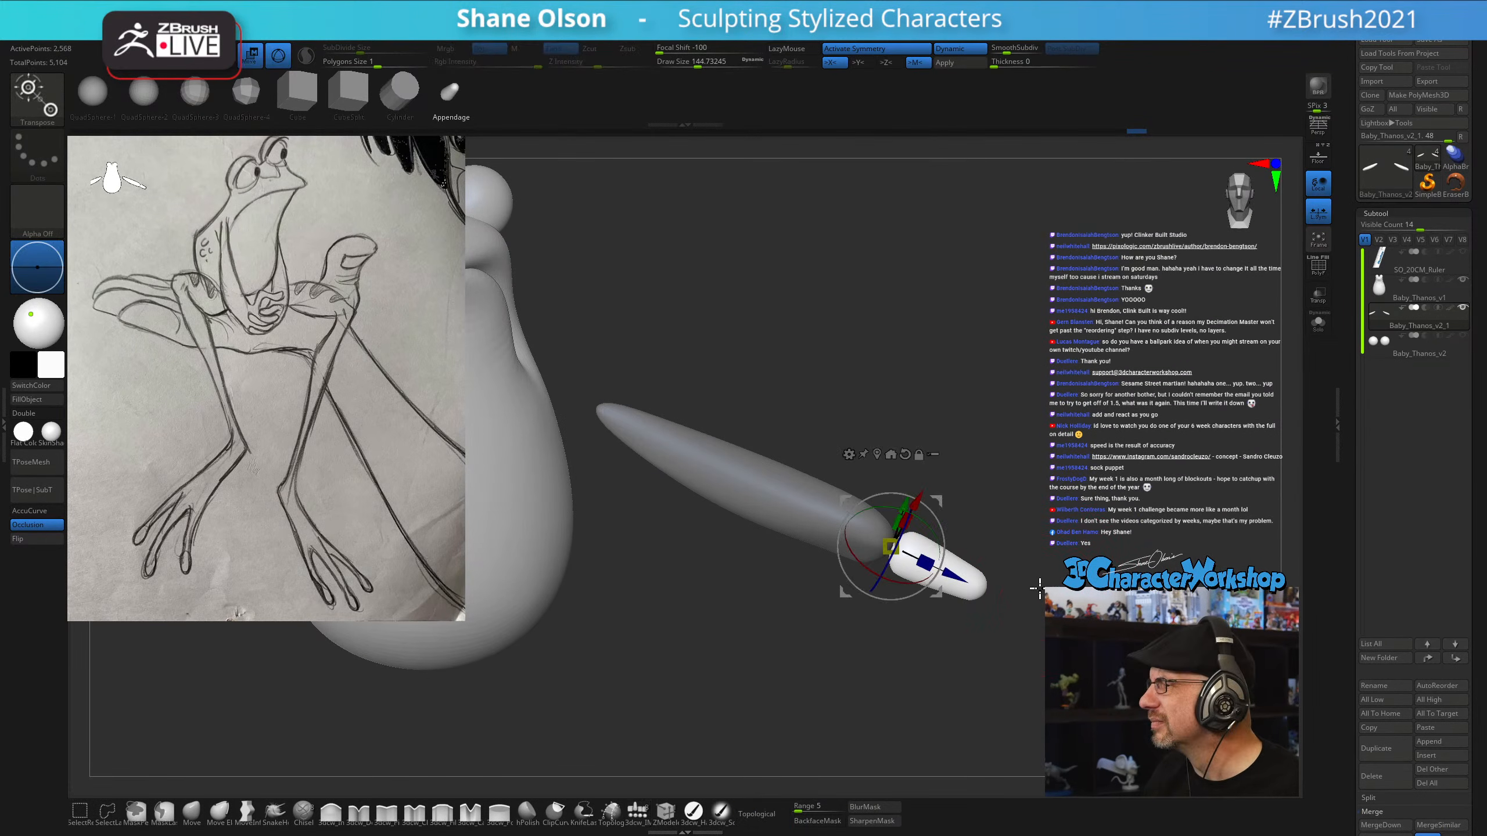
Scale and position the inserted appendage so its narrow end meets the arm's outer tip
drag(1037, 589, 1031, 553)
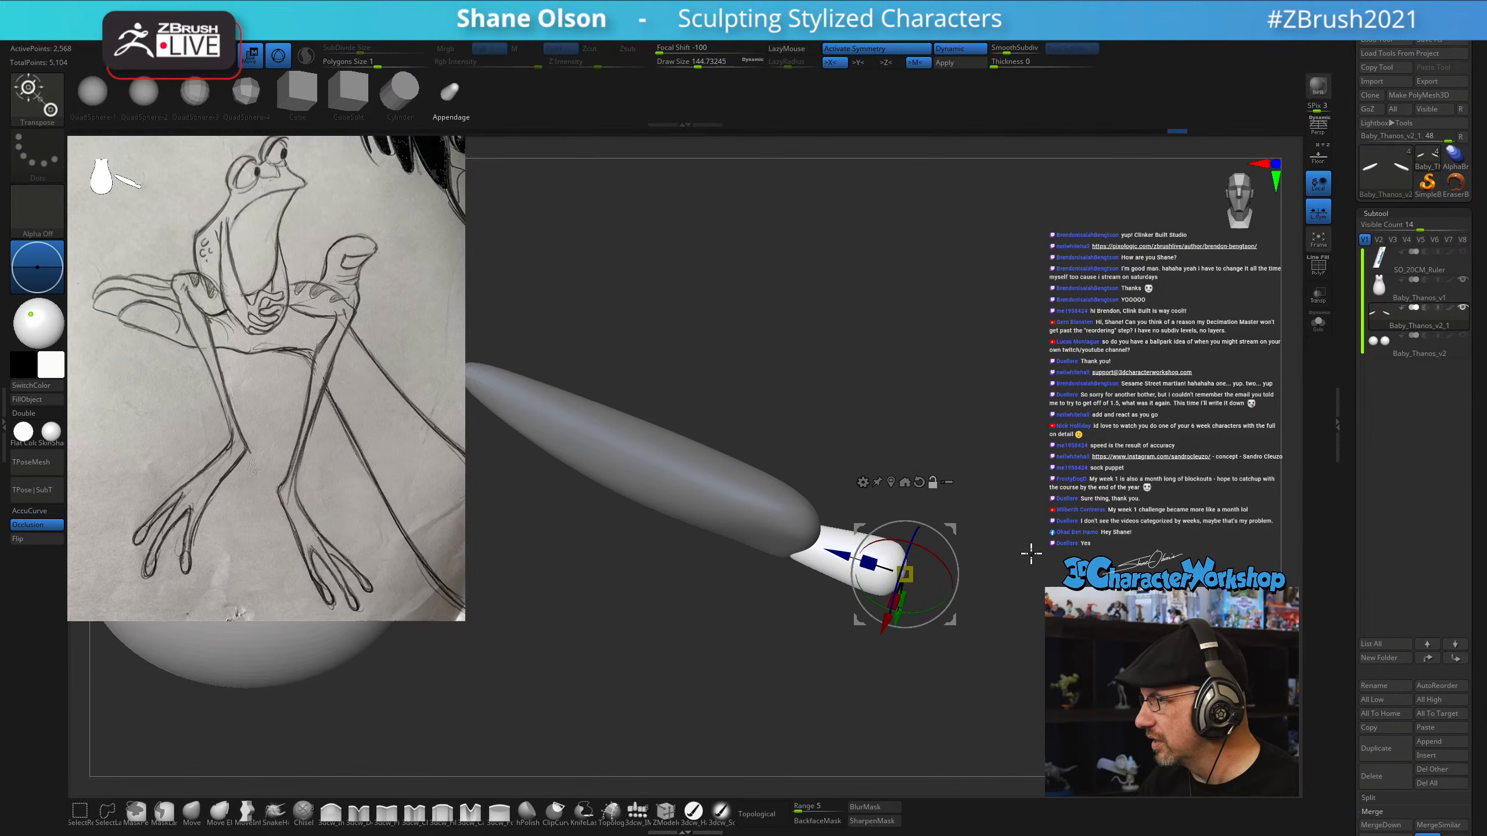
drag(907, 576, 732, 689)
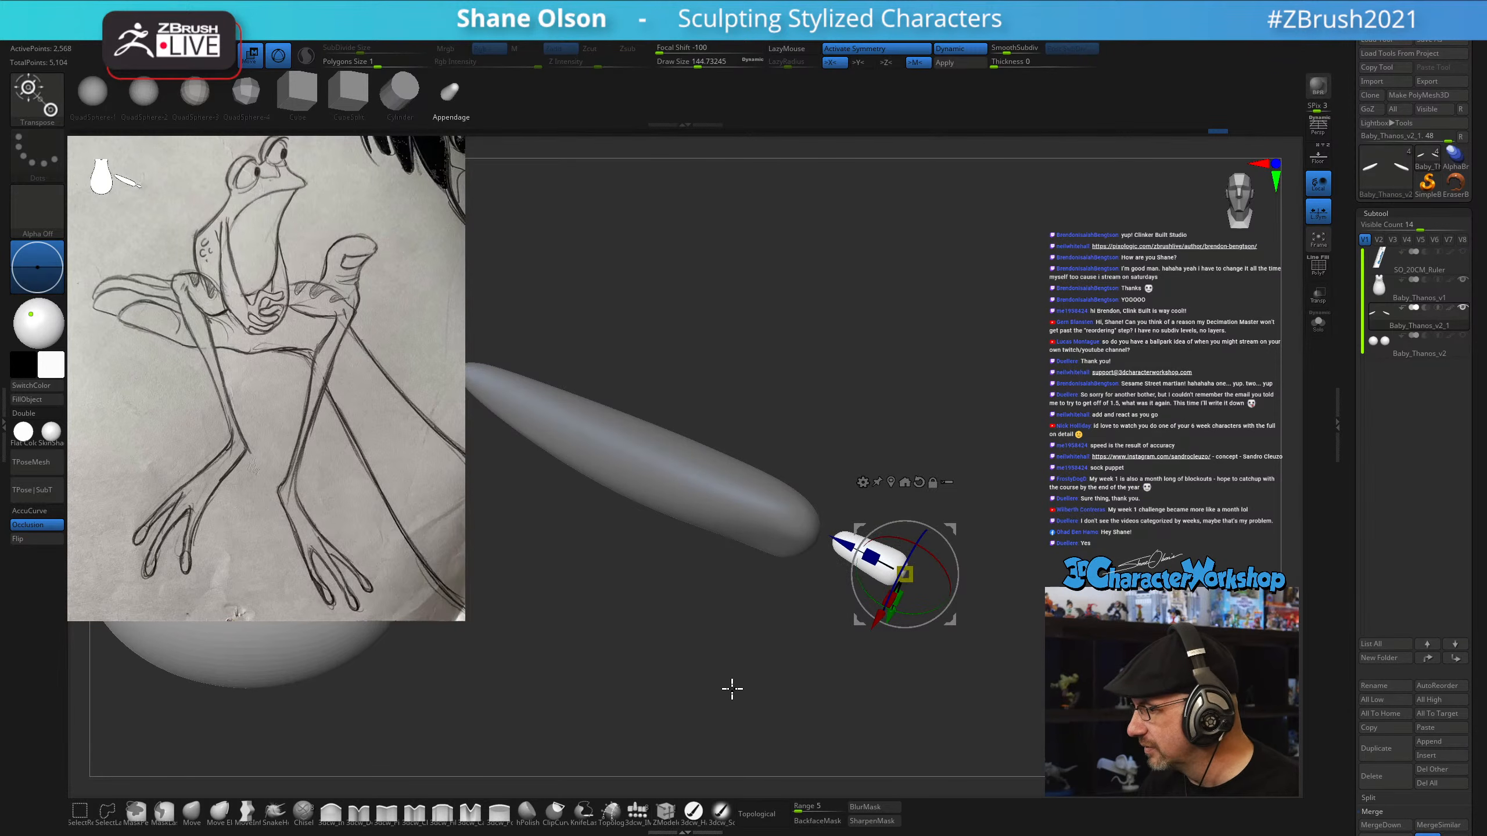
drag(871, 555, 838, 543)
drag(1046, 486, 934, 533)
drag(1004, 592, 1008, 516)
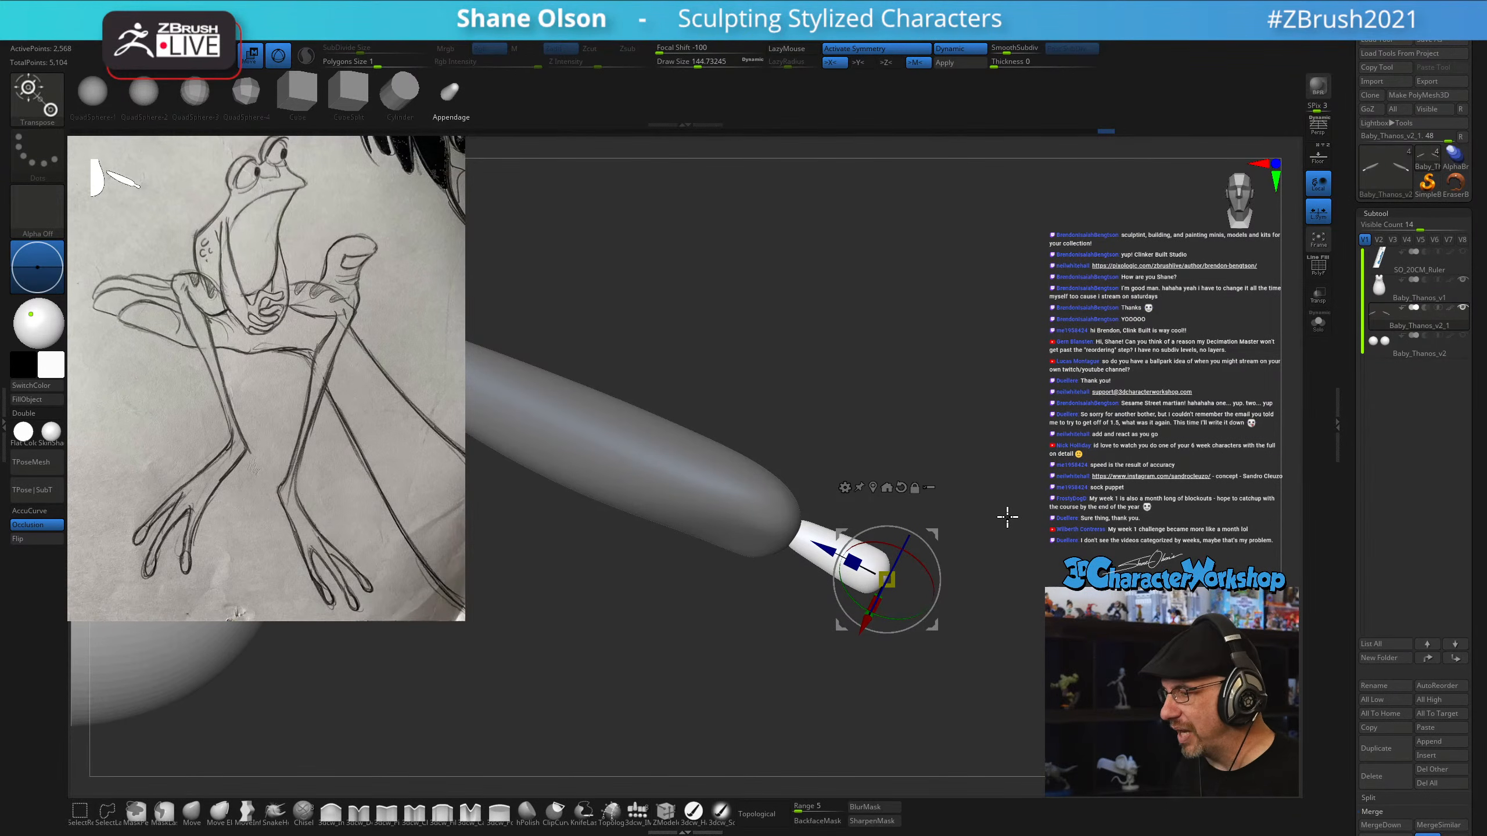
Adjust the appendage's narrow end where it joins the arm, using the Move brush at a reduced size
key(q)
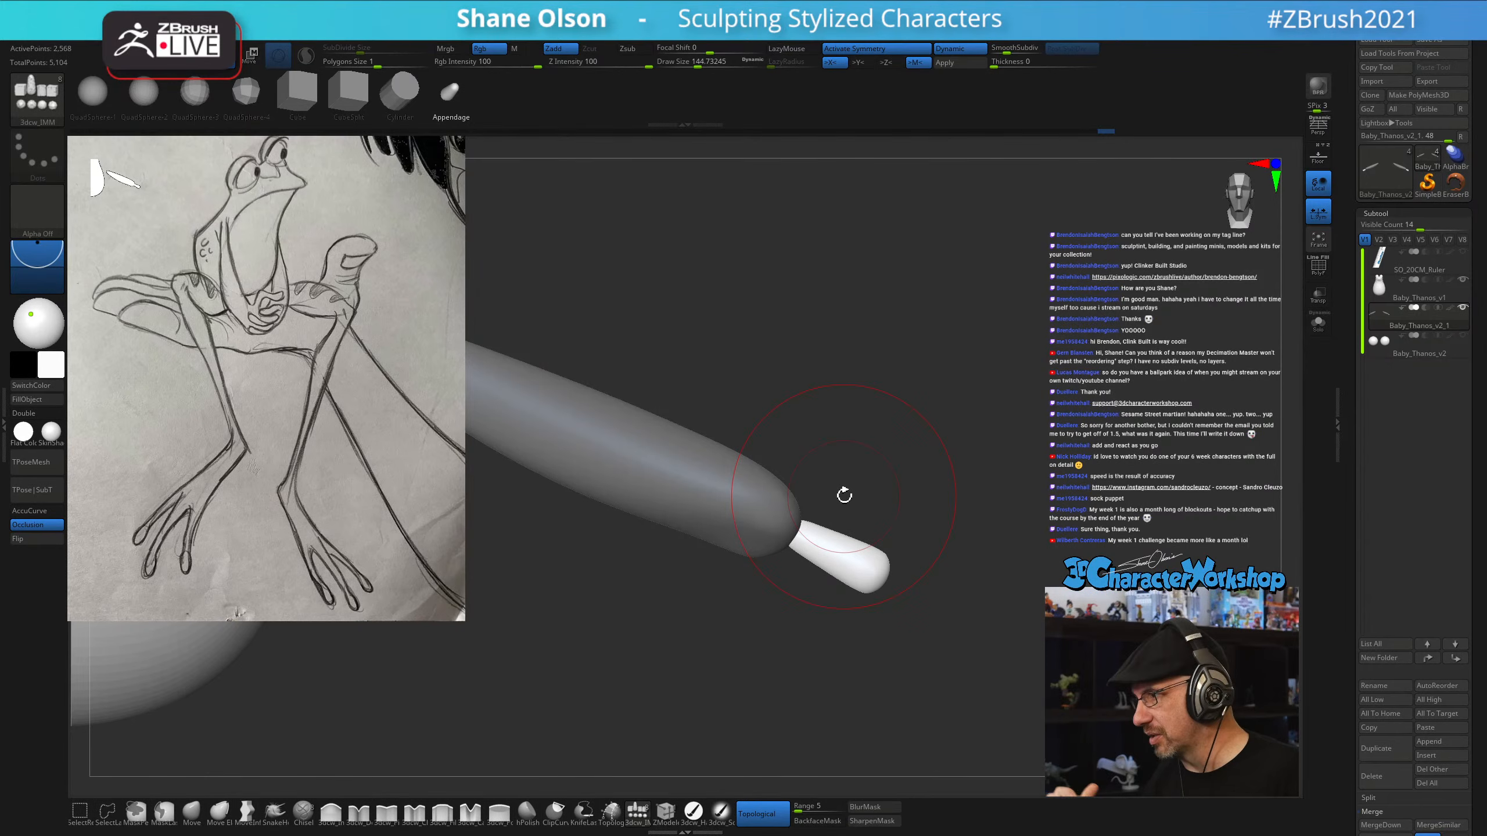
drag(937, 456, 903, 491)
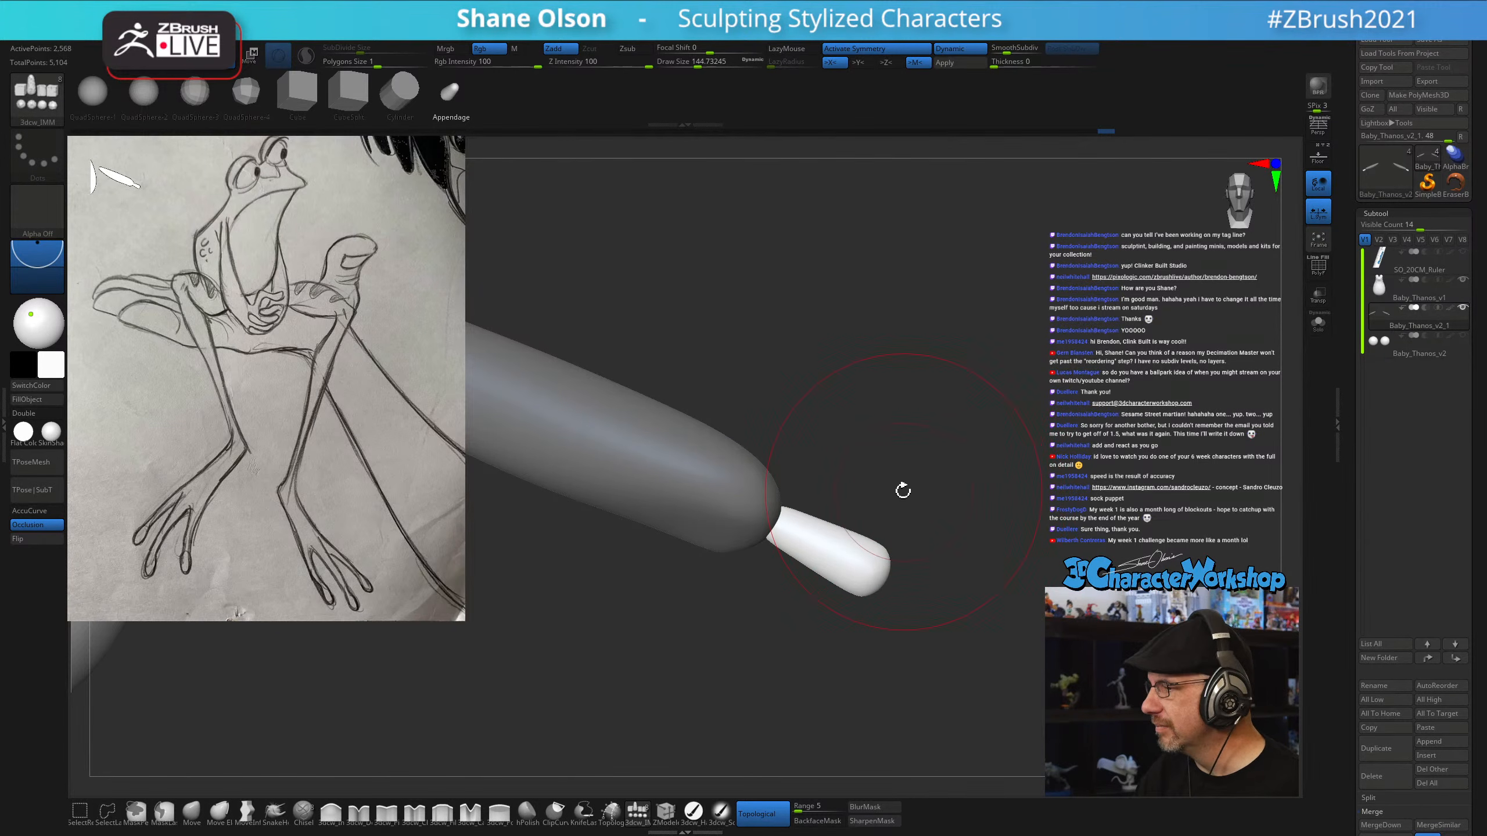
click(192, 813)
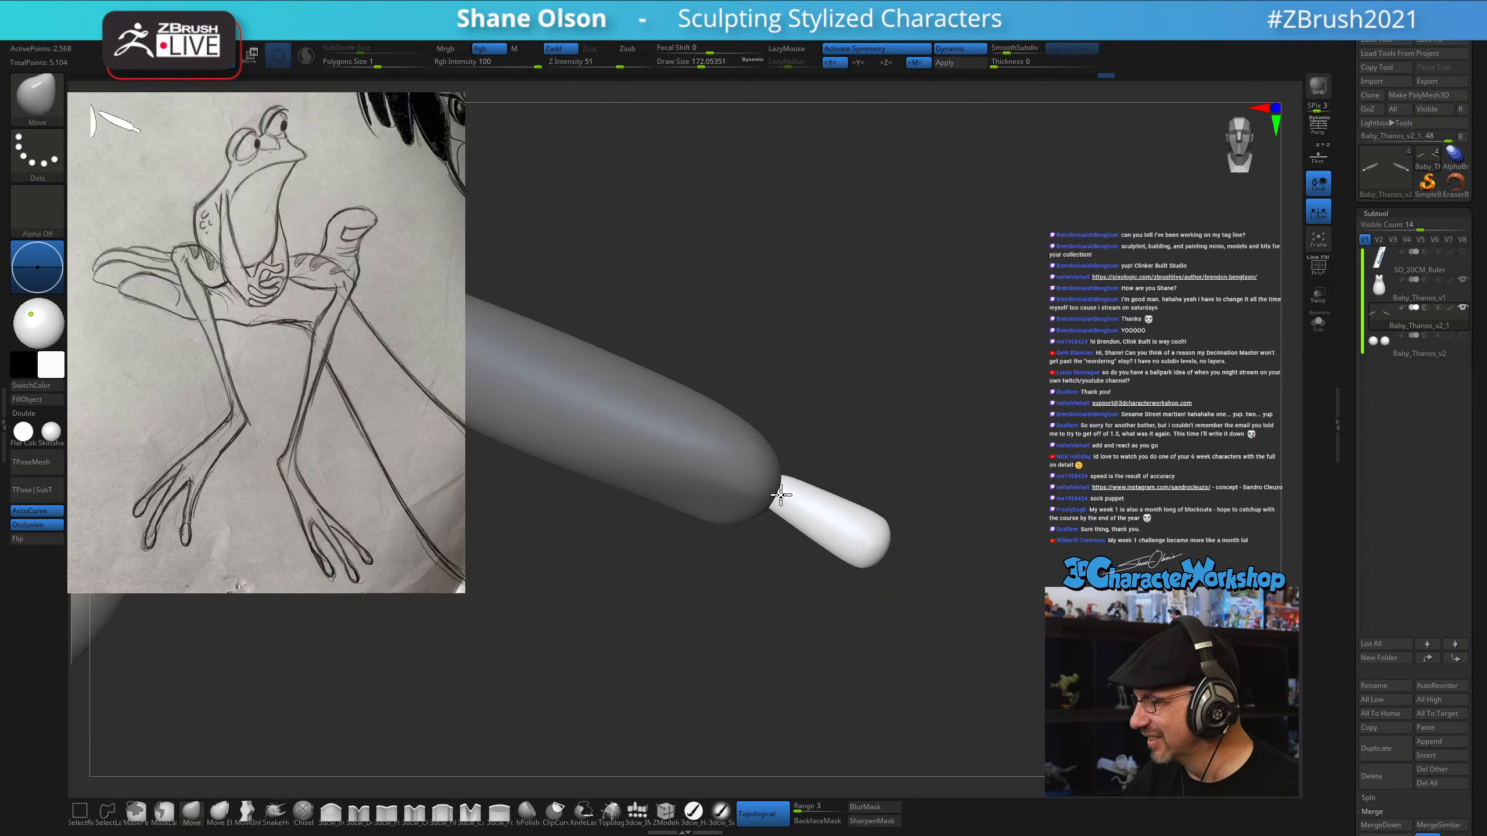
key(s)
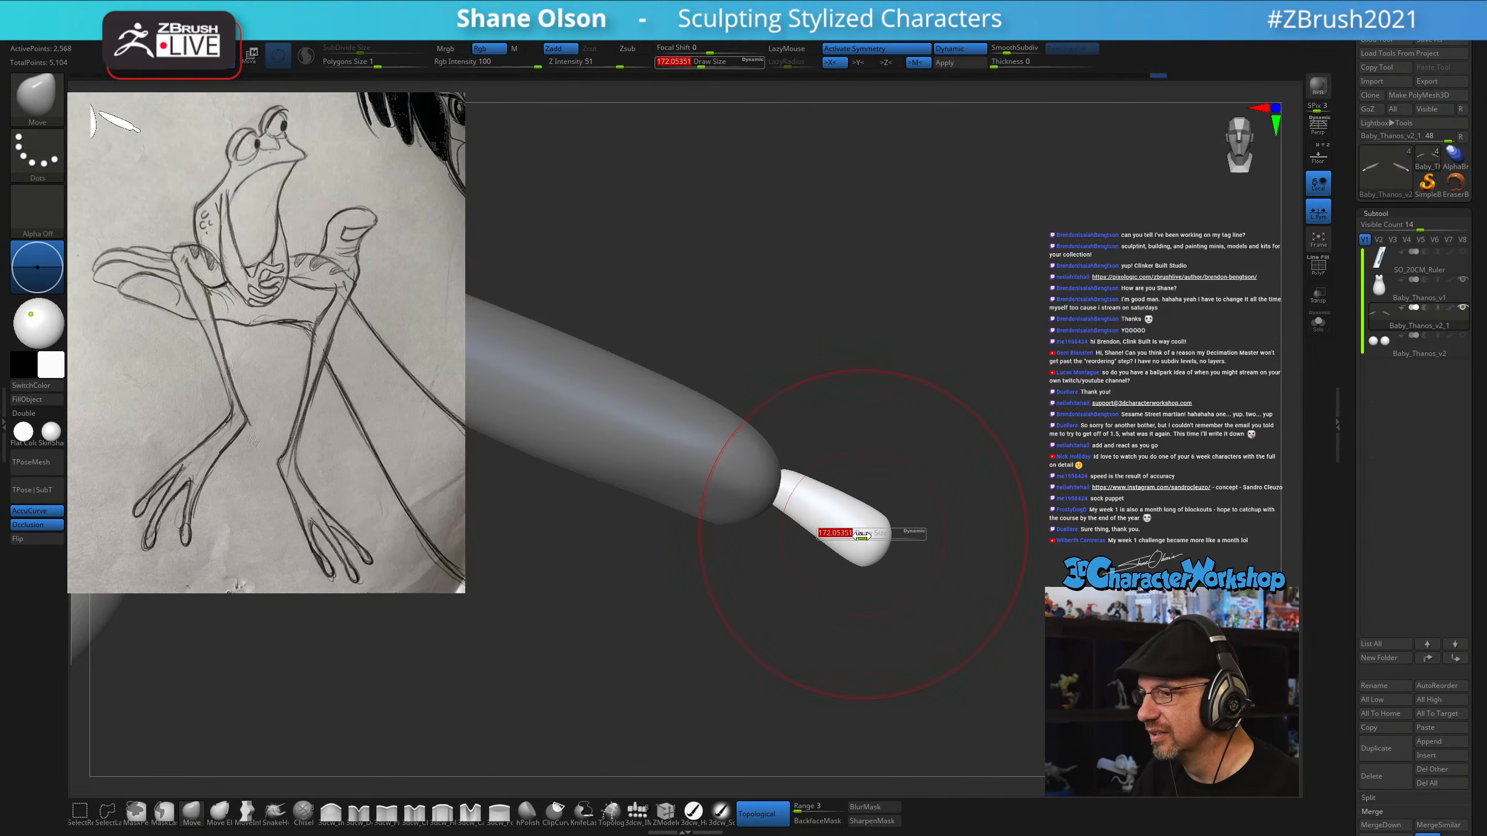
drag(861, 534, 891, 577)
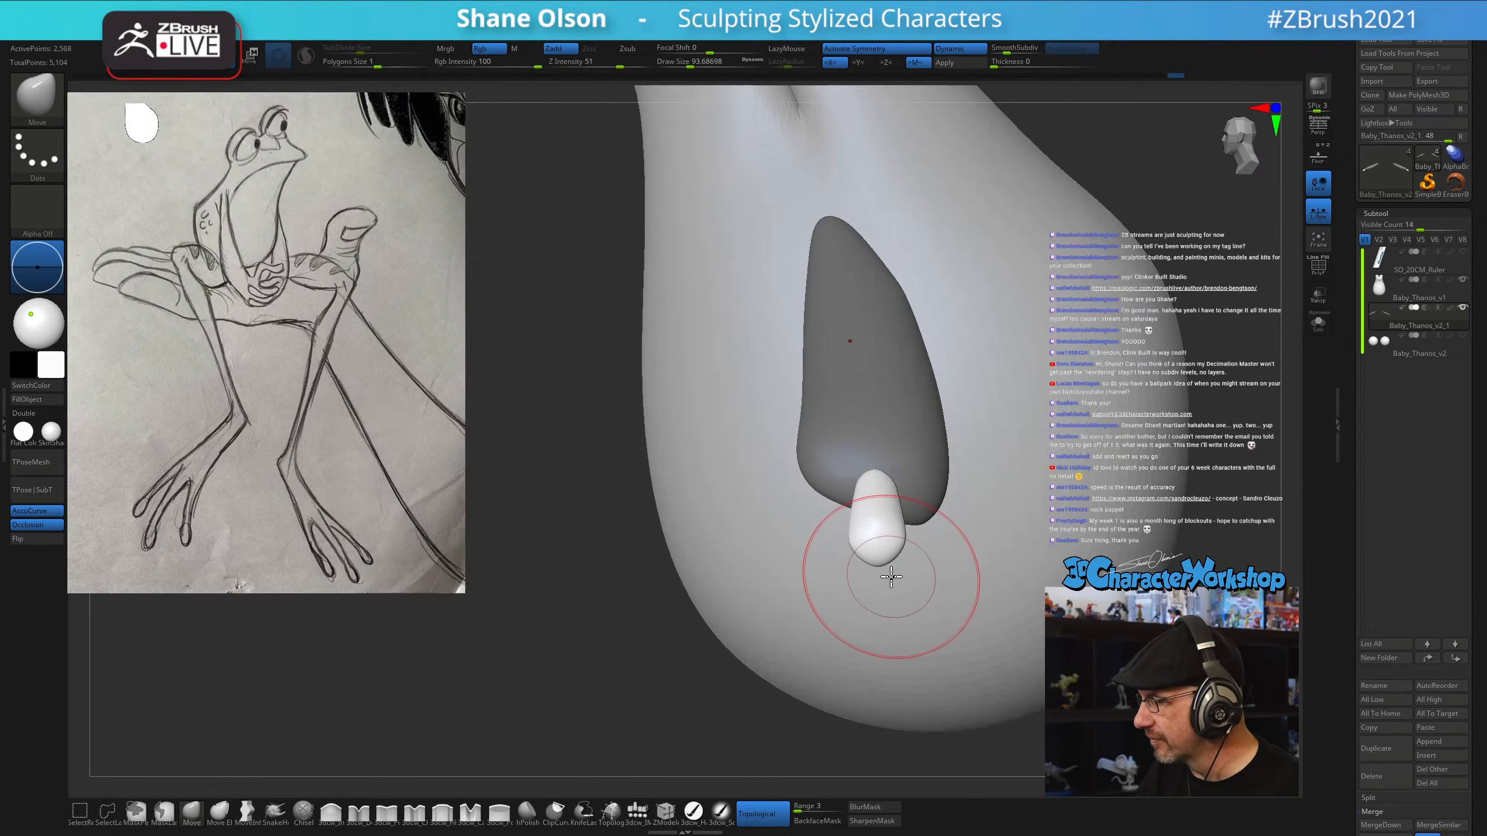
Unlock the transform gizmo and move its pivot from the appendage's outer tip to the base where it meets the arm
key(w)
drag(998, 598, 998, 541)
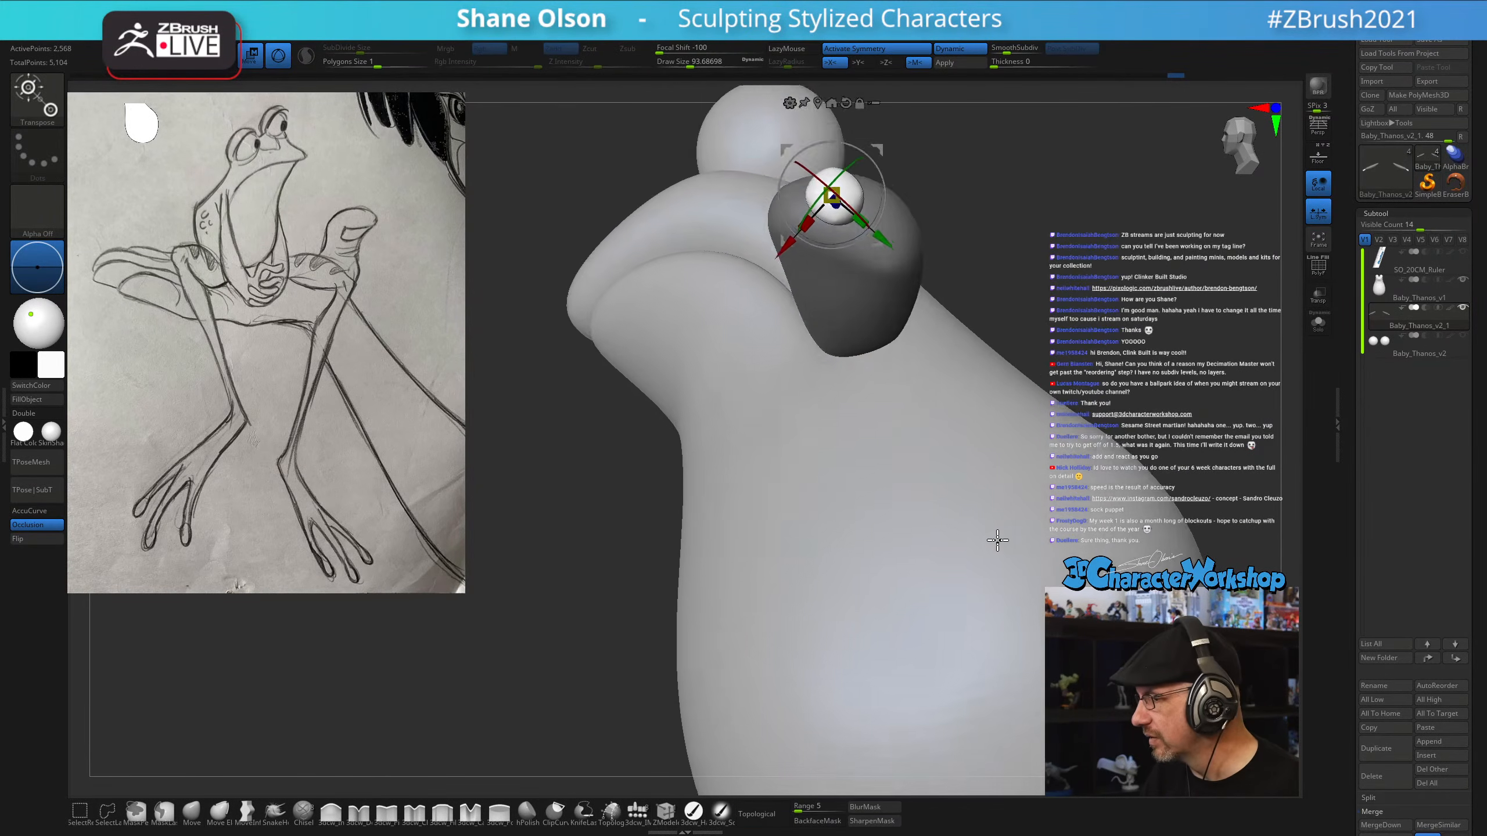
key(shift+f)
right_drag(1012, 425, 966, 451)
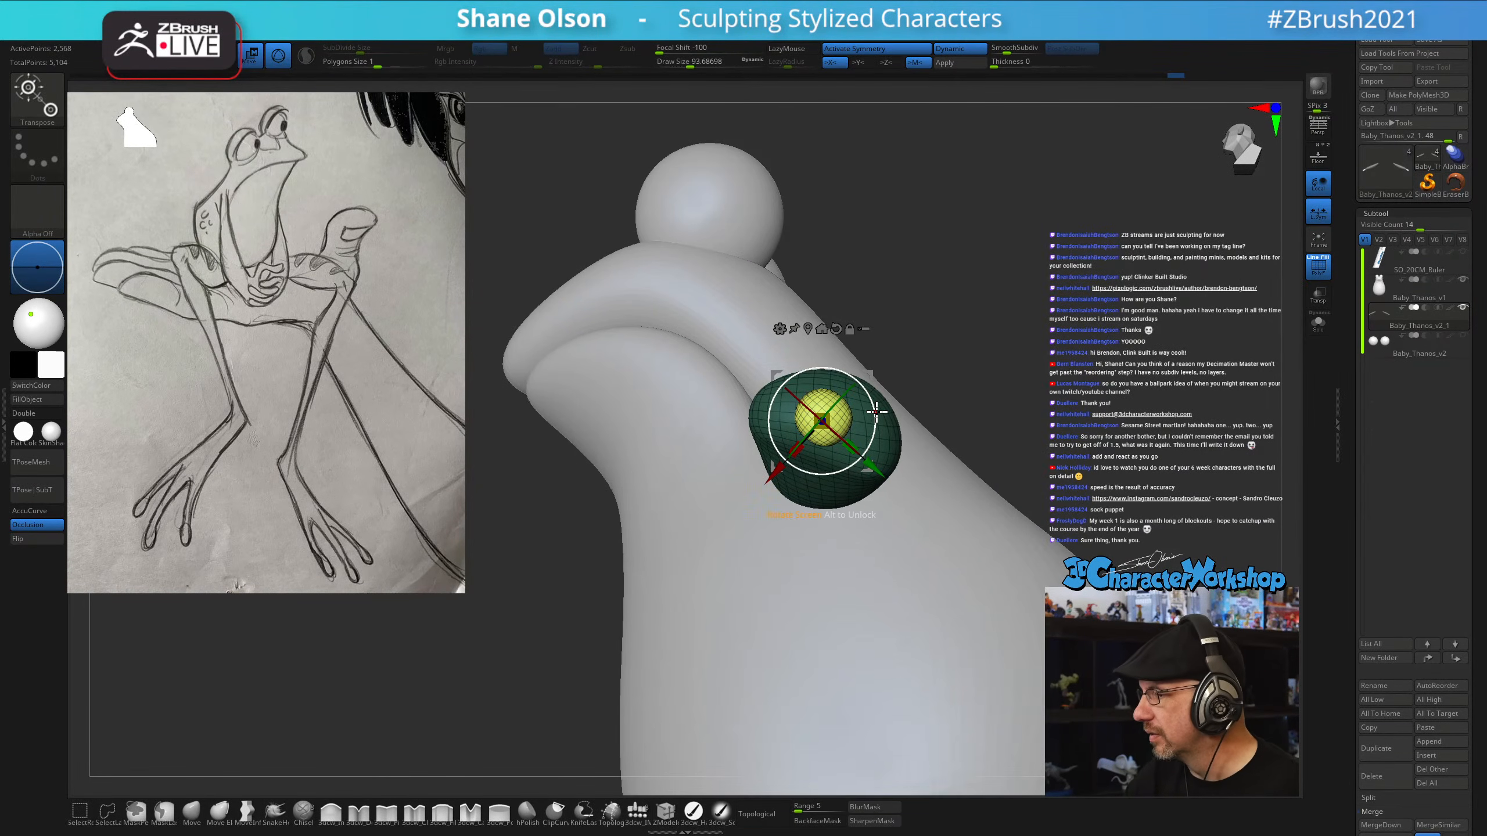
mouse_move(899, 345)
right_down()
mouse_move(940, 352)
mouse_move(943, 407)
mouse_move(969, 372)
mouse_move(885, 603)
mouse_move(892, 548)
right_up()
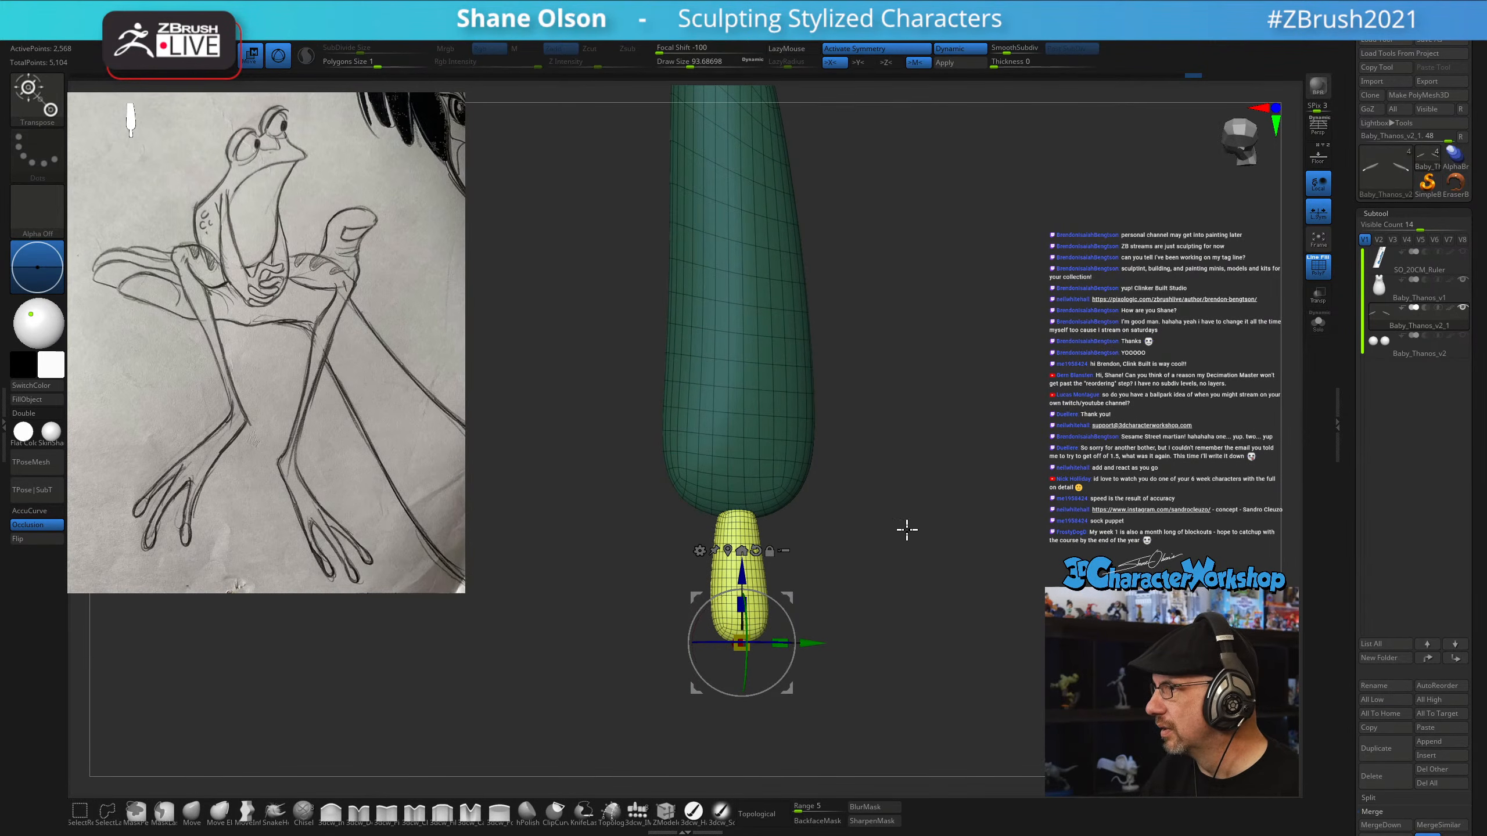
click(769, 551)
drag(819, 642, 830, 515)
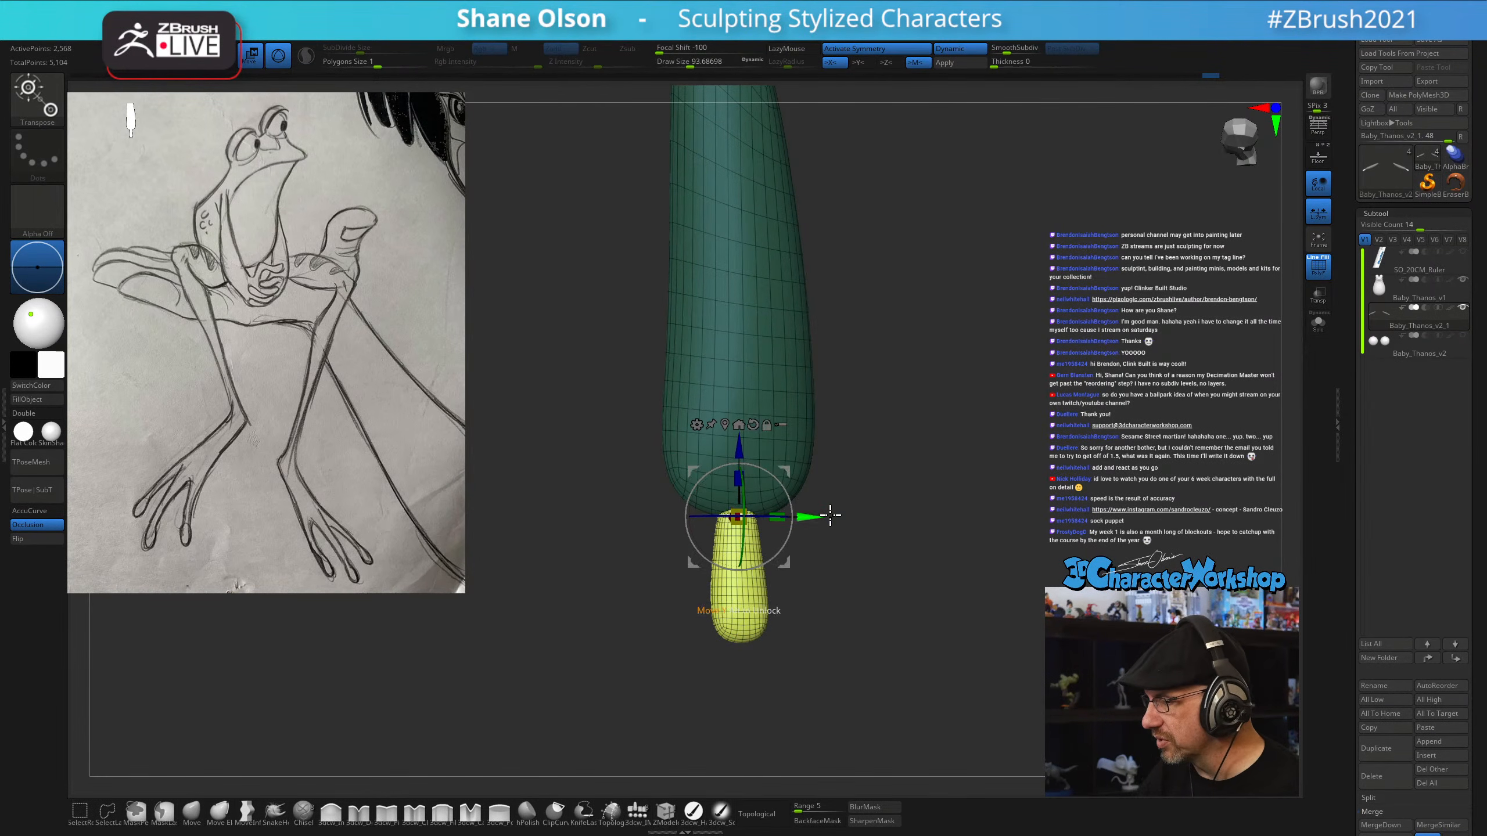
right_drag(830, 516, 790, 478)
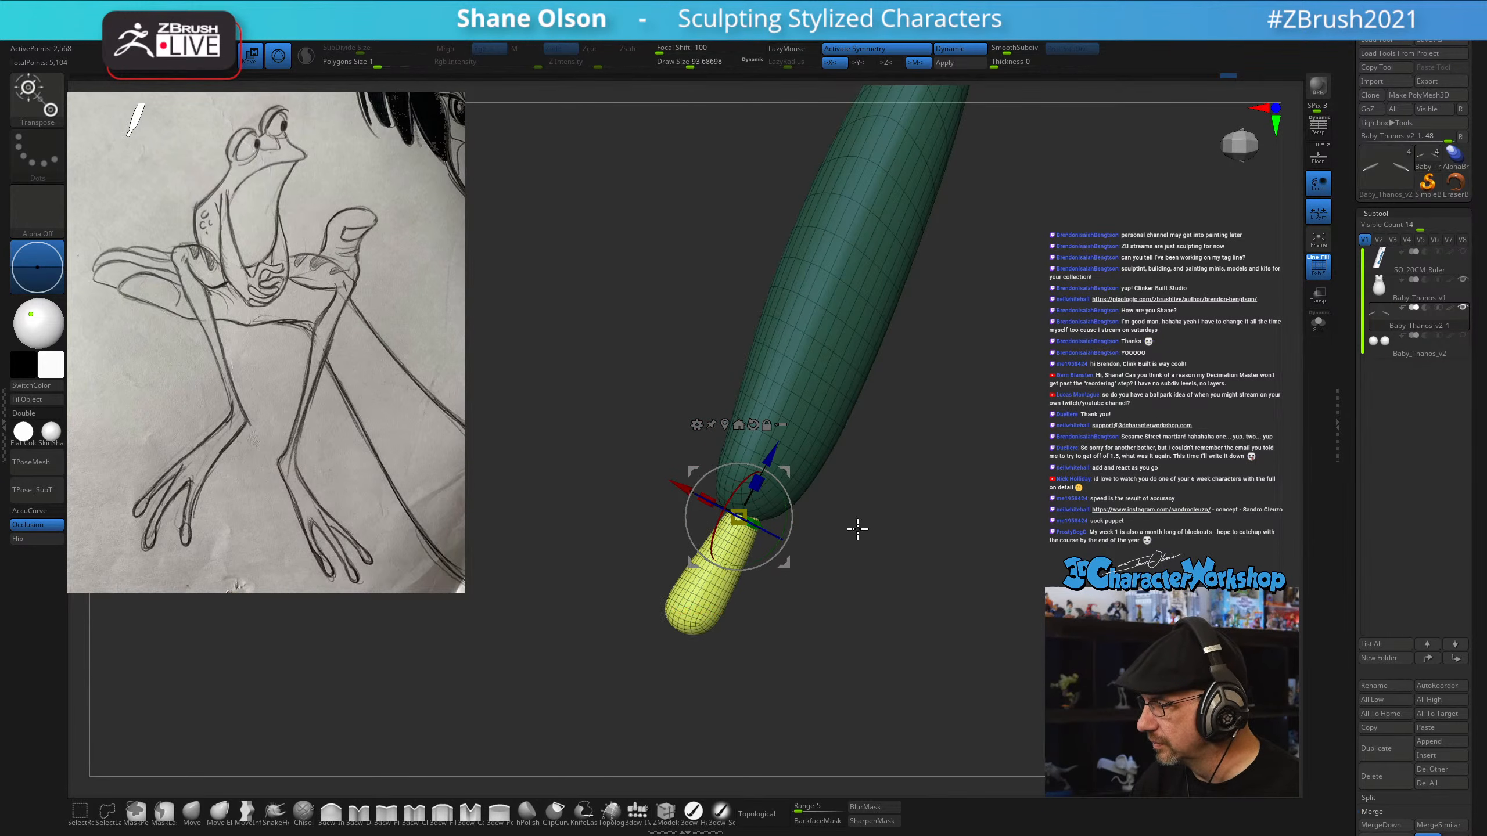
Polish and smooth the appendage's sides with the hPolish brush at a reduced size
right_drag(857, 529, 912, 628)
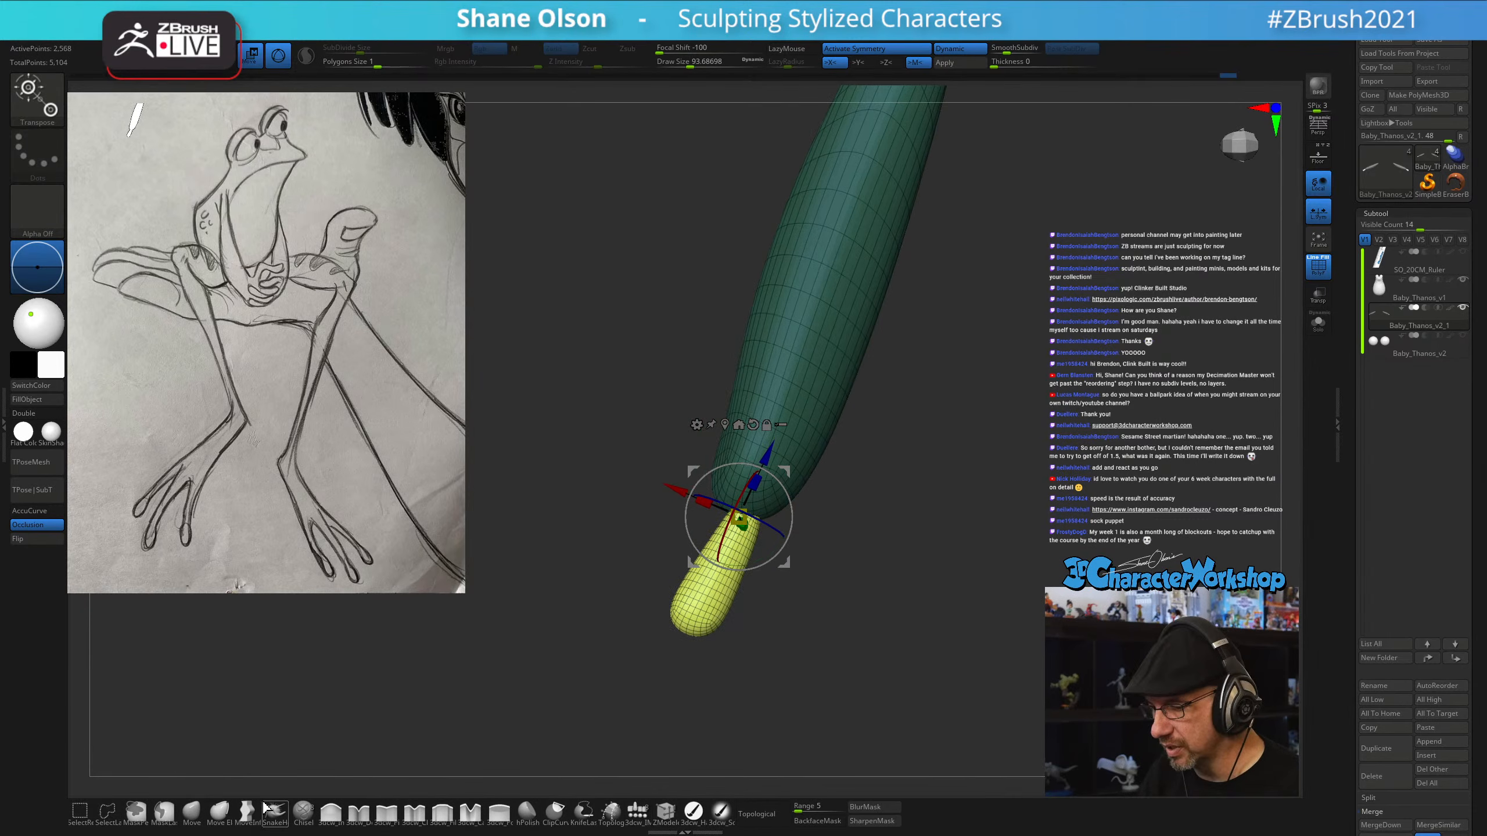
mouse_move(774, 650)
right_down()
mouse_move(800, 675)
mouse_move(833, 657)
right_up()
key(q)
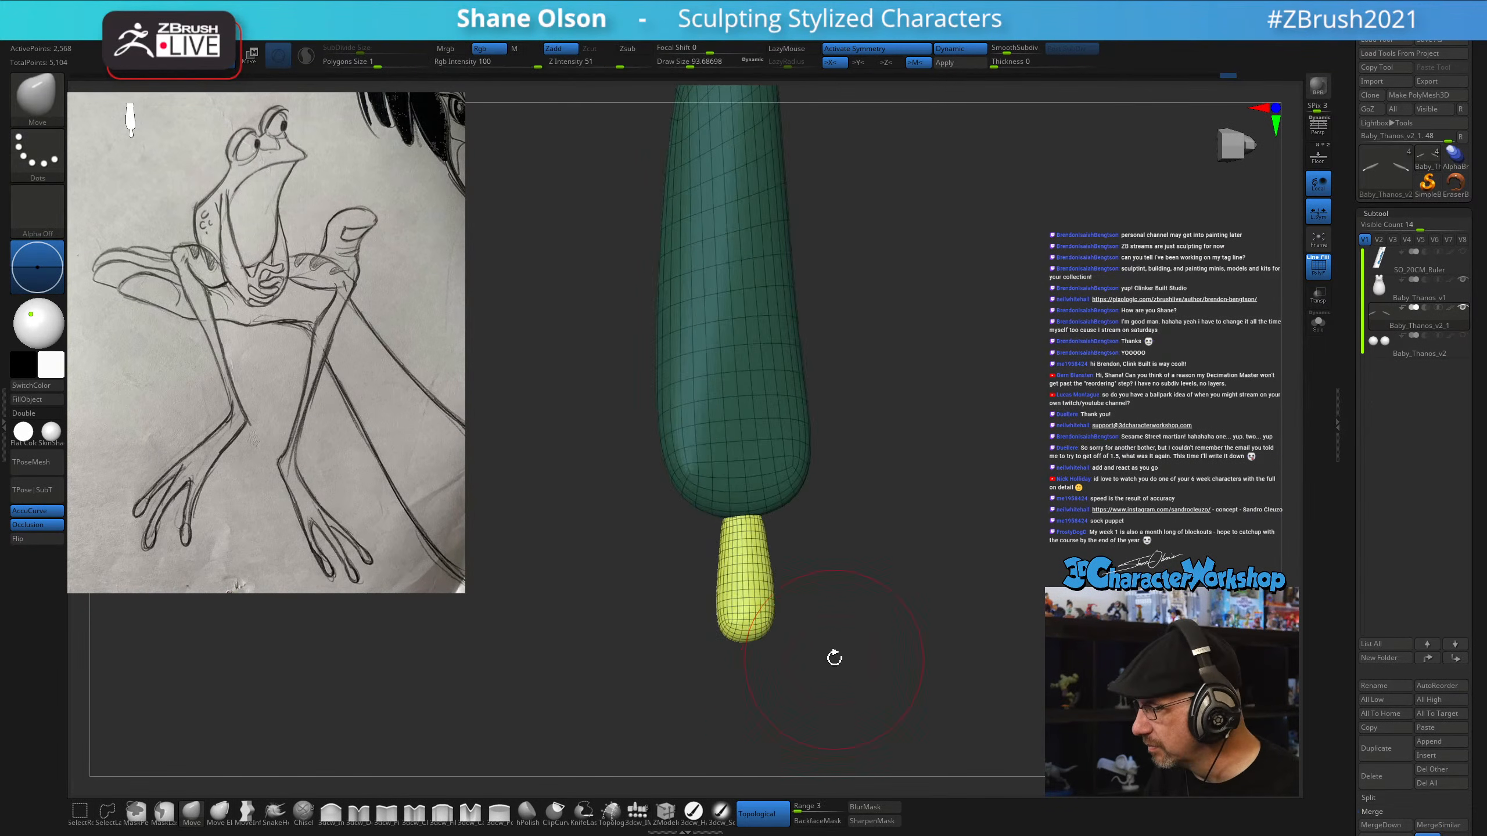
key(s)
drag(817, 664, 814, 663)
mouse_move(761, 585)
right_down()
mouse_move(778, 564)
mouse_move(778, 615)
right_up()
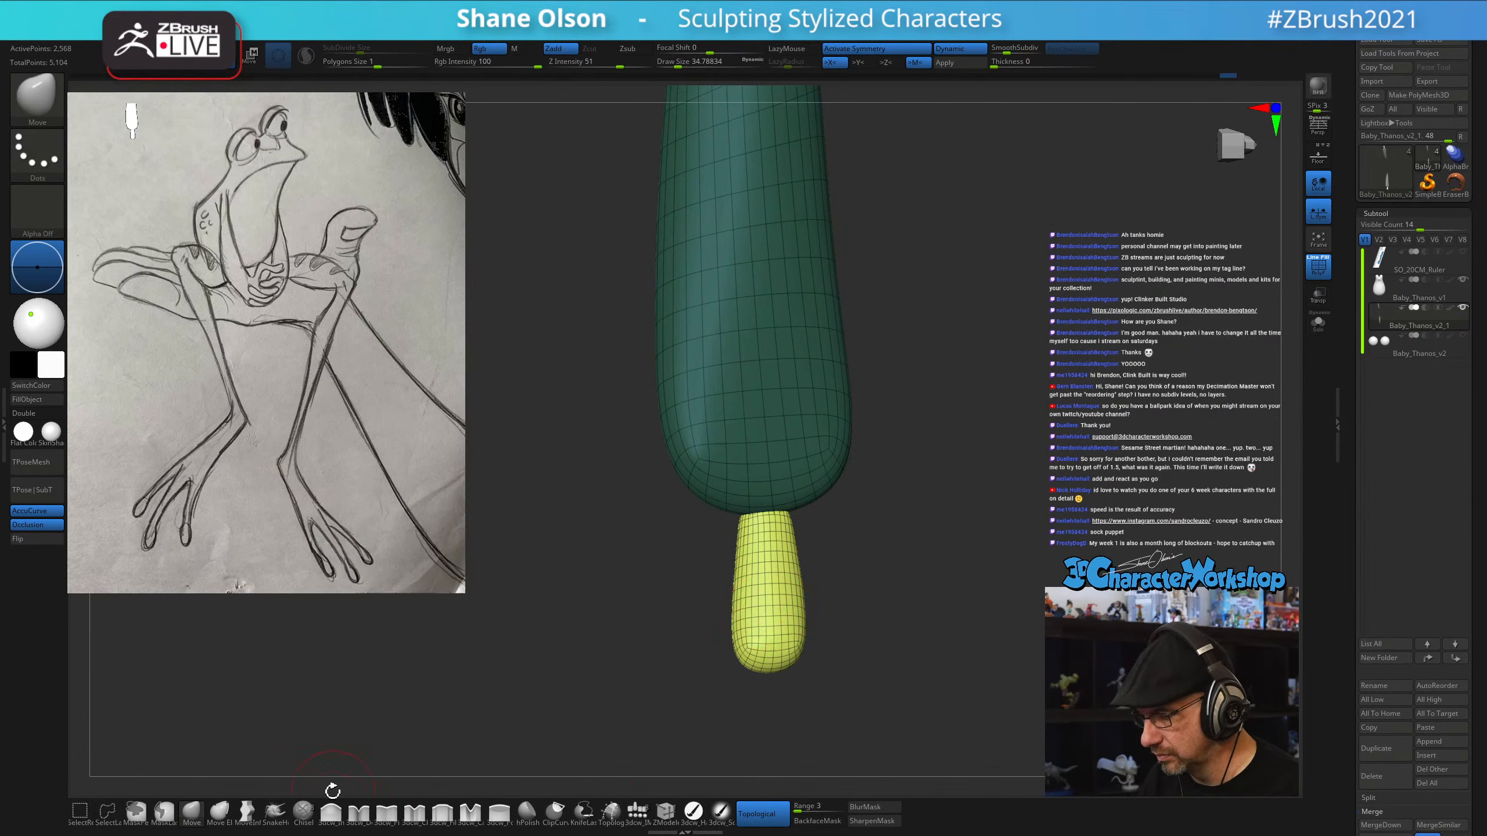
click(527, 814)
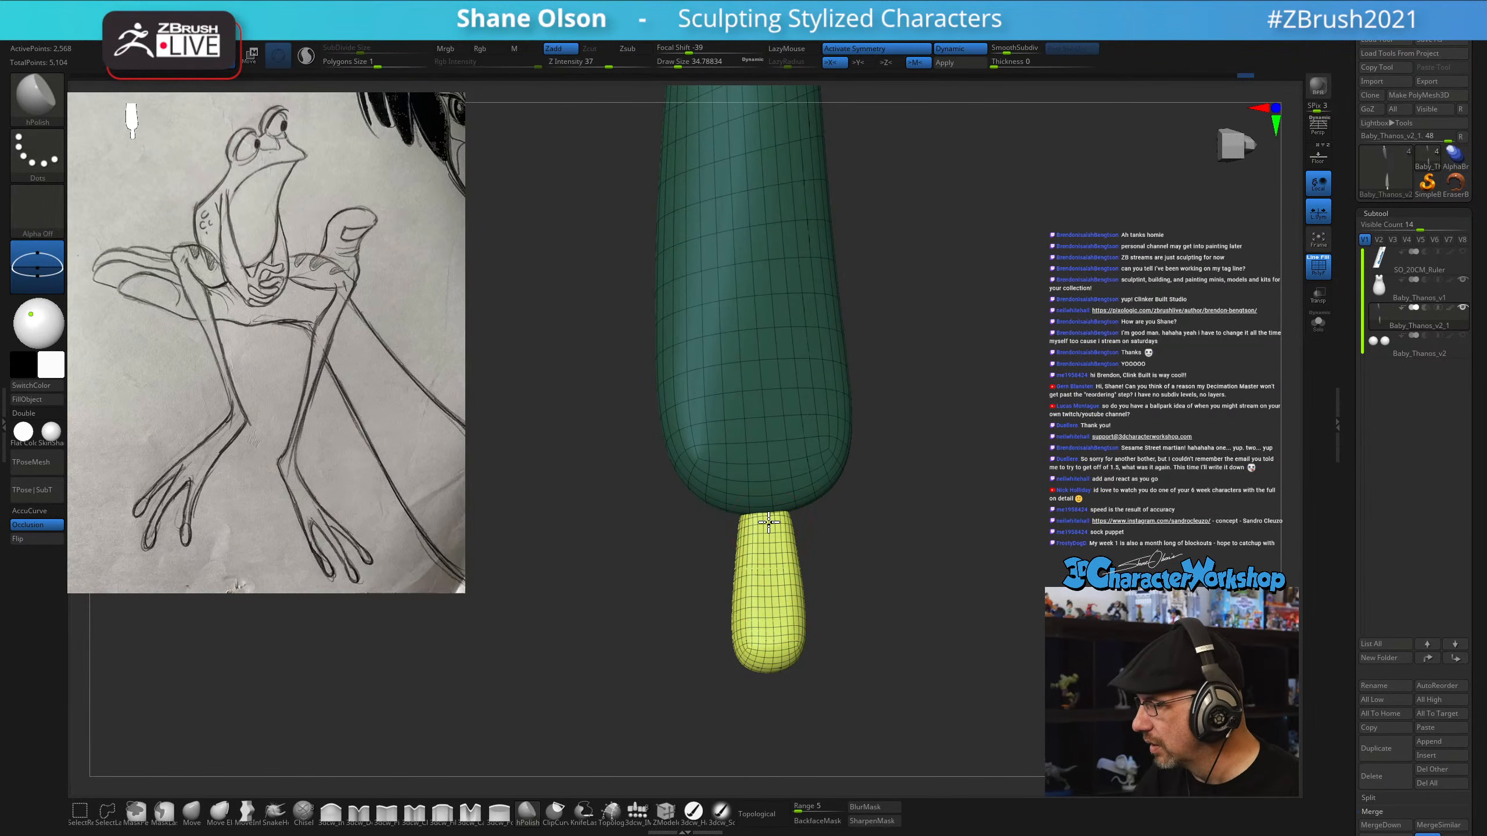
right_drag(901, 533, 919, 575)
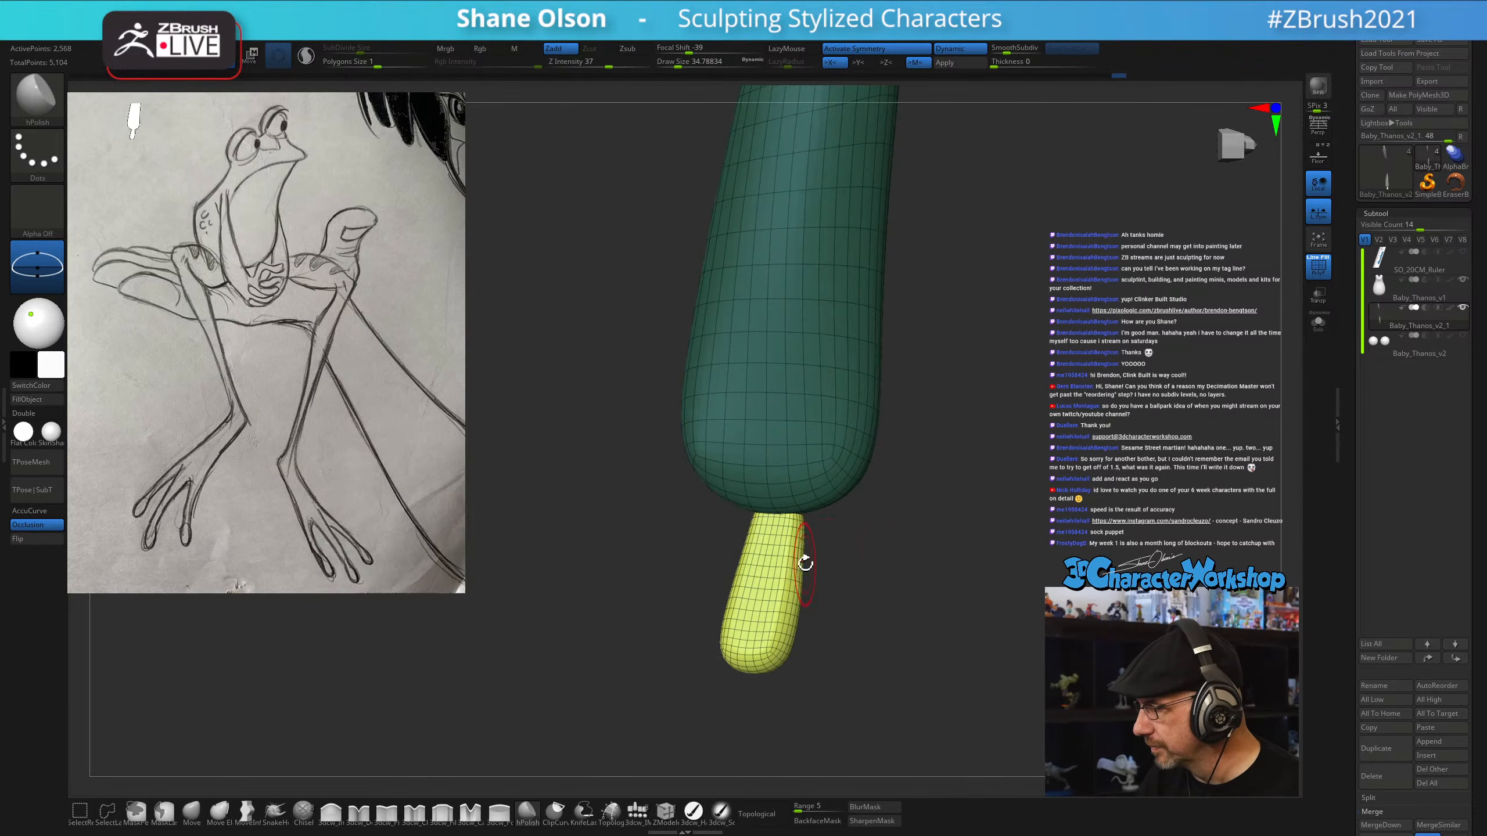
right_drag(767, 613, 773, 531)
shift+drag(773, 531, 761, 644)
key(shift+f)
mouse_move(880, 617)
right_down()
mouse_move(839, 657)
mouse_move(926, 691)
mouse_move(896, 688)
mouse_move(902, 636)
mouse_move(909, 651)
mouse_move(896, 638)
right_up()
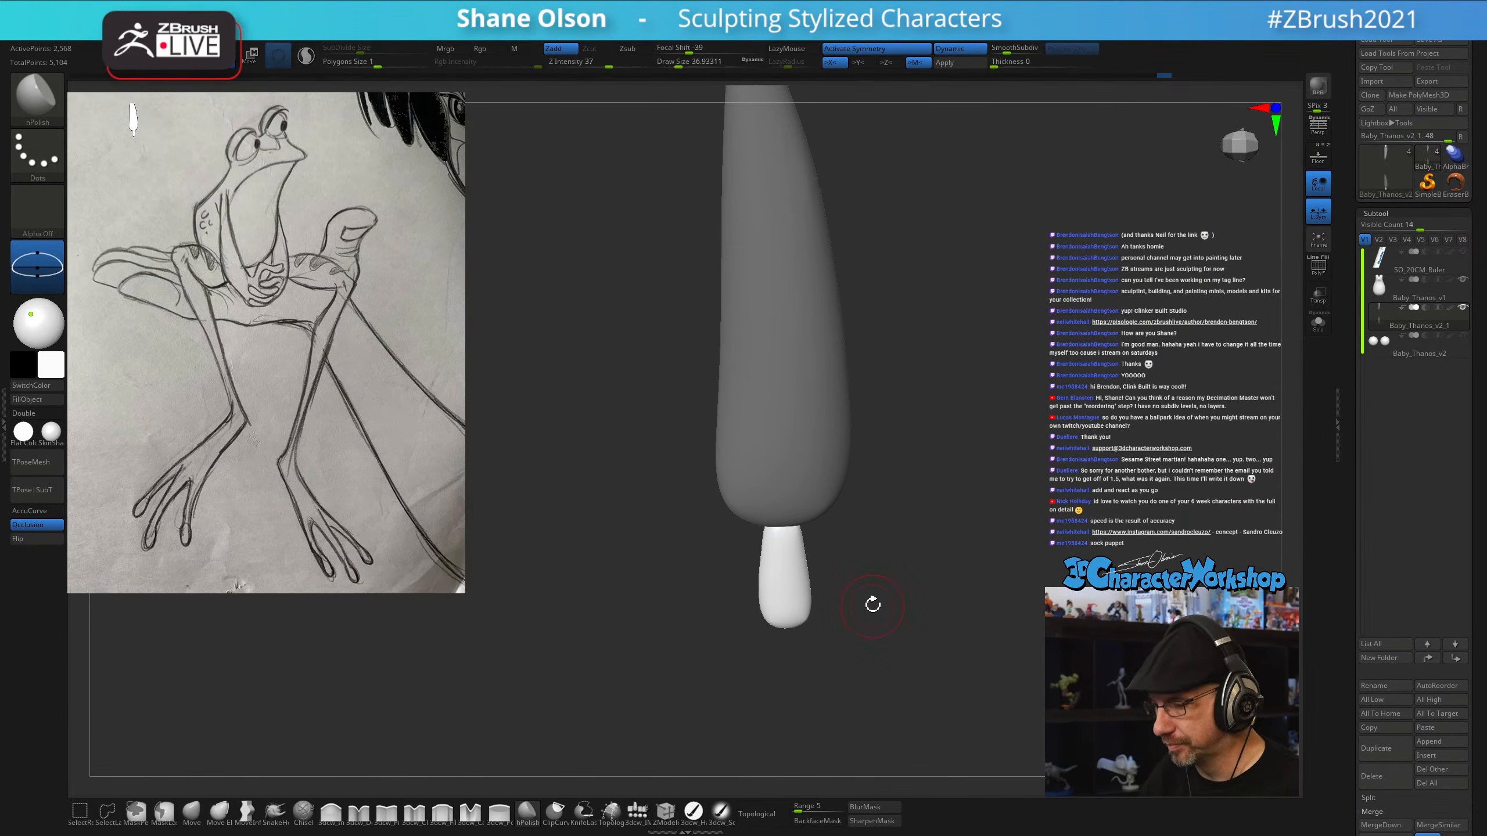
Undo the last few changes to the appendage and scale it slimmer across its width with the gizmo
key(w)
drag(850, 456, 889, 429)
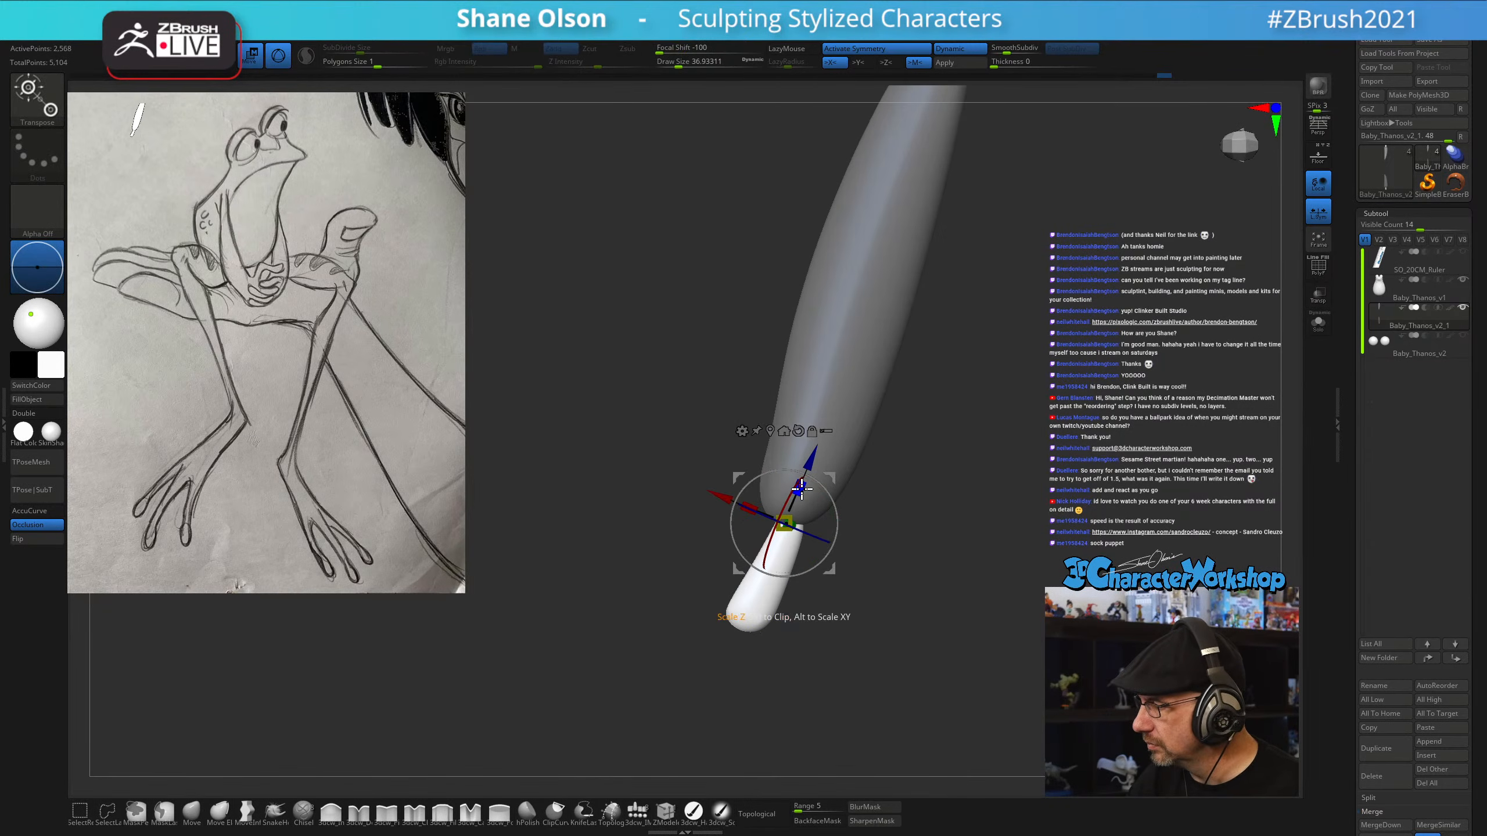
key(ctrl+z)
key(ctrl+z)
key(ctrl+z)
key(ctrl+z)
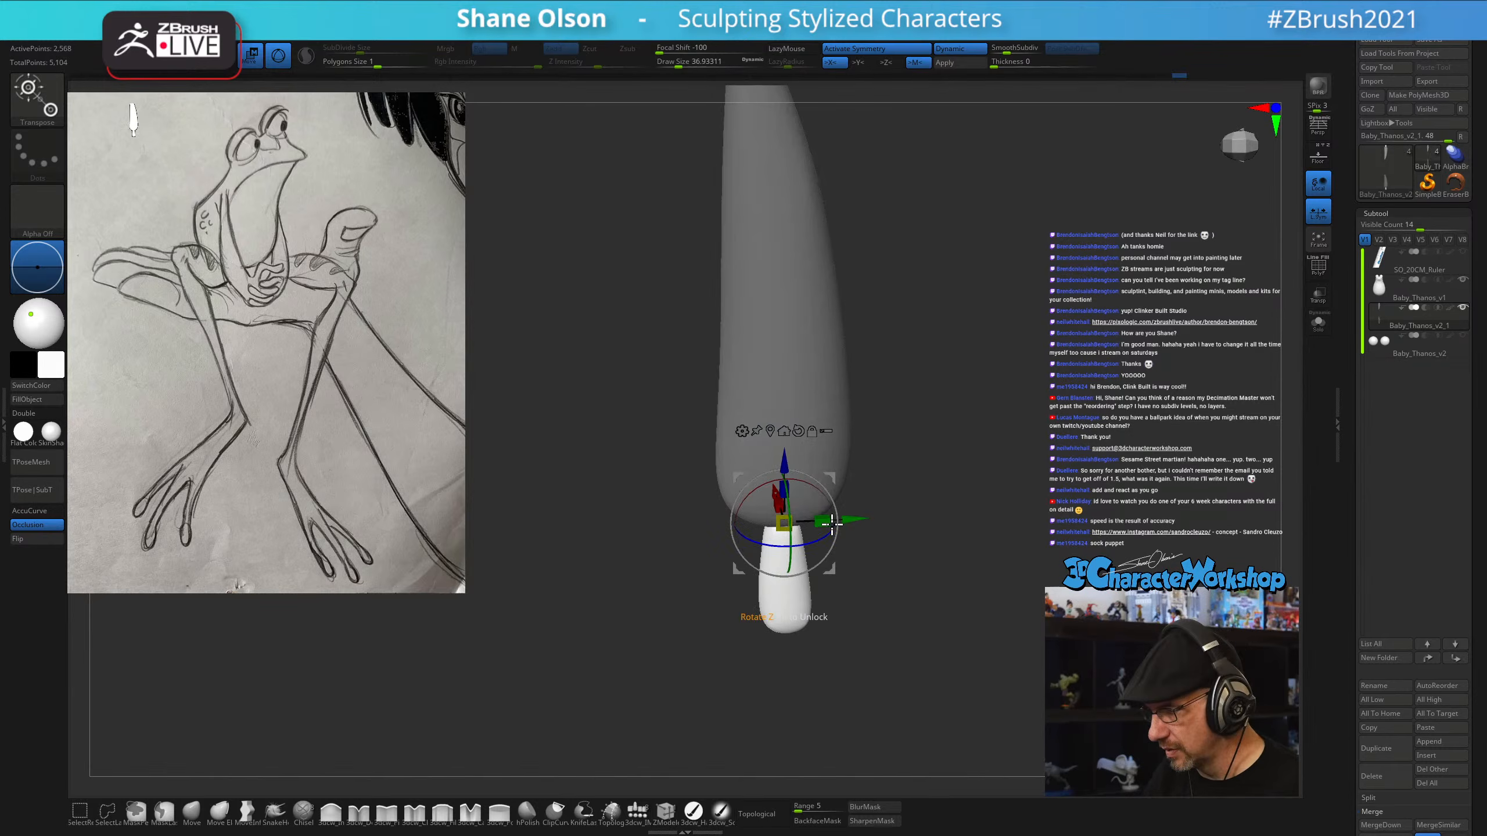
drag(823, 520, 621, 524)
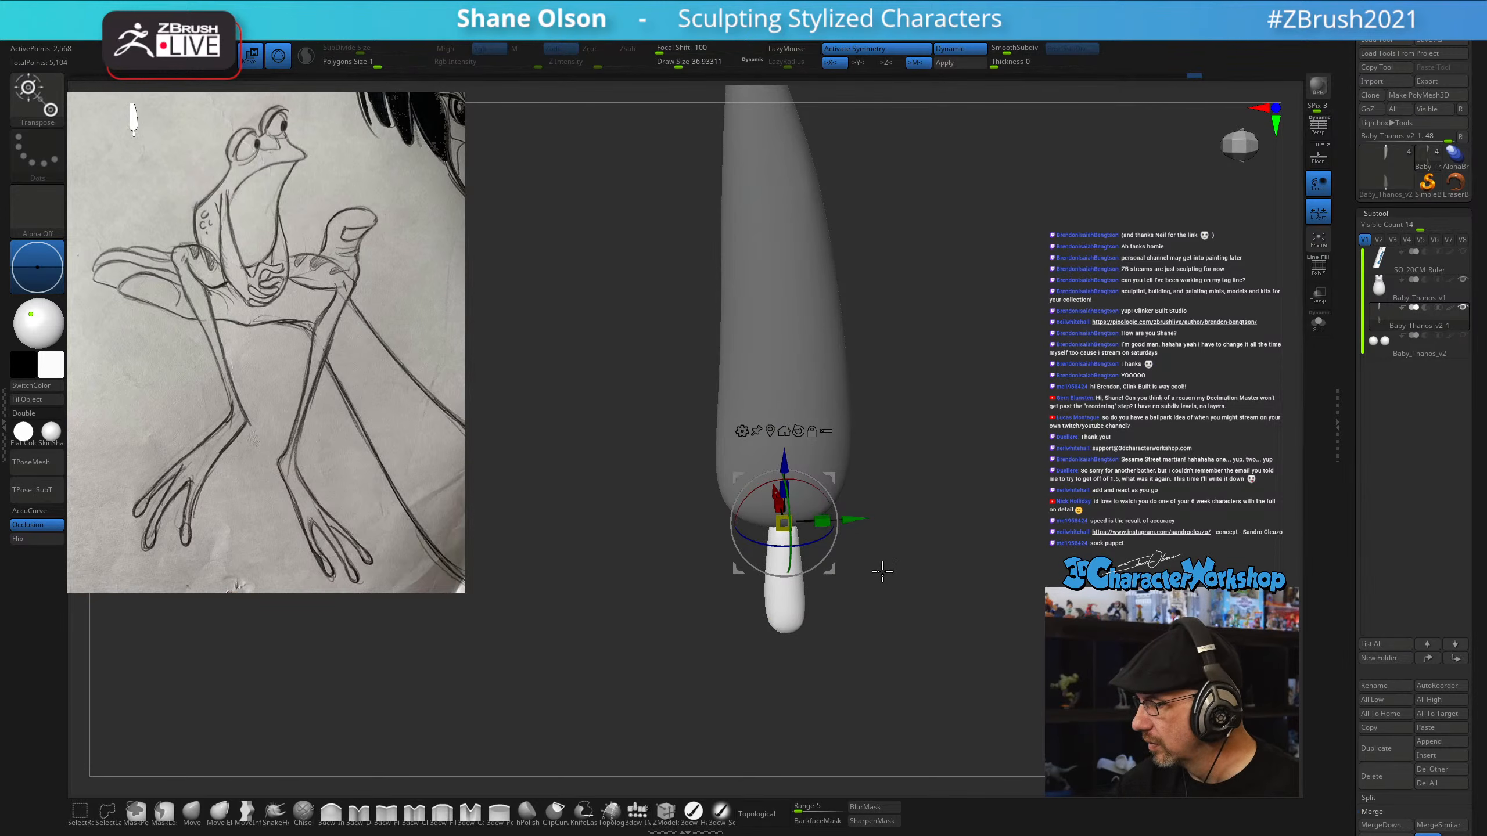
drag(883, 571, 947, 606)
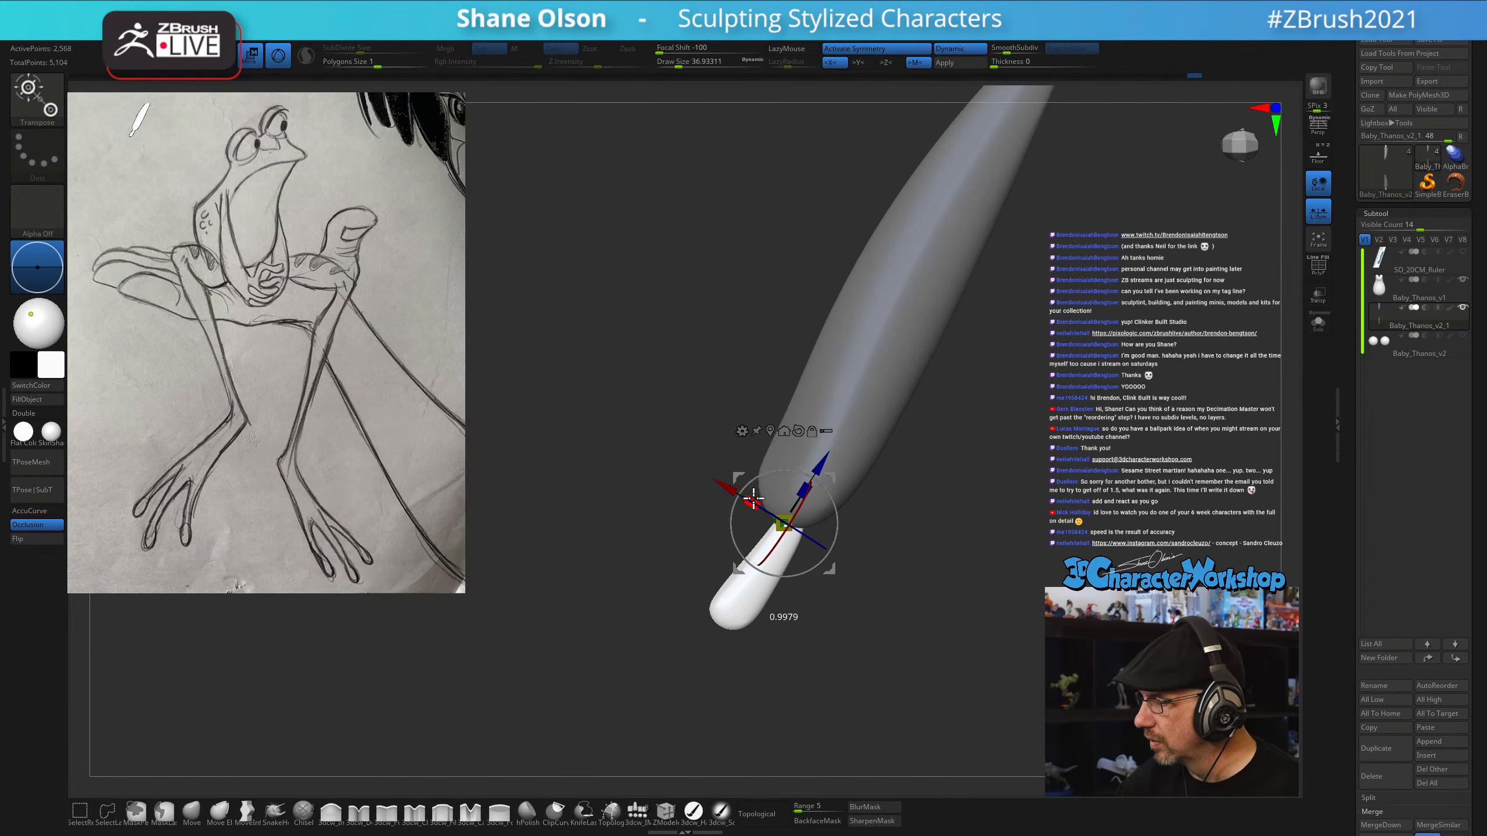
drag(958, 590, 910, 634)
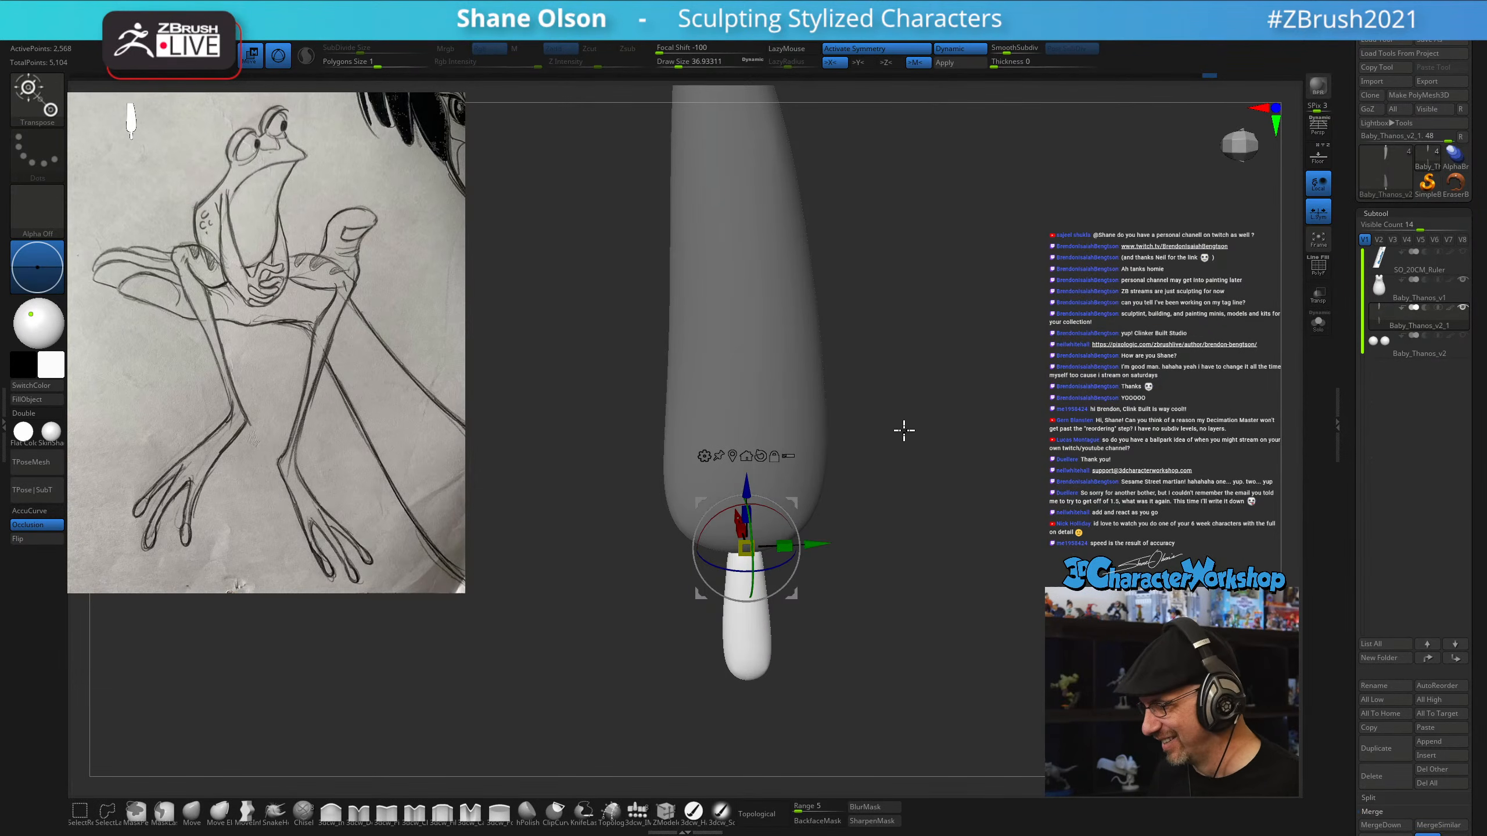
Duplicate the appendage as a second finger beside the first and rotate it slightly outward from the arm's end
key(q)
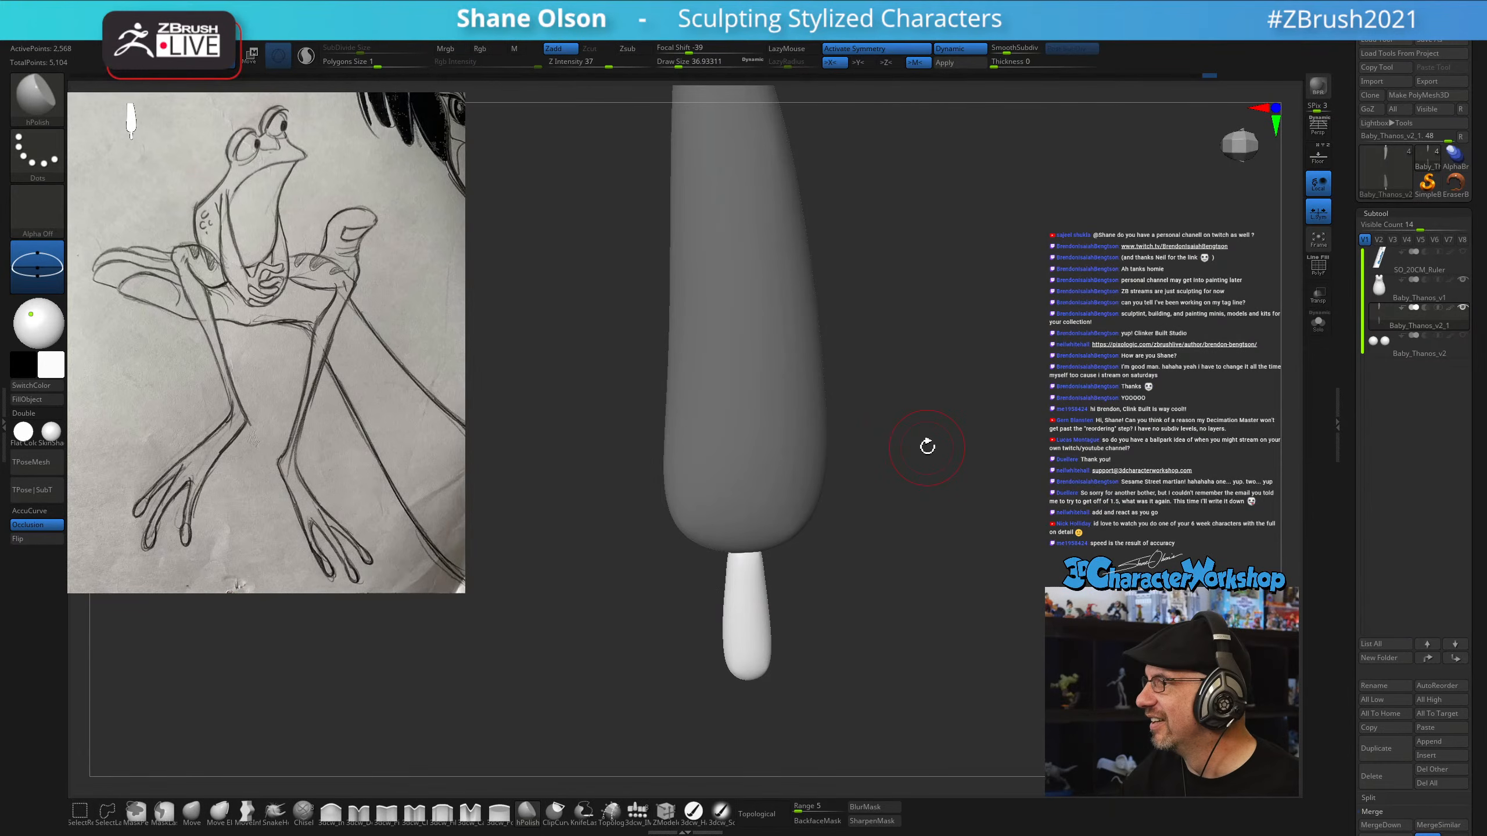
mouse_move(933, 587)
mouse_down()
mouse_move(916, 597)
mouse_move(924, 612)
mouse_up()
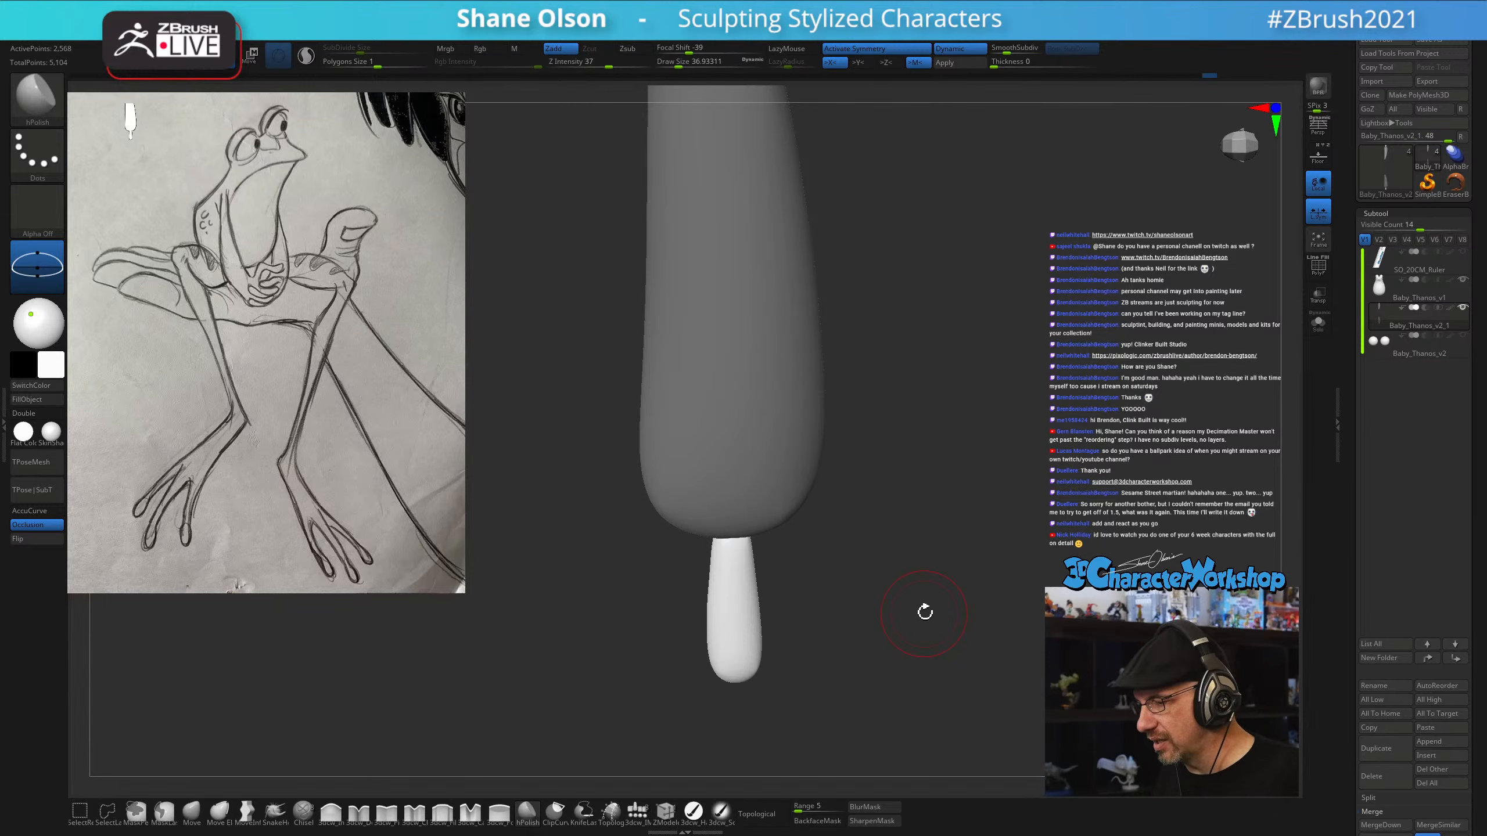
key(w)
drag(922, 611, 879, 611)
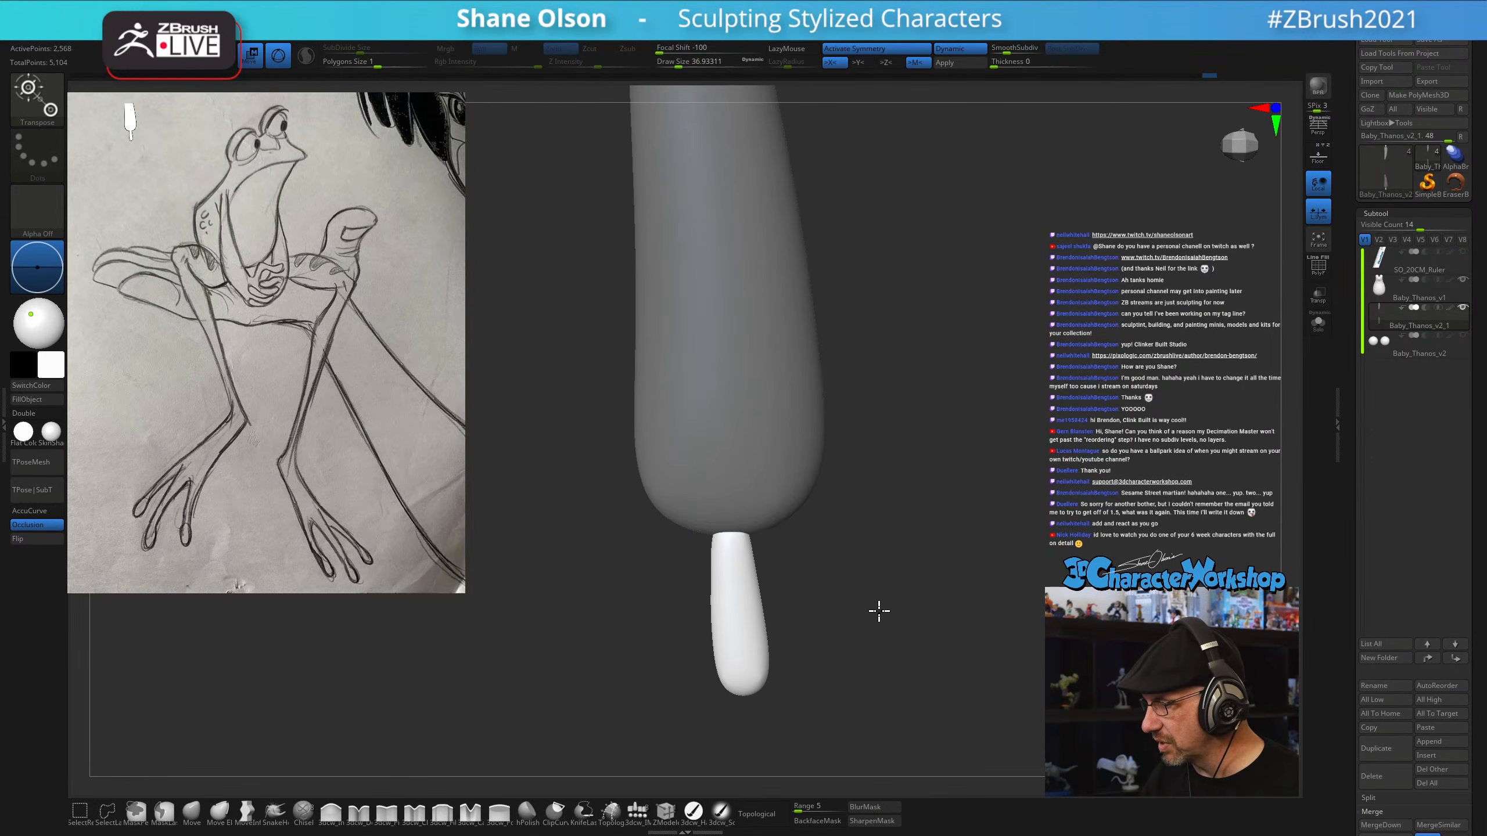
ctrl+drag(788, 488, 837, 532)
drag(897, 598, 883, 306)
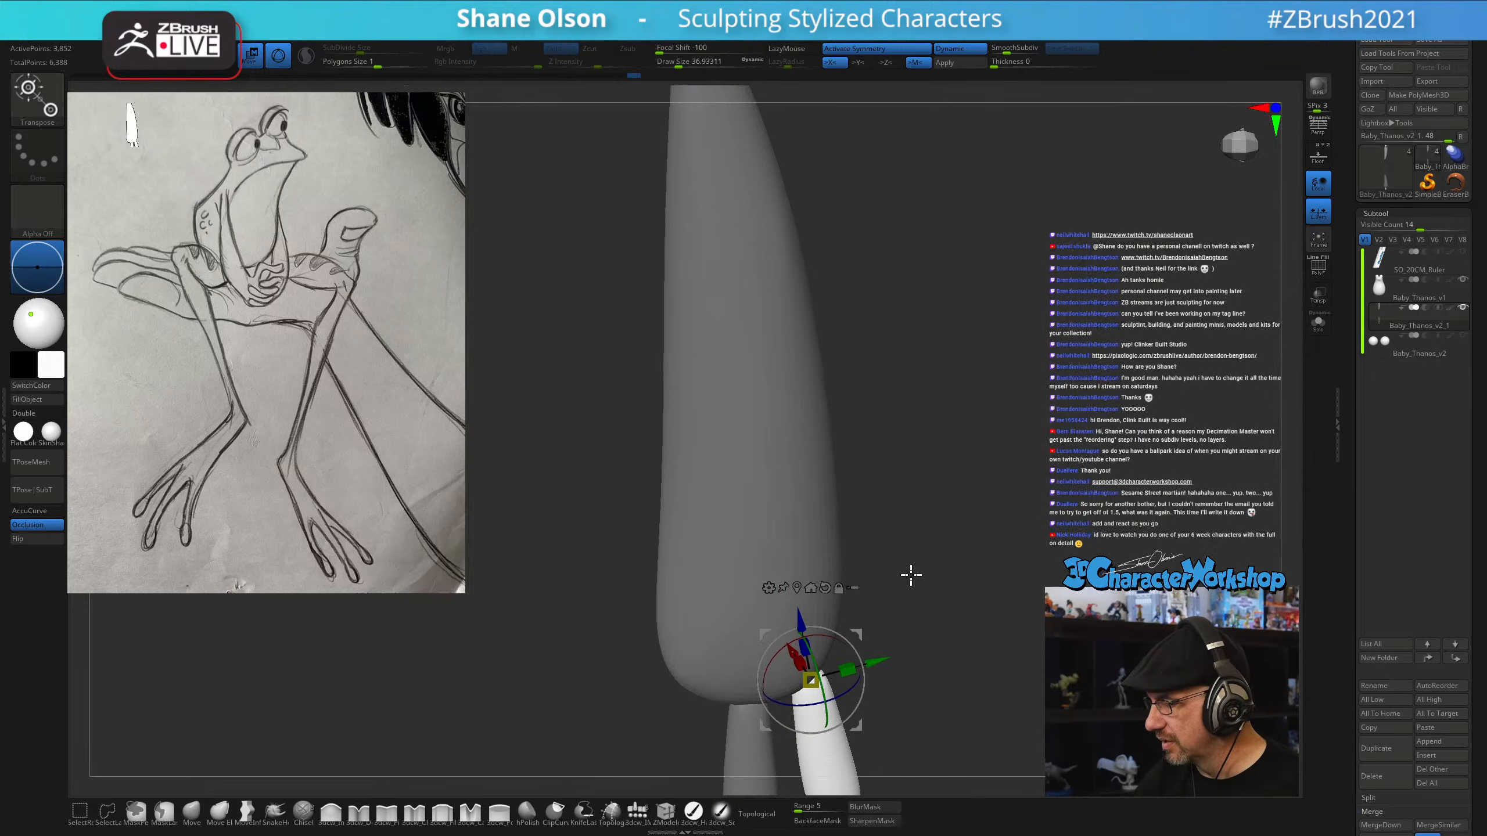
drag(911, 575, 903, 504)
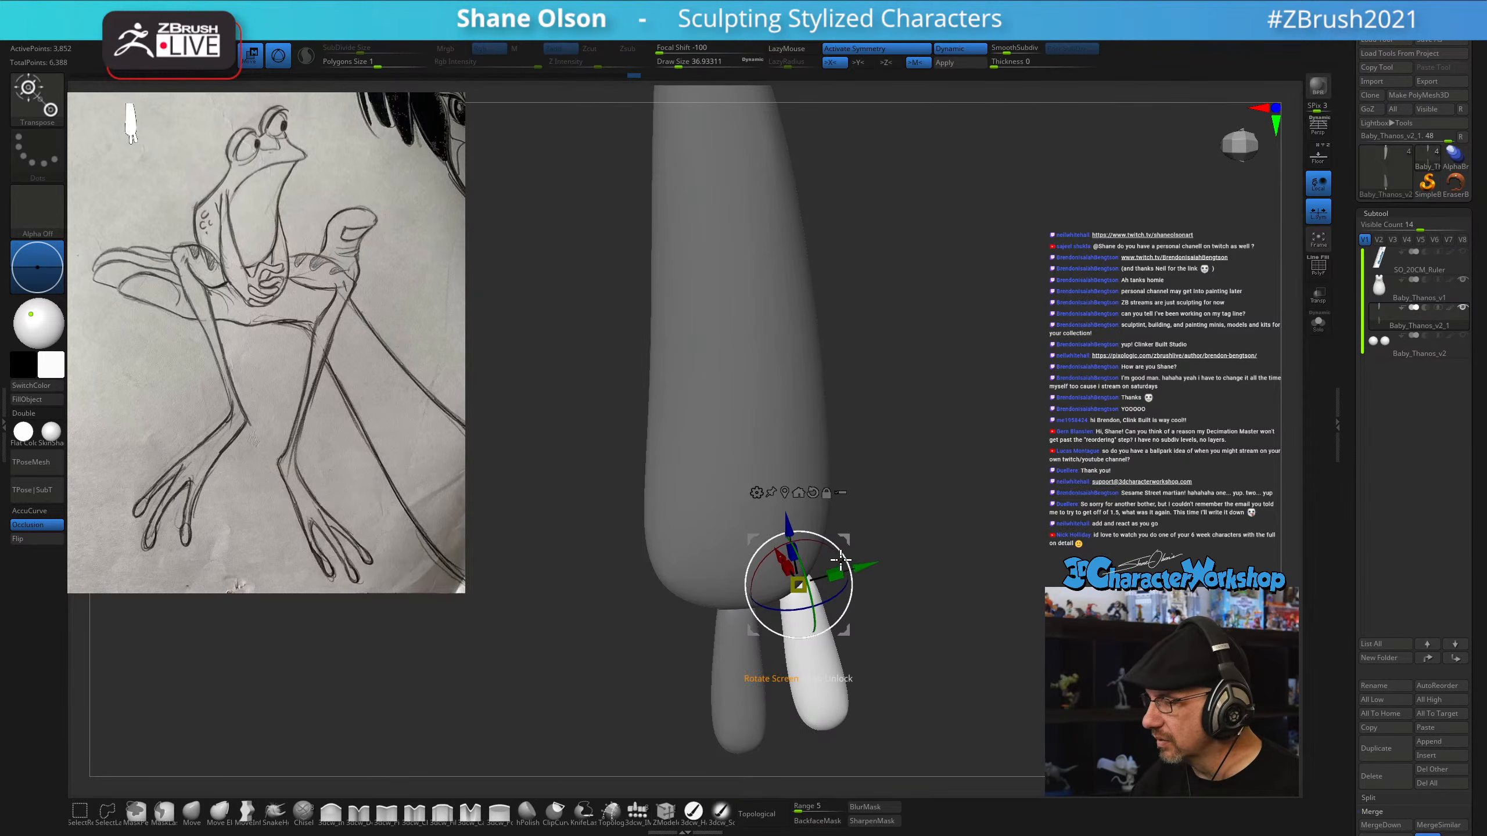
drag(840, 560, 853, 524)
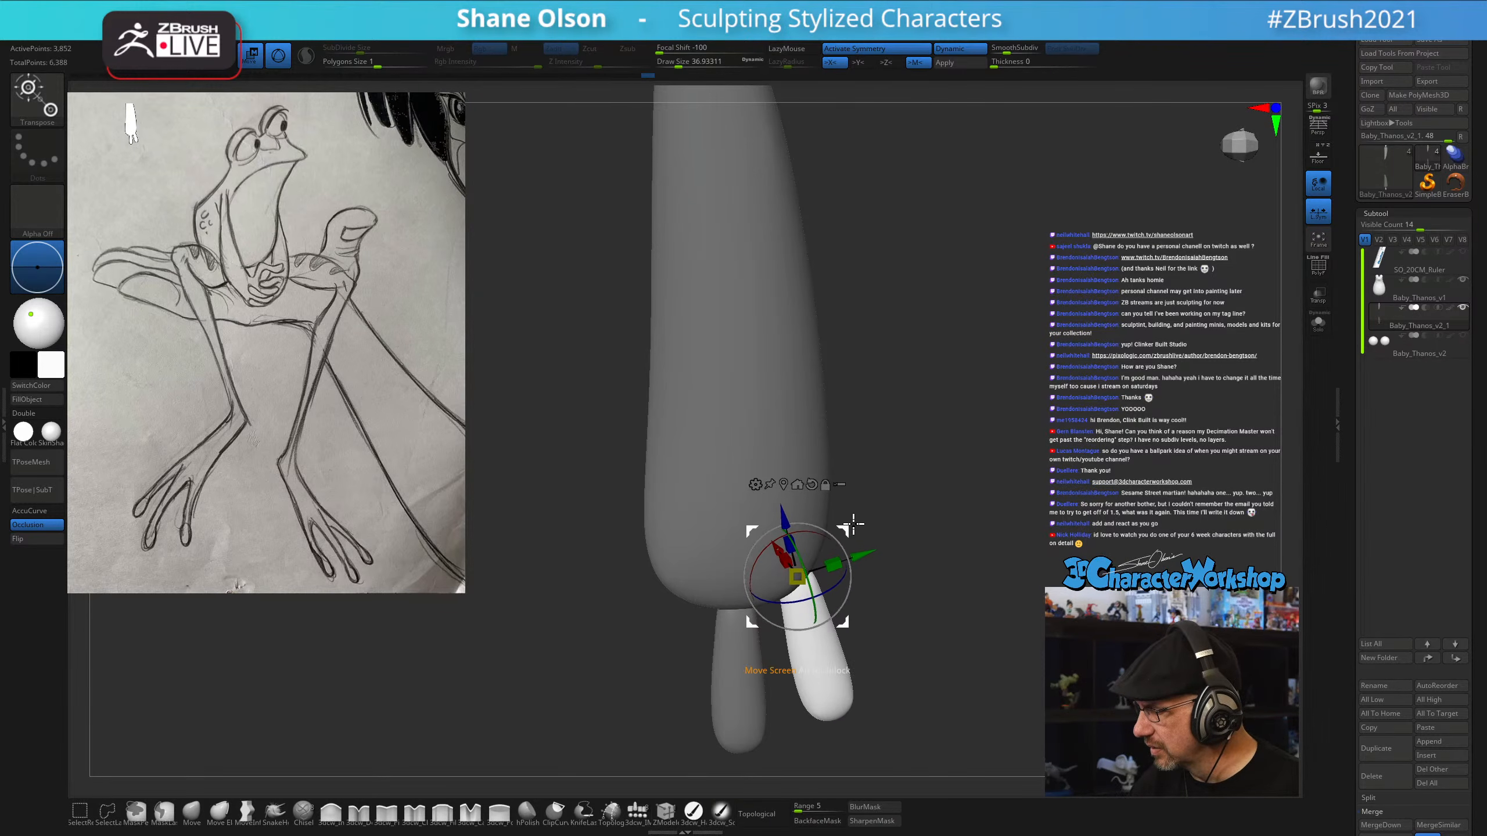
Assign the second finger its own polygroup and place the transform gizmo on that finger
drag(936, 602, 932, 601)
key(ctrl)
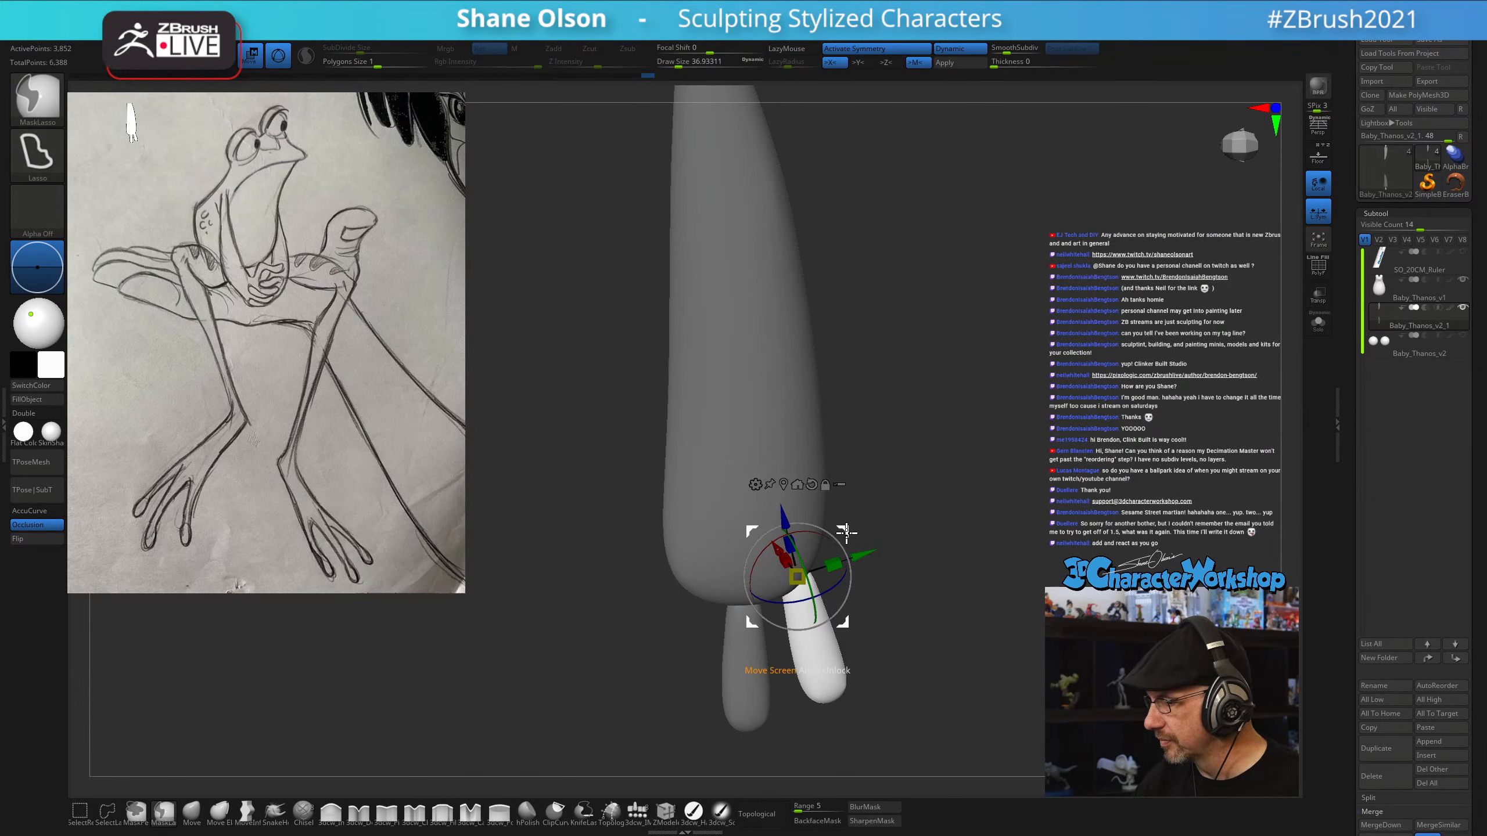
key(shift+f)
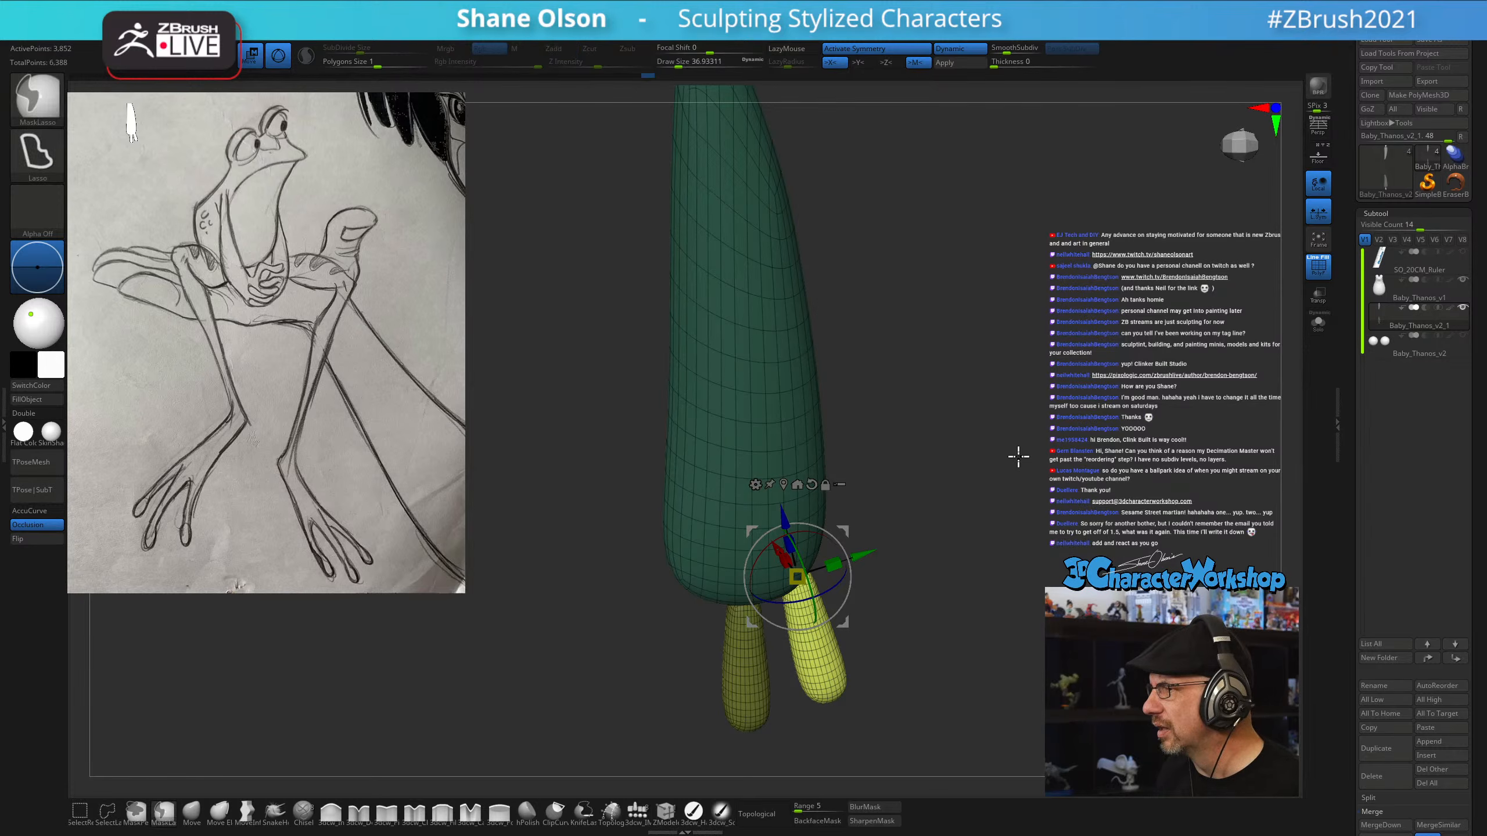
ctrl+drag(1019, 455, 1016, 459)
mouse_move(1036, 579)
mouse_down()
mouse_move(1038, 550)
mouse_move(1026, 574)
mouse_move(912, 564)
mouse_move(915, 596)
mouse_up()
alt+click(808, 656)
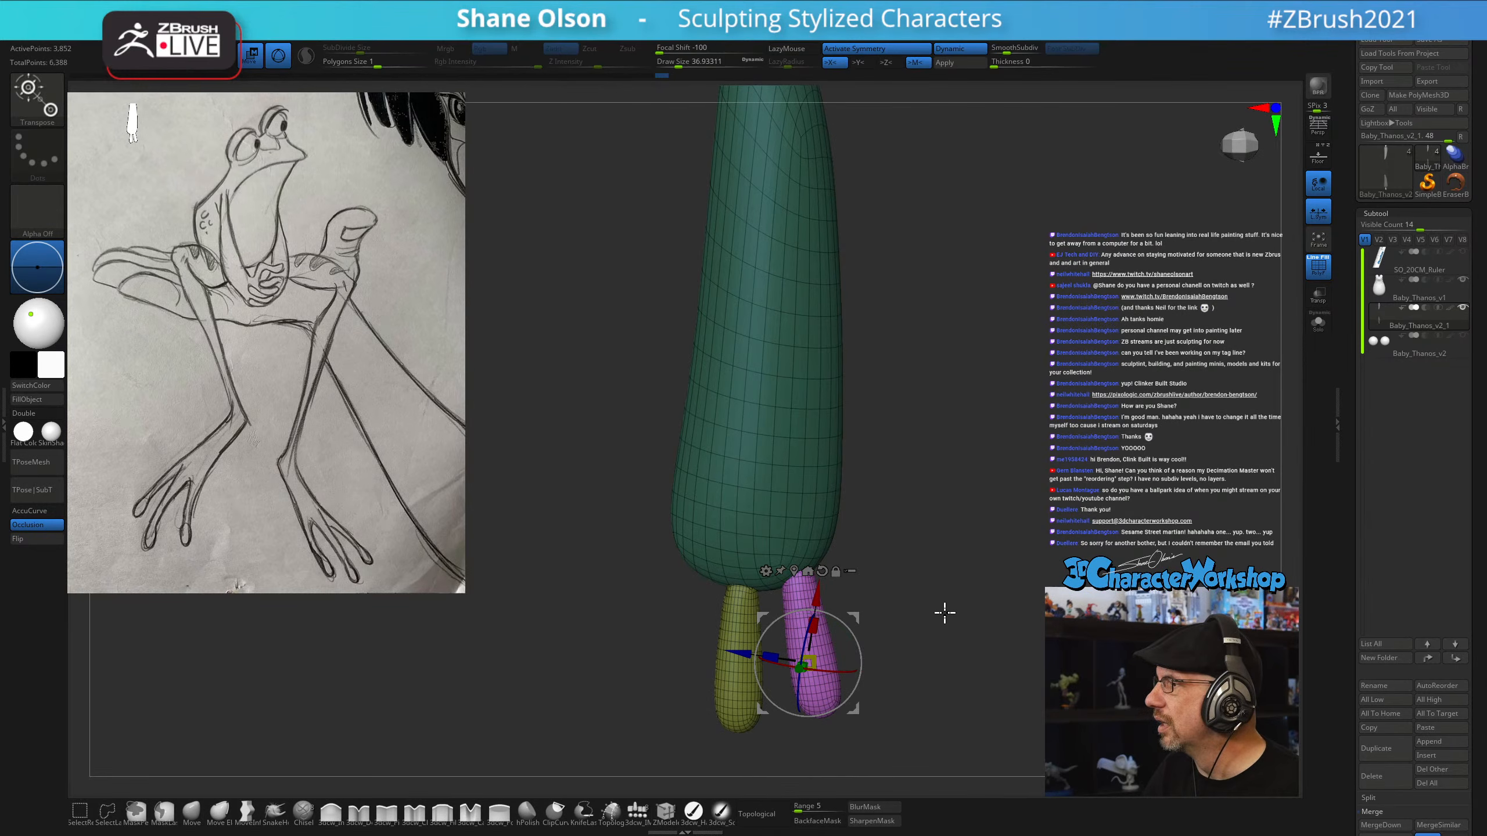
key(q)
drag(947, 614, 956, 612)
key(w)
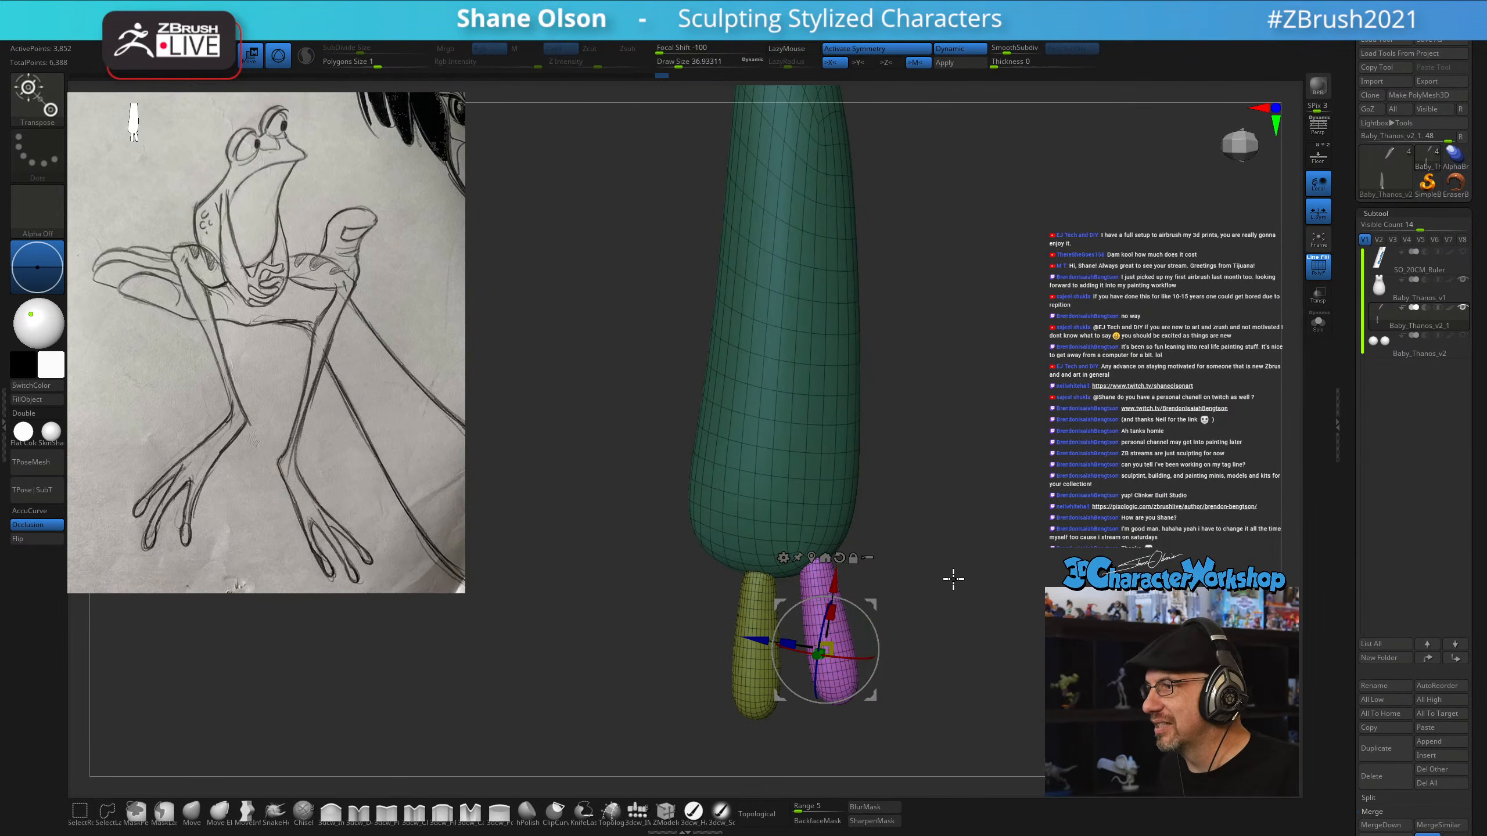
Duplicate the second finger to the opposite side of the middle finger and rotate it to fan outward
drag(953, 494, 963, 478)
drag(969, 529, 973, 517)
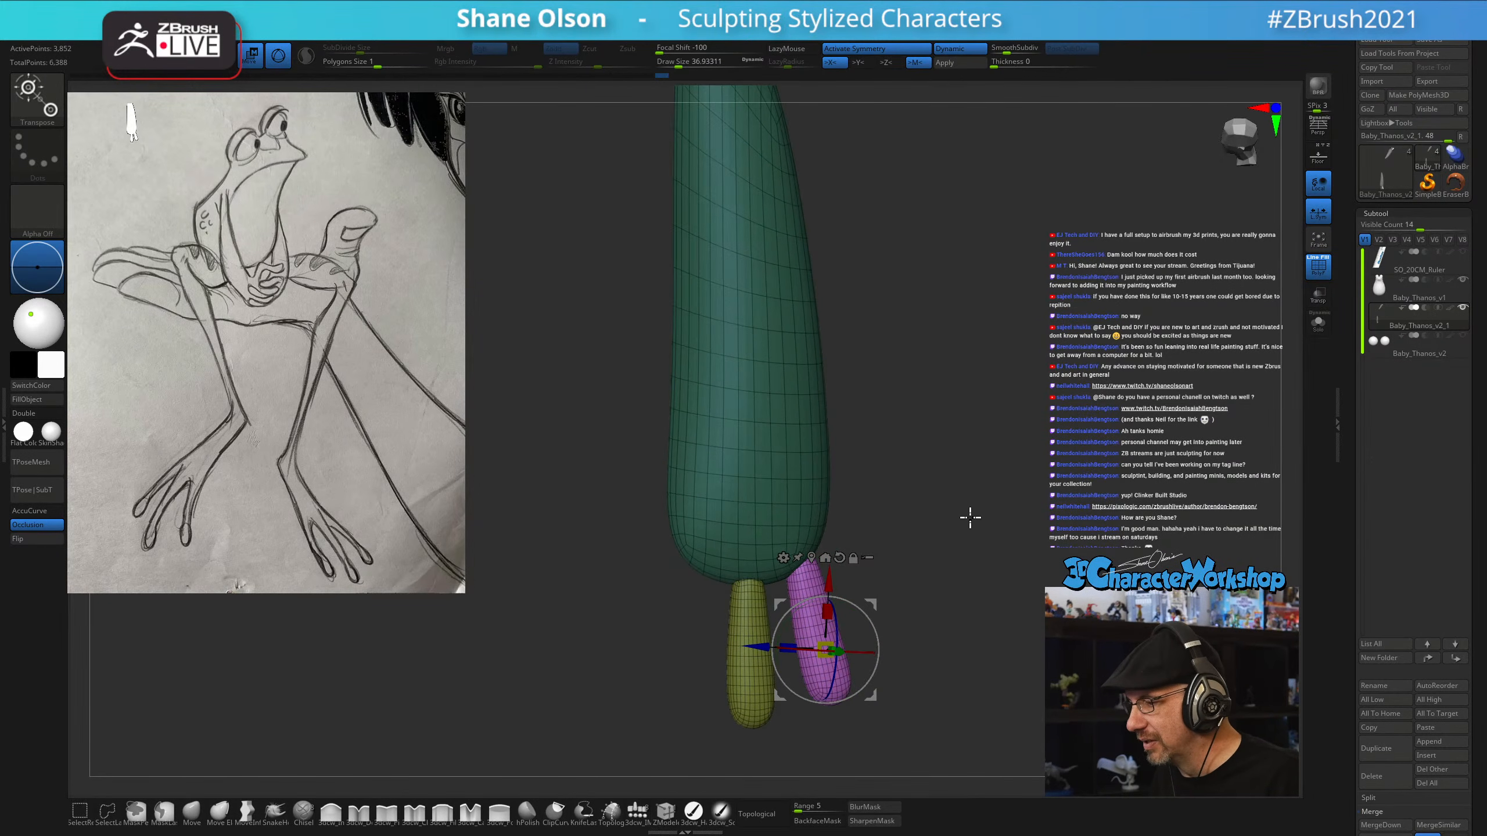
mouse_move(874, 599)
alt+mouse_down()
mouse_move(869, 497)
mouse_move(756, 515)
mouse_move(758, 542)
alt+mouse_up()
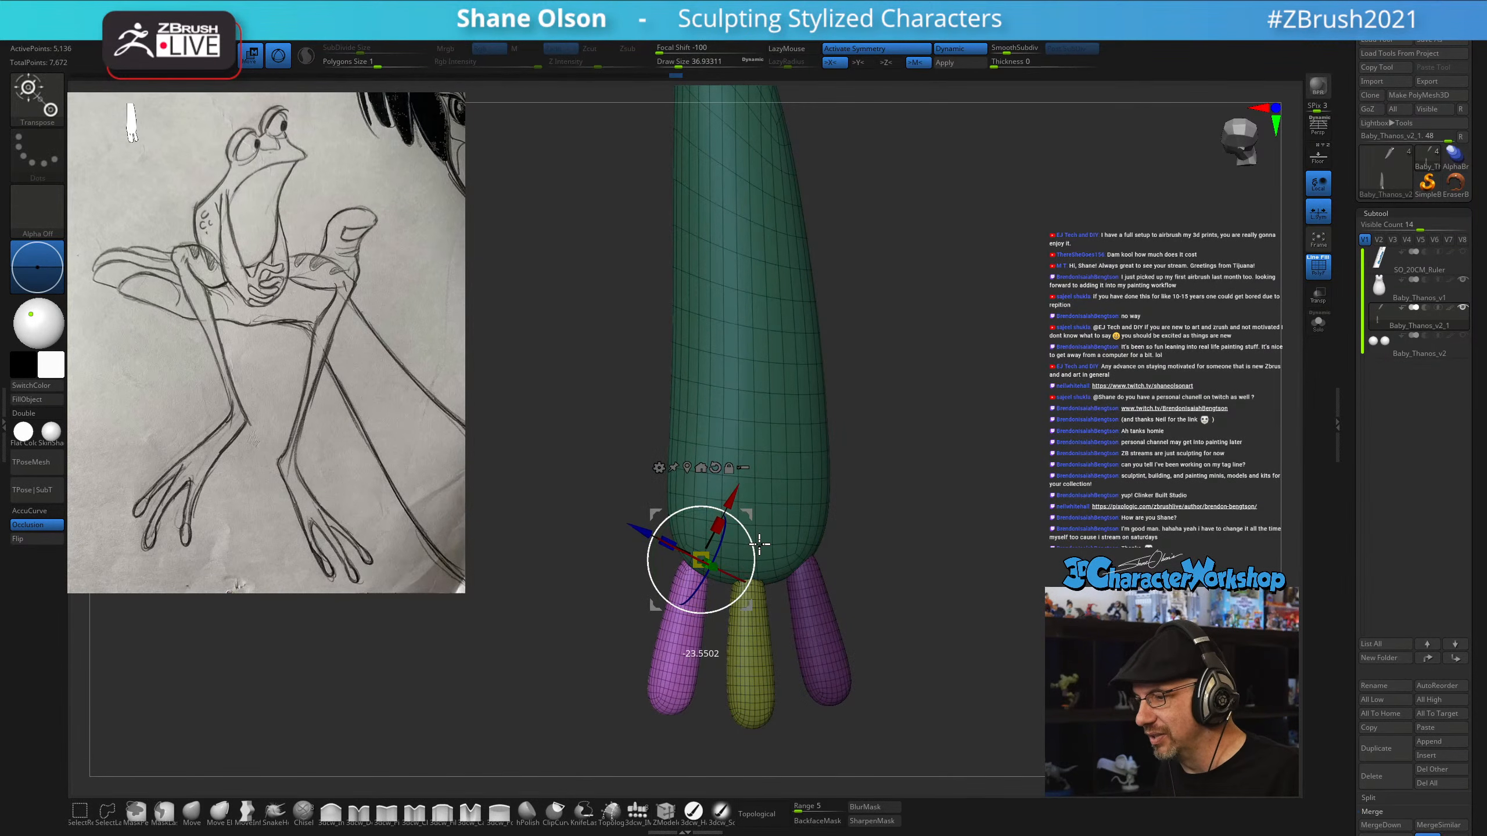
drag(913, 480, 1037, 394)
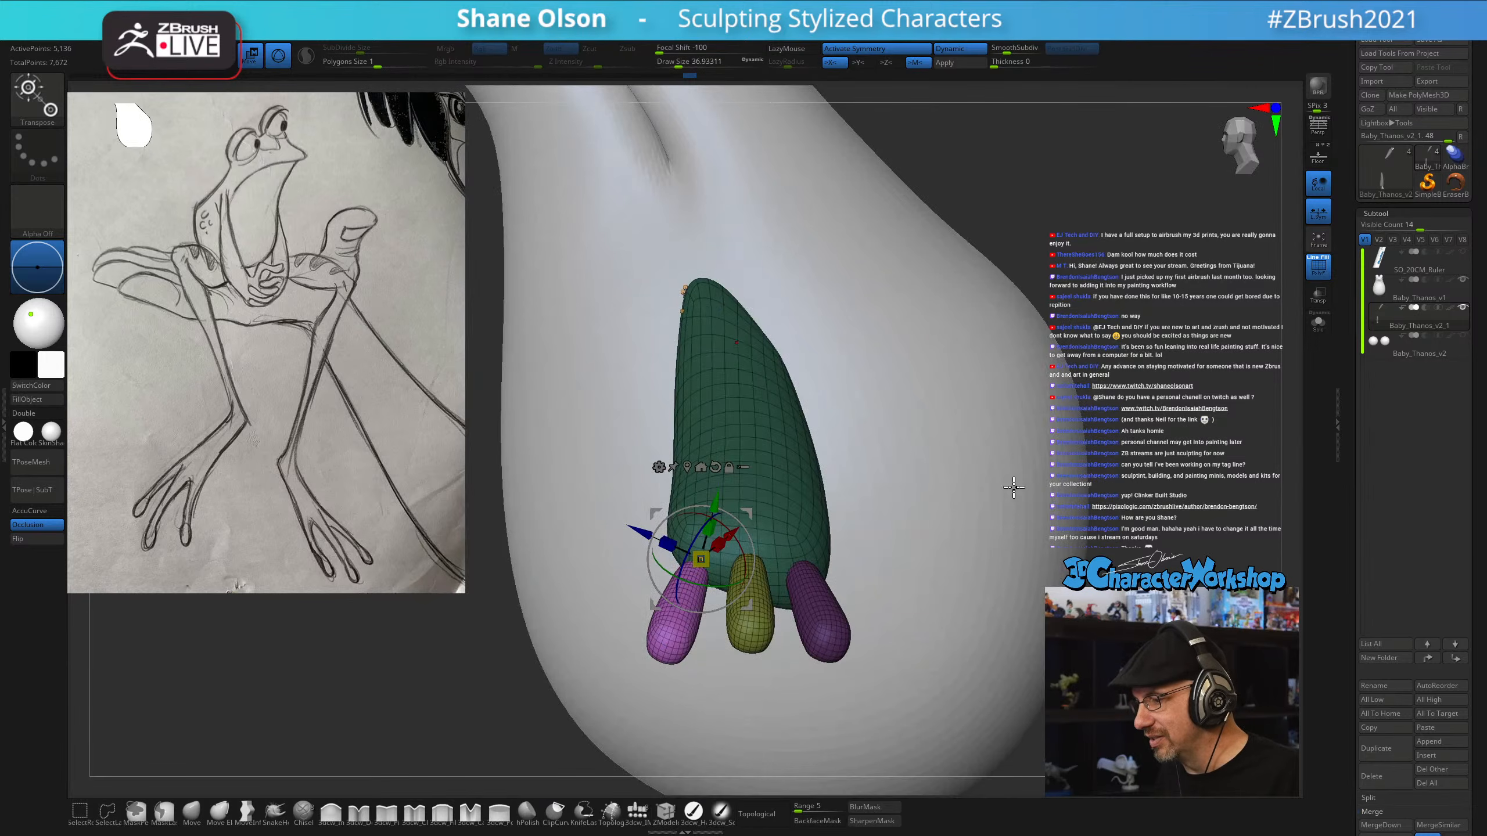
drag(1015, 488, 853, 538)
Shift the third finger slightly upward so its base sits against the end of the arm
drag(738, 518, 1136, 428)
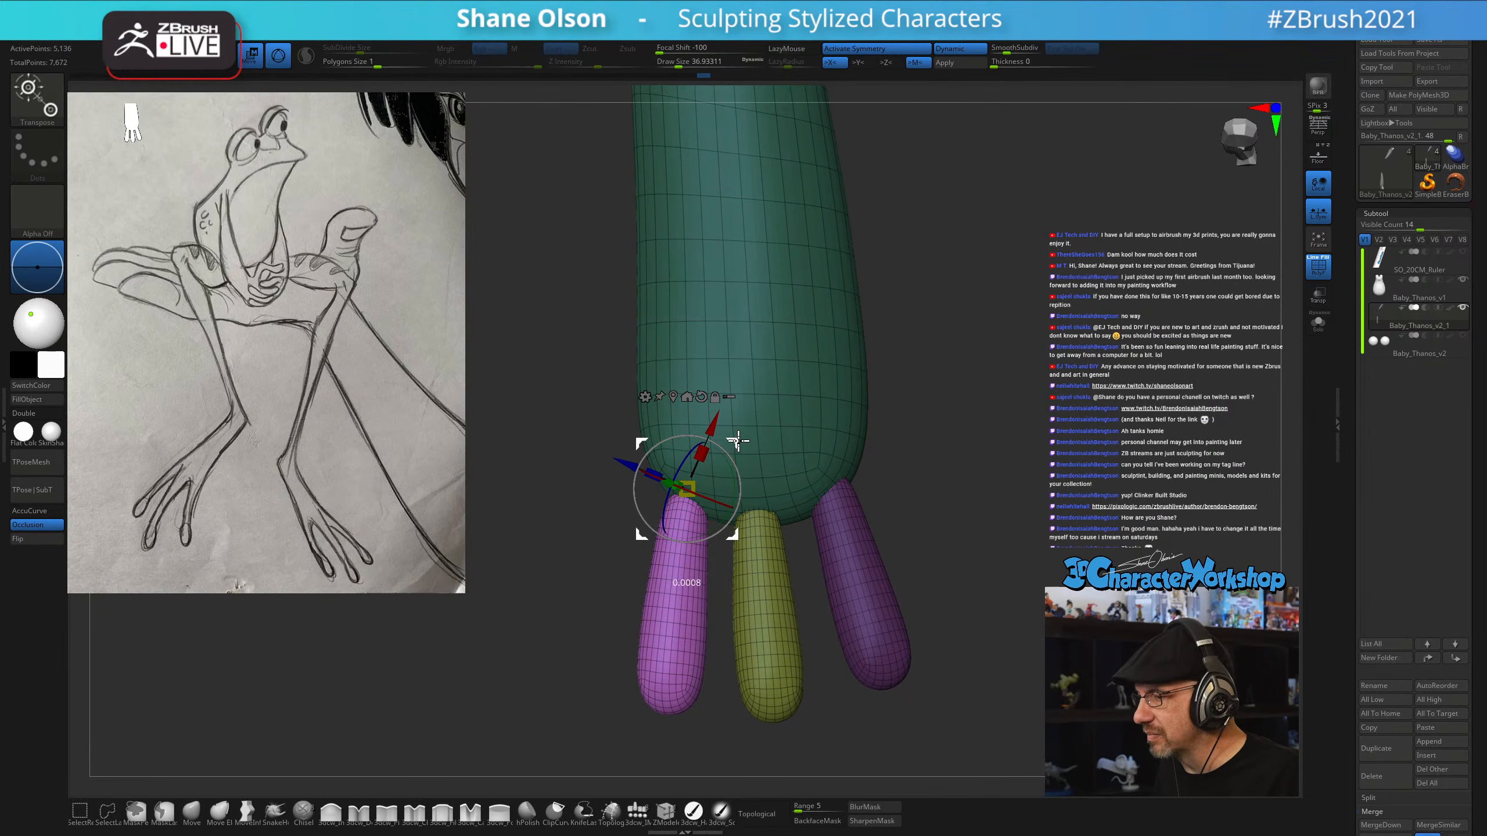
drag(737, 440, 741, 422)
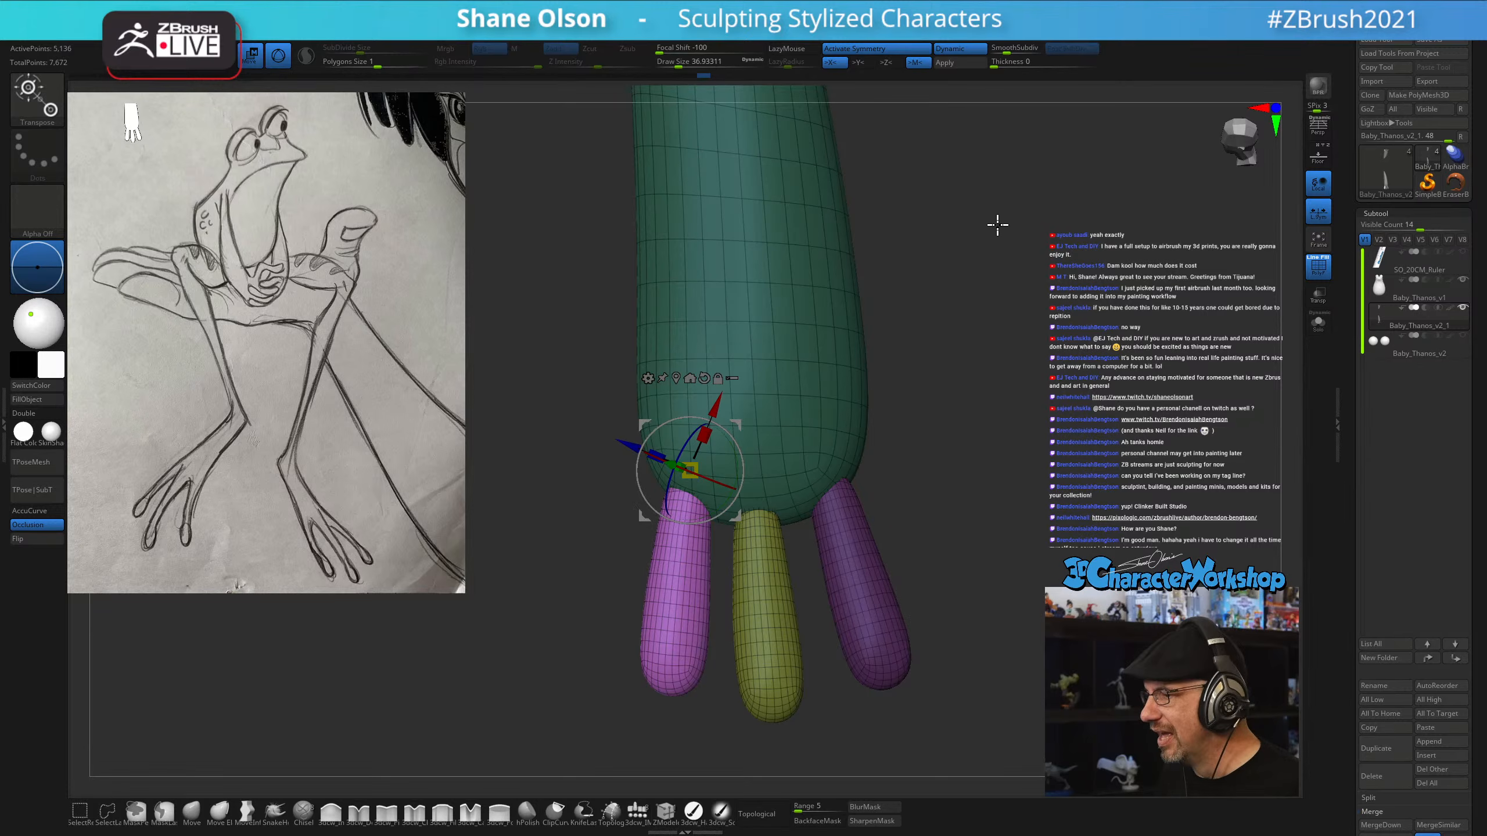
drag(1009, 365, 1011, 330)
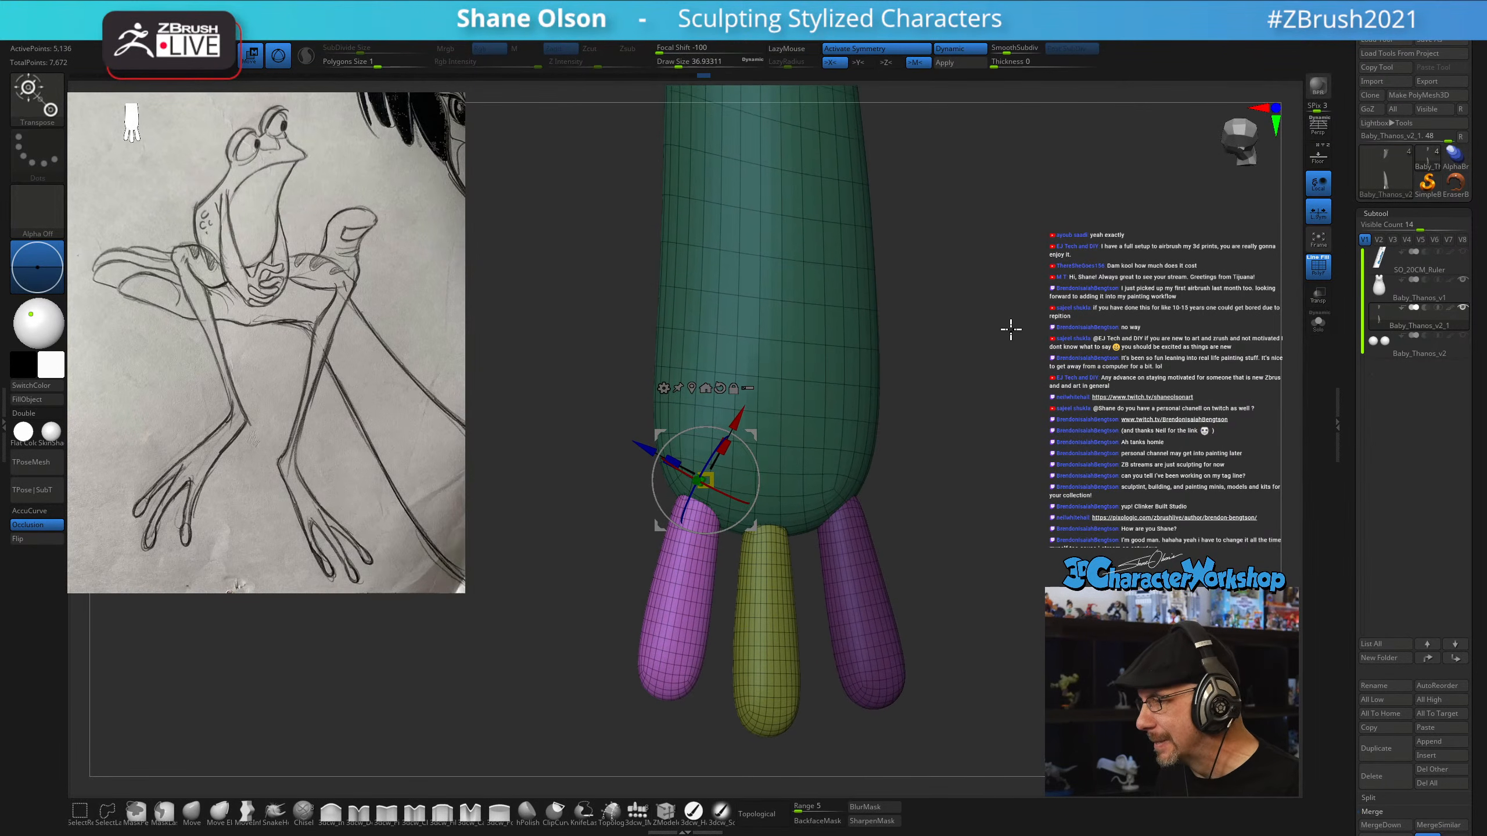
Duplicate the third finger as a thumb, placed higher on the side of the arm's end and angled outward
ctrl+drag(755, 432, 740, 354)
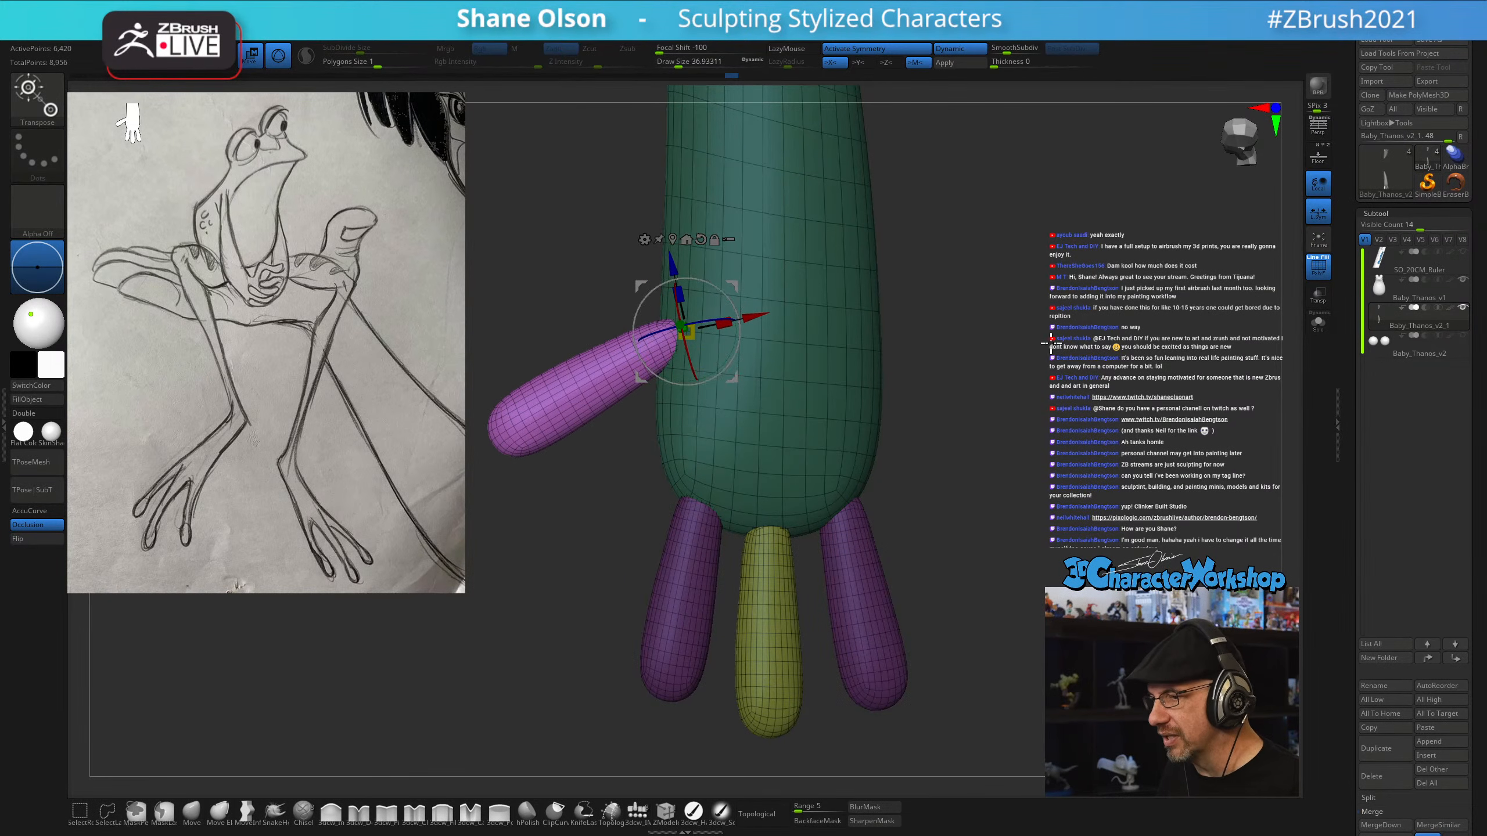
key(ctrl+z)
drag(1059, 498, 1043, 330)
drag(1065, 674, 1067, 521)
drag(734, 283, 742, 311)
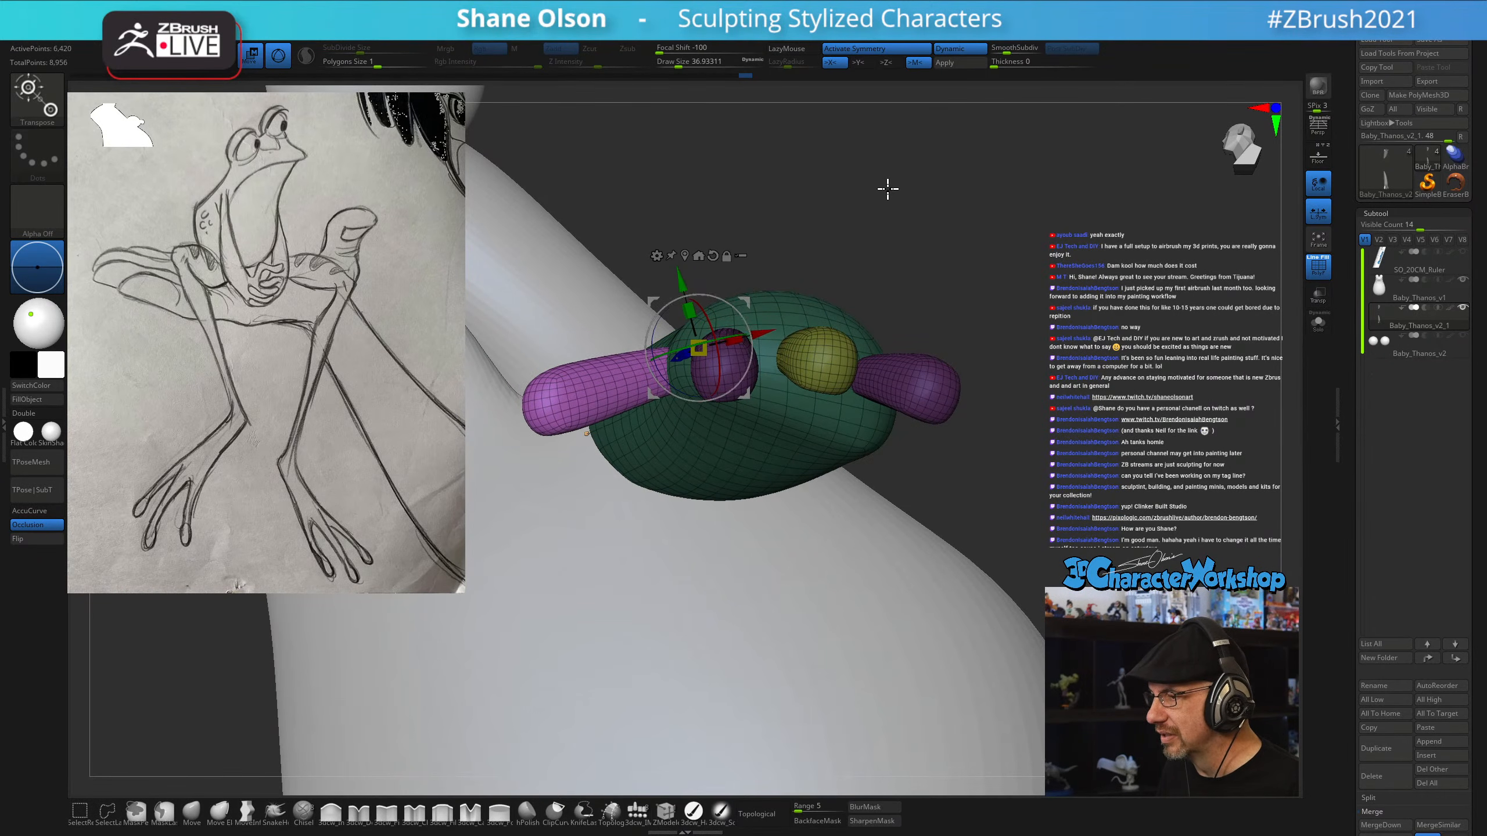
drag(886, 186, 896, 329)
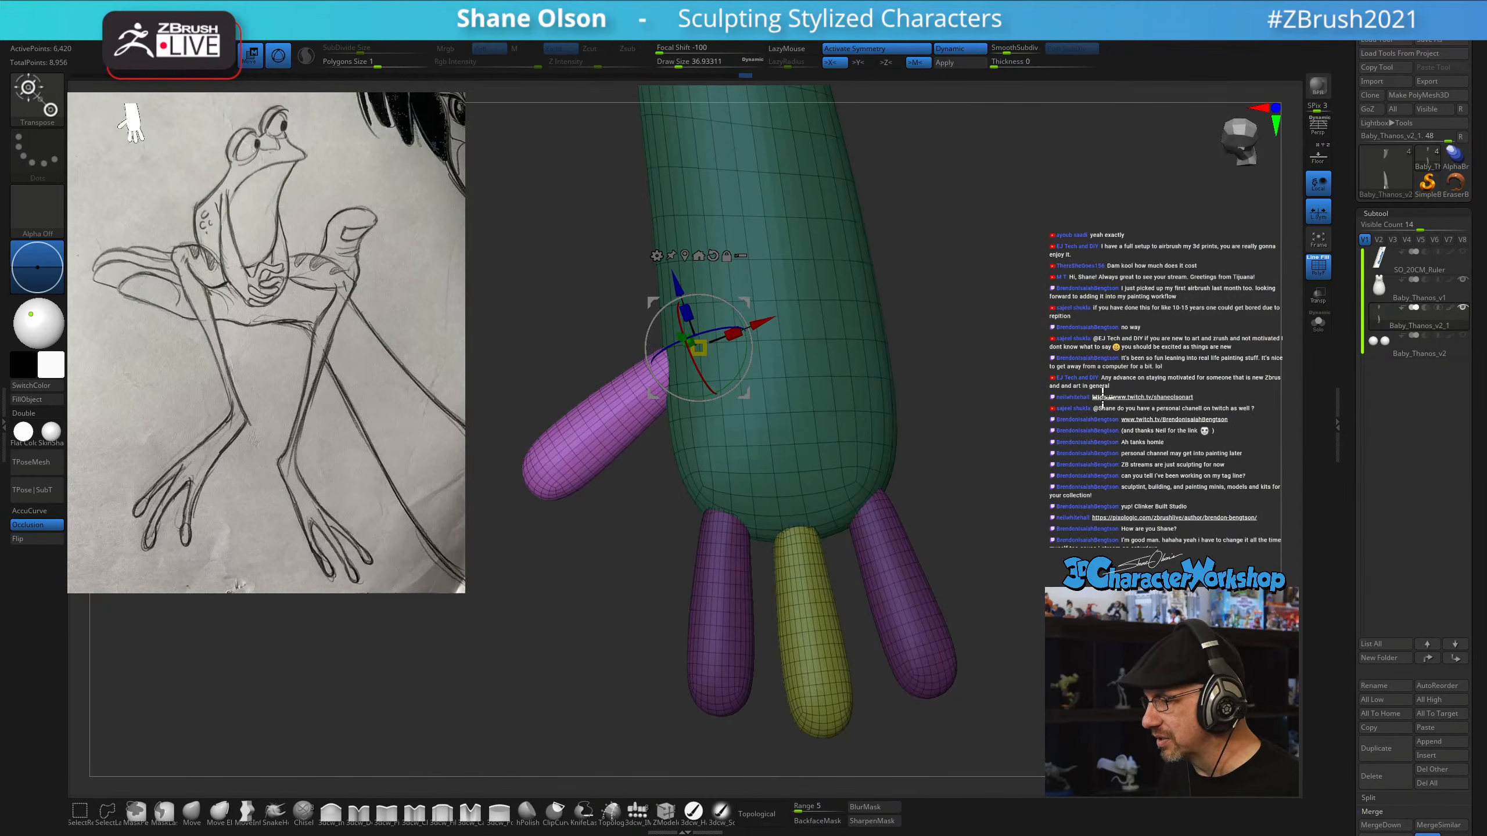
Examine the placement and spread of the three fingers and thumb on the hand from several angles
drag(1103, 394, 1096, 404)
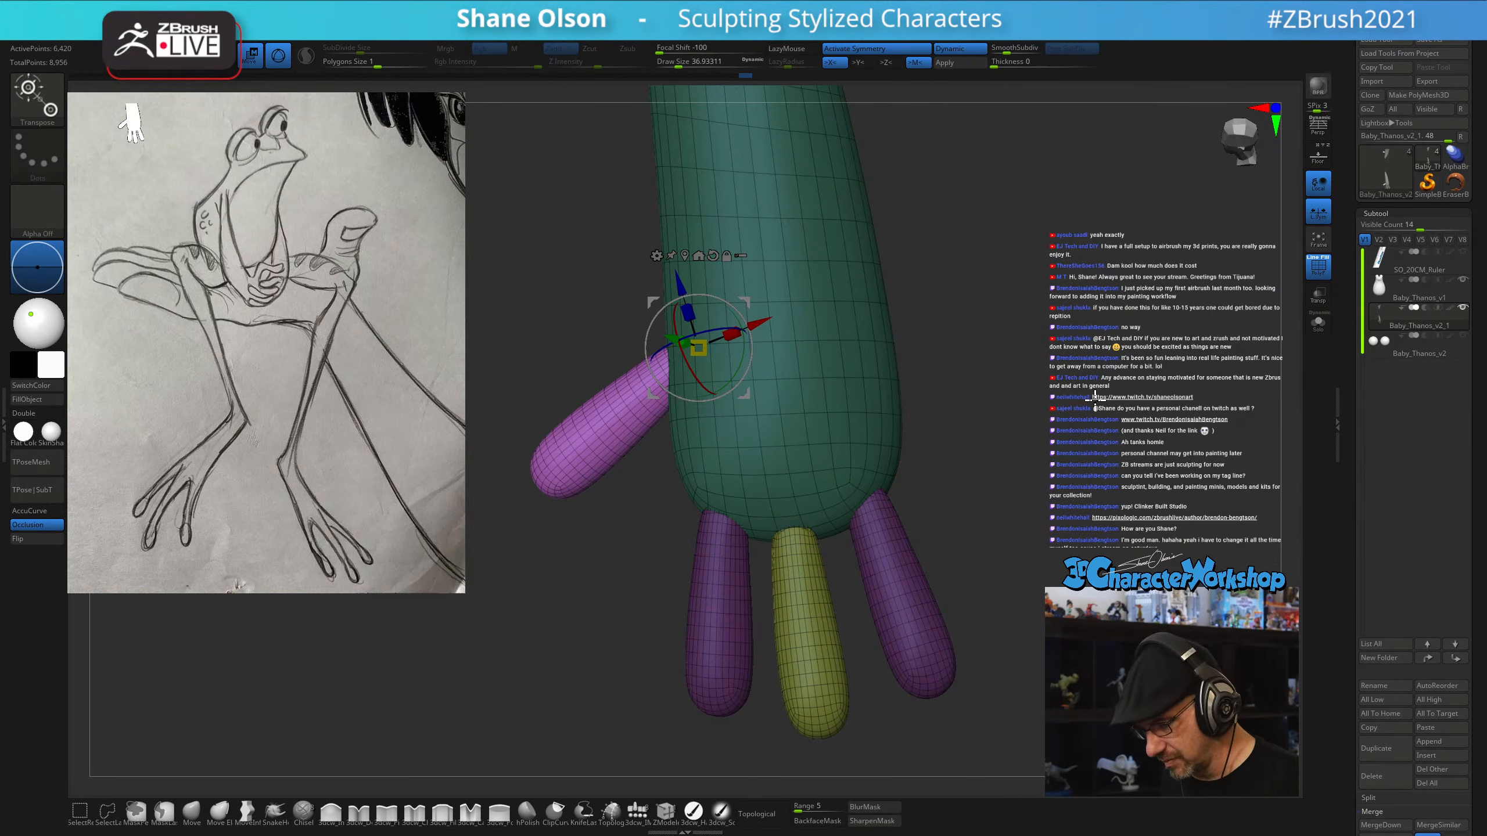
drag(1095, 399, 1059, 415)
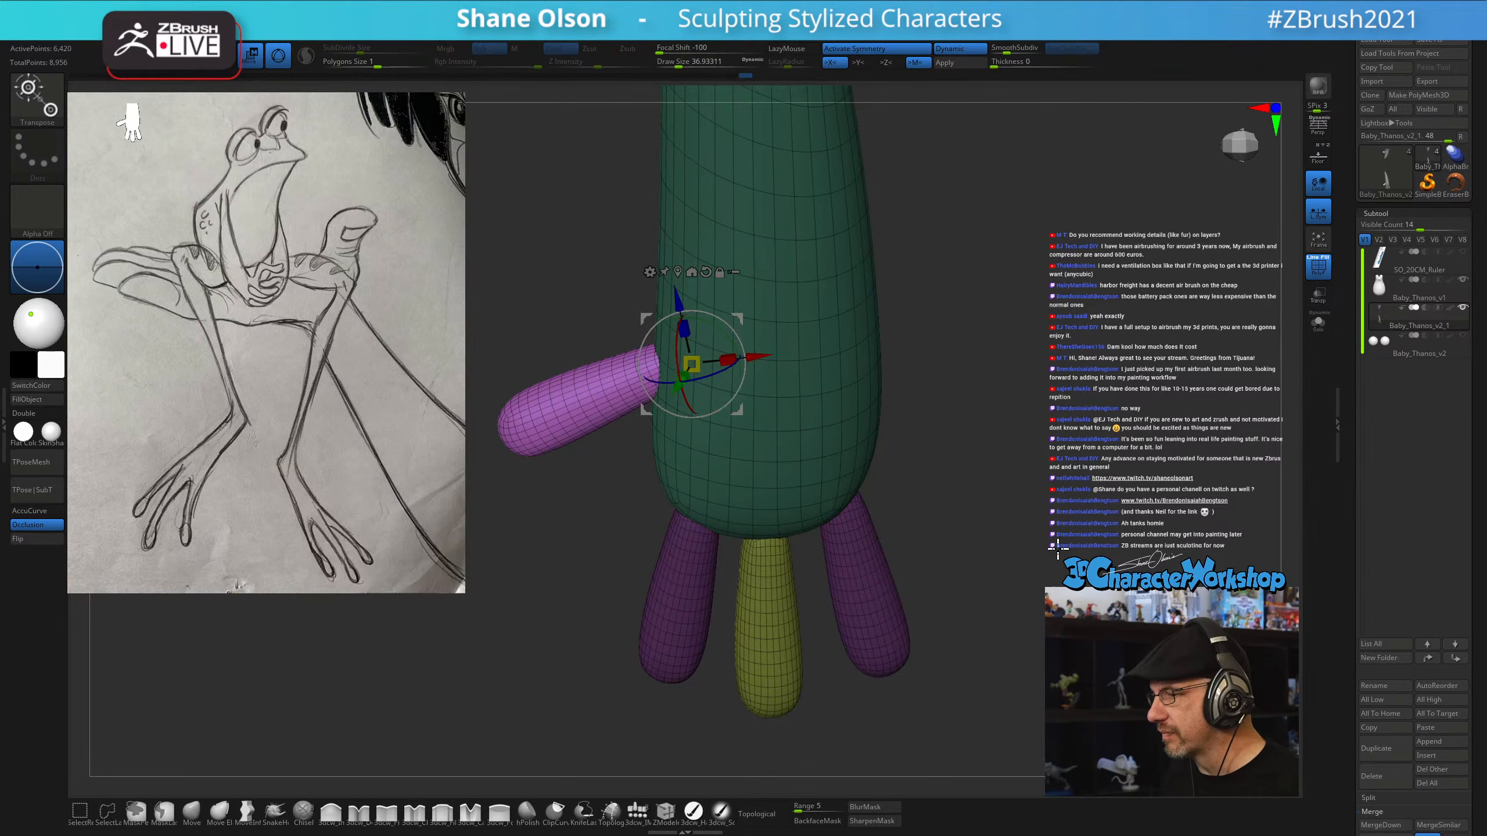
drag(1057, 549, 1014, 515)
drag(1005, 464, 1040, 389)
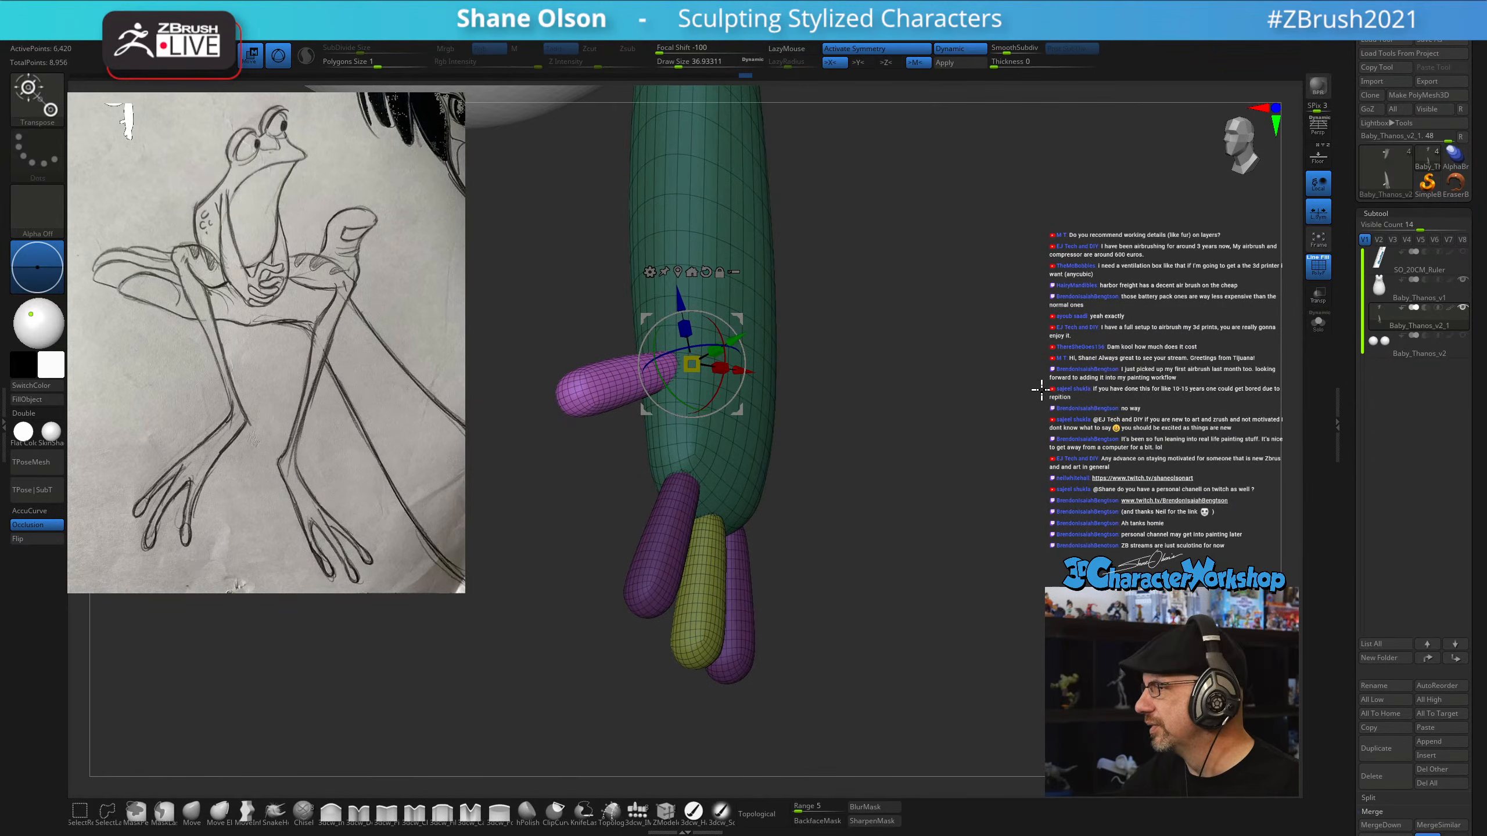
mouse_move(935, 569)
mouse_down()
mouse_move(919, 574)
mouse_move(933, 591)
mouse_move(943, 558)
mouse_up()
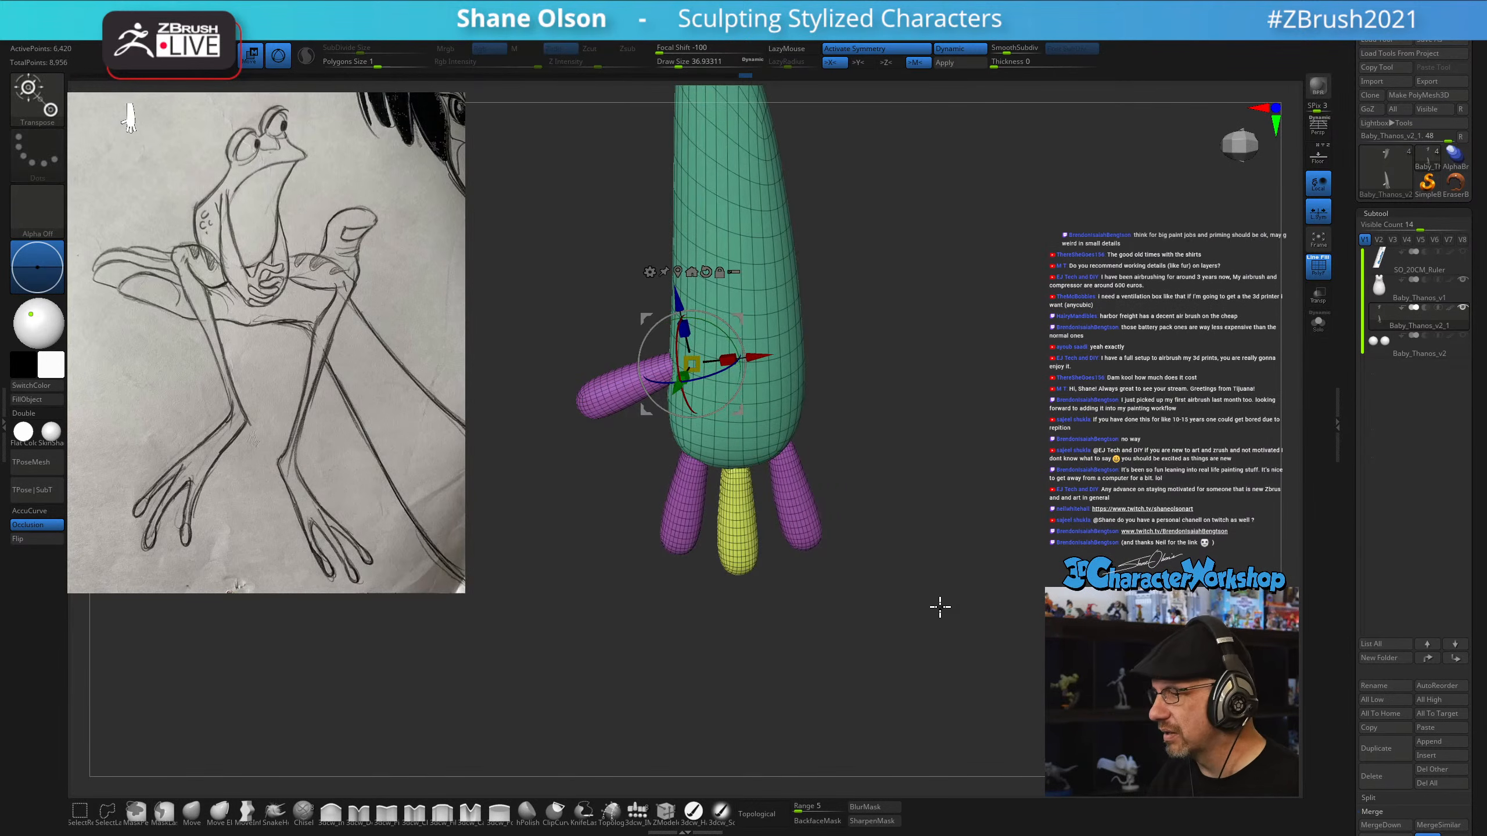
key(q)
key(s)
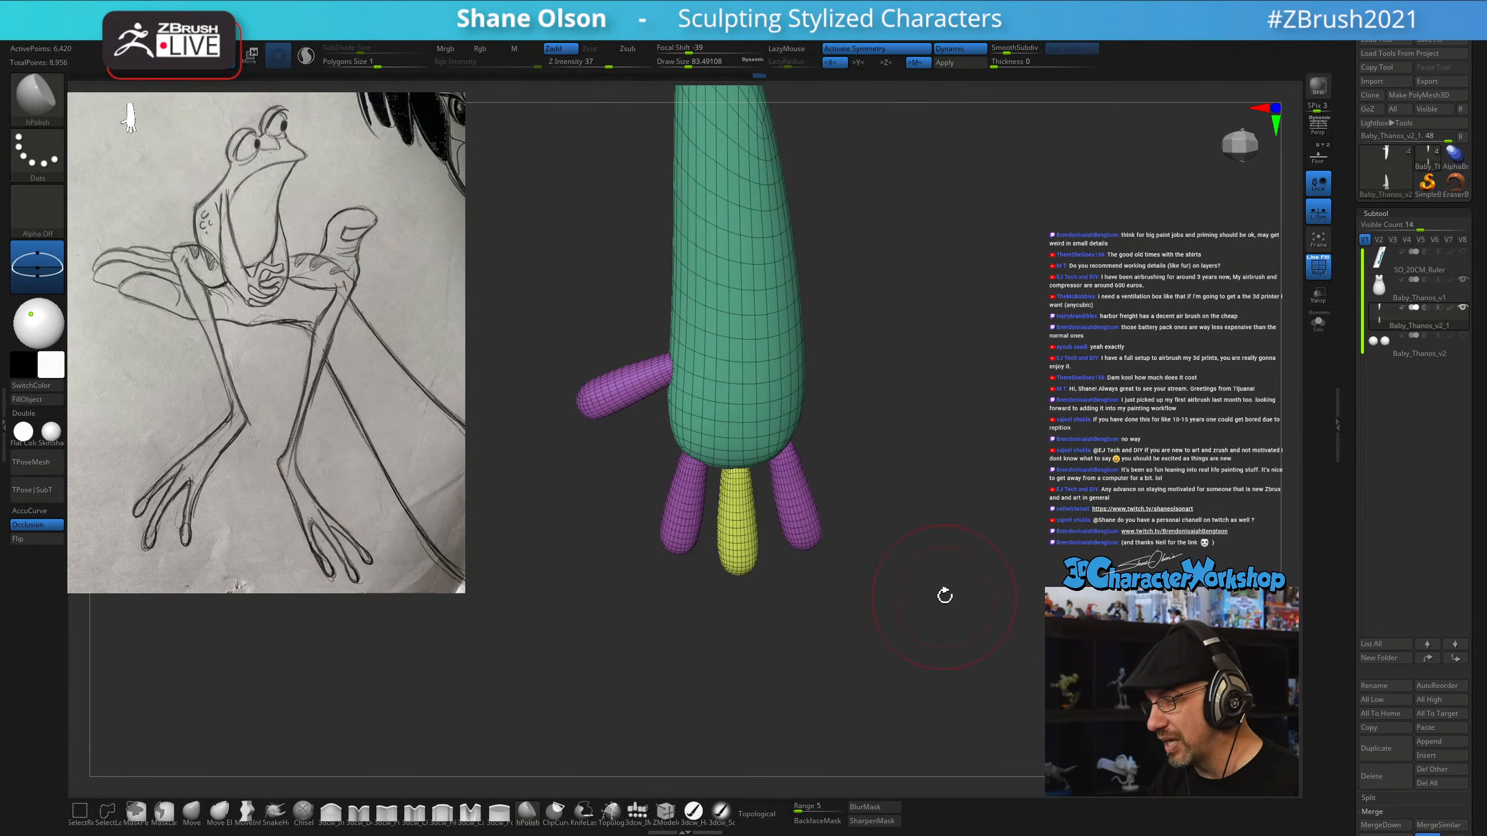
mouse_move(946, 580)
mouse_down()
mouse_move(939, 609)
mouse_move(936, 564)
mouse_move(954, 567)
mouse_up()
key(s)
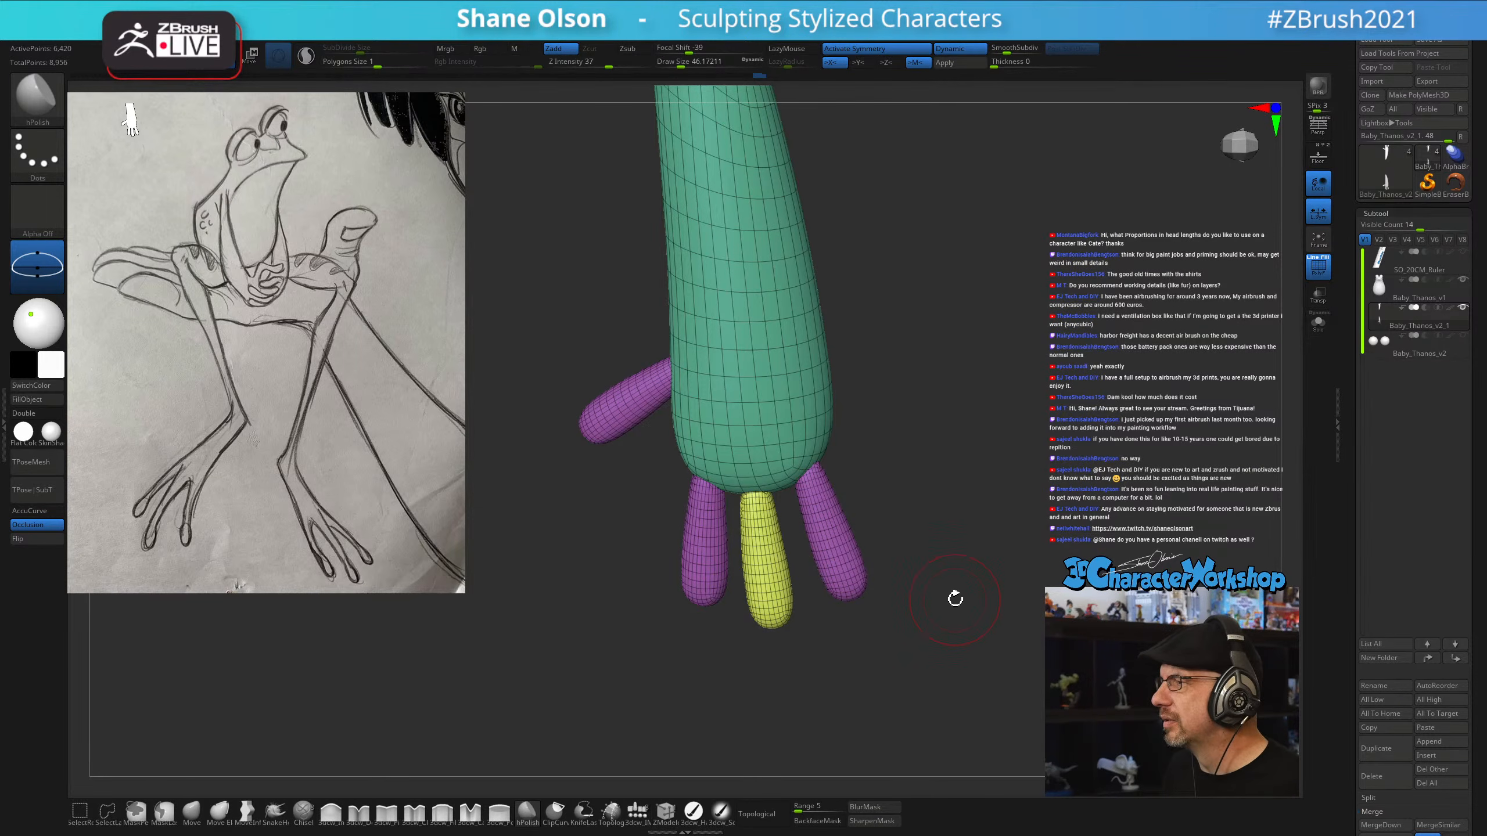
drag(965, 620, 934, 606)
Reset the transform gizmo's orientation and place it at the shoulder end of the arm
key(w)
drag(830, 641, 816, 678)
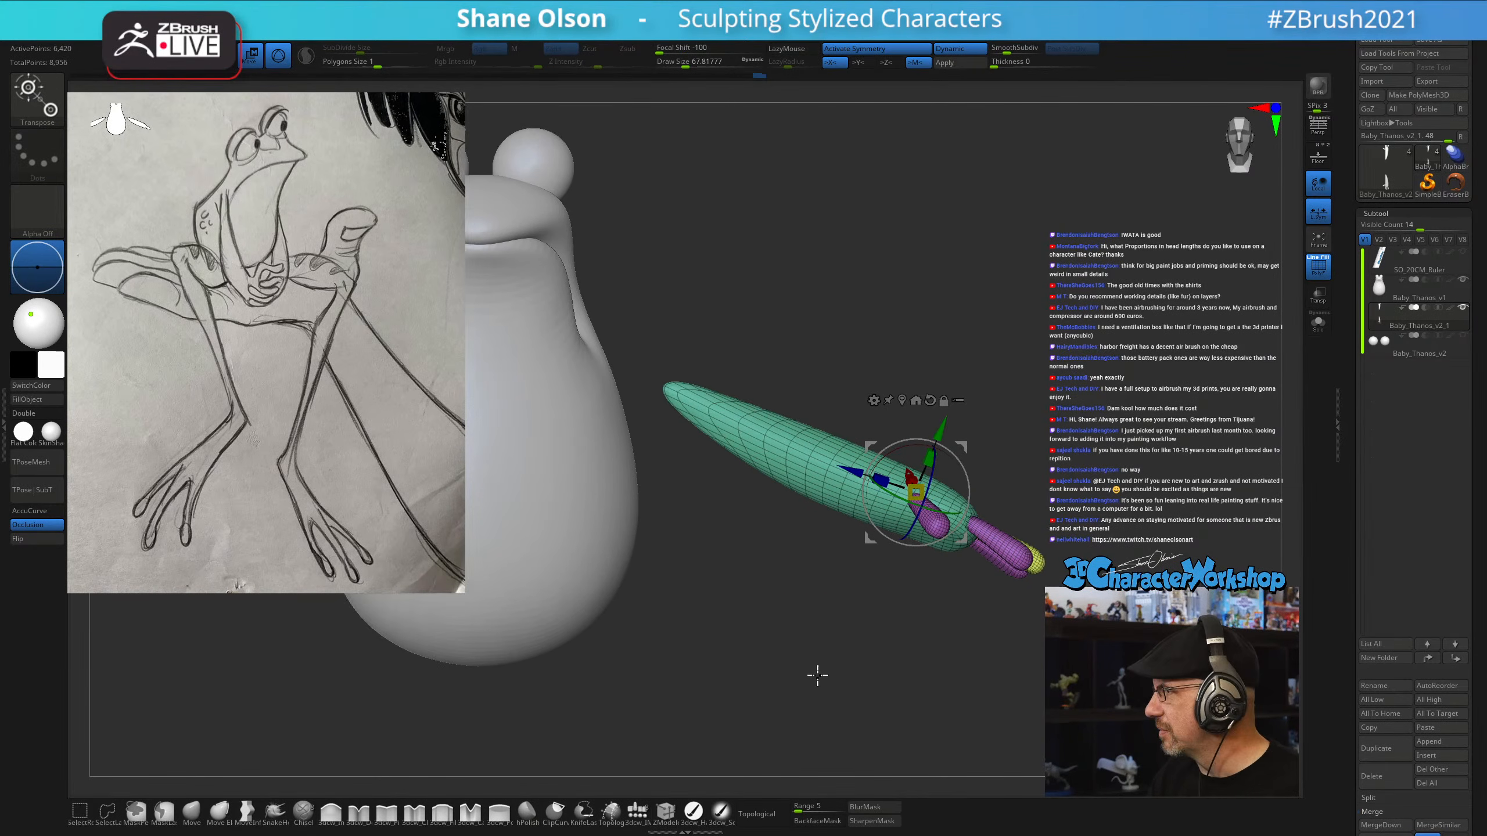
click(930, 400)
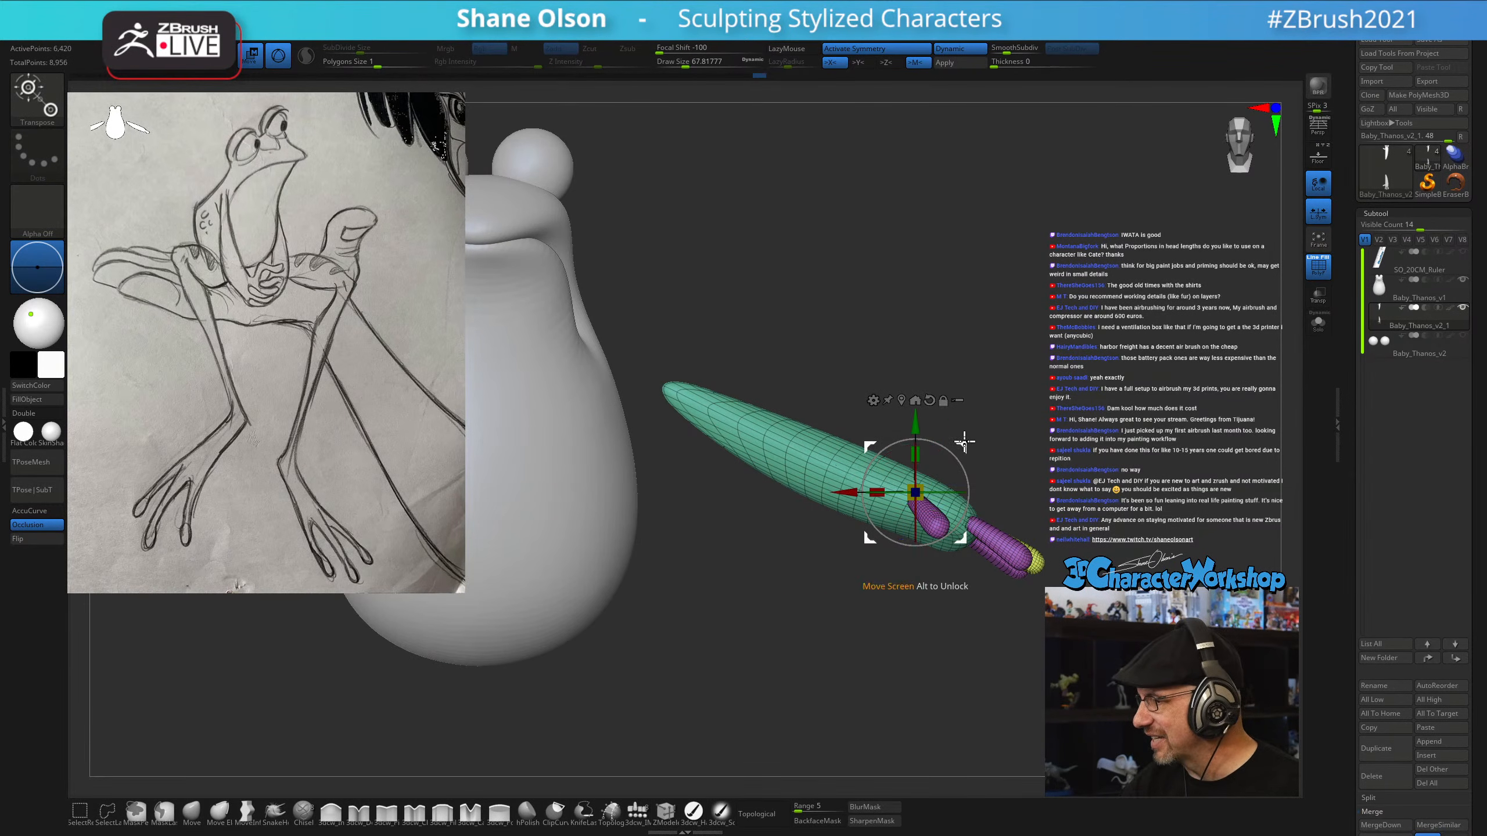
drag(960, 442, 1002, 445)
mouse_move(1068, 540)
mouse_down()
mouse_move(1062, 516)
mouse_move(1057, 546)
mouse_up()
drag(890, 568, 1007, 447)
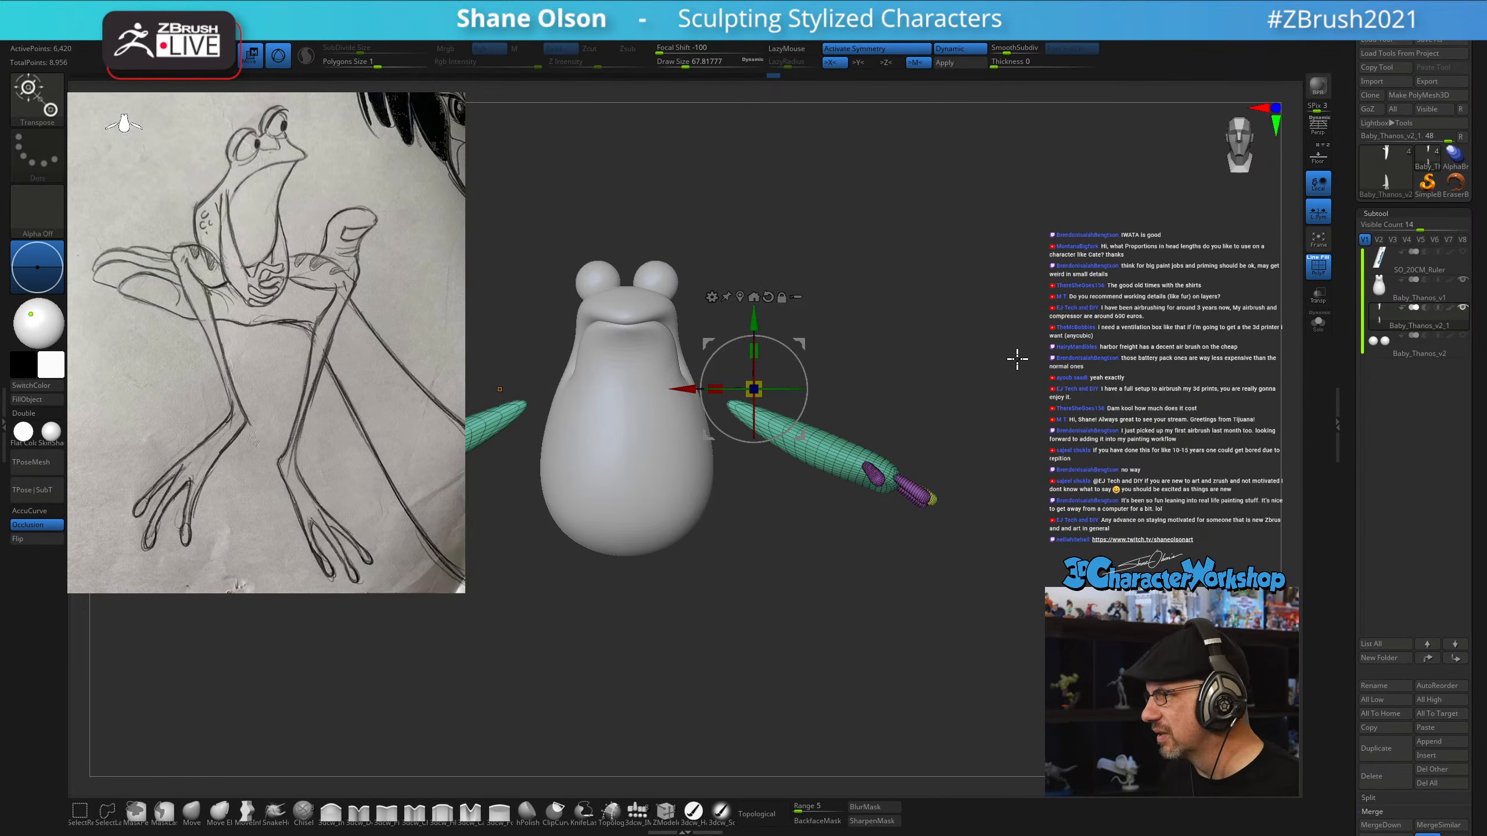
alt+drag(1020, 342, 1012, 352)
Turn off local symmetry and apply Mirror And Weld to the arm and hand subtool
key(q)
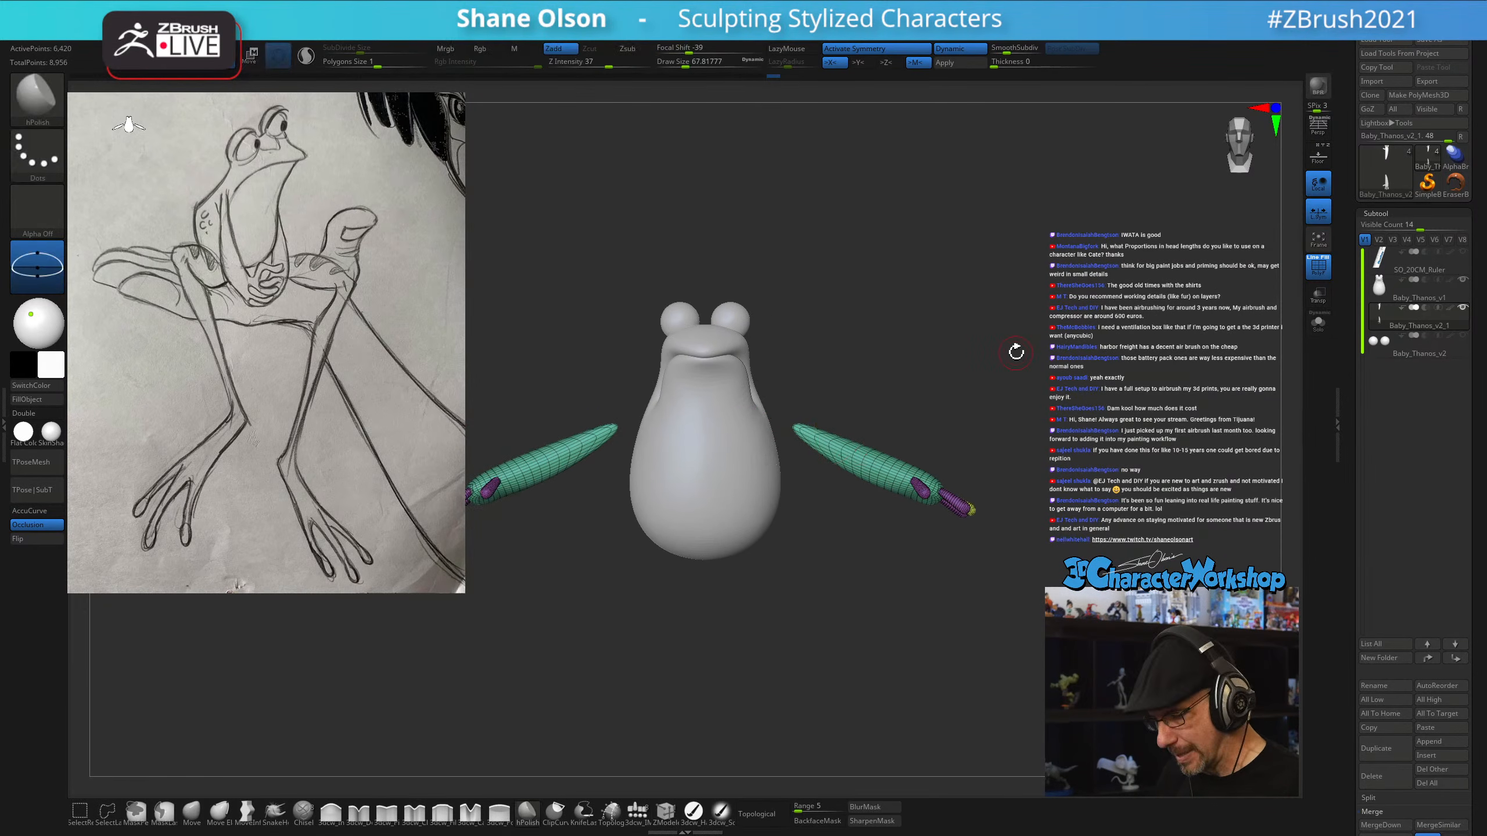
key(s)
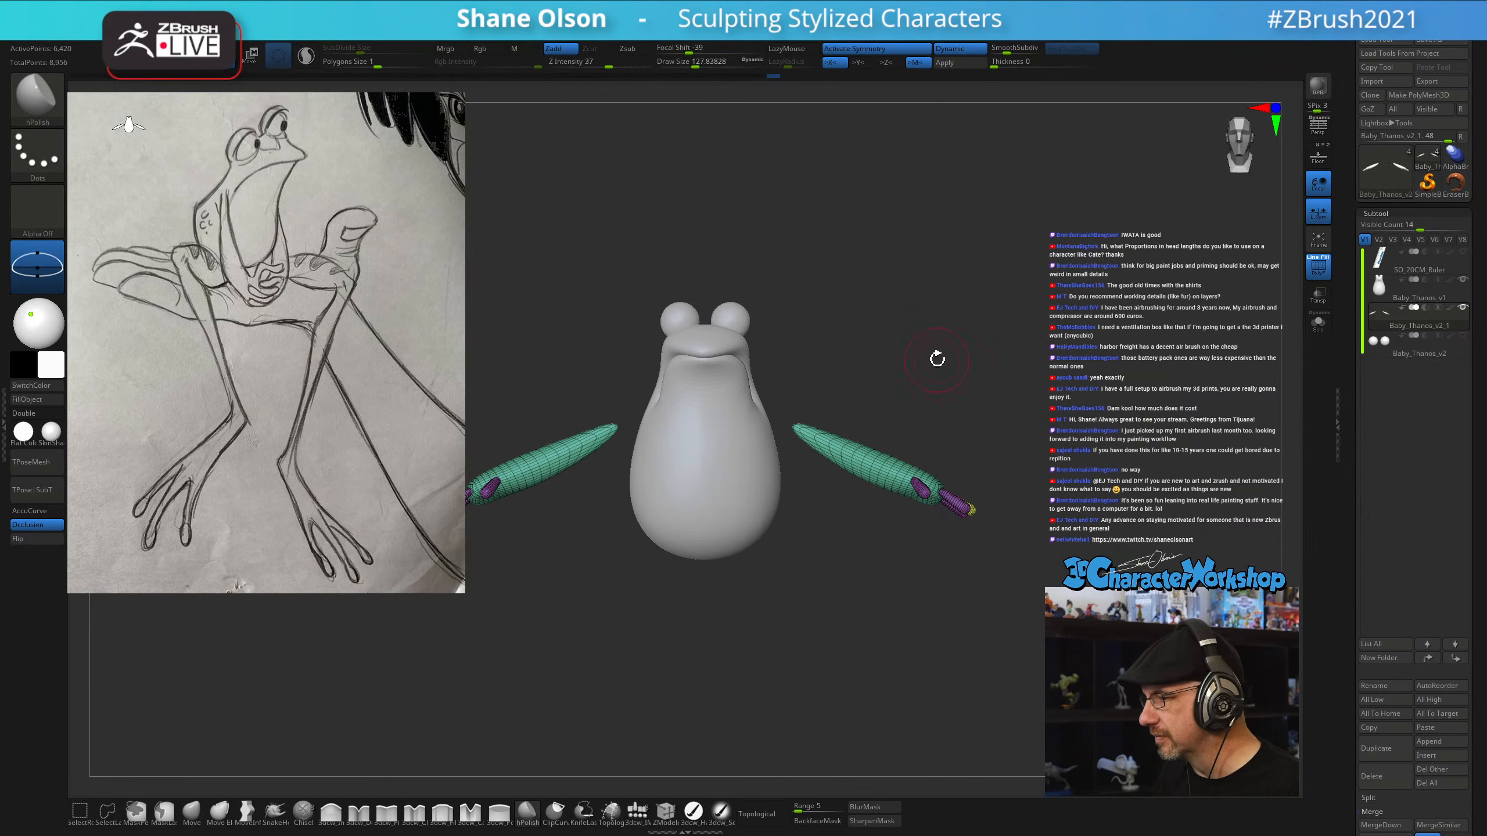
key(space)
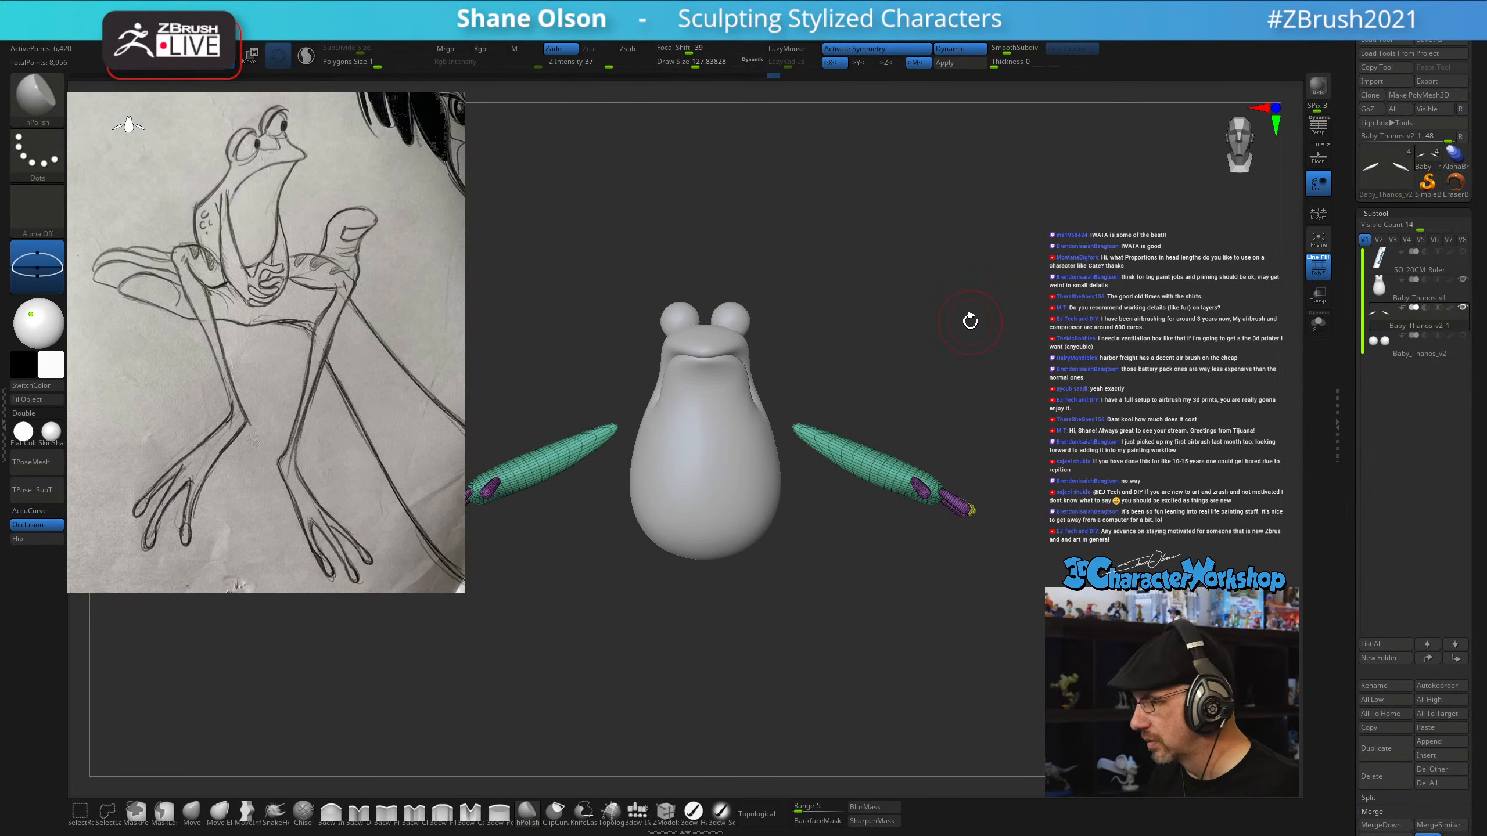
key(space)
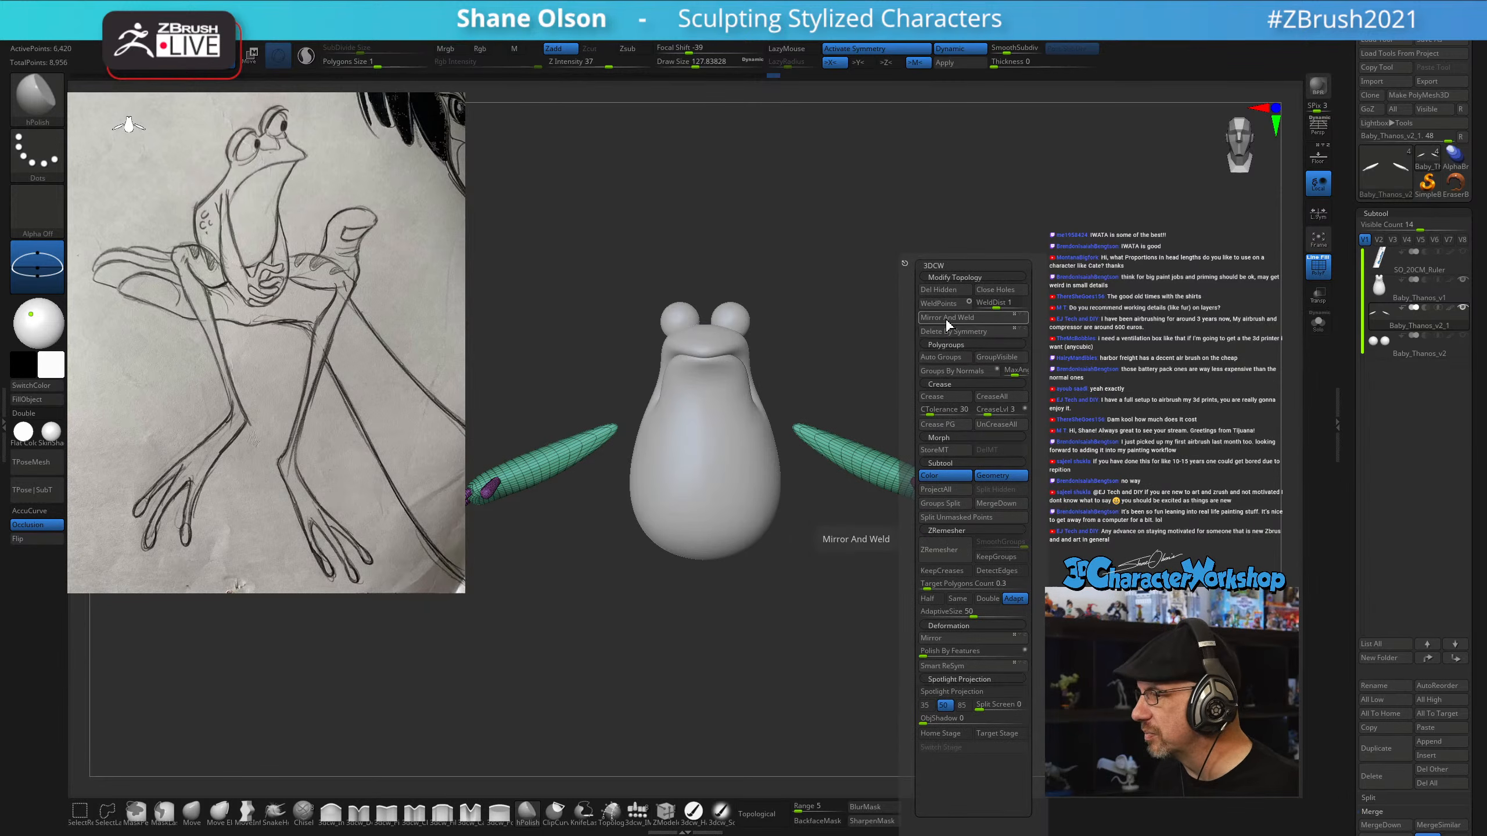
click(946, 319)
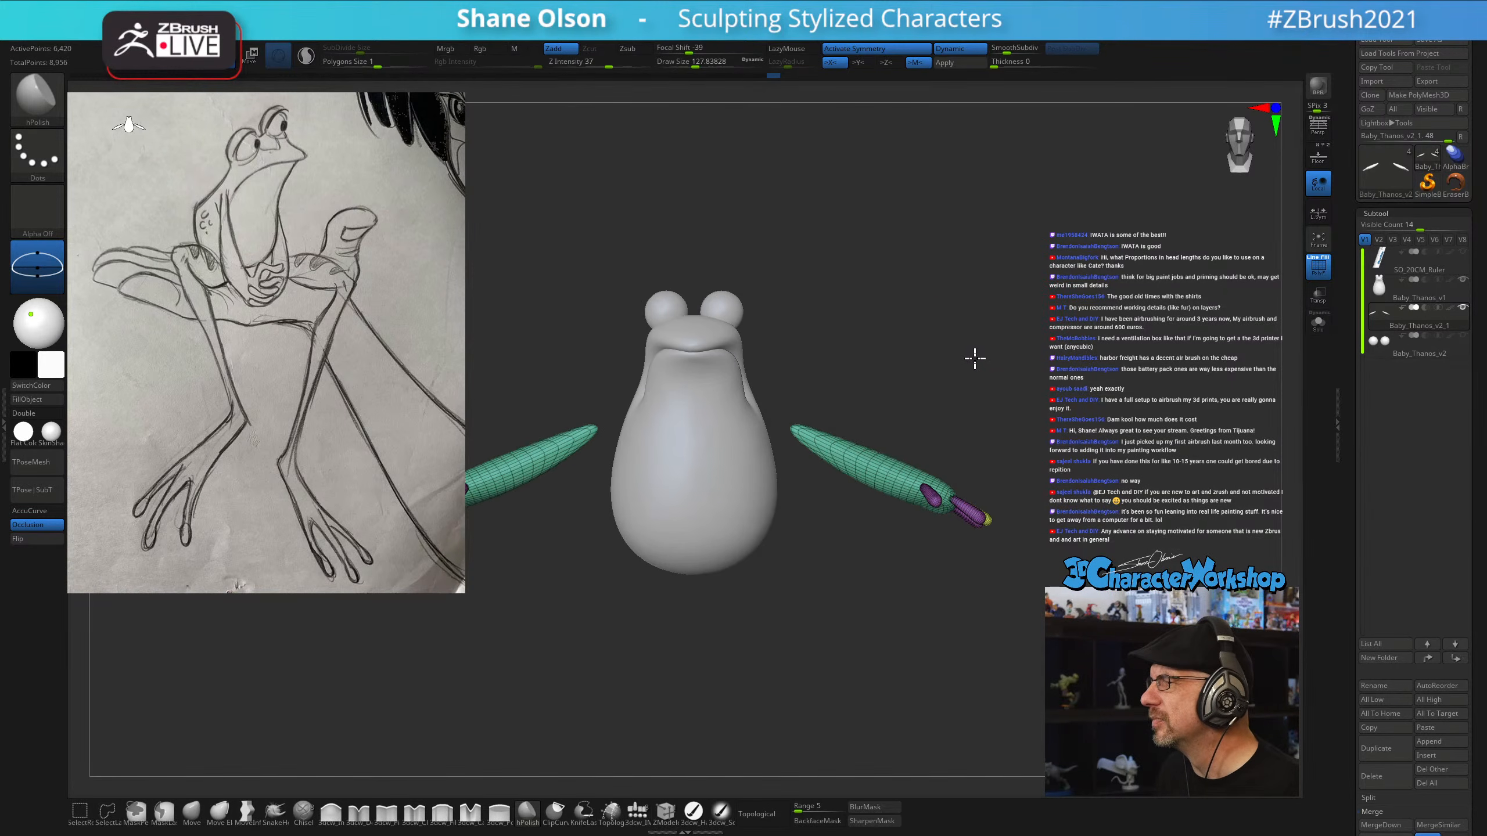
Place the gizmo at the shoulder and move both arms inward until their upper ends sink into the body
alt+drag(976, 319, 1042, 324)
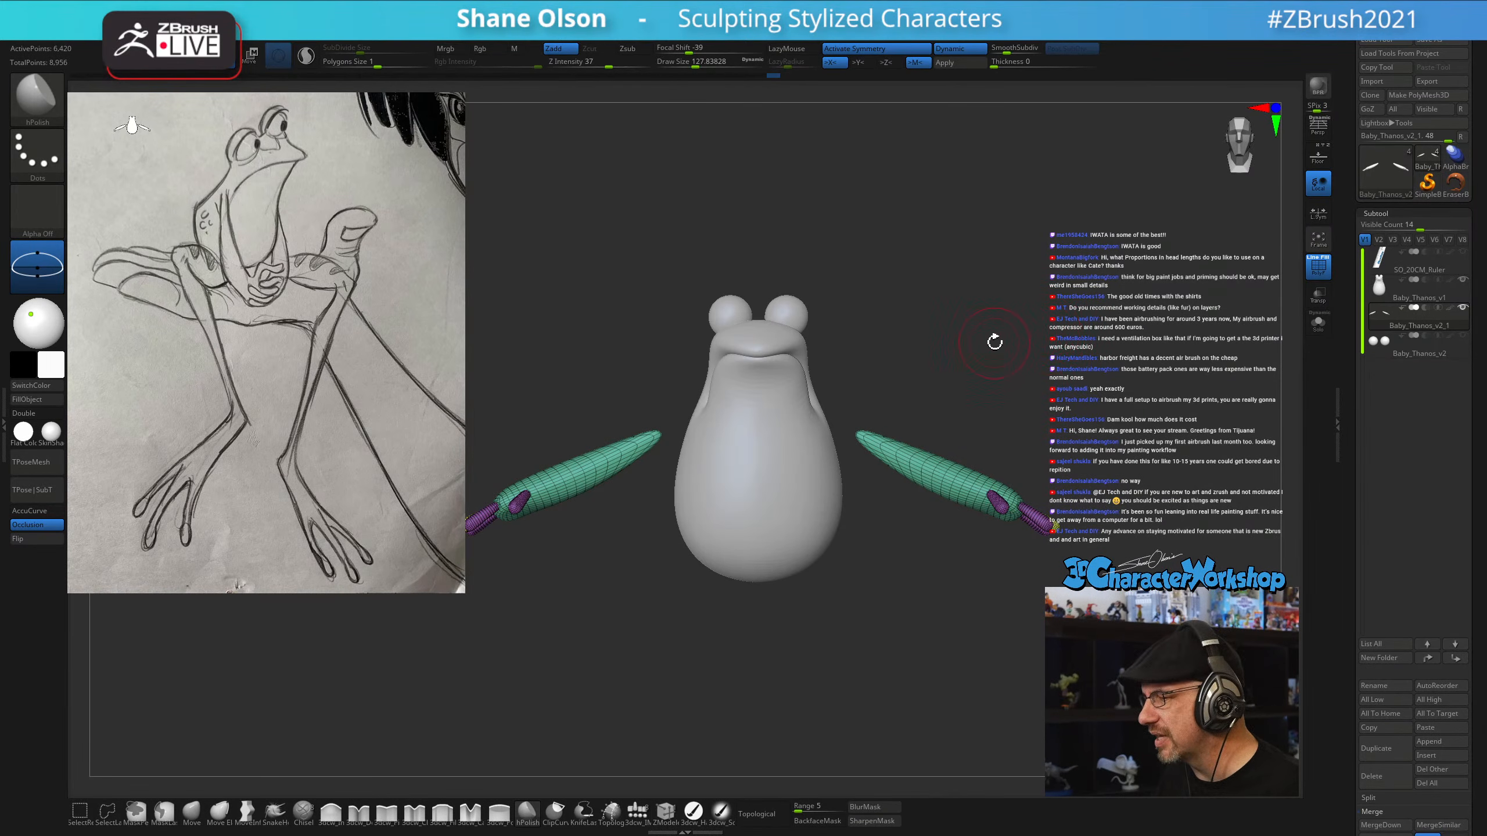
key(w)
mouse_move(940, 377)
mouse_down()
mouse_move(893, 352)
mouse_move(1070, 325)
mouse_move(1042, 358)
mouse_up()
drag(890, 367, 984, 319)
drag(904, 357, 874, 392)
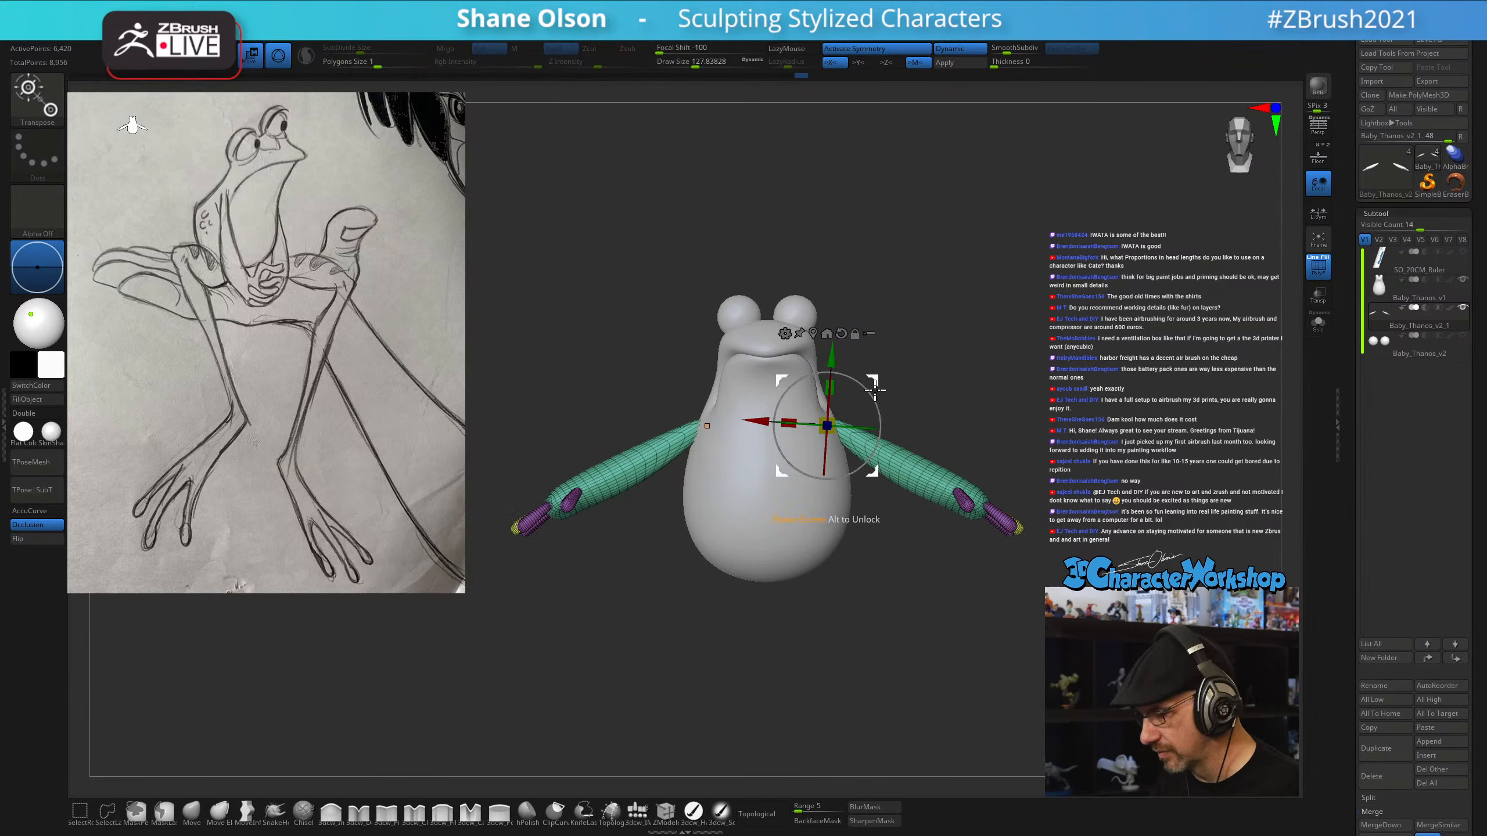
Turn off the polyframe display on the arms and return to the hPolish brush
key(shift+f)
key(b)
key(h)
key(p)
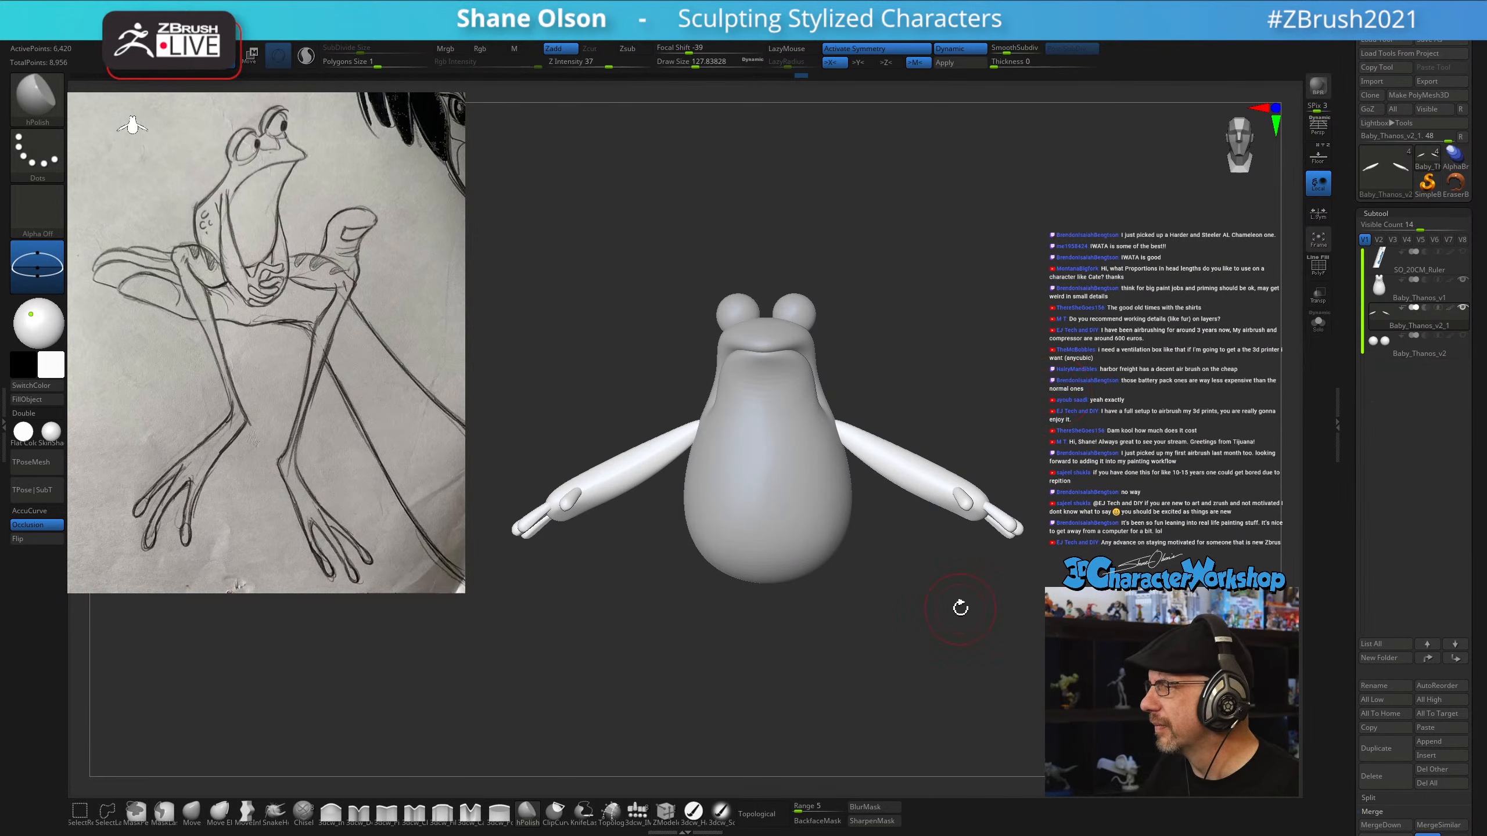
drag(961, 608, 971, 554)
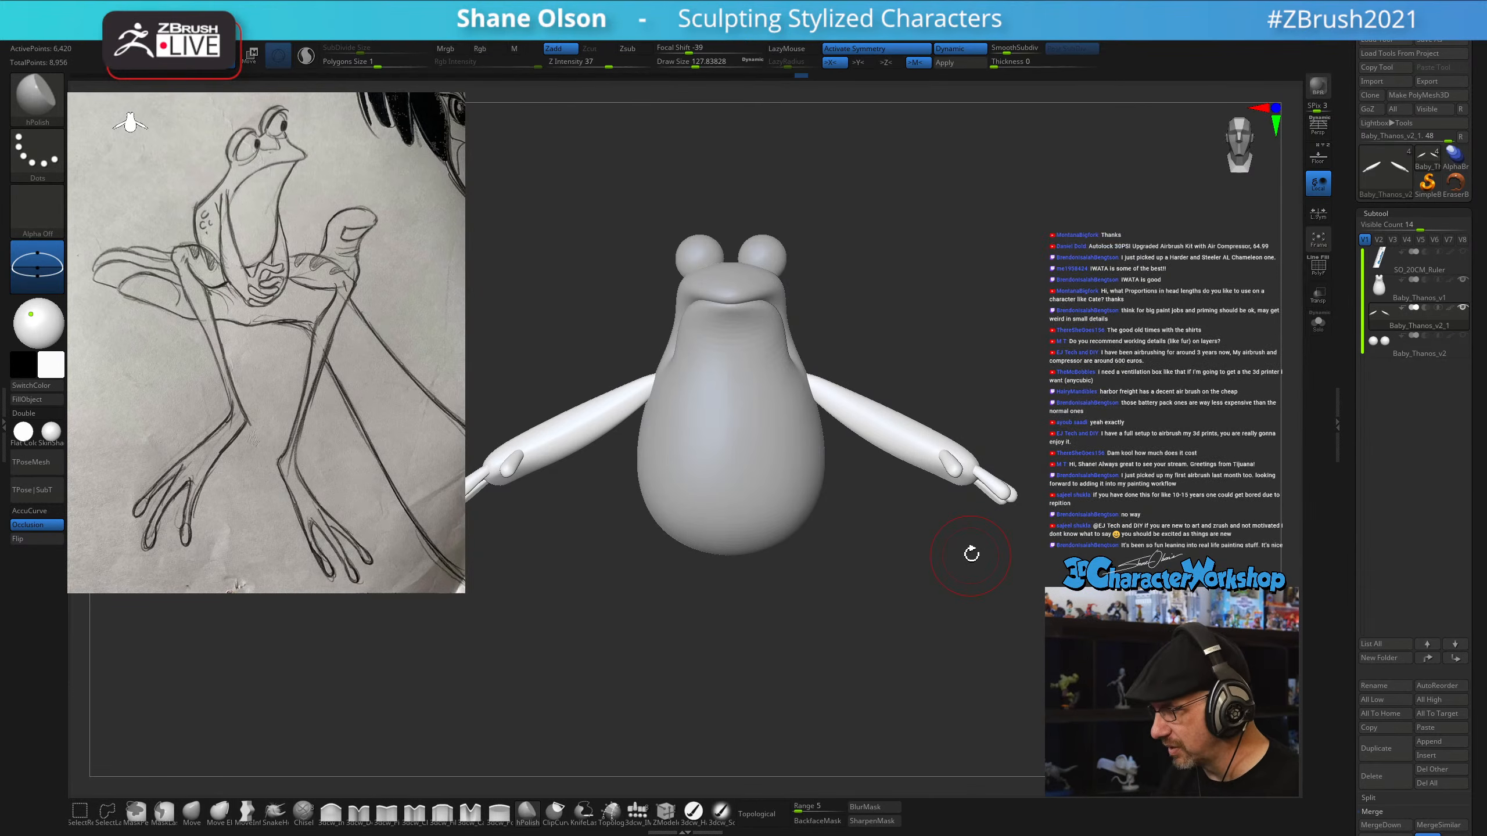
Enable topological masking with range 3, switch to the Move brush and adjust its draw size for the hand
click(758, 812)
key(s)
mouse_move(919, 608)
alt+mouse_down()
mouse_move(933, 605)
mouse_move(889, 633)
mouse_move(956, 647)
mouse_move(1082, 532)
mouse_move(1068, 500)
mouse_move(1061, 525)
alt+mouse_up()
click(192, 812)
mouse_move(1058, 542)
right_down()
mouse_move(1045, 492)
mouse_move(1065, 510)
mouse_move(1047, 505)
mouse_move(1039, 469)
right_up()
shift+drag(1068, 529, 1066, 525)
mouse_move(1065, 523)
right_down()
mouse_move(1089, 513)
mouse_move(1006, 502)
mouse_move(896, 398)
mouse_move(972, 455)
mouse_move(879, 509)
mouse_move(873, 481)
right_up()
key(s)
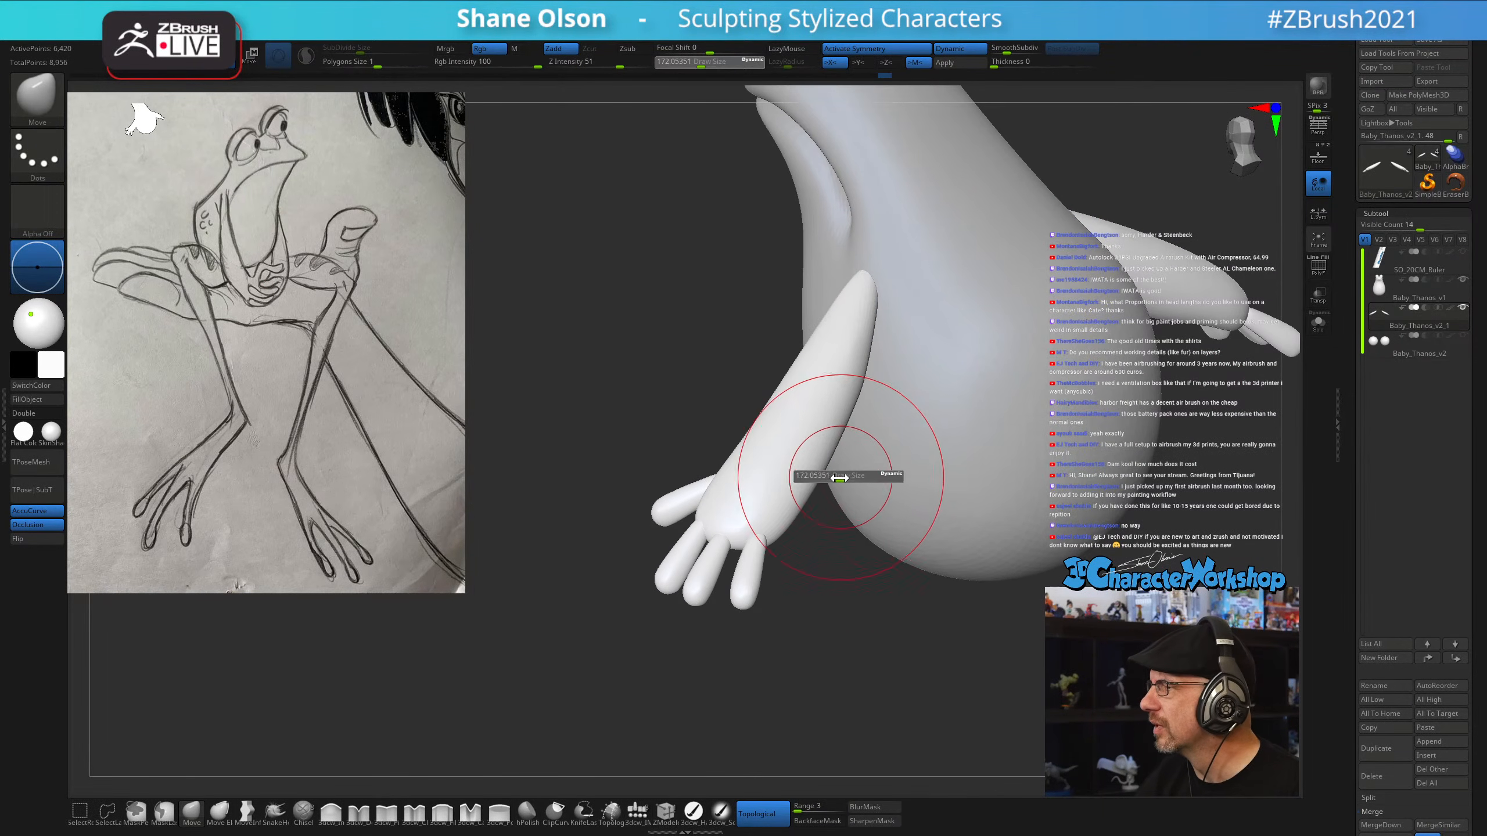
drag(846, 477, 835, 477)
Nudge the palm's shape around the thumb and finger bases with the Move brush, ending at a draw size of about 87
mouse_move(835, 472)
right_down()
mouse_move(830, 501)
mouse_move(718, 581)
mouse_move(760, 567)
right_up()
mouse_move(702, 564)
mouse_down()
mouse_move(739, 590)
mouse_move(778, 562)
mouse_up()
key(s)
key(s)
right_drag(761, 560, 718, 521)
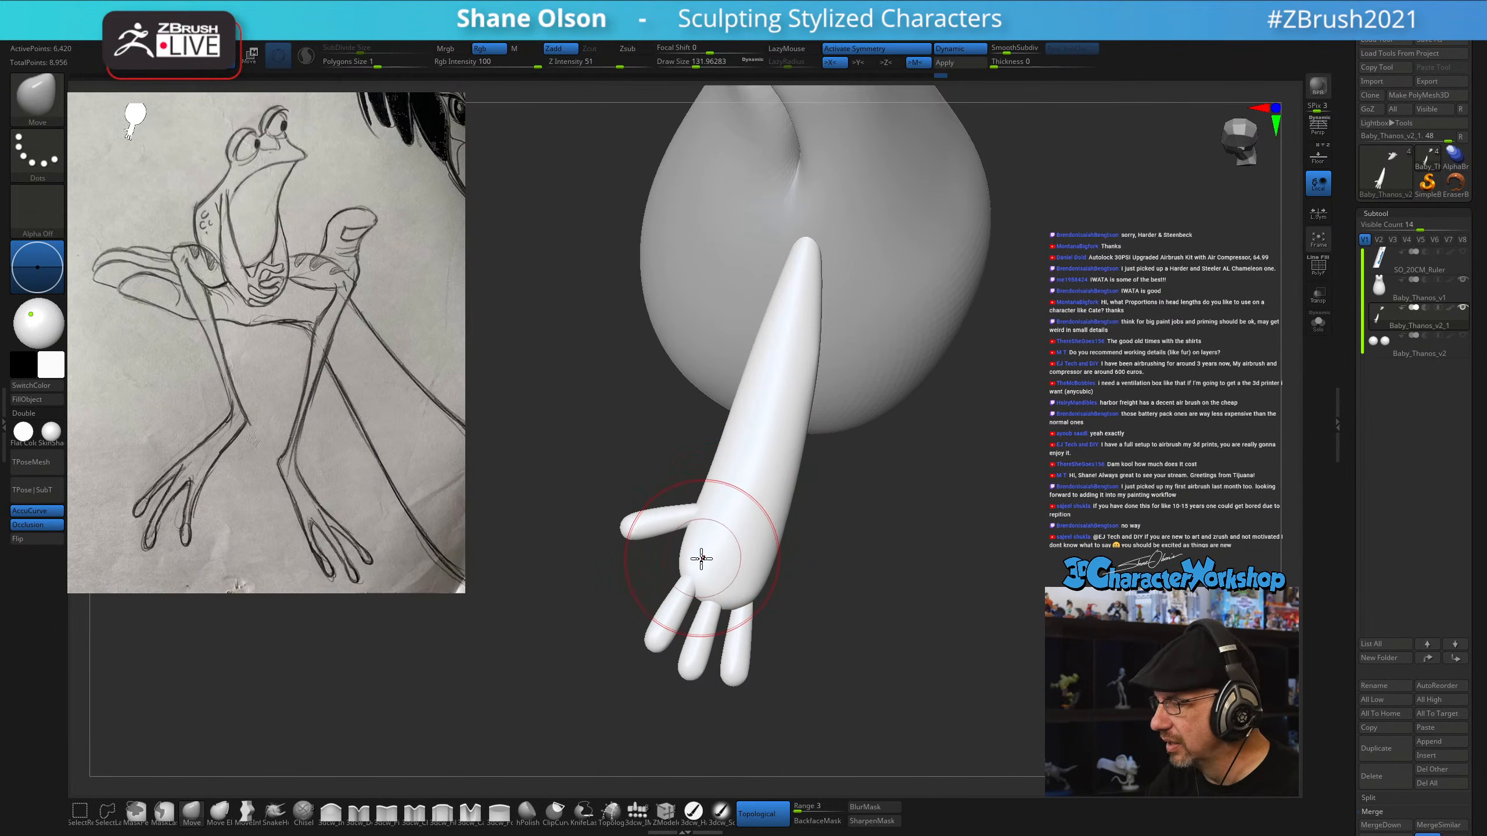
key(s)
drag(714, 607, 686, 608)
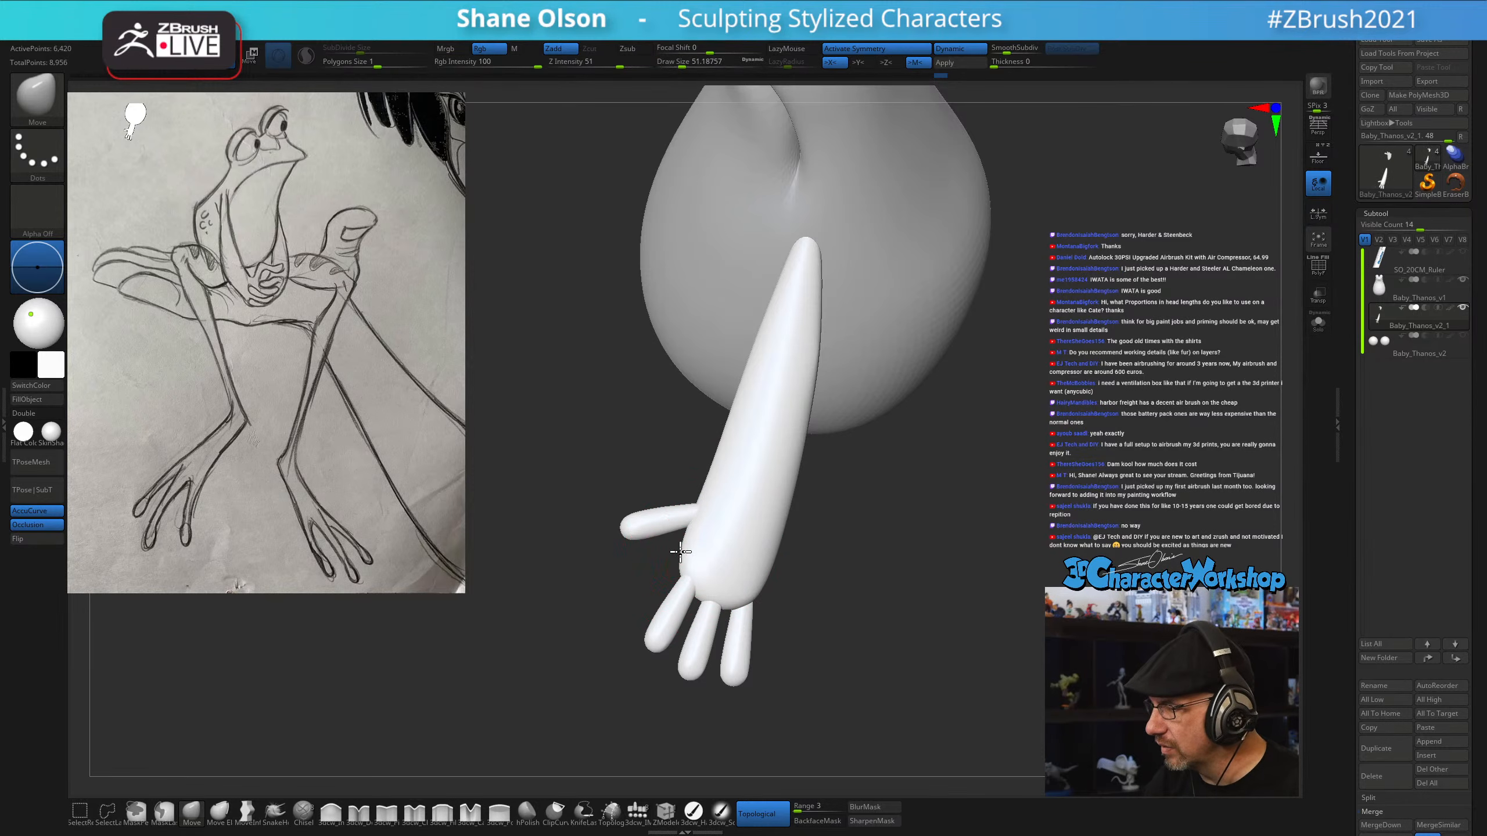
key(bracketright)
key(bracketright)
key(bracketright)
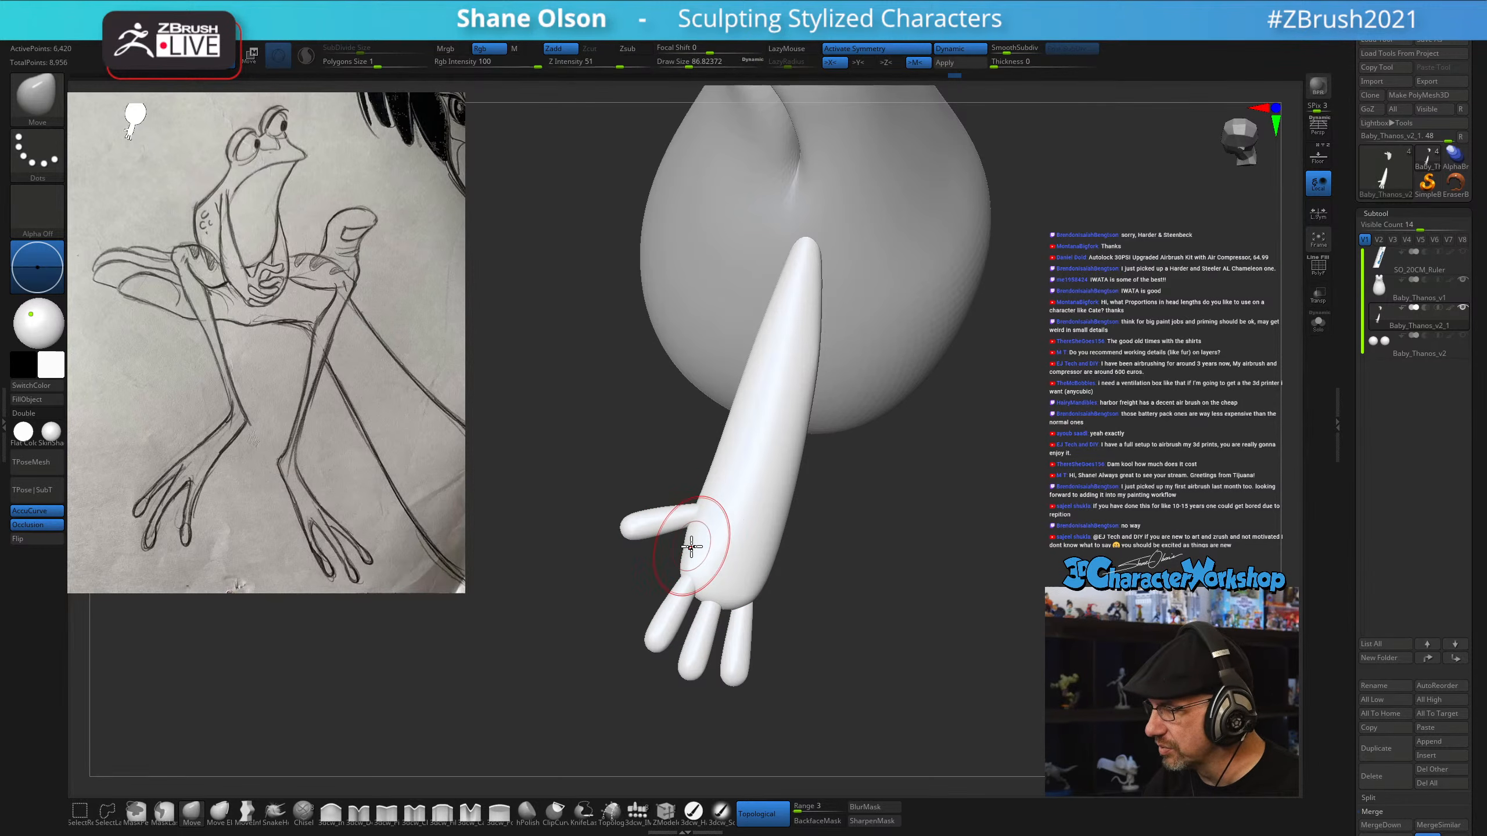
Examine the attached arms and hands against the body from the side, three-quarter and front views
mouse_move(731, 492)
right_down()
mouse_move(760, 538)
mouse_move(829, 515)
mouse_move(743, 580)
mouse_move(807, 532)
mouse_move(946, 555)
mouse_move(757, 661)
mouse_move(714, 631)
mouse_move(907, 555)
mouse_move(863, 571)
mouse_move(859, 634)
mouse_move(892, 621)
mouse_move(867, 651)
mouse_move(853, 652)
mouse_move(875, 627)
mouse_move(870, 591)
right_up()
key(shift)
mouse_move(783, 455)
shift+right_down()
mouse_move(847, 598)
mouse_move(877, 584)
shift+right_up()
key(s)
drag(916, 610, 896, 610)
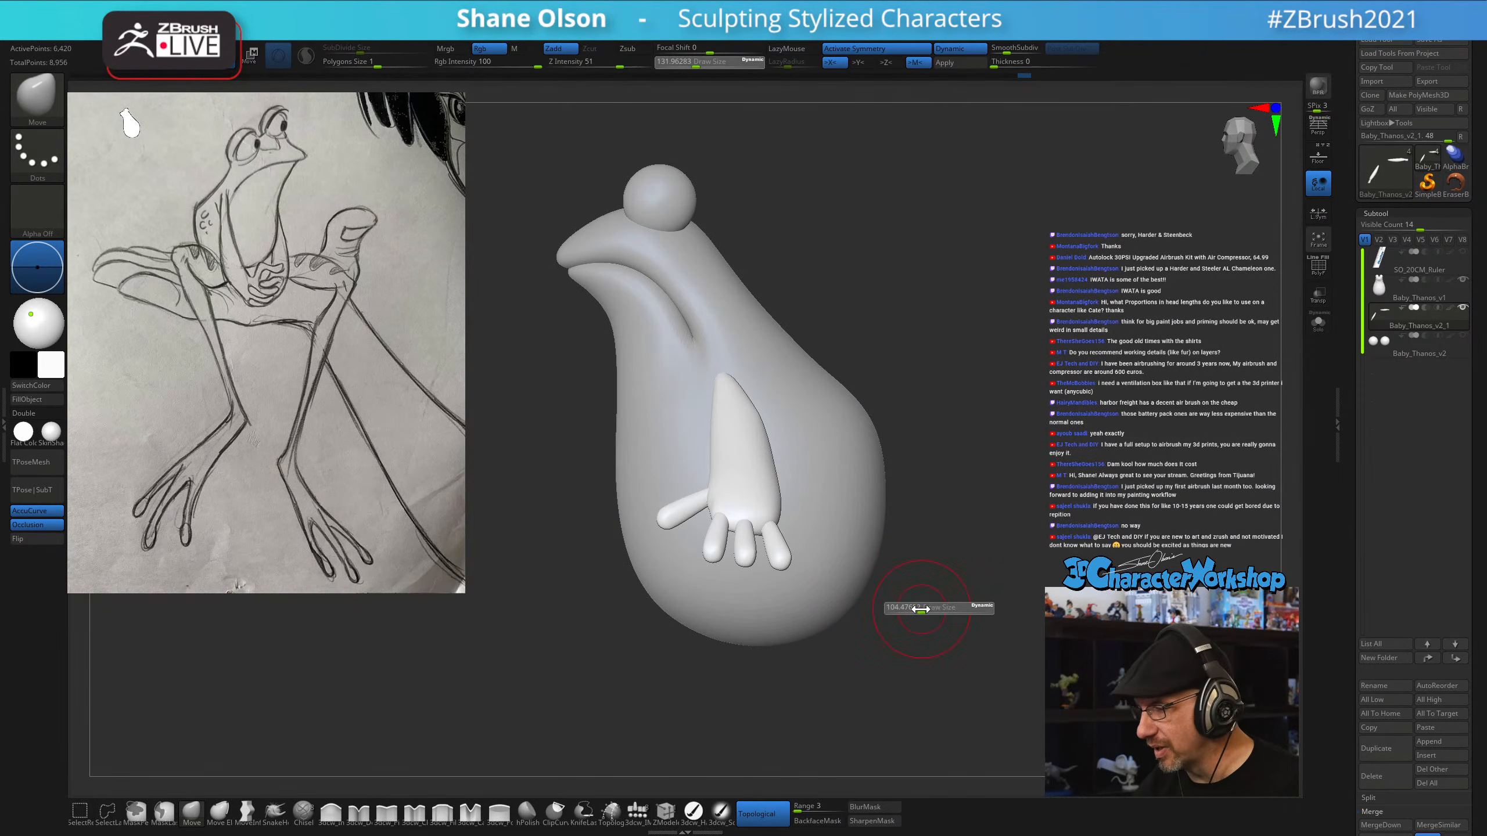
mouse_move(896, 609)
right_down()
mouse_move(929, 637)
mouse_move(889, 609)
right_up()
key(shift)
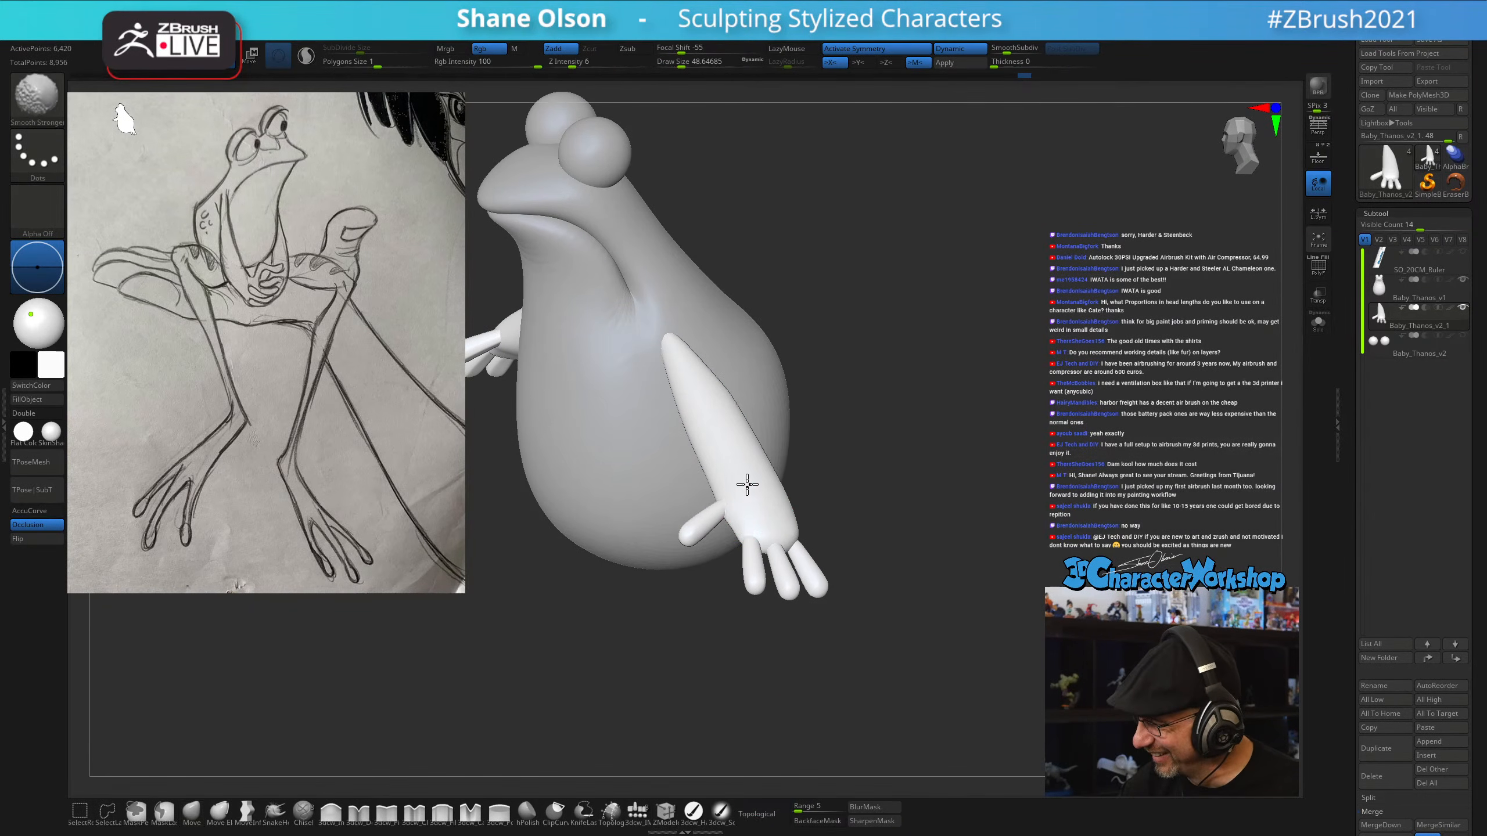
mouse_move(747, 488)
right_down()
mouse_move(913, 641)
mouse_move(953, 615)
mouse_move(933, 608)
mouse_move(992, 597)
right_up()
mouse_move(939, 535)
right_down()
mouse_move(933, 547)
mouse_move(993, 516)
mouse_move(986, 466)
mouse_move(1012, 472)
mouse_move(999, 484)
right_up()
key(s)
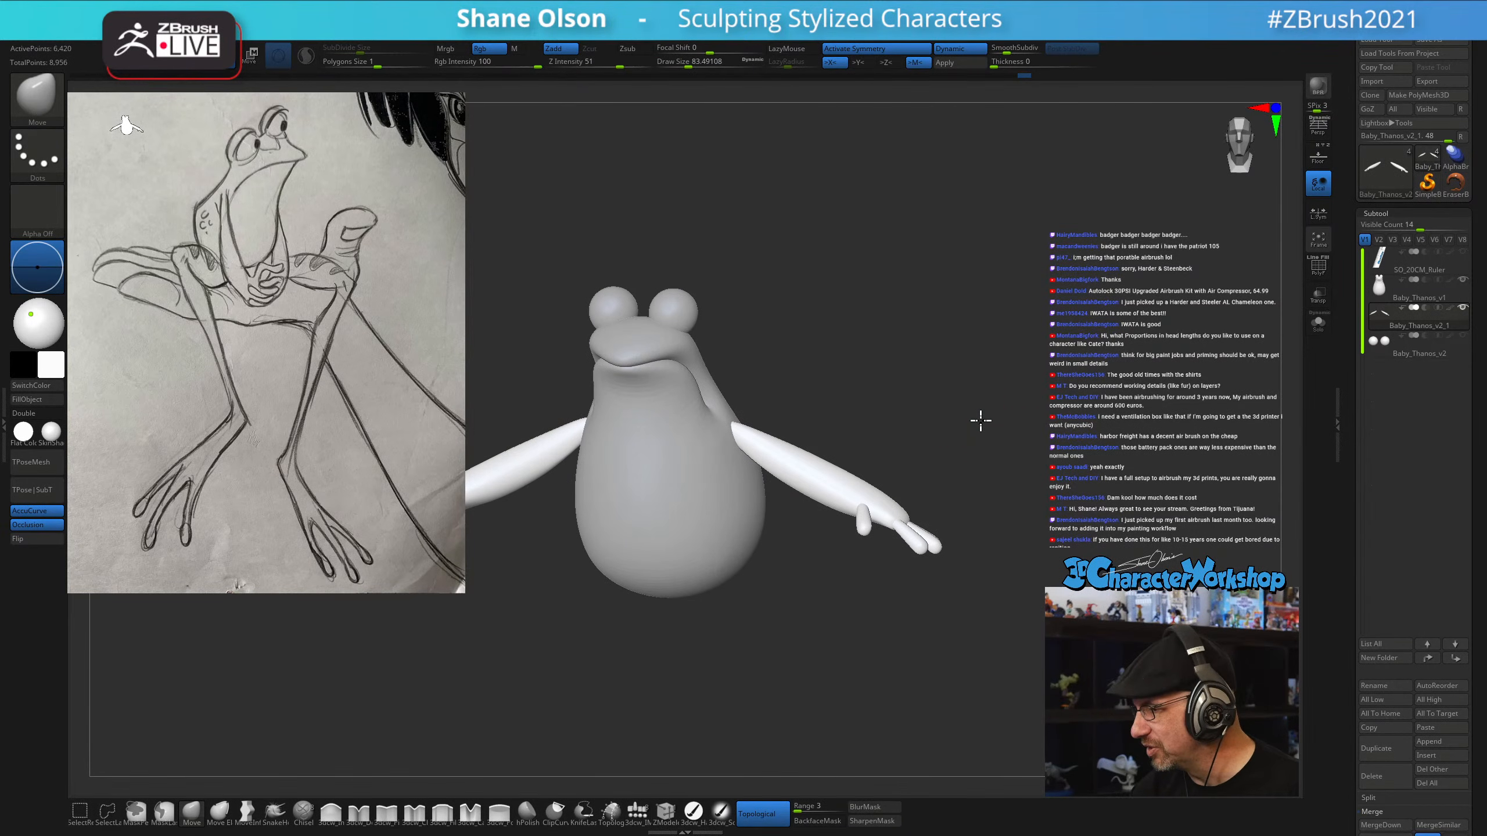
key(shift)
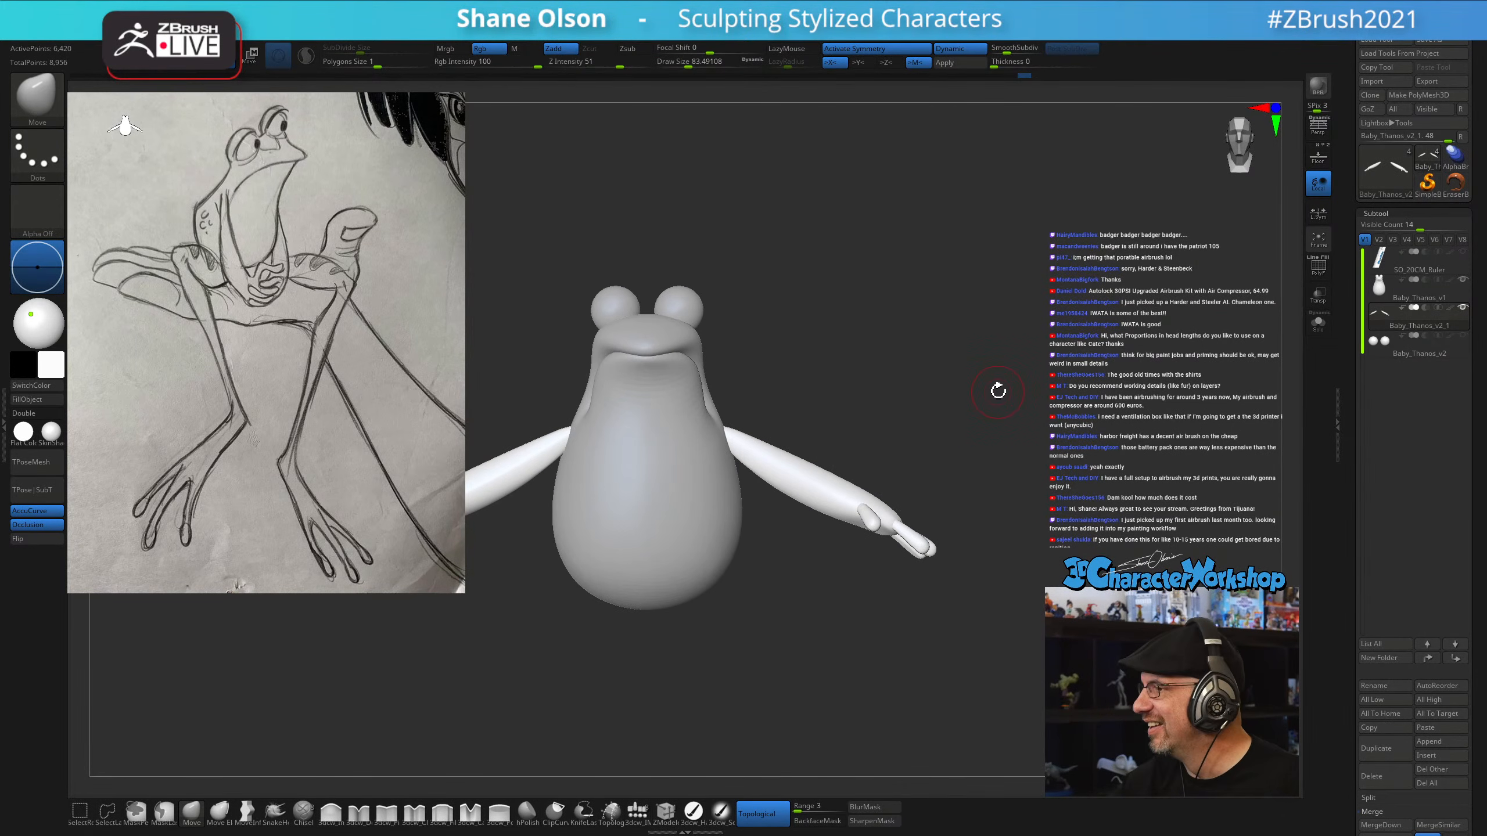
right_drag(1012, 375, 919, 396)
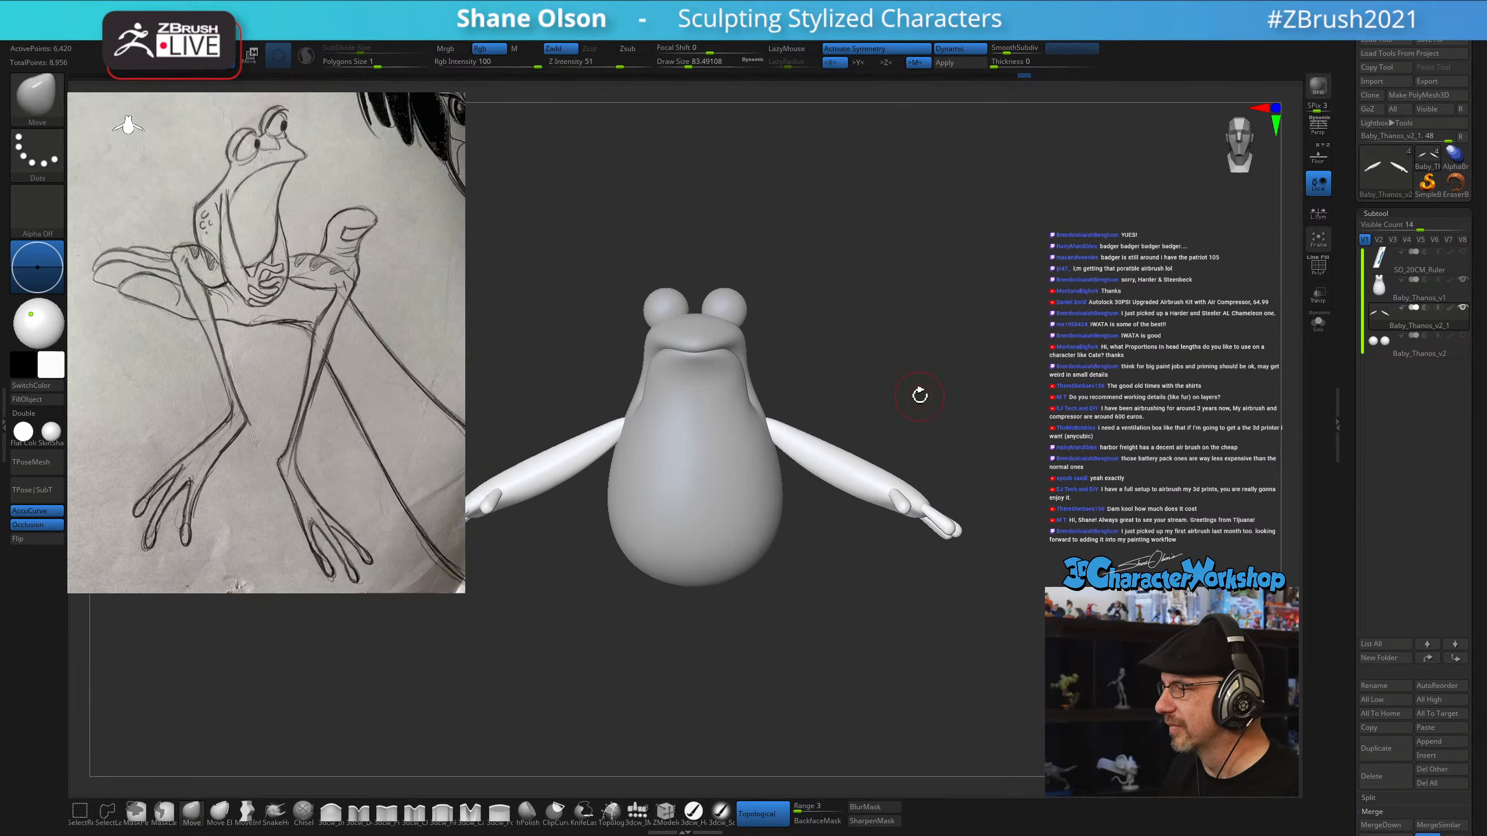
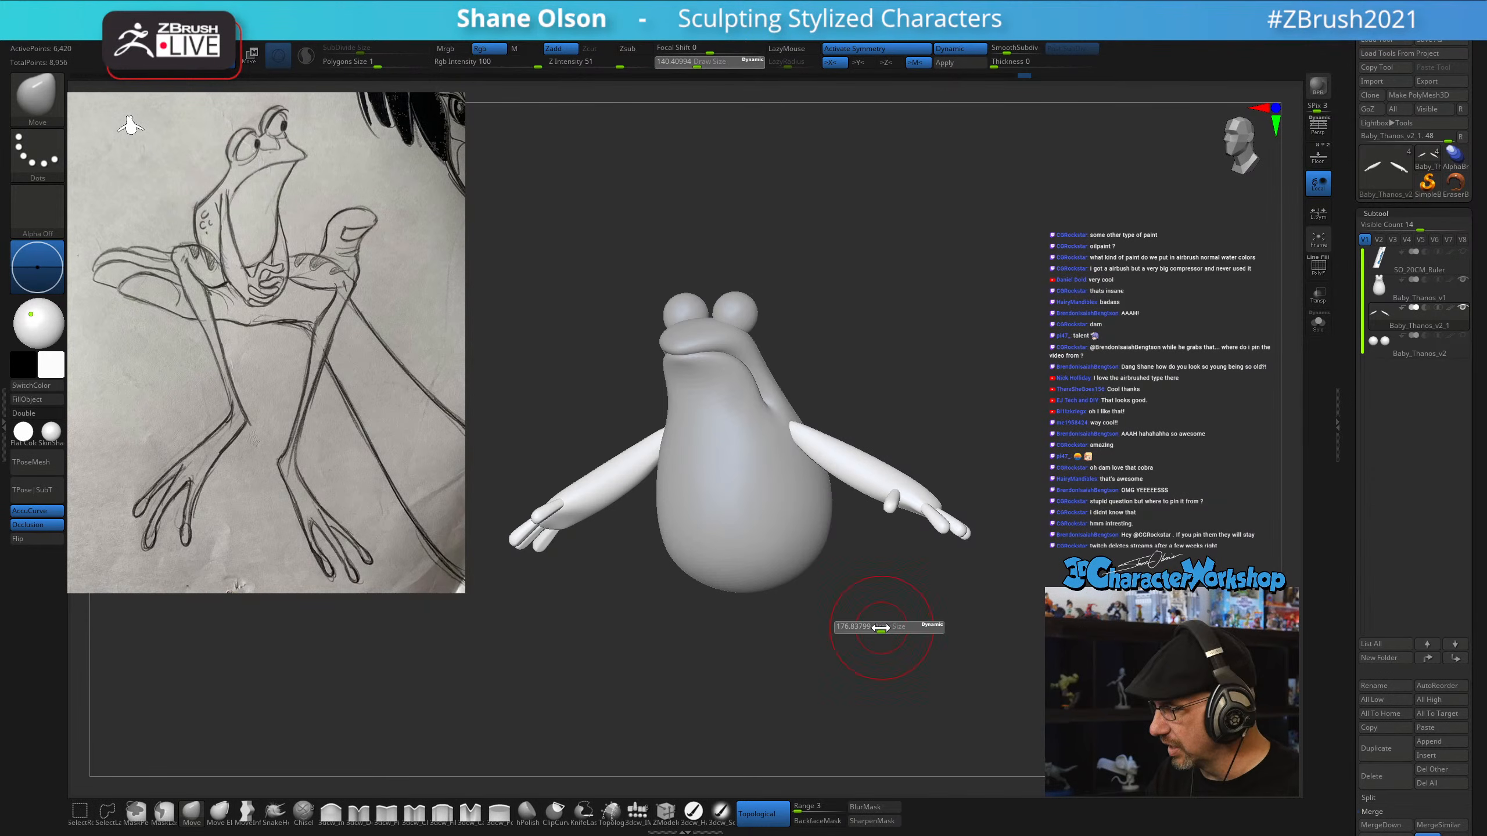
Scale down the frog reference sketch in Spotlight, shift it into the viewport's corner and leave Spotlight editing
click(878, 627)
mouse_move(879, 629)
mouse_down()
mouse_move(887, 621)
mouse_move(826, 678)
mouse_move(991, 601)
mouse_up()
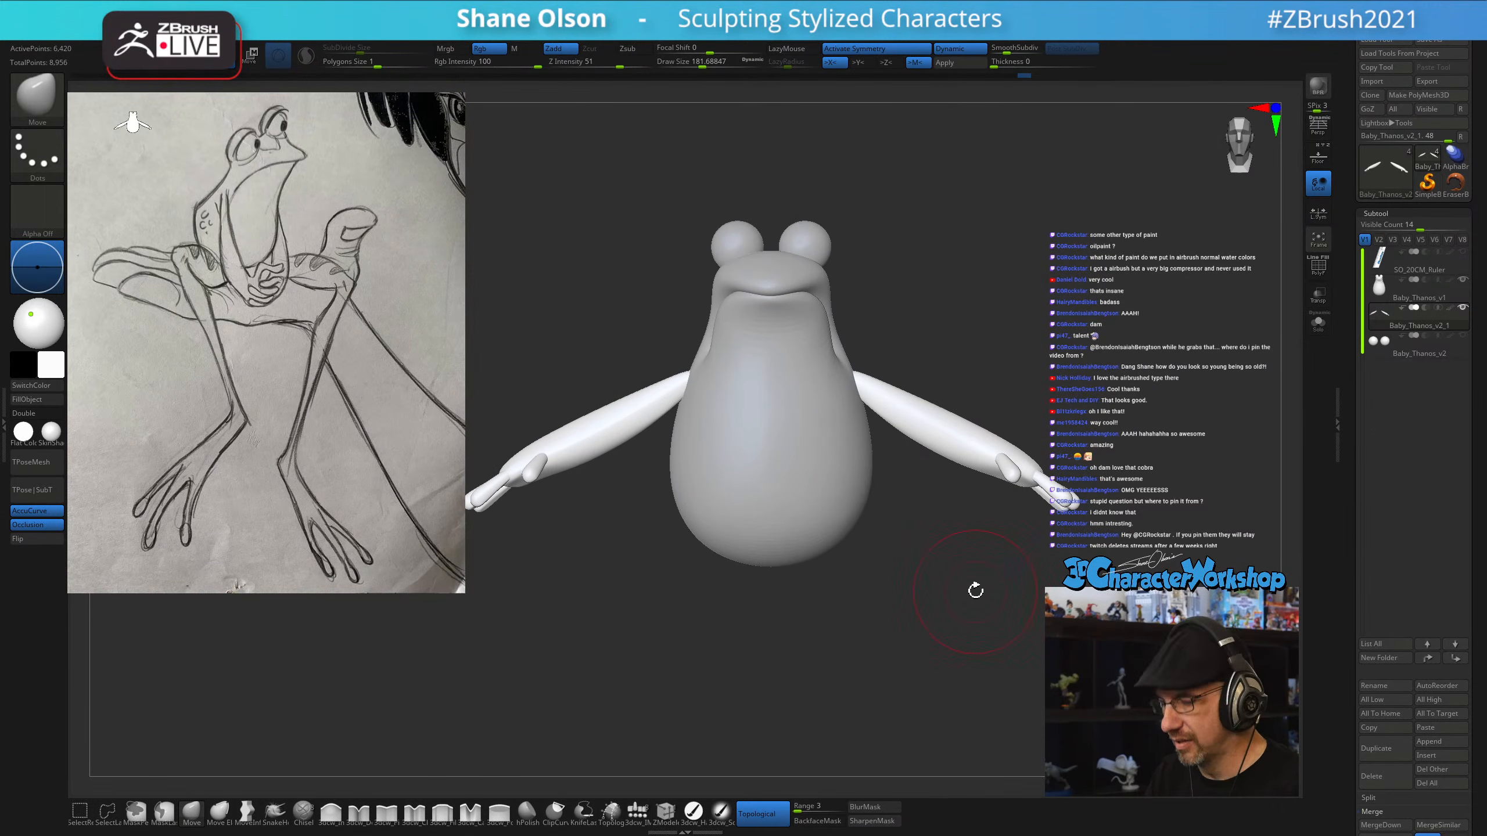
key(shift+z)
click(373, 410)
drag(402, 314, 270, 223)
key(shift+z)
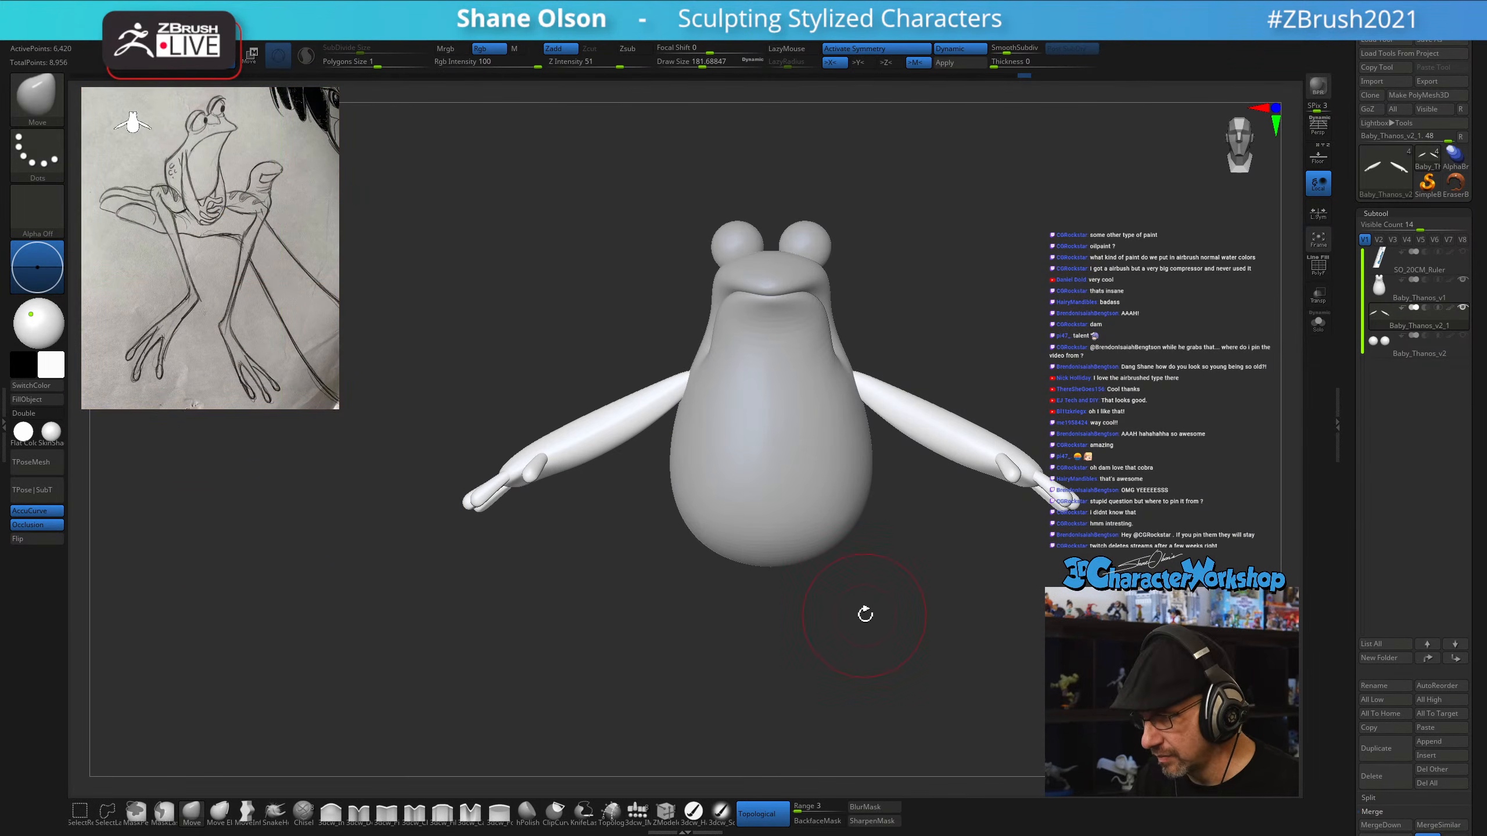
Enlarge the Move brush's draw size to about 234 for adjusting the arms in front view
alt+drag(865, 614, 831, 622)
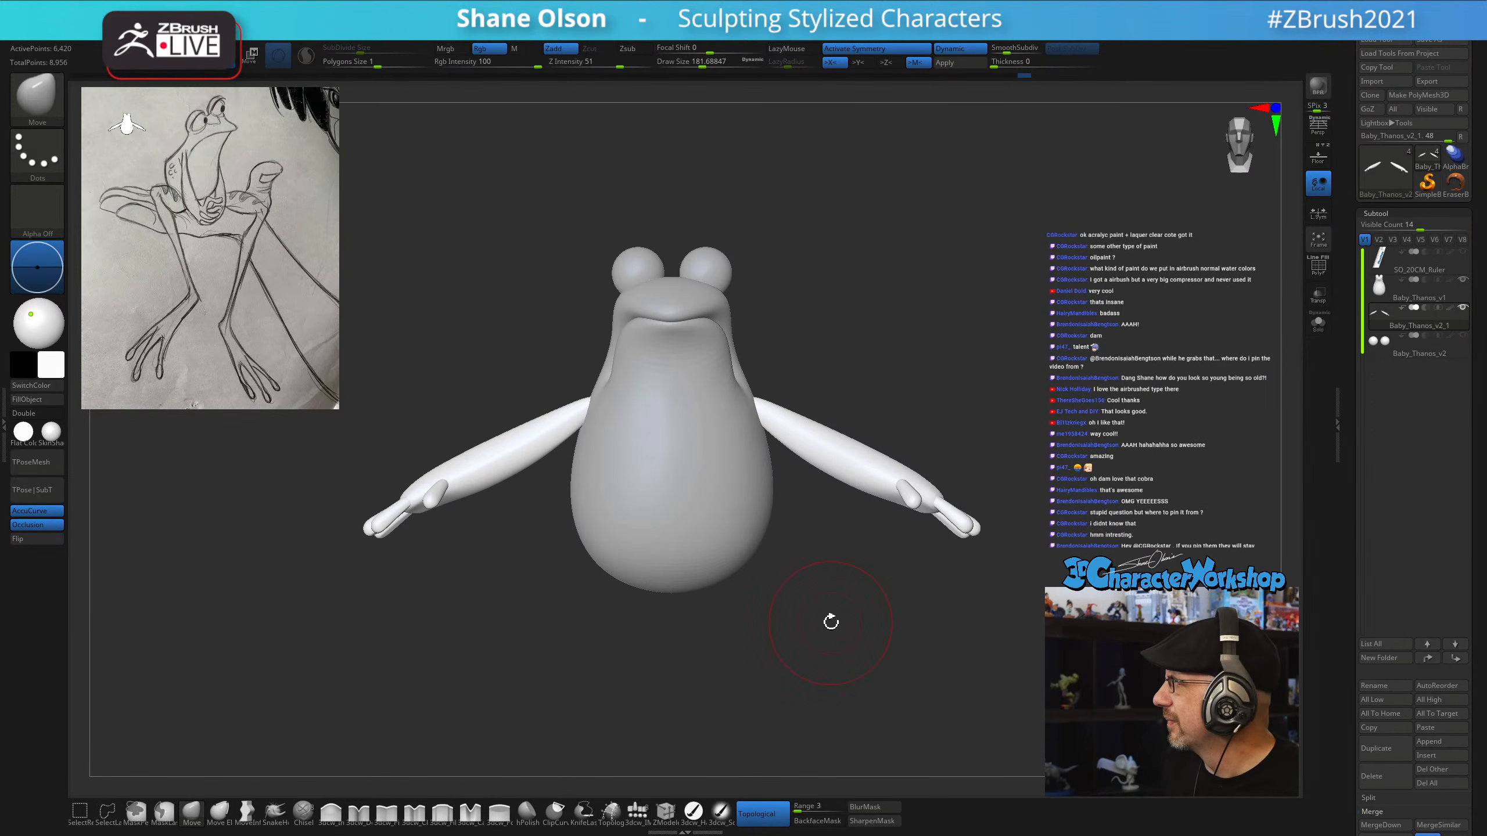
key(s)
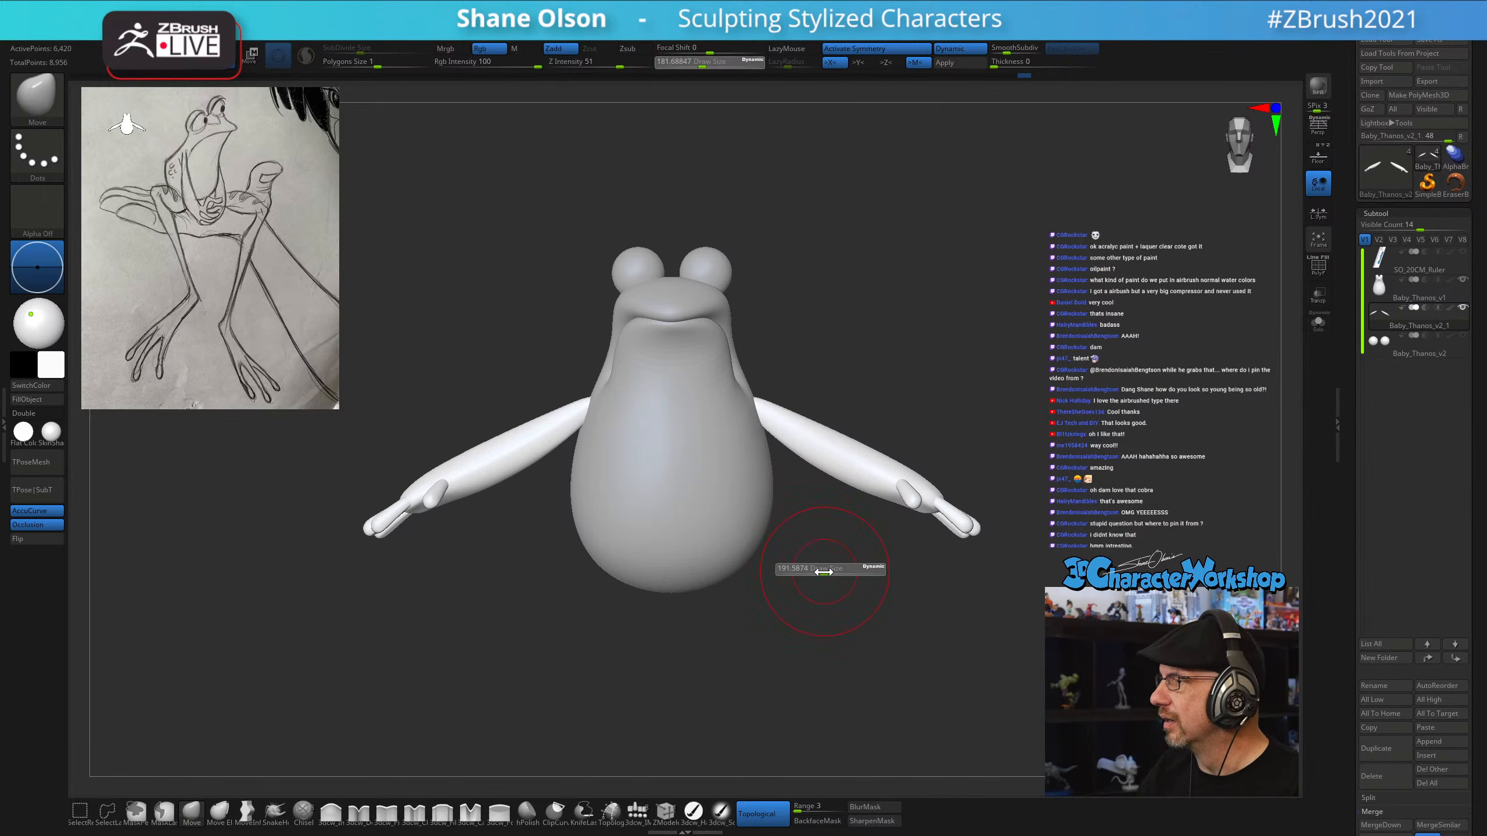
drag(824, 567, 833, 558)
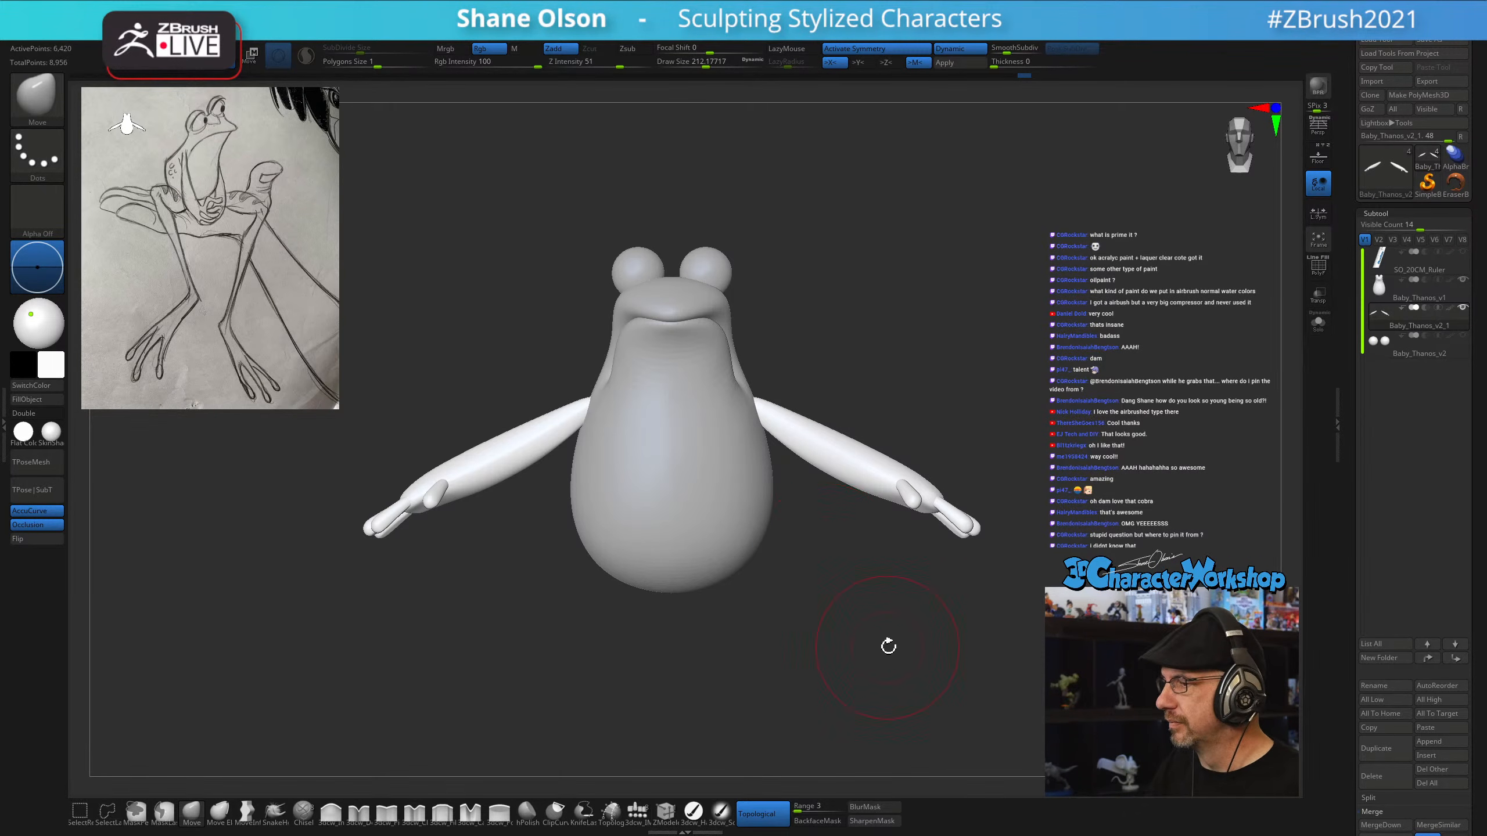
mouse_move(888, 646)
mouse_down()
mouse_move(871, 634)
mouse_move(976, 607)
mouse_move(953, 652)
mouse_move(952, 621)
mouse_up()
key(s)
mouse_move(949, 399)
mouse_down()
mouse_move(933, 514)
mouse_move(1019, 402)
mouse_move(975, 418)
mouse_move(1023, 402)
mouse_move(770, 432)
mouse_up()
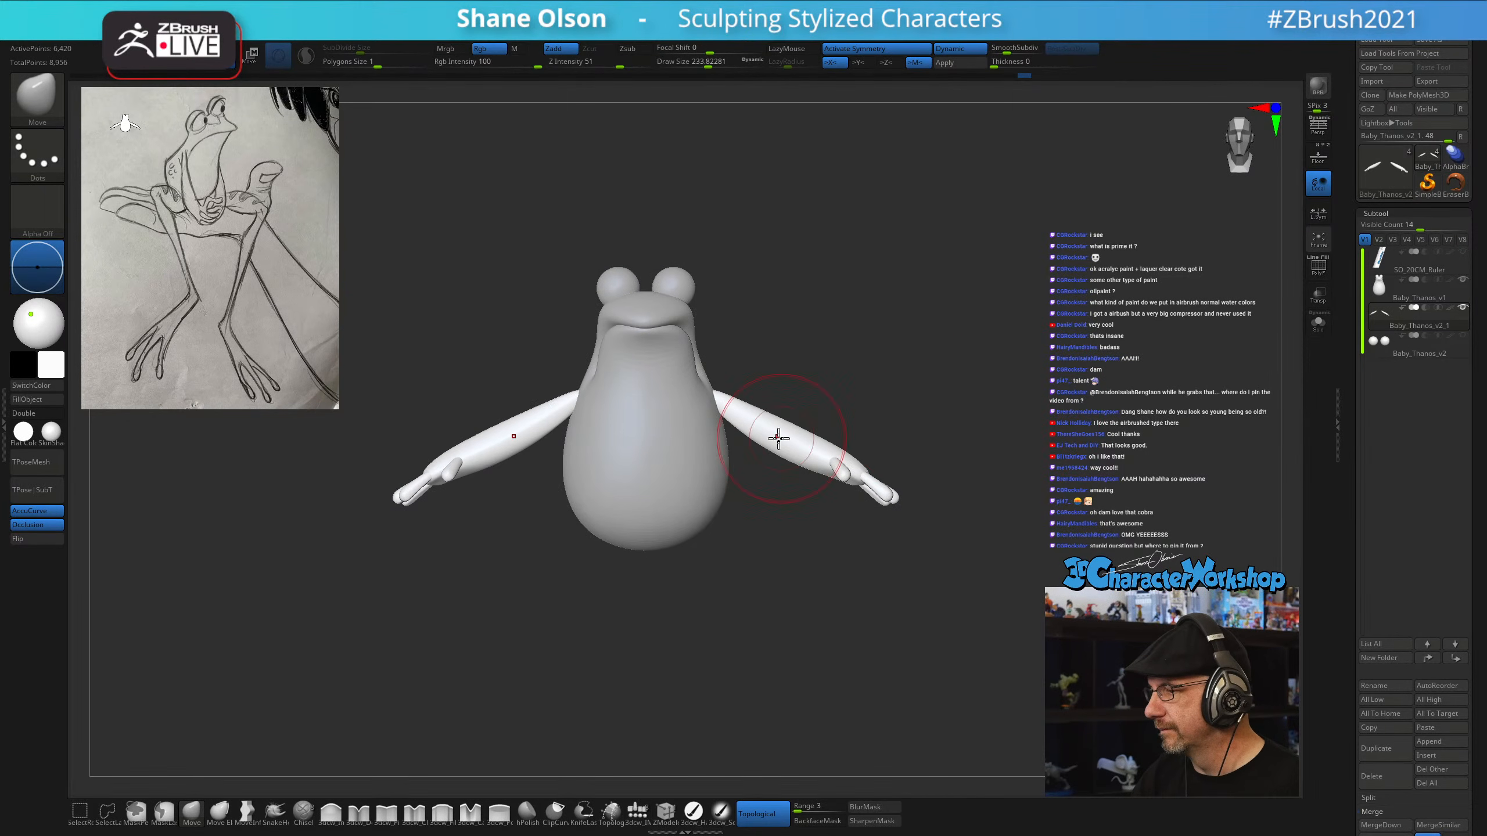
Make the body the active subtool and reshape its lower torso with the Move brush, ending at a draw size of about 305
alt+click(689, 418)
mouse_move(766, 319)
mouse_down()
mouse_move(844, 335)
mouse_move(792, 513)
mouse_move(839, 492)
mouse_move(832, 583)
mouse_move(850, 535)
mouse_move(817, 472)
mouse_move(828, 476)
mouse_move(790, 495)
mouse_move(837, 462)
mouse_move(913, 448)
mouse_move(840, 505)
mouse_move(842, 532)
mouse_move(821, 532)
mouse_up()
key(s)
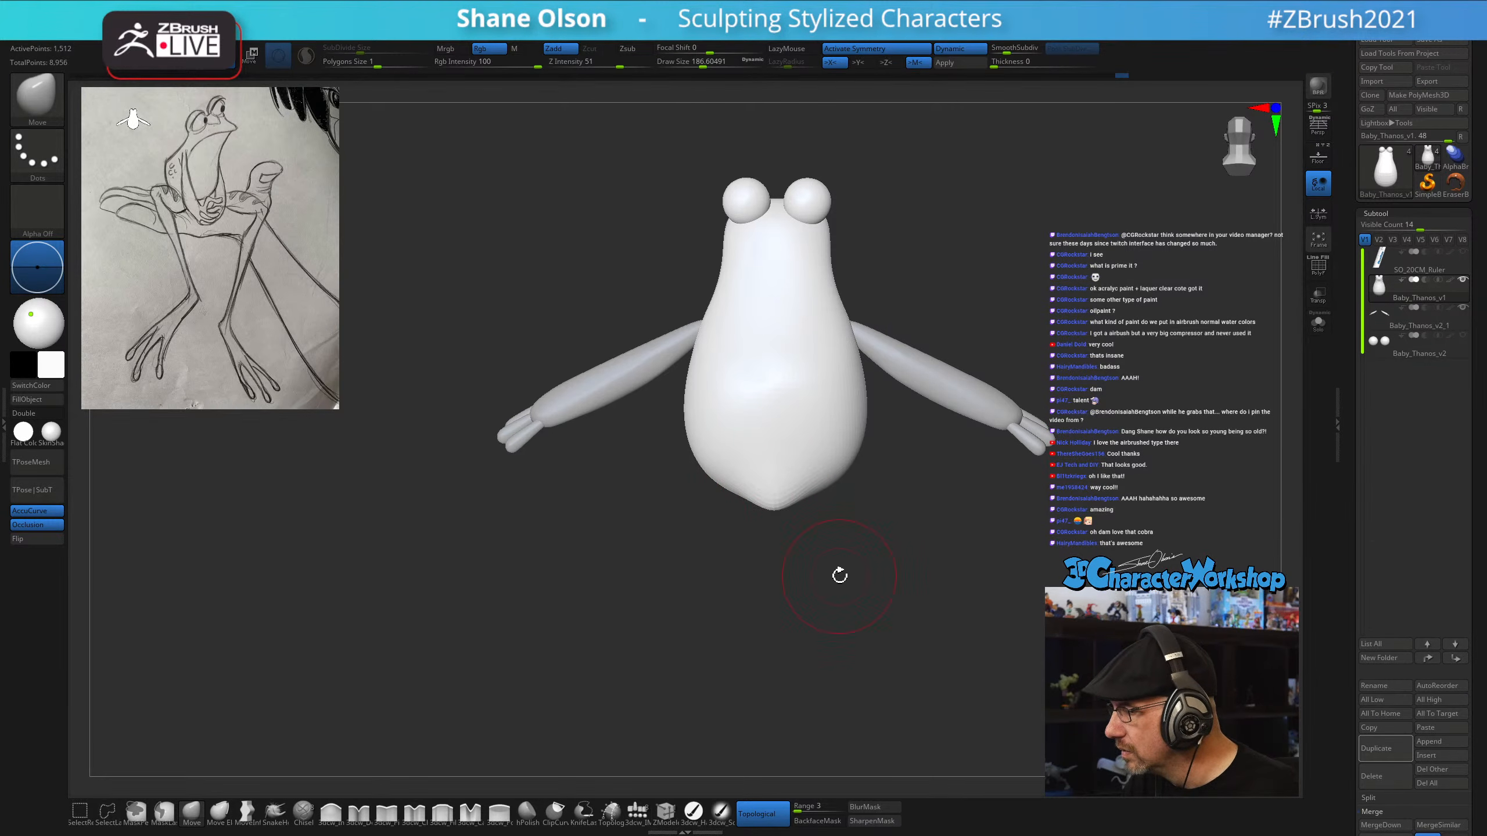
mouse_move(840, 576)
mouse_down()
mouse_move(839, 561)
mouse_move(896, 602)
mouse_move(839, 595)
mouse_move(898, 594)
mouse_move(883, 551)
mouse_move(883, 573)
mouse_move(853, 525)
mouse_move(849, 541)
mouse_up()
key(s)
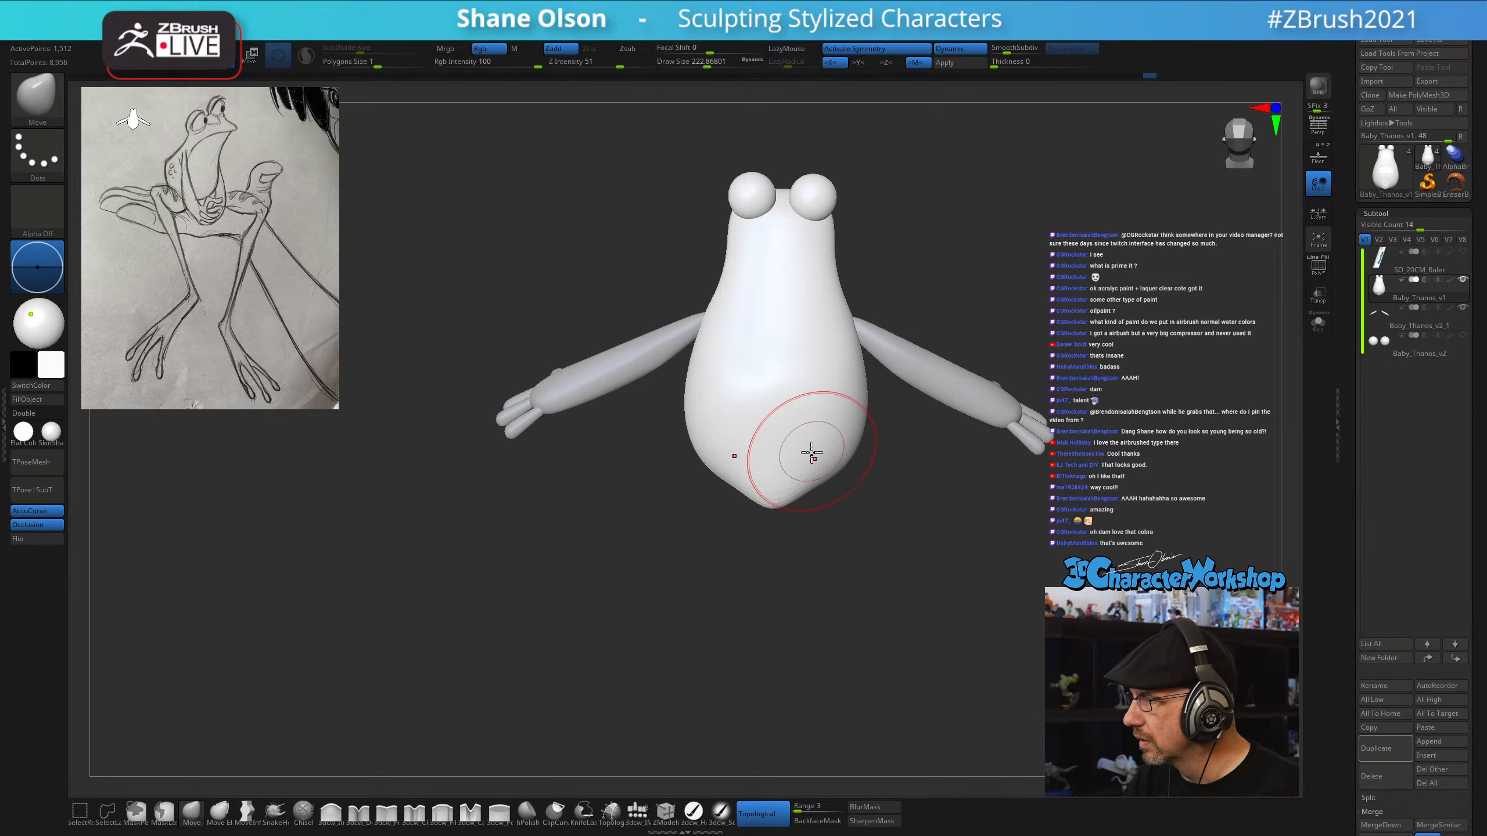
ctrl+right_drag(811, 472, 819, 479)
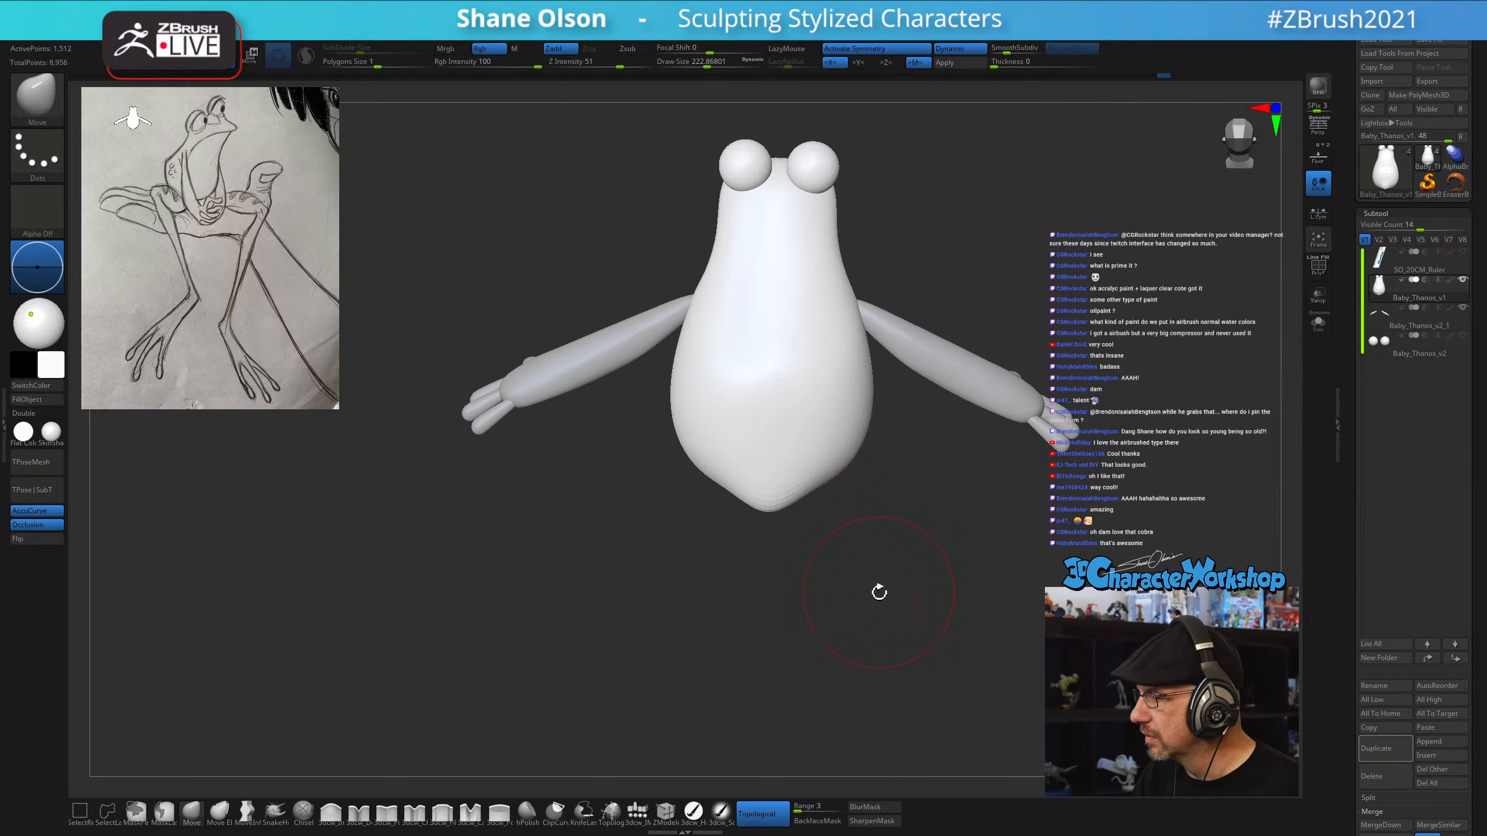
mouse_move(879, 591)
mouse_down()
mouse_move(839, 571)
mouse_move(940, 604)
mouse_move(896, 607)
mouse_move(999, 621)
mouse_move(864, 634)
mouse_move(782, 571)
mouse_up()
key(s)
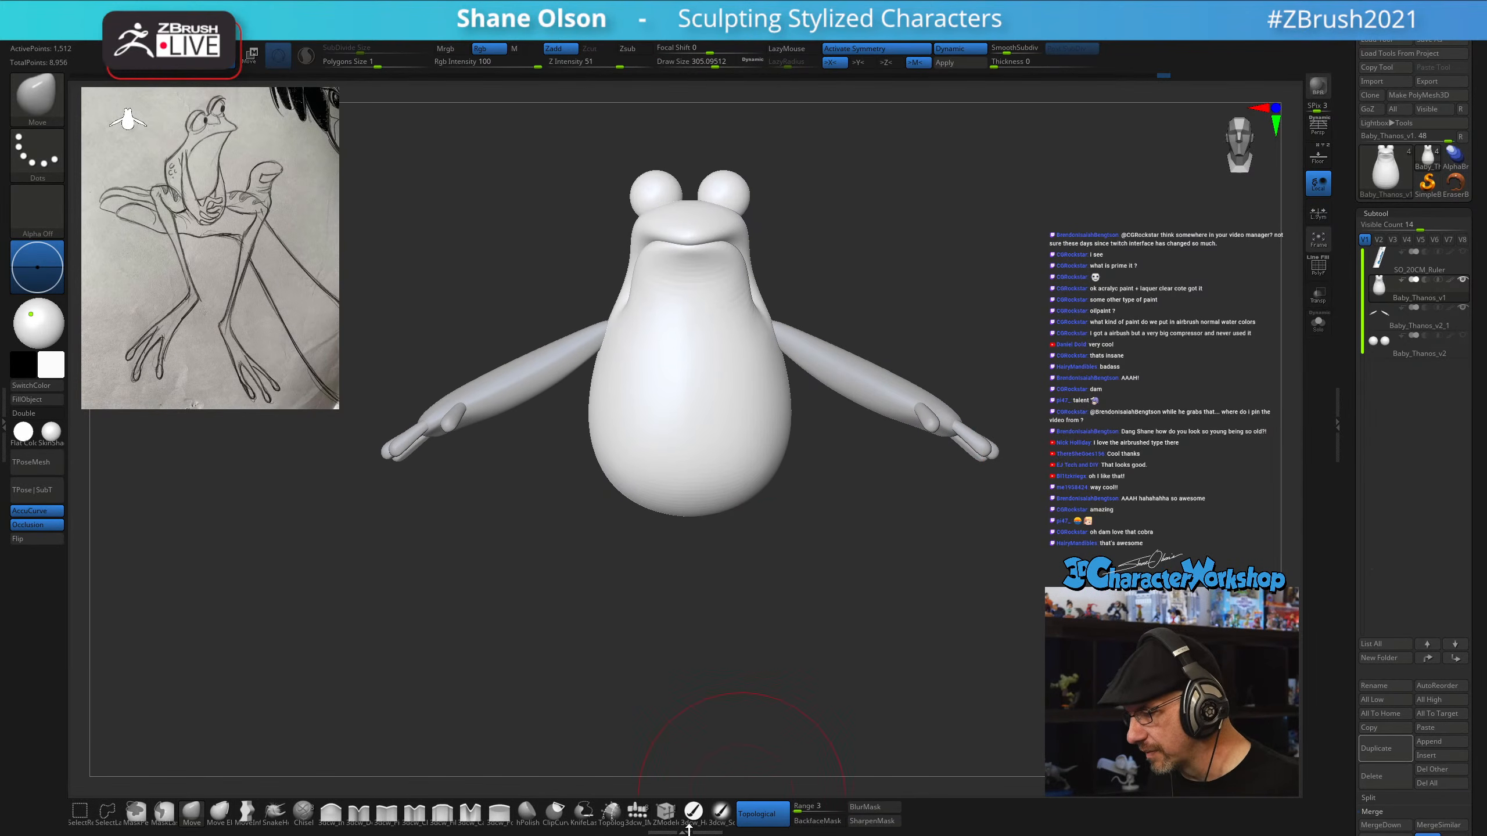
Insert a mirrored pair of Appendage thighs beneath the body and swing them backward at the hips in side view
click(638, 811)
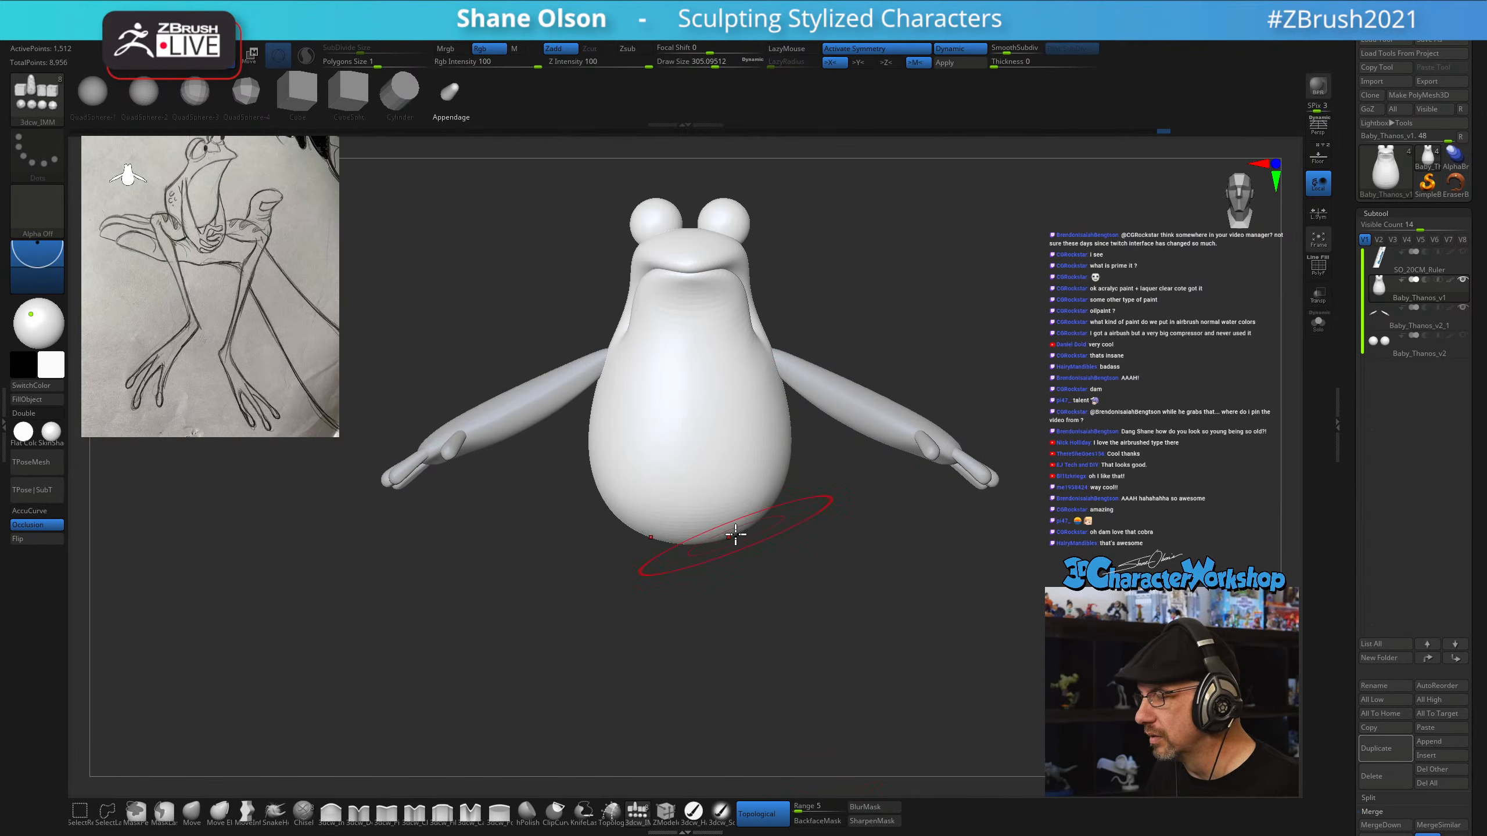
mouse_move(744, 525)
mouse_down()
mouse_move(723, 659)
mouse_move(734, 634)
mouse_up()
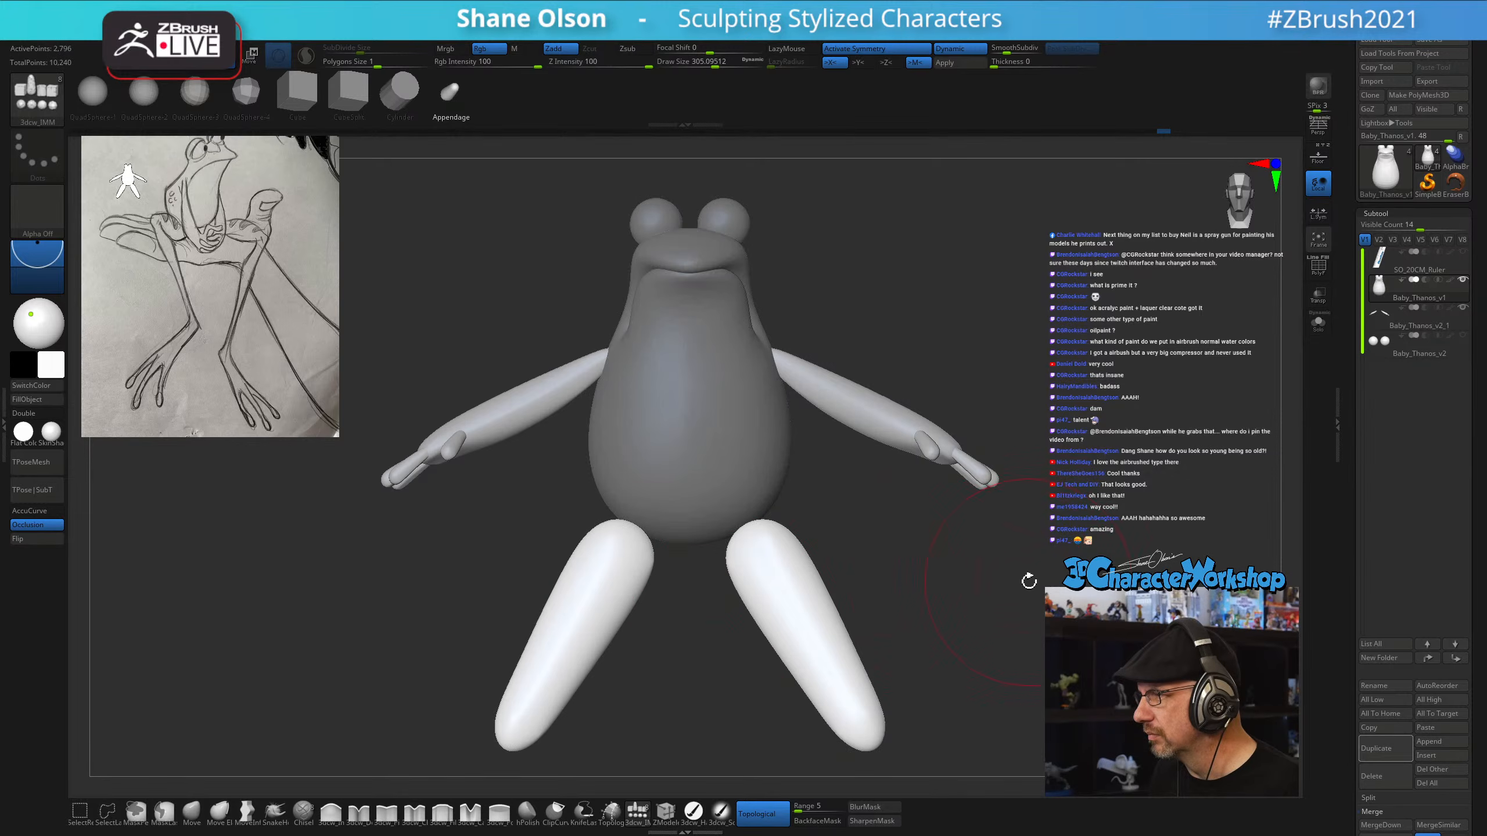
drag(1029, 580, 1021, 547)
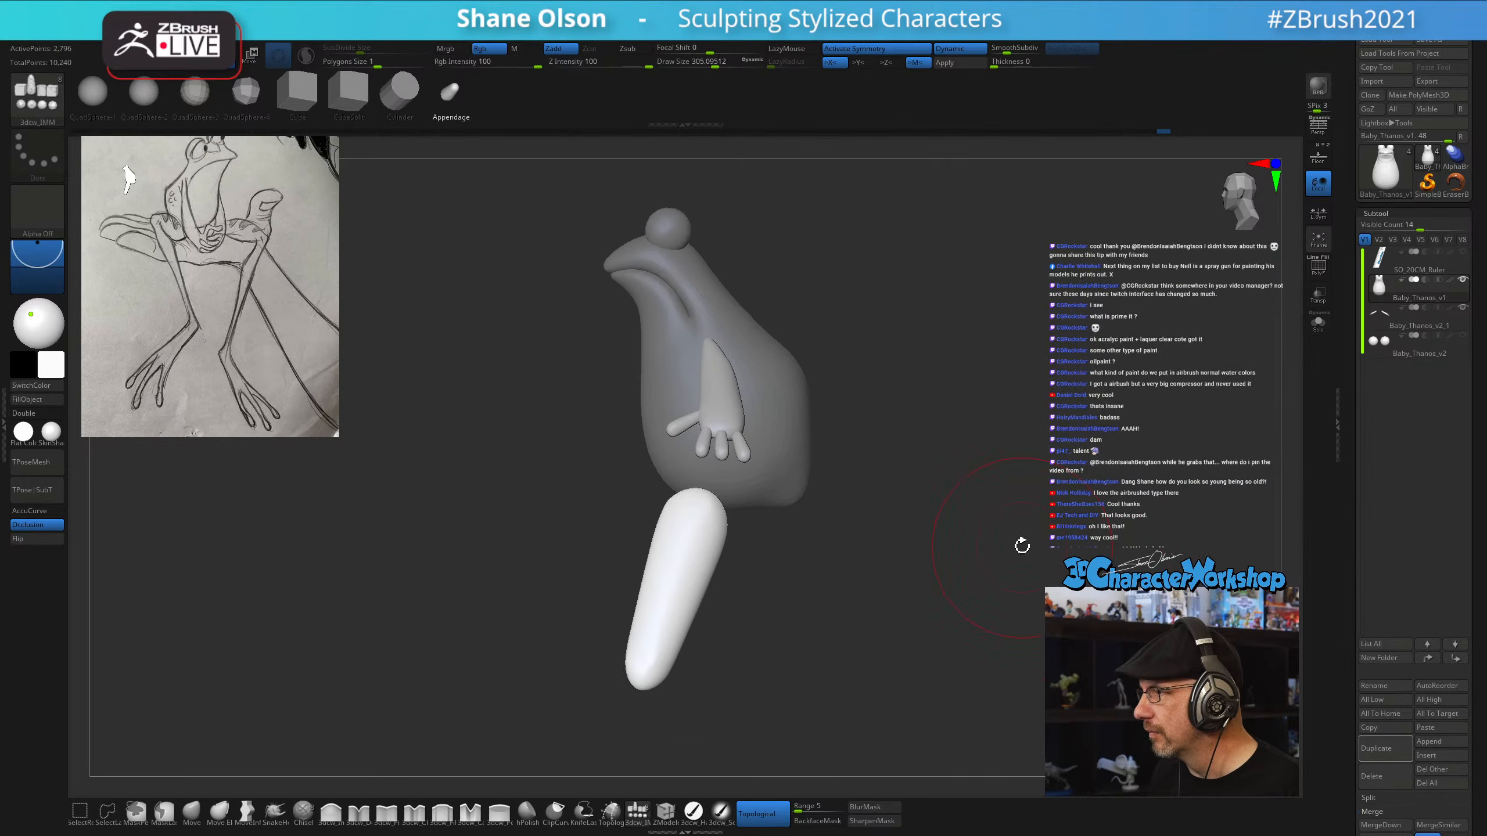
key(w)
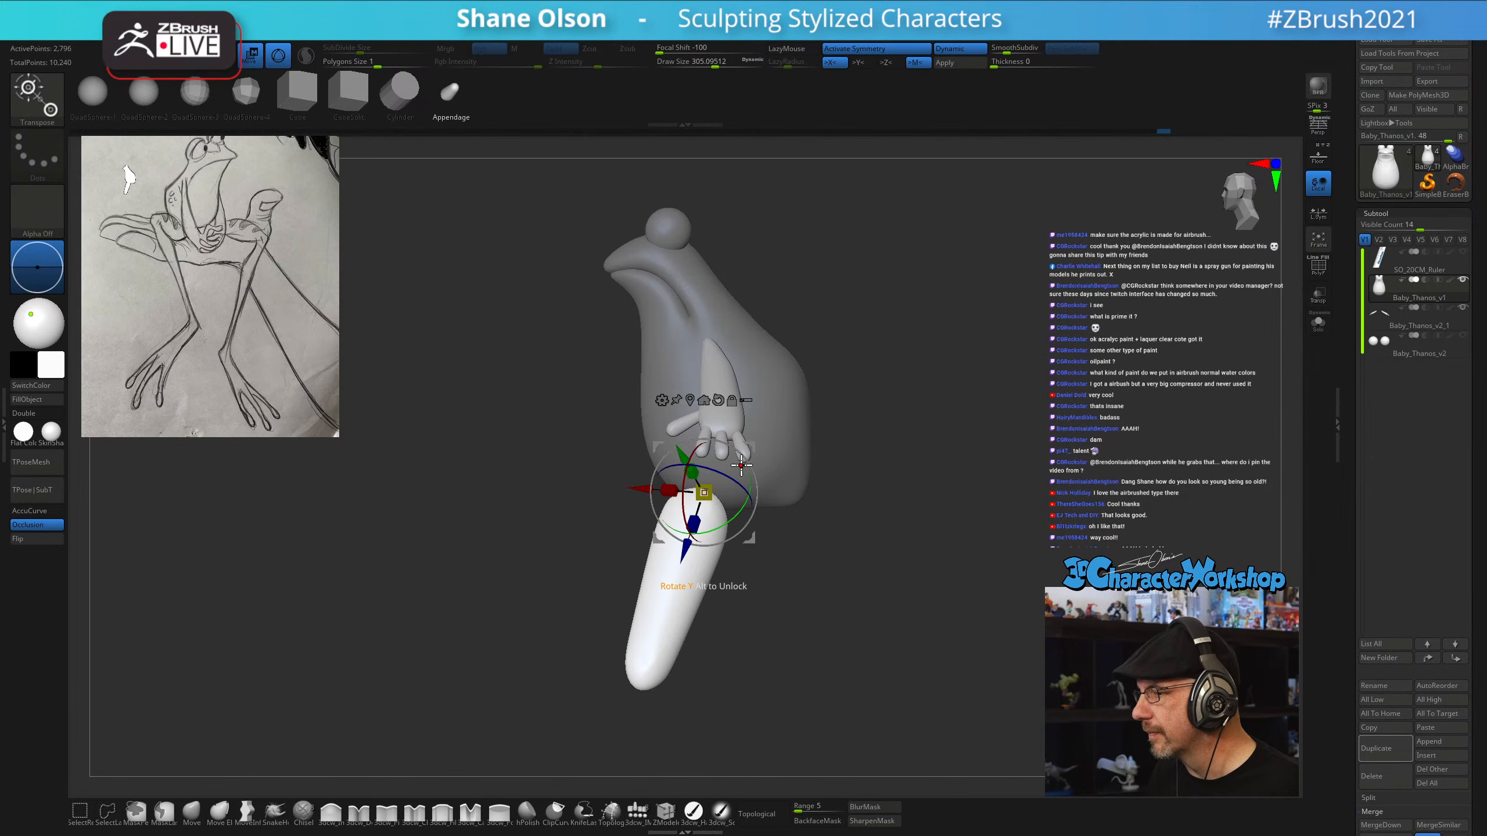
drag(720, 471, 799, 434)
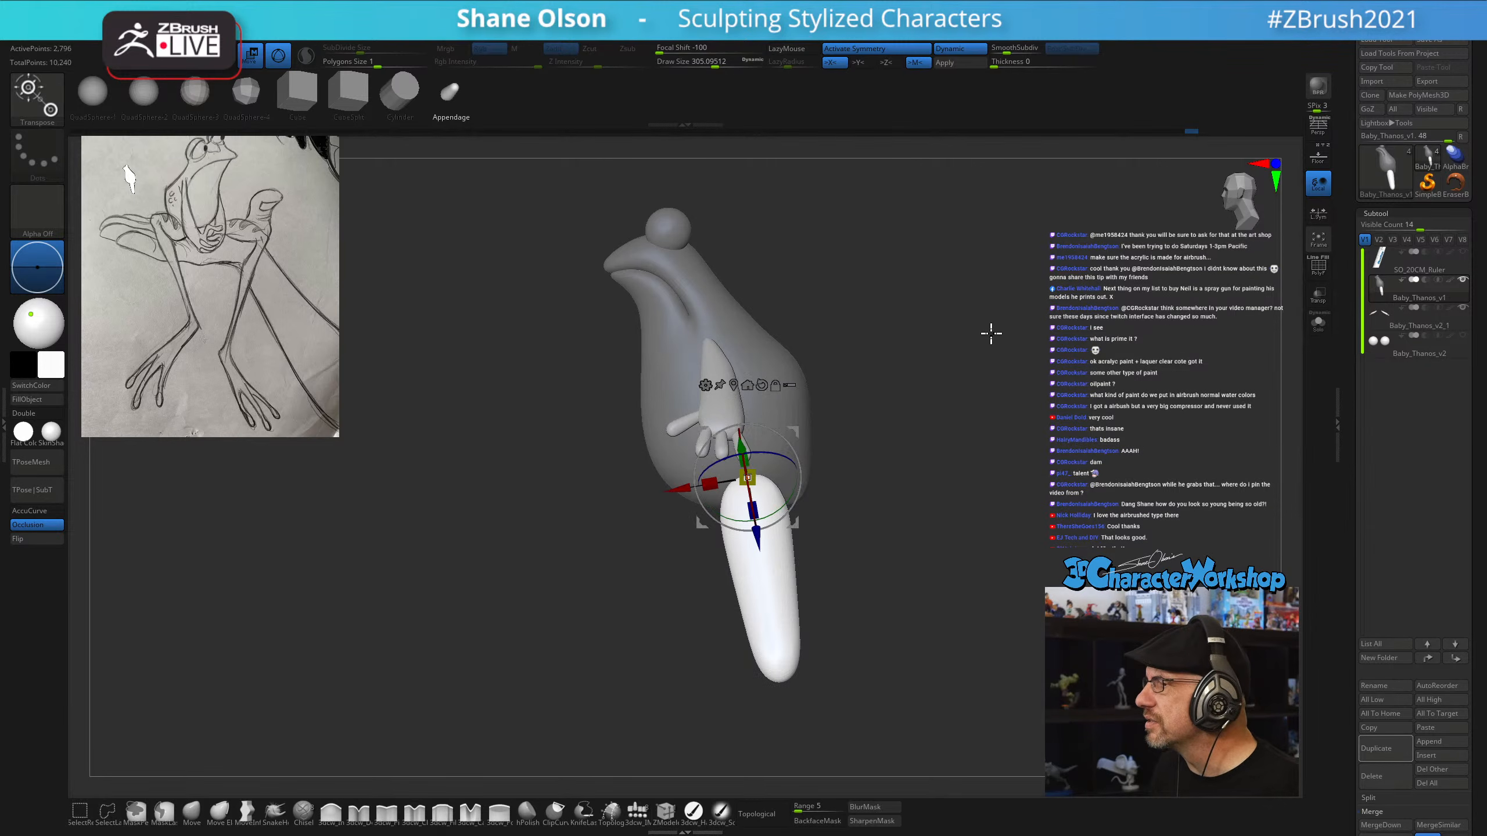
Shift the mirrored thighs up into the hips, checking their placement from the front and side
key(ctrl+shift+z)
key(ctrl+shift+z)
key(ctrl+z)
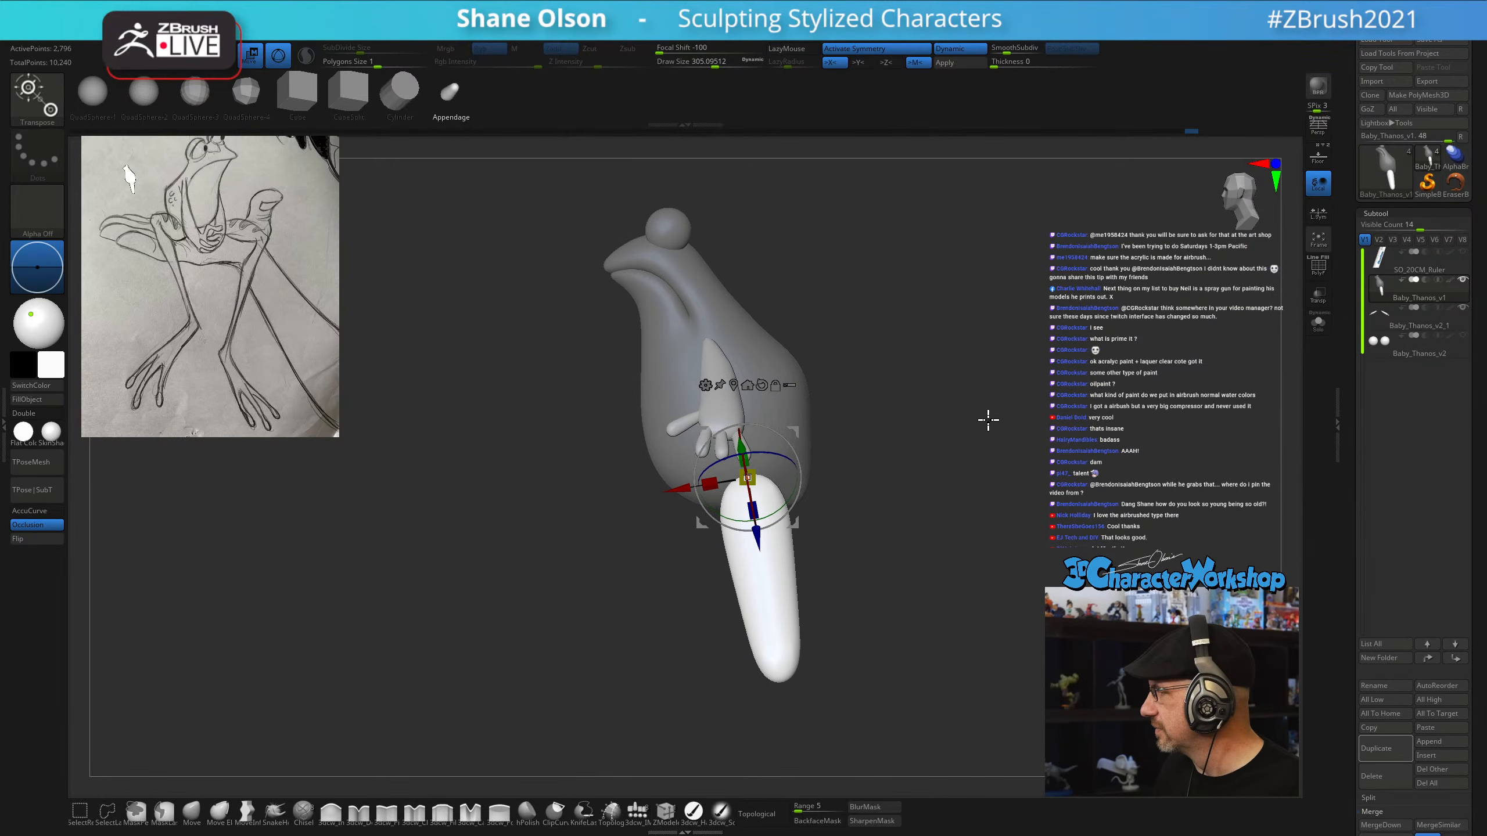
drag(988, 419, 802, 439)
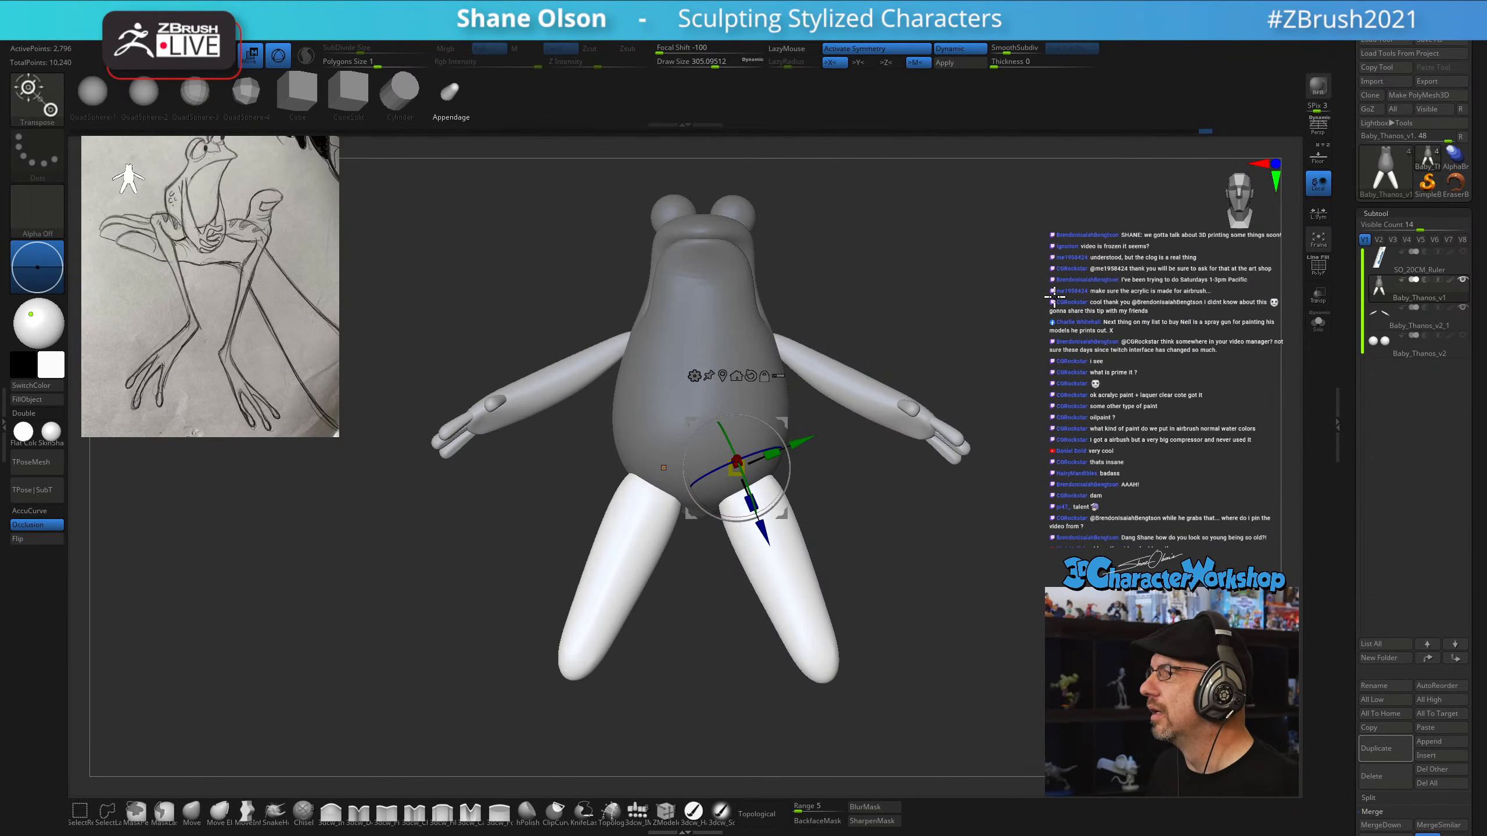
drag(1083, 308, 1013, 386)
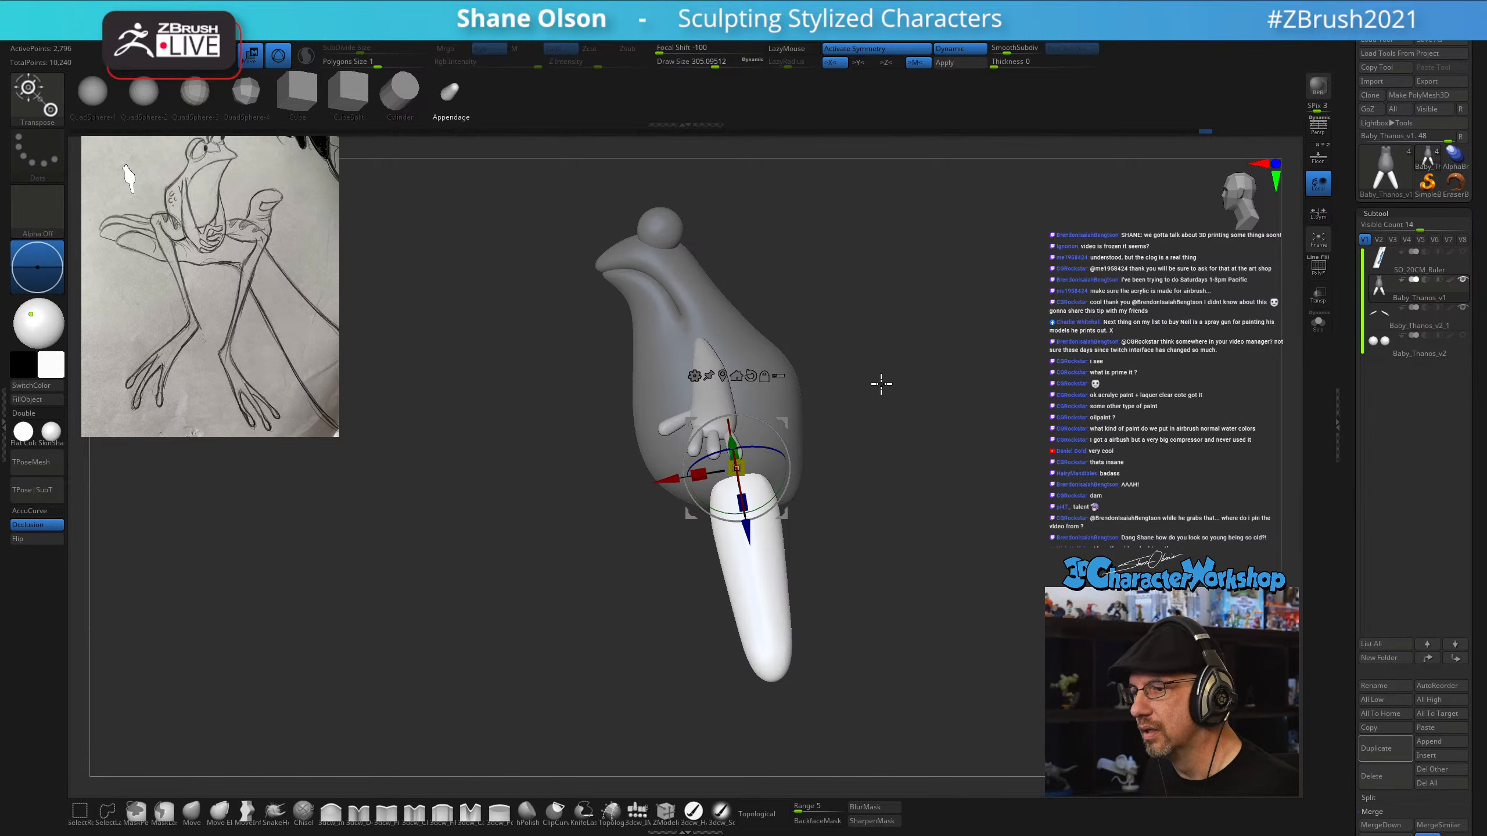
mouse_move(785, 438)
mouse_down()
mouse_move(796, 445)
mouse_move(794, 421)
mouse_move(966, 416)
mouse_move(897, 425)
mouse_move(912, 427)
mouse_move(973, 548)
mouse_move(950, 515)
mouse_up()
Duplicate the thighs down to the knees as mirrored lower legs and rotate the copies at the knee joints
key(ctrl)
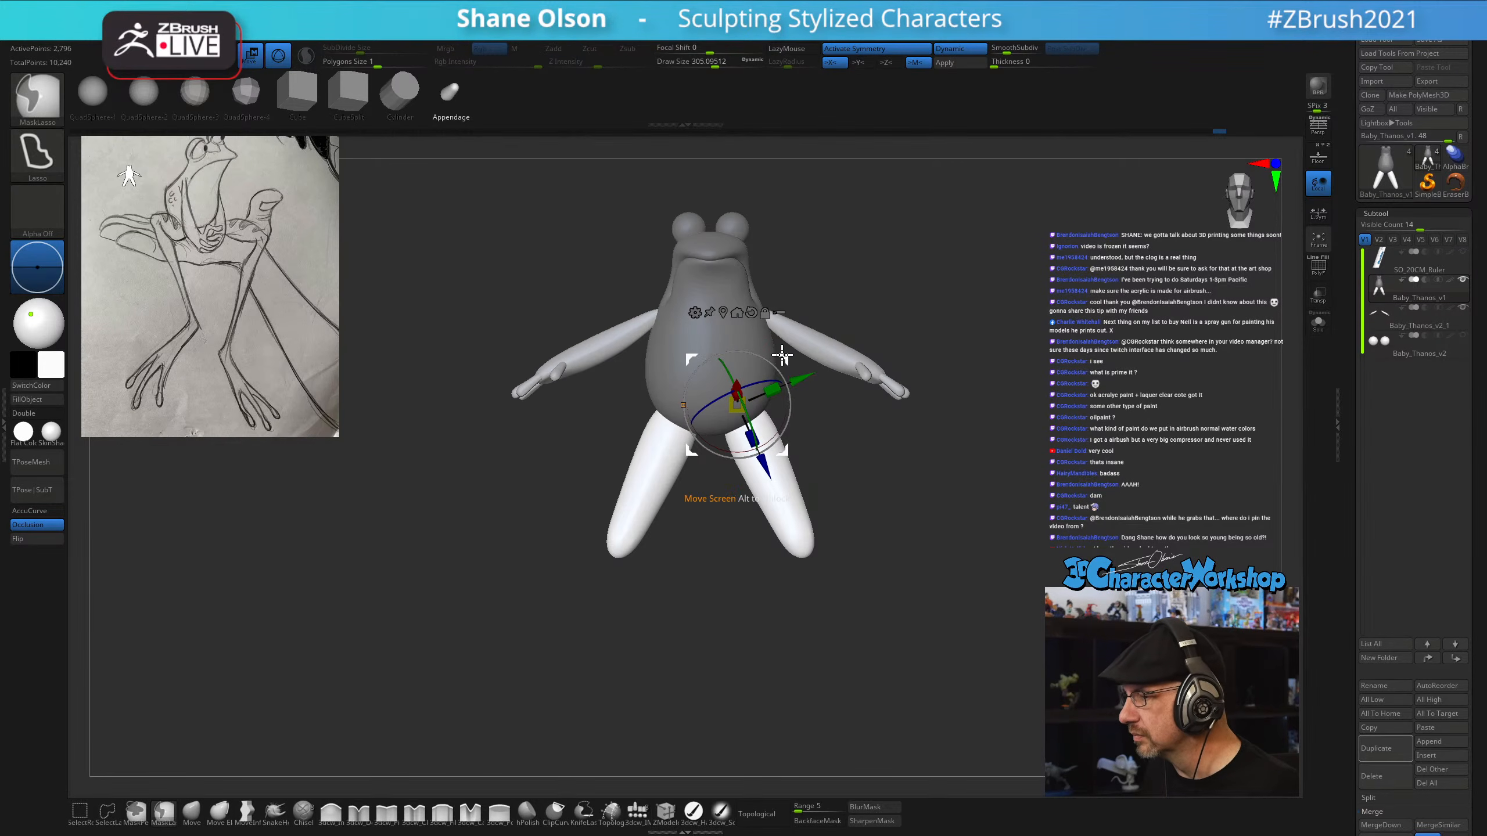
ctrl+drag(782, 355, 848, 499)
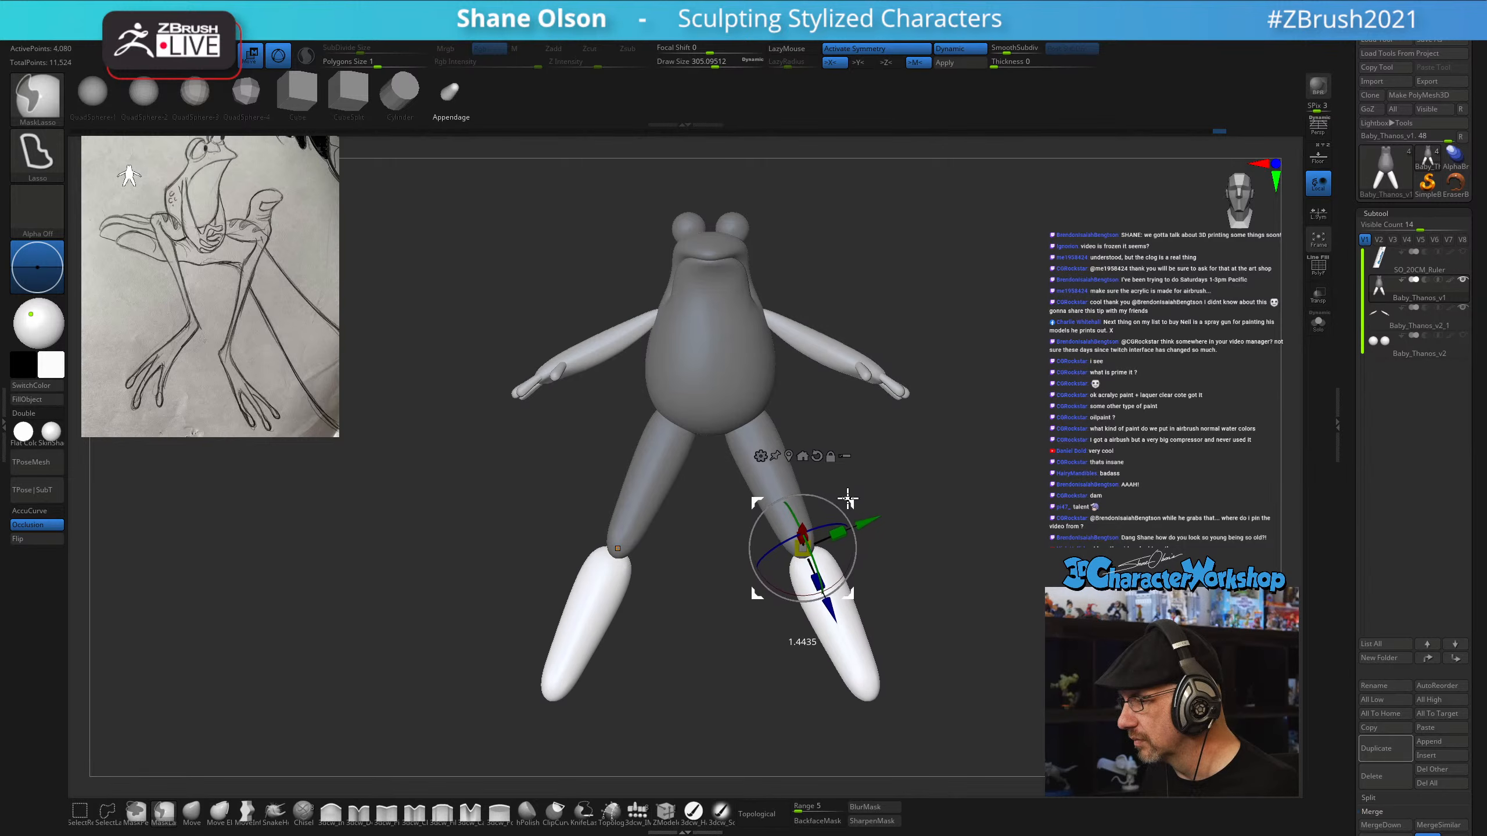
drag(1029, 515, 1013, 514)
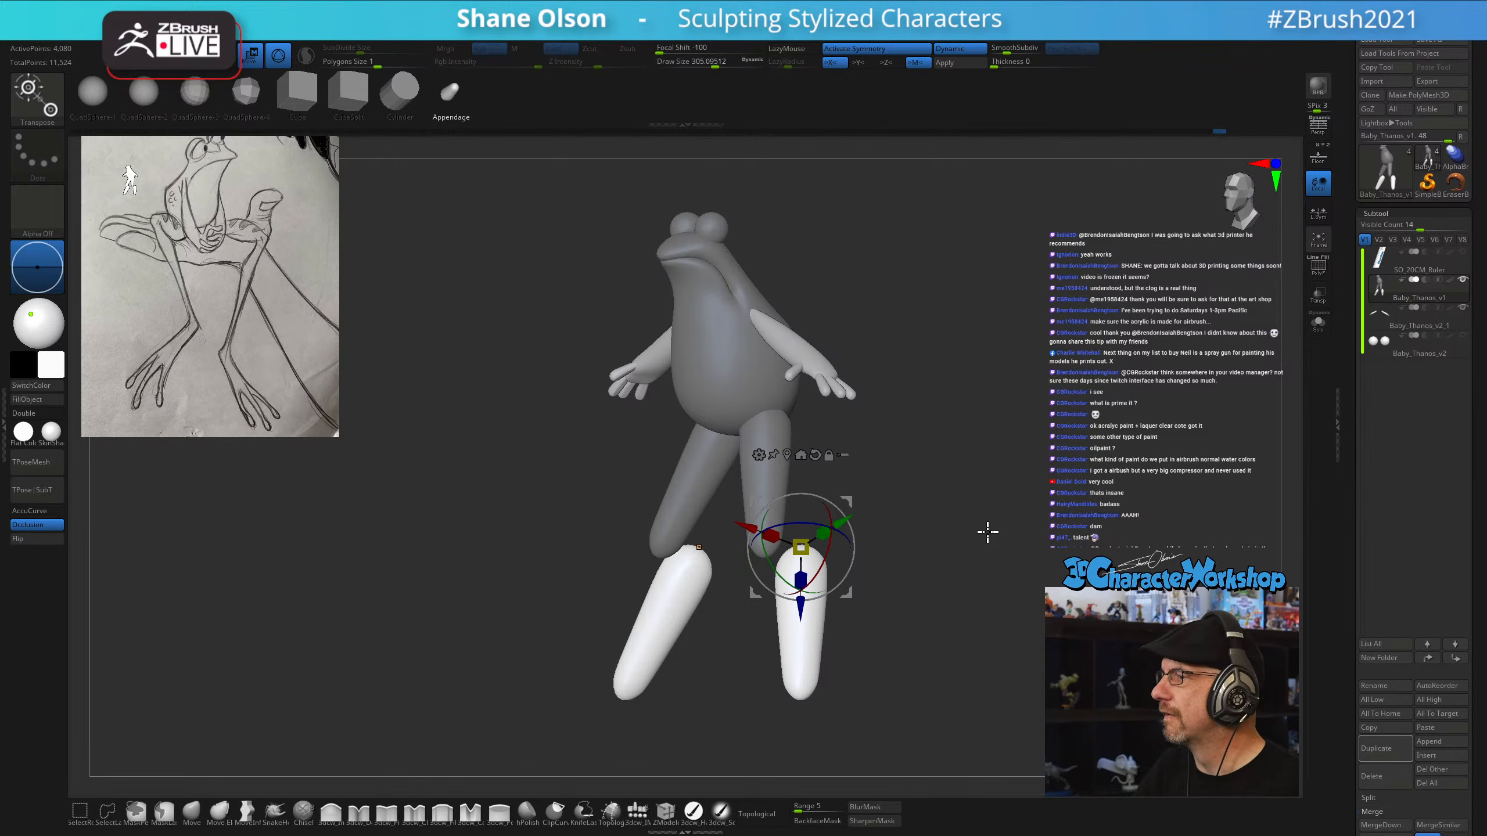
drag(993, 558, 925, 545)
mouse_move(842, 435)
mouse_down()
mouse_move(820, 445)
mouse_move(846, 430)
mouse_move(832, 460)
mouse_up()
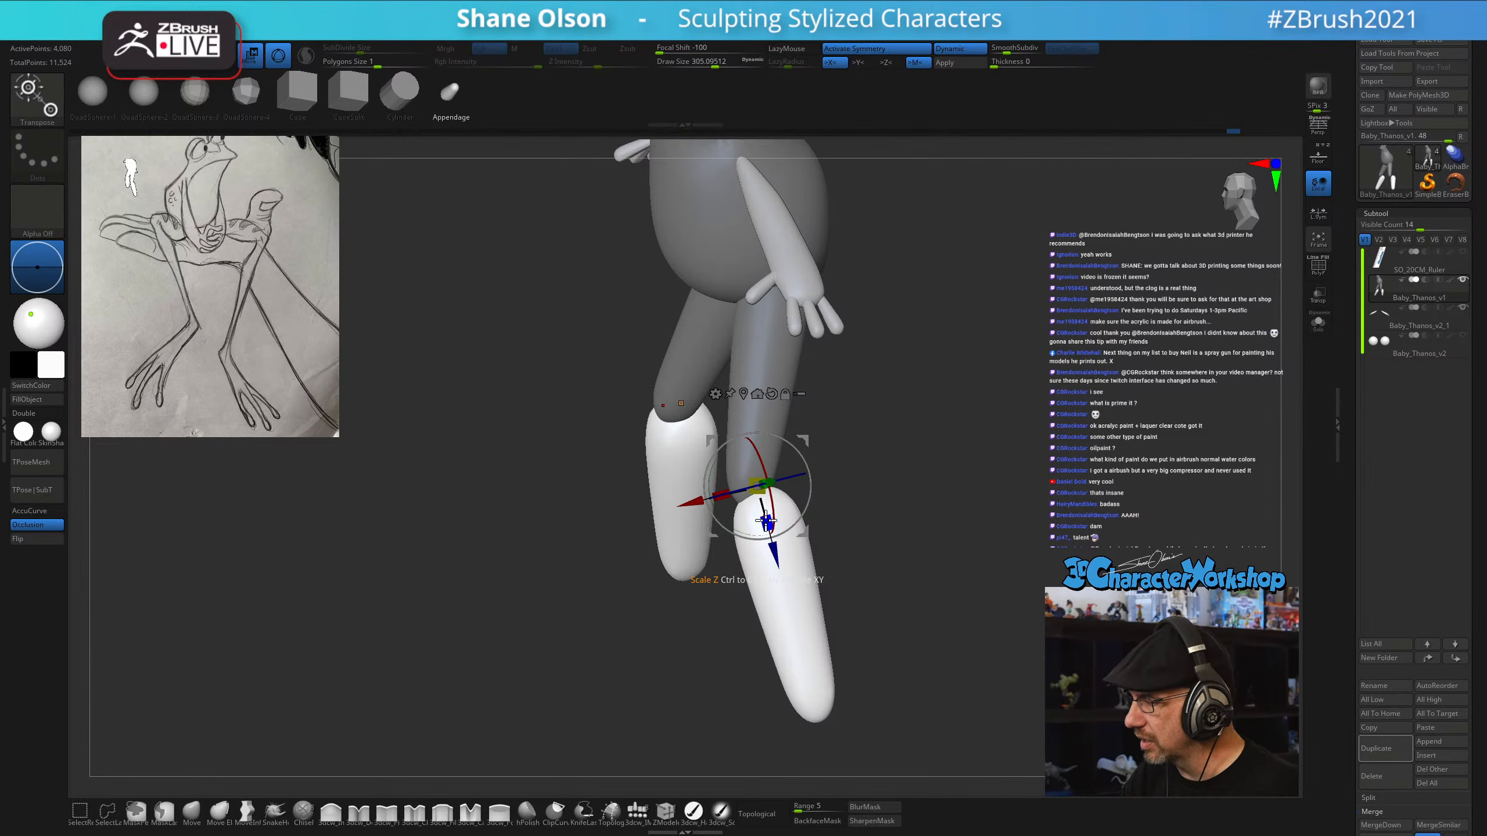
Try to thin the lower legs by scaling them across their length, and undo the scaling
drag(766, 523, 745, 461)
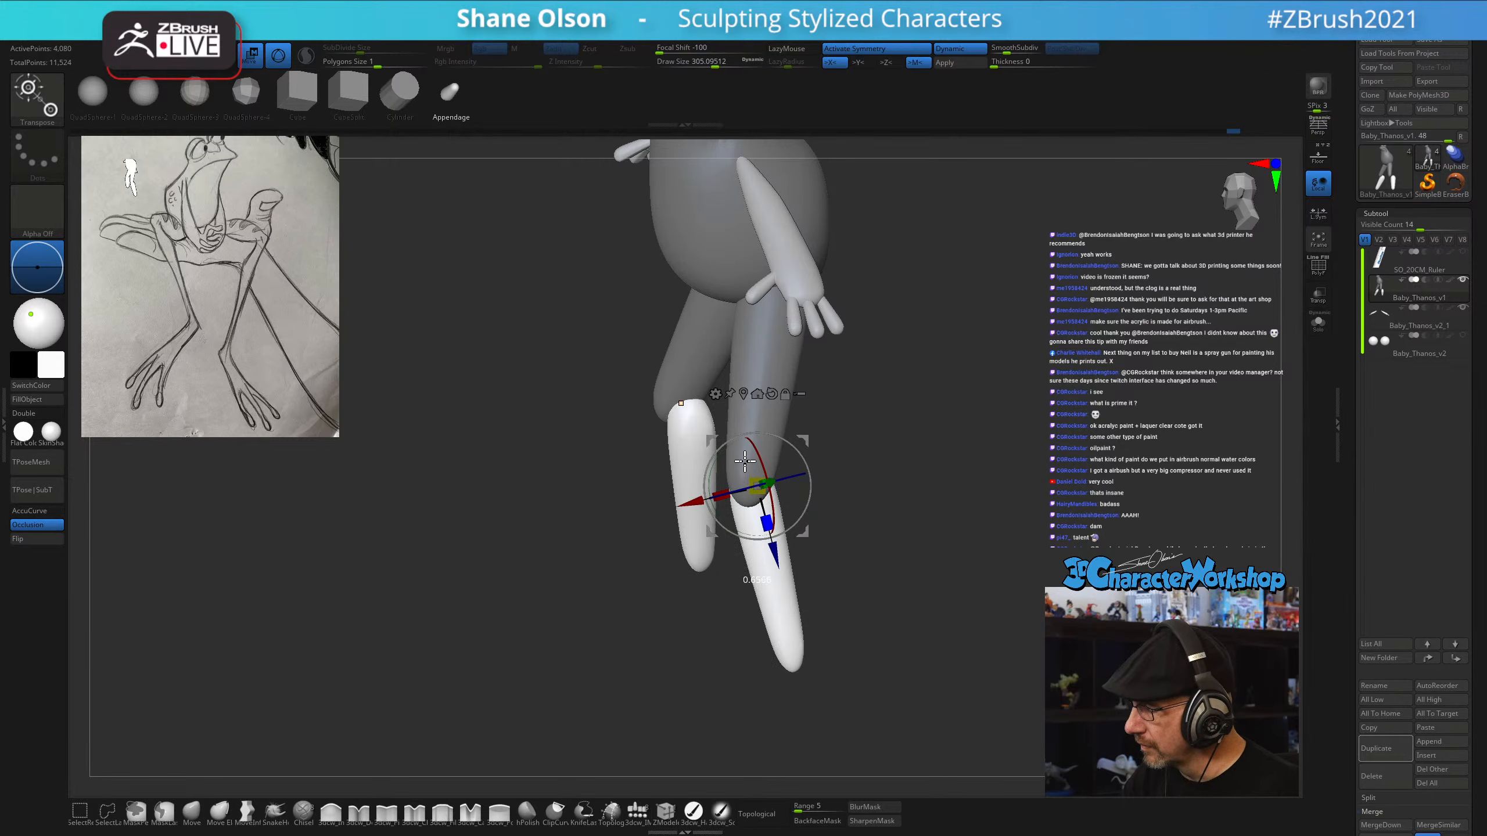
key(ctrl+z)
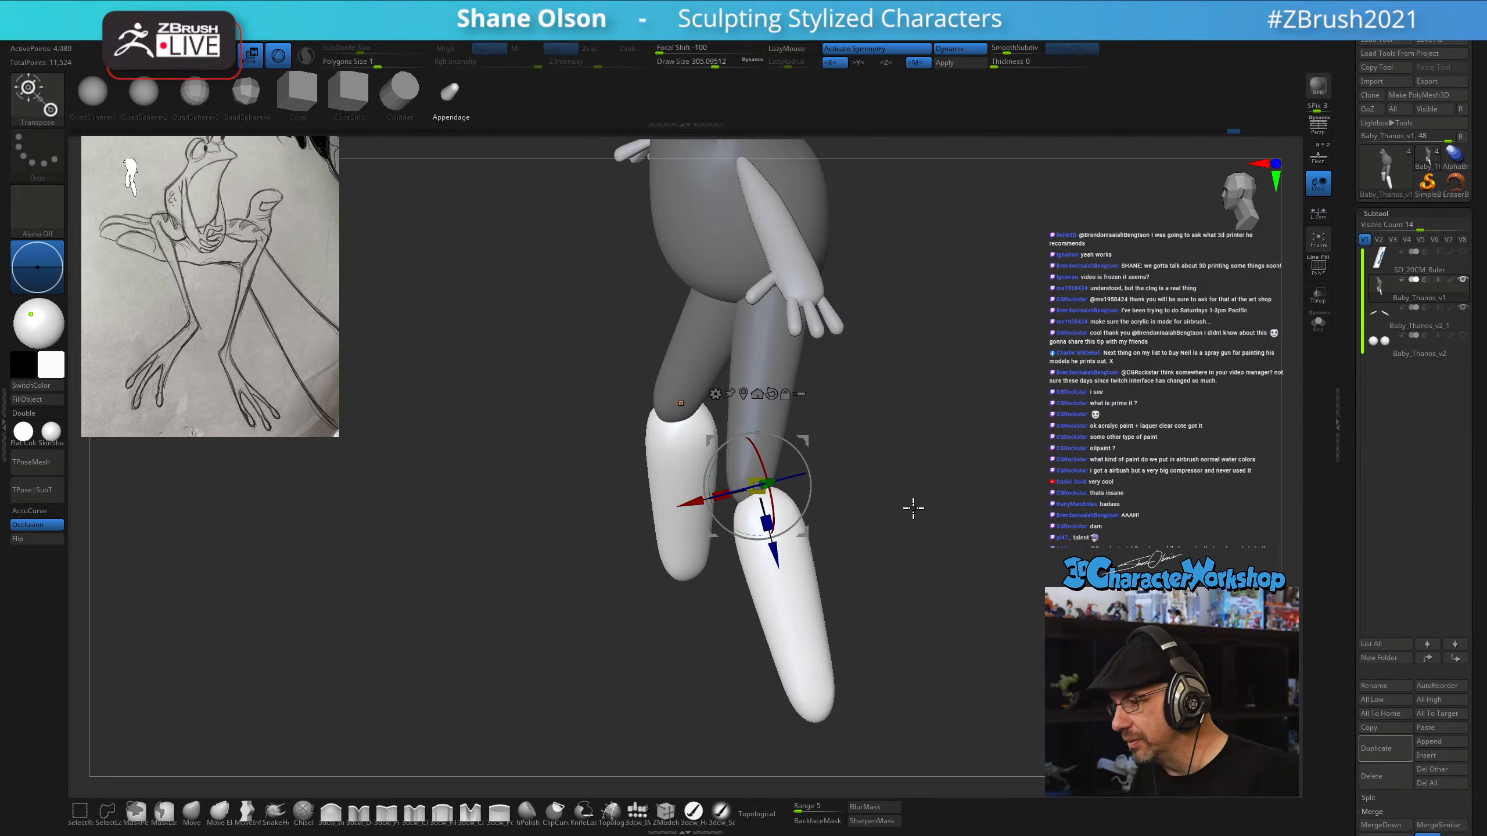
shift+drag(913, 507, 959, 583)
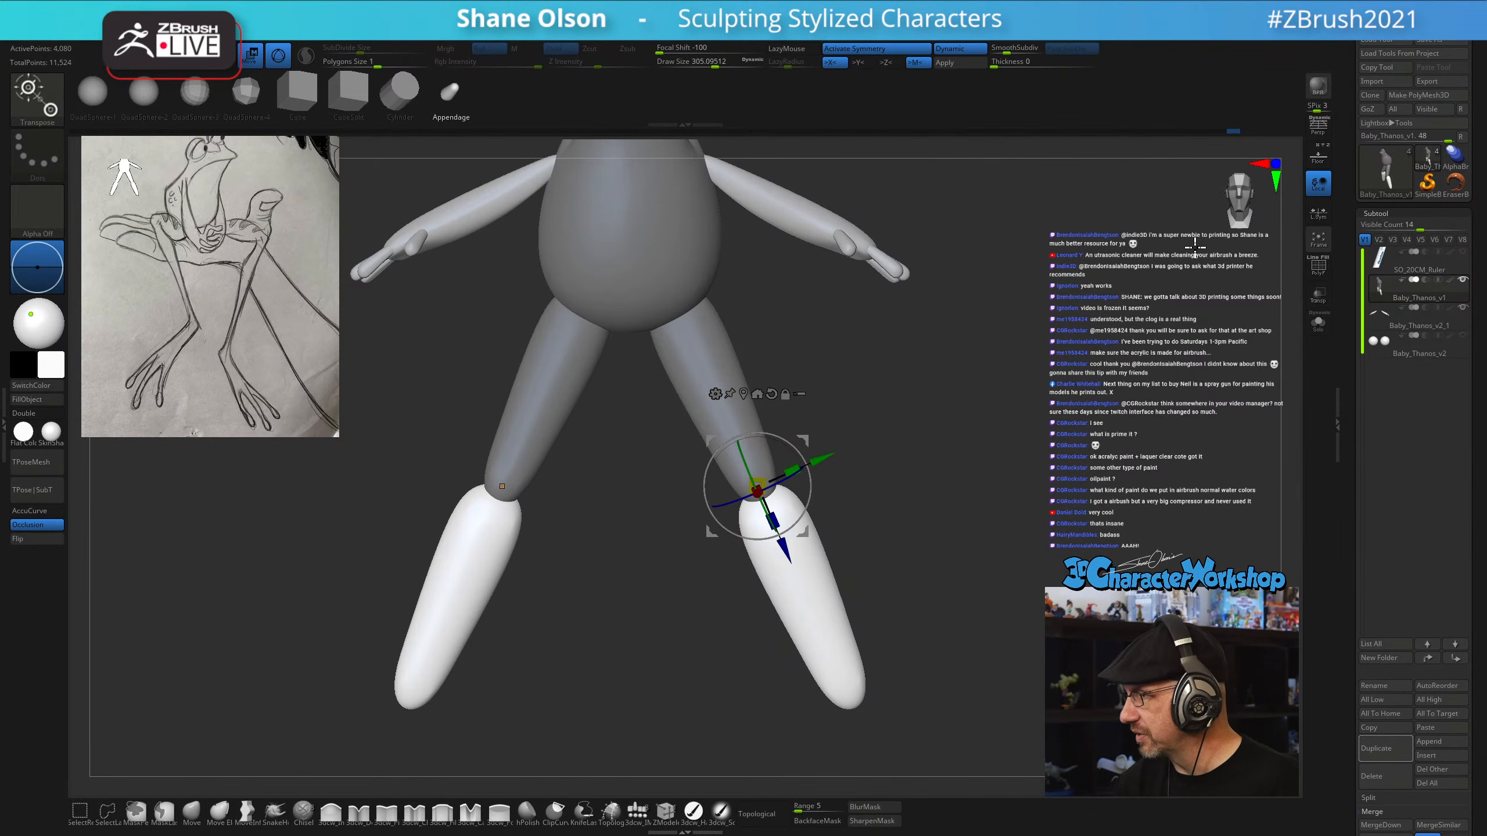
drag(1097, 334, 997, 445)
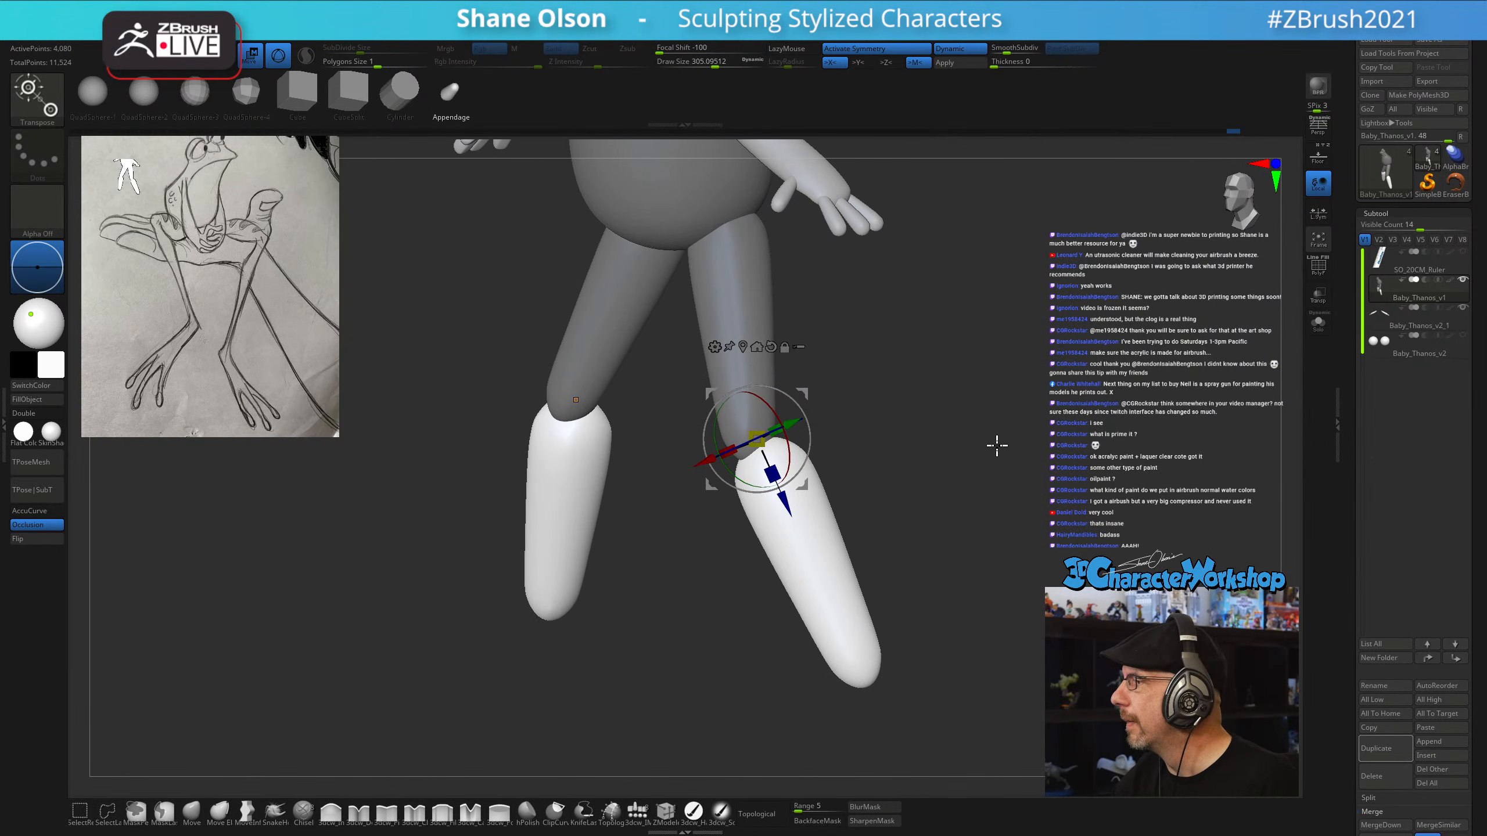
Turn on local symmetry, try thinning the lower legs about their own axes, and undo that scaling
click(1321, 216)
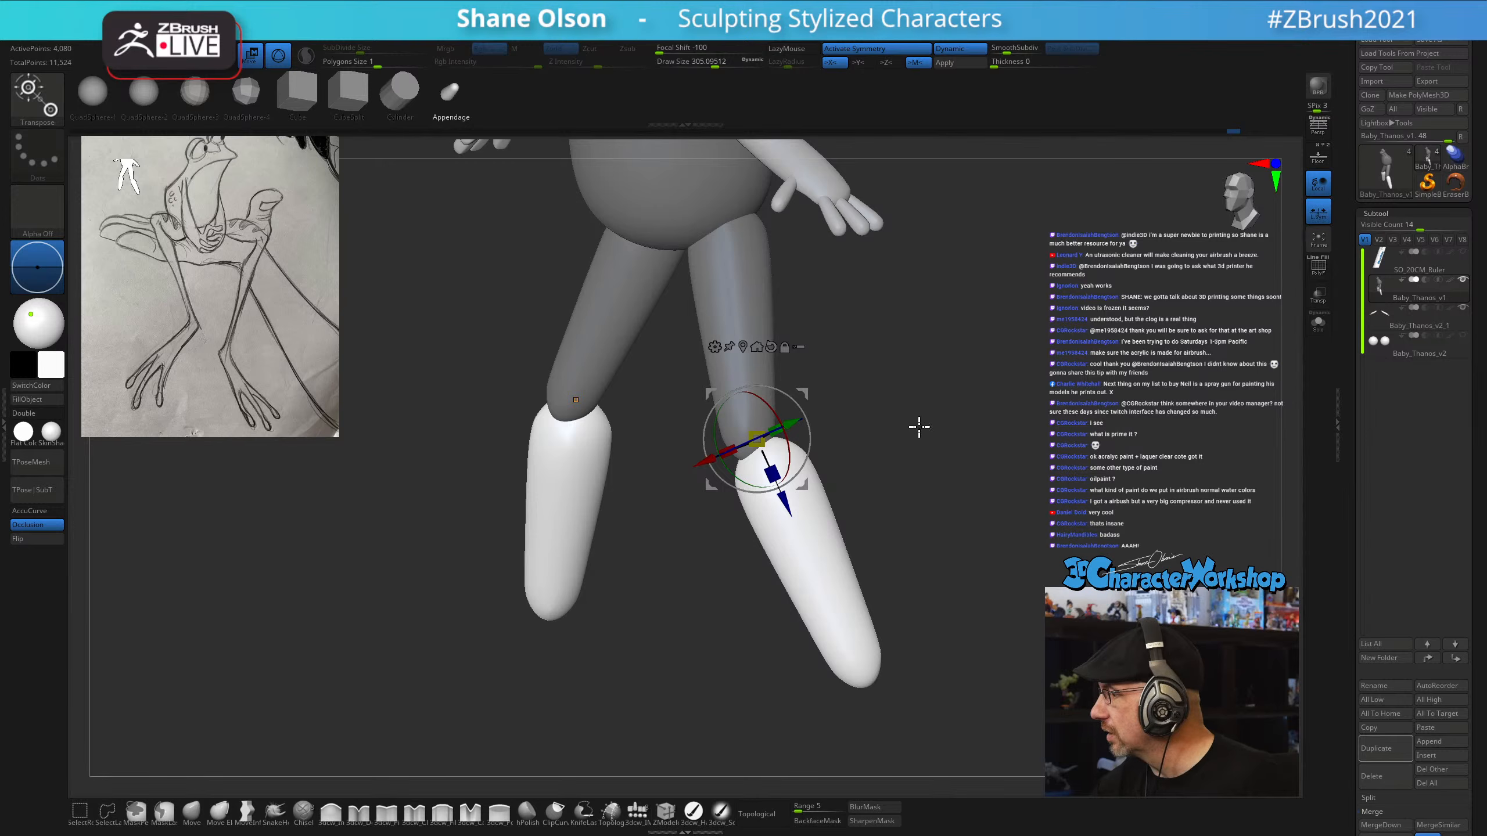
drag(773, 471, 747, 402)
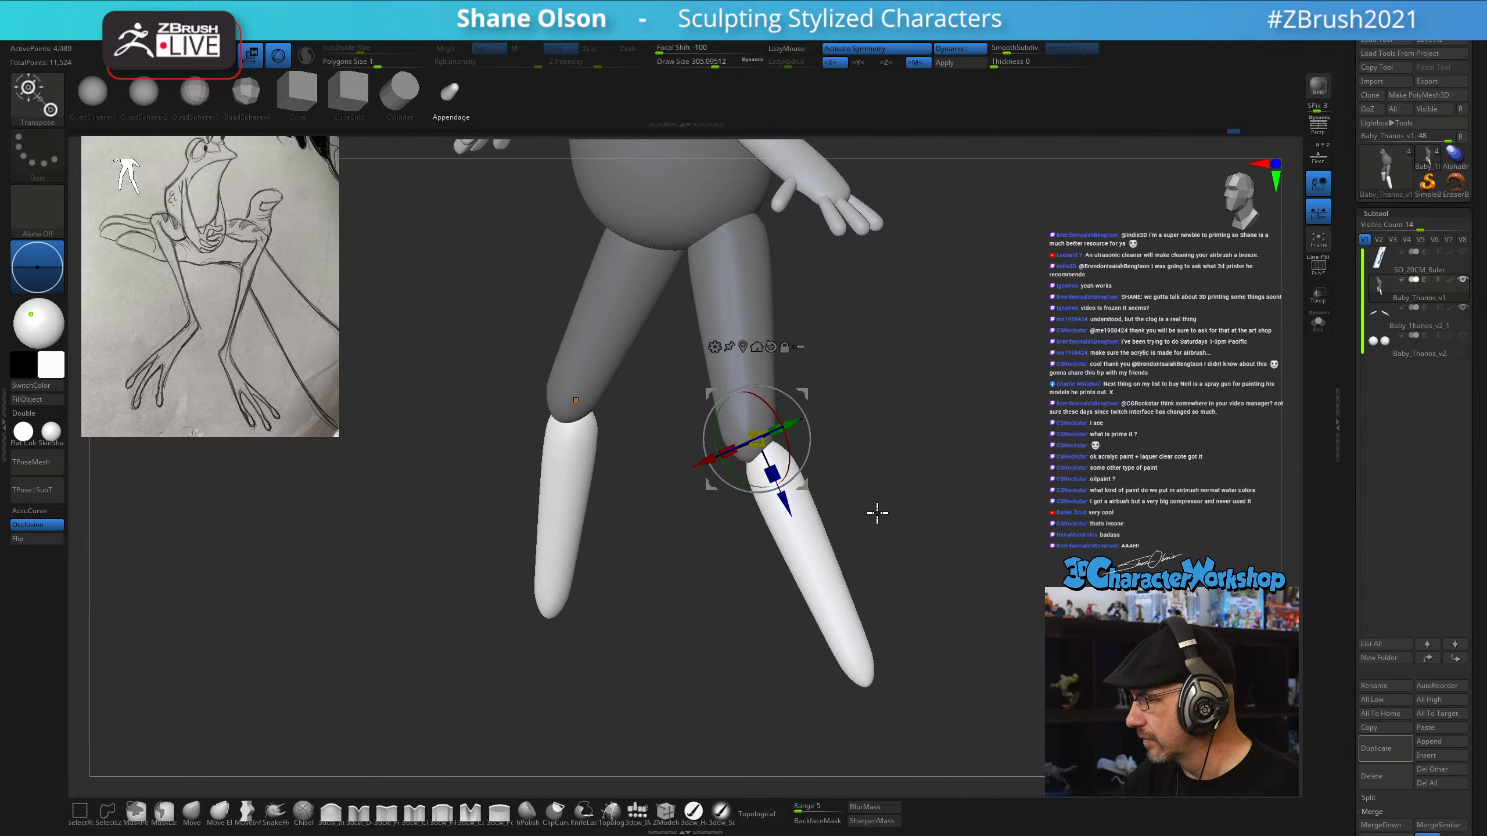
key(ctrl+z)
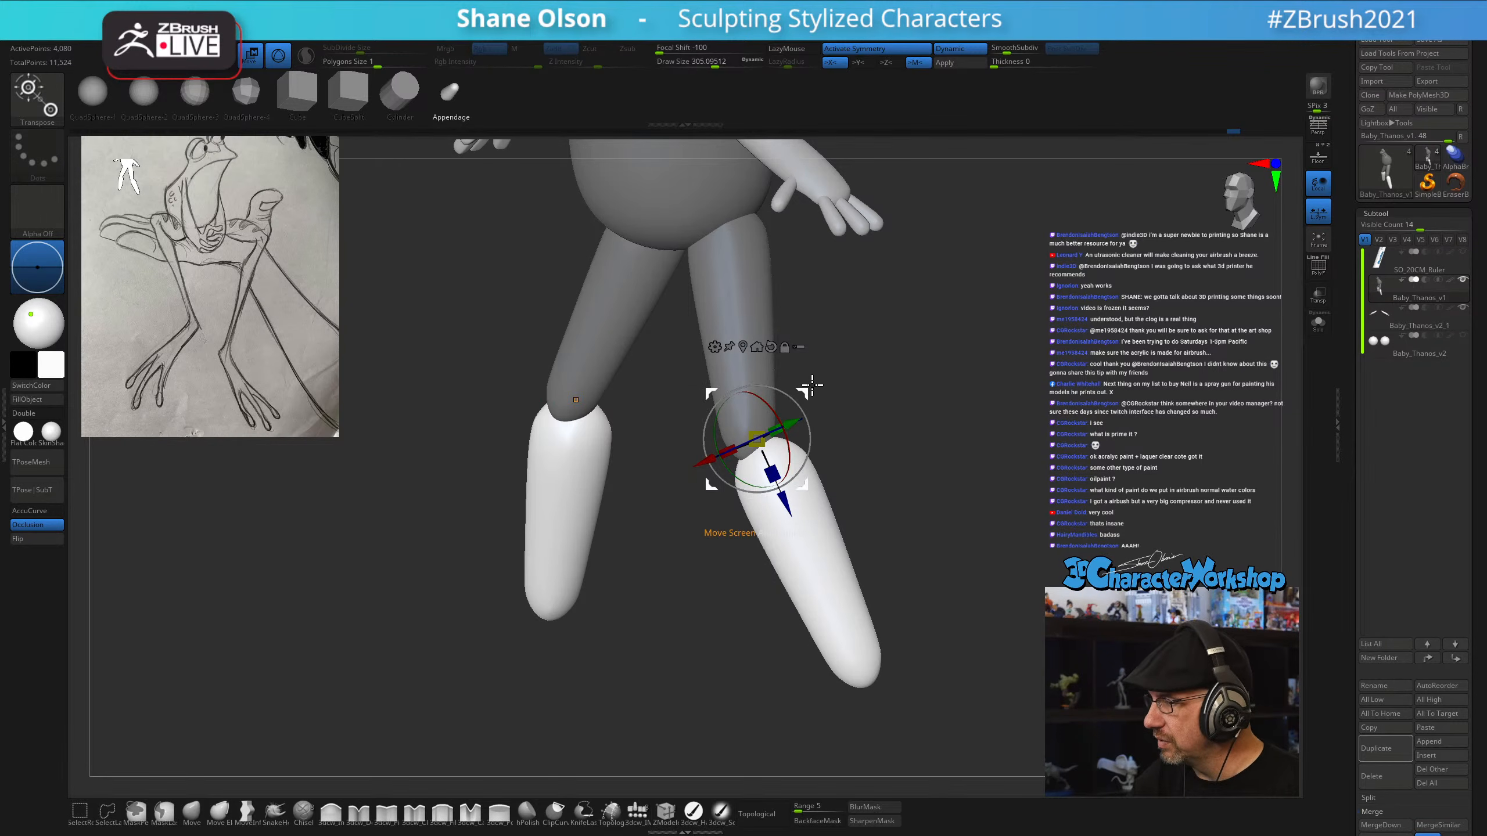
Move the gizmo pivot off the leg and back to the knee, and shift the lower legs slightly against the thighs
drag(837, 368, 784, 427)
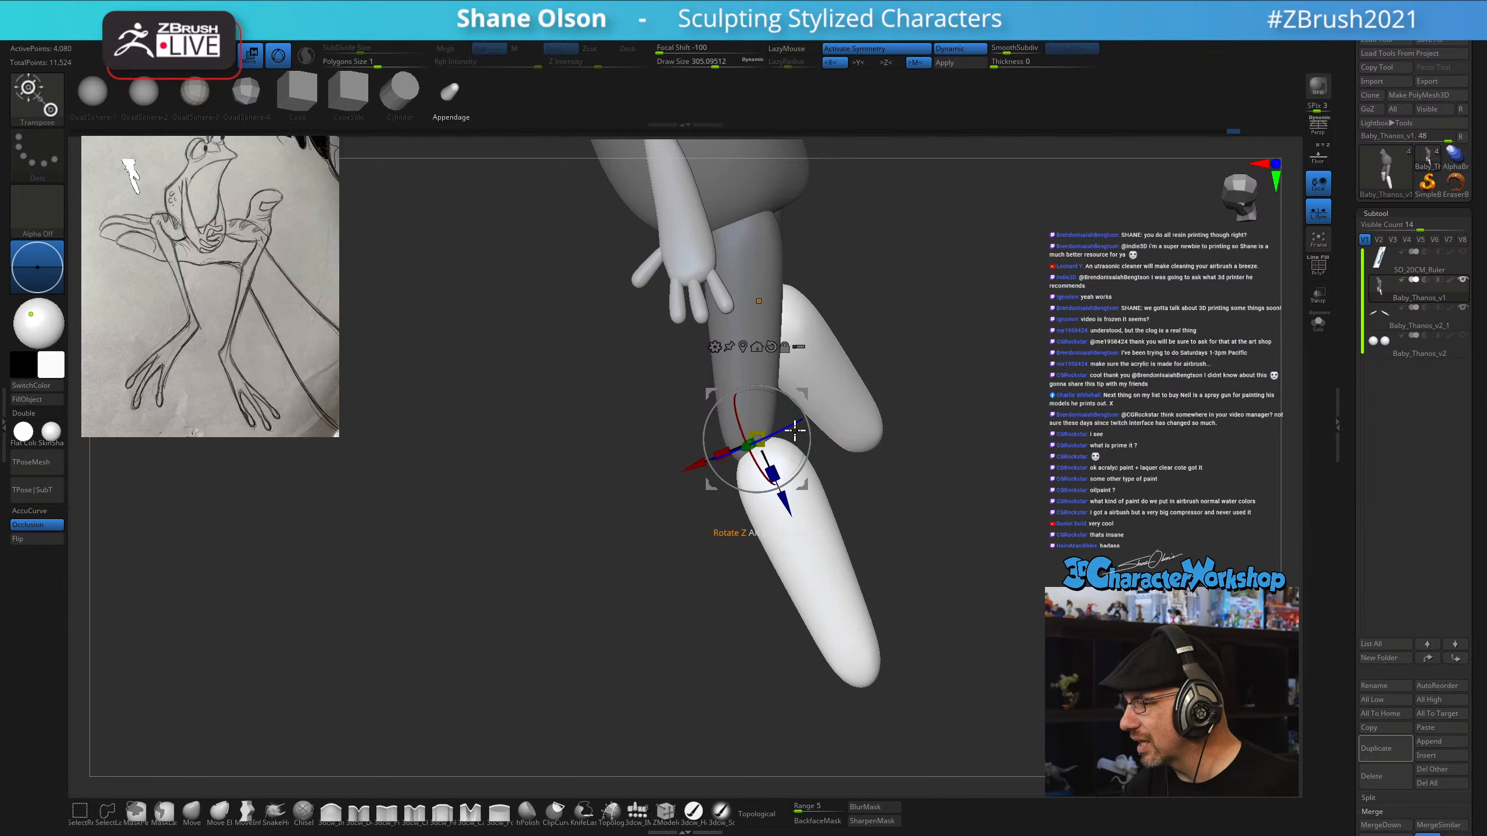
alt+drag(794, 430, 644, 484)
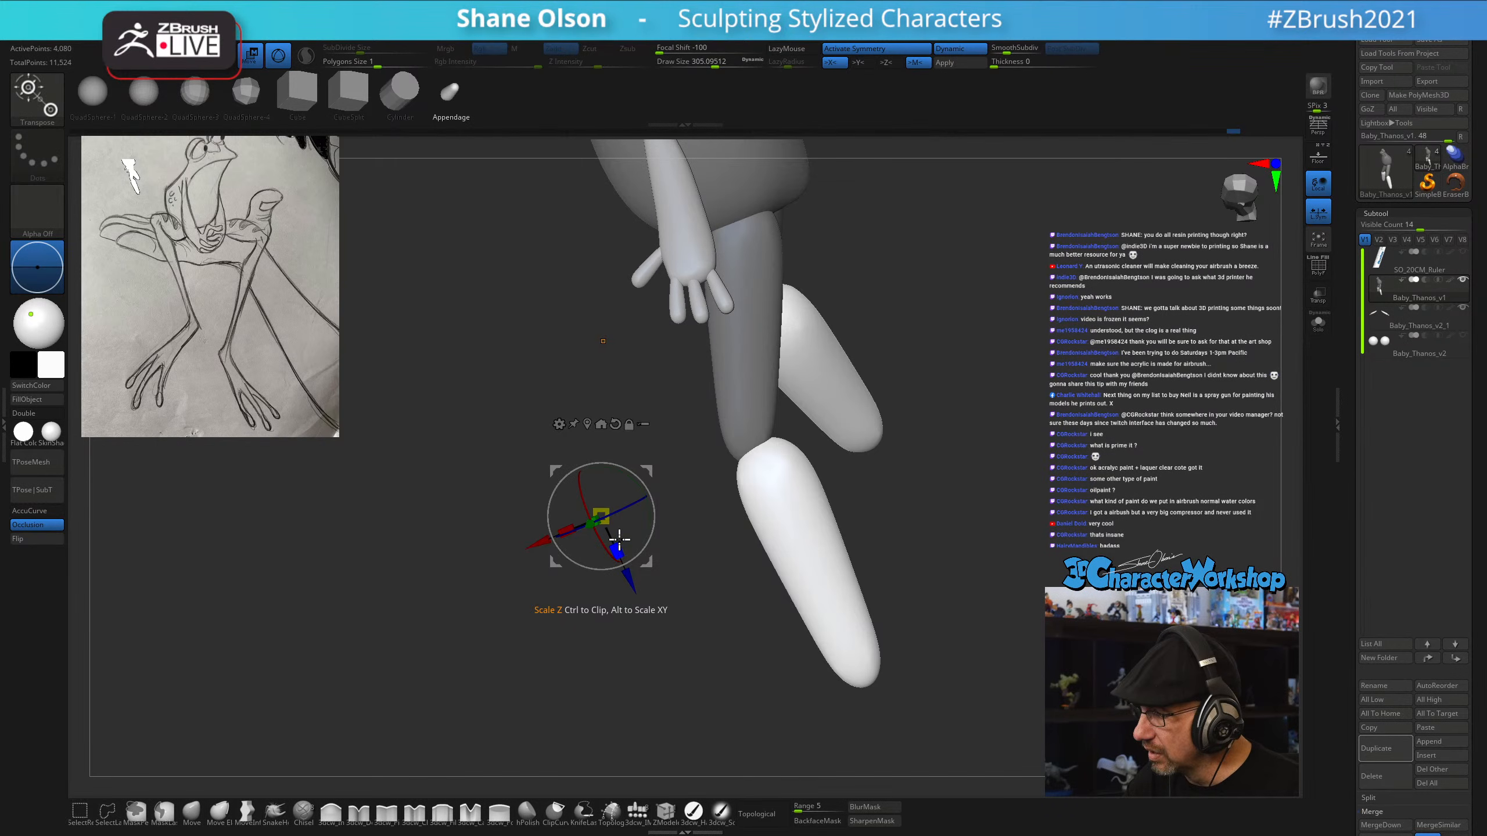
drag(536, 543, 697, 476)
drag(854, 487, 879, 468)
drag(806, 402, 767, 415)
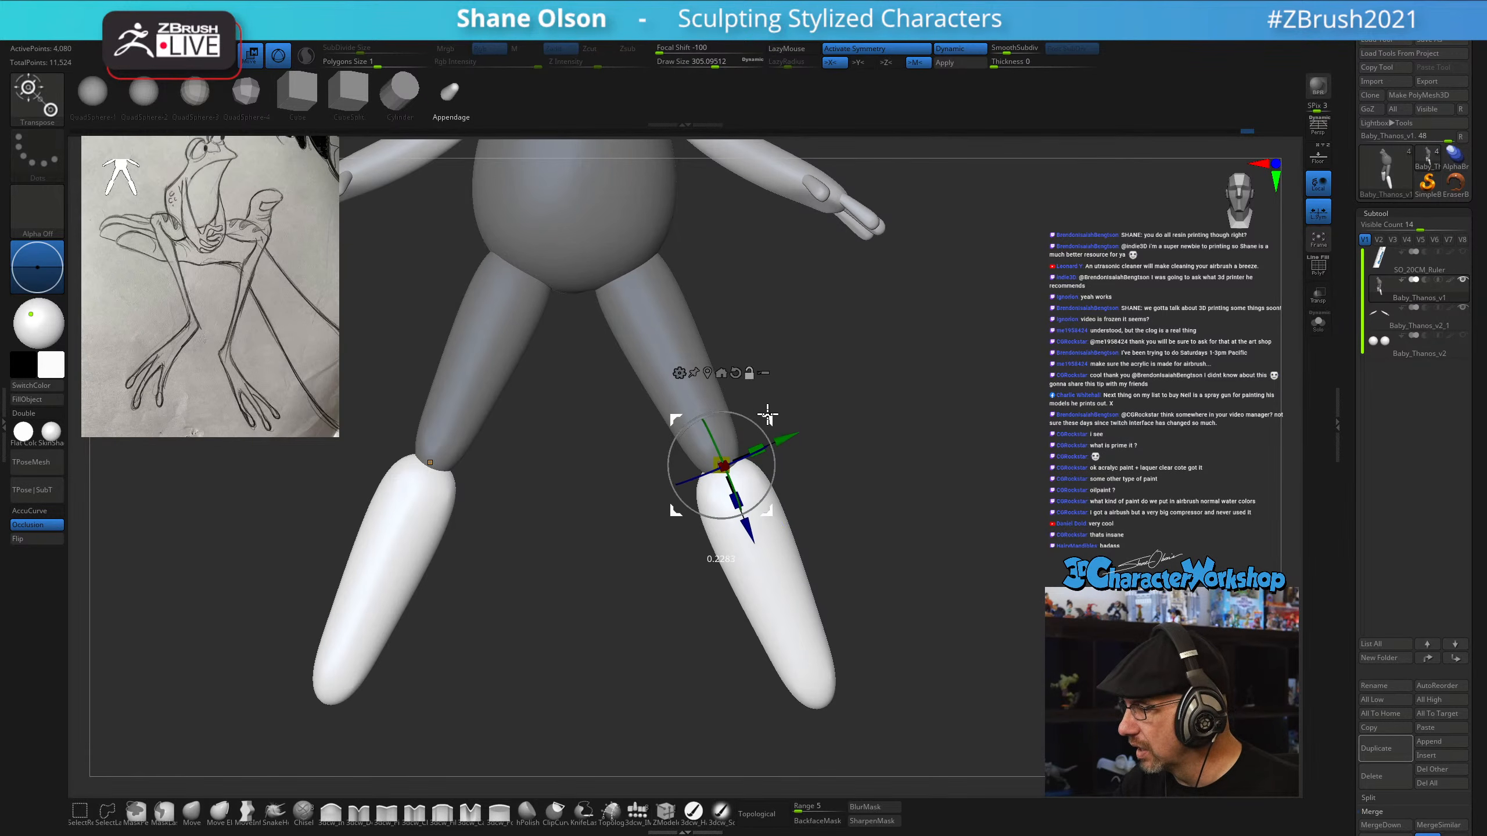
Scale the lower legs thinner across their width and move them up to meet the knees
drag(902, 508, 881, 539)
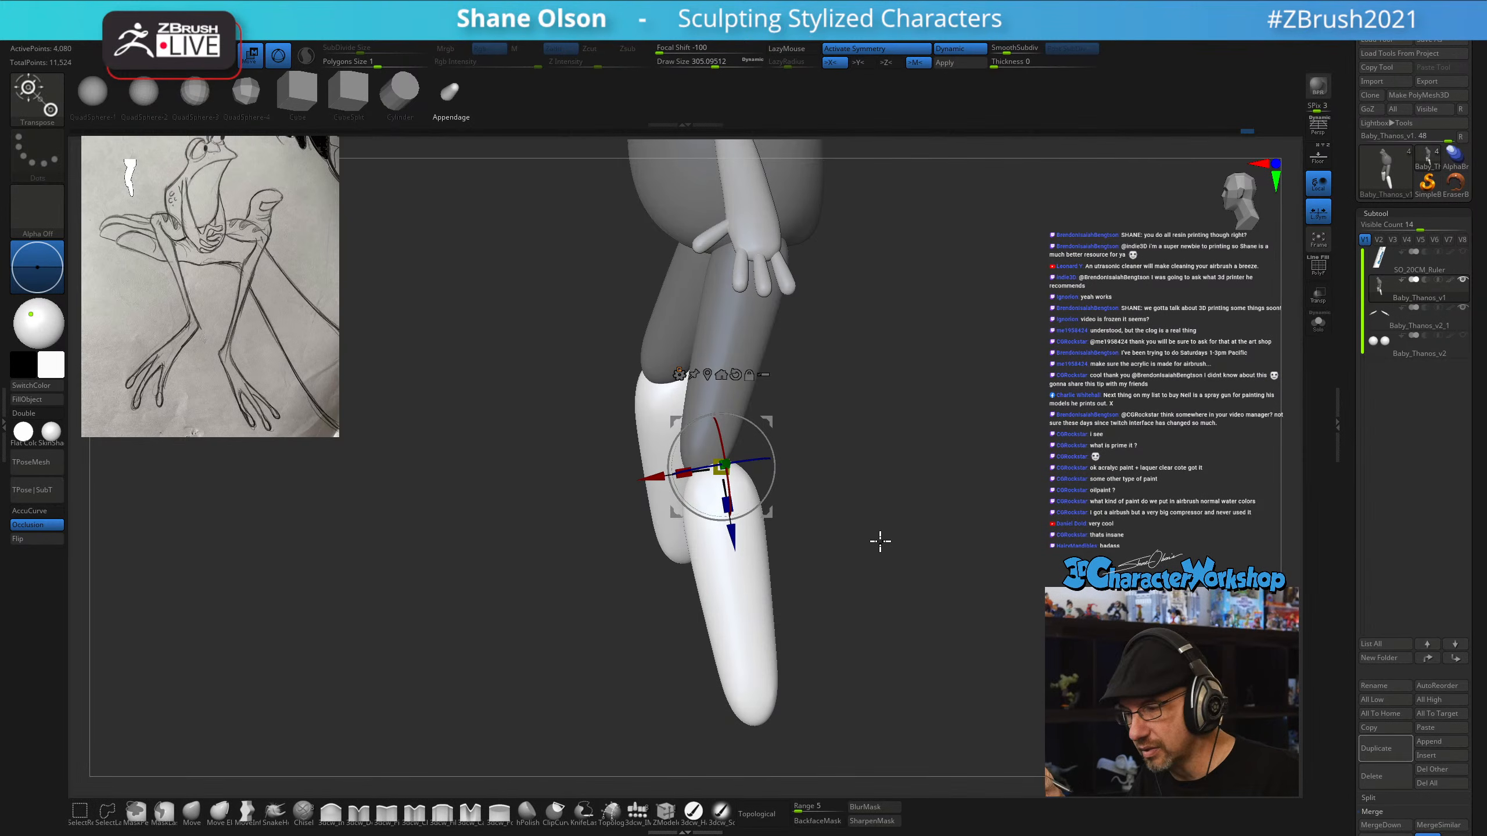
drag(880, 541, 847, 536)
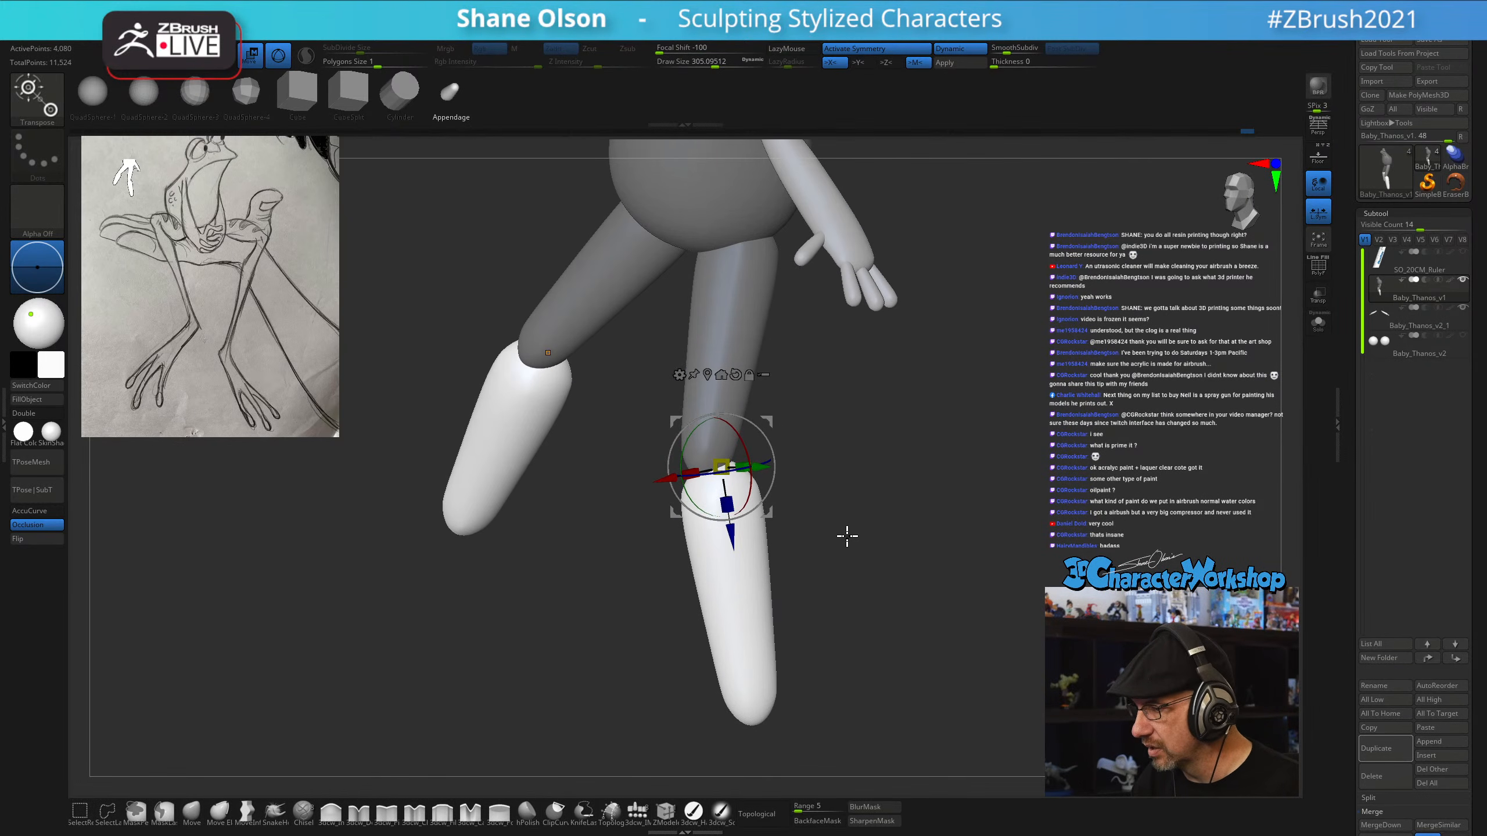
drag(728, 504, 708, 409)
drag(857, 498, 930, 535)
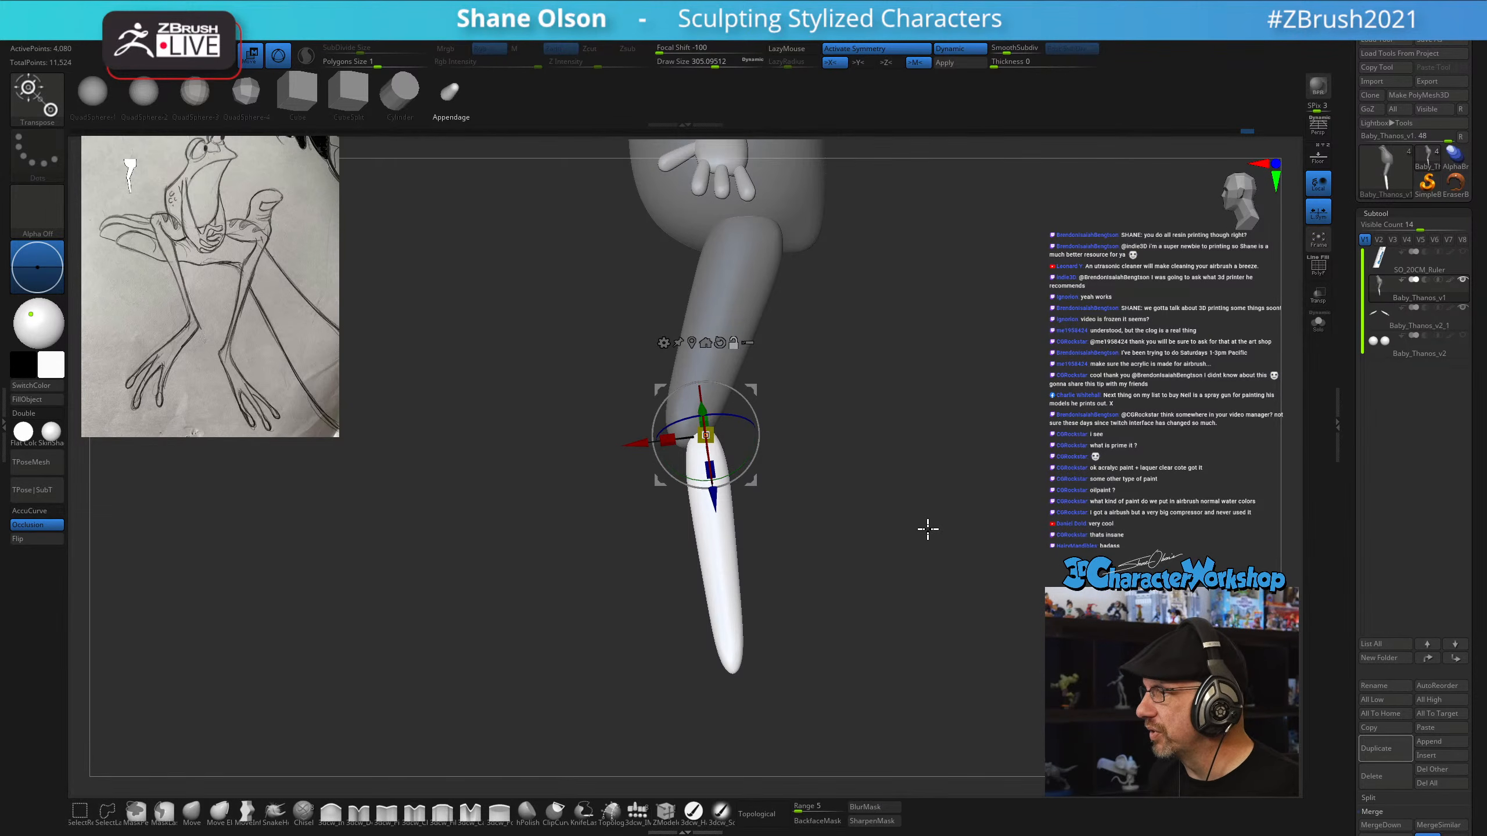
mouse_move(749, 398)
mouse_down()
mouse_move(741, 382)
mouse_move(830, 405)
mouse_move(738, 380)
mouse_up()
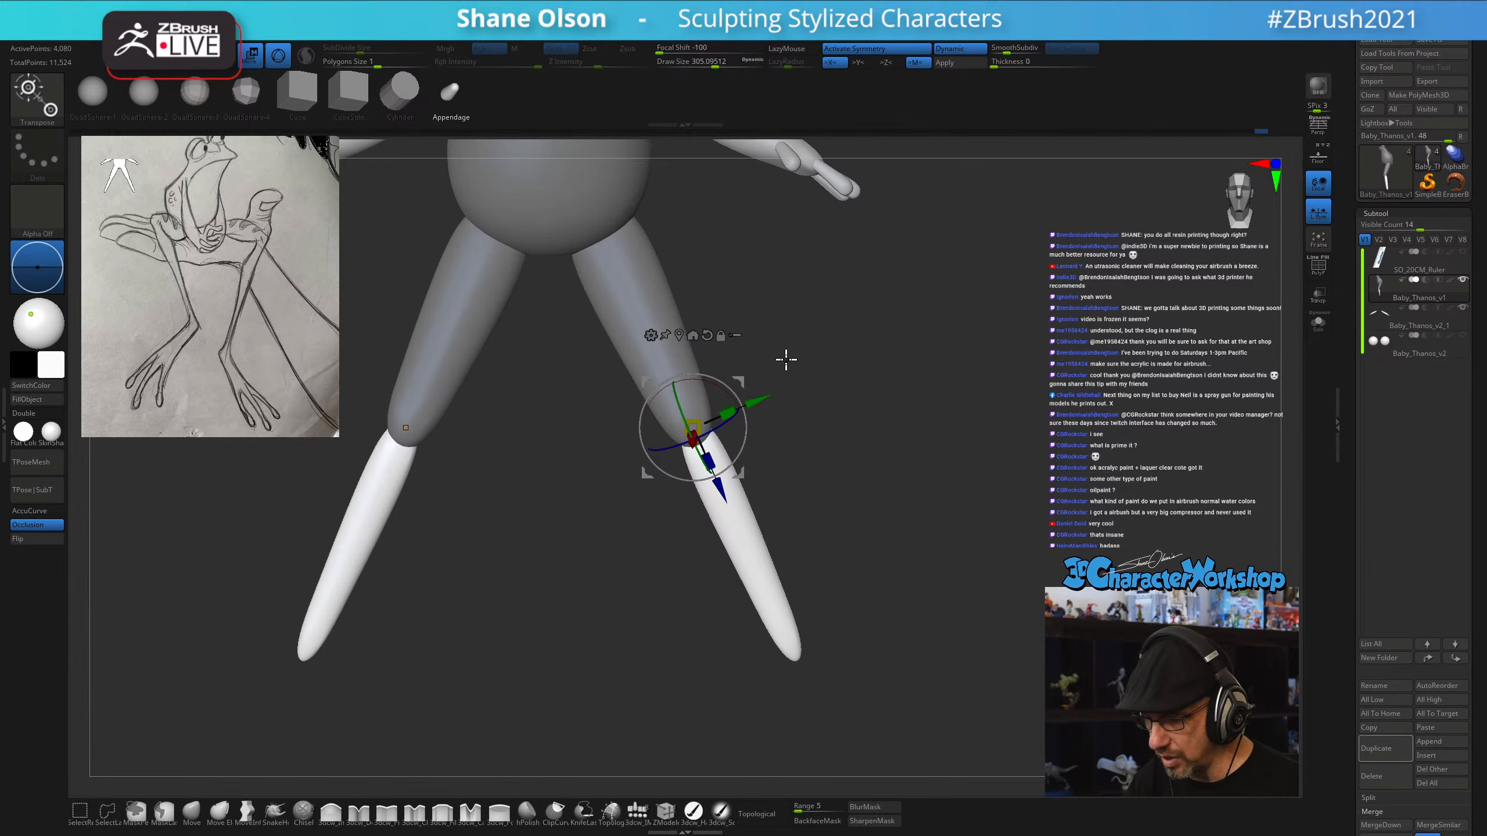
Return to Draw mode and reduce the insert brush's draw size to about 167
key(q)
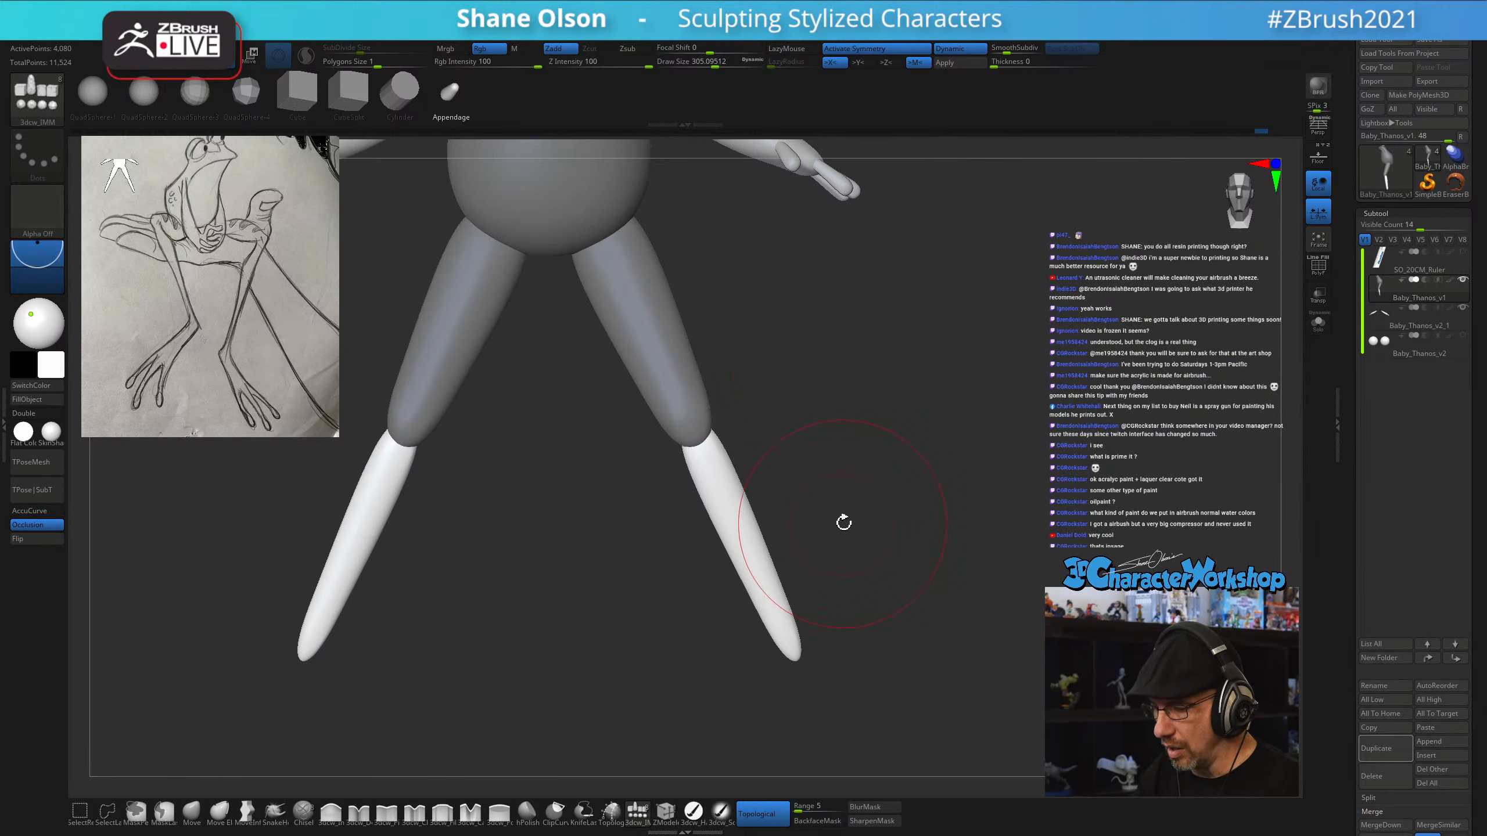
key(s)
drag(847, 530, 833, 530)
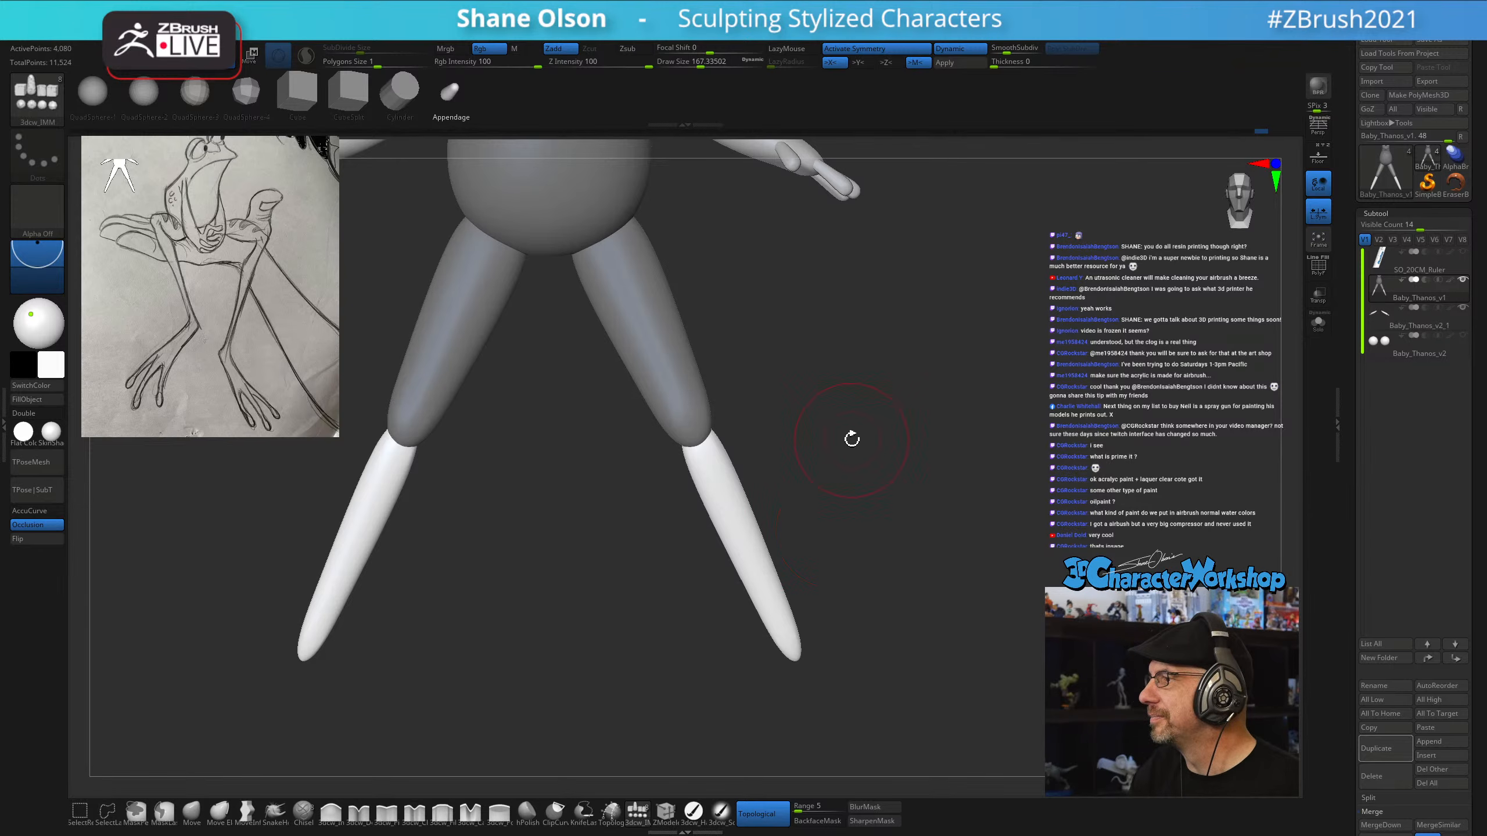
Clear the mask from the body and thighs and display the model's polyframe
drag(851, 439, 919, 483)
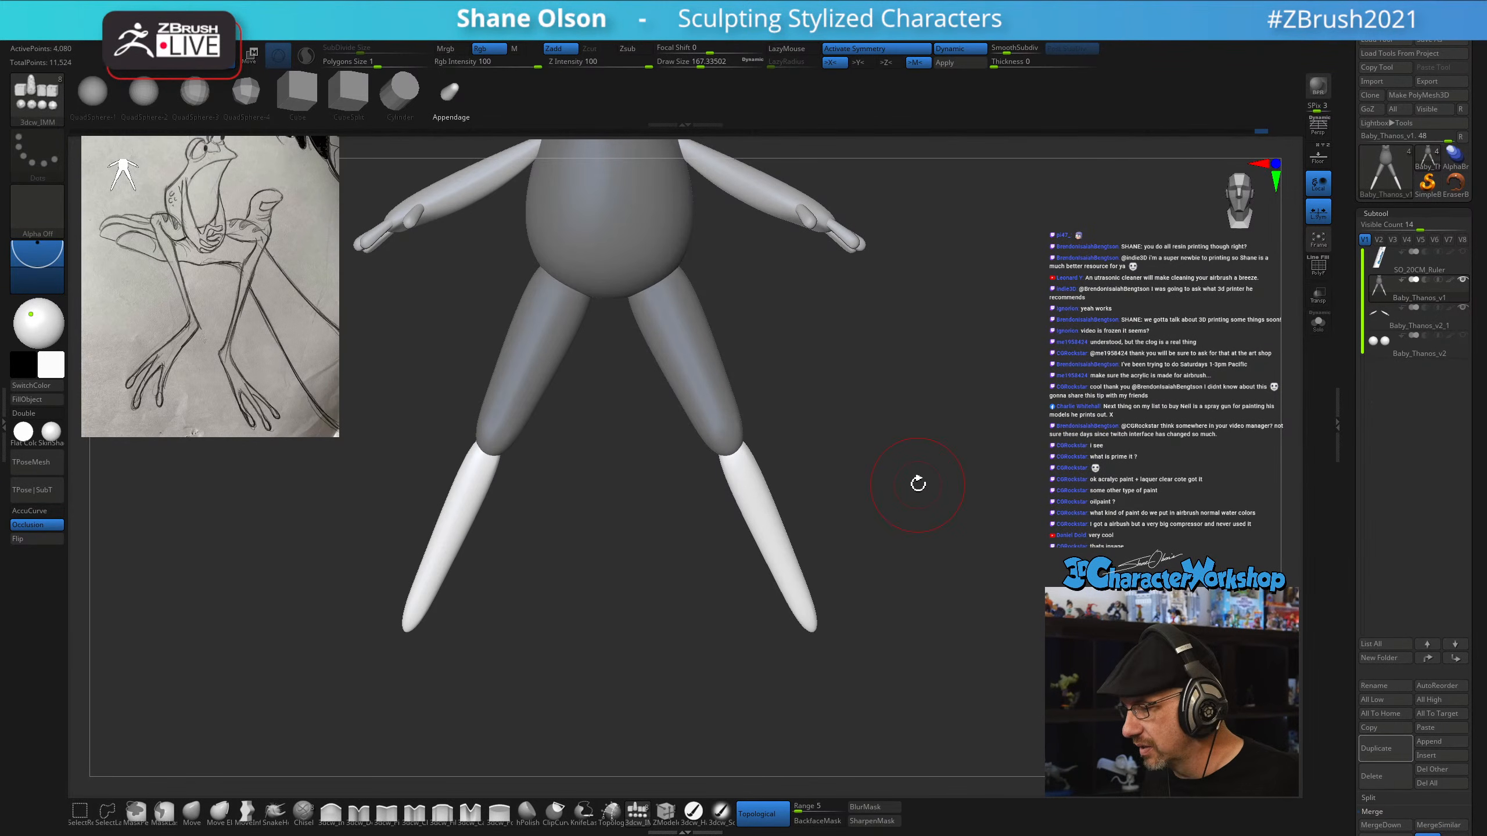
drag(867, 584, 825, 433)
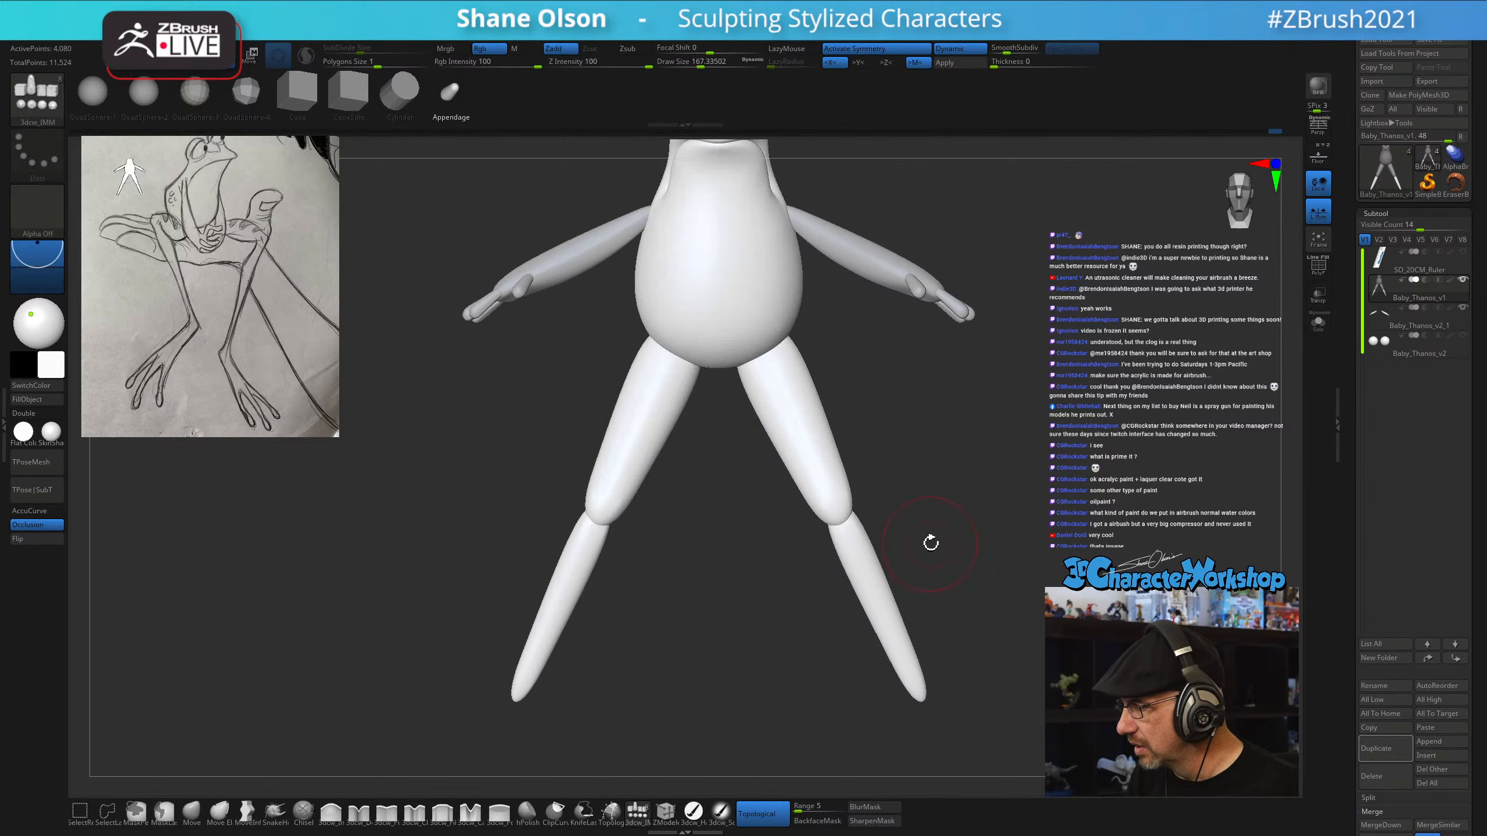
key(shift+f)
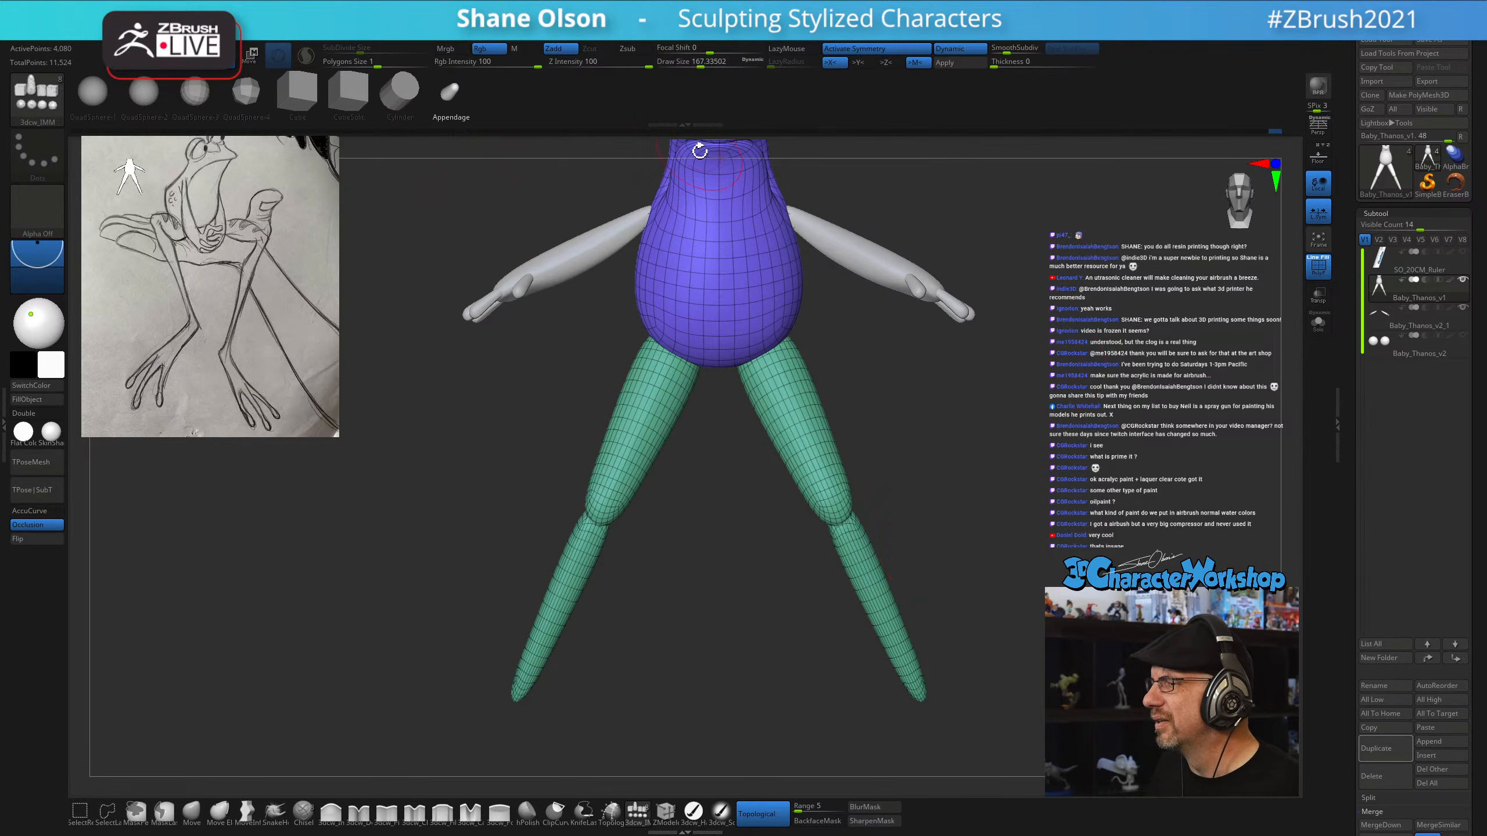
Isolate the legs and split the hidden body off into its own subtool
ctrl+shift+click(819, 378)
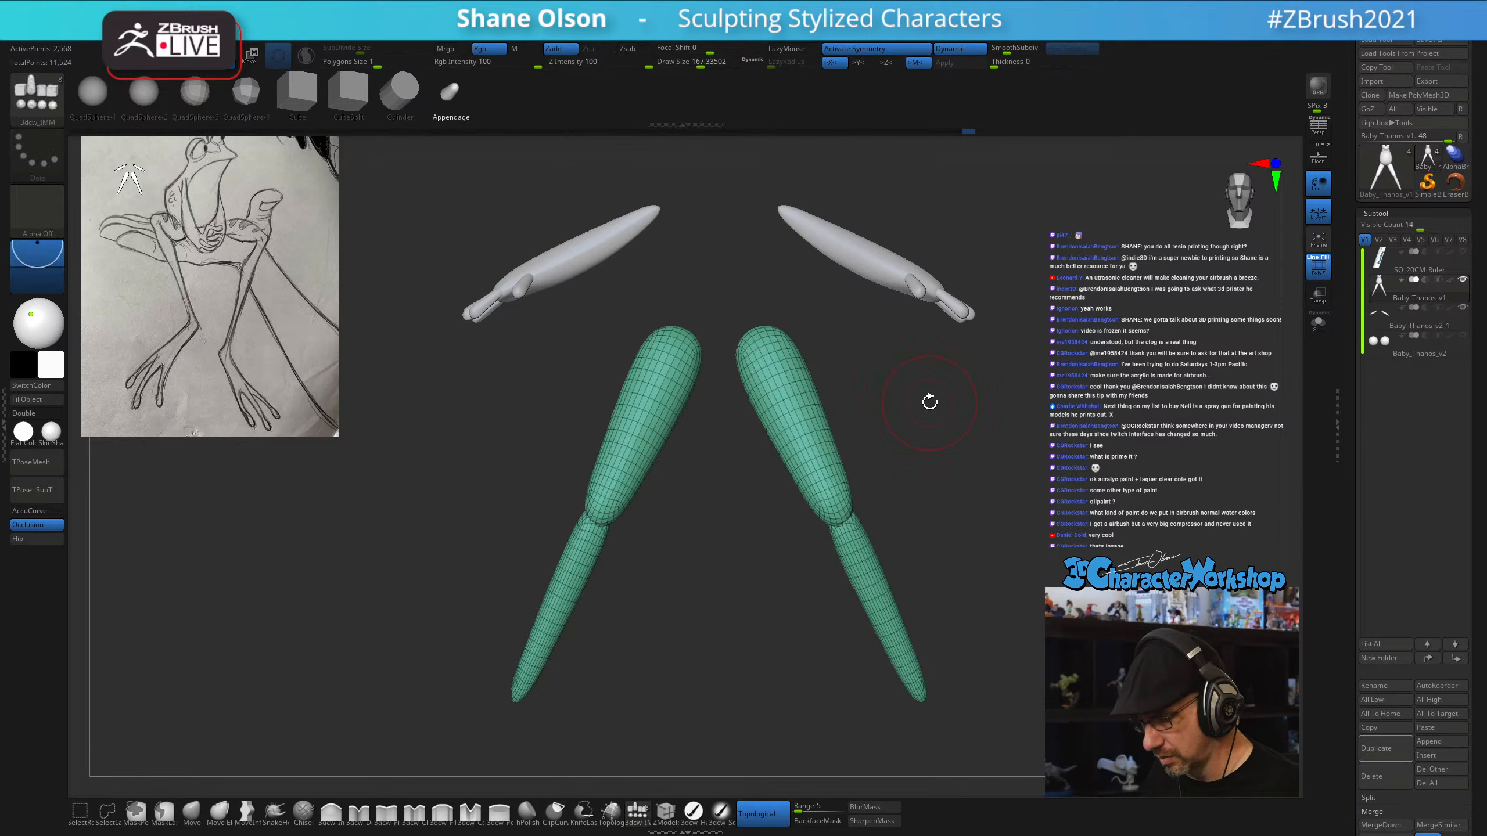
key(space)
click(953, 489)
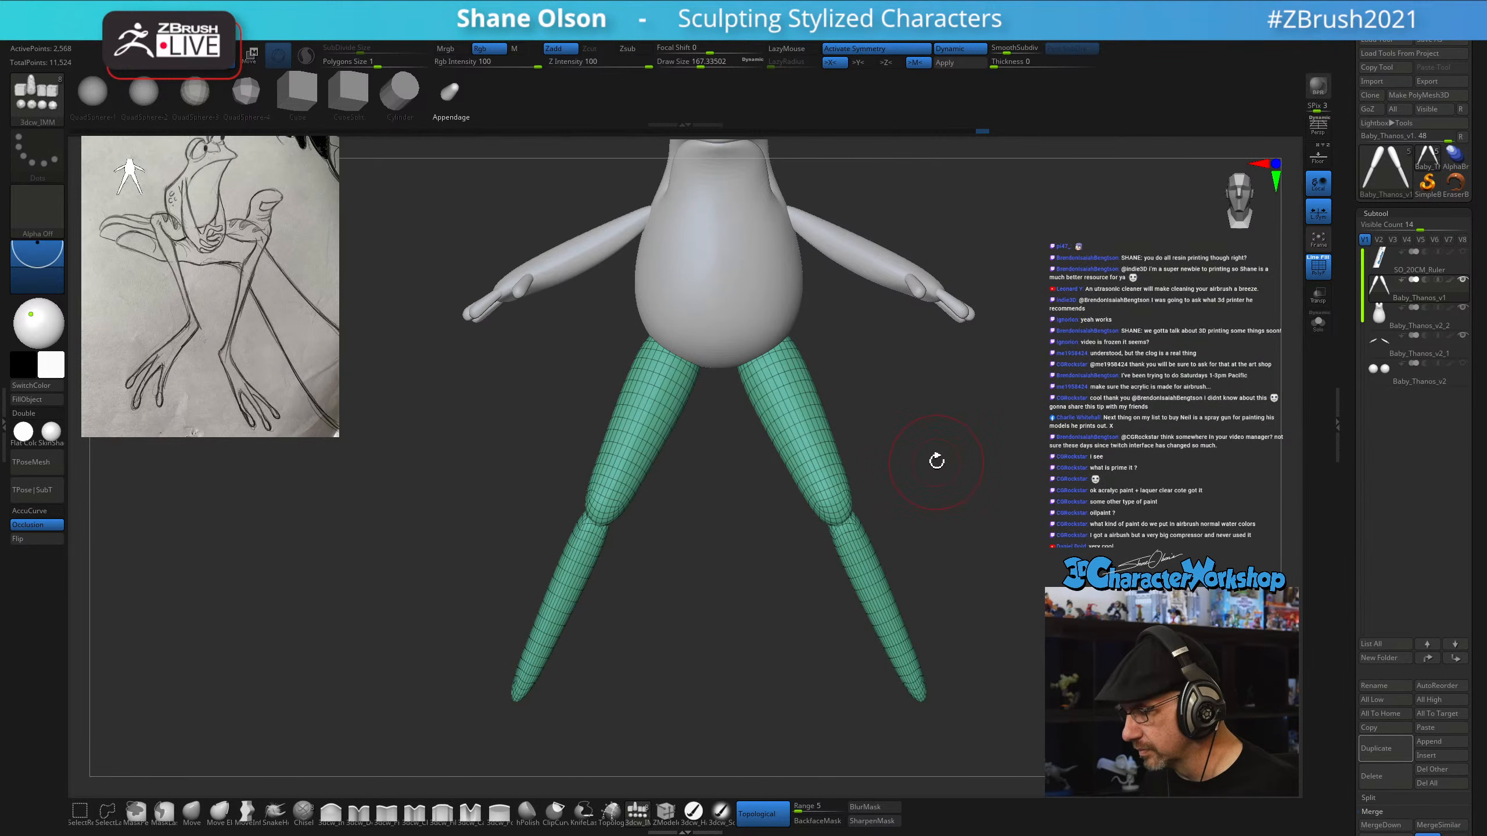
Regroup the legs so both thighs share one polygroup and both lower legs share another
key(space)
click(934, 362)
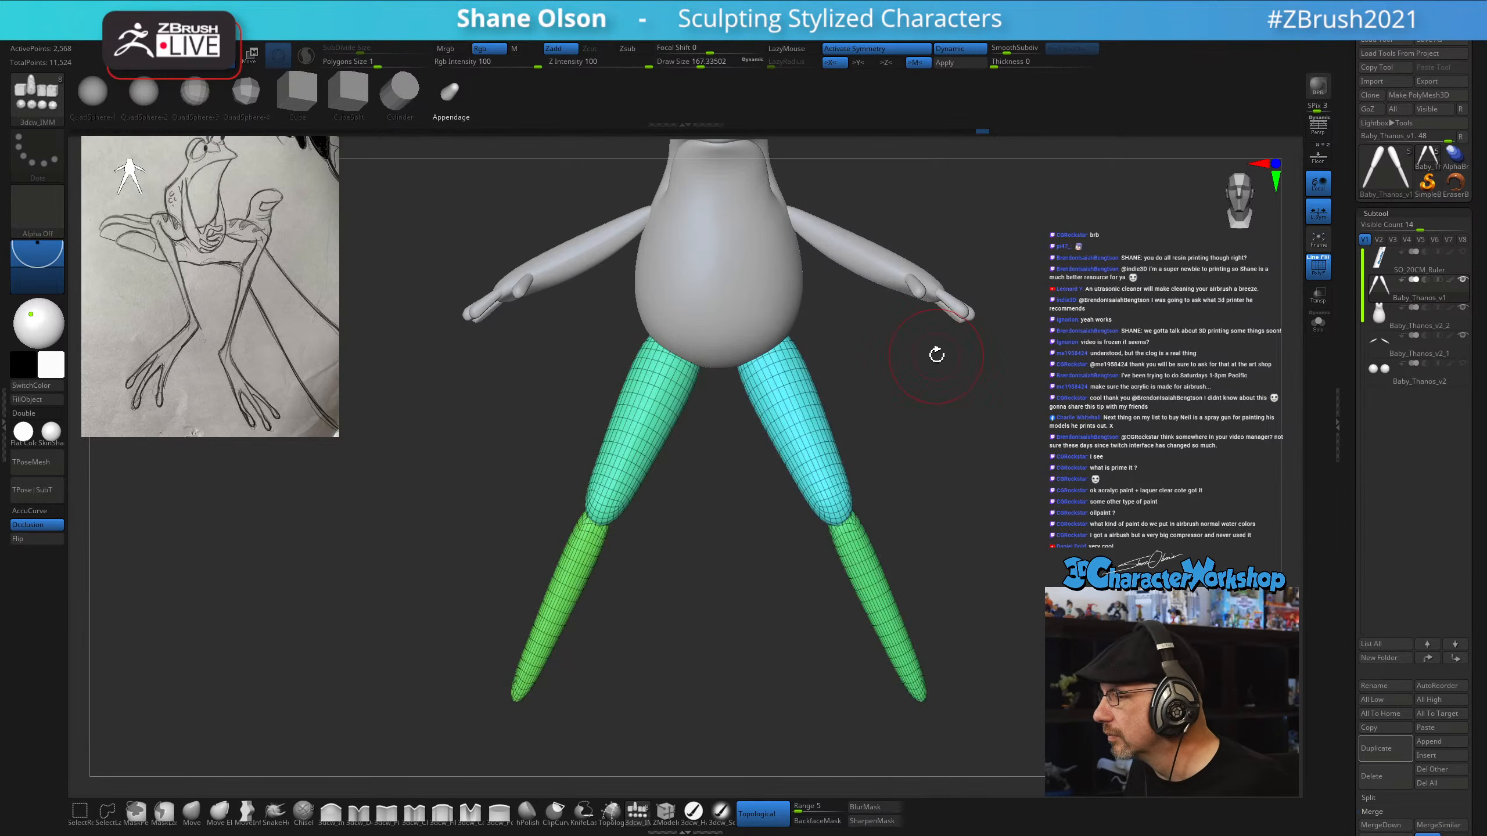
key(space)
click(932, 333)
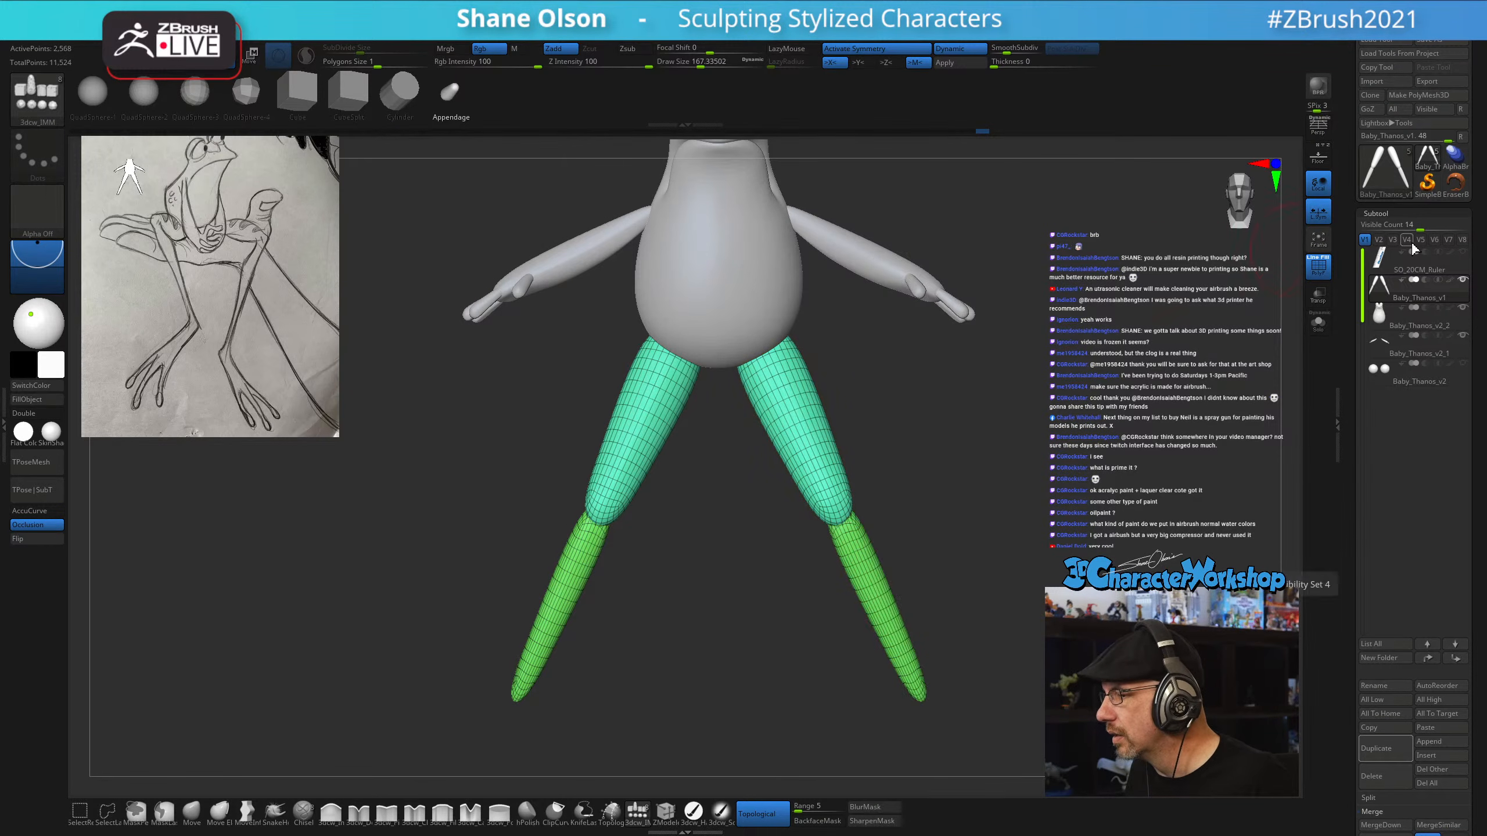
Switch to the Move brush at a draw size of about 299 and pull in the thighs' outer contour above the knees
alt+drag(1026, 425, 1024, 440)
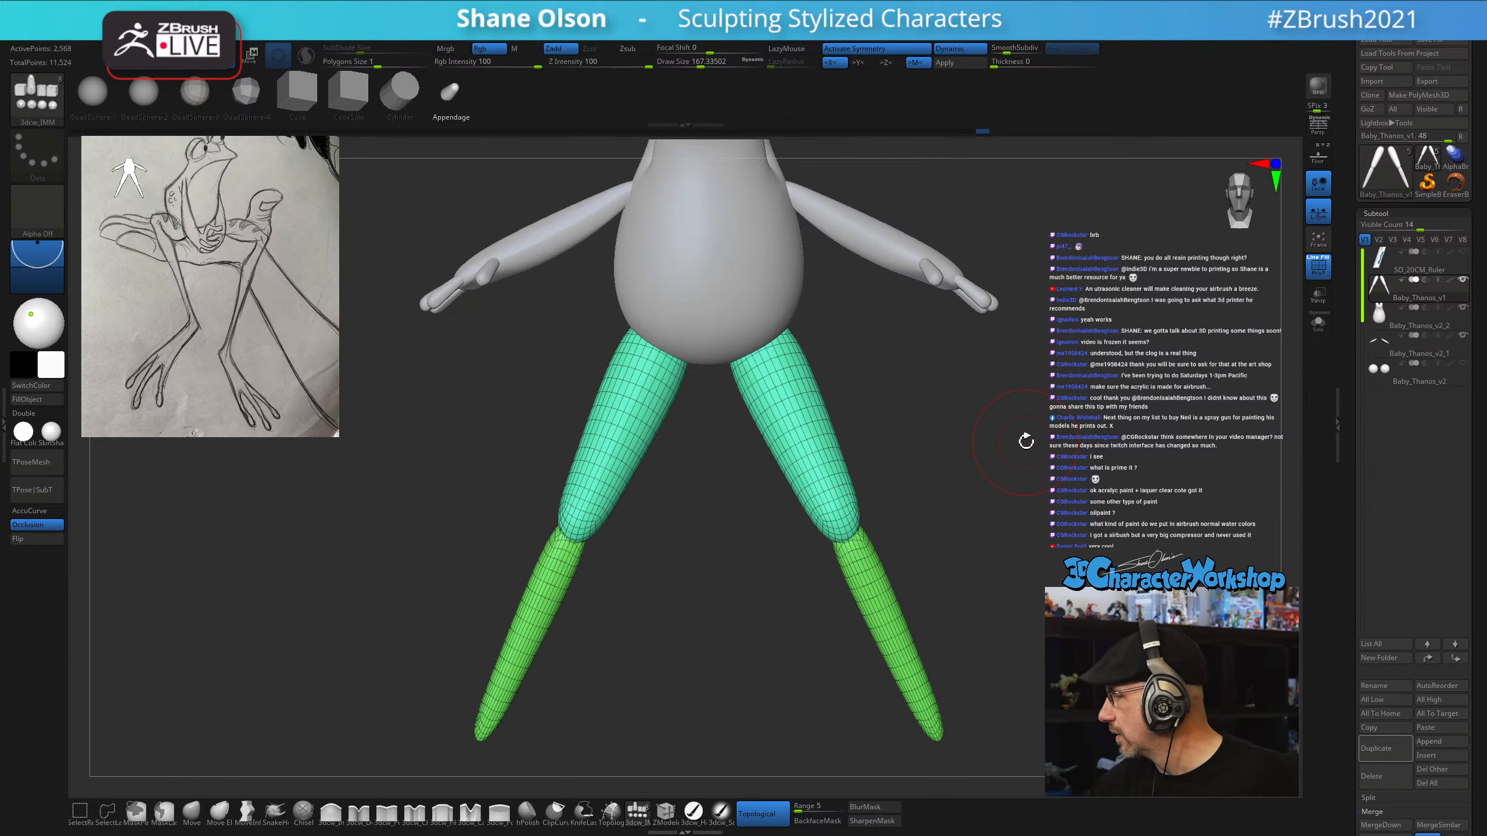
drag(920, 407, 926, 450)
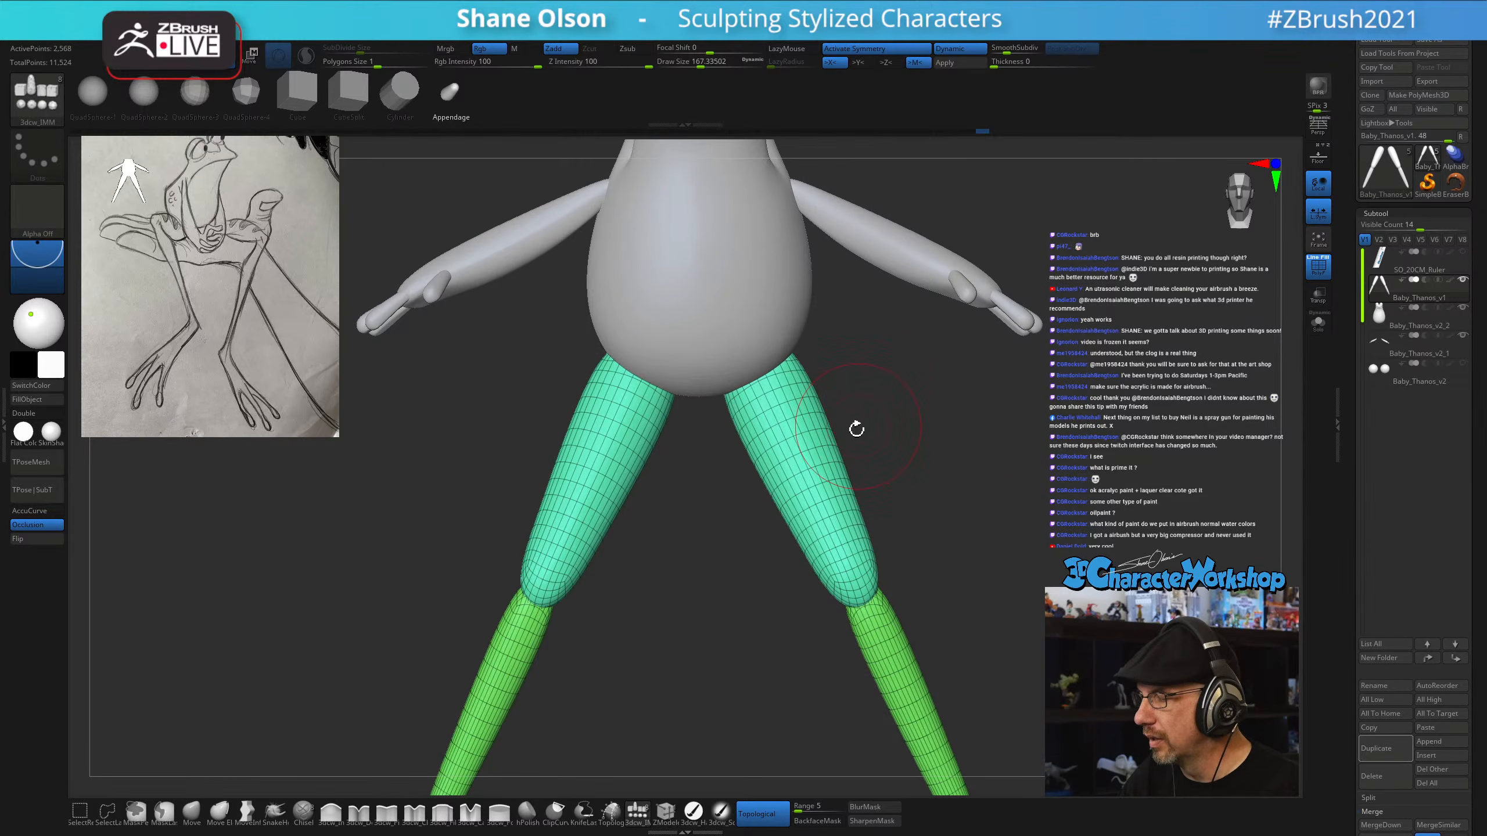
key(s)
drag(808, 397, 796, 416)
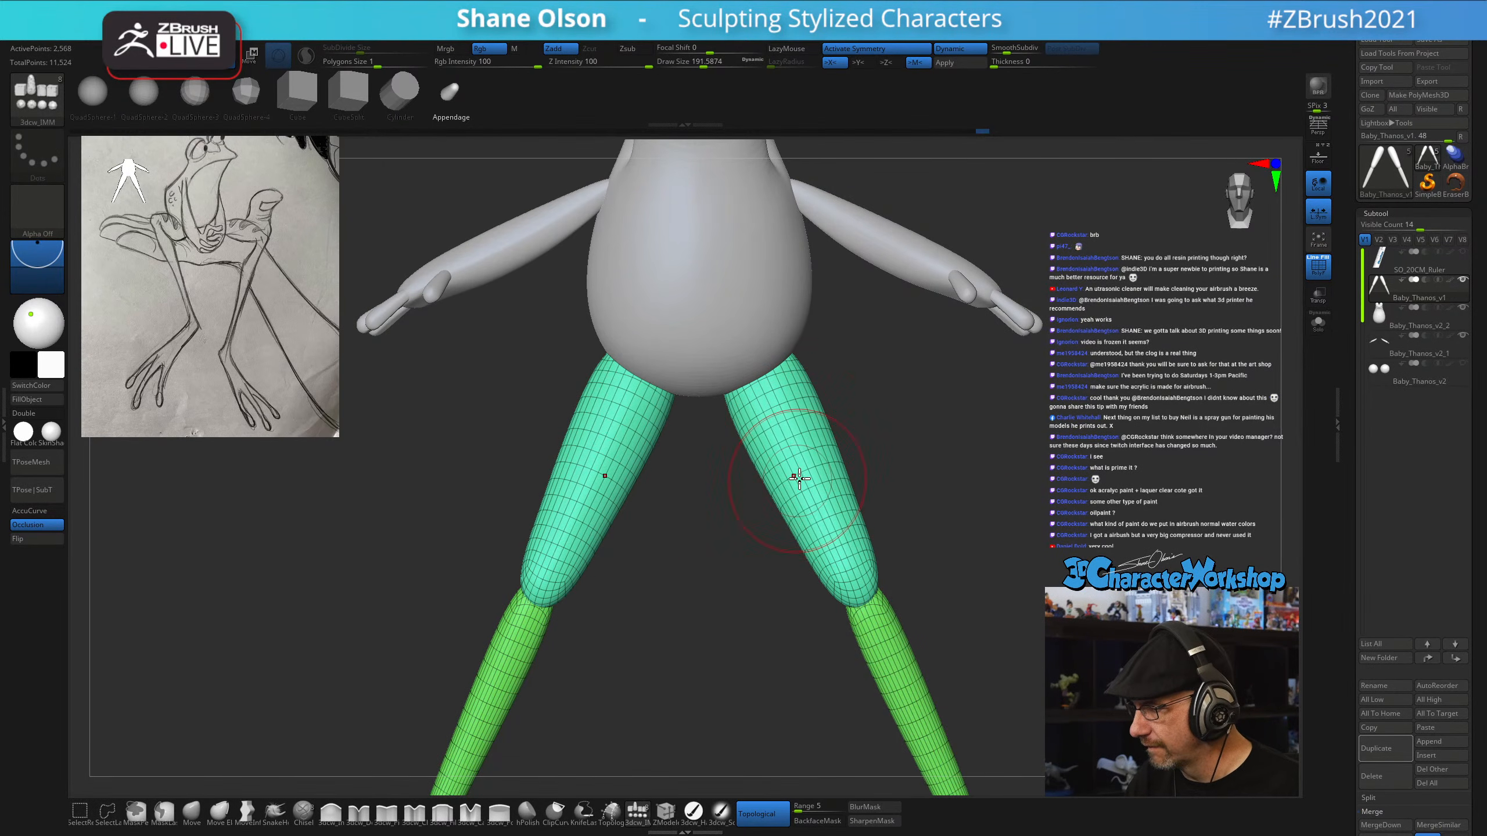
click(193, 812)
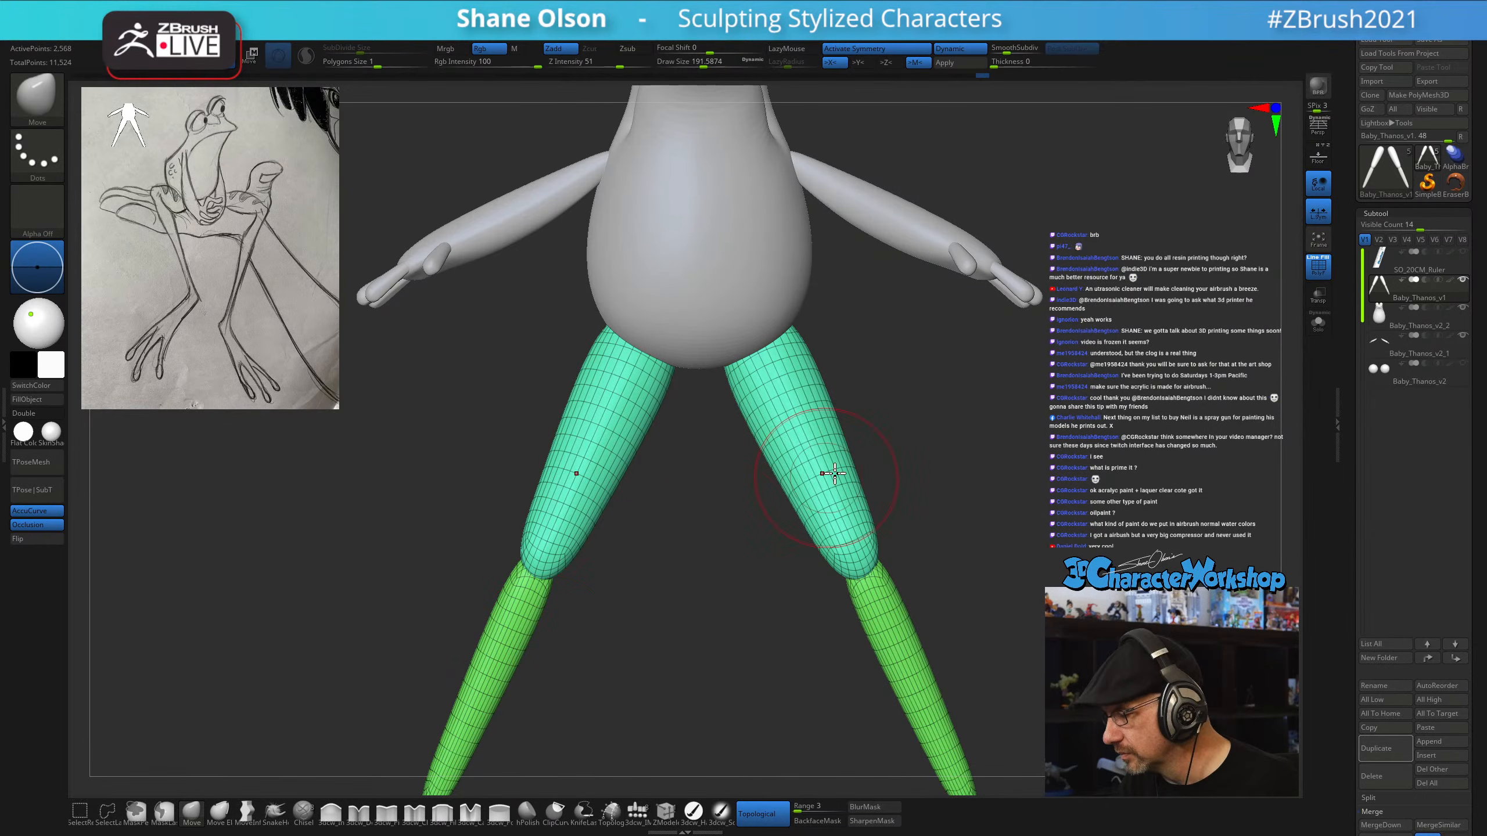
key(s)
mouse_move(905, 470)
mouse_down()
mouse_move(931, 470)
mouse_move(928, 438)
mouse_up()
key(s)
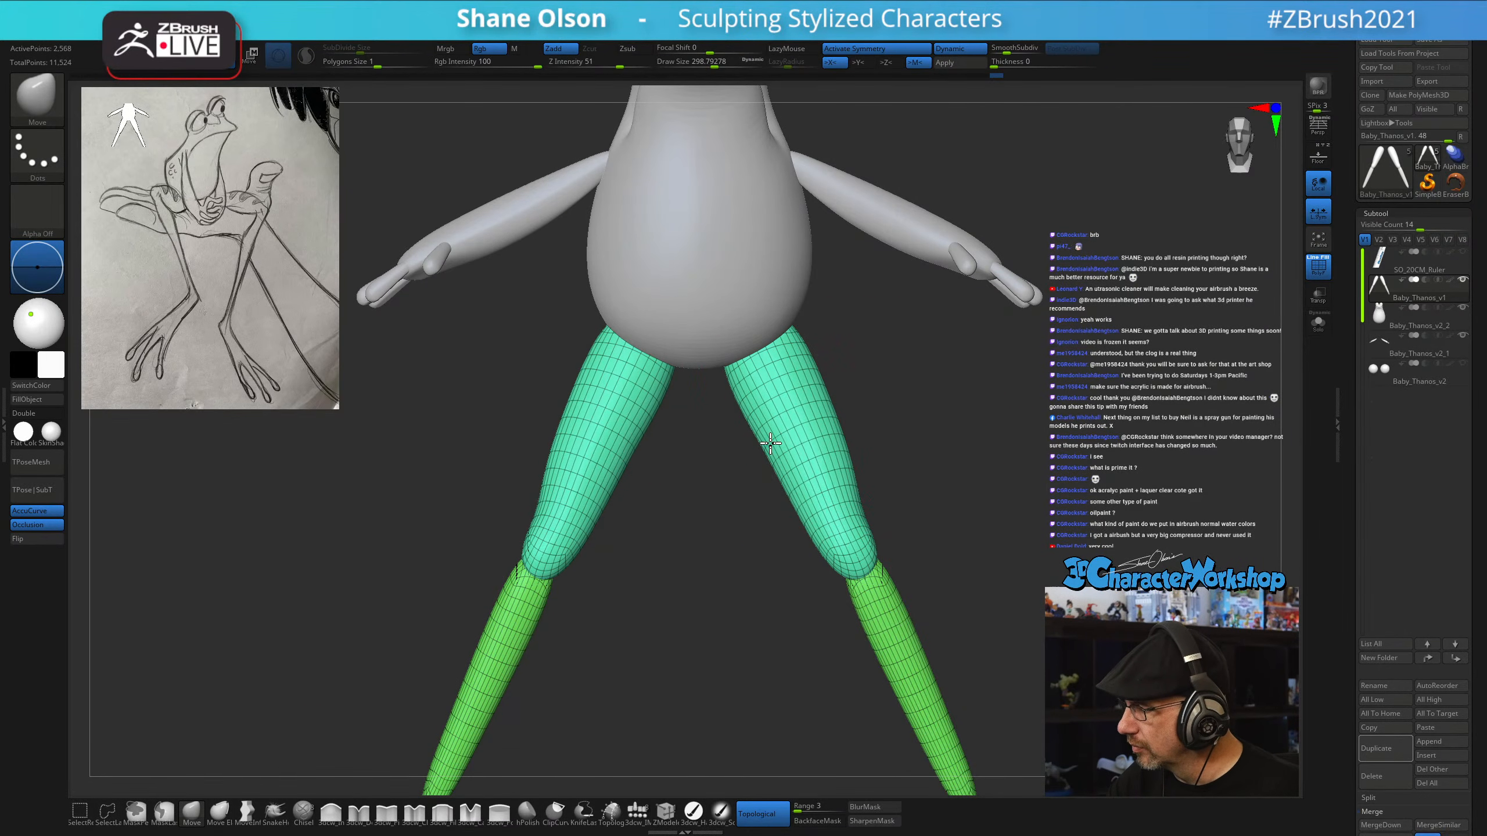
Refine the thighs' curve down to the knees with the Move brush at a draw size of about 318
mouse_move(785, 337)
right_down()
mouse_move(783, 426)
mouse_move(747, 316)
right_up()
mouse_move(782, 427)
right_down()
mouse_move(801, 420)
mouse_move(813, 508)
right_up()
key(s)
drag(813, 508, 831, 513)
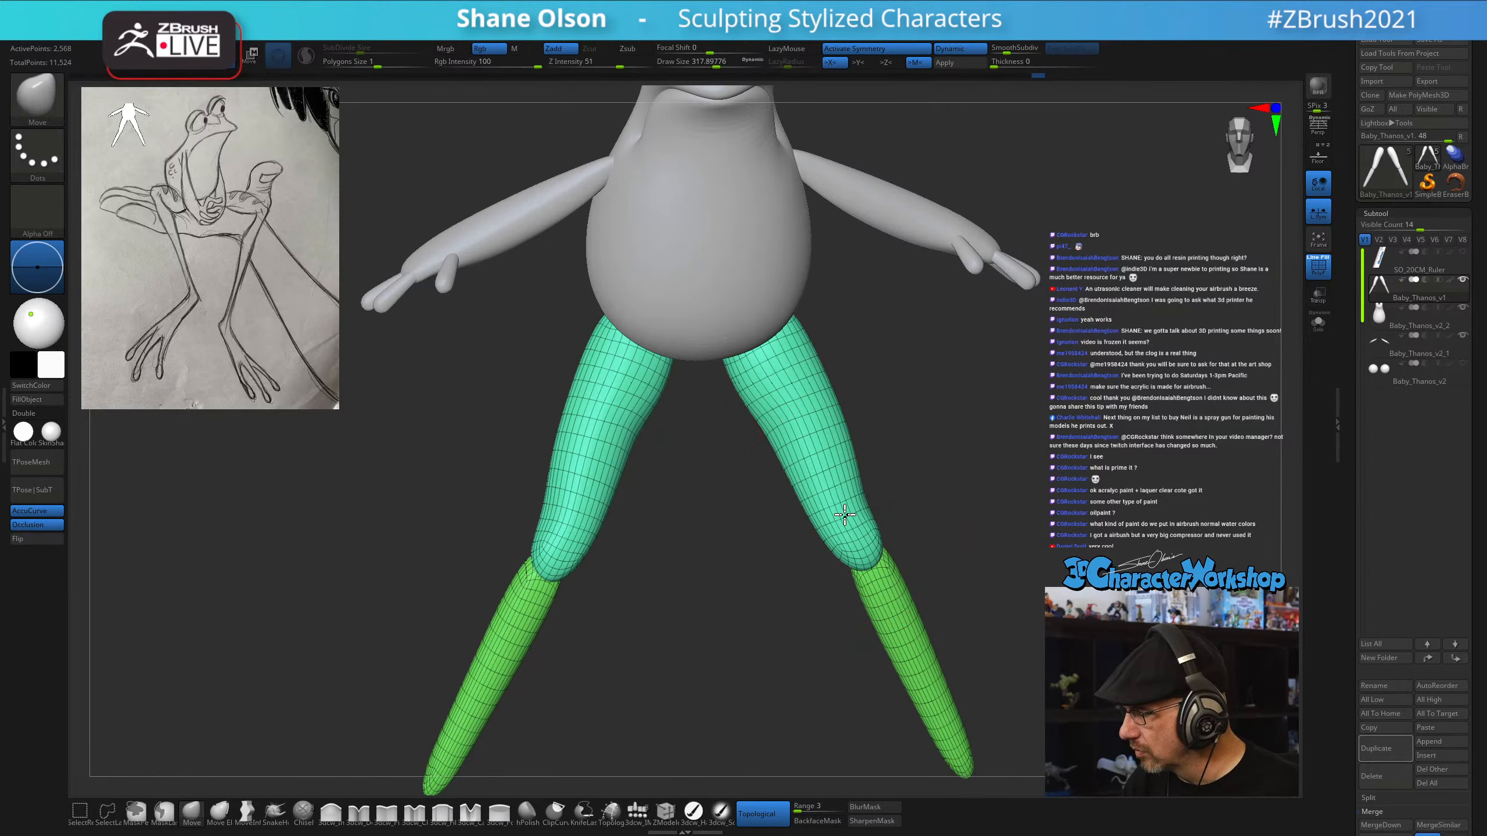
right_drag(896, 525, 856, 546)
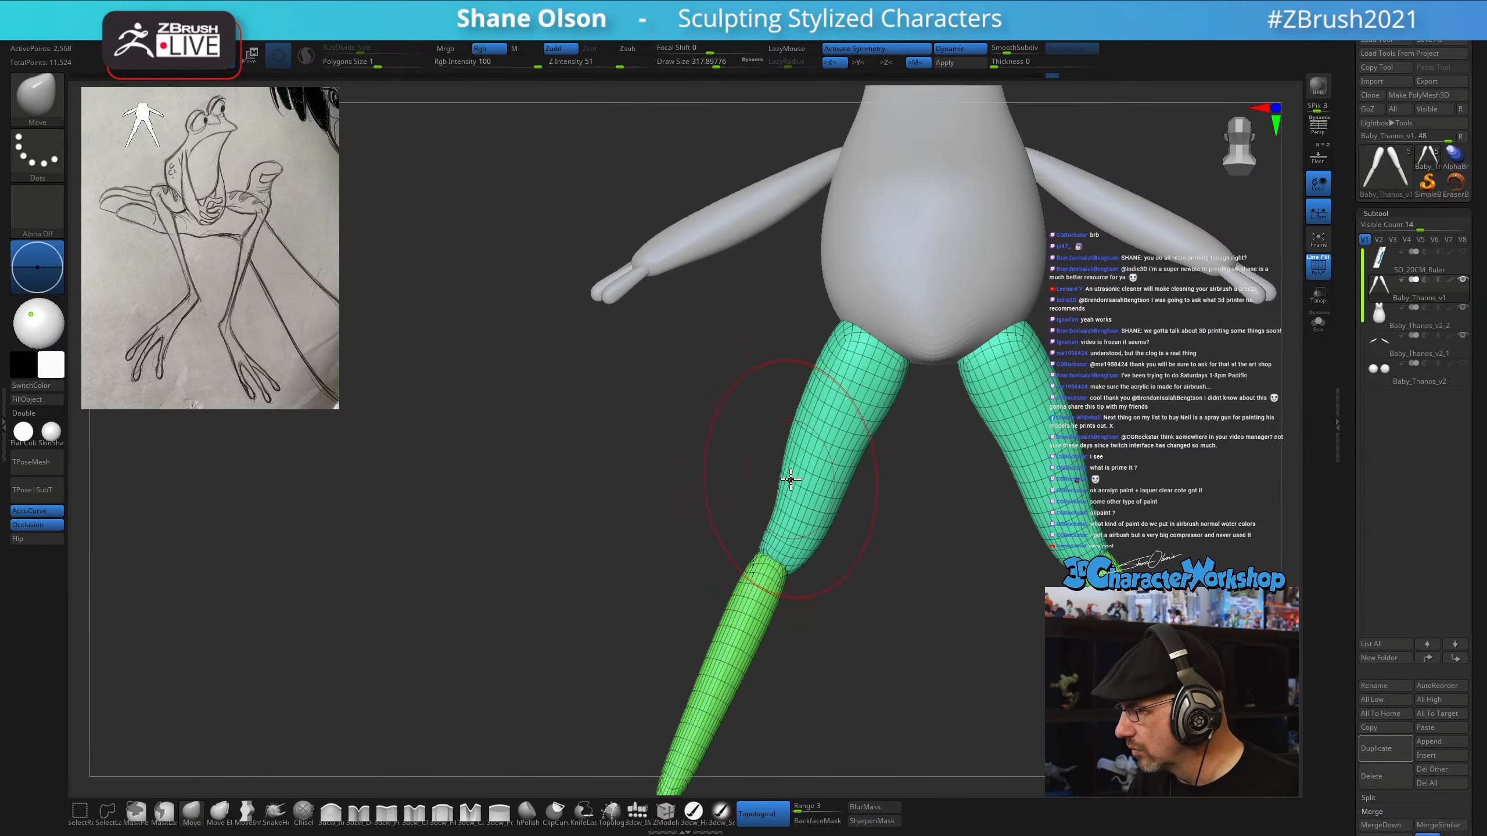
right_drag(880, 266, 899, 515)
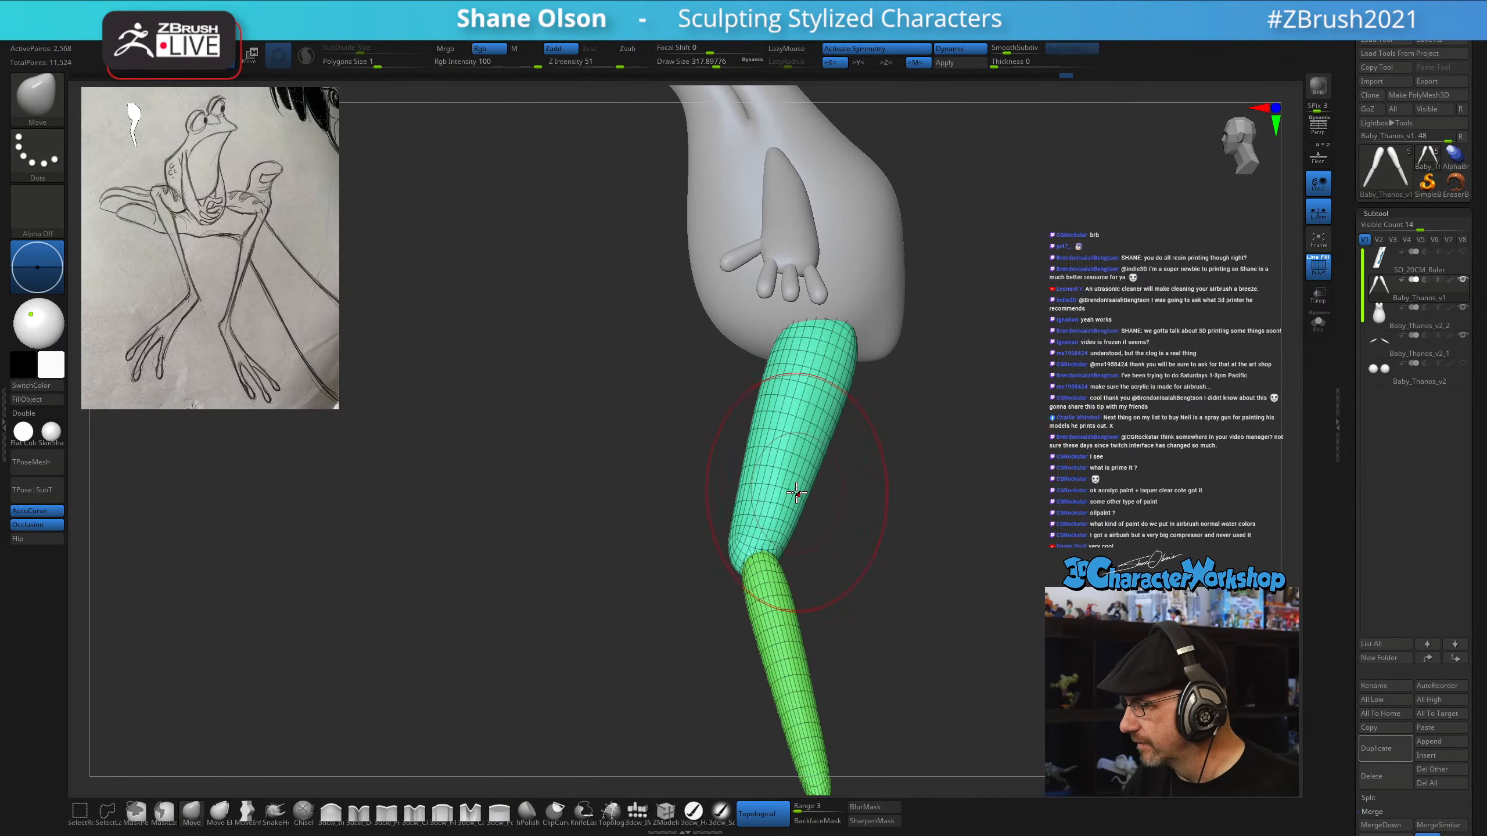
Shape the thighs in profile, bulging the upper front and slimming them toward the knee at draw sizes of about 453 and 430
ctrl+shift+click(838, 427)
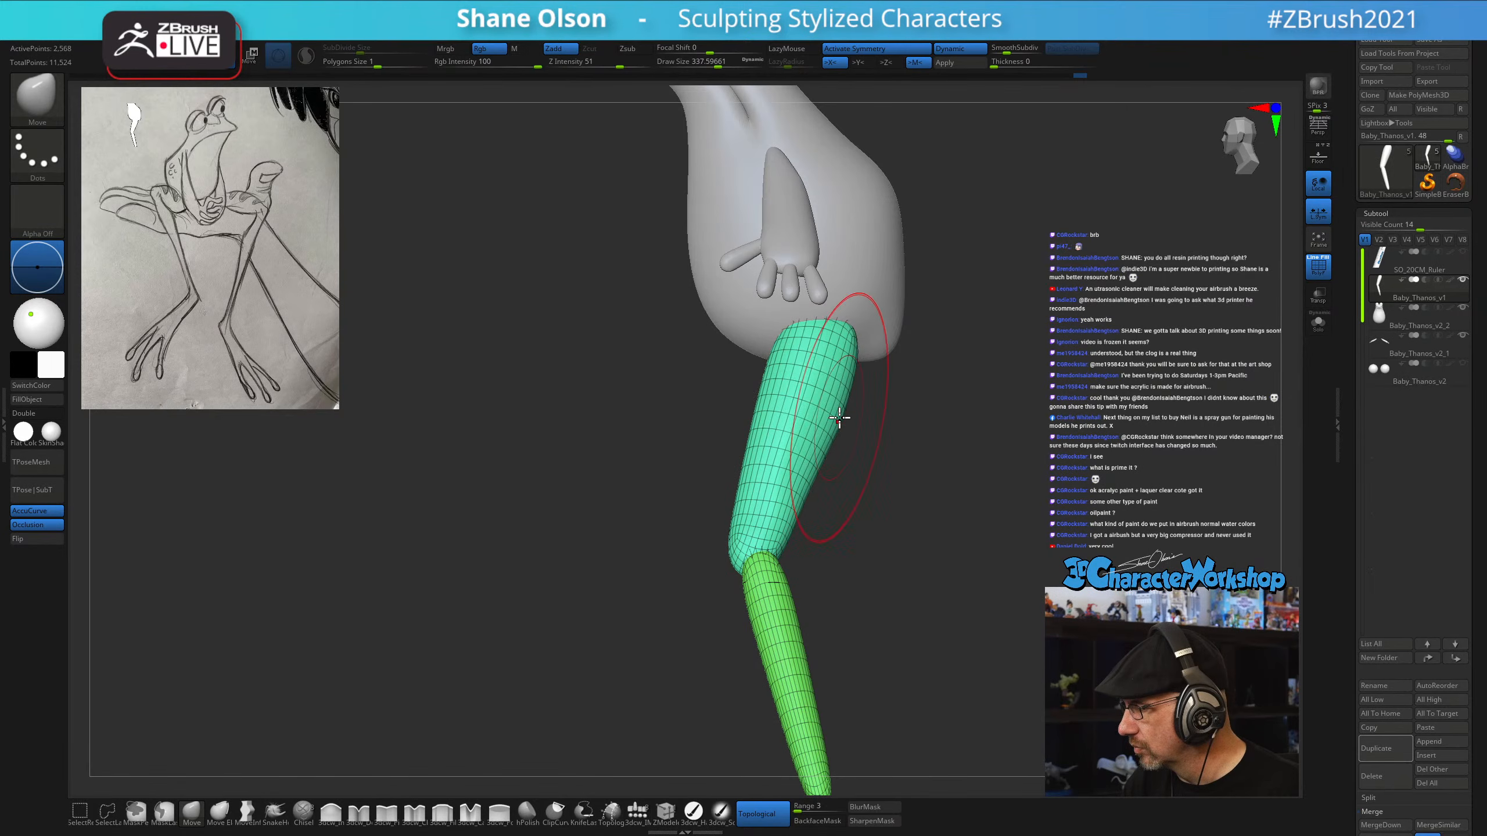
key(s)
drag(768, 408, 776, 408)
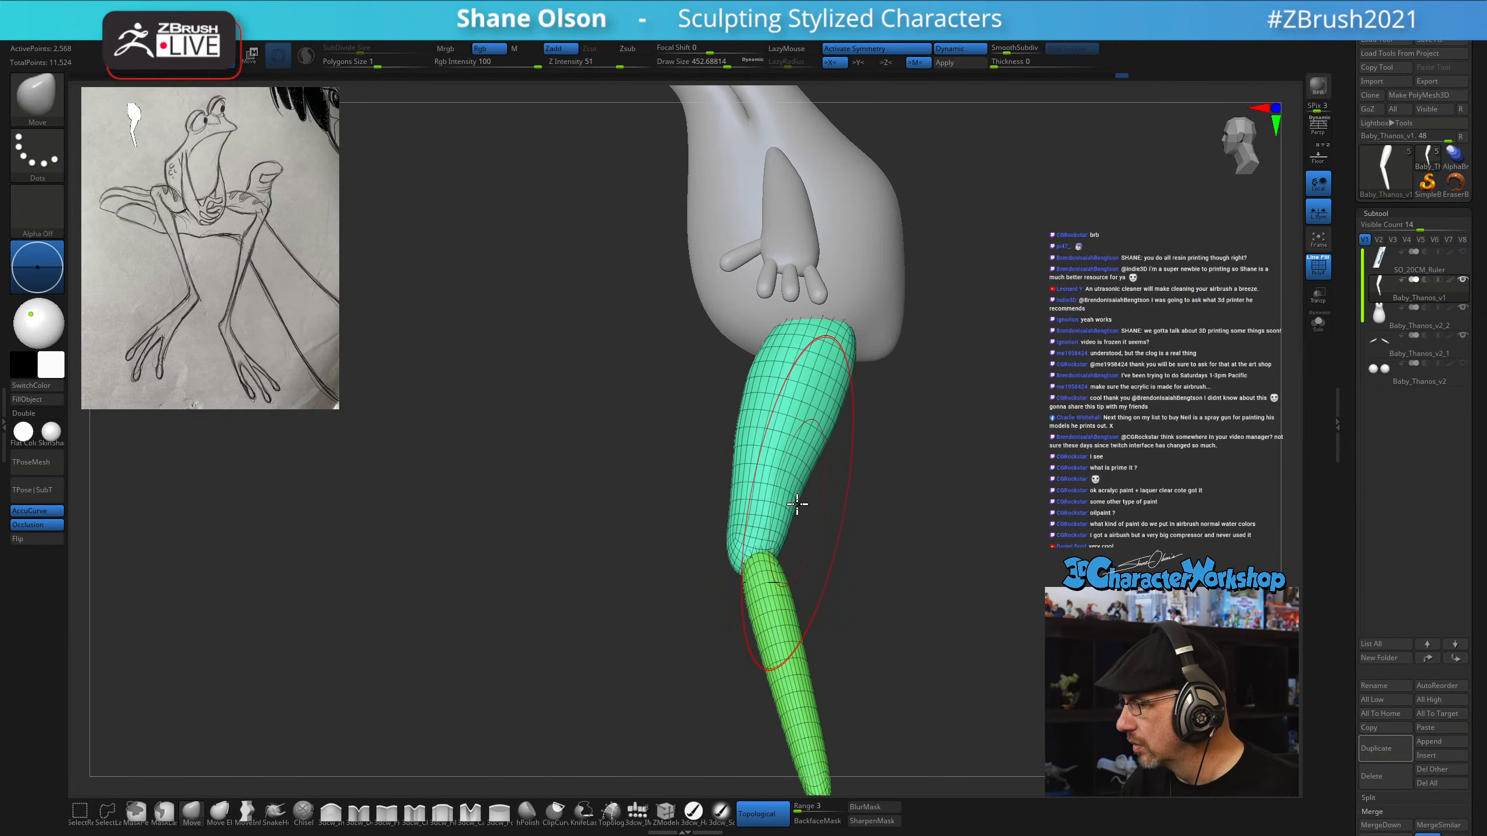
key(s)
drag(797, 523, 779, 525)
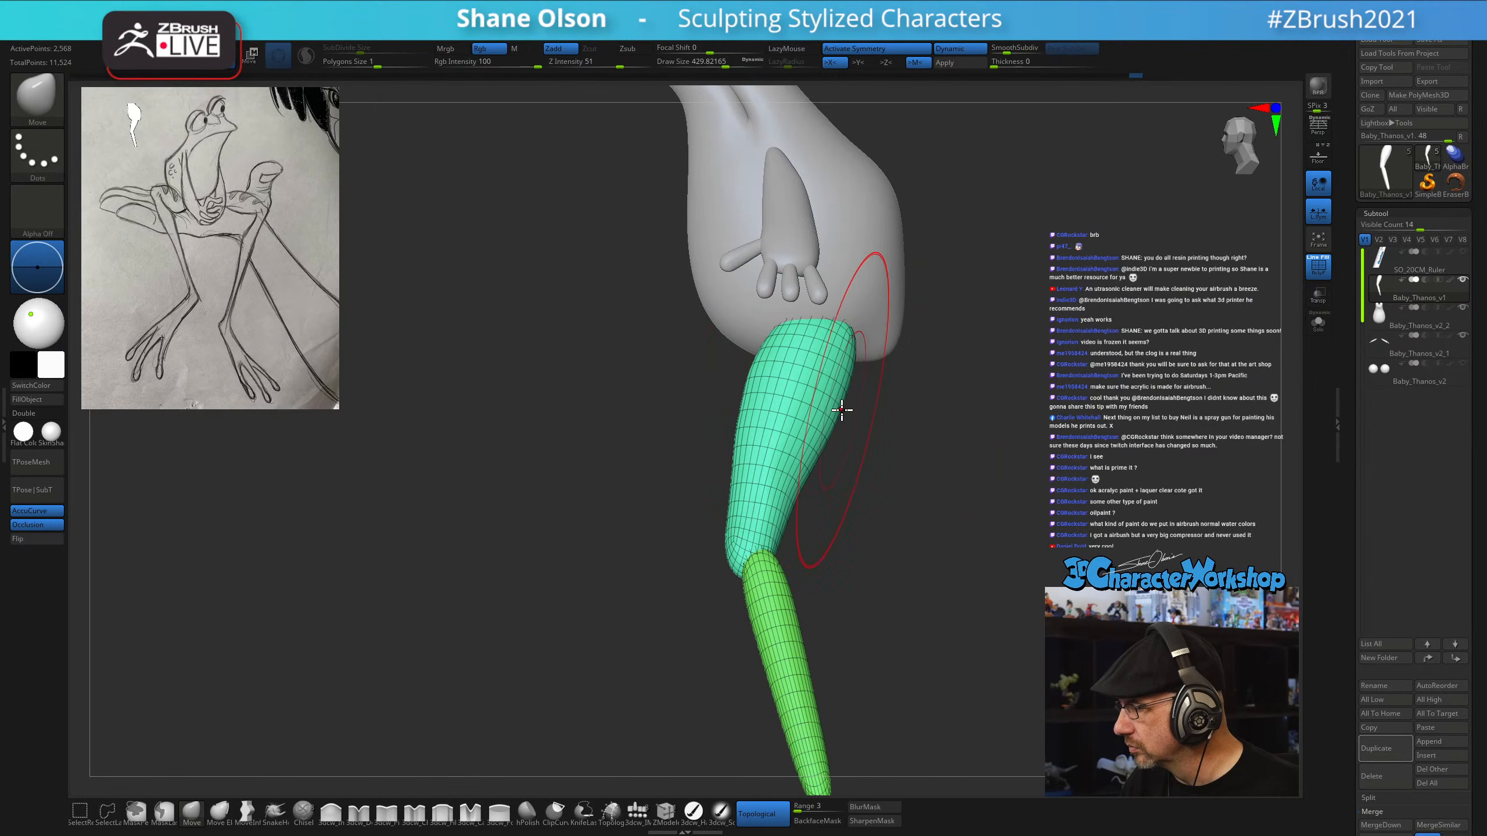
Adjust the tops of the thighs where they meet the body and round their outer contour at a draw size of about 262
mouse_move(852, 341)
mouse_down()
mouse_move(779, 329)
mouse_move(866, 315)
mouse_move(843, 327)
mouse_up()
key(s)
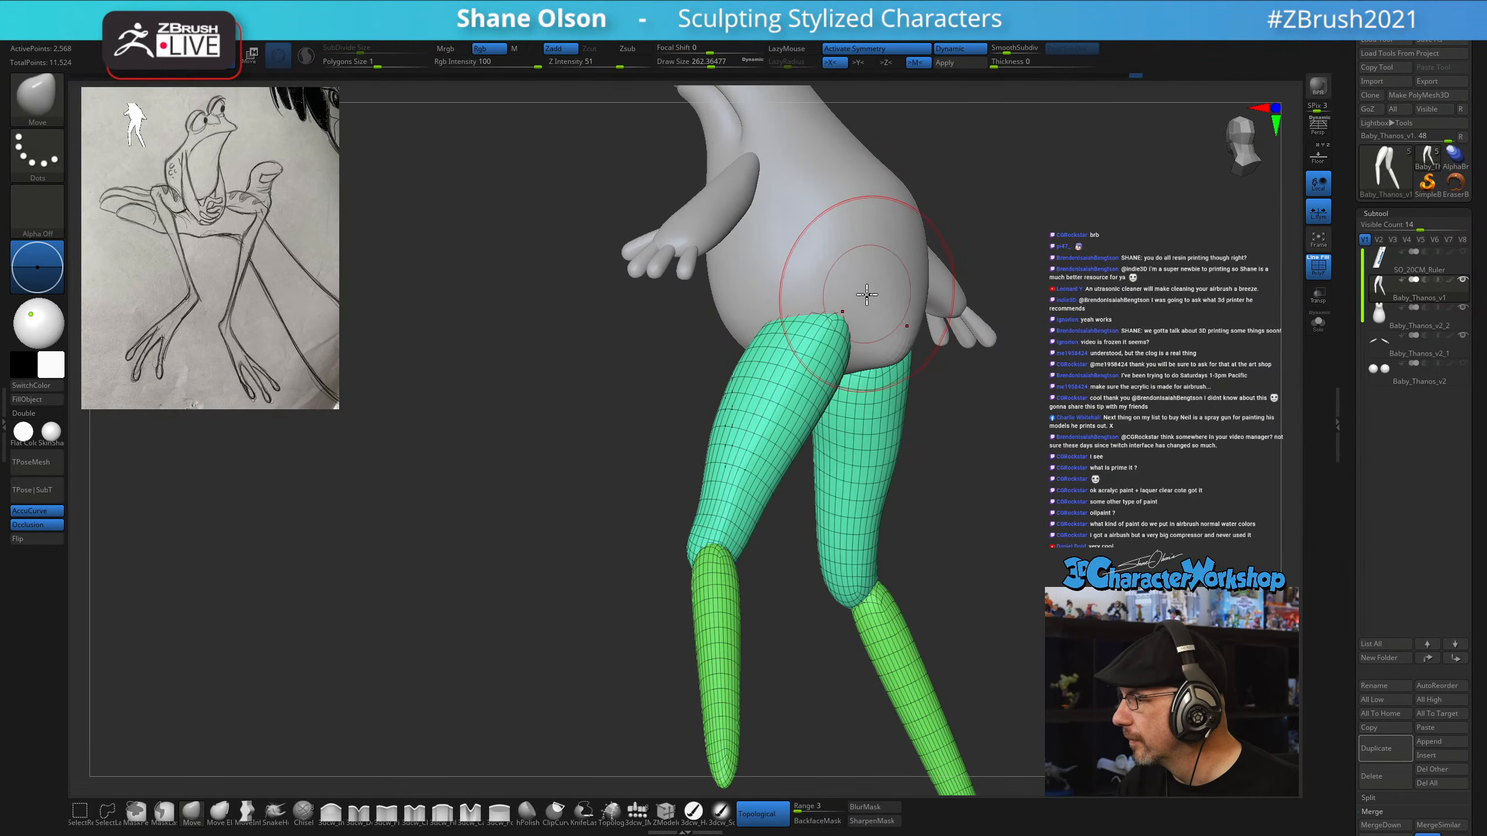
right_drag(867, 294, 913, 386)
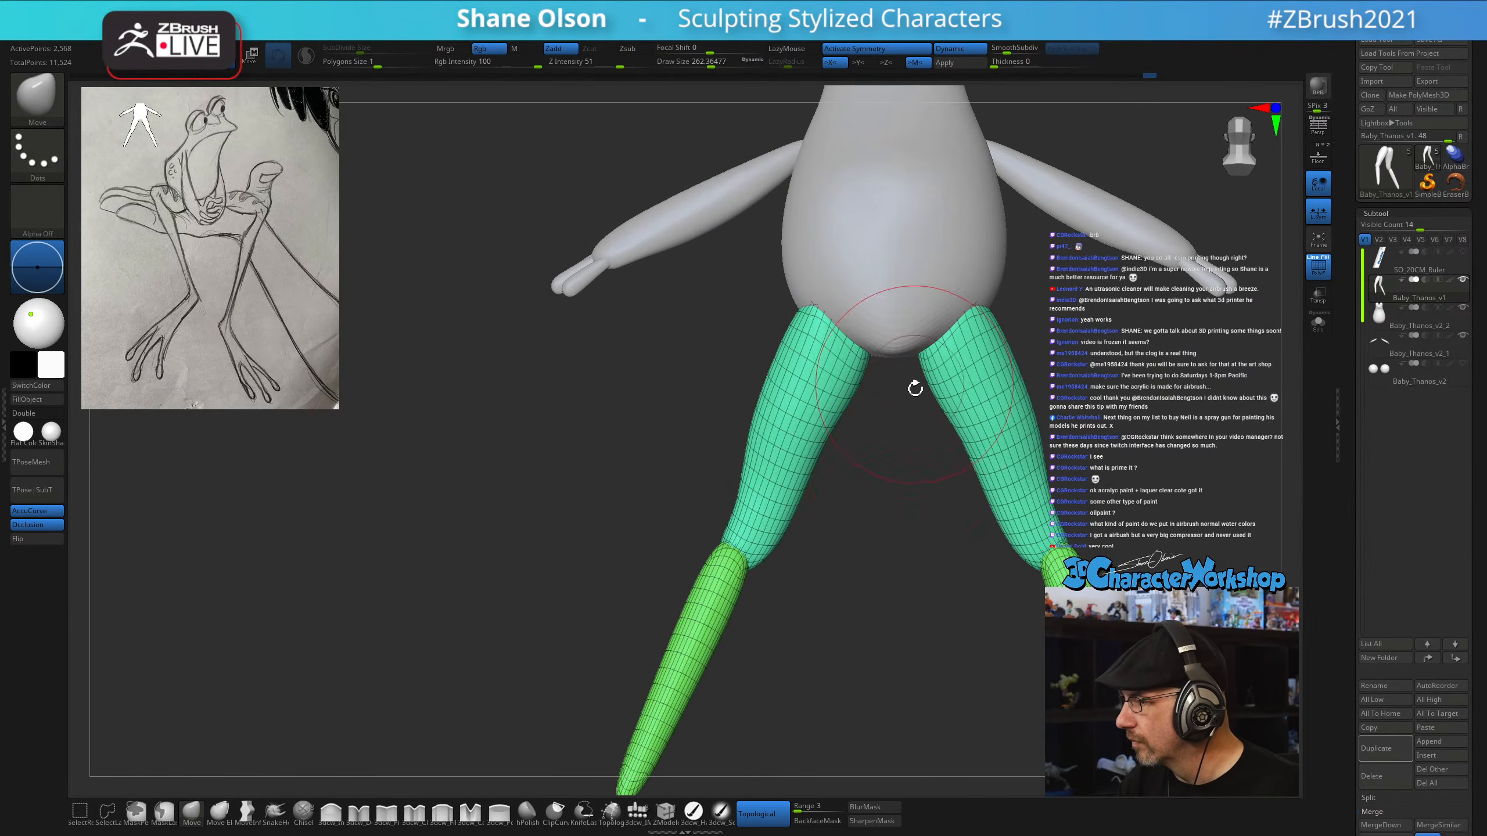
right_drag(864, 435, 873, 322)
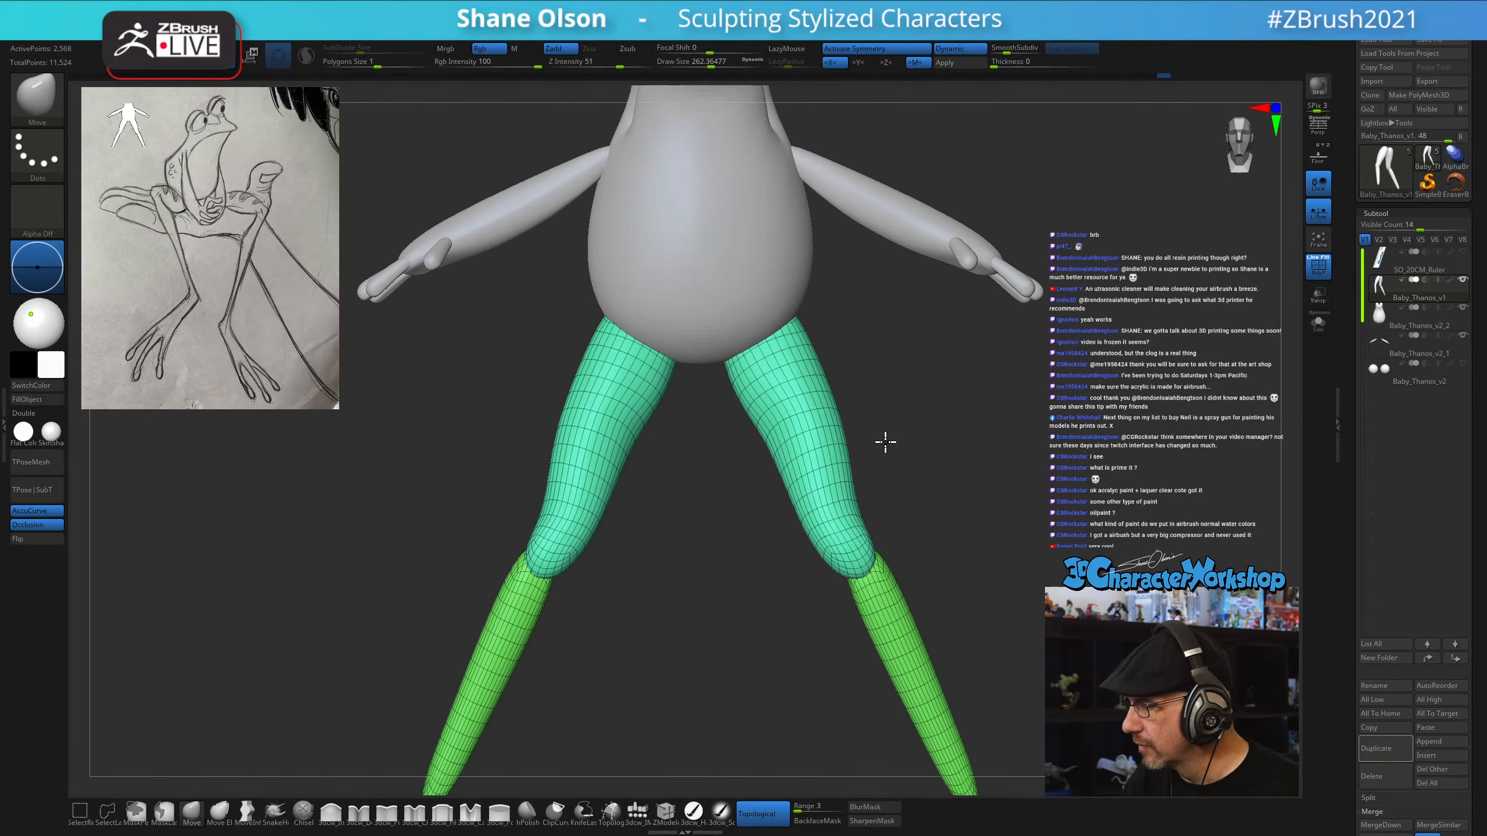
ctrl+right_drag(883, 438, 849, 585)
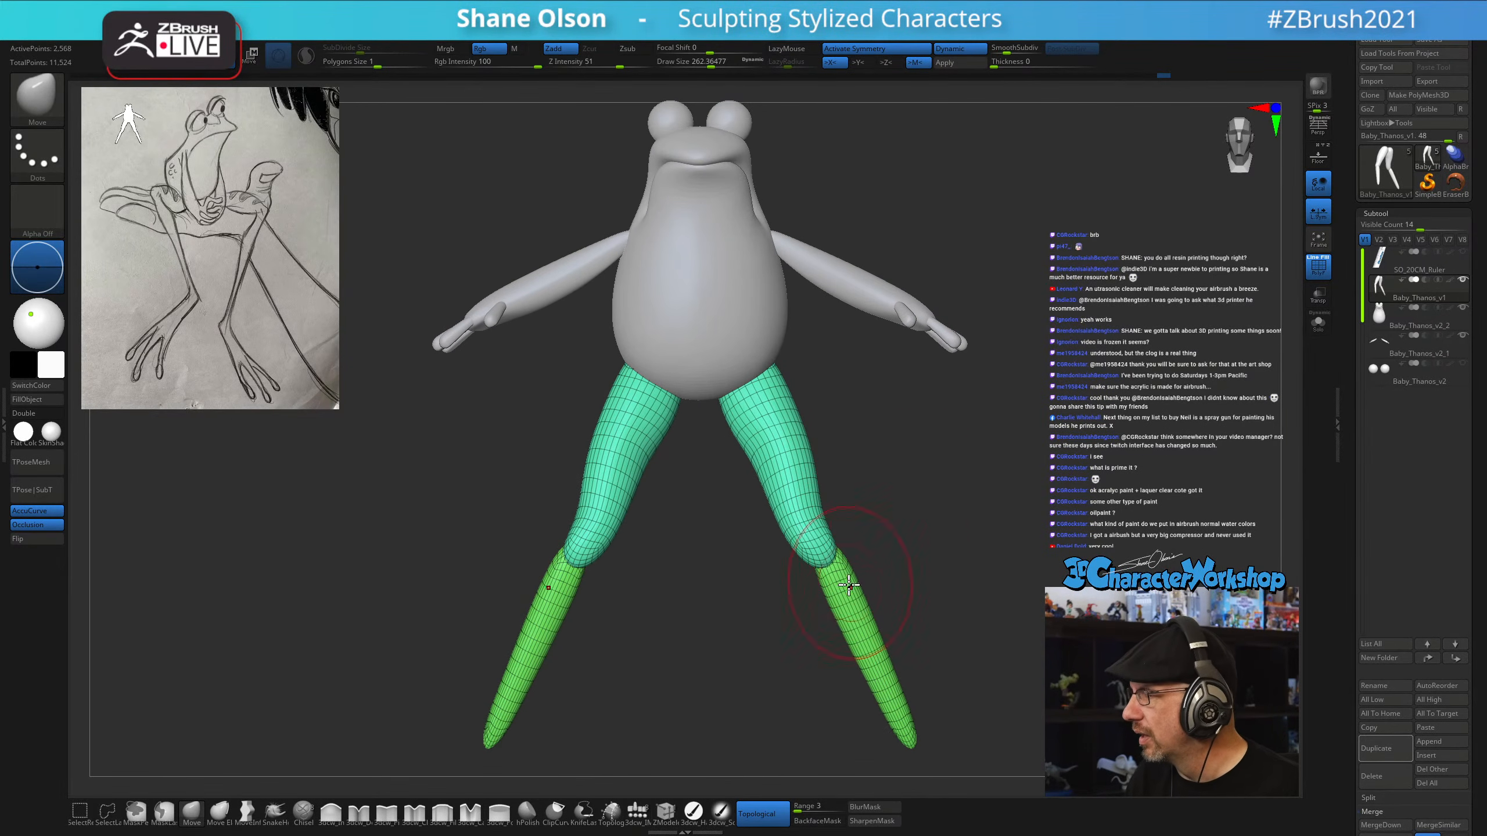
Mask the thighs and bulge the upper back of the lower legs into calves at a draw size of about 268
key(w)
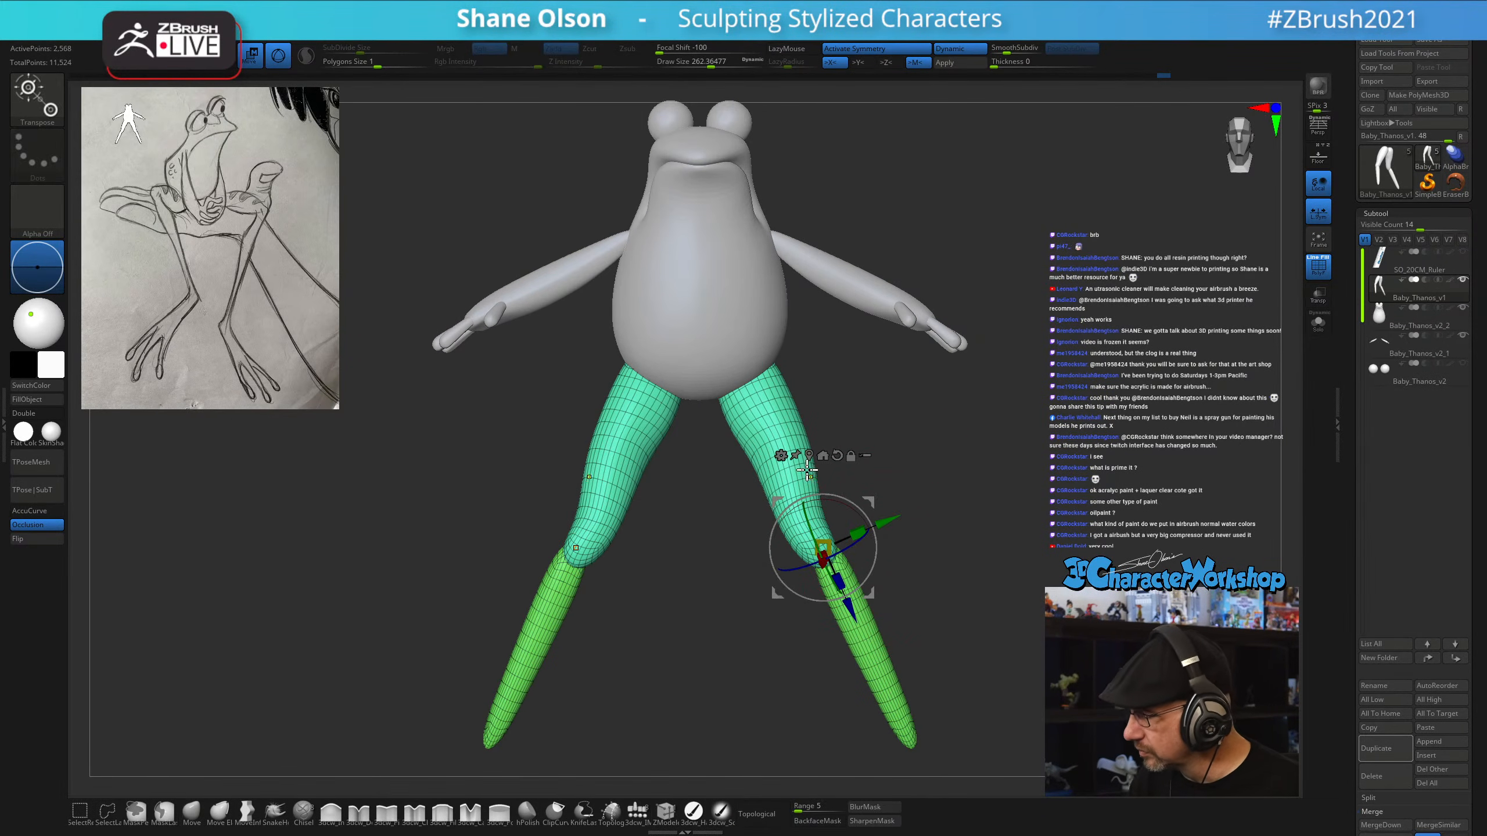
key(q)
mouse_move(929, 581)
right_down()
mouse_move(876, 591)
mouse_move(864, 415)
right_up()
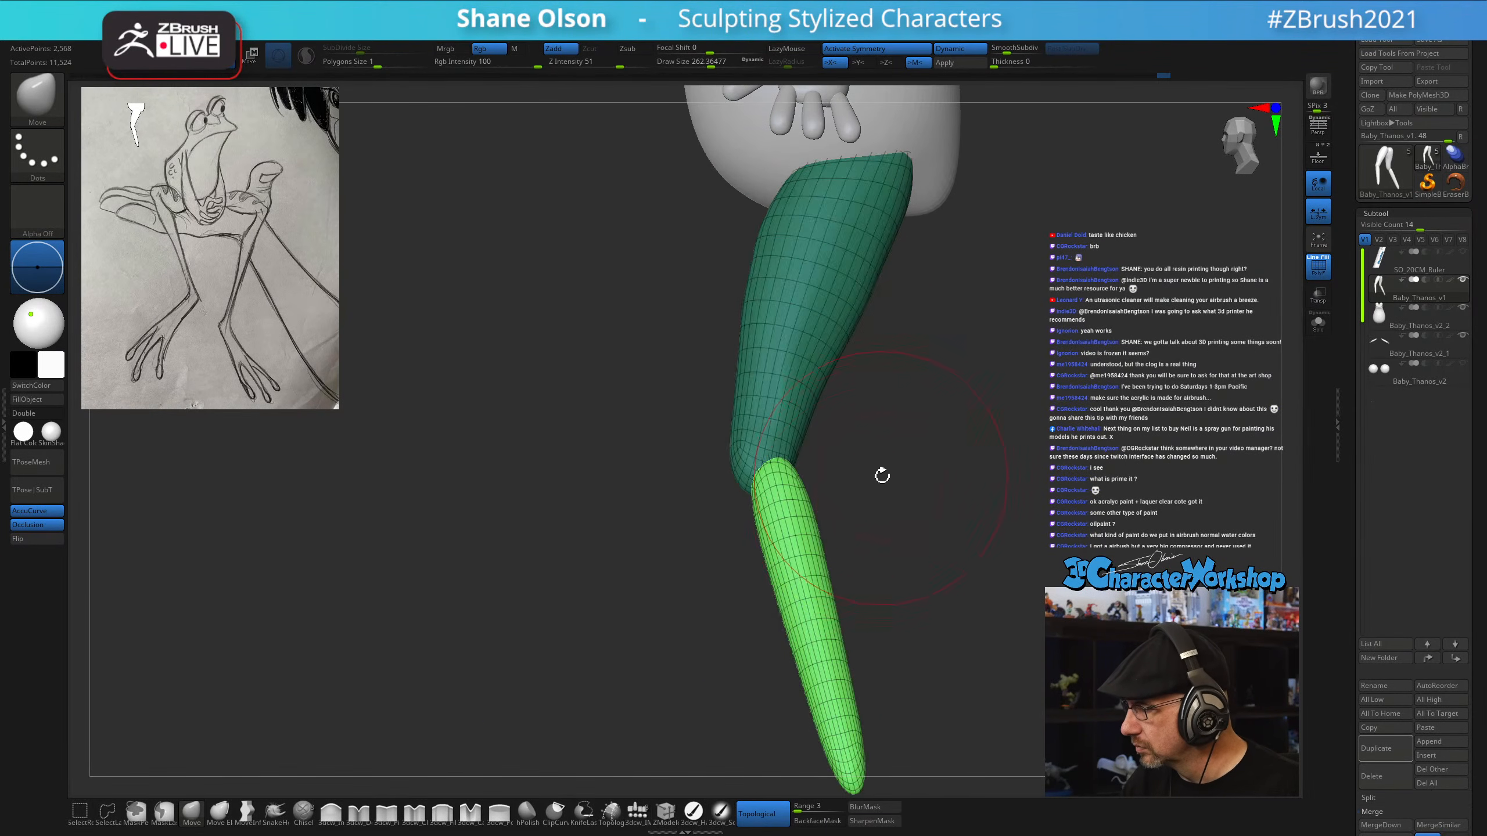
key(s)
drag(803, 489, 804, 468)
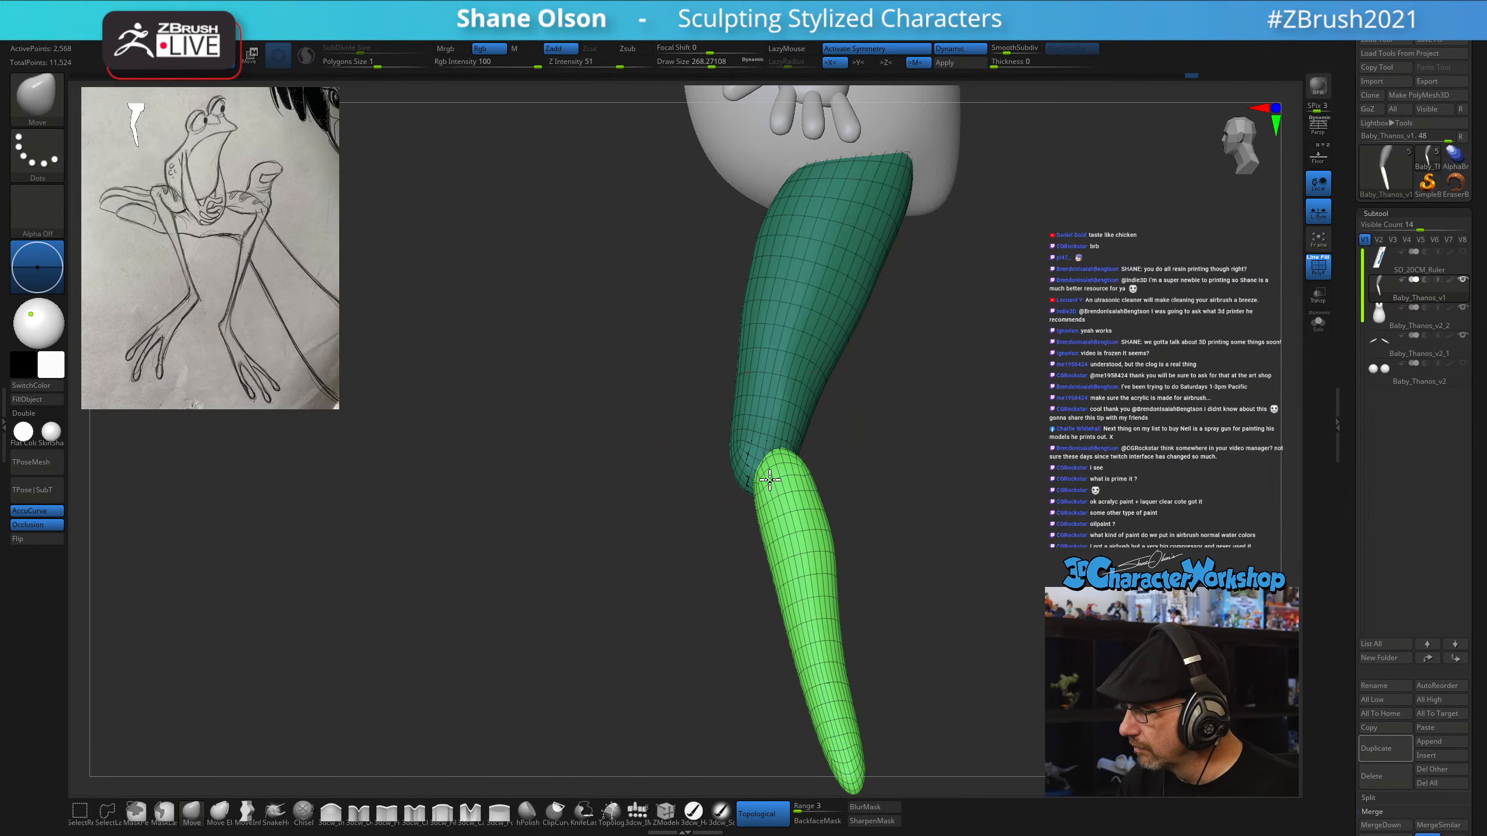
Place the gizmo pivot at the knee and shift the lower legs forward to line up with the thighs
right_drag(769, 480, 830, 467)
key(w)
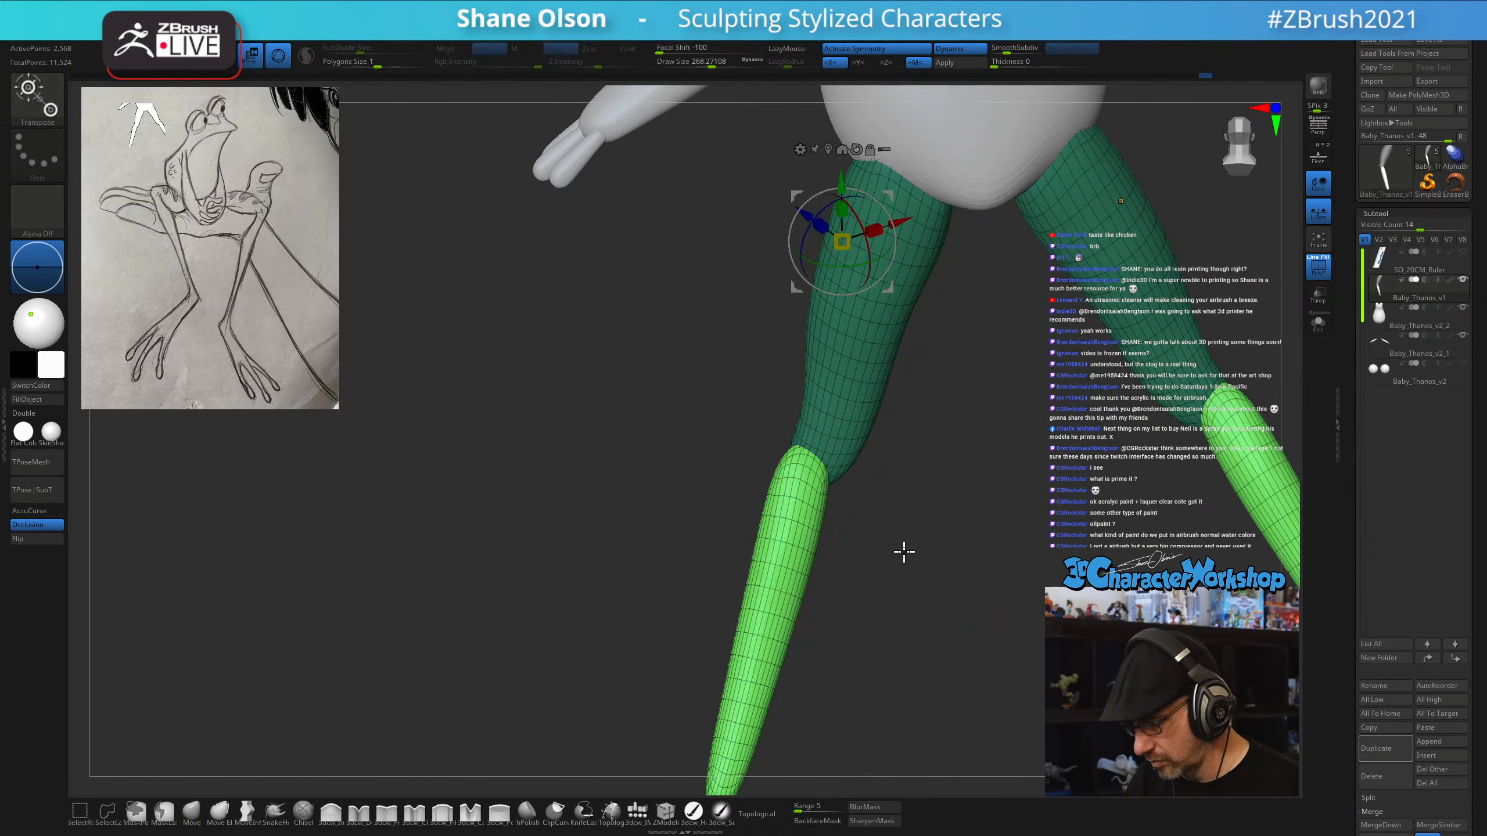
alt+right_drag(902, 551, 902, 517)
alt+drag(874, 149, 840, 397)
mouse_move(866, 479)
right_down()
mouse_move(936, 507)
mouse_move(912, 521)
mouse_move(874, 451)
right_up()
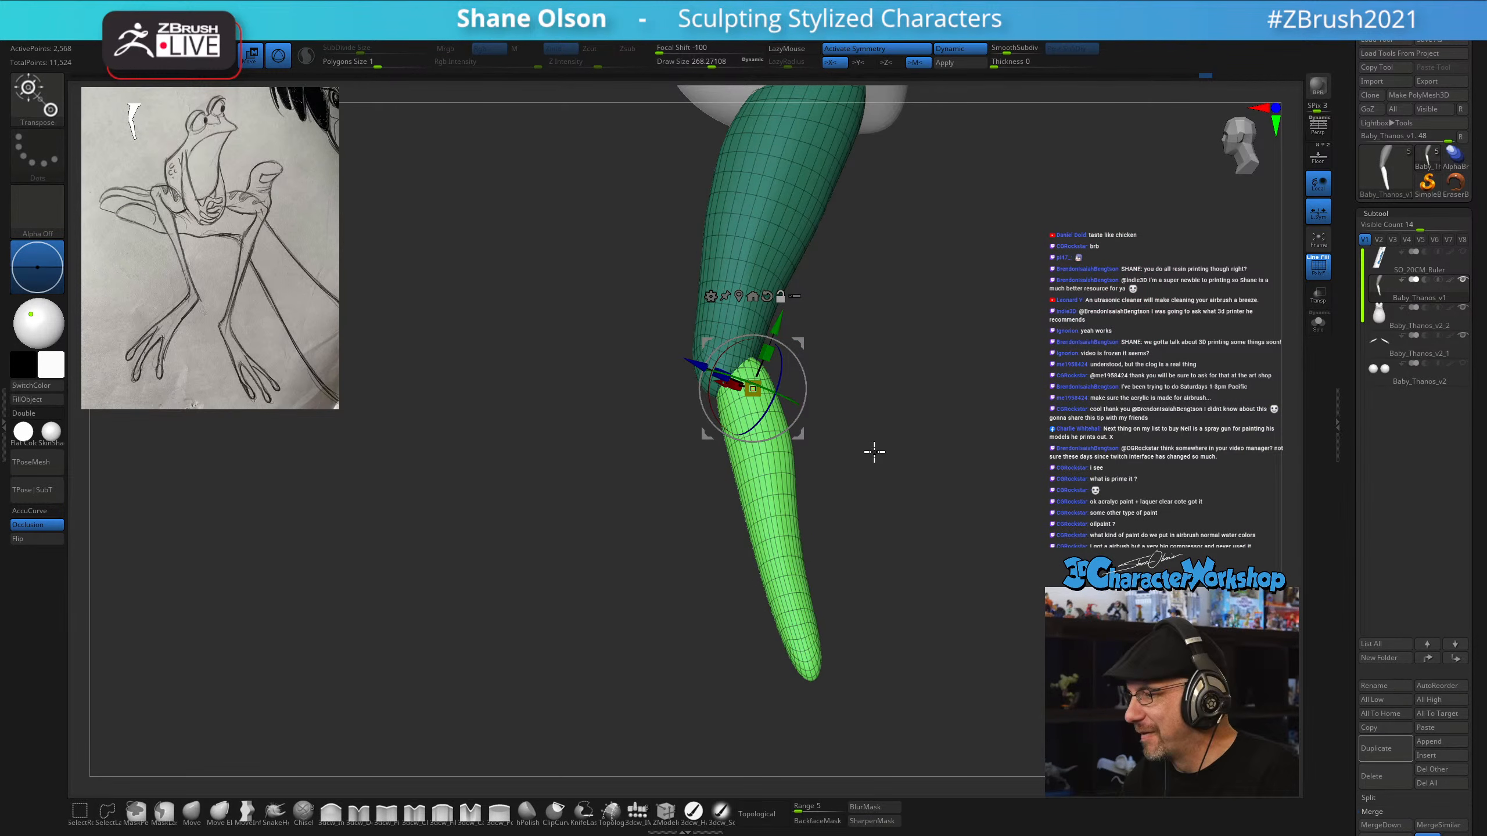
drag(794, 333, 798, 338)
key(q)
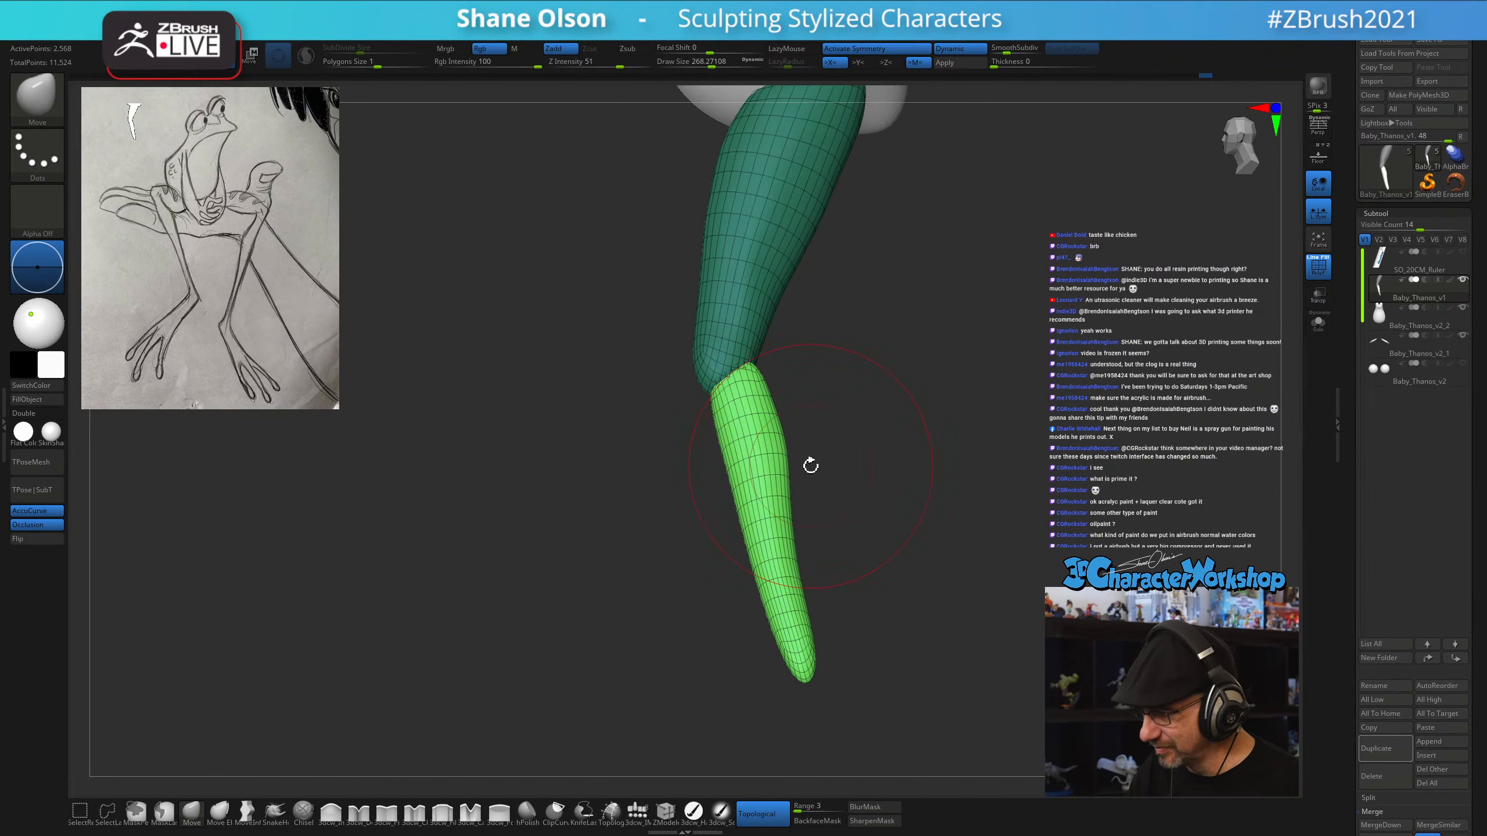
Reduce the Move brush to draw size 112, turn off topological mode, and fit the tops of the lower legs to the knees
key(w)
right_drag(811, 373, 830, 369)
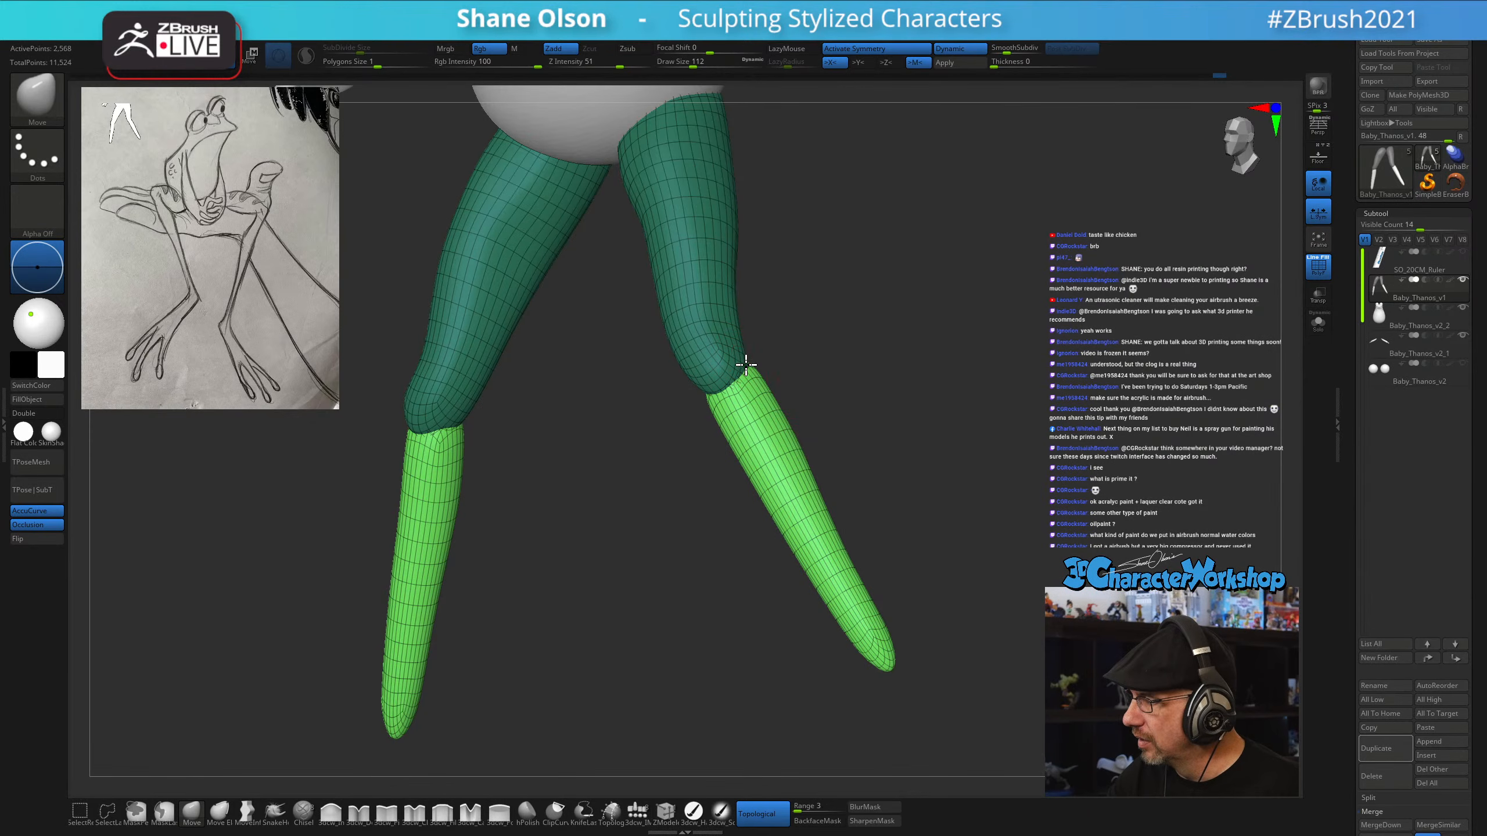
click(761, 814)
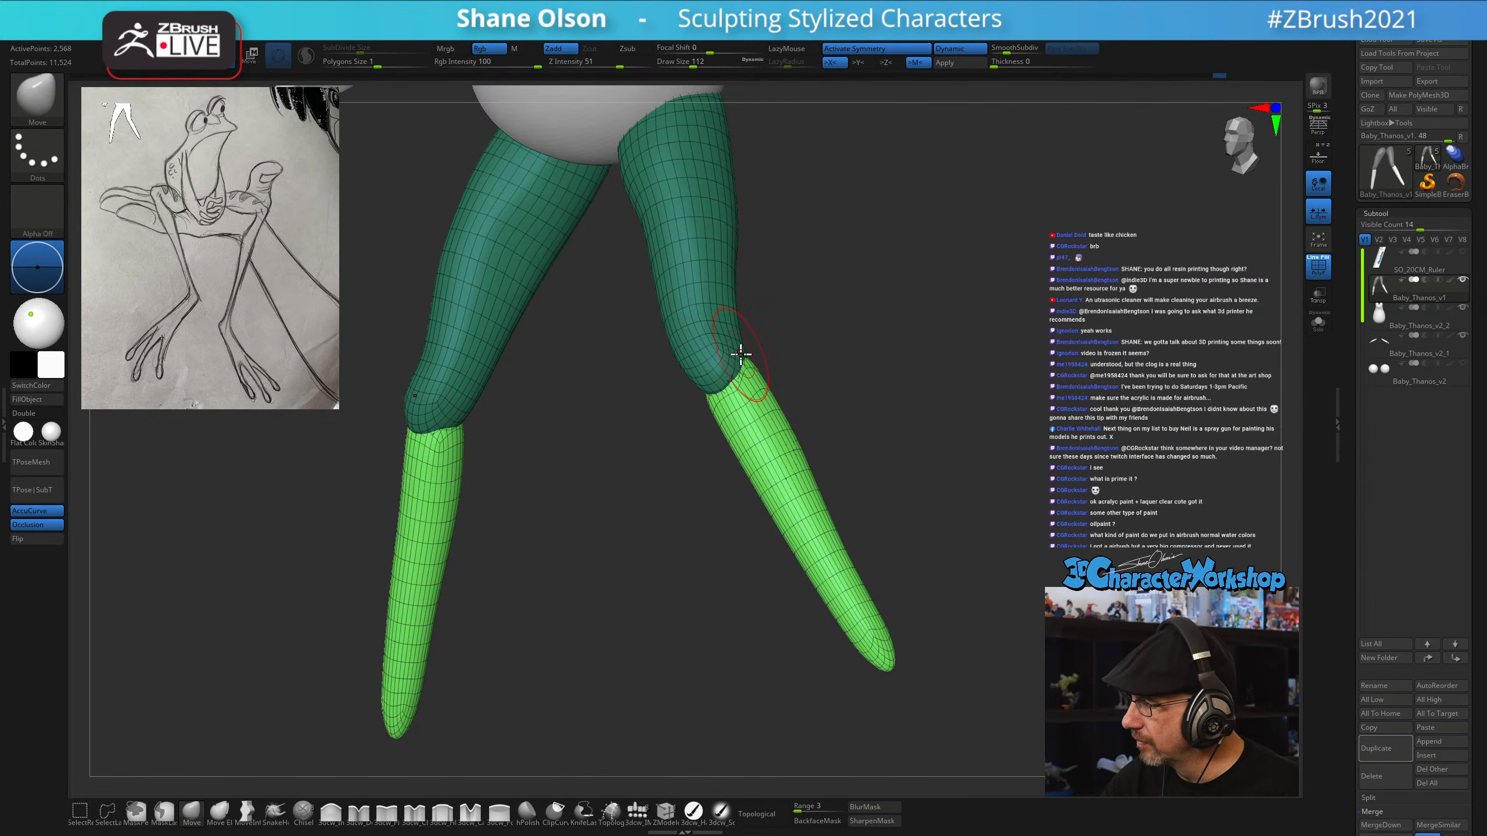
right_drag(745, 358, 843, 441)
Reshape the lower legs' profile and ankle tips with larger Move brush sizes, up to about 358, and adjust their front contour
key(s)
drag(893, 493, 907, 493)
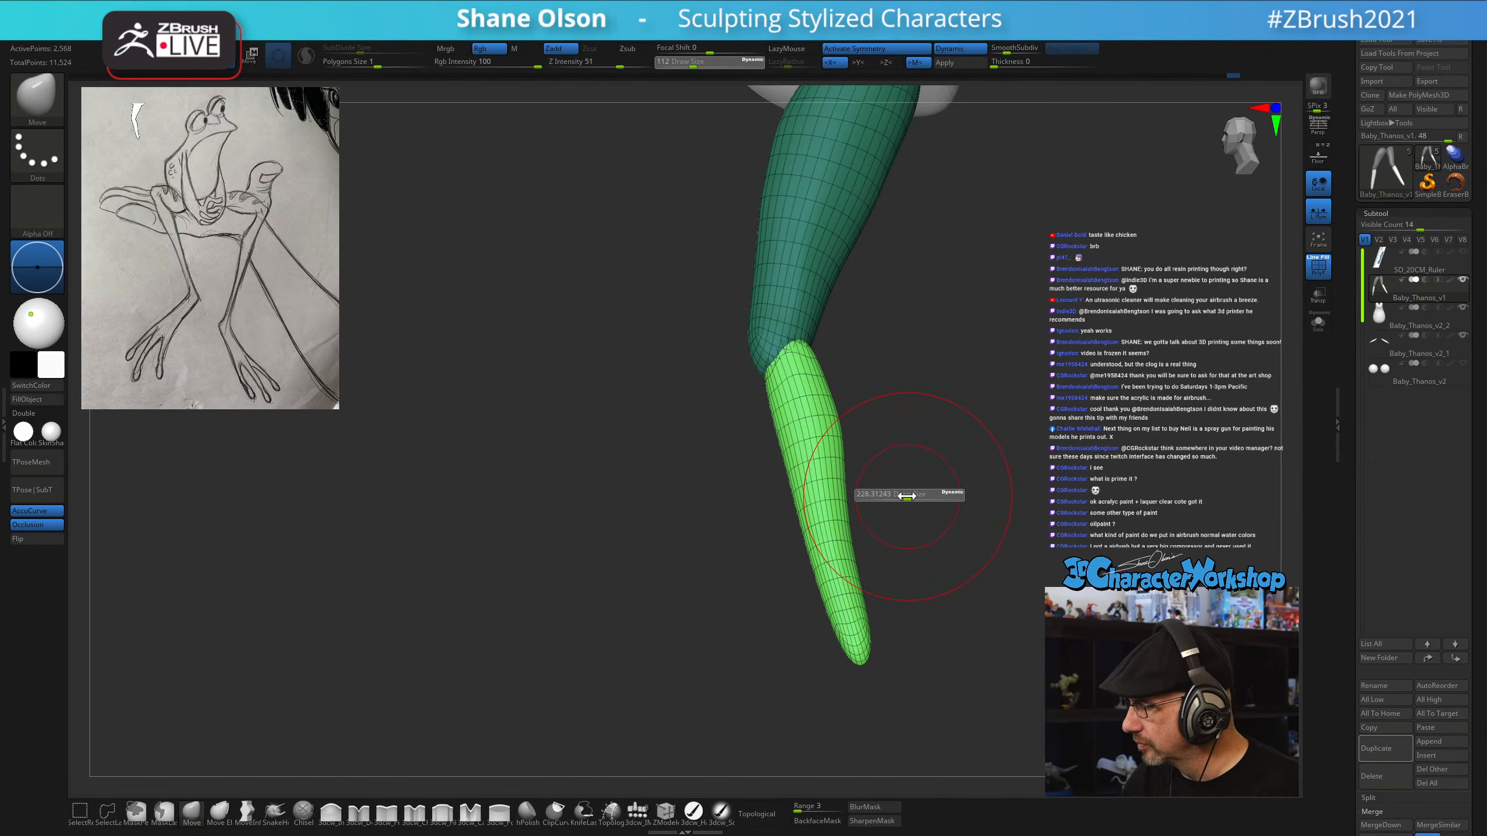
drag(865, 660, 856, 668)
key(s)
drag(842, 565, 822, 506)
key(s)
drag(790, 441, 803, 439)
drag(827, 531, 838, 543)
right_drag(846, 571, 935, 495)
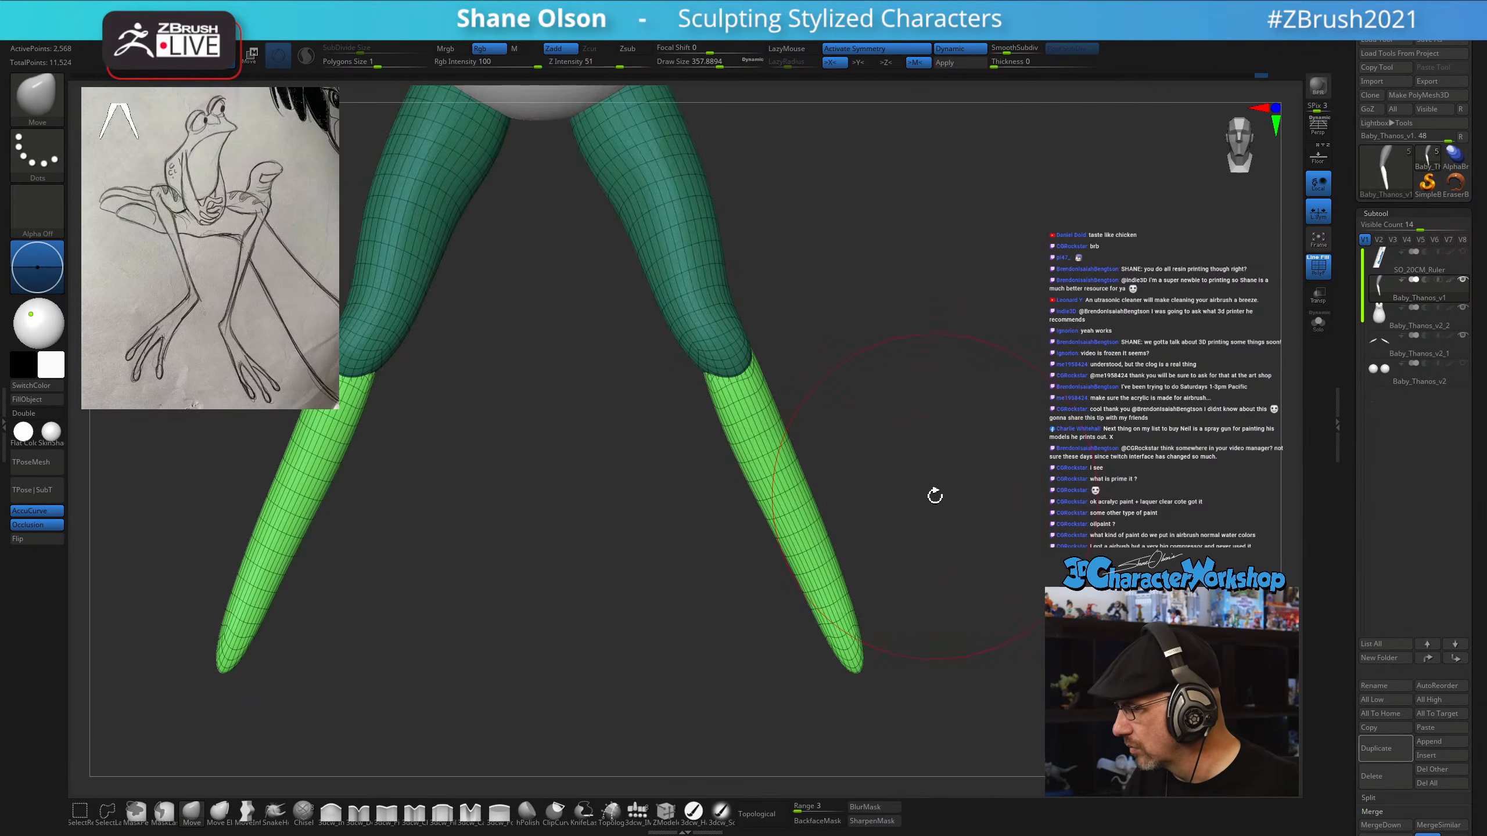
mouse_move(795, 535)
mouse_down()
mouse_move(811, 540)
mouse_move(796, 511)
mouse_up()
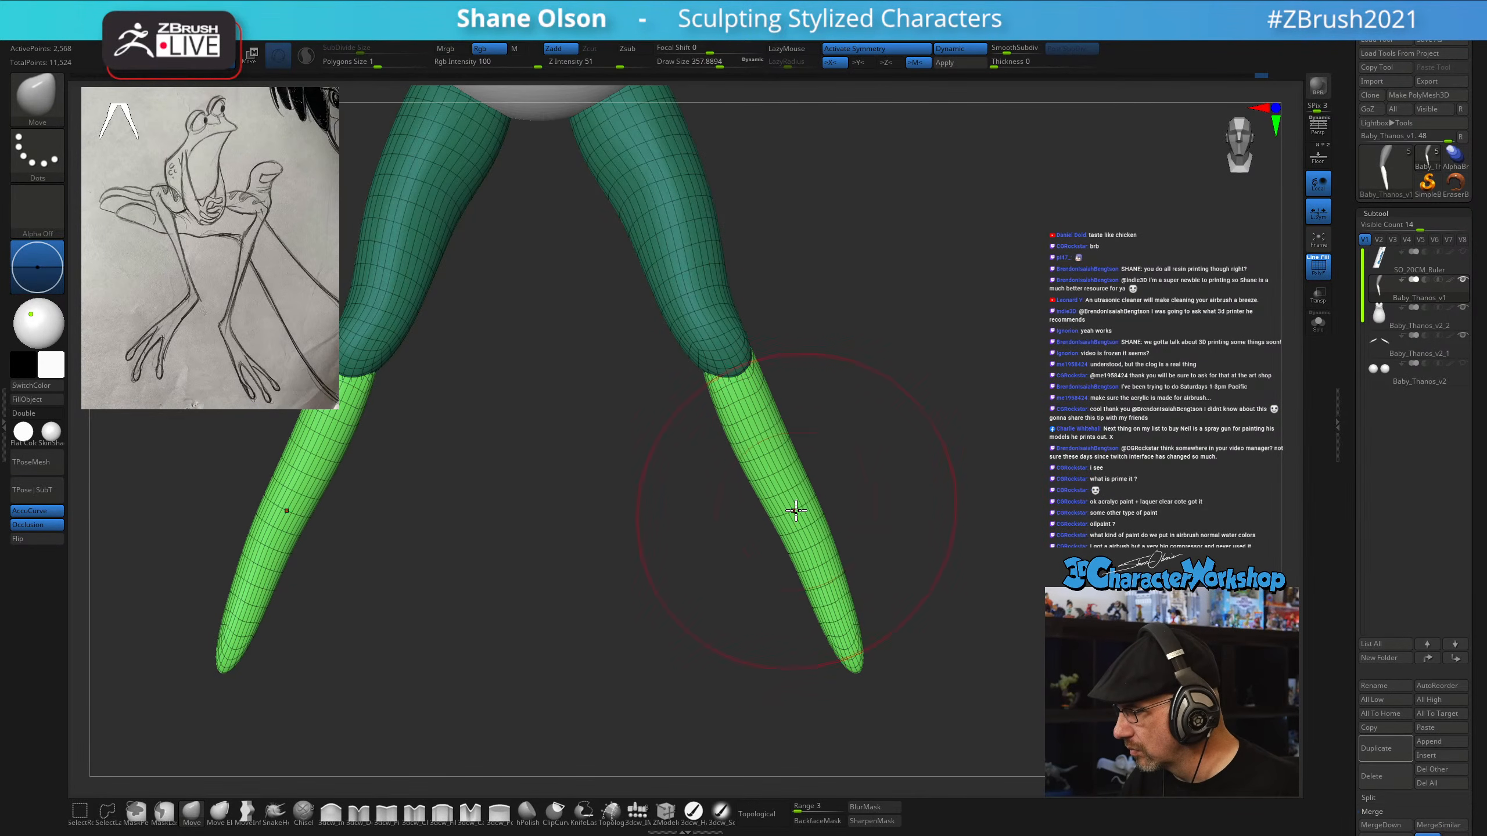
Smooth the lower legs and bulge the inner calves below the knees with the Move brush at a draw size of about 167
mouse_move(886, 468)
ctrl+right_down()
mouse_move(873, 468)
mouse_move(890, 492)
ctrl+right_up()
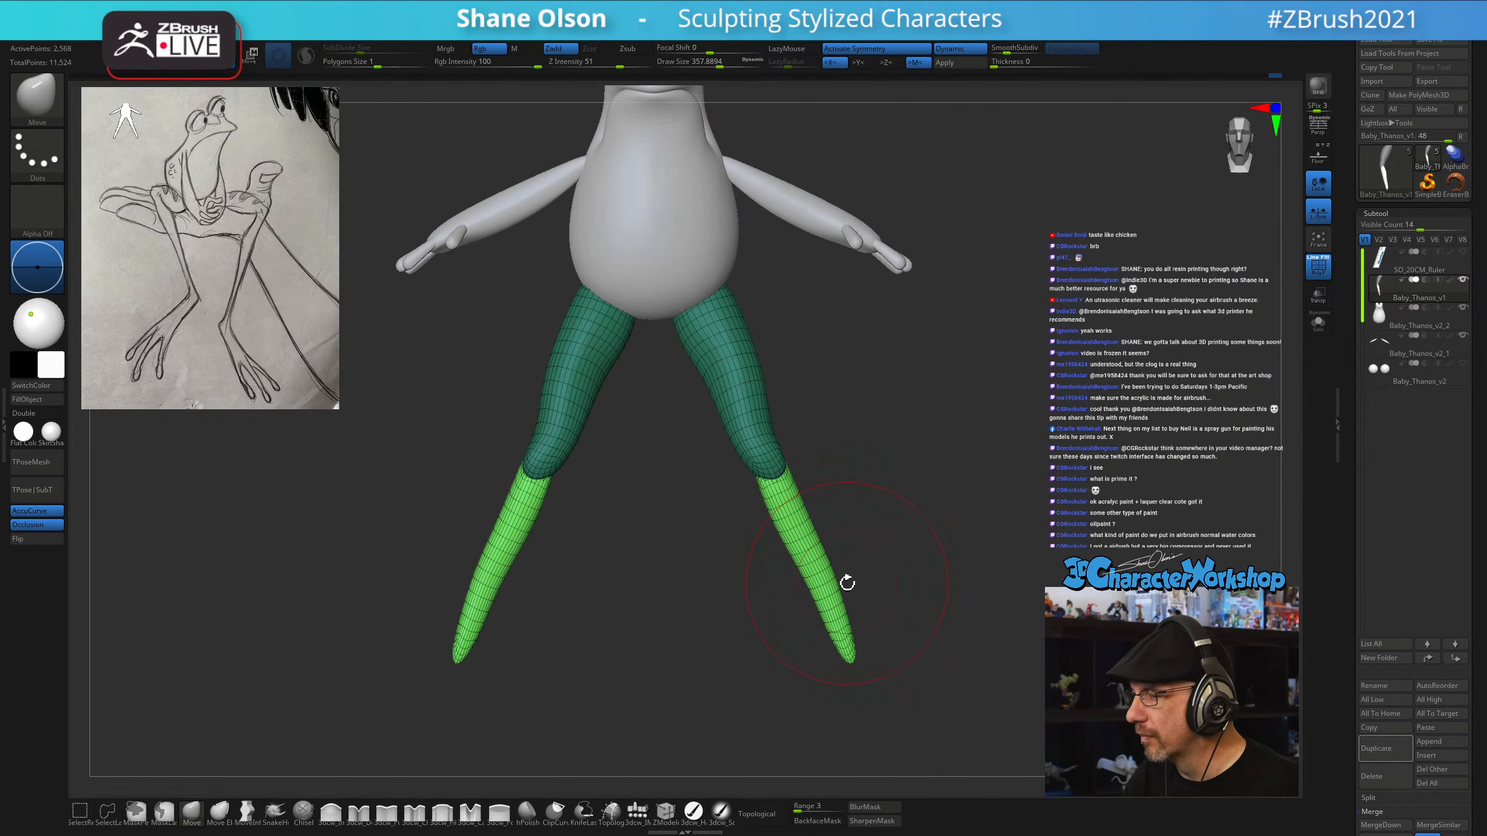
key(shift)
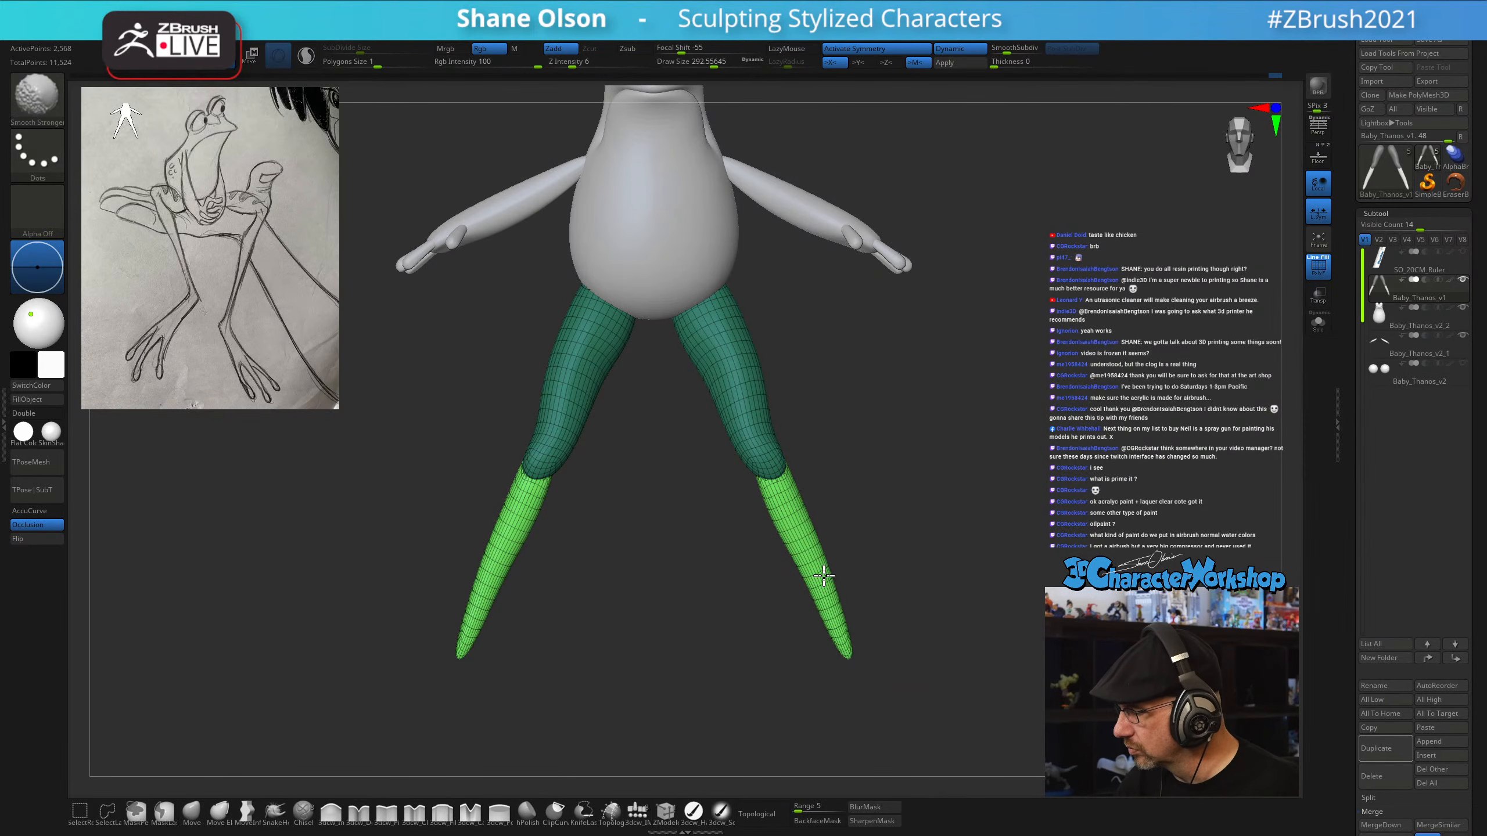
ctrl+right_drag(857, 482, 857, 497)
key(s)
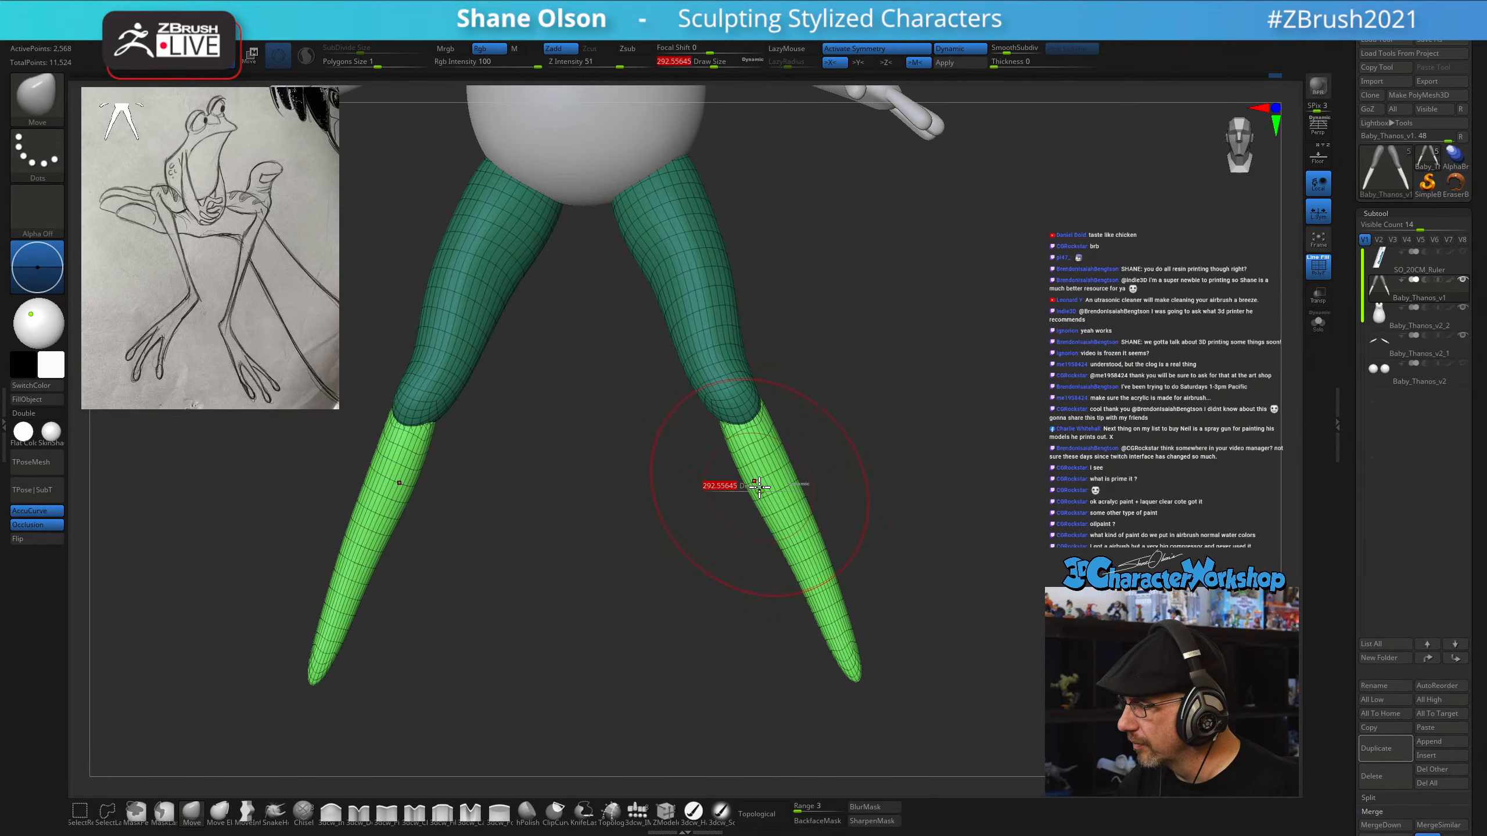
drag(759, 486, 737, 488)
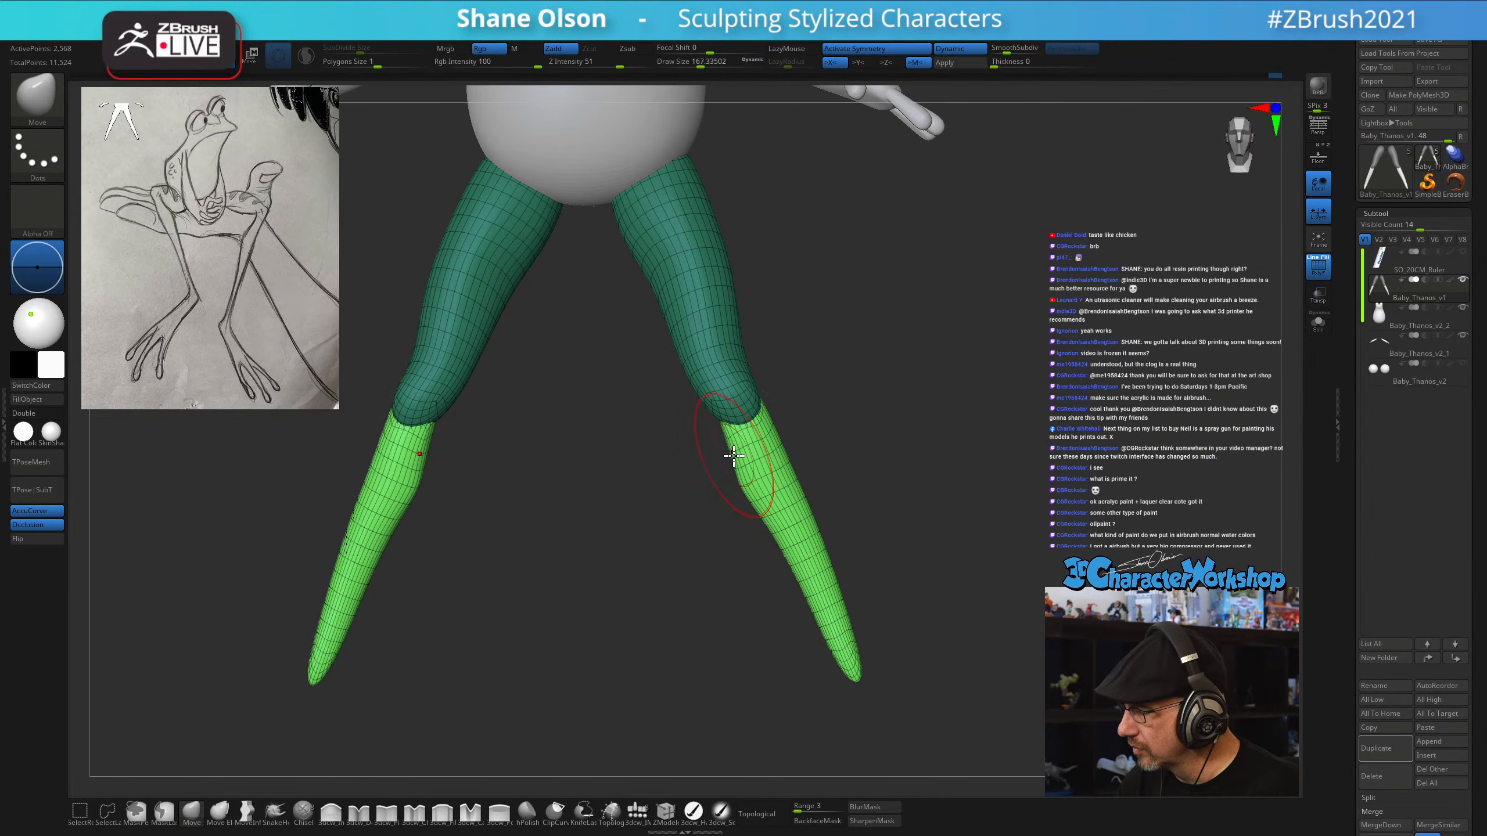
key(s)
drag(816, 529, 819, 529)
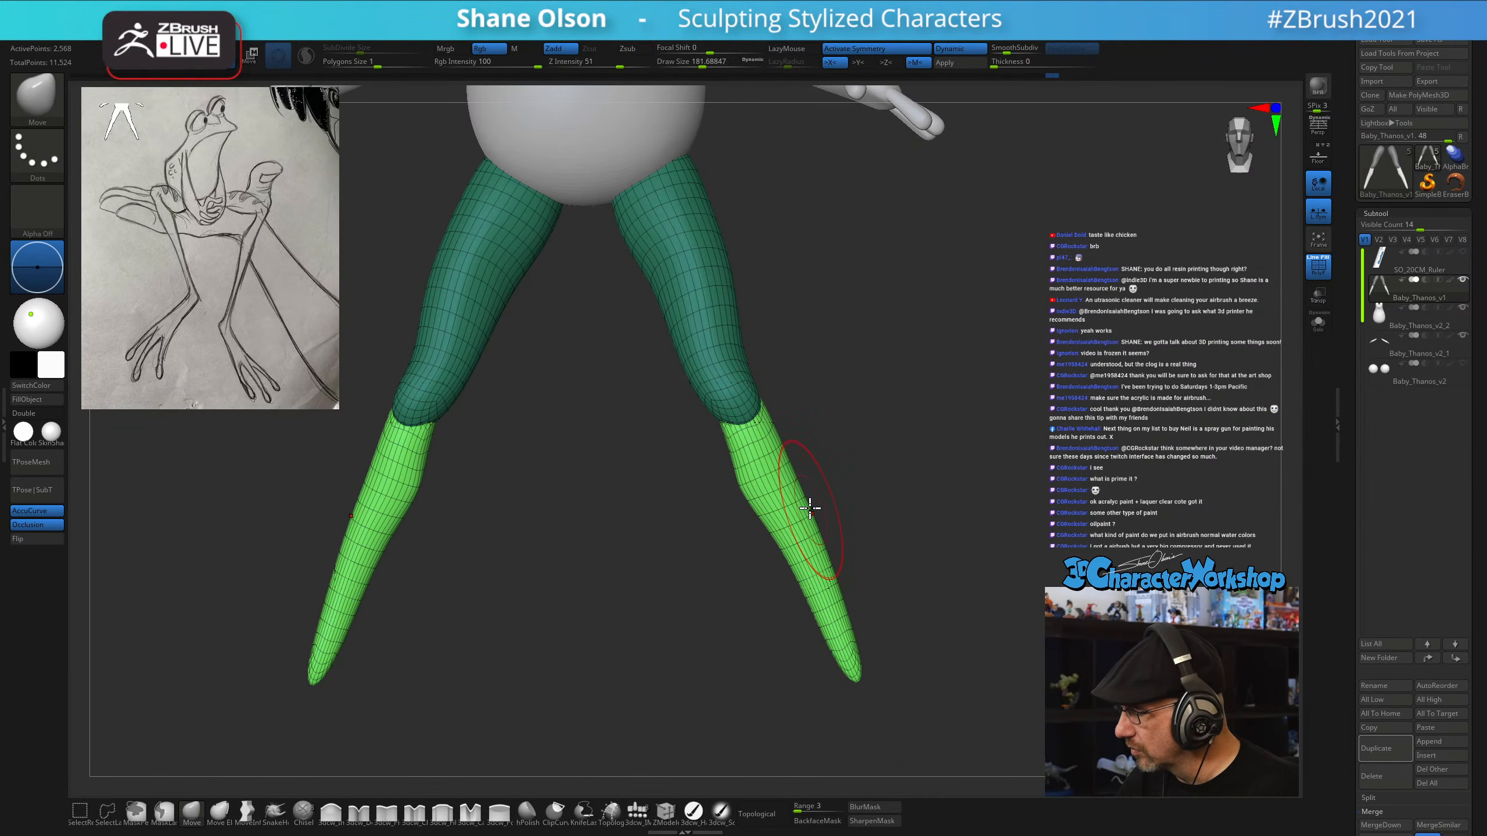
Refine the lower legs' outer contours and ankle tips with the Move brush at draw sizes of about 182 to 234
drag(795, 479, 787, 445)
drag(812, 514, 820, 513)
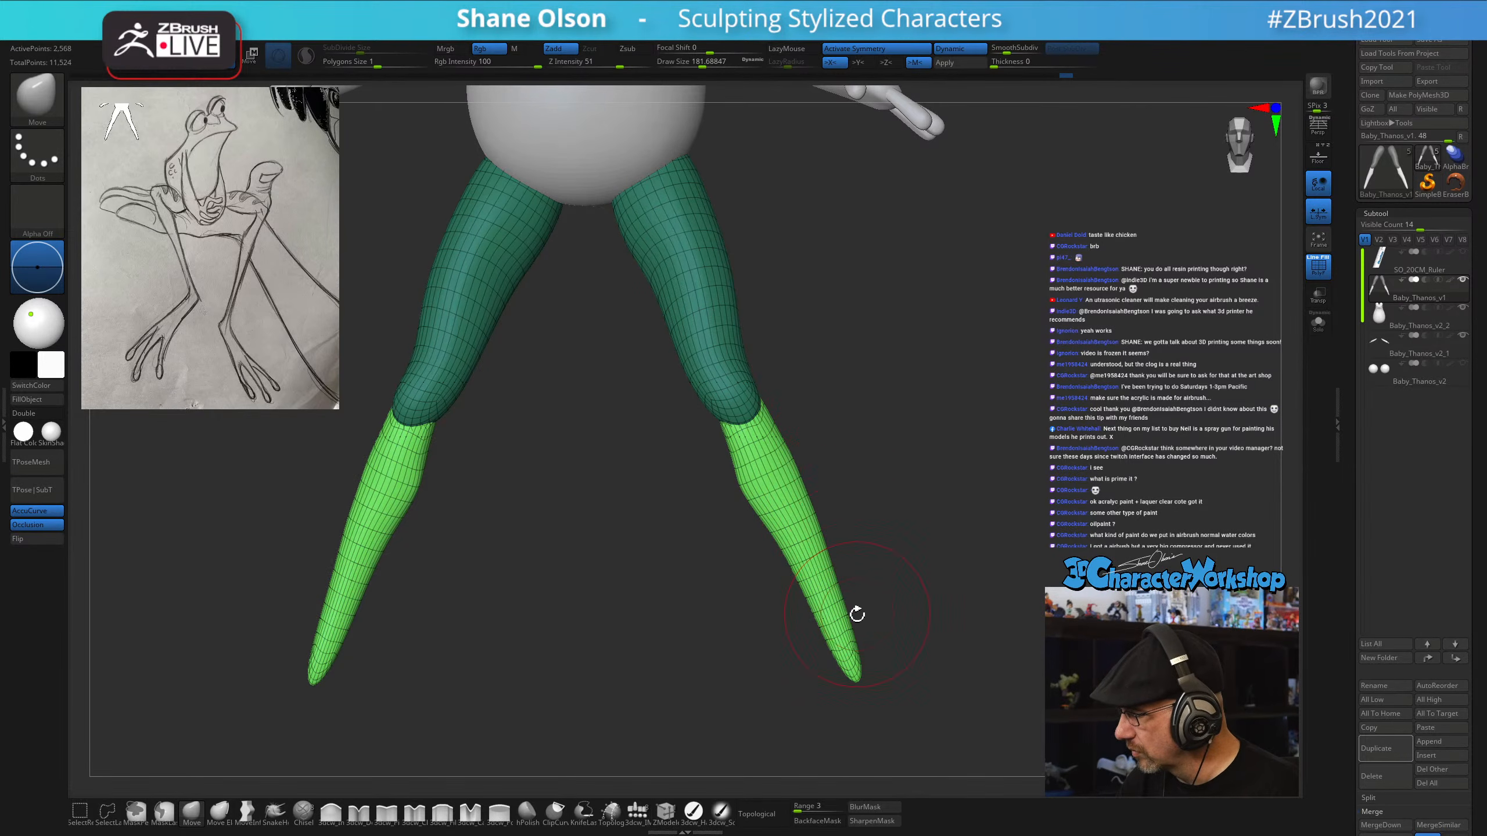
drag(844, 624, 856, 682)
mouse_move(877, 558)
alt+mouse_down()
mouse_move(863, 548)
mouse_move(897, 583)
alt+mouse_up()
key(s)
drag(854, 669, 860, 660)
drag(935, 598, 884, 598)
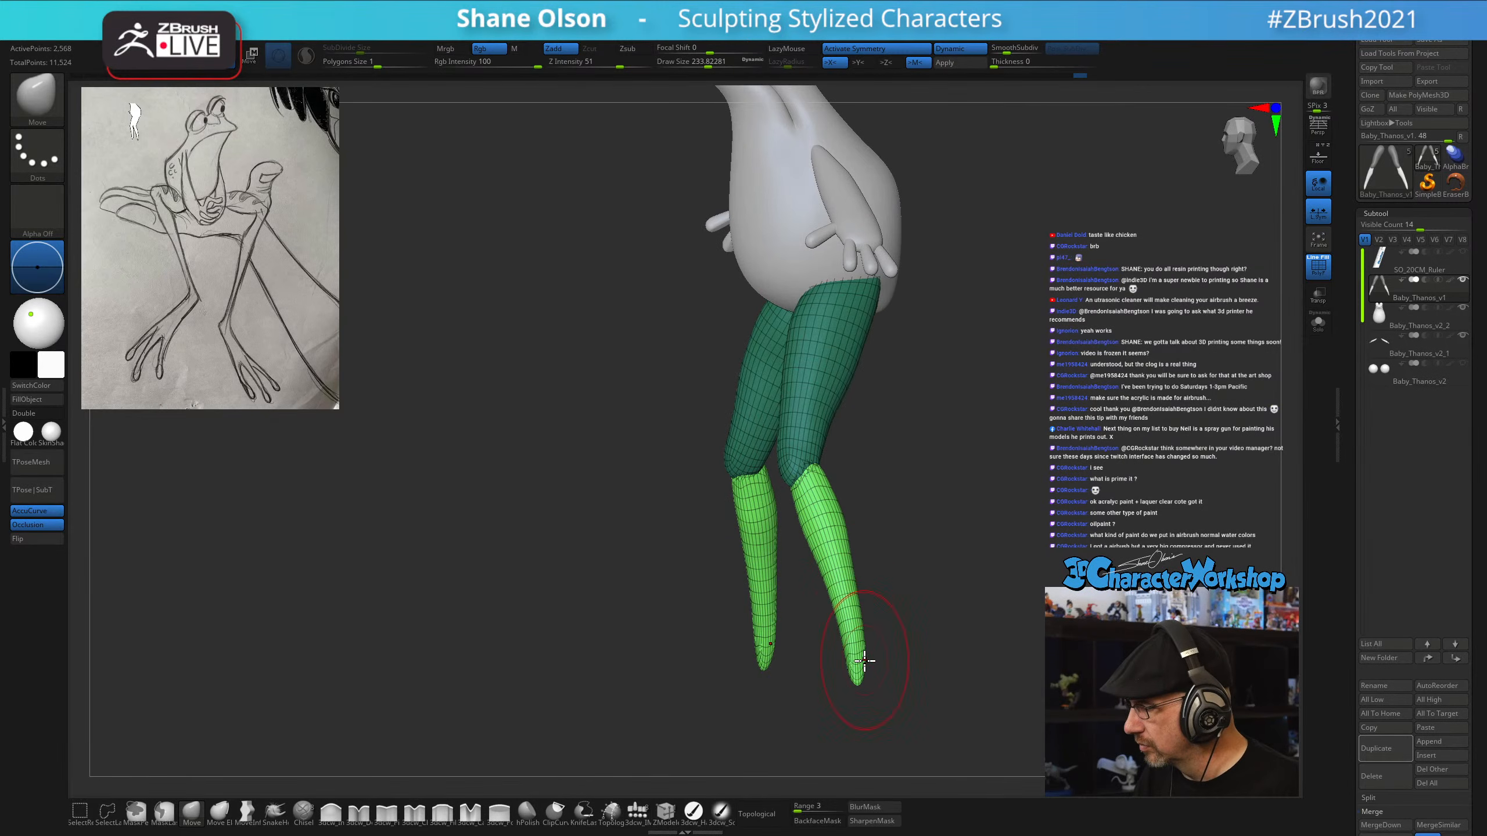
mouse_move(865, 662)
mouse_down()
mouse_move(857, 624)
mouse_move(860, 681)
mouse_move(939, 614)
mouse_move(855, 683)
mouse_move(952, 601)
mouse_move(936, 571)
mouse_move(969, 539)
mouse_up()
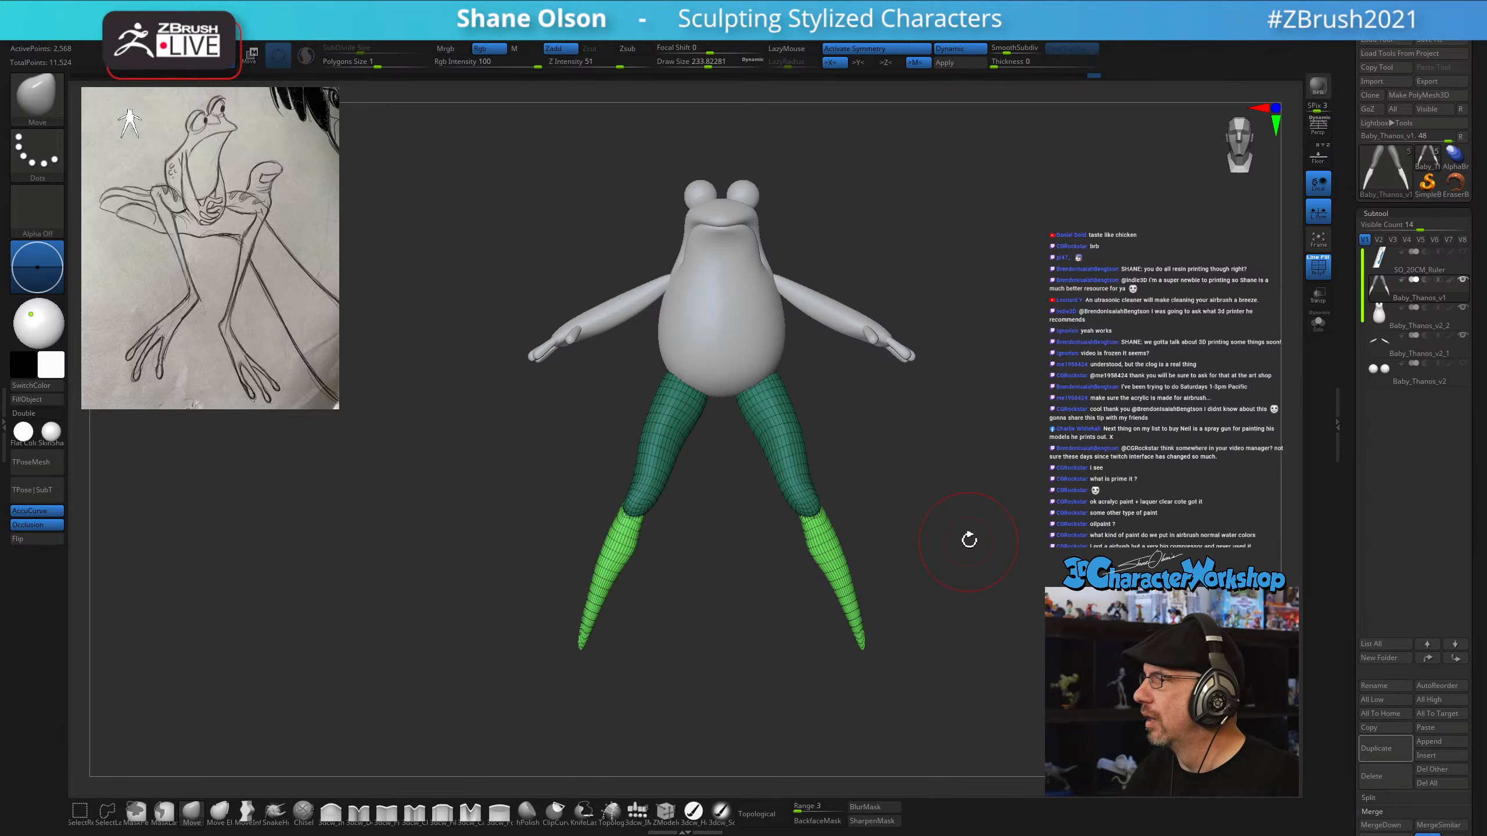
Turn off the wireframe and leg mask, reset the gizmo's orientation, place its pivot at the hips, and nudge the legs into place
drag(1039, 457, 980, 431)
key(w)
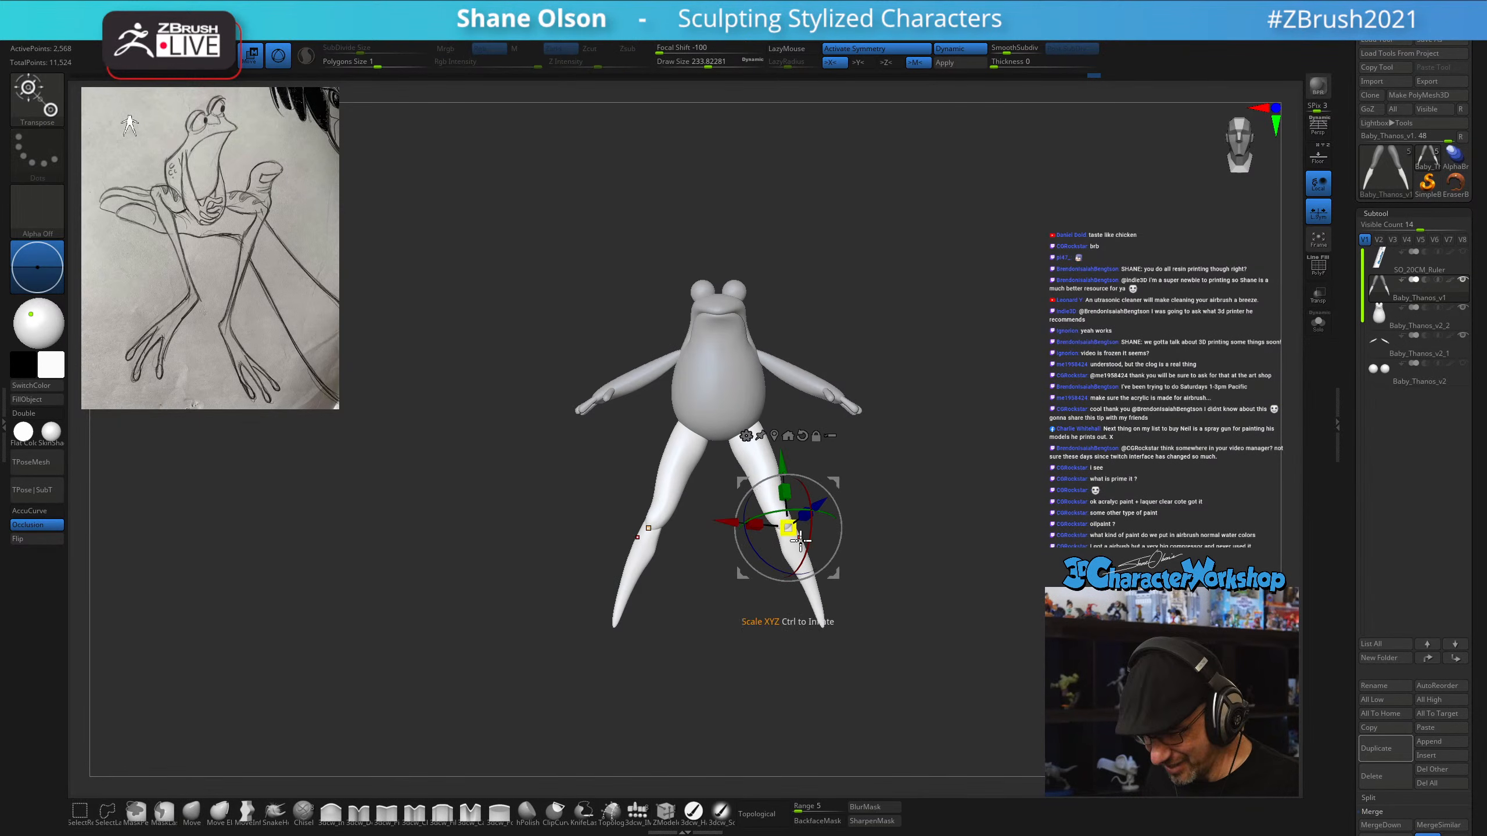
click(802, 436)
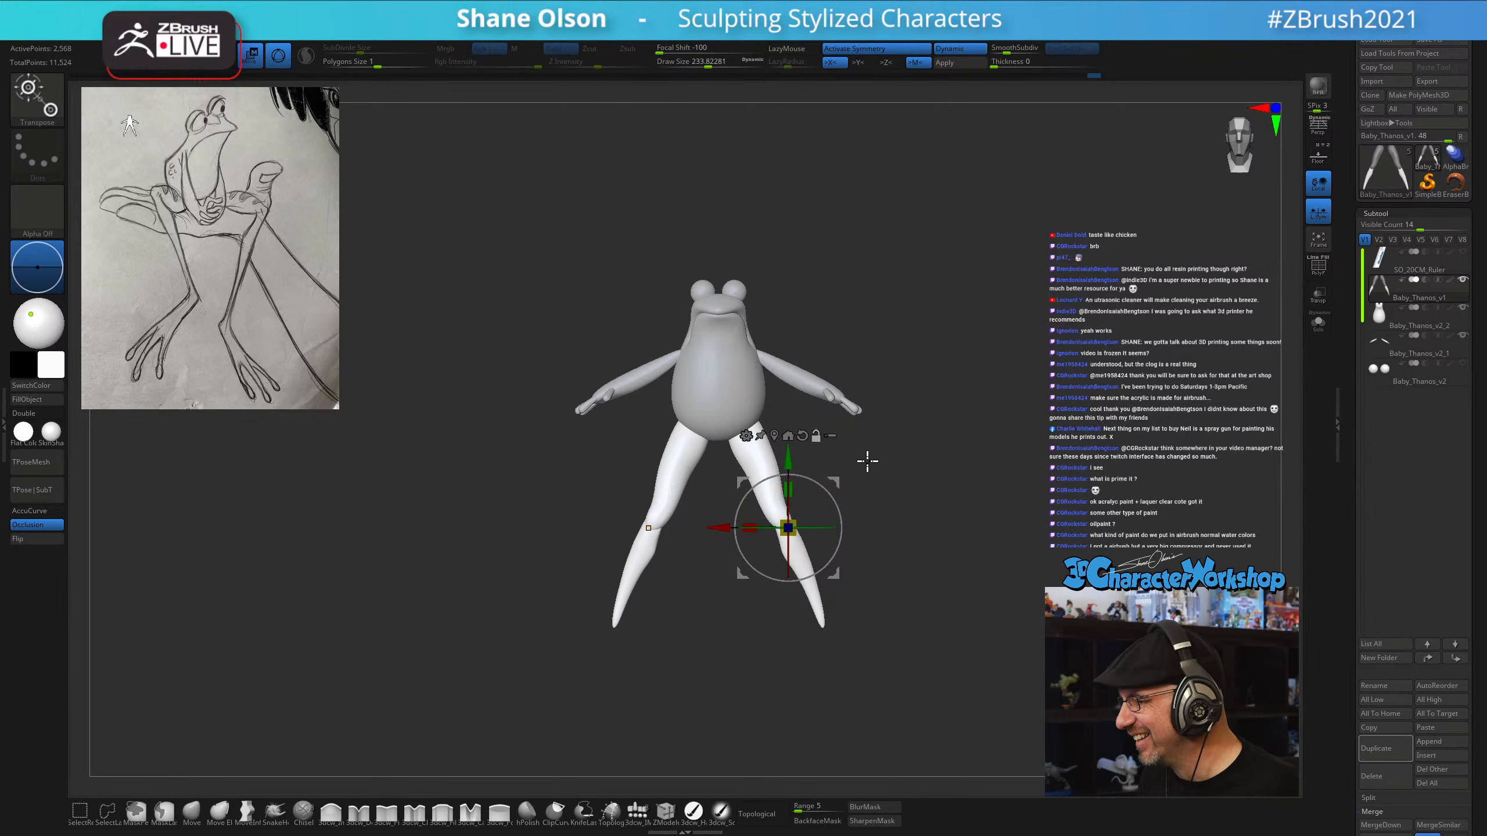
click(747, 428)
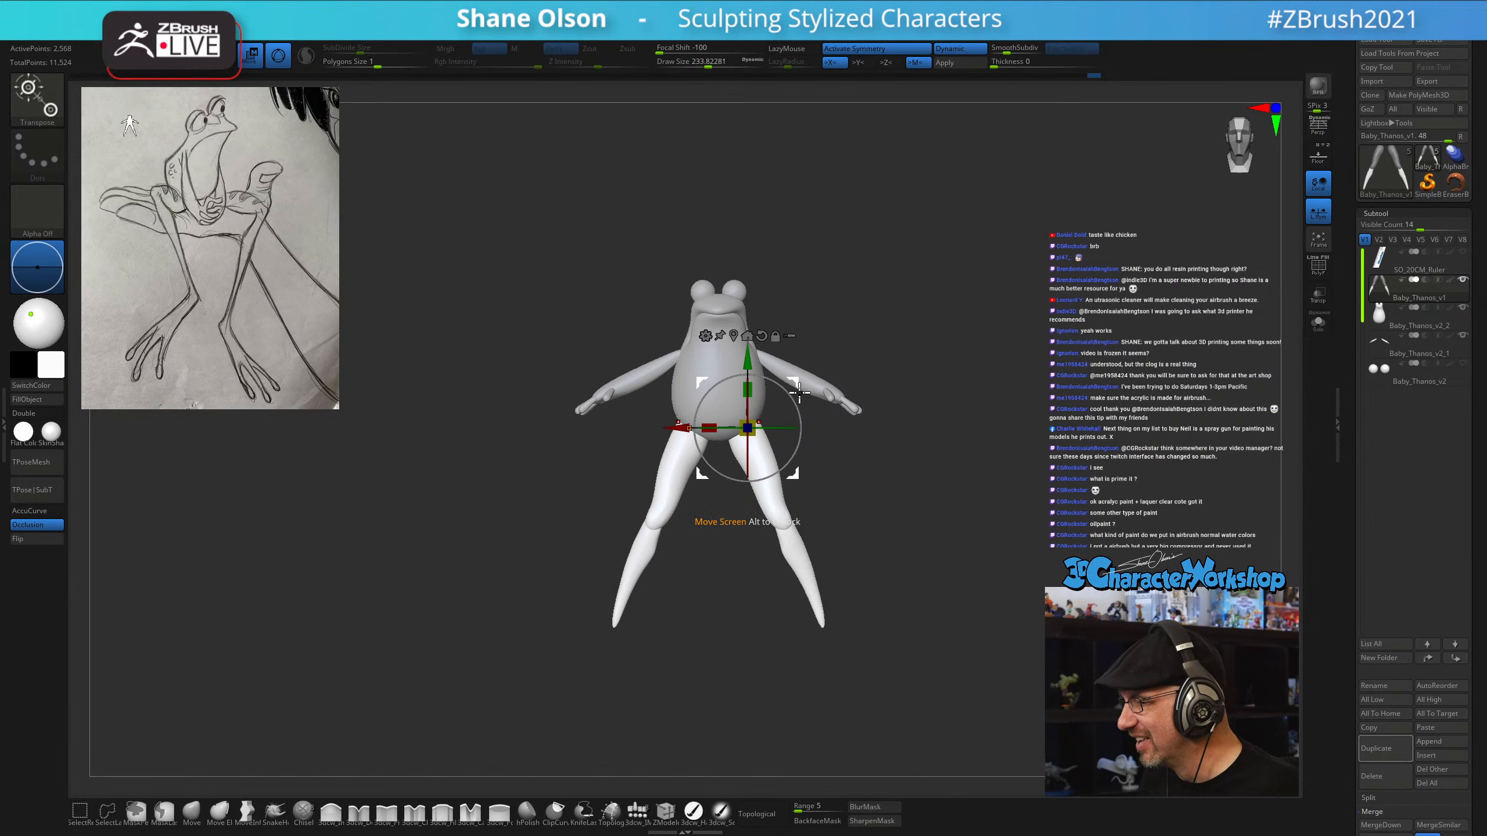
drag(799, 400, 802, 409)
mouse_move(966, 501)
mouse_down()
mouse_move(922, 495)
mouse_move(924, 432)
mouse_move(956, 494)
mouse_up()
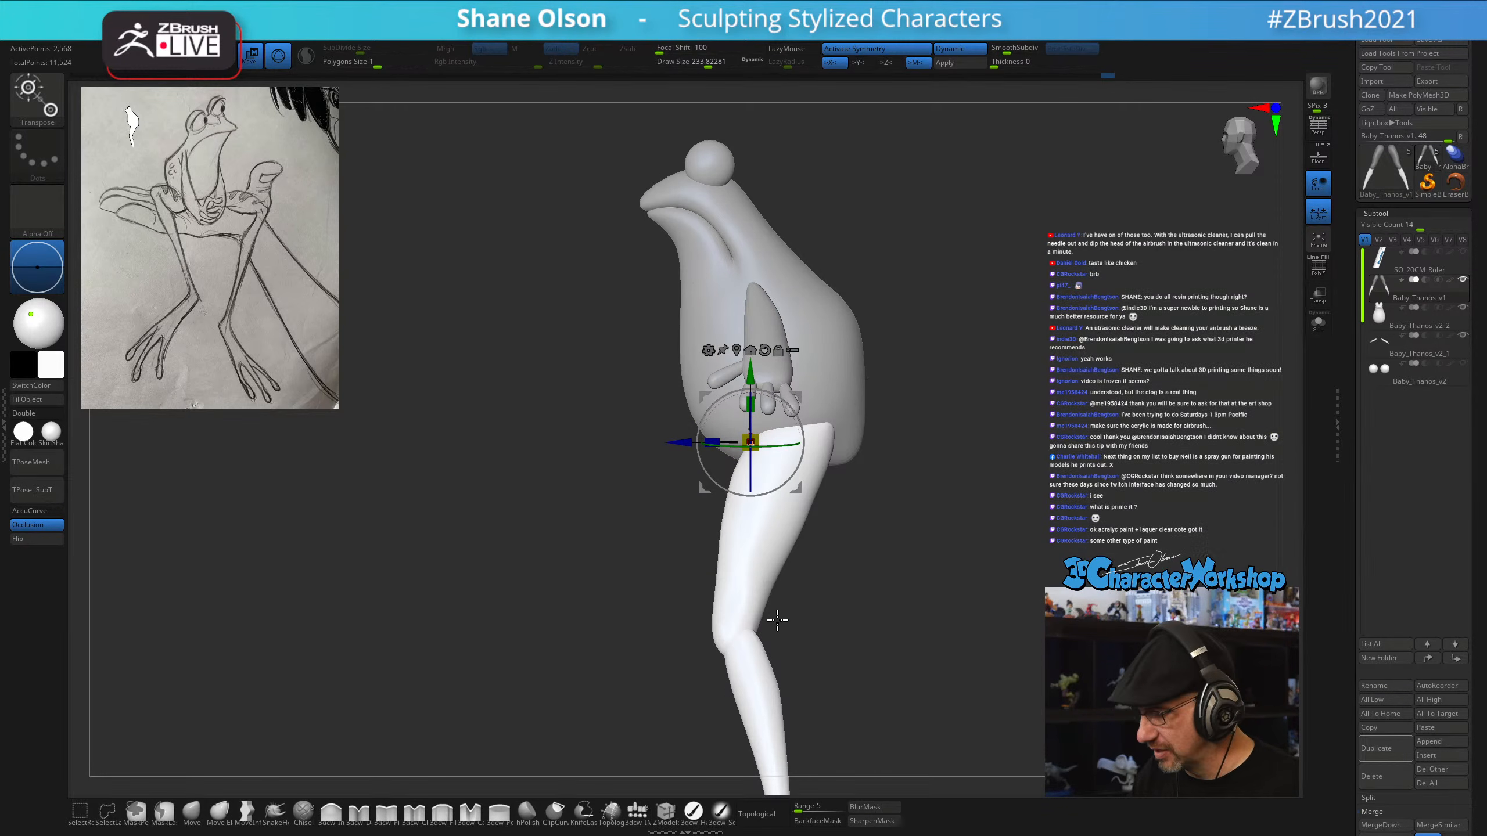
Isolate the thighs, turn off AccuCurve, and round their knee ends with the Move brush at a draw size of about 158
key(q)
ctrl+right_drag(767, 615, 783, 590)
drag(840, 550, 858, 498)
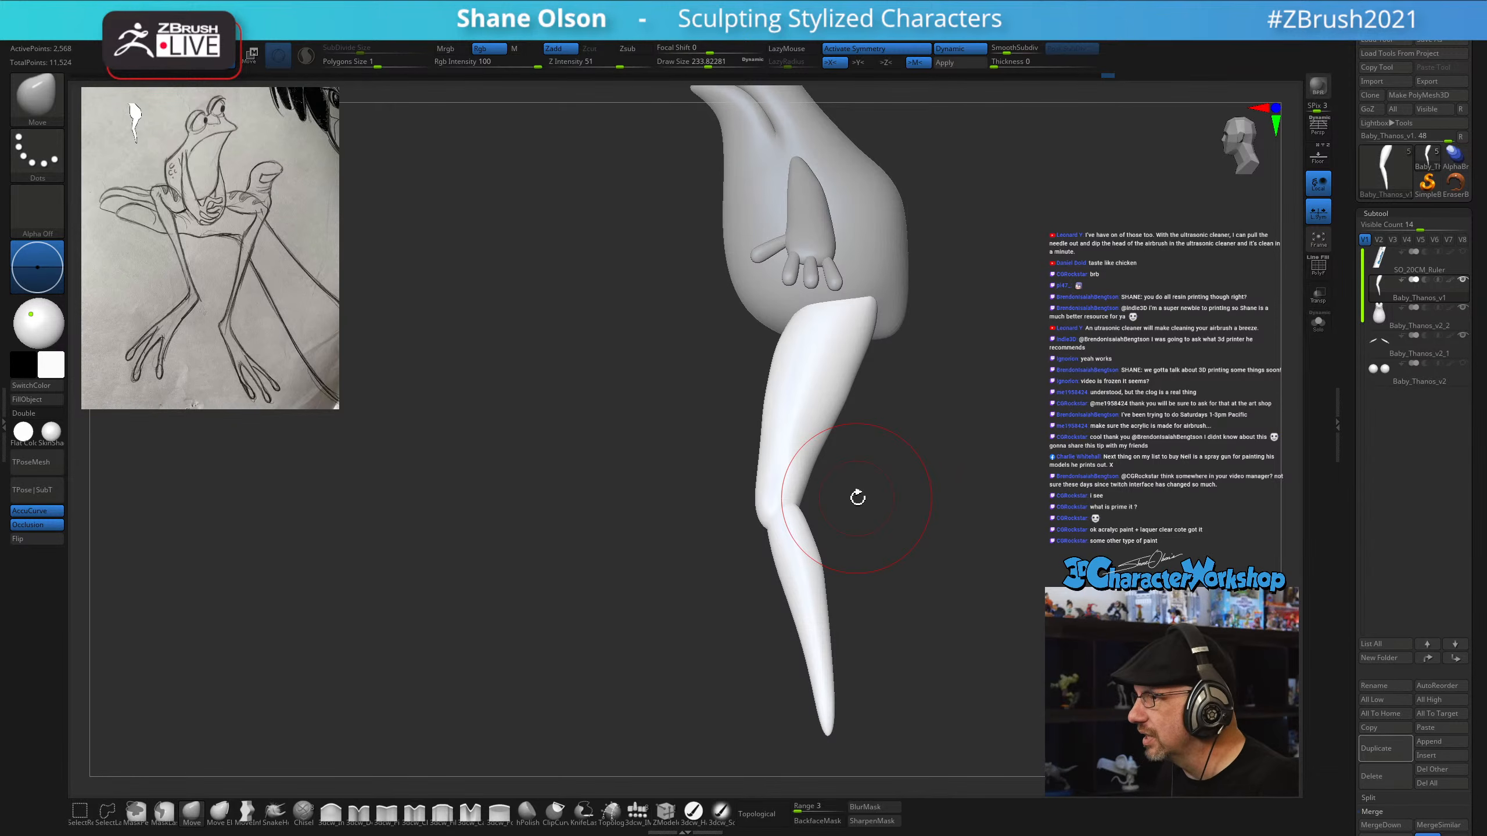
mouse_move(858, 498)
mouse_down()
mouse_move(840, 542)
mouse_move(840, 505)
mouse_up()
ctrl+shift+drag(732, 530, 817, 434)
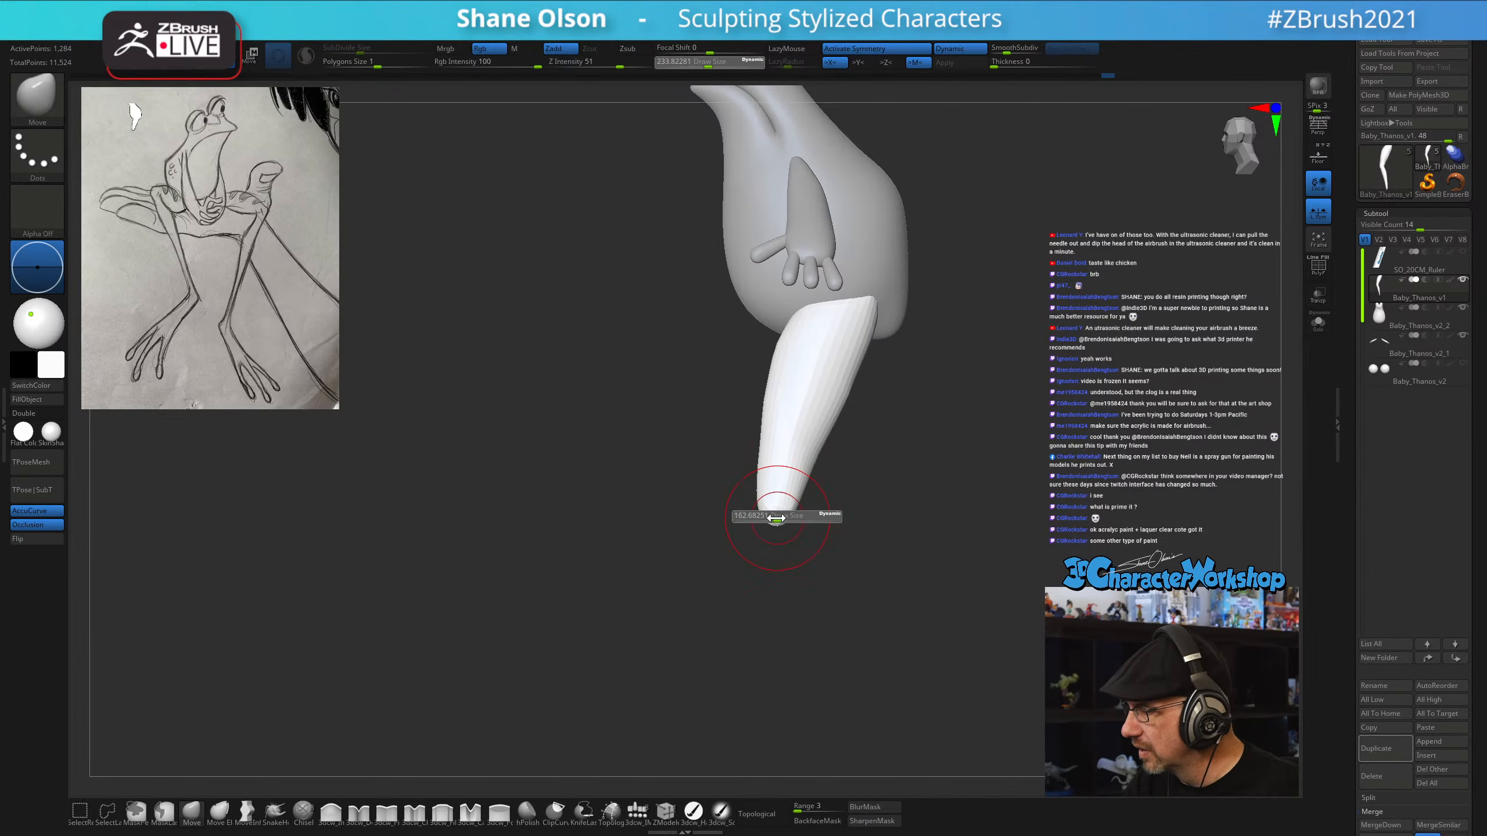
shift+drag(777, 505, 810, 491)
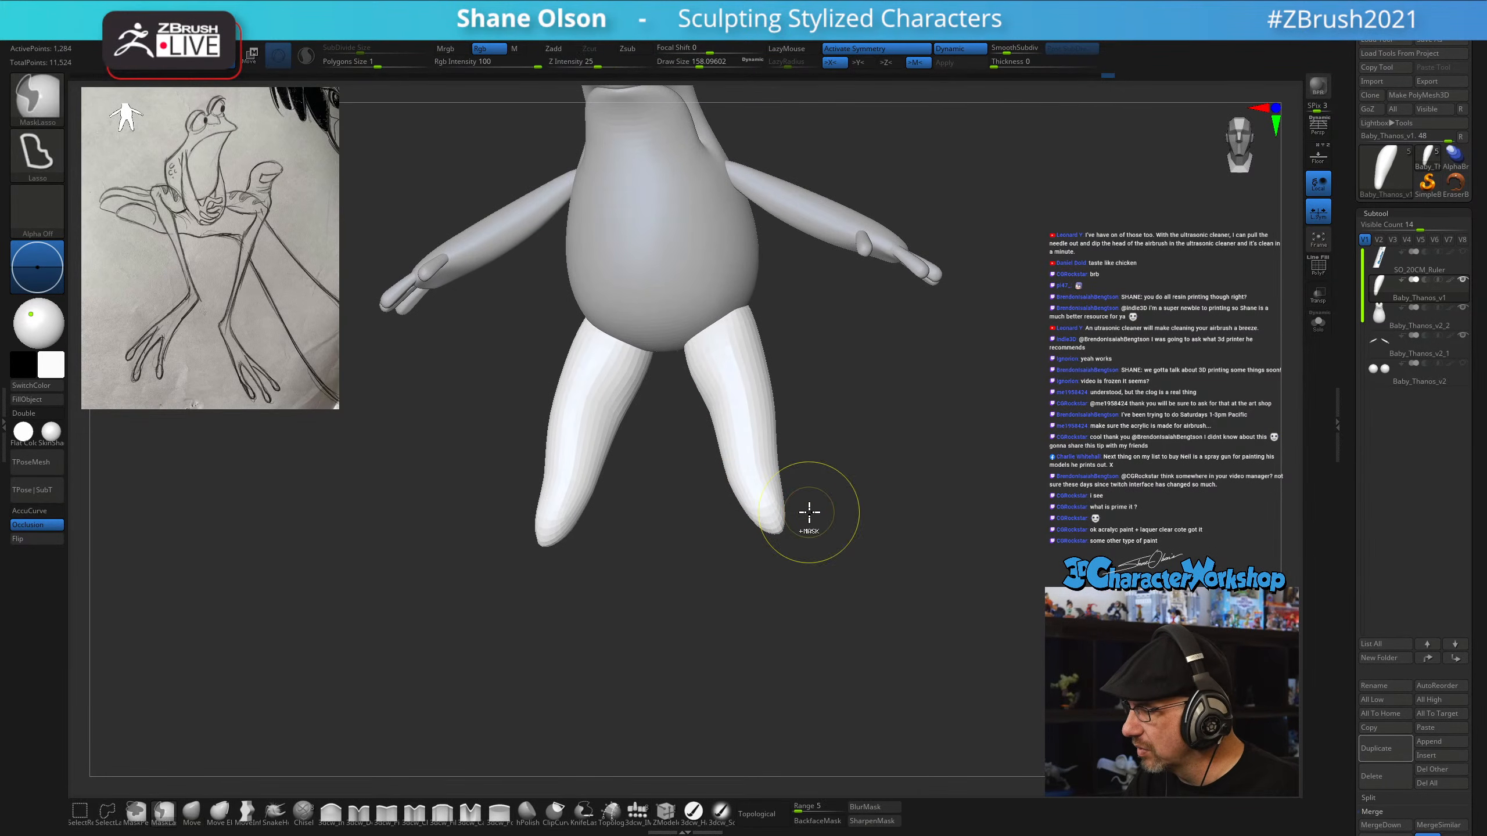
click(36, 510)
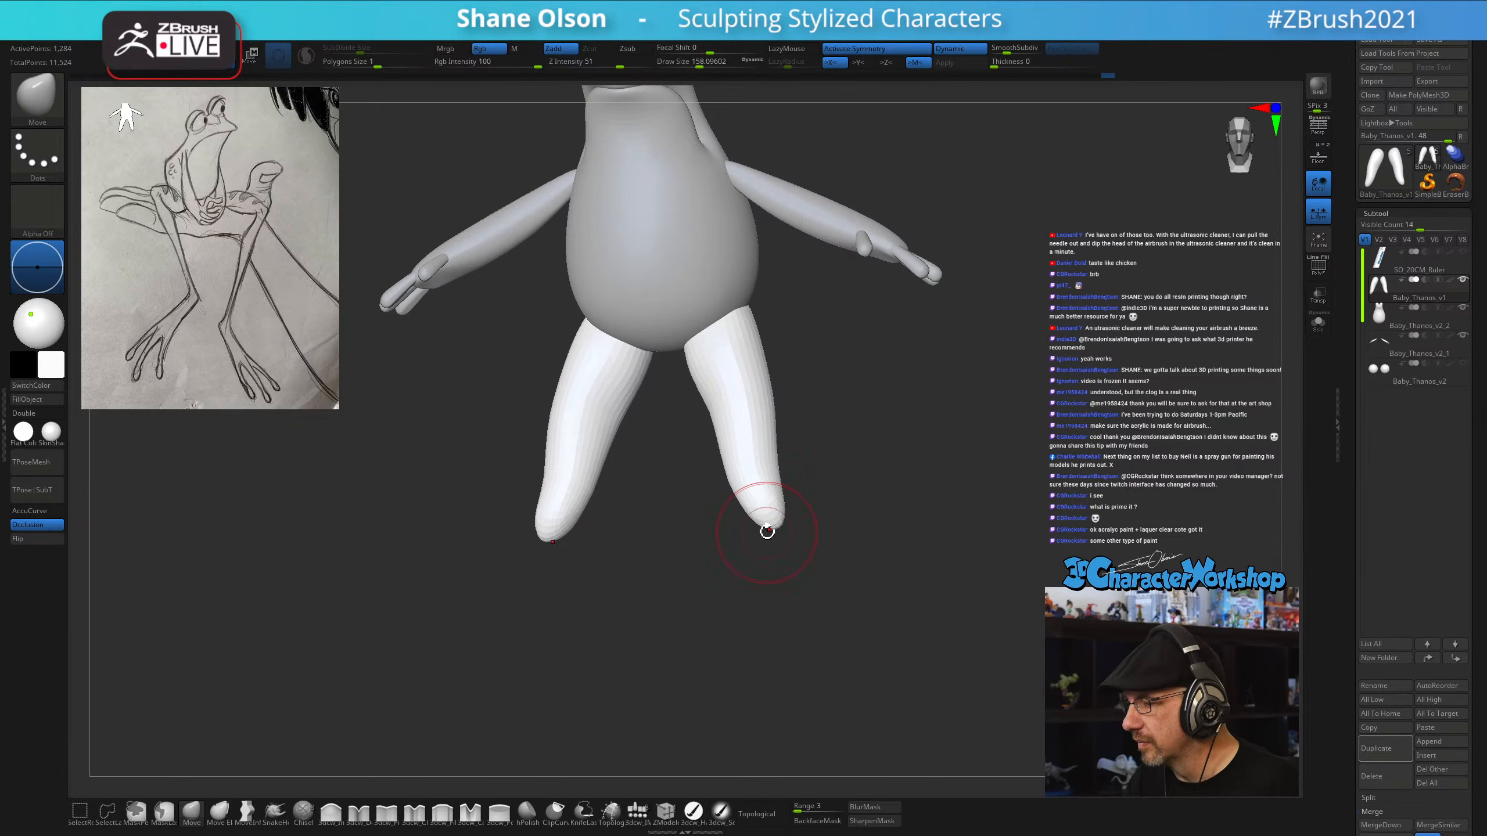
drag(767, 532, 858, 529)
Restore the lower legs and curve the thighs in profile with larger Move brush sizes, up to about 358
key(])
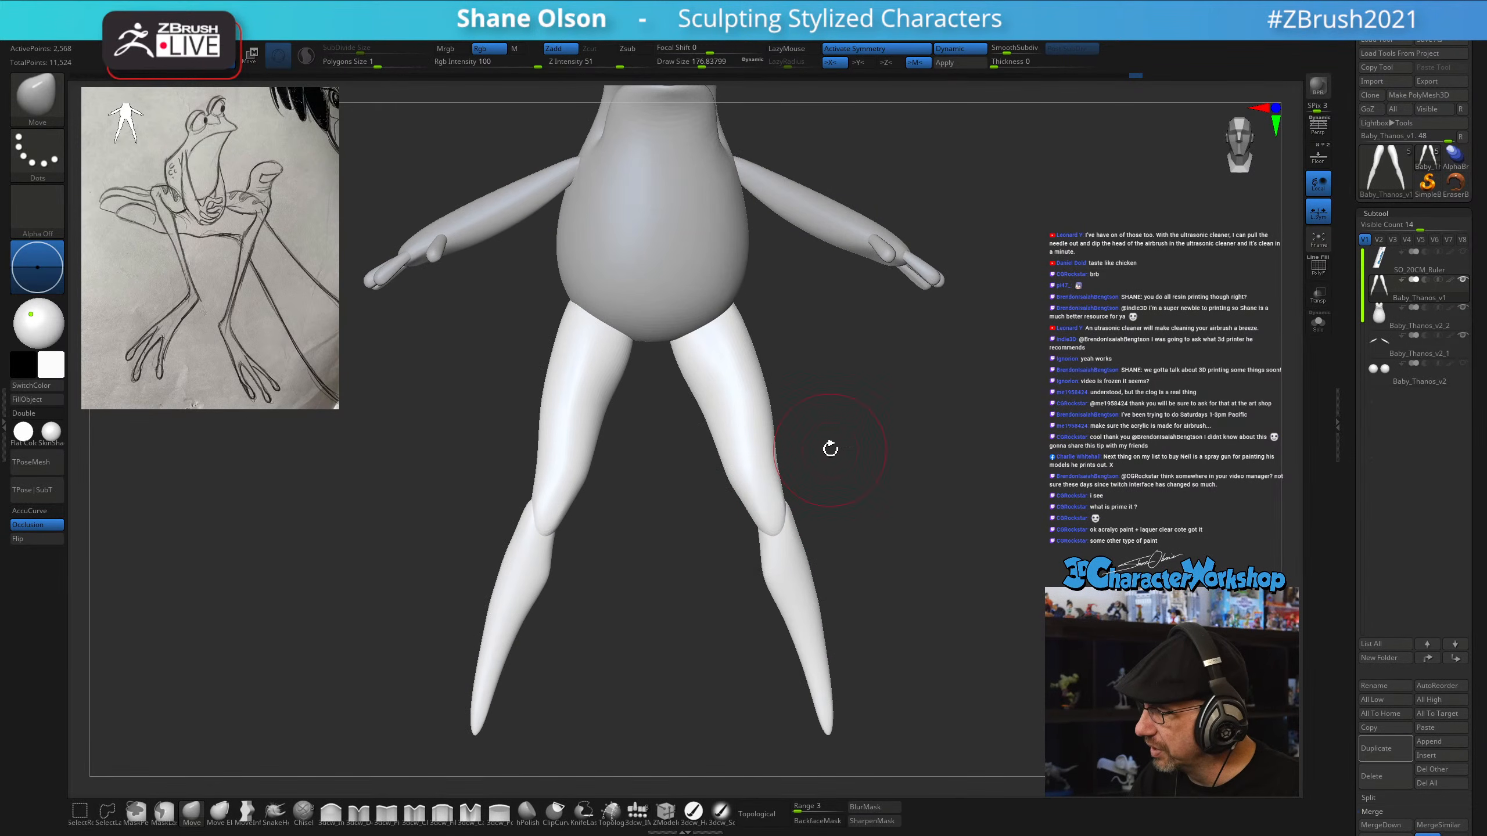
key(])
key(])
key(])
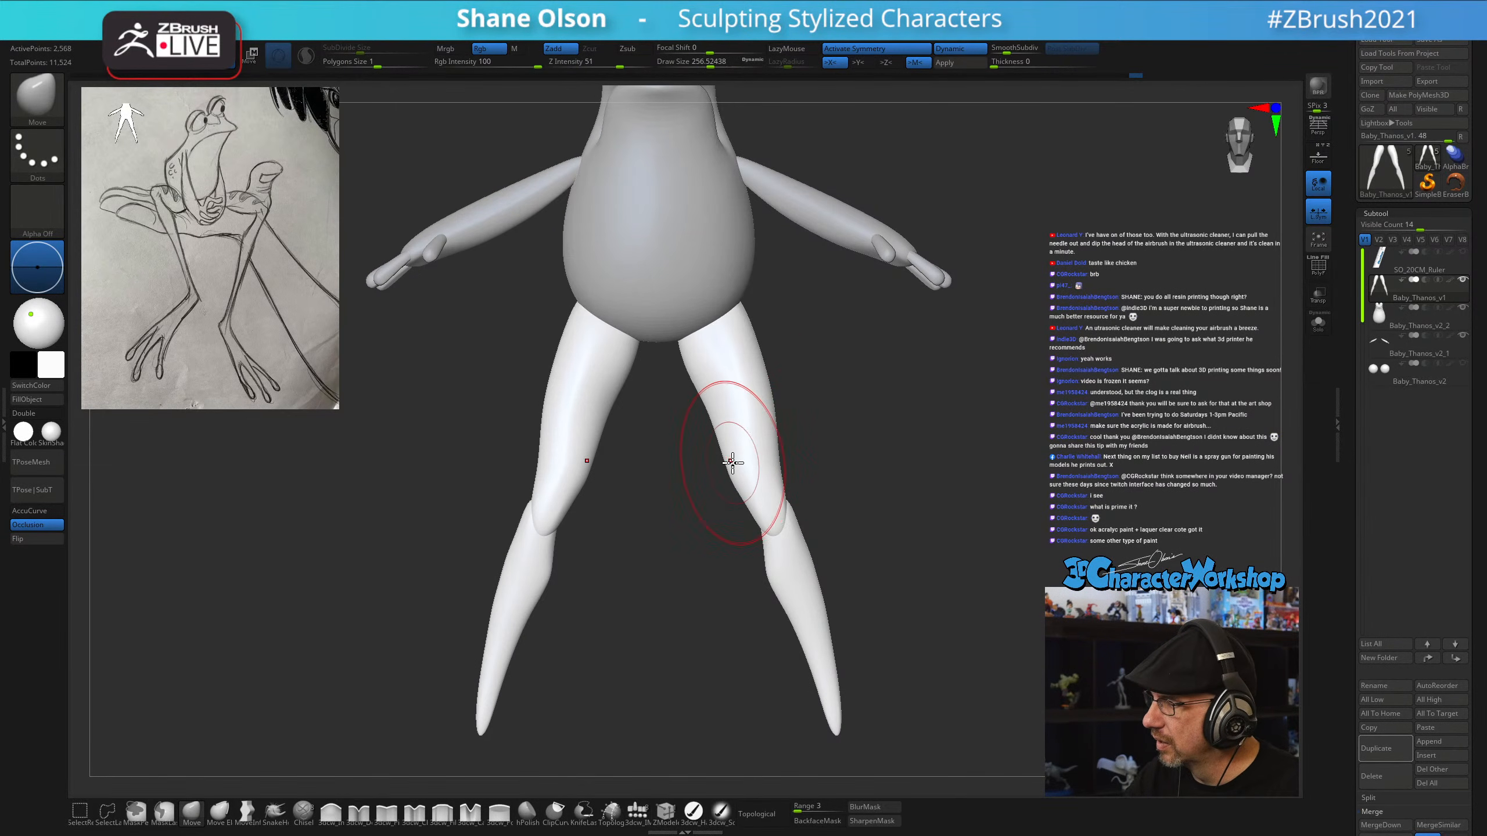
mouse_move(735, 427)
right_down()
mouse_move(708, 418)
mouse_move(757, 392)
right_up()
key(])
key(])
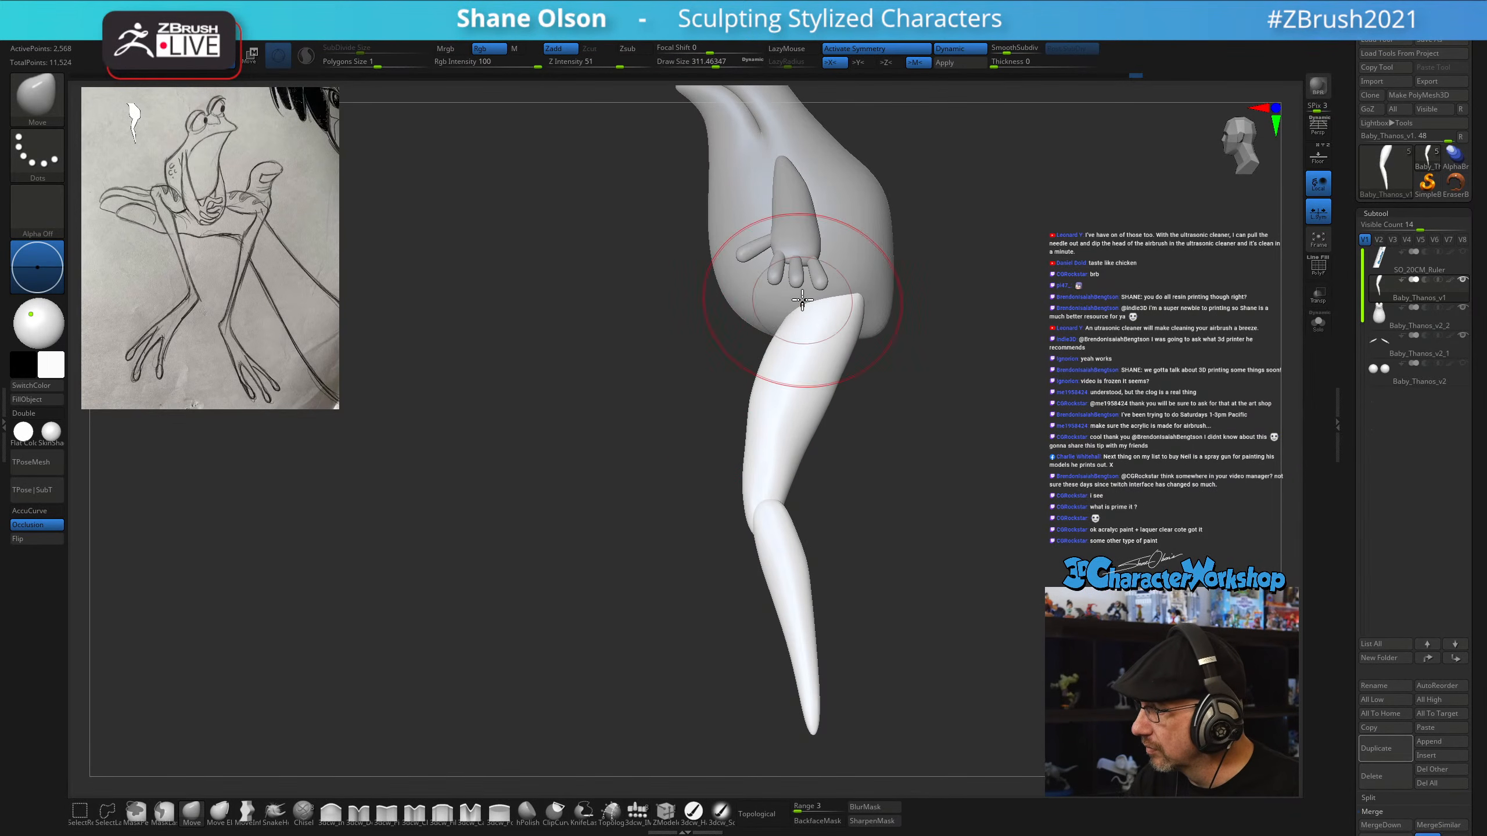
key(s)
drag(814, 422, 820, 422)
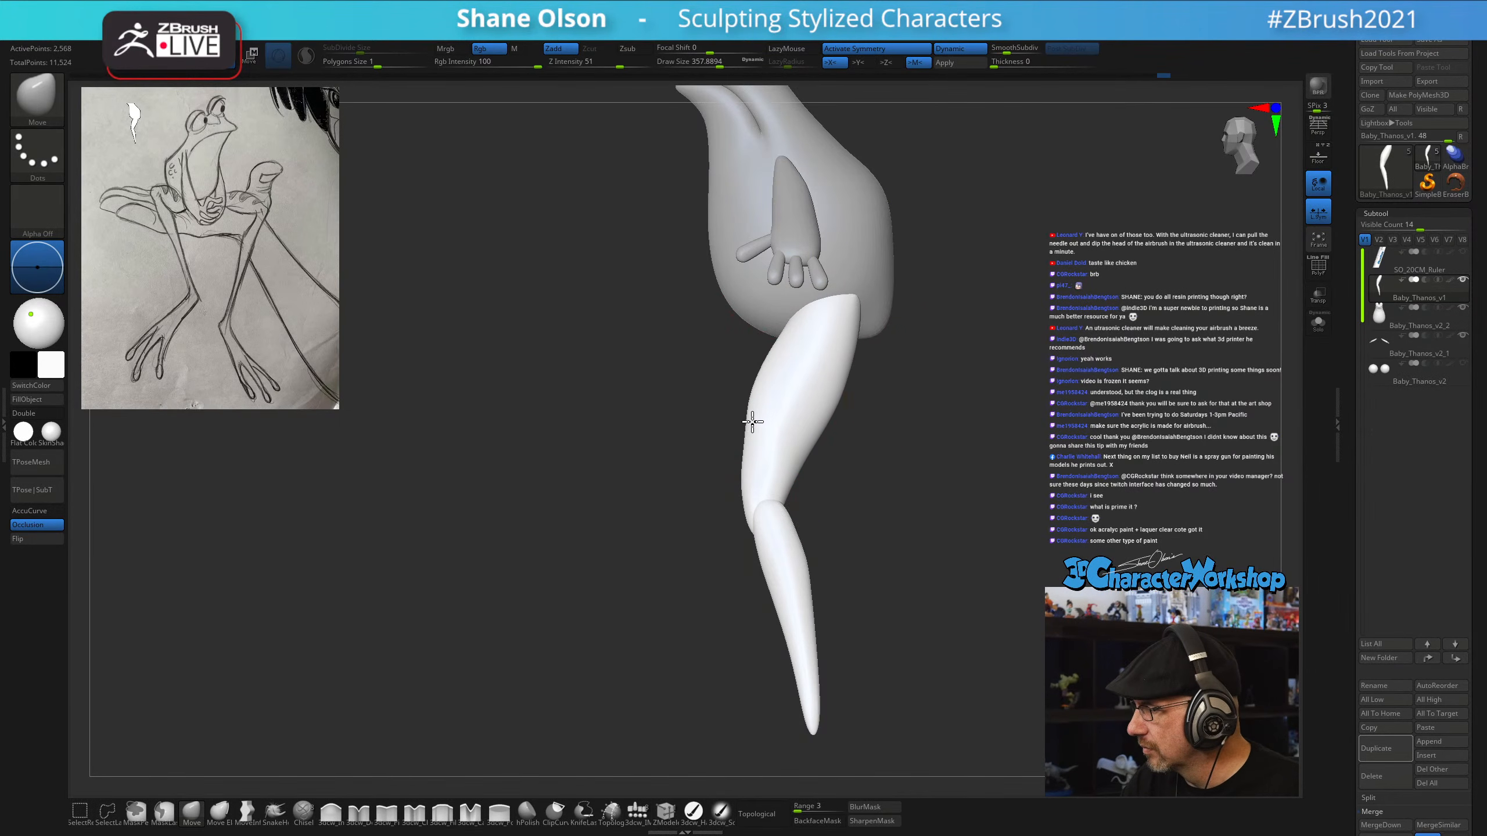
Fill out the thighs' contours in the front view with the Move brush at a draw size of about 358
mouse_move(767, 391)
right_down()
mouse_move(787, 392)
mouse_move(770, 372)
mouse_move(797, 386)
mouse_move(740, 386)
right_up()
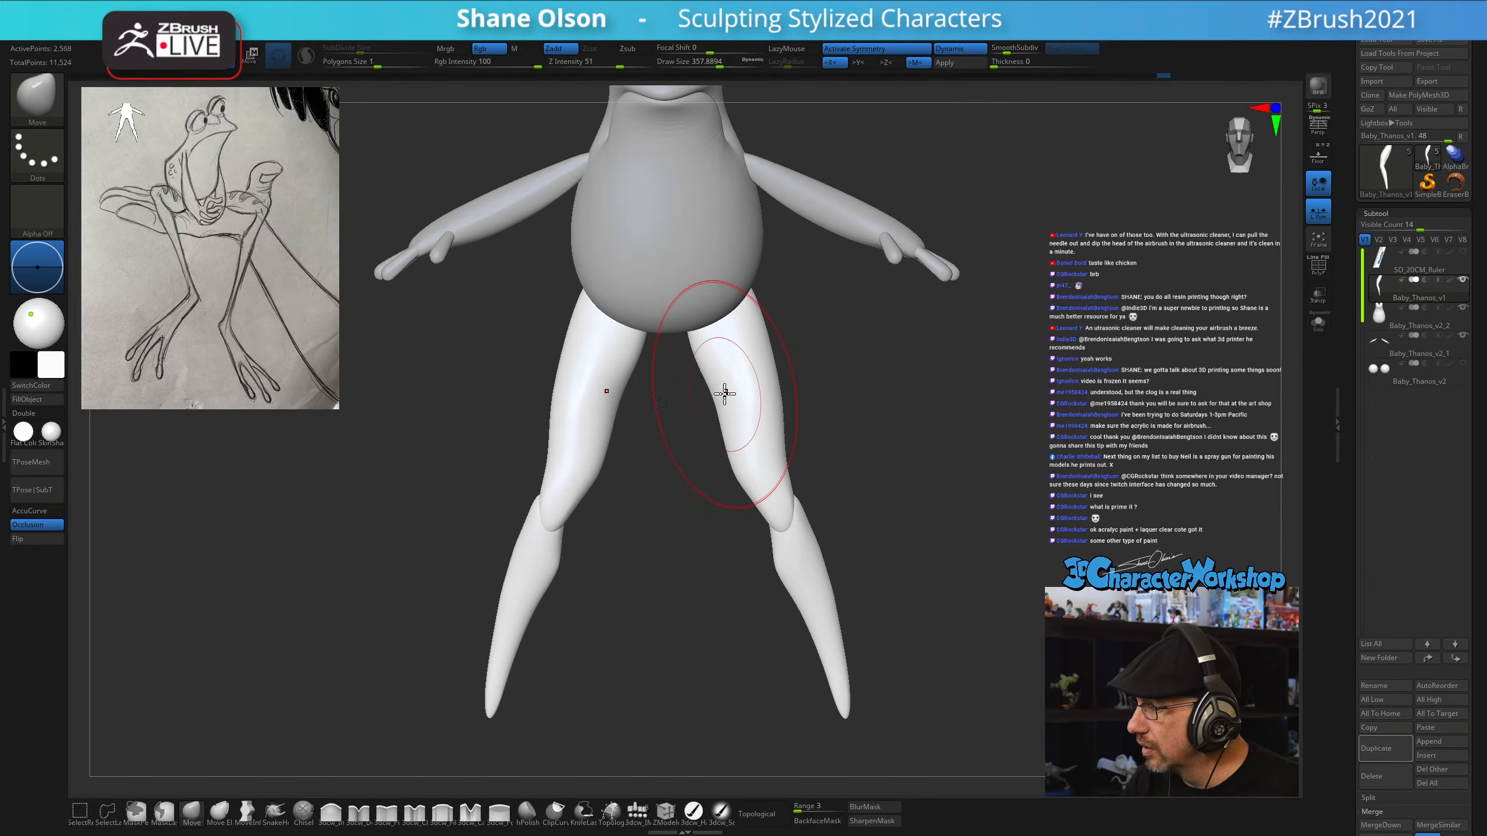
drag(769, 349, 788, 381)
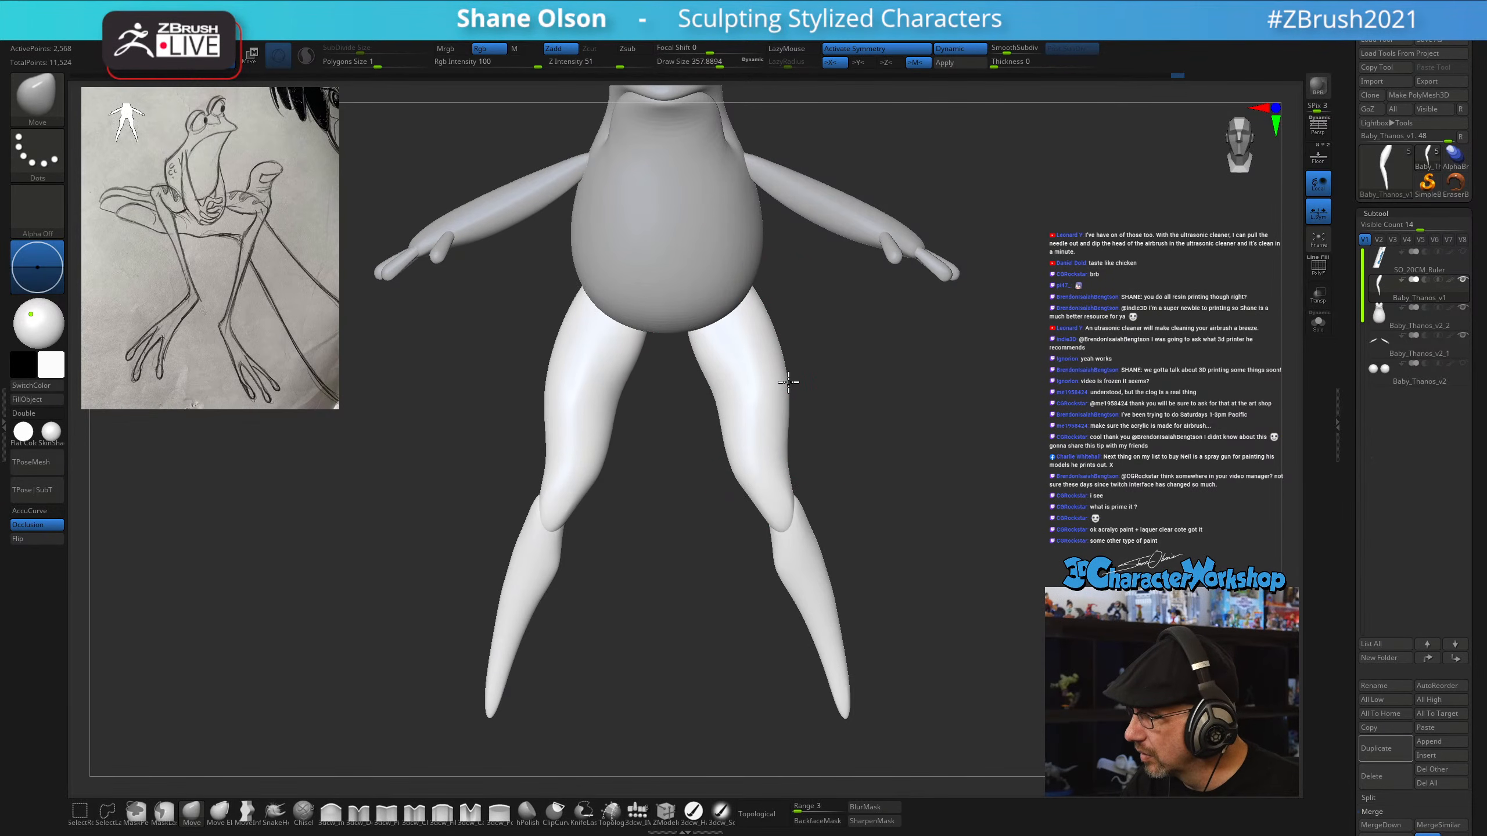
key(ctrl+z)
key(ctrl+z)
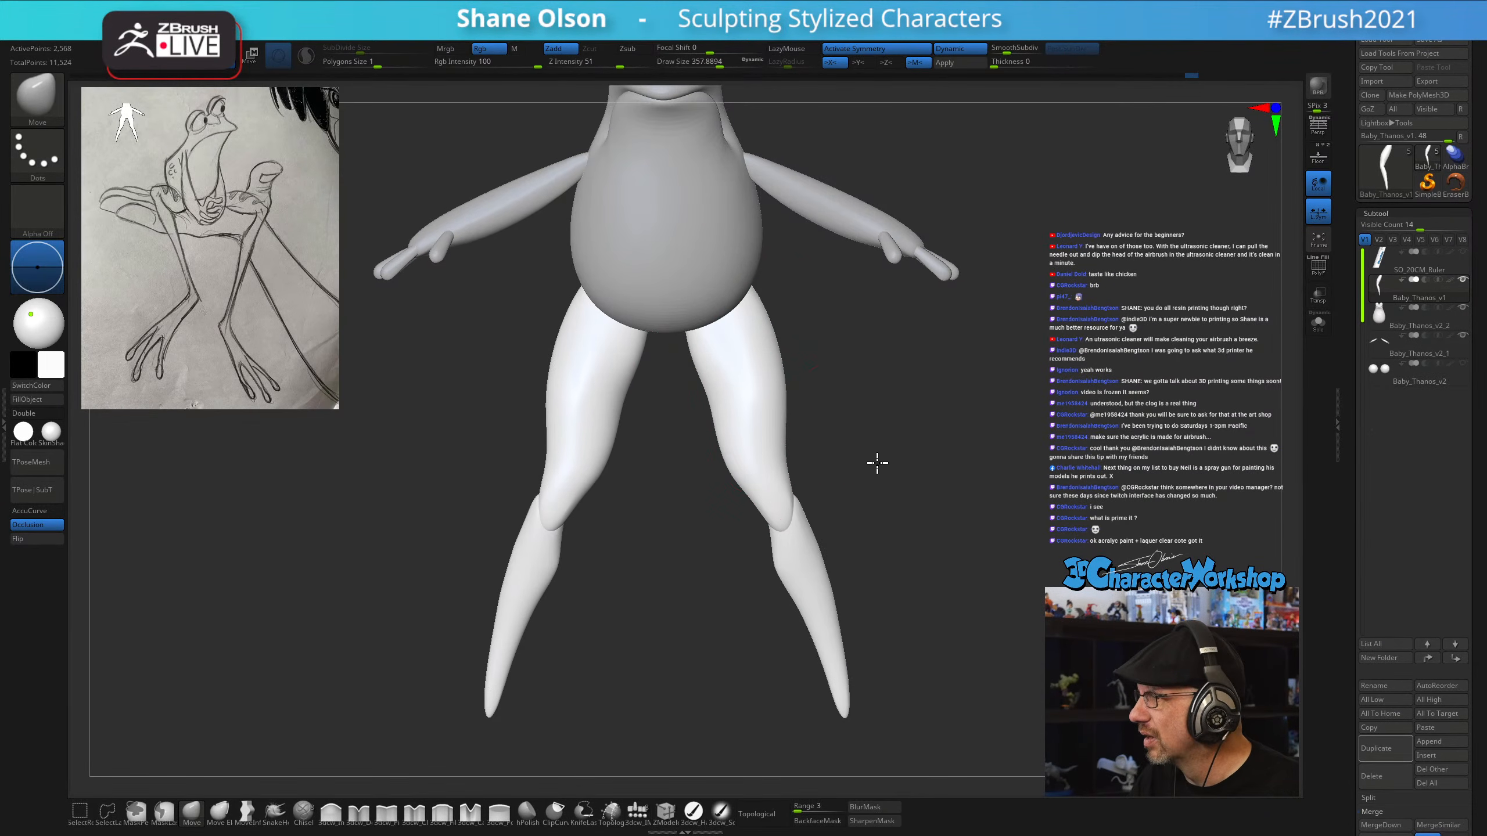
Reduce the Move brush to a draw size of about 274 and adjust the inner thighs against the whole figure
key(f)
right_drag(870, 448, 872, 437)
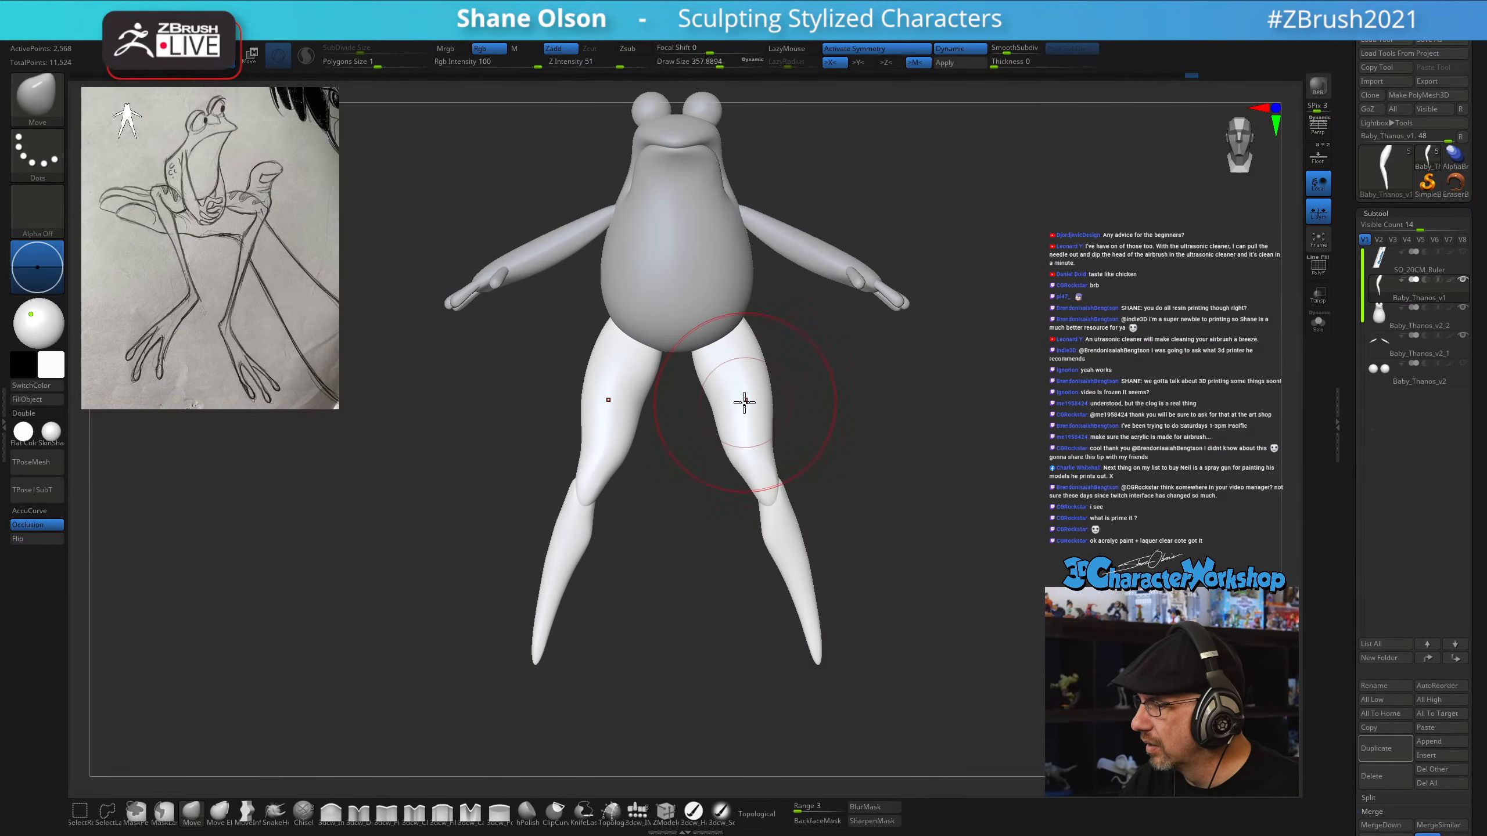
key(s)
drag(714, 405, 705, 404)
mouse_move(714, 410)
right_down()
mouse_move(789, 385)
mouse_move(770, 442)
mouse_move(873, 485)
mouse_move(937, 486)
mouse_move(871, 485)
mouse_move(974, 471)
mouse_move(873, 482)
mouse_move(889, 458)
mouse_move(890, 505)
mouse_move(866, 494)
right_up()
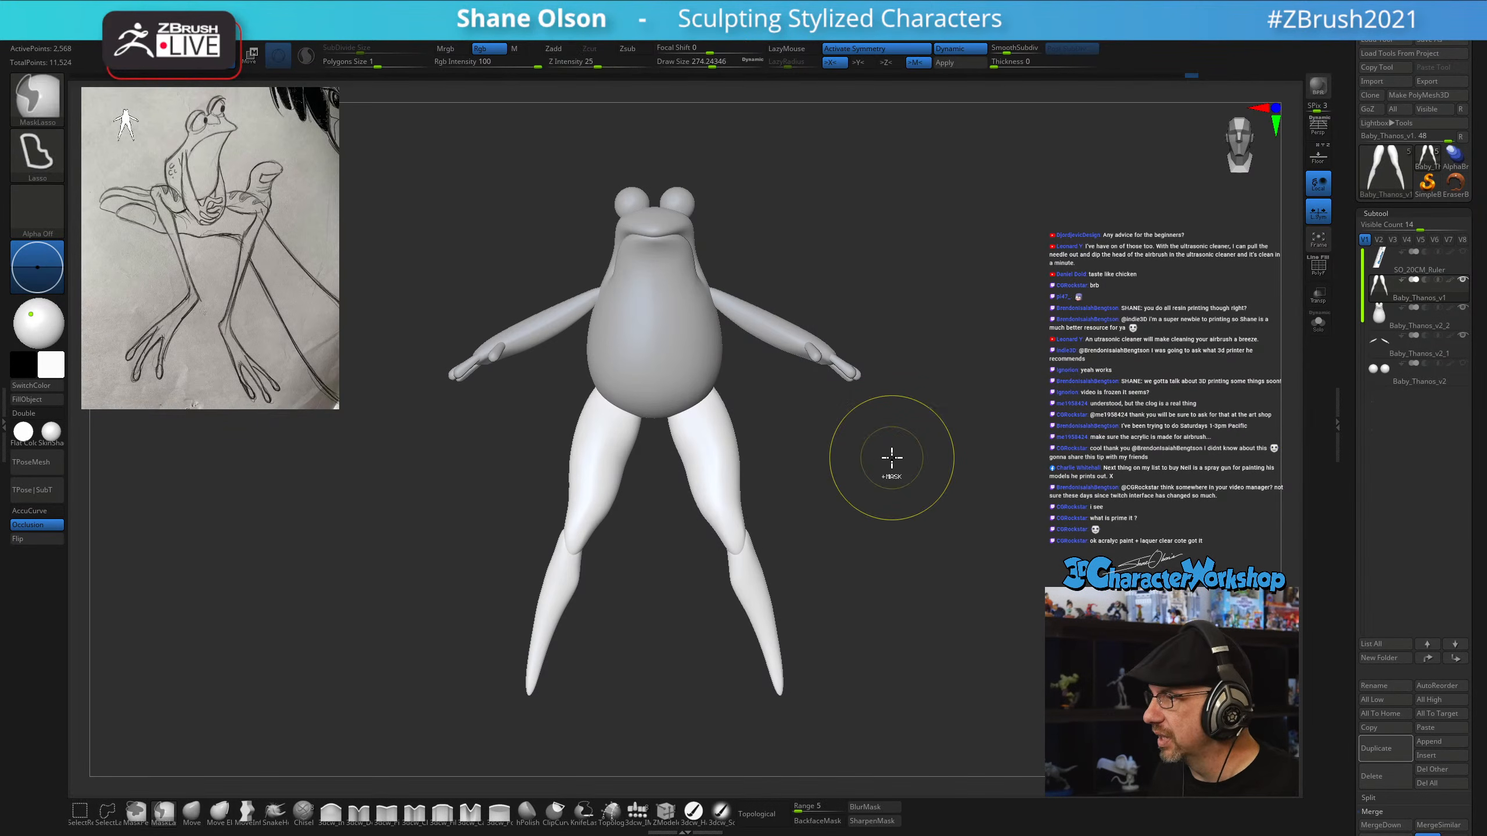
Smooth the inner thighs below the belly with a brush size of about 207
ctrl+right_drag(919, 482, 857, 525)
mouse_move(896, 448)
ctrl+right_down()
mouse_move(908, 482)
mouse_move(866, 415)
mouse_move(824, 427)
mouse_move(857, 435)
mouse_move(840, 445)
mouse_move(902, 435)
mouse_move(849, 445)
mouse_move(851, 416)
mouse_move(848, 450)
ctrl+right_up()
key(bracketleft)
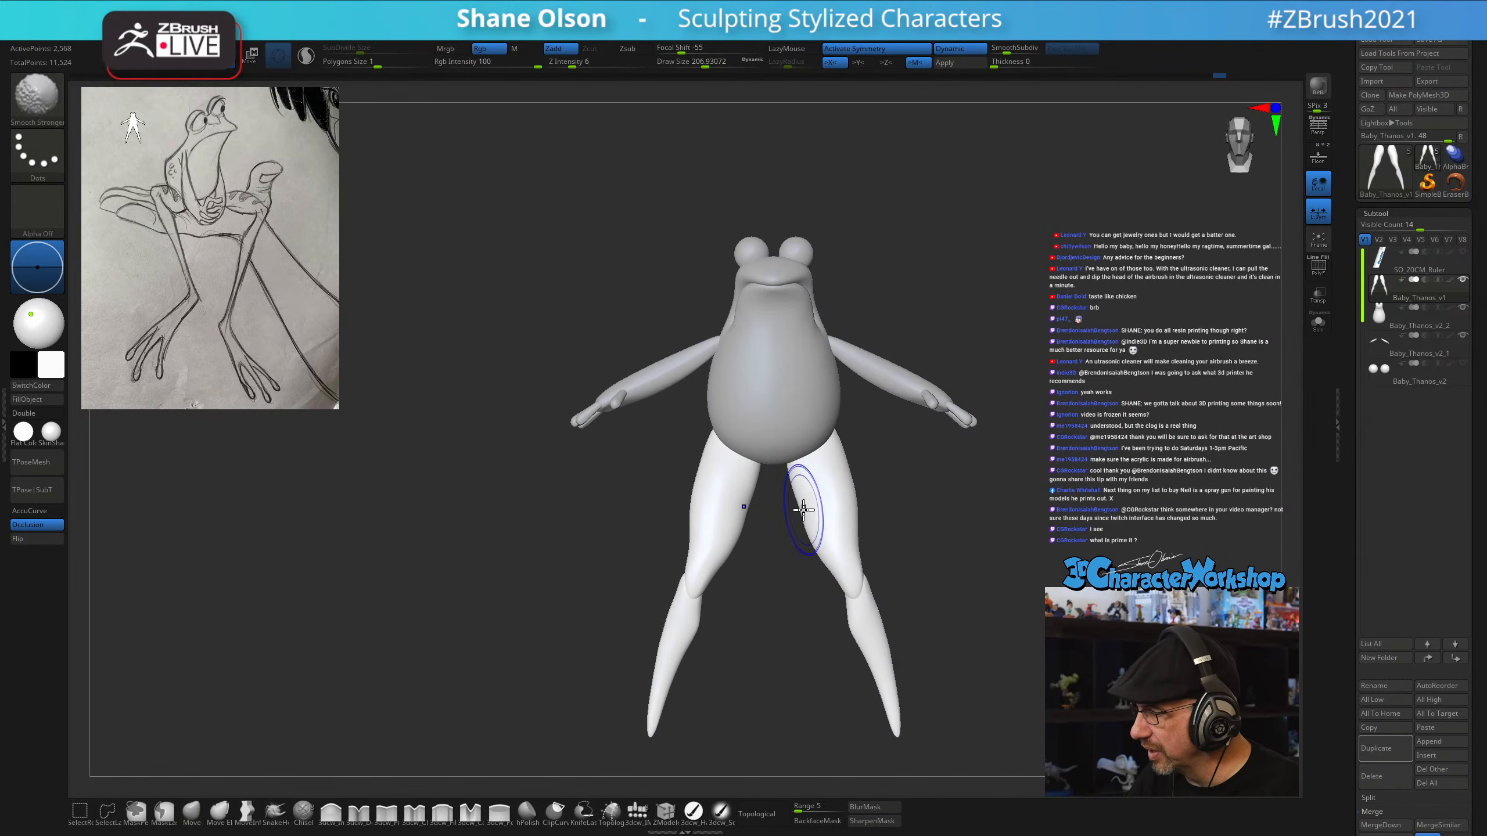
ctrl+right_drag(806, 492, 814, 489)
alt+right_drag(891, 570, 951, 537)
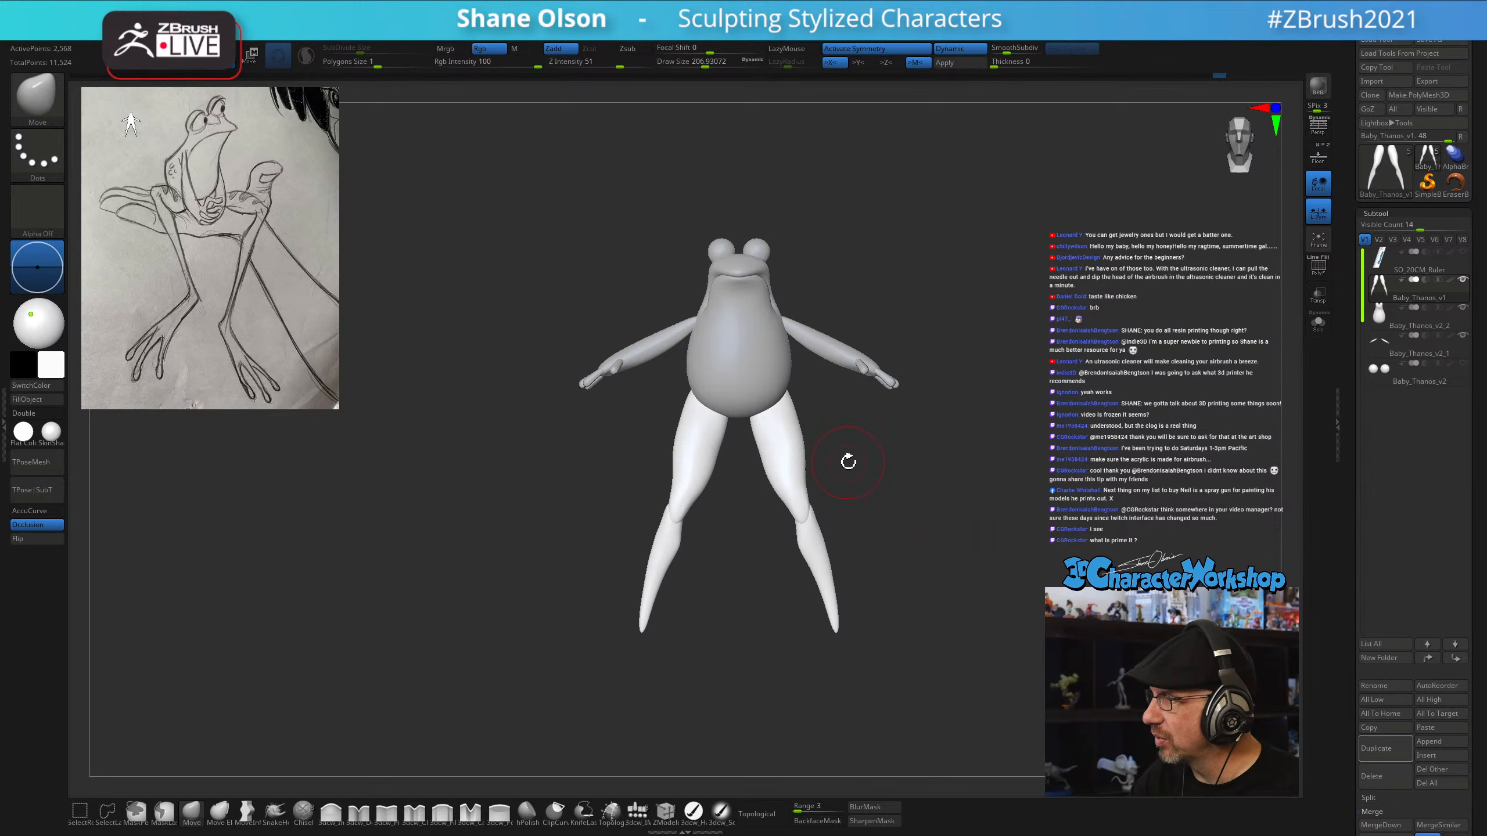
mouse_move(848, 462)
right_down()
mouse_move(850, 482)
mouse_move(863, 431)
mouse_move(862, 484)
right_up()
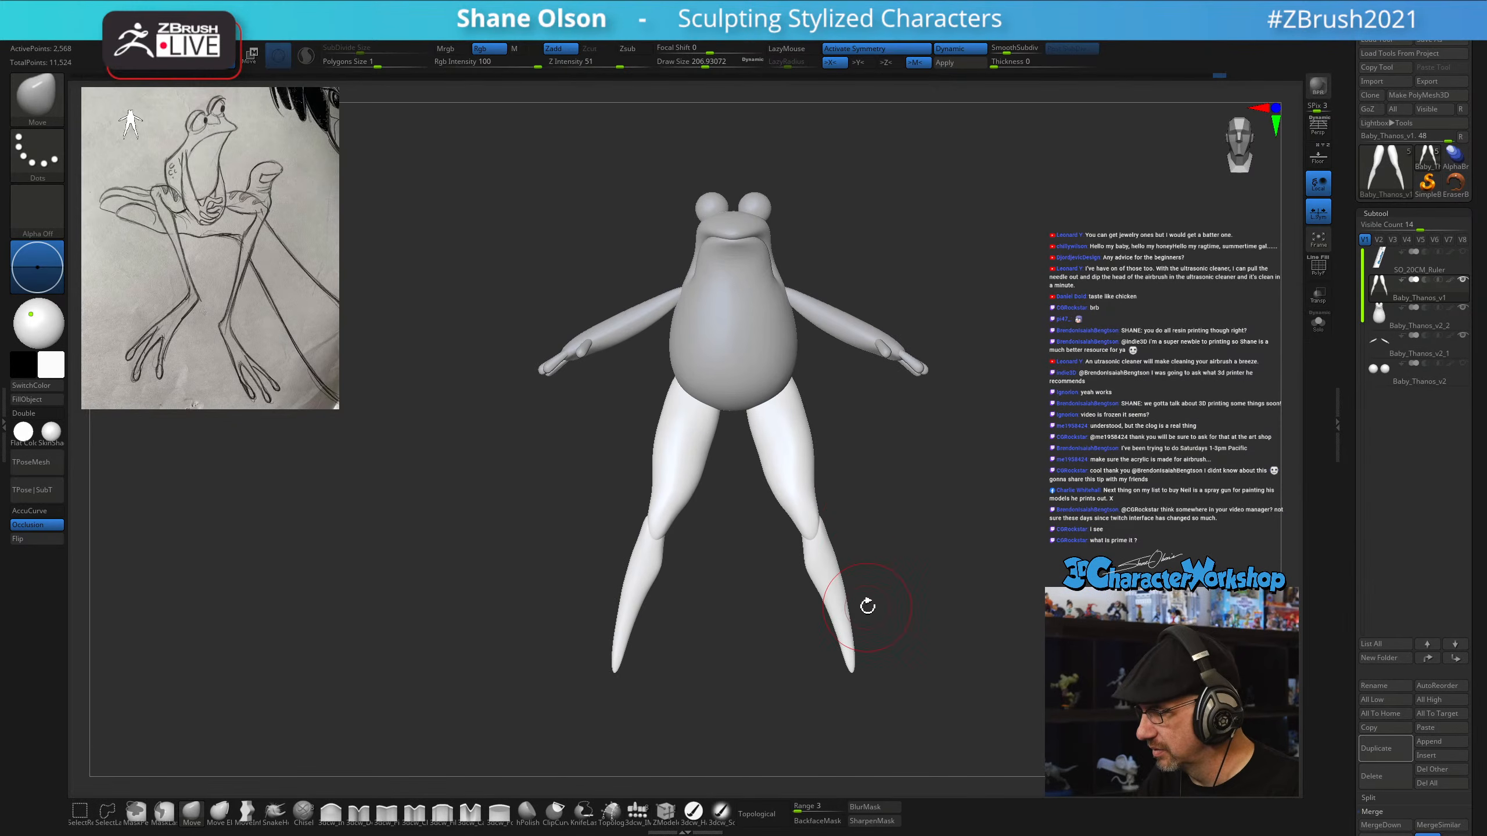
Mask the thighs so only the lower legs stay editable, and return to the Move brush
key(w)
ctrl+click(833, 575)
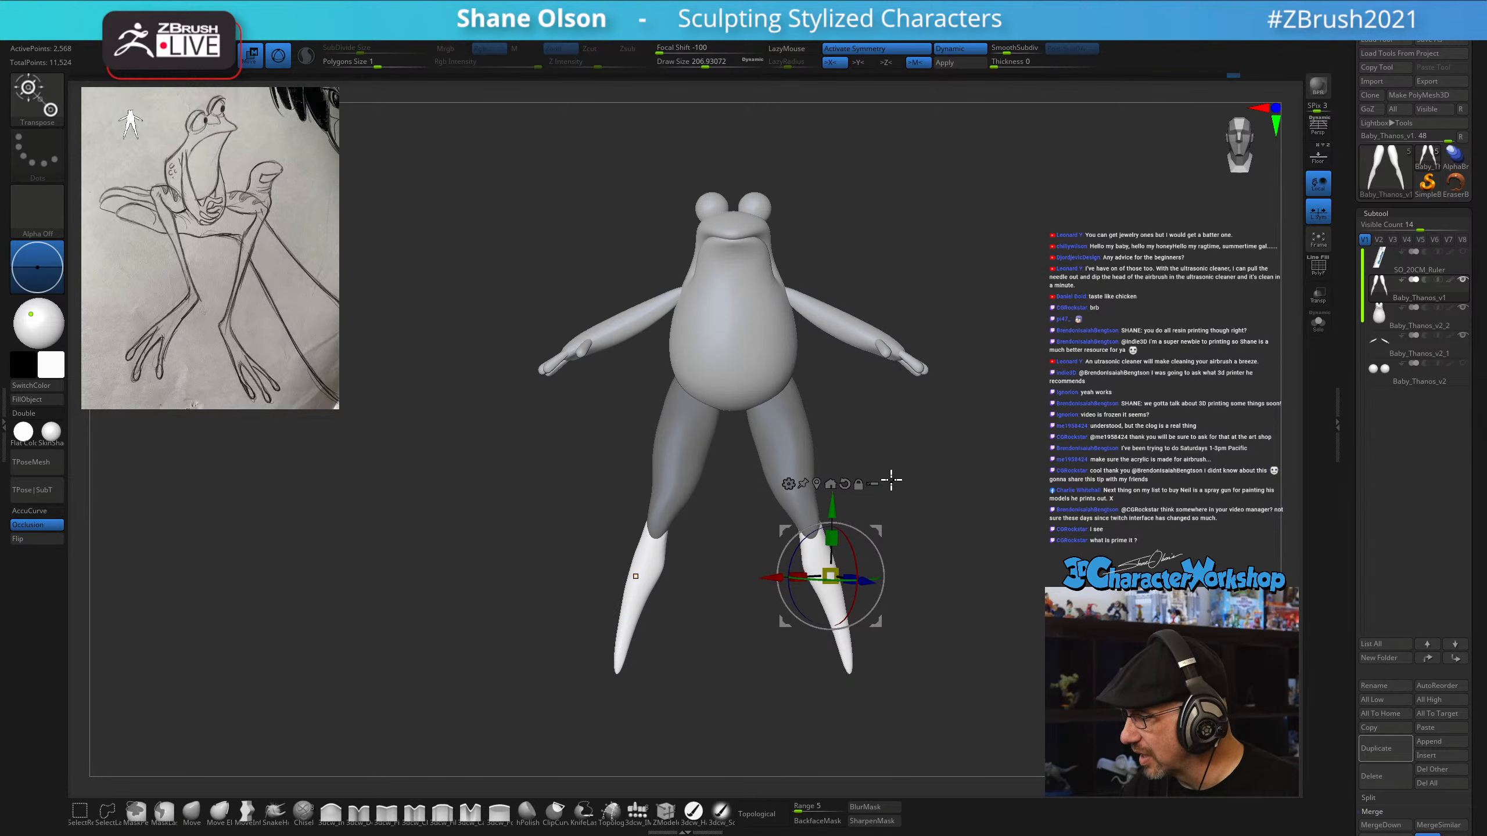
key(q)
mouse_move(906, 488)
right_down()
mouse_move(896, 537)
mouse_move(914, 526)
mouse_move(897, 532)
mouse_move(854, 485)
right_up()
scroll(914, 526, up, 5)
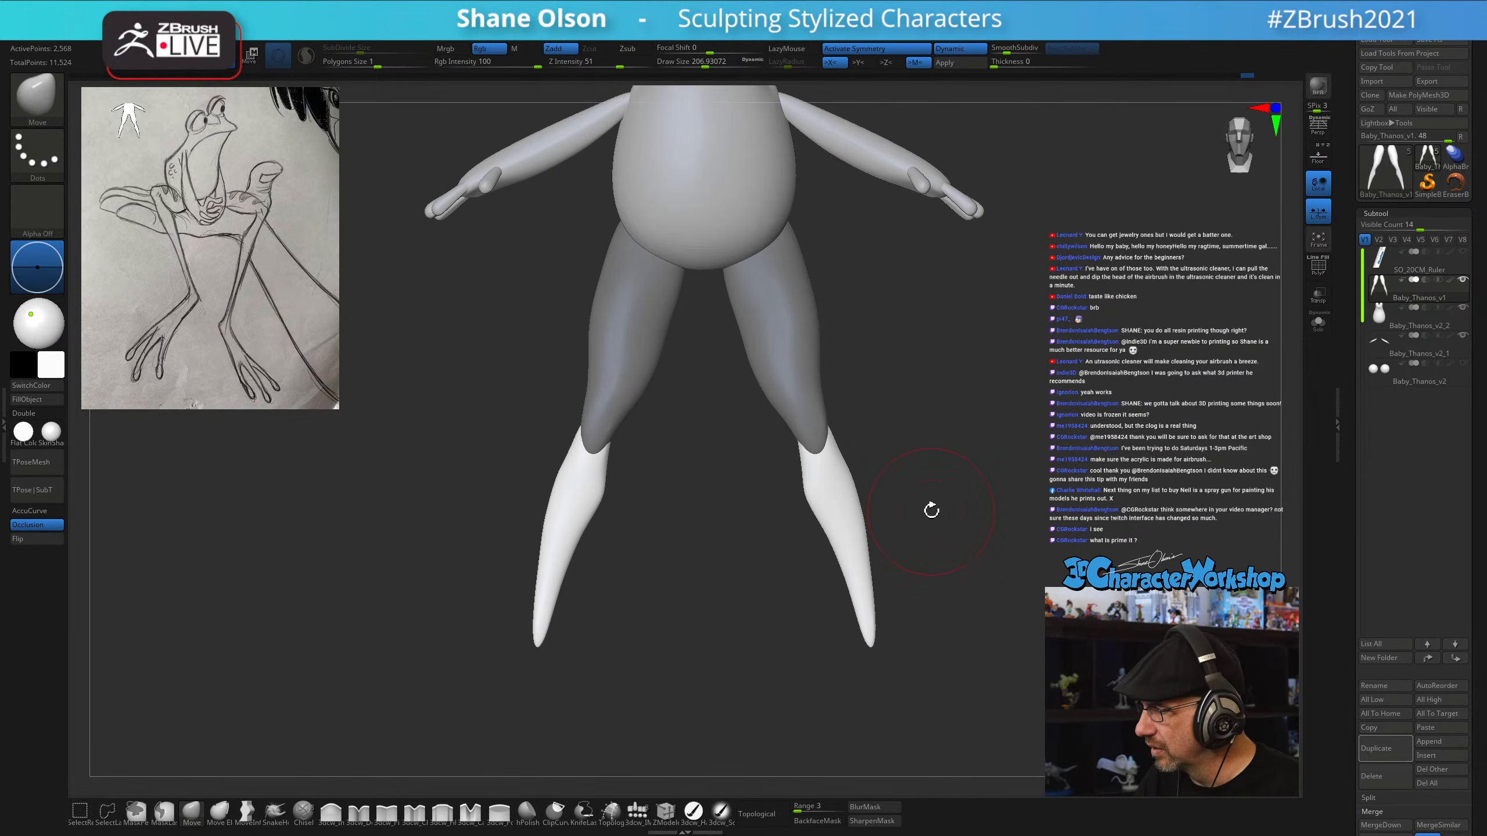
scroll(922, 504, down, 3)
mouse_move(912, 498)
right_down()
mouse_move(890, 488)
mouse_move(898, 530)
mouse_move(887, 500)
right_up()
Thicken the lower legs toward the ankles with the Inflate brush and clear the mask on the thighs
click(330, 811)
drag(883, 497, 886, 573)
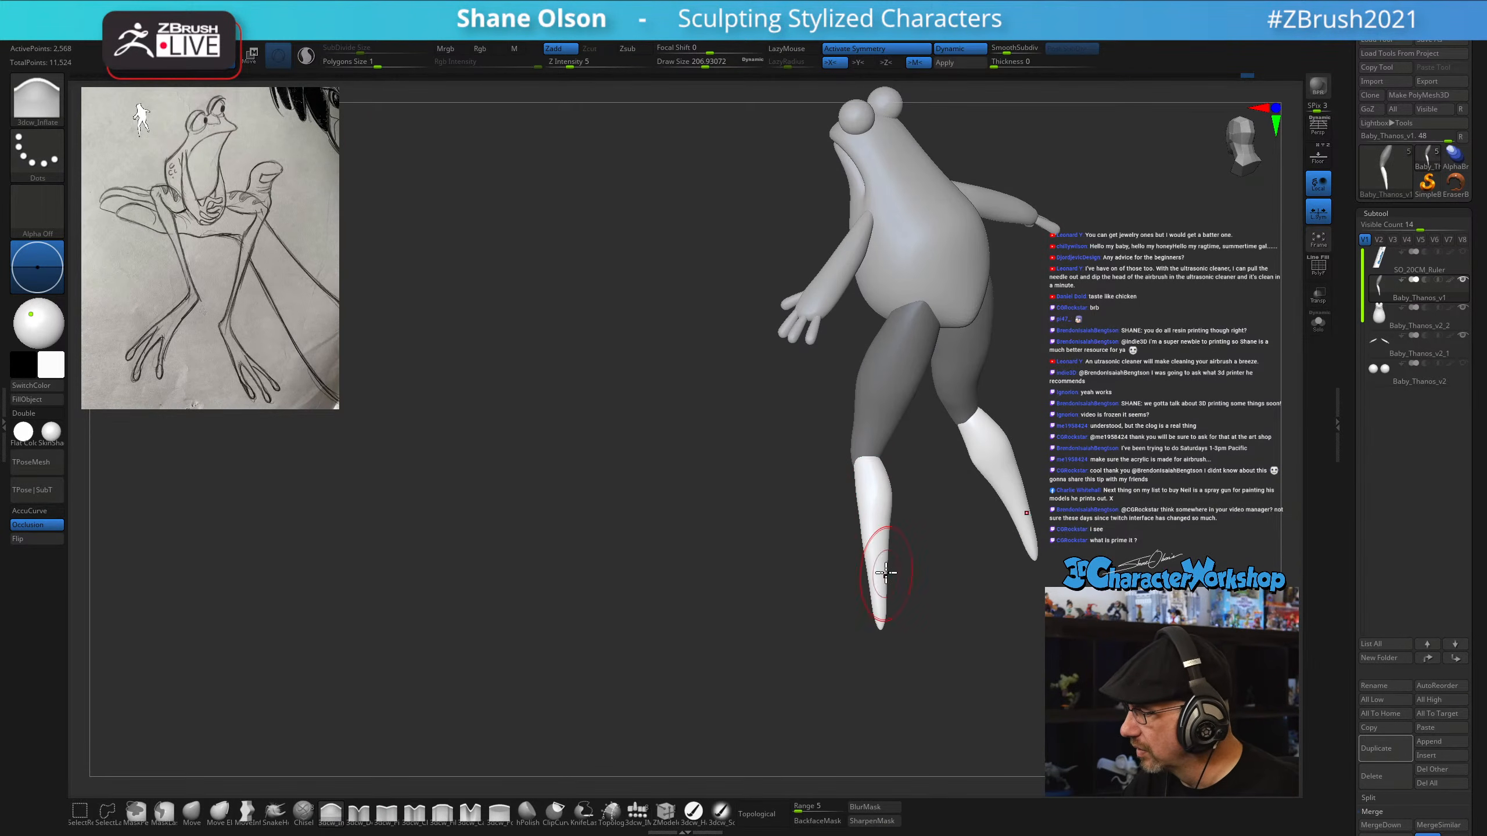
shift+right_drag(932, 627, 993, 614)
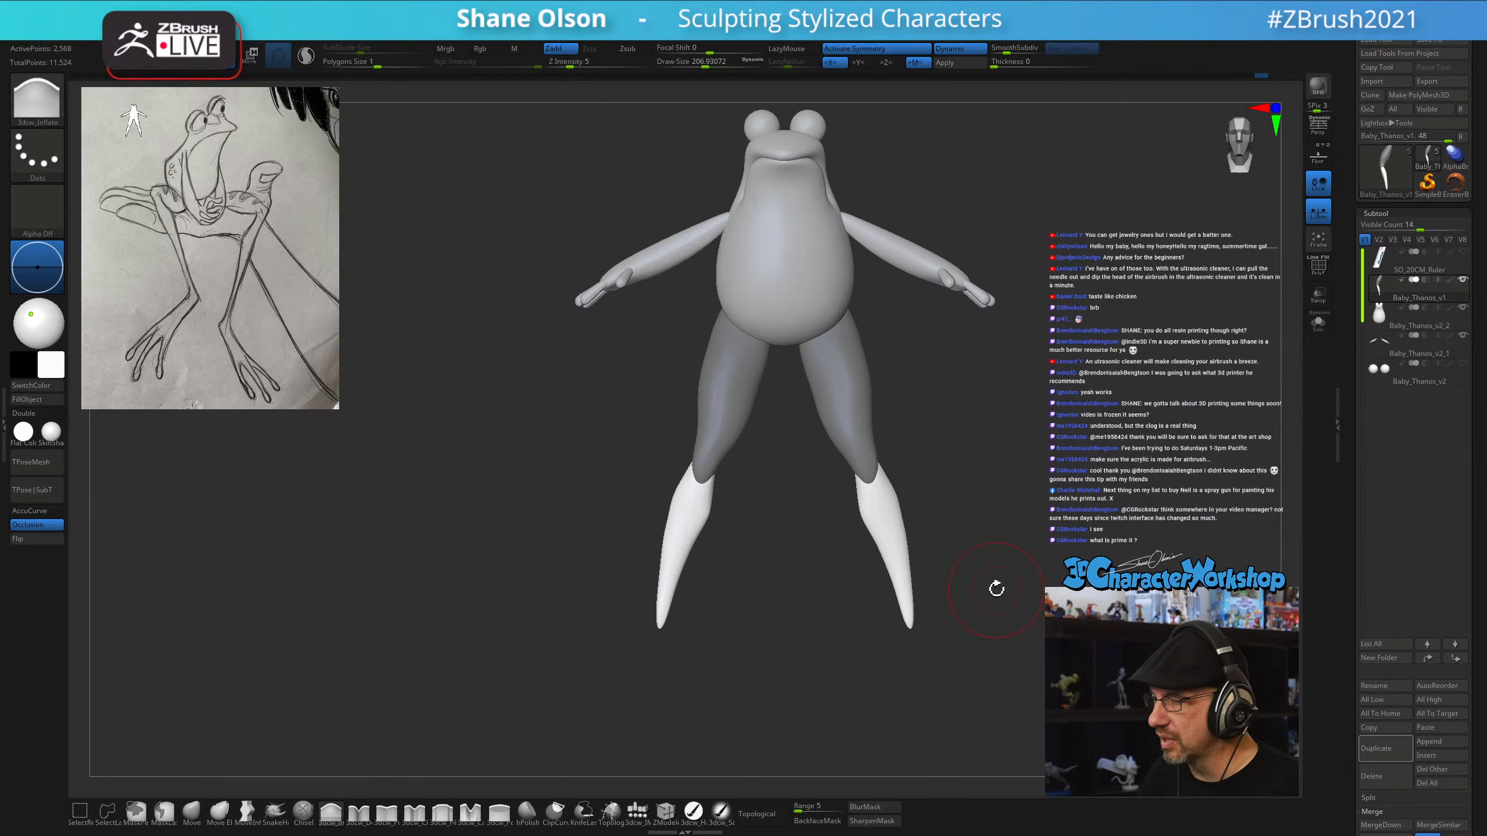
alt+right_drag(591, 409, 697, 532)
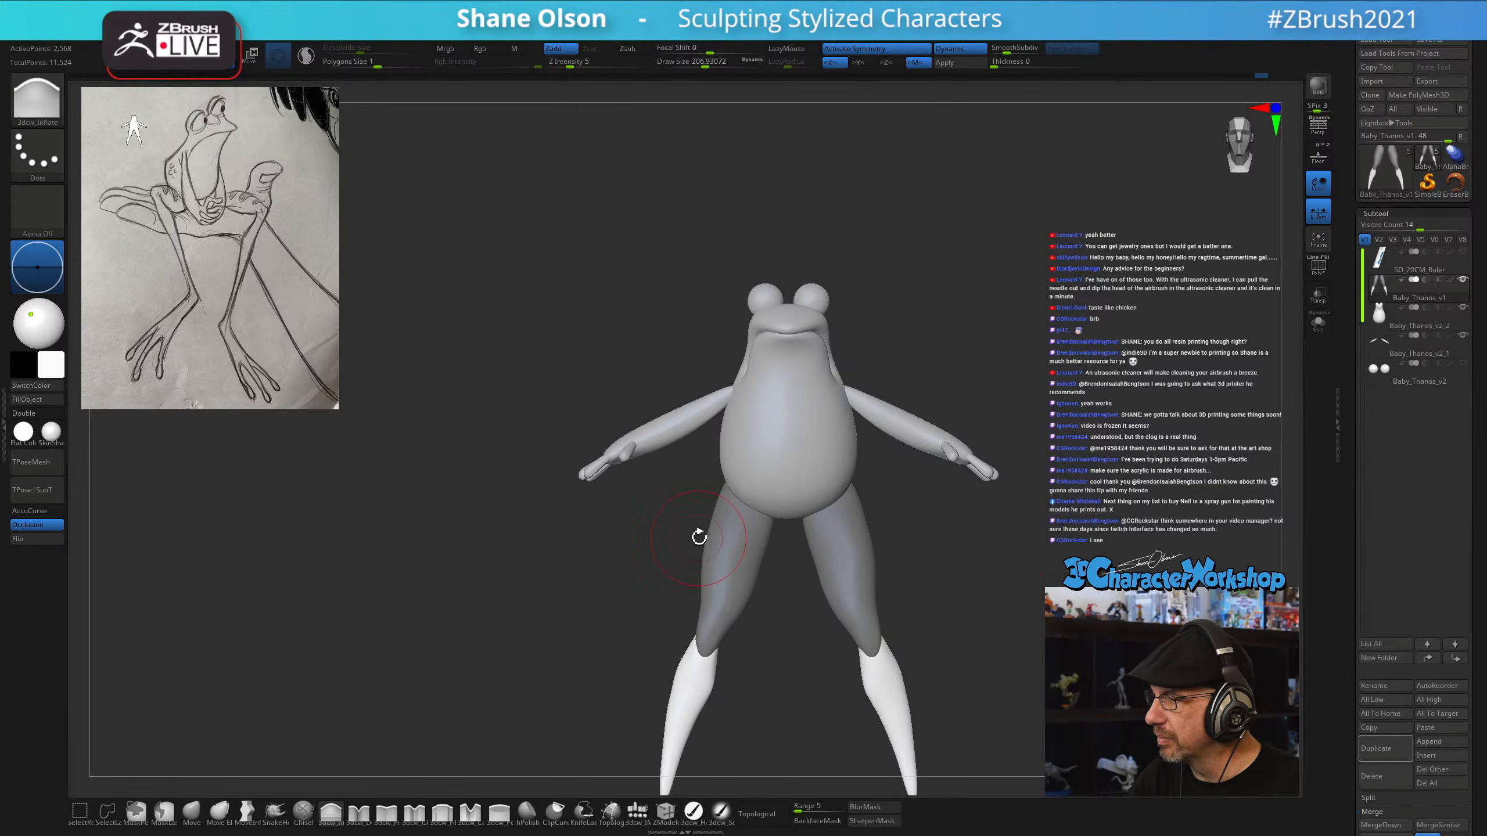
ctrl+drag(697, 532, 680, 525)
Make the arms the active subtool and smooth the upper arms where they meet the shoulders
alt+click(685, 422)
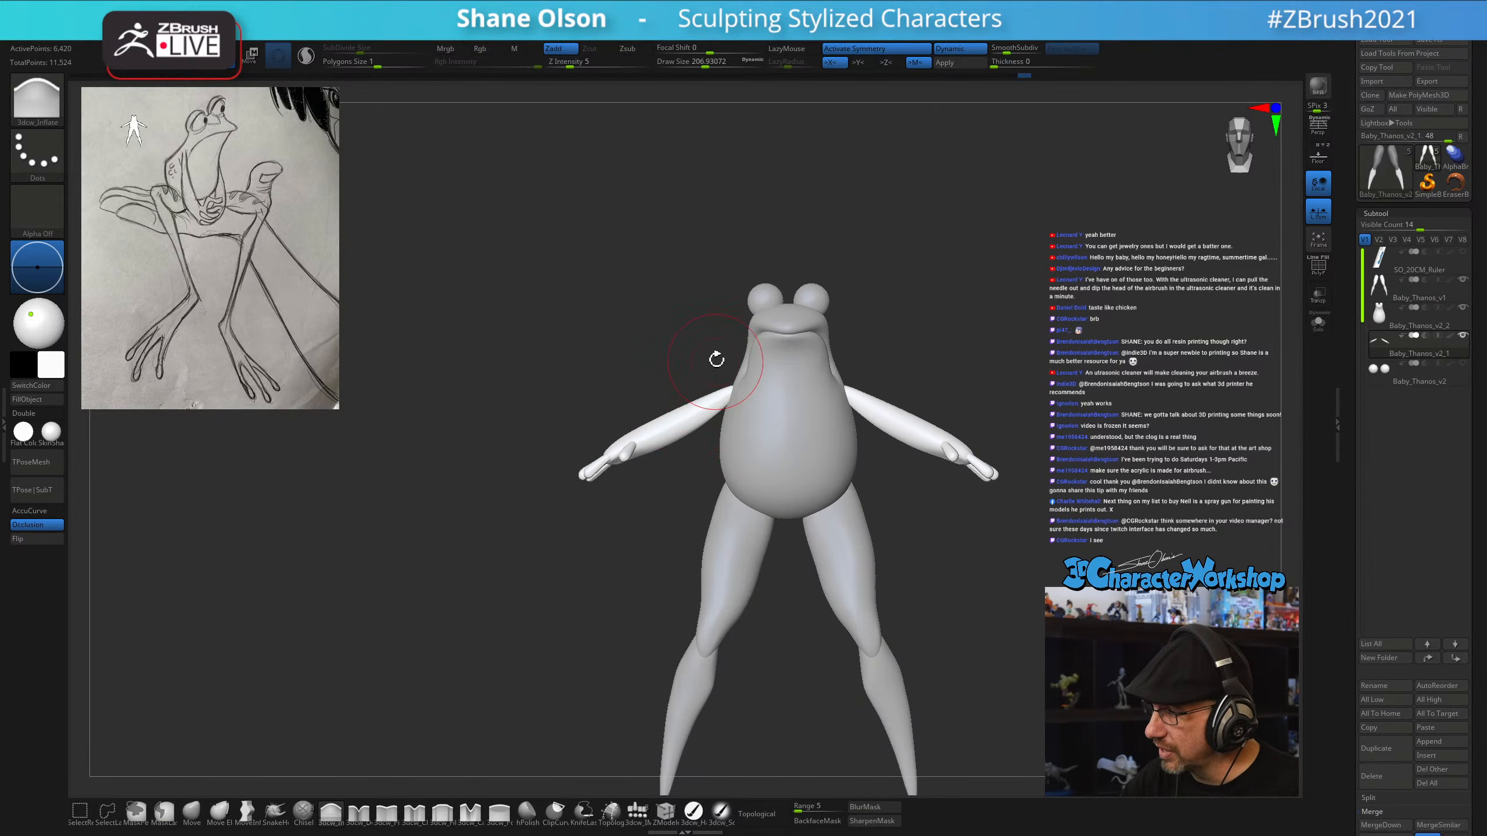
key(shift)
shift+drag(693, 414, 726, 380)
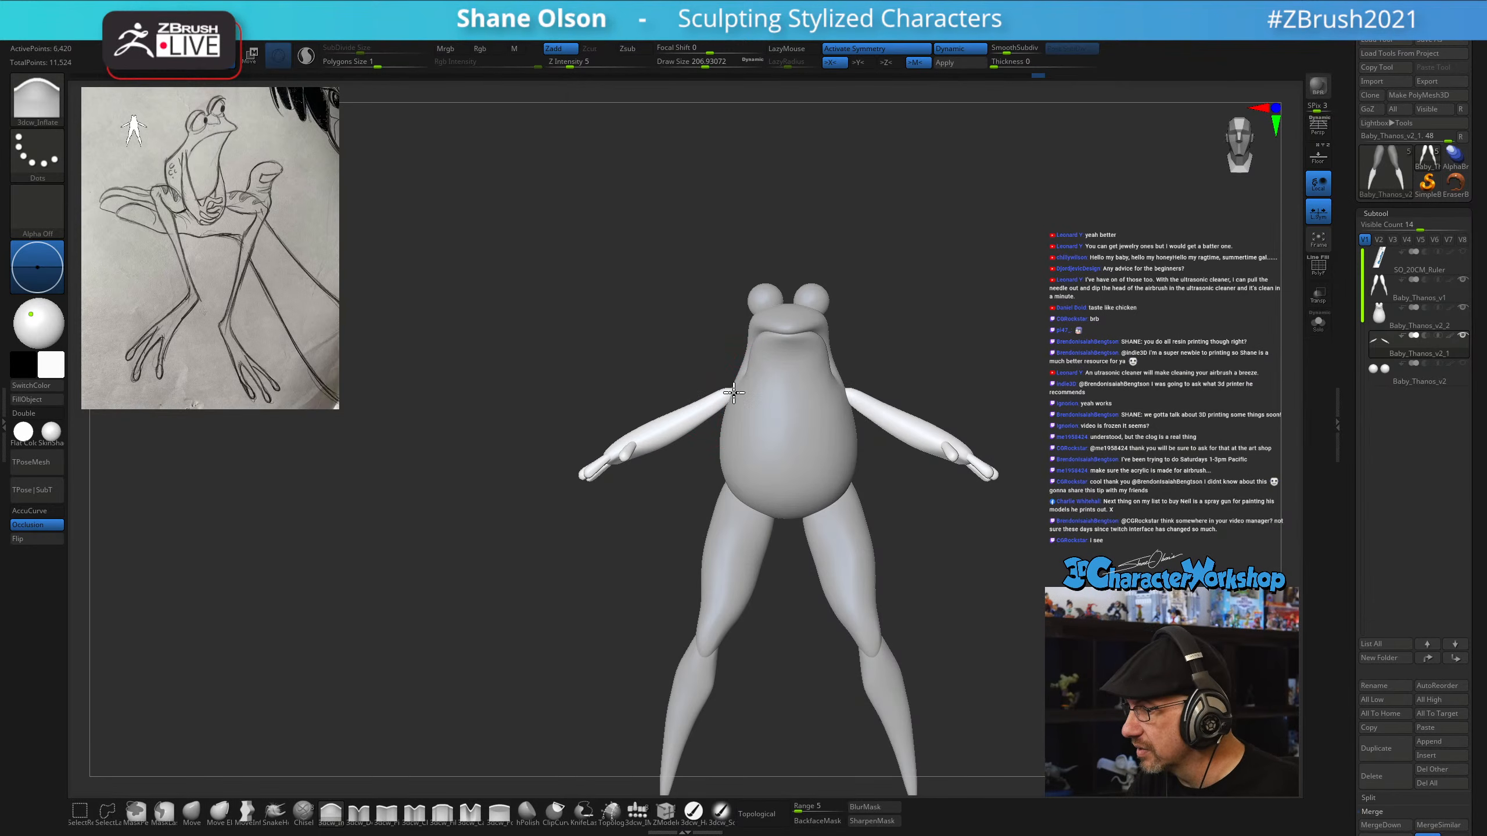
key(shift)
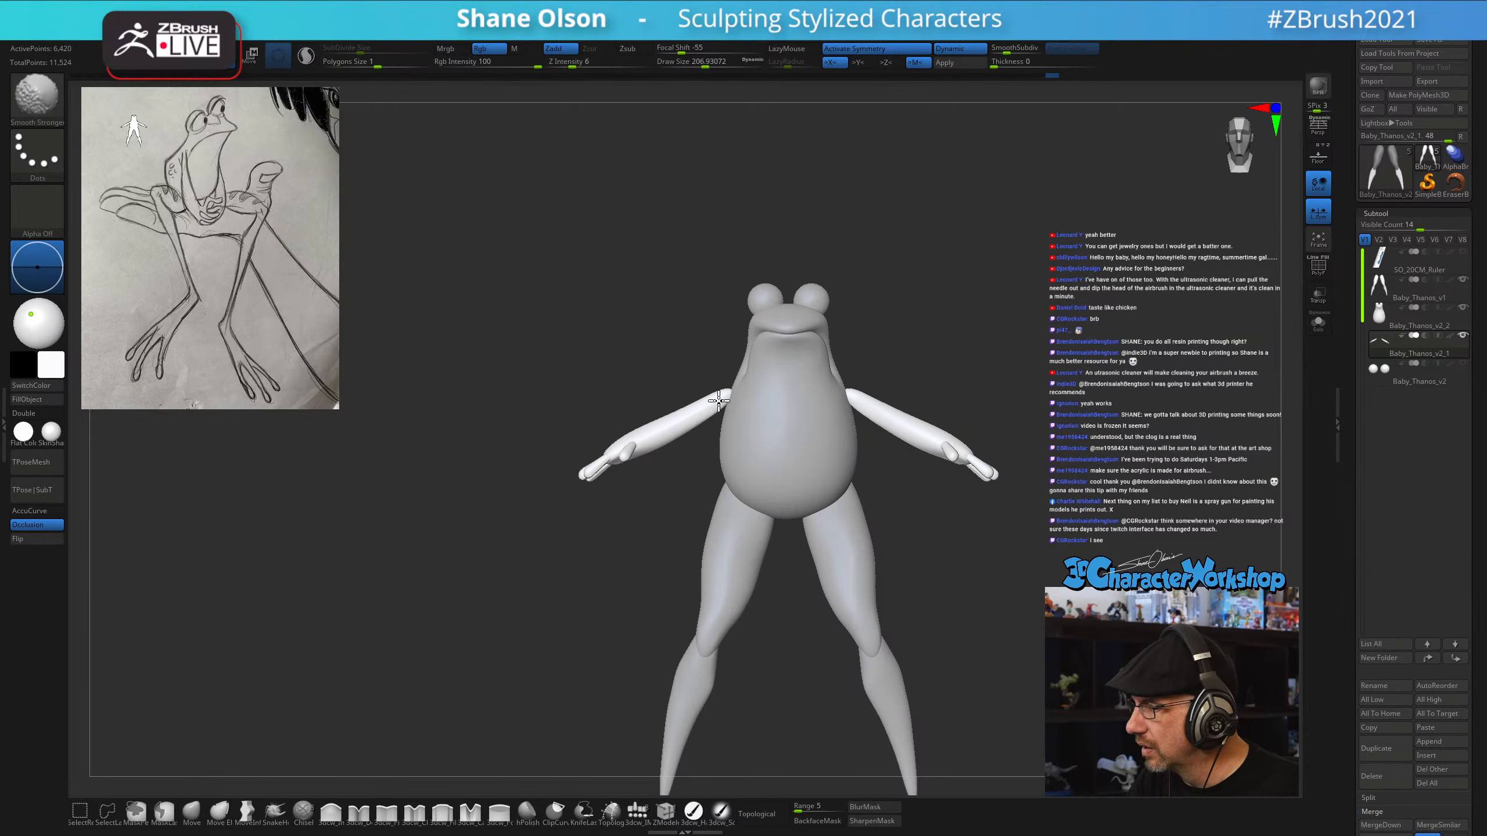
shift+drag(719, 402, 749, 387)
Adjust the arms' shape around the shoulders and forearms with the Move brush at a draw size of about 207
click(200, 813)
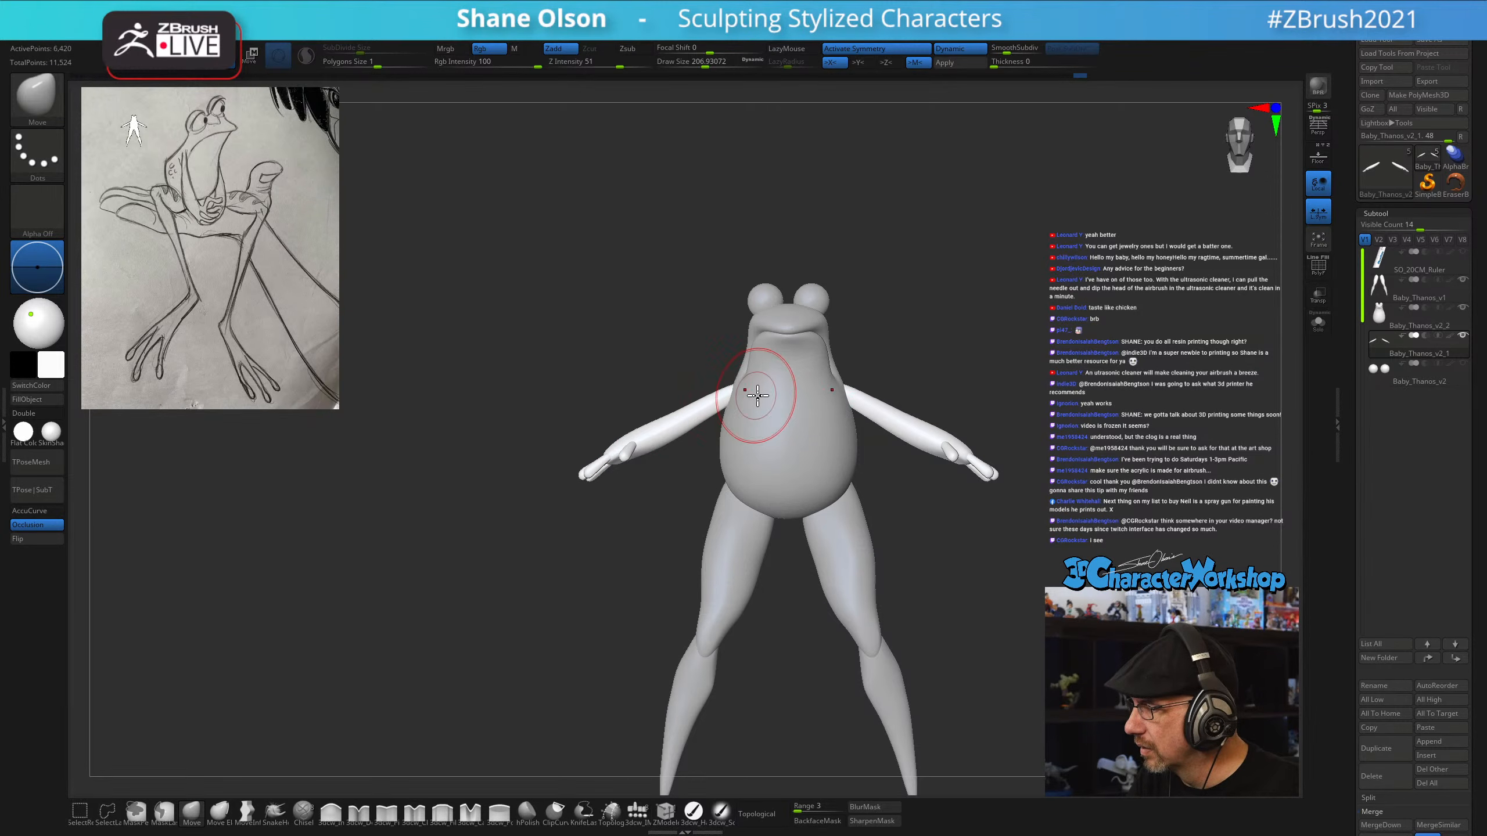
drag(873, 577, 884, 549)
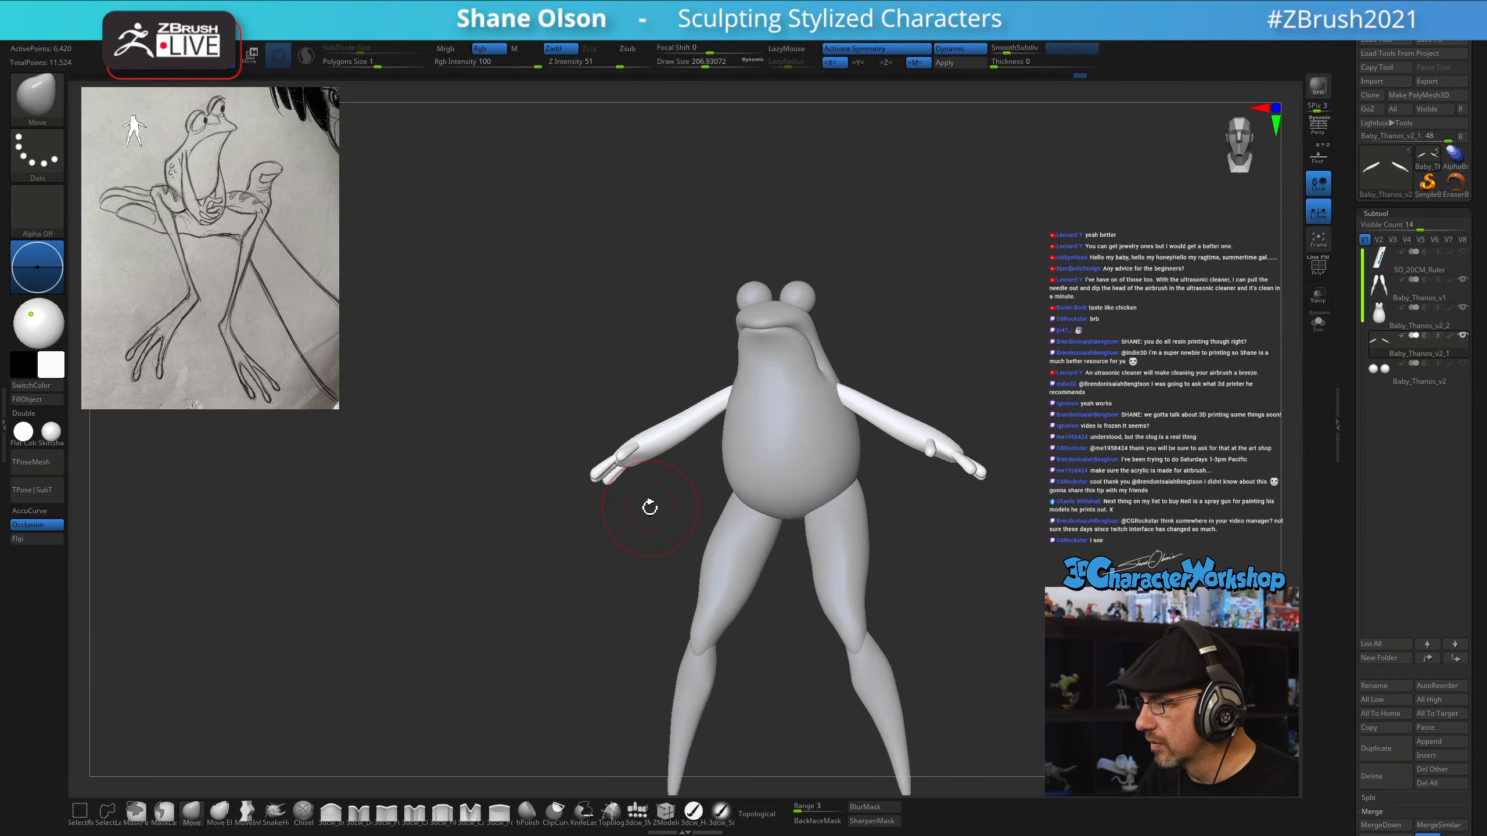
drag(650, 507, 628, 545)
drag(659, 492, 664, 472)
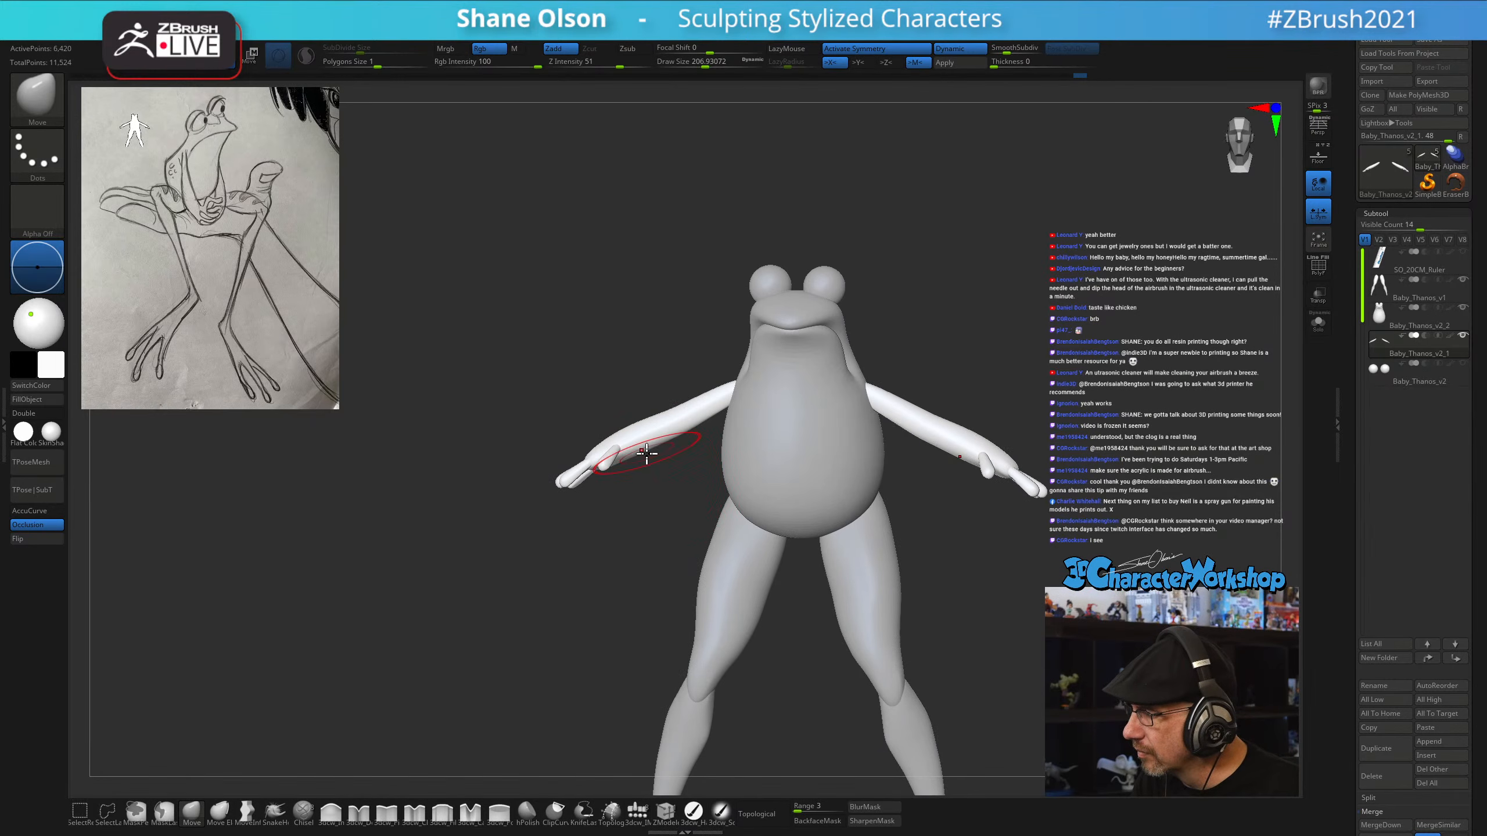
drag(679, 527, 676, 539)
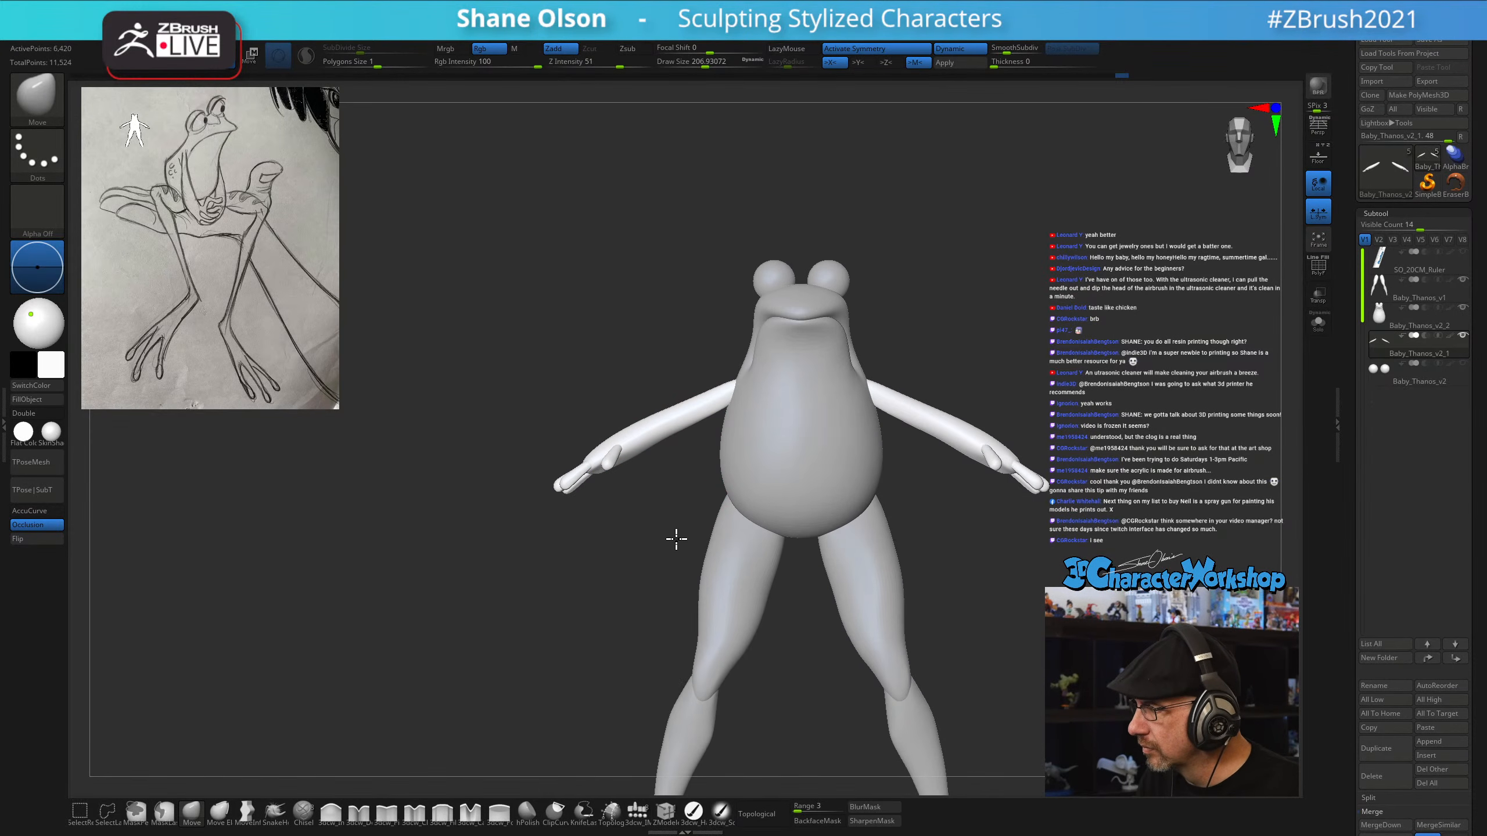
Make the legs the active subtool and smooth the inner thighs at a draw size of about 262
drag(970, 586, 826, 620)
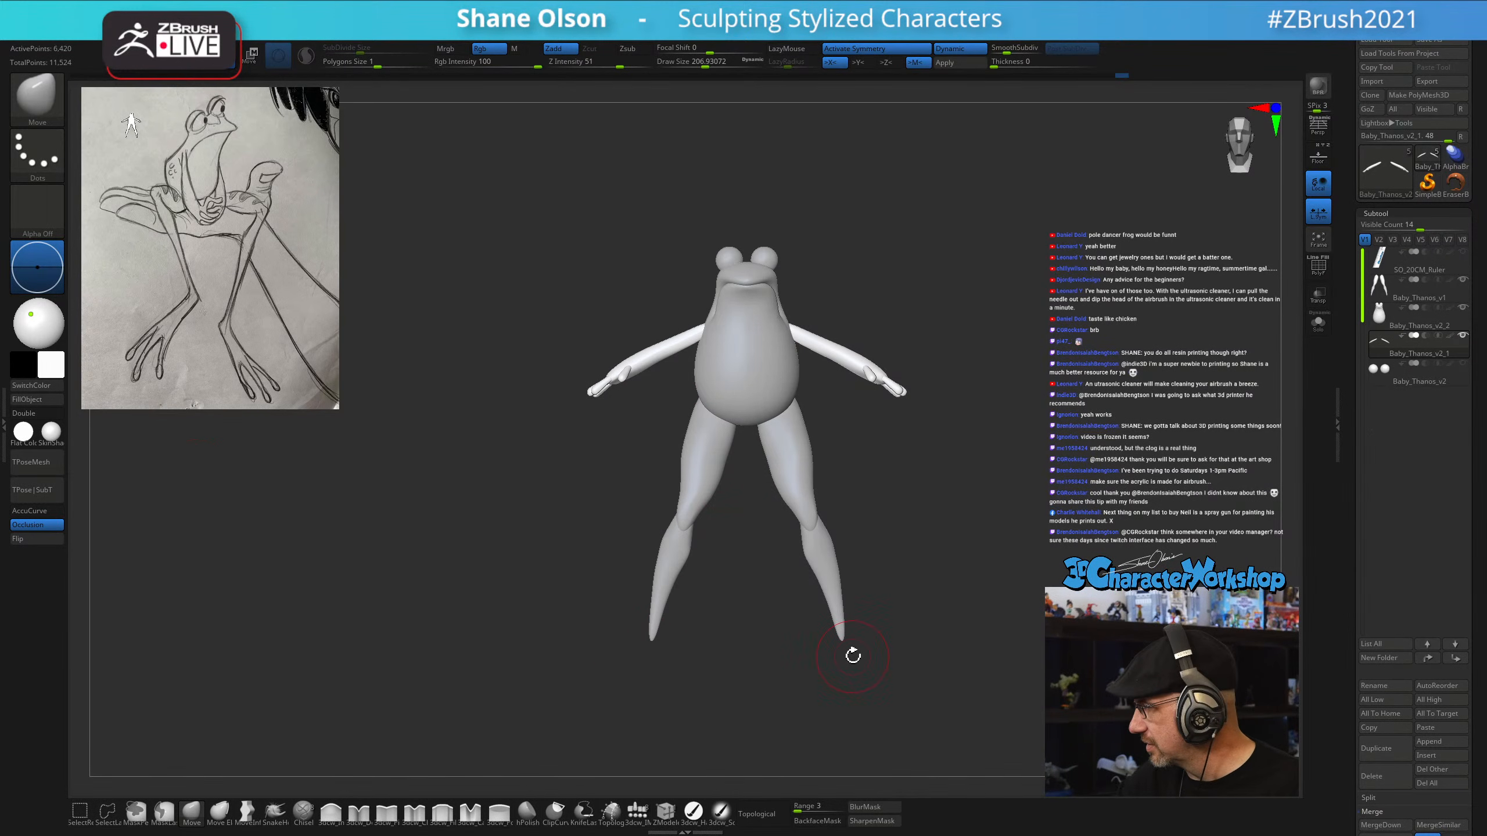
mouse_move(1020, 510)
mouse_down()
mouse_move(860, 454)
mouse_move(999, 456)
mouse_move(890, 456)
mouse_move(968, 448)
mouse_move(960, 515)
mouse_move(916, 459)
mouse_up()
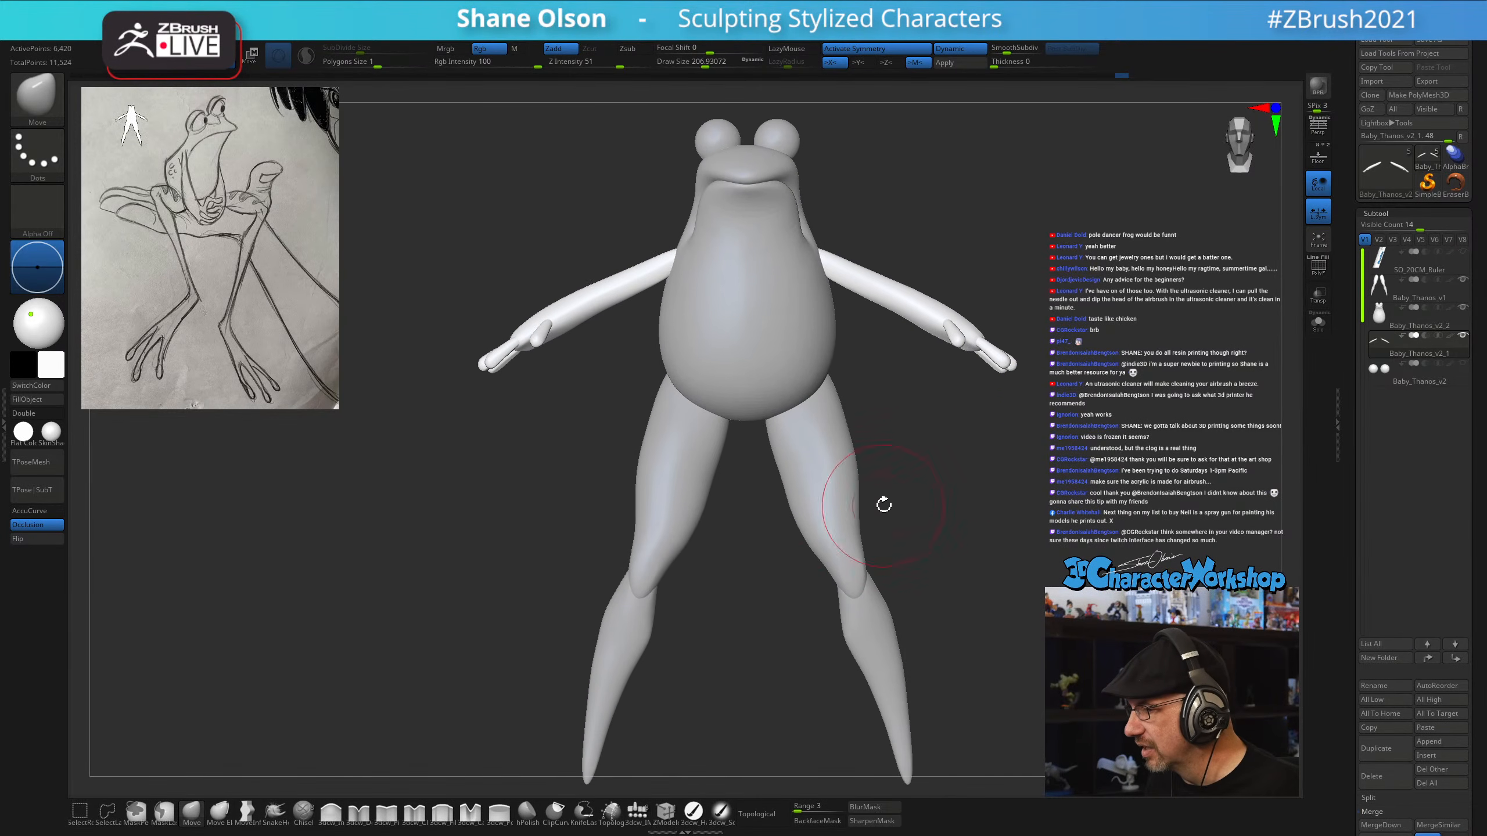
key(s)
drag(774, 523, 779, 523)
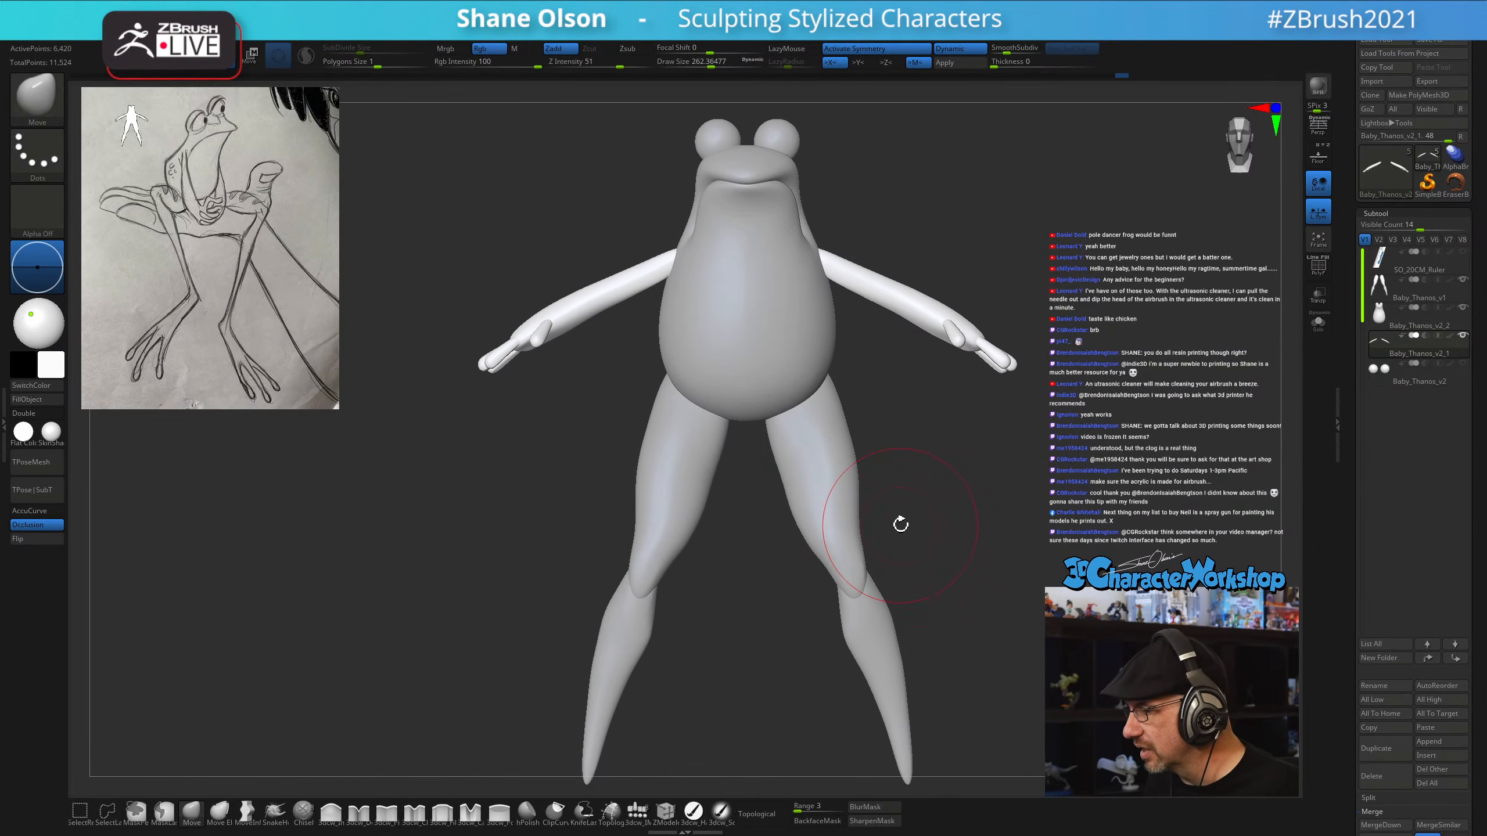
alt+click(861, 513)
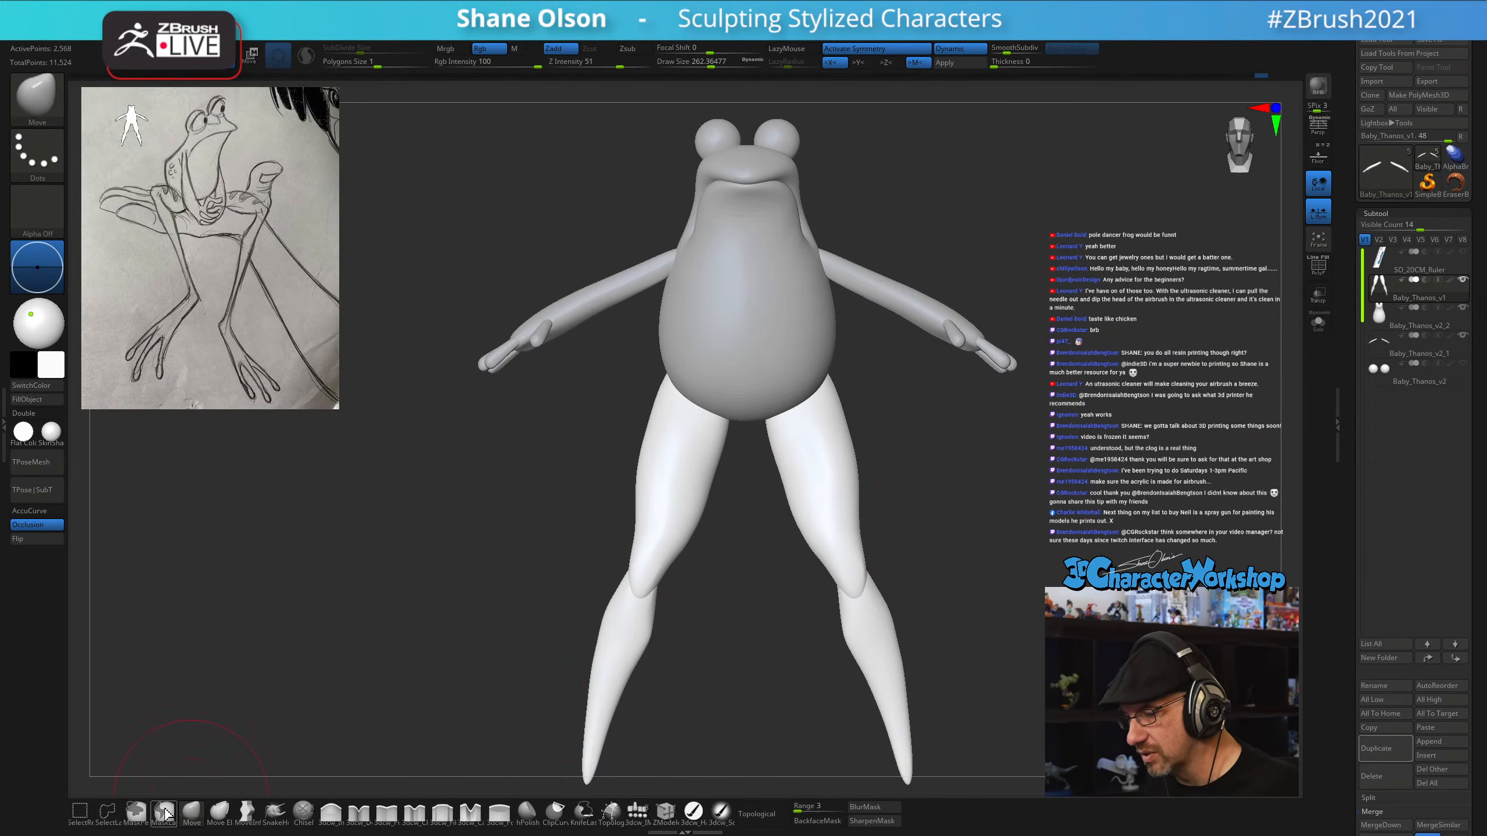
key(shift)
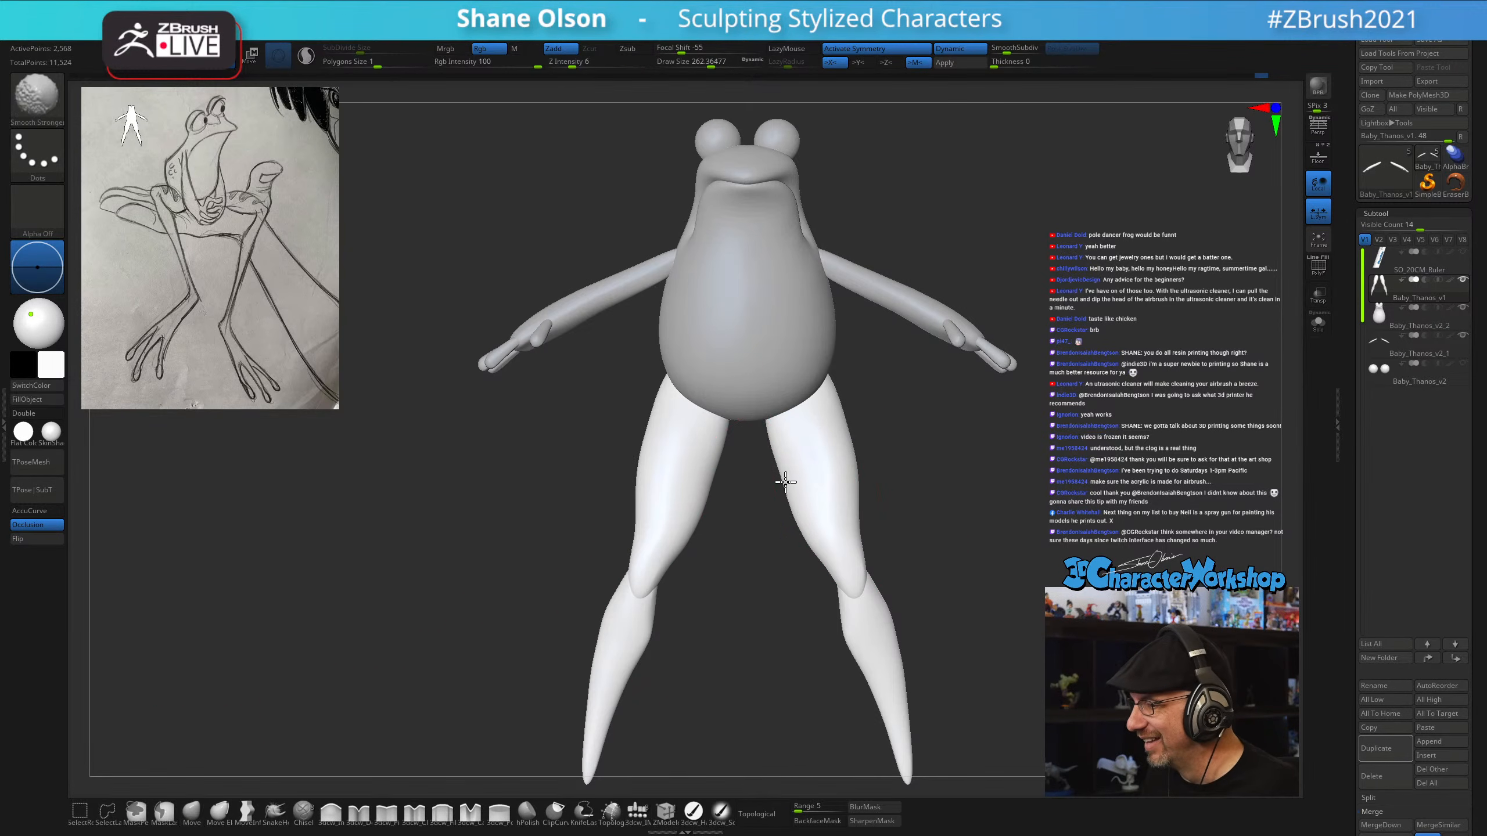
mouse_move(790, 479)
mouse_down()
mouse_move(769, 488)
mouse_move(779, 472)
mouse_up()
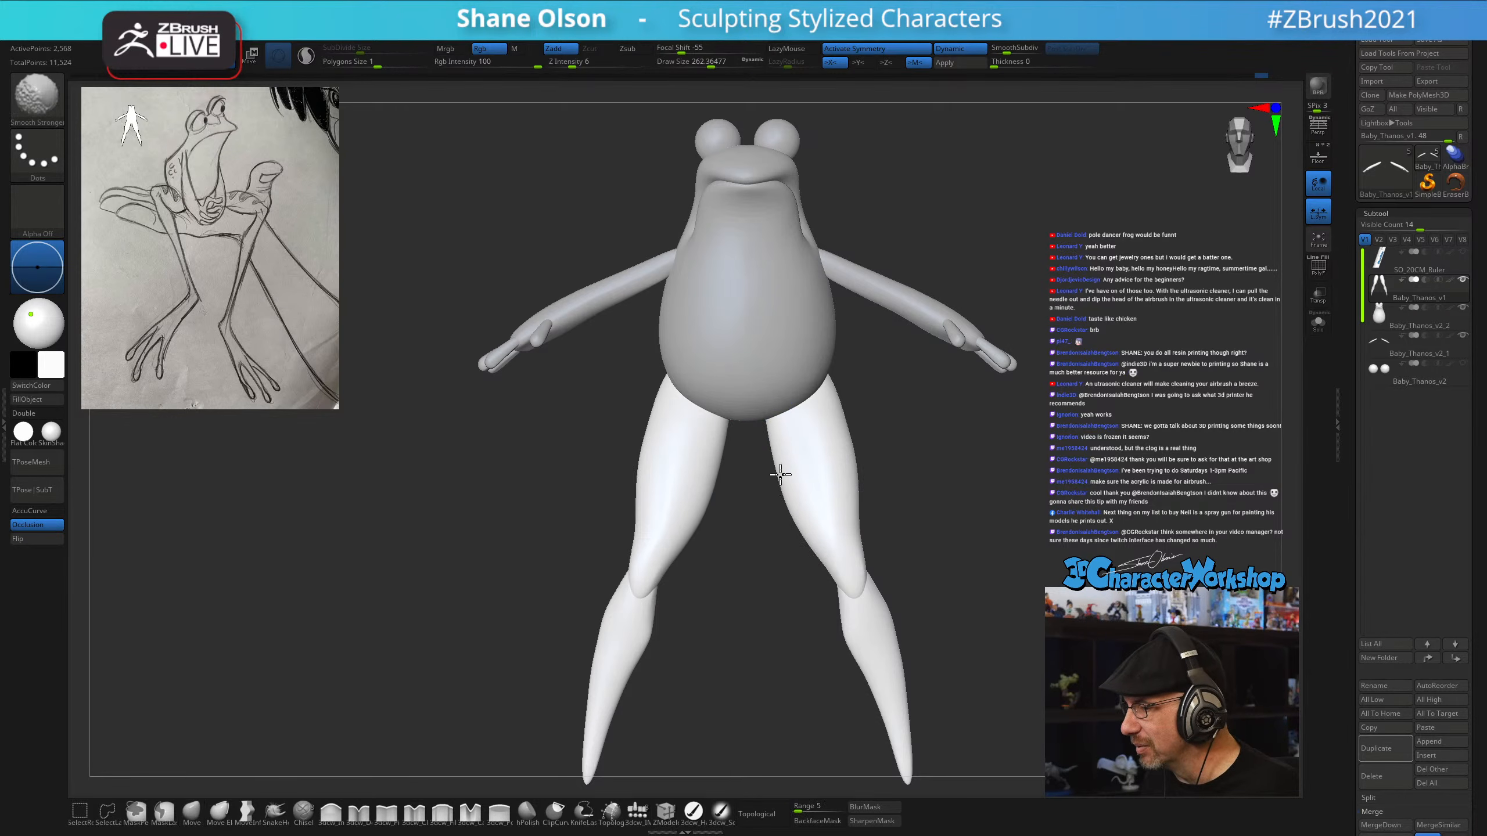
Smooth the tops of the thighs with the legs isolated, and refine the lower thighs with the whole frog shown
click(1316, 328)
key(shift)
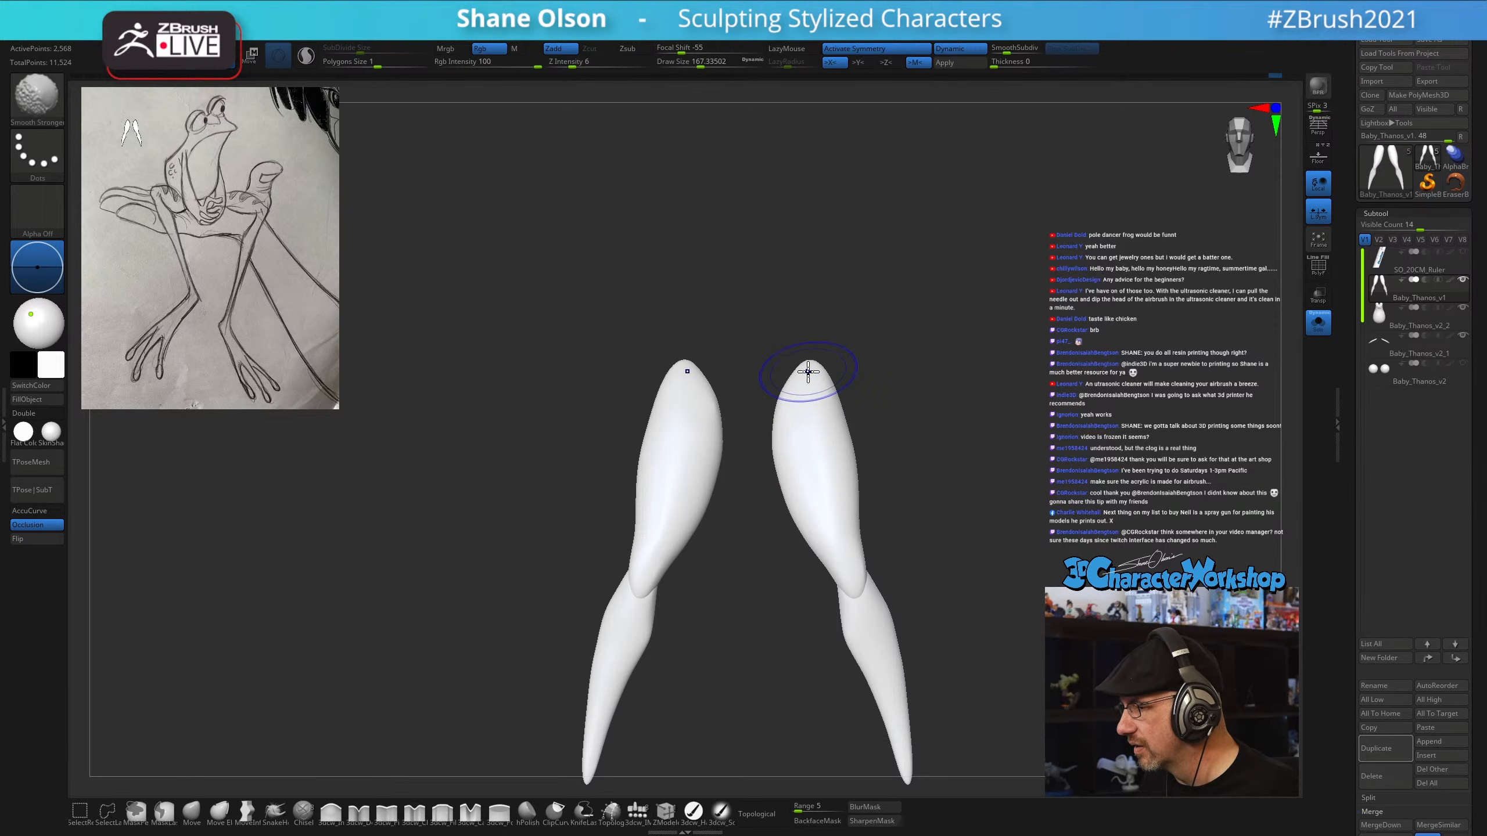
click(1319, 330)
mouse_move(990, 486)
mouse_down()
mouse_move(889, 492)
mouse_move(984, 493)
mouse_up()
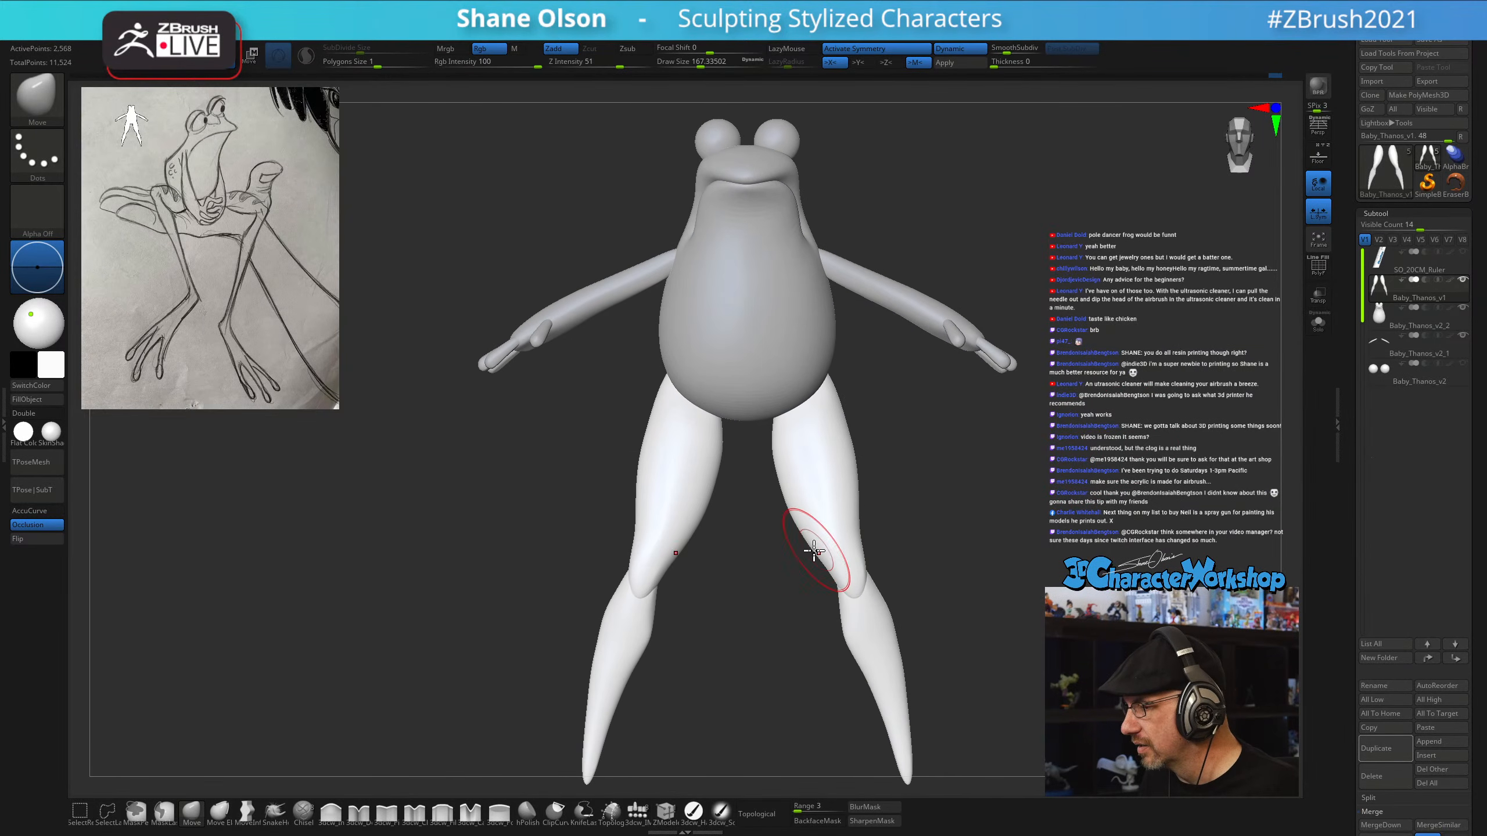
mouse_move(859, 523)
shift+mouse_down()
mouse_move(852, 458)
mouse_move(815, 545)
shift+mouse_up()
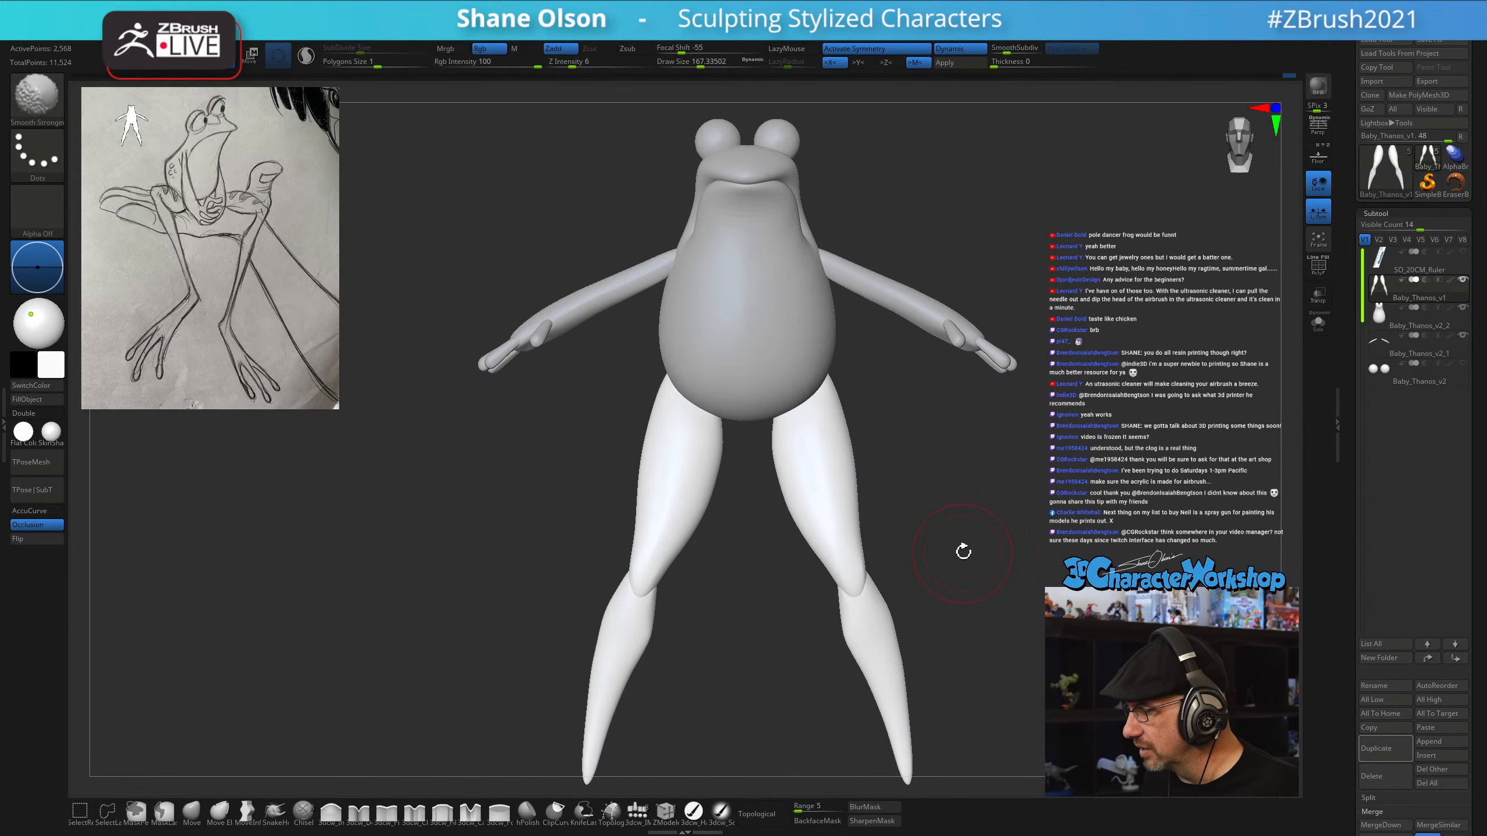
drag(963, 551, 992, 567)
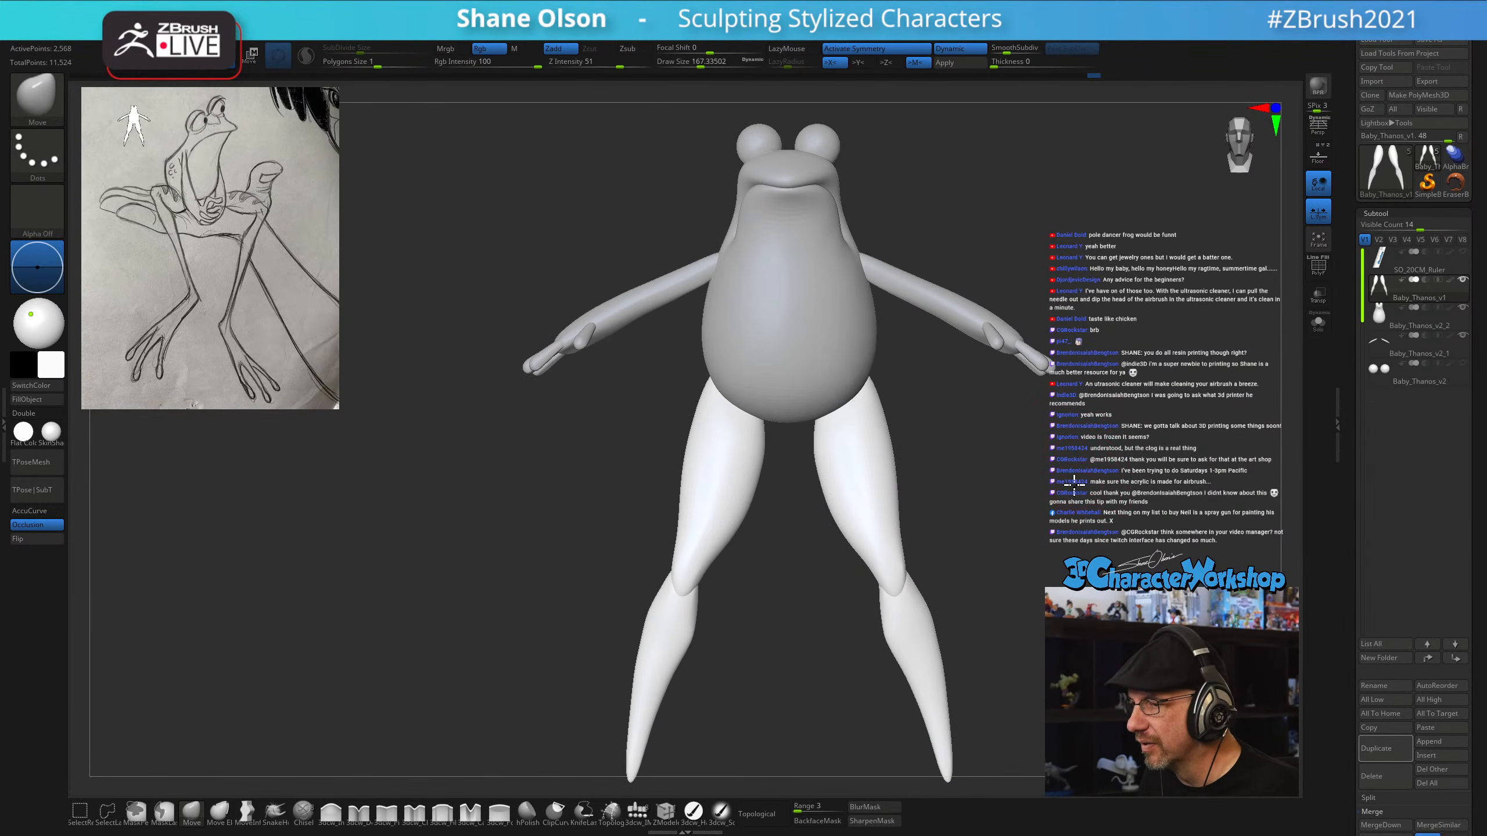
Smooth the inner thighs and adjust the upper thighs near the hips with the Move brush at a draw size of about 228
mouse_move(1077, 486)
mouse_down()
mouse_move(976, 492)
mouse_move(946, 601)
mouse_move(1022, 608)
mouse_move(989, 616)
mouse_move(946, 596)
mouse_up()
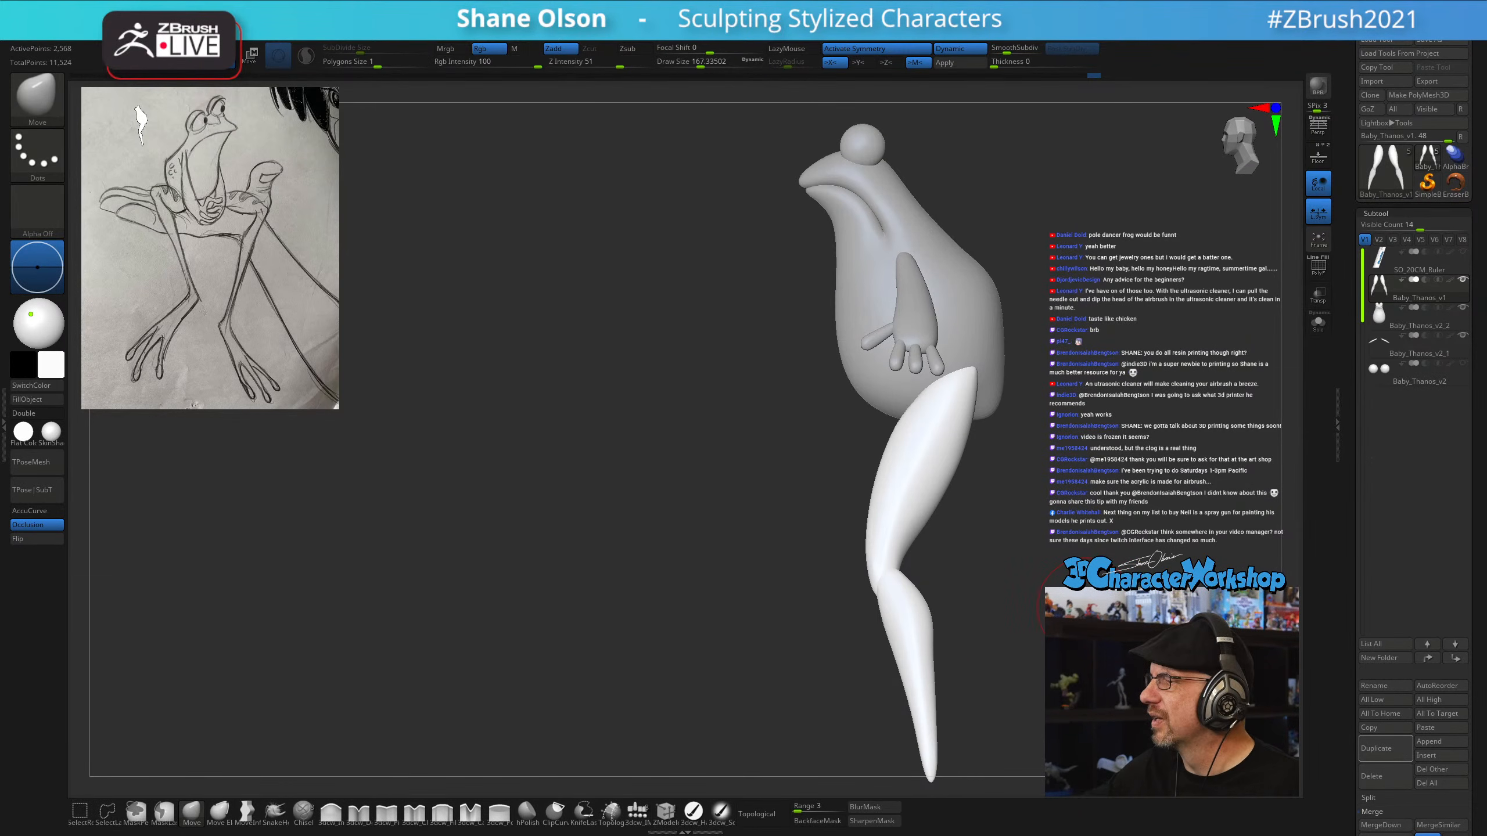
drag(946, 597, 931, 519)
key(s)
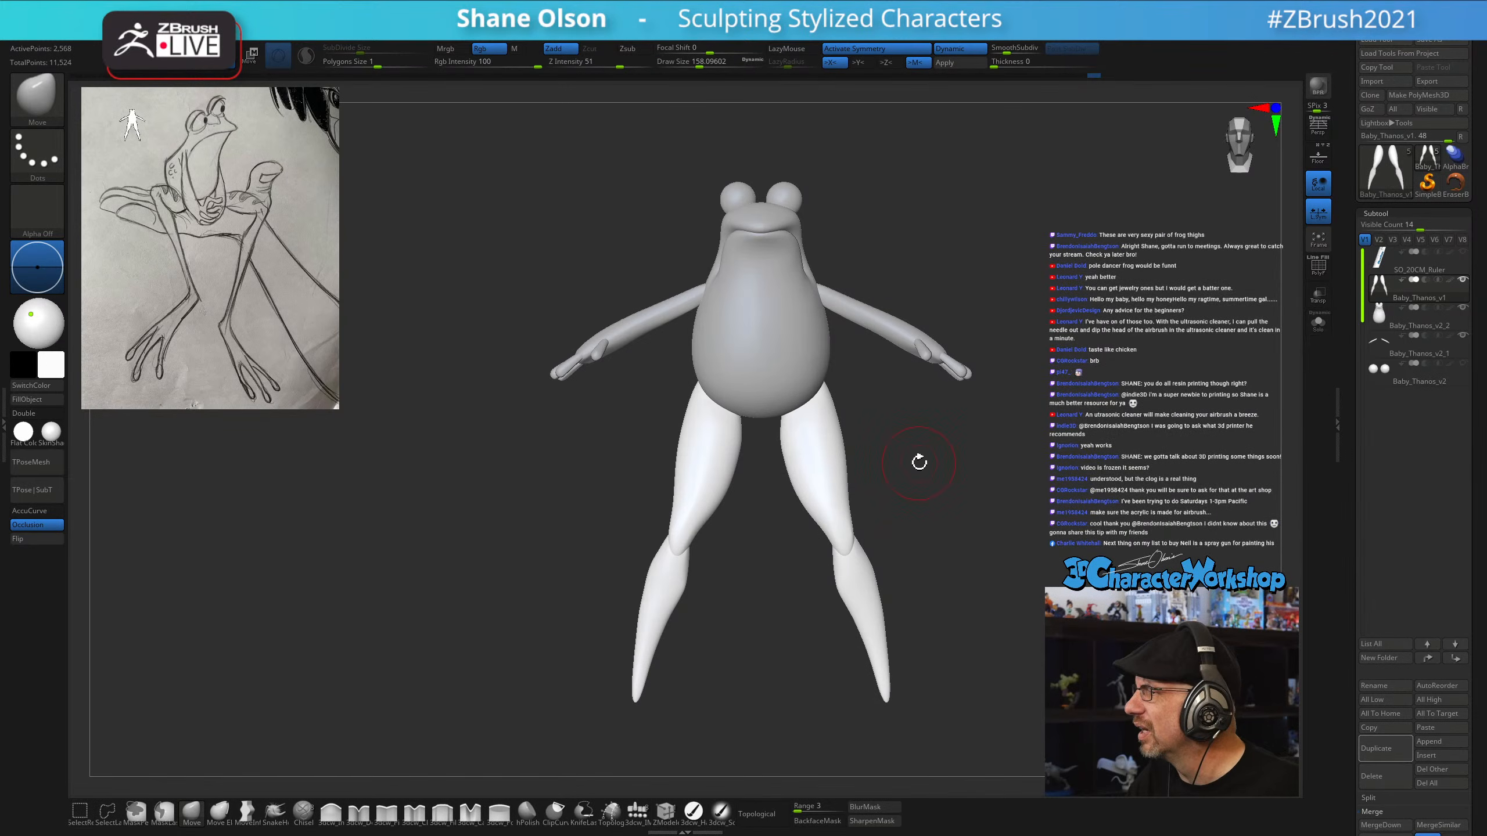
alt+drag(919, 459, 906, 482)
key(s)
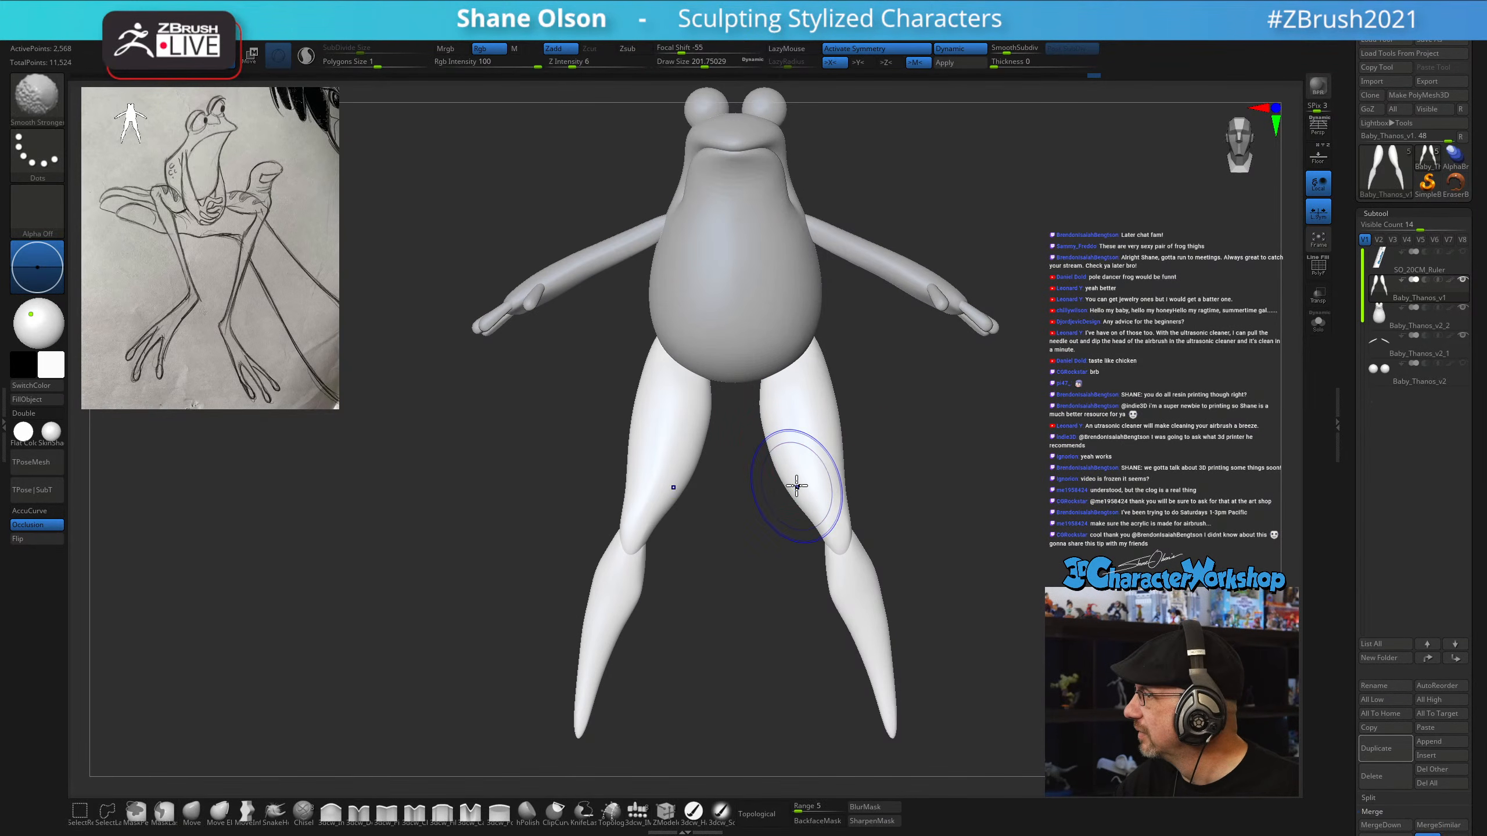
mouse_move(788, 475)
shift+mouse_down()
mouse_move(813, 498)
mouse_move(784, 461)
mouse_move(867, 441)
mouse_move(843, 425)
mouse_move(842, 394)
shift+mouse_up()
key(s)
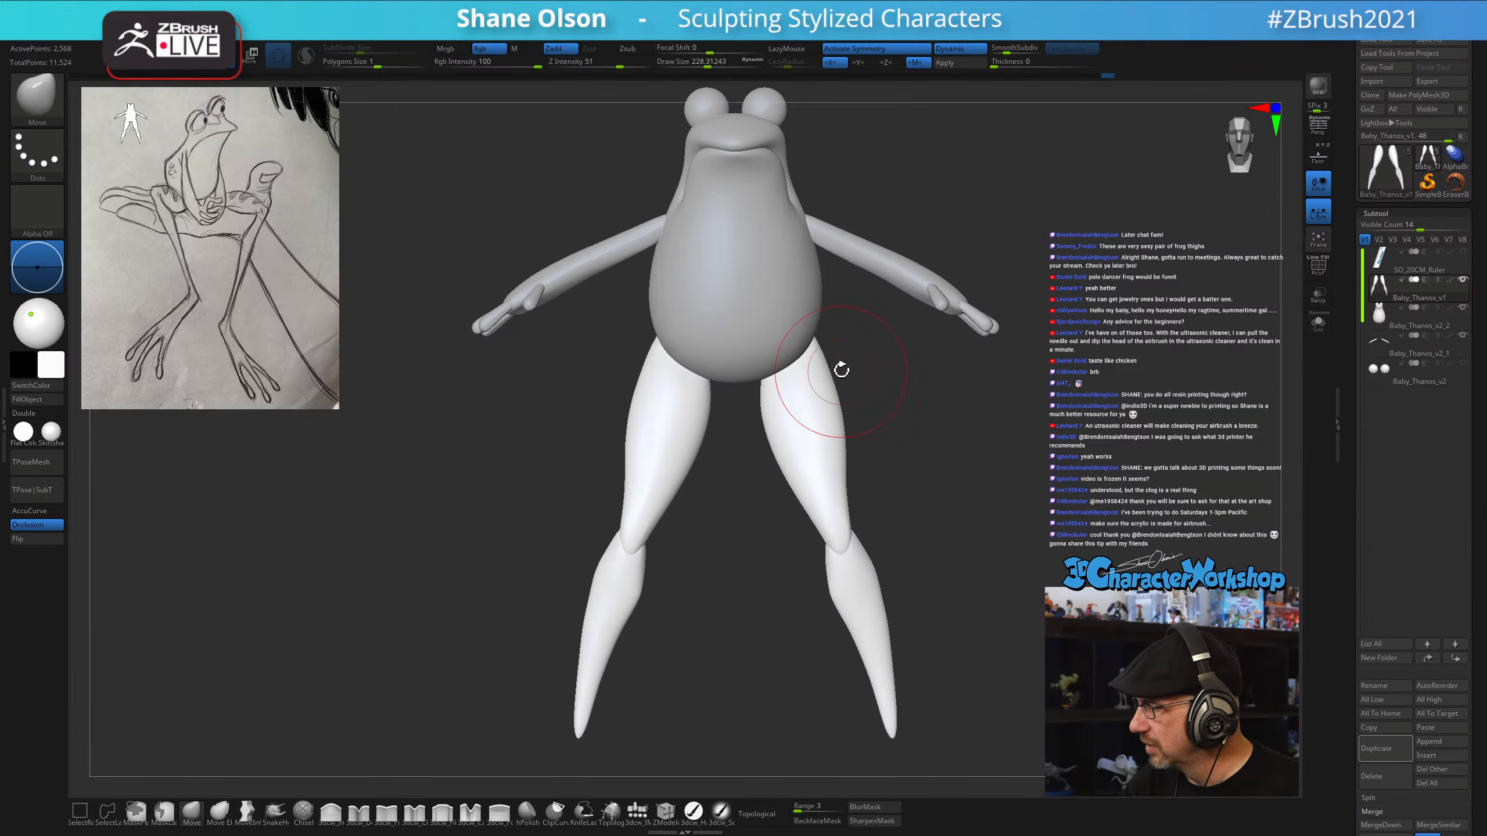
key(ctrl+z)
key(ctrl+shift+z)
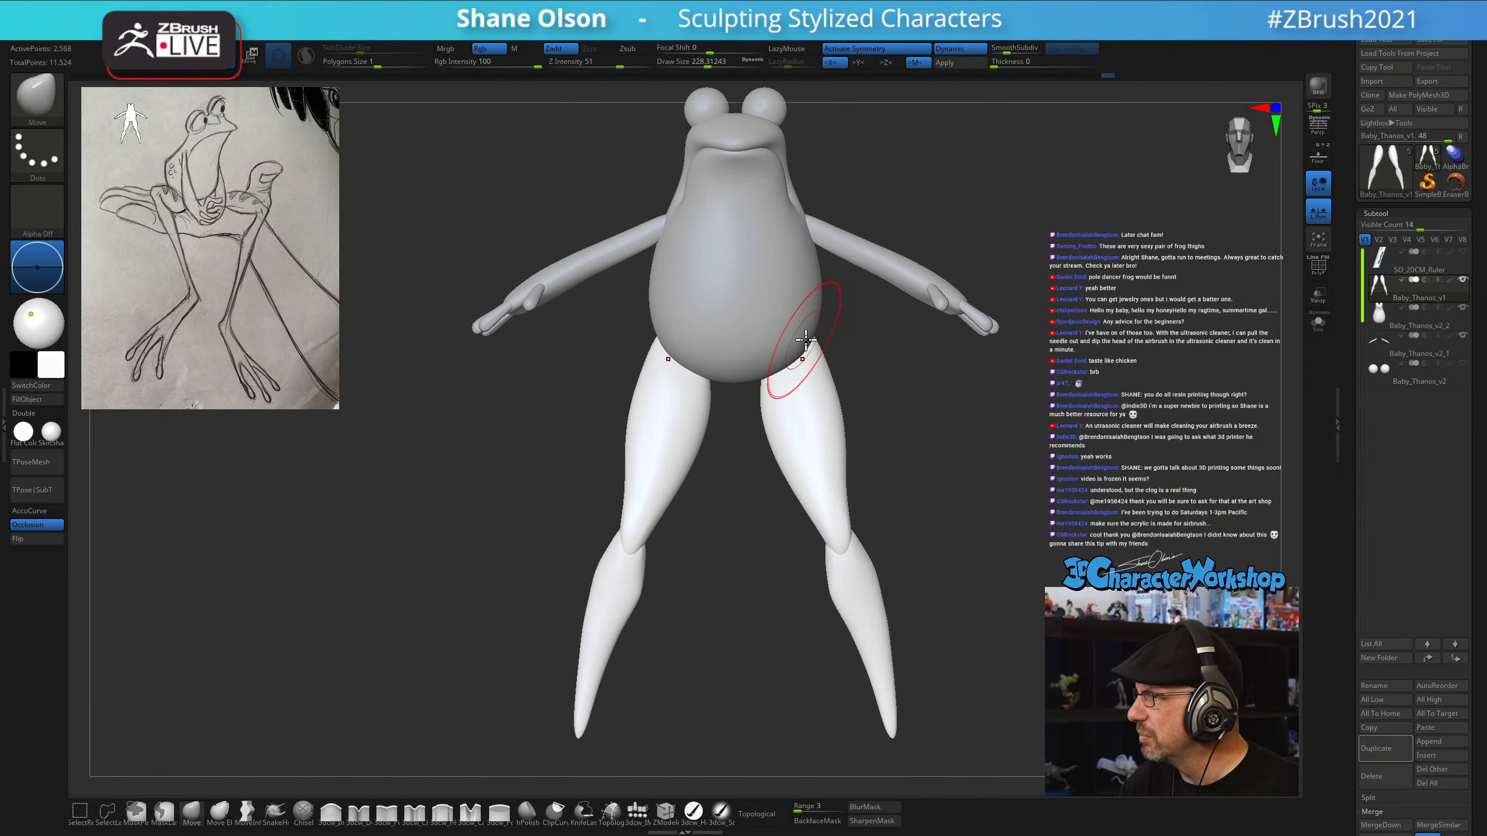
Try rotating the legs backward about the hips in side view with the transform gizmo, and undo the rotation
alt+drag(936, 469, 882, 515)
key(w)
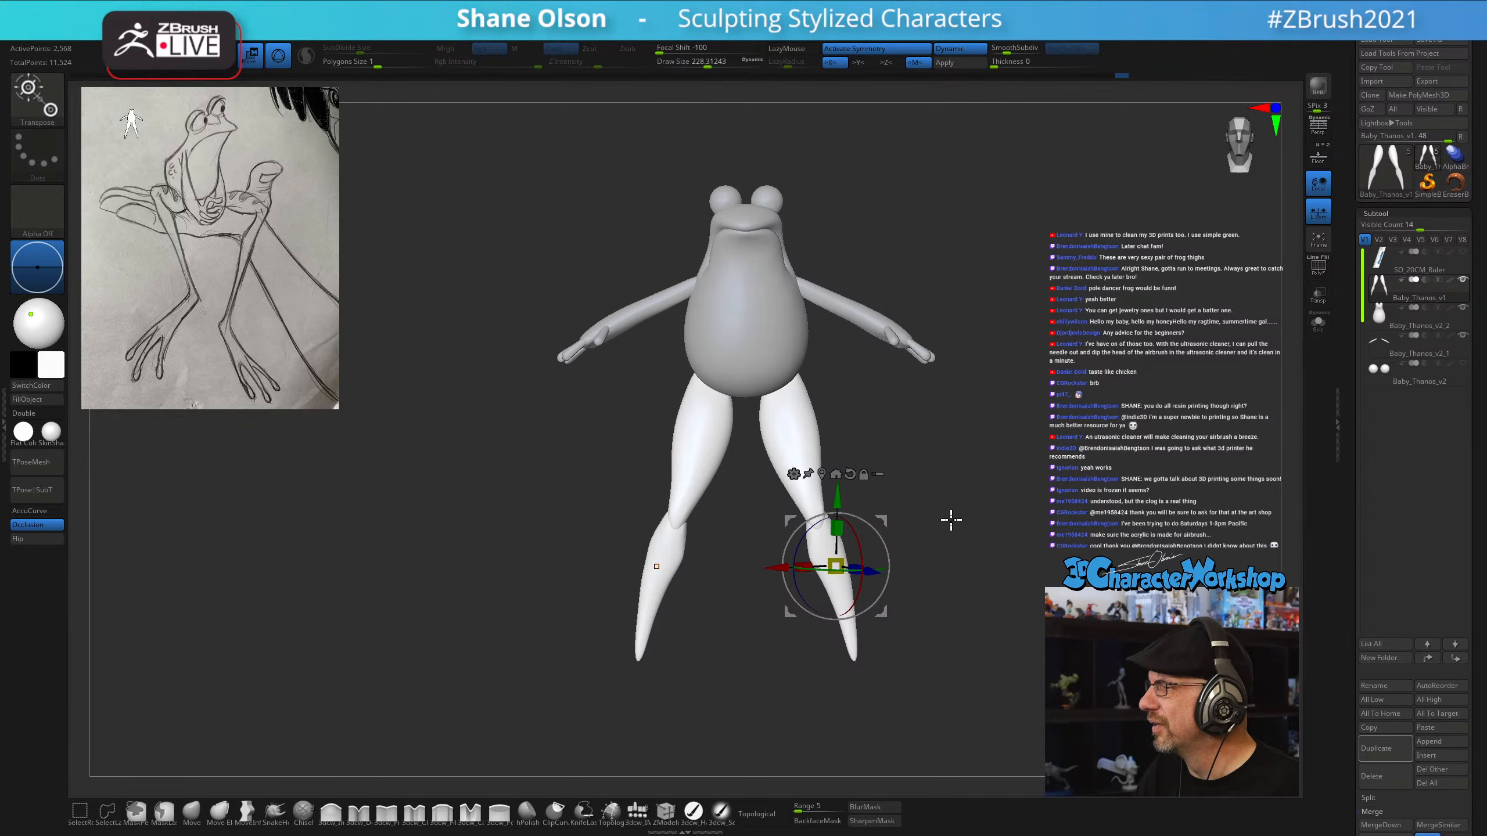
key(q)
mouse_move(943, 521)
mouse_down()
mouse_move(883, 535)
mouse_move(908, 519)
mouse_up()
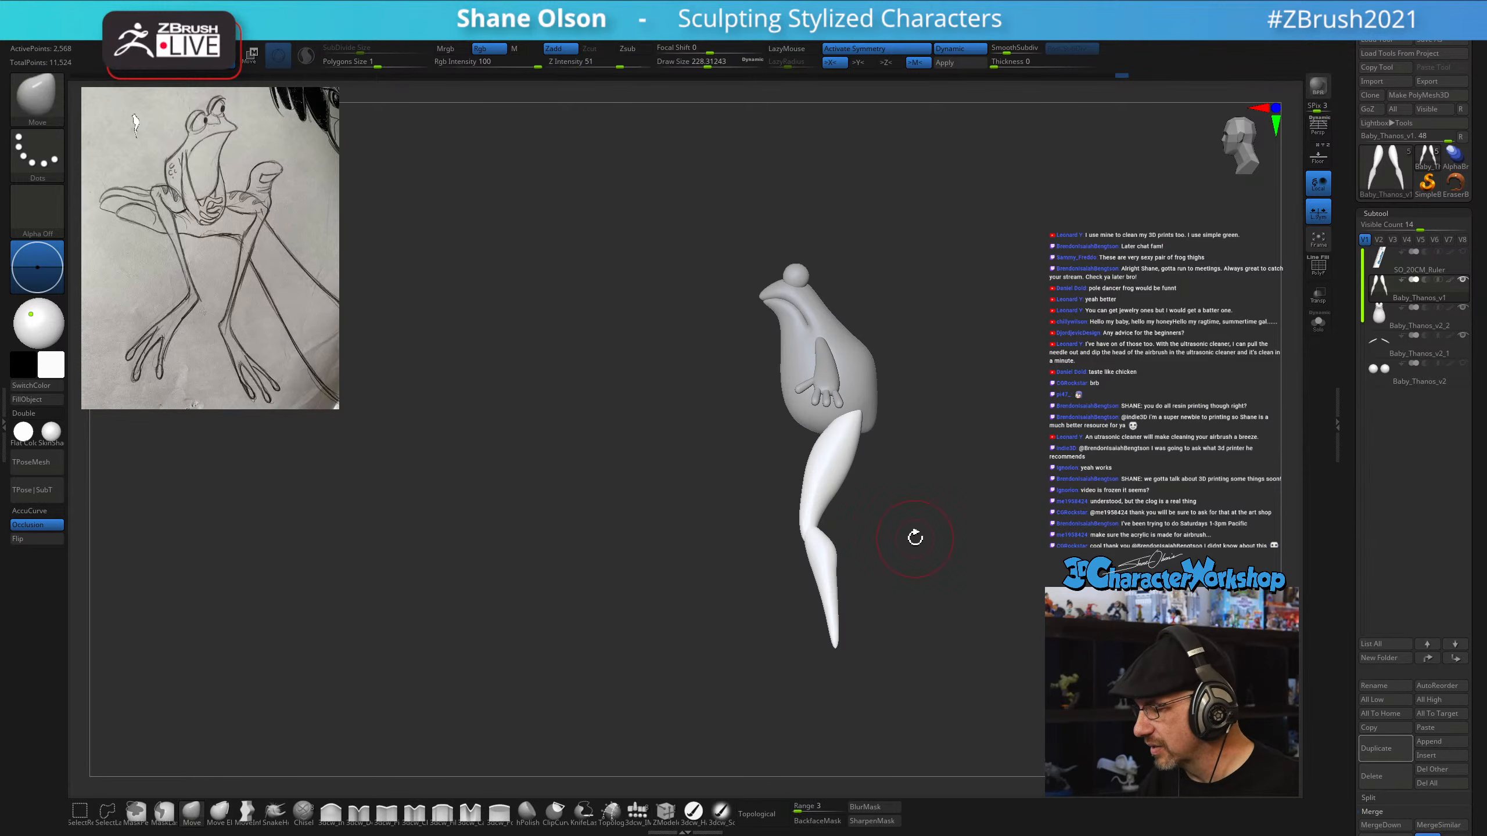
key(w)
click(853, 414)
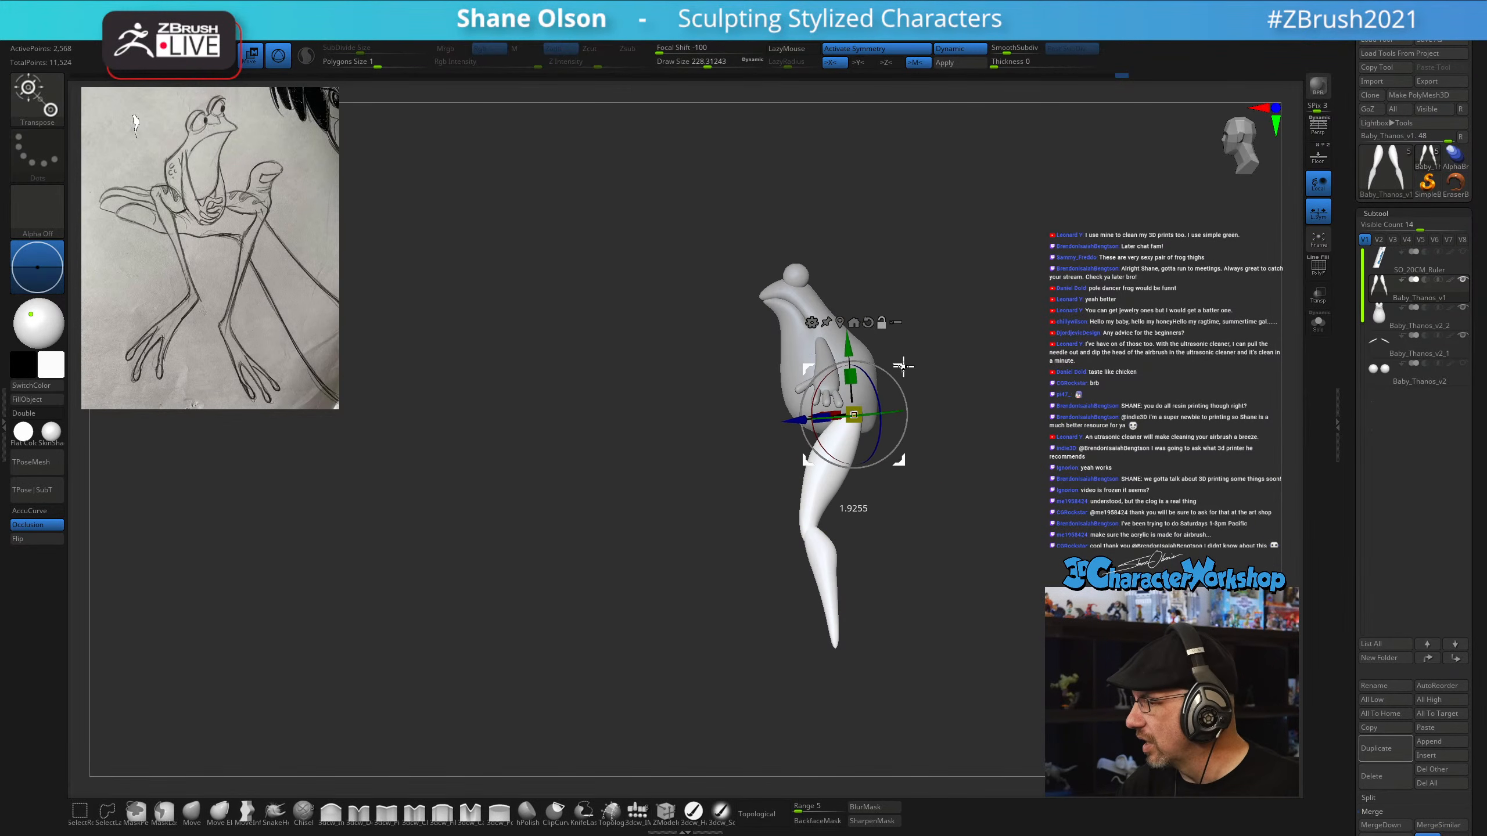
drag(903, 366, 903, 367)
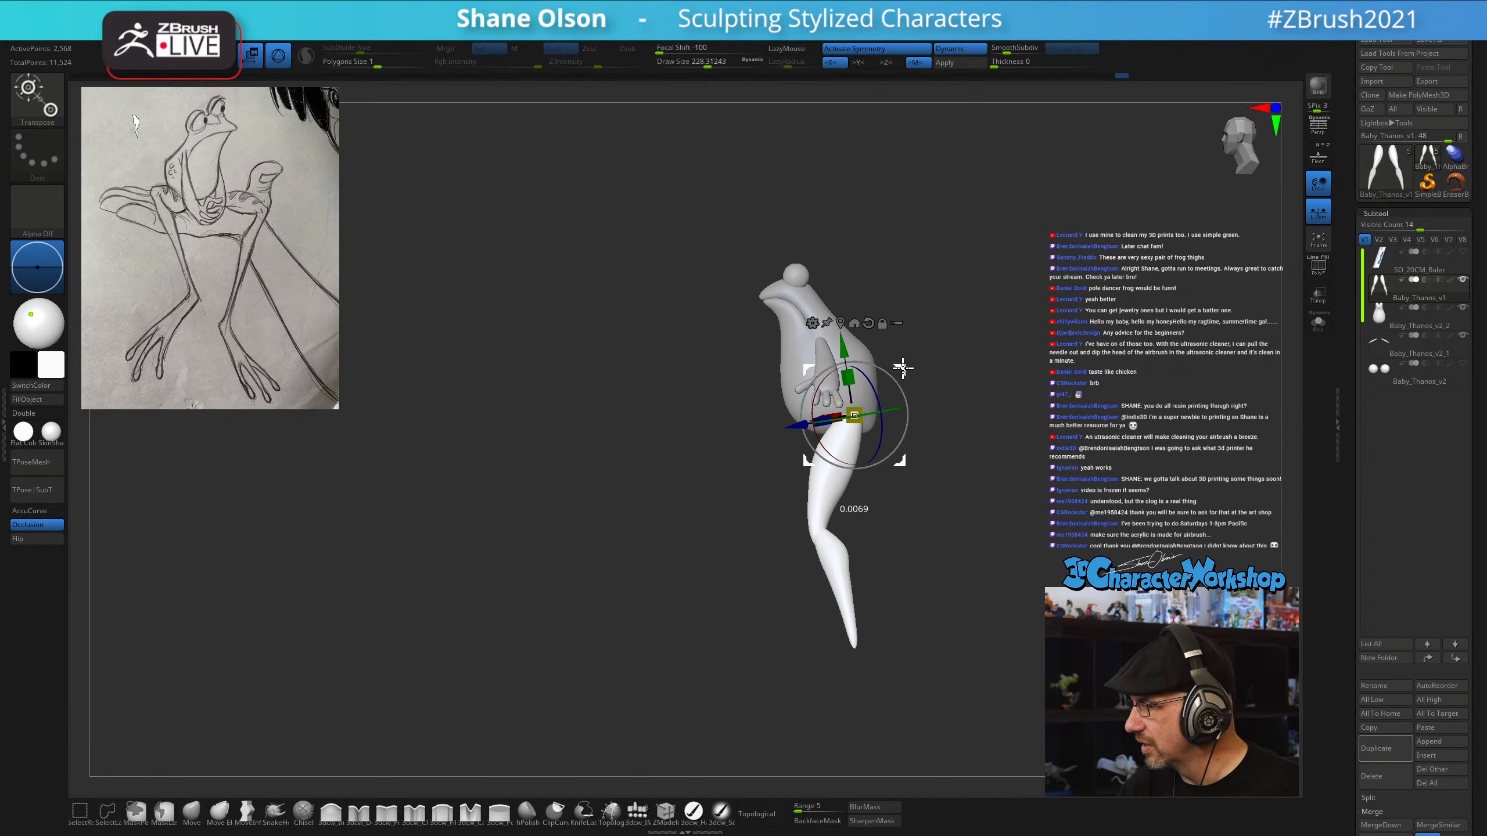
shift+drag(937, 491, 982, 485)
key(ctrl+z)
key(ctrl+z)
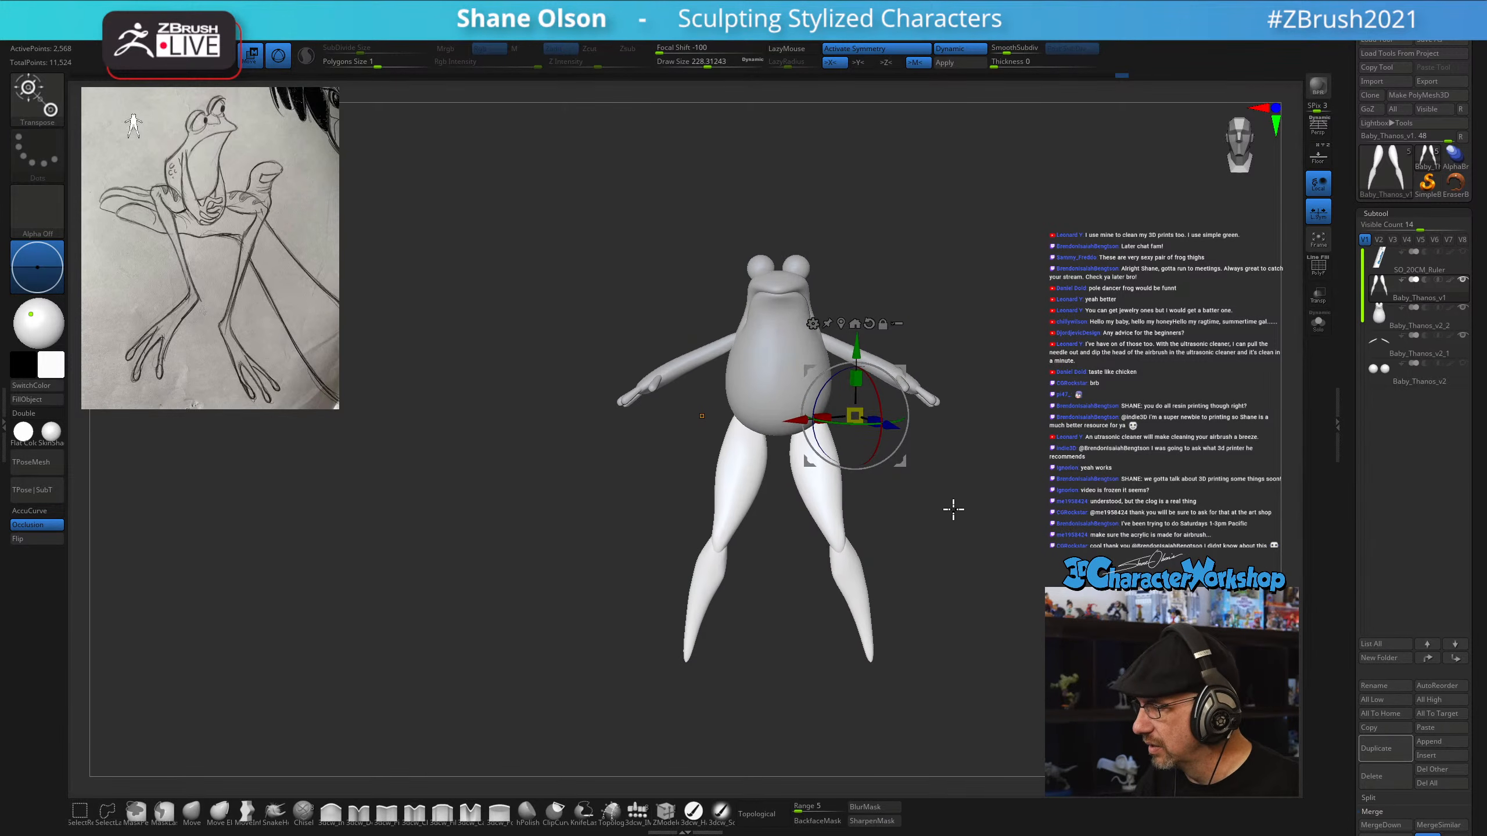
key(q)
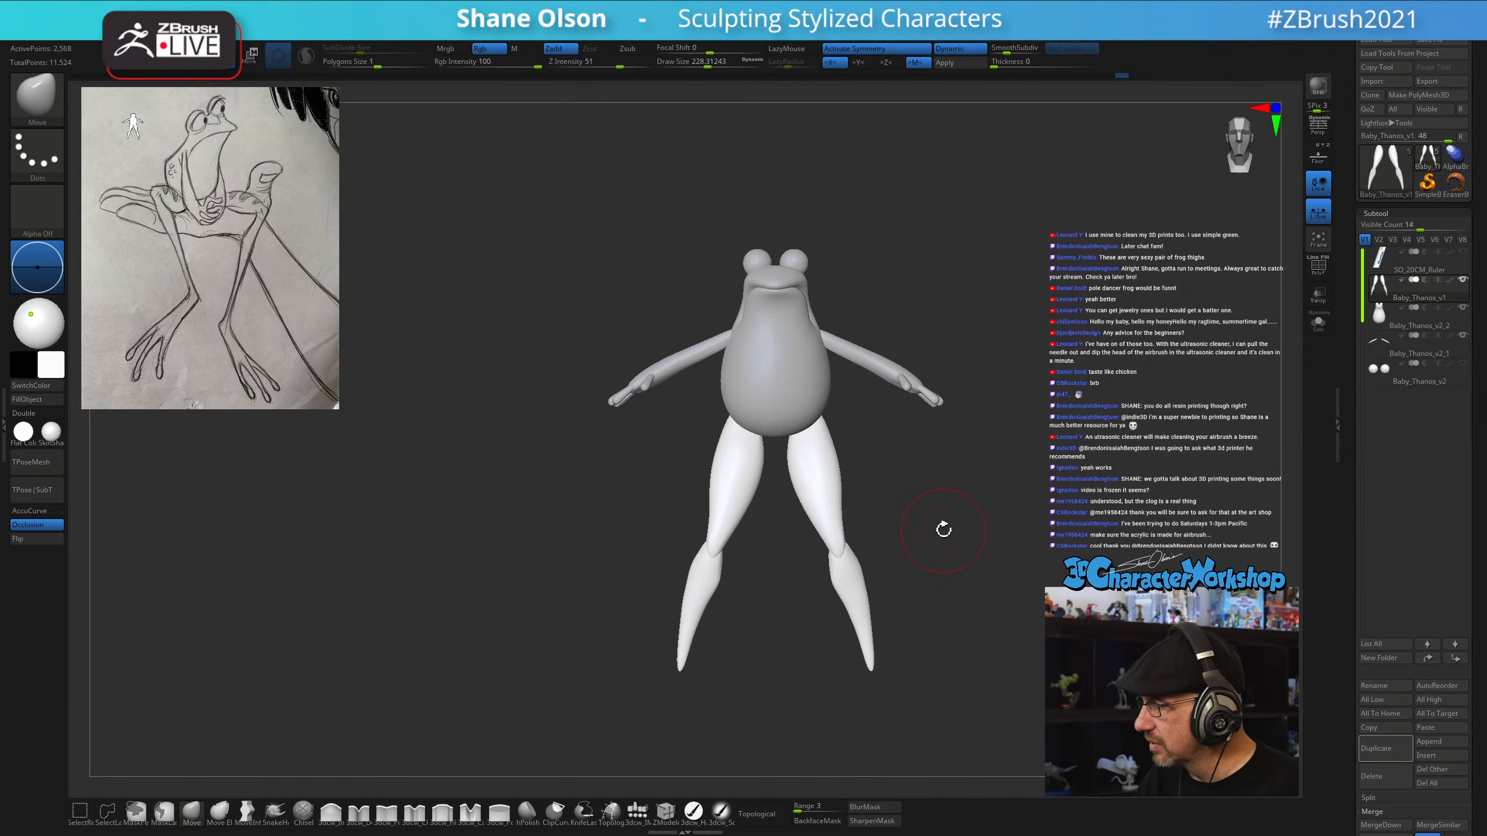
Make the body the active subtool and refine the belly's shape with the Move brush at a draw size of about 365
alt+click(812, 397)
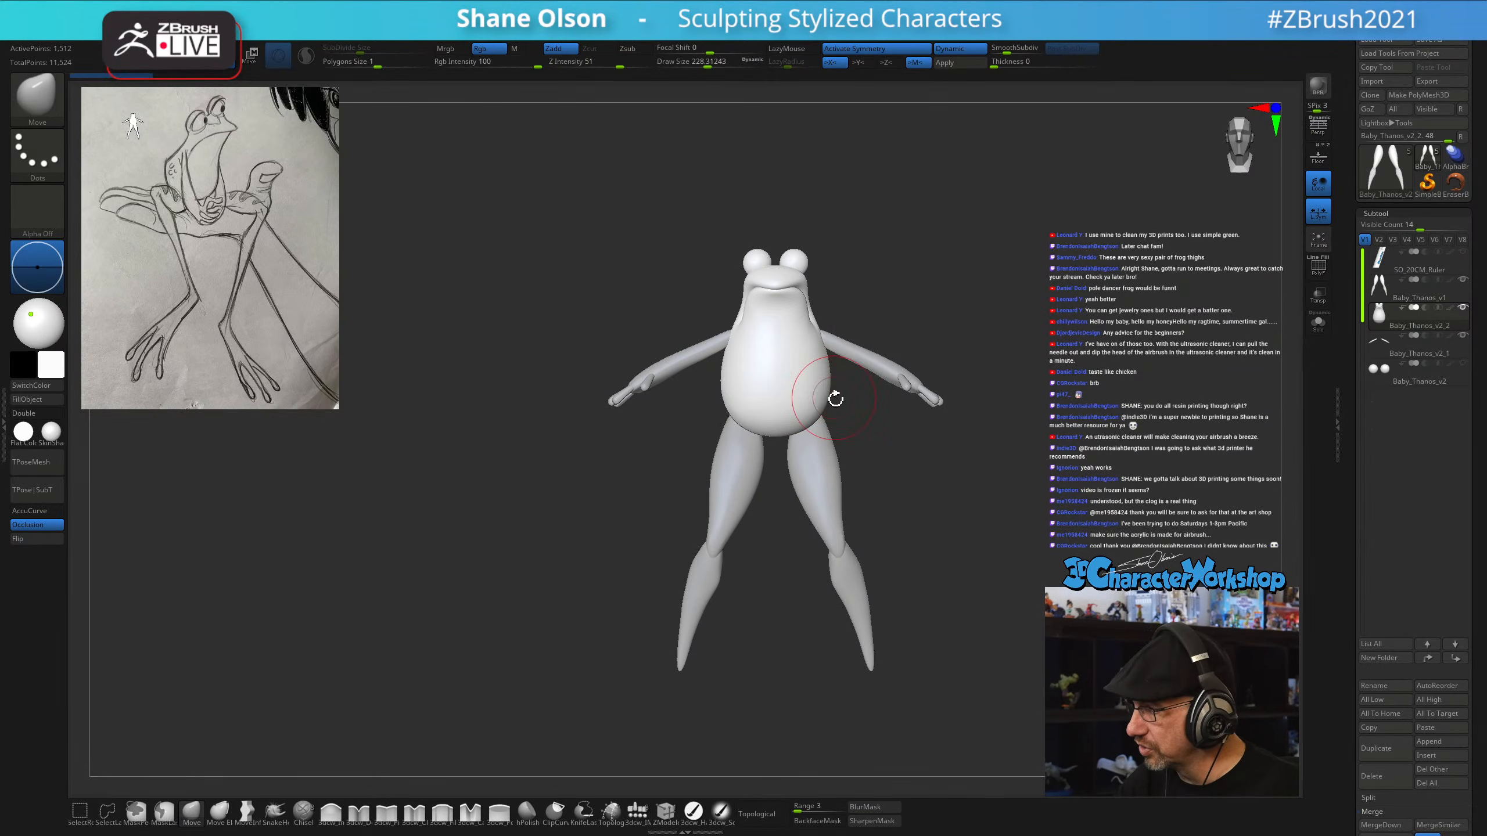
key(s)
drag(831, 402, 857, 390)
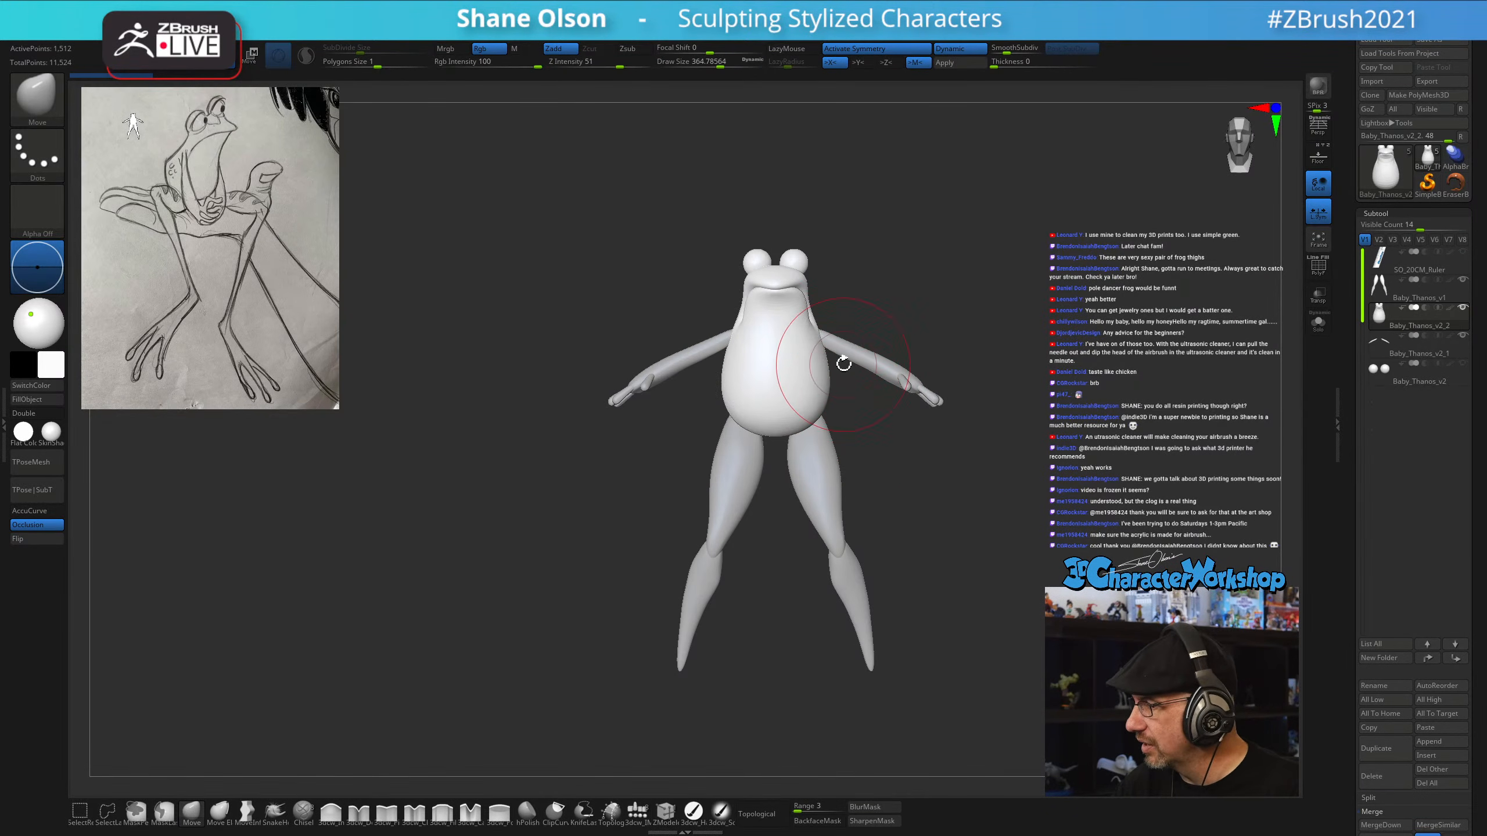
right_drag(844, 364, 965, 387)
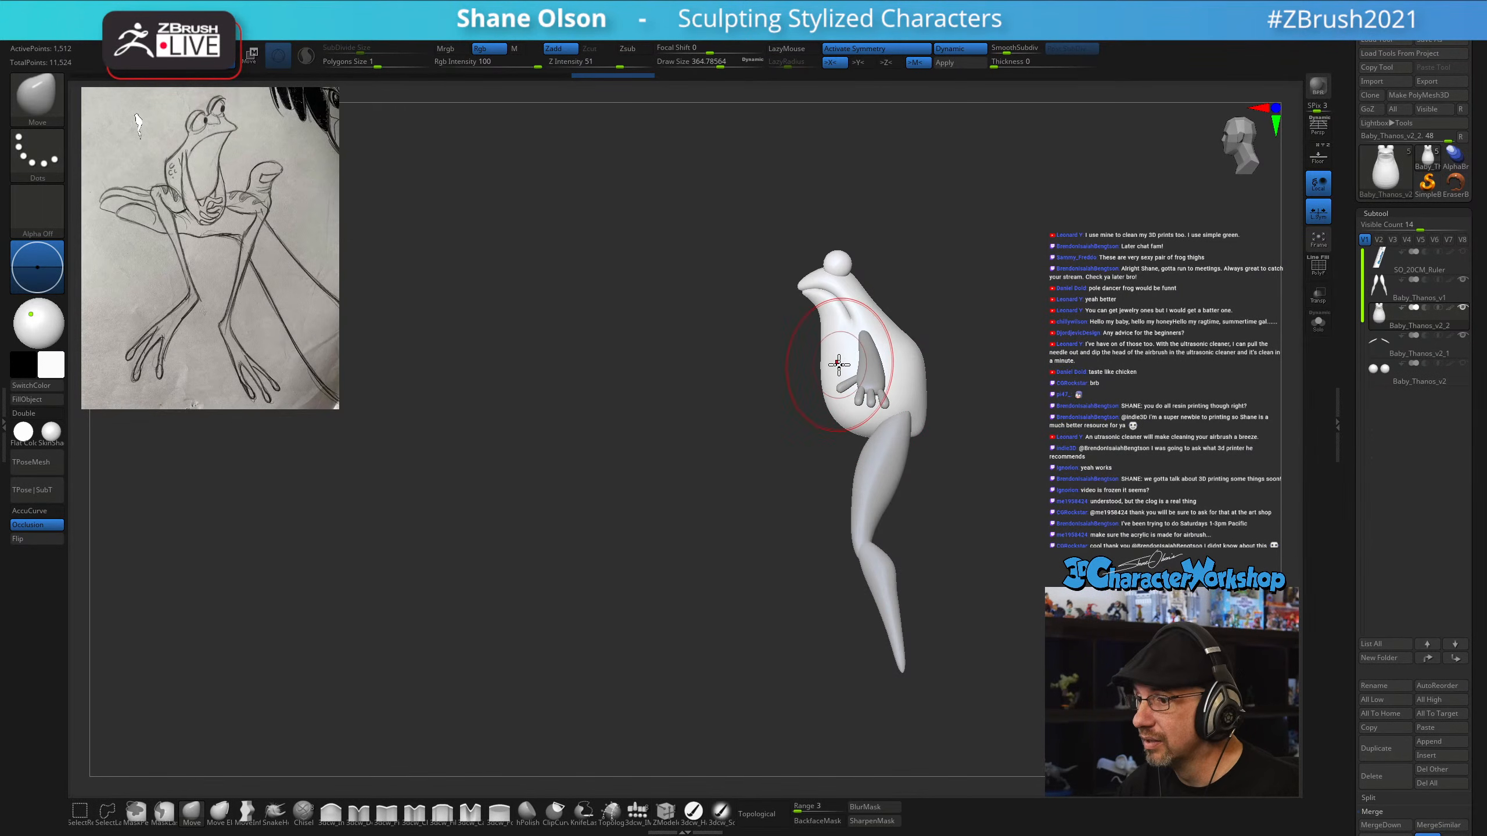
right_drag(810, 385, 860, 386)
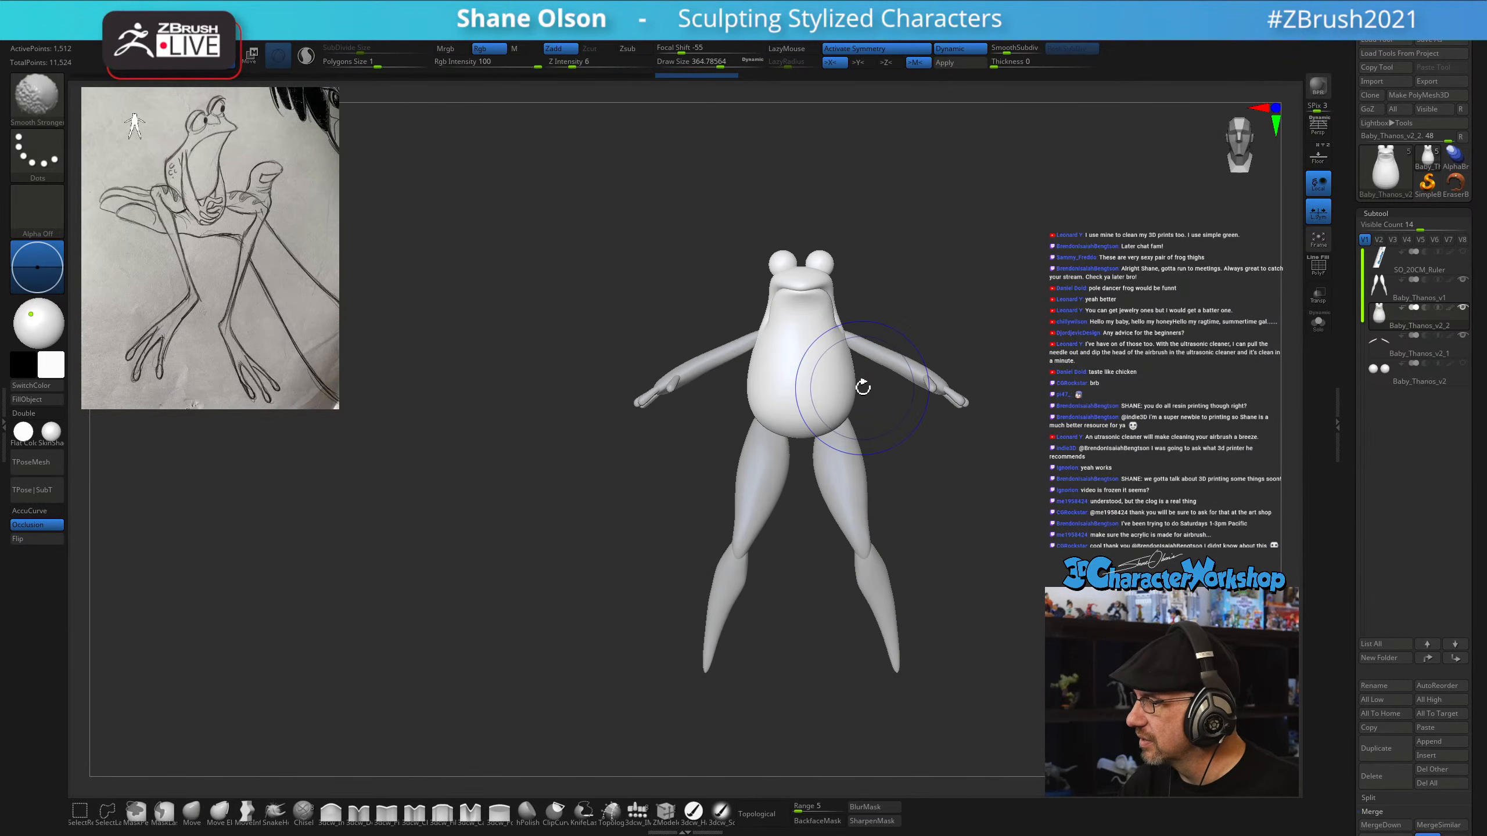
right_drag(992, 505, 911, 644)
Insert symmetrical Appendage meshes at the ankles of the legs subtool as the base for the feet
click(638, 812)
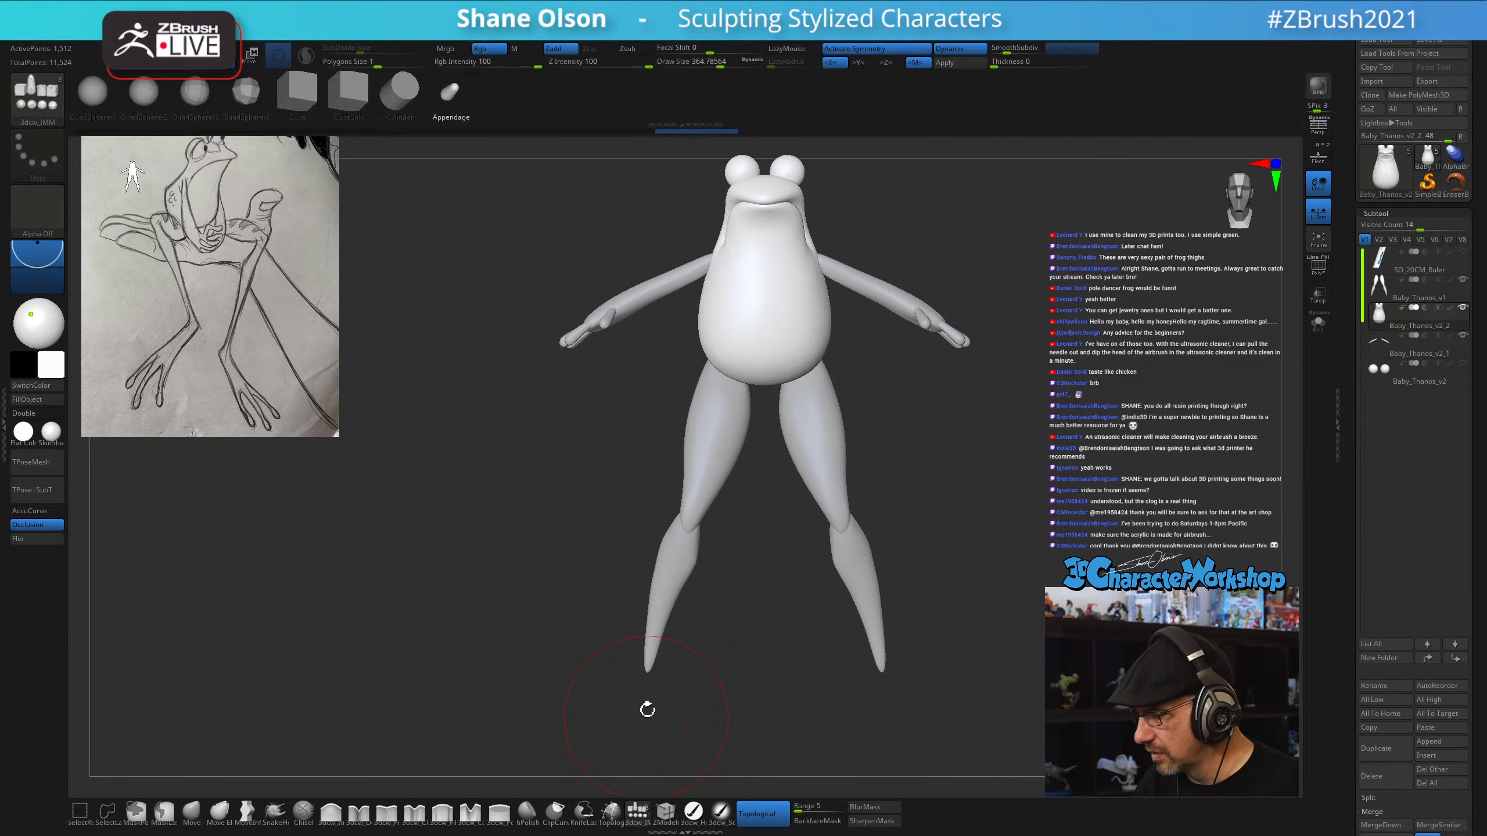
alt+click(882, 668)
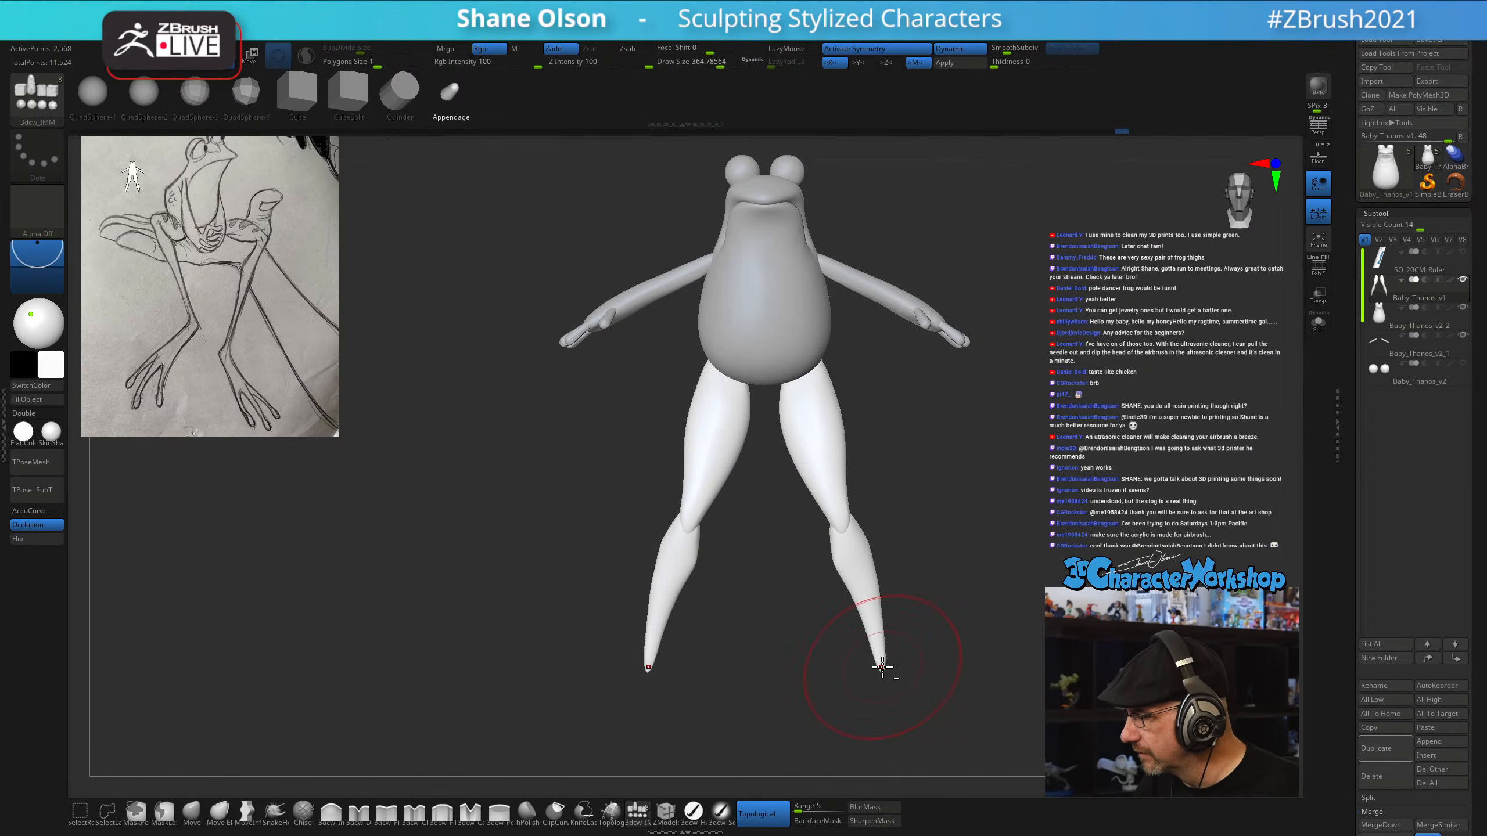
drag(883, 688, 903, 718)
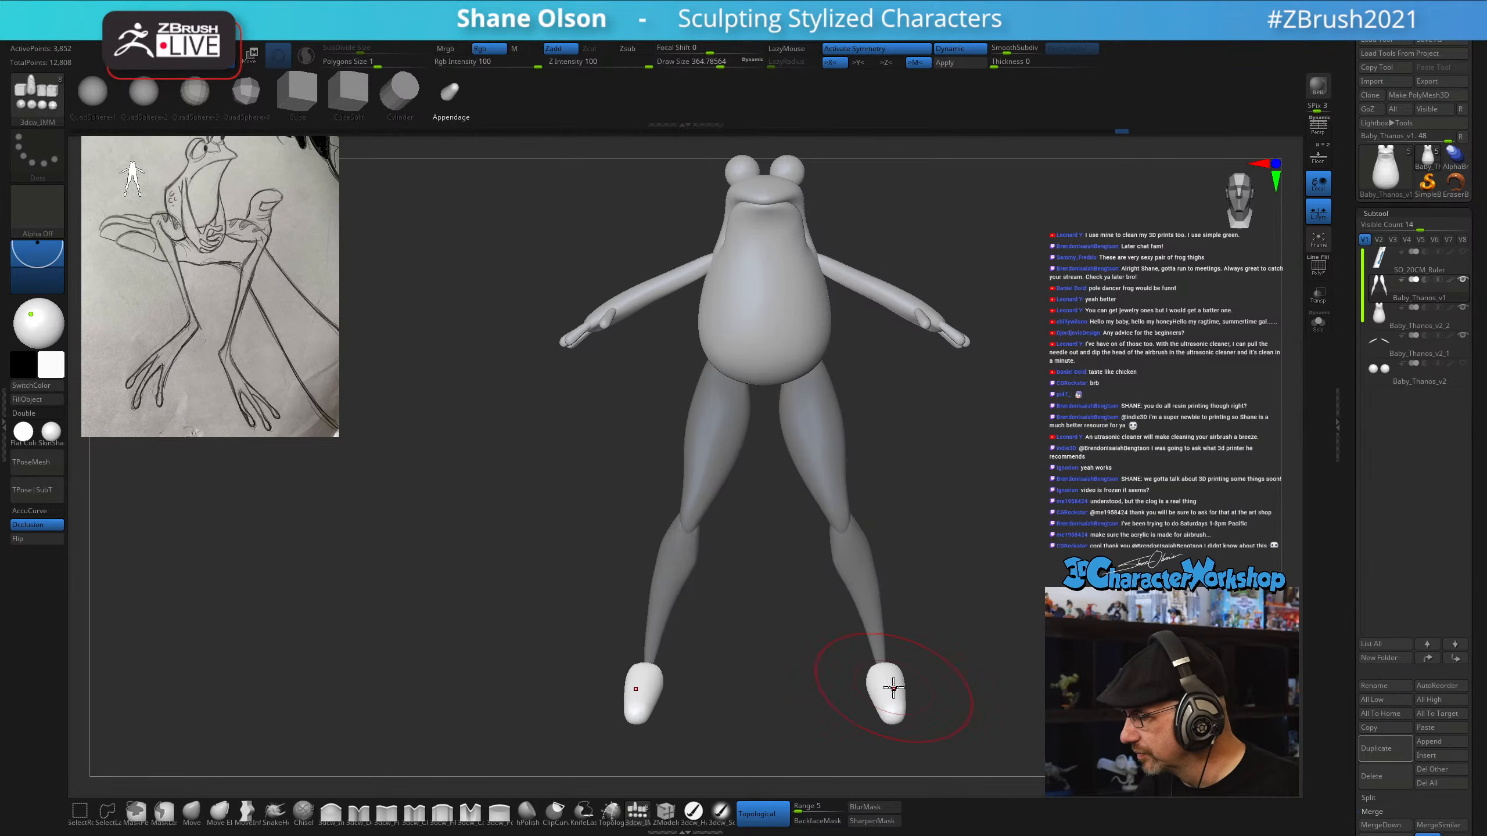
Lengthen the feet and angle them outward under the ankles with the transform gizmo
drag(1023, 623, 702, 592)
key(w)
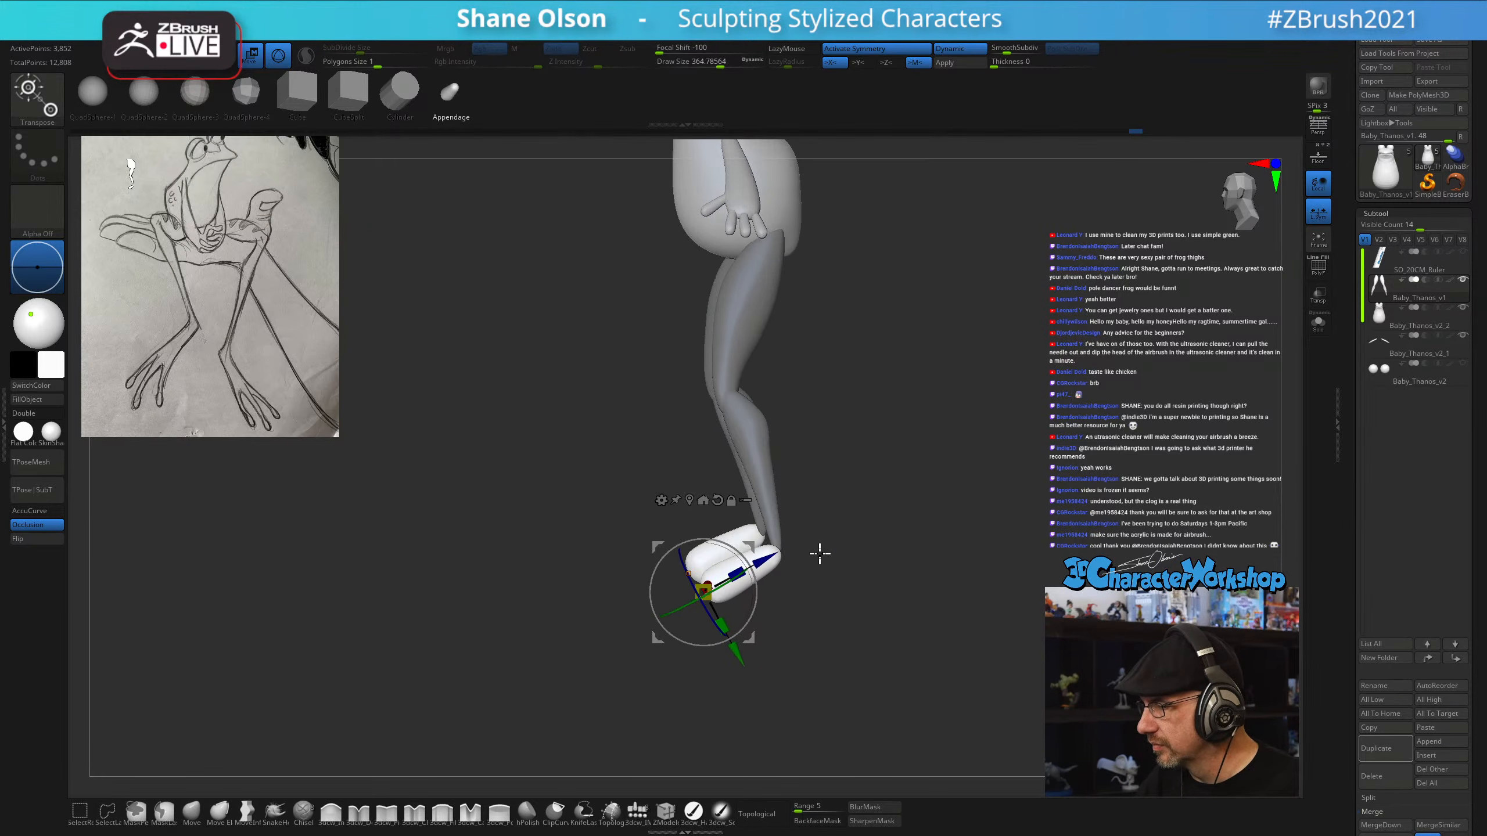
drag(820, 554, 863, 599)
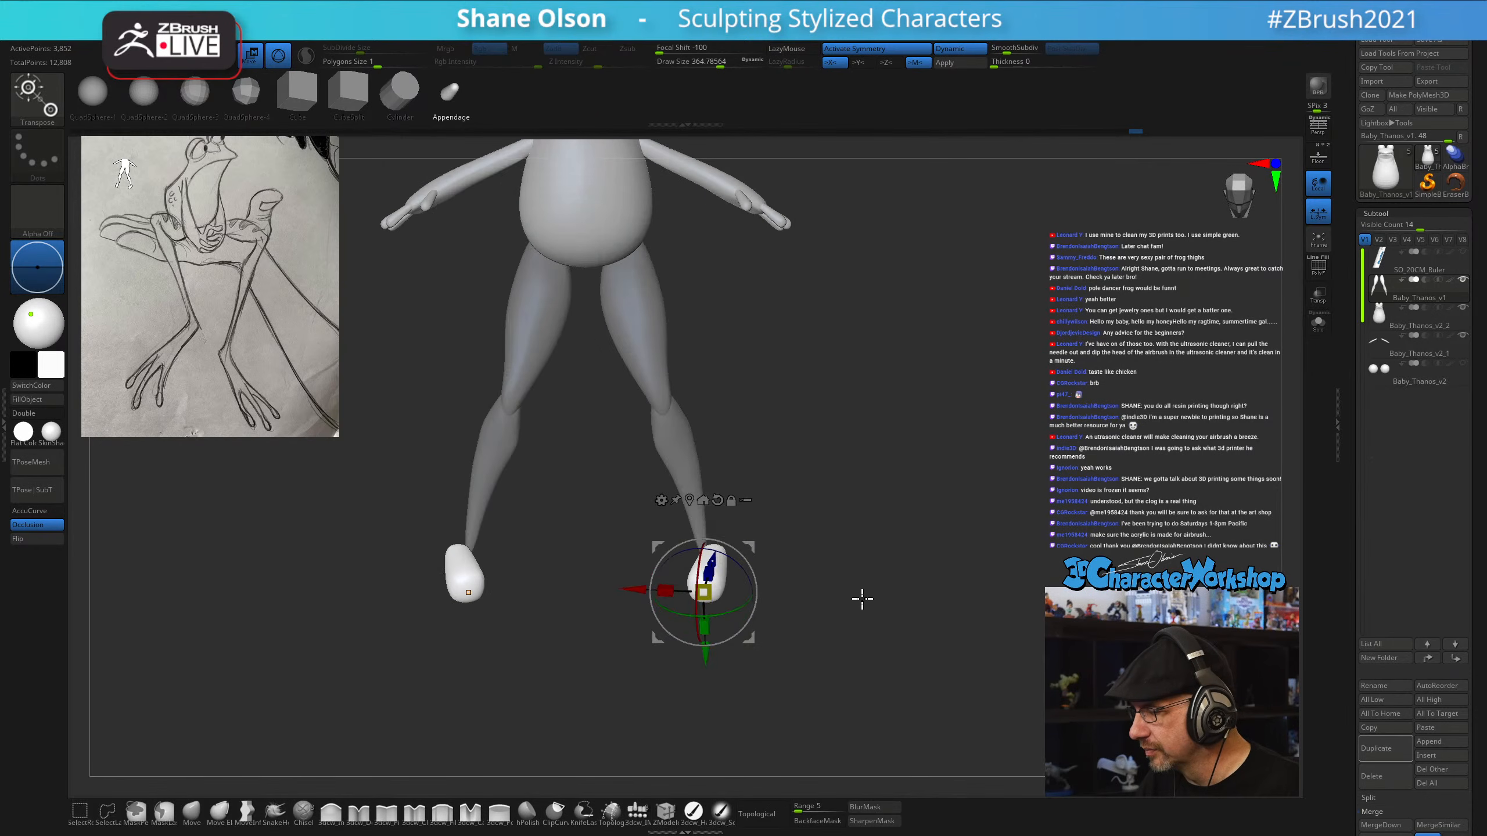
drag(759, 532, 772, 580)
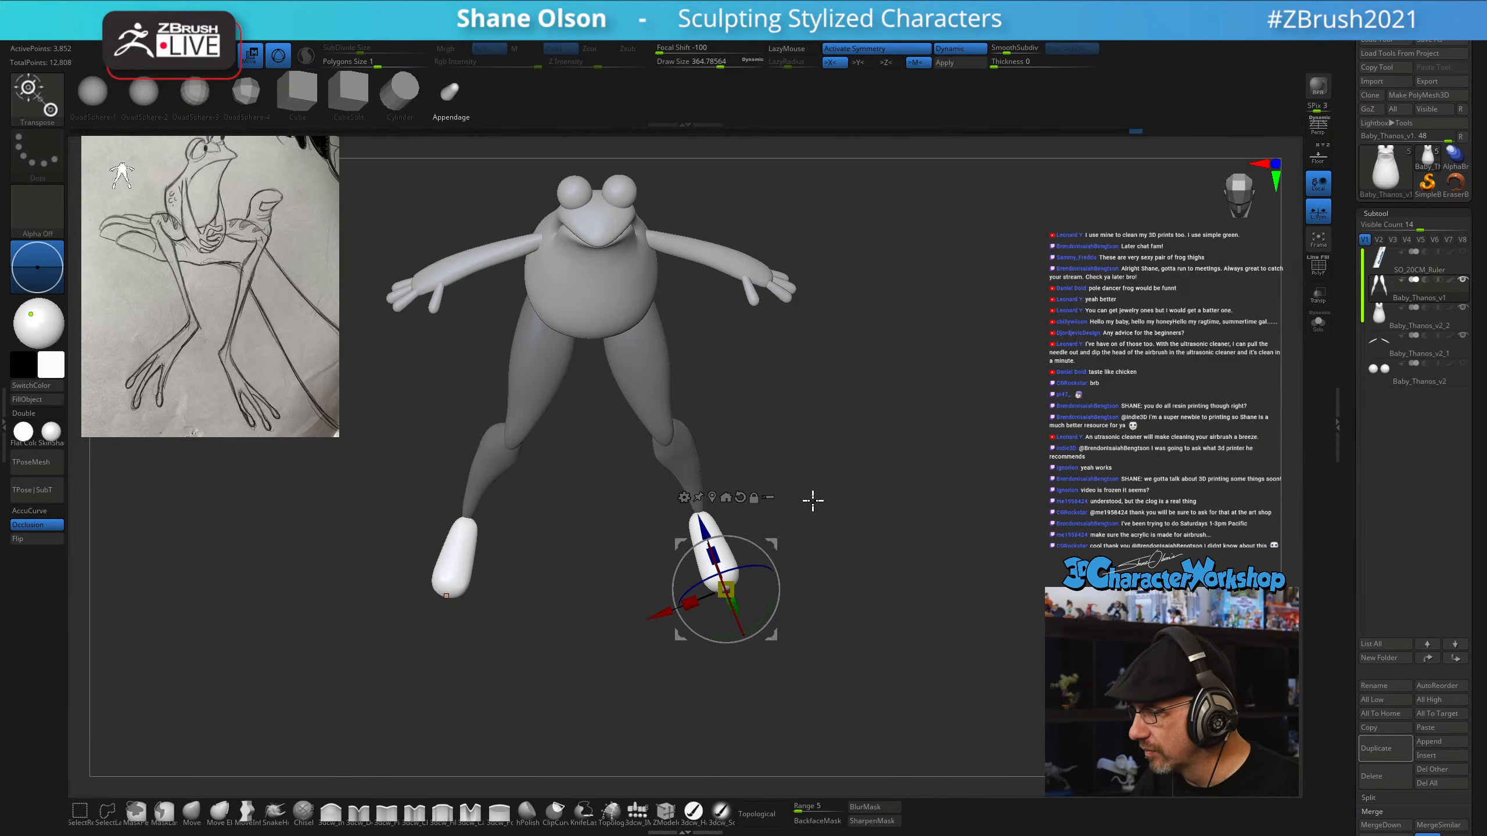
drag(813, 500, 870, 591)
drag(732, 603, 731, 601)
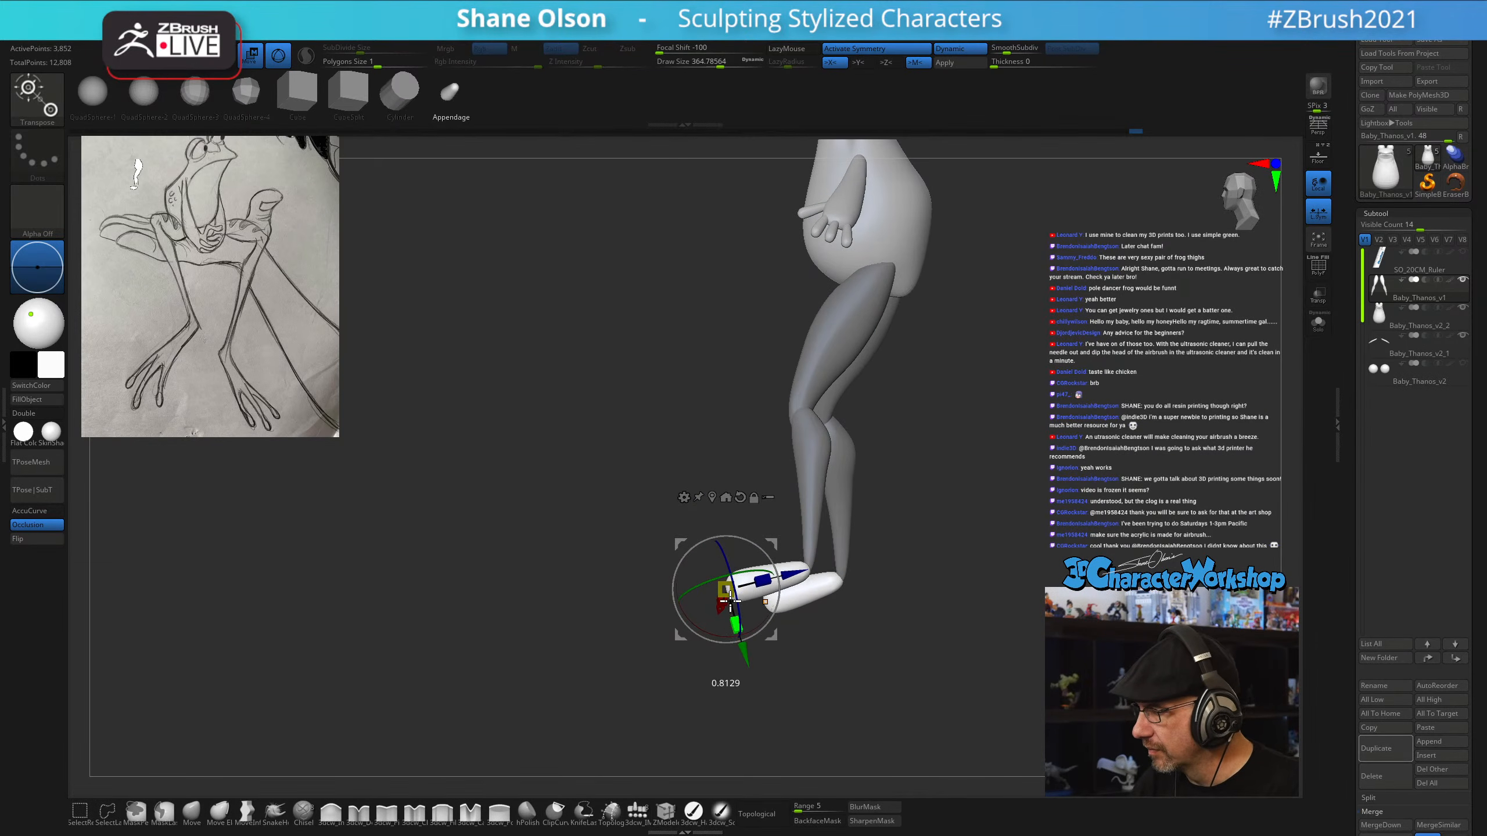
Narrow the heel end of the feet from below with the Move brush at a draw size of about 149
mouse_move(948, 603)
mouse_down()
mouse_move(945, 621)
mouse_move(894, 604)
mouse_up()
key(q)
mouse_move(896, 581)
mouse_down()
mouse_move(896, 545)
mouse_move(903, 571)
mouse_move(883, 584)
mouse_move(963, 585)
mouse_move(922, 505)
mouse_move(906, 507)
mouse_up()
key(s)
drag(863, 571, 854, 509)
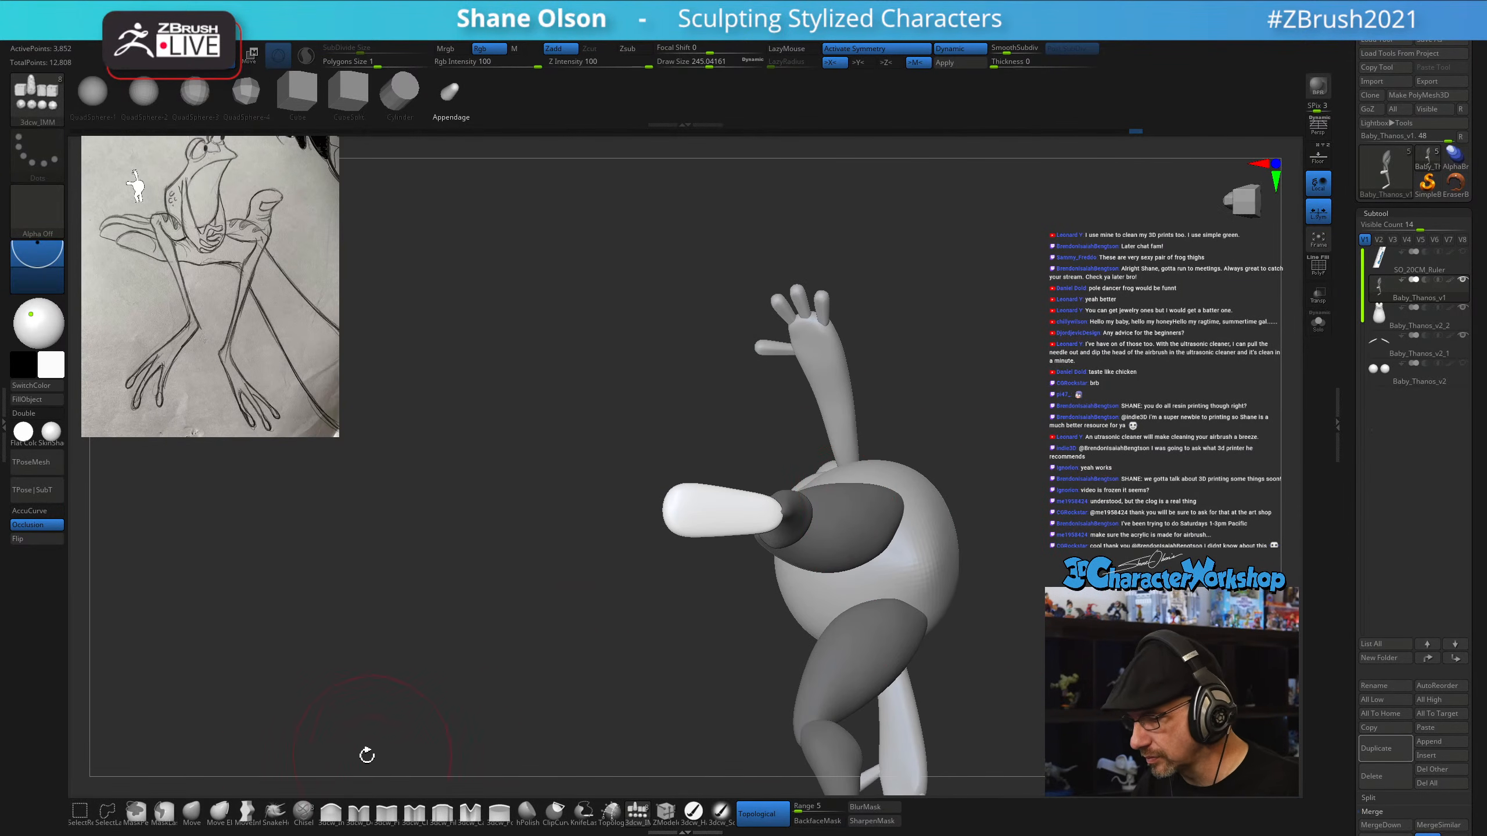
click(191, 813)
alt+drag(993, 443, 890, 475)
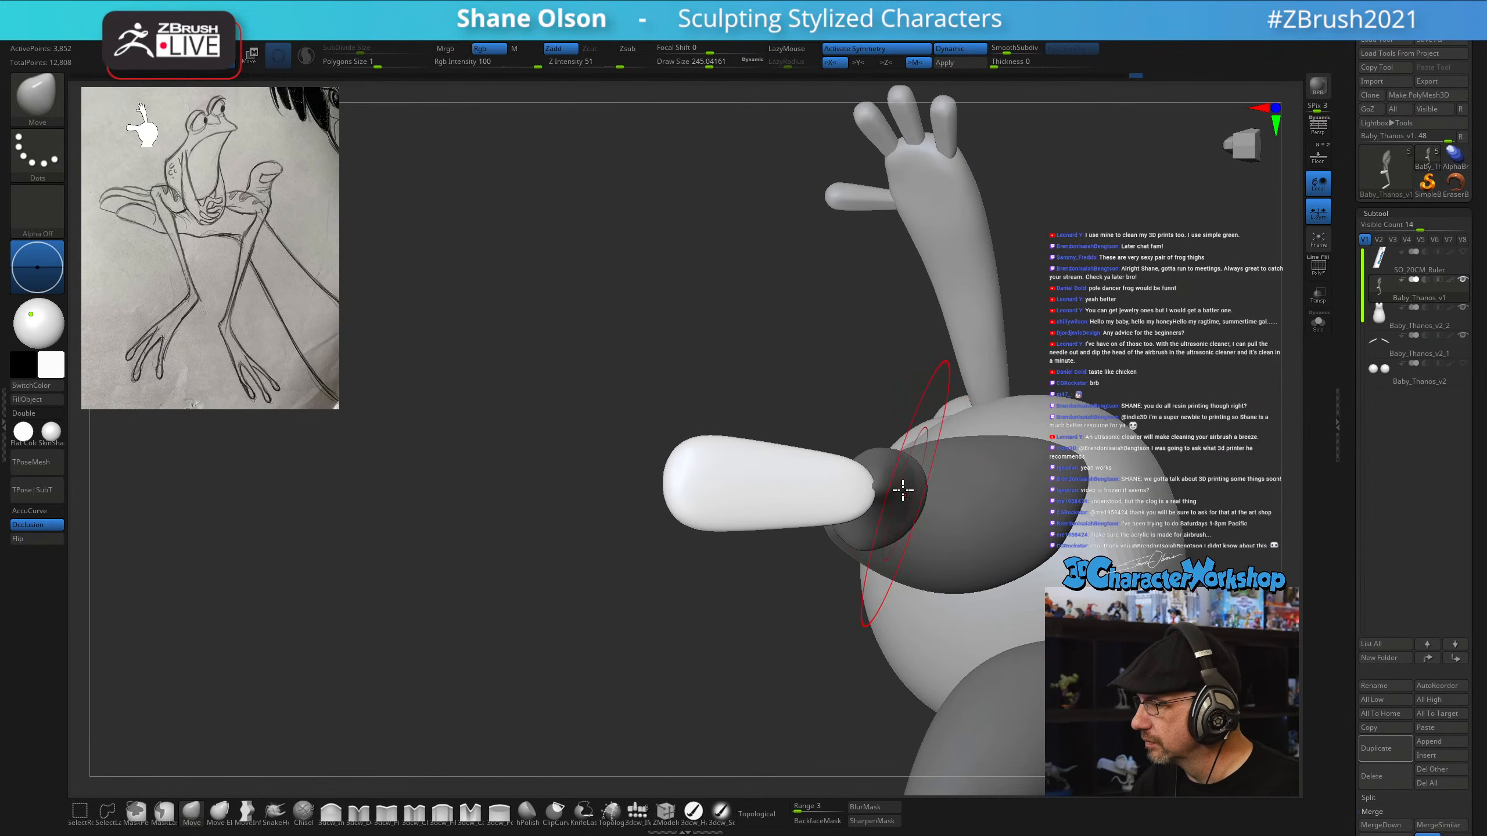
key(s)
mouse_move(878, 420)
mouse_down()
mouse_move(778, 468)
mouse_move(856, 505)
mouse_up()
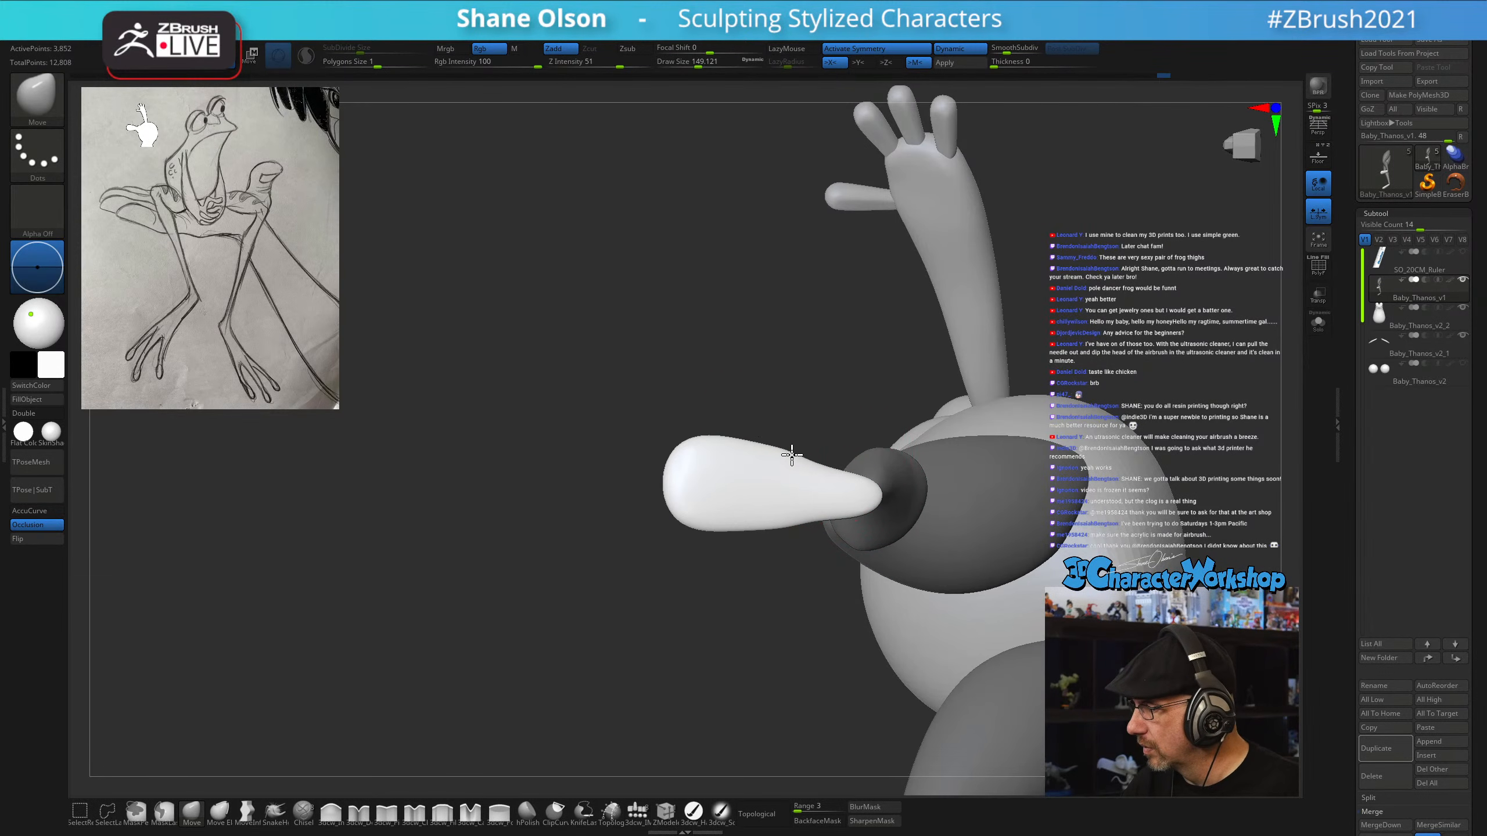
Form toe notches along the front edge of the feet with the Move brush at a draw size of about 54
key(s)
drag(742, 394, 726, 396)
key(s)
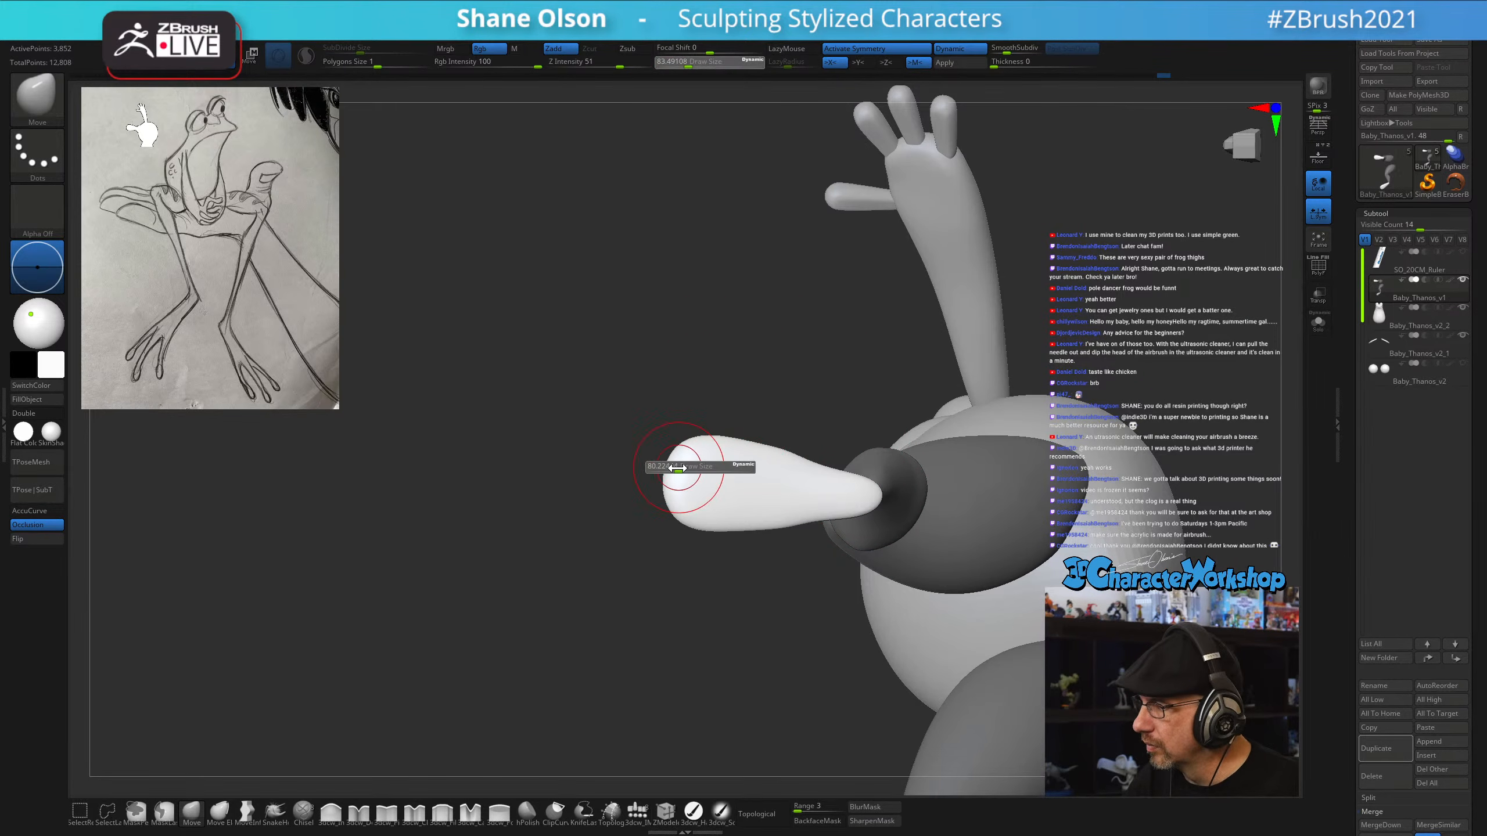
drag(696, 463, 679, 464)
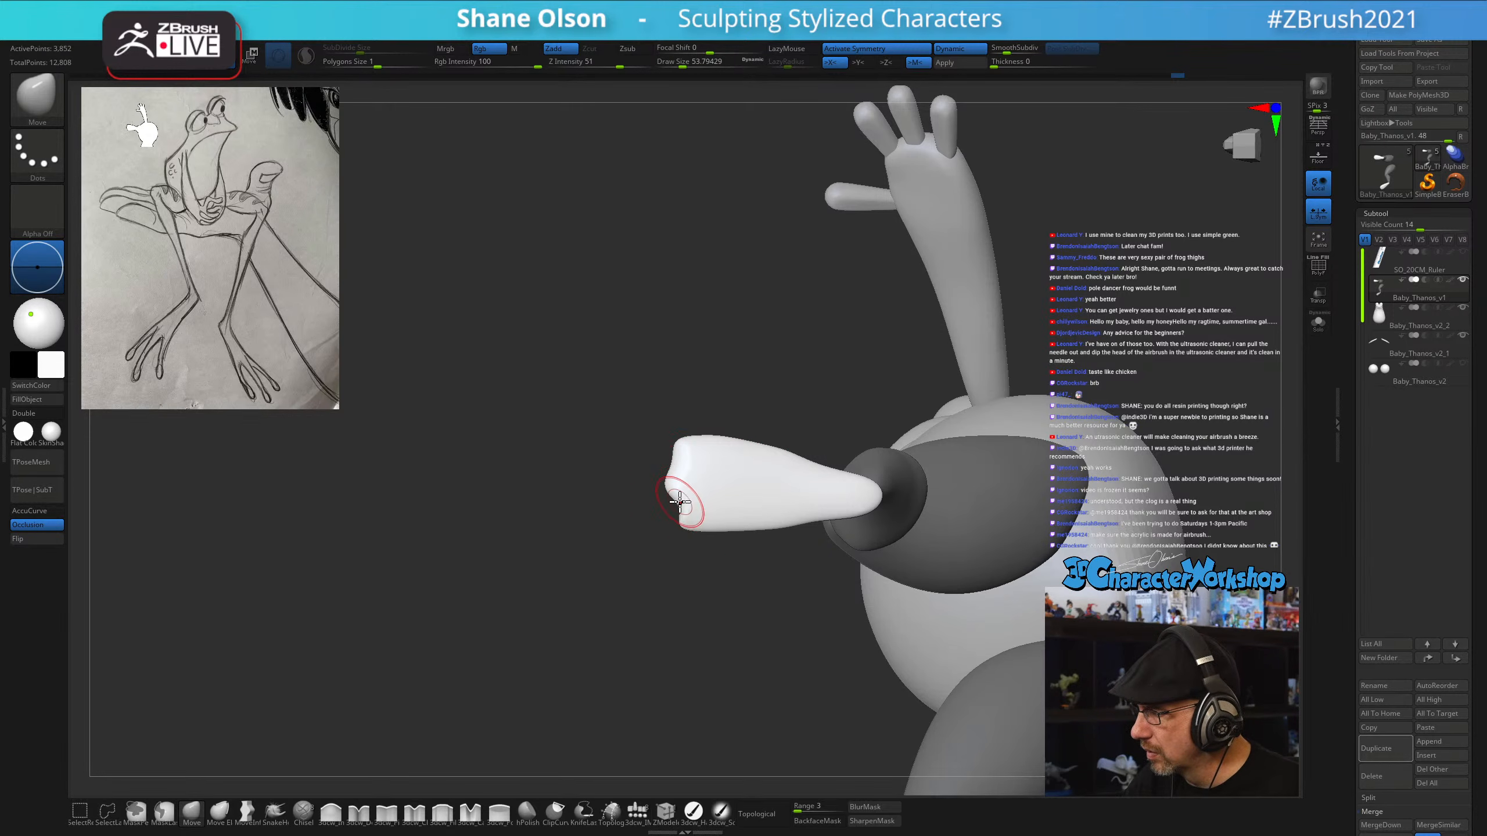
mouse_move(697, 466)
mouse_down()
mouse_move(720, 469)
mouse_move(714, 438)
mouse_move(688, 448)
mouse_move(720, 405)
mouse_up()
key(shift)
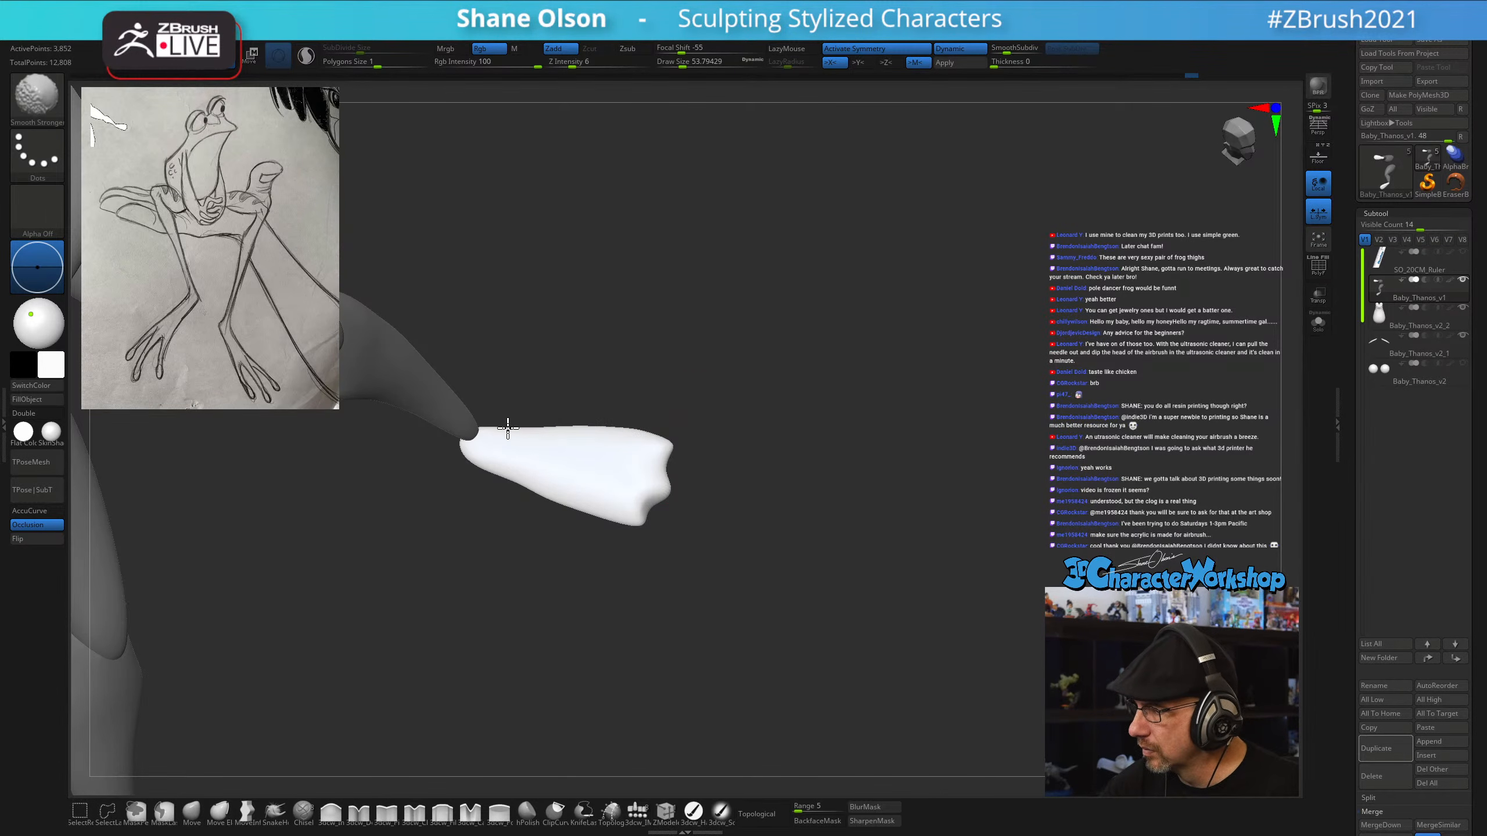
Fit the heel ends of the feet to the ankles and pull them up around the shins with the Move brush at about 77
mouse_move(535, 476)
mouse_down()
mouse_move(852, 608)
mouse_move(813, 624)
mouse_move(833, 598)
mouse_move(833, 535)
mouse_move(853, 561)
mouse_move(806, 491)
mouse_move(926, 514)
mouse_move(857, 483)
mouse_move(857, 498)
mouse_up()
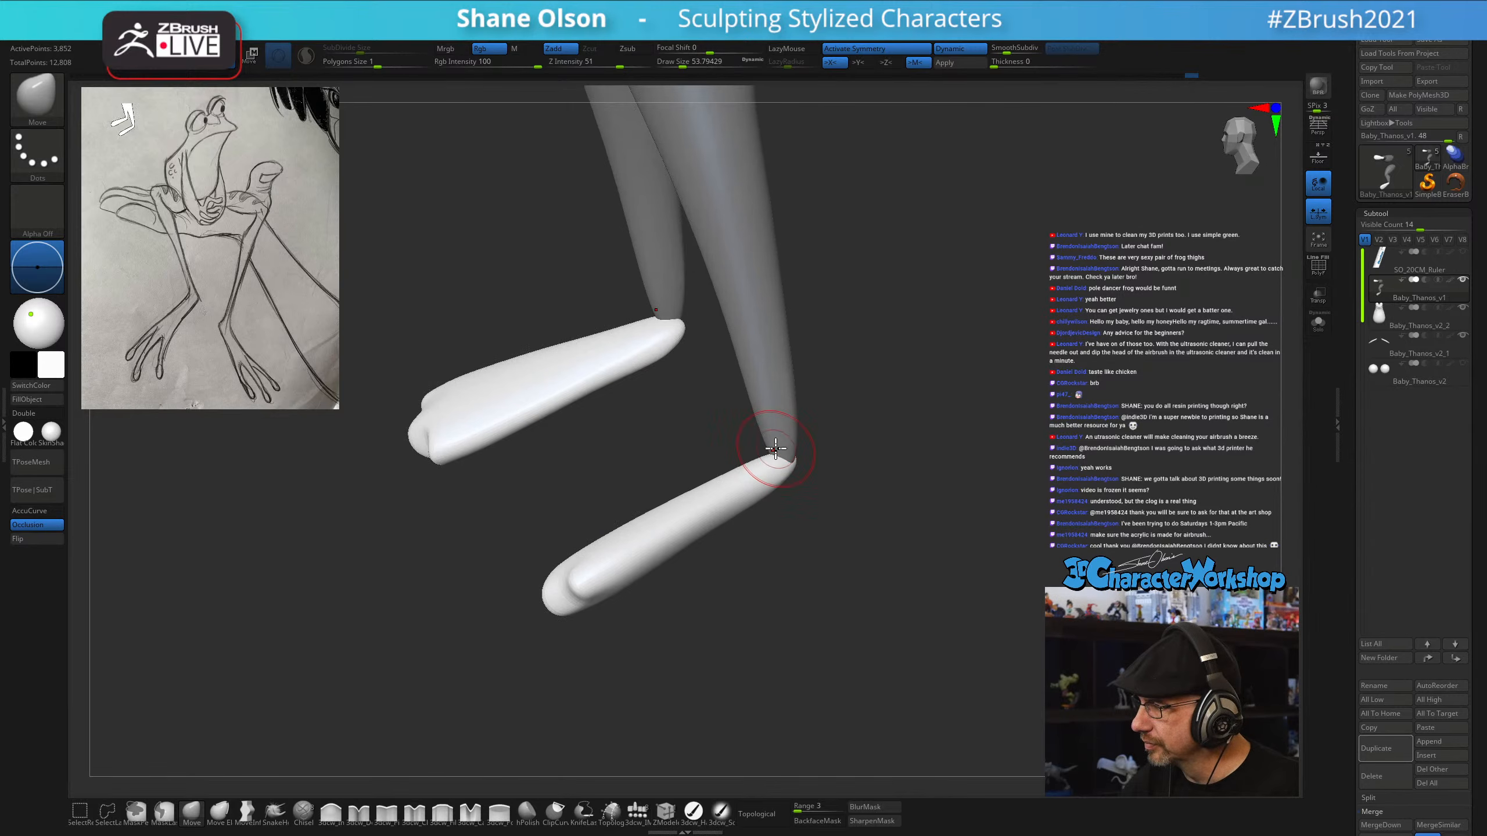
mouse_move(775, 449)
mouse_down()
mouse_move(803, 422)
mouse_move(827, 441)
mouse_move(820, 429)
mouse_up()
key(w)
drag(810, 548, 835, 407)
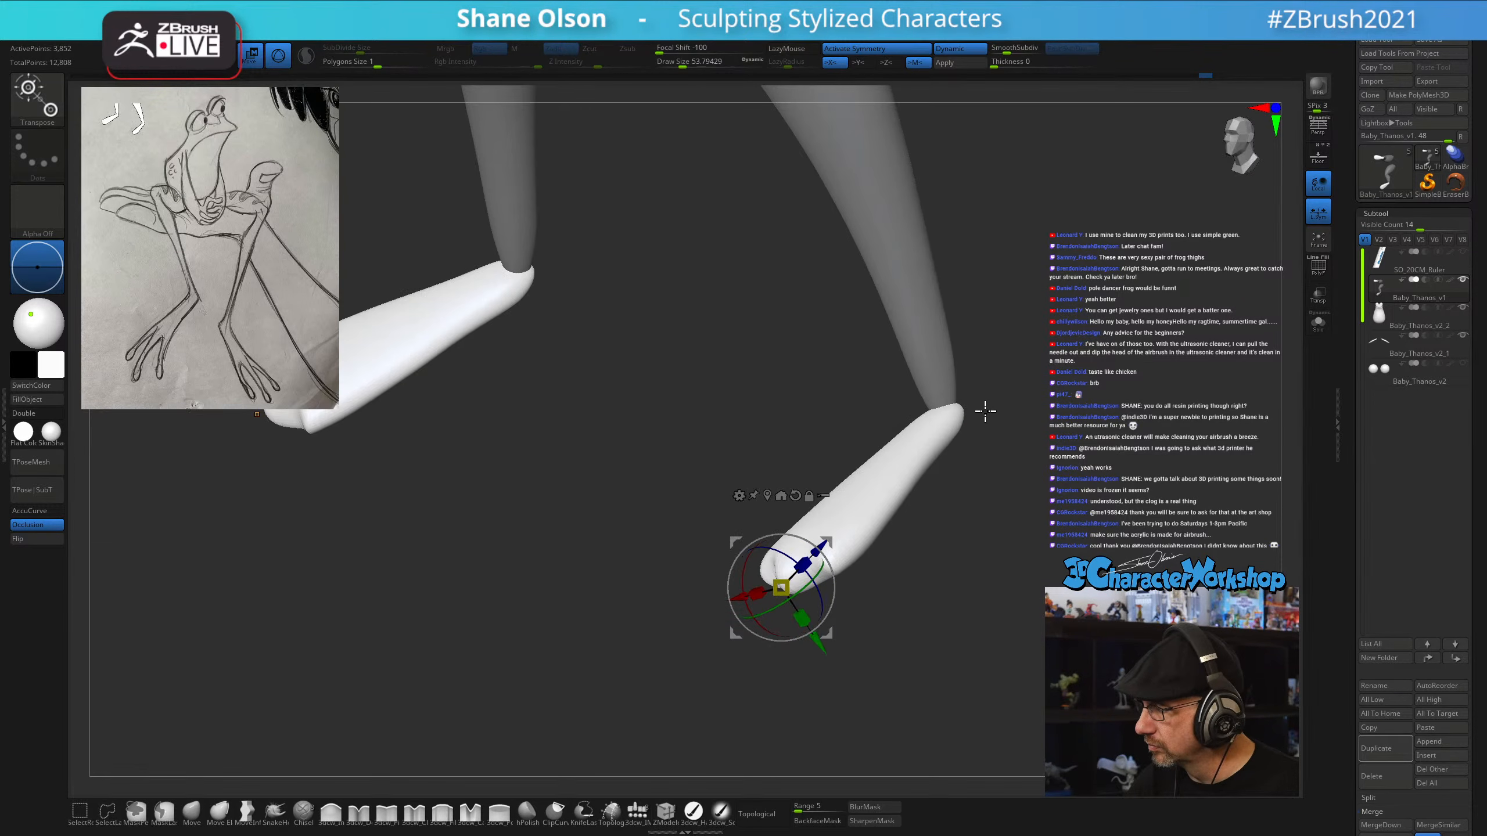
mouse_move(985, 412)
mouse_down()
mouse_move(926, 498)
mouse_move(883, 492)
mouse_move(933, 428)
mouse_move(929, 482)
mouse_up()
key(q)
key(s)
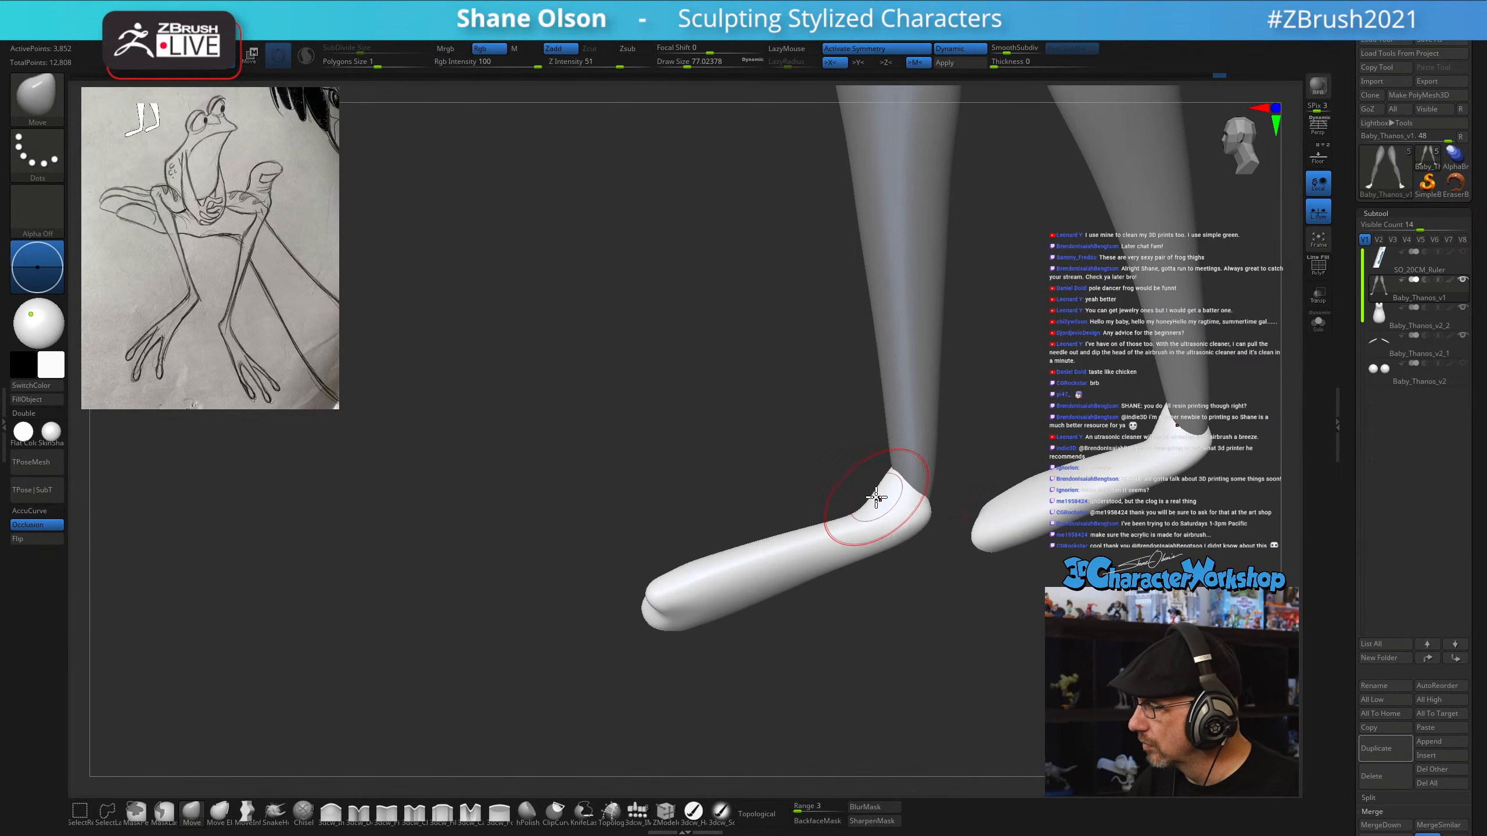
drag(938, 552, 930, 615)
Refine the feet and ankle transitions with the gizmo and the Move brush at a draw size of about 87
key(w)
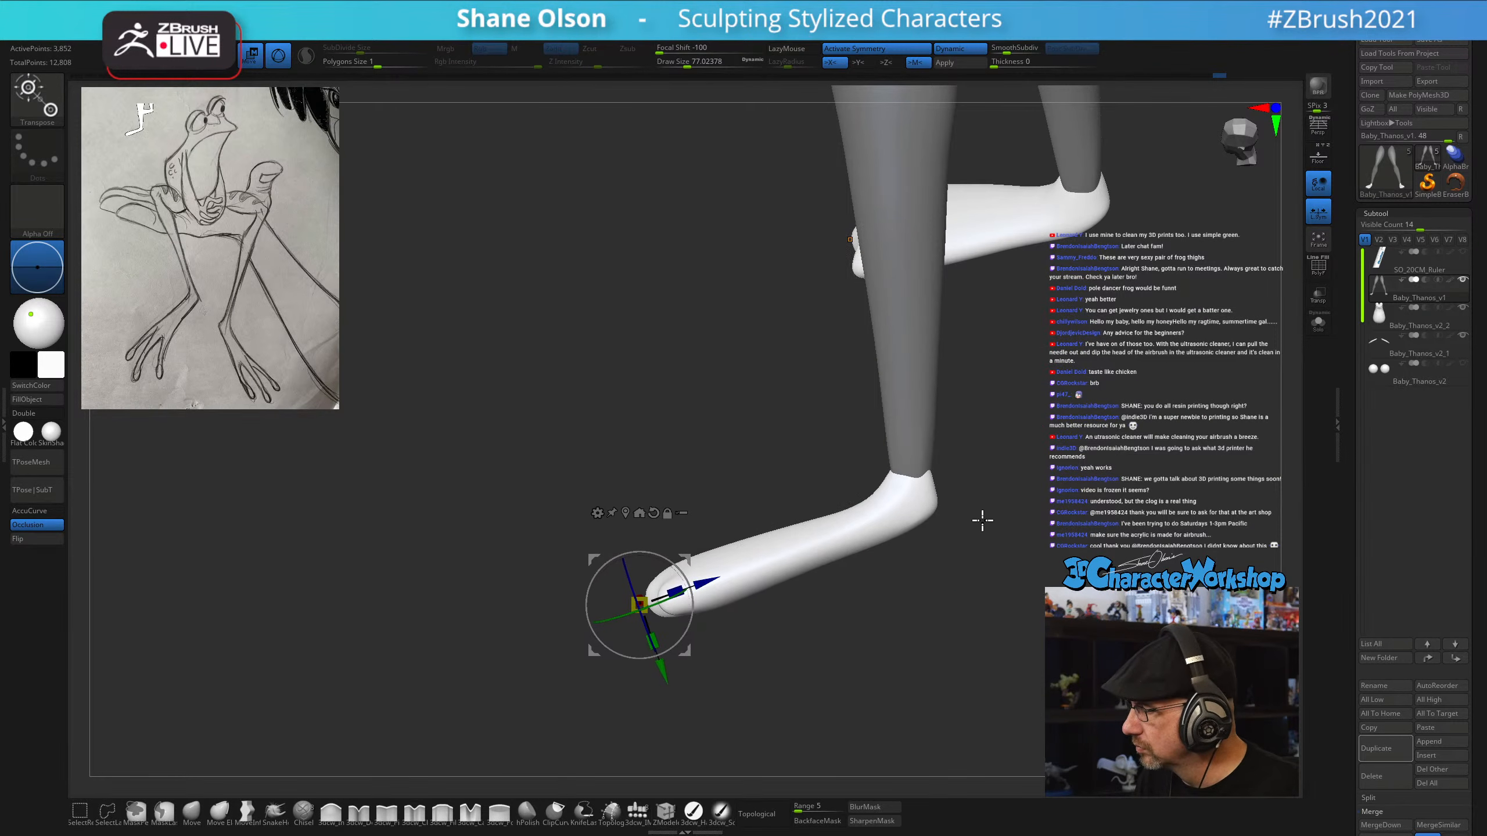
mouse_move(982, 521)
mouse_down()
mouse_move(937, 561)
mouse_move(979, 548)
mouse_move(970, 558)
mouse_move(953, 511)
mouse_move(940, 573)
mouse_move(906, 574)
mouse_move(932, 585)
mouse_move(916, 677)
mouse_move(872, 608)
mouse_up()
key(q)
mouse_move(802, 548)
mouse_down()
mouse_move(903, 604)
mouse_move(867, 522)
mouse_move(863, 541)
mouse_move(902, 521)
mouse_move(866, 586)
mouse_up()
key(s)
key(shift)
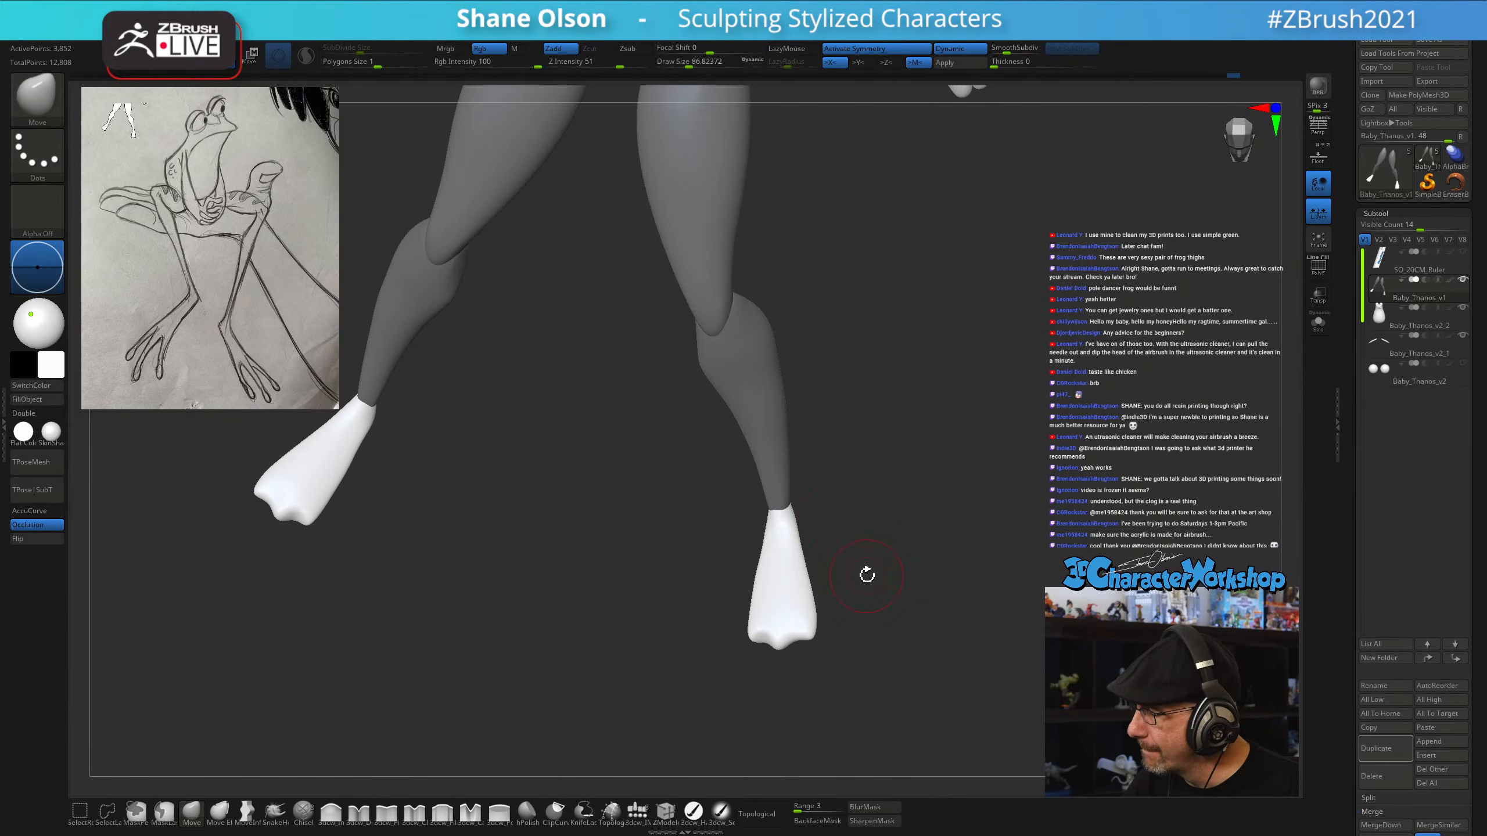
shift+drag(867, 574, 863, 581)
drag(903, 635, 866, 655)
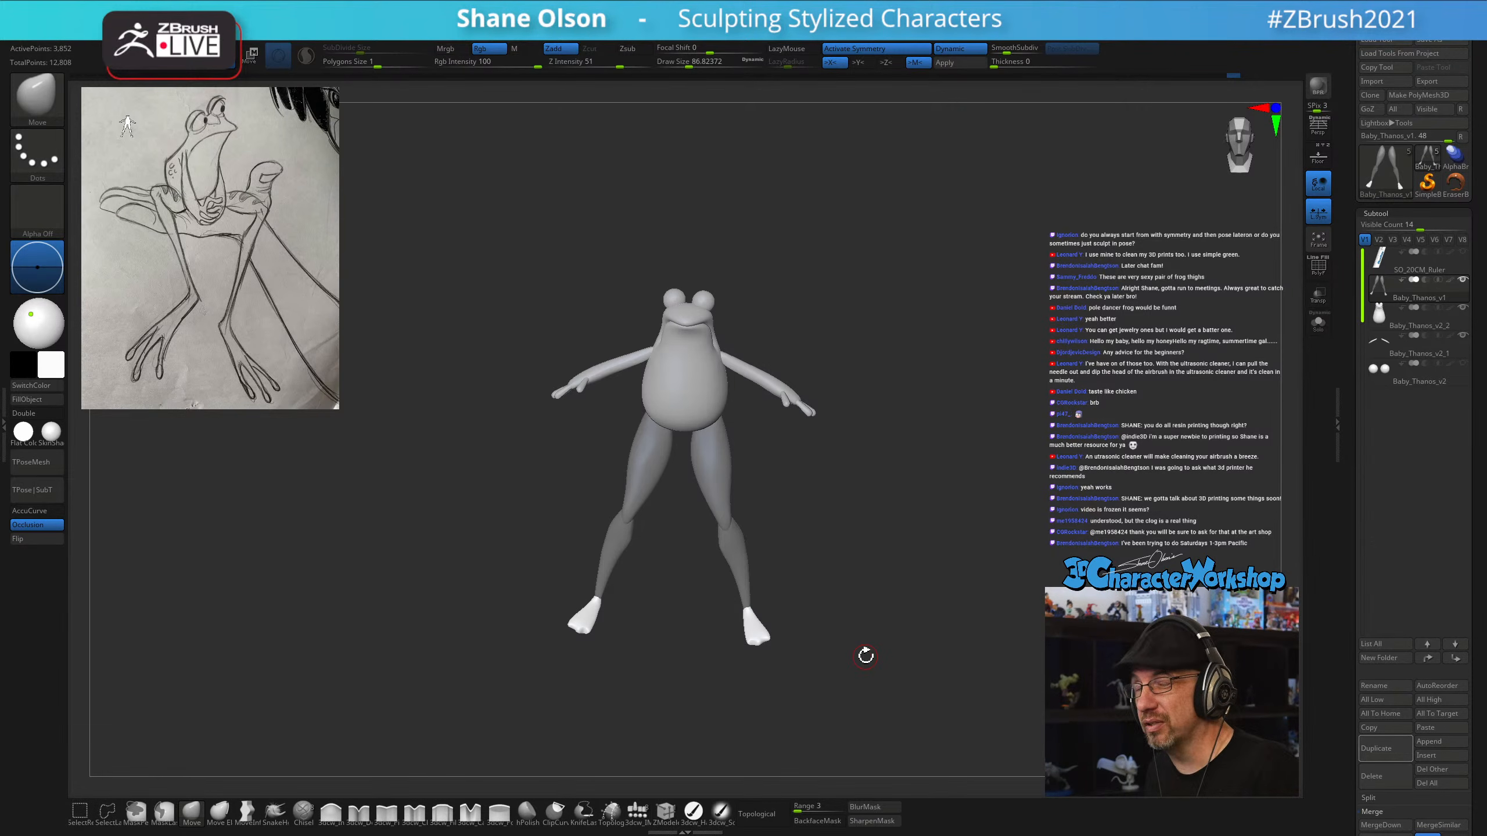
Unmask the whole legs, set the gizmo pivot at the hips and rotate both legs forward into a seated position
drag(859, 562, 926, 585)
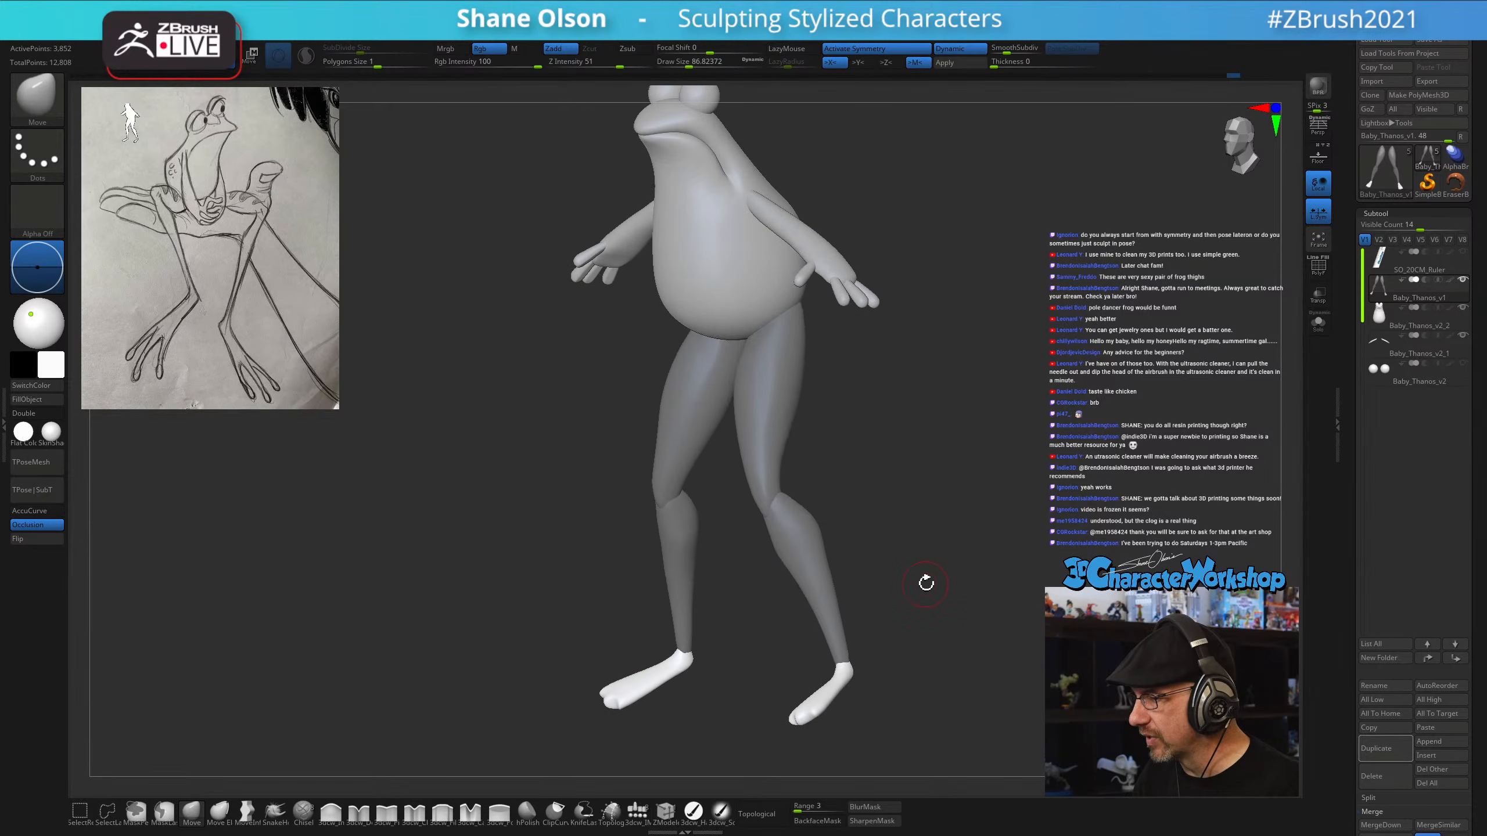
key(w)
click(791, 330)
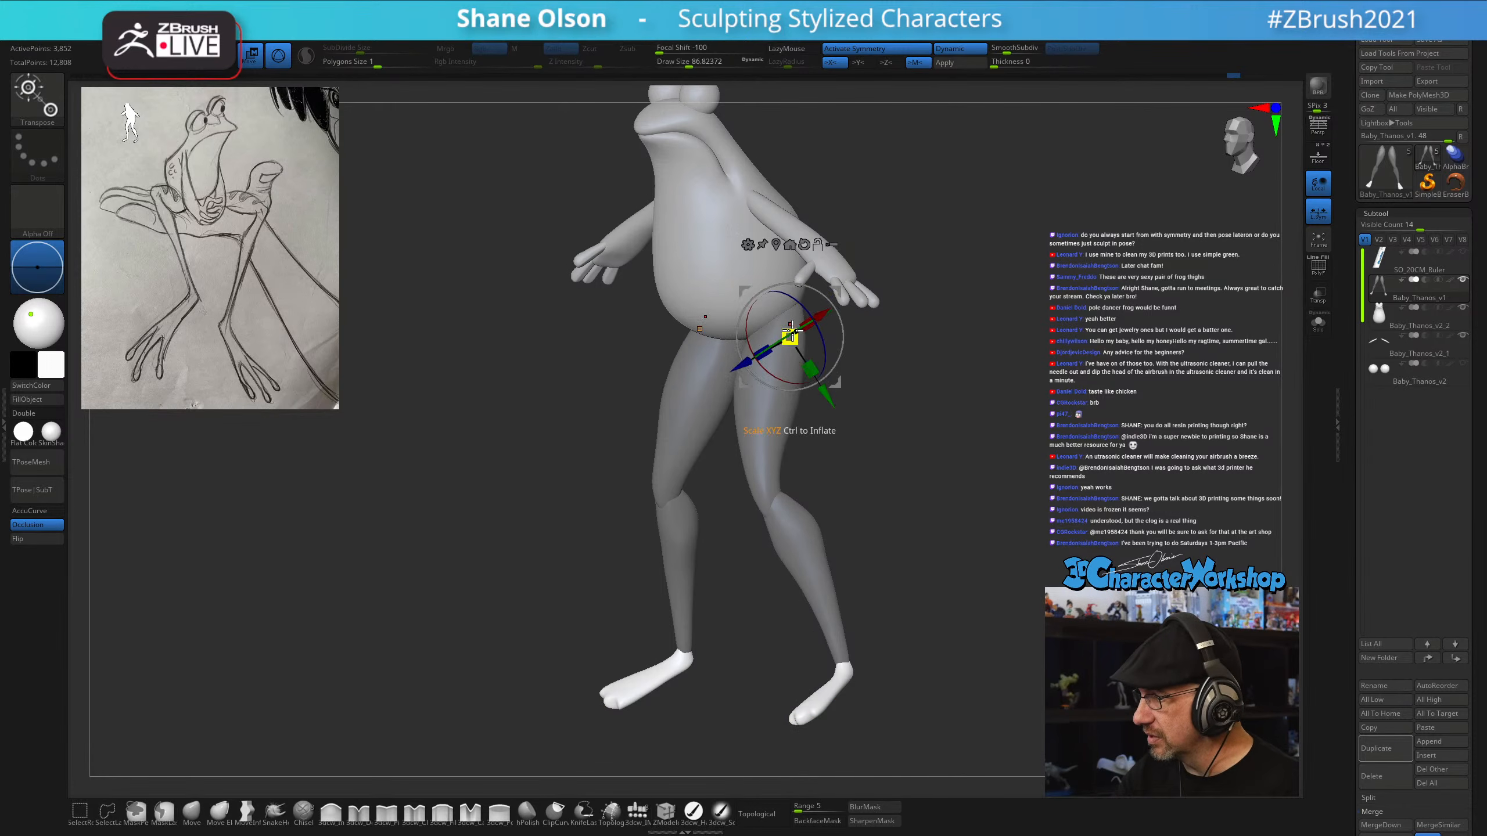
drag(874, 384, 866, 416)
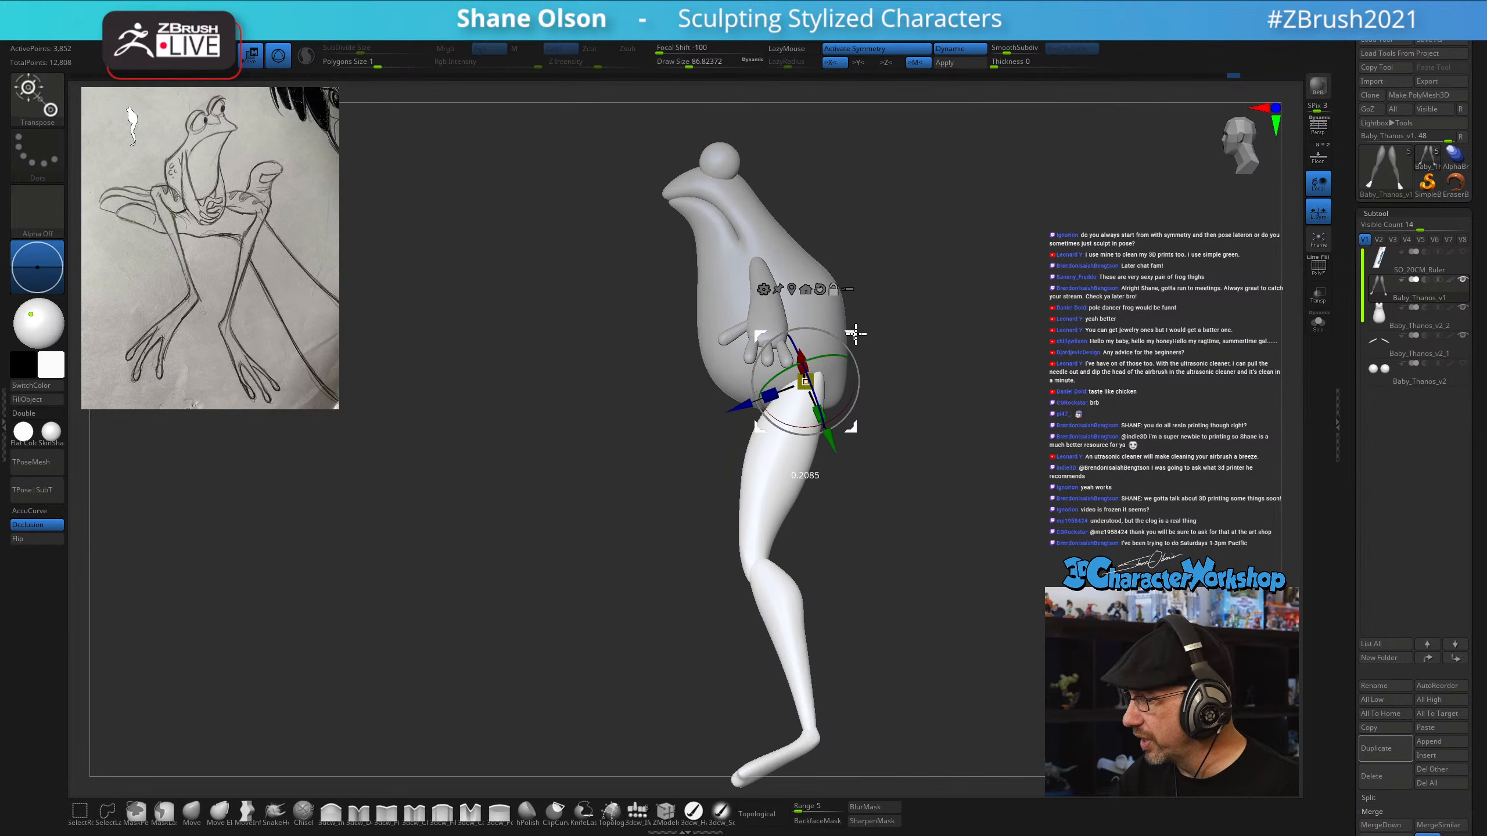
drag(864, 325, 932, 324)
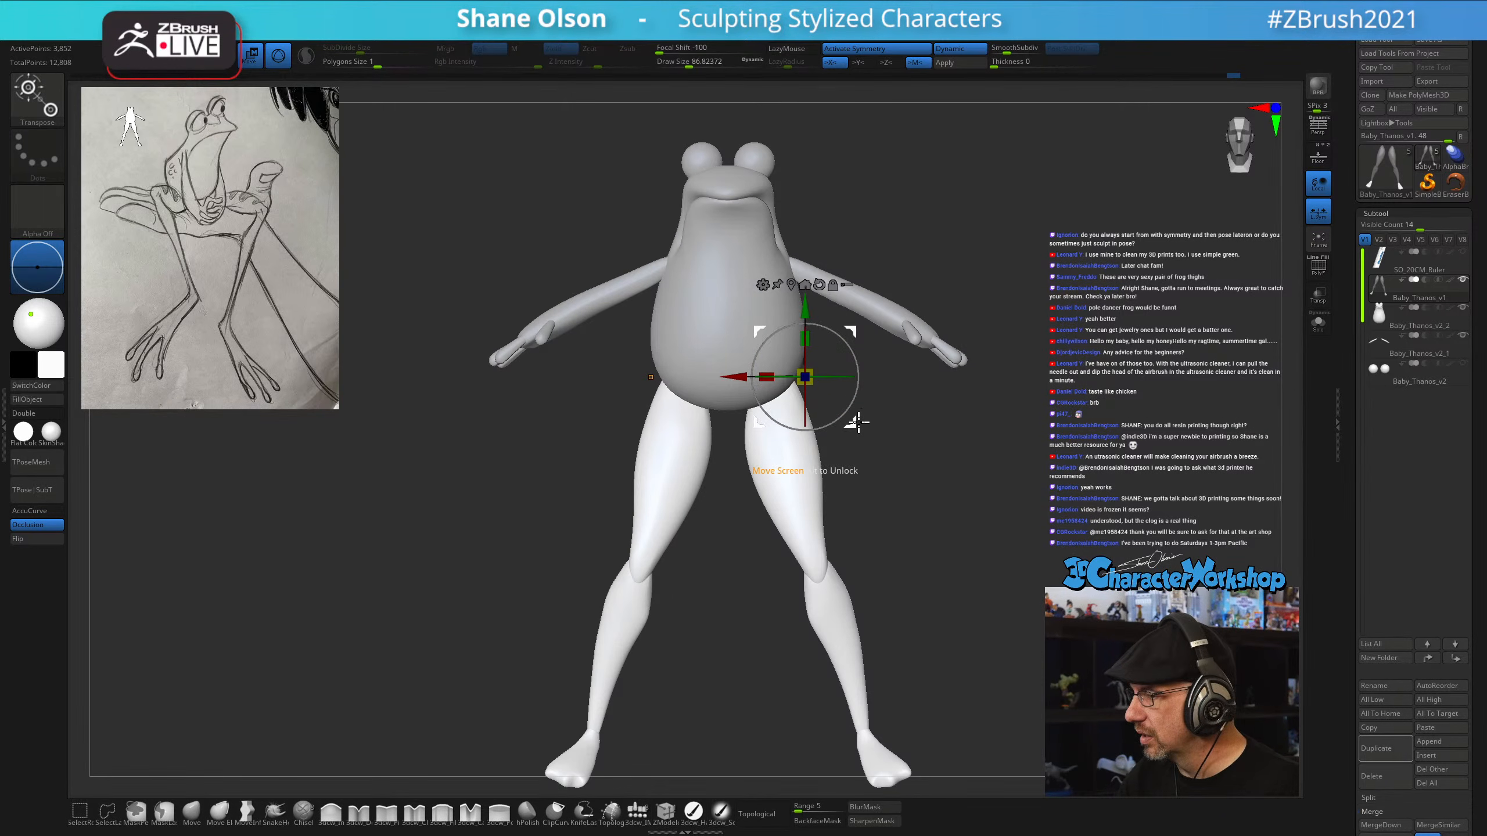
drag(858, 422, 793, 428)
drag(859, 353, 931, 427)
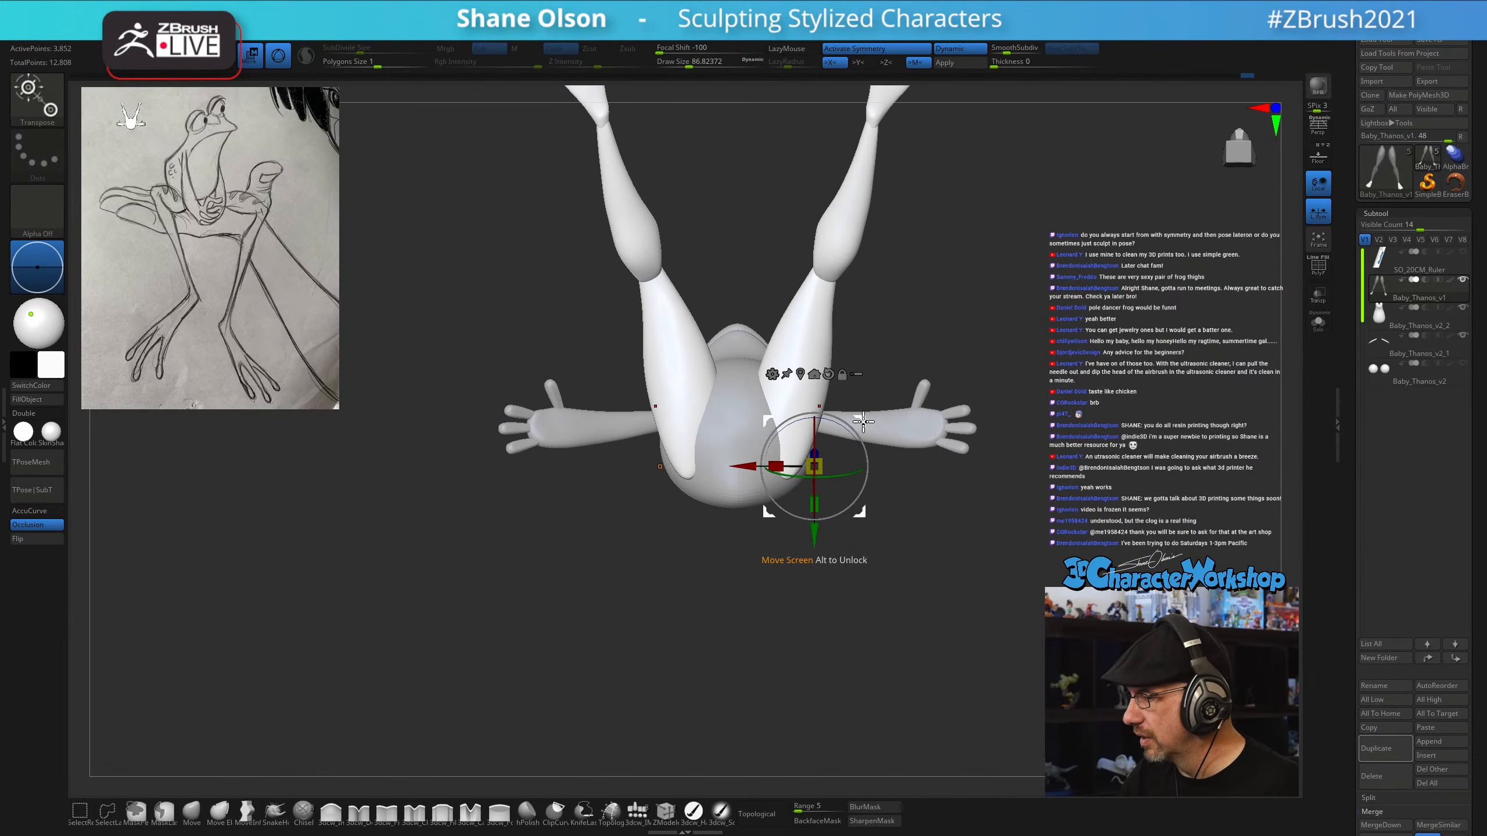
drag(820, 431, 903, 632)
drag(953, 534, 975, 581)
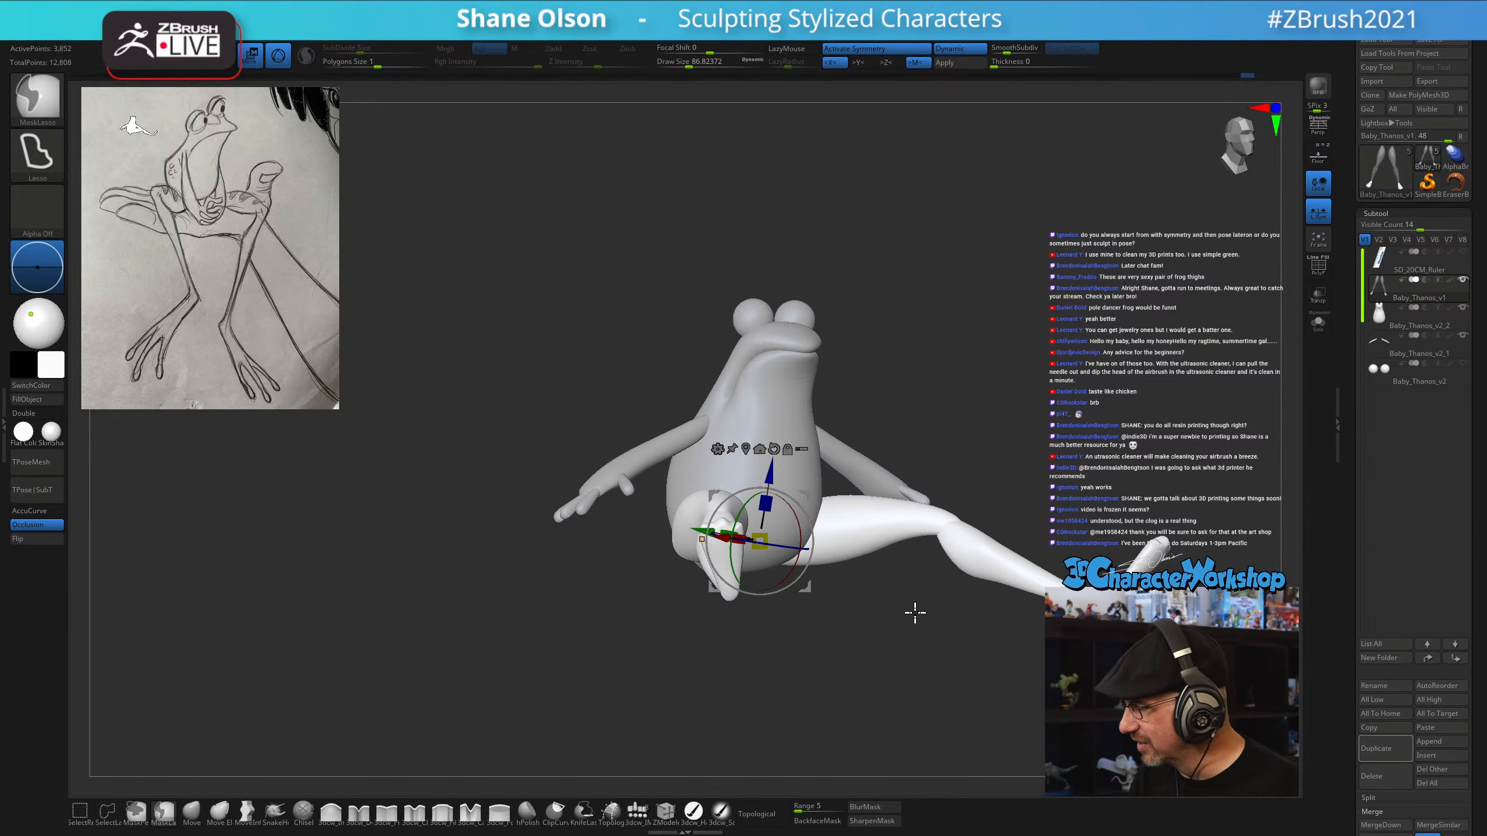
Mask the thighs, set the pivot at the knees and bend the lower legs down to vertical
ctrl+click(896, 518)
ctrl+click(1020, 401)
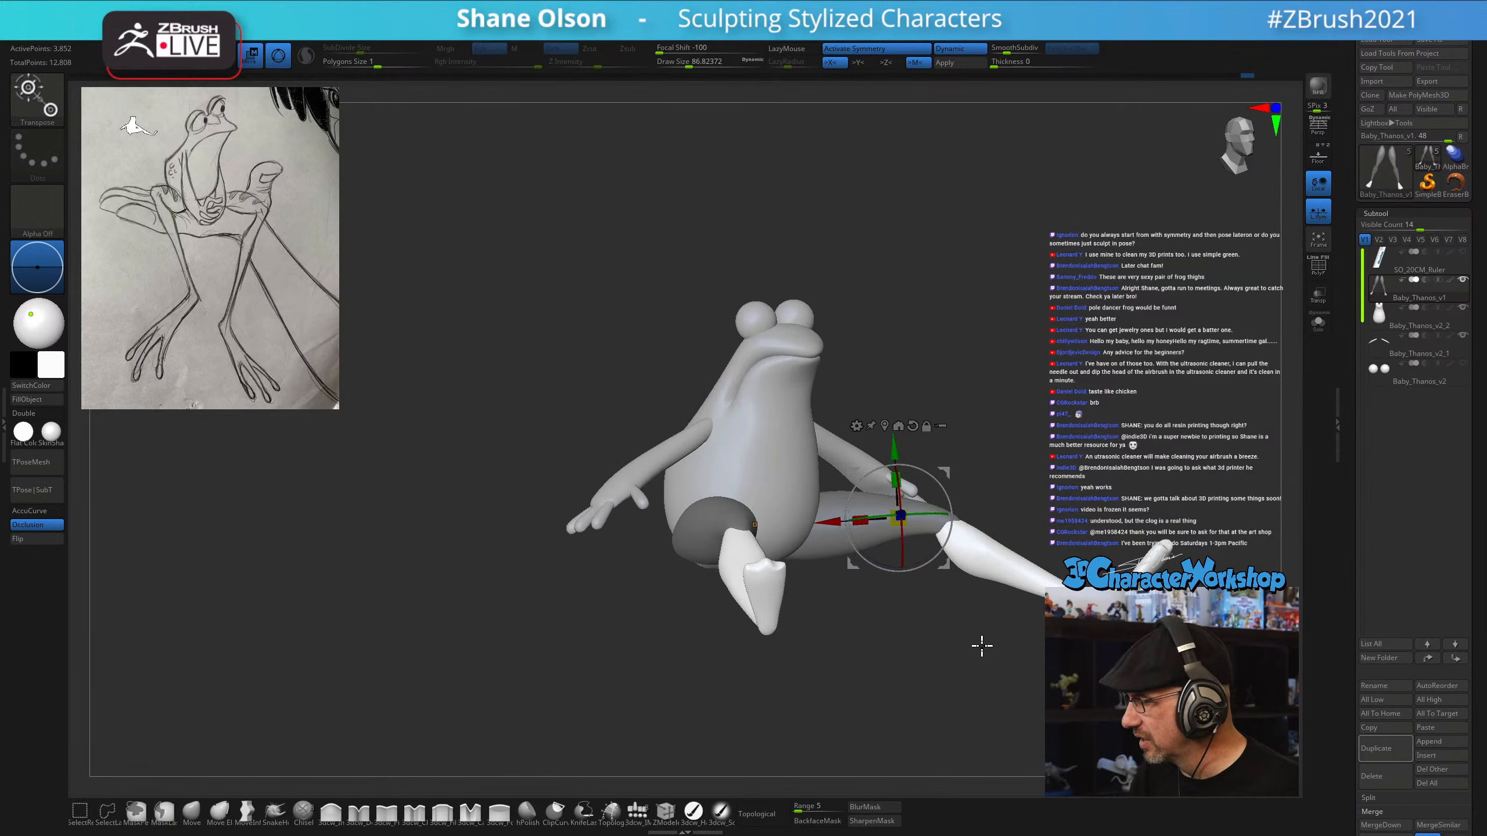
drag(979, 645, 986, 606)
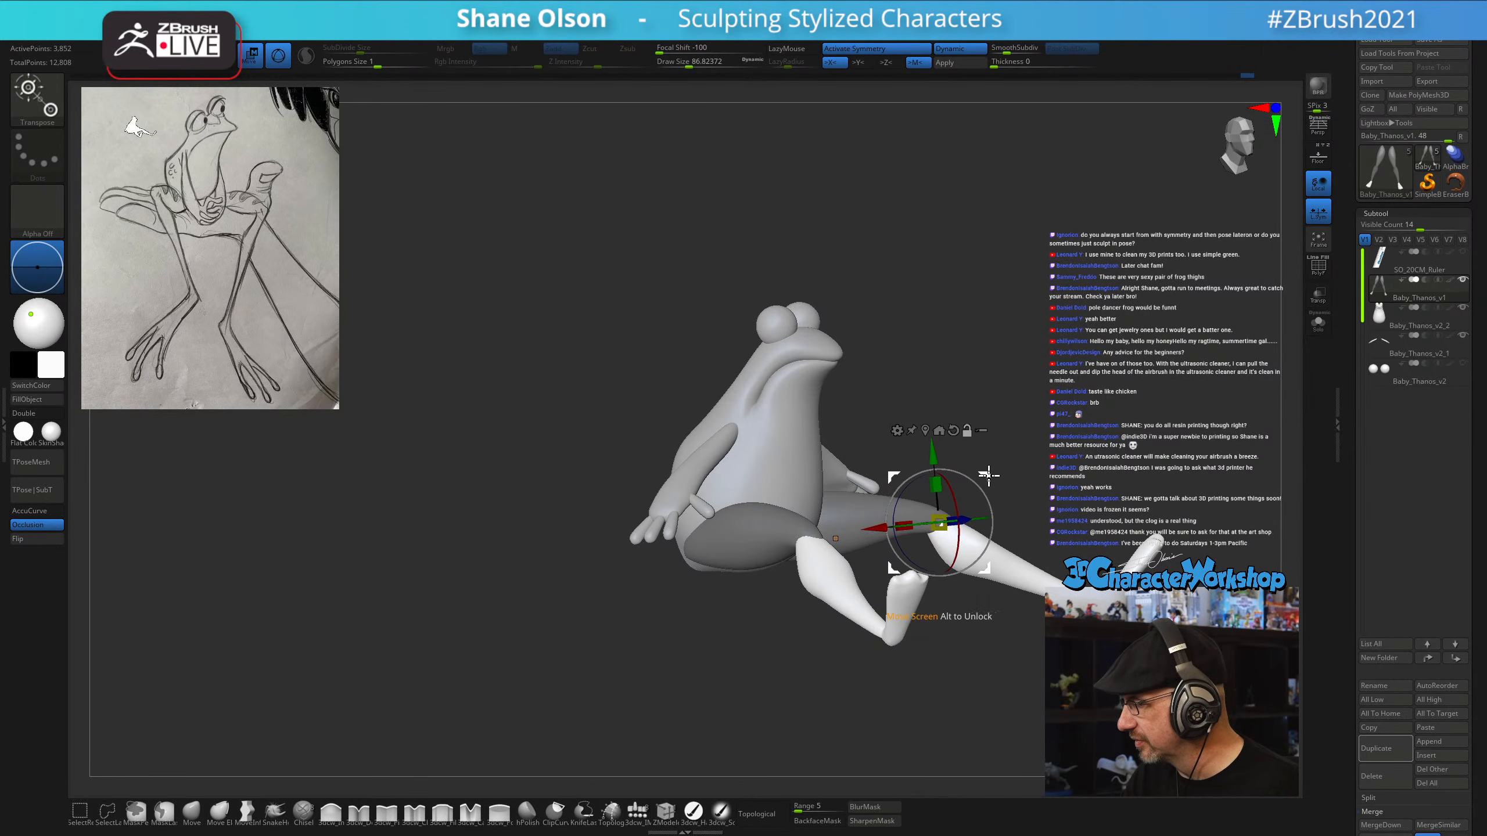
drag(986, 495, 988, 539)
drag(1048, 610, 1024, 588)
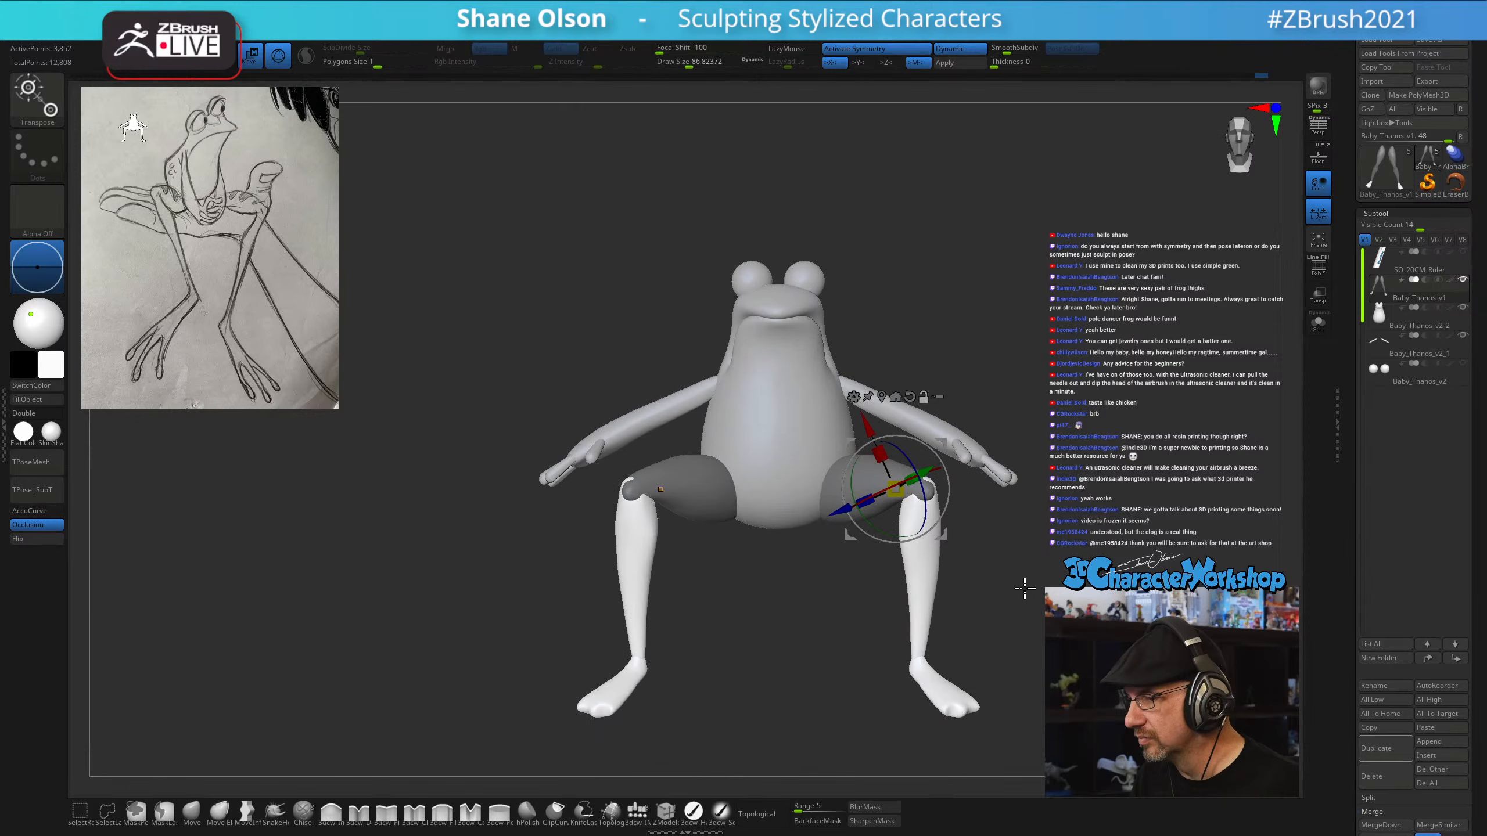
Rotate the lower legs inward around the knees so that the feet sit closer together
drag(1030, 511, 981, 496)
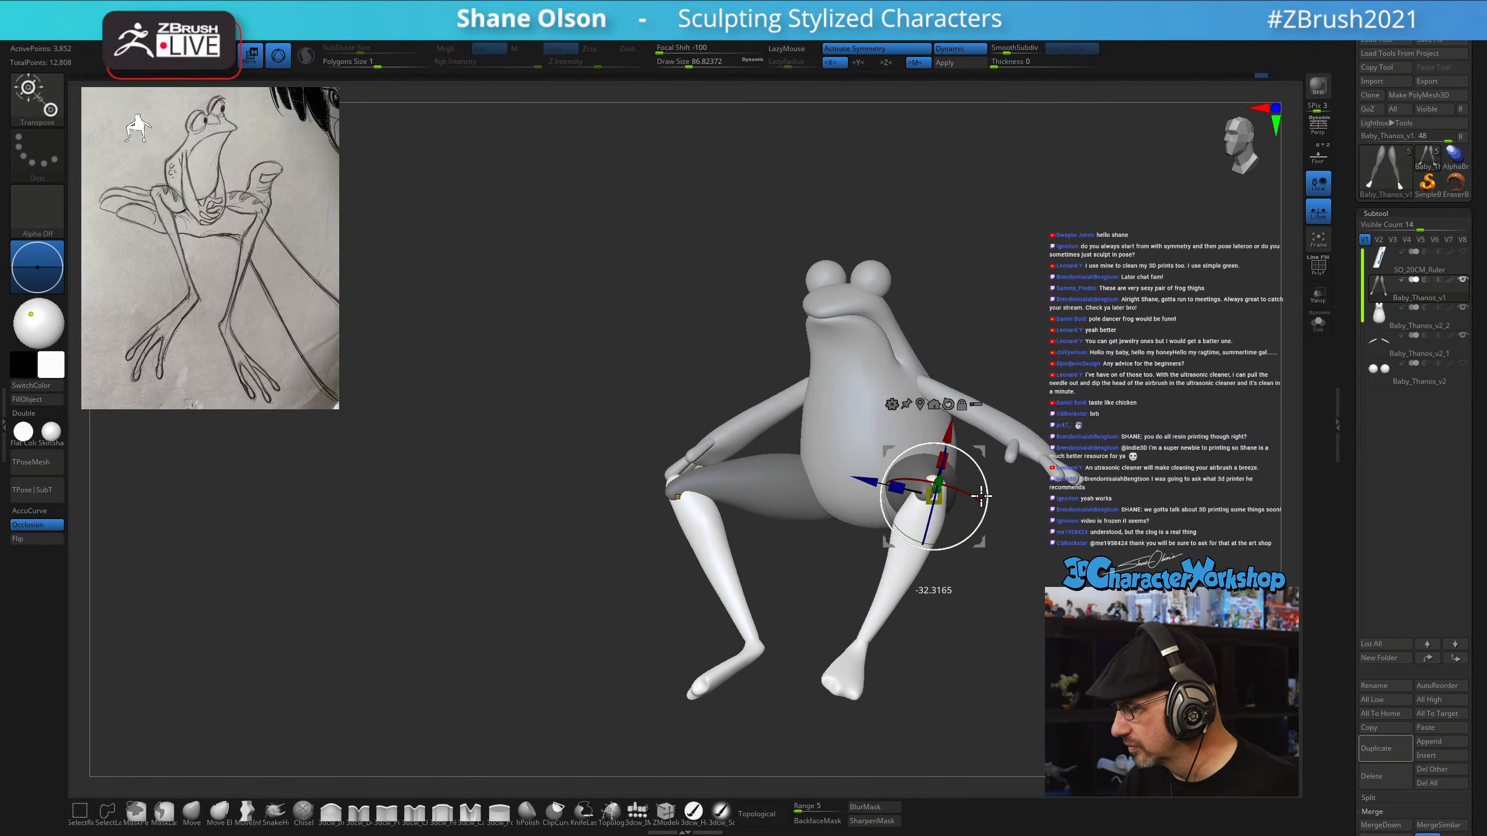
drag(1016, 576, 1037, 511)
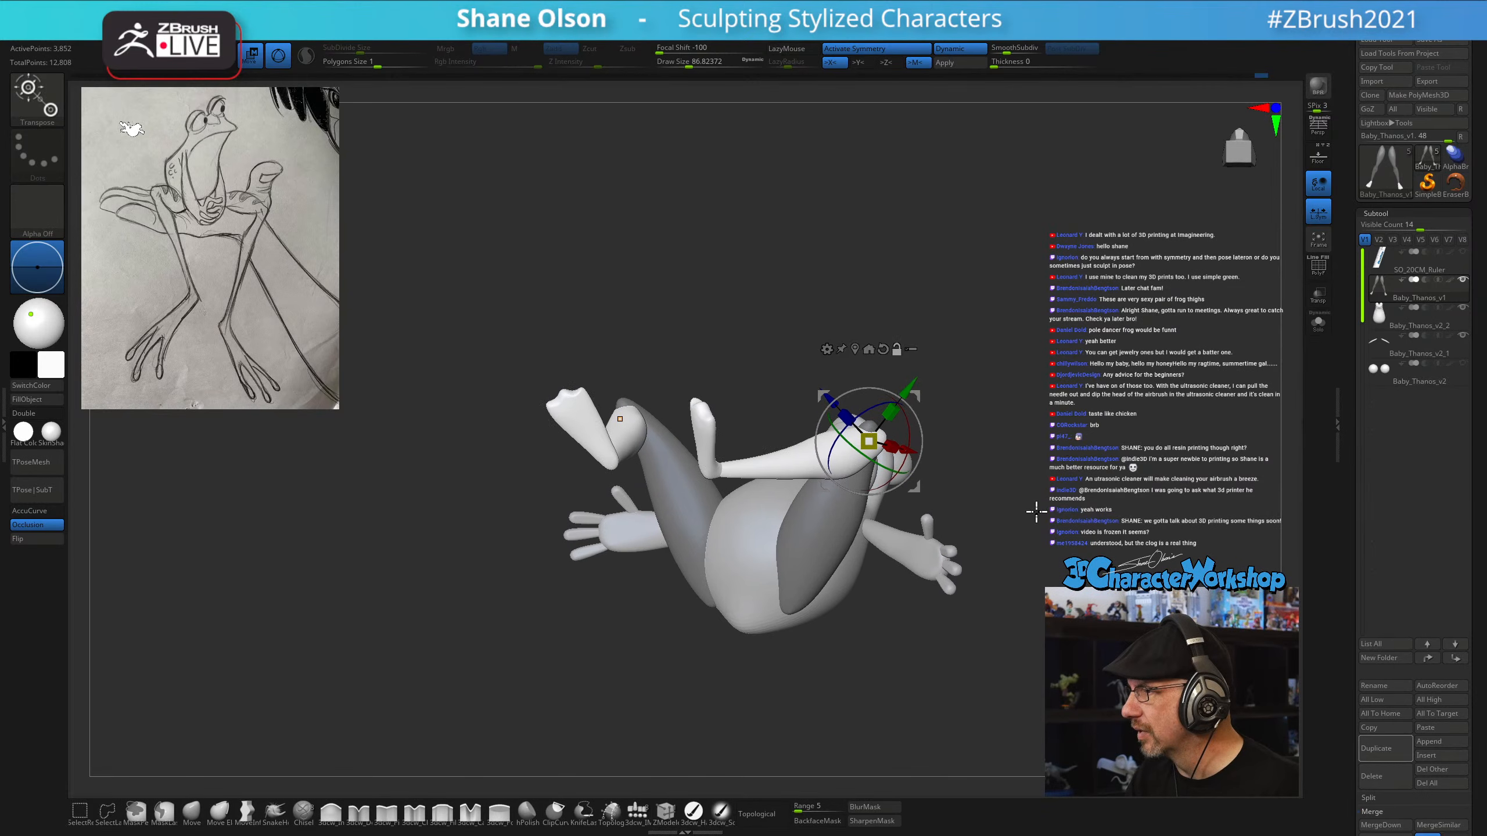
drag(995, 439, 908, 393)
shift+drag(932, 471, 943, 612)
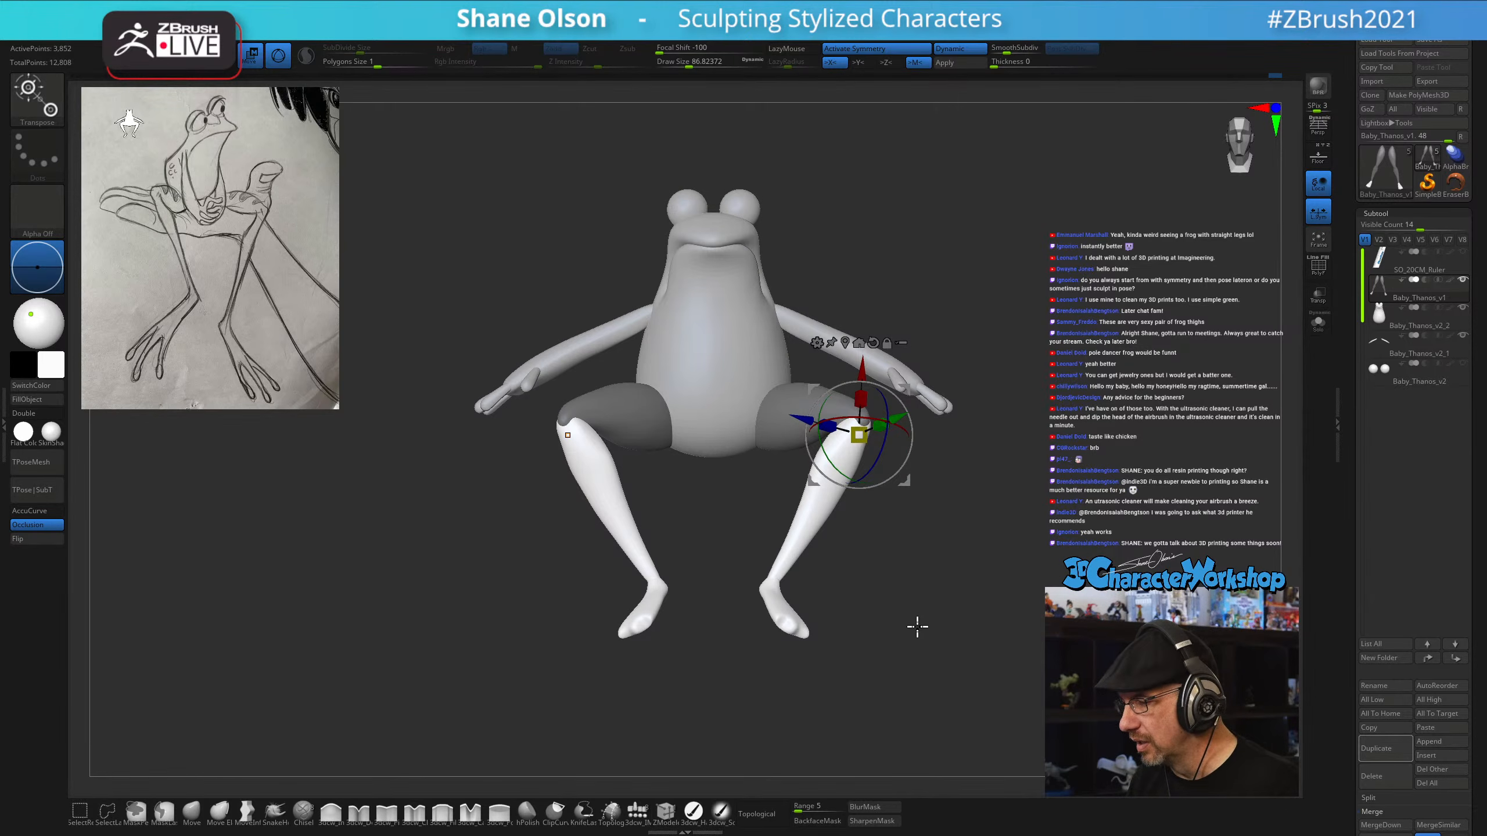
Clear the mask from the thighs and reposition the bent legs against the hips with the gizmo
key(q)
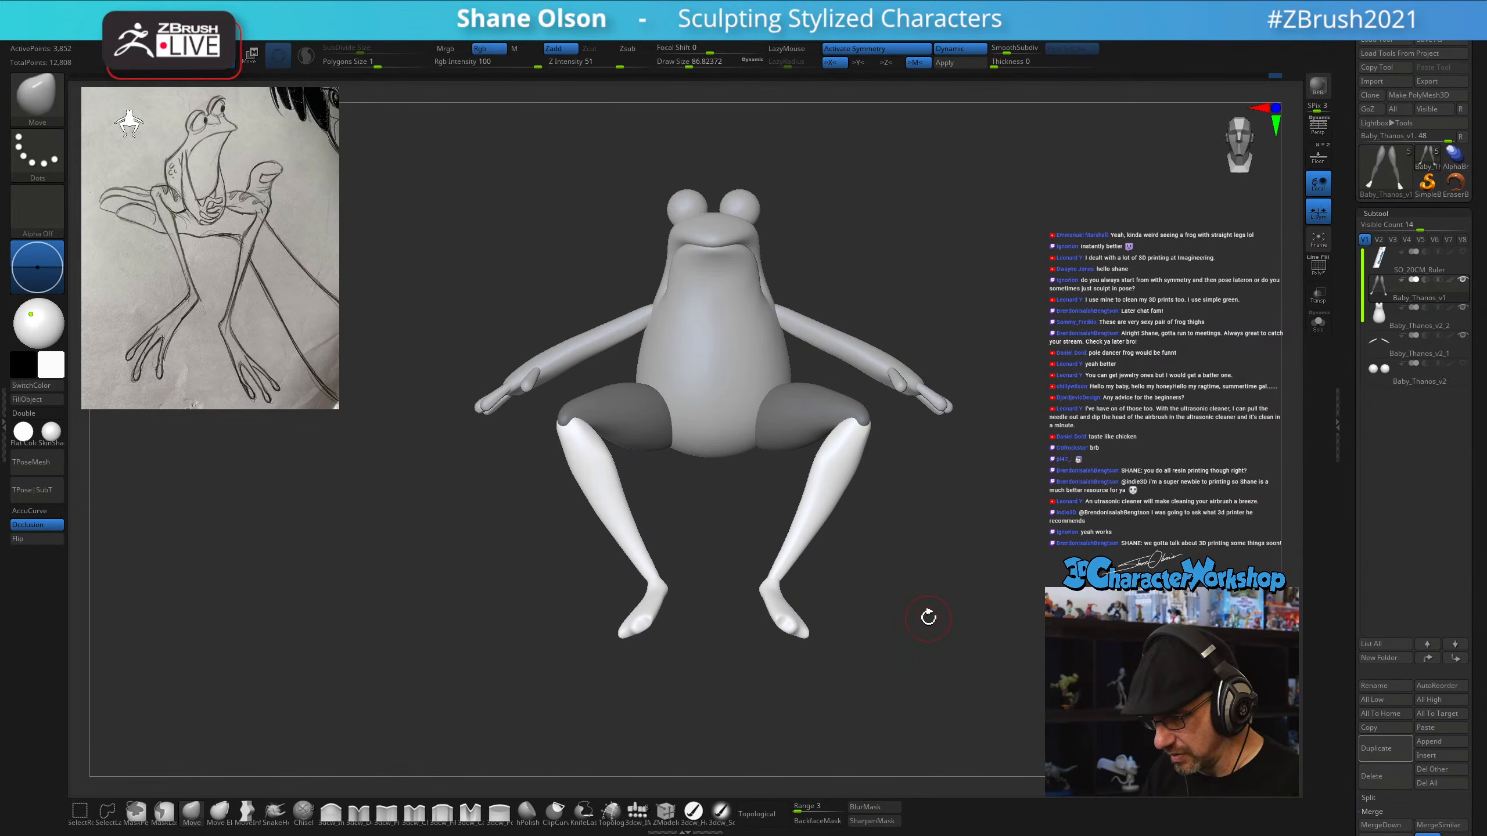
mouse_move(930, 614)
mouse_down()
mouse_move(896, 608)
mouse_move(929, 590)
mouse_move(949, 647)
mouse_up()
key(w)
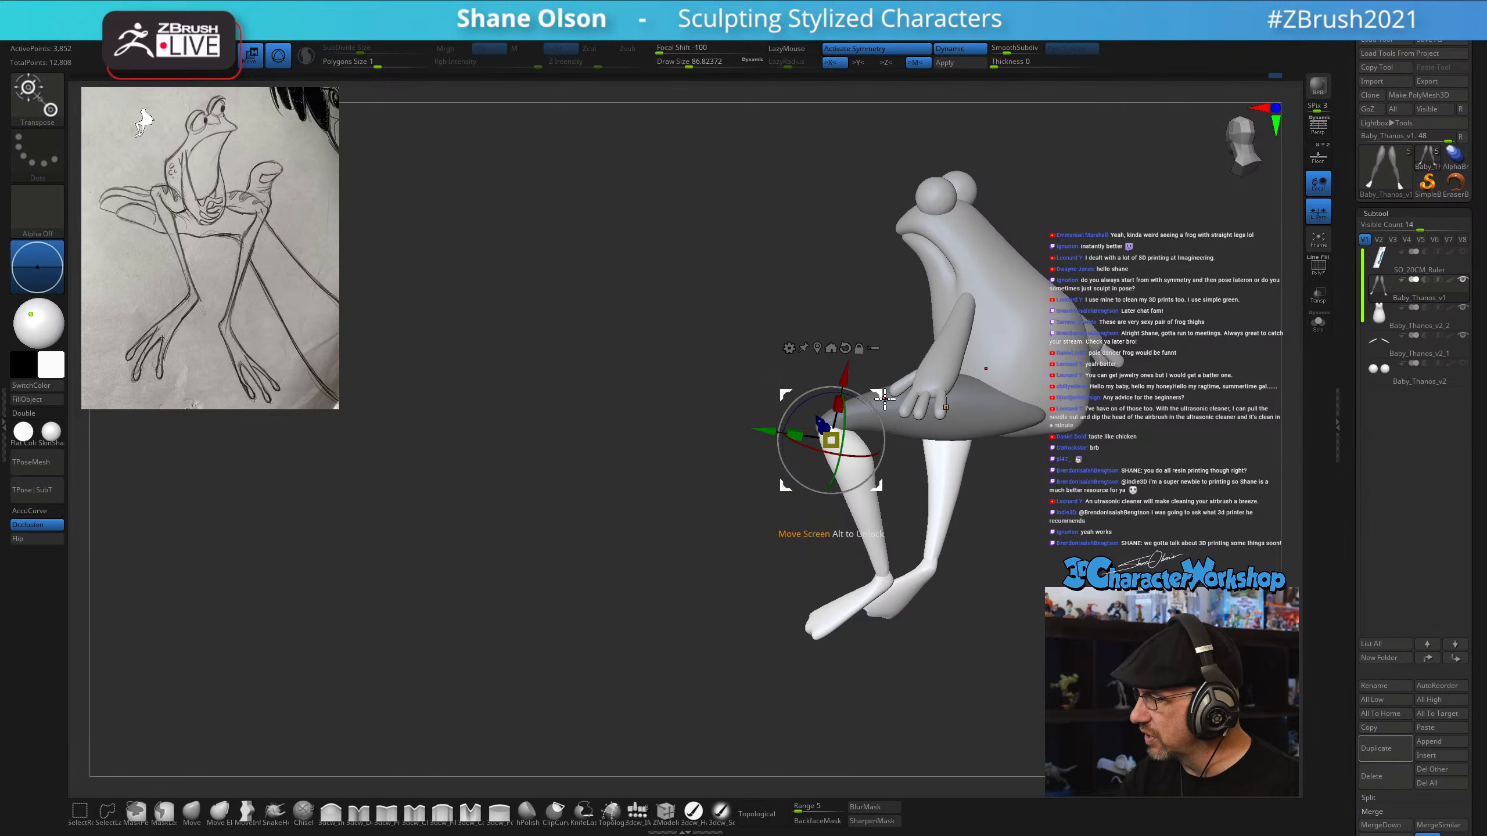
drag(865, 363, 956, 317)
shift+drag(952, 509, 924, 409)
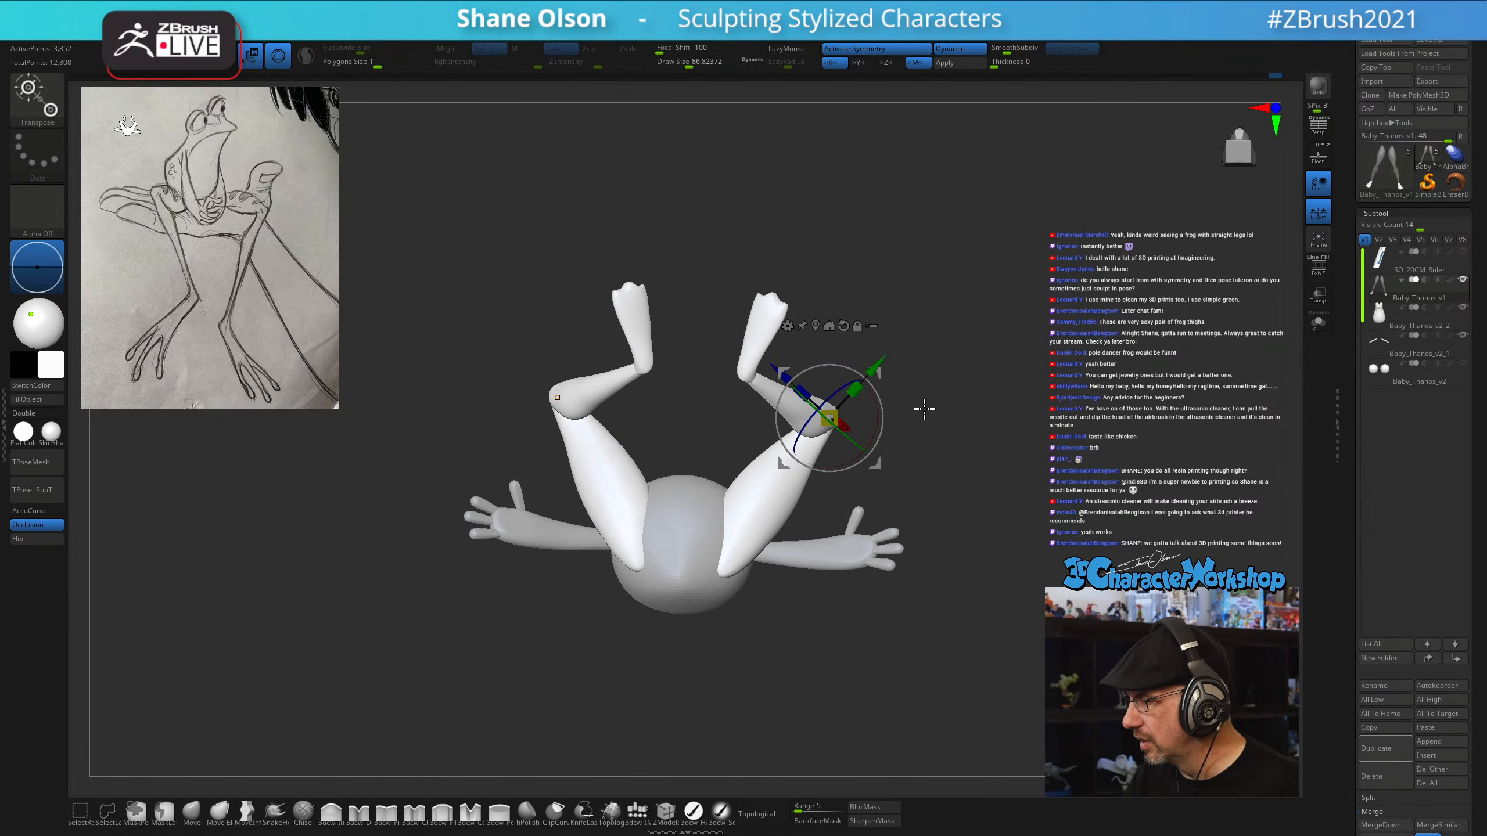
drag(876, 467, 908, 660)
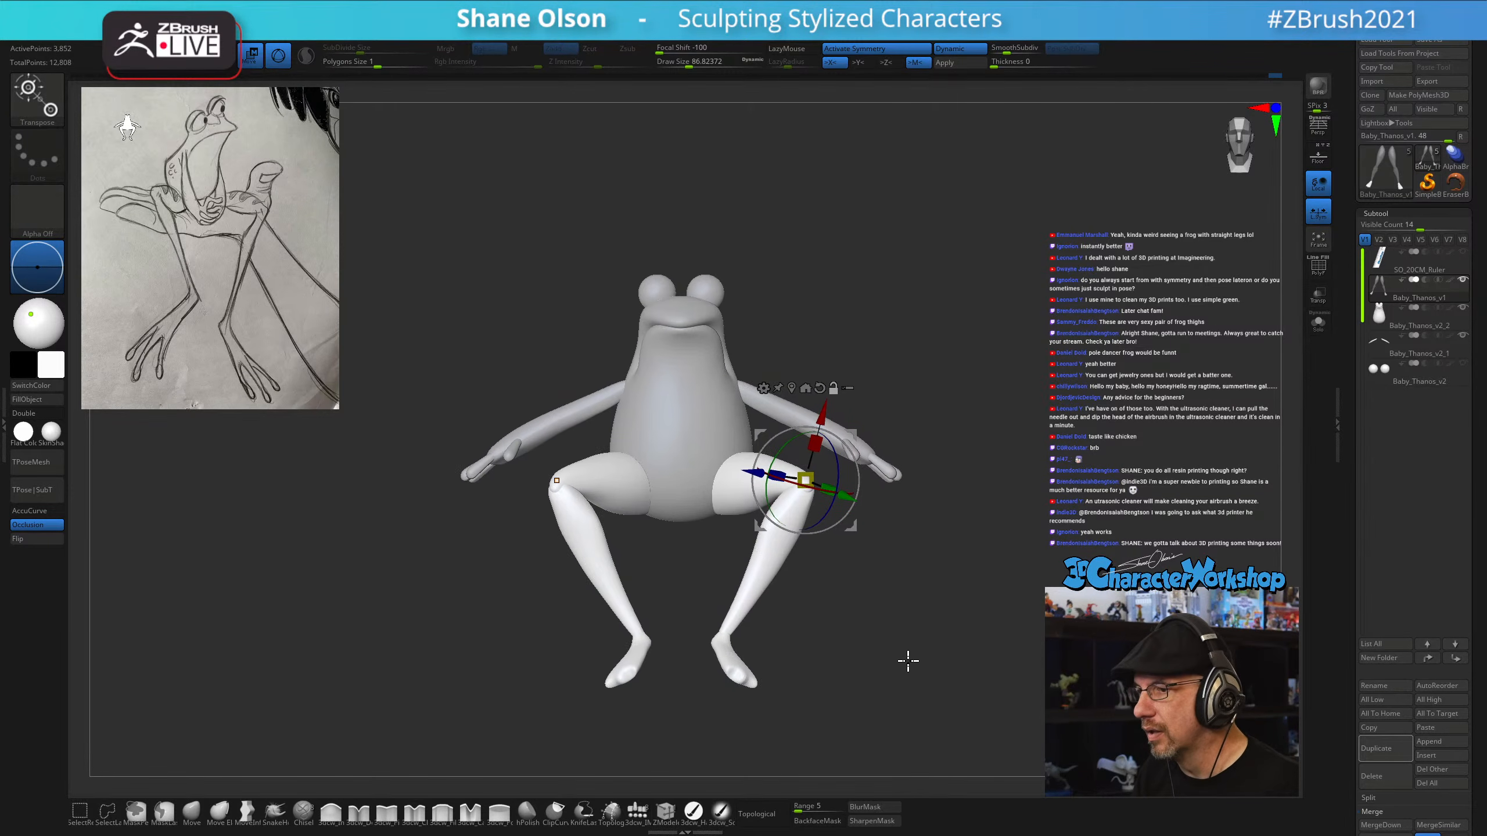
drag(857, 438, 843, 447)
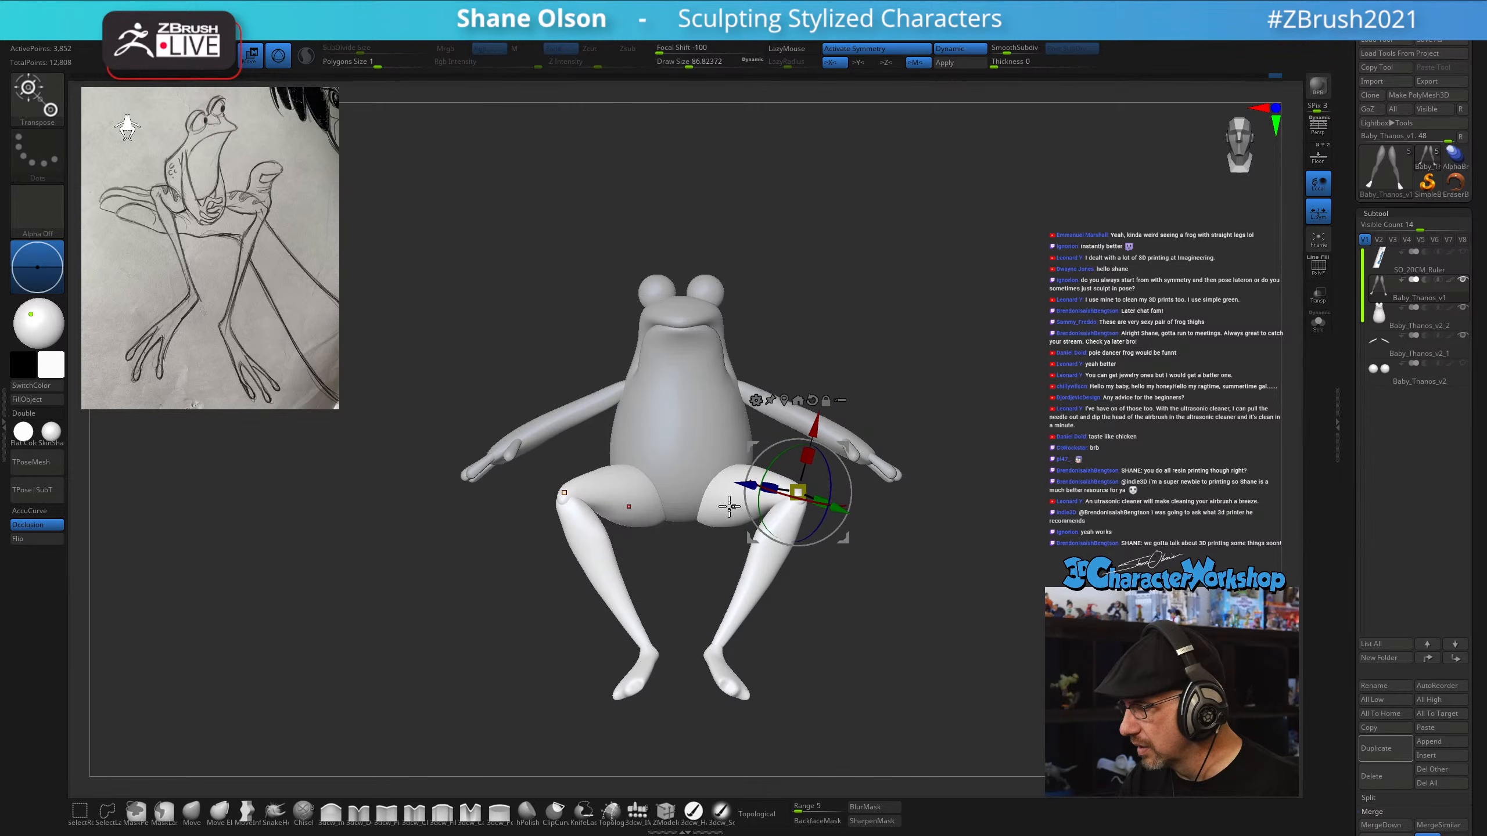
Use masks to adjust the thighs and lower legs separately, angling the lower legs back under the body from the knees
drag(889, 654, 913, 601)
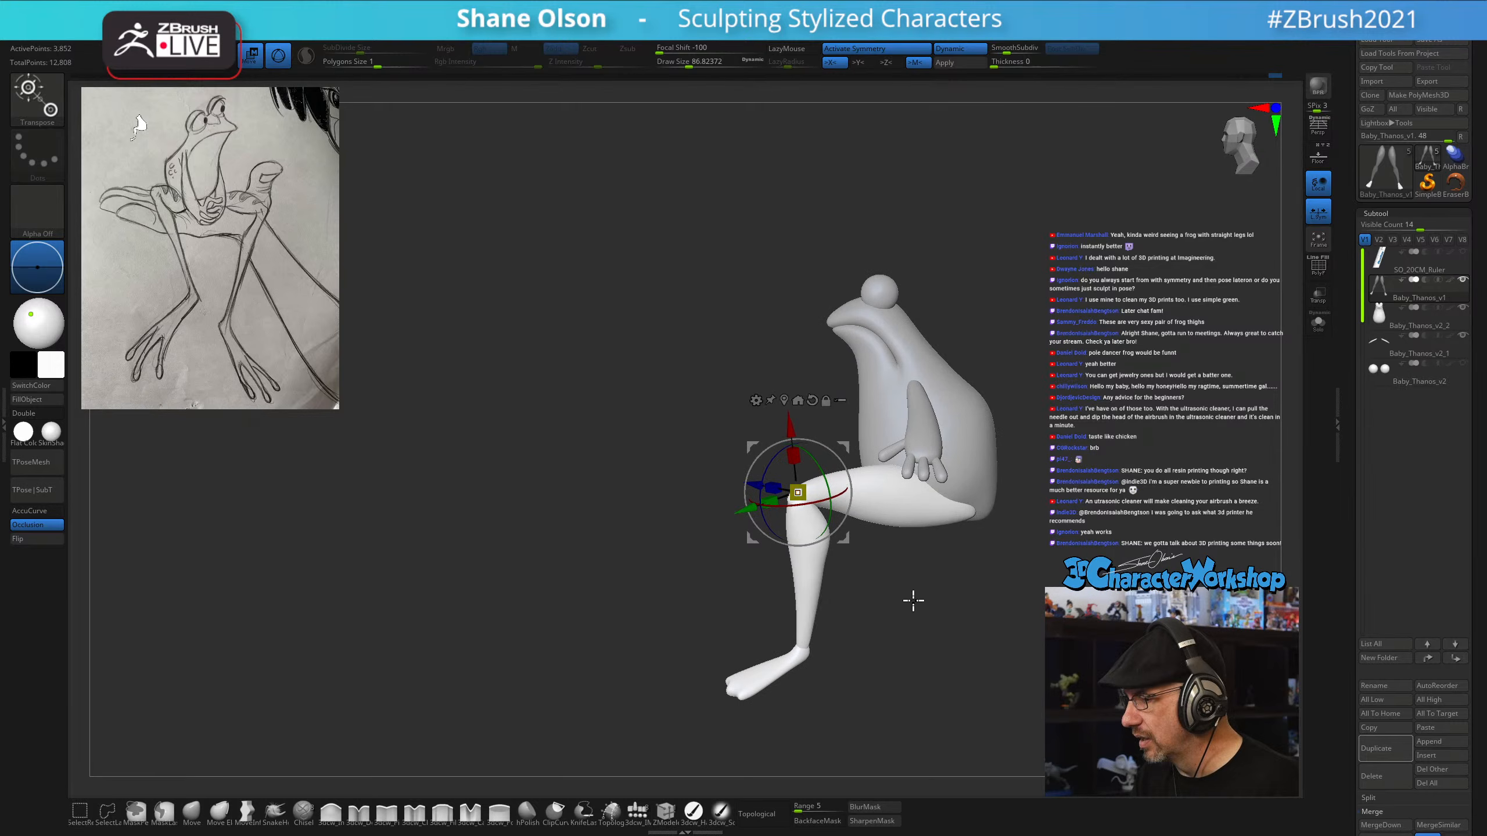
ctrl+click(813, 576)
click(913, 512)
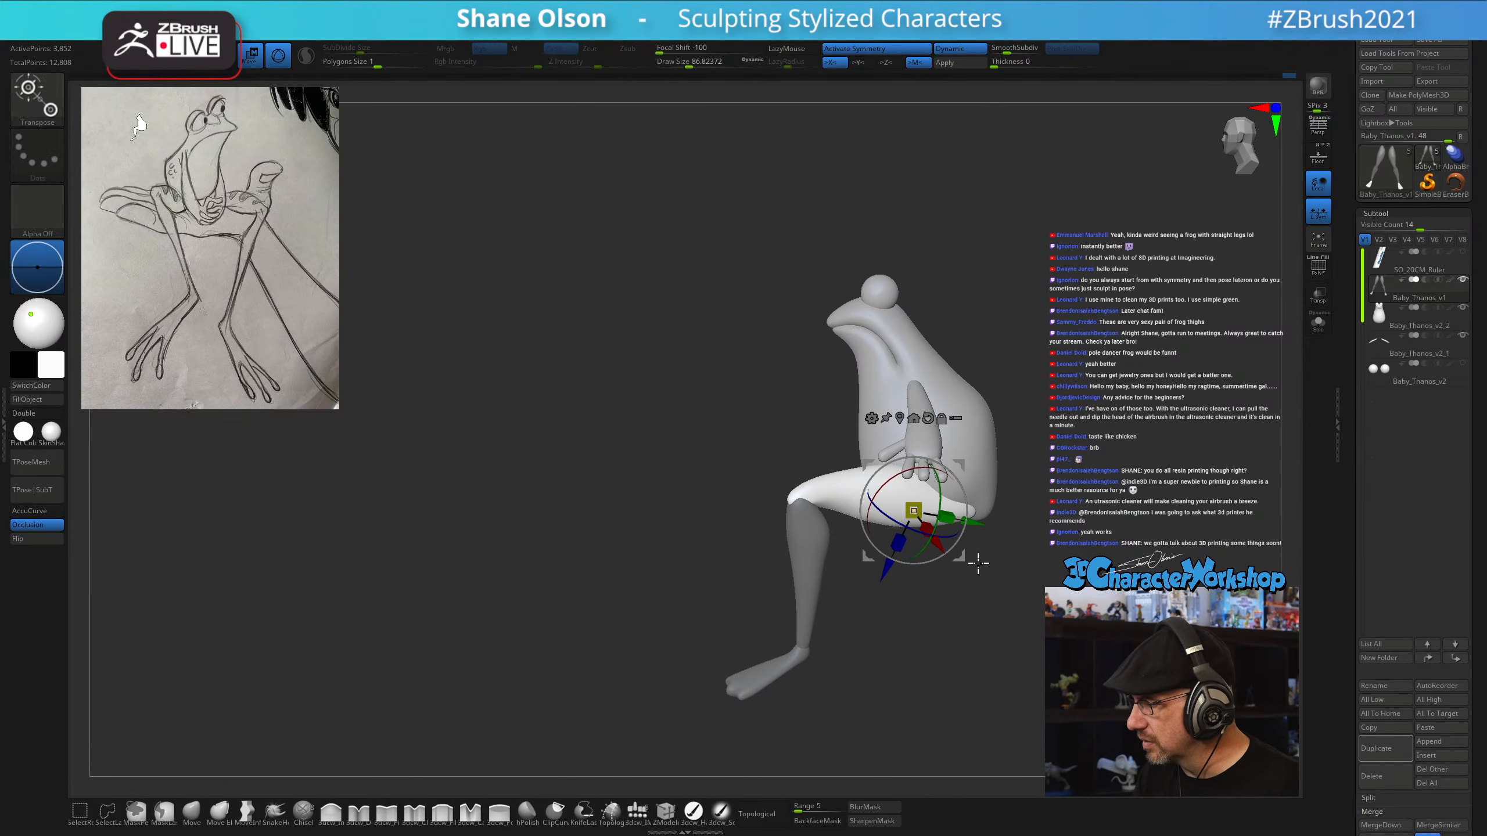
drag(974, 602, 946, 618)
ctrl+click(983, 635)
click(794, 494)
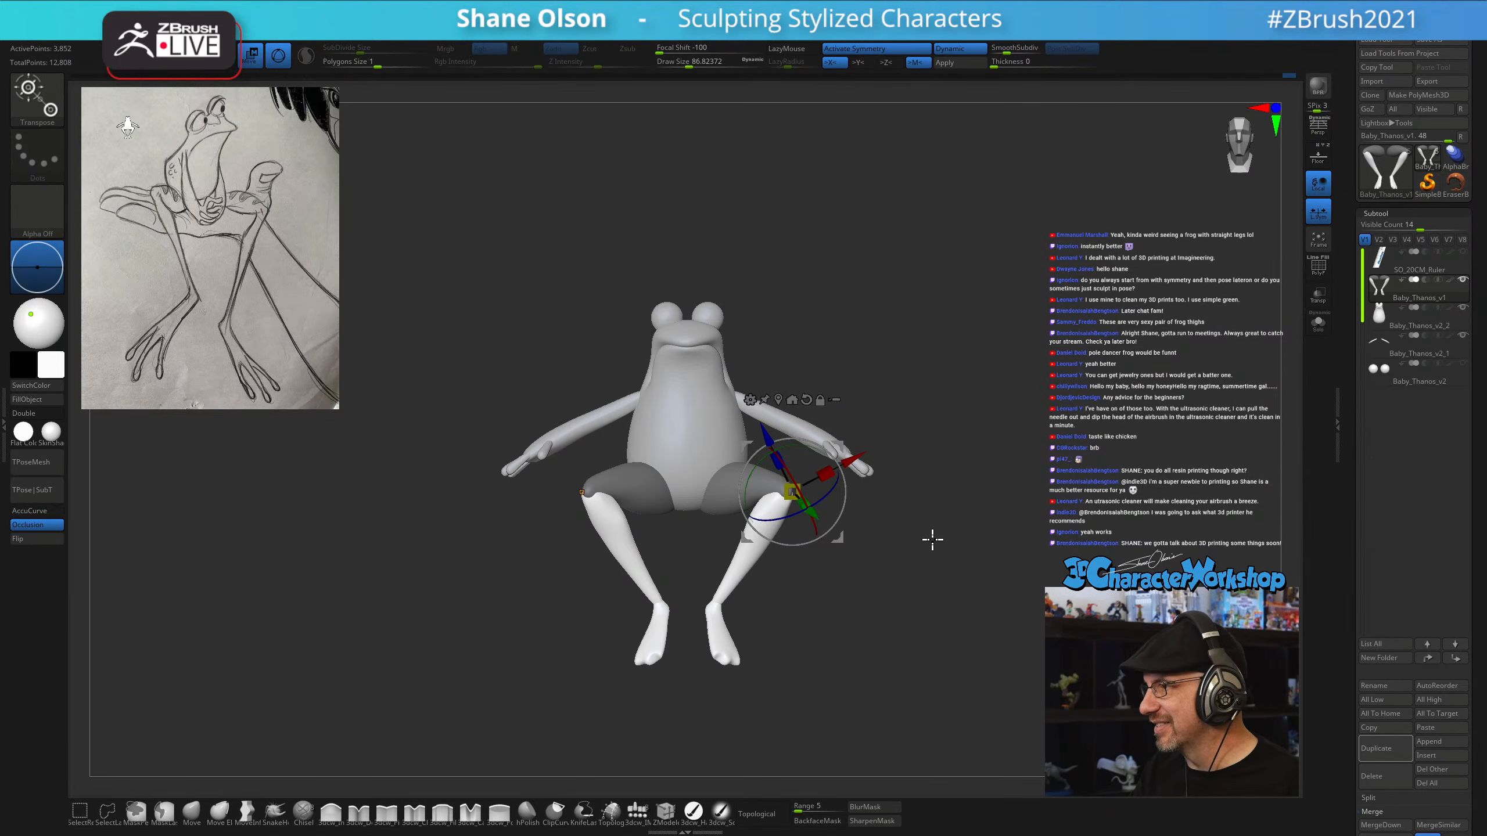
alt+drag(932, 539, 933, 597)
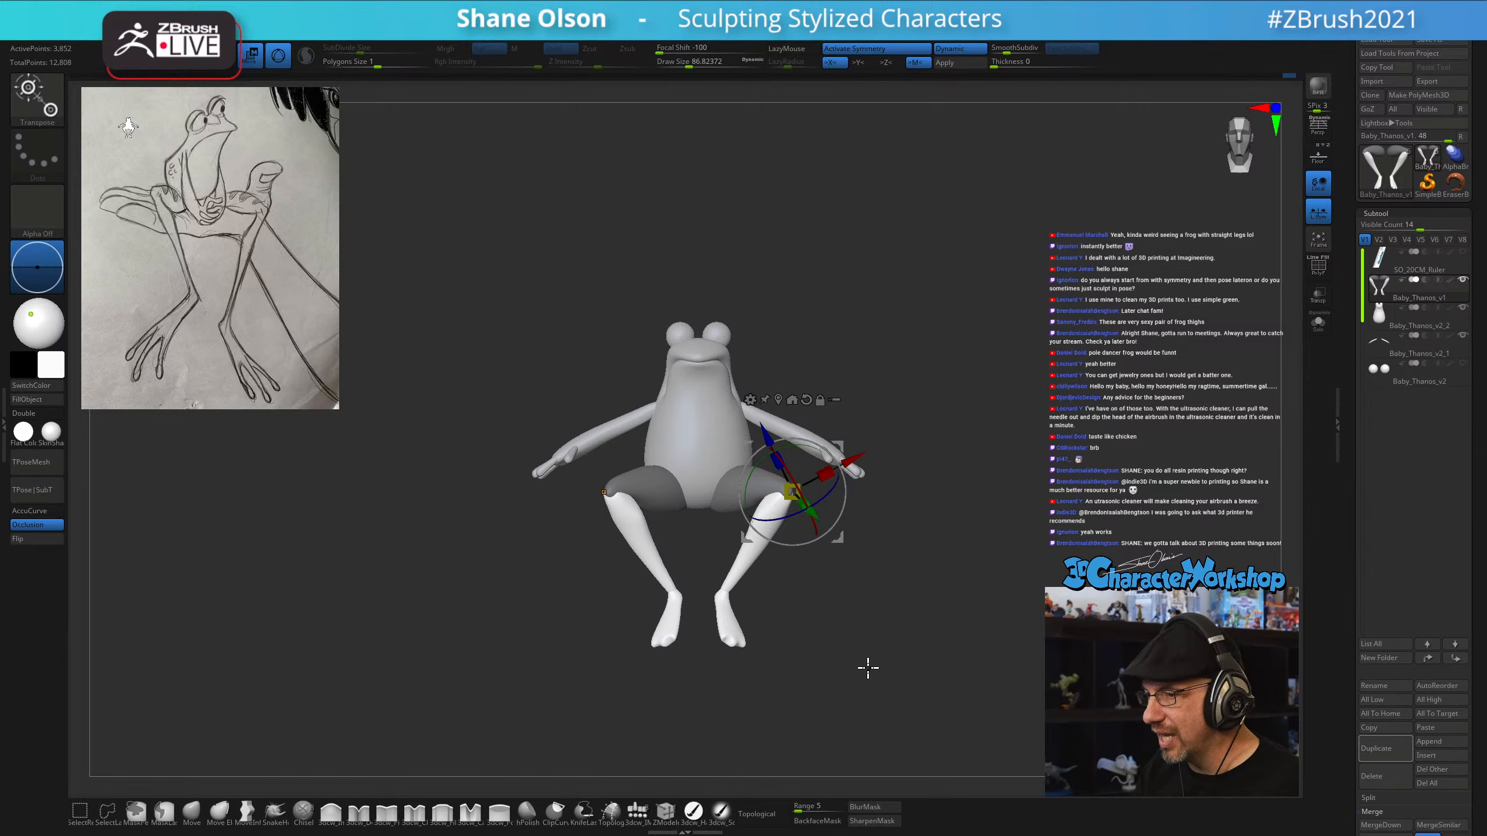
drag(869, 668, 996, 599)
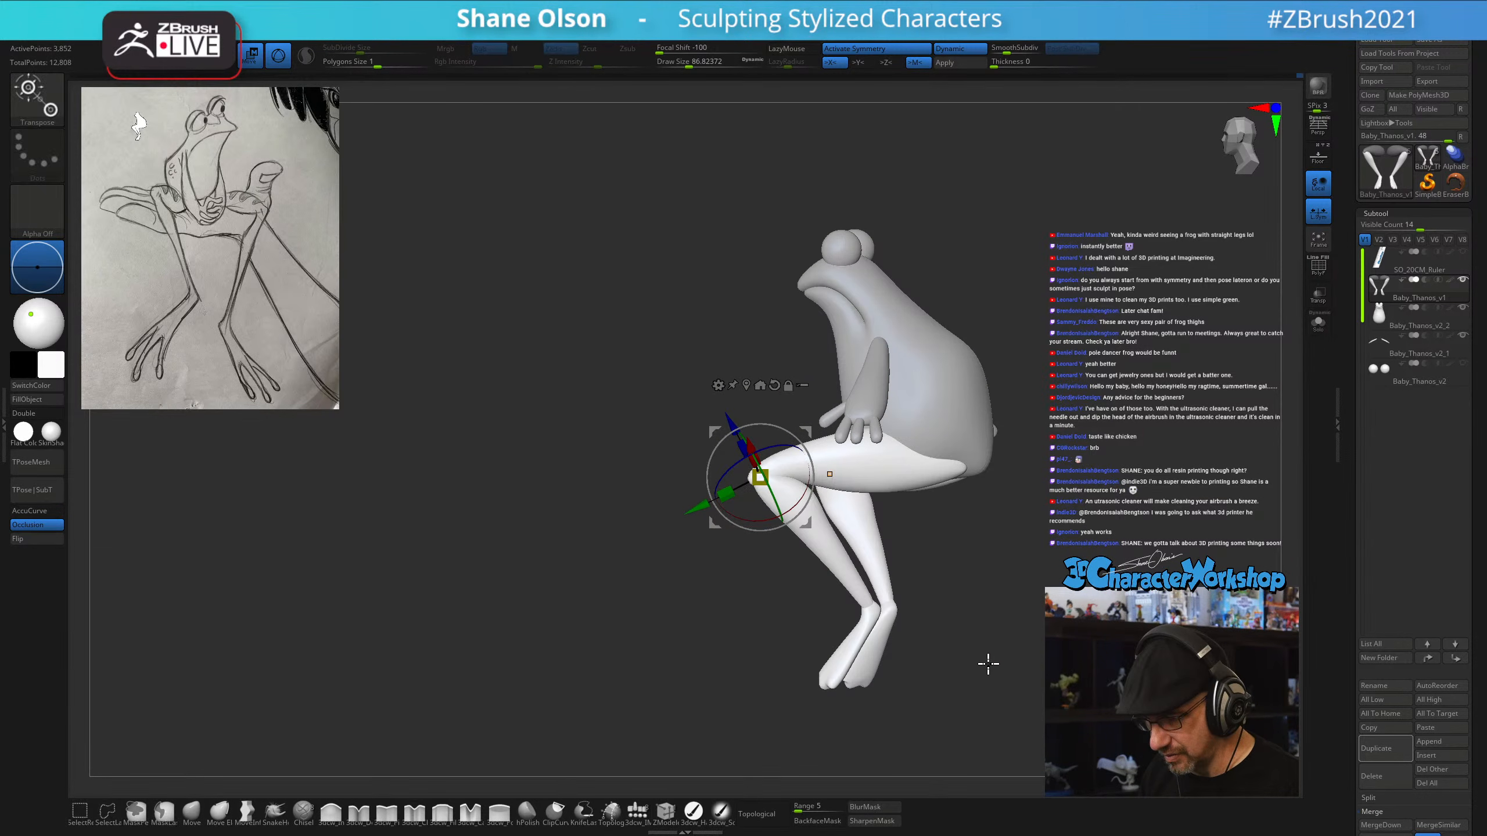
Adjust the bent legs' side profile with the Move brush at a draw size of about 593 and switch to the Move Elastic brush
key(q)
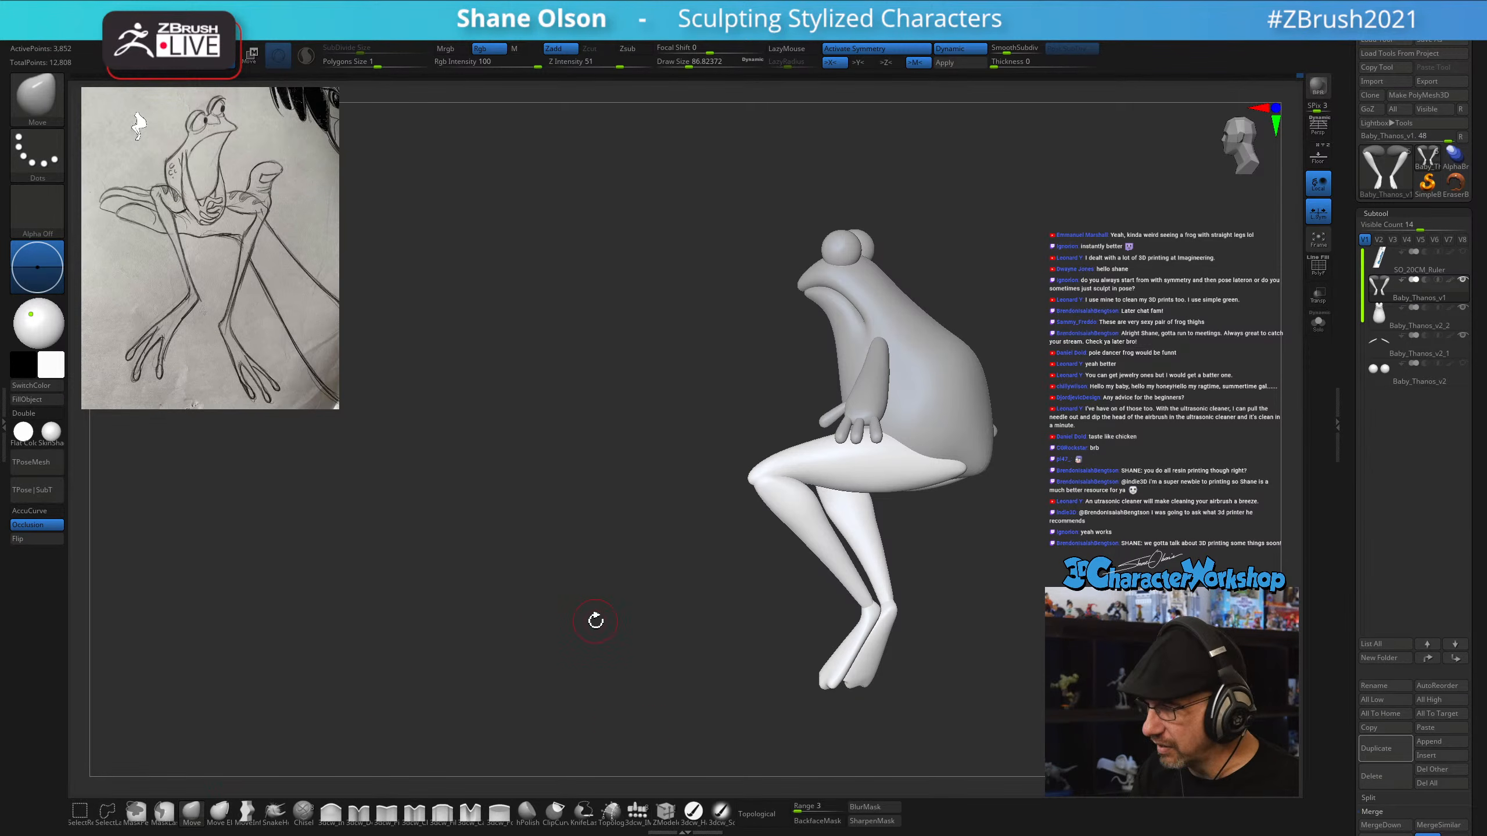
mouse_move(605, 626)
mouse_down()
mouse_move(611, 605)
mouse_move(638, 605)
mouse_up()
key(s)
key(s)
drag(699, 499, 721, 500)
drag(721, 501, 724, 521)
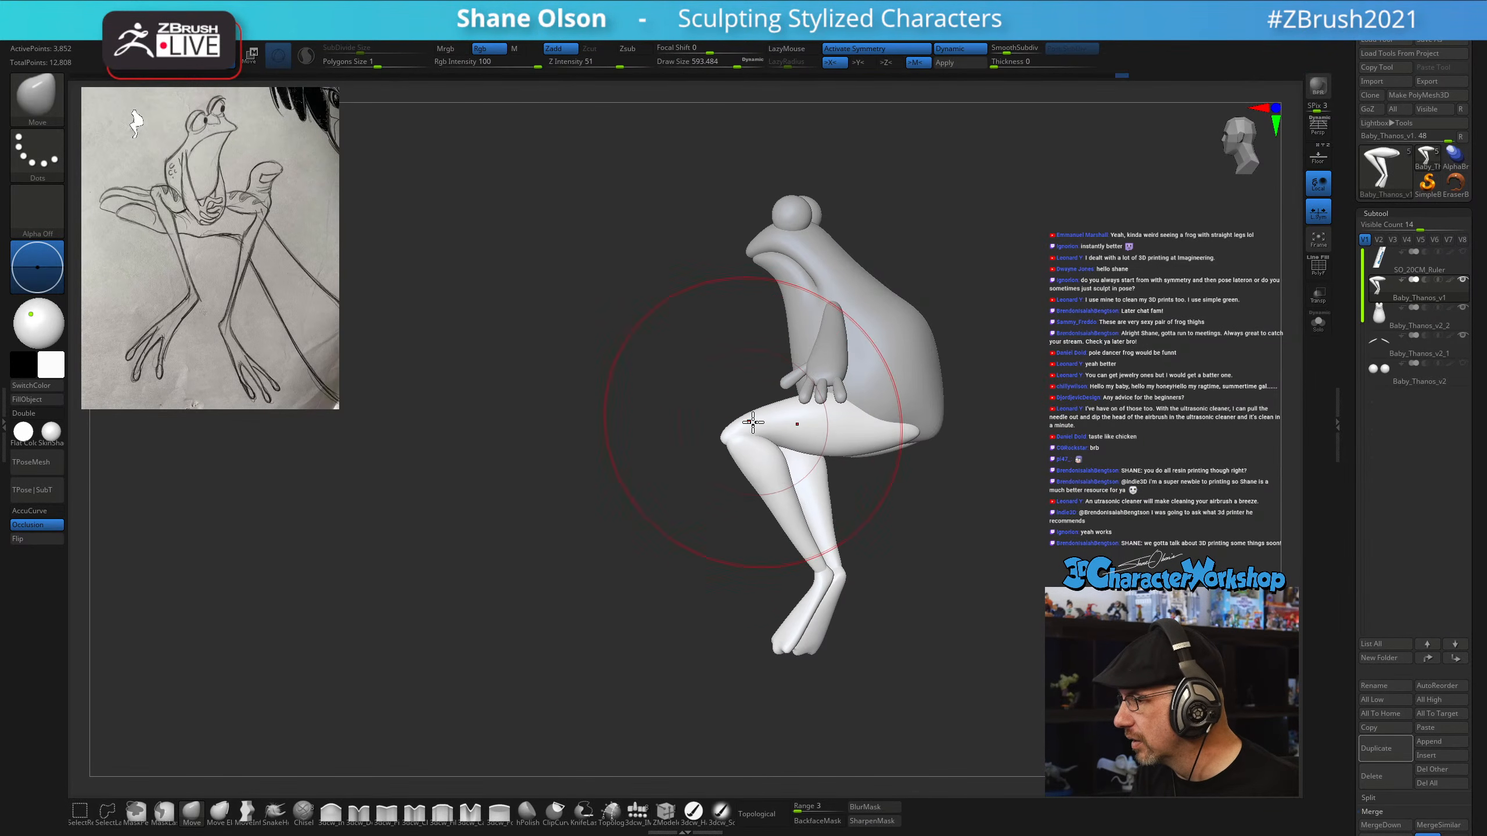
drag(919, 524, 879, 561)
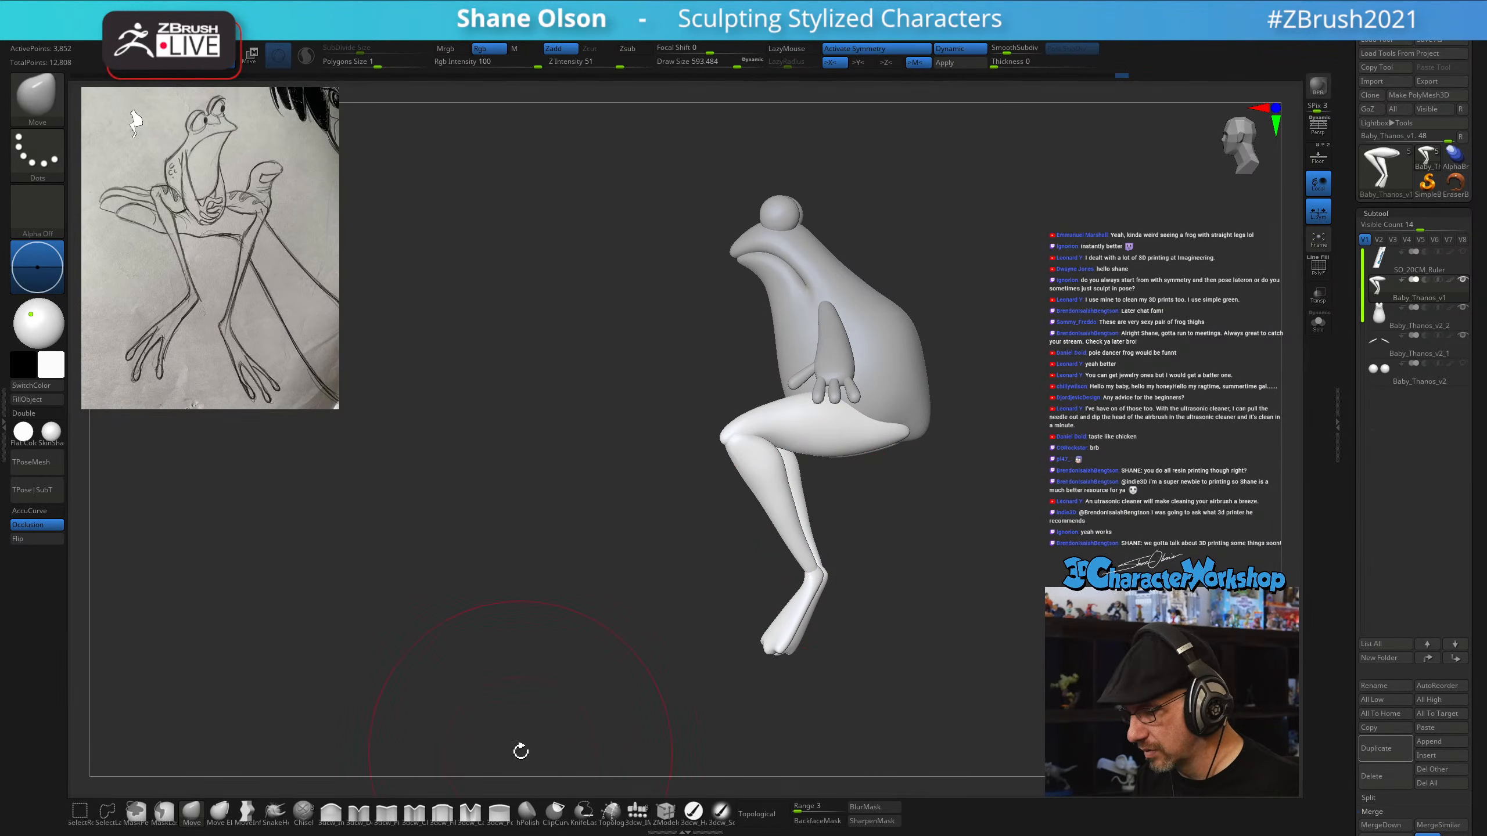
click(219, 812)
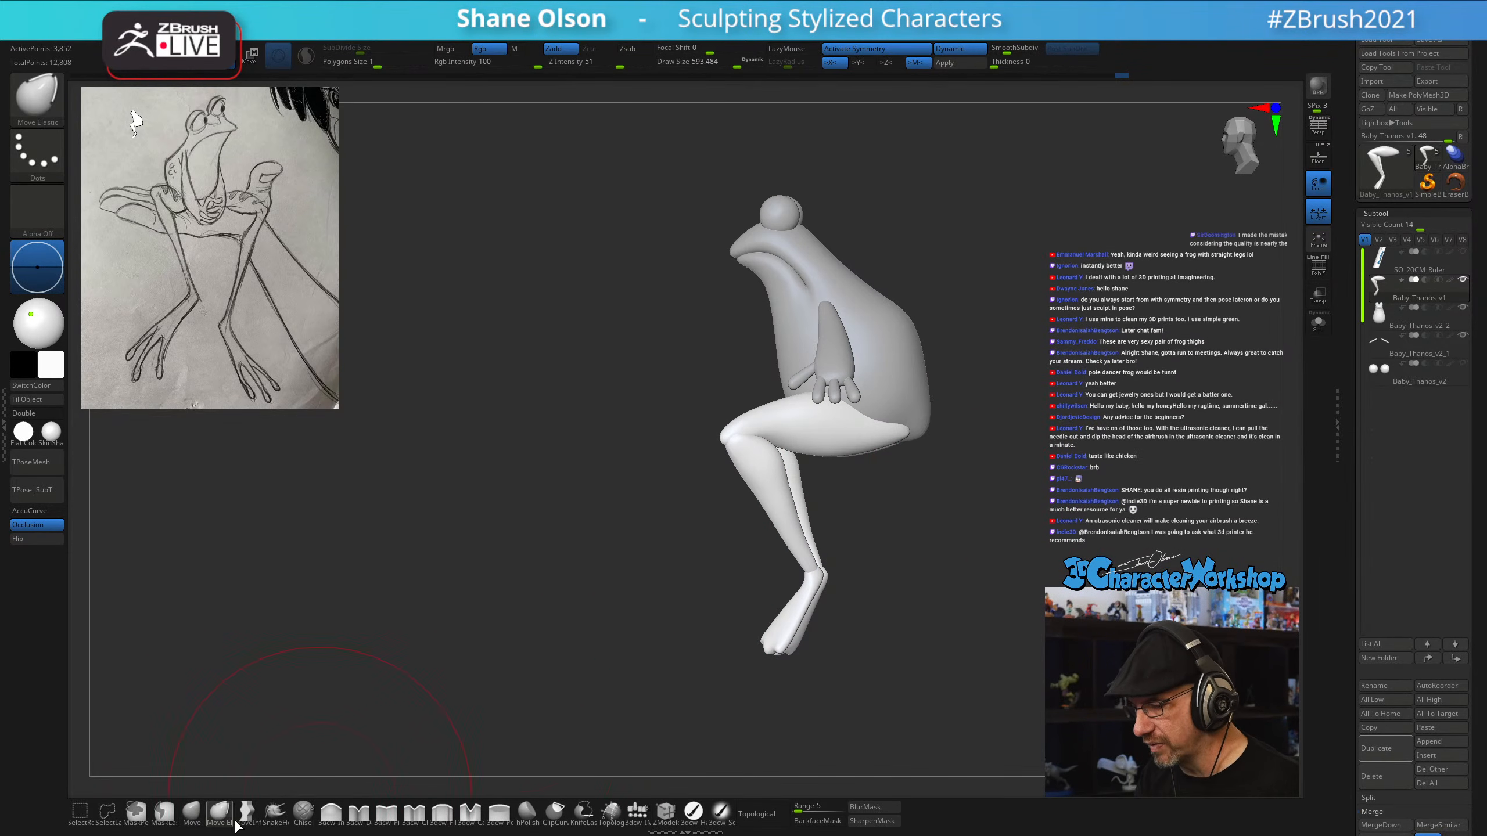
Pull the ankles and feet slightly lower with the Move Elastic brush, adjusting them in side and front view
drag(816, 580, 817, 592)
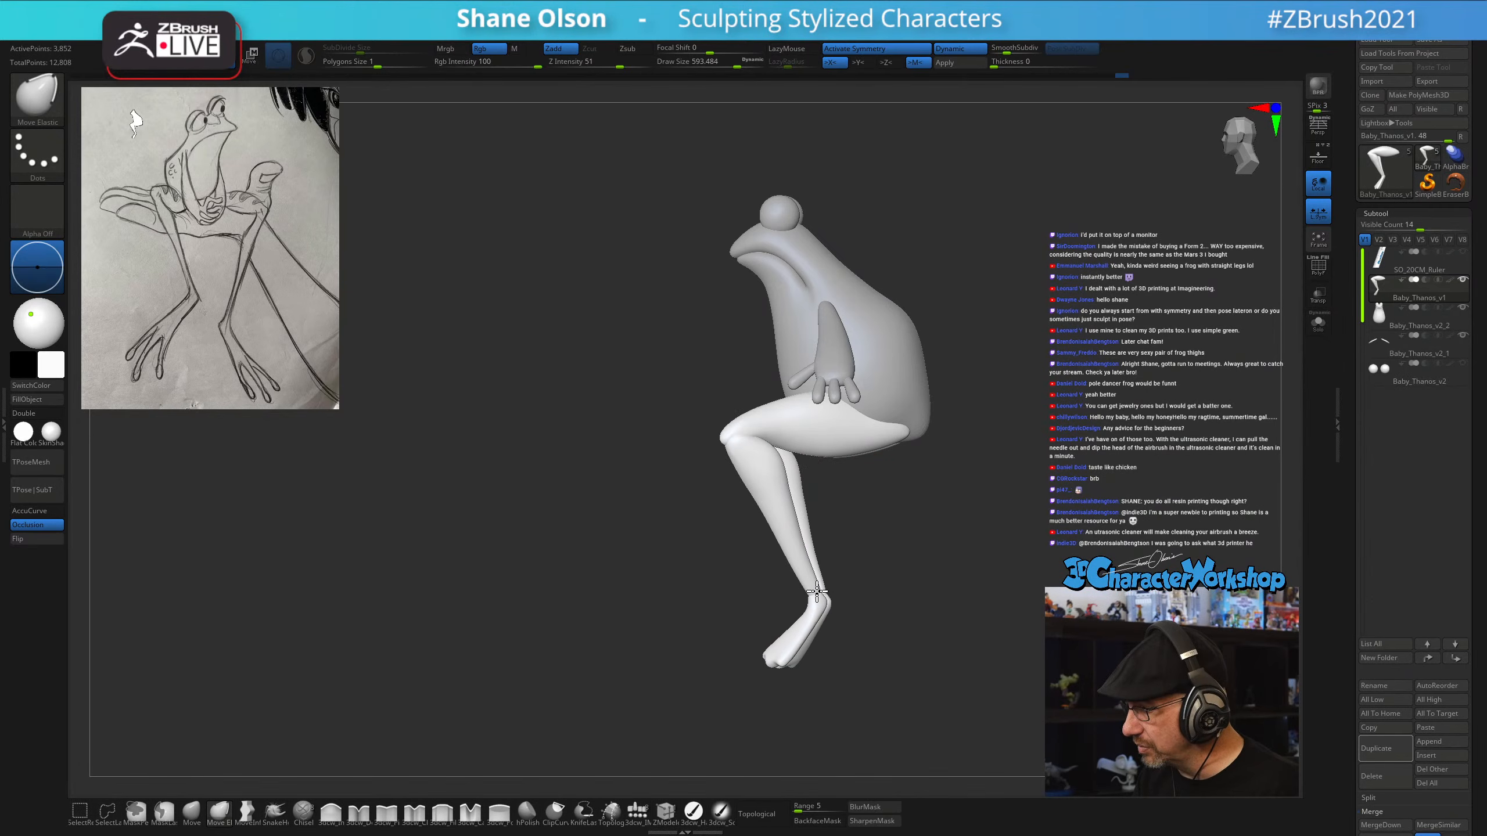
drag(789, 653, 792, 659)
mouse_move(875, 581)
mouse_down()
mouse_move(948, 576)
mouse_move(901, 577)
mouse_up()
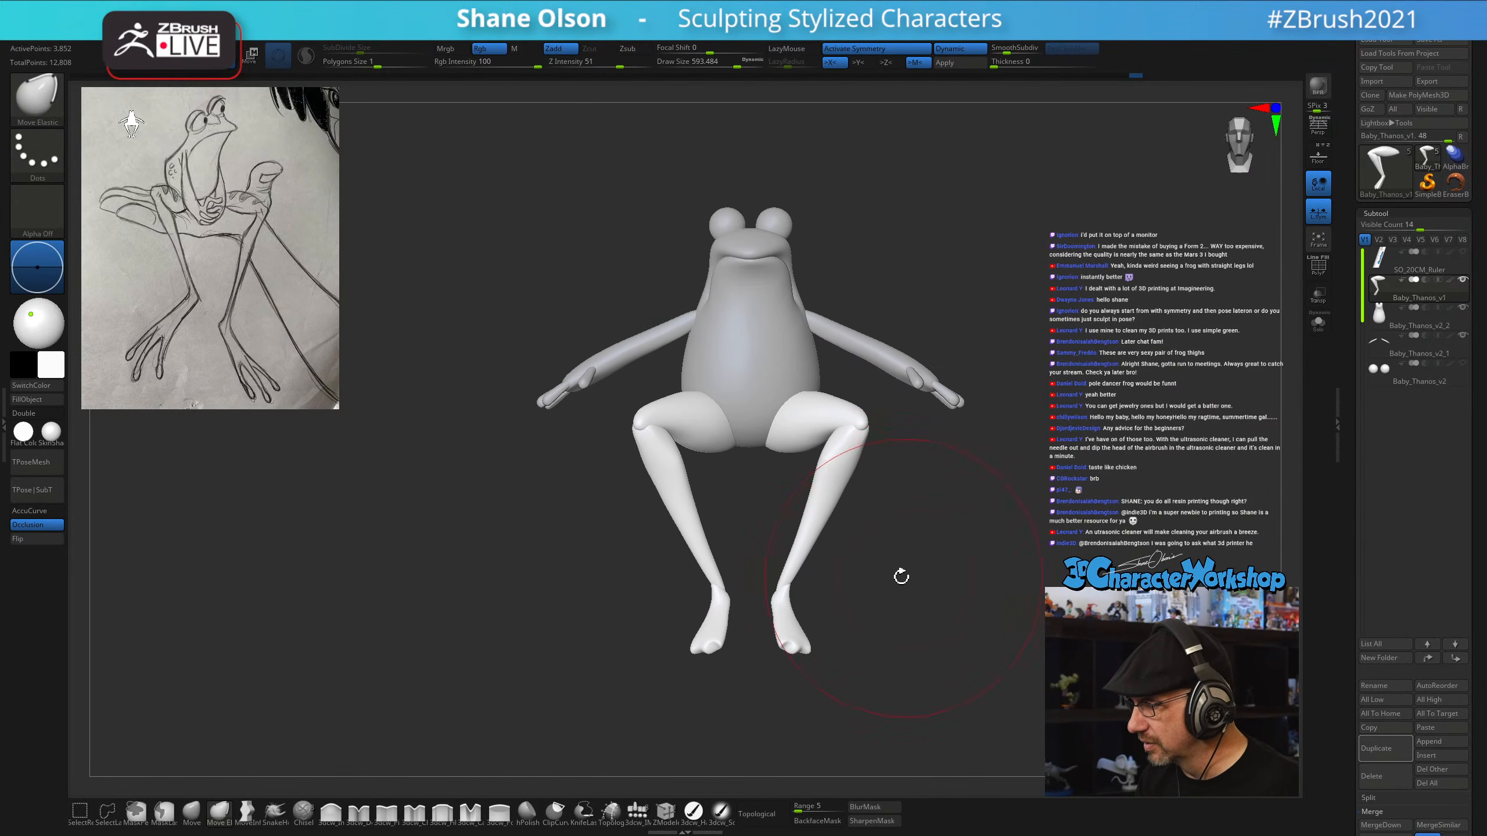
drag(793, 576, 795, 581)
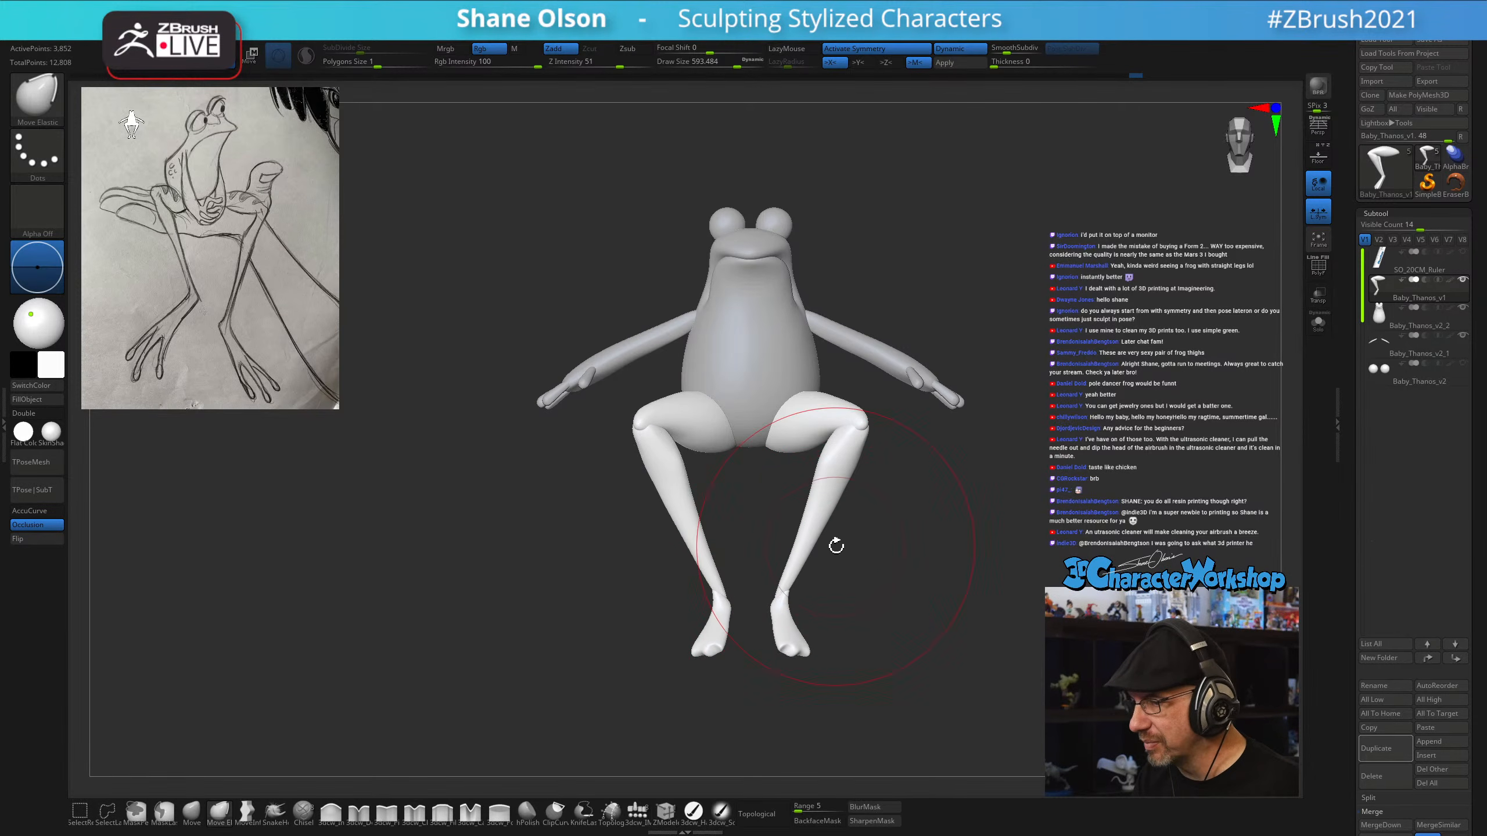
Reduce the draw size to about 182 and refine the knees and lower legs down to the ankles
key(shift)
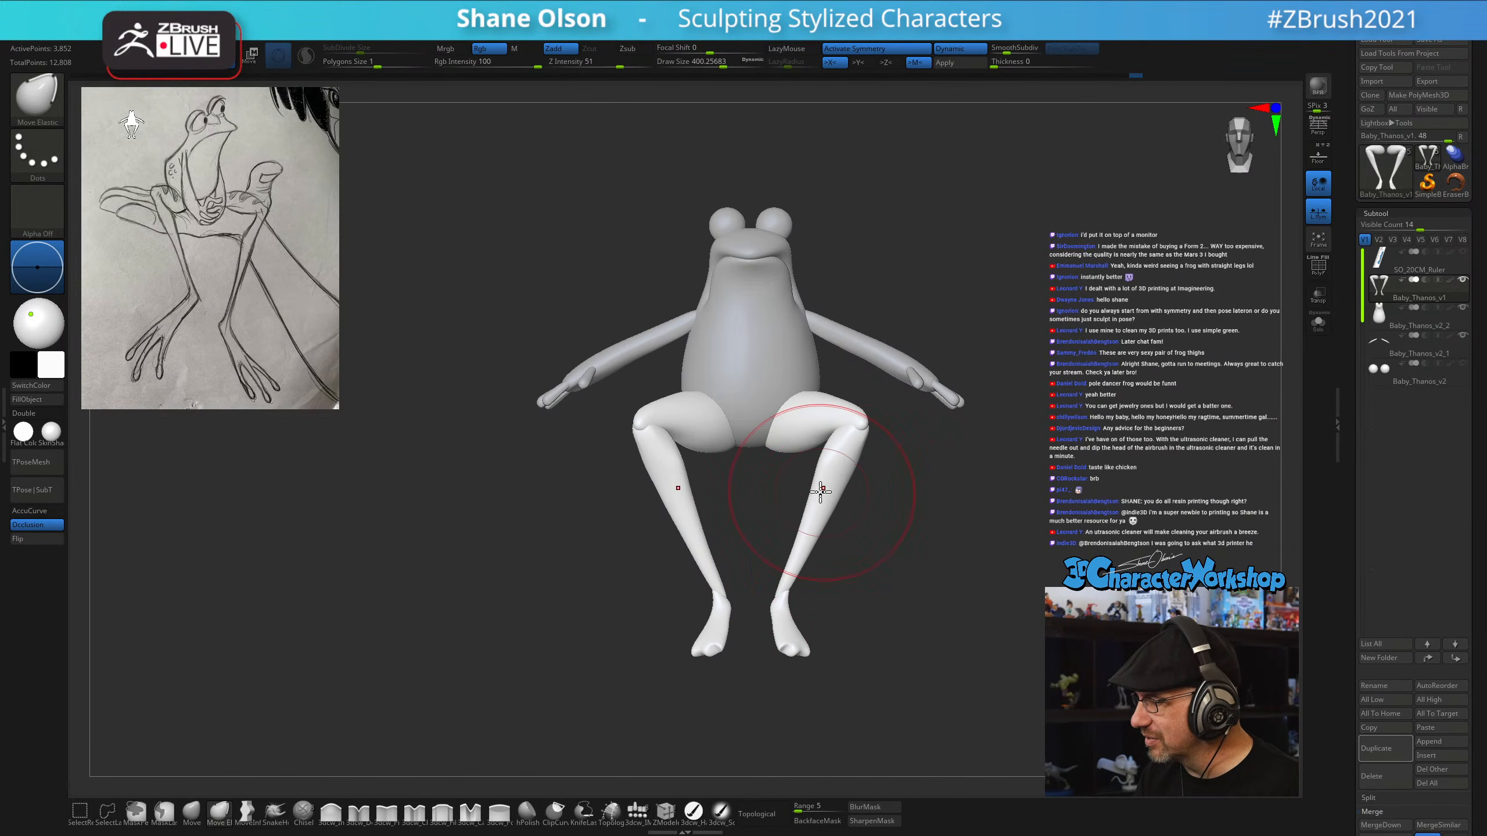
key(s)
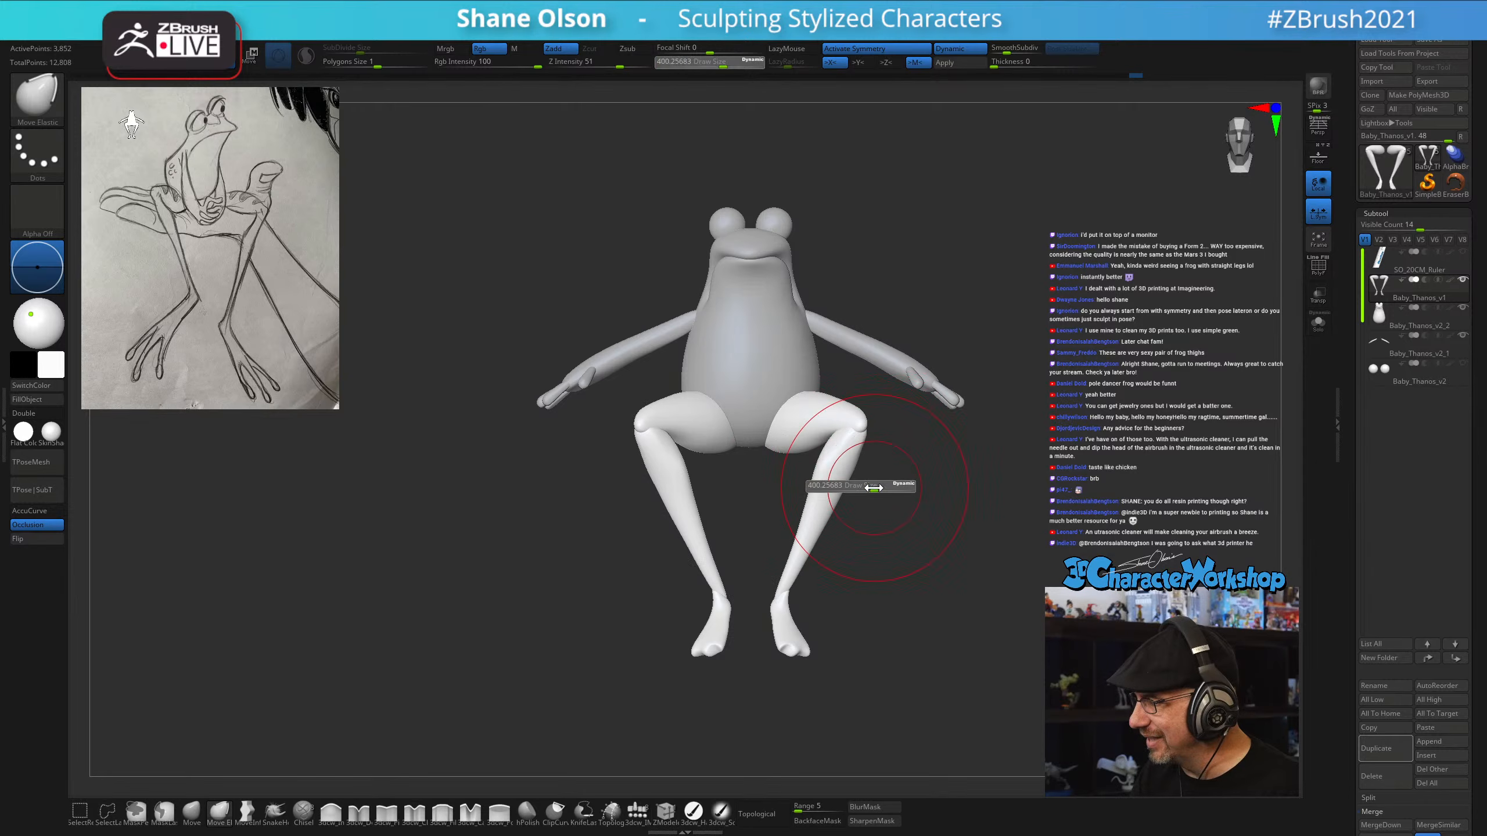
mouse_move(880, 489)
mouse_down()
mouse_move(835, 489)
mouse_move(863, 492)
mouse_move(886, 538)
mouse_move(851, 542)
mouse_move(890, 518)
mouse_move(841, 479)
mouse_up()
key(s)
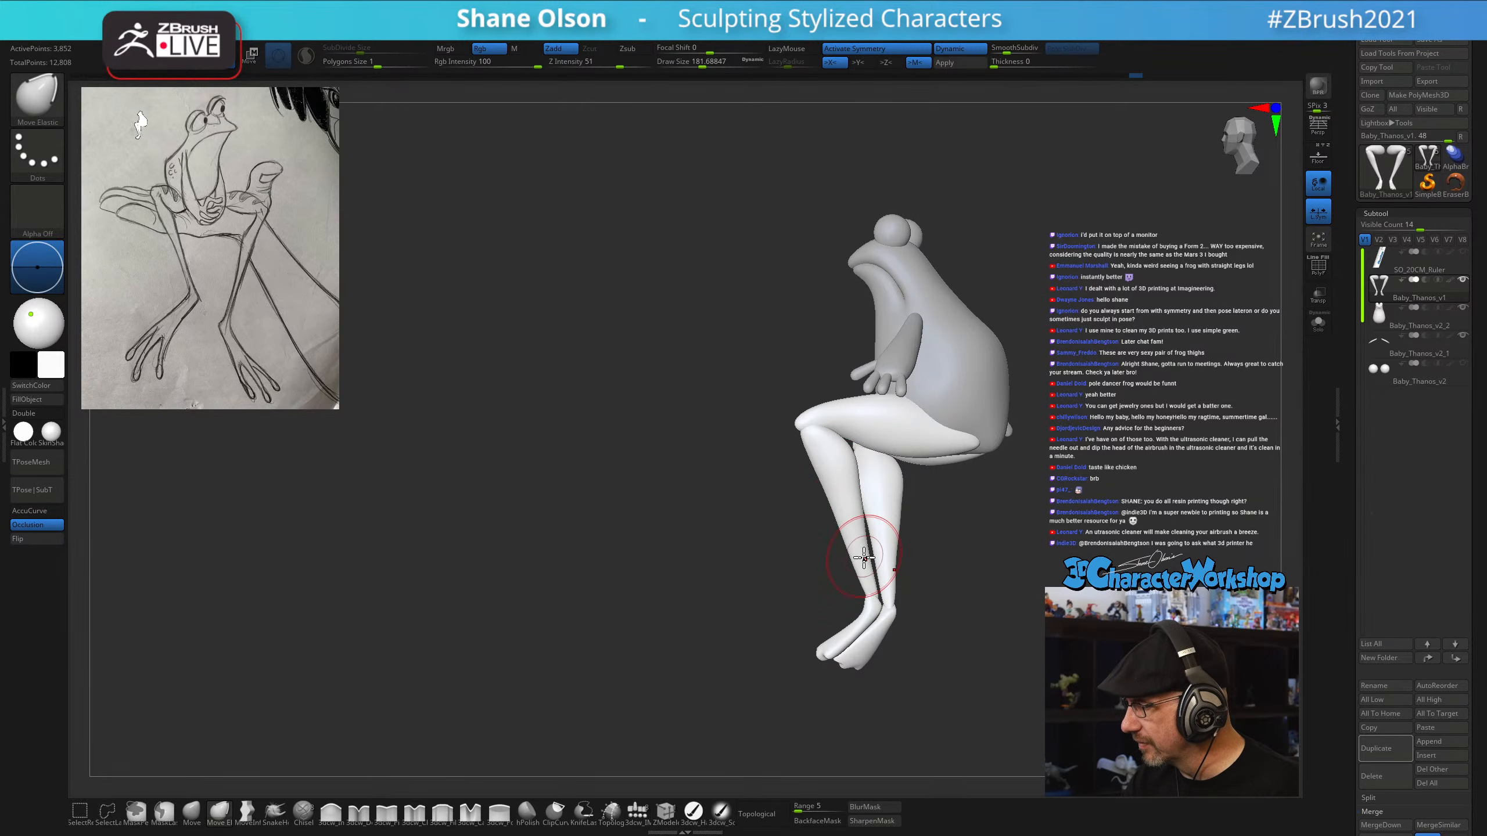
shift+drag(865, 557, 930, 537)
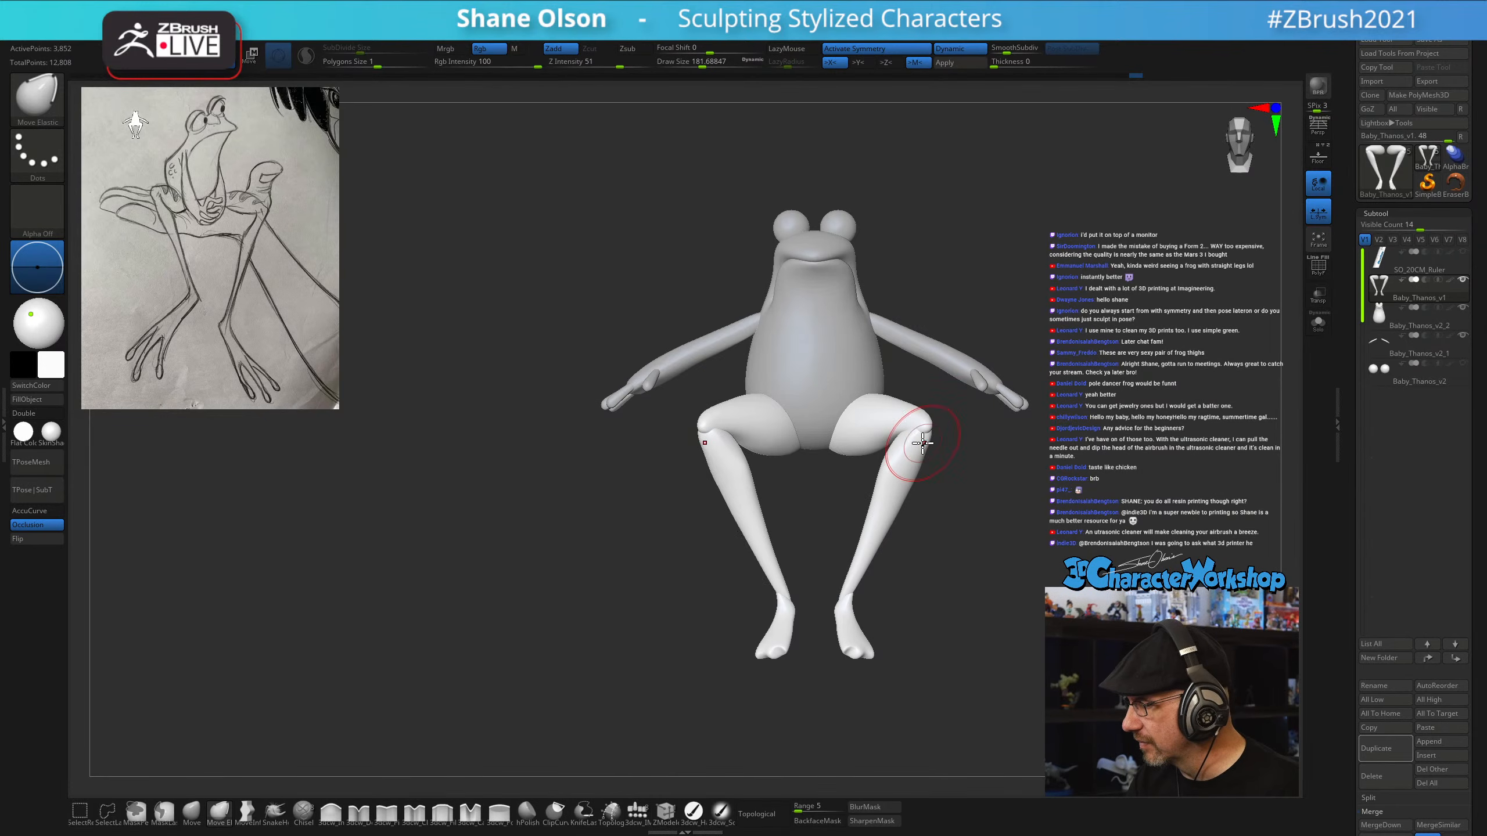
mouse_move(964, 459)
mouse_down()
mouse_move(930, 422)
mouse_move(966, 477)
mouse_up()
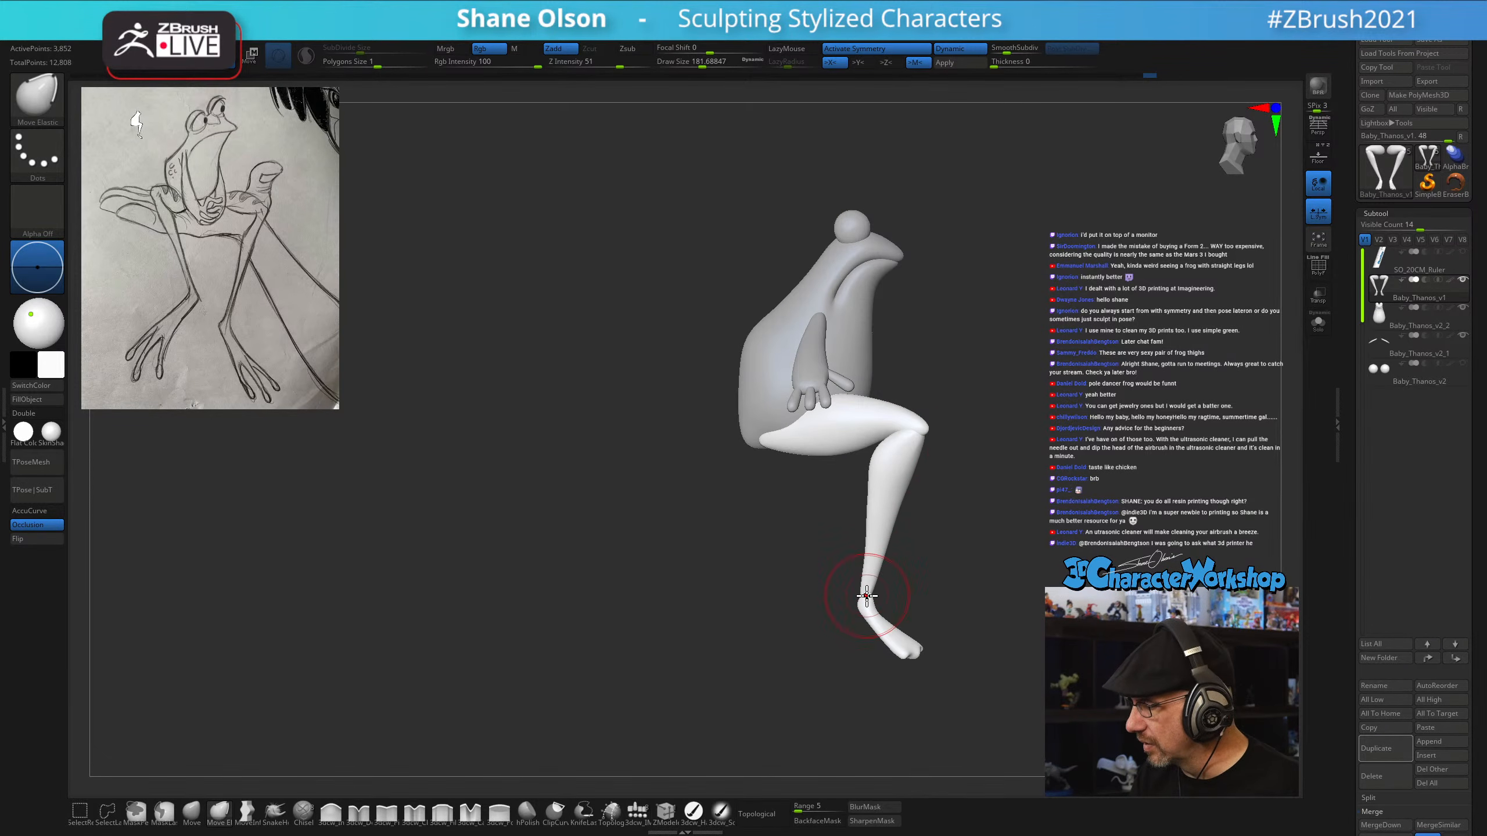
key(shift)
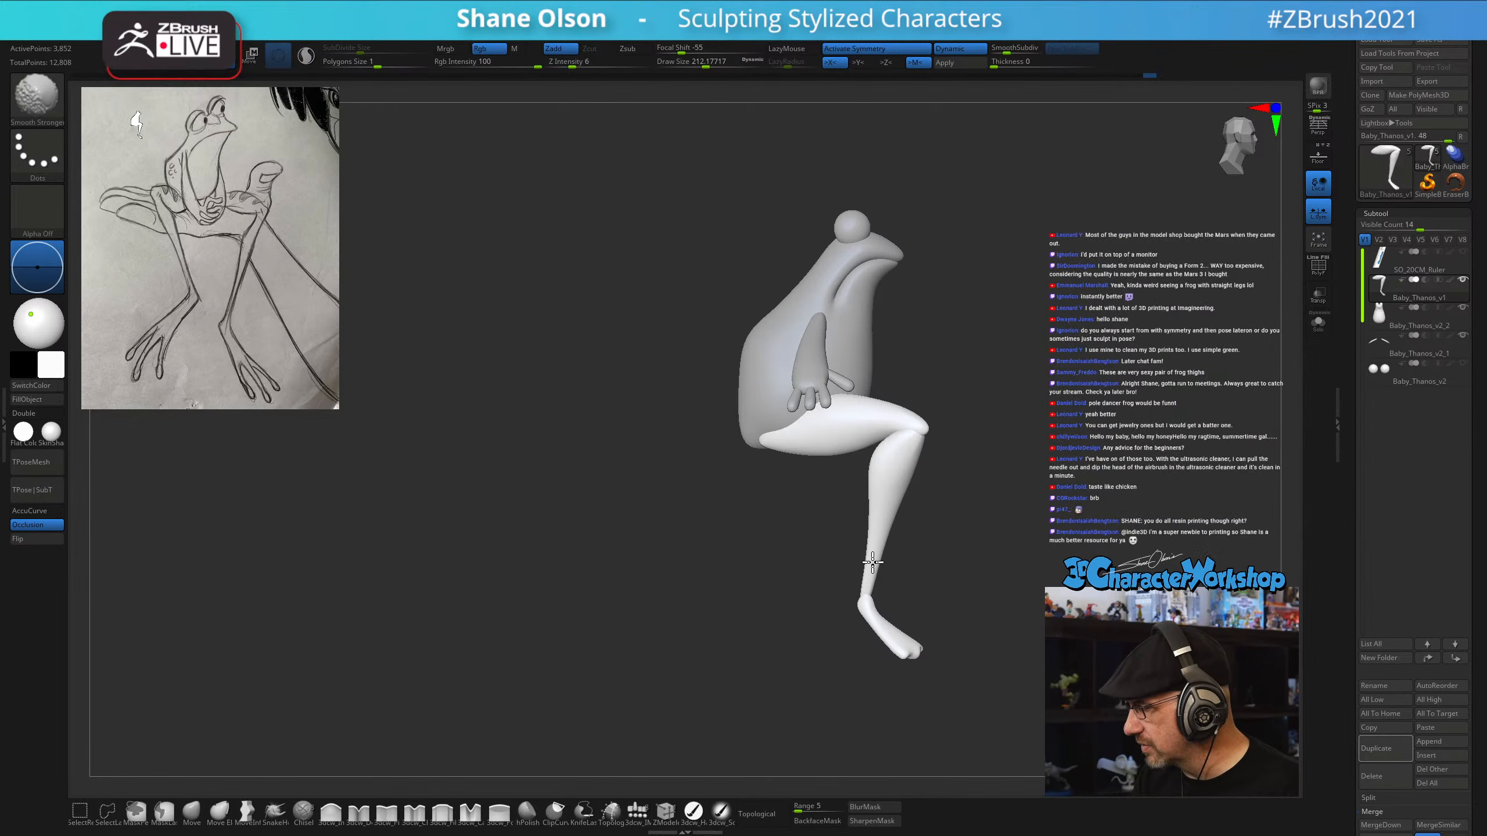
drag(1013, 532, 915, 559)
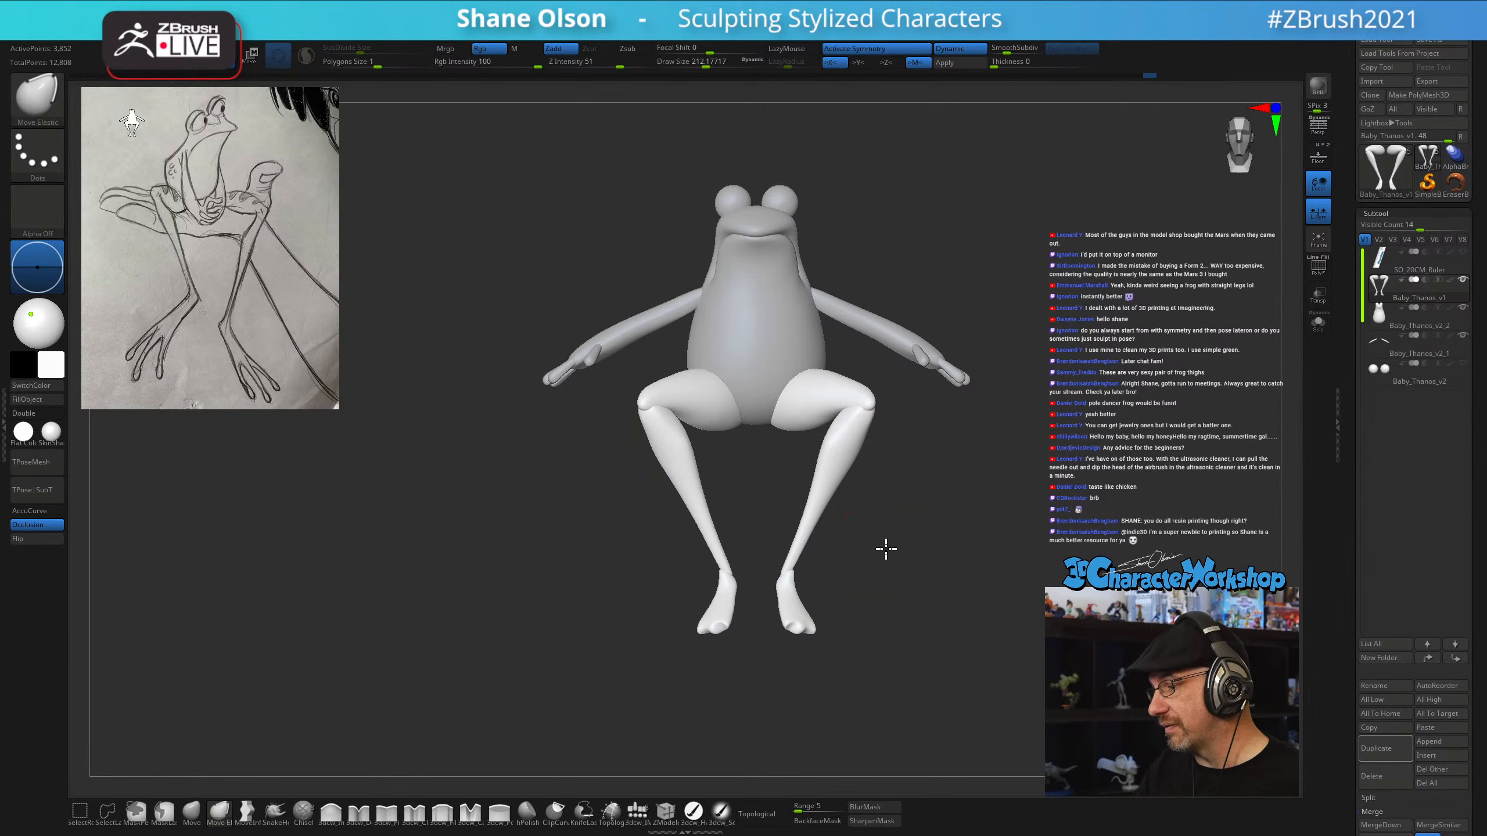
Switch to the Move brush with Topological on and adjust the ankles at a draw size of about 124
mouse_move(886, 548)
alt+mouse_down()
mouse_move(890, 591)
mouse_move(847, 564)
mouse_move(873, 571)
mouse_move(757, 618)
alt+mouse_up()
click(192, 814)
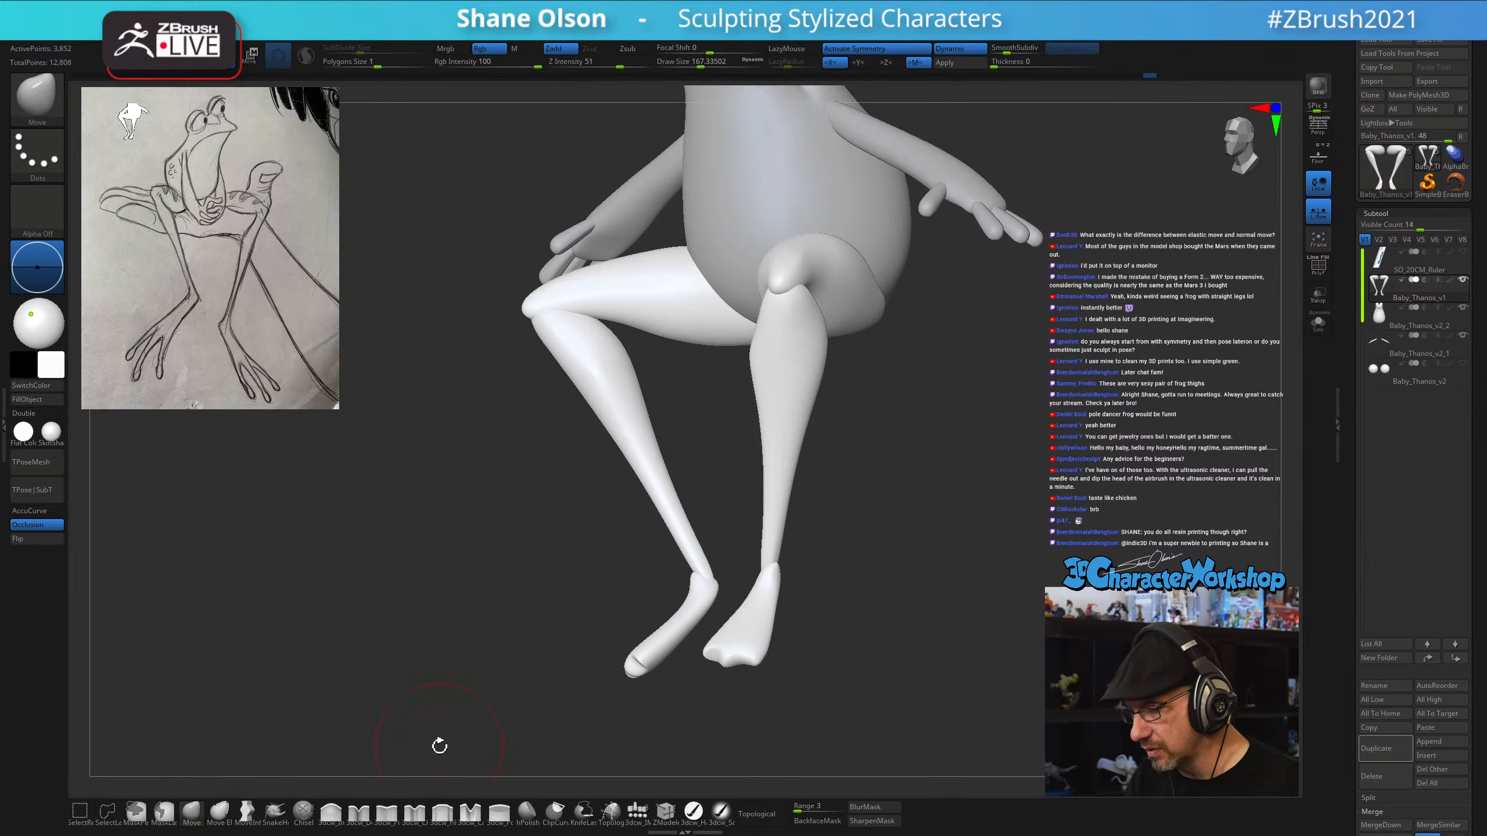
mouse_move(898, 614)
mouse_down()
mouse_move(833, 568)
mouse_move(833, 611)
mouse_move(864, 571)
mouse_move(888, 569)
mouse_move(858, 571)
mouse_up()
click(761, 813)
key(s)
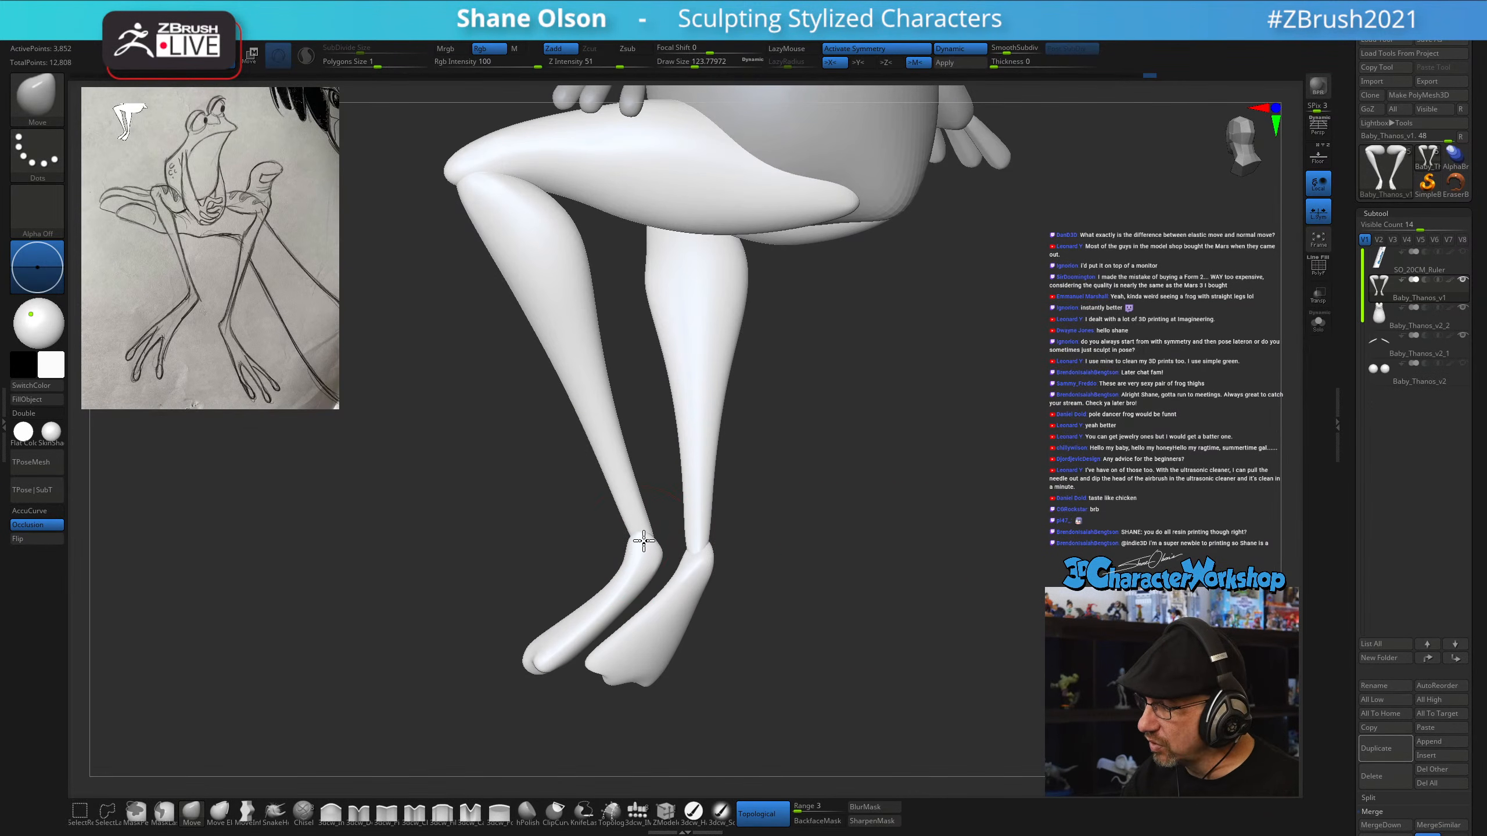
mouse_move(656, 502)
mouse_down()
mouse_move(724, 478)
mouse_move(643, 549)
mouse_up()
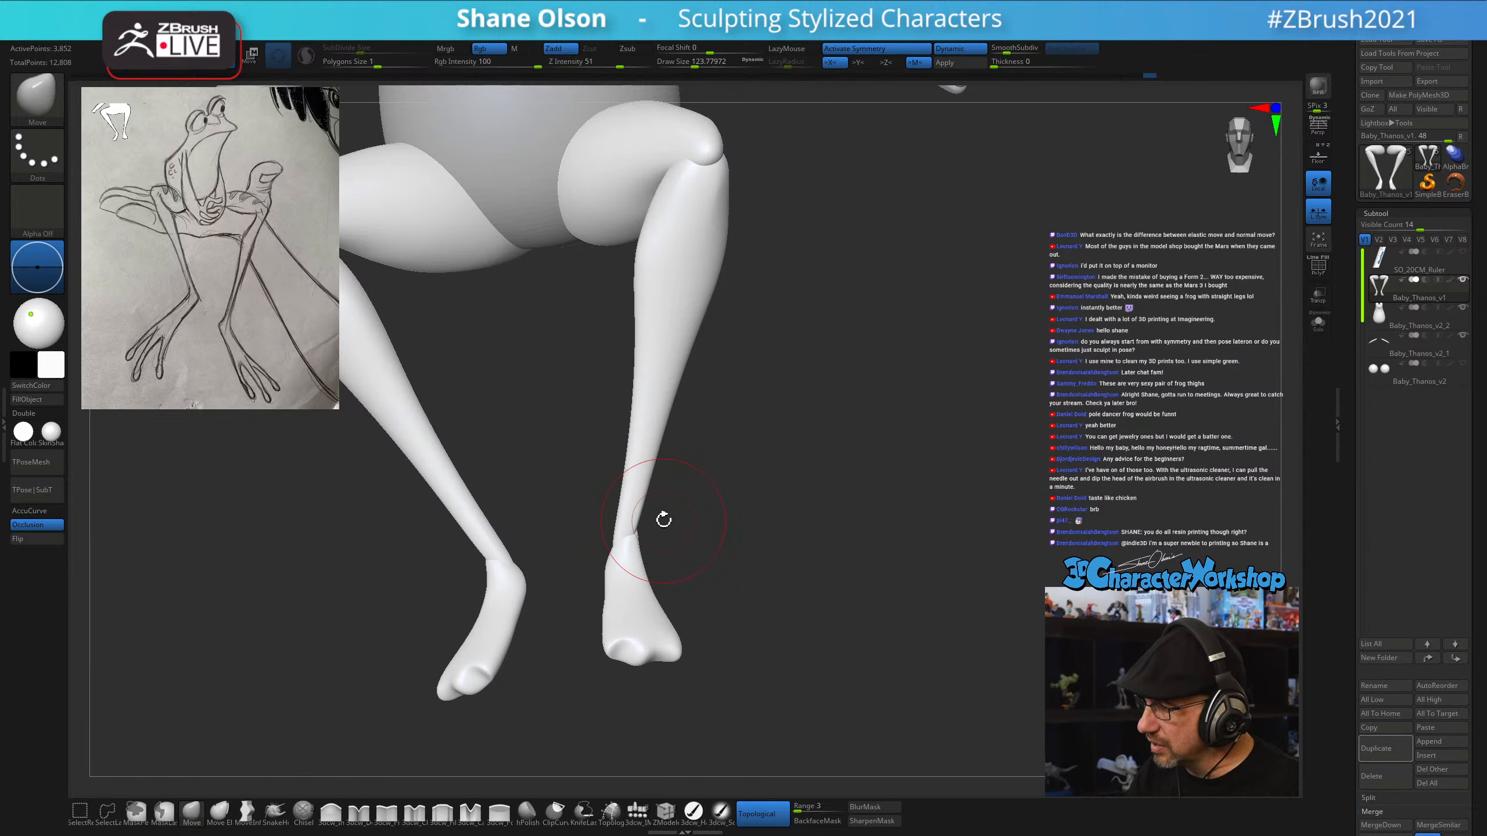
Isolate the feet, reshape their heel ends with the Move brush at a draw size of about 77, and show the whole legs again
ctrl+shift+click(638, 598)
key(s)
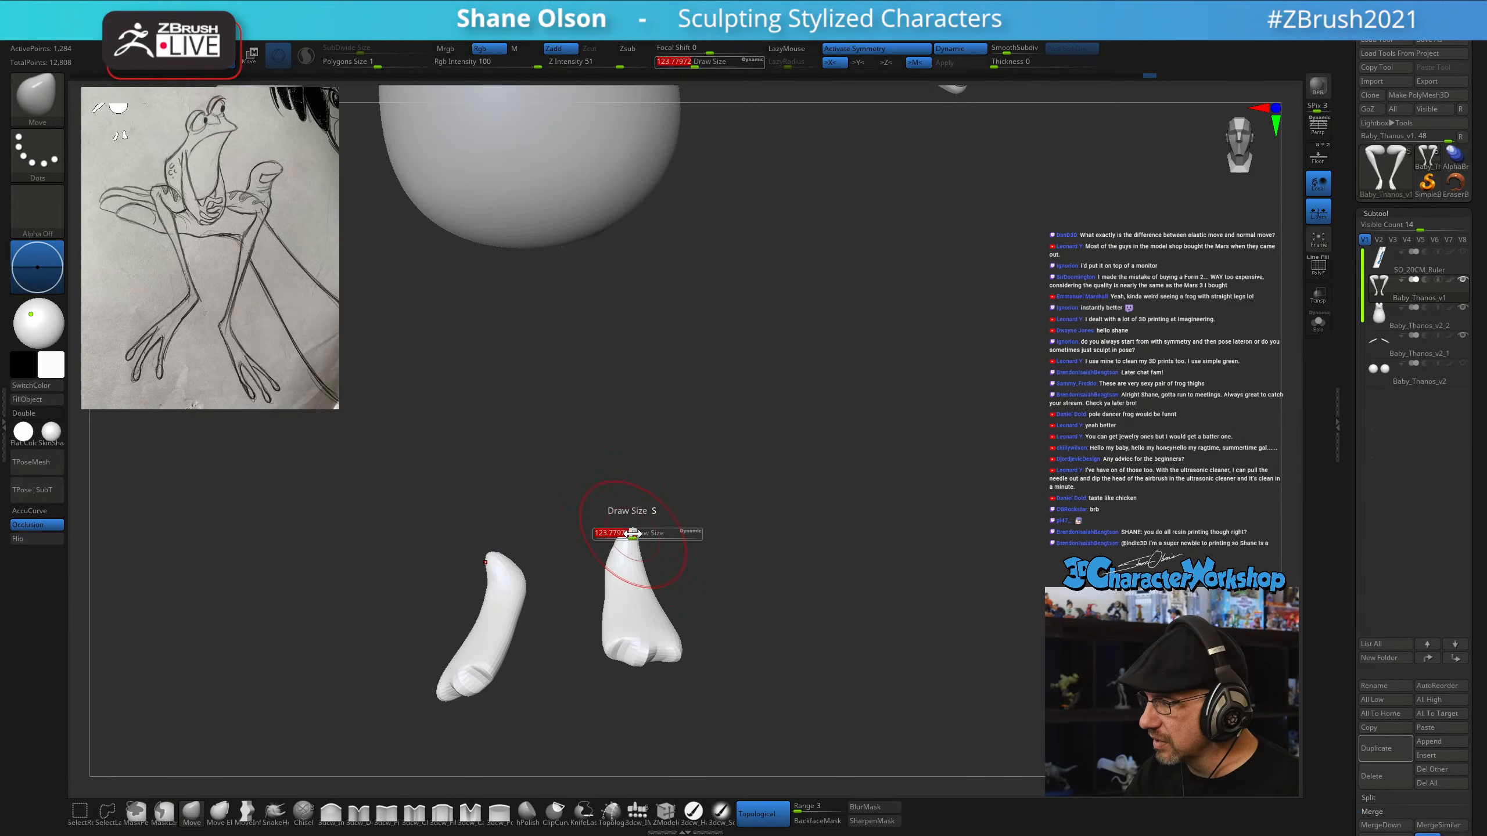
drag(630, 534, 627, 534)
right_drag(637, 537, 646, 551)
shift+drag(646, 551, 616, 522)
key(s)
right_drag(651, 513, 635, 466)
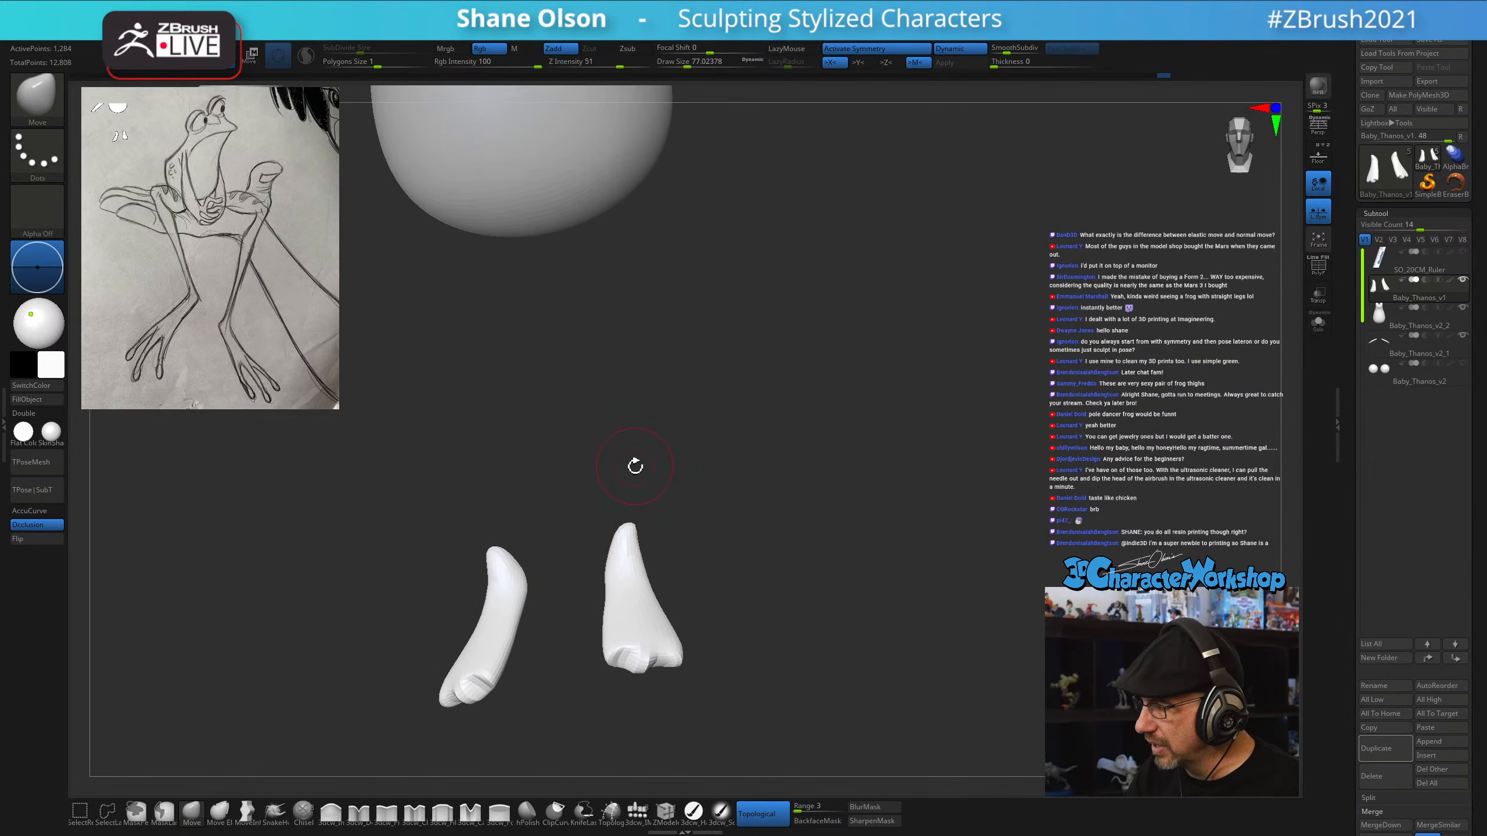
right_drag(630, 523, 645, 556)
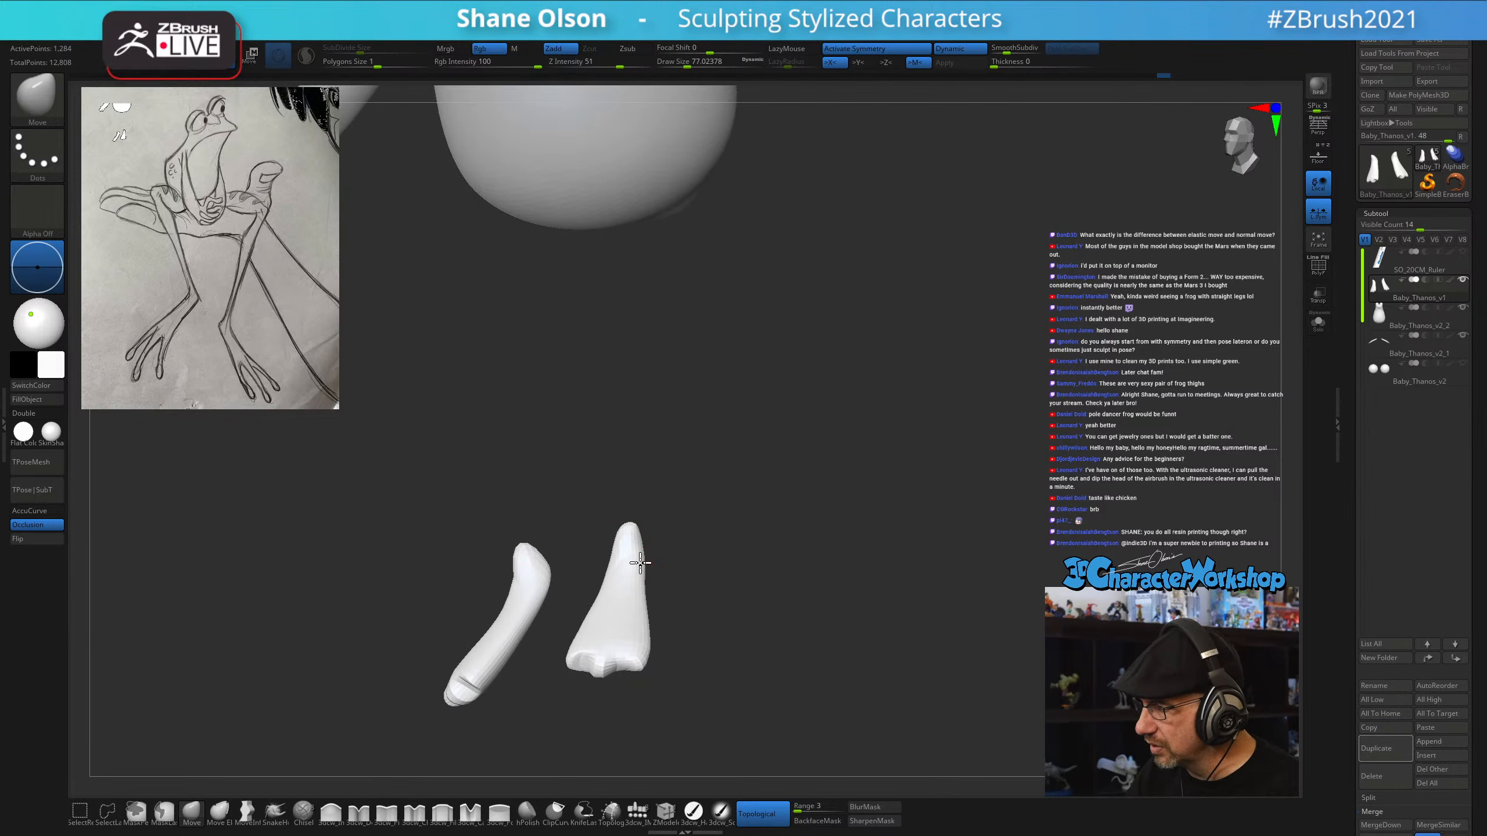
ctrl+shift+click(801, 590)
Refine the backs of the heels where they meet the lower legs, using a draw size of about 62
drag(849, 654, 703, 510)
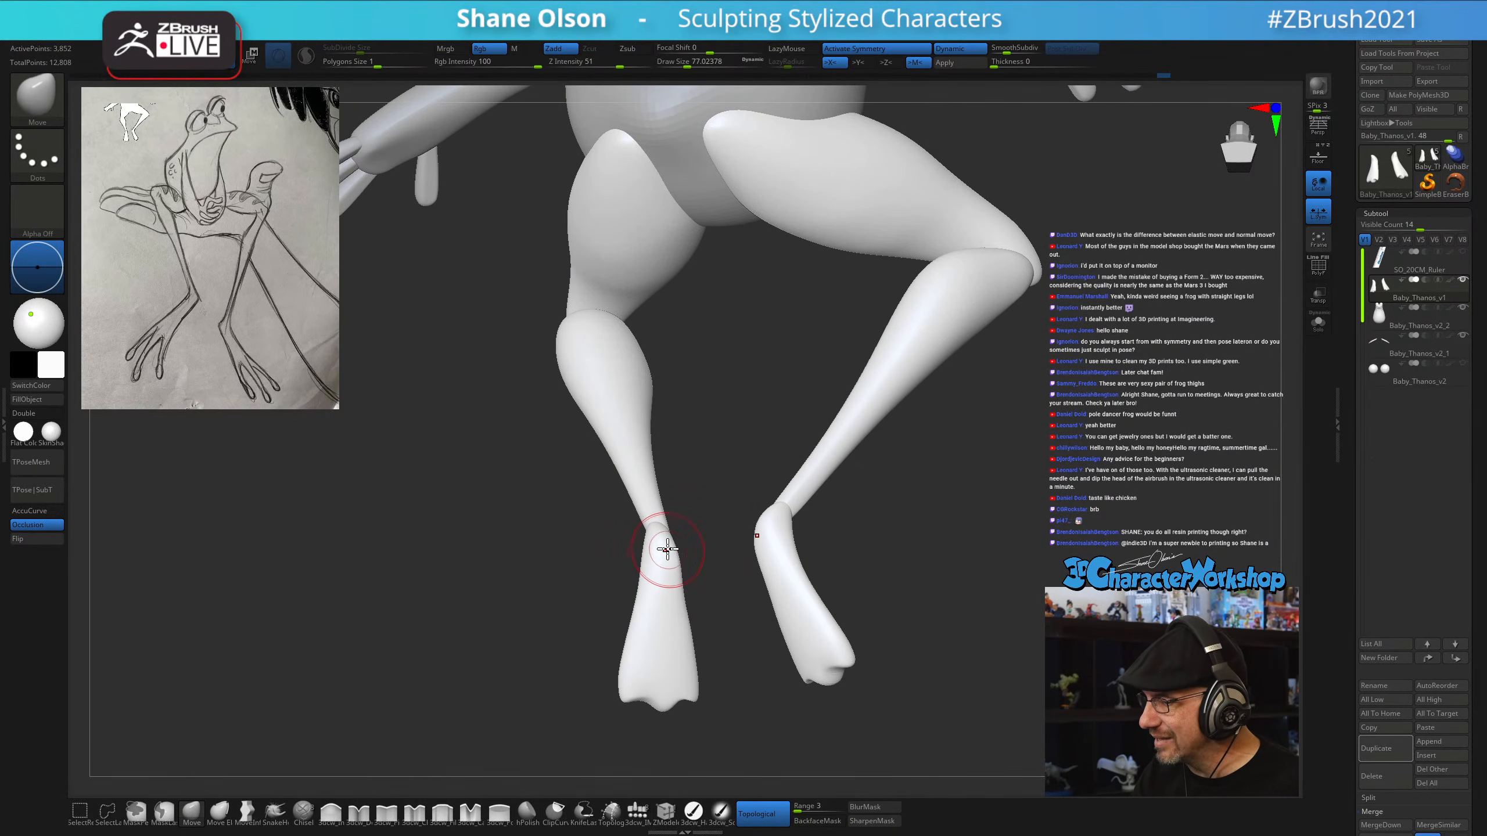
right_drag(667, 549, 659, 526)
key(s)
drag(666, 556, 661, 555)
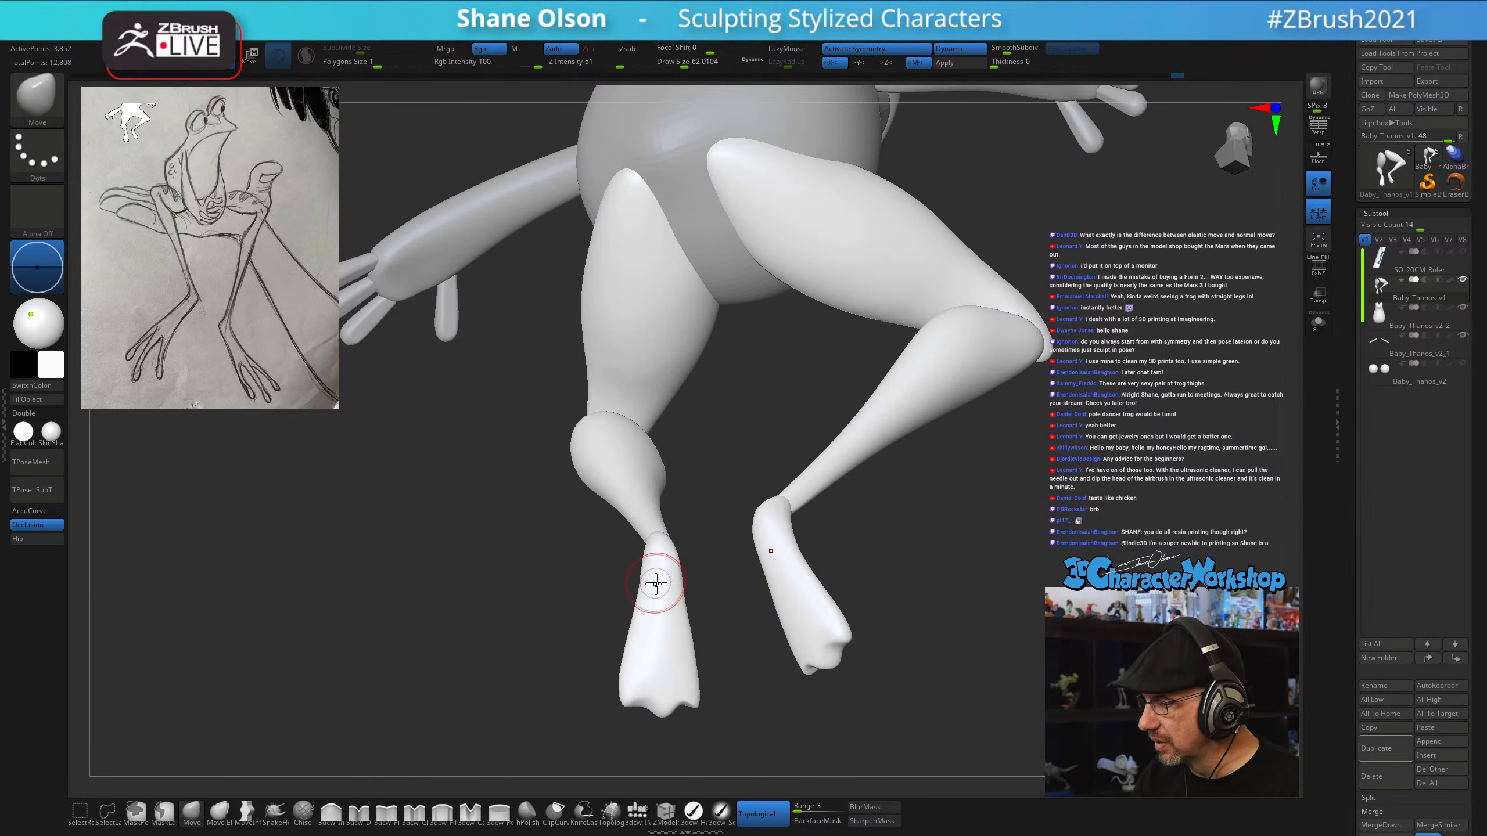
mouse_move(656, 583)
right_down()
mouse_move(664, 541)
mouse_move(674, 576)
right_up()
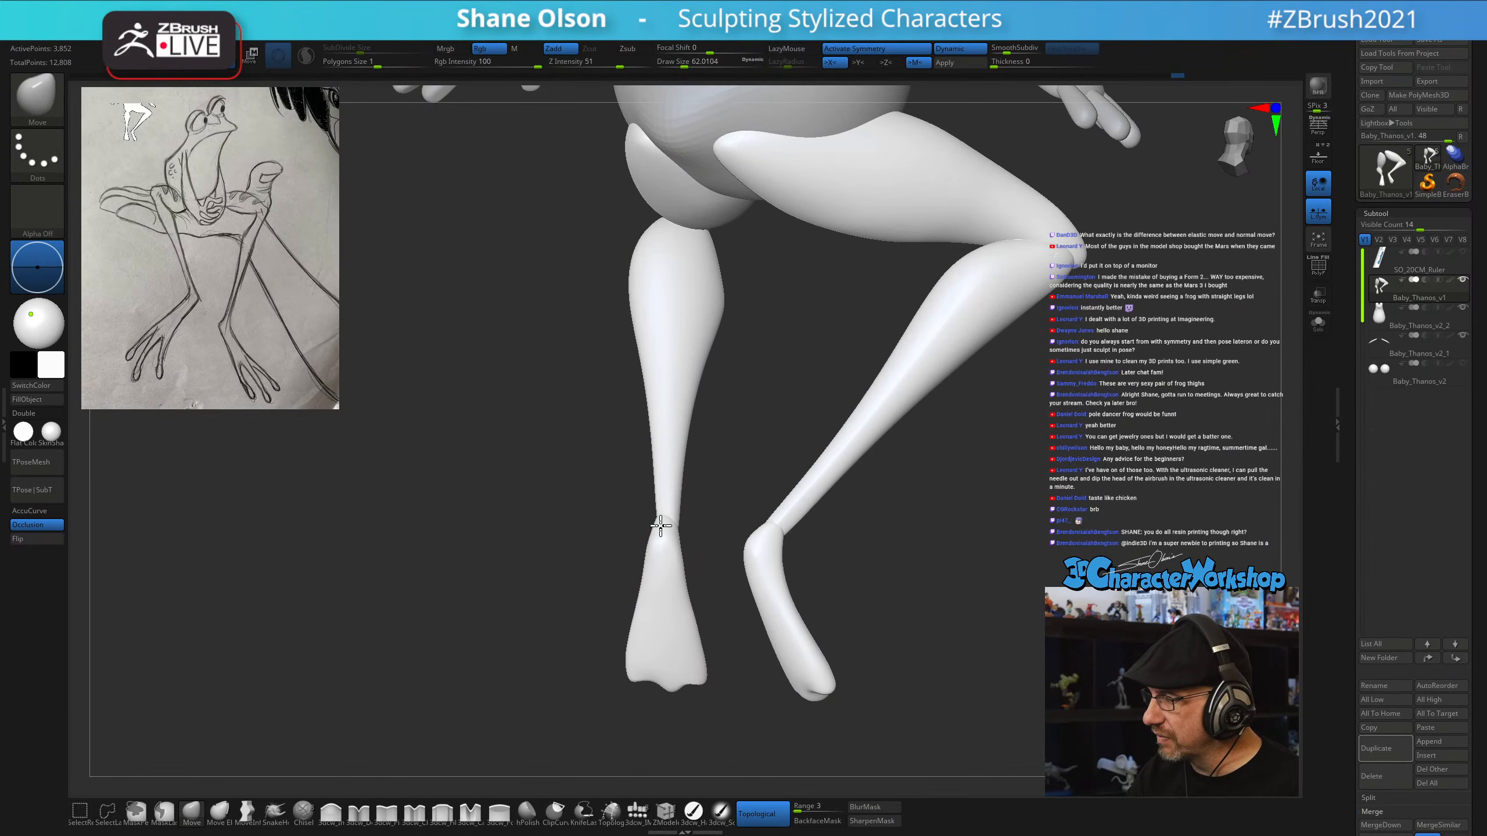
right_drag(679, 480, 797, 459)
ctrl+right_drag(759, 560, 819, 524)
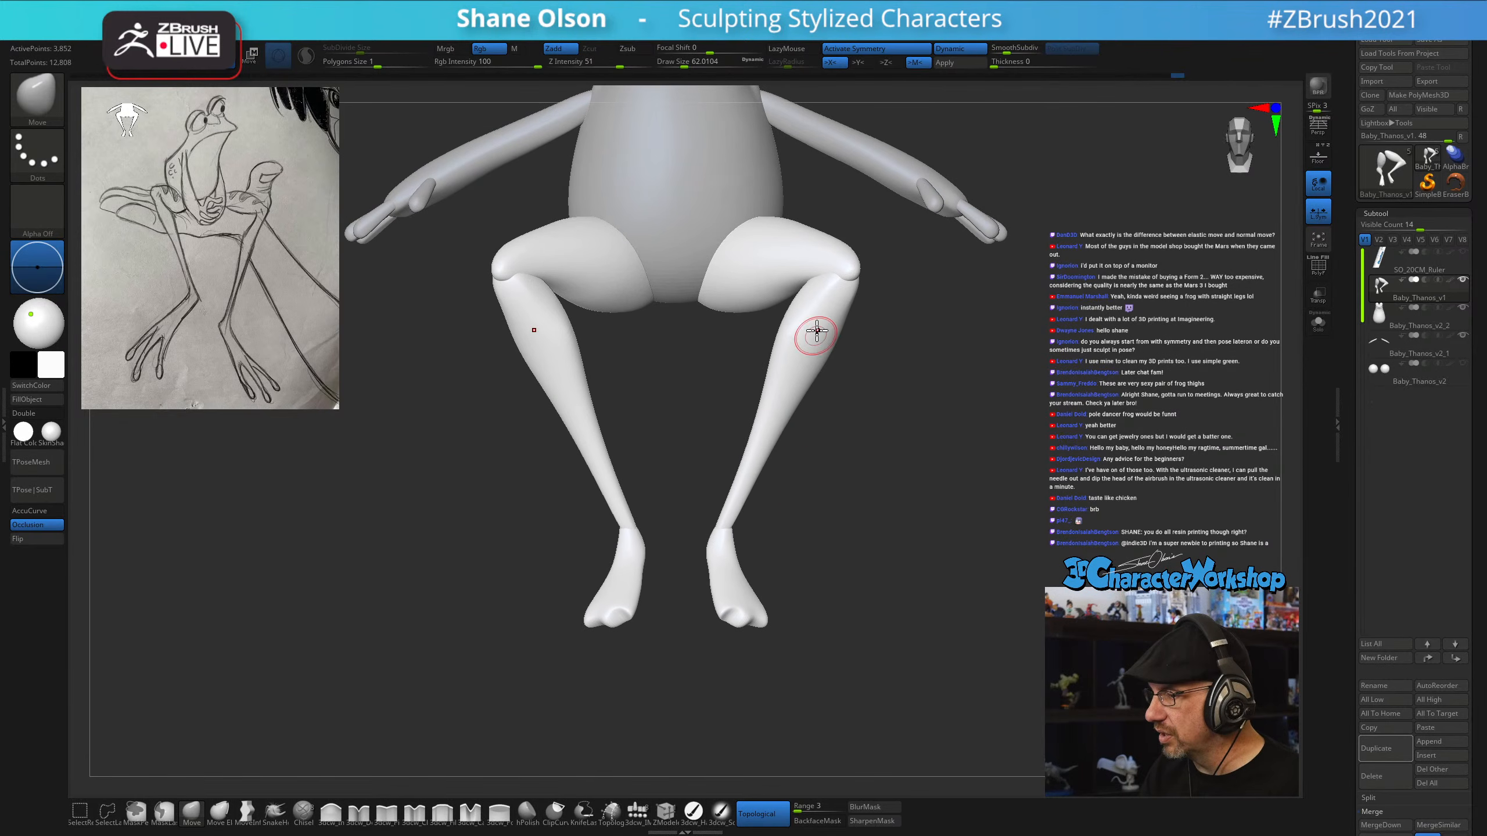
Set the Move brush's draw size to about 83 and touch up the ankle joints
right_drag(789, 575, 751, 565)
key(s)
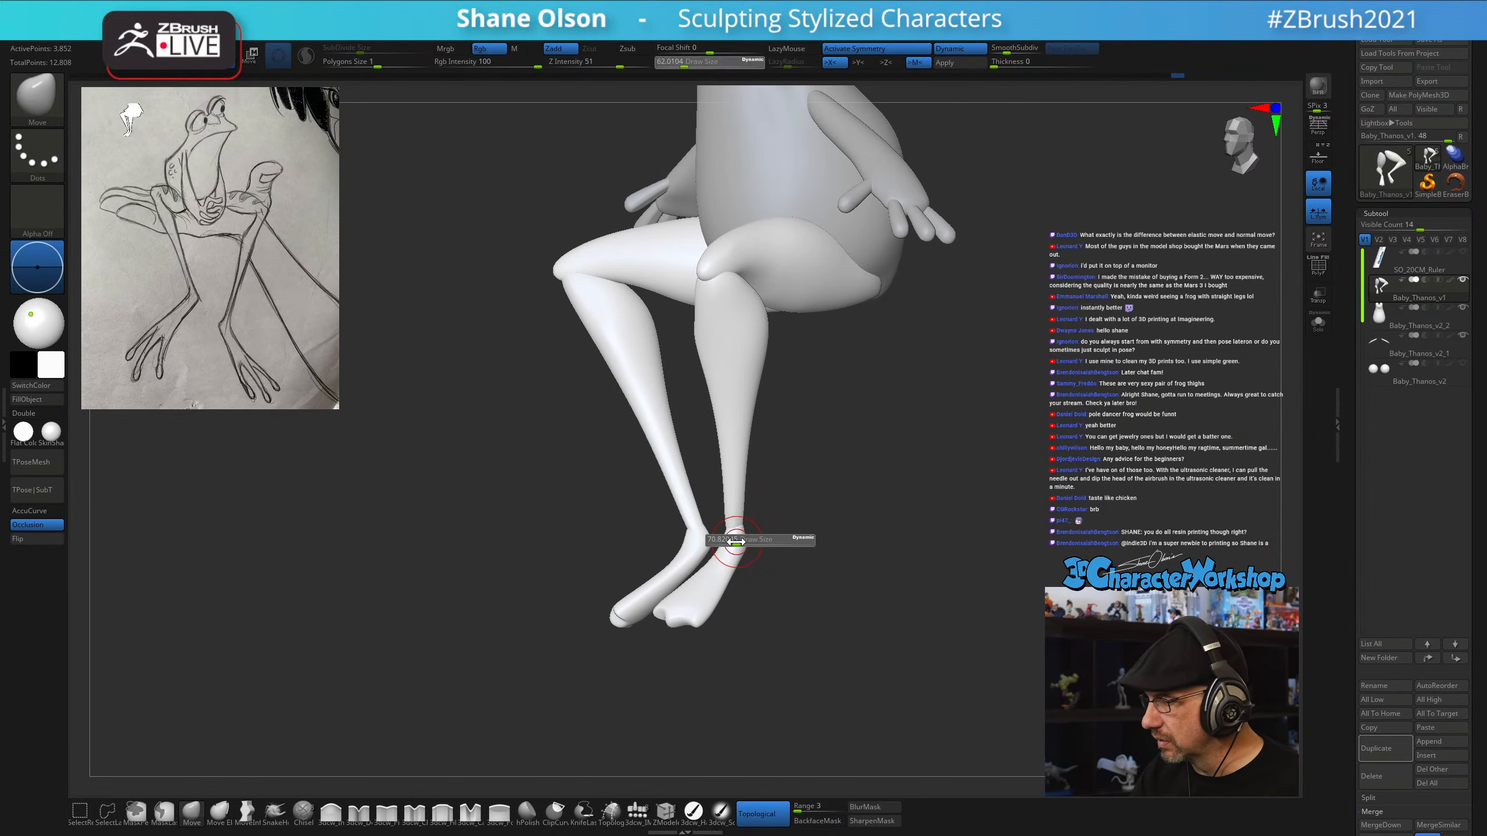
drag(717, 540, 728, 539)
right_drag(755, 517, 806, 495)
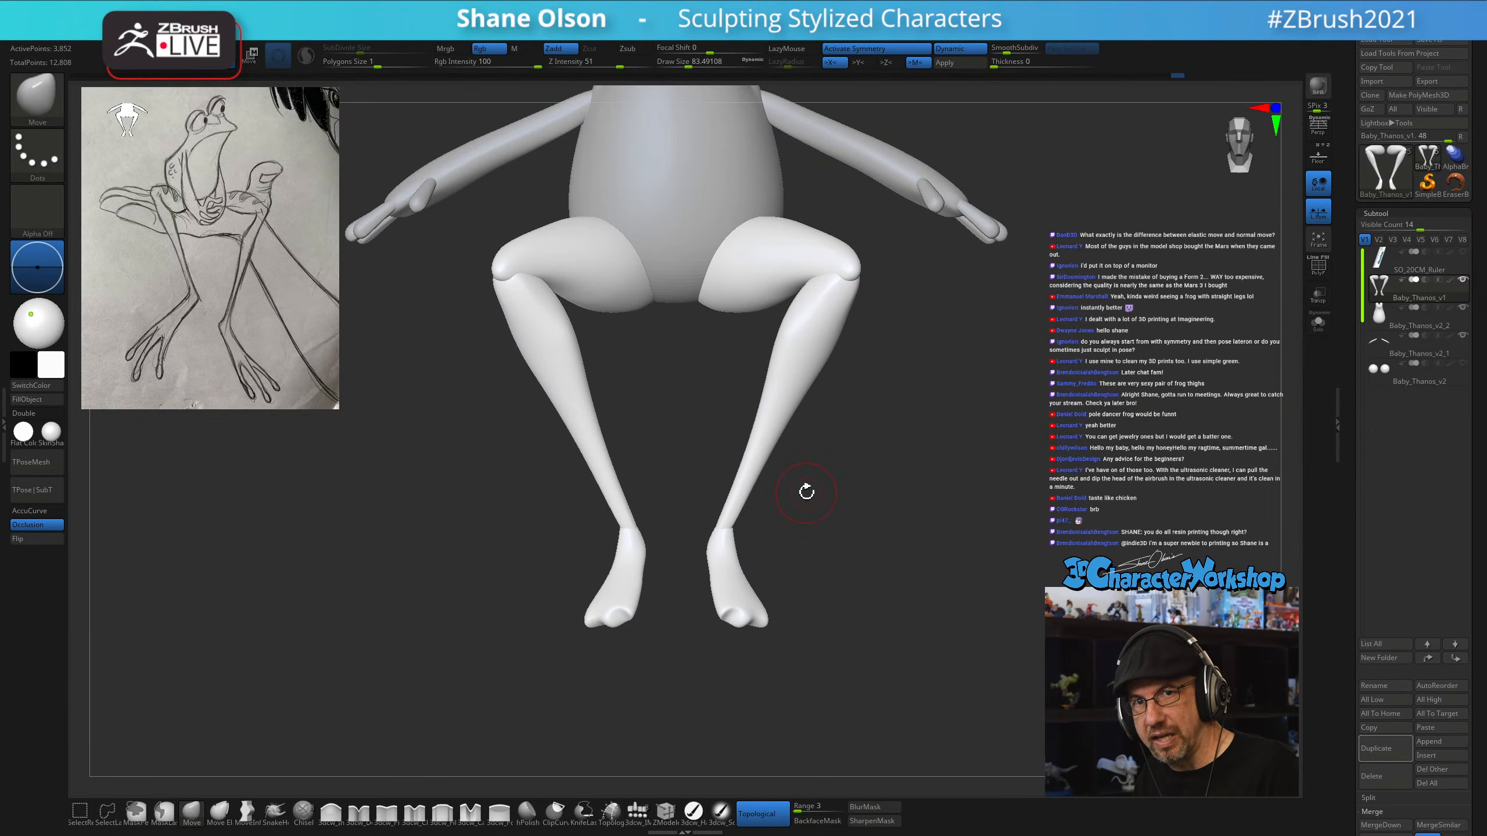
Try pulling the ankles down toward the feet with the Move Elastic brush at a draw size of about 338
click(219, 813)
key(s)
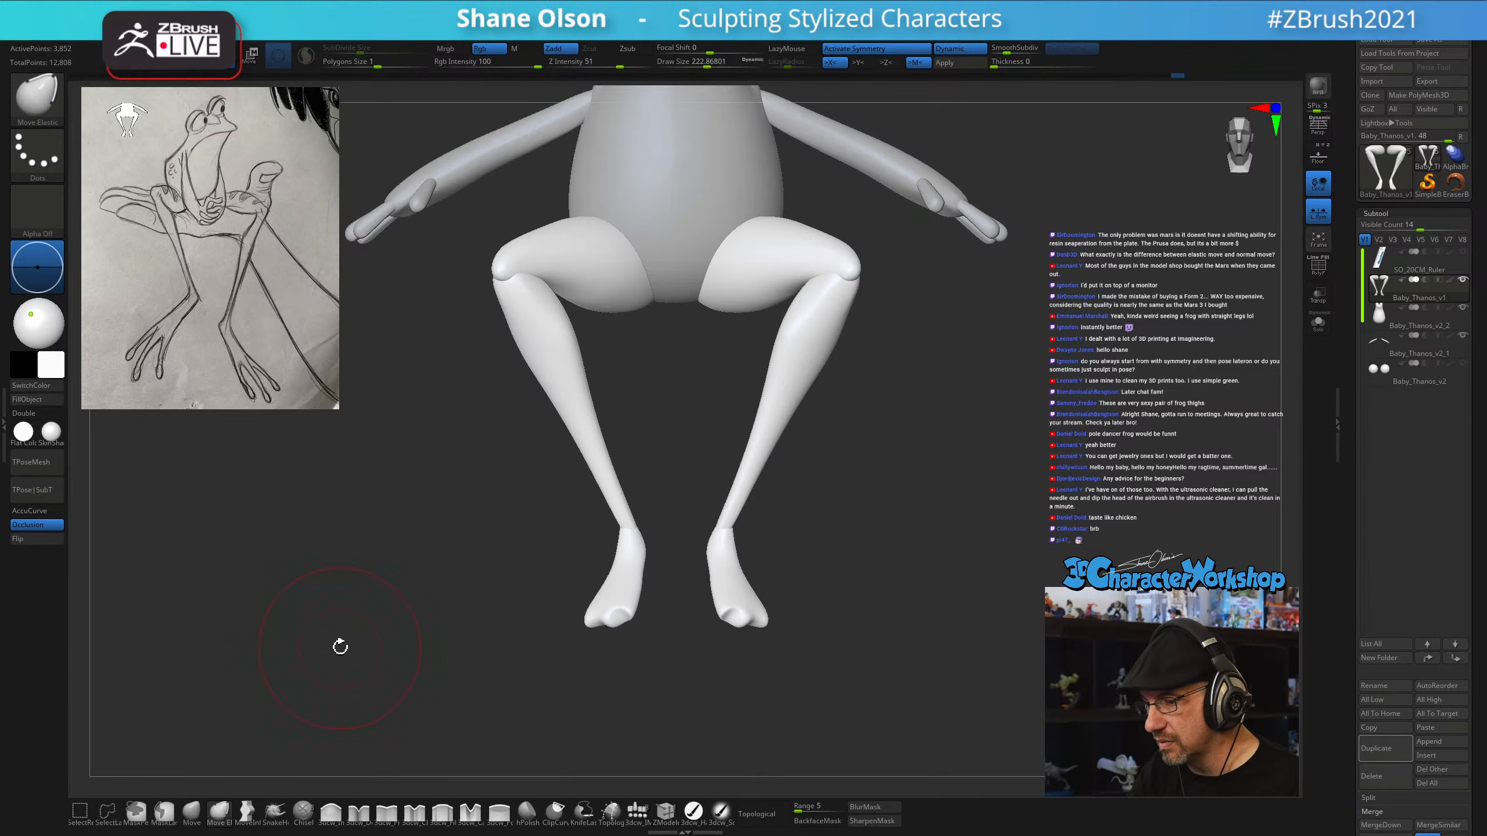
key(s)
drag(848, 543, 856, 542)
mouse_move(743, 533)
mouse_down()
mouse_move(727, 541)
mouse_move(743, 515)
mouse_move(743, 541)
mouse_move(750, 515)
mouse_move(730, 521)
mouse_move(732, 504)
mouse_move(775, 526)
mouse_move(730, 571)
mouse_up()
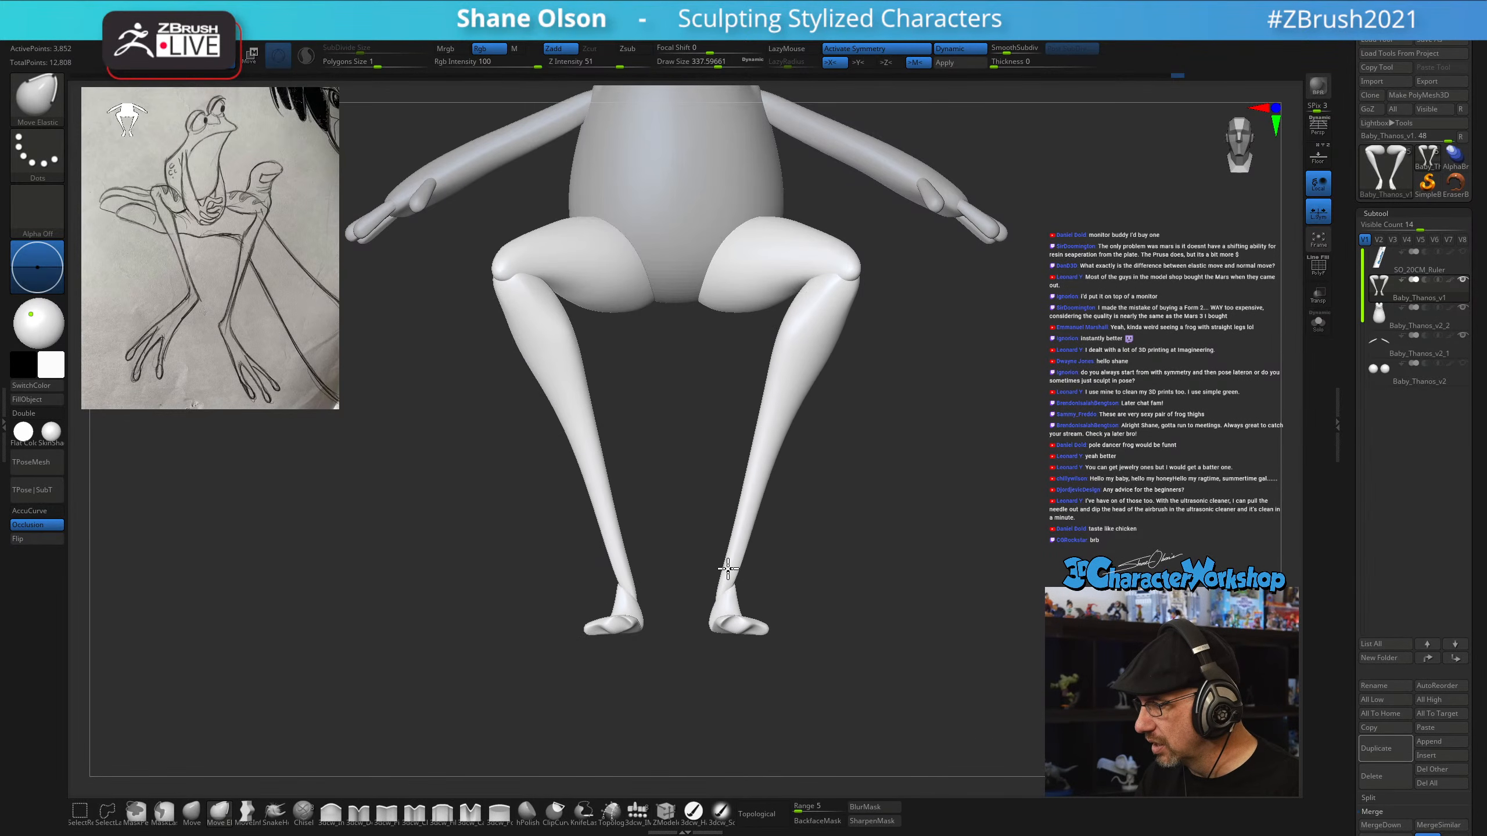
drag(767, 514, 619, 633)
Try shifting the ankles with the regular Move brush for comparison and undo the test strokes
click(192, 813)
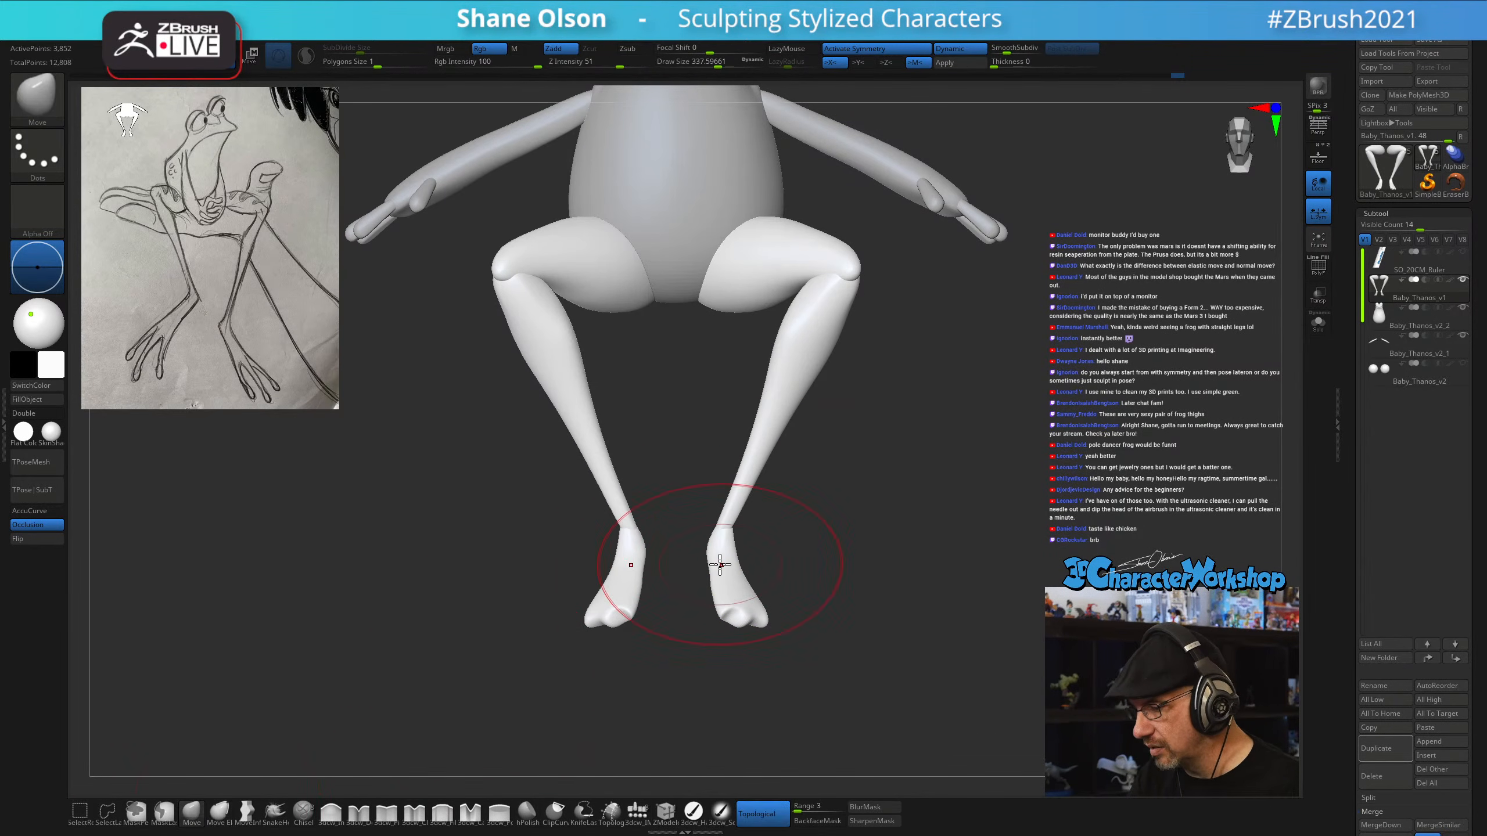
key(b)
key(m)
key(v)
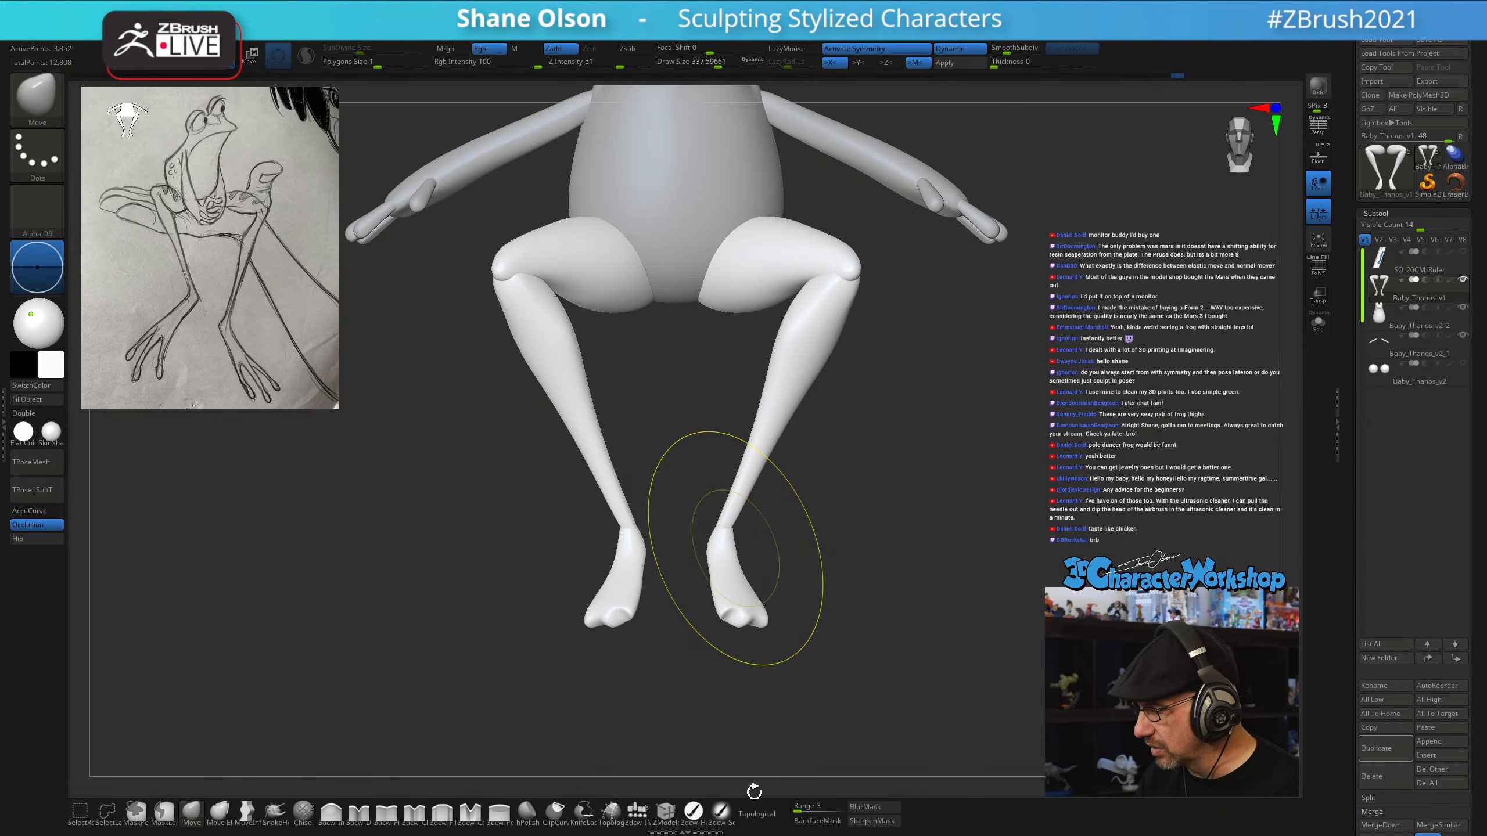
key(ctrl+z)
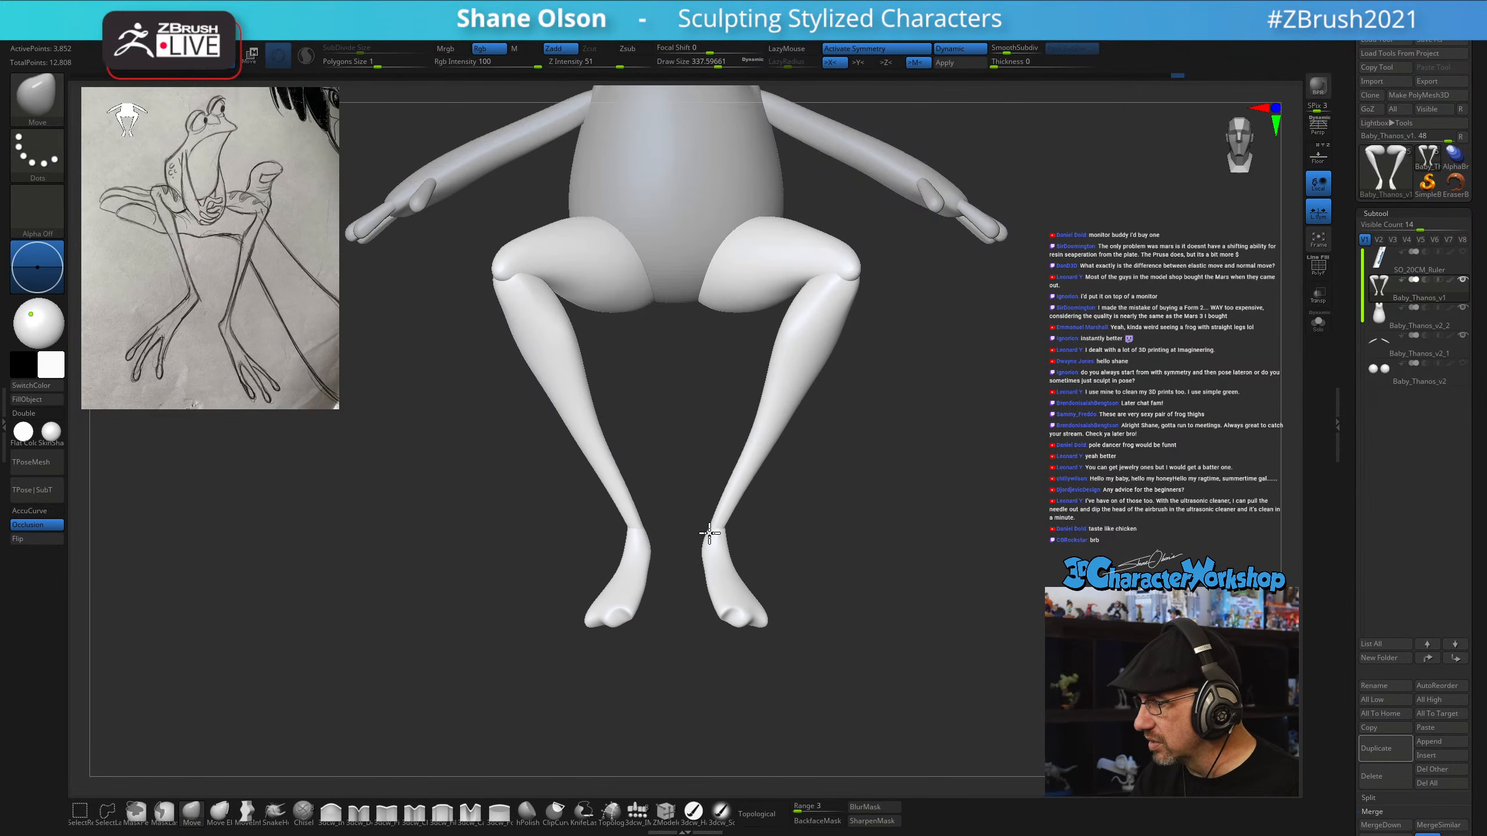
key(ctrl+z)
key(ctrl+z)
key(ctrl+z)
key(ctrl+z)
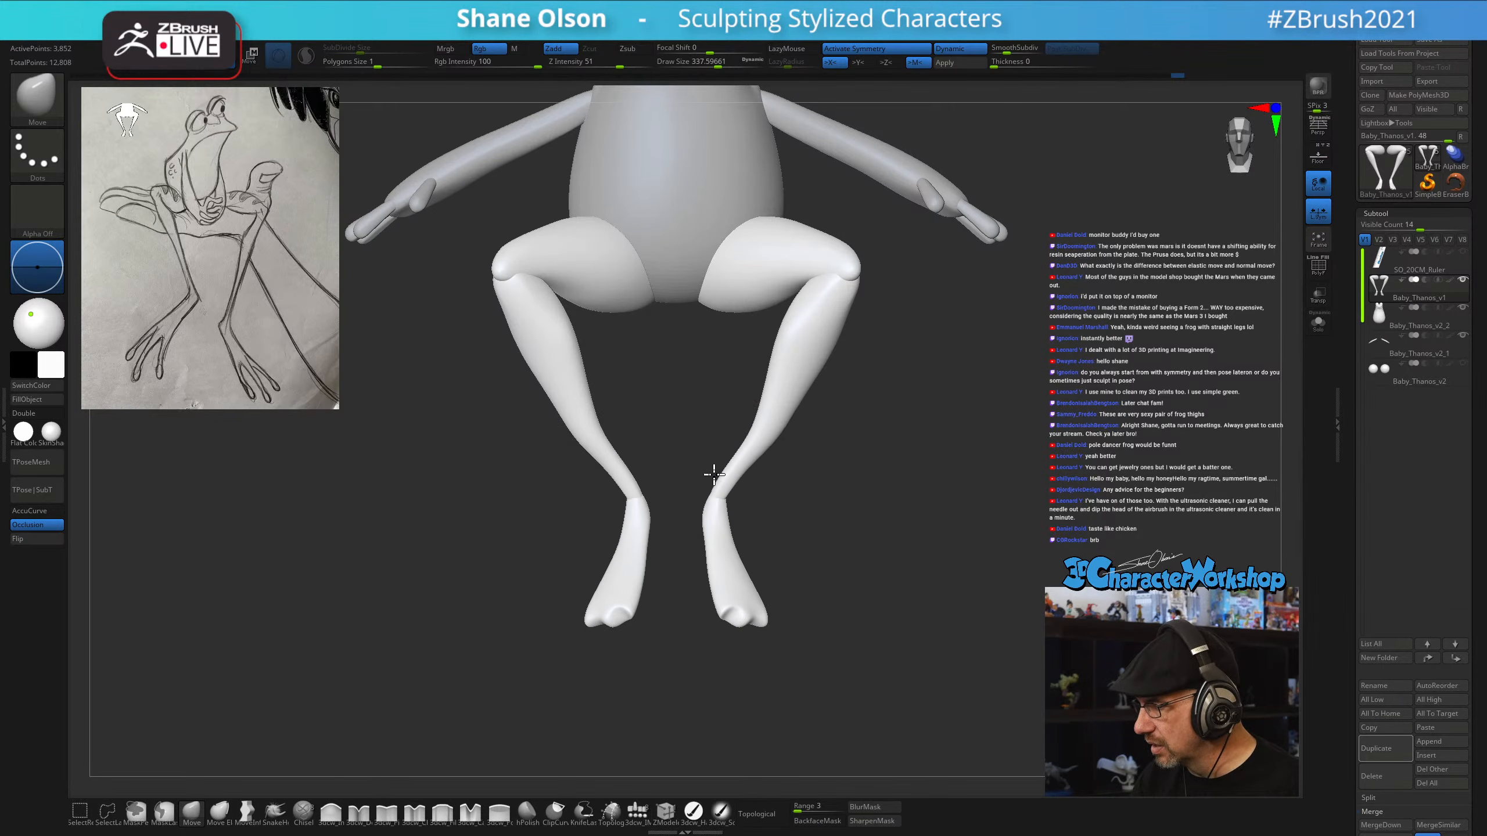
key(ctrl+z)
key(ctrl+z)
key(ctrl+z)
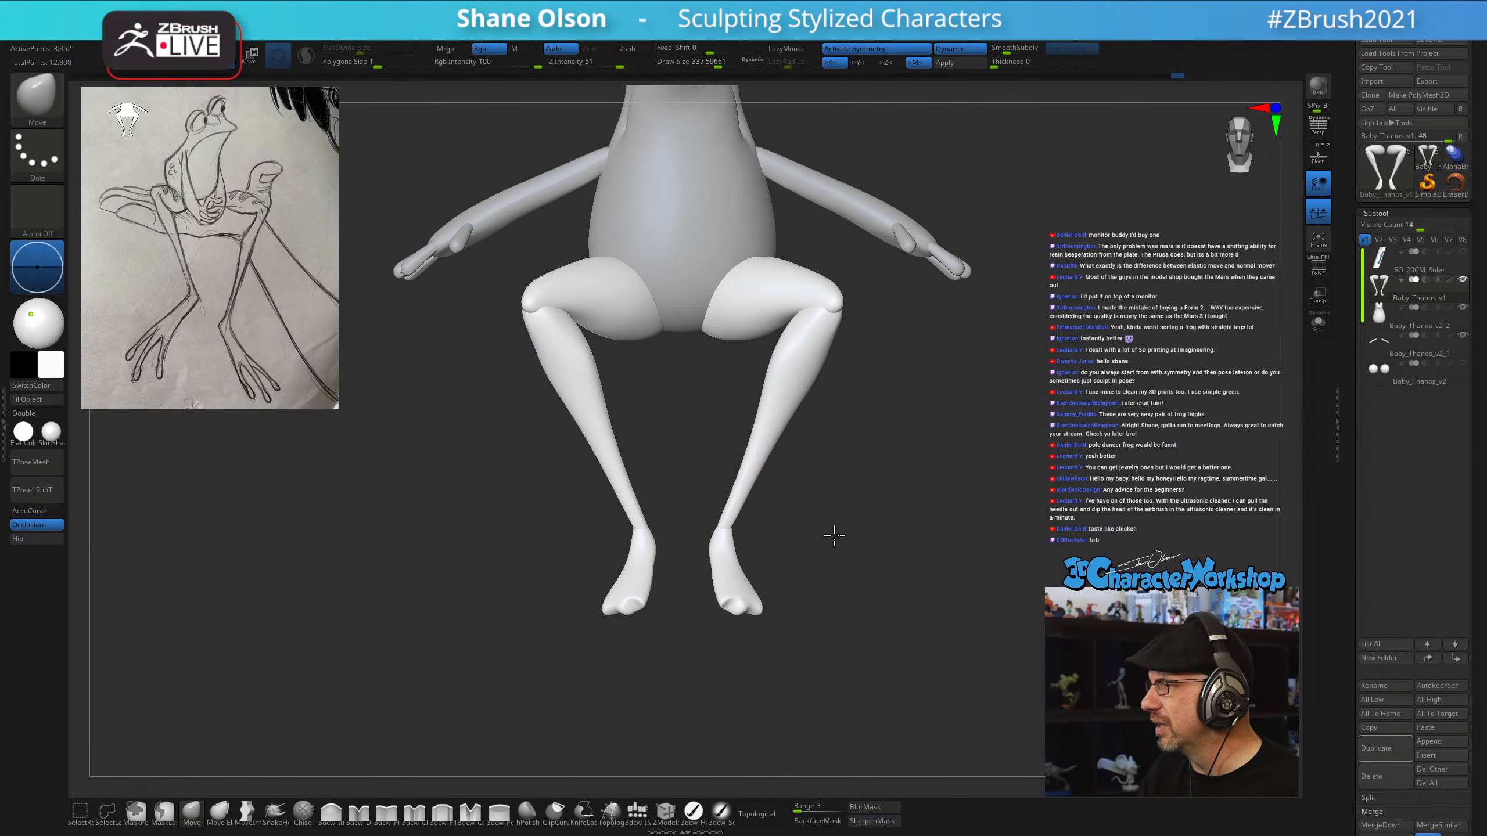
Set the Move brush's draw size to about 217 for shaping the legs
key(s)
mouse_move(842, 544)
mouse_down()
mouse_move(800, 551)
mouse_move(817, 556)
mouse_move(802, 475)
mouse_up()
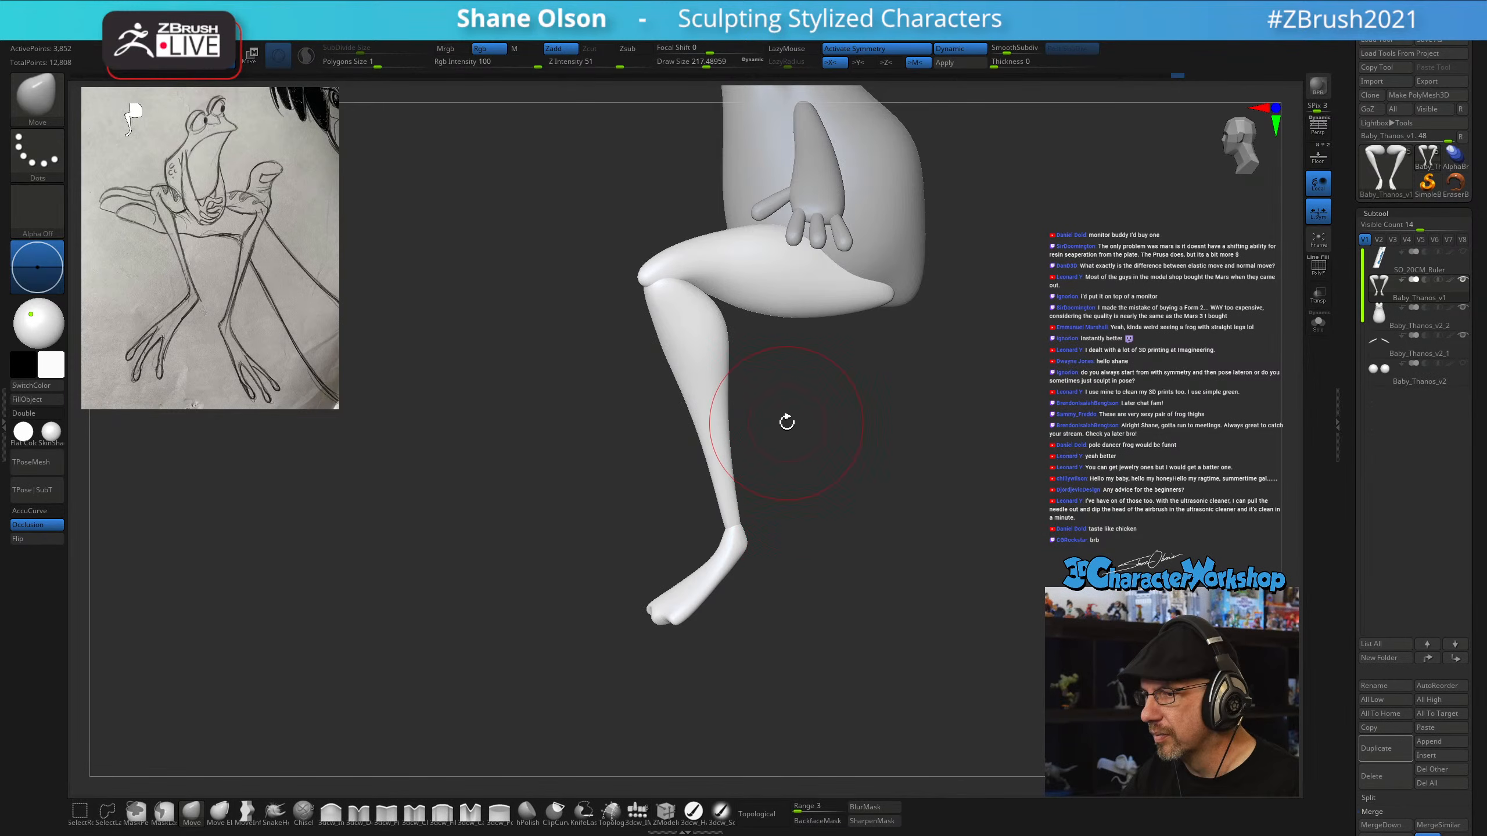
drag(787, 422, 920, 598)
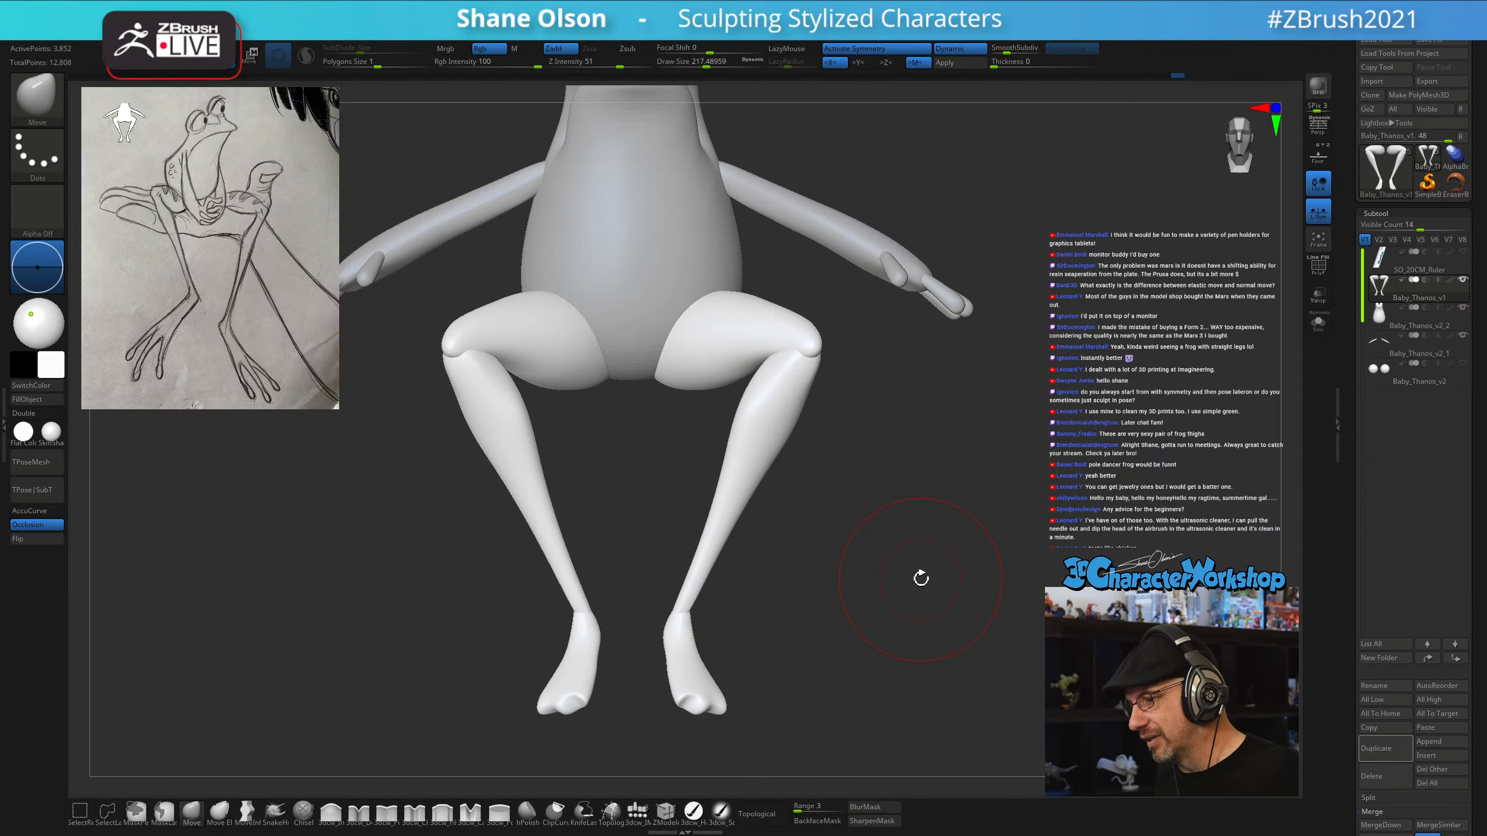
drag(826, 575, 923, 504)
Select the arms, rotate them down and forward from the shoulders with the gizmo so the hands hang between the knees, and return to sculpting
alt+click(820, 328)
key(w)
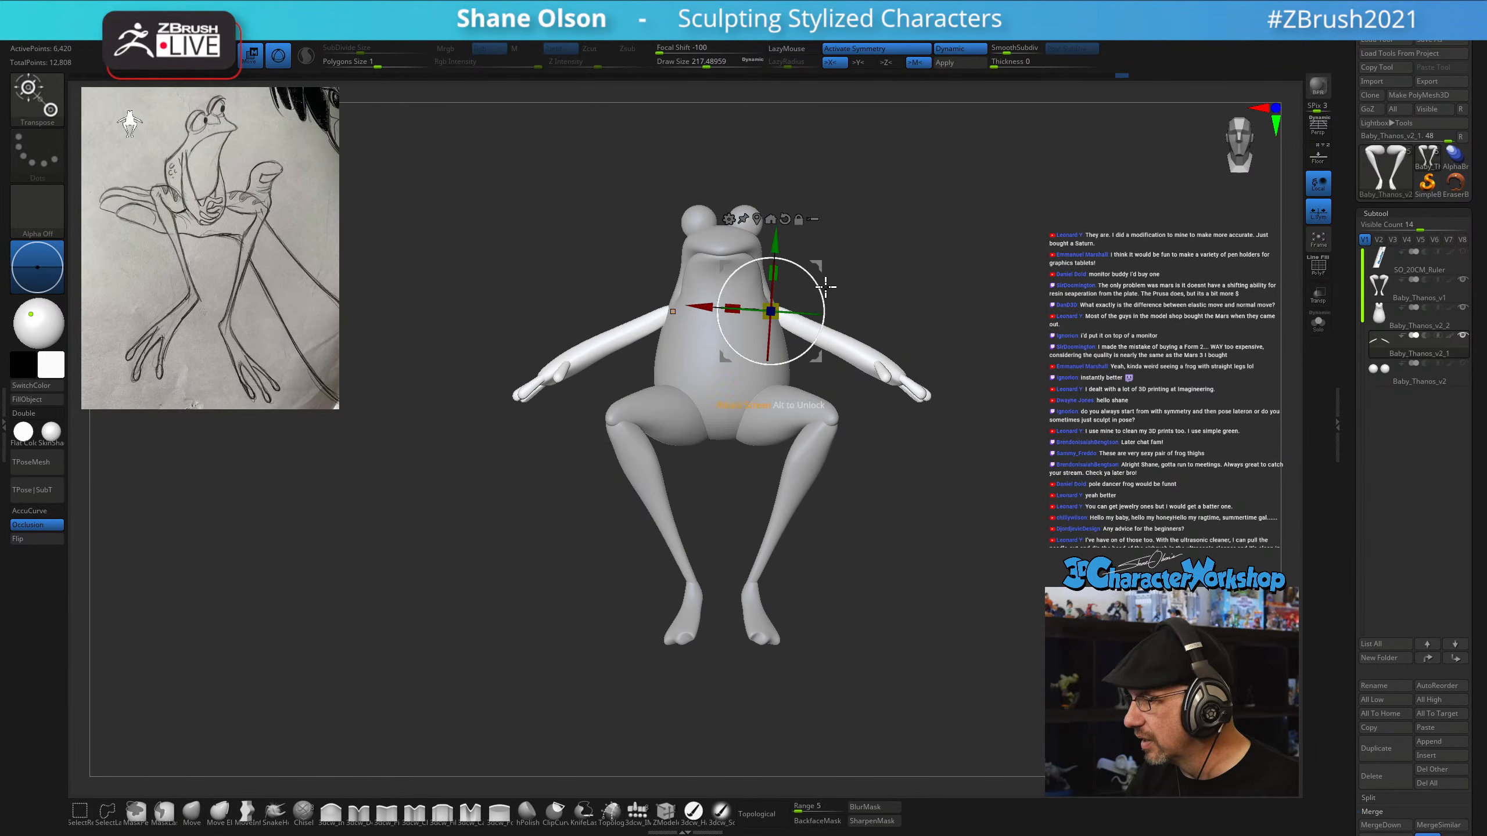
drag(820, 283, 850, 302)
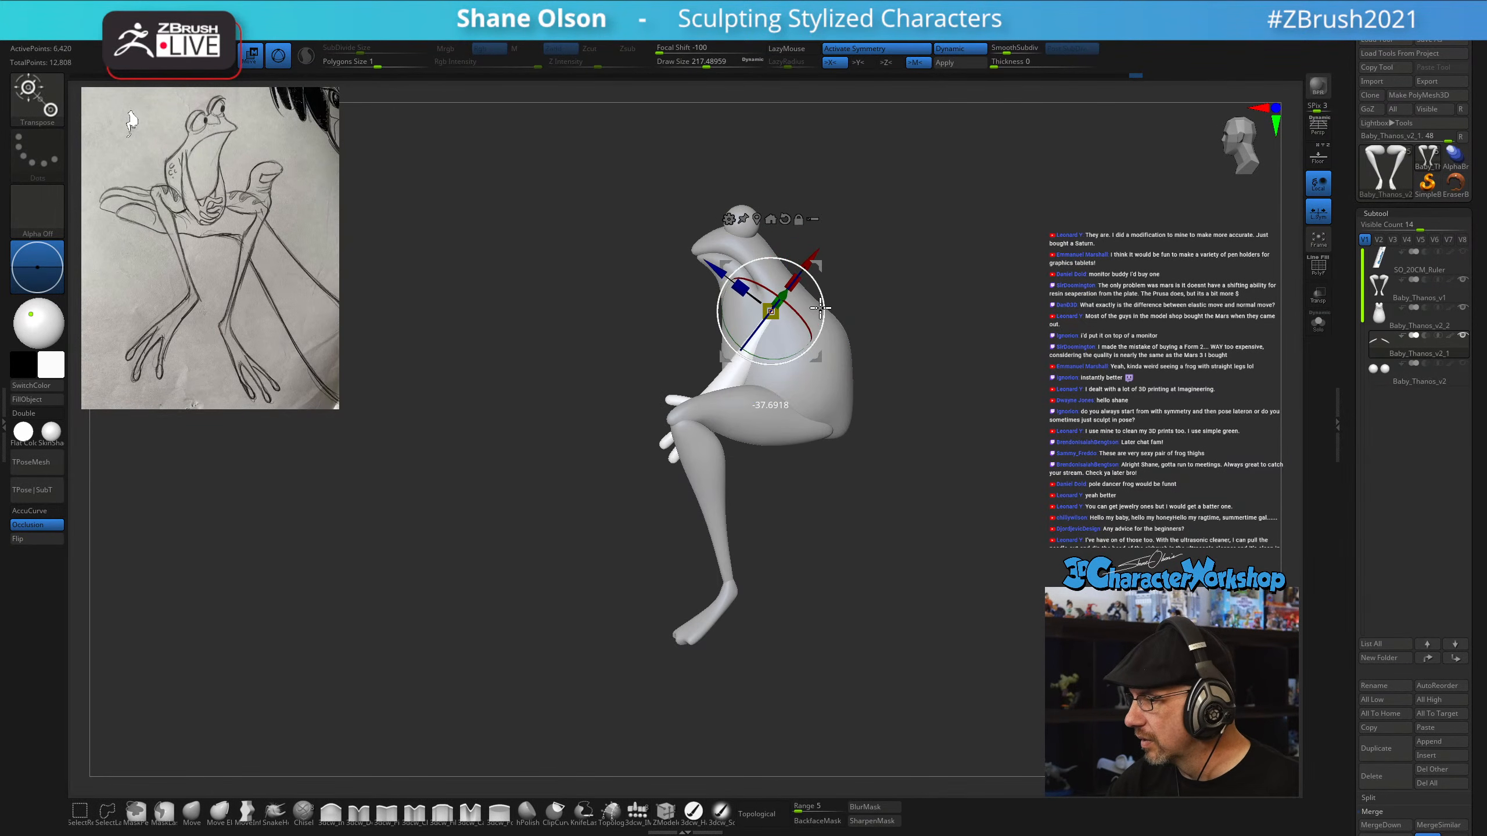
drag(884, 477, 838, 495)
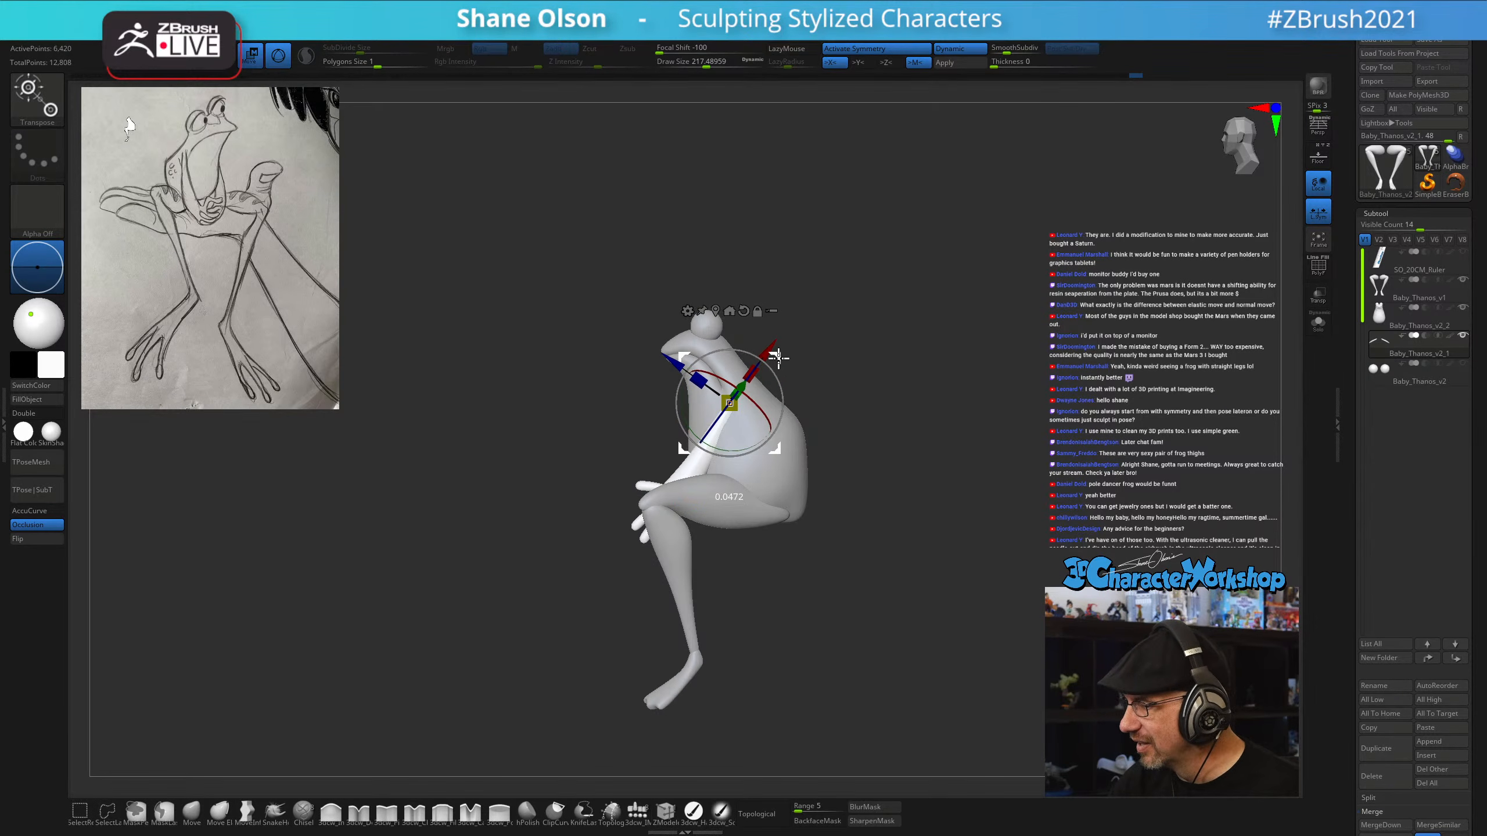
mouse_move(811, 387)
shift+mouse_down()
mouse_move(900, 481)
mouse_move(857, 504)
mouse_move(827, 463)
shift+mouse_up()
key(q)
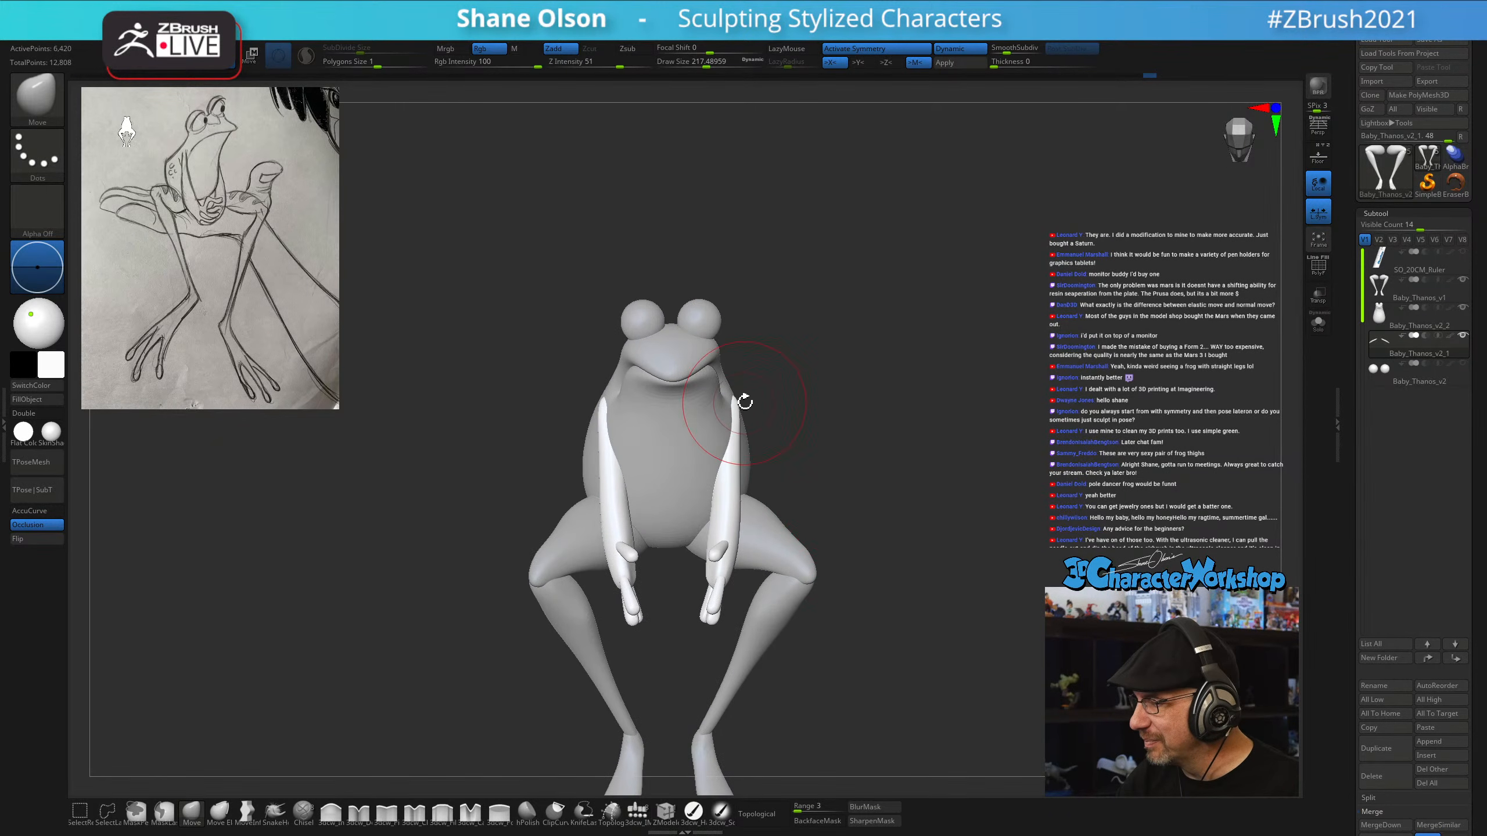
Bow the frog's upper arms outward with the Move brush at a draw size of about 286, and enlarge the brush to about 351
key(s)
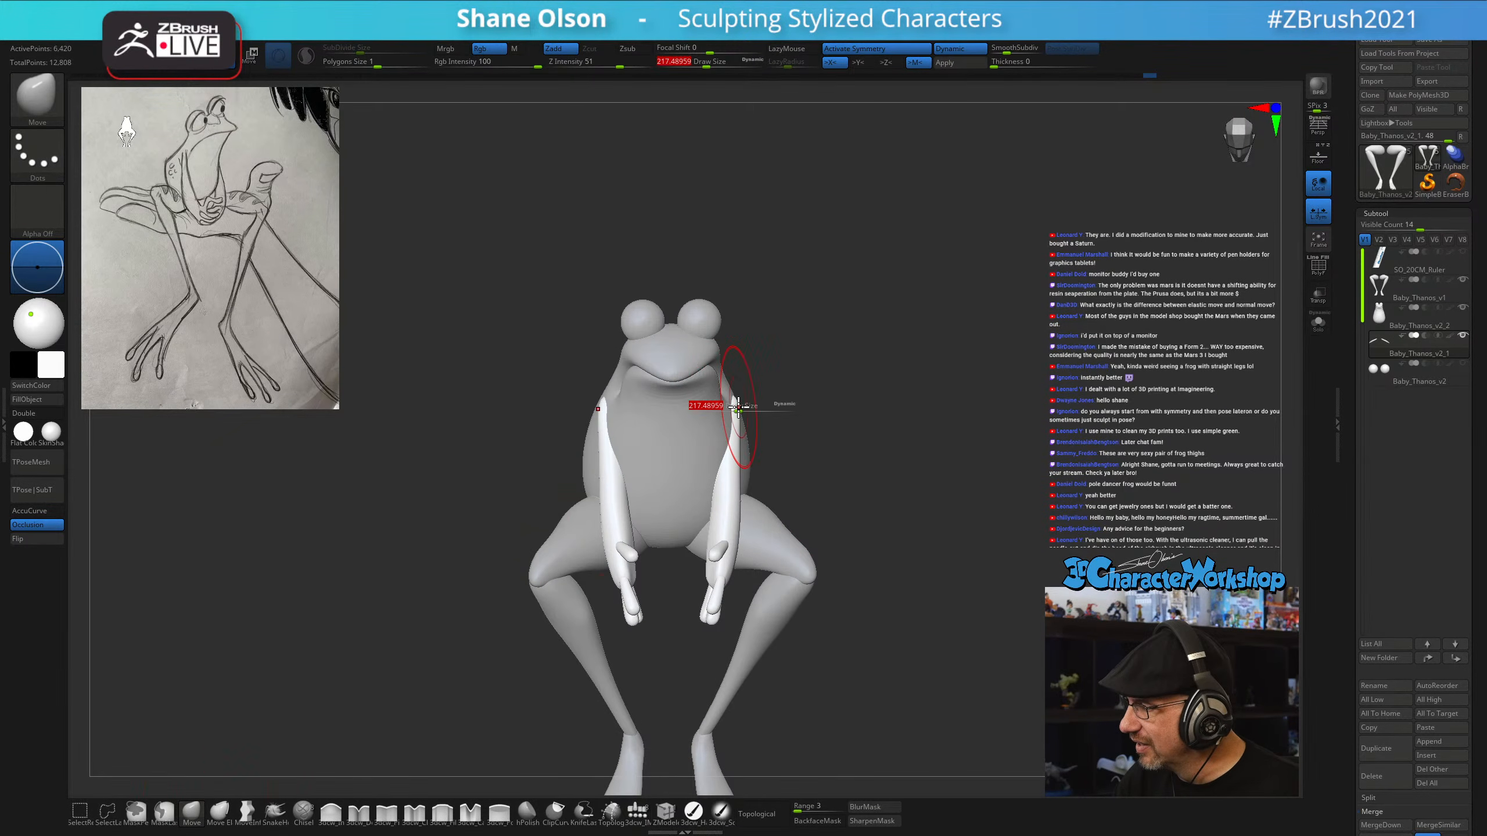
drag(710, 399, 734, 403)
key(s)
mouse_move(726, 477)
mouse_down()
mouse_move(744, 475)
mouse_move(702, 465)
mouse_up()
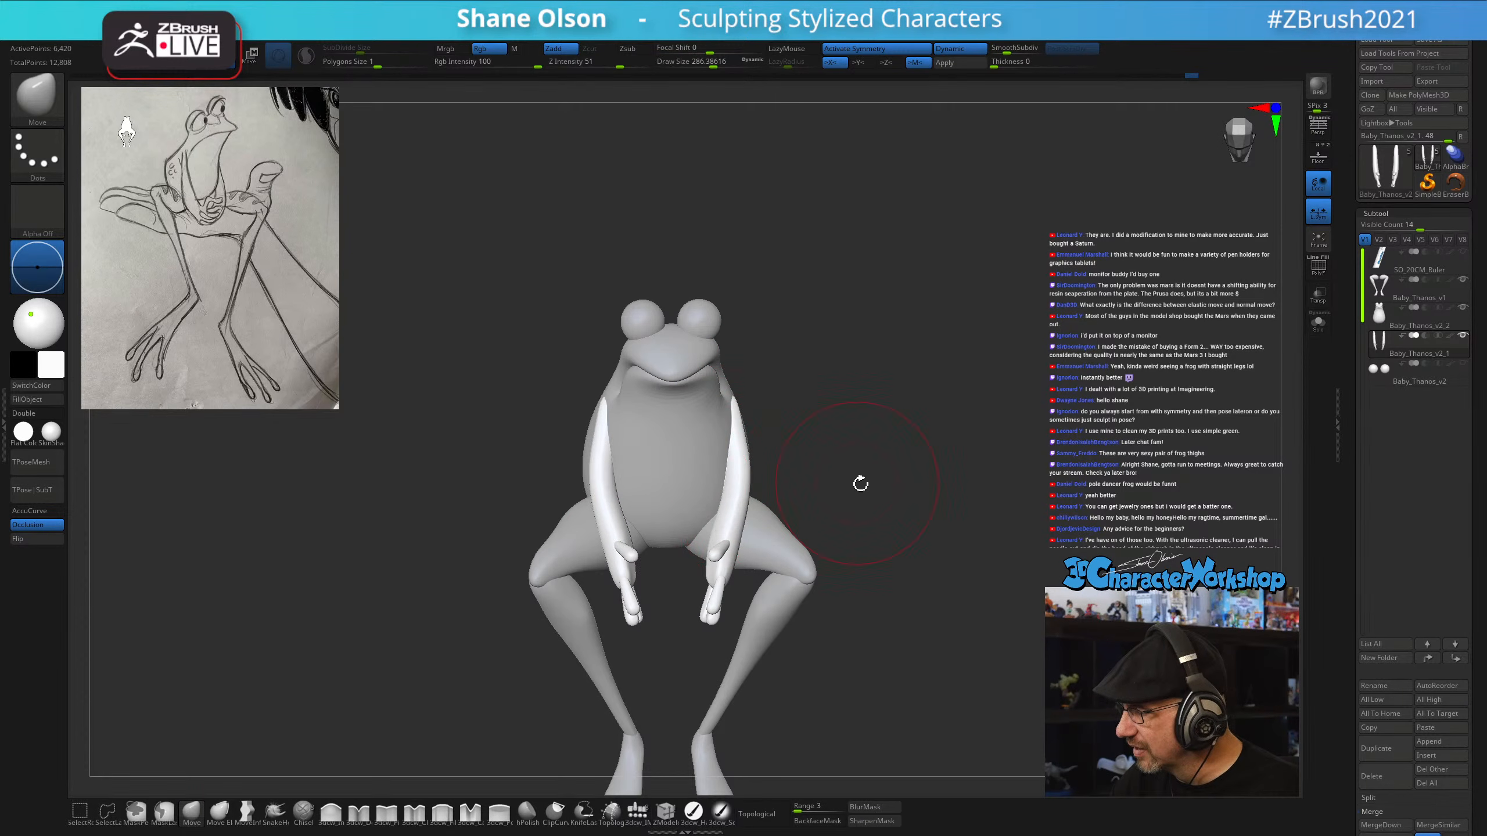
mouse_move(861, 483)
mouse_down()
mouse_move(856, 495)
mouse_move(966, 478)
mouse_move(926, 478)
mouse_move(897, 521)
mouse_move(909, 518)
mouse_move(888, 436)
mouse_up()
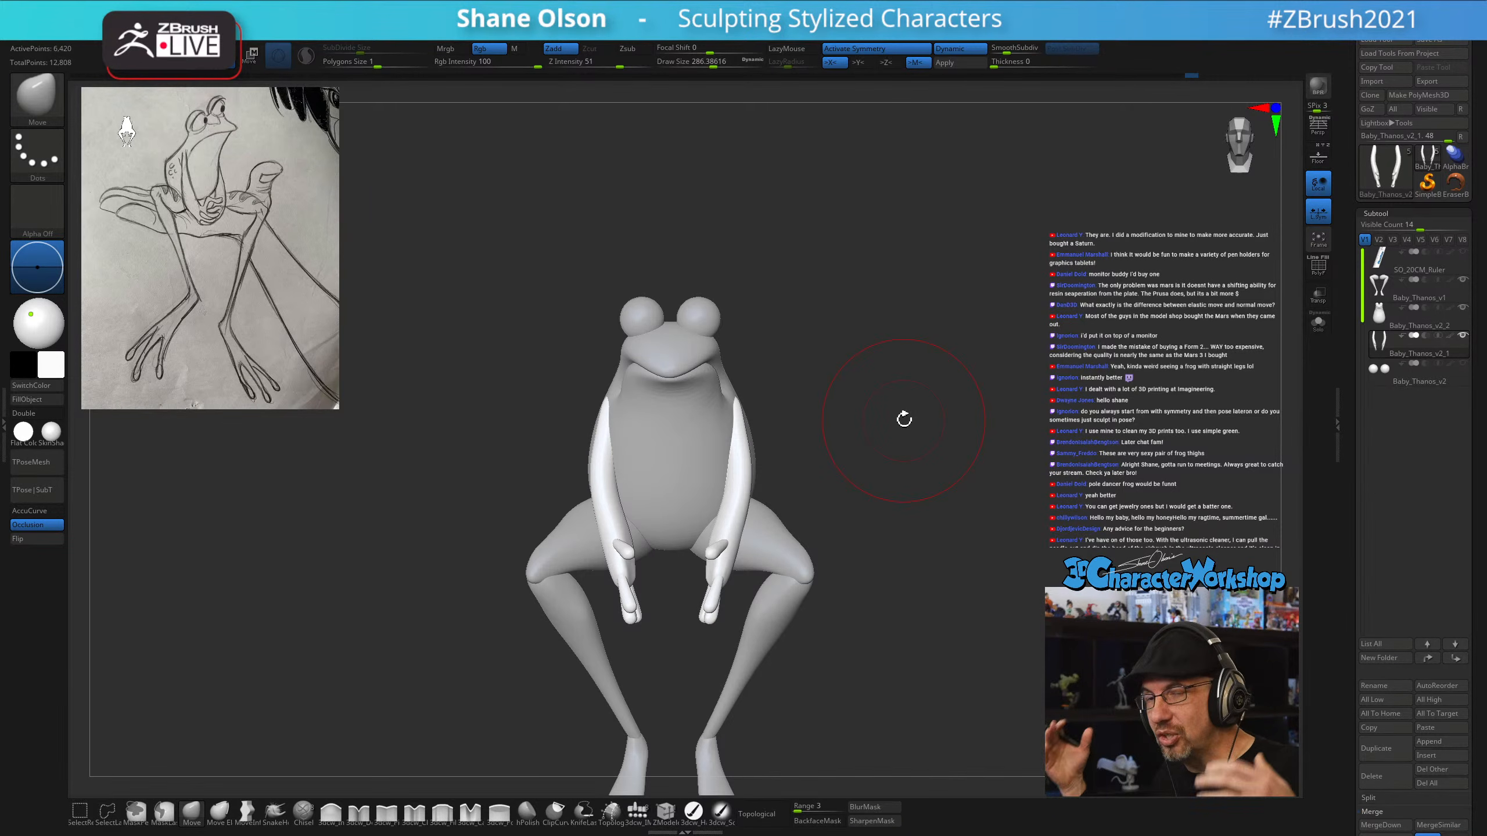
mouse_move(903, 419)
mouse_down()
mouse_move(813, 469)
mouse_move(824, 478)
mouse_up()
key(s)
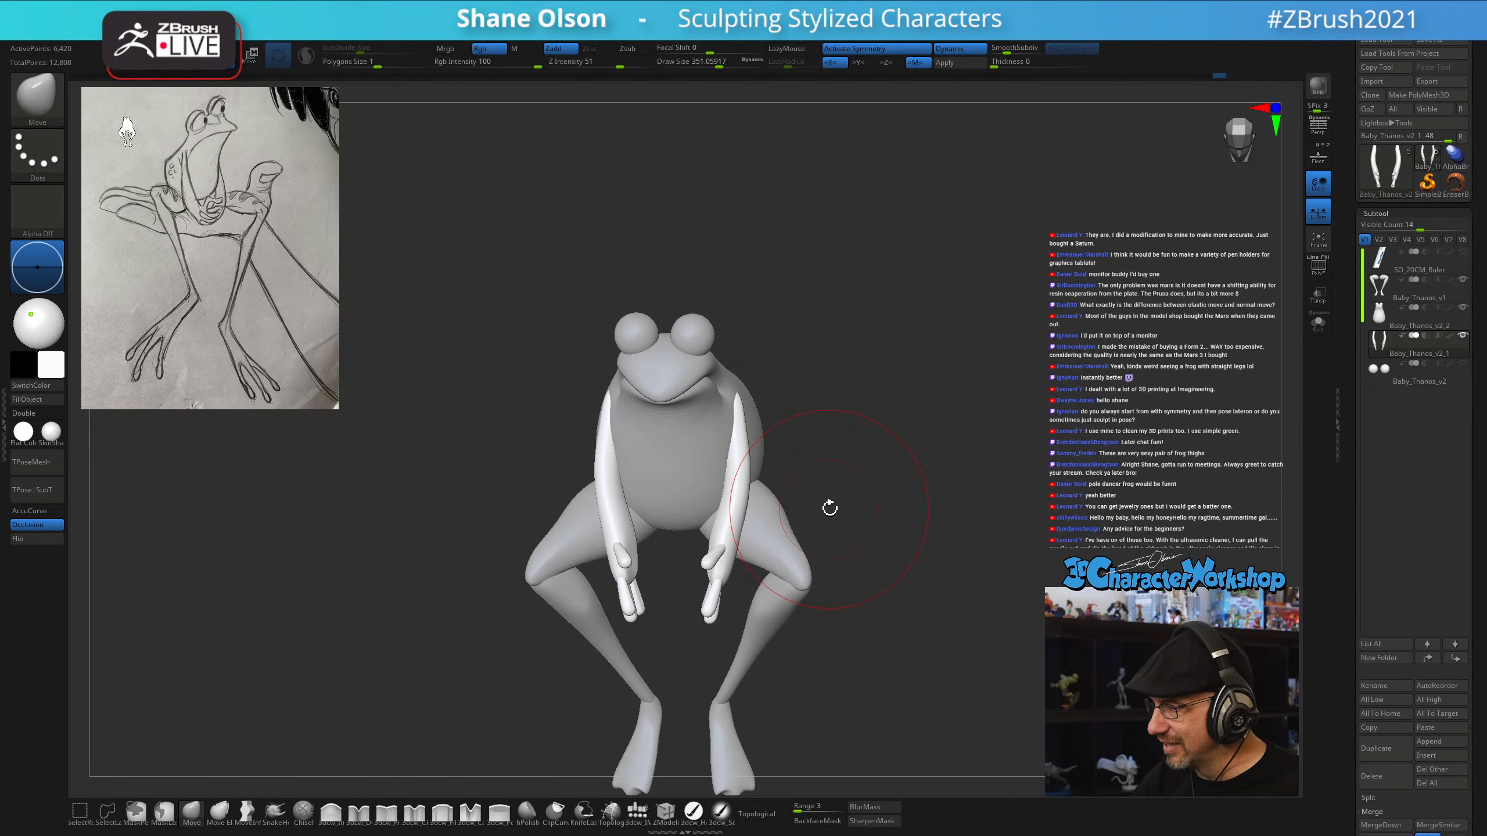
Rotate the arms from the shoulders with the gizmo so the hands come closer together between the knees, and return to sculpting
key(w)
drag(785, 409, 880, 336)
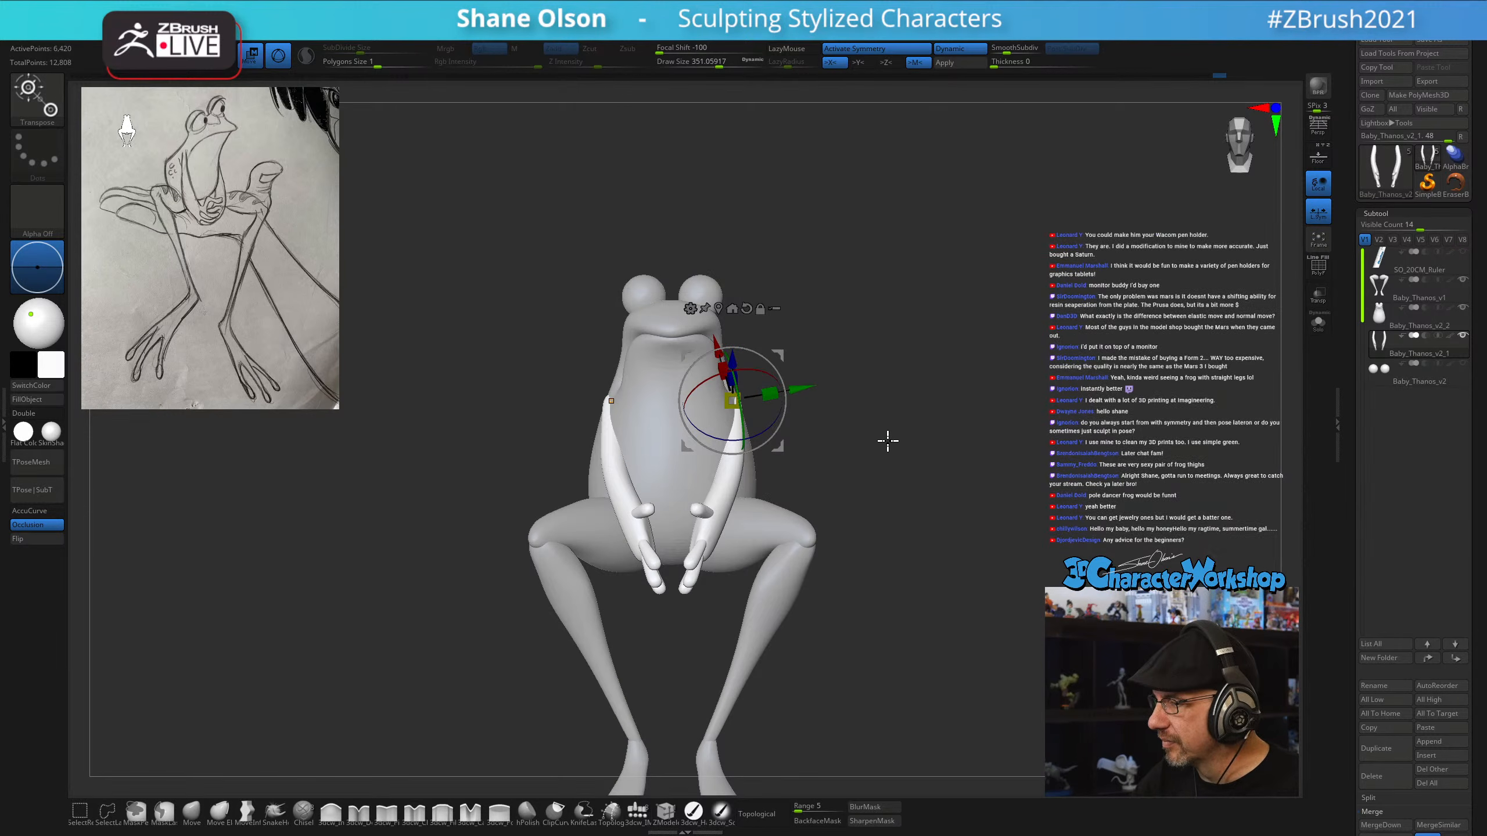
drag(914, 472, 880, 499)
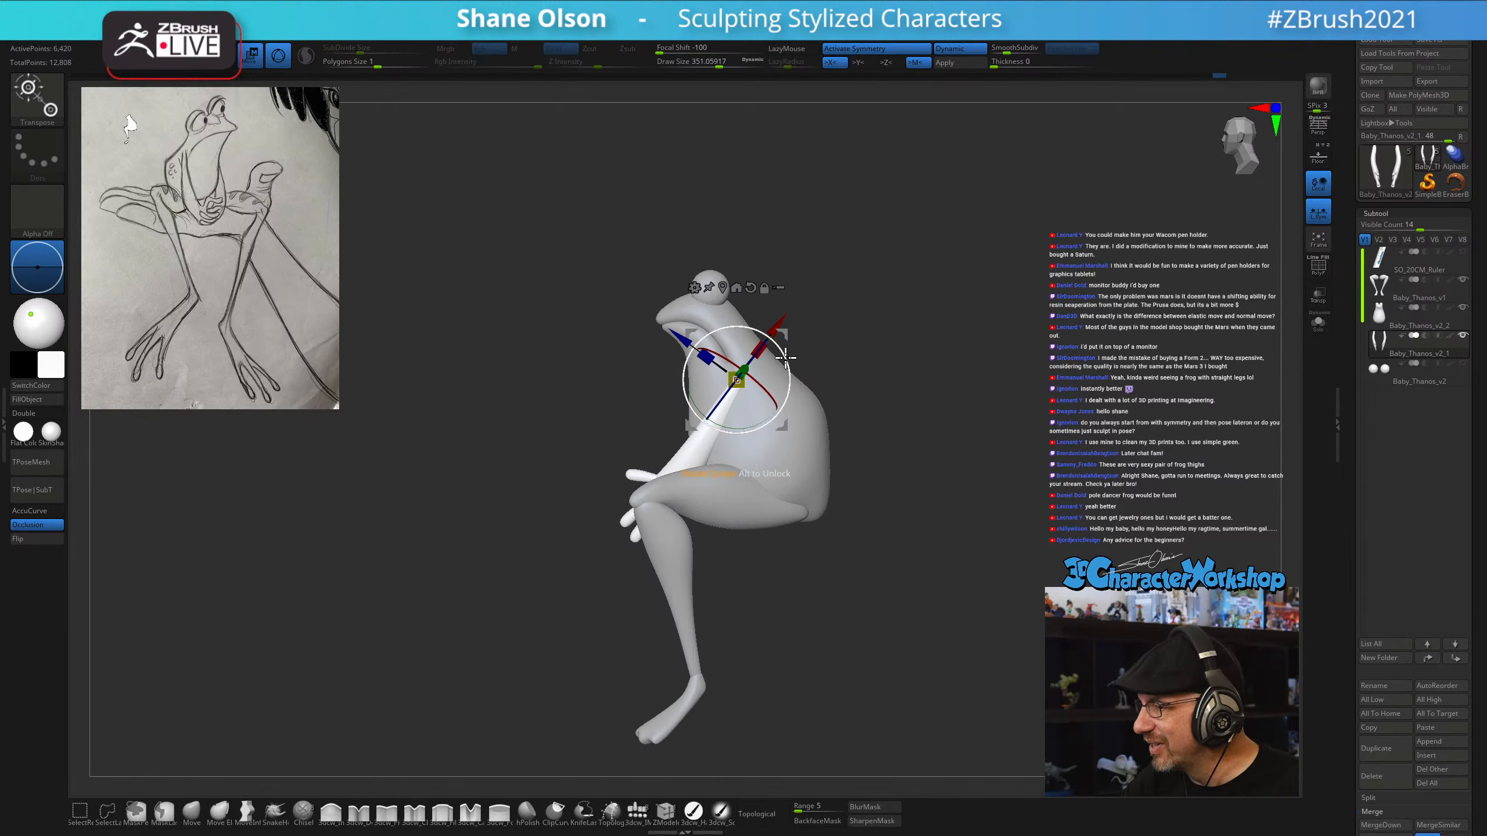
drag(789, 358, 784, 337)
drag(865, 404, 915, 428)
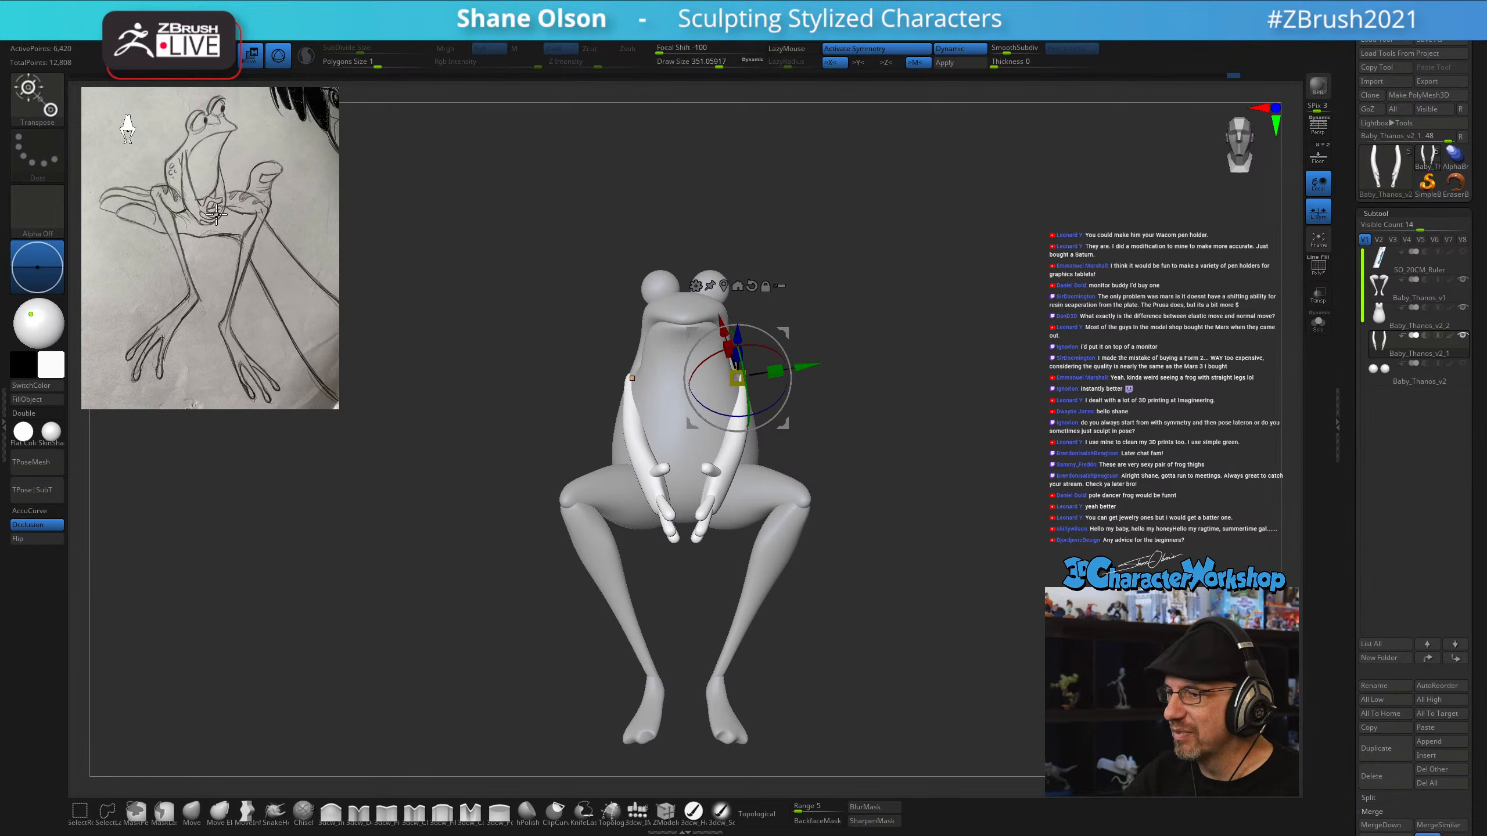
drag(867, 472, 897, 460)
key(q)
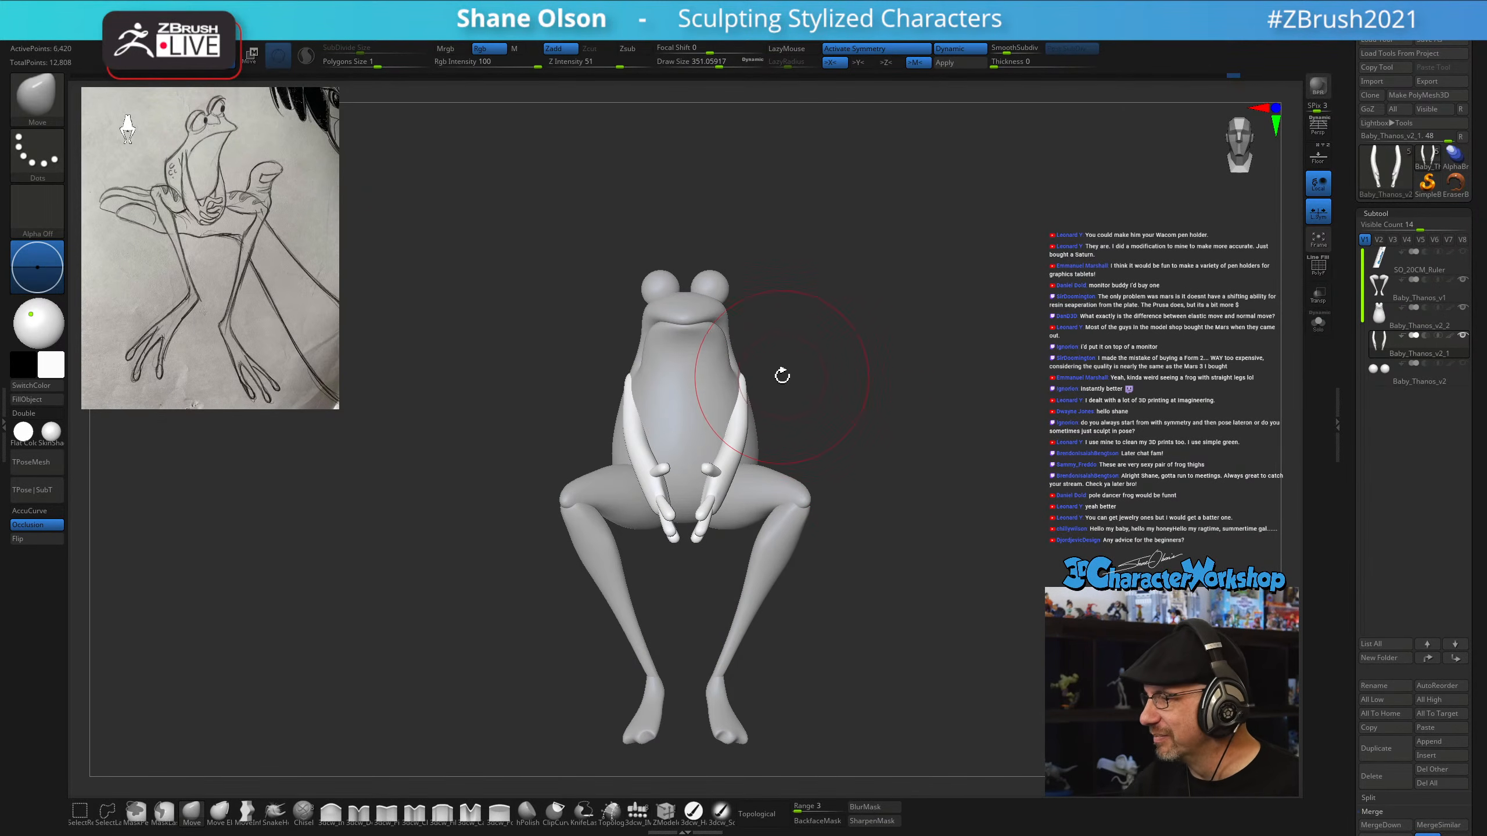
Reshape the arms around the shoulders with the Move brush, using a draw size of about 311
drag(782, 375, 780, 415)
key(s)
click(769, 402)
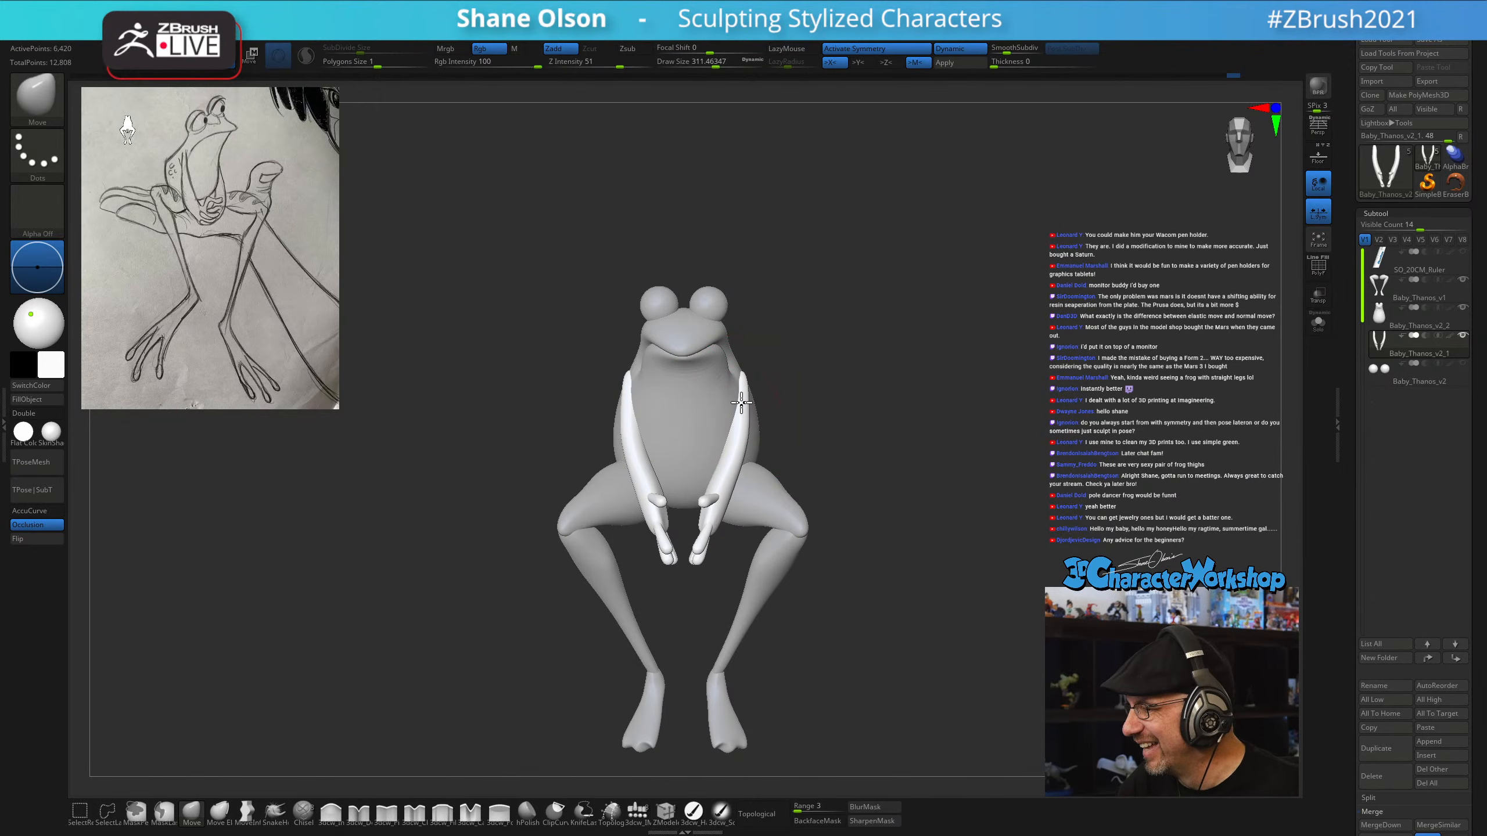
key(s)
mouse_move(780, 343)
mouse_down()
mouse_move(806, 346)
mouse_move(789, 346)
mouse_move(912, 447)
mouse_move(906, 475)
mouse_move(966, 485)
mouse_move(858, 498)
mouse_move(886, 492)
mouse_move(838, 577)
mouse_move(867, 521)
mouse_move(860, 458)
mouse_move(916, 478)
mouse_move(906, 425)
mouse_move(797, 581)
mouse_move(916, 538)
mouse_move(926, 472)
mouse_move(956, 431)
mouse_move(953, 493)
mouse_move(959, 405)
mouse_move(721, 452)
mouse_up()
Select the legs and shape the thigh ends where they meet the hips with the Move brush at a draw size of about 262
alt+click(758, 584)
key(s)
click(952, 396)
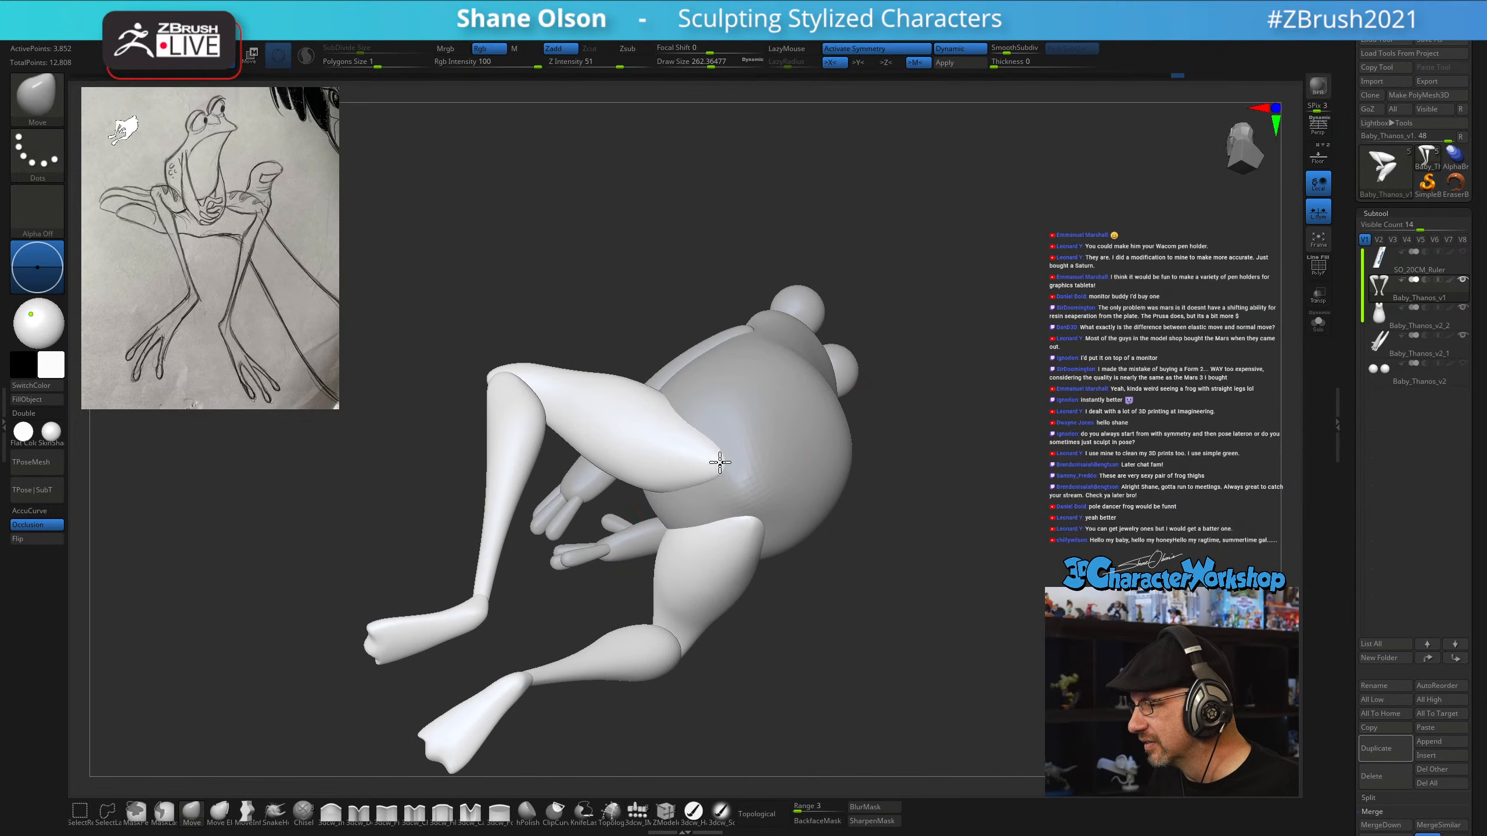
mouse_move(913, 445)
mouse_down()
mouse_move(972, 381)
mouse_move(954, 336)
mouse_move(909, 358)
mouse_up()
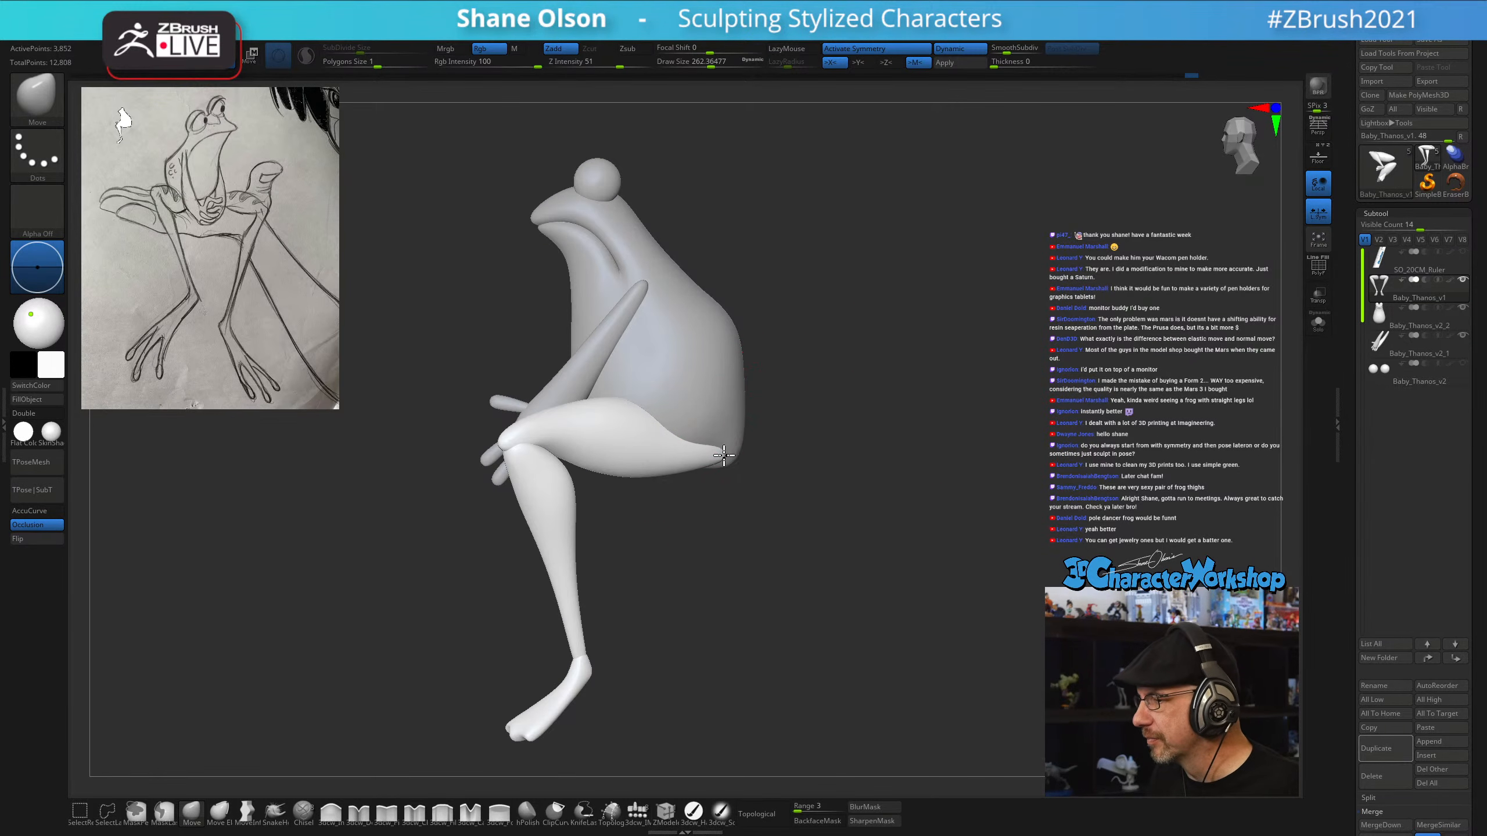
drag(727, 455, 873, 381)
Select the body and reshape the torso against the sketch with the Move brush, raising the draw size to about 344
alt+click(697, 448)
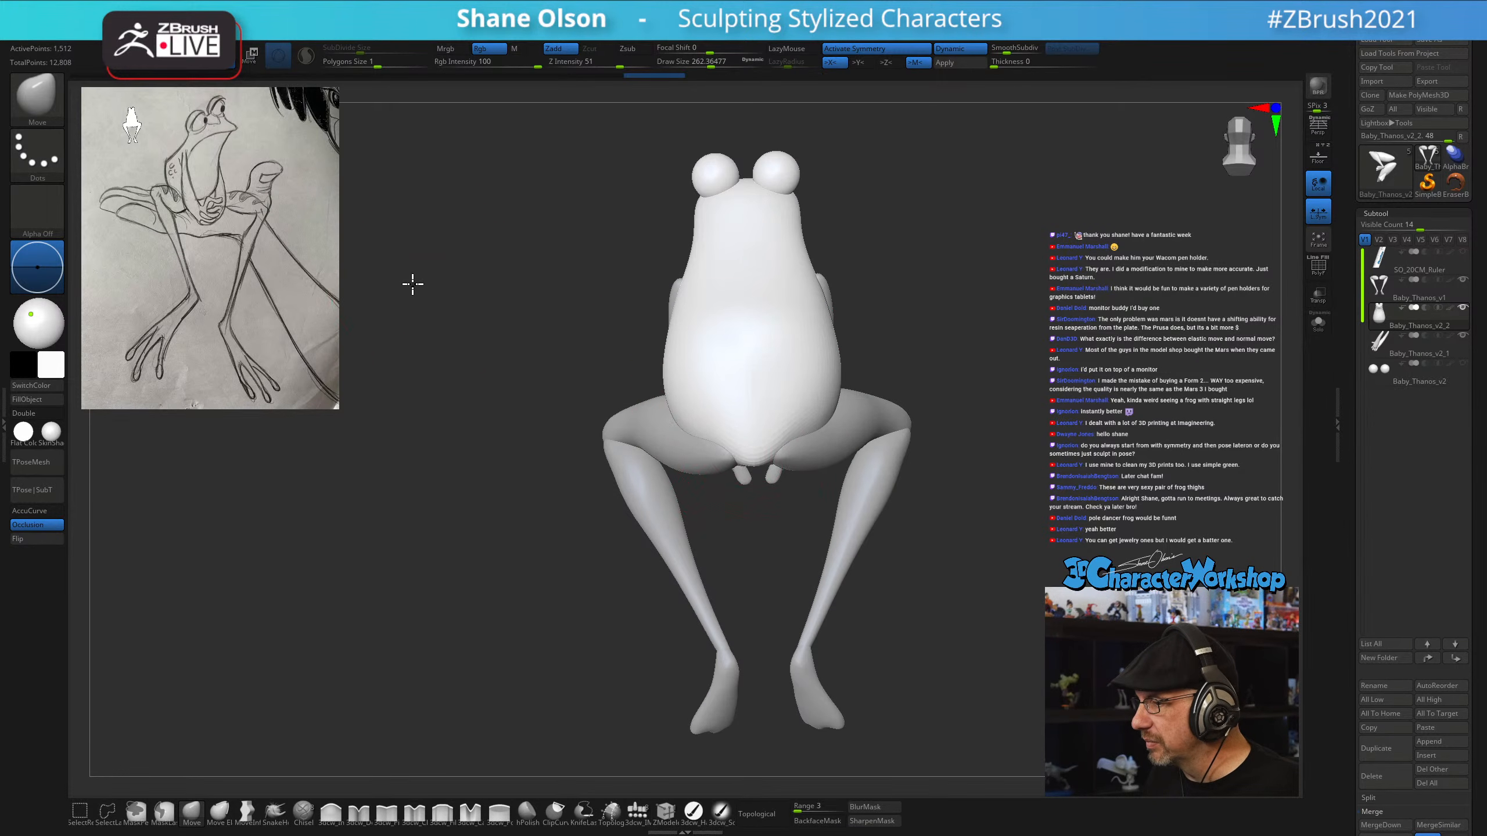
drag(412, 286, 876, 326)
drag(784, 289, 797, 298)
key(bracketright)
key(bracketright)
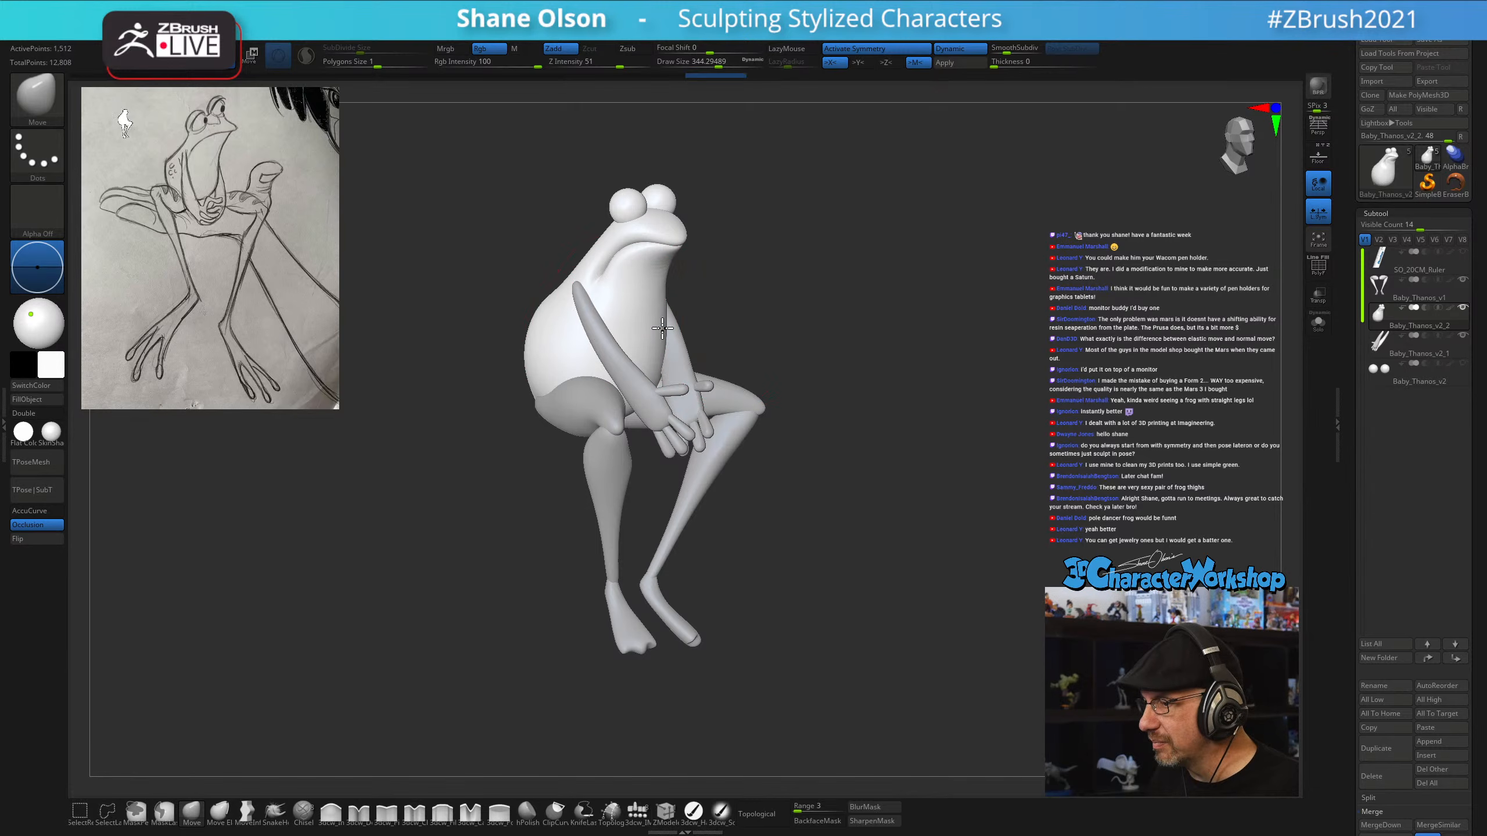
mouse_move(763, 252)
mouse_down()
mouse_move(814, 255)
mouse_move(776, 252)
mouse_up()
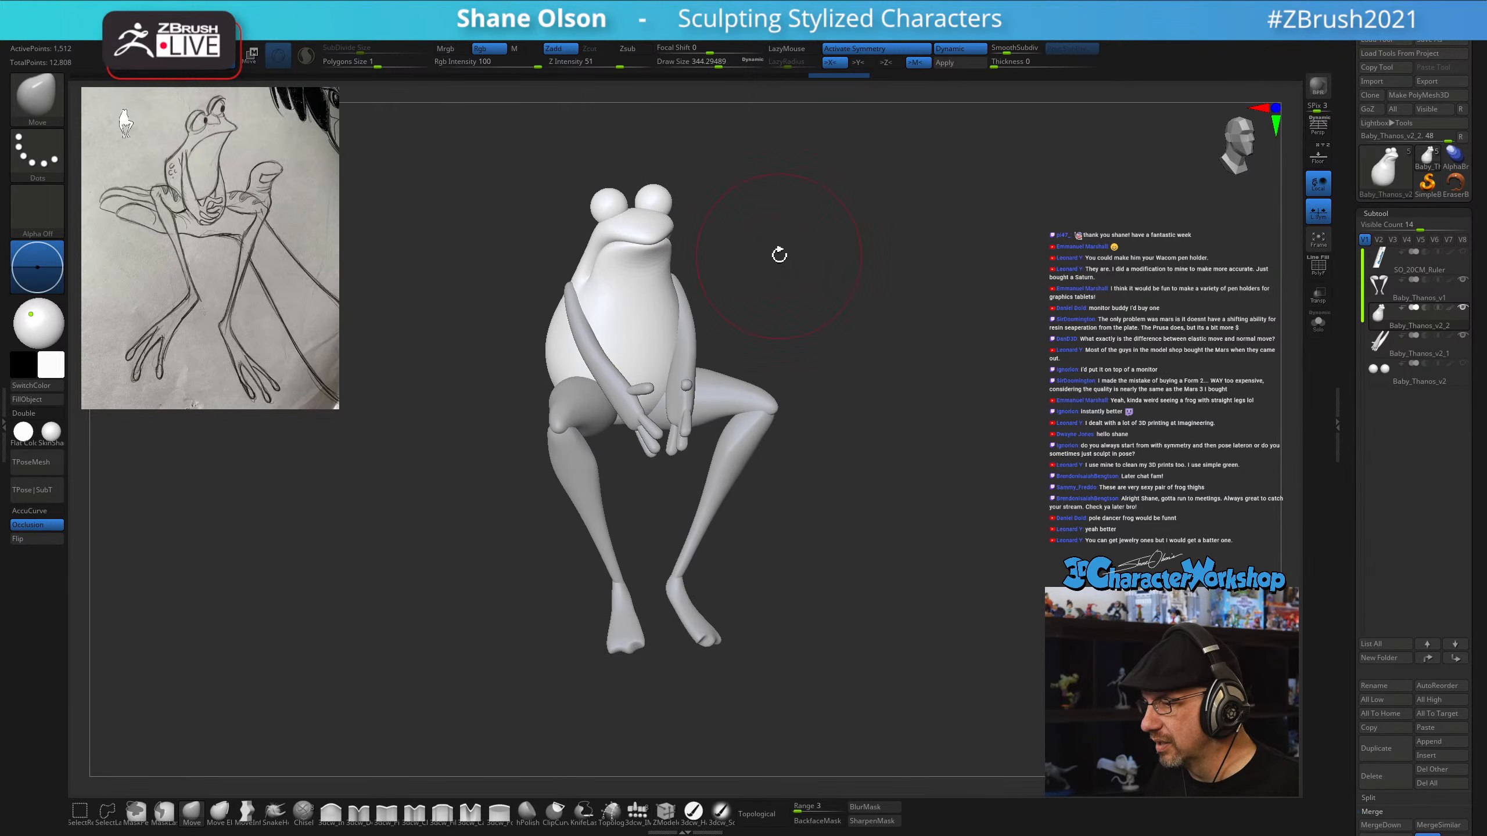
Set the Move brush's draw size to about 286 and check the seated pose from the front and three-quarter views
mouse_move(885, 253)
mouse_down()
mouse_move(887, 308)
mouse_move(926, 329)
mouse_move(894, 343)
mouse_up()
key(s)
key(s)
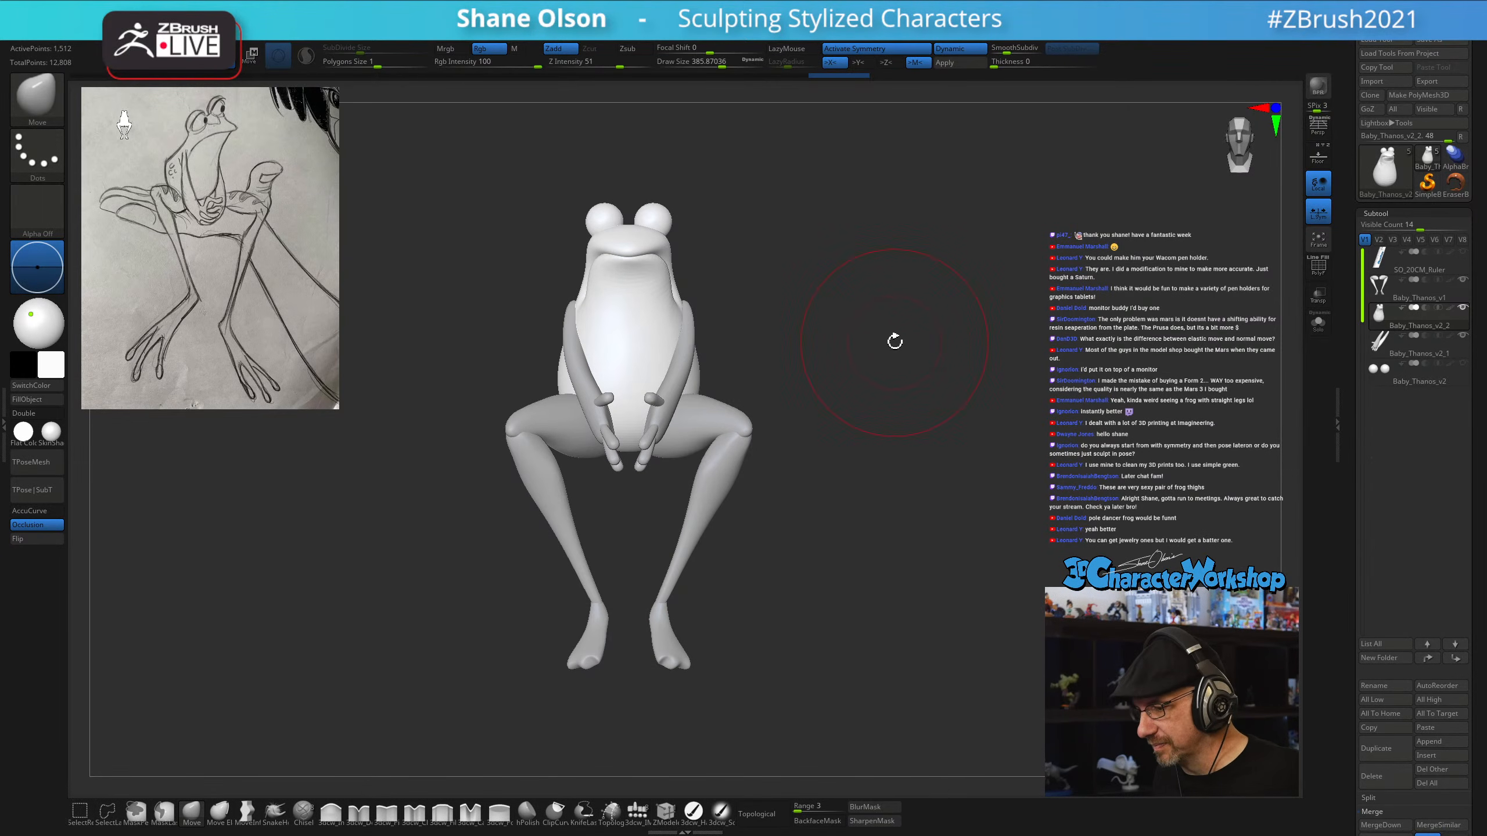
key(s)
drag(881, 410, 871, 411)
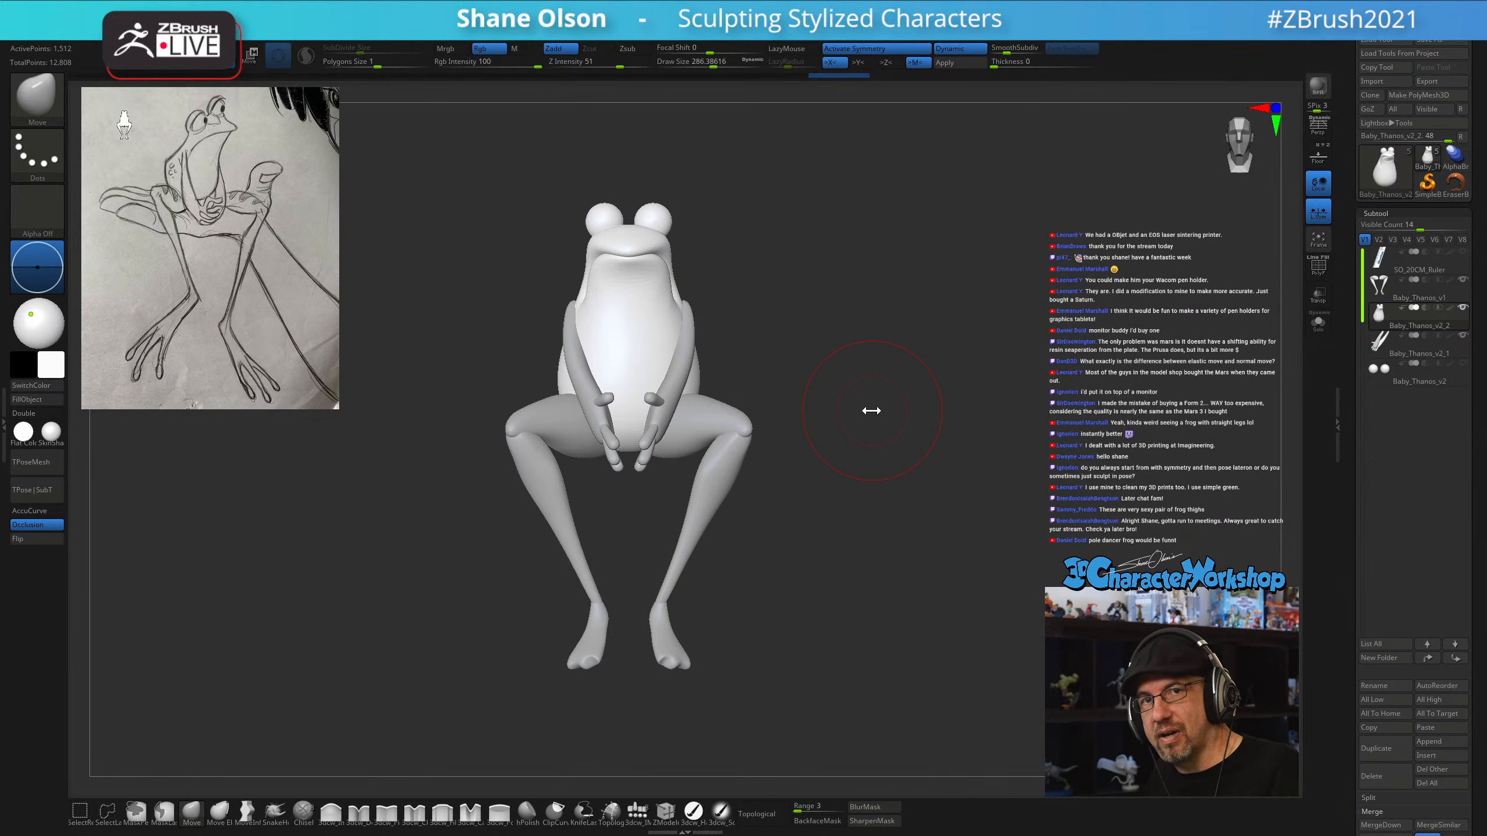
drag(857, 392, 876, 399)
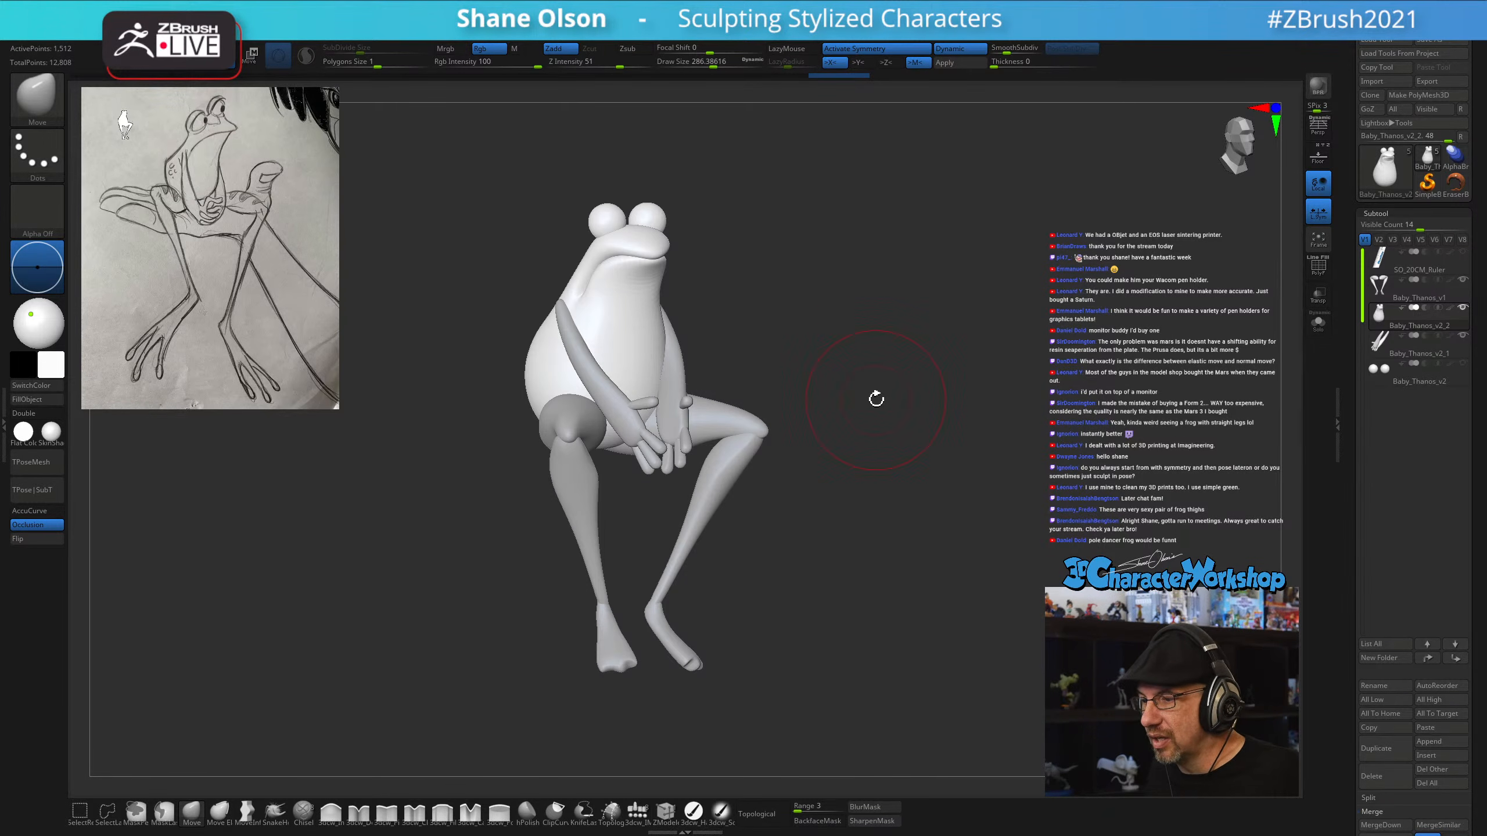